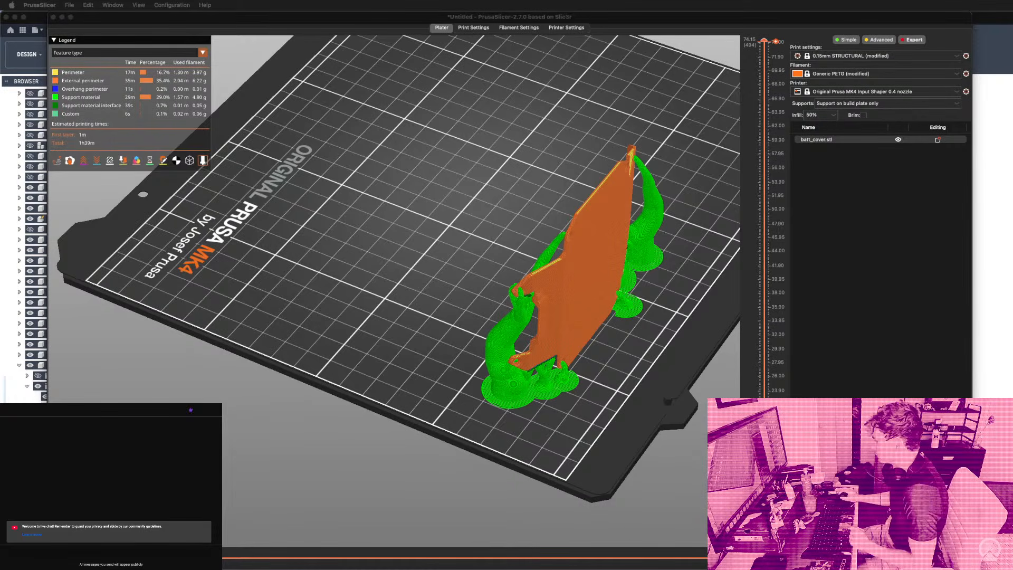
# Switch to Autodesk Fusion and examine the motor and gear area of the bracelet assembly.
pyautogui.press('super+Tab')
pyautogui.scroll(-3, 679, 305)
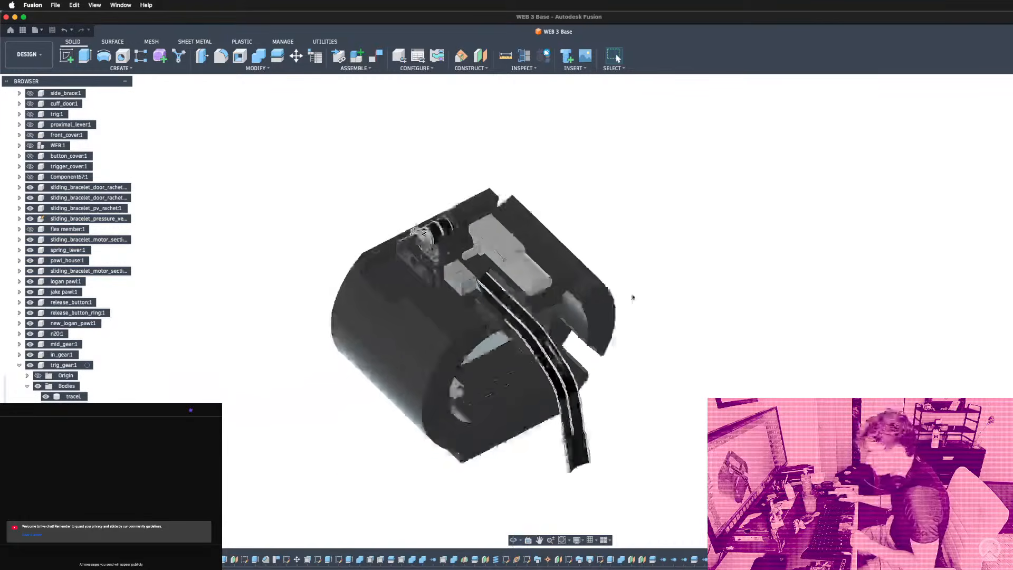
pyautogui.scroll(6, 401, 265)
pyautogui.keyDown('shift'); pyautogui.moveTo(404, 301); pyautogui.dragTo(474, 211, button='middle'); pyautogui.keyUp('shift')
pyautogui.keyDown('shift'); pyautogui.moveTo(563, 322); pyautogui.dragTo(893, 301, button='middle'); pyautogui.keyUp('shift')
pyautogui.keyDown('shift'); pyautogui.moveTo(462, 280); pyautogui.dragTo(466, 277, button='middle'); pyautogui.keyUp('shift')
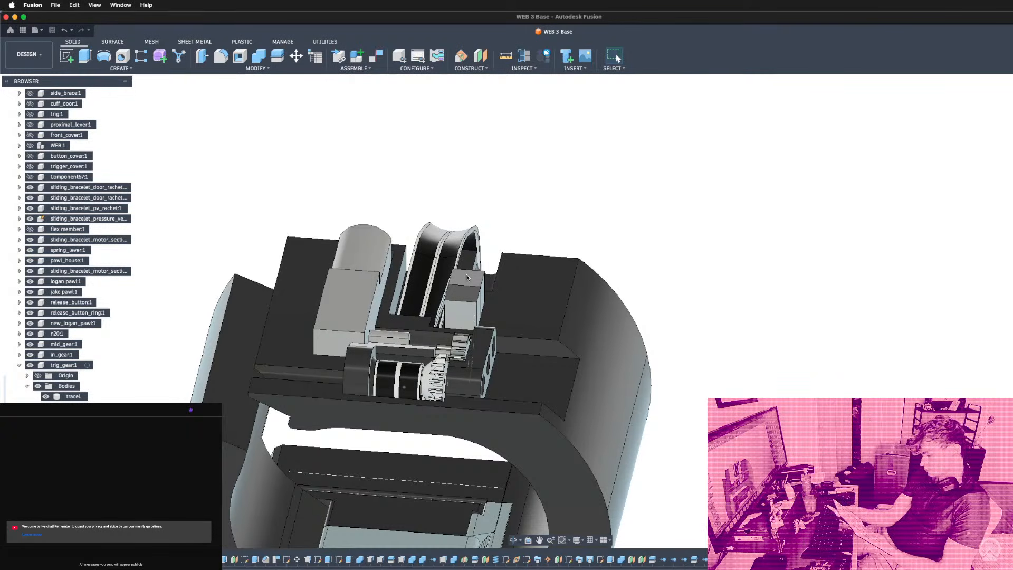
# Examine the whole bracelet assembly, including the door side and the curved sliding rail.
pyautogui.scroll(-5, 466, 275)
pyautogui.keyDown('shift'); pyautogui.moveTo(467, 274); pyautogui.dragTo(490, 346, button='middle'); pyautogui.keyUp('shift')
pyautogui.scroll(5, 449, 156)
pyautogui.scroll(-3, 438, 242)
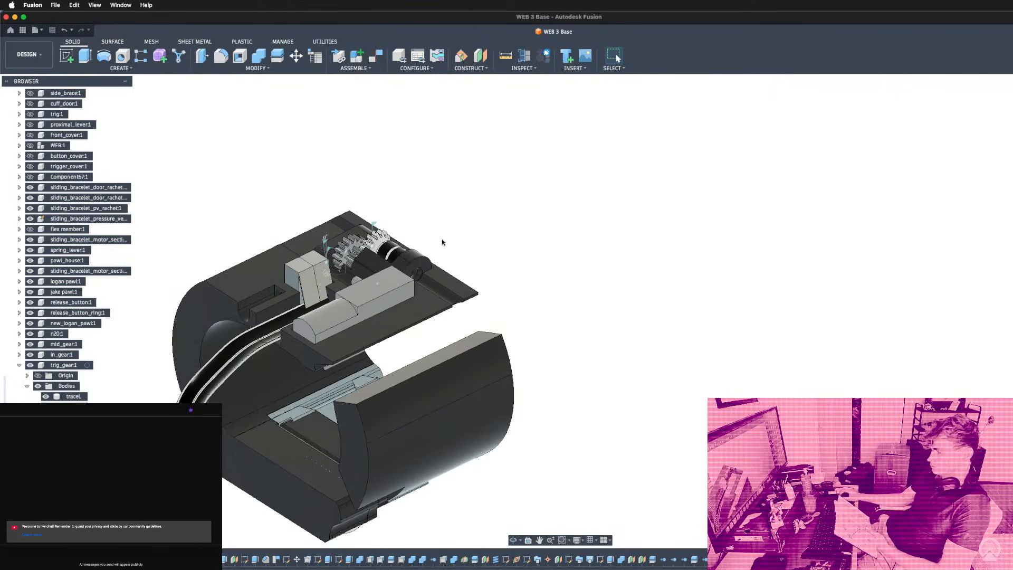
pyautogui.scroll(-3, 480, 289)
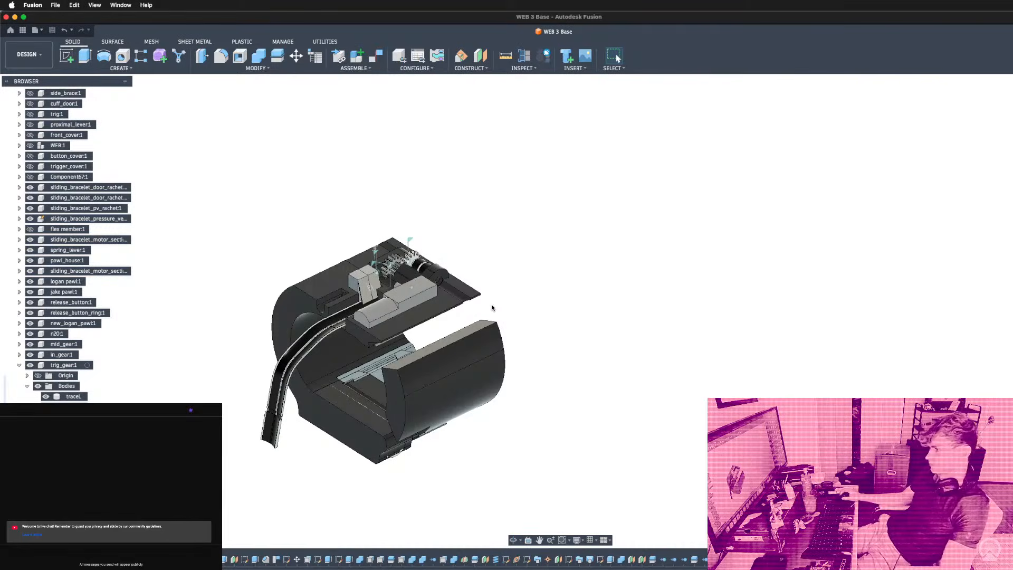
pyautogui.scroll(2, 496, 363)
pyautogui.scroll(-4, 496, 363)
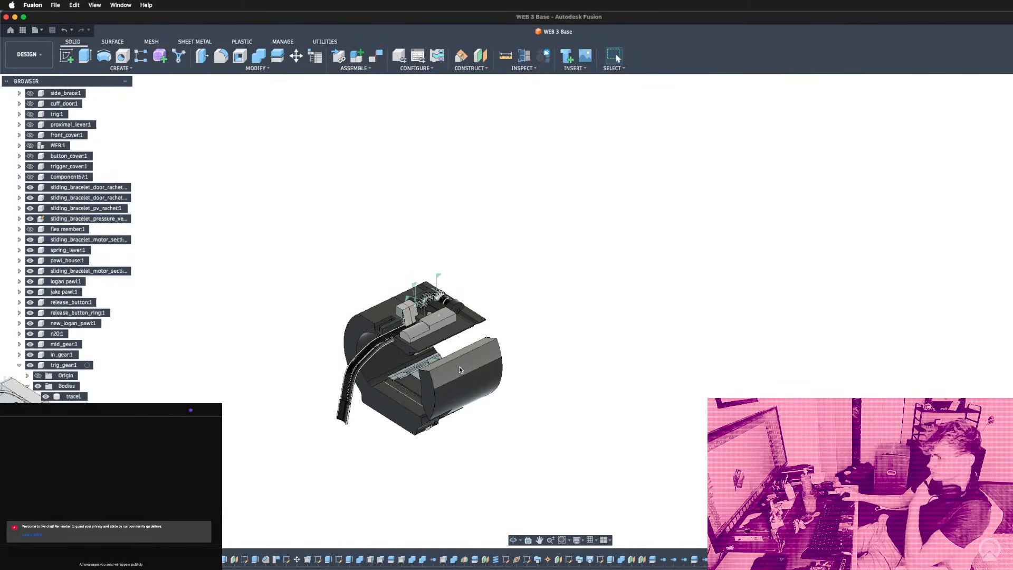
pyautogui.scroll(-3, 459, 378)
pyautogui.scroll(5, 362, 379)
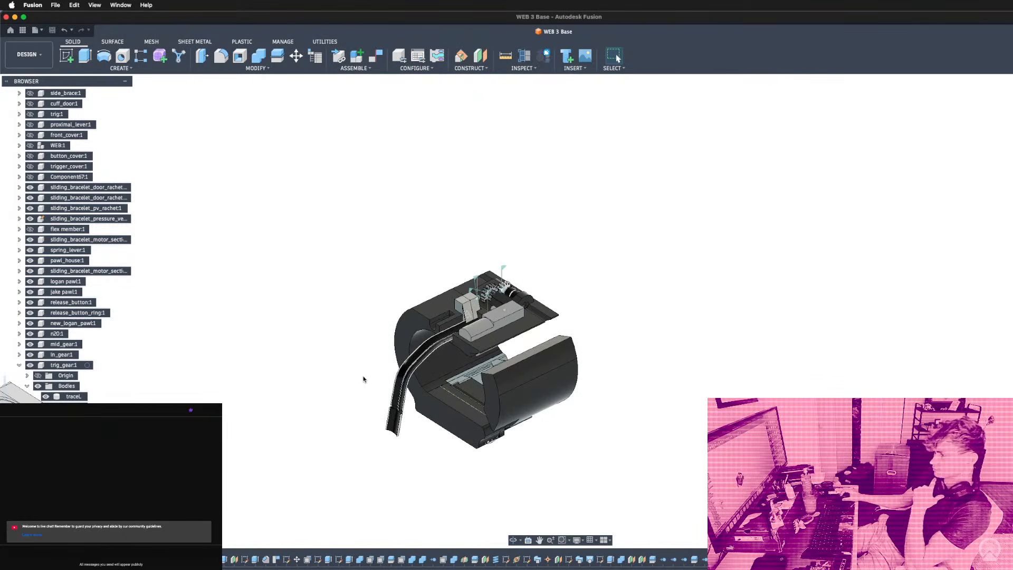
# Make the WEB component visible in the bracelet assembly.
pyautogui.scroll(5, 43, 280)
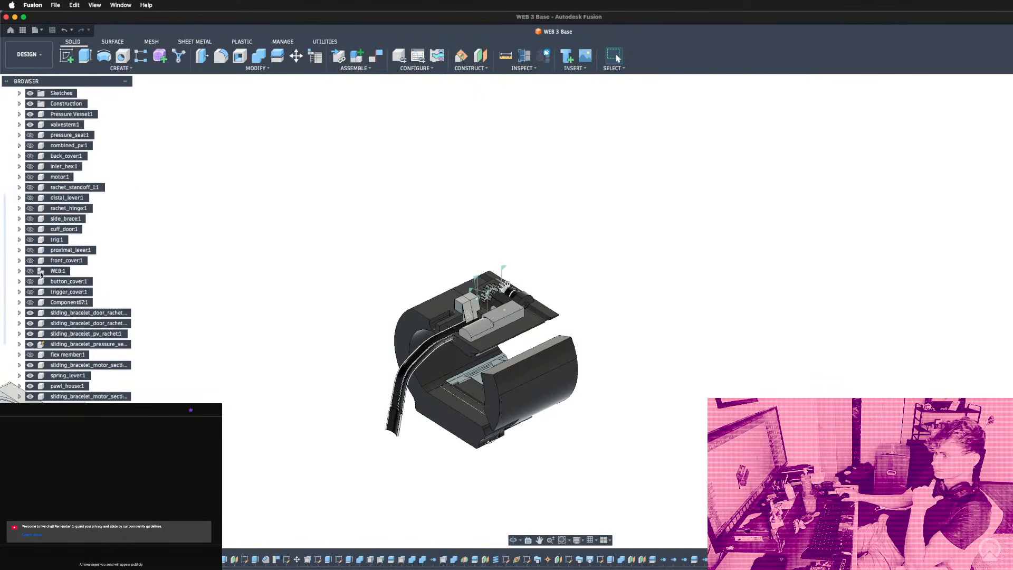
pyautogui.click(30, 271)
pyautogui.keyDown('shift'); pyautogui.moveTo(571, 407); pyautogui.dragTo(498, 395, button='middle'); pyautogui.keyUp('shift')
pyautogui.scroll(10, 498, 396)
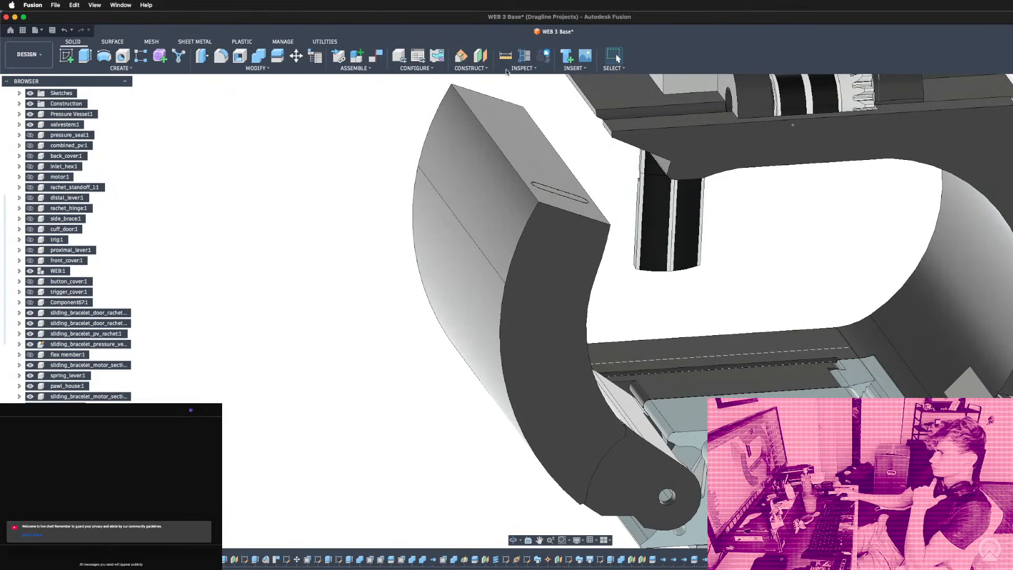
# Create a section analysis from the bracelet door's side face with an offset of -7.611 mm.
pyautogui.press('e')
pyautogui.click(551, 274)
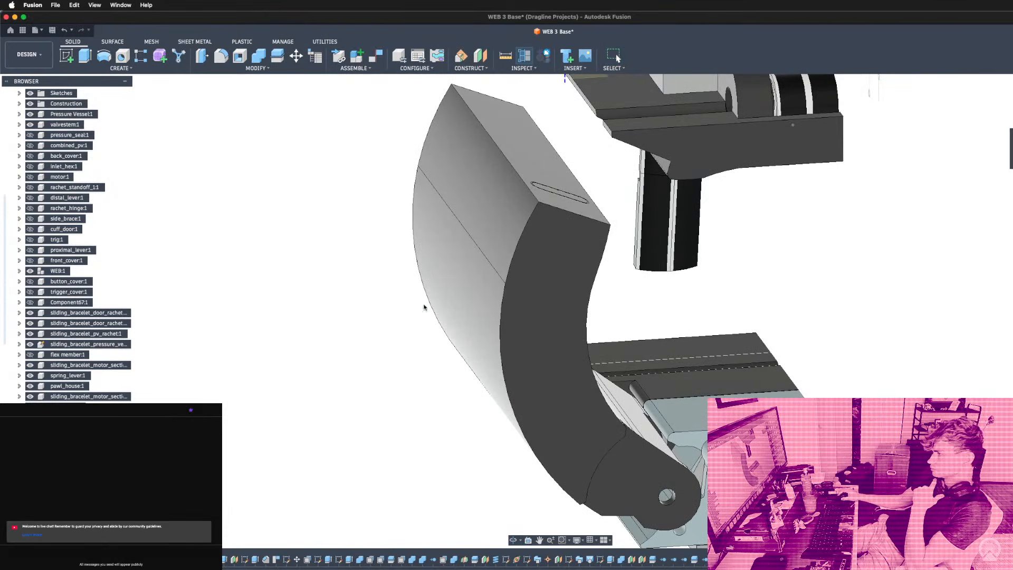
pyautogui.scroll(-4, 400, 361)
pyautogui.keyDown('shift'); pyautogui.moveTo(401, 362); pyautogui.dragTo(416, 365, button='middle'); pyautogui.keyUp('shift')
pyautogui.moveTo(514, 304)
pyautogui.mouseDown()
pyautogui.moveTo(456, 283)
pyautogui.moveTo(484, 300)
pyautogui.mouseUp()
pyautogui.keyDown('shift'); pyautogui.moveTo(485, 300); pyautogui.dragTo(507, 302, button='middle'); pyautogui.keyUp('shift')
# Examine the circuit board's fit and wall clearances inside the sectioned bracelet door.
pyautogui.scroll(2, 427, 158)
pyautogui.scroll(3, 357, 104)
pyautogui.scroll(-4, 395, 217)
pyautogui.scroll(3, 391, 367)
pyautogui.scroll(6, 390, 368)
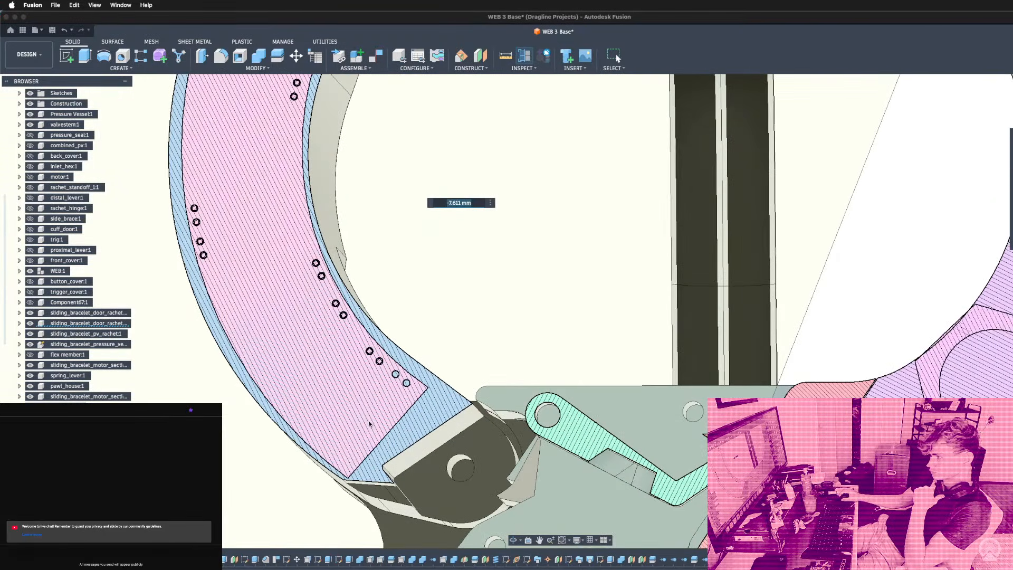
pyautogui.scroll(-6, 368, 440)
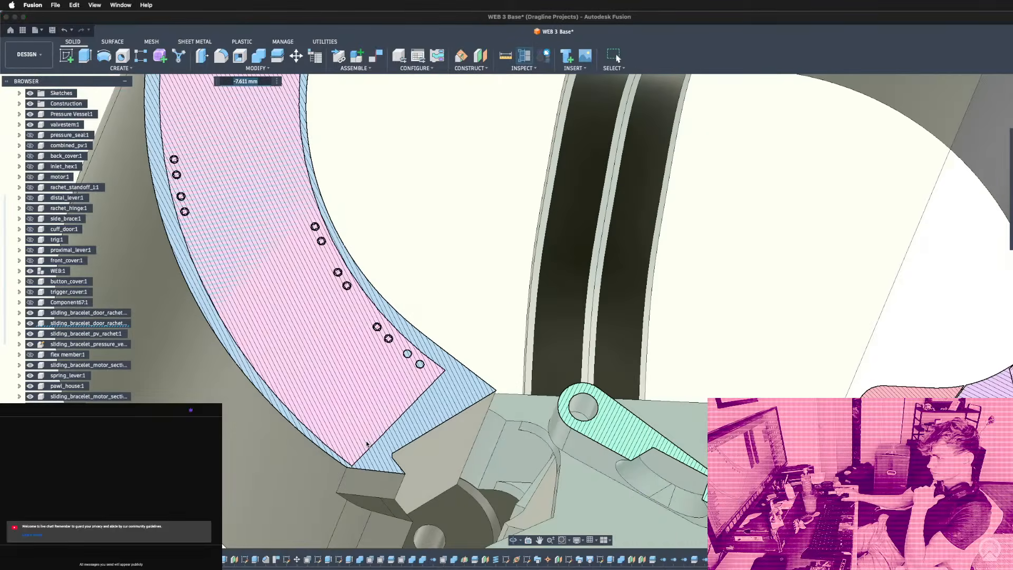
pyautogui.scroll(-5, 386, 316)
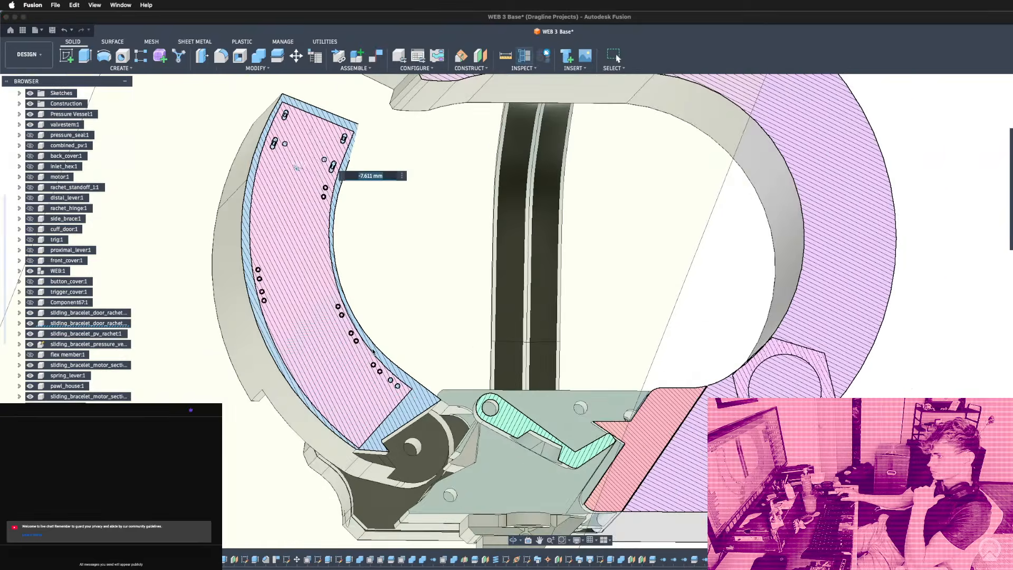
pyautogui.scroll(6, 369, 174)
pyautogui.keyDown('shift'); pyautogui.moveTo(321, 273); pyautogui.dragTo(334, 268, button='middle'); pyautogui.keyUp('shift')
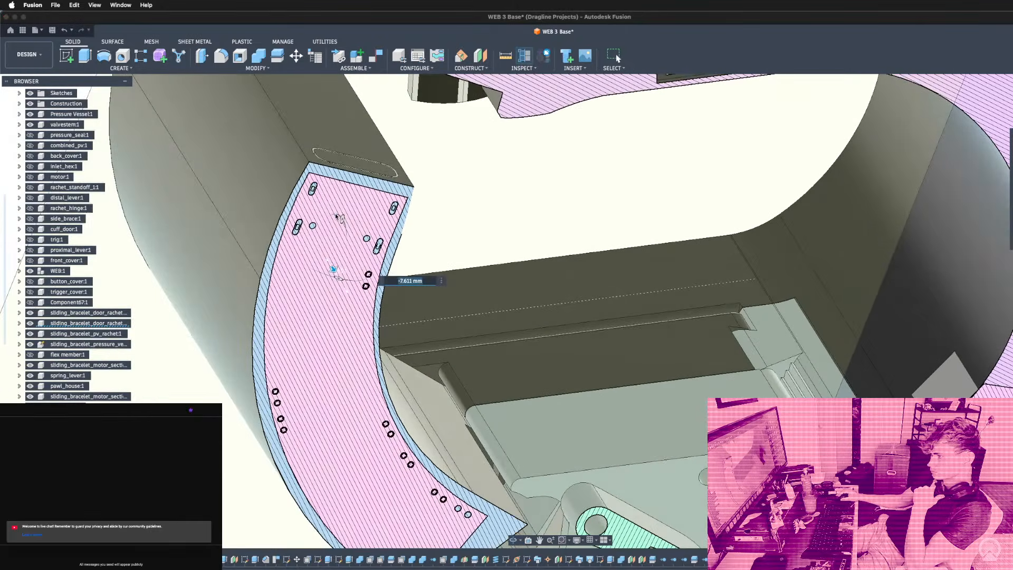
pyautogui.scroll(-4, 333, 268)
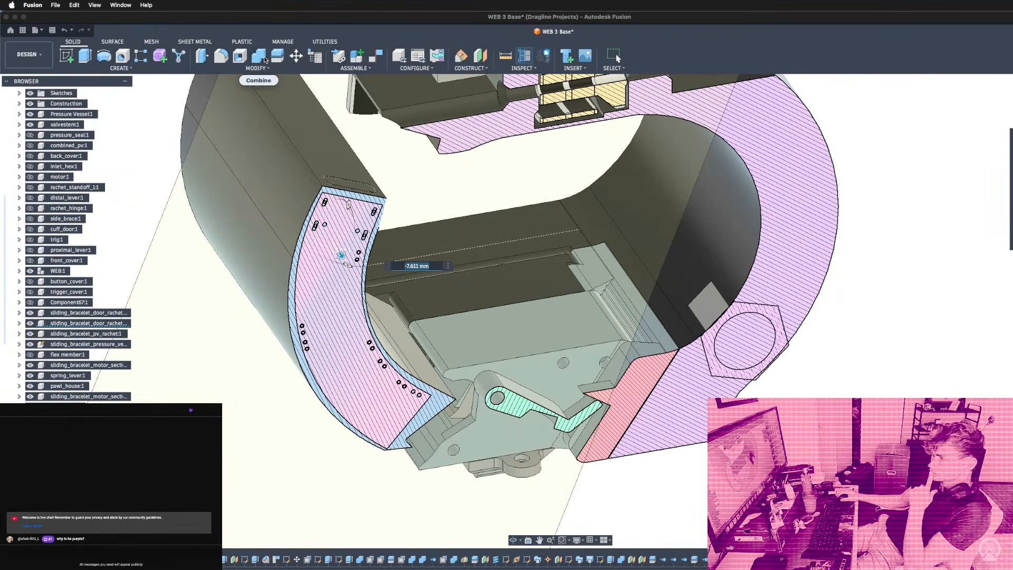
# Finish the section analysis and turn on the visibility of the Analysis folder.
pyautogui.press('Escape')
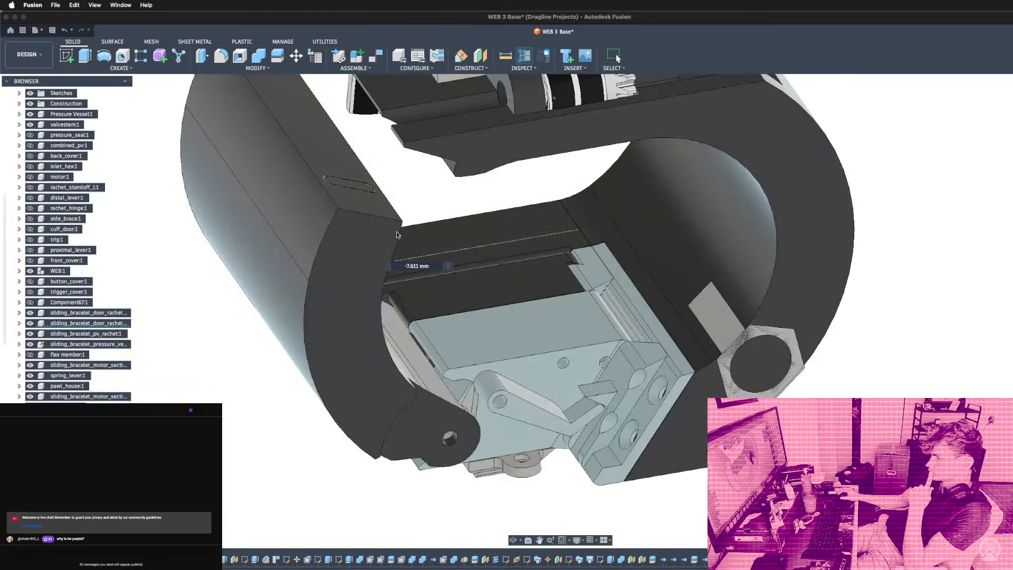
pyautogui.scroll(5, 66, 249)
pyautogui.click(30, 135)
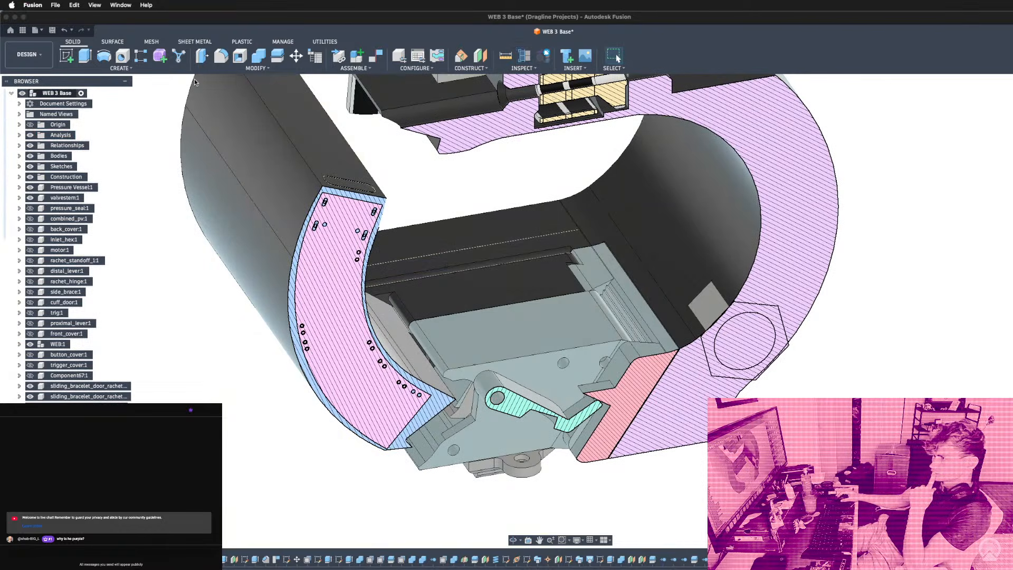
# Hide the bracelet door bodies that enclose the circuit board.
pyautogui.click(257, 224)
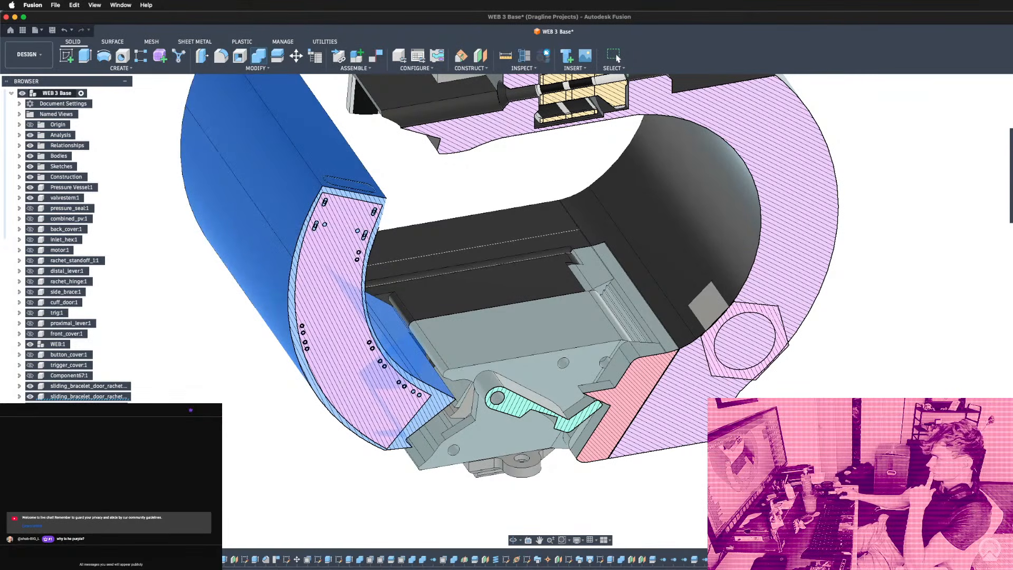
pyautogui.press('Escape')
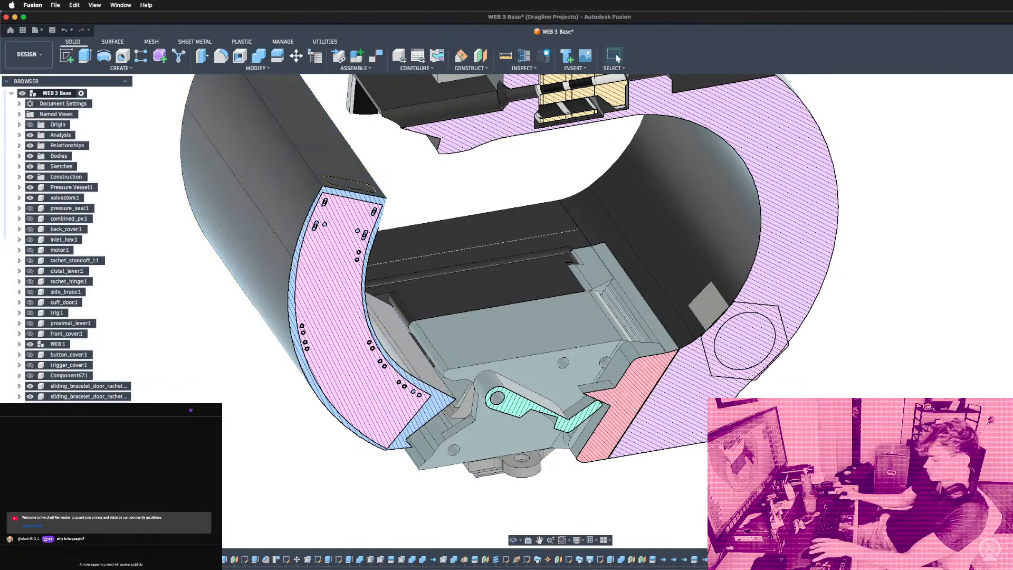
pyautogui.click(262, 233)
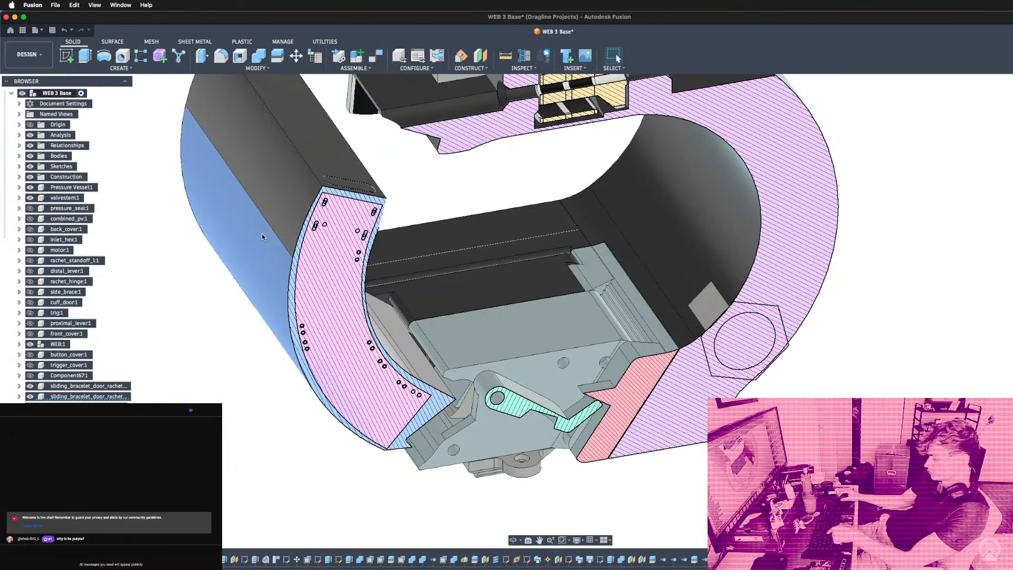
pyautogui.keyDown('shift'); pyautogui.moveTo(256, 270); pyautogui.dragTo(434, 330, button='middle'); pyautogui.keyUp('shift')
pyautogui.scroll(-5, 434, 332)
pyautogui.click(434, 334)
pyautogui.scroll(-4, 432, 344)
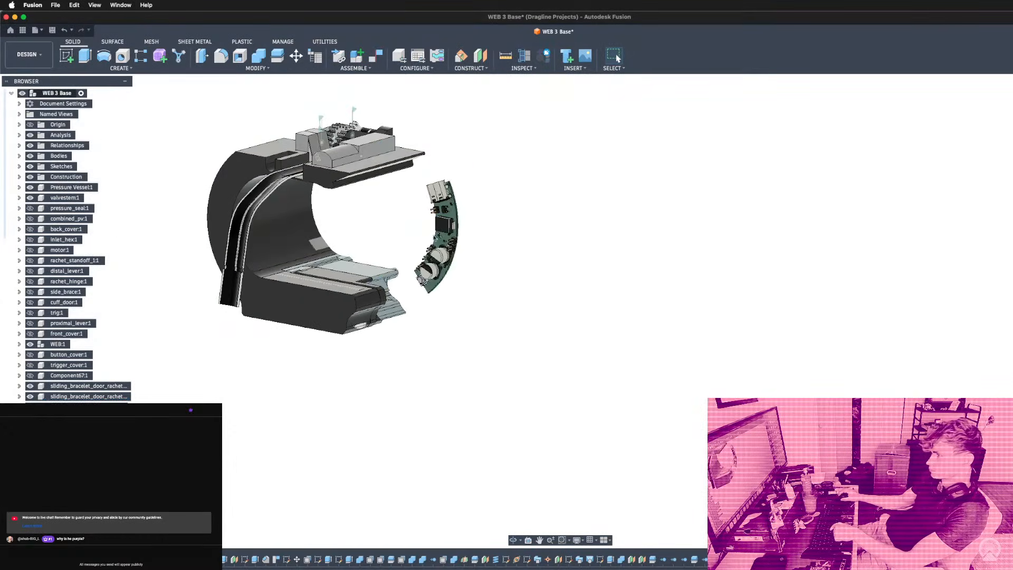
# Inspect the exposed circuit board's connector, capacitors and pin headers from the front and the side.
pyautogui.scroll(7, 429, 200)
pyautogui.scroll(5, 428, 206)
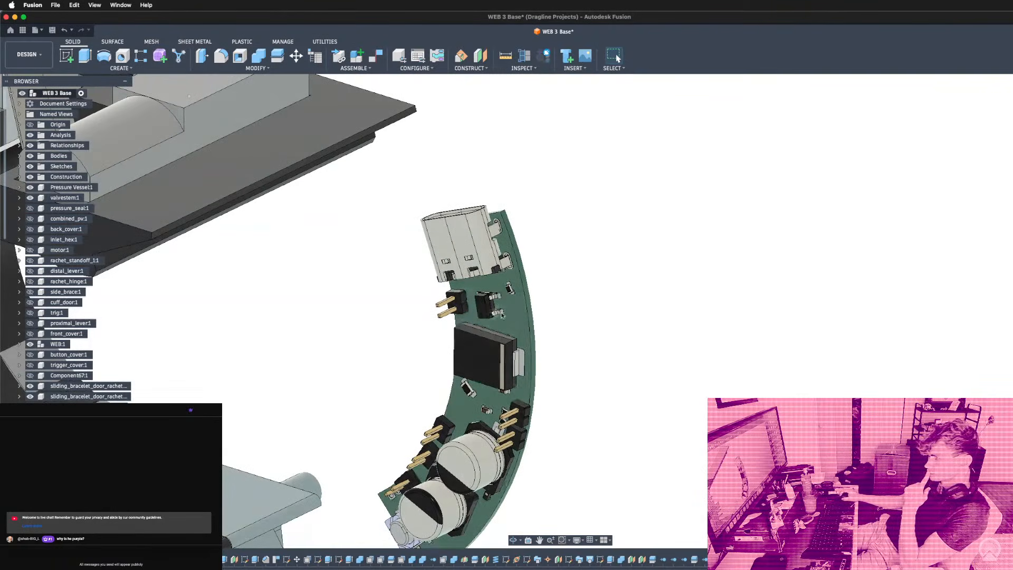
pyautogui.click(517, 311)
pyautogui.keyDown('shift'); pyautogui.moveTo(626, 314); pyautogui.dragTo(593, 281, button='middle'); pyautogui.keyUp('shift')
pyautogui.scroll(-4, 614, 311)
pyautogui.click(637, 307)
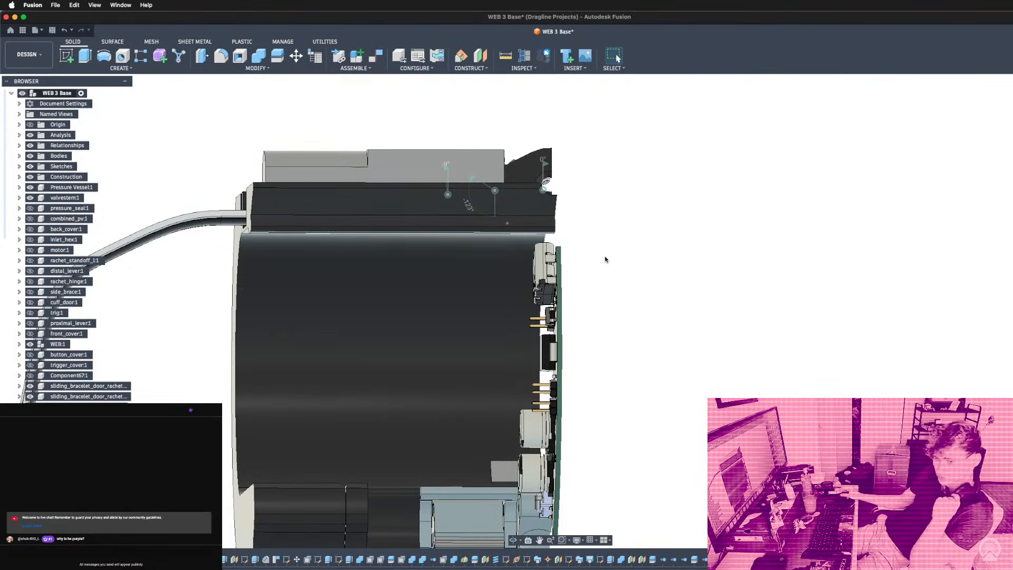
# Examine the circuit board's position relative to the bracelet body and its component layout.
pyautogui.scroll(-3, 604, 255)
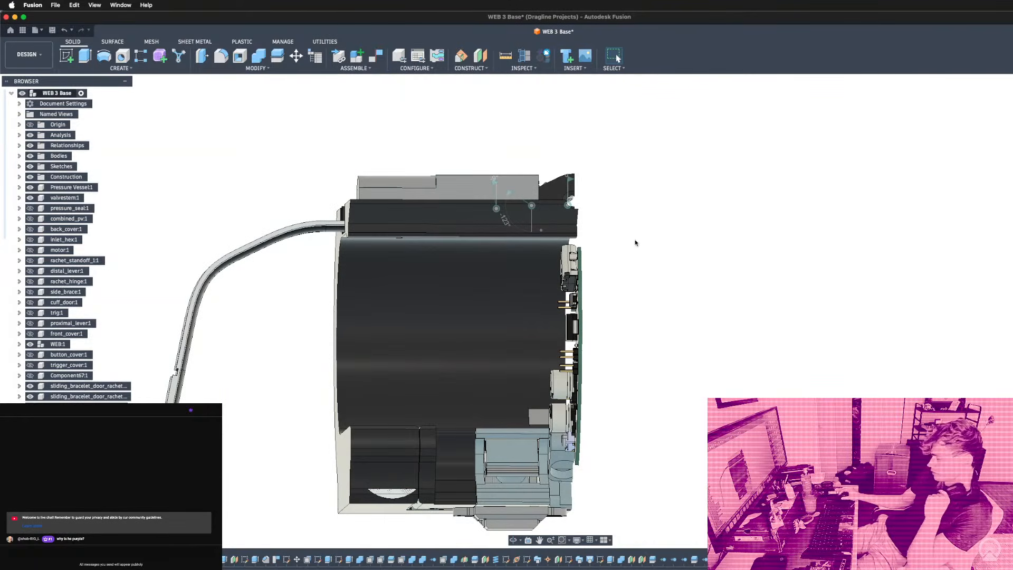
pyautogui.keyDown('shift'); pyautogui.moveTo(611, 293); pyautogui.dragTo(500, 295, button='middle'); pyautogui.keyUp('shift')
pyautogui.scroll(-10, 496, 288)
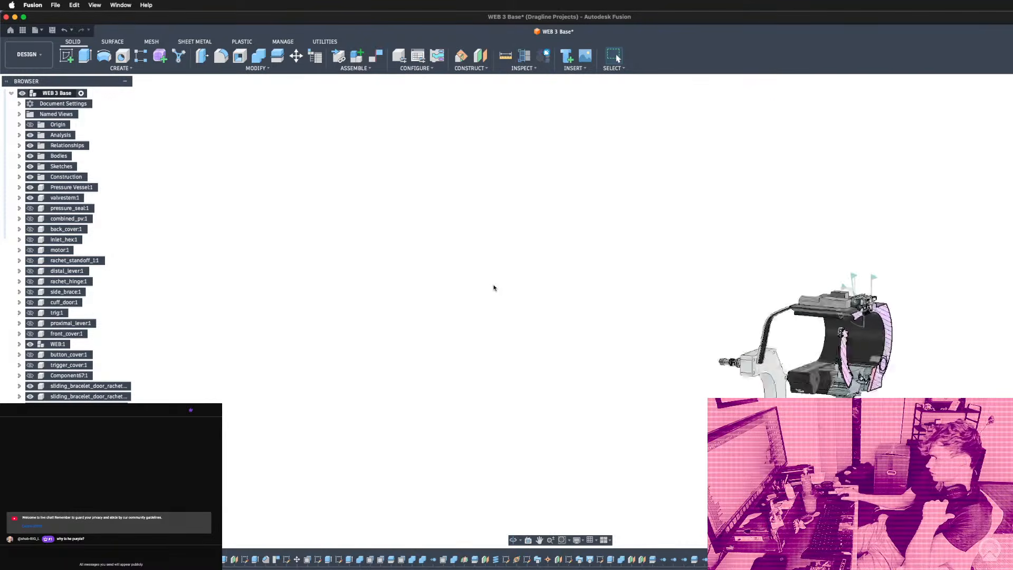
pyautogui.scroll(3, 887, 372)
pyautogui.scroll(5, 876, 364)
pyautogui.keyDown('shift'); pyautogui.moveTo(865, 356); pyautogui.dragTo(691, 313, button='middle'); pyautogui.keyUp('shift')
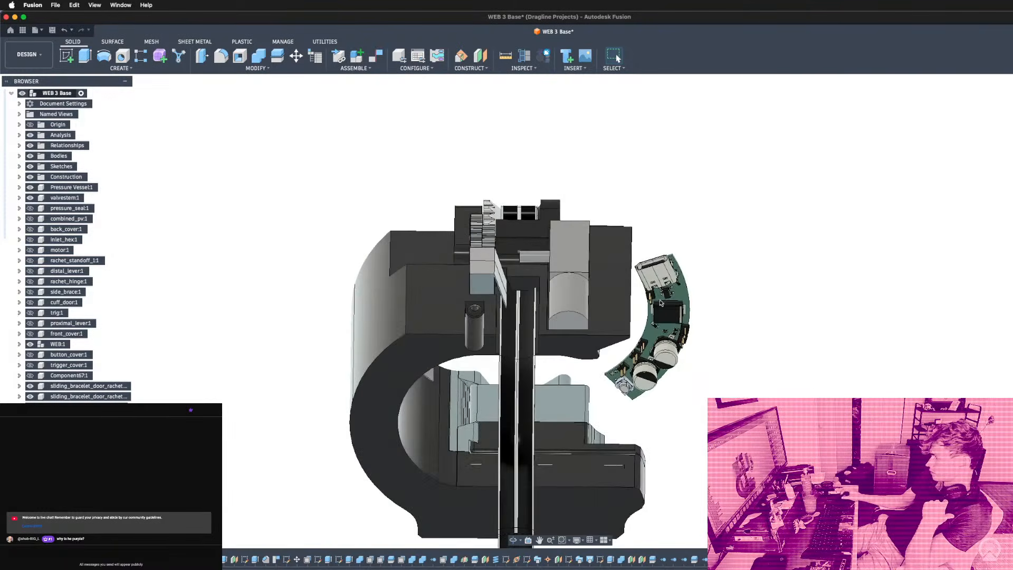
pyautogui.scroll(4, 673, 309)
pyautogui.scroll(6, 662, 307)
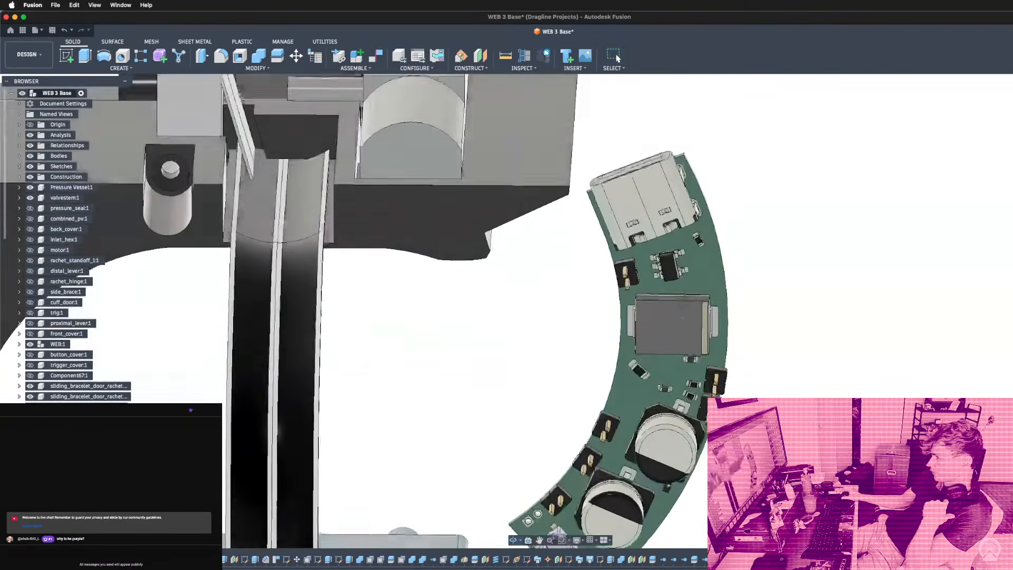
pyautogui.keyDown('shift'); pyautogui.moveTo(684, 293); pyautogui.dragTo(684, 291, button='middle'); pyautogui.keyUp('shift')
pyautogui.scroll(3, 684, 291)
pyautogui.scroll(-4, 702, 293)
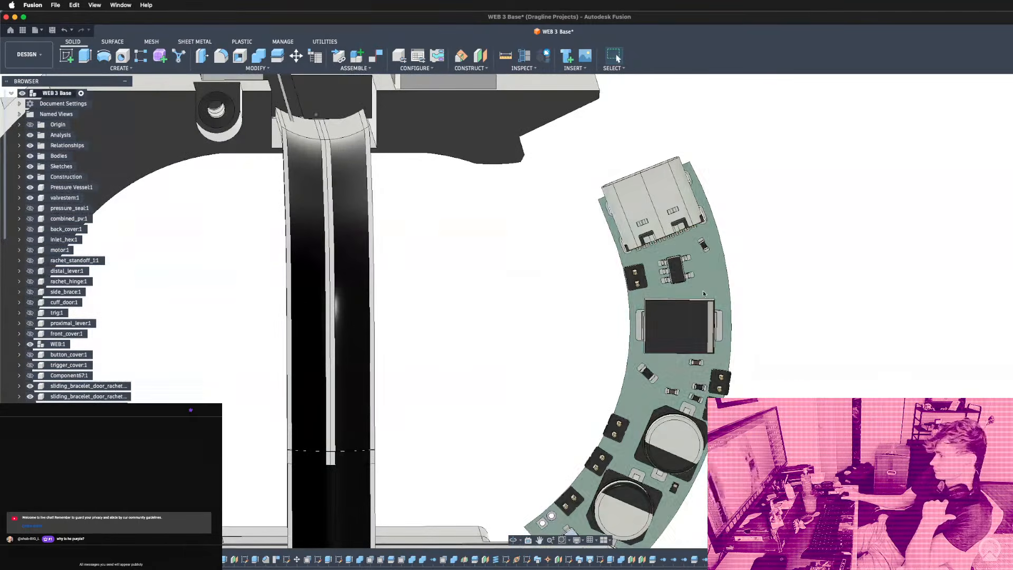
pyautogui.keyDown('shift'); pyautogui.moveTo(909, 288); pyautogui.dragTo(807, 297, button='middle'); pyautogui.keyUp('shift')
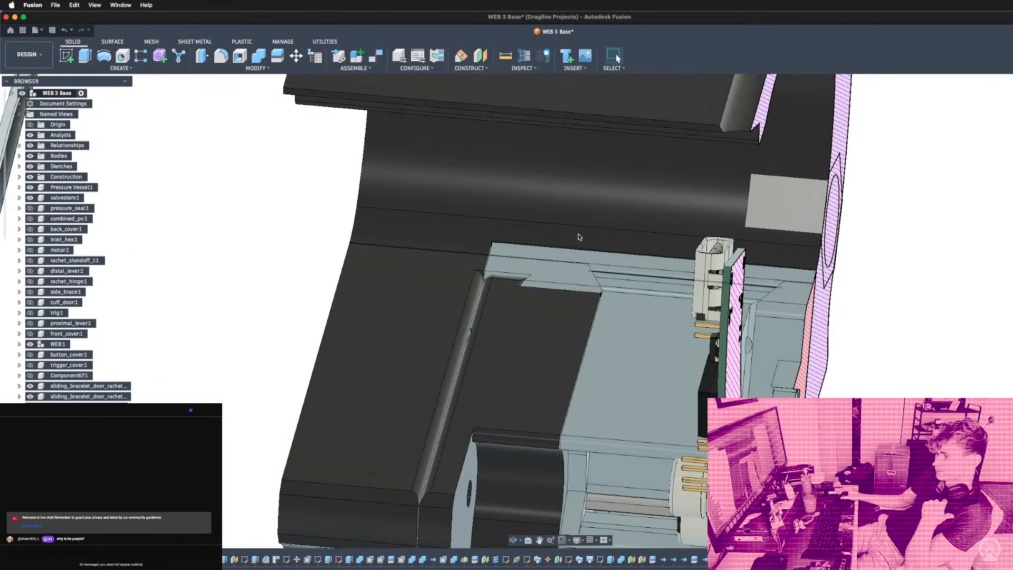
# Turn off the section analysis display by hiding the Analysis folder.
pyautogui.click(30, 137)
pyautogui.keyDown('shift'); pyautogui.moveTo(667, 238); pyautogui.dragTo(656, 263, button='middle'); pyautogui.keyUp('shift')
pyautogui.scroll(-5, 598, 251)
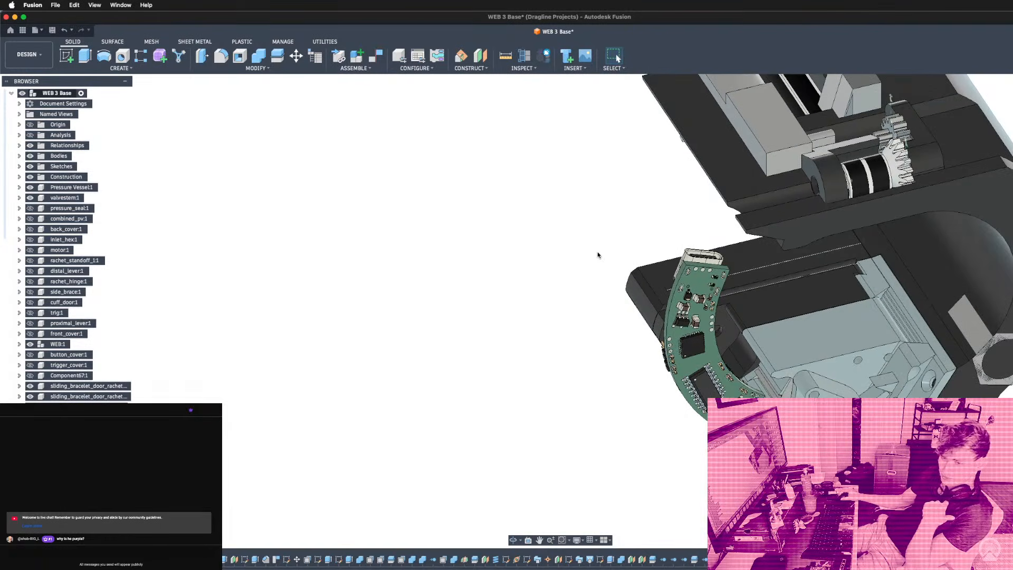
# Create an offset construction plane from the outer face of the circuit board.
pyautogui.scroll(6, 754, 293)
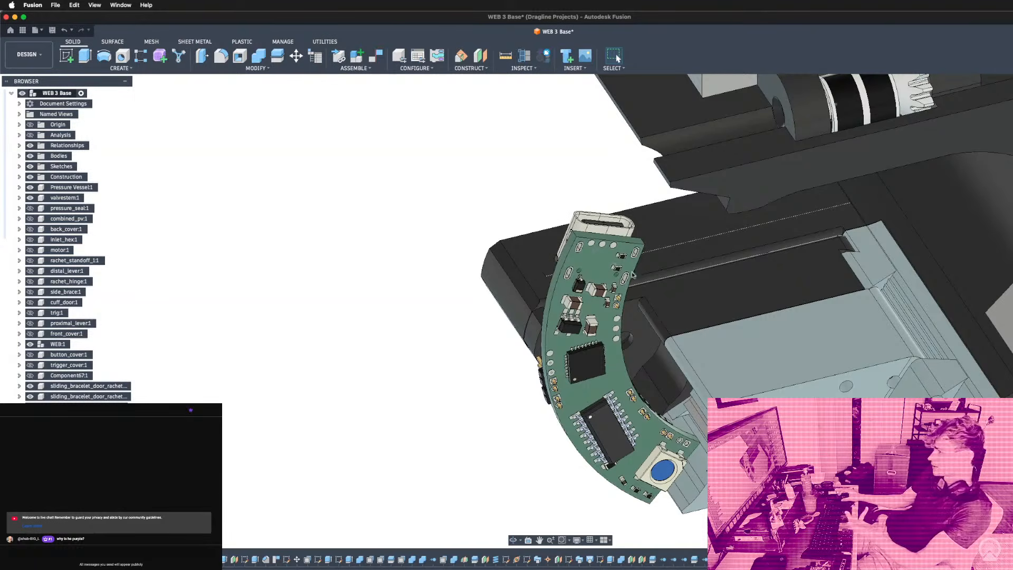
pyautogui.keyDown('shift'); pyautogui.moveTo(575, 338); pyautogui.dragTo(619, 290, button='middle'); pyautogui.keyUp('shift')
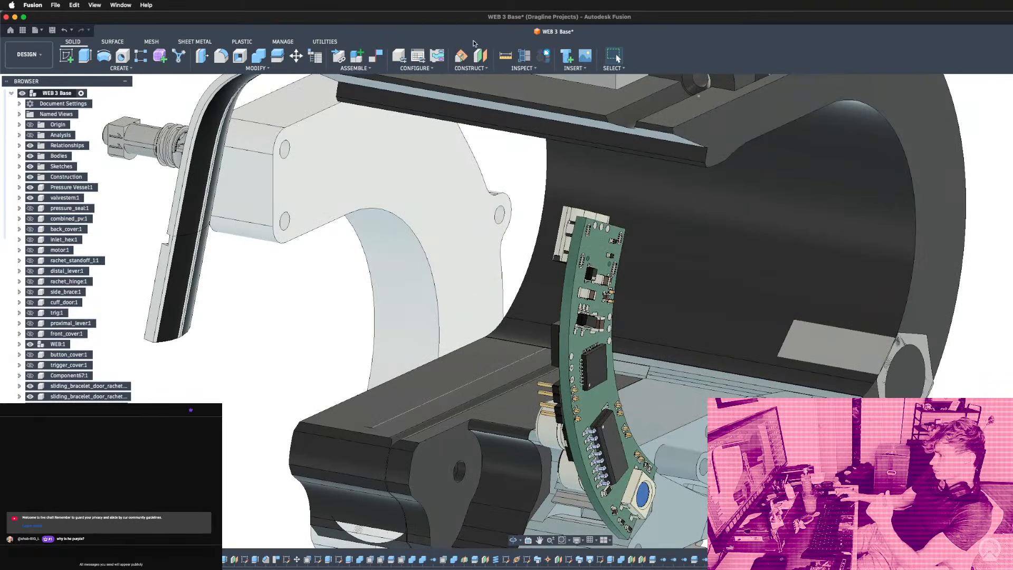
pyautogui.click(594, 267)
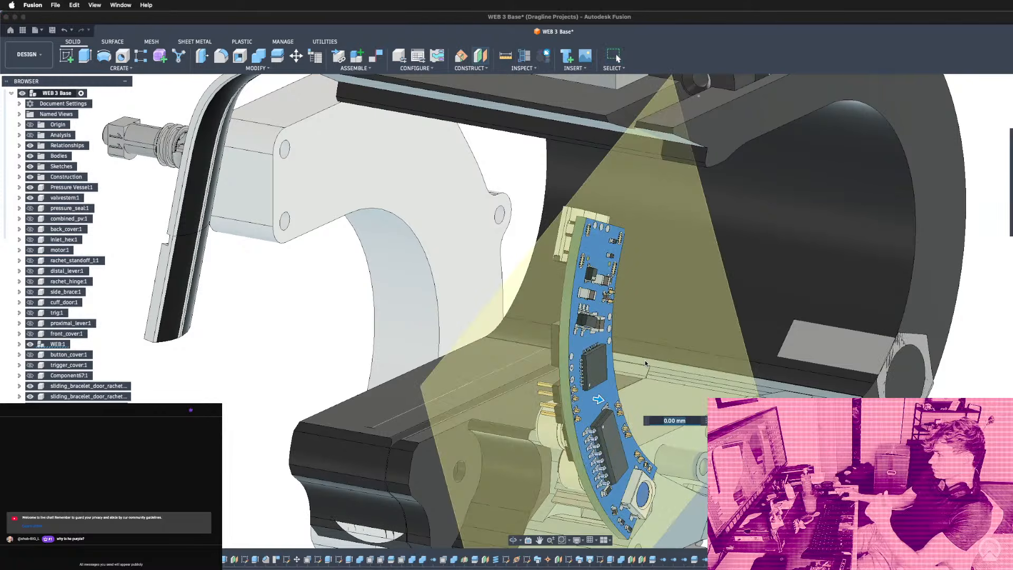
pyautogui.write('0.')
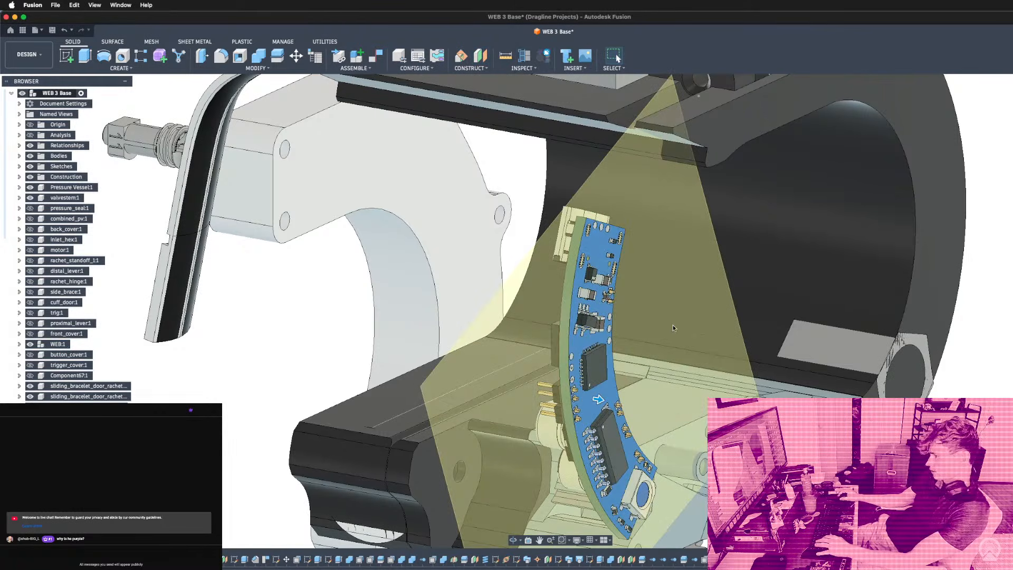
pyautogui.press('Return')
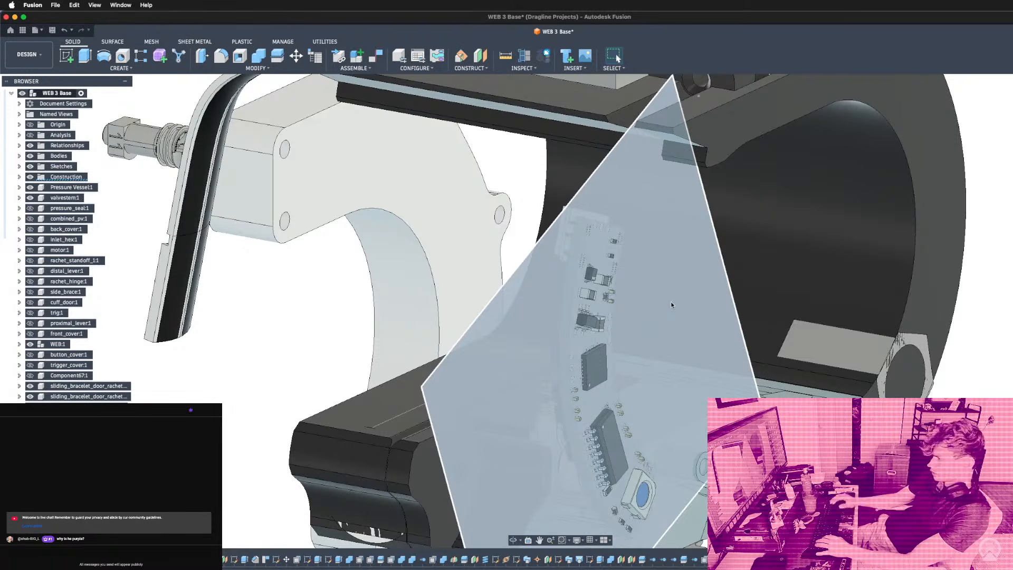
# Start a sketch on the offset plane and project the circuit board's face into it.
pyautogui.press('p')
pyautogui.scroll(-5, 671, 304)
pyautogui.scroll(5, 684, 417)
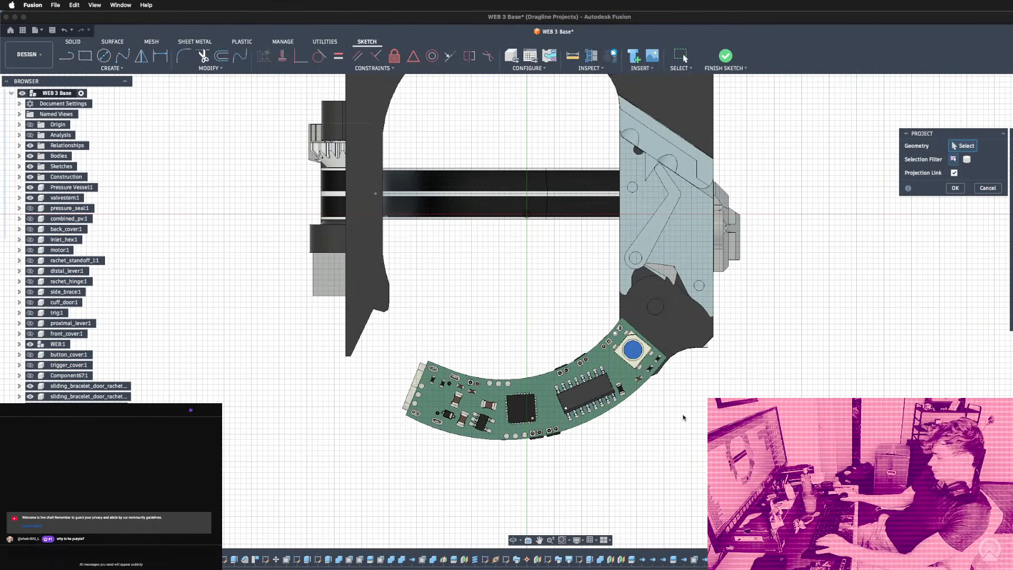
pyautogui.click(621, 371)
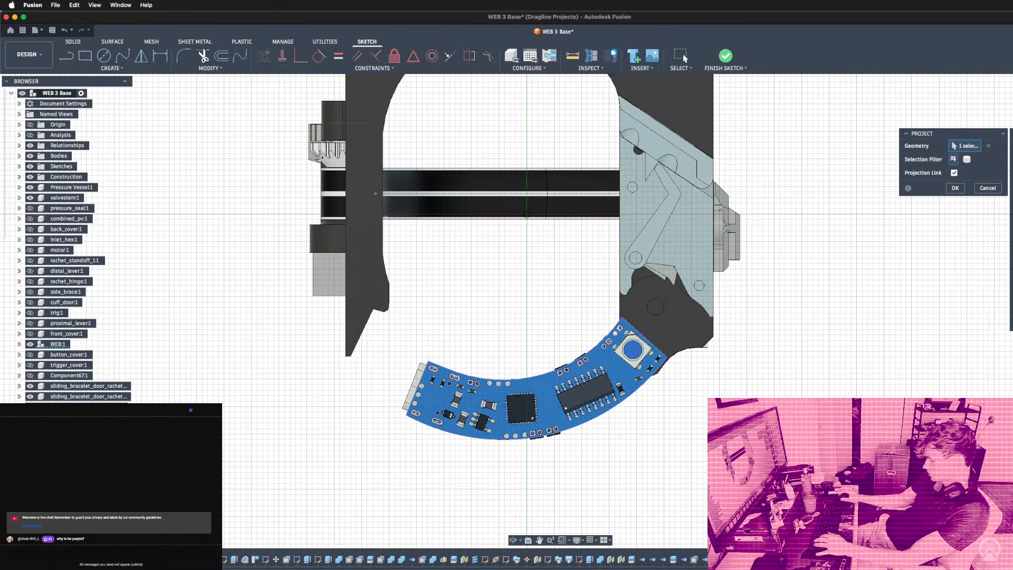
pyautogui.press('Return')
# Offset the projected circuit board outline outward by 0.2 mm.
pyautogui.press('o')
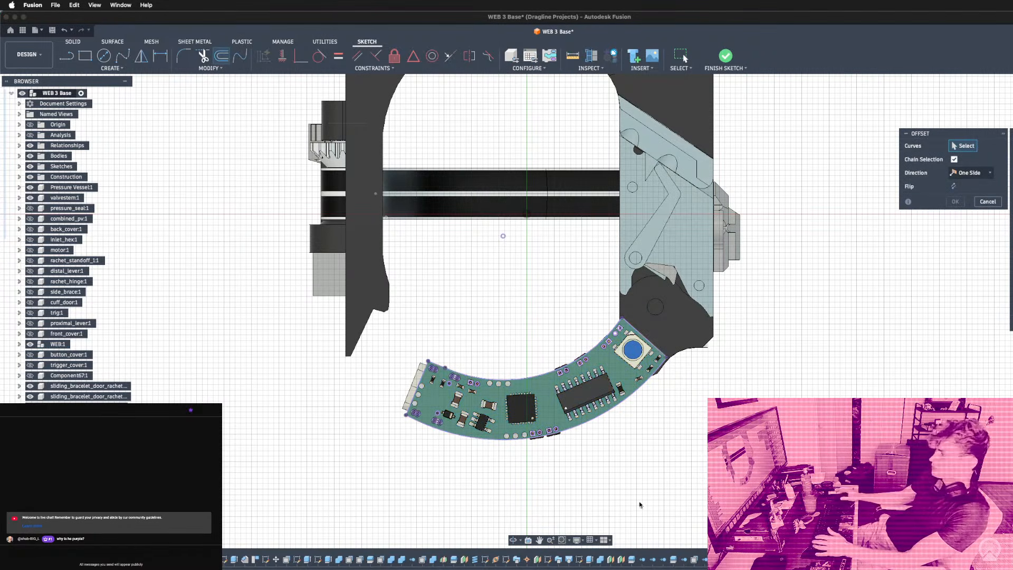
pyautogui.scroll(3, 580, 453)
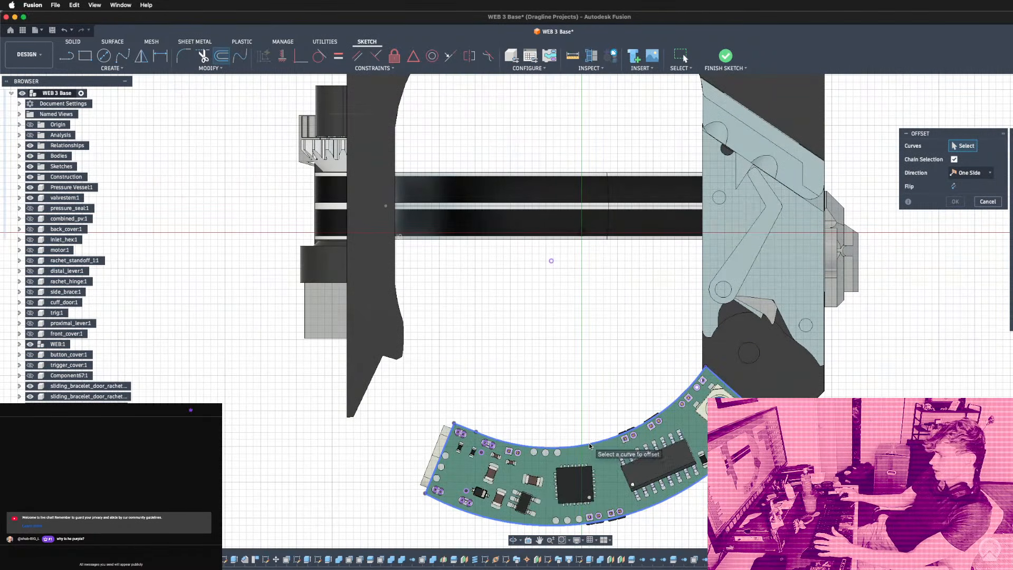
pyautogui.click(590, 446)
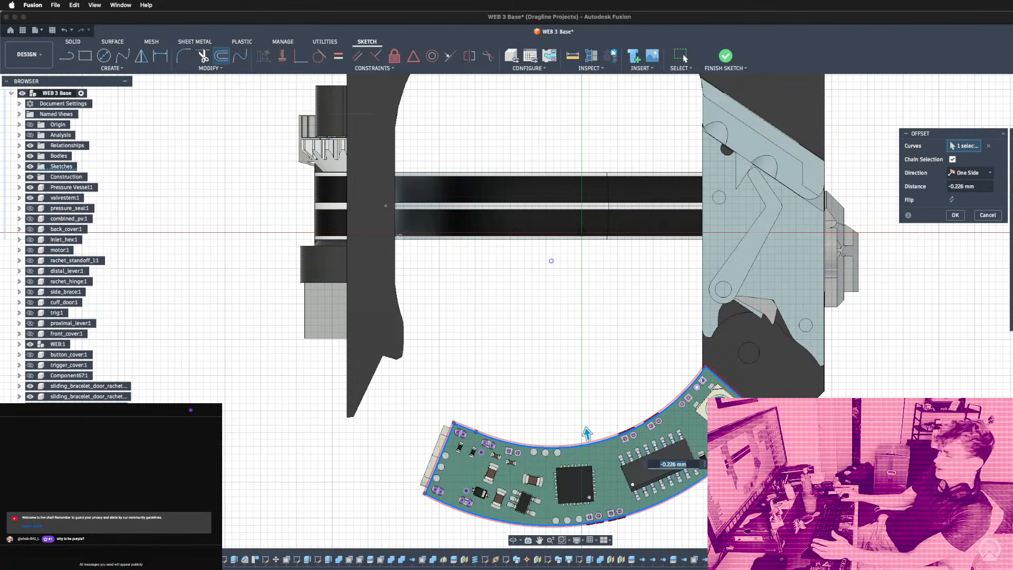
pyautogui.write('0.2')
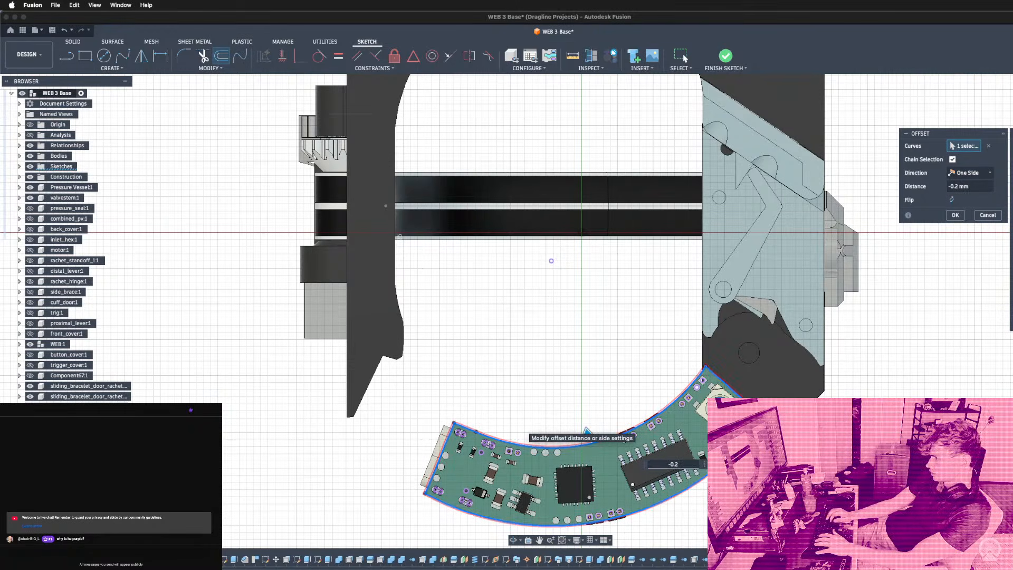
pyautogui.press('Return')
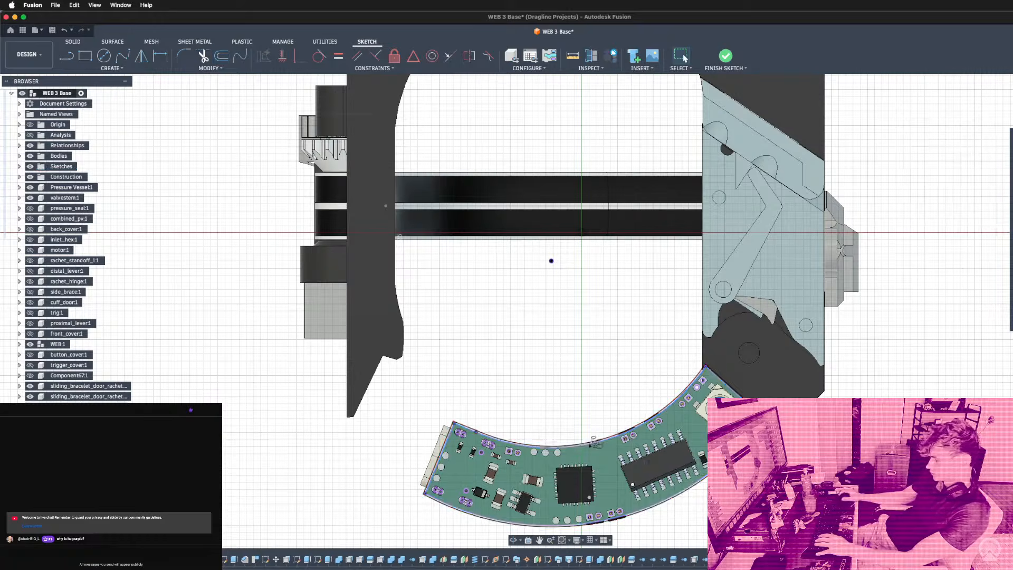
# Try to extrude the circuit board profiles, and undo the outline offset and the projection.
pyautogui.scroll(-5, 551, 261)
pyautogui.scroll(10, 615, 317)
pyautogui.scroll(5, 614, 318)
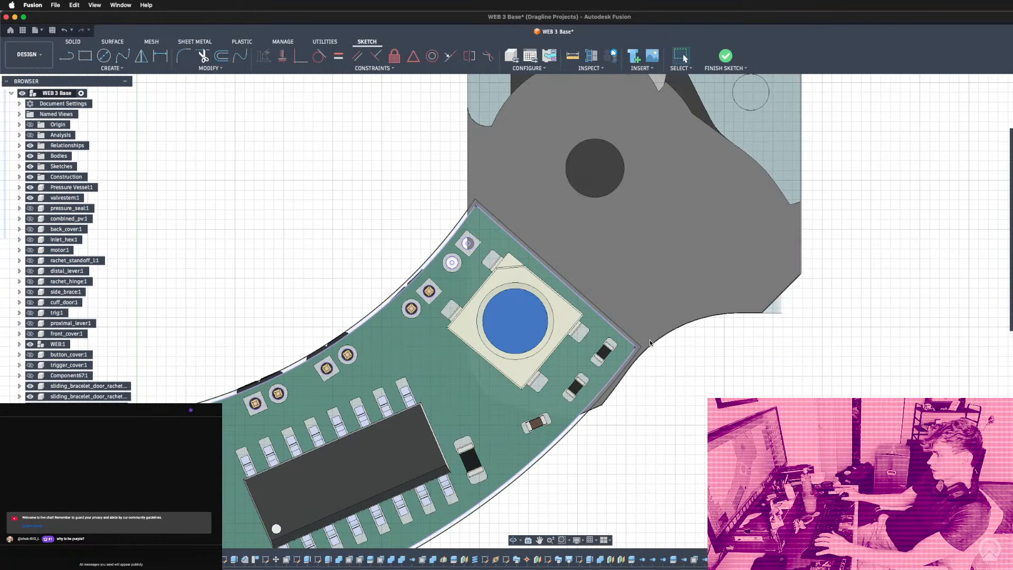
pyautogui.press('e')
pyautogui.click(636, 346)
pyautogui.scroll(-4, 597, 225)
pyautogui.scroll(-5, 597, 225)
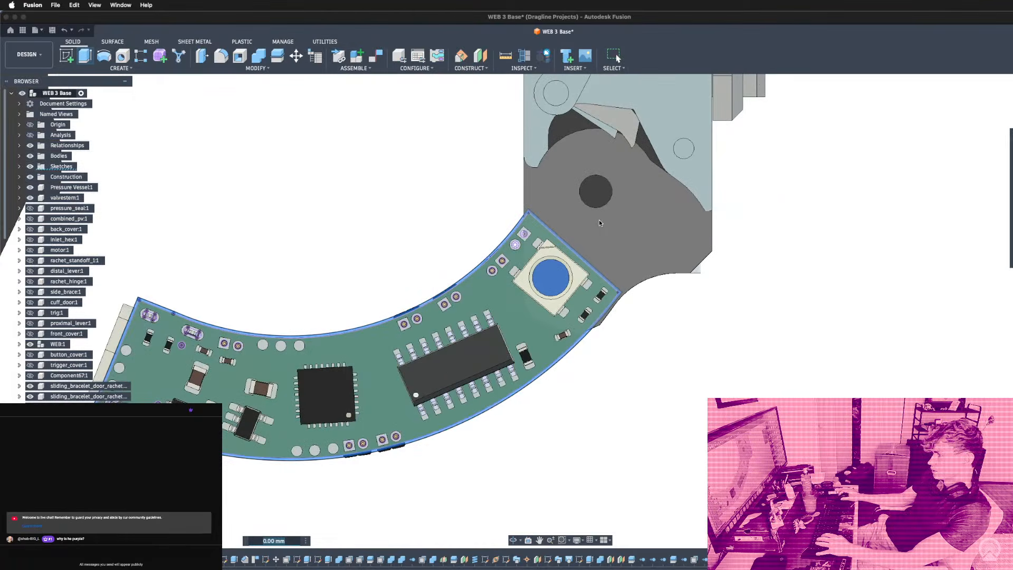
pyautogui.click(303, 341)
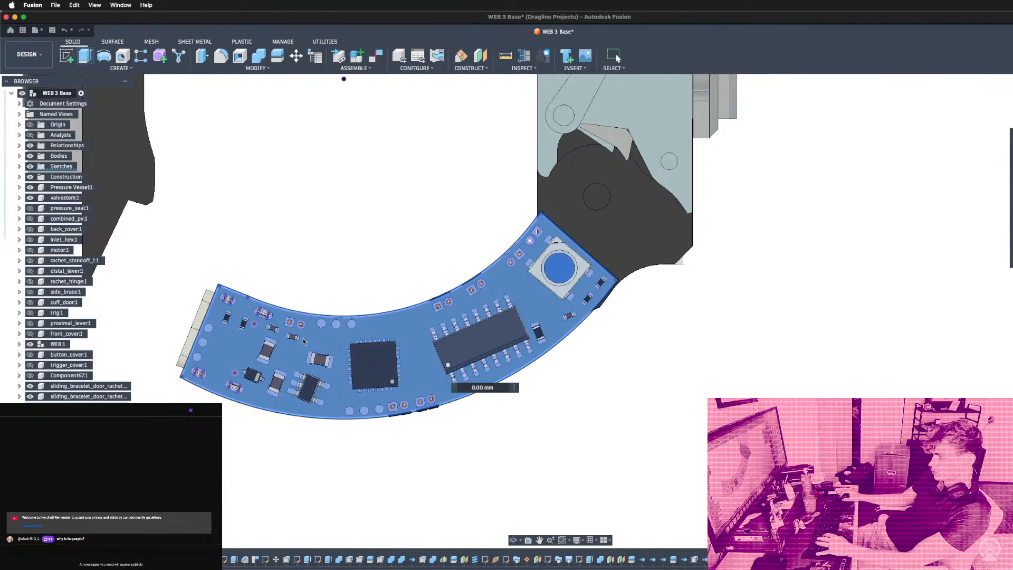
pyautogui.click(412, 323)
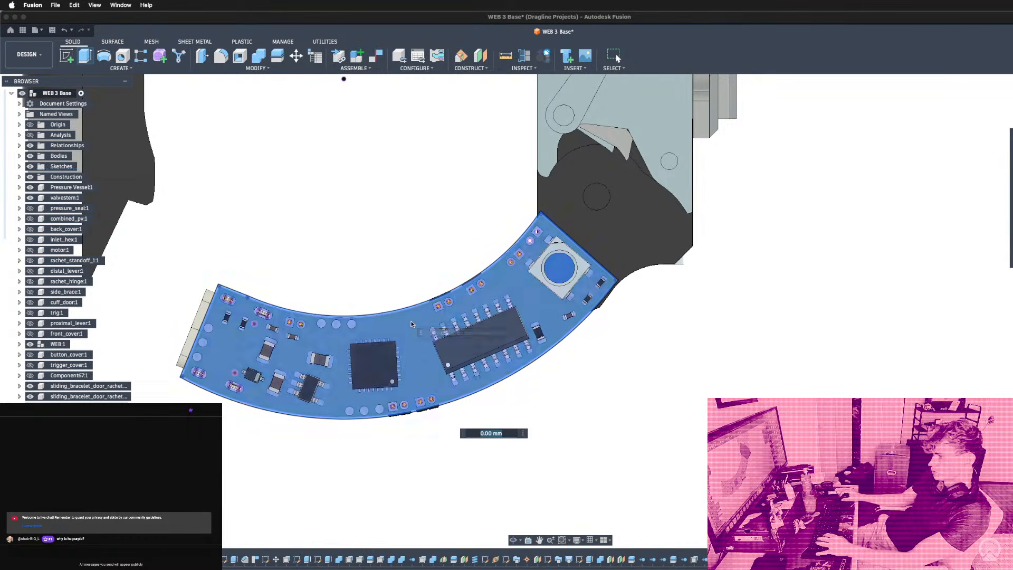
pyautogui.press('Escape')
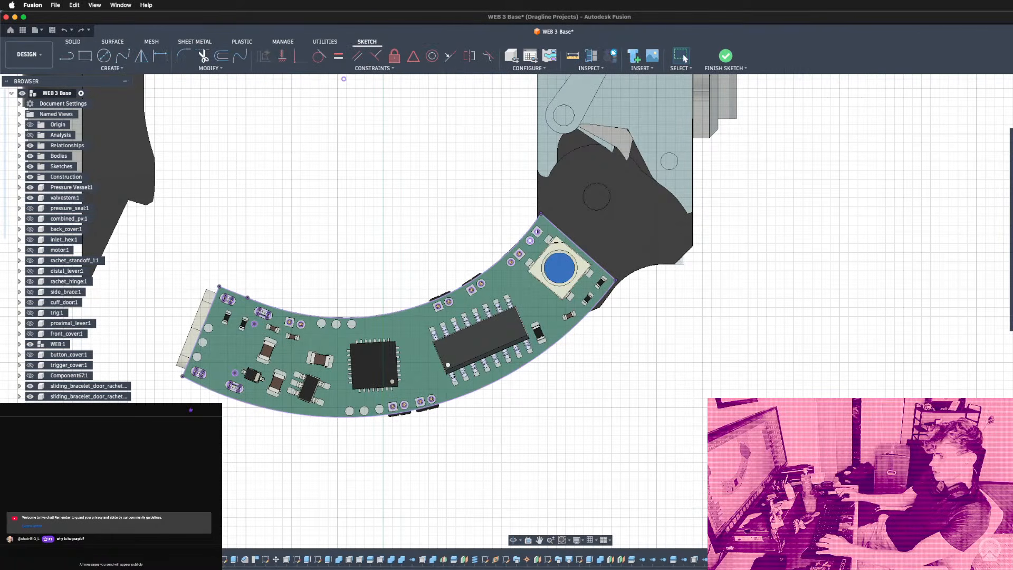
pyautogui.press('super+z')
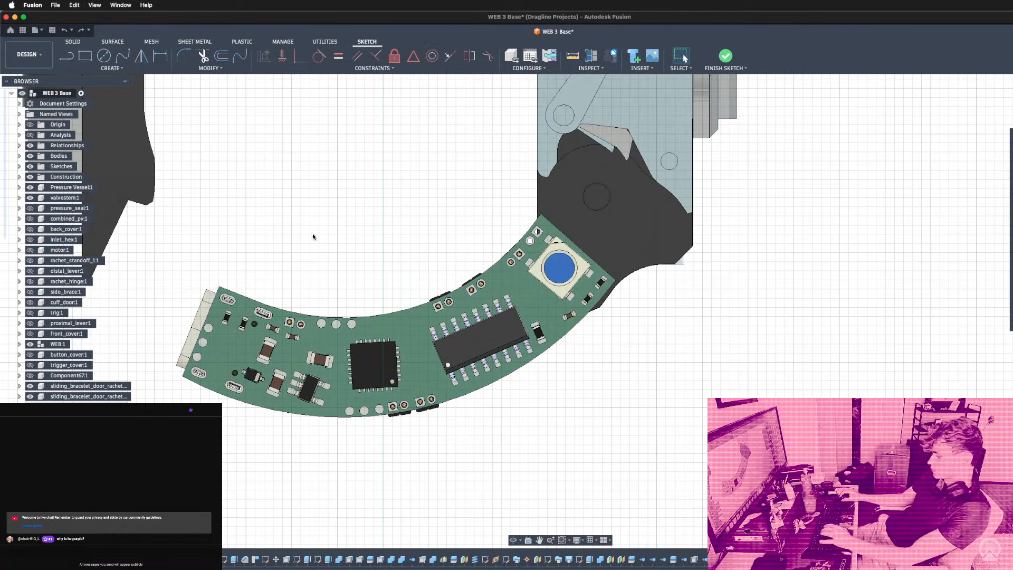
# Project the circuit board's face into the emptied sketch.
pyautogui.scroll(-4, 689, 330)
pyautogui.scroll(2, 370, 247)
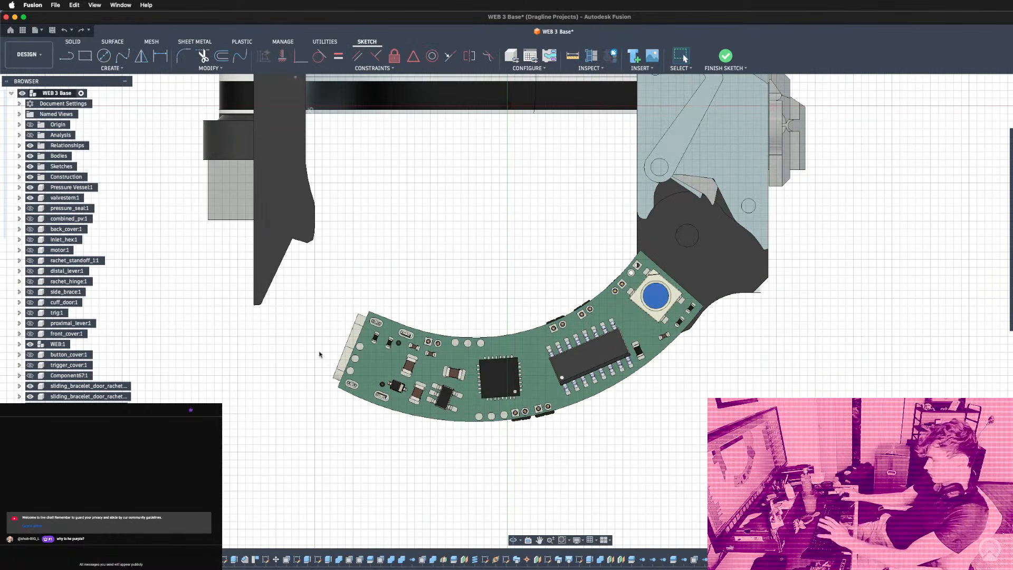
pyautogui.press('p')
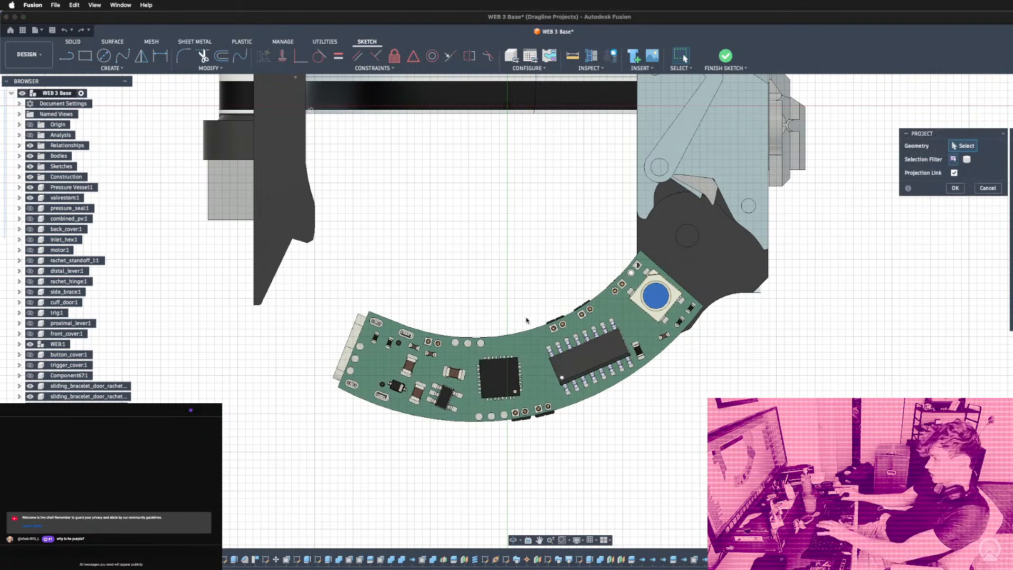
pyautogui.click(537, 366)
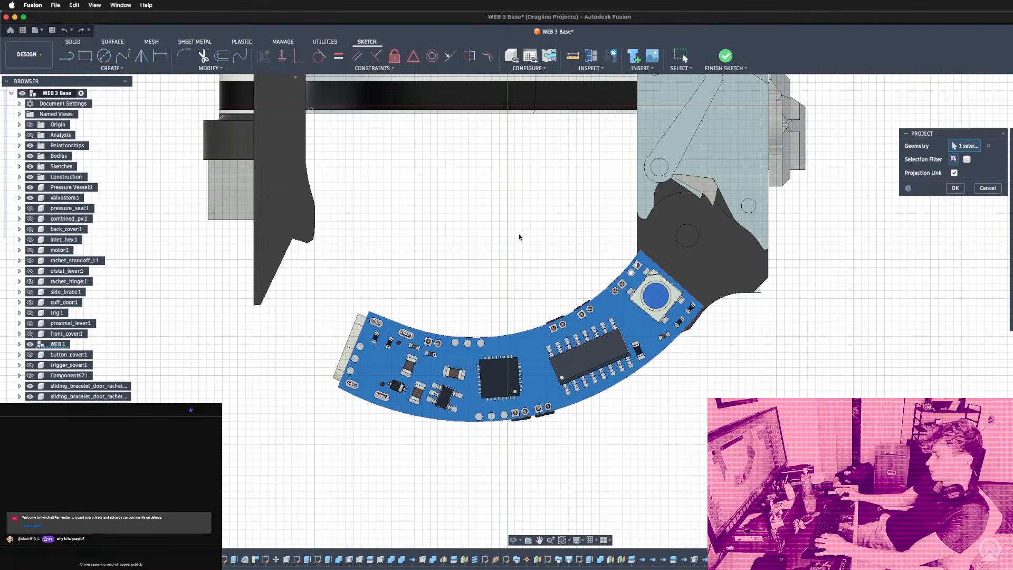
pyautogui.press('Return')
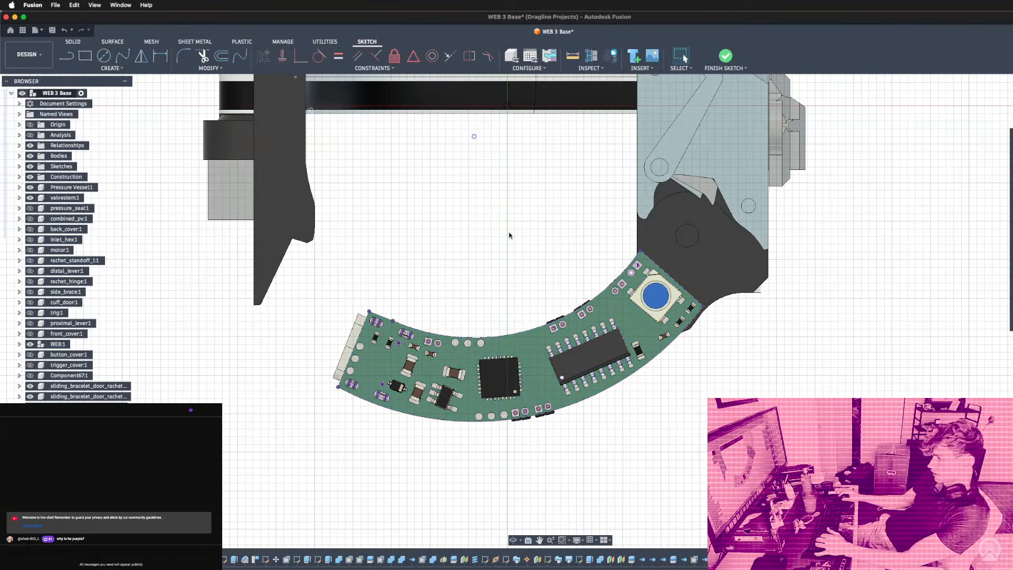
# Offset the projected board outline outward with a distance of -0.2 mm.
pyautogui.press('o')
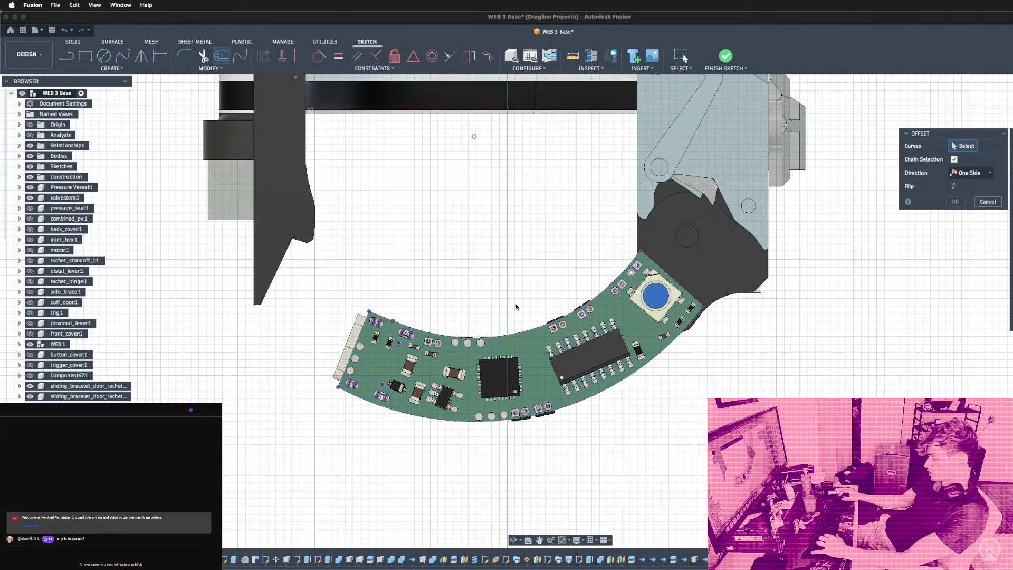
pyautogui.click(527, 331)
pyautogui.moveTo(527, 331); pyautogui.dragTo(522, 318)
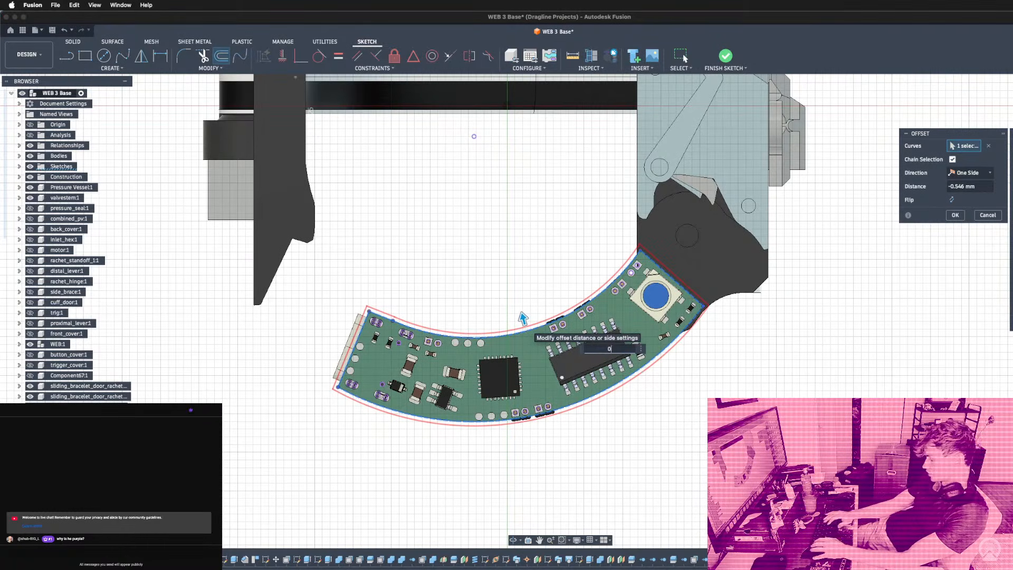
pyautogui.press('Return')
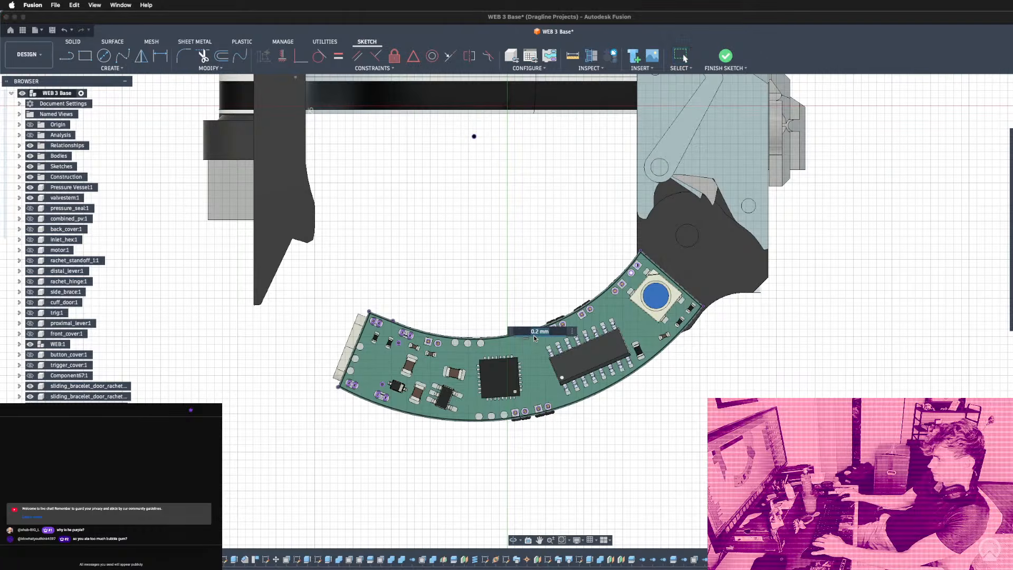
pyautogui.press('Left')
pyautogui.write('-')
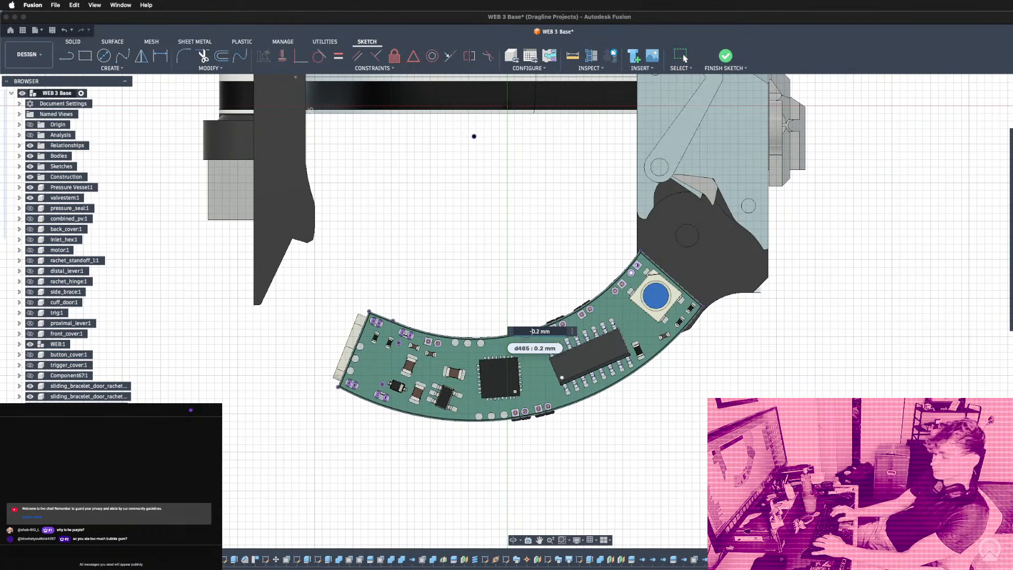
pyautogui.press('Return')
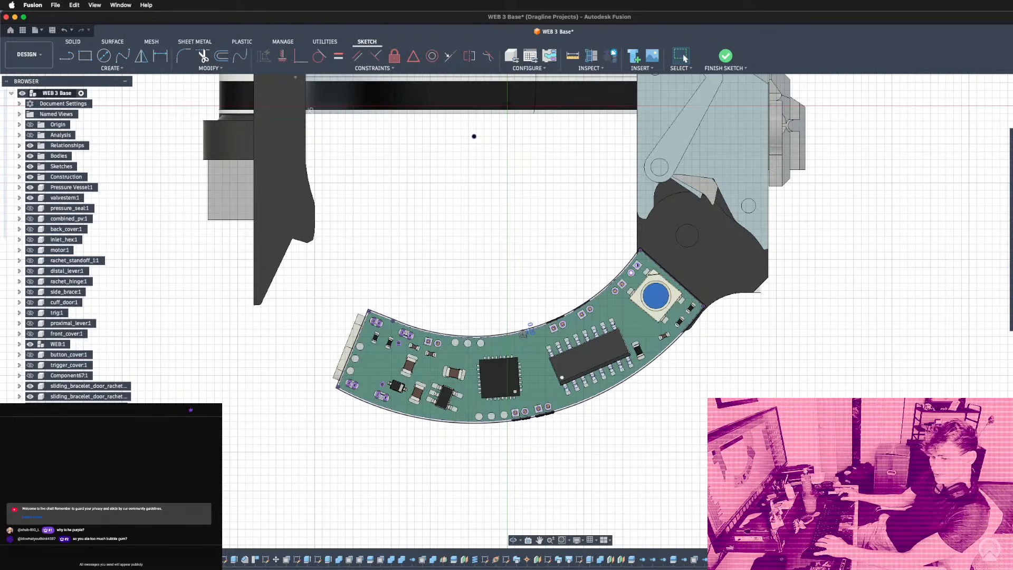
# Extrude the board-shaped profile and its offset border by -1.71 mm through the circuit board.
pyautogui.scroll(5, 287, 293)
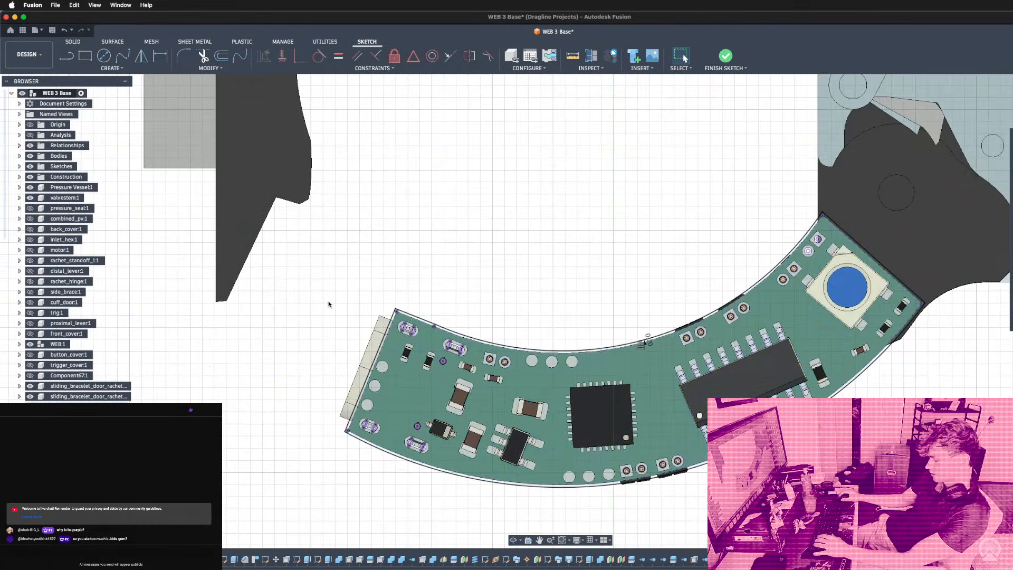
pyautogui.press('e')
pyautogui.scroll(-3, 694, 214)
pyautogui.moveTo(694, 215)
pyautogui.keyDown('shift'); pyautogui.mouseDown(button='middle')
pyautogui.moveTo(716, 163)
pyautogui.moveTo(716, 132)
pyautogui.moveTo(718, 218)
pyautogui.moveTo(646, 243)
pyautogui.moveTo(555, 240)
pyautogui.mouseUp(button='middle'); pyautogui.keyUp('shift')
pyautogui.scroll(-4, 556, 240)
pyautogui.scroll(6, 557, 128)
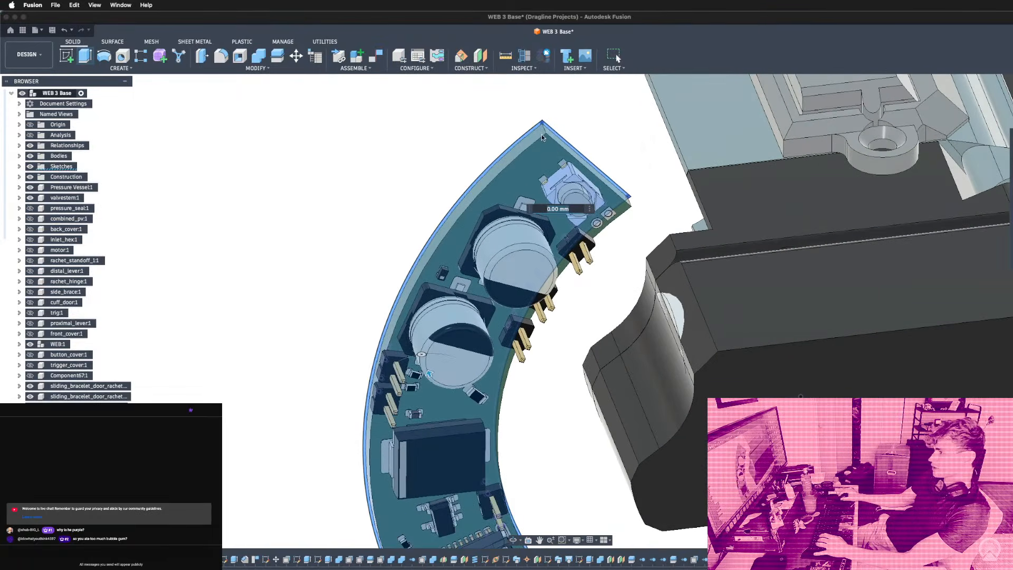
pyautogui.click(546, 139)
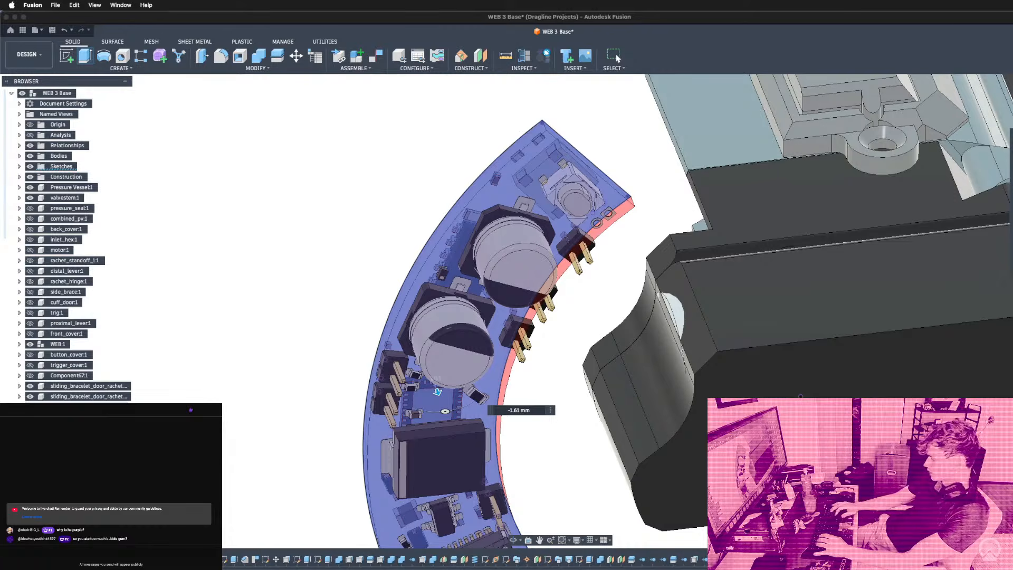
pyautogui.moveTo(437, 392); pyautogui.dragTo(438, 392)
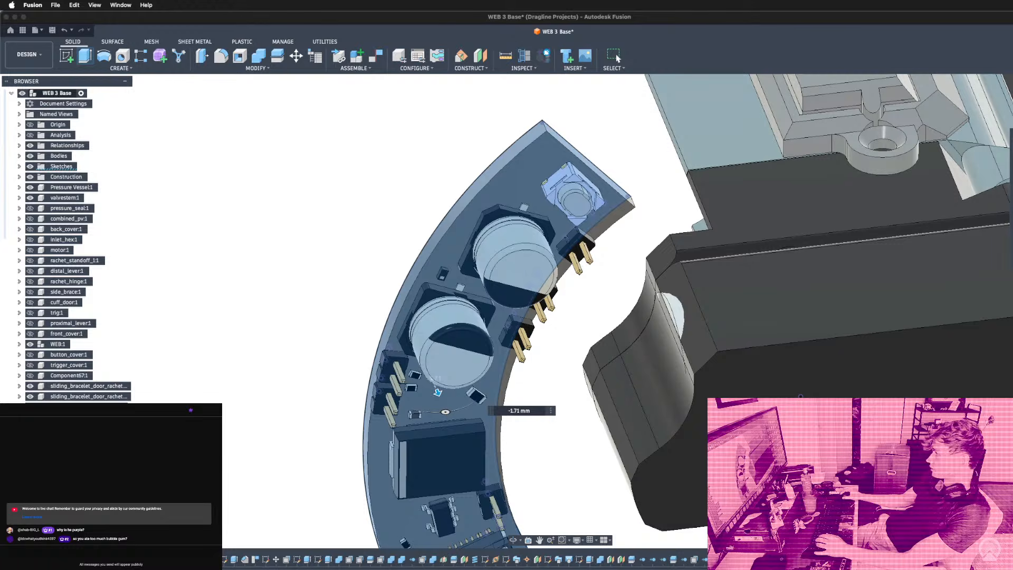
pyautogui.press('Return')
# Sketch a line about 11.5 mm long across the extruded body's face between the two black chips, from inner to outer edge.
pyautogui.scroll(-5, 497, 253)
pyautogui.keyDown('shift'); pyautogui.moveTo(497, 253); pyautogui.dragTo(485, 274, button='middle'); pyautogui.keyUp('shift')
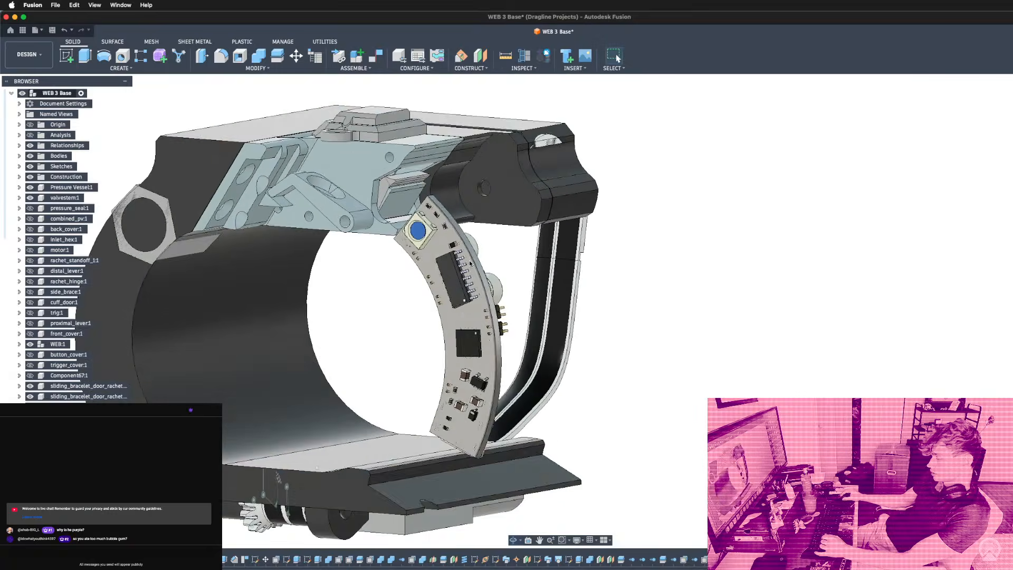
pyautogui.scroll(5, 486, 327)
pyautogui.click(468, 356)
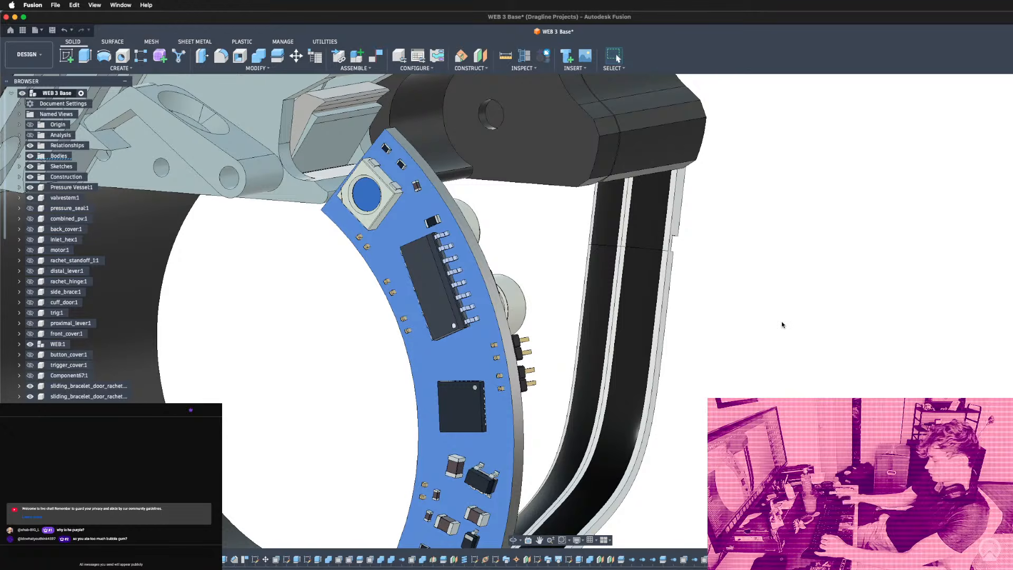
pyautogui.press('l')
pyautogui.scroll(-5, 748, 270)
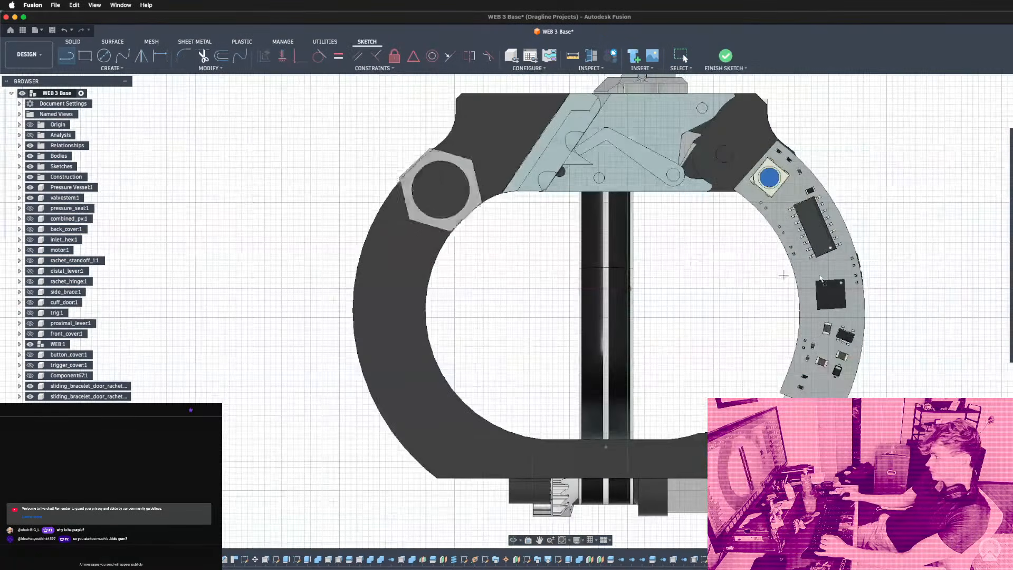
pyautogui.scroll(4, 775, 277)
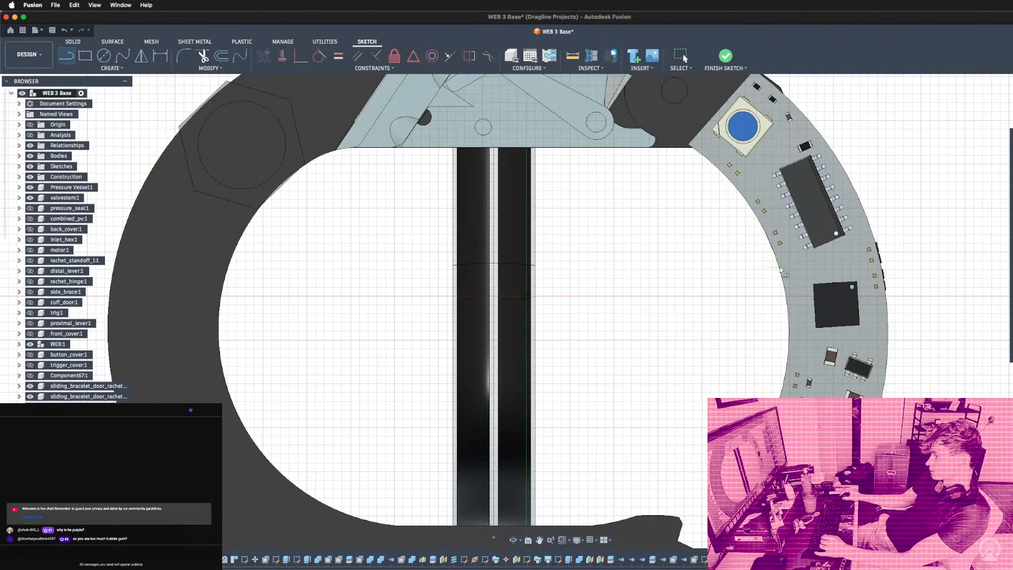
pyautogui.click(780, 271)
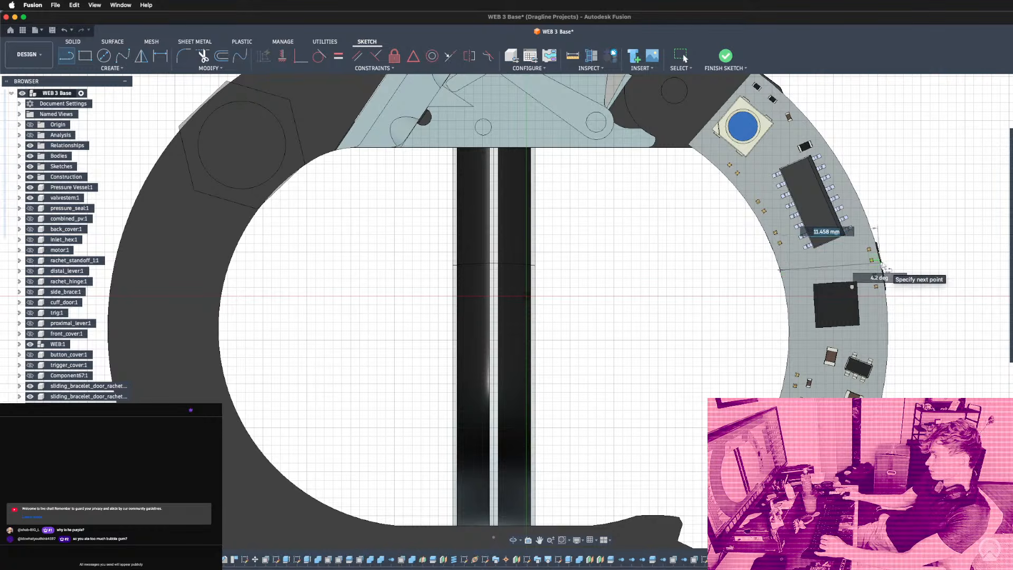
pyautogui.click(884, 269)
# Finish the sketch and split the board-shaped body's face along the sketched line between the two black chips.
pyautogui.press('e')
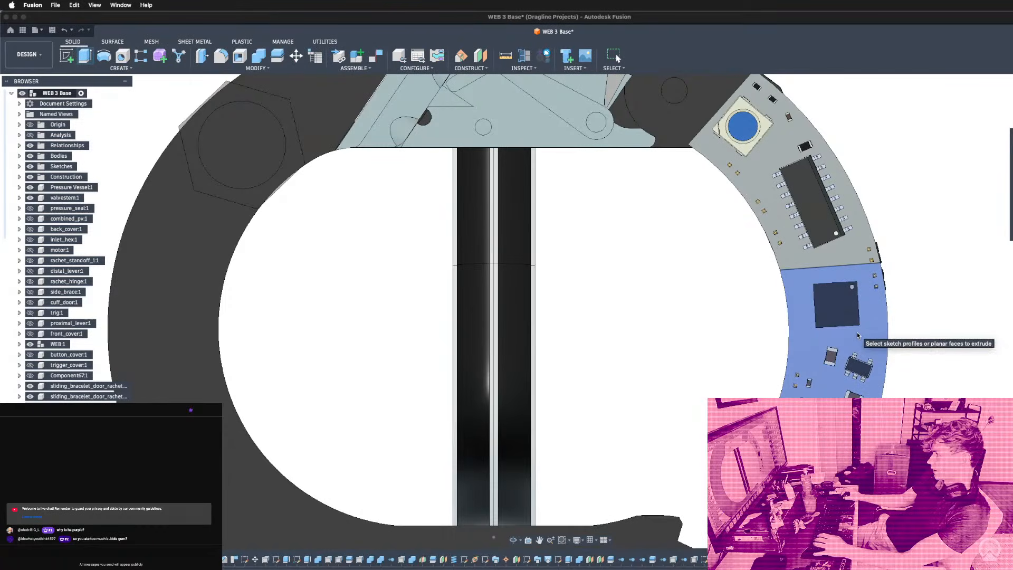
pyautogui.press('Escape')
pyautogui.keyDown('shift'); pyautogui.moveTo(979, 256); pyautogui.dragTo(870, 259, button='middle'); pyautogui.keyUp('shift')
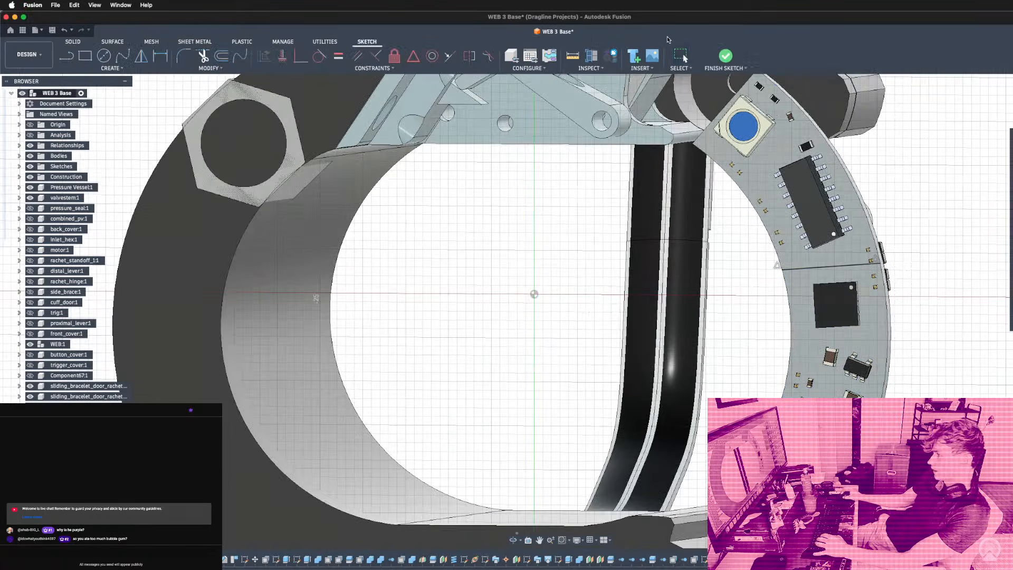
pyautogui.click(726, 56)
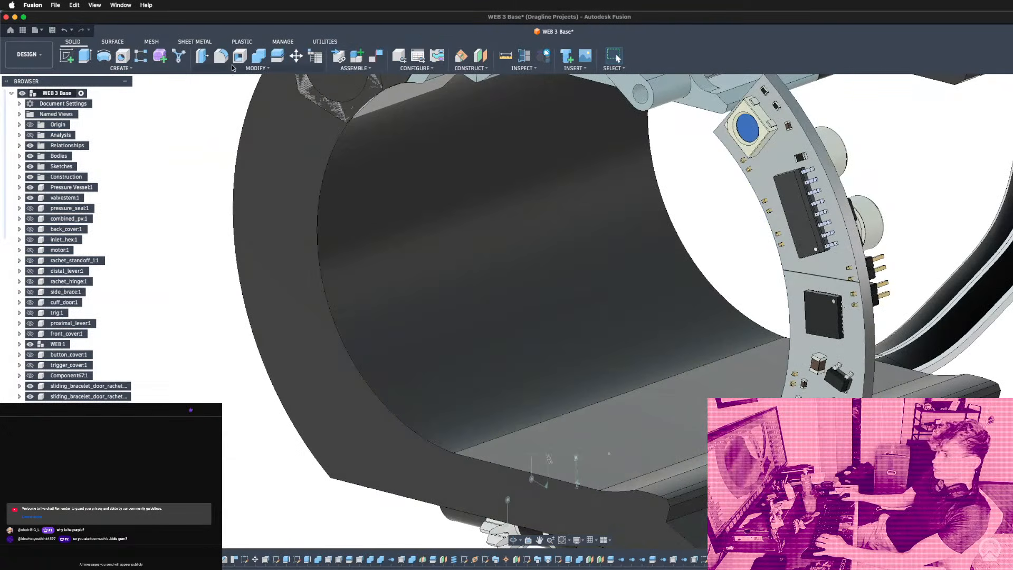
pyautogui.click(254, 68)
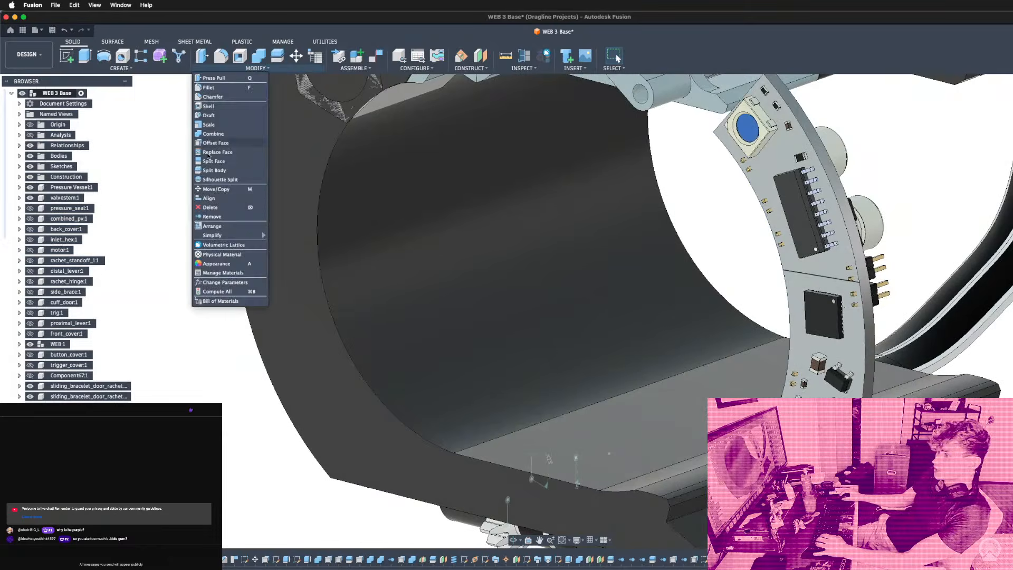
pyautogui.click(222, 163)
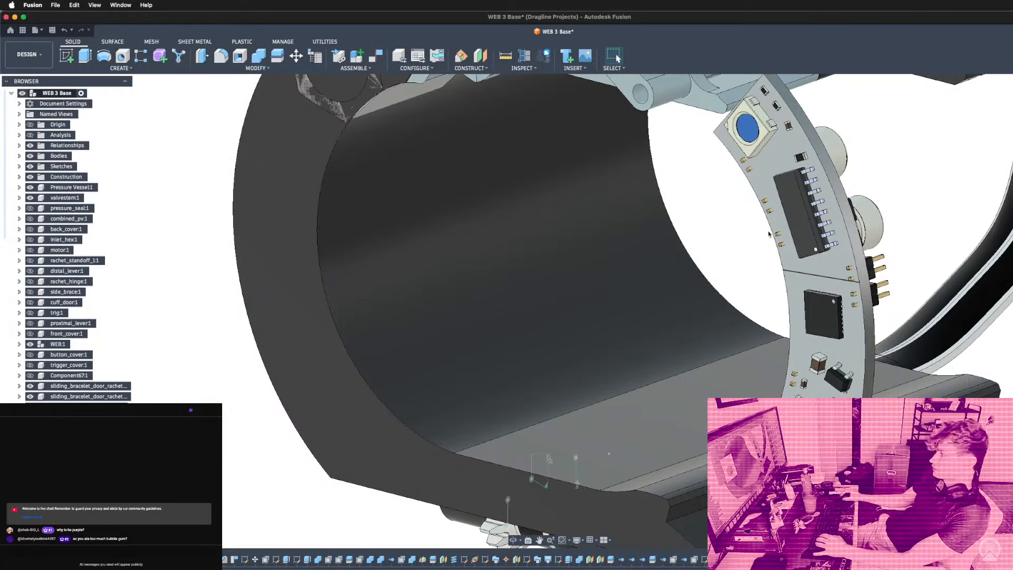
pyautogui.click(823, 261)
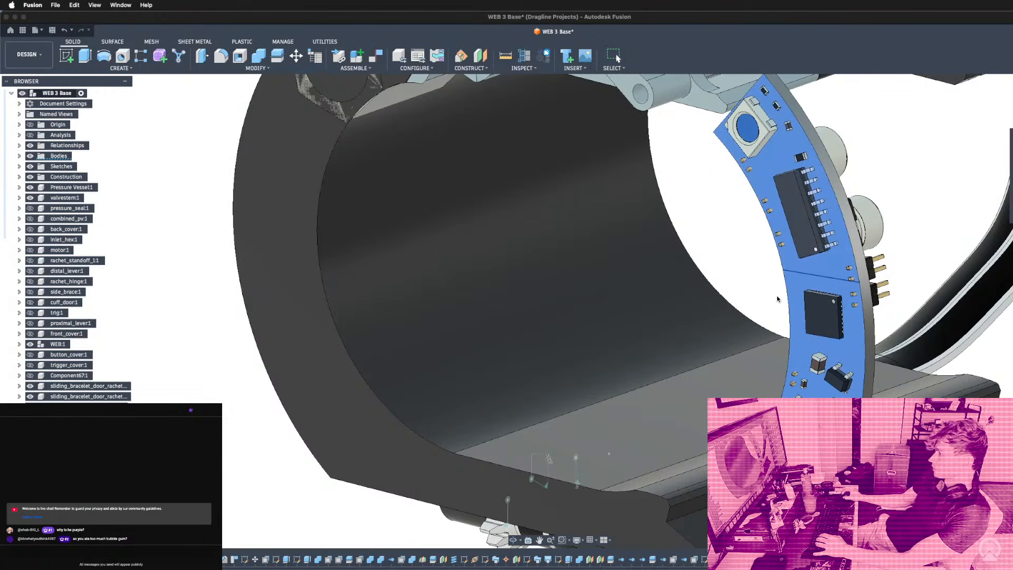
pyautogui.click(811, 274)
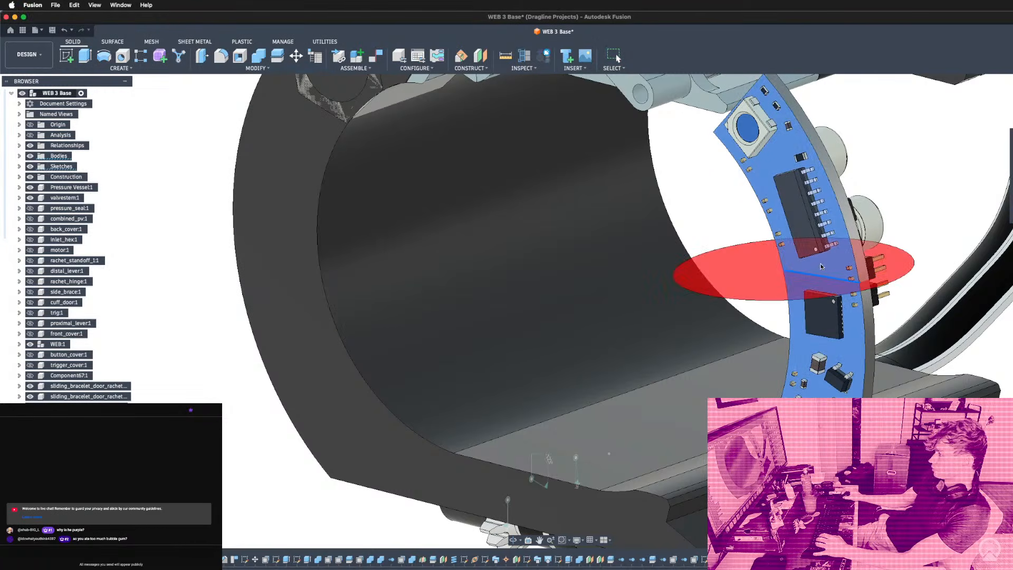
pyautogui.press('Return')
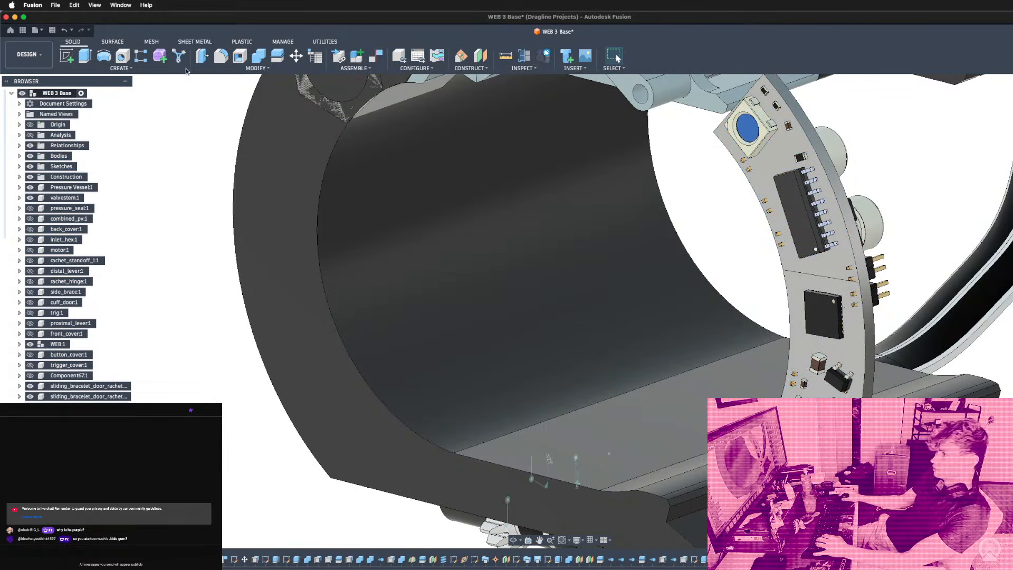
pyautogui.click(201, 55)
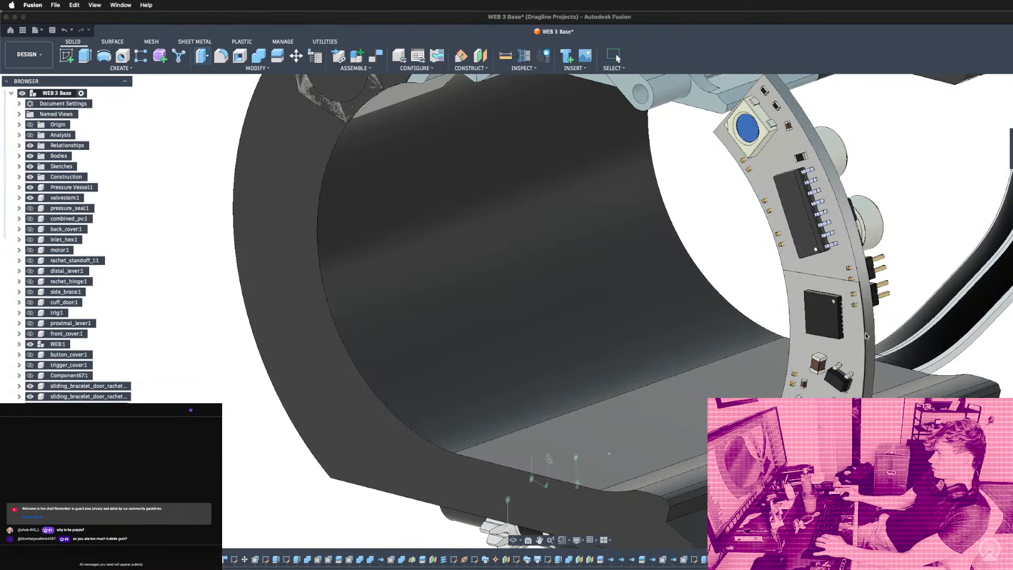
pyautogui.click(822, 346)
pyautogui.press('Escape')
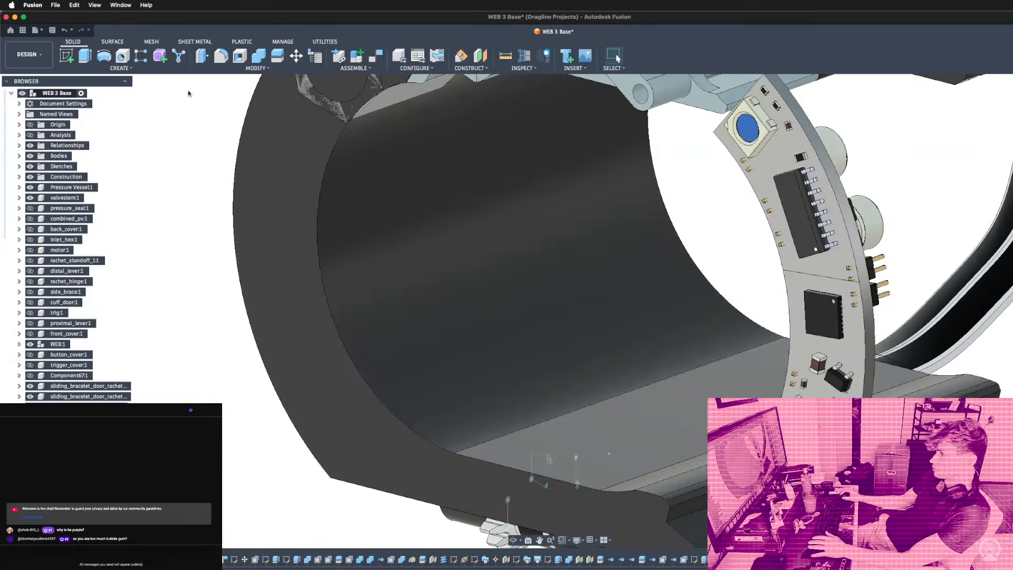
# Offset the split face portion carrying the square black chip outward by 1.7 mm to cover the small components.
pyautogui.click(202, 56)
pyautogui.click(844, 345)
pyautogui.scroll(-2, 844, 327)
pyautogui.scroll(6, 769, 302)
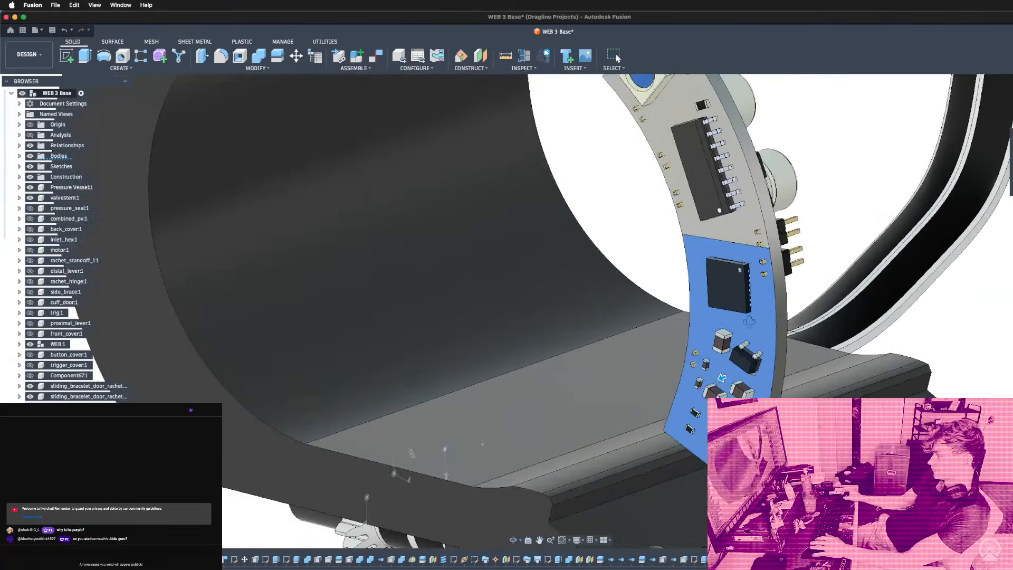
pyautogui.scroll(3, 733, 383)
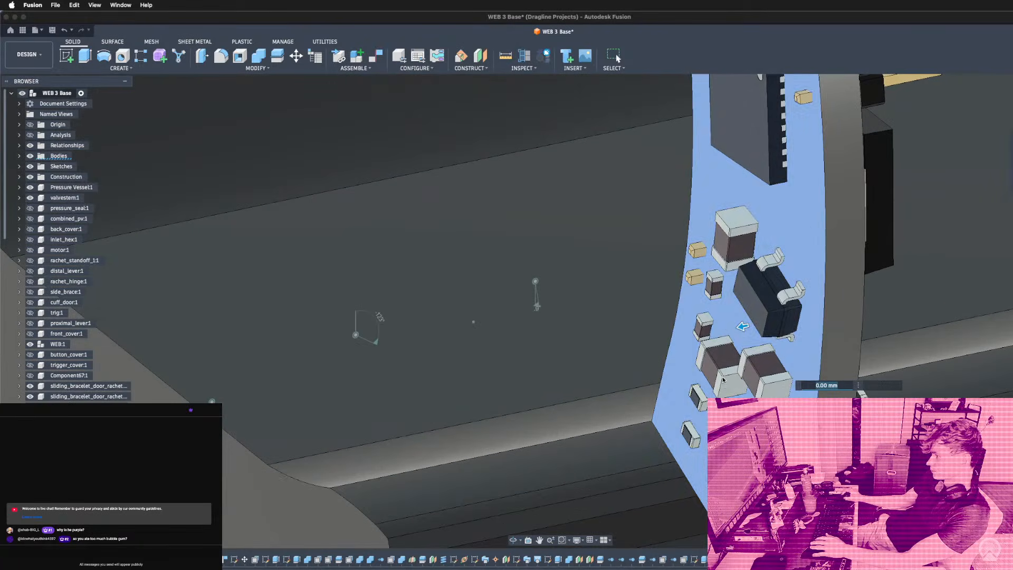
pyautogui.moveTo(742, 327); pyautogui.dragTo(709, 350)
pyautogui.scroll(-3, 721, 379)
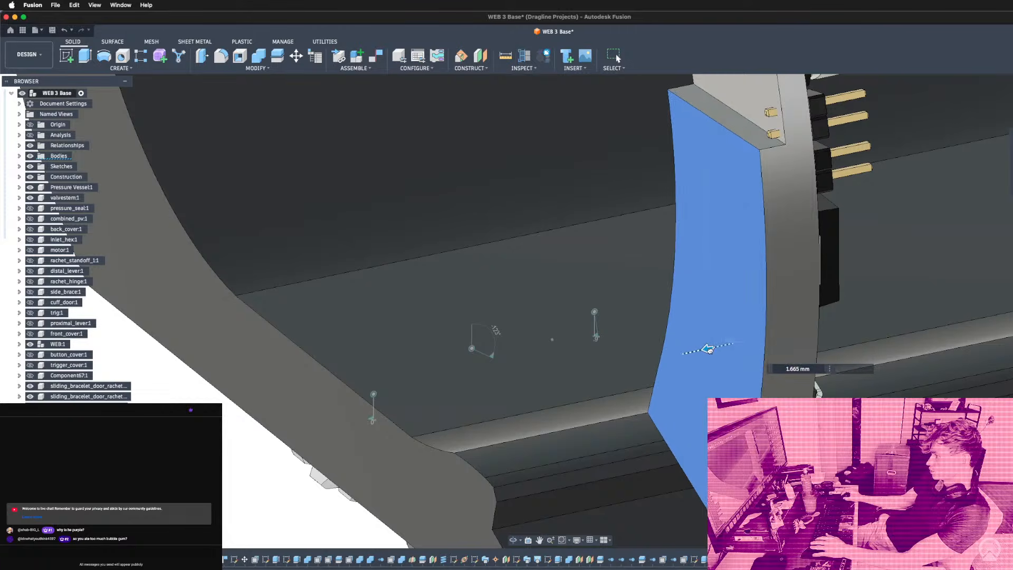
pyautogui.write('1.6')
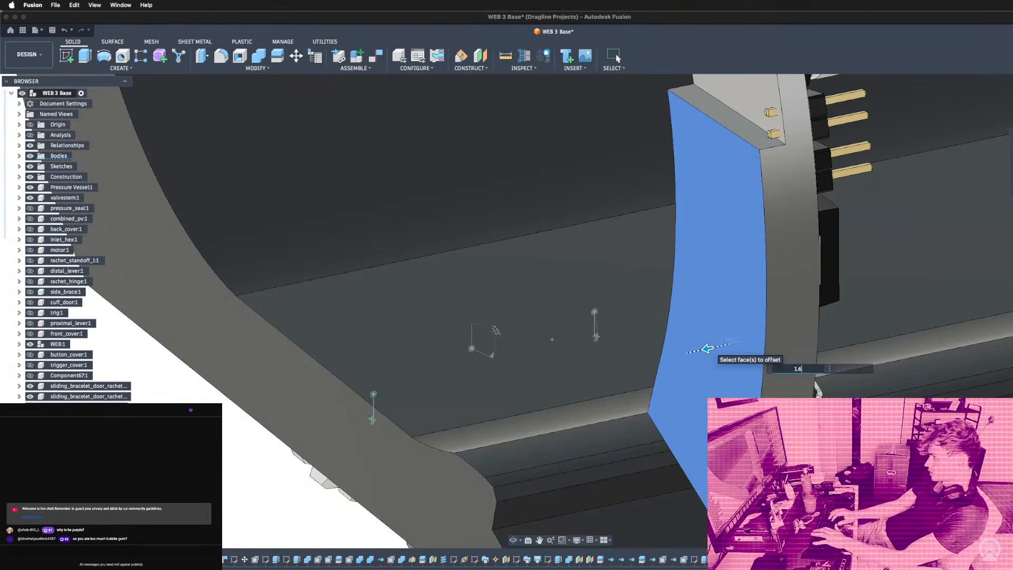
pyautogui.press('BackSpace')
pyautogui.write('7')
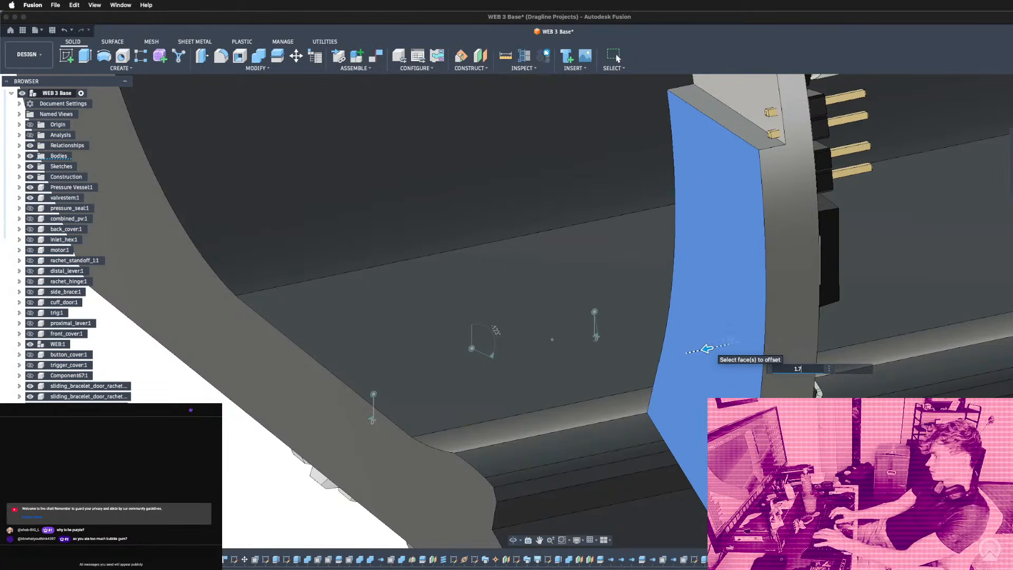
pyautogui.press('Return')
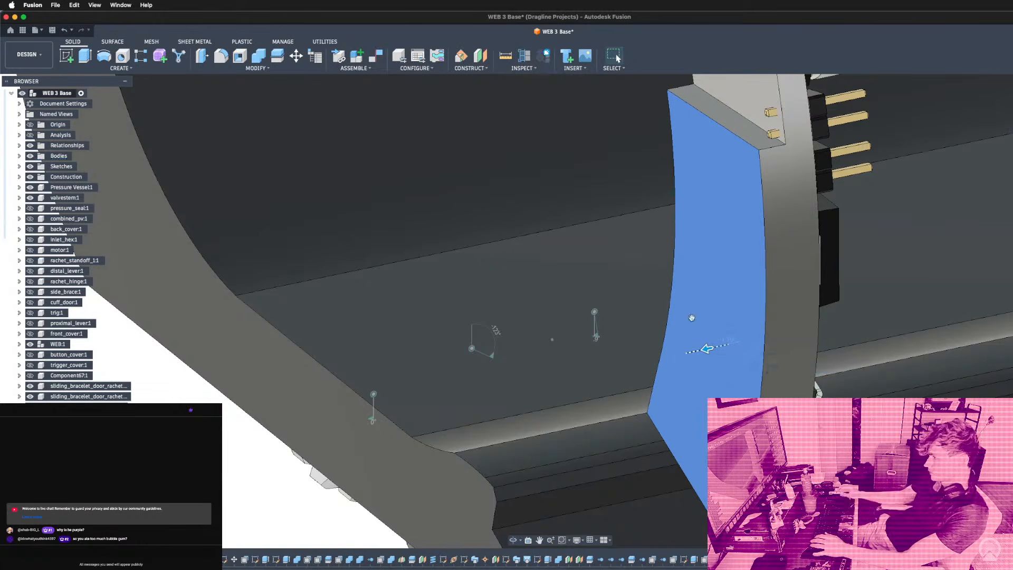
# Start a sketch on the other split face portion, around the blue button, and begin projecting geometry into it.
pyautogui.scroll(-8, 705, 335)
pyautogui.scroll(4, 684, 138)
pyautogui.keyDown('shift'); pyautogui.moveTo(682, 133); pyautogui.dragTo(692, 157, button='middle'); pyautogui.keyUp('shift')
pyautogui.scroll(2, 692, 157)
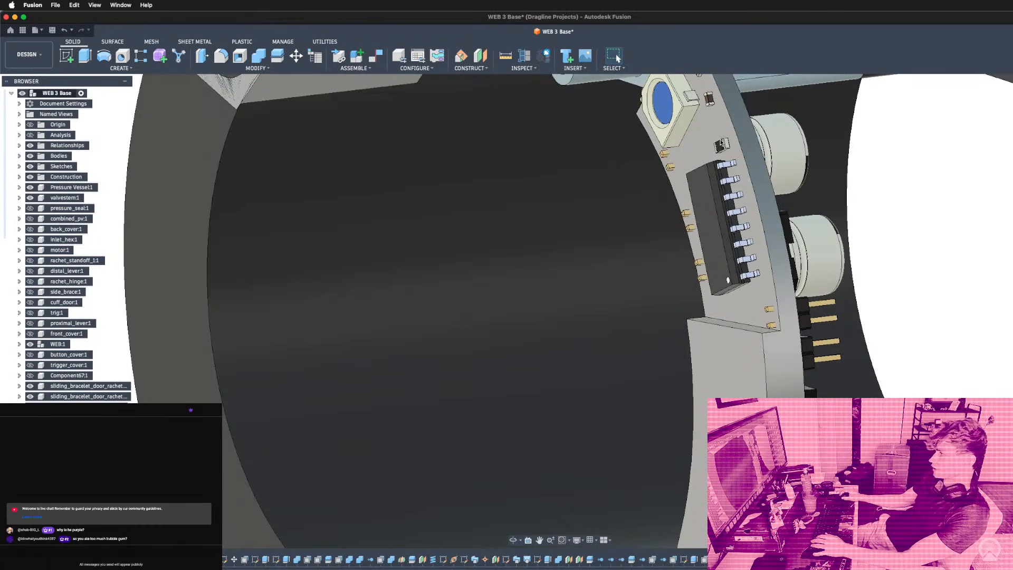
pyautogui.click(702, 130)
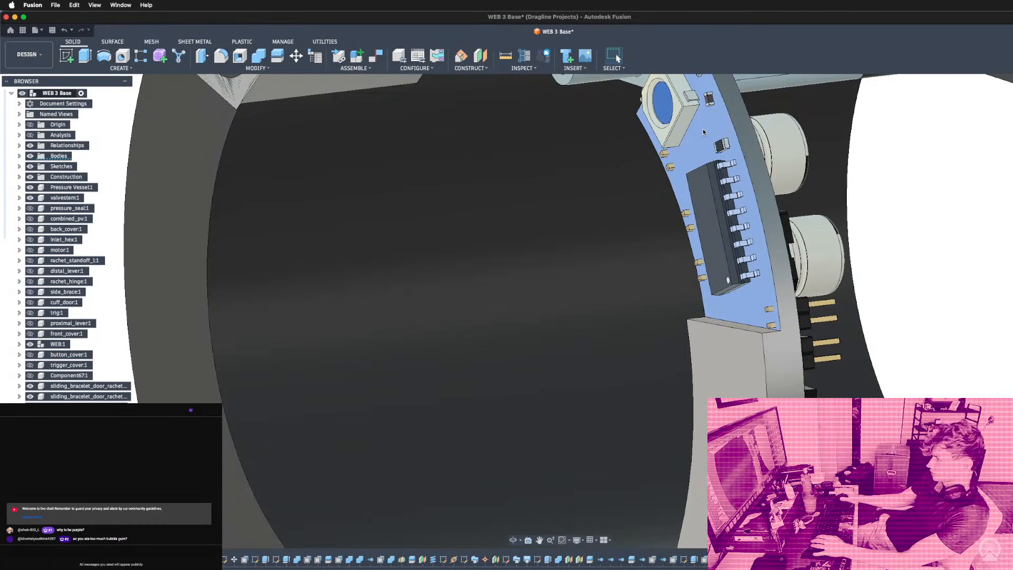
pyautogui.press('l')
pyautogui.scroll(-5, 620, 387)
pyautogui.scroll(6, 743, 267)
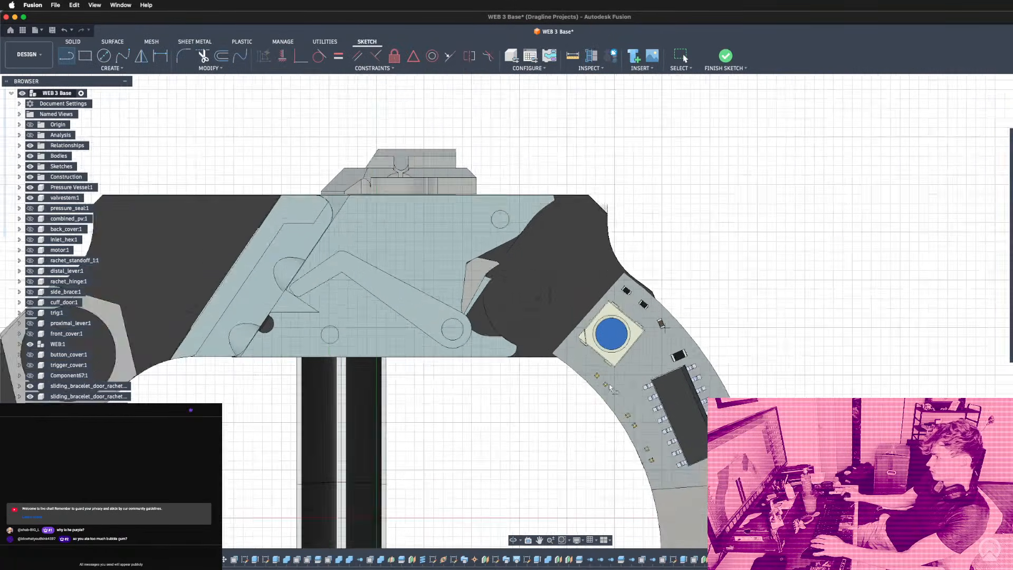
pyautogui.press('o')
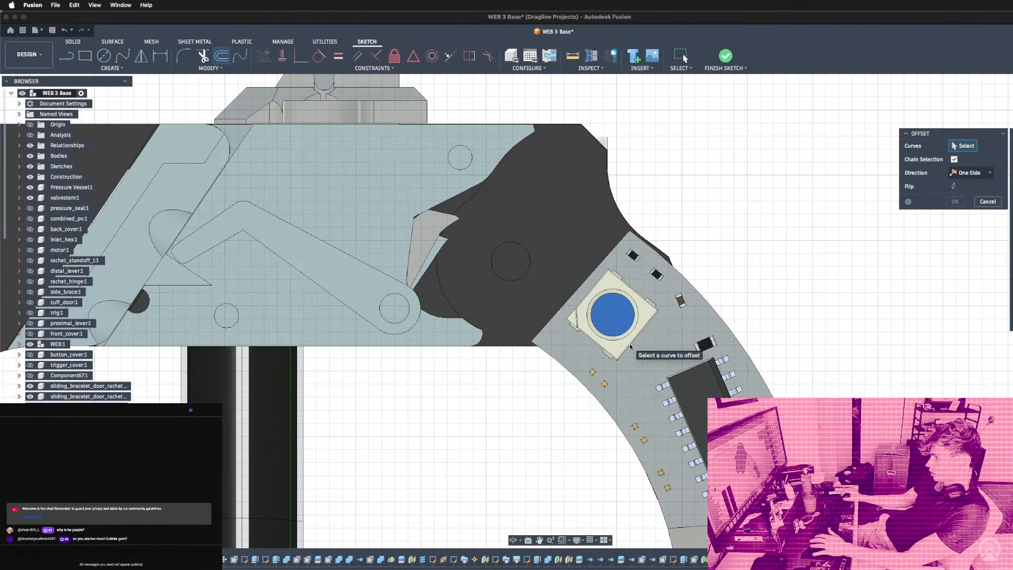
pyautogui.press('p')
pyautogui.scroll(3, 634, 345)
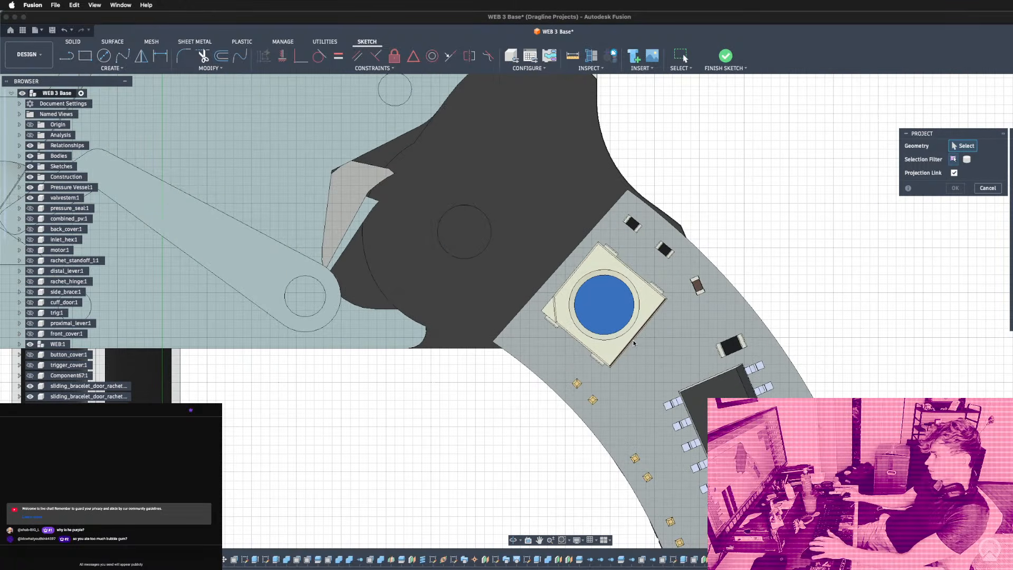
pyautogui.click(641, 328)
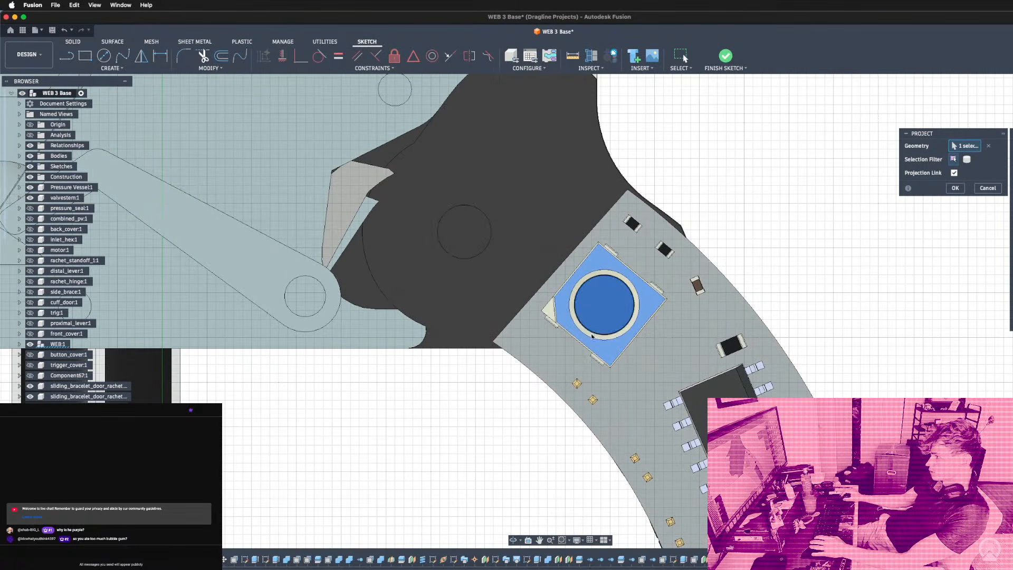
pyautogui.click(549, 314)
pyautogui.scroll(3, 551, 309)
pyautogui.scroll(2, 551, 308)
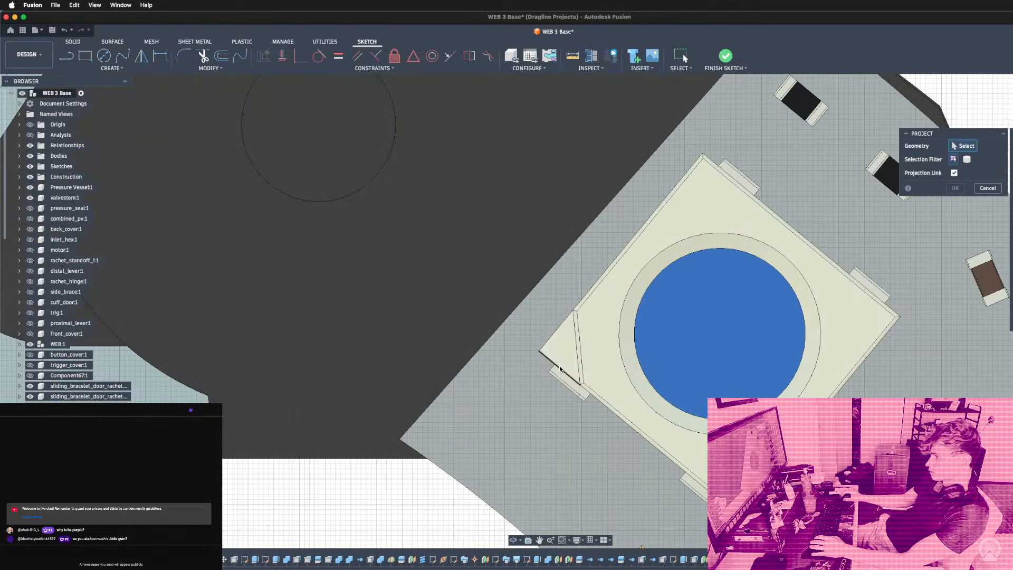
pyautogui.click(569, 356)
pyautogui.scroll(3, 588, 396)
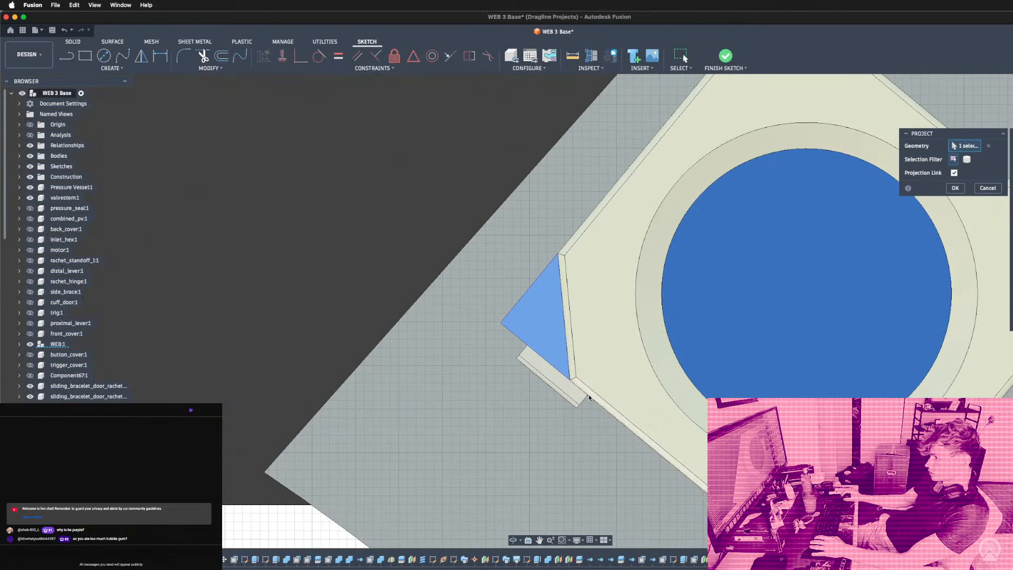
pyautogui.click(552, 359)
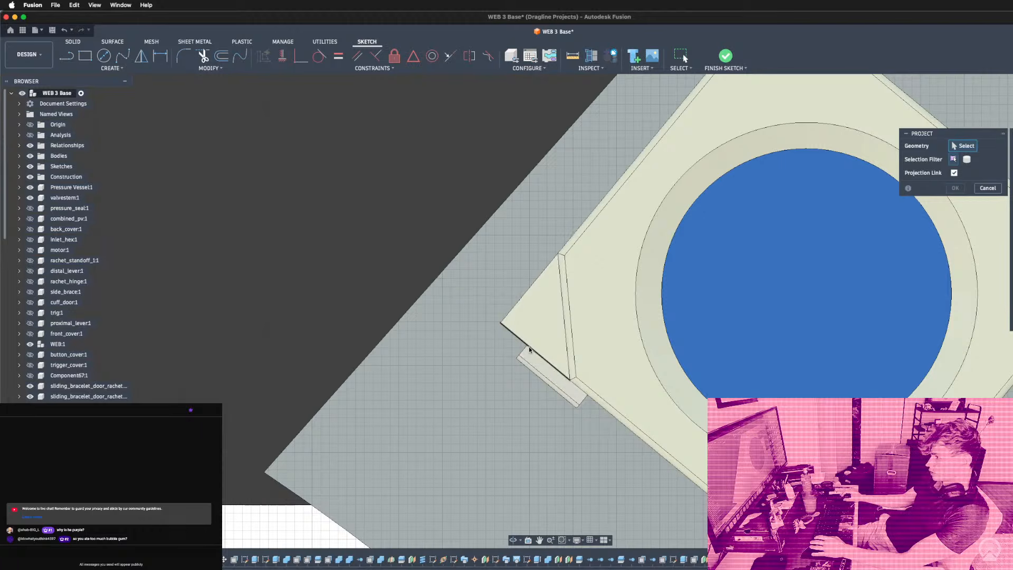
# Project the six outer edges of the blue button's square housing, including its notched corner, into the sketch.
pyautogui.click(529, 349)
pyautogui.click(515, 303)
pyautogui.click(567, 236)
pyautogui.scroll(-2, 567, 238)
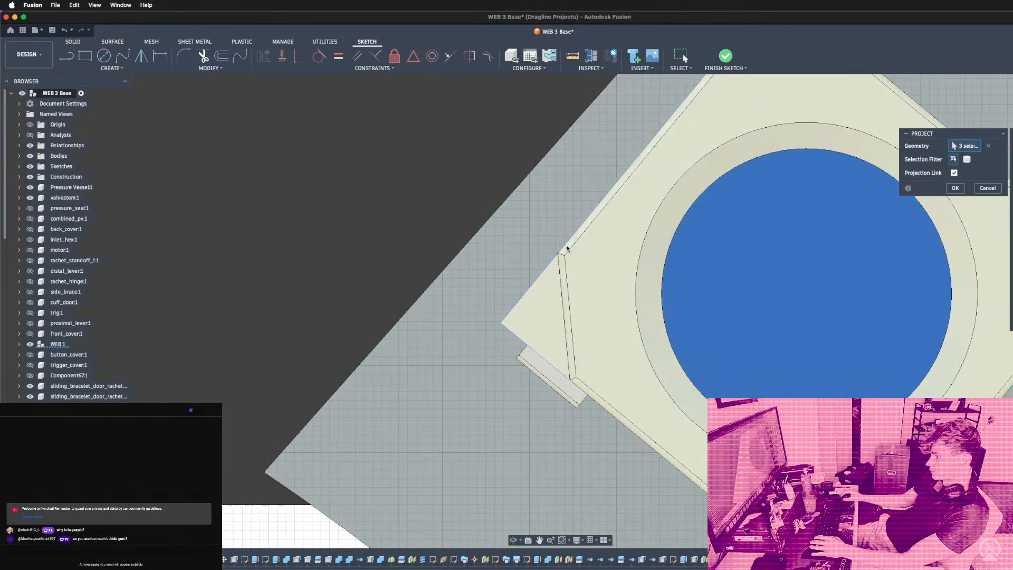
pyautogui.scroll(-2, 721, 205)
pyautogui.click(722, 205)
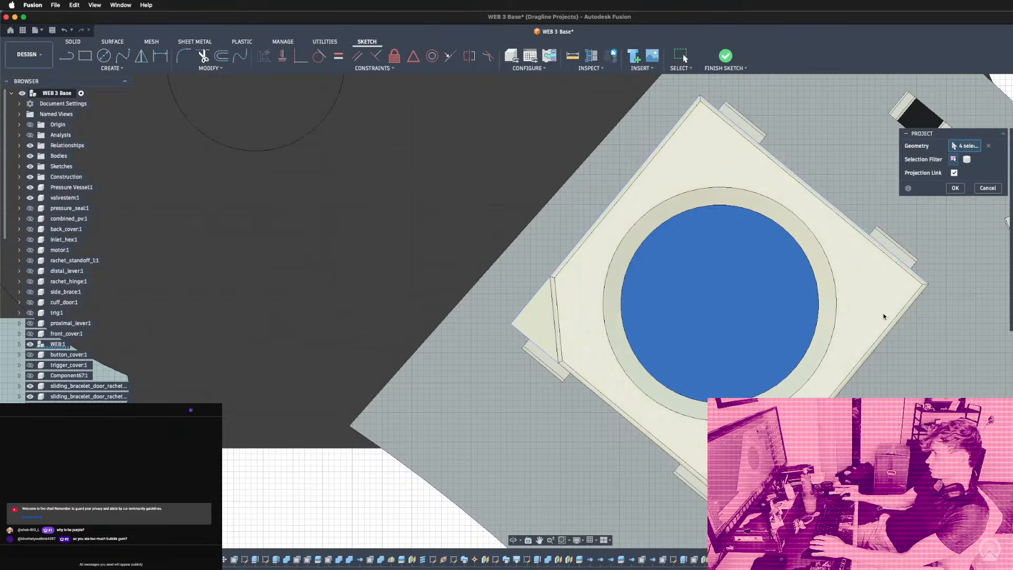
pyautogui.click(594, 395)
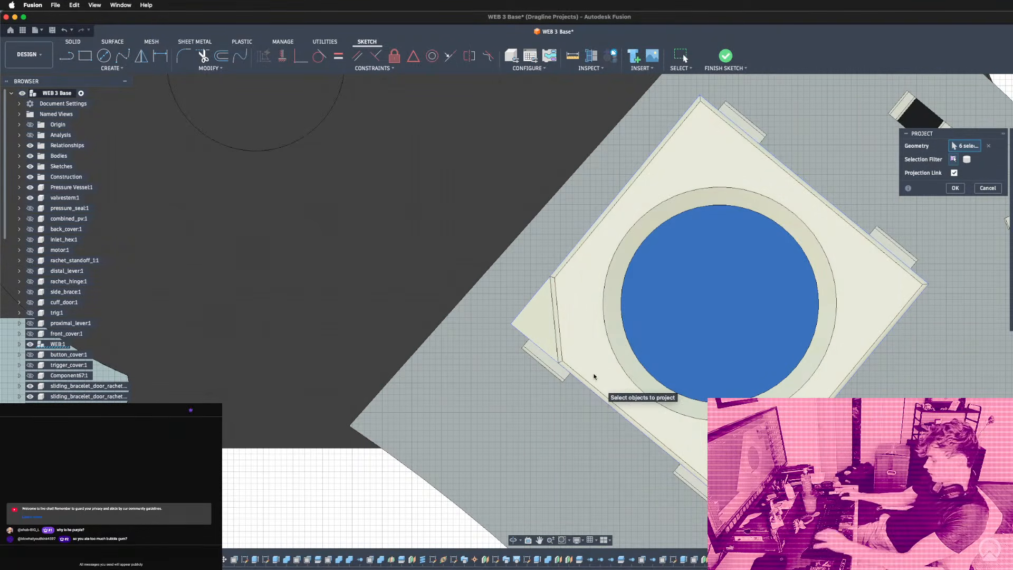
pyautogui.press('Return')
# Offset the projected button housing outline outward by 1.00 mm.
pyautogui.press('o')
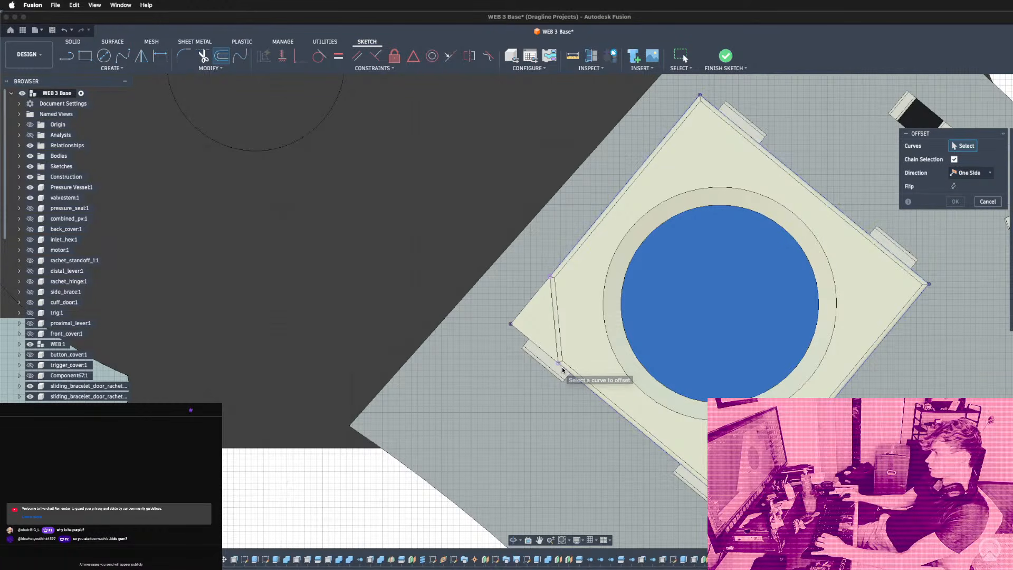
pyautogui.click(562, 370)
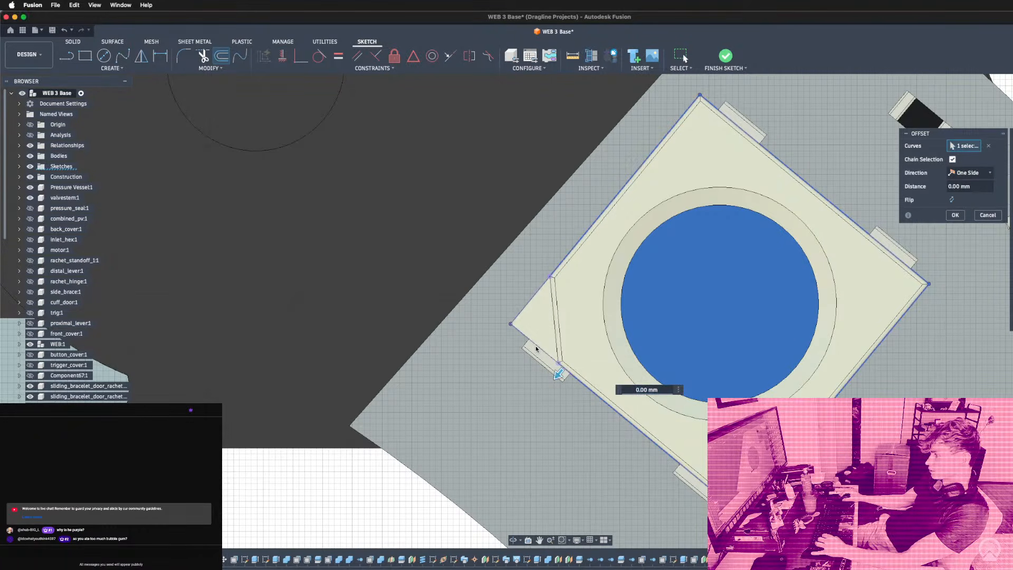
pyautogui.moveTo(532, 353); pyautogui.dragTo(510, 382)
pyautogui.scroll(-5, 517, 367)
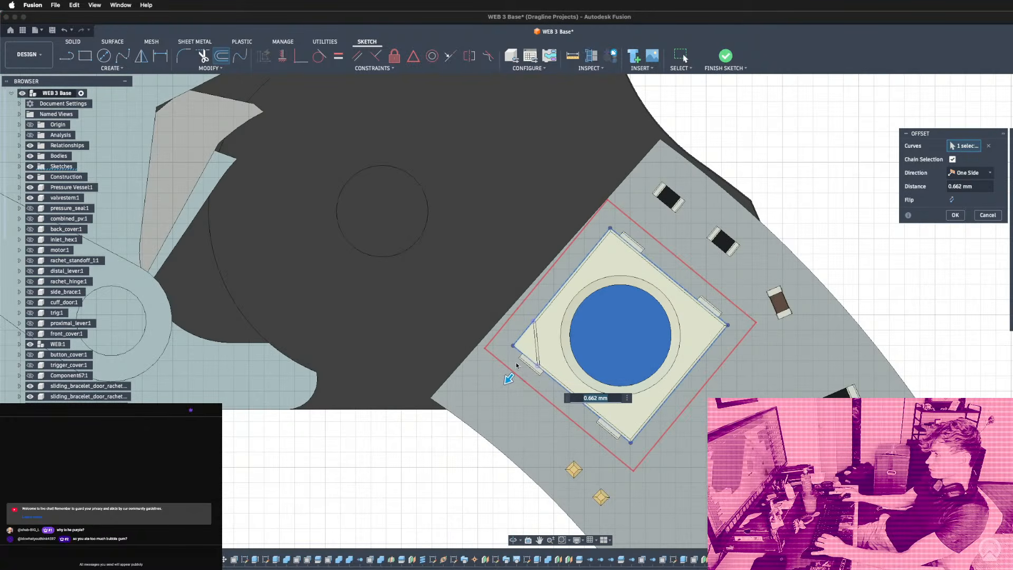
pyautogui.scroll(2, 517, 366)
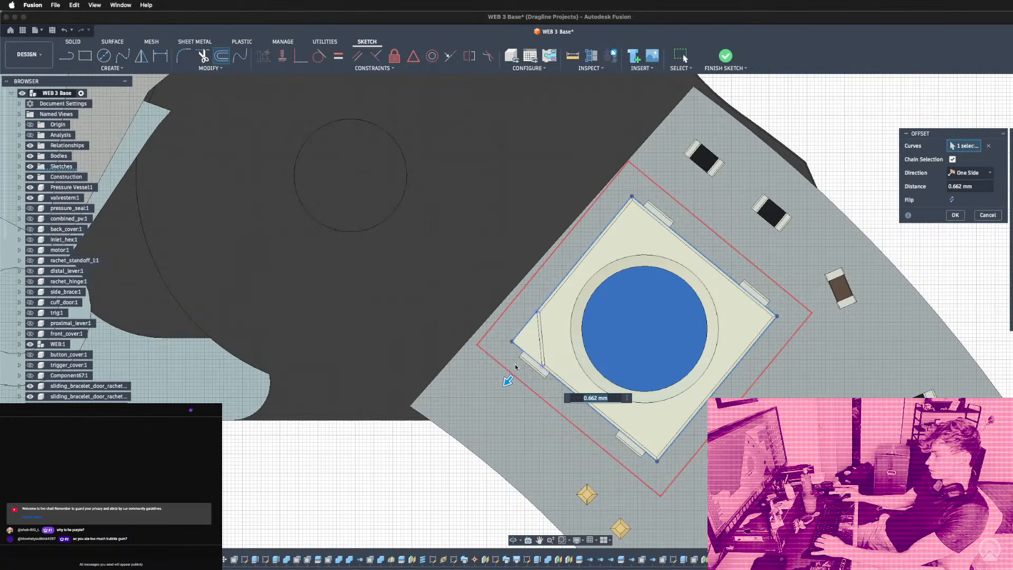
pyautogui.moveTo(509, 382); pyautogui.dragTo(498, 391)
pyautogui.write('1.008')
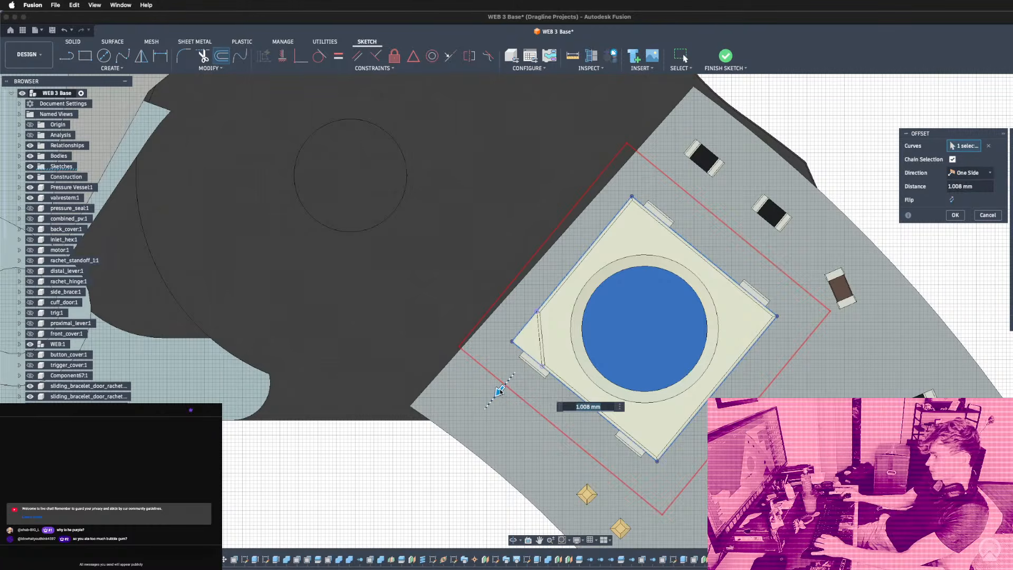
pyautogui.press('Return')
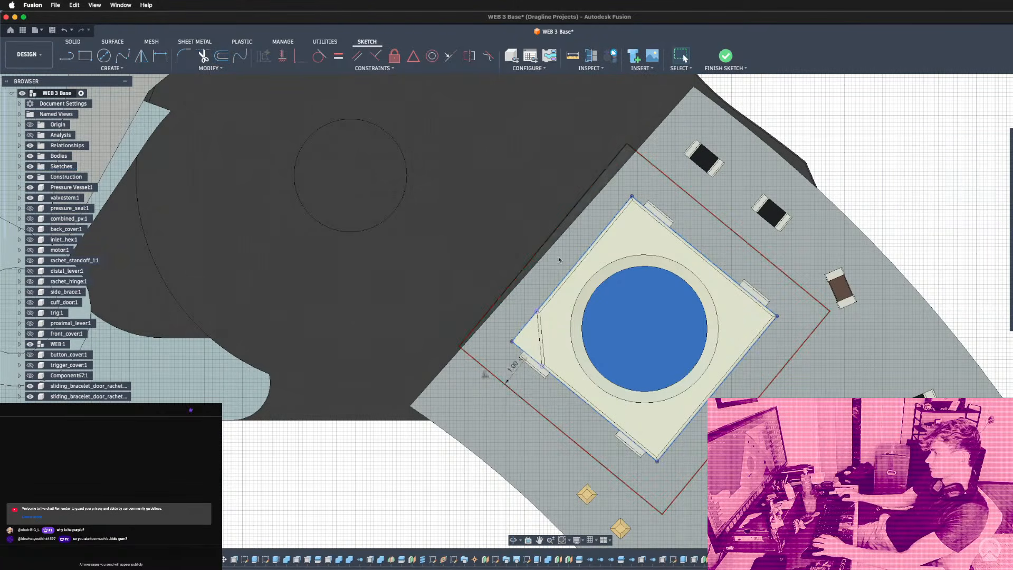
# Fillet the two board-side corners of the offset button outline with a 1 mm radius and finish the sketch.
pyautogui.scroll(-5, 572, 252)
pyautogui.keyDown('shift'); pyautogui.moveTo(766, 240); pyautogui.dragTo(713, 259, button='middle'); pyautogui.keyUp('shift')
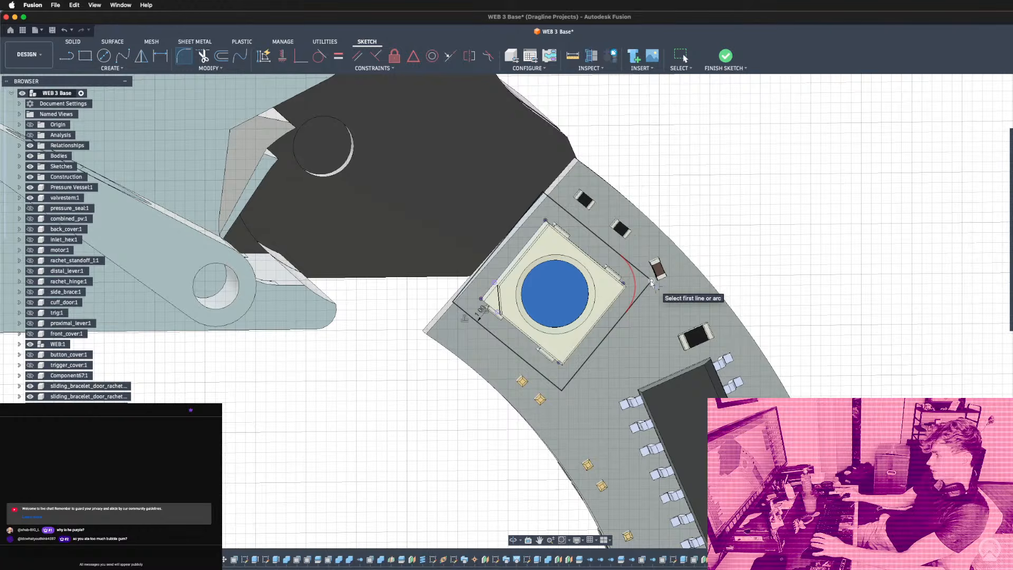
pyautogui.click(652, 283)
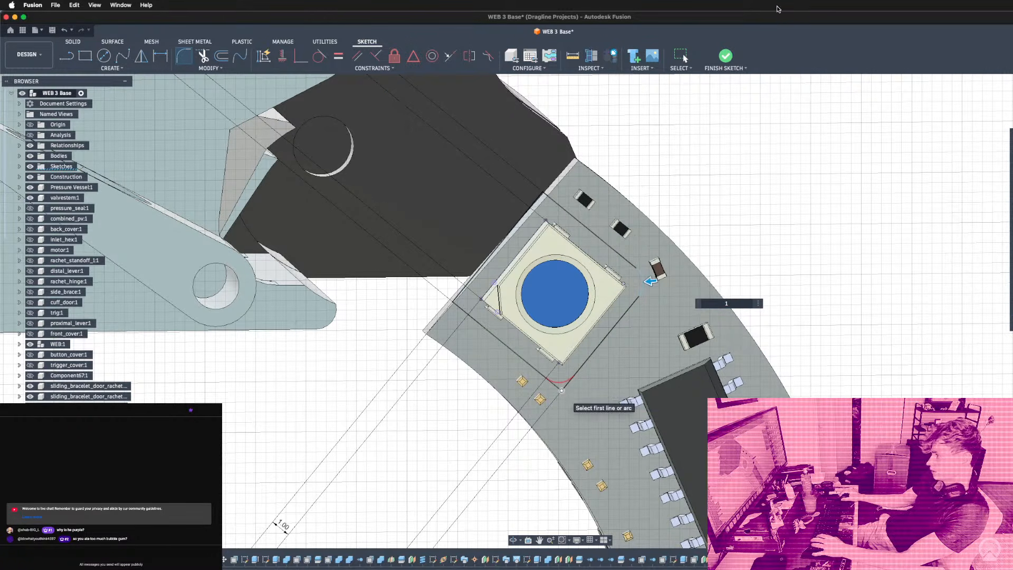
pyautogui.click(562, 392)
pyautogui.click(720, 62)
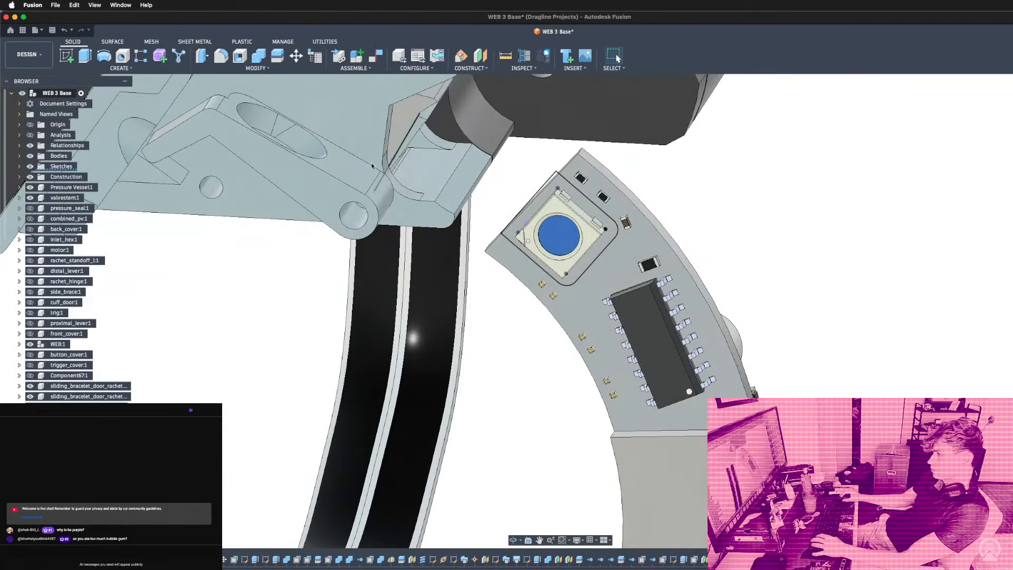
# Split the body's face around the blue button using the rounded button clearance outline.
pyautogui.click(262, 69)
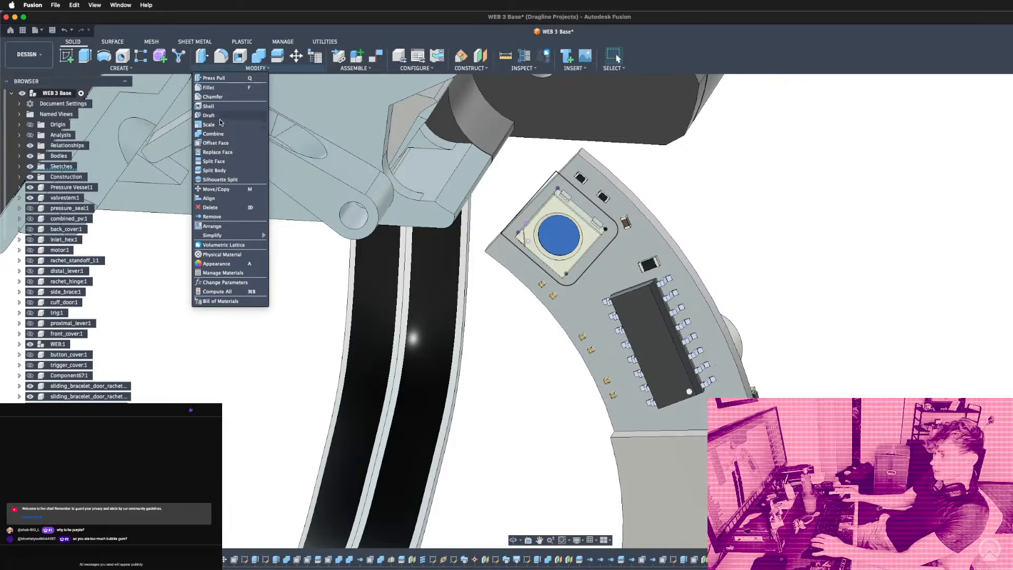
pyautogui.click(222, 162)
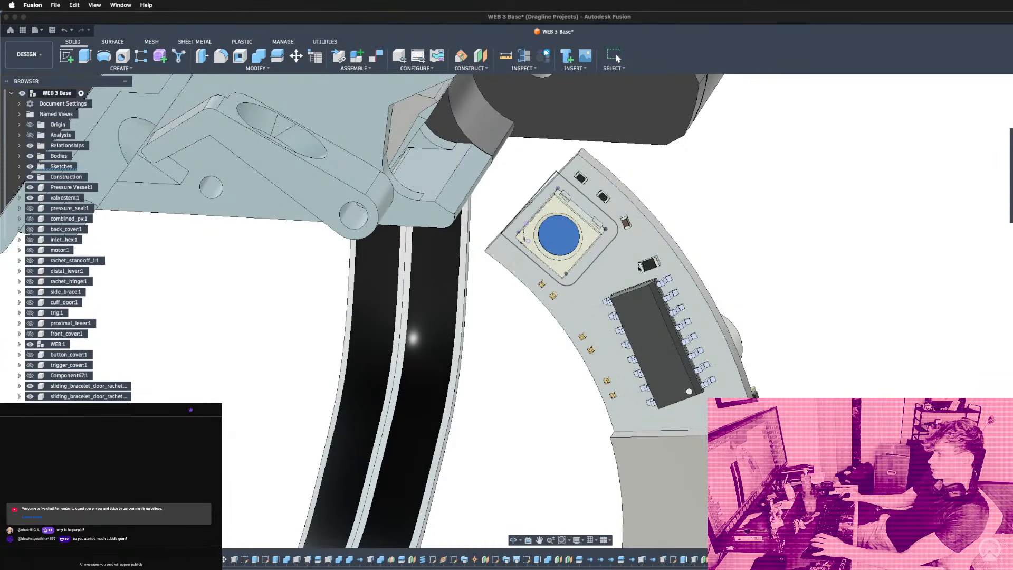
pyautogui.click(637, 265)
pyautogui.click(597, 255)
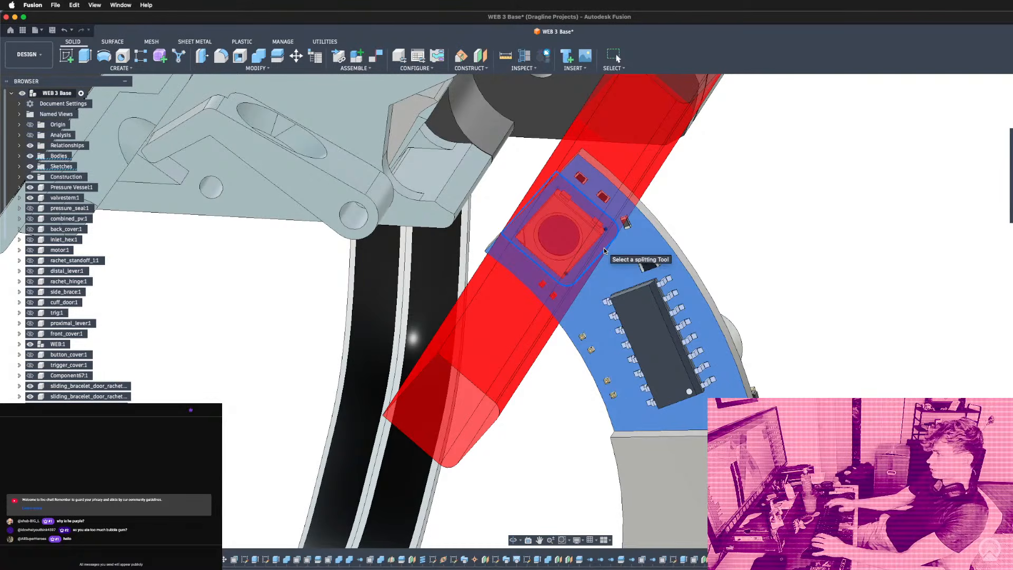
pyautogui.press('Escape')
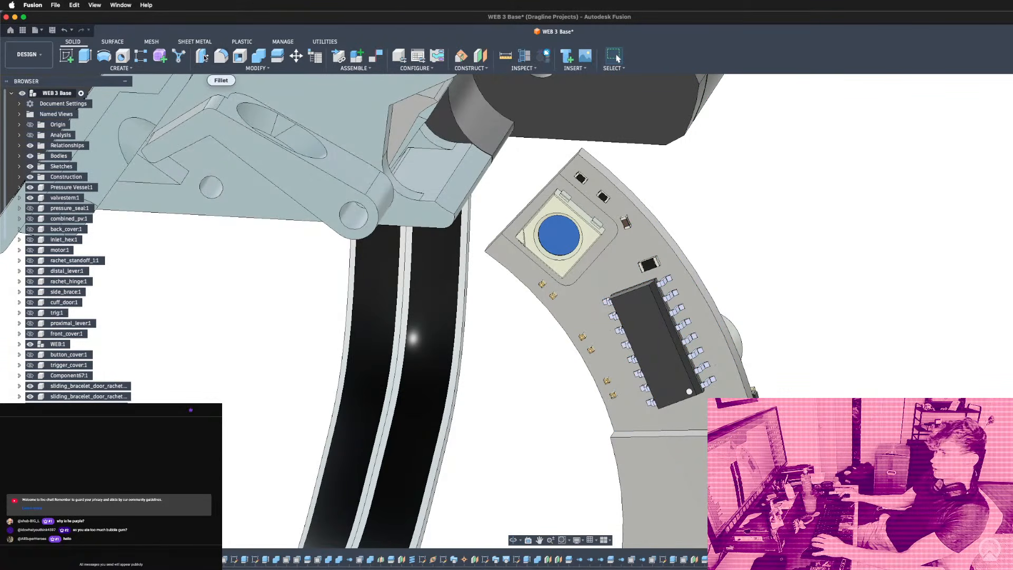
# Offset the face surrounding the button outline outward by 1.85 mm to cover the long black chip.
pyautogui.click(602, 363)
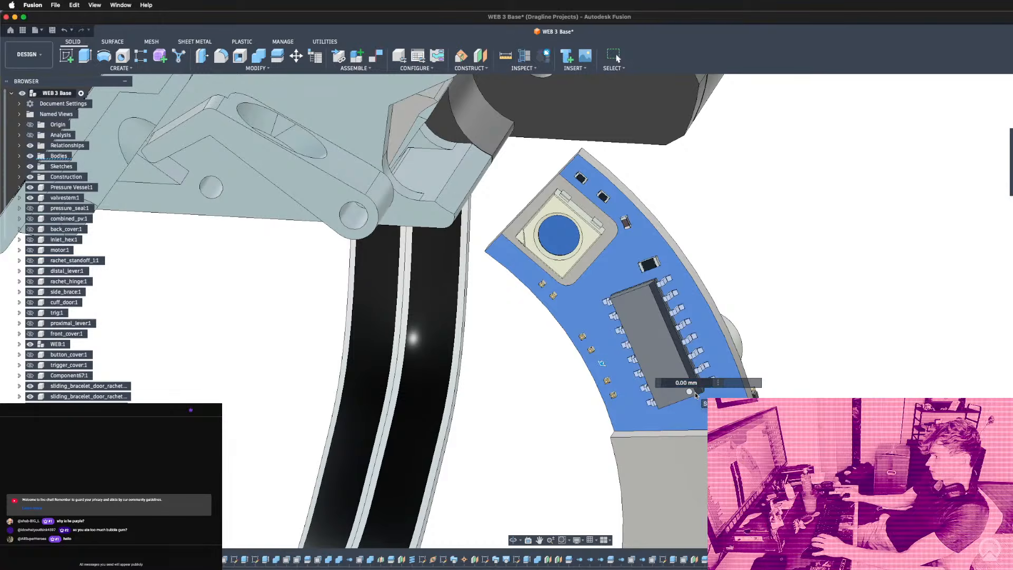
pyautogui.moveTo(695, 394); pyautogui.dragTo(696, 393)
pyautogui.keyDown('shift'); pyautogui.moveTo(796, 339); pyautogui.dragTo(765, 350, button='middle'); pyautogui.keyUp('shift')
pyautogui.write('1')
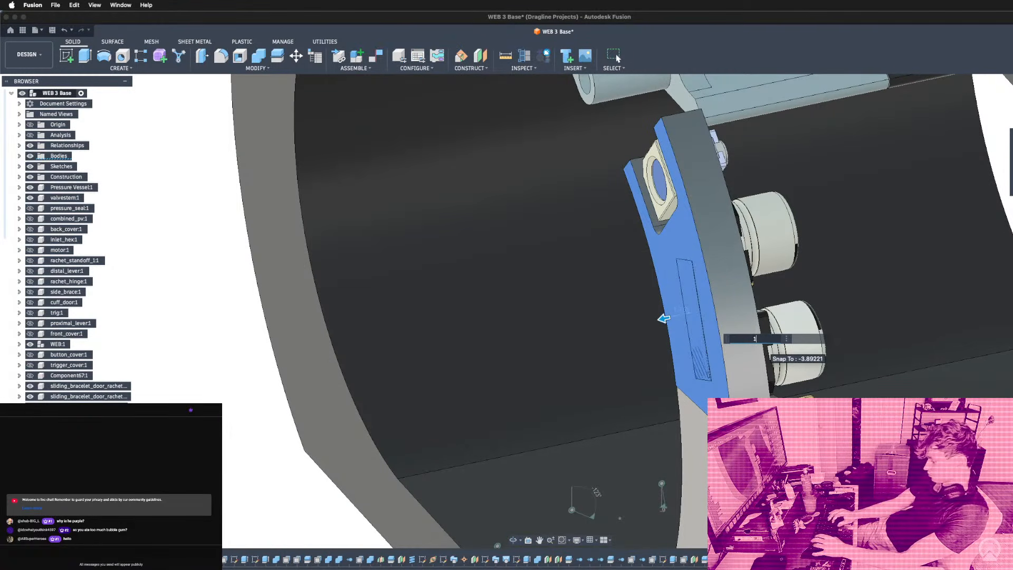
pyautogui.write('.85')
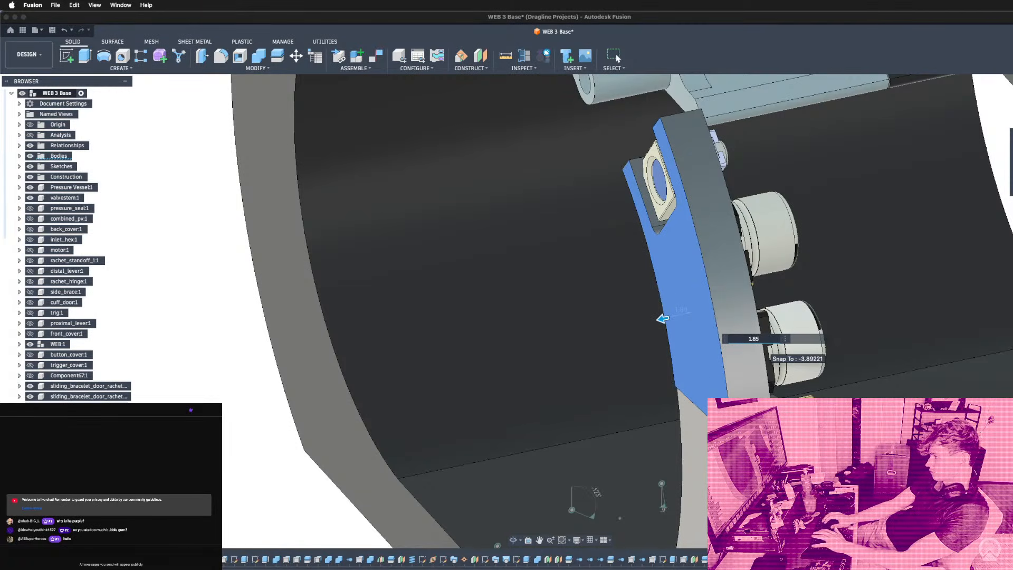
pyautogui.press('Return')
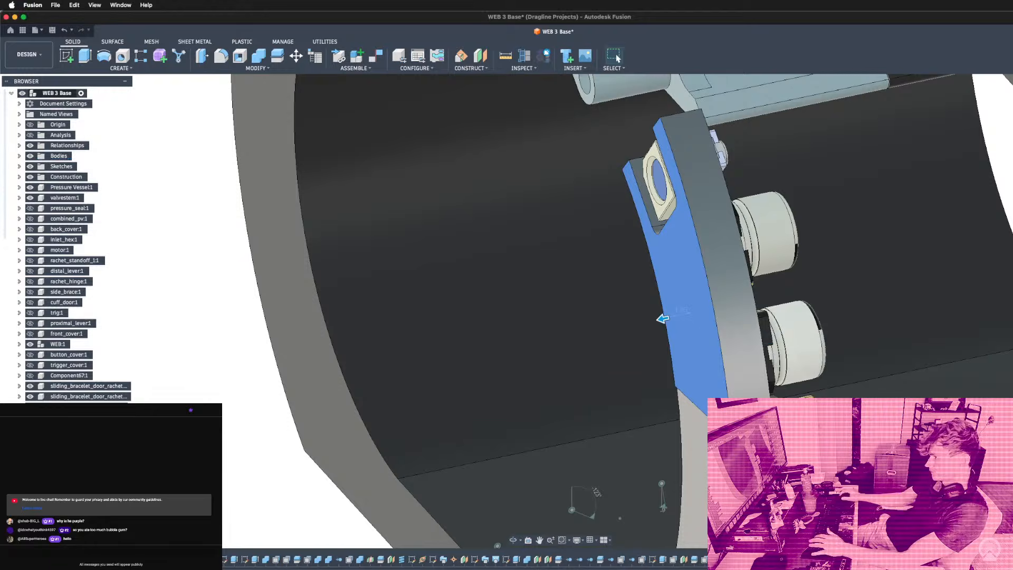
# Offset the recessed face under the blue button outward until it covers the button.
pyautogui.scroll(-4, 764, 339)
pyautogui.keyDown('shift'); pyautogui.moveTo(764, 340); pyautogui.dragTo(814, 328, button='middle'); pyautogui.keyUp('shift')
pyautogui.scroll(5, 670, 313)
pyautogui.keyDown('shift'); pyautogui.moveTo(670, 314); pyautogui.dragTo(584, 266, button='middle'); pyautogui.keyUp('shift')
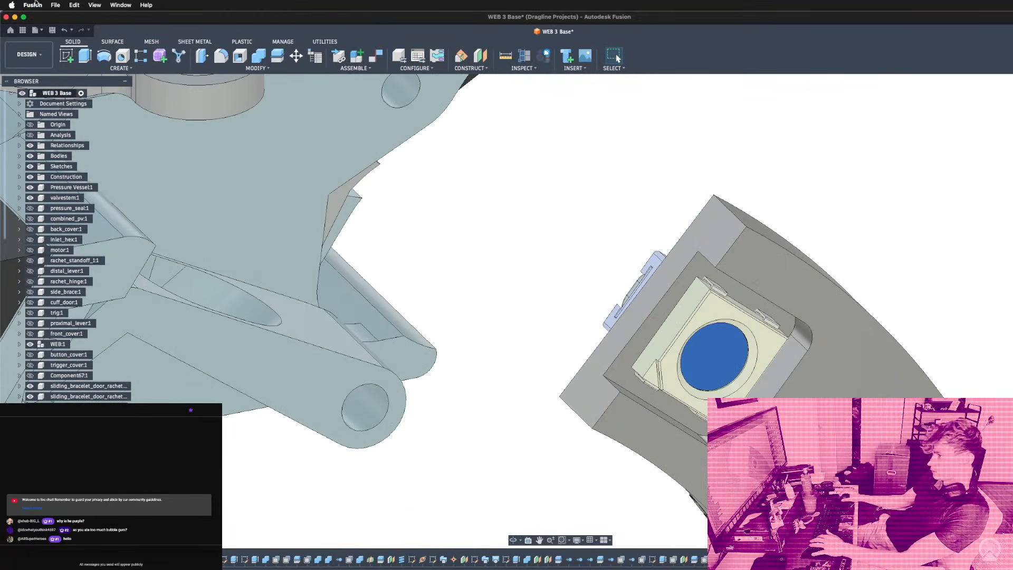
pyautogui.click(201, 56)
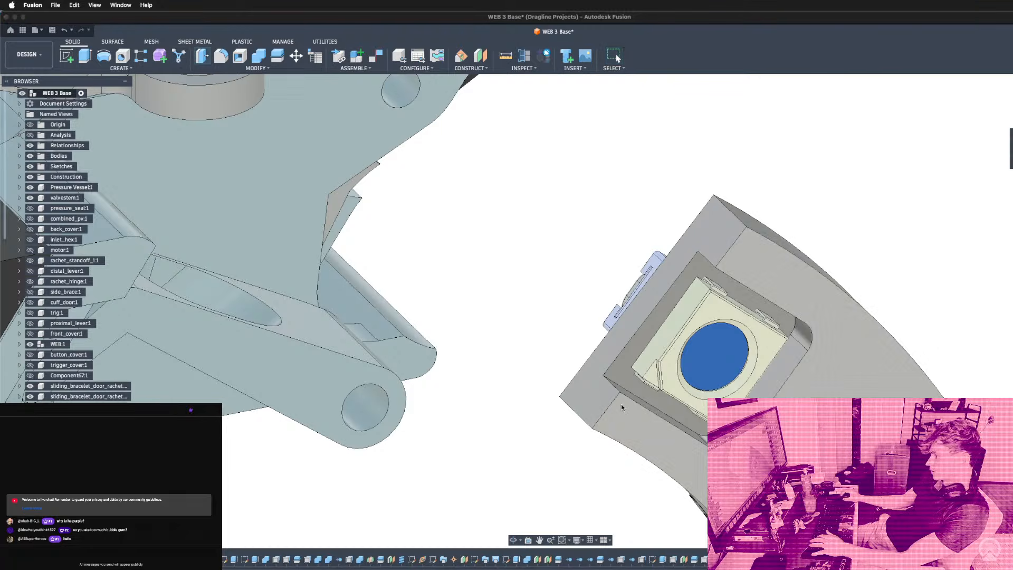
pyautogui.click(625, 381)
pyautogui.moveTo(628, 385); pyautogui.dragTo(671, 373)
pyautogui.keyDown('shift'); pyautogui.moveTo(671, 372); pyautogui.dragTo(617, 376, button='middle'); pyautogui.keyUp('shift')
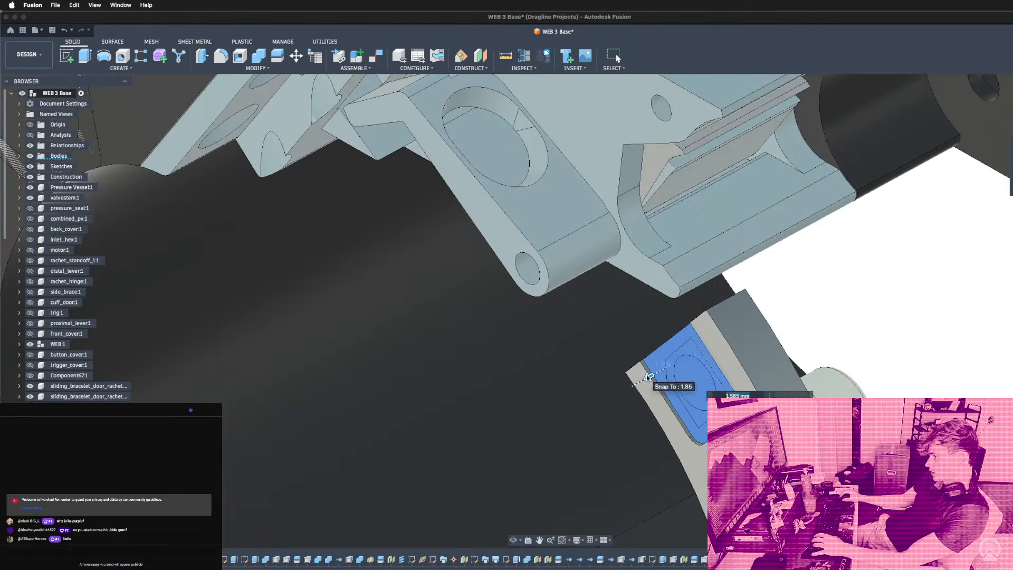
pyautogui.moveTo(648, 375); pyautogui.dragTo(644, 378)
pyautogui.press('Return')
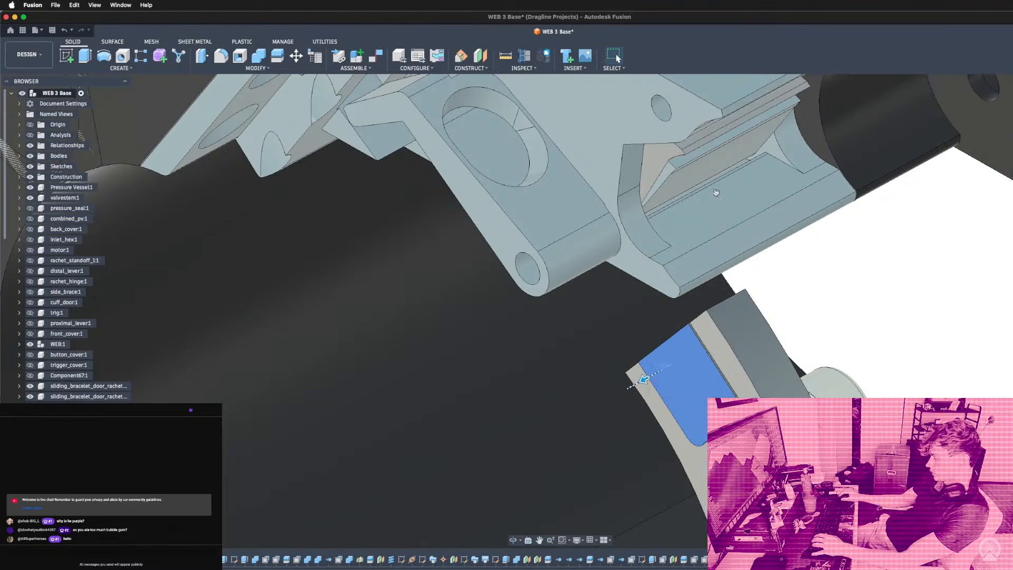
# Start a sketch at the board's USB-C end, facing the connector opening, and begin projecting geometry into it.
pyautogui.scroll(-8, 733, 185)
pyautogui.keyDown('shift'); pyautogui.moveTo(760, 211); pyautogui.dragTo(523, 311, button='middle'); pyautogui.keyUp('shift')
pyautogui.scroll(5, 700, 265)
pyautogui.scroll(-6, 687, 284)
pyautogui.scroll(-3, 581, 293)
pyautogui.scroll(8, 522, 388)
pyautogui.keyDown('shift'); pyautogui.moveTo(522, 387); pyautogui.dragTo(561, 337, button='middle'); pyautogui.keyUp('shift')
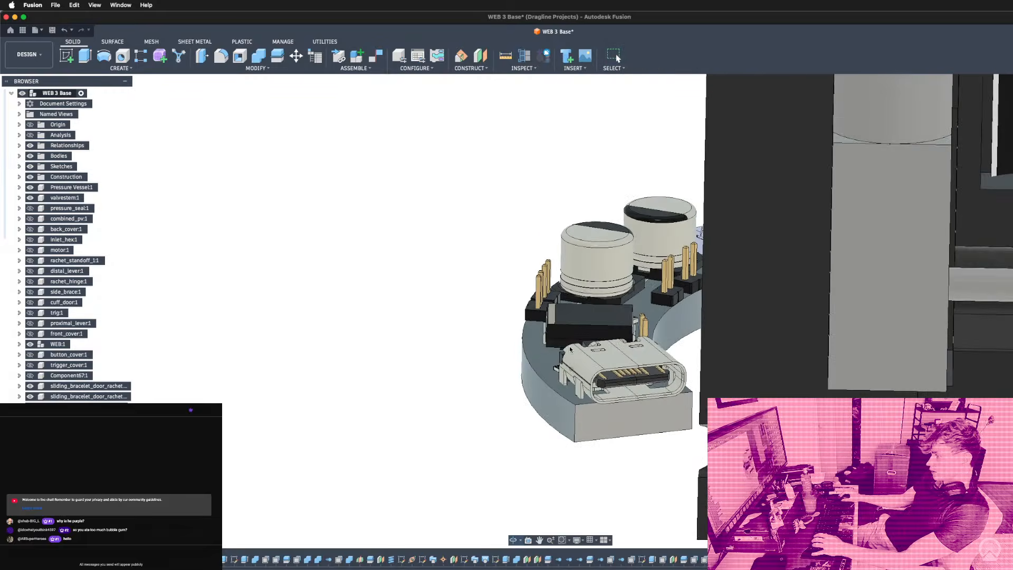
pyautogui.scroll(10, 557, 431)
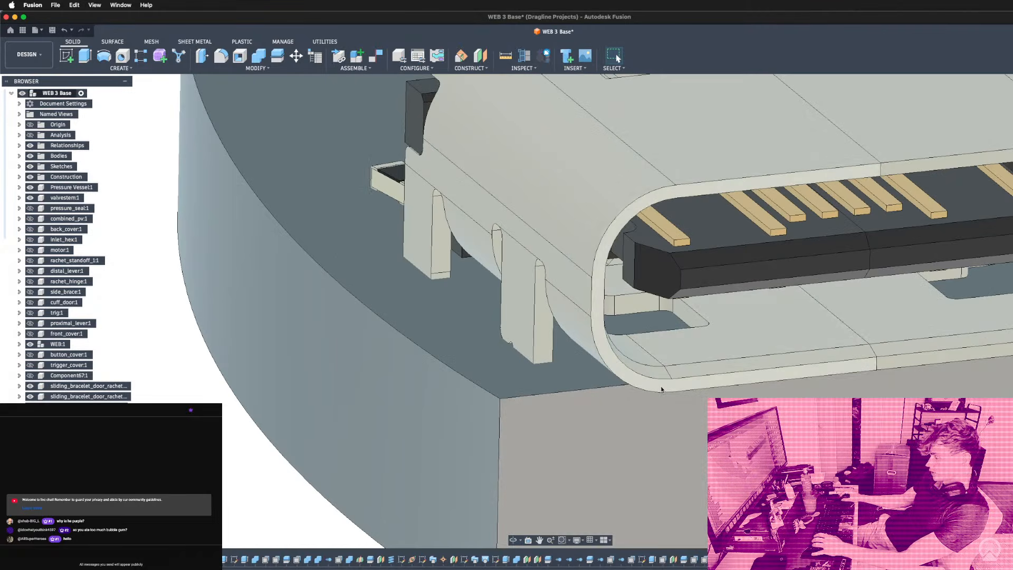
pyautogui.press('p')
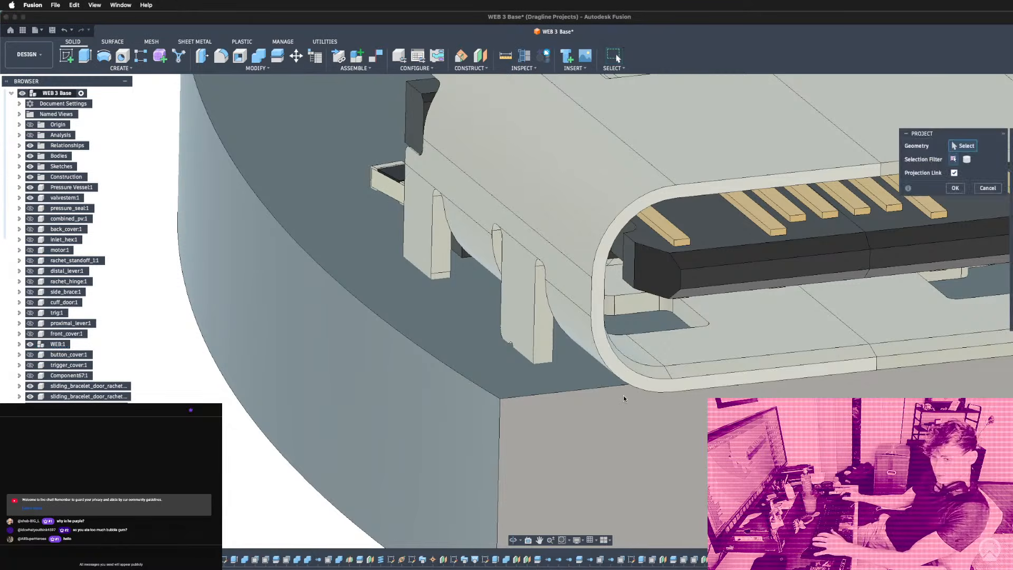
pyautogui.click(539, 371)
# Project one U-shaped half of the USB-C connector's rim into the sketch.
pyautogui.scroll(-10, 585, 368)
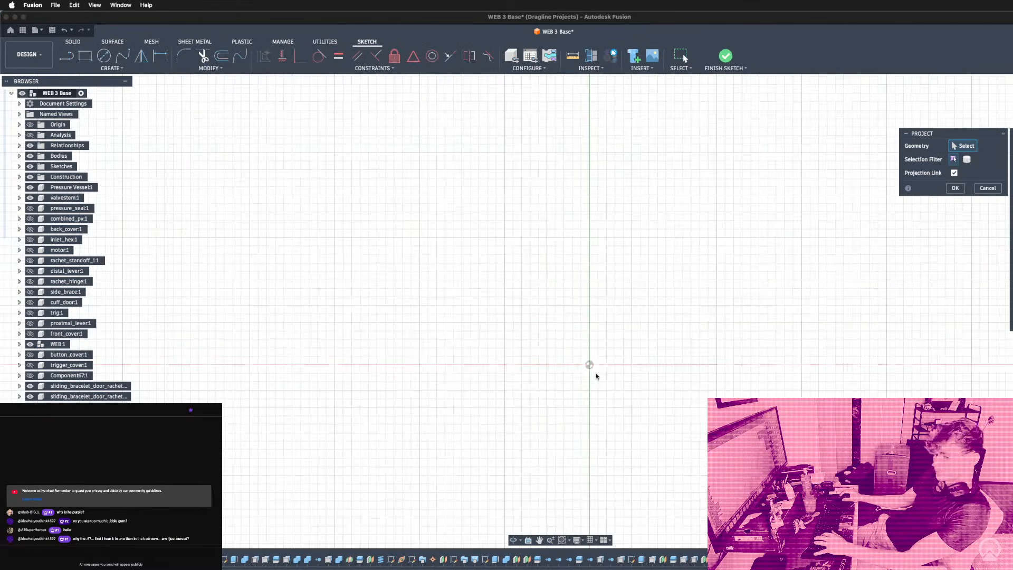
pyautogui.scroll(-2, 589, 367)
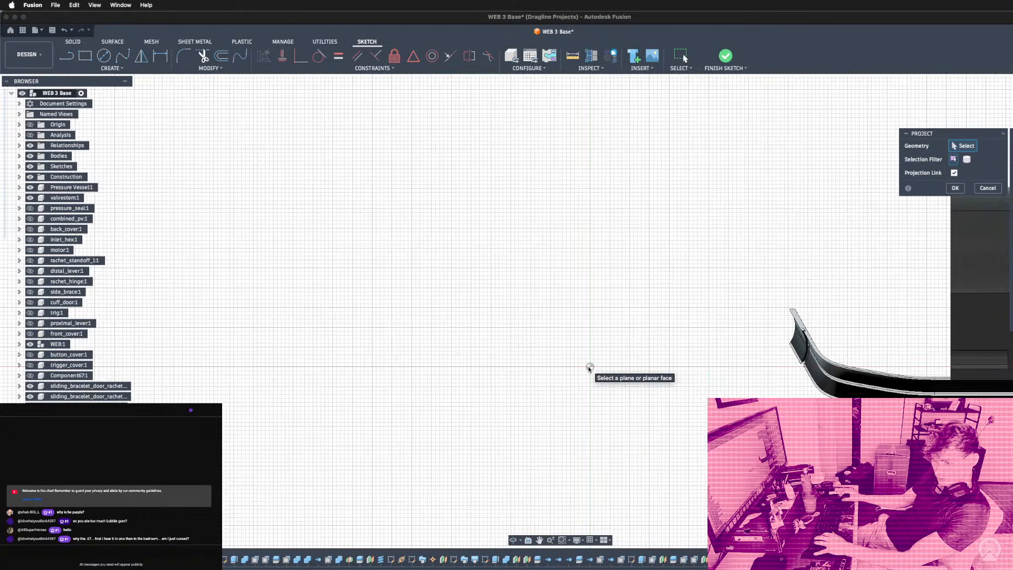
pyautogui.scroll(-3, 589, 368)
pyautogui.scroll(-3, 579, 380)
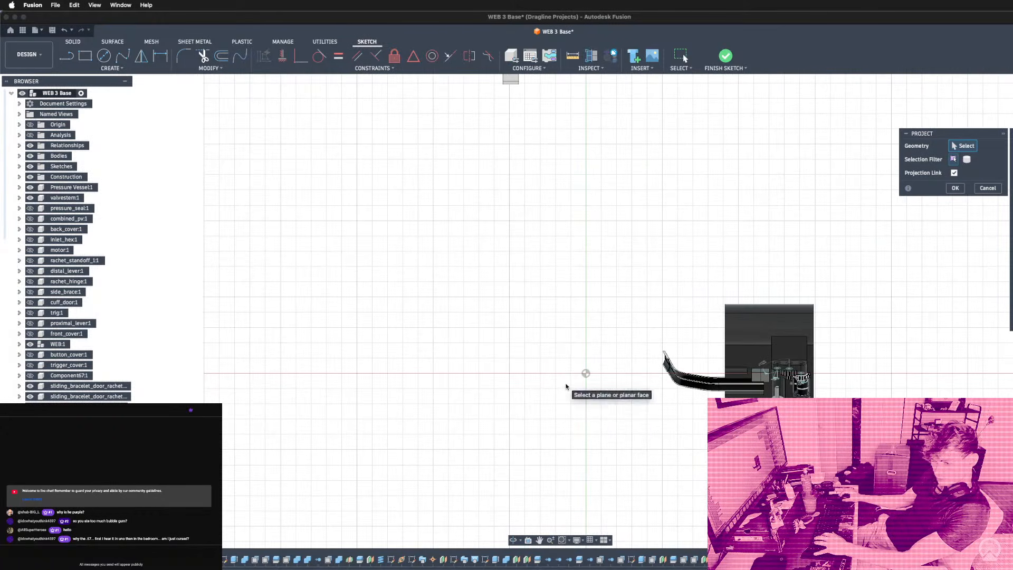
pyautogui.scroll(-2, 564, 387)
pyautogui.scroll(3, 673, 381)
pyautogui.scroll(-2, 645, 298)
pyautogui.moveTo(757, 359)
pyautogui.keyDown('shift'); pyautogui.mouseDown(button='middle')
pyautogui.moveTo(724, 321)
pyautogui.moveTo(728, 379)
pyautogui.moveTo(854, 342)
pyautogui.mouseUp(button='middle'); pyautogui.keyUp('shift')
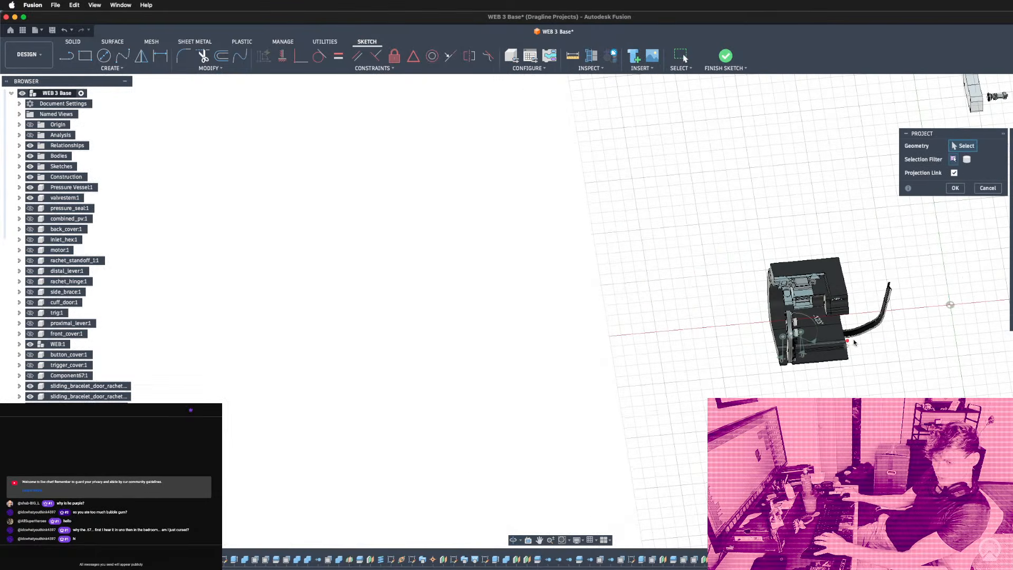
pyautogui.scroll(8, 854, 342)
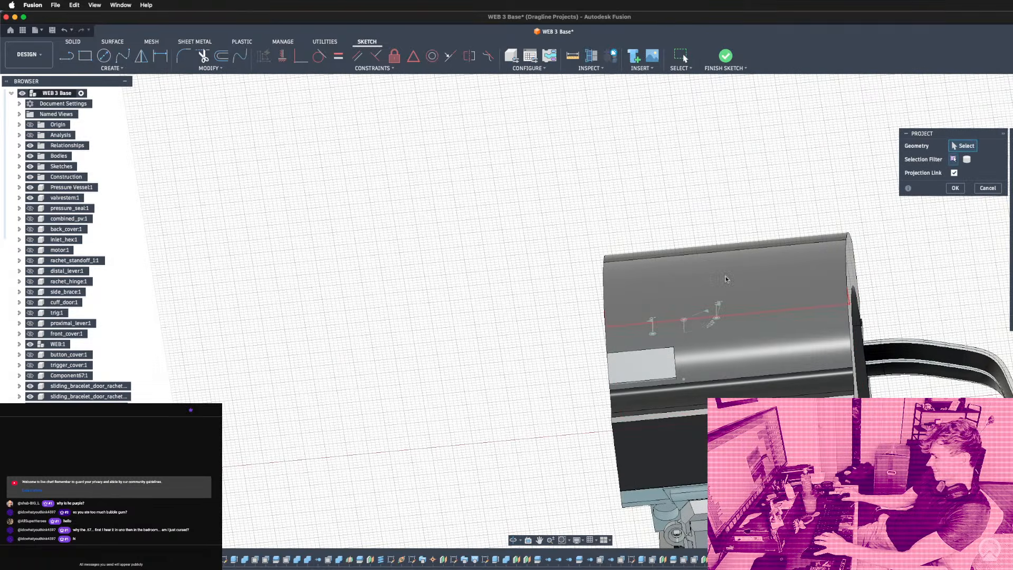
pyautogui.keyDown('shift'); pyautogui.moveTo(726, 278); pyautogui.dragTo(737, 344, button='middle'); pyautogui.keyUp('shift')
pyautogui.moveTo(743, 303)
pyautogui.keyDown('shift'); pyautogui.mouseDown(button='middle')
pyautogui.moveTo(608, 338)
pyautogui.moveTo(667, 341)
pyautogui.moveTo(673, 264)
pyautogui.mouseUp(button='middle'); pyautogui.keyUp('shift')
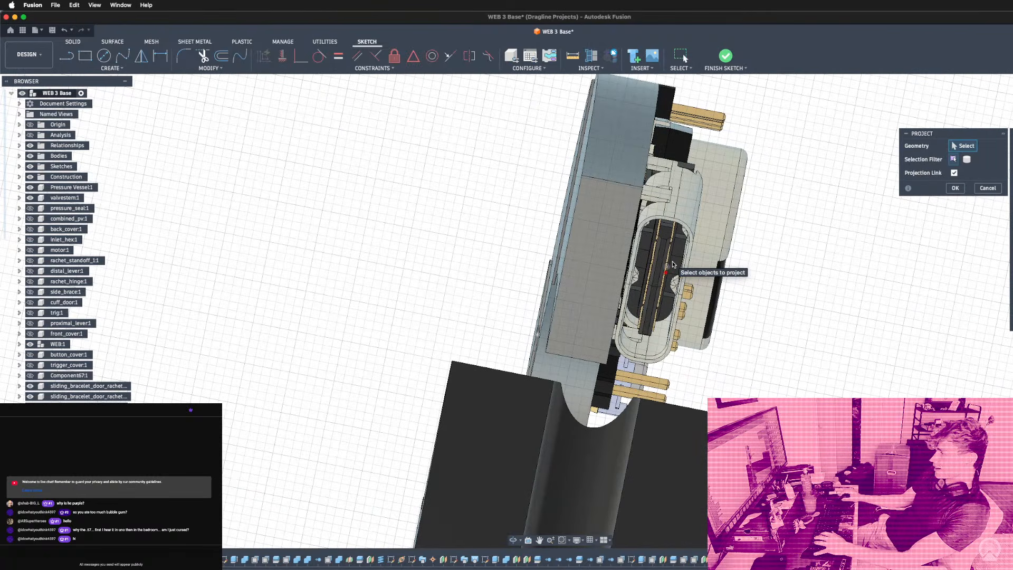
pyautogui.scroll(4, 670, 267)
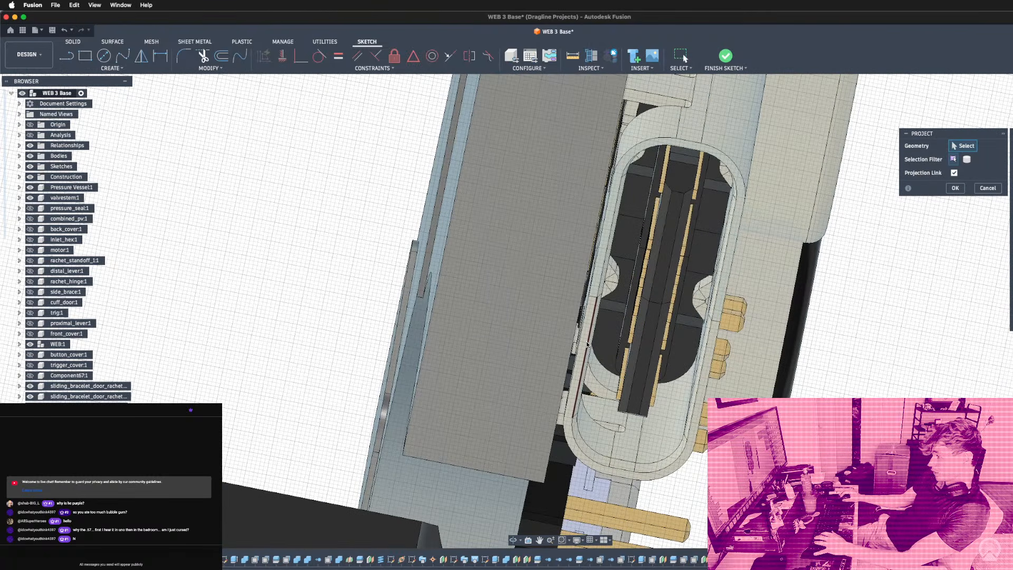
pyautogui.click(586, 344)
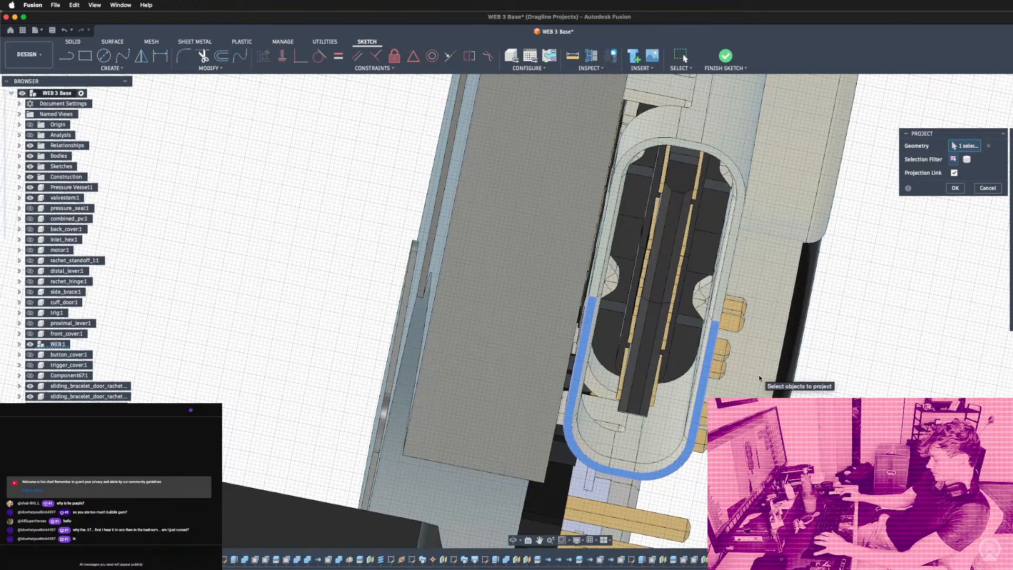
# Offset the outlines of both halves of the USB-C connector's rim outward by 0.12 mm.
pyautogui.press('o')
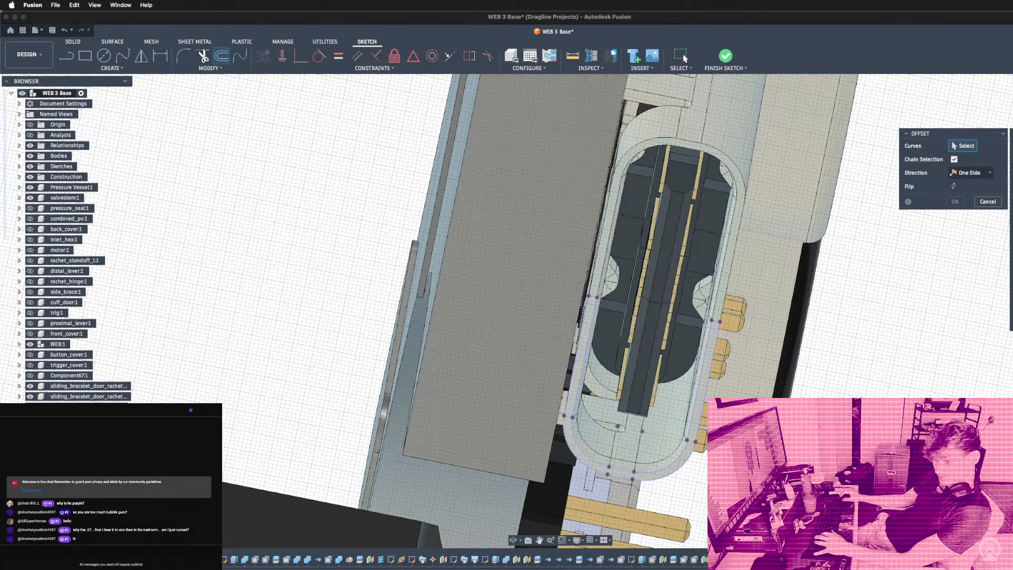
pyautogui.click(690, 430)
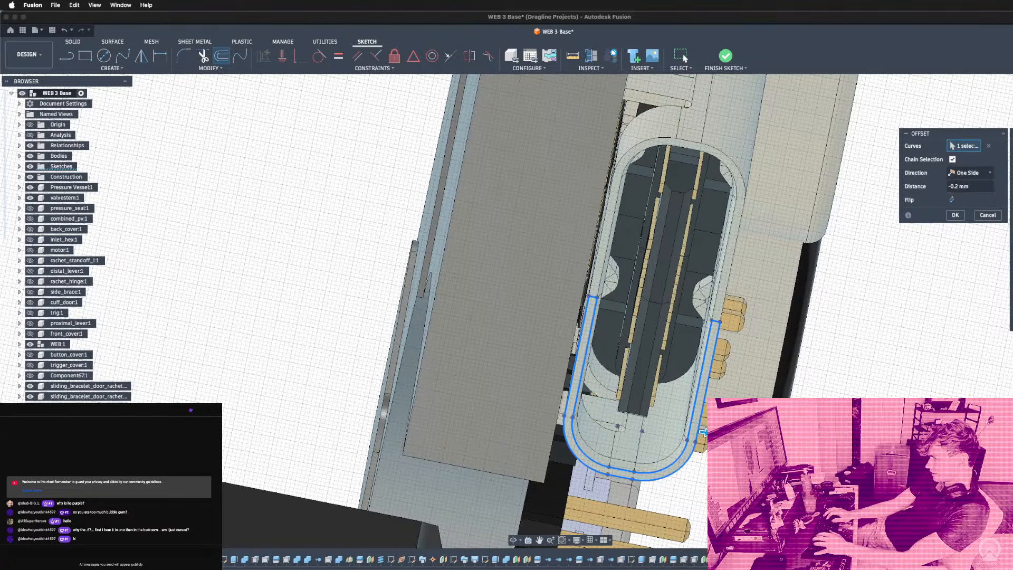
pyautogui.press('BackSpace')
pyautogui.press('BackSpace')
pyautogui.write('1')
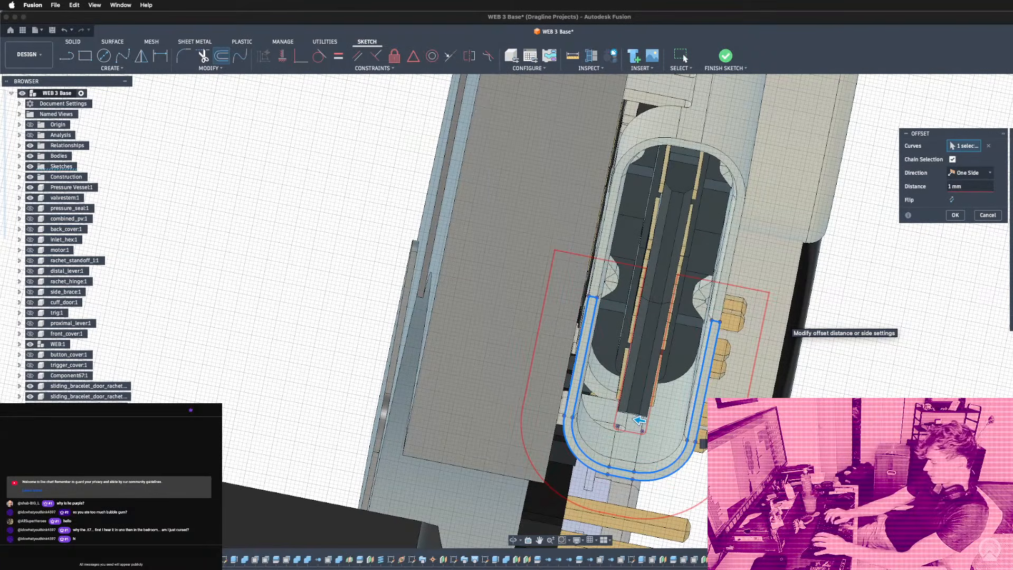
pyautogui.press('BackSpace')
pyautogui.write('0.1')
pyautogui.press('BackSpace')
pyautogui.write('2')
pyautogui.press('BackSpace')
pyautogui.write('12')
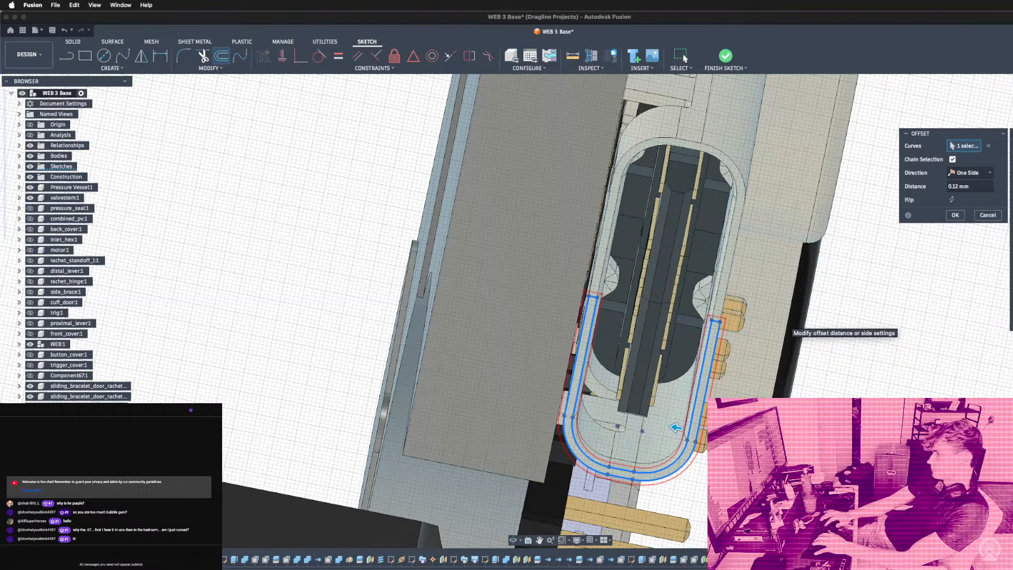
pyautogui.press('Return')
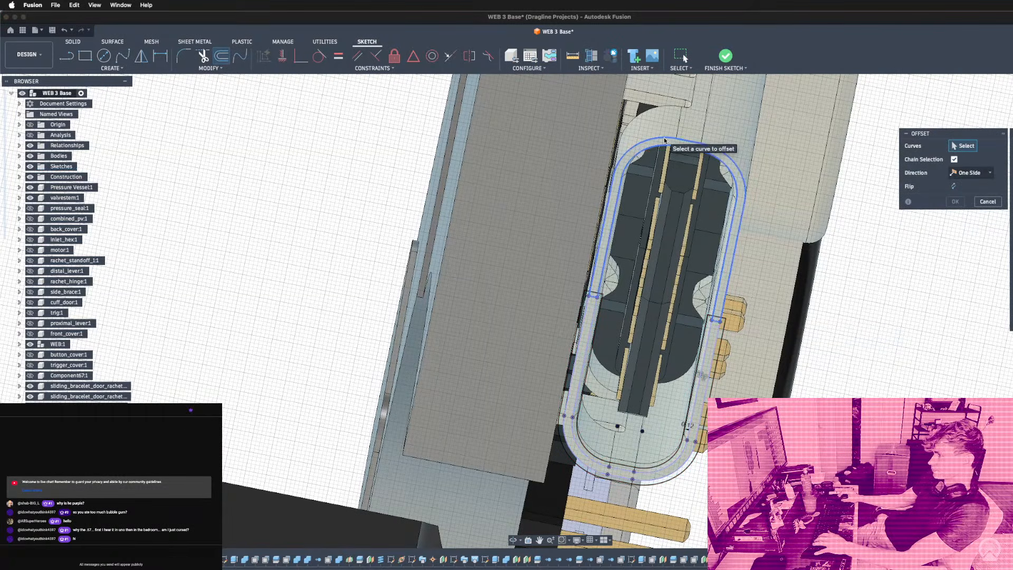
pyautogui.click(663, 140)
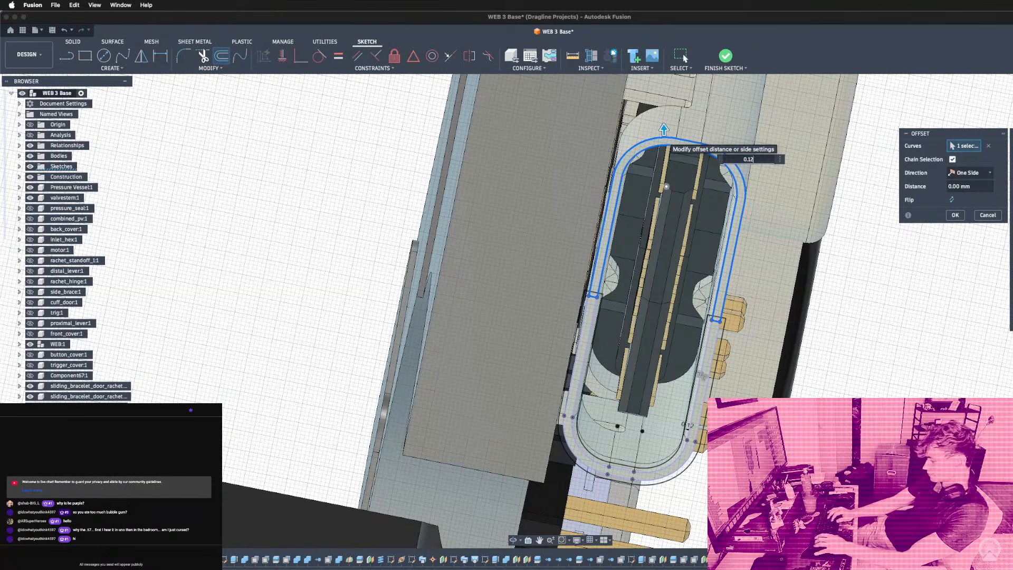
pyautogui.press('Return')
# Start an extrusion using every region of the USB-C outline, including both rim halves, the interior and the small joint areas.
pyautogui.press('e')
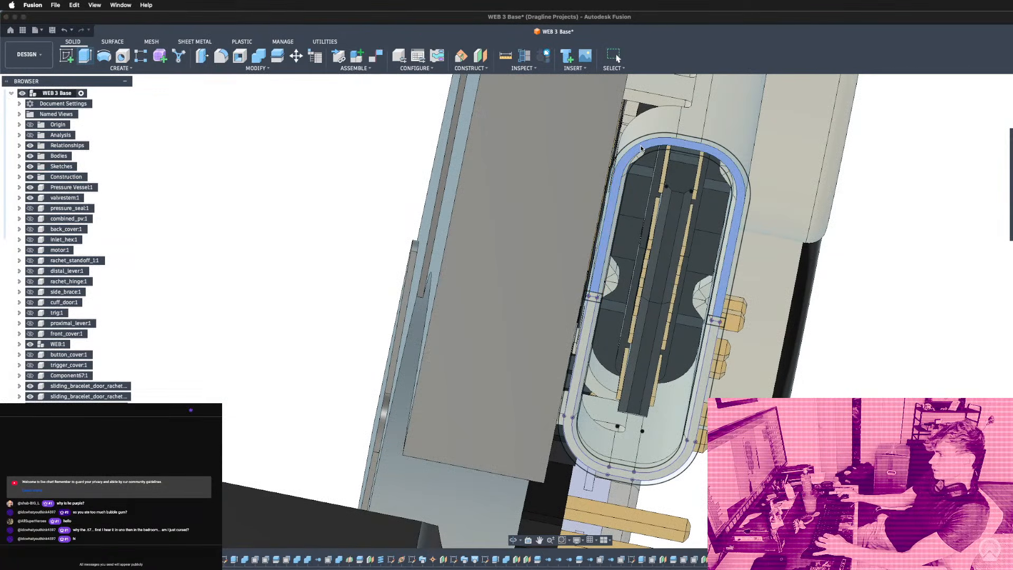
pyautogui.click(648, 136)
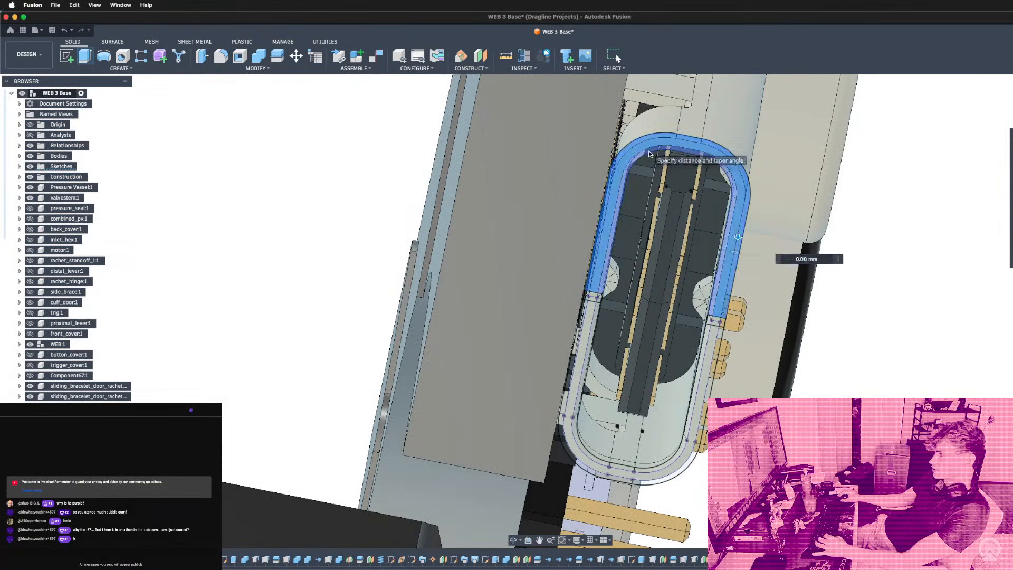
pyautogui.click(656, 180)
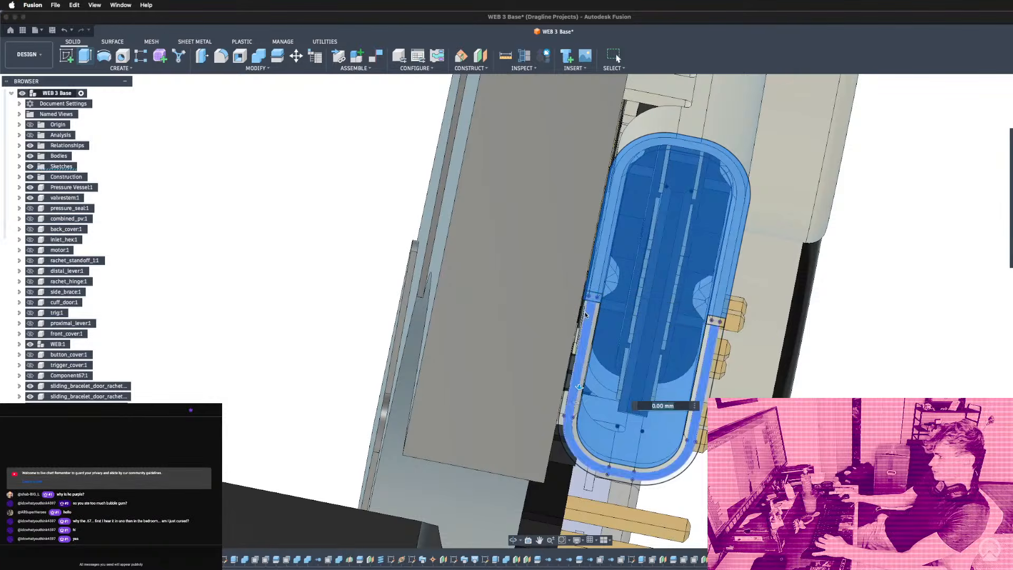
pyautogui.click(720, 334)
pyautogui.click(717, 324)
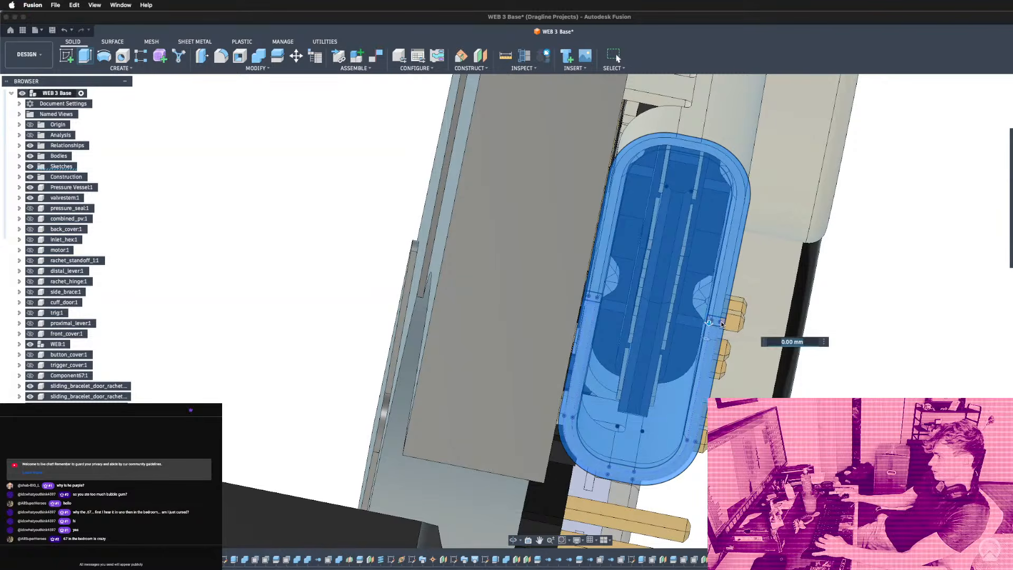
pyautogui.click(721, 322)
# Extrude the selected outline -9 mm along the connector shell as a new body enclosing the USB-C connector.
pyautogui.scroll(-5, 651, 281)
pyautogui.keyDown('shift'); pyautogui.moveTo(651, 280); pyautogui.dragTo(526, 224, button='middle'); pyautogui.keyUp('shift')
pyautogui.scroll(4, 642, 304)
pyautogui.scroll(-10, 764, 312)
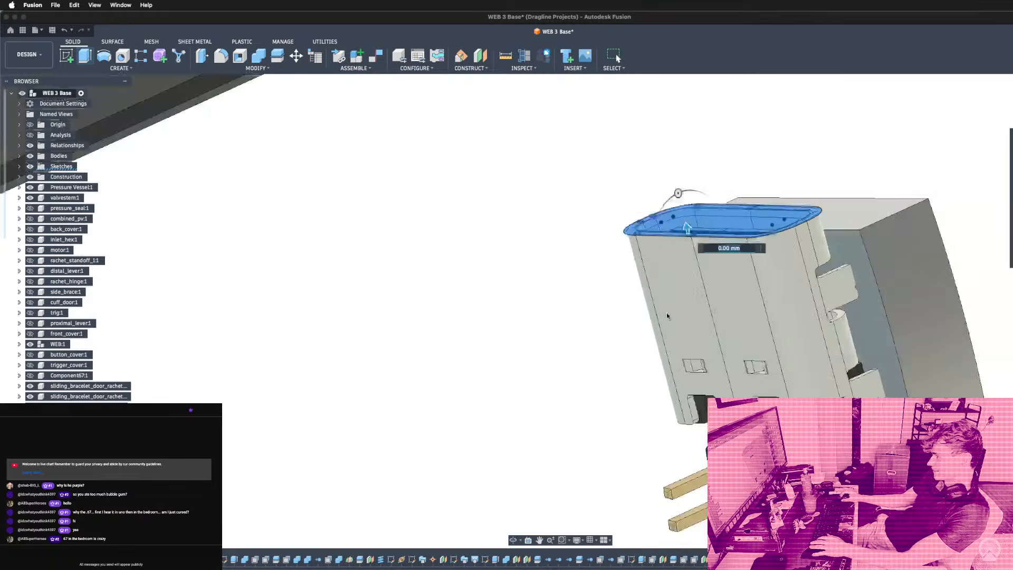
pyautogui.scroll(4, 766, 318)
pyautogui.scroll(8, 732, 279)
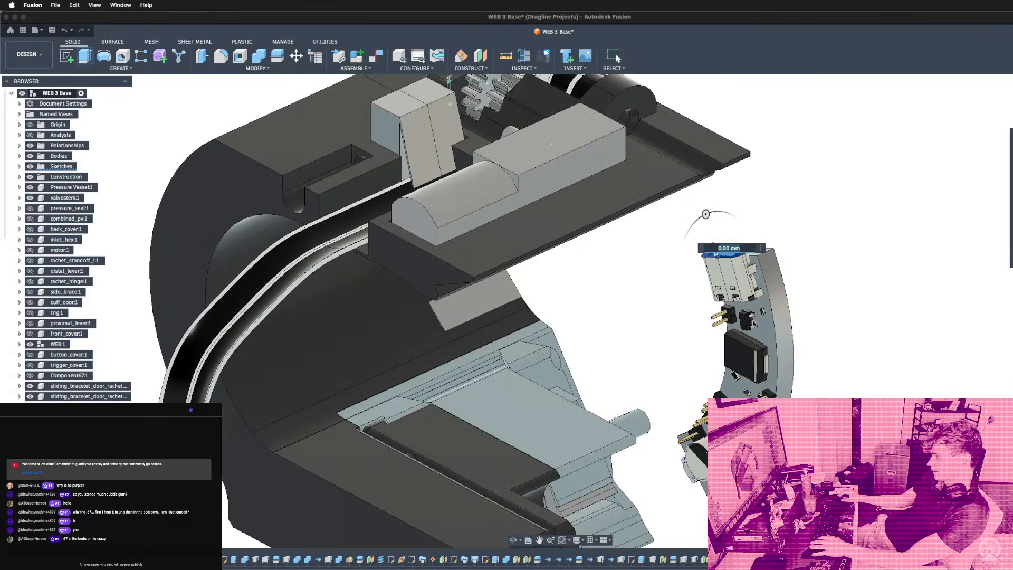
pyautogui.keyDown('shift'); pyautogui.moveTo(743, 300); pyautogui.dragTo(727, 290, button='middle'); pyautogui.keyUp('shift')
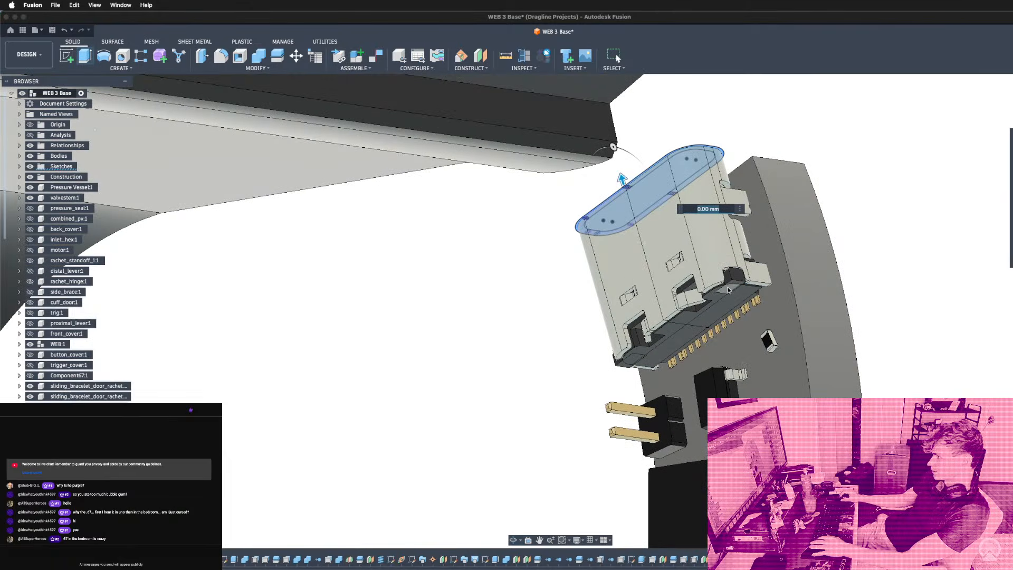
pyautogui.click(725, 284)
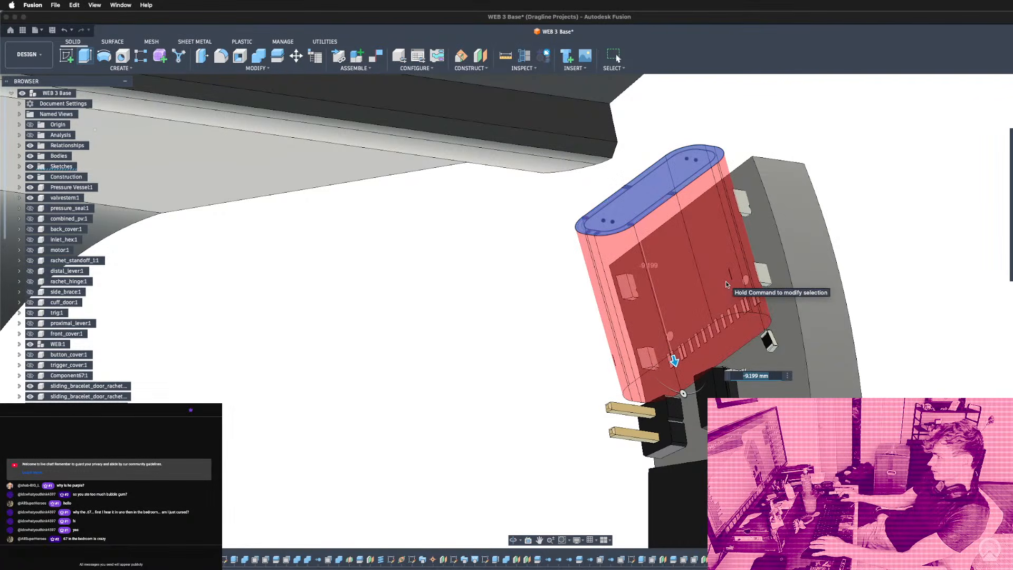
pyautogui.moveTo(673, 357); pyautogui.dragTo(668, 334)
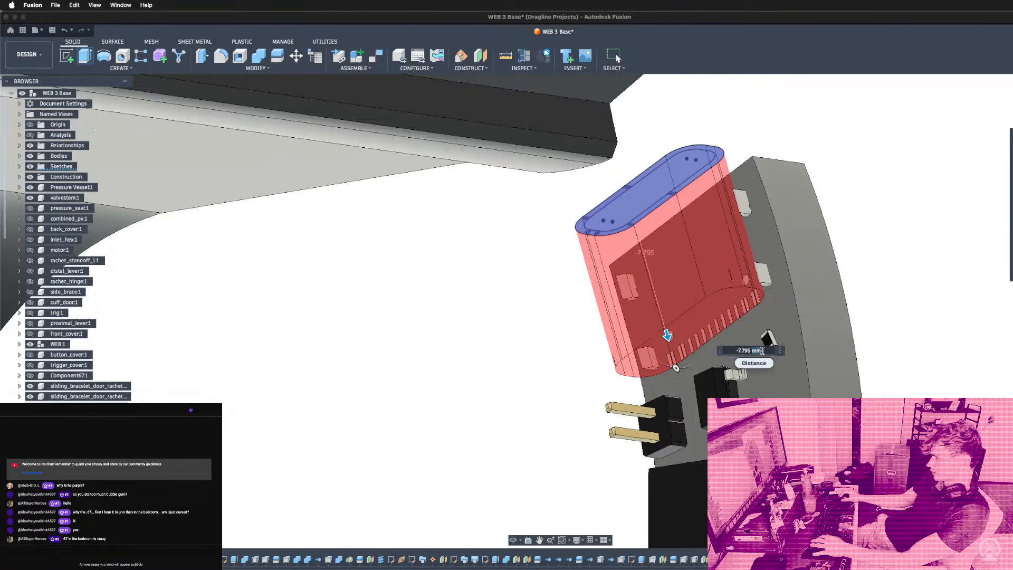
pyautogui.write('9')
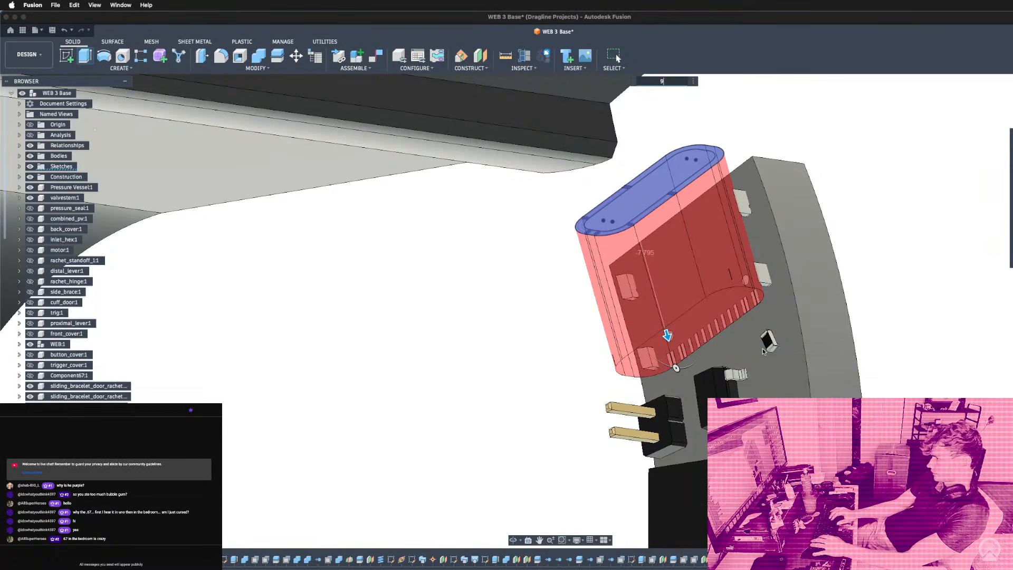
pyautogui.press('BackSpace')
pyautogui.write('-9')
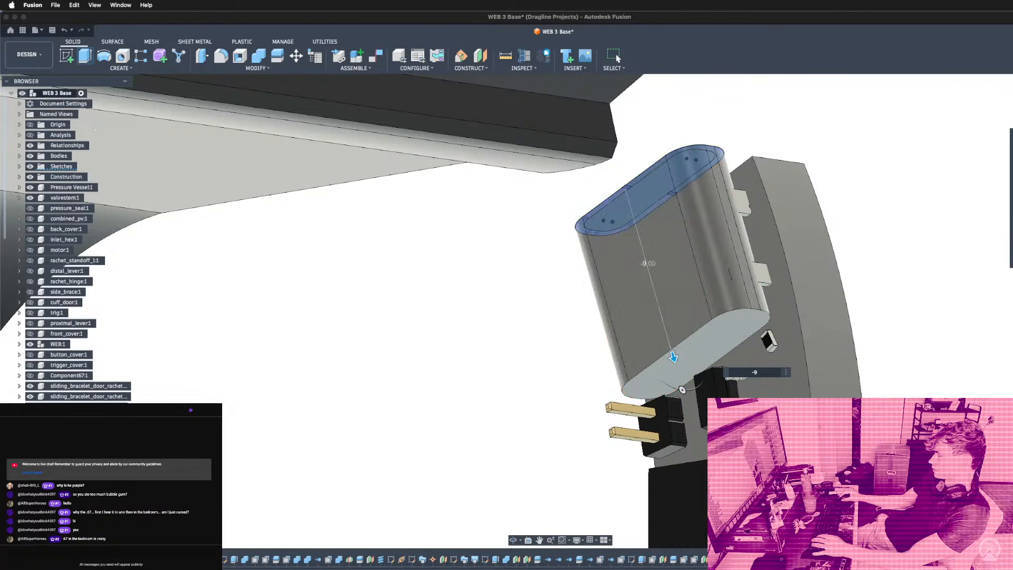
pyautogui.press('Return')
# Start a sketch on the board face beside the connector and project the connector clearance body's flat and rounded side faces into it.
pyautogui.keyDown('shift'); pyautogui.moveTo(489, 244); pyautogui.dragTo(752, 209, button='middle'); pyautogui.keyUp('shift')
pyautogui.click(752, 209)
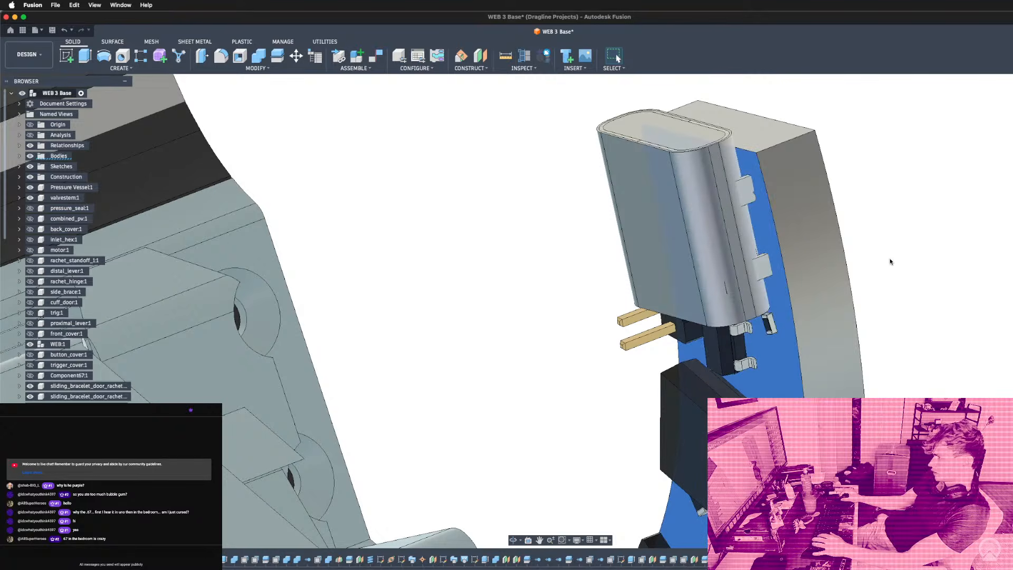
pyautogui.press('r')
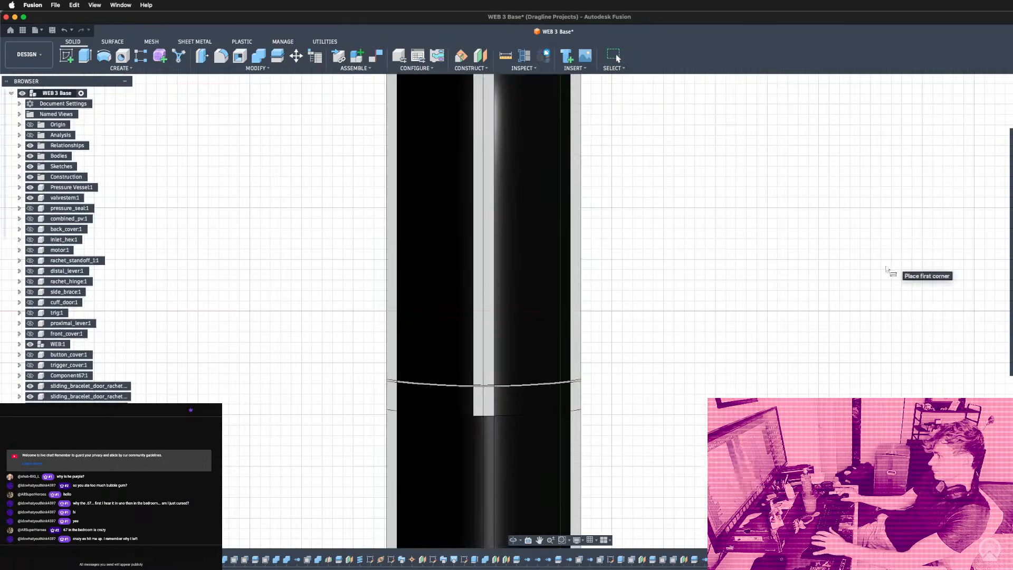
pyautogui.scroll(-5, 817, 281)
pyautogui.scroll(8, 920, 176)
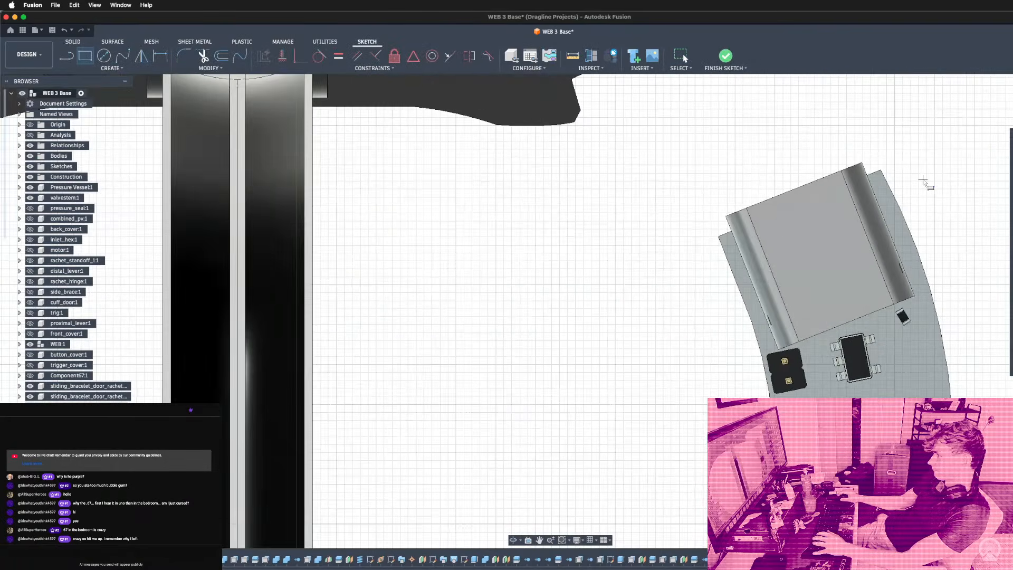
pyautogui.press('p')
pyautogui.click(845, 227)
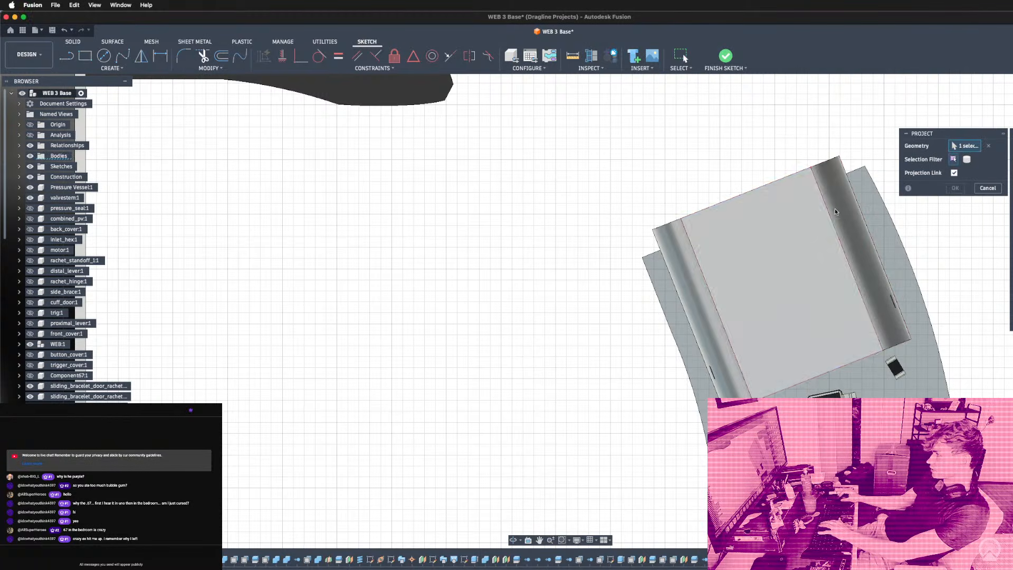
pyautogui.click(721, 279)
pyautogui.click(693, 293)
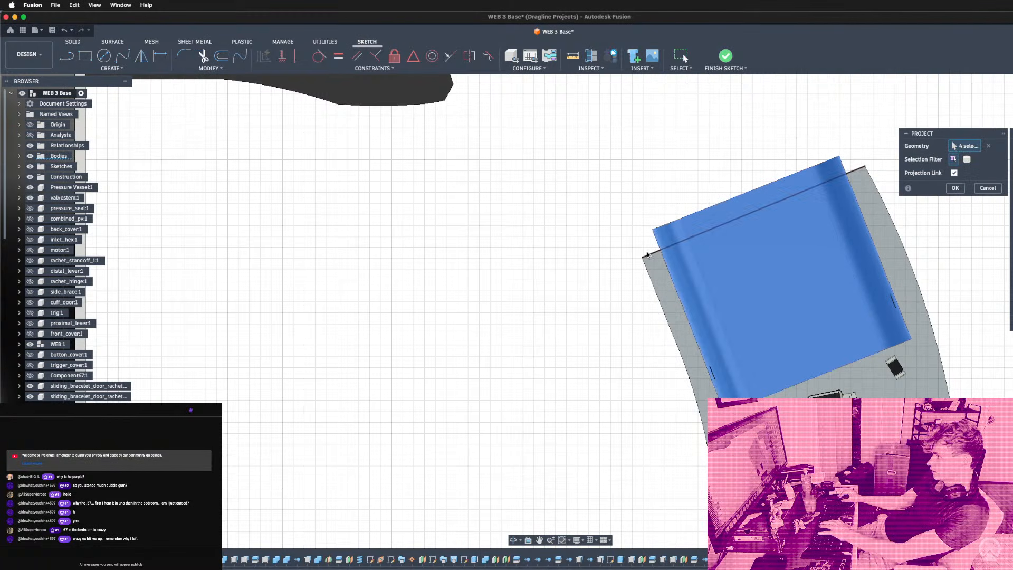
pyautogui.press('Return')
pyautogui.press('e')
pyautogui.click(711, 282)
pyautogui.press('Escape')
pyautogui.press('e')
pyautogui.click(678, 271)
pyautogui.press('Escape')
# Extrude the projected connector regions 2.015 mm from the board face to fill the gap beneath the connector clearance.
pyautogui.press('e')
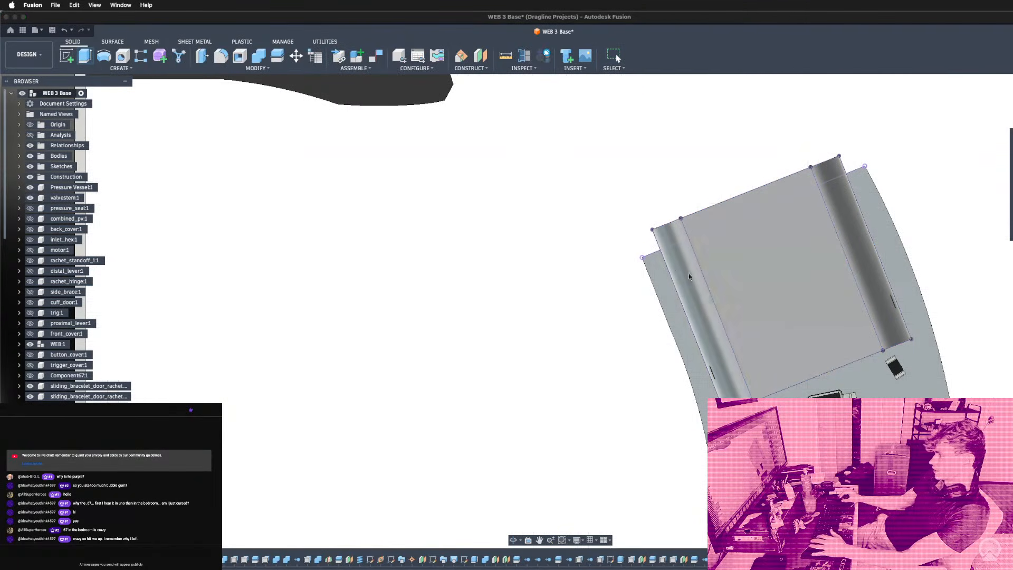
pyautogui.click(689, 272)
pyautogui.click(789, 248)
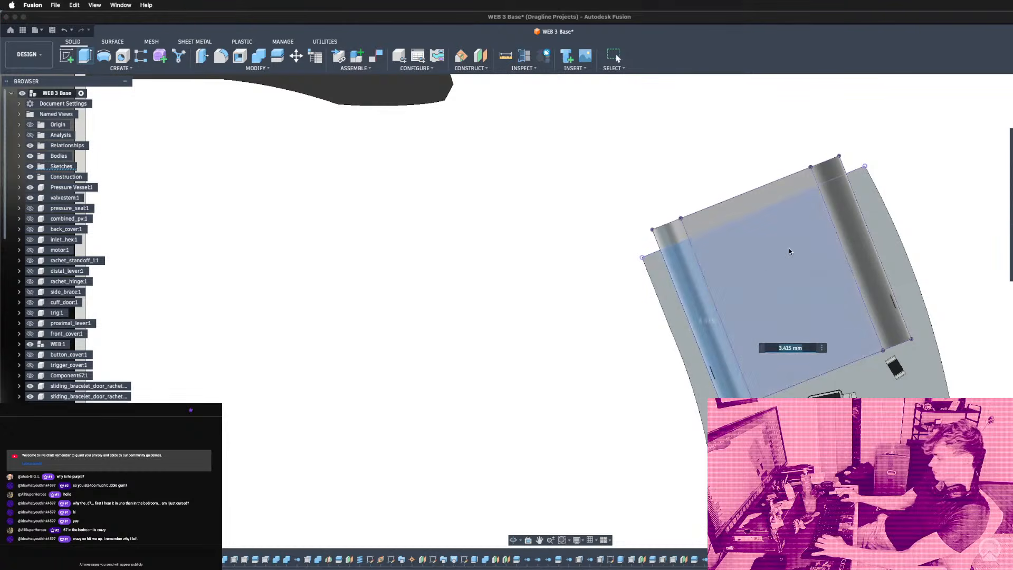
pyautogui.click(861, 215)
pyautogui.click(844, 221)
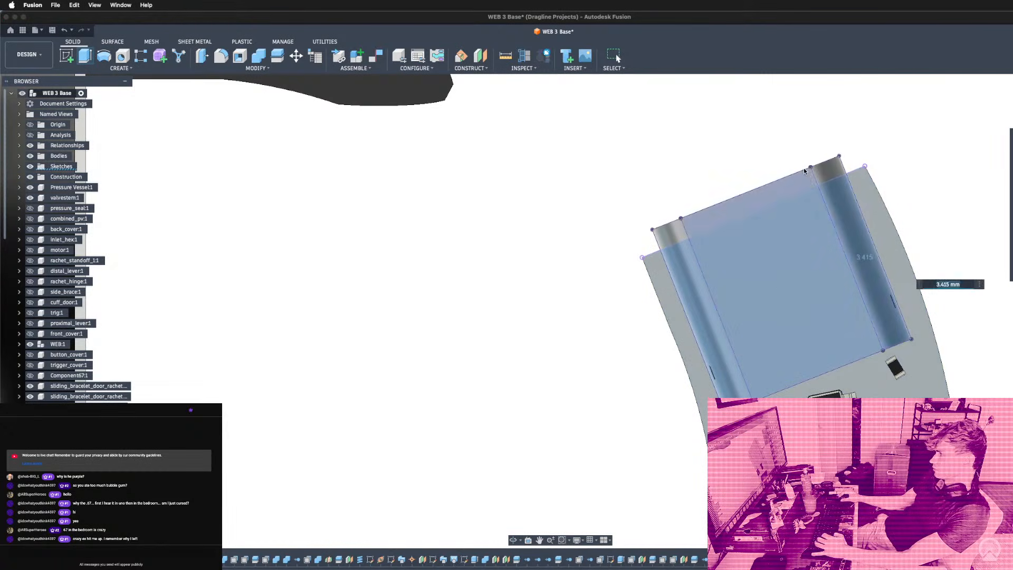
pyautogui.keyDown('shift'); pyautogui.moveTo(826, 219); pyautogui.dragTo(810, 143, button='middle'); pyautogui.keyUp('shift')
pyautogui.moveTo(786, 201); pyautogui.dragTo(810, 214)
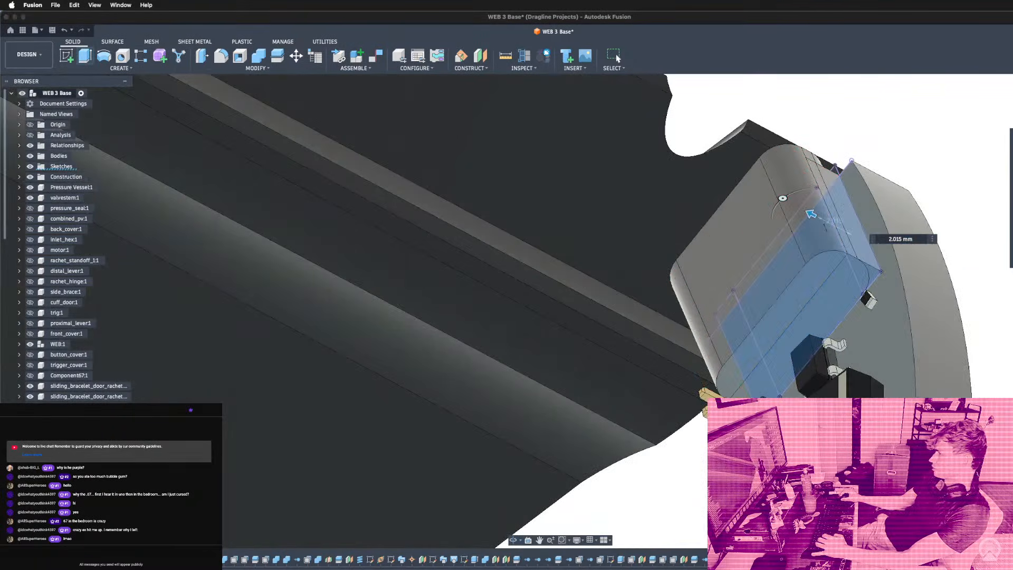
pyautogui.press('Return')
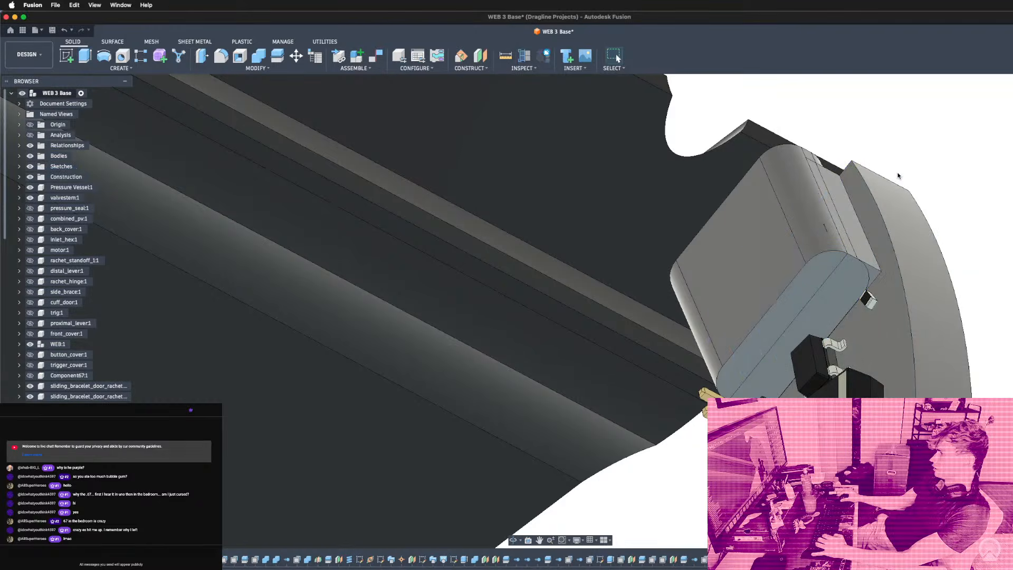
# Combine the board clearance body with the USB-C connector clearance into one body.
pyautogui.keyDown('shift'); pyautogui.moveTo(897, 176); pyautogui.dragTo(893, 201, button='middle'); pyautogui.keyUp('shift')
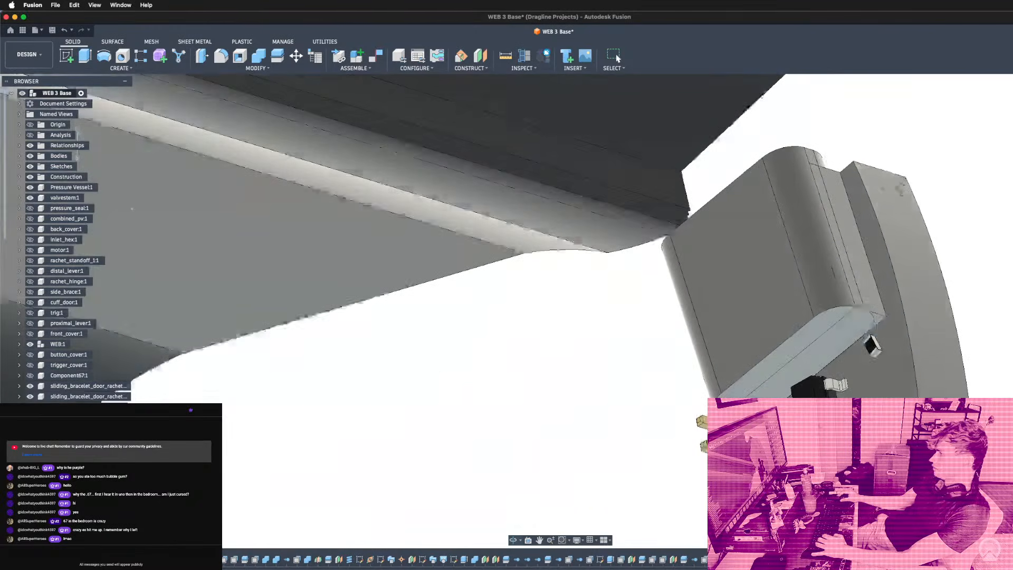
pyautogui.click(257, 60)
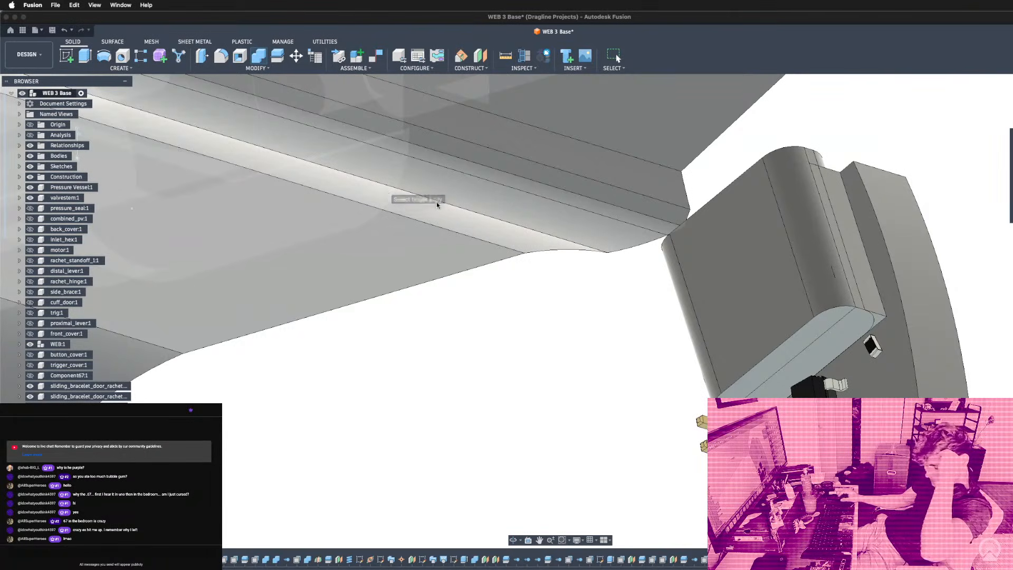
pyautogui.click(870, 319)
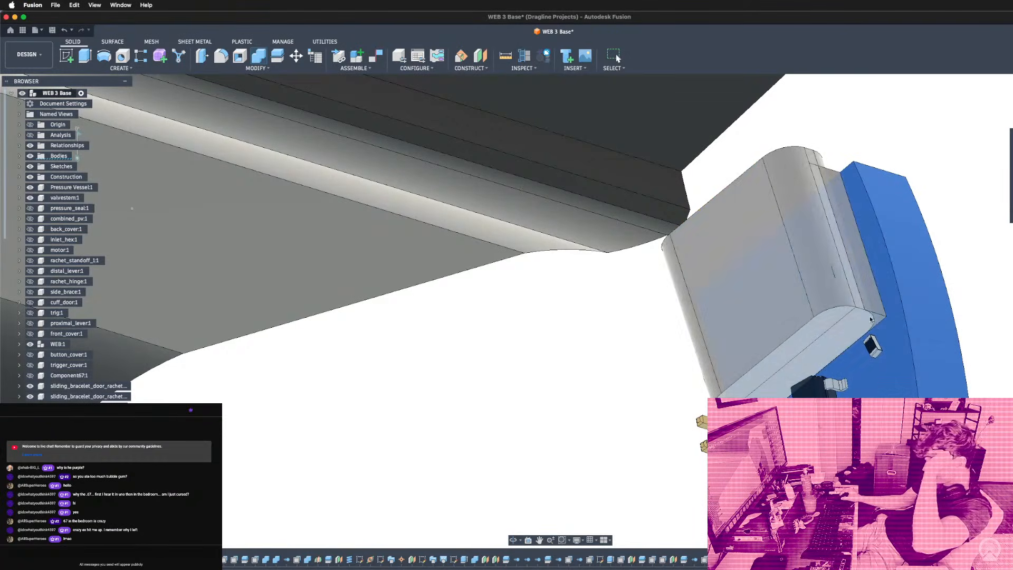
pyautogui.click(869, 307)
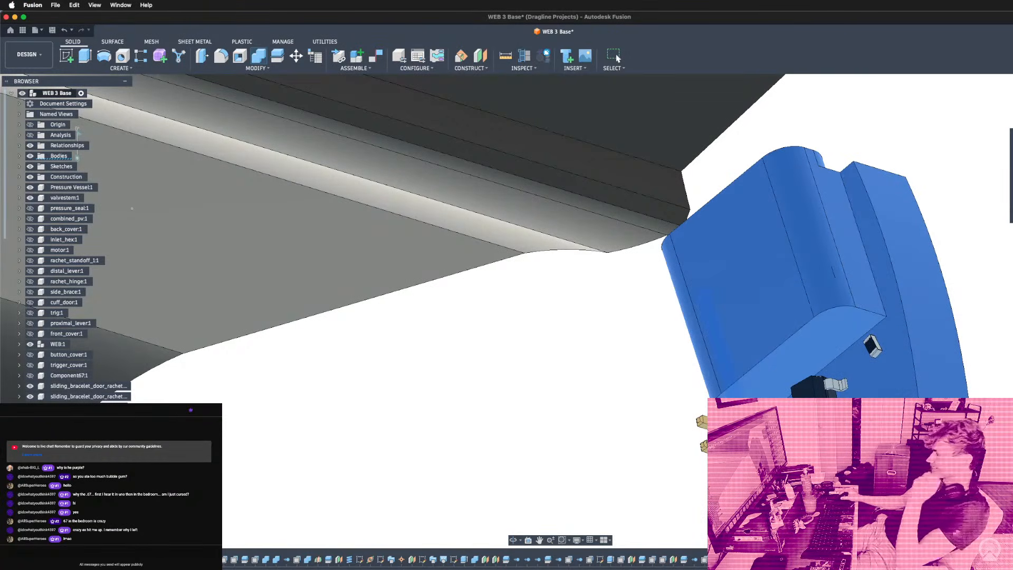
pyautogui.press('Return')
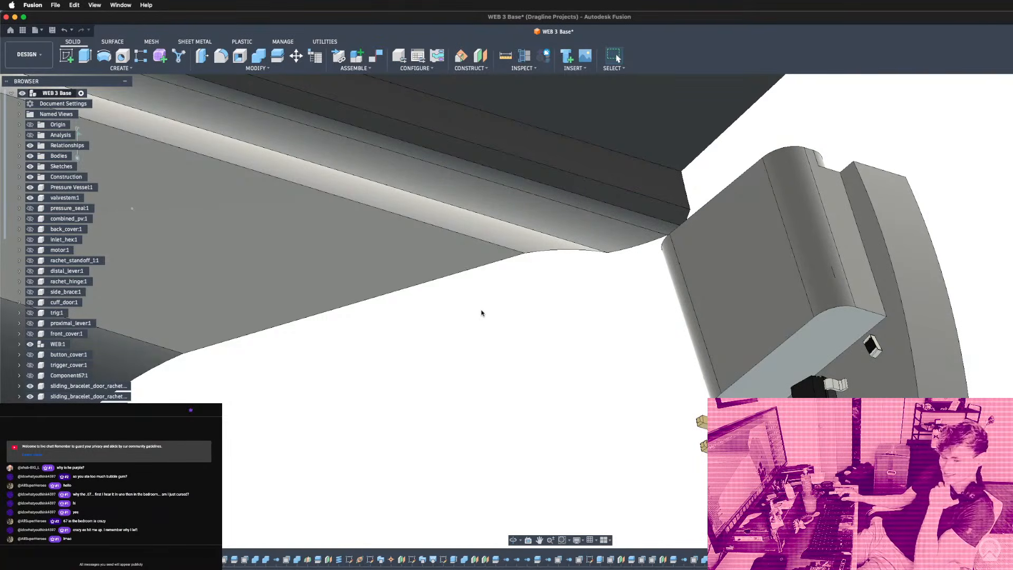
# Offset both rounded side faces of the USB-C clearance outward by 0.1 mm.
pyautogui.scroll(-2, 426, 312)
pyautogui.keyDown('shift'); pyautogui.moveTo(777, 272); pyautogui.dragTo(482, 134, button='middle'); pyautogui.keyUp('shift')
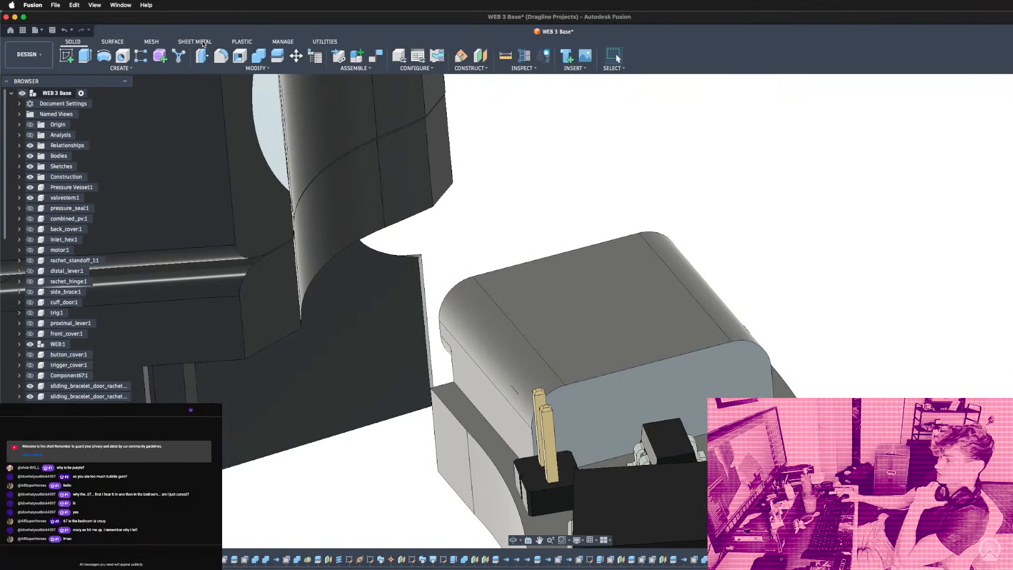
pyautogui.click(202, 45)
pyautogui.click(73, 41)
pyautogui.click(205, 53)
pyautogui.click(488, 344)
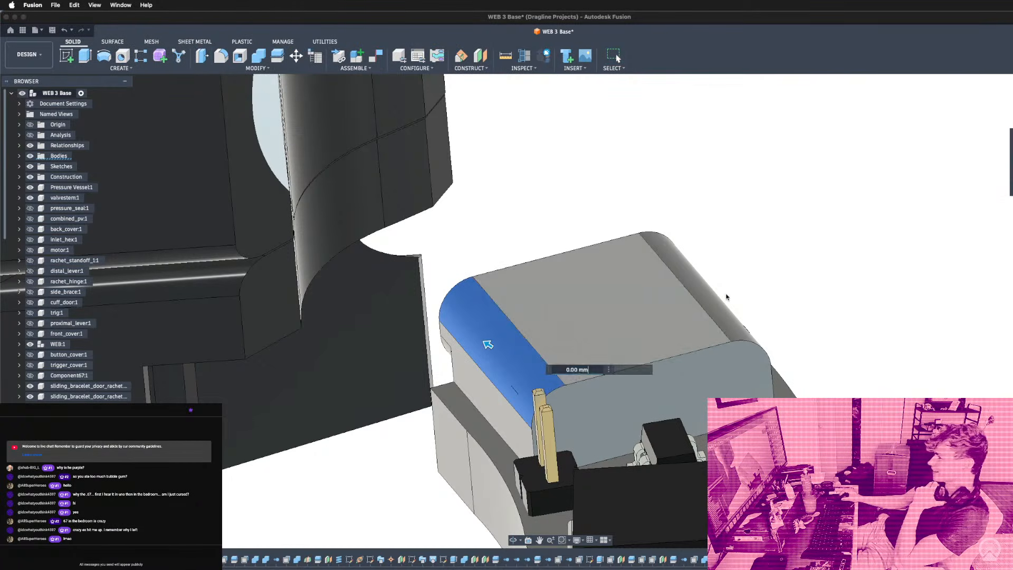
pyautogui.click(721, 307)
pyautogui.write('0.1')
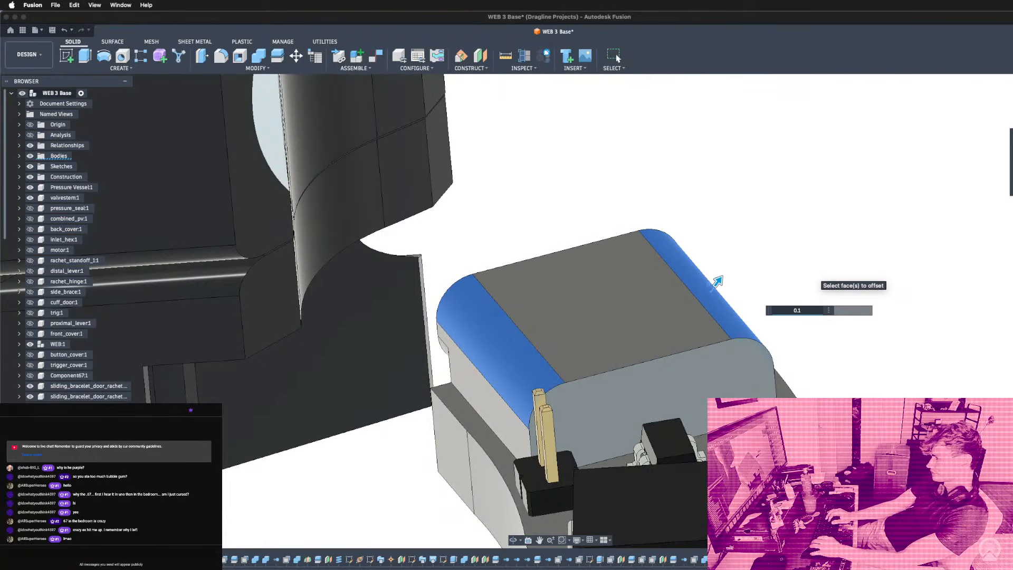
pyautogui.press('Return')
# Start a sketch on the USB-C clearance's end face nearest the chips and offset that face's outline outward by 0.1 mm.
pyautogui.keyDown('shift'); pyautogui.moveTo(814, 276); pyautogui.dragTo(785, 299, button='middle'); pyautogui.keyUp('shift')
pyautogui.click(789, 326)
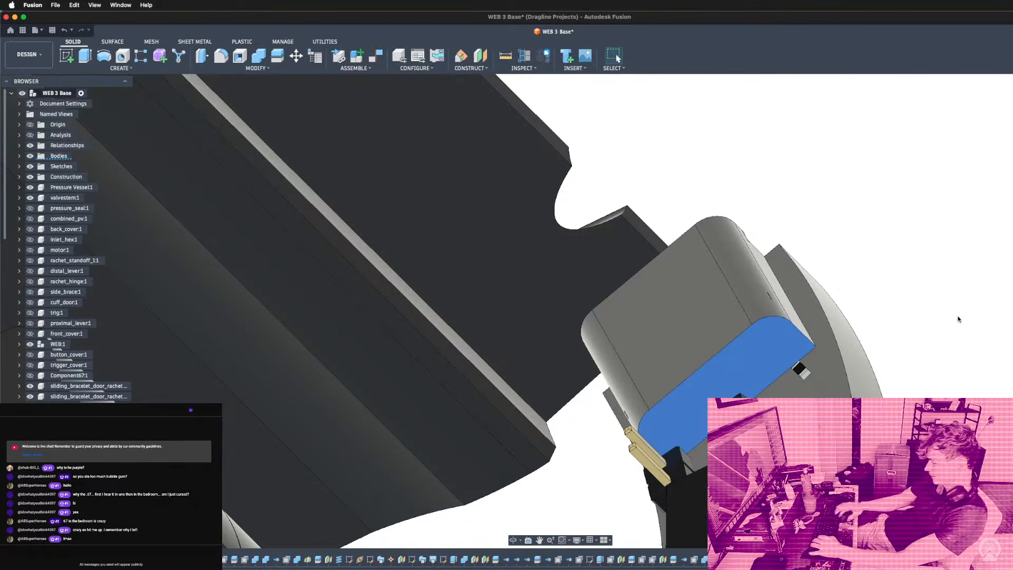
pyautogui.press('o')
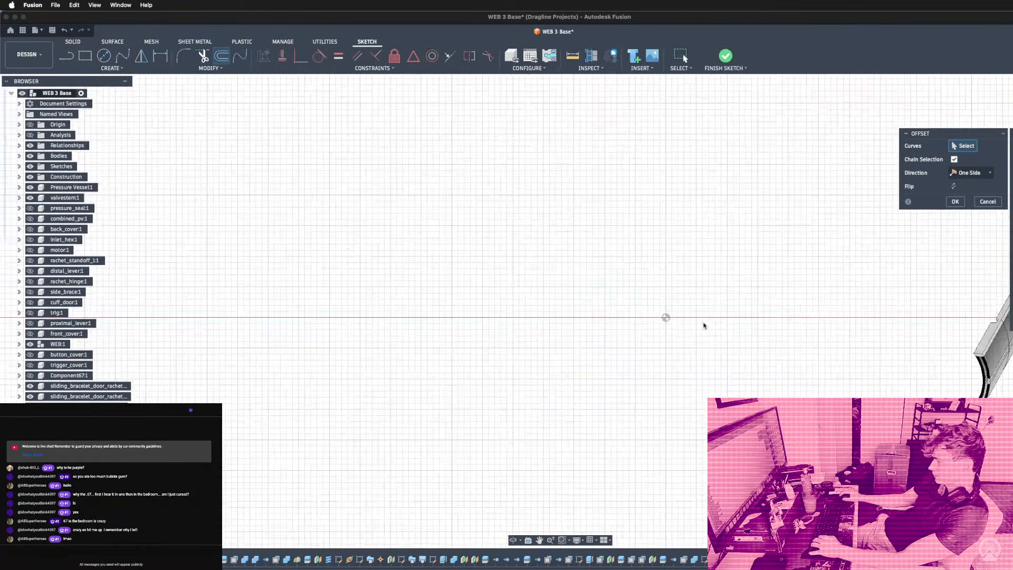
pyautogui.scroll(-10, 756, 303)
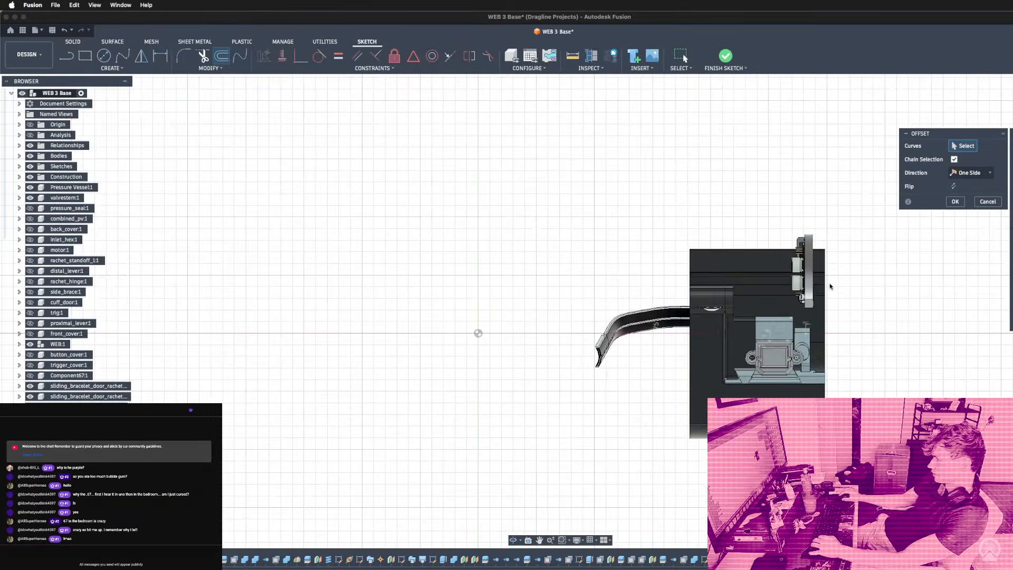
pyautogui.scroll(-3, 568, 386)
pyautogui.moveTo(608, 338)
pyautogui.keyDown('shift'); pyautogui.mouseDown(button='middle')
pyautogui.moveTo(666, 430)
pyautogui.moveTo(709, 369)
pyautogui.mouseUp(button='middle'); pyautogui.keyUp('shift')
pyautogui.scroll(6, 711, 368)
pyautogui.scroll(8, 697, 346)
pyautogui.moveTo(631, 312)
pyautogui.keyDown('shift'); pyautogui.mouseDown(button='middle')
pyautogui.moveTo(574, 309)
pyautogui.moveTo(543, 267)
pyautogui.moveTo(527, 294)
pyautogui.mouseUp(button='middle'); pyautogui.keyUp('shift')
pyautogui.scroll(5, 526, 294)
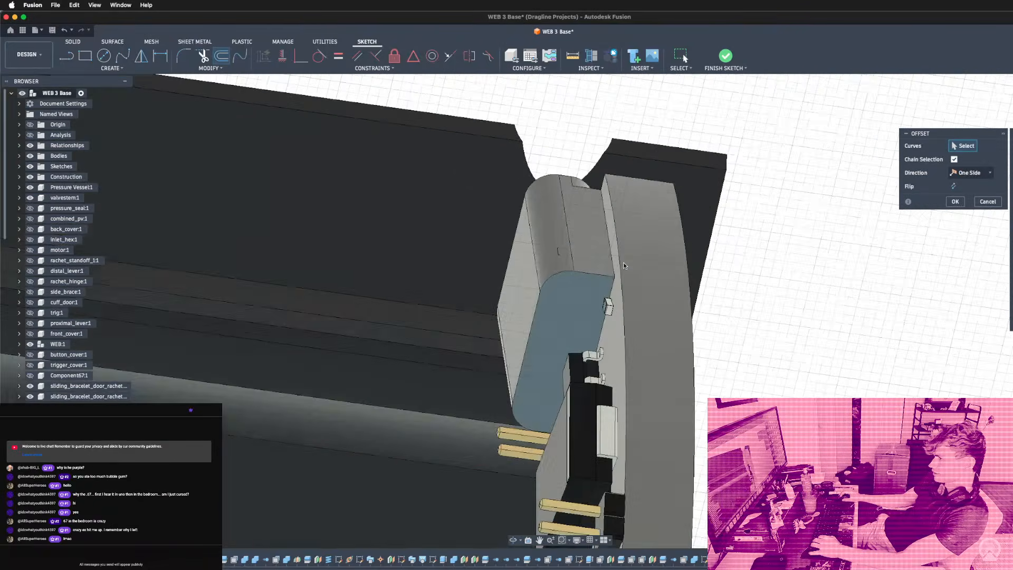
pyautogui.click(587, 276)
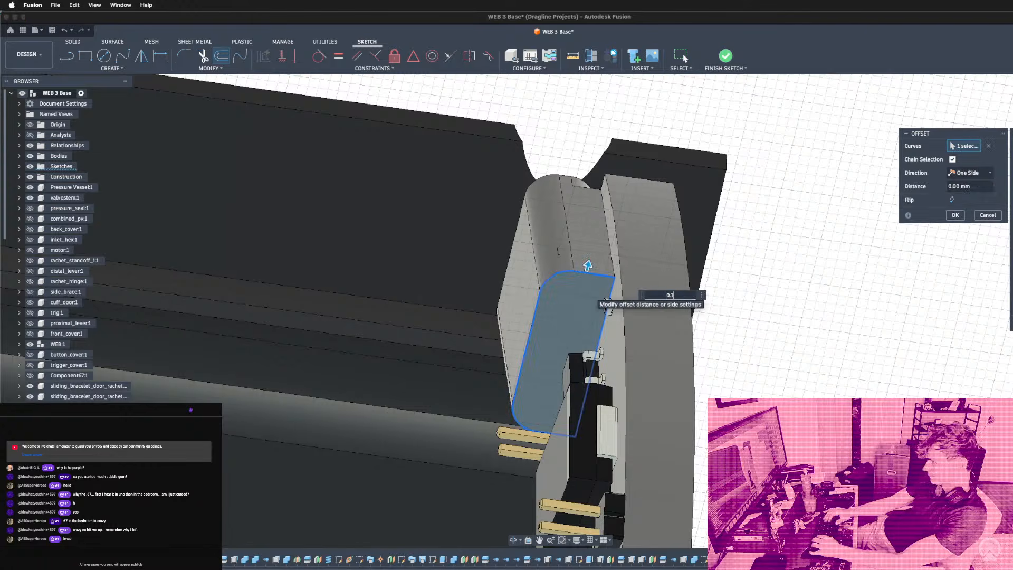
pyautogui.press('Return')
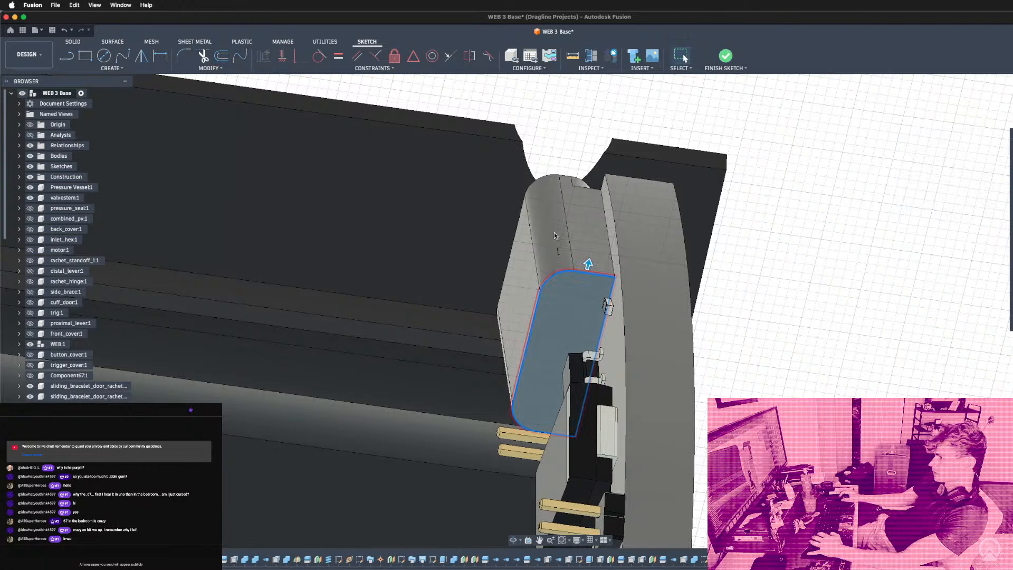
# Extrude the offset outline profile from the USB-C clearance's inner end face along its length towards the board's end edge.
pyautogui.scroll(4, 546, 274)
pyautogui.press('e')
pyautogui.click(546, 275)
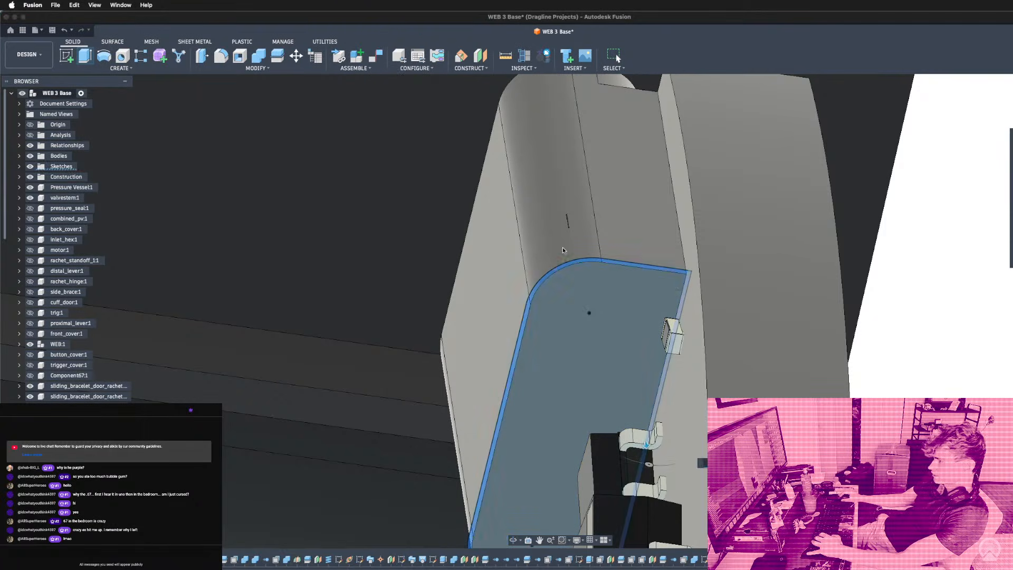
pyautogui.scroll(-3, 559, 287)
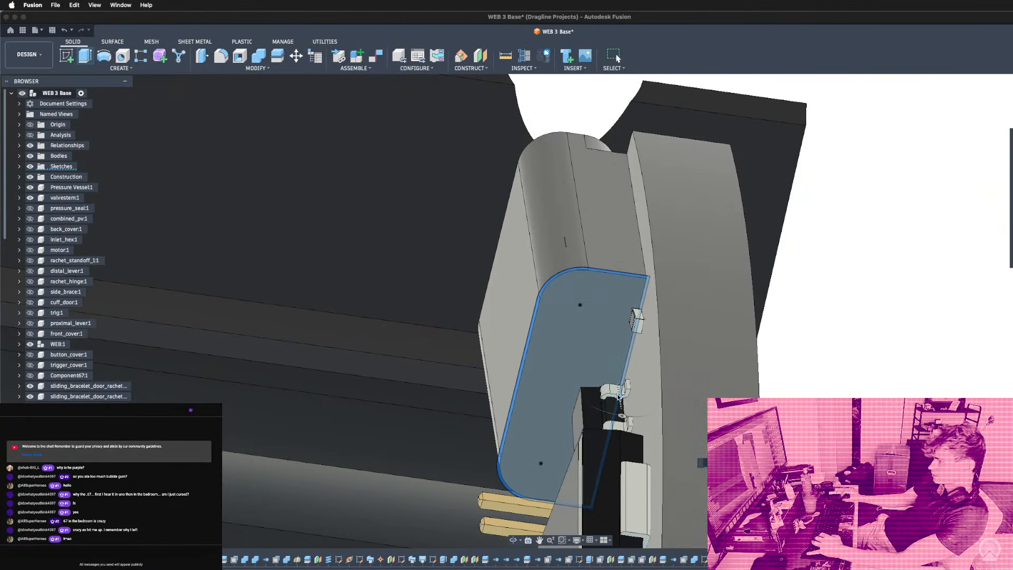
pyautogui.moveTo(617, 383); pyautogui.dragTo(610, 354)
pyautogui.moveTo(589, 270); pyautogui.dragTo(587, 151)
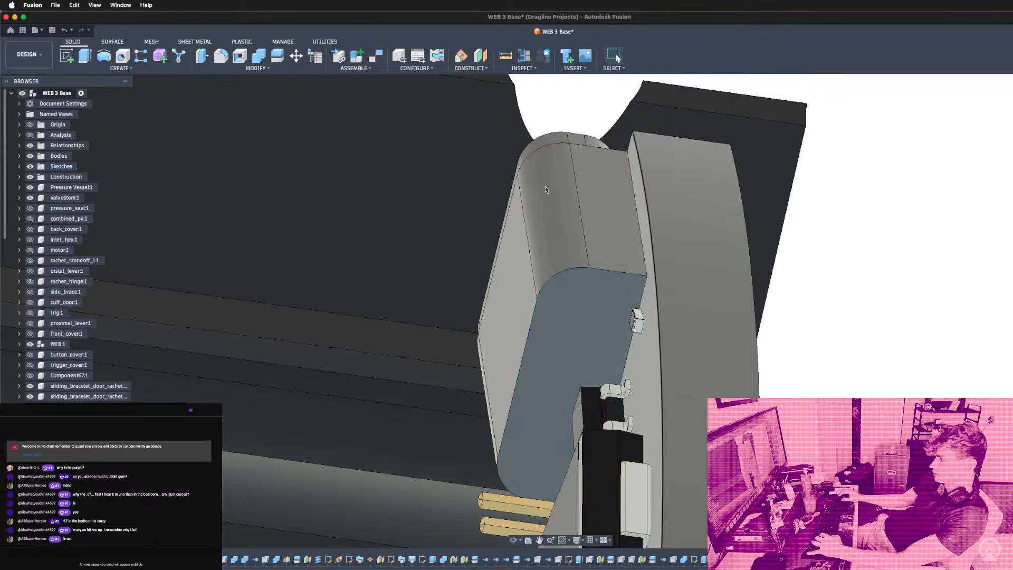
# Extend the oval outer end face of the USB-C clearance outward by 0.2 mm.
pyautogui.scroll(-10, 546, 185)
pyautogui.keyDown('shift'); pyautogui.moveTo(546, 185); pyautogui.dragTo(609, 192, button='middle'); pyautogui.keyUp('shift')
pyautogui.keyDown('shift'); pyautogui.moveTo(587, 234); pyautogui.dragTo(464, 329, button='middle'); pyautogui.keyUp('shift')
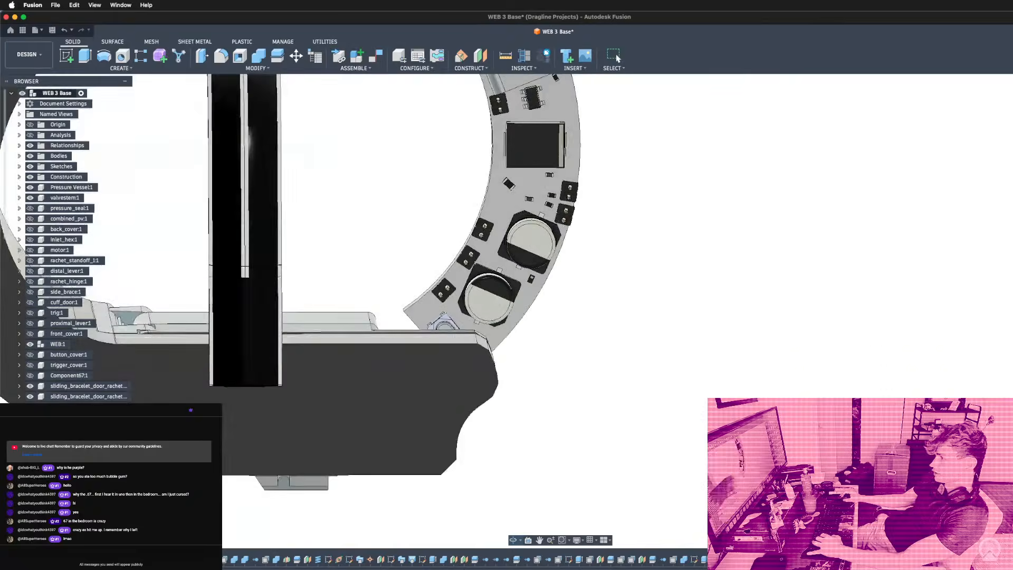
pyautogui.scroll(-5, 466, 326)
pyautogui.scroll(5, 487, 198)
pyautogui.keyDown('shift'); pyautogui.moveTo(486, 198); pyautogui.dragTo(503, 280, button='middle'); pyautogui.keyUp('shift')
pyautogui.scroll(6, 483, 396)
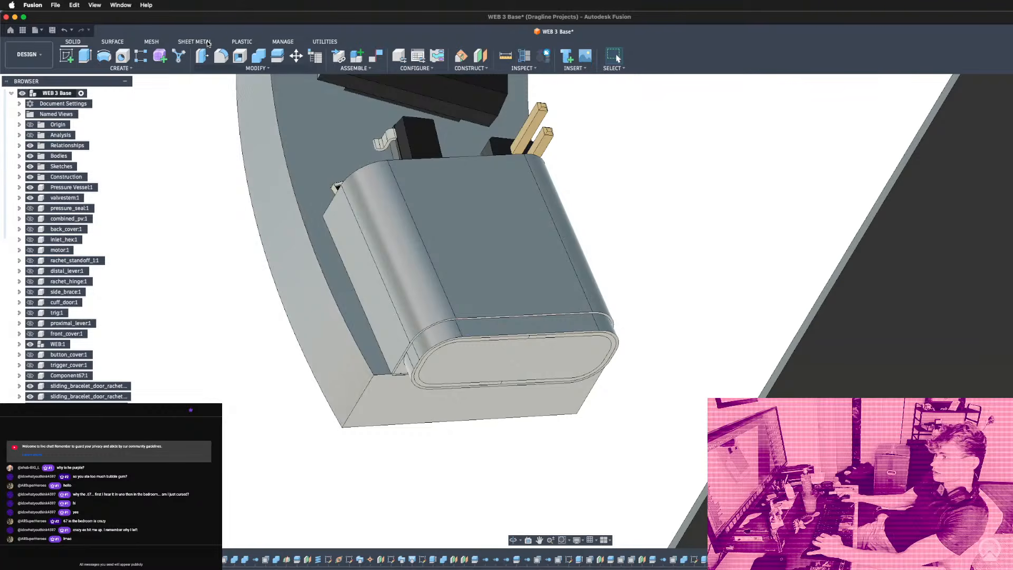
pyautogui.click(205, 51)
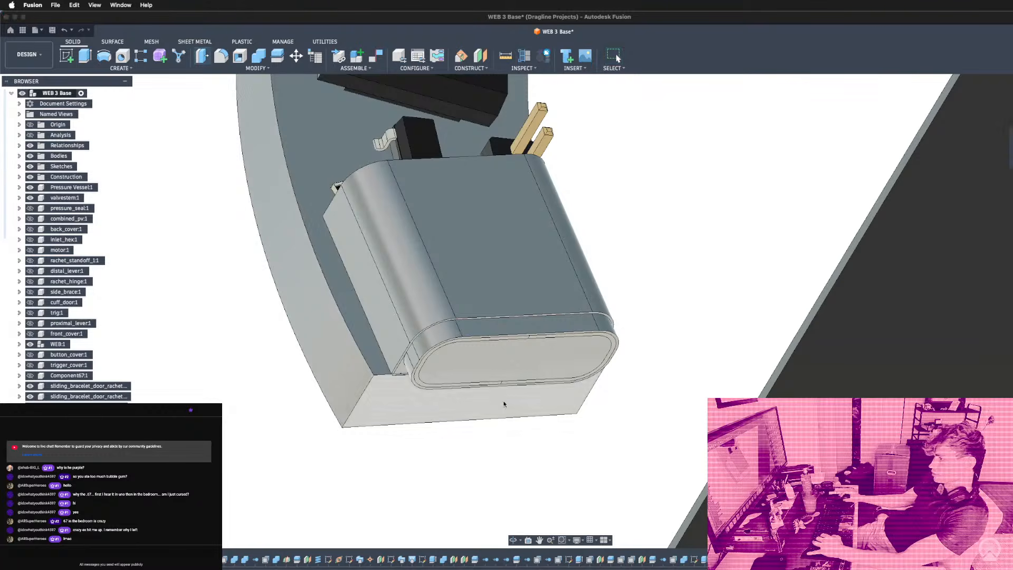
pyautogui.click(485, 381)
pyautogui.moveTo(483, 377); pyautogui.dragTo(485, 381)
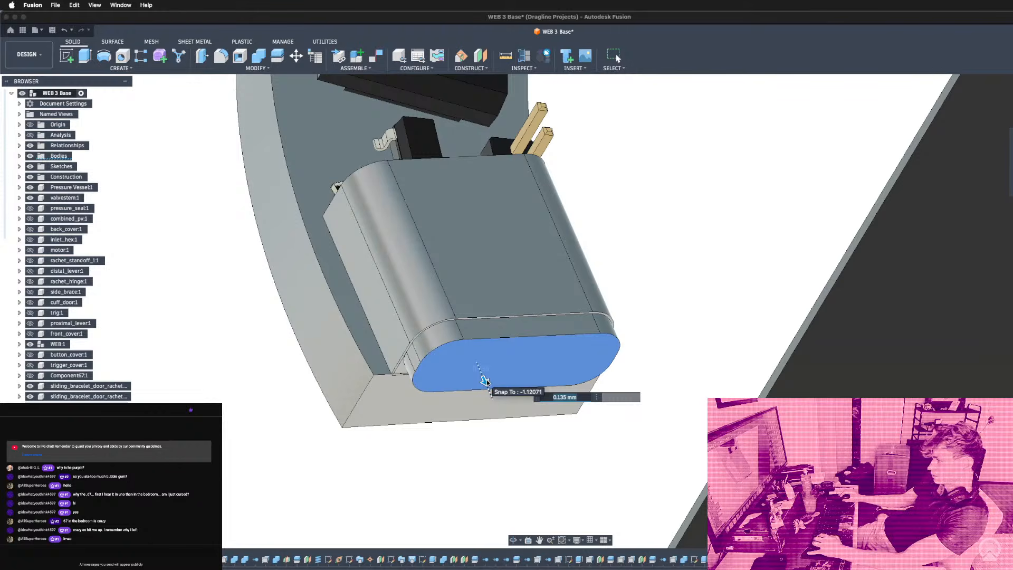
pyautogui.write('0.2')
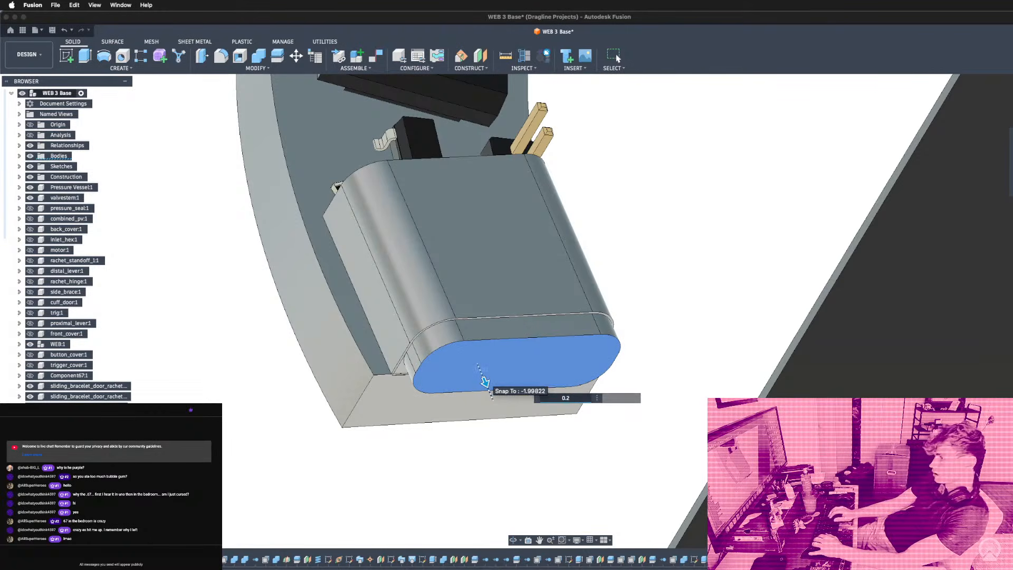
pyautogui.press('Return')
# Examine how the USB-C clearance's oval end meets the end face of the board clearance body.
pyautogui.scroll(-3, 484, 379)
pyautogui.keyDown('shift'); pyautogui.moveTo(483, 380); pyautogui.dragTo(420, 391, button='middle'); pyautogui.keyUp('shift')
pyautogui.scroll(5, 420, 392)
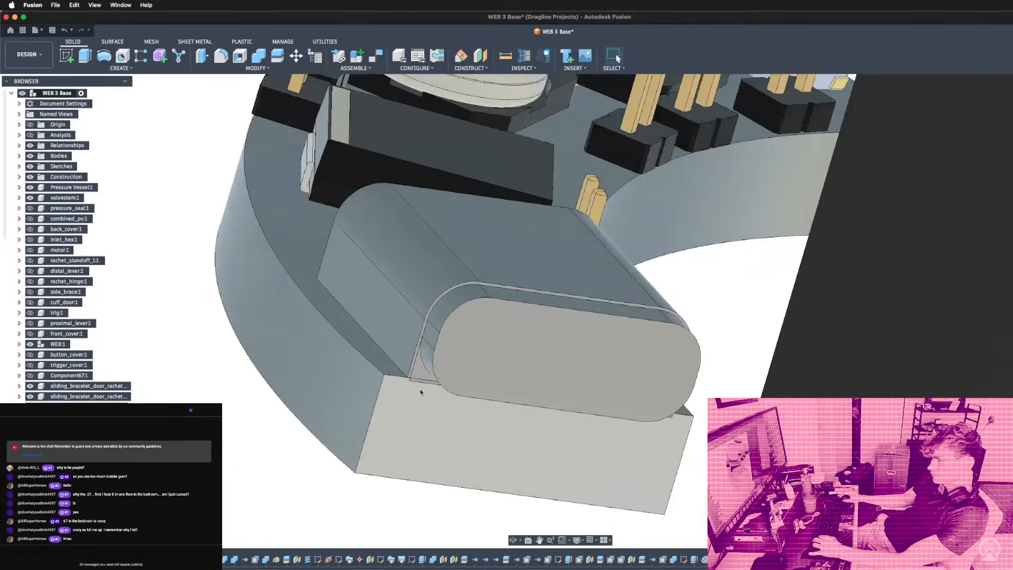
pyautogui.scroll(10, 421, 391)
pyautogui.scroll(-10, 425, 333)
pyautogui.keyDown('shift'); pyautogui.moveTo(441, 381); pyautogui.dragTo(570, 334, button='middle'); pyautogui.keyUp('shift')
pyautogui.scroll(-3, 569, 334)
pyautogui.scroll(4, 733, 435)
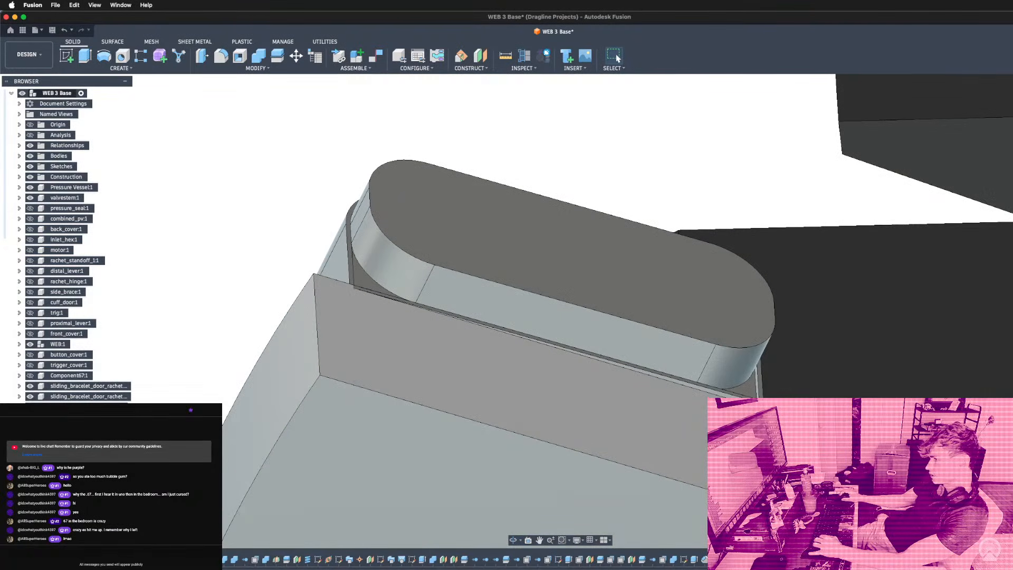
pyautogui.scroll(3, 746, 404)
pyautogui.scroll(-4, 746, 404)
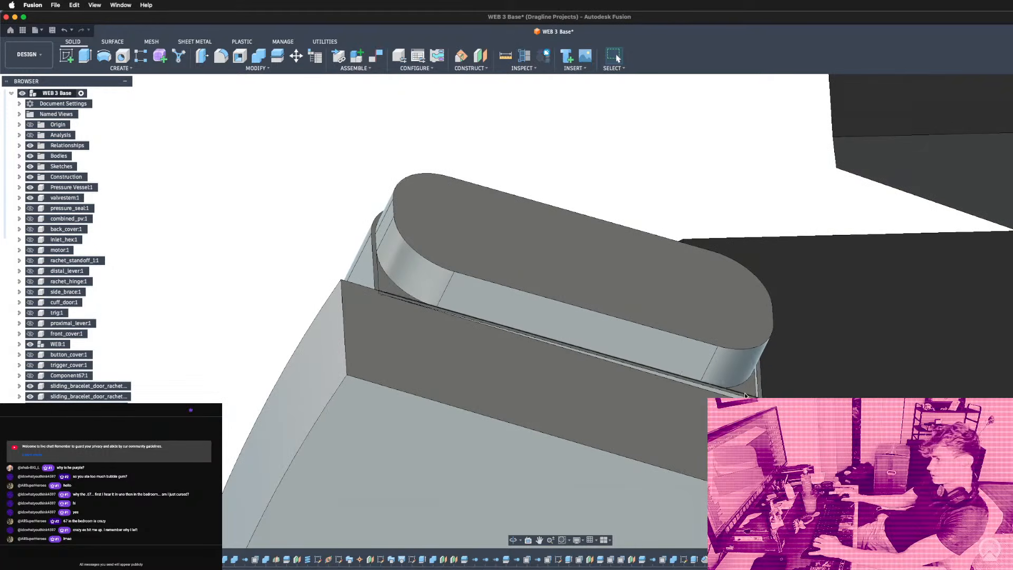
pyautogui.click(277, 55)
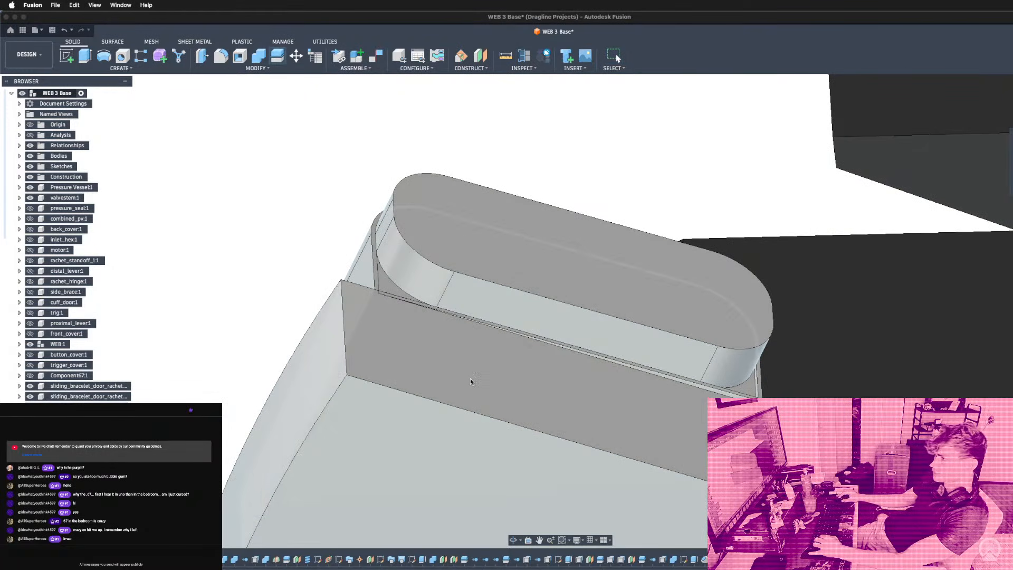
pyautogui.click(442, 239)
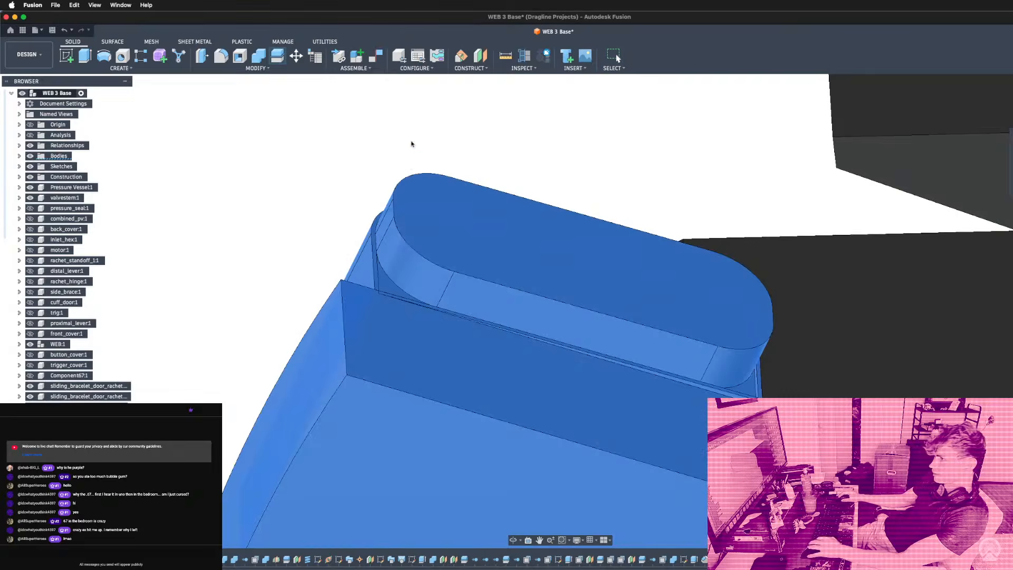
pyautogui.press('Escape')
# Create two construction planes offset from the board clearance's end face, one at -0.1 mm and one at 0.4 mm.
pyautogui.click(480, 56)
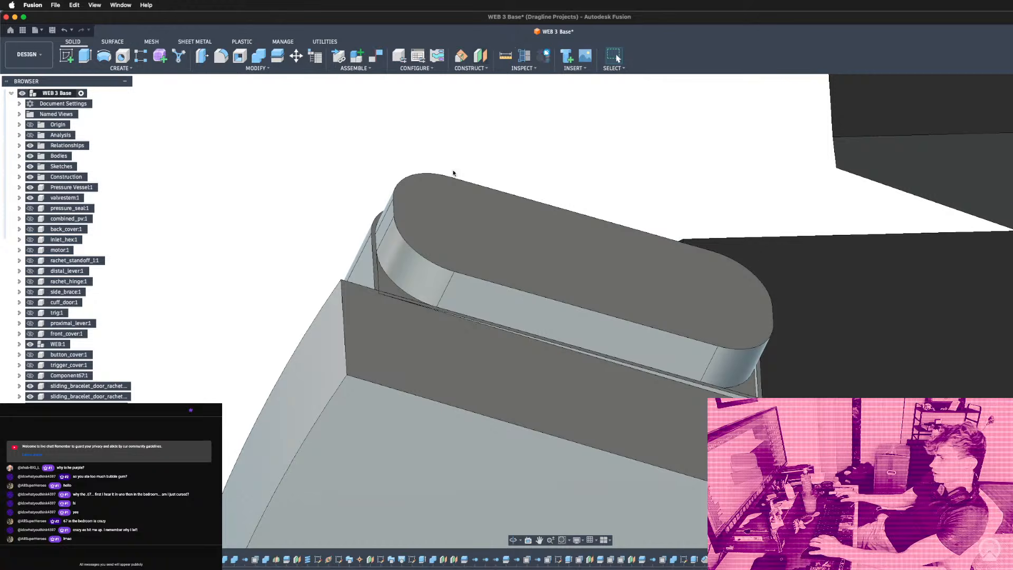
pyautogui.click(420, 346)
pyautogui.write('-0.1')
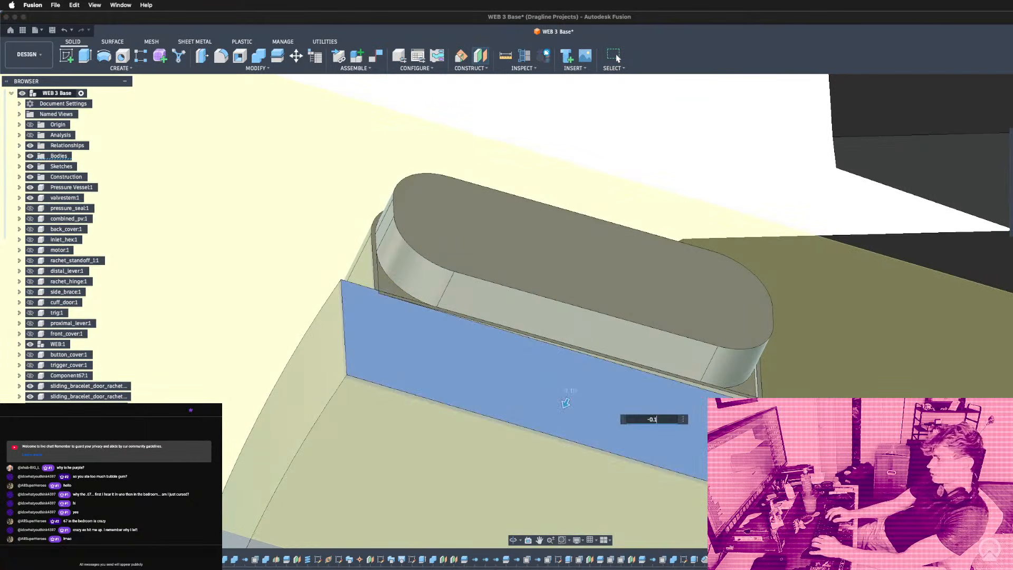
pyautogui.press('Return')
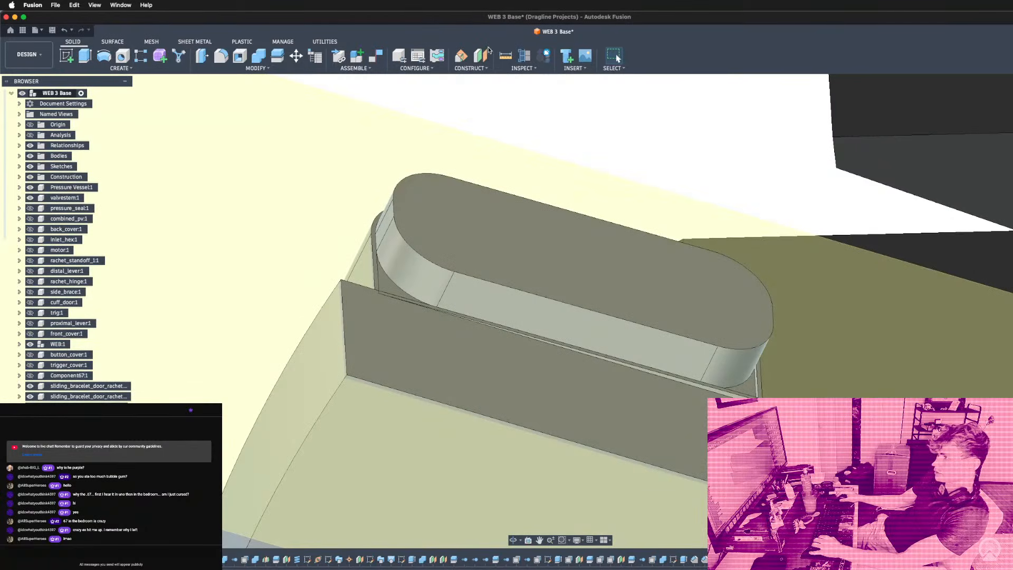
pyautogui.click(487, 53)
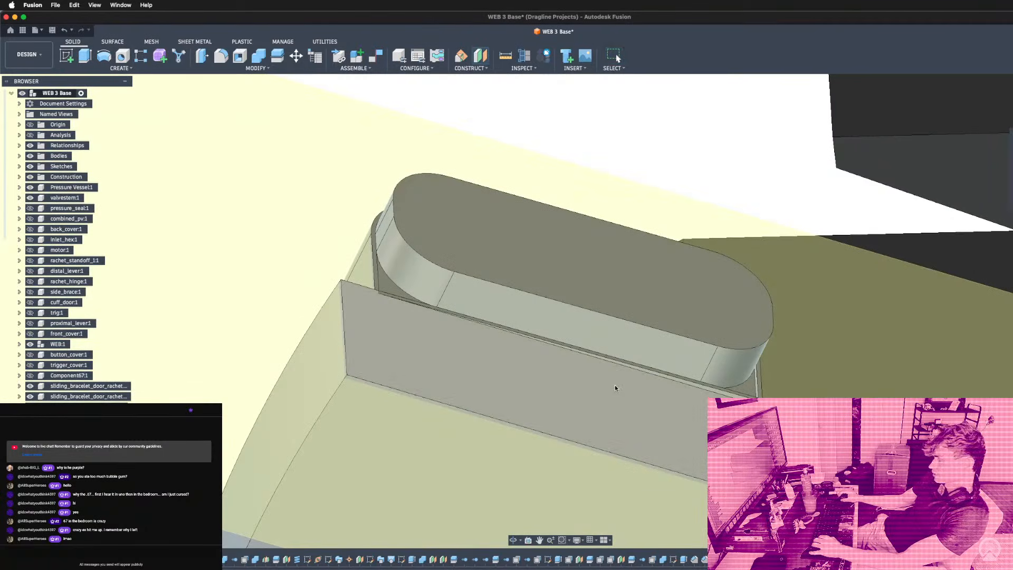
pyautogui.click(615, 385)
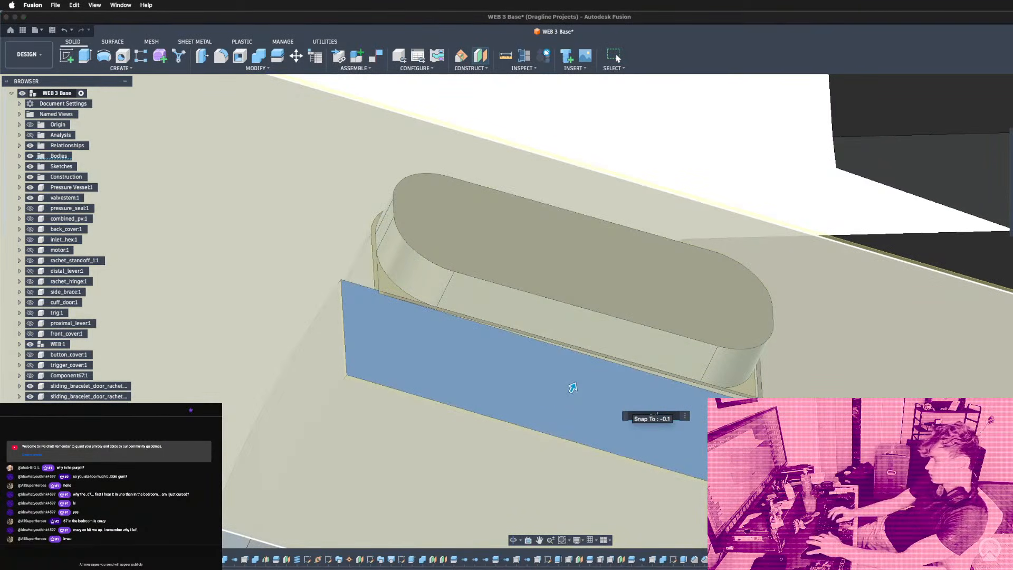
pyautogui.write('0.4')
pyautogui.press('Return')
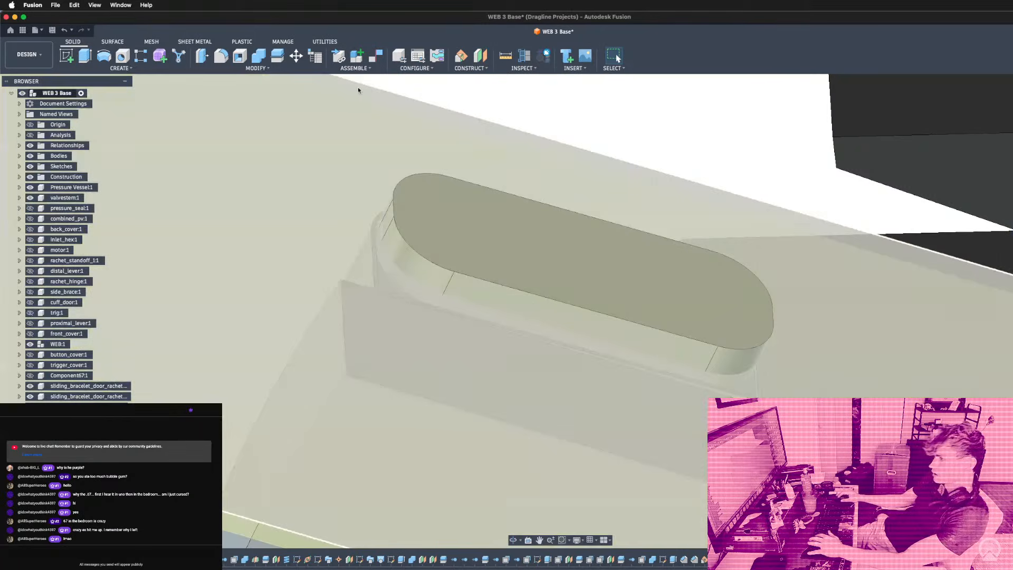
# Split the clearance body along both offset planes and remove the thin slice between them.
pyautogui.click(372, 461)
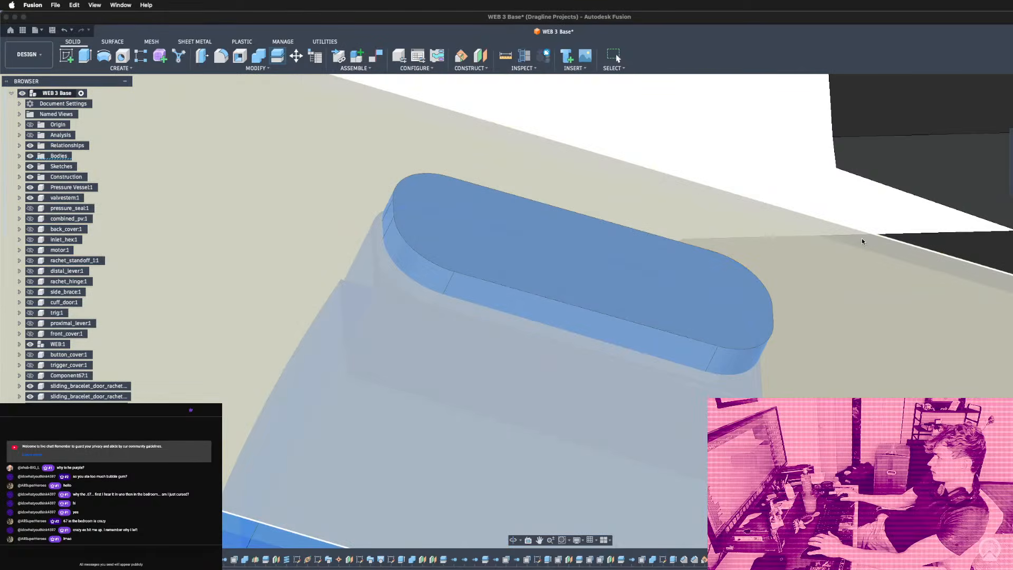
pyautogui.click(862, 238)
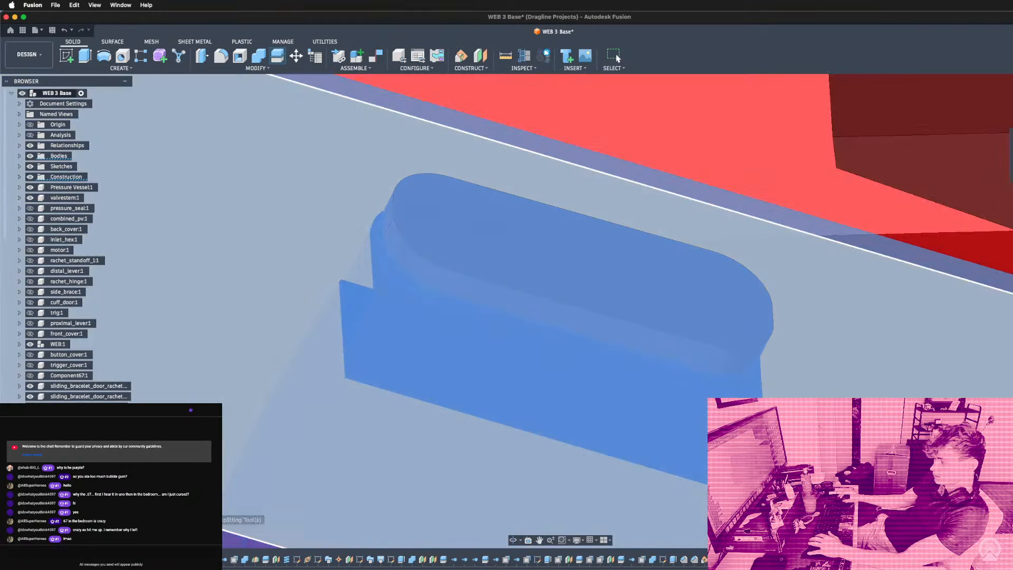
pyautogui.press('Return')
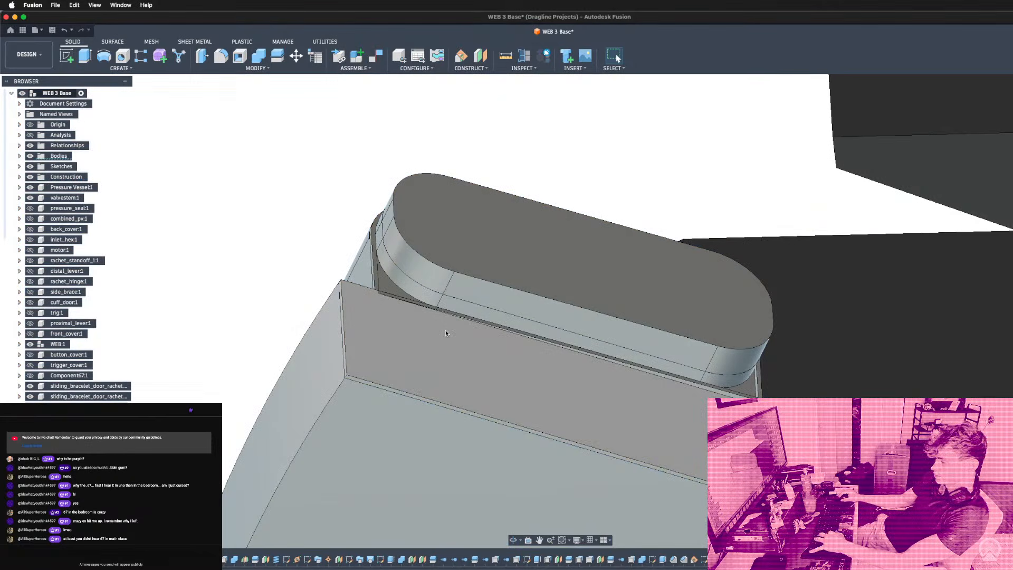
pyautogui.click(445, 330)
pyautogui.click(444, 151)
pyautogui.keyDown('shift'); pyautogui.moveTo(462, 168); pyautogui.dragTo(472, 157, button='middle'); pyautogui.keyUp('shift')
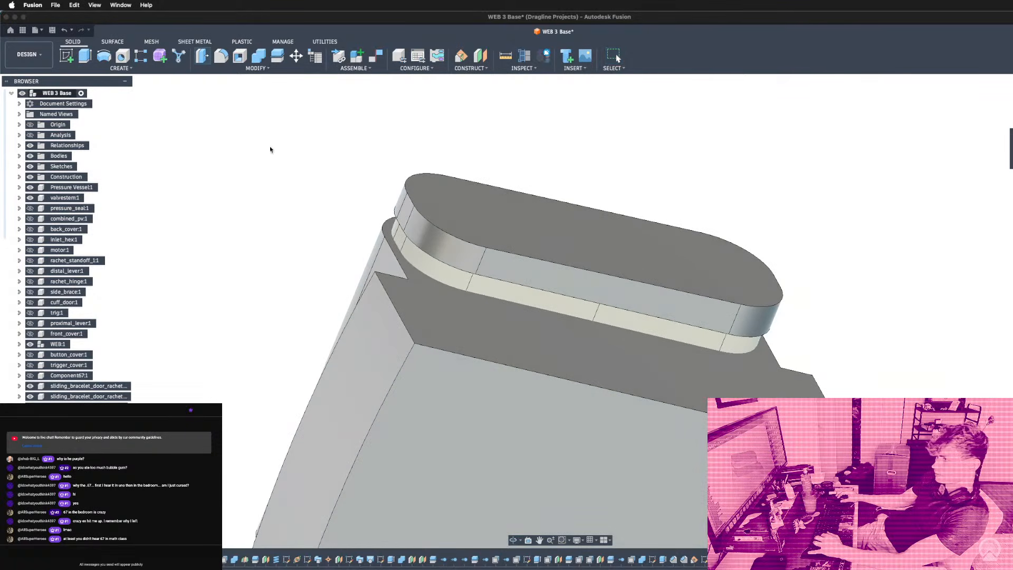
# Offset the cut end face of the board clearance body outward by 0.1 mm.
pyautogui.press('q')
pyautogui.click(470, 343)
pyautogui.write('0.1')
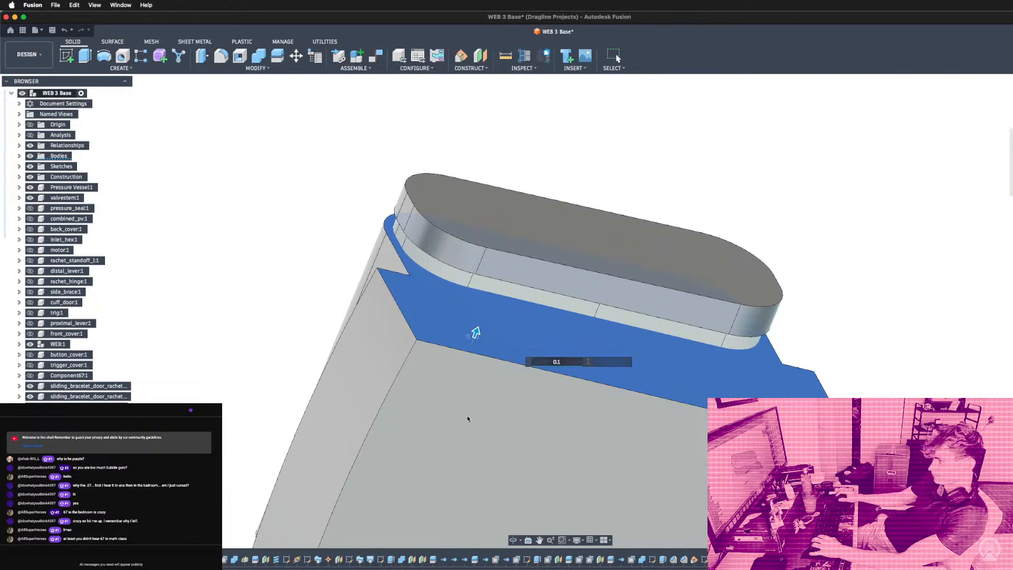
pyautogui.press('Return')
# Extend the inner face of the separated oval end piece about 0.67 mm into the board clearance body.
pyautogui.keyDown('shift'); pyautogui.moveTo(475, 332); pyautogui.dragTo(475, 152, button='middle'); pyautogui.keyUp('shift')
pyautogui.scroll(6, 416, 164)
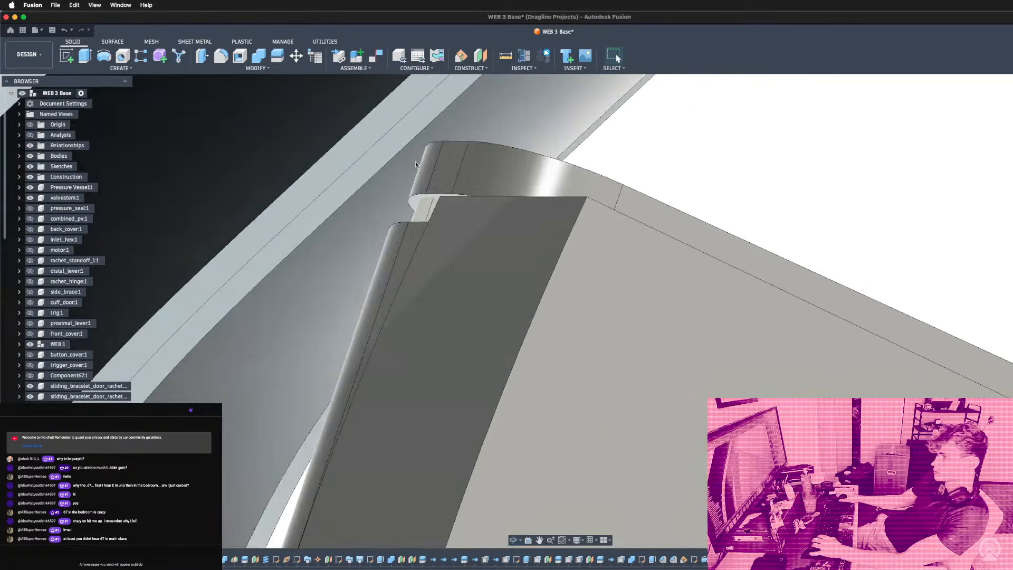
pyautogui.click(199, 55)
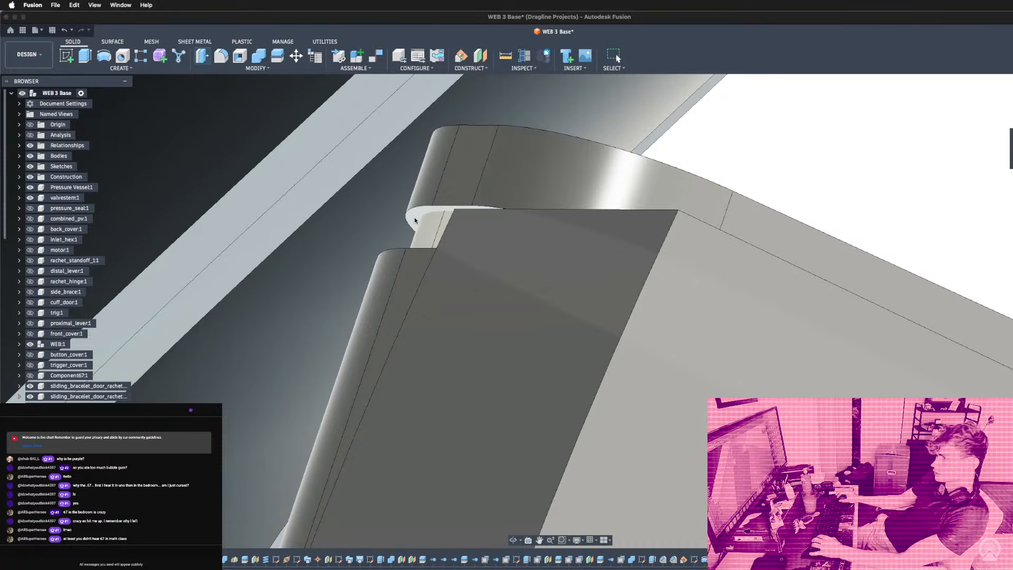
pyautogui.click(413, 216)
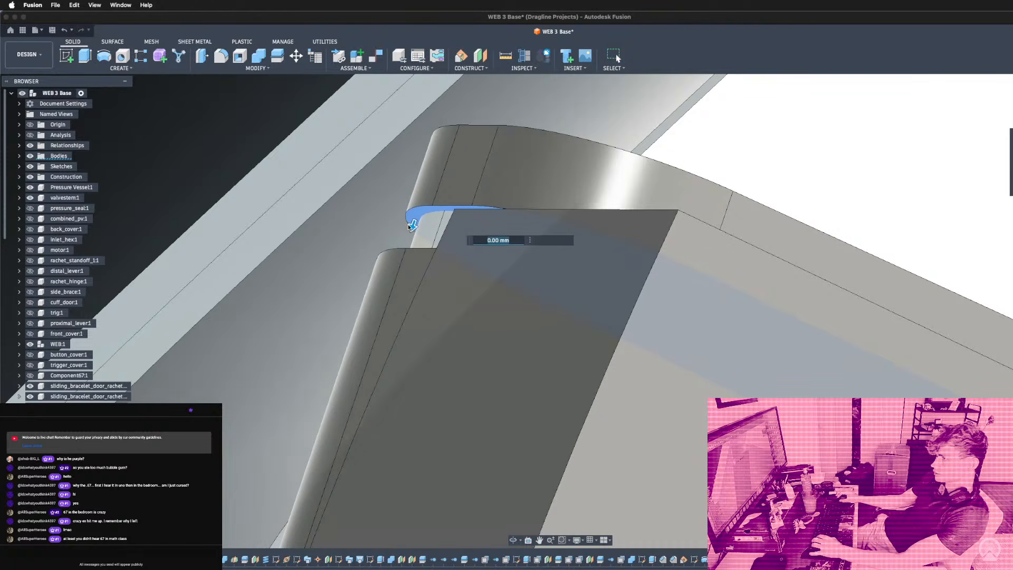
pyautogui.moveTo(411, 226); pyautogui.dragTo(384, 306)
pyautogui.scroll(-2, 423, 225)
pyautogui.keyDown('shift'); pyautogui.moveTo(422, 225); pyautogui.dragTo(406, 289, button='middle'); pyautogui.keyUp('shift')
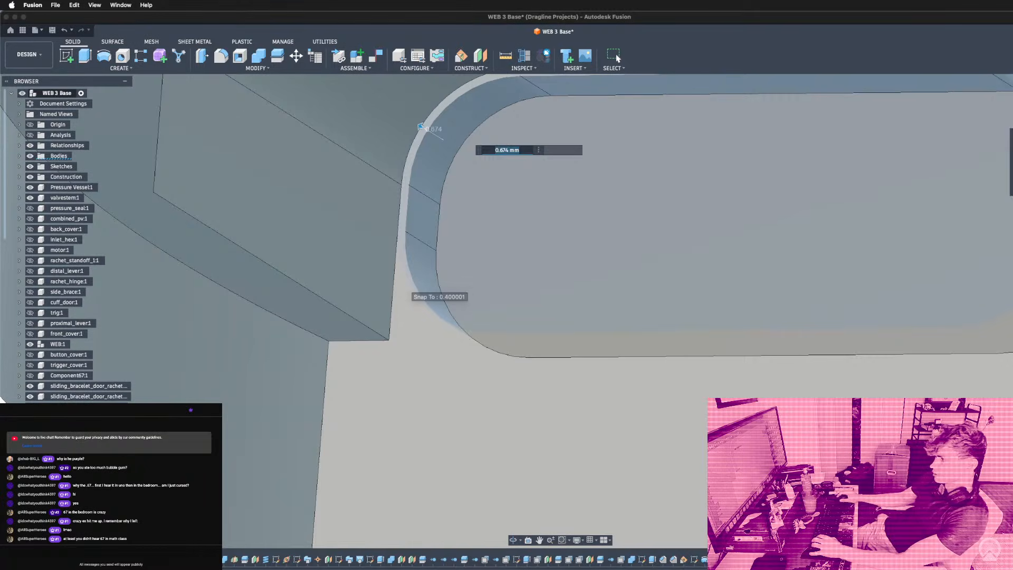
pyautogui.press('Return')
pyautogui.scroll(-5, 380, 339)
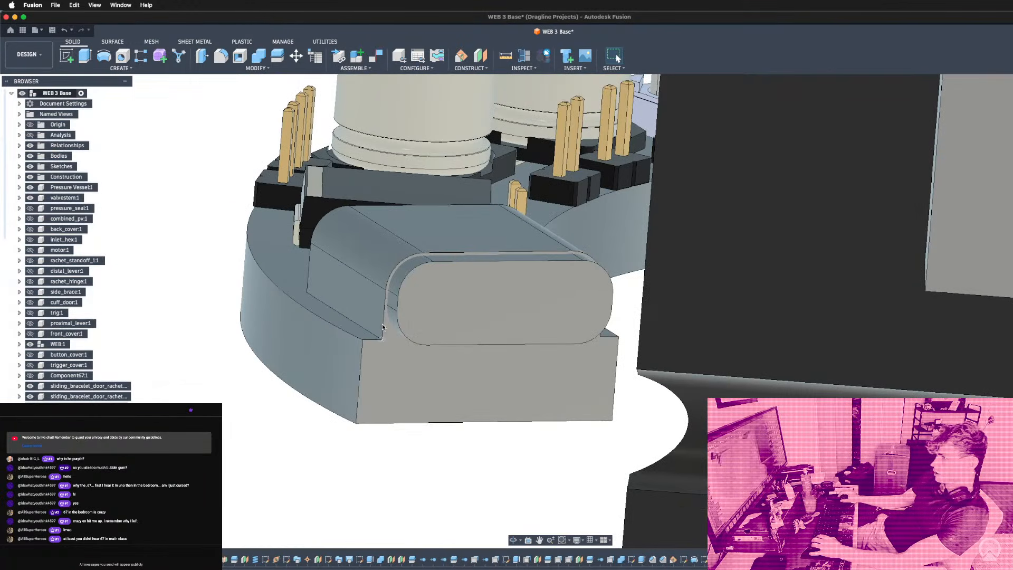
# Combine the board clearance body with the oval USB-C end piece into one body.
pyautogui.click(258, 55)
pyautogui.click(530, 397)
pyautogui.click(489, 299)
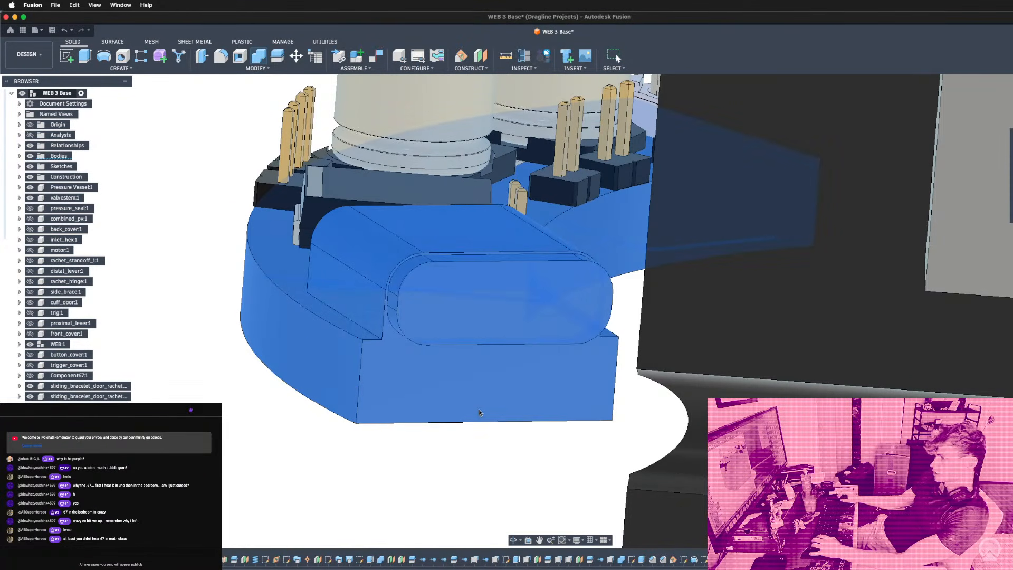
pyautogui.press('Return')
pyautogui.scroll(-4, 451, 420)
pyautogui.scroll(-2, 451, 421)
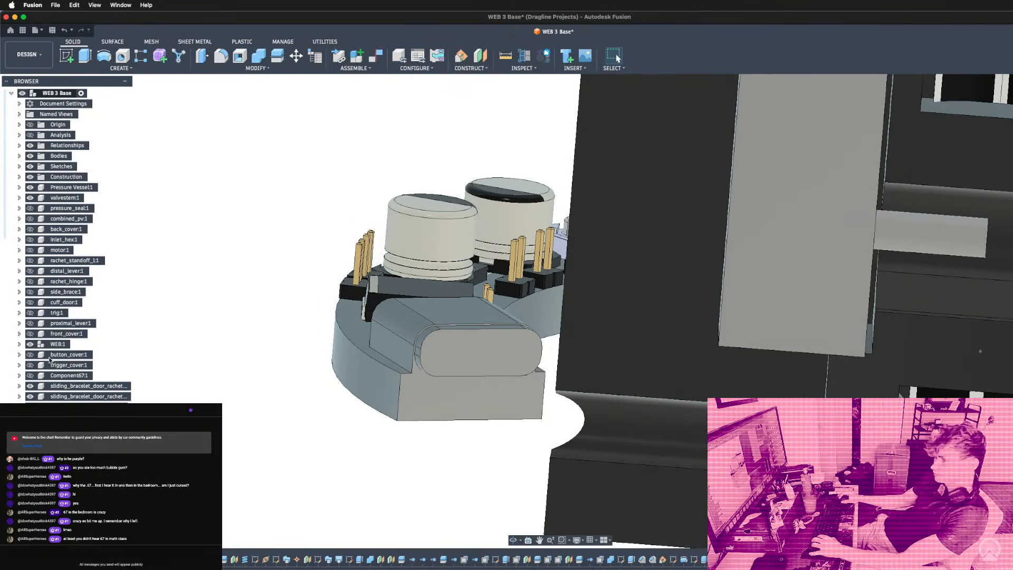
# Remove the hidden Body41 from the design's bodies.
pyautogui.click(19, 156)
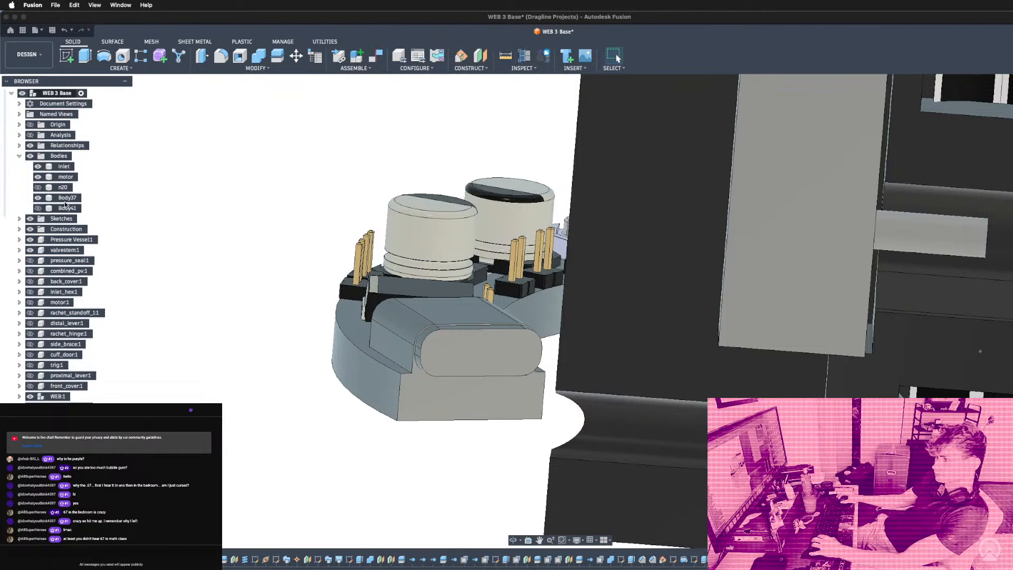
pyautogui.rightClick(66, 208)
pyautogui.click(105, 371)
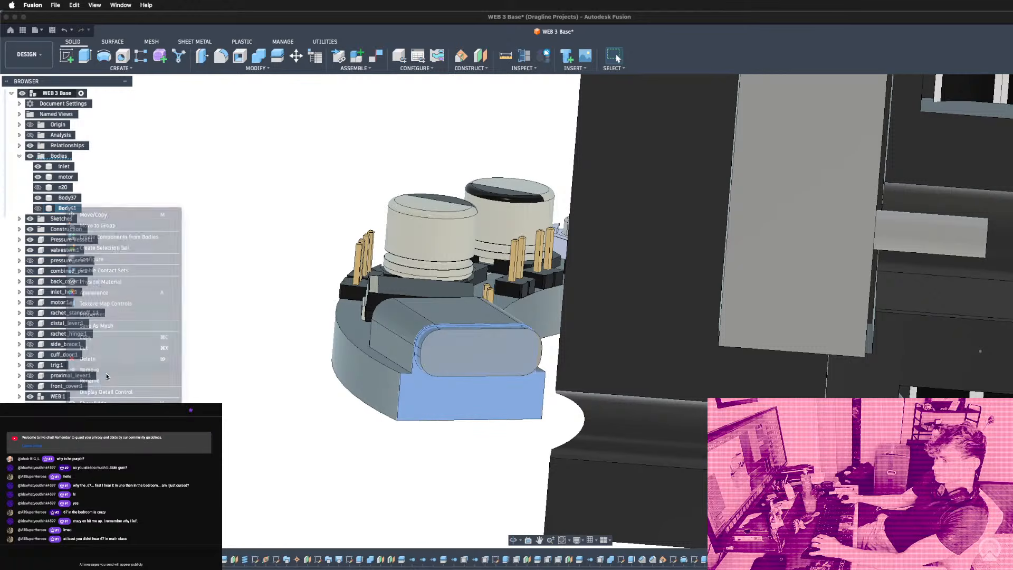
pyautogui.keyDown('shift'); pyautogui.moveTo(585, 343); pyautogui.dragTo(463, 301, button='middle'); pyautogui.keyUp('shift')
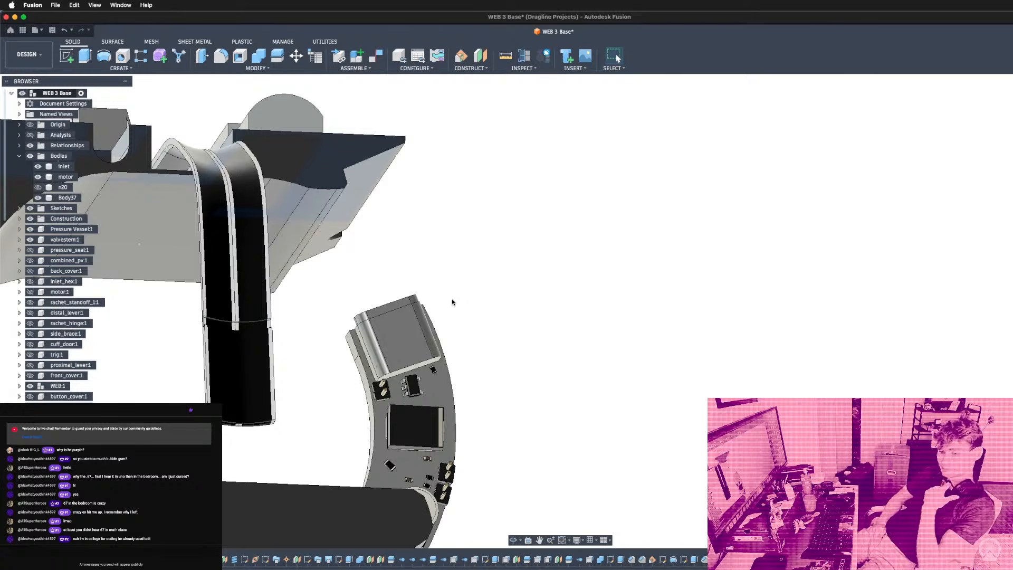
pyautogui.keyDown('shift'); pyautogui.moveTo(452, 301); pyautogui.dragTo(478, 364, button='middle'); pyautogui.keyUp('shift')
pyautogui.scroll(4, 399, 442)
pyautogui.keyDown('shift'); pyautogui.moveTo(400, 442); pyautogui.dragTo(436, 448, button='middle'); pyautogui.keyUp('shift')
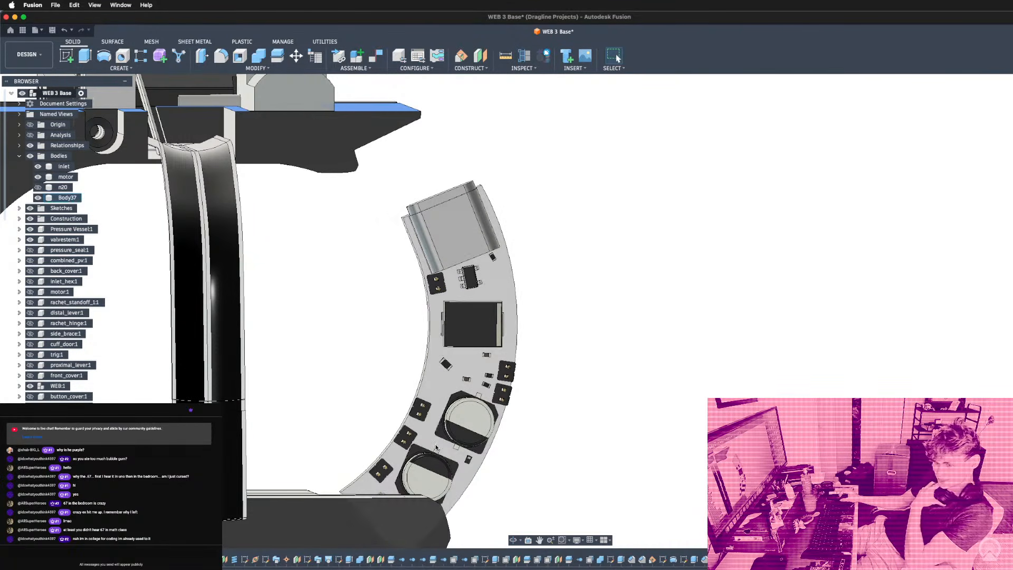
# Start a new sketch on the component-side face of the board clearance body.
pyautogui.scroll(3, 436, 448)
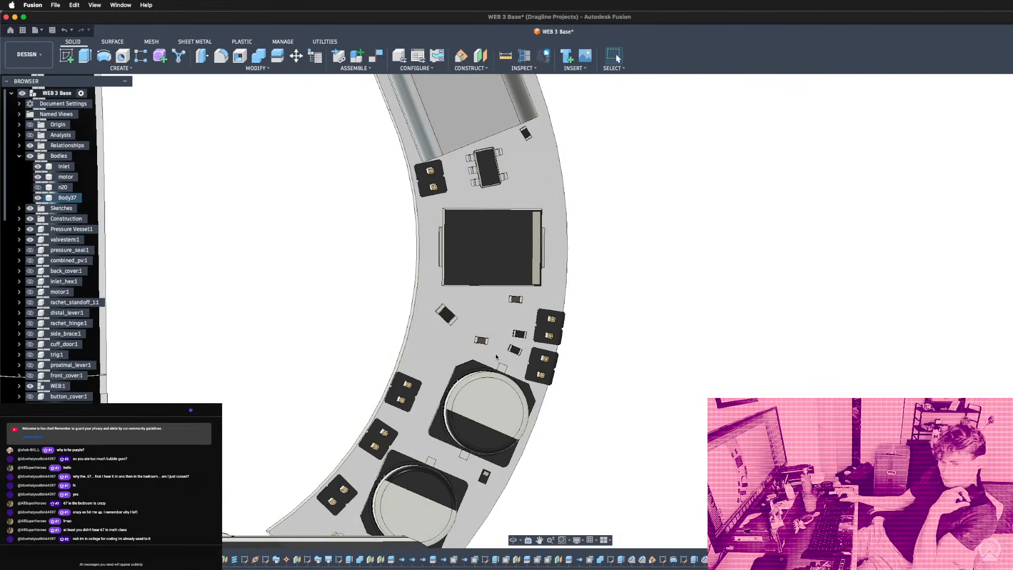
pyautogui.keyDown('shift'); pyautogui.moveTo(523, 295); pyautogui.dragTo(445, 181, button='middle'); pyautogui.keyUp('shift')
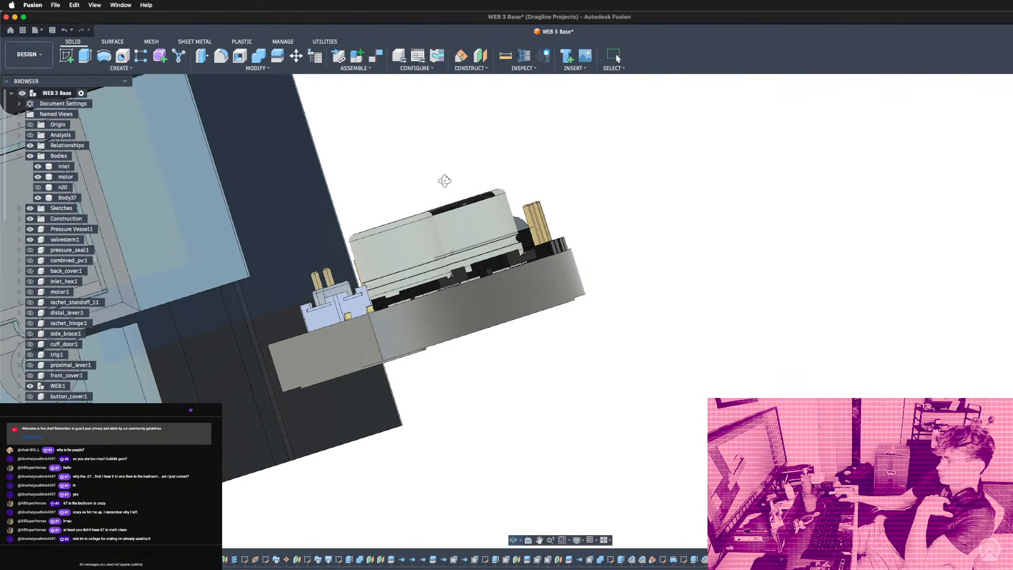
pyautogui.keyDown('shift'); pyautogui.moveTo(444, 180); pyautogui.dragTo(649, 267, button='middle'); pyautogui.keyUp('shift')
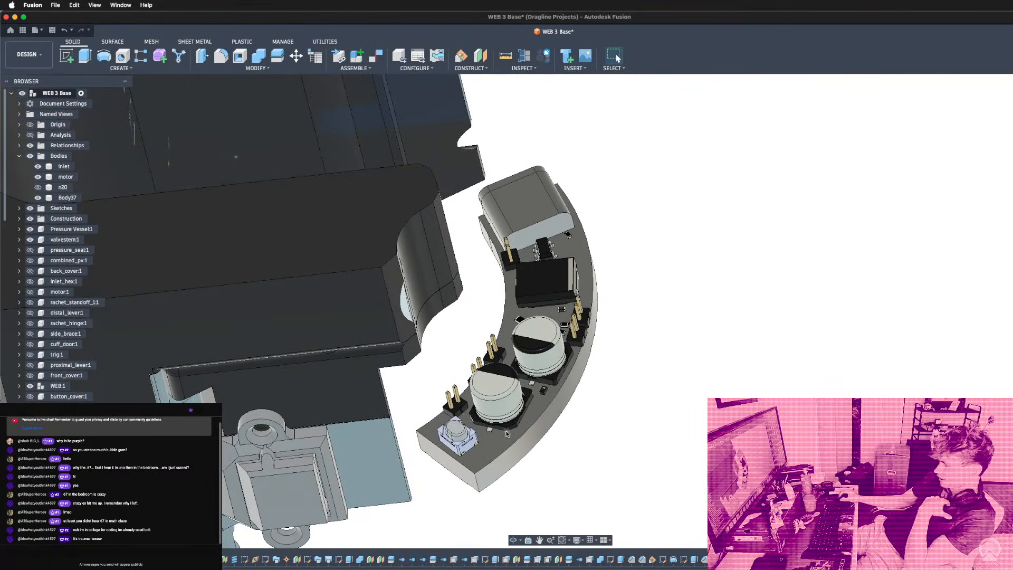
pyautogui.click(537, 415)
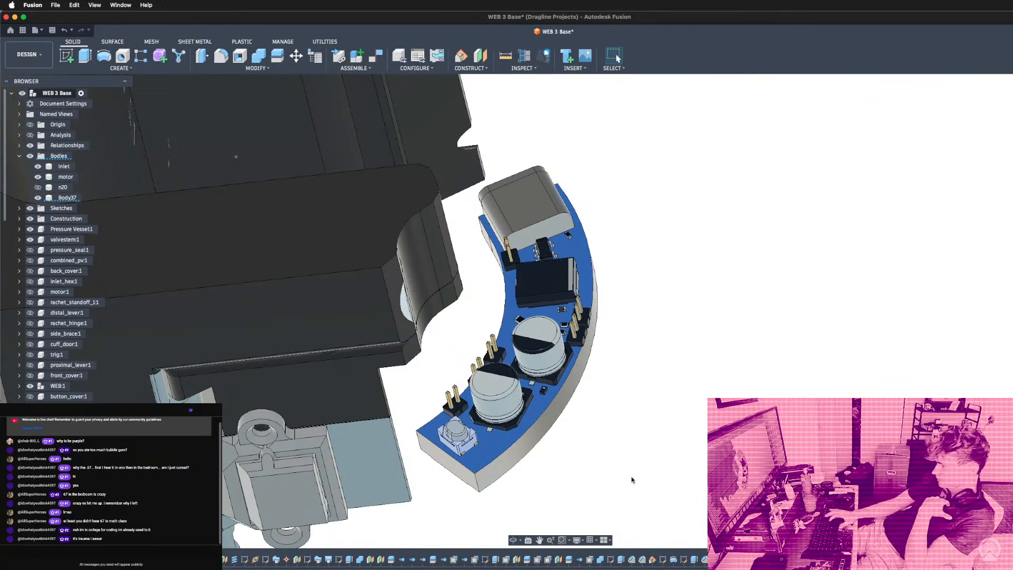
pyautogui.press('l')
pyautogui.scroll(-5, 597, 383)
pyautogui.scroll(3, 724, 414)
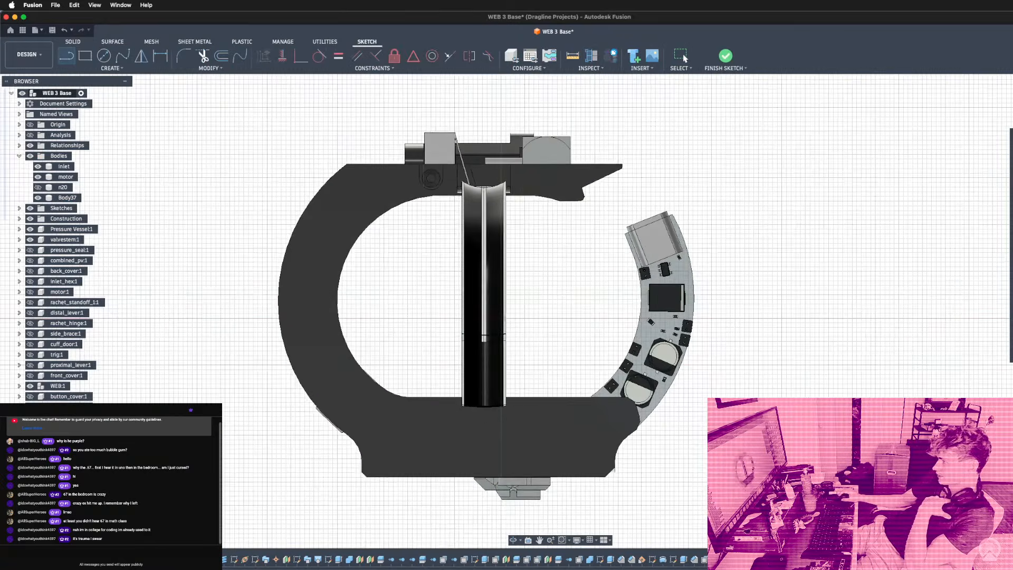
# Examine the button housing and the neighbouring components on the board from several angles.
pyautogui.keyDown('shift'); pyautogui.moveTo(723, 413); pyautogui.dragTo(754, 464, button='middle'); pyautogui.keyUp('shift')
pyautogui.scroll(6, 626, 419)
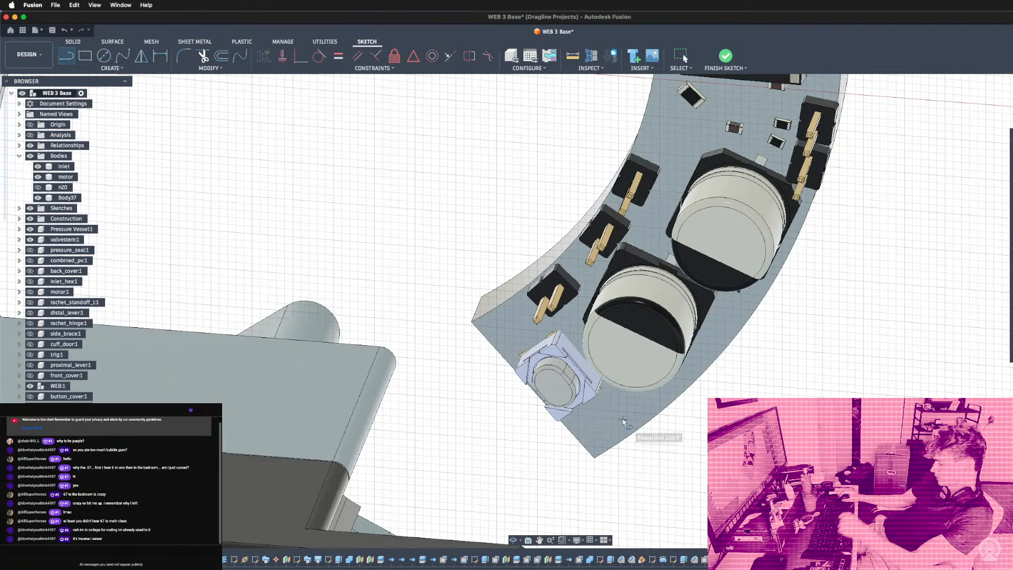
pyautogui.moveTo(617, 423)
pyautogui.keyDown('shift'); pyautogui.mouseDown(button='middle')
pyautogui.moveTo(603, 376)
pyautogui.moveTo(604, 293)
pyautogui.mouseUp(button='middle'); pyautogui.keyUp('shift')
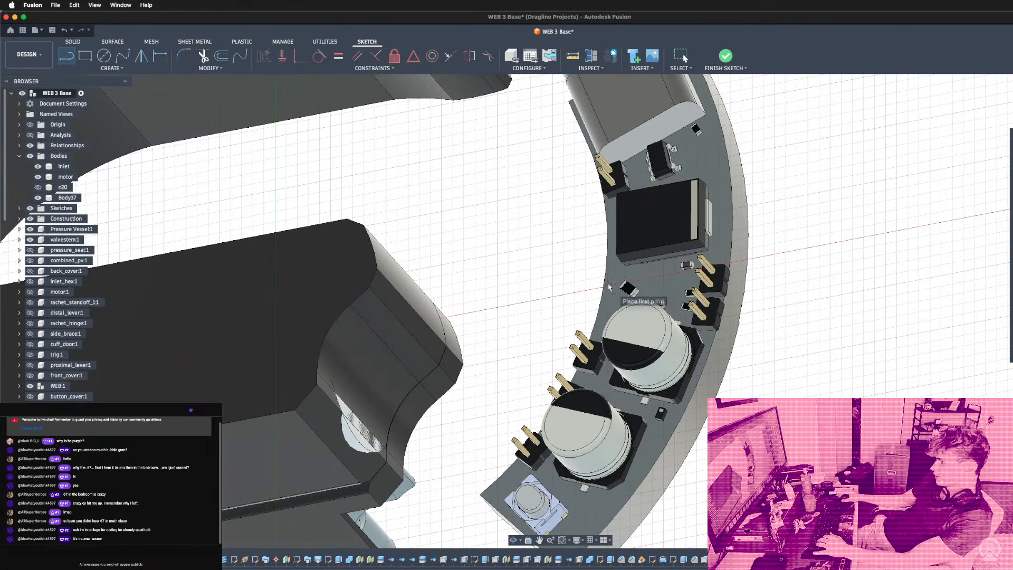
pyautogui.scroll(-5, 596, 411)
pyautogui.keyDown('shift'); pyautogui.moveTo(588, 423); pyautogui.dragTo(605, 423, button='middle'); pyautogui.keyUp('shift')
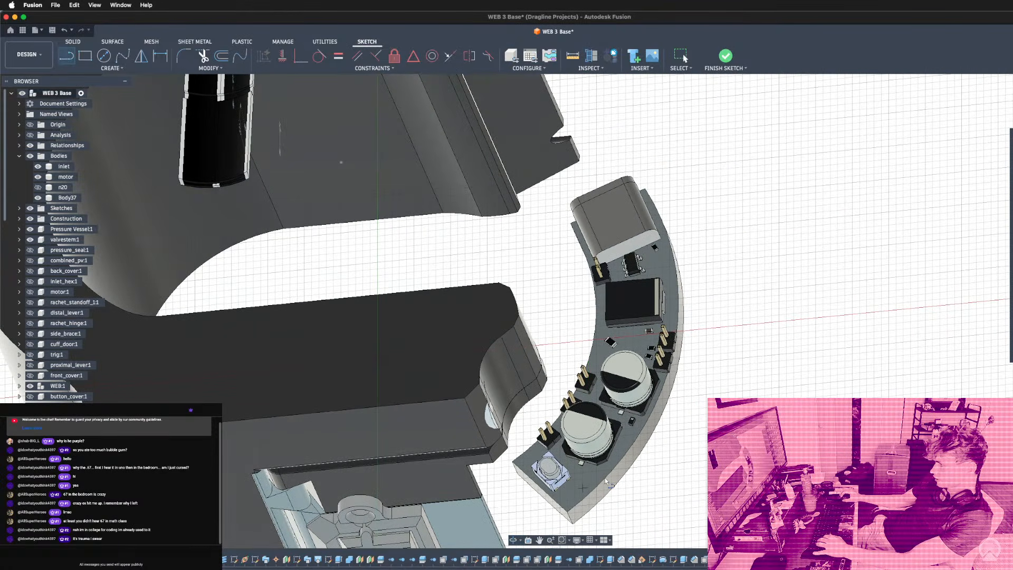
pyautogui.keyDown('shift'); pyautogui.moveTo(605, 476); pyautogui.dragTo(592, 393, button='middle'); pyautogui.keyUp('shift')
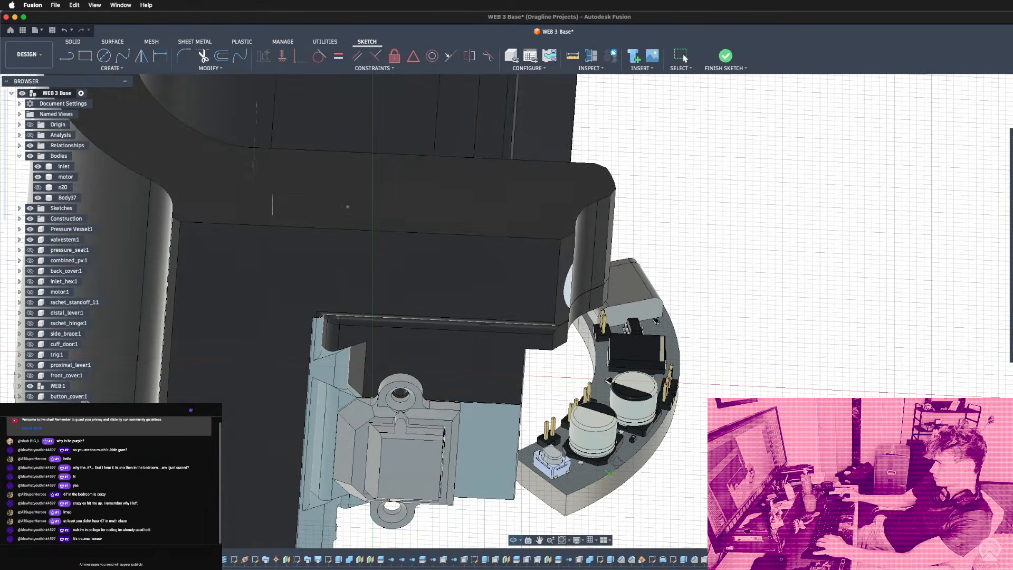
pyautogui.keyDown('shift'); pyautogui.moveTo(616, 462); pyautogui.dragTo(603, 492, button='middle'); pyautogui.keyUp('shift')
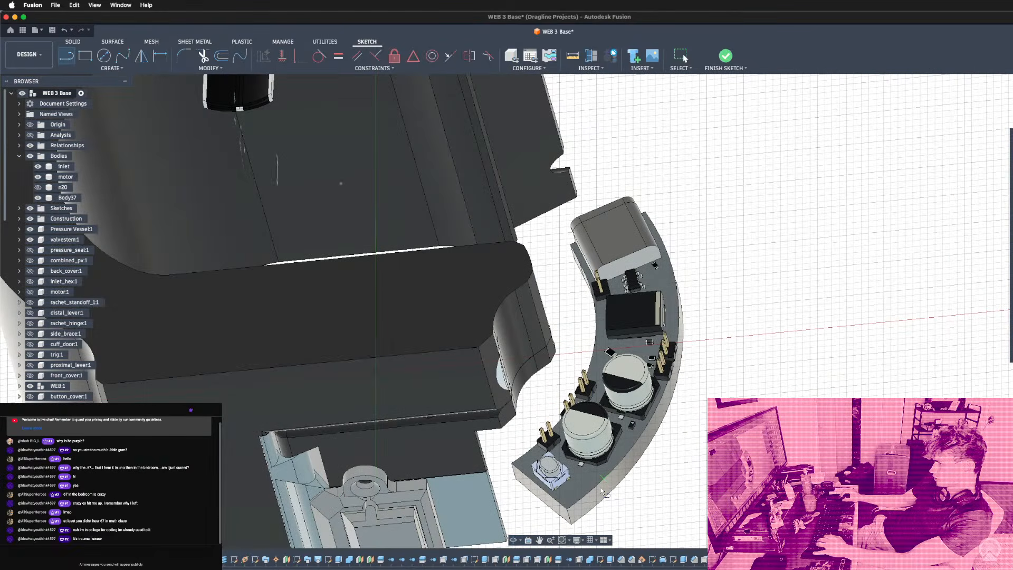
pyautogui.scroll(3, 561, 502)
pyautogui.keyDown('shift'); pyautogui.moveTo(543, 470); pyautogui.dragTo(569, 488, button='middle'); pyautogui.keyUp('shift')
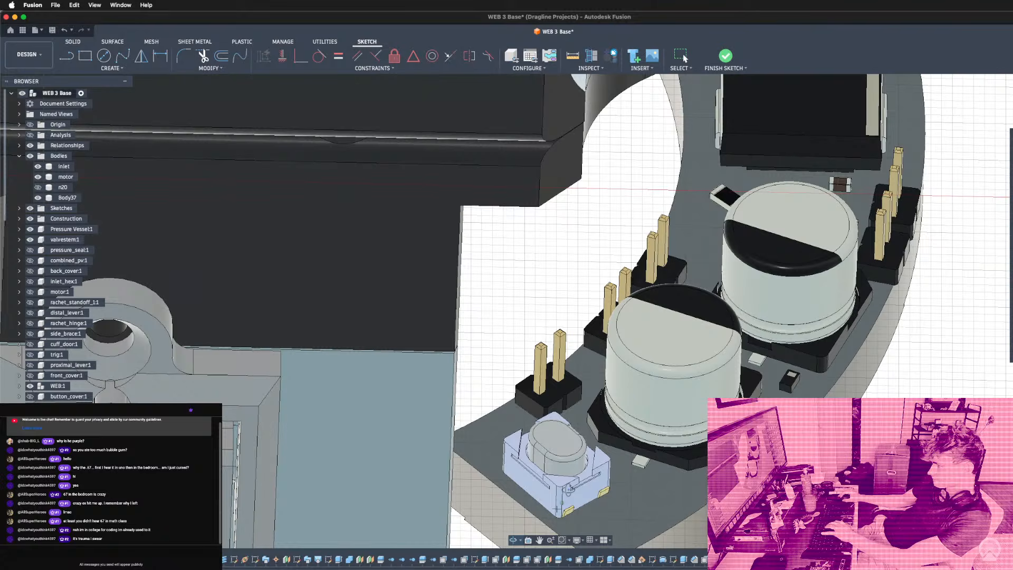
pyautogui.scroll(3, 556, 507)
# Start a linked projection into the sketch and pick the button housing's first base edges.
pyautogui.press('l')
pyautogui.press('p')
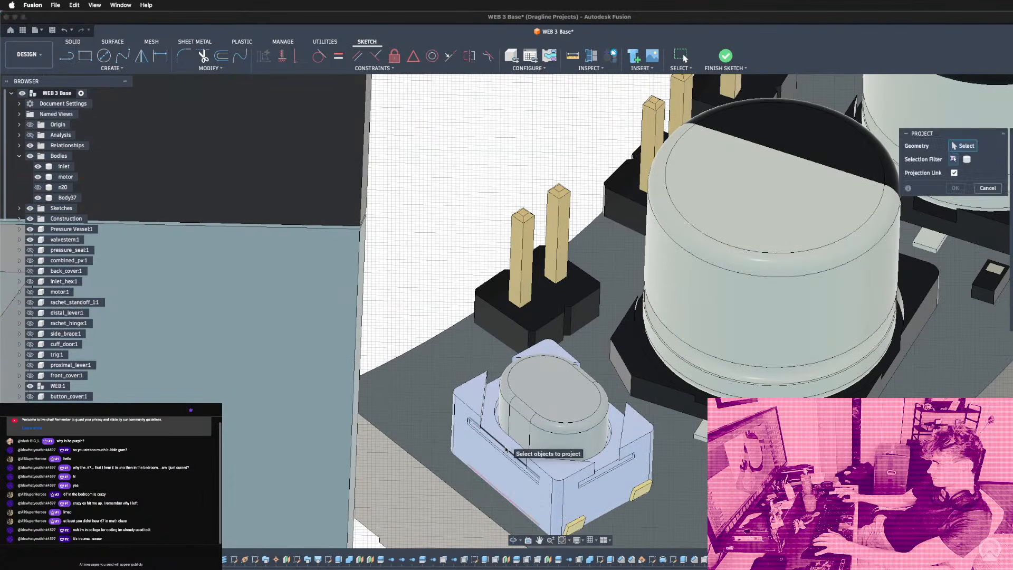
pyautogui.scroll(4, 506, 449)
pyautogui.click(439, 463)
pyautogui.scroll(-5, 480, 373)
pyautogui.scroll(5, 549, 501)
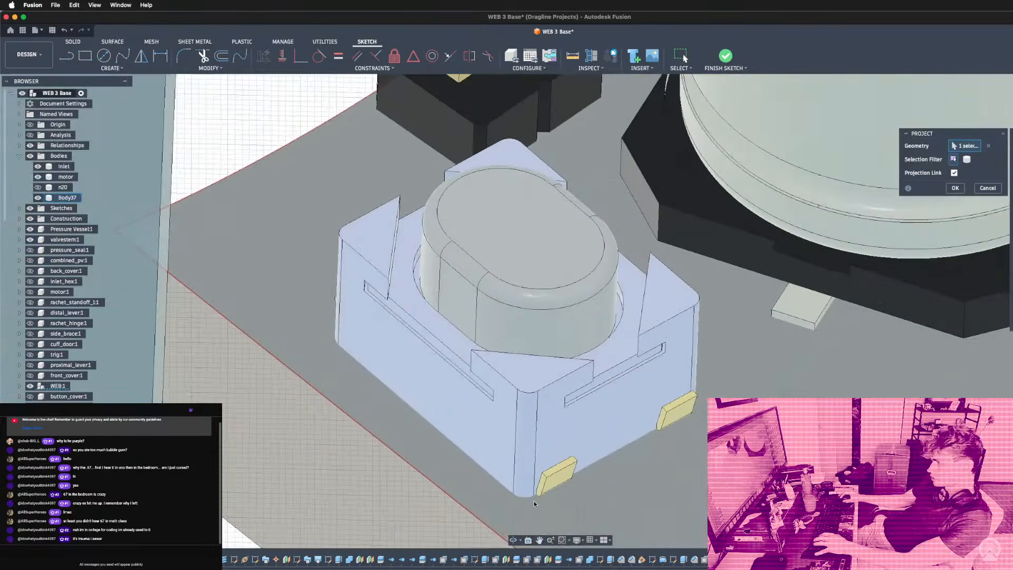
pyautogui.click(591, 457)
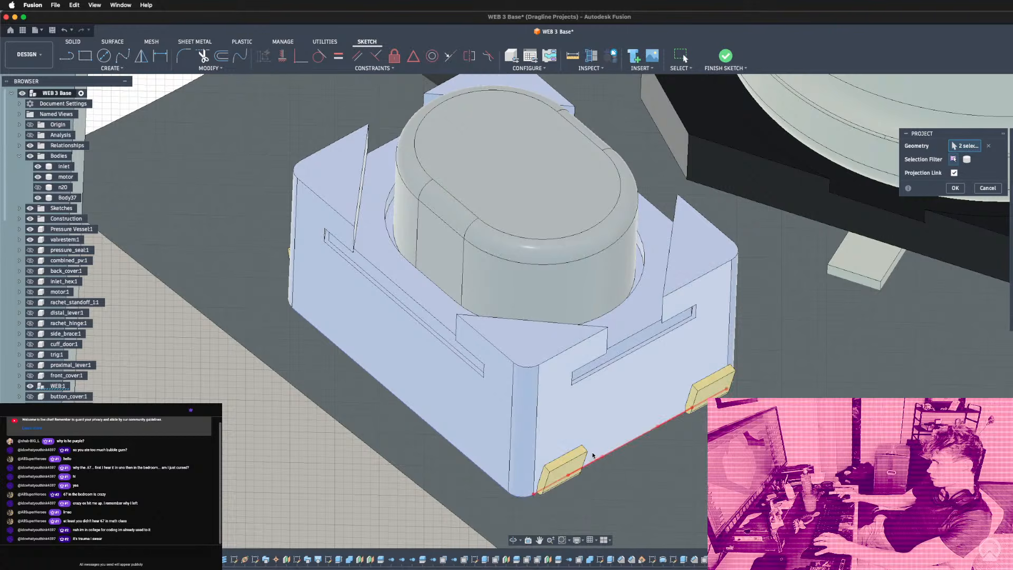
pyautogui.click(599, 461)
# Add the next base edges, a rounded corner and the adjoining side of the button housing to the projection.
pyautogui.keyDown('shift'); pyautogui.moveTo(598, 461); pyautogui.dragTo(712, 369, button='middle'); pyautogui.keyUp('shift')
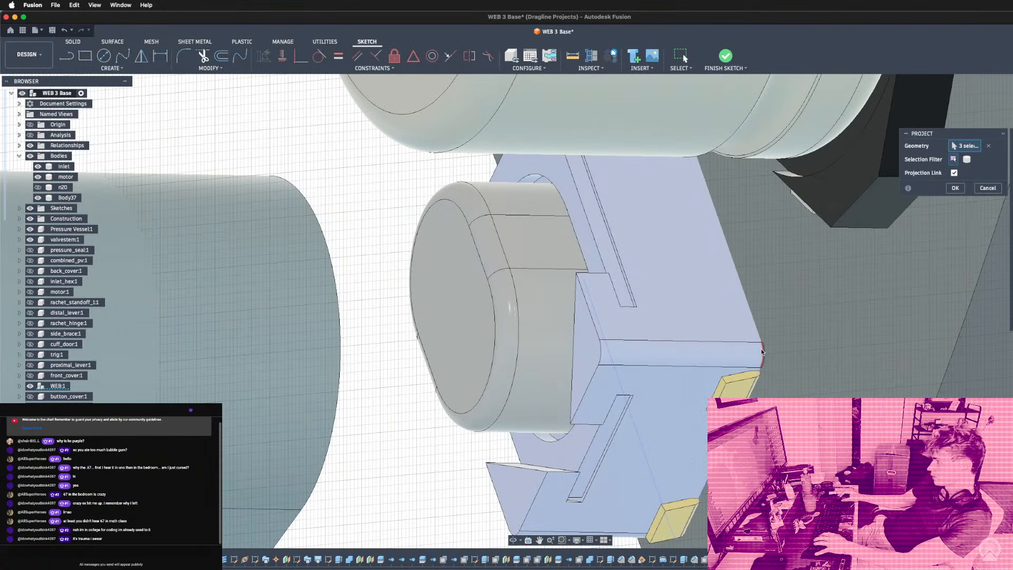
pyautogui.click(756, 318)
pyautogui.click(755, 319)
pyautogui.keyDown('shift'); pyautogui.moveTo(814, 327); pyautogui.dragTo(764, 322, button='middle'); pyautogui.keyUp('shift')
pyautogui.scroll(5, 559, 189)
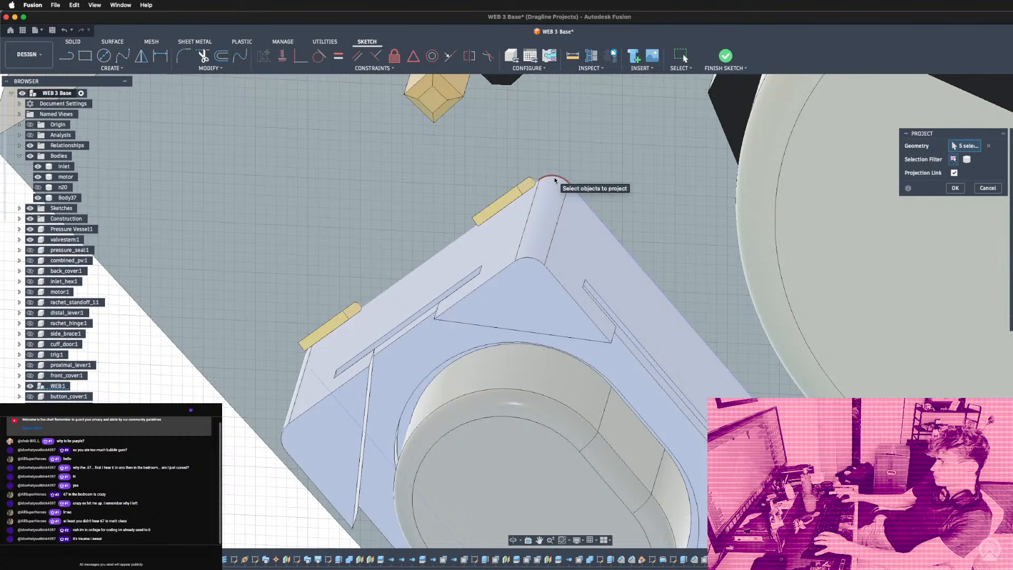
pyautogui.click(553, 179)
pyautogui.click(441, 253)
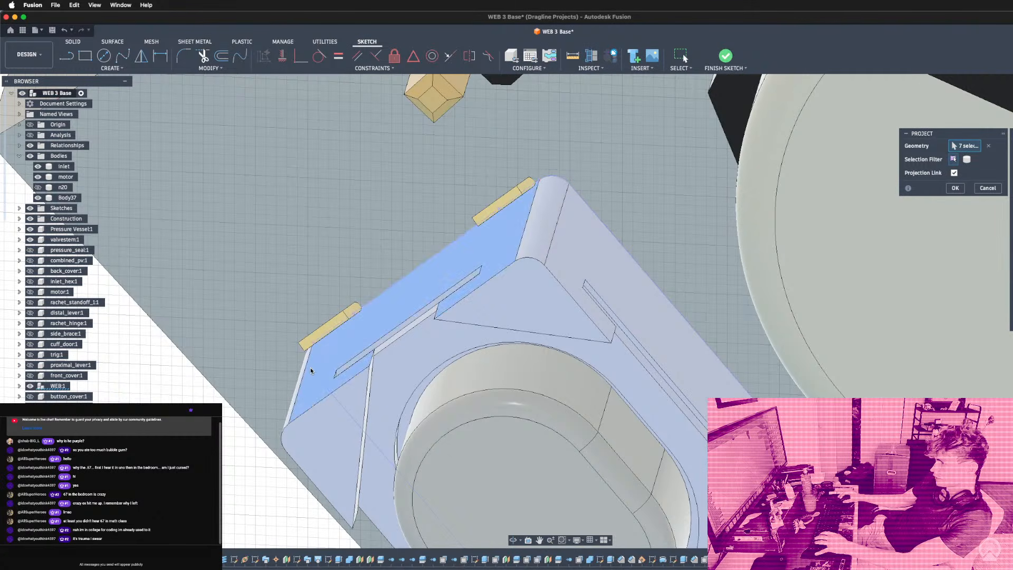
# Replace the housing side face in the projection selection with that side's base edge.
pyautogui.keyDown('shift'); pyautogui.moveTo(415, 285); pyautogui.dragTo(477, 384, button='middle'); pyautogui.keyUp('shift')
pyautogui.scroll(-3, 476, 384)
pyautogui.scroll(8, 626, 393)
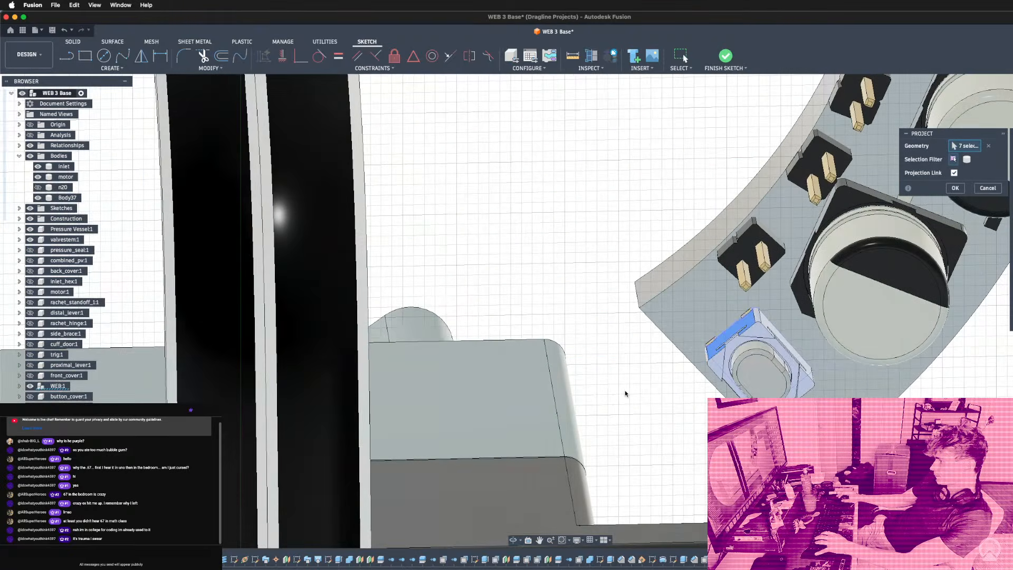
pyautogui.scroll(2, 762, 384)
pyautogui.scroll(-6, 675, 339)
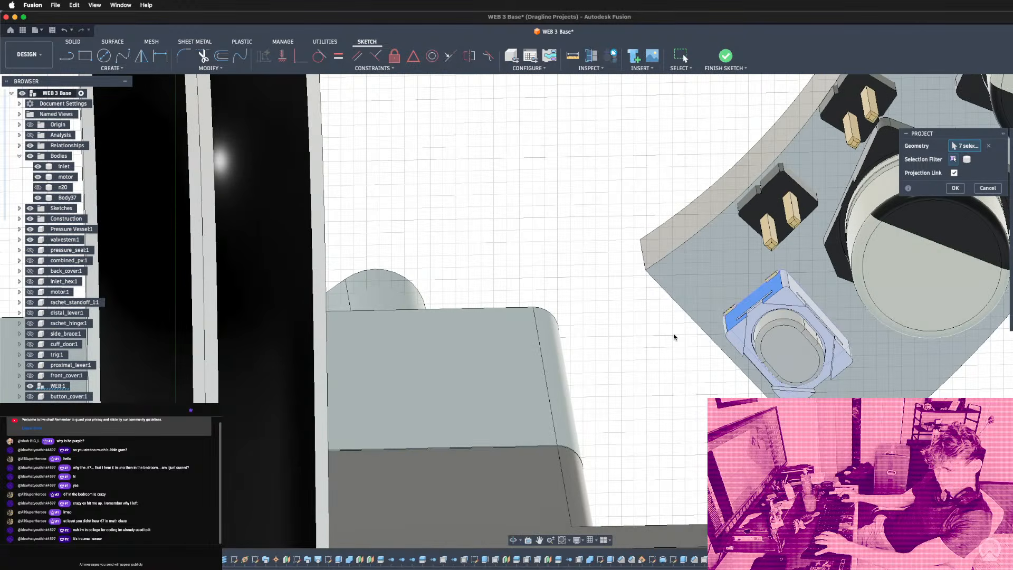
pyautogui.scroll(10, 760, 319)
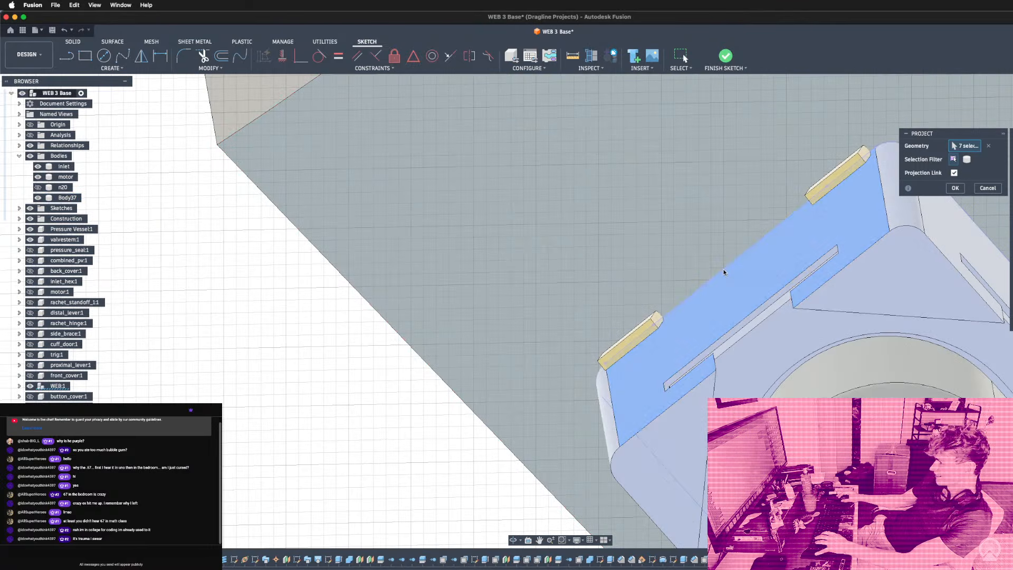
pyautogui.click(722, 268)
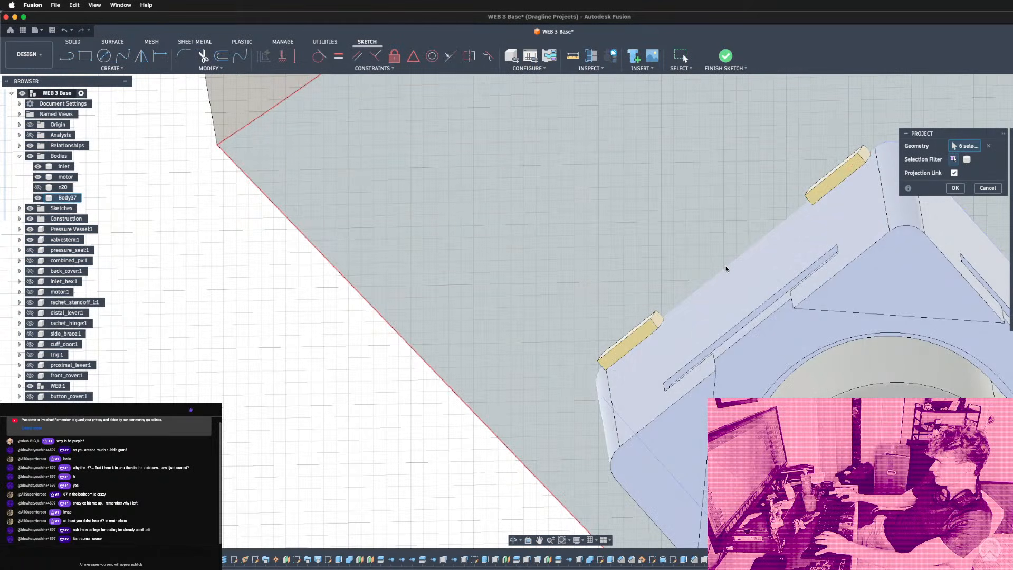
pyautogui.click(726, 268)
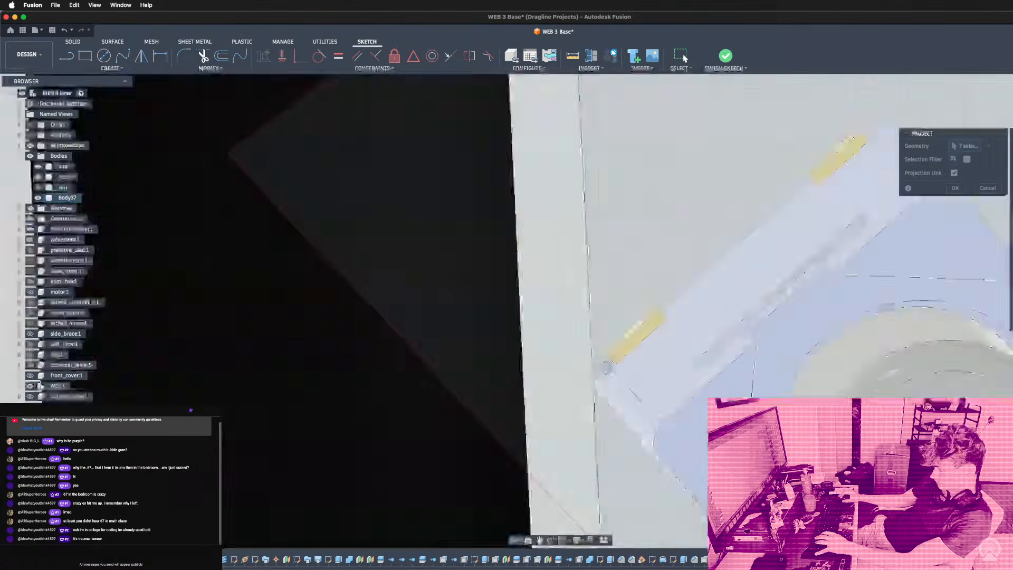
# Add the remaining rounded corner's base arc to the projection and finish projecting the button housing outline.
pyautogui.keyDown('shift'); pyautogui.moveTo(606, 367); pyautogui.dragTo(598, 338, button='middle'); pyautogui.keyUp('shift')
pyautogui.scroll(5, 587, 395)
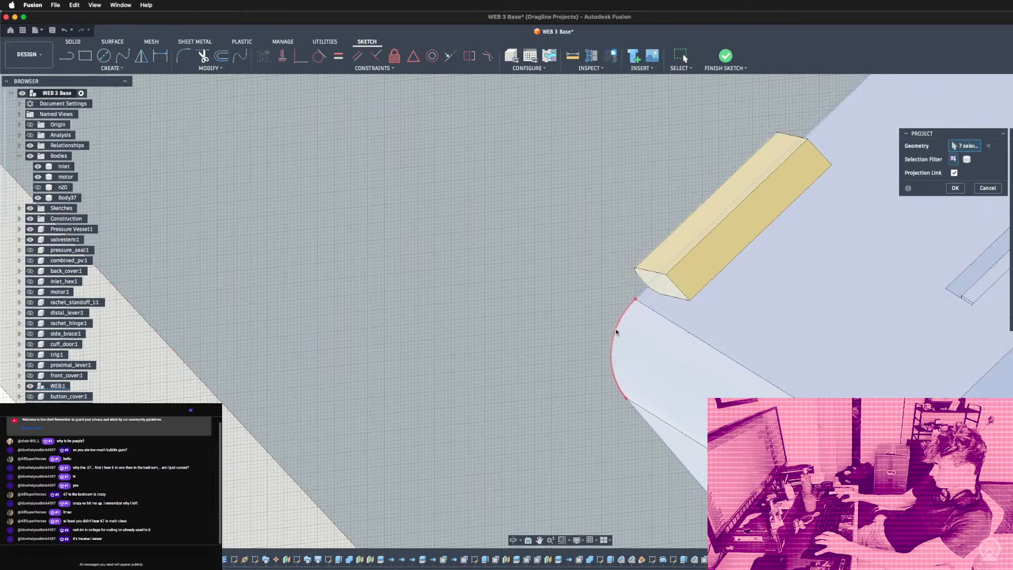
pyautogui.click(613, 332)
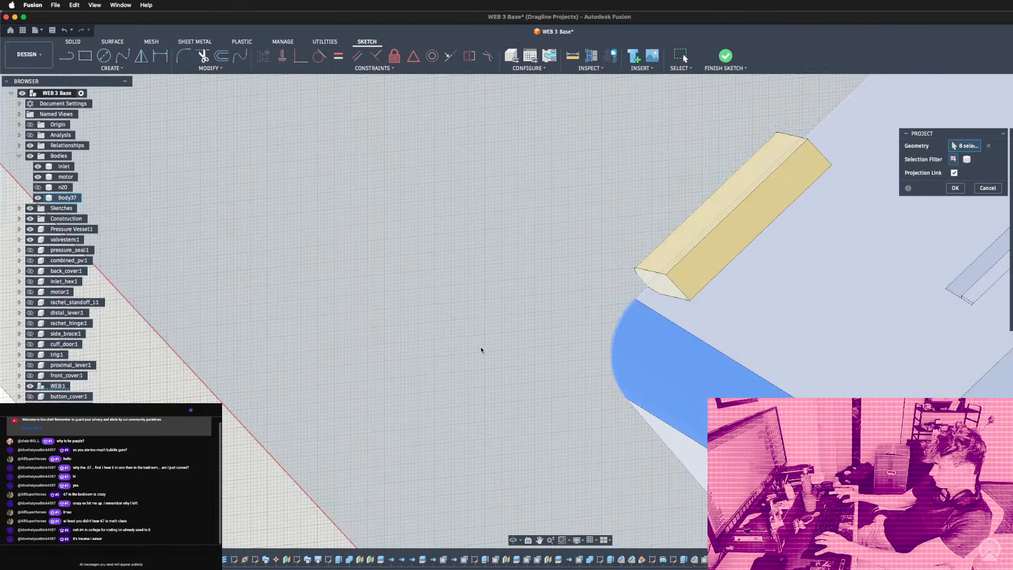
pyautogui.scroll(-2, 480, 350)
pyautogui.click(599, 348)
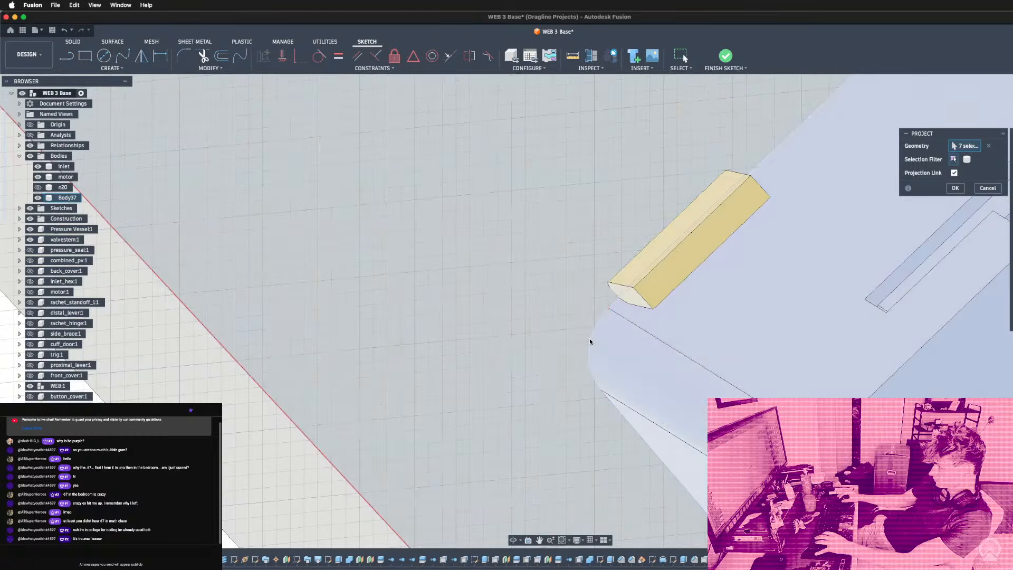
pyautogui.scroll(3, 590, 337)
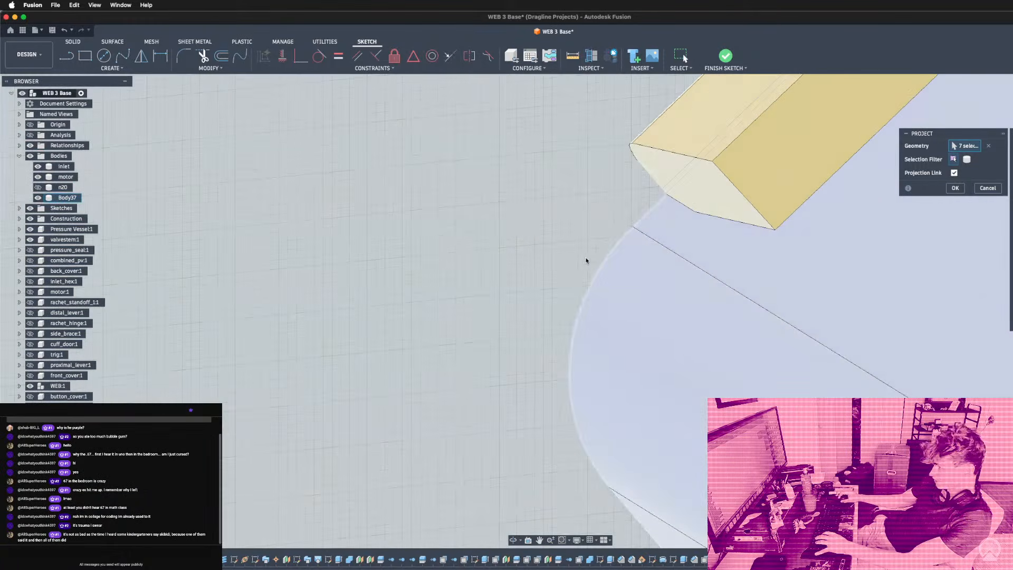
pyautogui.scroll(2, 587, 256)
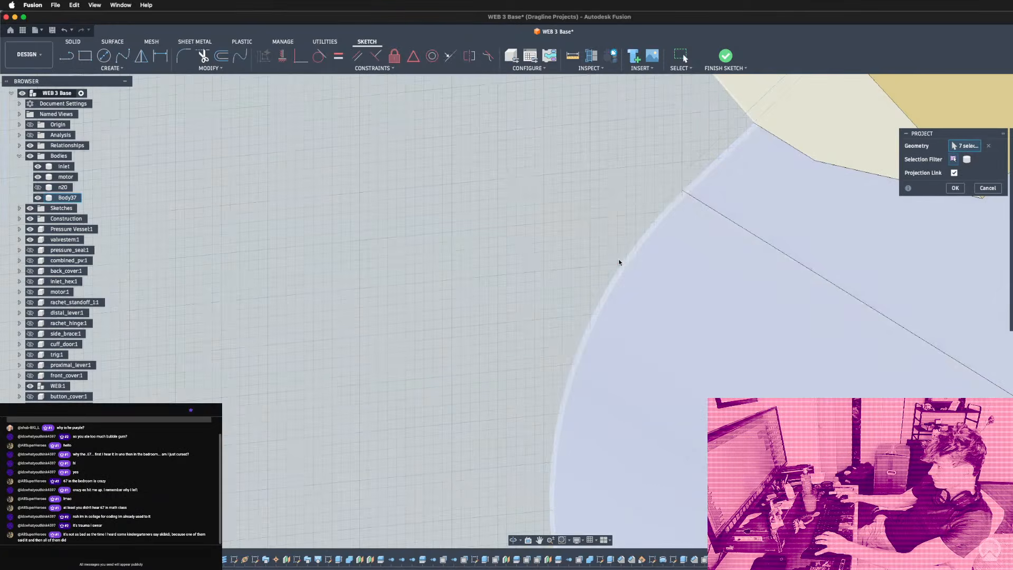
pyautogui.scroll(-5, 662, 221)
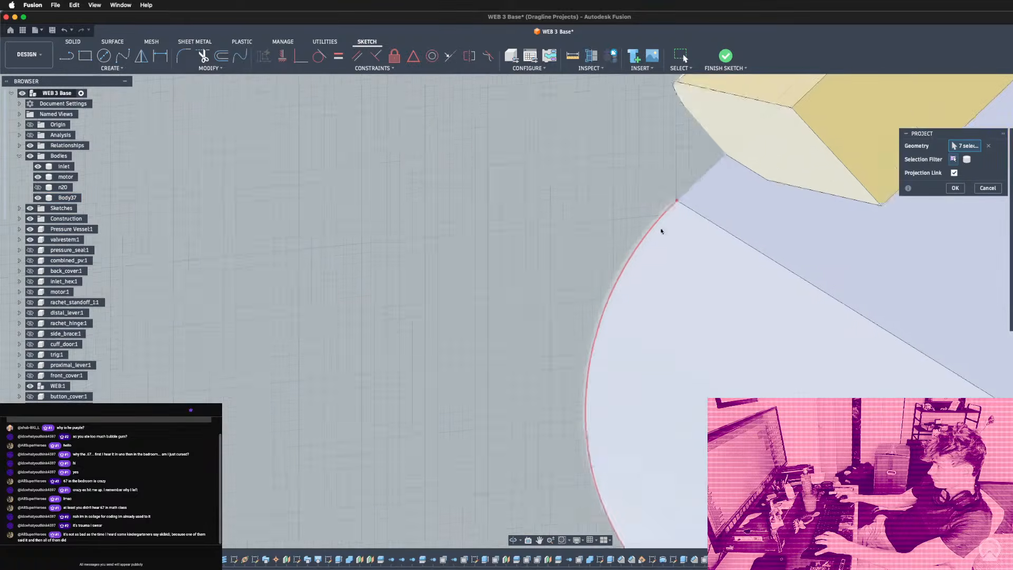
pyautogui.scroll(-3, 649, 269)
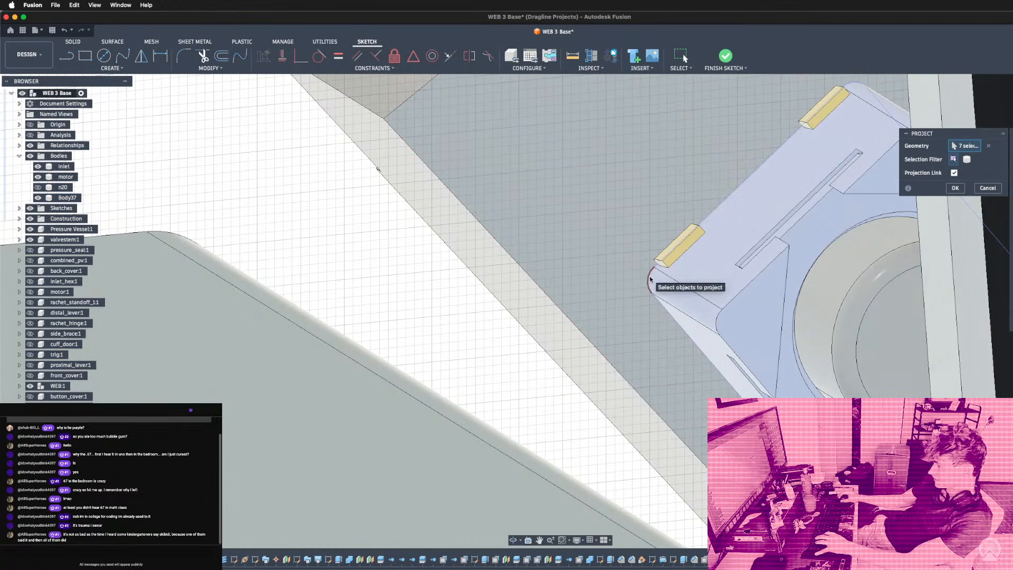
pyautogui.click(540, 282)
pyautogui.scroll(-2, 448, 318)
pyautogui.keyDown('shift'); pyautogui.moveTo(449, 319); pyautogui.dragTo(423, 270, button='middle'); pyautogui.keyUp('shift')
# Offset the projected button housing outline outward by 1 mm on one side with chain selection.
pyautogui.press('o')
pyautogui.press('F11')
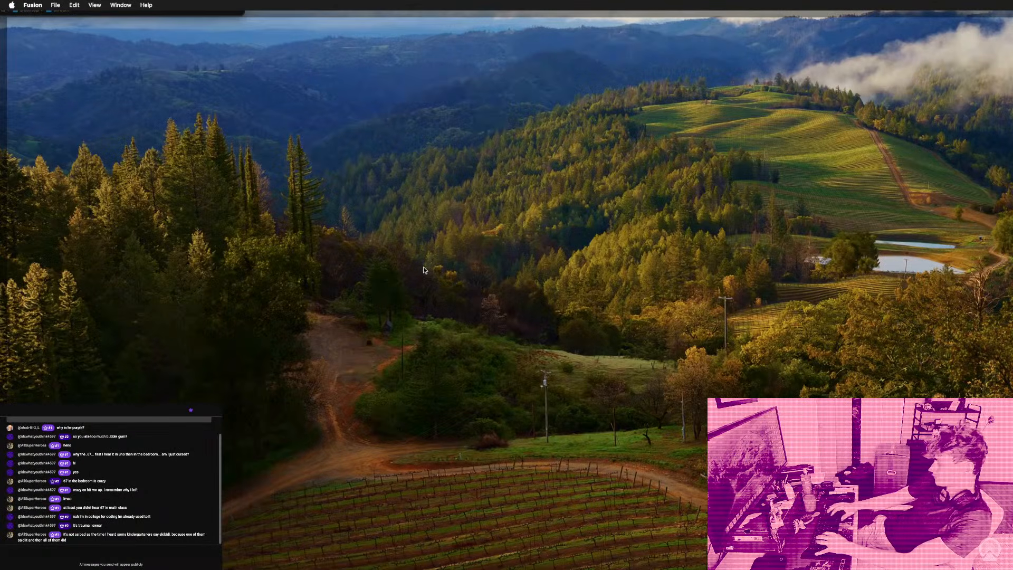
pyautogui.press('F11')
pyautogui.scroll(-4, 520, 407)
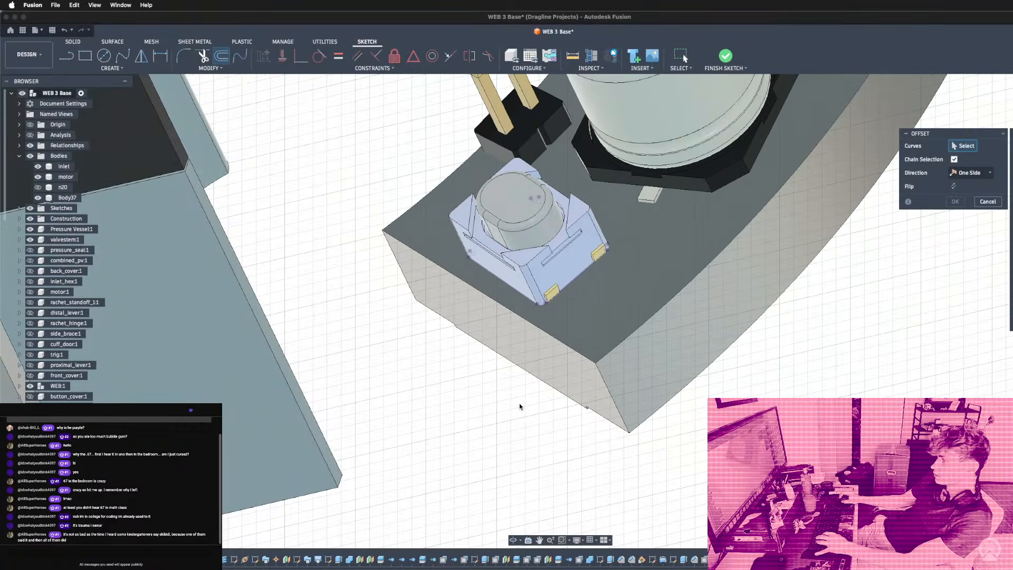
pyautogui.scroll(5, 515, 293)
pyautogui.click(515, 291)
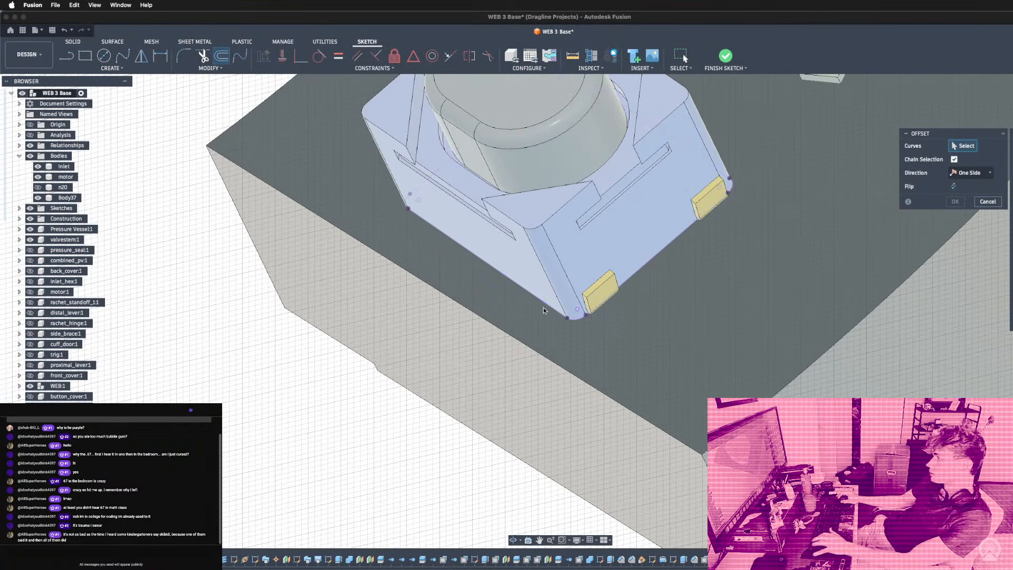
pyautogui.moveTo(539, 310); pyautogui.dragTo(505, 351)
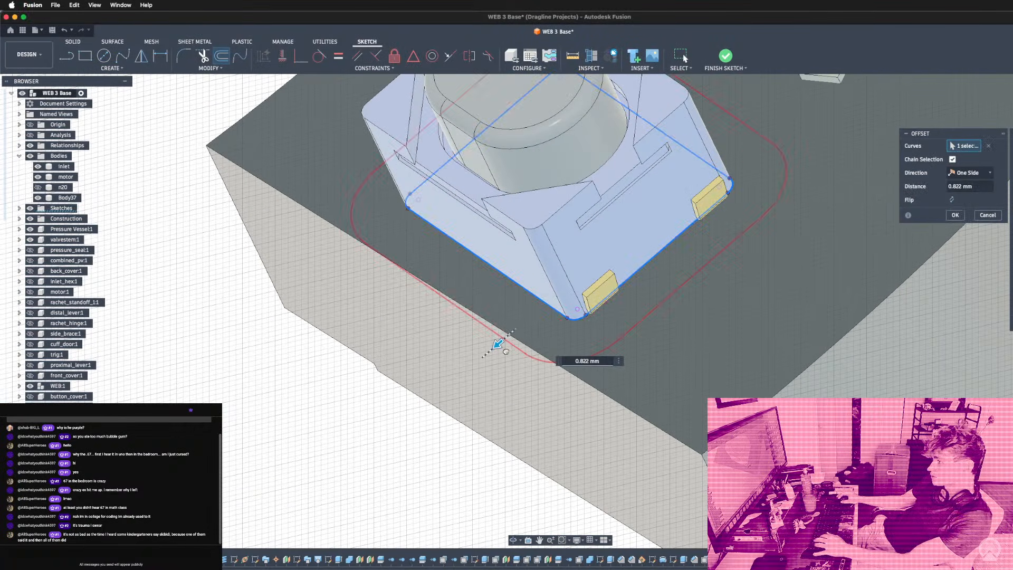
pyautogui.write('1')
pyautogui.scroll(-2, 484, 351)
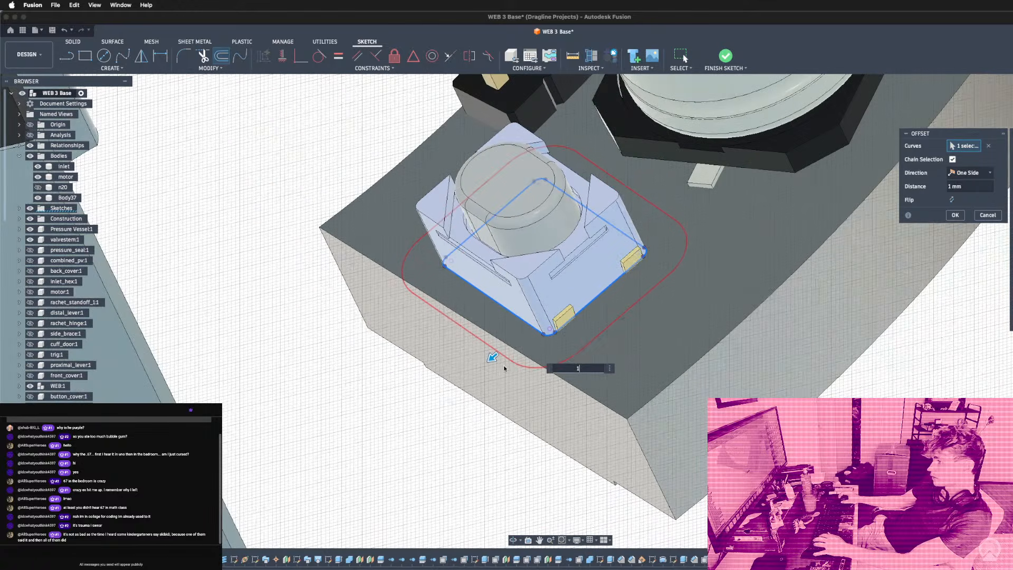
pyautogui.keyDown('shift'); pyautogui.moveTo(517, 295); pyautogui.dragTo(608, 258, button='middle'); pyautogui.keyUp('shift')
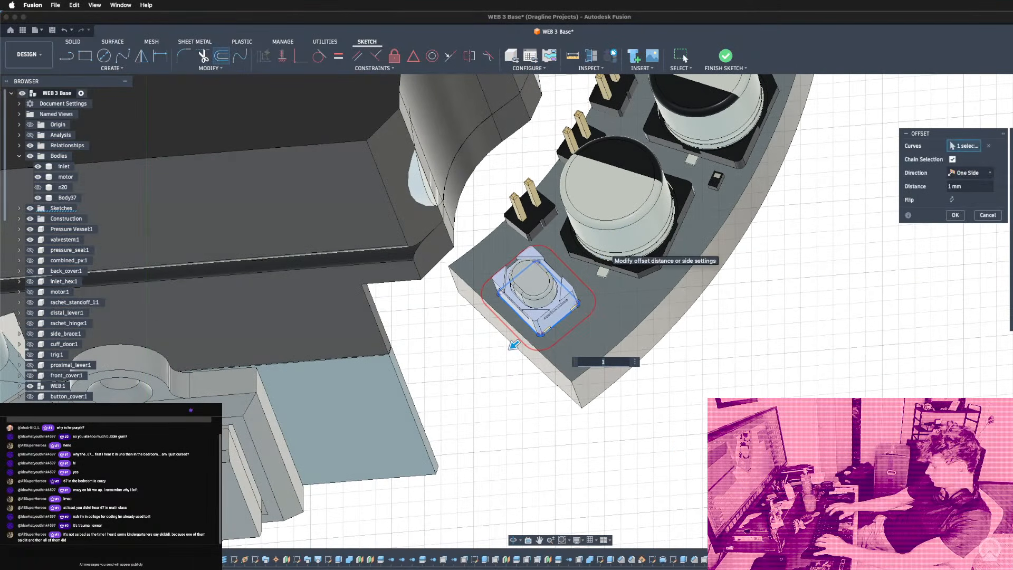
pyautogui.press('Return')
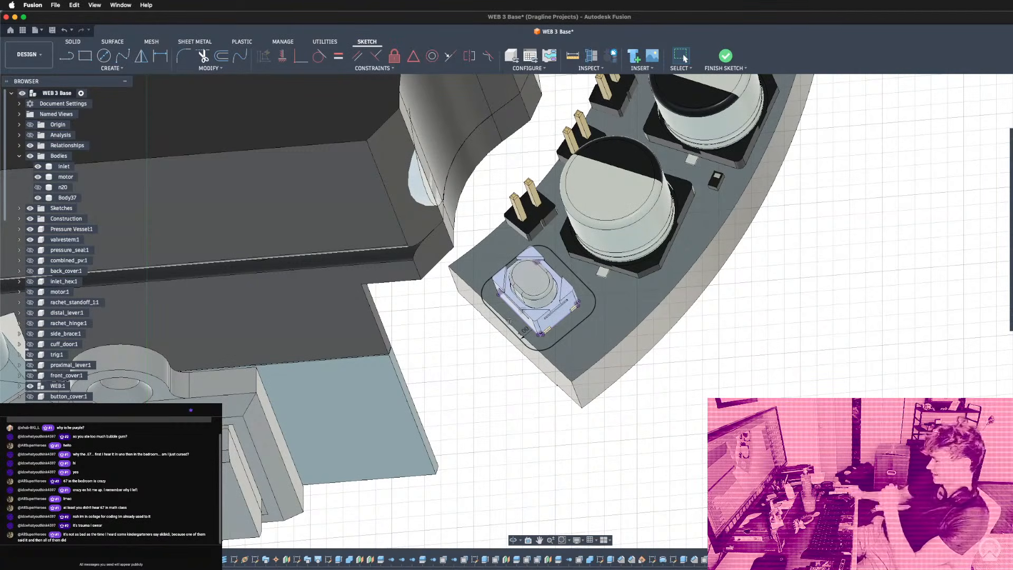
pyautogui.scroll(-6, 678, 269)
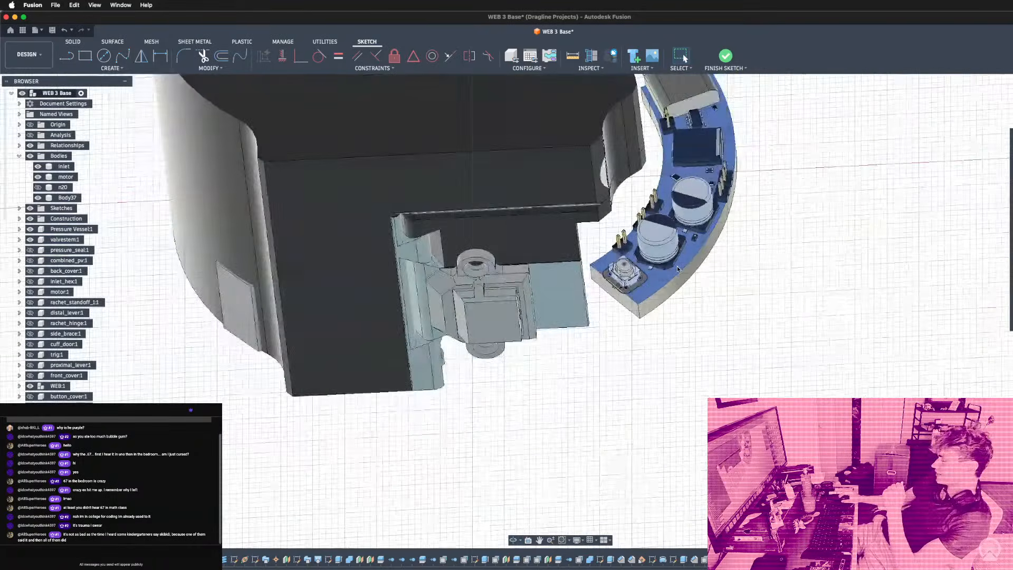
pyautogui.scroll(8, 678, 269)
pyautogui.press('p')
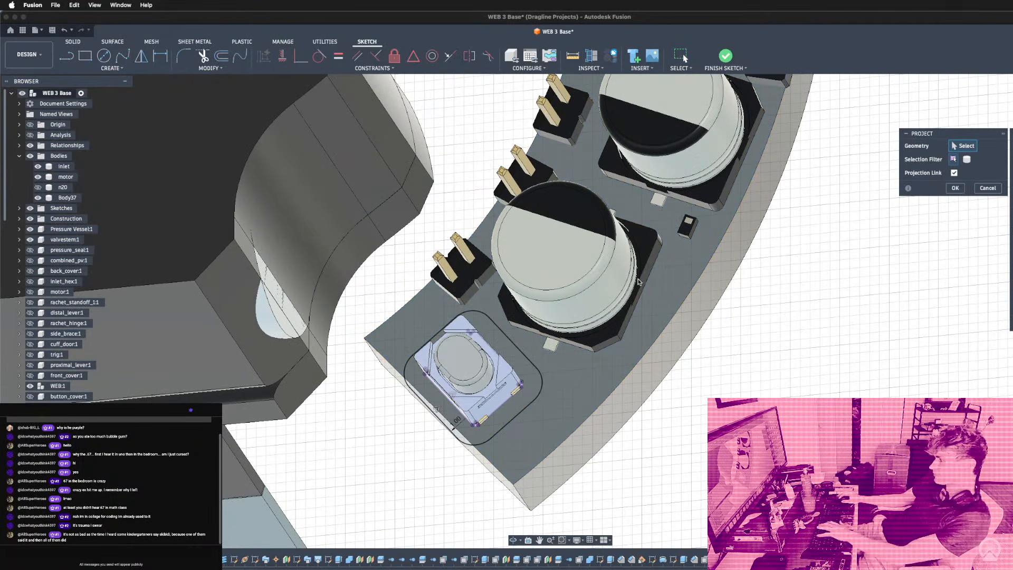
pyautogui.click(640, 349)
pyautogui.scroll(8, 629, 309)
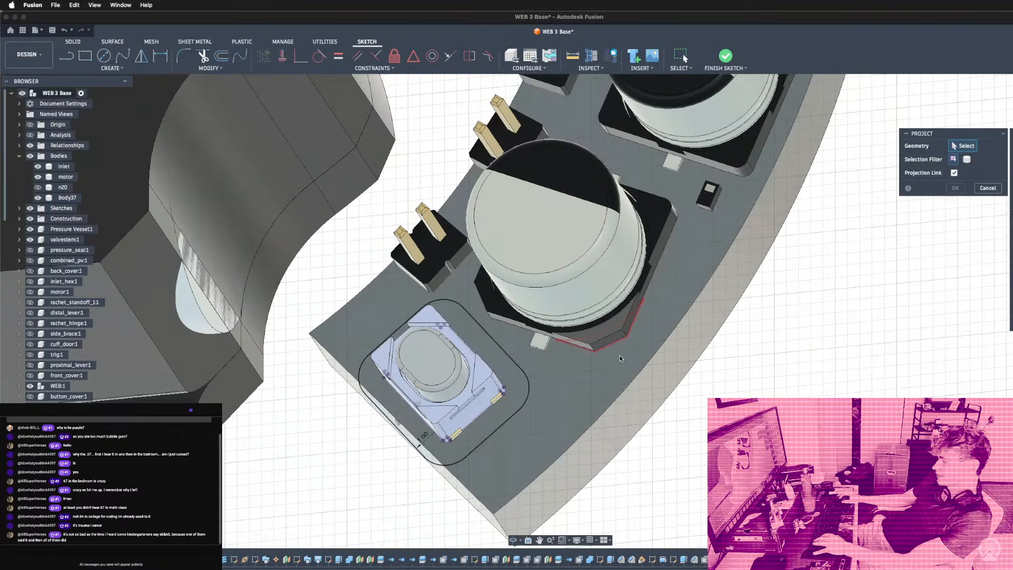
pyautogui.scroll(-5, 561, 331)
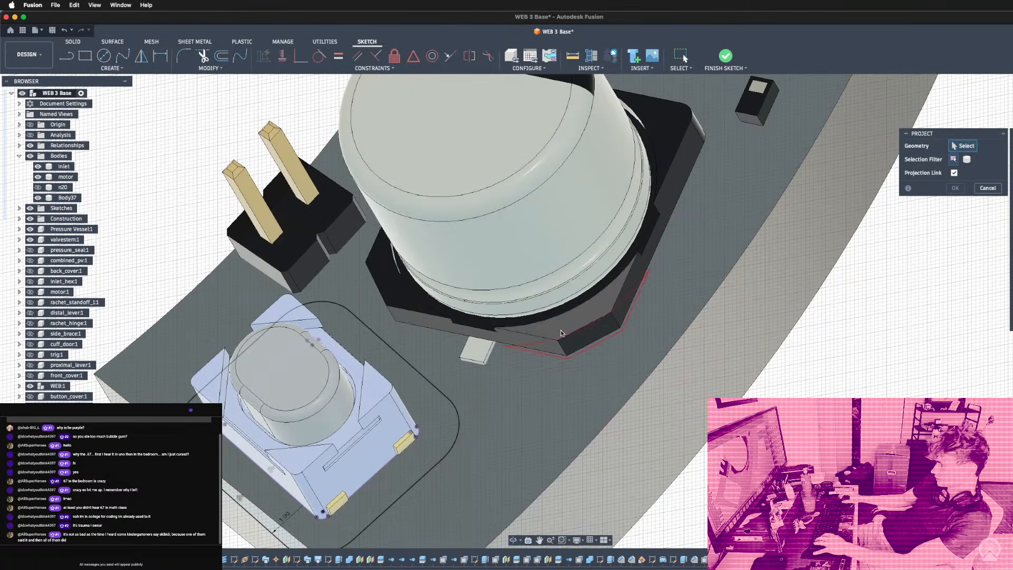
pyautogui.click(523, 342)
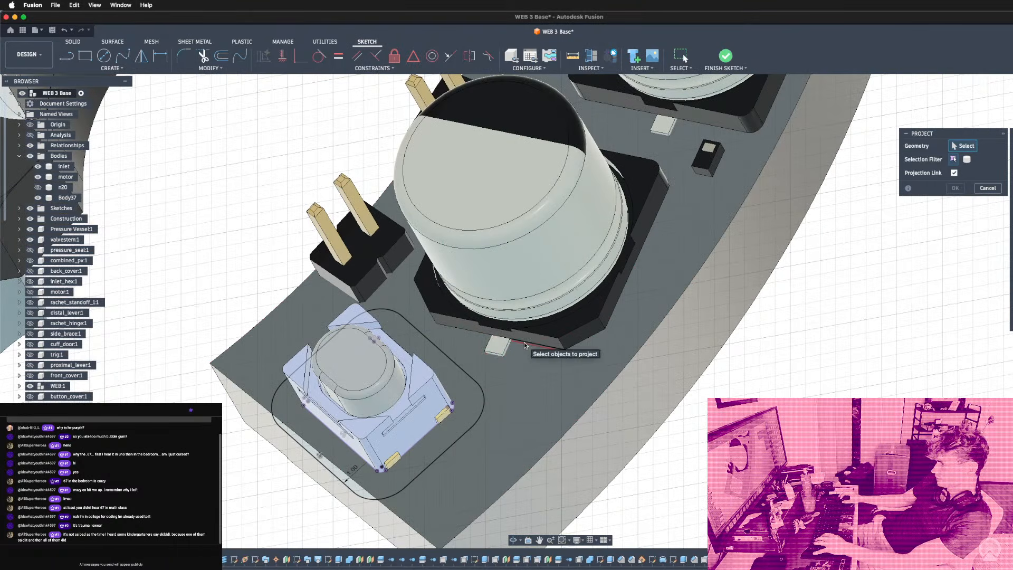
pyautogui.click(451, 327)
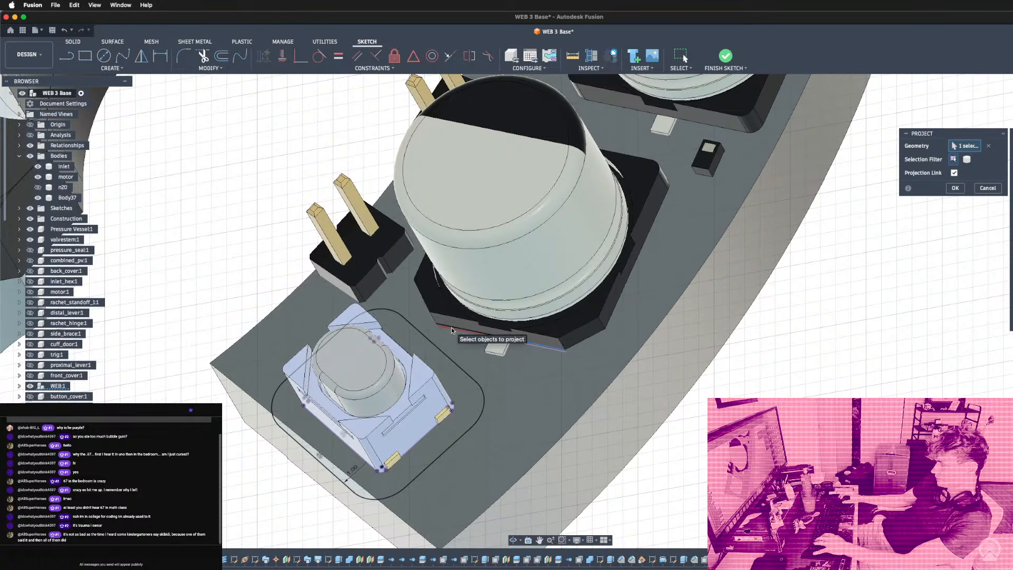
pyautogui.click(615, 309)
pyautogui.keyDown('shift'); pyautogui.moveTo(616, 309); pyautogui.dragTo(672, 274, button='middle'); pyautogui.keyUp('shift')
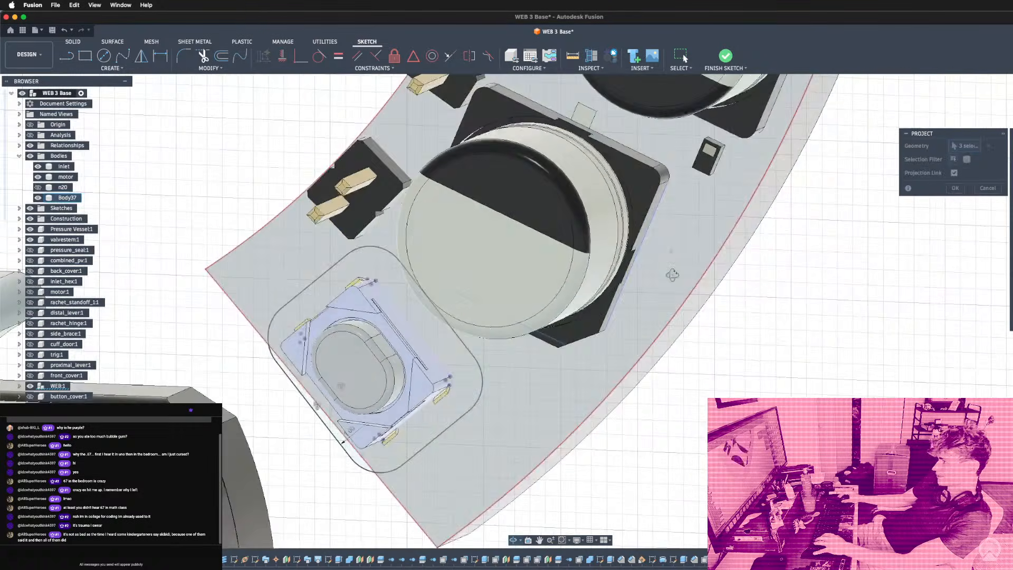
pyautogui.scroll(4, 666, 178)
pyautogui.scroll(-5, 667, 173)
pyautogui.keyDown('shift'); pyautogui.moveTo(667, 173); pyautogui.dragTo(646, 384, button='middle'); pyautogui.keyUp('shift')
pyautogui.press('Escape')
# Hide the motor body that covers the button end of the circuit board.
pyautogui.scroll(-3, 615, 357)
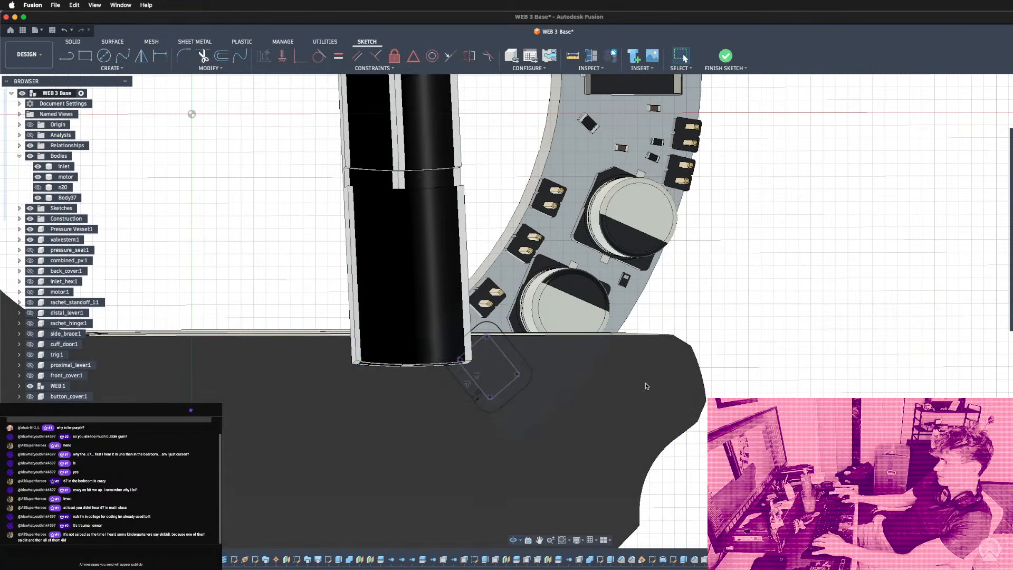
pyautogui.click(637, 392)
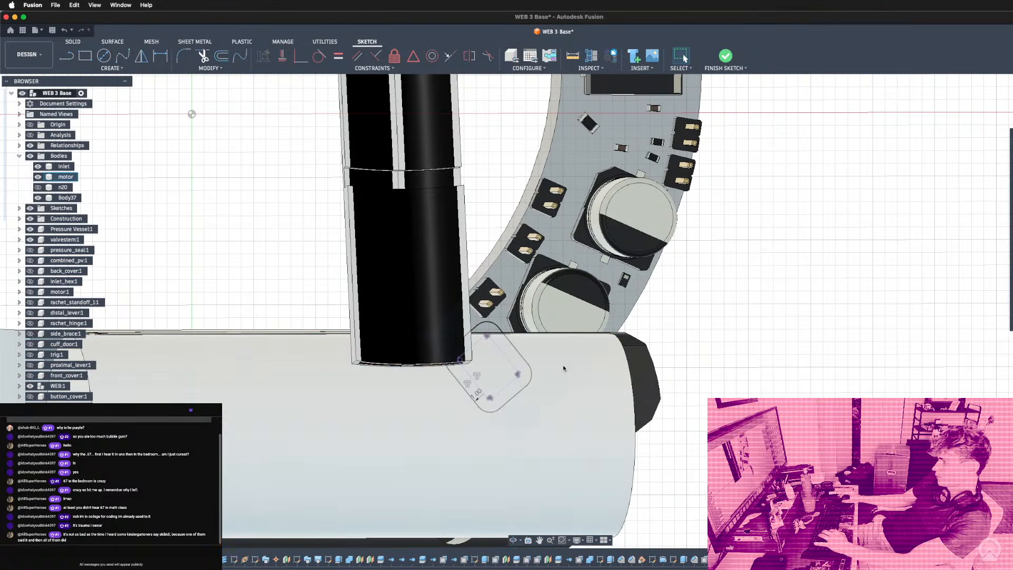
pyautogui.press('v')
pyautogui.keyDown('shift'); pyautogui.moveTo(623, 415); pyautogui.dragTo(599, 414, button='middle'); pyautogui.keyUp('shift')
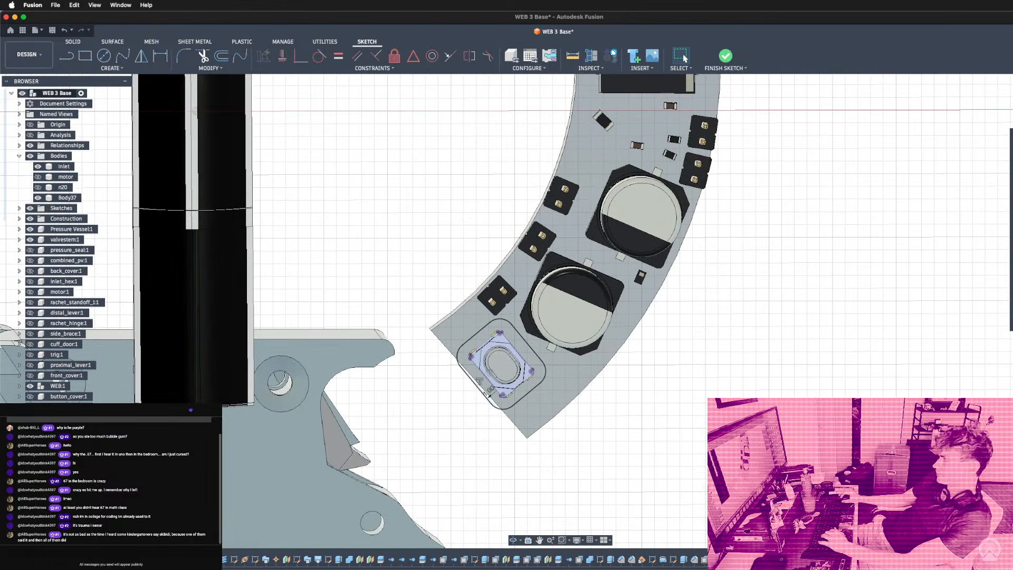
pyautogui.keyDown('shift'); pyautogui.moveTo(547, 468); pyautogui.dragTo(533, 468, button='middle'); pyautogui.keyUp('shift')
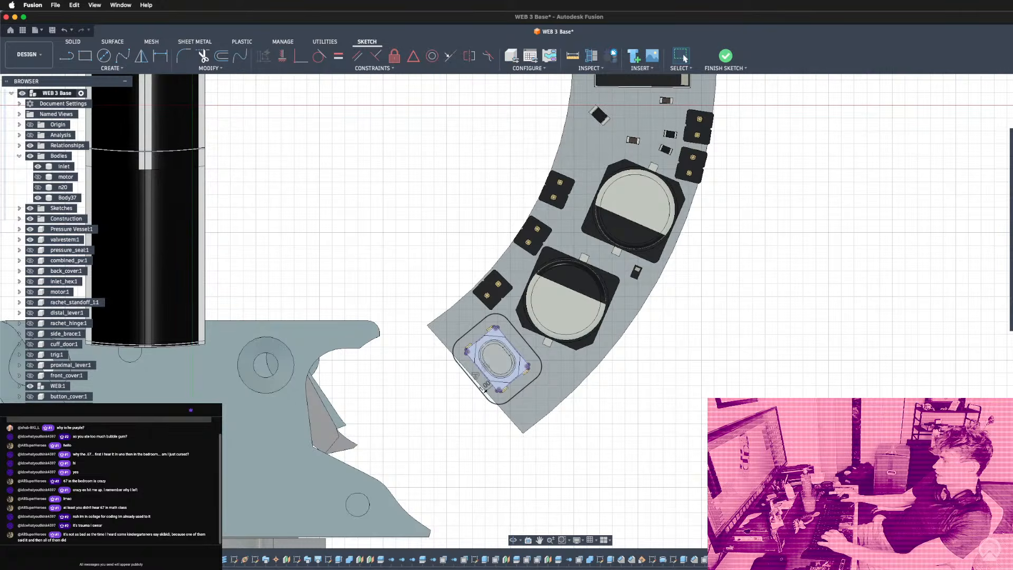
# Sketch two straight lines from the capacitor-side ends of the offset outline's short sides, one past each curved board edge.
pyautogui.scroll(-4, 438, 409)
pyautogui.scroll(3, 500, 287)
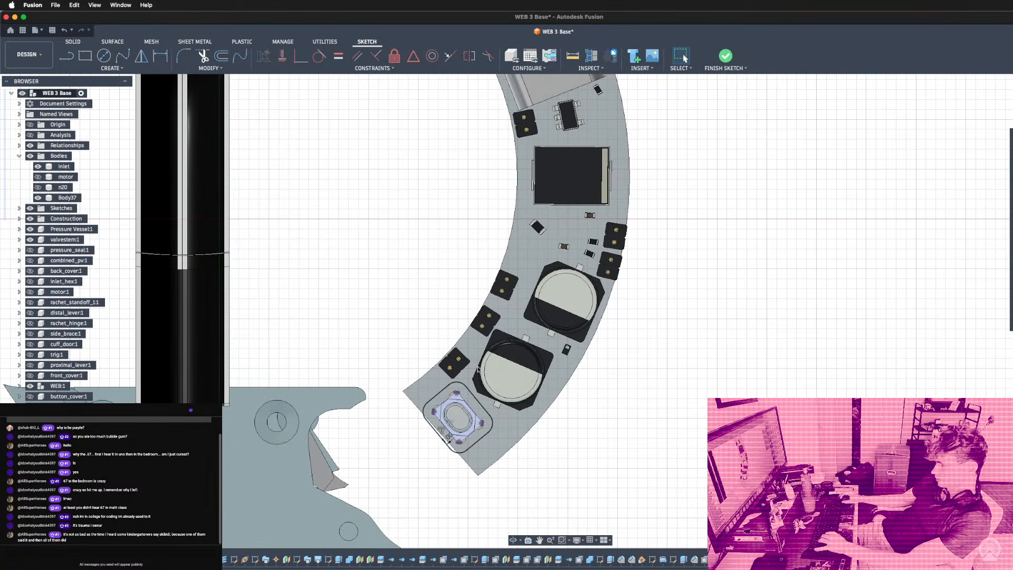
pyautogui.scroll(-2, 558, 280)
pyautogui.scroll(3, 561, 271)
pyautogui.press('l')
pyautogui.scroll(2, 452, 397)
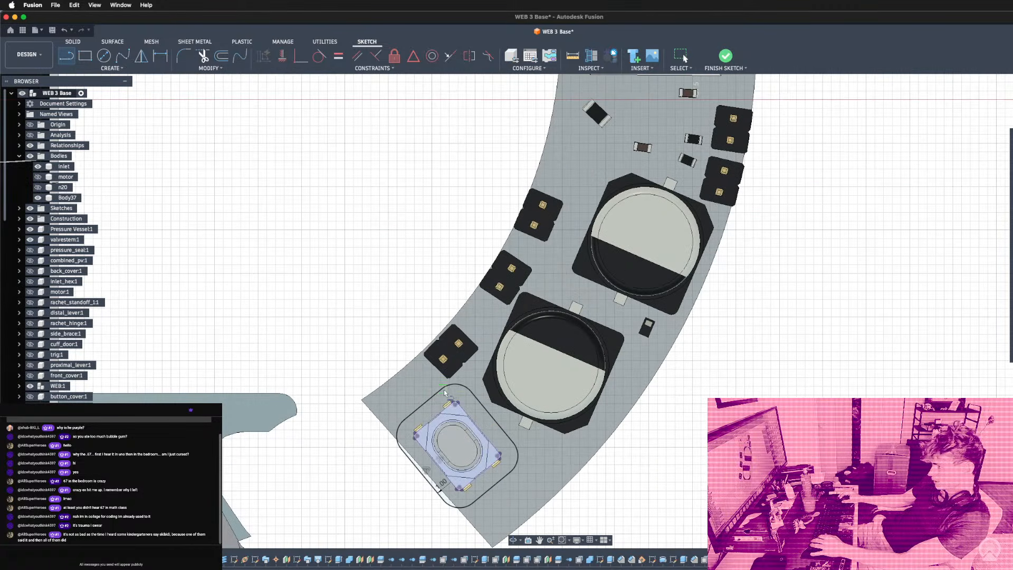
pyautogui.click(440, 388)
pyautogui.doubleClick(392, 330)
pyautogui.click(510, 472)
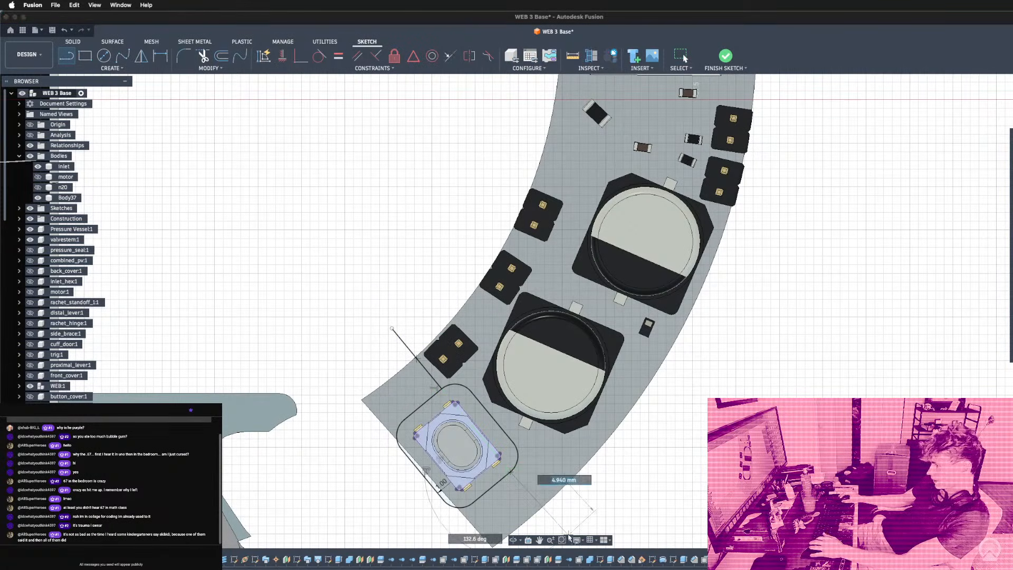
pyautogui.click(552, 524)
# Trim away the capacitor-facing side of the offset outline together with its adjoining rounded corners.
pyautogui.press('t')
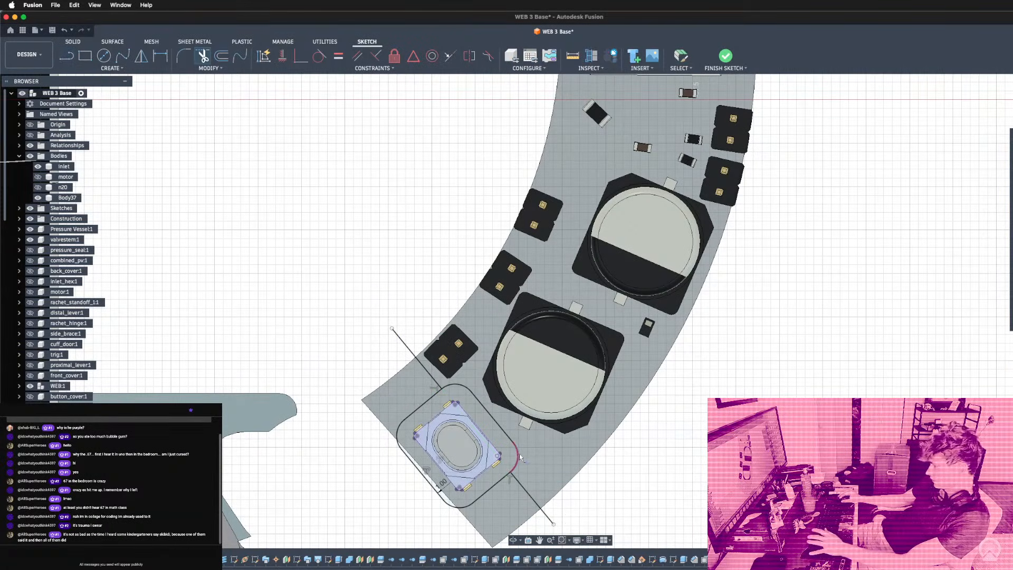
pyautogui.click(505, 435)
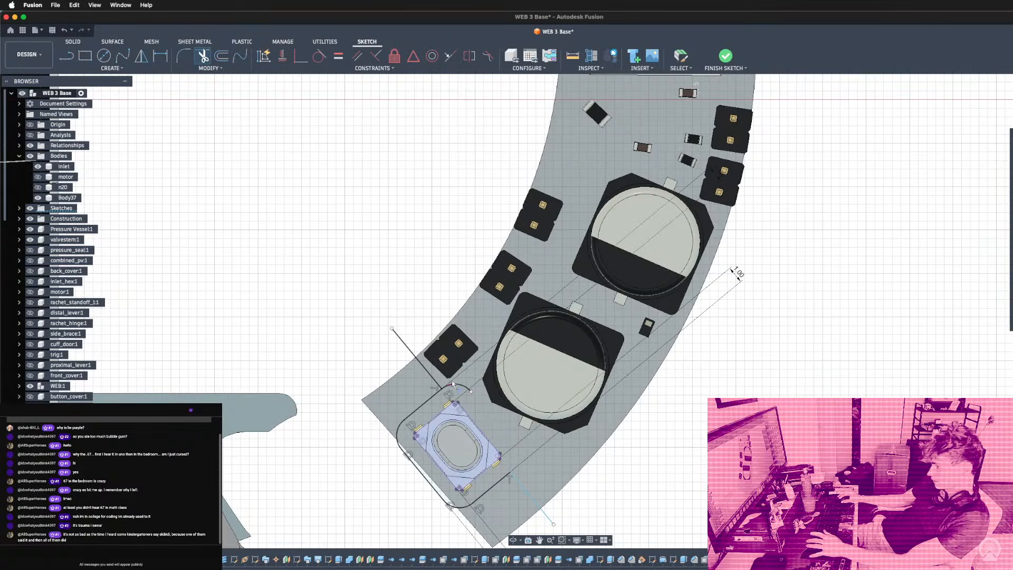
pyautogui.press('Escape')
# Extend both short sides of the offset outline with straight lines running past the board's end edge.
pyautogui.press('l')
pyautogui.click(402, 422)
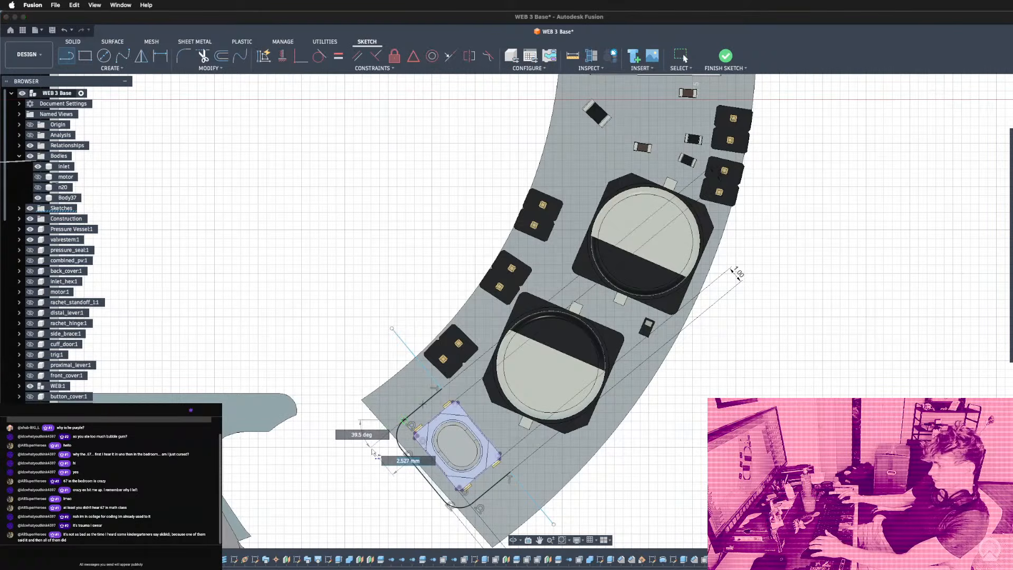
pyautogui.click(371, 447)
pyautogui.press('Escape')
pyautogui.press('l')
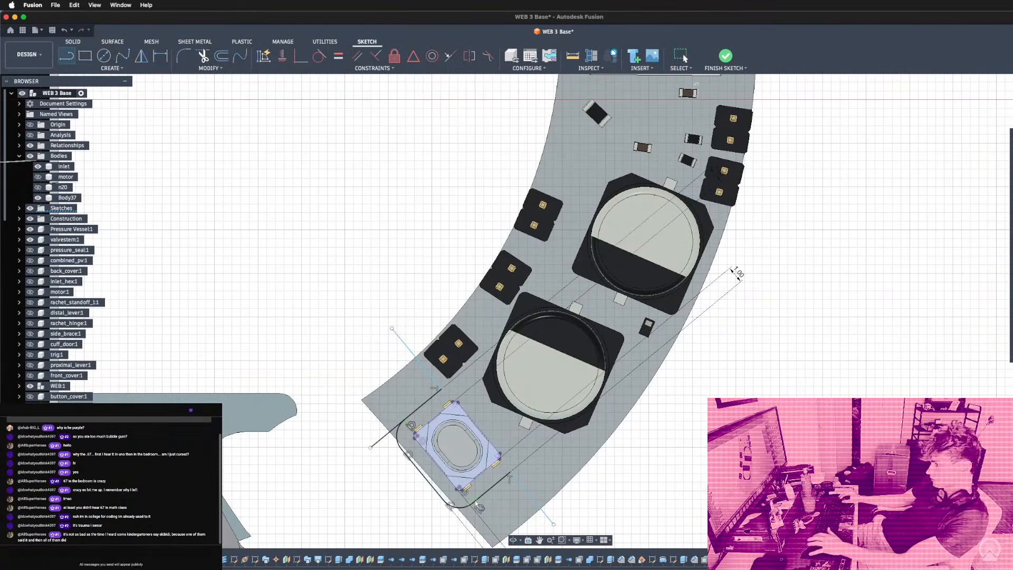
pyautogui.click(475, 502)
pyautogui.press('Escape')
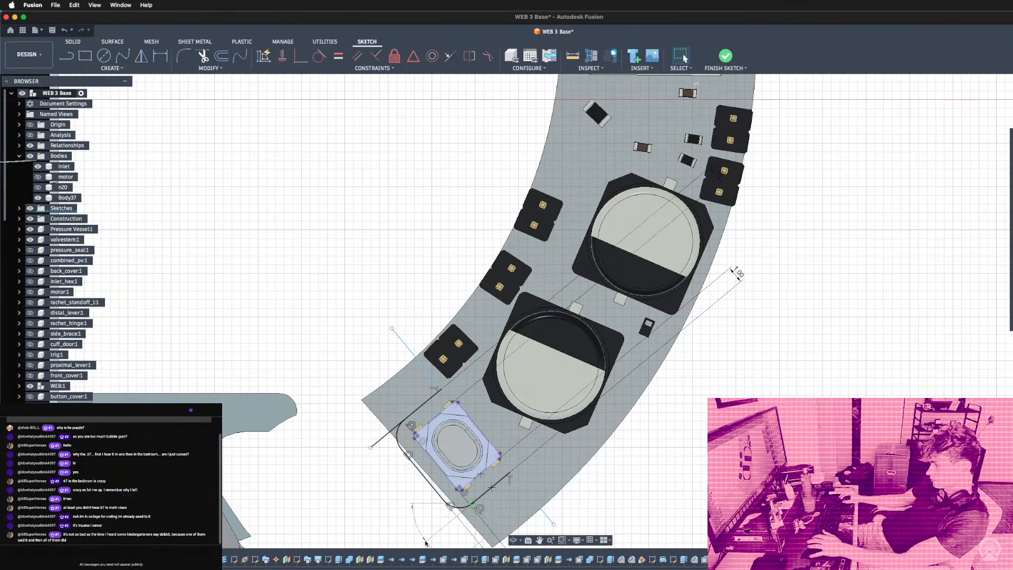
# Trim away the offset outline's side along the board's end edge and its two remaining rounded corners.
pyautogui.press('o')
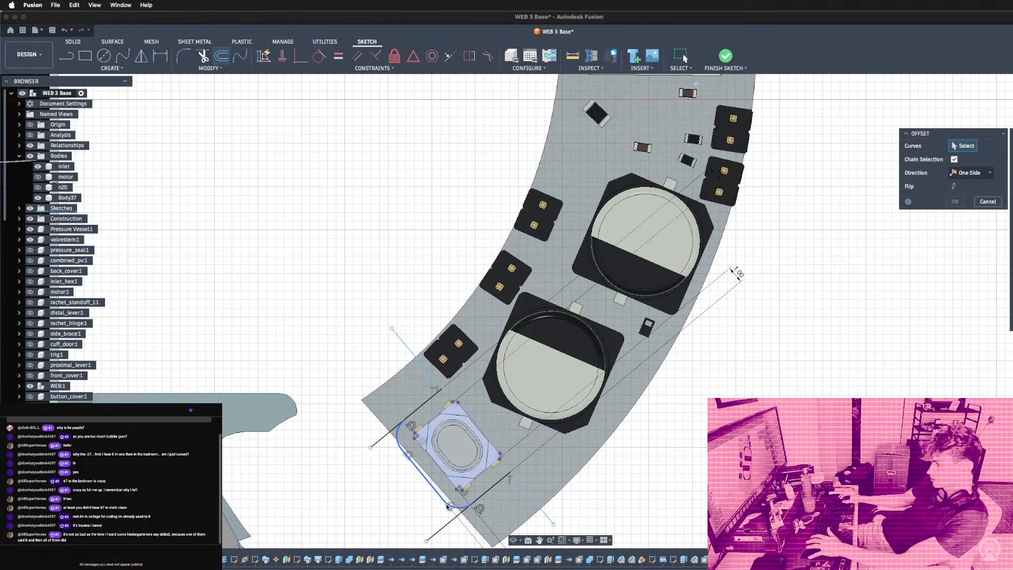
pyautogui.click(403, 445)
pyautogui.press('Escape')
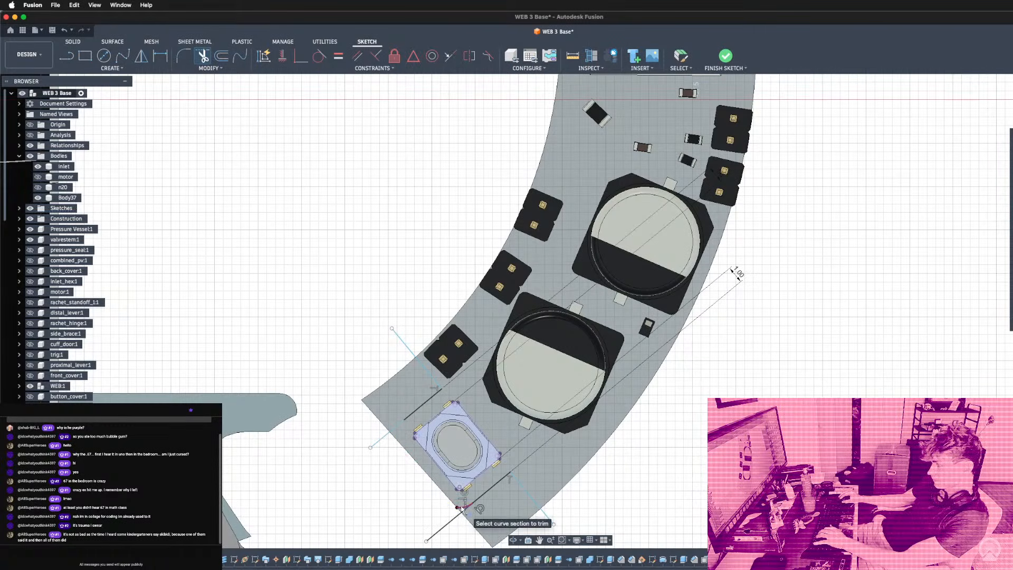
pyautogui.click(468, 507)
pyautogui.scroll(-3, 363, 495)
pyautogui.scroll(4, 414, 416)
pyautogui.press('Escape')
pyautogui.scroll(-3, 390, 421)
pyautogui.scroll(3, 507, 534)
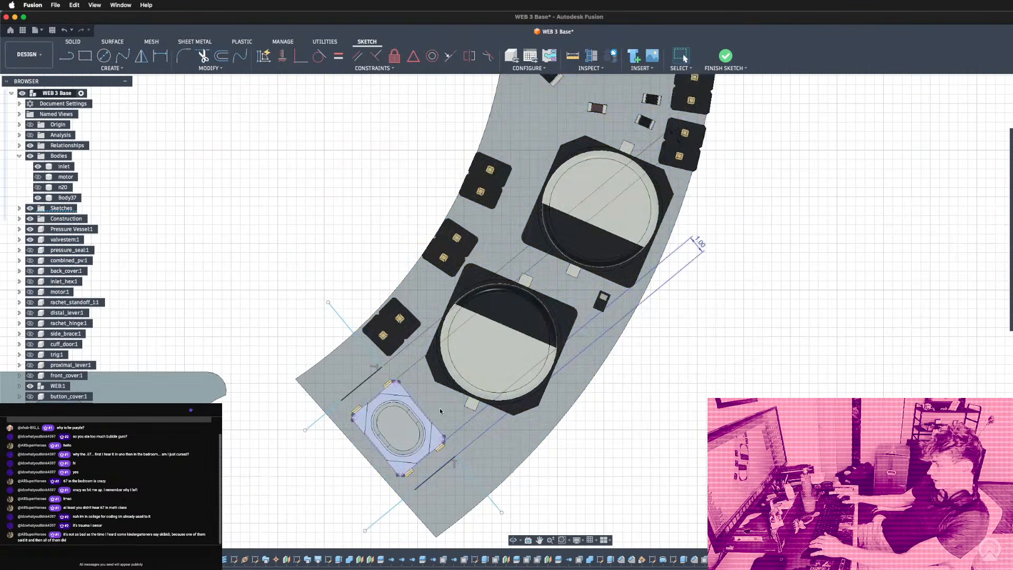
pyautogui.scroll(-4, 522, 469)
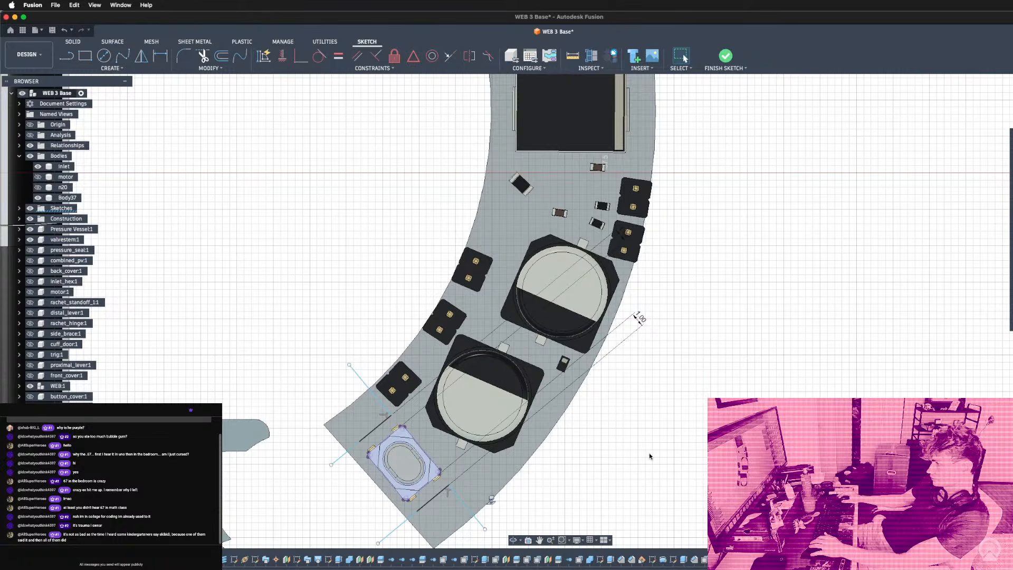
pyautogui.scroll(-2, 627, 400)
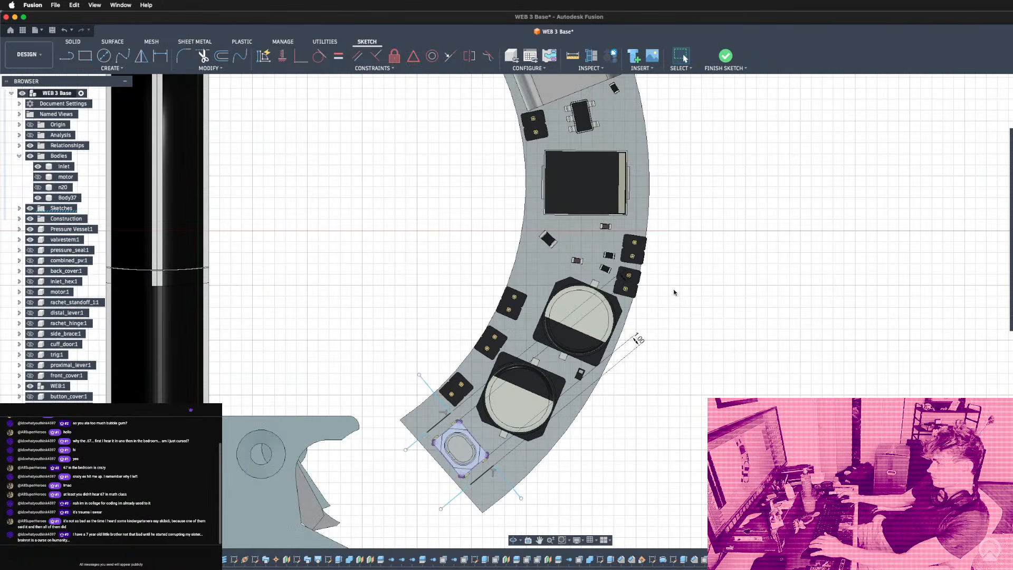
pyautogui.scroll(1, 674, 290)
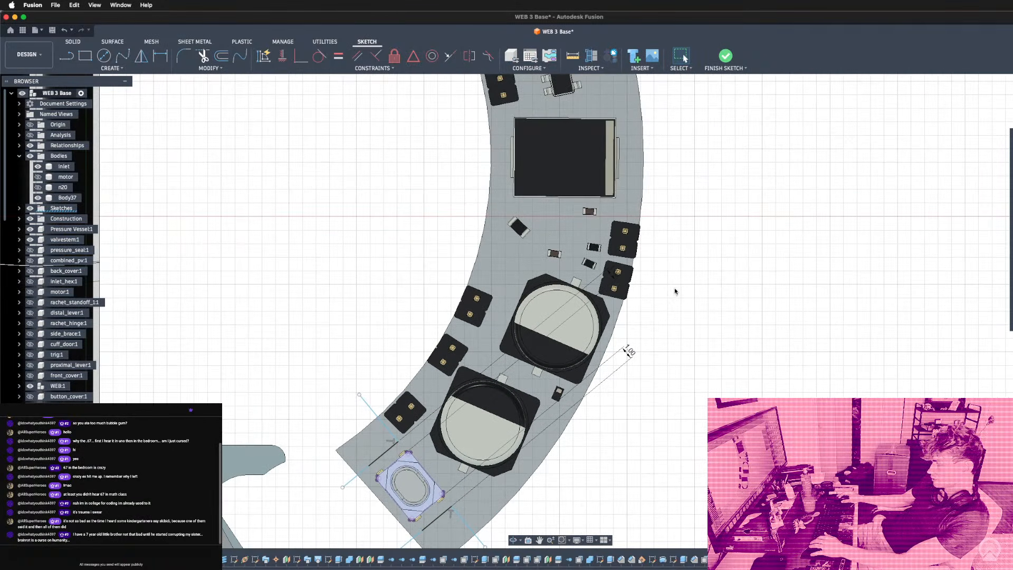
pyautogui.scroll(-3, 621, 310)
pyautogui.scroll(1, 669, 203)
pyautogui.scroll(-1, 668, 211)
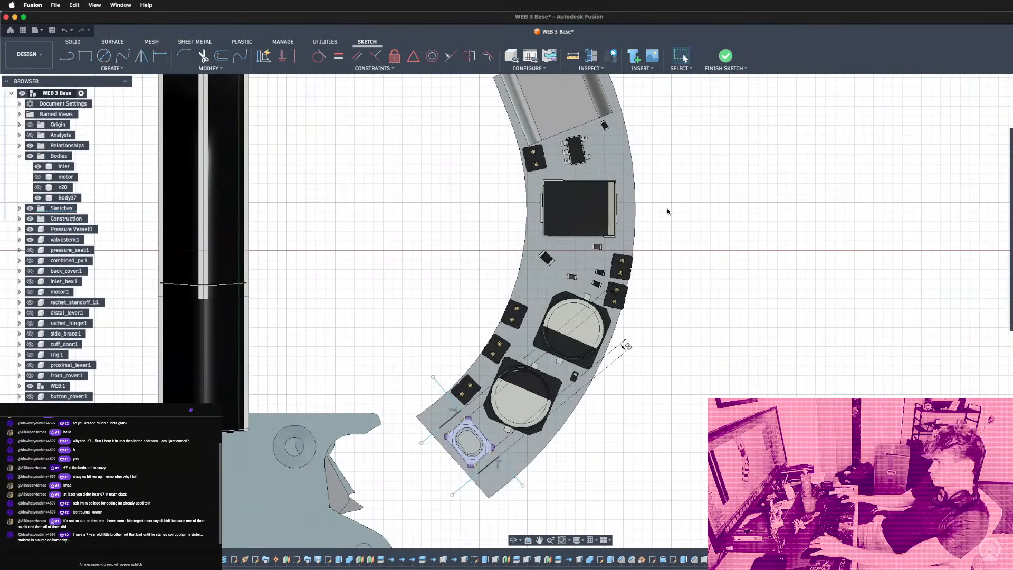
pyautogui.press('l')
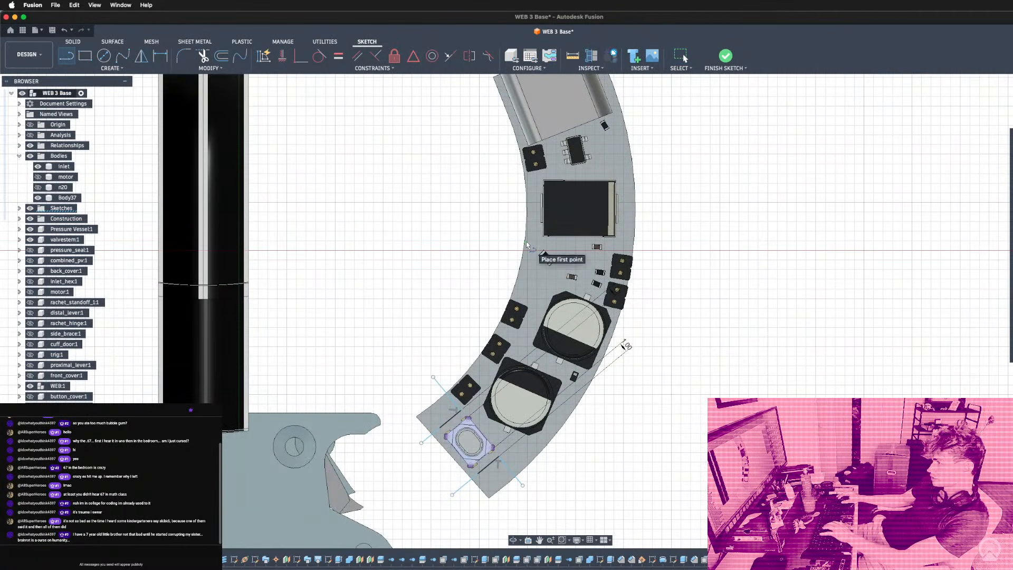
pyautogui.click(526, 242)
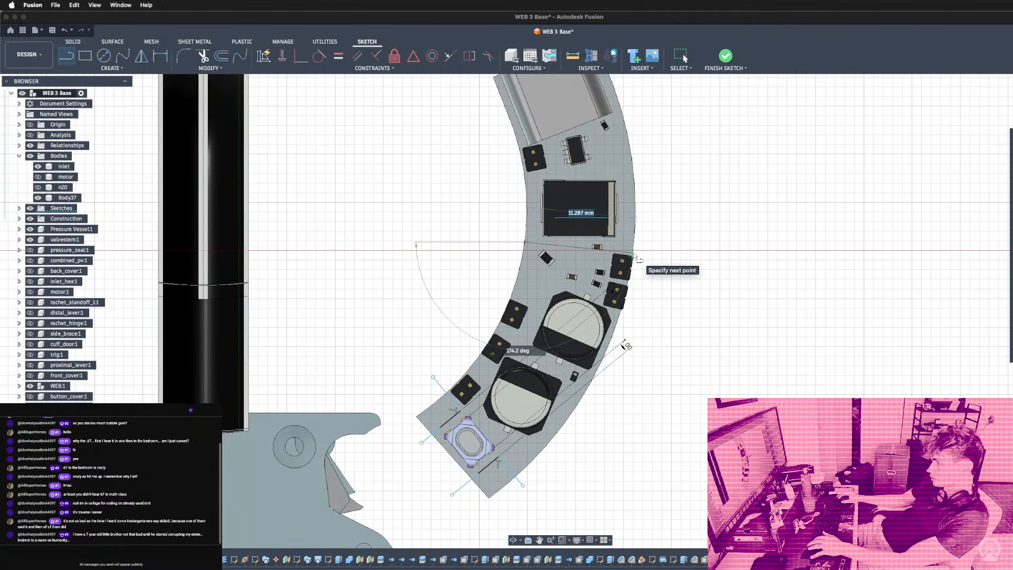
pyautogui.click(634, 242)
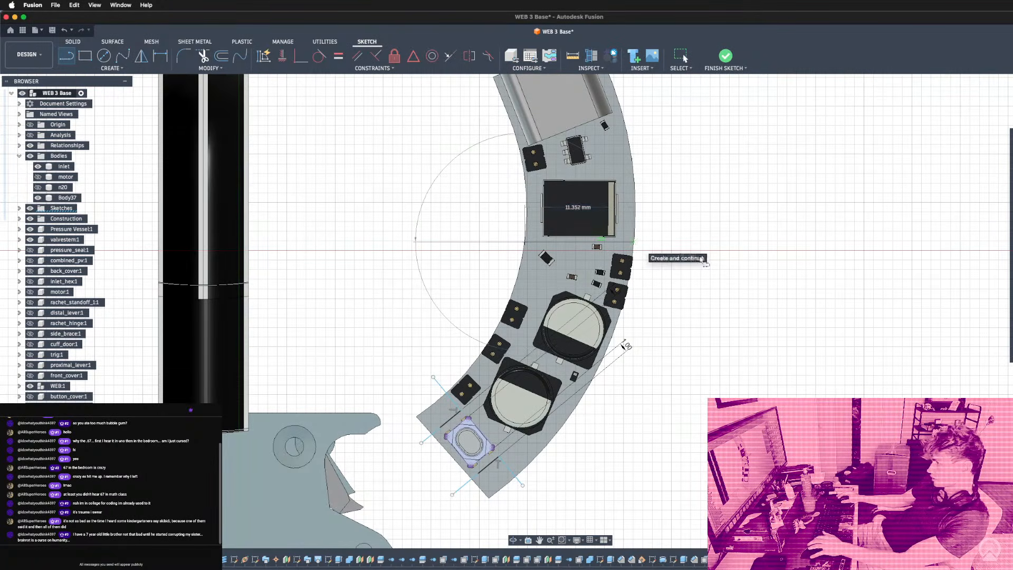
pyautogui.press('Escape')
pyautogui.scroll(5, 621, 345)
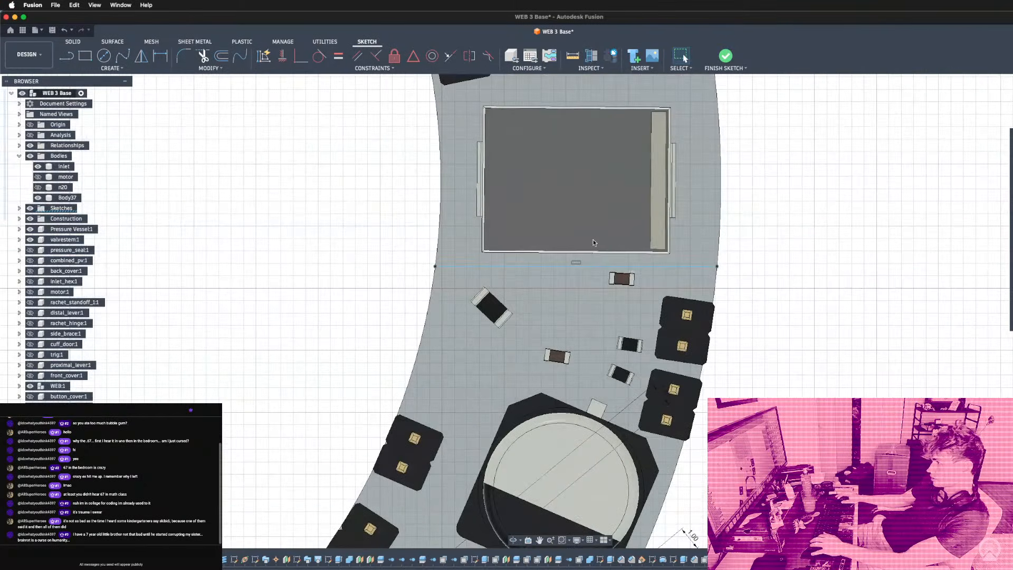
pyautogui.click(594, 264)
pyautogui.press('Delete')
# Sketch a line about 11.3 mm long across the board between its curved edges, just below the large rectangular chip.
pyautogui.press('l')
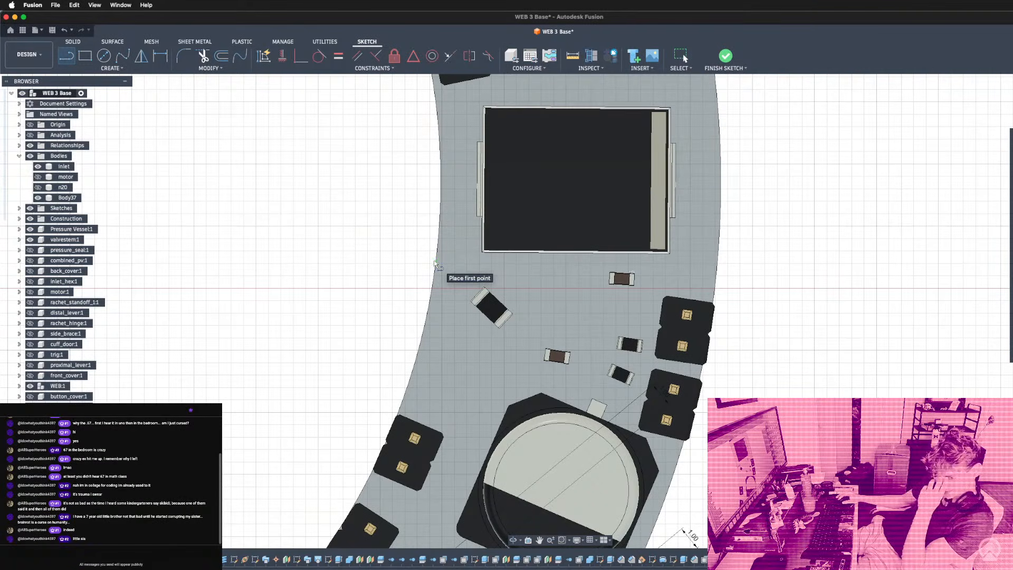
pyautogui.click(435, 264)
pyautogui.click(263, 260)
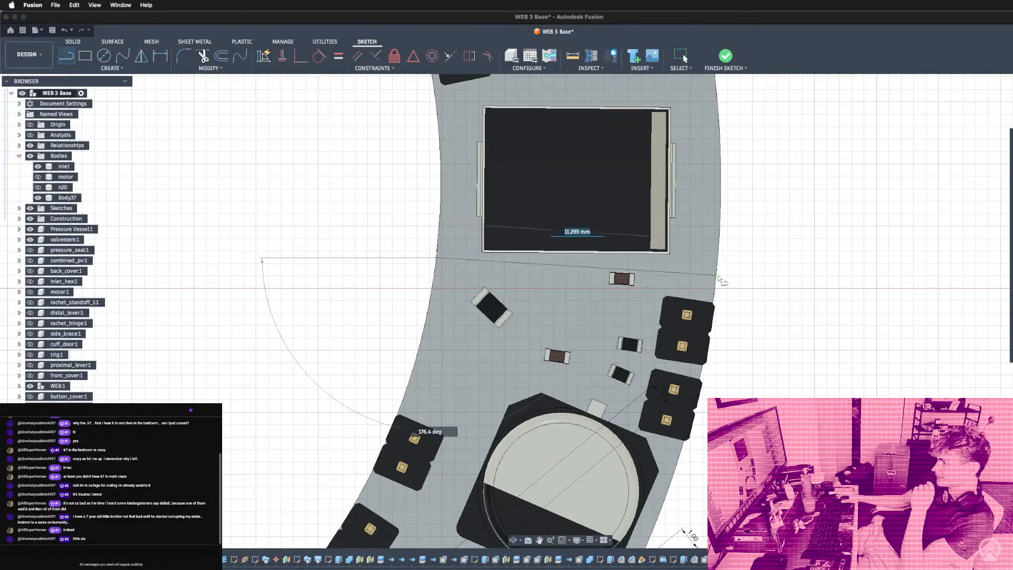
pyautogui.press('Escape')
# Make the cross-board line parallel to the large chip's lower edge and reposition it just below the chip.
pyautogui.click(711, 275)
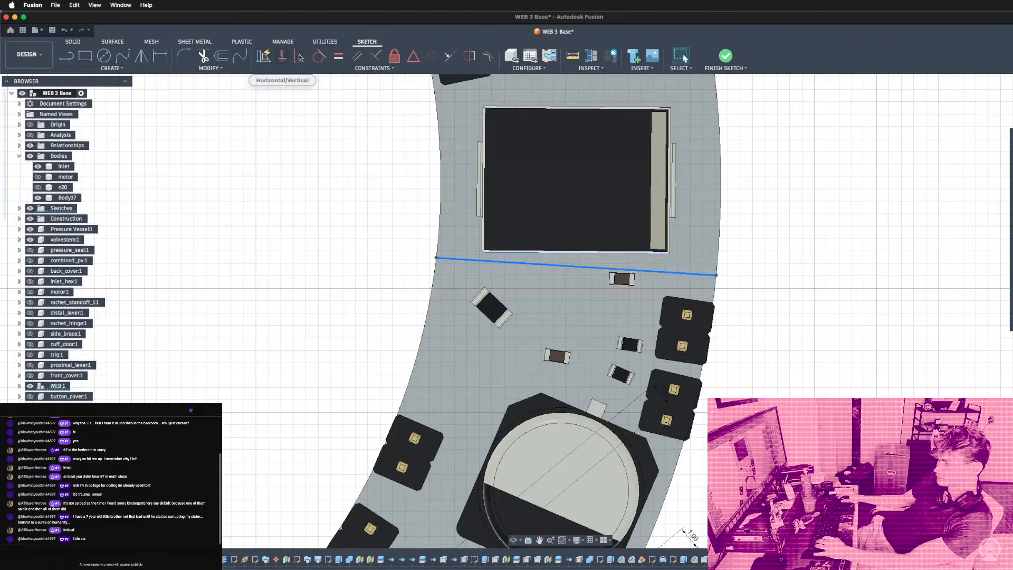
pyautogui.click(357, 62)
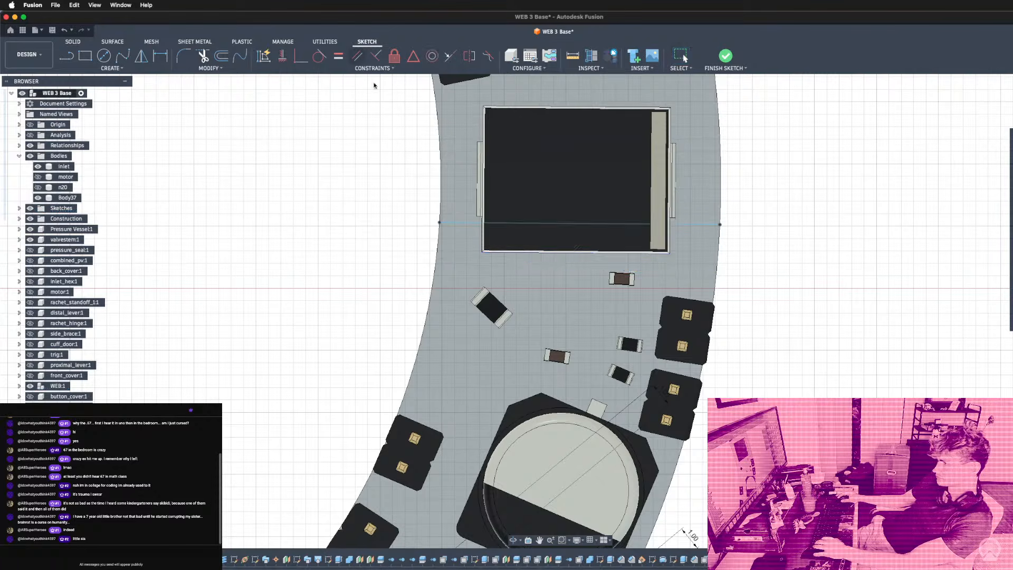
pyautogui.moveTo(640, 225); pyautogui.dragTo(638, 268)
pyautogui.scroll(2, 639, 273)
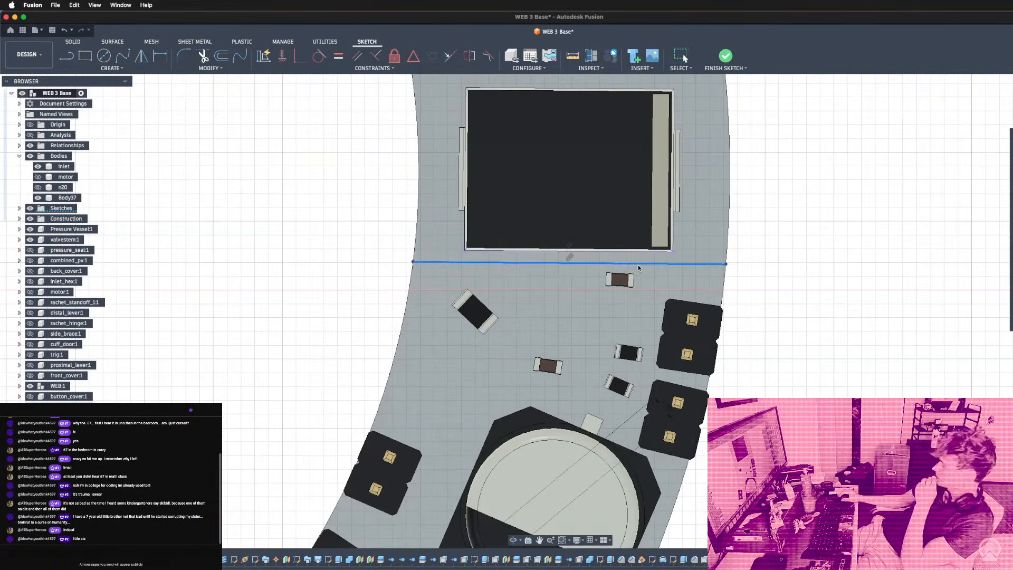
# Check the cross-board line against the components in 3D and finish the sketch.
pyautogui.scroll(-5, 739, 299)
pyautogui.moveTo(738, 300)
pyautogui.keyDown('shift'); pyautogui.mouseDown(button='middle')
pyautogui.moveTo(686, 326)
pyautogui.moveTo(629, 309)
pyautogui.moveTo(776, 290)
pyautogui.mouseUp(button='middle'); pyautogui.keyUp('shift')
pyautogui.scroll(5, 760, 289)
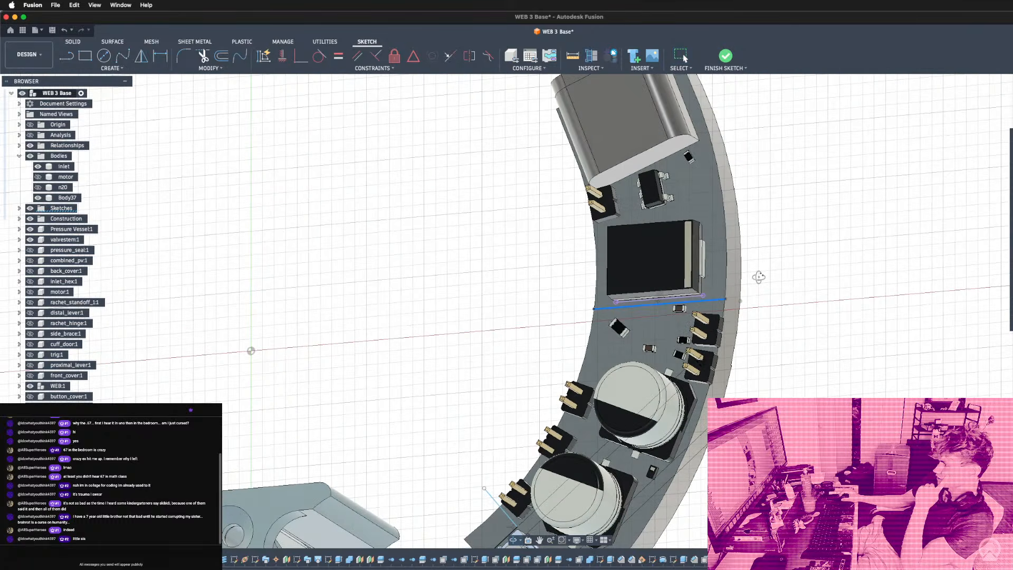
pyautogui.scroll(-5, 759, 285)
pyautogui.scroll(8, 633, 232)
pyautogui.scroll(-5, 630, 229)
pyautogui.moveTo(630, 229)
pyautogui.keyDown('shift'); pyautogui.mouseDown(button='middle')
pyautogui.moveTo(612, 255)
pyautogui.moveTo(613, 284)
pyautogui.mouseUp(button='middle'); pyautogui.keyUp('shift')
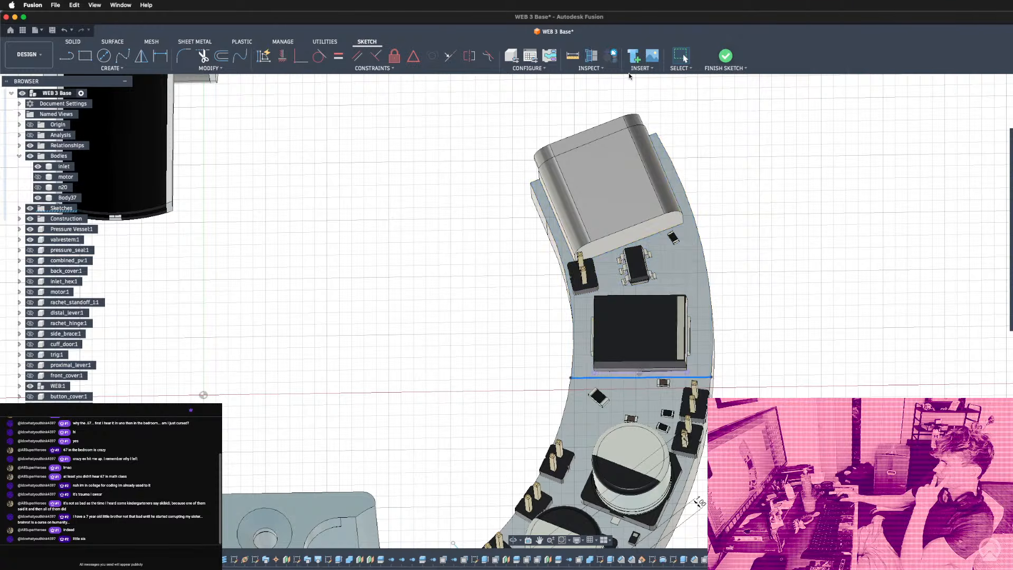
pyautogui.click(726, 56)
pyautogui.scroll(-5, 474, 282)
pyautogui.moveTo(475, 287)
pyautogui.keyDown('shift'); pyautogui.mouseDown(button='middle')
pyautogui.moveTo(463, 278)
pyautogui.moveTo(507, 293)
pyautogui.mouseUp(button='middle'); pyautogui.keyUp('shift')
pyautogui.scroll(5, 509, 290)
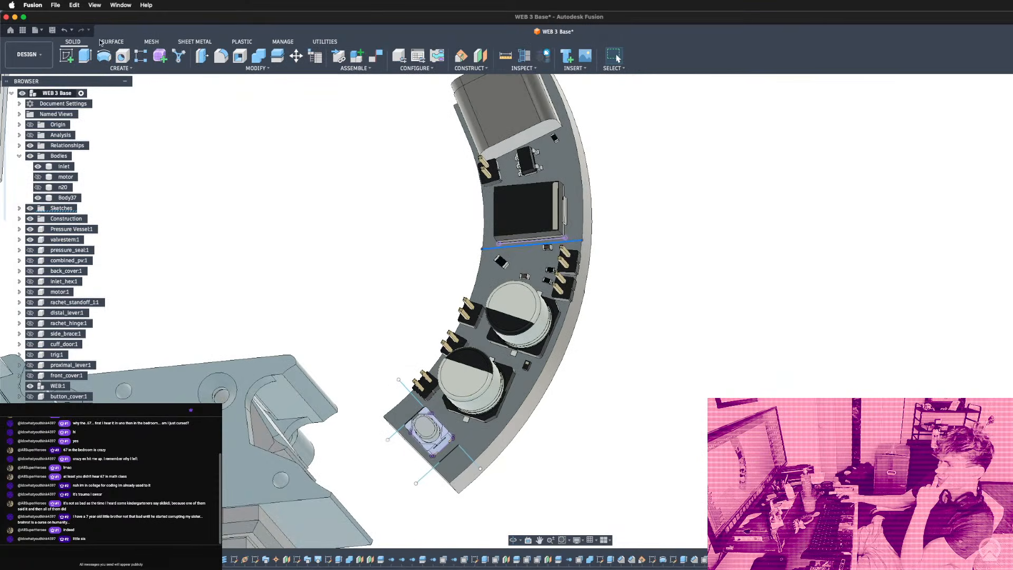
pyautogui.click(112, 73)
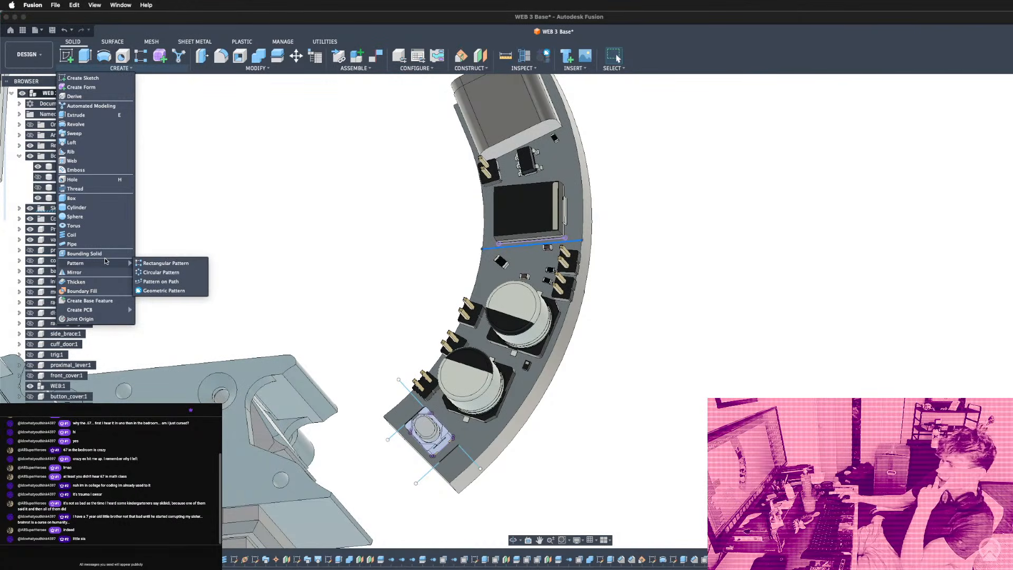
pyautogui.click(290, 107)
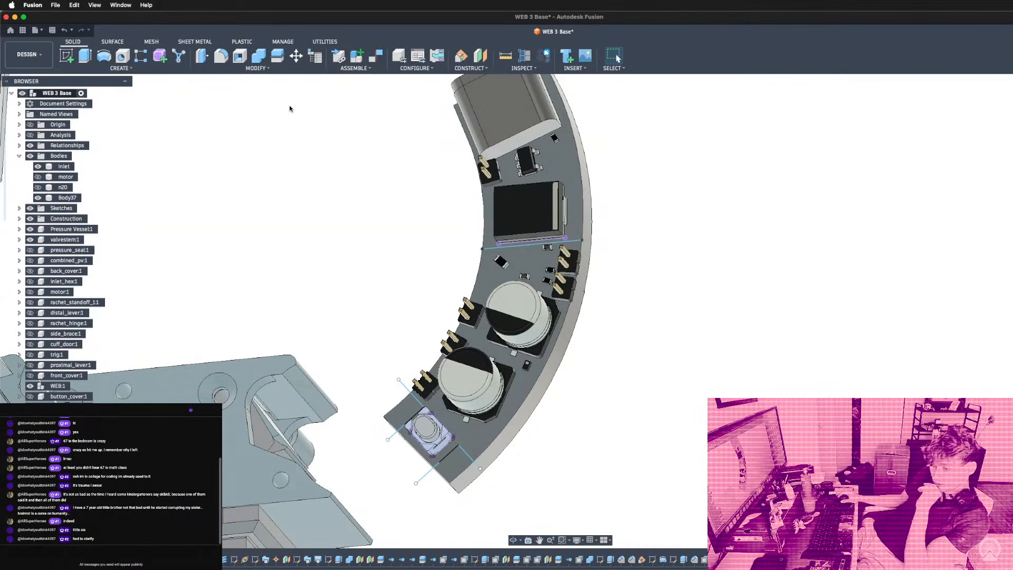
pyautogui.scroll(-5, 296, 189)
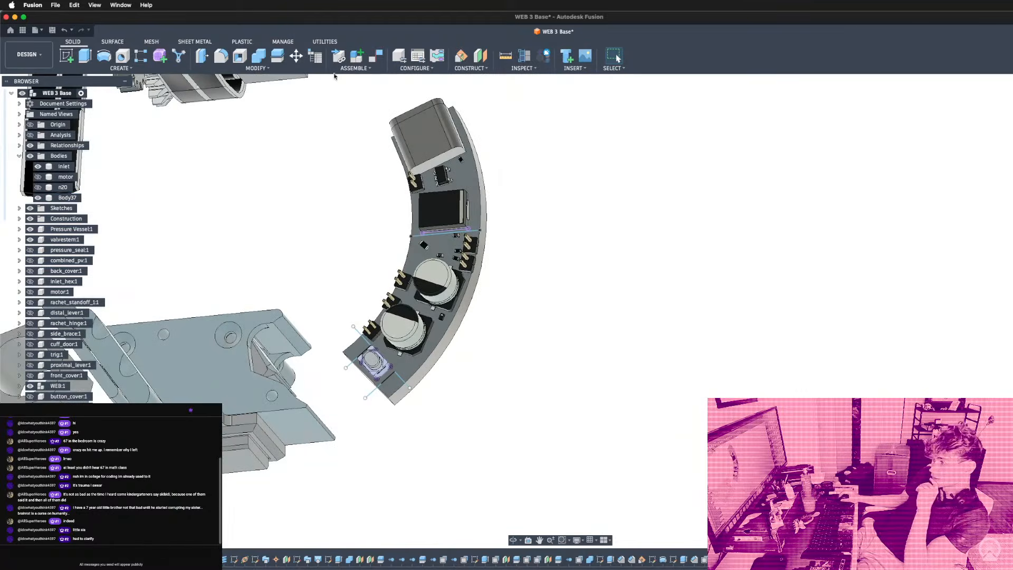
pyautogui.click(227, 71)
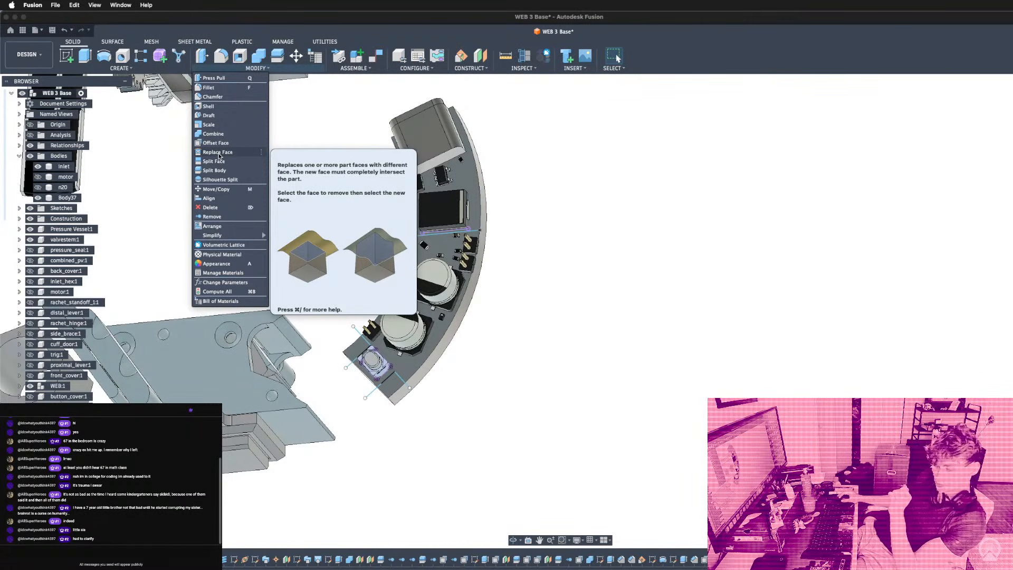
pyautogui.click(222, 70)
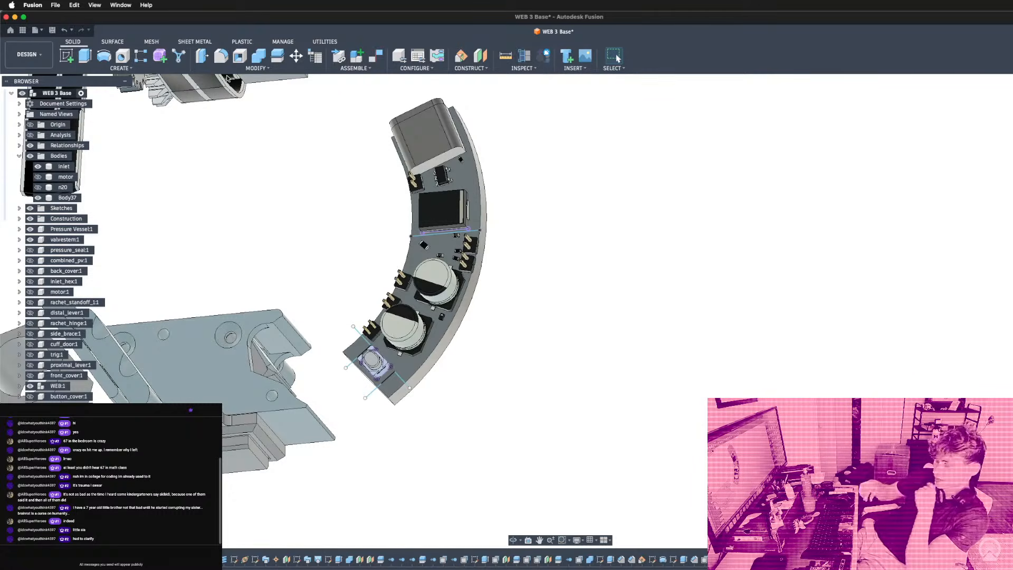
pyautogui.click(121, 70)
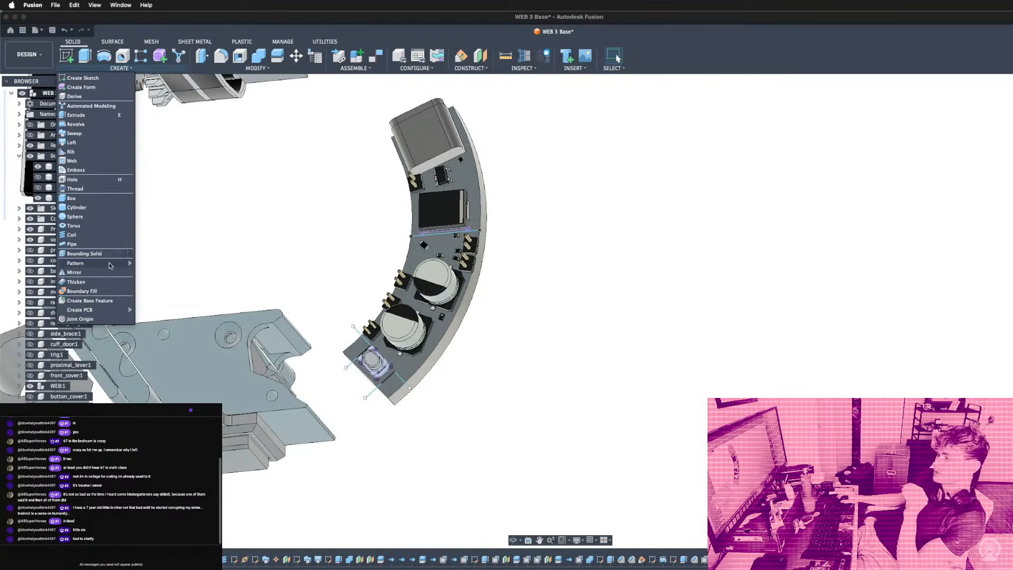
pyautogui.click(253, 225)
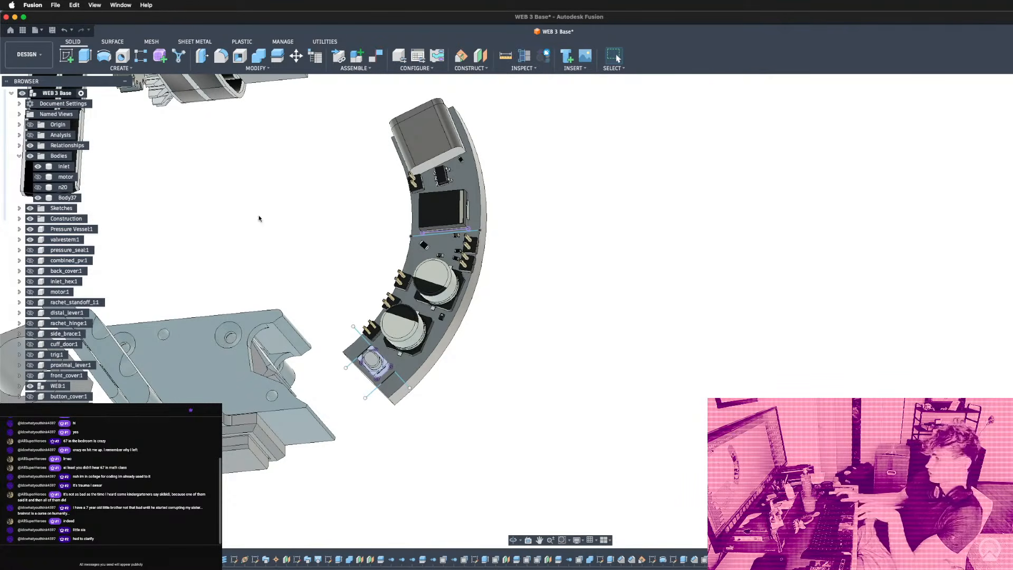
pyautogui.scroll(3, 401, 401)
pyautogui.scroll(-3, 366, 382)
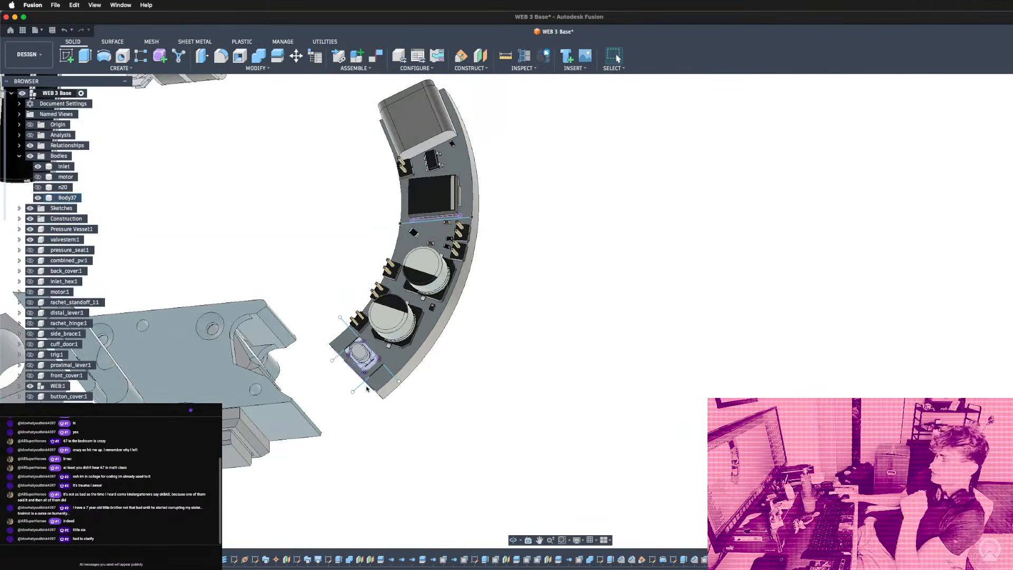
pyautogui.scroll(3, 288, 242)
pyautogui.scroll(3, 506, 239)
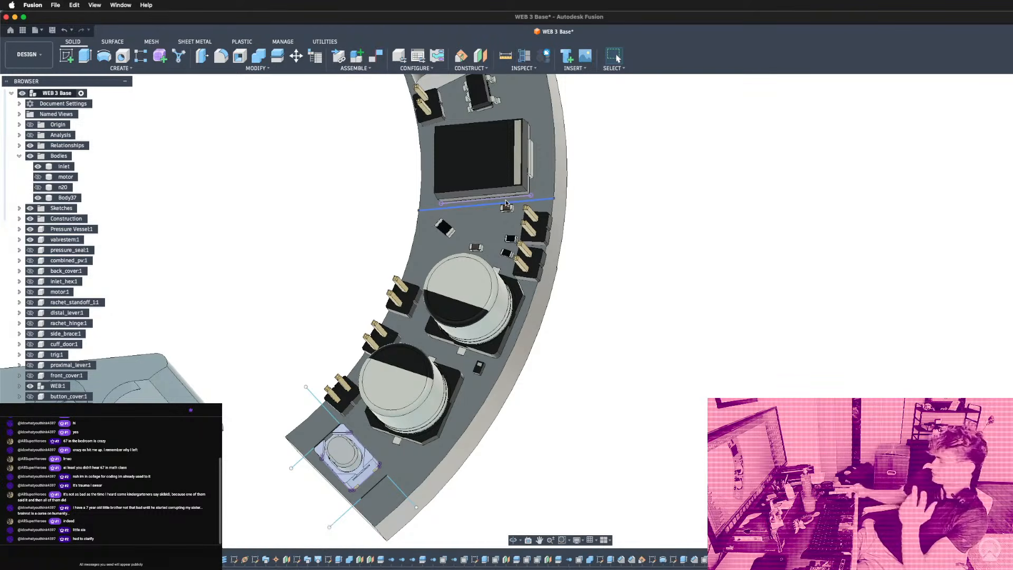
pyautogui.scroll(-2, 580, 338)
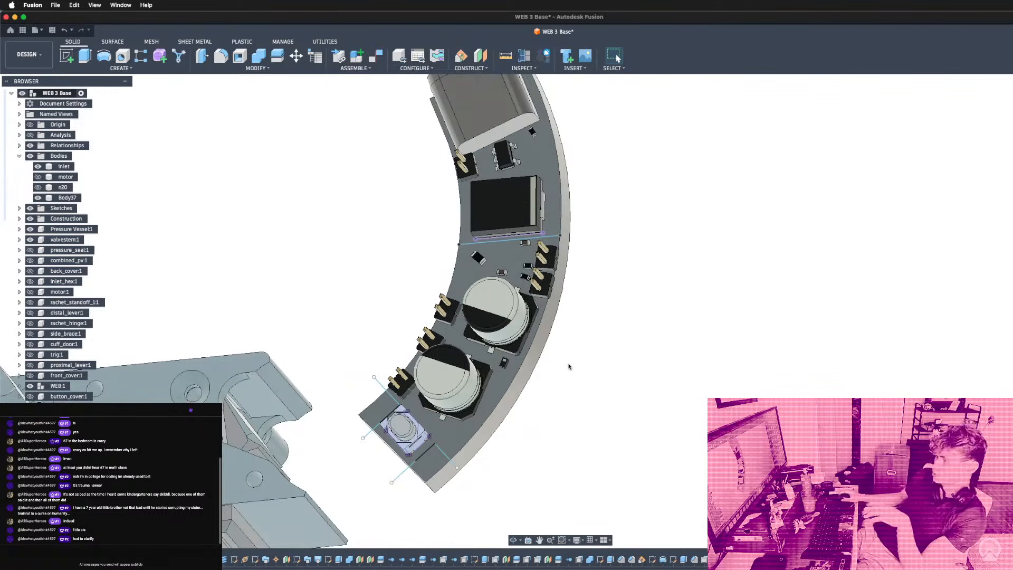
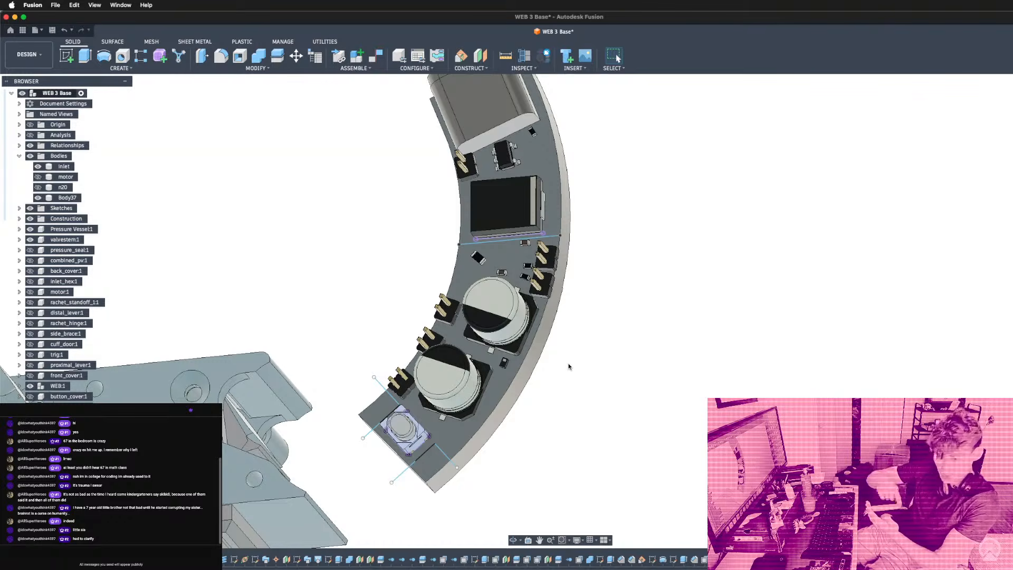
# Split the clearance body's component-side face with Split Face, using the line sketched across the board below the large chip.
pyautogui.scroll(-5, 490, 254)
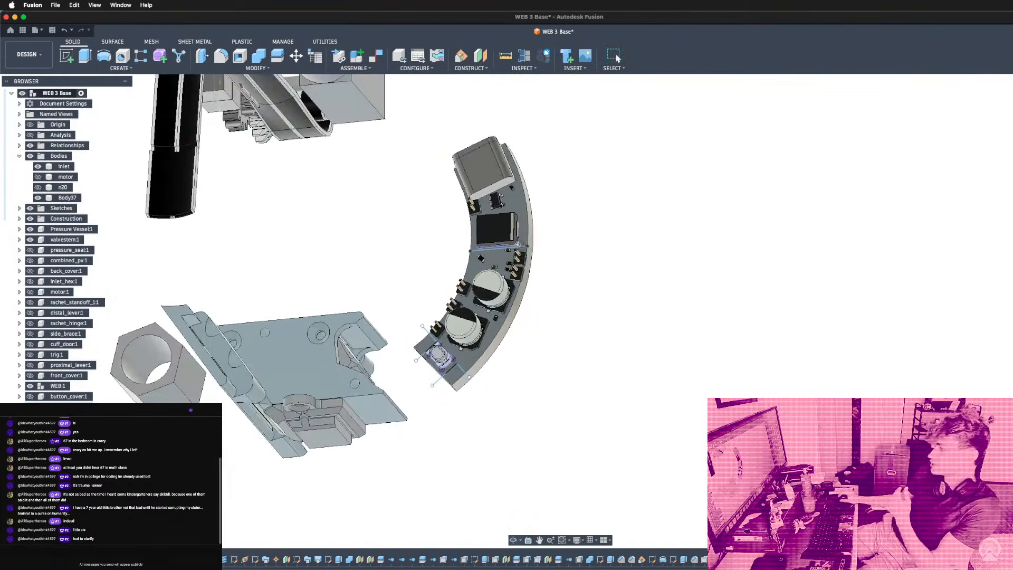
pyautogui.scroll(5, 511, 247)
pyautogui.keyDown('shift'); pyautogui.moveTo(547, 252); pyautogui.dragTo(527, 228, button='middle'); pyautogui.keyUp('shift')
pyautogui.scroll(5, 499, 248)
pyautogui.click(257, 68)
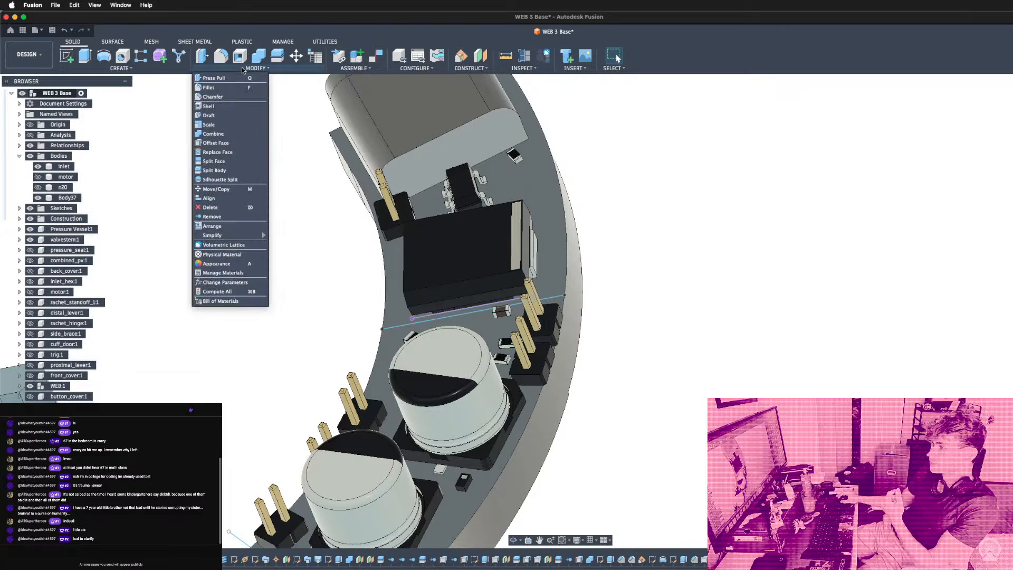
pyautogui.click(226, 163)
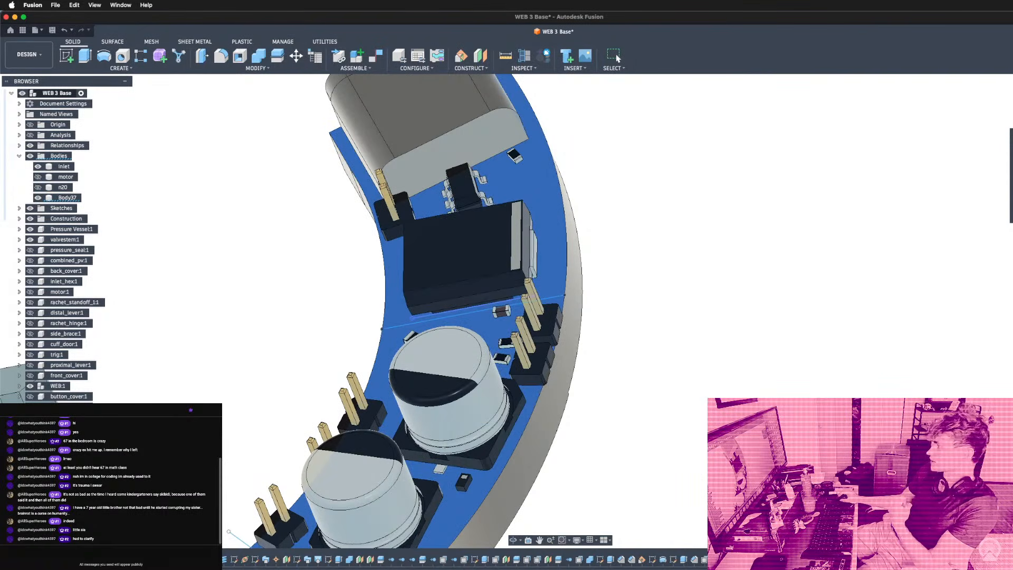
pyautogui.click(405, 325)
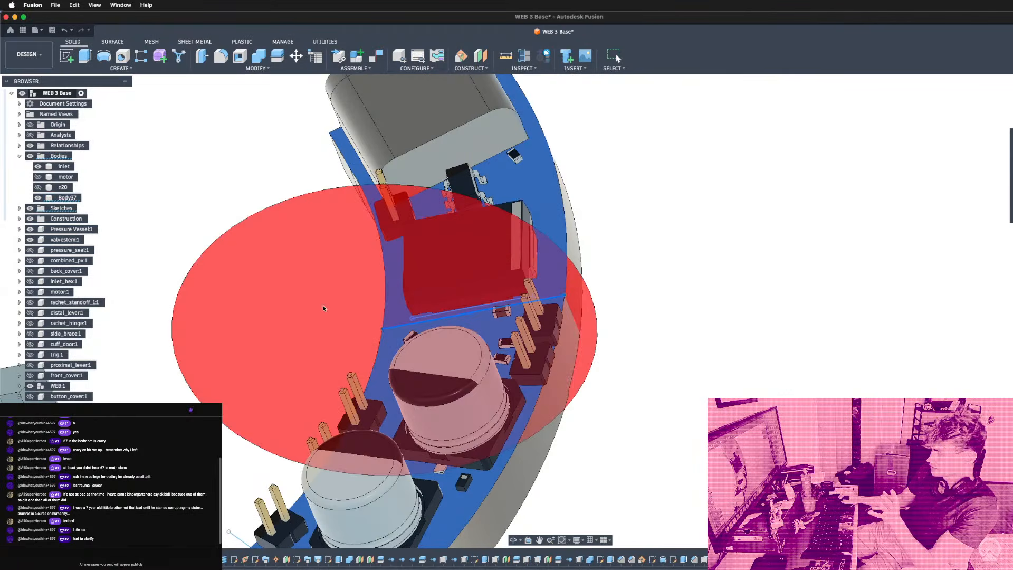
pyautogui.scroll(-5, 300, 254)
pyautogui.keyDown('shift'); pyautogui.moveTo(469, 153); pyautogui.dragTo(460, 167, button='middle'); pyautogui.keyUp('shift')
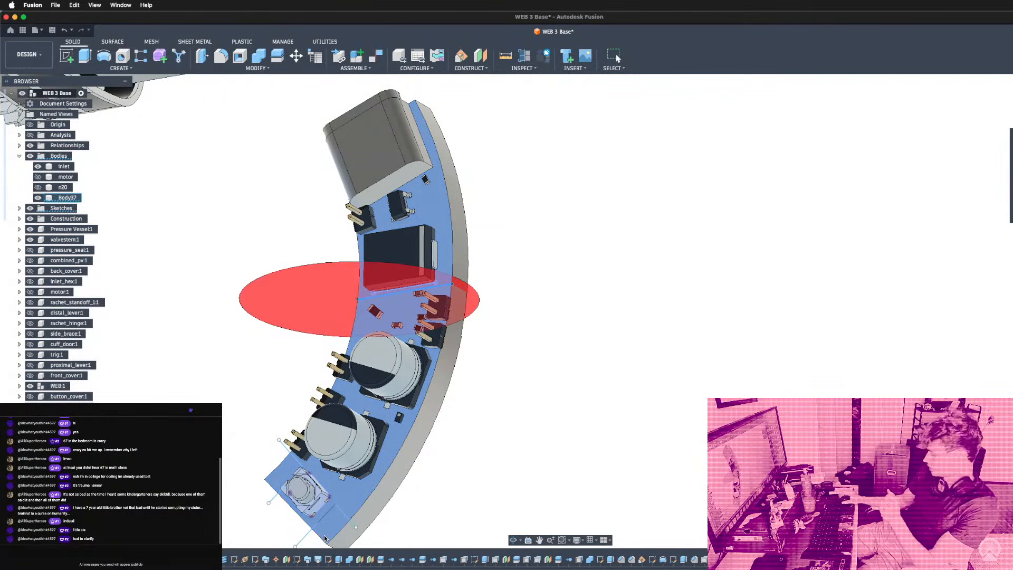
pyautogui.click(661, 377)
pyautogui.scroll(-4, 470, 354)
pyautogui.keyDown('shift'); pyautogui.moveTo(470, 355); pyautogui.dragTo(472, 343, button='middle'); pyautogui.keyUp('shift')
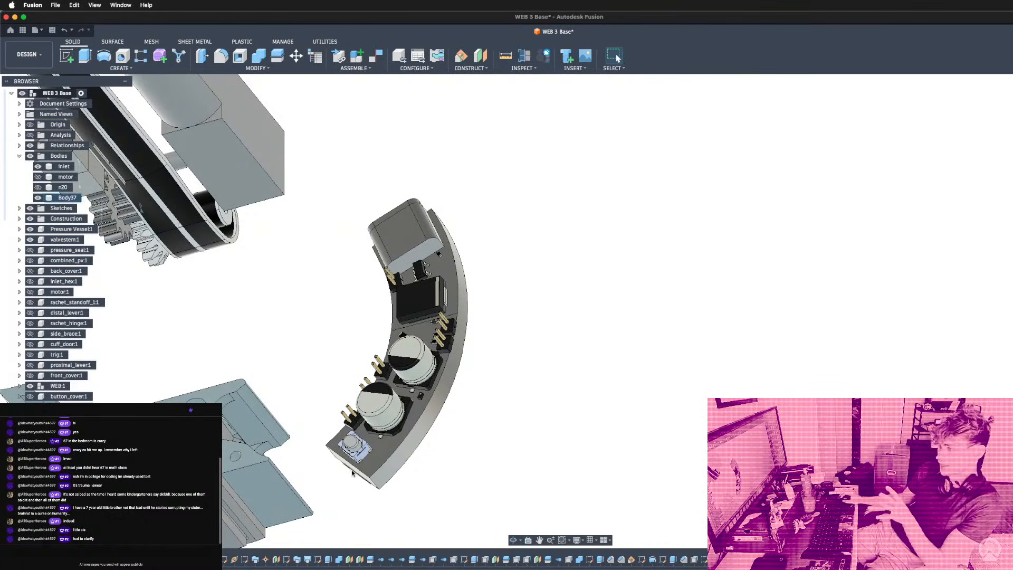
pyautogui.scroll(3, 358, 454)
pyautogui.moveTo(403, 438)
pyautogui.keyDown('shift'); pyautogui.mouseDown(button='middle')
pyautogui.moveTo(421, 461)
pyautogui.moveTo(414, 474)
pyautogui.moveTo(411, 453)
pyautogui.mouseUp(button='middle'); pyautogui.keyUp('shift')
pyautogui.scroll(-4, 66, 264)
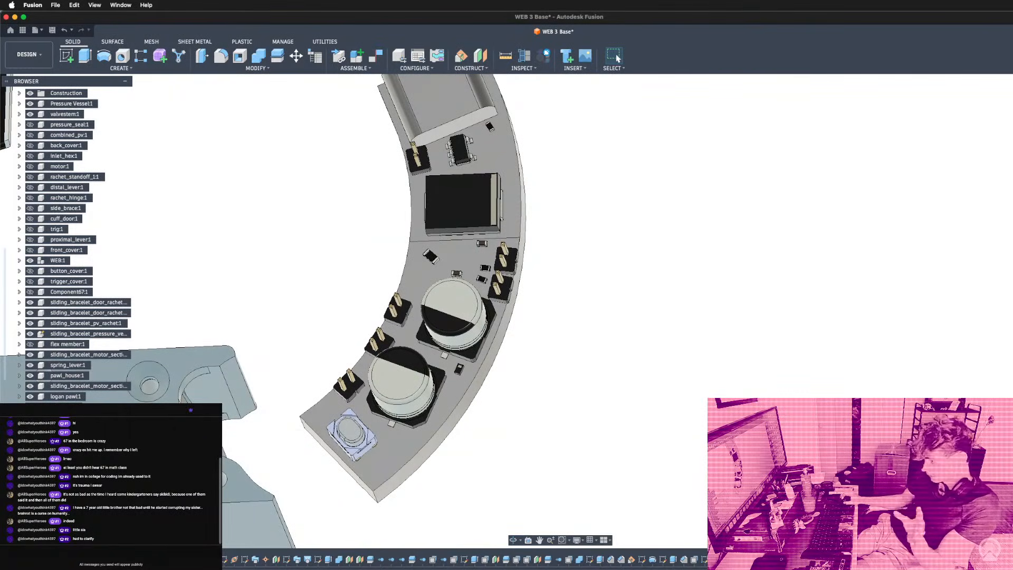
# Inspect the circuit board's component side and the clearance body around the button from several angles.
pyautogui.scroll(-2, 307, 368)
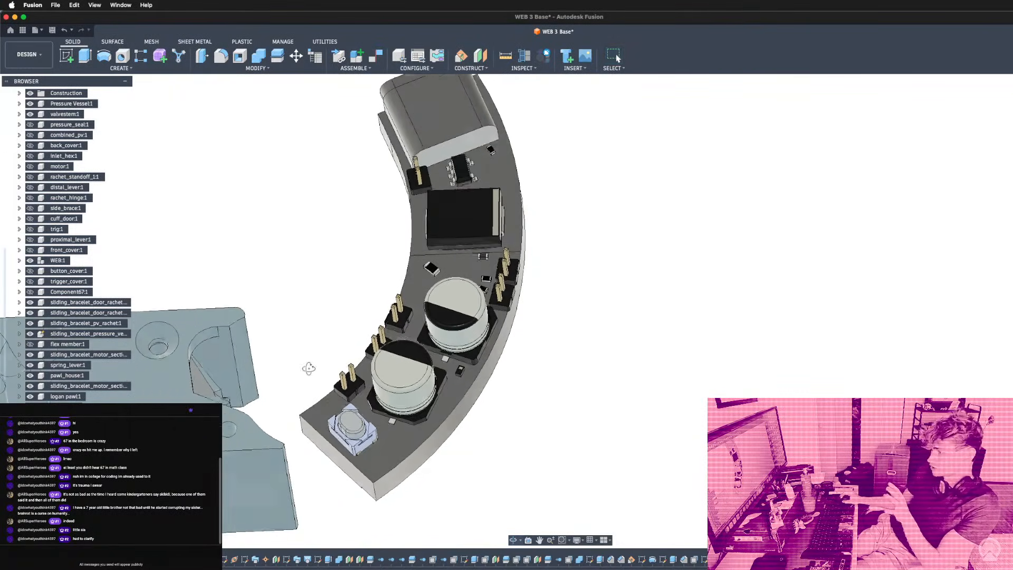
pyautogui.scroll(-3, 343, 367)
pyautogui.scroll(-4, 90, 338)
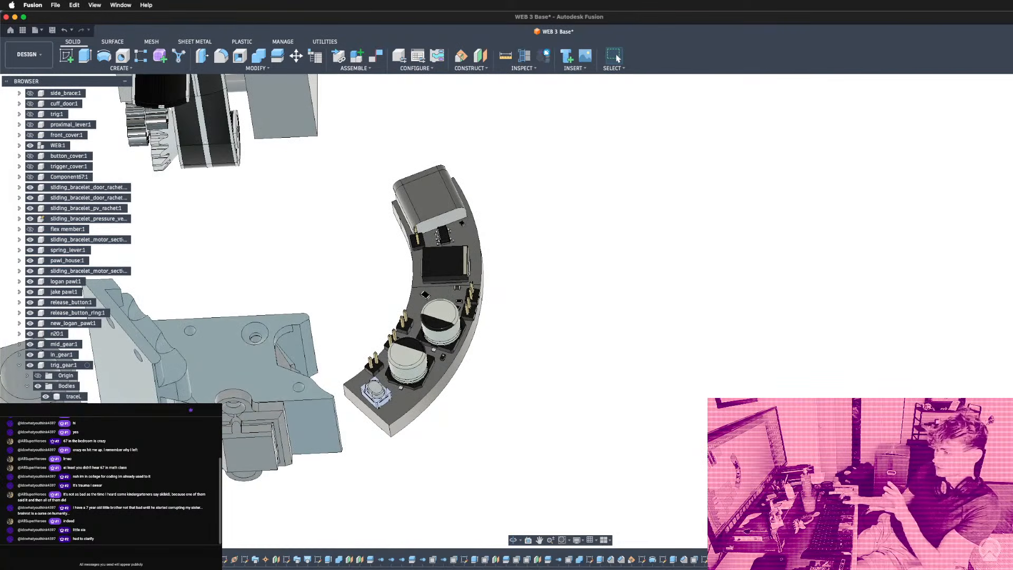
pyautogui.scroll(2, 186, 444)
pyautogui.scroll(8, 85, 337)
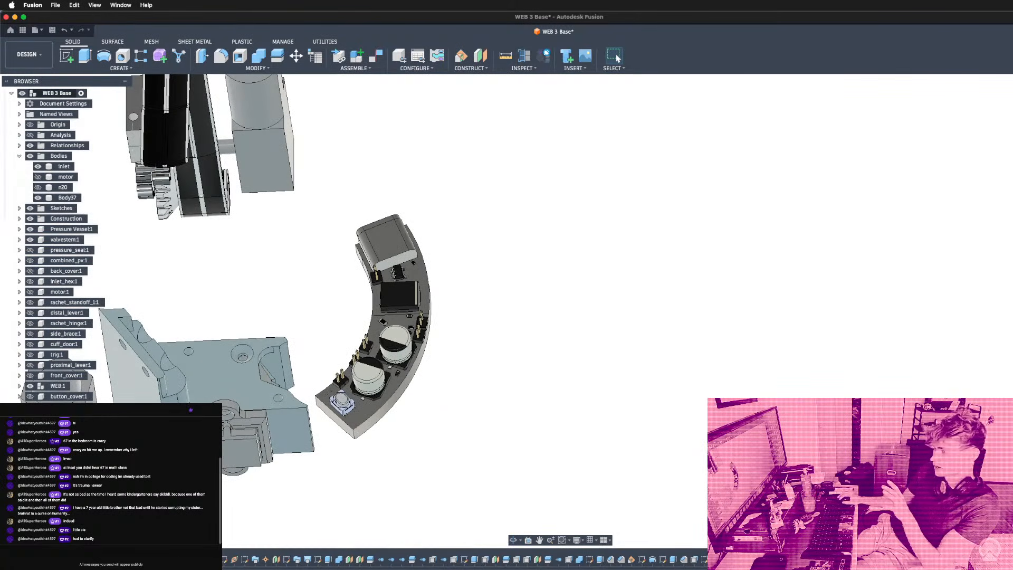
pyautogui.scroll(3, 360, 427)
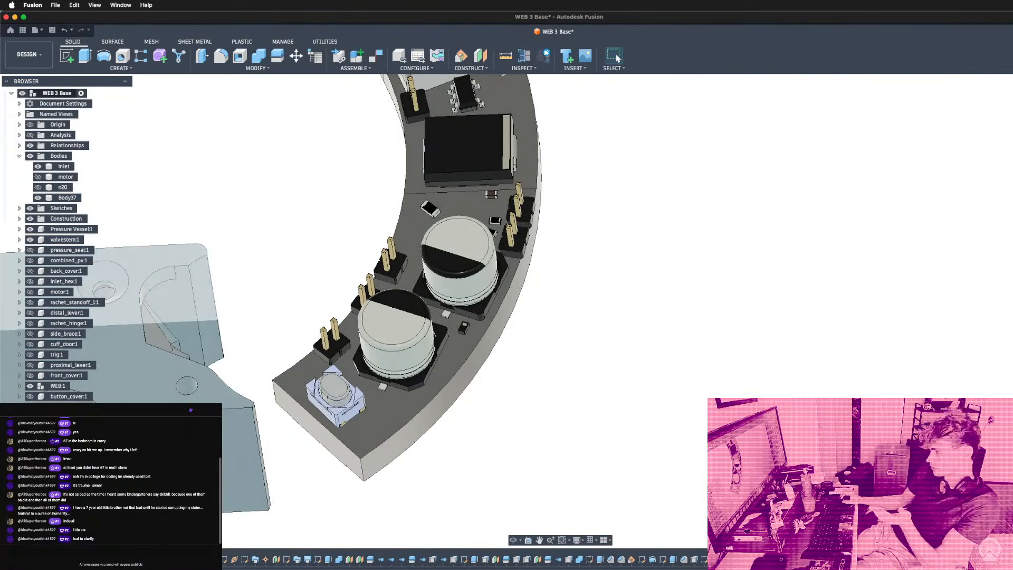
pyautogui.keyDown('shift'); pyautogui.moveTo(474, 402); pyautogui.dragTo(462, 426, button='middle'); pyautogui.keyUp('shift')
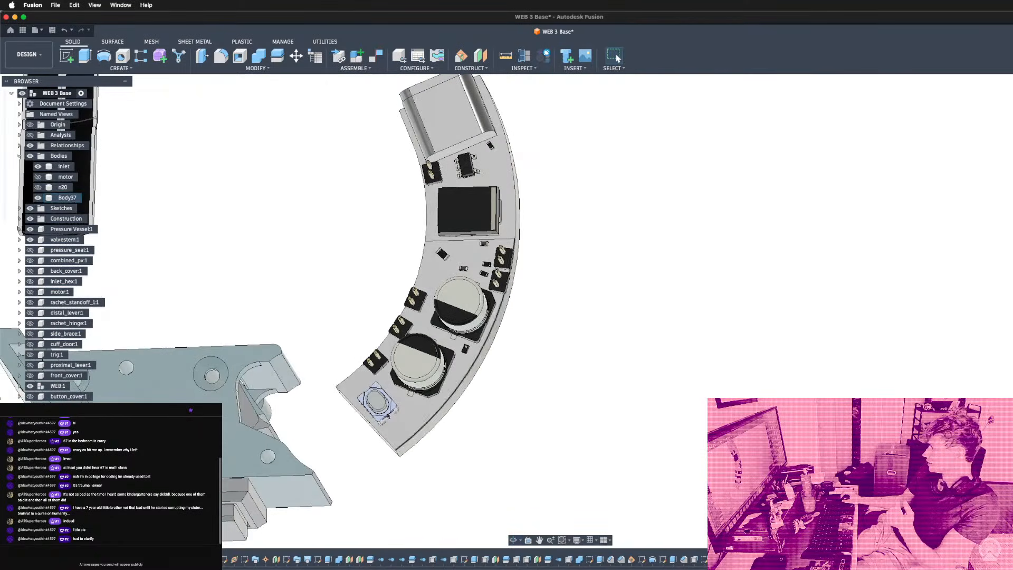
pyautogui.scroll(5, 348, 405)
pyautogui.keyDown('shift'); pyautogui.moveTo(348, 407); pyautogui.dragTo(349, 396, button='middle'); pyautogui.keyUp('shift')
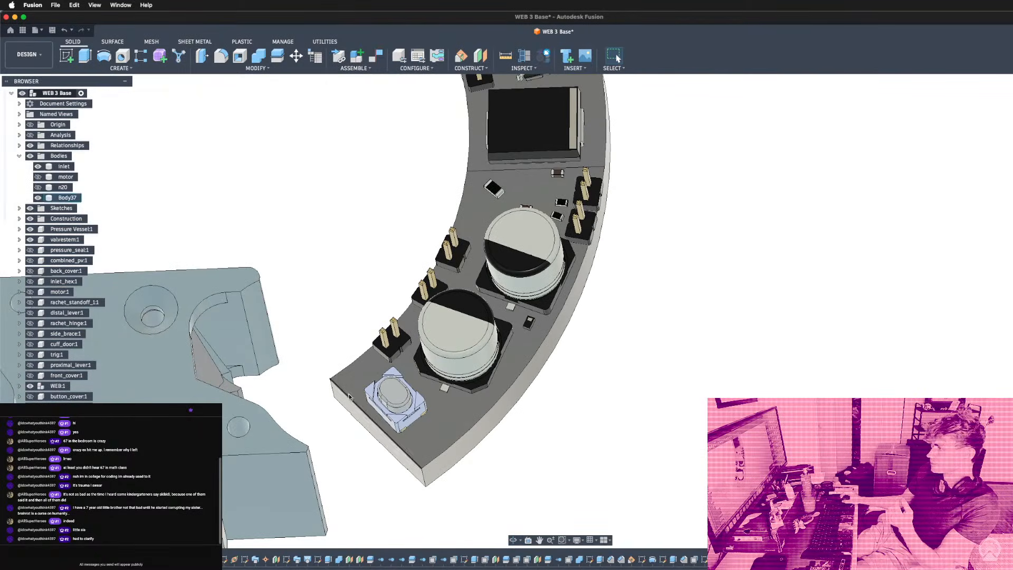
# Show Sketch81 and split the component-side face around the button with Split Face, using the outline line between the button and outer curved edge.
pyautogui.click(19, 208)
pyautogui.scroll(-8, 48, 344)
pyautogui.scroll(-5, 45, 344)
pyautogui.click(38, 240)
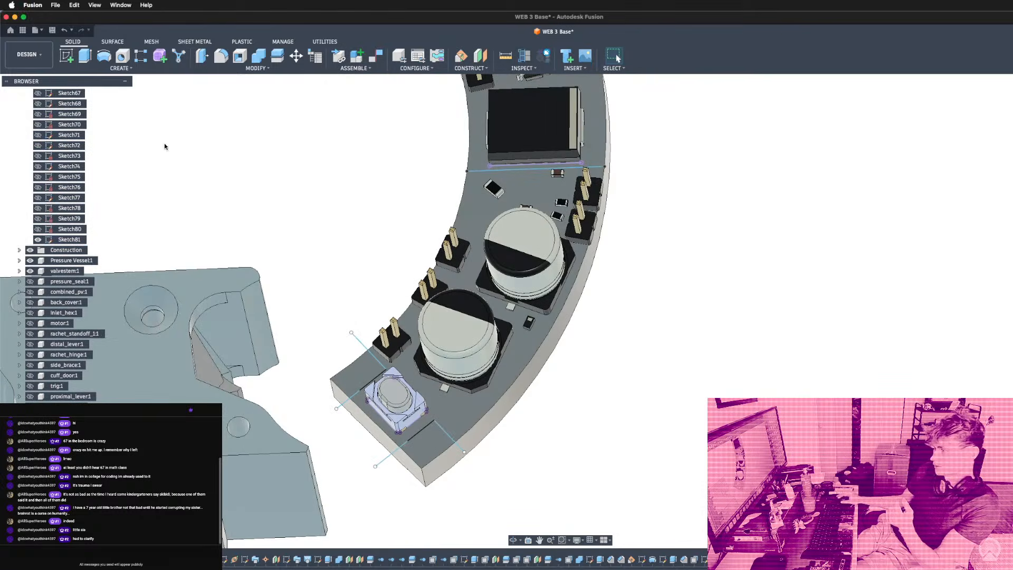
pyautogui.click(255, 68)
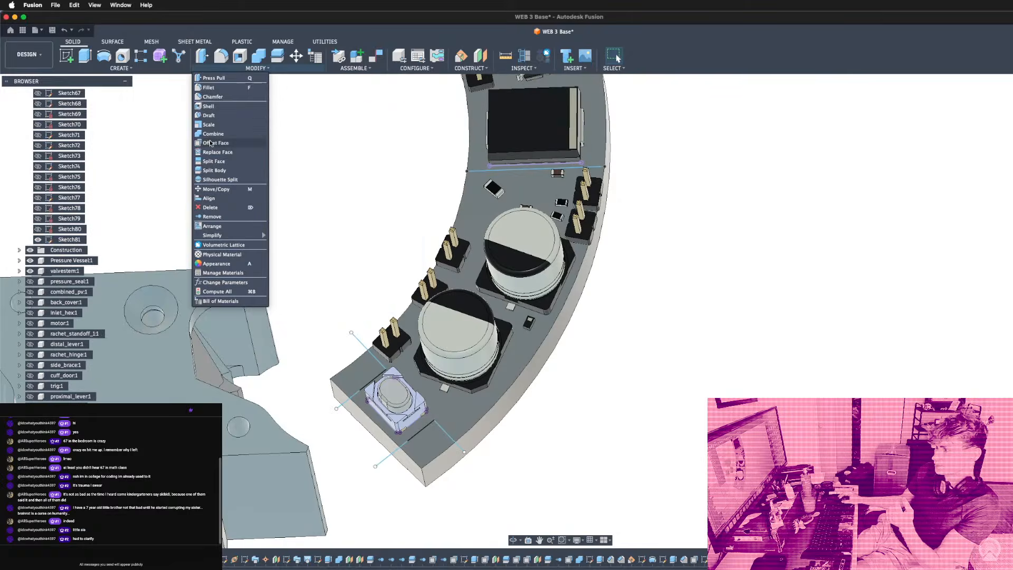
pyautogui.click(214, 162)
pyautogui.click(590, 214)
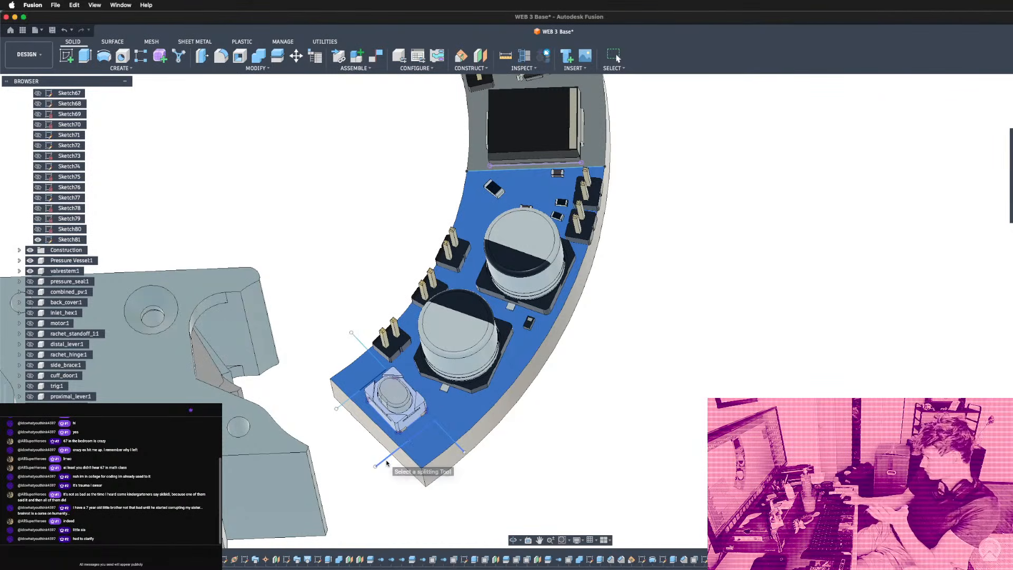
pyautogui.click(382, 460)
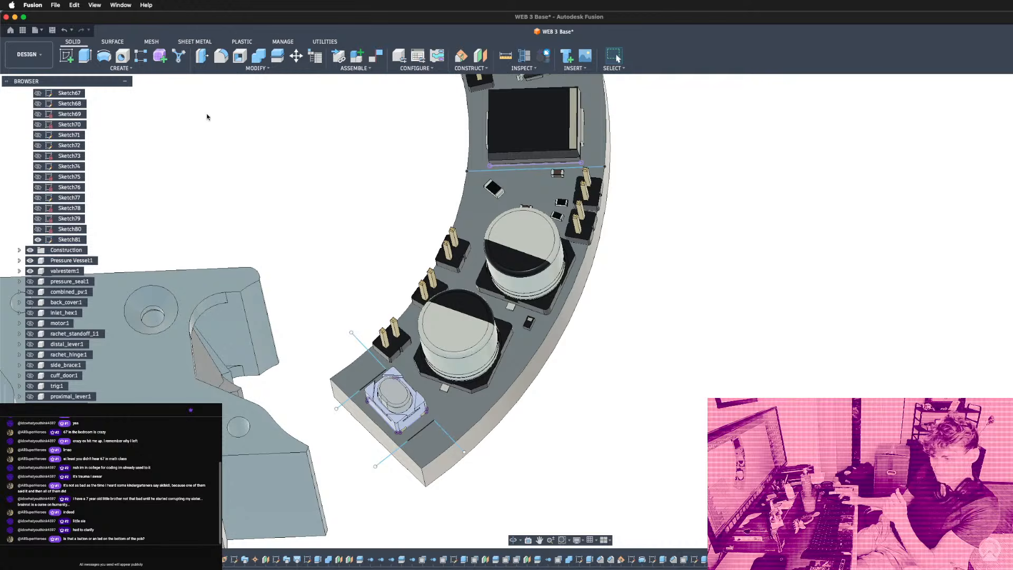
# Temporarily hide the clearance body to examine the components on the board's underside.
pyautogui.keyDown('shift'); pyautogui.moveTo(426, 362); pyautogui.dragTo(451, 399, button='middle'); pyautogui.keyUp('shift')
pyautogui.click(451, 399)
pyautogui.press('v')
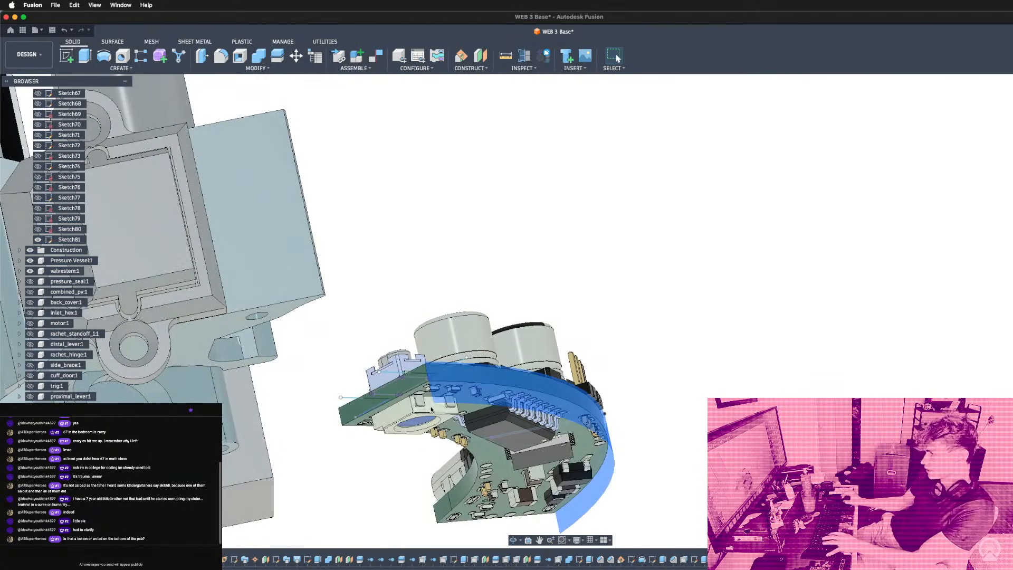
pyautogui.press('super+z')
pyautogui.keyDown('shift'); pyautogui.moveTo(429, 289); pyautogui.dragTo(445, 373, button='middle'); pyautogui.keyUp('shift')
pyautogui.scroll(-4, 444, 362)
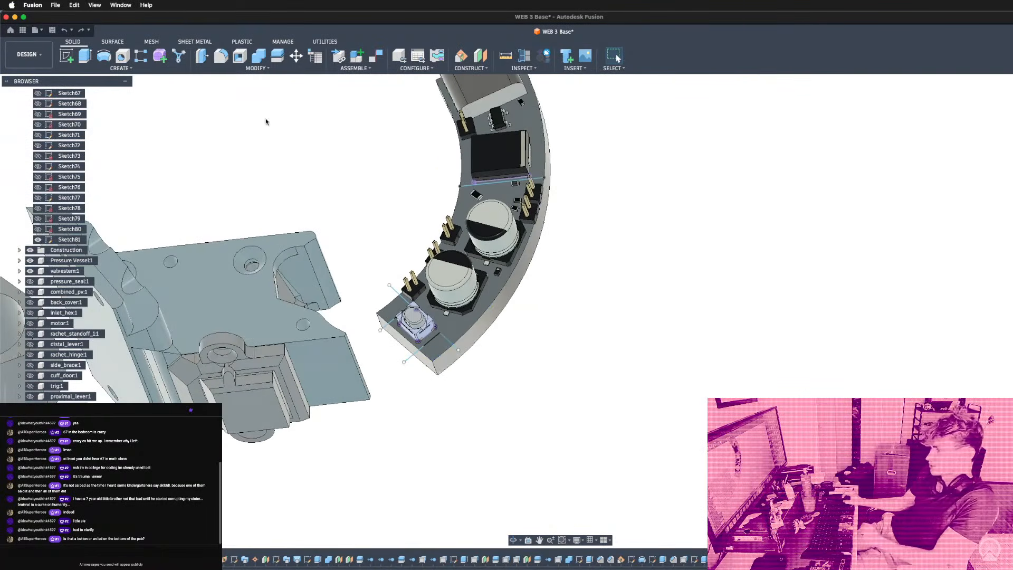
pyautogui.click(210, 68)
pyautogui.click(210, 69)
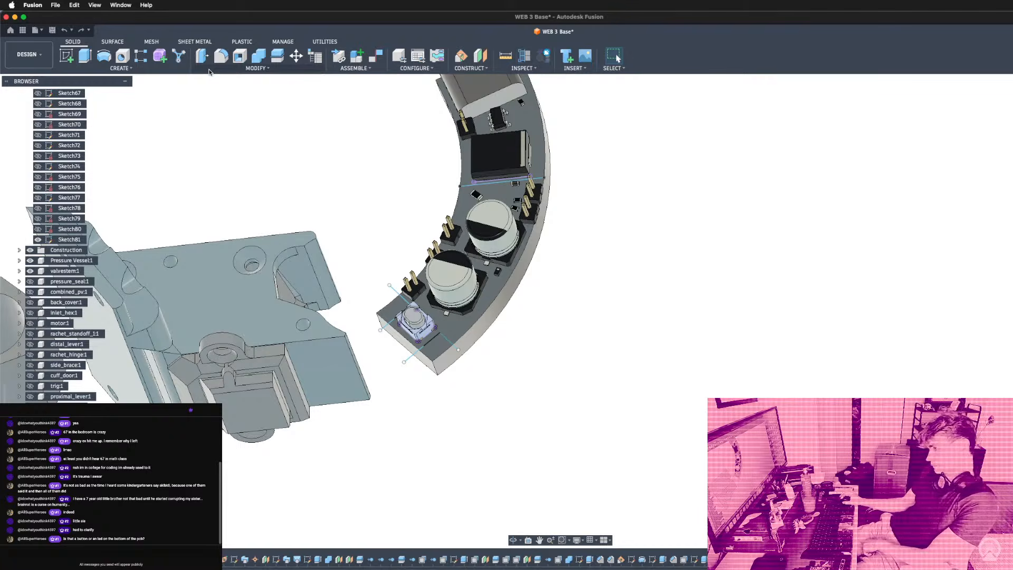
pyautogui.scroll(2, 584, 302)
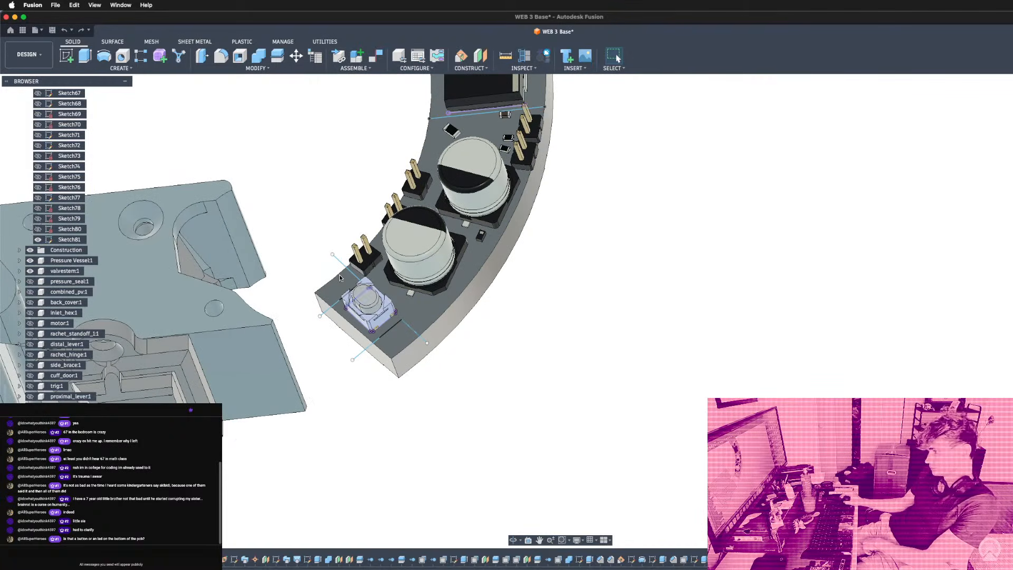
pyautogui.click(239, 68)
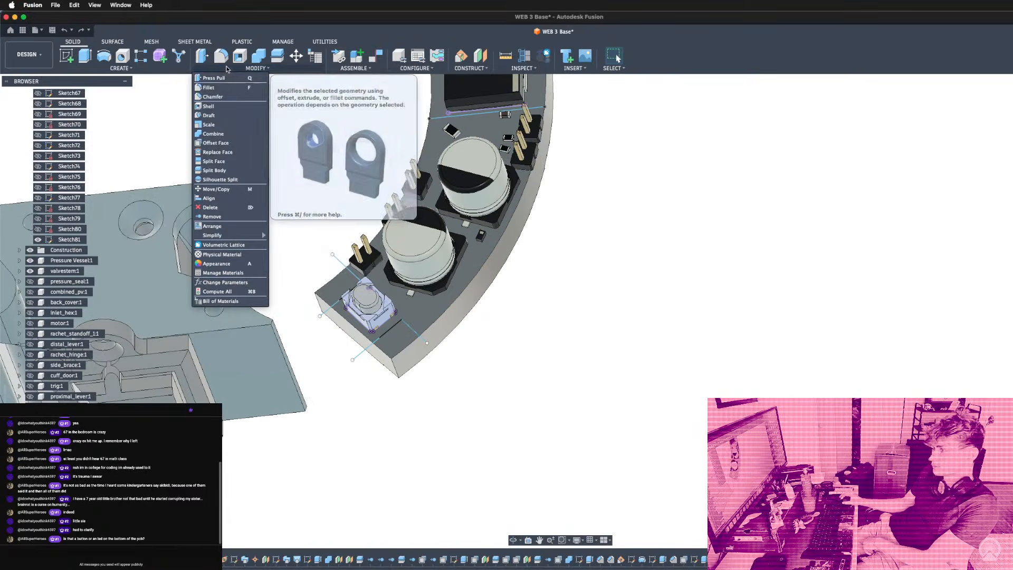
pyautogui.click(228, 69)
pyautogui.click(228, 69)
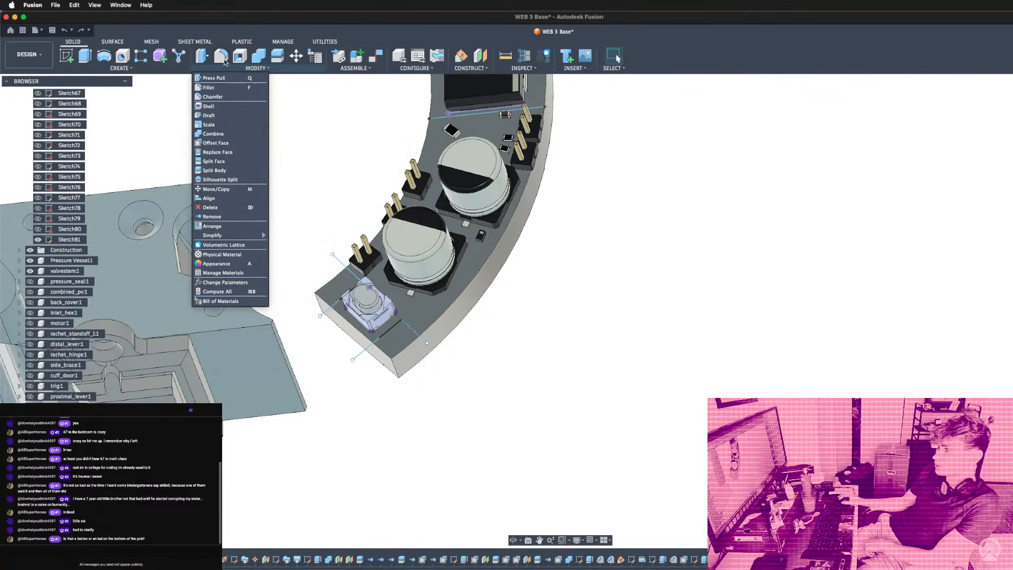
pyautogui.moveTo(164, 69)
pyautogui.moveTo(254, 67)
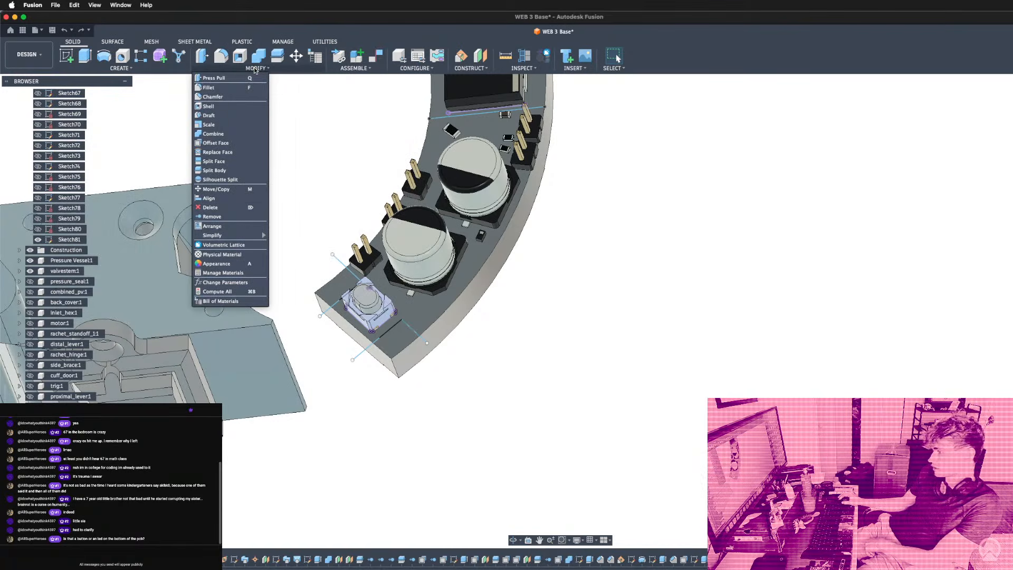
pyautogui.click(254, 68)
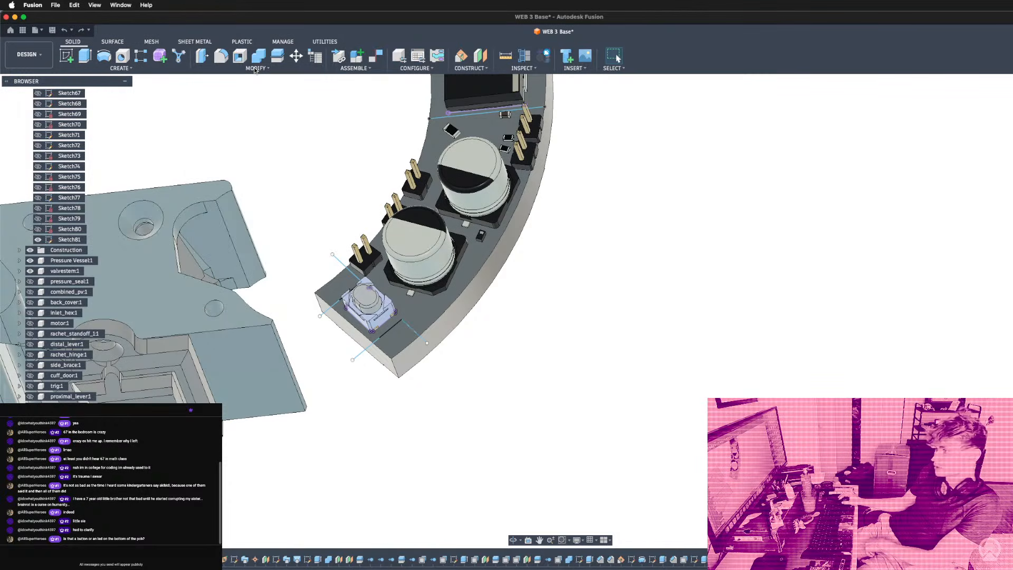
# Split the face around the button again with Split Face, using the outline line between the button and inner curved edge.
pyautogui.click(255, 68)
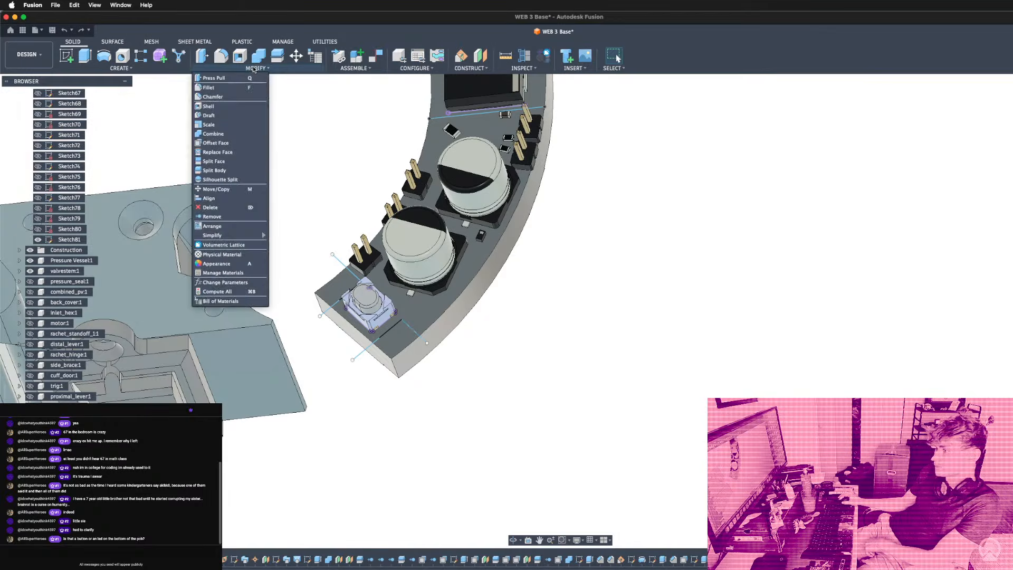
pyautogui.click(228, 161)
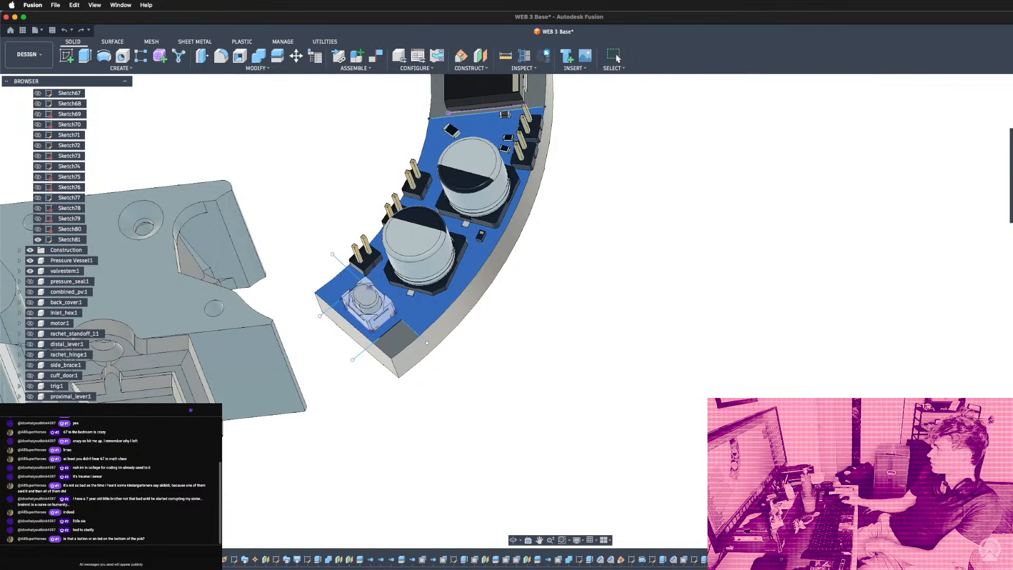
pyautogui.click(329, 309)
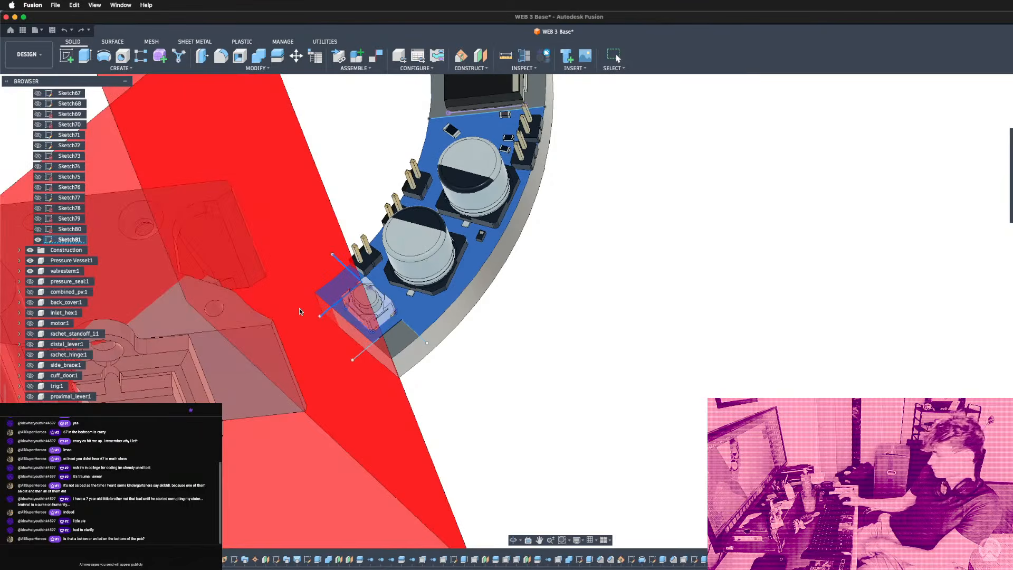
pyautogui.press('Return')
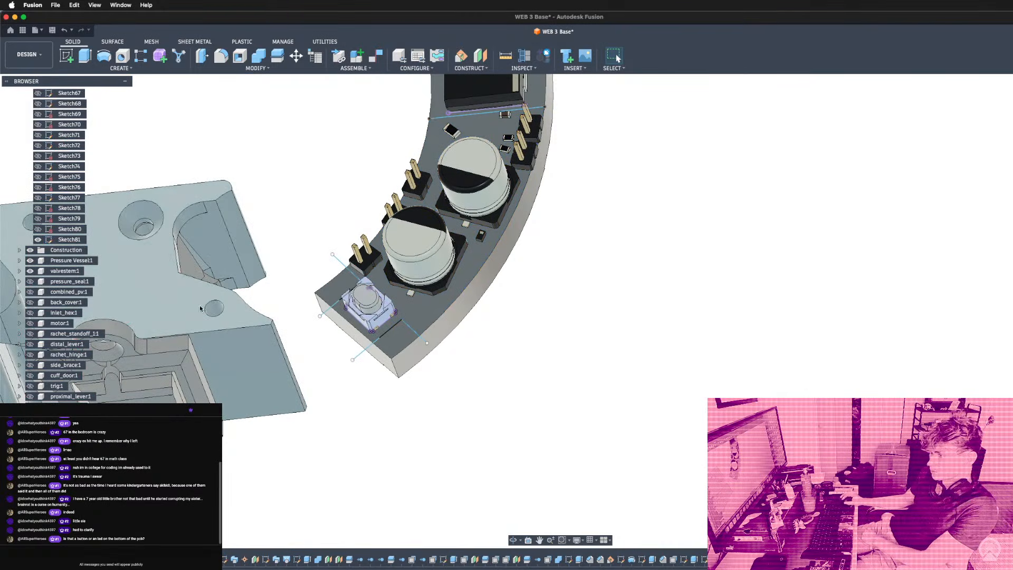
# Sketch a line about 12.7 mm long across the component-side face, along the large connector's chip-facing edge, and finish the sketch.
pyautogui.scroll(-5, 366, 391)
pyautogui.keyDown('shift'); pyautogui.moveTo(463, 339); pyautogui.dragTo(493, 179, button='middle'); pyautogui.keyUp('shift')
pyautogui.scroll(5, 460, 190)
pyautogui.keyDown('shift'); pyautogui.moveTo(270, 186); pyautogui.dragTo(278, 175, button='middle'); pyautogui.keyUp('shift')
pyautogui.scroll(-5, 280, 182)
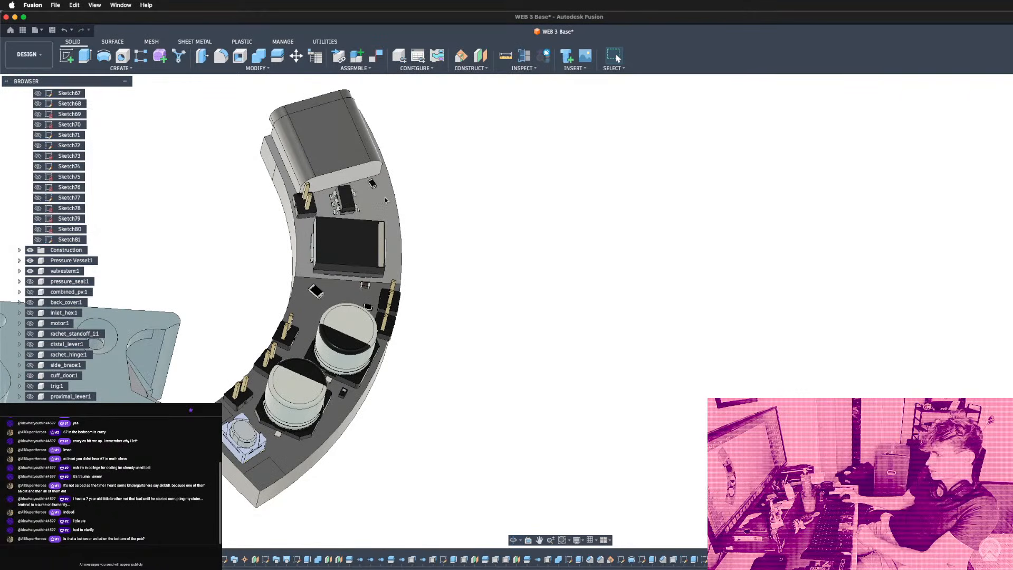
pyautogui.click(385, 201)
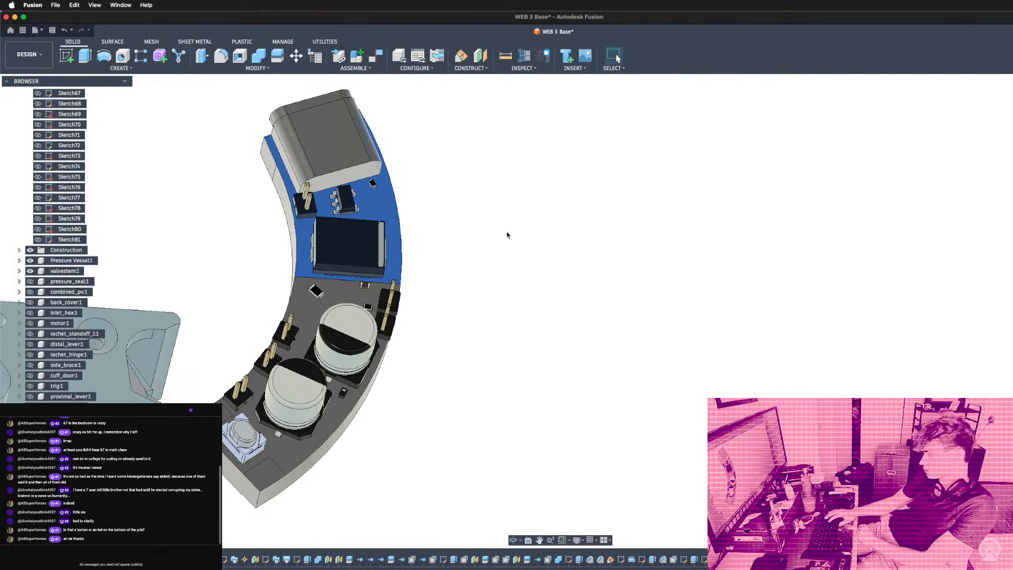
pyautogui.scroll(-3, 370, 373)
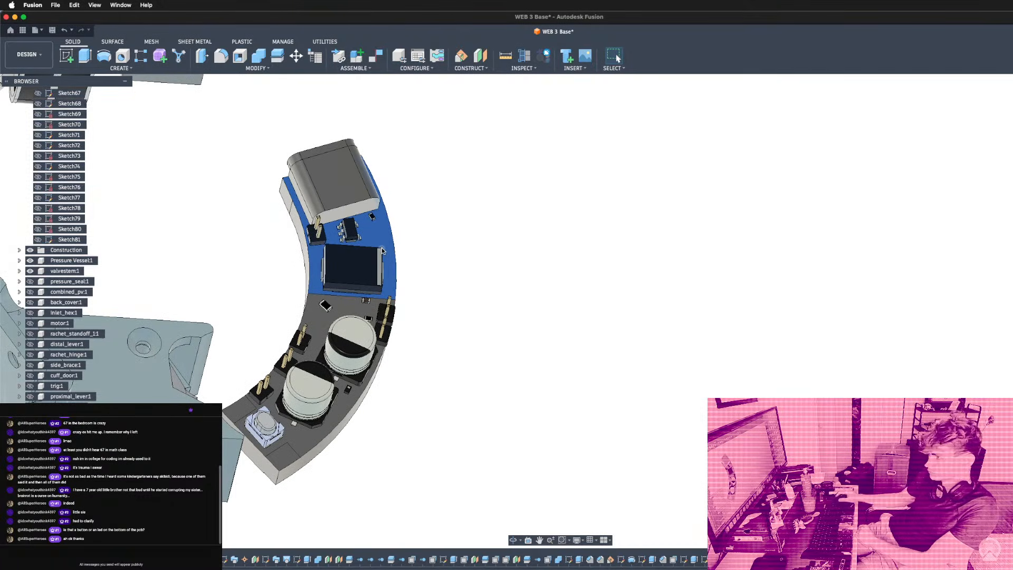
pyautogui.press('l')
pyautogui.scroll(10, 526, 299)
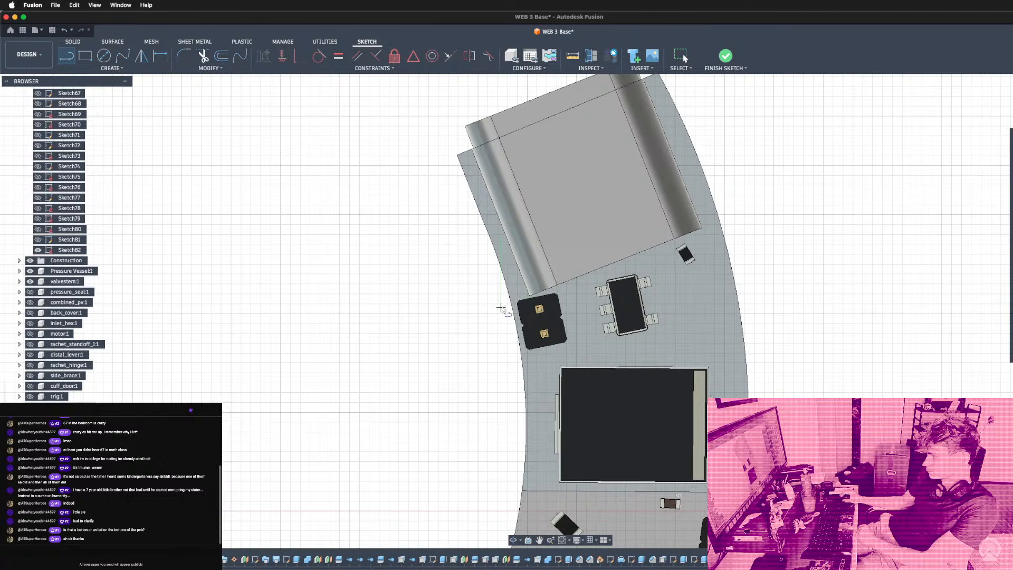
pyautogui.click(500, 308)
pyautogui.click(326, 305)
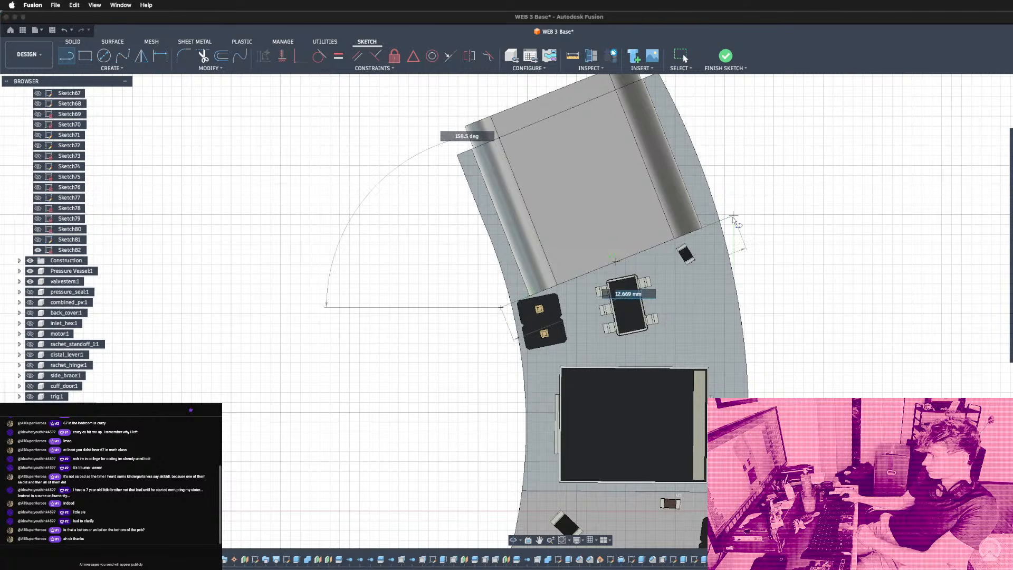
pyautogui.click(733, 217)
pyautogui.press('Escape')
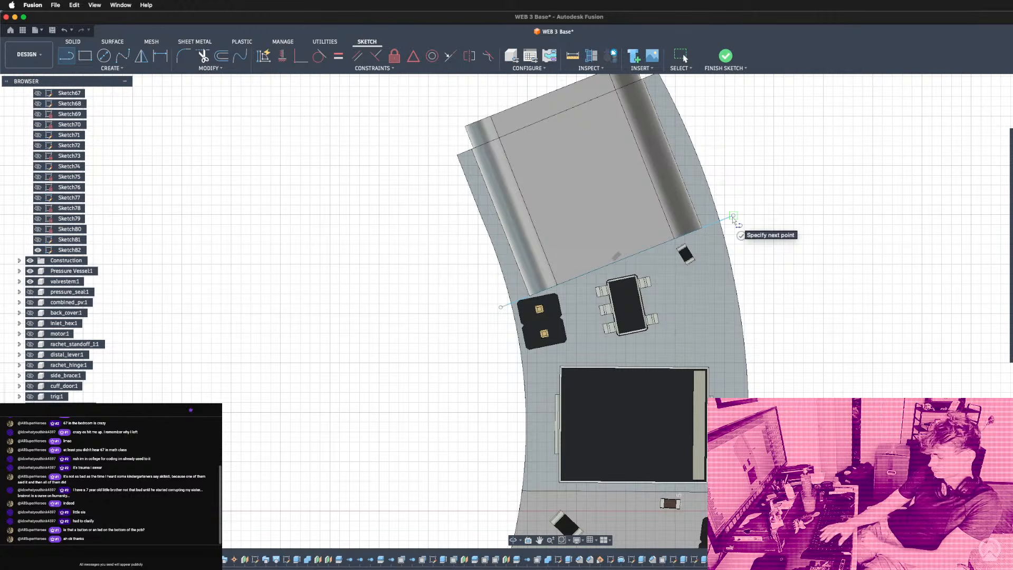
pyautogui.click(726, 55)
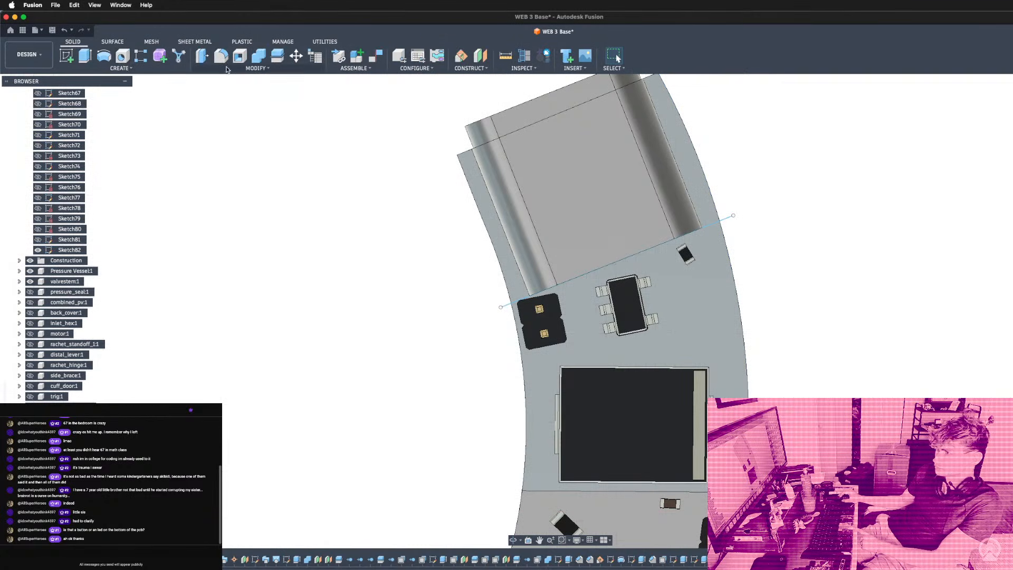
# Split the component-side face section around the large chip and connector with Split Face, using the line sketched along the connector's edge.
pyautogui.click(227, 69)
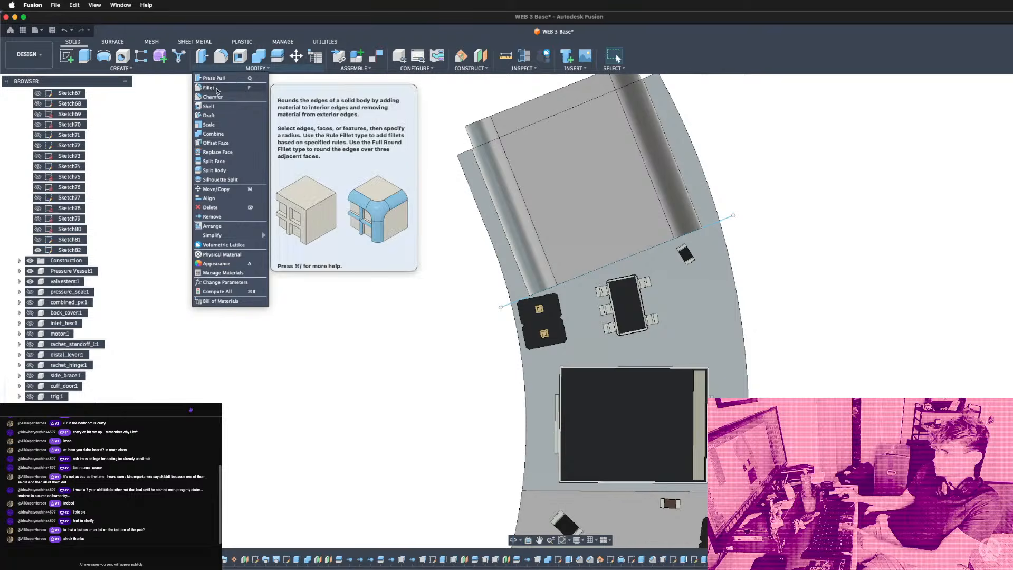
pyautogui.click(233, 161)
pyautogui.click(659, 259)
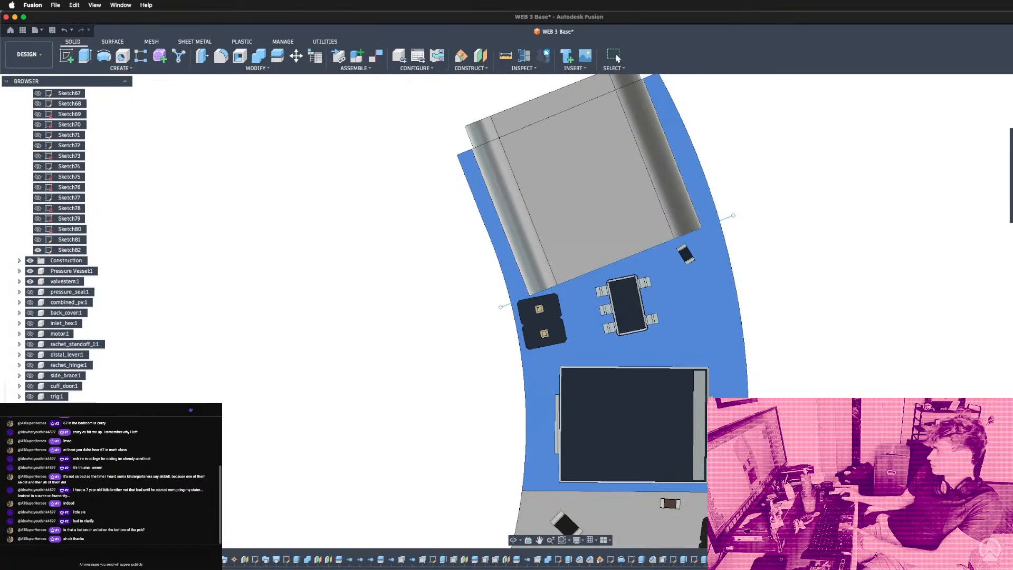
pyautogui.click(720, 218)
pyautogui.press('Return')
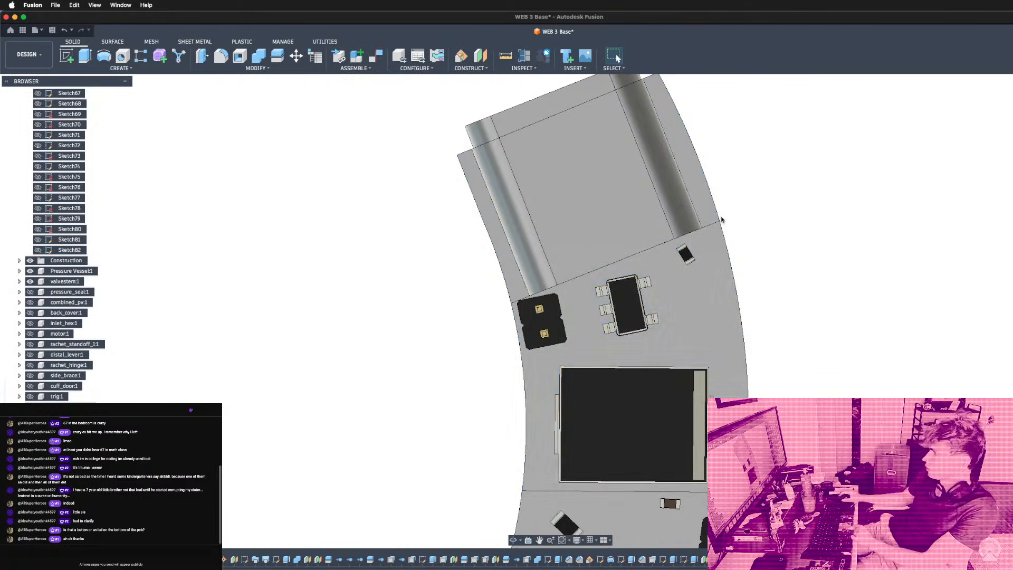
# Offset the component-side face section around the large chip by 2.4 mm.
pyautogui.keyDown('shift'); pyautogui.moveTo(623, 242); pyautogui.dragTo(609, 197, button='middle'); pyautogui.keyUp('shift')
pyautogui.scroll(-4, 499, 233)
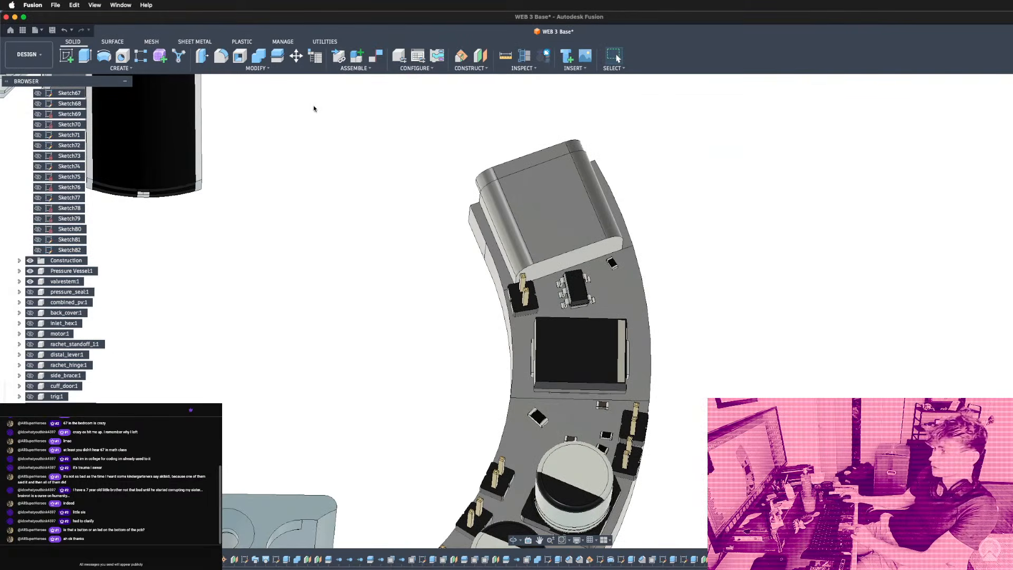
pyautogui.click(202, 59)
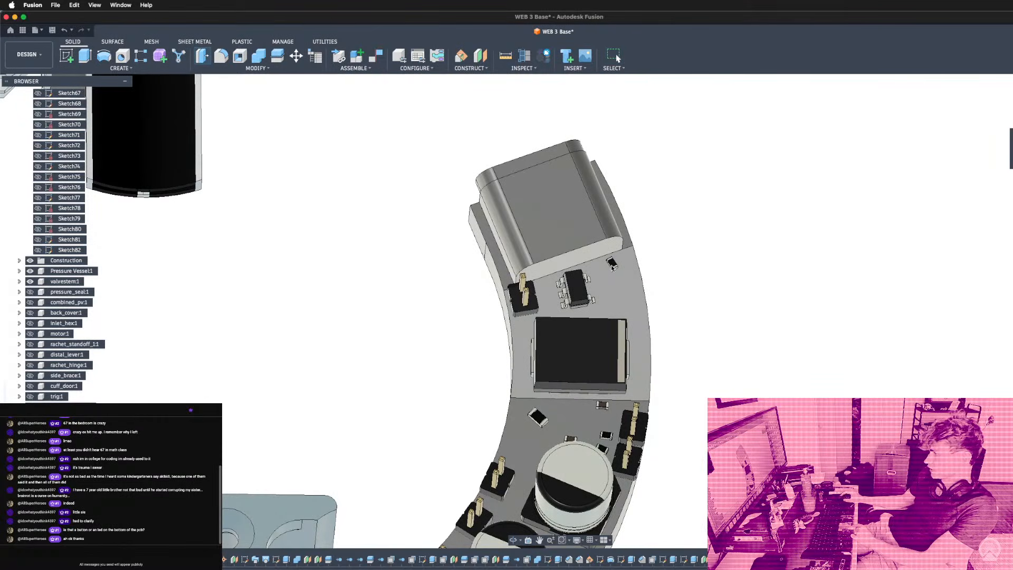
pyautogui.click(612, 268)
pyautogui.keyDown('shift'); pyautogui.moveTo(612, 268); pyautogui.dragTo(615, 348, button='middle'); pyautogui.keyUp('shift')
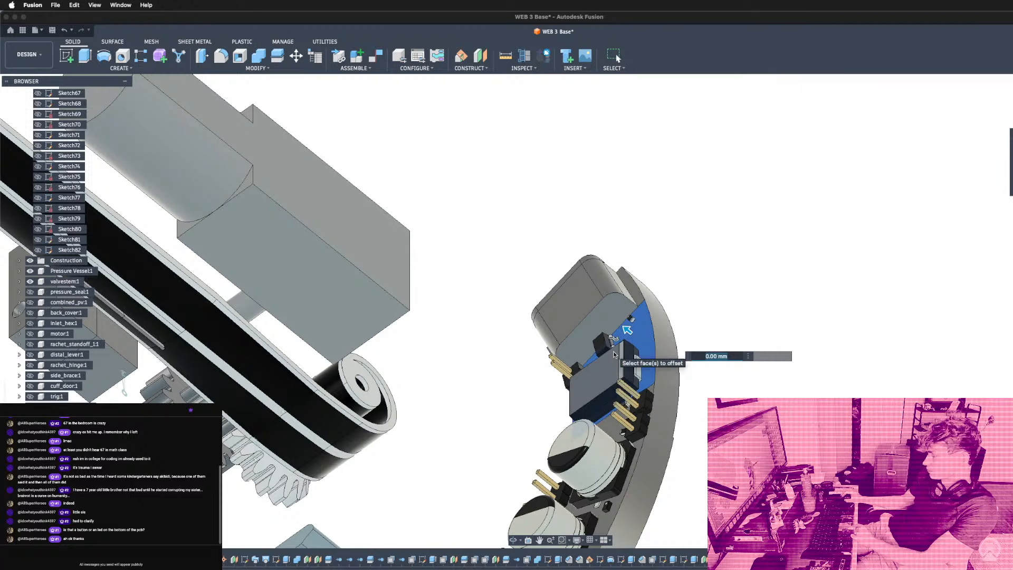
pyautogui.click(614, 354)
pyautogui.write('2.4')
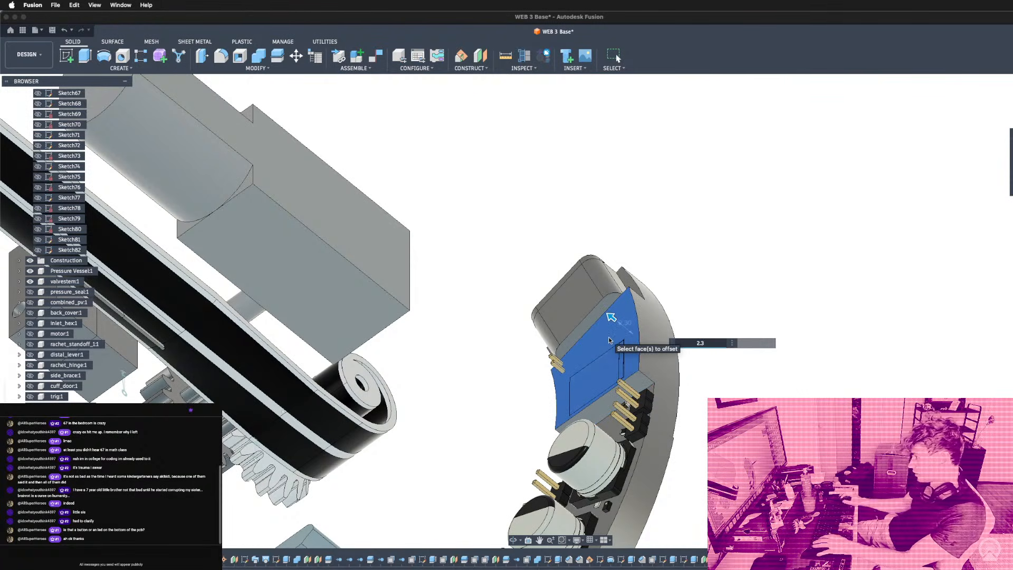
pyautogui.scroll(-3, 613, 290)
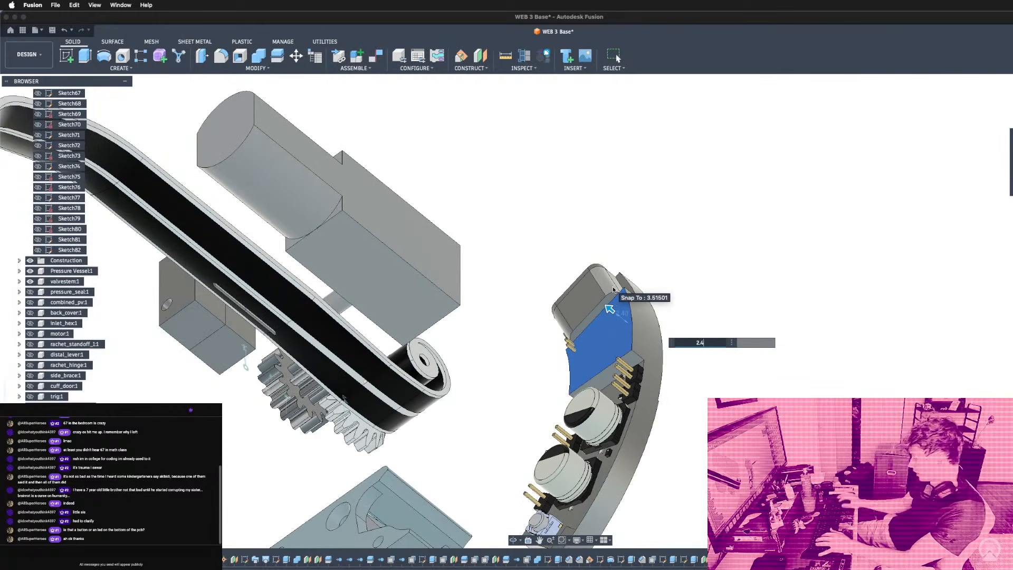
pyautogui.press('Return')
# Offset the component-side face section around the two cylindrical capacitors by 5.8 mm.
pyautogui.scroll(-5, 674, 213)
pyautogui.keyDown('shift'); pyautogui.moveTo(673, 215); pyautogui.dragTo(680, 305, button='middle'); pyautogui.keyUp('shift')
pyautogui.scroll(3, 599, 288)
pyautogui.scroll(3, 599, 287)
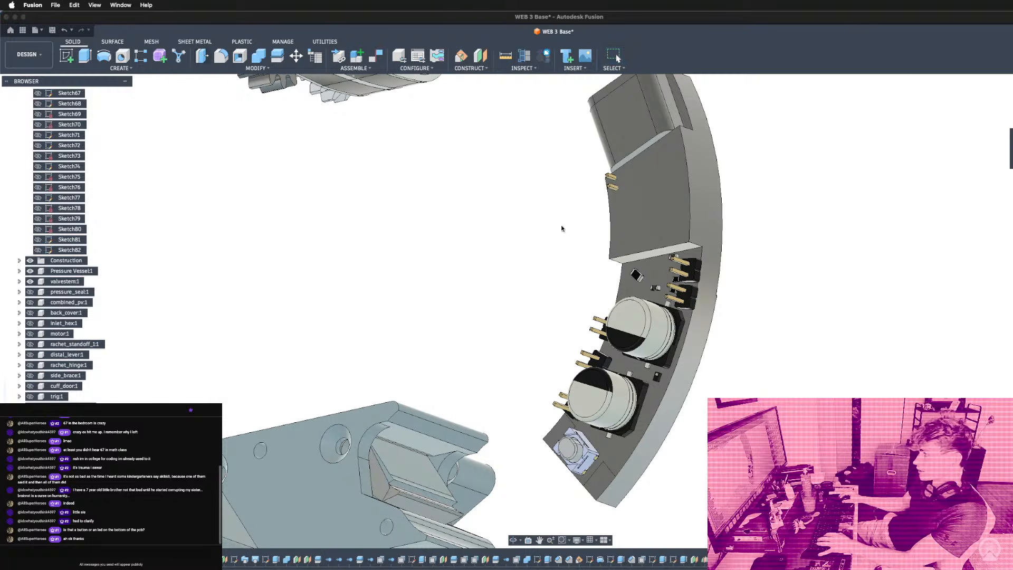
pyautogui.click(657, 274)
pyautogui.keyDown('shift'); pyautogui.moveTo(658, 275); pyautogui.dragTo(611, 374, button='middle'); pyautogui.keyUp('shift')
pyautogui.click(612, 372)
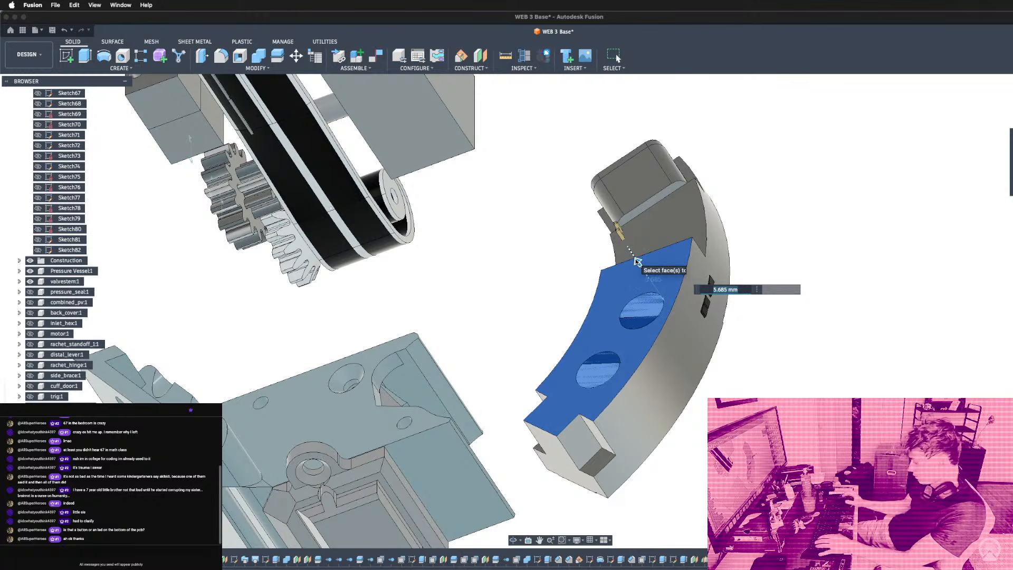
pyautogui.write('5.8')
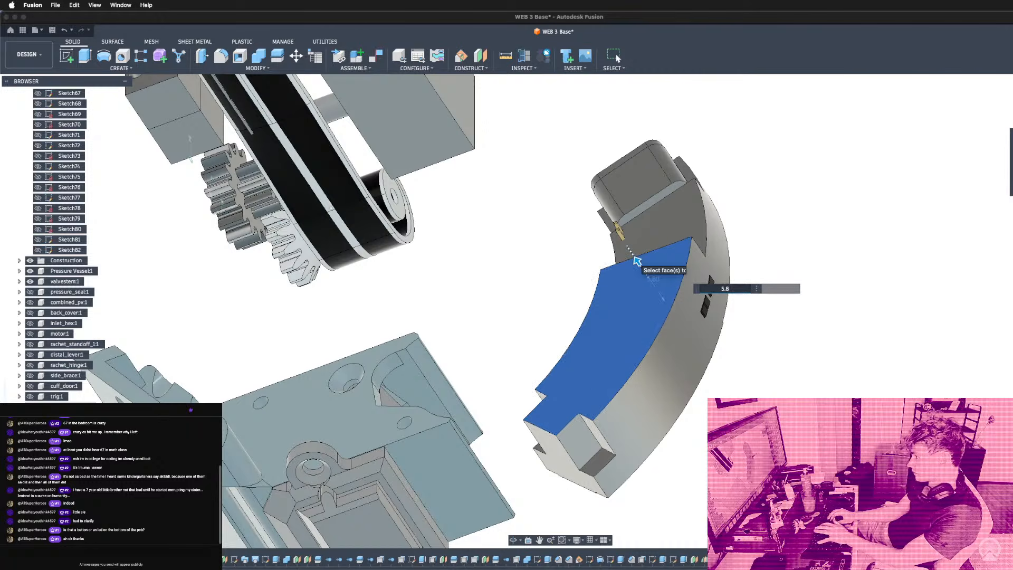
pyautogui.press('Return')
# Examine the clearance body's outer side wall where header pins poke through, and its underside.
pyautogui.keyDown('shift'); pyautogui.moveTo(648, 266); pyautogui.dragTo(729, 286, button='middle'); pyautogui.keyUp('shift')
pyautogui.scroll(5, 707, 285)
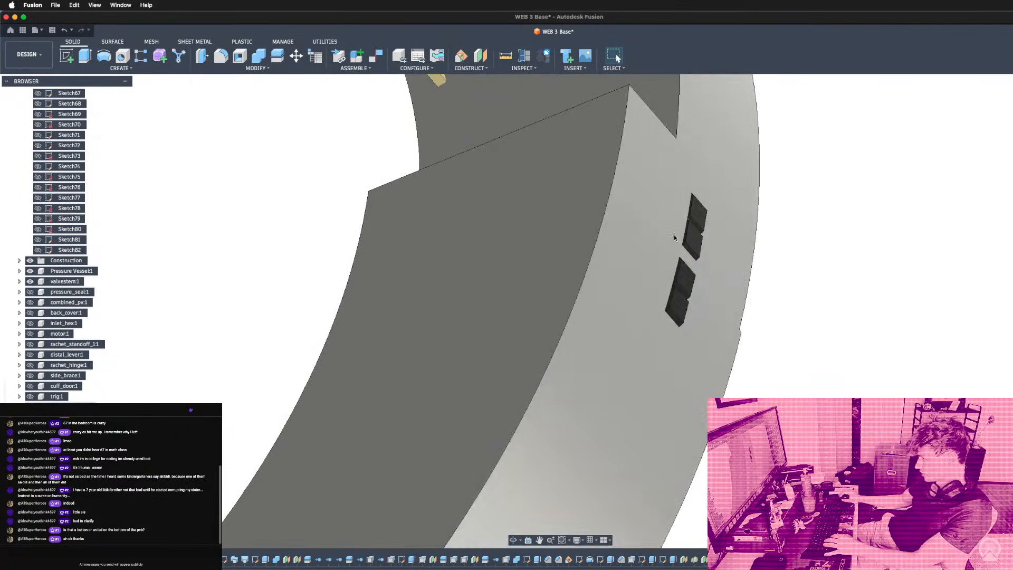
pyautogui.scroll(-5, 700, 288)
pyautogui.keyDown('shift'); pyautogui.moveTo(718, 268); pyautogui.dragTo(931, 288, button='middle'); pyautogui.keyUp('shift')
pyautogui.scroll(3, 613, 176)
pyautogui.scroll(-3, 602, 235)
pyautogui.keyDown('shift'); pyautogui.moveTo(805, 280); pyautogui.dragTo(748, 314, button='middle'); pyautogui.keyUp('shift')
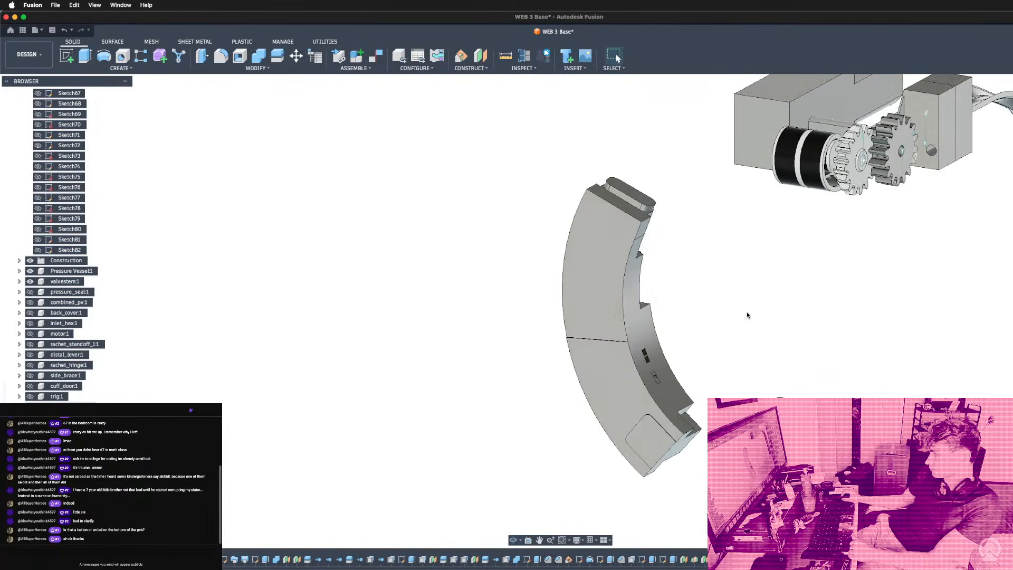
# Temporarily hide the clearance body to examine the component layout on the underside near the connector.
pyautogui.click(582, 269)
pyautogui.press('v')
pyautogui.keyDown('shift'); pyautogui.moveTo(700, 282); pyautogui.dragTo(712, 241, button='middle'); pyautogui.keyUp('shift')
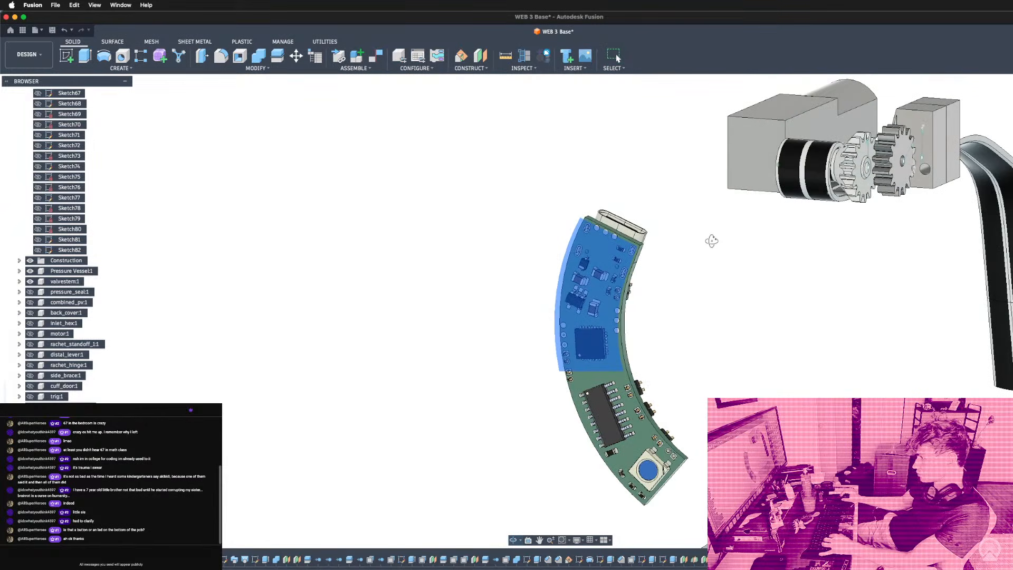
pyautogui.keyDown('shift'); pyautogui.moveTo(711, 241); pyautogui.dragTo(703, 237, button='middle'); pyautogui.keyUp('shift')
pyautogui.scroll(5, 600, 221)
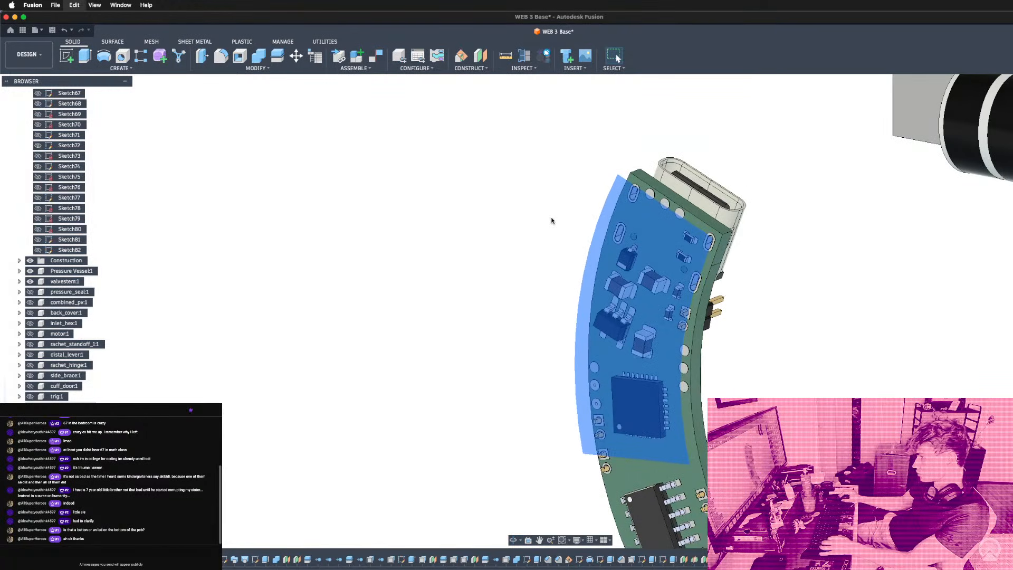
pyautogui.press('super+z')
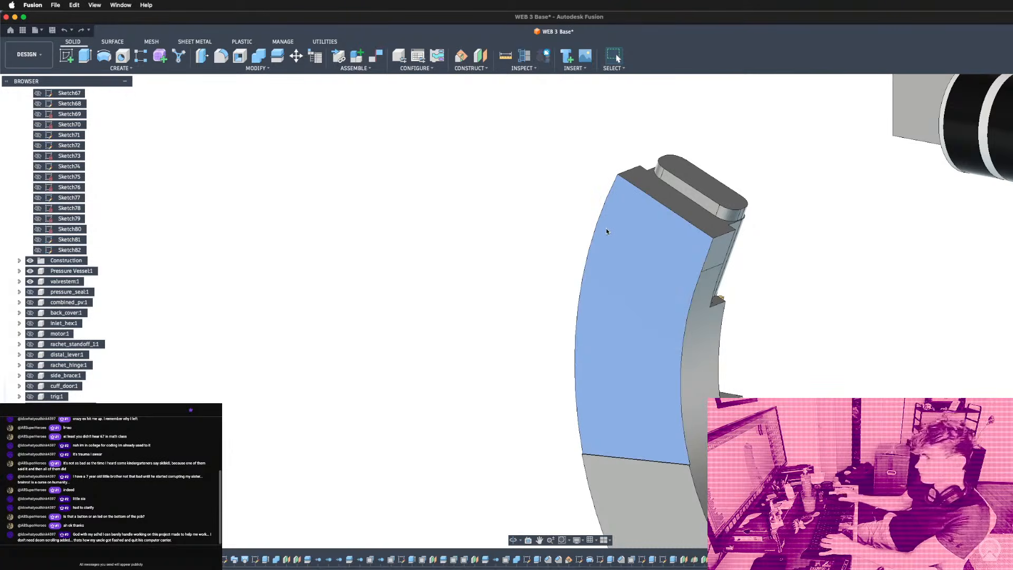
# With the clearance body hidden, sketch two perpendicular lines on its underside face, from the connector-end edge past the outer curved edge, enclosing the component-free corner.
pyautogui.press('p')
pyautogui.click(607, 232)
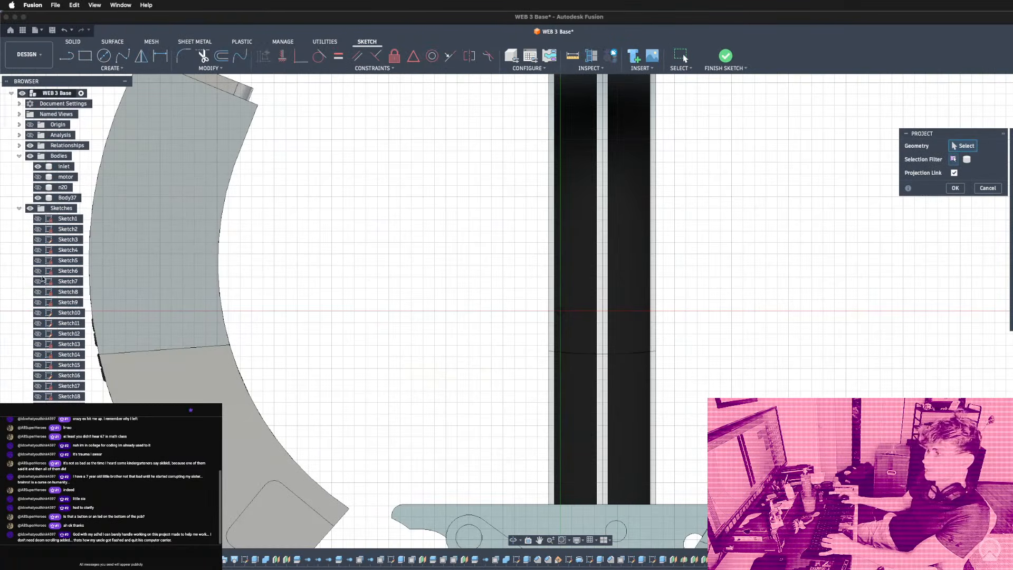
pyautogui.click(38, 198)
pyautogui.scroll(-4, 502, 382)
pyautogui.scroll(8, 261, 219)
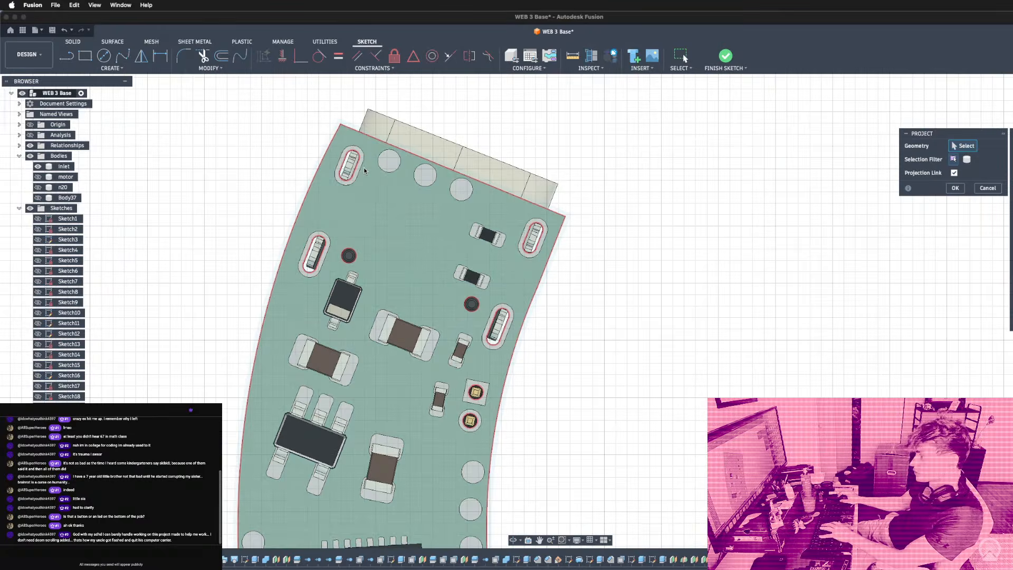
pyautogui.press('l')
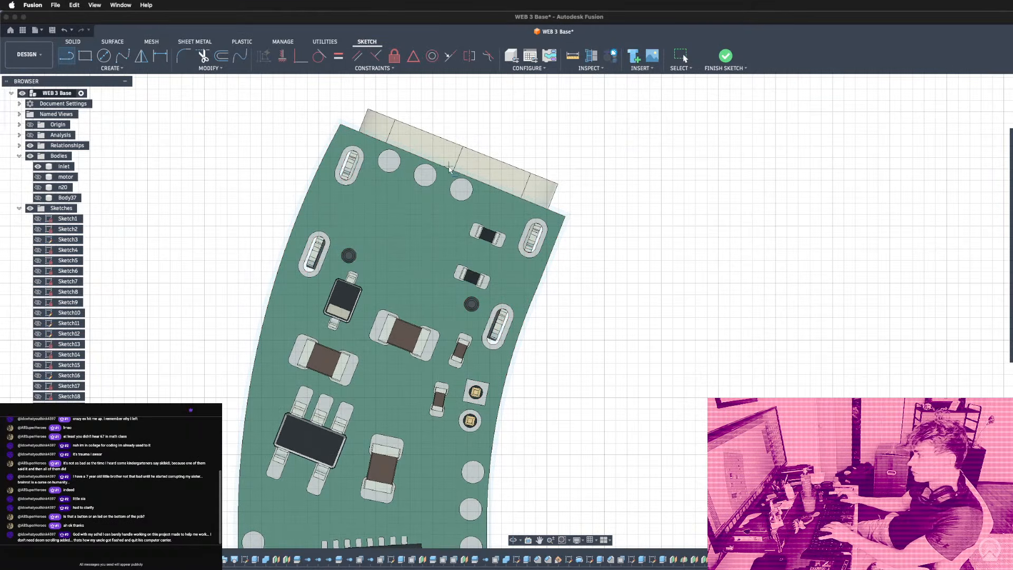
pyautogui.click(411, 274)
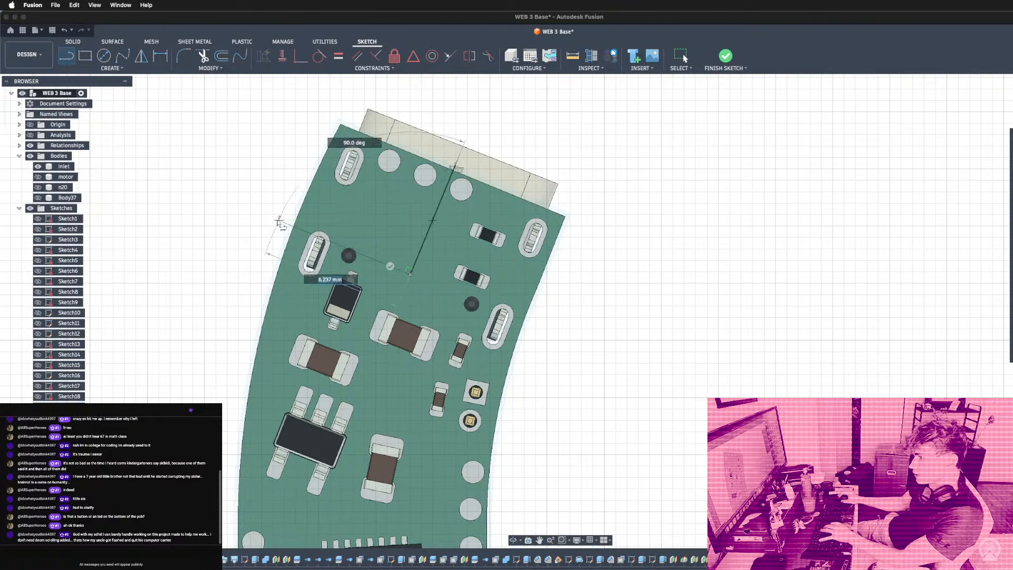
pyautogui.click(251, 209)
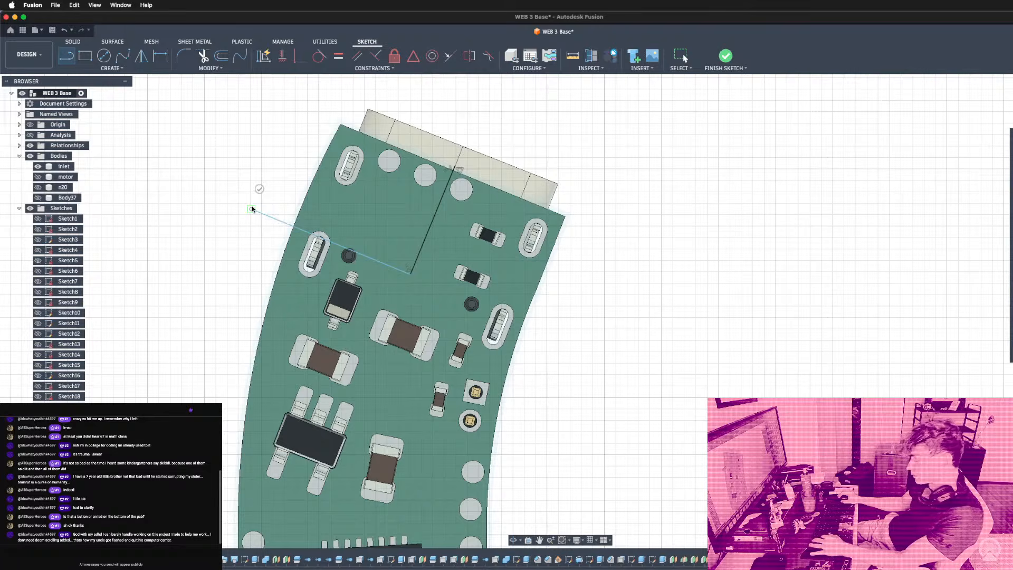
# Show the clearance body again and extrude the enclosed corner region by -1.7 mm as a cut.
pyautogui.press('e')
pyautogui.click(38, 197)
pyautogui.click(351, 197)
pyautogui.moveTo(346, 198); pyautogui.dragTo(361, 172)
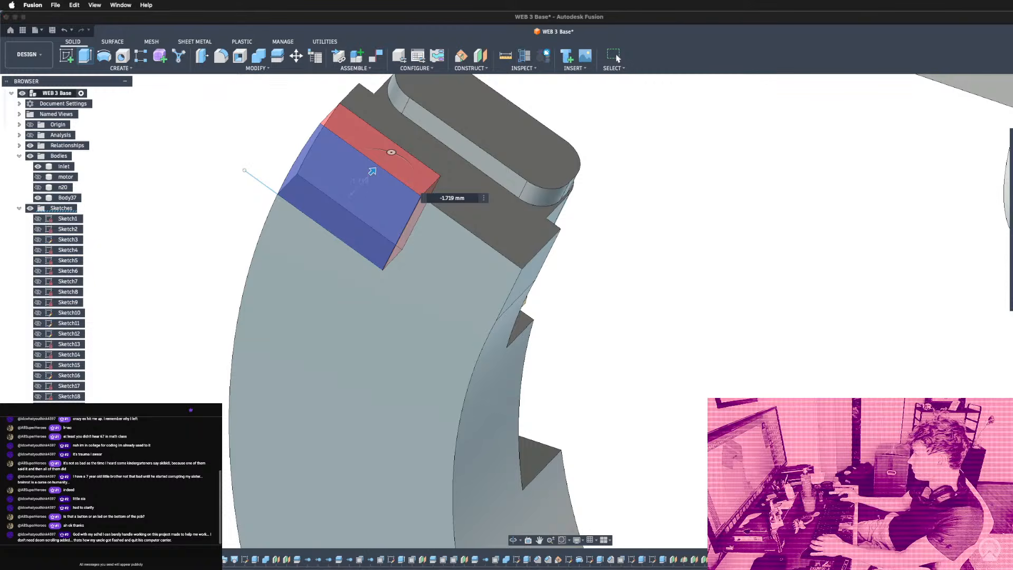
pyautogui.press('BackSpace')
pyautogui.press('BackSpace')
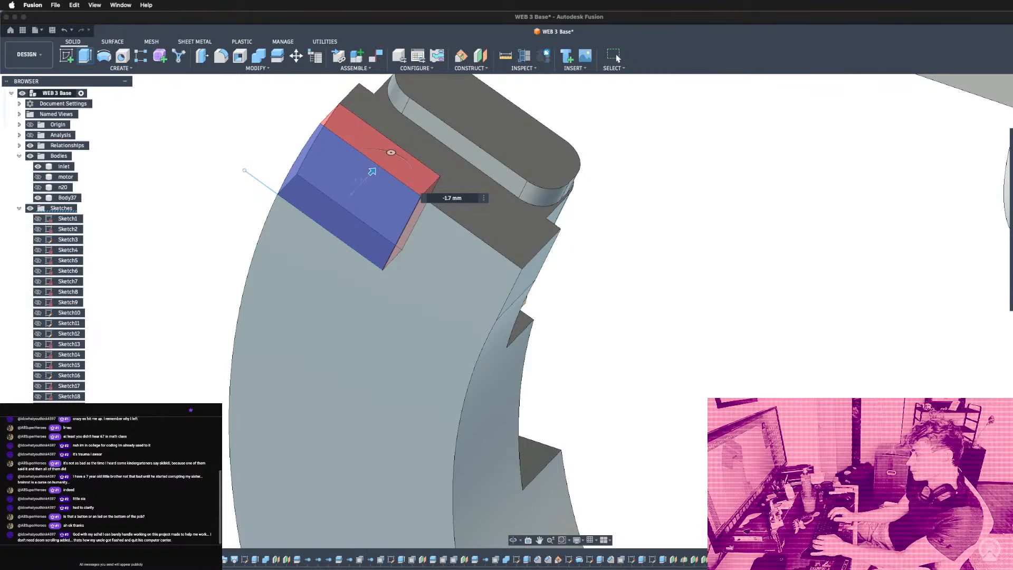
pyautogui.press('Return')
# Examine the corner cut and the clearance body's overall shape from several angles.
pyautogui.scroll(-4, 342, 225)
pyautogui.keyDown('shift'); pyautogui.moveTo(344, 225); pyautogui.dragTo(359, 231, button='middle'); pyautogui.keyUp('shift')
pyautogui.scroll(-3, 365, 236)
pyautogui.scroll(4, 369, 234)
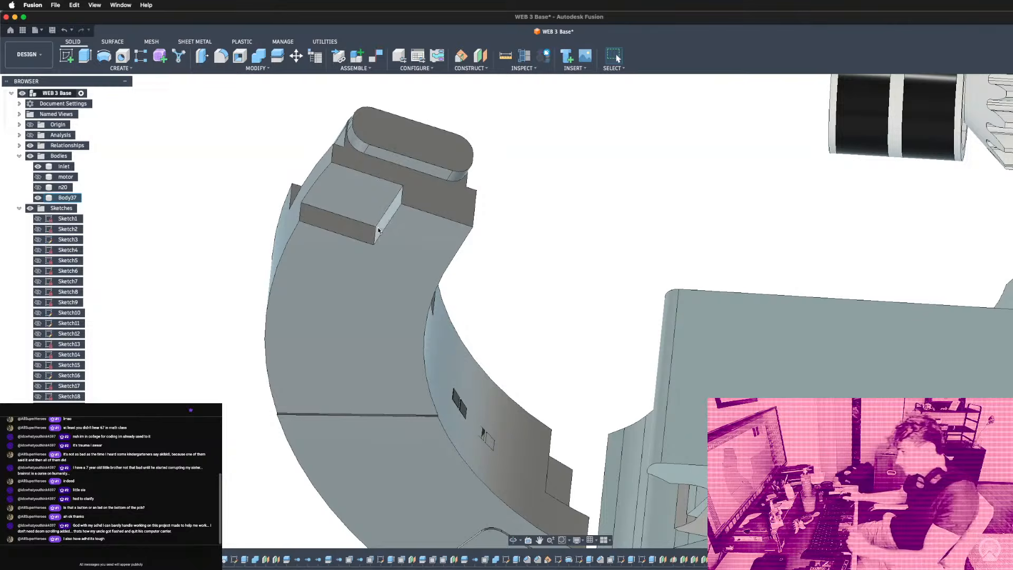
pyautogui.keyDown('shift'); pyautogui.moveTo(379, 230); pyautogui.dragTo(330, 244, button='middle'); pyautogui.keyUp('shift')
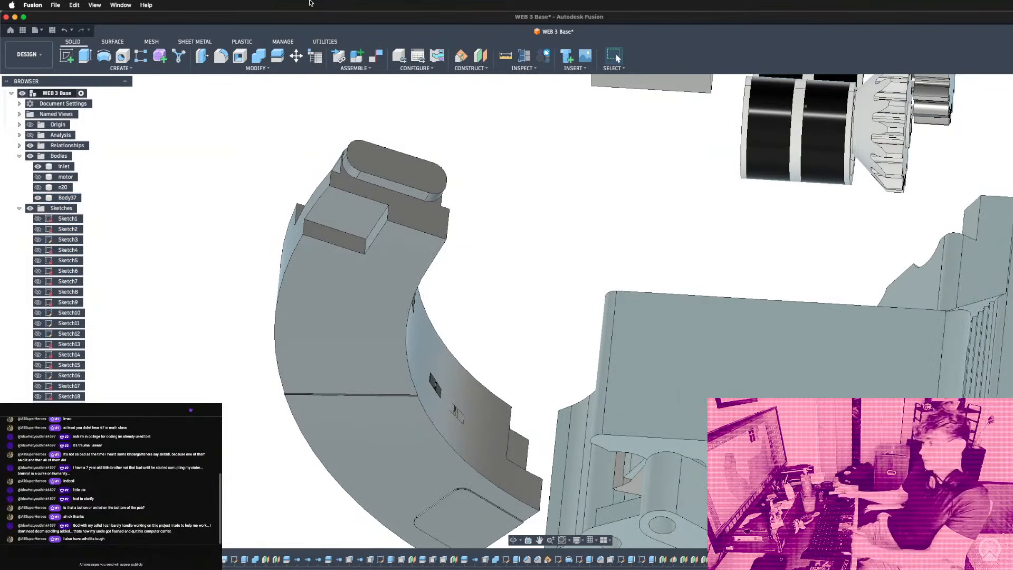
pyautogui.scroll(-5, 576, 282)
pyautogui.keyDown('shift'); pyautogui.moveTo(569, 279); pyautogui.dragTo(490, 394, button='middle'); pyautogui.keyUp('shift')
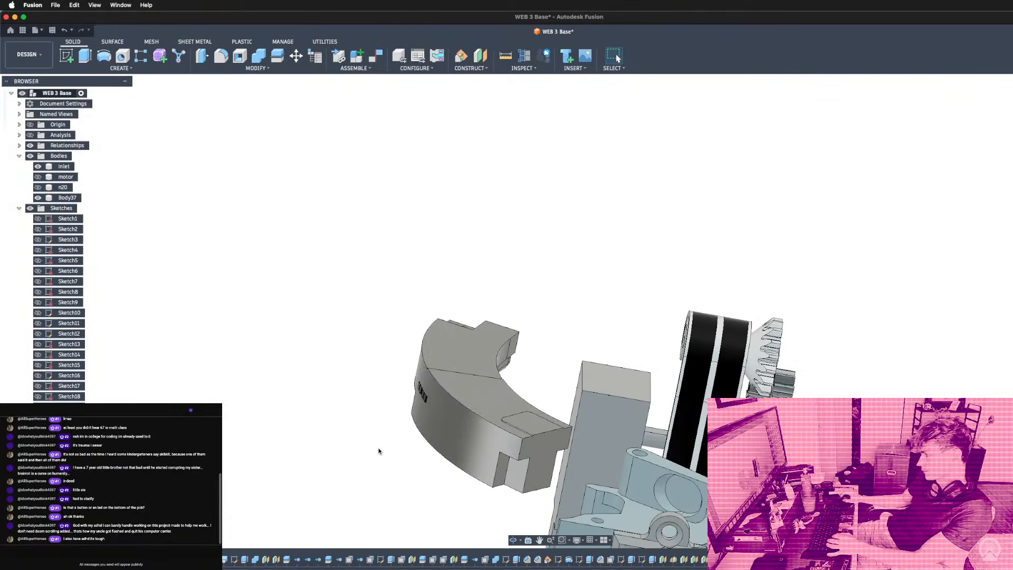
pyautogui.scroll(5, 549, 364)
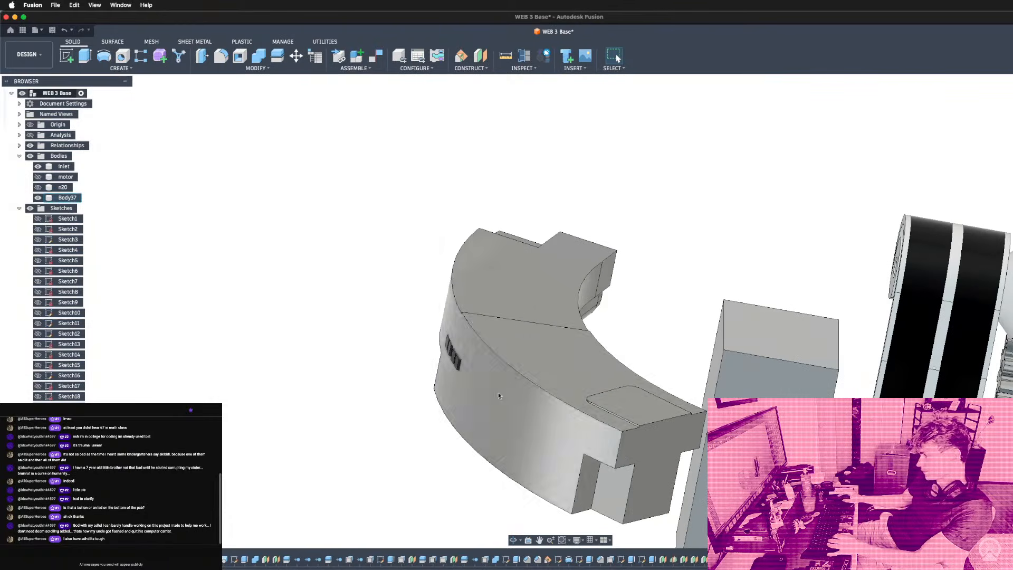
# With the clearance body hidden, sketch a three-sided outline on its underside face beside the square chip, open toward the inner curved edge, about 5.3 mm along the chip.
pyautogui.click(552, 363)
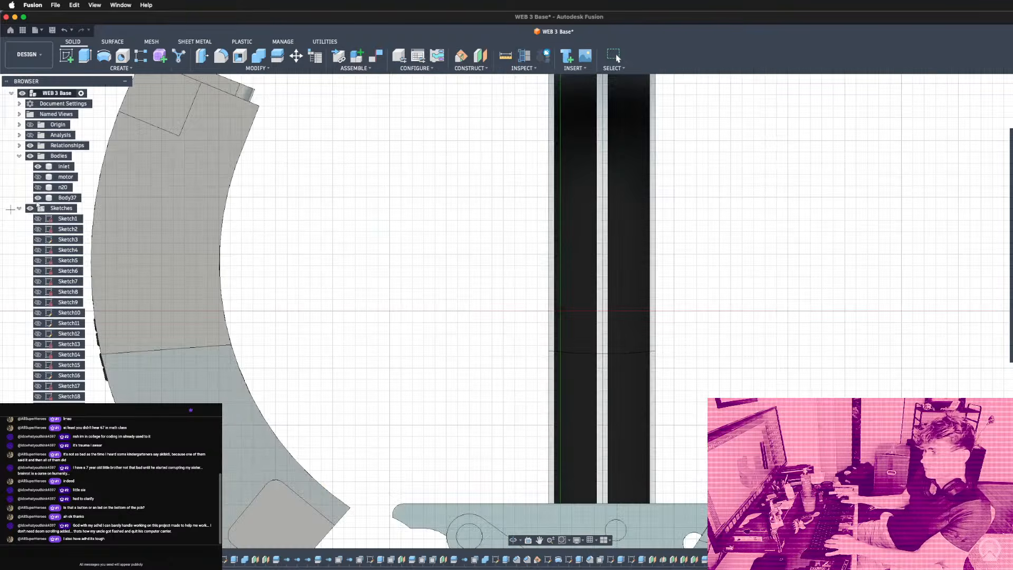
pyautogui.press('l')
pyautogui.scroll(-3, 425, 216)
pyautogui.scroll(4, 398, 352)
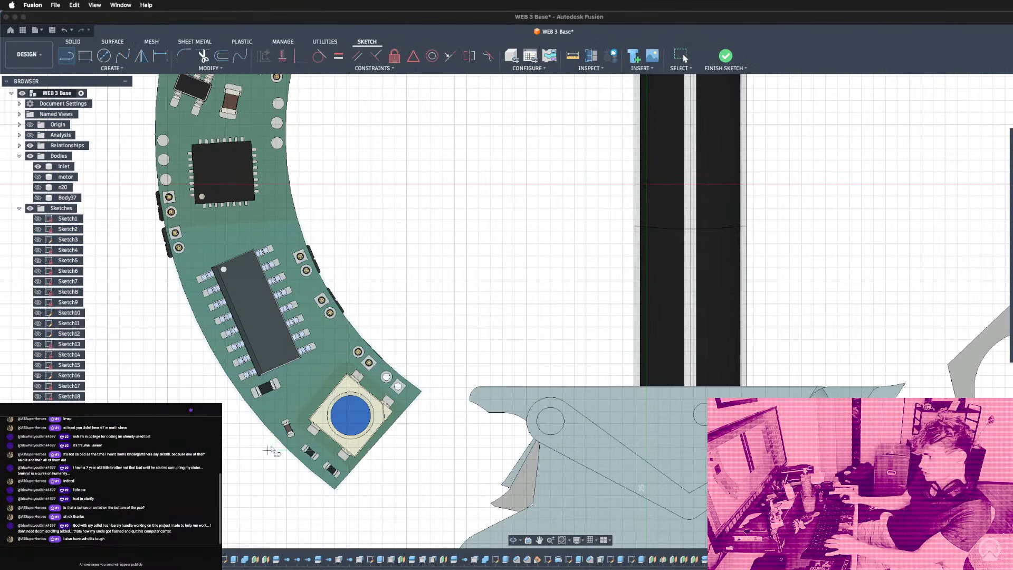
pyautogui.scroll(-2, 316, 348)
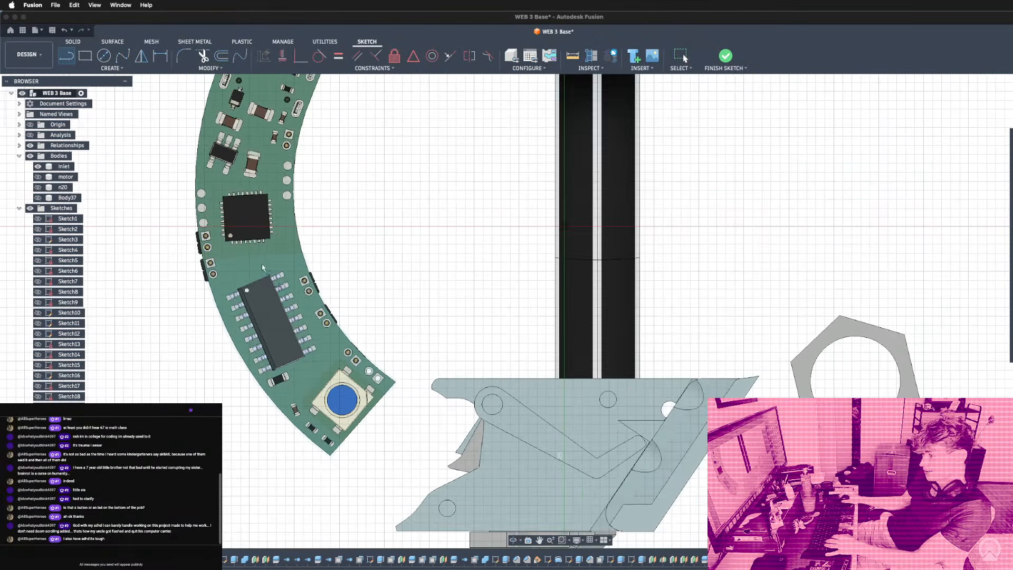
pyautogui.scroll(5, 244, 231)
pyautogui.scroll(-2, 298, 230)
pyautogui.scroll(-2, 297, 228)
pyautogui.scroll(4, 305, 211)
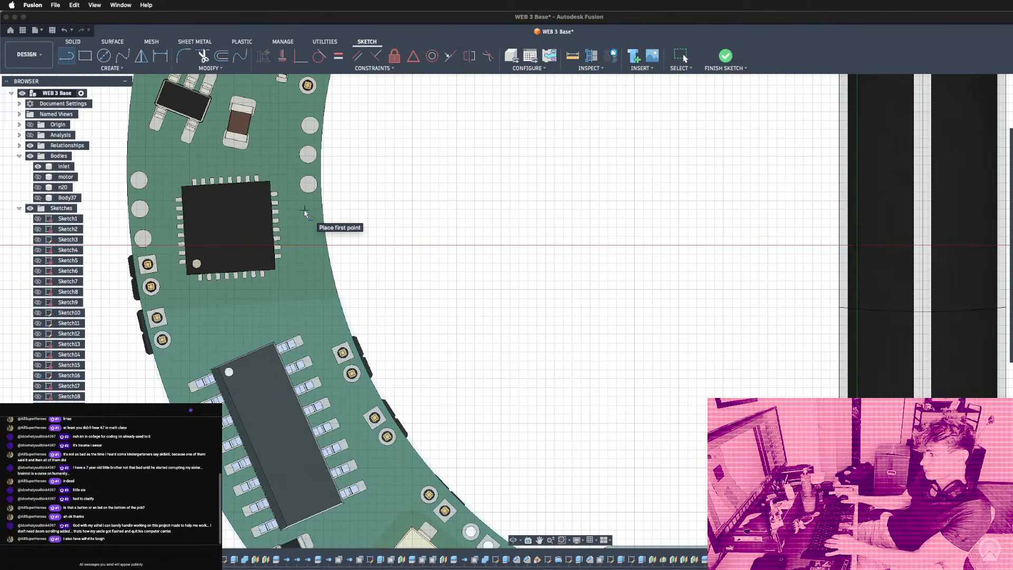
pyautogui.scroll(-2, 316, 208)
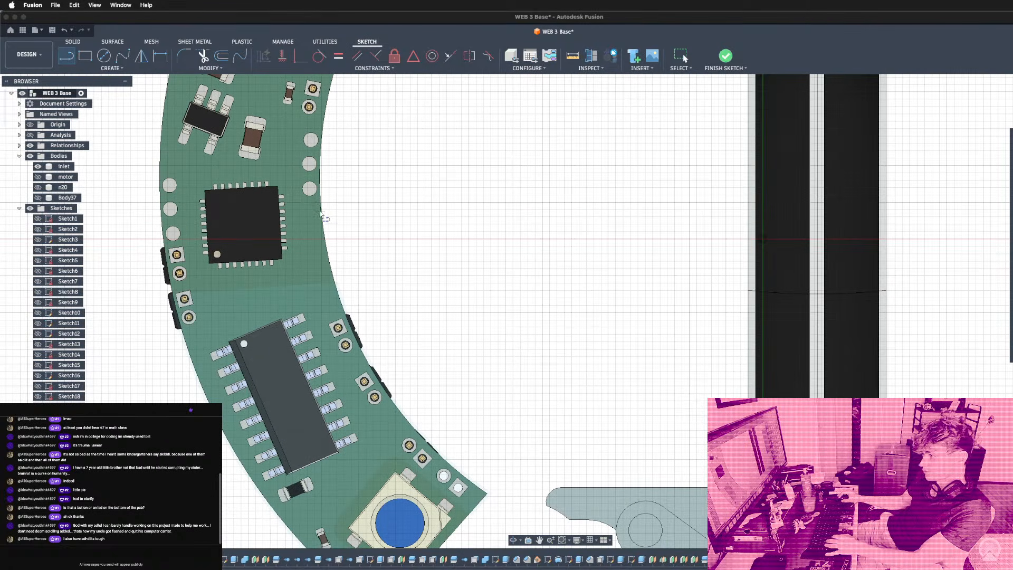
pyautogui.press('p')
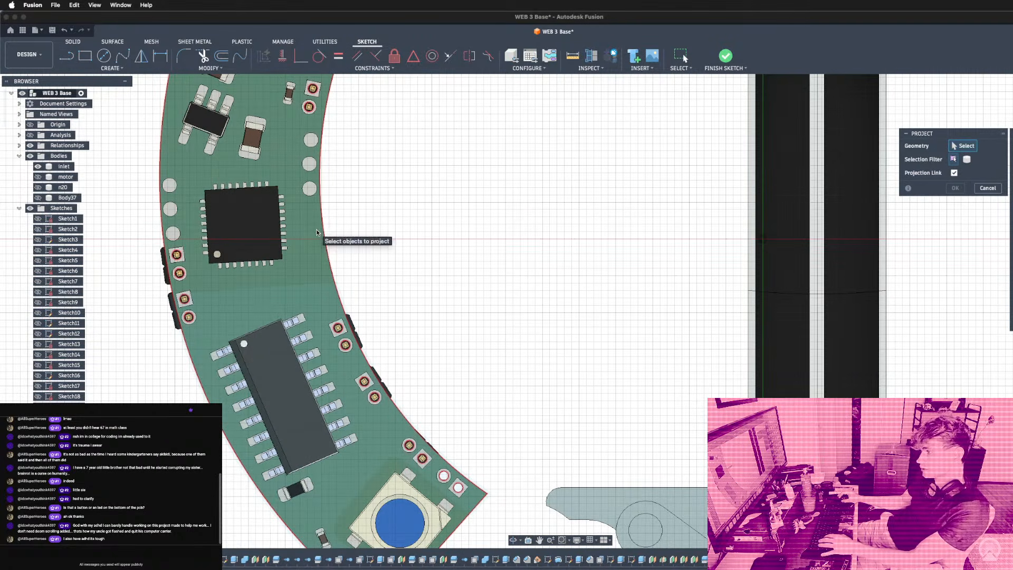
pyautogui.press('l')
pyautogui.click(336, 207)
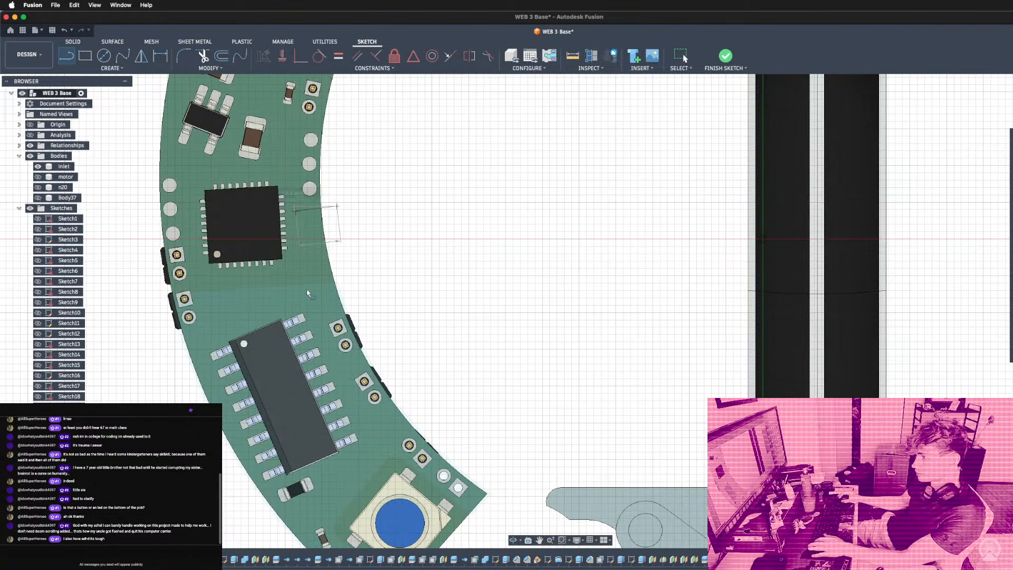
pyautogui.click(296, 211)
pyautogui.click(304, 288)
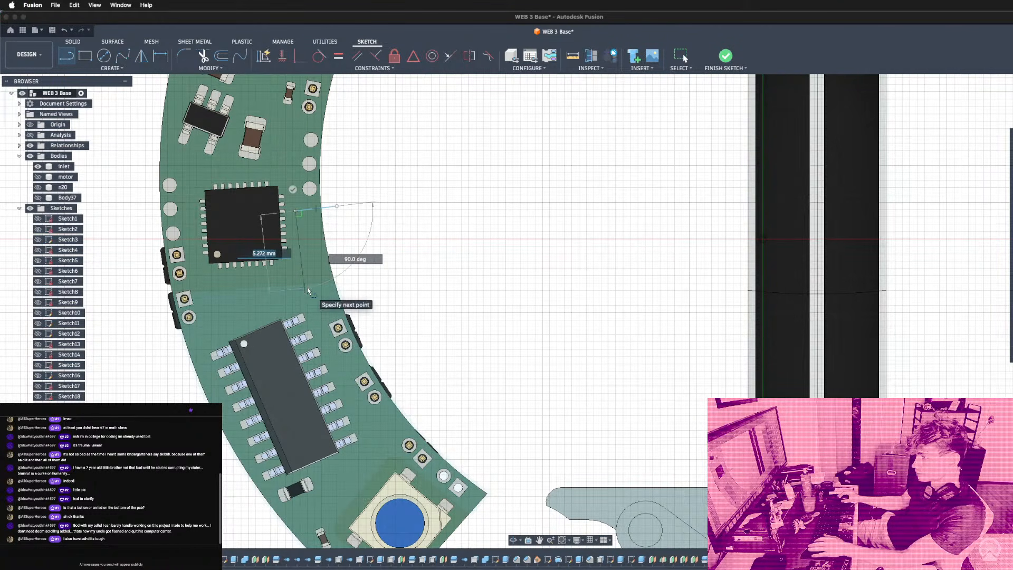
pyautogui.click(373, 280)
pyautogui.press('Escape')
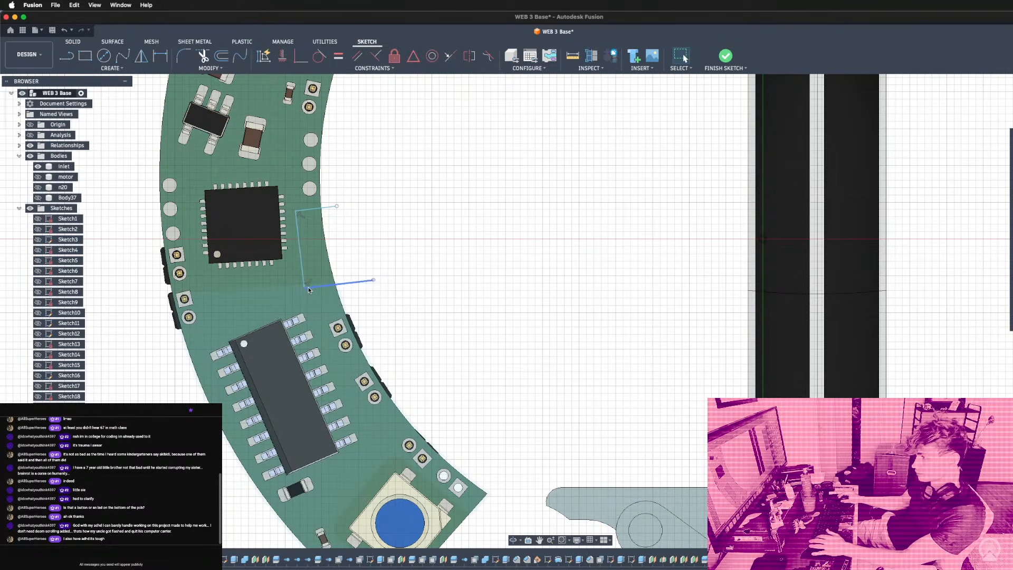
# Reshape the three-sided outline beside the square chip by moving its two inner corners, lengthening it and shifting it away from the chip.
pyautogui.moveTo(305, 288); pyautogui.dragTo(305, 298)
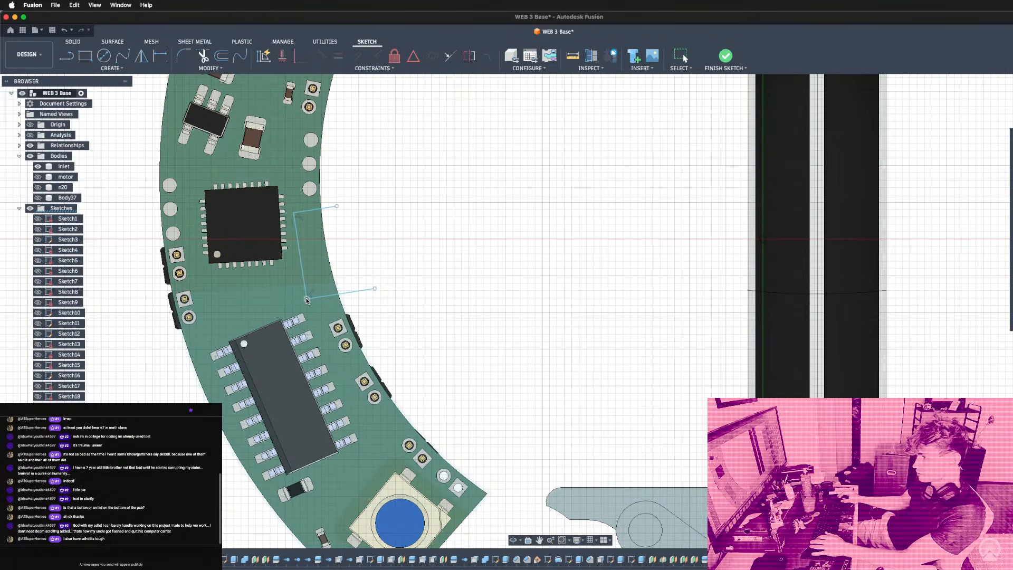
pyautogui.moveTo(295, 215); pyautogui.dragTo(299, 219)
pyautogui.press('e')
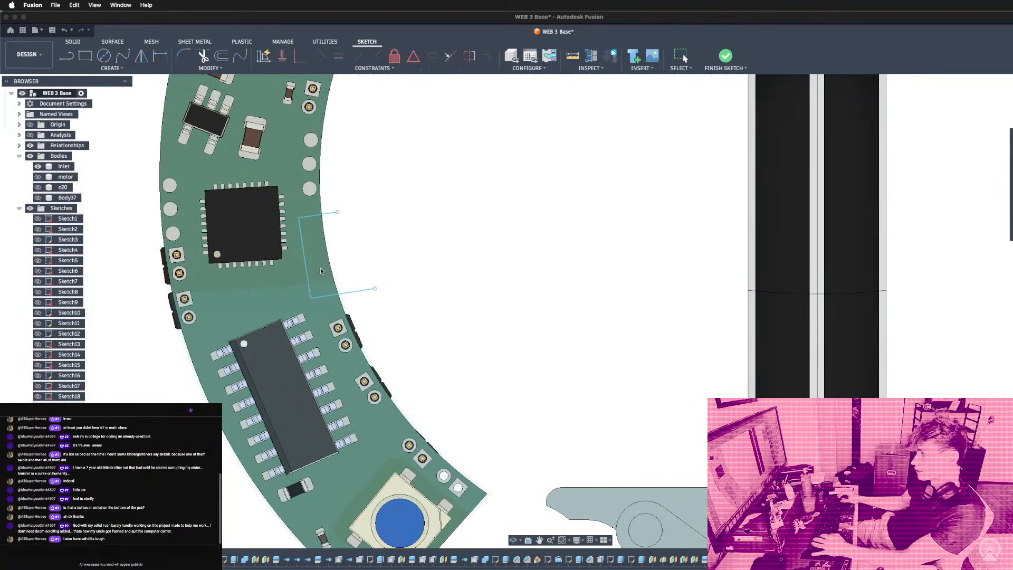
pyautogui.click(320, 257)
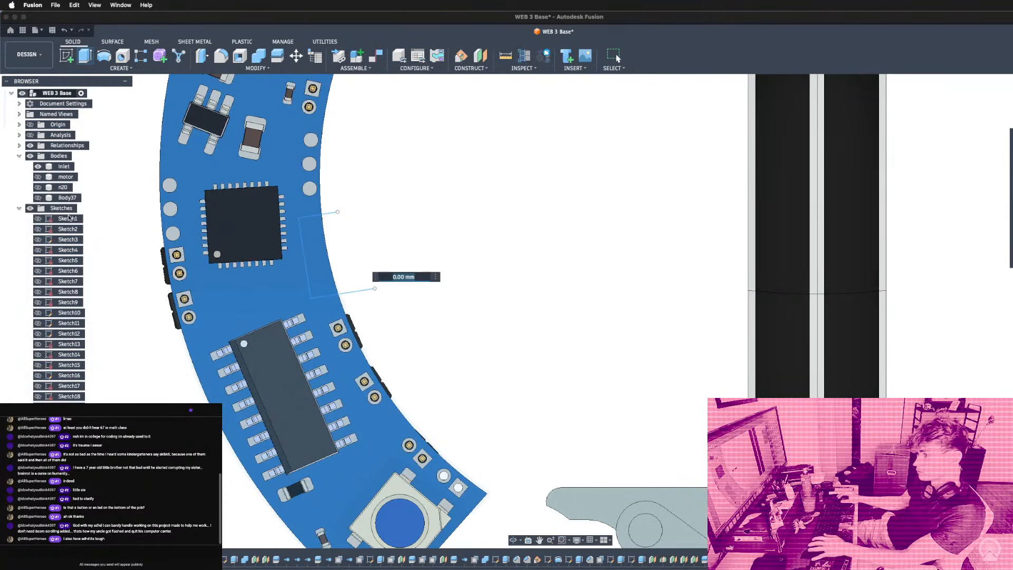
pyautogui.press('Escape')
# Show the clearance body again and close the outline with a line about 5.8 mm long joining its two open ends beyond the inner curved edge.
pyautogui.click(38, 198)
pyautogui.press('e')
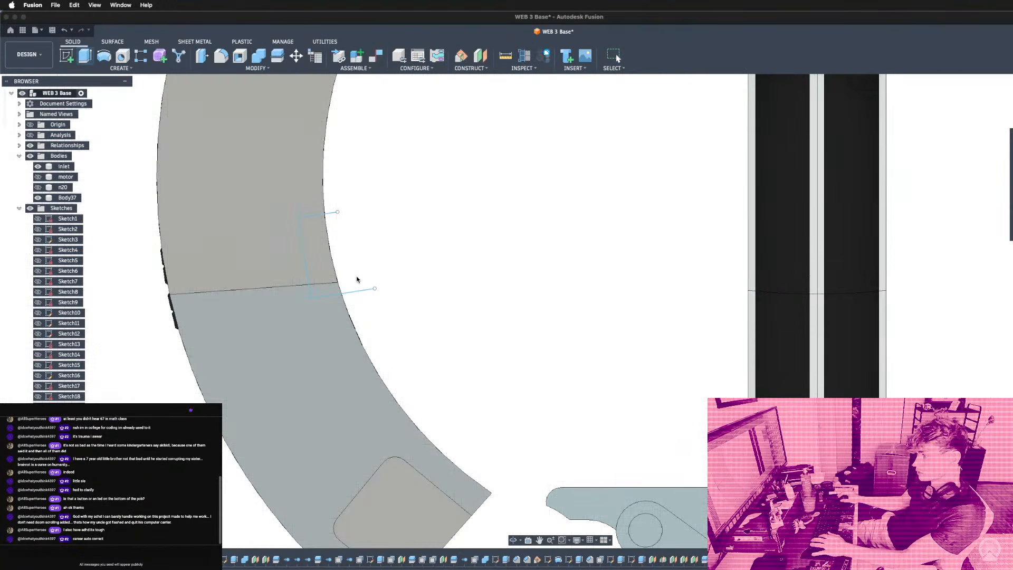
pyautogui.press('Escape')
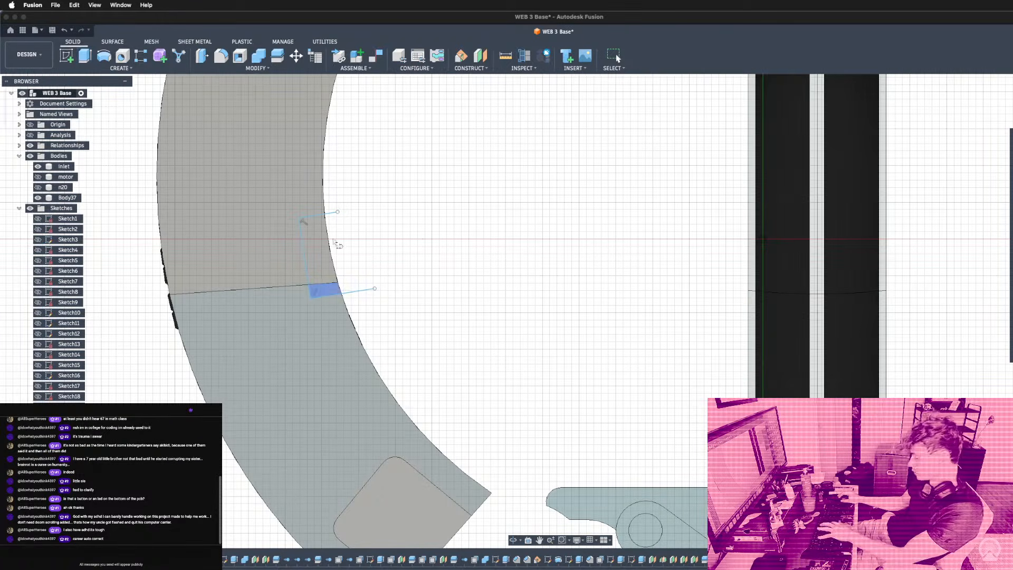
pyautogui.press('l')
pyautogui.click(337, 212)
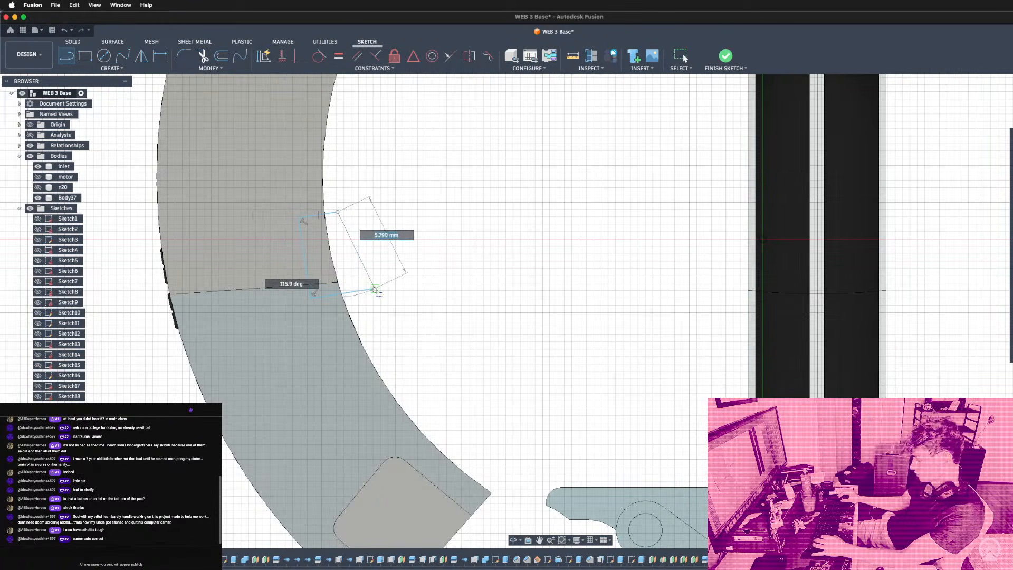
pyautogui.click(375, 289)
# Extrude the enclosed region beside the inner curved edge by -1.85 mm as a cut into the clearance body.
pyautogui.press('e')
pyautogui.keyDown('shift'); pyautogui.moveTo(396, 250); pyautogui.dragTo(395, 265, button='middle'); pyautogui.keyUp('shift')
pyautogui.moveTo(338, 295); pyautogui.dragTo(336, 259)
pyautogui.scroll(-4, 325, 349)
pyautogui.write('-1.85')
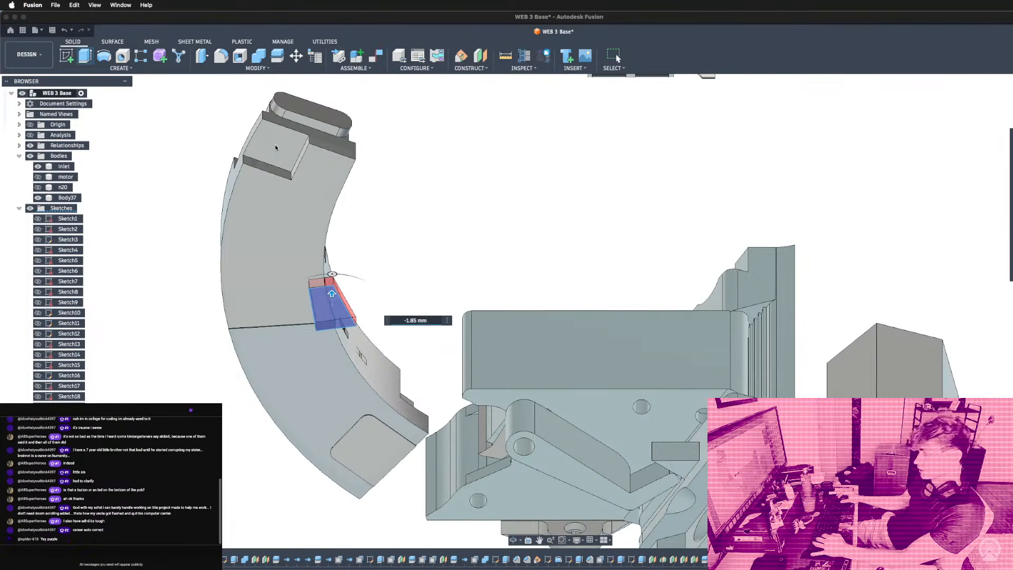
pyautogui.press('Return')
# Examine the new inner-edge cut and how the clearance body sits relative to the motor, belt and inlet parts.
pyautogui.keyDown('shift'); pyautogui.moveTo(378, 316); pyautogui.dragTo(416, 249, button='middle'); pyautogui.keyUp('shift')
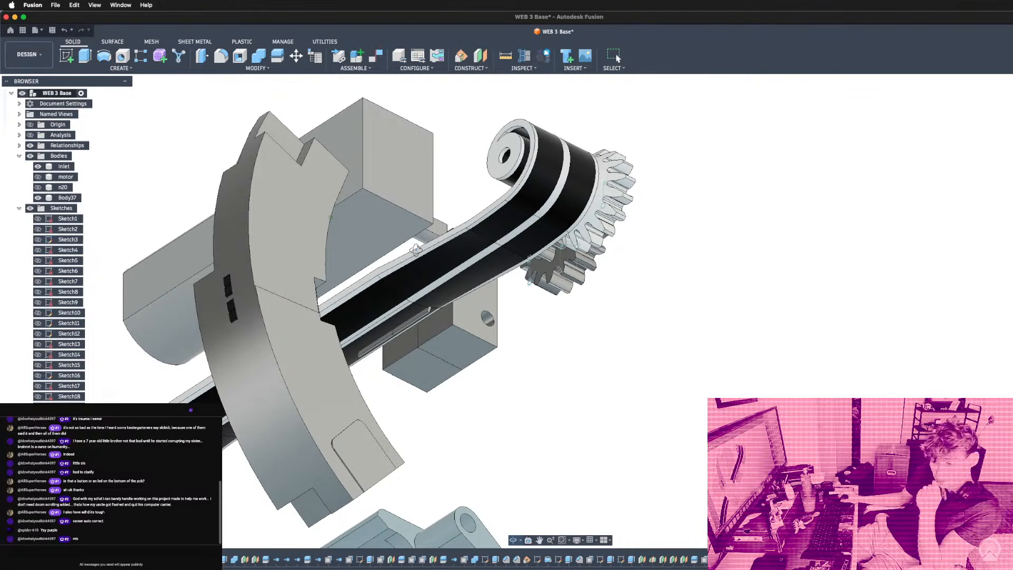
pyautogui.keyDown('shift'); pyautogui.moveTo(416, 249); pyautogui.dragTo(415, 250, button='middle'); pyautogui.keyUp('shift')
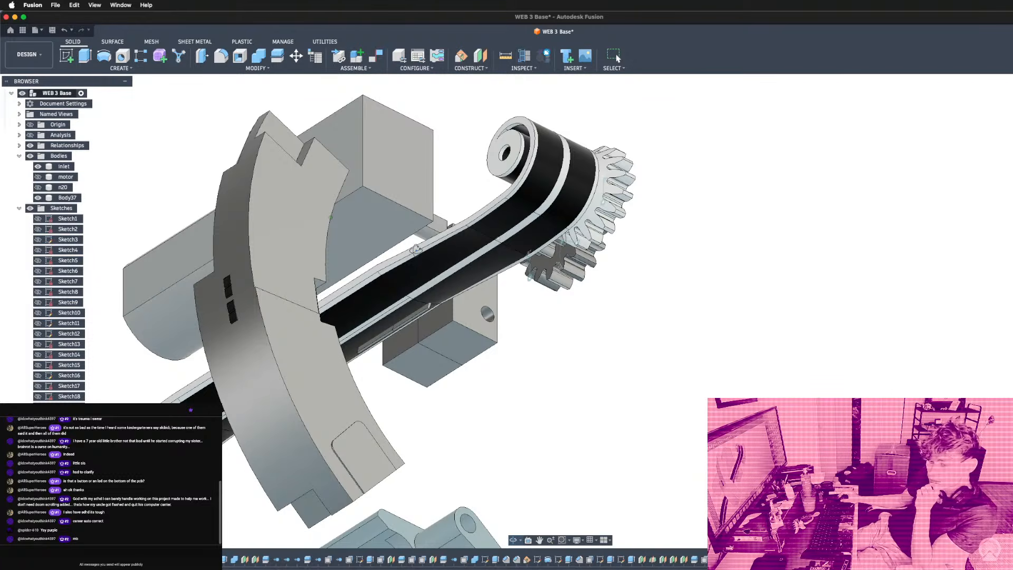
pyautogui.keyDown('shift'); pyautogui.moveTo(416, 249); pyautogui.dragTo(373, 323, button='middle'); pyautogui.keyUp('shift')
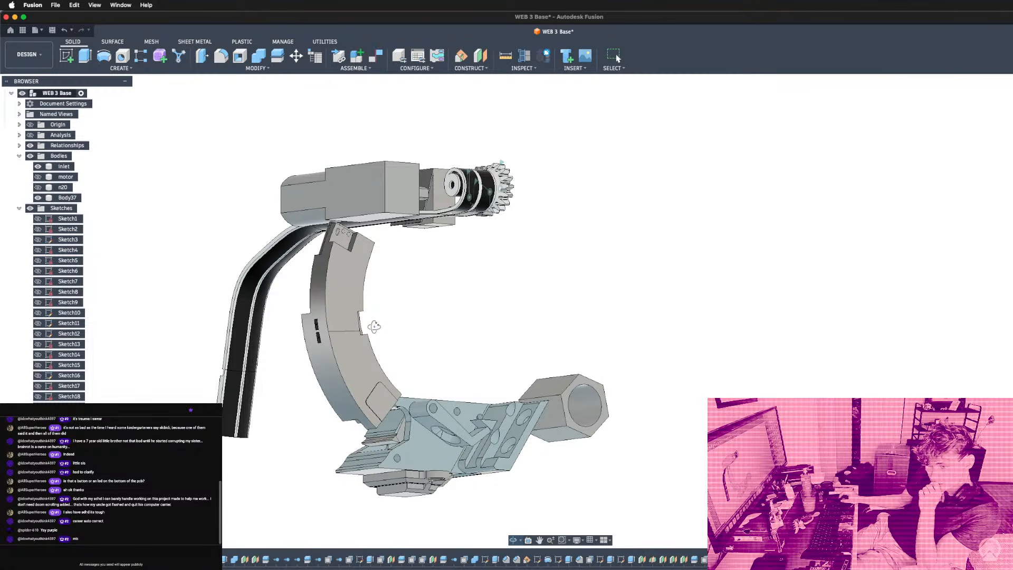
pyautogui.keyDown('shift'); pyautogui.moveTo(374, 326); pyautogui.dragTo(443, 332, button='middle'); pyautogui.keyUp('shift')
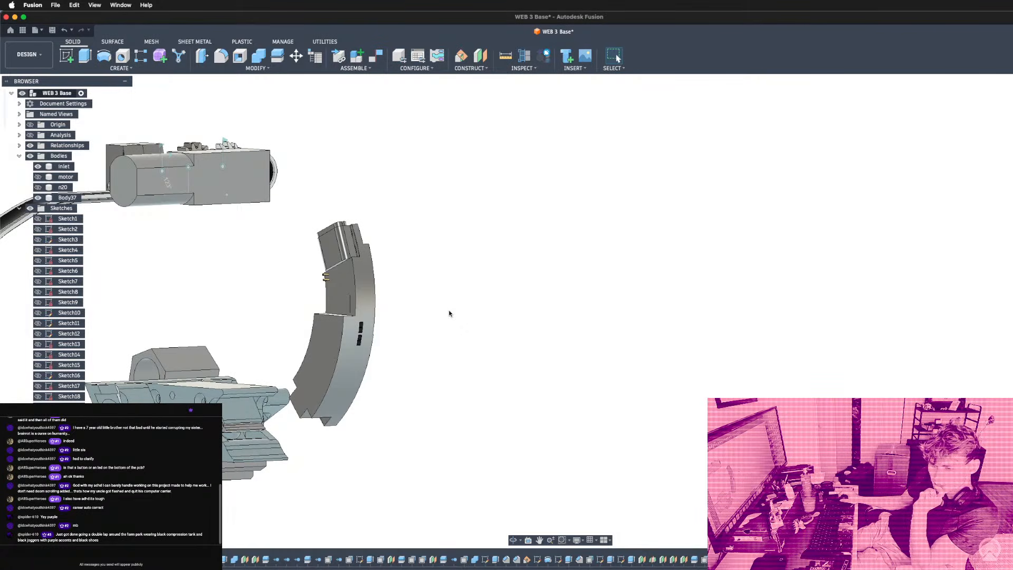
pyautogui.scroll(3, 447, 316)
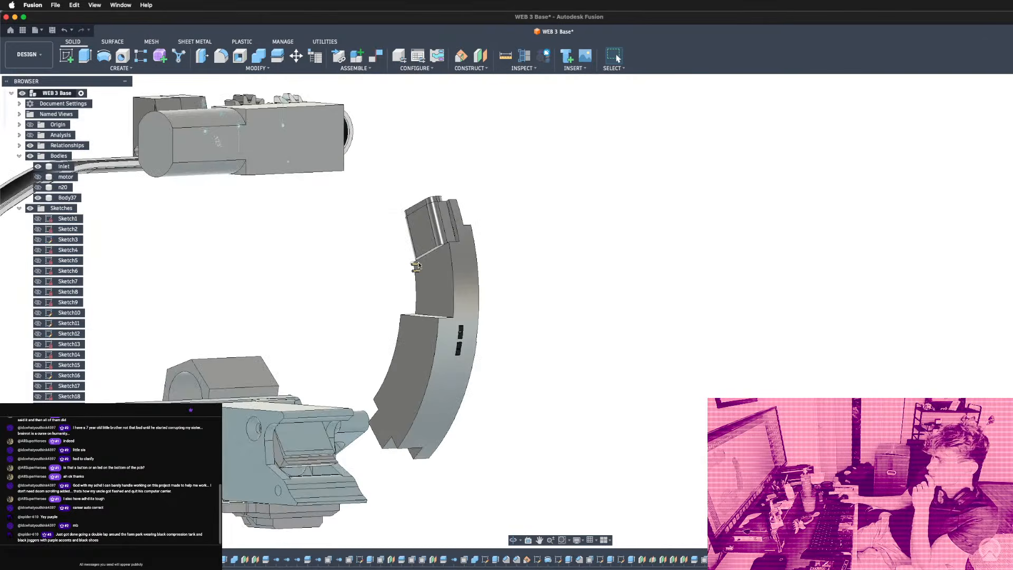
pyautogui.scroll(3, 438, 266)
pyautogui.keyDown('shift'); pyautogui.moveTo(439, 267); pyautogui.dragTo(329, 280, button='middle'); pyautogui.keyUp('shift')
pyautogui.scroll(-6, 374, 361)
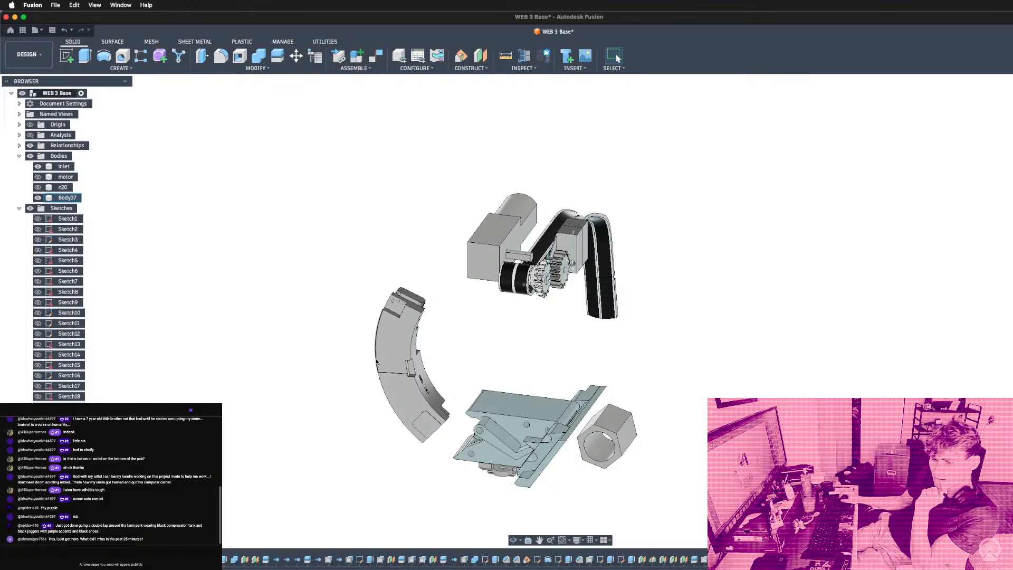
pyautogui.scroll(8, 395, 393)
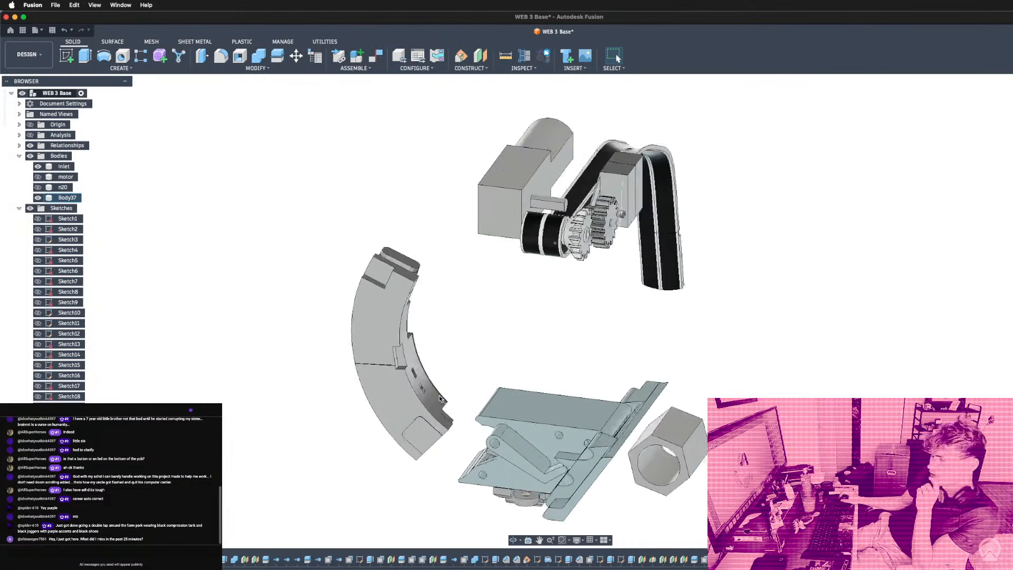
pyautogui.scroll(4, 395, 385)
pyautogui.scroll(-12, 394, 364)
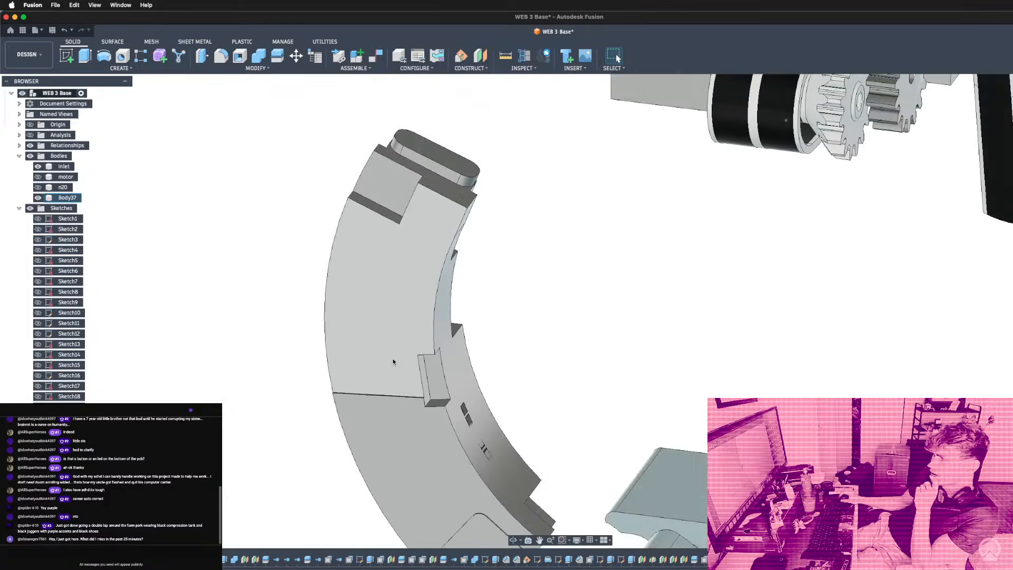
pyautogui.keyDown('shift'); pyautogui.moveTo(393, 360); pyautogui.dragTo(495, 369, button='middle'); pyautogui.keyUp('shift')
pyautogui.scroll(6, 389, 382)
pyautogui.keyDown('shift'); pyautogui.moveTo(388, 382); pyautogui.dragTo(366, 417, button='middle'); pyautogui.keyUp('shift')
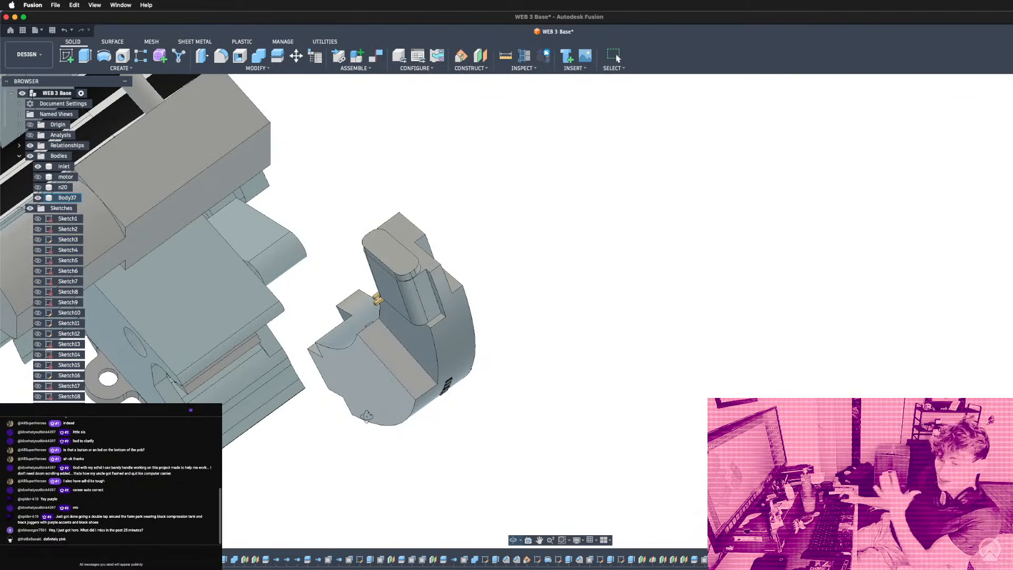
# Inspect the clearance body's corner cut, connector block and stepped component side up close from several angles.
pyautogui.keyDown('shift'); pyautogui.moveTo(367, 416); pyautogui.dragTo(416, 350, button='middle'); pyautogui.keyUp('shift')
pyautogui.scroll(-5, 416, 350)
pyautogui.scroll(5, 379, 228)
pyautogui.keyDown('shift'); pyautogui.moveTo(379, 227); pyautogui.dragTo(304, 209, button='middle'); pyautogui.keyUp('shift')
pyautogui.scroll(-4, 364, 206)
pyautogui.keyDown('shift'); pyautogui.moveTo(388, 208); pyautogui.dragTo(353, 243, button='middle'); pyautogui.keyUp('shift')
pyautogui.scroll(6, 323, 207)
pyautogui.keyDown('shift'); pyautogui.moveTo(323, 207); pyautogui.dragTo(371, 188, button='middle'); pyautogui.keyUp('shift')
pyautogui.scroll(-6, 371, 254)
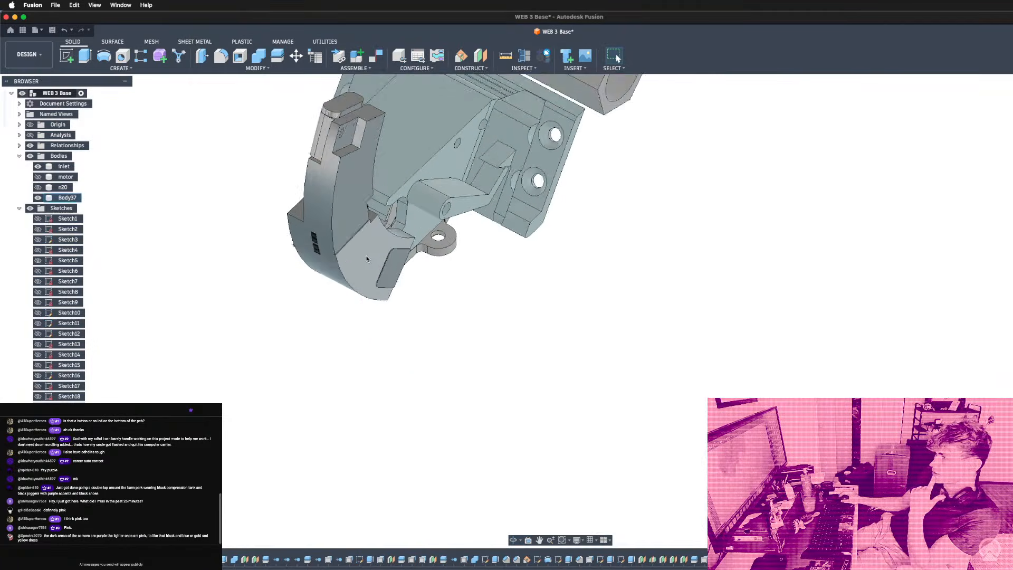
pyautogui.scroll(4, 339, 131)
pyautogui.scroll(3, 358, 180)
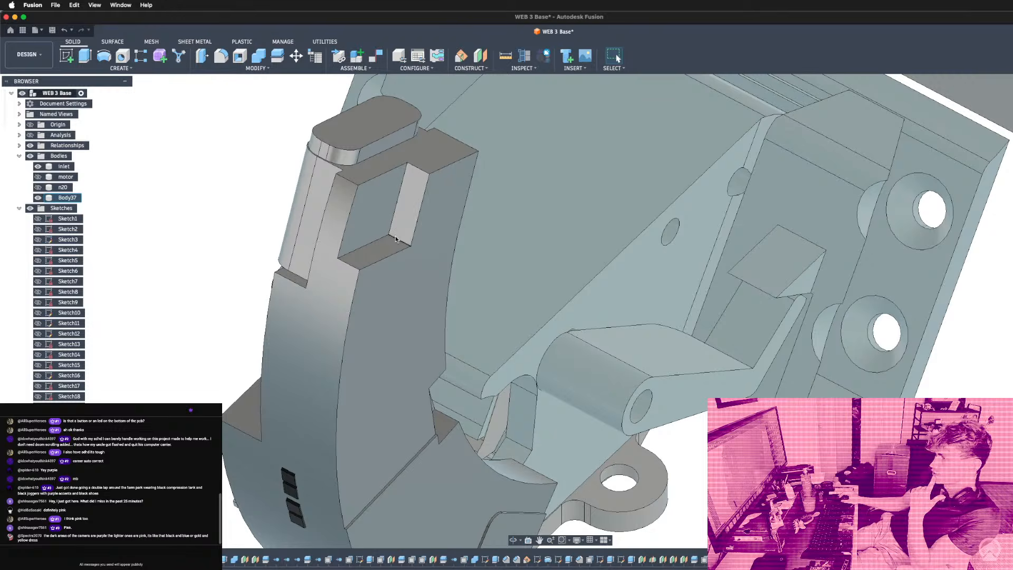
pyautogui.scroll(-5, 448, 211)
pyautogui.scroll(6, 383, 265)
pyautogui.keyDown('shift'); pyautogui.moveTo(382, 265); pyautogui.dragTo(340, 282, button='middle'); pyautogui.keyUp('shift')
pyautogui.scroll(3, 339, 282)
pyautogui.scroll(-8, 377, 254)
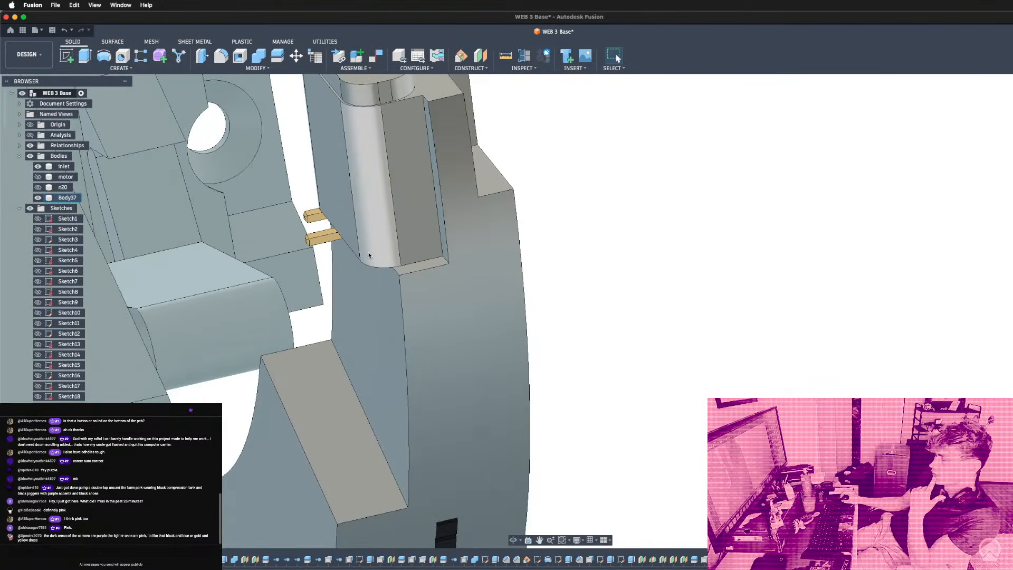
pyautogui.keyDown('shift'); pyautogui.moveTo(391, 210); pyautogui.dragTo(316, 113, button='middle'); pyautogui.keyUp('shift')
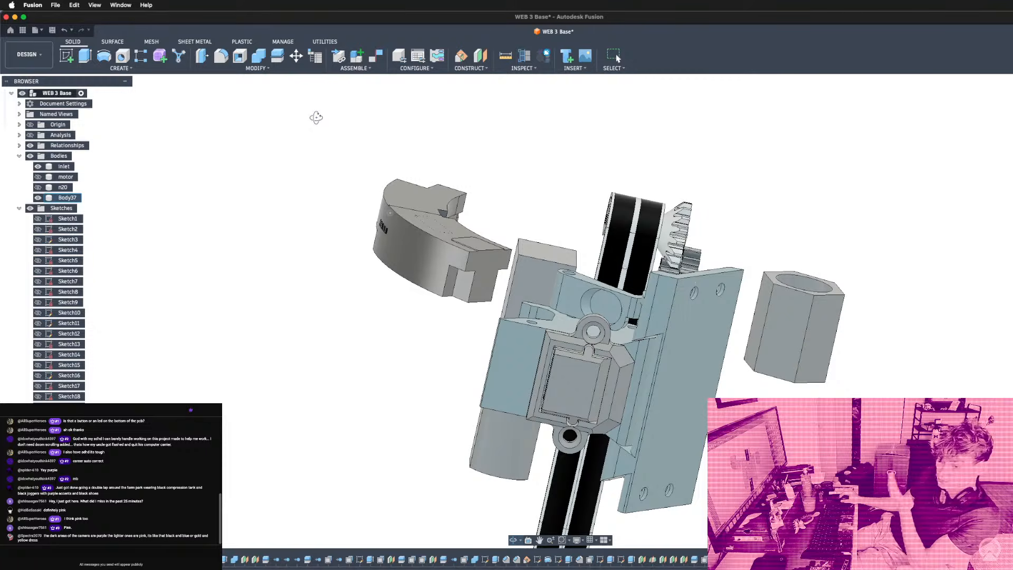
pyautogui.keyDown('shift'); pyautogui.moveTo(315, 117); pyautogui.dragTo(424, 149, button='middle'); pyautogui.keyUp('shift')
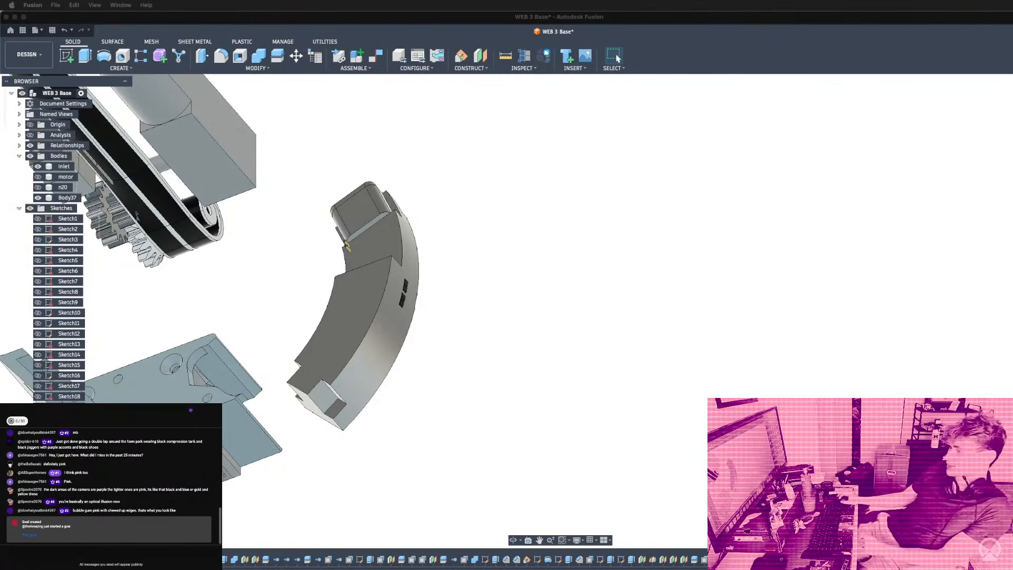
pyautogui.keyDown('shift'); pyautogui.moveTo(457, 358); pyautogui.dragTo(327, 395, button='middle'); pyautogui.keyUp('shift')
pyautogui.scroll(5, 416, 264)
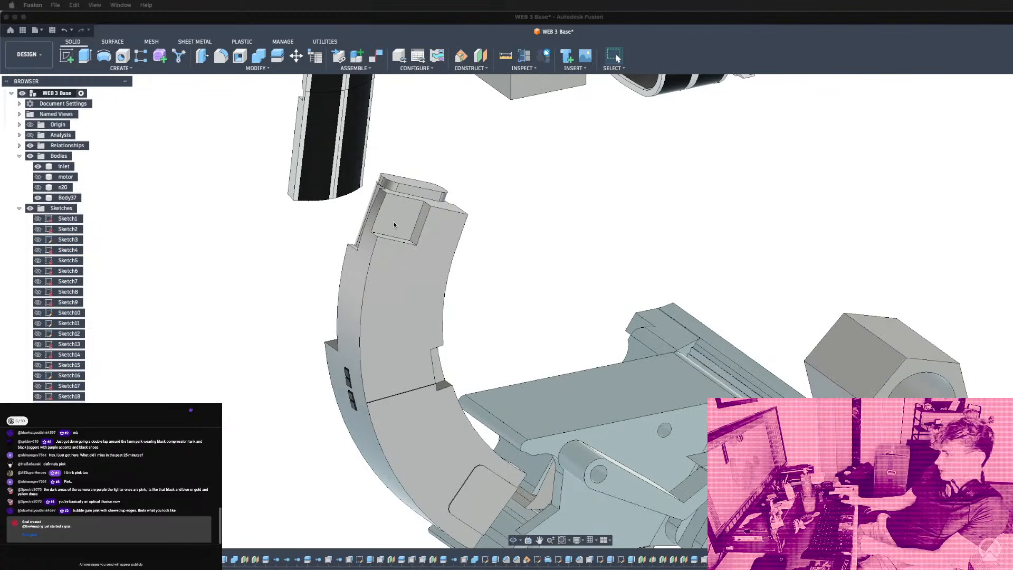
pyautogui.scroll(3, 393, 222)
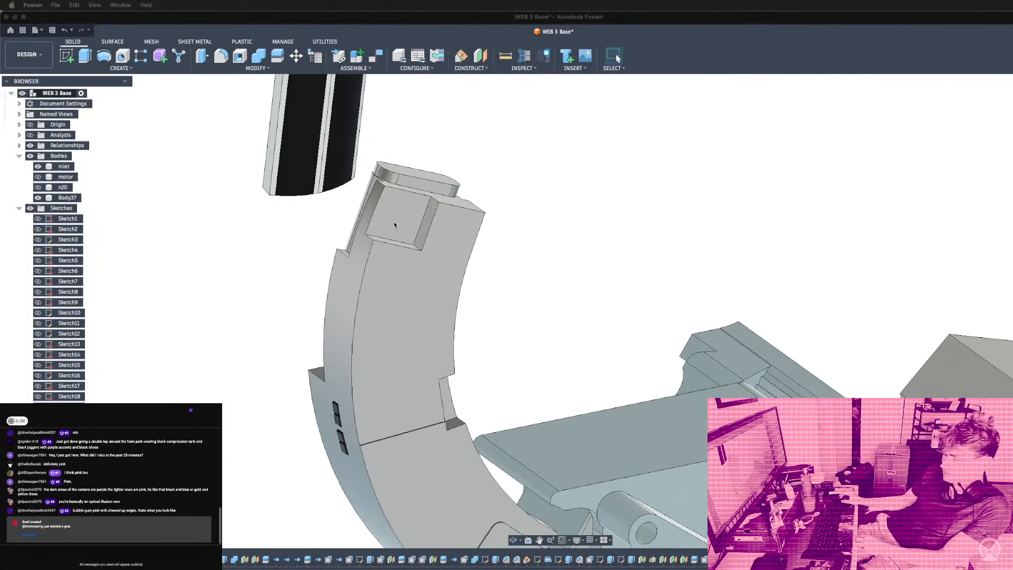
pyautogui.scroll(-4, 393, 222)
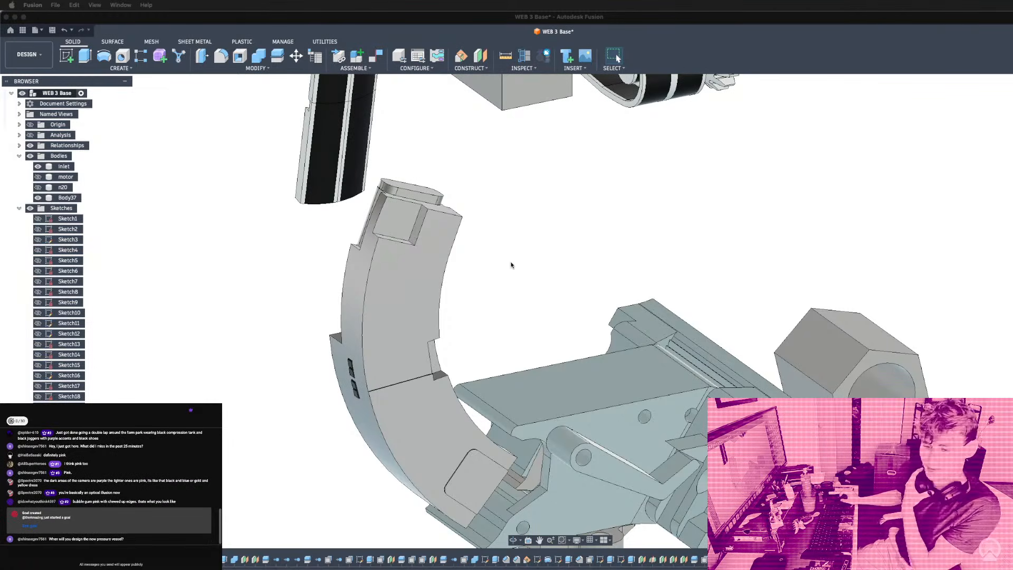
pyautogui.keyDown('shift'); pyautogui.moveTo(510, 264); pyautogui.dragTo(470, 384, button='middle'); pyautogui.keyUp('shift')
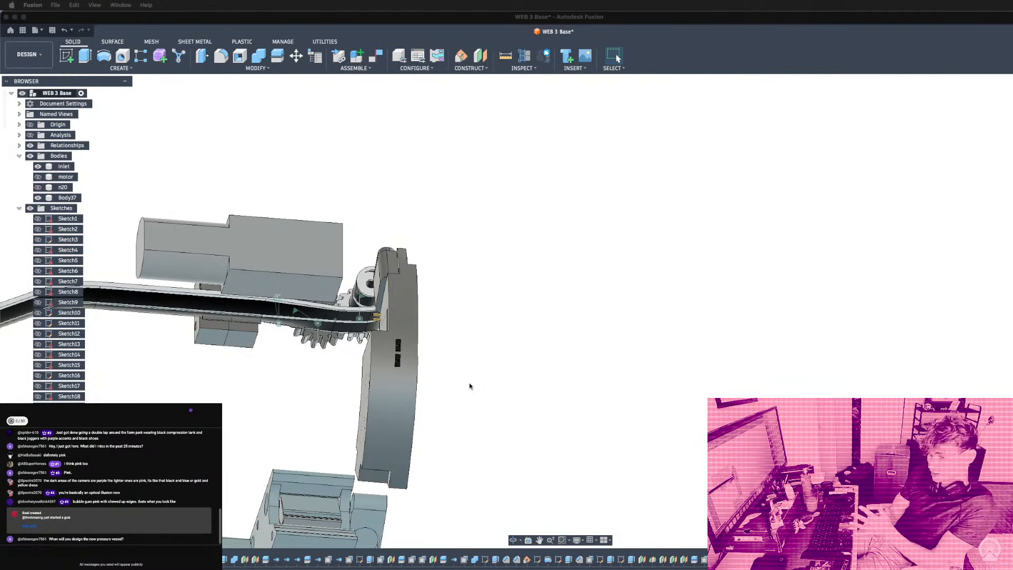
pyautogui.scroll(-4, 469, 383)
pyautogui.keyDown('shift'); pyautogui.moveTo(440, 387); pyautogui.dragTo(350, 378, button='middle'); pyautogui.keyUp('shift')
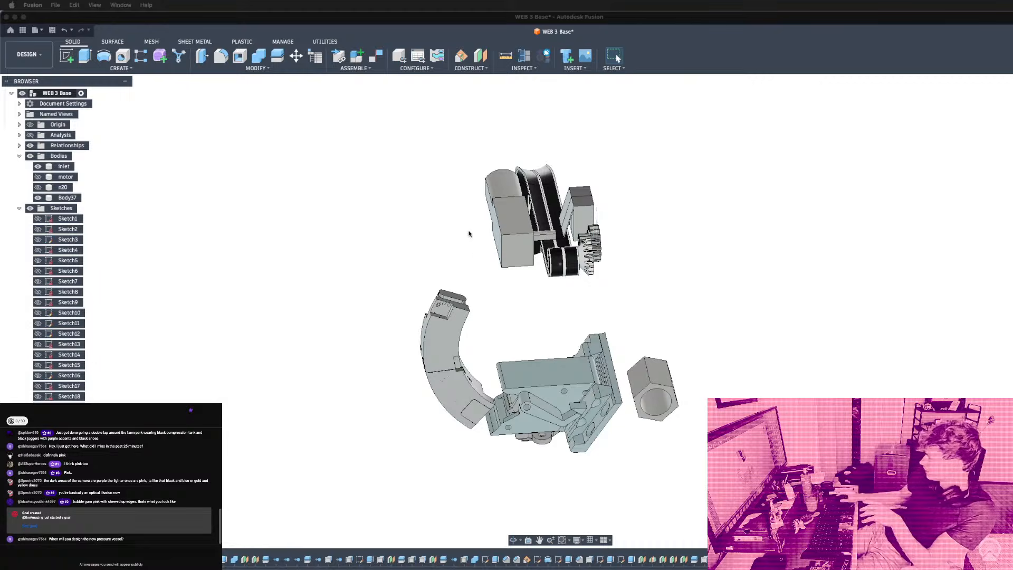
# Examine the separate C-shaped plate with its mounting holes, and the stepped component side of the clearance body.
pyautogui.scroll(-5, 468, 264)
pyautogui.scroll(6, 1003, 288)
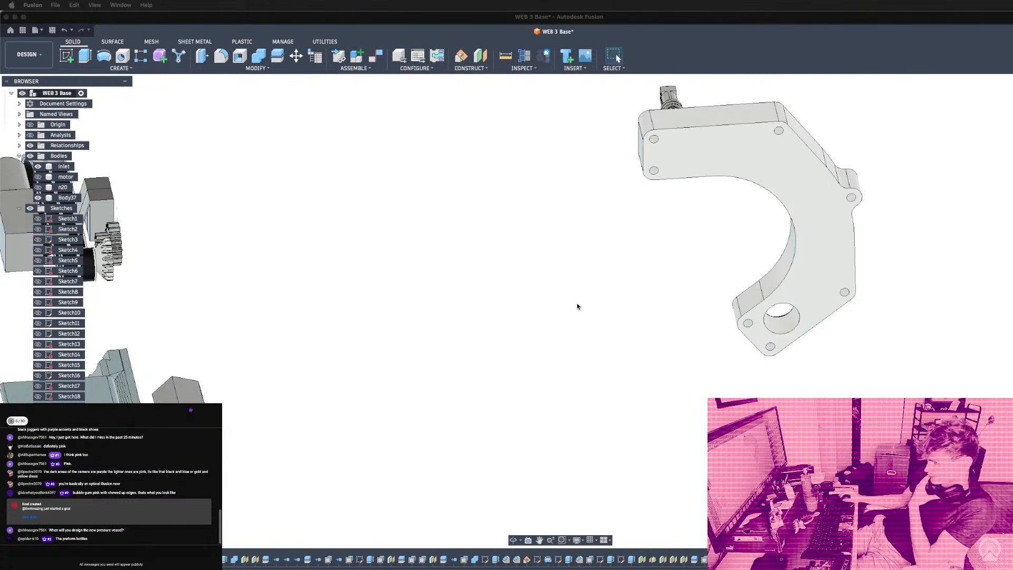
pyautogui.scroll(-4, 488, 355)
pyautogui.scroll(4, 224, 362)
pyautogui.scroll(-4, 348, 394)
pyautogui.scroll(8, 248, 396)
pyautogui.scroll(-5, 215, 382)
pyautogui.keyDown('shift'); pyautogui.moveTo(205, 385); pyautogui.dragTo(323, 378, button='middle'); pyautogui.keyUp('shift')
pyautogui.scroll(-5, 317, 374)
pyautogui.scroll(5, 207, 366)
pyautogui.scroll(5, 291, 312)
pyautogui.keyDown('shift'); pyautogui.moveTo(305, 300); pyautogui.dragTo(295, 315, button='middle'); pyautogui.keyUp('shift')
pyautogui.scroll(-4, 308, 312)
pyautogui.keyDown('shift'); pyautogui.moveTo(363, 325); pyautogui.dragTo(458, 435, button='middle'); pyautogui.keyUp('shift')
pyautogui.scroll(-5, 289, 338)
pyautogui.scroll(5, 384, 368)
pyautogui.scroll(3, 384, 368)
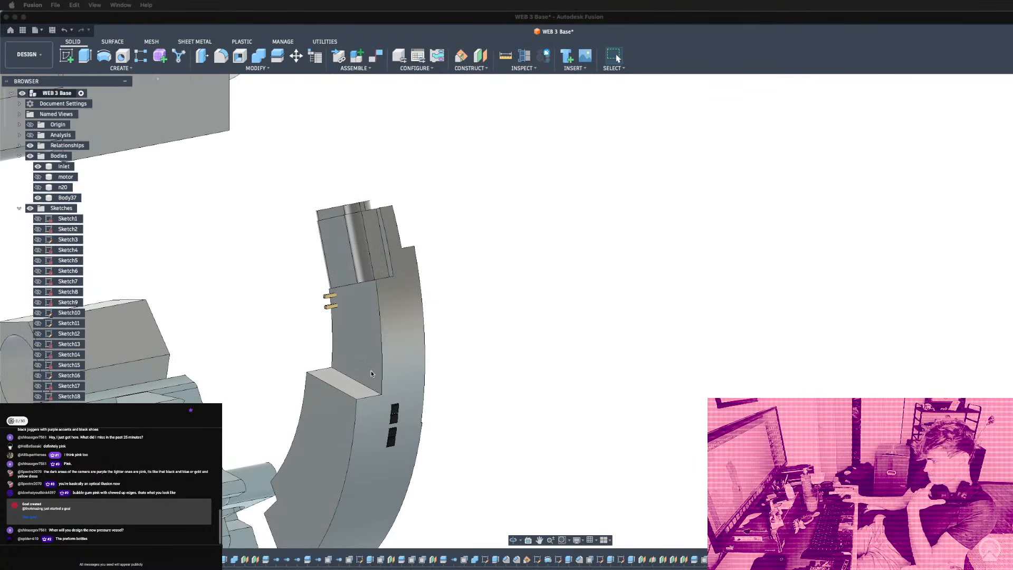
pyautogui.scroll(-4, 371, 371)
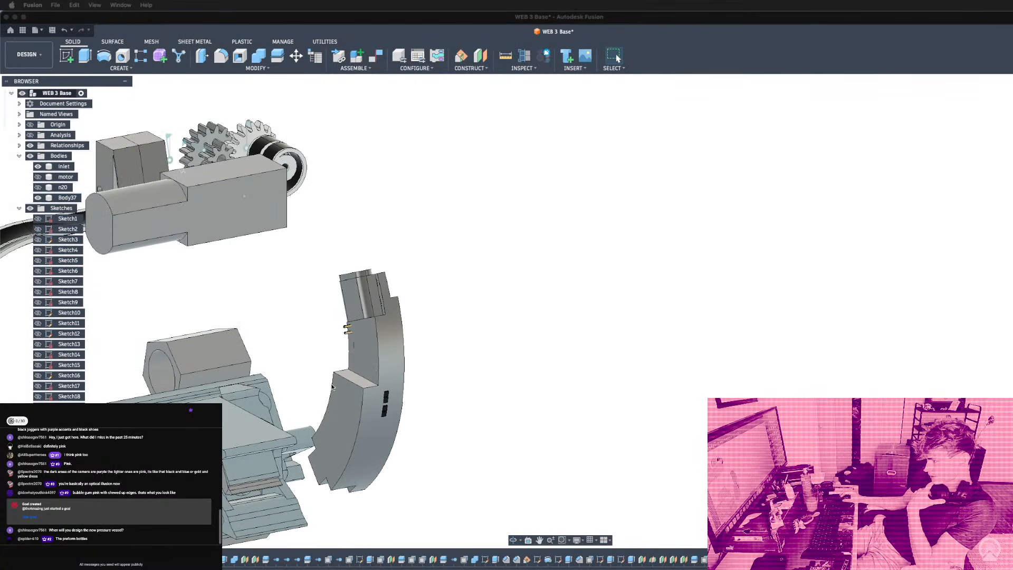
# Hide the curved cover body that encloses the circuit board.
pyautogui.keyDown('shift'); pyautogui.moveTo(425, 406); pyautogui.dragTo(366, 400, button='middle'); pyautogui.keyUp('shift')
pyautogui.click(367, 400)
pyautogui.press('v')
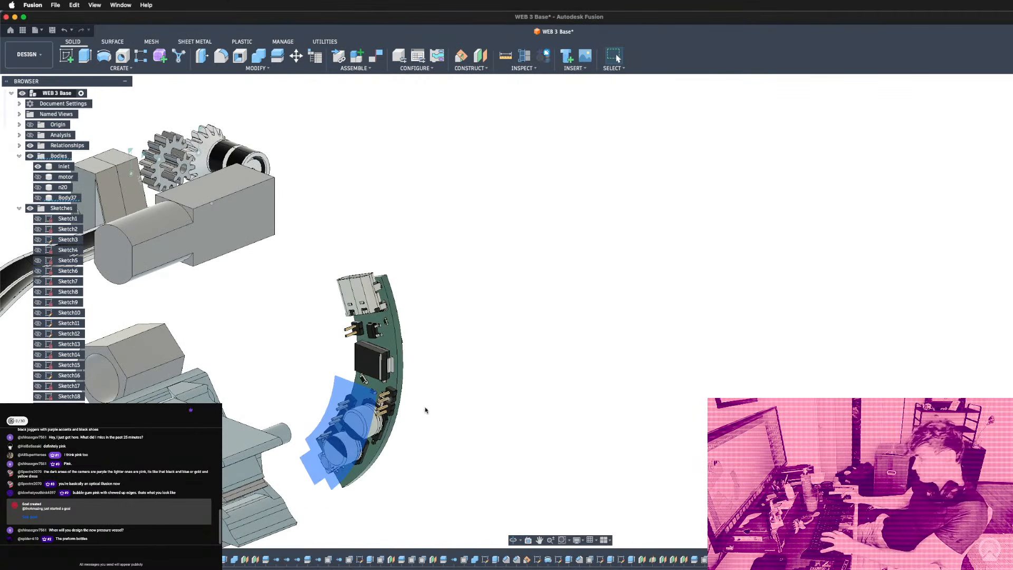
pyautogui.click(454, 415)
# Create a construction plane offset 20 mm from the top face of the large black component on the circuit board.
pyautogui.keyDown('shift'); pyautogui.moveTo(454, 415); pyautogui.dragTo(333, 400, button='middle'); pyautogui.keyUp('shift')
pyautogui.scroll(5, 370, 394)
pyautogui.keyDown('shift'); pyautogui.moveTo(393, 384); pyautogui.dragTo(378, 355, button='middle'); pyautogui.keyUp('shift')
pyautogui.scroll(-5, 379, 355)
pyautogui.scroll(3, 458, 366)
pyautogui.keyDown('shift'); pyautogui.moveTo(458, 366); pyautogui.dragTo(626, 335, button='middle'); pyautogui.keyUp('shift')
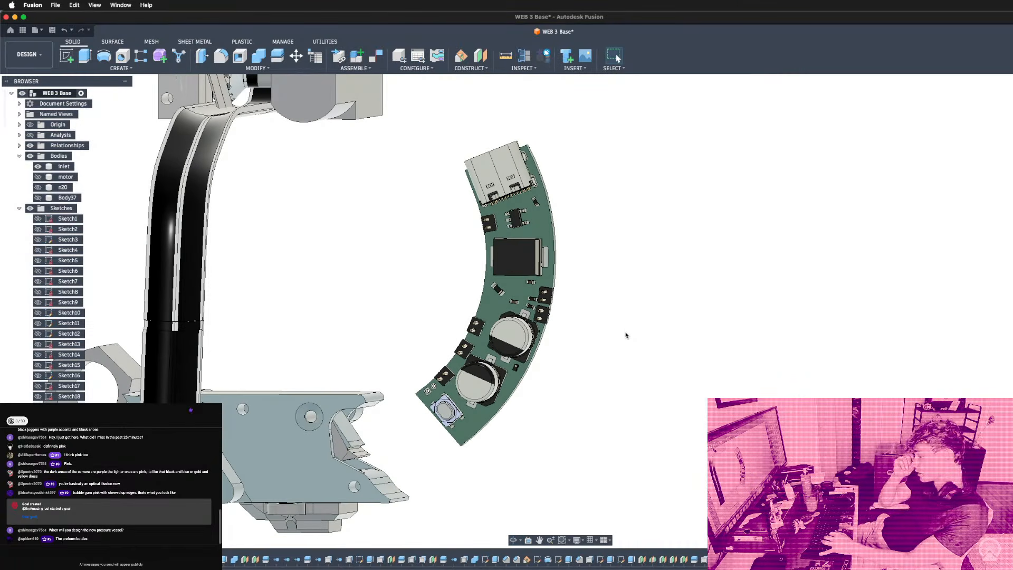
pyautogui.scroll(2, 426, 309)
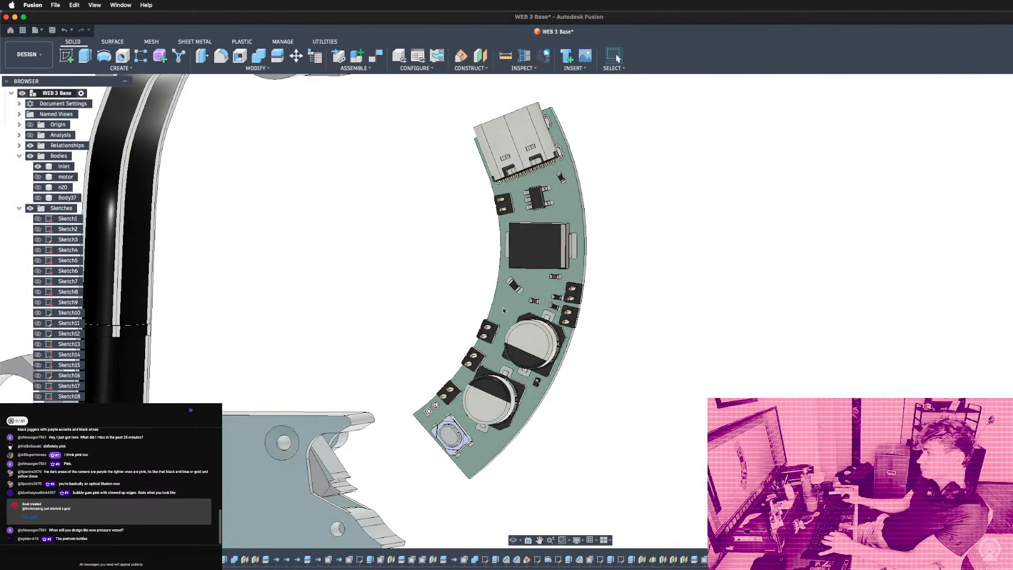
pyautogui.click(479, 59)
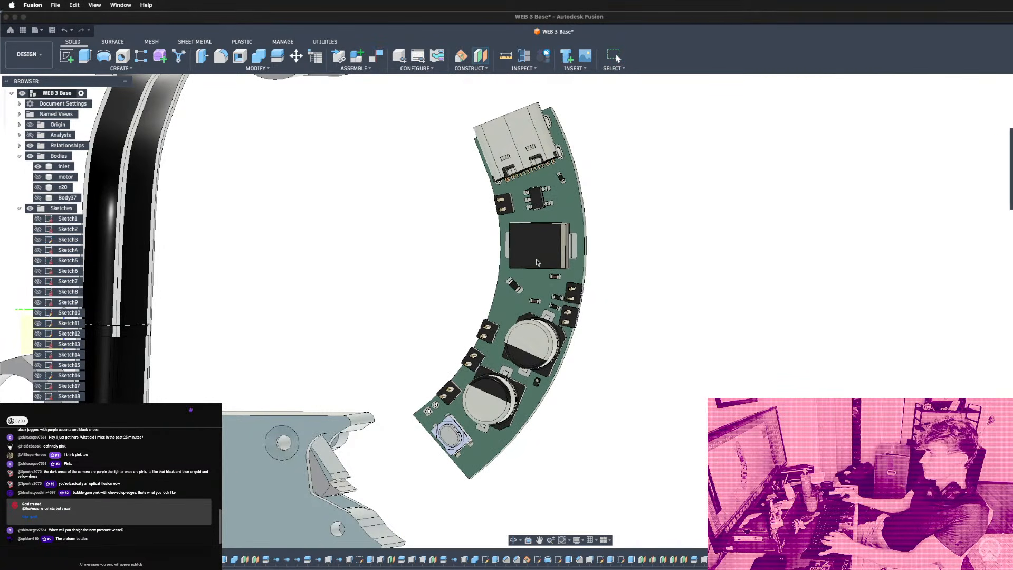
pyautogui.click(535, 245)
pyautogui.write('20')
pyautogui.keyDown('shift'); pyautogui.moveTo(644, 337); pyautogui.dragTo(628, 301, button='middle'); pyautogui.keyUp('shift')
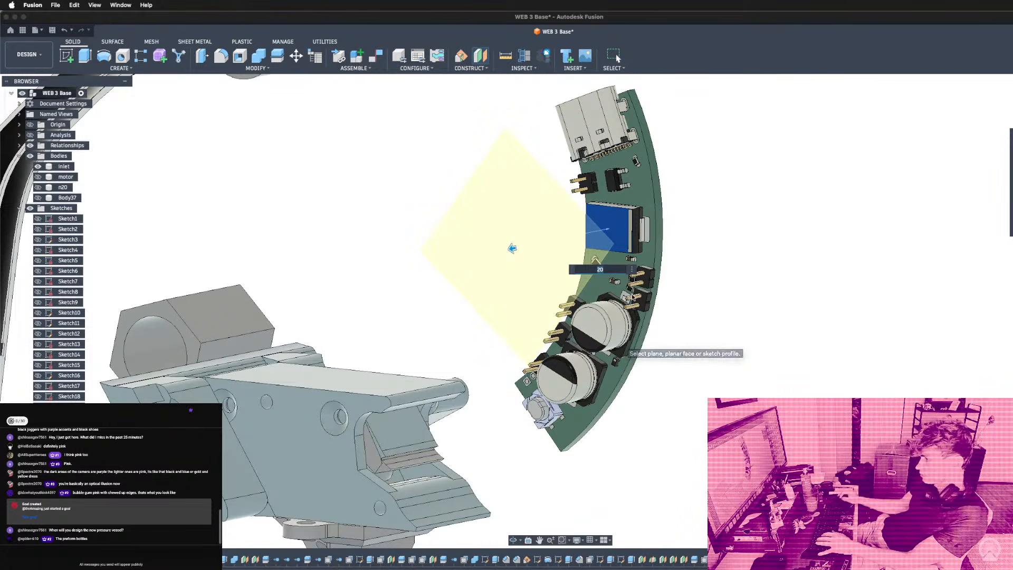
# Temporarily show Body38 and then Body9 of the sliding bracelet pressure vessel component, and hide each again.
pyautogui.scroll(-4, 544, 323)
pyautogui.scroll(-15, 35, 195)
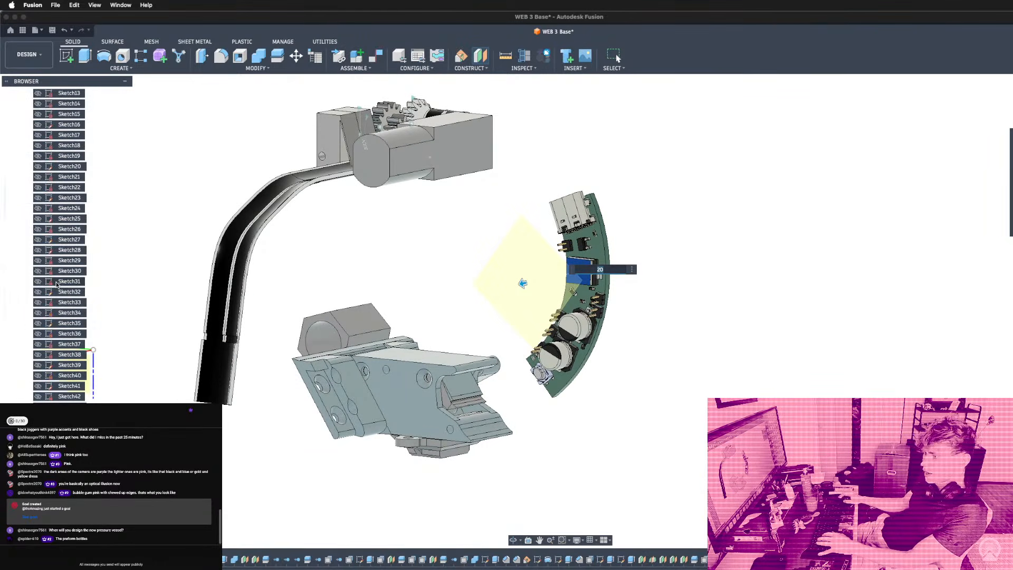
pyautogui.scroll(-5, 66, 242)
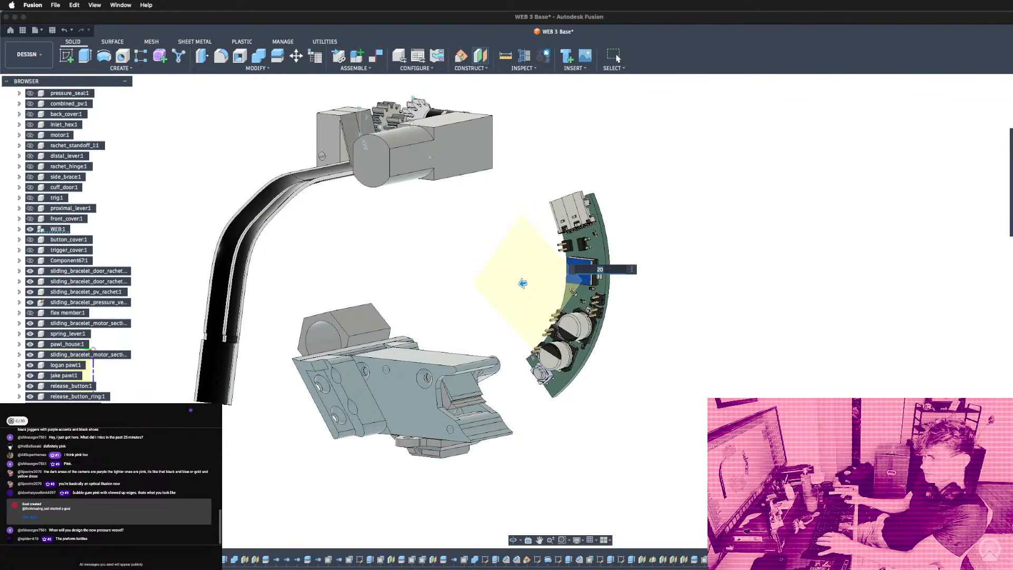
pyautogui.scroll(-3, 66, 242)
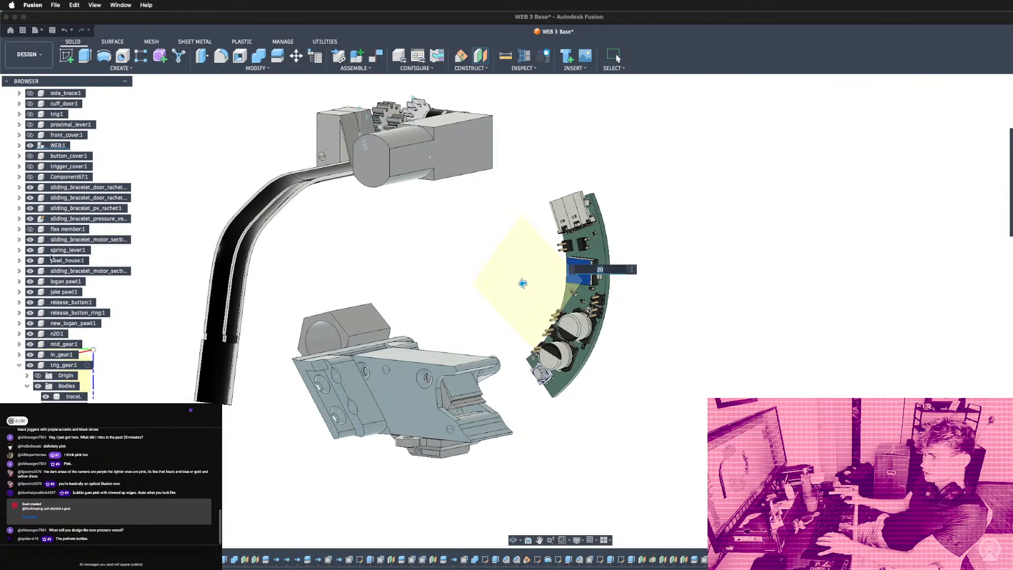
pyautogui.scroll(3, 41, 224)
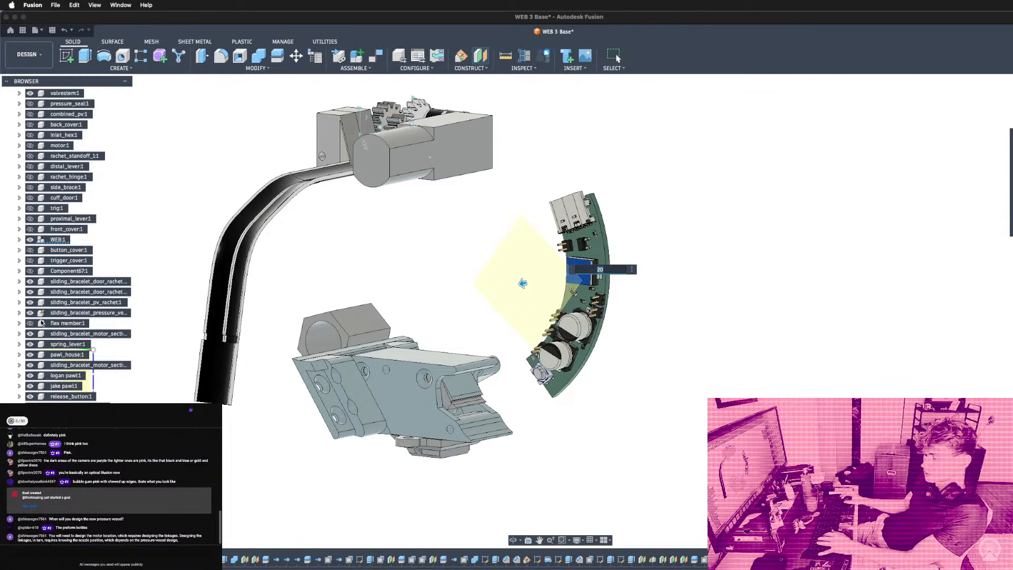
pyautogui.click(19, 312)
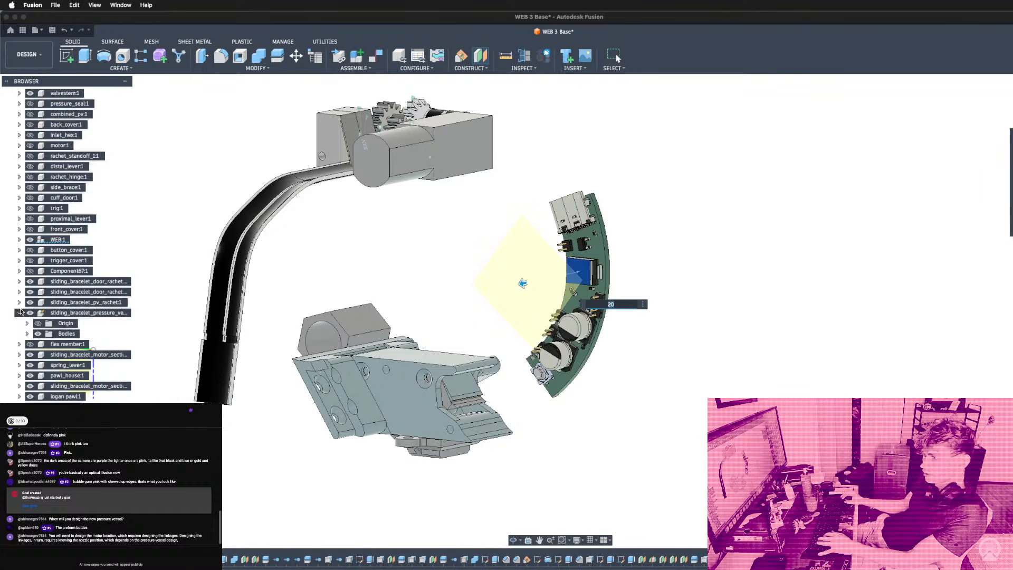
pyautogui.click(25, 333)
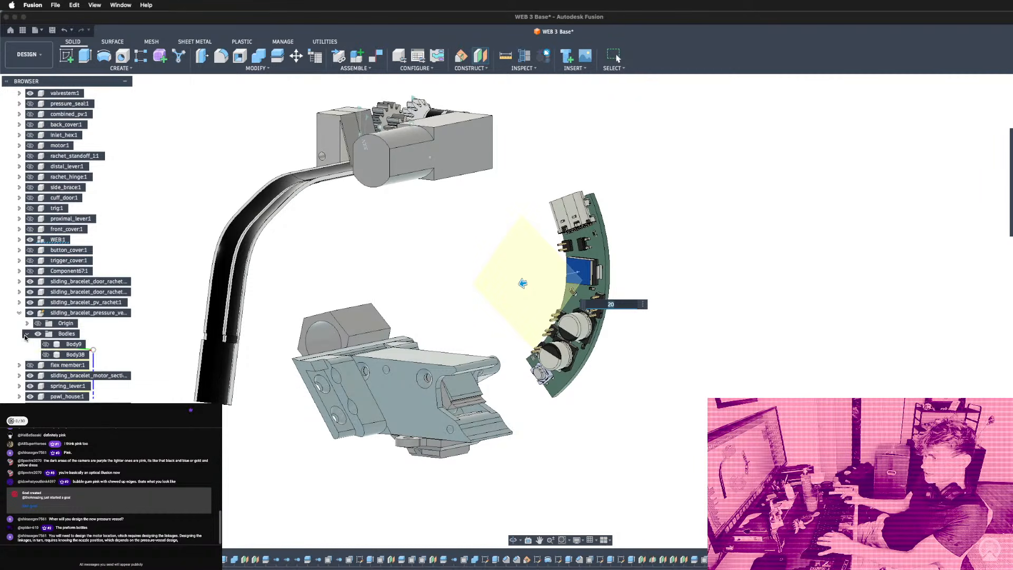
pyautogui.click(46, 355)
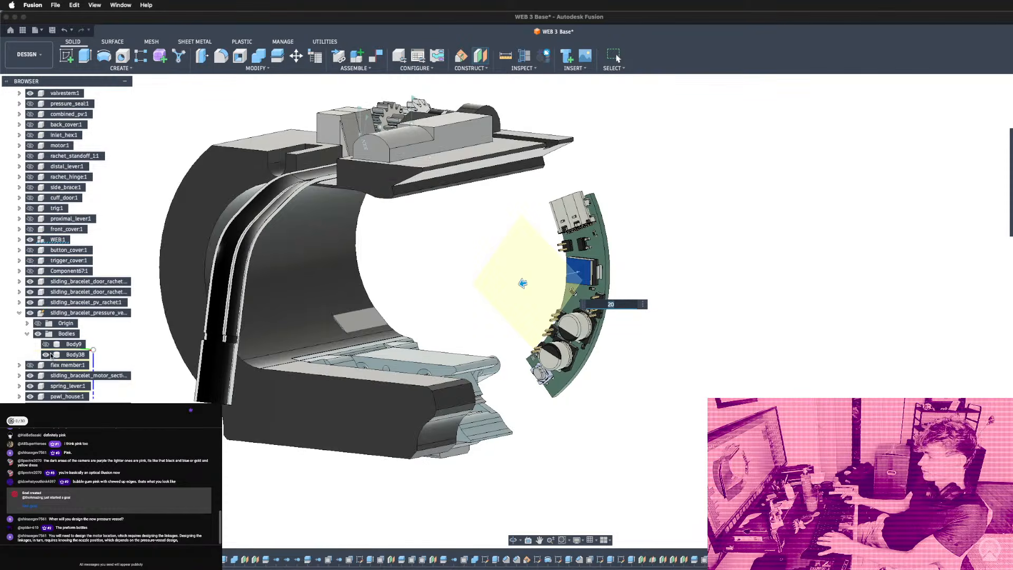
pyautogui.click(46, 354)
pyautogui.click(46, 345)
pyautogui.click(46, 345)
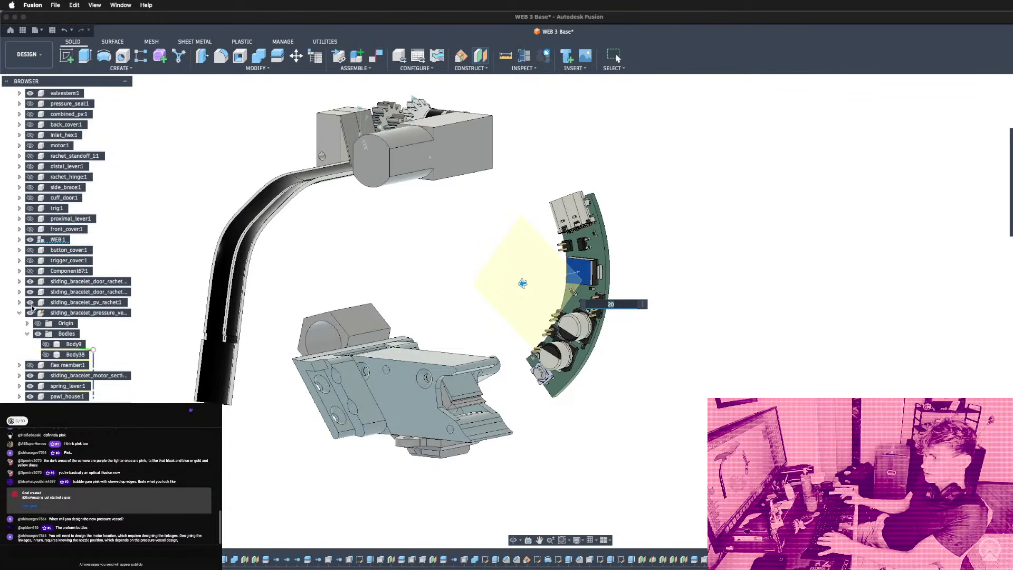
pyautogui.click(19, 312)
# Temporarily show Body1 of the second sliding bracelet door rachet component and hide it again.
pyautogui.click(19, 291)
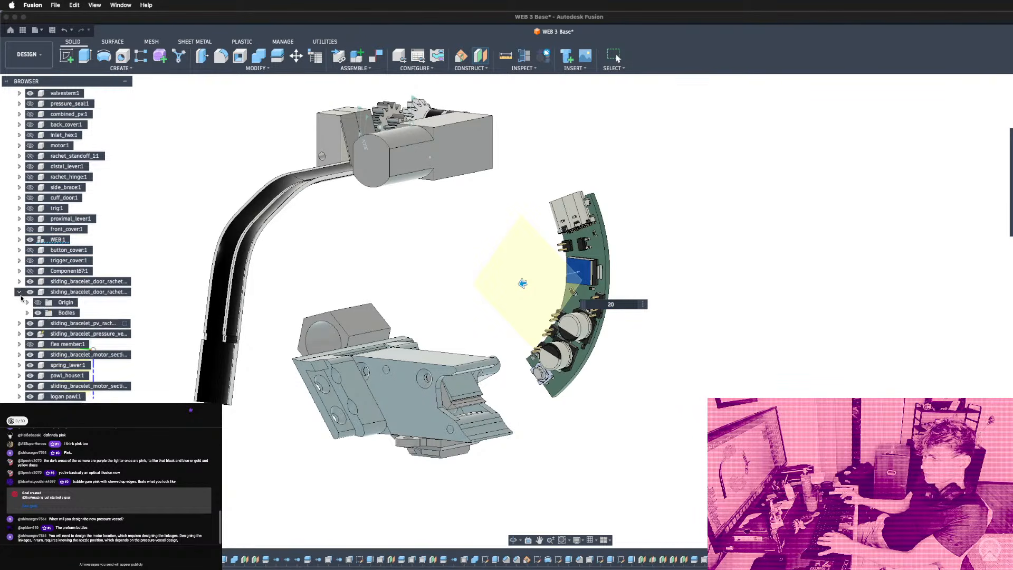
pyautogui.click(27, 313)
pyautogui.click(45, 323)
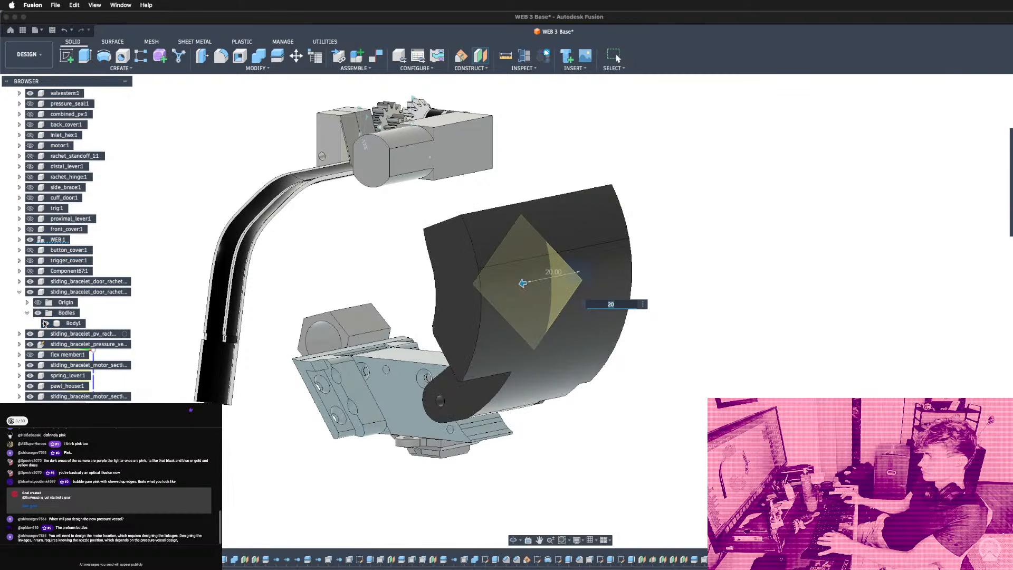
pyautogui.click(45, 322)
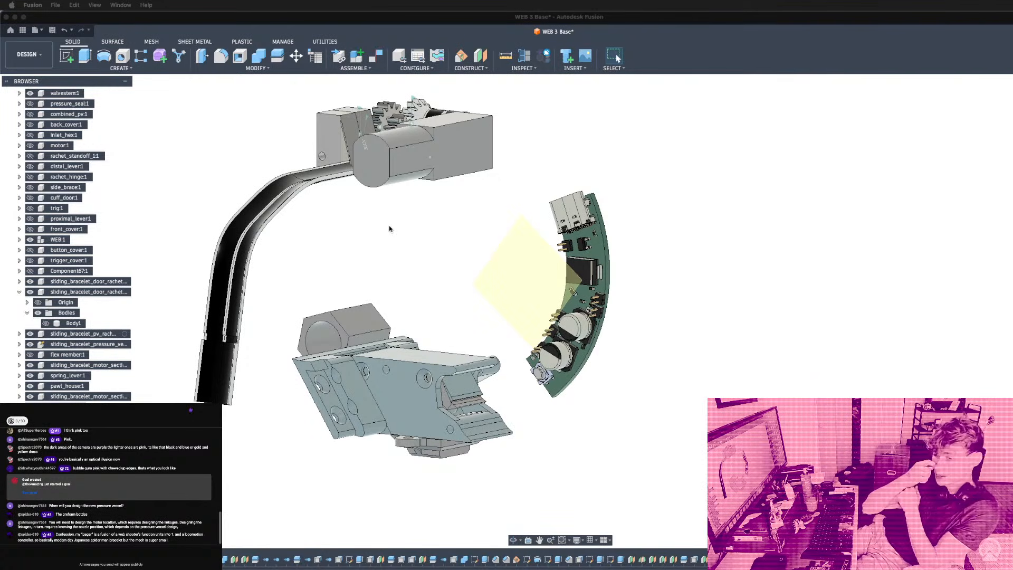
# Examine how the motor, gears, curved strip and circuit board are arranged from several angles.
pyautogui.keyDown('shift'); pyautogui.moveTo(524, 350); pyautogui.dragTo(524, 383, button='middle'); pyautogui.keyUp('shift')
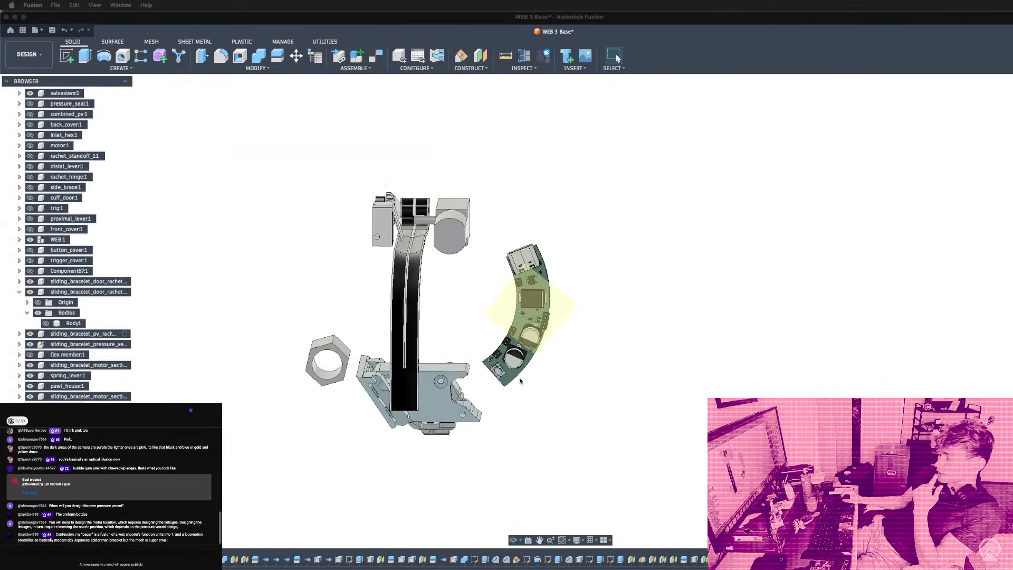
pyautogui.scroll(5, 414, 222)
pyautogui.keyDown('shift'); pyautogui.moveTo(412, 221); pyautogui.dragTo(463, 209, button='middle'); pyautogui.keyUp('shift')
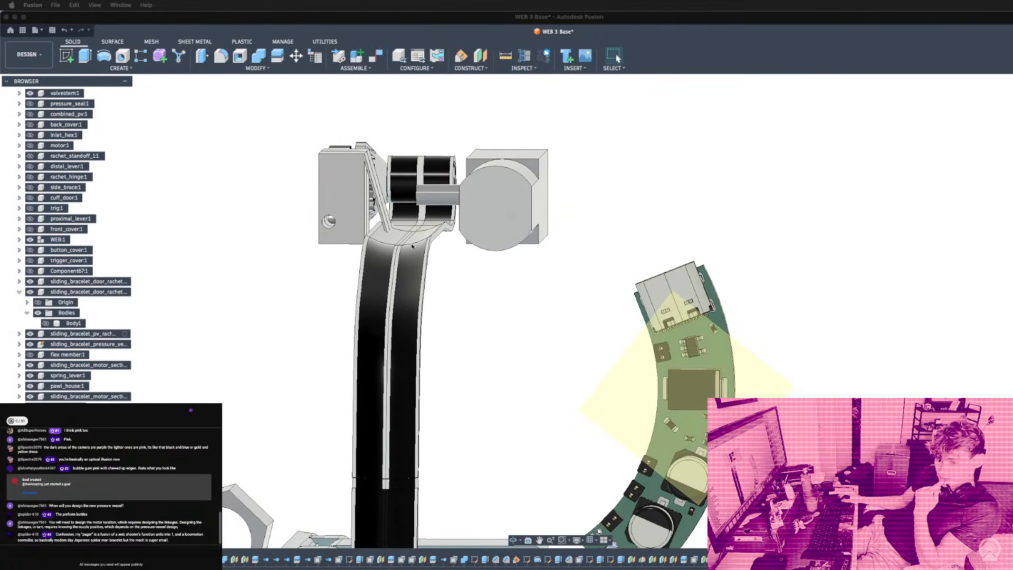
pyautogui.moveTo(431, 232)
pyautogui.keyDown('shift'); pyautogui.mouseDown(button='middle')
pyautogui.moveTo(418, 251)
pyautogui.moveTo(415, 183)
pyautogui.moveTo(425, 246)
pyautogui.mouseUp(button='middle'); pyautogui.keyUp('shift')
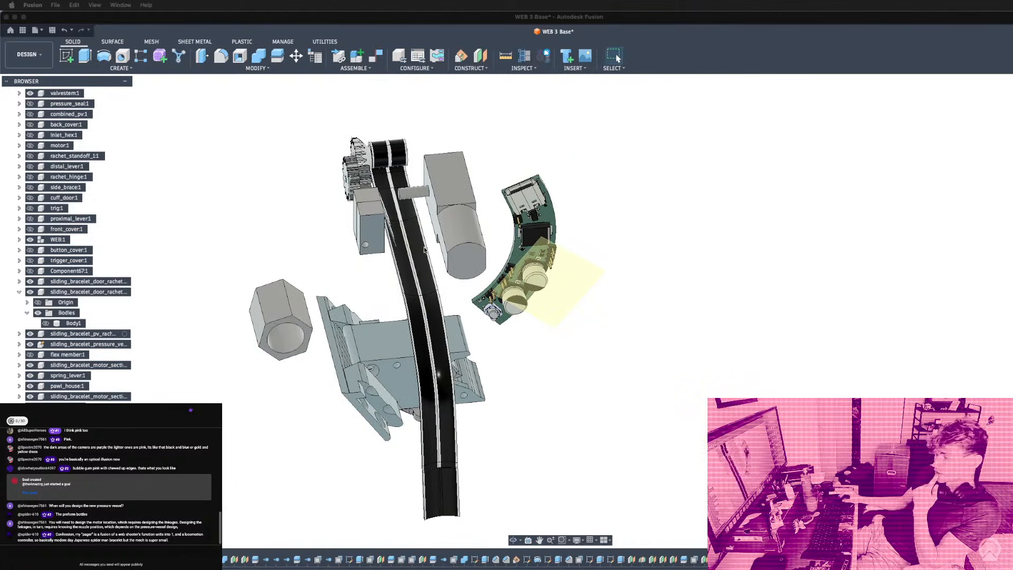
pyautogui.scroll(-5, 425, 245)
pyautogui.scroll(4, 489, 271)
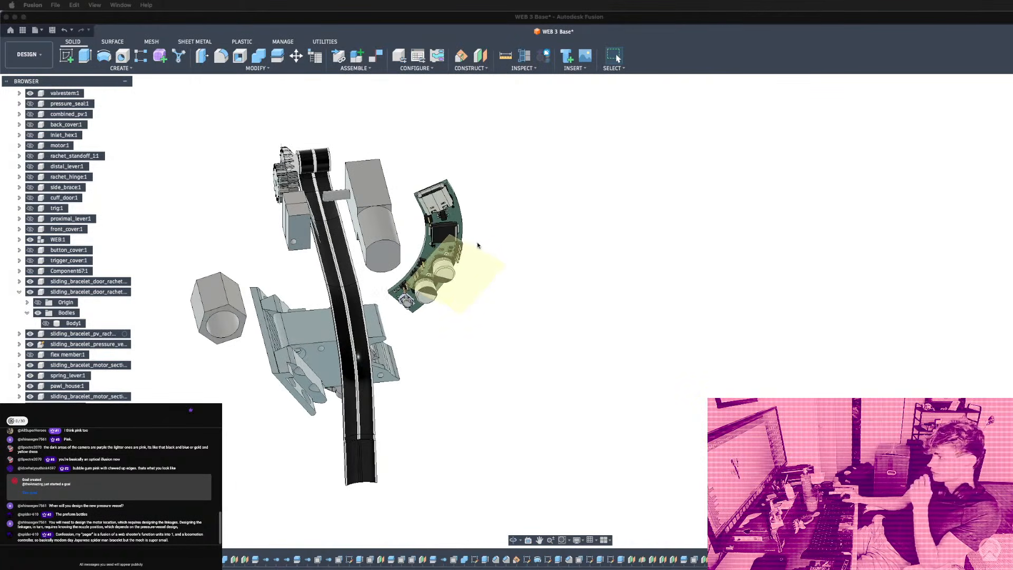
pyautogui.keyDown('shift'); pyautogui.moveTo(490, 271); pyautogui.dragTo(273, 214, button='middle'); pyautogui.keyUp('shift')
pyautogui.keyDown('shift'); pyautogui.moveTo(487, 223); pyautogui.dragTo(536, 206, button='middle'); pyautogui.keyUp('shift')
pyautogui.scroll(3, 417, 308)
pyautogui.keyDown('shift'); pyautogui.moveTo(395, 306); pyautogui.dragTo(412, 338, button='middle'); pyautogui.keyUp('shift')
pyautogui.scroll(-4, 513, 267)
pyautogui.scroll(4, 464, 277)
pyautogui.click(568, 280)
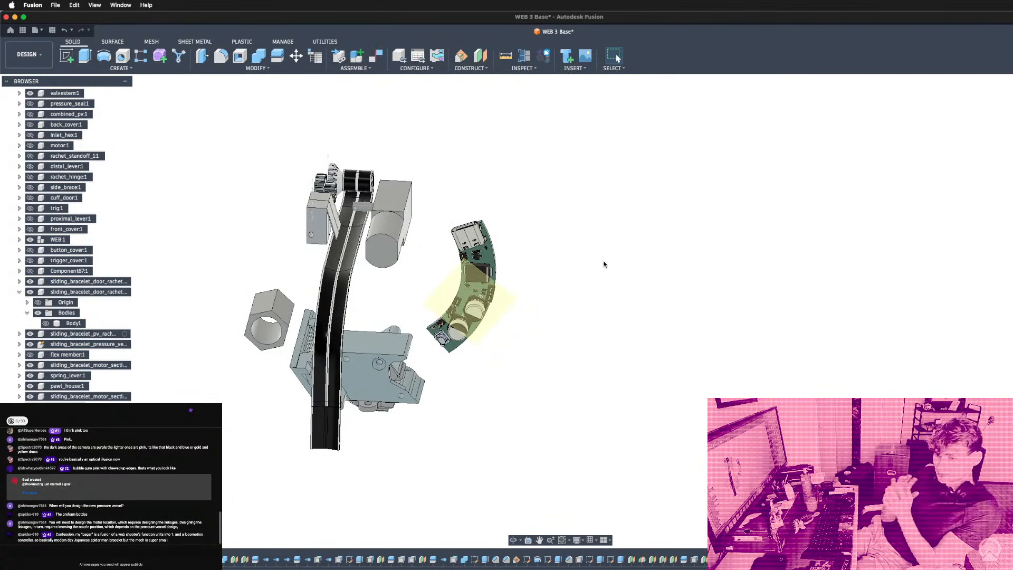
# Start a line sketch on the offset construction plane above the circuit board.
pyautogui.keyDown('shift'); pyautogui.moveTo(604, 264); pyautogui.dragTo(608, 339, button='middle'); pyautogui.keyUp('shift')
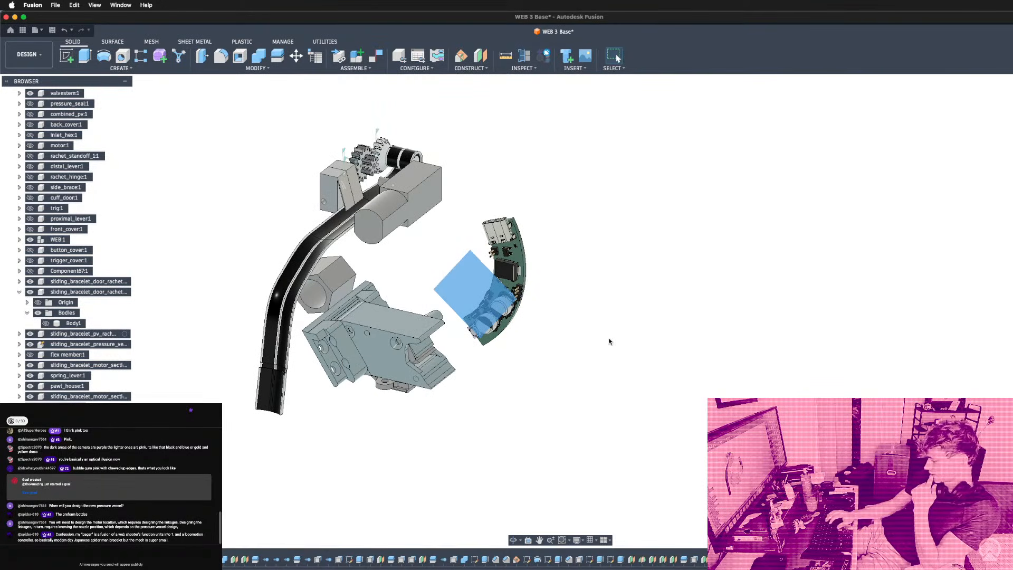
pyautogui.press('l')
pyautogui.scroll(-2, 485, 324)
pyautogui.scroll(3, 532, 410)
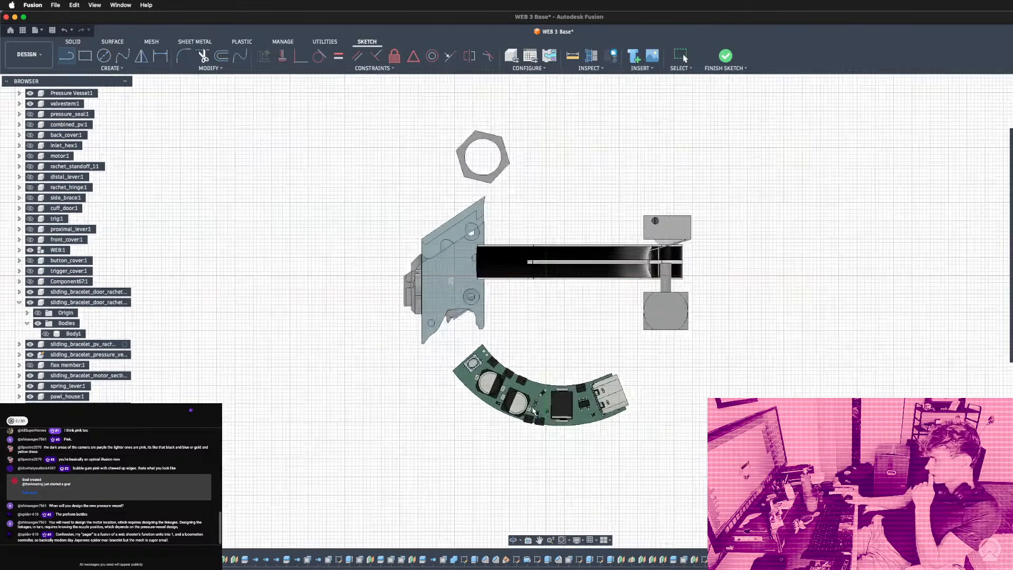
pyautogui.scroll(6, 533, 410)
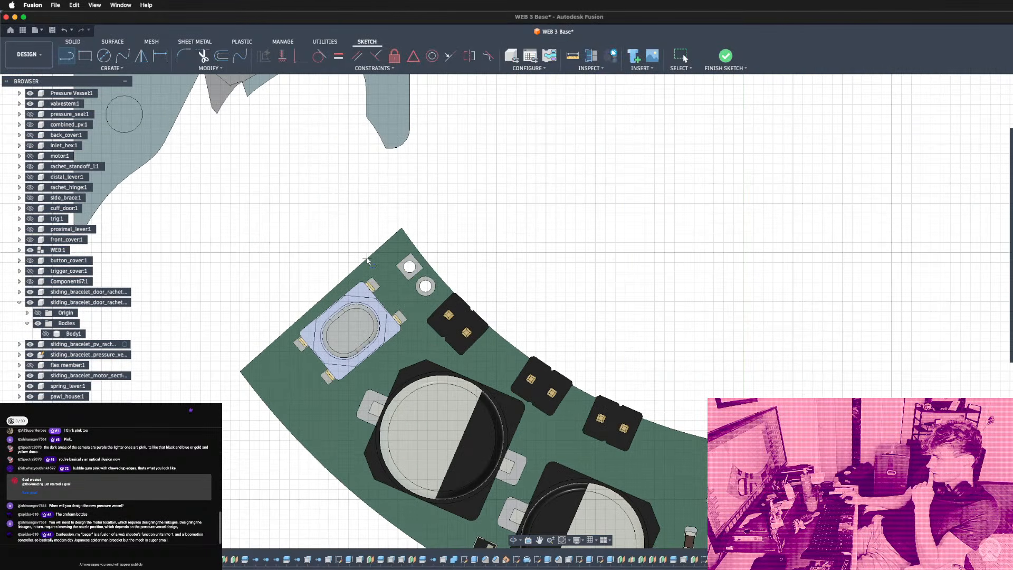
pyautogui.scroll(-3, 367, 259)
pyautogui.scroll(3, 470, 349)
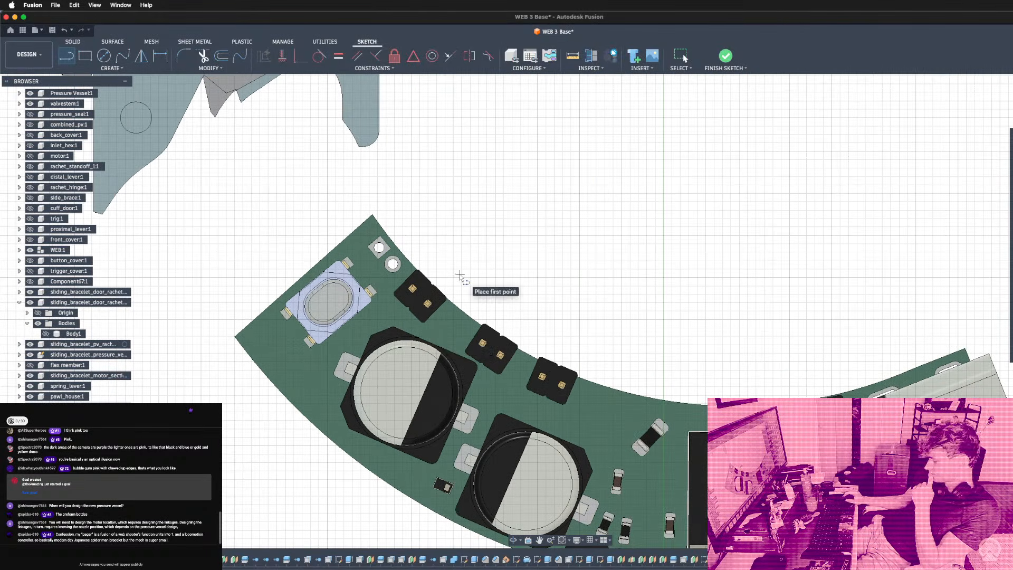
pyautogui.press('o')
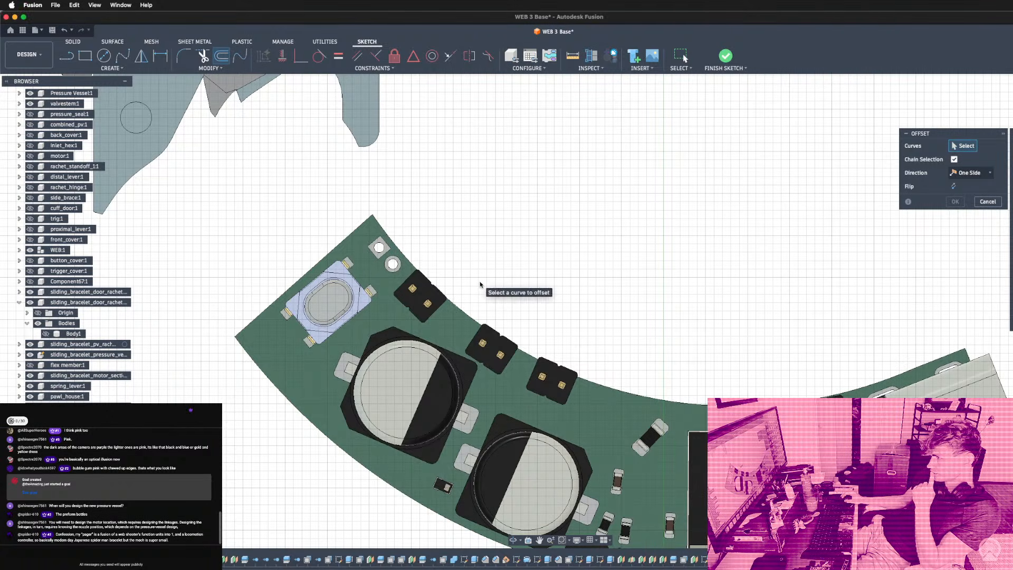
pyautogui.scroll(-3, 478, 287)
pyautogui.scroll(4, 584, 345)
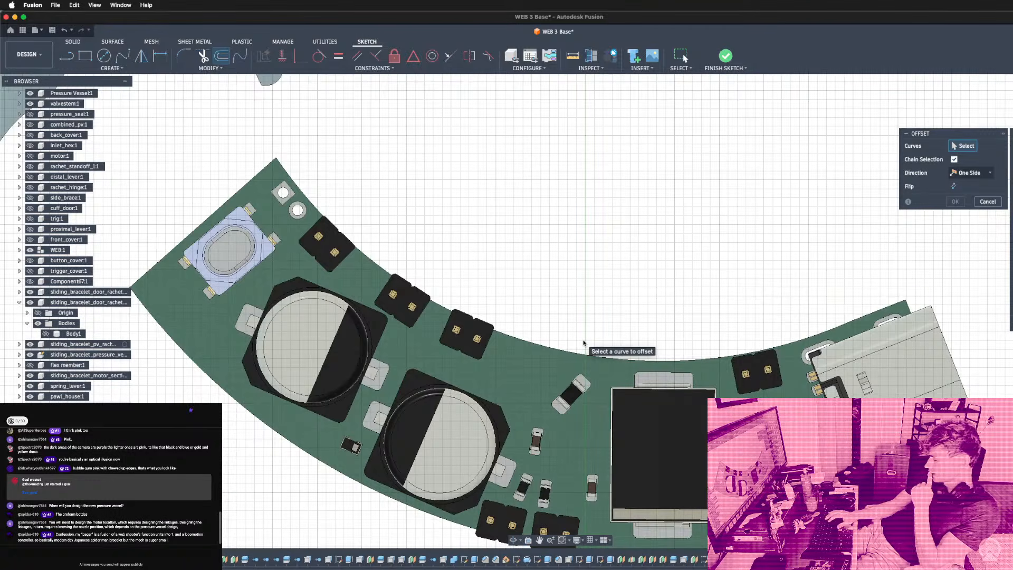
pyautogui.press('p')
pyautogui.click(571, 349)
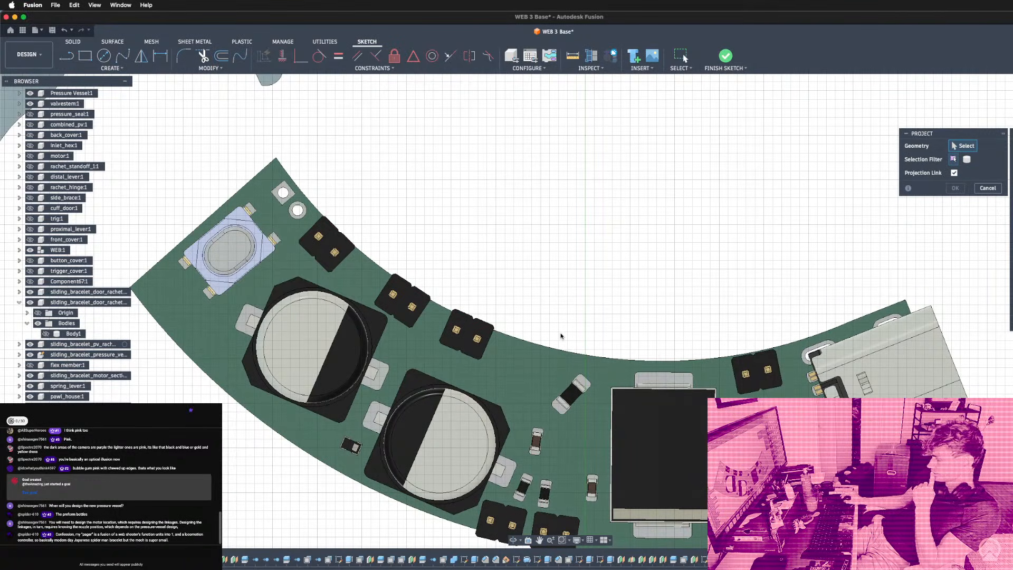
pyautogui.click(523, 427)
pyautogui.click(516, 365)
pyautogui.click(987, 188)
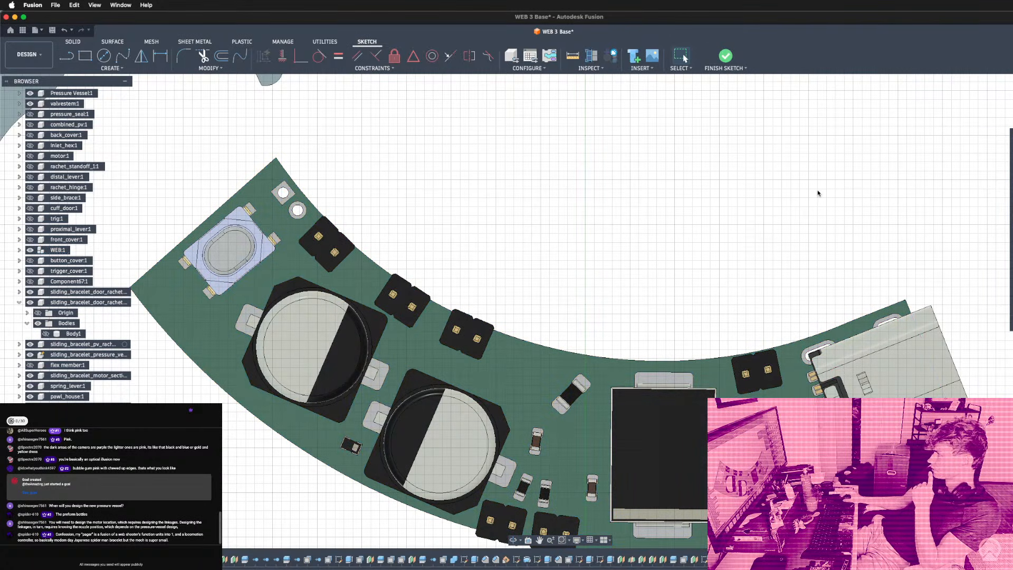
# Project the circuit board's top face into the sketch.
pyautogui.press('p')
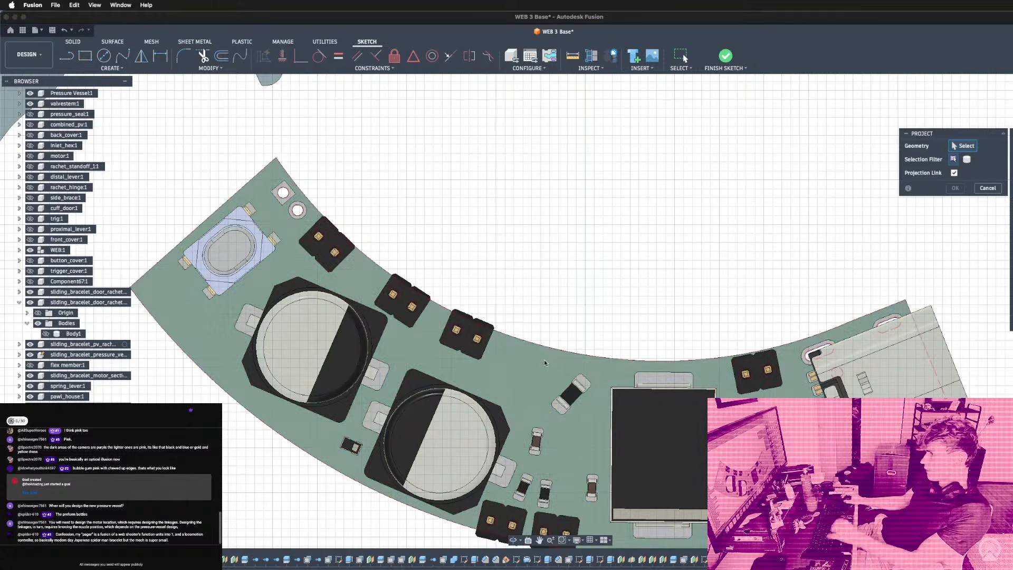
pyautogui.click(539, 365)
pyautogui.press('Return')
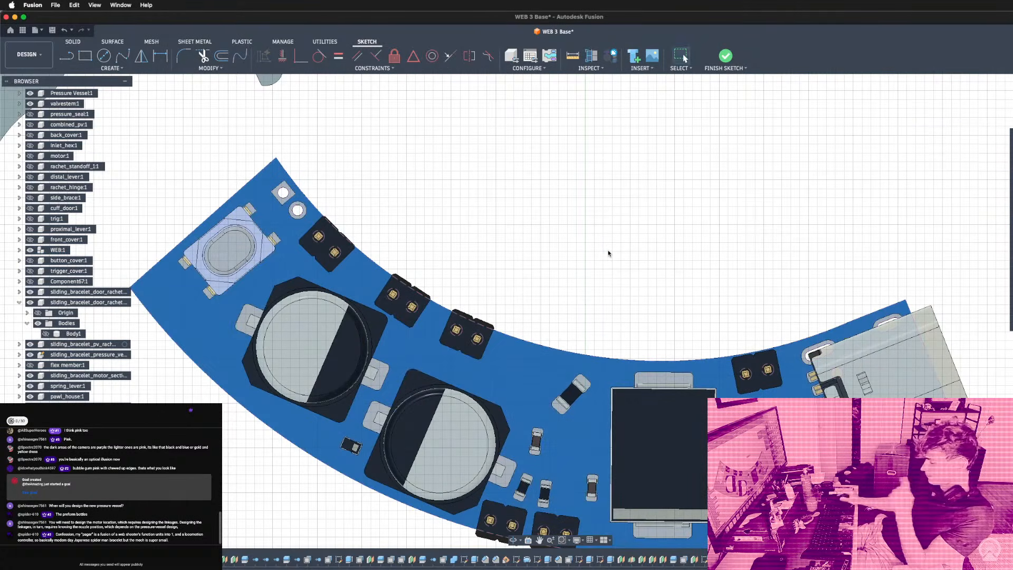
pyautogui.press('o')
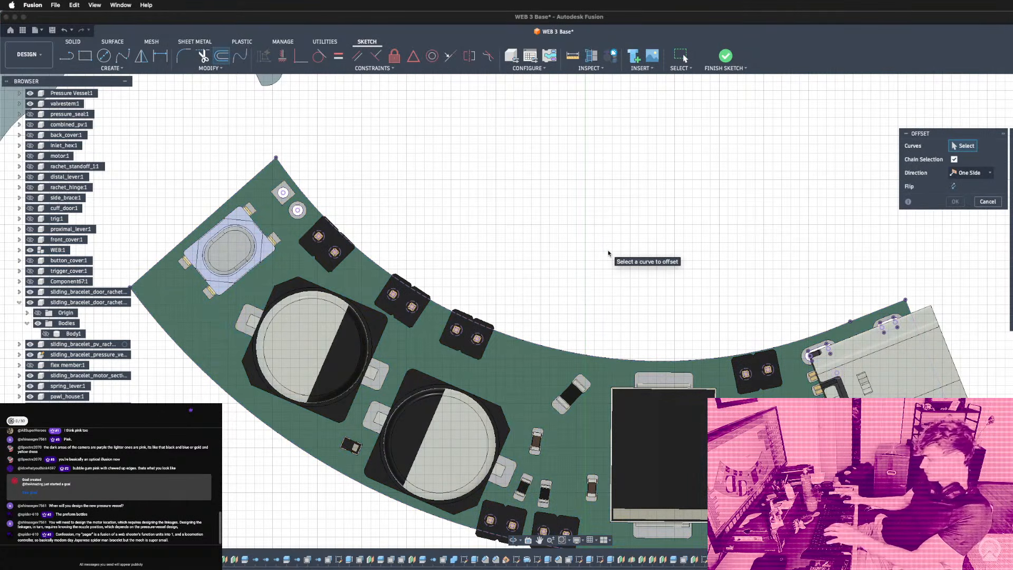
pyautogui.click(535, 348)
pyautogui.moveTo(530, 351); pyautogui.dragTo(541, 332)
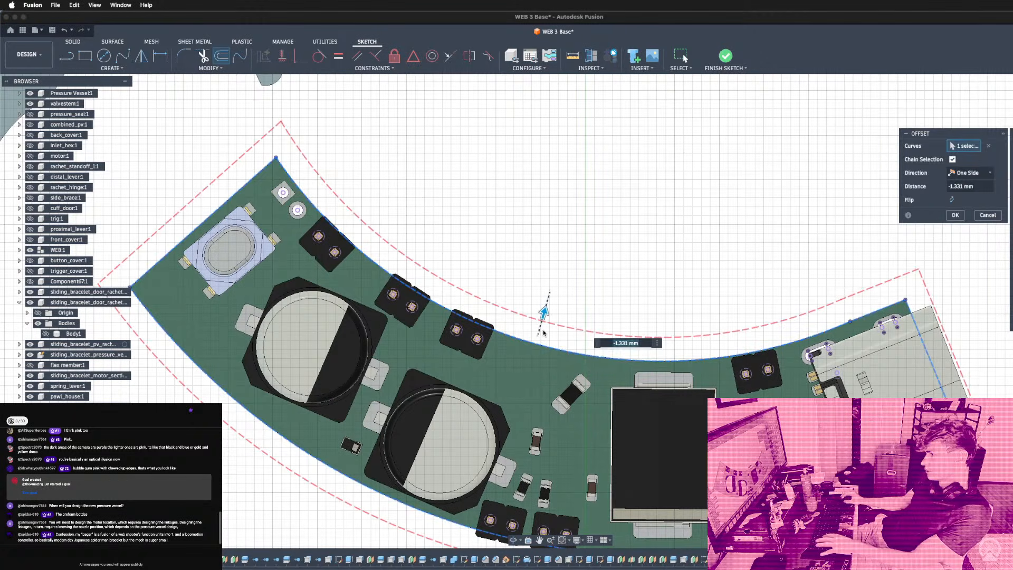
pyautogui.press('Escape')
# Offset the projected circuit board outline outward with a distance of -0.1 mm.
pyautogui.press('o')
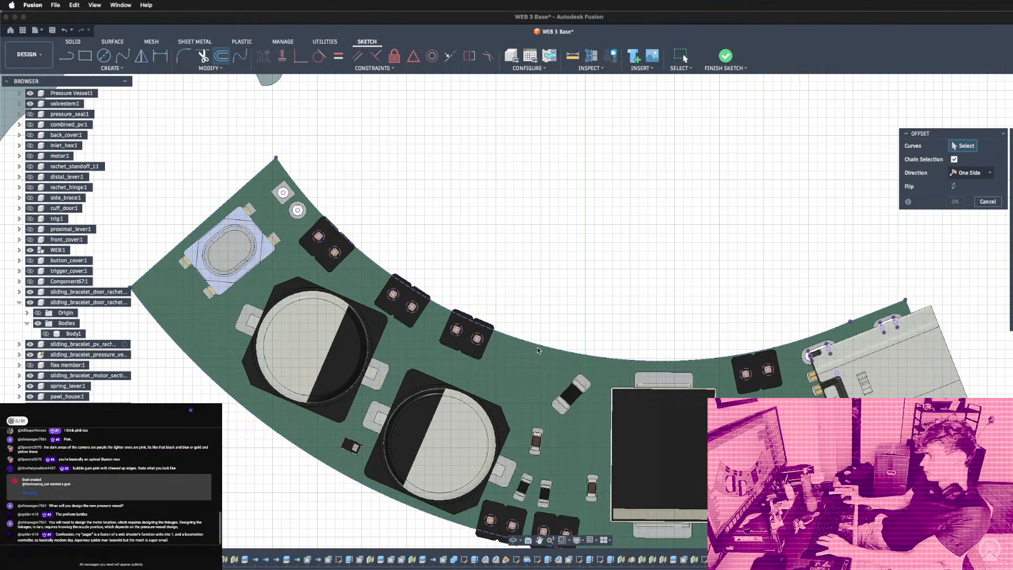
pyautogui.click(537, 349)
pyautogui.moveTo(537, 349); pyautogui.dragTo(542, 334)
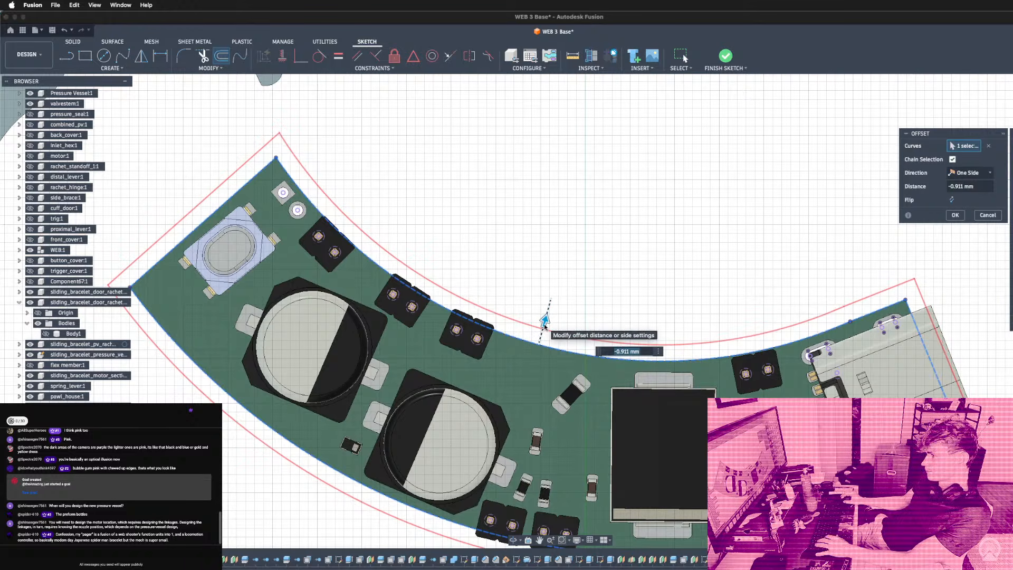
pyautogui.write('0.01')
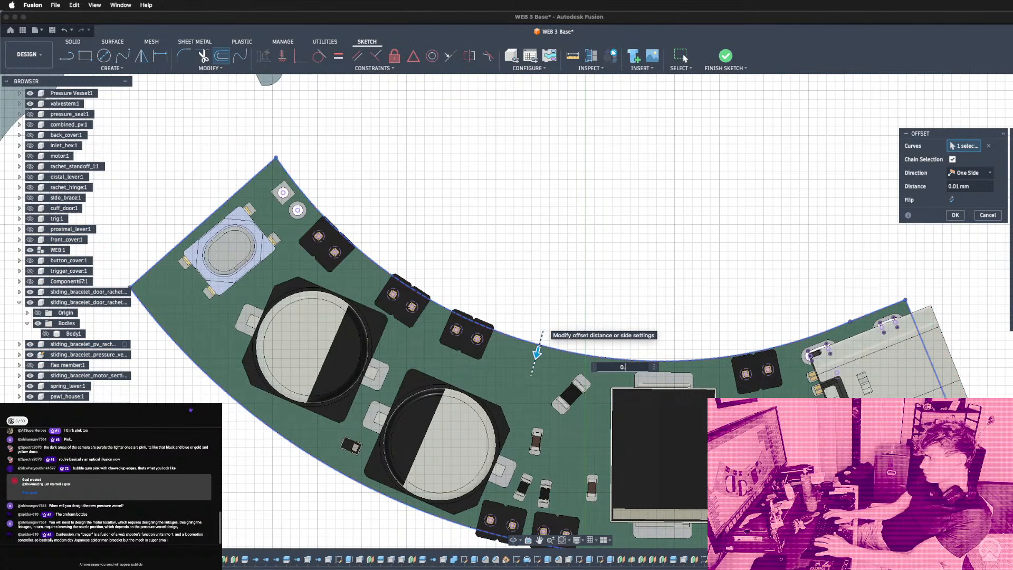
pyautogui.write('-0.1')
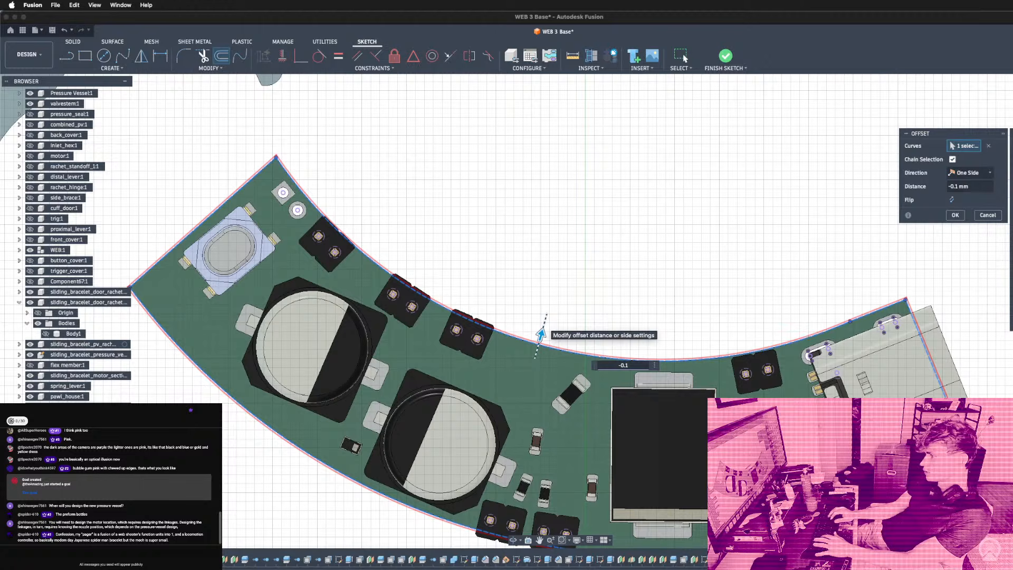
pyautogui.press('Return')
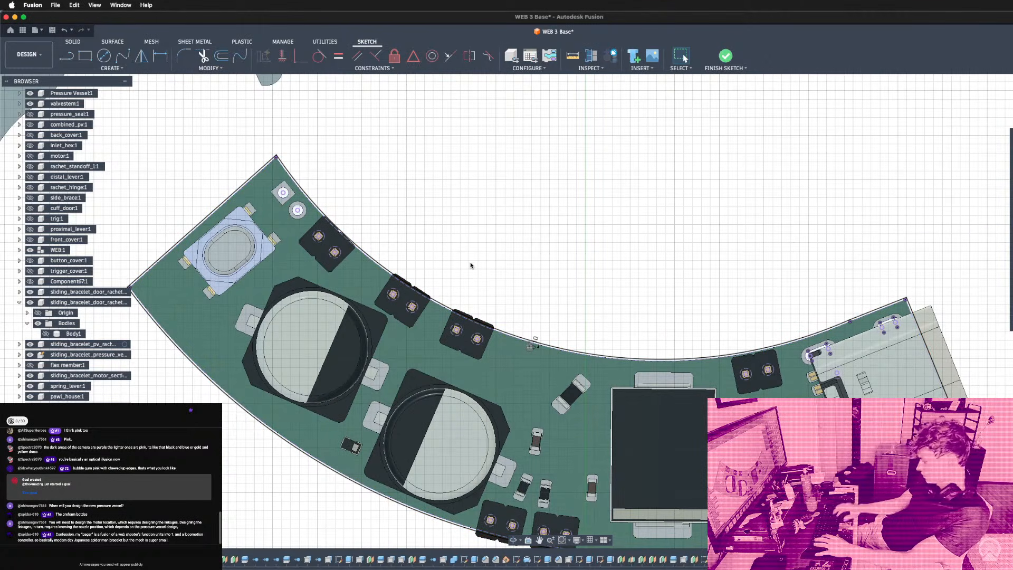
# Offset the new outer outline inward by 2 mm to form an inner outline.
pyautogui.press('o')
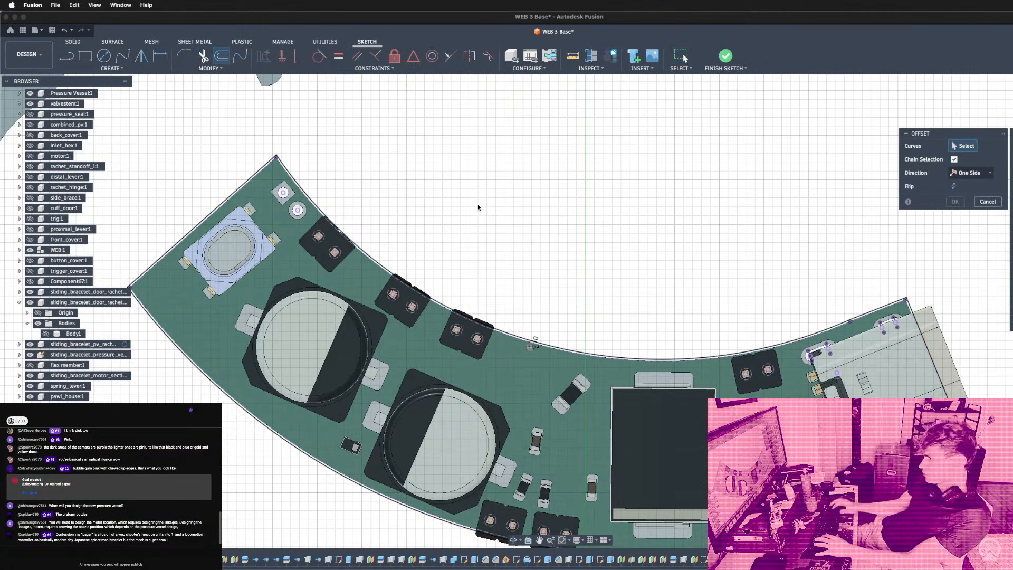
pyautogui.click(503, 336)
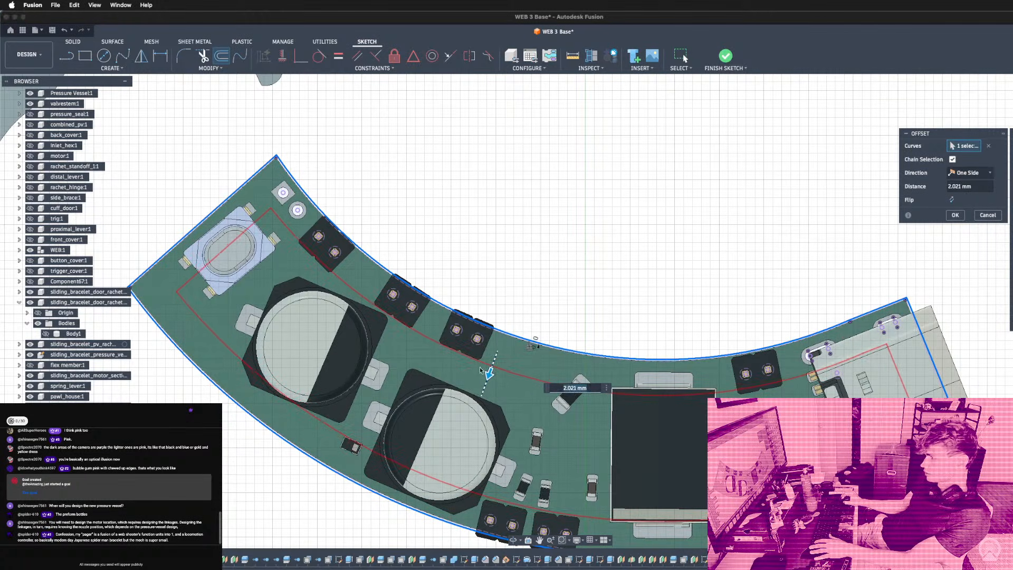
pyautogui.write('2')
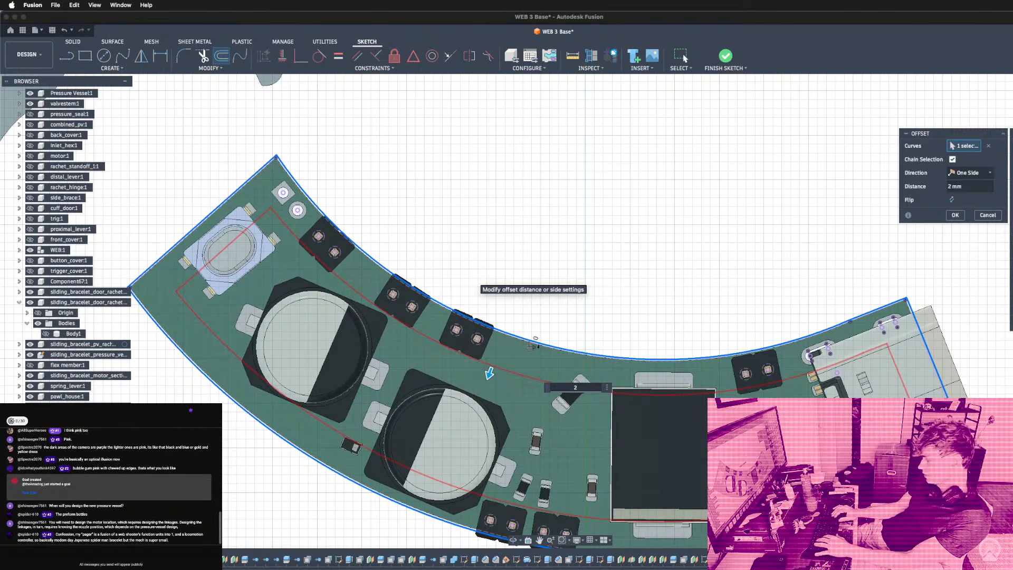
pyautogui.press('Return')
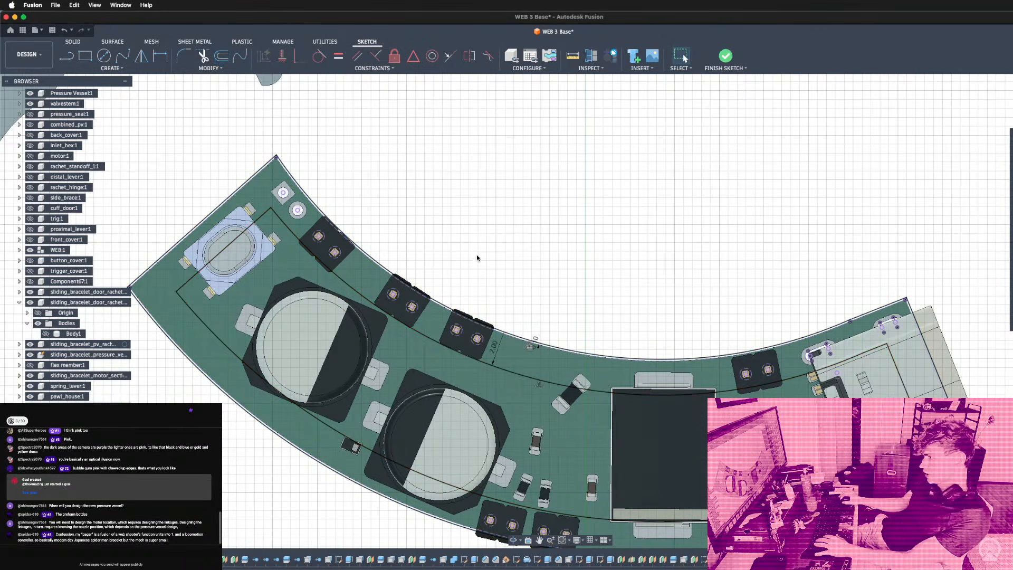
# Set the outer outline's offset to -0.5 mm and the inner outline's offset to 3 mm.
pyautogui.scroll(3, 472, 344)
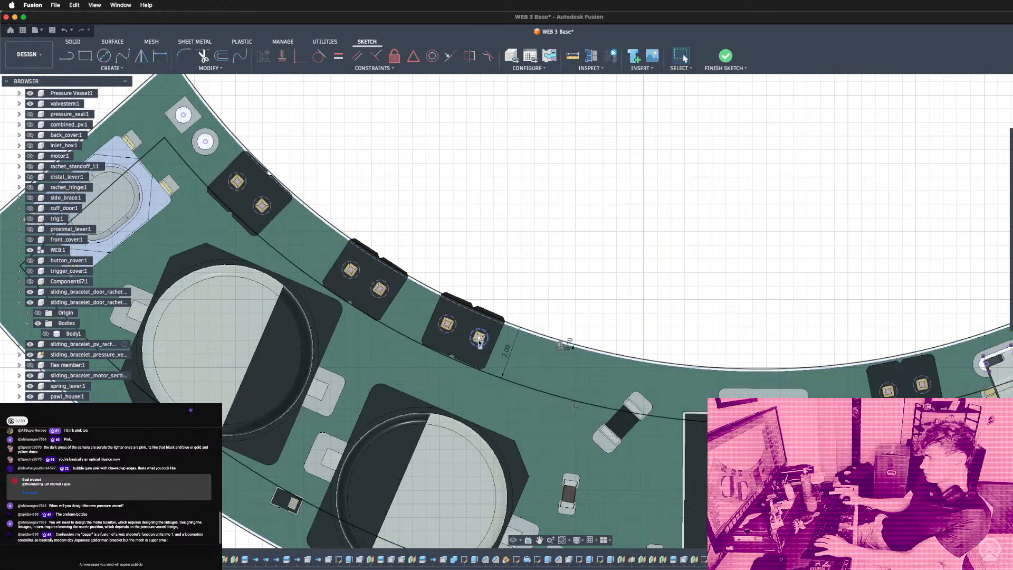
pyautogui.click(572, 342)
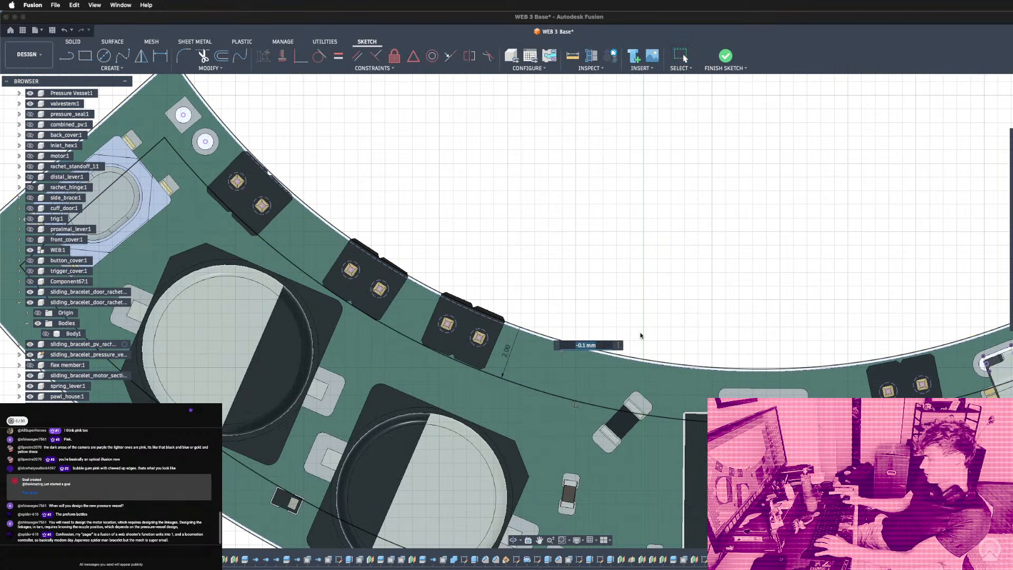
pyautogui.write('-0.5')
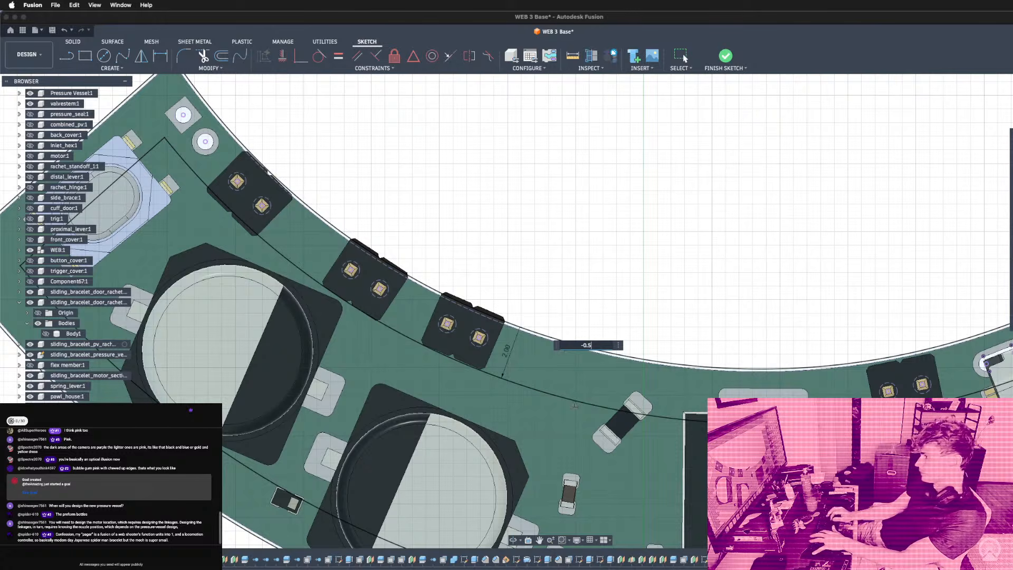
pyautogui.press('Return')
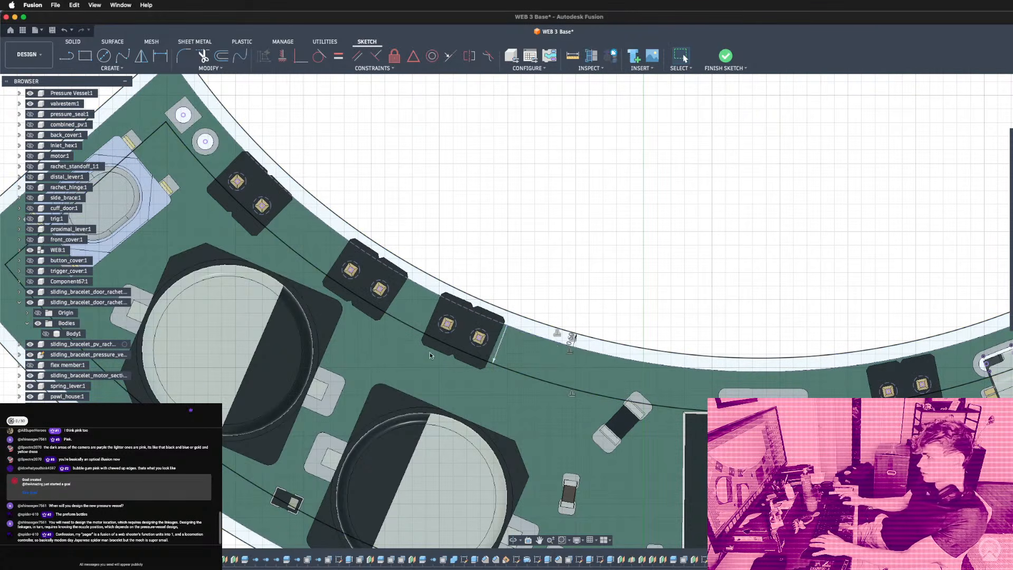
pyautogui.scroll(-5, 411, 219)
pyautogui.scroll(5, 346, 106)
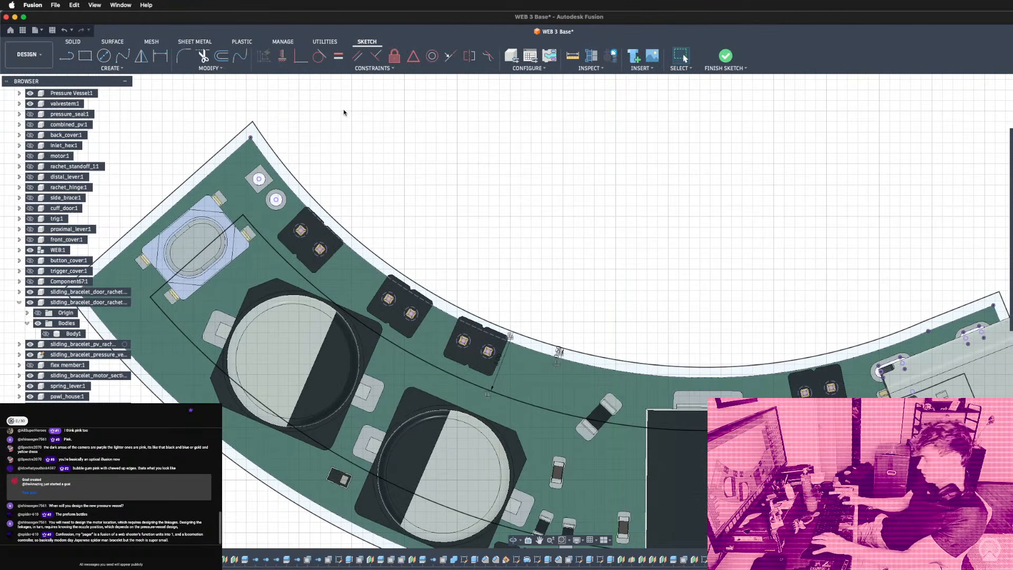
# Draw a line from the inner outline's corner near the push button out past the board's end edge.
pyautogui.press('l')
pyautogui.click(242, 214)
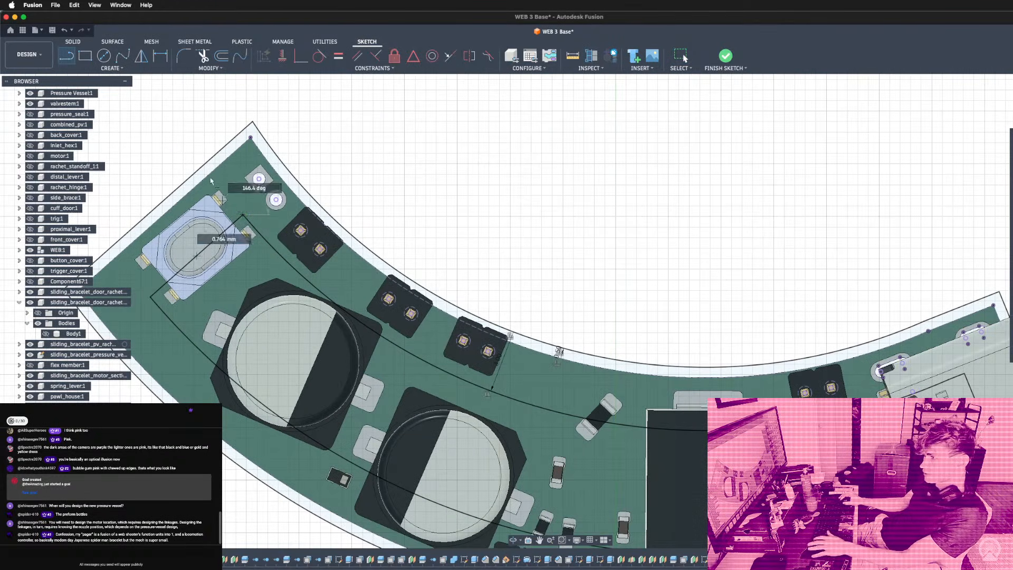
pyautogui.press('Escape')
# Set the outer outline's offset distance to -0.2 mm.
pyautogui.scroll(-5, 203, 152)
pyautogui.scroll(3, 351, 237)
pyautogui.scroll(-4, 351, 238)
pyautogui.scroll(5, 415, 191)
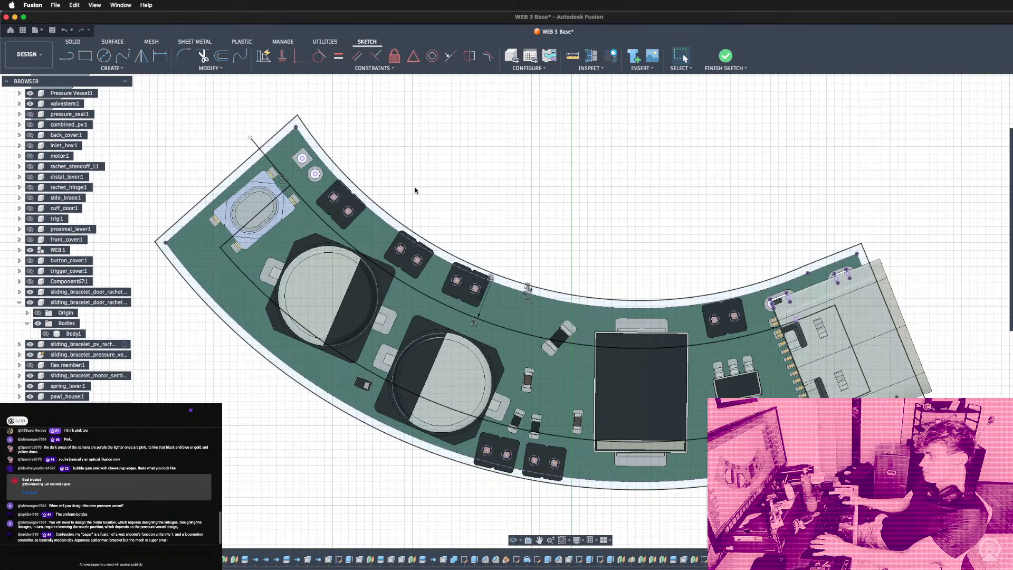
pyautogui.scroll(3, 559, 291)
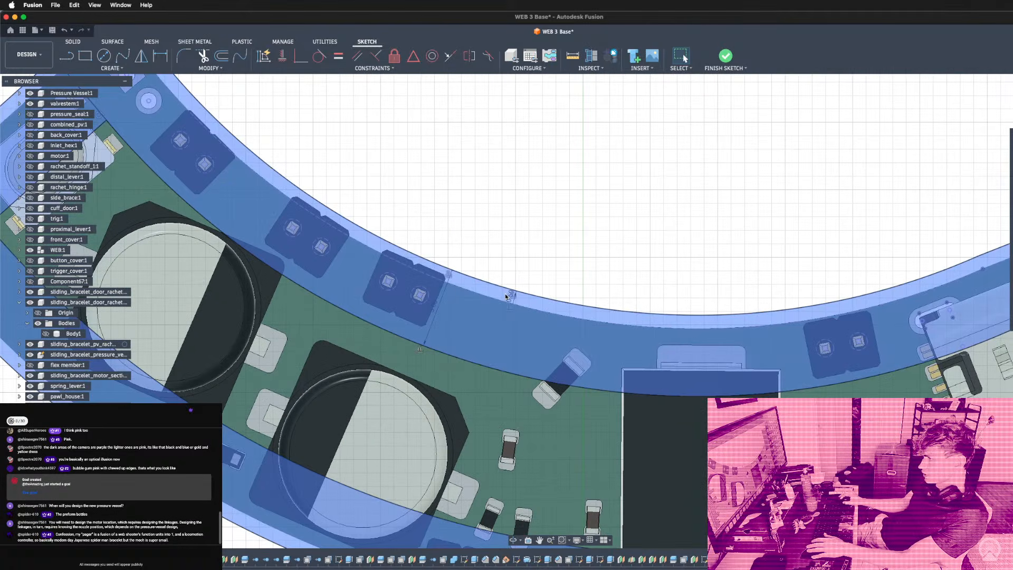
pyautogui.doubleClick(509, 295)
pyautogui.write('-0.2')
pyautogui.press('Return')
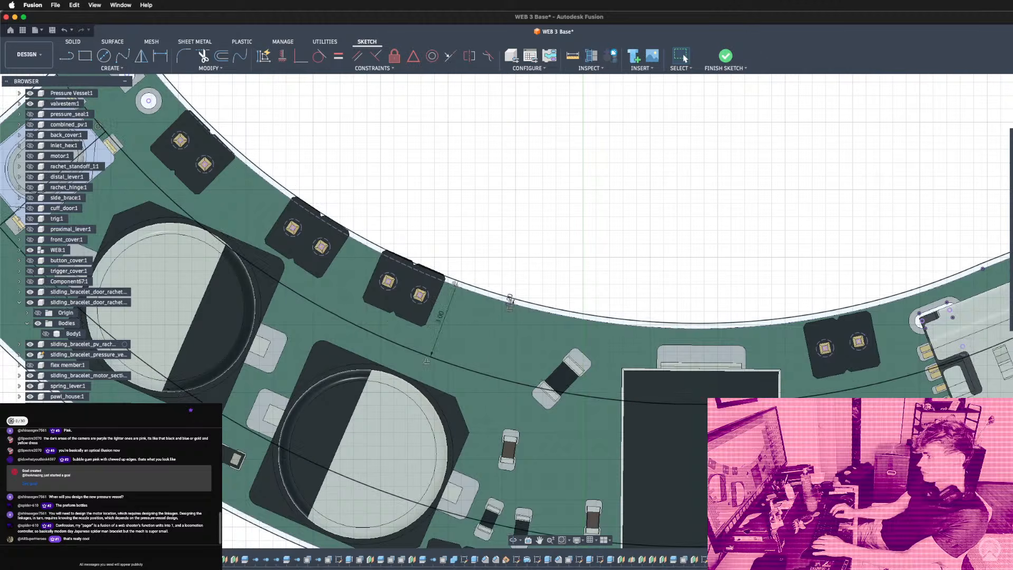
# Set the outer outline's offset distance to -0.1 mm.
pyautogui.doubleClick(509, 301)
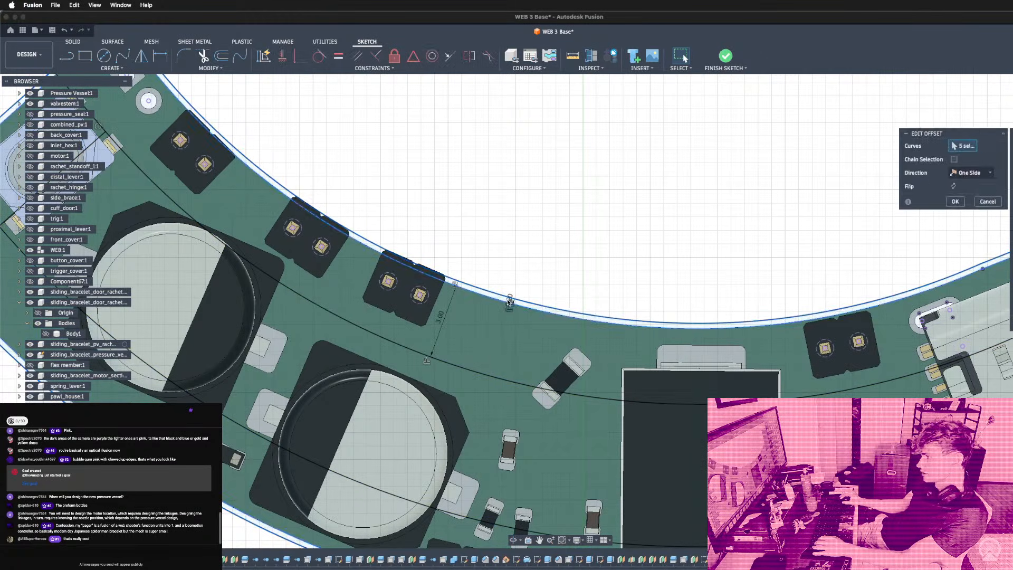
pyautogui.press('Return')
pyautogui.scroll(4, 508, 303)
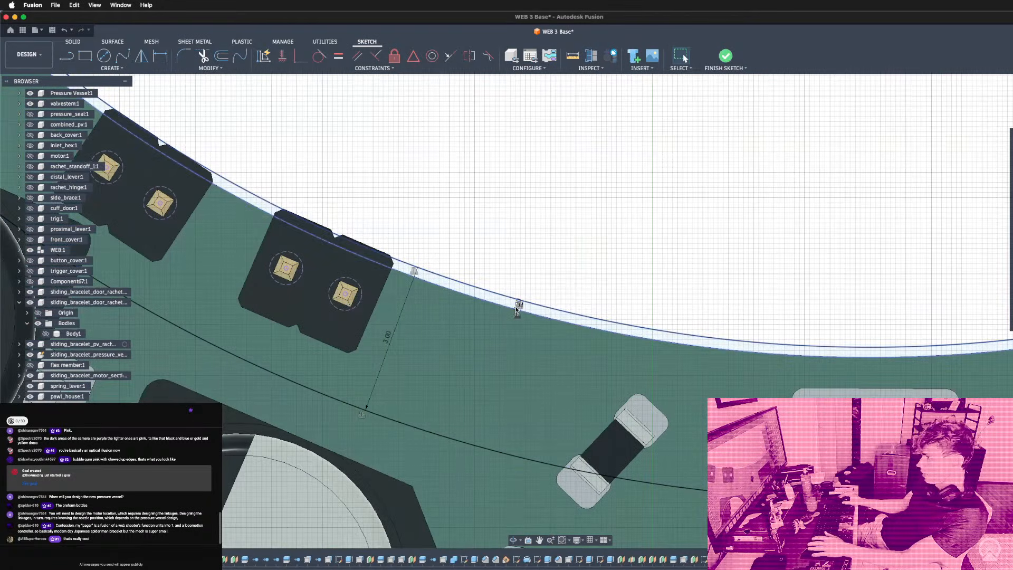
pyautogui.doubleClick(515, 306)
pyautogui.write('-0.1')
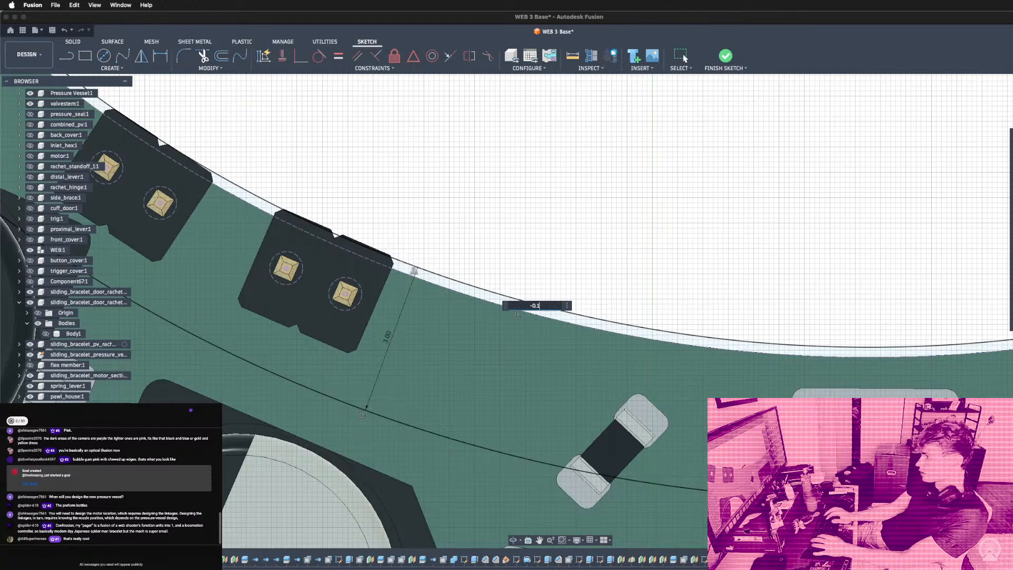
pyautogui.press('Return')
# Draw a line about 3 mm long between the outer and inner outlines beside the large connector at the board's end.
pyautogui.scroll(-5, 549, 274)
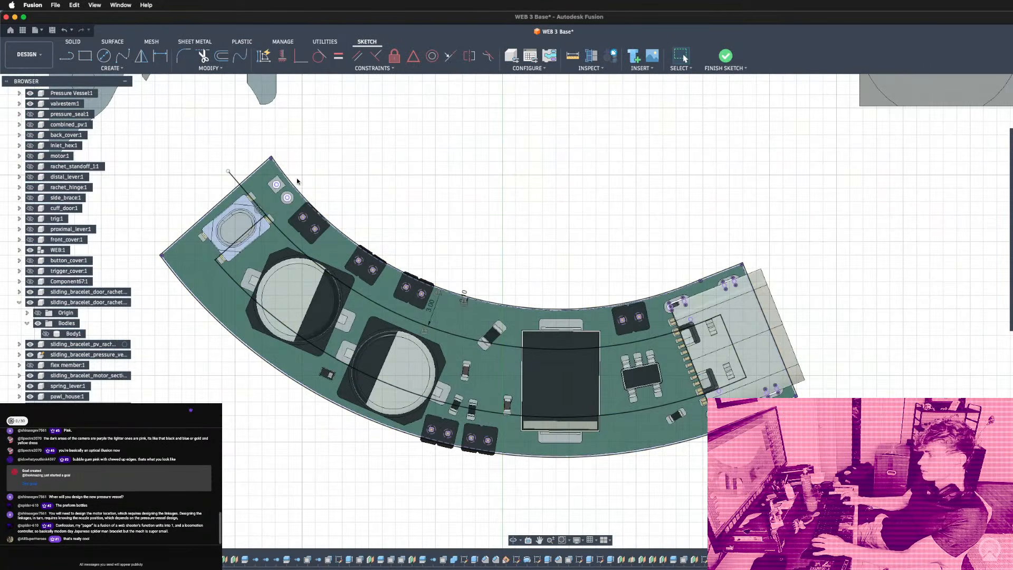
pyautogui.scroll(2, 226, 200)
pyautogui.scroll(3, 781, 379)
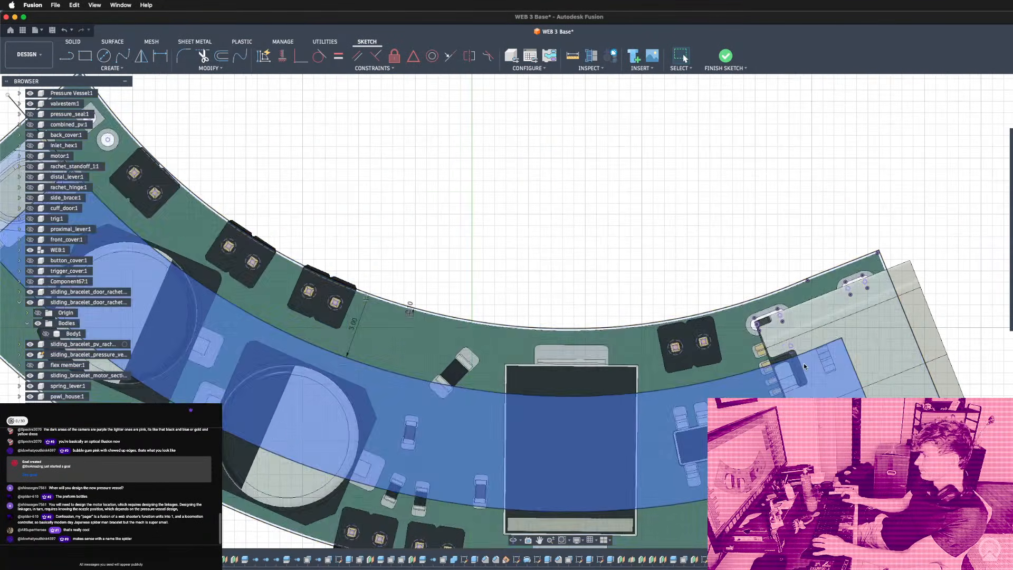
pyautogui.press('l')
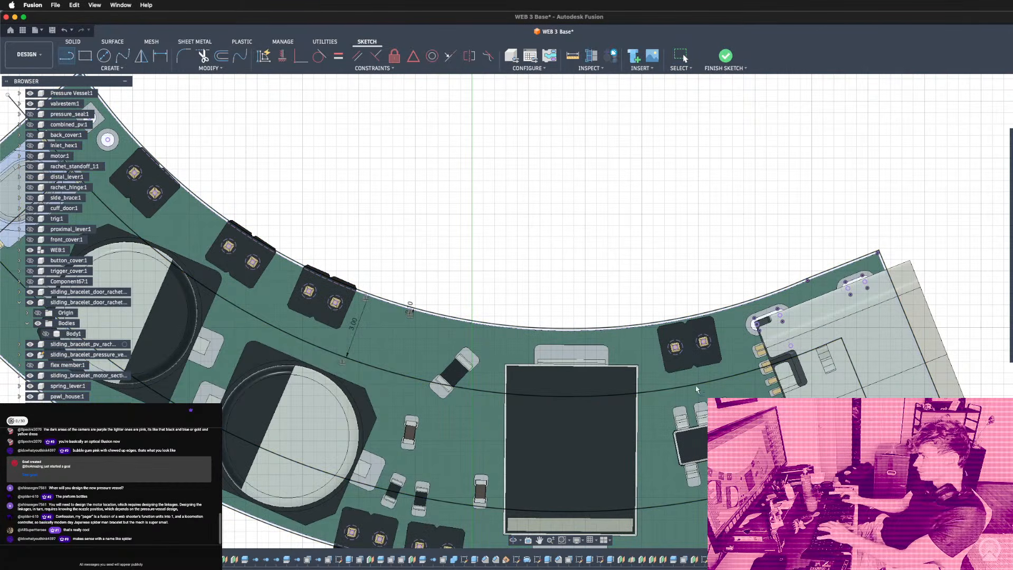
pyautogui.click(731, 305)
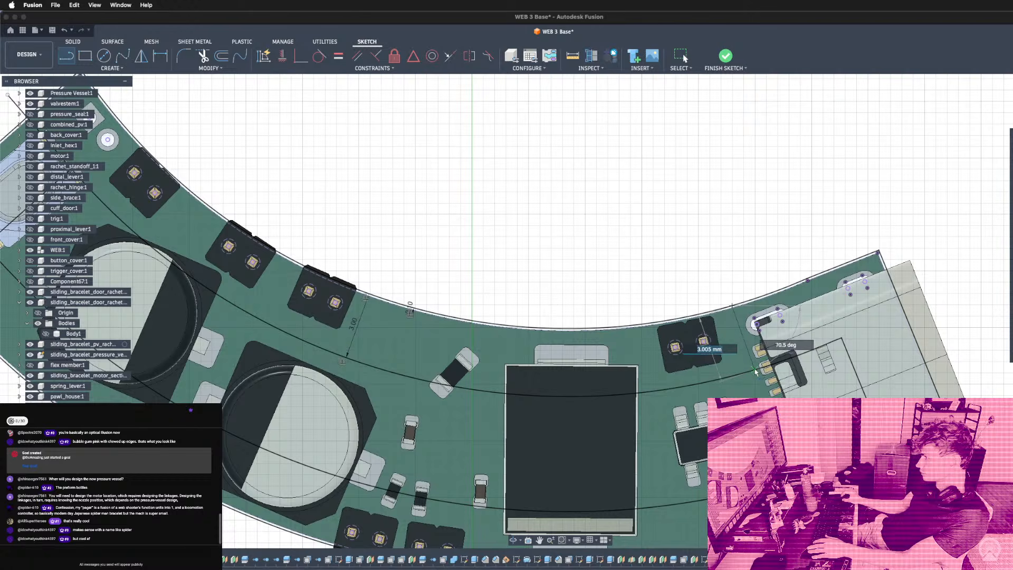
pyautogui.press('Escape')
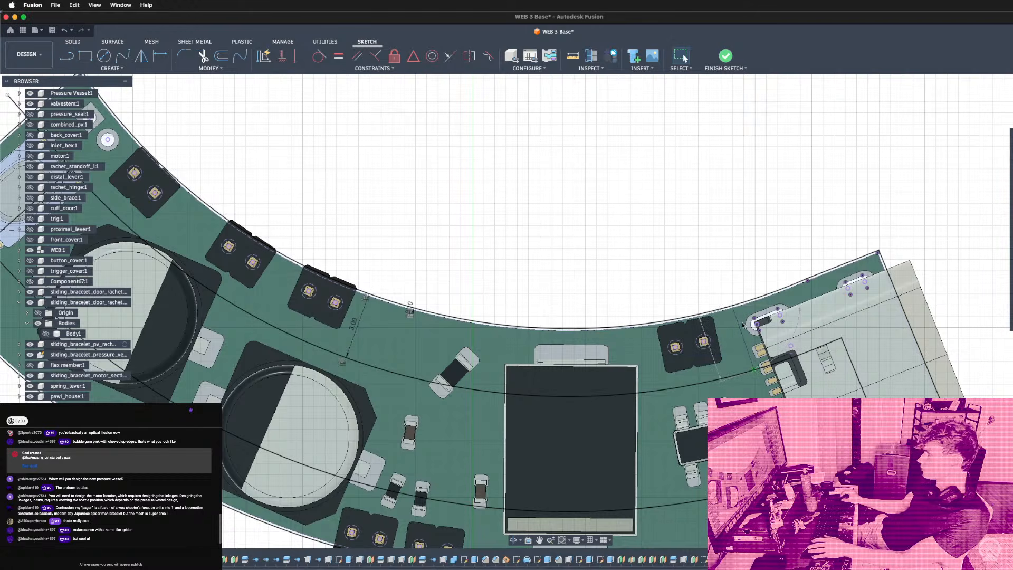
pyautogui.click(740, 327)
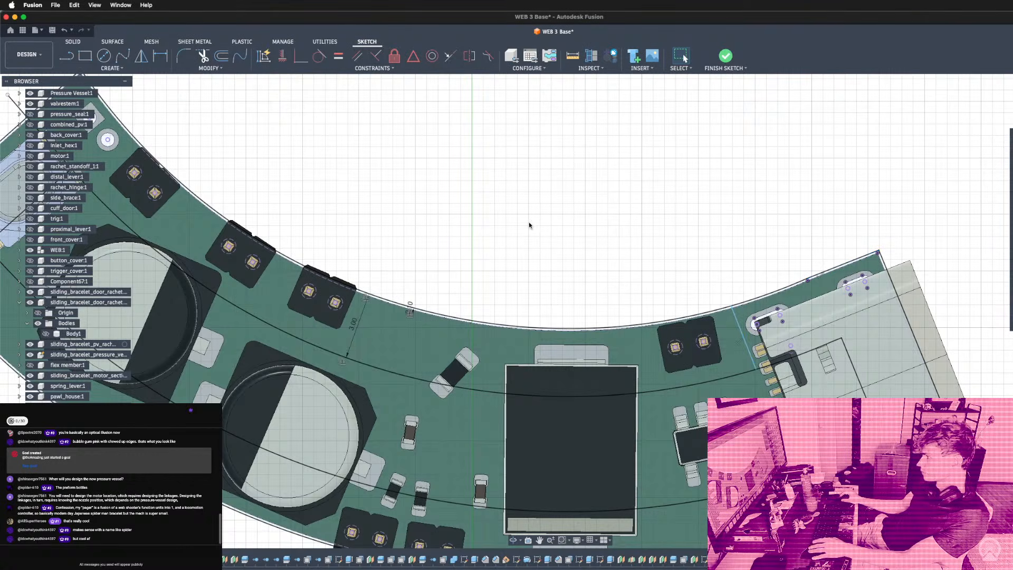
# Examine how the offset sketch sits relative to the circuit board and the curved strip from several angles.
pyautogui.scroll(-5, 533, 229)
pyautogui.scroll(2, 346, 413)
pyautogui.scroll(-2, 422, 420)
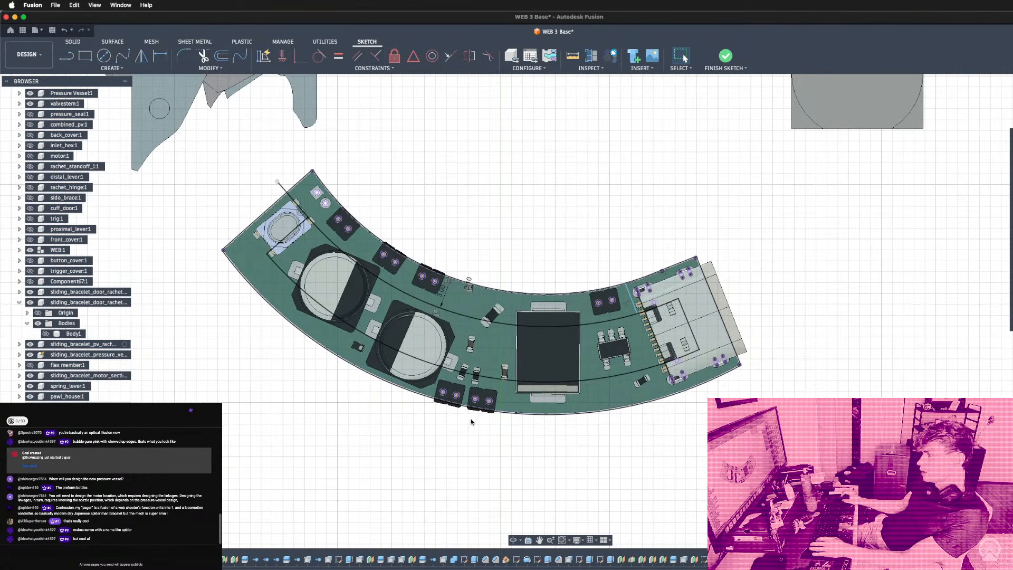
pyautogui.moveTo(554, 429)
pyautogui.keyDown('shift'); pyautogui.mouseDown(button='middle')
pyautogui.moveTo(553, 357)
pyautogui.moveTo(603, 363)
pyautogui.moveTo(596, 292)
pyautogui.moveTo(859, 294)
pyautogui.moveTo(882, 308)
pyautogui.moveTo(823, 312)
pyautogui.mouseUp(button='middle'); pyautogui.keyUp('shift')
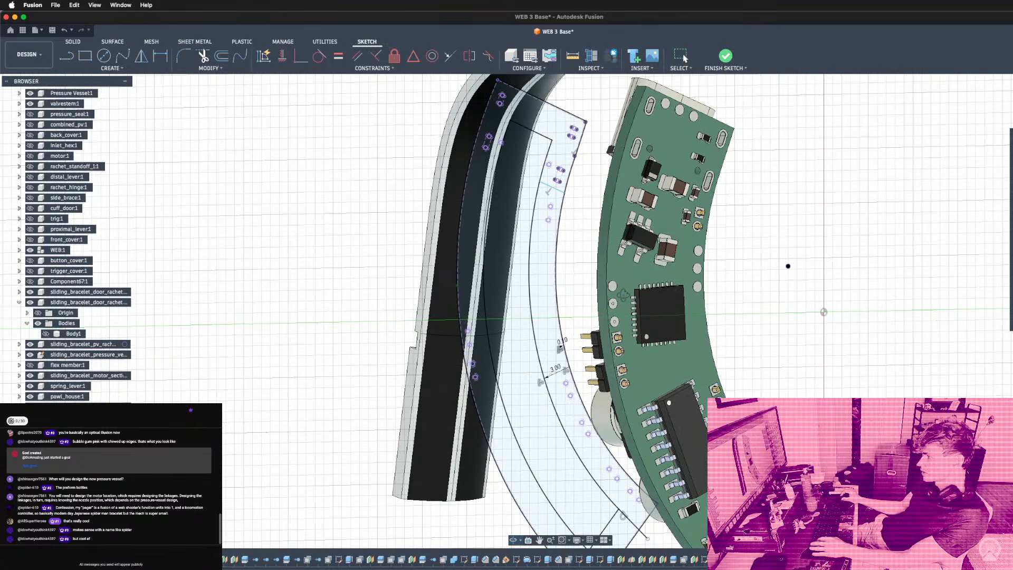
pyautogui.scroll(-5, 536, 258)
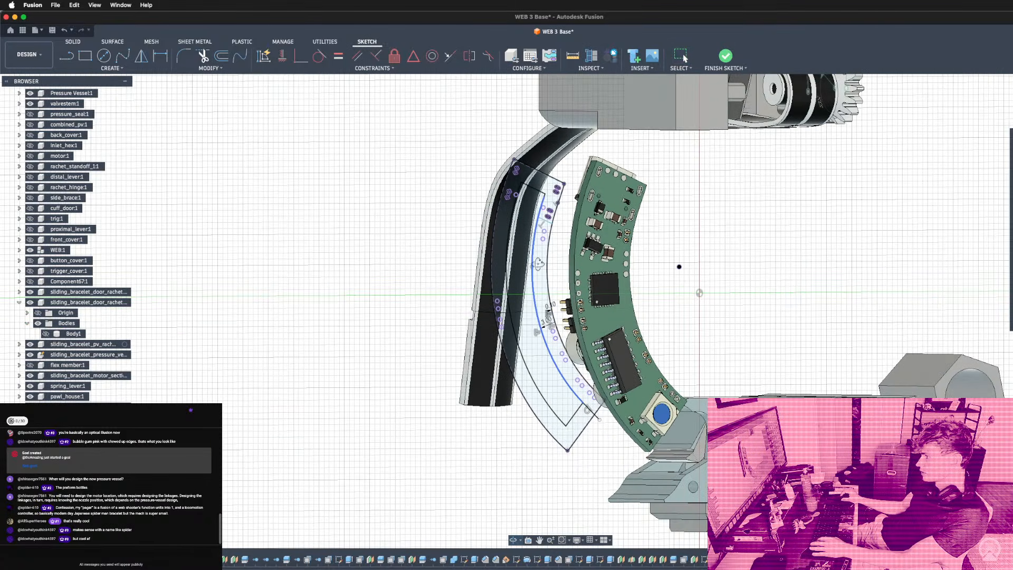
pyautogui.moveTo(678, 266)
pyautogui.keyDown('shift'); pyautogui.mouseDown(button='middle')
pyautogui.moveTo(371, 267)
pyautogui.moveTo(683, 264)
pyautogui.moveTo(390, 258)
pyautogui.moveTo(637, 269)
pyautogui.moveTo(534, 273)
pyautogui.mouseUp(button='middle'); pyautogui.keyUp('shift')
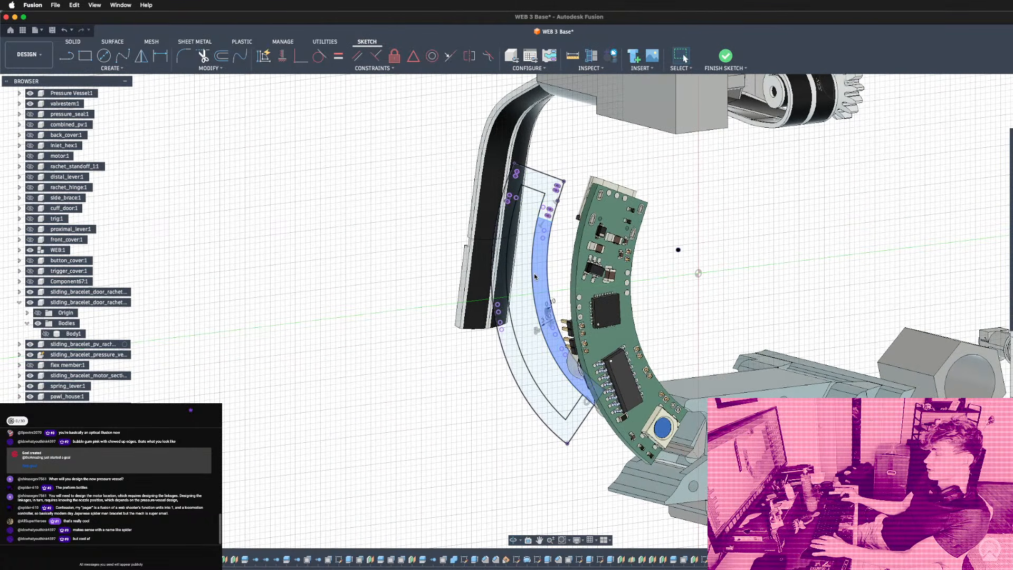
pyautogui.moveTo(475, 287)
pyautogui.keyDown('shift'); pyautogui.mouseDown(button='middle')
pyautogui.moveTo(470, 296)
pyautogui.moveTo(538, 285)
pyautogui.moveTo(621, 245)
pyautogui.moveTo(483, 259)
pyautogui.mouseUp(button='middle'); pyautogui.keyUp('shift')
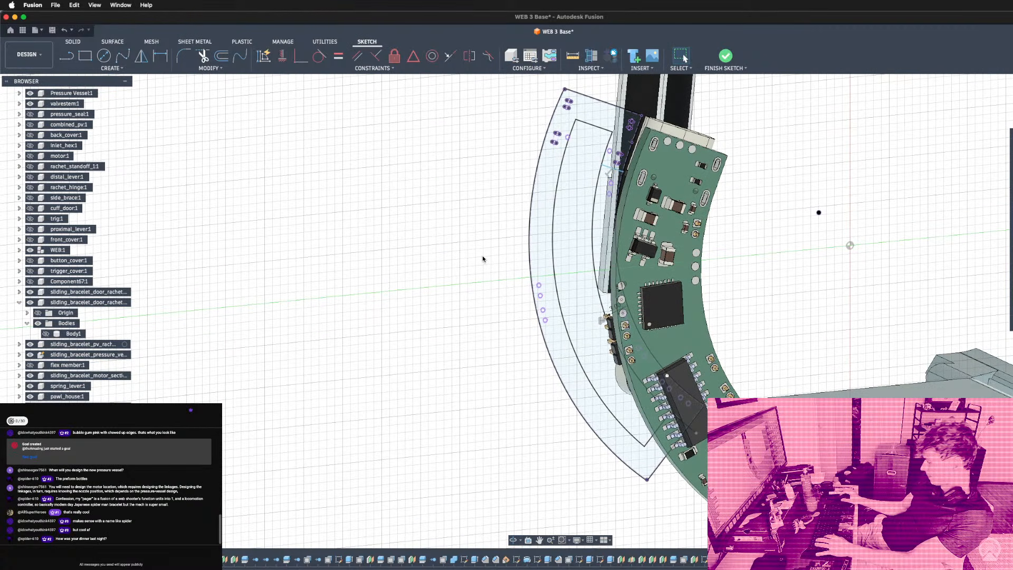
# Draw a short line inward from the outer outline's long outer arc and constrain it to point at the arc's centre point.
pyautogui.press('l')
pyautogui.click(528, 262)
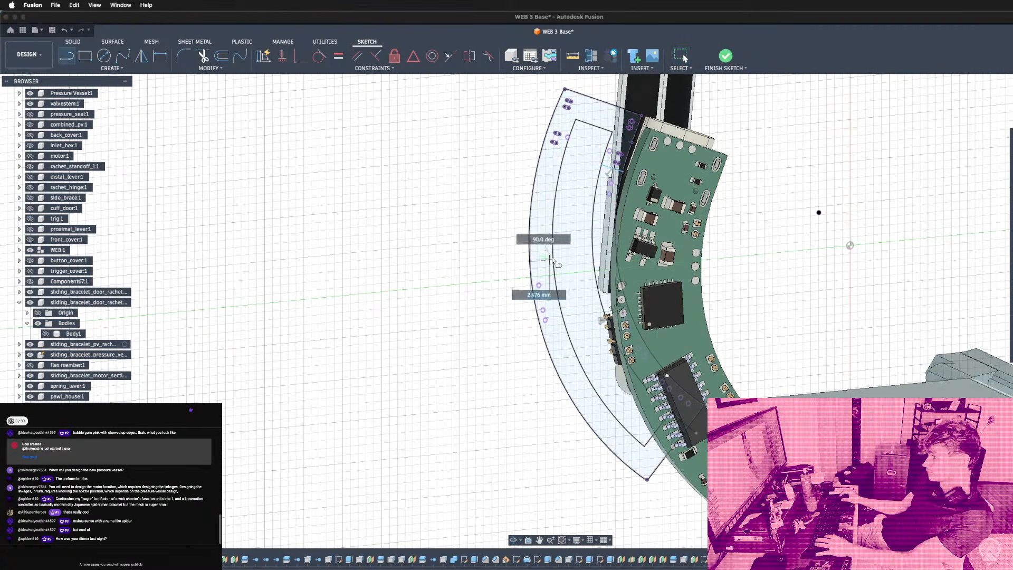
pyautogui.click(563, 264)
pyautogui.press('Escape')
pyautogui.click(529, 267)
pyautogui.click(546, 264)
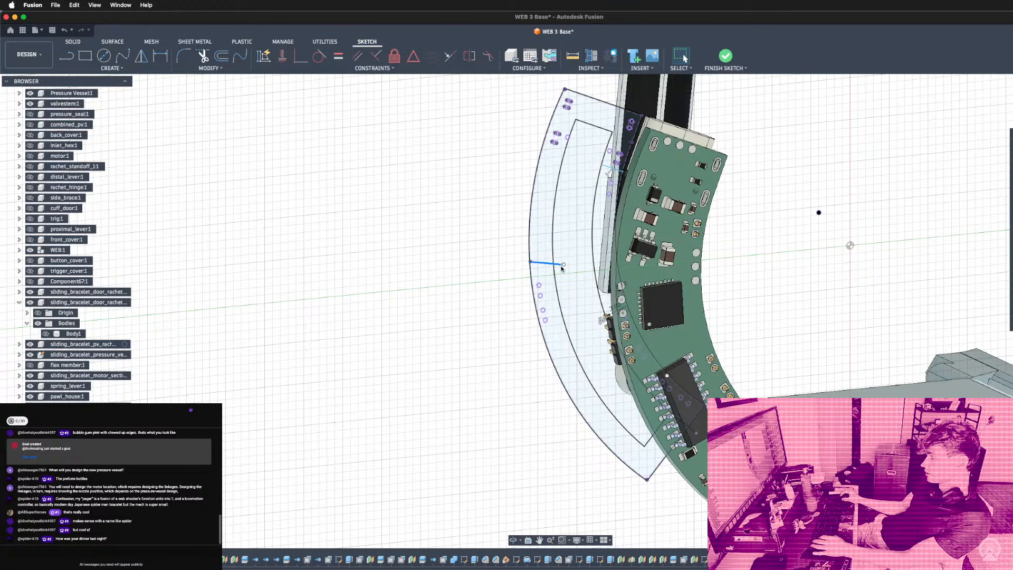
pyautogui.click(820, 212)
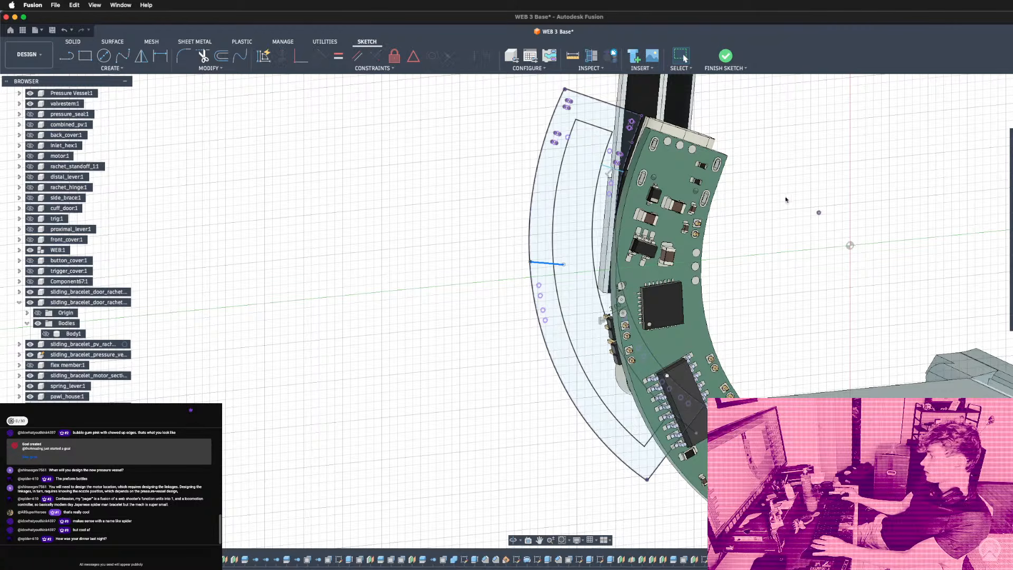
pyautogui.click(296, 57)
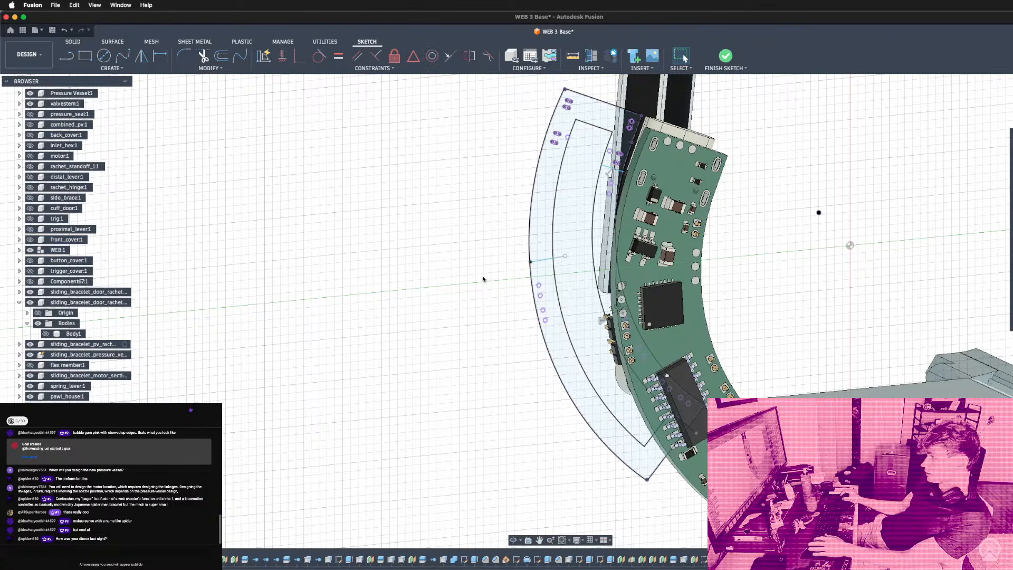
# Extend the short radial line outside the outline with a second, aligned line from its starting point on the outer arc.
pyautogui.scroll(10, 533, 254)
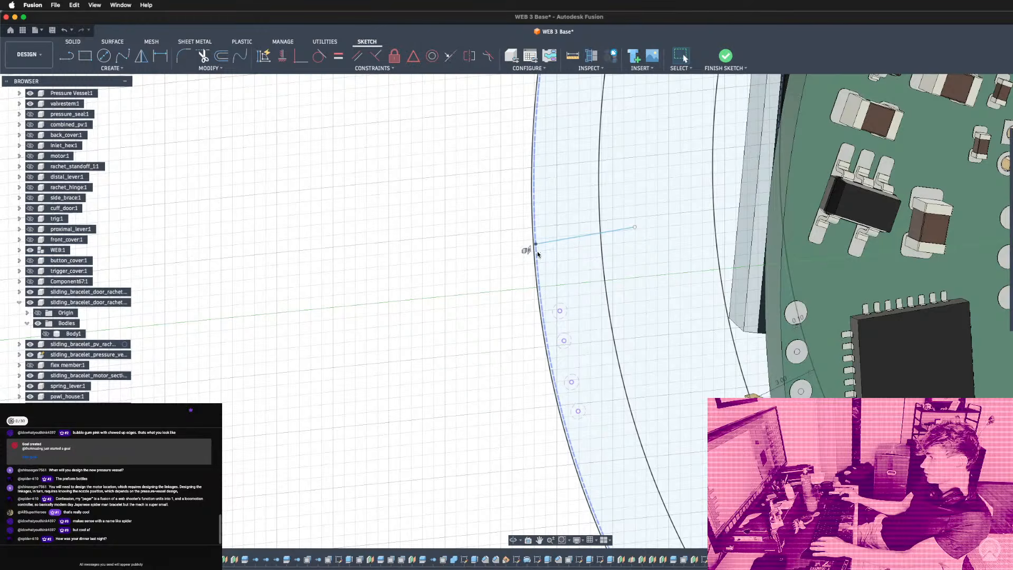
pyautogui.scroll(4, 537, 253)
pyautogui.press('l')
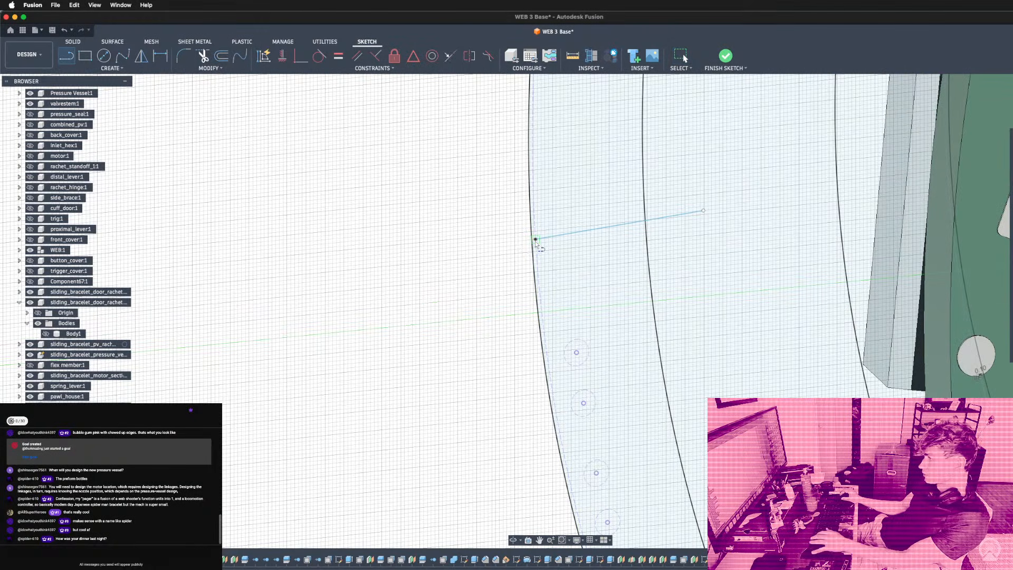
pyautogui.click(535, 241)
pyautogui.click(472, 250)
pyautogui.press('Escape')
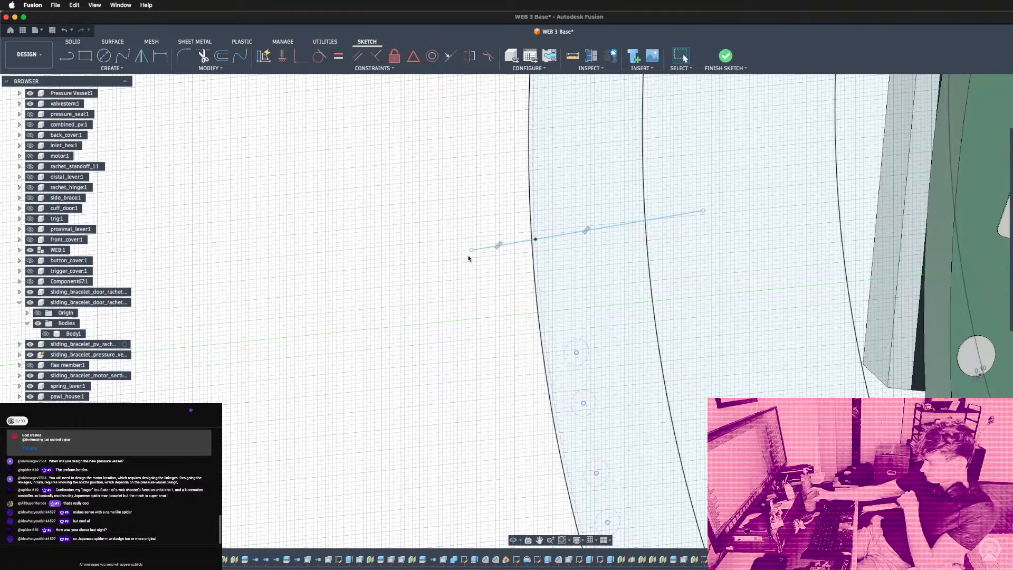
# Examine where the radial line crosses the circuit board relative to the components on both faces.
pyautogui.scroll(-8, 490, 280)
pyautogui.moveTo(419, 322)
pyautogui.keyDown('shift'); pyautogui.mouseDown(button='middle')
pyautogui.moveTo(541, 303)
pyautogui.moveTo(271, 248)
pyautogui.moveTo(445, 293)
pyautogui.moveTo(428, 316)
pyautogui.mouseUp(button='middle'); pyautogui.keyUp('shift')
pyautogui.scroll(5, 428, 315)
pyautogui.scroll(-4, 429, 317)
pyautogui.scroll(8, 432, 316)
pyautogui.scroll(-8, 439, 319)
pyautogui.keyDown('shift'); pyautogui.moveTo(446, 293); pyautogui.dragTo(657, 273, button='middle'); pyautogui.keyUp('shift')
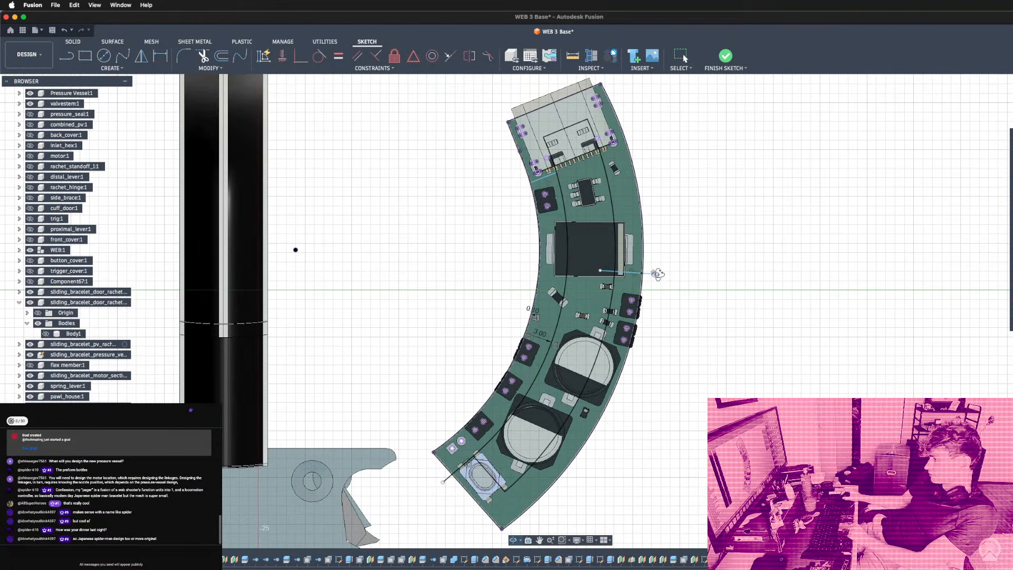
pyautogui.scroll(10, 641, 301)
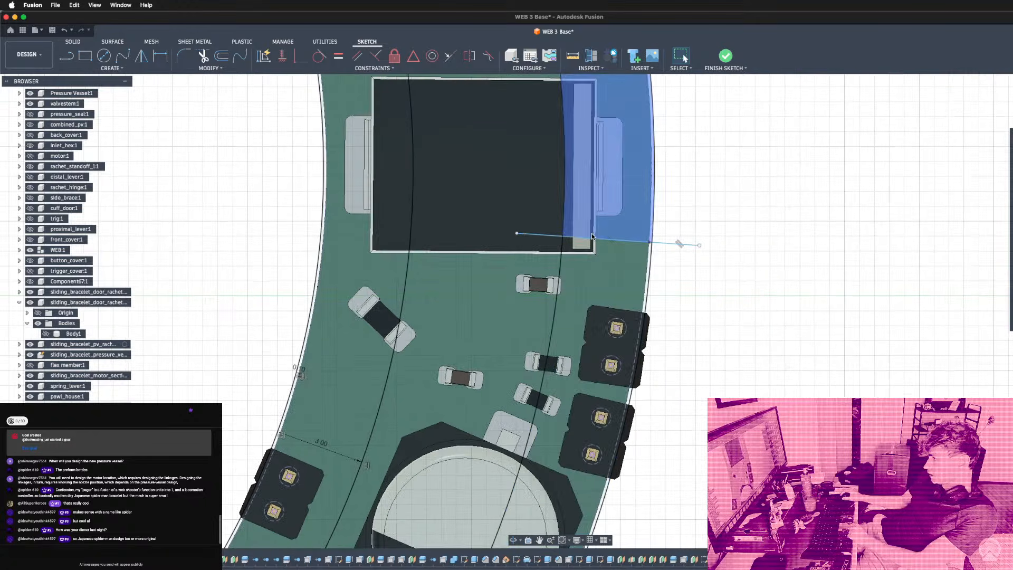
pyautogui.scroll(-5, 681, 263)
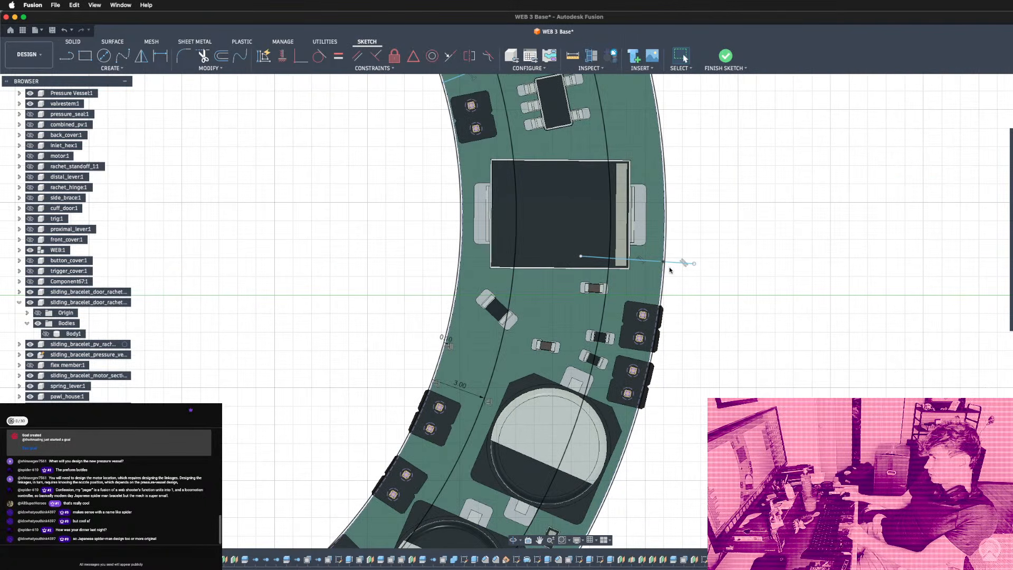
pyautogui.scroll(8, 669, 269)
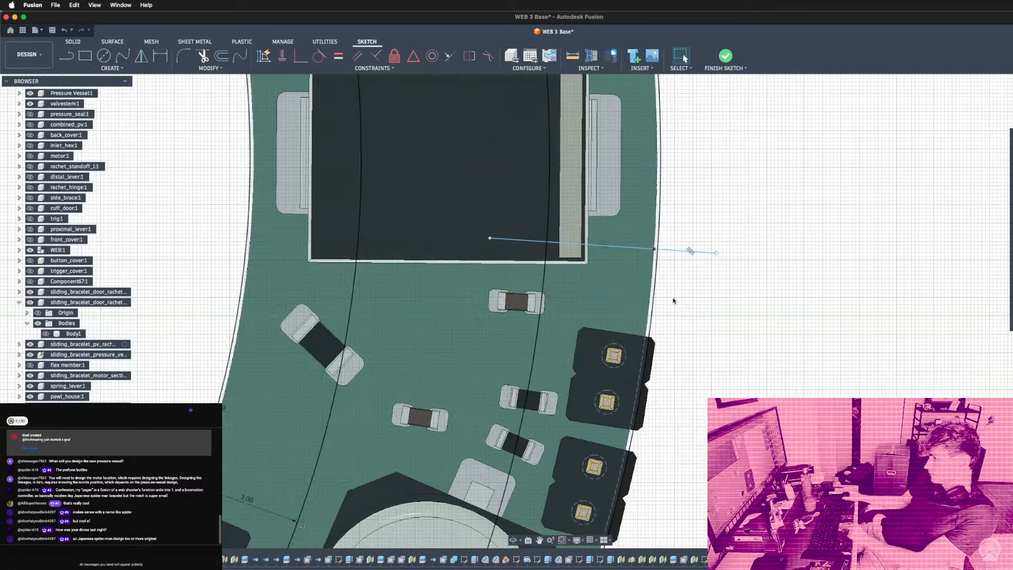
pyautogui.scroll(-3, 686, 306)
pyautogui.keyDown('shift'); pyautogui.moveTo(697, 311); pyautogui.dragTo(560, 312, button='middle'); pyautogui.keyUp('shift')
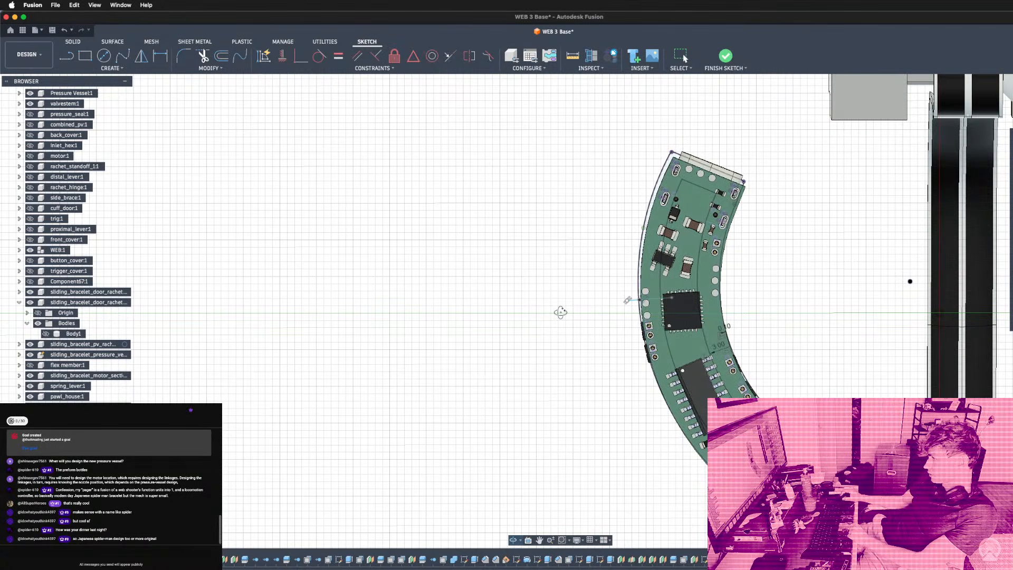
pyautogui.scroll(3, 640, 324)
# Slide the radial line along the outer arc to lie between the small six-pin chip and the square chip.
pyautogui.moveTo(640, 324)
pyautogui.mouseDown()
pyautogui.moveTo(611, 143)
pyautogui.moveTo(610, 178)
pyautogui.mouseUp()
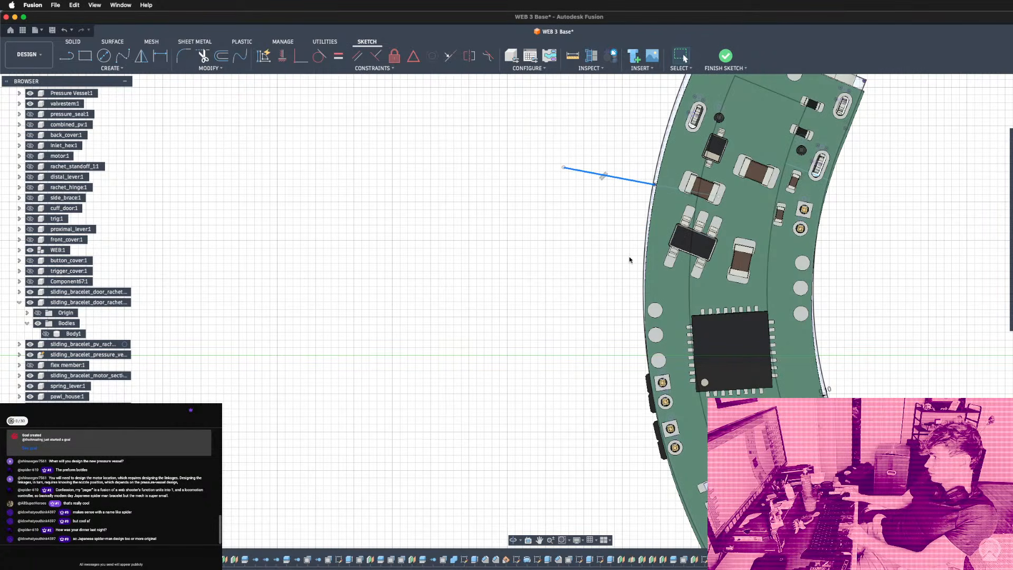
pyautogui.moveTo(618, 265)
pyautogui.keyDown('shift'); pyautogui.mouseDown(button='middle')
pyautogui.moveTo(501, 324)
pyautogui.moveTo(722, 268)
pyautogui.moveTo(596, 269)
pyautogui.mouseUp(button='middle'); pyautogui.keyUp('shift')
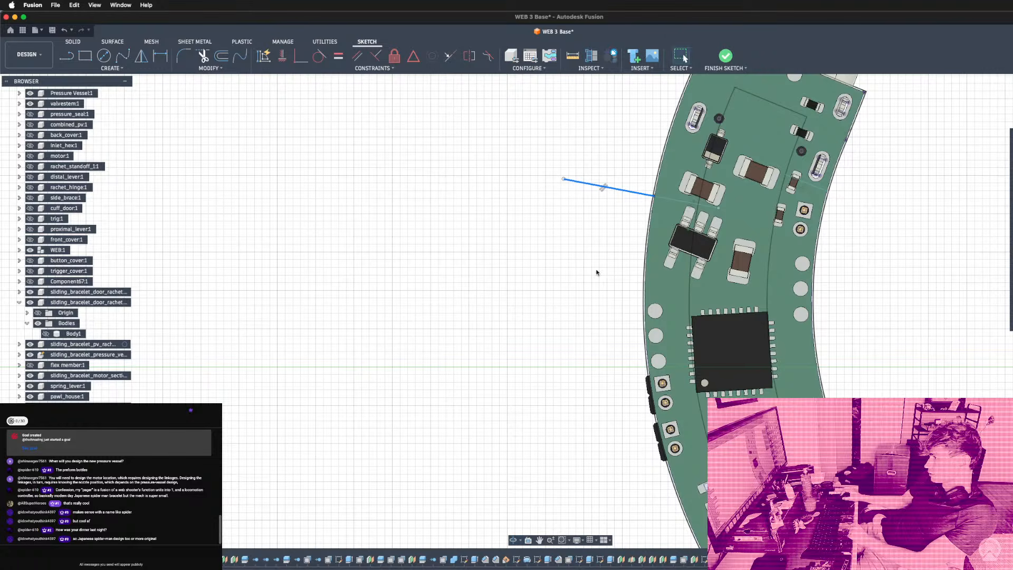
pyautogui.moveTo(610, 209); pyautogui.dragTo(590, 284)
pyautogui.scroll(-5, 872, 290)
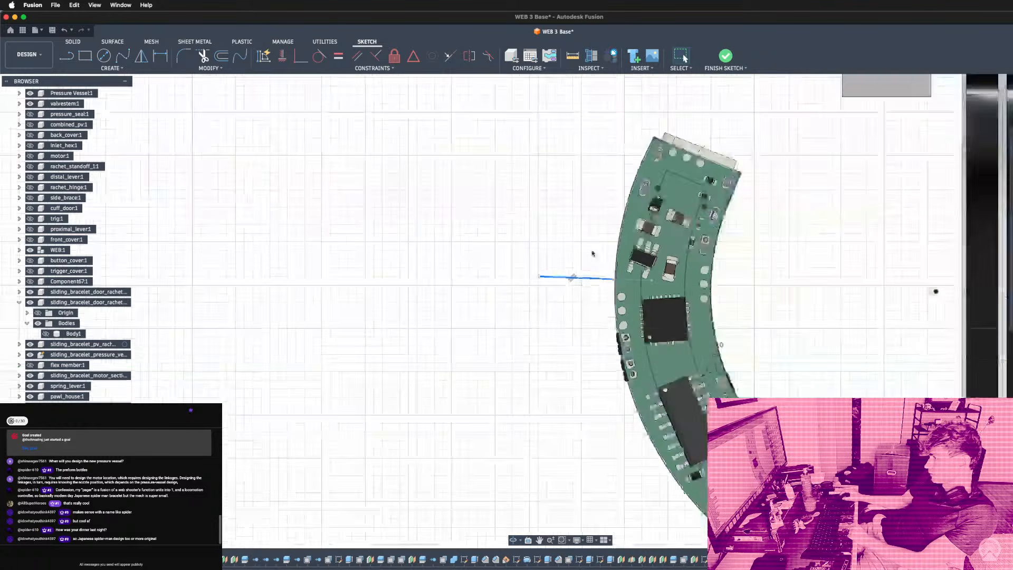
# Draw a line about 40 mm long from the arc's centre point across the outlines toward the round capacitors and adjust its free end.
pyautogui.moveTo(581, 334)
pyautogui.keyDown('shift'); pyautogui.mouseDown(button='middle')
pyautogui.moveTo(565, 351)
pyautogui.moveTo(705, 321)
pyautogui.moveTo(713, 363)
pyautogui.mouseUp(button='middle'); pyautogui.keyUp('shift')
pyautogui.scroll(4, 712, 363)
pyautogui.press('l')
pyautogui.click(298, 174)
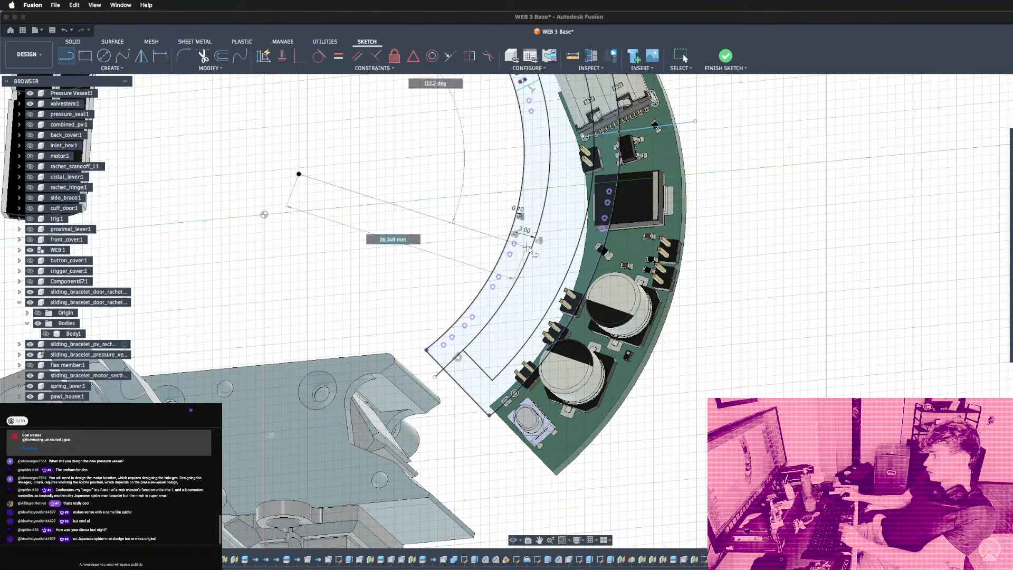
pyautogui.click(606, 308)
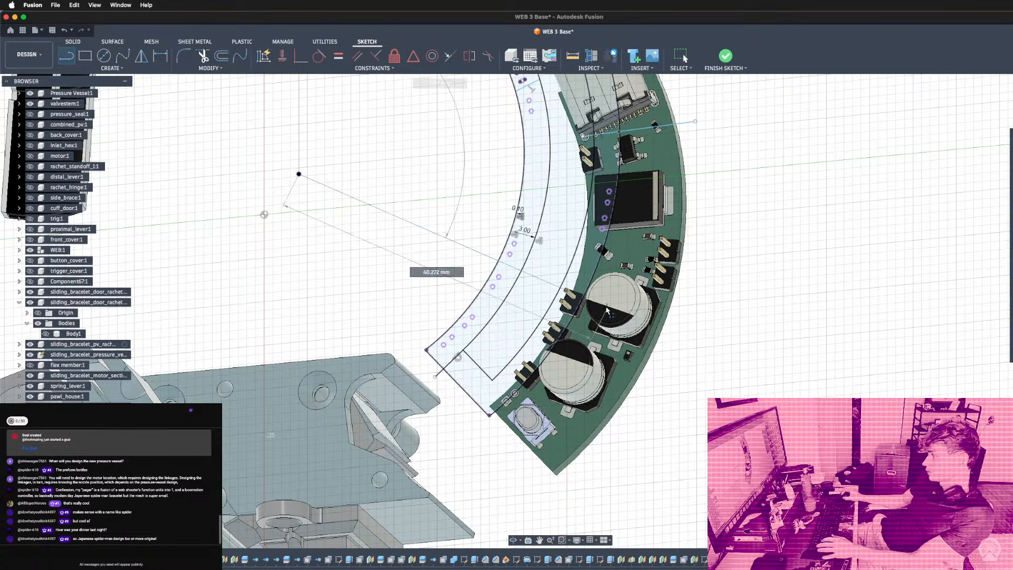
pyautogui.press('Escape')
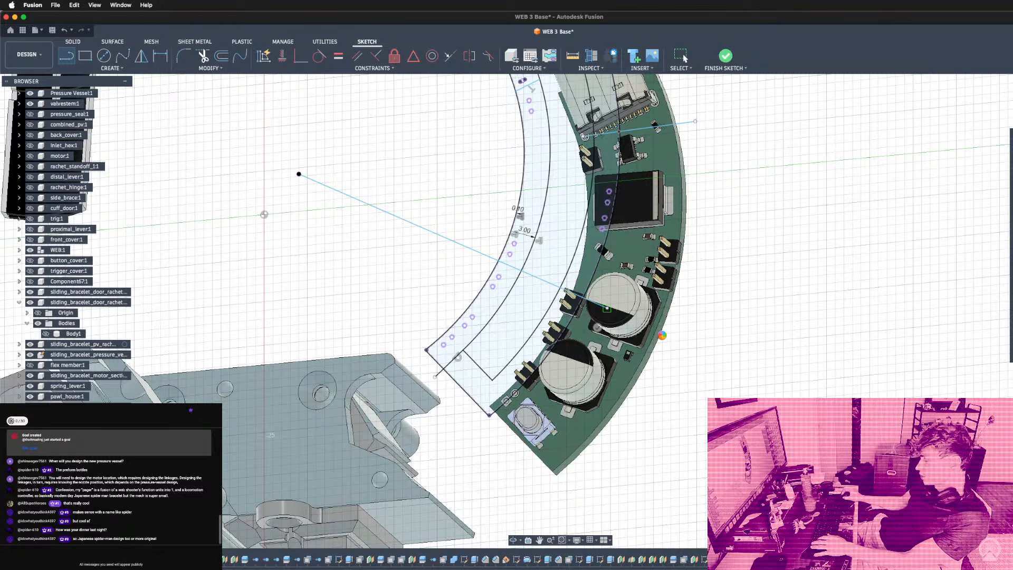
pyautogui.moveTo(680, 341)
pyautogui.keyDown('shift'); pyautogui.mouseDown(button='middle')
pyautogui.moveTo(596, 345)
pyautogui.moveTo(734, 347)
pyautogui.mouseUp(button='middle'); pyautogui.keyUp('shift')
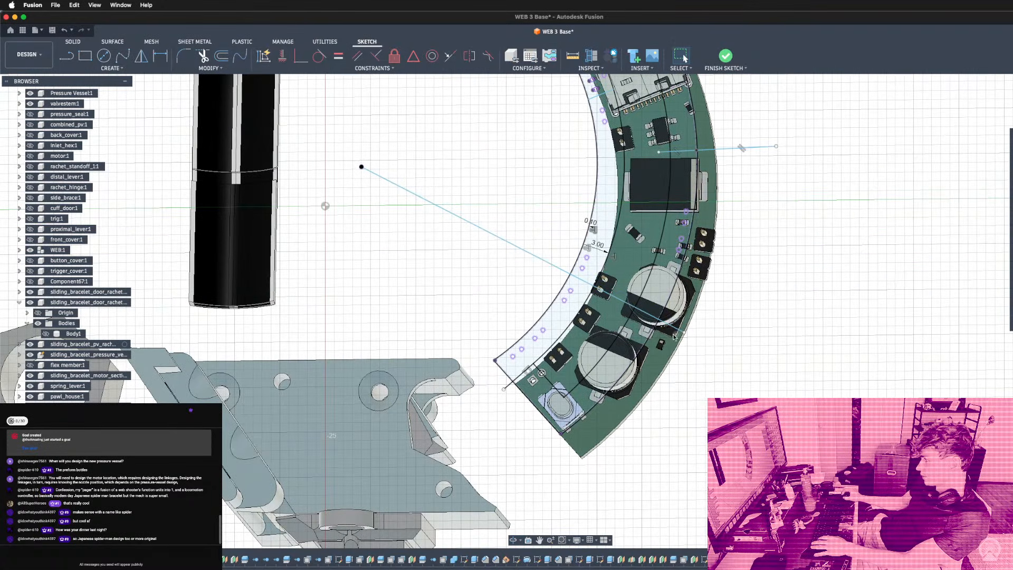
pyautogui.moveTo(678, 332); pyautogui.dragTo(700, 304)
pyautogui.moveTo(700, 304)
pyautogui.keyDown('shift'); pyautogui.mouseDown(button='middle')
pyautogui.moveTo(764, 329)
pyautogui.moveTo(728, 361)
pyautogui.mouseUp(button='middle'); pyautogui.keyUp('shift')
pyautogui.scroll(-5, 728, 362)
pyautogui.press('e')
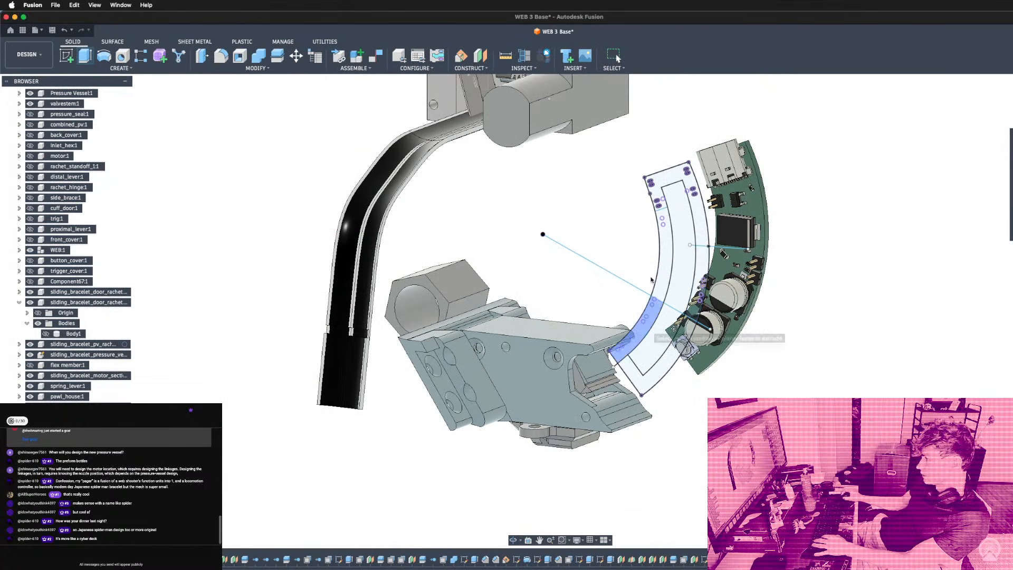
pyautogui.click(651, 280)
pyautogui.click(679, 241)
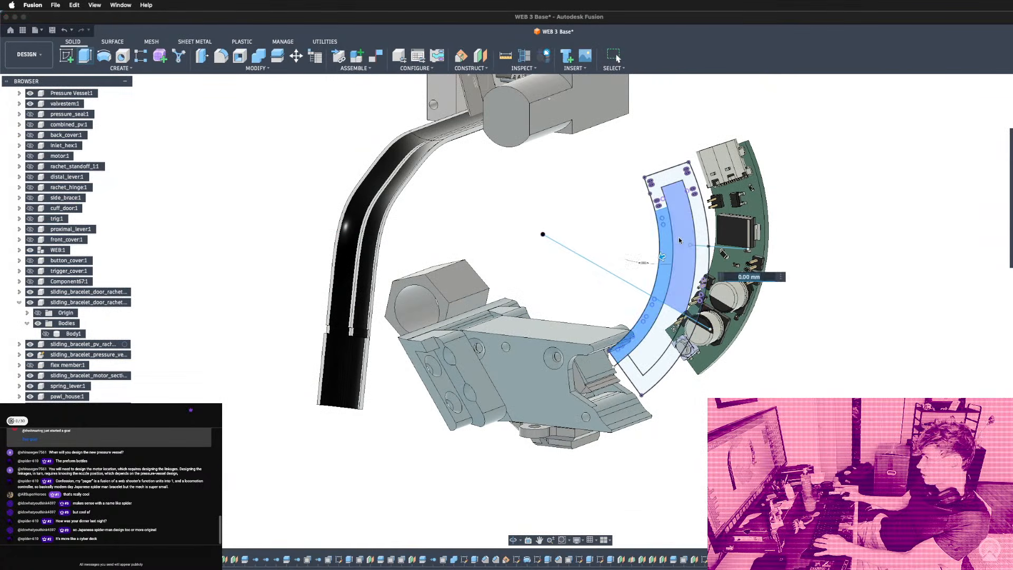
pyautogui.click(698, 258)
pyautogui.keyDown('shift'); pyautogui.moveTo(816, 323); pyautogui.dragTo(699, 313, button='middle'); pyautogui.keyUp('shift')
pyautogui.scroll(10, 707, 300)
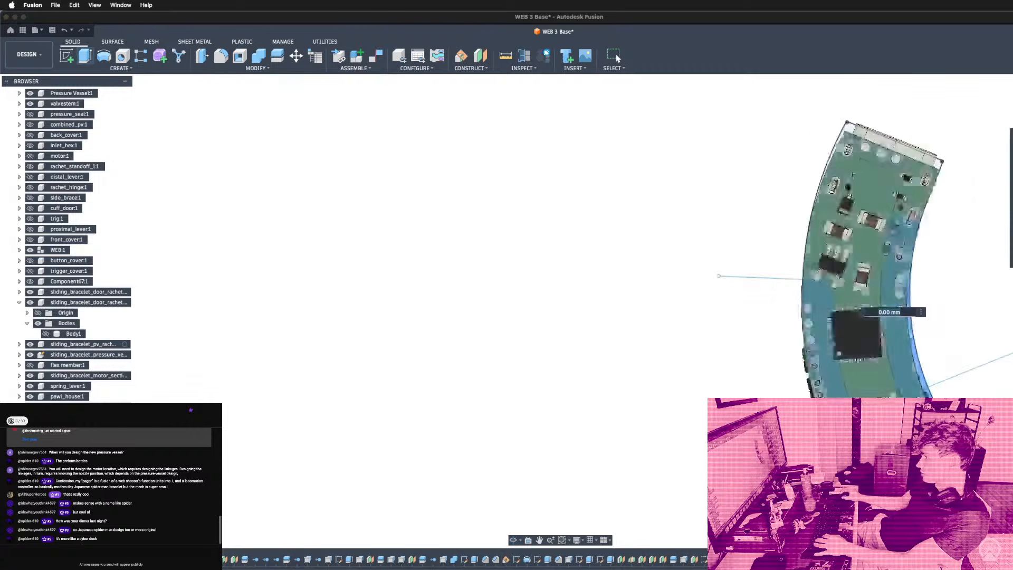
pyautogui.scroll(-10, 712, 247)
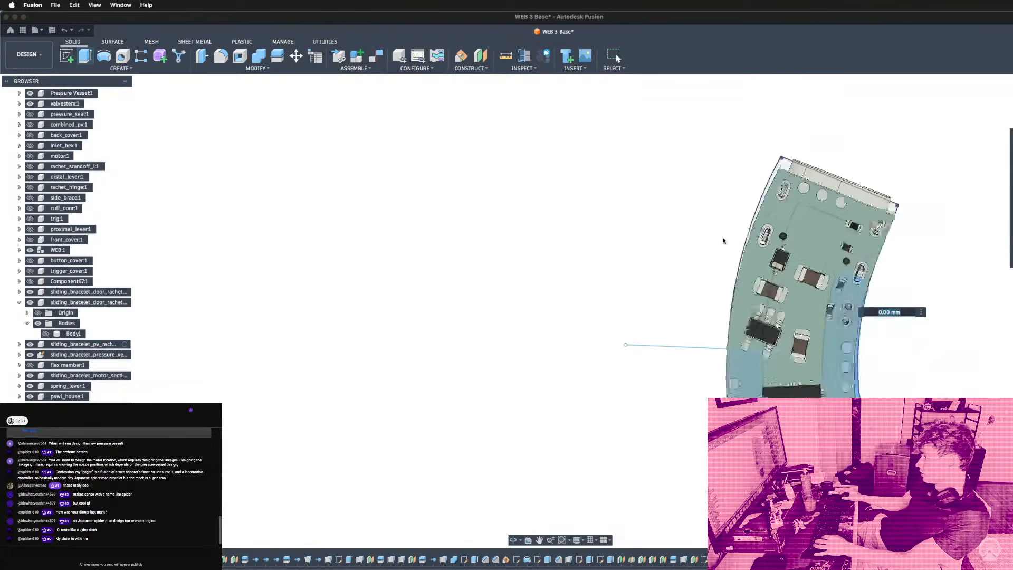
pyautogui.press('Escape')
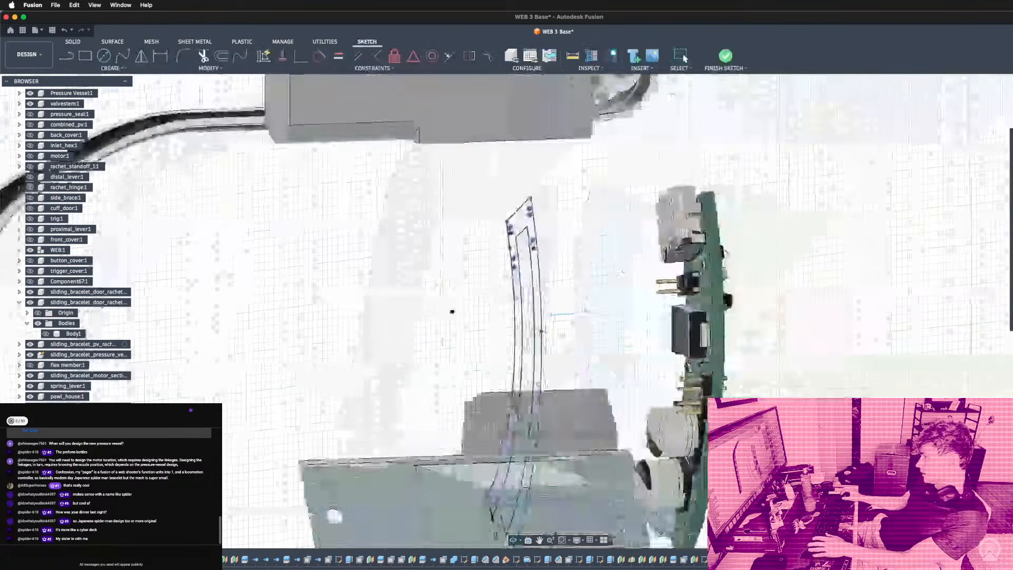
# Draw a line extending the inner outline's connector-end edge across the outer outline's concave side and out past it.
pyautogui.press('l')
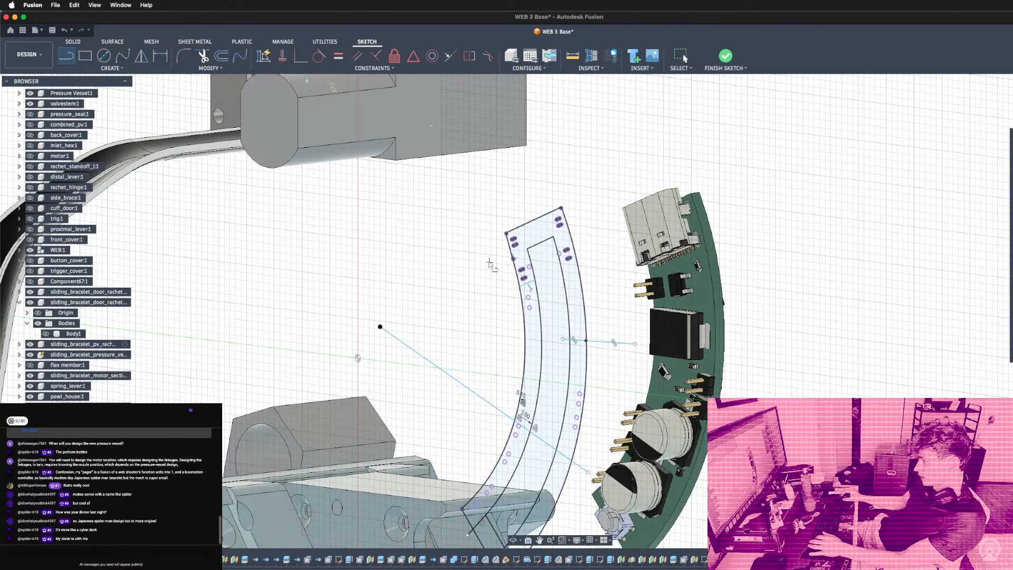
pyautogui.click(513, 258)
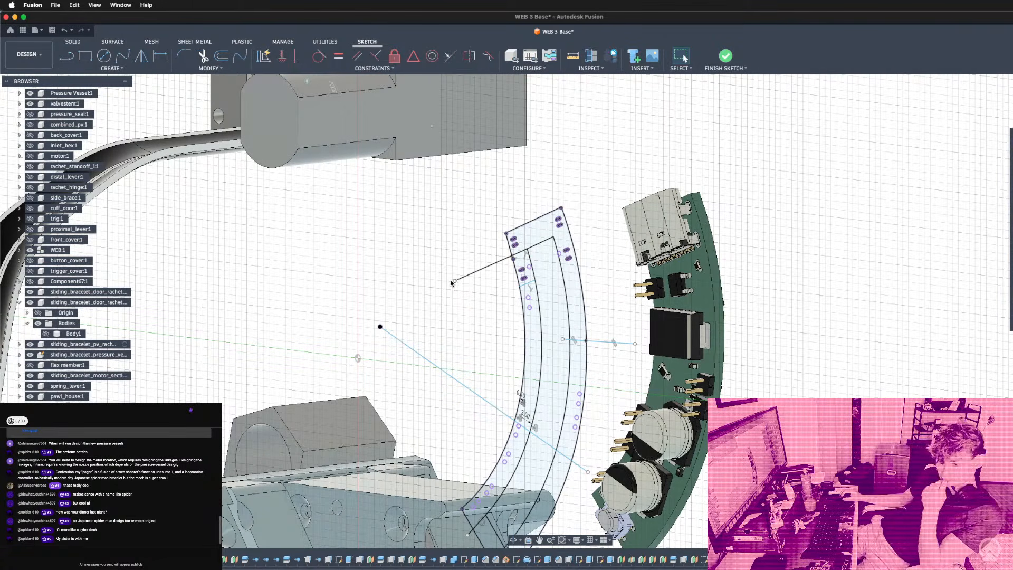
pyautogui.scroll(-5, 459, 281)
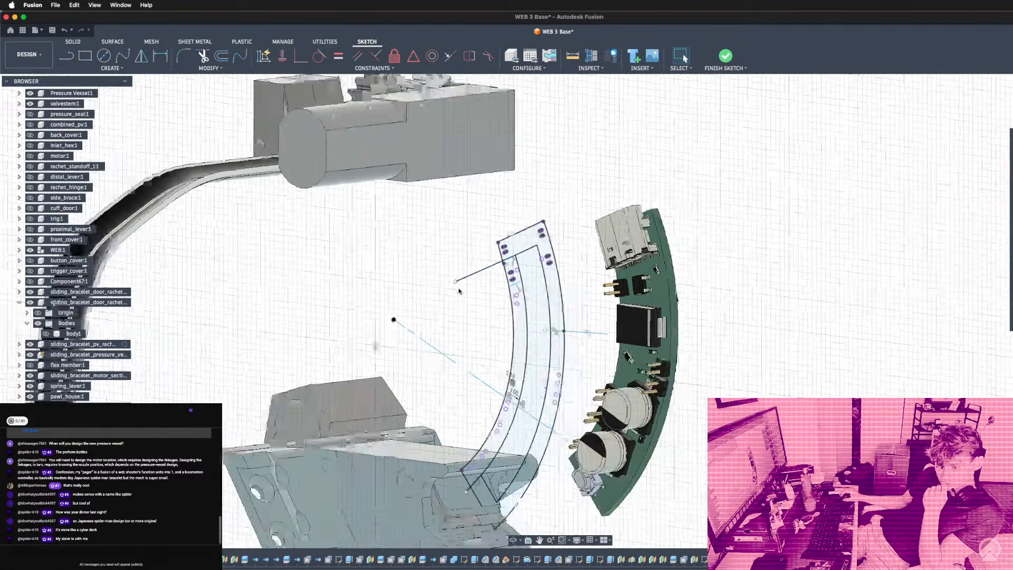
pyautogui.scroll(3, 503, 289)
pyautogui.scroll(-4, 542, 283)
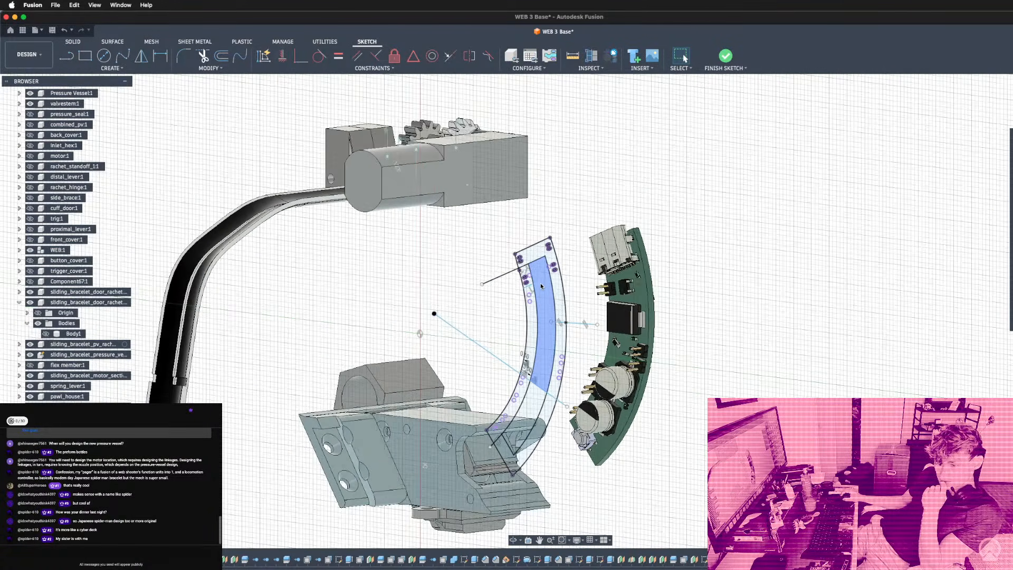
pyautogui.scroll(6, 590, 245)
pyautogui.scroll(-3, 590, 246)
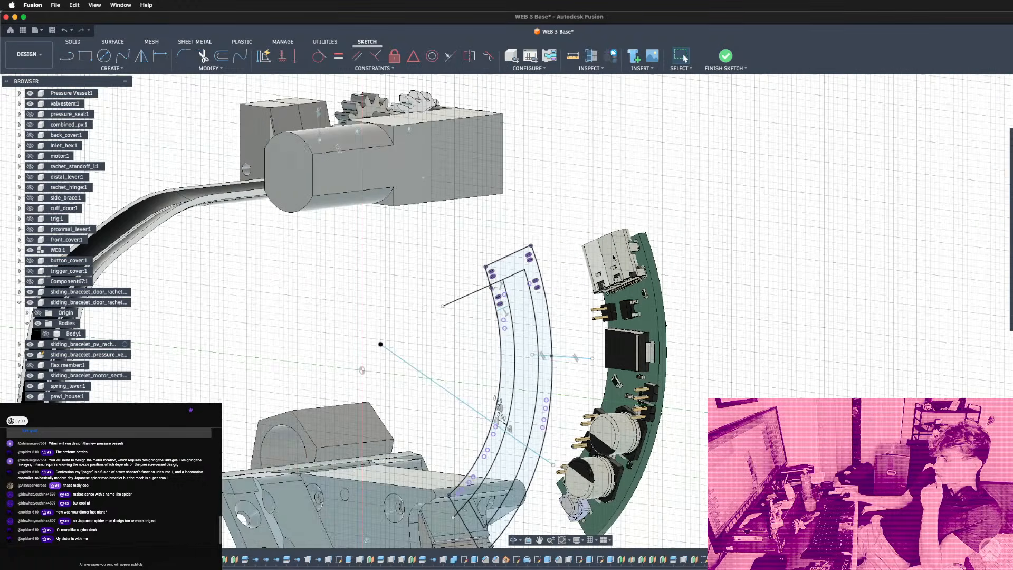
# Draw a line about 8.8 mm long from the inner outline's other connector-end corner past the convex side, and make it parallel to the end edge.
pyautogui.scroll(6, 462, 301)
pyautogui.press('l')
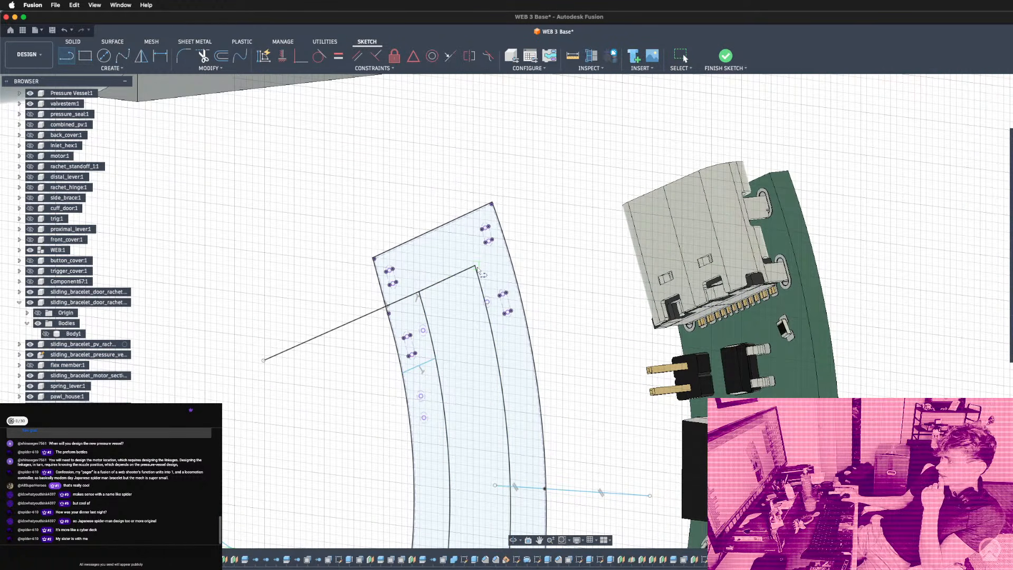
pyautogui.click(476, 267)
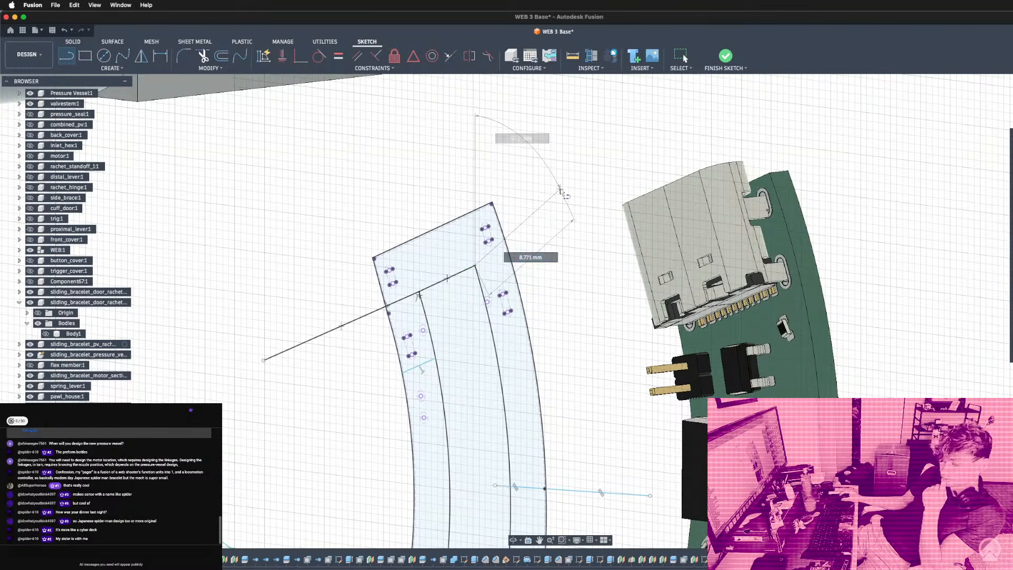
pyautogui.click(561, 190)
pyautogui.press('Escape')
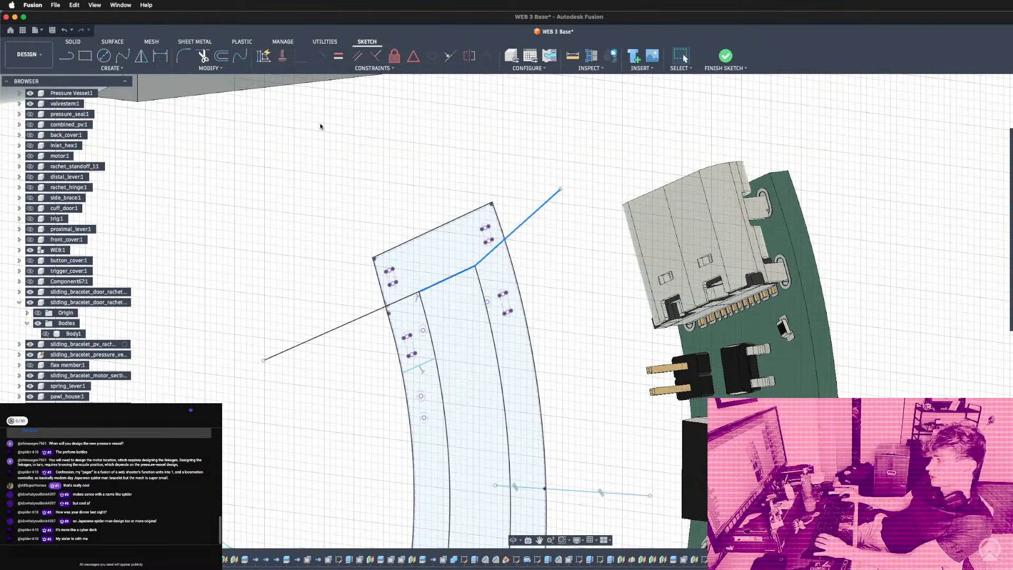
pyautogui.click(353, 58)
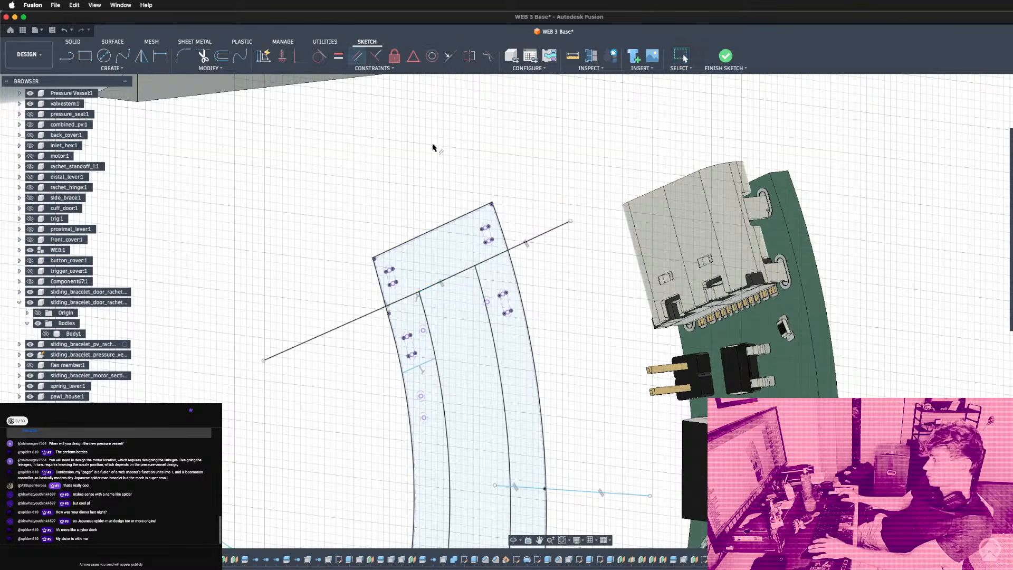
pyautogui.press('Escape')
pyautogui.scroll(-4, 452, 176)
pyautogui.scroll(3, 520, 202)
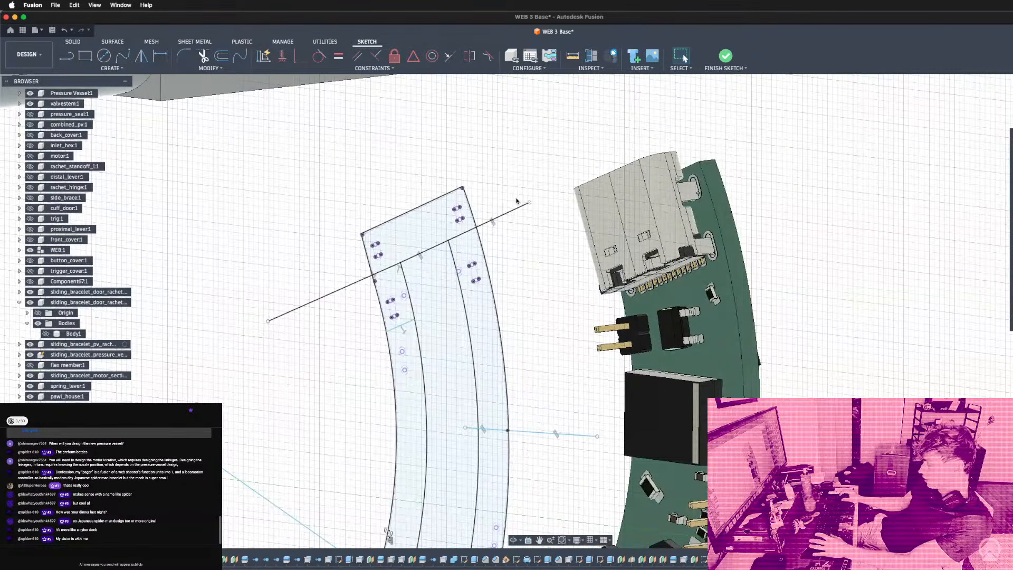
# Extrude the connector-end strip and the concave-side and convex-side band profiles about 45.8 mm past the circuit board.
pyautogui.press('e')
pyautogui.click(431, 235)
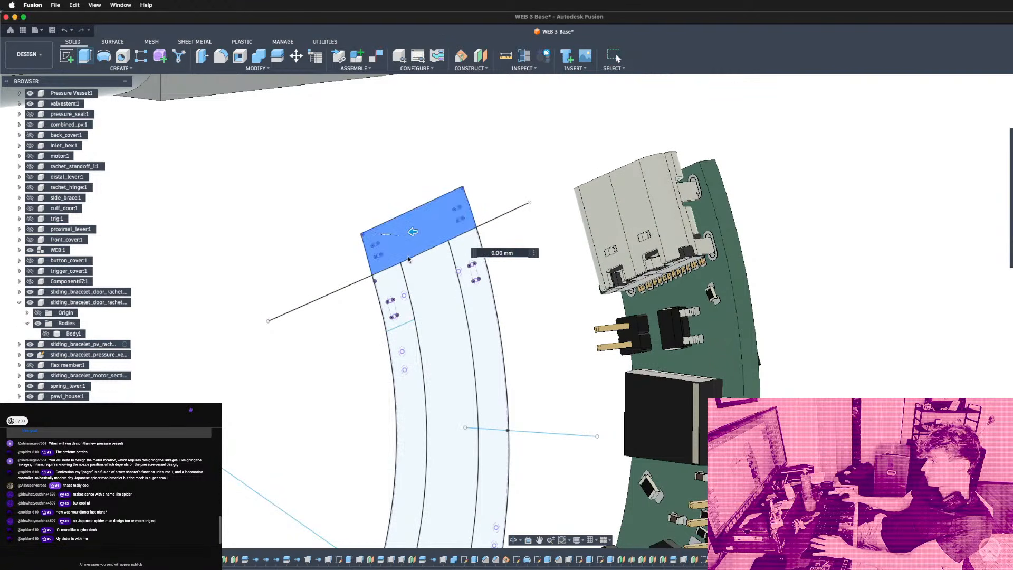
pyautogui.click(416, 369)
pyautogui.scroll(-5, 449, 268)
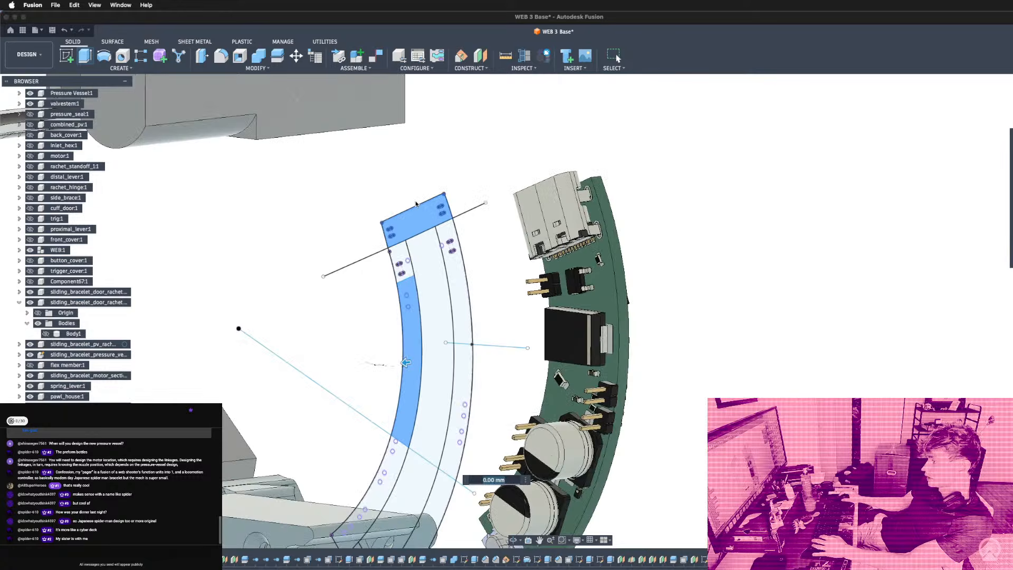
pyautogui.click(463, 395)
pyautogui.keyDown('shift'); pyautogui.moveTo(602, 398); pyautogui.dragTo(493, 355, button='middle'); pyautogui.keyUp('shift')
pyautogui.scroll(-5, 489, 354)
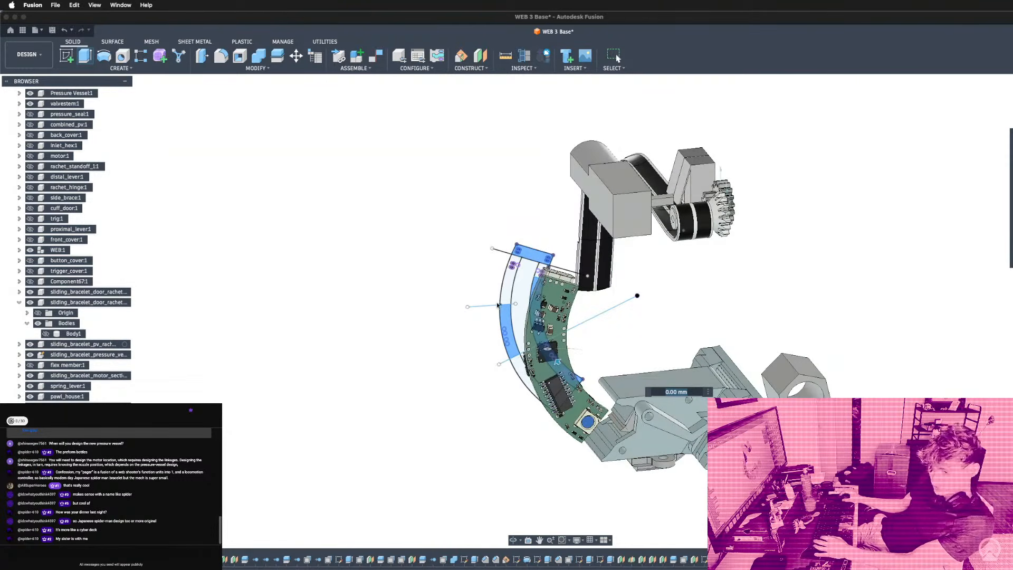
pyautogui.scroll(2, 554, 347)
pyautogui.scroll(5, 556, 319)
pyautogui.keyDown('shift'); pyautogui.moveTo(556, 319); pyautogui.dragTo(531, 343, button='middle'); pyautogui.keyUp('shift')
pyautogui.scroll(-5, 539, 298)
pyautogui.scroll(-4, 534, 345)
pyautogui.scroll(4, 436, 311)
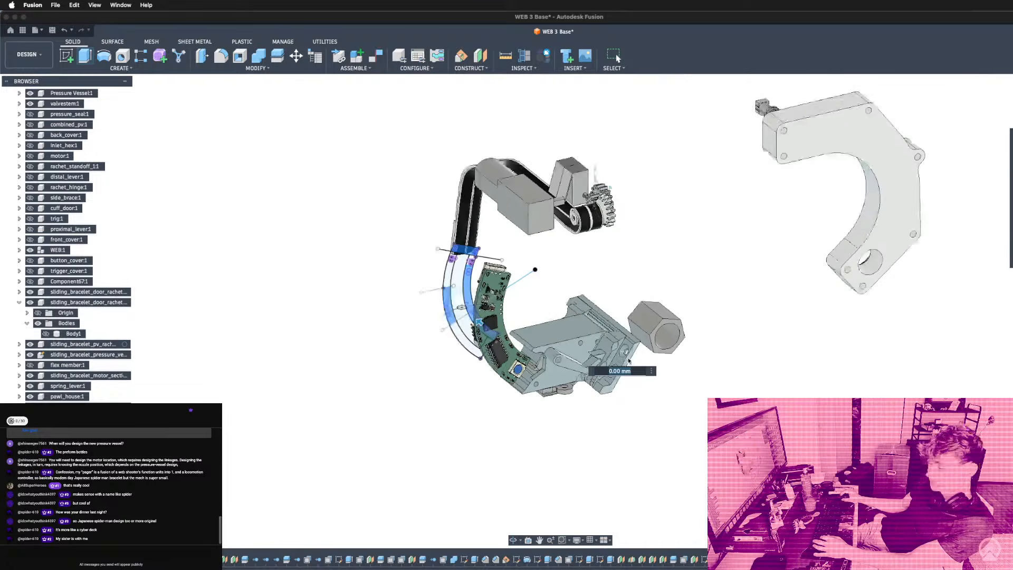
pyautogui.moveTo(437, 312); pyautogui.dragTo(530, 384)
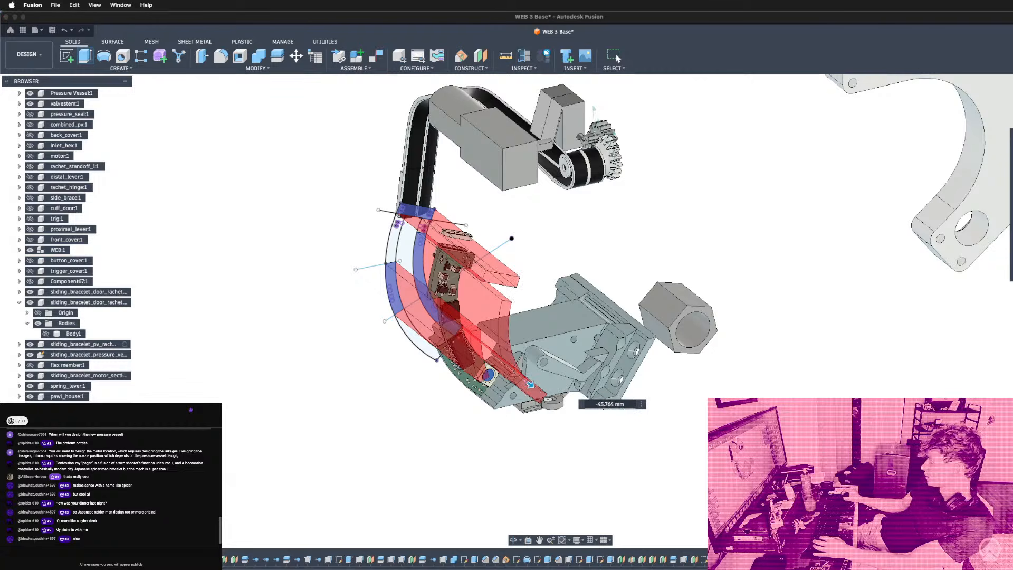
# Show Body1 in the expanded sliding_bracelet_door_rachet component as a reference for the extrusion depth.
pyautogui.click(1011, 259)
pyautogui.keyDown('shift'); pyautogui.moveTo(837, 294); pyautogui.dragTo(491, 311, button='middle'); pyautogui.keyUp('shift')
pyautogui.scroll(-5, 74, 242)
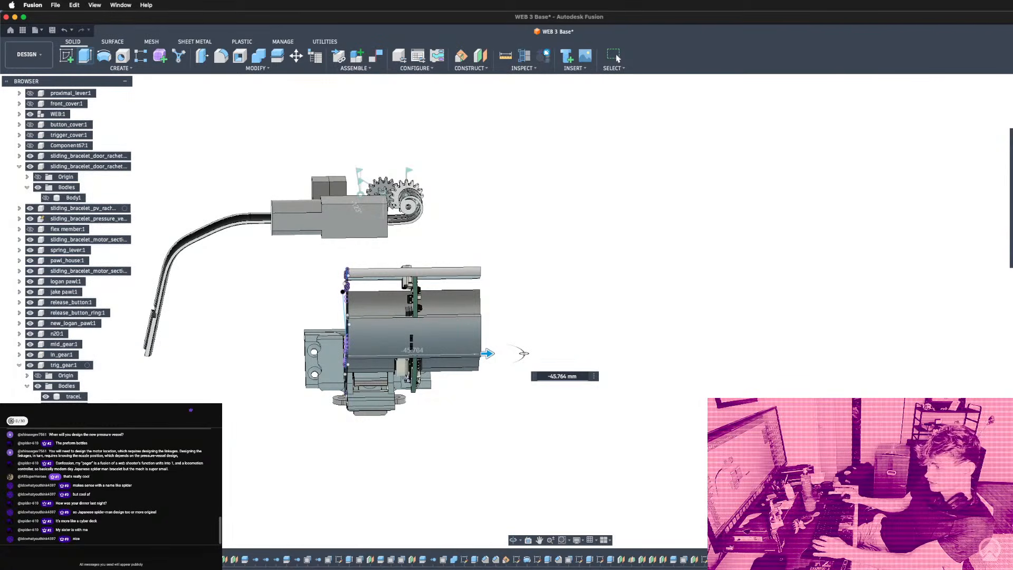
pyautogui.scroll(5, 74, 243)
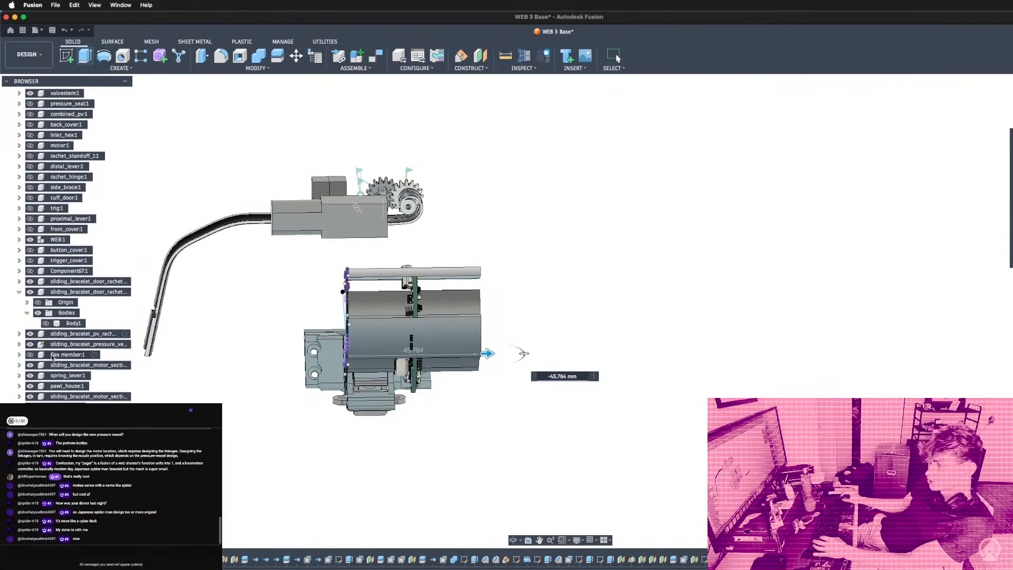
pyautogui.scroll(-5, 53, 357)
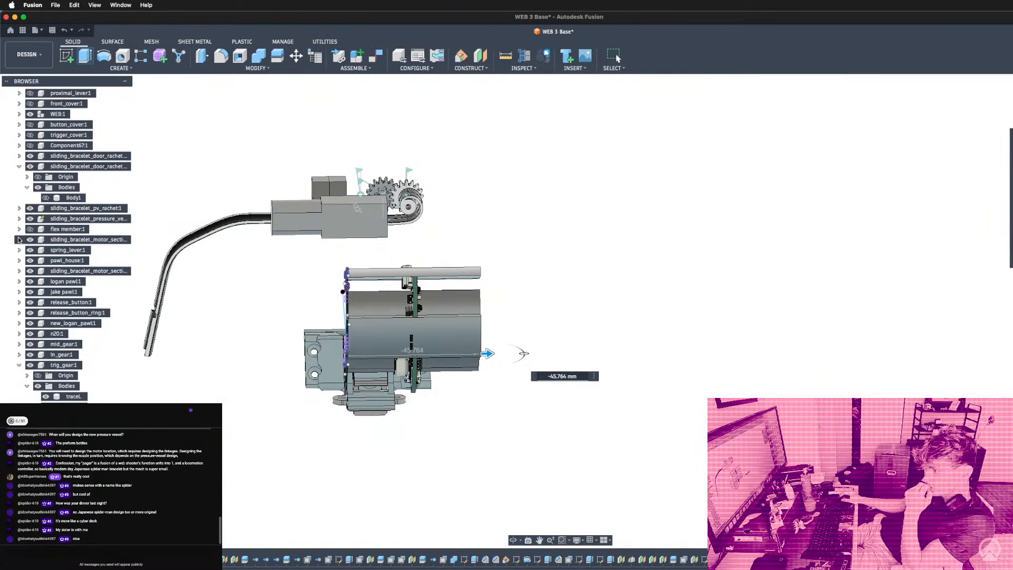
pyautogui.click(45, 197)
pyautogui.keyDown('shift'); pyautogui.moveTo(645, 265); pyautogui.dragTo(475, 340, button='middle'); pyautogui.keyUp('shift')
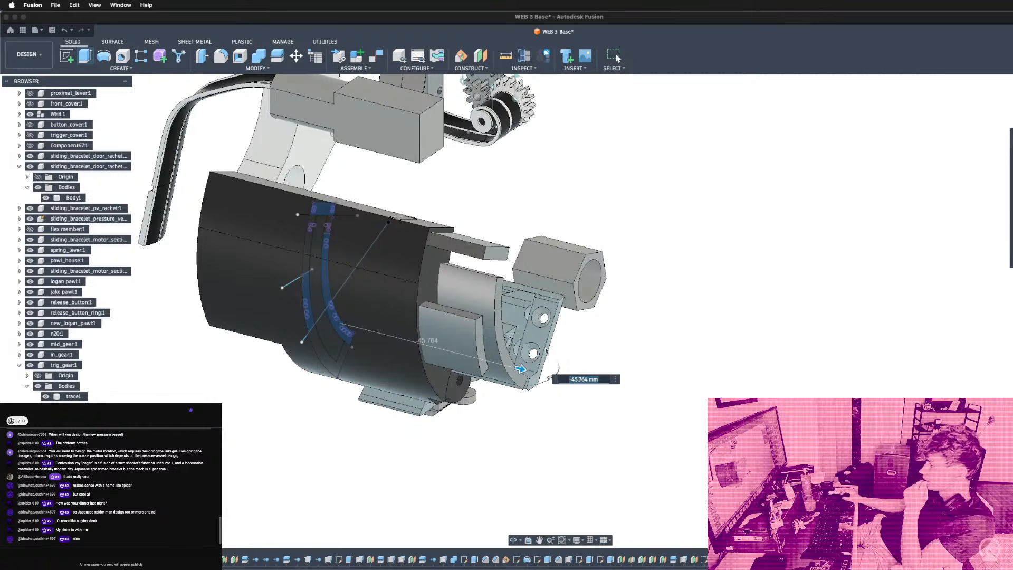
# Shorten the extrusion to -30.824 mm, near the black cover's end face, and offset that distance by +3.
pyautogui.click(427, 229)
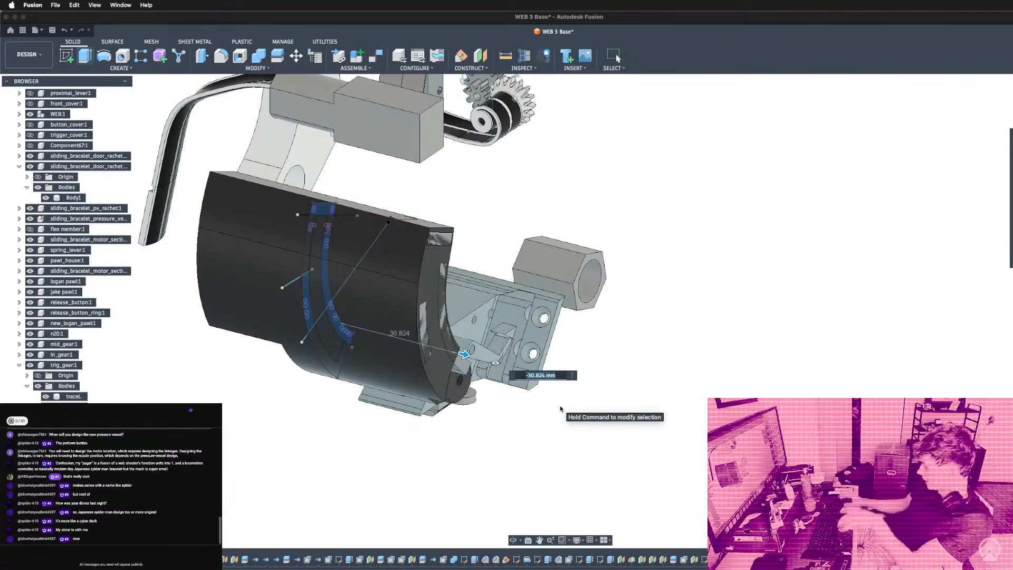
pyautogui.write('-3')
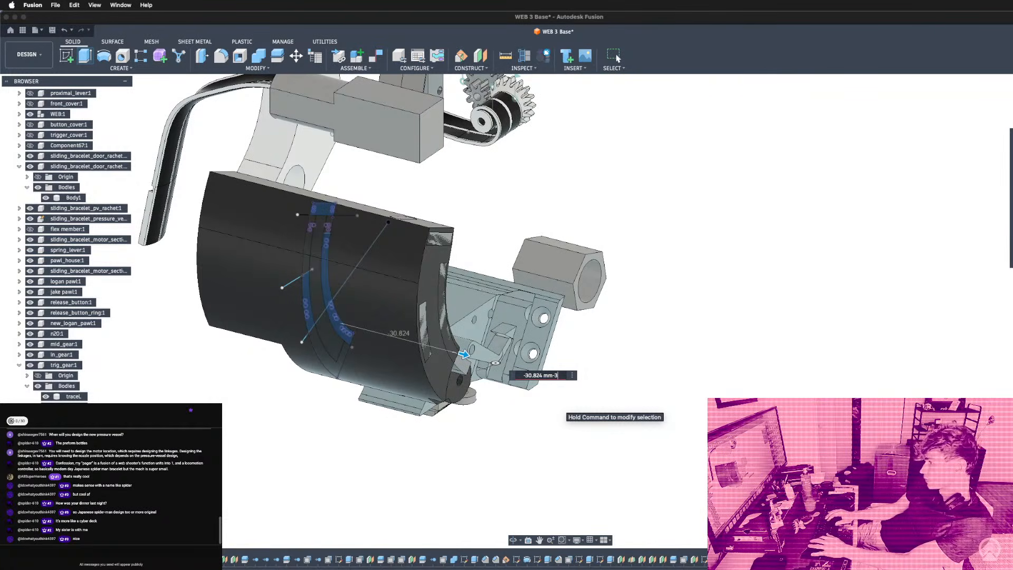
pyautogui.press('BackSpace')
pyautogui.press('BackSpace')
pyautogui.write('+')
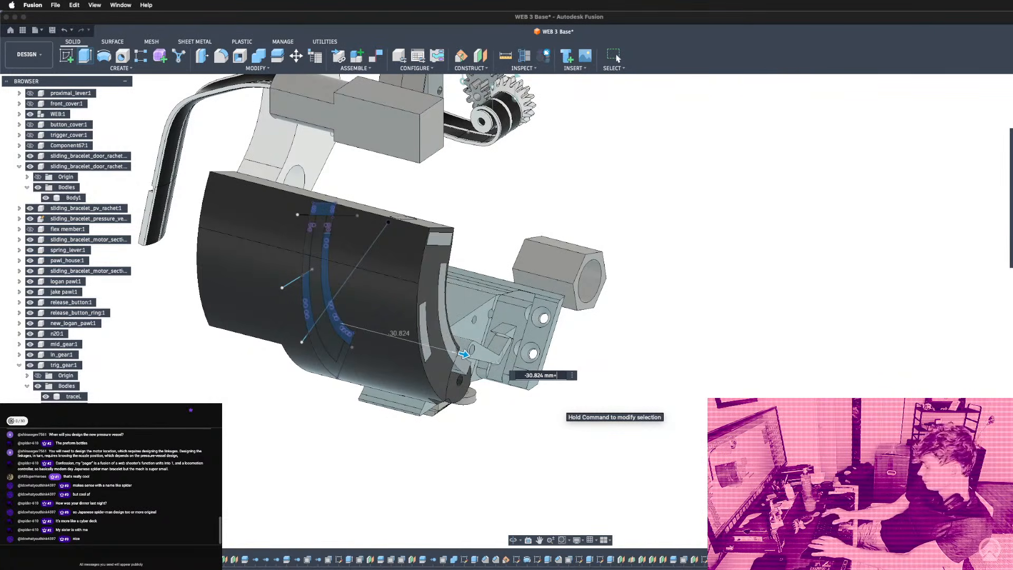
pyautogui.keyDown('shift'); pyautogui.moveTo(315, 448); pyautogui.dragTo(337, 460, button='middle'); pyautogui.keyUp('shift')
pyautogui.scroll(3, 417, 358)
pyautogui.keyDown('shift'); pyautogui.moveTo(417, 358); pyautogui.dragTo(274, 410, button='middle'); pyautogui.keyUp('shift')
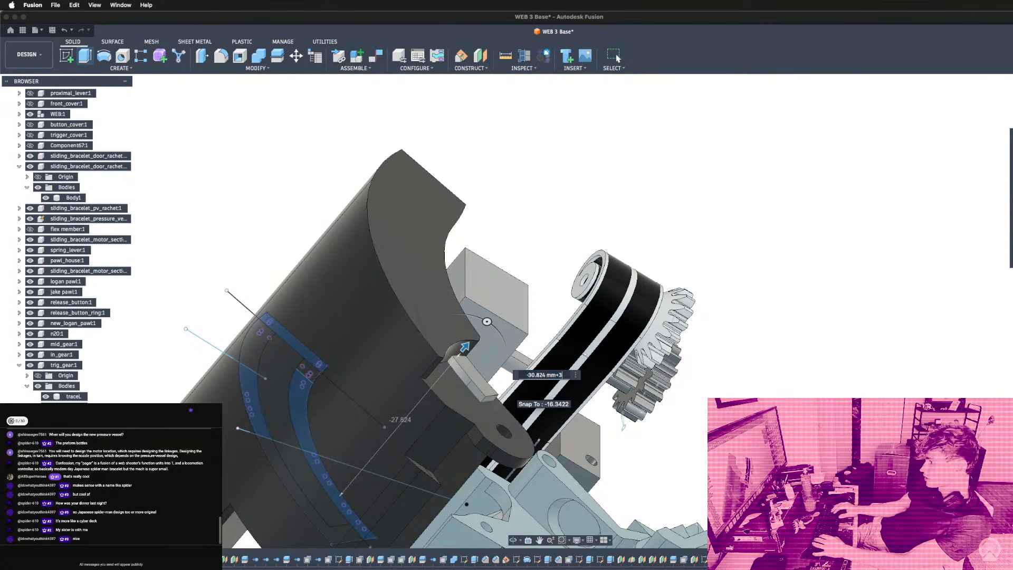
# Increase the offset in the extrusion distance step by step to reach -30.824 mm+7.5.
pyautogui.press('BackSpace')
pyautogui.press('Return')
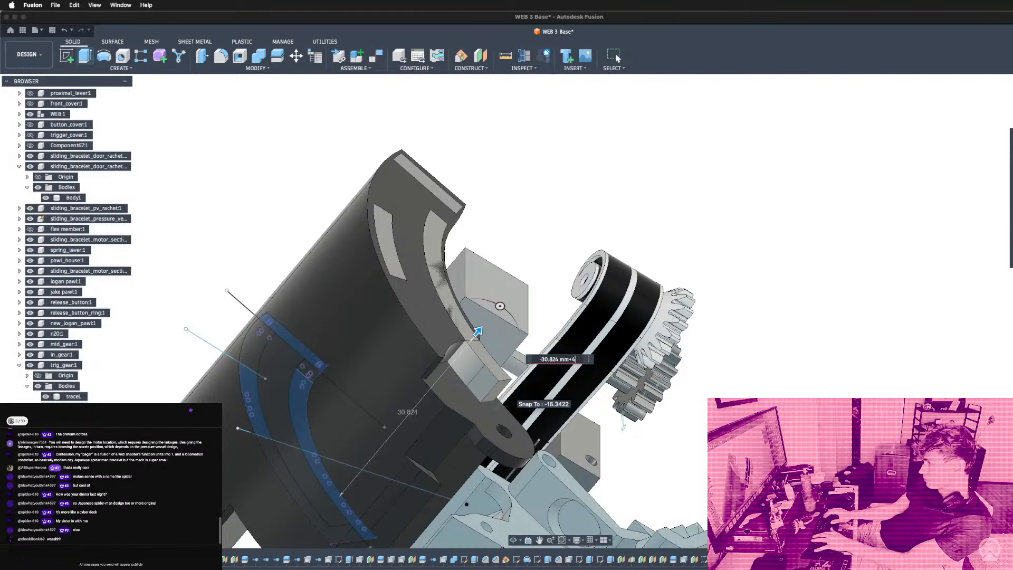
pyautogui.press('Return')
pyautogui.press('Return')
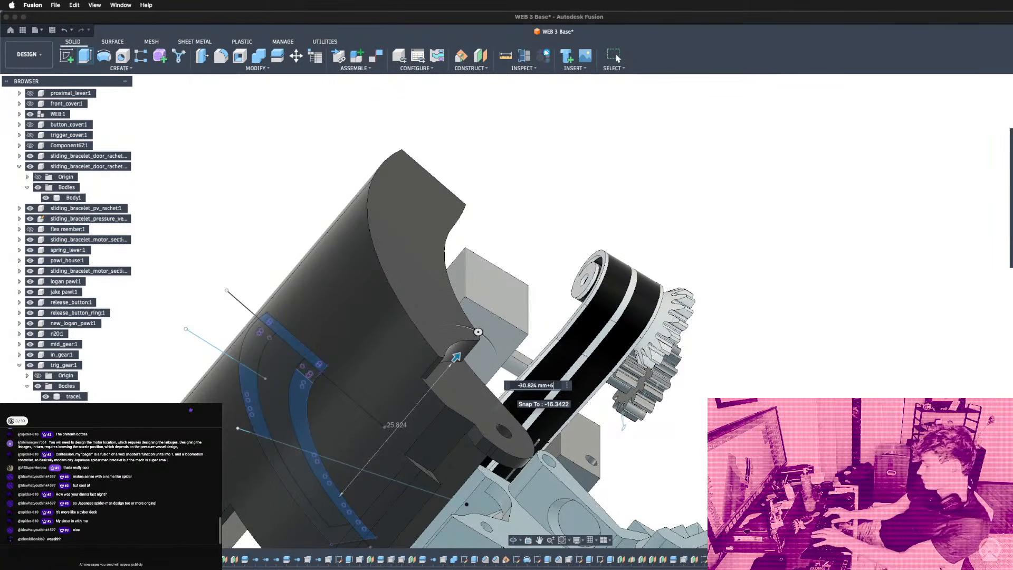
pyautogui.press('Return')
pyautogui.write('7')
pyautogui.press('Return')
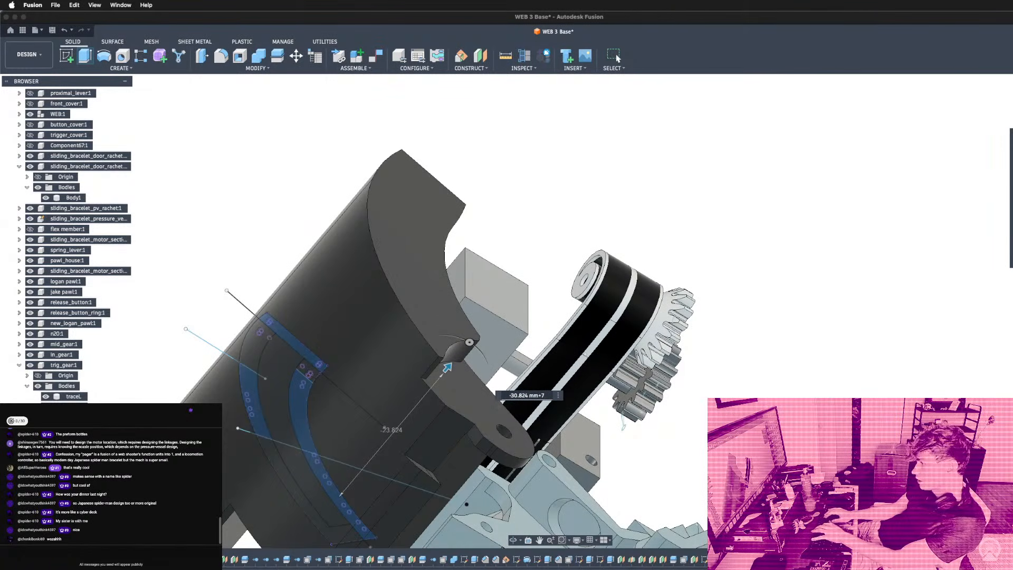
pyautogui.write('.5')
pyautogui.press('Return')
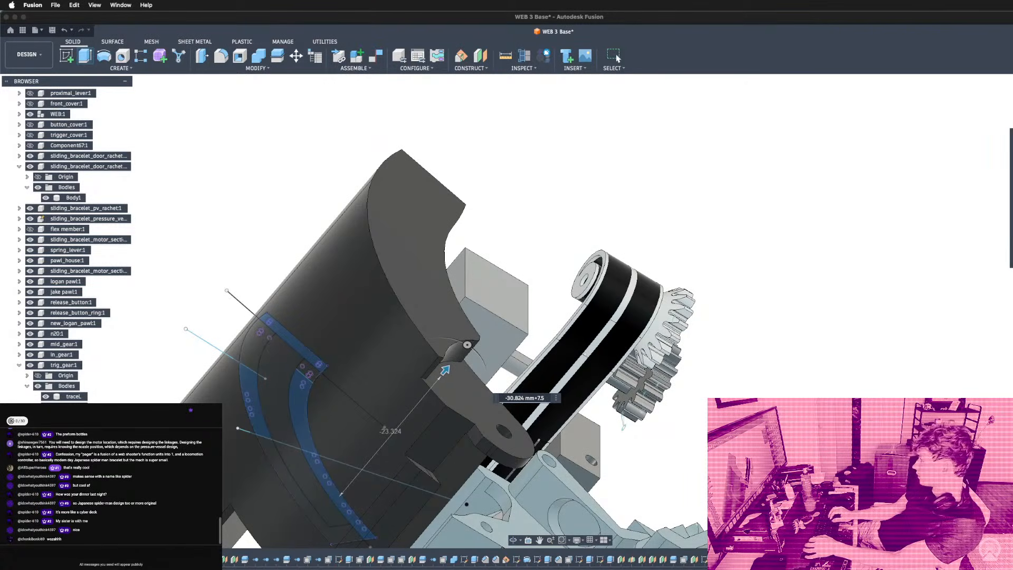
# Set the extrusion's second side to -5.5 mm and finish the extrusion.
pyautogui.keyDown('shift'); pyautogui.moveTo(622, 425); pyautogui.dragTo(629, 305, button='middle'); pyautogui.keyUp('shift')
pyautogui.keyDown('shift'); pyautogui.moveTo(496, 335); pyautogui.dragTo(325, 279, button='middle'); pyautogui.keyUp('shift')
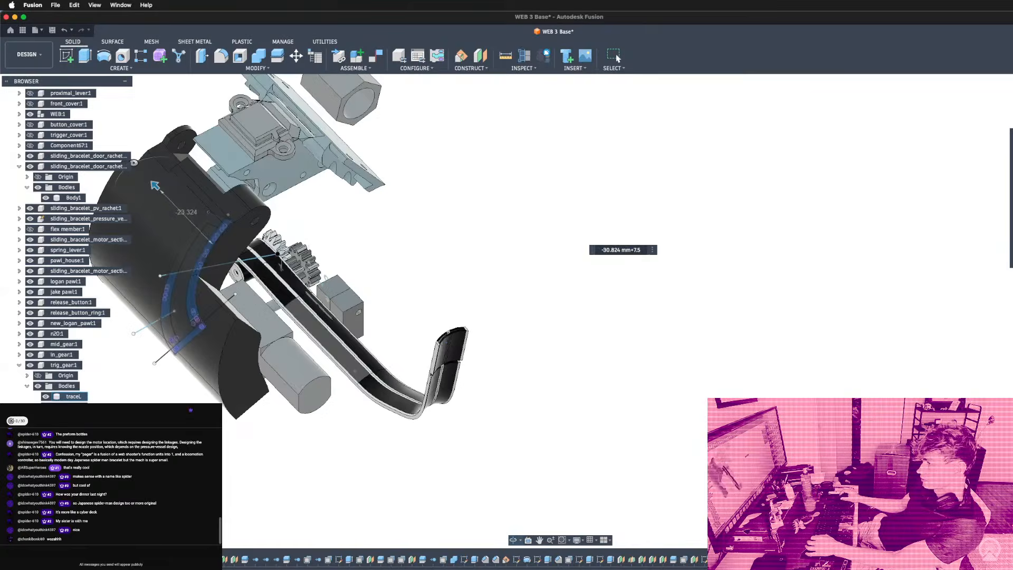
pyautogui.scroll(-5, 468, 305)
pyautogui.scroll(5, 246, 245)
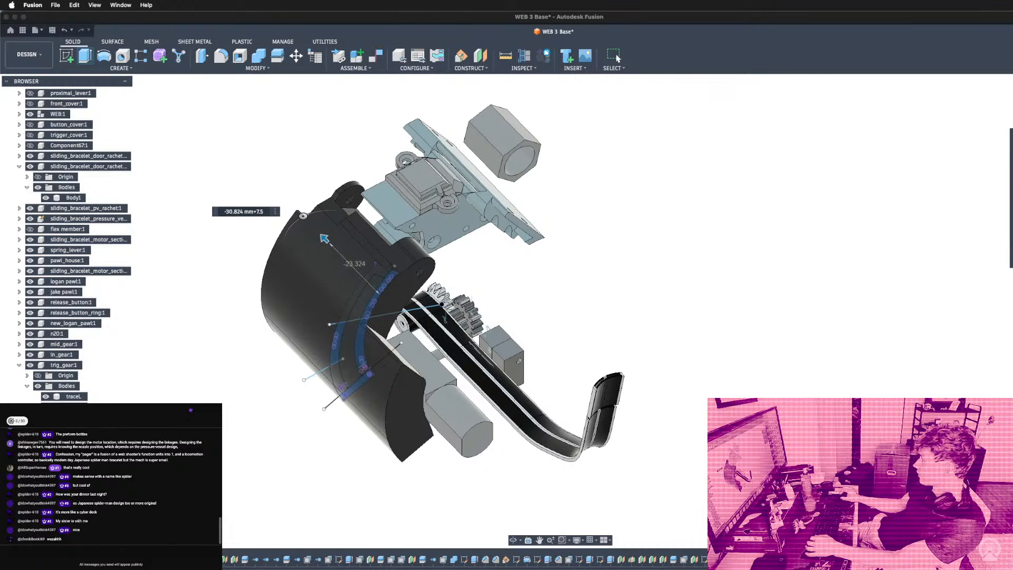
pyautogui.moveTo(378, 289); pyautogui.dragTo(391, 315)
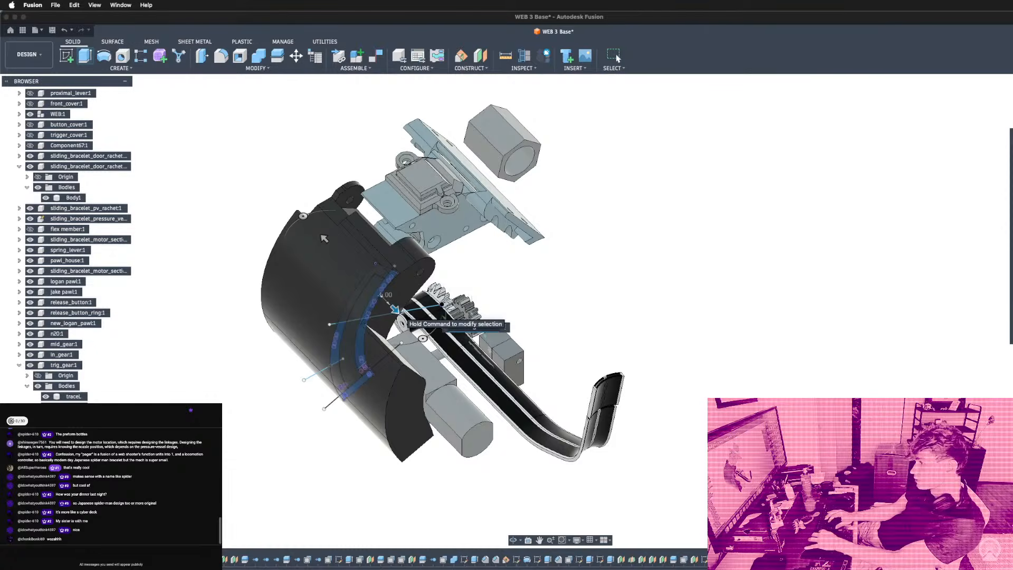
pyautogui.write('5.50')
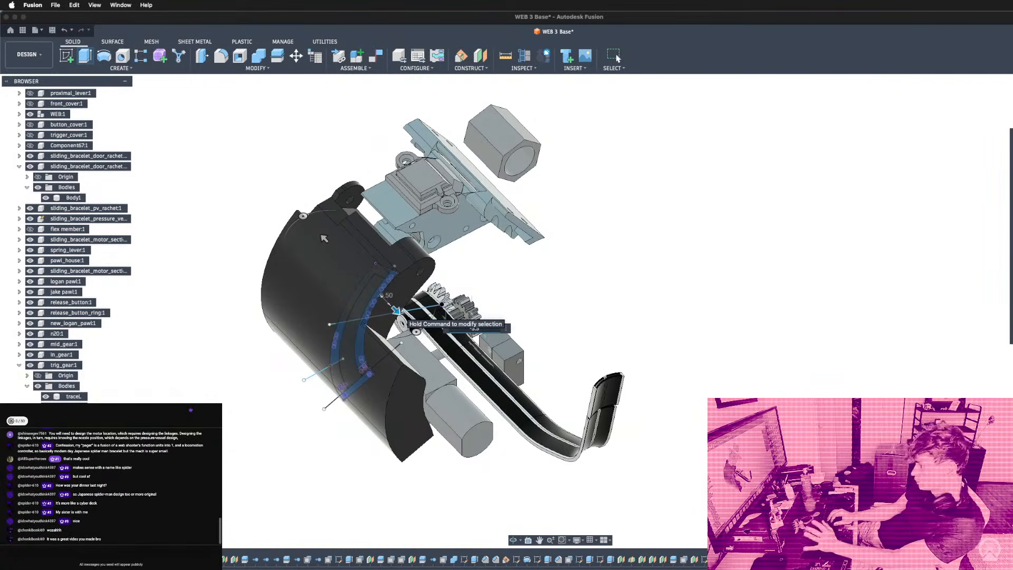
pyautogui.keyDown('shift'); pyautogui.moveTo(399, 312); pyautogui.dragTo(474, 266, button='middle'); pyautogui.keyUp('shift')
pyautogui.scroll(-3, 535, 262)
pyautogui.press('Return')
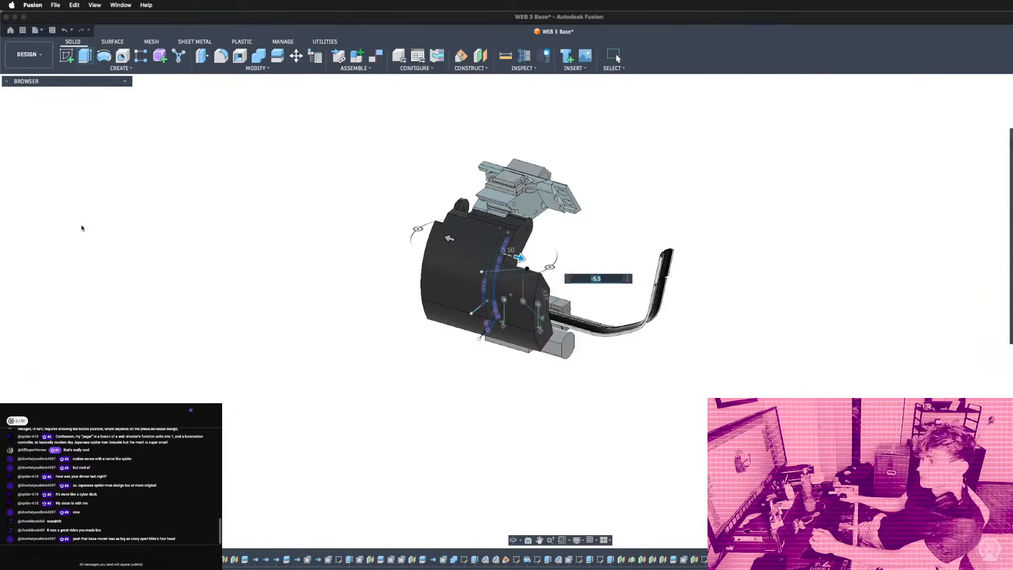
# Hide the black cover body, show Body37, and view the enclosure bodies around the curved board.
pyautogui.scroll(10, 41, 226)
pyautogui.scroll(15, 41, 227)
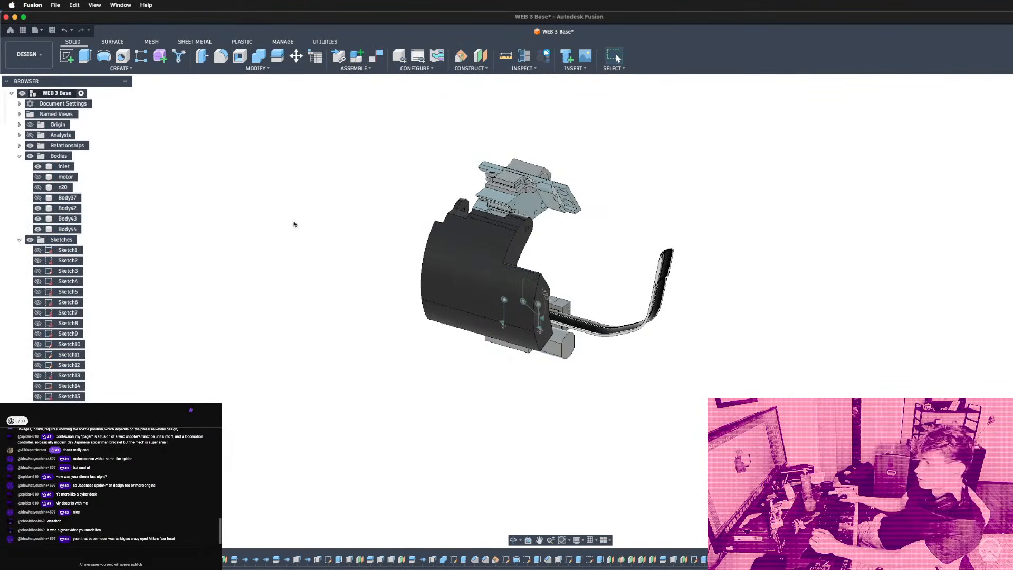
pyautogui.click(441, 293)
pyautogui.press('v')
pyautogui.click(395, 317)
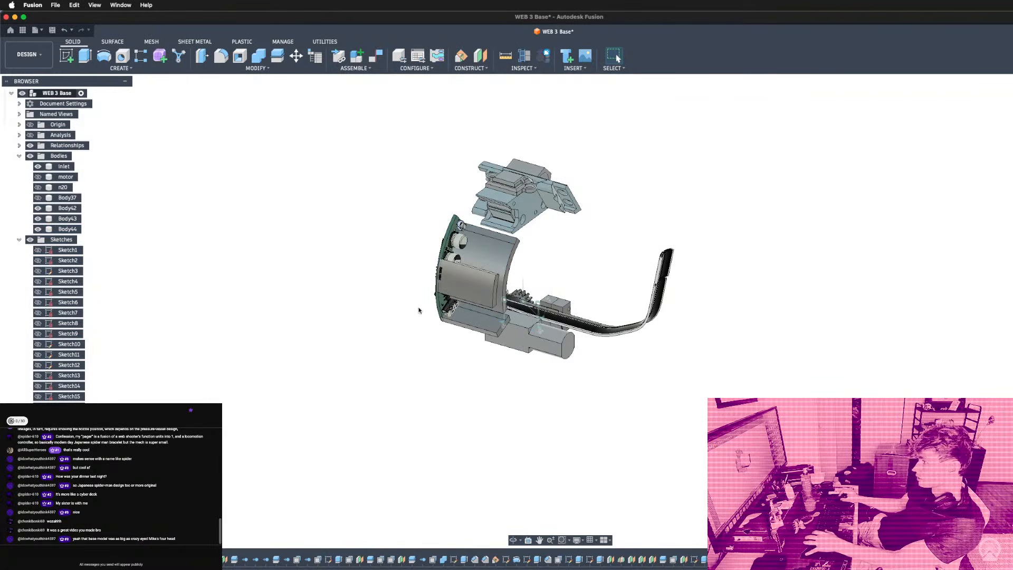
pyautogui.click(37, 198)
pyautogui.scroll(5, 456, 284)
pyautogui.keyDown('shift'); pyautogui.moveTo(455, 282); pyautogui.dragTo(542, 262, button='middle'); pyautogui.keyUp('shift')
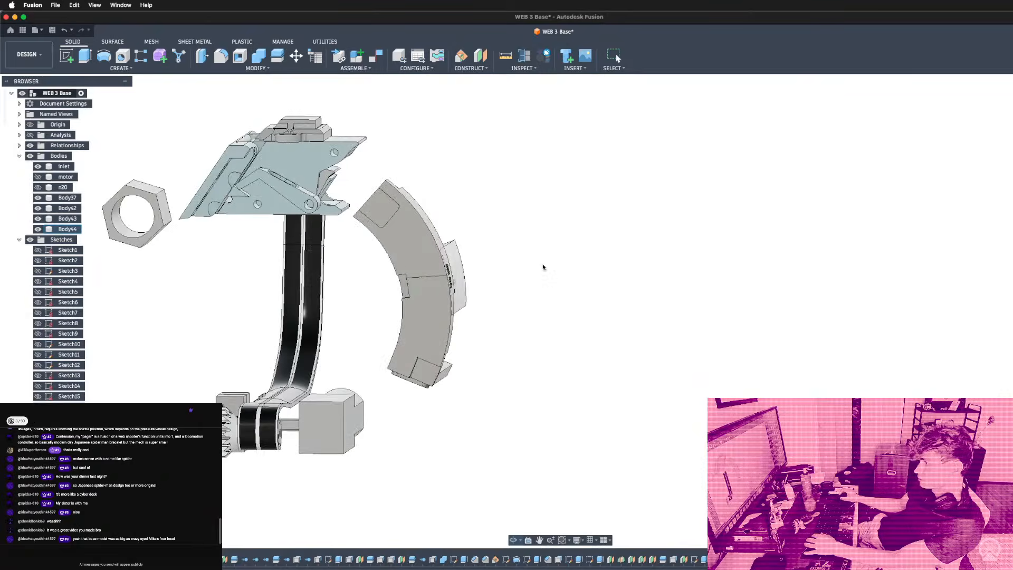
pyautogui.scroll(5, 393, 252)
pyautogui.keyDown('shift'); pyautogui.moveTo(393, 253); pyautogui.dragTo(393, 298, button='middle'); pyautogui.keyUp('shift')
pyautogui.scroll(-5, 461, 323)
pyautogui.scroll(5, 455, 301)
pyautogui.scroll(-5, 455, 300)
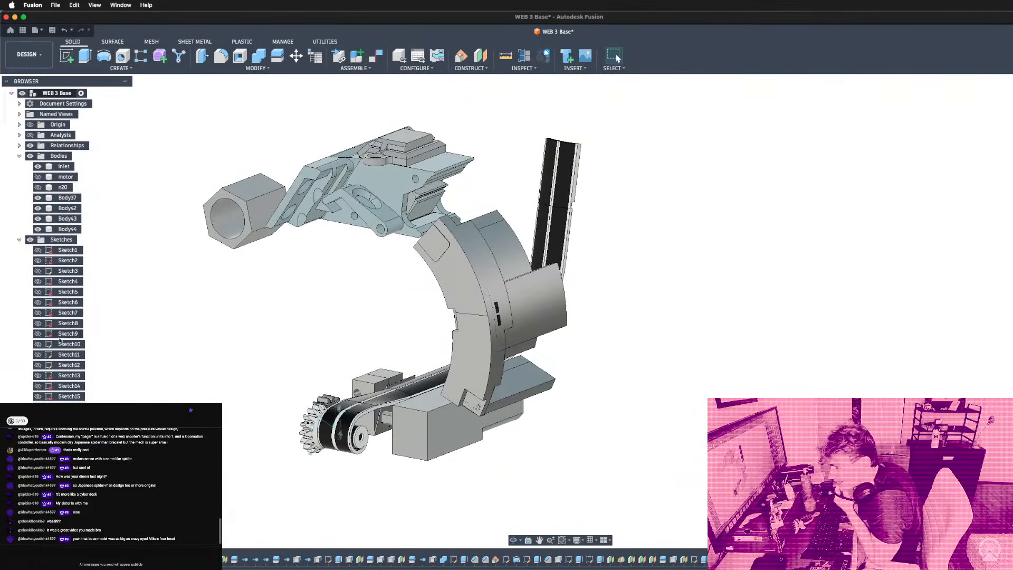
# Show the black cover body again and inspect its flat outer face near the hinge lug.
pyautogui.scroll(-10, 60, 338)
pyautogui.scroll(-10, 60, 334)
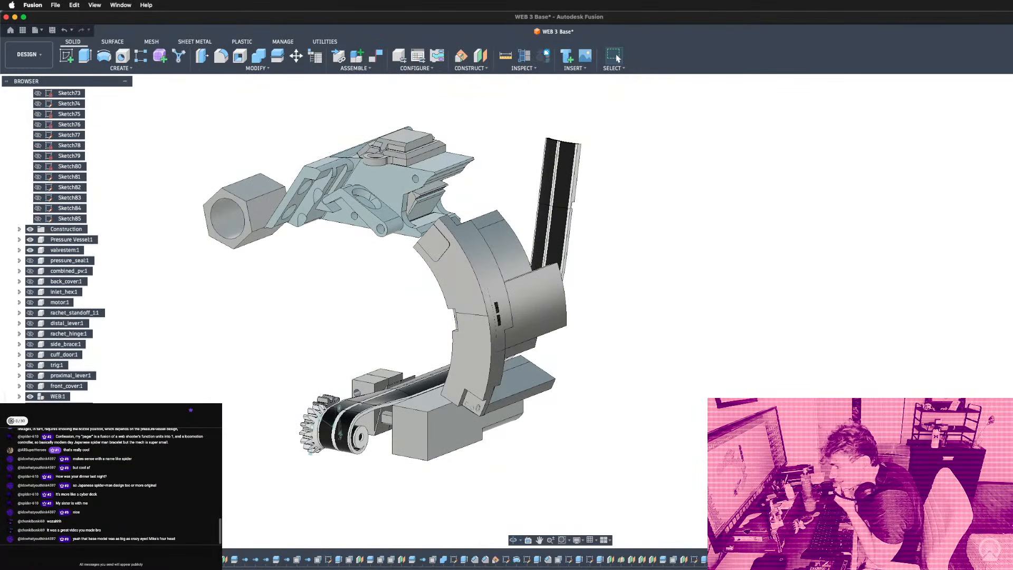
pyautogui.click(30, 417)
pyautogui.keyDown('shift'); pyautogui.moveTo(480, 310); pyautogui.dragTo(558, 332, button='middle'); pyautogui.keyUp('shift')
pyautogui.scroll(5, 416, 310)
pyautogui.keyDown('shift'); pyautogui.moveTo(422, 311); pyautogui.dragTo(438, 337, button='middle'); pyautogui.keyUp('shift')
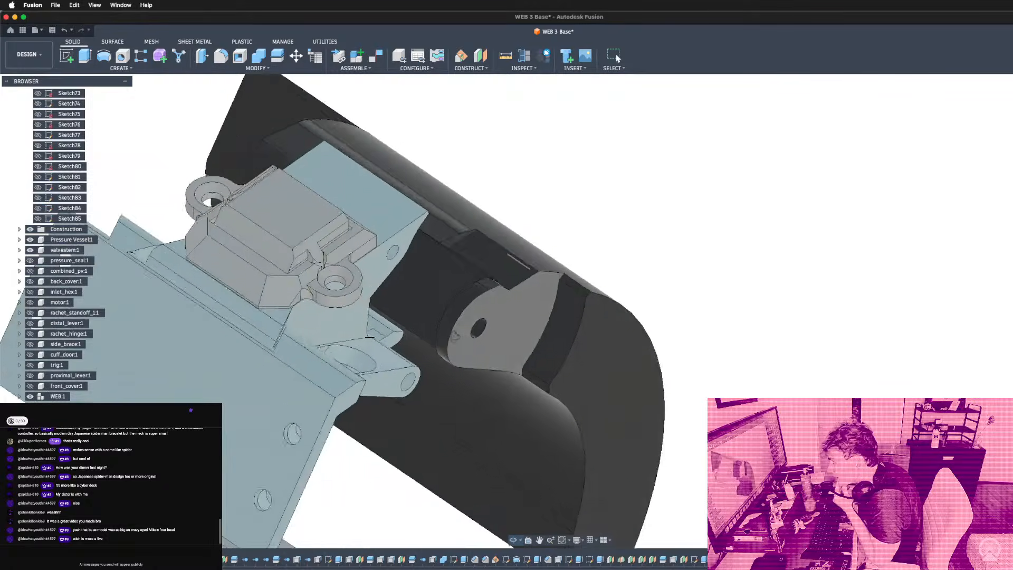
pyautogui.scroll(8, 536, 269)
pyautogui.moveTo(531, 289); pyautogui.dragTo(534, 256, button='middle')
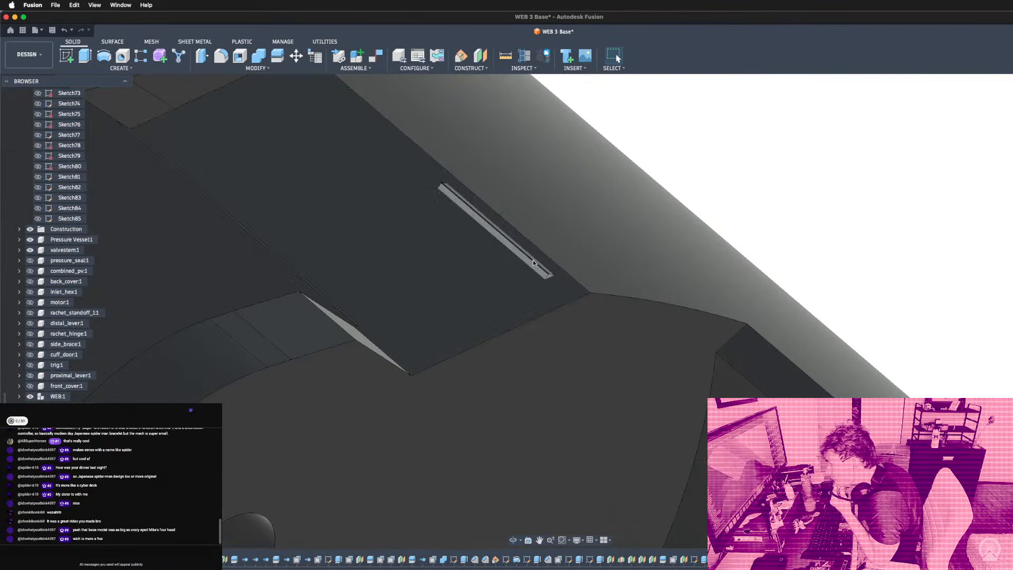
# Start a section analysis through the black cover parallel to the circuit board and inspect the enclosure's outer corner.
pyautogui.click(523, 55)
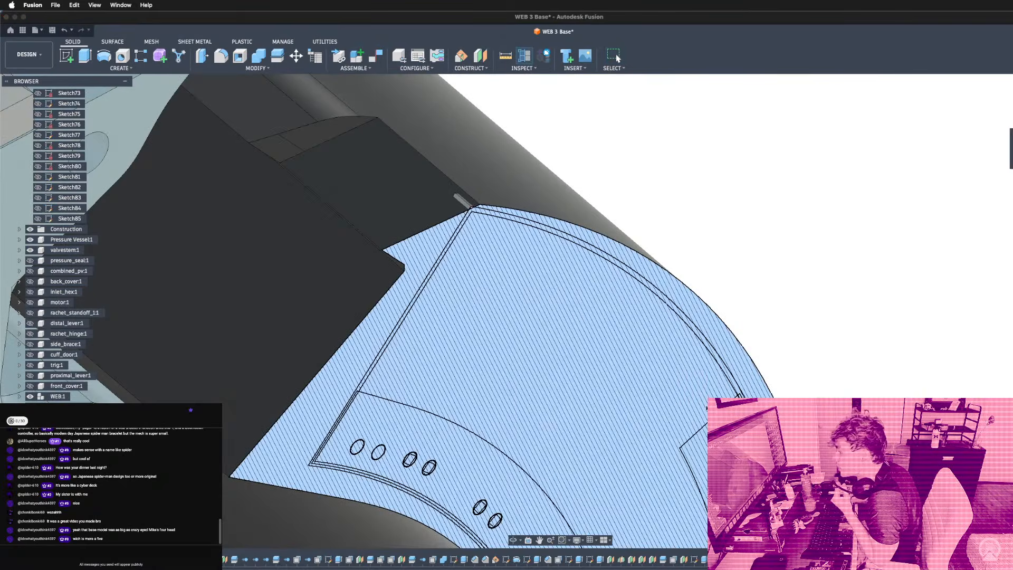
pyautogui.scroll(-5, 551, 291)
pyautogui.keyDown('shift'); pyautogui.moveTo(551, 291); pyautogui.dragTo(522, 240, button='middle'); pyautogui.keyUp('shift')
pyautogui.scroll(6, 458, 153)
pyautogui.scroll(3, 528, 217)
pyautogui.scroll(5, 527, 235)
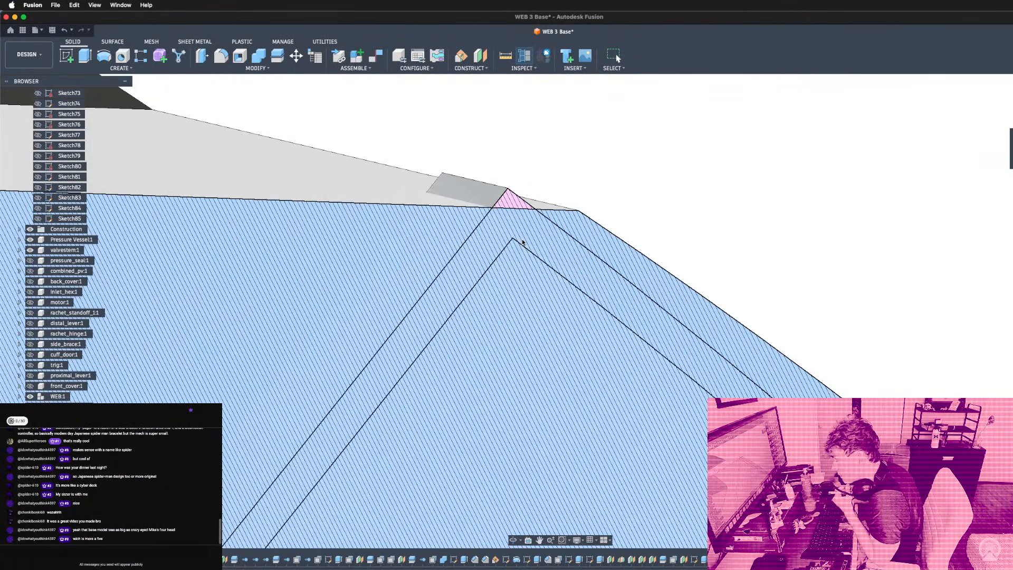
# Examine the sectioned enclosure's fit inside the black cover along the whole curve and at both ends.
pyautogui.scroll(-10, 516, 241)
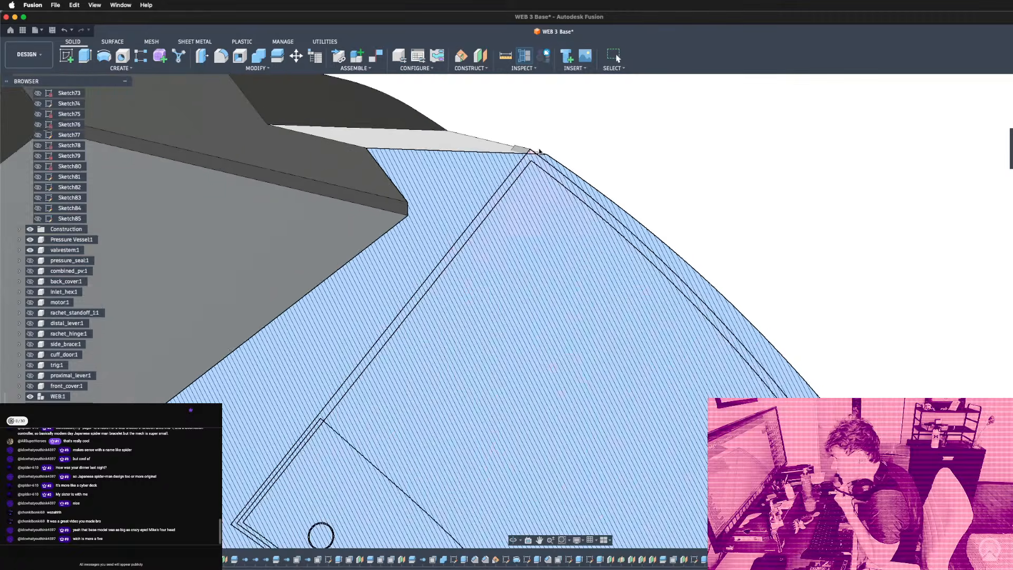
pyautogui.scroll(-3, 536, 161)
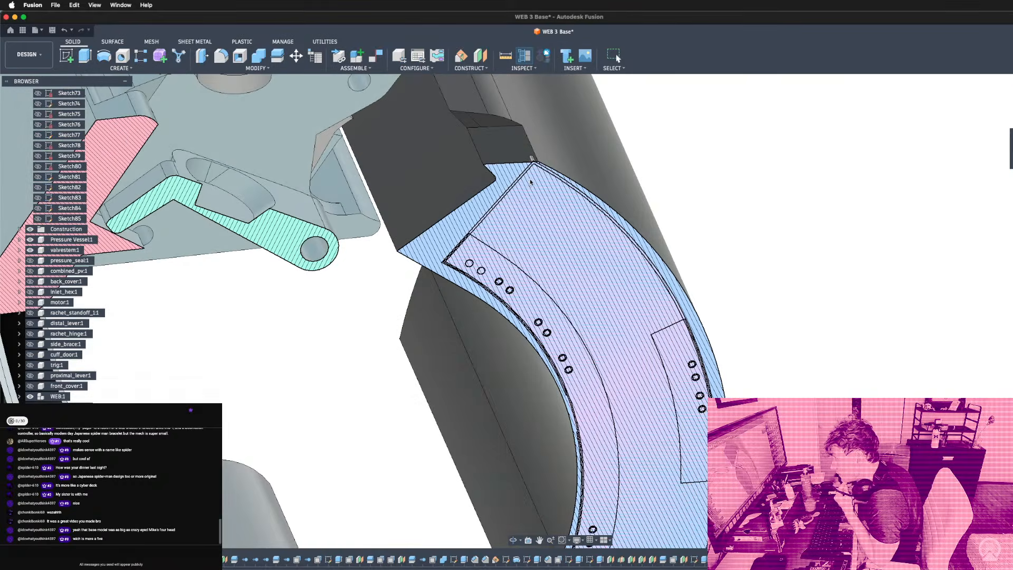
pyautogui.scroll(-10, 532, 192)
pyautogui.scroll(6, 573, 361)
pyautogui.keyDown('shift'); pyautogui.moveTo(576, 357); pyautogui.dragTo(574, 333, button='middle'); pyautogui.keyUp('shift')
pyautogui.scroll(6, 577, 328)
pyautogui.scroll(-6, 573, 325)
pyautogui.scroll(-5, 547, 311)
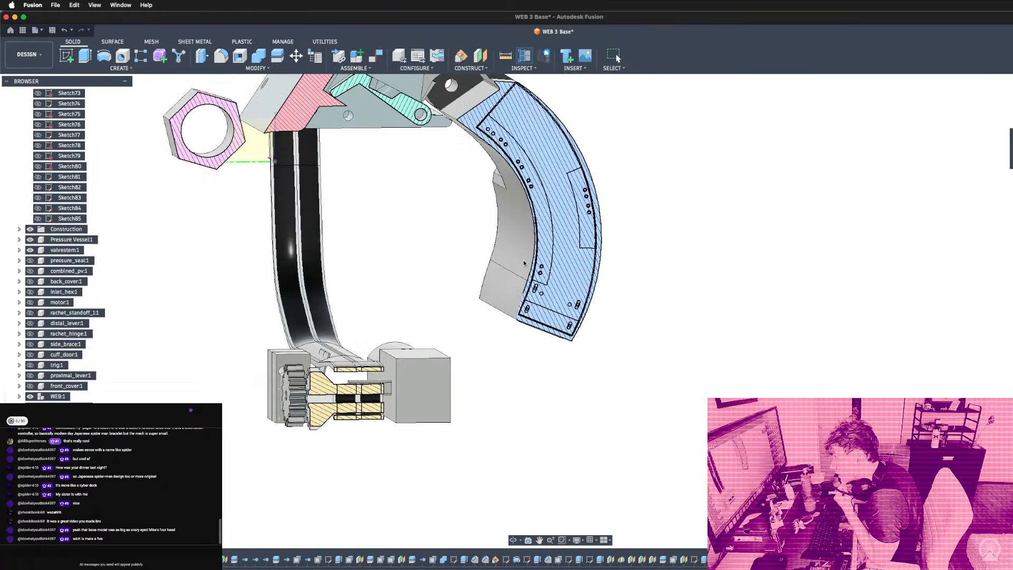
pyautogui.keyDown('shift'); pyautogui.moveTo(469, 178); pyautogui.dragTo(511, 170, button='middle'); pyautogui.keyUp('shift')
pyautogui.scroll(-5, 510, 176)
pyautogui.scroll(6, 519, 116)
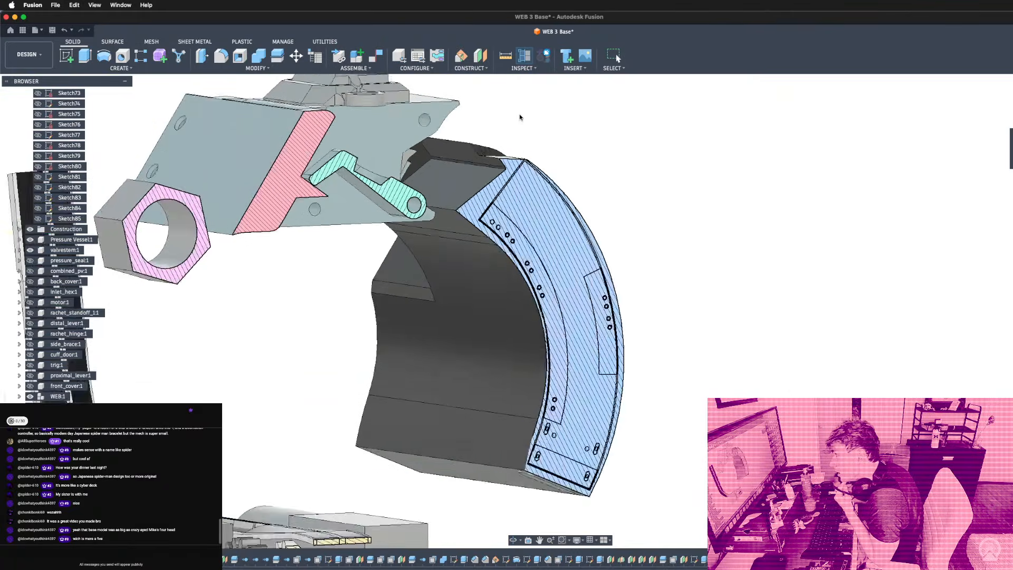
# Start a chamfer of about 0.4 mm on the sharp outer corner edge of Body37 near the hinge lug.
pyautogui.scroll(10, 521, 158)
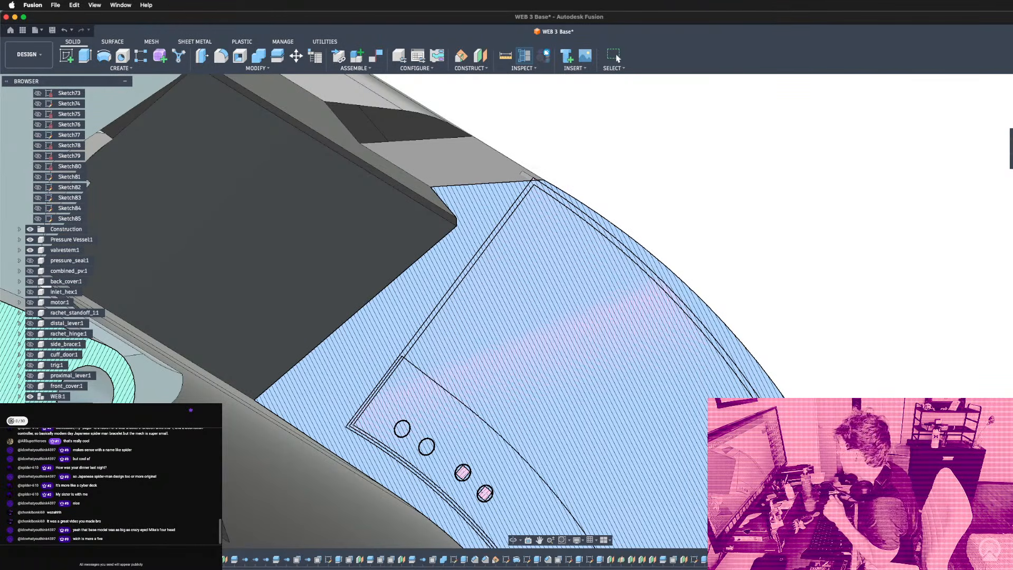
pyautogui.click(618, 57)
pyautogui.click(552, 188)
pyautogui.scroll(15, 42, 158)
pyautogui.scroll(5, 39, 149)
pyautogui.click(30, 136)
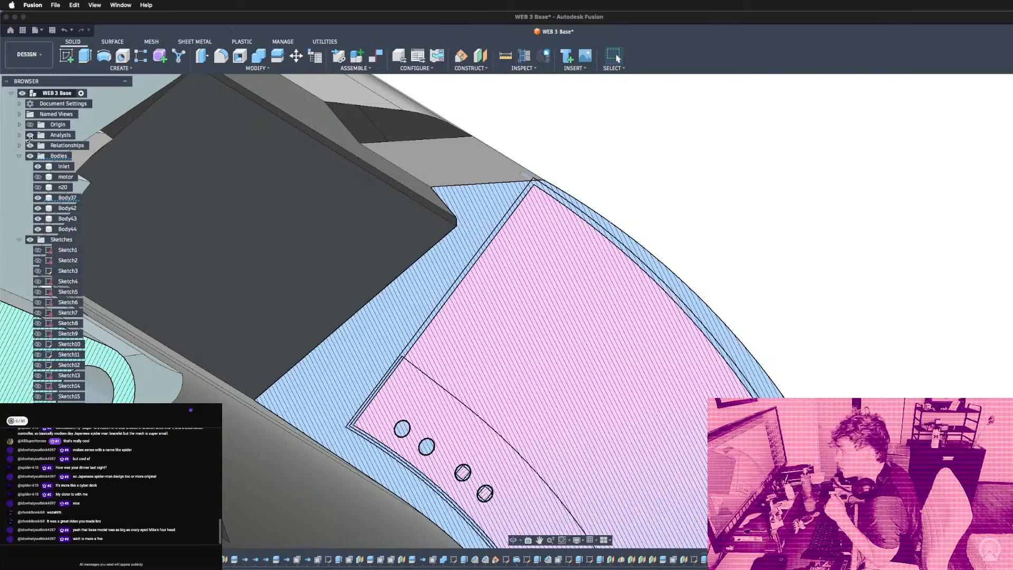
pyautogui.click(211, 67)
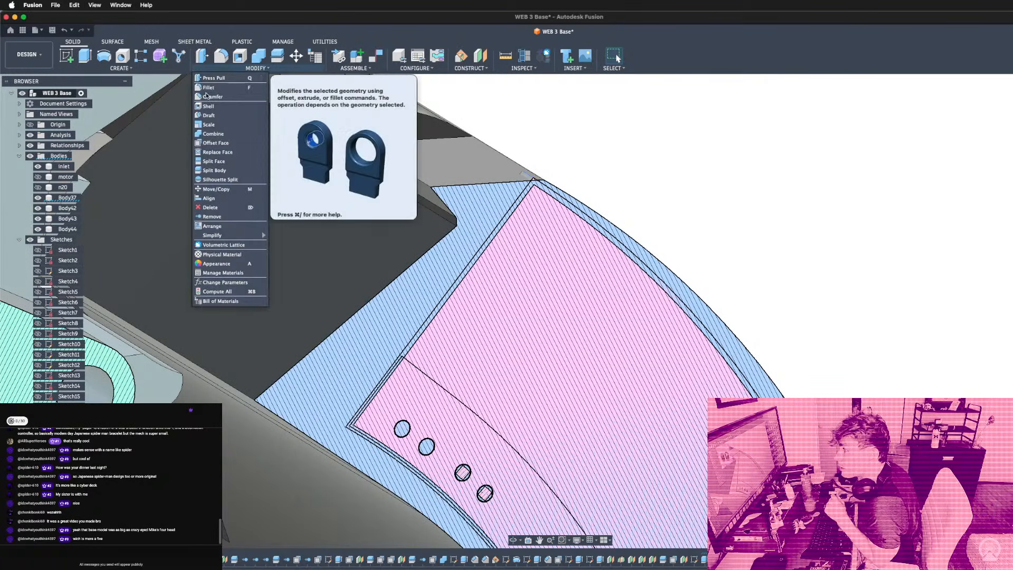
pyautogui.click(232, 109)
pyautogui.moveTo(550, 181); pyautogui.dragTo(545, 187)
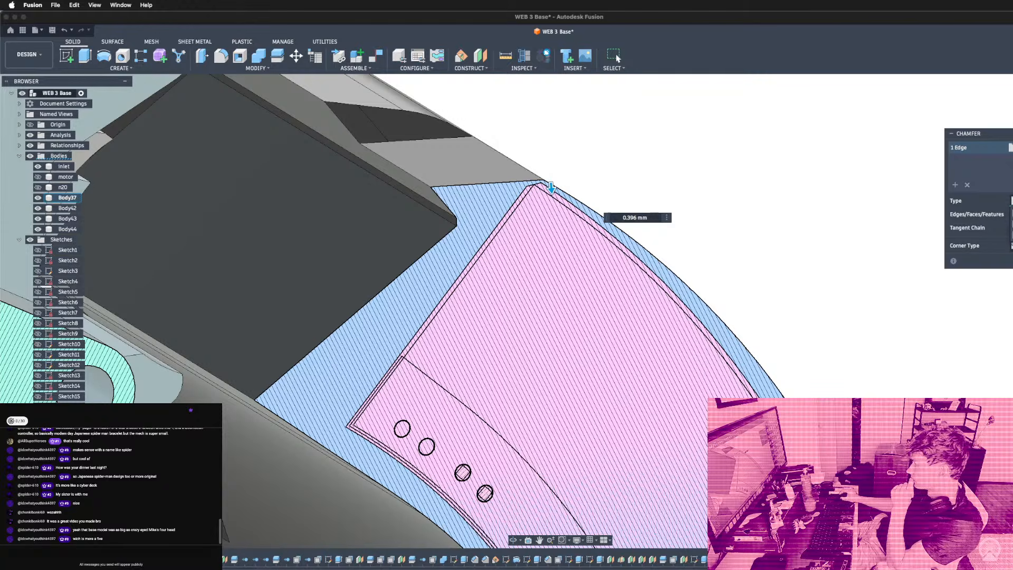
# Make it a two-distance chamfer with about 0.57 mm along the outer curve, and apply it.
pyautogui.scroll(3, 567, 198)
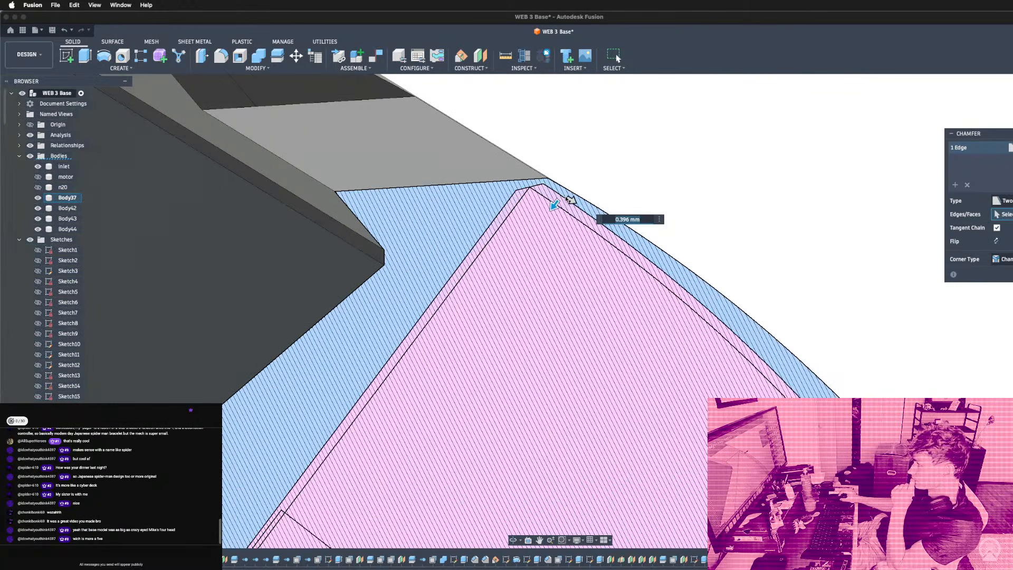
pyautogui.moveTo(554, 205); pyautogui.dragTo(574, 202)
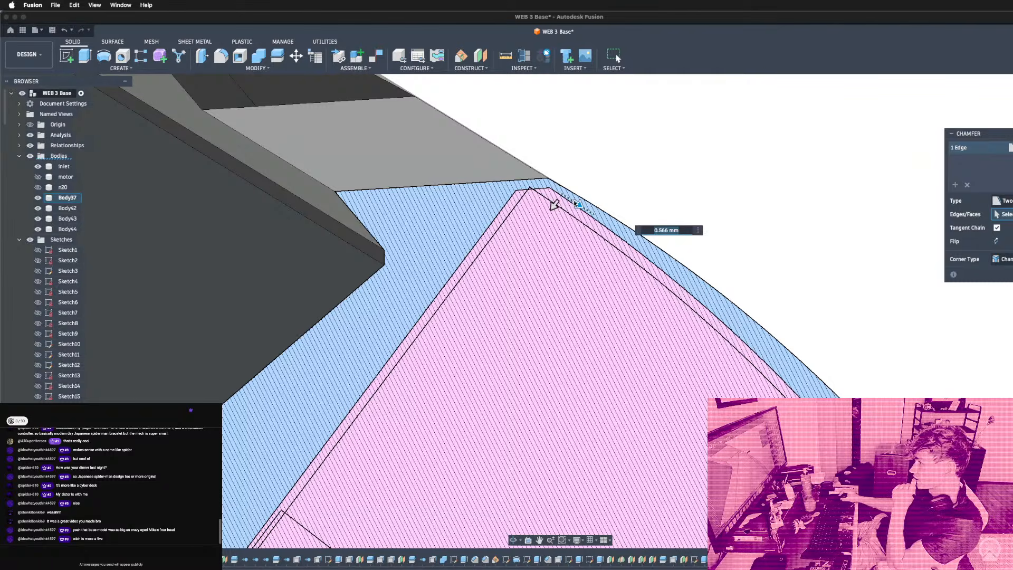
pyautogui.scroll(-3, 510, 159)
pyautogui.scroll(6, 510, 160)
pyautogui.scroll(-6, 522, 147)
pyautogui.scroll(-3, 380, 293)
pyautogui.scroll(5, 559, 94)
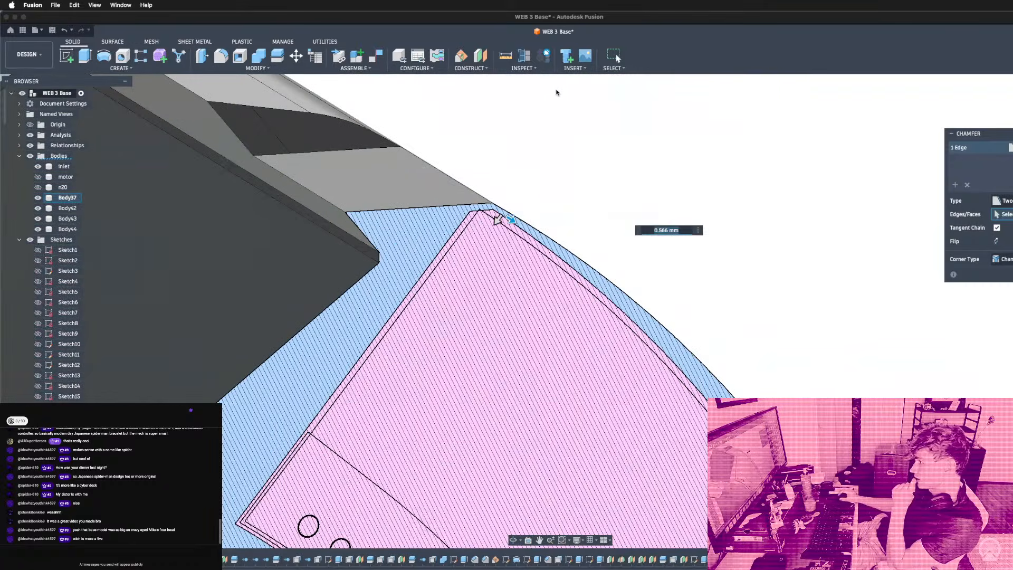
pyautogui.press('Return')
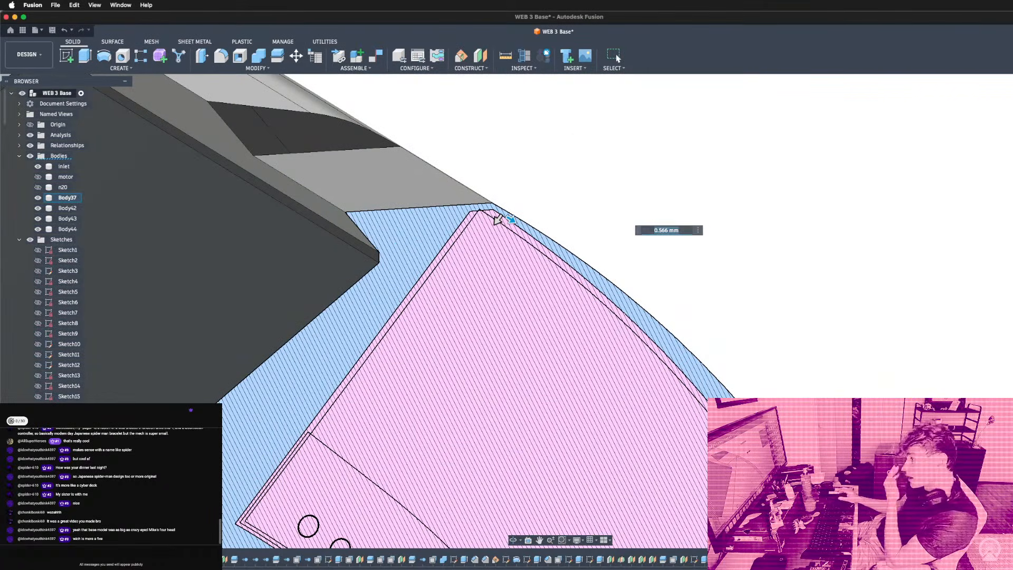
# Inspect the chamfered corner of Body37 against the sectioned cover wall, close up and from several angles.
pyautogui.scroll(-5, 479, 182)
pyautogui.keyDown('shift'); pyautogui.moveTo(480, 182); pyautogui.dragTo(428, 192, button='middle'); pyautogui.keyUp('shift')
pyautogui.keyDown('shift'); pyautogui.moveTo(507, 157); pyautogui.dragTo(493, 161, button='middle'); pyautogui.keyUp('shift')
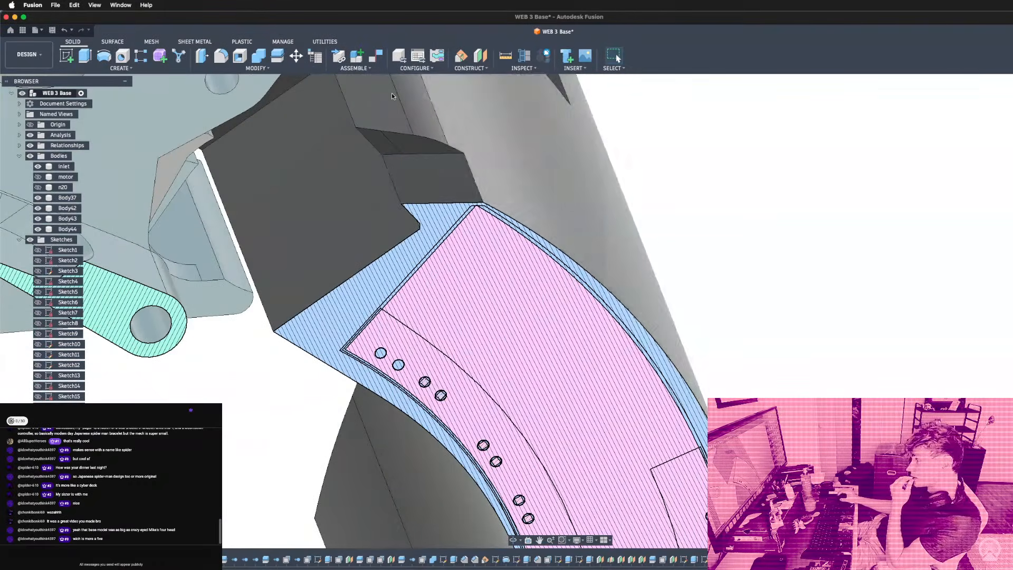
pyautogui.scroll(-5, 559, 227)
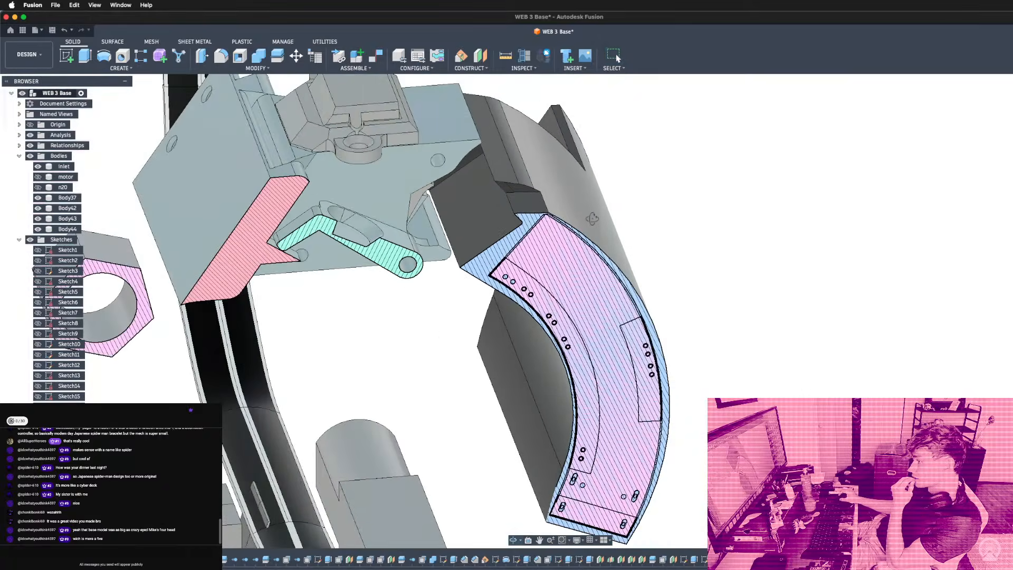
pyautogui.keyDown('shift'); pyautogui.moveTo(551, 225); pyautogui.dragTo(537, 153, button='middle'); pyautogui.keyUp('shift')
pyautogui.scroll(5, 537, 148)
pyautogui.scroll(4, 534, 152)
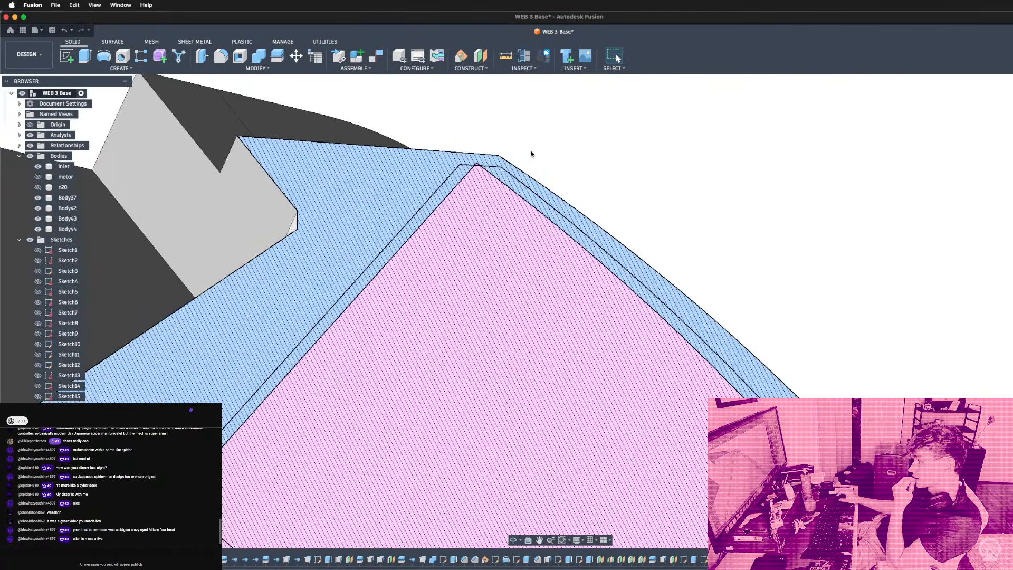
pyautogui.scroll(-3, 532, 153)
pyautogui.scroll(-4, 531, 154)
pyautogui.scroll(-5, 531, 151)
pyautogui.keyDown('shift'); pyautogui.moveTo(530, 150); pyautogui.dragTo(300, 70, button='middle'); pyautogui.keyUp('shift')
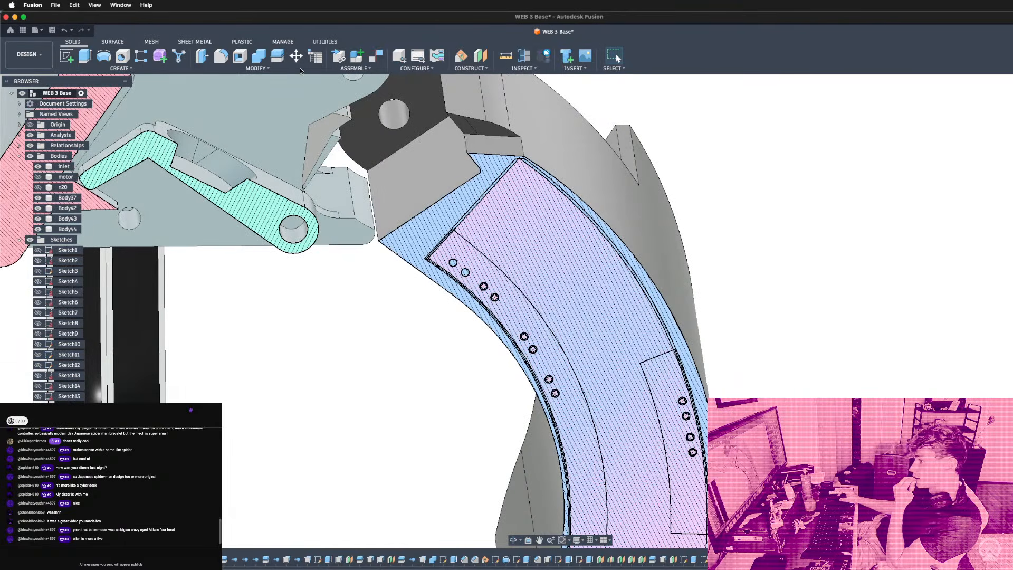
pyautogui.click(259, 59)
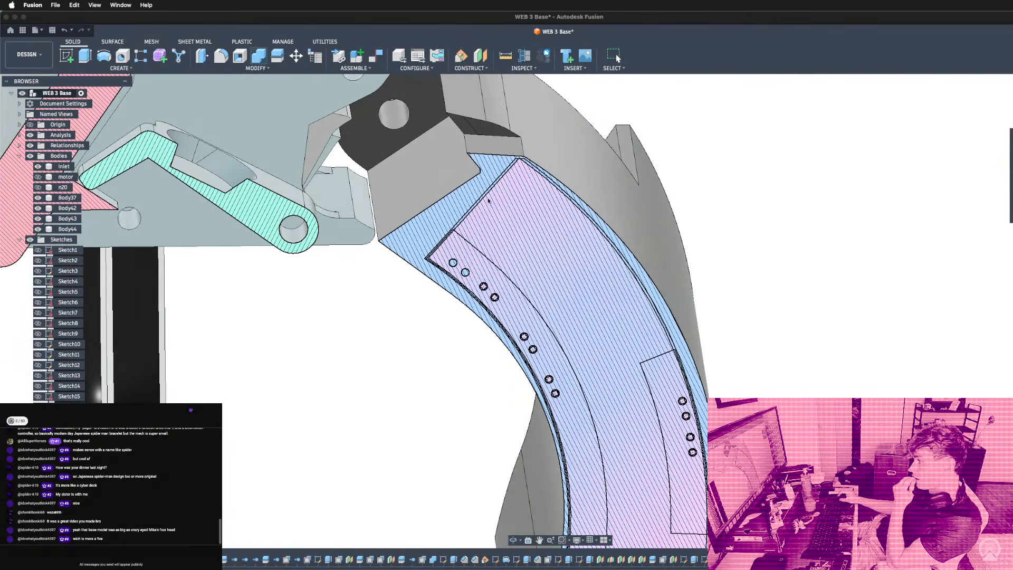
pyautogui.scroll(-3, 504, 206)
pyautogui.scroll(5, 515, 176)
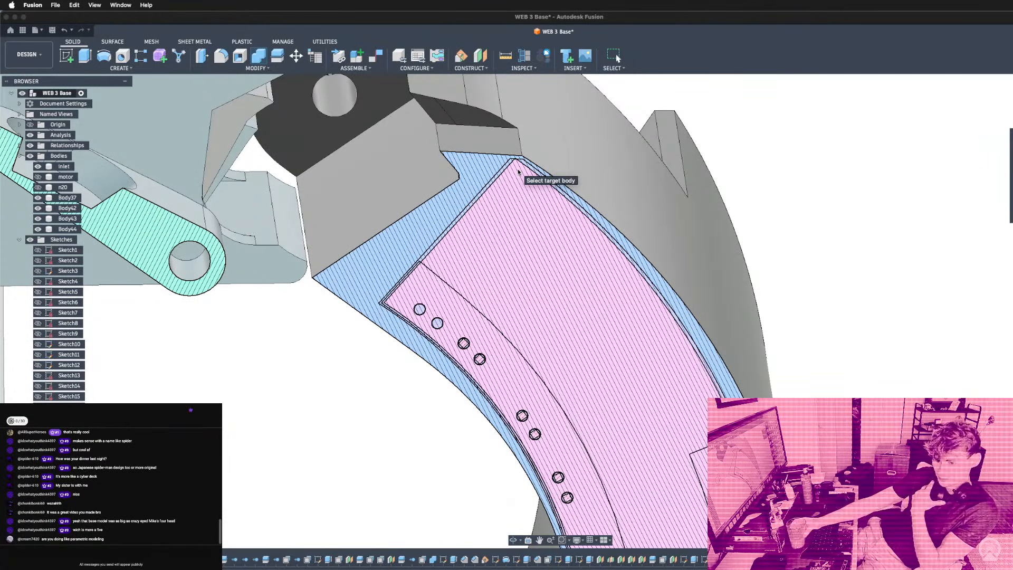
pyautogui.scroll(-3, 517, 170)
pyautogui.scroll(5, 508, 149)
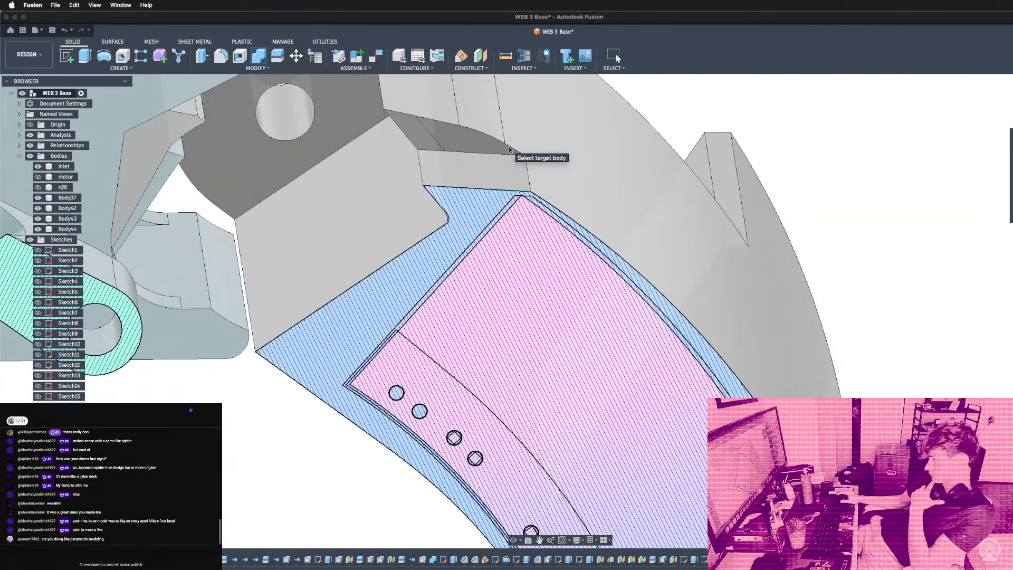
pyautogui.scroll(5, 484, 178)
pyautogui.keyDown('shift'); pyautogui.moveTo(558, 242); pyautogui.dragTo(564, 218, button='middle'); pyautogui.keyUp('shift')
pyautogui.scroll(-5, 559, 216)
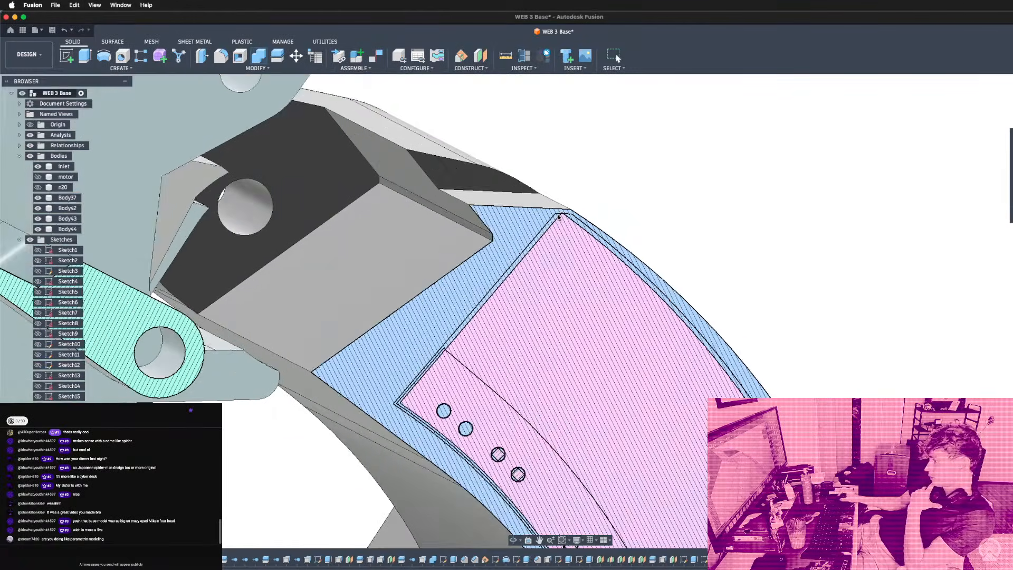
pyautogui.scroll(-2, 558, 216)
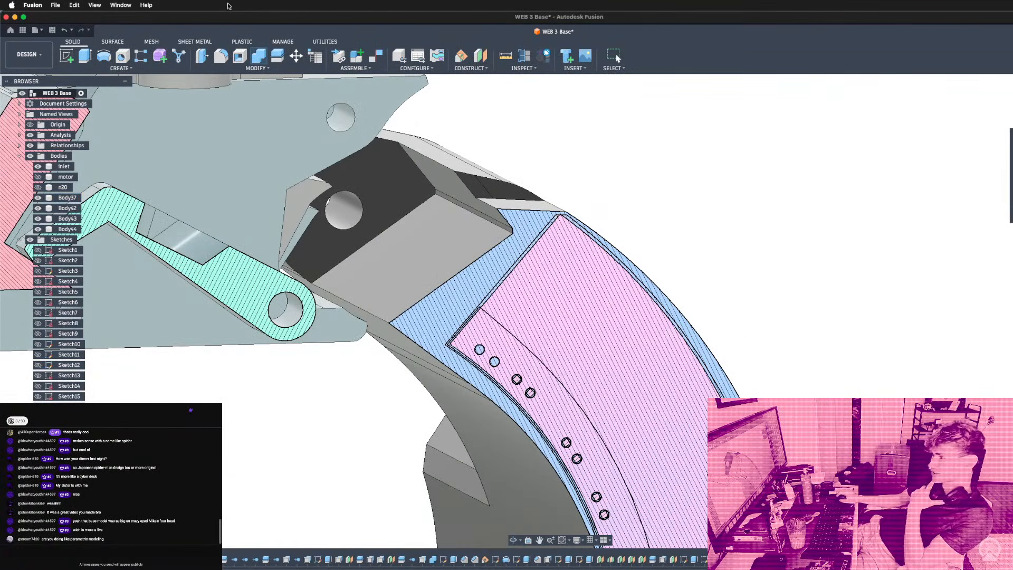
pyautogui.keyDown('shift'); pyautogui.moveTo(663, 169); pyautogui.dragTo(427, 200, button='middle'); pyautogui.keyUp('shift')
pyautogui.scroll(-4, 425, 203)
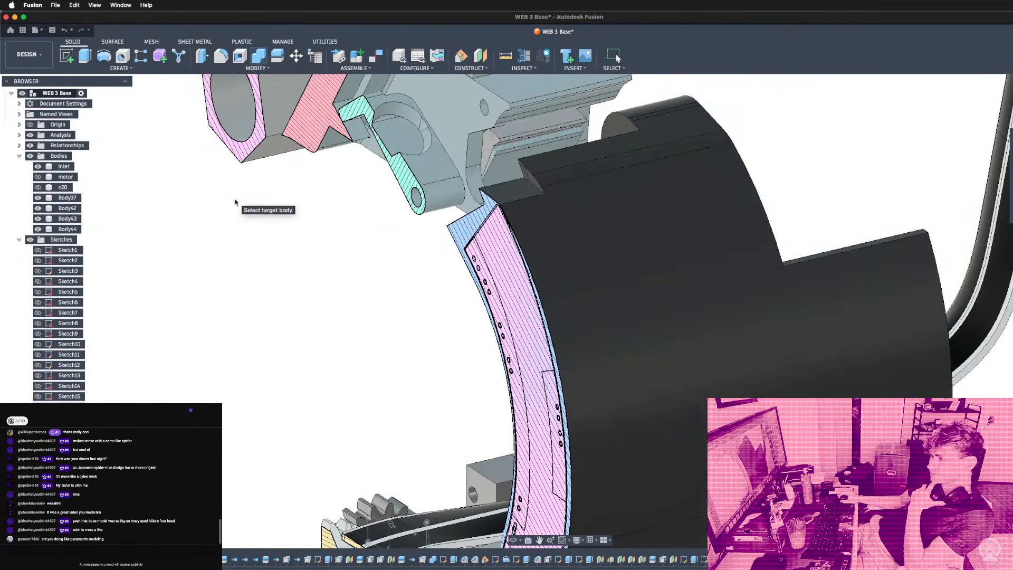
pyautogui.keyDown('shift'); pyautogui.moveTo(296, 229); pyautogui.dragTo(348, 260, button='middle'); pyautogui.keyUp('shift')
pyautogui.scroll(-3, 347, 260)
pyautogui.scroll(3, 479, 262)
pyautogui.scroll(-2, 478, 263)
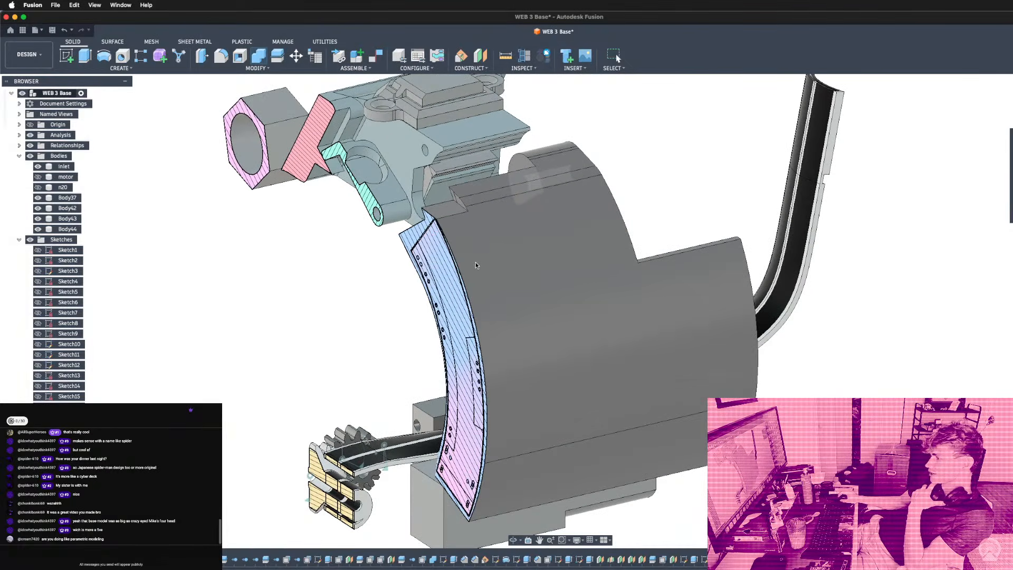
pyautogui.click(480, 262)
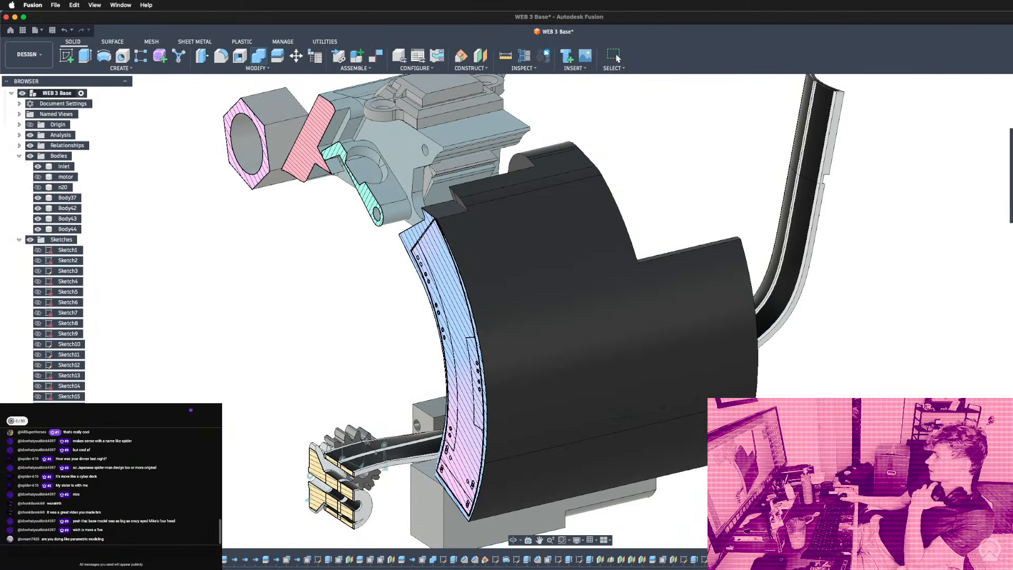
pyautogui.press('Return')
# Examine the sectioned enclosure's fit along the cover's curved wall and at the hinge end.
pyautogui.keyDown('shift'); pyautogui.moveTo(253, 197); pyautogui.dragTo(397, 185, button='middle'); pyautogui.keyUp('shift')
pyautogui.scroll(6, 392, 230)
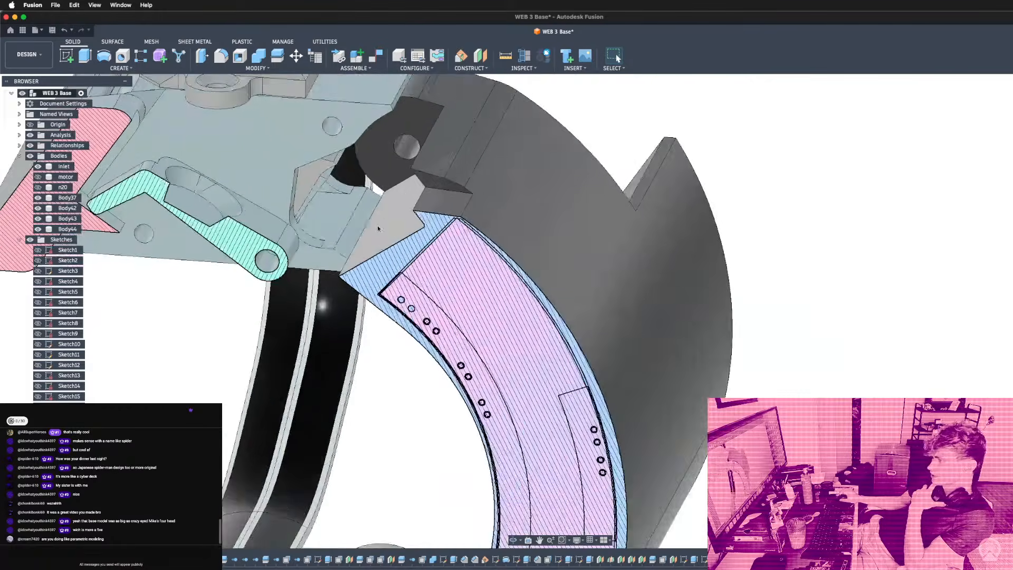
pyautogui.scroll(-3, 63, 211)
pyautogui.scroll(3, 50, 154)
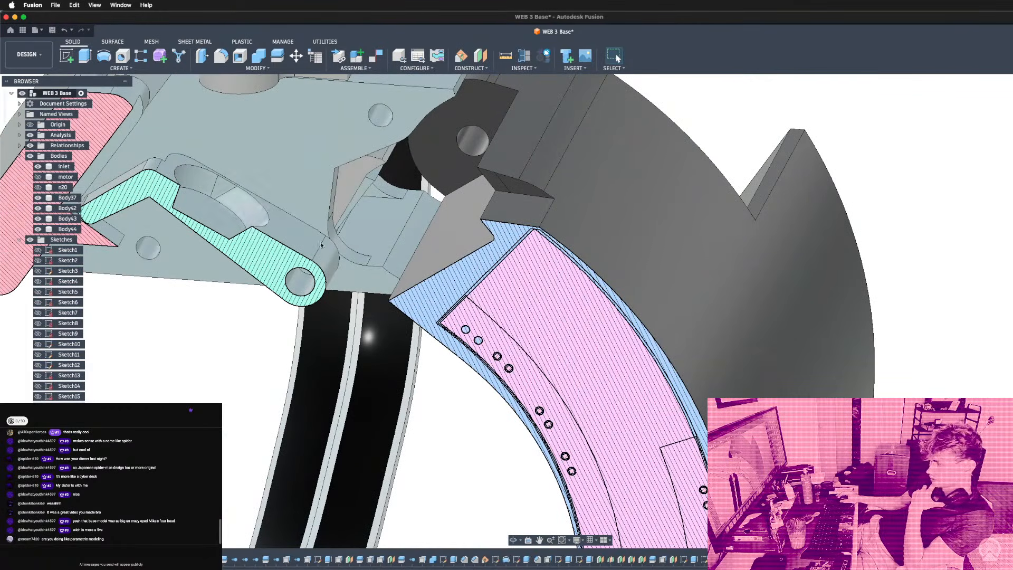
pyautogui.scroll(-4, 527, 239)
pyautogui.keyDown('shift'); pyautogui.moveTo(532, 238); pyautogui.dragTo(501, 244, button='middle'); pyautogui.keyUp('shift')
pyautogui.scroll(-3, 470, 246)
pyautogui.scroll(5, 350, 261)
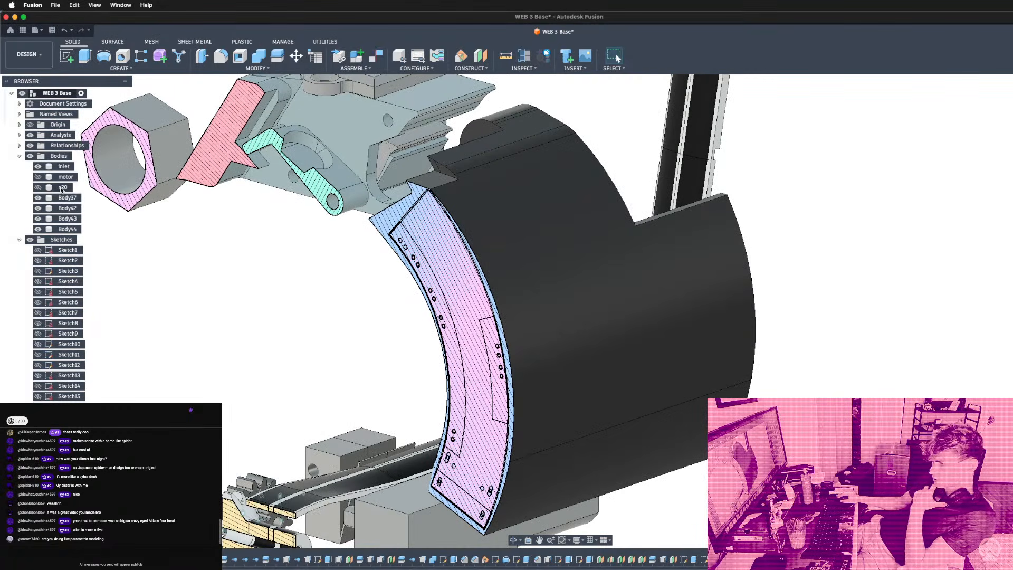
# Examine the whole assembly around the cover from the outside and return to the sectioned enclosure.
pyautogui.scroll(-5, 448, 303)
pyautogui.moveTo(449, 303)
pyautogui.keyDown('shift'); pyautogui.mouseDown(button='middle')
pyautogui.moveTo(384, 319)
pyautogui.moveTo(473, 302)
pyautogui.moveTo(463, 311)
pyautogui.mouseUp(button='middle'); pyautogui.keyUp('shift')
pyautogui.scroll(2, 473, 302)
pyautogui.moveTo(428, 251)
pyautogui.keyDown('shift'); pyautogui.mouseDown(button='middle')
pyautogui.moveTo(521, 258)
pyautogui.moveTo(467, 189)
pyautogui.mouseUp(button='middle'); pyautogui.keyUp('shift')
pyautogui.keyDown('shift'); pyautogui.moveTo(438, 248); pyautogui.dragTo(295, 343, button='middle'); pyautogui.keyUp('shift')
pyautogui.keyDown('shift'); pyautogui.moveTo(943, 364); pyautogui.dragTo(788, 393, button='middle'); pyautogui.keyUp('shift')
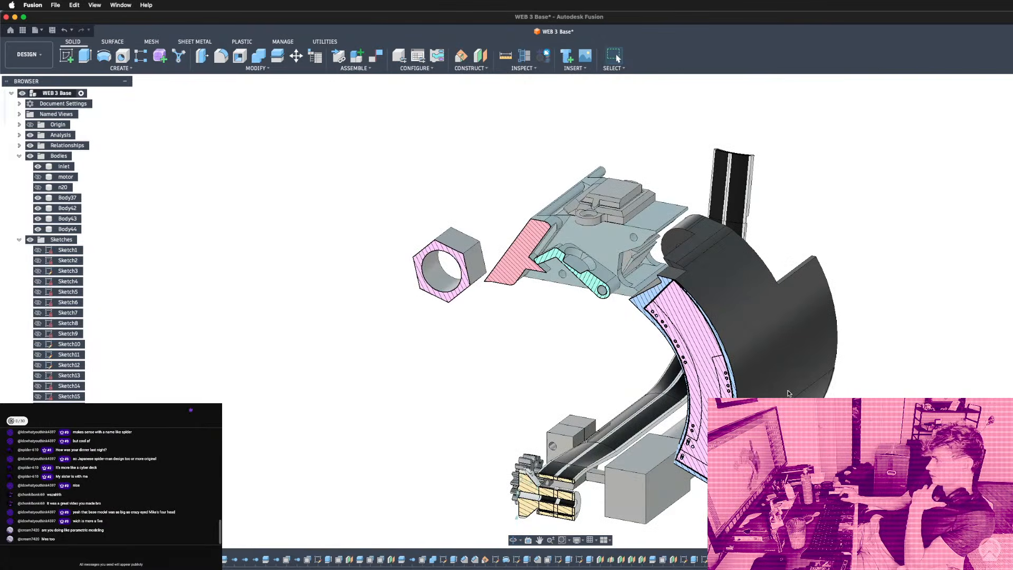
pyautogui.keyDown('shift'); pyautogui.moveTo(834, 283); pyautogui.dragTo(692, 276, button='middle'); pyautogui.keyUp('shift')
pyautogui.scroll(3, 738, 261)
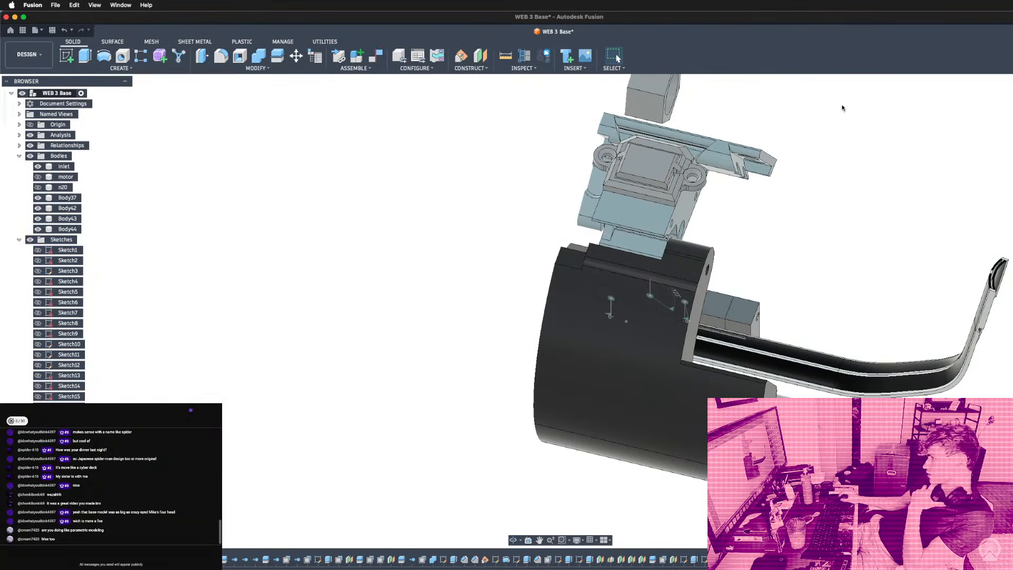
pyautogui.keyDown('shift'); pyautogui.moveTo(863, 246); pyautogui.dragTo(750, 302, button='middle'); pyautogui.keyUp('shift')
pyautogui.scroll(5, 714, 321)
pyautogui.scroll(5, 674, 470)
pyautogui.scroll(-3, 674, 471)
pyautogui.scroll(-3, 672, 458)
pyautogui.scroll(3, 895, 359)
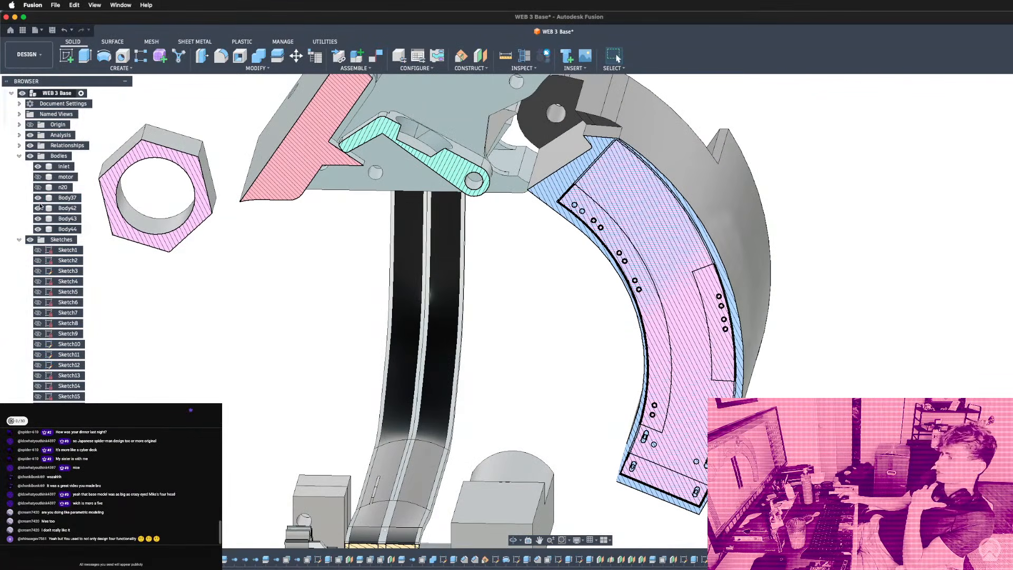
# Hide the section analysis to show the complete enclosure and cover bodies.
pyautogui.click(695, 193)
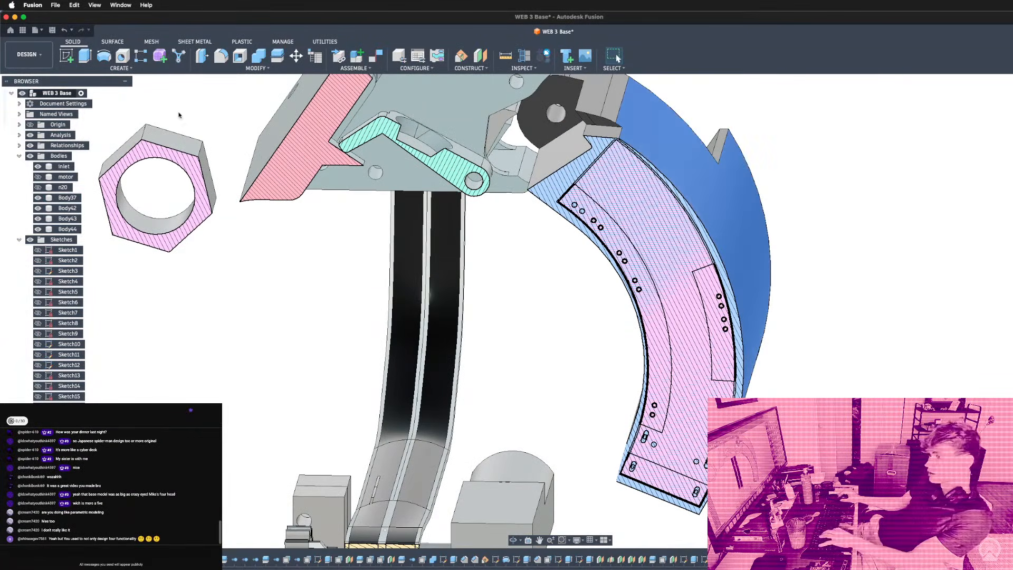
pyautogui.click(30, 135)
pyautogui.scroll(5, 861, 221)
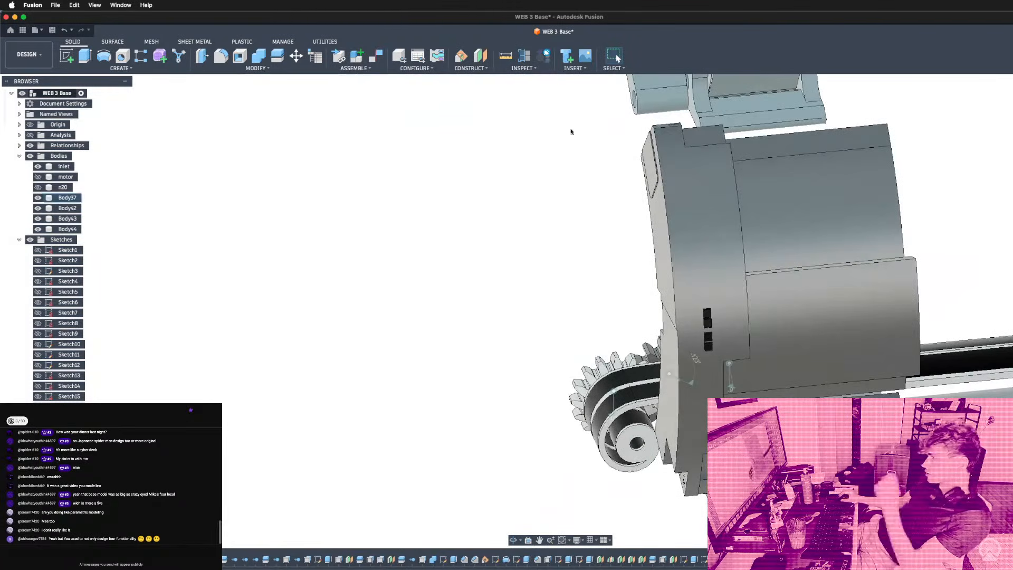
# Combine Body37, Body42, Body43 and Body44 into a single body.
pyautogui.click(751, 279)
pyautogui.click(749, 278)
pyautogui.click(734, 273)
pyautogui.click(751, 224)
pyautogui.keyDown('shift'); pyautogui.moveTo(751, 277); pyautogui.dragTo(823, 274, button='middle'); pyautogui.keyUp('shift')
pyautogui.keyDown('shift'); pyautogui.moveTo(682, 338); pyautogui.dragTo(762, 248, button='middle'); pyautogui.keyUp('shift')
pyautogui.keyDown('shift'); pyautogui.moveTo(685, 404); pyautogui.dragTo(606, 396, button='middle'); pyautogui.keyUp('shift')
pyautogui.scroll(5, 679, 416)
pyautogui.scroll(5, 679, 417)
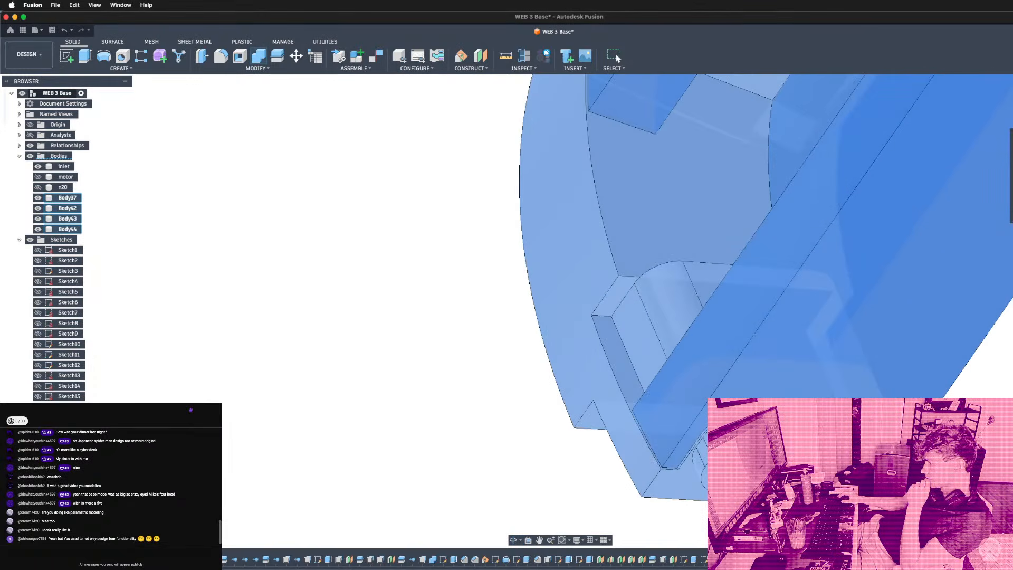
pyautogui.scroll(-10, 769, 405)
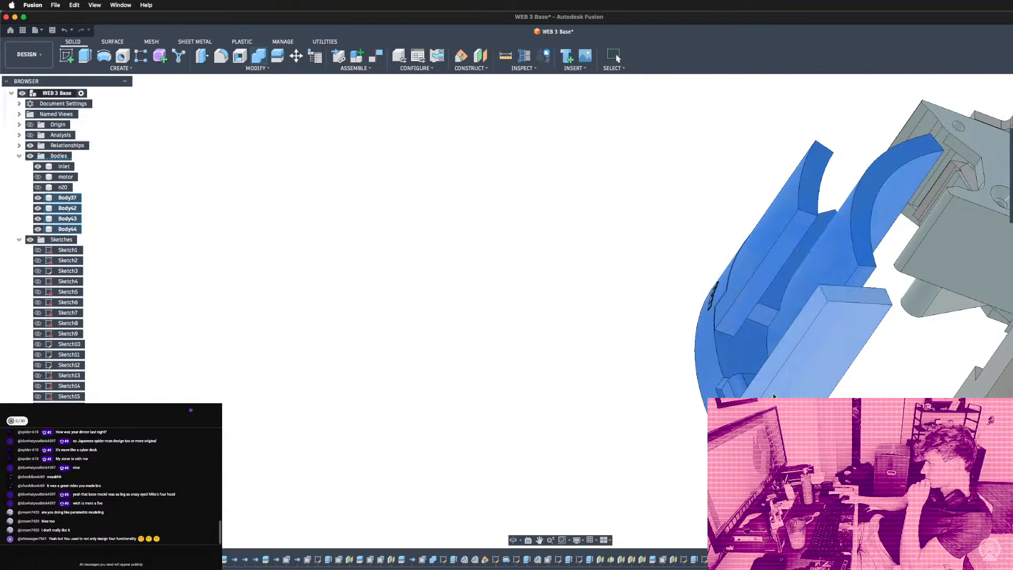
pyautogui.keyDown('shift'); pyautogui.moveTo(769, 405); pyautogui.dragTo(774, 397, button='middle'); pyautogui.keyUp('shift')
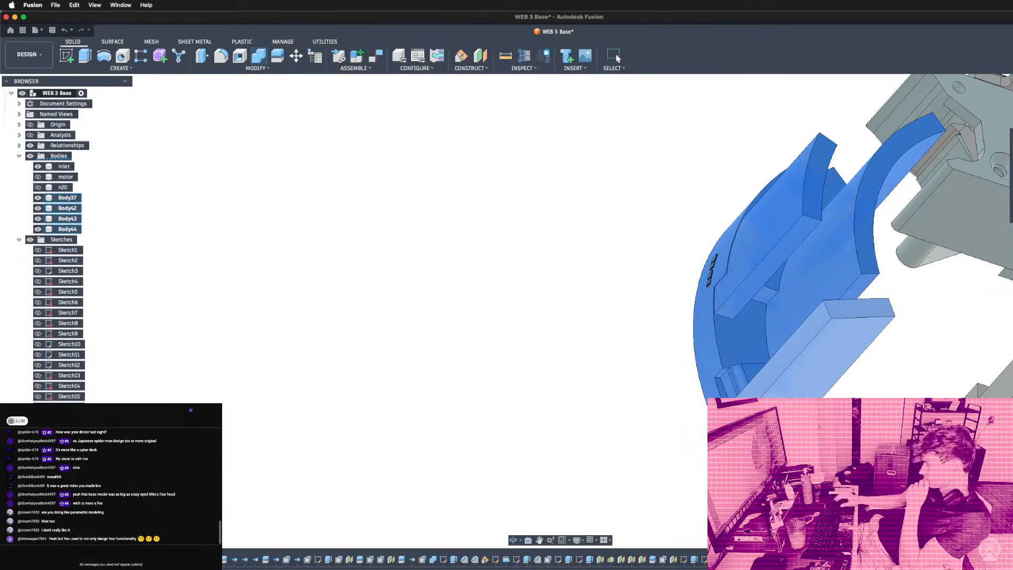
pyautogui.press('Return')
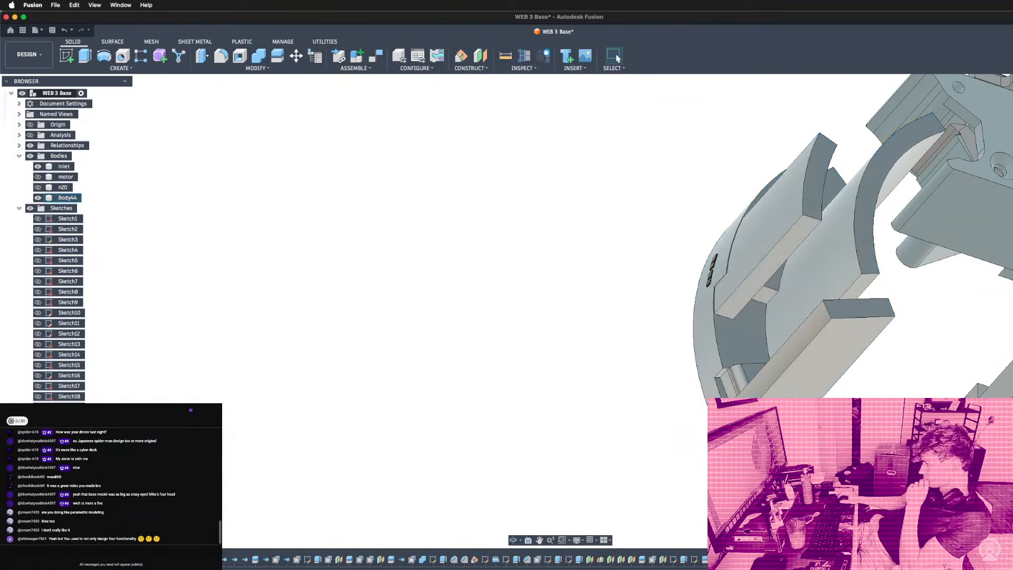
# Offset the outer face of the enclosure's lower flat wall by -1.2 mm with Press Pull.
pyautogui.click(202, 58)
pyautogui.click(840, 369)
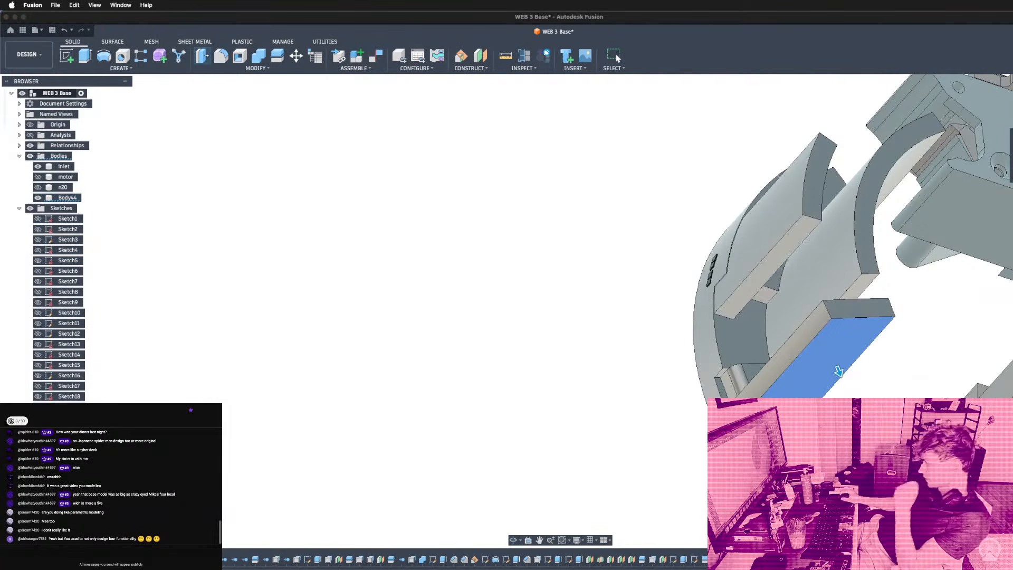
pyautogui.write('-1')
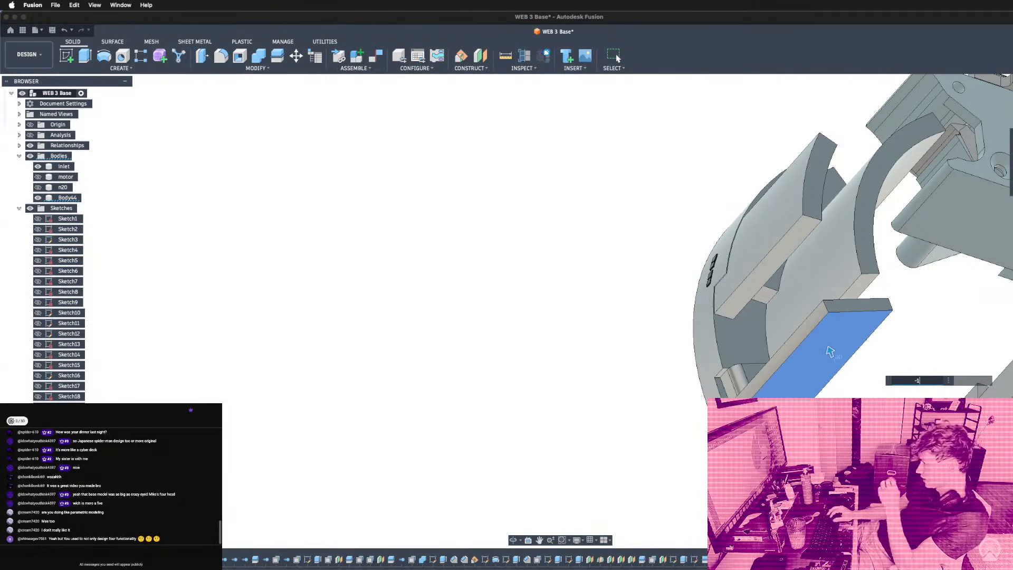
pyautogui.write('.2')
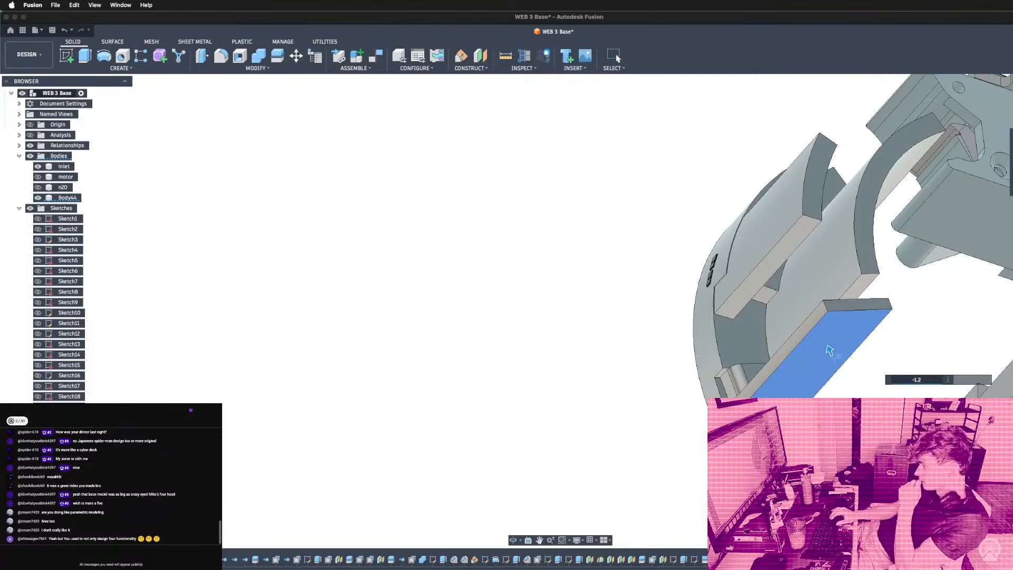
pyautogui.press('Return')
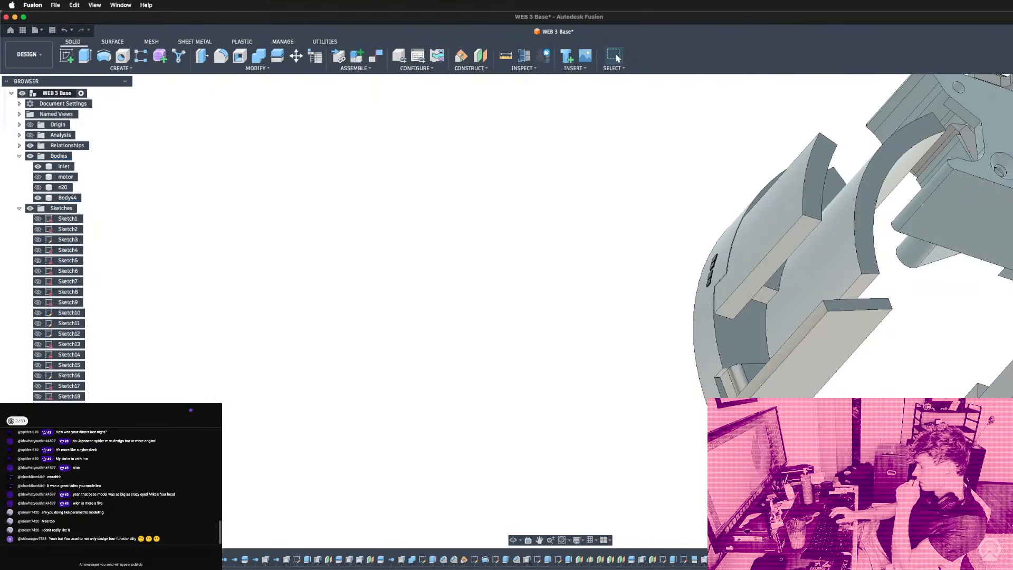
# Offset the inner face of the enclosure's lower flat wall outward by 1 mm.
pyautogui.scroll(-3, 839, 295)
pyautogui.keyDown('shift'); pyautogui.moveTo(833, 295); pyautogui.dragTo(828, 364, button='middle'); pyautogui.keyUp('shift')
pyautogui.scroll(3, 829, 363)
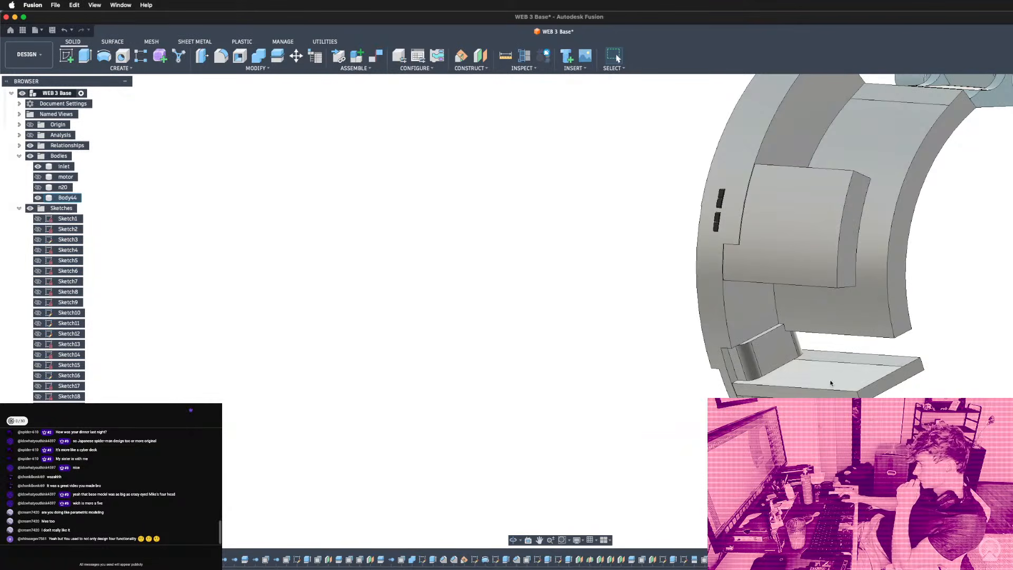
pyautogui.click(201, 55)
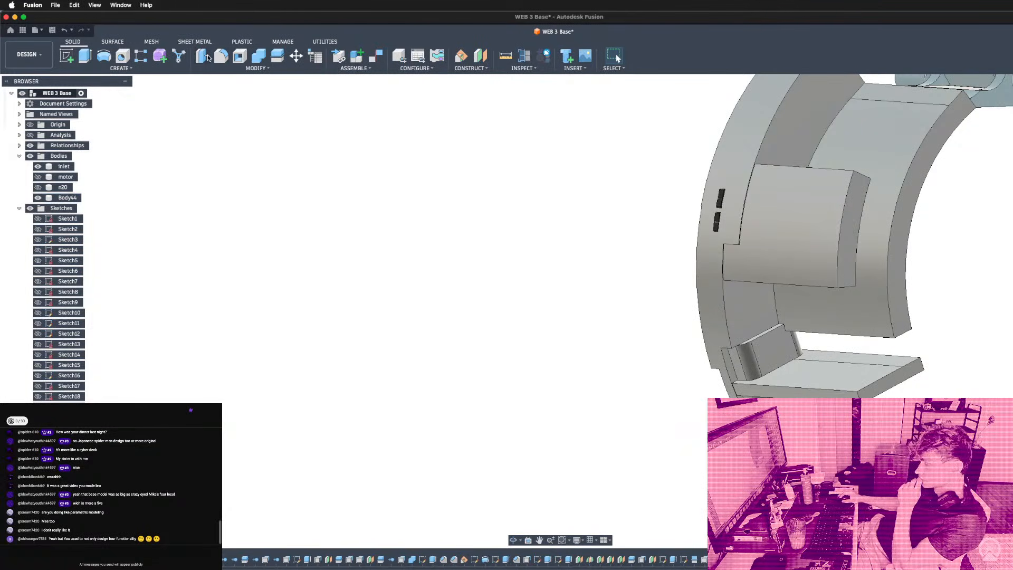
pyautogui.click(871, 356)
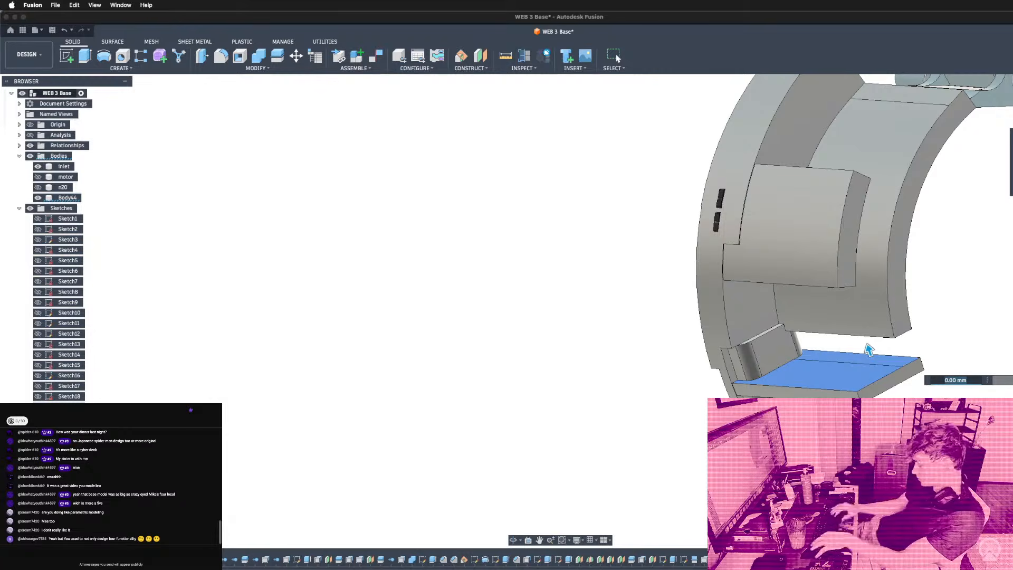
pyautogui.write('1')
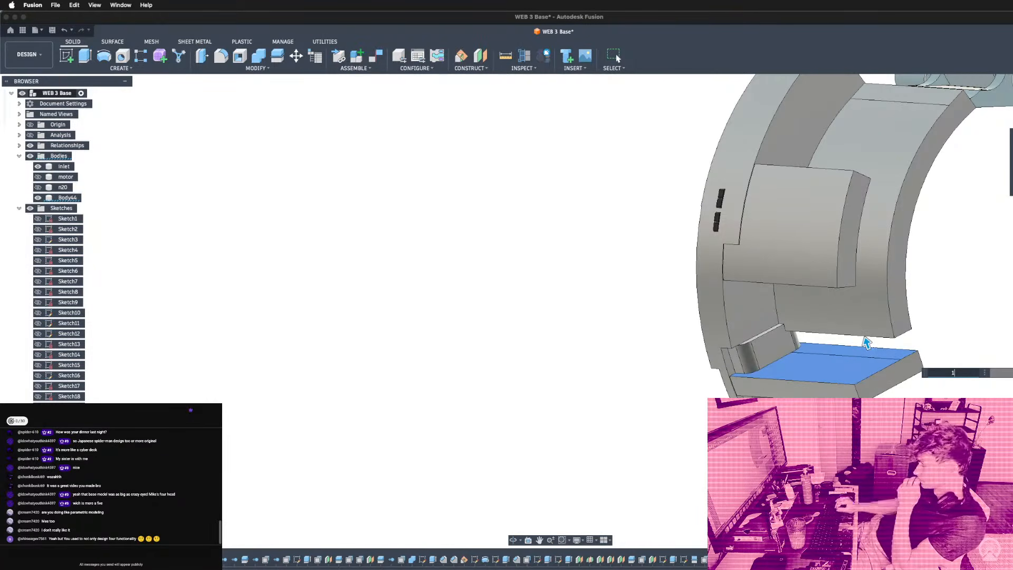
pyautogui.press('Return')
# Examine the modified enclosure's walls and its position within the whole bracelet assembly from both sides.
pyautogui.keyDown('shift'); pyautogui.moveTo(867, 343); pyautogui.dragTo(855, 386, button='middle'); pyautogui.keyUp('shift')
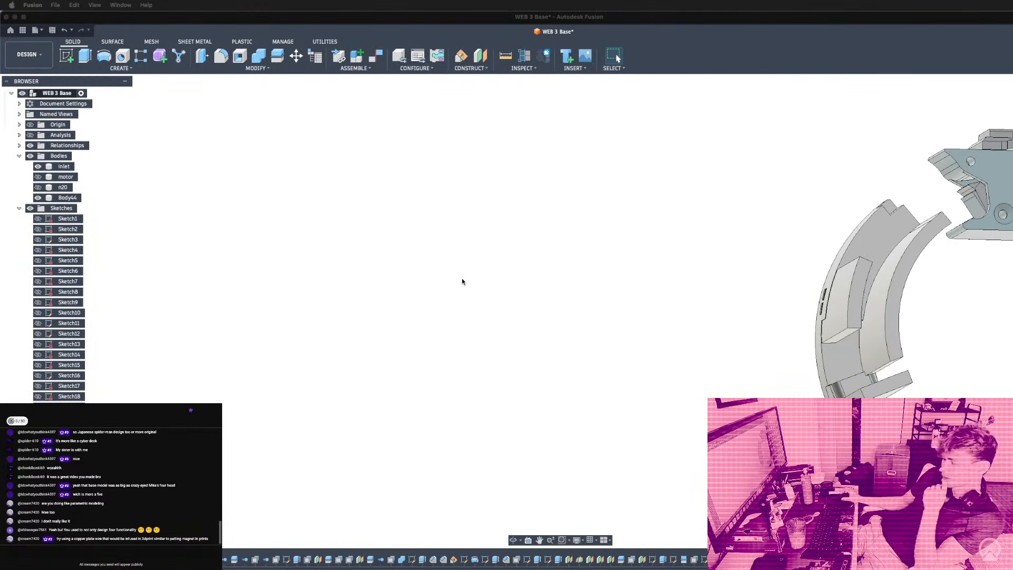
pyautogui.click(318, 286)
pyautogui.scroll(-8, 315, 287)
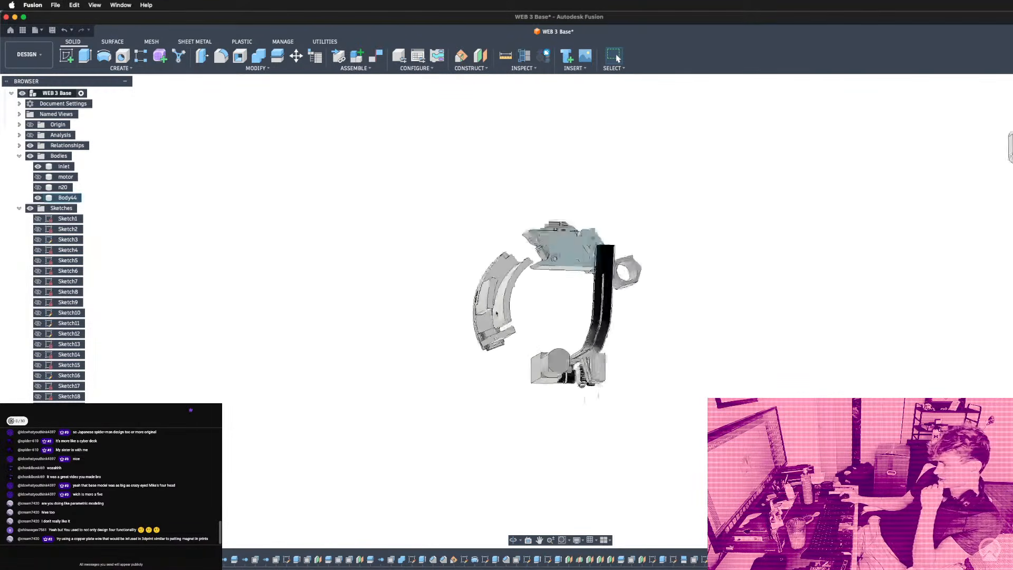
pyautogui.scroll(5, 527, 275)
pyautogui.scroll(-3, 568, 254)
pyautogui.keyDown('shift'); pyautogui.moveTo(569, 254); pyautogui.dragTo(626, 275, button='middle'); pyautogui.keyUp('shift')
pyautogui.scroll(-2, 497, 318)
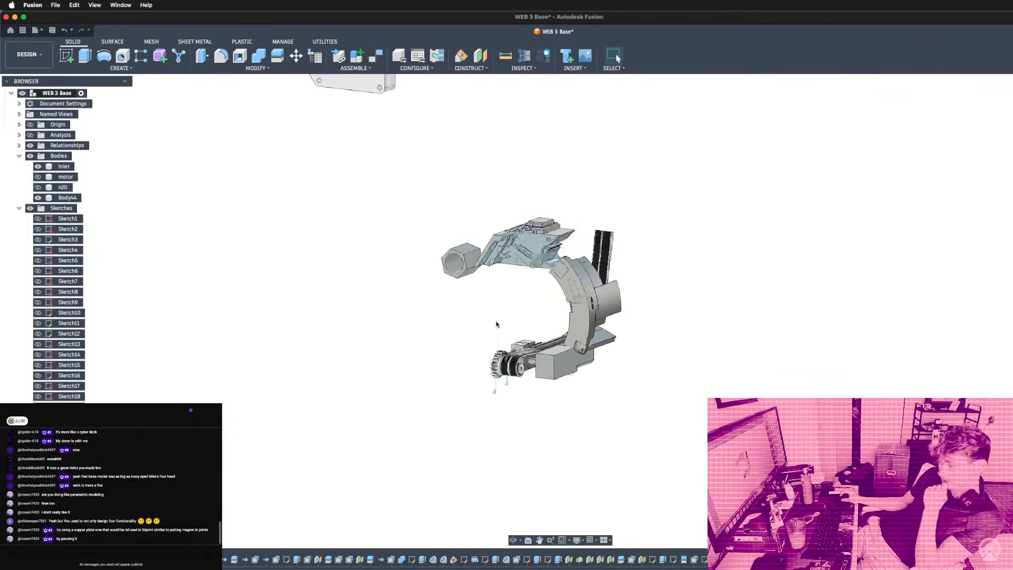
pyautogui.scroll(7, 579, 302)
pyautogui.scroll(-4, 369, 351)
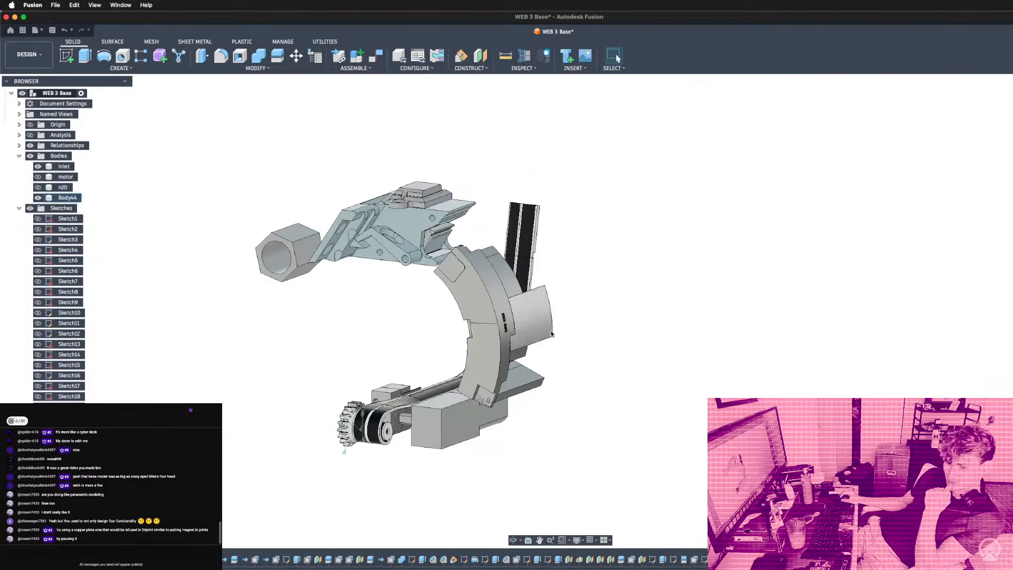
pyautogui.scroll(4, 568, 318)
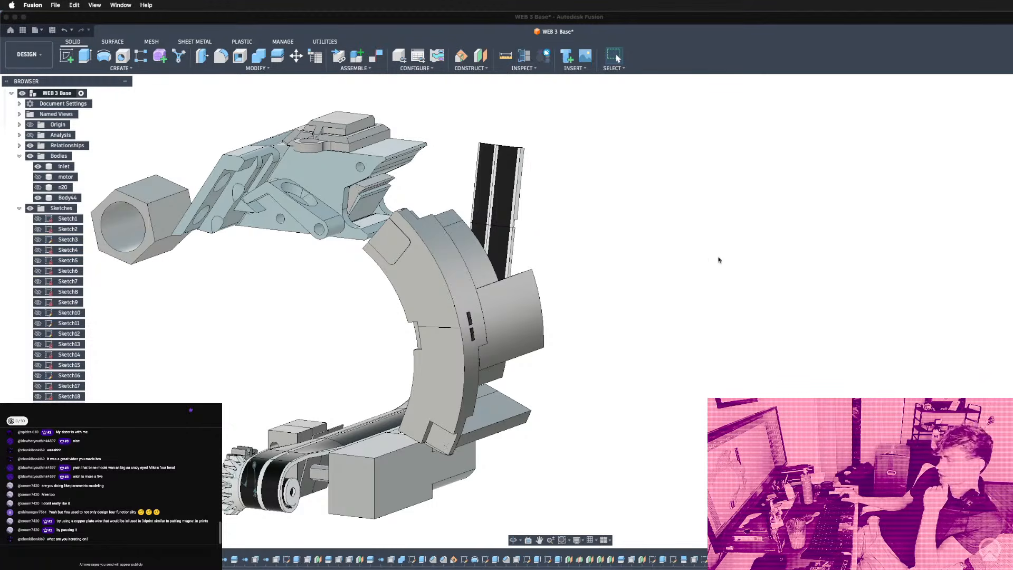
pyautogui.keyDown('shift'); pyautogui.moveTo(601, 378); pyautogui.dragTo(443, 334, button='middle'); pyautogui.keyUp('shift')
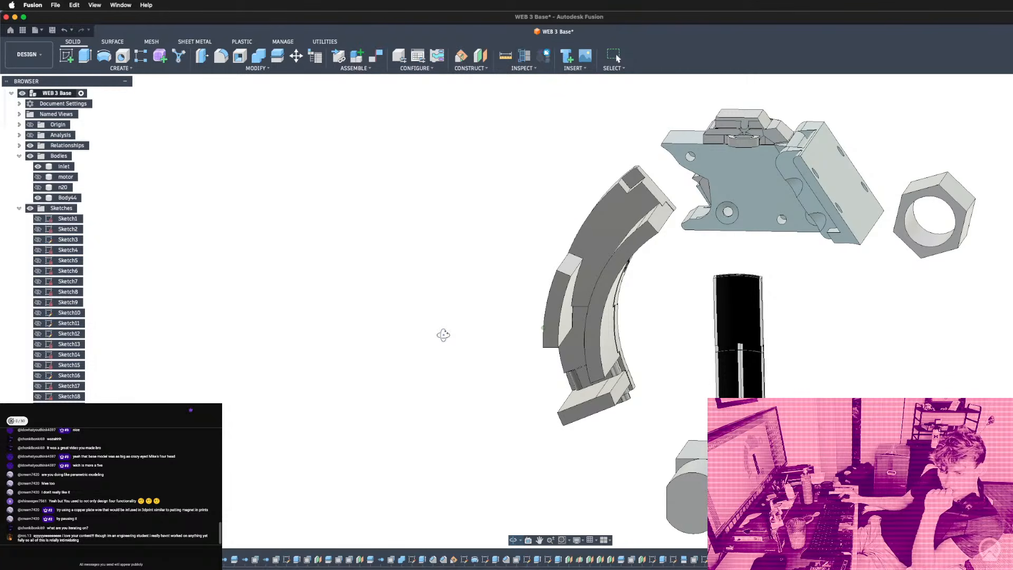
pyautogui.keyDown('shift'); pyautogui.moveTo(443, 334); pyautogui.dragTo(448, 341, button='middle'); pyautogui.keyUp('shift')
pyautogui.scroll(-6, 491, 359)
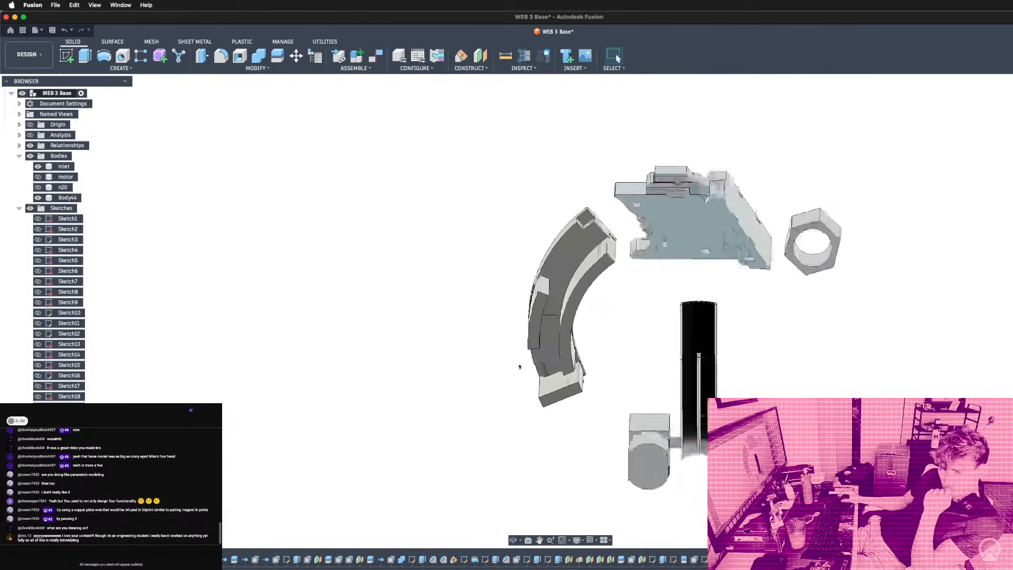
# Examine the enclosure beside the motor block and black band, and look through the component list.
pyautogui.keyDown('shift'); pyautogui.moveTo(606, 366); pyautogui.dragTo(696, 364, button='middle'); pyautogui.keyUp('shift')
pyautogui.scroll(-4, 698, 363)
pyautogui.scroll(10, 775, 456)
pyautogui.keyDown('shift'); pyautogui.moveTo(775, 456); pyautogui.dragTo(807, 456, button='middle'); pyautogui.keyUp('shift')
pyautogui.scroll(-3, 799, 385)
pyautogui.scroll(3, 799, 385)
pyautogui.scroll(-6, 802, 385)
pyautogui.moveTo(803, 383); pyautogui.dragTo(717, 363, button='middle')
pyautogui.scroll(5, 717, 363)
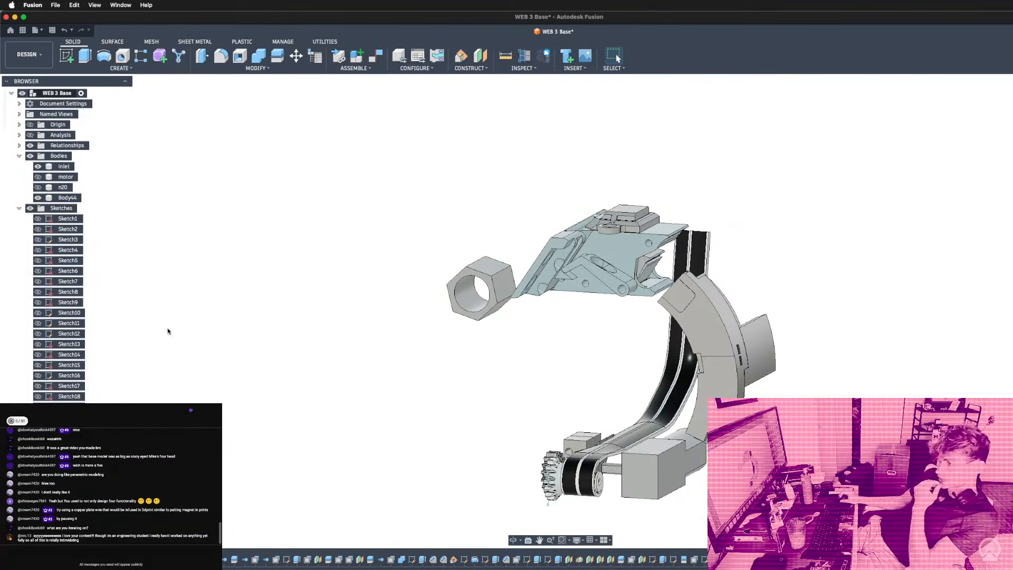
pyautogui.scroll(-20, 68, 243)
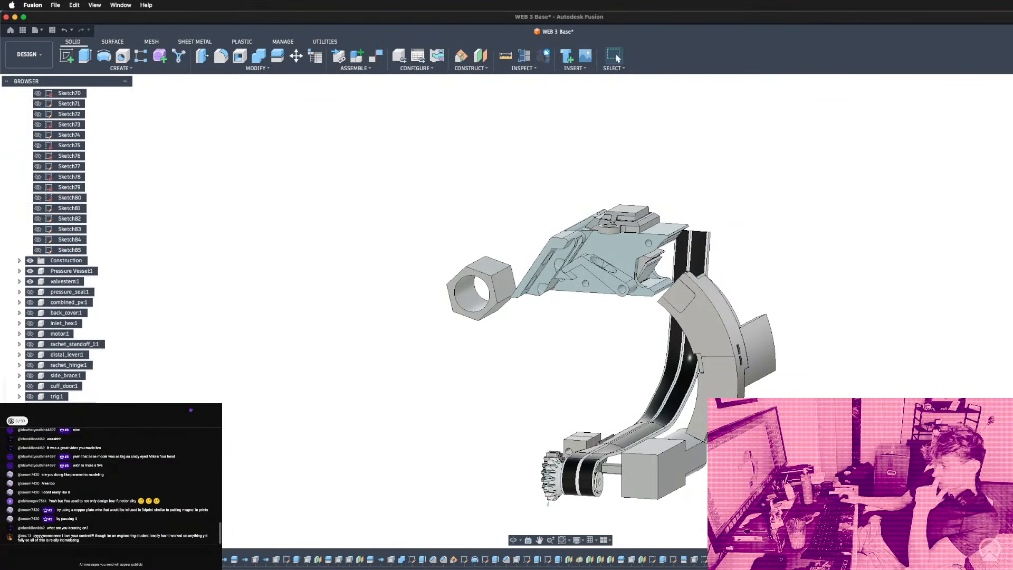
# Examine the gears, motor block and spooled band from the underside of the assembly.
pyautogui.scroll(10, 69, 243)
pyautogui.moveTo(625, 423)
pyautogui.keyDown('shift'); pyautogui.mouseDown(button='middle')
pyautogui.moveTo(641, 302)
pyautogui.moveTo(678, 292)
pyautogui.moveTo(628, 385)
pyautogui.mouseUp(button='middle'); pyautogui.keyUp('shift')
pyautogui.scroll(5, 607, 401)
pyautogui.scroll(-10, 69, 243)
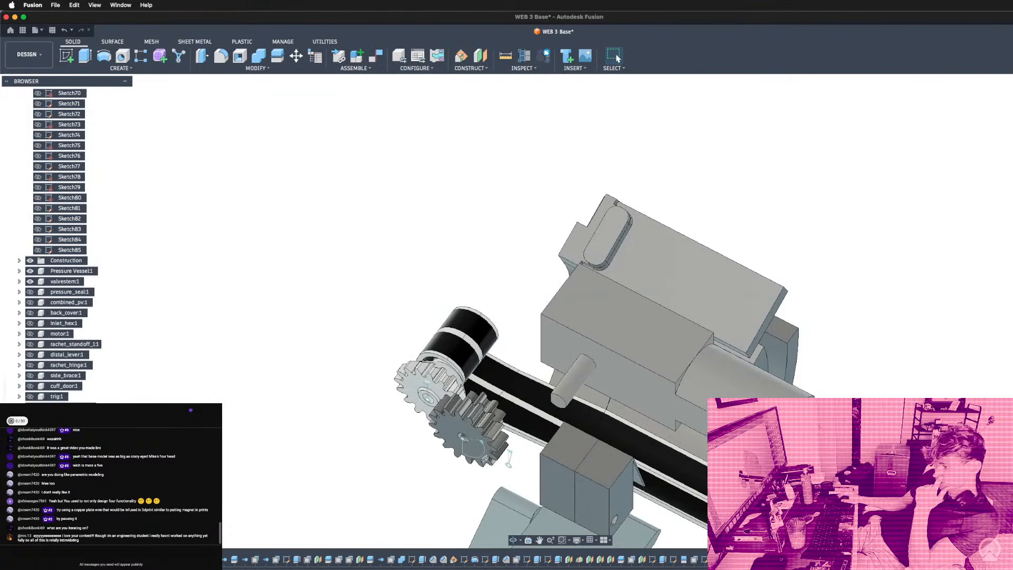
pyautogui.scroll(-5, 68, 243)
pyautogui.scroll(-8, 436, 328)
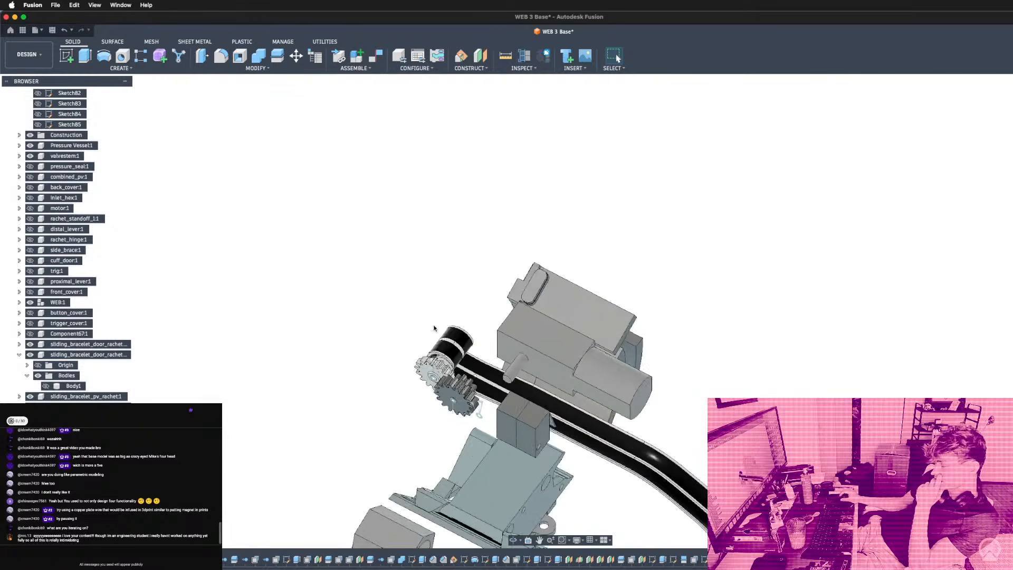
pyautogui.scroll(5, 590, 497)
pyautogui.scroll(-4, 376, 327)
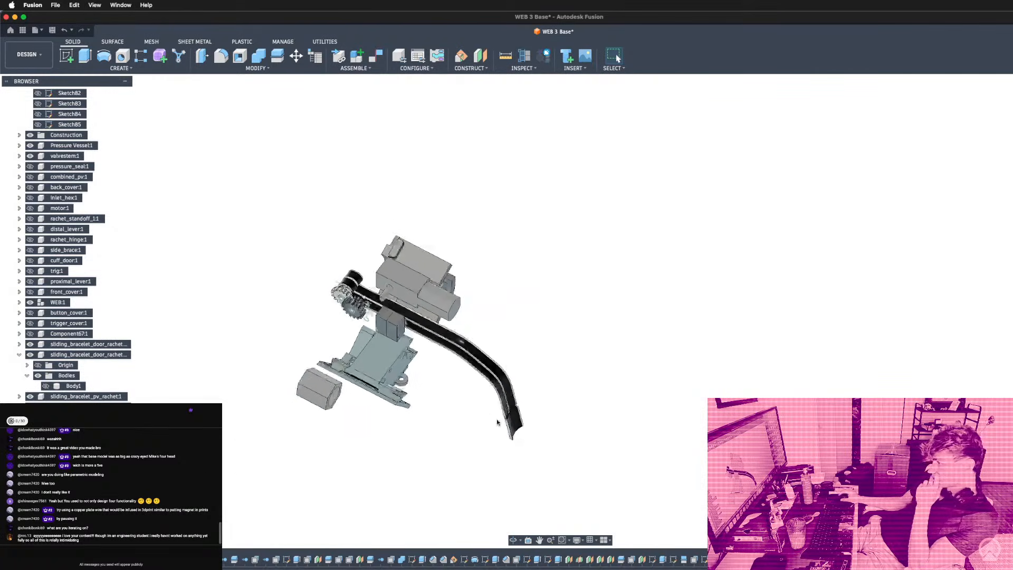
# Examine the stepped joint near the free end of the black band.
pyautogui.scroll(10, 484, 414)
pyautogui.scroll(4, 518, 442)
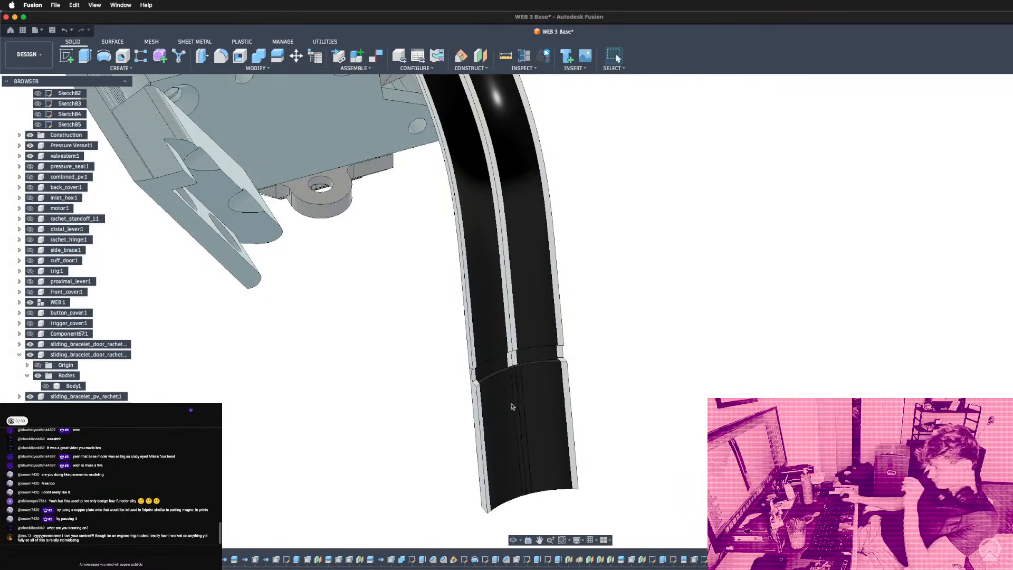
pyautogui.scroll(3, 519, 379)
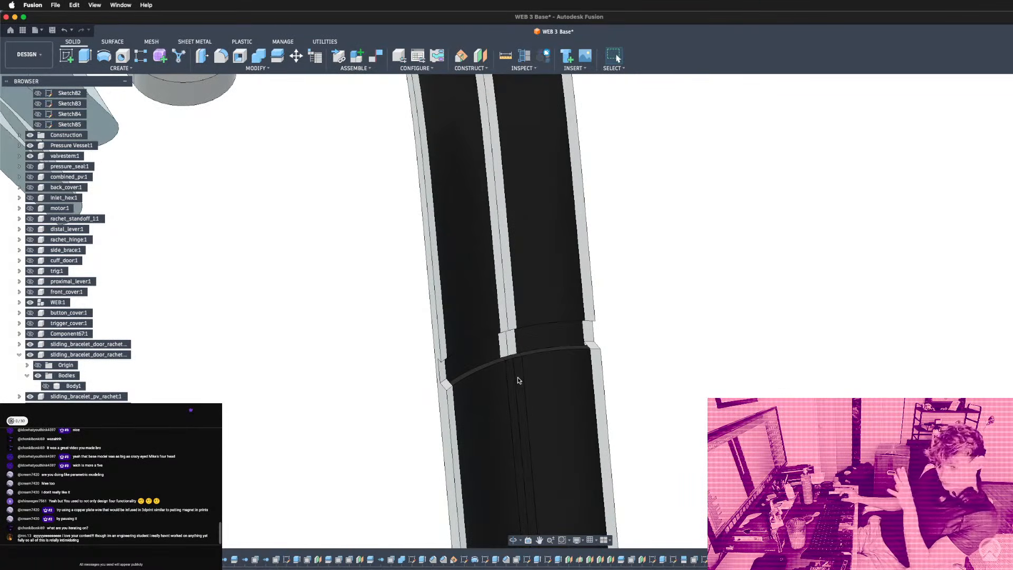
pyautogui.scroll(-2, 517, 385)
pyautogui.scroll(-5, 518, 394)
pyautogui.scroll(2, 495, 393)
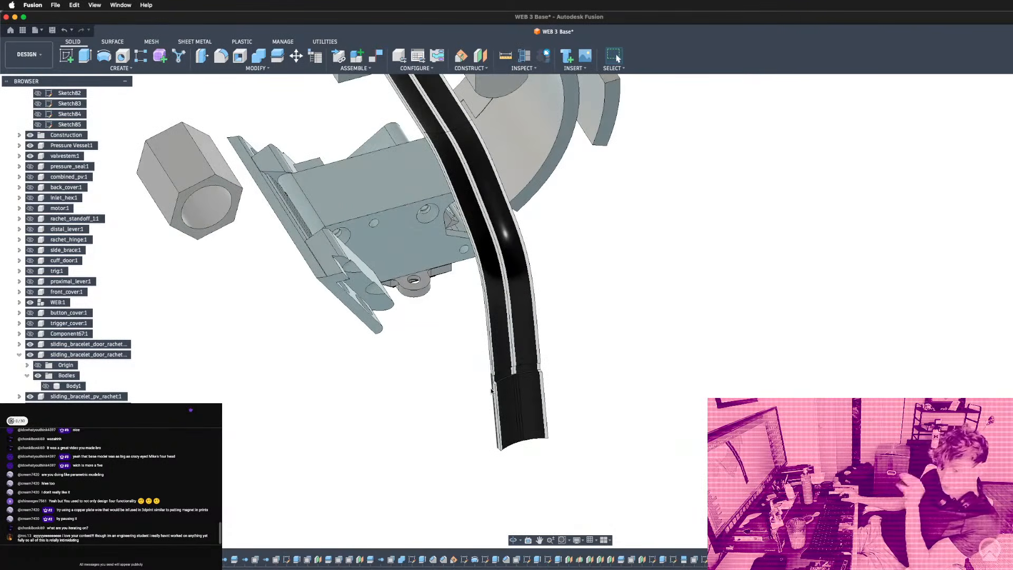
pyautogui.scroll(-5, 491, 391)
pyautogui.scroll(3, 457, 213)
pyautogui.scroll(4, 392, 288)
pyautogui.scroll(-3, 392, 285)
# Examine the band wound around the spool next to the meshing gears.
pyautogui.keyDown('shift'); pyautogui.moveTo(393, 286); pyautogui.dragTo(585, 317, button='middle'); pyautogui.keyUp('shift')
pyautogui.scroll(5, 568, 332)
pyautogui.scroll(5, 584, 318)
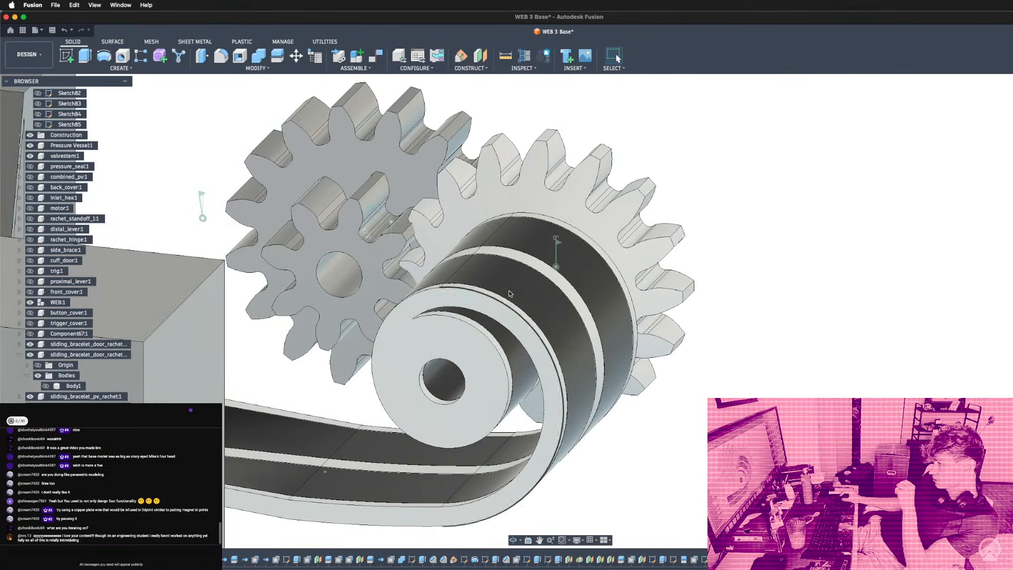
pyautogui.scroll(-10, 317, 253)
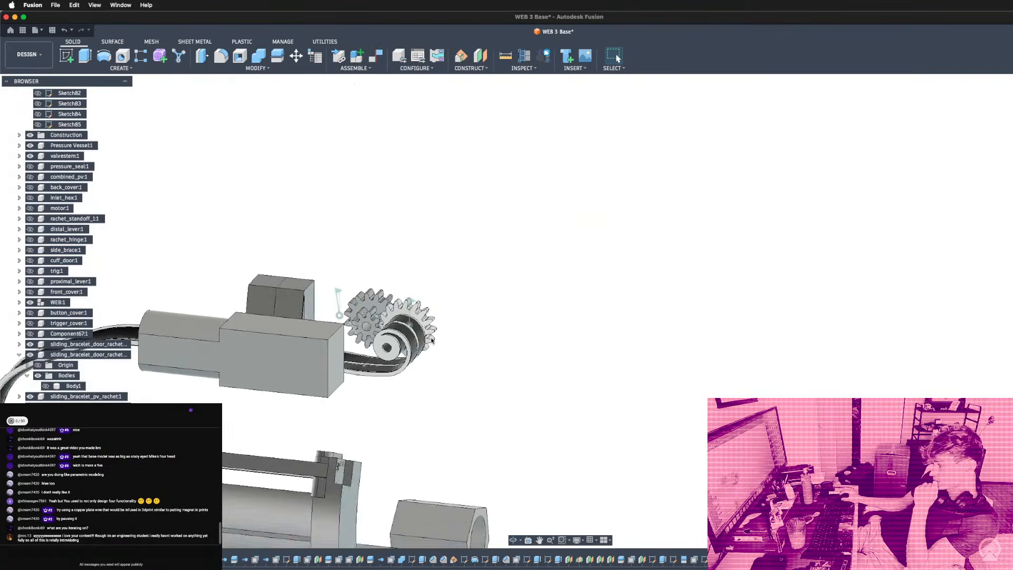
pyautogui.keyDown('shift'); pyautogui.moveTo(411, 346); pyautogui.dragTo(415, 360, button='middle'); pyautogui.keyUp('shift')
pyautogui.scroll(-5, 253, 404)
pyautogui.scroll(8, 262, 414)
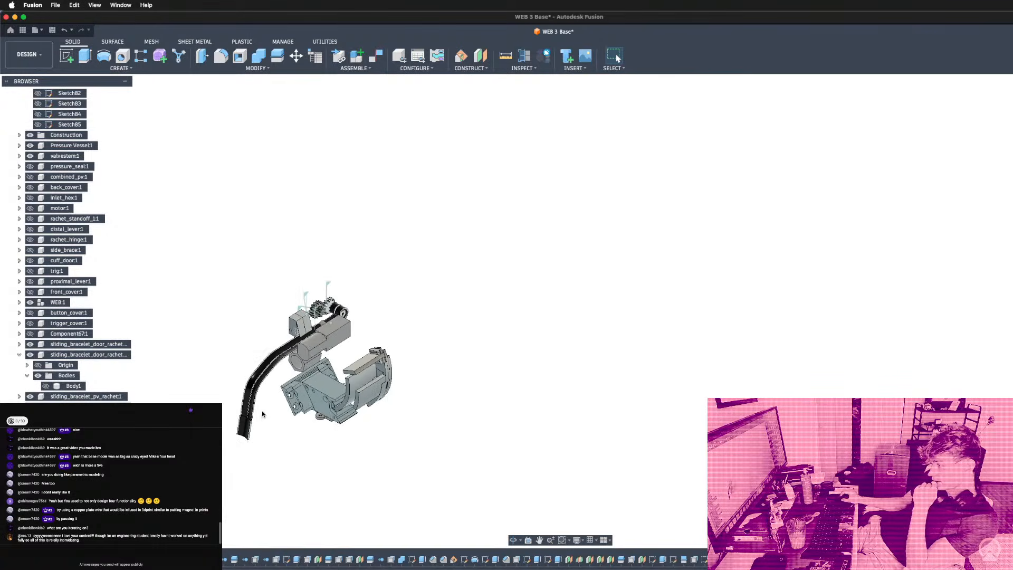
# Examine the end profile of the curved band's free end and its layers.
pyautogui.scroll(10, 240, 420)
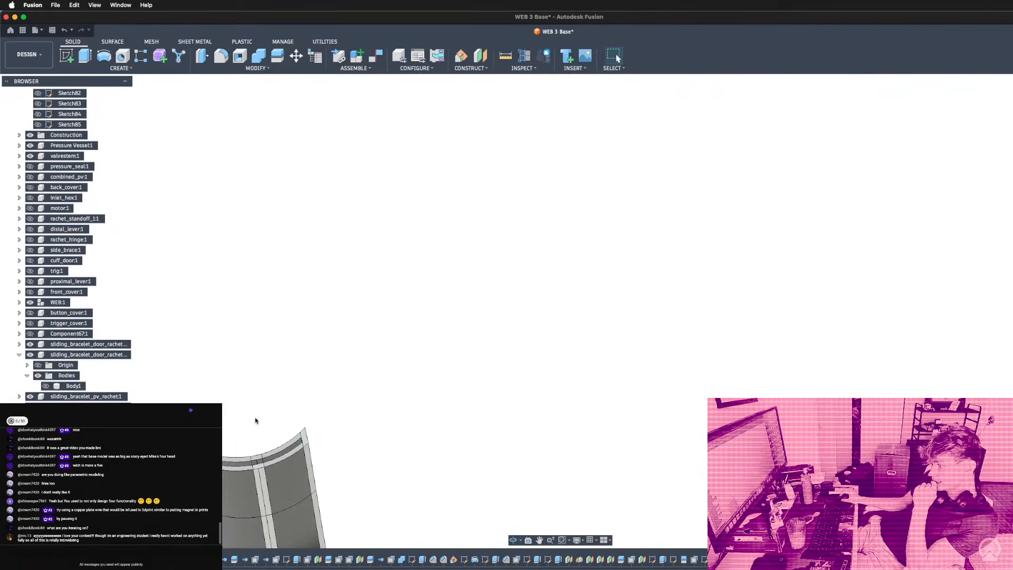
pyautogui.keyDown('shift'); pyautogui.moveTo(243, 445); pyautogui.dragTo(244, 503); pyautogui.keyUp('shift')
pyautogui.keyDown('shift'); pyautogui.moveTo(245, 504); pyautogui.dragTo(247, 512, button='middle'); pyautogui.keyUp('shift')
pyautogui.scroll(5, 248, 511)
pyautogui.scroll(-4, 470, 476)
pyautogui.scroll(-3, 471, 475)
pyautogui.scroll(4, 369, 470)
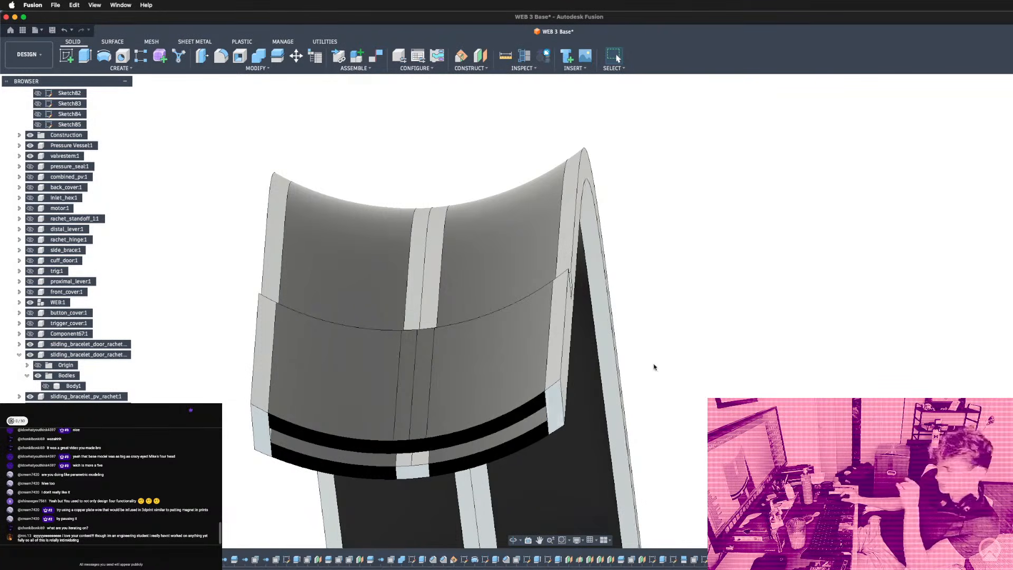
pyautogui.scroll(-4, 654, 367)
pyautogui.scroll(-4, 498, 367)
pyautogui.keyDown('shift'); pyautogui.moveTo(493, 367); pyautogui.dragTo(483, 318, button='middle'); pyautogui.keyUp('shift')
pyautogui.scroll(3, 477, 278)
pyautogui.scroll(-3, 478, 279)
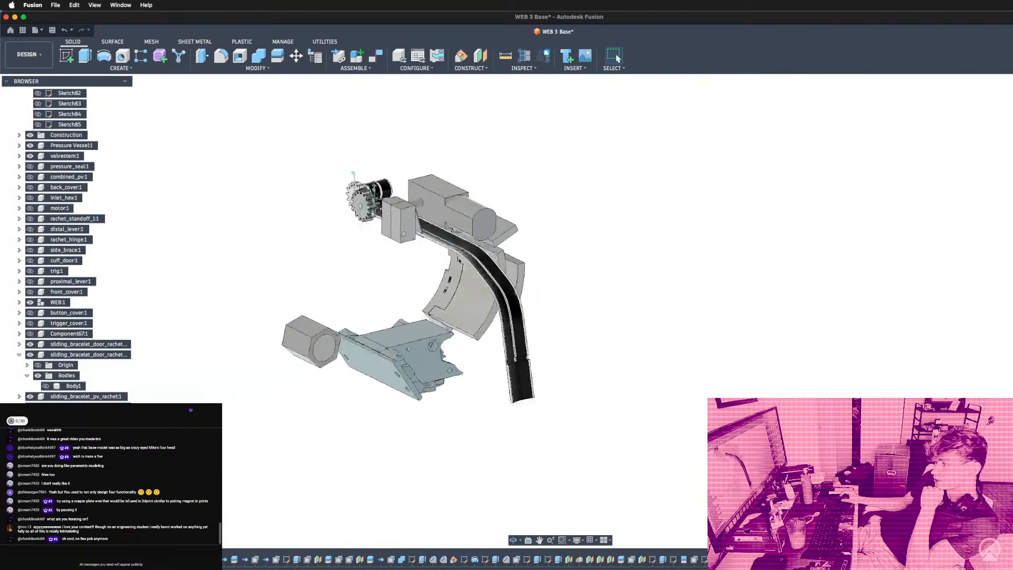
# Examine the gear train, motor shaft and band spool from several sides, including a face-on view of the gears.
pyautogui.scroll(5, 362, 171)
pyautogui.scroll(2, 324, 172)
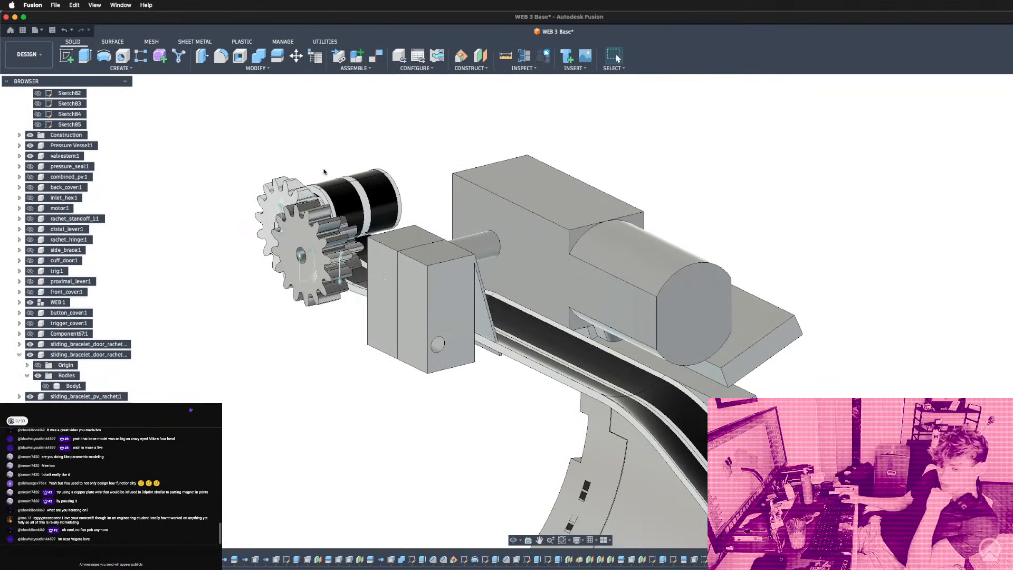
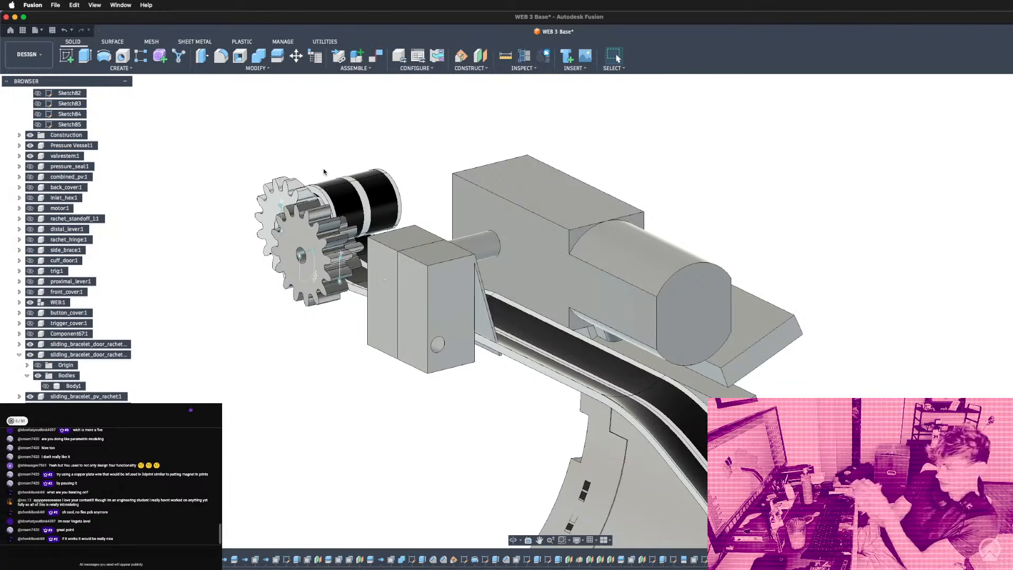
pyautogui.scroll(-6, 338, 184)
pyautogui.keyDown('shift'); pyautogui.moveTo(342, 232); pyautogui.dragTo(481, 300, button='middle'); pyautogui.keyUp('shift')
pyautogui.scroll(5, 437, 285)
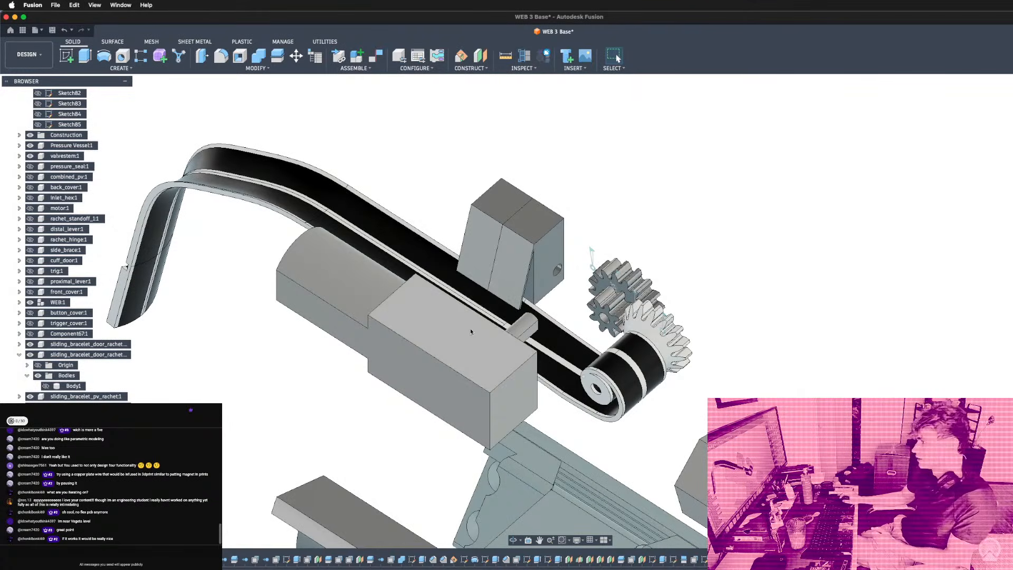
pyautogui.scroll(-3, 472, 341)
pyautogui.keyDown('shift'); pyautogui.moveTo(395, 343); pyautogui.dragTo(678, 342, button='middle'); pyautogui.keyUp('shift')
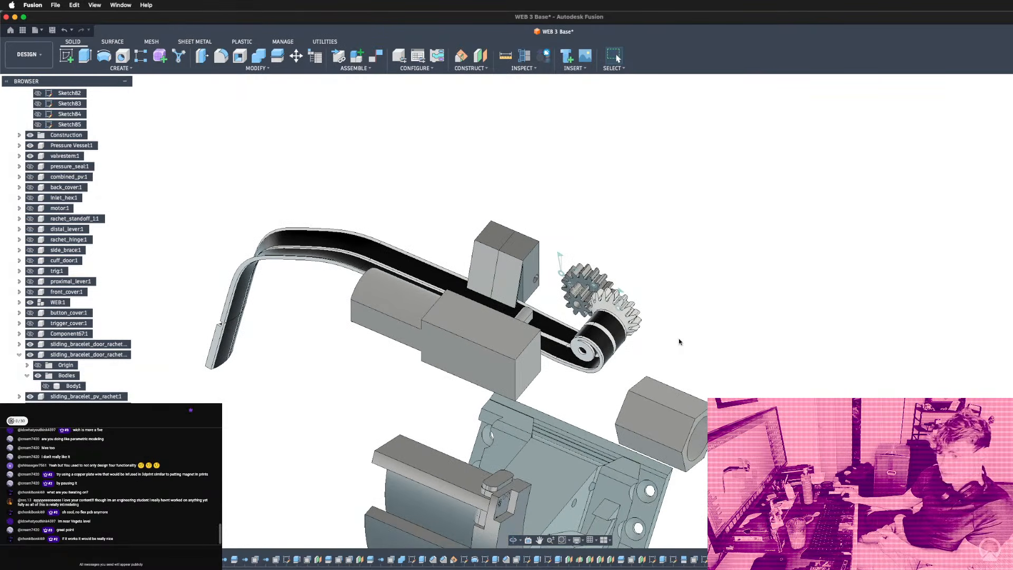
pyautogui.scroll(3, 588, 307)
pyautogui.scroll(-3, 574, 315)
pyautogui.keyDown('shift'); pyautogui.moveTo(573, 315); pyautogui.dragTo(660, 273, button='middle'); pyautogui.keyUp('shift')
pyautogui.scroll(5, 559, 314)
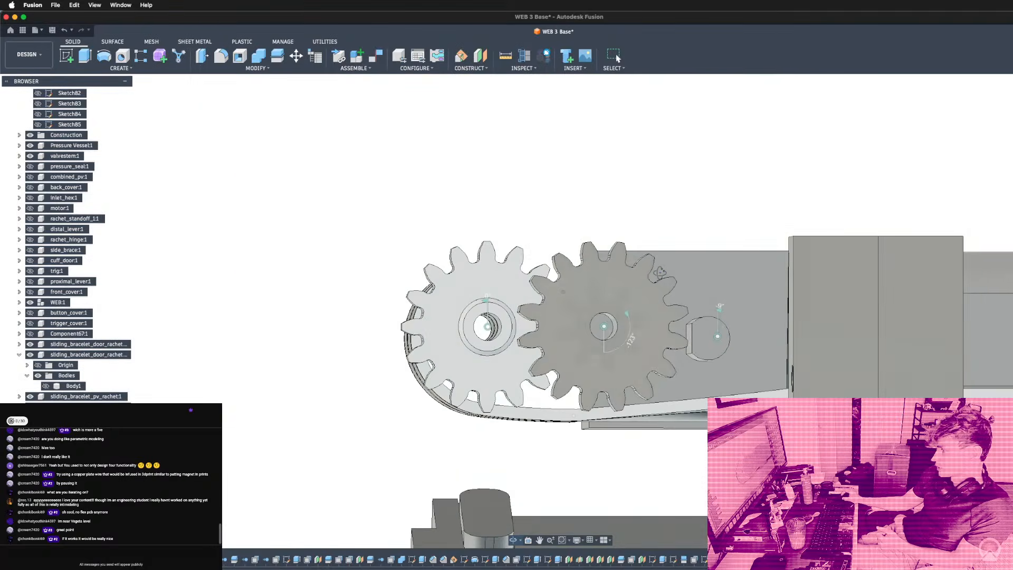
pyautogui.scroll(4, 614, 371)
pyautogui.keyDown('shift'); pyautogui.moveTo(614, 346); pyautogui.dragTo(588, 343, button='middle'); pyautogui.keyUp('shift')
pyautogui.scroll(-6, 526, 338)
pyautogui.keyDown('shift'); pyautogui.moveTo(526, 337); pyautogui.dragTo(607, 360, button='middle'); pyautogui.keyUp('shift')
pyautogui.scroll(-3, 61, 288)
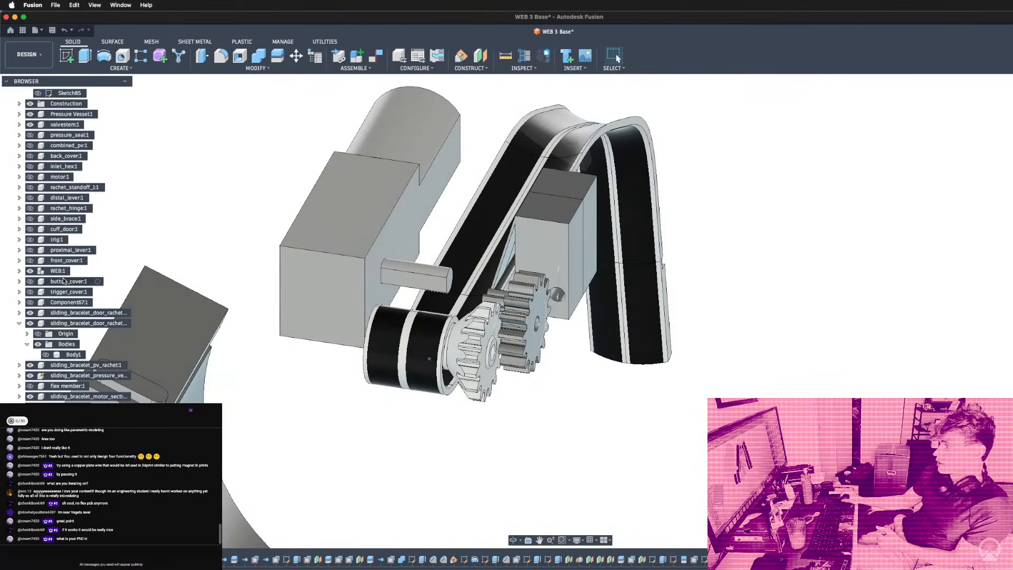
# Hide the enclosure around the curved circuit board and examine the connector at the board's end.
pyautogui.scroll(3, 466, 409)
pyautogui.scroll(-8, 456, 422)
pyautogui.keyDown('shift'); pyautogui.moveTo(450, 443); pyautogui.dragTo(421, 415, button='middle'); pyautogui.keyUp('shift')
pyautogui.scroll(10, 421, 415)
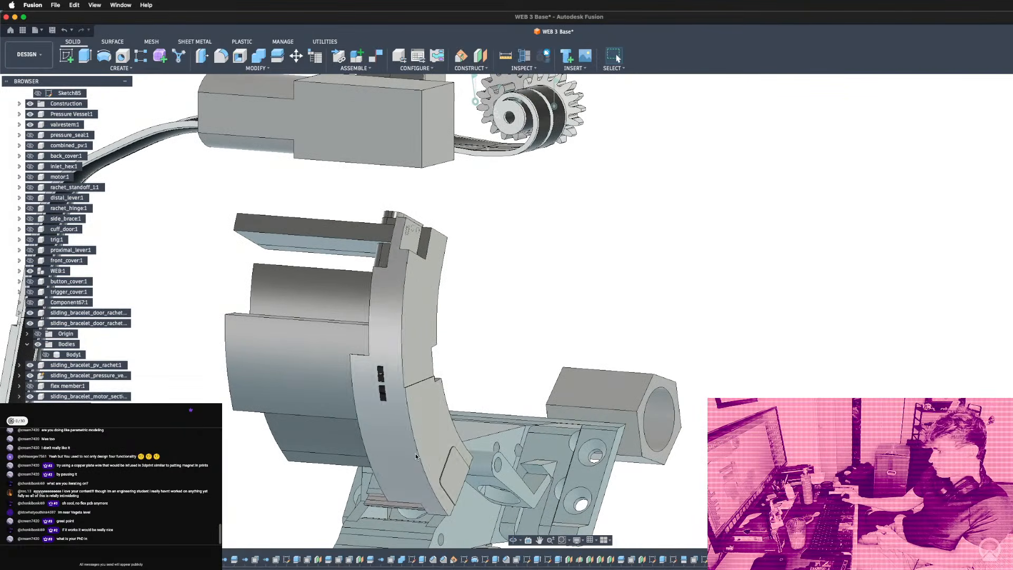
pyautogui.click(428, 431)
pyautogui.press('v')
pyautogui.keyDown('shift'); pyautogui.moveTo(428, 432); pyautogui.dragTo(496, 295, button='middle'); pyautogui.keyUp('shift')
pyautogui.scroll(5, 433, 223)
pyautogui.scroll(2, 382, 211)
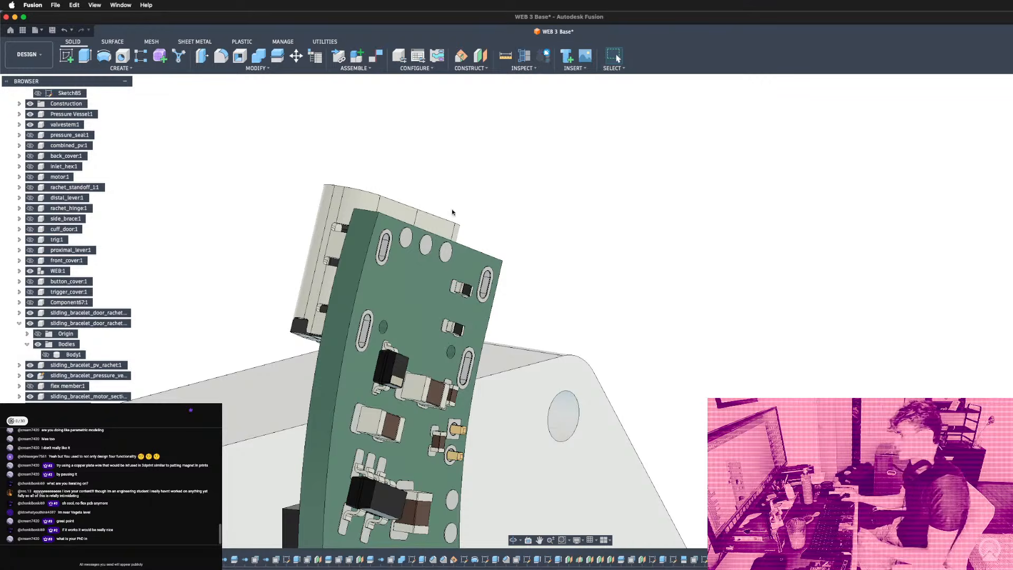
pyautogui.scroll(-3, 429, 224)
pyautogui.scroll(-3, 417, 236)
pyautogui.keyDown('shift'); pyautogui.moveTo(417, 236); pyautogui.dragTo(381, 255, button='middle'); pyautogui.keyUp('shift')
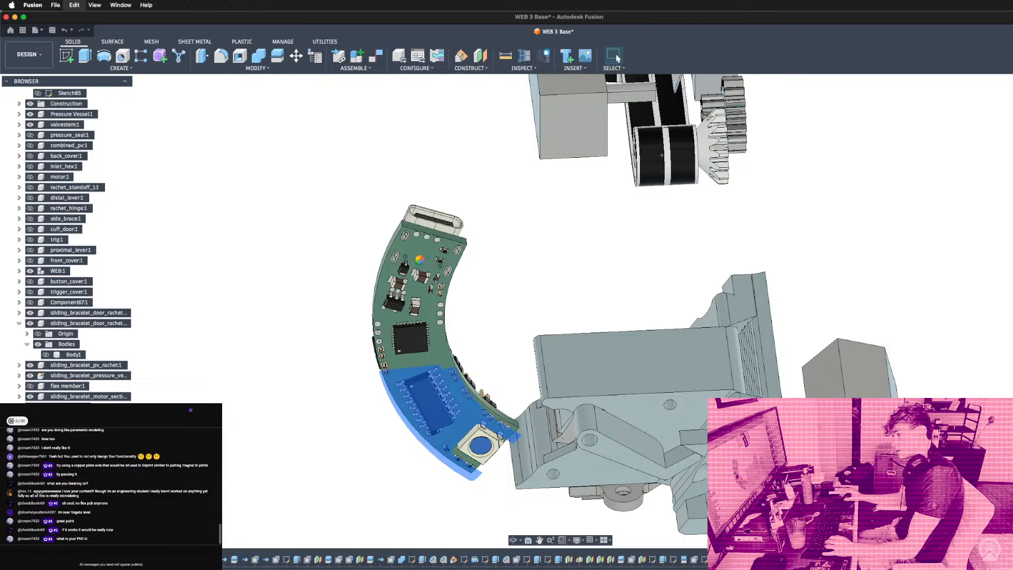
# Inspect the enclosure's connector end, then hide the enclosure to expose the curved circuit board.
pyautogui.scroll(10, 419, 243)
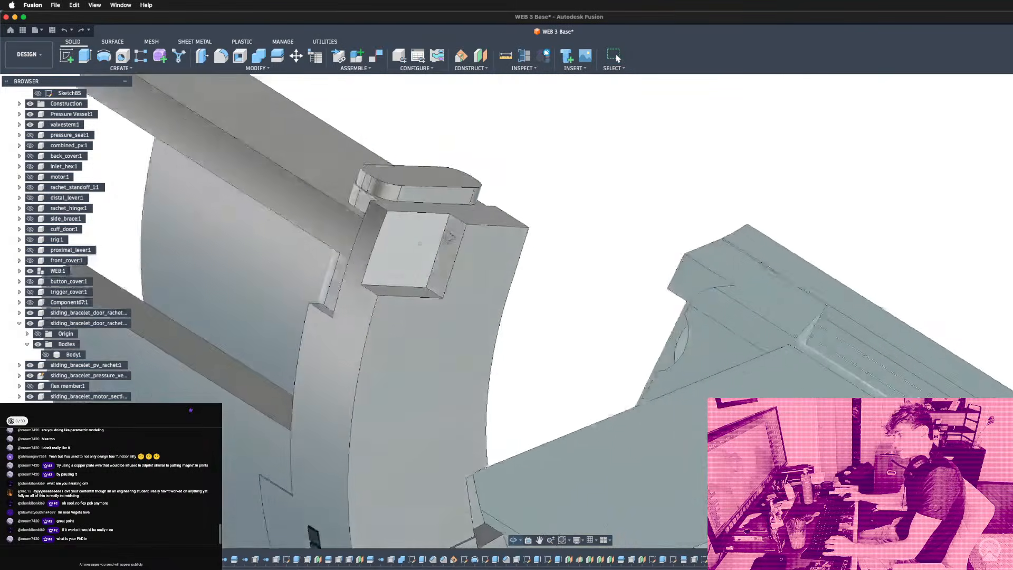
pyautogui.keyDown('shift'); pyautogui.moveTo(419, 243); pyautogui.dragTo(399, 234, button='middle'); pyautogui.keyUp('shift')
pyautogui.scroll(-15, 399, 234)
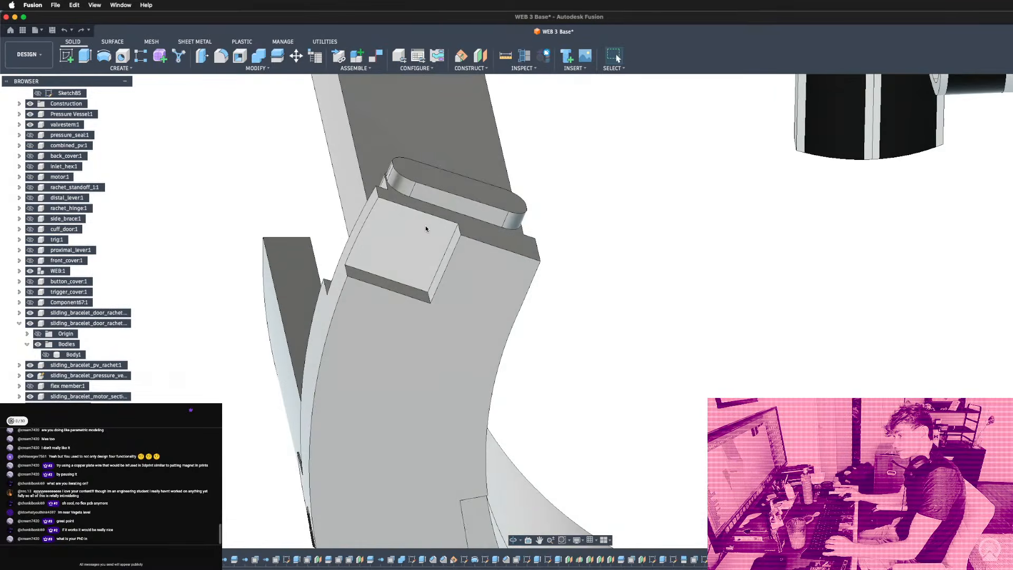
pyautogui.keyDown('shift'); pyautogui.moveTo(399, 234); pyautogui.dragTo(444, 198, button='middle'); pyautogui.keyUp('shift')
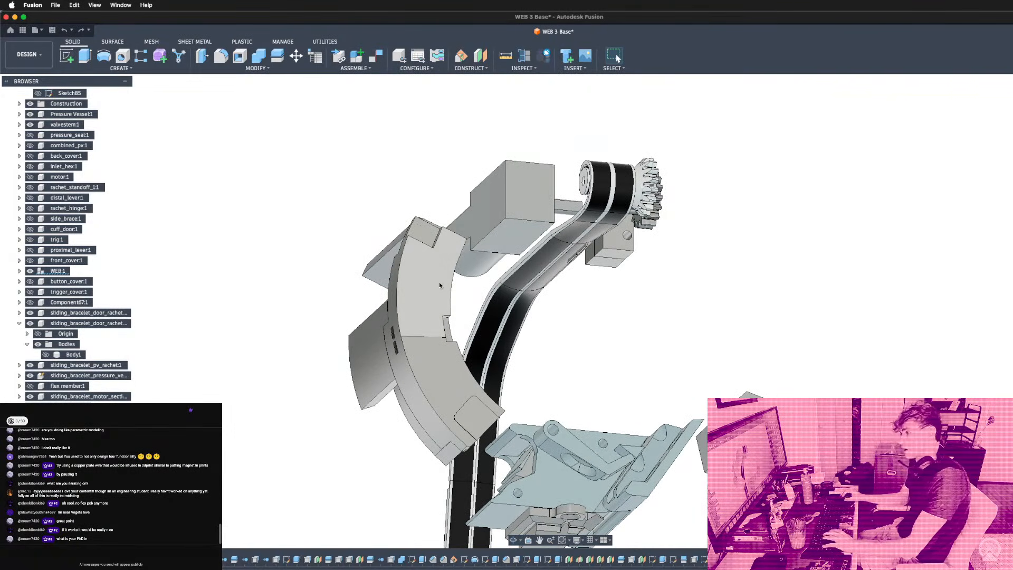
pyautogui.click(417, 293)
pyautogui.press('v')
pyautogui.click(539, 300)
pyautogui.scroll(6, 423, 301)
pyautogui.moveTo(424, 306)
pyautogui.keyDown('shift'); pyautogui.mouseDown(button='middle')
pyautogui.moveTo(416, 323)
pyautogui.moveTo(442, 303)
pyautogui.mouseUp(button='middle'); pyautogui.keyUp('shift')
pyautogui.scroll(-5, 430, 307)
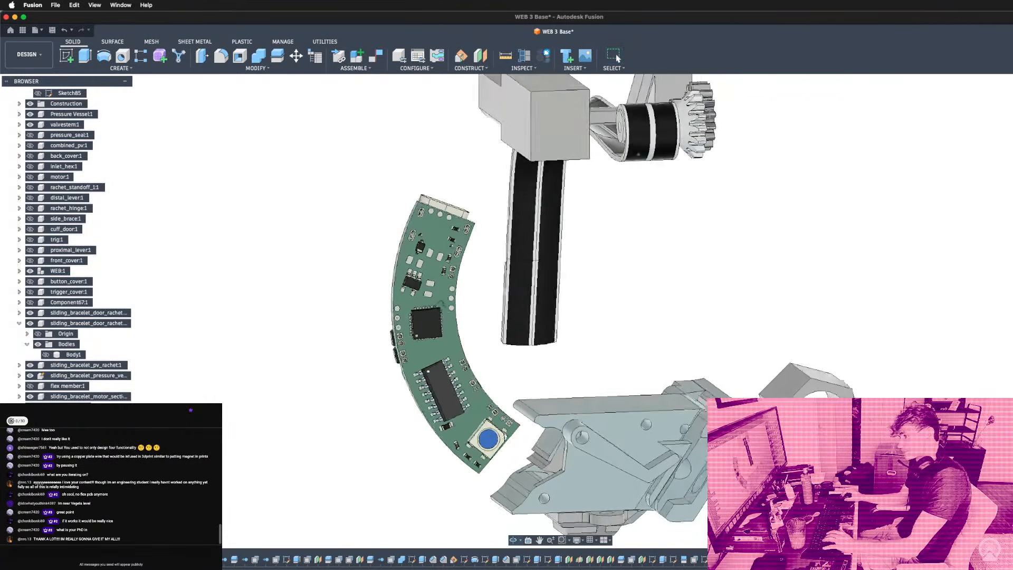
# Examine the layout of the curved circuit board's face with the two large chips and blue button.
pyautogui.scroll(6, 416, 318)
pyautogui.scroll(2, 412, 316)
pyautogui.scroll(-6, 422, 304)
pyautogui.scroll(5, 413, 372)
pyautogui.scroll(2, 453, 382)
pyautogui.scroll(-4, 455, 371)
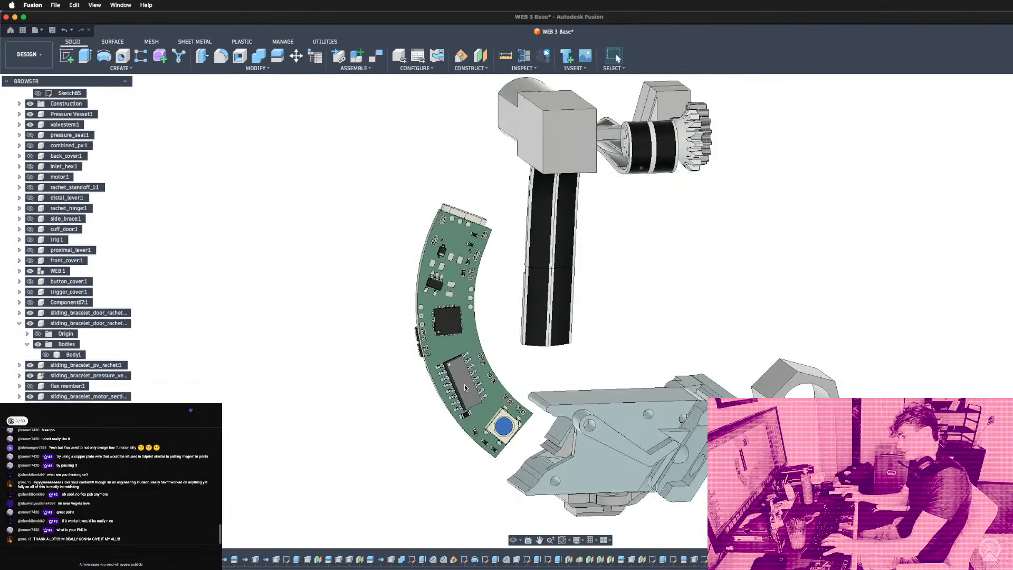
pyautogui.scroll(3, 464, 382)
pyautogui.scroll(-2, 524, 349)
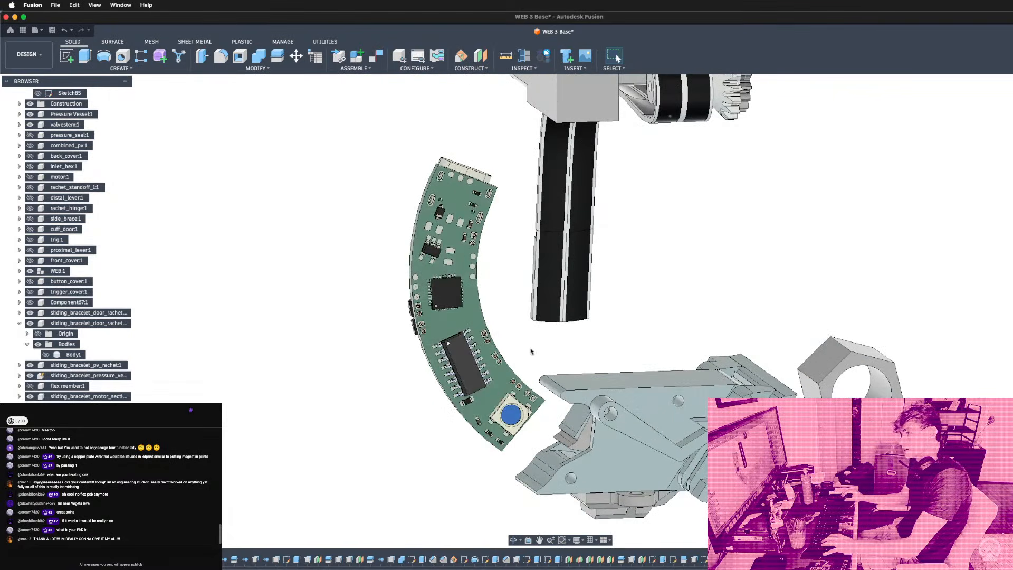
pyautogui.keyDown('shift'); pyautogui.moveTo(530, 343); pyautogui.dragTo(498, 283, button='middle'); pyautogui.keyUp('shift')
pyautogui.scroll(-2, 474, 253)
pyautogui.scroll(5, 431, 203)
pyautogui.scroll(1, 431, 203)
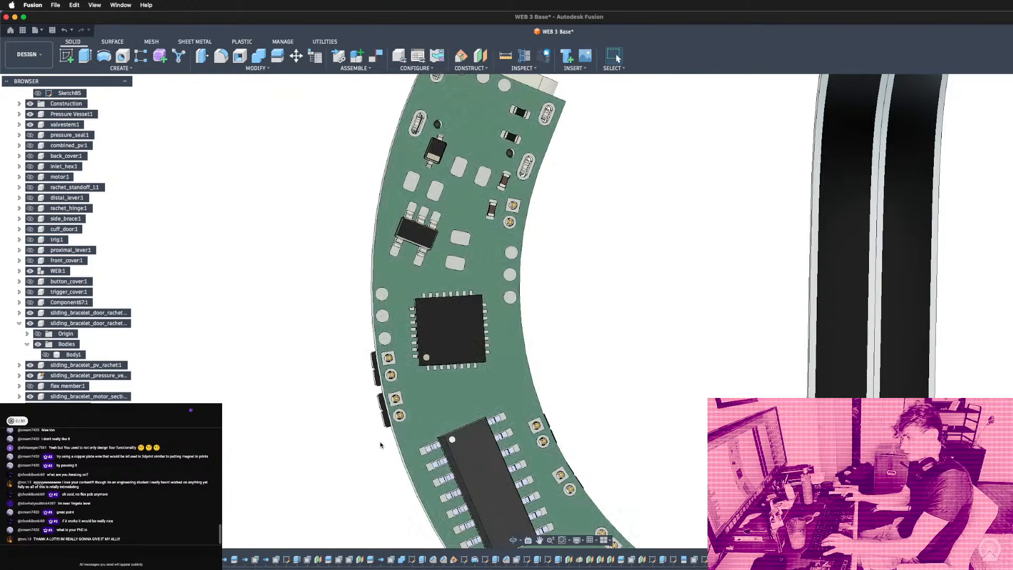
# Examine the area between the two large chips and the board's outer edge, close up and in full view.
pyautogui.keyDown('shift'); pyautogui.moveTo(388, 318); pyautogui.dragTo(365, 344, button='middle'); pyautogui.keyUp('shift')
pyautogui.scroll(-2, 364, 345)
pyautogui.scroll(-3, 366, 343)
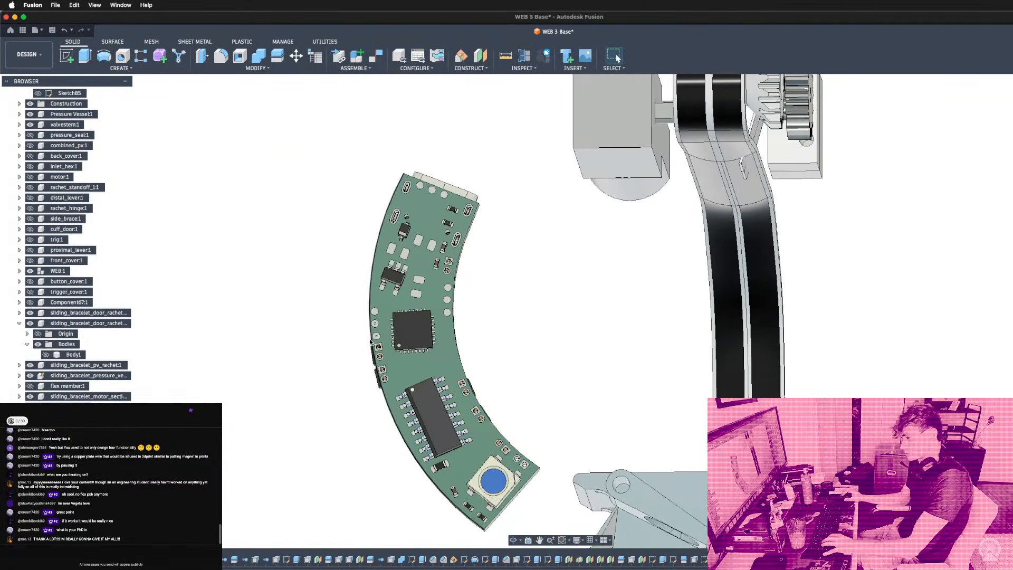
pyautogui.scroll(-3, 367, 342)
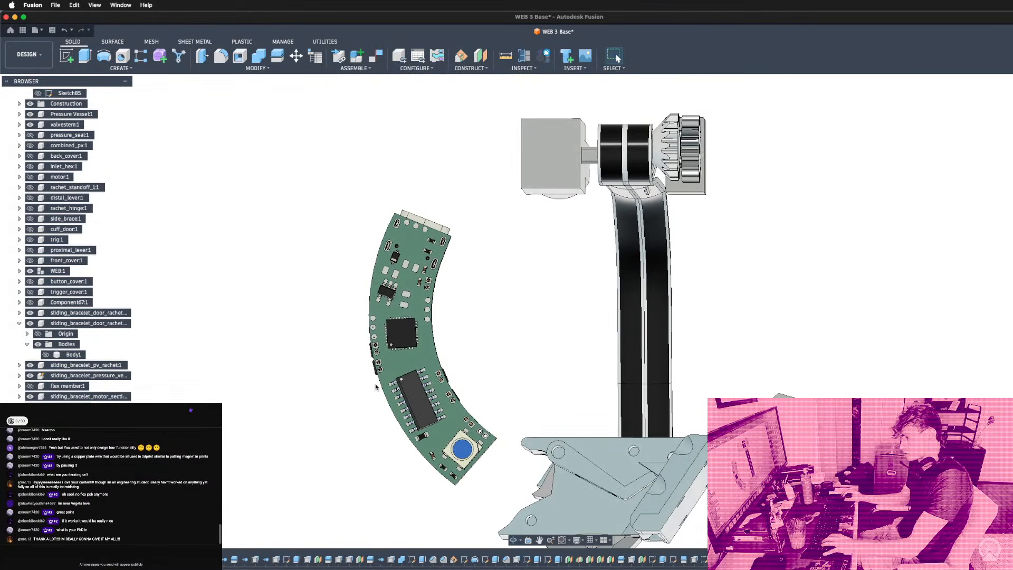
pyautogui.scroll(2, 376, 386)
pyautogui.scroll(3, 377, 382)
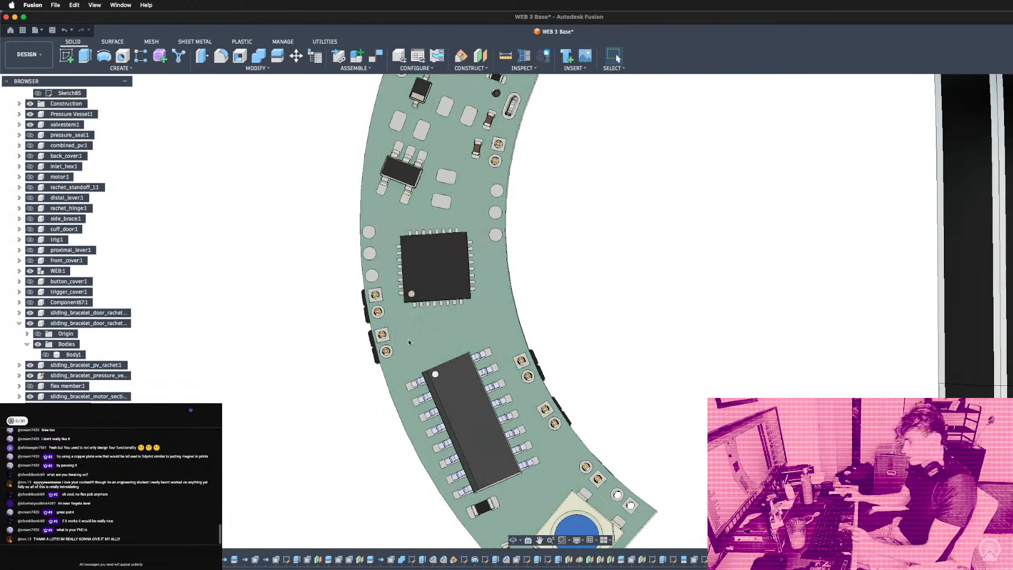
pyautogui.scroll(-5, 403, 376)
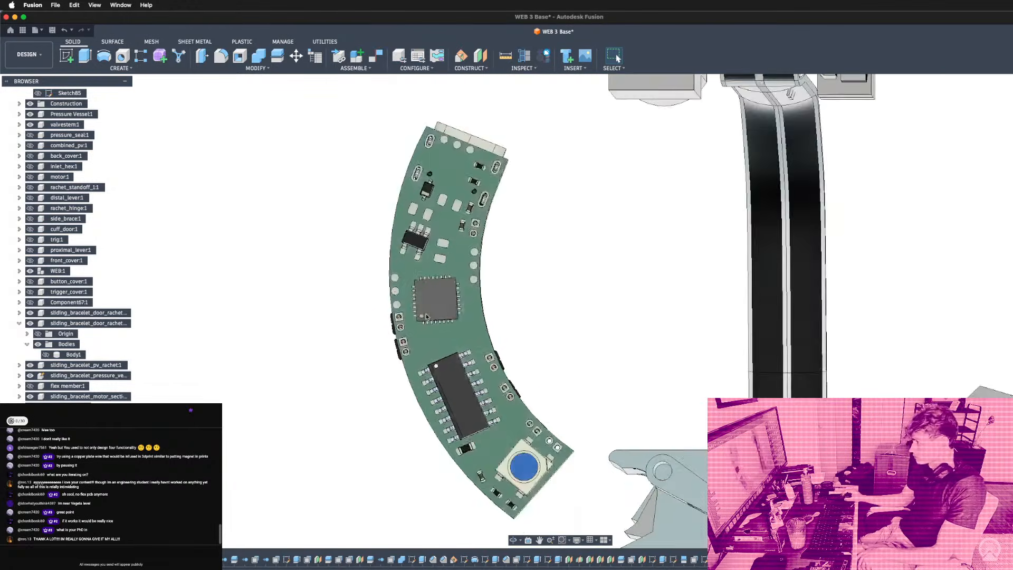
pyautogui.scroll(-2, 686, 251)
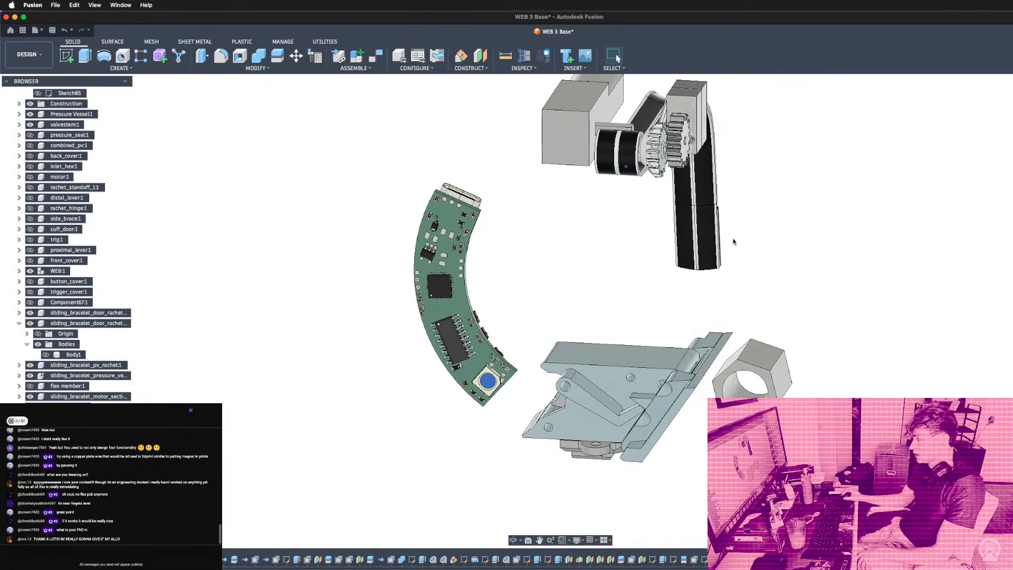
# Examine the pin header contacts along the board's outer and inner edges, down to the blue button.
pyautogui.scroll(5, 420, 312)
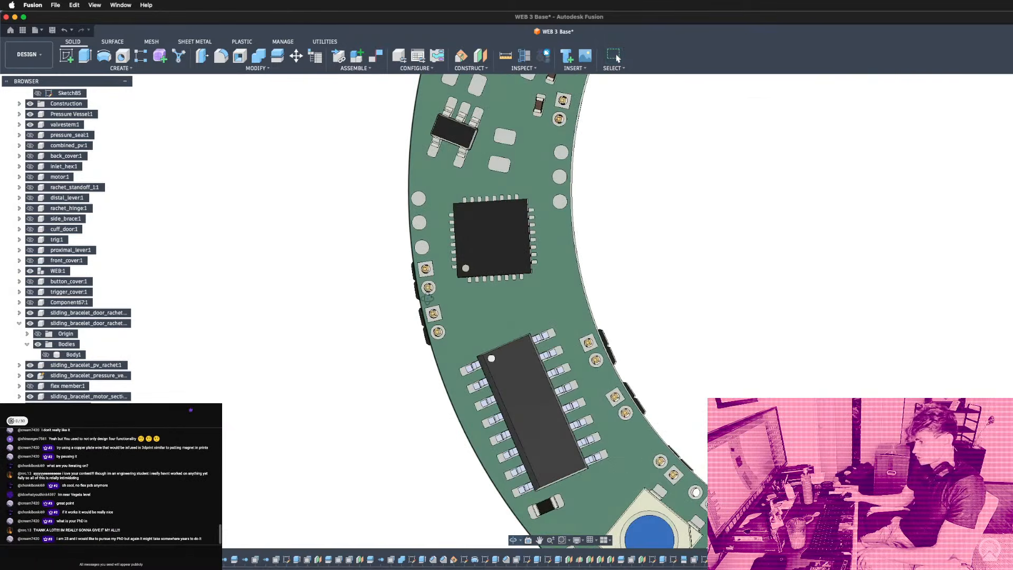
pyautogui.scroll(4, 420, 311)
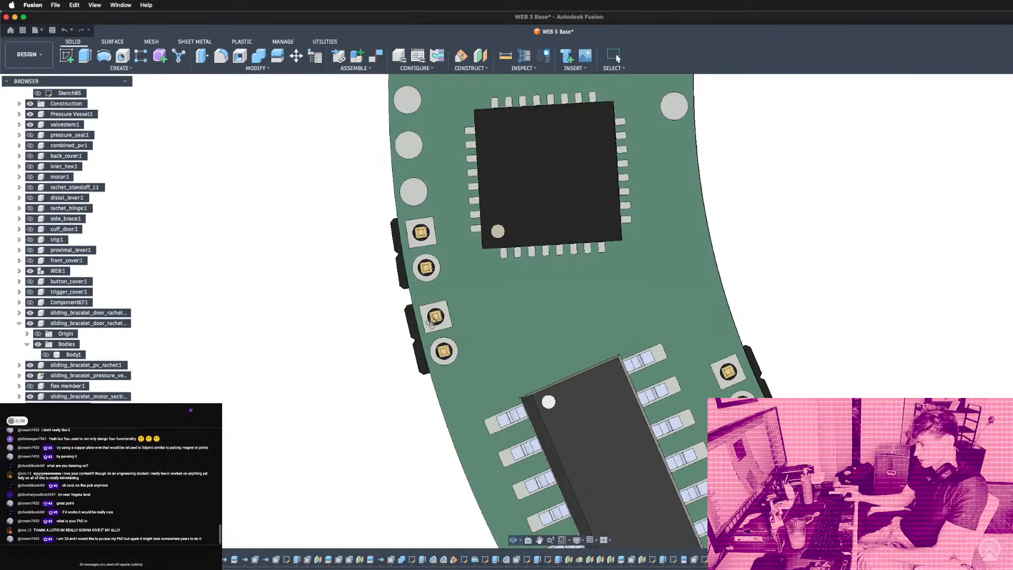
pyautogui.scroll(3, 459, 364)
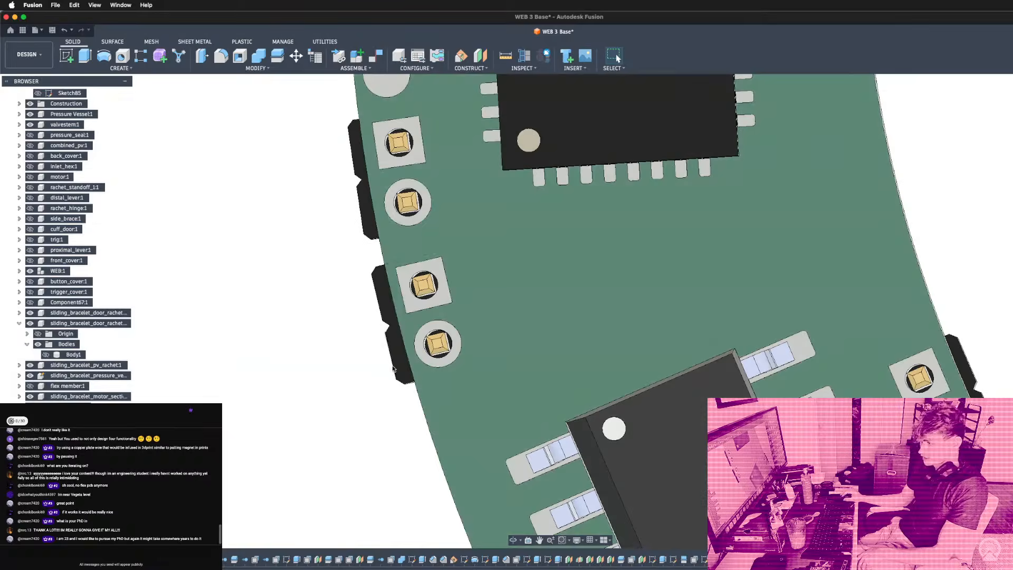
pyautogui.scroll(-8, 337, 330)
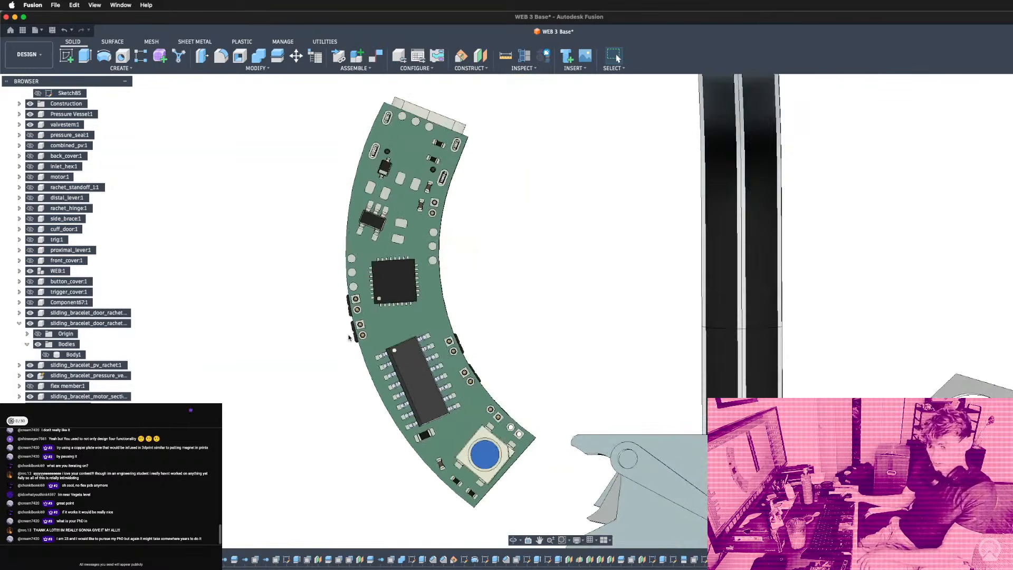
pyautogui.scroll(5, 476, 388)
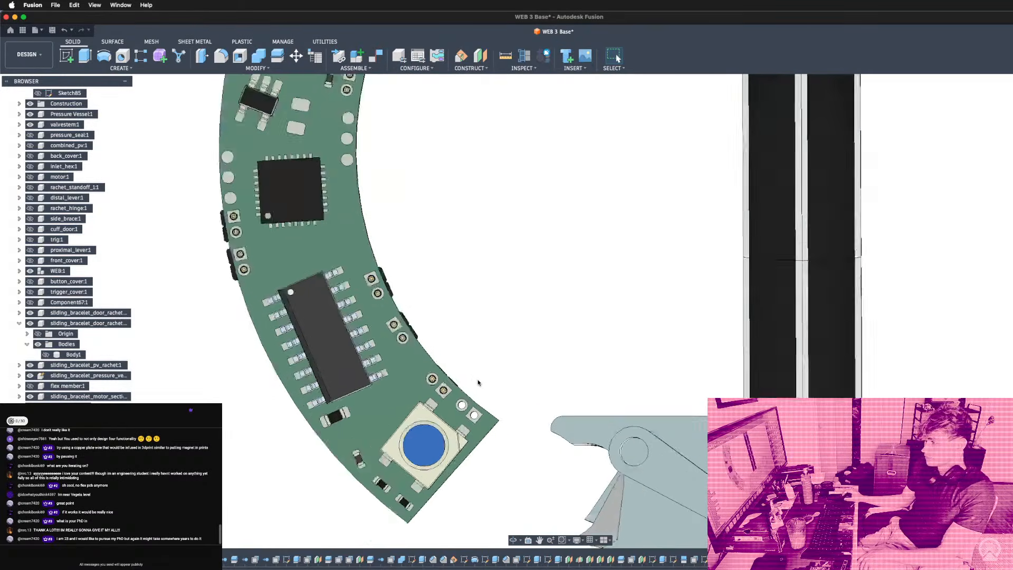
pyautogui.scroll(-3, 461, 370)
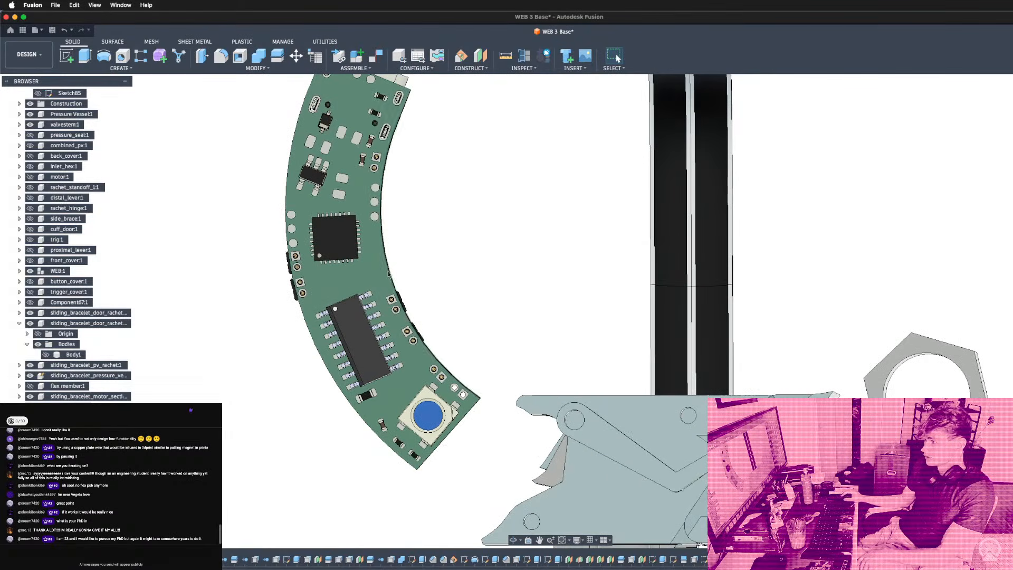
pyautogui.scroll(-3, 425, 326)
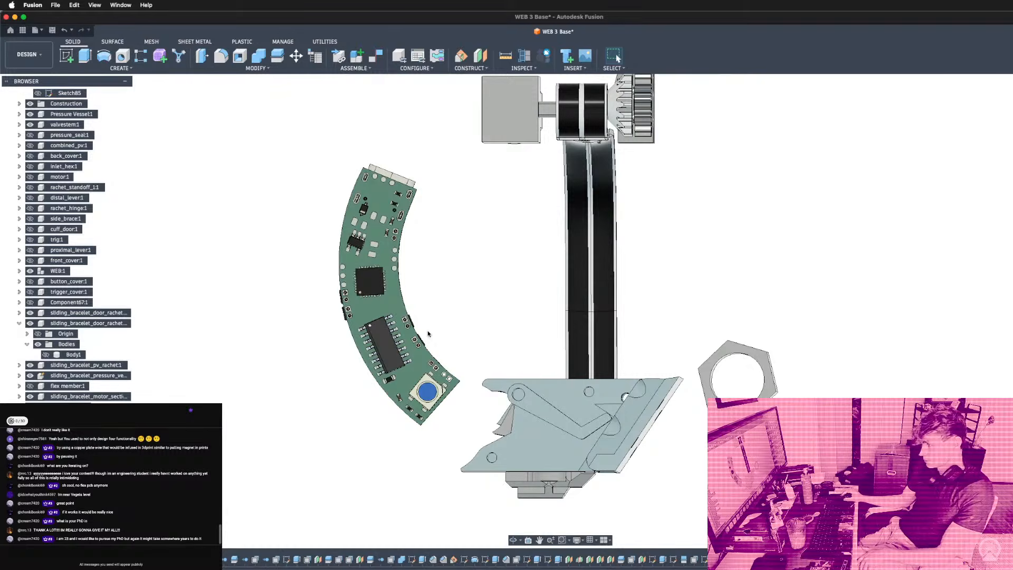
# Examine the motor, band spool and gears together with the surrounding assembly from an angled view.
pyautogui.scroll(2, 422, 334)
pyautogui.keyDown('shift'); pyautogui.moveTo(422, 333); pyautogui.dragTo(559, 184, button='middle'); pyautogui.keyUp('shift')
pyautogui.scroll(3, 559, 185)
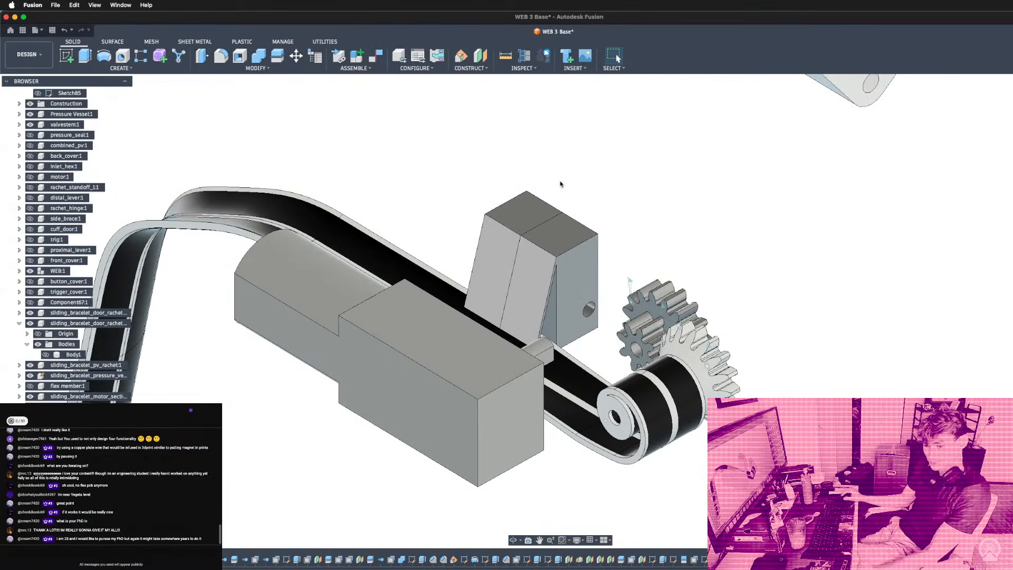
pyautogui.scroll(-8, 529, 328)
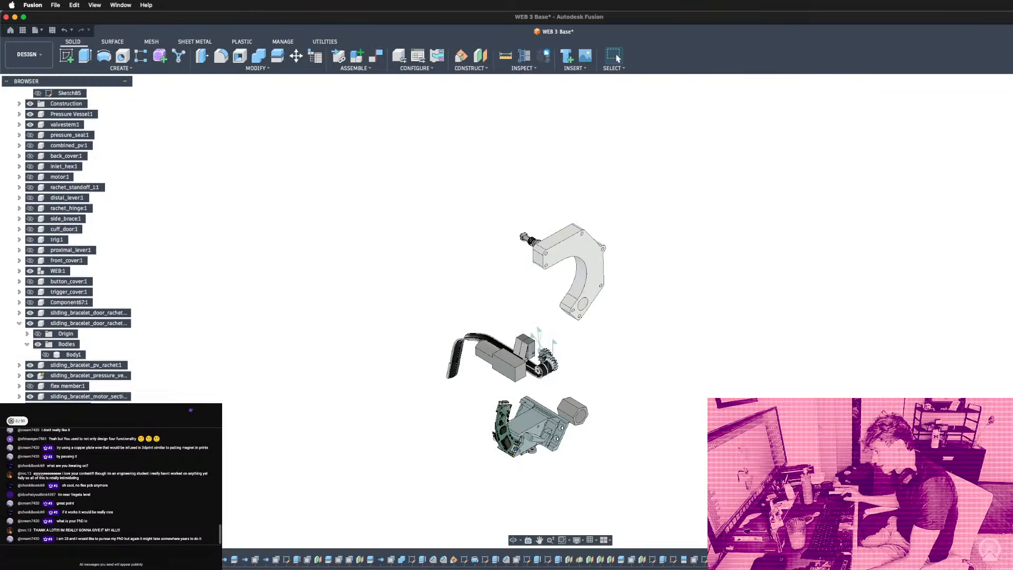
pyautogui.scroll(5, 474, 420)
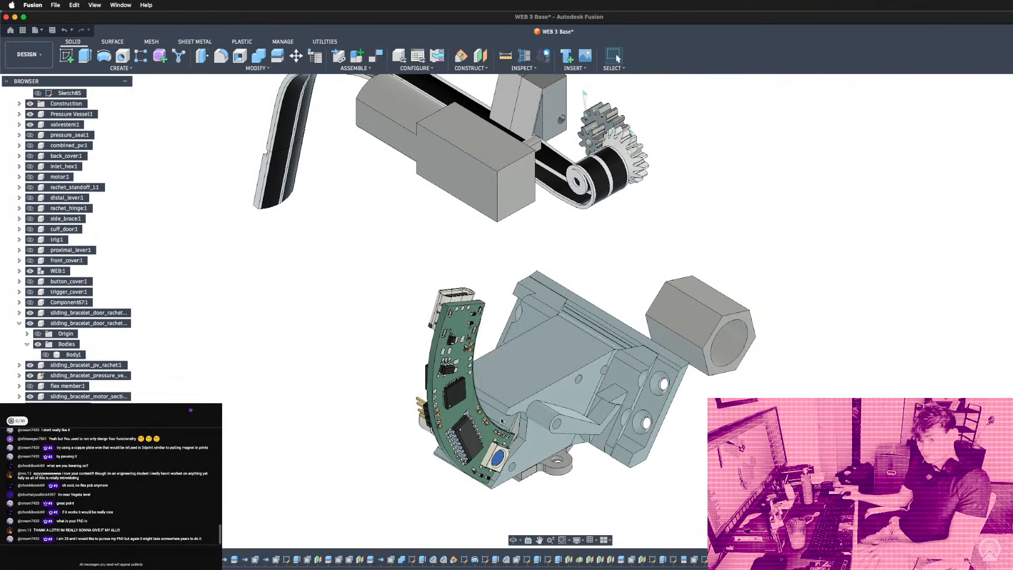
# Examine the button end of the circuit board, including its pin headers and the two empty plated holes.
pyautogui.scroll(5, 473, 419)
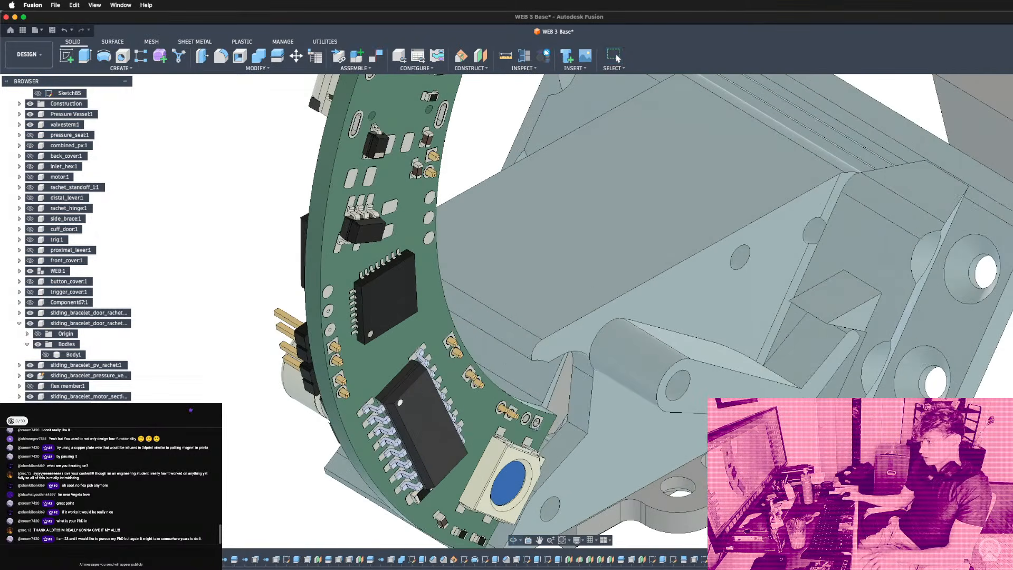
pyautogui.scroll(6, 536, 428)
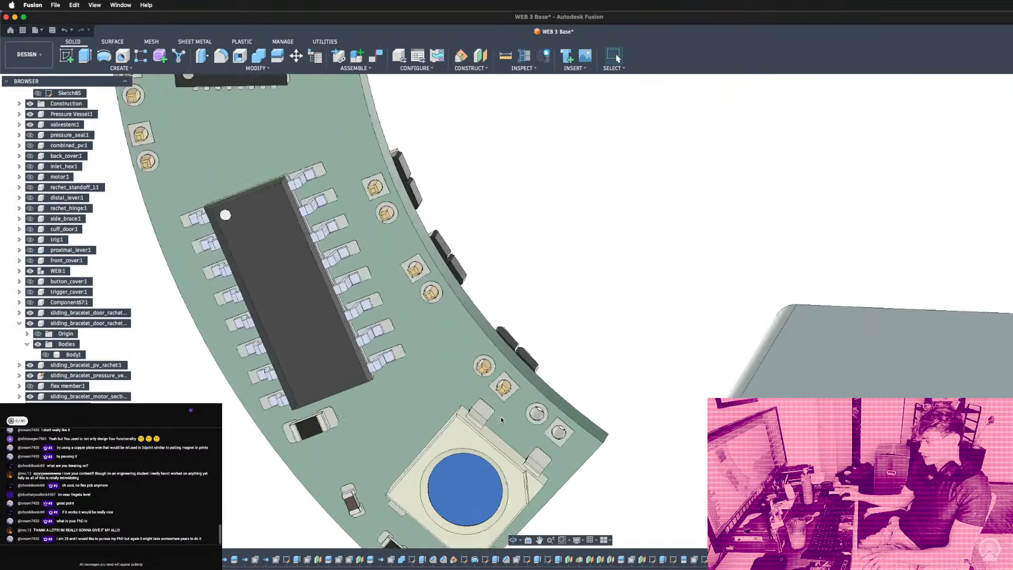
pyautogui.scroll(-5, 499, 411)
pyautogui.scroll(8, 503, 410)
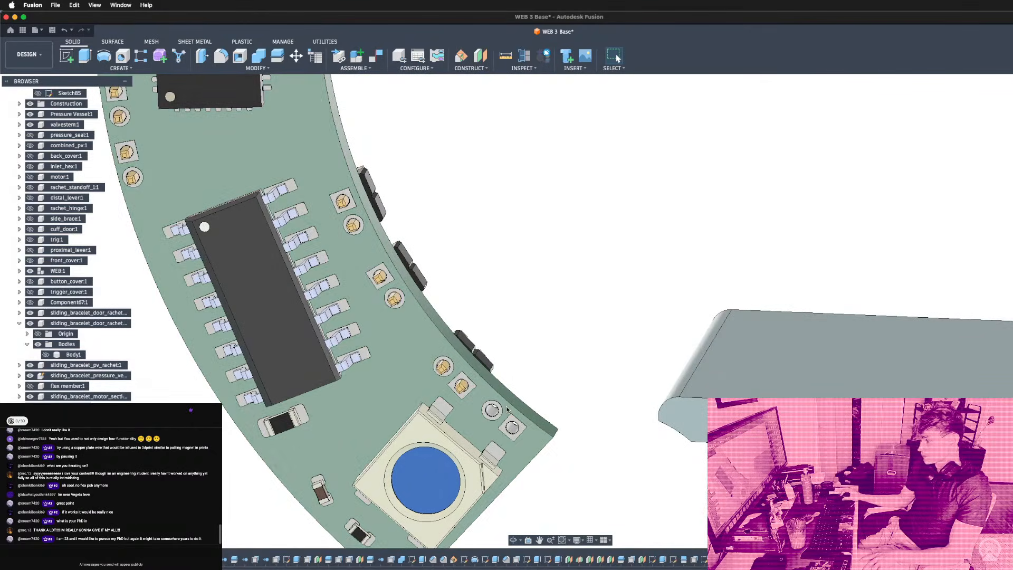
pyautogui.scroll(4, 493, 410)
pyautogui.scroll(-5, 493, 410)
pyautogui.keyDown('shift'); pyautogui.moveTo(494, 411); pyautogui.dragTo(486, 356, button='middle'); pyautogui.keyUp('shift')
pyautogui.scroll(-5, 437, 399)
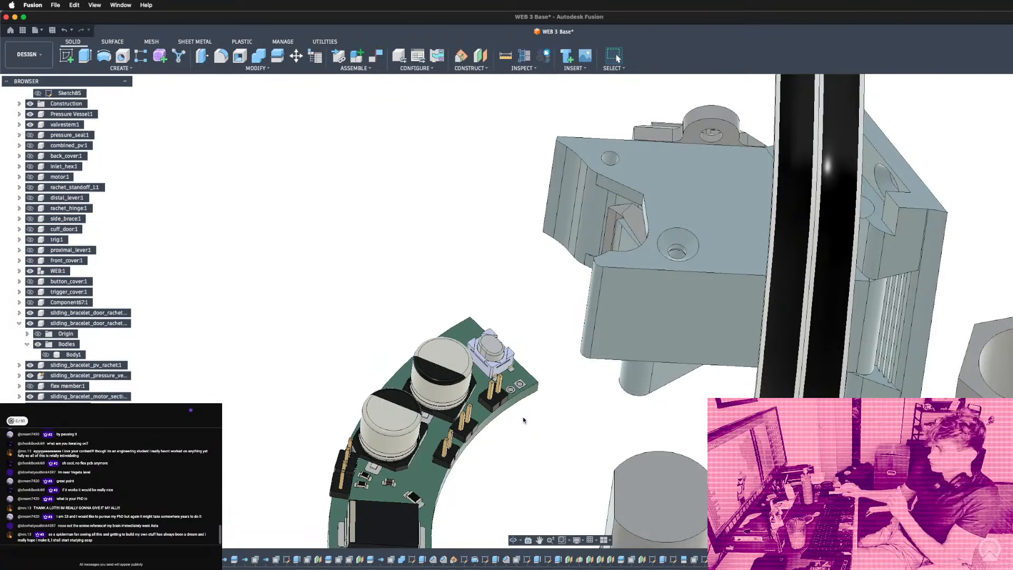
# Inspect the two empty plated holes beside the push button on the board's reverse side, selecting each one.
pyautogui.scroll(10, 523, 420)
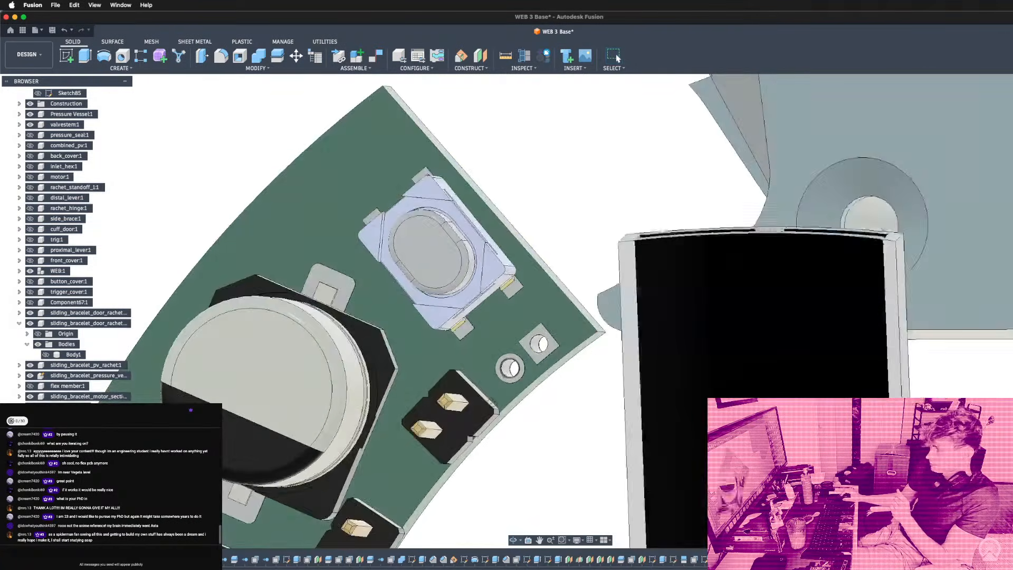
pyautogui.keyDown('shift'); pyautogui.moveTo(491, 403); pyautogui.dragTo(499, 389, button='middle'); pyautogui.keyUp('shift')
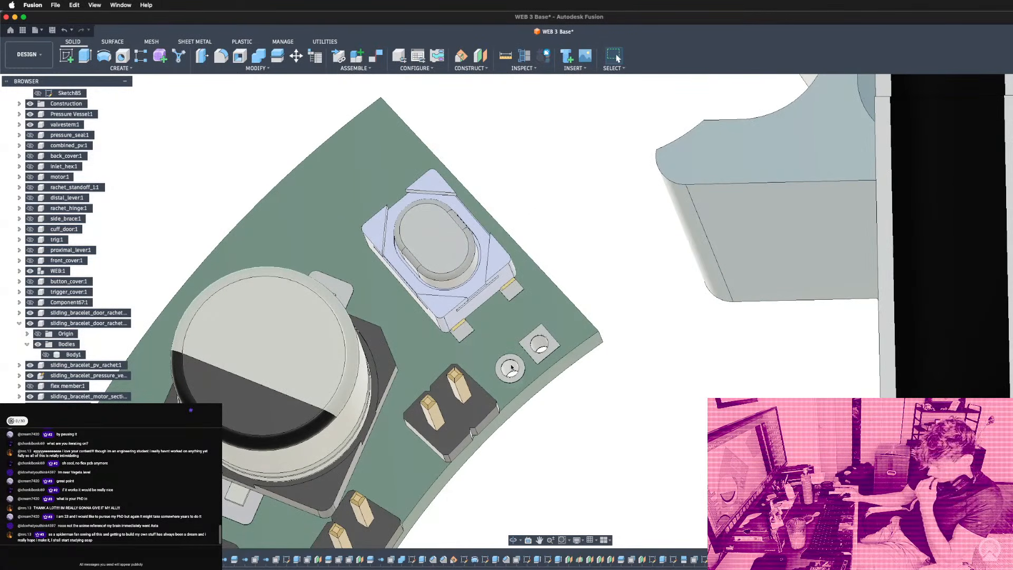
pyautogui.scroll(3, 511, 367)
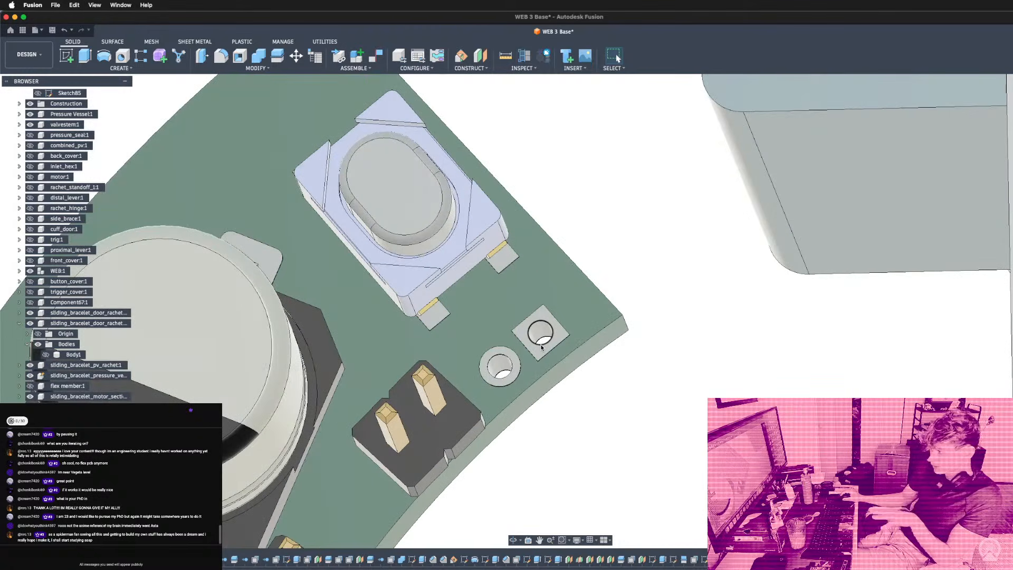
pyautogui.click(540, 334)
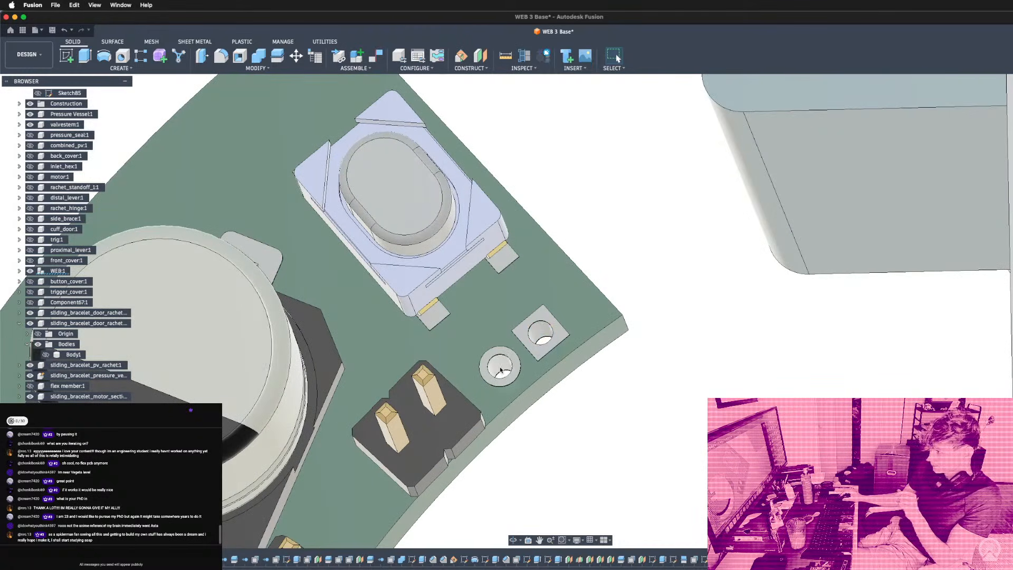
pyautogui.click(529, 336)
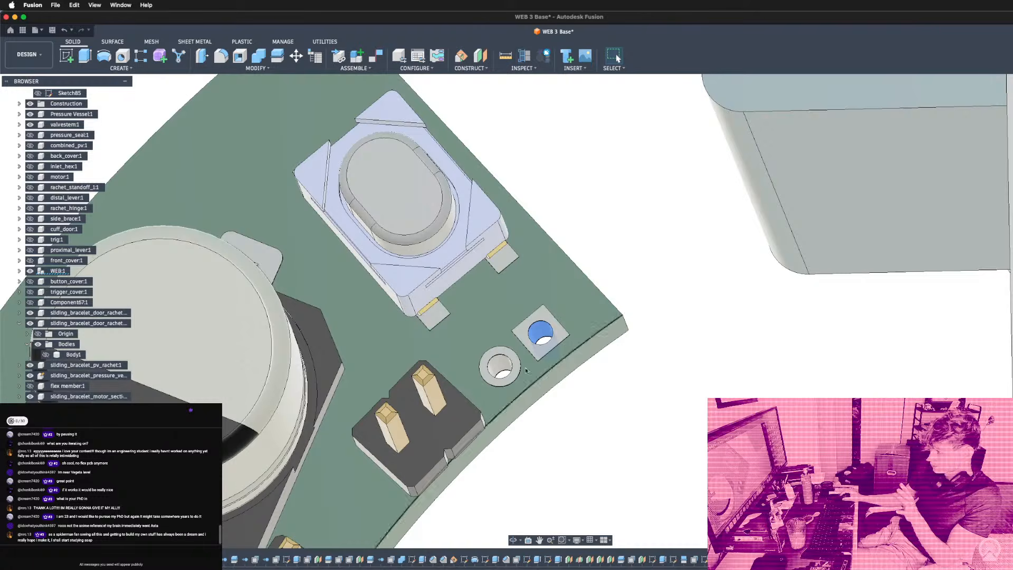
pyautogui.click(495, 369)
pyautogui.click(565, 425)
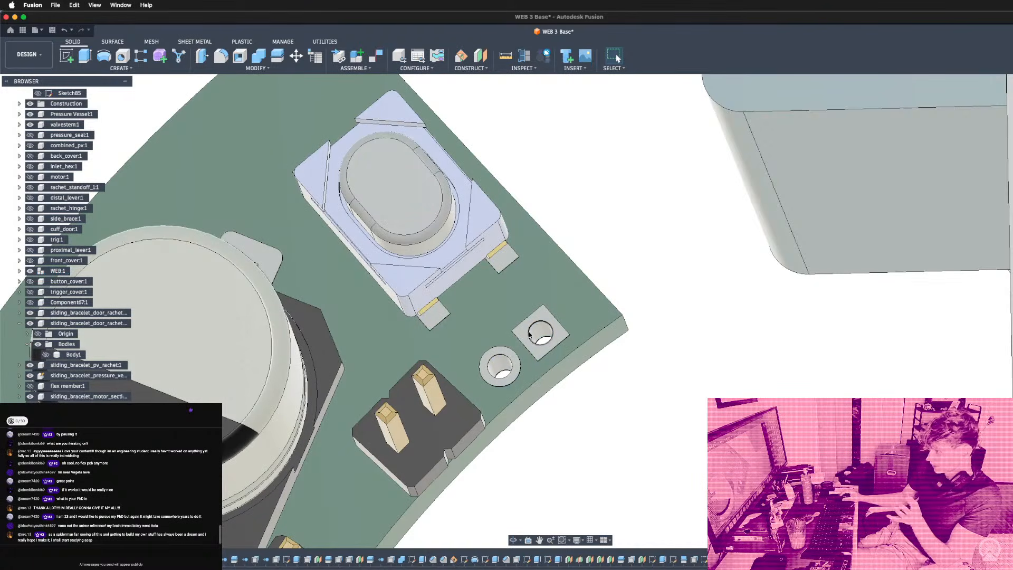
# Examine the two plated holes and the neighbouring two-pin header beside the push button, up close.
pyautogui.scroll(-4, 425, 416)
pyautogui.scroll(-5, 467, 365)
pyautogui.scroll(8, 501, 362)
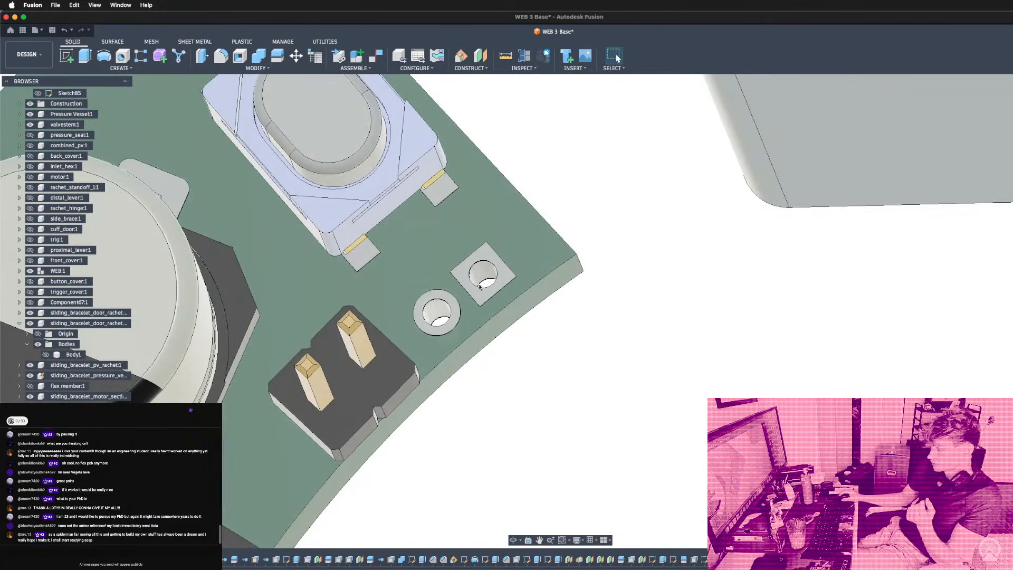
pyautogui.scroll(-10, 499, 363)
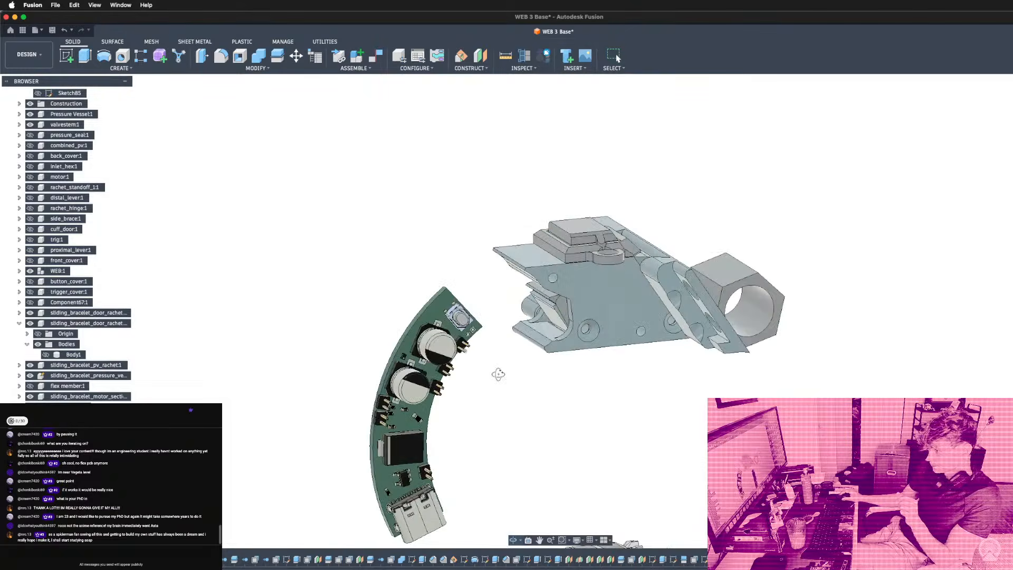
# Examine the square chip, the pin headers and the round pads along the board's edges from front and angled views.
pyautogui.keyDown('shift'); pyautogui.moveTo(498, 374); pyautogui.dragTo(490, 436, button='middle'); pyautogui.keyUp('shift')
pyautogui.scroll(5, 480, 460)
pyautogui.scroll(5, 303, 404)
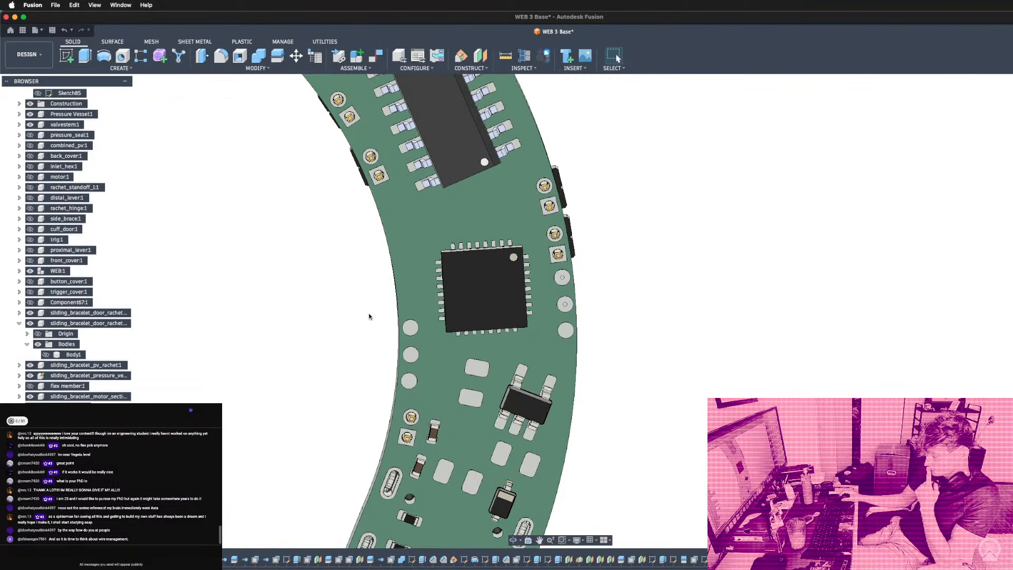
pyautogui.scroll(-4, 258, 352)
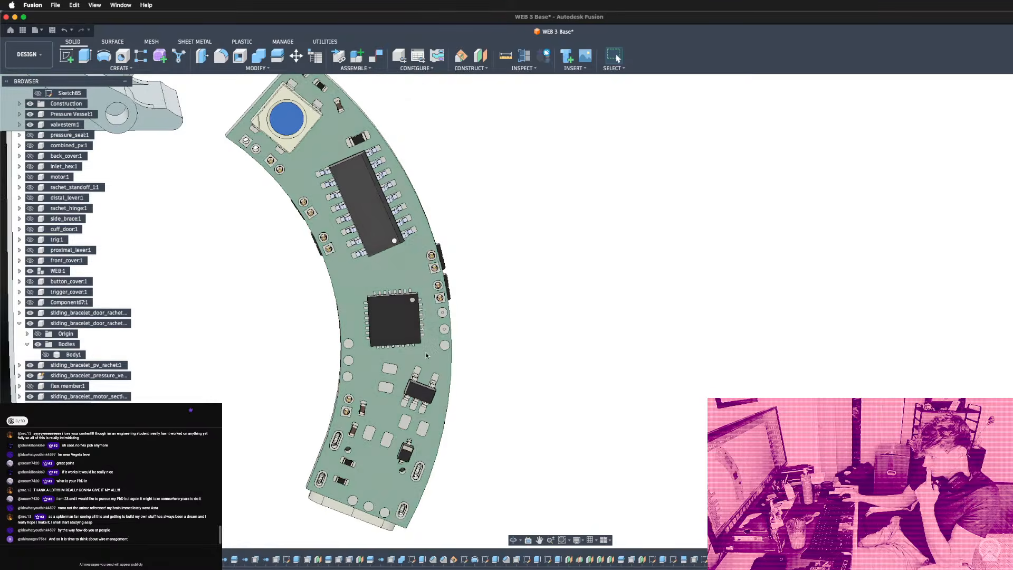
pyautogui.scroll(6, 433, 342)
pyautogui.keyDown('shift'); pyautogui.moveTo(475, 330); pyautogui.dragTo(457, 390, button='middle'); pyautogui.keyUp('shift')
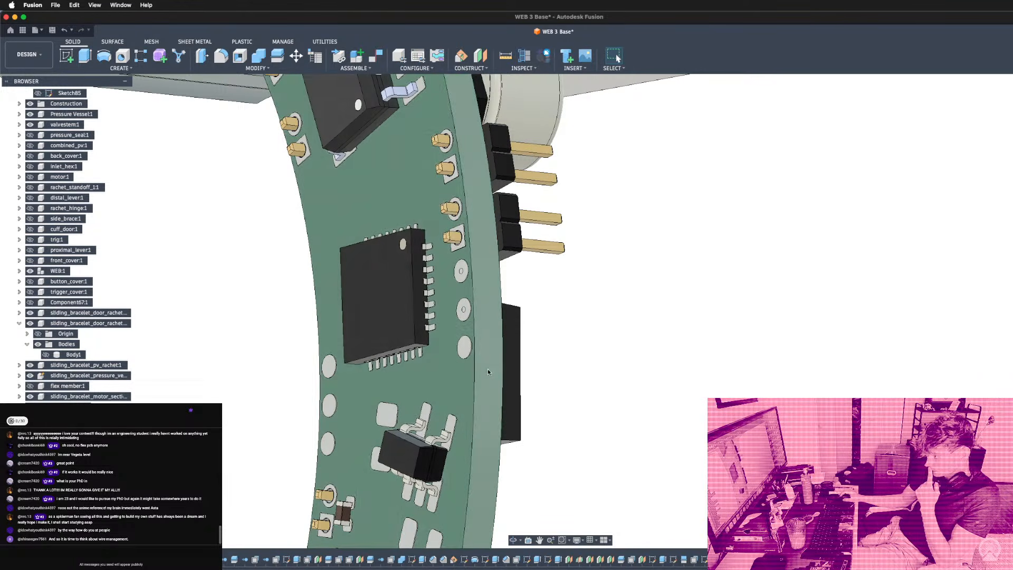
pyautogui.scroll(5, 382, 302)
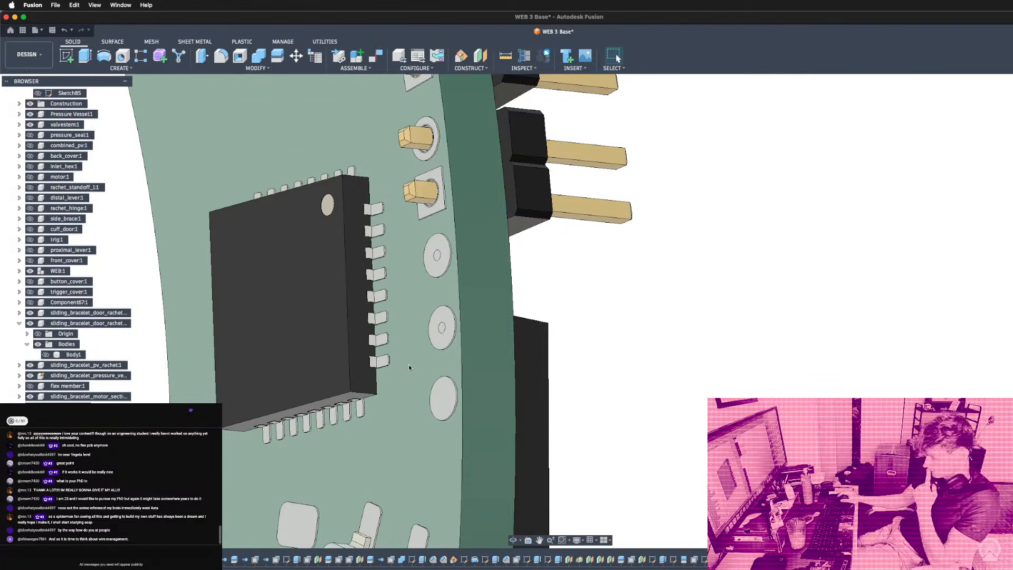
pyautogui.scroll(-8, 530, 364)
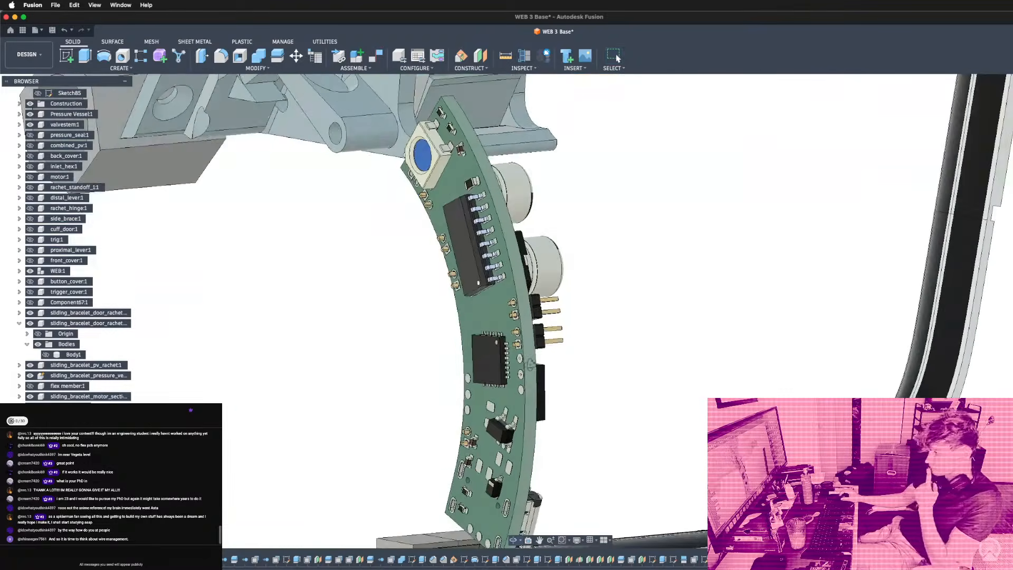
pyautogui.keyDown('shift'); pyautogui.moveTo(530, 364); pyautogui.dragTo(554, 376, button='middle'); pyautogui.keyUp('shift')
pyautogui.scroll(-4, 576, 377)
pyautogui.scroll(4, 484, 339)
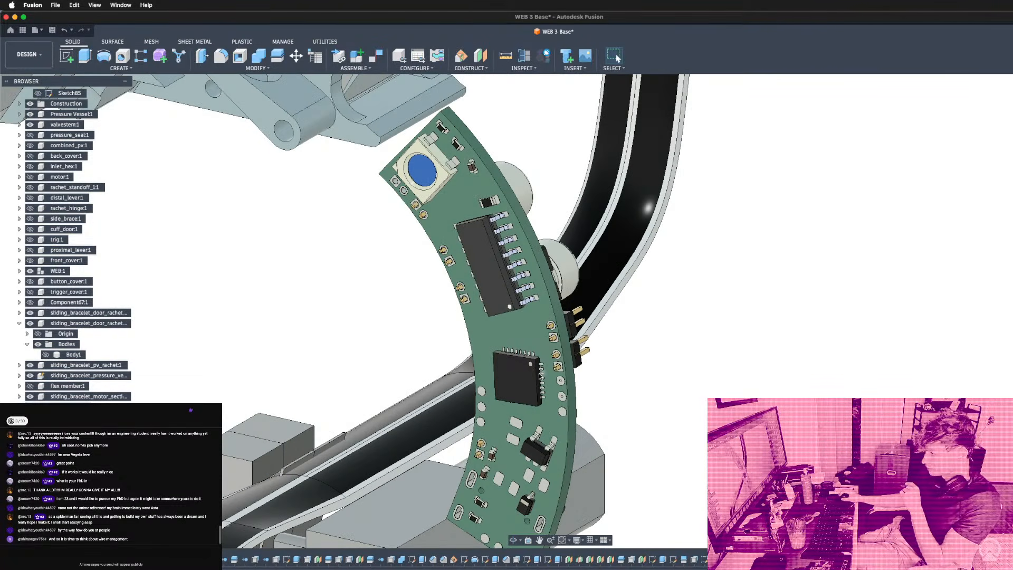
# Examine the blue-button end of the board and the long chip beside it, from angled and face-on views.
pyautogui.scroll(-5, 595, 371)
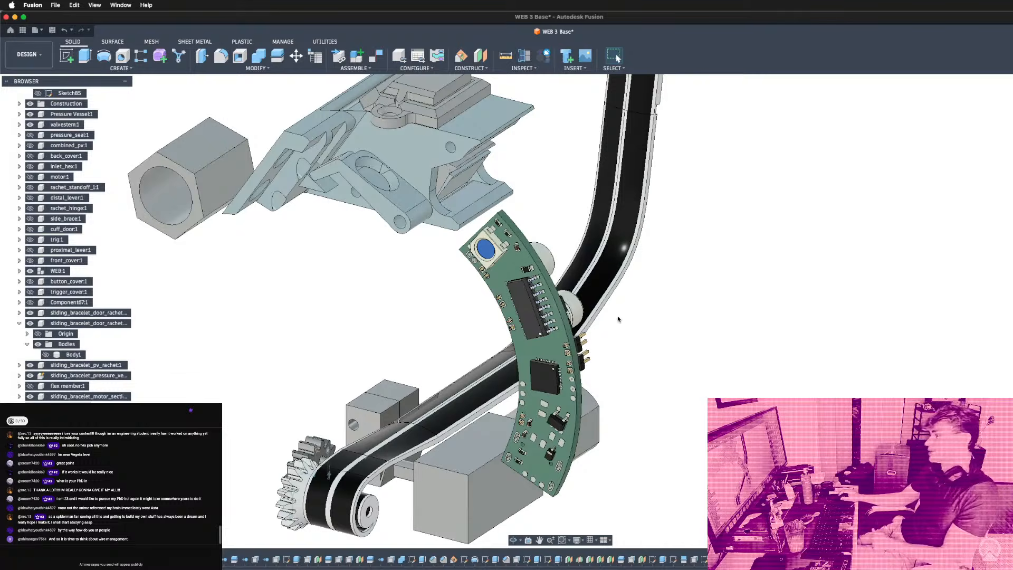
pyautogui.scroll(5, 532, 280)
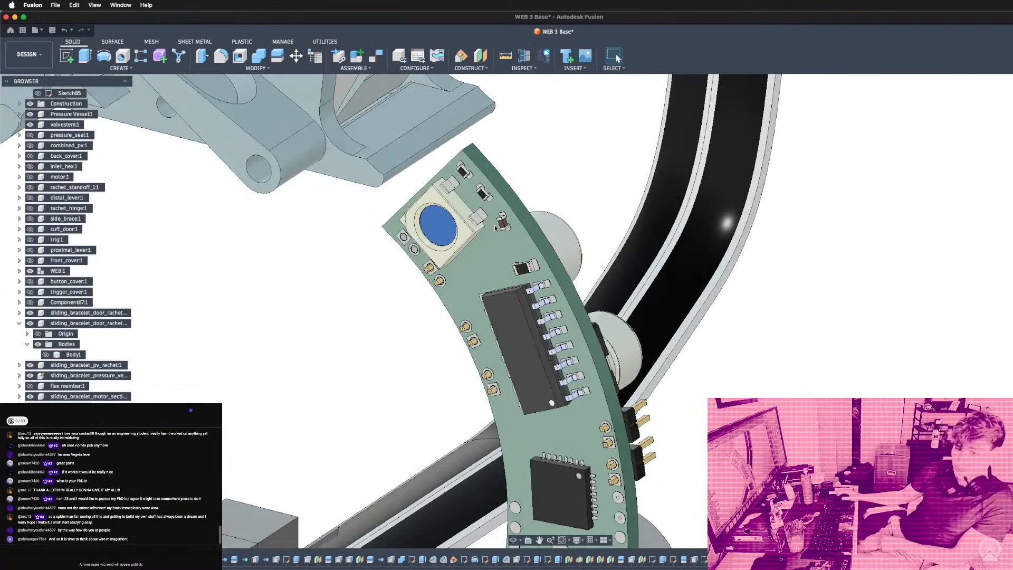
pyautogui.scroll(-5, 490, 227)
pyautogui.scroll(3, 422, 258)
pyautogui.scroll(-1, 410, 270)
pyautogui.keyDown('shift'); pyautogui.moveTo(411, 269); pyautogui.dragTo(451, 228, button='middle'); pyautogui.keyUp('shift')
pyautogui.scroll(6, 480, 266)
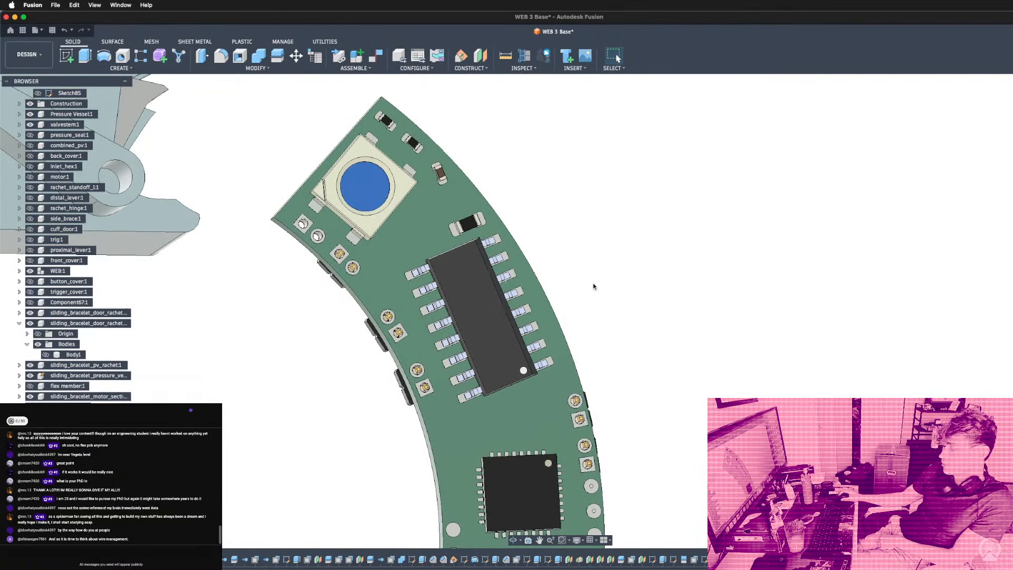
pyautogui.scroll(5, 721, 262)
pyautogui.scroll(-8, 723, 337)
pyautogui.scroll(5, 555, 463)
pyautogui.scroll(4, 648, 482)
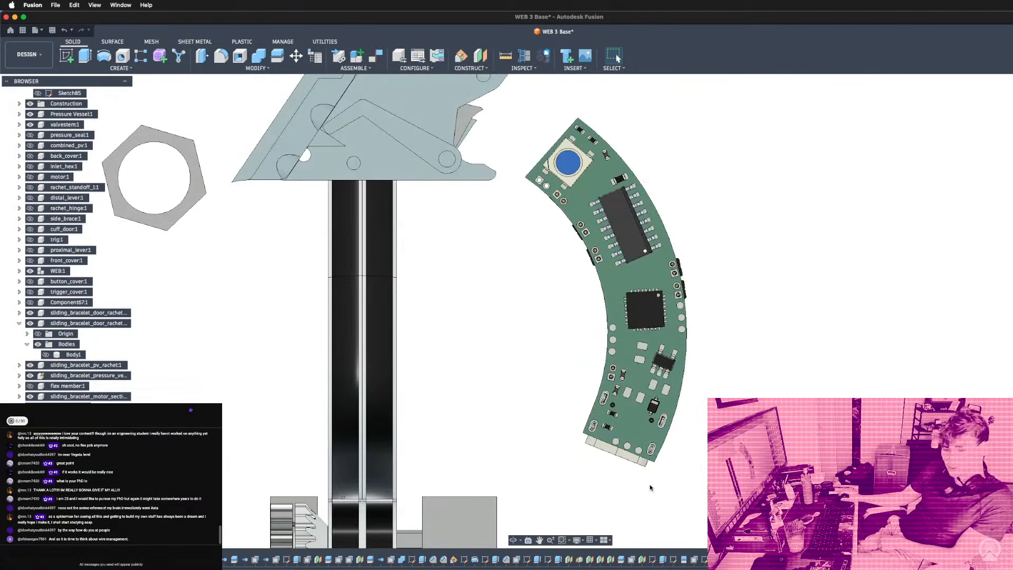
# Review the whole curved board face-on against the bracelet band, gears and motor.
pyautogui.scroll(-7, 649, 482)
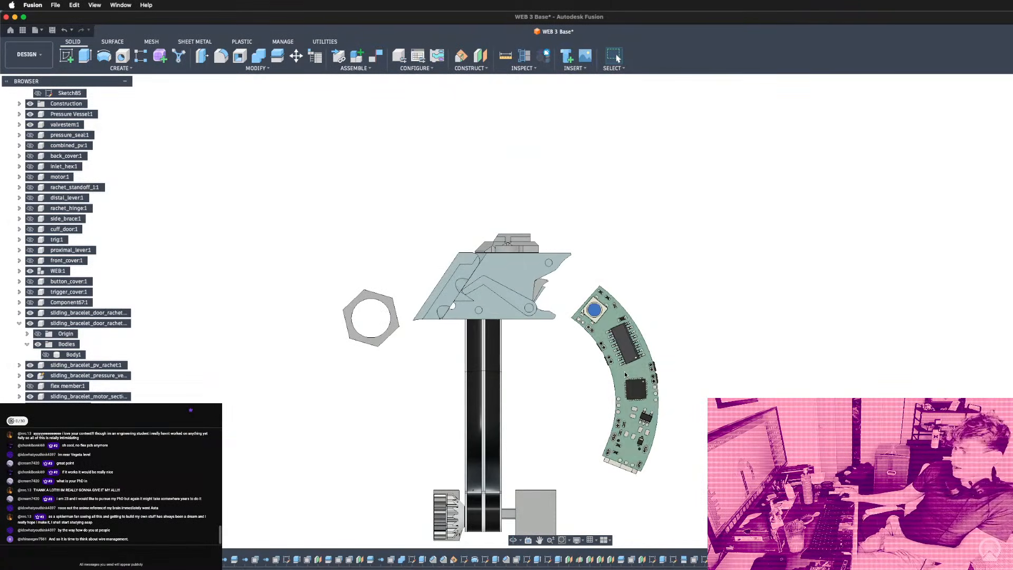
pyautogui.scroll(3, 635, 417)
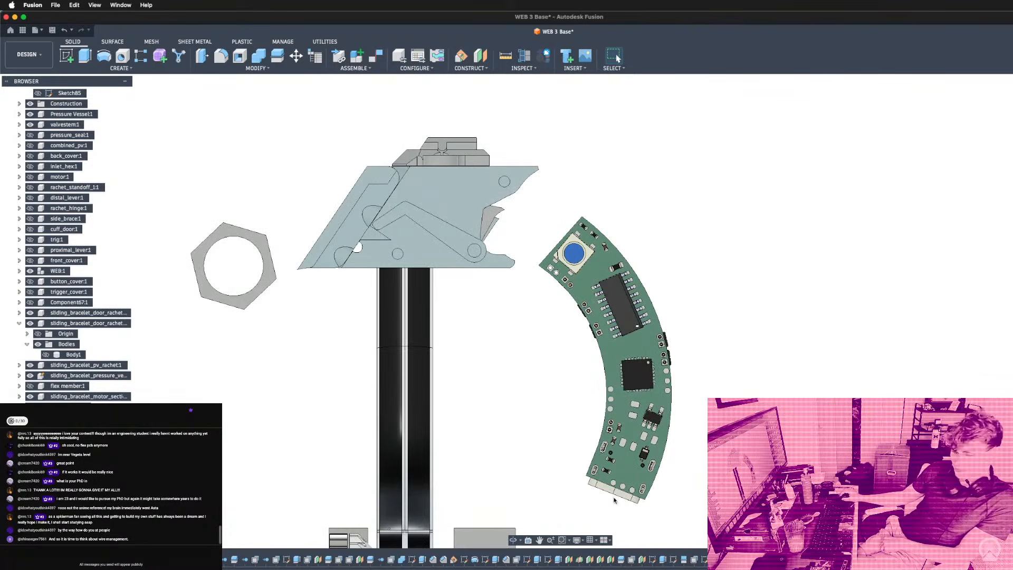
pyautogui.scroll(-2, 574, 401)
pyautogui.scroll(2, 538, 303)
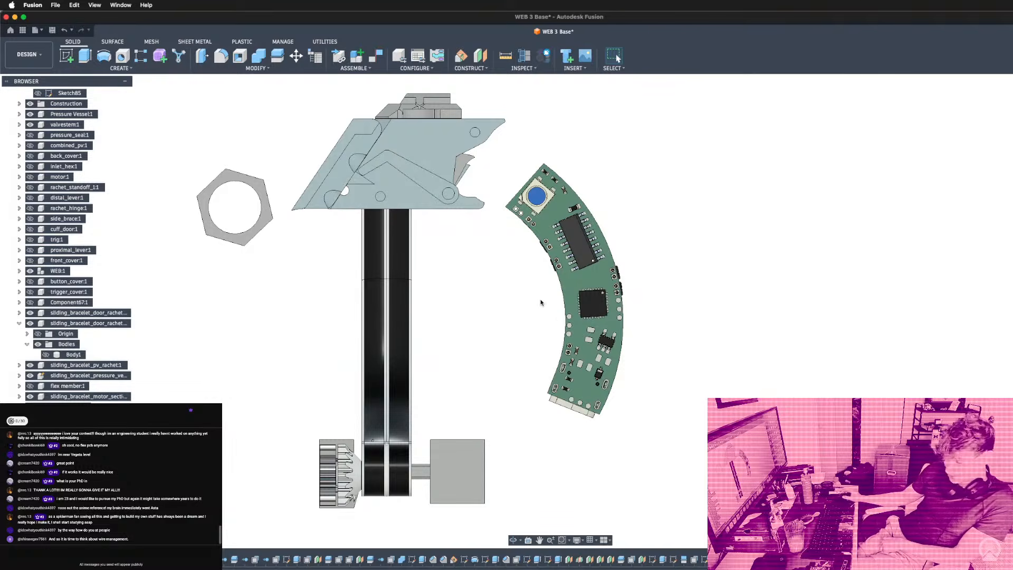
pyautogui.scroll(-1, 540, 302)
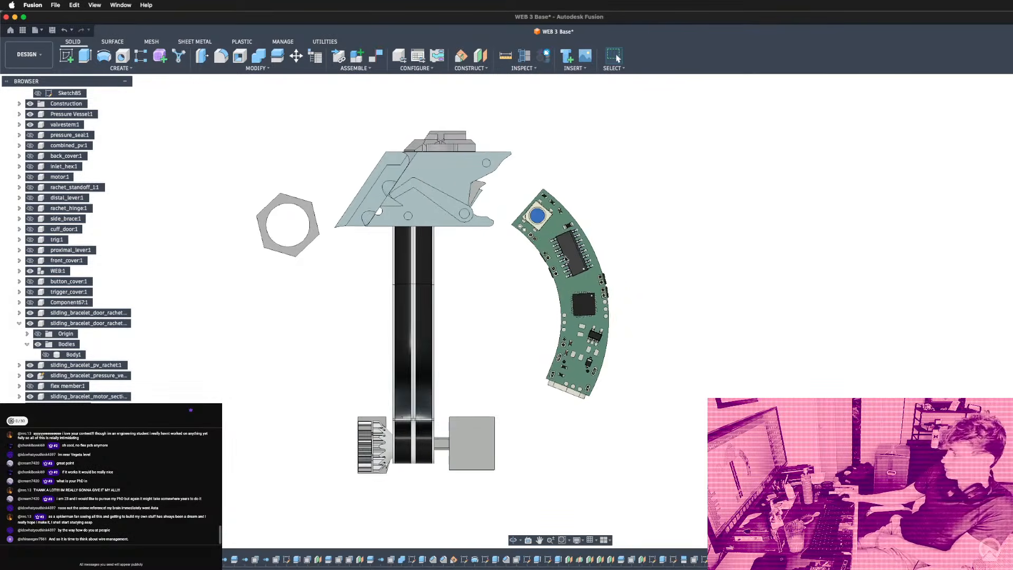
pyautogui.scroll(5, 568, 245)
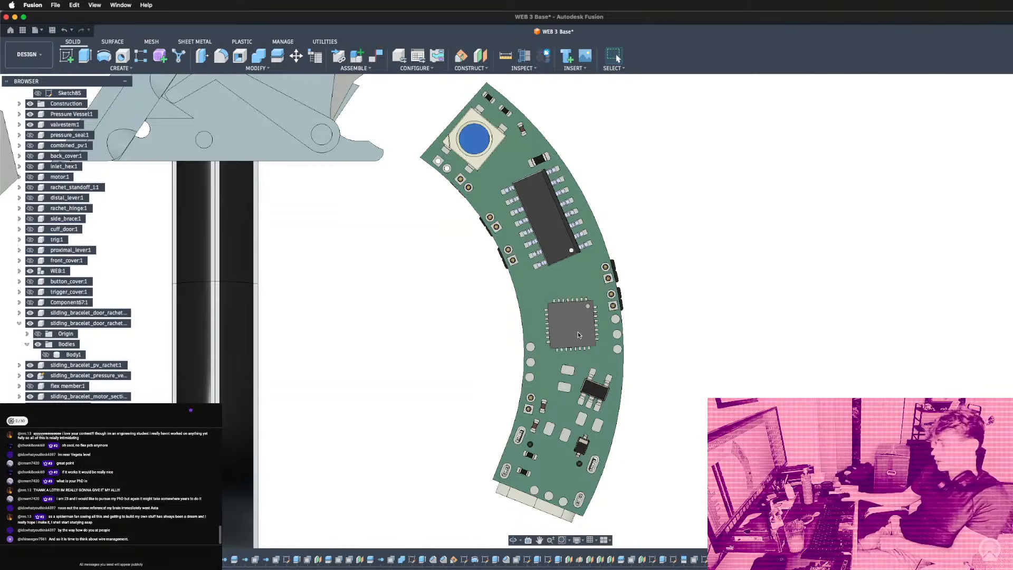
# Inspect the long chip and the square chip, selecting the square chip's round corner marker and its top face.
pyautogui.scroll(-1, 578, 297)
pyautogui.scroll(6, 548, 251)
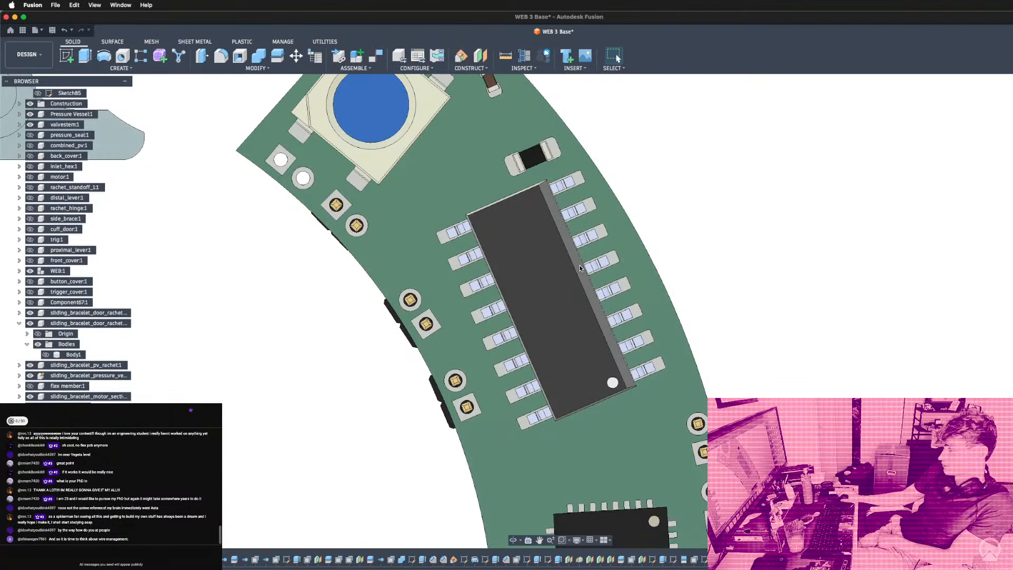
pyautogui.scroll(-2, 531, 240)
pyautogui.scroll(-3, 531, 239)
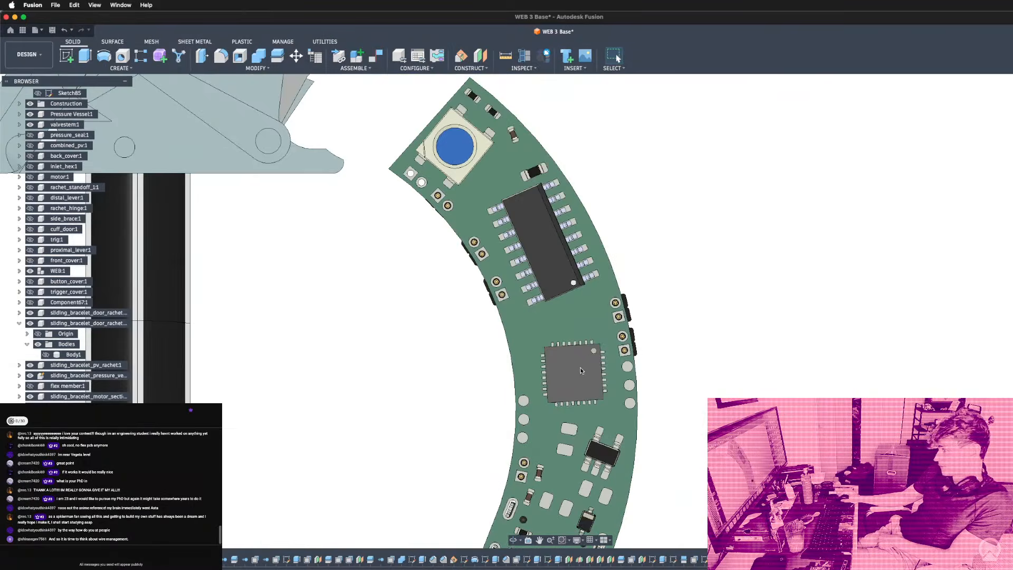
pyautogui.scroll(5, 577, 368)
pyautogui.scroll(2, 596, 344)
pyautogui.click(609, 328)
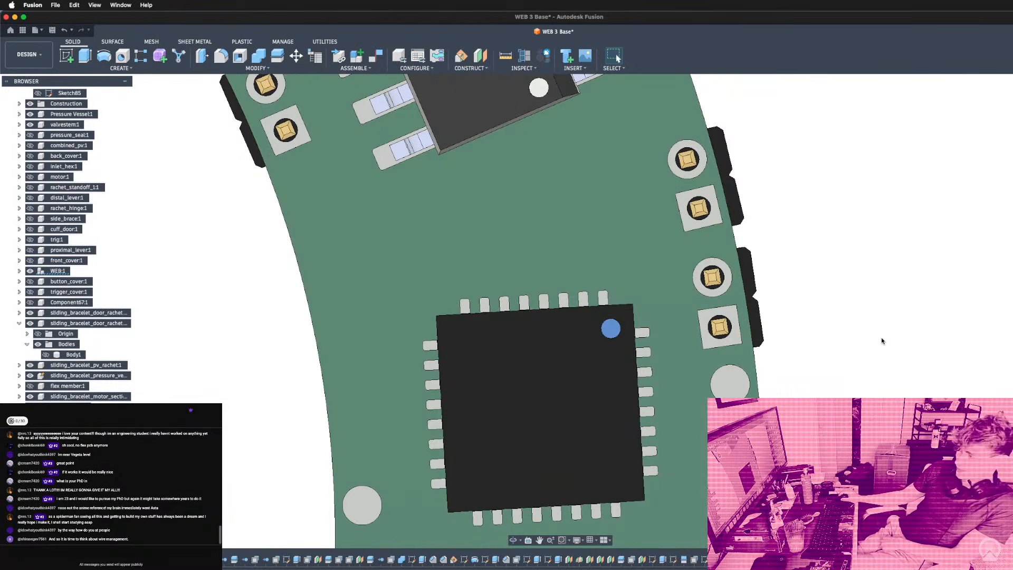
pyautogui.click(882, 341)
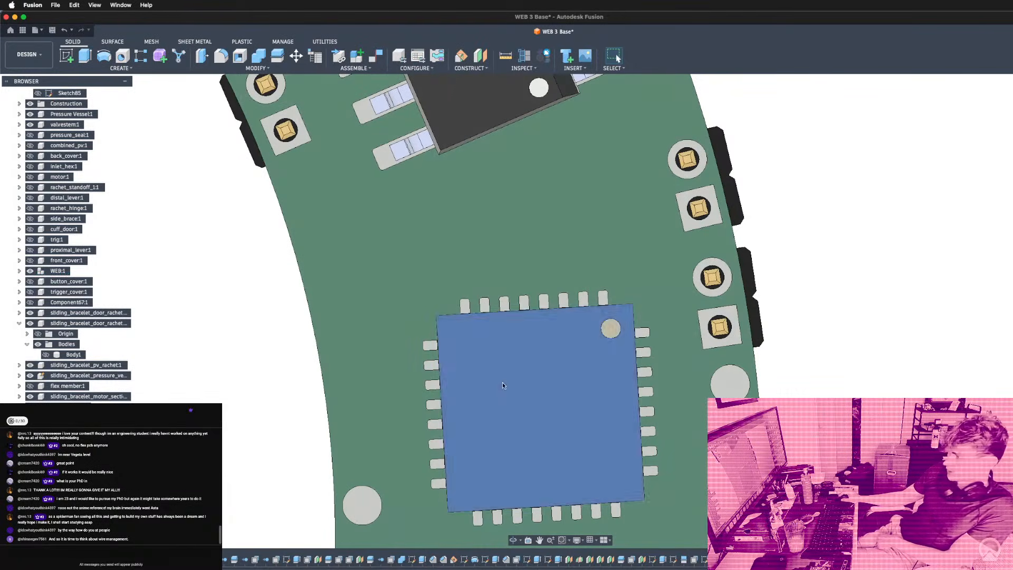
pyautogui.click(502, 382)
pyautogui.scroll(-4, 502, 381)
pyautogui.click(486, 318)
pyautogui.scroll(-5, 485, 319)
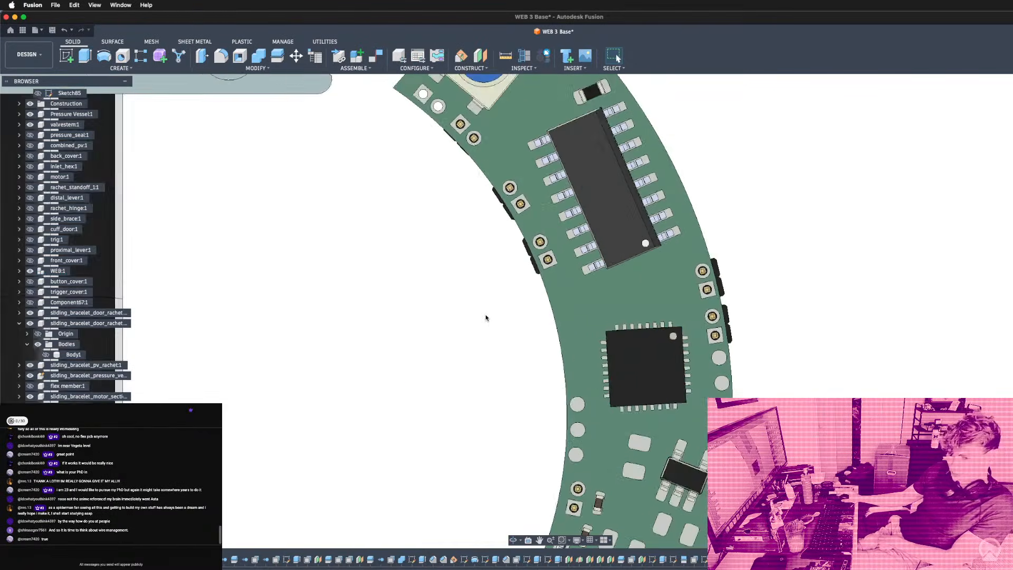
# Examine the board's edge pads and its placement within the bracelet assembly from an angled view.
pyautogui.scroll(3, 623, 324)
pyautogui.scroll(-3, 627, 319)
pyautogui.scroll(-1, 628, 319)
pyautogui.scroll(5, 630, 459)
pyautogui.keyDown('shift'); pyautogui.moveTo(730, 387); pyautogui.dragTo(620, 364, button='middle'); pyautogui.keyUp('shift')
pyautogui.scroll(-5, 635, 362)
pyautogui.moveTo(676, 350)
pyautogui.keyDown('shift'); pyautogui.mouseDown(button='middle')
pyautogui.moveTo(599, 350)
pyautogui.moveTo(702, 362)
pyautogui.moveTo(730, 352)
pyautogui.mouseUp(button='middle'); pyautogui.keyUp('shift')
pyautogui.scroll(-4, 702, 361)
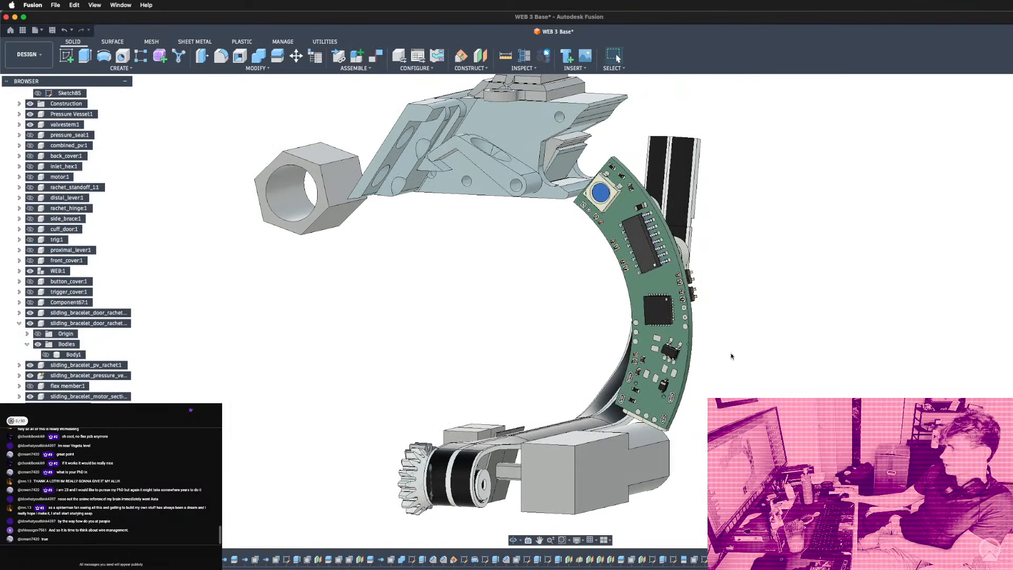
# Collapse the list of sketches and make Body44, the enclosure around the circuit board, visible.
pyautogui.scroll(10, 59, 234)
pyautogui.scroll(12, 59, 234)
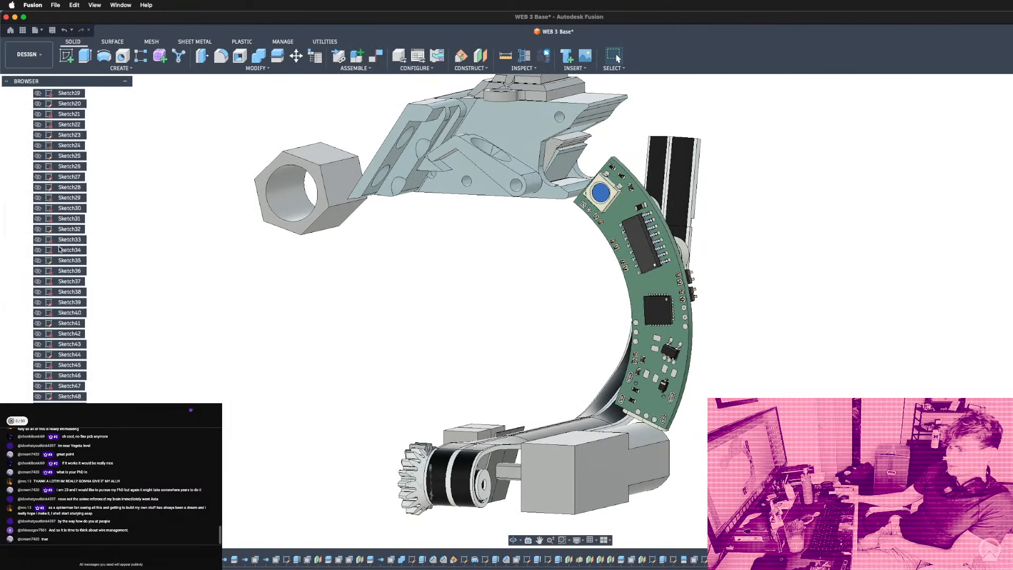
pyautogui.click(18, 208)
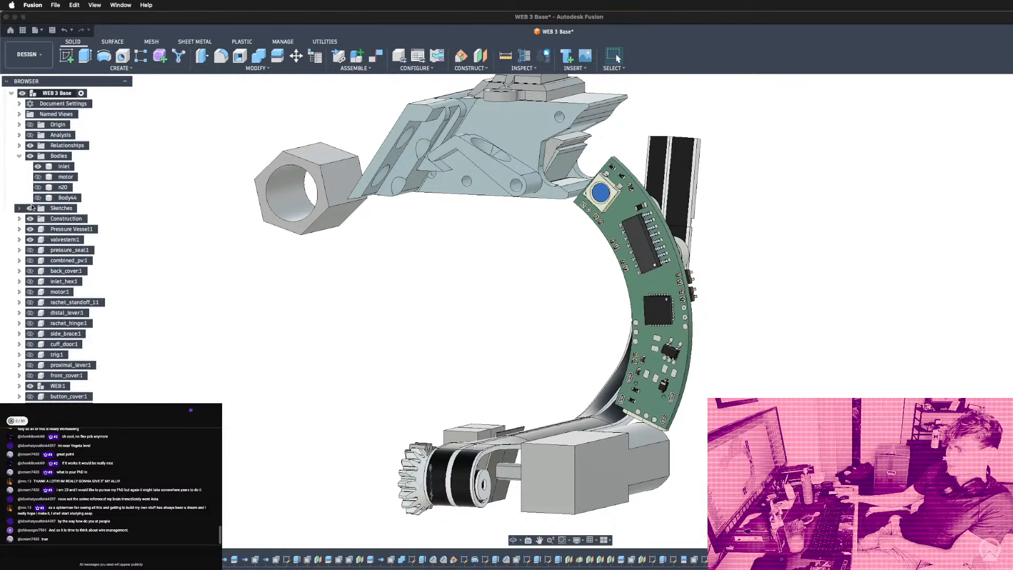
pyautogui.click(38, 197)
# Examine the Body44 enclosure from its outer and inner sides, including its recesses and the header pin slots.
pyautogui.keyDown('shift'); pyautogui.moveTo(656, 226); pyautogui.dragTo(632, 266, button='middle'); pyautogui.keyUp('shift')
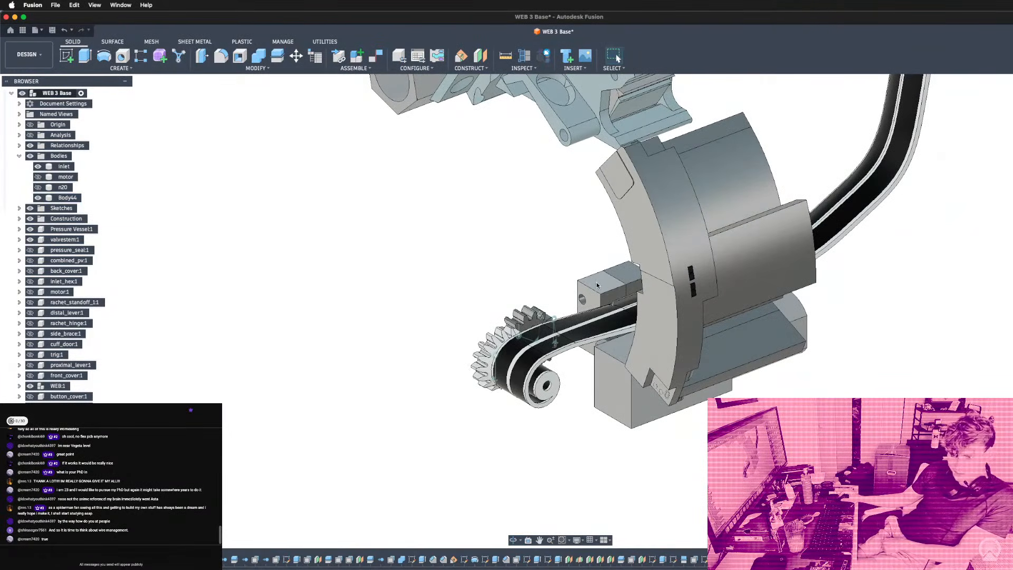
pyautogui.scroll(-5, 596, 282)
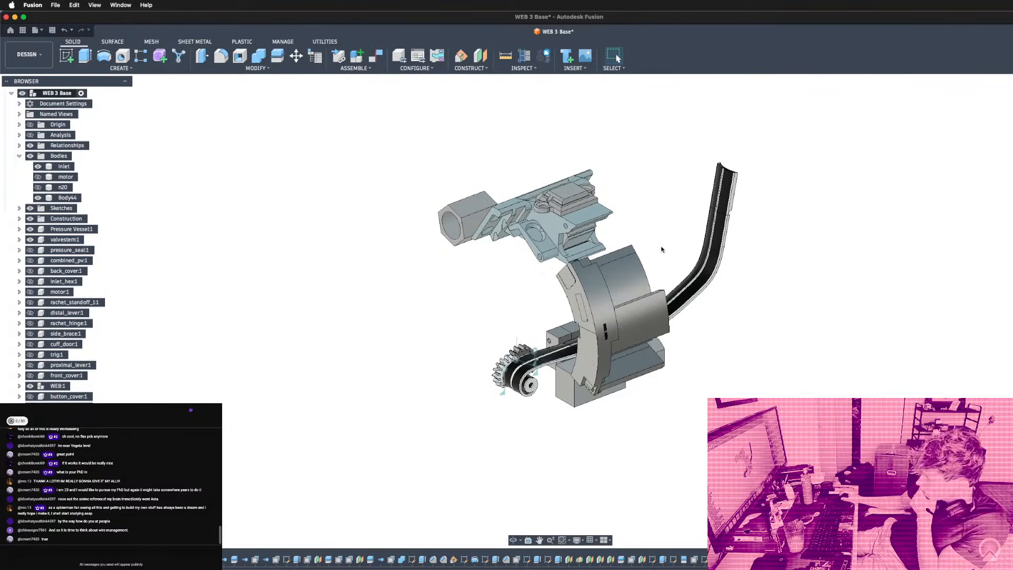
pyautogui.scroll(5, 661, 249)
pyautogui.scroll(-2, 640, 253)
pyautogui.keyDown('shift'); pyautogui.moveTo(633, 257); pyautogui.dragTo(597, 141, button='middle'); pyautogui.keyUp('shift')
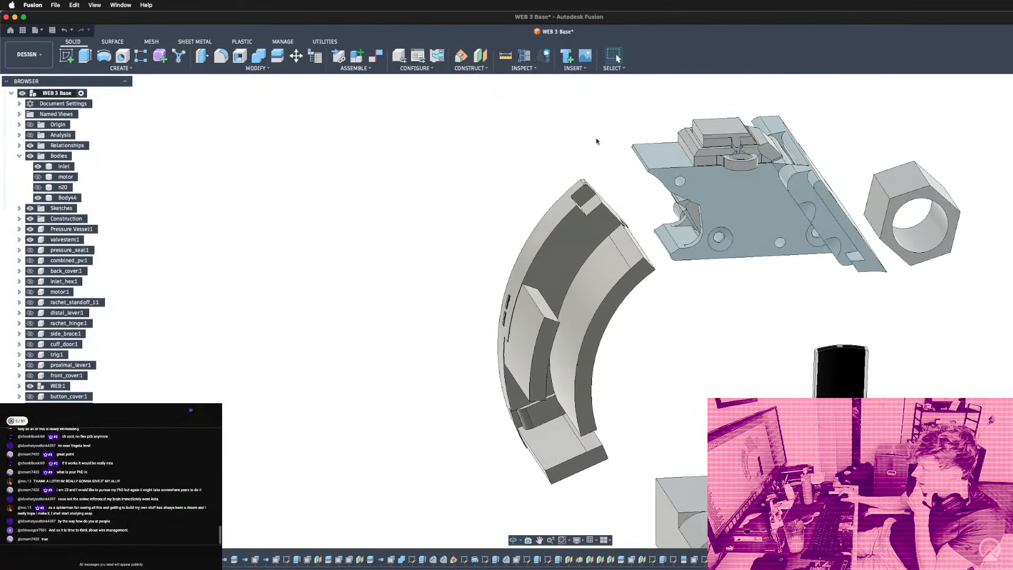
pyautogui.scroll(5, 606, 176)
pyautogui.scroll(-5, 514, 202)
pyautogui.keyDown('shift'); pyautogui.moveTo(514, 205); pyautogui.dragTo(545, 260, button='middle'); pyautogui.keyUp('shift')
pyautogui.scroll(-5, 517, 228)
pyautogui.scroll(5, 529, 346)
pyautogui.keyDown('shift'); pyautogui.moveTo(529, 346); pyautogui.dragTo(578, 345, button='middle'); pyautogui.keyUp('shift')
# Make Body1 of the expanded sliding bracelet door ratchet component visible.
pyautogui.scroll(-10, 68, 242)
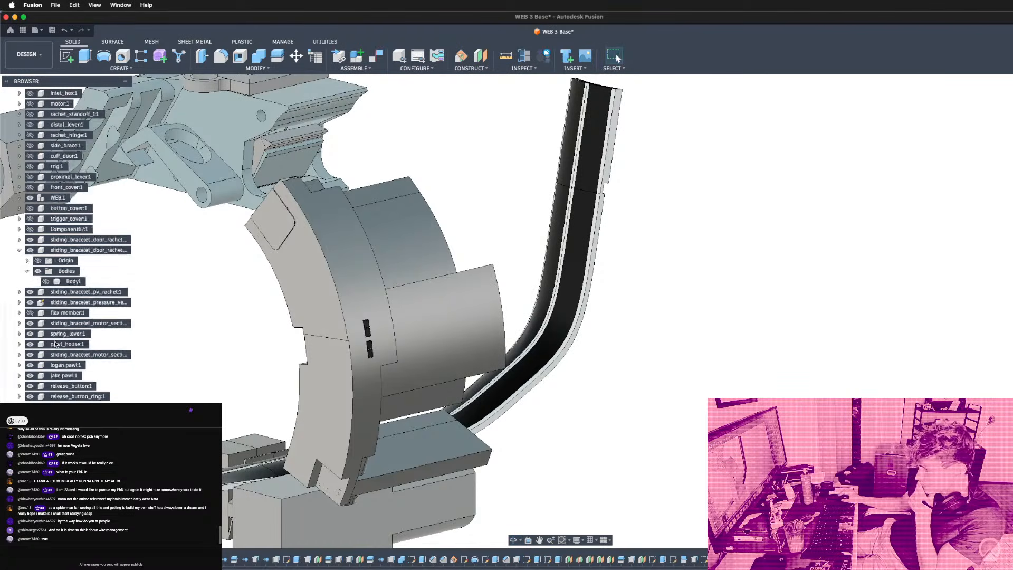
pyautogui.scroll(6, 38, 393)
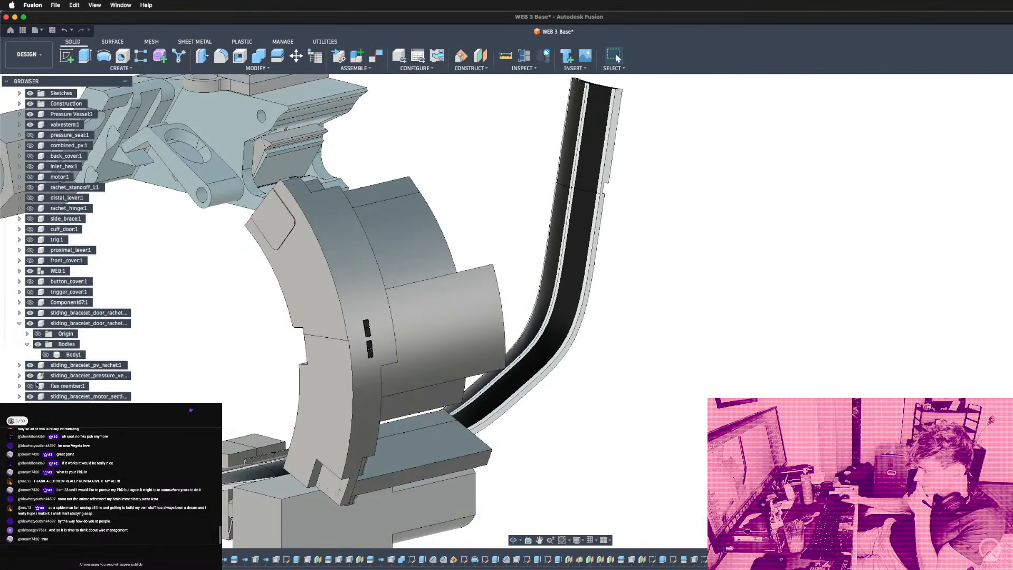
pyautogui.click(46, 355)
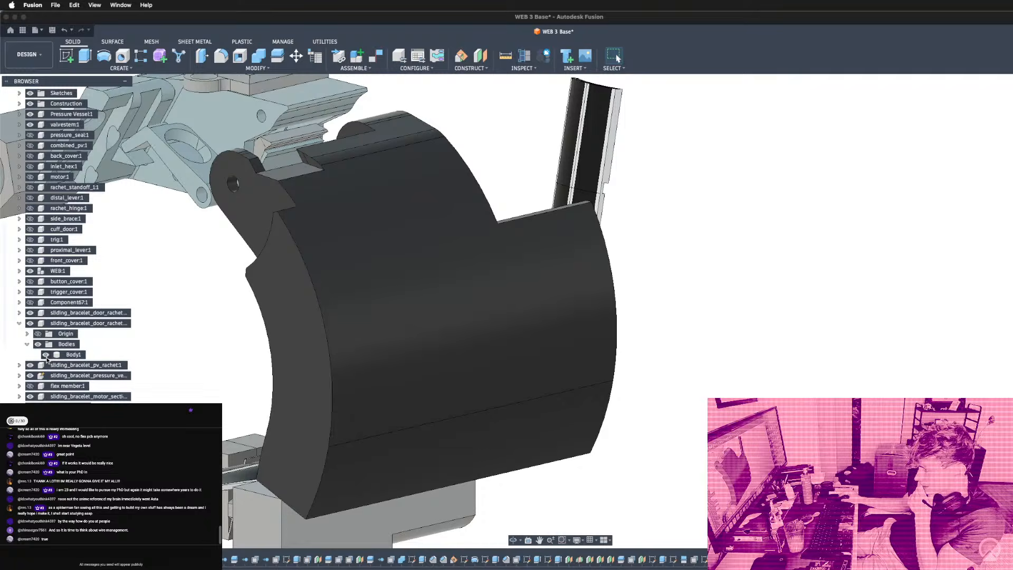
pyautogui.click(47, 358)
pyautogui.click(47, 356)
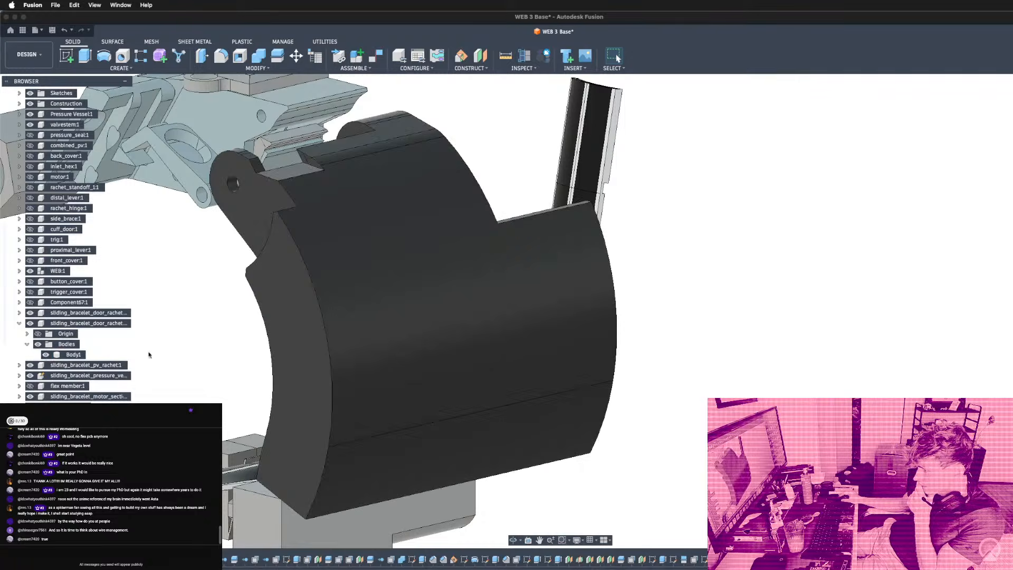
# Combine Body44 with the dark curved door ratchet body and check the USB connector opening in its end face.
pyautogui.scroll(-5, 495, 284)
pyautogui.keyDown('shift'); pyautogui.moveTo(496, 284); pyautogui.dragTo(482, 208, button='middle'); pyautogui.keyUp('shift')
pyautogui.scroll(5, 59, 236)
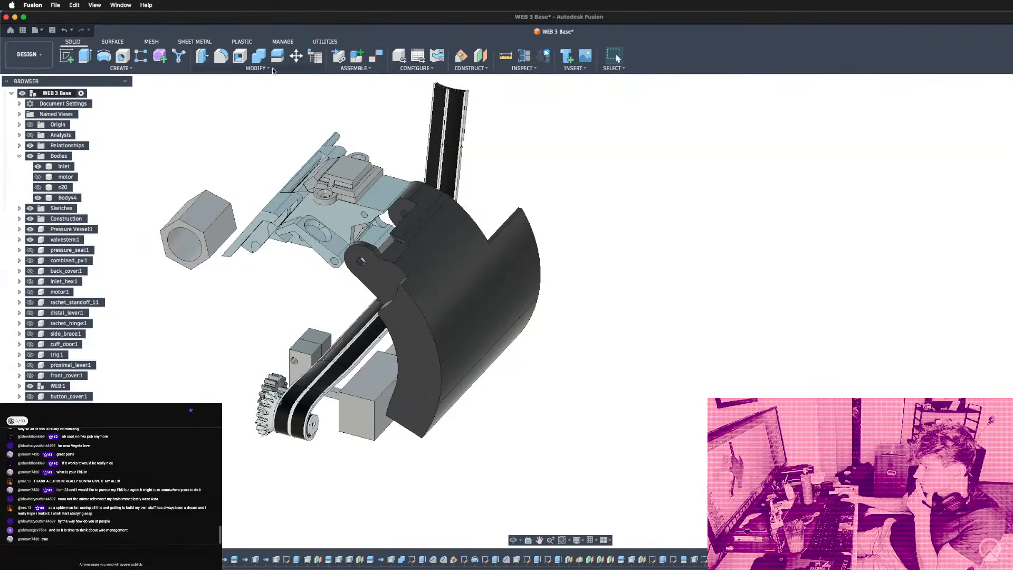
pyautogui.click(533, 295)
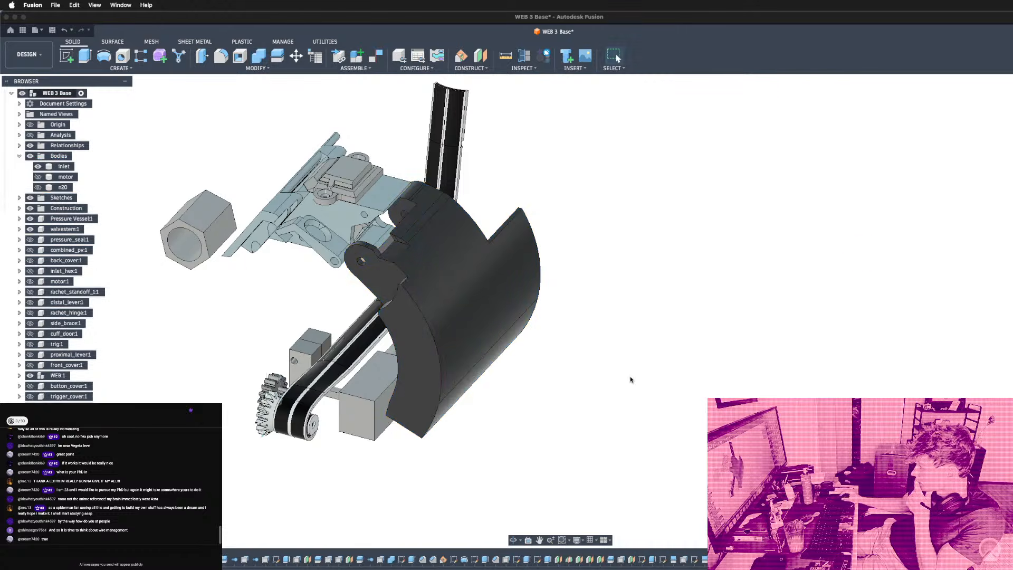
pyautogui.keyDown('shift'); pyautogui.moveTo(538, 402); pyautogui.dragTo(540, 333, button='middle'); pyautogui.keyUp('shift')
pyautogui.scroll(10, 457, 337)
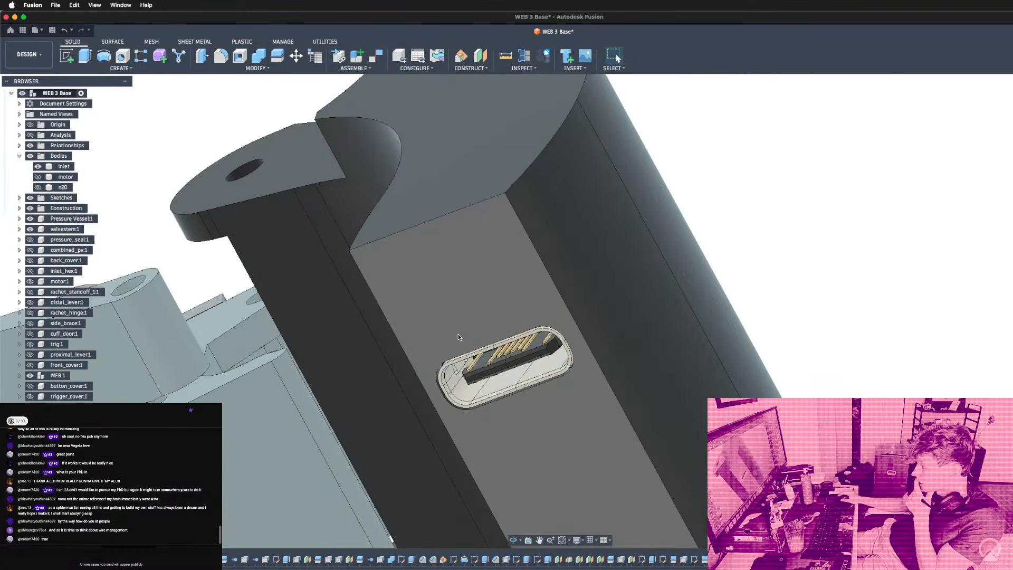
# Section the assembly with a section analysis and examine the cut through the curved door ratchet body.
pyautogui.scroll(5, 522, 372)
pyautogui.scroll(-10, 538, 354)
pyautogui.keyDown('shift'); pyautogui.moveTo(561, 303); pyautogui.dragTo(545, 437, button='middle'); pyautogui.keyUp('shift')
pyautogui.scroll(-8, 544, 438)
pyautogui.click(525, 56)
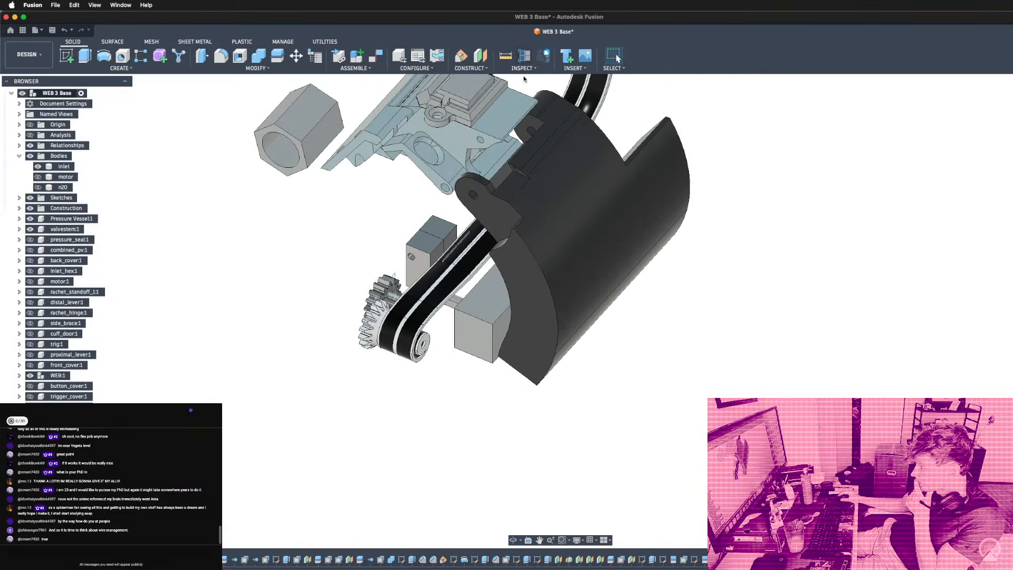
pyautogui.scroll(-5, 469, 378)
pyautogui.scroll(4, 572, 329)
pyautogui.keyDown('shift'); pyautogui.moveTo(572, 328); pyautogui.dragTo(577, 316, button='middle'); pyautogui.keyUp('shift')
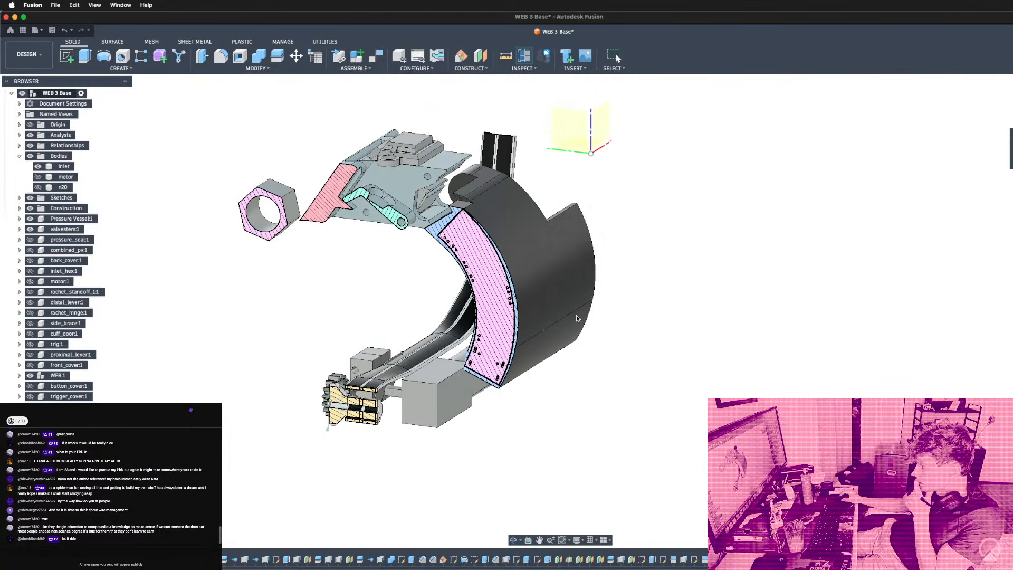
pyautogui.scroll(7, 579, 304)
pyautogui.scroll(5, 579, 304)
pyautogui.scroll(-6, 362, 428)
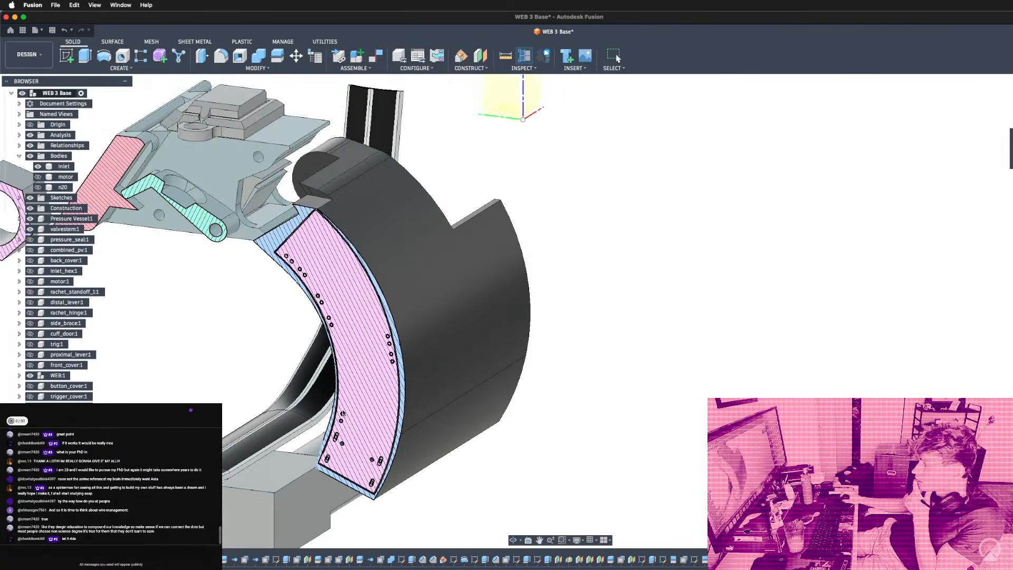
pyautogui.scroll(4, 362, 429)
pyautogui.scroll(-10, 690, 276)
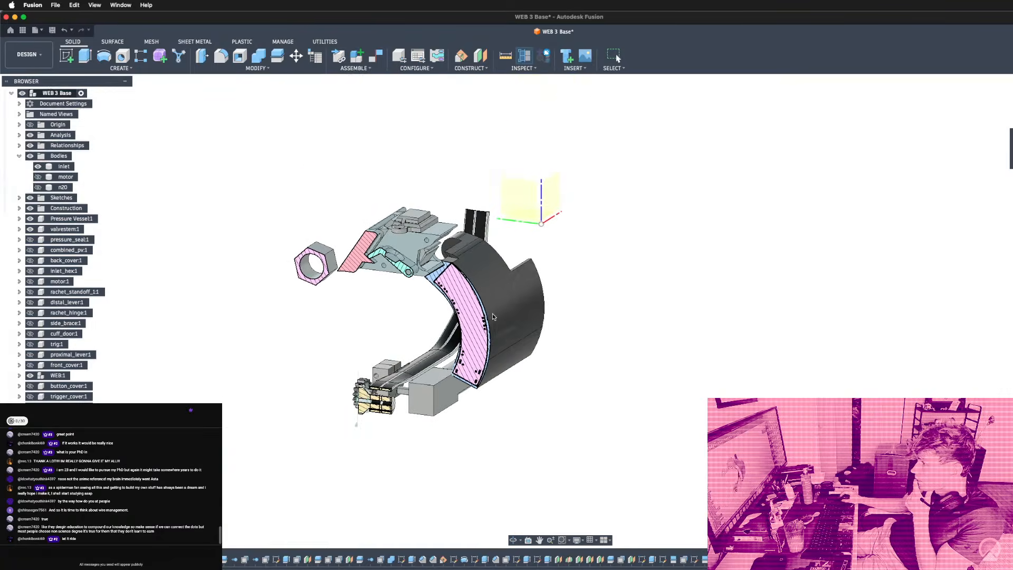
pyautogui.scroll(5, 911, 179)
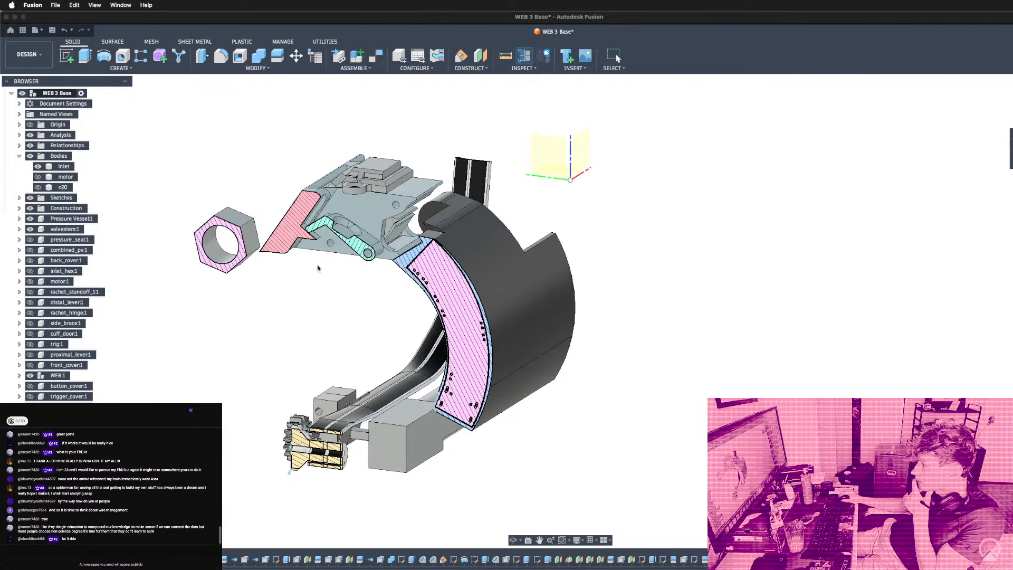
# Section from the light blue side plate's face, shift the plane to about 39.3 mm, and leave the analysis.
pyautogui.click(359, 220)
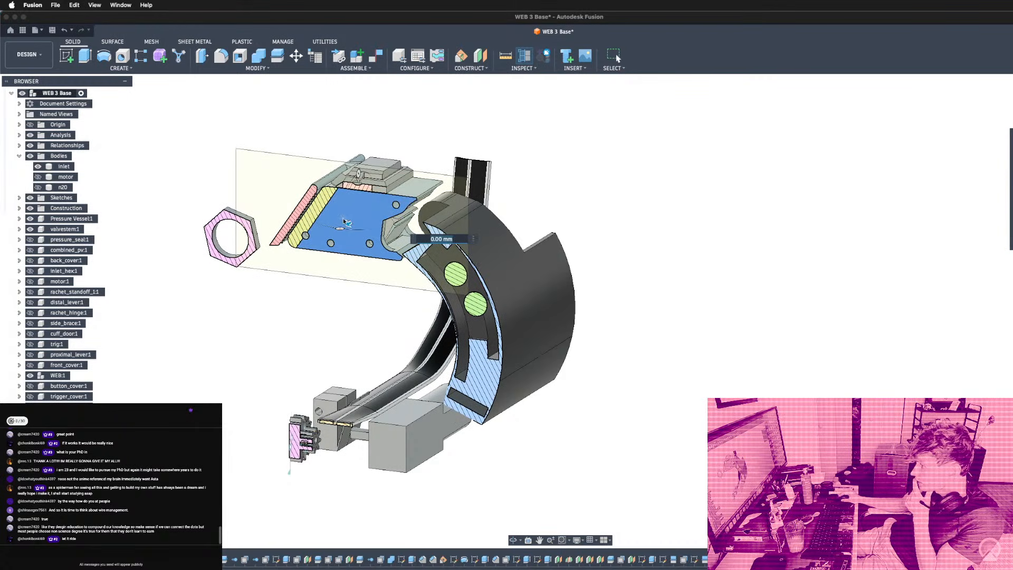
pyautogui.moveTo(346, 224)
pyautogui.mouseDown()
pyautogui.moveTo(315, 255)
pyautogui.moveTo(284, 263)
pyautogui.mouseUp()
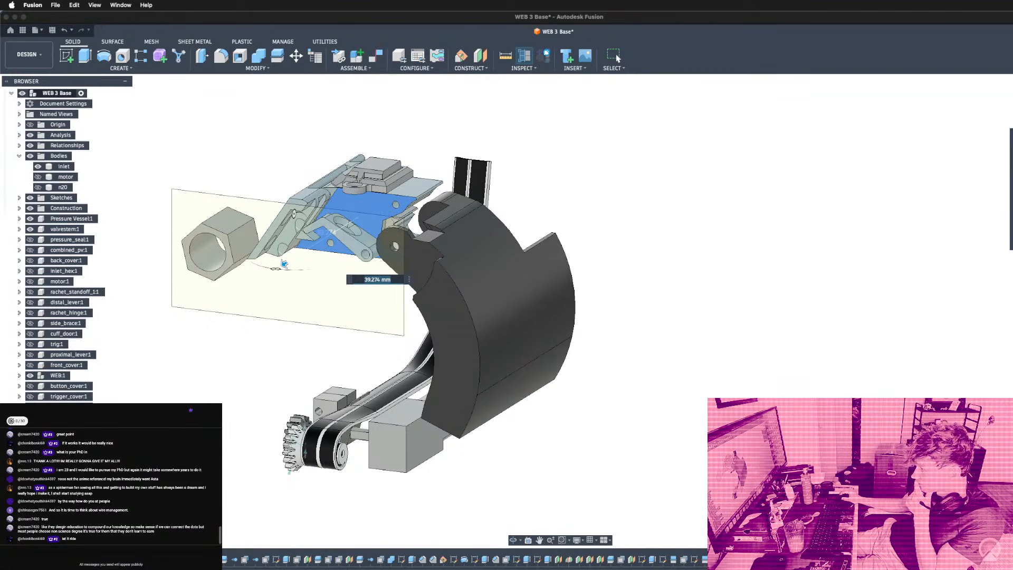
pyautogui.press('Escape')
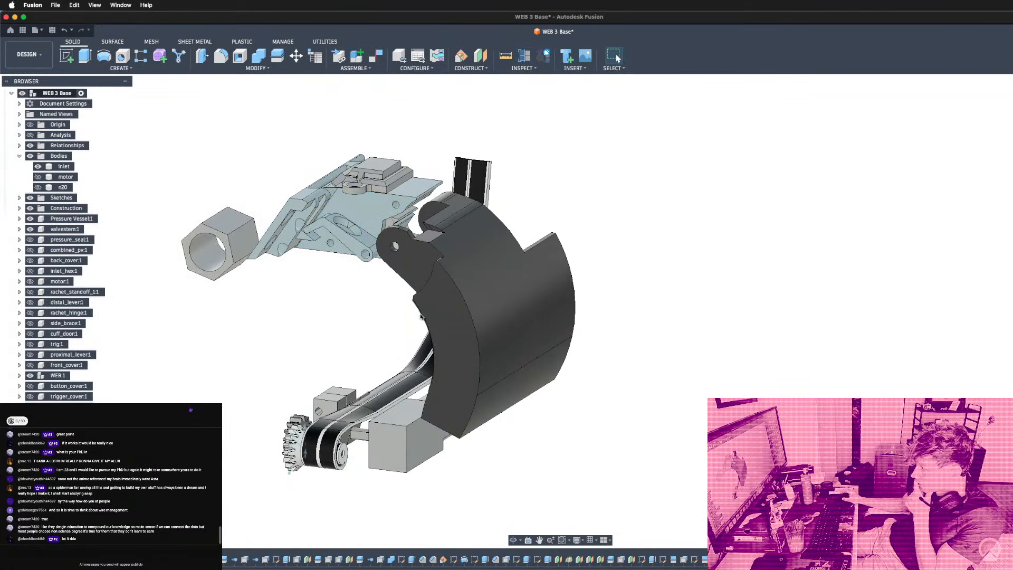
# Examine the merged door ratchet body from several sides, including its hinge lugs and curved end face.
pyautogui.scroll(-5, 66, 240)
pyautogui.keyDown('shift'); pyautogui.moveTo(364, 295); pyautogui.dragTo(351, 363, button='middle'); pyautogui.keyUp('shift')
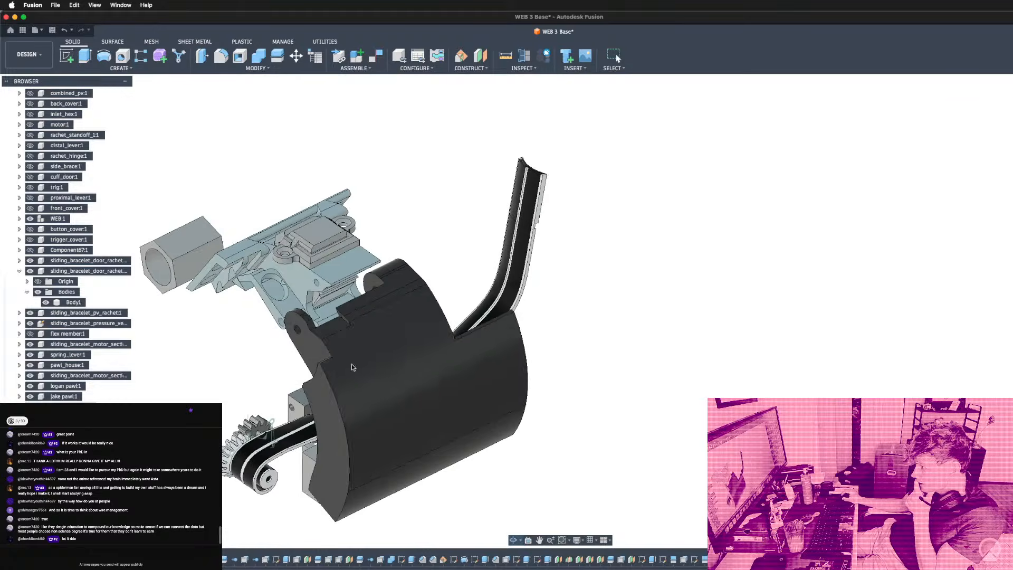
pyautogui.scroll(-4, 325, 335)
pyautogui.scroll(8, 257, 271)
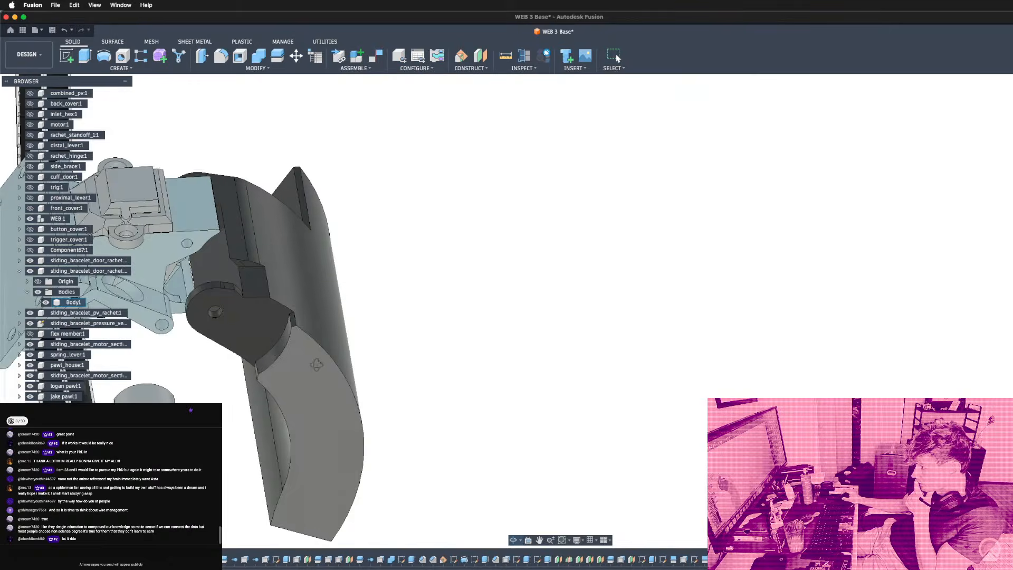
pyautogui.scroll(-4, 258, 271)
pyautogui.keyDown('shift'); pyautogui.moveTo(258, 271); pyautogui.dragTo(293, 303, button='middle'); pyautogui.keyUp('shift')
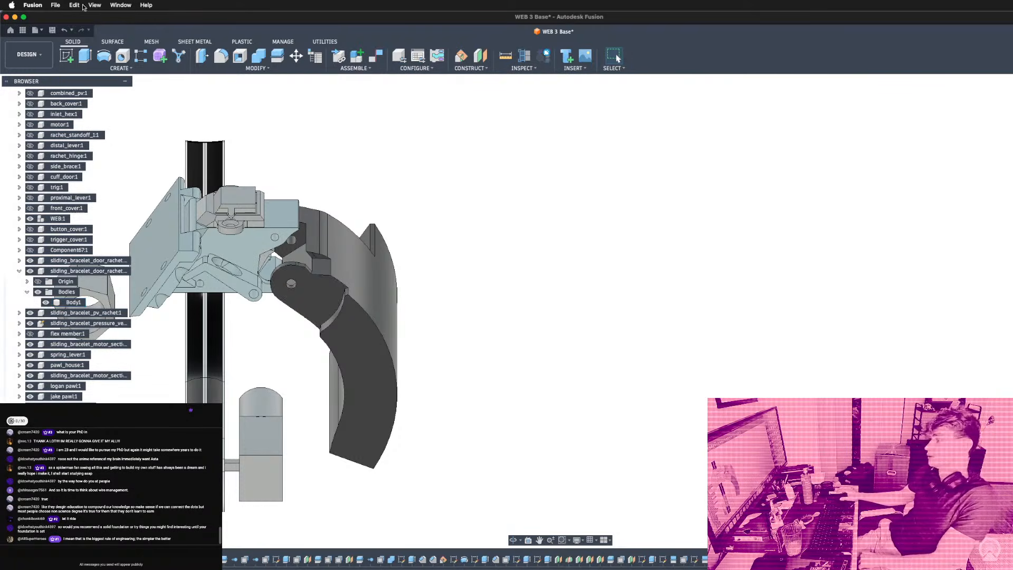
pyautogui.scroll(-3, 325, 317)
pyautogui.scroll(5, 318, 255)
pyautogui.keyDown('shift'); pyautogui.moveTo(296, 268); pyautogui.dragTo(294, 224, button='middle'); pyautogui.keyUp('shift')
pyautogui.scroll(4, 289, 220)
pyautogui.scroll(3, 289, 220)
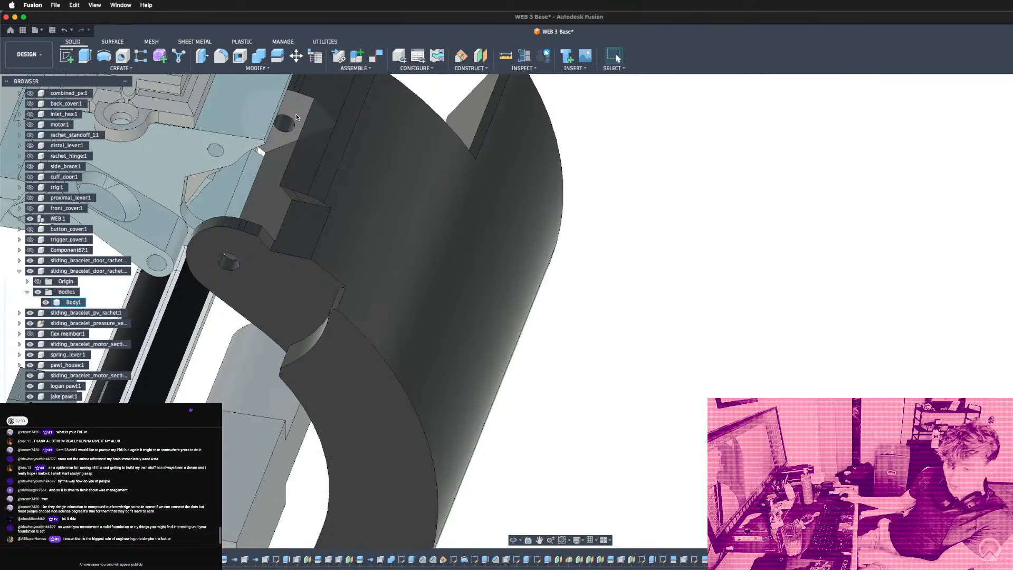
# Section the door ratchet body parallel to its curved end face at an offset of about -9.24 mm.
pyautogui.scroll(-8, 295, 114)
pyautogui.keyDown('shift'); pyautogui.moveTo(303, 219); pyautogui.dragTo(416, 298, button='middle'); pyautogui.keyUp('shift')
pyautogui.scroll(-3, 417, 322)
pyautogui.moveTo(320, 120); pyautogui.dragTo(406, 108, button='middle')
pyautogui.scroll(4, 406, 108)
pyautogui.click(524, 55)
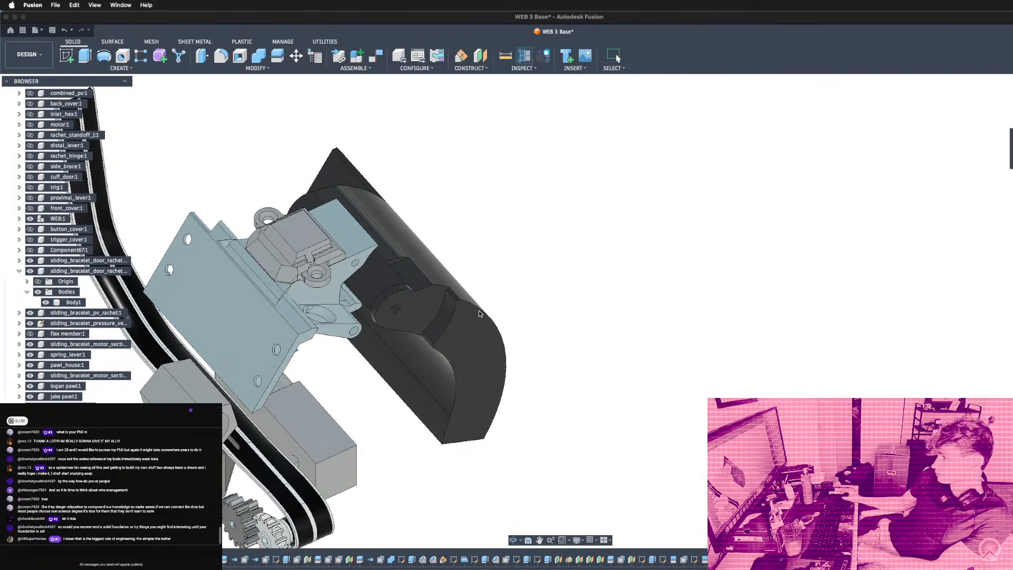
pyautogui.click(491, 349)
pyautogui.moveTo(481, 349)
pyautogui.mouseDown()
pyautogui.moveTo(462, 334)
pyautogui.moveTo(468, 285)
pyautogui.moveTo(467, 340)
pyautogui.moveTo(452, 316)
pyautogui.moveTo(459, 326)
pyautogui.mouseUp()
pyautogui.keyDown('shift'); pyautogui.moveTo(490, 375); pyautogui.dragTo(393, 316, button='middle'); pyautogui.keyUp('shift')
pyautogui.scroll(3, 439, 267)
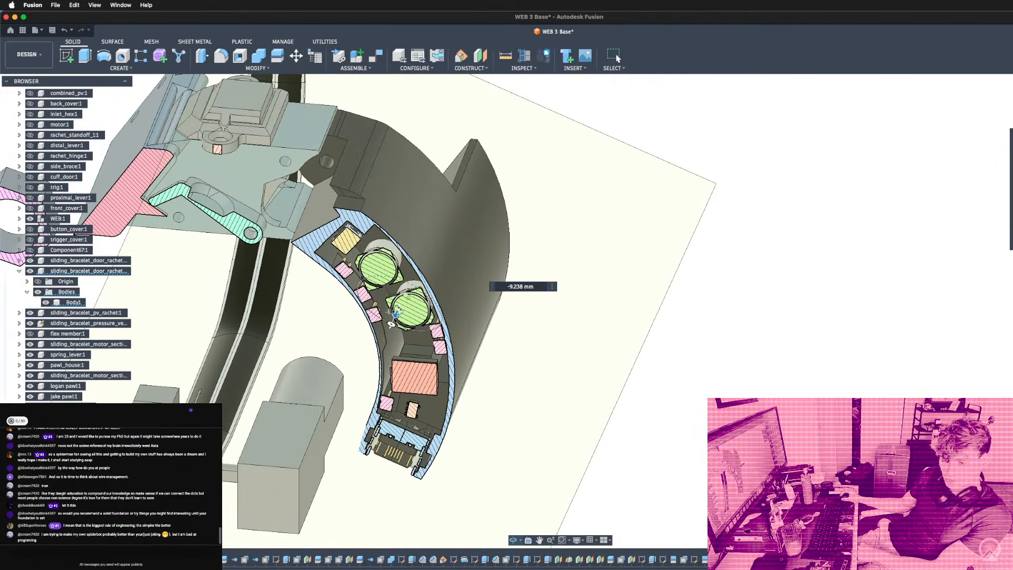
# Inspect the sectioned electronics, shift the section plane to about -1.08 mm, and leave the analysis.
pyautogui.scroll(-2, 698, 458)
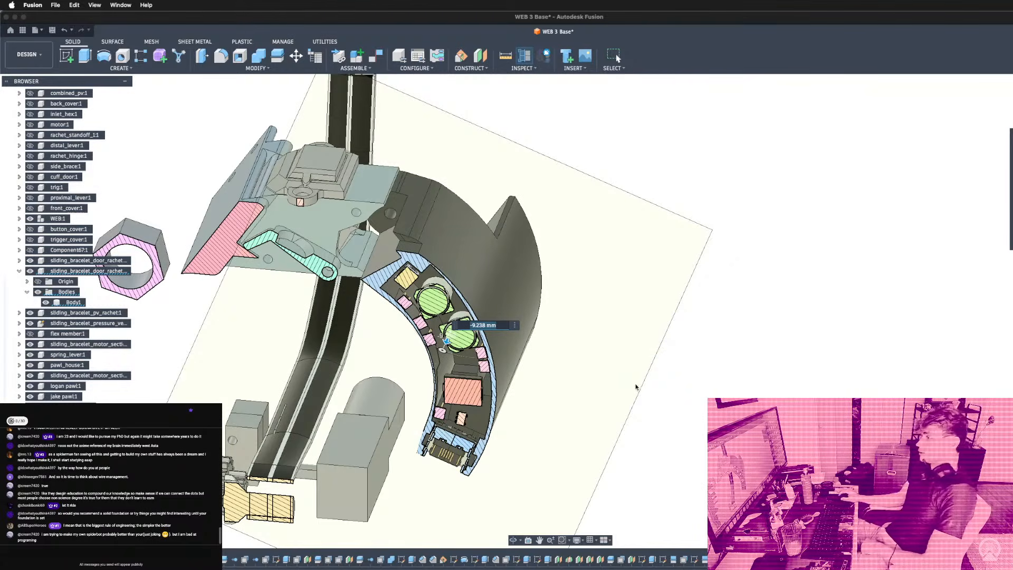
pyautogui.scroll(-3, 483, 364)
pyautogui.scroll(5, 458, 348)
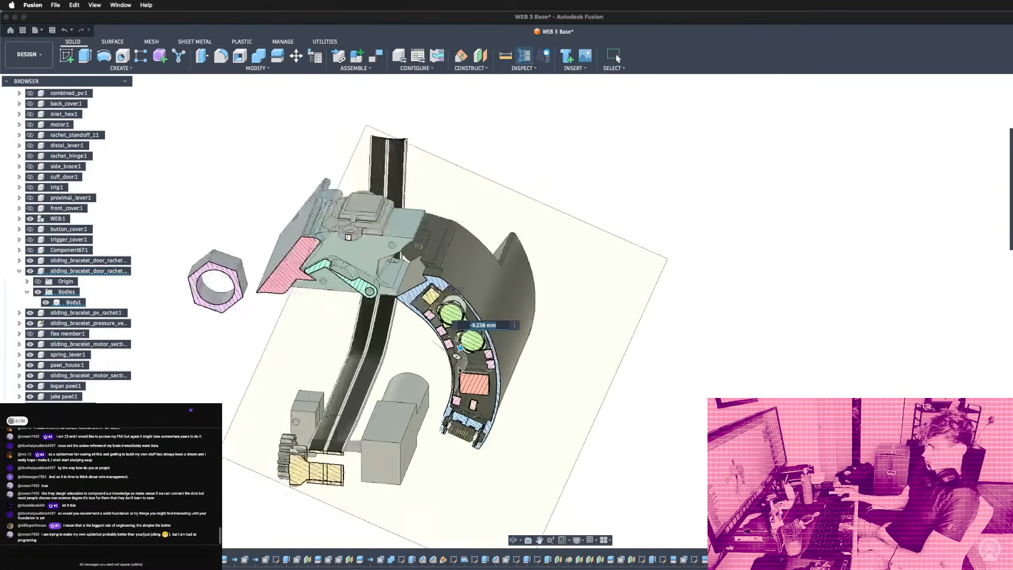
pyautogui.scroll(3, 428, 330)
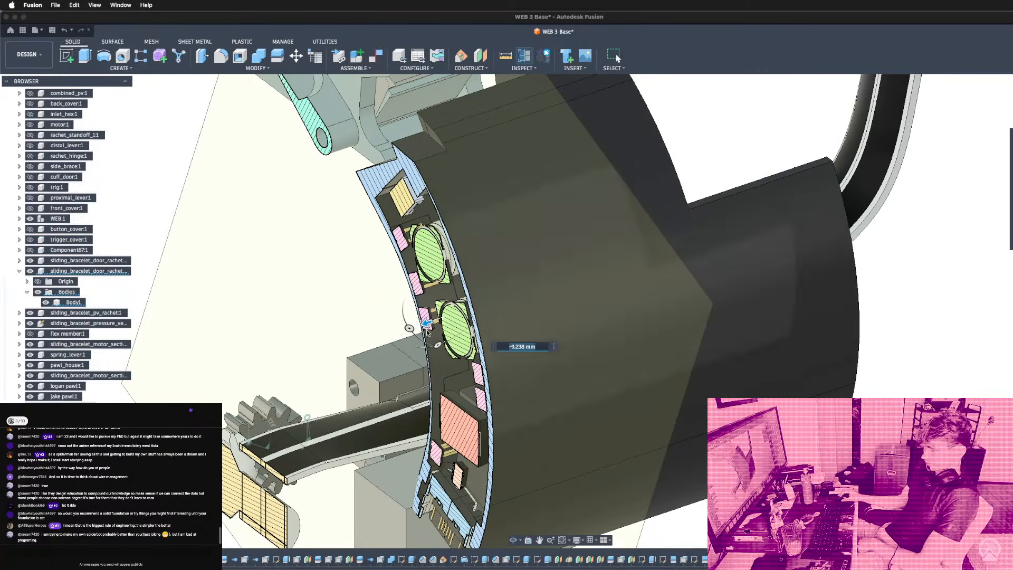
pyautogui.moveTo(428, 329); pyautogui.dragTo(406, 384)
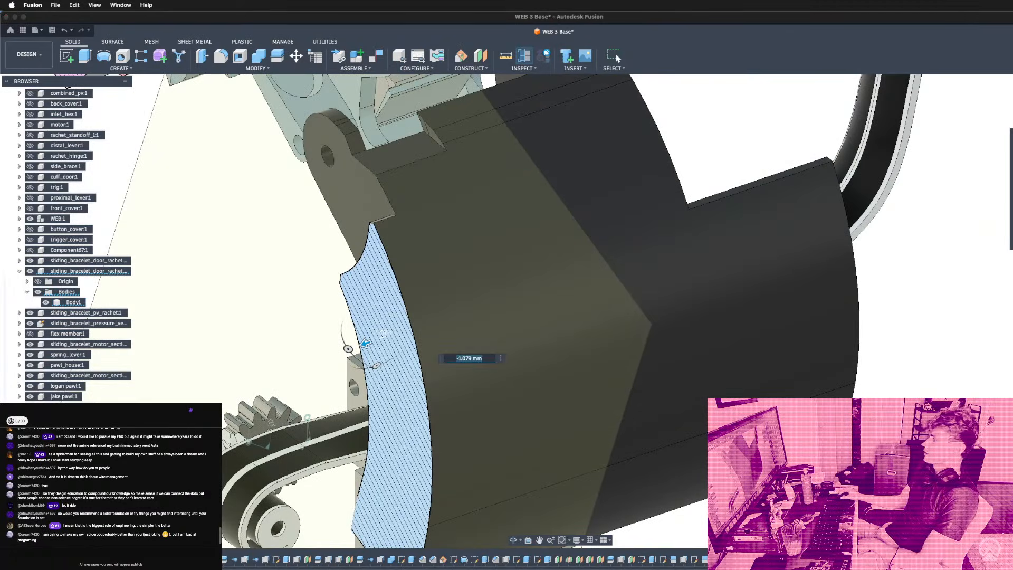
pyautogui.press('Escape')
# Start a sketch on the flat end face at the opposite side of the door ratchet body.
pyautogui.scroll(-10, 888, 318)
pyautogui.keyDown('shift'); pyautogui.moveTo(887, 319); pyautogui.dragTo(888, 314, button='middle'); pyautogui.keyUp('shift')
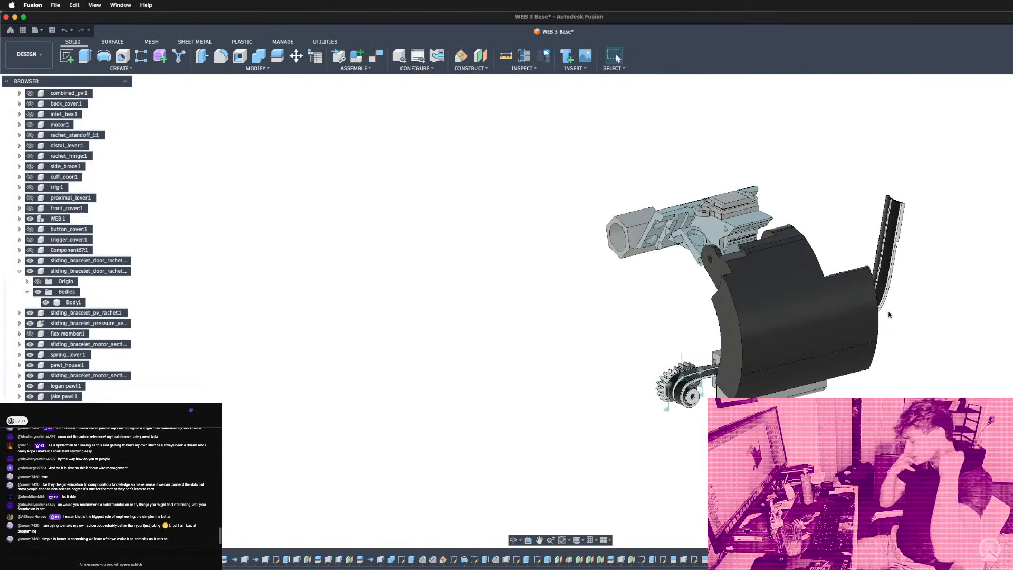
pyautogui.keyDown('shift'); pyautogui.moveTo(888, 315); pyautogui.dragTo(928, 286, button='middle'); pyautogui.keyUp('shift')
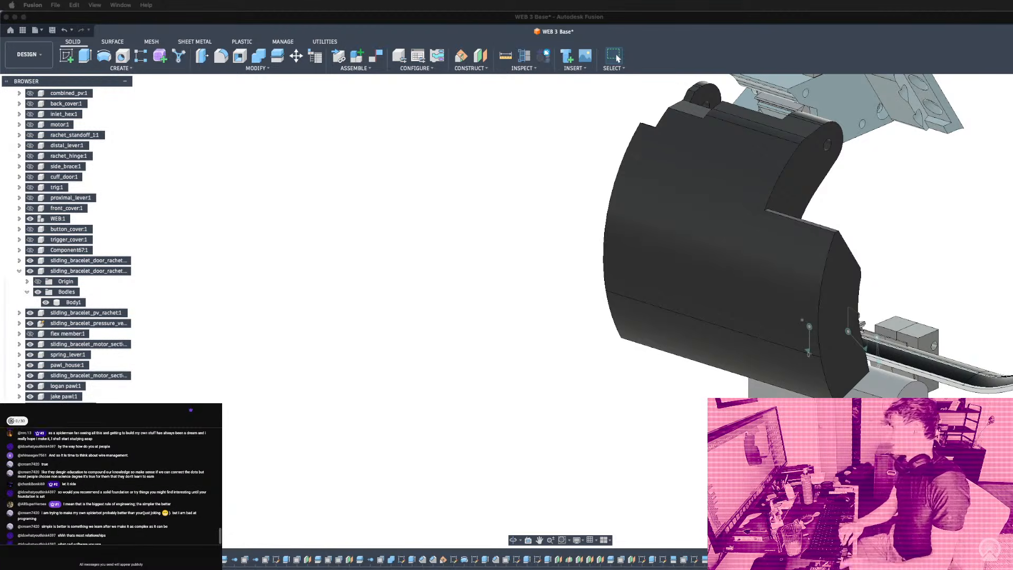
pyautogui.click(840, 320)
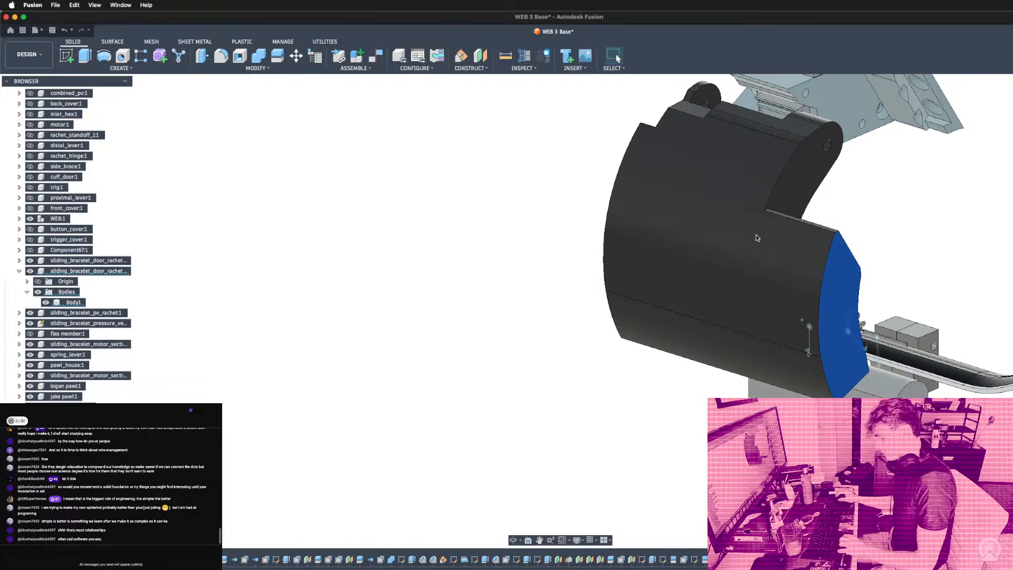
pyautogui.press('l')
pyautogui.scroll(-3, 565, 319)
pyautogui.scroll(4, 426, 334)
pyautogui.scroll(1, 426, 334)
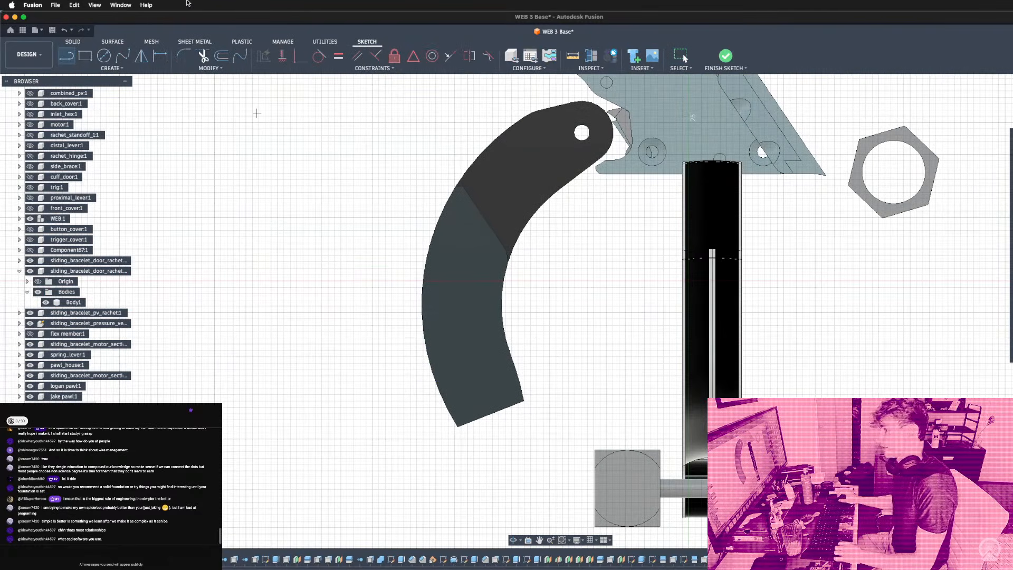
# Draw a slightly tilted rectangle with a 9 mm short edge and a 26 mm long edge on the curved end face.
pyautogui.click(97, 68)
pyautogui.moveTo(82, 96)
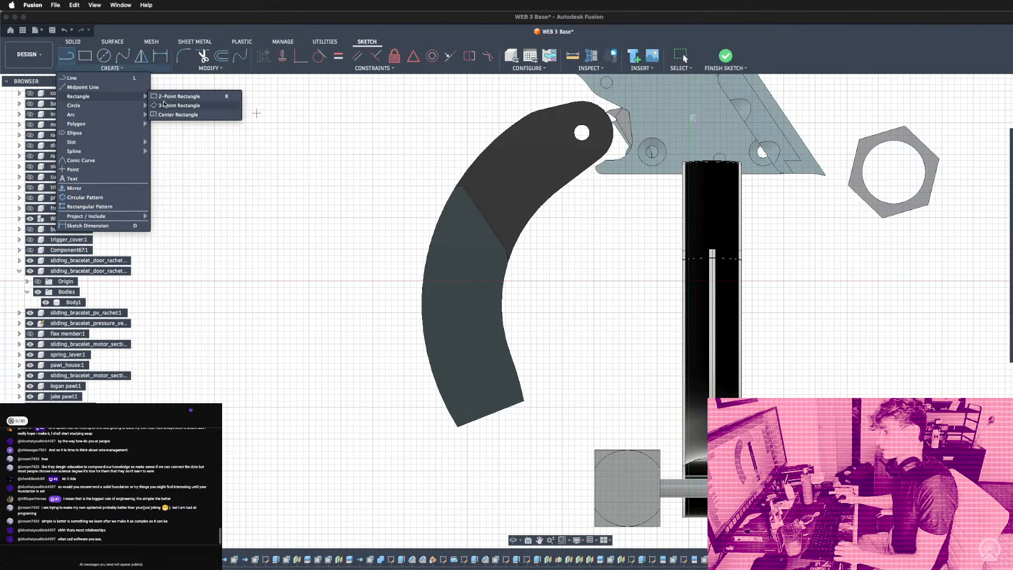
pyautogui.click(166, 114)
pyautogui.click(431, 260)
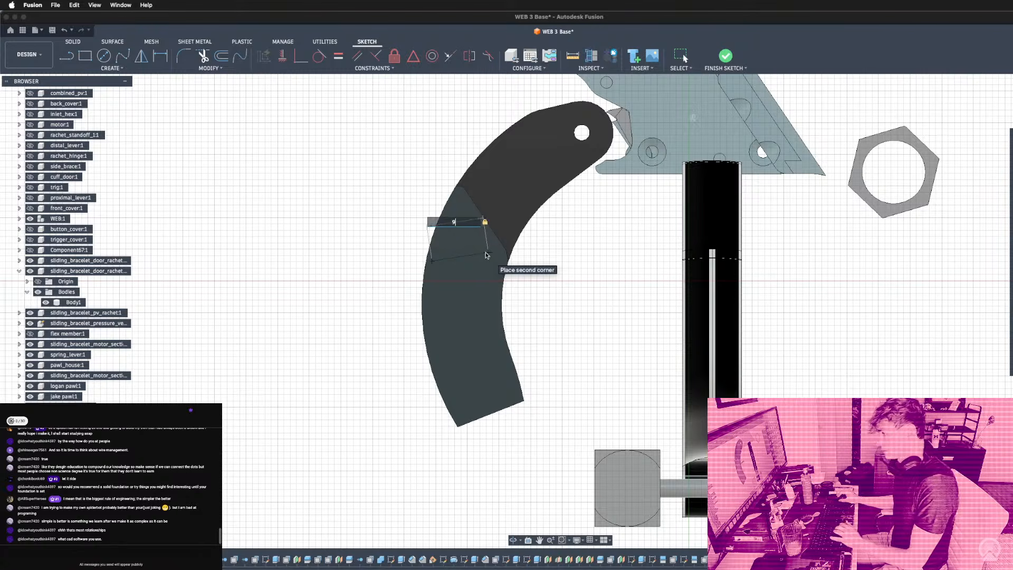
pyautogui.click(488, 253)
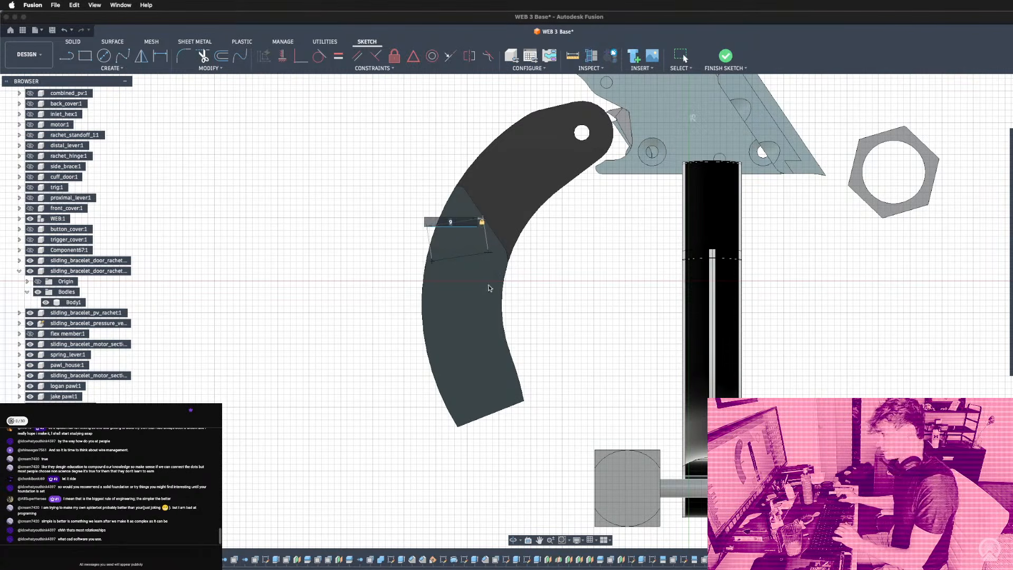
pyautogui.write('26')
pyautogui.press('Tab')
pyautogui.click(507, 403)
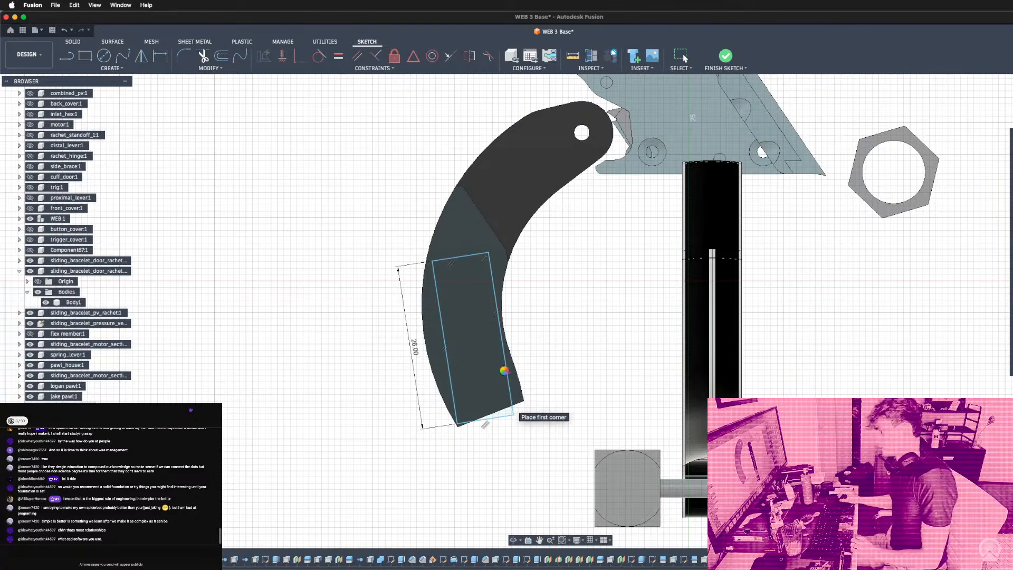
pyautogui.press('Escape')
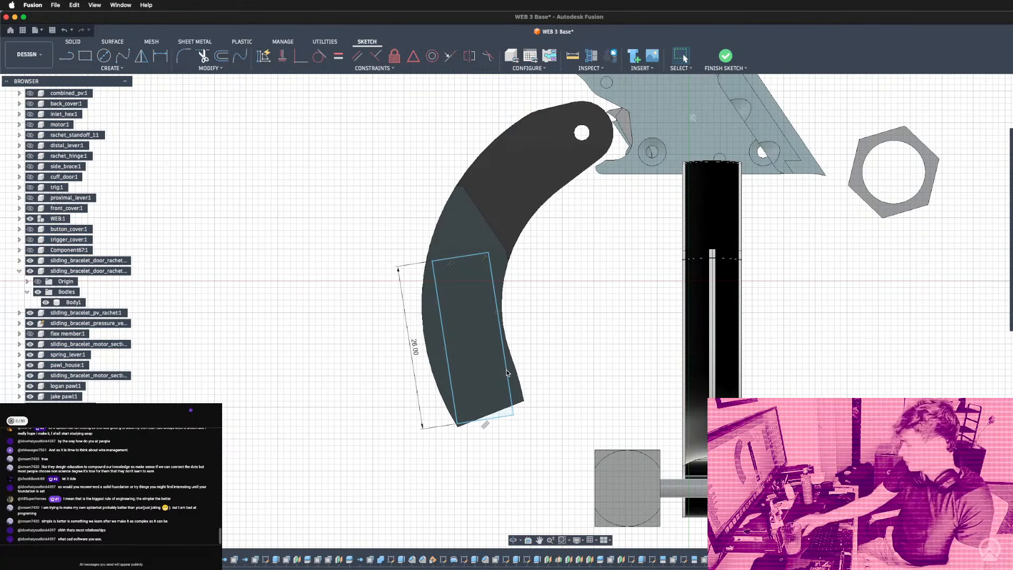
# Shift the rectangle's long inner edge slightly, place a horizontal dimension across its lower short edge, and delete that dimension.
pyautogui.moveTo(508, 375); pyautogui.dragTo(501, 354)
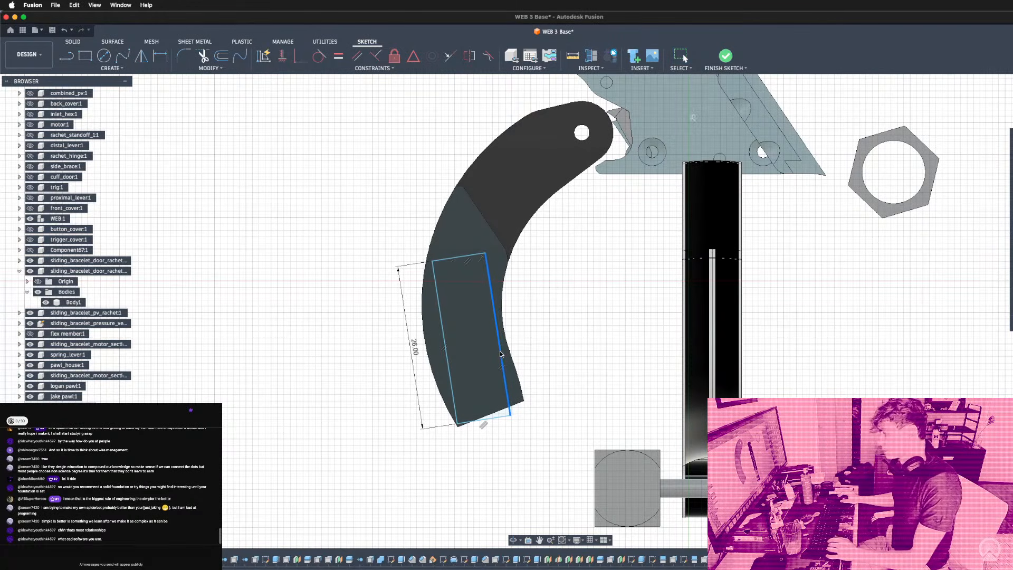
pyautogui.press('Escape')
pyautogui.press('d')
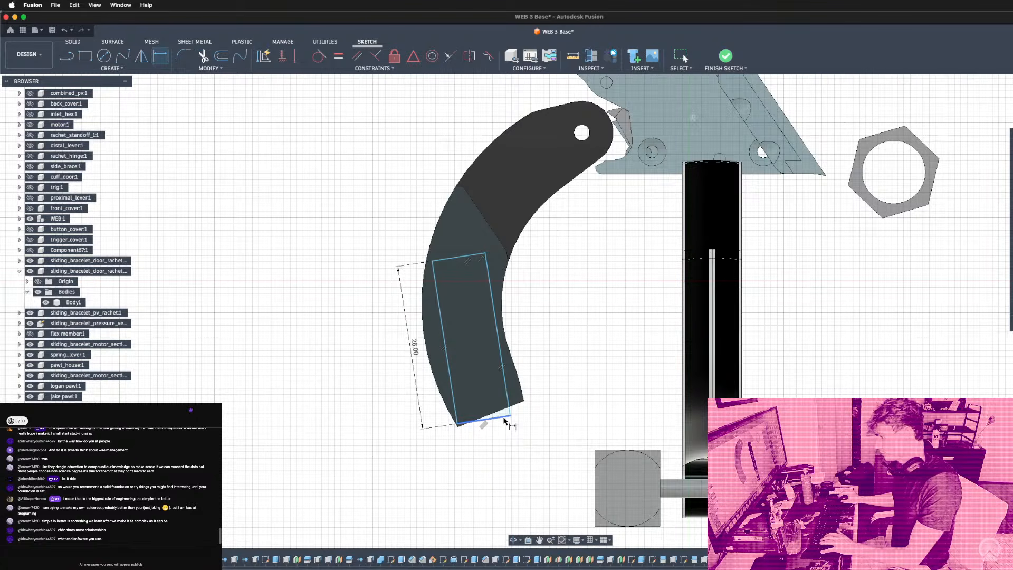
pyautogui.click(509, 450)
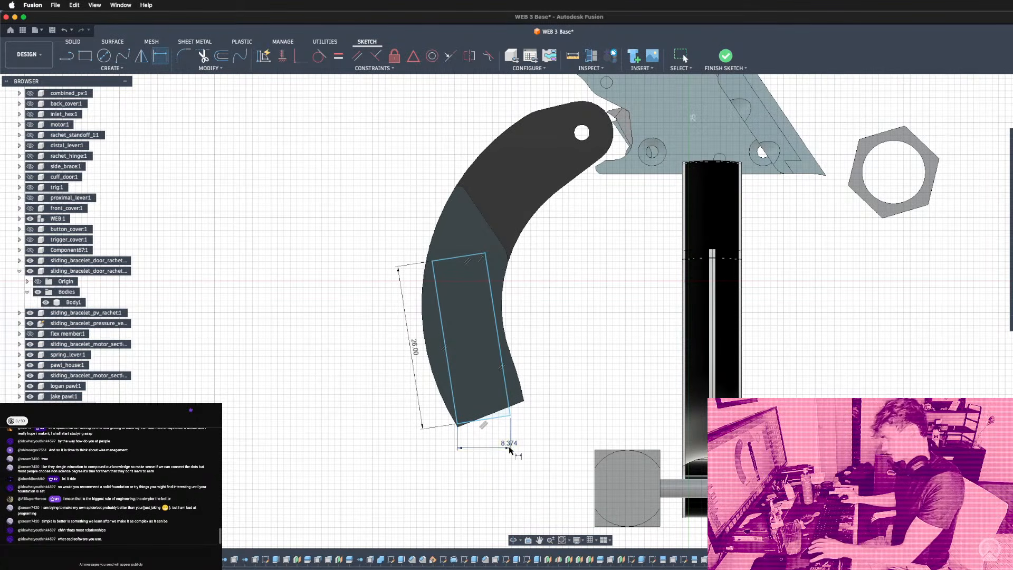
pyautogui.press('Escape')
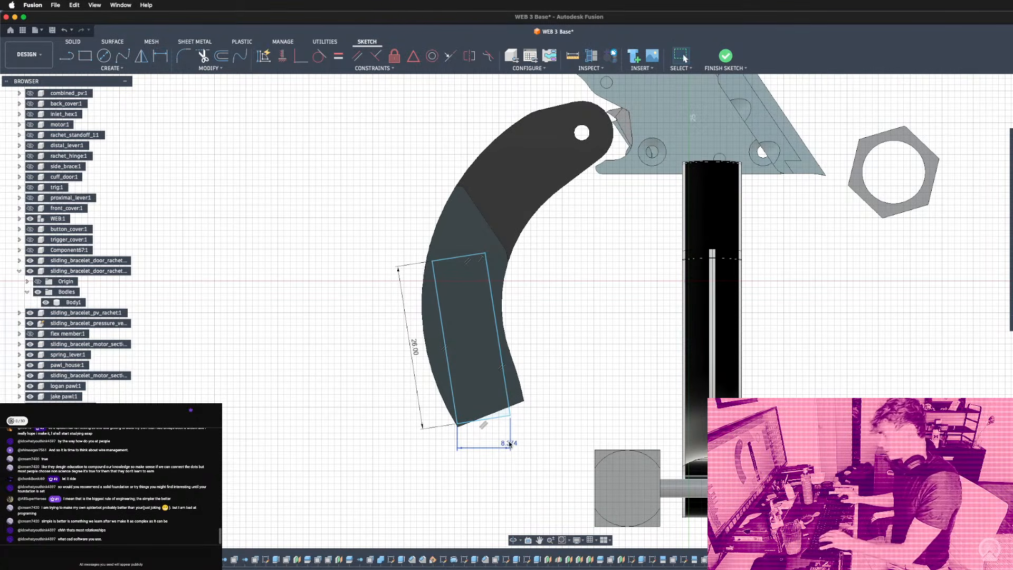
pyautogui.press('Delete')
# Dimension the rectangle's lower short edge to 9 mm and shift the rectangle slightly upward within the end face.
pyautogui.press('d')
pyautogui.click(506, 418)
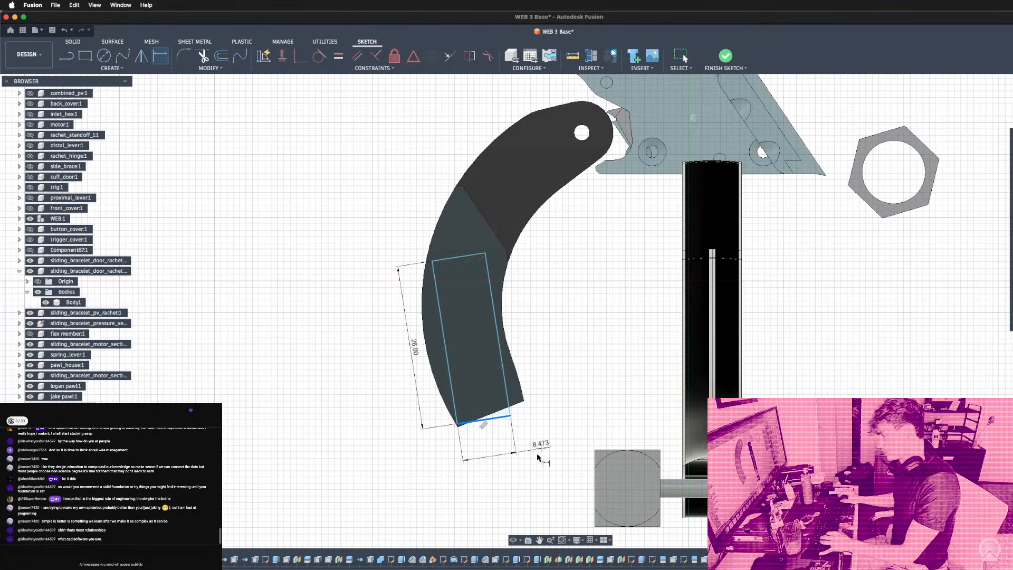
pyautogui.click(535, 473)
pyautogui.write('9')
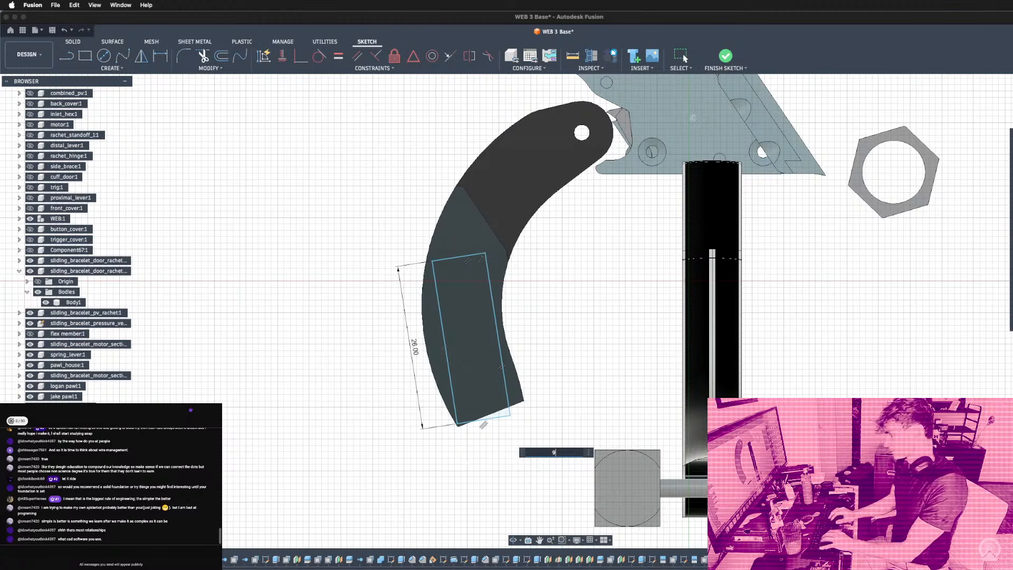
pyautogui.press('Return')
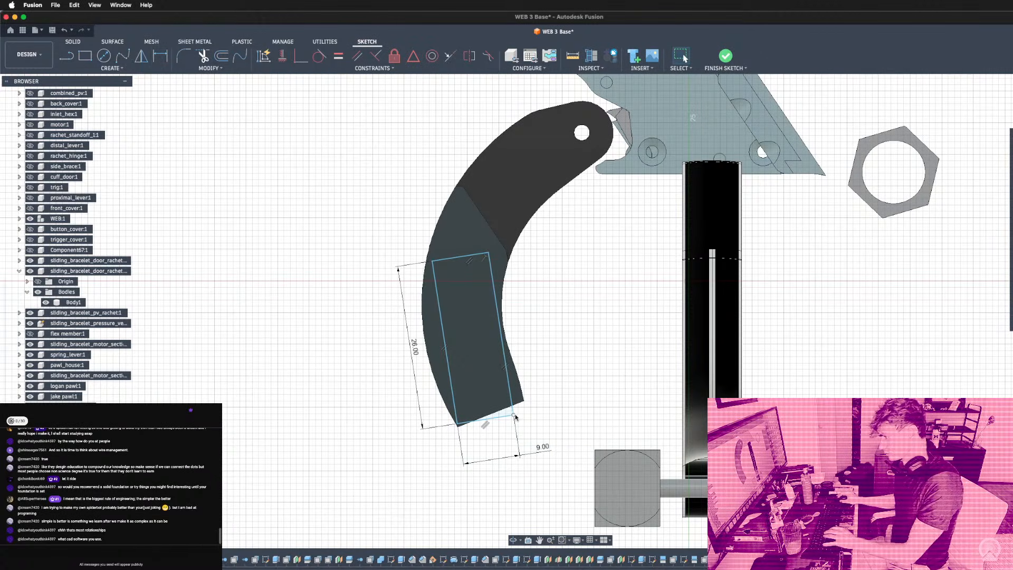
pyautogui.moveTo(515, 417); pyautogui.dragTo(511, 404)
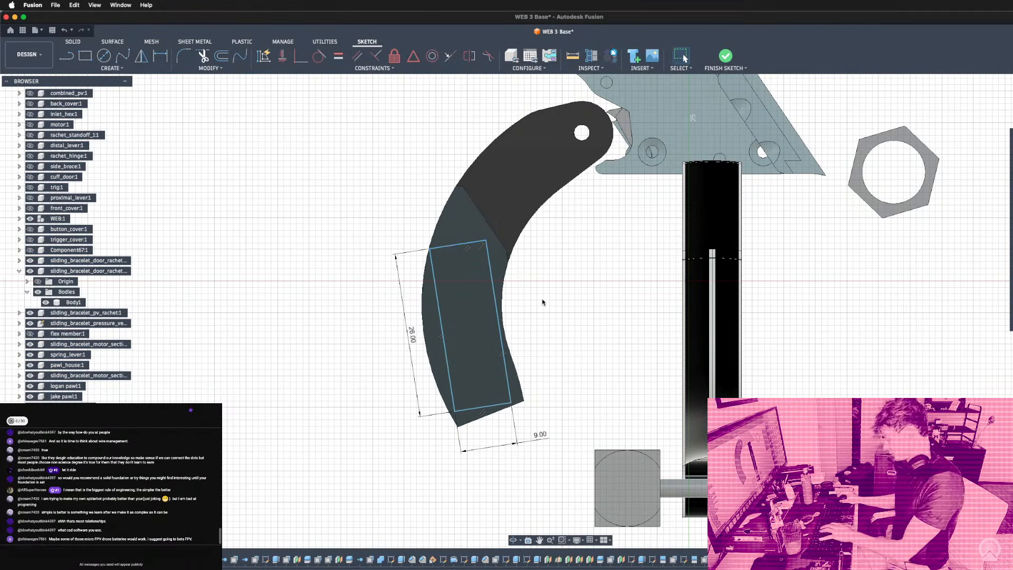
# Try to offset the curved end face's outline inward by 1 mm.
pyautogui.press('o')
pyautogui.click(480, 212)
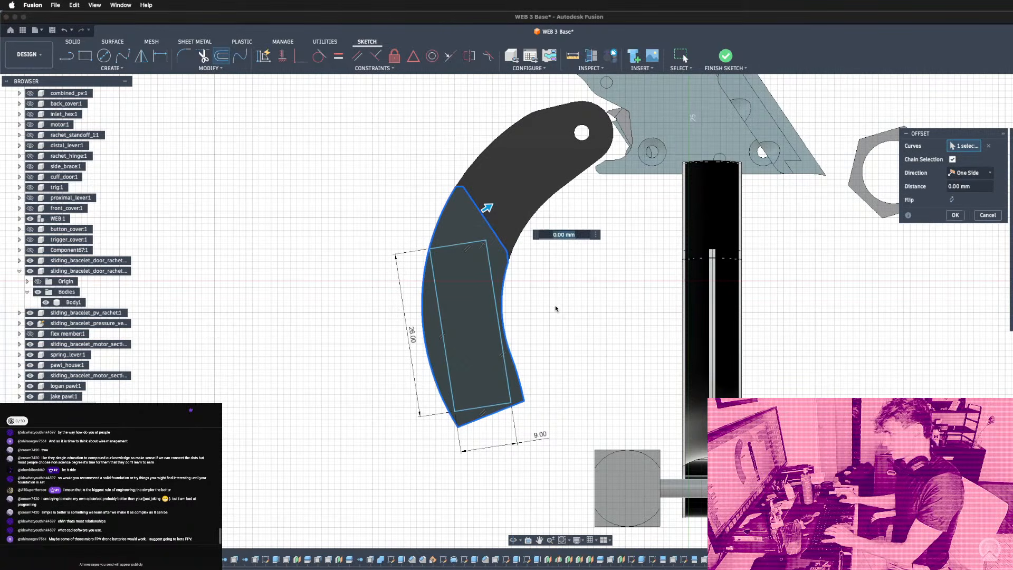
pyautogui.write('-1')
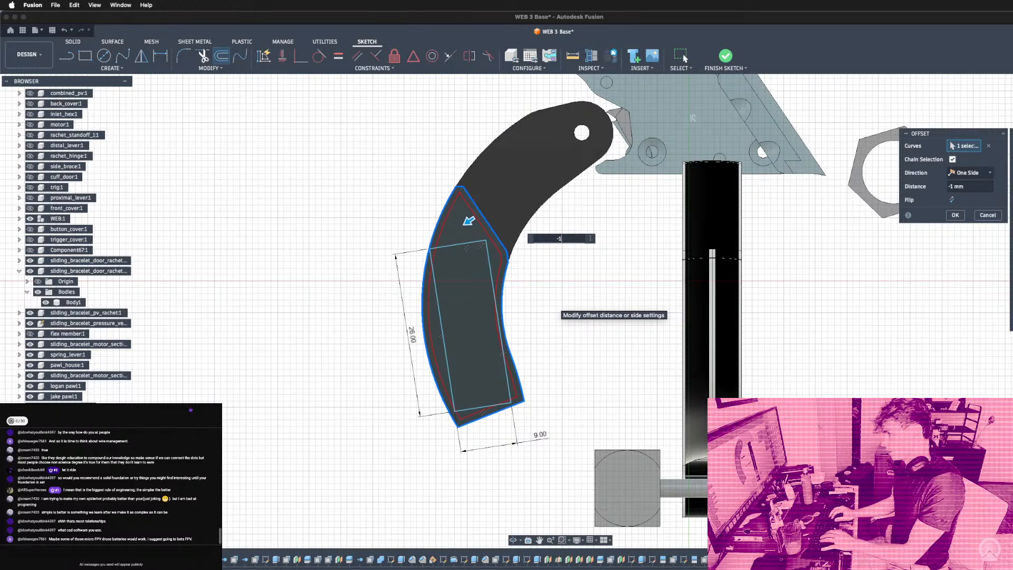
pyautogui.press('Return')
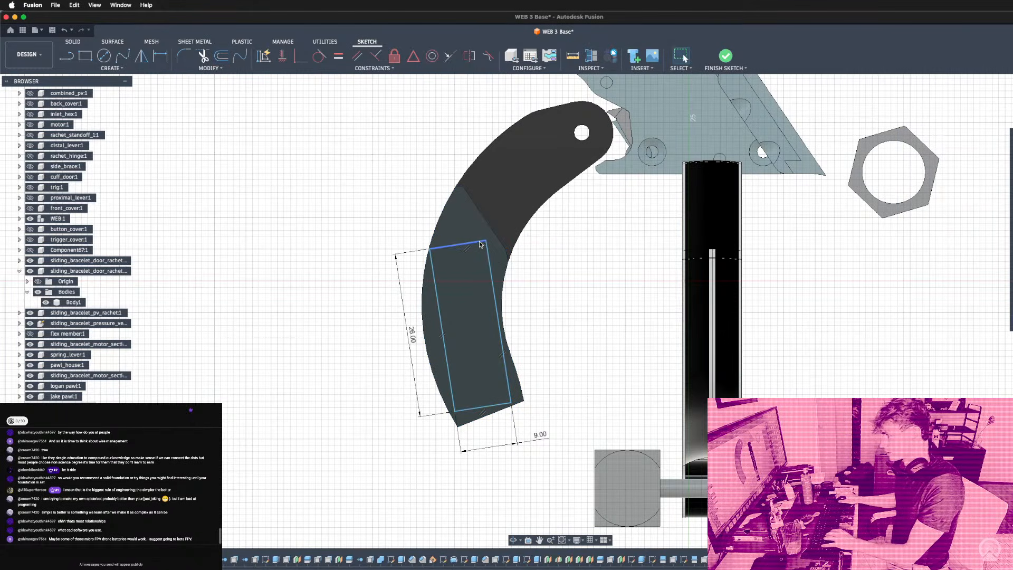
# Dimension the angle between the rectangle's upper short edge and the short edge at the end face's upper tip as 9°.
pyautogui.press('d')
pyautogui.scroll(5, 461, 189)
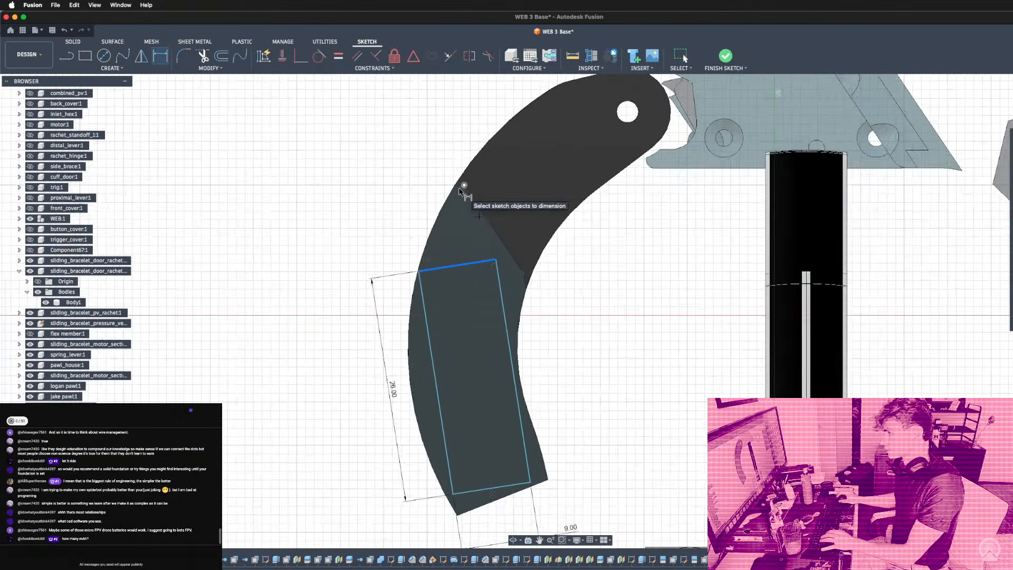
pyautogui.click(458, 186)
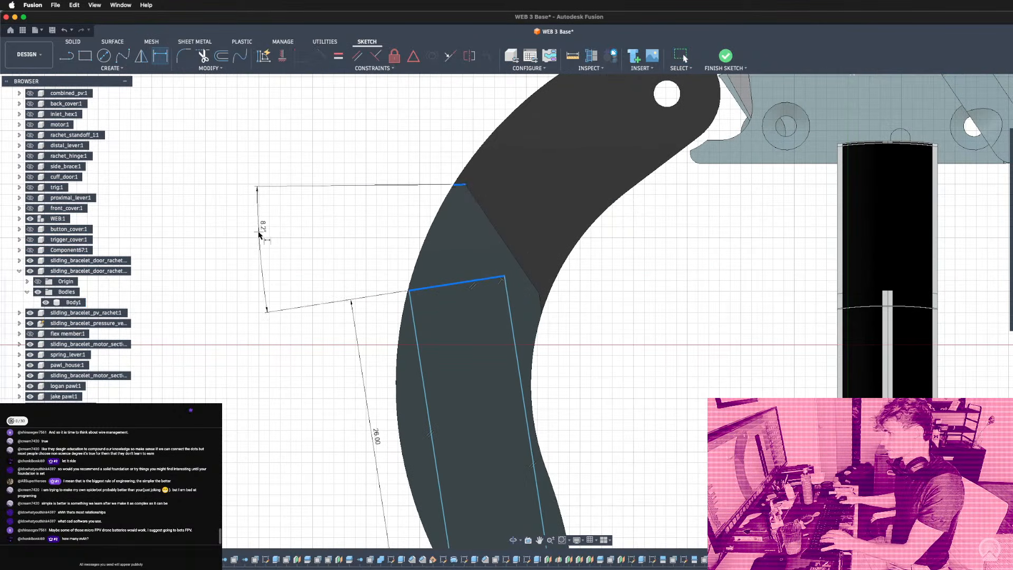
pyautogui.click(318, 308)
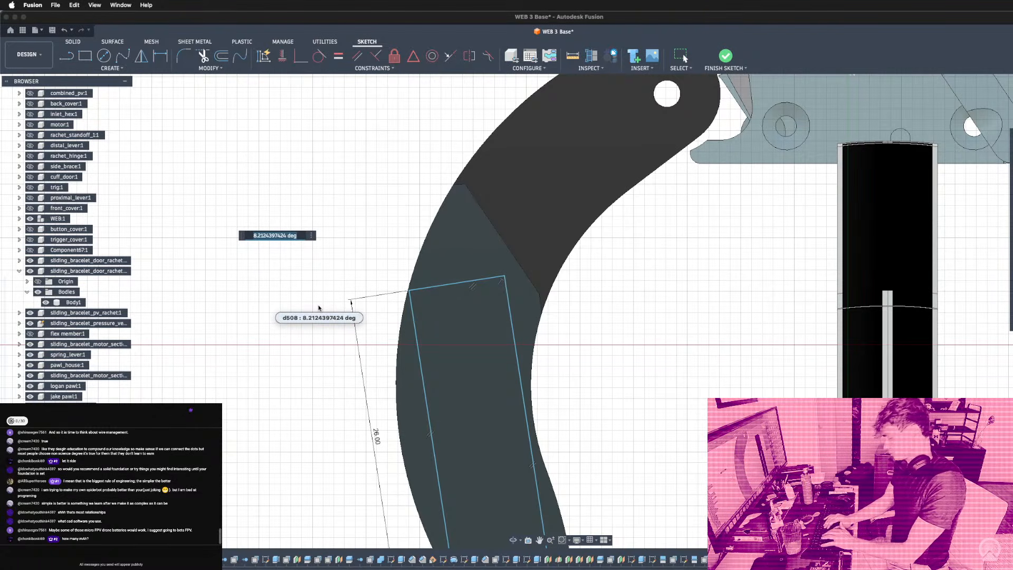
pyautogui.write('9')
pyautogui.press('Return')
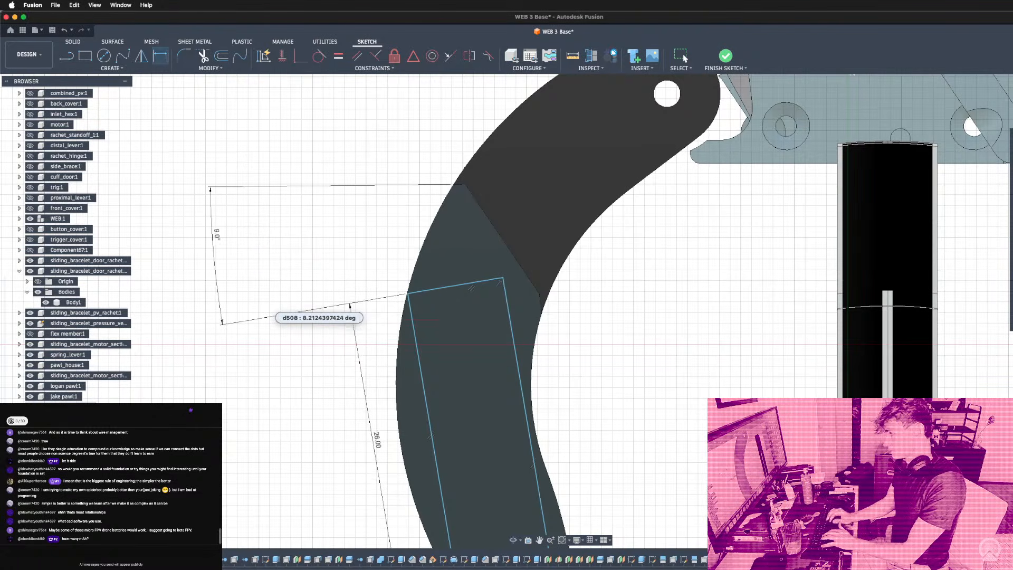
# Set the rectangle's tilt angle to 4° and adjust its inner long edge slightly within the end face.
pyautogui.press('Escape')
pyautogui.doubleClick(215, 234)
pyautogui.write('4')
pyautogui.press('Return')
pyautogui.scroll(-3, 281, 248)
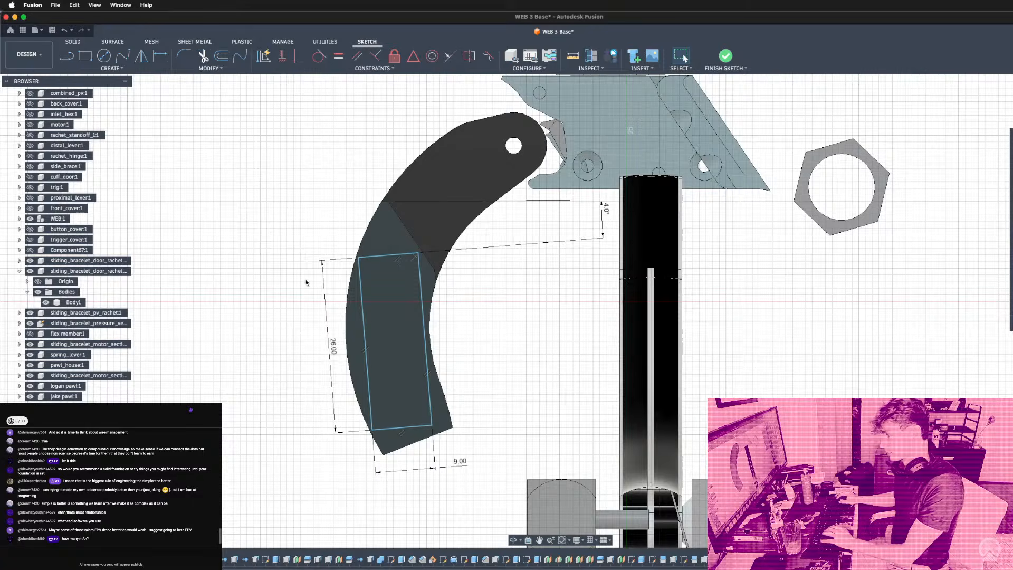
pyautogui.scroll(3, 401, 388)
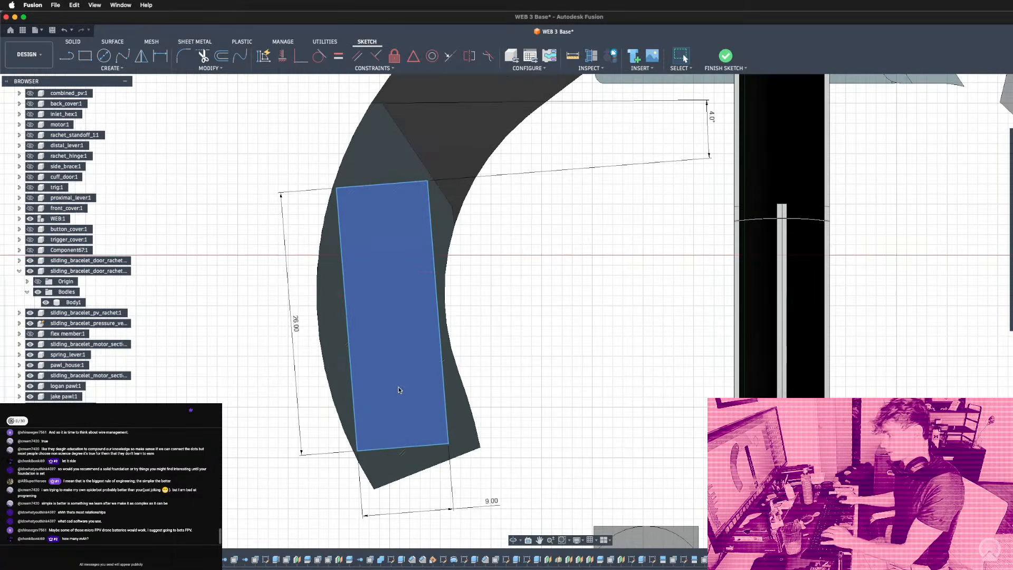
pyautogui.click(432, 251)
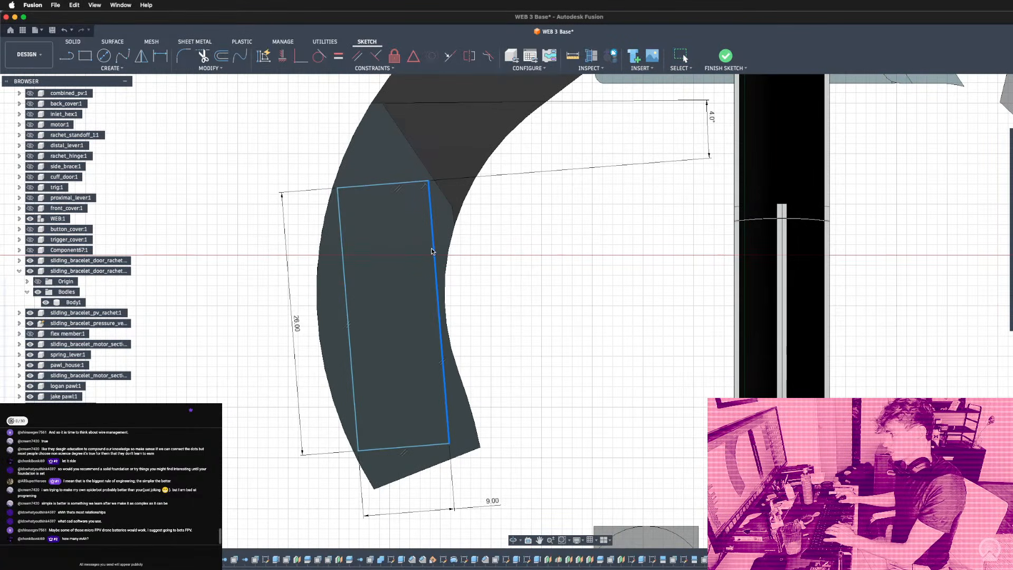
# Start extruding the rectangle profile 45 mm inward from the end face through the door ratchet body.
pyautogui.moveTo(477, 318)
pyautogui.keyDown('shift'); pyautogui.mouseDown(button='middle')
pyautogui.moveTo(497, 330)
pyautogui.moveTo(498, 317)
pyautogui.moveTo(542, 318)
pyautogui.moveTo(522, 327)
pyautogui.mouseUp(button='middle'); pyautogui.keyUp('shift')
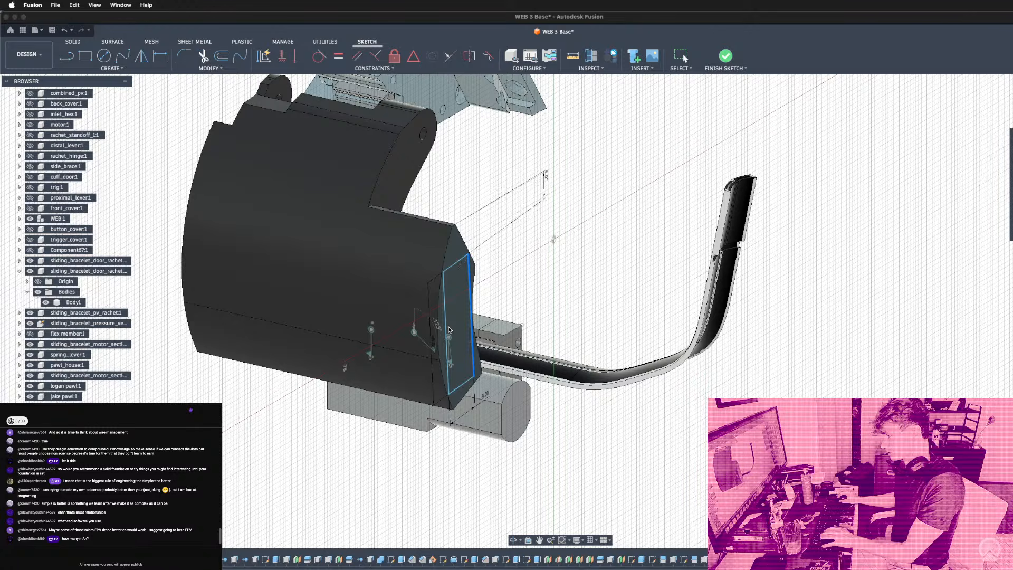
pyautogui.press('e')
pyautogui.click(454, 294)
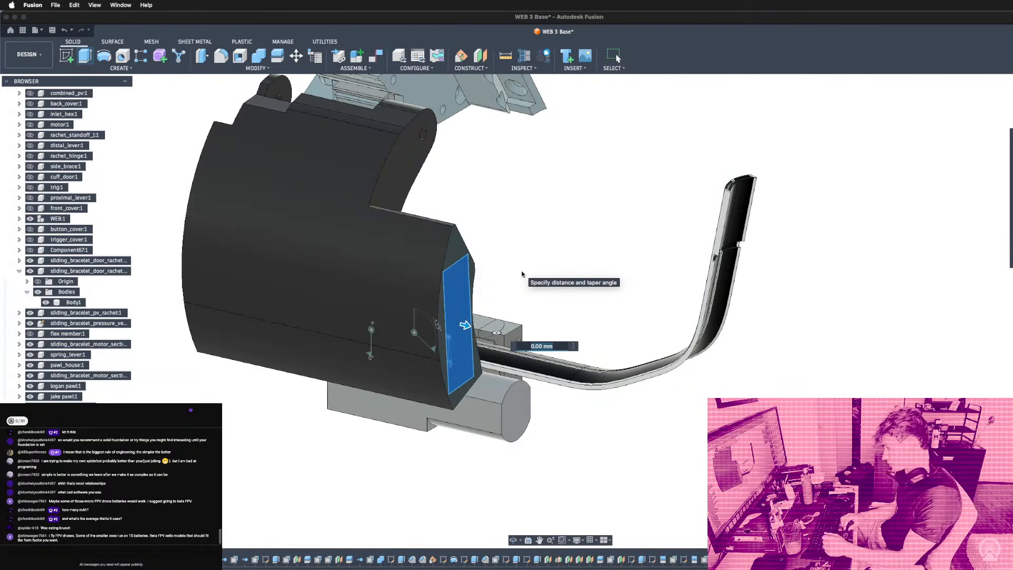
pyautogui.write('-45')
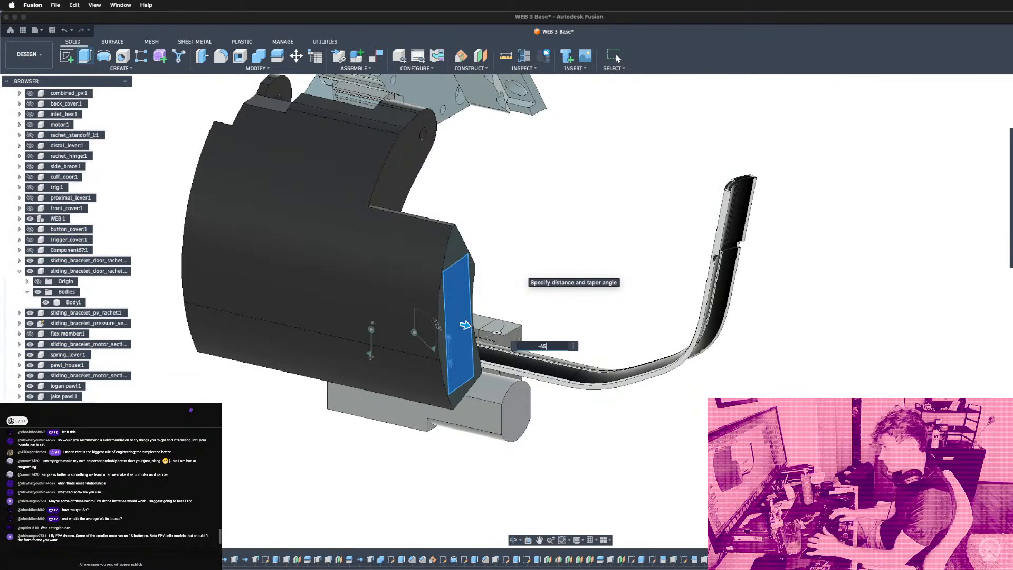
pyautogui.press('Return')
pyautogui.keyDown('shift'); pyautogui.moveTo(537, 267); pyautogui.dragTo(558, 229, button='middle'); pyautogui.keyUp('shift')
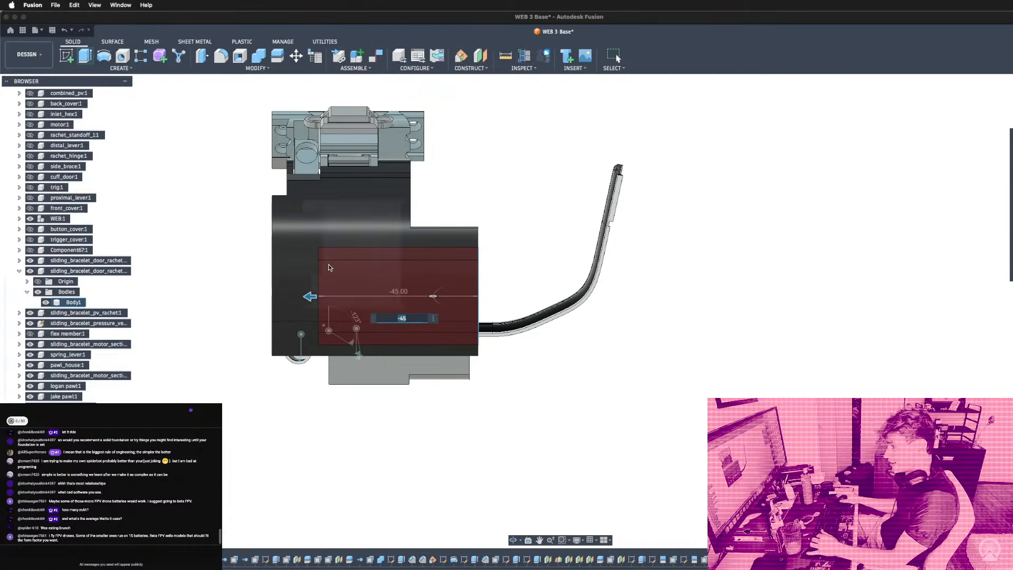
pyautogui.scroll(5, 328, 264)
pyautogui.keyDown('shift'); pyautogui.moveTo(324, 279); pyautogui.dragTo(289, 390, button='middle'); pyautogui.keyUp('shift')
pyautogui.scroll(5, 323, 325)
pyautogui.scroll(5, 290, 390)
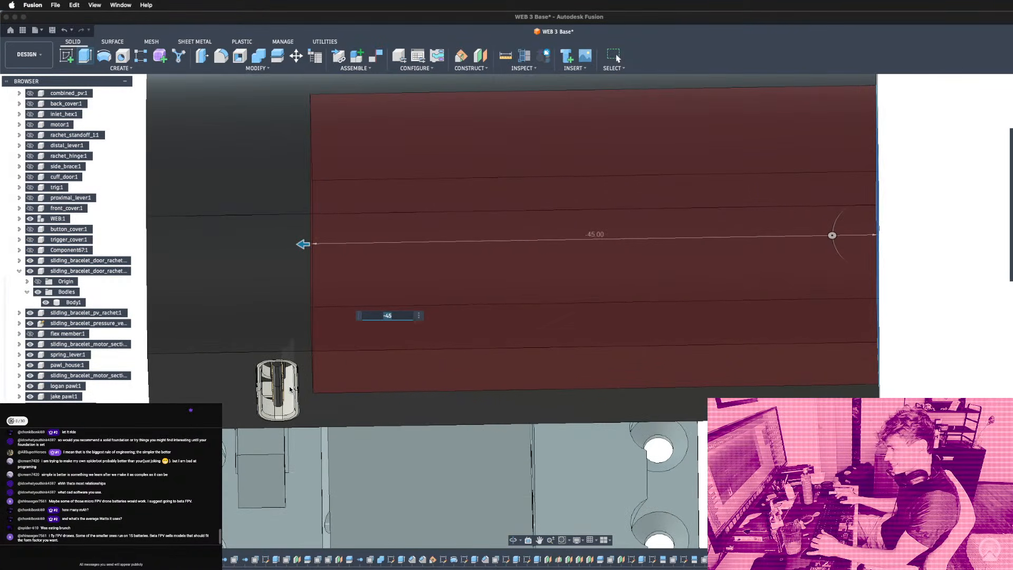
pyautogui.scroll(-3, 295, 376)
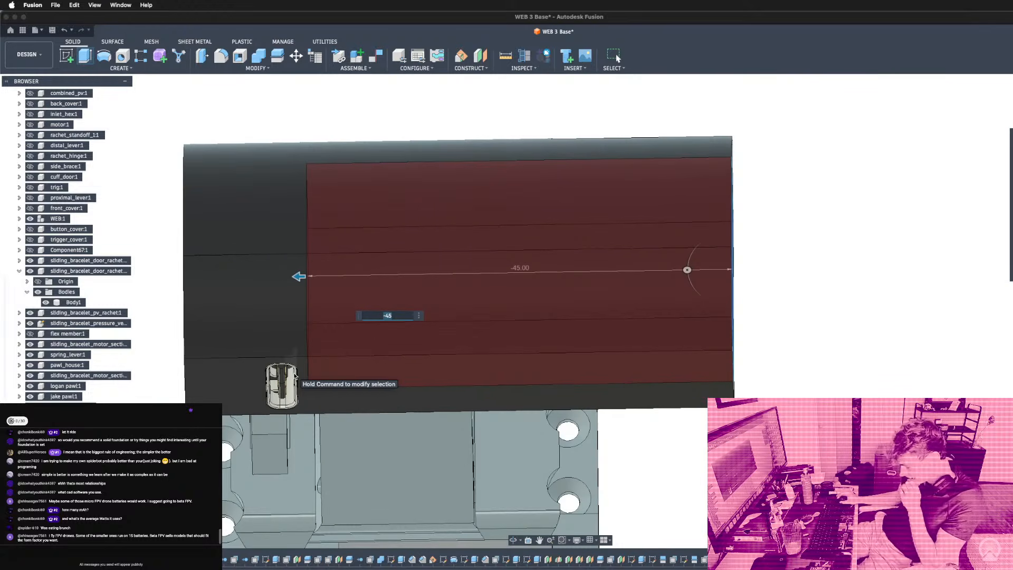
# Increase the inward extrusion depth to 45.5 mm.
pyautogui.write('.5')
pyautogui.scroll(-3, 362, 368)
pyautogui.keyDown('shift'); pyautogui.moveTo(369, 422); pyautogui.dragTo(342, 424, button='middle'); pyautogui.keyUp('shift')
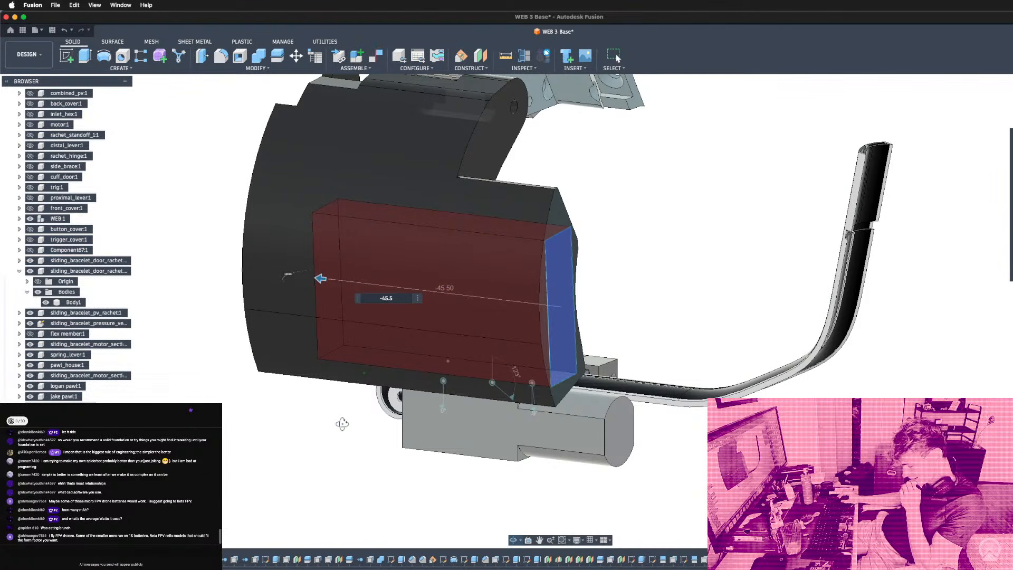
pyautogui.keyDown('shift'); pyautogui.moveTo(341, 424); pyautogui.dragTo(317, 384, button='middle'); pyautogui.keyUp('shift')
pyautogui.scroll(5, 105, 245)
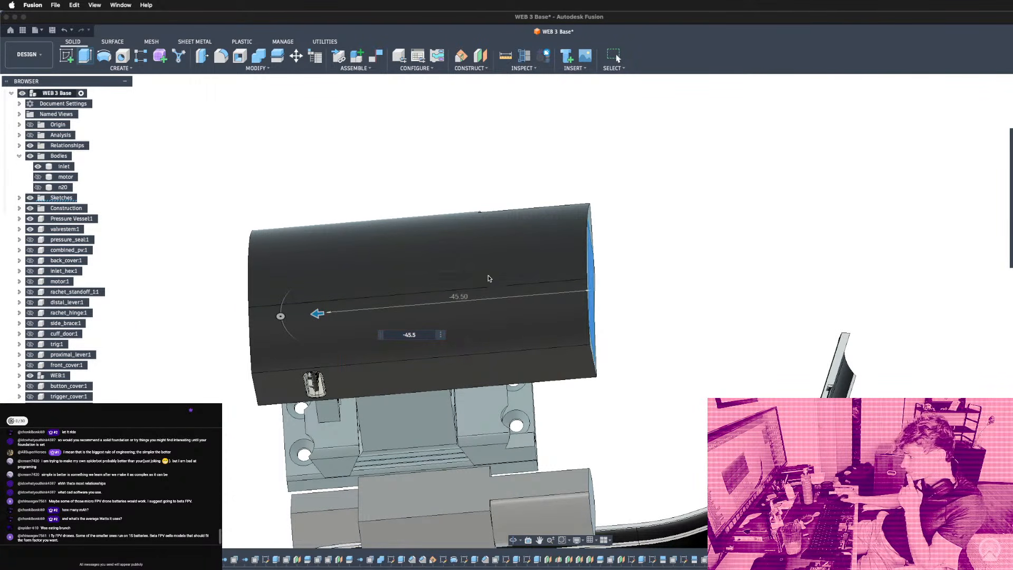
pyautogui.keyDown('shift'); pyautogui.moveTo(341, 260); pyautogui.dragTo(336, 301, button='middle'); pyautogui.keyUp('shift')
pyautogui.scroll(-5, 69, 243)
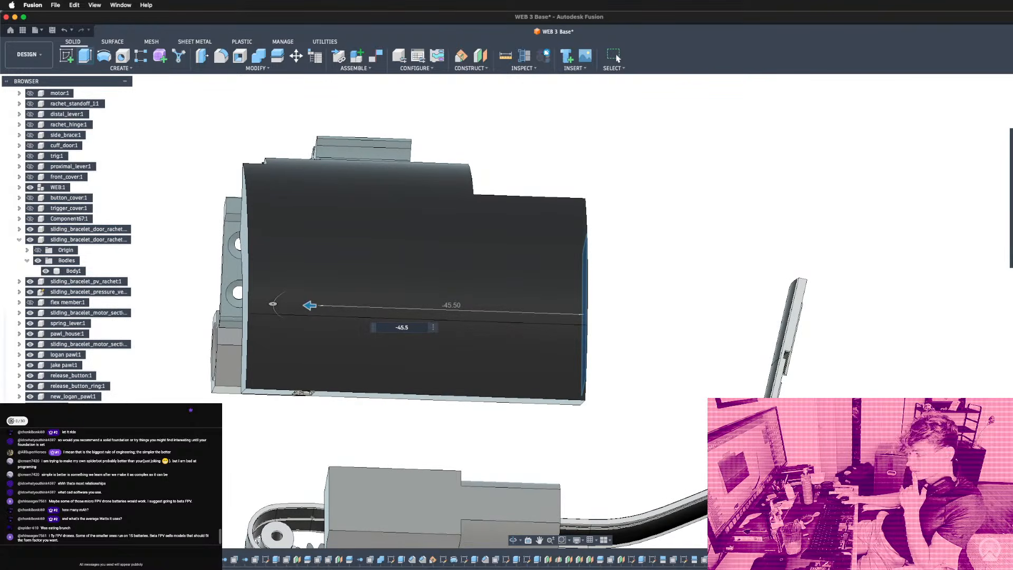
# Collapse and hide the door ratchet component that surrounds the extrusion.
pyautogui.click(19, 239)
pyautogui.click(23, 240)
pyautogui.click(22, 241)
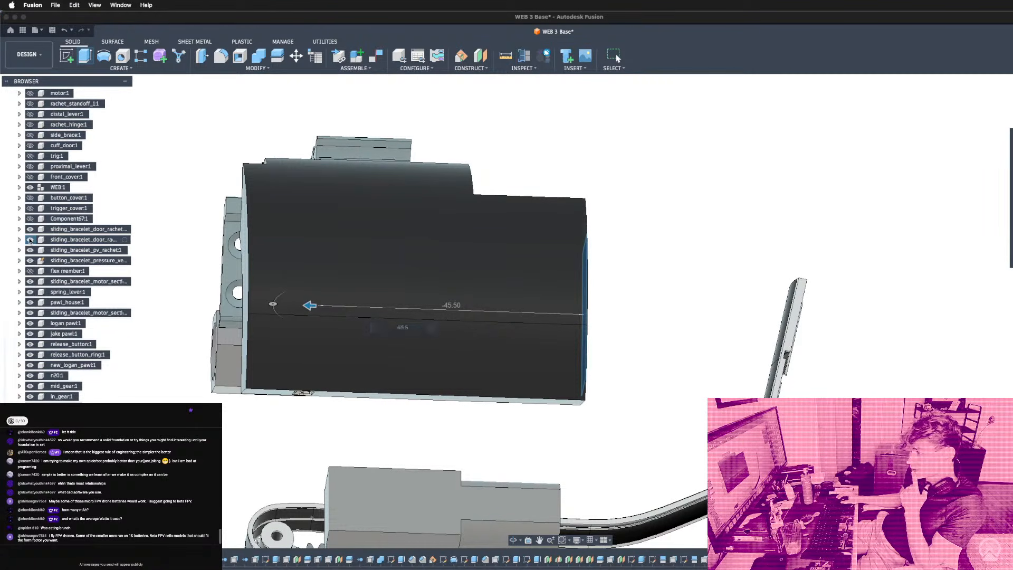
pyautogui.click(30, 240)
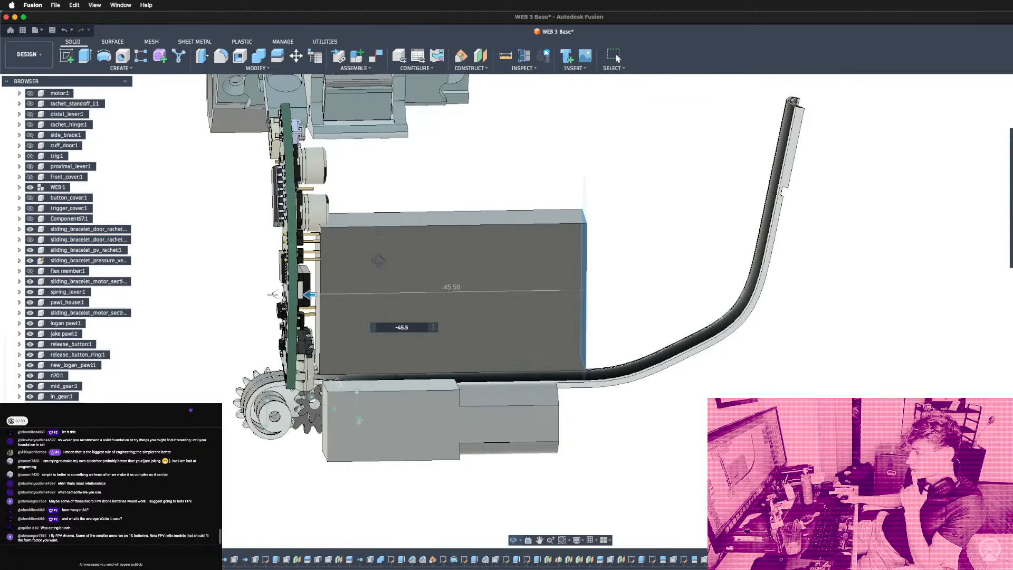
# Check the previewed block's clearance to the circuit board components and complete the extrusion at 45.5 mm.
pyautogui.keyDown('shift'); pyautogui.moveTo(378, 260); pyautogui.dragTo(363, 254, button='middle'); pyautogui.keyUp('shift')
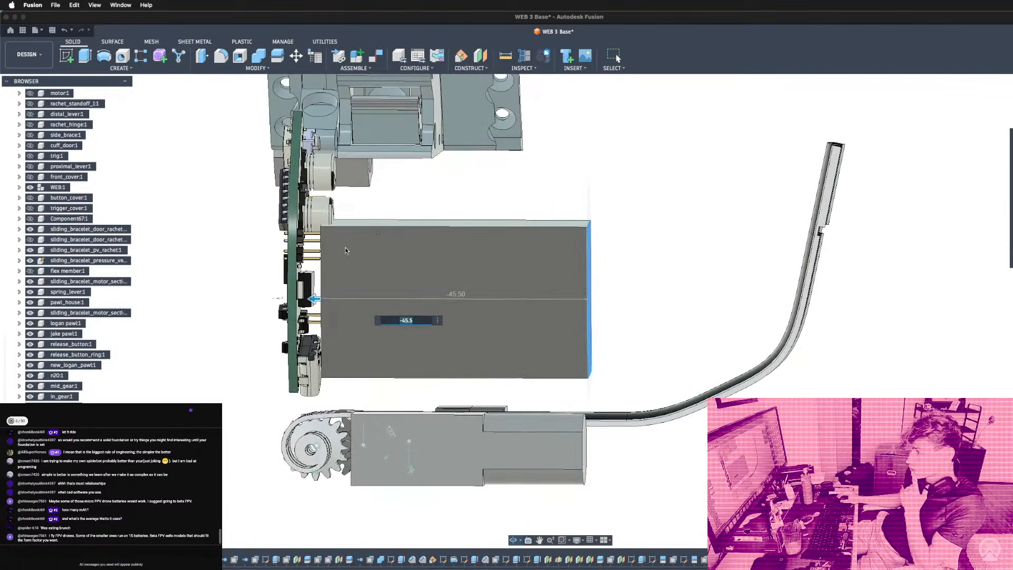
pyautogui.scroll(5, 312, 225)
pyautogui.keyDown('shift'); pyautogui.moveTo(312, 225); pyautogui.dragTo(370, 255, button='middle'); pyautogui.keyUp('shift')
pyautogui.scroll(5, 348, 211)
pyautogui.scroll(-3, 355, 220)
pyautogui.scroll(-3, 355, 220)
pyautogui.scroll(-3, 364, 239)
pyautogui.scroll(-3, 363, 239)
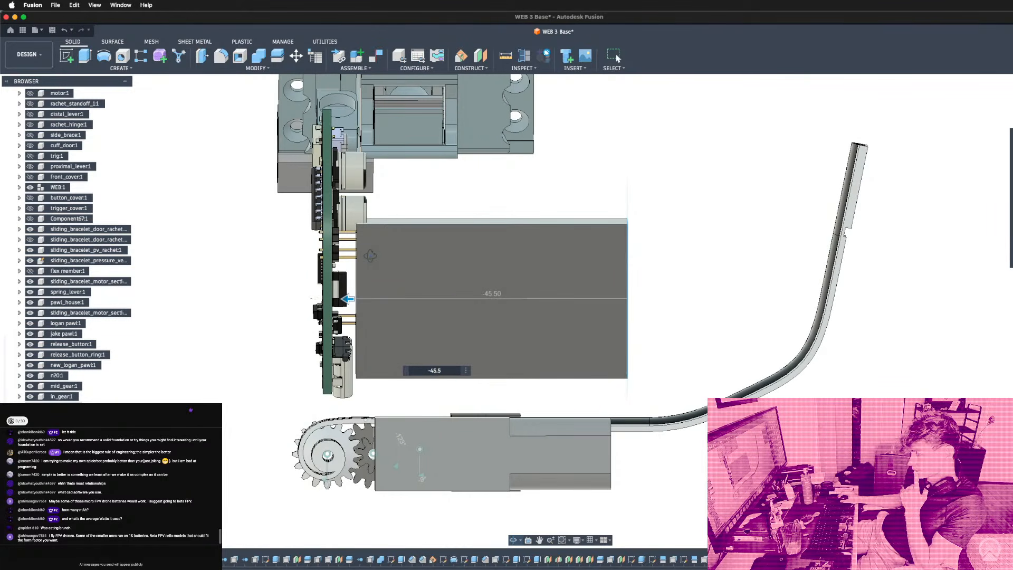
pyautogui.scroll(2, 374, 285)
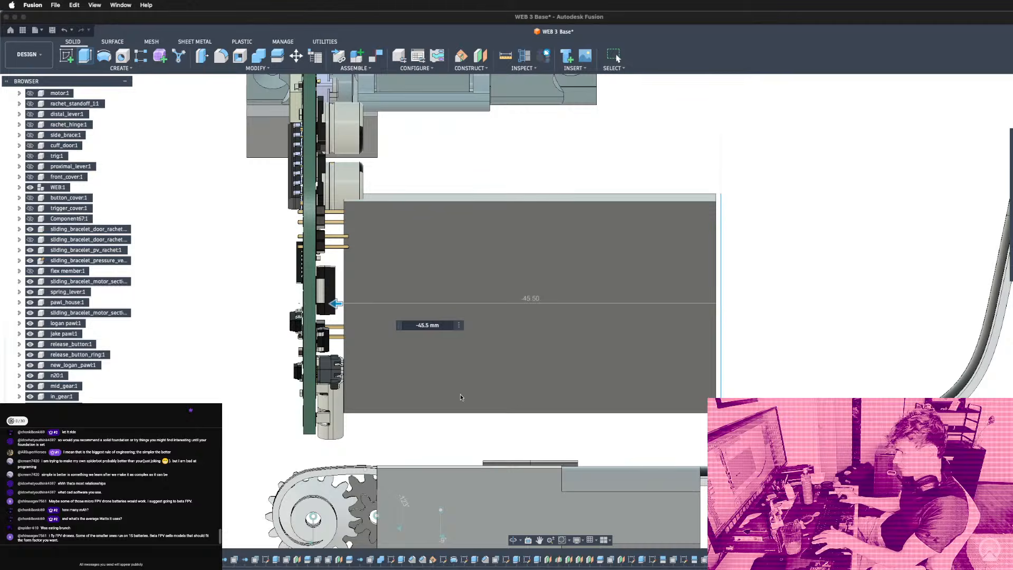
pyautogui.scroll(5, 338, 404)
pyautogui.scroll(-8, 331, 406)
pyautogui.keyDown('shift'); pyautogui.moveTo(336, 385); pyautogui.dragTo(312, 387, button='middle'); pyautogui.keyUp('shift')
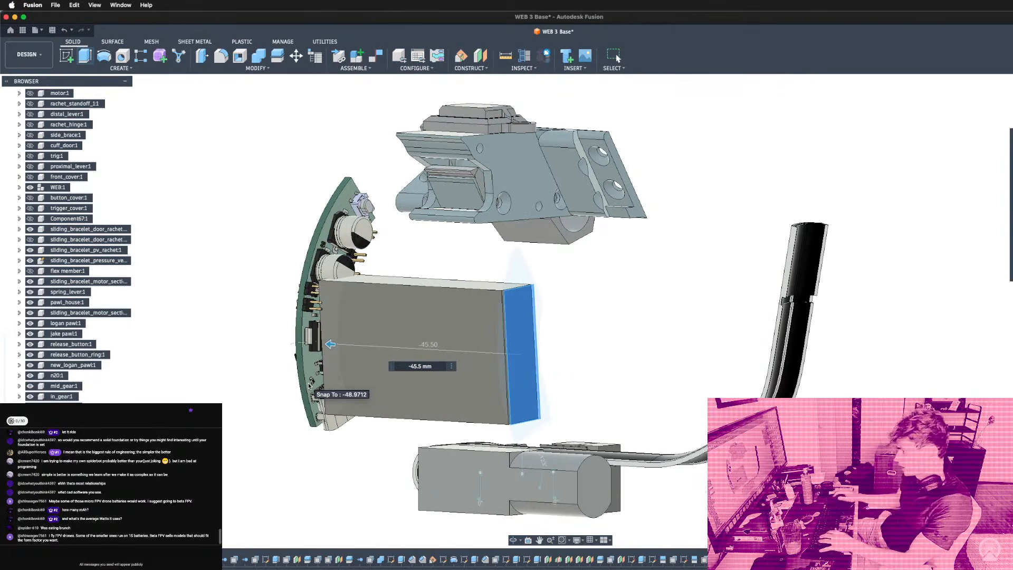
pyautogui.press('Return')
# Fillet the four long edges of the extruded block with a 2 mm radius.
pyautogui.scroll(-5, 403, 347)
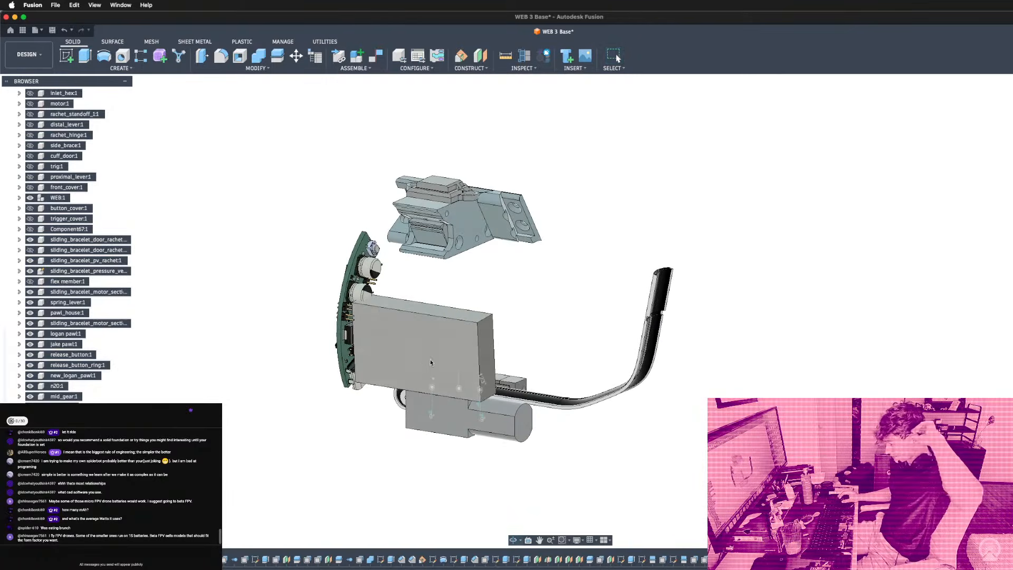
pyautogui.scroll(6, 369, 258)
pyautogui.moveTo(418, 341)
pyautogui.keyDown('shift'); pyautogui.mouseDown(button='middle')
pyautogui.moveTo(349, 344)
pyautogui.moveTo(409, 342)
pyautogui.mouseUp(button='middle'); pyautogui.keyUp('shift')
pyautogui.press('f')
pyautogui.click(429, 380)
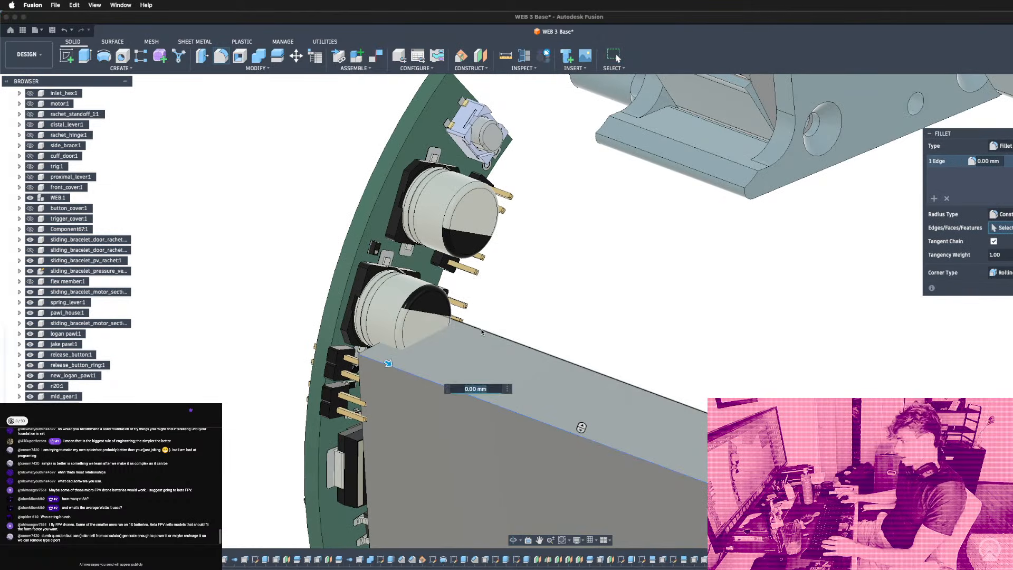
pyautogui.click(481, 330)
pyautogui.scroll(-6, 483, 328)
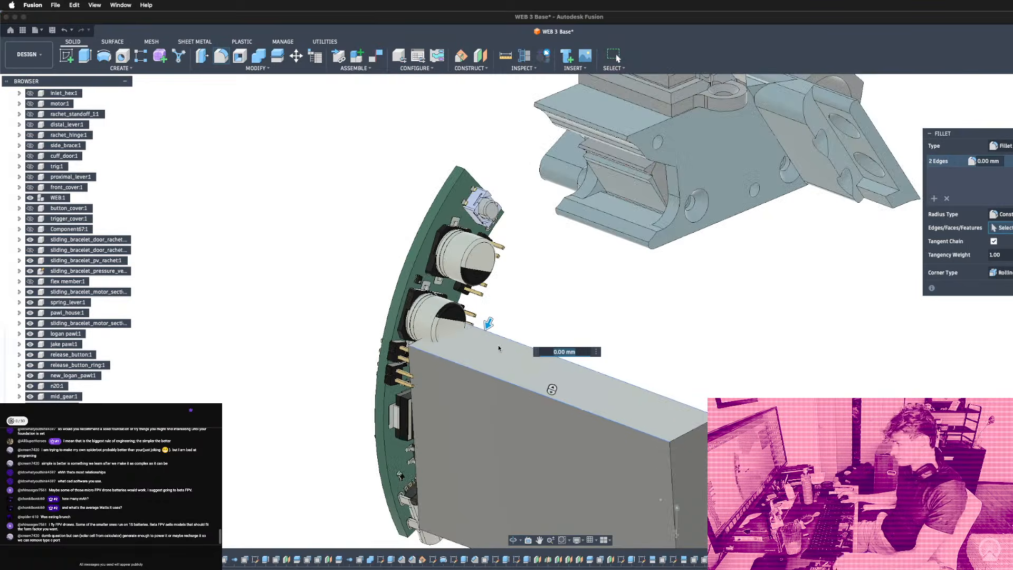
pyautogui.scroll(2, 484, 449)
pyautogui.click(484, 469)
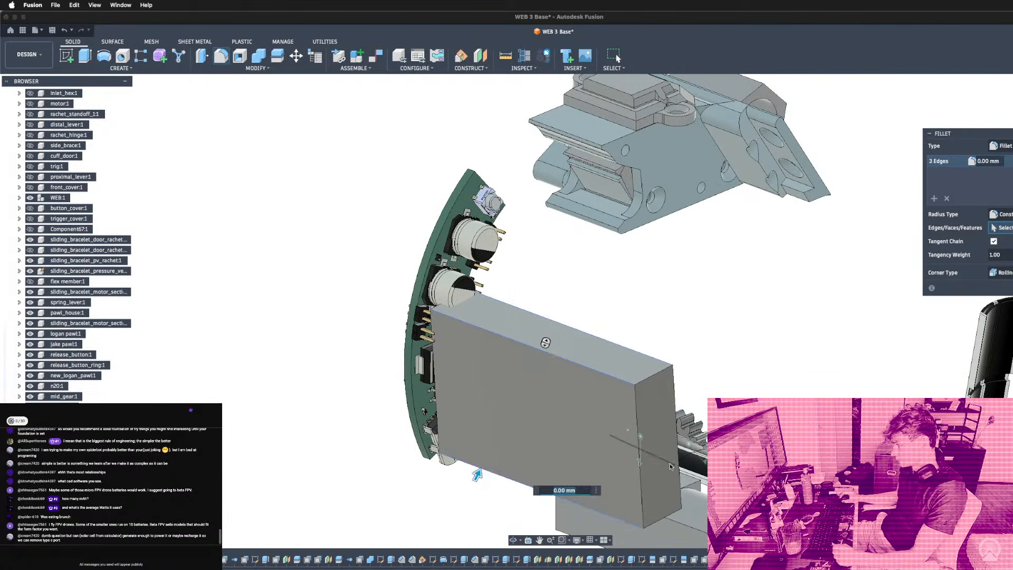
pyautogui.keyDown('shift'); pyautogui.moveTo(483, 469); pyautogui.dragTo(667, 509, button='middle'); pyautogui.keyUp('shift')
pyautogui.click(667, 509)
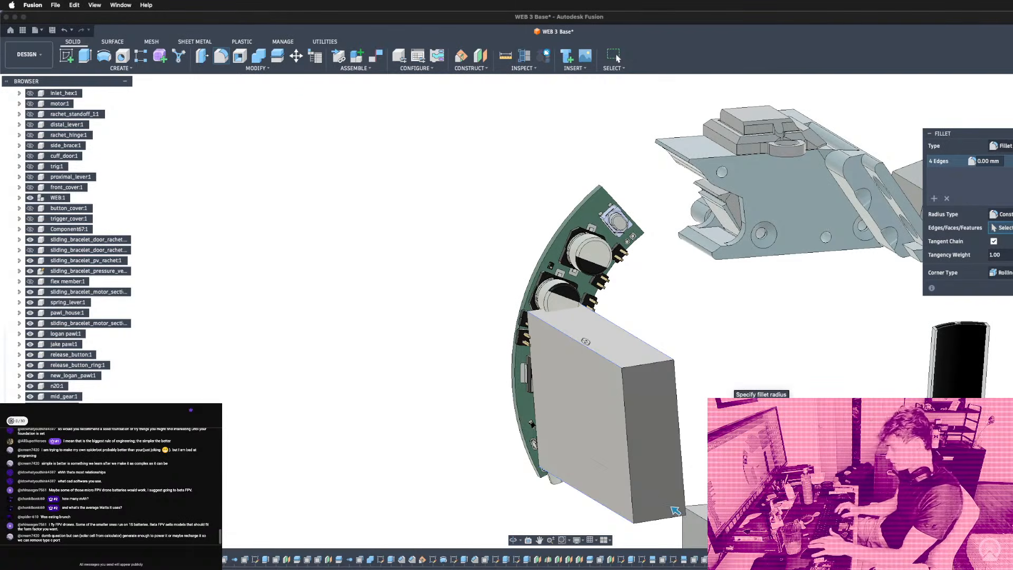
pyautogui.write('2')
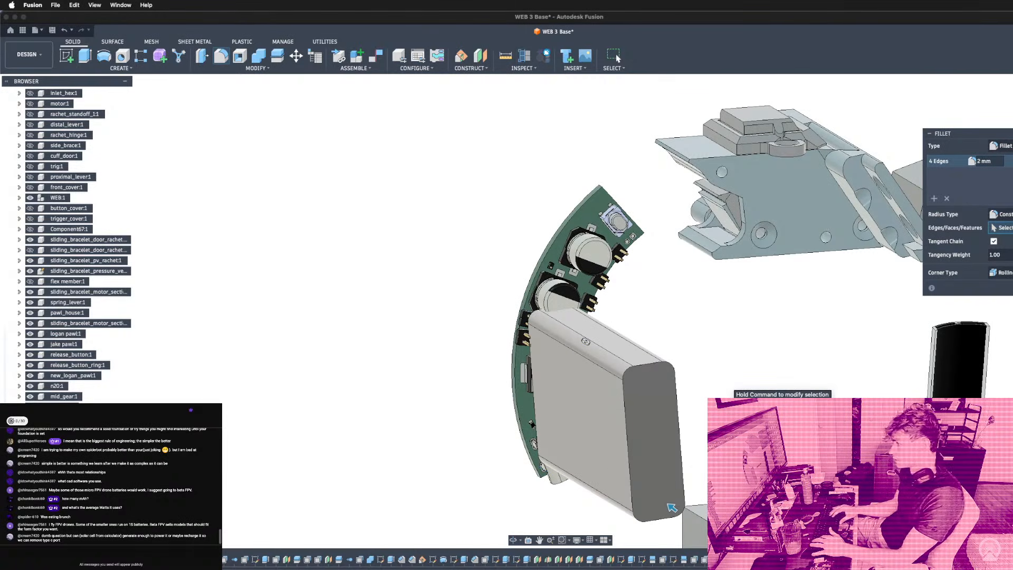
pyautogui.press('Return')
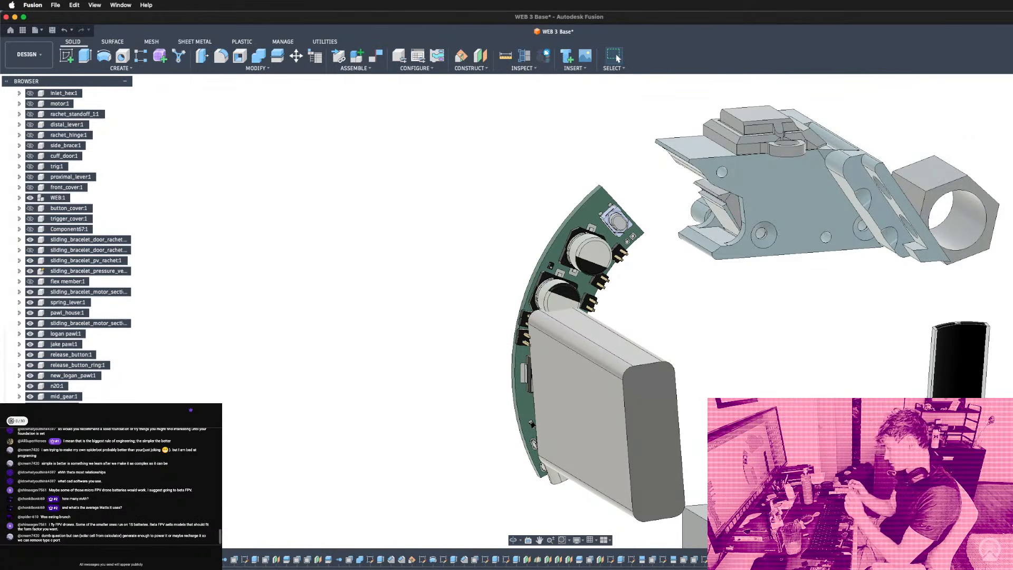
# Examine the gap between the rounded block's inner end and the circuit board's pins and connectors.
pyautogui.keyDown('shift'); pyautogui.moveTo(728, 386); pyautogui.dragTo(475, 388, button='middle'); pyautogui.keyUp('shift')
pyautogui.scroll(5, 524, 390)
pyautogui.scroll(-5, 452, 328)
pyautogui.keyDown('shift'); pyautogui.moveTo(452, 328); pyautogui.dragTo(488, 448, button='middle'); pyautogui.keyUp('shift')
pyautogui.scroll(5, 444, 457)
pyautogui.scroll(8, 487, 447)
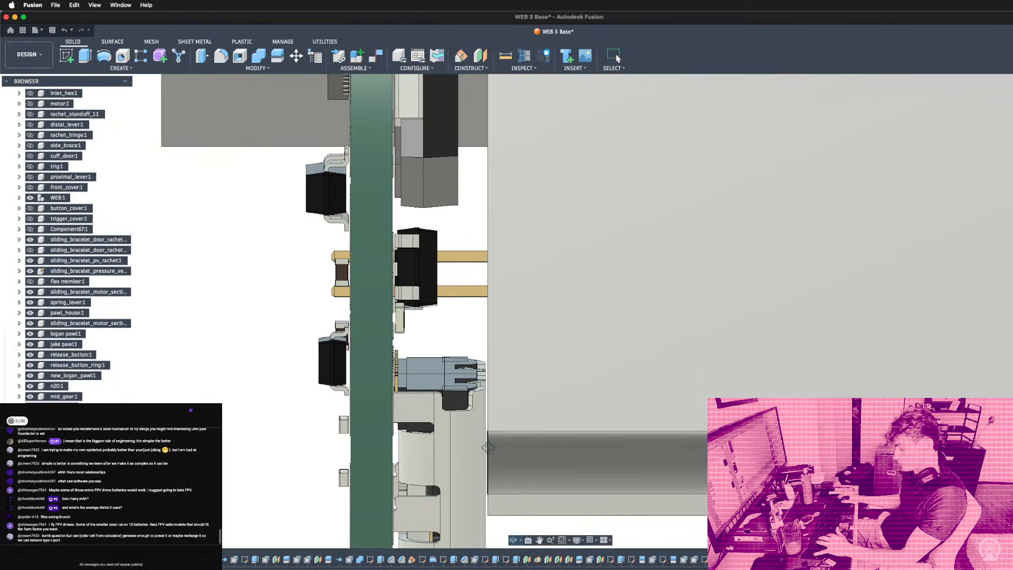
pyautogui.scroll(-3, 487, 447)
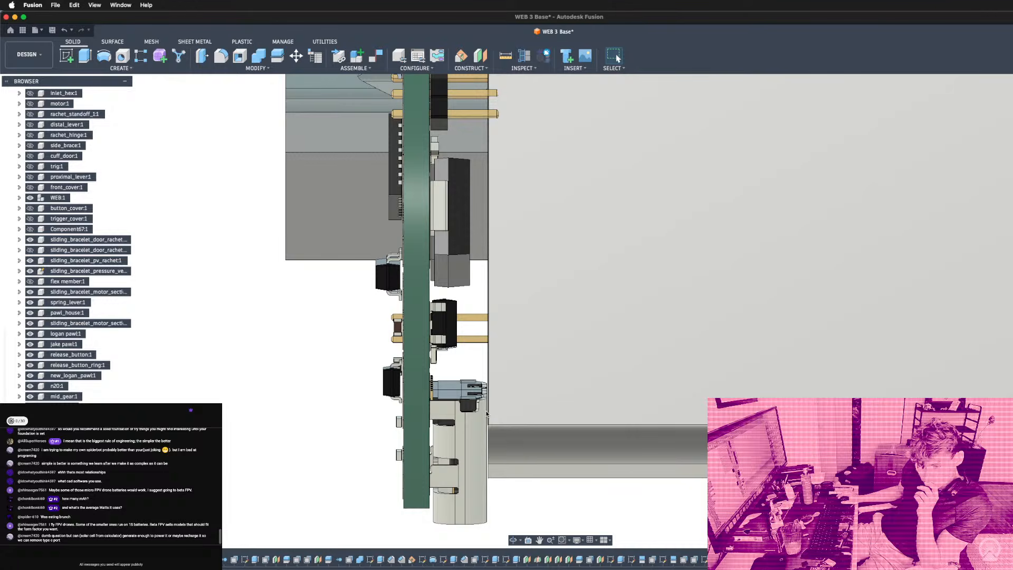
pyautogui.scroll(-3, 536, 384)
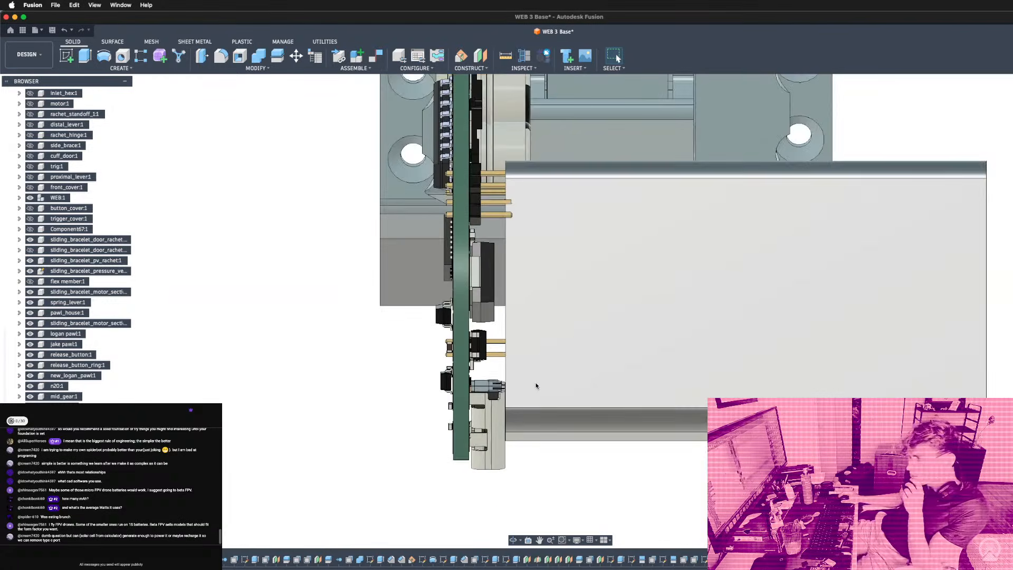
# Inspect the rounded block from several angles for clearance to the circuit board's capacitors, header pins and connectors.
pyautogui.keyDown('shift'); pyautogui.moveTo(560, 406); pyautogui.dragTo(521, 418, button='middle'); pyautogui.keyUp('shift')
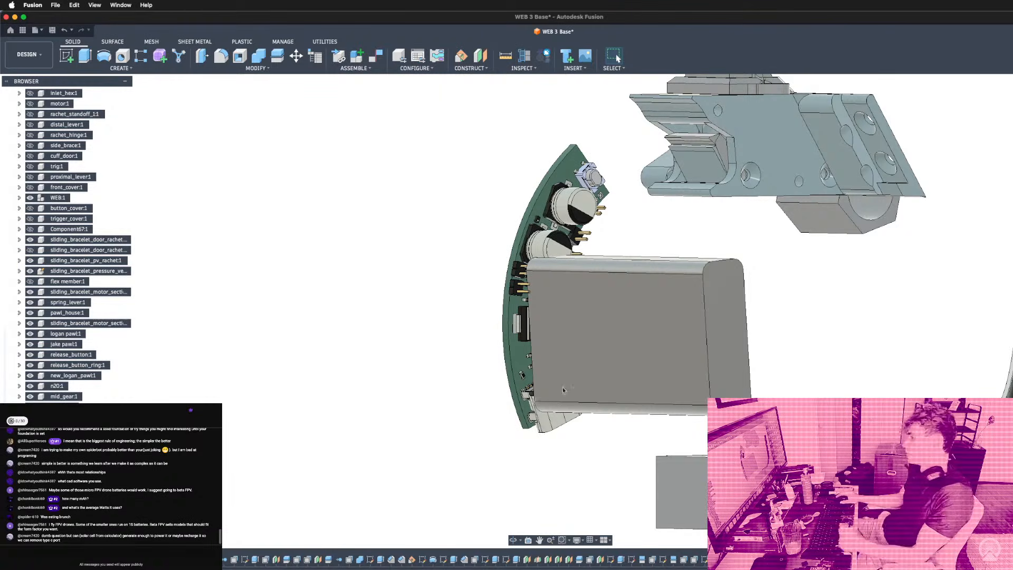
pyautogui.keyDown('shift'); pyautogui.moveTo(760, 292); pyautogui.dragTo(779, 316, button='middle'); pyautogui.keyUp('shift')
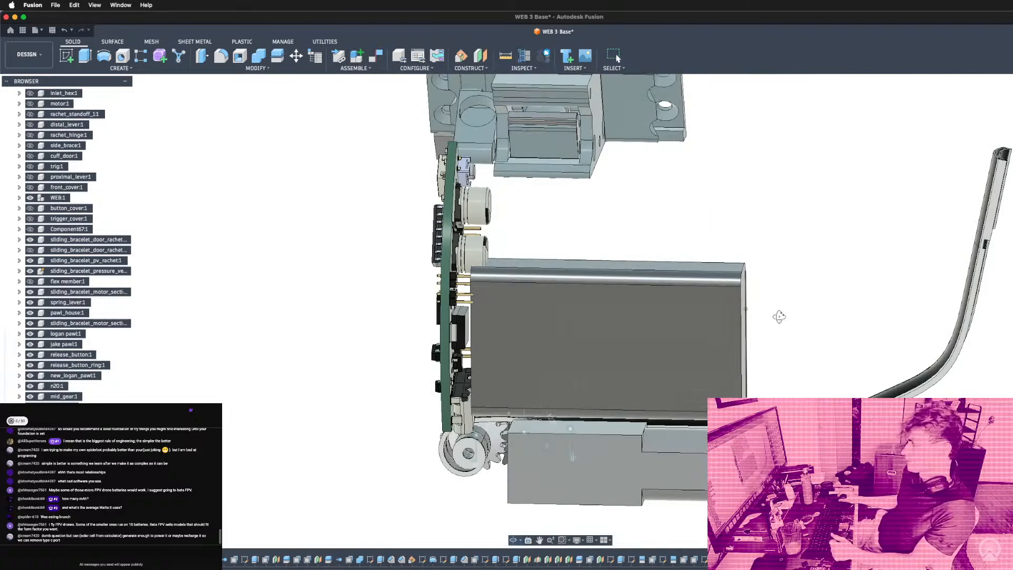
pyautogui.scroll(5, 577, 276)
pyautogui.keyDown('shift'); pyautogui.moveTo(577, 276); pyautogui.dragTo(594, 267, button='middle'); pyautogui.keyUp('shift')
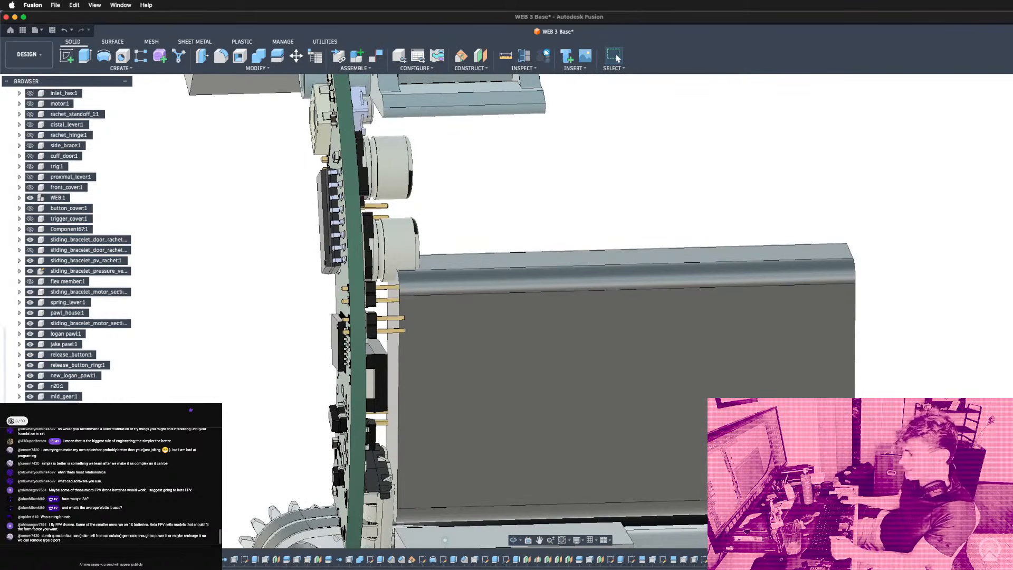
pyautogui.scroll(8, 77, 336)
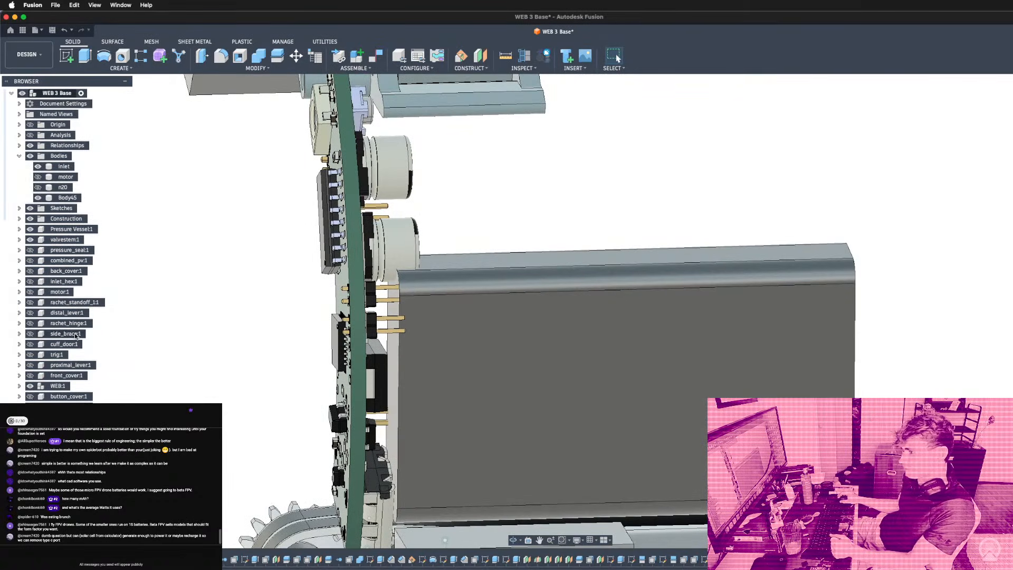
pyautogui.keyDown('shift'); pyautogui.moveTo(412, 411); pyautogui.dragTo(544, 352, button='middle'); pyautogui.keyUp('shift')
pyautogui.scroll(-5, 230, 382)
pyautogui.scroll(3, 240, 401)
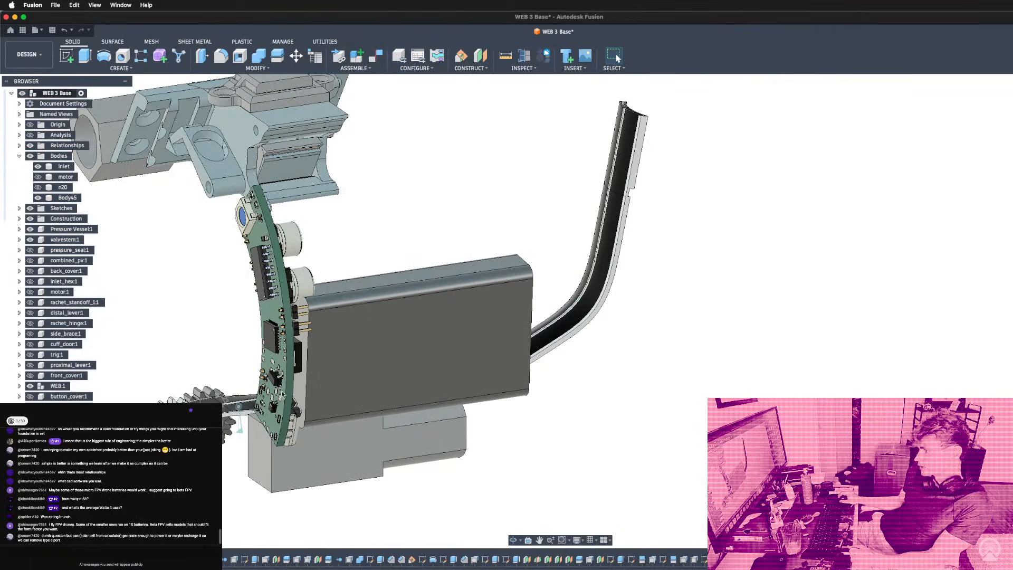
pyautogui.scroll(3, 285, 390)
pyautogui.scroll(-5, 35, 362)
pyautogui.scroll(-2, 34, 362)
pyautogui.moveTo(422, 357)
pyautogui.keyDown('shift'); pyautogui.mouseDown(button='middle')
pyautogui.moveTo(348, 365)
pyautogui.moveTo(420, 362)
pyautogui.moveTo(402, 343)
pyautogui.moveTo(420, 342)
pyautogui.mouseUp(button='middle'); pyautogui.keyUp('shift')
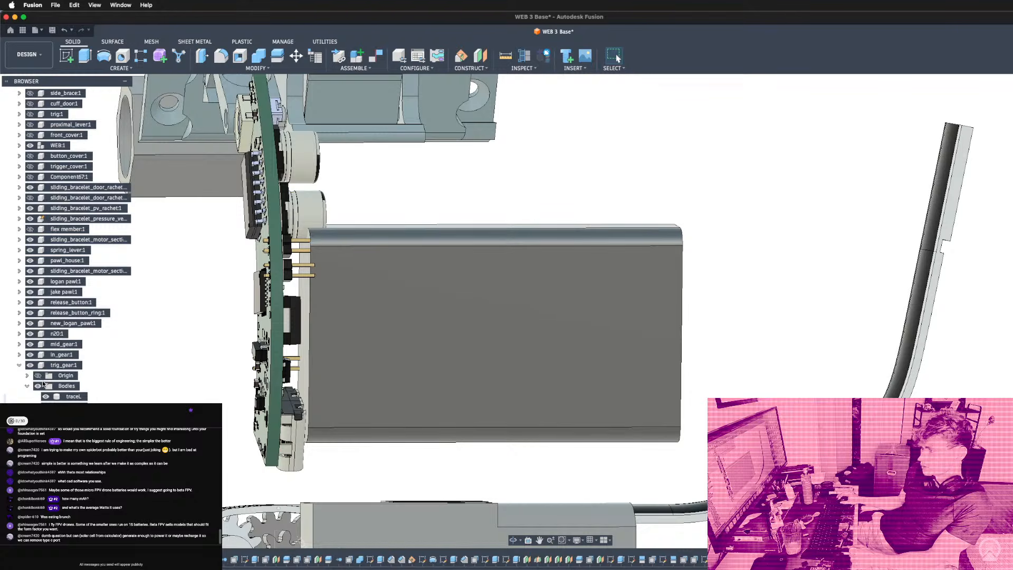
pyautogui.scroll(5, 43, 383)
pyautogui.keyDown('shift'); pyautogui.moveTo(504, 164); pyautogui.dragTo(477, 175, button='middle'); pyautogui.keyUp('shift')
# Show the hidden door ratchet component and create a visible section analysis from its flat side face, offset about -44.5 mm.
pyautogui.click(531, 57)
pyautogui.keyDown('shift'); pyautogui.moveTo(738, 203); pyautogui.dragTo(714, 238, button='middle'); pyautogui.keyUp('shift')
pyautogui.scroll(-5, 66, 242)
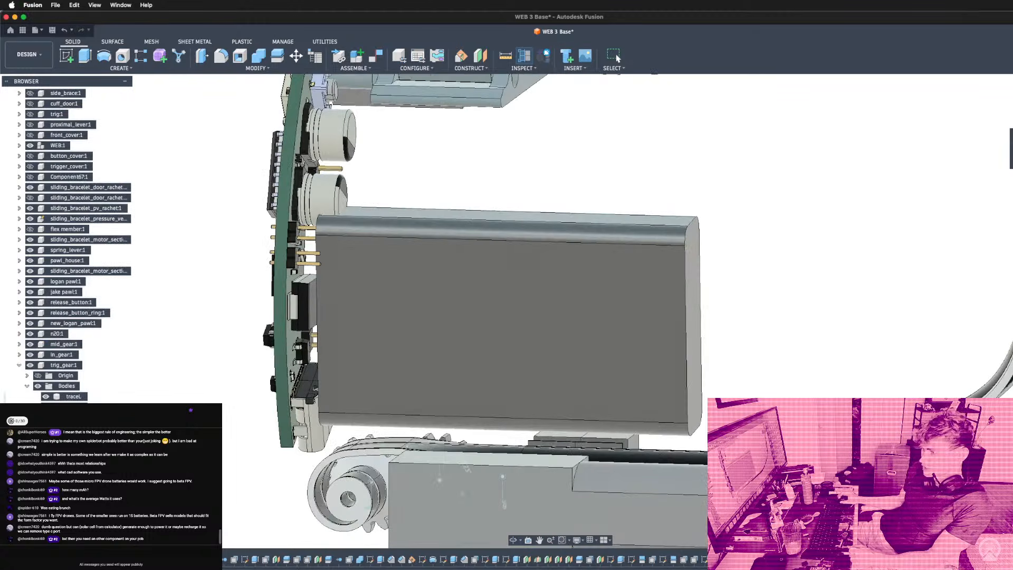
pyautogui.click(35, 198)
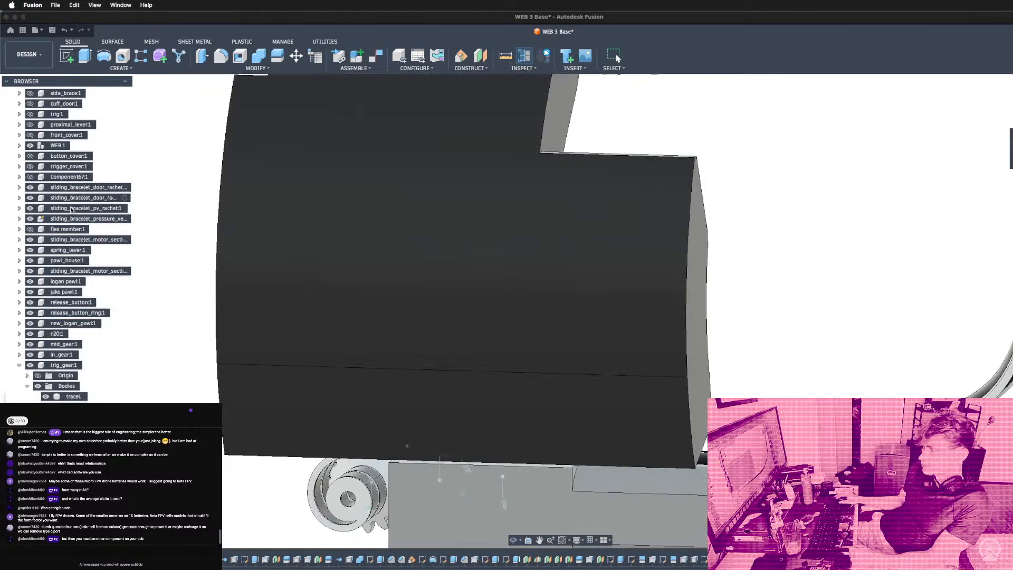
pyautogui.click(688, 275)
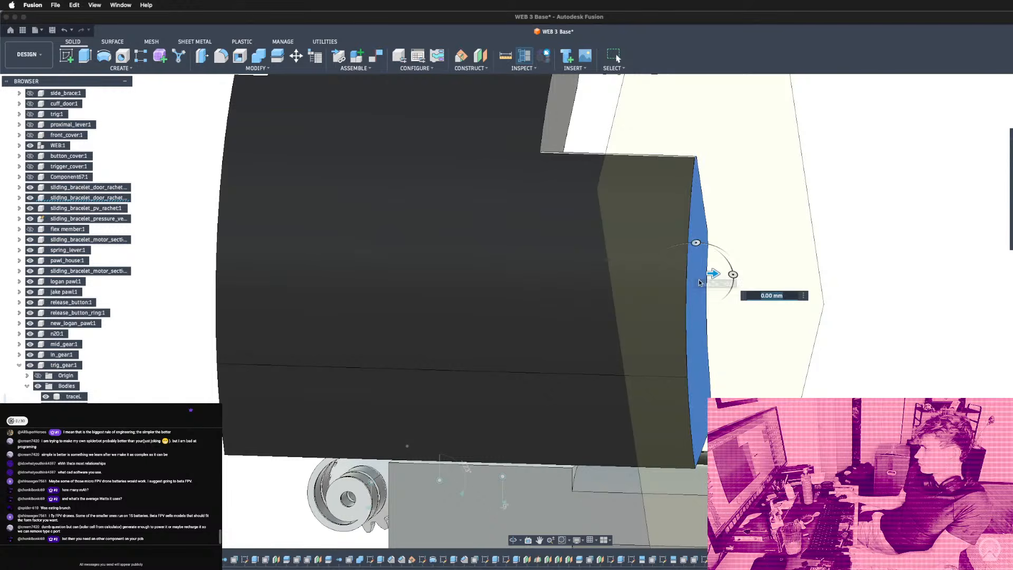
pyautogui.moveTo(723, 274)
pyautogui.mouseDown()
pyautogui.moveTo(404, 279)
pyautogui.moveTo(352, 289)
pyautogui.mouseUp()
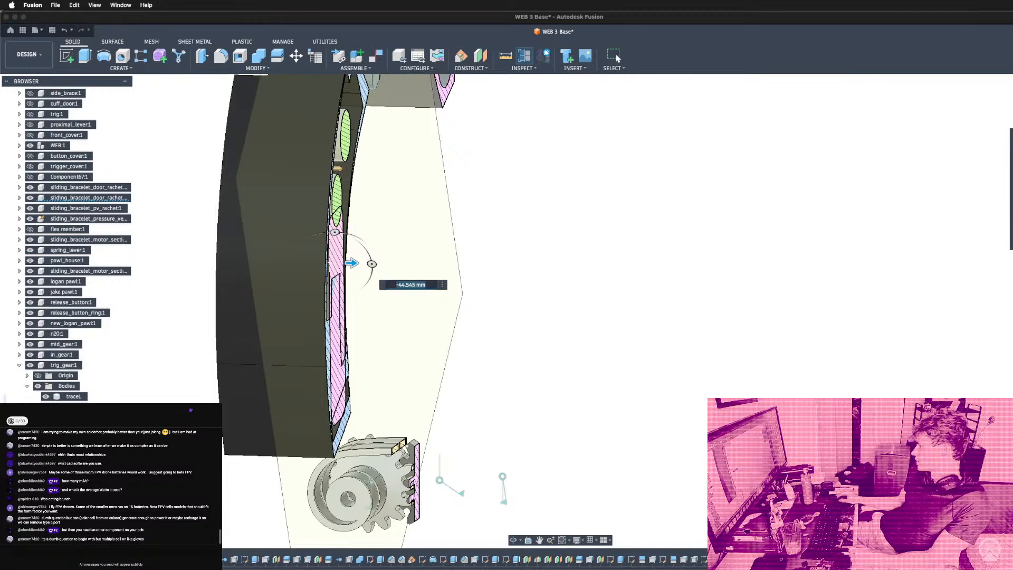
pyautogui.click(618, 59)
pyautogui.scroll(10, 127, 393)
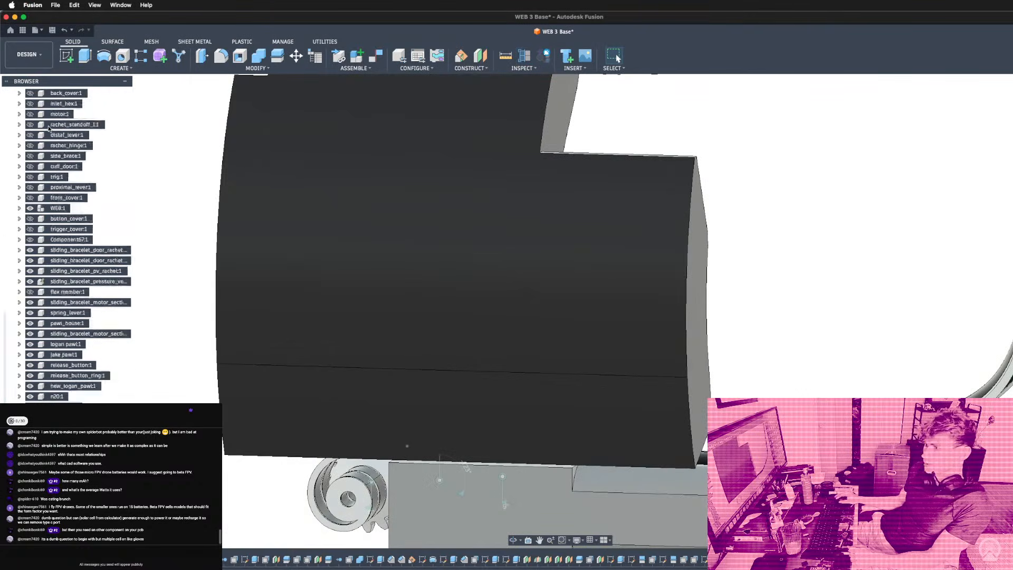
pyautogui.click(30, 135)
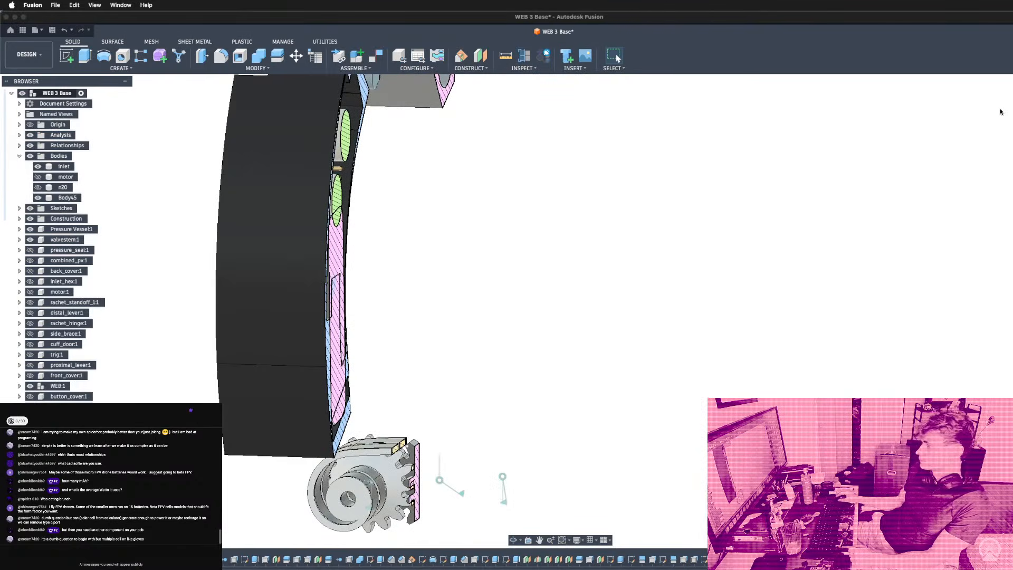
# Rotate the rounded block about 3.8° in the section plane and shift it about 0.52 mm toward the housing's outer curved wall.
pyautogui.keyDown('shift'); pyautogui.moveTo(560, 310); pyautogui.dragTo(515, 308, button='middle'); pyautogui.keyUp('shift')
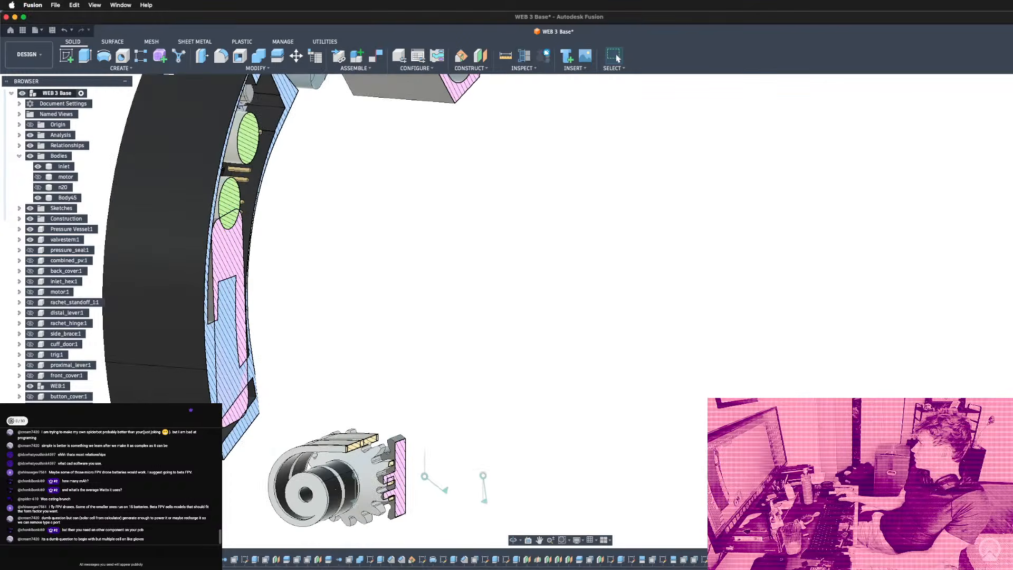
pyautogui.scroll(-5, 859, 272)
pyautogui.scroll(5, 259, 183)
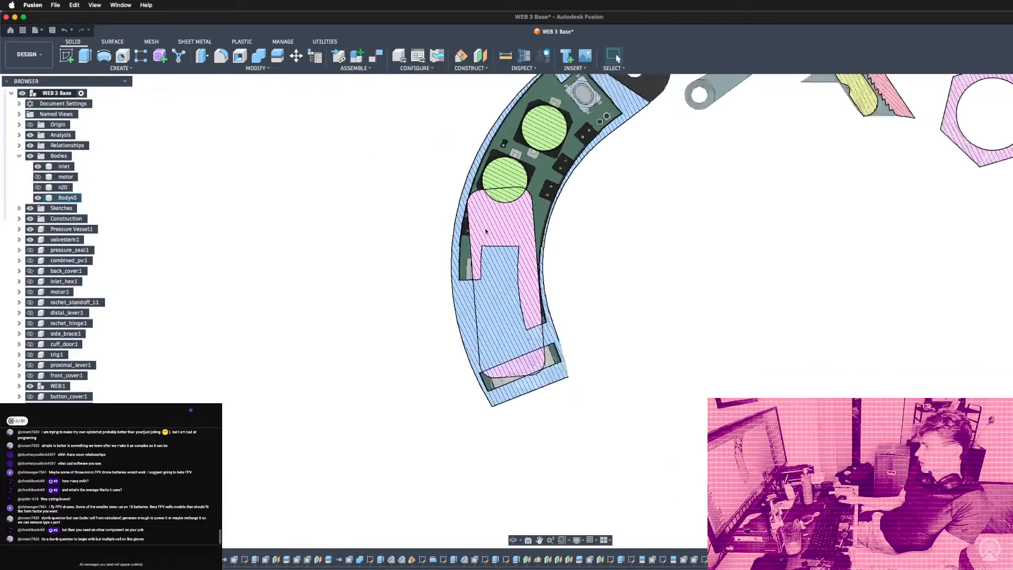
pyautogui.scroll(3, 484, 229)
pyautogui.scroll(4, 493, 152)
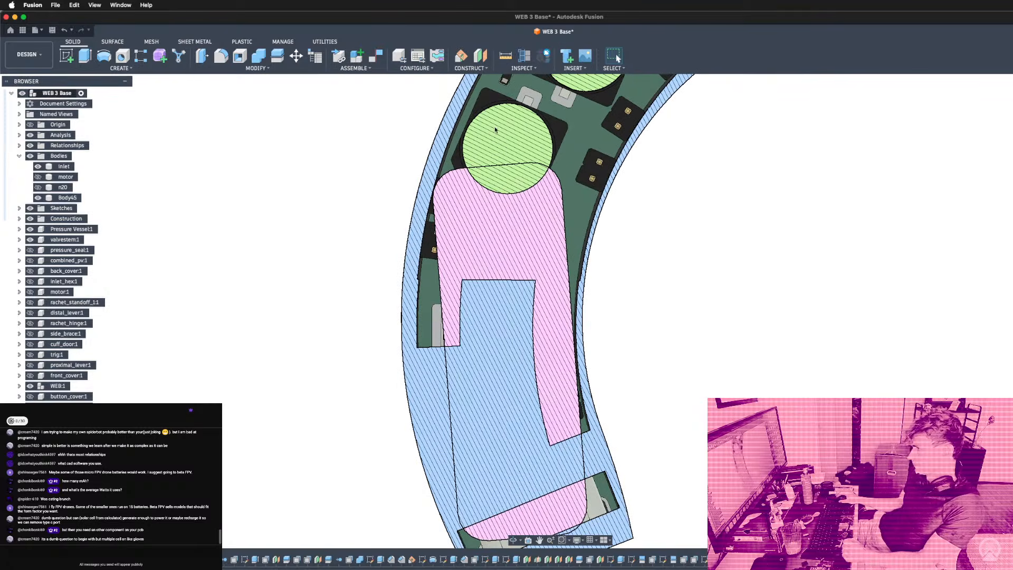
pyautogui.scroll(-4, 660, 206)
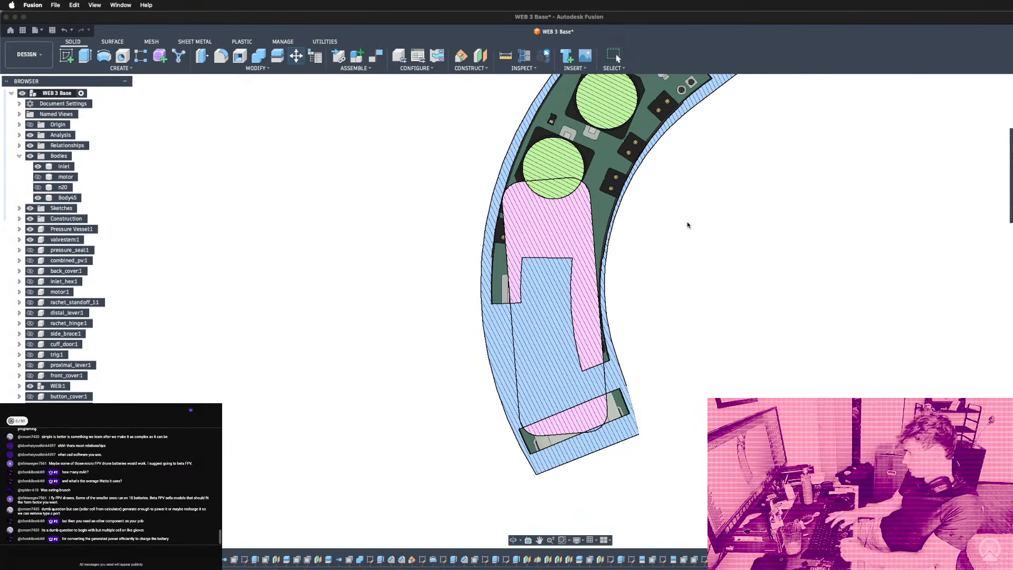
pyautogui.click(555, 229)
pyautogui.press('m')
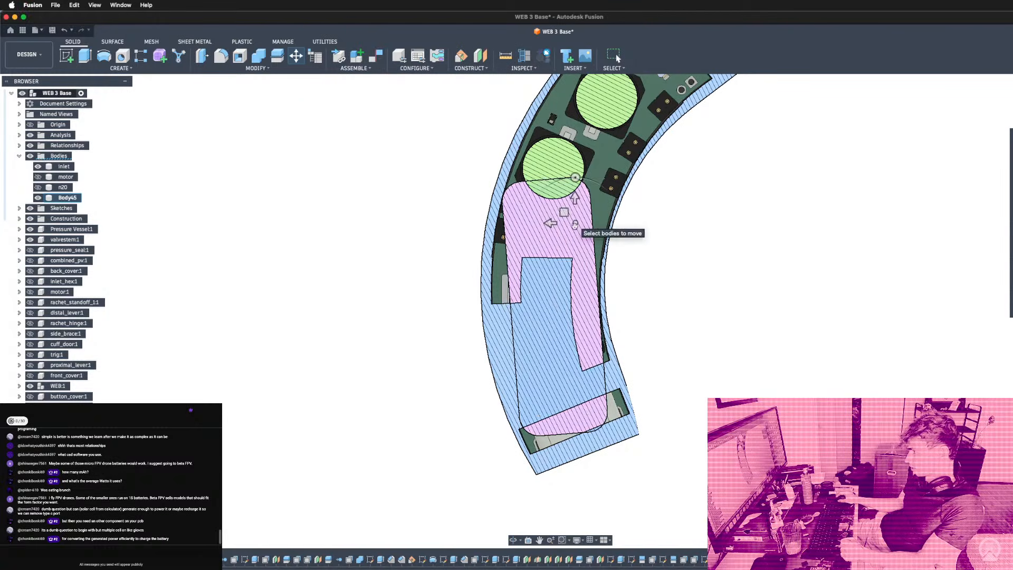
pyautogui.scroll(-3, 609, 284)
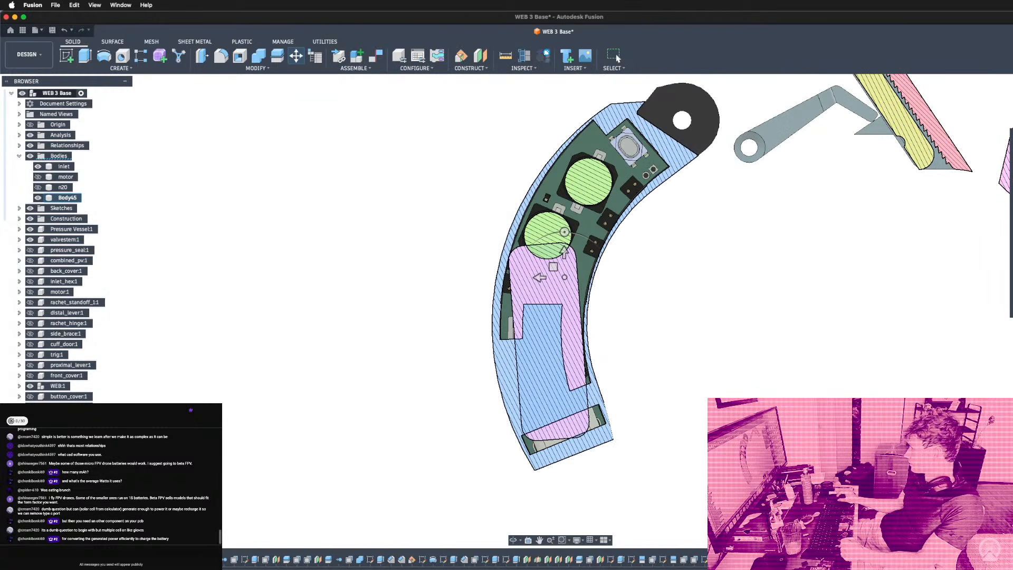
pyautogui.click(606, 250)
pyautogui.moveTo(756, 279); pyautogui.dragTo(761, 284)
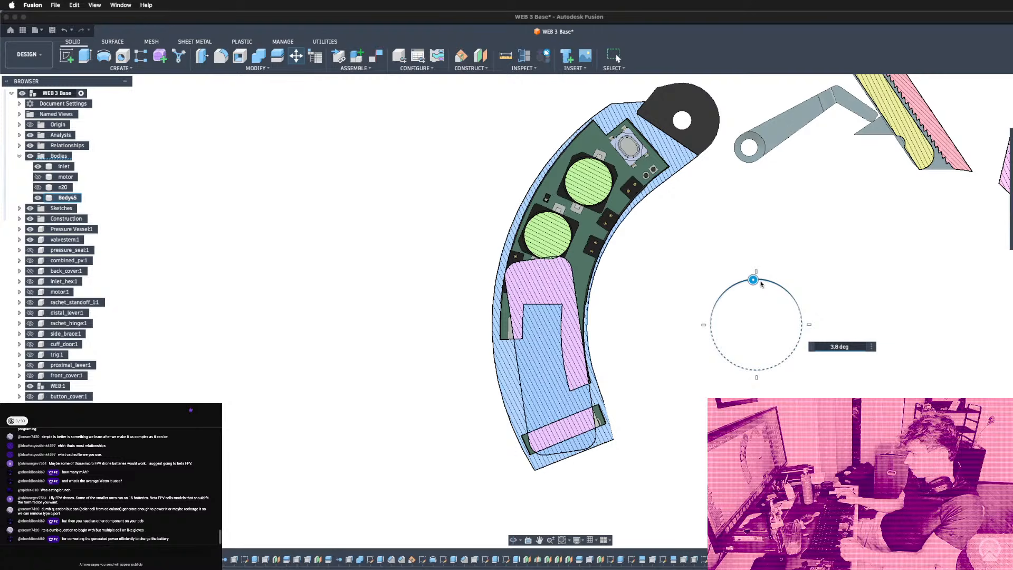
pyautogui.moveTo(760, 284); pyautogui.dragTo(760, 284)
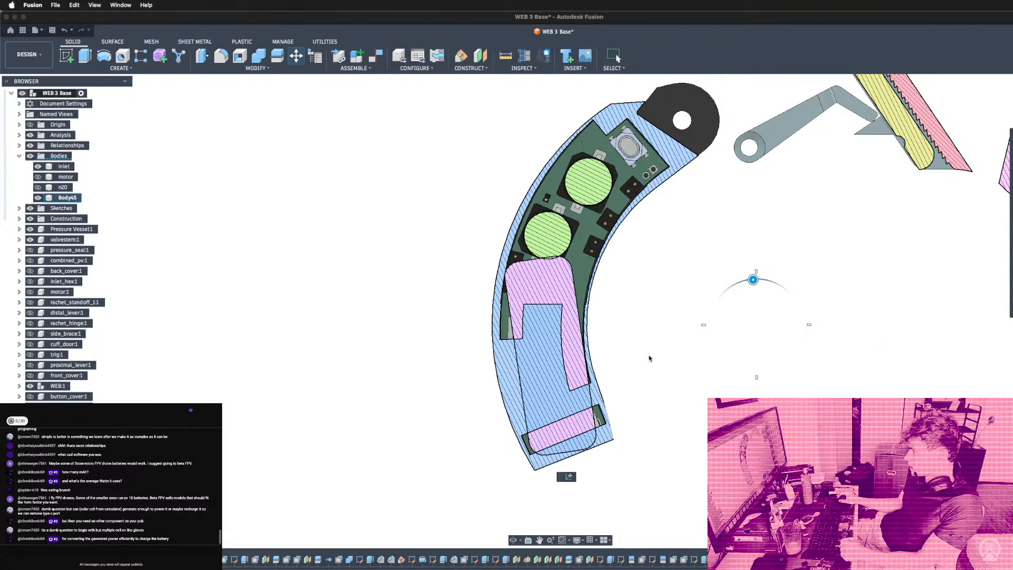
pyautogui.moveTo(513, 443); pyautogui.dragTo(511, 443)
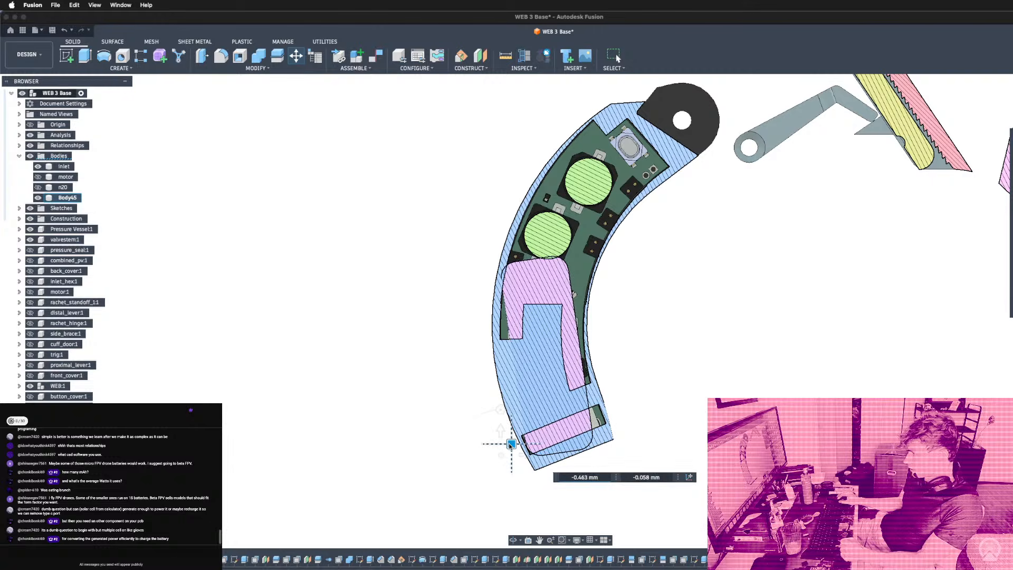
pyautogui.moveTo(511, 443); pyautogui.dragTo(511, 444)
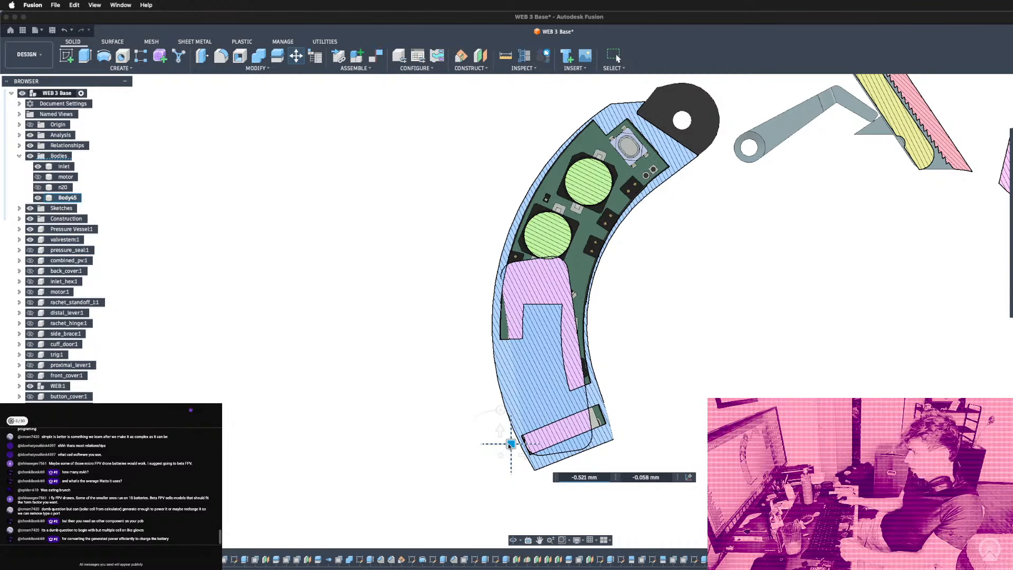
# Examine the block's fit in the cross-section against the capacitor, the curved housing walls and the slotted end.
pyautogui.scroll(5, 524, 423)
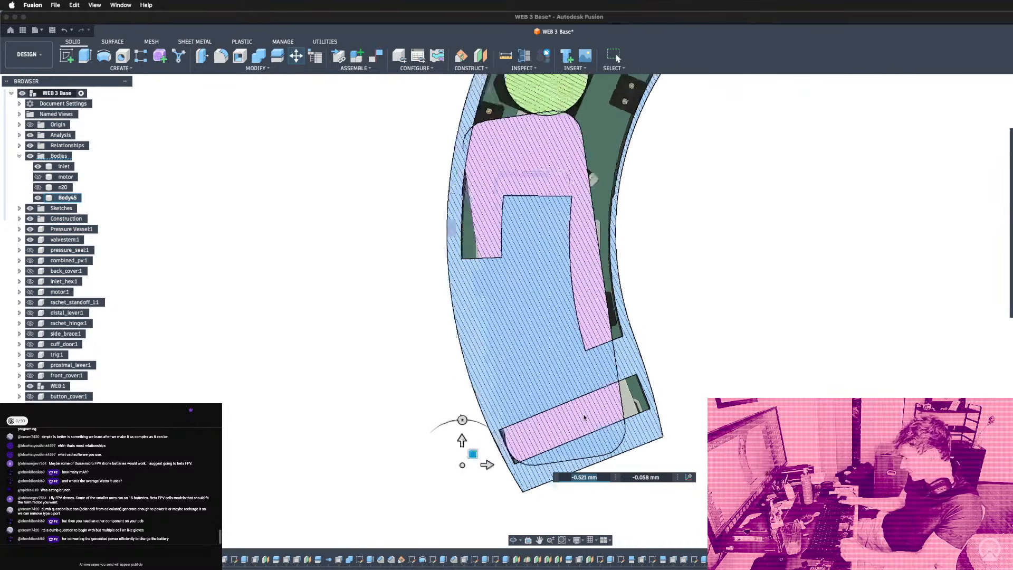
pyautogui.scroll(-5, 573, 378)
pyautogui.keyDown('shift'); pyautogui.moveTo(573, 378); pyautogui.dragTo(575, 430, button='middle'); pyautogui.keyUp('shift')
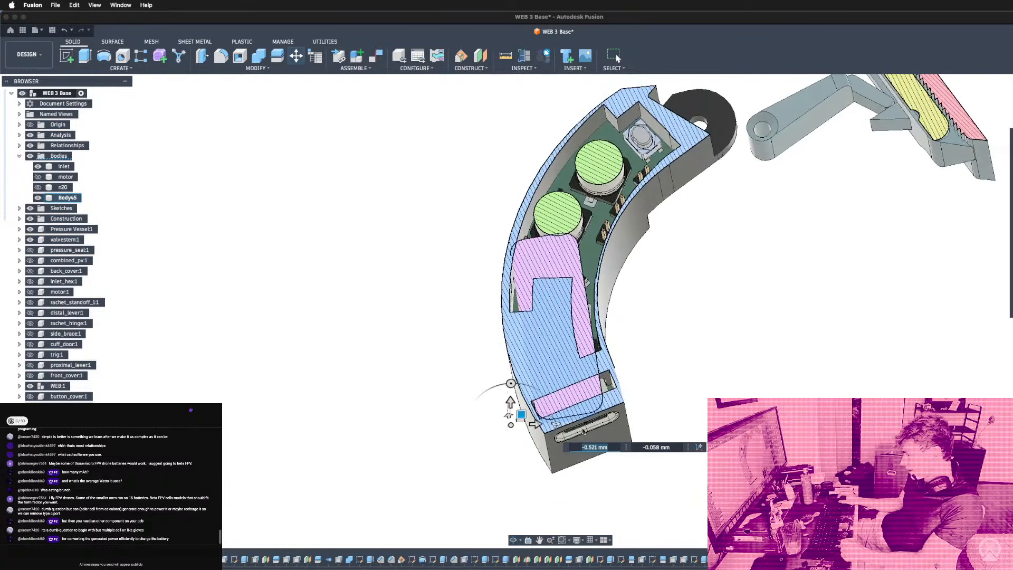
pyautogui.scroll(4, 574, 432)
pyautogui.scroll(-4, 572, 277)
pyautogui.keyDown('shift'); pyautogui.moveTo(555, 269); pyautogui.dragTo(556, 285, button='middle'); pyautogui.keyUp('shift')
pyautogui.scroll(4, 539, 346)
pyautogui.scroll(-5, 538, 346)
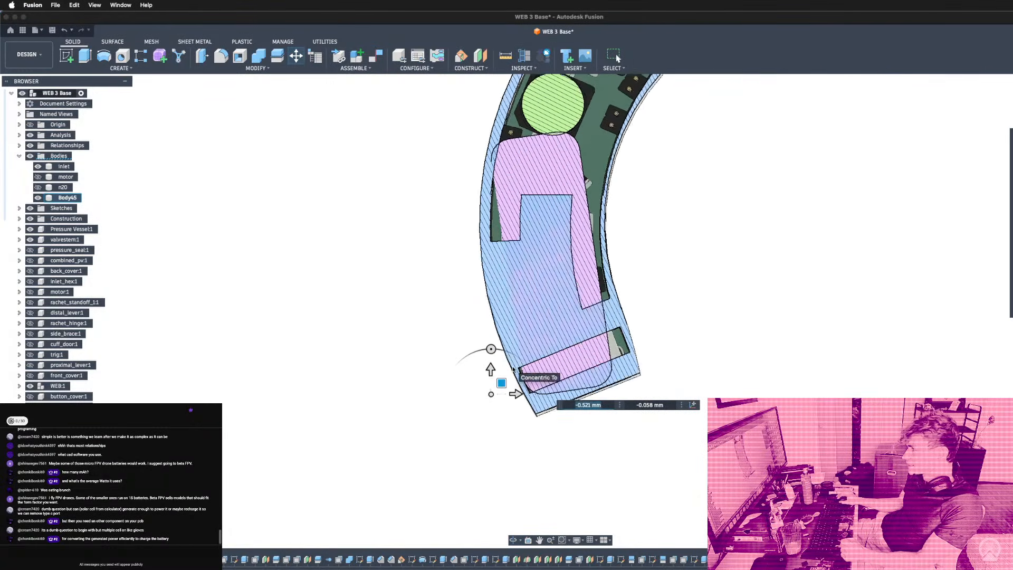
pyautogui.scroll(3, 543, 193)
pyautogui.scroll(-4, 543, 192)
pyautogui.scroll(4, 523, 274)
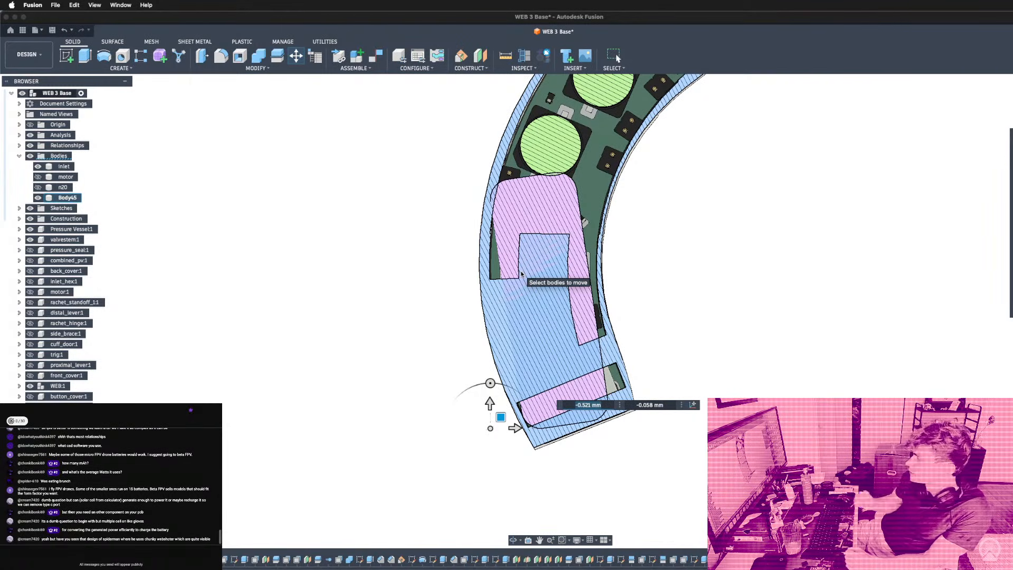
pyautogui.scroll(3, 495, 343)
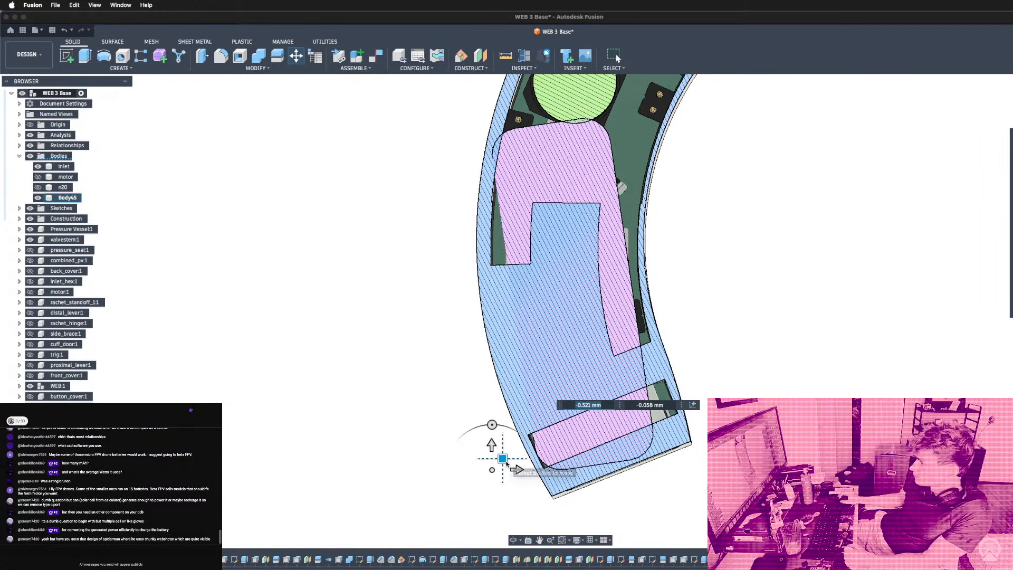
# Adjust the block's offset to about -0.686 mm and -0.156 mm in the section plane and complete the move.
pyautogui.moveTo(506, 464); pyautogui.dragTo(503, 462)
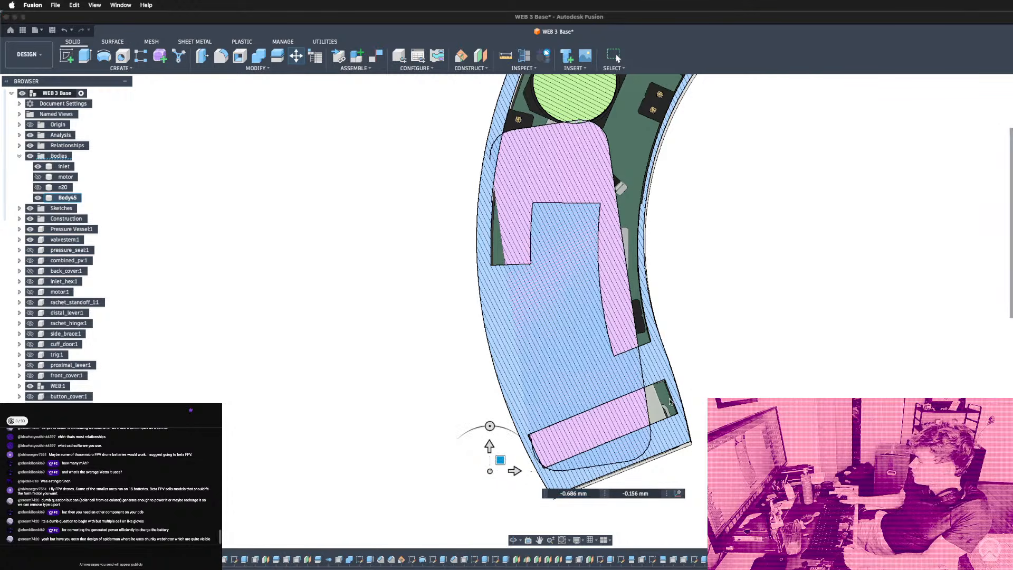
pyautogui.press('Return')
pyautogui.keyDown('shift'); pyautogui.moveTo(669, 418); pyautogui.dragTo(341, 177, button='middle'); pyautogui.keyUp('shift')
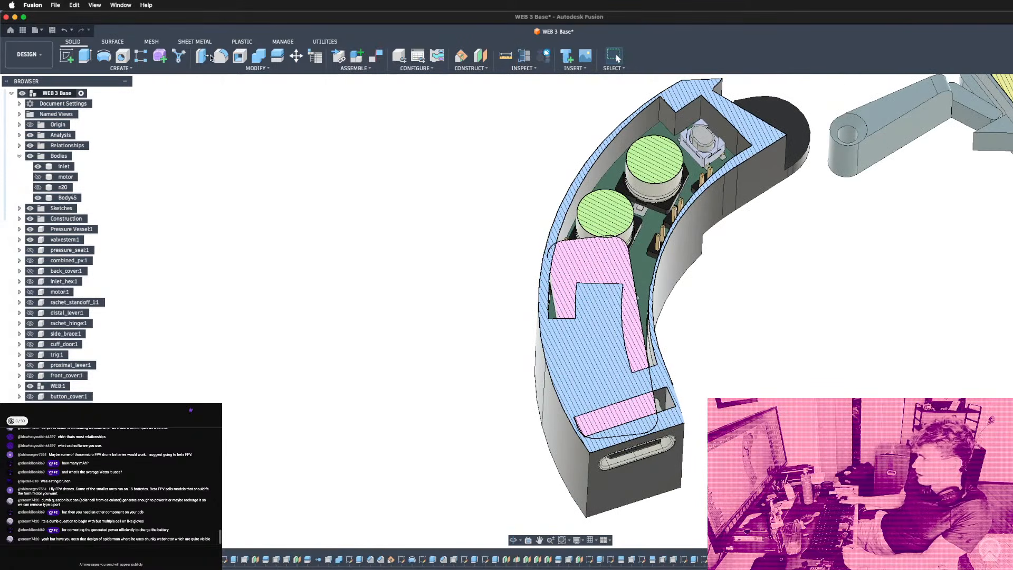
pyautogui.click(653, 504)
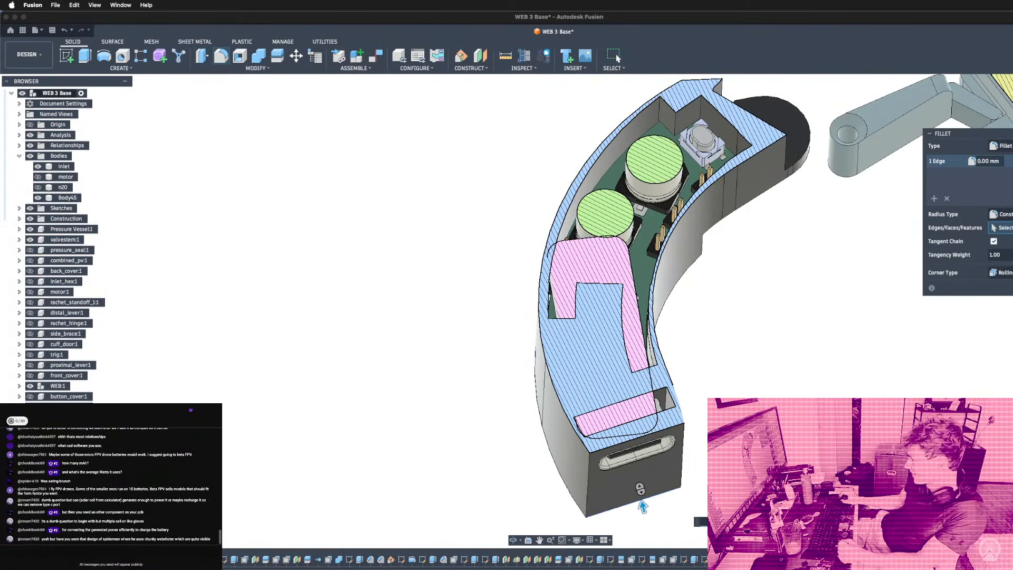
pyautogui.press('Escape')
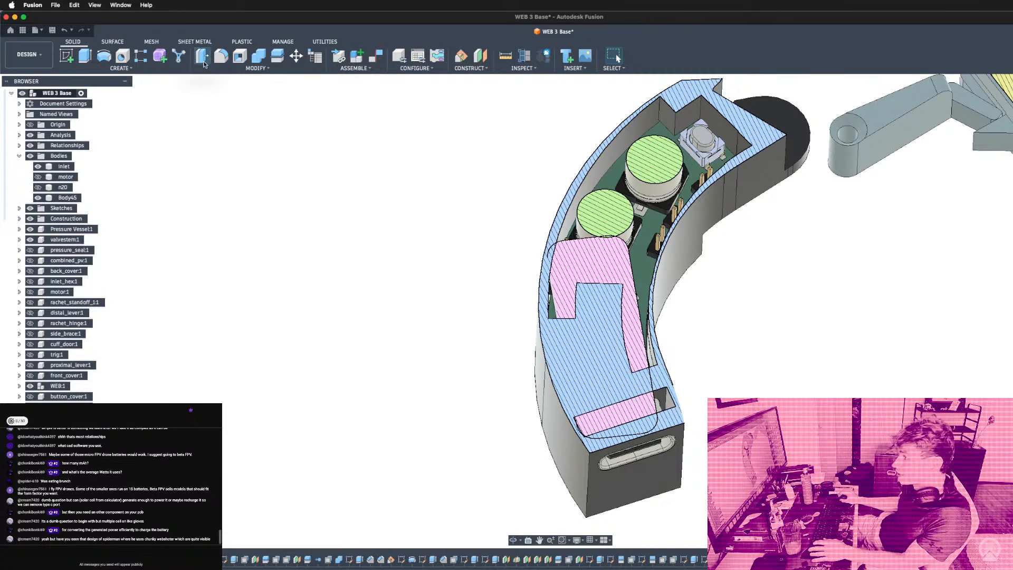
pyautogui.click(656, 485)
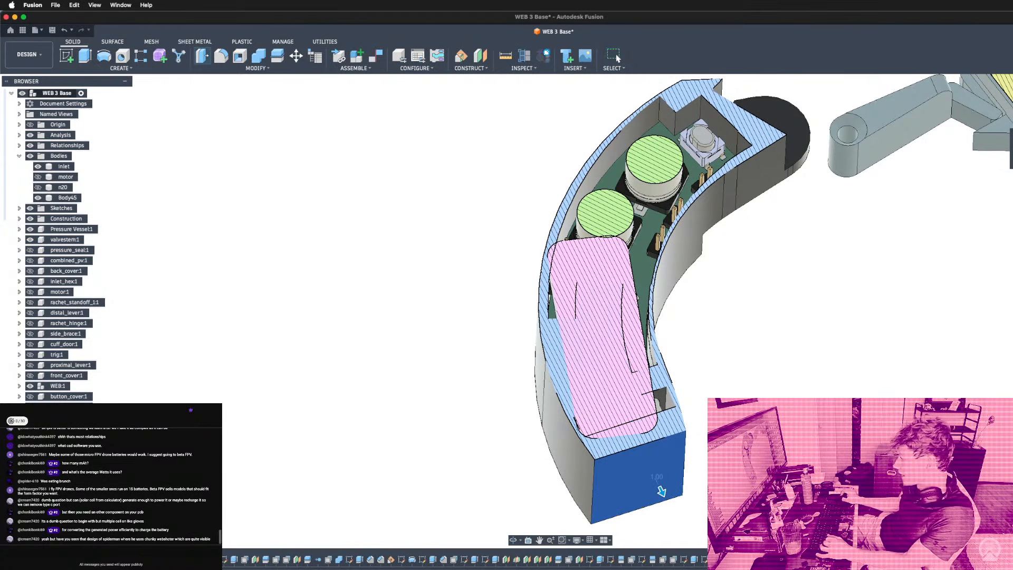
pyautogui.press('Escape')
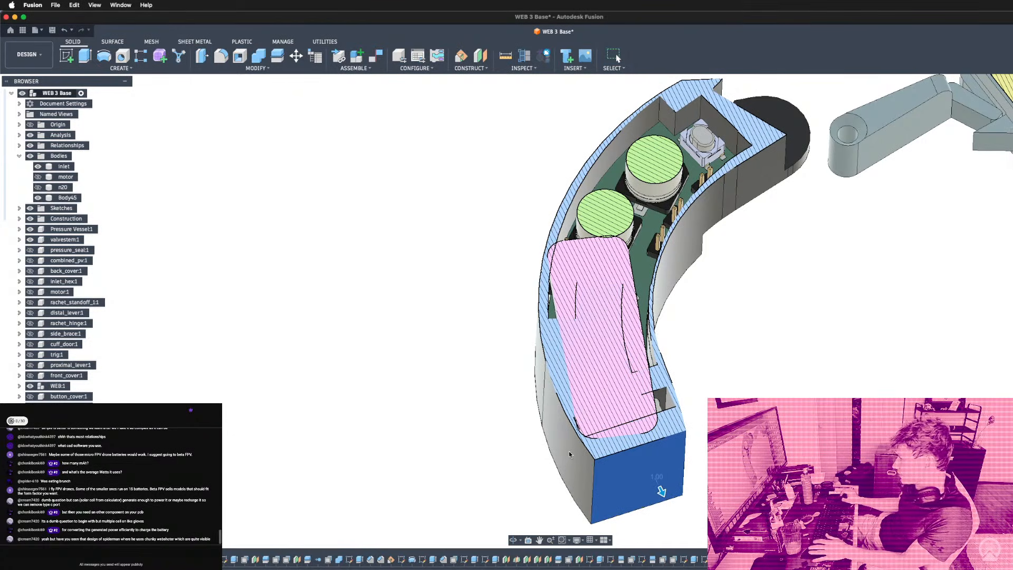
# Press-pull the flat slotted end face of the door ratchet housing outward by 0.40 mm.
pyautogui.click(201, 56)
pyautogui.click(658, 485)
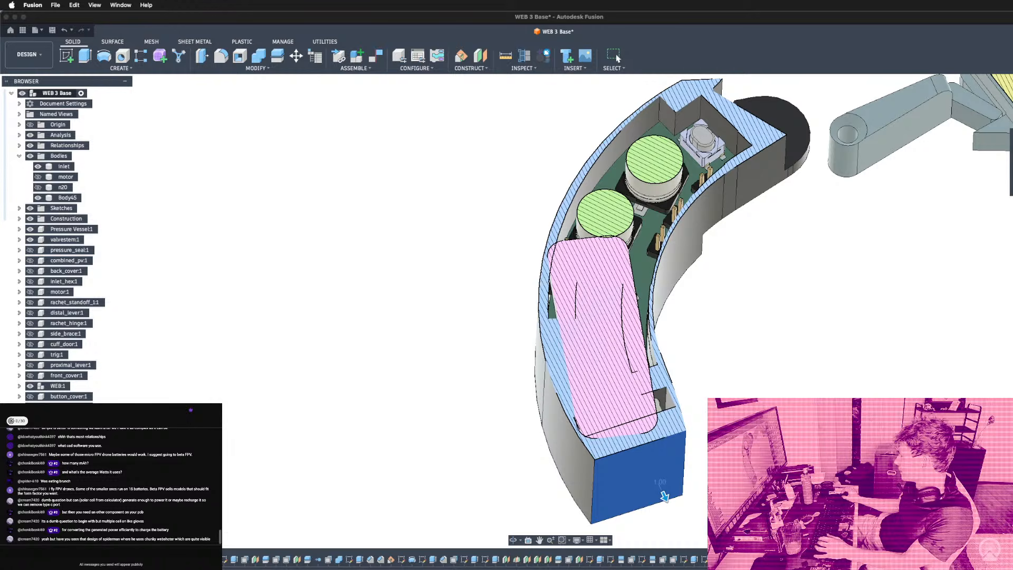
pyautogui.press('BackSpace')
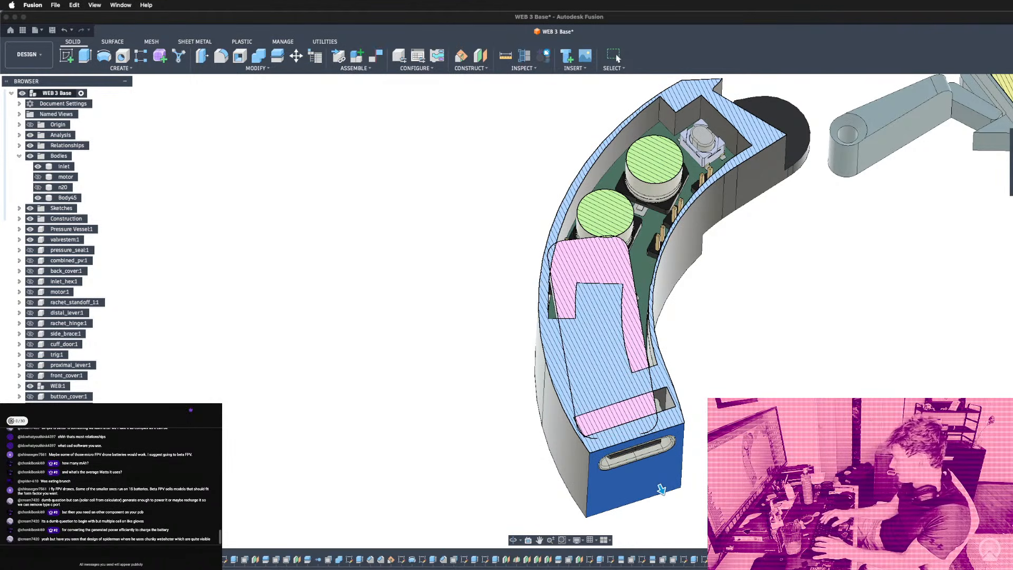
pyautogui.write('.20')
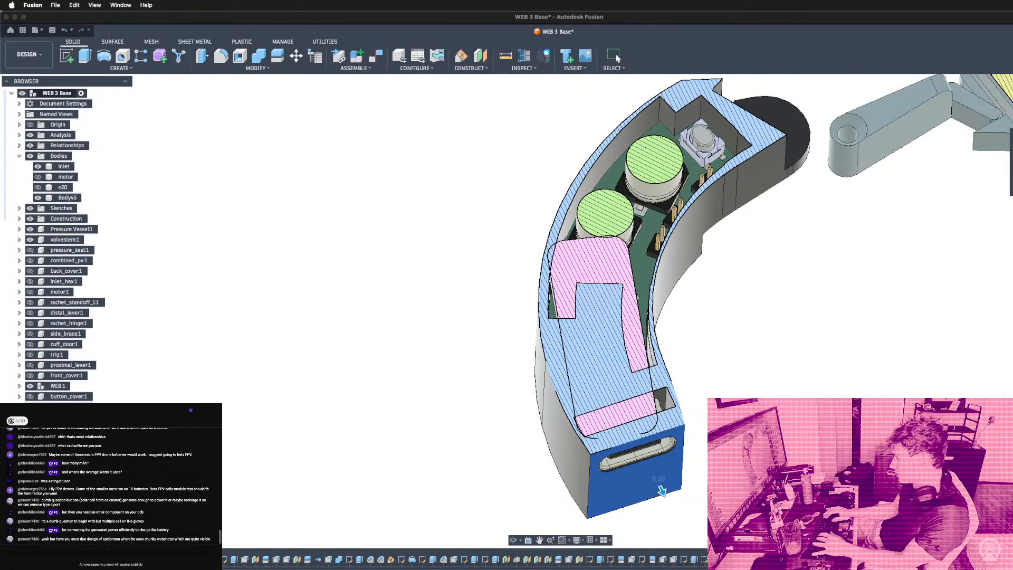
pyautogui.press('BackSpace')
pyautogui.write('3')
pyautogui.press('BackSpace')
pyautogui.write('4')
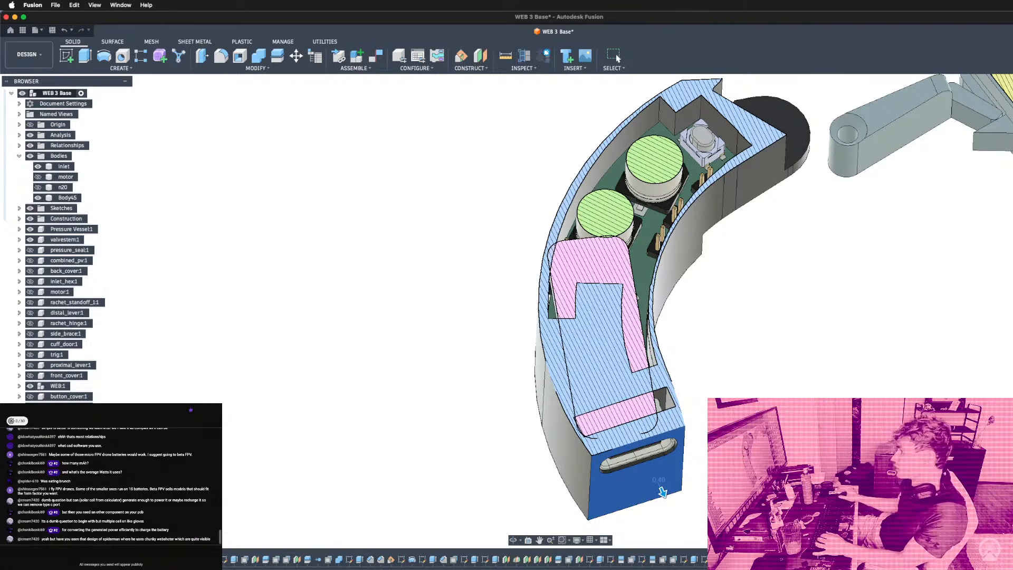
pyautogui.press('Return')
# Examine the sectioned housing from several angles, checking the block's clearance to the curved walls, circuit board and extended end.
pyautogui.scroll(-3, 492, 228)
pyautogui.scroll(5, 545, 272)
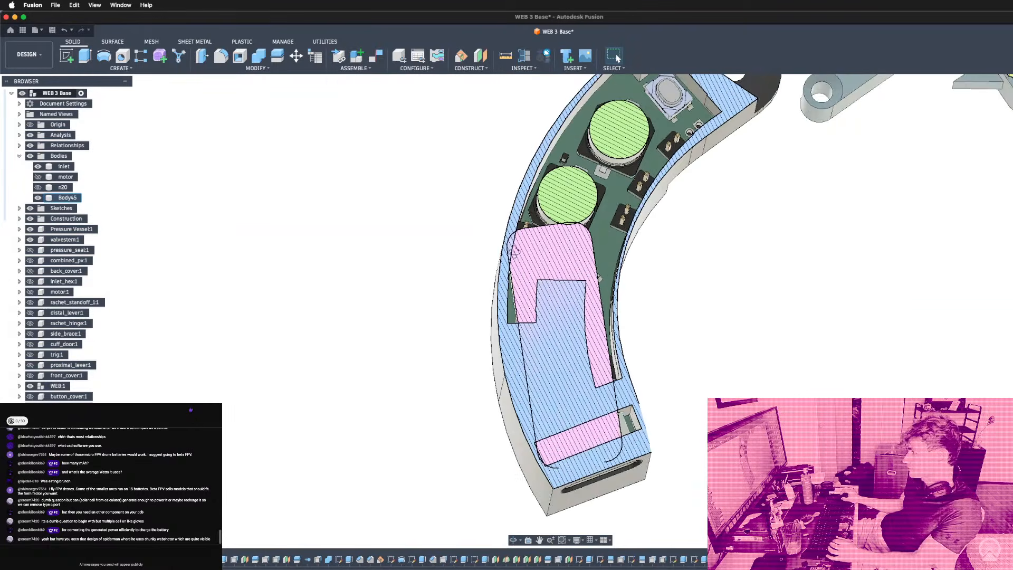
pyautogui.keyDown('shift'); pyautogui.moveTo(512, 265); pyautogui.dragTo(486, 269, button='middle'); pyautogui.keyUp('shift')
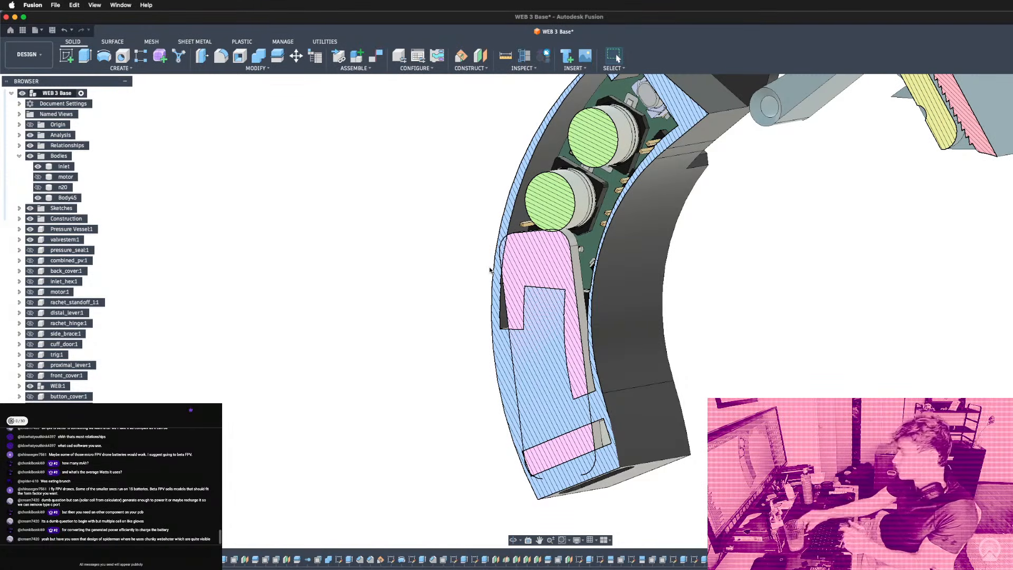
pyautogui.scroll(-4, 527, 237)
pyautogui.keyDown('shift'); pyautogui.moveTo(530, 239); pyautogui.dragTo(624, 321, button='middle'); pyautogui.keyUp('shift')
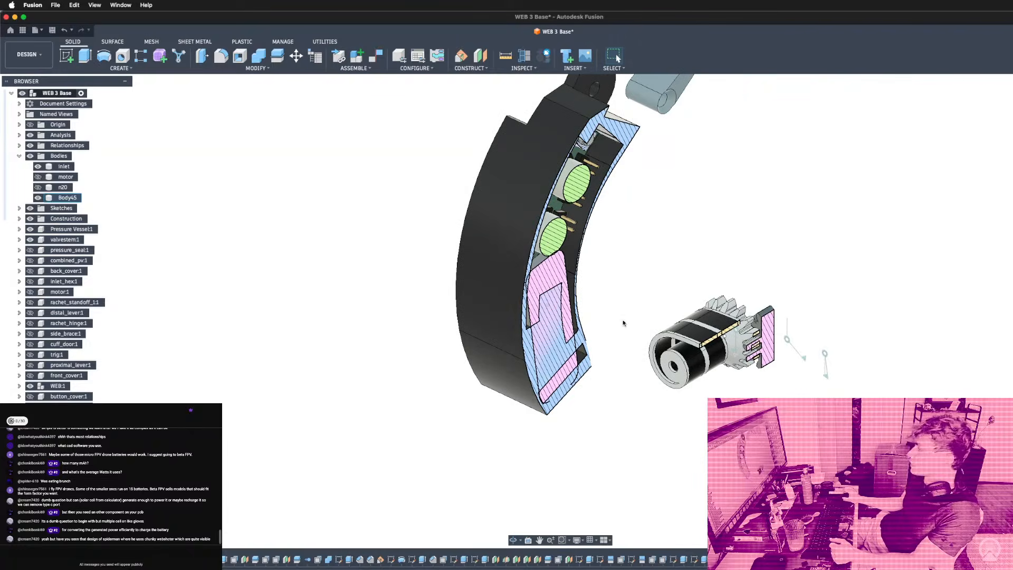
pyautogui.scroll(4, 565, 243)
pyautogui.keyDown('shift'); pyautogui.moveTo(570, 235); pyautogui.dragTo(541, 262, button='middle'); pyautogui.keyUp('shift')
pyautogui.scroll(-4, 549, 226)
pyautogui.scroll(6, 543, 246)
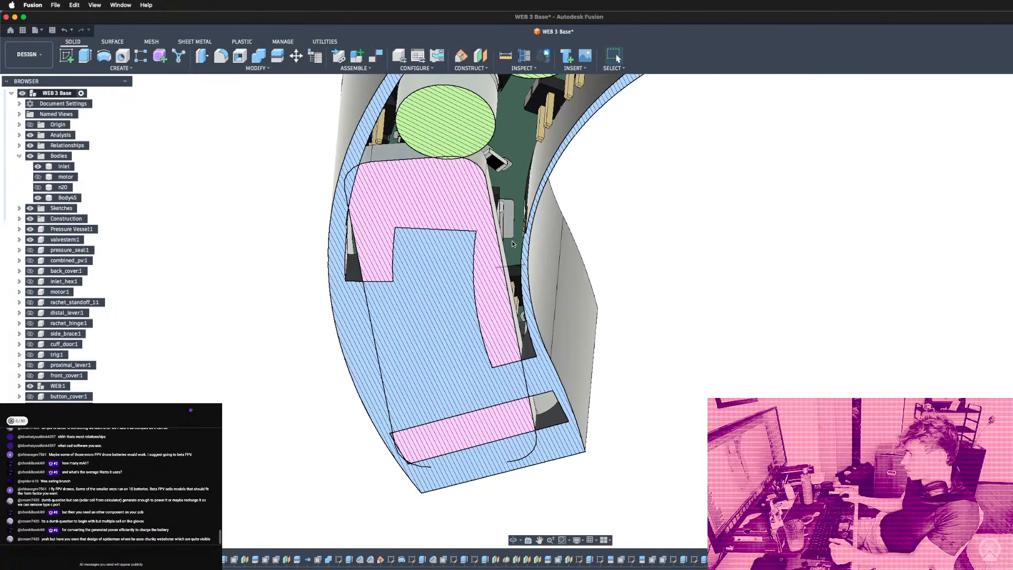
pyautogui.scroll(-3, 504, 294)
pyautogui.keyDown('shift'); pyautogui.moveTo(504, 295); pyautogui.dragTo(546, 282, button='middle'); pyautogui.keyUp('shift')
pyautogui.scroll(-5, 515, 291)
pyautogui.scroll(-3, 319, 387)
pyautogui.scroll(5, 356, 338)
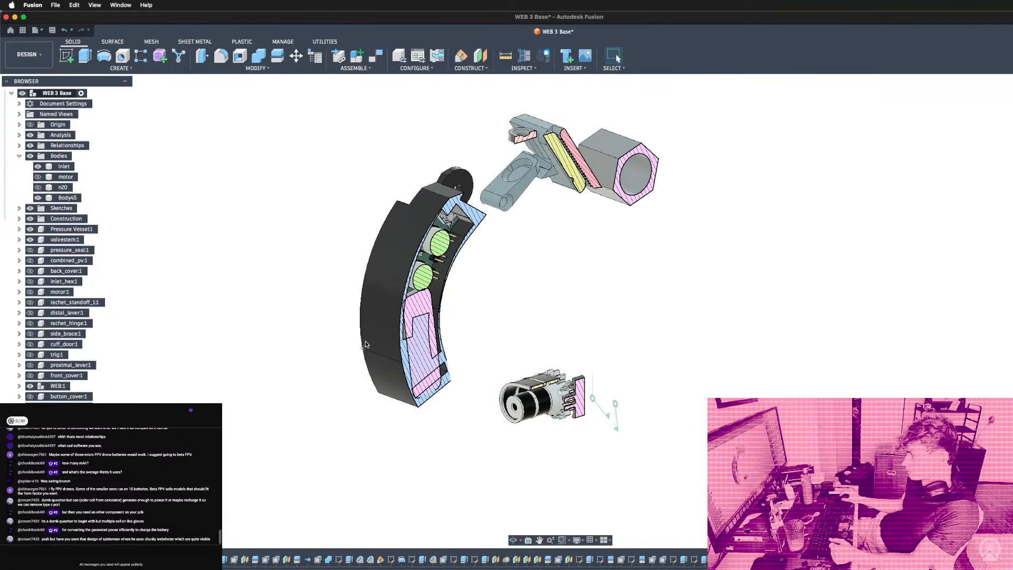
pyautogui.scroll(2, 343, 283)
pyautogui.scroll(-5, 343, 283)
pyautogui.scroll(4, 375, 228)
pyautogui.scroll(-2, 374, 228)
pyautogui.scroll(4, 376, 197)
pyautogui.scroll(-4, 377, 197)
pyautogui.scroll(3, 457, 292)
# Look through the component list and review the whole sectioned housing with the circuit board, capacitors and block.
pyautogui.scroll(-10, 79, 295)
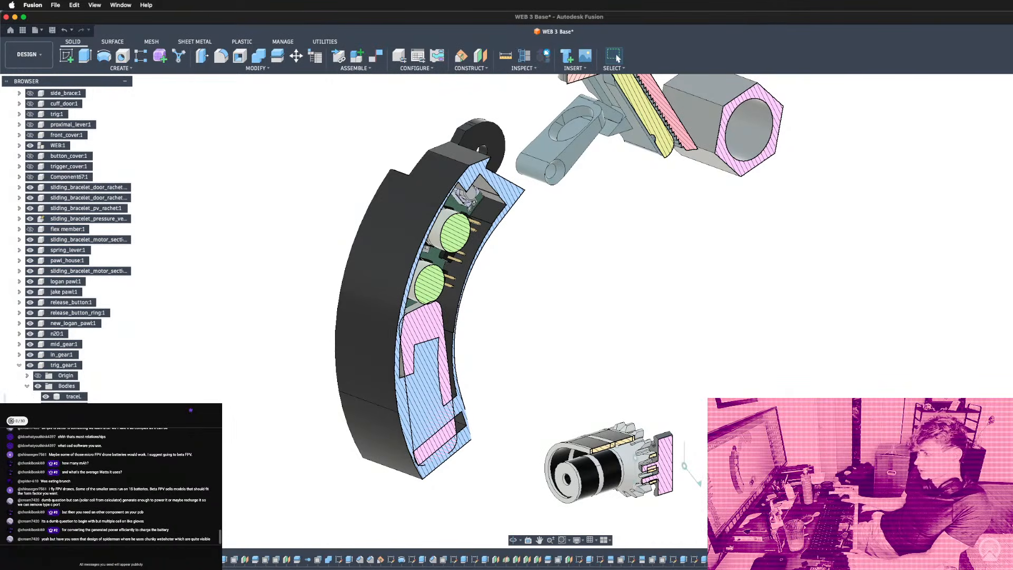
pyautogui.scroll(5, 79, 296)
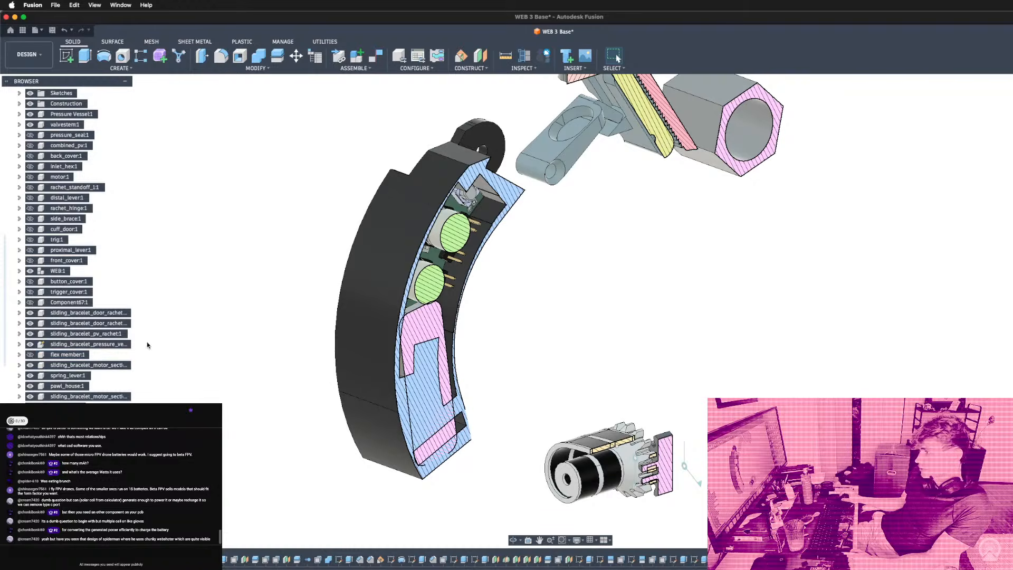
pyautogui.click(33, 302)
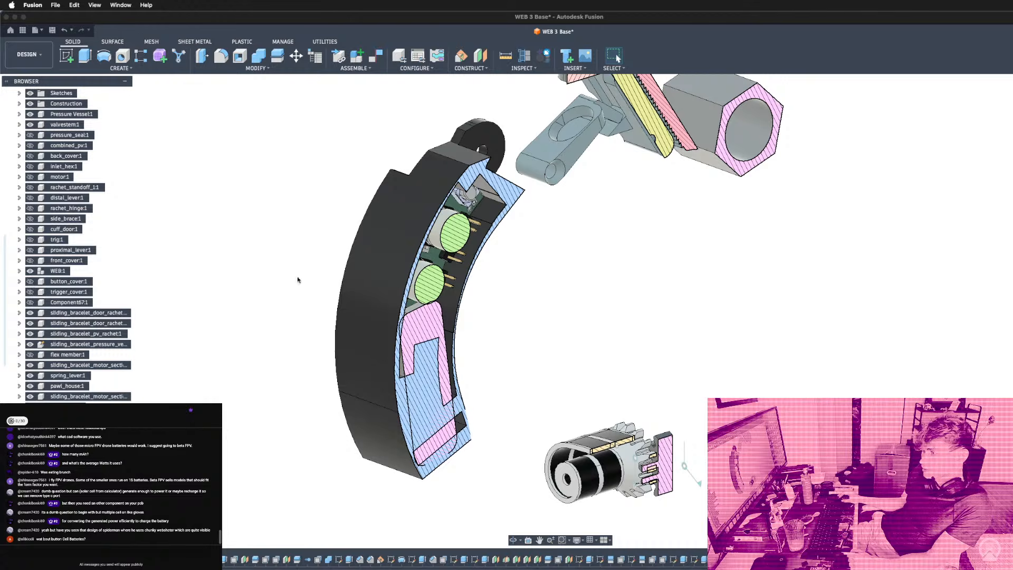
pyautogui.scroll(-2, 474, 310)
pyautogui.scroll(2, 474, 310)
pyautogui.keyDown('shift'); pyautogui.moveTo(482, 311); pyautogui.dragTo(454, 310, button='middle'); pyautogui.keyUp('shift')
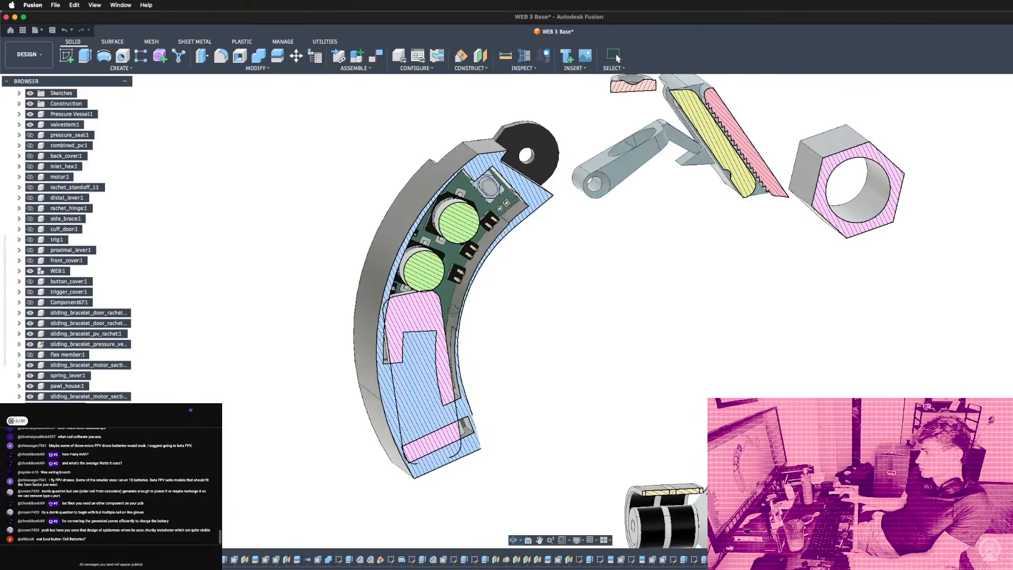
pyautogui.scroll(3, 458, 341)
pyautogui.scroll(-3, 457, 339)
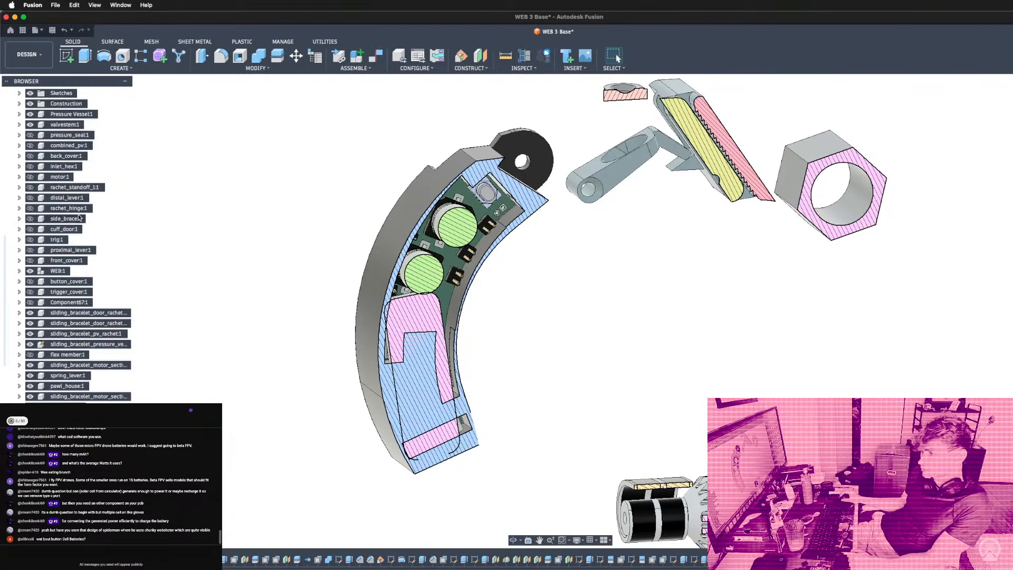
# Cut Body45 out of the curved bracelet housing with Combine, redoing the operation so that the tool body is kept.
pyautogui.scroll(5, 83, 219)
pyautogui.click(39, 177)
pyautogui.click(38, 177)
pyautogui.keyDown('shift'); pyautogui.moveTo(237, 251); pyautogui.dragTo(249, 247, button='middle'); pyautogui.keyUp('shift')
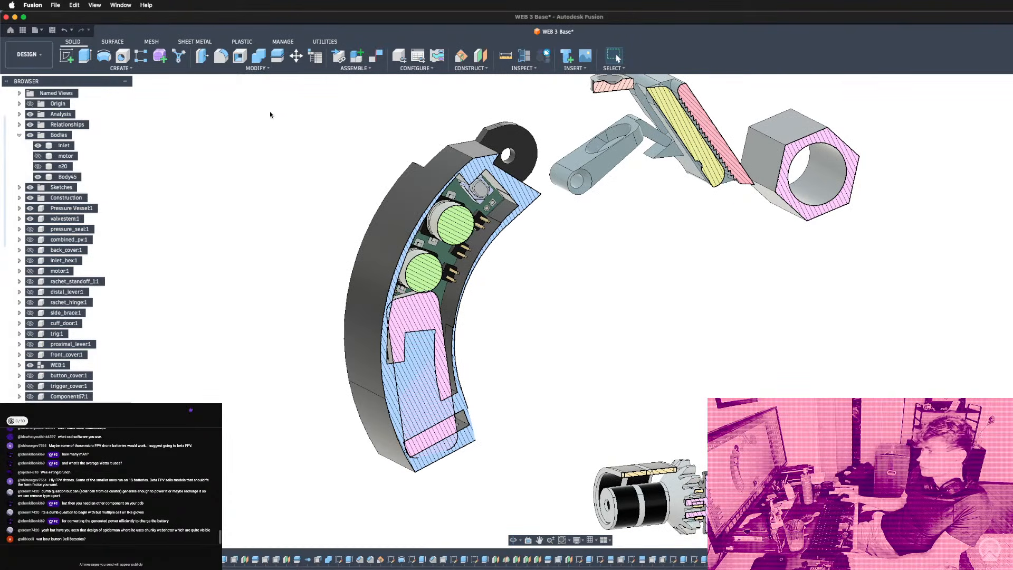
pyautogui.click(259, 56)
pyautogui.scroll(3, 294, 300)
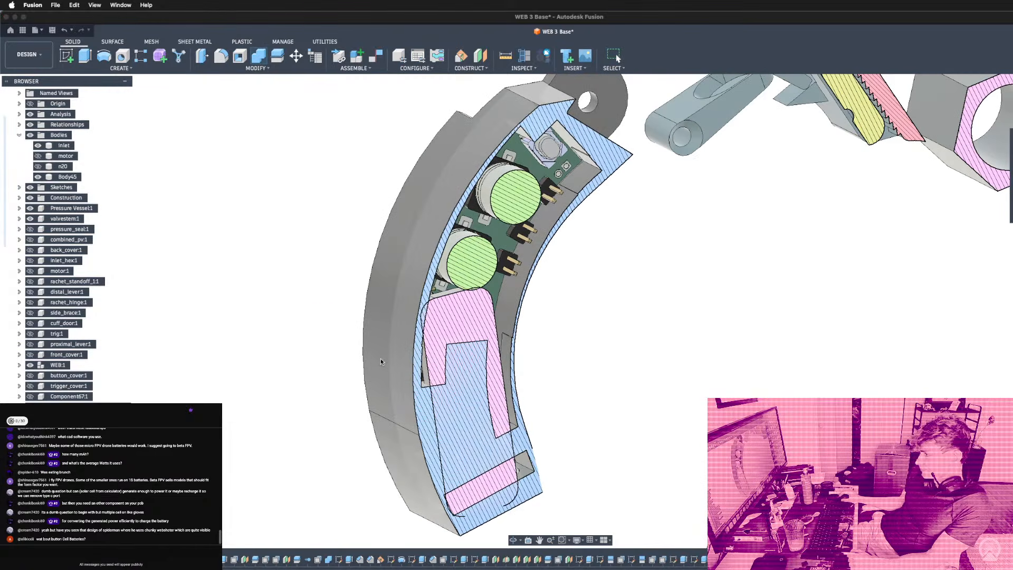
pyautogui.click(382, 361)
pyautogui.click(442, 312)
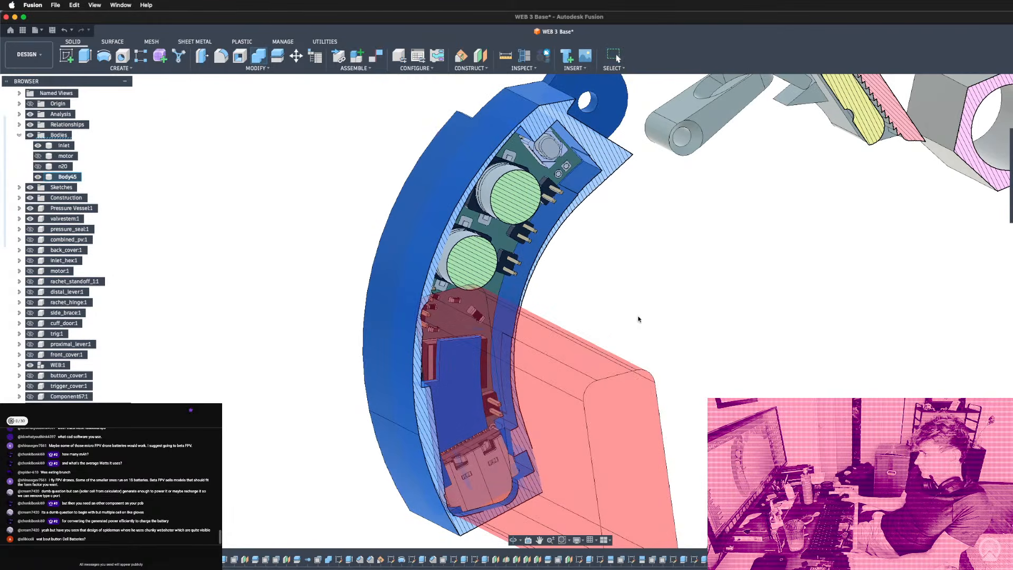
pyautogui.keyDown('shift'); pyautogui.moveTo(658, 319); pyautogui.dragTo(531, 313, button='middle'); pyautogui.keyUp('shift')
pyautogui.scroll(10, 601, 338)
pyautogui.scroll(-5, 521, 327)
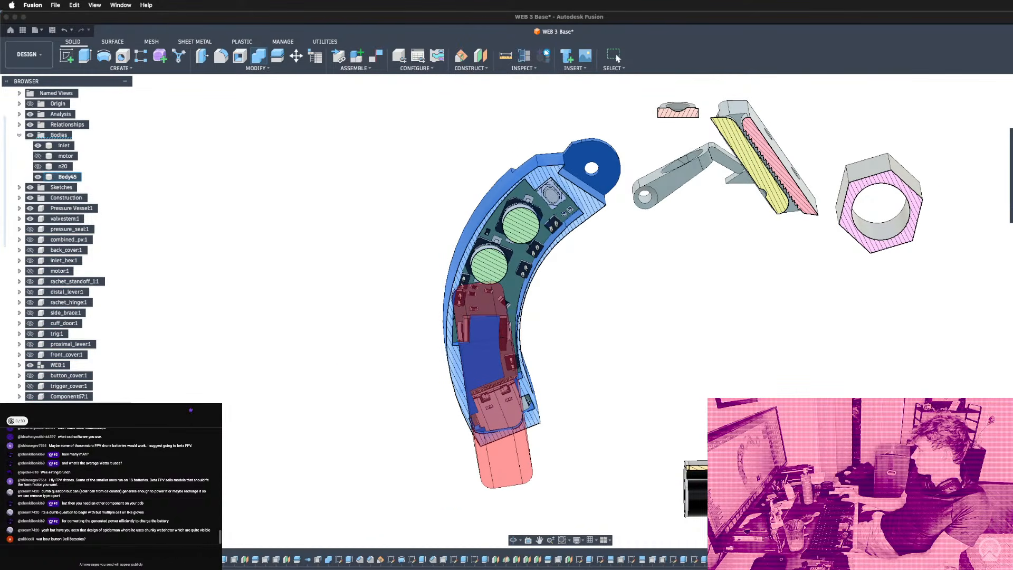
pyautogui.press('Return')
pyautogui.scroll(-2, 322, 357)
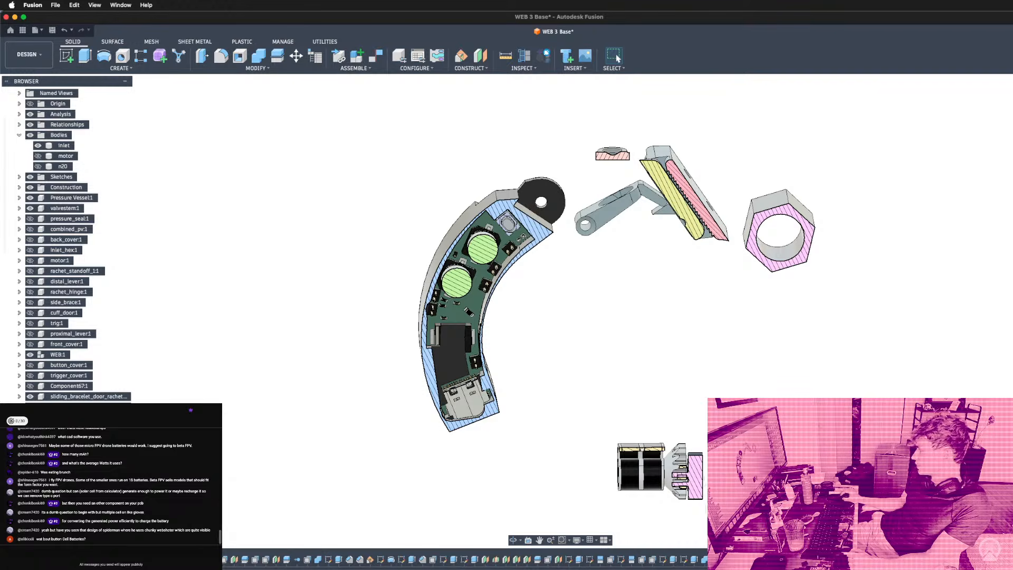
pyautogui.press('super+z')
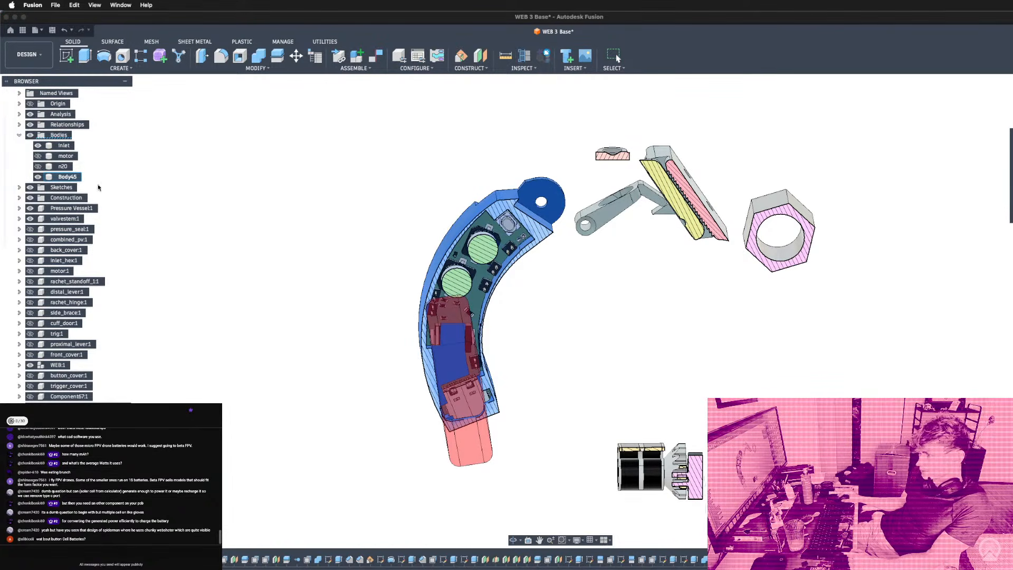
# Rename Body45 as battery and create a component from it.
pyautogui.doubleClick(66, 177)
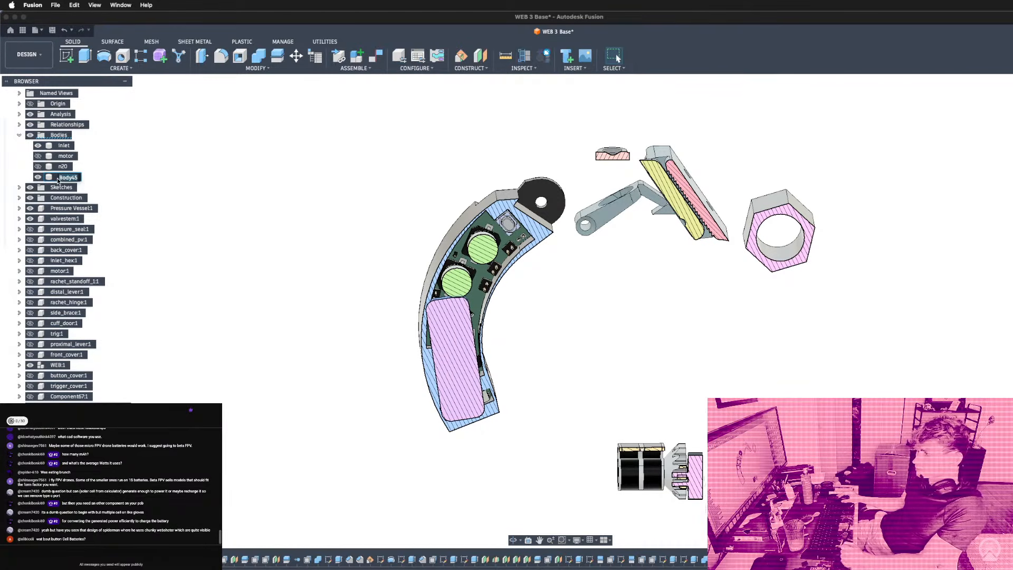
pyautogui.write('battery')
pyautogui.press('Return')
pyautogui.rightClick(63, 178)
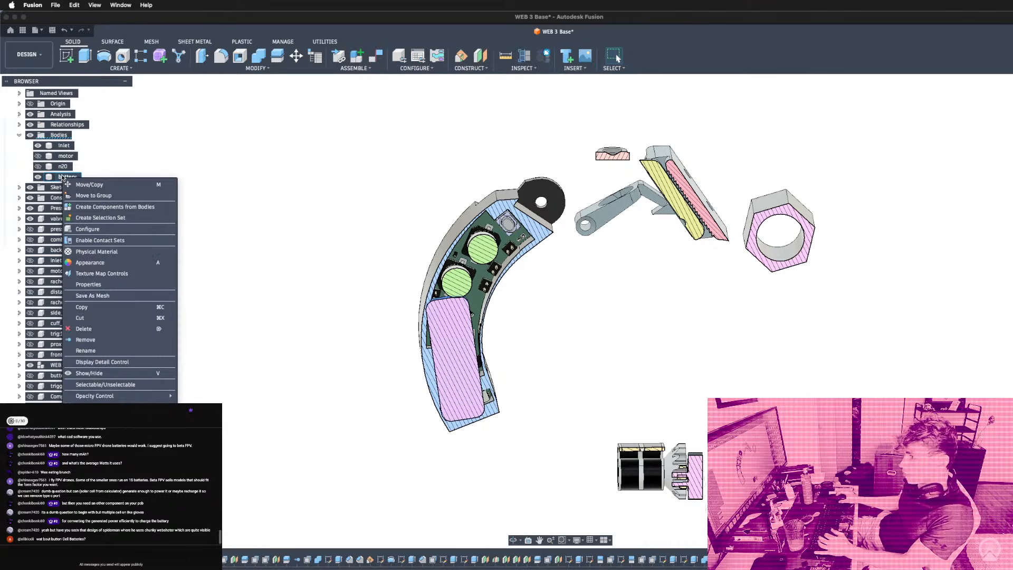
pyautogui.click(100, 207)
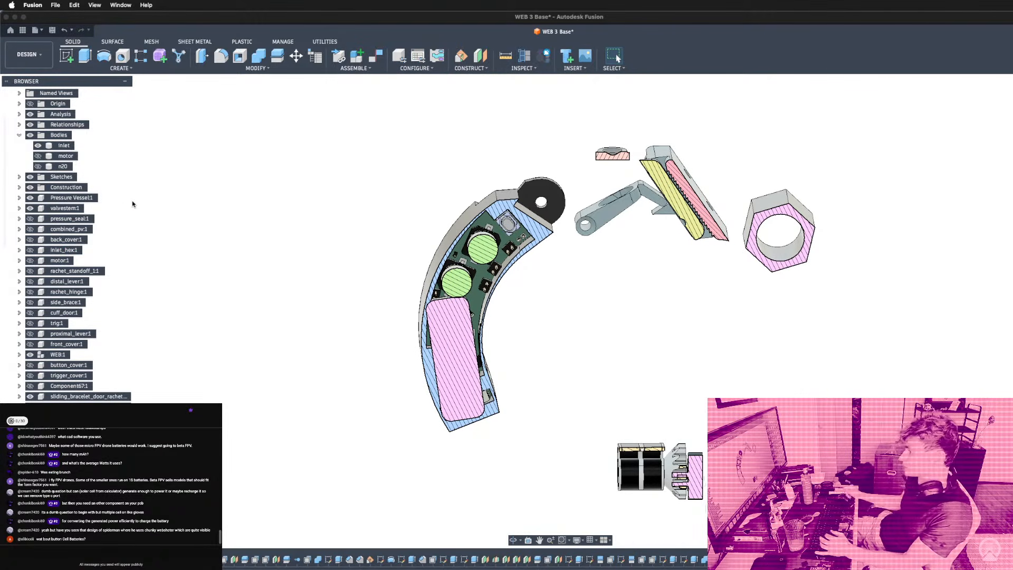
# Edit the Section12 analysis and offset its cutting plane to 19.883 mm through the battery and curved housing.
pyautogui.scroll(3, 62, 232)
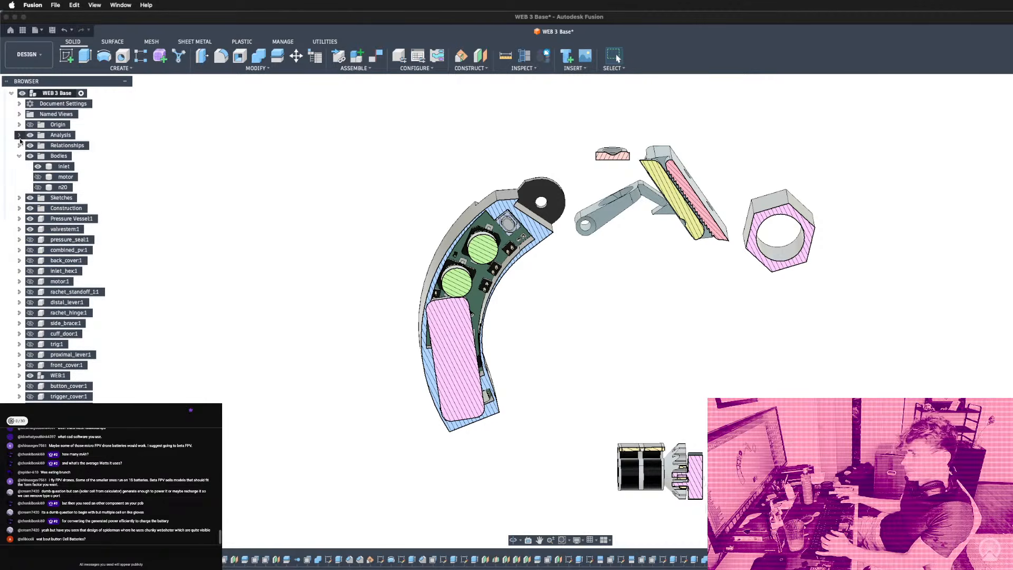
pyautogui.click(19, 135)
pyautogui.doubleClick(68, 260)
pyautogui.keyDown('shift'); pyautogui.moveTo(343, 262); pyautogui.dragTo(439, 276, button='middle'); pyautogui.keyUp('shift')
pyautogui.moveTo(492, 348); pyautogui.dragTo(564, 397)
pyautogui.keyDown('shift'); pyautogui.moveTo(653, 368); pyautogui.dragTo(706, 325, button='middle'); pyautogui.keyUp('shift')
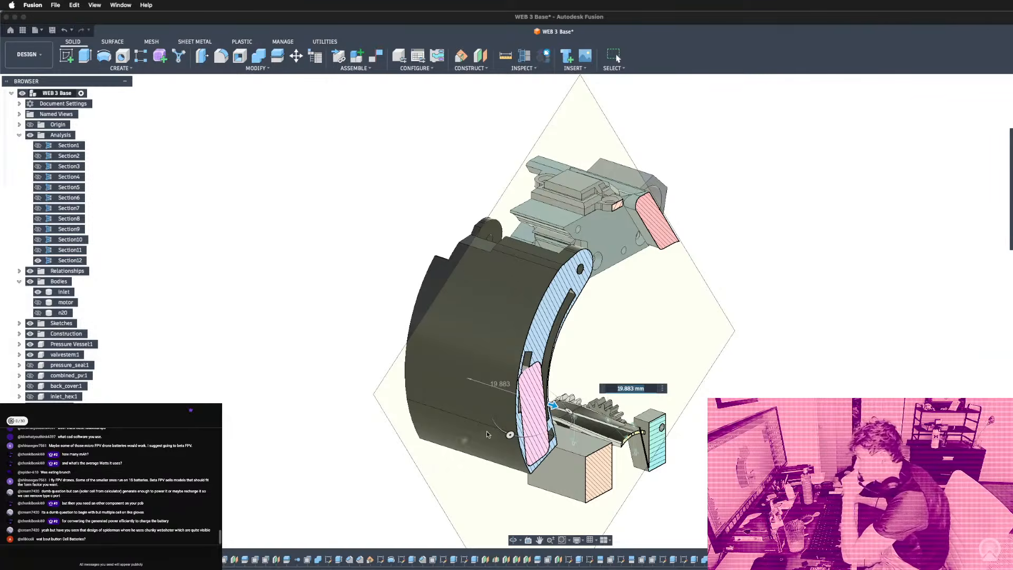
# Examine how the battery sits in the sectioned housing, finish the section edit and save the design.
pyautogui.scroll(4, 526, 404)
pyautogui.scroll(2, 547, 333)
pyautogui.scroll(-3, 547, 334)
pyautogui.moveTo(547, 333)
pyautogui.keyDown('shift'); pyautogui.mouseDown(button='middle')
pyautogui.moveTo(469, 343)
pyautogui.moveTo(509, 316)
pyautogui.moveTo(564, 326)
pyautogui.moveTo(526, 323)
pyautogui.moveTo(522, 303)
pyautogui.moveTo(543, 315)
pyautogui.mouseUp(button='middle'); pyautogui.keyUp('shift')
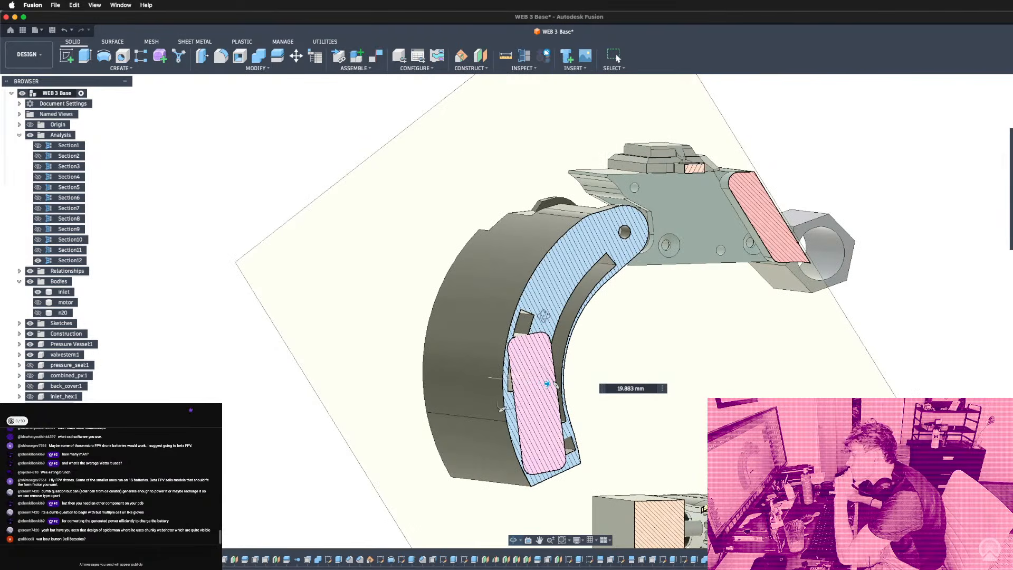
pyautogui.scroll(-3, 802, 277)
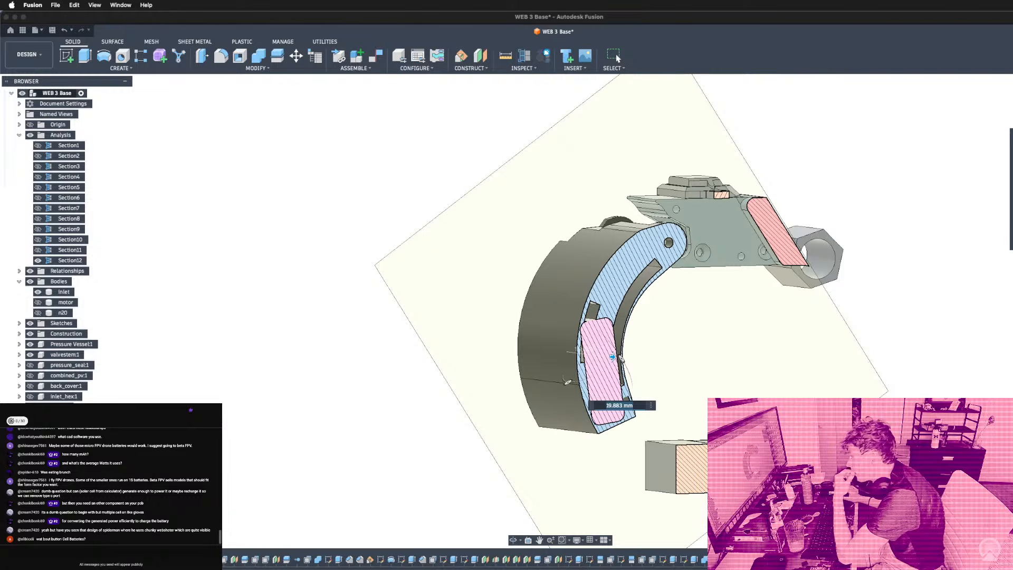
pyautogui.keyDown('shift'); pyautogui.moveTo(953, 268); pyautogui.dragTo(949, 272, button='middle'); pyautogui.keyUp('shift')
pyautogui.press('super+s')
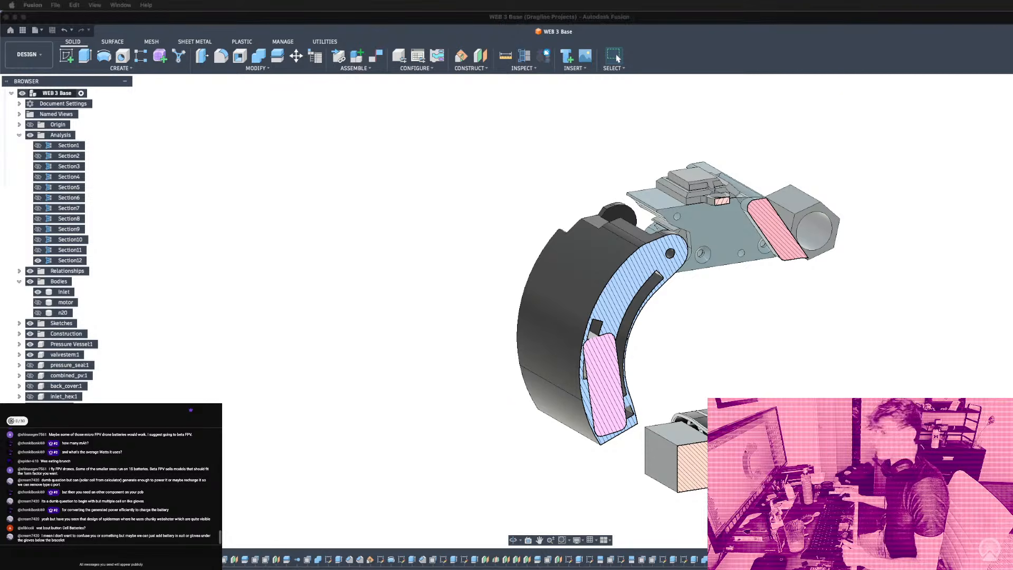
# Switch to Firefox and search the web for "ground bar micro amazon".
pyautogui.moveTo(783, 0); pyautogui.dragTo(855, 49)
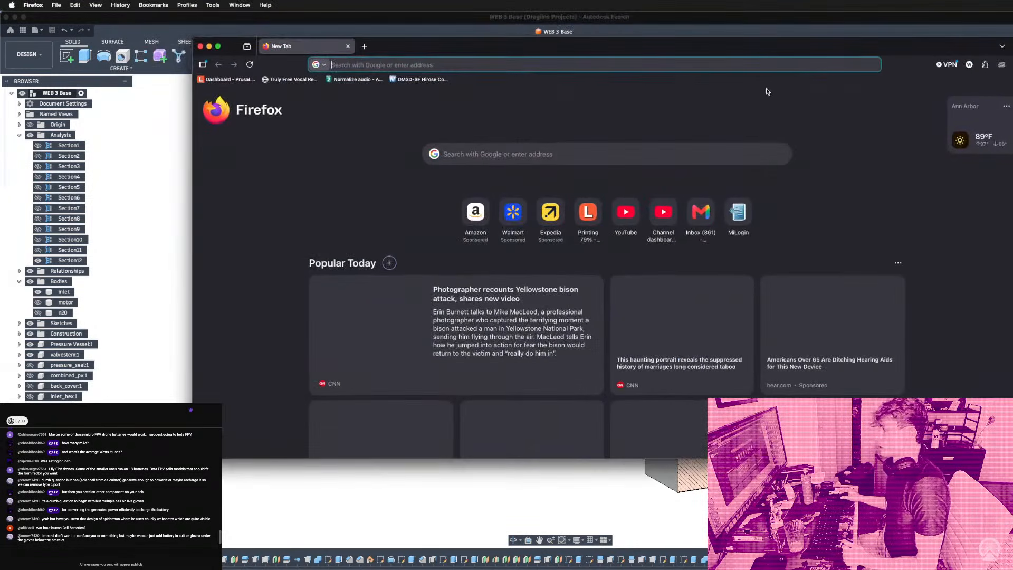
pyautogui.click(758, 68)
pyautogui.write('grou')
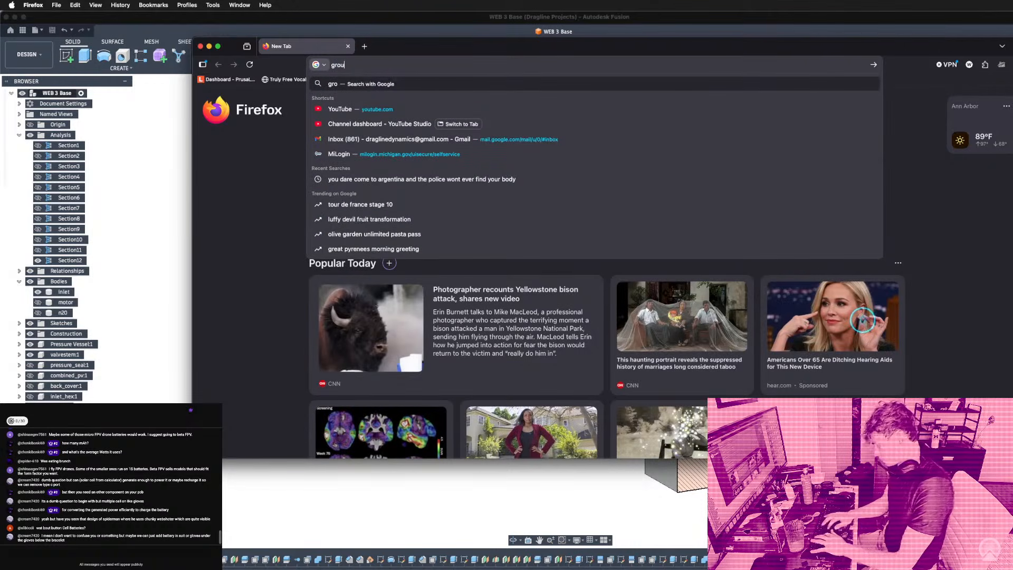
pyautogui.write('nd bar')
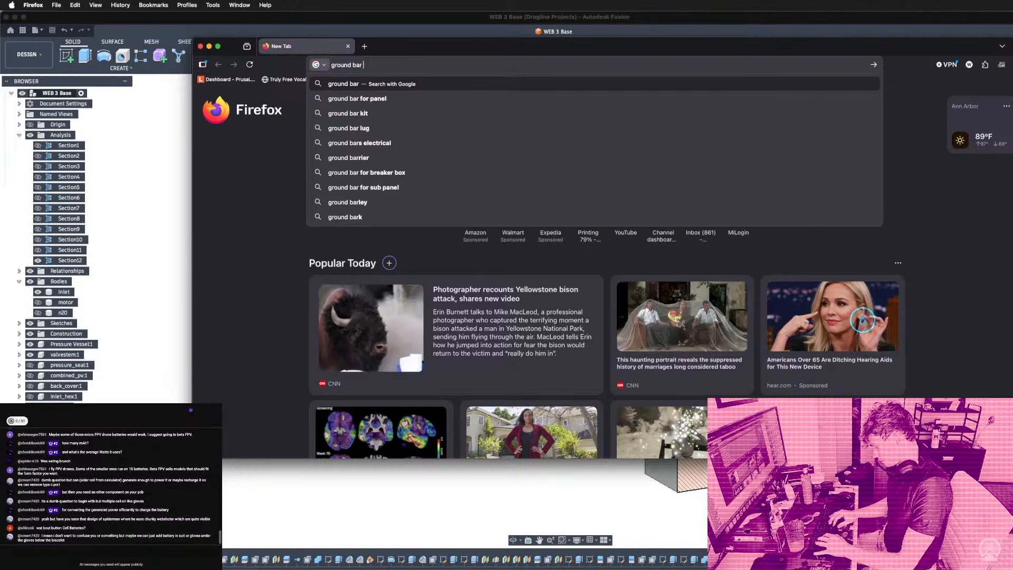
pyautogui.write(' micro amazo')
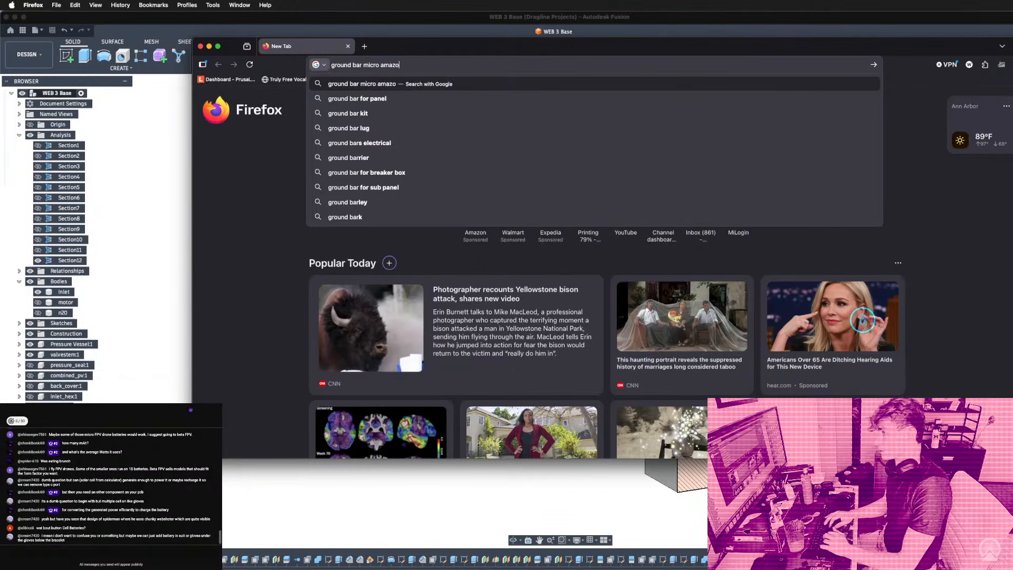
pyautogui.write('n')
pyautogui.press('Return')
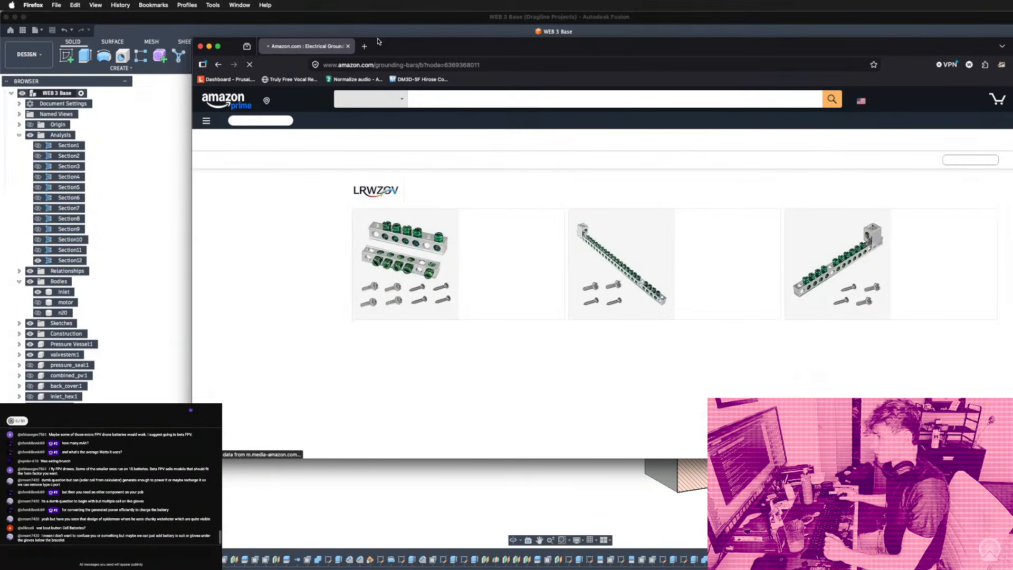
# Look through the Amazon grounding bar listings for small terminal ground bars.
pyautogui.scroll(-1, 506, 282)
pyautogui.scroll(-5, 505, 283)
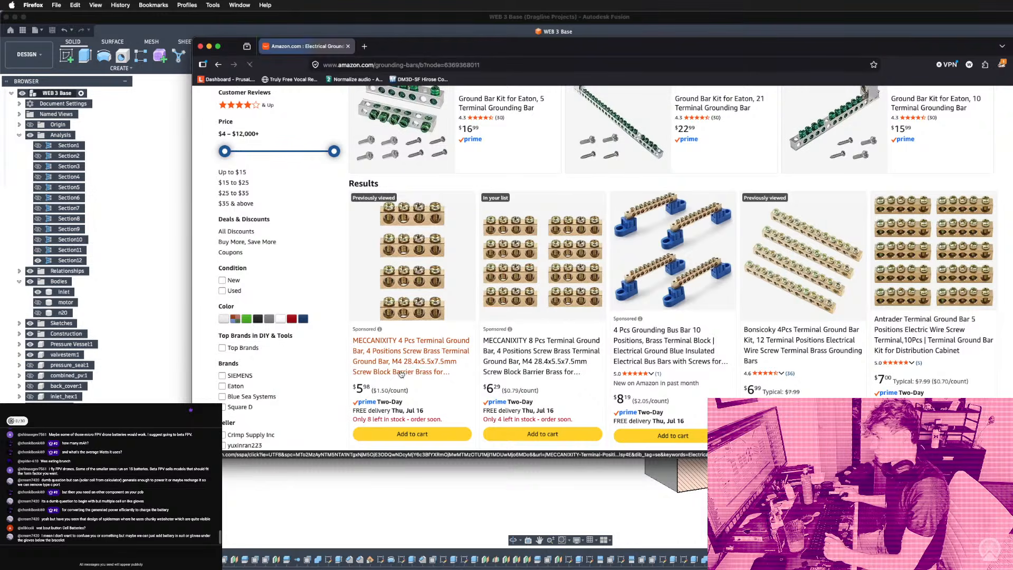
pyautogui.scroll(-3, 422, 276)
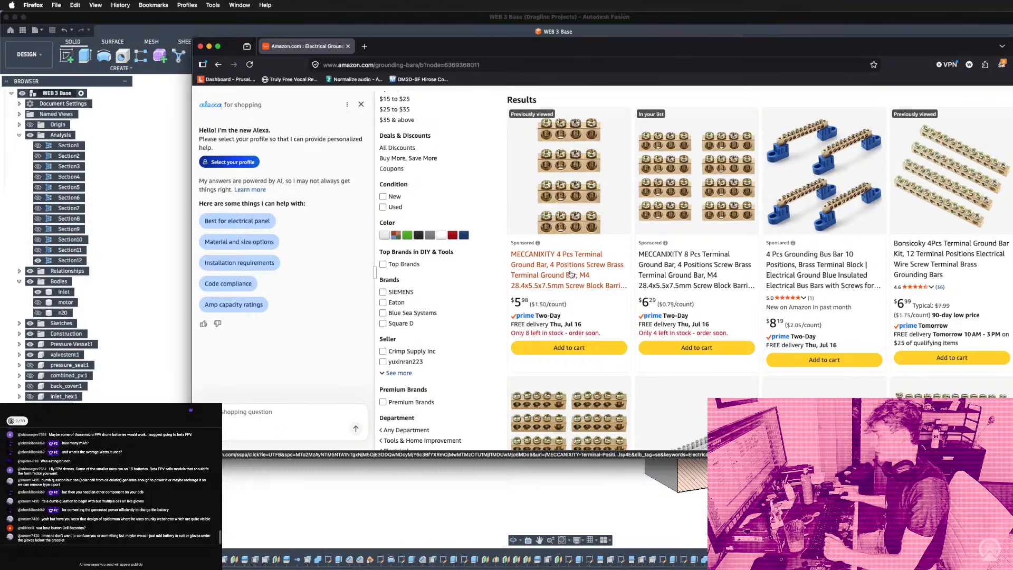
# Switch back to Autodesk Fusion and turn off the Section12 analysis.
pyautogui.press('super+Tab')
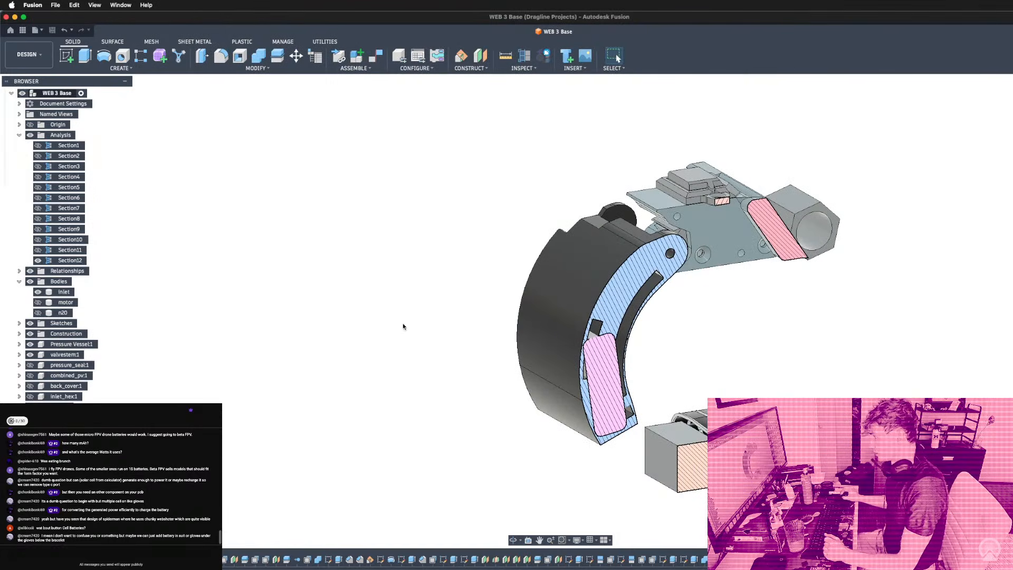
pyautogui.keyDown('shift'); pyautogui.moveTo(703, 294); pyautogui.dragTo(697, 310, button='middle'); pyautogui.keyUp('shift')
pyautogui.scroll(-3, 549, 315)
pyautogui.scroll(3, 553, 321)
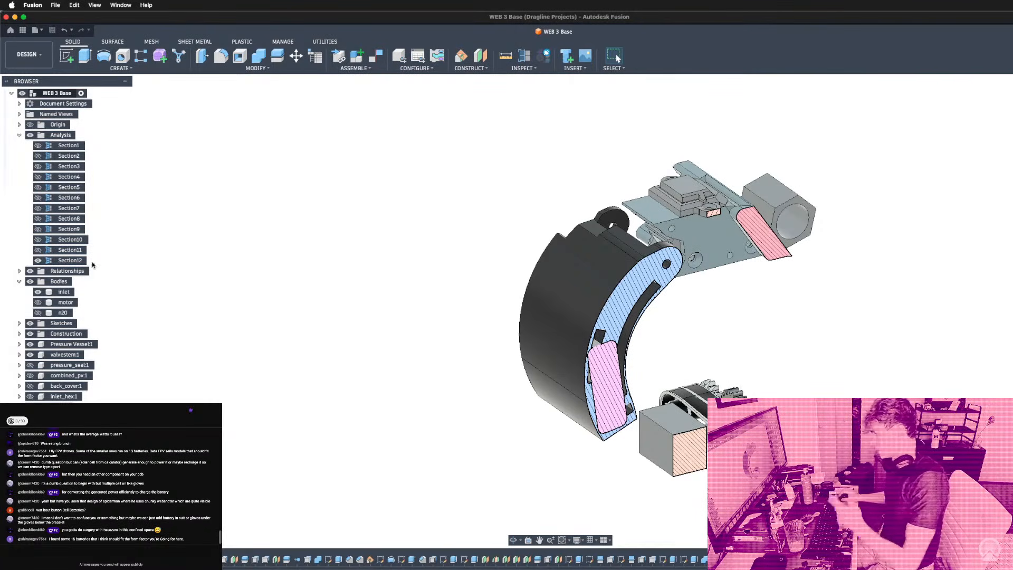
pyautogui.click(37, 260)
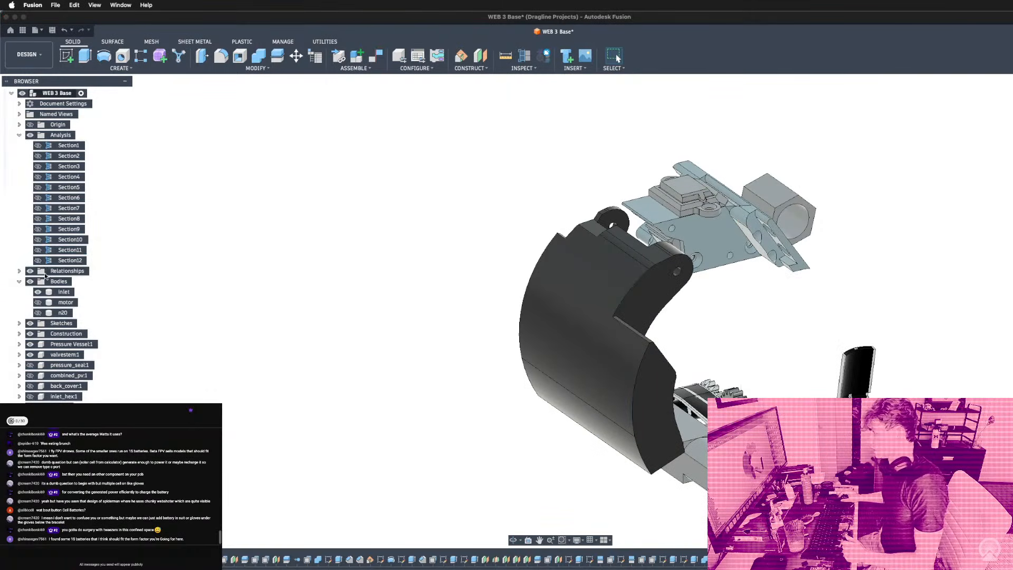
# Show all components and all bodies of the WEB 3 Base assembly.
pyautogui.rightClick(49, 96)
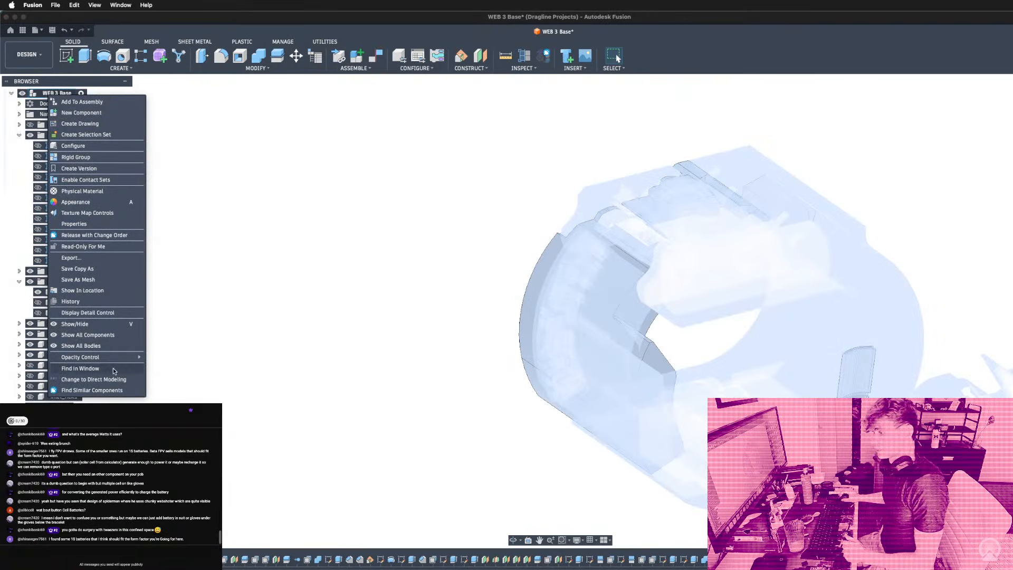
pyautogui.click(21, 376)
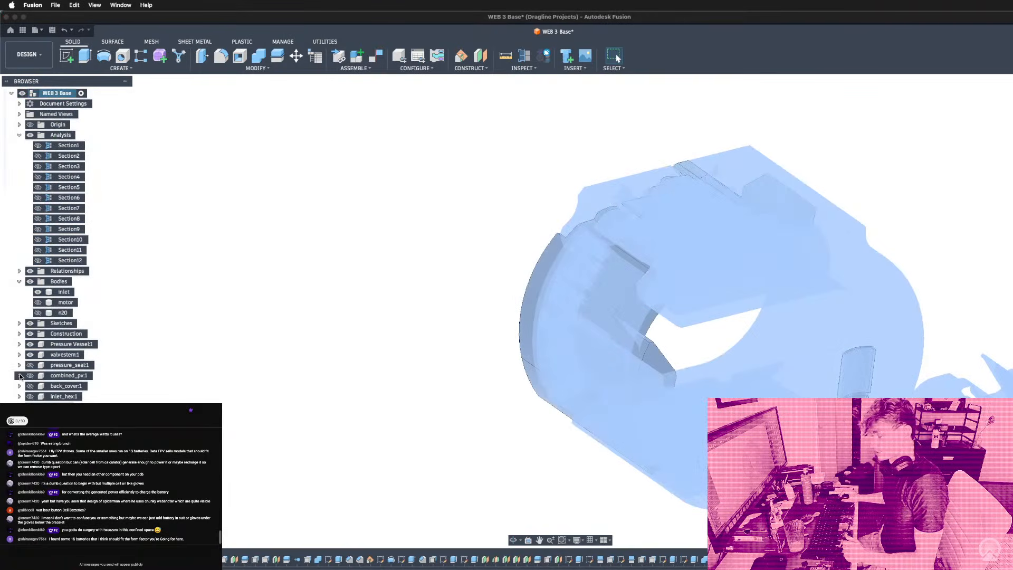
pyautogui.click(427, 297)
pyautogui.rightClick(61, 95)
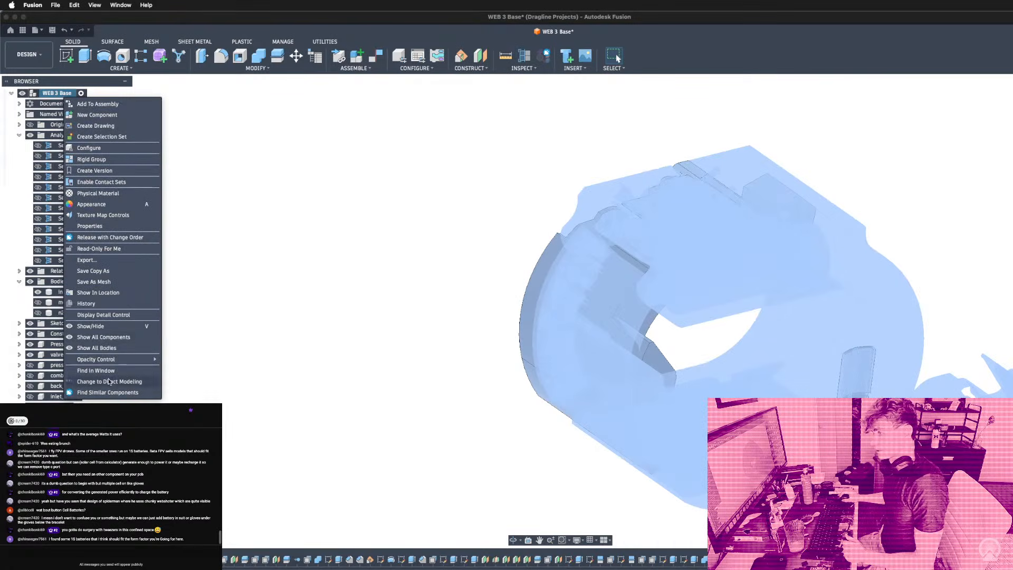
pyautogui.click(97, 340)
pyautogui.rightClick(62, 102)
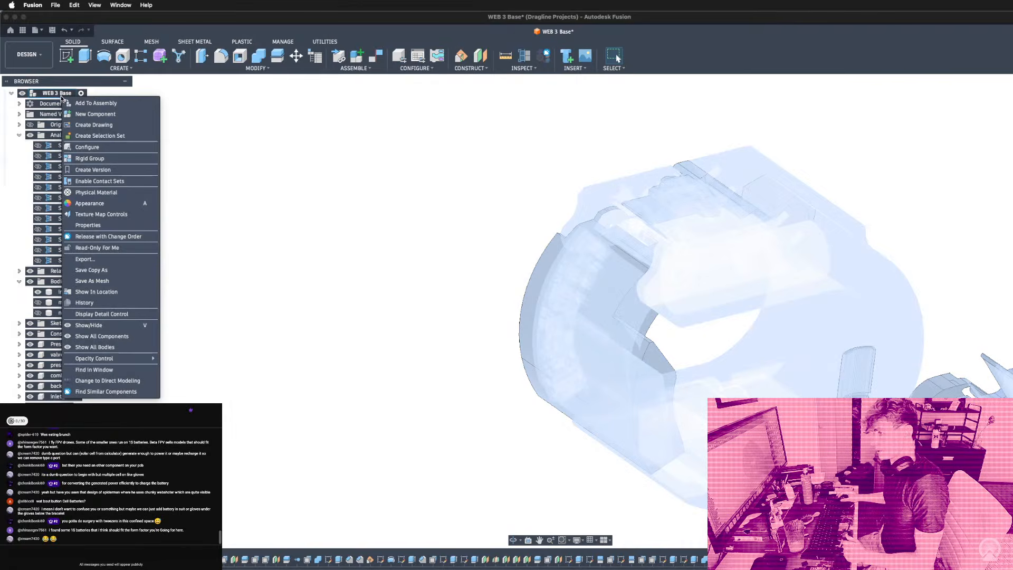
pyautogui.click(88, 341)
pyautogui.click(315, 293)
pyautogui.scroll(-5, 344, 243)
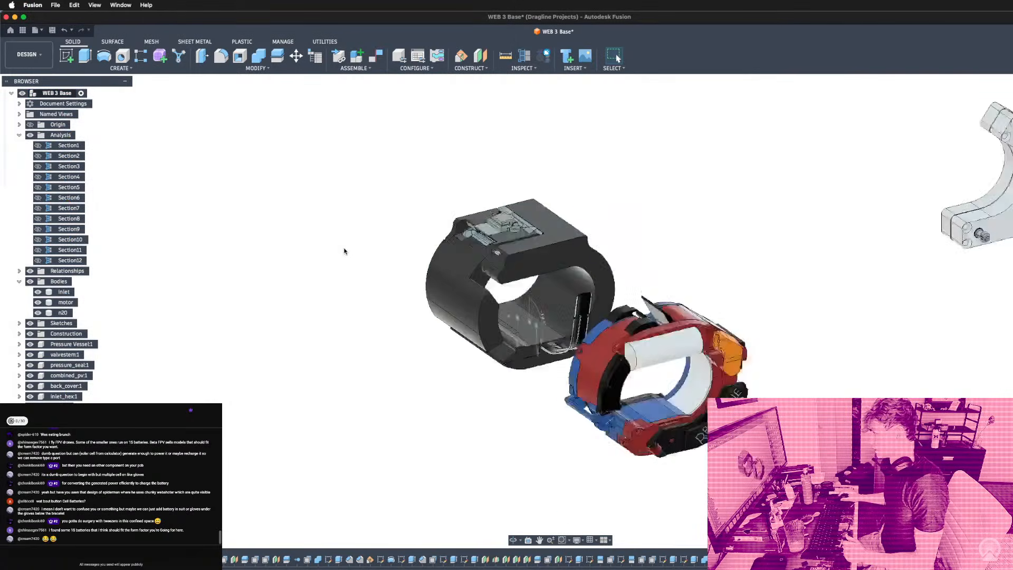
pyautogui.scroll(5, 635, 308)
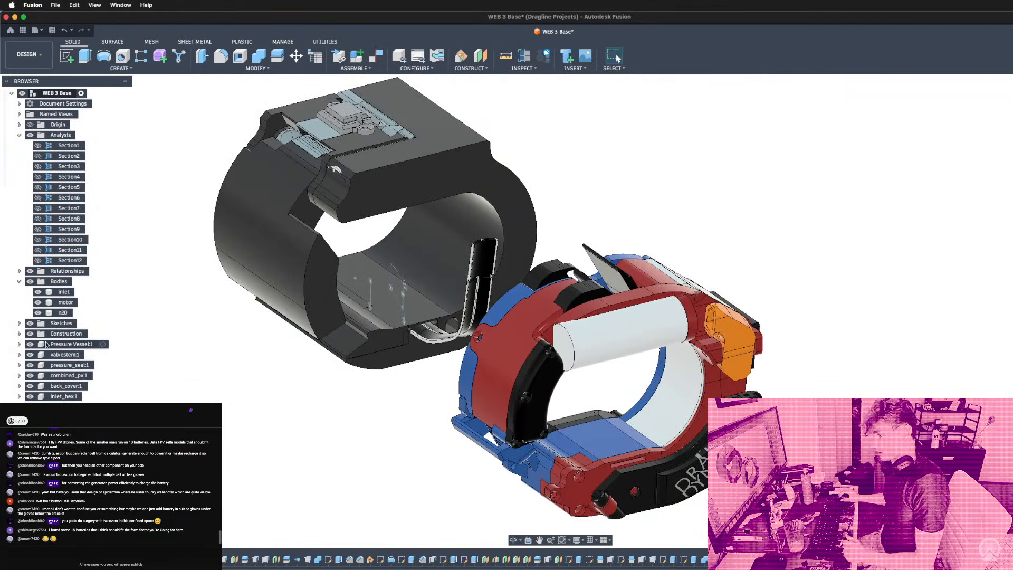
pyautogui.scroll(-5, 546, 293)
pyautogui.scroll(5, 386, 377)
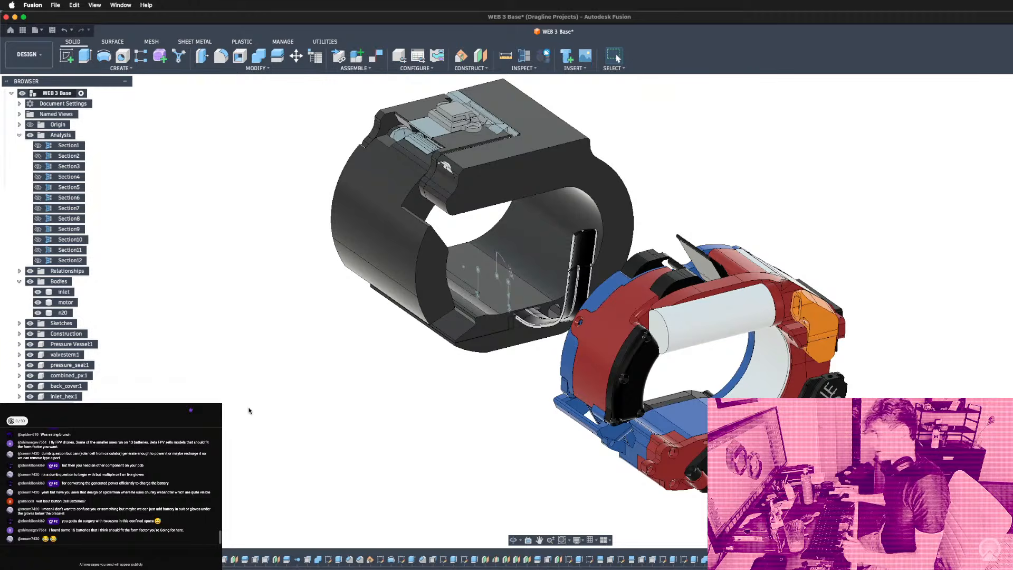
pyautogui.scroll(3, 397, 348)
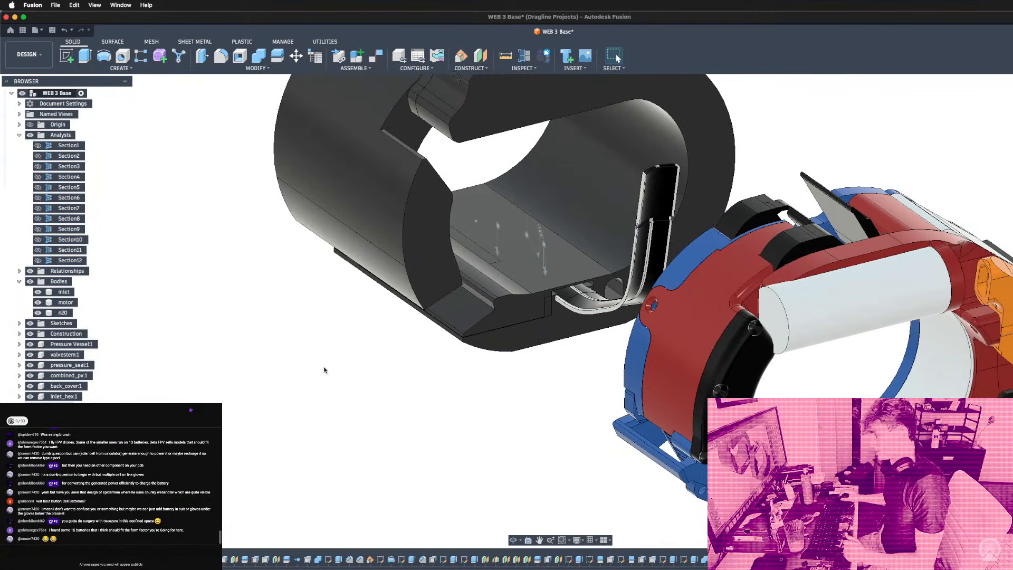
# Hide trigger_cover:1, button_cover:1 and the components from front_cover:1 up to valvestem:1.
pyautogui.scroll(-4, 35, 338)
pyautogui.scroll(-1, 35, 378)
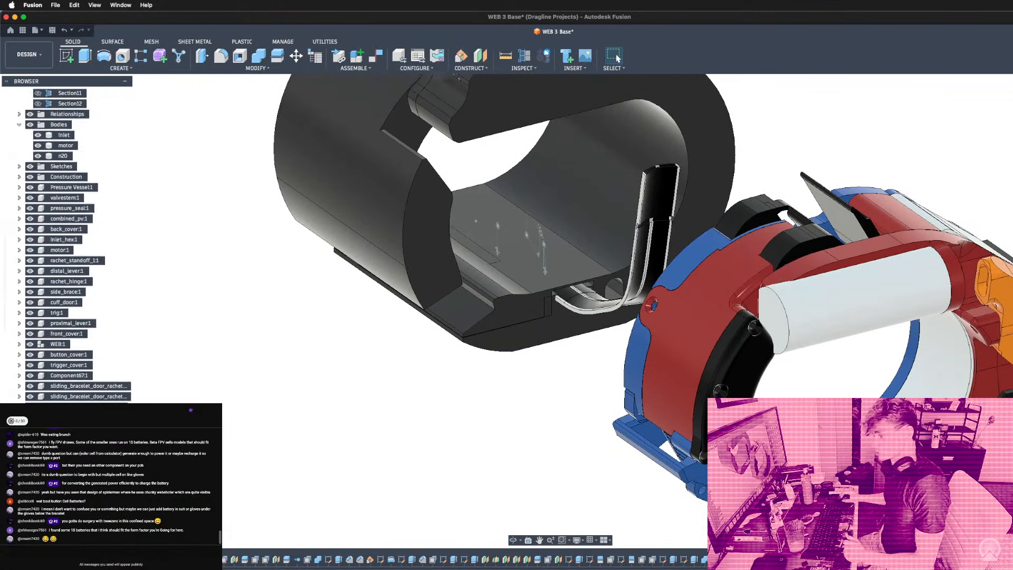
pyautogui.click(30, 365)
pyautogui.click(30, 354)
pyautogui.click(31, 344)
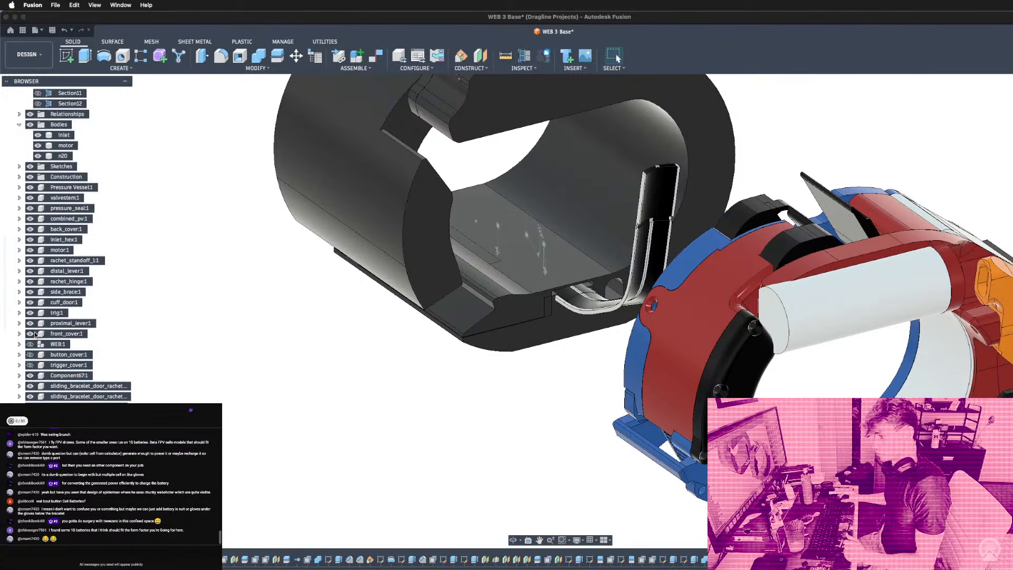
pyautogui.click(30, 333)
pyautogui.click(30, 323)
pyautogui.click(30, 312)
pyautogui.click(30, 302)
pyautogui.click(30, 291)
pyautogui.click(30, 281)
pyautogui.click(30, 271)
pyautogui.click(31, 260)
pyautogui.click(30, 250)
pyautogui.click(30, 239)
pyautogui.click(30, 229)
pyautogui.click(30, 219)
pyautogui.click(30, 208)
pyautogui.click(30, 197)
pyautogui.click(30, 187)
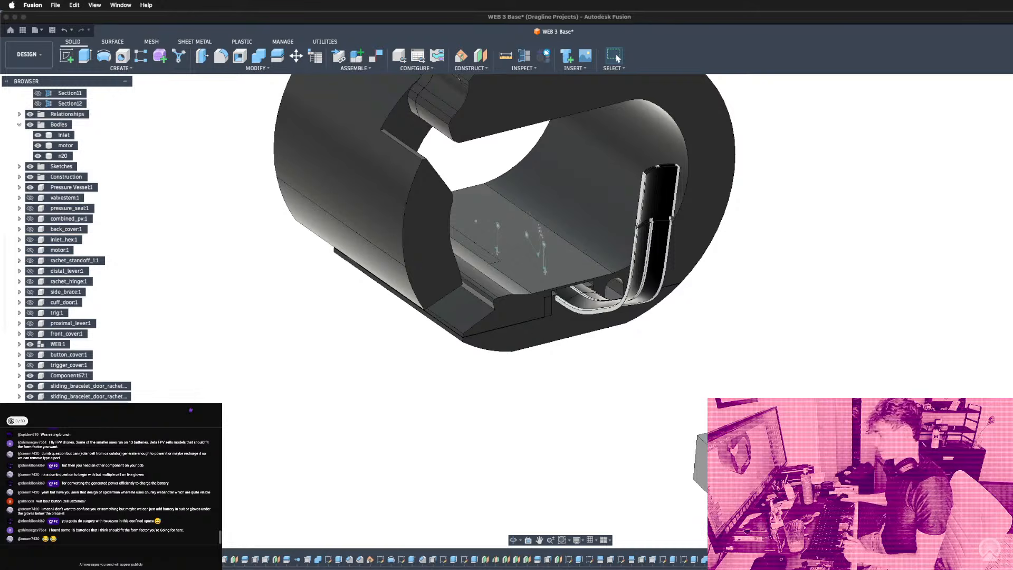
# Hide Component67:1 and the angular housing cover on top of the bracelet.
pyautogui.click(30, 375)
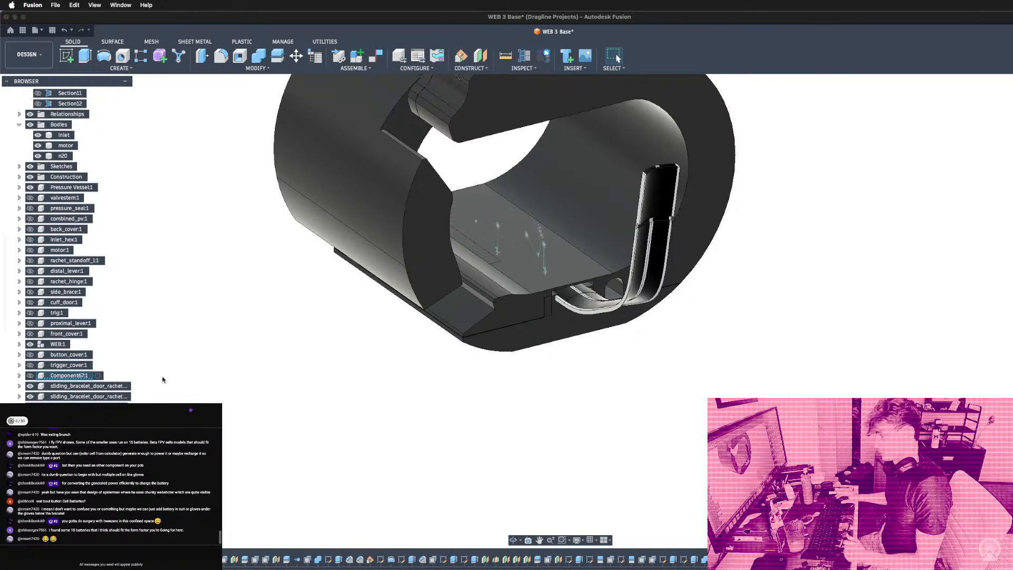
pyautogui.keyDown('shift'); pyautogui.moveTo(449, 383); pyautogui.dragTo(656, 182, button='middle'); pyautogui.keyUp('shift')
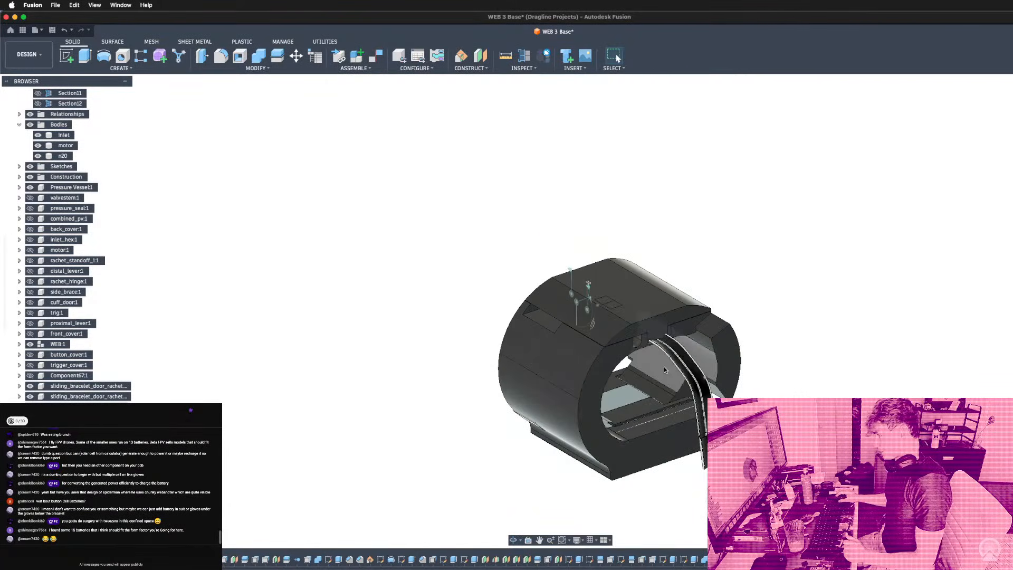
pyautogui.scroll(5, 597, 302)
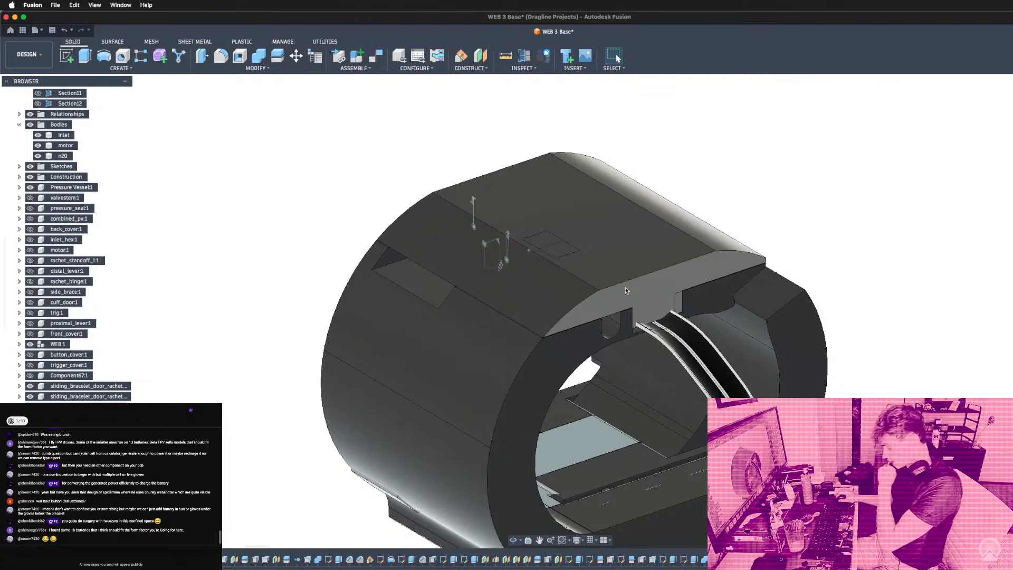
pyautogui.click(624, 249)
pyautogui.press('v')
# Hide the n20 body that covers the gears on the bracelet.
pyautogui.scroll(-3, 610, 252)
pyautogui.keyDown('shift'); pyautogui.moveTo(610, 252); pyautogui.dragTo(559, 401, button='middle'); pyautogui.keyUp('shift')
pyautogui.scroll(-3, 622, 350)
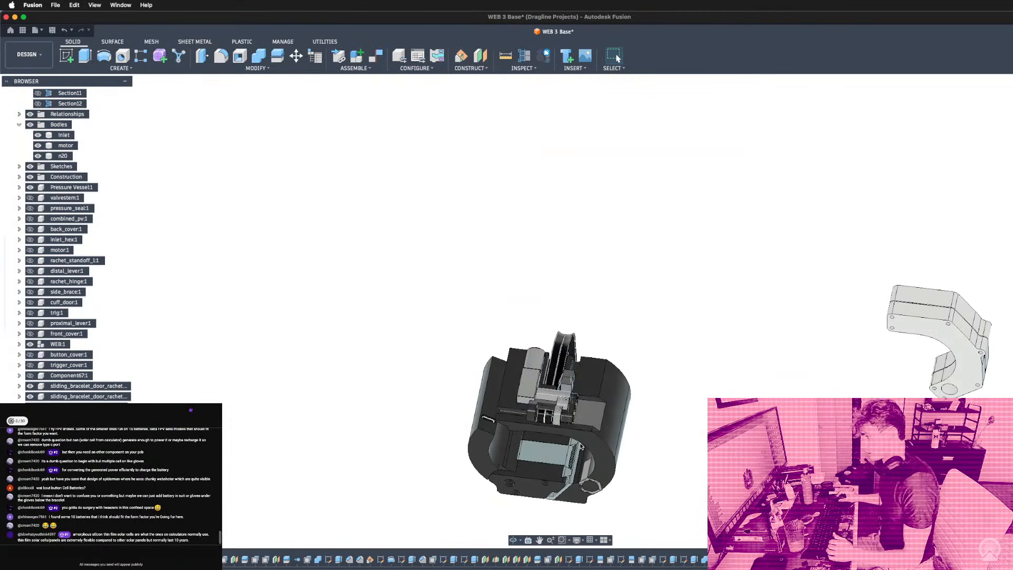
pyautogui.scroll(5, 544, 355)
pyautogui.scroll(3, 544, 355)
pyautogui.keyDown('shift'); pyautogui.moveTo(544, 355); pyautogui.dragTo(509, 343, button='middle'); pyautogui.keyUp('shift')
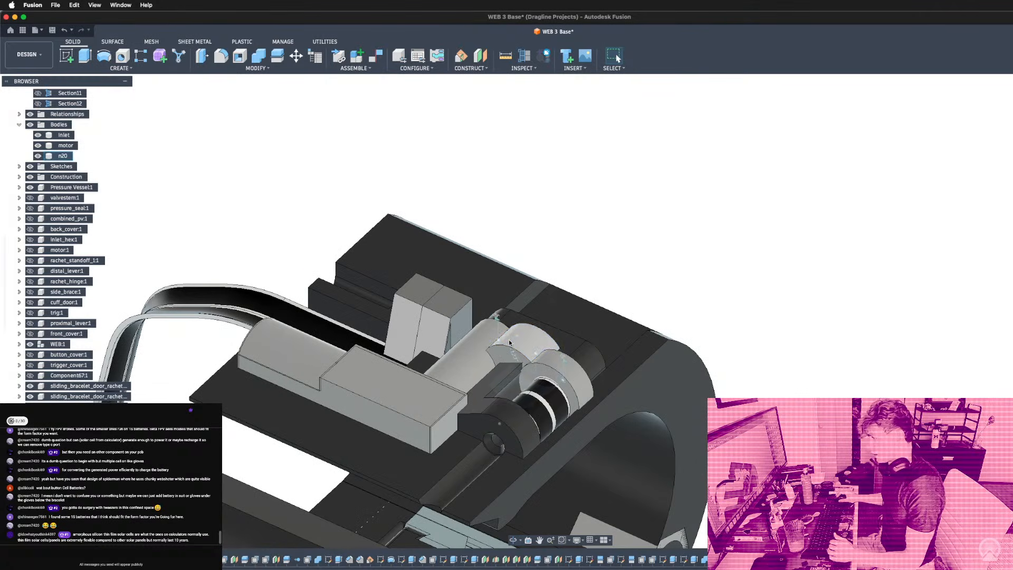
pyautogui.press('v')
# Examine the gear train, spool and gear bracket on the bracelet from several angles.
pyautogui.keyDown('shift'); pyautogui.moveTo(603, 320); pyautogui.dragTo(497, 343, button='middle'); pyautogui.keyUp('shift')
pyautogui.keyDown('shift'); pyautogui.moveTo(560, 212); pyautogui.dragTo(453, 153, button='middle'); pyautogui.keyUp('shift')
pyautogui.scroll(5, 449, 114)
pyautogui.keyDown('shift'); pyautogui.moveTo(496, 234); pyautogui.dragTo(443, 232, button='middle'); pyautogui.keyUp('shift')
pyautogui.scroll(-5, 496, 245)
pyautogui.keyDown('shift'); pyautogui.moveTo(499, 253); pyautogui.dragTo(500, 260, button='middle'); pyautogui.keyUp('shift')
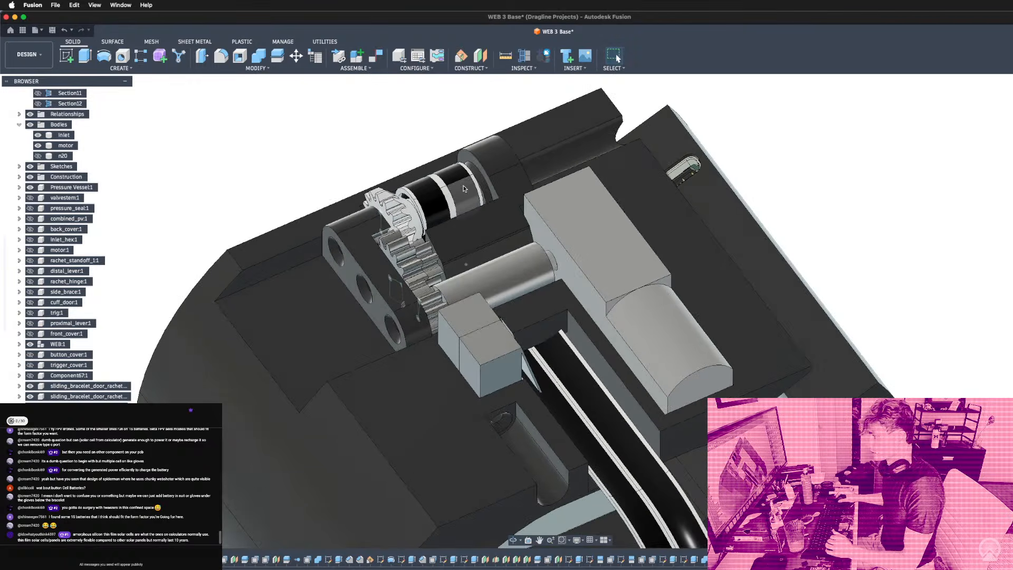
pyautogui.scroll(3, 500, 259)
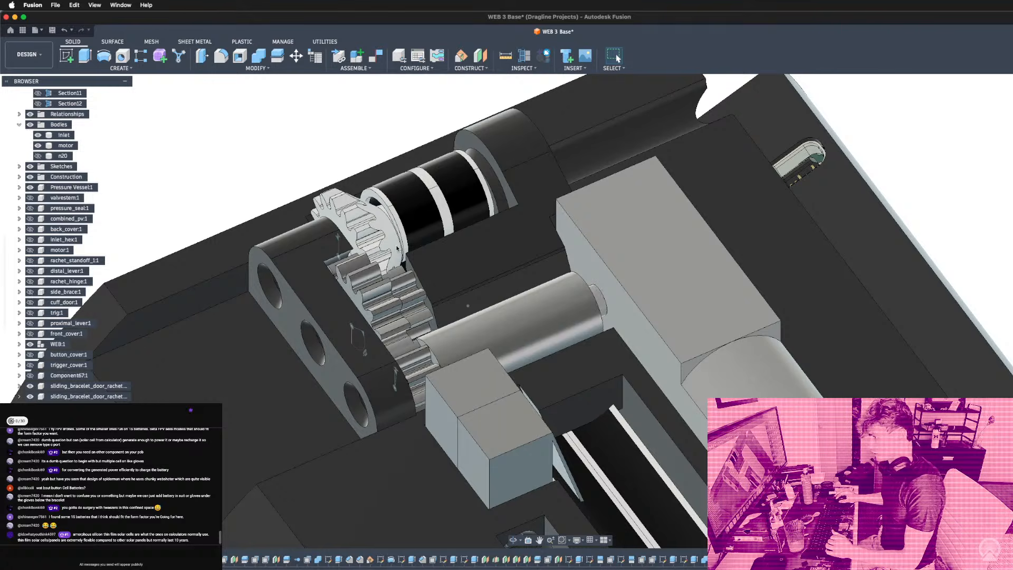
pyautogui.keyDown('shift'); pyautogui.moveTo(377, 221); pyautogui.dragTo(528, 243, button='middle'); pyautogui.keyUp('shift')
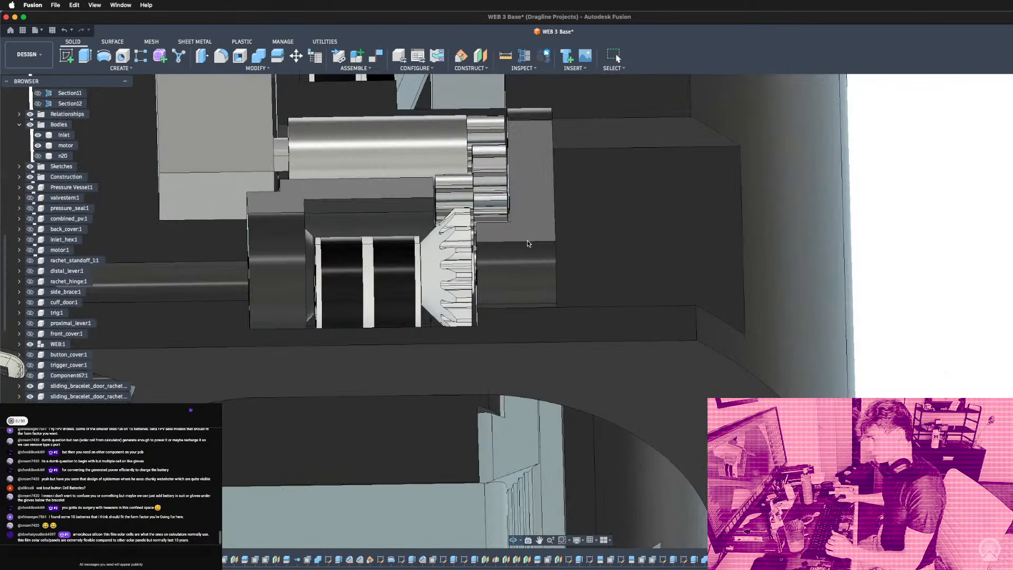
pyautogui.keyDown('shift'); pyautogui.moveTo(401, 268); pyautogui.dragTo(470, 246, button='middle'); pyautogui.keyUp('shift')
pyautogui.scroll(-3, 442, 284)
pyautogui.keyDown('shift'); pyautogui.moveTo(640, 300); pyautogui.dragTo(777, 357, button='middle'); pyautogui.keyUp('shift')
pyautogui.scroll(-3, 615, 341)
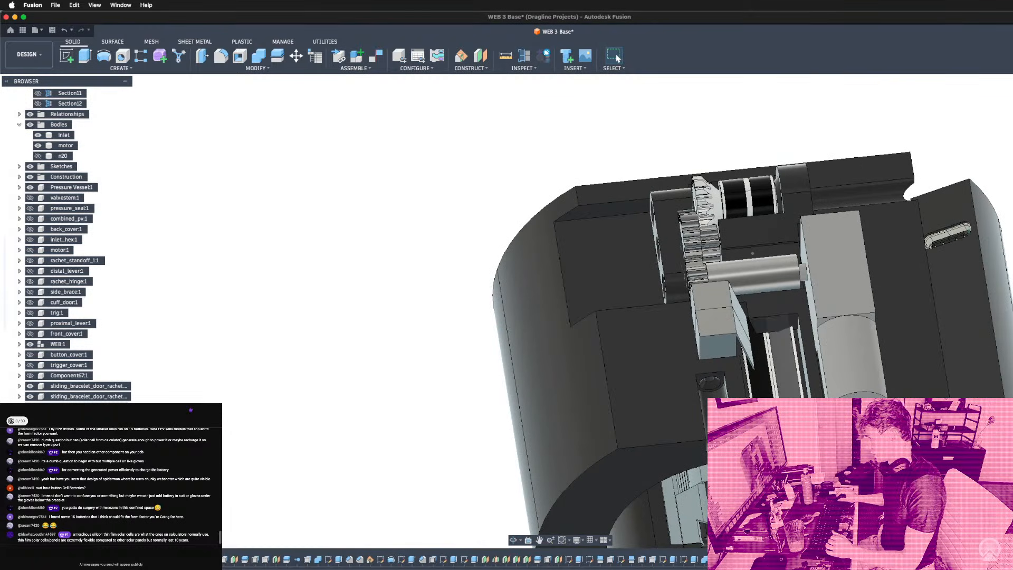
# Examine the free space around the motor, the two blocks and the flexible strip on the bracelet's flat top.
pyautogui.scroll(-3, 731, 289)
pyautogui.scroll(-4, 728, 311)
pyautogui.keyDown('shift'); pyautogui.moveTo(728, 311); pyautogui.dragTo(723, 269, button='middle'); pyautogui.keyUp('shift')
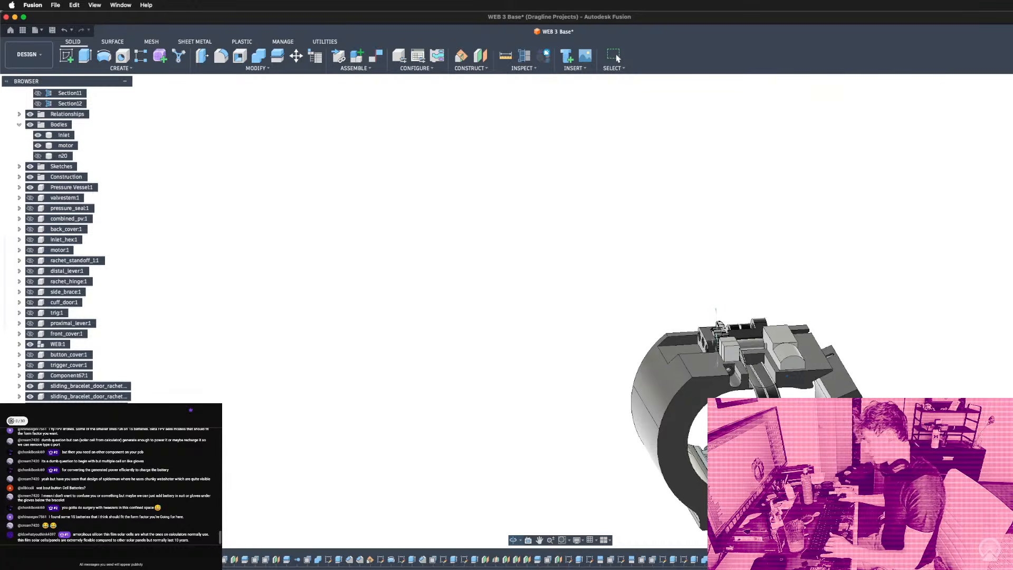
pyautogui.scroll(10, 666, 371)
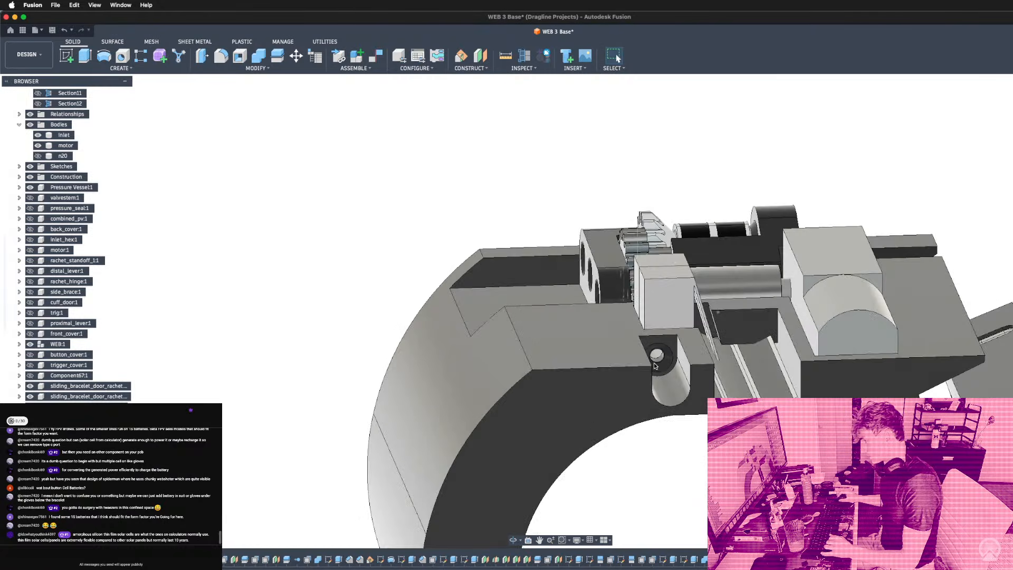
pyautogui.scroll(-2, 654, 366)
pyautogui.keyDown('shift'); pyautogui.moveTo(610, 344); pyautogui.dragTo(721, 370, button='middle'); pyautogui.keyUp('shift')
pyautogui.scroll(-5, 659, 316)
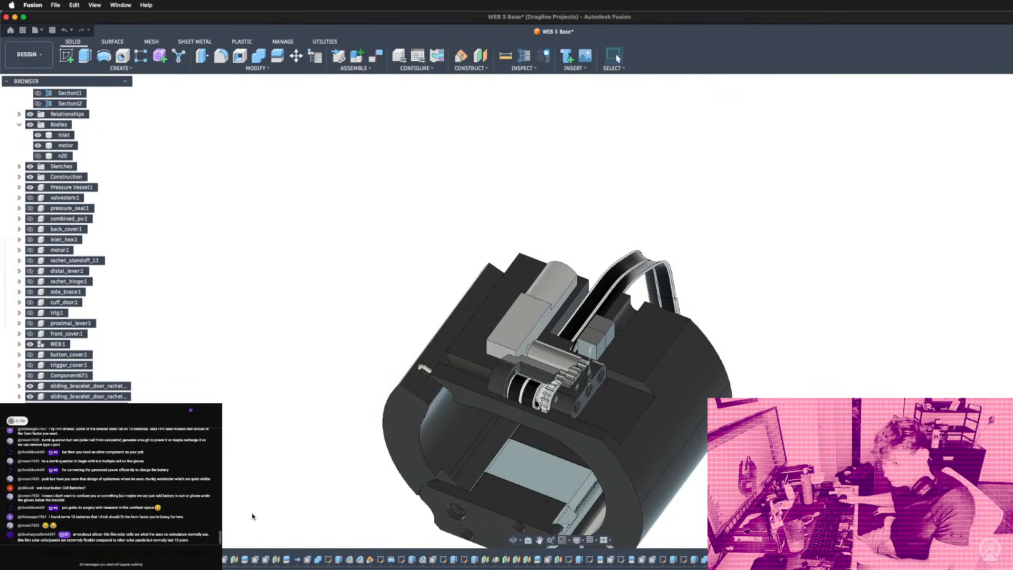
pyautogui.scroll(-2, 359, 419)
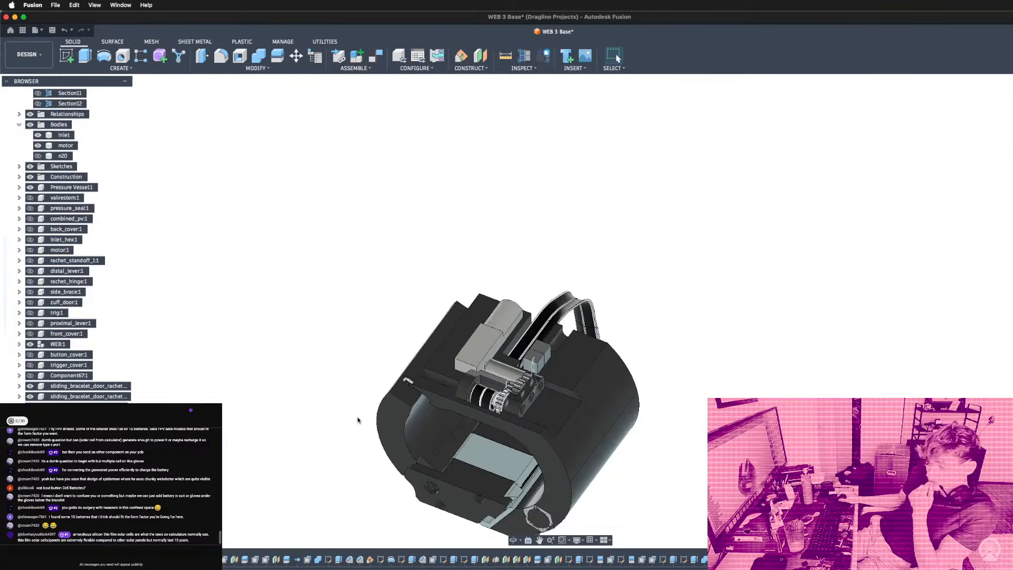
pyautogui.scroll(10, 358, 420)
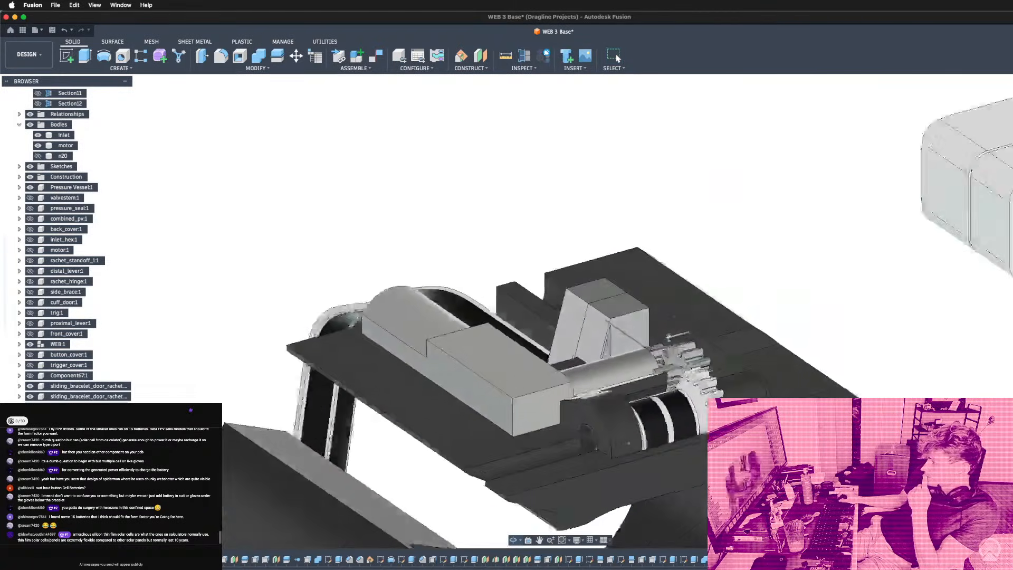
pyautogui.keyDown('shift'); pyautogui.moveTo(559, 343); pyautogui.dragTo(593, 299, button='middle'); pyautogui.keyUp('shift')
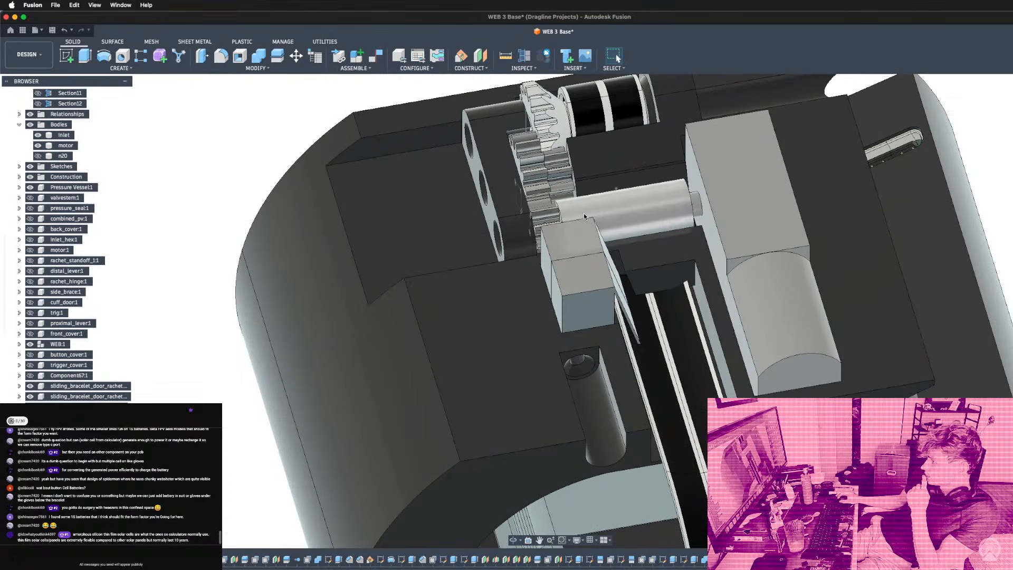
pyautogui.scroll(-4, 585, 306)
pyautogui.scroll(5, 569, 172)
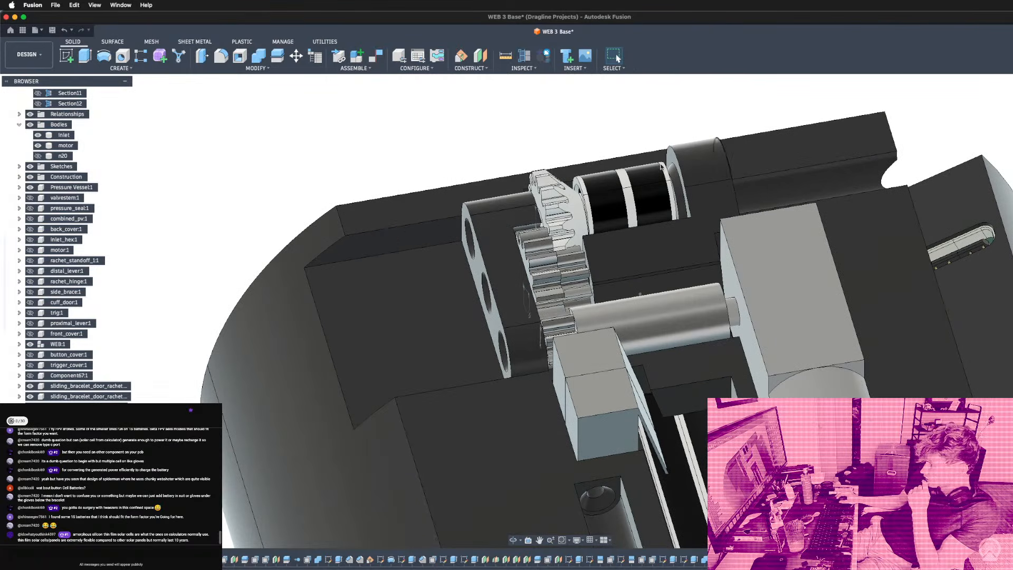
pyautogui.scroll(-5, 661, 167)
pyautogui.keyDown('shift'); pyautogui.moveTo(650, 342); pyautogui.dragTo(665, 263, button='middle'); pyautogui.keyUp('shift')
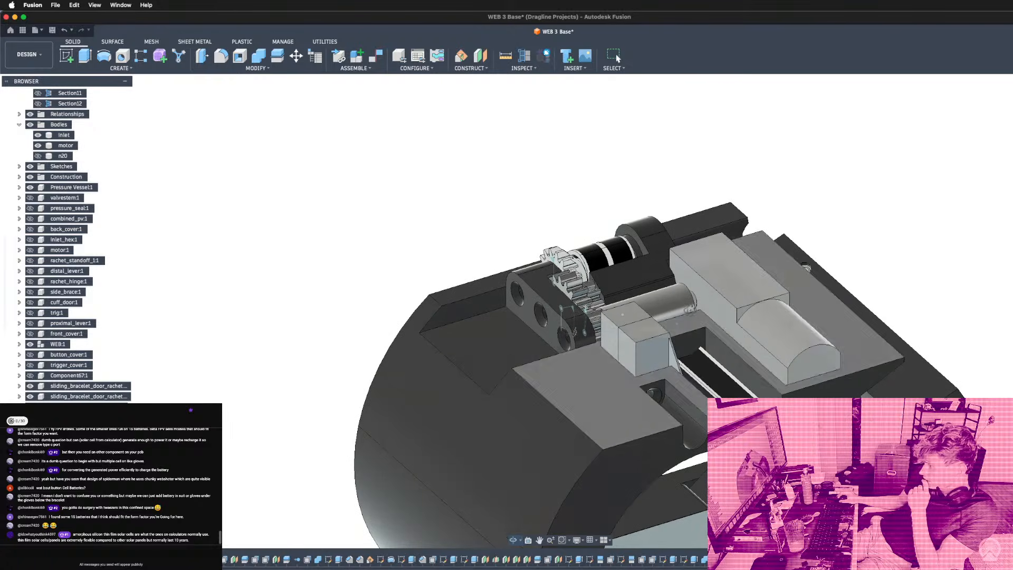
pyautogui.keyDown('shift'); pyautogui.moveTo(615, 387); pyautogui.dragTo(738, 315, button='middle'); pyautogui.keyUp('shift')
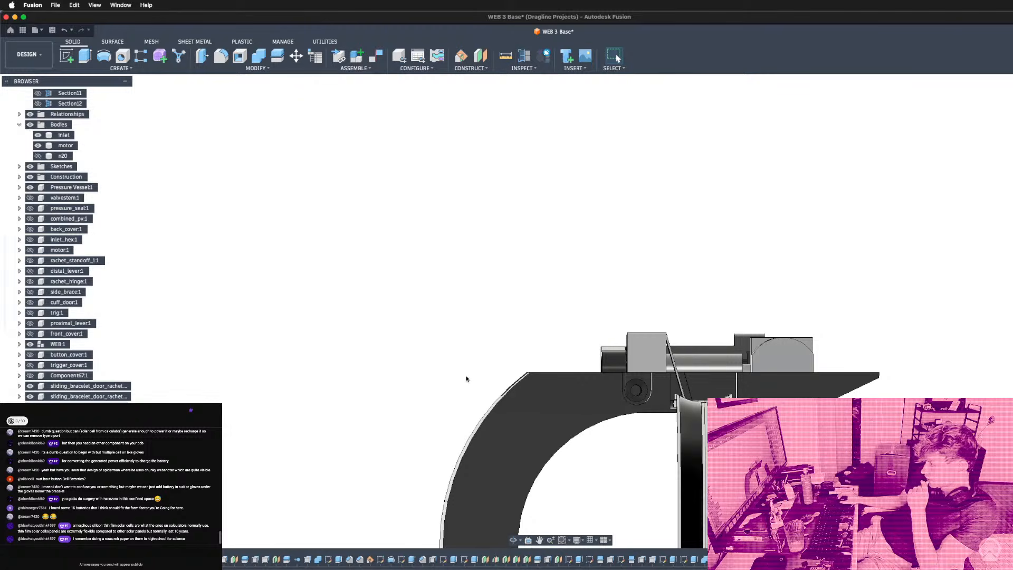
pyautogui.keyDown('shift'); pyautogui.moveTo(644, 323); pyautogui.dragTo(681, 311, button='middle'); pyautogui.keyUp('shift')
pyautogui.scroll(-3, 728, 327)
pyautogui.scroll(6, 728, 327)
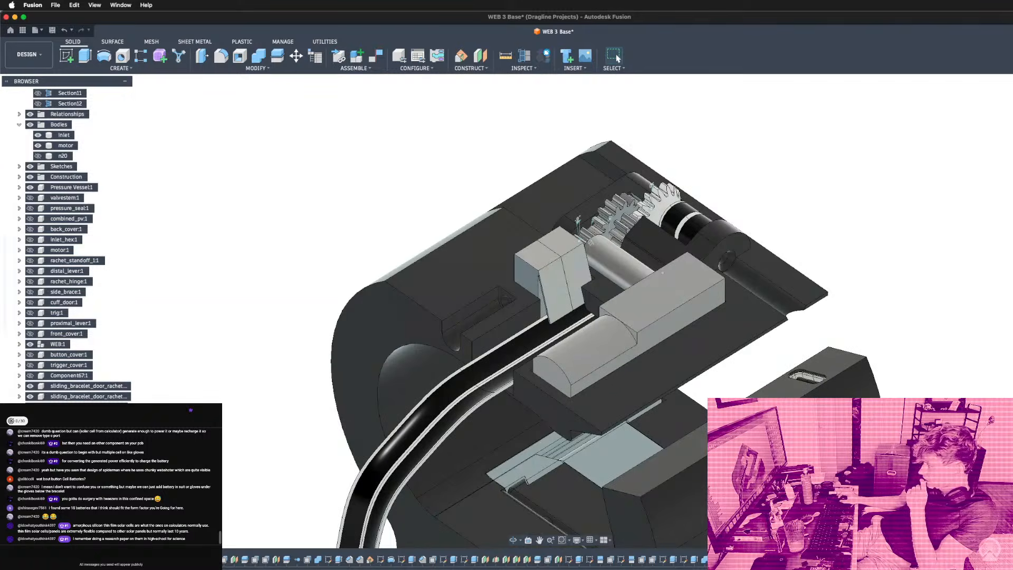
# Switch to Firefox, open the MECCANIXITY 4 Pcs Terminal Ground Bar listing in a new tab and view its Product Size image.
pyautogui.press('super+Tab')
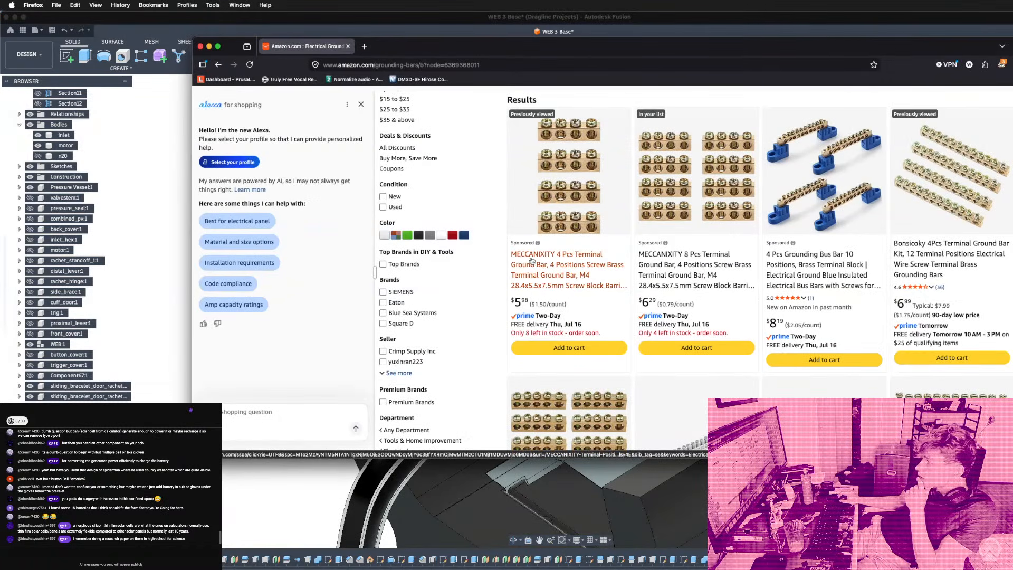
pyautogui.rightClick(545, 265)
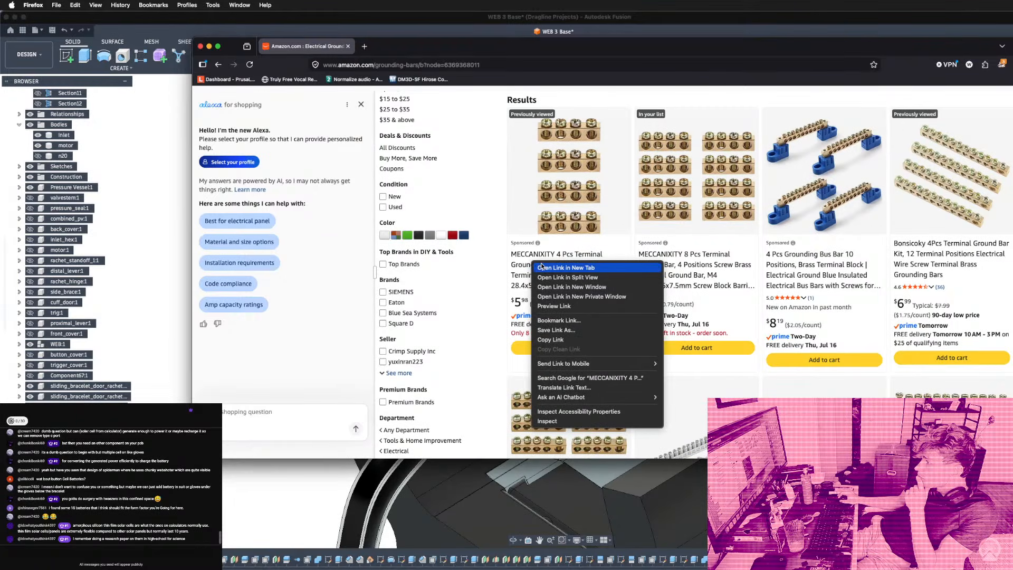
pyautogui.click(564, 268)
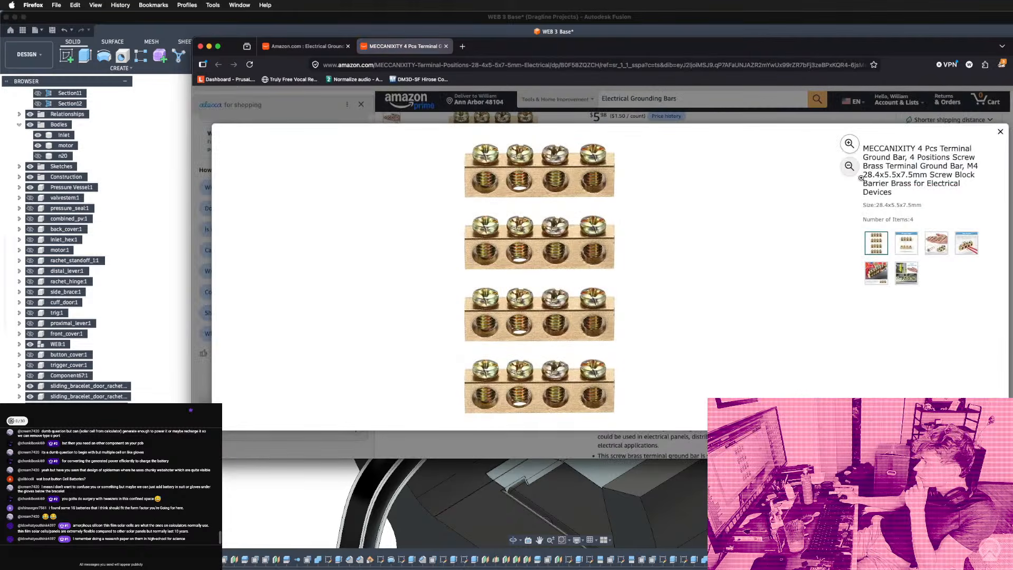
pyautogui.click(927, 241)
pyautogui.click(915, 245)
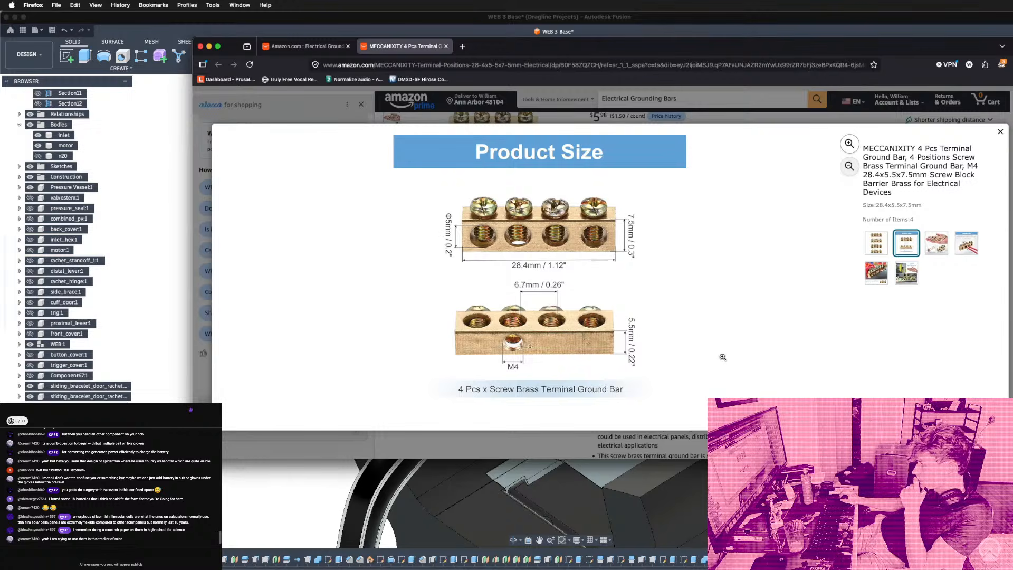
# Switch back to Autodesk Fusion and start a new sketch on the bracelet's flat side face.
pyautogui.press('super+Tab')
pyautogui.keyDown('shift'); pyautogui.moveTo(529, 346); pyautogui.dragTo(646, 418, button='middle'); pyautogui.keyUp('shift')
pyautogui.click(635, 428)
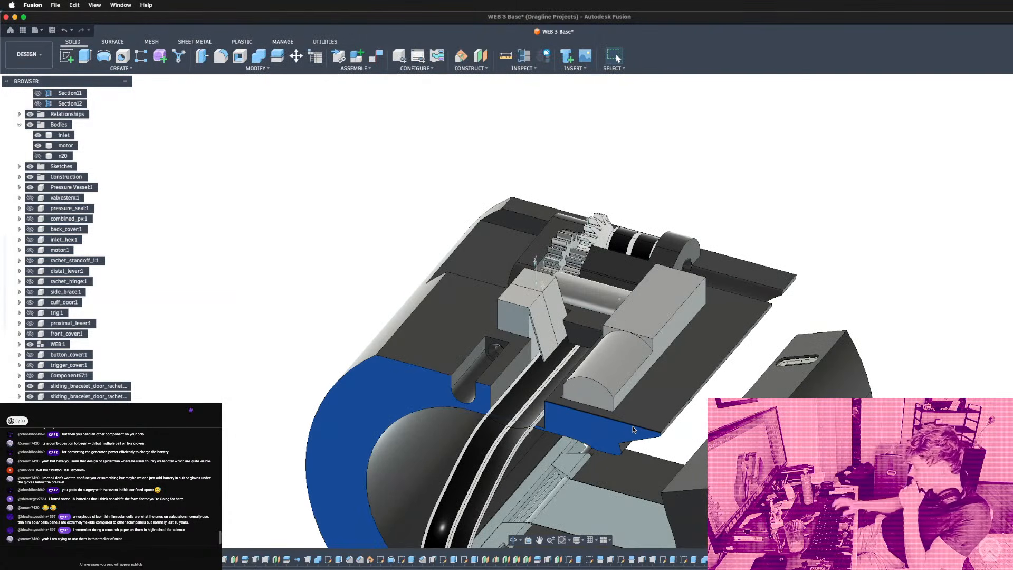
pyautogui.press('l')
pyautogui.scroll(-4, 631, 316)
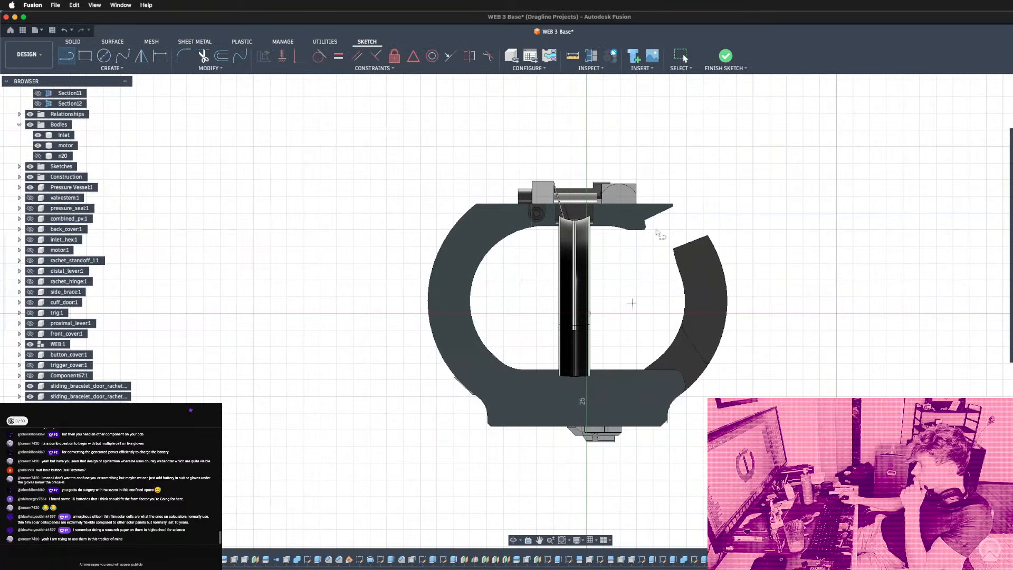
pyautogui.scroll(-8, 114, 364)
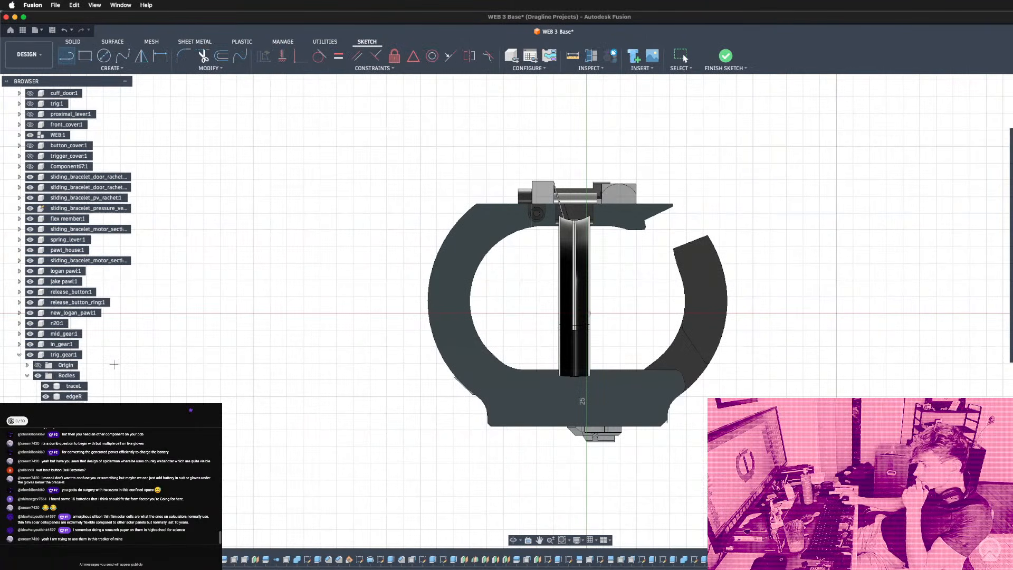
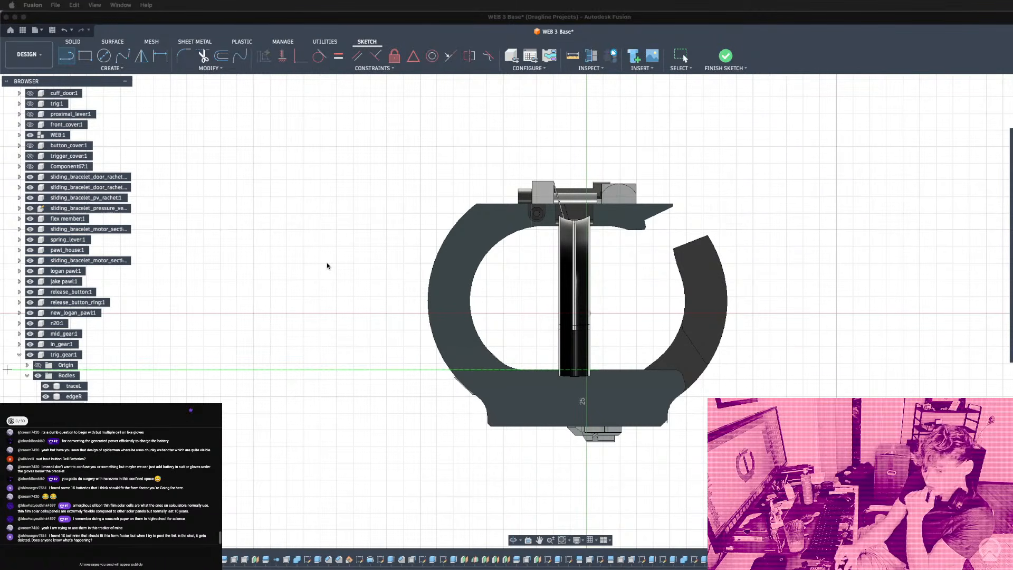
pyautogui.scroll(5, 528, 217)
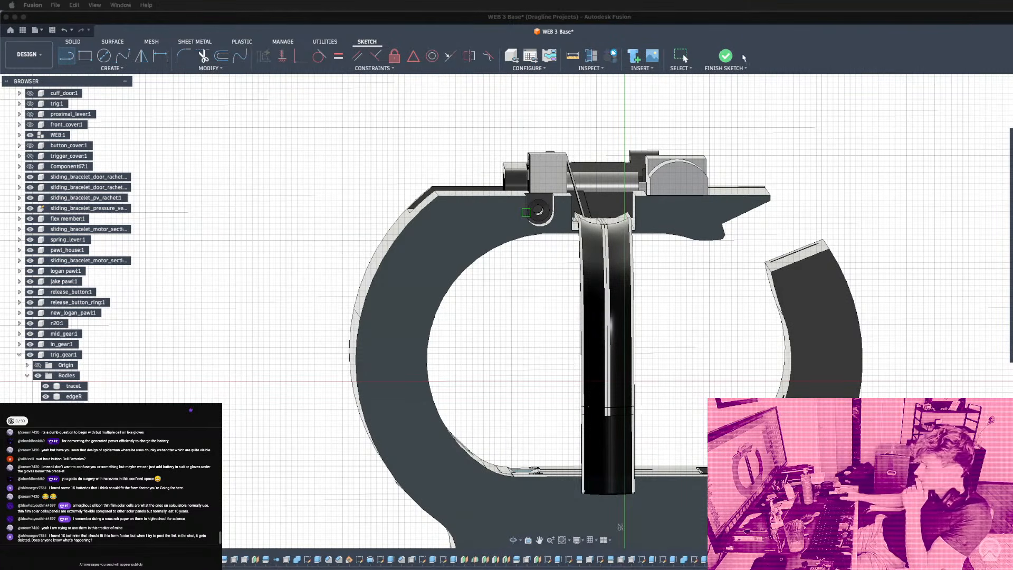
pyautogui.click(635, 112)
pyautogui.press('Escape')
# Draw a 5.5 mm line on the bracelet's side face, near the pointed end beside the opening.
pyautogui.keyDown('shift'); pyautogui.moveTo(593, 211); pyautogui.dragTo(777, 261, button='middle'); pyautogui.keyUp('shift')
pyautogui.keyDown('shift'); pyautogui.moveTo(662, 245); pyautogui.dragTo(589, 220, button='middle'); pyautogui.keyUp('shift')
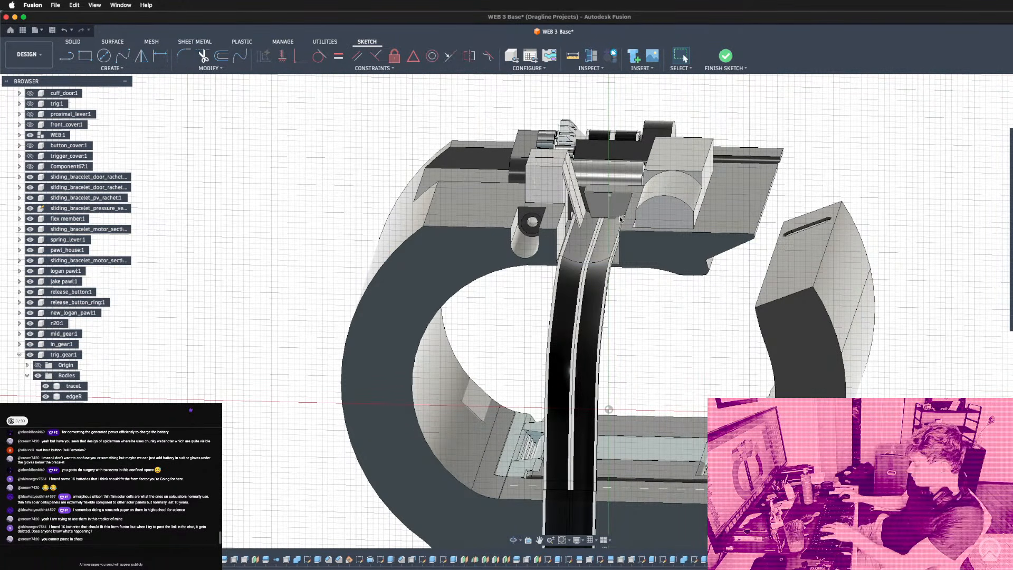
pyautogui.press('l')
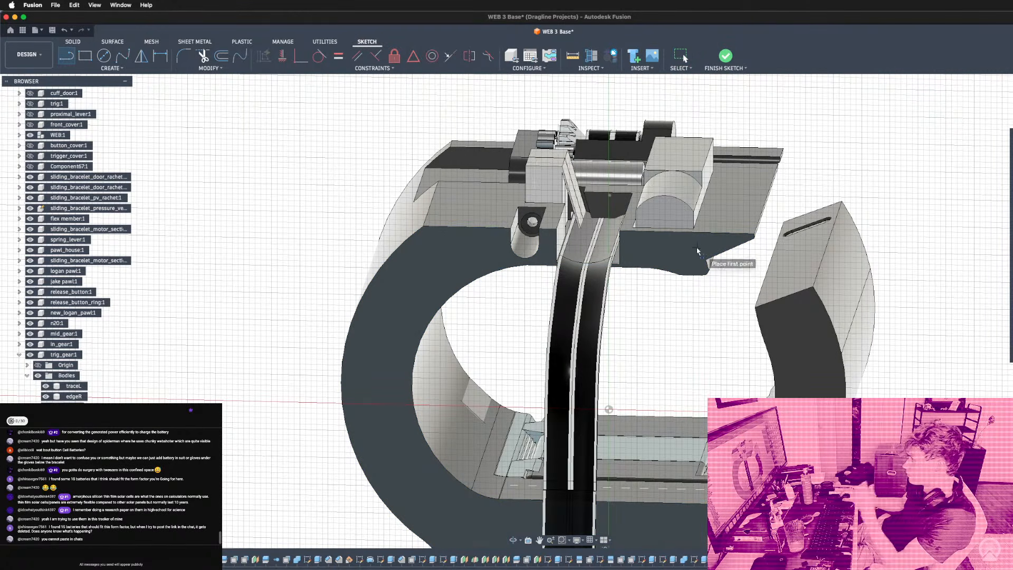
pyautogui.click(707, 247)
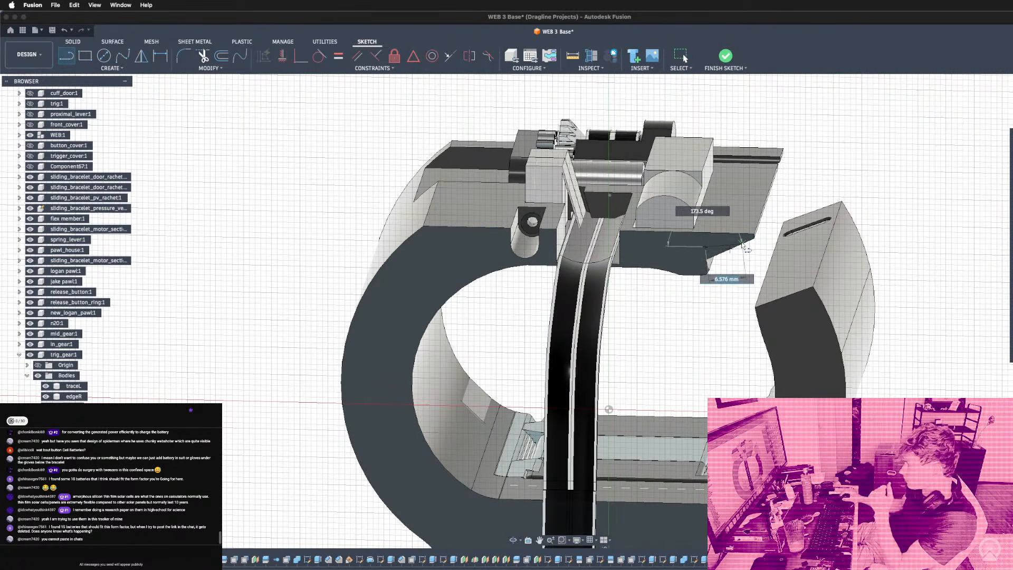
pyautogui.write('5.5')
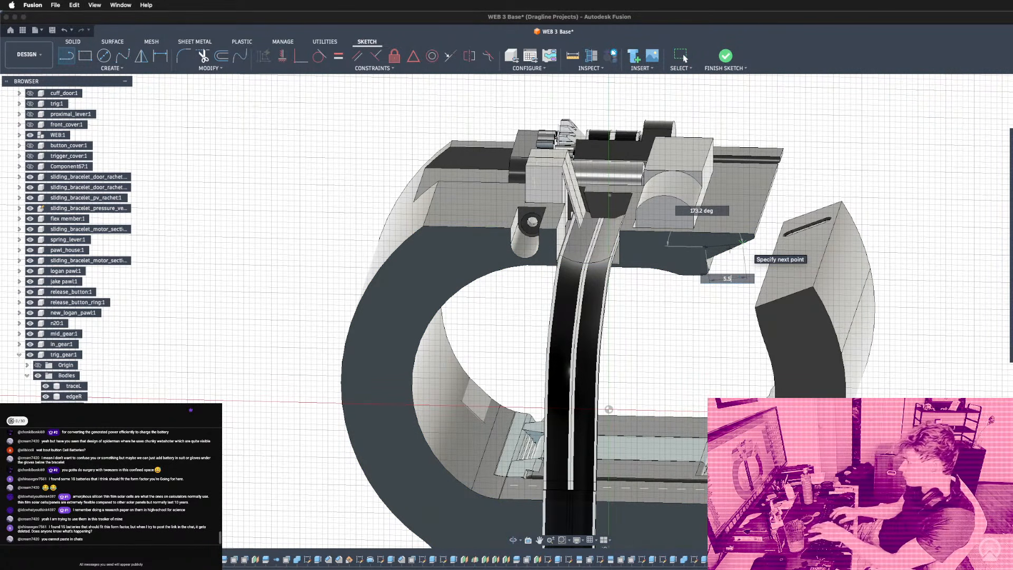
pyautogui.press('Return')
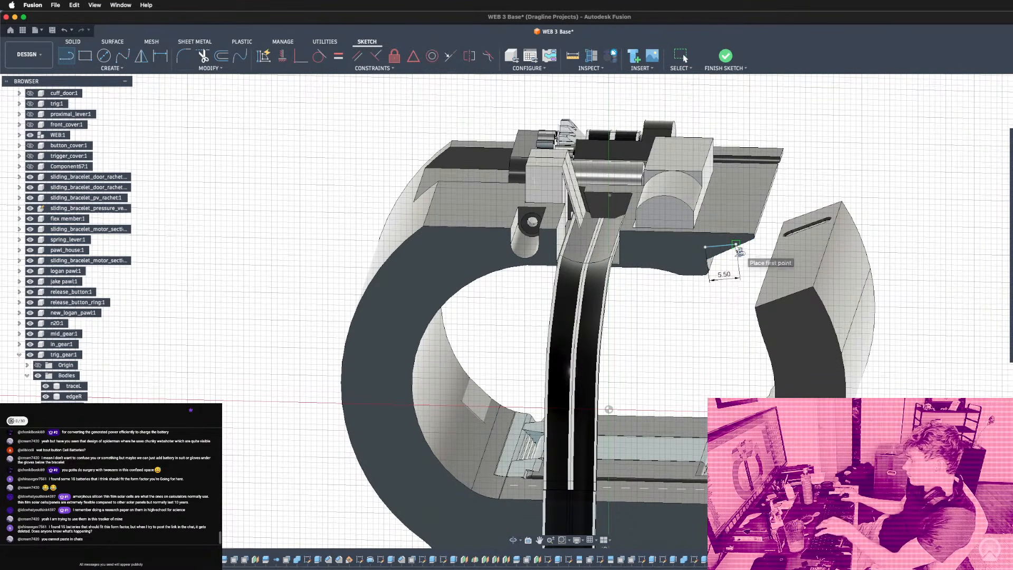
# Draw a 7.5 mm line from the 5.5 mm line's outer end, rechecking the Product Size image in Firefox while drawing.
pyautogui.write('7.5')
pyautogui.press('Tab')
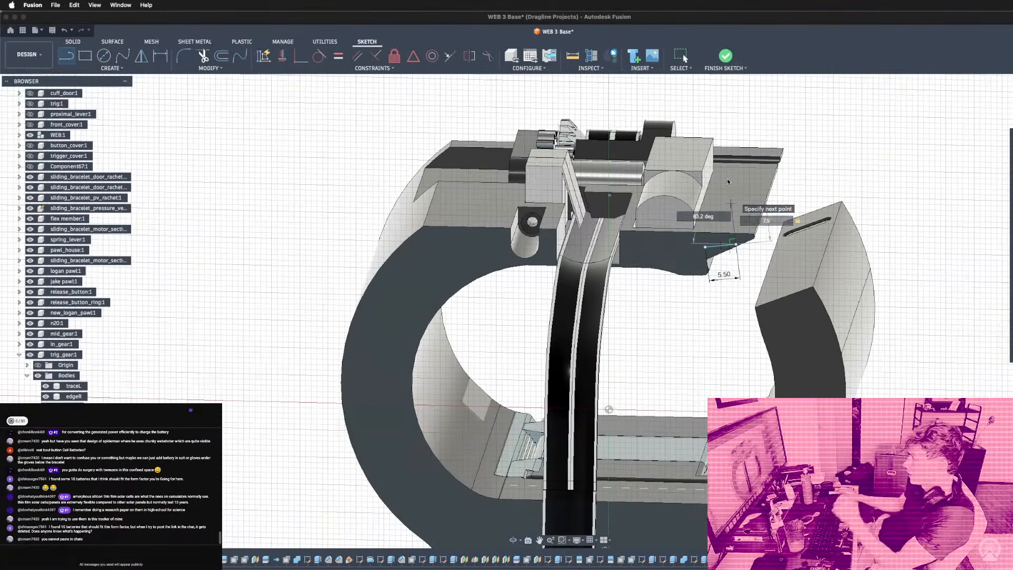
pyautogui.press('super+Tab')
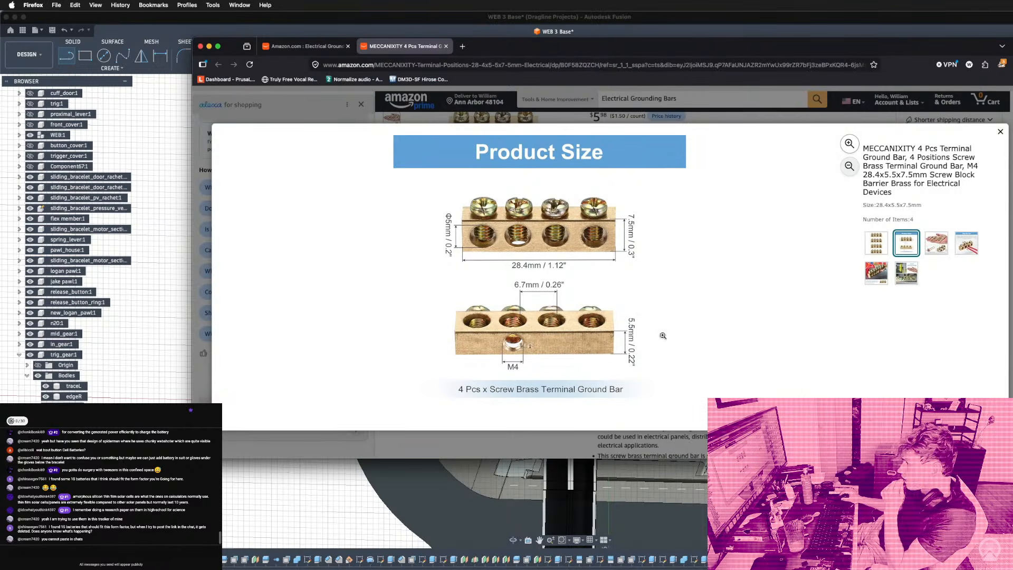
pyautogui.press('super+Tab')
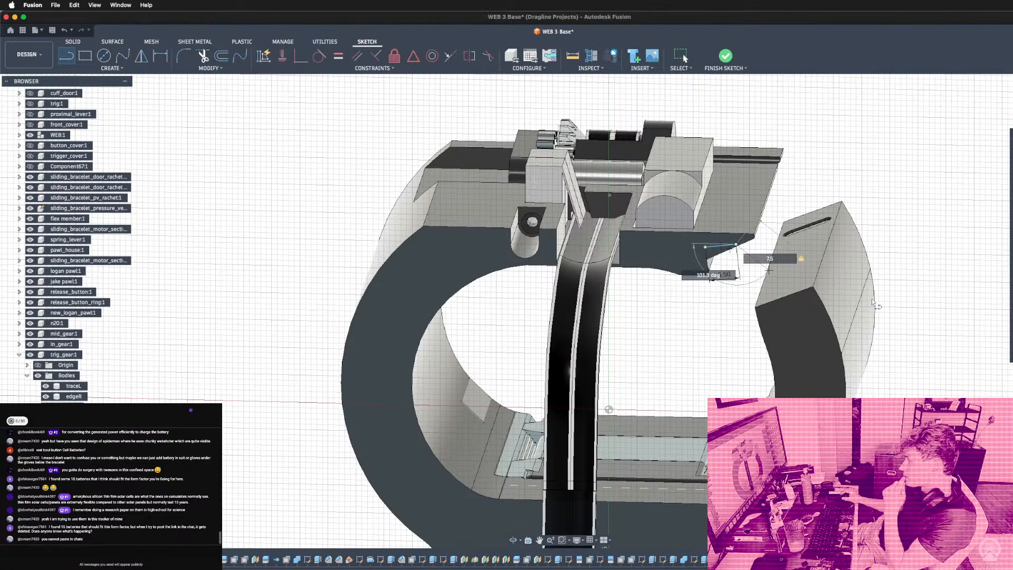
pyautogui.click(766, 272)
pyautogui.press('Escape')
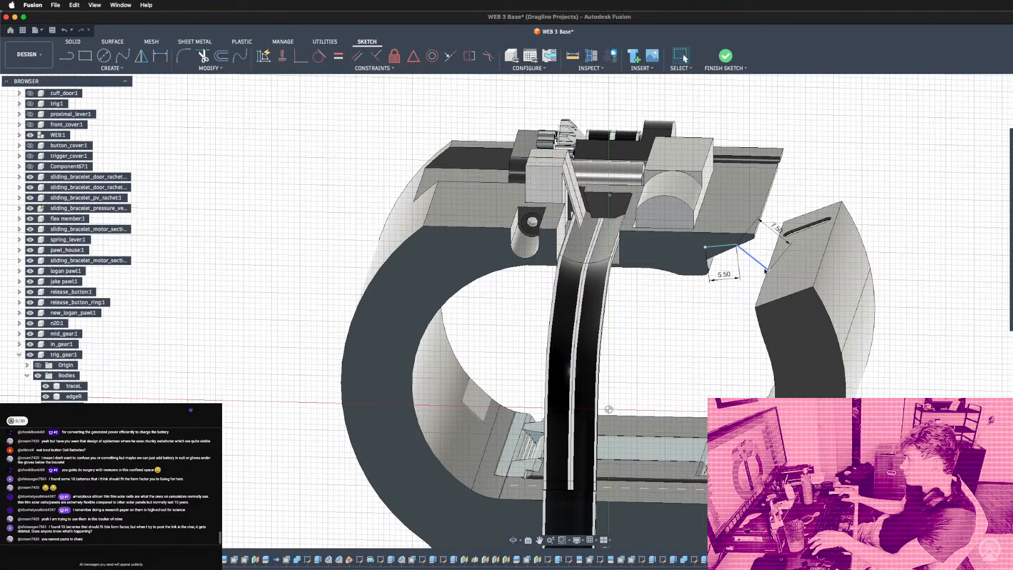
# Shift the two joined lines further onto the side face and dimension the angle between them at 270 degrees.
pyautogui.moveTo(766, 271)
pyautogui.mouseDown()
pyautogui.moveTo(749, 179)
pyautogui.moveTo(753, 260)
pyautogui.mouseUp()
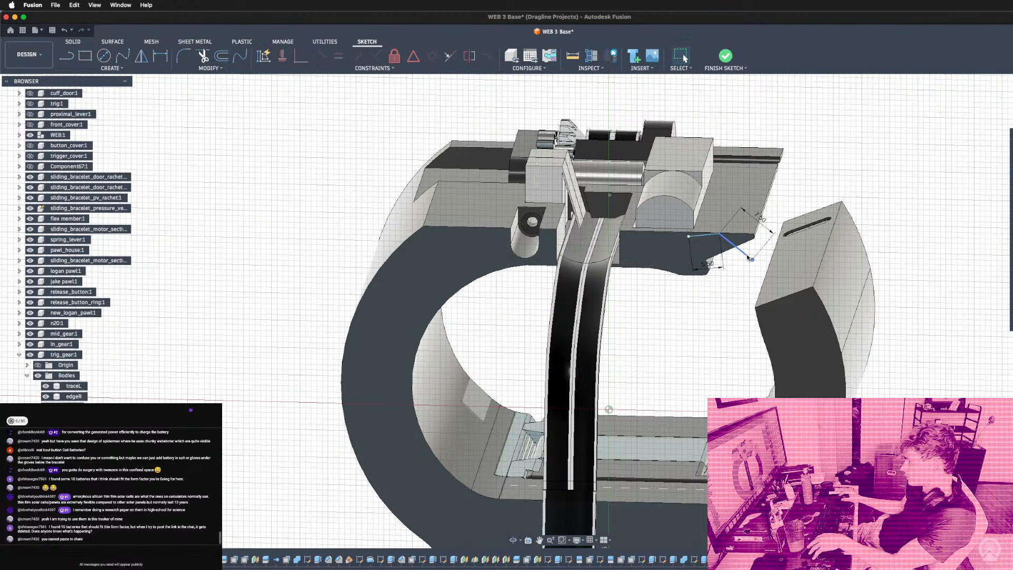
pyautogui.click(747, 257)
pyautogui.press('d')
pyautogui.click(716, 238)
pyautogui.click(746, 197)
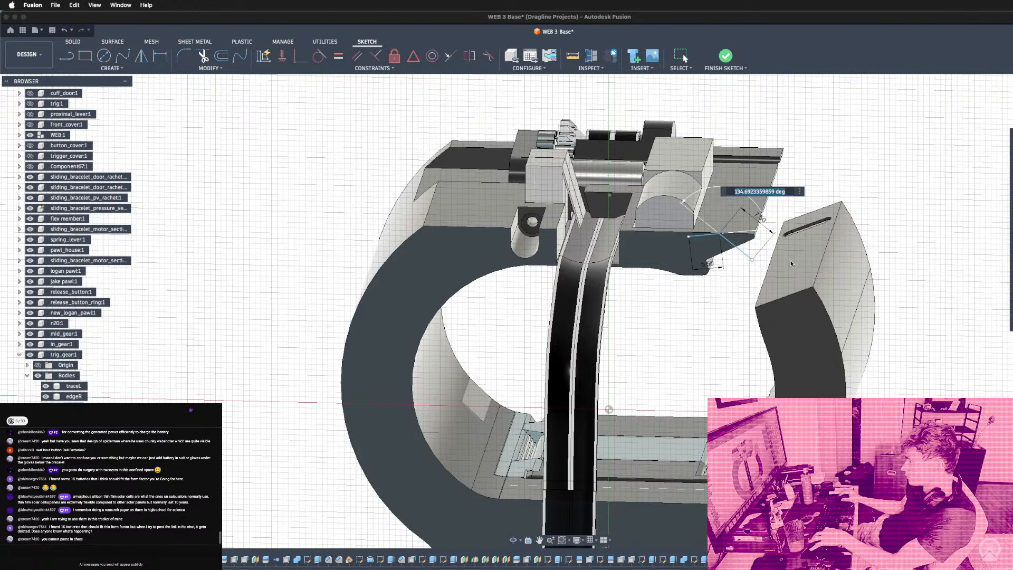
pyautogui.write('-90')
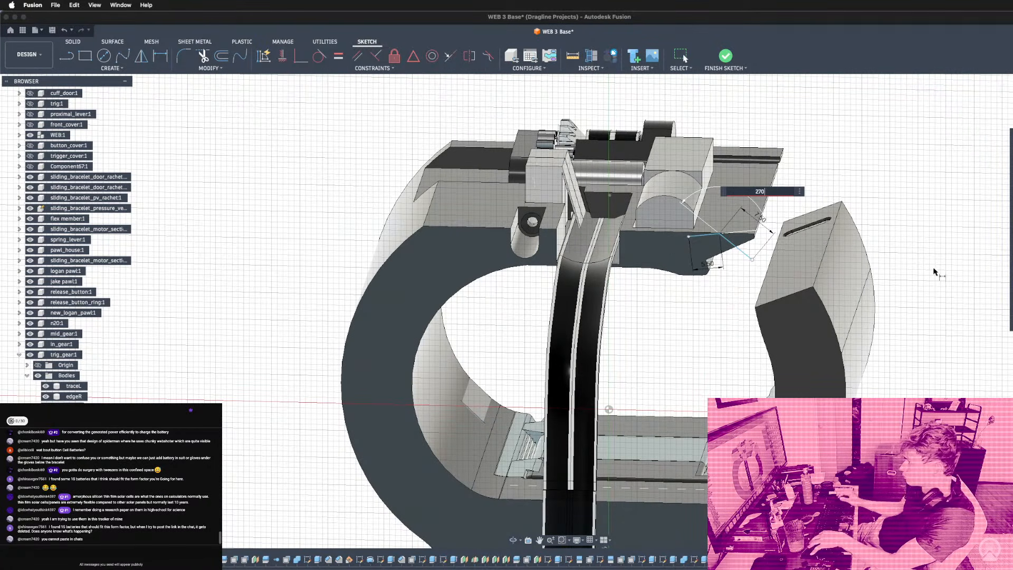
pyautogui.press('Return')
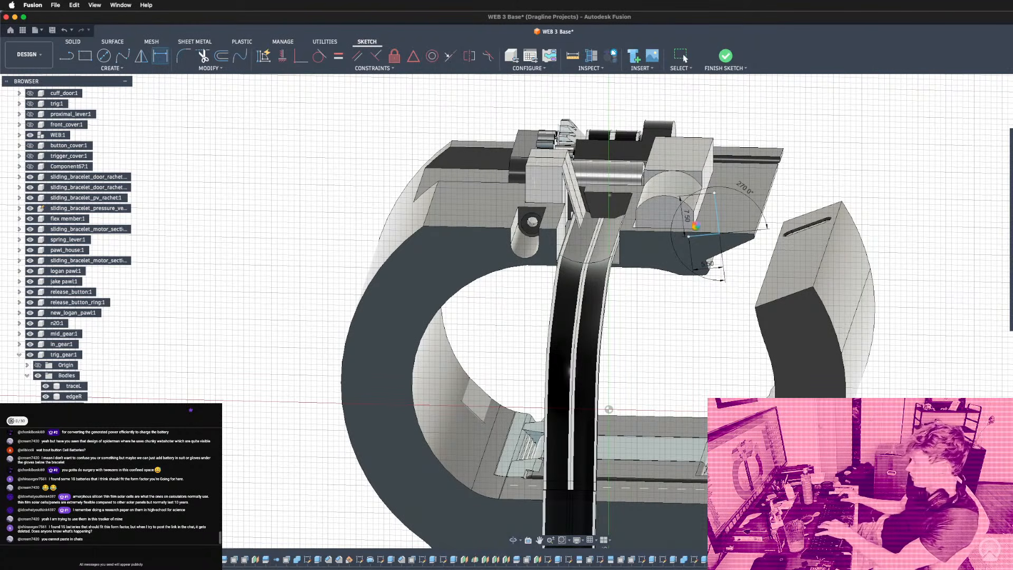
# Apply a Perpendicular constraint between the 5.5 mm and 7.5 mm lines instead of the angle dimension.
pyautogui.scroll(-3, 898, 190)
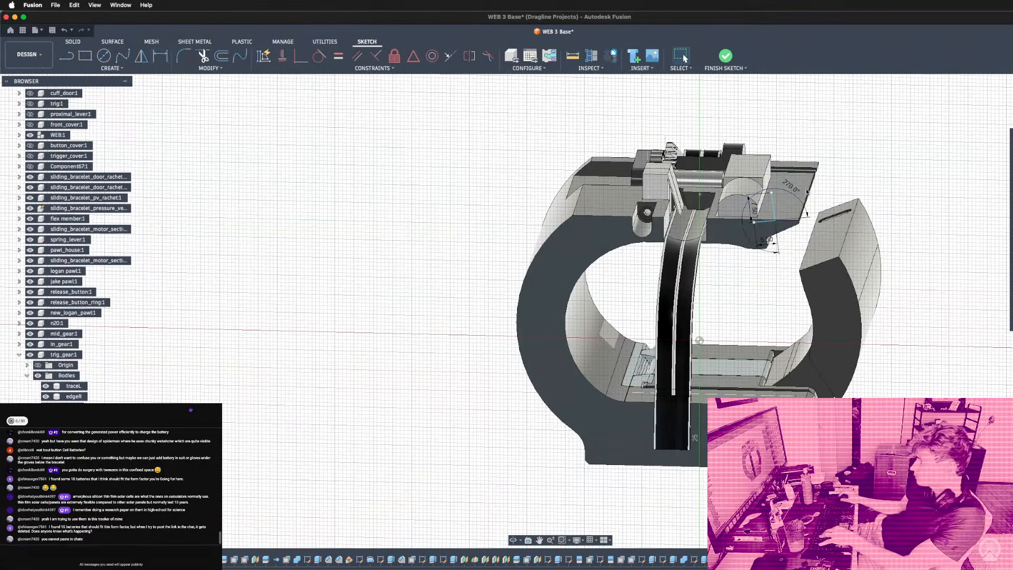
pyautogui.scroll(3, 796, 190)
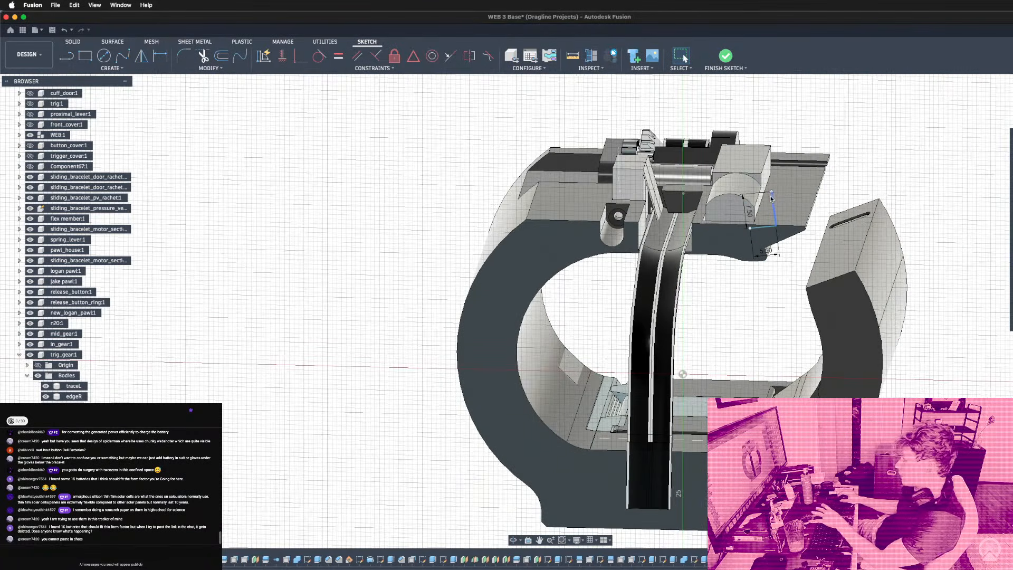
pyautogui.click(376, 56)
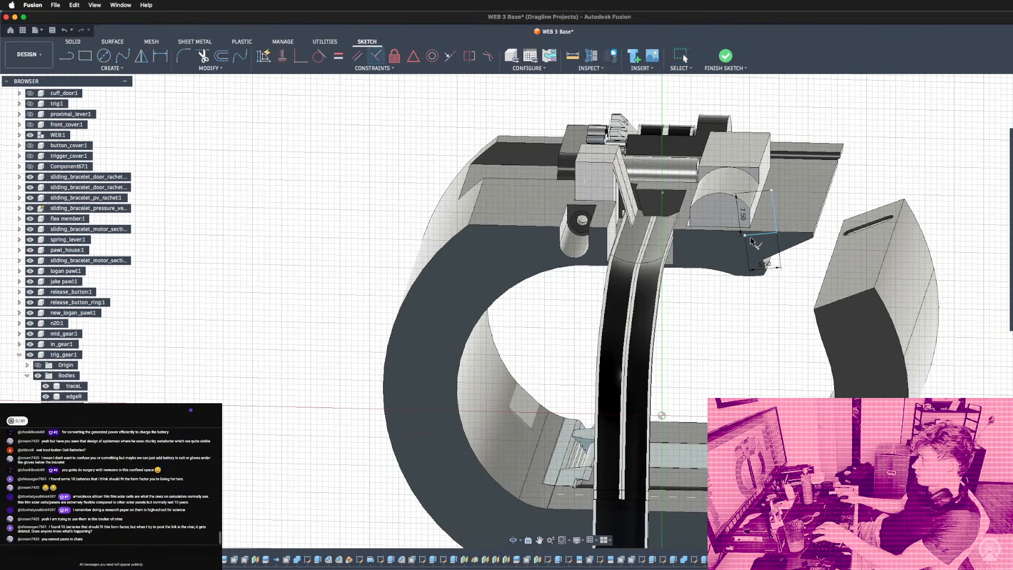
pyautogui.click(759, 233)
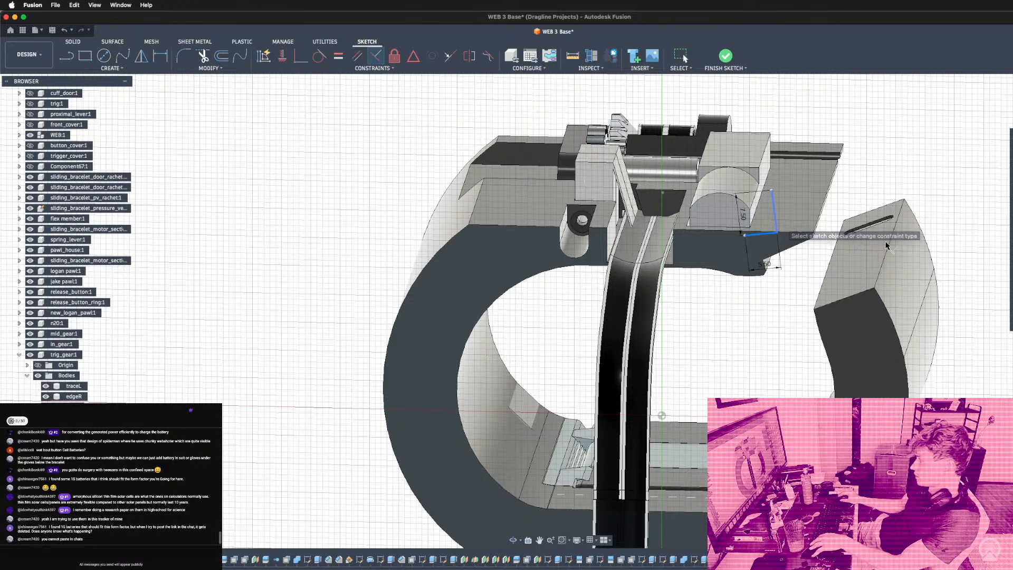
pyautogui.press('Escape')
# Draw a second 7.5 mm side from the 5.5 mm line's inner end and close the rectangle with a line across.
pyautogui.press('l')
pyautogui.click(744, 235)
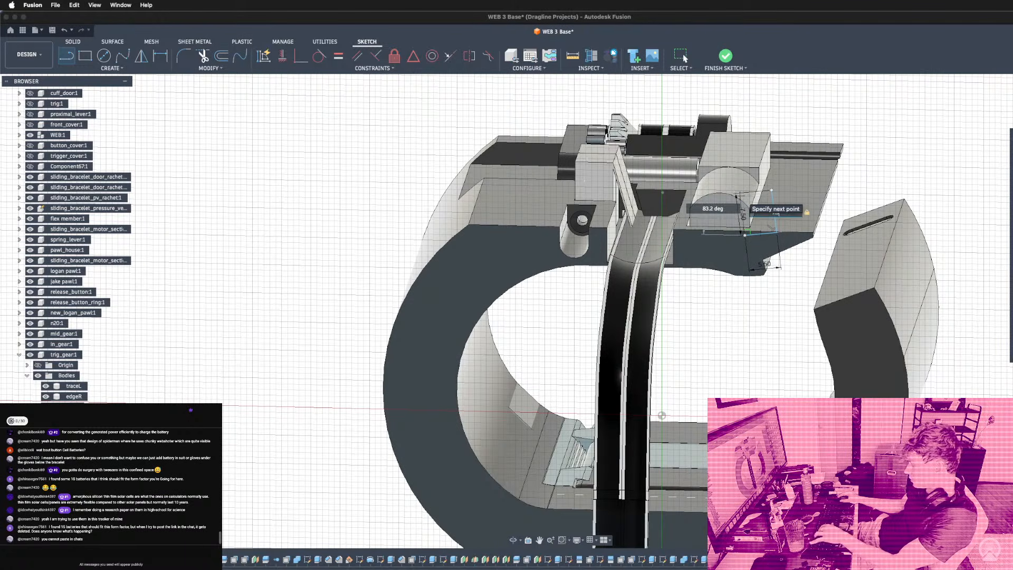
pyautogui.click(738, 193)
pyautogui.click(773, 192)
pyautogui.press('Escape')
# Move the 5.5 x 7.5 mm rectangle slightly lower on the side face, beside the rounded block.
pyautogui.moveTo(776, 212); pyautogui.dragTo(782, 223)
pyautogui.click(767, 230)
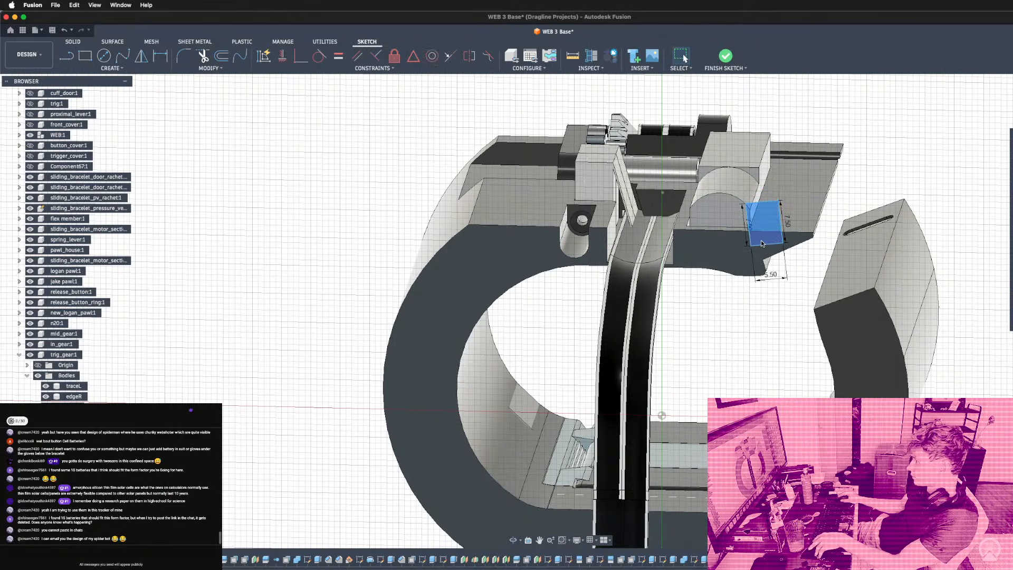
pyautogui.keyDown('shift'); pyautogui.moveTo(806, 252); pyautogui.dragTo(789, 249, button='middle'); pyautogui.keyUp('shift')
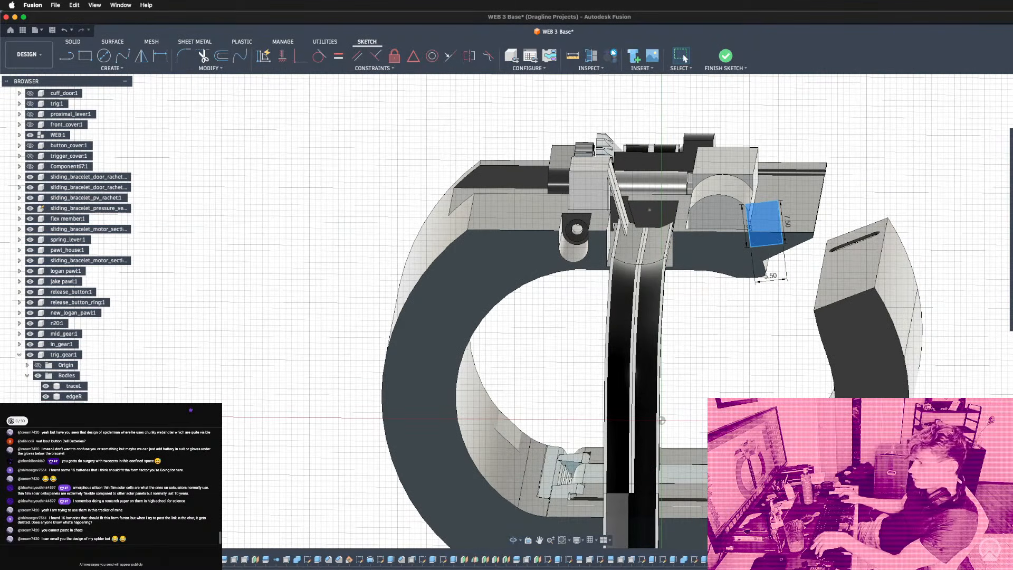
pyautogui.click(175, 396)
# Expand the bodies of the bracelet's pressure vessel component and show Body9.
pyautogui.scroll(5, 795, 216)
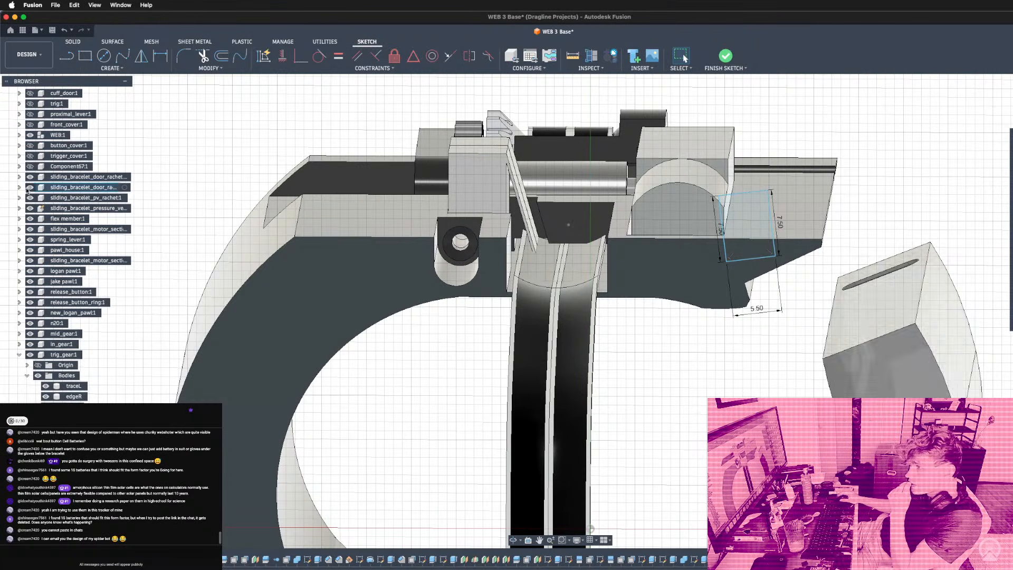
pyautogui.click(20, 207)
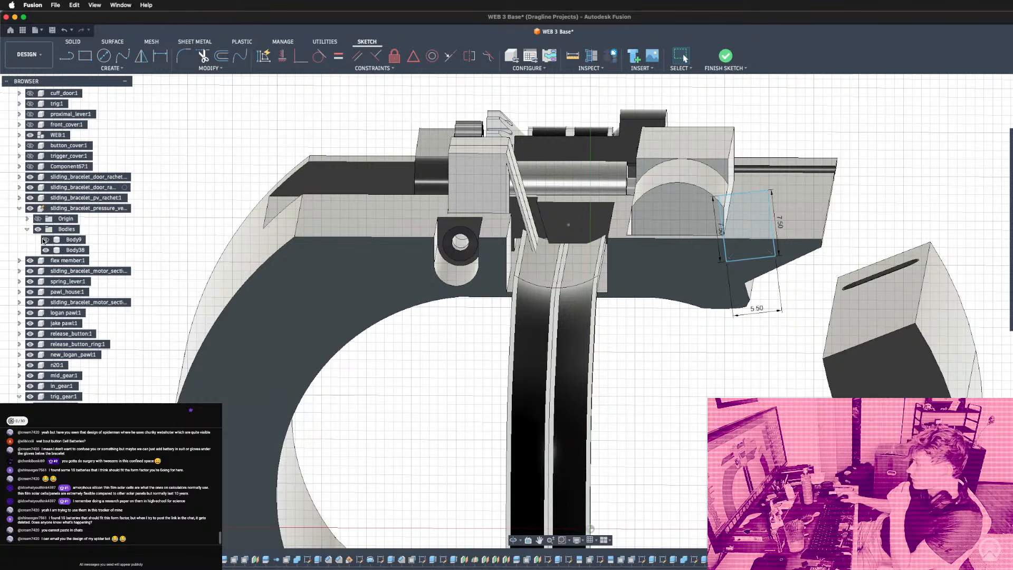
pyautogui.click(45, 240)
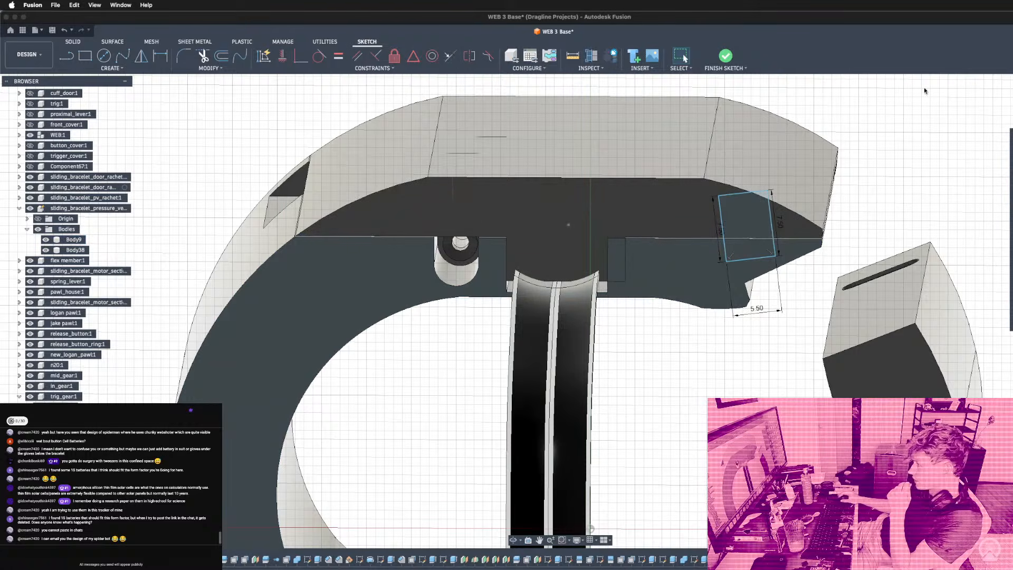
# Move the rectangle's lower outer corner onto the sloping lower edge of the bracelet's pointed end.
pyautogui.scroll(-2, 736, 214)
pyautogui.scroll(6, 754, 203)
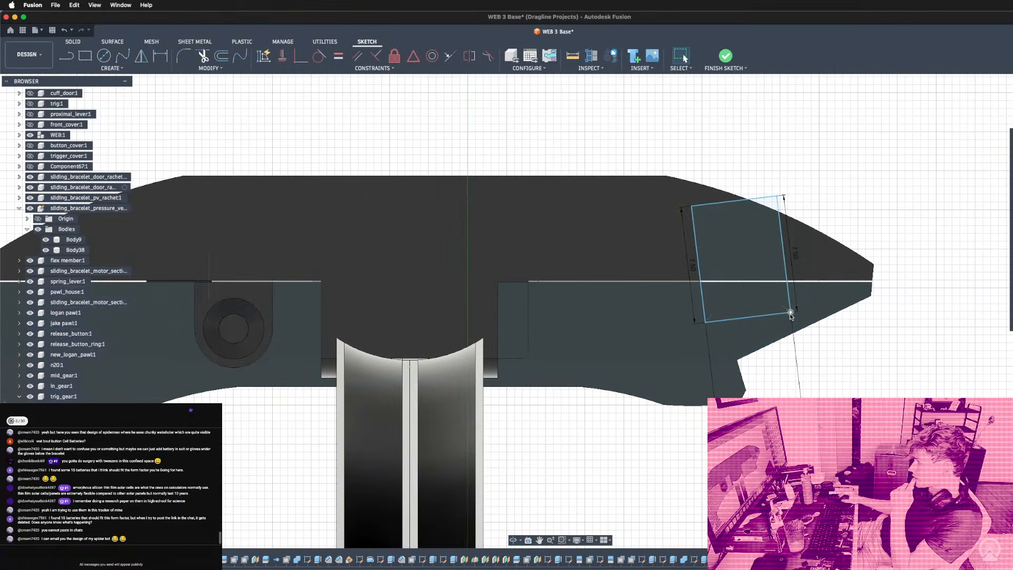
pyautogui.click(790, 312)
pyautogui.moveTo(791, 316); pyautogui.dragTo(780, 334)
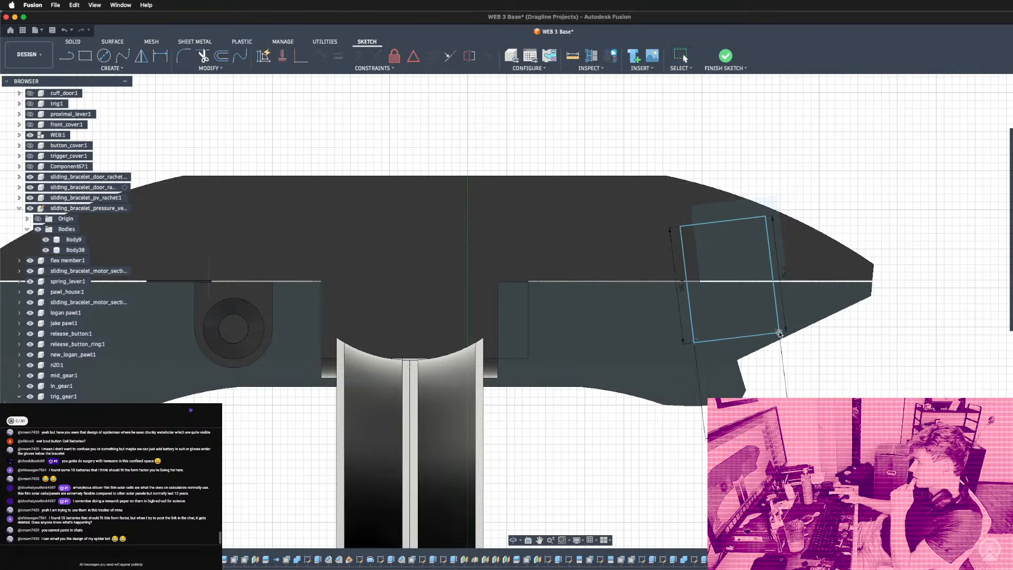
pyautogui.click(846, 321)
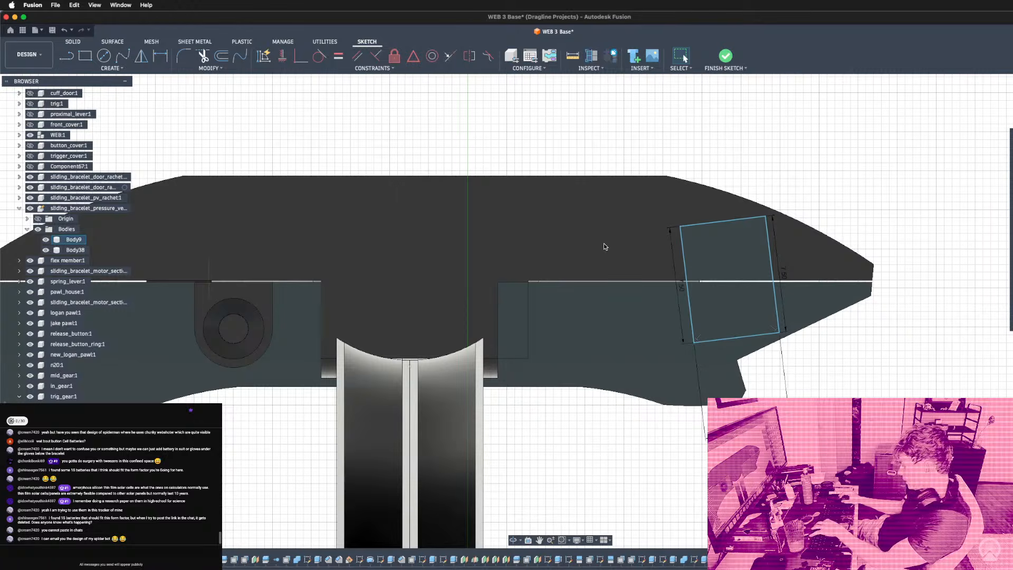
# Project the round outline with two flat sides, next to the rectangle, into the sketch.
pyautogui.press('p')
pyautogui.scroll(10, 651, 284)
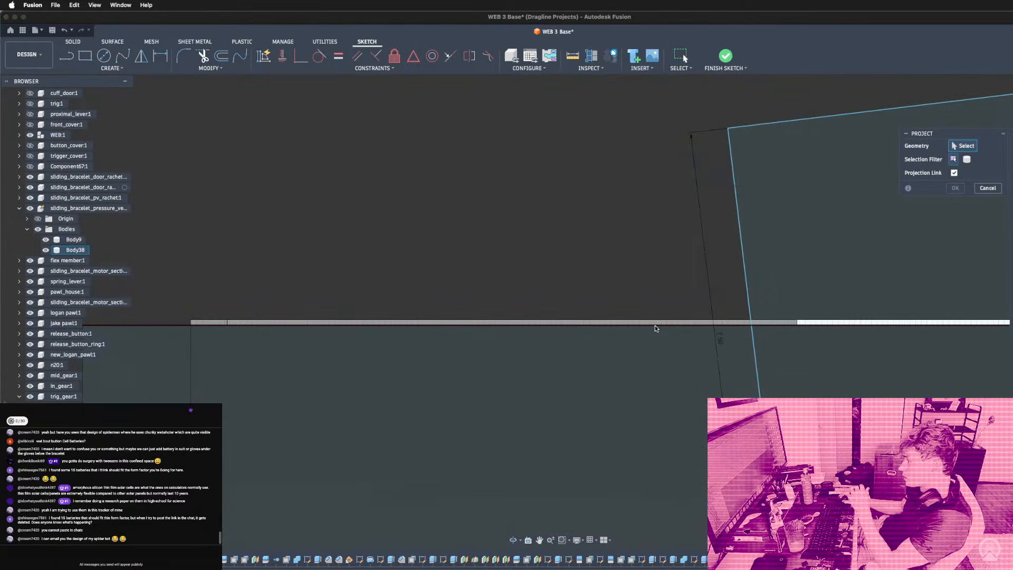
pyautogui.click(654, 322)
pyautogui.scroll(-5, 599, 276)
pyautogui.scroll(-5, 599, 275)
pyautogui.press('Return')
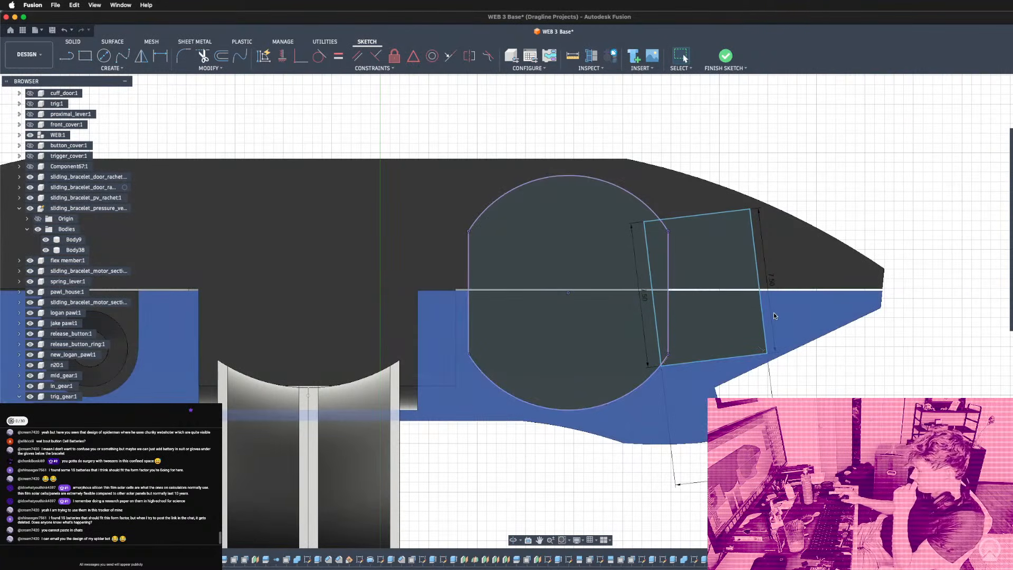
# Move the rectangle toward the pointed end until it clears the flat side of the projected round outline.
pyautogui.scroll(-6, 773, 312)
pyautogui.scroll(5, 719, 257)
pyautogui.moveTo(720, 258)
pyautogui.keyDown('shift'); pyautogui.mouseDown(button='middle')
pyautogui.moveTo(670, 237)
pyautogui.moveTo(659, 219)
pyautogui.moveTo(715, 251)
pyautogui.mouseUp(button='middle'); pyautogui.keyUp('shift')
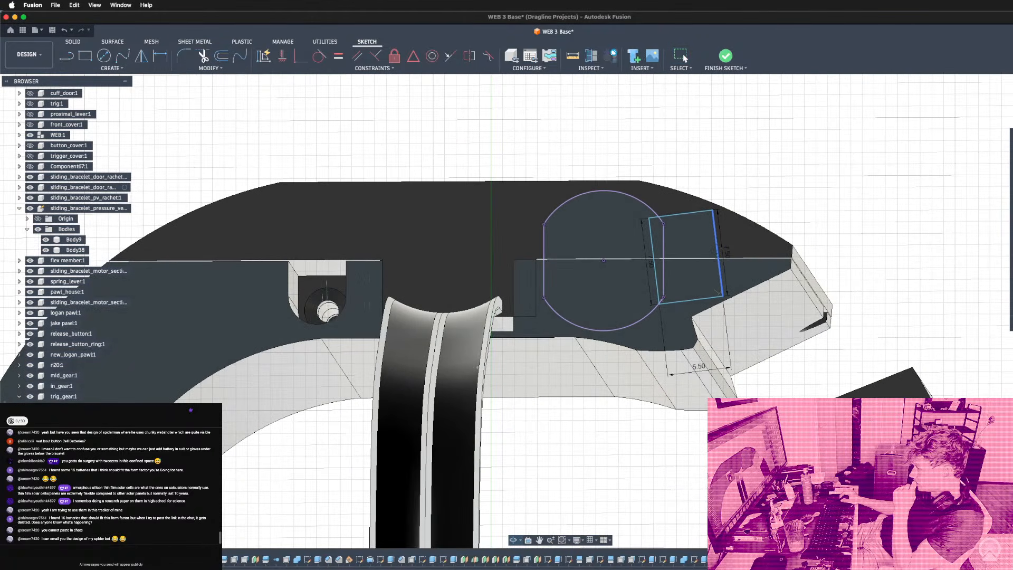
pyautogui.scroll(3, 719, 291)
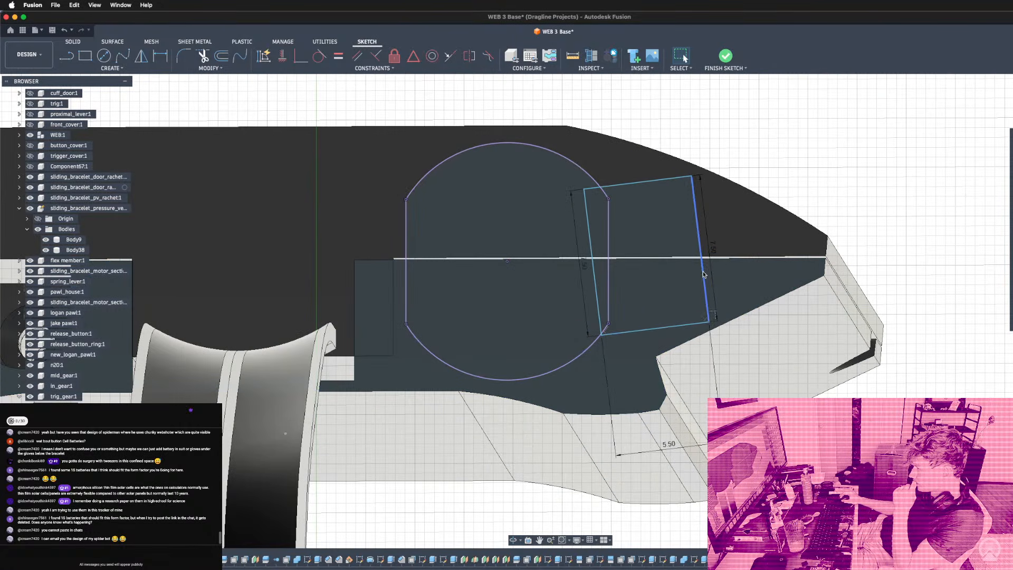
pyautogui.moveTo(703, 270); pyautogui.dragTo(726, 271)
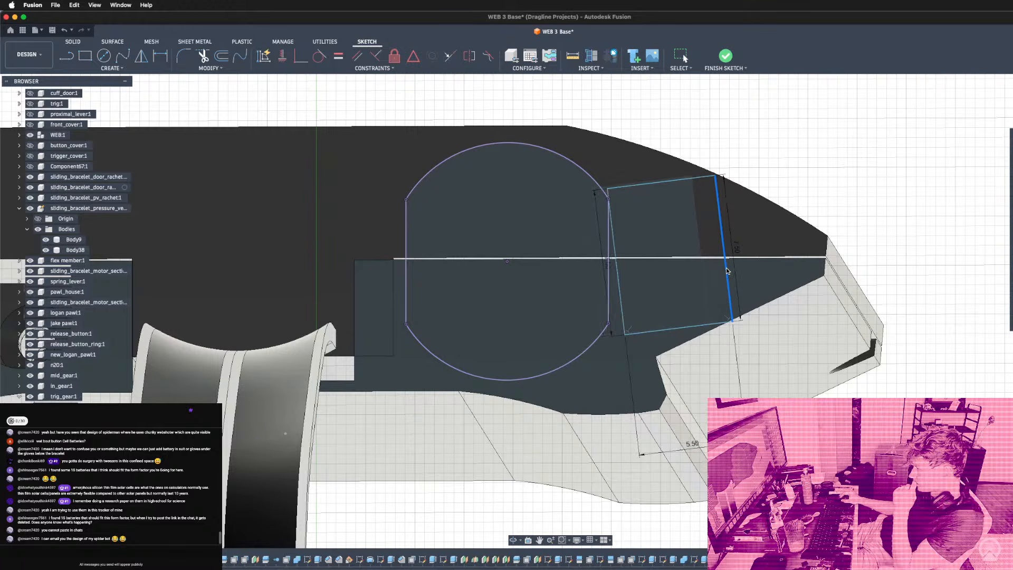
# Try a Horizontal/Vertical constraint on the rectangle's inner 7.5 mm side, then undo it.
pyautogui.keyDown('shift'); pyautogui.moveTo(727, 270); pyautogui.dragTo(771, 306, button='middle'); pyautogui.keyUp('shift')
pyautogui.keyDown('shift'); pyautogui.moveTo(690, 260); pyautogui.dragTo(622, 193, button='middle'); pyautogui.keyUp('shift')
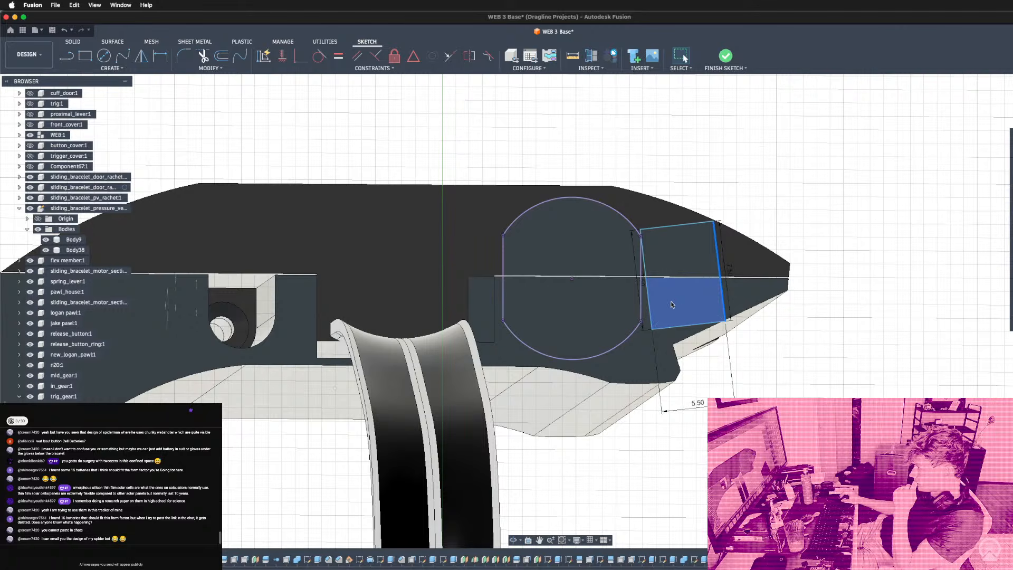
pyautogui.click(651, 312)
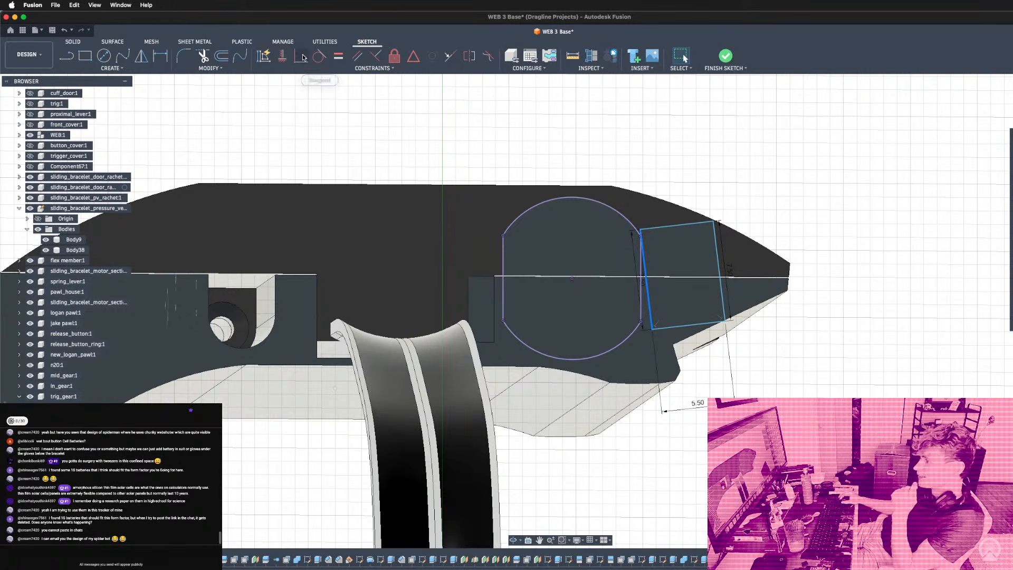
pyautogui.scroll(4, 706, 324)
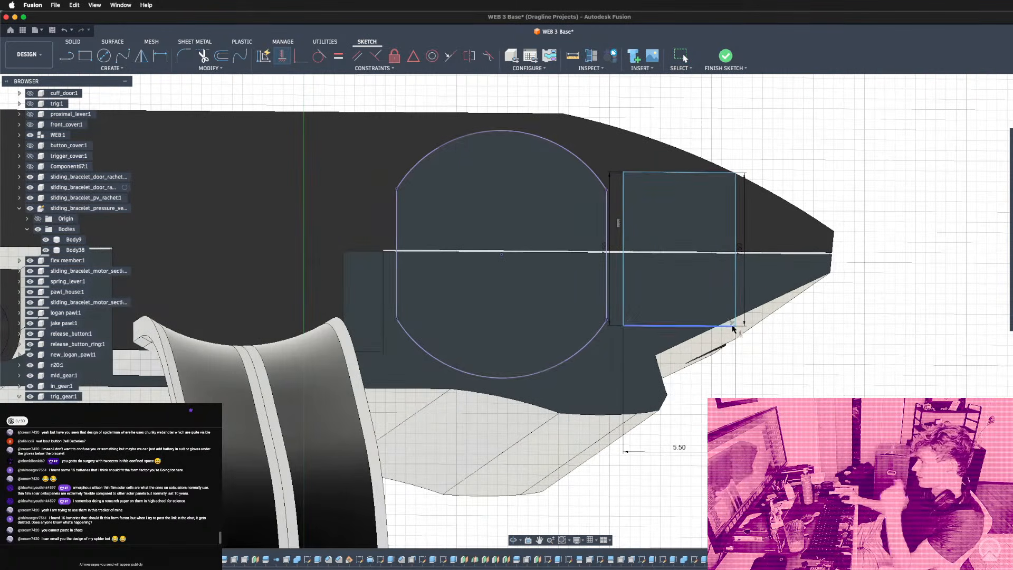
pyautogui.press('Escape')
pyautogui.moveTo(736, 285)
pyautogui.mouseDown()
pyautogui.moveTo(722, 291)
pyautogui.moveTo(739, 294)
pyautogui.mouseUp()
pyautogui.press('super+z')
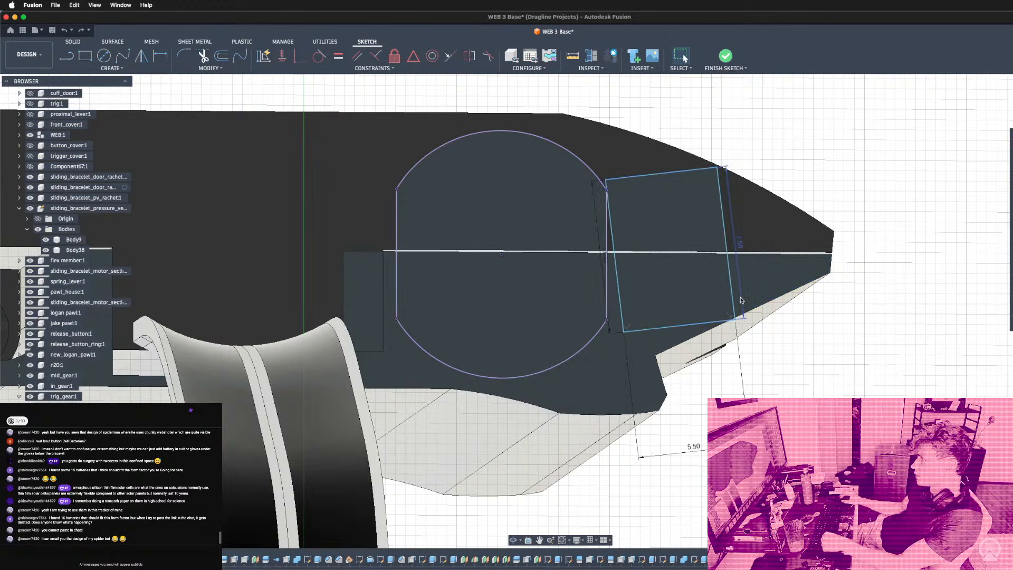
pyautogui.press('d')
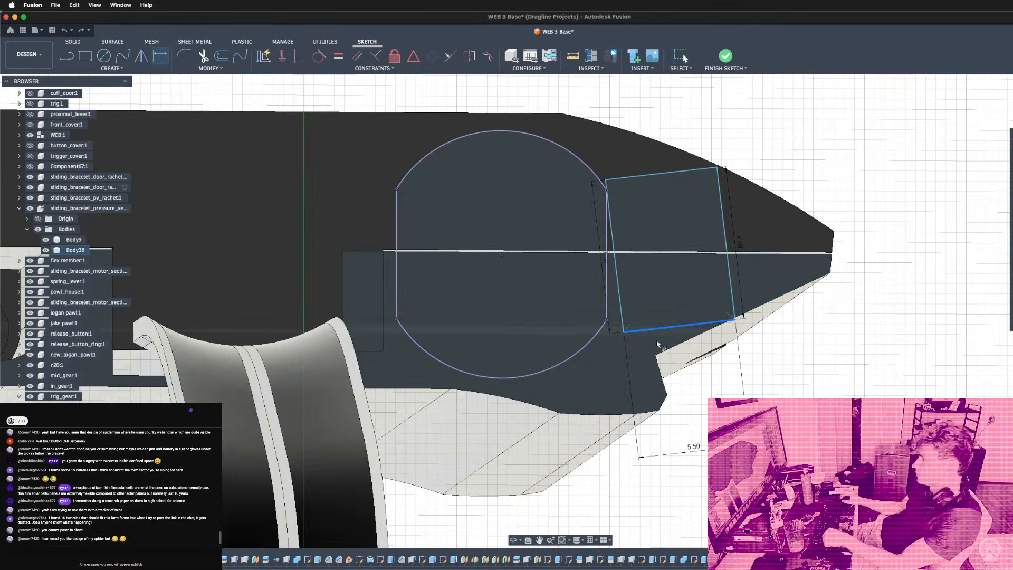
pyautogui.click(607, 306)
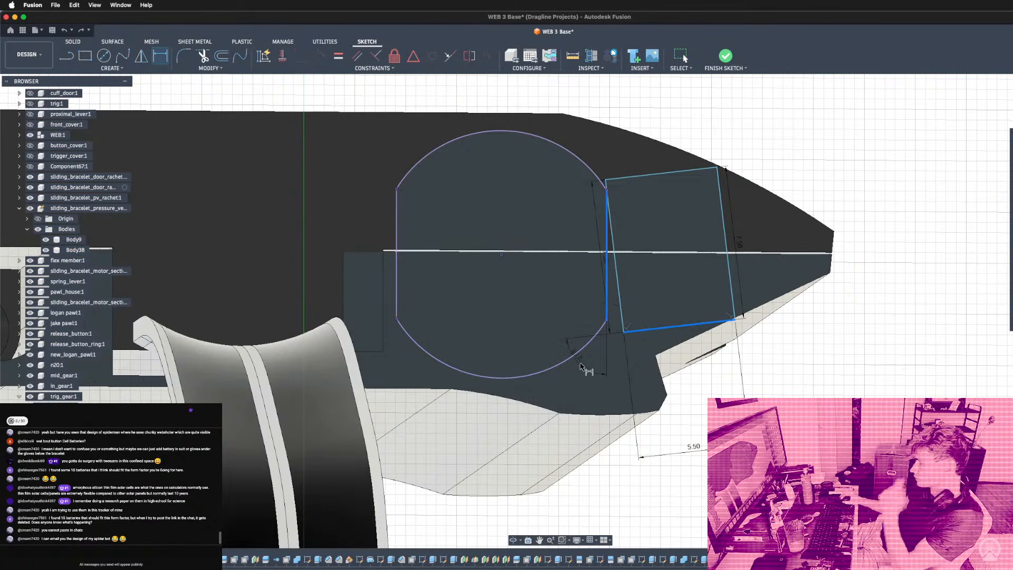
pyautogui.press('Escape')
# Make the rectangle's lower 5.5 mm side parallel to the projected outline's flat side and place the rectangle against that flat.
pyautogui.click(606, 303)
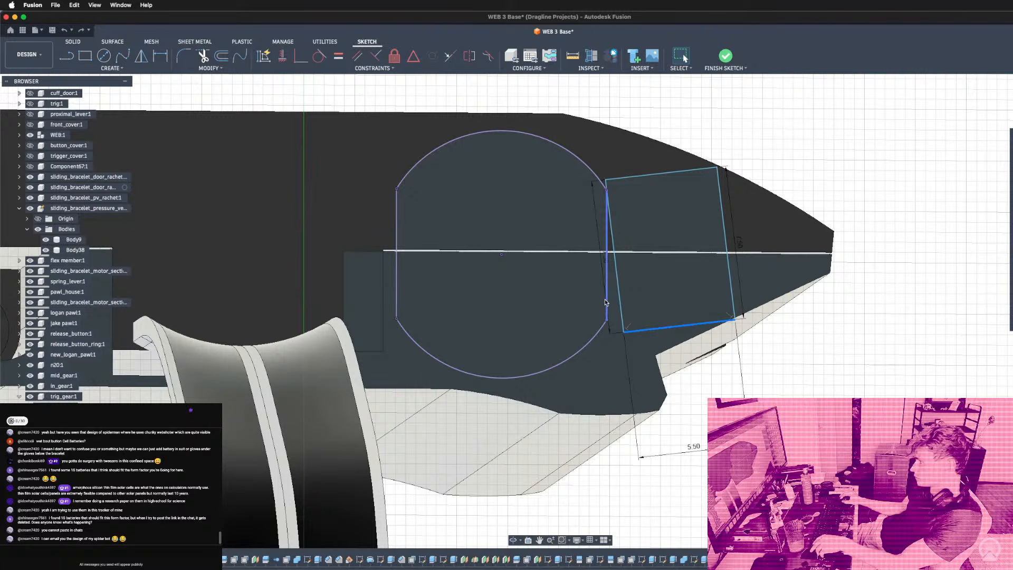
pyautogui.click(357, 56)
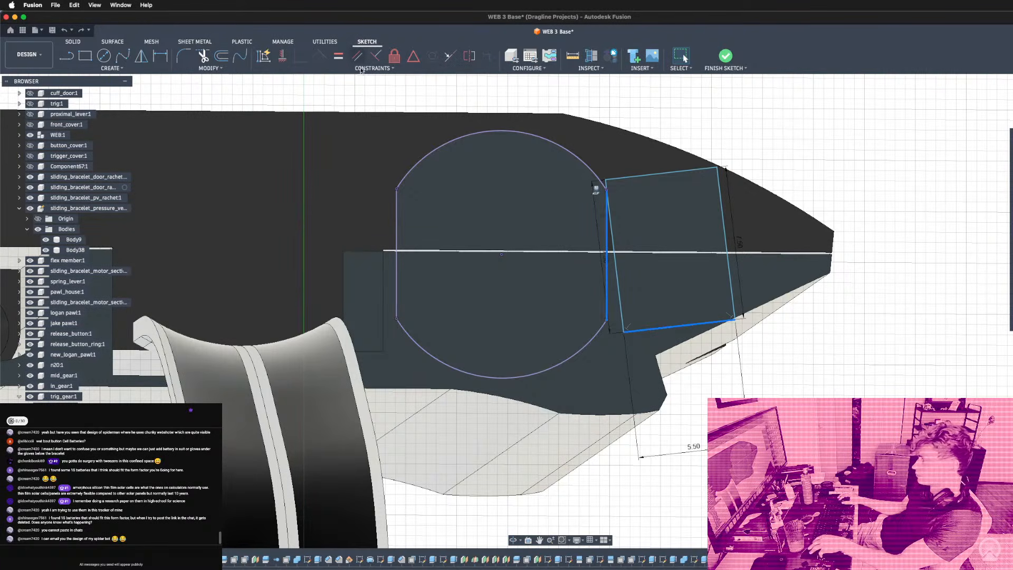
pyautogui.moveTo(688, 236)
pyautogui.mouseDown()
pyautogui.moveTo(742, 291)
pyautogui.moveTo(759, 286)
pyautogui.mouseUp()
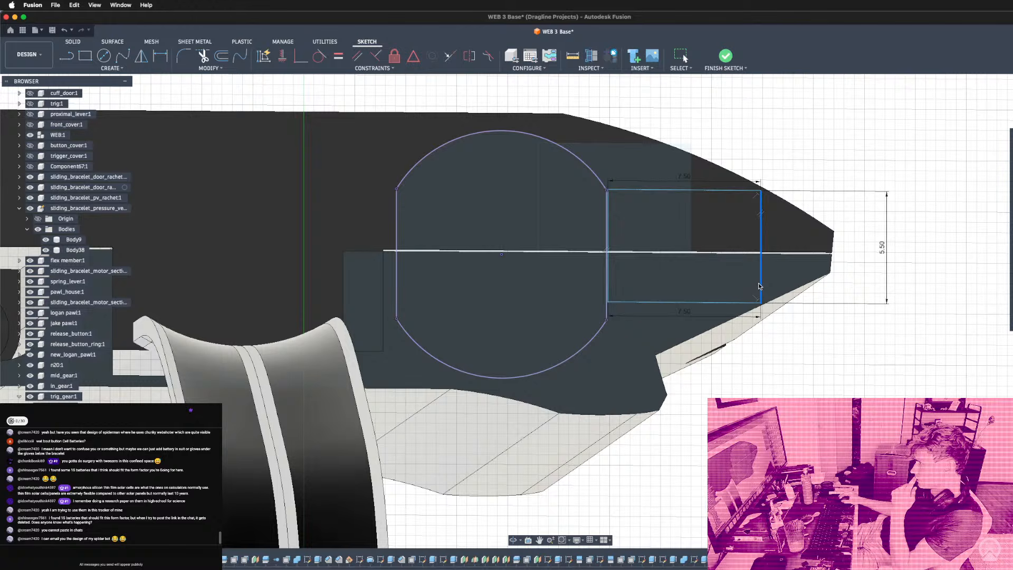
pyautogui.moveTo(759, 286); pyautogui.dragTo(759, 287)
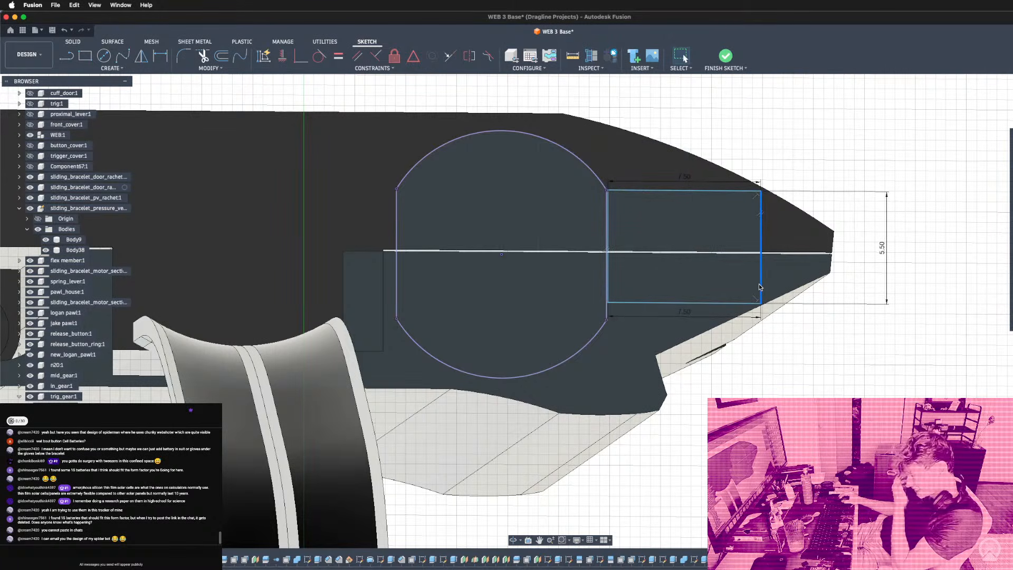
pyautogui.scroll(-3, 764, 280)
pyautogui.keyDown('shift'); pyautogui.moveTo(768, 279); pyautogui.dragTo(701, 283, button='middle'); pyautogui.keyUp('shift')
pyautogui.scroll(-5, 699, 306)
pyautogui.moveTo(699, 230)
pyautogui.keyDown('shift'); pyautogui.mouseDown(button='middle')
pyautogui.moveTo(739, 214)
pyautogui.moveTo(795, 280)
pyautogui.mouseUp(button='middle'); pyautogui.keyUp('shift')
pyautogui.scroll(5, 759, 241)
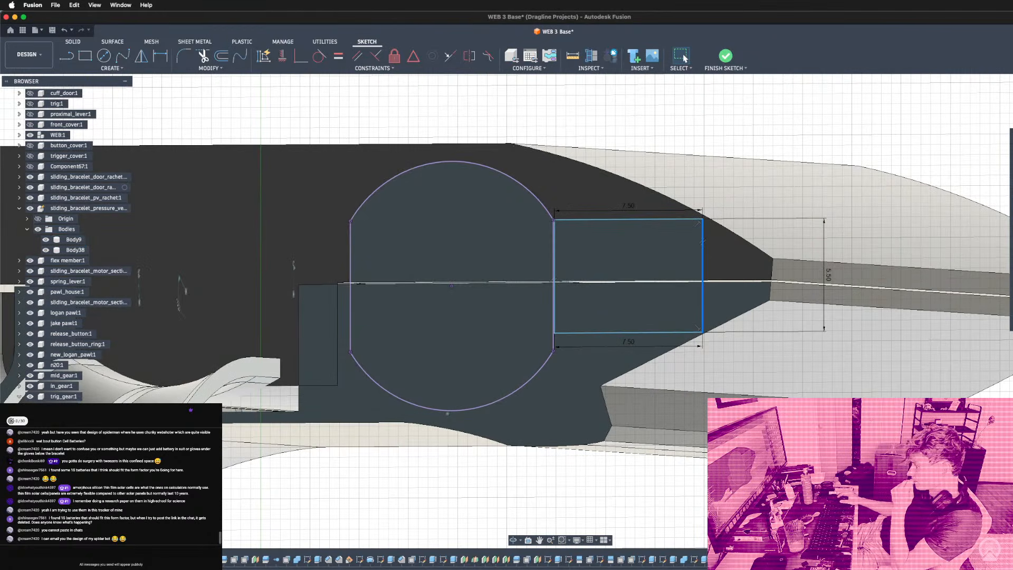
# Switch to Firefox to review the brass ground bar's size and how-to-use pictures, and return to Fusion.
pyautogui.press('super+Tab')
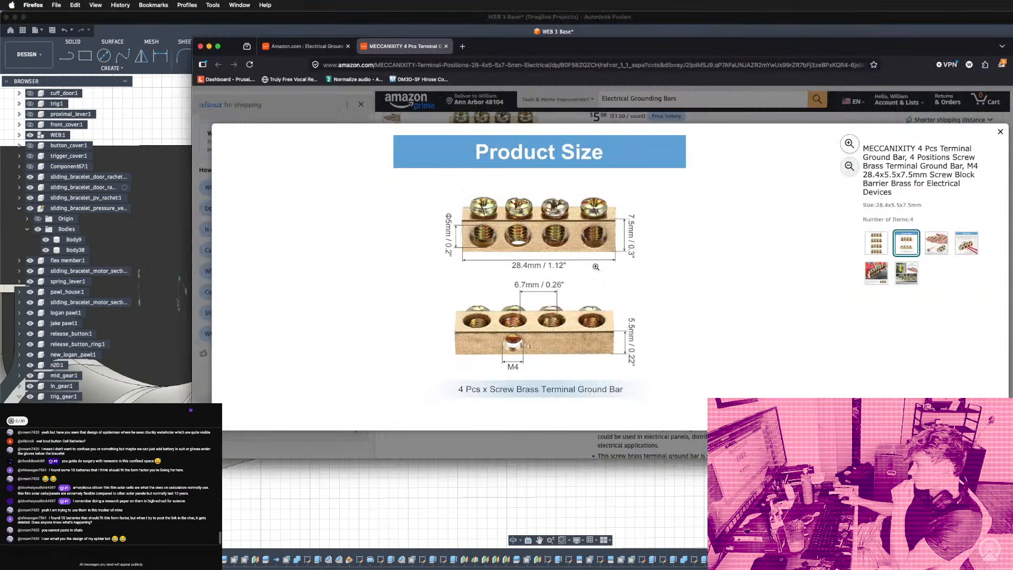
pyautogui.scroll(5, 599, 265)
pyautogui.click(931, 244)
pyautogui.click(961, 248)
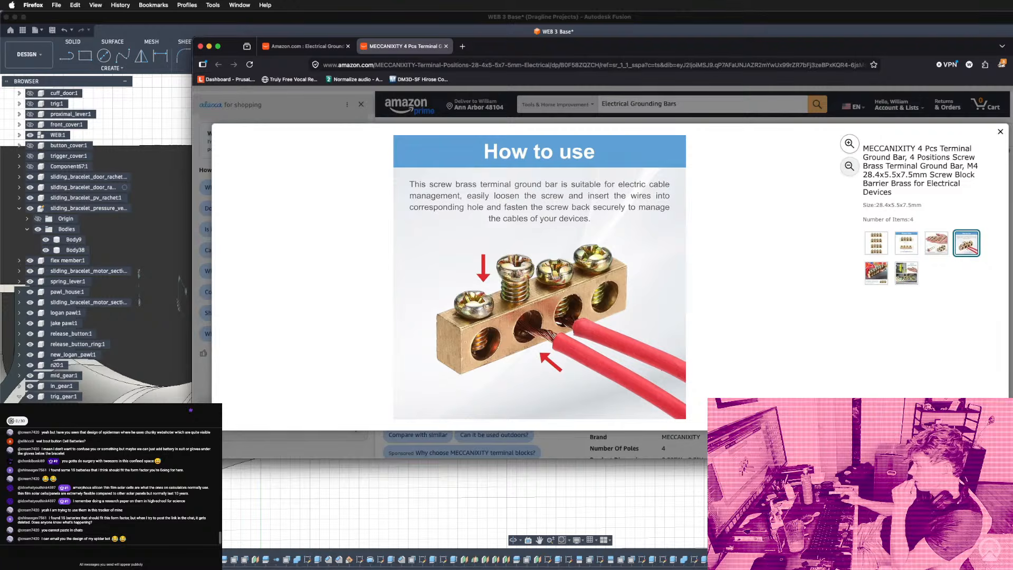
pyautogui.press('super+Tab')
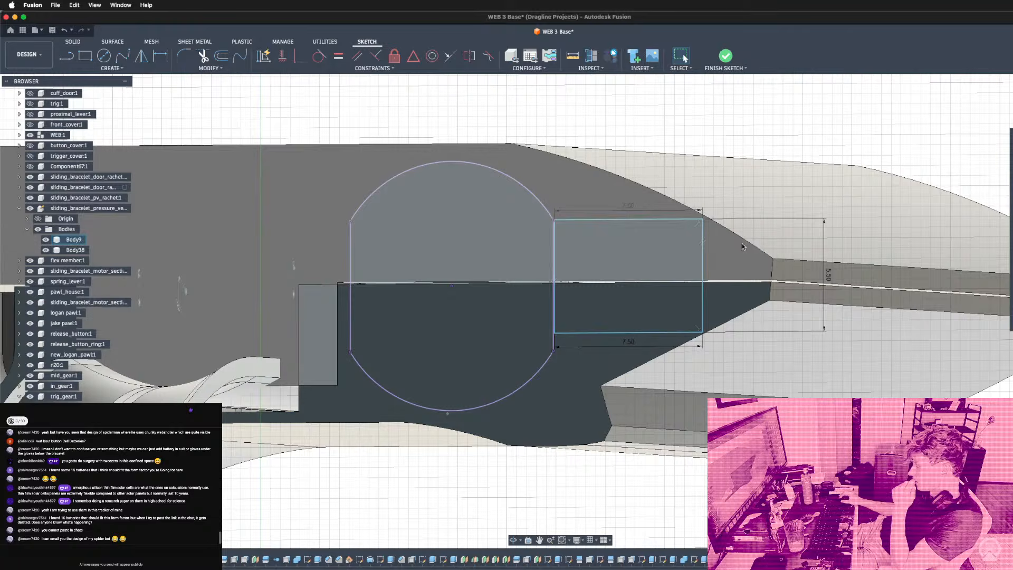
# Draw a circle centred on the midpoint of the rectangle's outer 5.5 mm side and passing through that side's ends.
pyautogui.press('c')
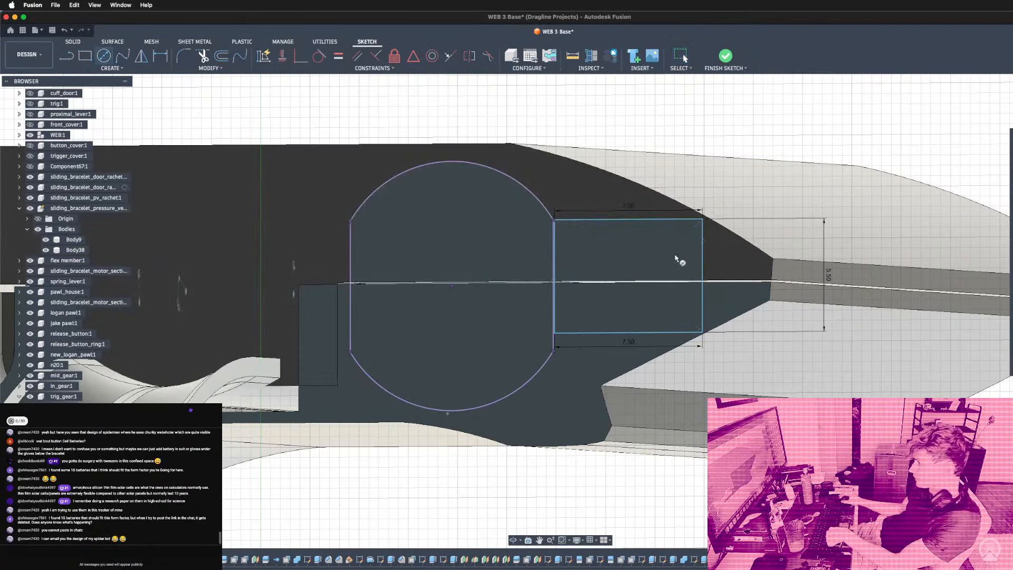
pyautogui.click(704, 276)
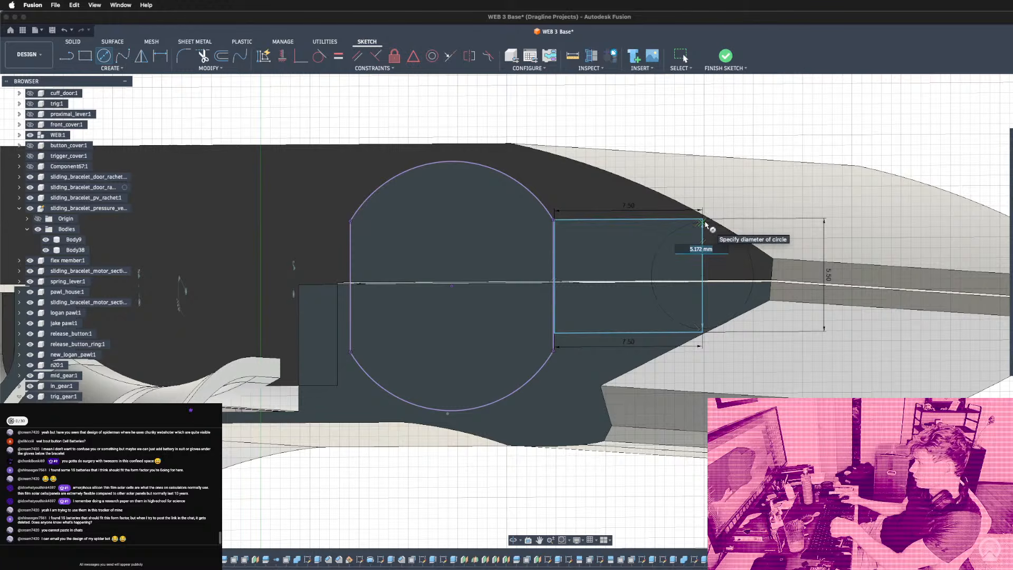
pyautogui.click(705, 223)
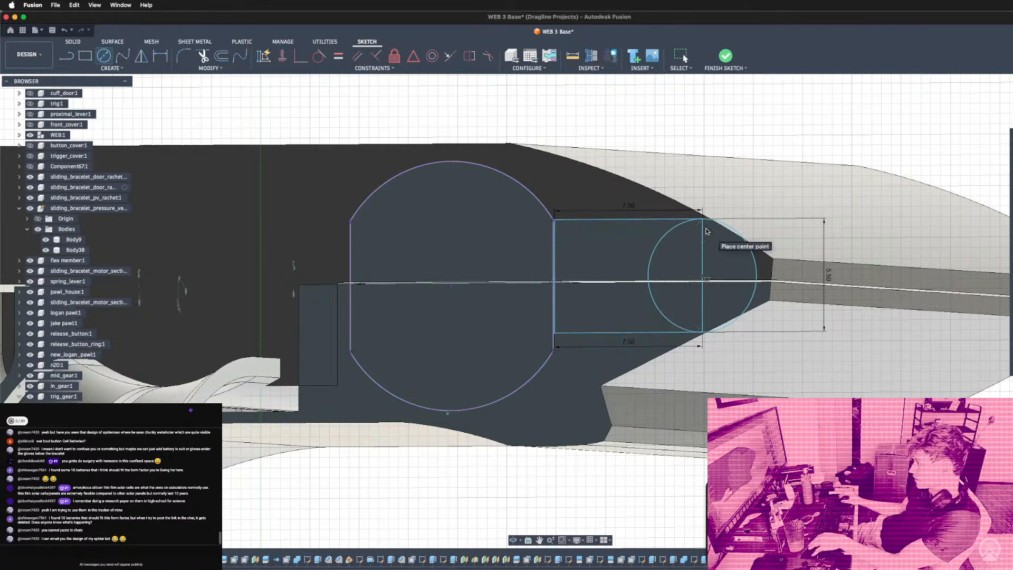
# Examine how the rectangle and its circle fit inside the pointed end of the bracelet's cross-section.
pyautogui.keyDown('shift'); pyautogui.moveTo(705, 223); pyautogui.dragTo(723, 256, button='middle'); pyautogui.keyUp('shift')
pyautogui.scroll(-2, 723, 256)
pyautogui.scroll(-6, 608, 285)
pyautogui.moveTo(607, 285)
pyautogui.keyDown('shift'); pyautogui.mouseDown(button='middle')
pyautogui.moveTo(610, 303)
pyautogui.moveTo(588, 278)
pyautogui.moveTo(583, 291)
pyautogui.mouseUp(button='middle'); pyautogui.keyUp('shift')
pyautogui.scroll(4, 678, 281)
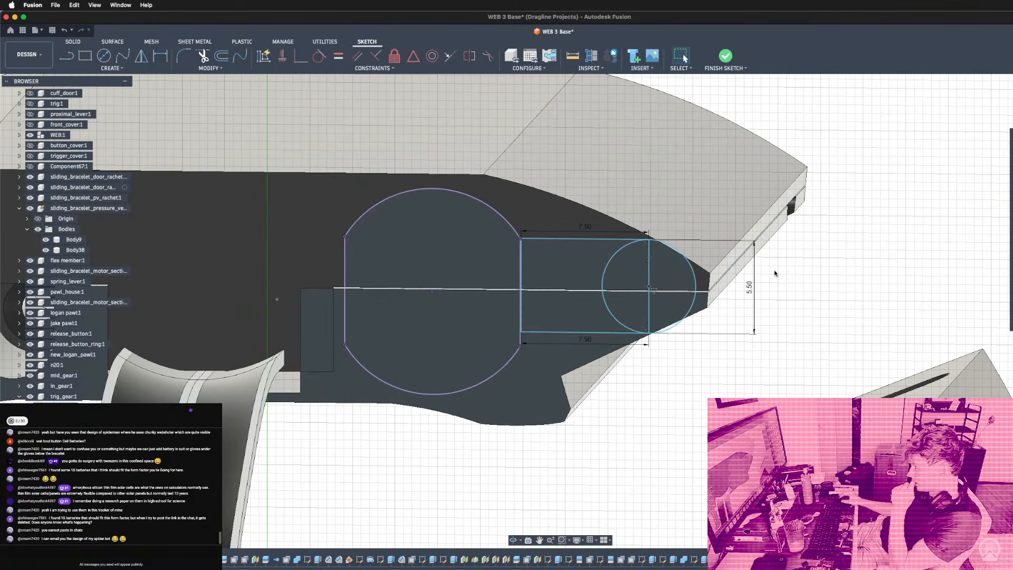
pyautogui.scroll(-5, 768, 272)
pyautogui.keyDown('shift'); pyautogui.moveTo(760, 273); pyautogui.dragTo(759, 263, button='middle'); pyautogui.keyUp('shift')
pyautogui.scroll(4, 628, 322)
pyautogui.moveTo(698, 293); pyautogui.dragTo(700, 300)
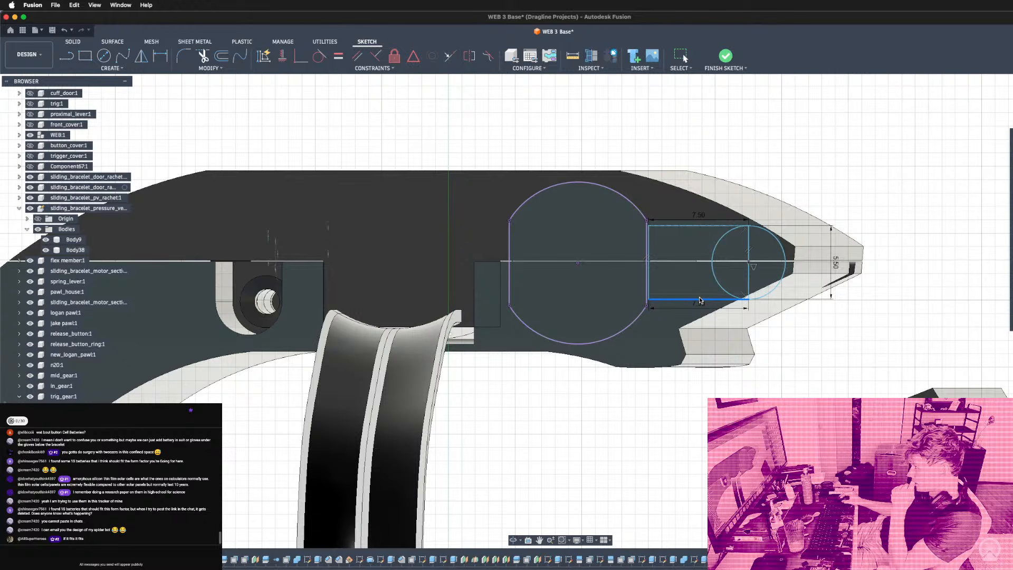
pyautogui.scroll(-3, 707, 248)
pyautogui.moveTo(707, 249)
pyautogui.keyDown('shift'); pyautogui.mouseDown(button='middle')
pyautogui.moveTo(675, 200)
pyautogui.moveTo(719, 280)
pyautogui.moveTo(678, 277)
pyautogui.moveTo(670, 261)
pyautogui.mouseUp(button='middle'); pyautogui.keyUp('shift')
pyautogui.moveTo(734, 262)
pyautogui.keyDown('shift'); pyautogui.mouseDown(button='middle')
pyautogui.moveTo(735, 291)
pyautogui.moveTo(871, 372)
pyautogui.mouseUp(button='middle'); pyautogui.keyUp('shift')
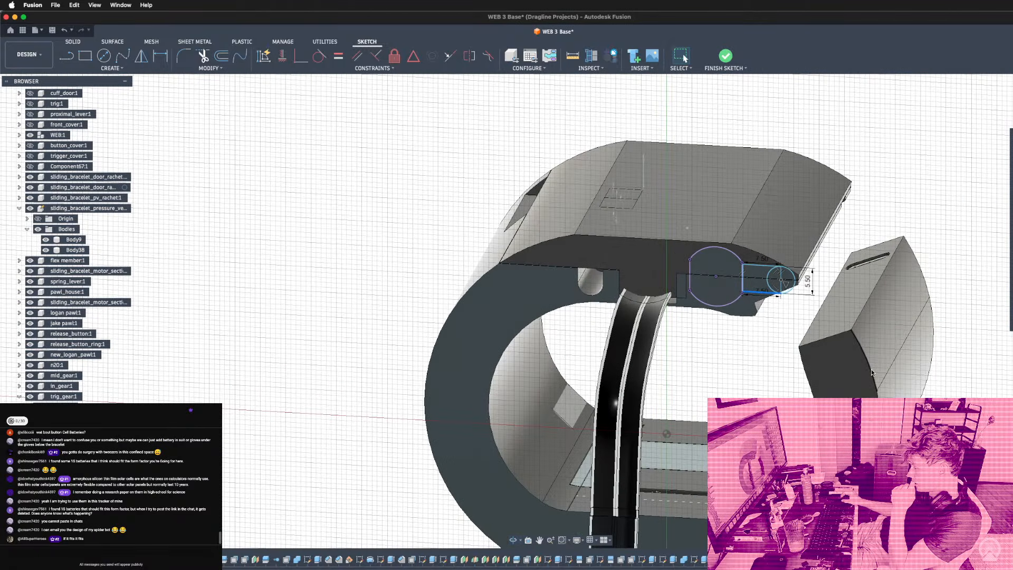
# Show a saved section analysis briefly, hide it again, and inspect the clearance around the sketched bar profile.
pyautogui.scroll(4, 871, 372)
pyautogui.scroll(2, 34, 118)
pyautogui.scroll(10, 34, 118)
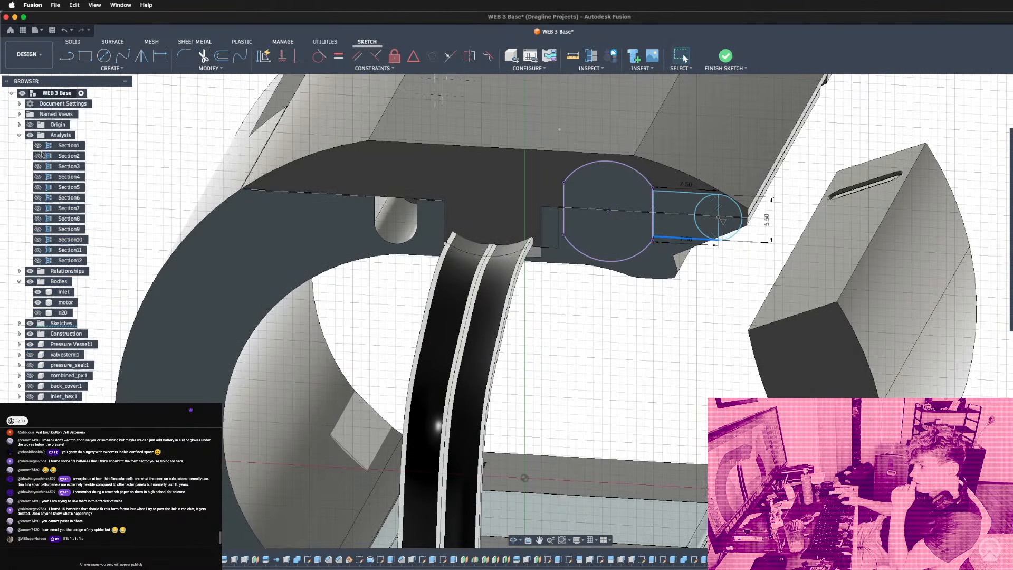
pyautogui.click(37, 240)
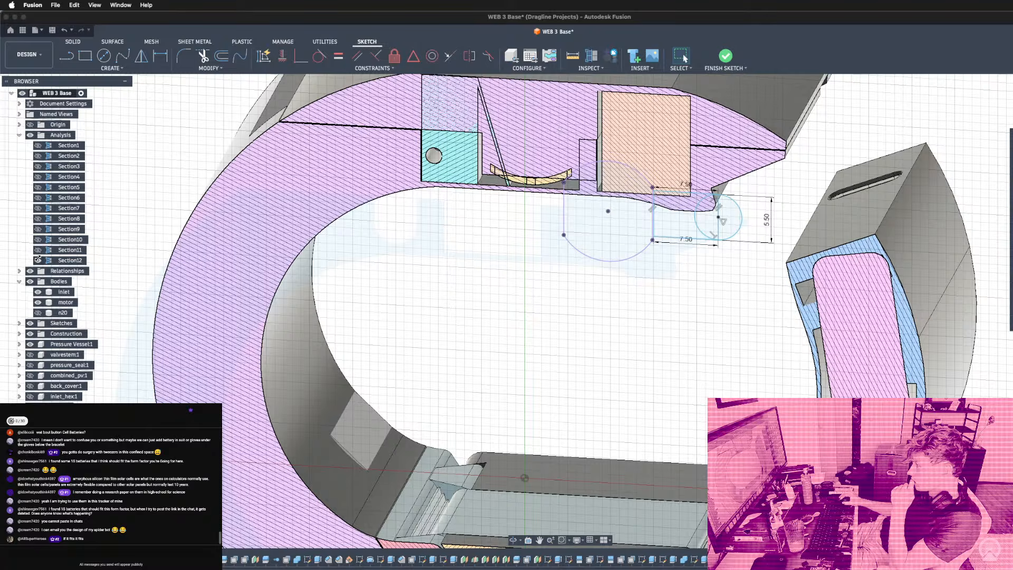
pyautogui.click(38, 260)
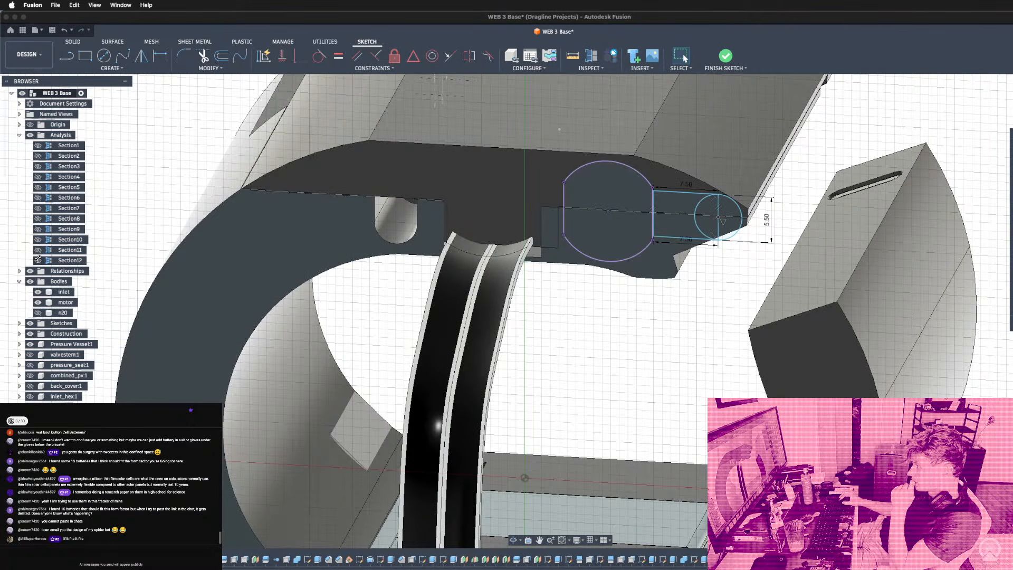
pyautogui.scroll(-5, 825, 251)
pyautogui.scroll(3, 779, 221)
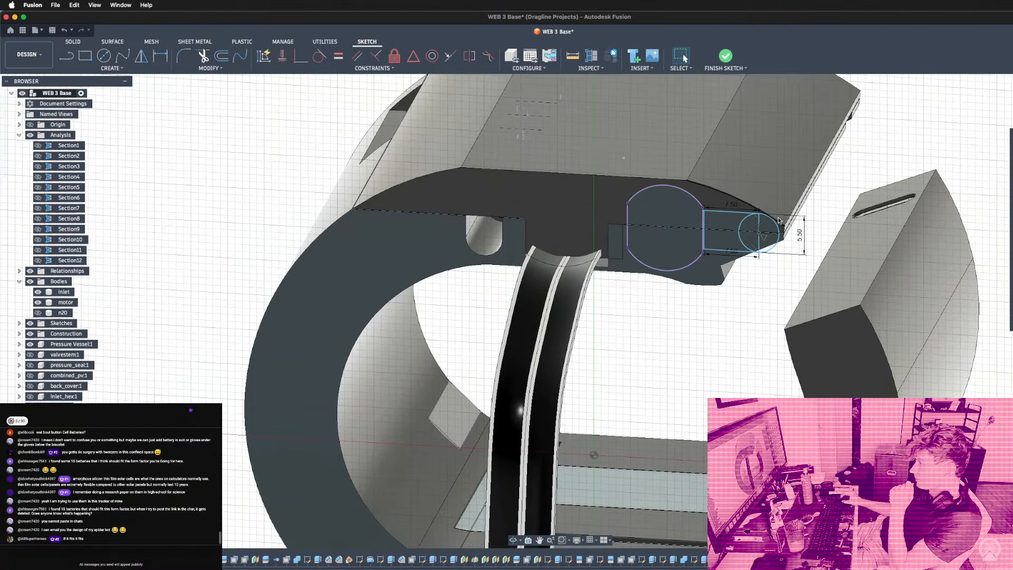
pyautogui.scroll(2, 779, 220)
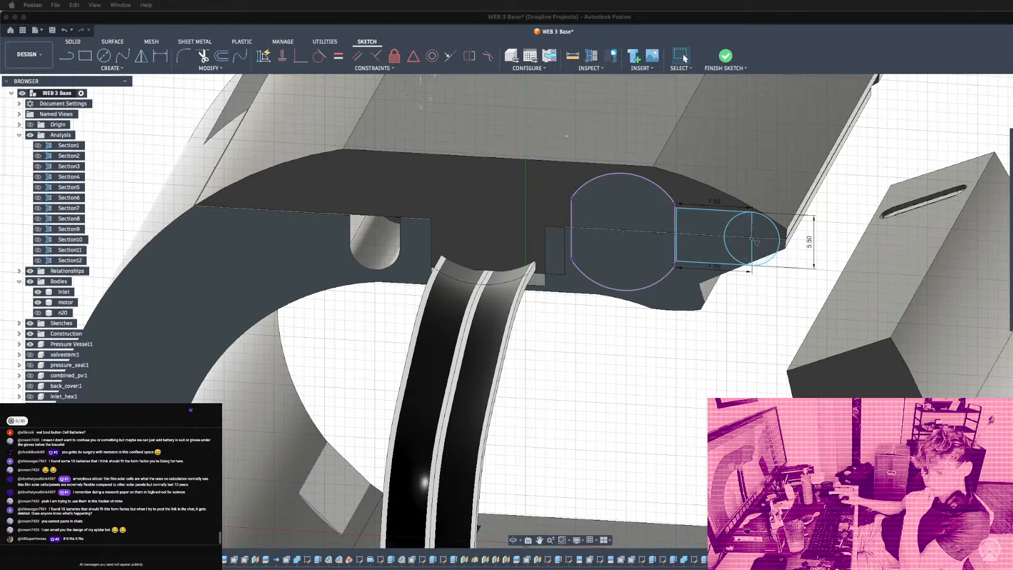
pyautogui.scroll(-3, 769, 302)
pyautogui.moveTo(768, 302)
pyautogui.keyDown('shift'); pyautogui.mouseDown(button='middle')
pyautogui.moveTo(818, 342)
pyautogui.moveTo(782, 279)
pyautogui.mouseUp(button='middle'); pyautogui.keyUp('shift')
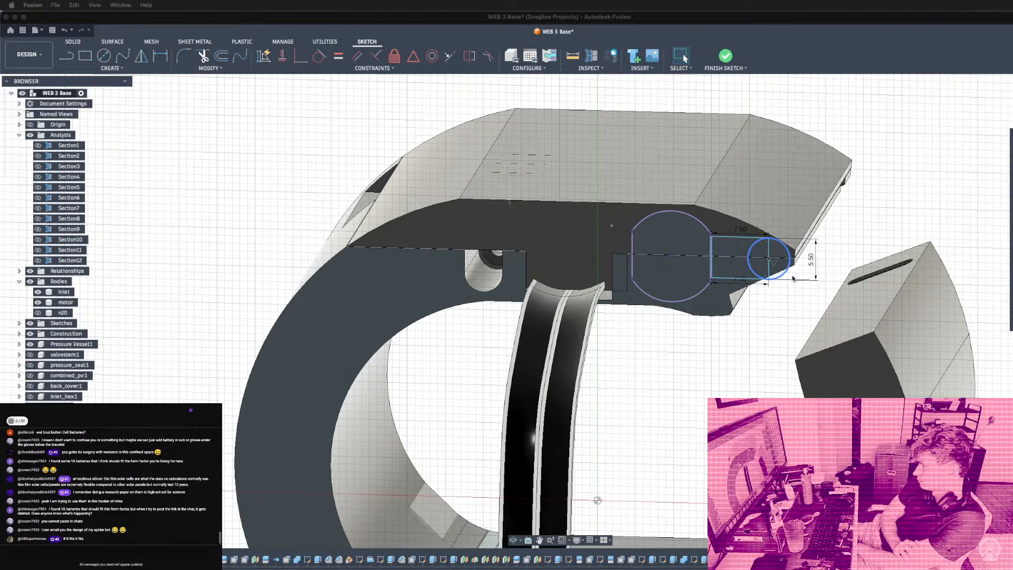
# Extrude all regions of the rectangle and circle together by -28.5 mm as a new body, checking the bar's listed dimensions in Firefox.
pyautogui.click(758, 361)
pyautogui.scroll(5, 761, 277)
pyautogui.press('e')
pyautogui.click(720, 268)
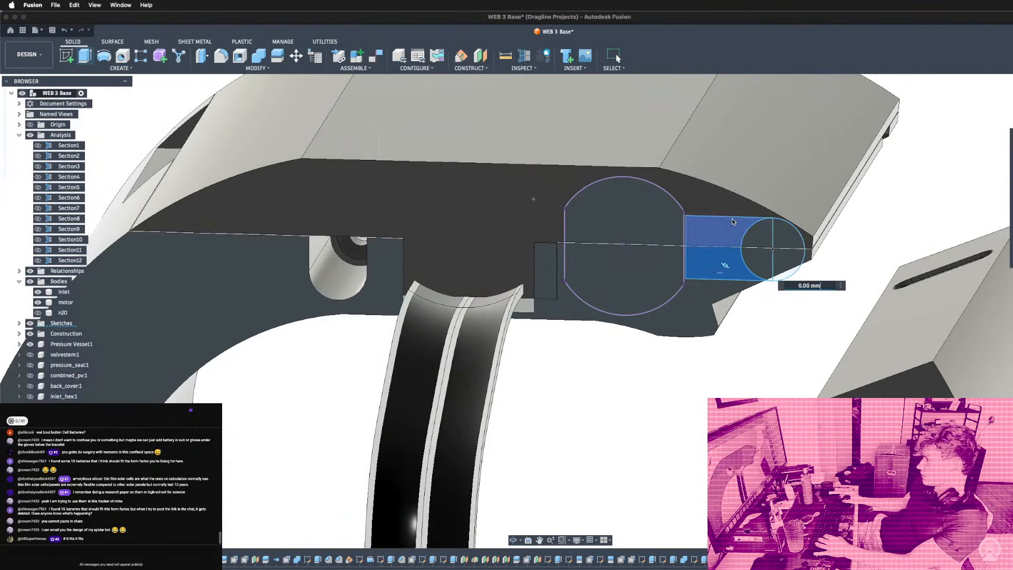
pyautogui.click(733, 224)
pyautogui.click(783, 236)
pyautogui.click(757, 264)
pyautogui.click(783, 258)
pyautogui.click(767, 243)
pyautogui.click(712, 232)
pyautogui.scroll(4, 749, 285)
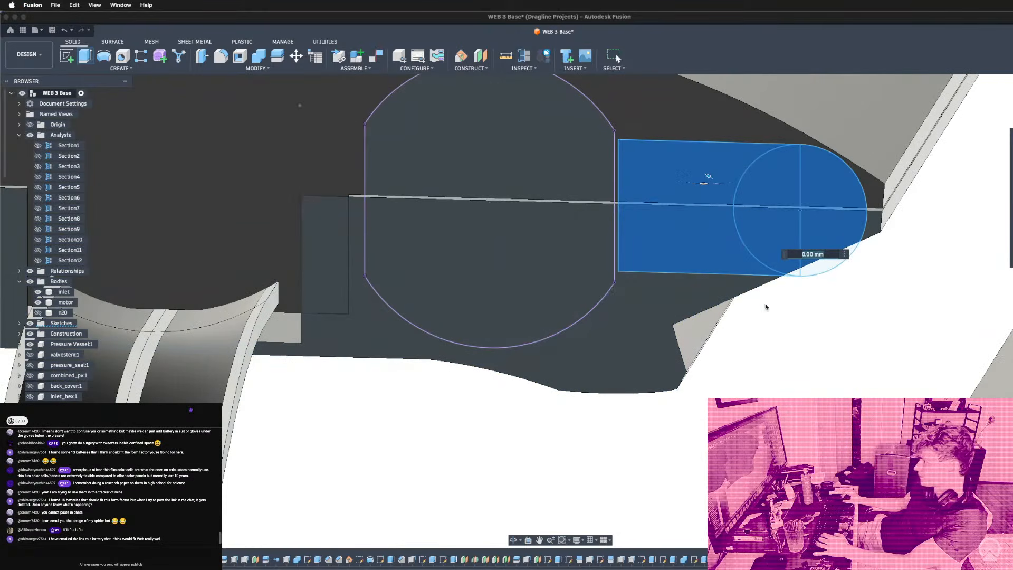
pyautogui.press('super+Tab')
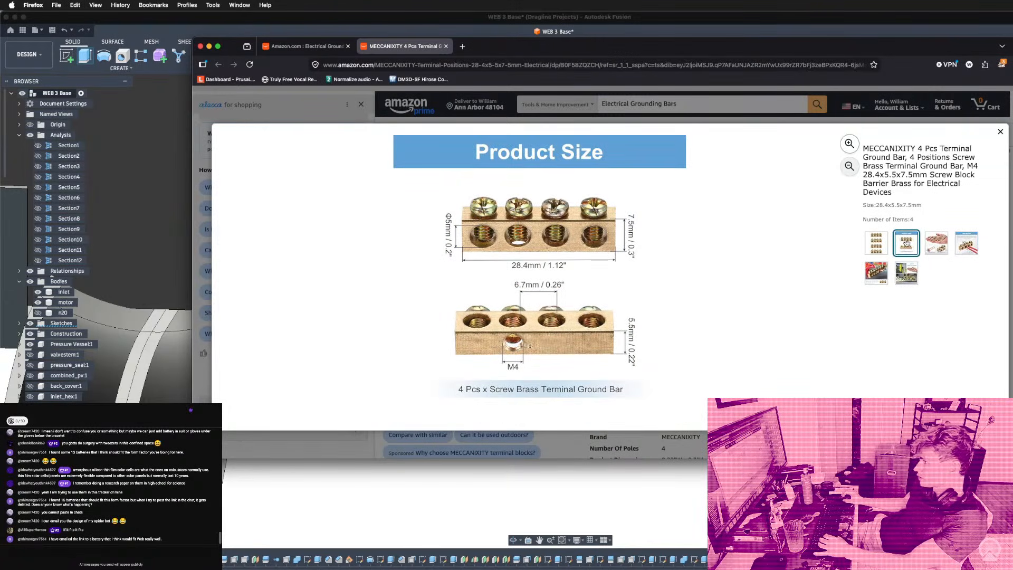
pyautogui.press('super+Tab')
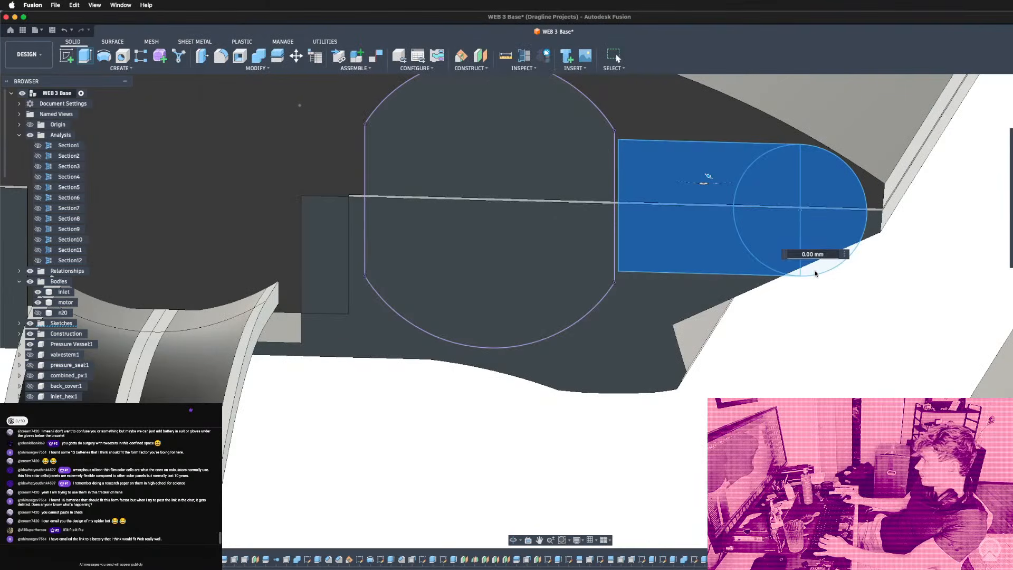
pyautogui.scroll(5, 794, 272)
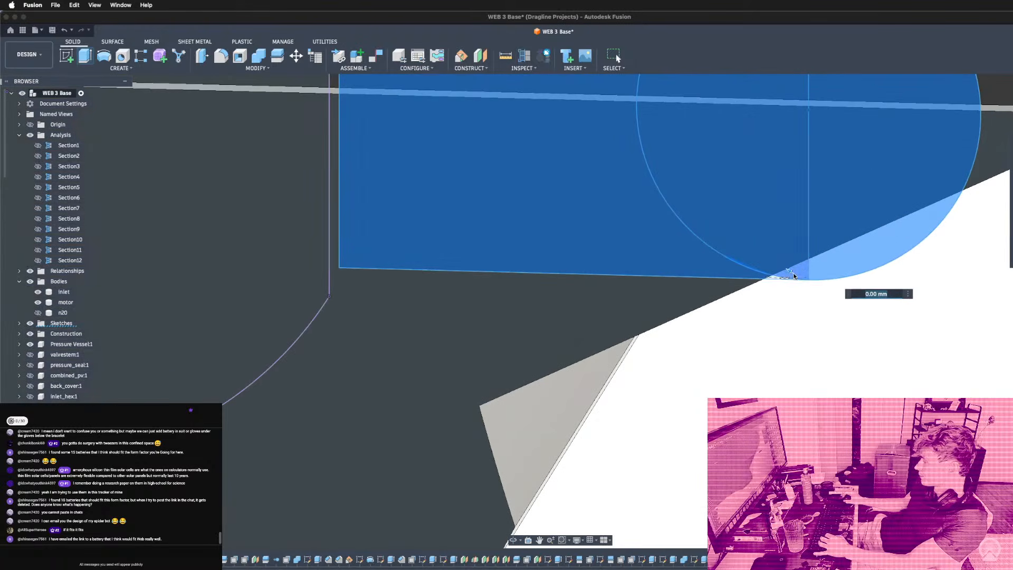
pyautogui.write('-28')
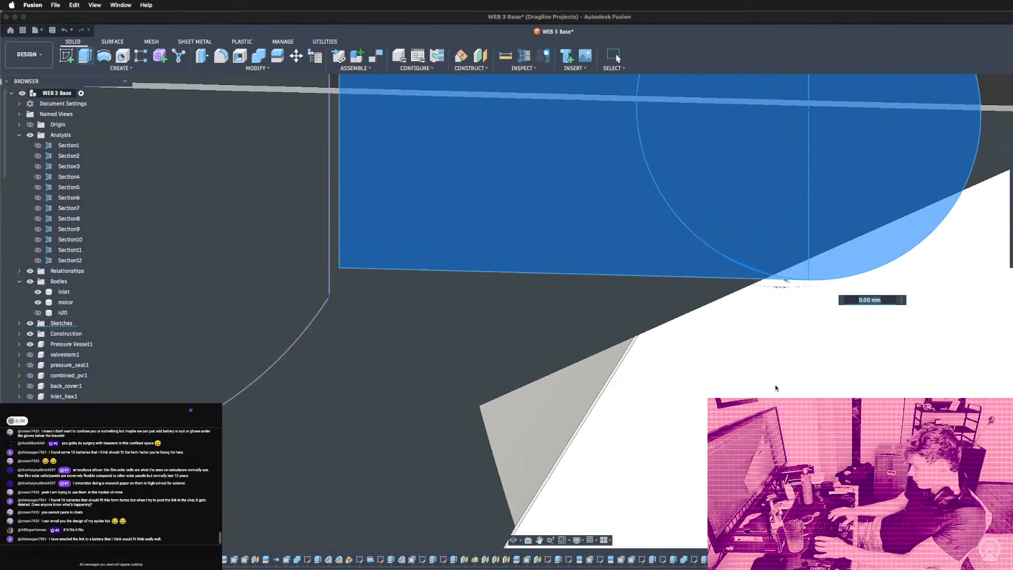
pyautogui.write('.5')
pyautogui.scroll(-8, 773, 433)
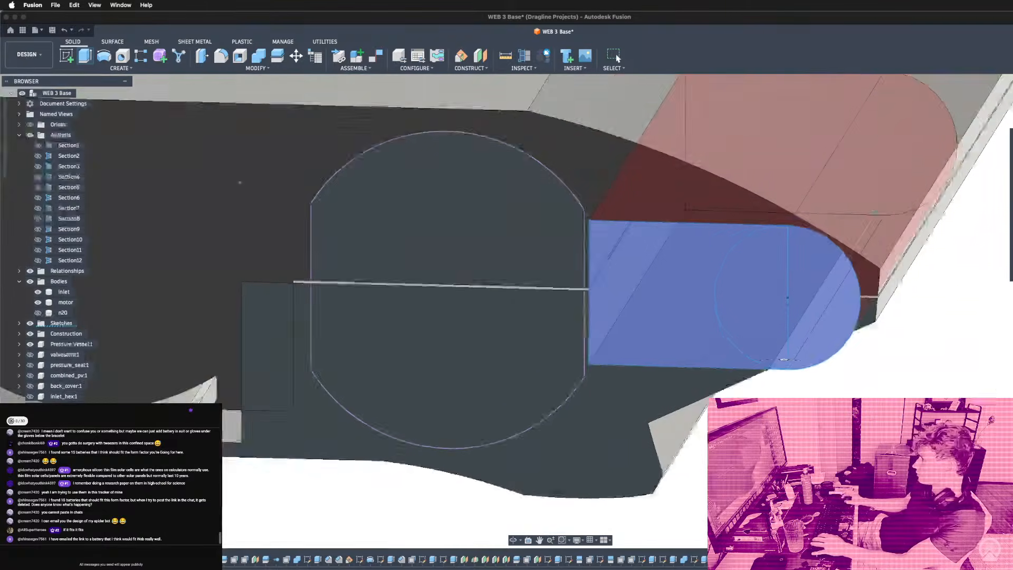
pyautogui.press('Return')
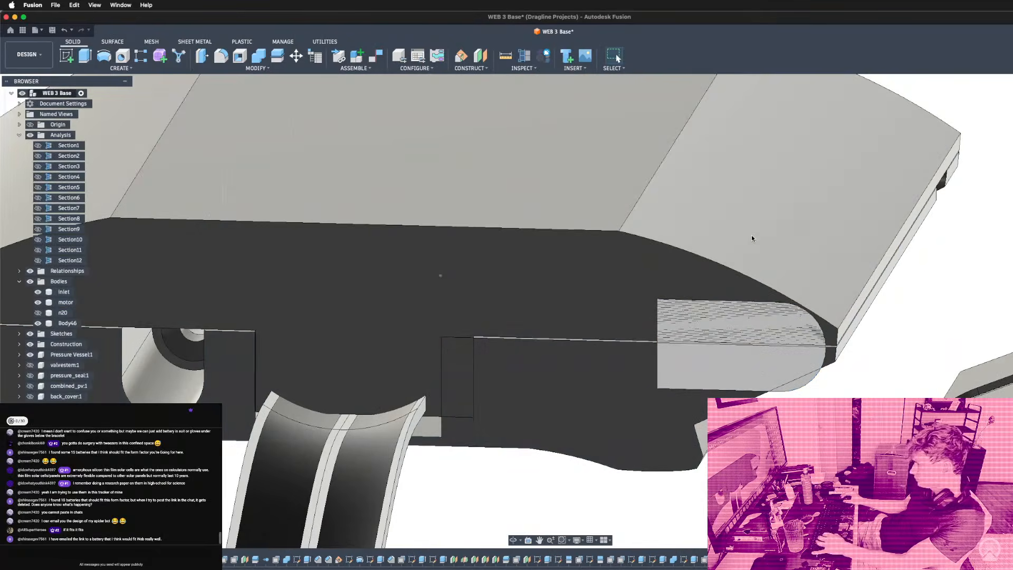
# Hide the bracelet's upper shell above the extruded bar to expose the internal parts.
pyautogui.click(751, 235)
pyautogui.press('v')
pyautogui.scroll(-4, 858, 367)
pyautogui.scroll(-8, 857, 369)
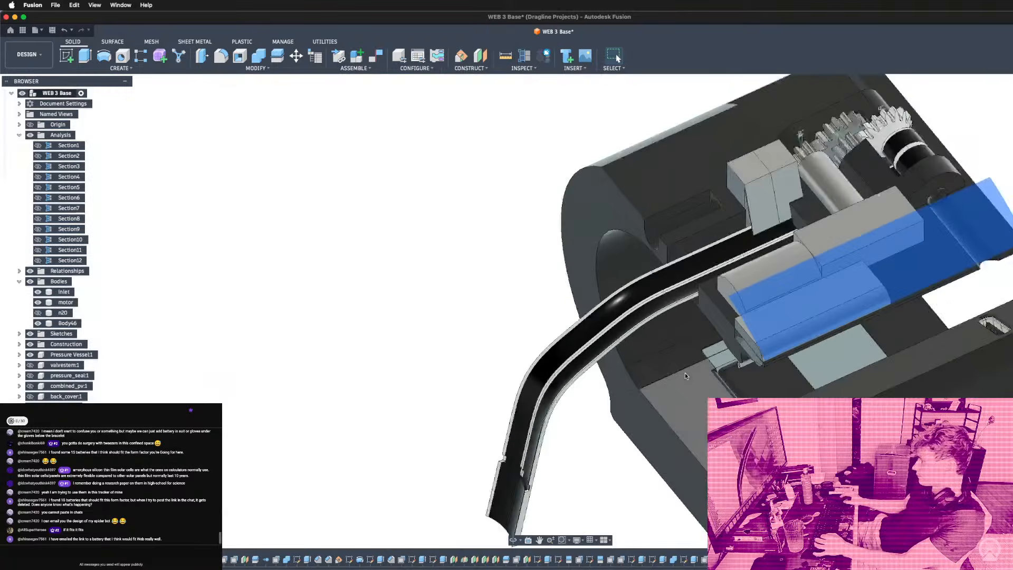
pyautogui.click(493, 248)
# Examine how the extruded bar sits beside the battery, motor and gears from several angles.
pyautogui.scroll(8, 846, 251)
pyautogui.keyDown('shift'); pyautogui.moveTo(812, 259); pyautogui.dragTo(759, 275, button='middle'); pyautogui.keyUp('shift')
pyautogui.scroll(-5, 662, 264)
pyautogui.scroll(5, 904, 305)
pyautogui.keyDown('shift'); pyautogui.moveTo(904, 305); pyautogui.dragTo(940, 244, button='middle'); pyautogui.keyUp('shift')
pyautogui.scroll(-4, 795, 366)
pyautogui.keyDown('shift'); pyautogui.moveTo(796, 366); pyautogui.dragTo(794, 401, button='middle'); pyautogui.keyUp('shift')
pyautogui.keyDown('shift'); pyautogui.moveTo(849, 279); pyautogui.dragTo(879, 290, button='middle'); pyautogui.keyUp('shift')
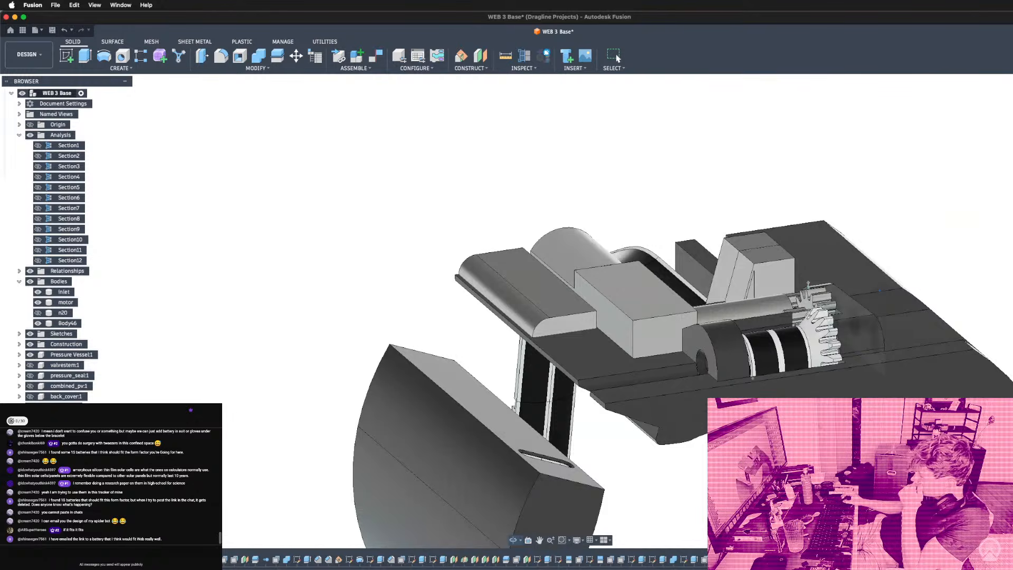
# Rotate the extruded bar body -90 degrees about its length so it stands upright.
pyautogui.press('m')
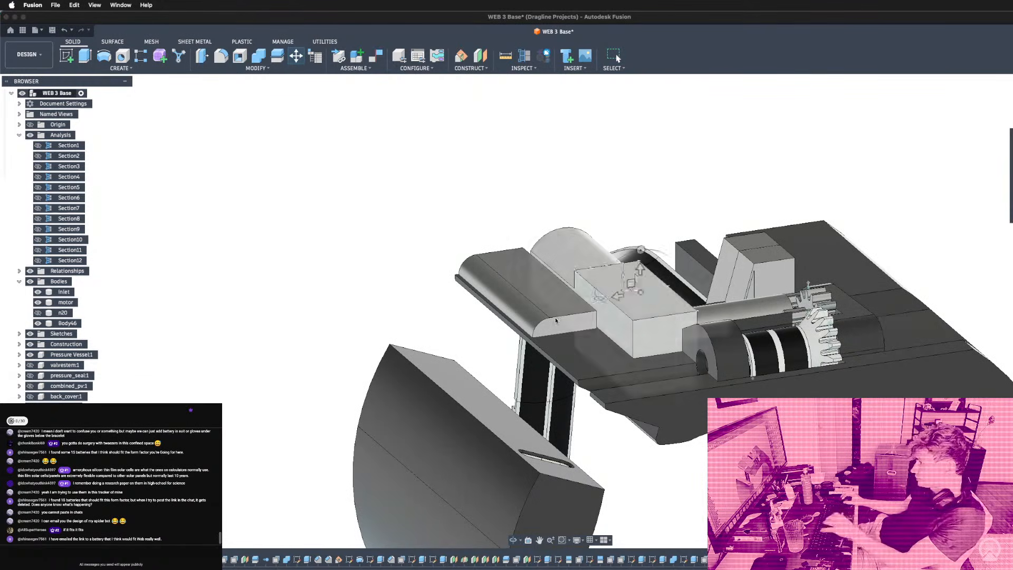
pyautogui.click(544, 322)
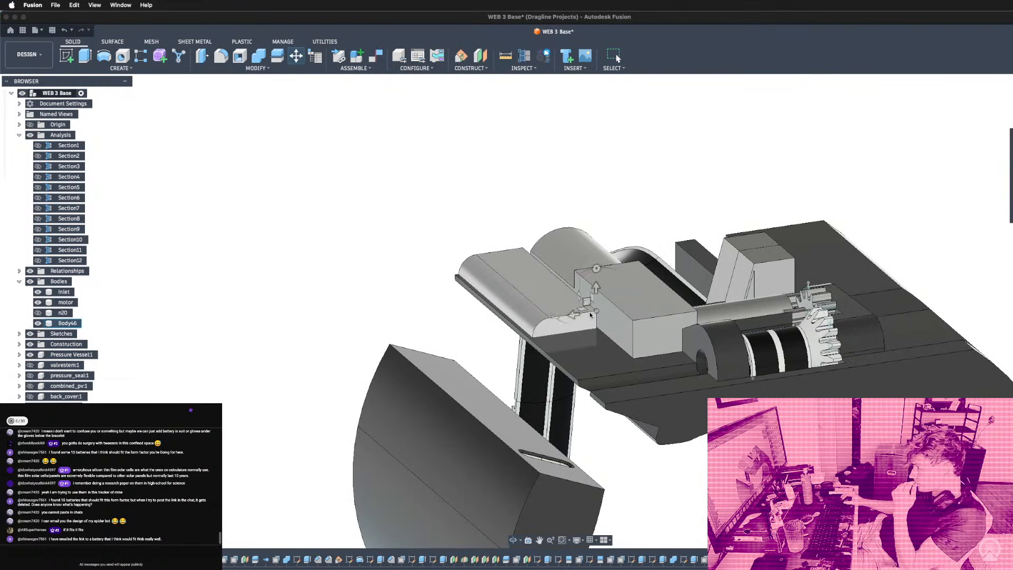
pyautogui.click(576, 313)
pyautogui.moveTo(573, 272); pyautogui.dragTo(602, 310)
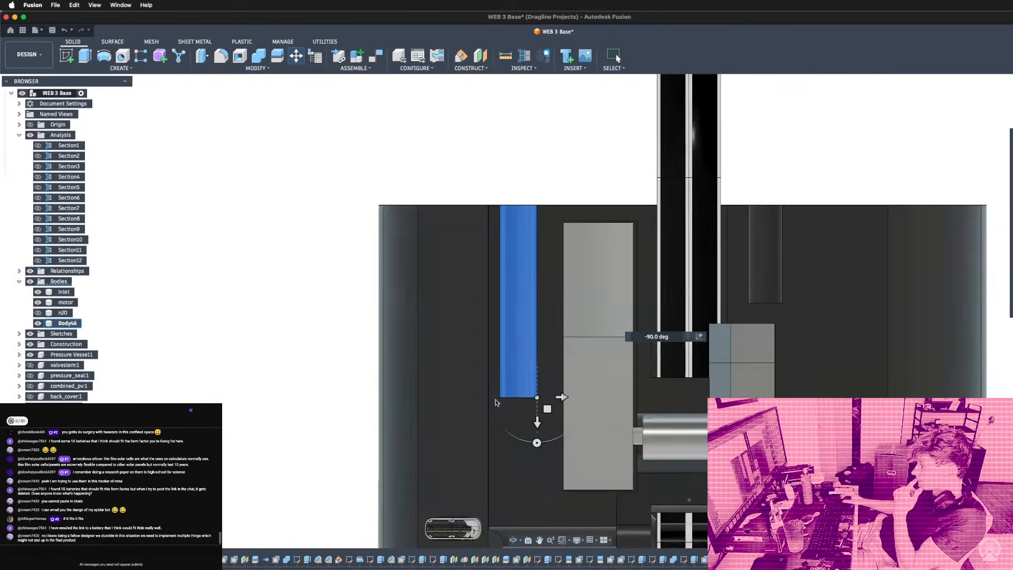
# Move the upright bar across the bracelet to the far side of the gears, parallel to the battery.
pyautogui.scroll(-5, 546, 399)
pyautogui.scroll(3, 545, 388)
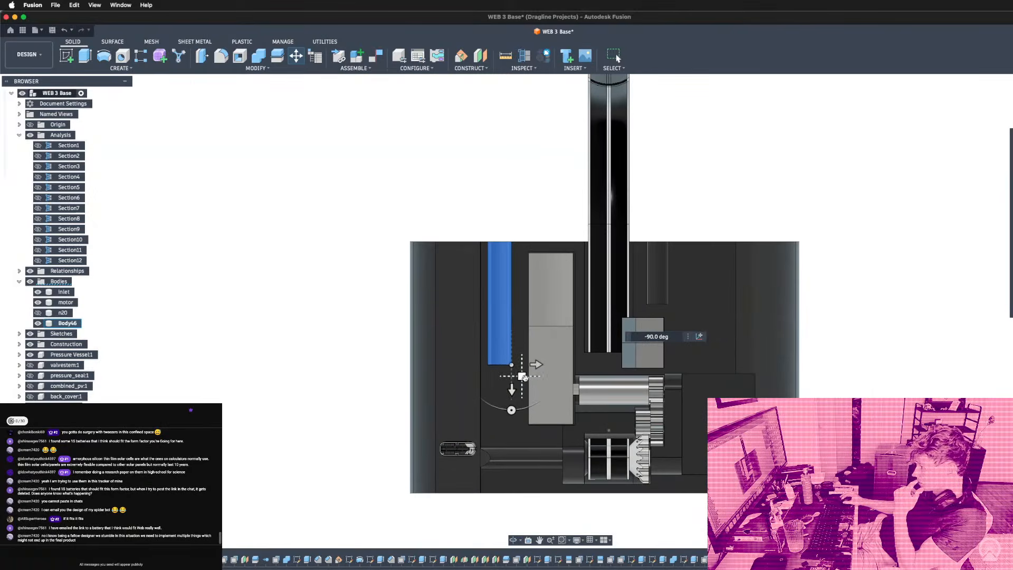
pyautogui.moveTo(525, 378); pyautogui.dragTo(718, 499)
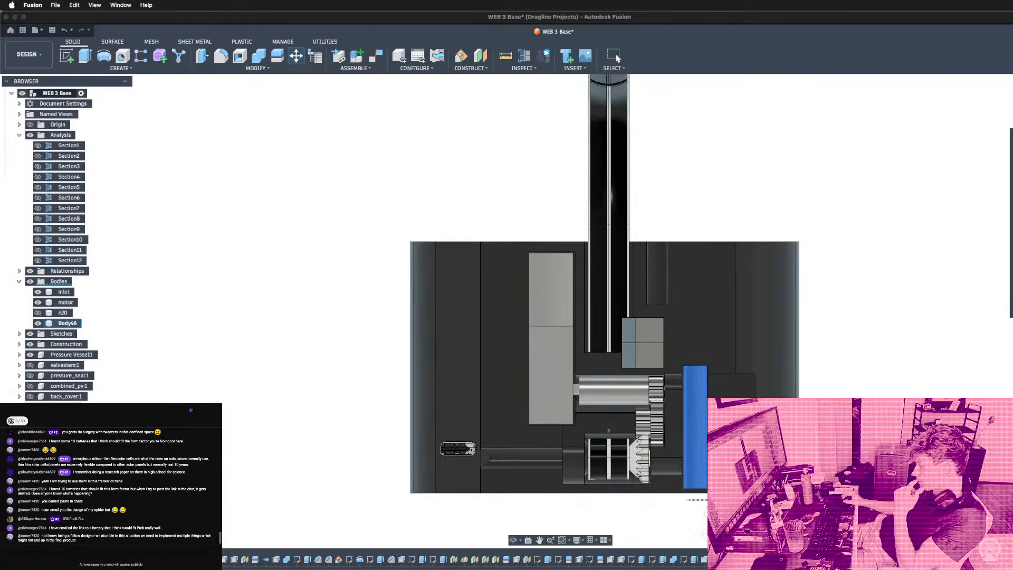
# Lower the upright bar about 5.67 mm into the bracelet body beside the gears.
pyautogui.keyDown('shift'); pyautogui.moveTo(705, 514); pyautogui.dragTo(673, 442, button='middle'); pyautogui.keyUp('shift')
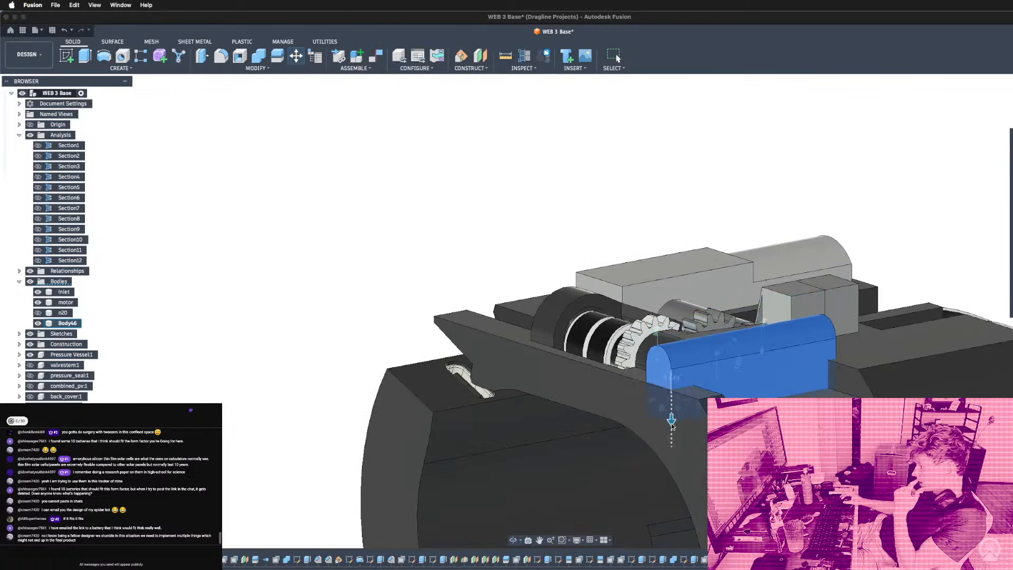
pyautogui.keyDown('shift'); pyautogui.moveTo(649, 447); pyautogui.dragTo(678, 448, button='middle'); pyautogui.keyUp('shift')
pyautogui.scroll(-3, 552, 390)
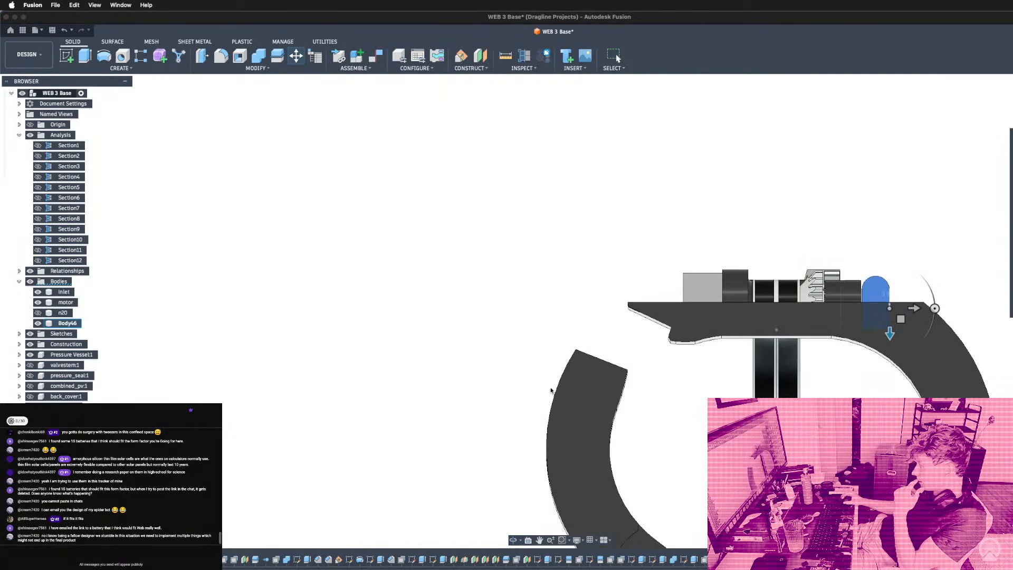
pyautogui.scroll(4, 990, 343)
pyautogui.moveTo(816, 308); pyautogui.dragTo(816, 316)
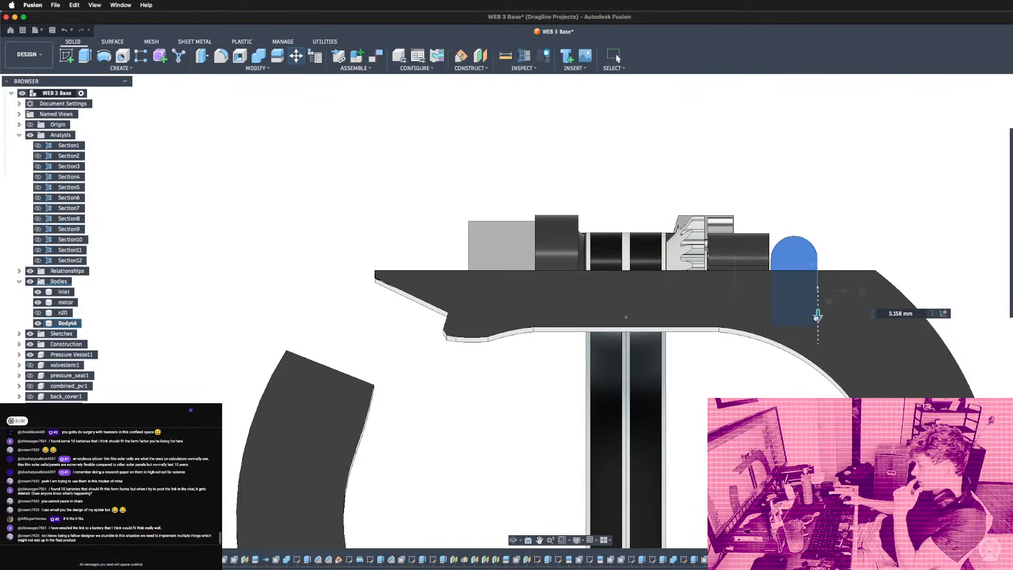
# Examine the lowered bar's fit beside the gears and motor from above and at an angle.
pyautogui.keyDown('shift'); pyautogui.moveTo(855, 234); pyautogui.dragTo(891, 272, button='middle'); pyautogui.keyUp('shift')
pyautogui.scroll(-4, 790, 244)
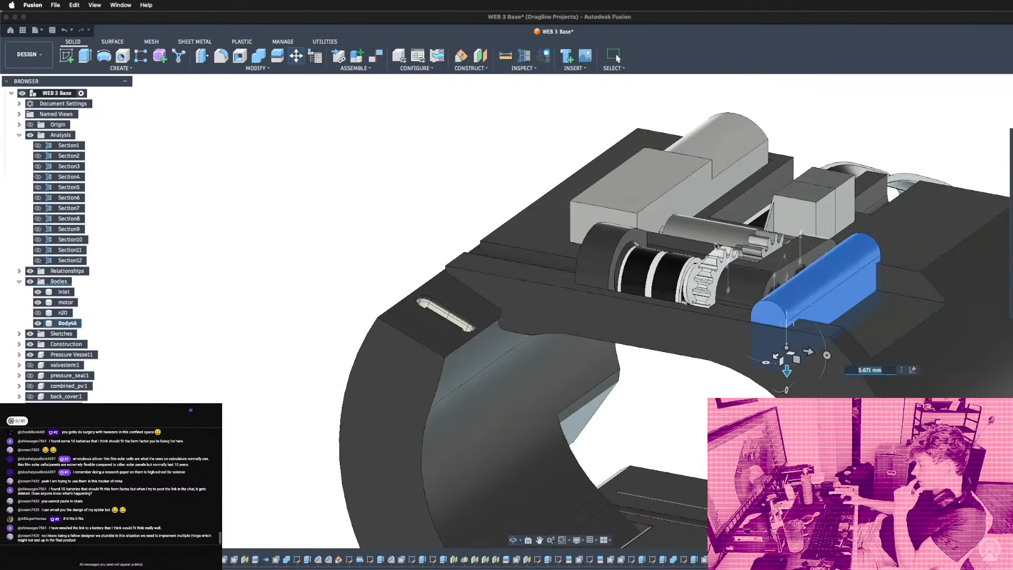
pyautogui.scroll(5, 654, 263)
pyautogui.keyDown('shift'); pyautogui.moveTo(654, 262); pyautogui.dragTo(663, 346, button='middle'); pyautogui.keyUp('shift')
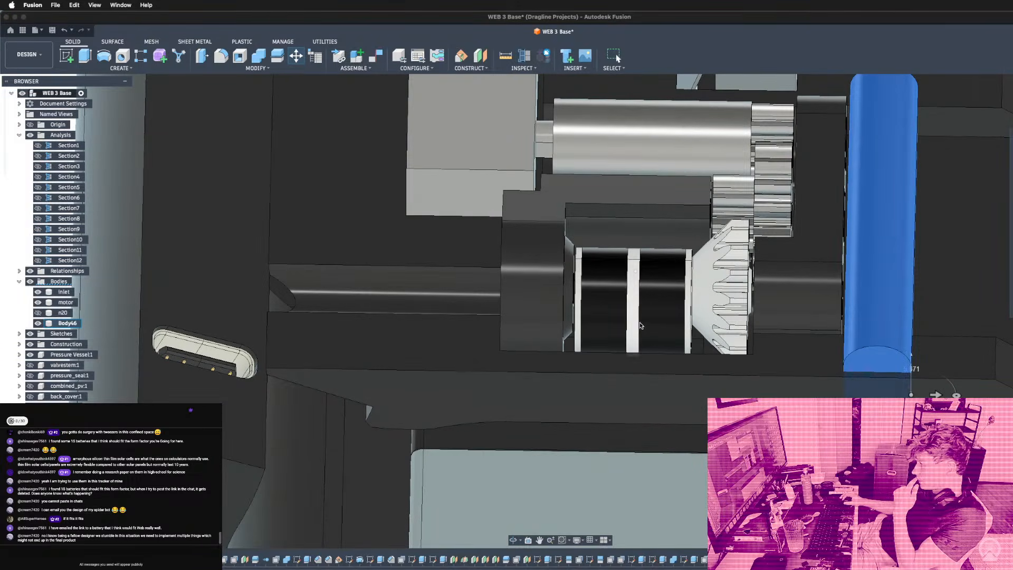
pyautogui.scroll(-3, 632, 284)
pyautogui.keyDown('shift'); pyautogui.moveTo(632, 280); pyautogui.dragTo(635, 293, button='middle'); pyautogui.keyUp('shift')
pyautogui.scroll(-2, 647, 305)
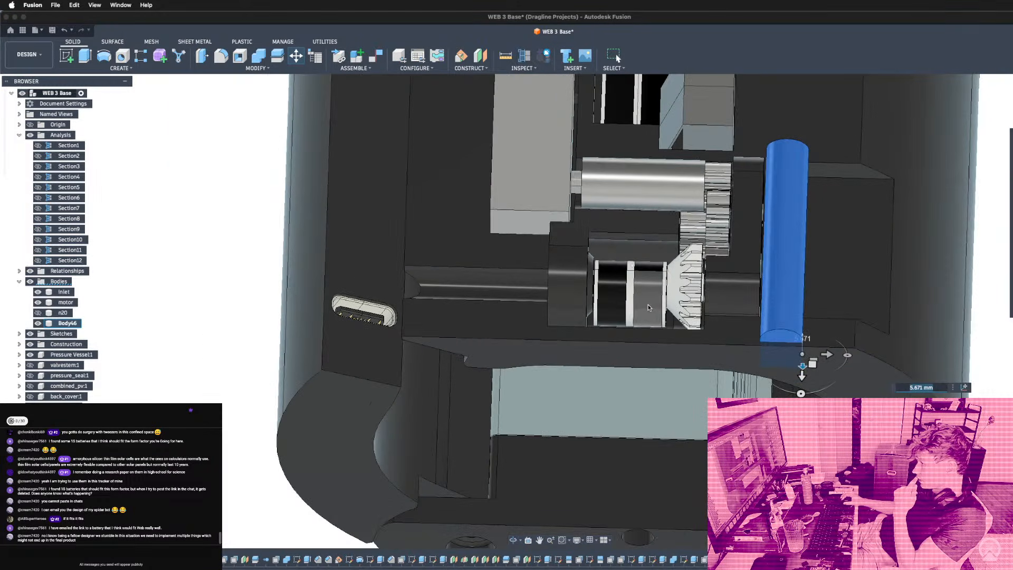
pyautogui.moveTo(801, 322)
pyautogui.keyDown('shift'); pyautogui.mouseDown(button='middle')
pyautogui.moveTo(773, 268)
pyautogui.moveTo(766, 317)
pyautogui.moveTo(786, 313)
pyautogui.mouseUp(button='middle'); pyautogui.keyUp('shift')
pyautogui.scroll(3, 769, 295)
pyautogui.scroll(3, 766, 318)
# Switch to Firefox and review the MECCANIXITY terminal ground bar's product photos for its screws, wire holes and usage.
pyautogui.press('super+Tab')
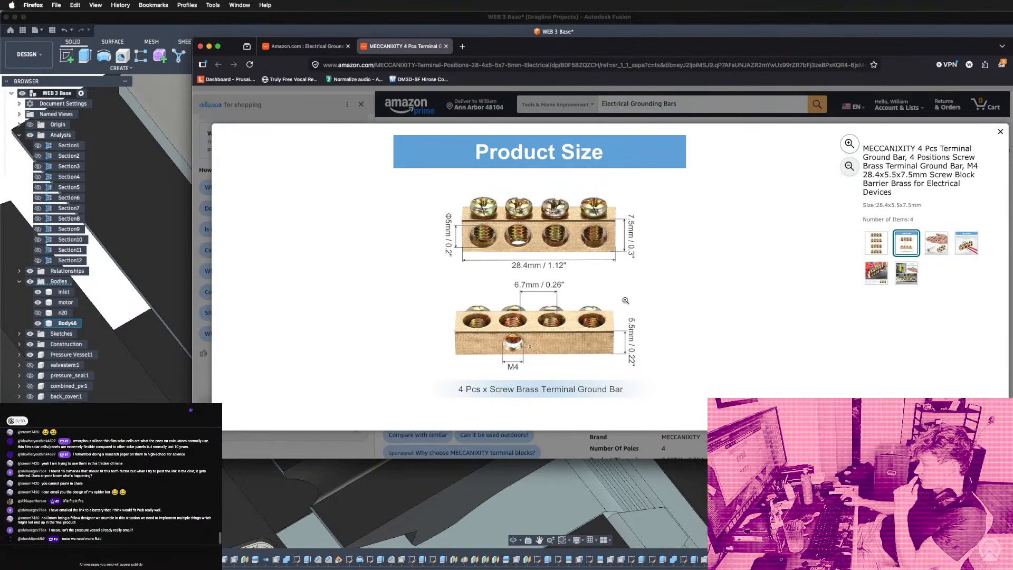
pyautogui.click(937, 249)
pyautogui.click(966, 243)
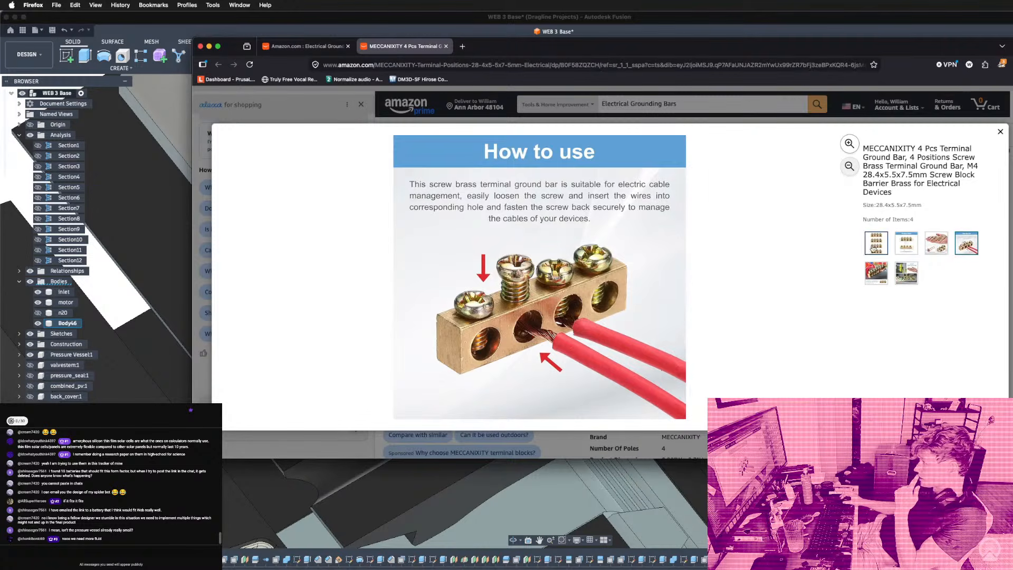
pyautogui.click(865, 249)
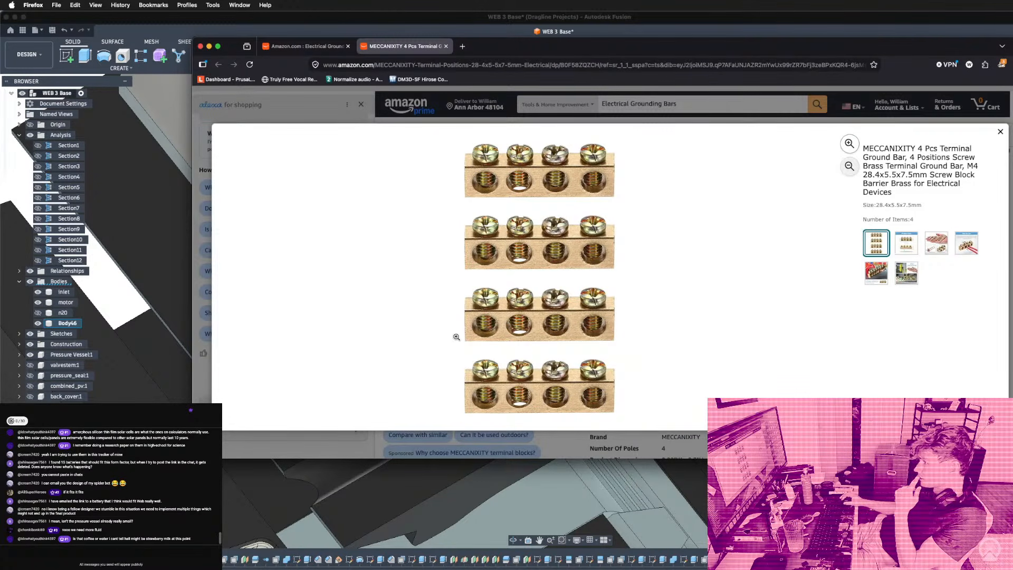
pyautogui.click(876, 273)
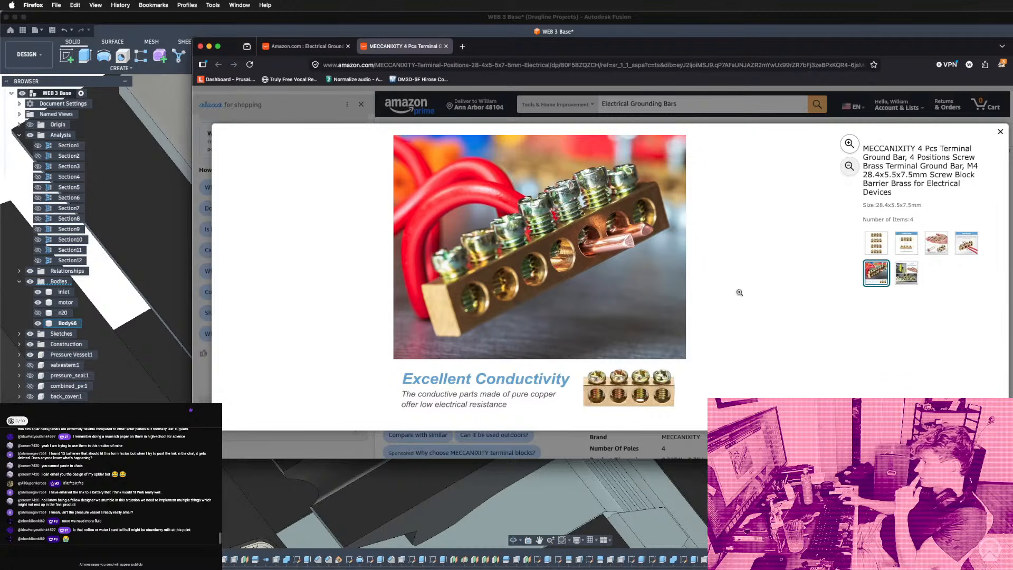
# Switch back to Fusion and shift the bar about -1.44 mm along its length, inward from the bracelet's edge.
pyautogui.press('super+Tab')
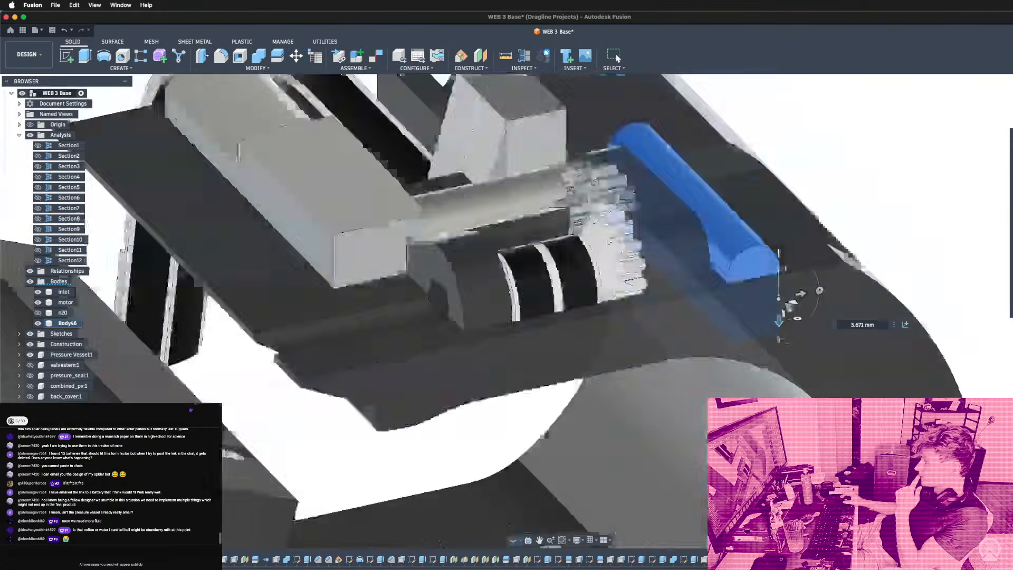
pyautogui.keyDown('shift'); pyautogui.moveTo(785, 269); pyautogui.dragTo(648, 341, button='middle'); pyautogui.keyUp('shift')
pyautogui.scroll(-2, 770, 319)
pyautogui.keyDown('shift'); pyautogui.moveTo(765, 298); pyautogui.dragTo(664, 361, button='middle'); pyautogui.keyUp('shift')
pyautogui.scroll(3, 798, 318)
pyautogui.scroll(-2, 798, 320)
pyautogui.moveTo(601, 346); pyautogui.dragTo(626, 350)
# Examine the bar's end clearances against the bracelet edge, the pocket below it and the adjacent gear plate.
pyautogui.moveTo(663, 273)
pyautogui.keyDown('shift'); pyautogui.mouseDown(button='middle')
pyautogui.moveTo(686, 277)
pyautogui.moveTo(666, 279)
pyautogui.mouseUp(button='middle'); pyautogui.keyUp('shift')
pyautogui.keyDown('shift'); pyautogui.moveTo(747, 283); pyautogui.dragTo(745, 305, button='middle'); pyautogui.keyUp('shift')
pyautogui.keyDown('shift'); pyautogui.moveTo(675, 298); pyautogui.dragTo(610, 291, button='middle'); pyautogui.keyUp('shift')
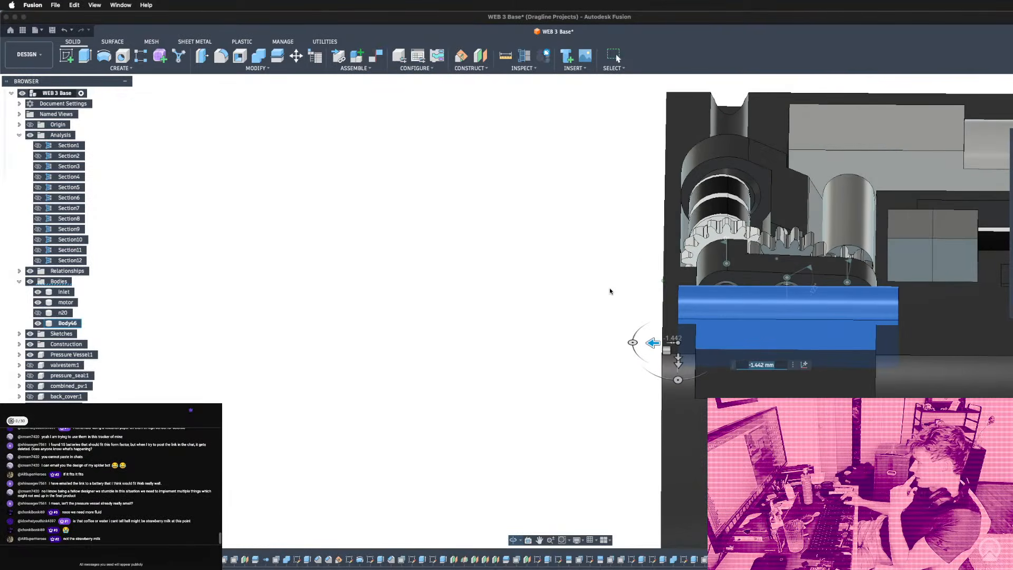
pyautogui.scroll(-3, 611, 291)
pyautogui.scroll(5, 789, 280)
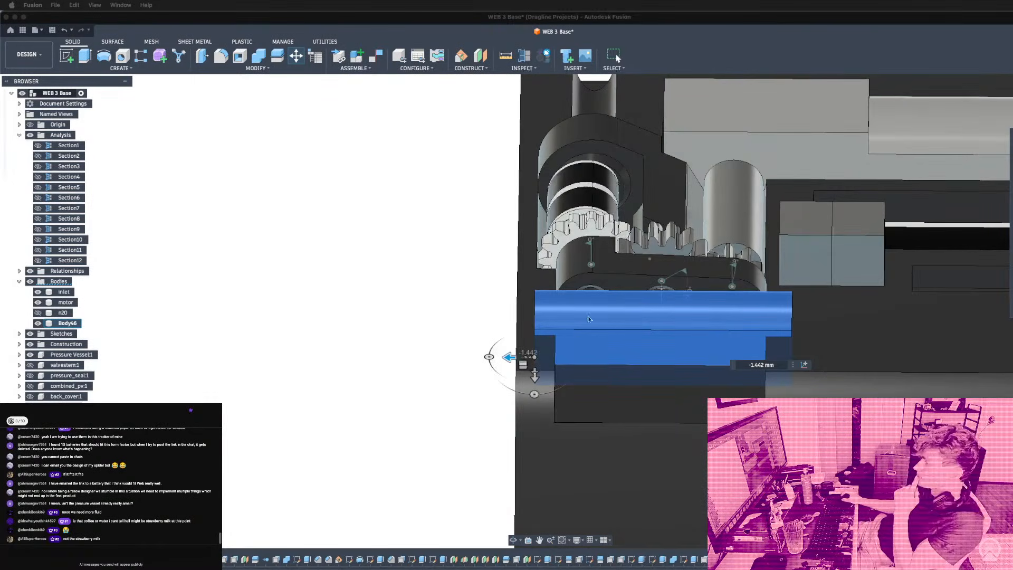
pyautogui.scroll(-3, 639, 307)
pyautogui.keyDown('shift'); pyautogui.moveTo(559, 264); pyautogui.dragTo(484, 248, button='middle'); pyautogui.keyUp('shift')
pyautogui.scroll(3, 579, 302)
pyautogui.scroll(-3, 500, 252)
pyautogui.scroll(-3, 484, 249)
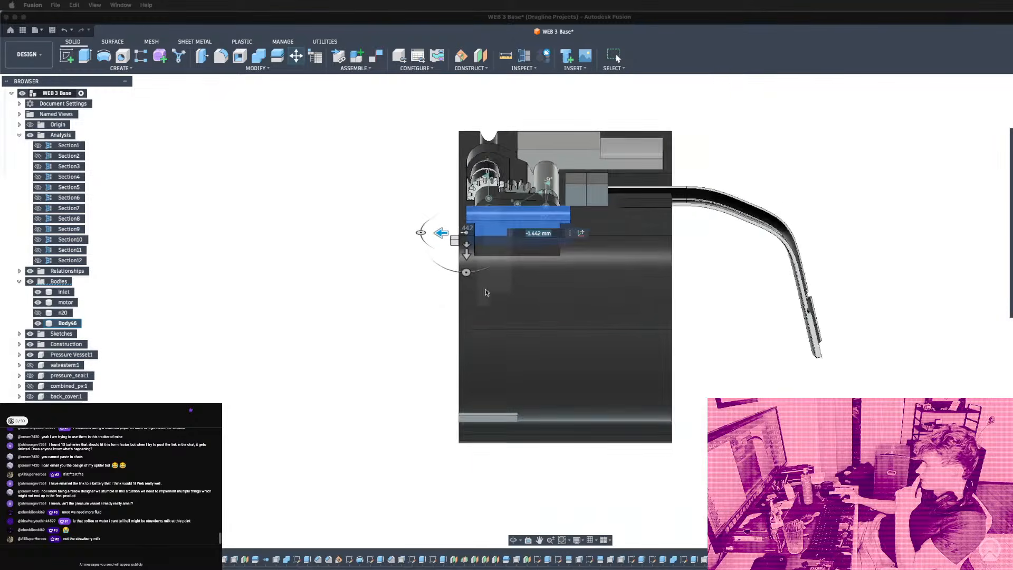
pyautogui.scroll(5, 477, 191)
pyautogui.scroll(3, 429, 276)
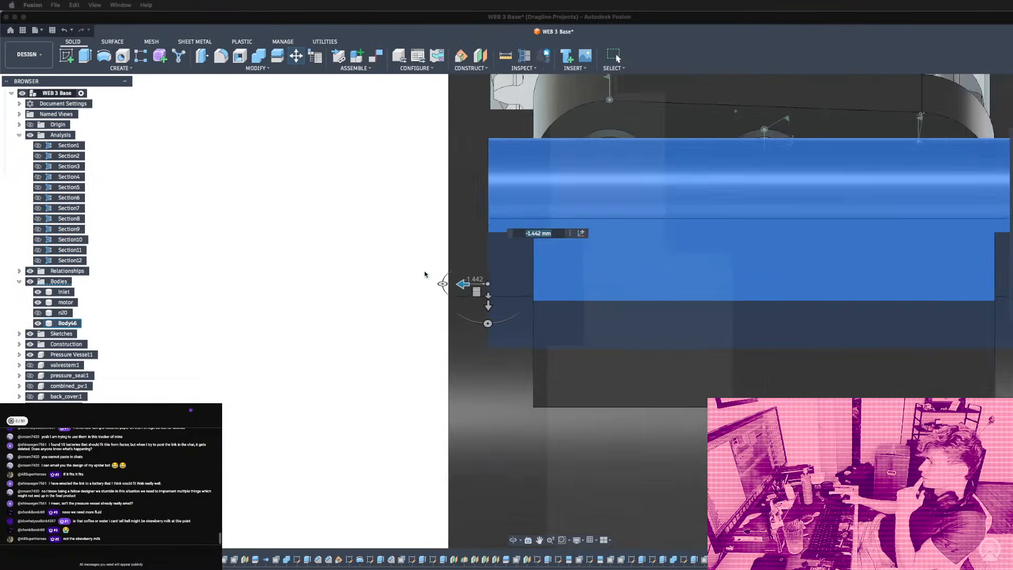
pyautogui.scroll(-4, 432, 280)
pyautogui.scroll(2, 430, 287)
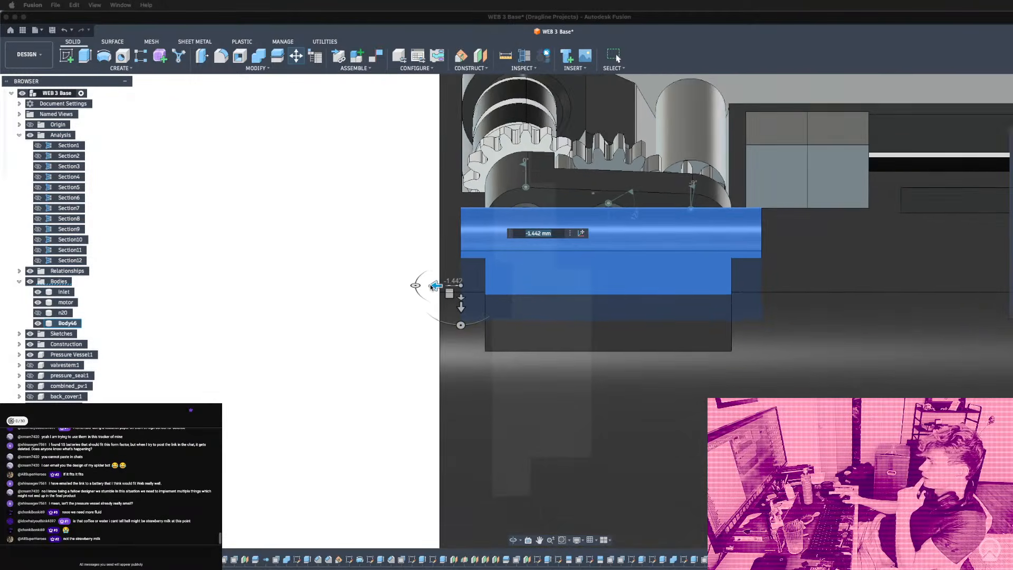
pyautogui.scroll(2, 431, 286)
pyautogui.scroll(-3, 431, 285)
pyautogui.scroll(2, 431, 286)
pyautogui.scroll(1, 431, 285)
pyautogui.scroll(-3, 430, 286)
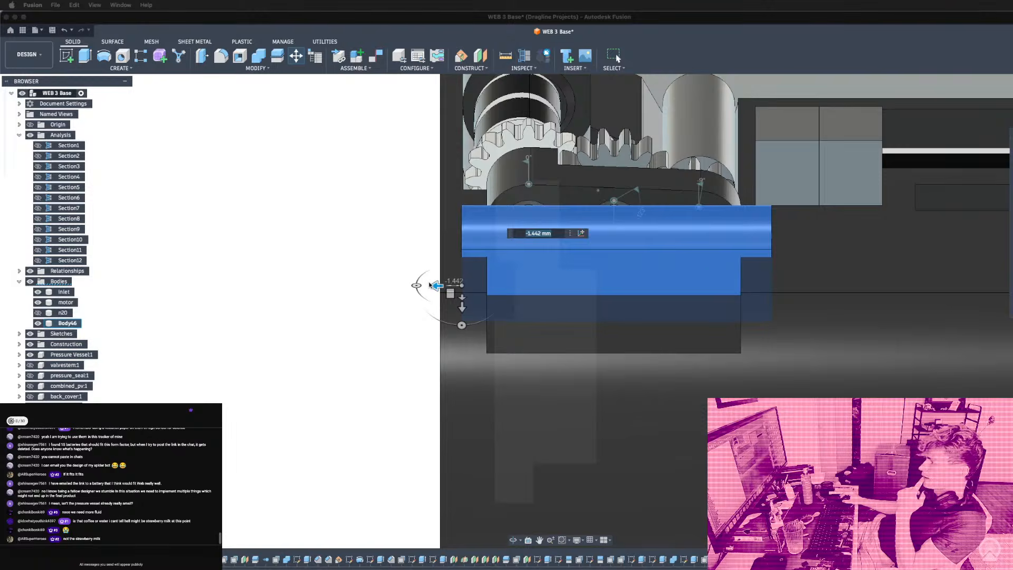
pyautogui.scroll(1, 429, 285)
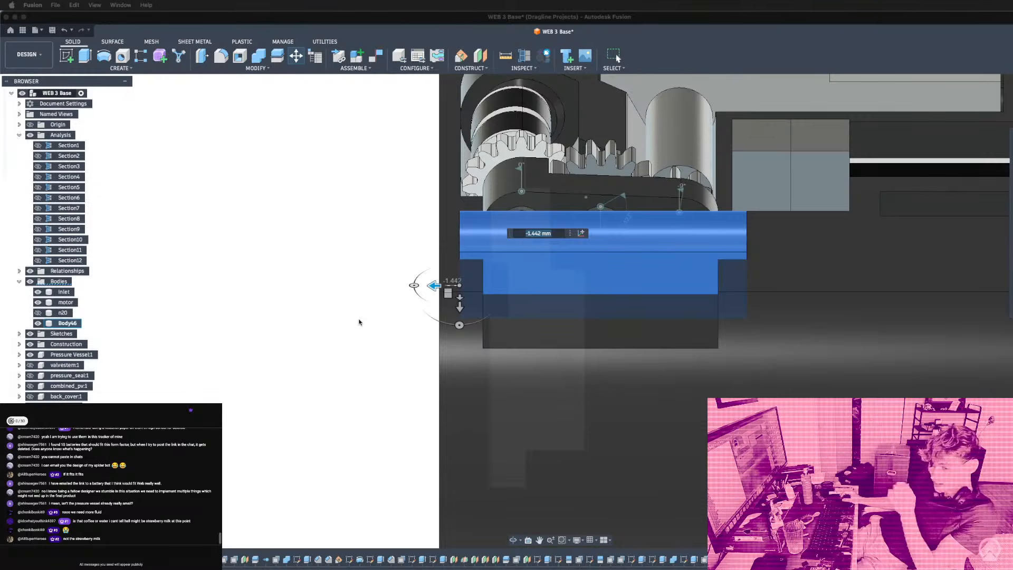
pyautogui.scroll(-3, 360, 321)
pyautogui.scroll(4, 436, 271)
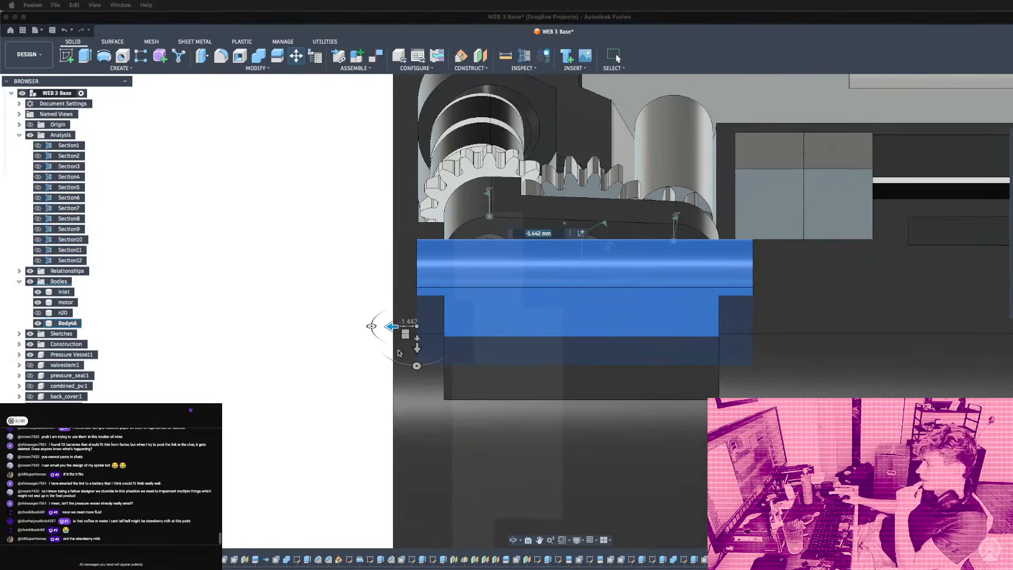
pyautogui.scroll(-3, 372, 345)
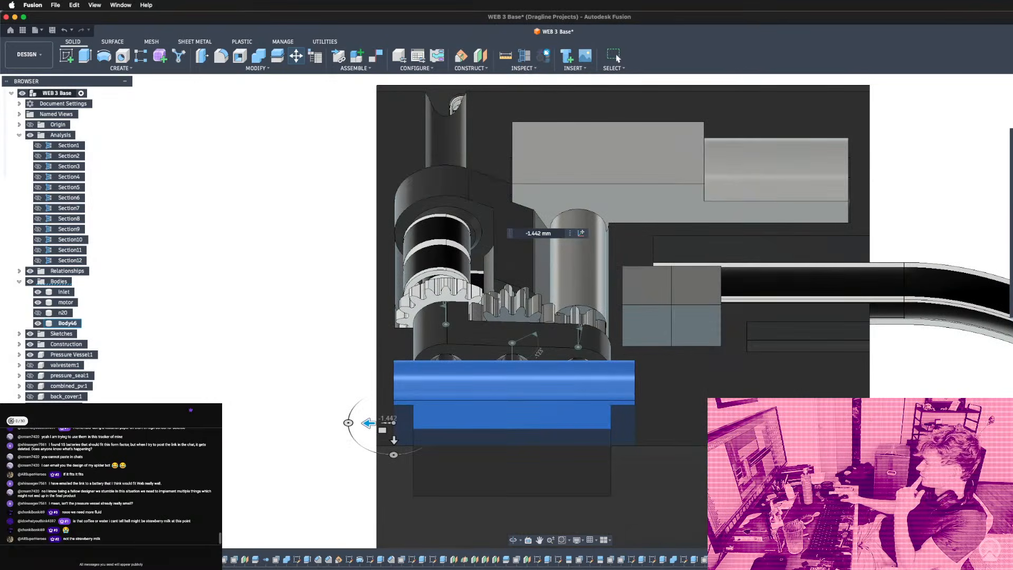
pyautogui.scroll(2, 334, 423)
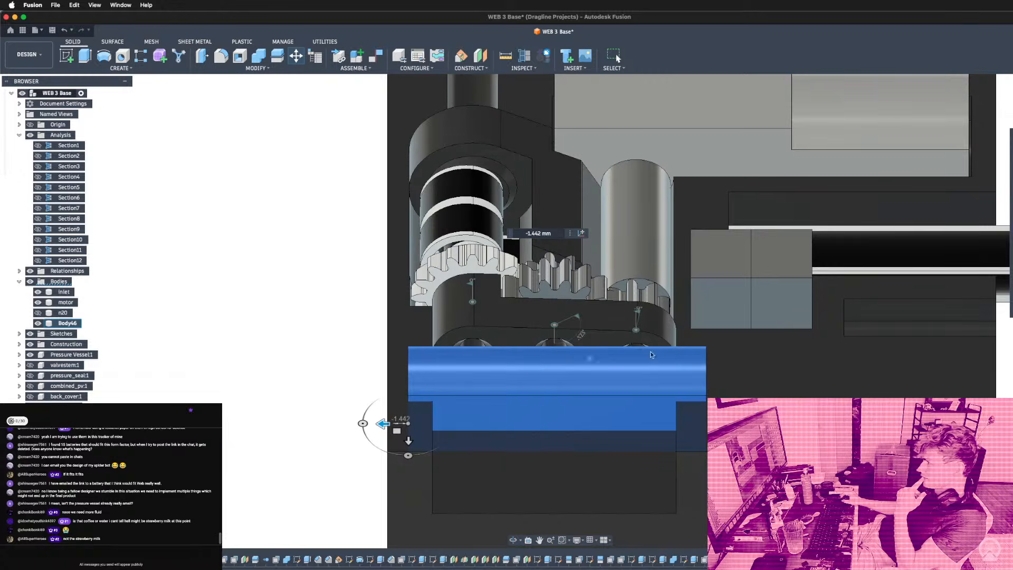
pyautogui.scroll(-3, 689, 348)
# Inspect the bar together with the motor, gears and battery from several angles around the bracelet.
pyautogui.keyDown('shift'); pyautogui.moveTo(689, 348); pyautogui.dragTo(629, 354, button='middle'); pyautogui.keyUp('shift')
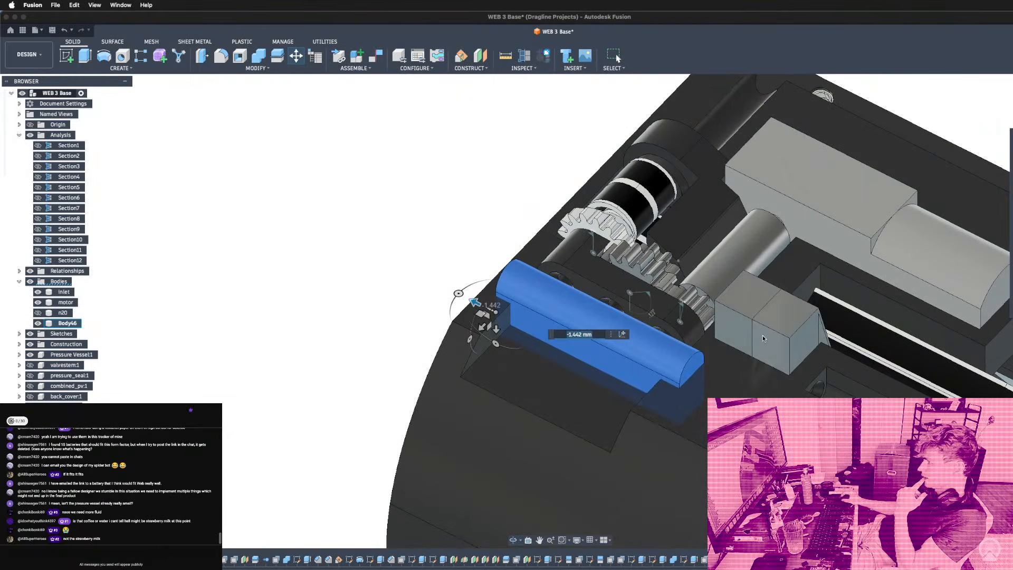
pyautogui.keyDown('shift'); pyautogui.moveTo(593, 361); pyautogui.dragTo(618, 348, button='middle'); pyautogui.keyUp('shift')
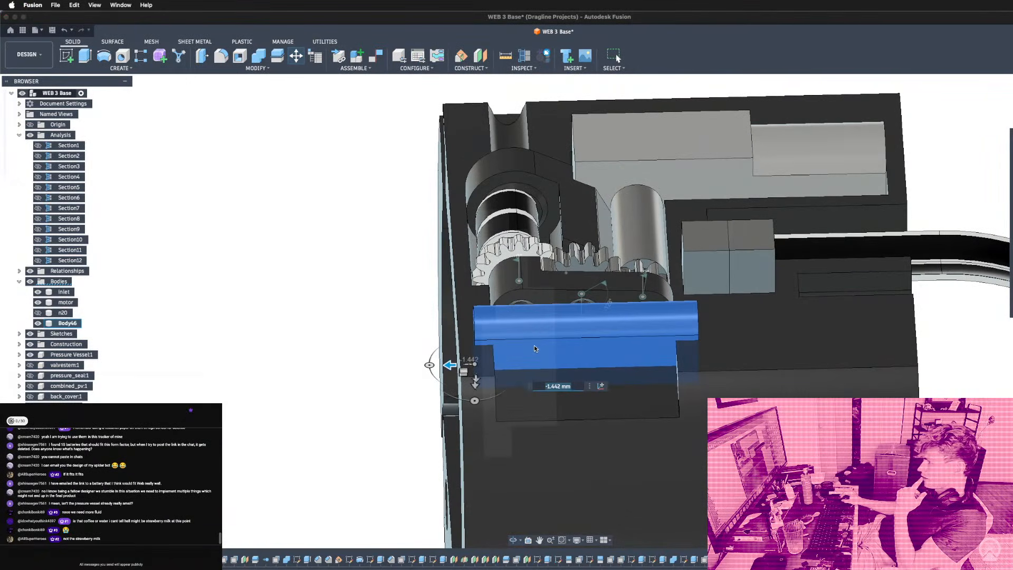
pyautogui.keyDown('shift'); pyautogui.moveTo(531, 422); pyautogui.dragTo(633, 303, button='middle'); pyautogui.keyUp('shift')
pyautogui.scroll(5, 619, 248)
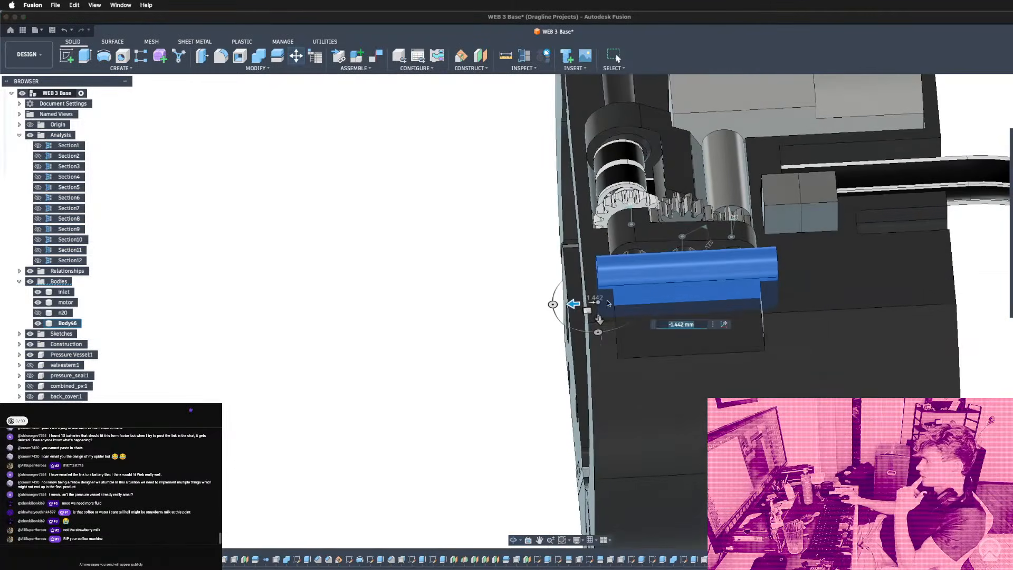
pyautogui.scroll(-5, 631, 300)
pyautogui.scroll(5, 619, 285)
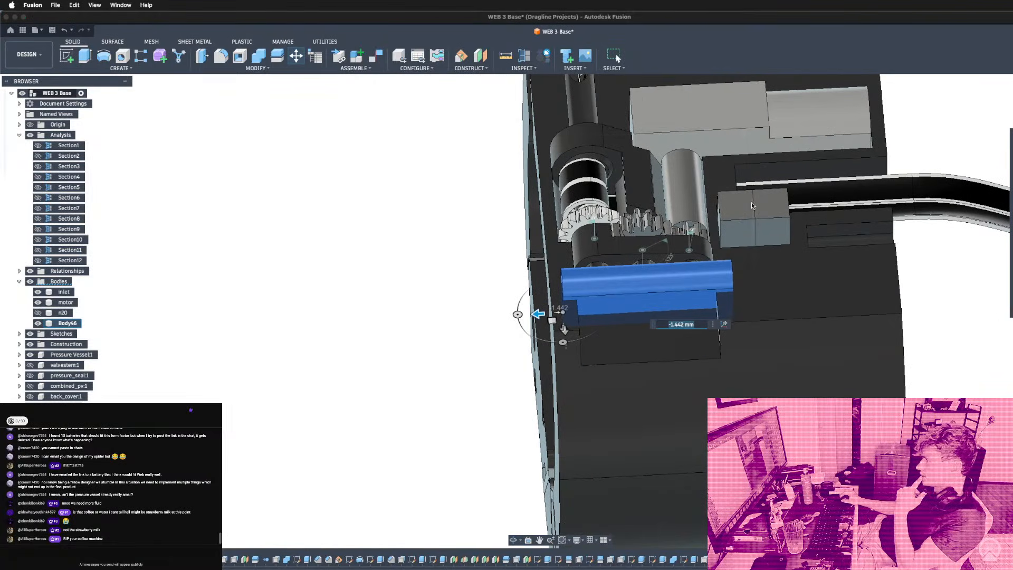
pyautogui.moveTo(655, 283)
pyautogui.keyDown('shift'); pyautogui.mouseDown(button='middle')
pyautogui.moveTo(704, 275)
pyautogui.moveTo(638, 291)
pyautogui.moveTo(649, 319)
pyautogui.moveTo(643, 280)
pyautogui.moveTo(650, 318)
pyautogui.moveTo(654, 295)
pyautogui.moveTo(685, 319)
pyautogui.moveTo(646, 293)
pyautogui.moveTo(660, 315)
pyautogui.moveTo(660, 293)
pyautogui.mouseUp(button='middle'); pyautogui.keyUp('shift')
pyautogui.scroll(5, 643, 279)
pyautogui.scroll(-5, 646, 293)
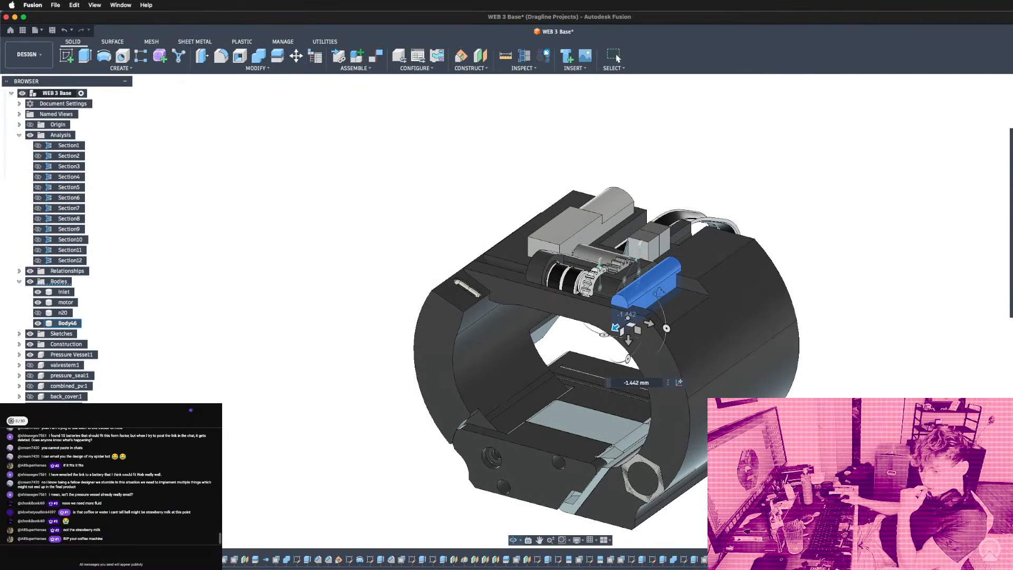
# Nudge the bar about 0.14 mm sideways toward the gear housing.
pyautogui.scroll(5, 609, 265)
pyautogui.keyDown('shift'); pyautogui.moveTo(611, 284); pyautogui.dragTo(623, 243, button='middle'); pyautogui.keyUp('shift')
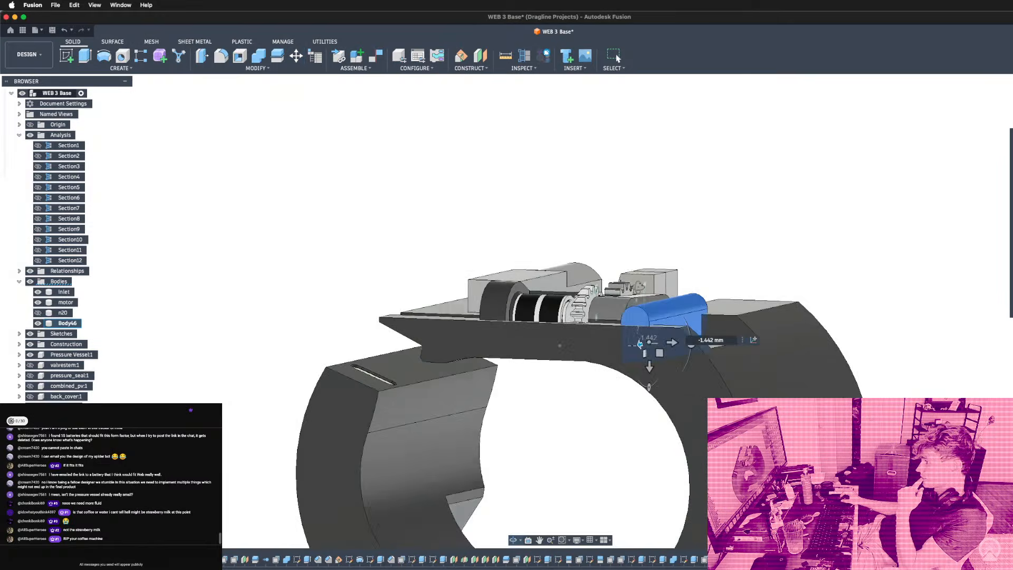
pyautogui.keyDown('shift'); pyautogui.moveTo(638, 344); pyautogui.dragTo(561, 427, button='middle'); pyautogui.keyUp('shift')
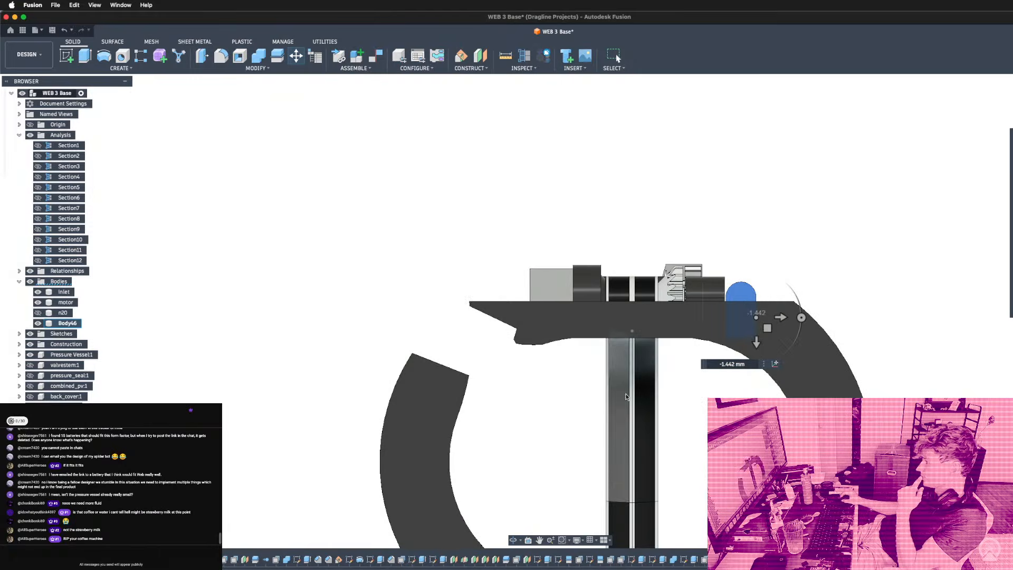
pyautogui.scroll(6, 707, 388)
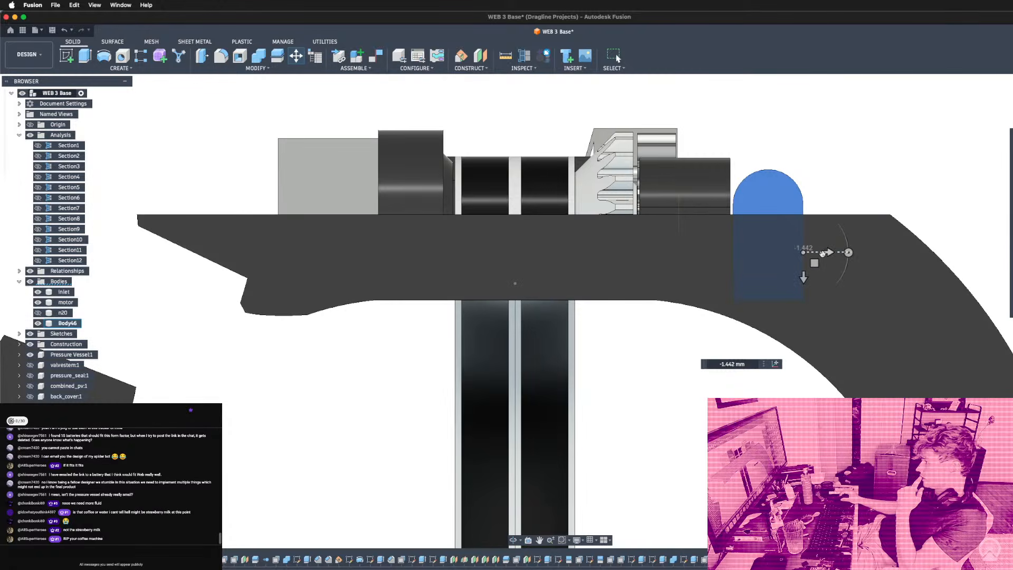
pyautogui.moveTo(824, 252); pyautogui.dragTo(823, 256)
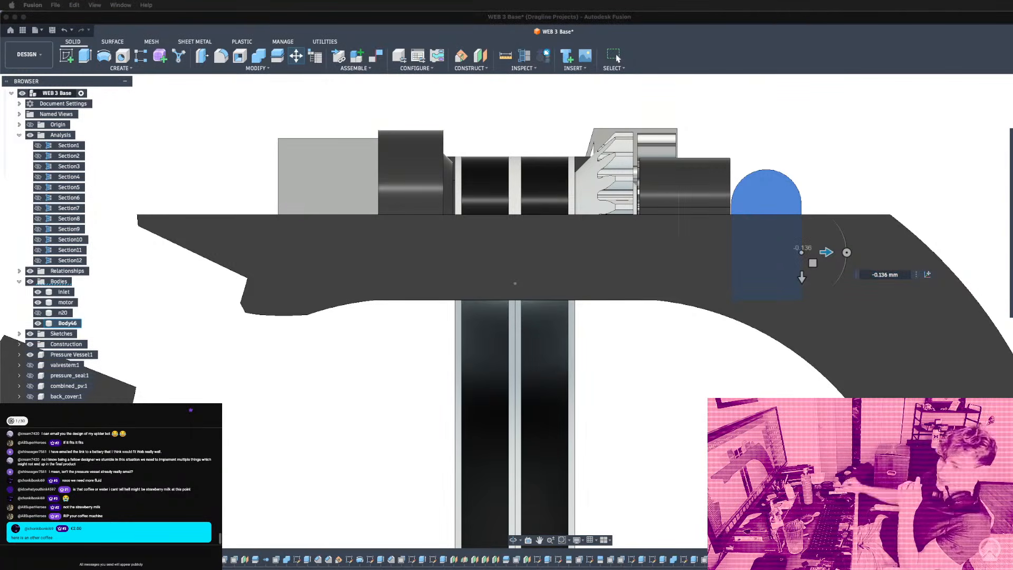
# Examine the bar's new position and the bracelet's underside and clasp end.
pyautogui.keyDown('shift'); pyautogui.moveTo(748, 215); pyautogui.dragTo(687, 284, button='middle'); pyautogui.keyUp('shift')
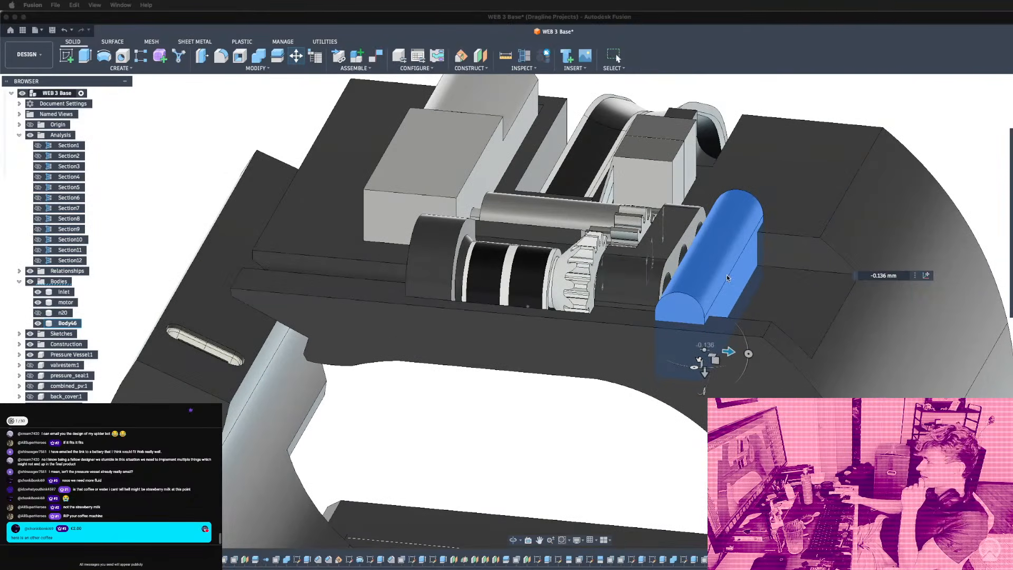
pyautogui.keyDown('shift'); pyautogui.moveTo(527, 306); pyautogui.dragTo(591, 222, button='middle'); pyautogui.keyUp('shift')
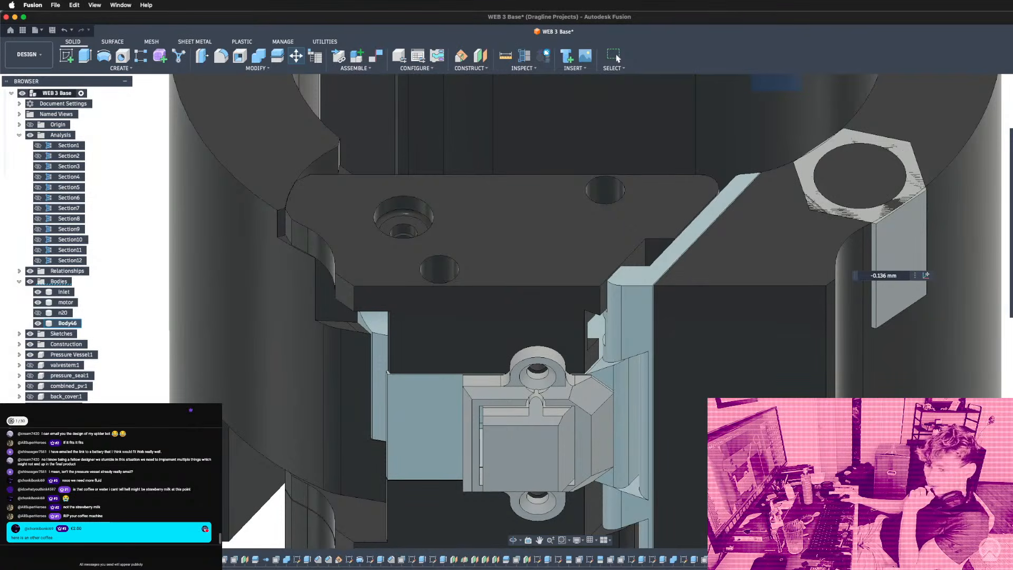
pyautogui.keyDown('shift'); pyautogui.moveTo(833, 296); pyautogui.dragTo(909, 251, button='middle'); pyautogui.keyUp('shift')
pyautogui.scroll(-10, 823, 245)
pyautogui.keyDown('shift'); pyautogui.moveTo(760, 237); pyautogui.dragTo(741, 154, button='middle'); pyautogui.keyUp('shift')
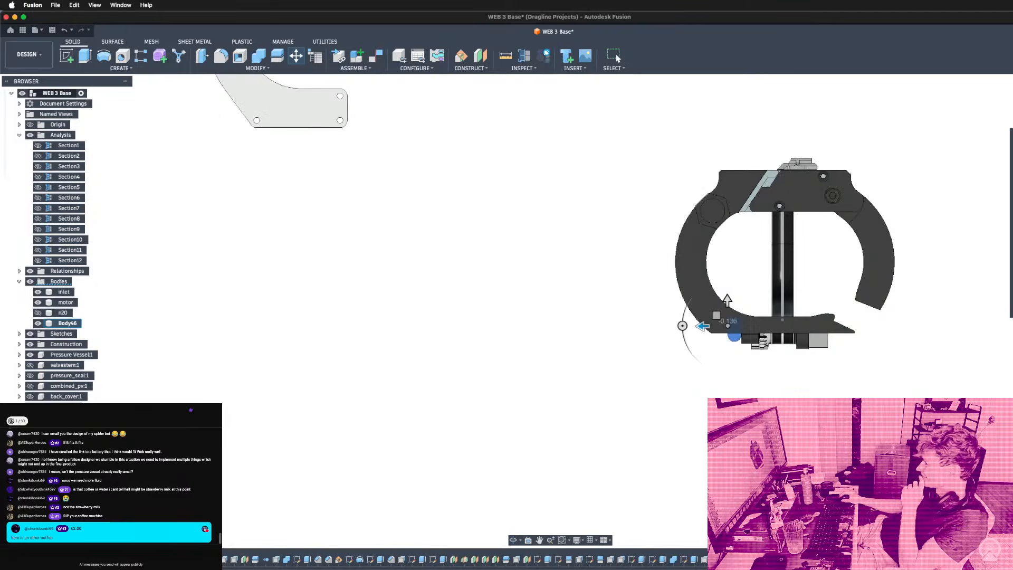
pyautogui.scroll(-4, 739, 201)
pyautogui.scroll(10, 778, 262)
# Finish positioning the bar beside the gear housing and give it the Brass - Polished appearance.
pyautogui.keyDown('shift'); pyautogui.moveTo(683, 288); pyautogui.dragTo(841, 178, button='middle'); pyautogui.keyUp('shift')
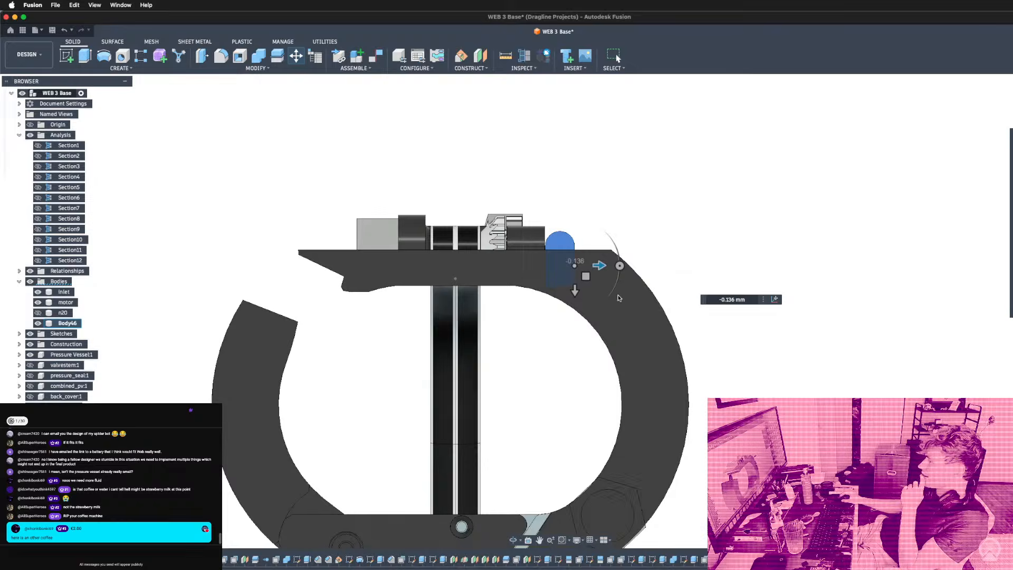
pyautogui.scroll(5, 616, 244)
pyautogui.moveTo(600, 269); pyautogui.dragTo(601, 270)
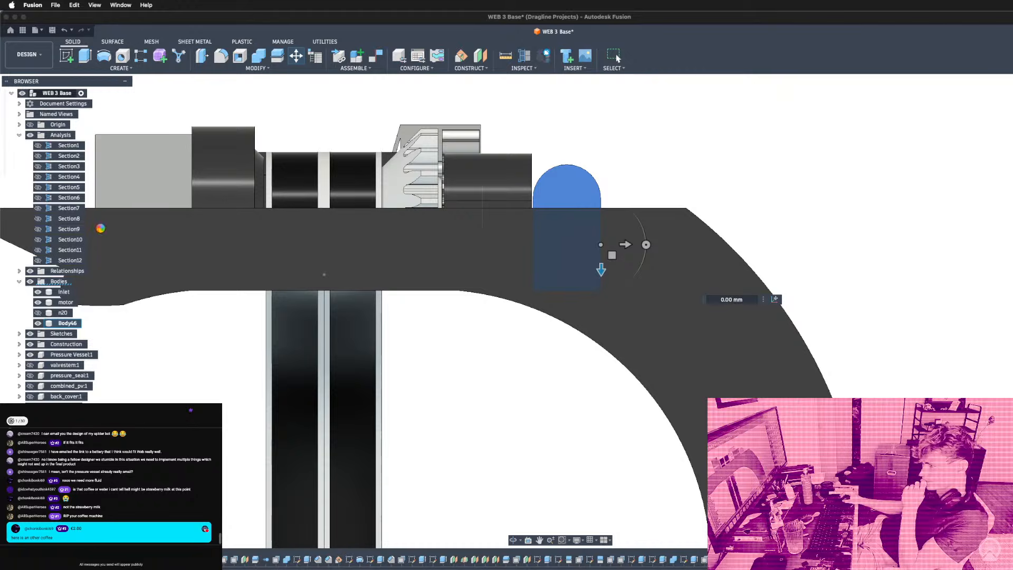
pyautogui.rightClick(75, 320)
pyautogui.click(144, 156)
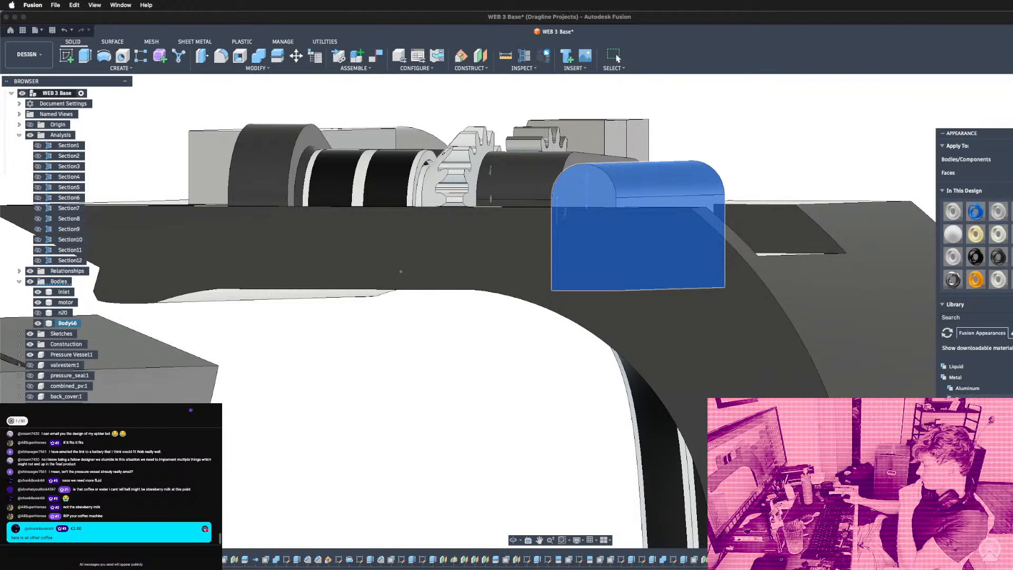
pyautogui.scroll(-3, 996, 395)
pyautogui.moveTo(963, 379); pyautogui.dragTo(672, 184)
pyautogui.moveTo(733, 202); pyautogui.dragTo(724, 201)
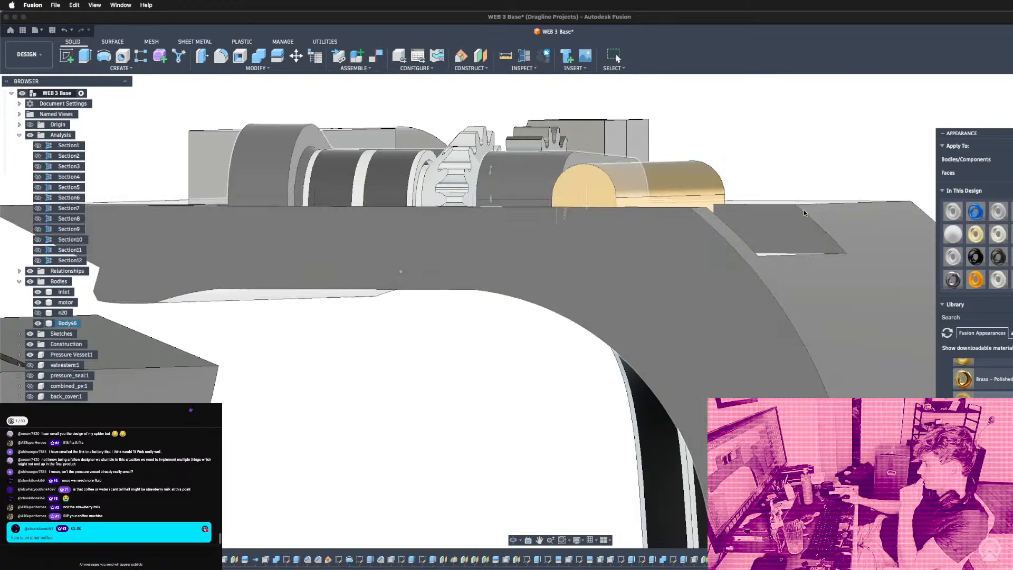
pyautogui.press('Escape')
# Rename the bar body as "ground bar" and turn it into its own component.
pyautogui.keyDown('shift'); pyautogui.moveTo(775, 227); pyautogui.dragTo(770, 316, button='middle'); pyautogui.keyUp('shift')
pyautogui.click(68, 323)
pyautogui.doubleClick(68, 323)
pyautogui.write('ground bar')
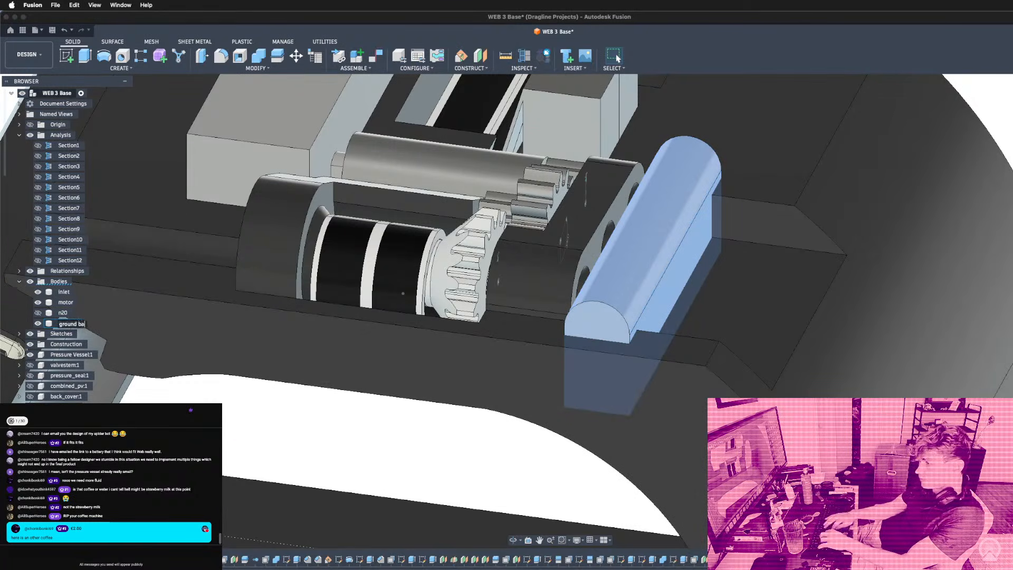
pyautogui.press('Return')
pyautogui.rightClick(68, 323)
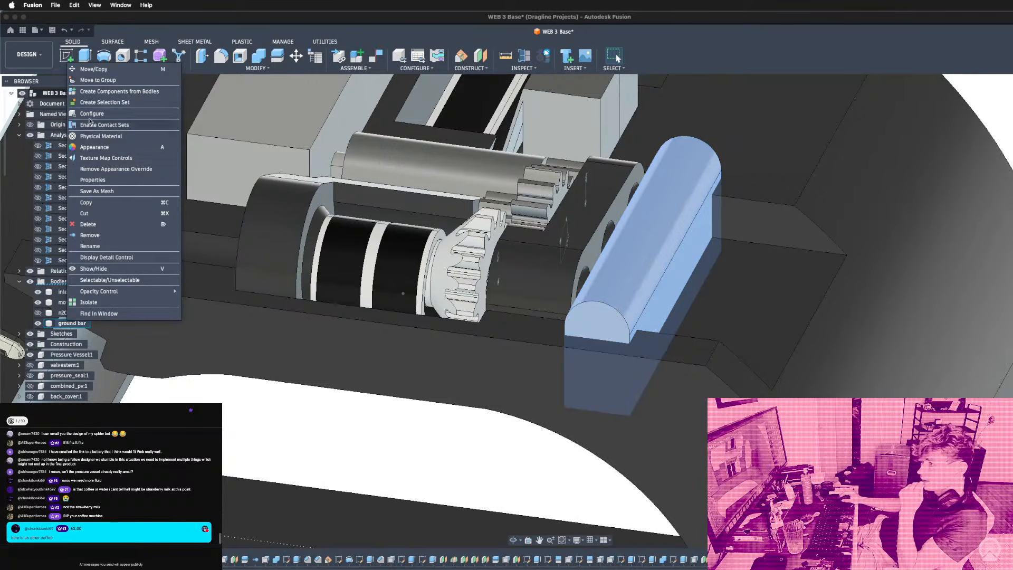
pyautogui.click(100, 93)
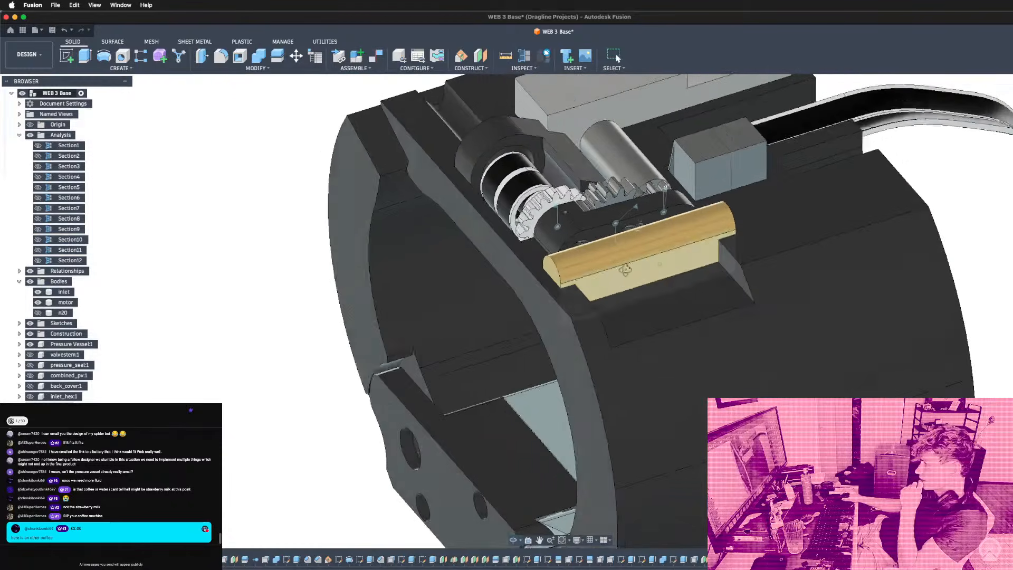
# Cut the ground bar's shape out of the bracelet body with Combine, keeping the bar.
pyautogui.keyDown('shift'); pyautogui.moveTo(719, 279); pyautogui.dragTo(699, 232, button='middle'); pyautogui.keyUp('shift')
pyautogui.scroll(3, 695, 302)
pyautogui.keyDown('shift'); pyautogui.moveTo(695, 302); pyautogui.dragTo(723, 289, button='middle'); pyautogui.keyUp('shift')
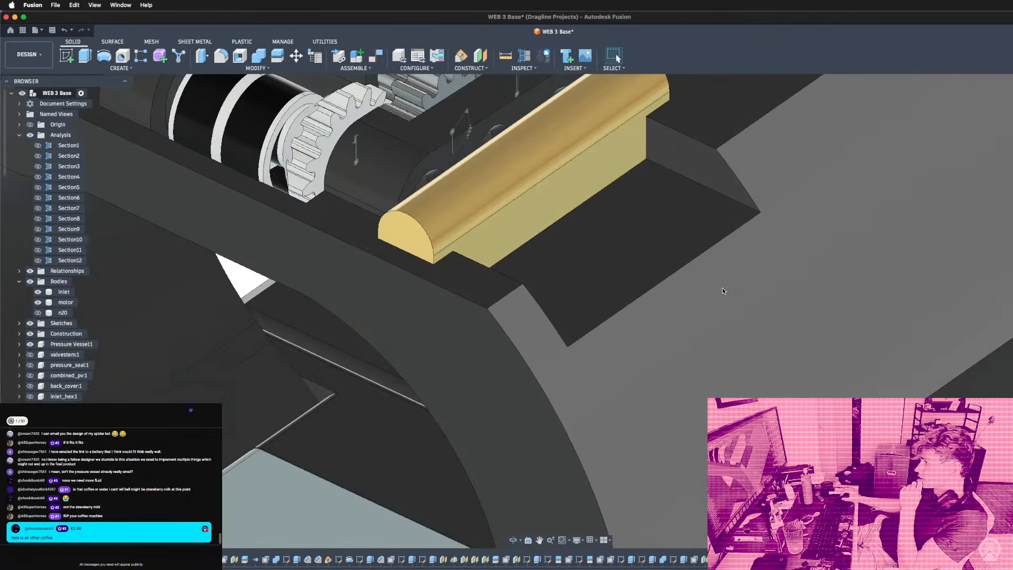
pyautogui.scroll(-4, 723, 290)
pyautogui.moveTo(626, 267)
pyautogui.keyDown('shift'); pyautogui.mouseDown(button='middle')
pyautogui.moveTo(634, 255)
pyautogui.moveTo(634, 276)
pyautogui.mouseUp(button='middle'); pyautogui.keyUp('shift')
pyautogui.click(258, 60)
pyautogui.click(616, 296)
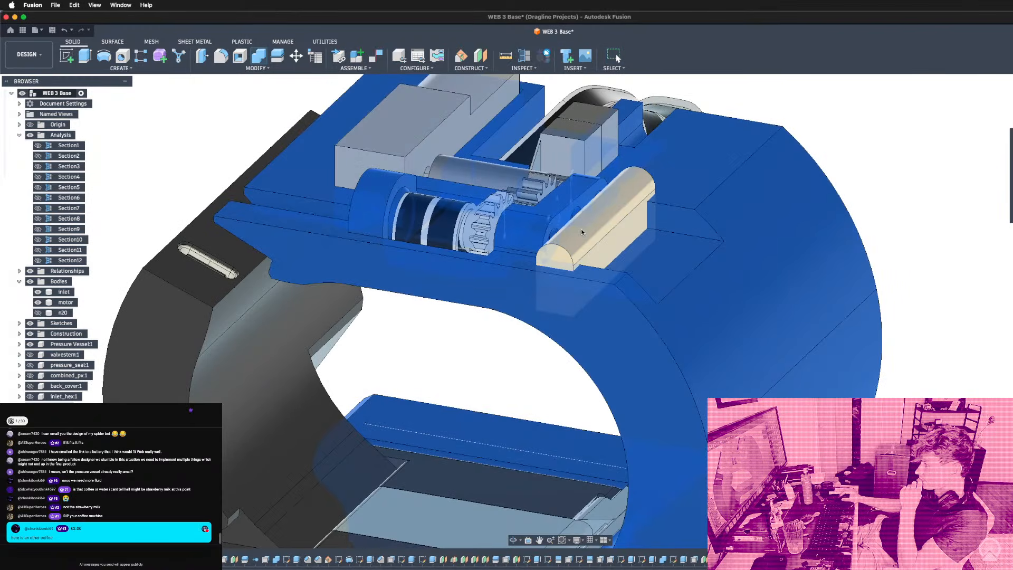
pyautogui.click(580, 229)
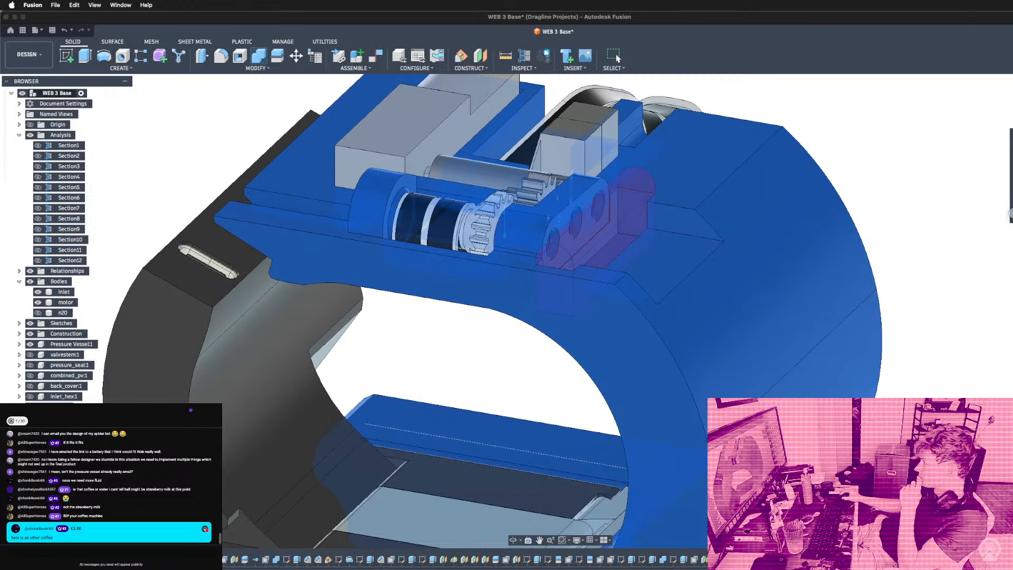
pyautogui.press('Escape')
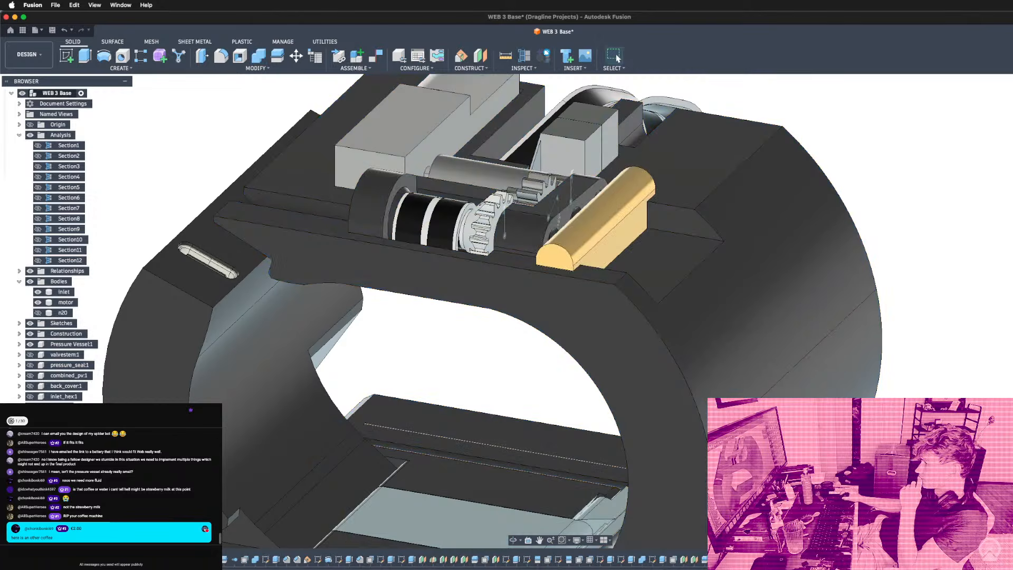
# Hide the ground bar and Press Pull the new slot's inner face by -0.092 mm to align with the gear plate's face.
pyautogui.click(611, 228)
pyautogui.press('v')
pyautogui.keyDown('shift'); pyautogui.moveTo(611, 228); pyautogui.dragTo(542, 230, button='middle'); pyautogui.keyUp('shift')
pyautogui.scroll(3, 319, 184)
pyautogui.scroll(3, 338, 185)
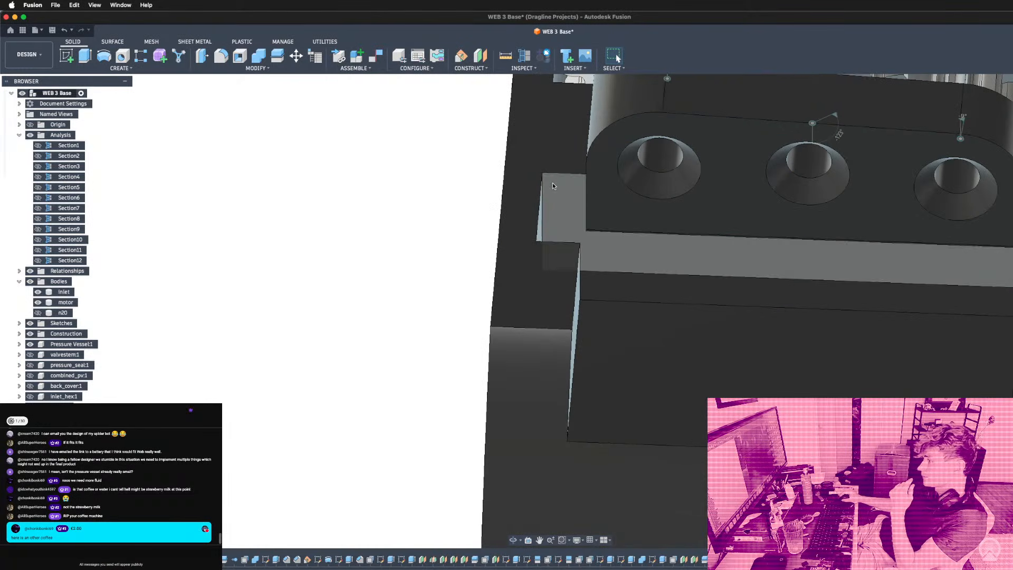
pyautogui.click(201, 55)
pyautogui.scroll(3, 593, 227)
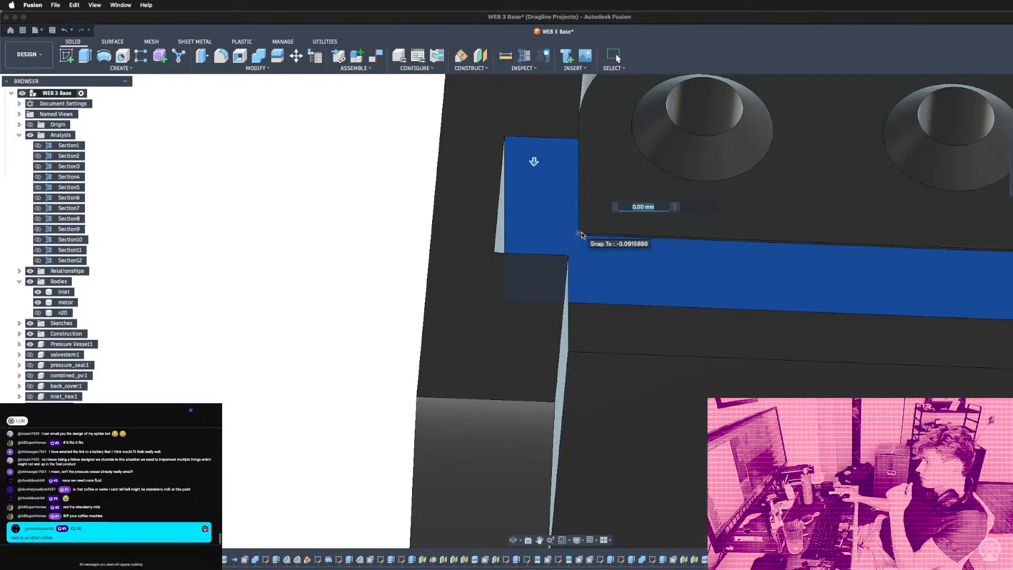
pyautogui.click(582, 233)
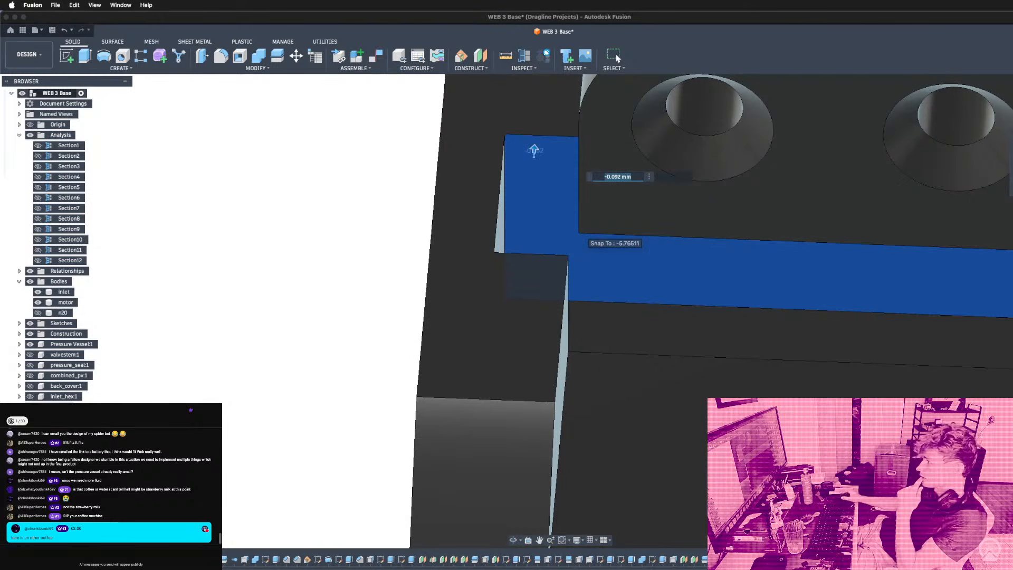
pyautogui.press('Return')
# Split the bracelet body using the slot's inner face as the splitting tool.
pyautogui.scroll(-5, 362, 234)
pyautogui.keyDown('shift'); pyautogui.moveTo(361, 234); pyautogui.dragTo(388, 263, button='middle'); pyautogui.keyUp('shift')
pyautogui.scroll(-3, 377, 221)
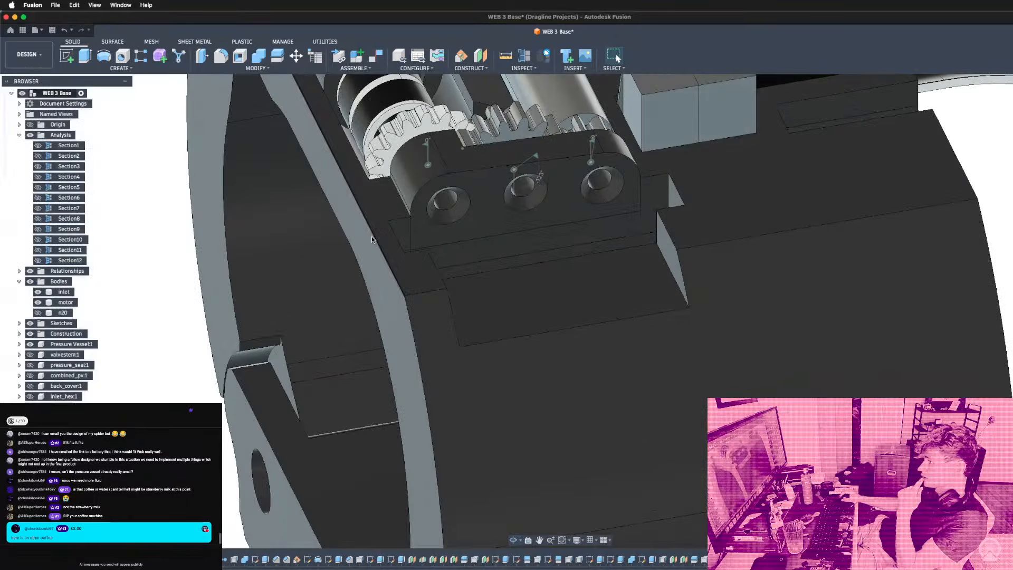
pyautogui.click(279, 57)
pyautogui.click(515, 257)
pyautogui.click(552, 230)
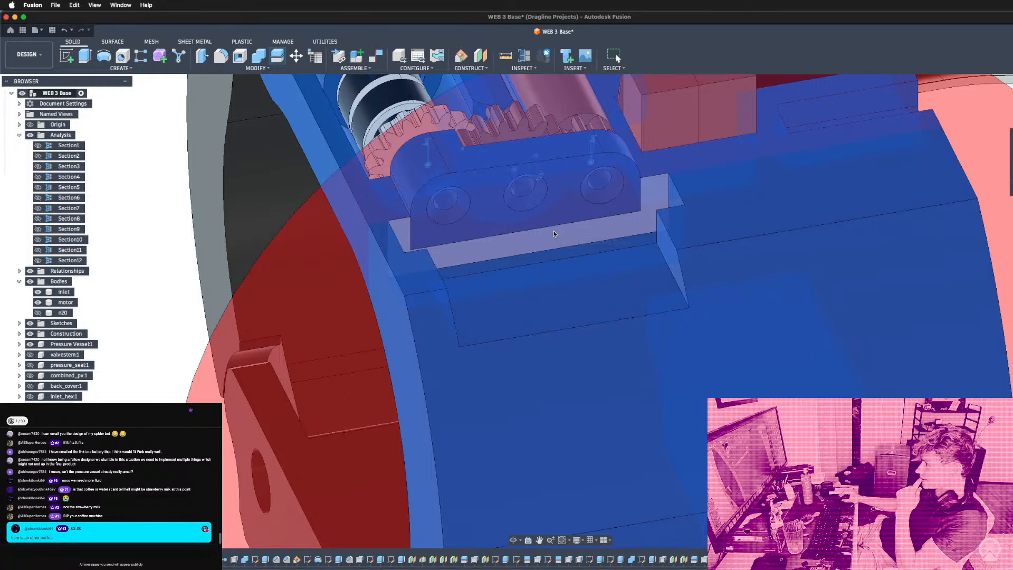
pyautogui.press('Return')
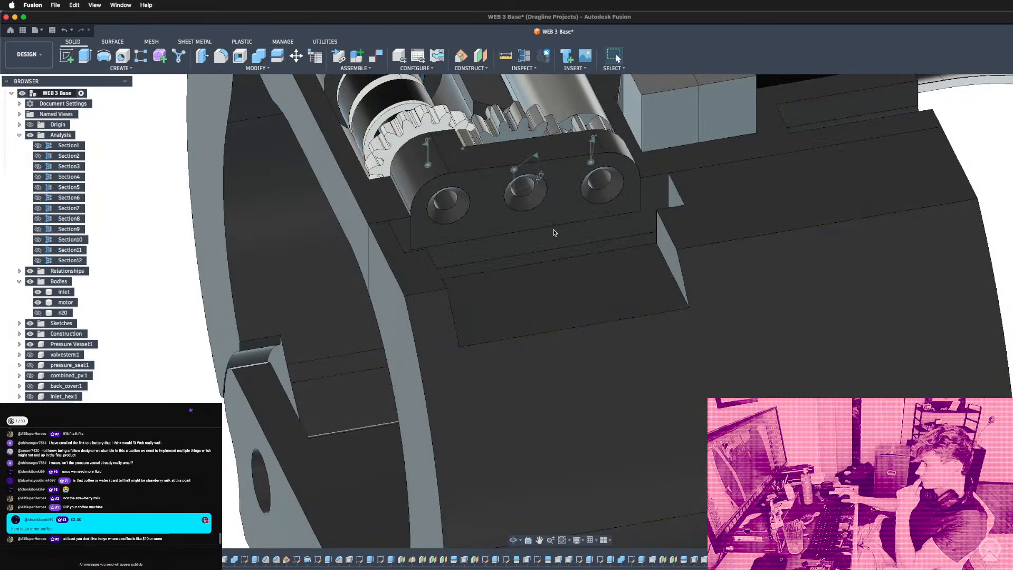
# Hide the split bracelet pieces in turn to inspect where the body divides, and undo the hiding.
pyautogui.press('v')
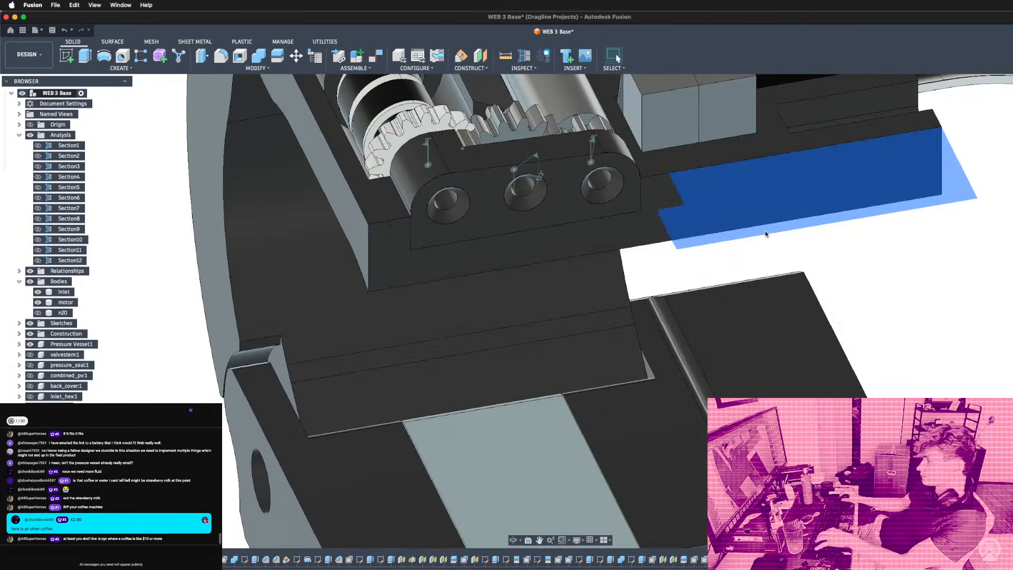
pyautogui.press('Escape')
pyautogui.click(647, 207)
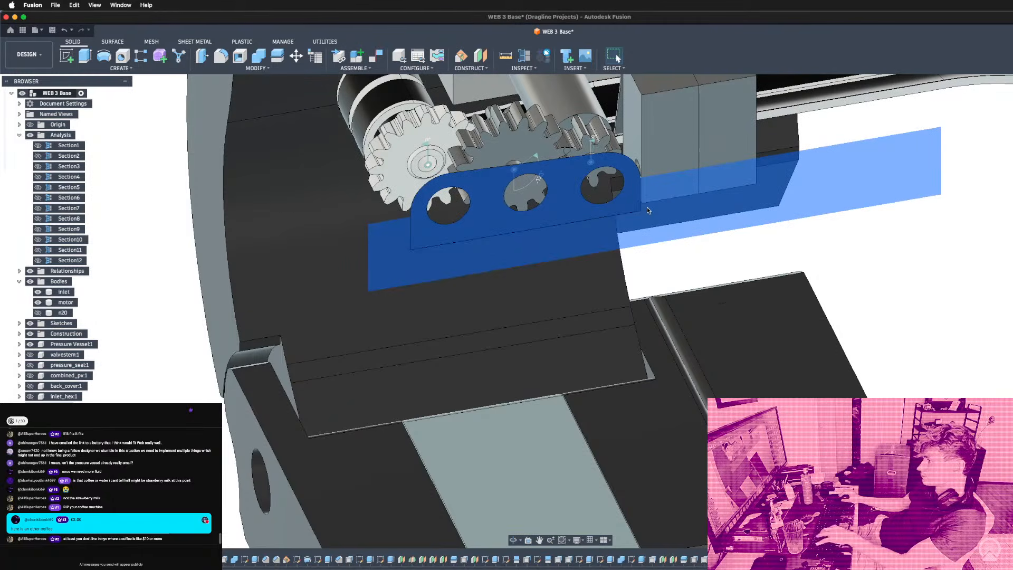
pyautogui.press('v')
pyautogui.keyDown('shift'); pyautogui.moveTo(868, 304); pyautogui.dragTo(713, 246, button='middle'); pyautogui.keyUp('shift')
pyautogui.press('super+z')
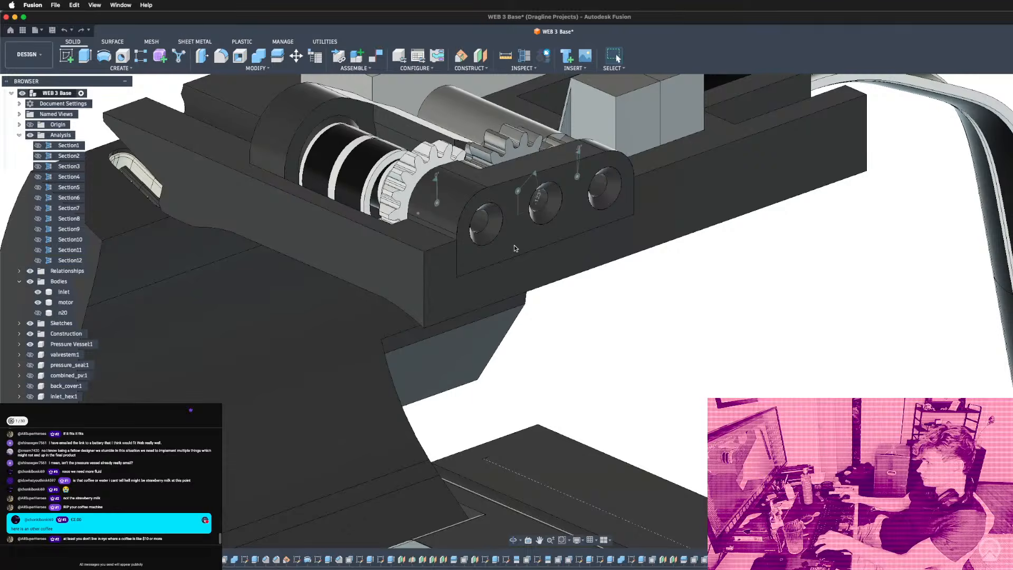
pyautogui.press('super+z')
pyautogui.click(512, 230)
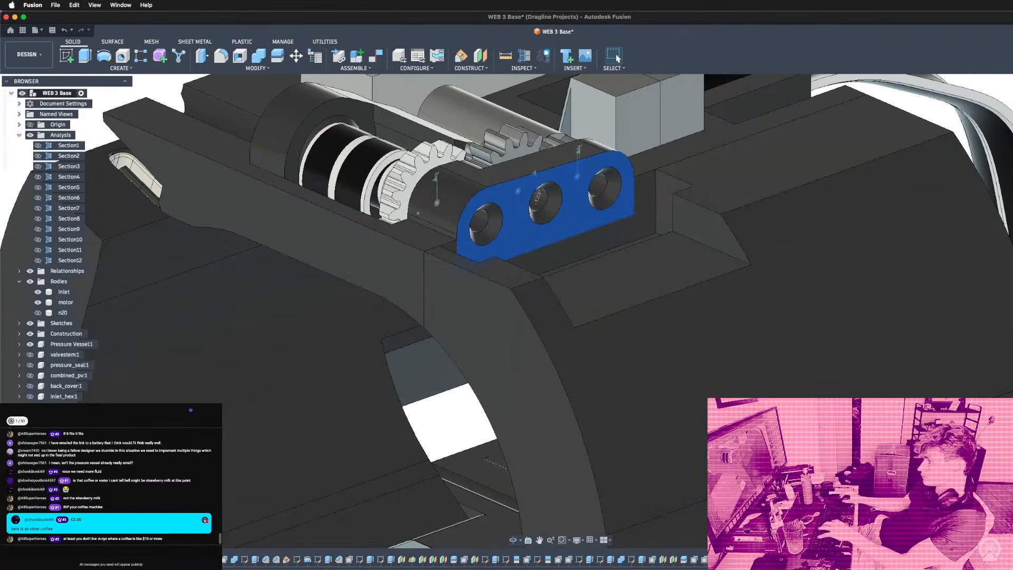
pyautogui.press('Escape')
# Join the outer bracelet piece and the gear-housing piece back into one body with Combine.
pyautogui.click(254, 60)
pyautogui.click(648, 342)
pyautogui.click(590, 235)
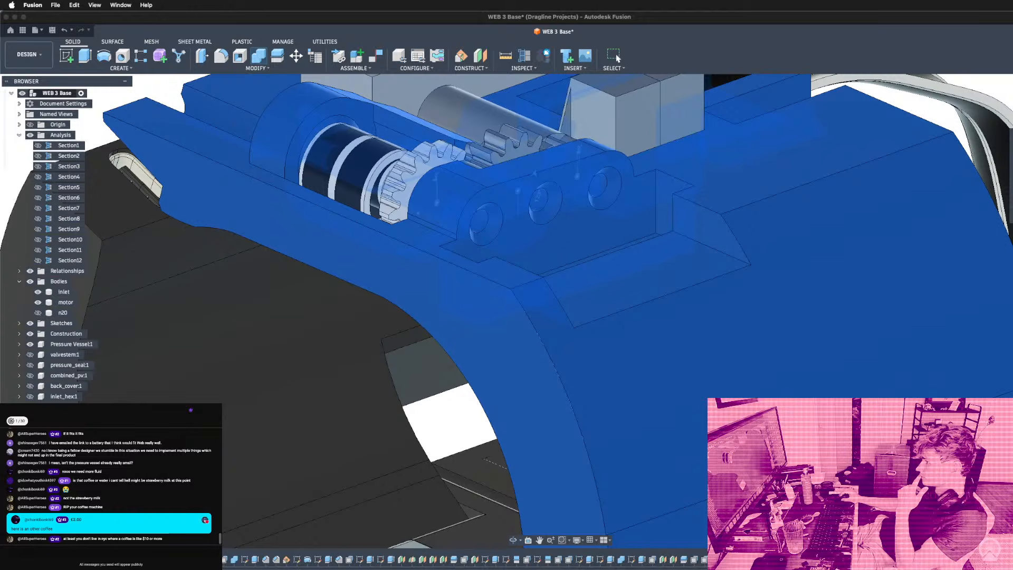
pyautogui.press('Return')
# Examine the rejoined slot and gear plate, viewing the whole bracelet and the gears from above.
pyautogui.scroll(-5, 739, 240)
pyautogui.keyDown('shift'); pyautogui.moveTo(738, 240); pyautogui.dragTo(580, 200, button='middle'); pyautogui.keyUp('shift')
pyautogui.scroll(3, 580, 199)
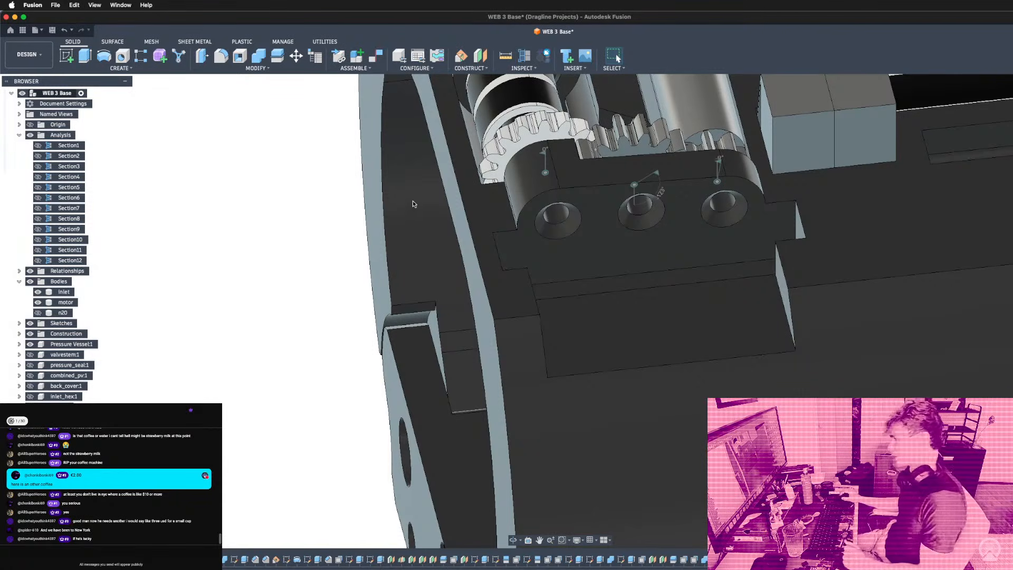
pyautogui.scroll(-10, 411, 204)
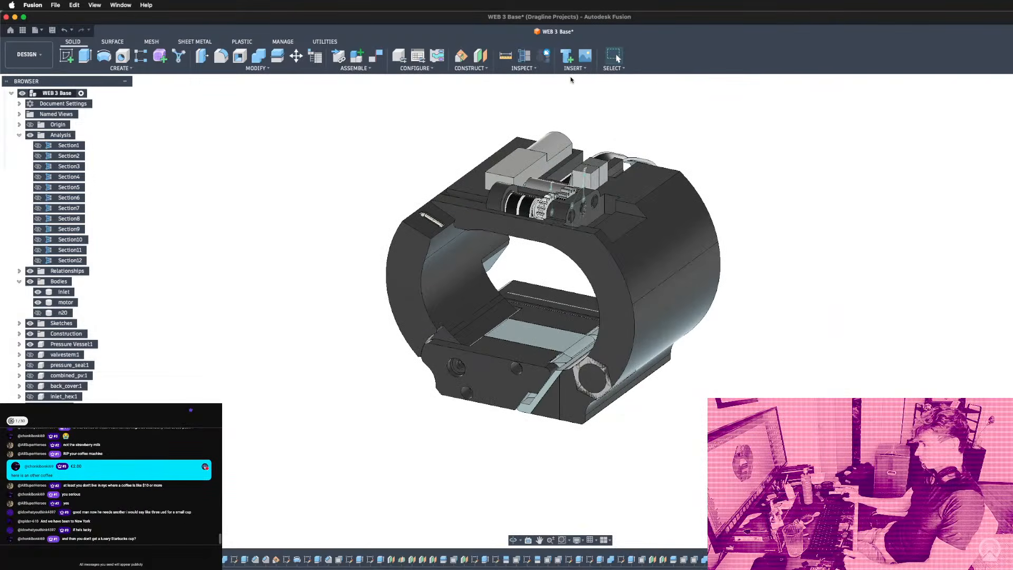
pyautogui.scroll(10, 530, 196)
pyautogui.keyDown('shift'); pyautogui.moveTo(530, 203); pyautogui.dragTo(680, 192, button='middle'); pyautogui.keyUp('shift')
pyautogui.scroll(2, 518, 262)
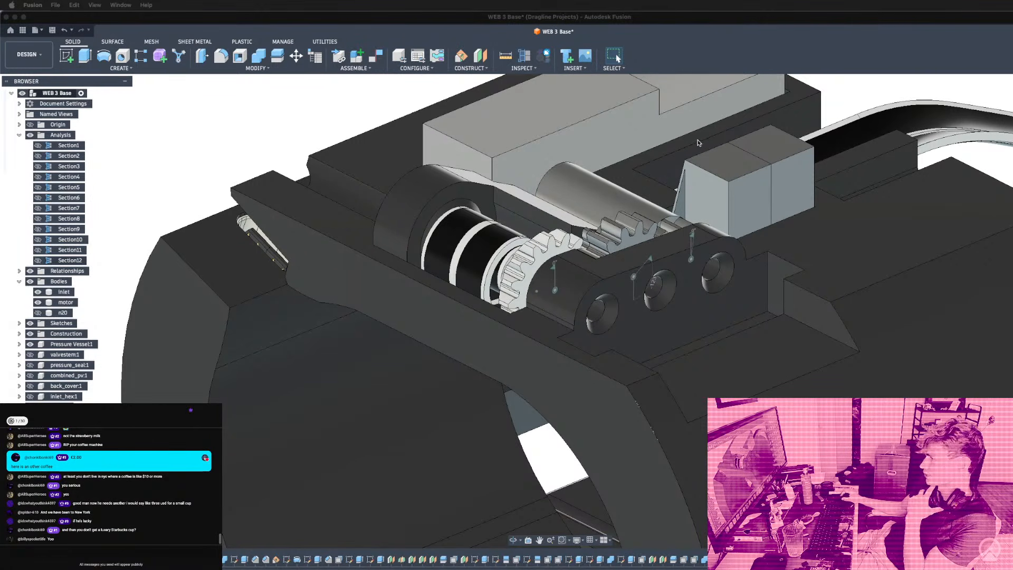
pyautogui.keyDown('shift'); pyautogui.moveTo(609, 186); pyautogui.dragTo(581, 277, button='middle'); pyautogui.keyUp('shift')
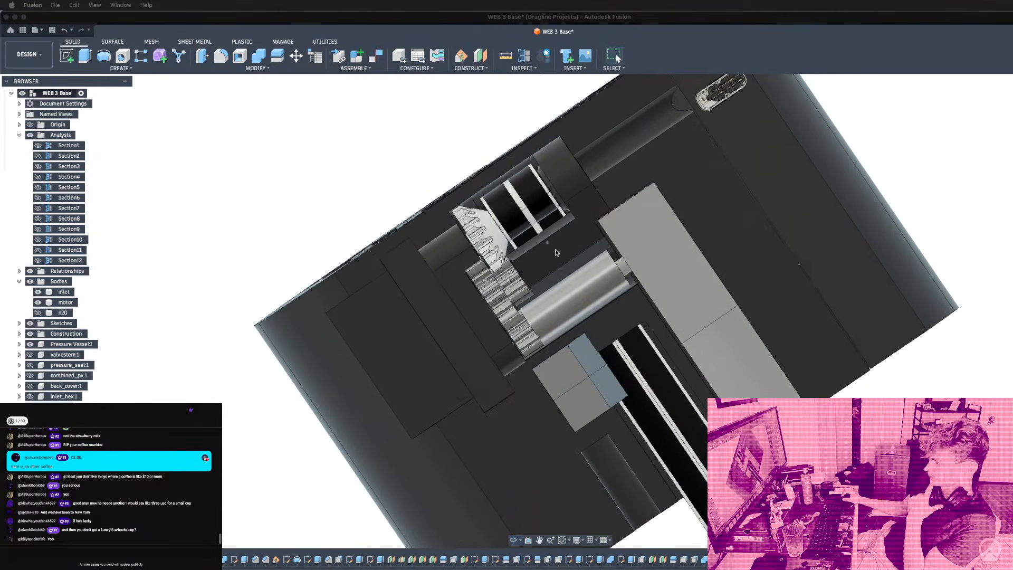
pyautogui.scroll(2, 582, 281)
pyautogui.scroll(3, 515, 219)
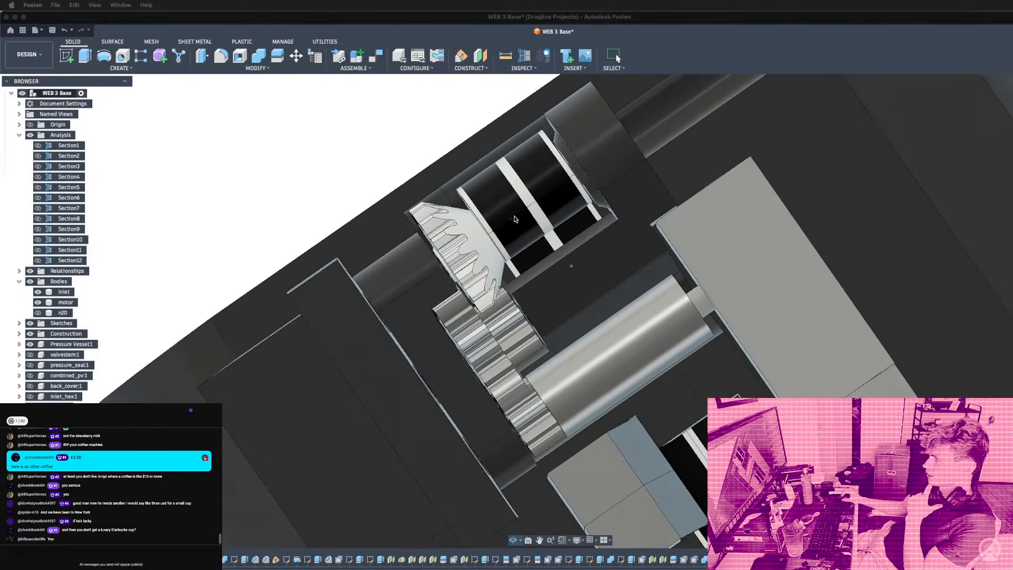
pyautogui.keyDown('shift'); pyautogui.moveTo(516, 219); pyautogui.dragTo(514, 221, button='middle'); pyautogui.keyUp('shift')
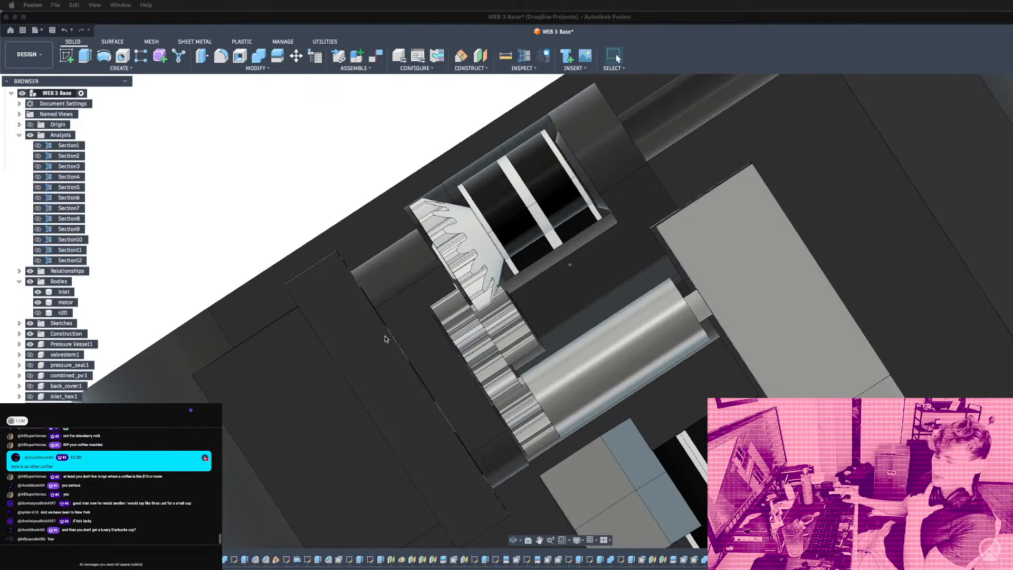
# Inspect the clearance around the motor, gear train and shaft groove toward the bracelet's clasp end.
pyautogui.scroll(-2, 388, 343)
pyautogui.keyDown('shift'); pyautogui.moveTo(419, 320); pyautogui.dragTo(347, 341, button='middle'); pyautogui.keyUp('shift')
pyautogui.scroll(3, 347, 337)
pyautogui.scroll(-3, 270, 304)
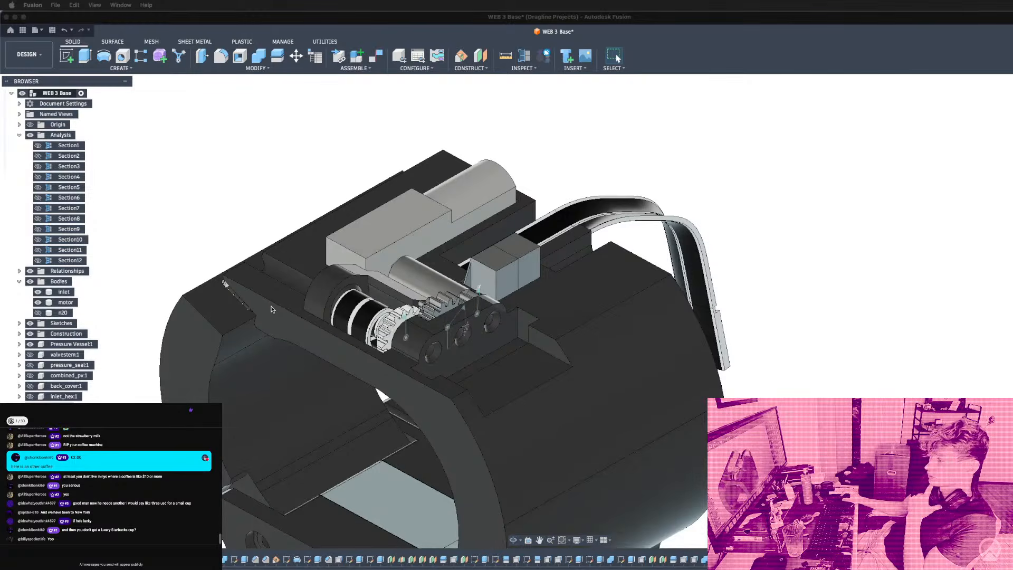
pyautogui.scroll(-3, 273, 306)
pyautogui.scroll(3, 269, 302)
pyautogui.keyDown('shift'); pyautogui.moveTo(261, 276); pyautogui.dragTo(297, 274, button='middle'); pyautogui.keyUp('shift')
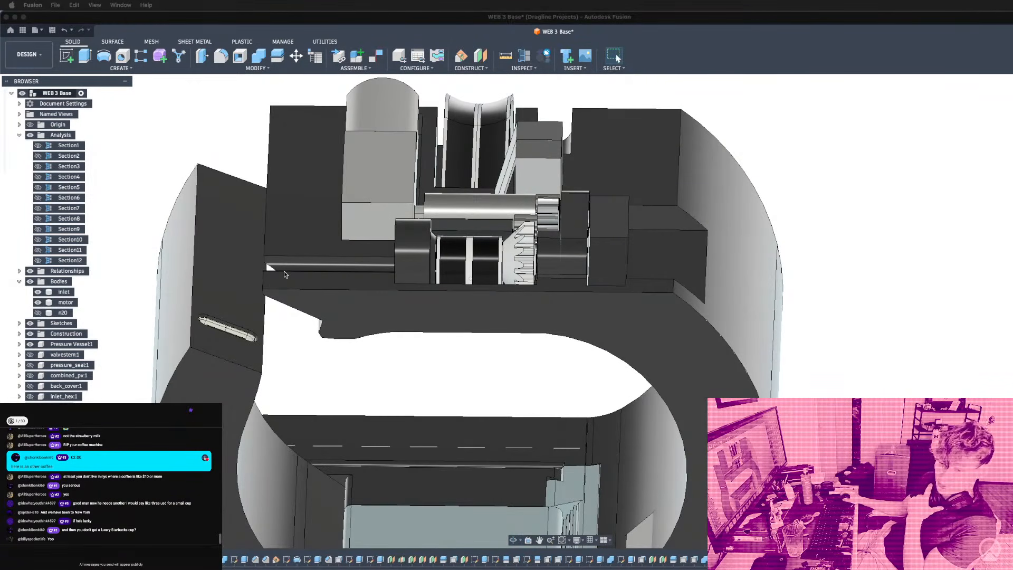
pyautogui.scroll(-3, 283, 270)
pyautogui.keyDown('shift'); pyautogui.moveTo(533, 254); pyautogui.dragTo(422, 290, button='middle'); pyautogui.keyUp('shift')
pyautogui.scroll(5, 471, 116)
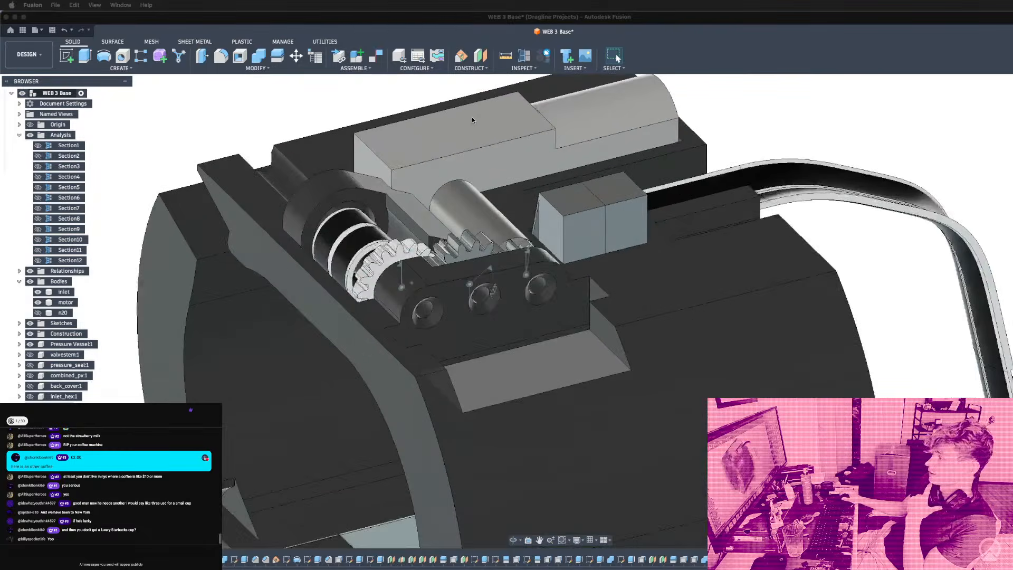
pyautogui.scroll(-4, 472, 116)
pyautogui.scroll(5, 320, 156)
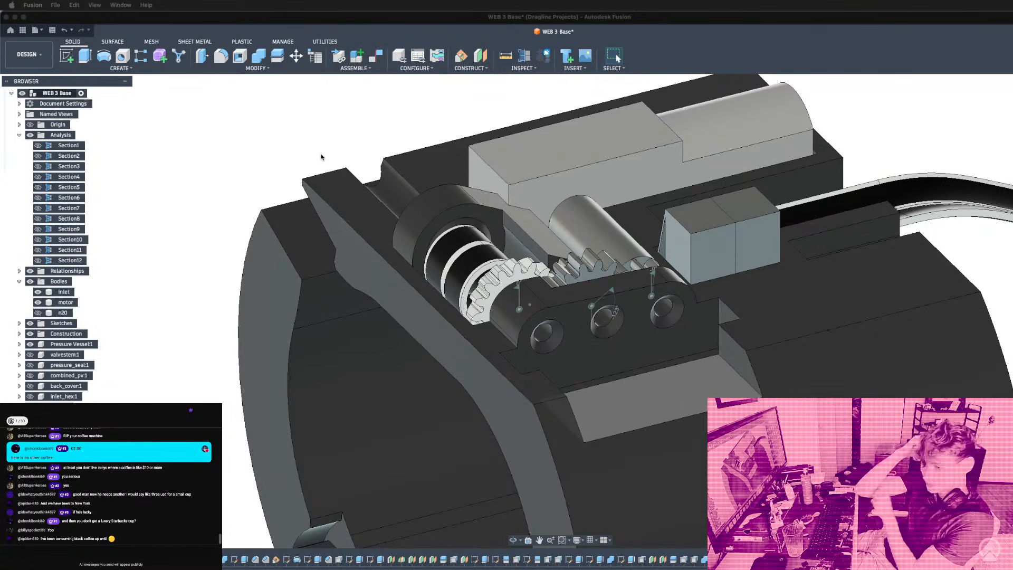
# Examine the gear plate's three shaft holes end-on and the space between the gears and the ground bar slot.
pyautogui.keyDown('shift'); pyautogui.moveTo(447, 181); pyautogui.dragTo(407, 177, button='middle'); pyautogui.keyUp('shift')
pyautogui.scroll(5, 517, 220)
pyautogui.scroll(3, 507, 203)
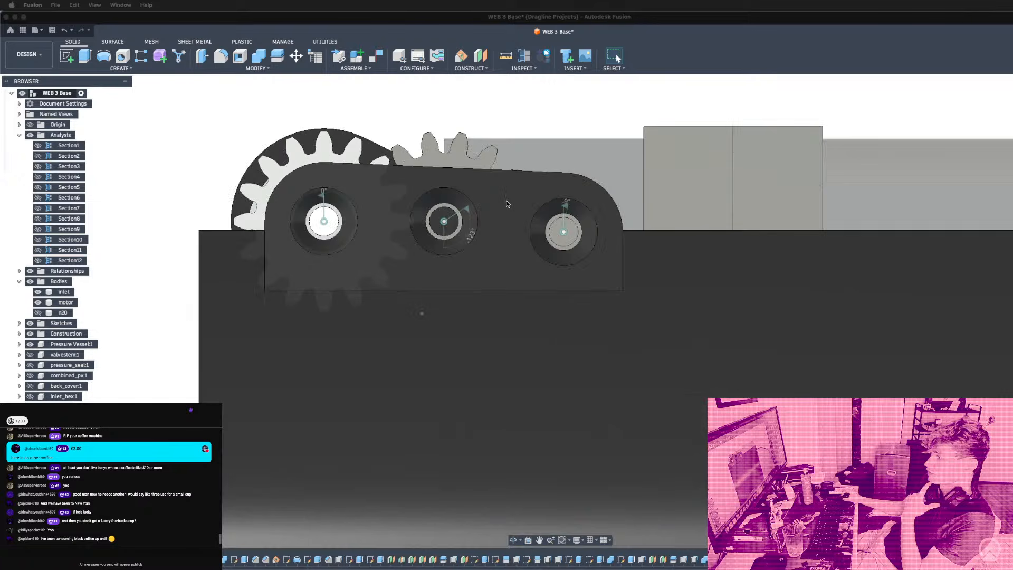
pyautogui.click(469, 107)
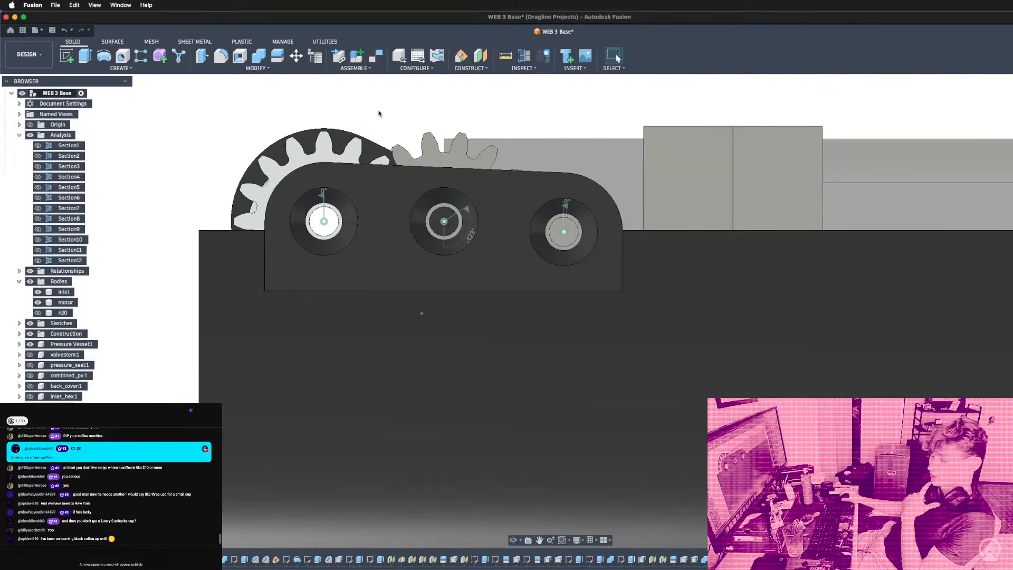
pyautogui.scroll(-2, 390, 132)
pyautogui.keyDown('shift'); pyautogui.moveTo(391, 132); pyautogui.dragTo(480, 263, button='middle'); pyautogui.keyUp('shift')
pyautogui.scroll(-5, 454, 254)
pyautogui.scroll(4, 432, 232)
pyautogui.keyDown('shift'); pyautogui.moveTo(425, 243); pyautogui.dragTo(485, 422, button='middle'); pyautogui.keyUp('shift')
pyautogui.scroll(-5, 499, 308)
pyautogui.keyDown('shift'); pyautogui.moveTo(561, 129); pyautogui.dragTo(547, 168, button='middle'); pyautogui.keyUp('shift')
pyautogui.scroll(5, 489, 158)
pyautogui.keyDown('shift'); pyautogui.moveTo(489, 179); pyautogui.dragTo(398, 224, button='middle'); pyautogui.keyUp('shift')
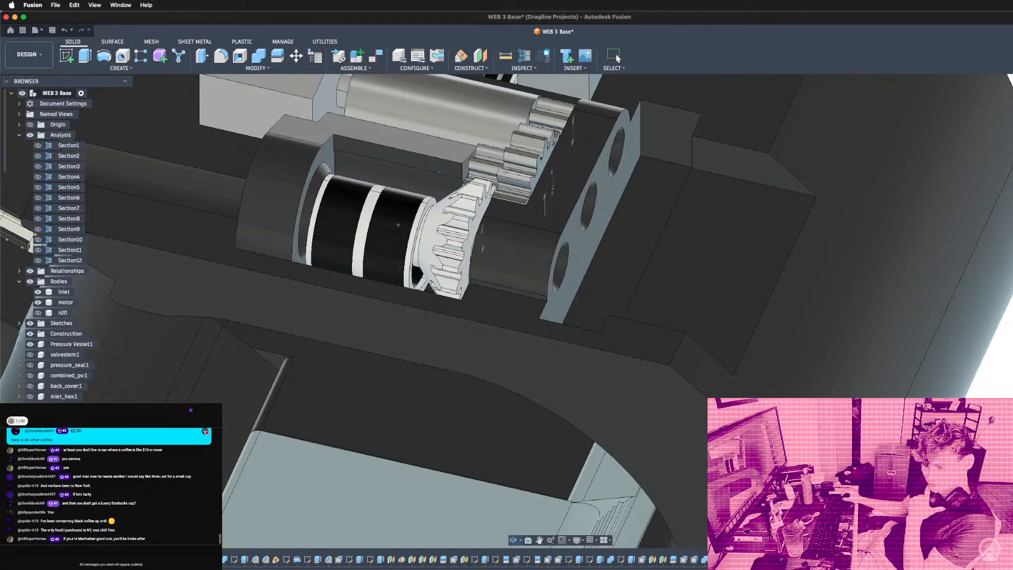
# Examine the gear train and the three-hole gear plate from the side, end-on and from the outside of the bracelet.
pyautogui.keyDown('shift'); pyautogui.moveTo(398, 225); pyautogui.dragTo(398, 218, button='middle'); pyautogui.keyUp('shift')
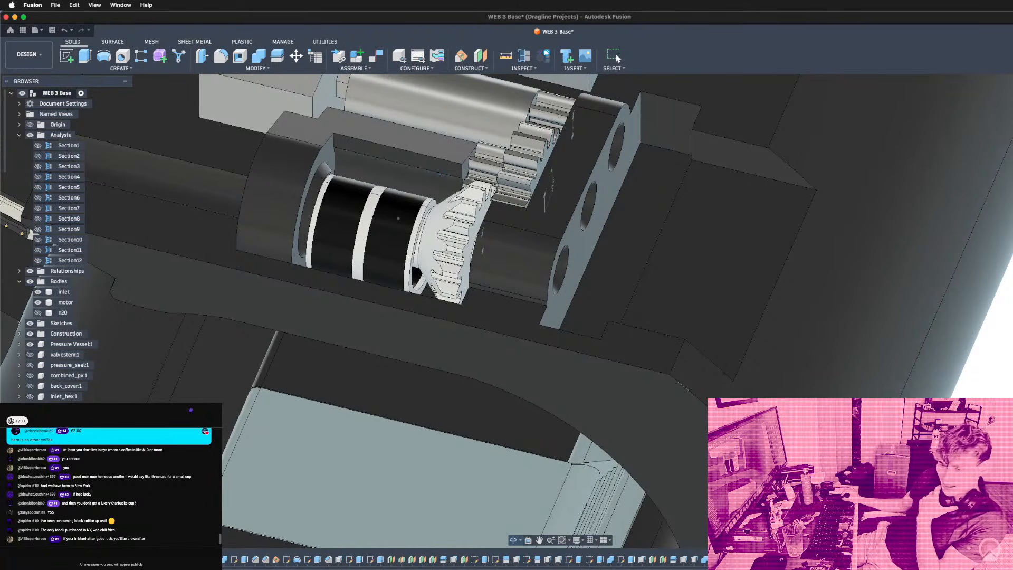
pyautogui.keyDown('shift'); pyautogui.moveTo(398, 218); pyautogui.dragTo(662, 146, button='middle'); pyautogui.keyUp('shift')
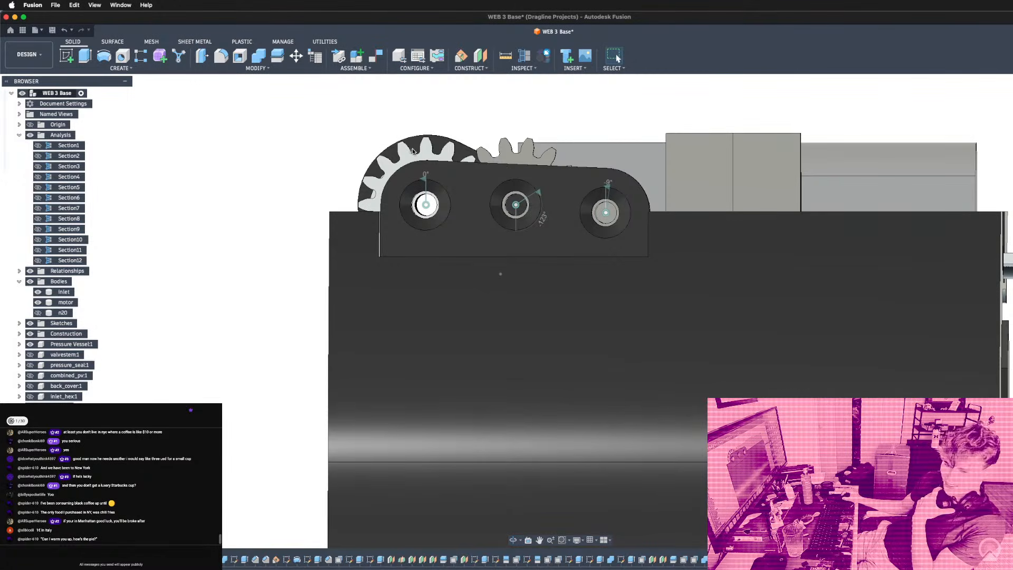
pyautogui.scroll(-5, 406, 205)
pyautogui.keyDown('shift'); pyautogui.moveTo(409, 182); pyautogui.dragTo(606, 195, button='middle'); pyautogui.keyUp('shift')
pyautogui.scroll(5, 550, 212)
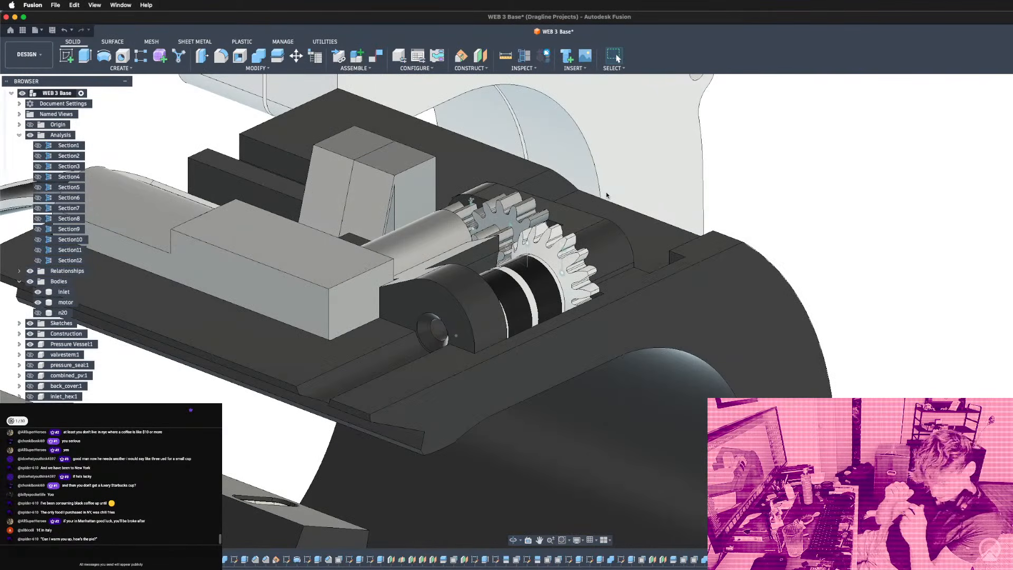
pyautogui.keyDown('shift'); pyautogui.moveTo(617, 240); pyautogui.dragTo(516, 238, button='middle'); pyautogui.keyUp('shift')
pyautogui.scroll(-5, 468, 264)
pyautogui.keyDown('shift'); pyautogui.moveTo(468, 263); pyautogui.dragTo(353, 242, button='middle'); pyautogui.keyUp('shift')
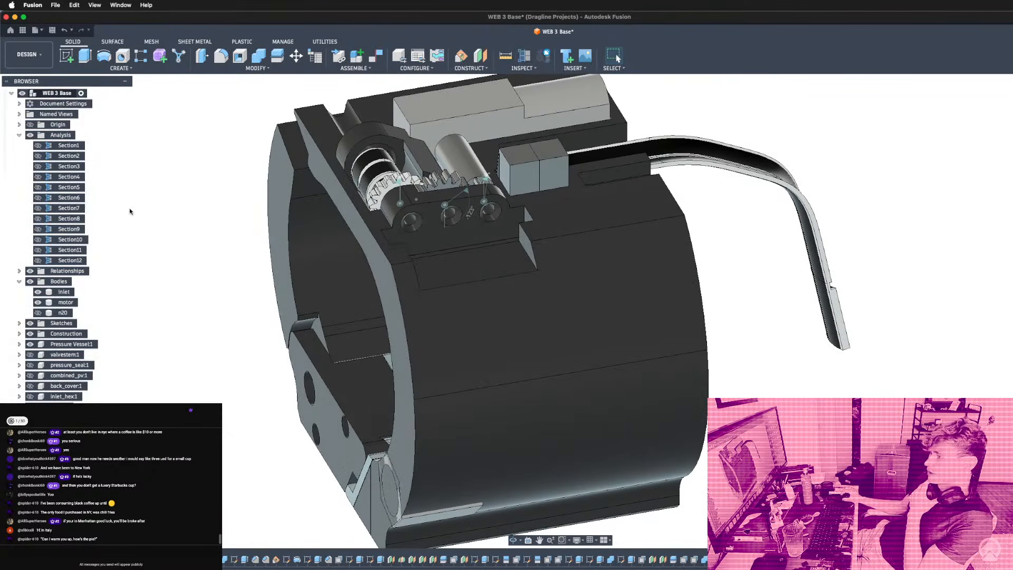
# Show the brass ground bar in its slot beside the gear plate.
pyautogui.scroll(-15, 81, 394)
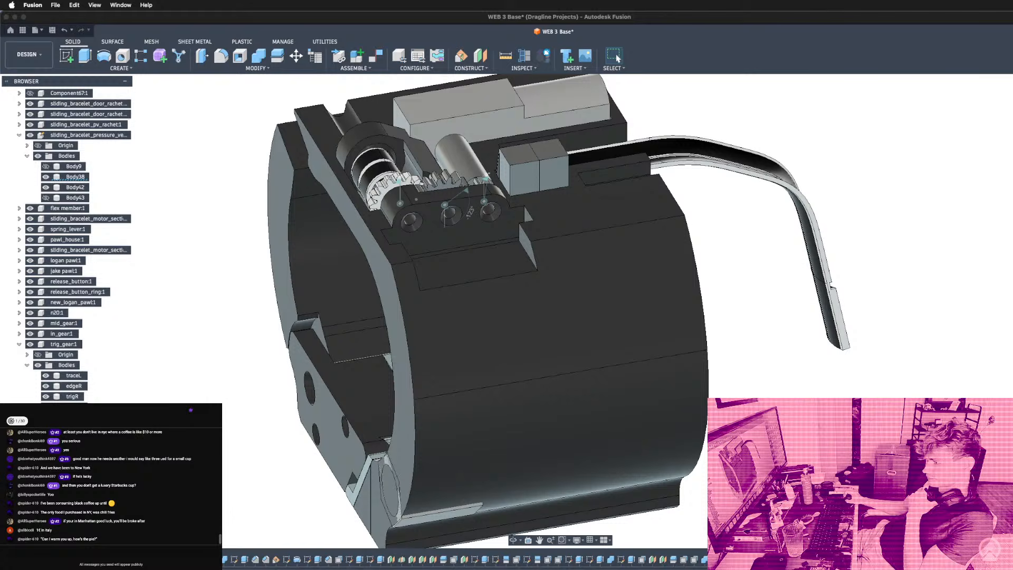
pyautogui.scroll(-1, 78, 245)
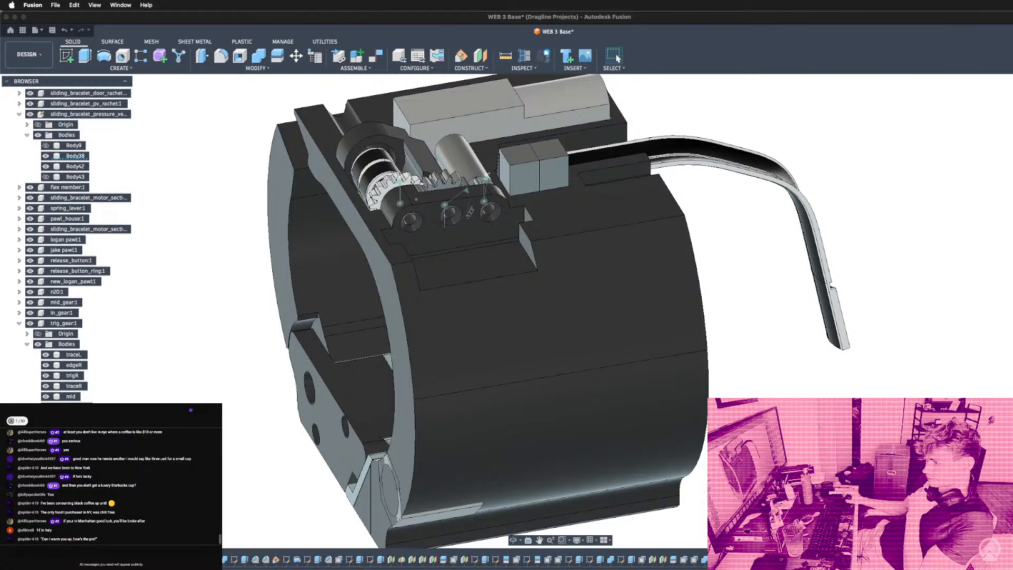
pyautogui.scroll(-1, 52, 164)
pyautogui.scroll(-4, 339, 326)
pyautogui.keyDown('shift'); pyautogui.moveTo(349, 253); pyautogui.dragTo(321, 275, button='middle'); pyautogui.keyUp('shift')
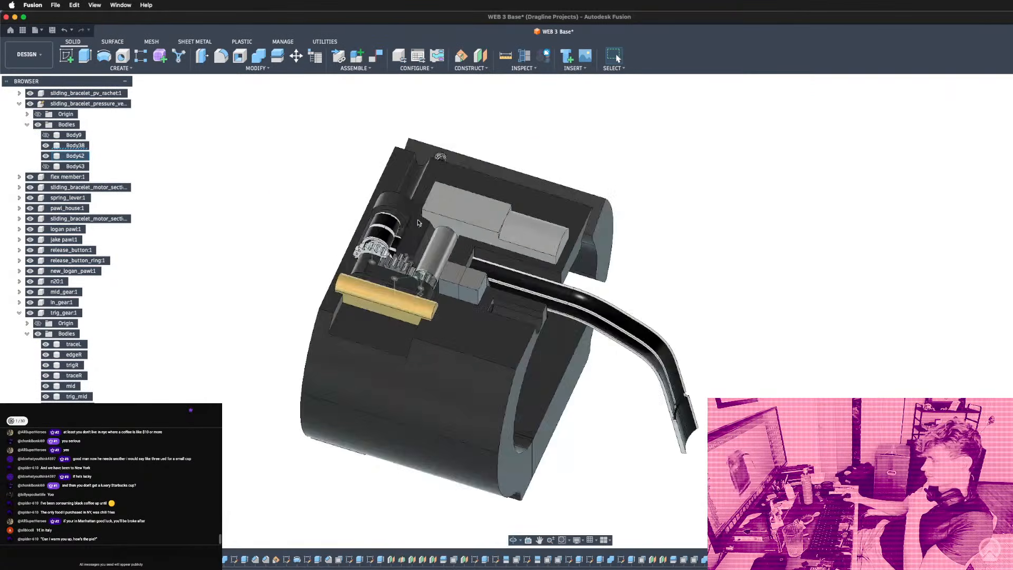
# Hide the bracelet body so the ground bar, gears and small grey block are exposed.
pyautogui.scroll(5, 392, 237)
pyautogui.keyDown('shift'); pyautogui.moveTo(392, 237); pyautogui.dragTo(464, 420, button='middle'); pyautogui.keyUp('shift')
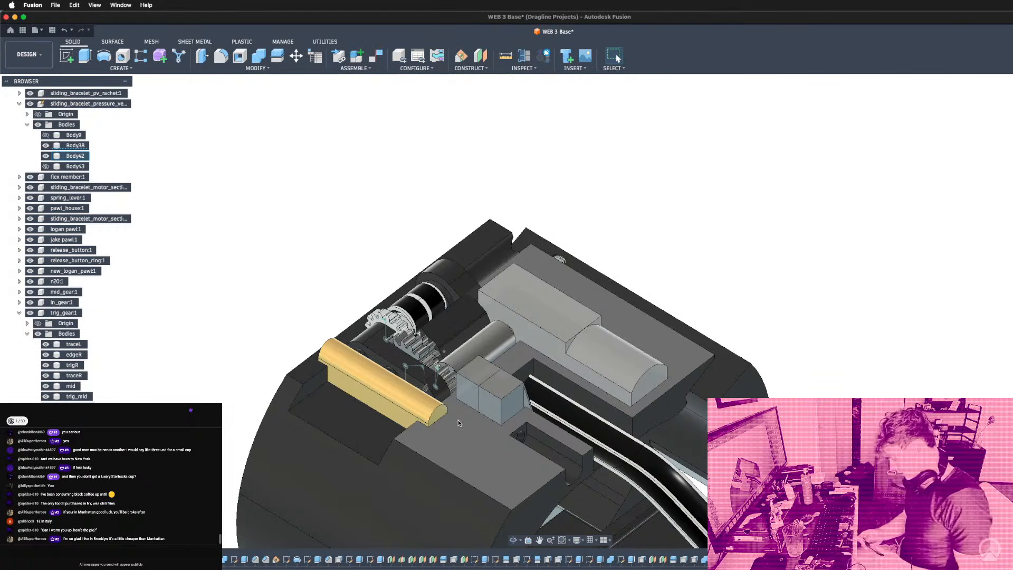
pyautogui.keyDown('shift'); pyautogui.moveTo(457, 419); pyautogui.dragTo(478, 339, button='middle'); pyautogui.keyUp('shift')
pyautogui.scroll(5, 478, 339)
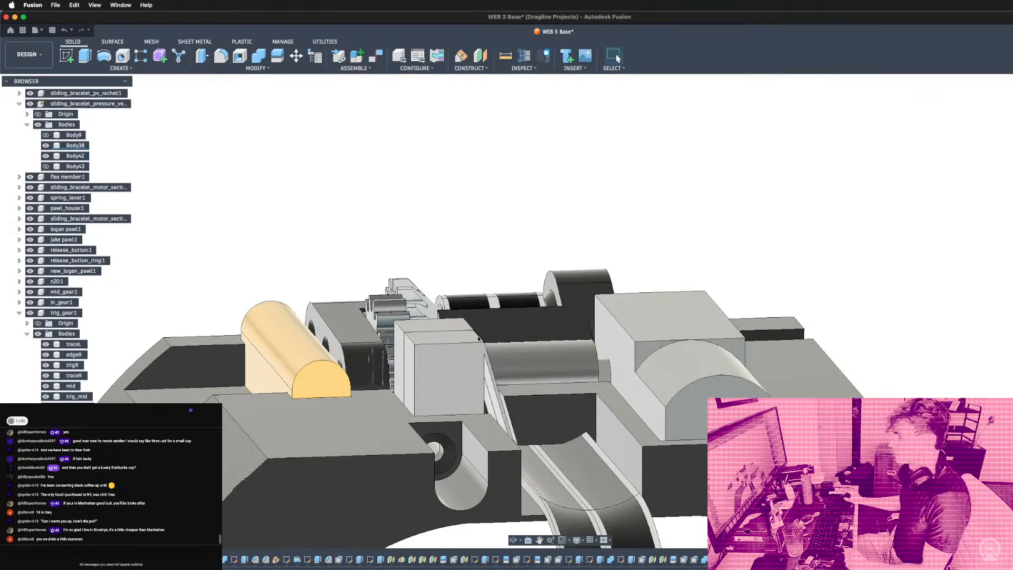
pyautogui.click(371, 439)
pyautogui.press('v')
pyautogui.keyDown('shift'); pyautogui.moveTo(371, 438); pyautogui.dragTo(414, 473, button='middle'); pyautogui.keyUp('shift')
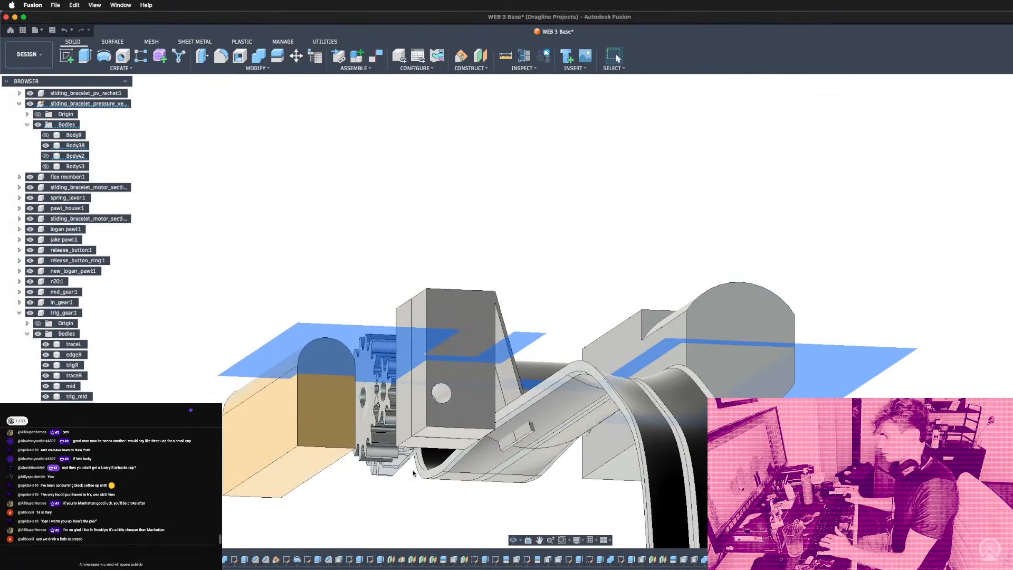
pyautogui.press('Escape')
# Create a midplane between the underside and the upper face of the small grey block beside the motor.
pyautogui.click(477, 65)
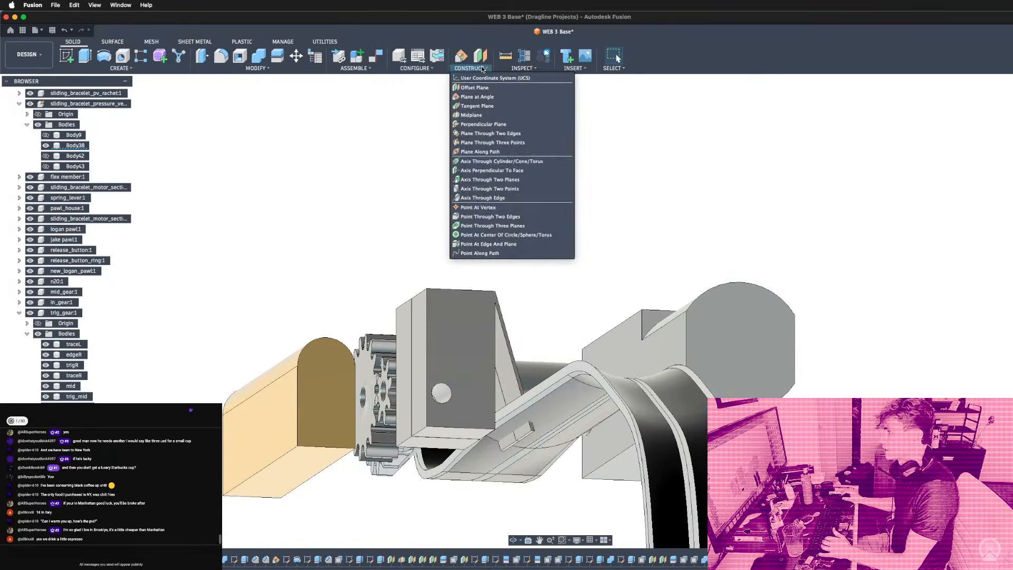
pyautogui.click(480, 115)
pyautogui.click(430, 431)
pyautogui.keyDown('shift'); pyautogui.moveTo(430, 430); pyautogui.dragTo(452, 289, button='middle'); pyautogui.keyUp('shift')
pyautogui.click(452, 288)
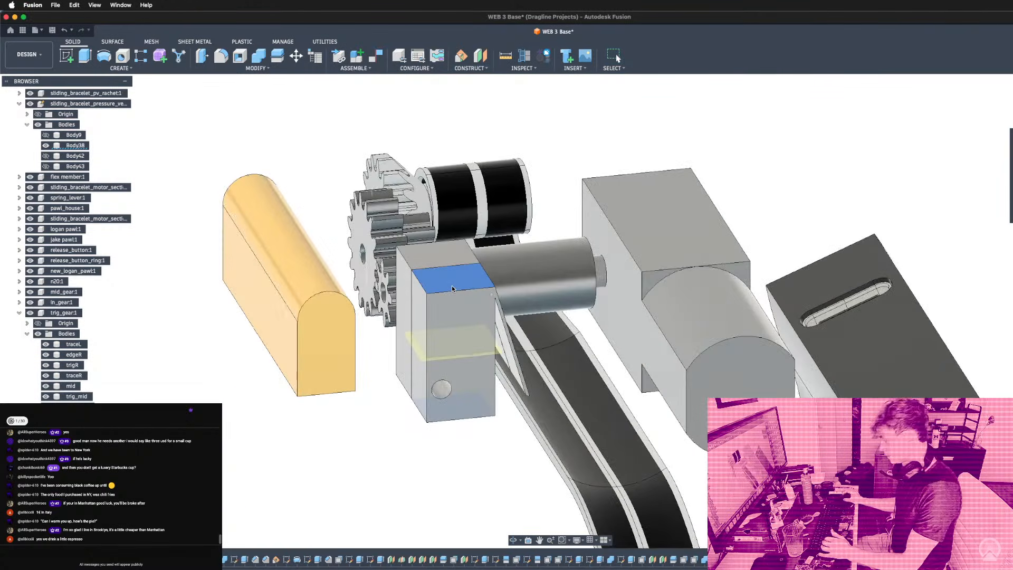
pyautogui.press('Return')
# Create an offset plane 2 mm below the grey block's midplane.
pyautogui.click(480, 57)
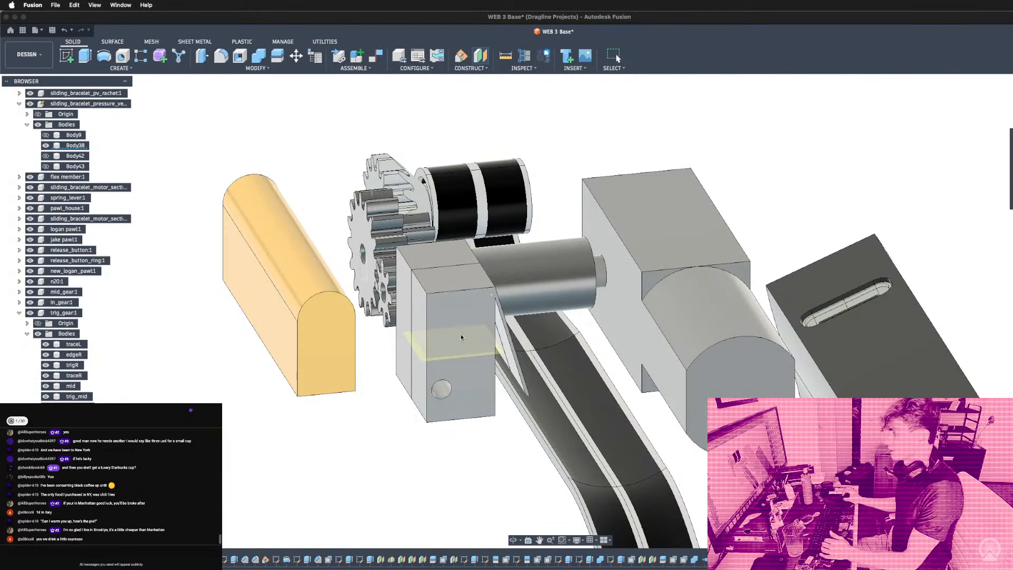
pyautogui.scroll(5, 455, 334)
pyautogui.click(399, 364)
pyautogui.keyDown('shift'); pyautogui.moveTo(345, 377); pyautogui.dragTo(355, 374, button='middle'); pyautogui.keyUp('shift')
pyautogui.write('-2')
pyautogui.press('BackSpace')
pyautogui.press('BackSpace')
pyautogui.write('-1')
pyautogui.press('BackSpace')
pyautogui.press('BackSpace')
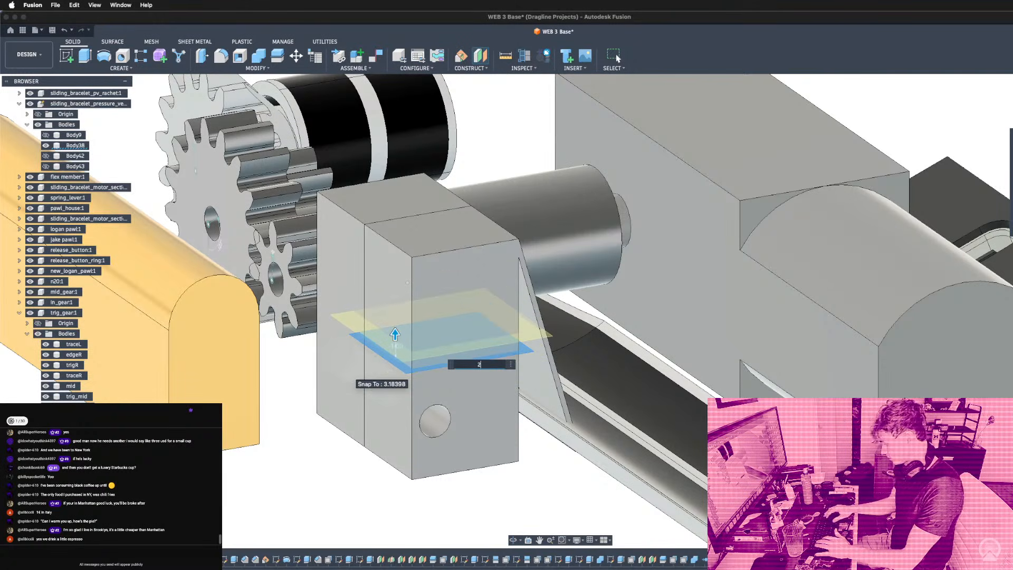
pyautogui.write('2')
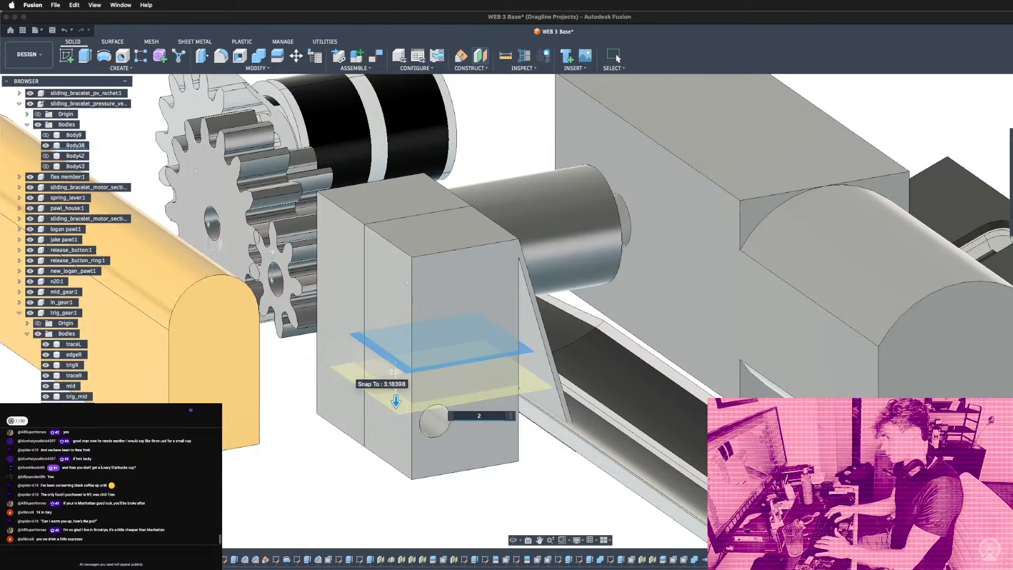
pyautogui.press('Return')
pyautogui.scroll(-3, 377, 356)
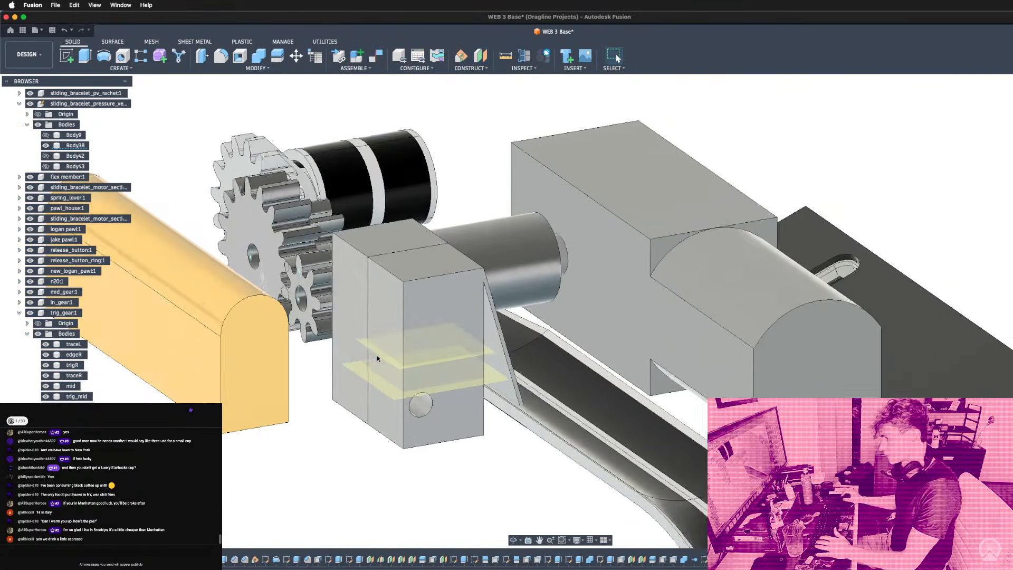
# Start a line sketch on the lower offset plane and show the bracelet body again.
pyautogui.click(384, 381)
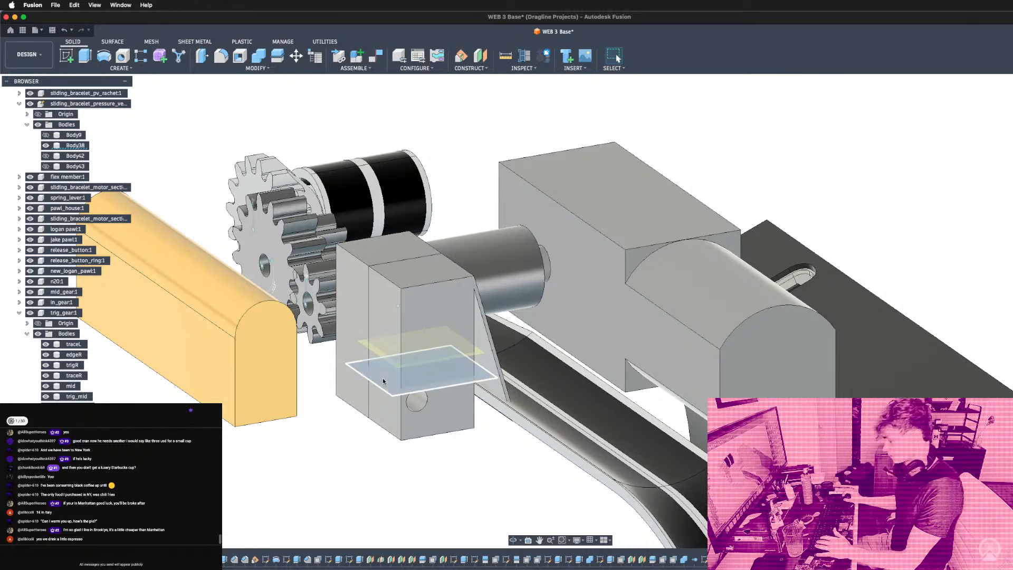
pyautogui.press('l')
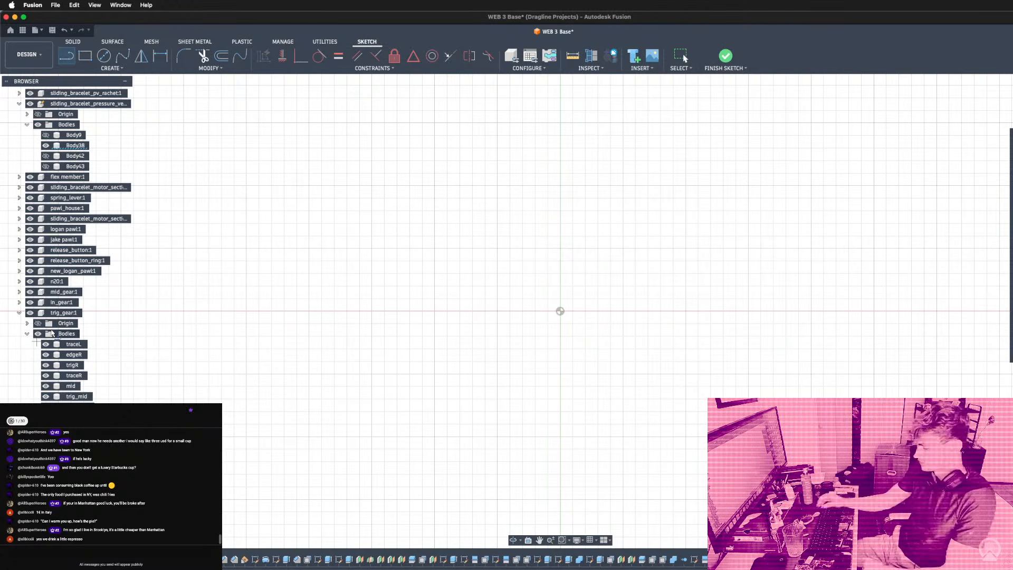
pyautogui.scroll(-8, 446, 389)
pyautogui.scroll(-5, 422, 412)
pyautogui.keyDown('shift'); pyautogui.moveTo(314, 463); pyautogui.dragTo(323, 414, button='middle'); pyautogui.keyUp('shift')
pyautogui.scroll(5, 200, 469)
pyautogui.scroll(2, 158, 469)
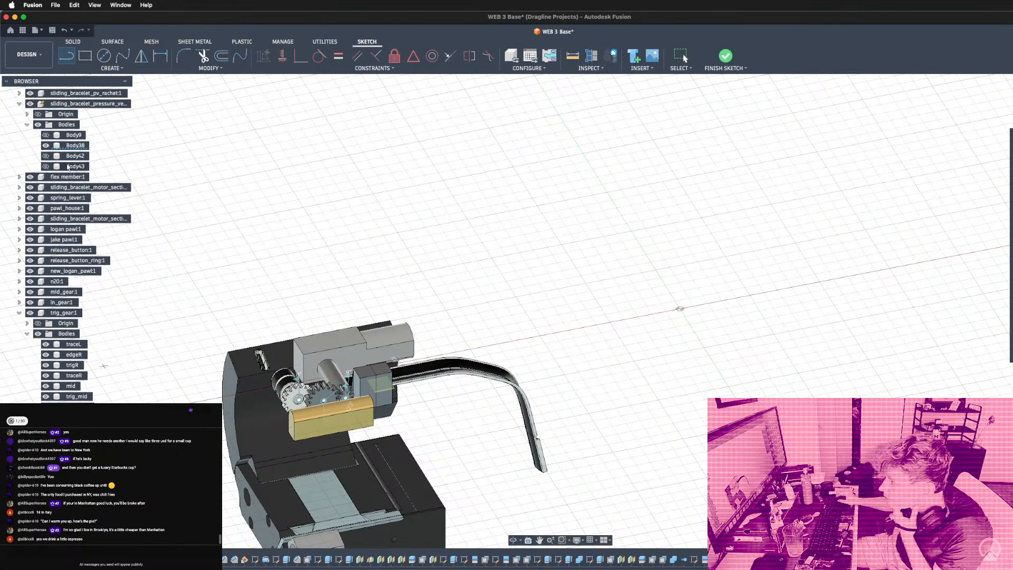
pyautogui.click(44, 166)
pyautogui.click(45, 166)
pyautogui.click(45, 155)
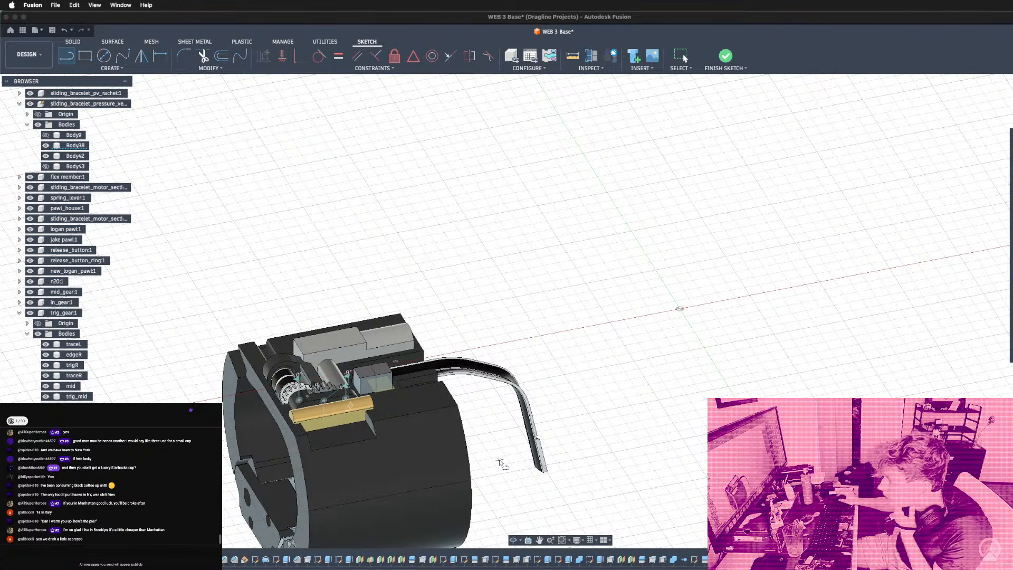
pyautogui.scroll(8, 501, 463)
pyautogui.keyDown('shift'); pyautogui.moveTo(253, 327); pyautogui.dragTo(255, 473, button='middle'); pyautogui.keyUp('shift')
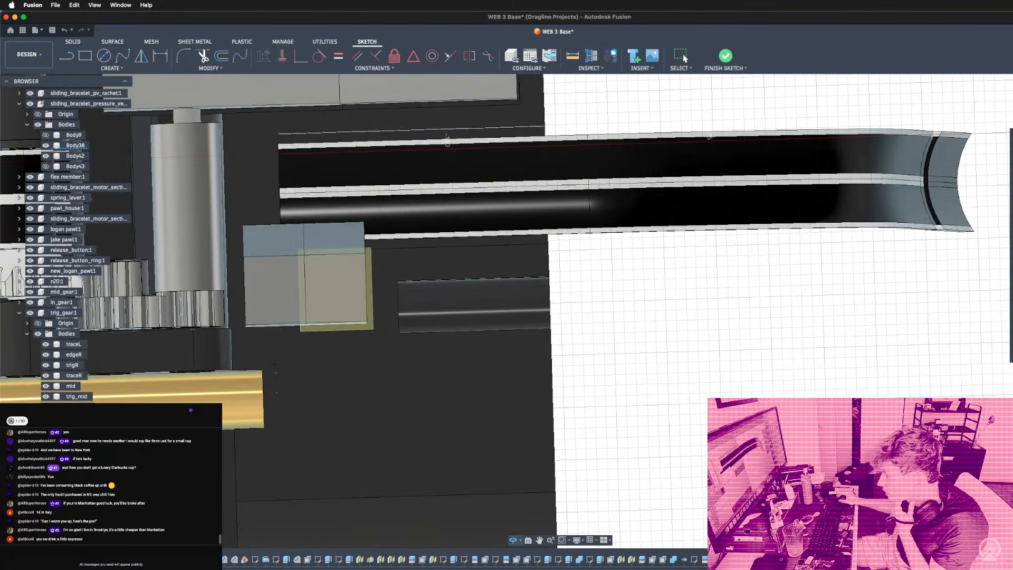
# Project the bracelet's flat face around the grey block into the sketch.
pyautogui.press('l')
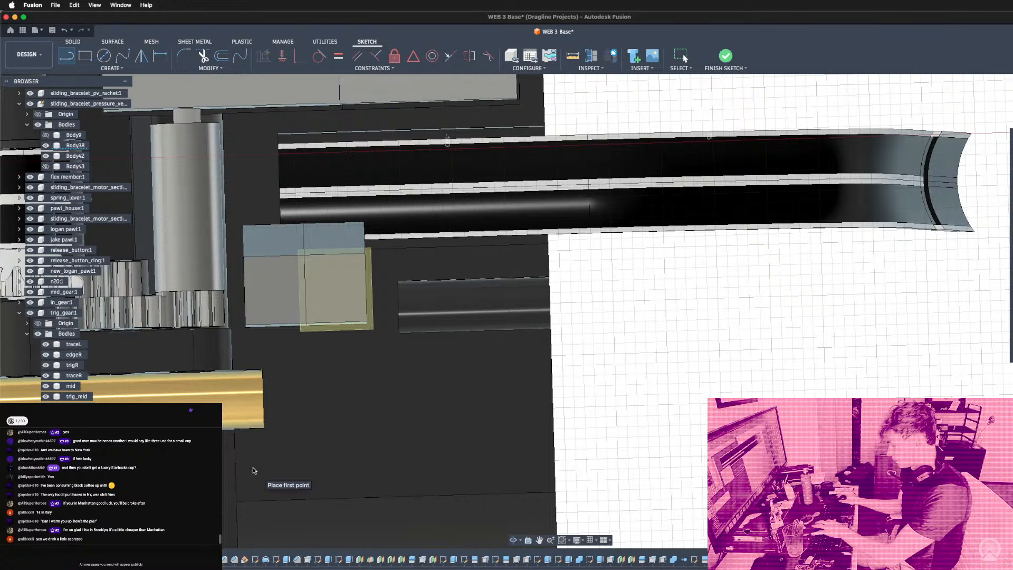
pyautogui.press('p')
pyautogui.click(313, 378)
pyautogui.click(313, 379)
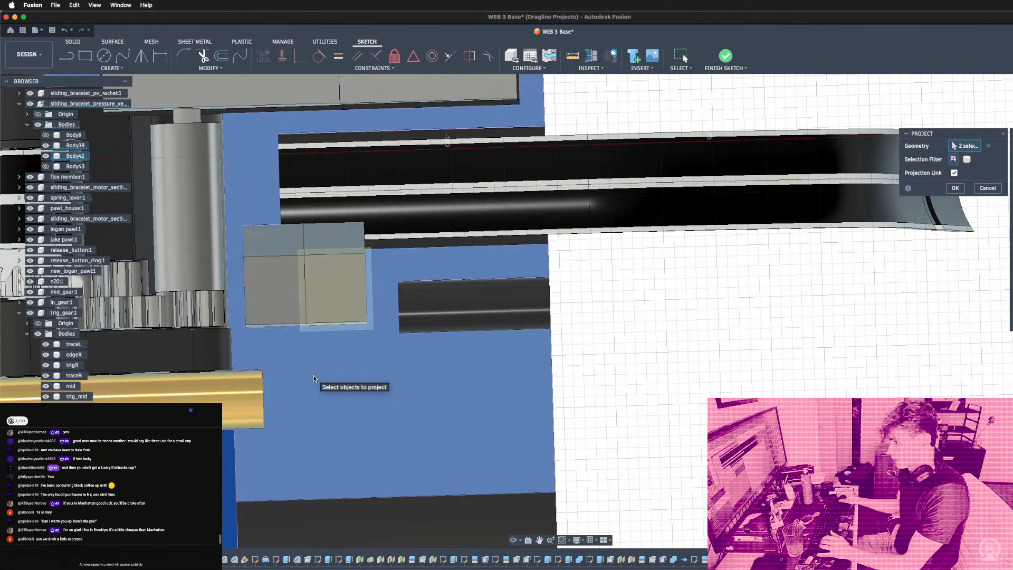
pyautogui.press('Return')
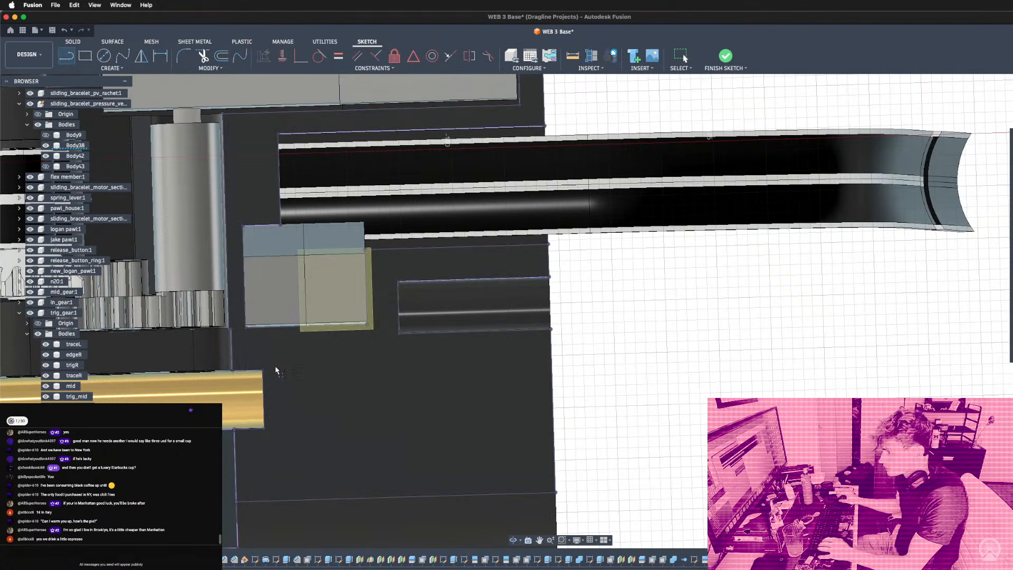
pyautogui.click(246, 329)
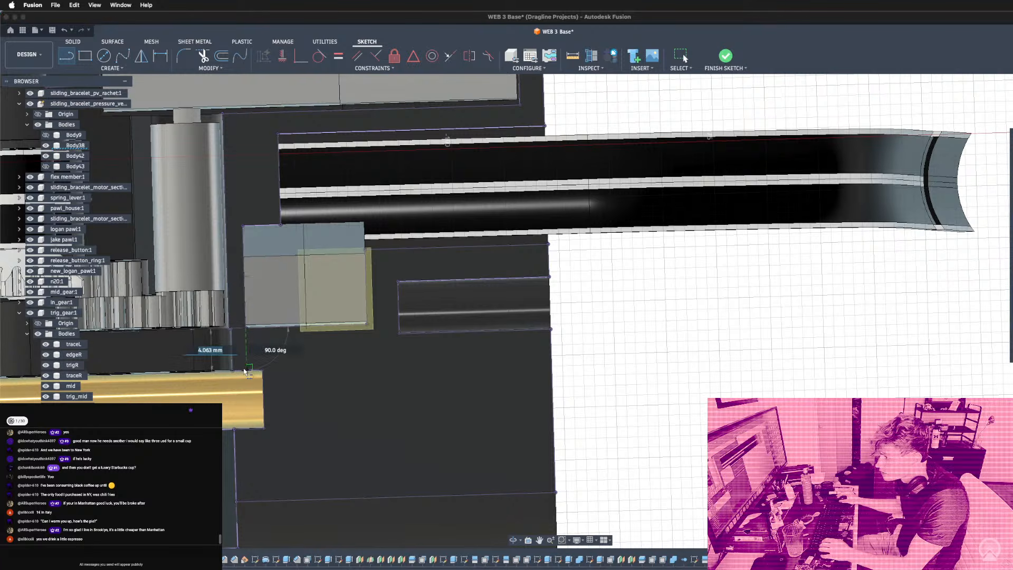
pyautogui.click(245, 370)
pyautogui.press('Escape')
pyautogui.click(258, 356)
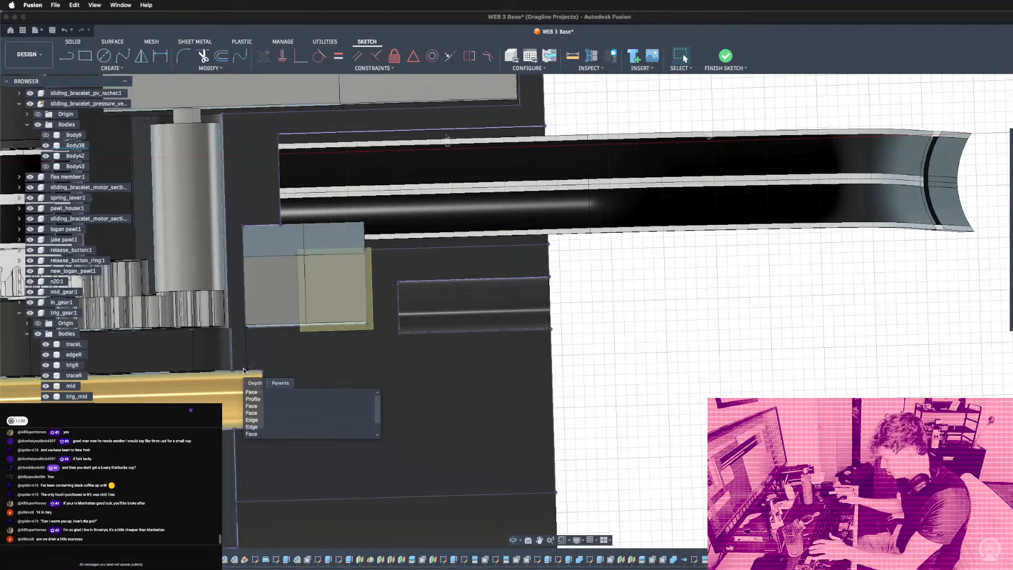
pyautogui.press('Escape')
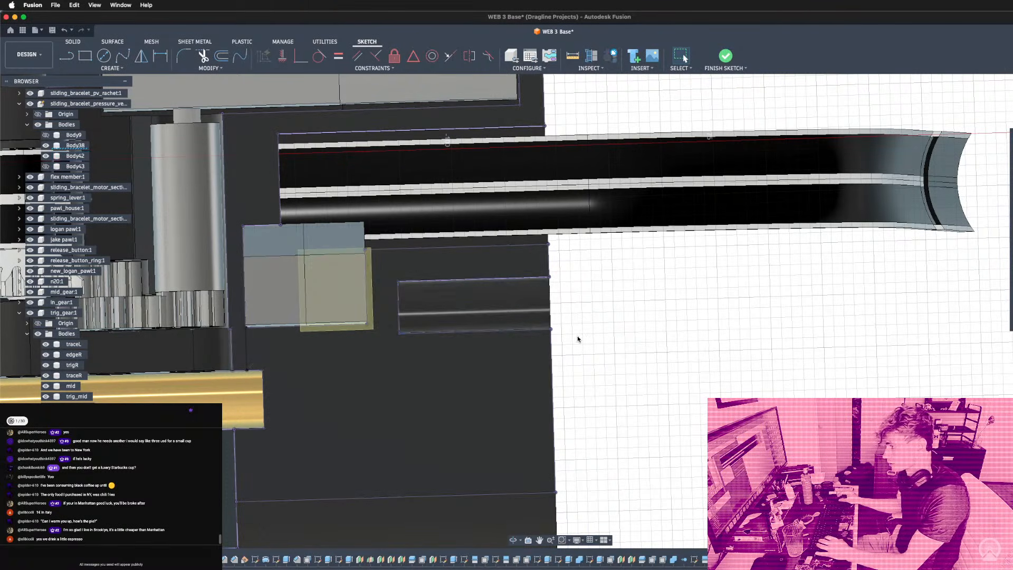
# Draw a line about 4 mm long from the ground bar's end corner to the near edge of the grey block.
pyautogui.press('l')
pyautogui.click(263, 370)
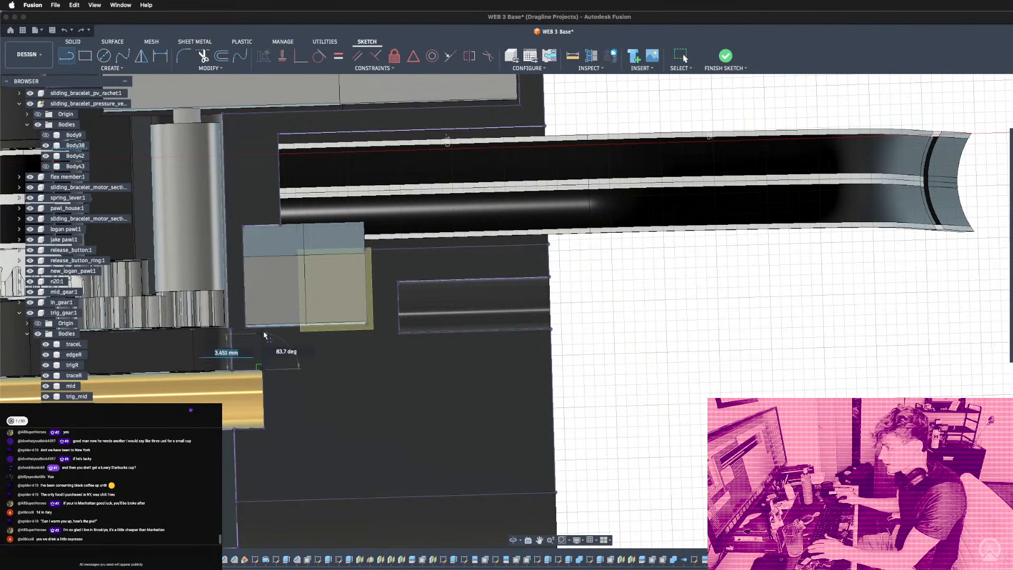
pyautogui.click(262, 331)
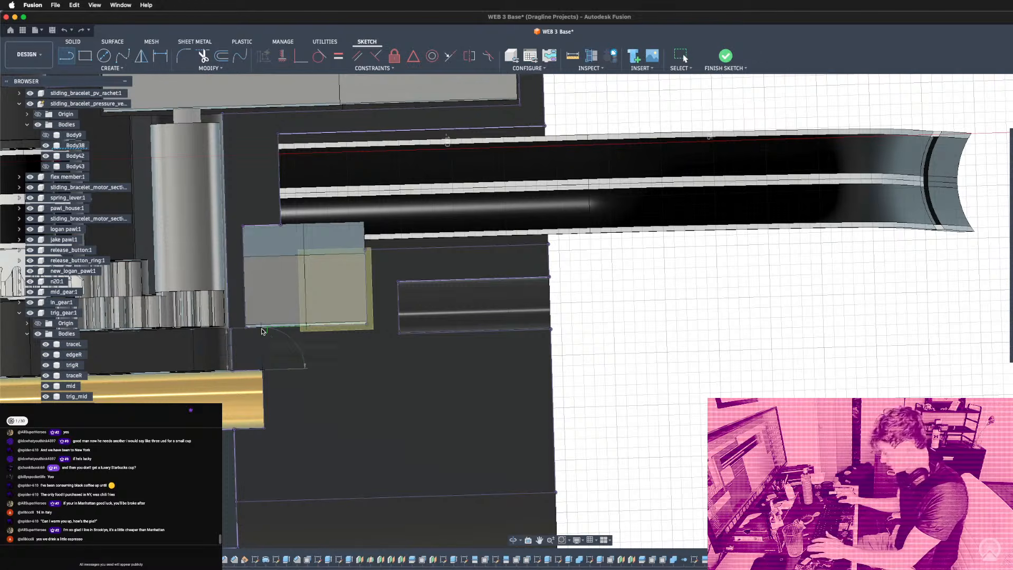
# Draw a 5 mm line perpendicular to the grey block's near edge, starting on that edge.
pyautogui.click(353, 327)
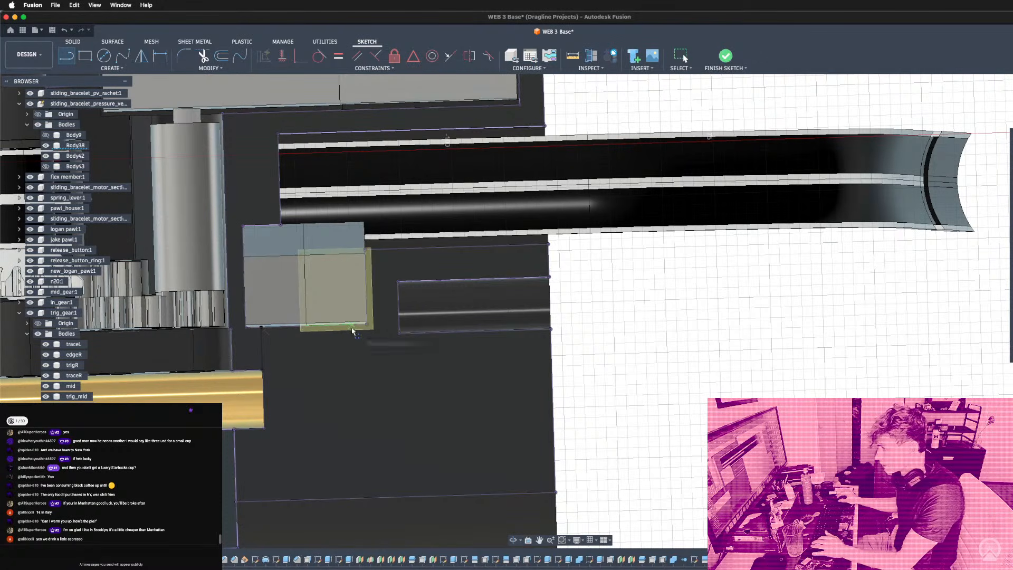
pyautogui.scroll(-2, 354, 443)
pyautogui.keyDown('shift'); pyautogui.moveTo(354, 443); pyautogui.dragTo(347, 418, button='middle'); pyautogui.keyUp('shift')
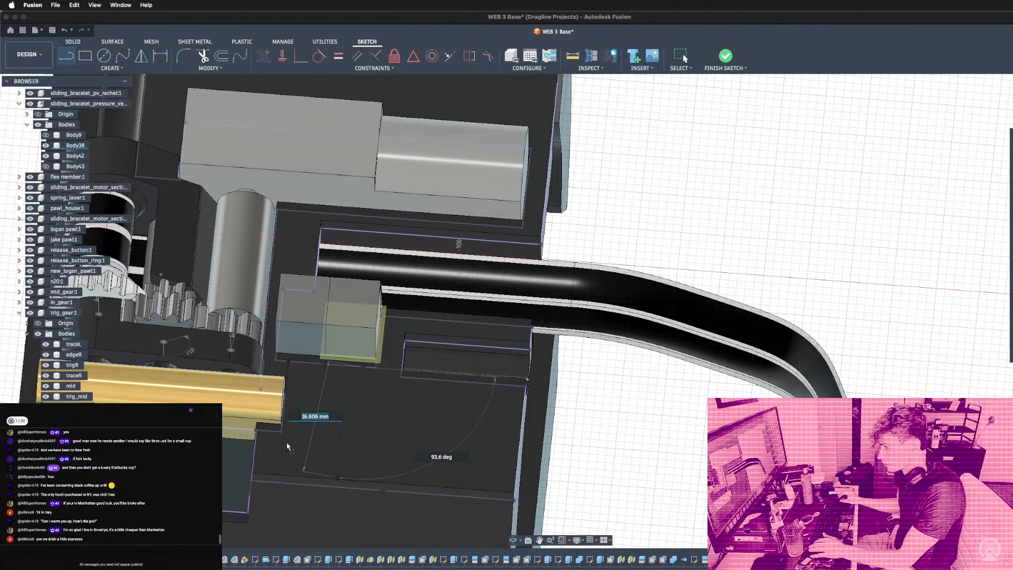
pyautogui.scroll(3, 335, 428)
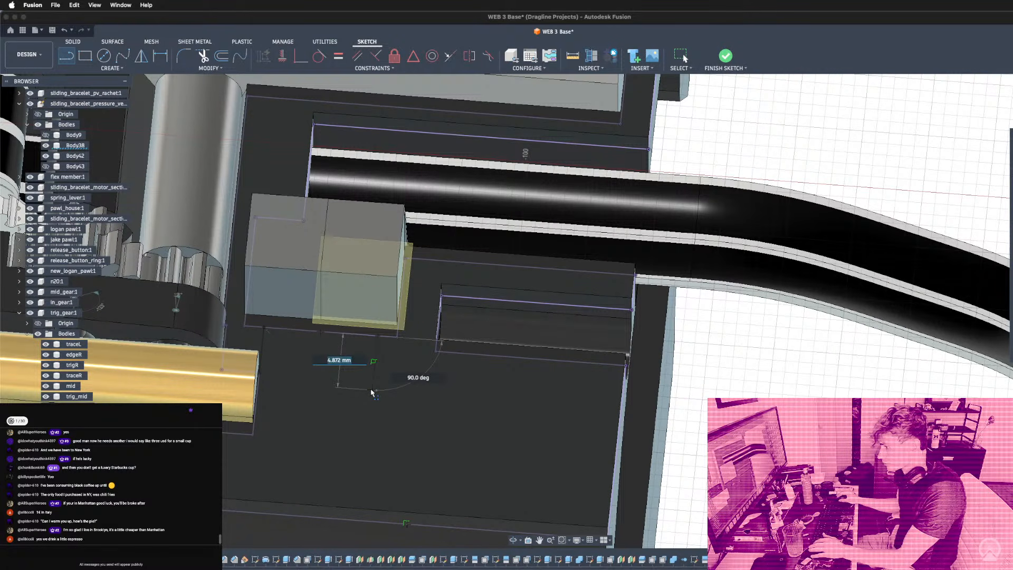
pyautogui.write('5')
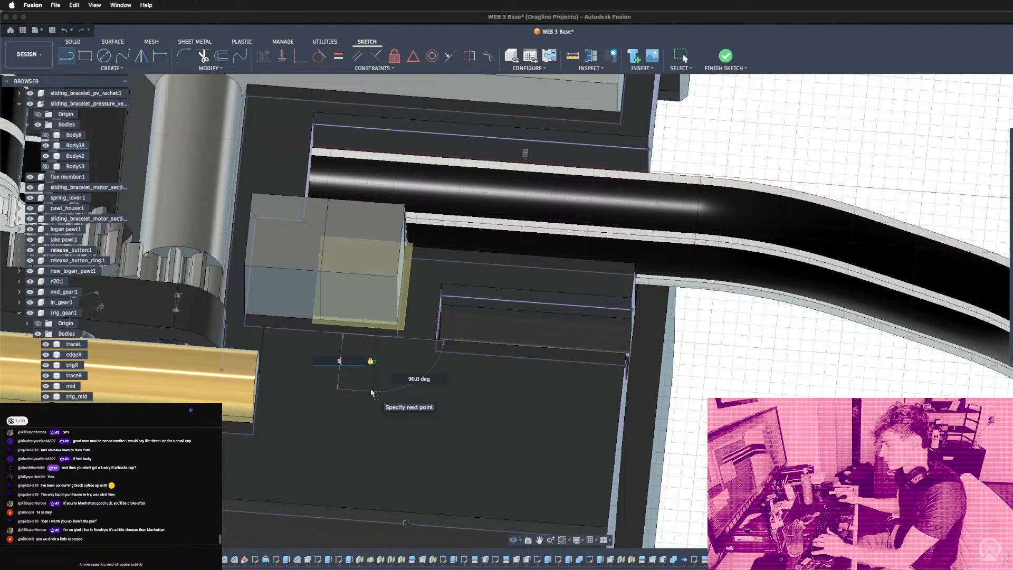
pyautogui.press('Return')
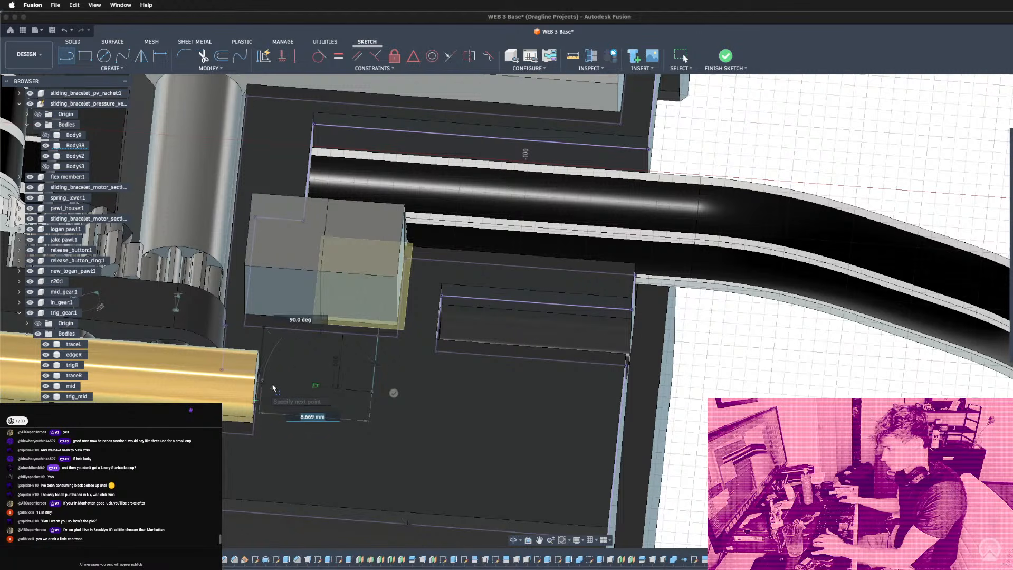
# Continue the profile with a 5 mm line at a right angle, running toward the ground bar's end.
pyautogui.write('5')
pyautogui.press('Tab')
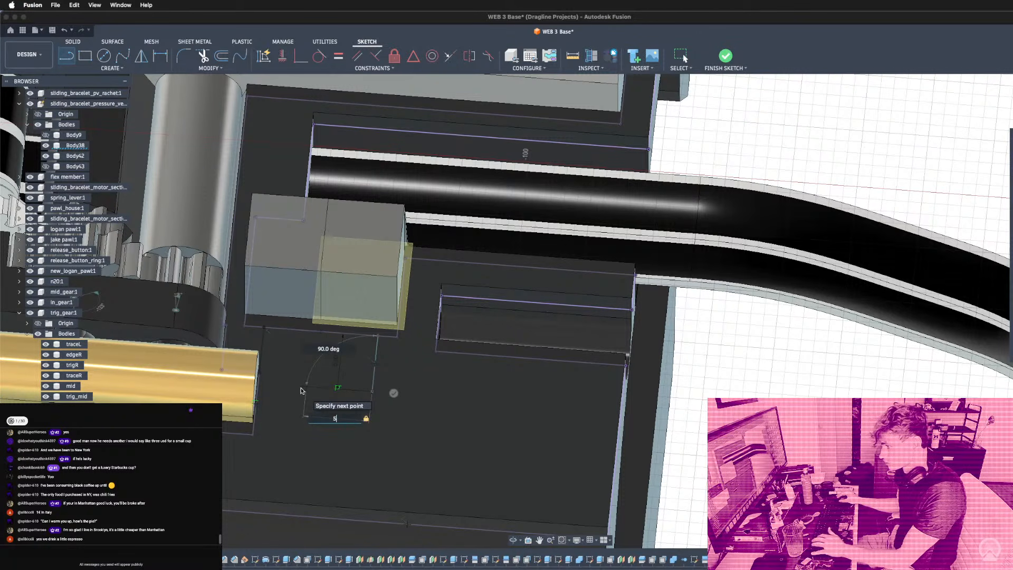
pyautogui.click(301, 391)
pyautogui.press('Escape')
# Set the length of the profile line parallel to the grey block's edge to 6 mm.
pyautogui.scroll(-3, 300, 388)
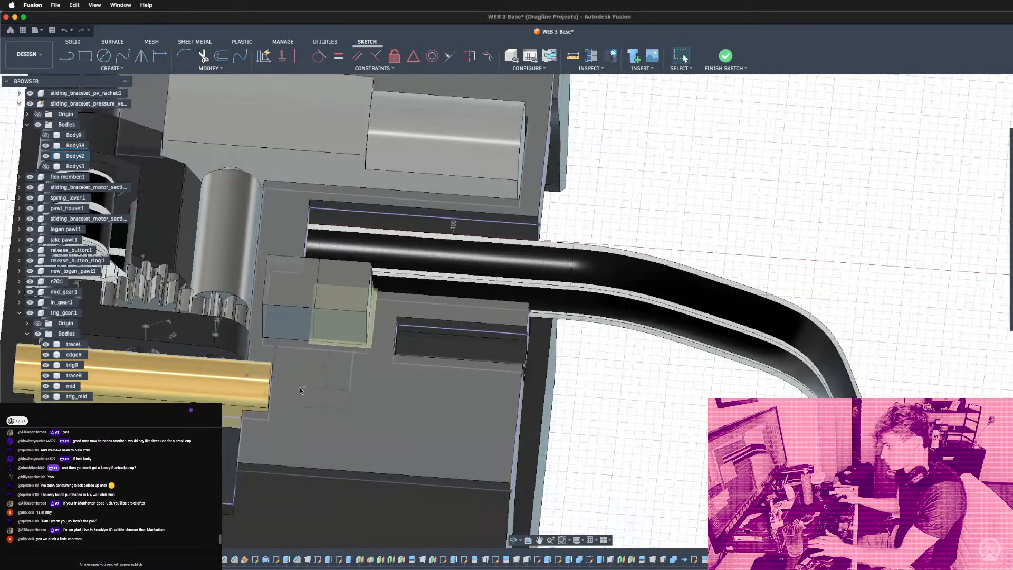
pyautogui.keyDown('shift'); pyautogui.moveTo(299, 387); pyautogui.dragTo(303, 387, button='middle'); pyautogui.keyUp('shift')
pyautogui.scroll(3, 303, 387)
pyautogui.press('l')
pyautogui.scroll(3, 340, 366)
pyautogui.press('Escape')
pyautogui.doubleClick(340, 331)
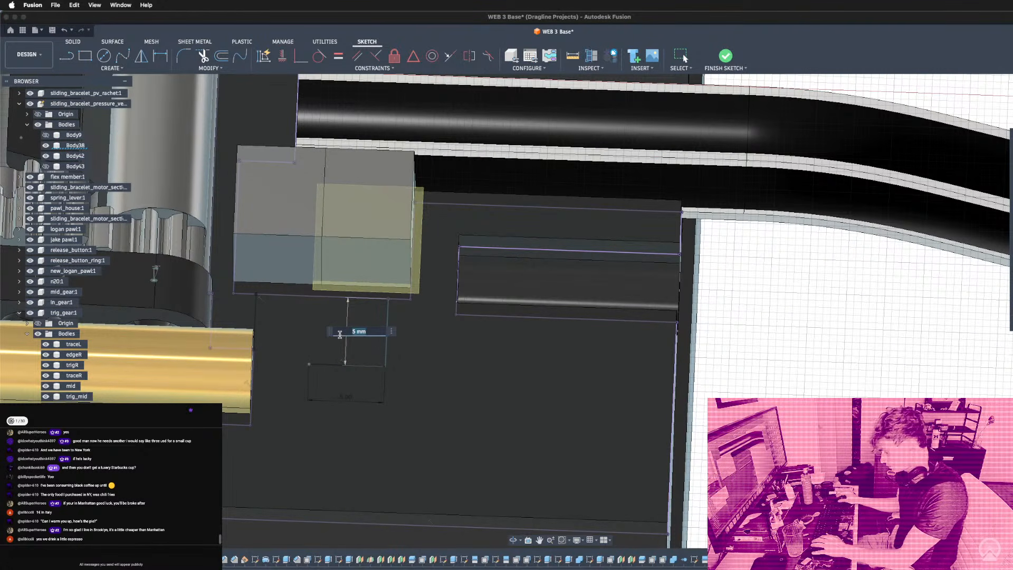
pyautogui.keyDown('shift'); pyautogui.moveTo(339, 335); pyautogui.dragTo(327, 338, button='middle'); pyautogui.keyUp('shift')
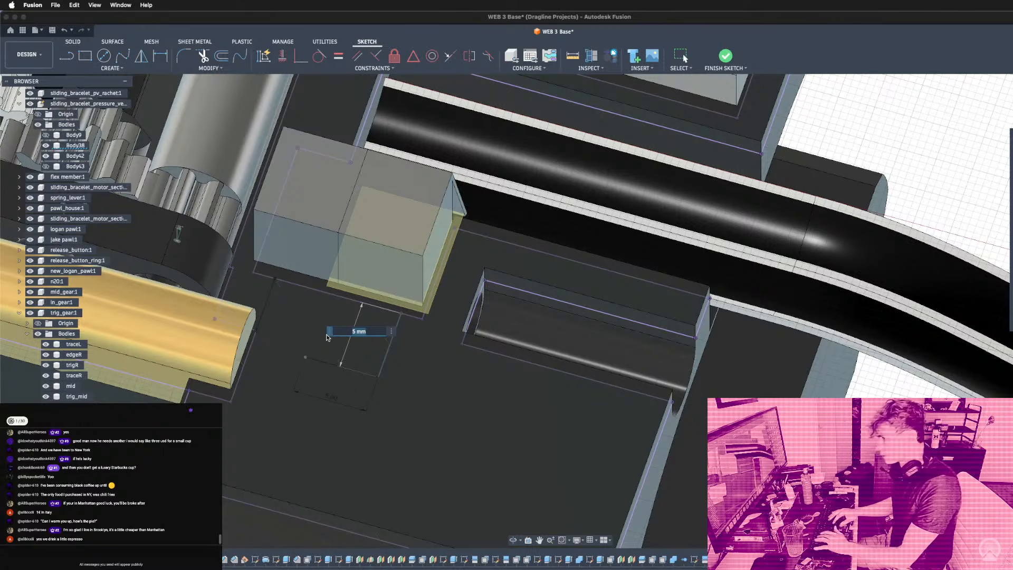
pyautogui.press('Tab')
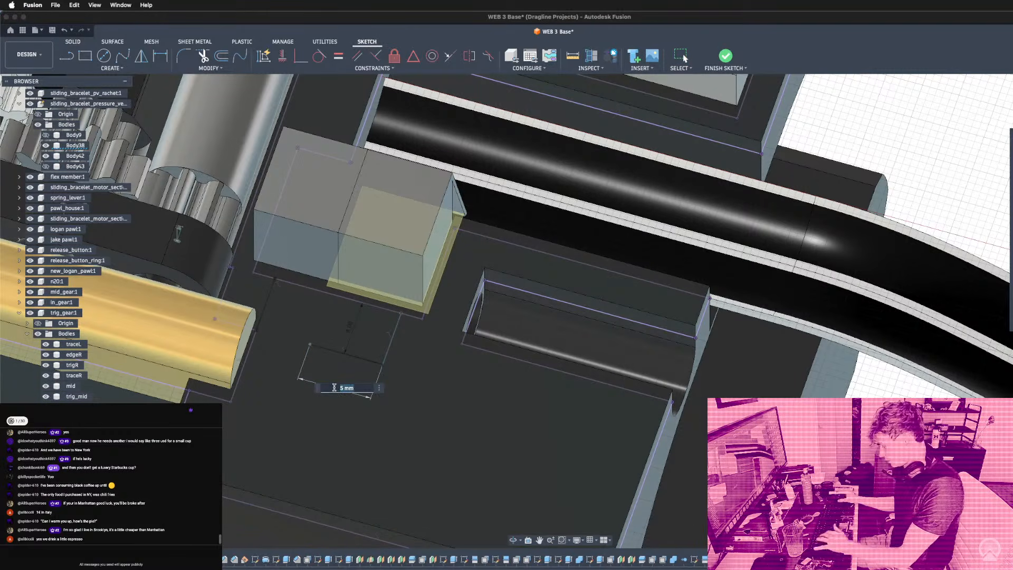
pyautogui.write('6')
pyautogui.press('Return')
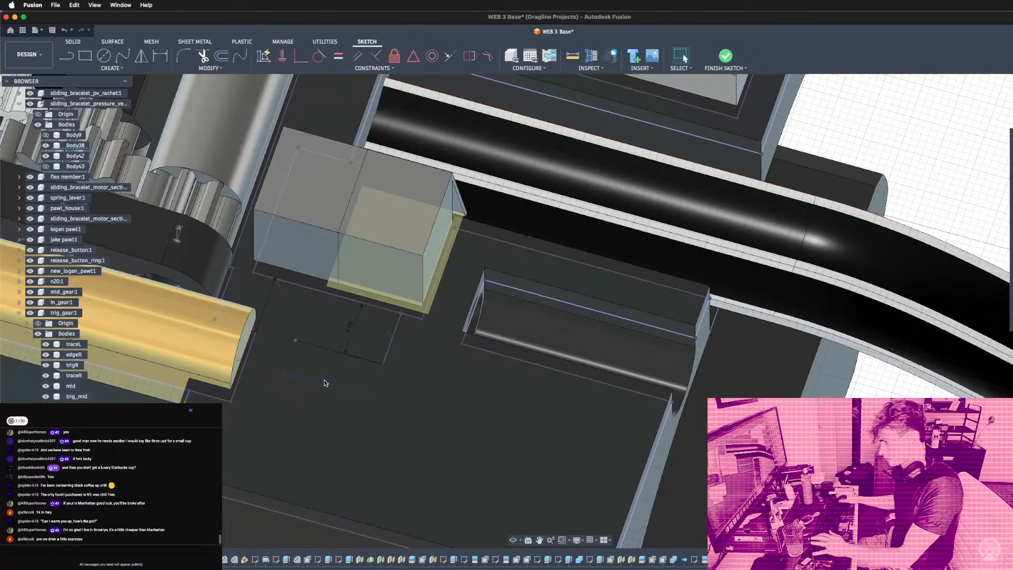
# Dimension the free end of the profile line 4 mm from the ground bar's end edge.
pyautogui.press('d')
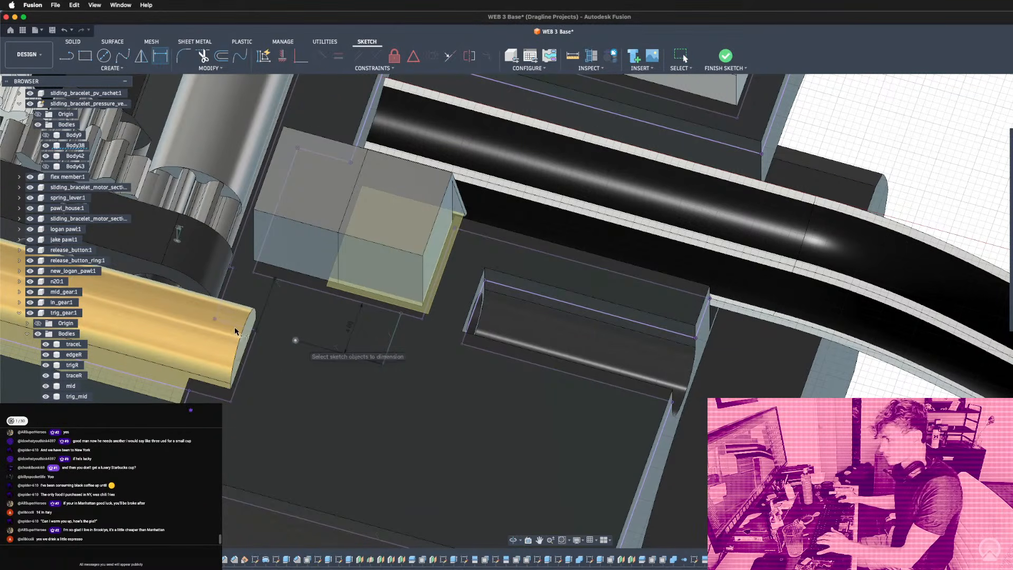
pyautogui.click(254, 330)
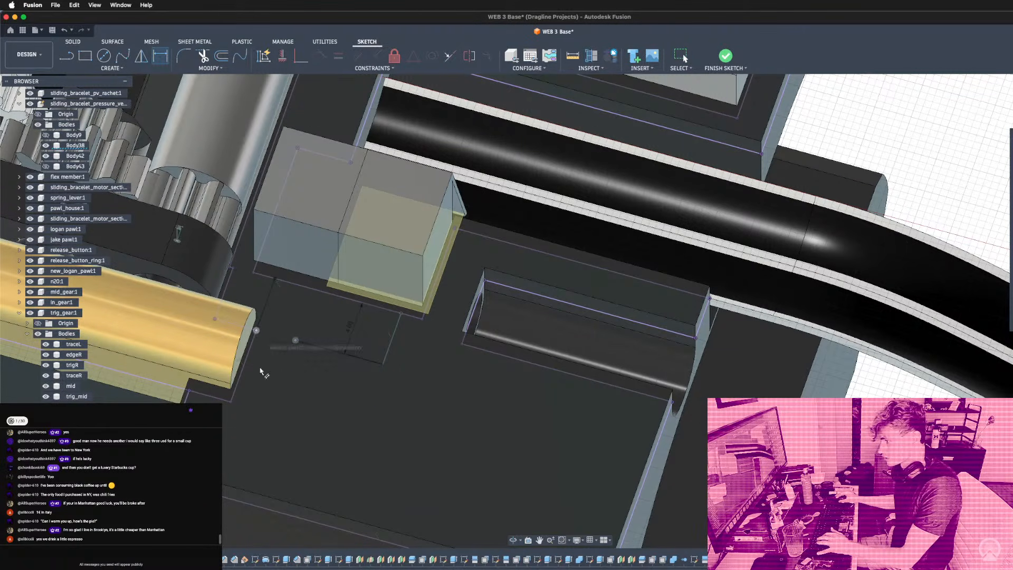
pyautogui.click(265, 412)
pyautogui.write('4')
pyautogui.press('Return')
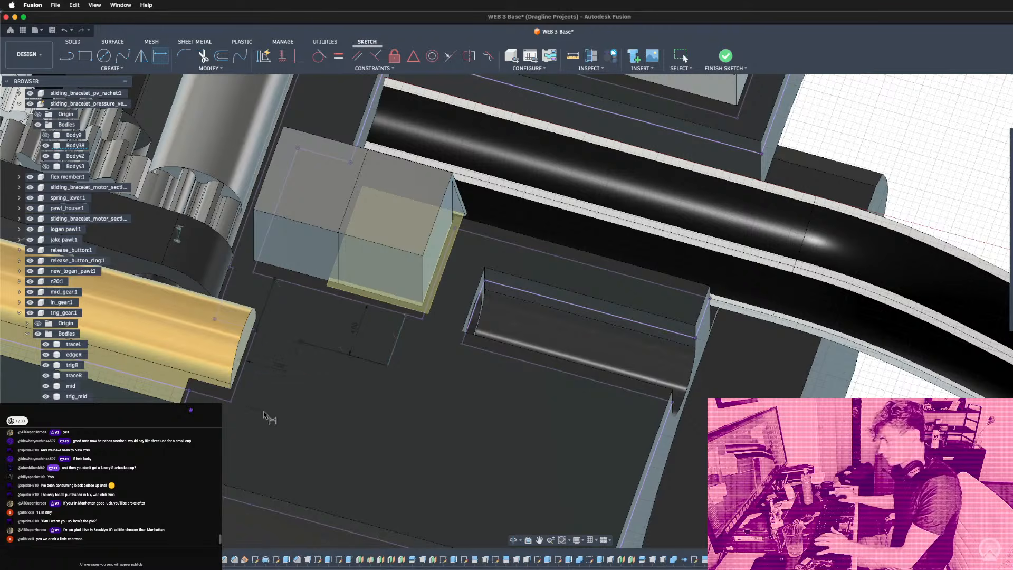
pyautogui.press('Escape')
# Add a driven dimension between the line at the ground bar's end and the adjacent corner of the grey block's outline.
pyautogui.press('l')
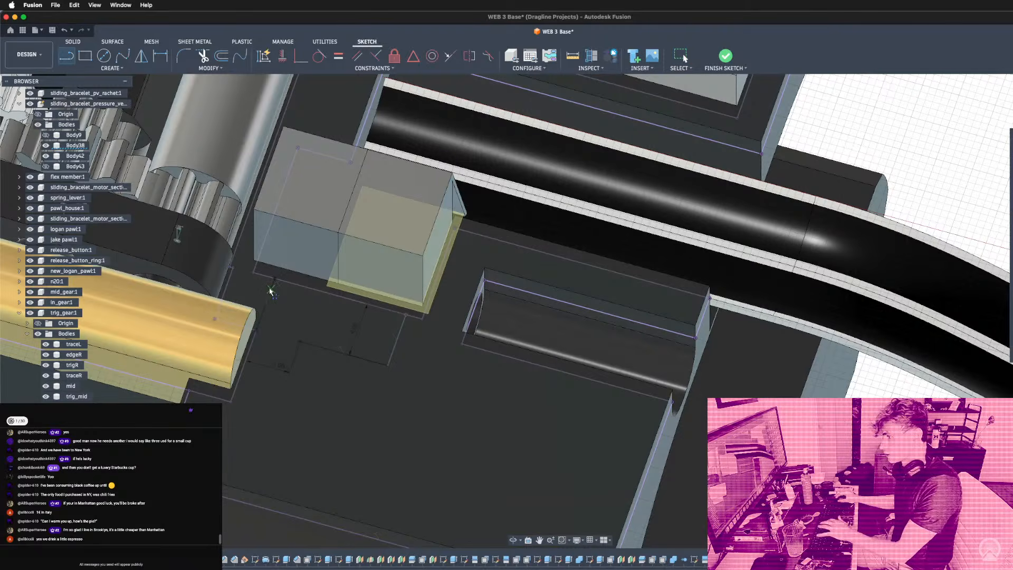
pyautogui.press('Escape')
pyautogui.press('d')
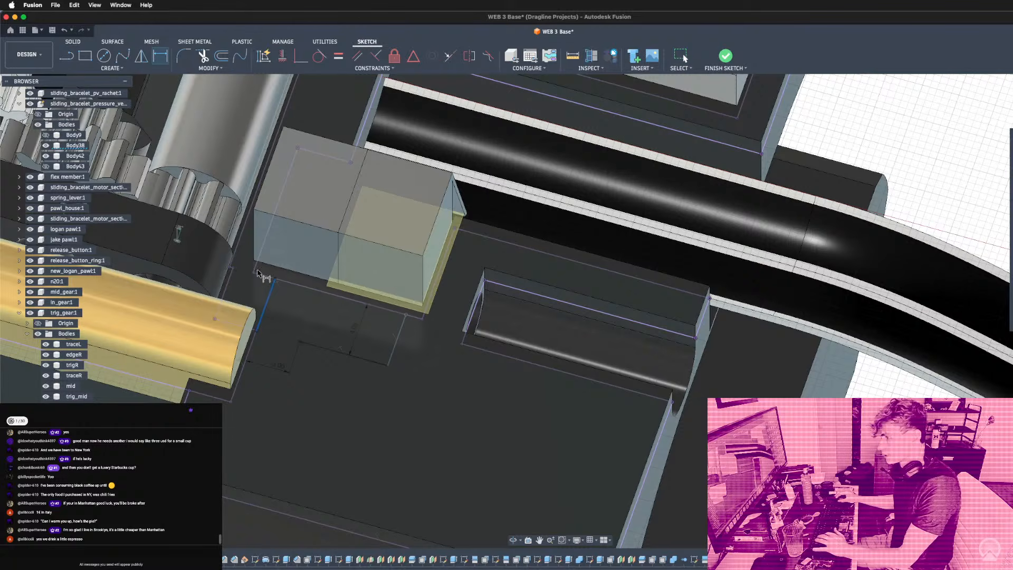
pyautogui.click(254, 274)
pyautogui.click(307, 327)
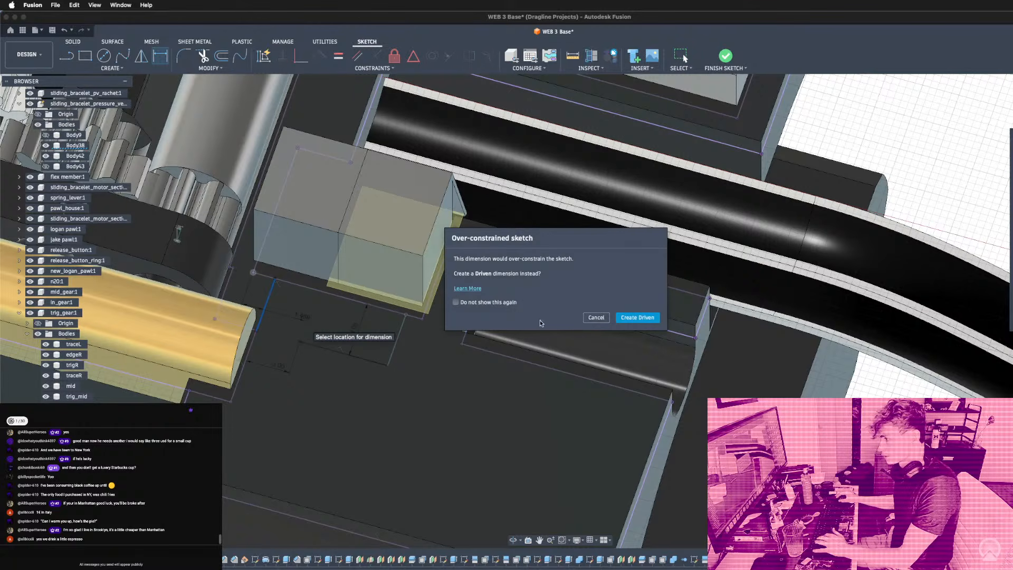
pyautogui.click(636, 319)
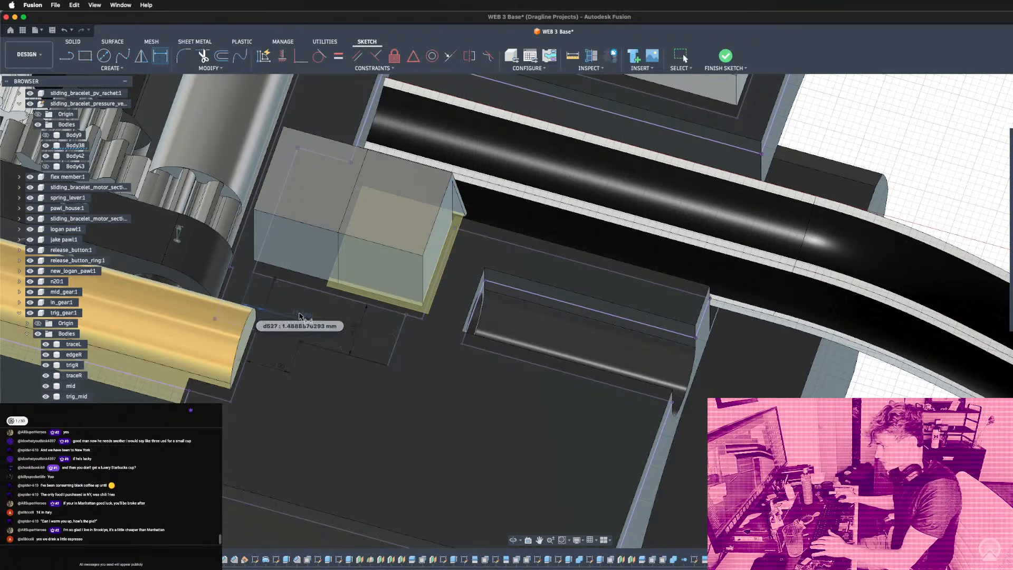
pyautogui.press('Escape')
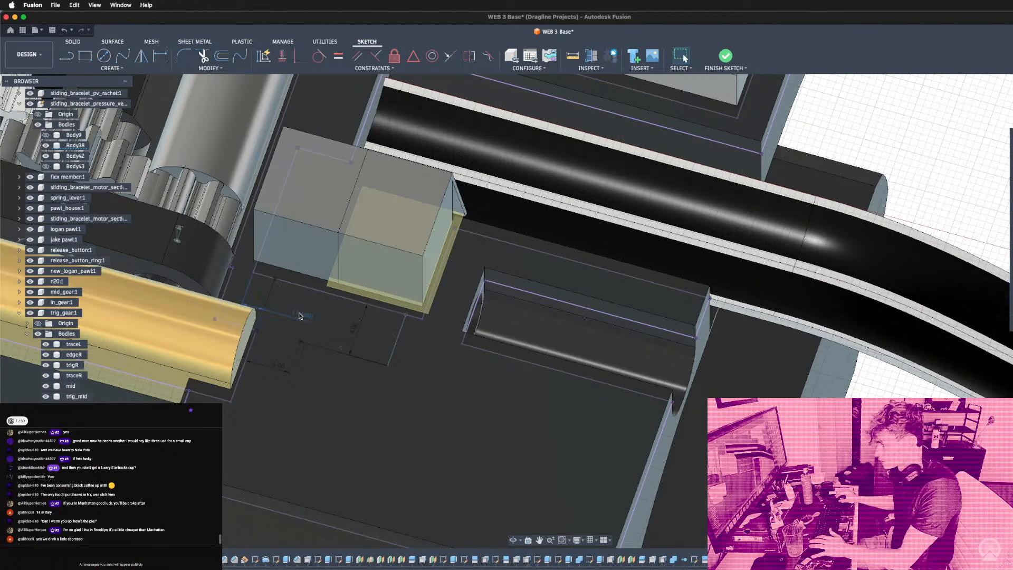
pyautogui.moveTo(299, 315)
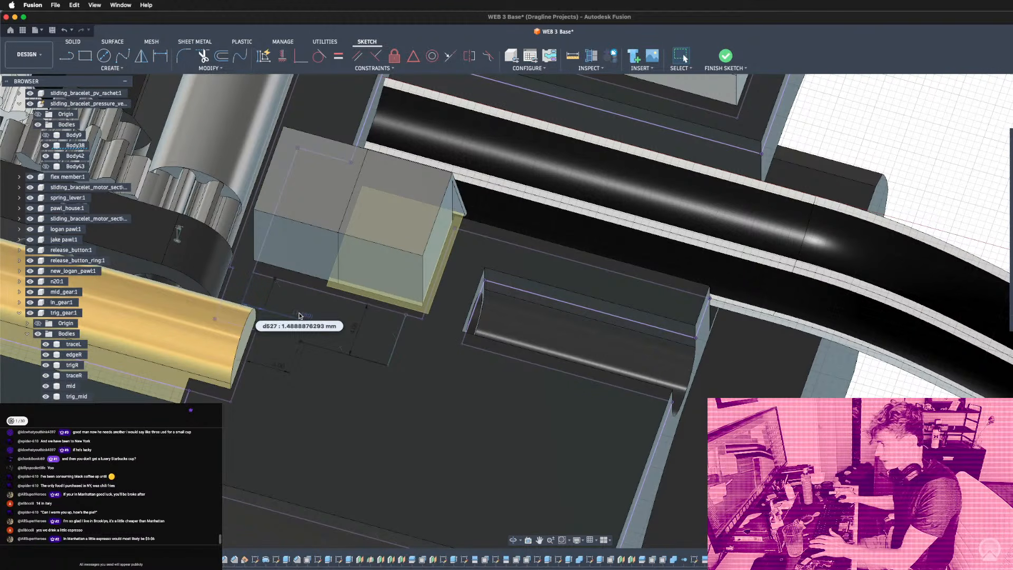
# Dimension the 5 mm line's gap to the grey block outline's opposite corner, using d527 as its value.
pyautogui.press('d')
pyautogui.click(398, 336)
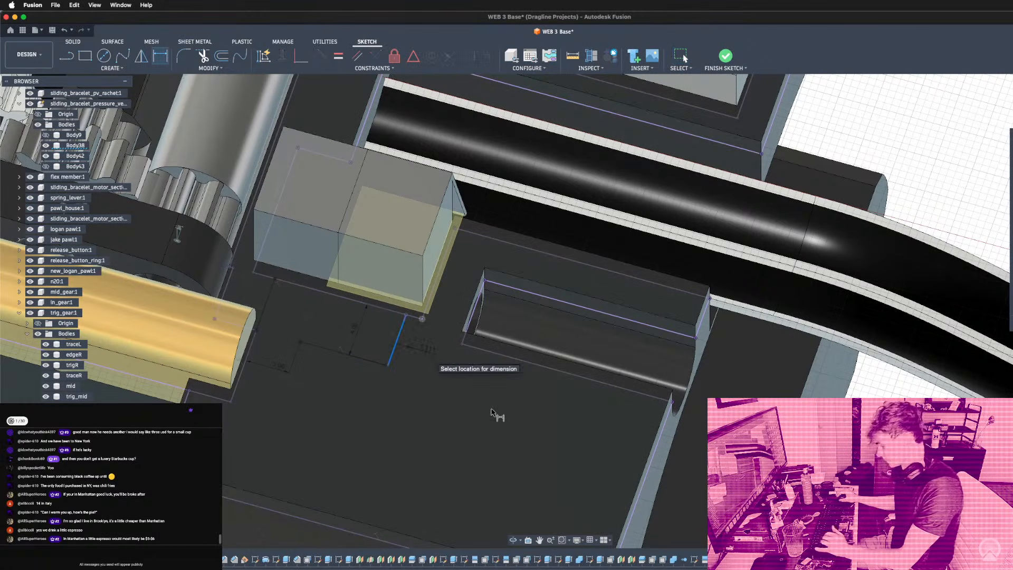
pyautogui.click(441, 351)
pyautogui.write('d')
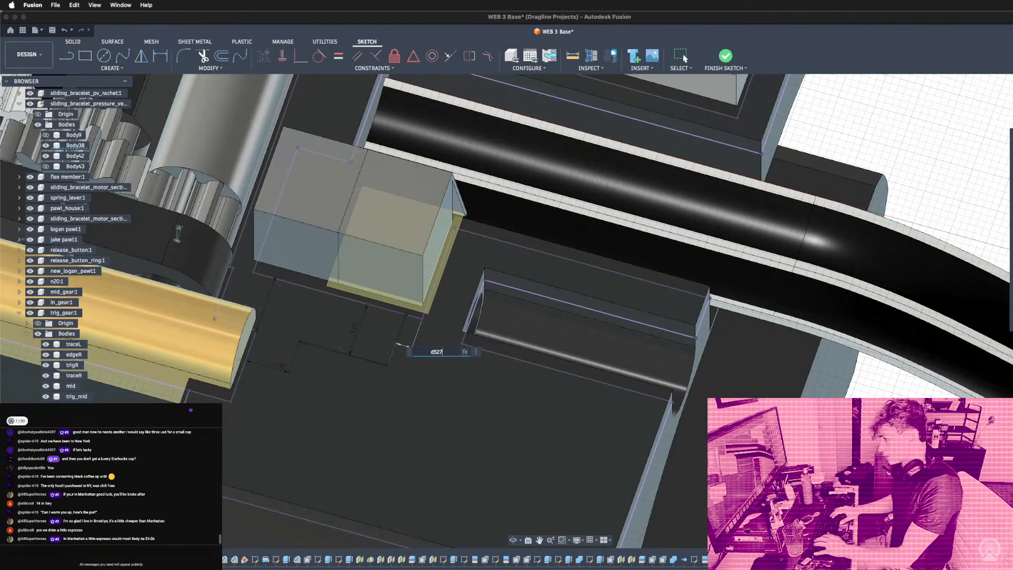
pyautogui.write('527')
pyautogui.press('Return')
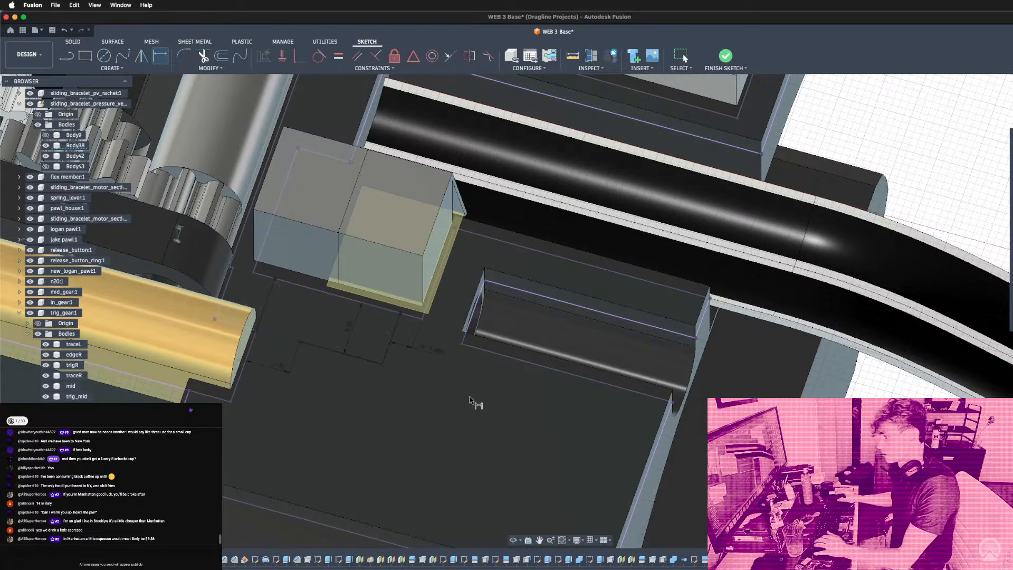
pyautogui.press('Escape')
pyautogui.moveTo(411, 366)
pyautogui.keyDown('shift'); pyautogui.mouseDown(button='middle')
pyautogui.moveTo(402, 352)
pyautogui.moveTo(396, 368)
pyautogui.mouseUp(button='middle'); pyautogui.keyUp('shift')
pyautogui.scroll(-3, 416, 363)
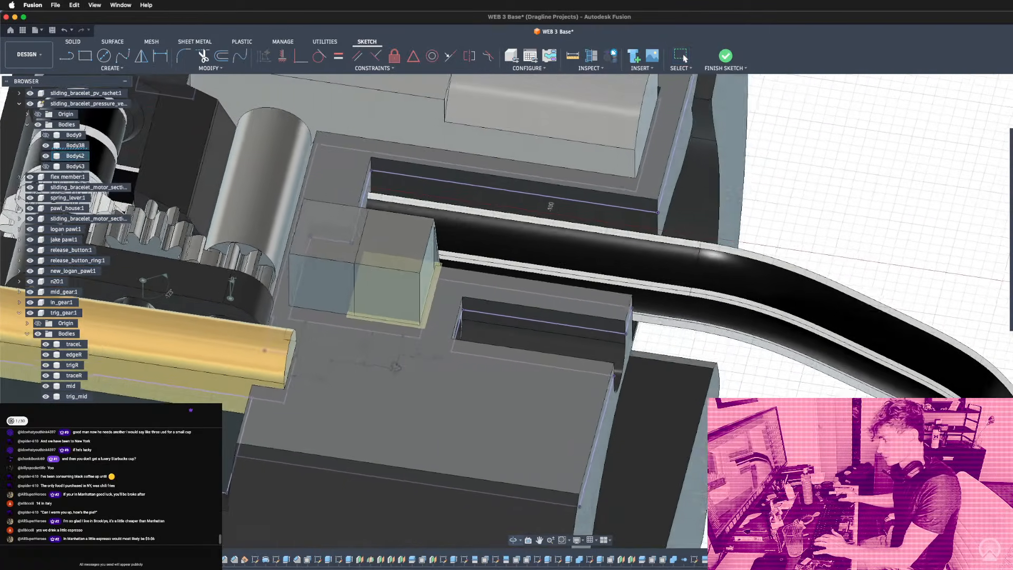
pyautogui.scroll(-4, 394, 369)
pyautogui.scroll(5, 261, 410)
pyautogui.scroll(-3, 263, 409)
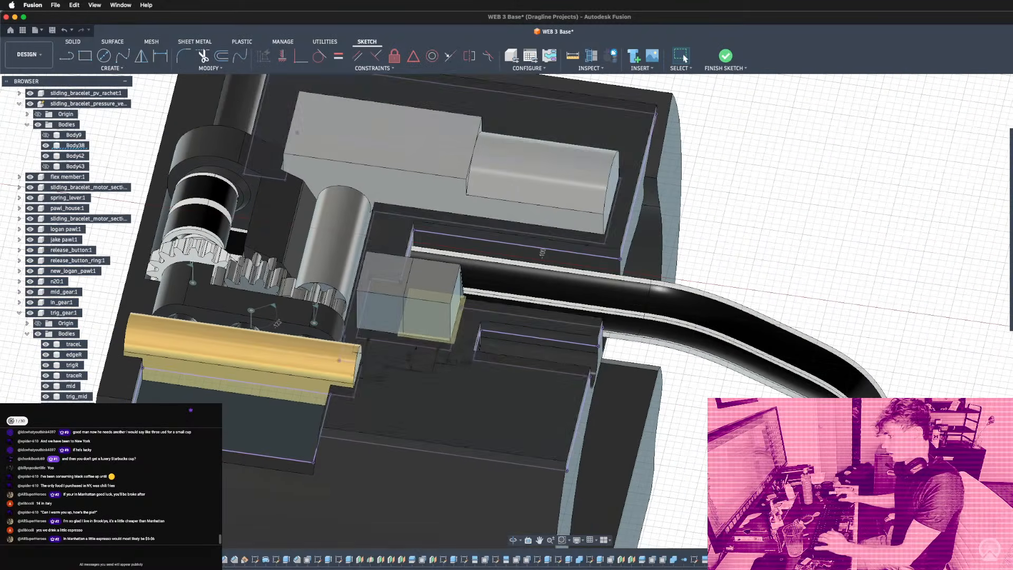
pyautogui.scroll(6, 164, 391)
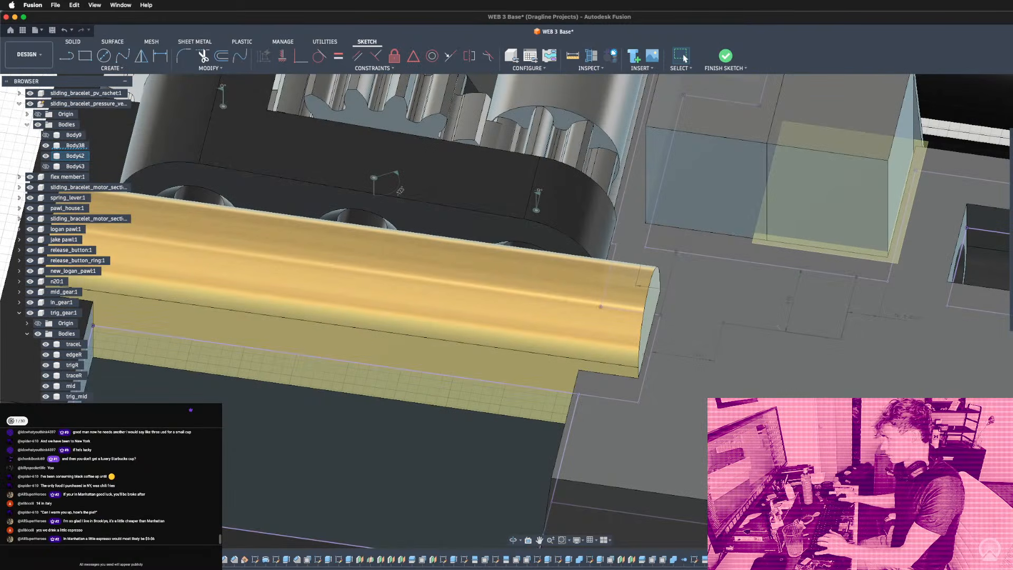
pyautogui.press('l')
pyautogui.click(722, 323)
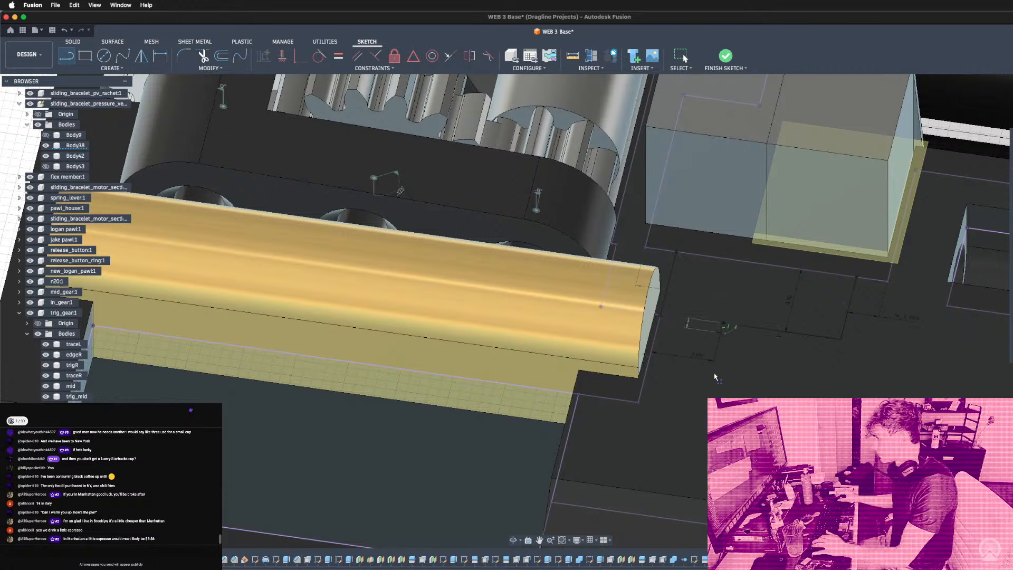
pyautogui.press('Escape')
# Draw a line about 5.2 mm long from the projected body edge below the ground bar, parallel to the bar.
pyautogui.press('l')
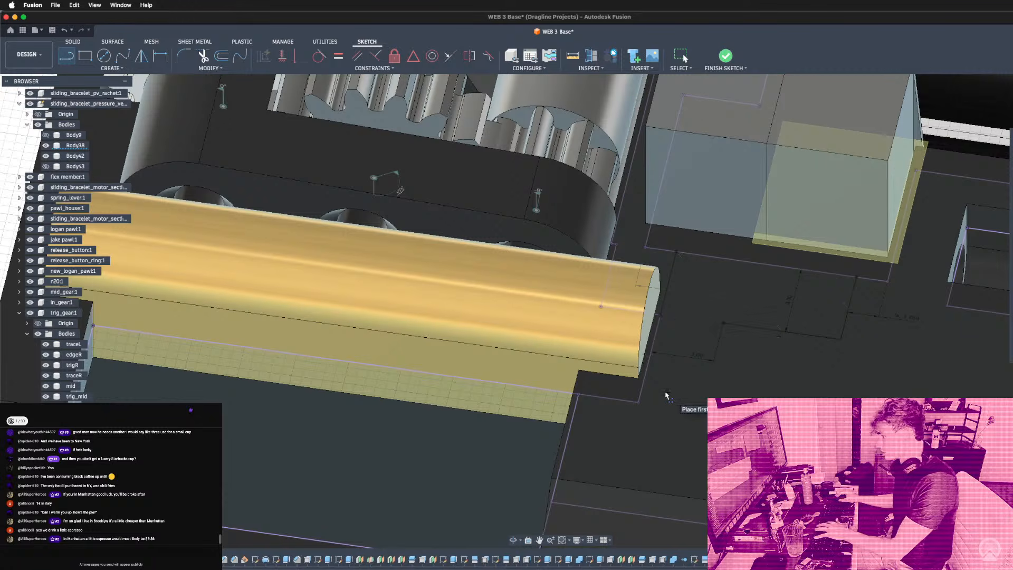
pyautogui.click(568, 444)
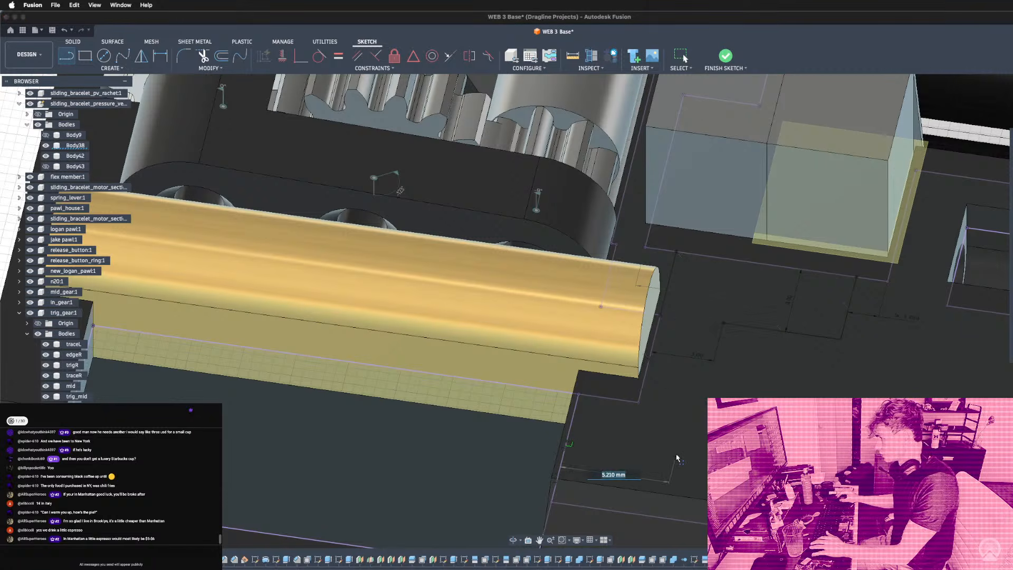
pyautogui.click(677, 458)
pyautogui.press('Escape')
# Dimension the new line 3 mm below the projected edge under the ground bar's end.
pyautogui.press('d')
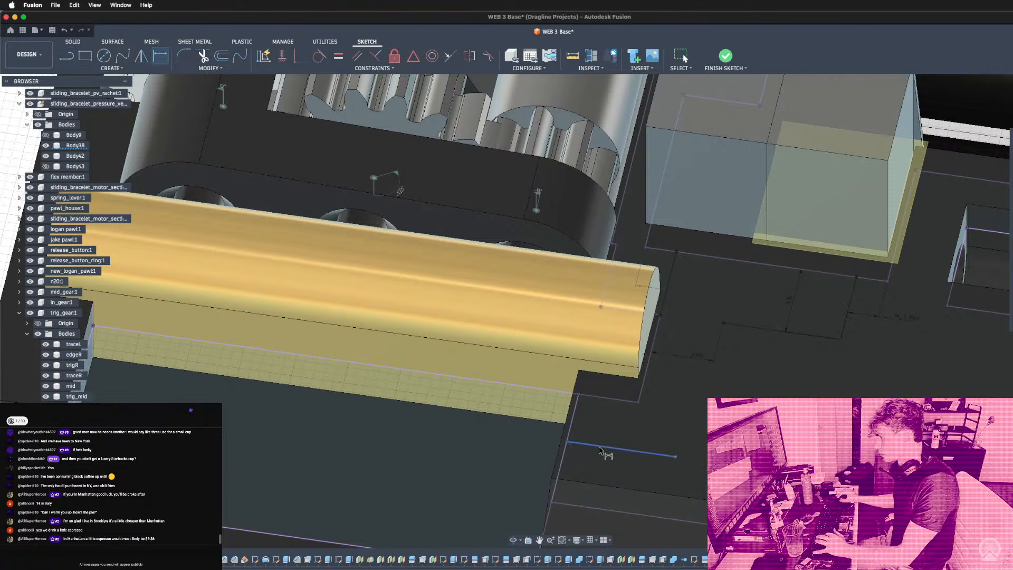
pyautogui.click(622, 422)
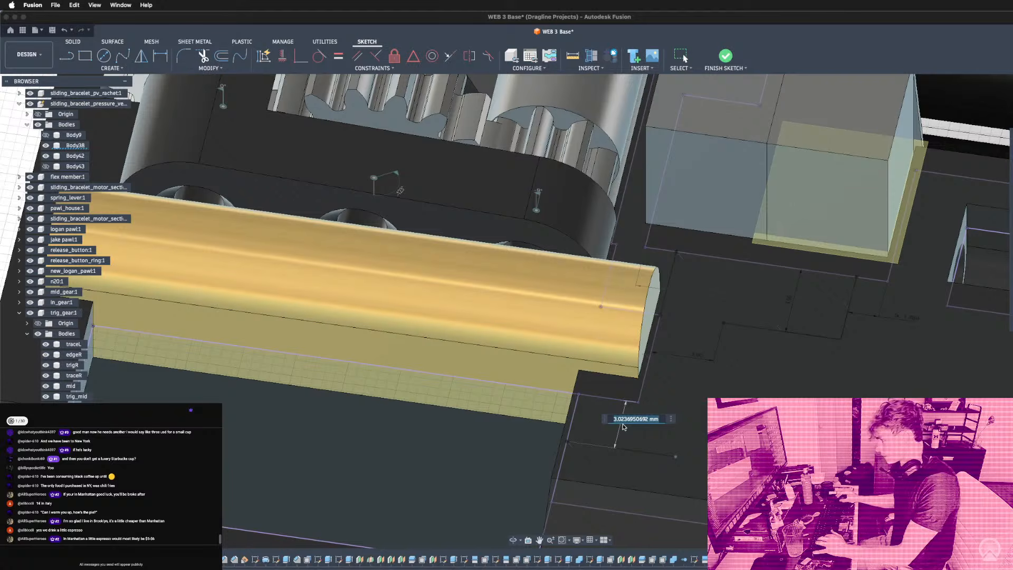
pyautogui.write('3')
pyautogui.press('Return')
# Connect the free ends of the lower line and the profile line near the grey block with a straight line, and select it.
pyautogui.scroll(-5, 622, 421)
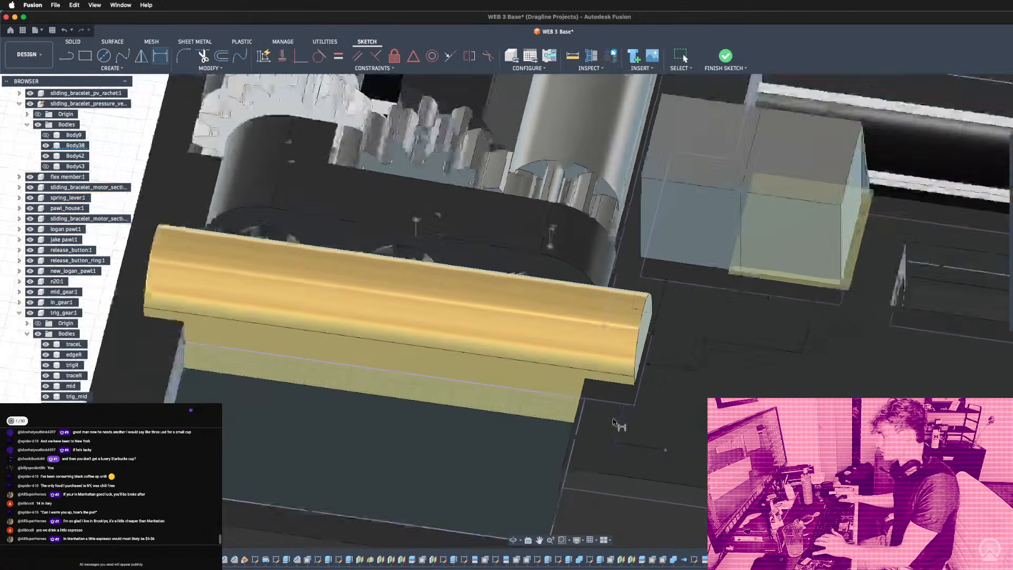
pyautogui.moveTo(623, 422)
pyautogui.keyDown('shift'); pyautogui.mouseDown(button='middle')
pyautogui.moveTo(681, 390)
pyautogui.moveTo(628, 391)
pyautogui.moveTo(633, 410)
pyautogui.moveTo(588, 394)
pyautogui.moveTo(641, 430)
pyautogui.moveTo(656, 458)
pyautogui.mouseUp(button='middle'); pyautogui.keyUp('shift')
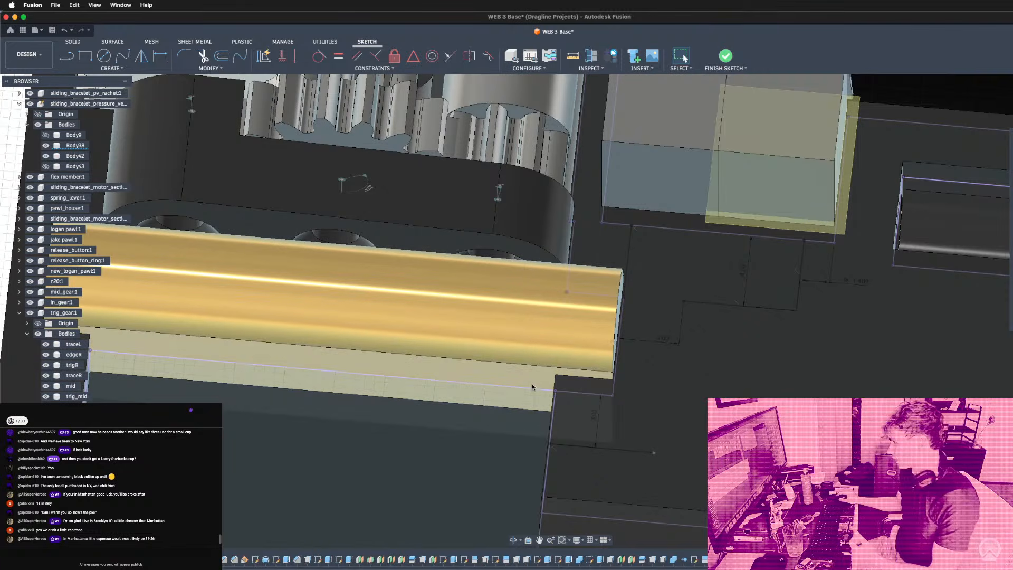
pyautogui.press('l')
pyautogui.click(654, 453)
pyautogui.click(685, 302)
pyautogui.press('Escape')
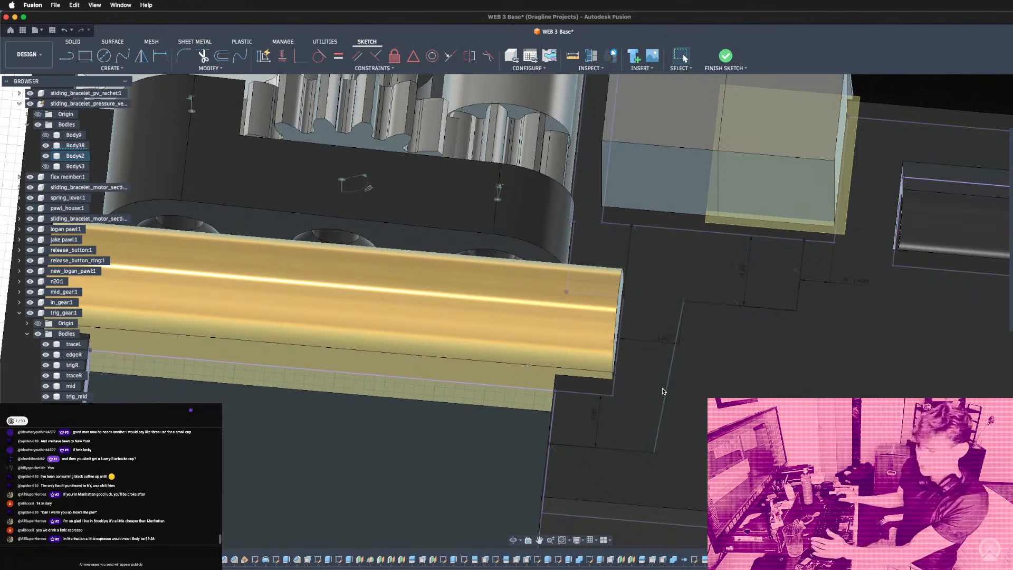
pyautogui.click(665, 392)
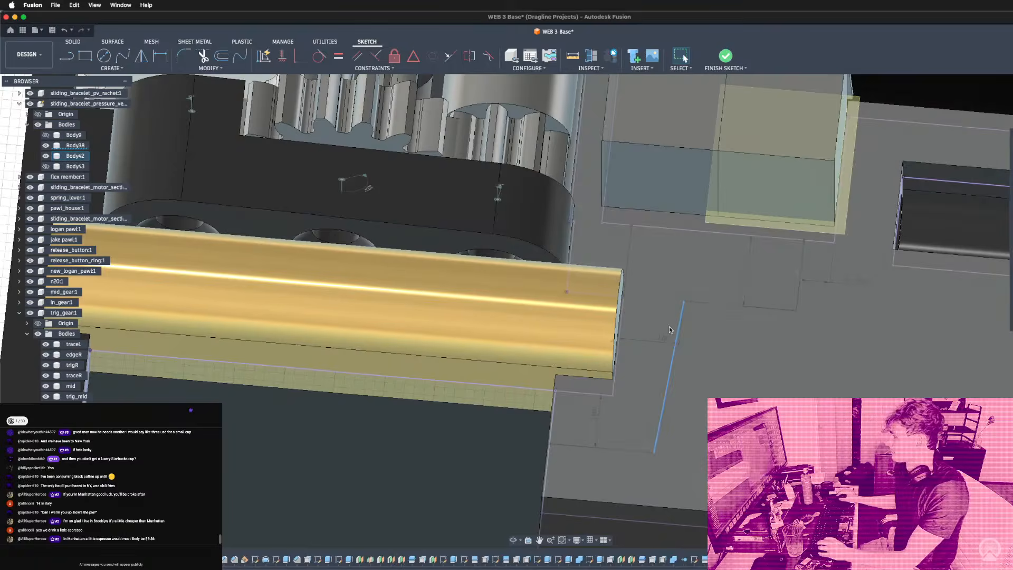
# Constrain the connecting line perpendicular to the lower line and finish the sketch.
pyautogui.click(376, 55)
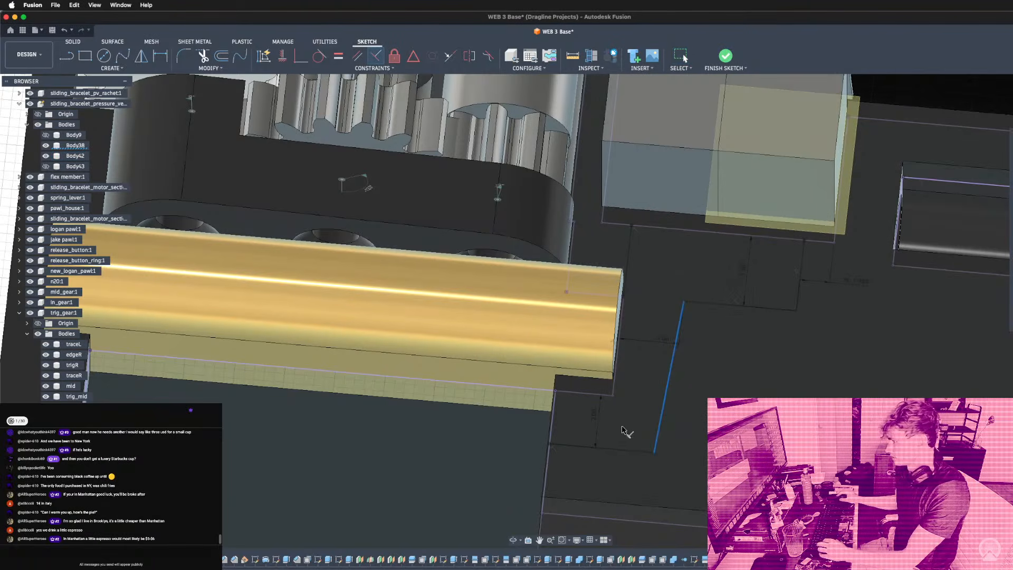
pyautogui.press('Escape')
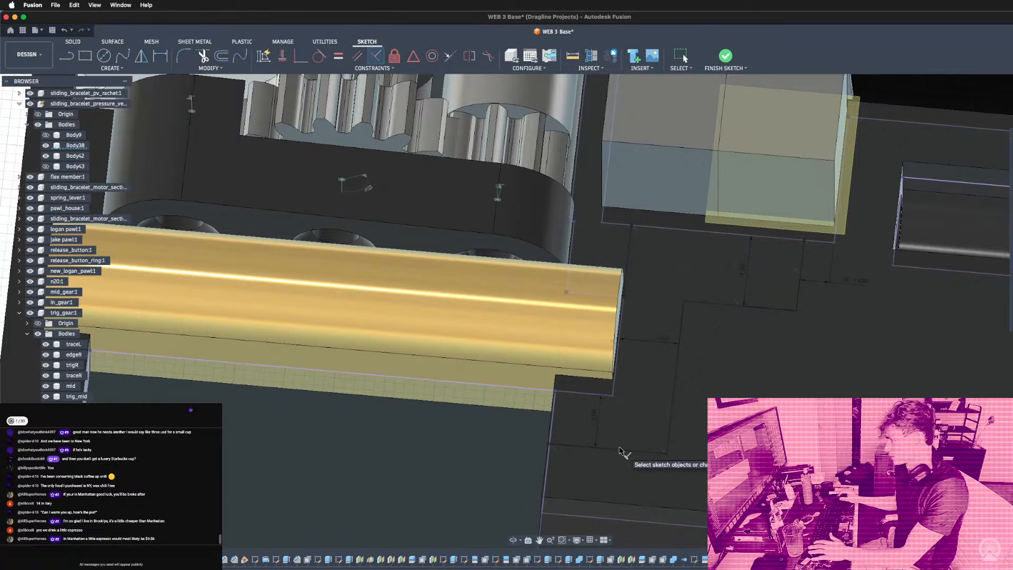
pyautogui.moveTo(536, 343)
pyautogui.keyDown('shift'); pyautogui.mouseDown(button='middle')
pyautogui.moveTo(528, 341)
pyautogui.moveTo(595, 368)
pyautogui.mouseUp(button='middle'); pyautogui.keyUp('shift')
pyautogui.press('Escape')
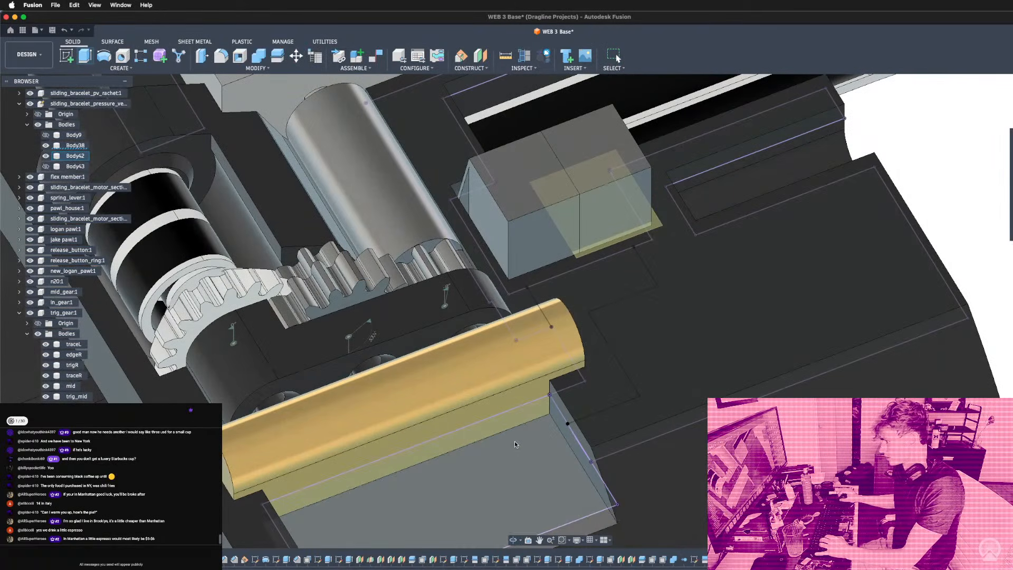
# Pick the stepped profile between the ground bar and grey block for an Extrude, hiding Body42 during selection and showing it again.
pyautogui.press('e')
pyautogui.keyDown('shift'); pyautogui.moveTo(548, 289); pyautogui.dragTo(440, 287, button='middle'); pyautogui.keyUp('shift')
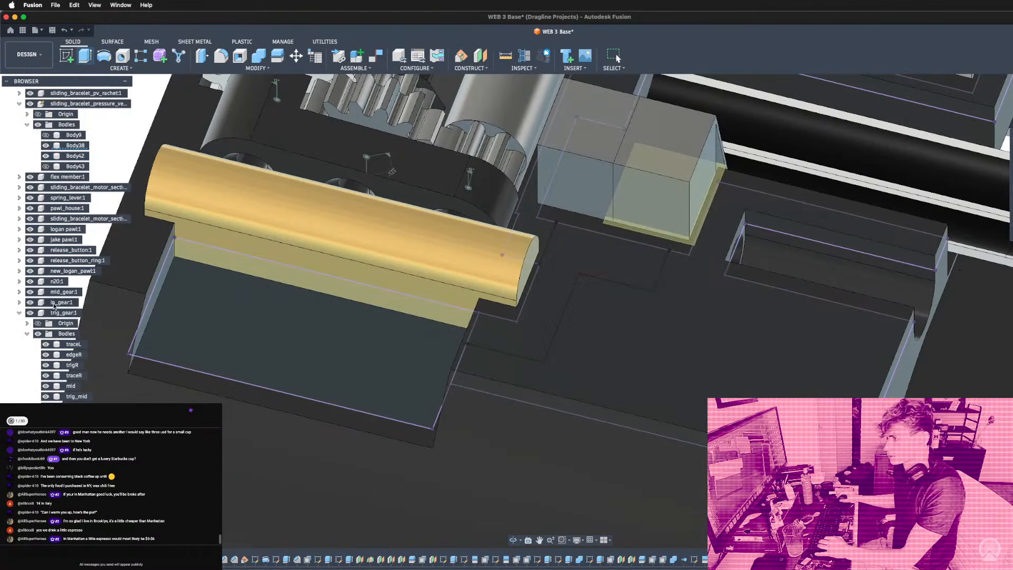
pyautogui.click(45, 135)
pyautogui.click(45, 136)
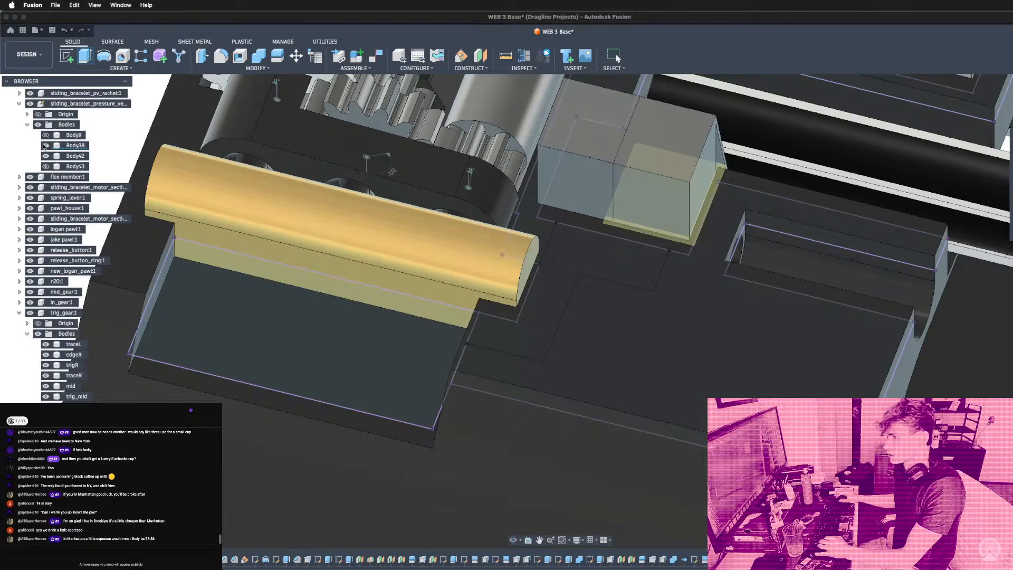
pyautogui.click(45, 145)
pyautogui.click(46, 156)
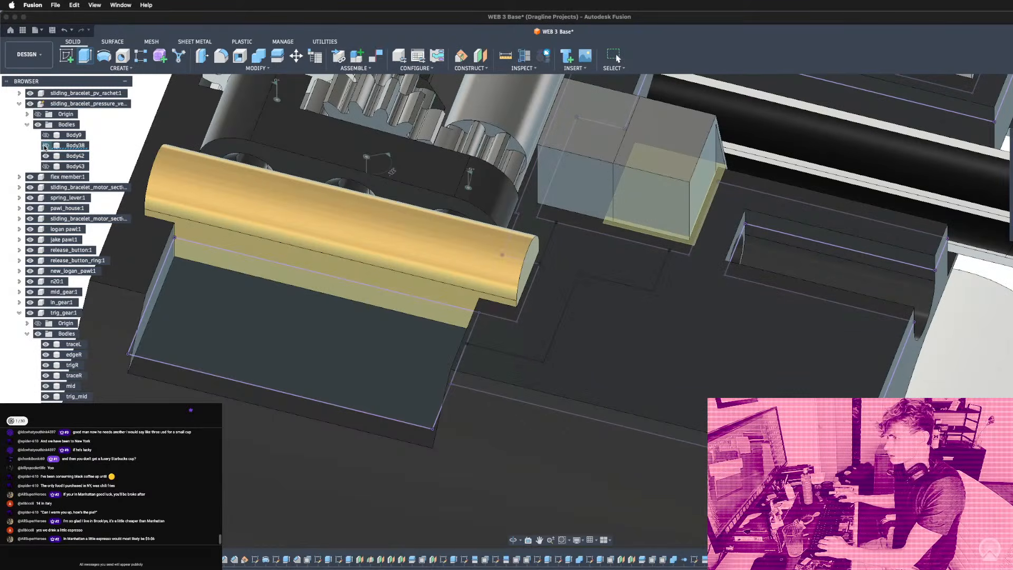
pyautogui.click(45, 146)
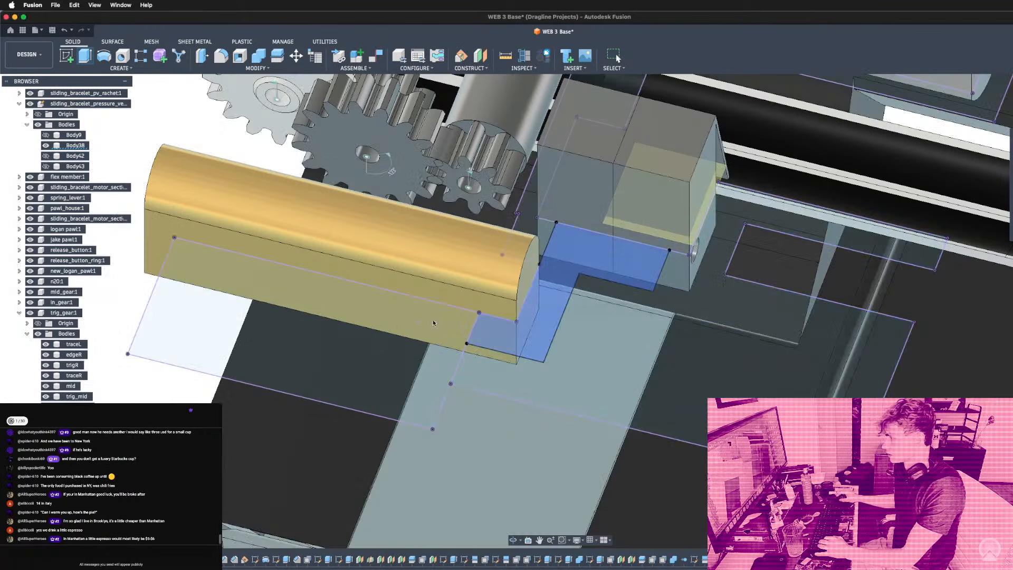
pyautogui.click(495, 287)
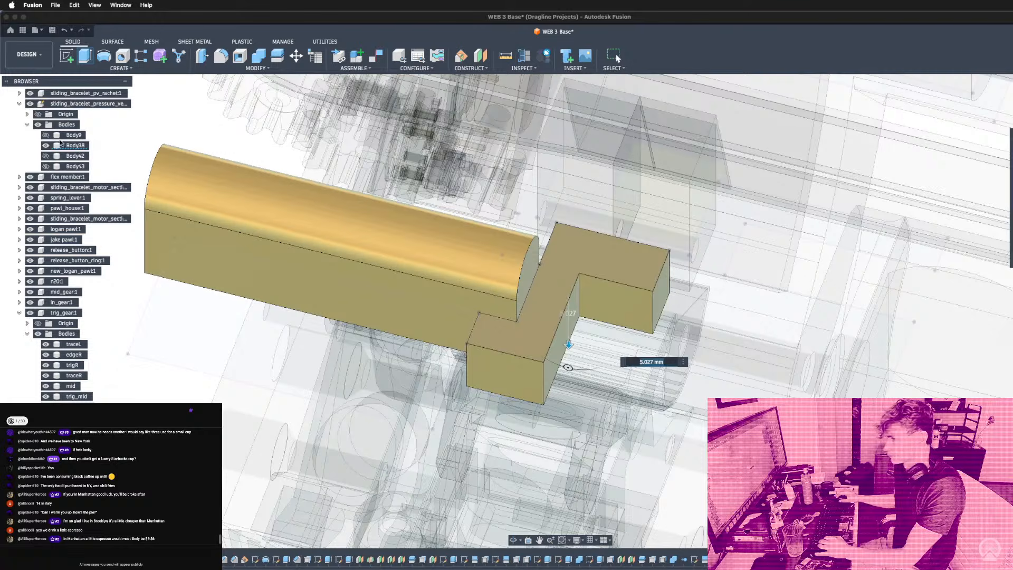
pyautogui.click(44, 156)
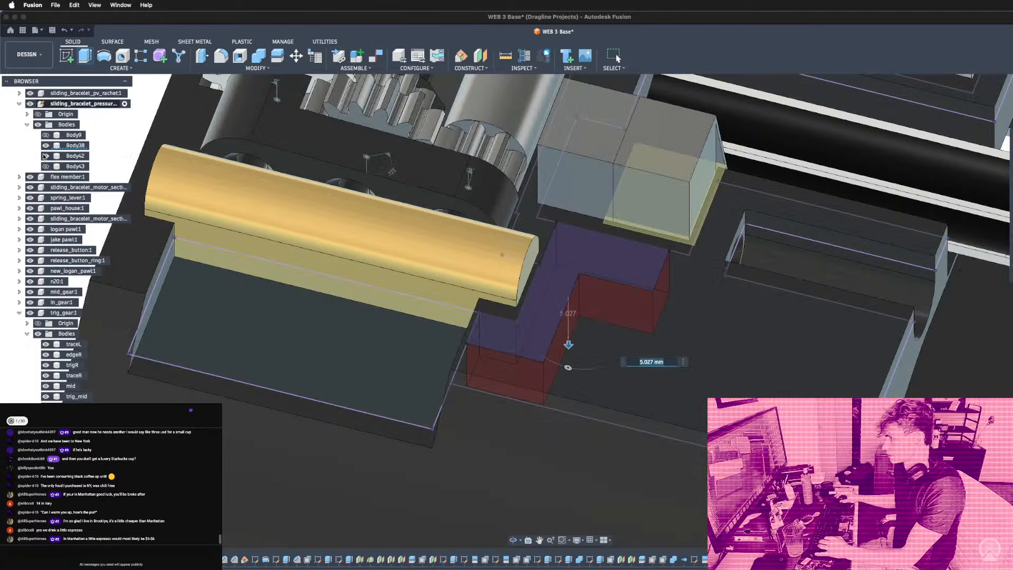
# Cut the stepped profile out of Body42 with an extrusion distance of about -5.07 mm.
pyautogui.keyDown('shift'); pyautogui.moveTo(626, 223); pyautogui.dragTo(654, 410, button='middle'); pyautogui.keyUp('shift')
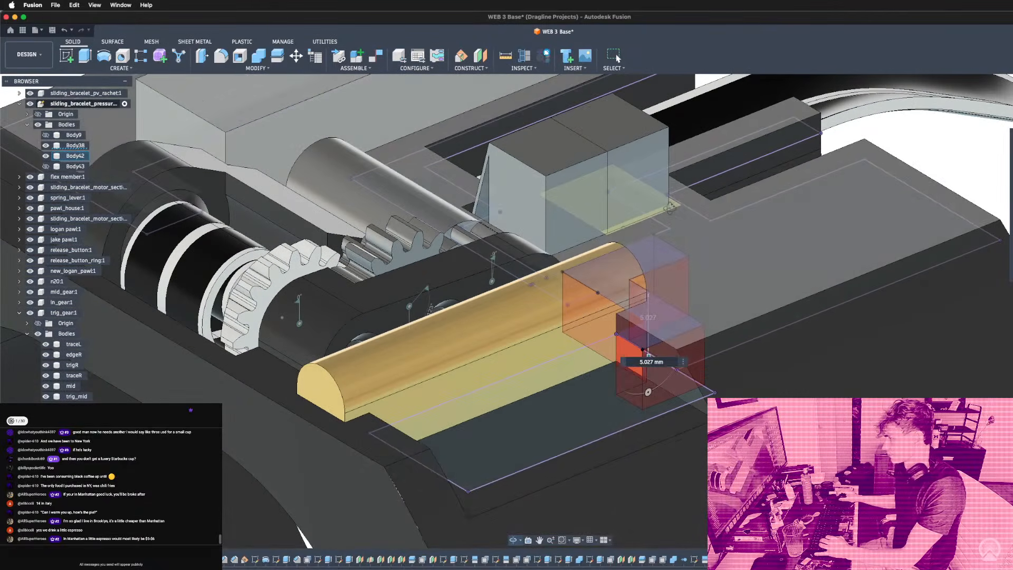
pyautogui.moveTo(648, 360); pyautogui.dragTo(641, 240)
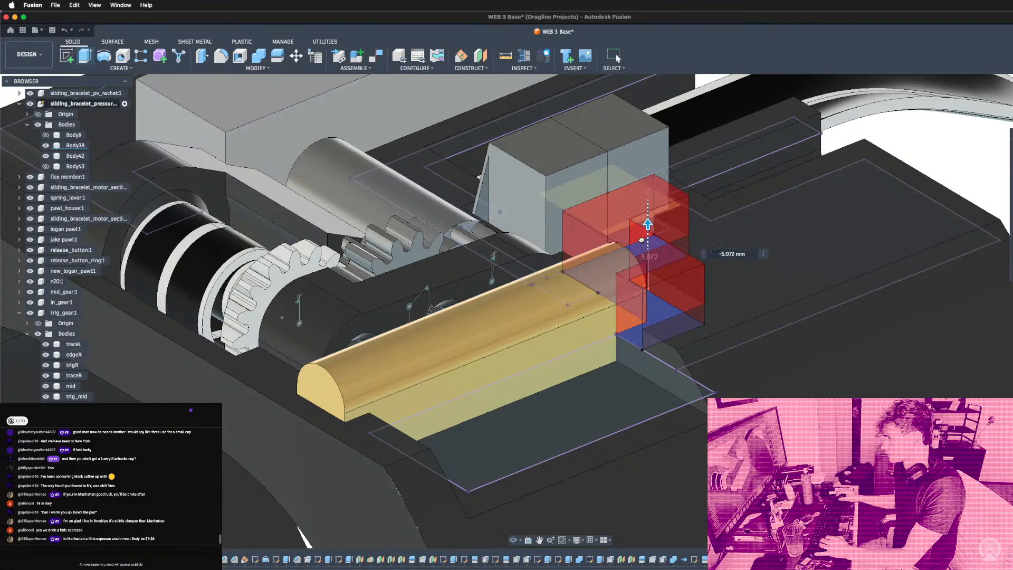
pyautogui.keyDown('shift'); pyautogui.moveTo(680, 241); pyautogui.dragTo(619, 252, button='middle'); pyautogui.keyUp('shift')
pyautogui.moveTo(637, 172)
pyautogui.keyDown('shift'); pyautogui.mouseDown(button='middle')
pyautogui.moveTo(640, 205)
pyautogui.moveTo(639, 189)
pyautogui.mouseUp(button='middle'); pyautogui.keyUp('shift')
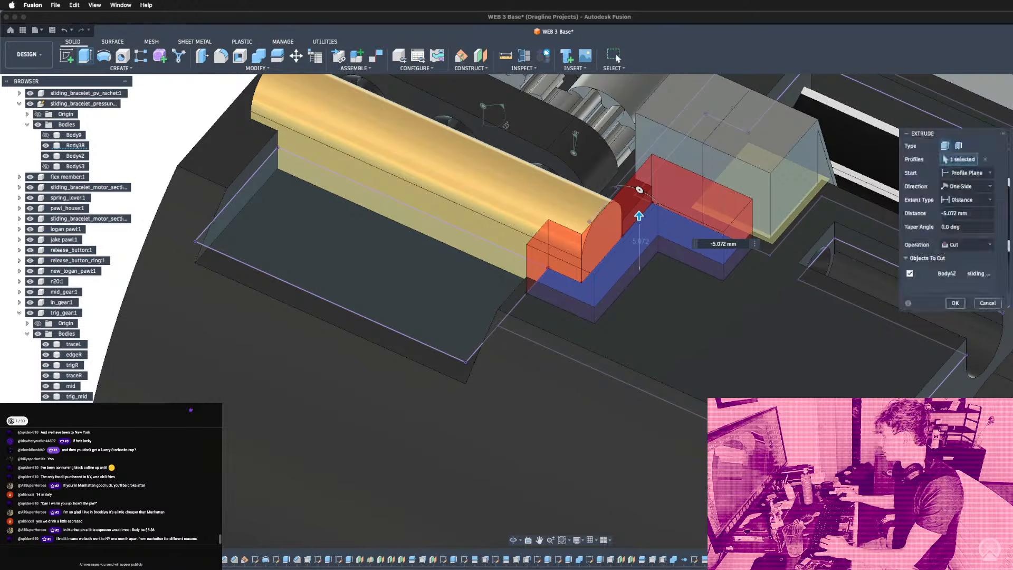
pyautogui.press('Return')
# Sketch a 3 mm line on the stepped pocket's floor, running from the pocket's inner corner to the ground bar's end.
pyautogui.keyDown('shift'); pyautogui.moveTo(662, 248); pyautogui.dragTo(689, 250, button='middle'); pyautogui.keyUp('shift')
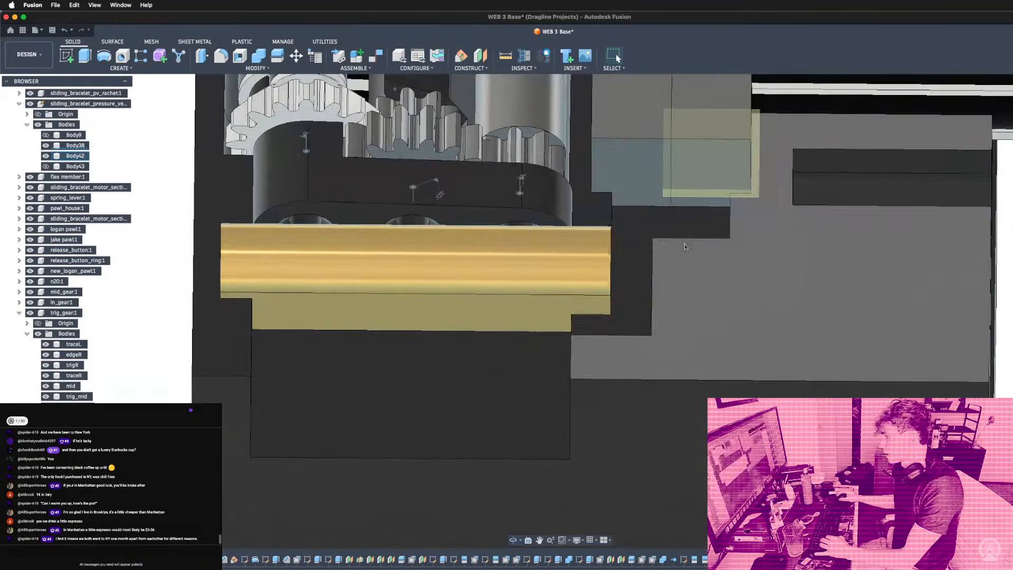
pyautogui.click(675, 216)
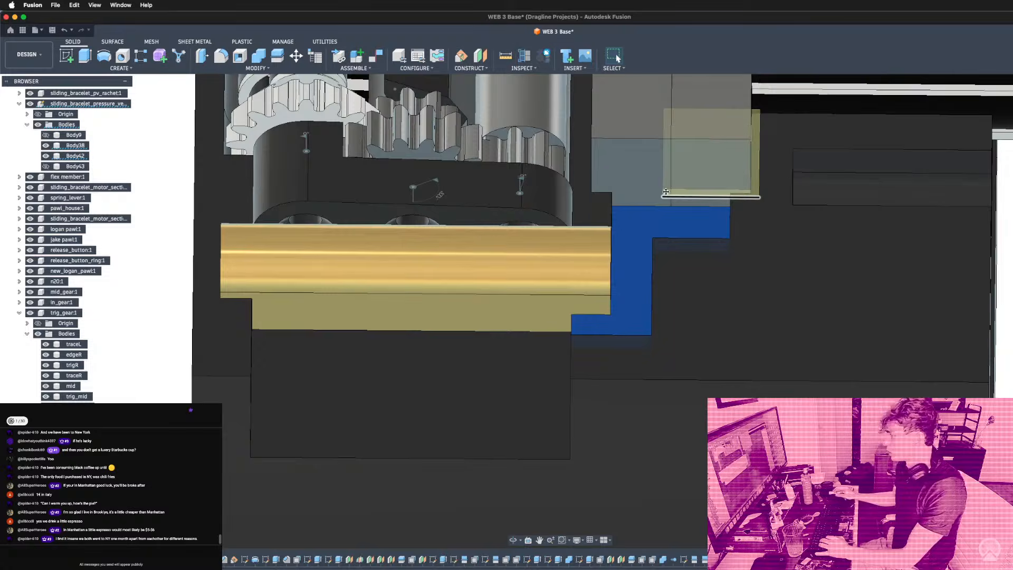
pyautogui.press('l')
pyautogui.scroll(-3, 664, 305)
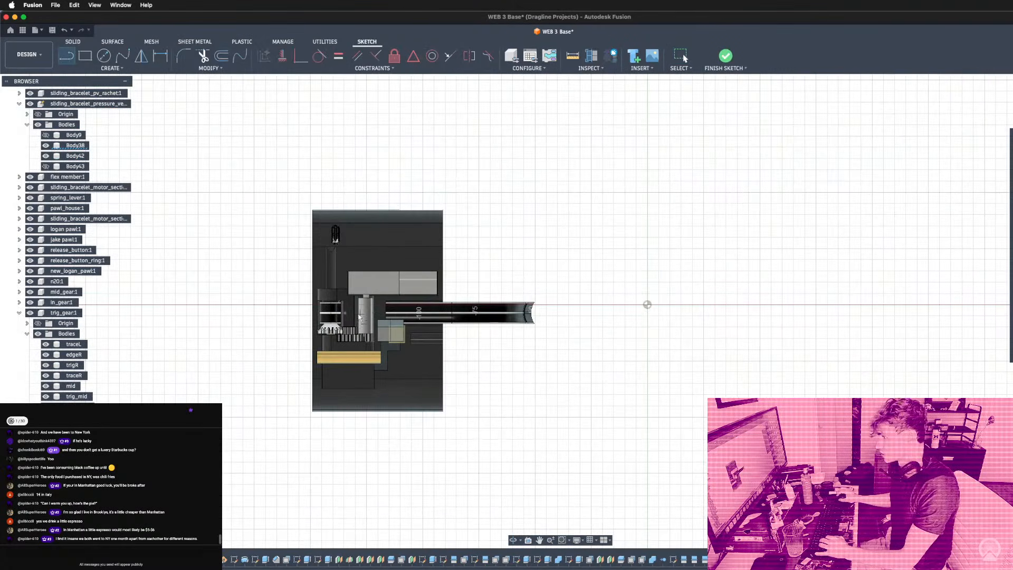
pyautogui.scroll(10, 416, 388)
pyautogui.moveTo(417, 382)
pyautogui.keyDown('shift'); pyautogui.mouseDown(button='middle')
pyautogui.moveTo(425, 337)
pyautogui.moveTo(185, 365)
pyautogui.mouseUp(button='middle'); pyautogui.keyUp('shift')
pyautogui.scroll(5, 426, 324)
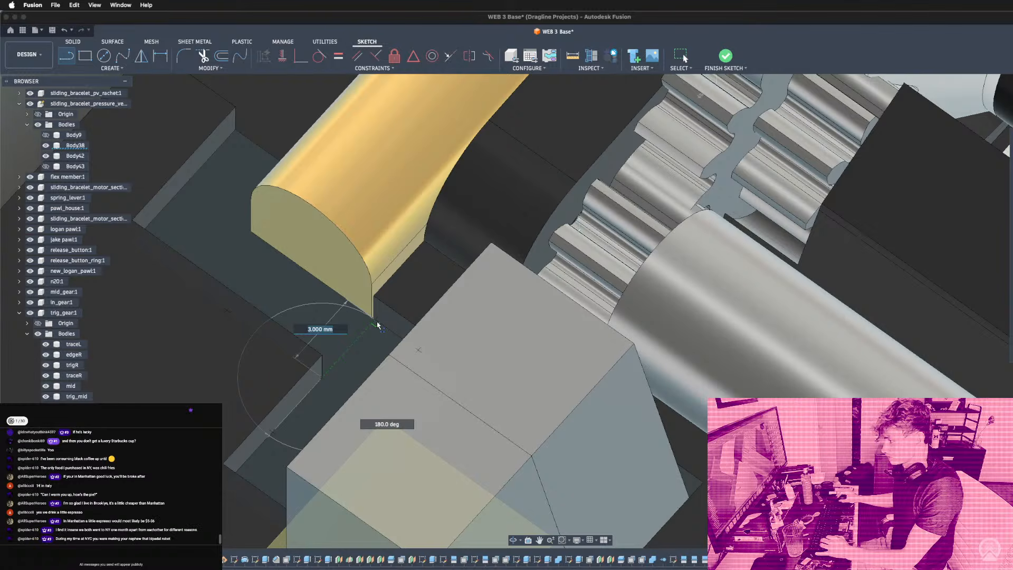
pyautogui.click(376, 323)
# Extrude the floor region beside the grey block by -4.45 mm as a cut into Body42.
pyautogui.moveTo(391, 334)
pyautogui.keyDown('shift'); pyautogui.mouseDown(button='middle')
pyautogui.moveTo(438, 314)
pyautogui.moveTo(446, 339)
pyautogui.mouseUp(button='middle'); pyautogui.keyUp('shift')
pyautogui.press('e')
pyautogui.click(448, 341)
pyautogui.keyDown('shift'); pyautogui.moveTo(507, 362); pyautogui.dragTo(483, 352, button='middle'); pyautogui.keyUp('shift')
pyautogui.scroll(-5, 530, 360)
pyautogui.scroll(3, 625, 450)
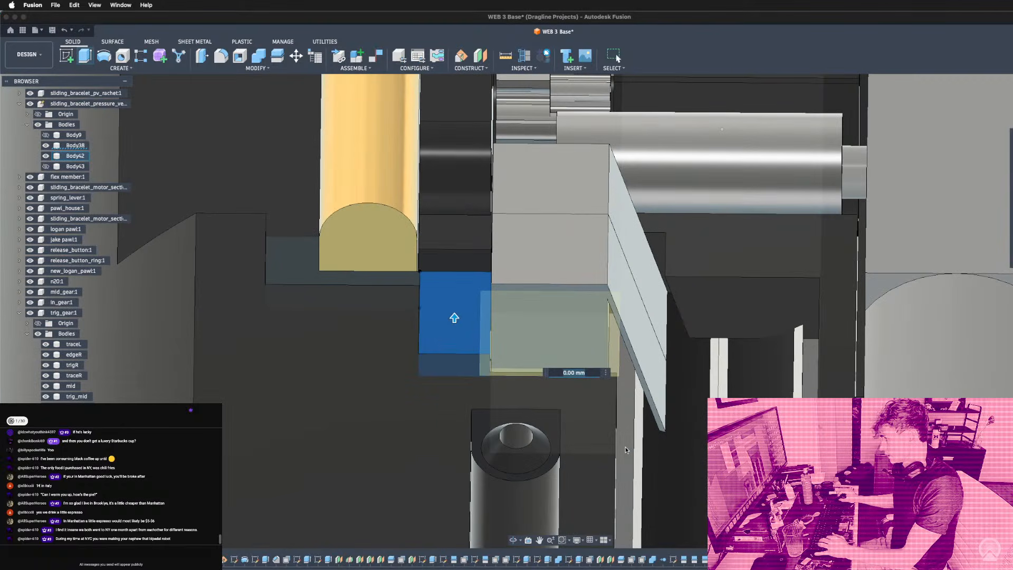
pyautogui.write('-4.45')
pyautogui.keyDown('shift'); pyautogui.moveTo(625, 450); pyautogui.dragTo(458, 397, button='middle'); pyautogui.keyUp('shift')
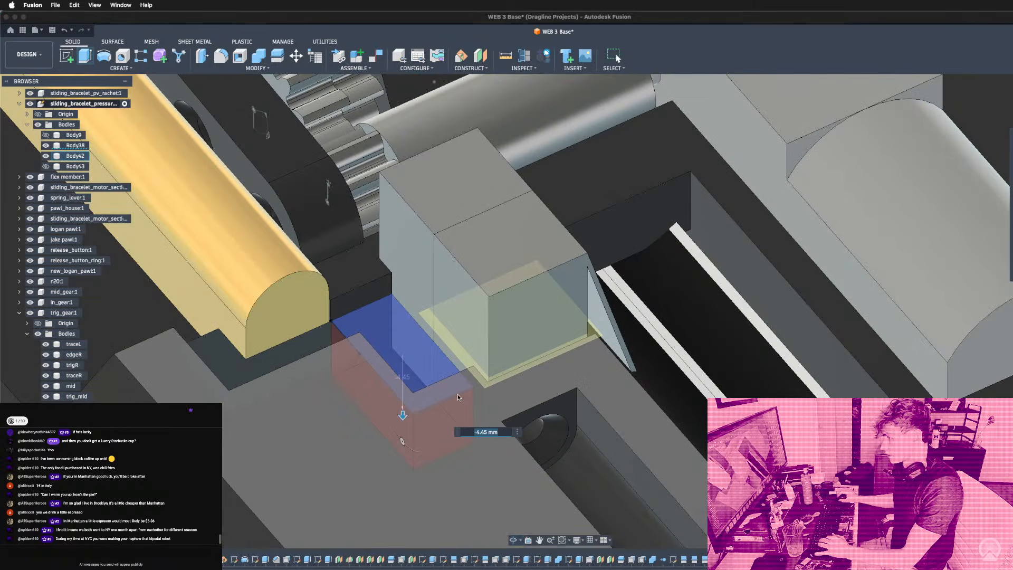
pyautogui.scroll(4, 373, 362)
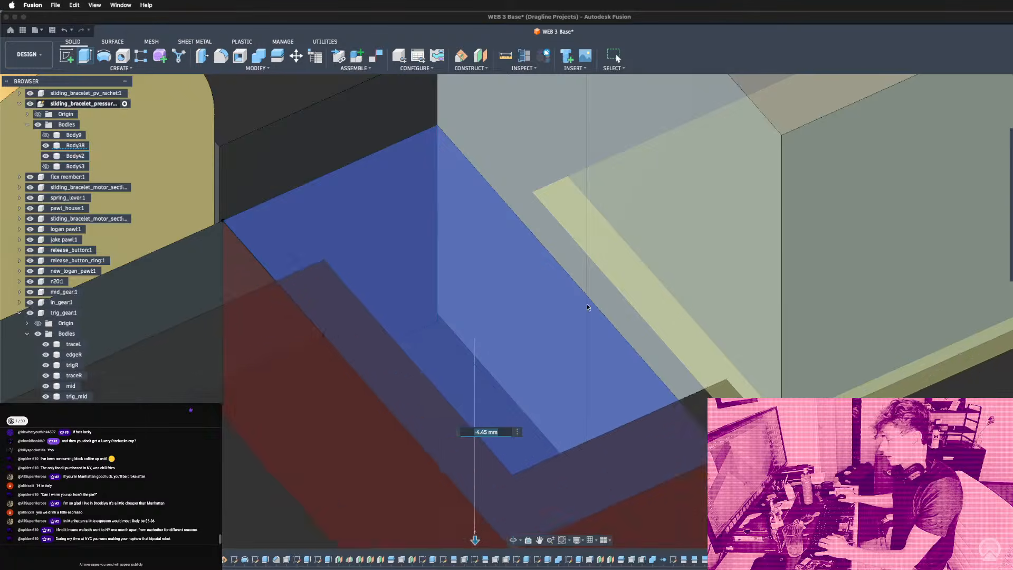
pyautogui.scroll(-5, 373, 359)
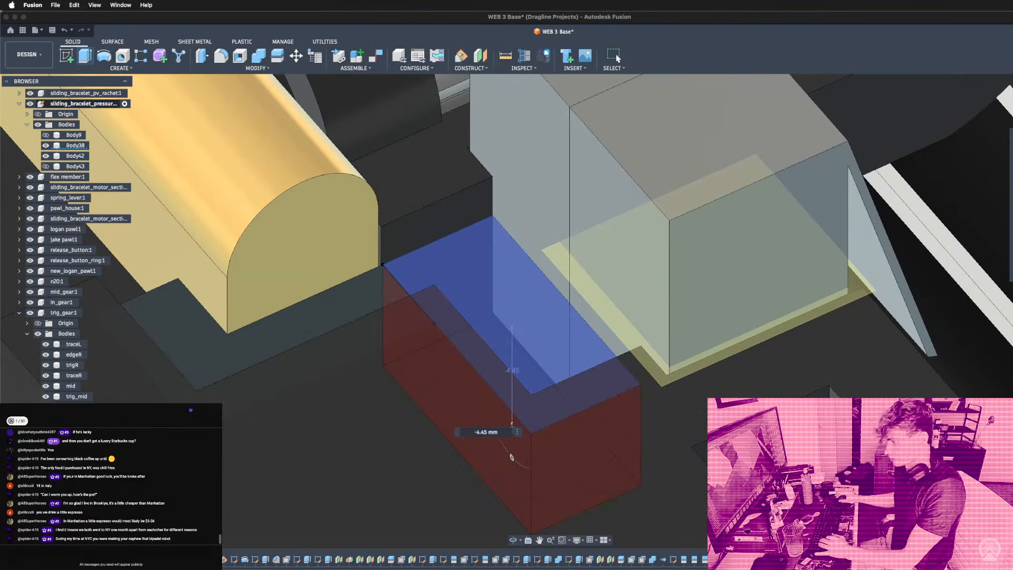
pyautogui.keyDown('shift'); pyautogui.moveTo(509, 428); pyautogui.dragTo(827, 319, button='middle'); pyautogui.keyUp('shift')
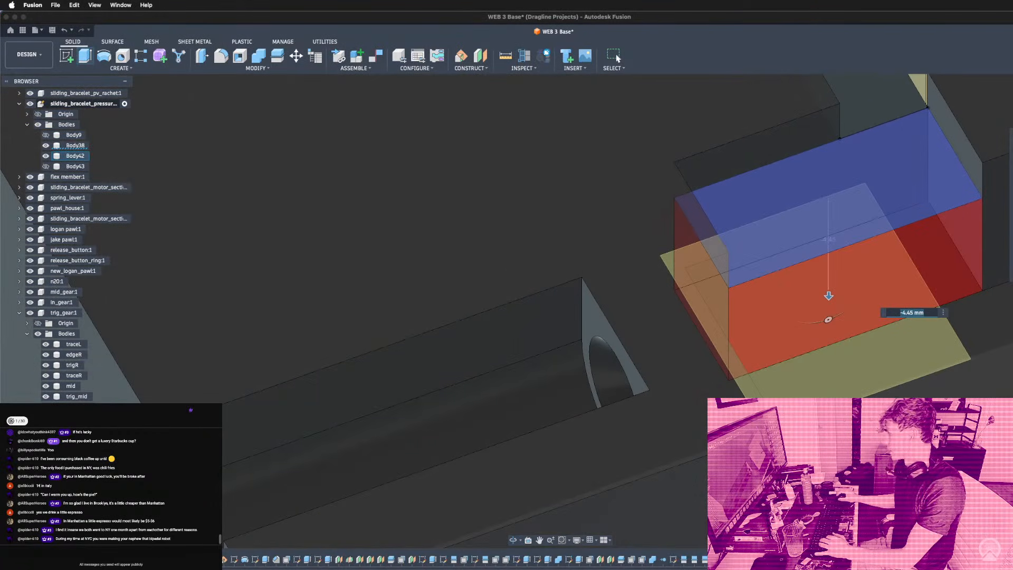
pyautogui.press('Return')
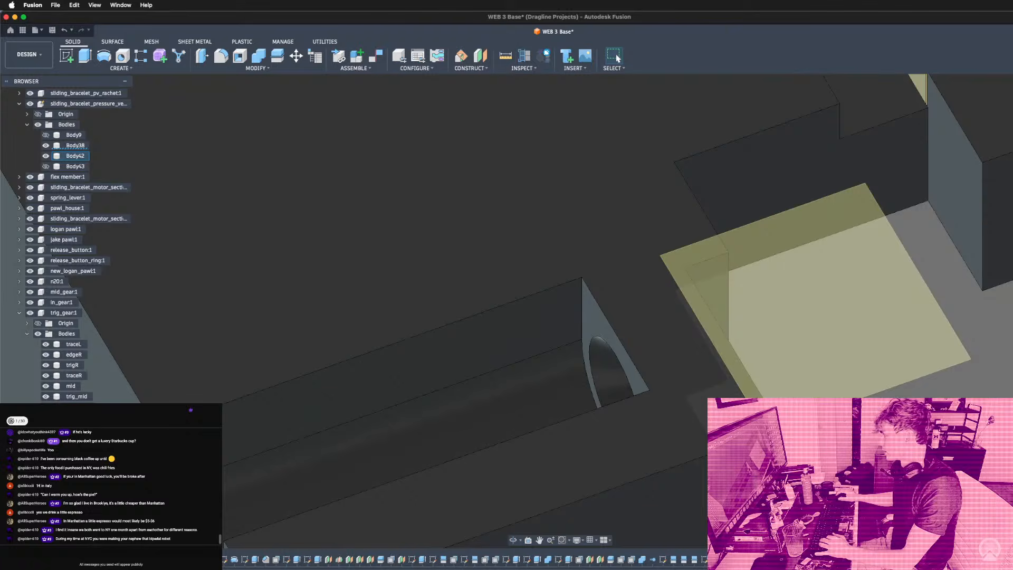
# Examine the deepened pocket between the ground bar and grey block from several angles.
pyautogui.click(875, 314)
pyautogui.scroll(-5, 870, 315)
pyautogui.keyDown('shift'); pyautogui.moveTo(870, 315); pyautogui.dragTo(820, 368, button='middle'); pyautogui.keyUp('shift')
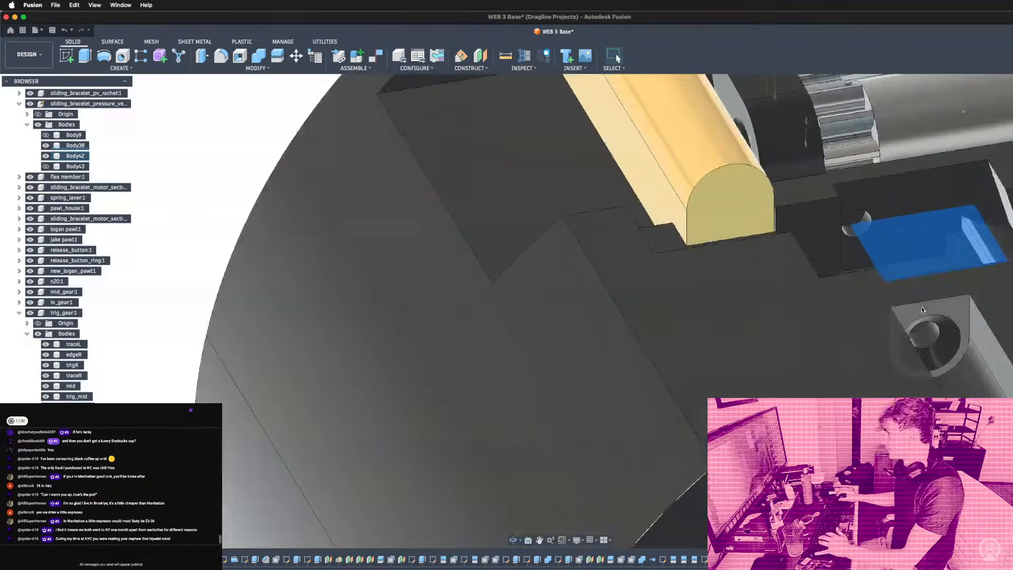
pyautogui.scroll(-5, 820, 369)
pyautogui.click(216, 300)
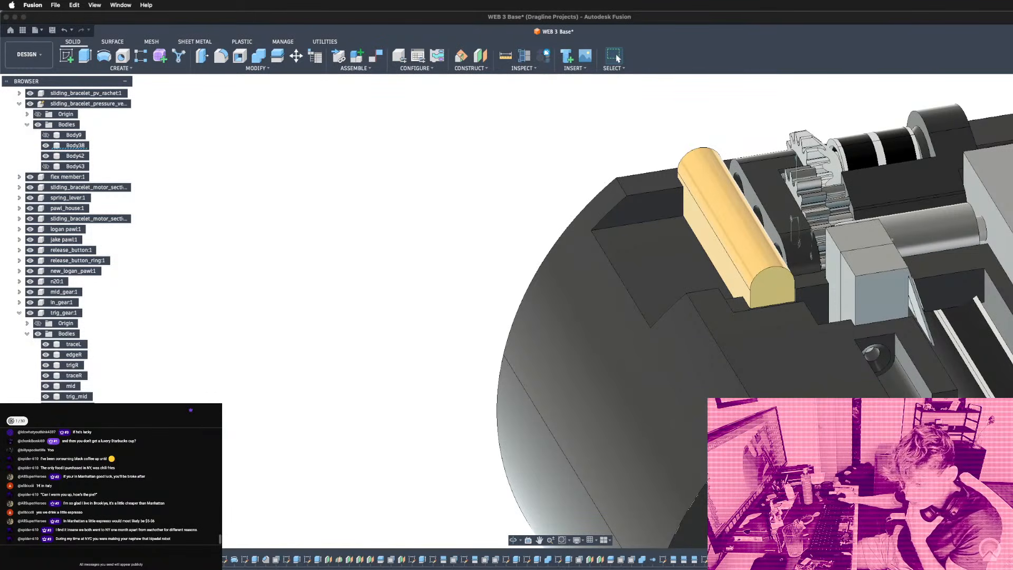
pyautogui.scroll(-5, 454, 258)
pyautogui.keyDown('shift'); pyautogui.moveTo(363, 232); pyautogui.dragTo(414, 325, button='middle'); pyautogui.keyUp('shift')
pyautogui.scroll(5, 454, 259)
pyautogui.scroll(10, 436, 354)
pyautogui.scroll(-7, 477, 278)
pyautogui.scroll(4, 469, 277)
pyautogui.click(415, 327)
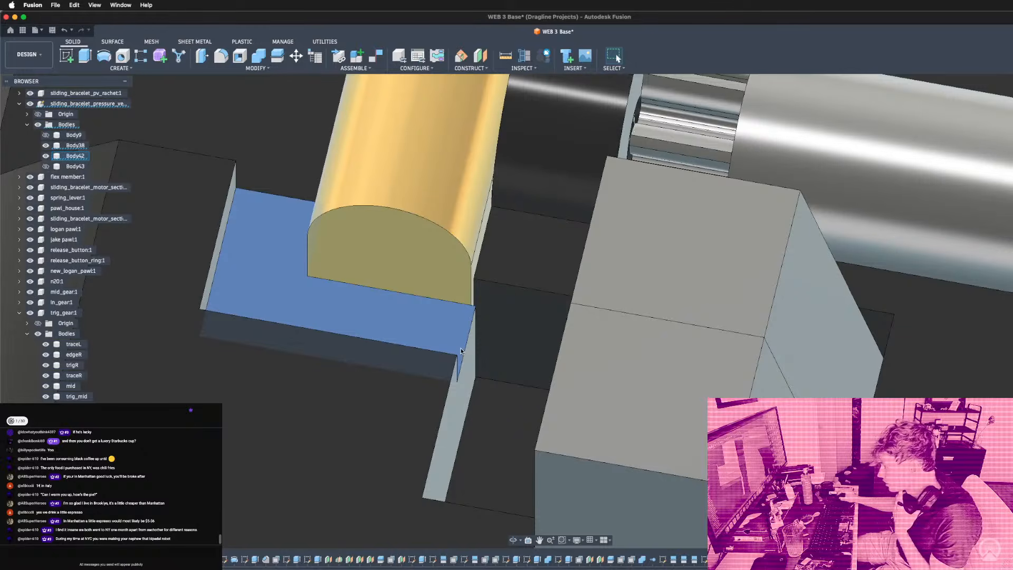
pyautogui.press('Escape')
pyautogui.click(256, 67)
pyautogui.click(211, 105)
pyautogui.click(471, 345)
pyautogui.moveTo(471, 350); pyautogui.dragTo(339, 327)
pyautogui.write('4.5')
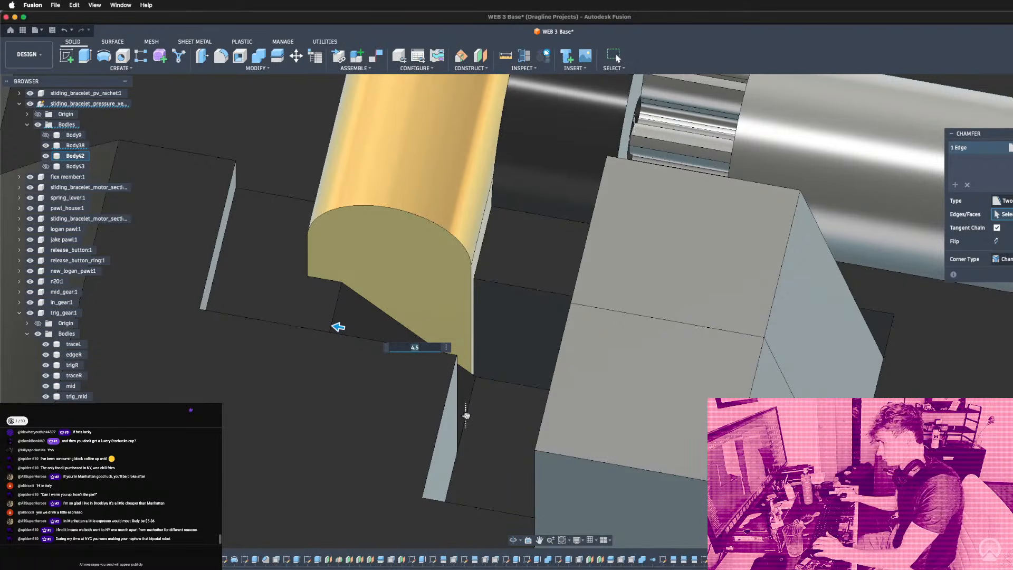
pyautogui.click(1007, 200)
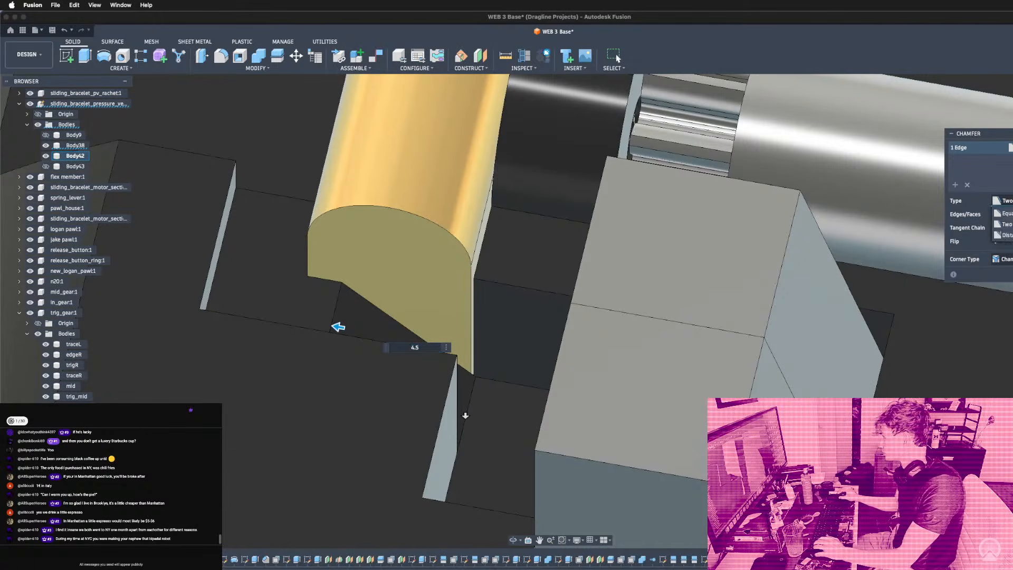
pyautogui.click(1004, 213)
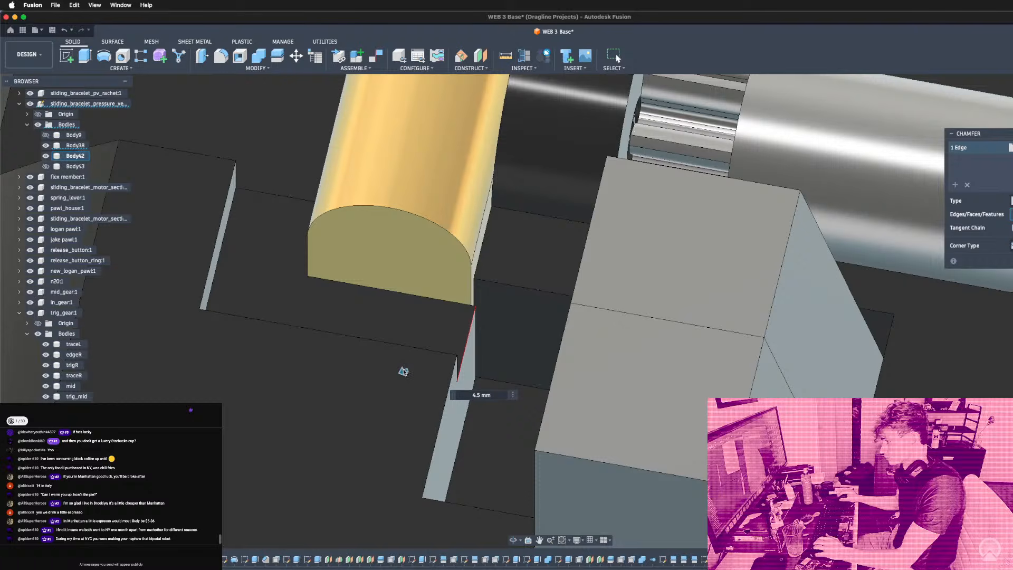
pyautogui.click(404, 371)
pyautogui.press('Escape')
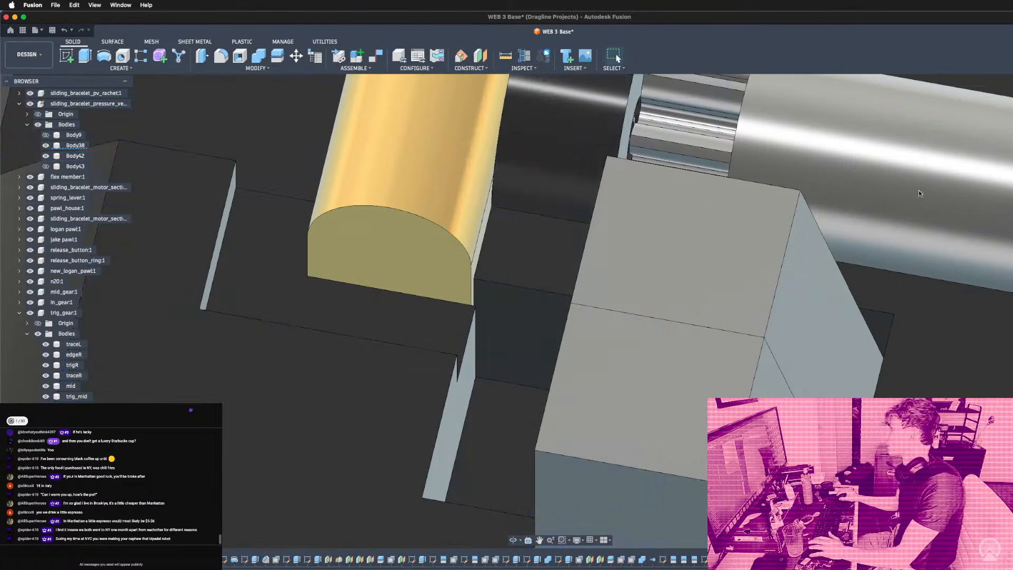
# Chamfer the Body42 edge below the ground bar's end, beside the deepened pocket, with a 4 mm distance.
pyautogui.click(255, 68)
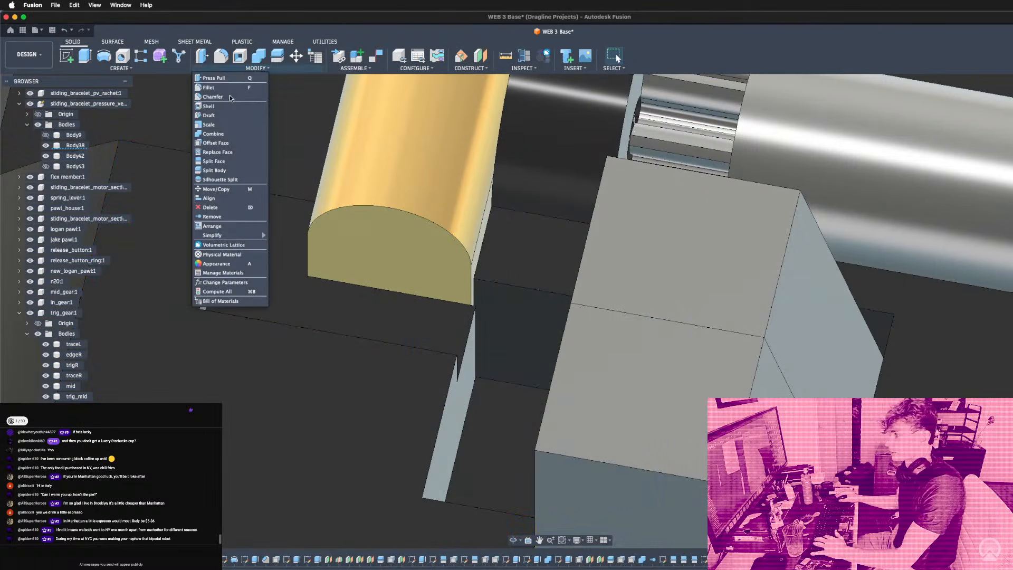
pyautogui.click(222, 97)
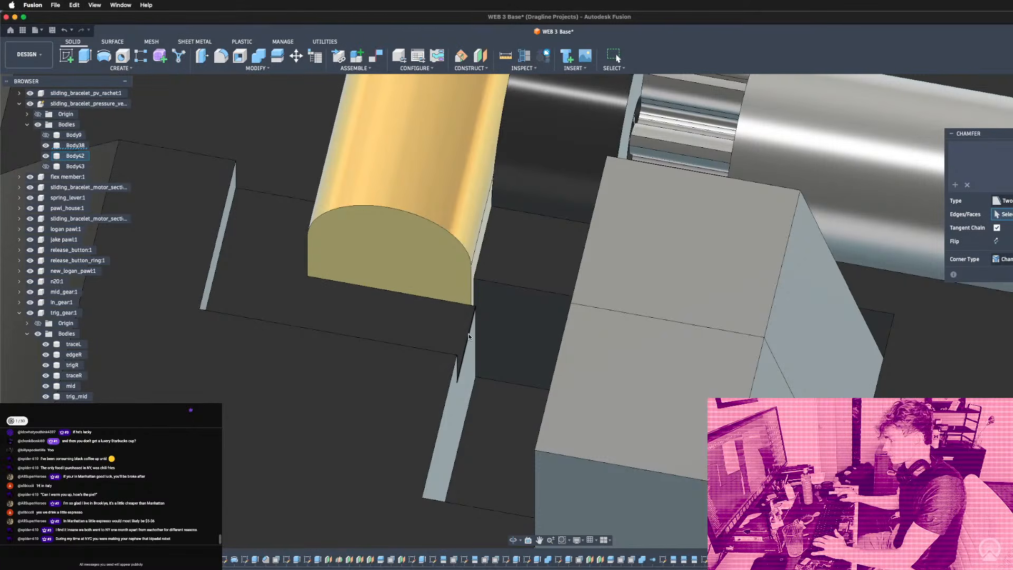
pyautogui.click(471, 334)
pyautogui.click(1006, 200)
pyautogui.click(1007, 211)
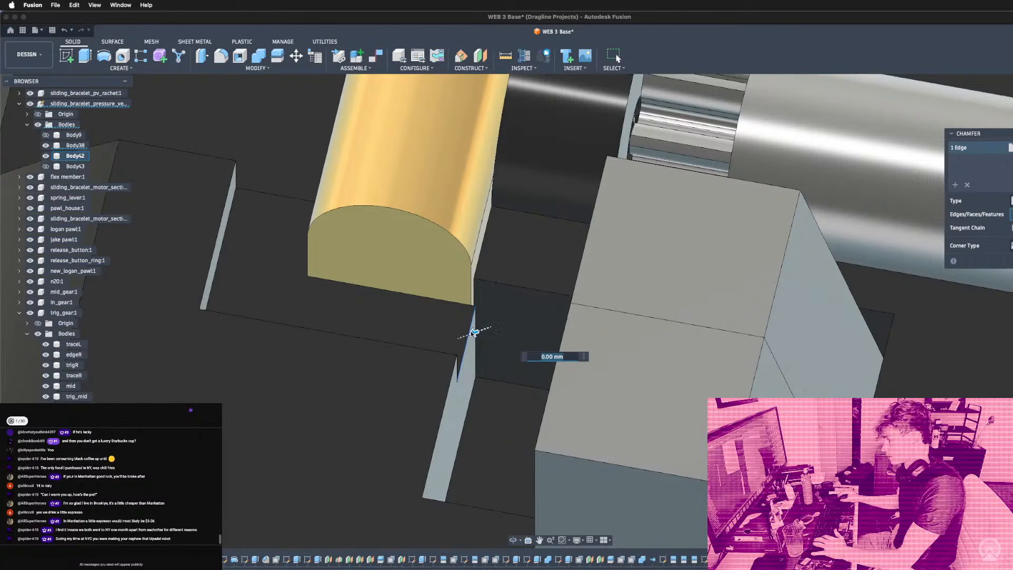
pyautogui.write('4')
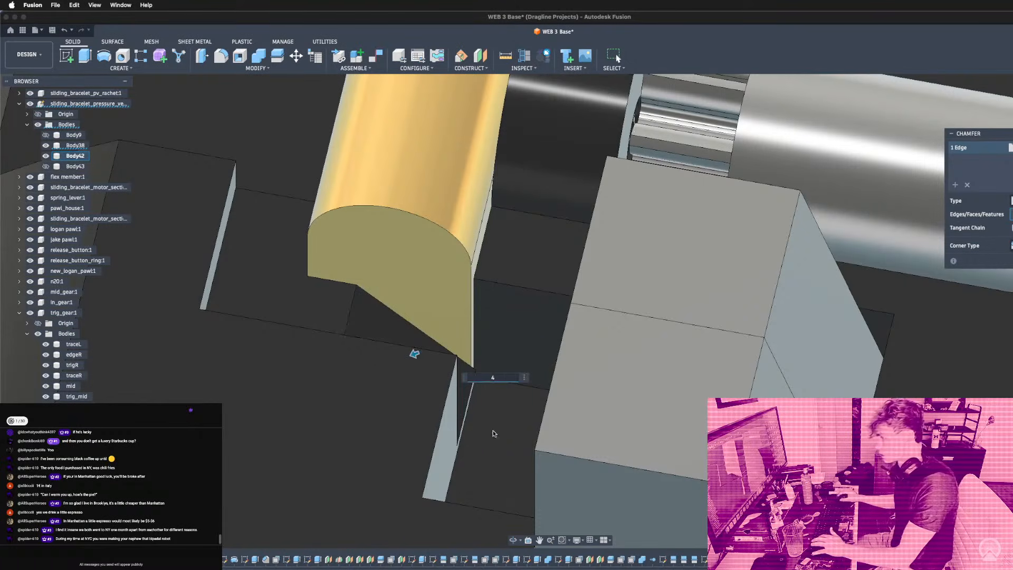
# Try to set the chamfer distance by measuring from the deepened pocket's inner floor corner to the adjacent Body42 face.
pyautogui.scroll(5, 495, 422)
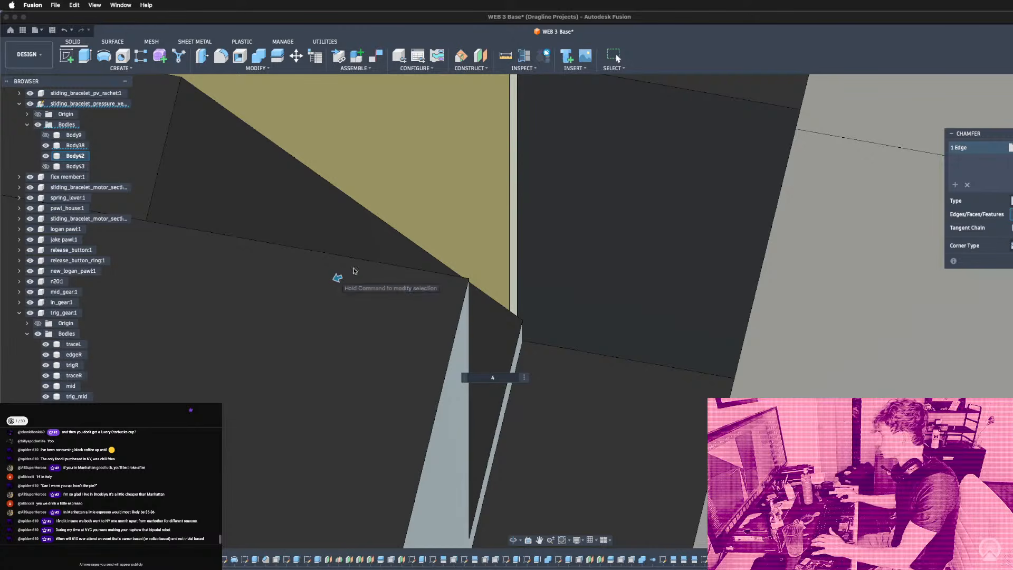
pyautogui.click(1012, 148)
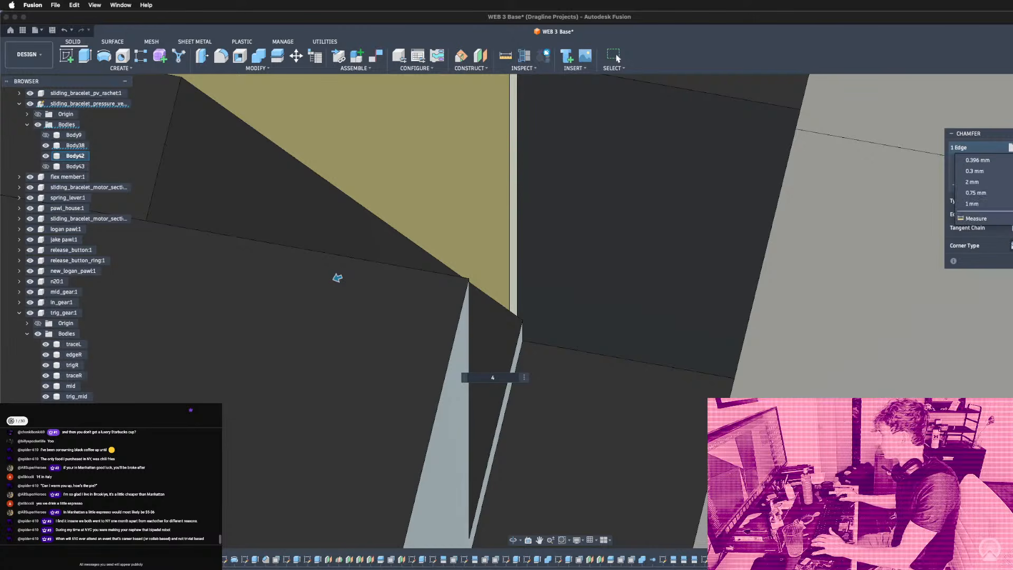
pyautogui.click(973, 218)
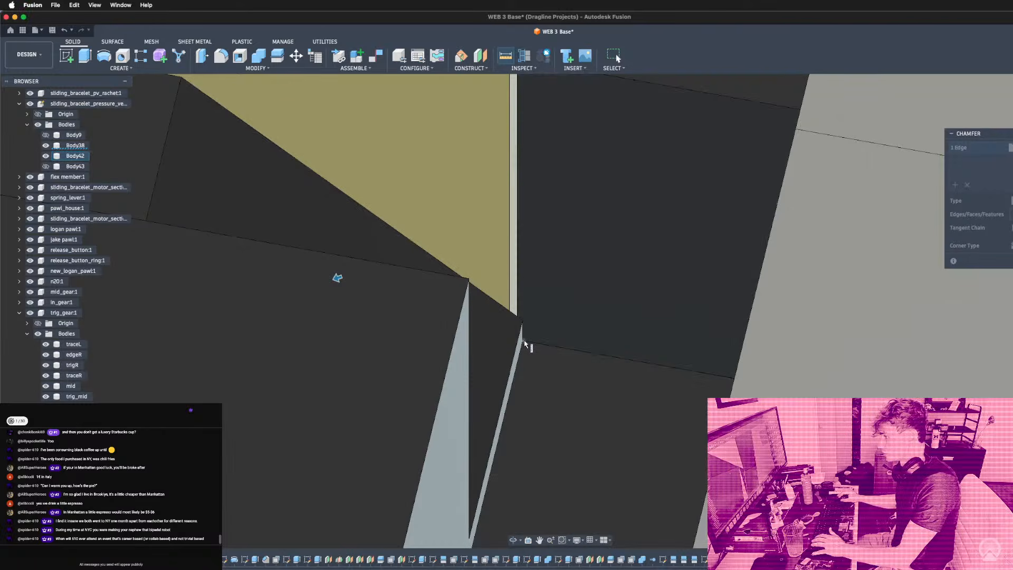
pyautogui.click(524, 340)
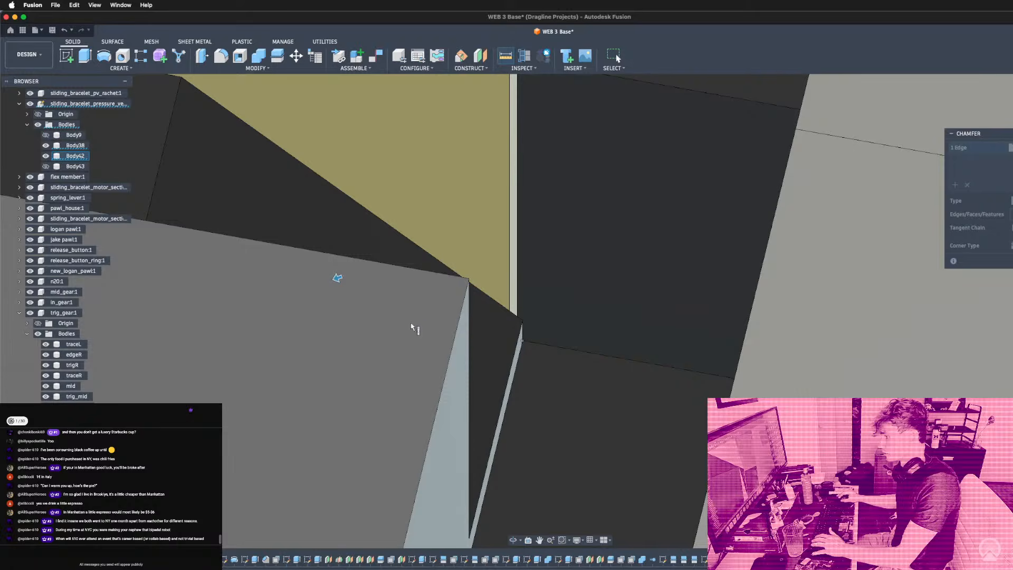
pyautogui.click(419, 322)
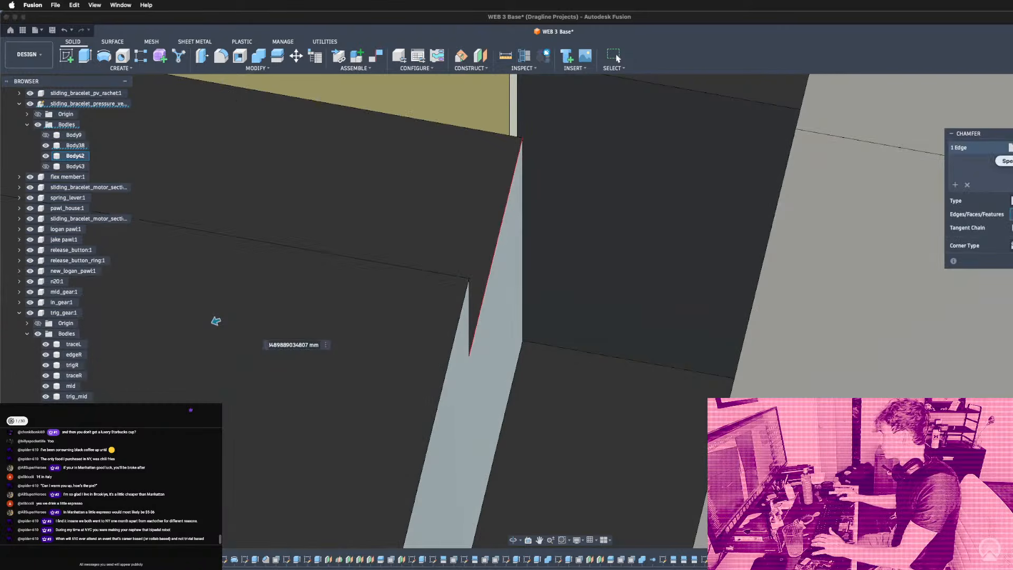
# Set the chamfer distance to 4.45 mm by measuring between the stepped floor and the deepened pocket, and apply the chamfer.
pyautogui.scroll(-5, 650, 243)
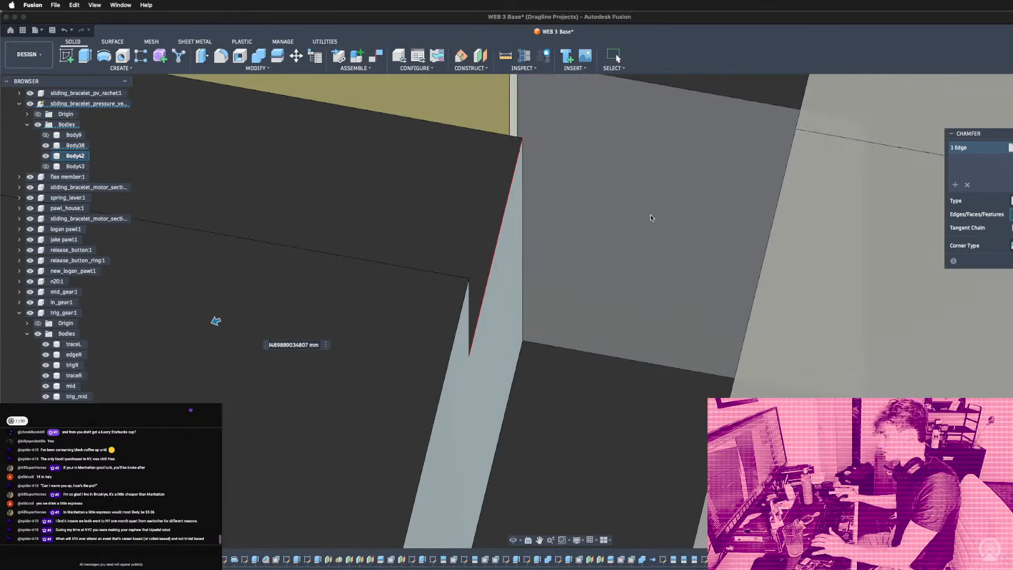
pyautogui.scroll(-5, 650, 260)
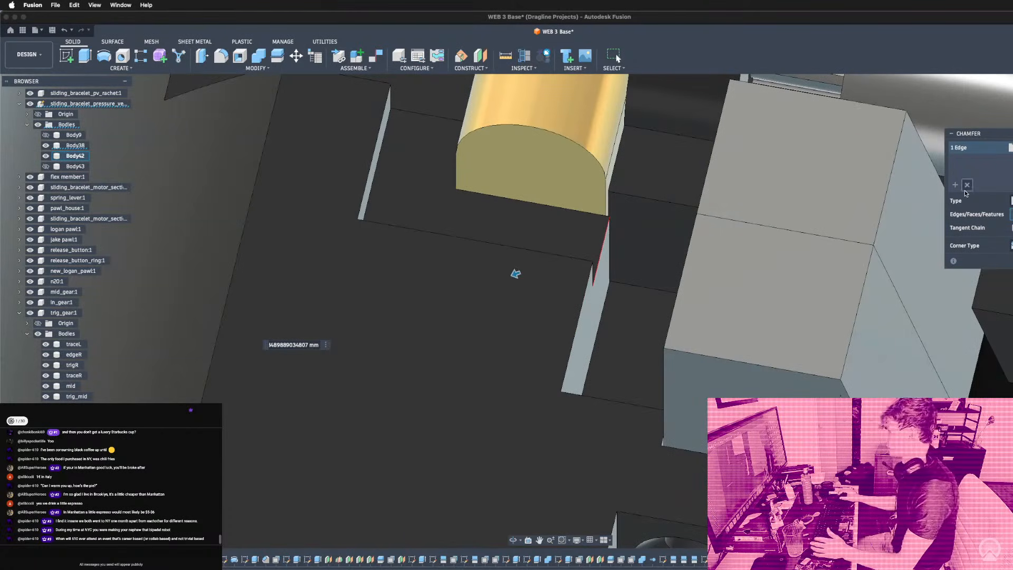
pyautogui.click(1011, 148)
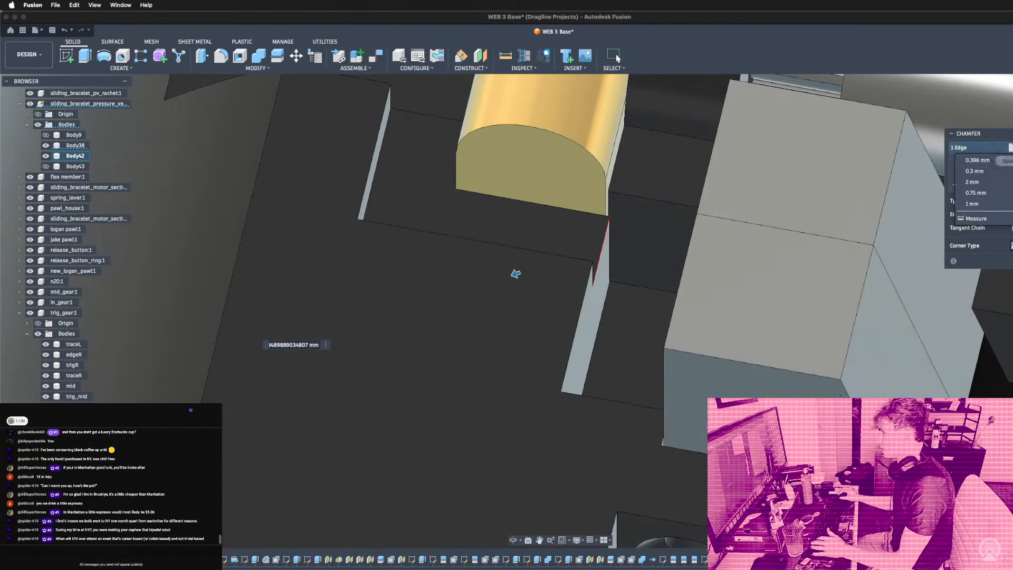
pyautogui.click(972, 205)
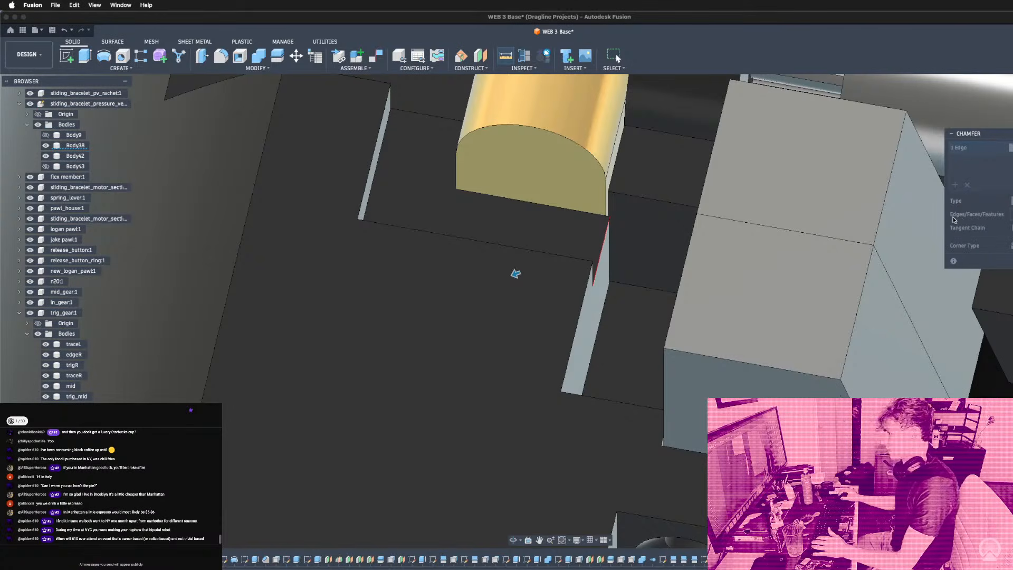
pyautogui.click(586, 236)
pyautogui.click(611, 285)
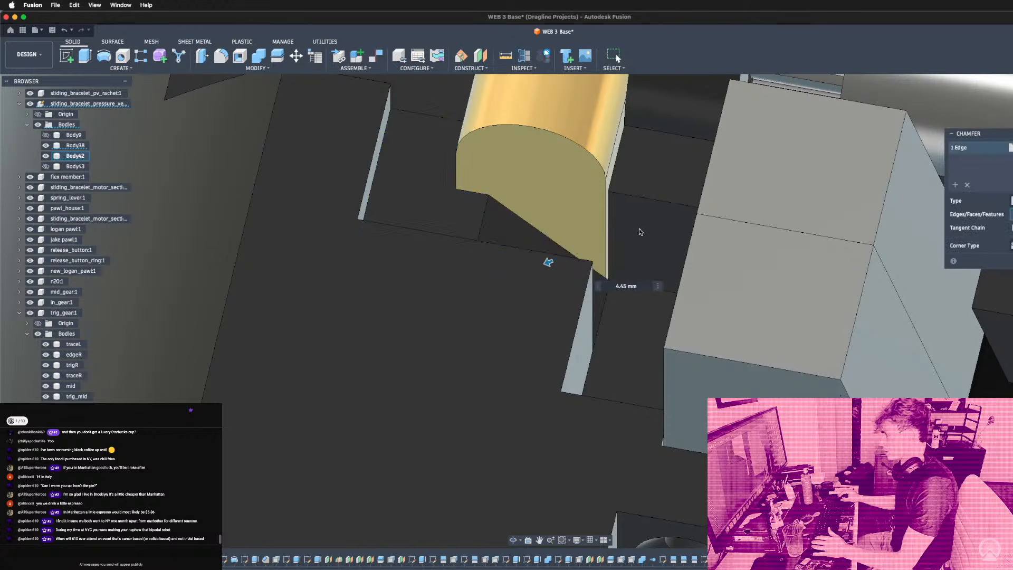
pyautogui.press('Return')
# Examine the stepped pocket at the ground bar's end and the recess in front of the bar.
pyautogui.keyDown('shift'); pyautogui.moveTo(546, 328); pyautogui.dragTo(381, 378, button='middle'); pyautogui.keyUp('shift')
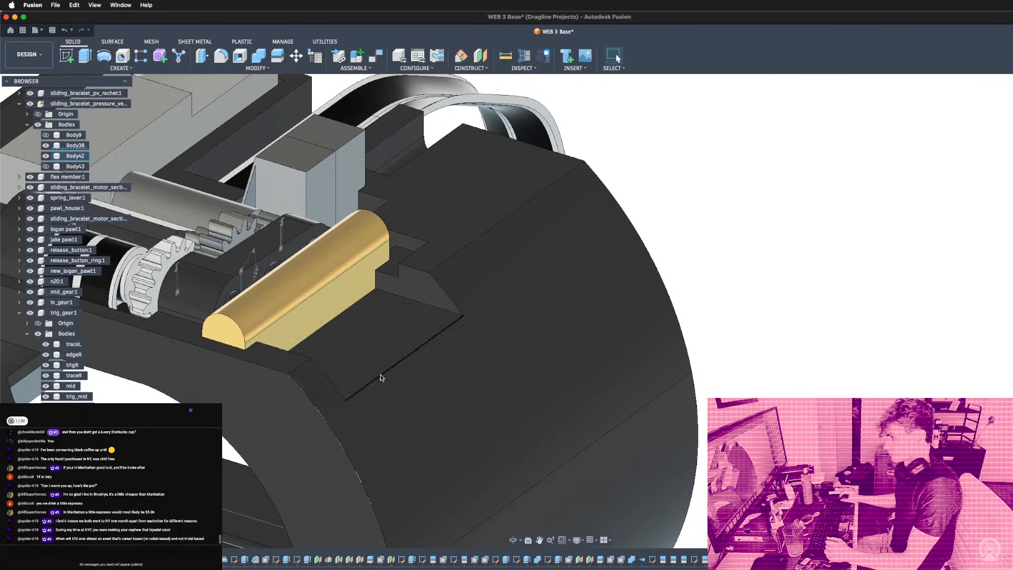
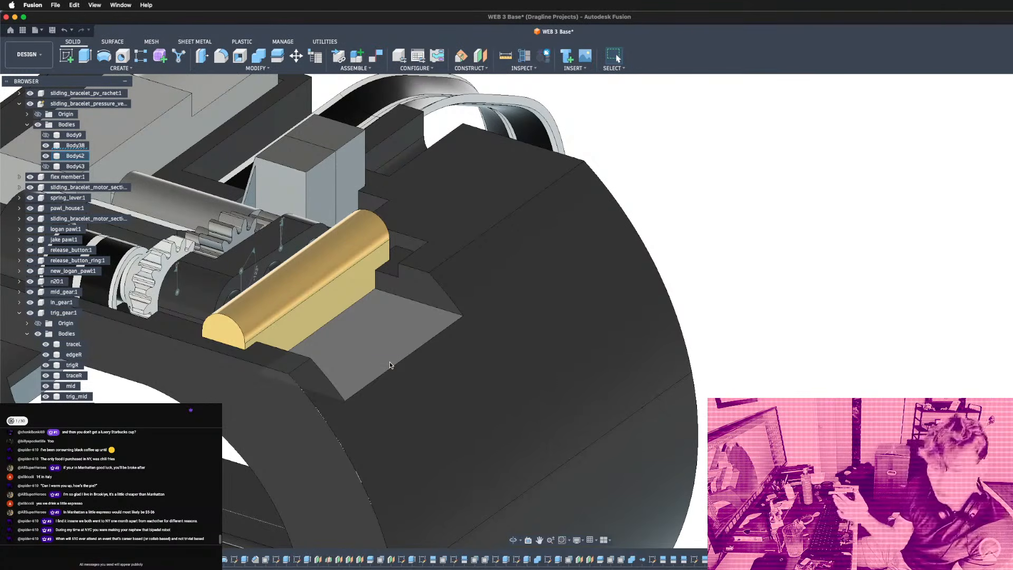
pyautogui.scroll(-3, 390, 365)
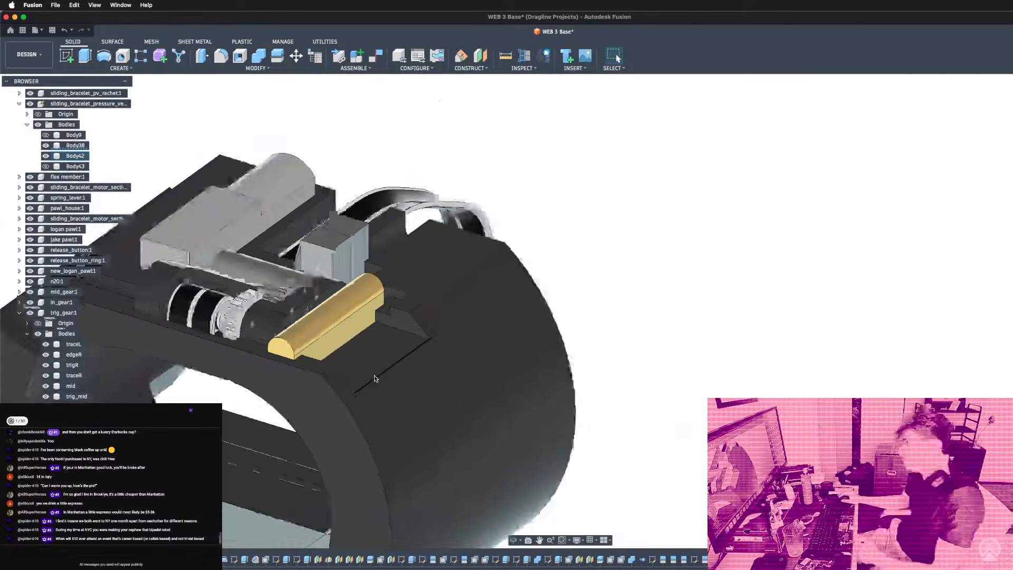
pyautogui.scroll(4, 449, 329)
pyautogui.scroll(-4, 467, 297)
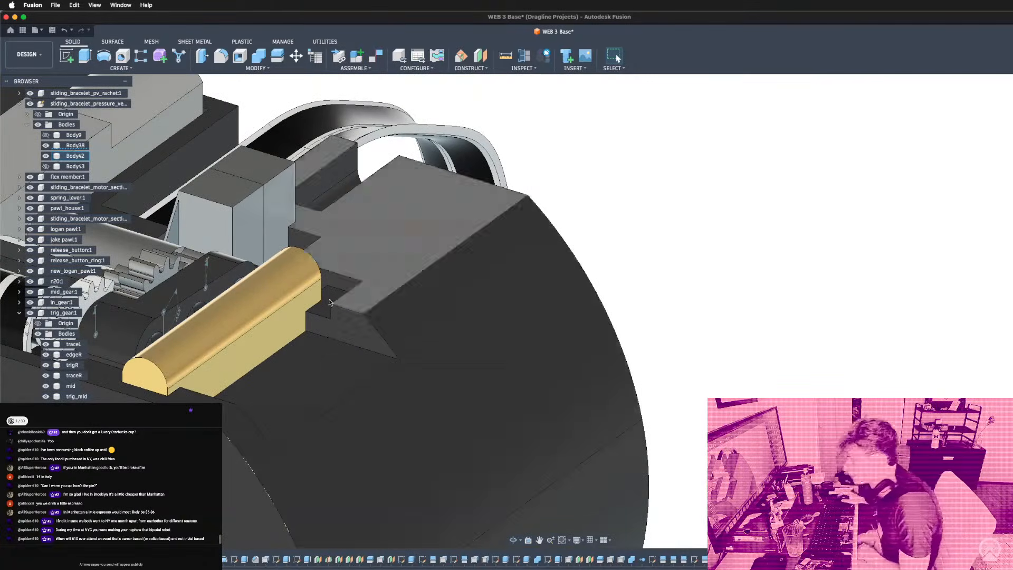
pyautogui.scroll(6, 295, 316)
pyautogui.scroll(8, 295, 315)
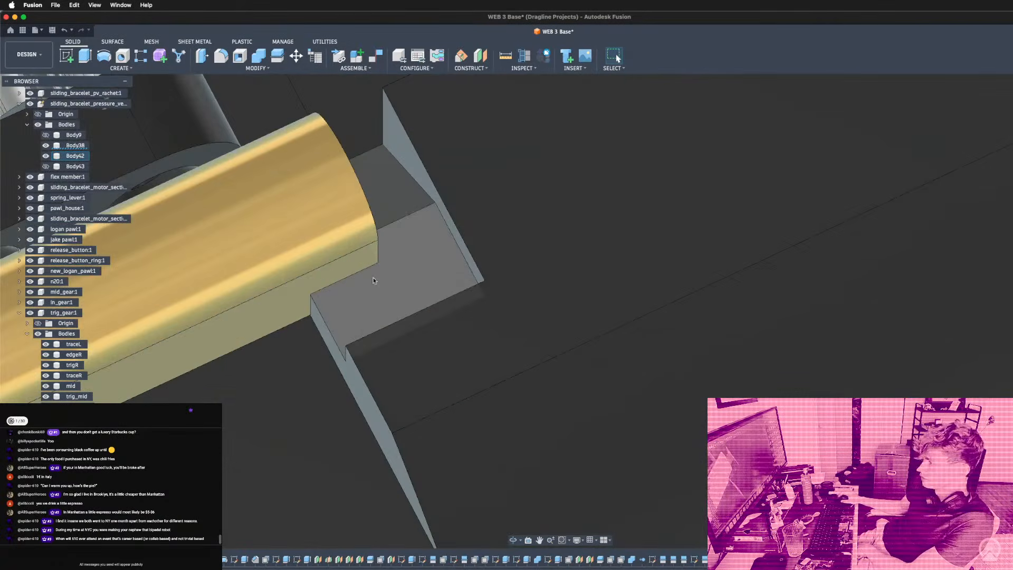
pyautogui.scroll(-8, 380, 215)
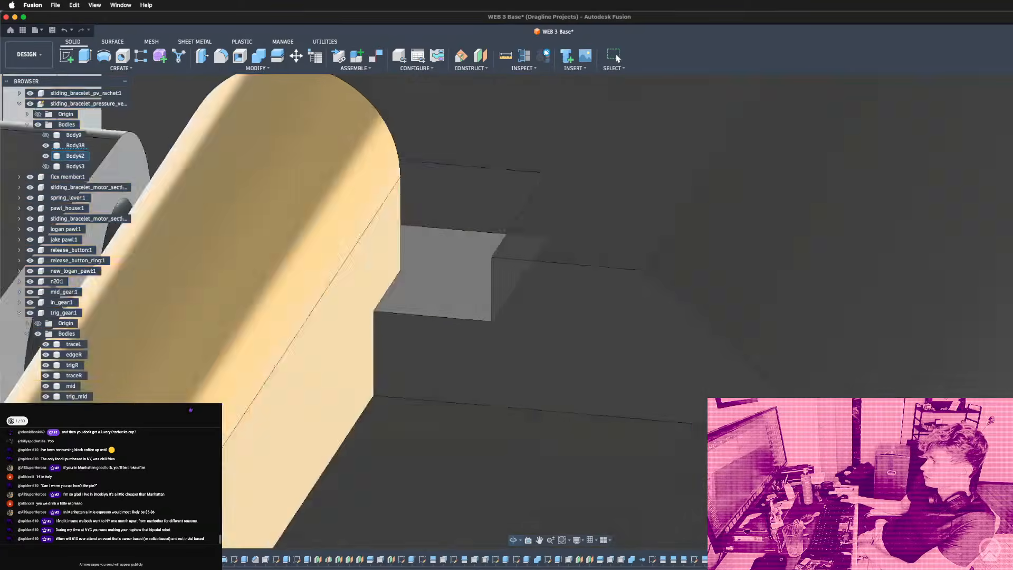
pyautogui.scroll(-5, 426, 323)
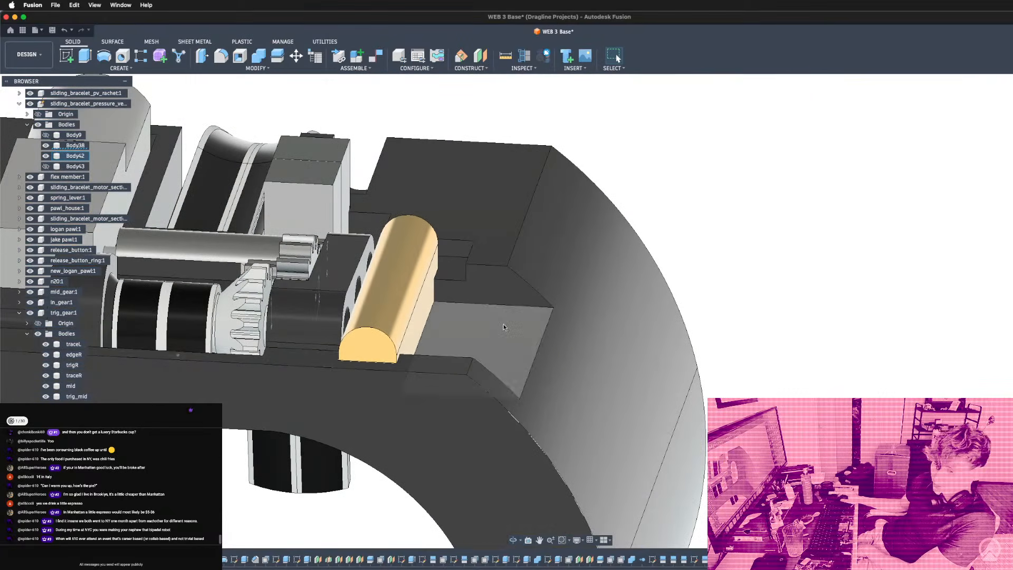
pyautogui.scroll(7, 562, 357)
pyautogui.keyDown('shift'); pyautogui.moveTo(563, 357); pyautogui.dragTo(545, 372, button='middle'); pyautogui.keyUp('shift')
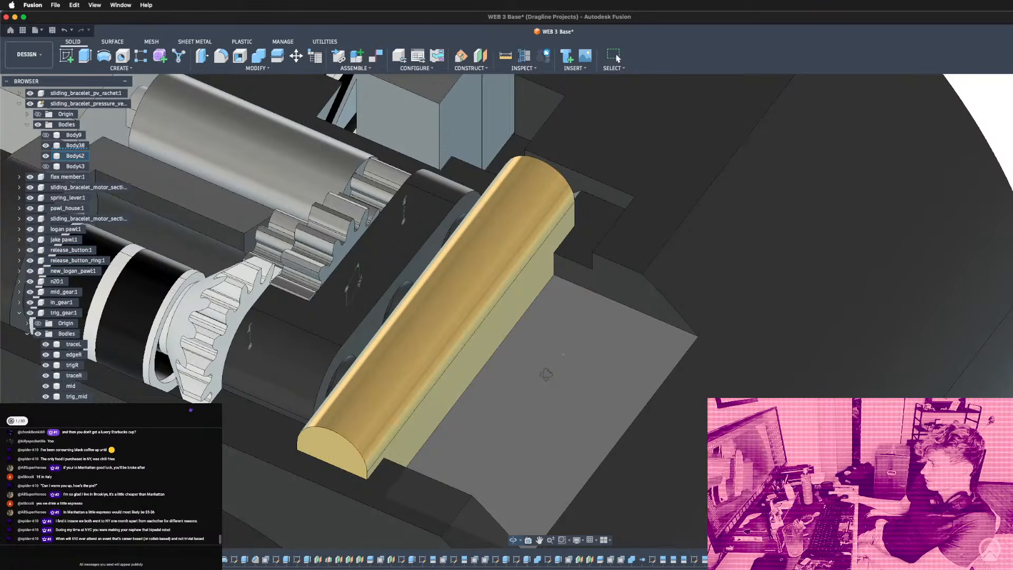
pyautogui.scroll(-7, 458, 353)
pyautogui.keyDown('shift'); pyautogui.moveTo(457, 354); pyautogui.dragTo(431, 383, button='middle'); pyautogui.keyUp('shift')
pyautogui.scroll(5, 433, 364)
pyautogui.scroll(-4, 466, 380)
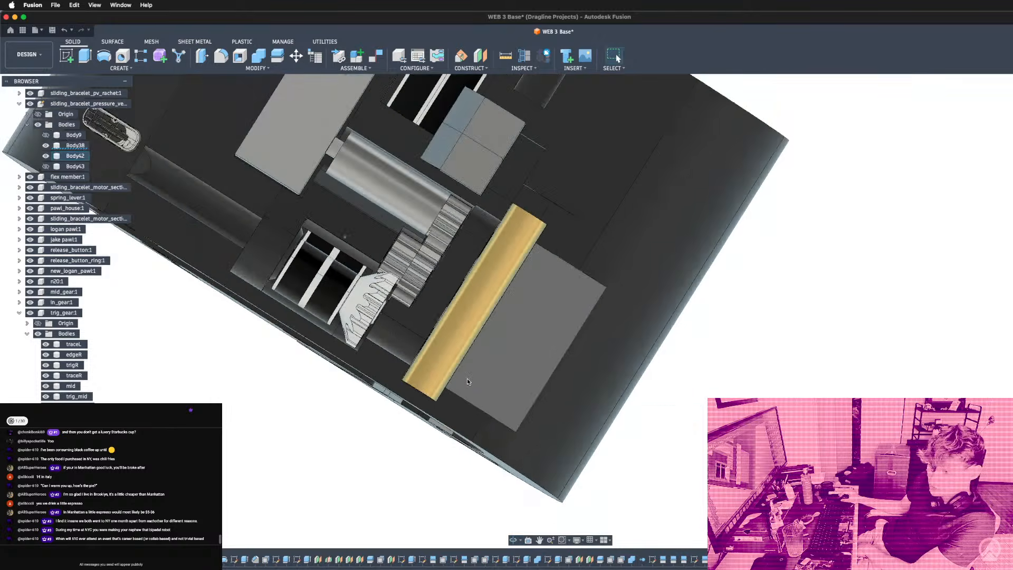
pyautogui.scroll(6, 523, 237)
pyautogui.keyDown('shift'); pyautogui.moveTo(524, 237); pyautogui.dragTo(525, 198, button='middle'); pyautogui.keyUp('shift')
pyautogui.scroll(-4, 526, 232)
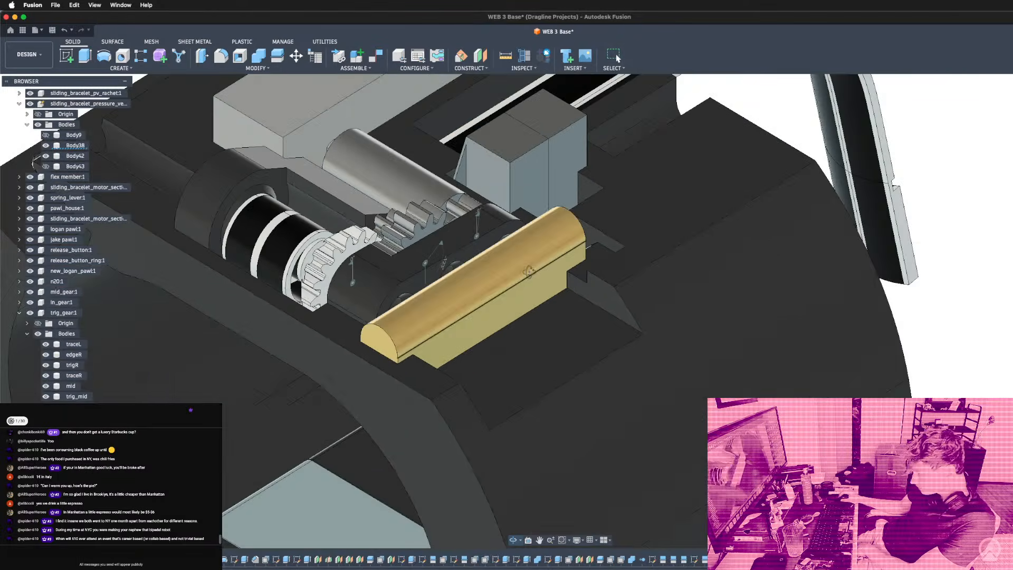
# Examine the passage between the ground bar's end, the grey block and the stepped wall of Body42.
pyautogui.keyDown('shift'); pyautogui.moveTo(529, 271); pyautogui.dragTo(572, 240, button='middle'); pyautogui.keyUp('shift')
pyautogui.scroll(5, 573, 232)
pyautogui.keyDown('shift'); pyautogui.moveTo(594, 196); pyautogui.dragTo(619, 258, button='middle'); pyautogui.keyUp('shift')
pyautogui.scroll(5, 501, 258)
pyautogui.scroll(-5, 619, 258)
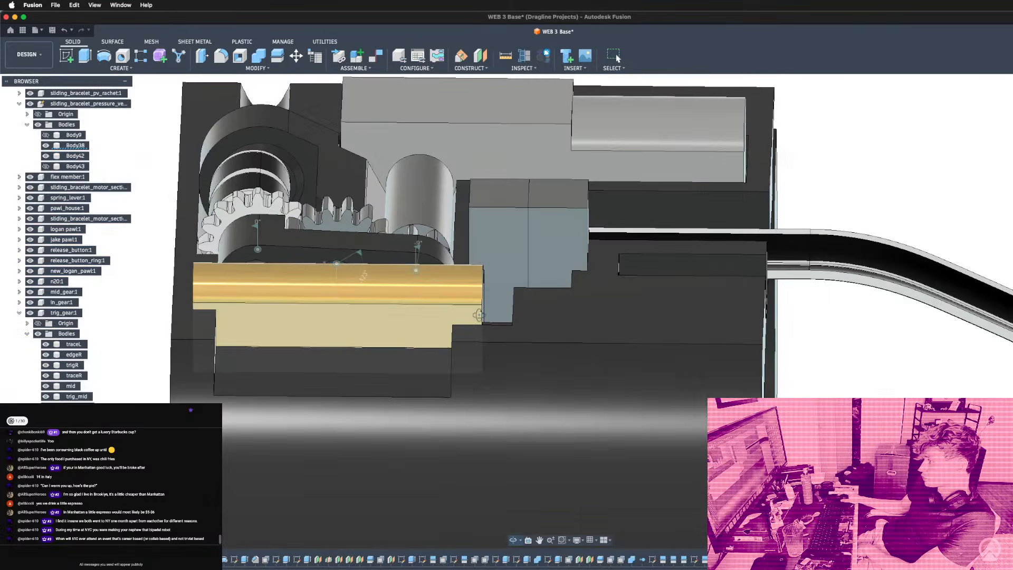
pyautogui.keyDown('shift'); pyautogui.moveTo(430, 347); pyautogui.dragTo(507, 364, button='middle'); pyautogui.keyUp('shift')
pyautogui.scroll(-2, 448, 359)
pyautogui.scroll(4, 372, 424)
pyautogui.keyDown('shift'); pyautogui.moveTo(382, 359); pyautogui.dragTo(347, 399, button='middle'); pyautogui.keyUp('shift')
pyautogui.scroll(-4, 530, 406)
pyautogui.scroll(4, 644, 396)
pyautogui.moveTo(643, 395)
pyautogui.keyDown('shift'); pyautogui.mouseDown(button='middle')
pyautogui.moveTo(618, 413)
pyautogui.moveTo(645, 393)
pyautogui.mouseUp(button='middle'); pyautogui.keyUp('shift')
pyautogui.scroll(3, 585, 454)
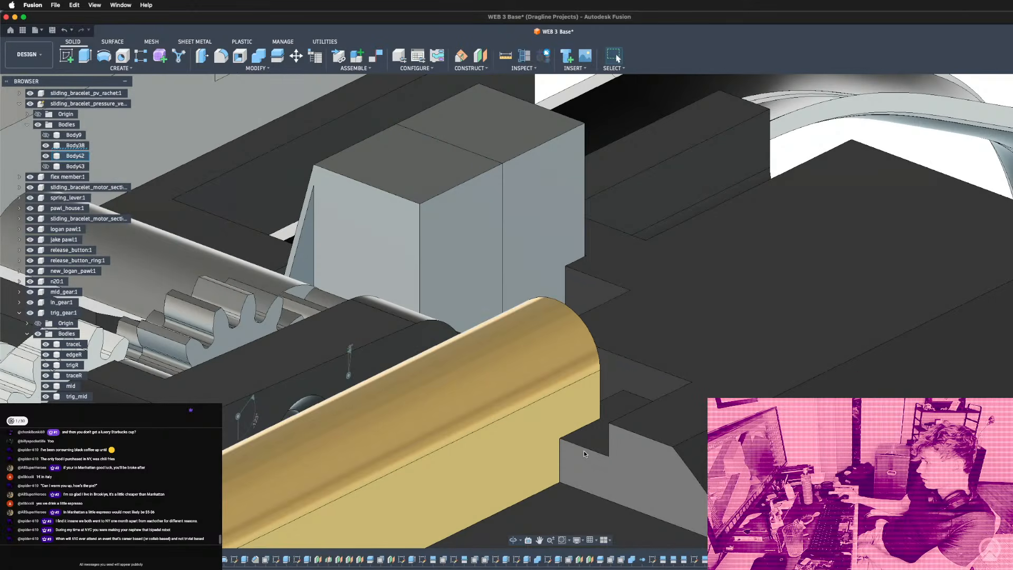
pyautogui.scroll(-3, 583, 450)
pyautogui.scroll(2, 407, 349)
pyautogui.scroll(-4, 455, 386)
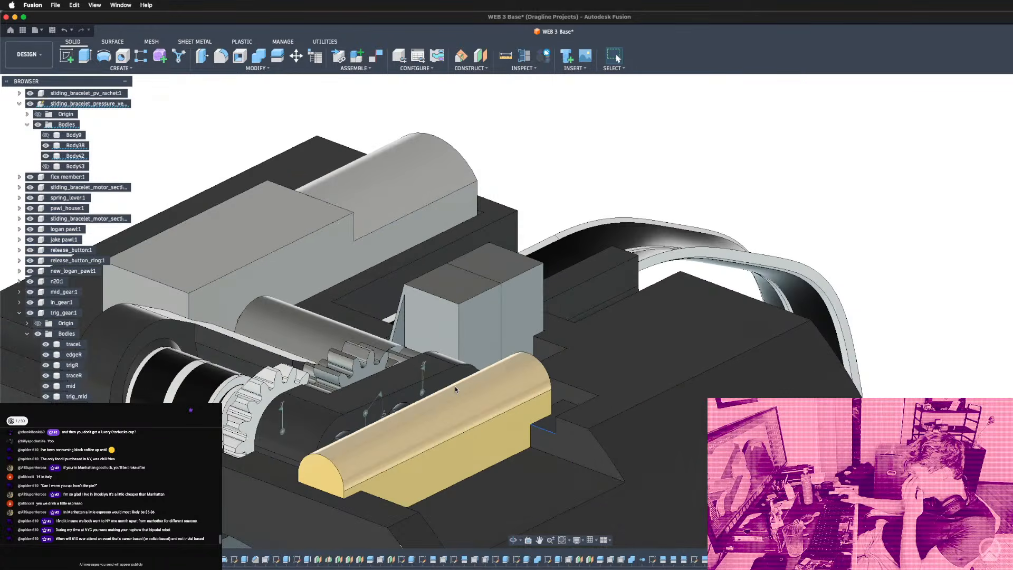
pyautogui.keyDown('shift'); pyautogui.moveTo(455, 386); pyautogui.dragTo(413, 391, button='middle'); pyautogui.keyUp('shift')
pyautogui.scroll(3, 412, 392)
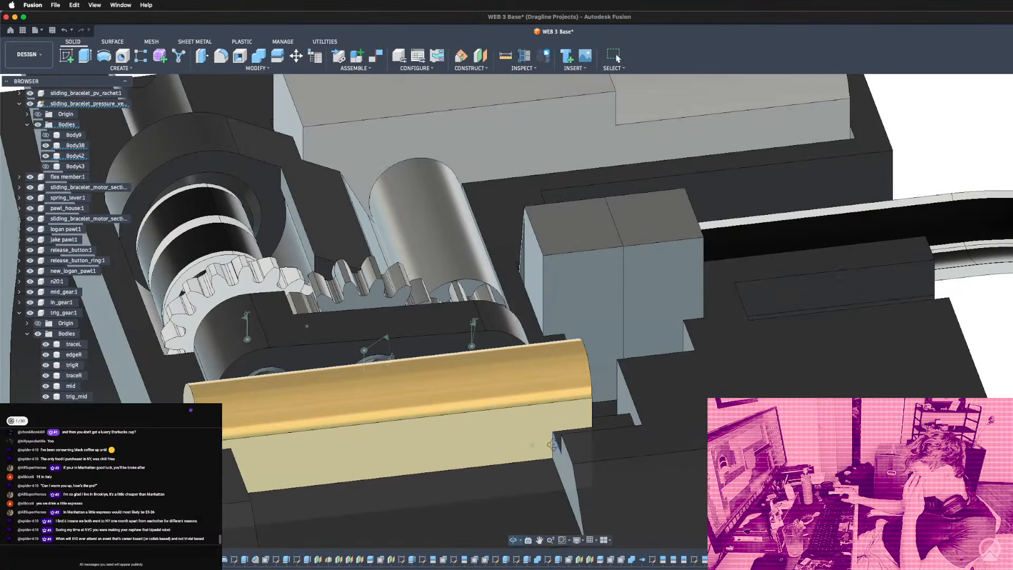
pyautogui.keyDown('shift'); pyautogui.moveTo(552, 445); pyautogui.dragTo(470, 425, button='middle'); pyautogui.keyUp('shift')
pyautogui.scroll(3, 519, 409)
pyautogui.scroll(-3, 519, 409)
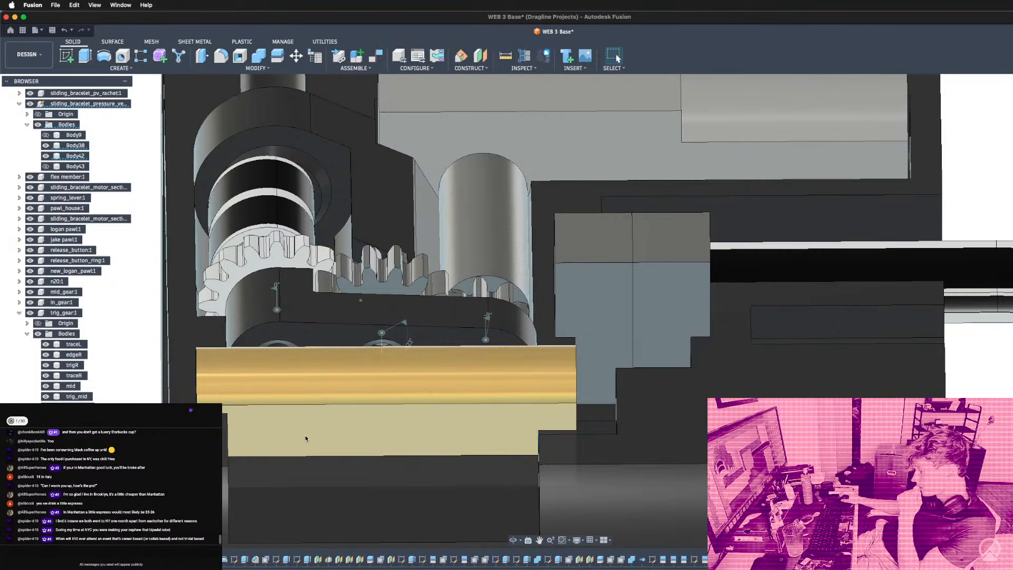
# Inspect the ground bar's fit beside the gears and its exposed side face within the whole bracelet.
pyautogui.keyDown('shift'); pyautogui.moveTo(290, 431); pyautogui.dragTo(313, 413, button='middle'); pyautogui.keyUp('shift')
pyautogui.keyDown('shift'); pyautogui.moveTo(312, 420); pyautogui.dragTo(123, 332, button='middle'); pyautogui.keyUp('shift')
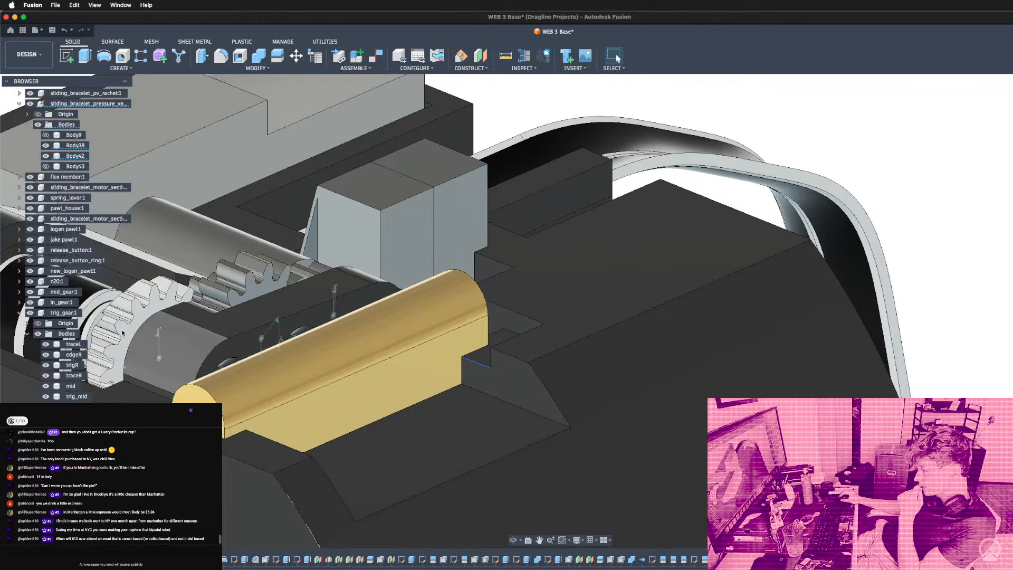
pyautogui.scroll(-5, 318, 352)
pyautogui.scroll(4, 303, 361)
pyautogui.scroll(-4, 304, 356)
pyautogui.keyDown('shift'); pyautogui.moveTo(304, 356); pyautogui.dragTo(416, 340, button='middle'); pyautogui.keyUp('shift')
pyautogui.scroll(3, 464, 338)
pyautogui.scroll(5, 429, 335)
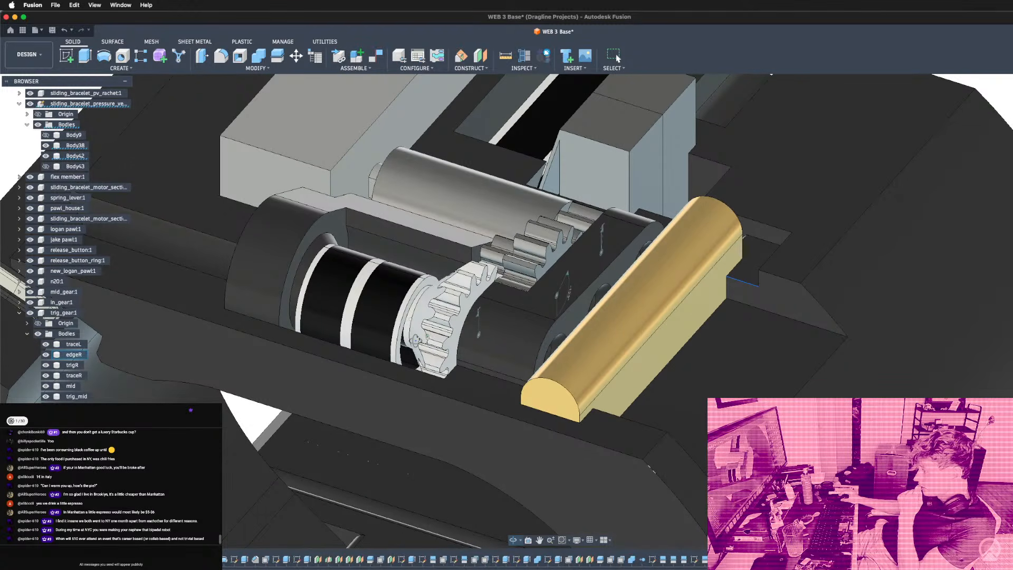
pyautogui.scroll(-3, 415, 344)
pyautogui.keyDown('shift'); pyautogui.moveTo(387, 301); pyautogui.dragTo(596, 296, button='middle'); pyautogui.keyUp('shift')
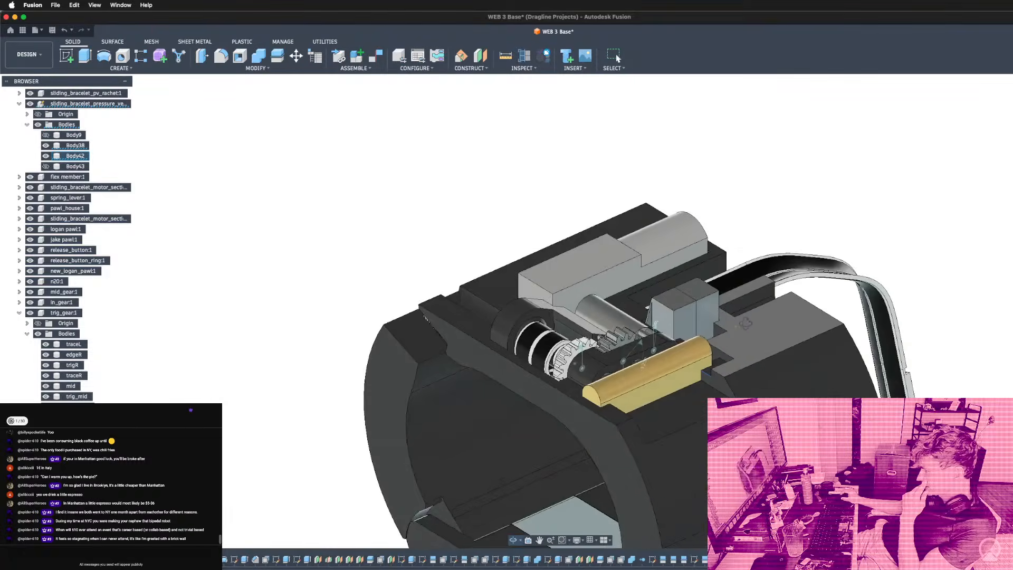
pyautogui.scroll(5, 595, 295)
pyautogui.keyDown('shift'); pyautogui.moveTo(755, 361); pyautogui.dragTo(704, 373, button='middle'); pyautogui.keyUp('shift')
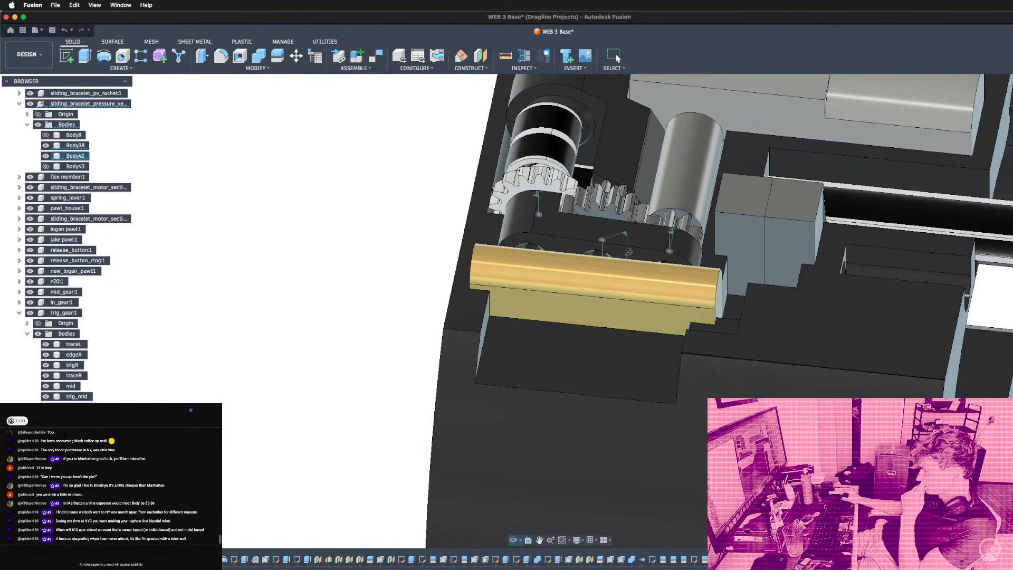
# Start a sketch on the ground bar's flat outer side face and offset the face outline 1 mm inward.
pyautogui.scroll(3, 627, 248)
pyautogui.moveTo(629, 332)
pyautogui.keyDown('shift'); pyautogui.mouseDown(button='middle')
pyautogui.moveTo(643, 311)
pyautogui.moveTo(644, 327)
pyautogui.mouseUp(button='middle'); pyautogui.keyUp('shift')
pyautogui.keyDown('shift'); pyautogui.moveTo(530, 434); pyautogui.dragTo(546, 412, button='middle'); pyautogui.keyUp('shift')
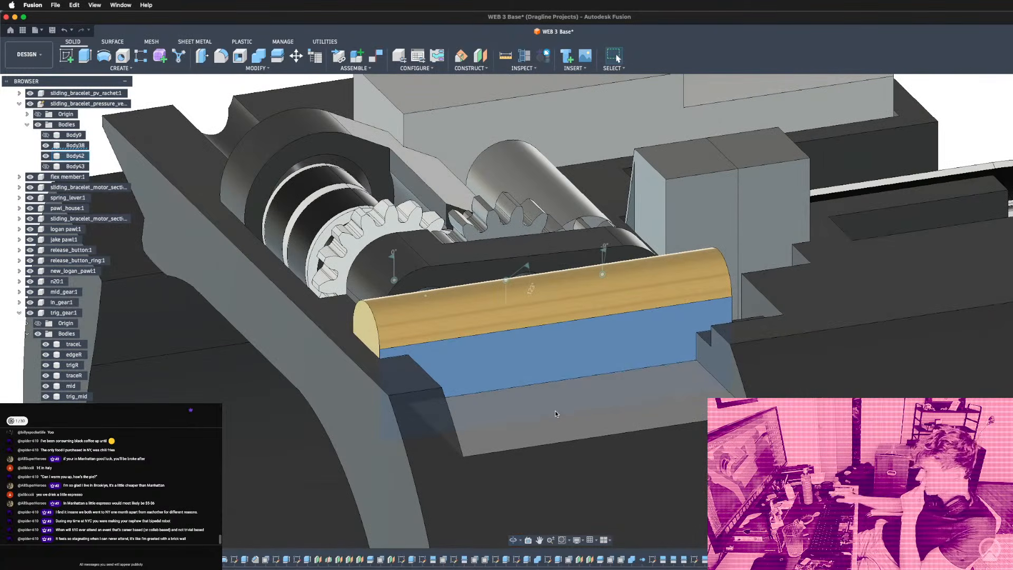
pyautogui.press('l')
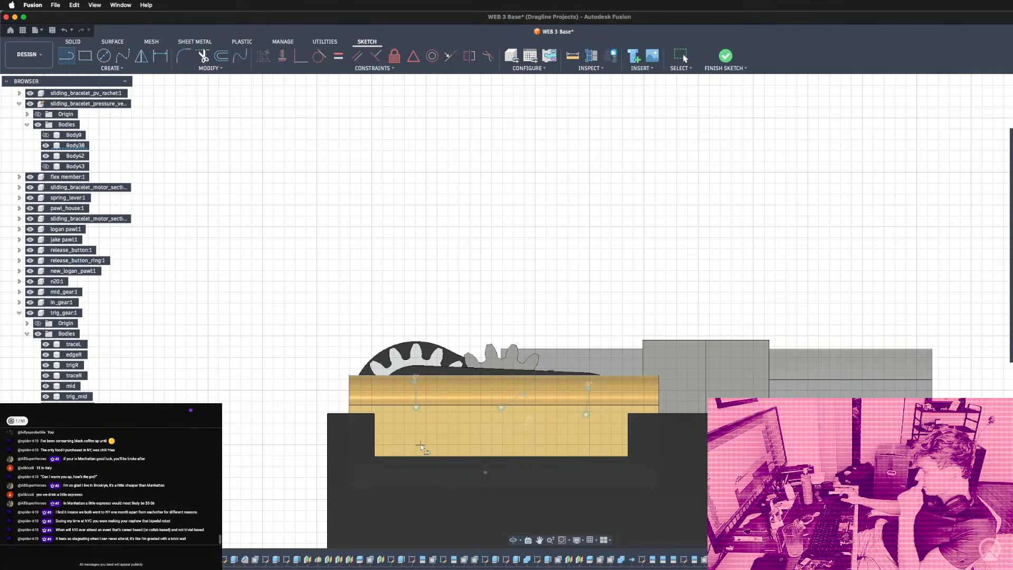
pyautogui.press('o')
pyautogui.click(421, 411)
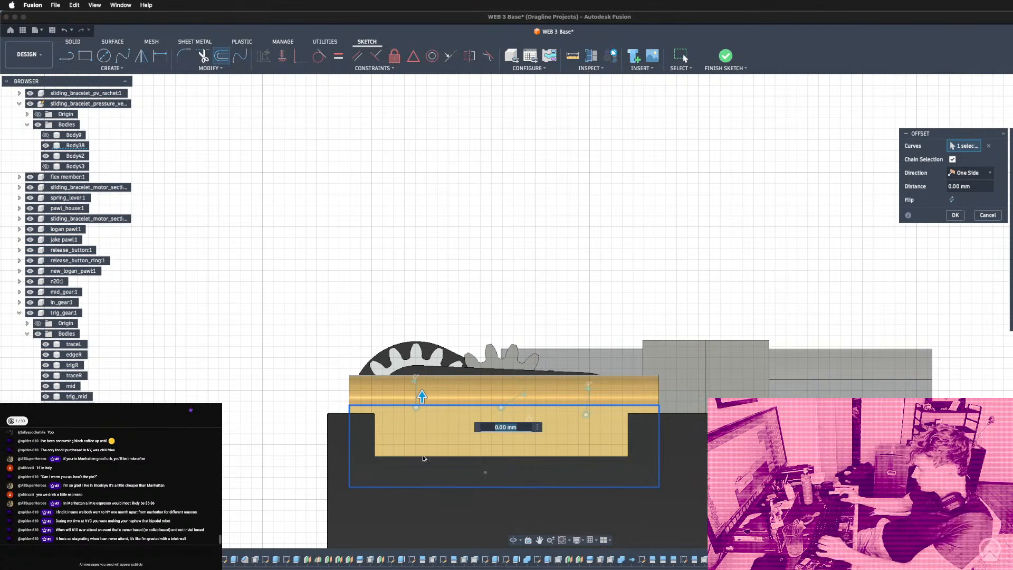
pyautogui.write('-1')
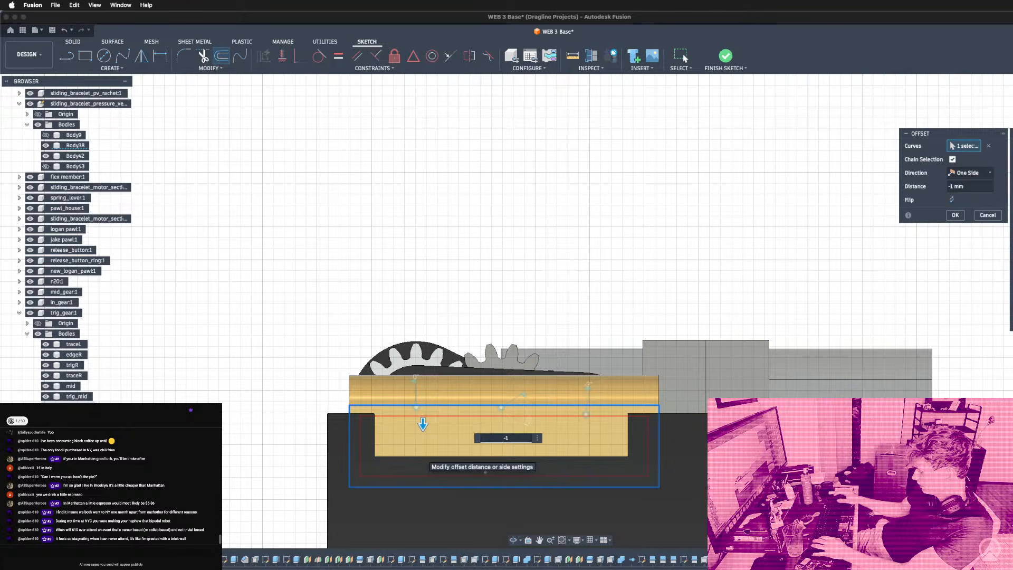
pyautogui.press('Return')
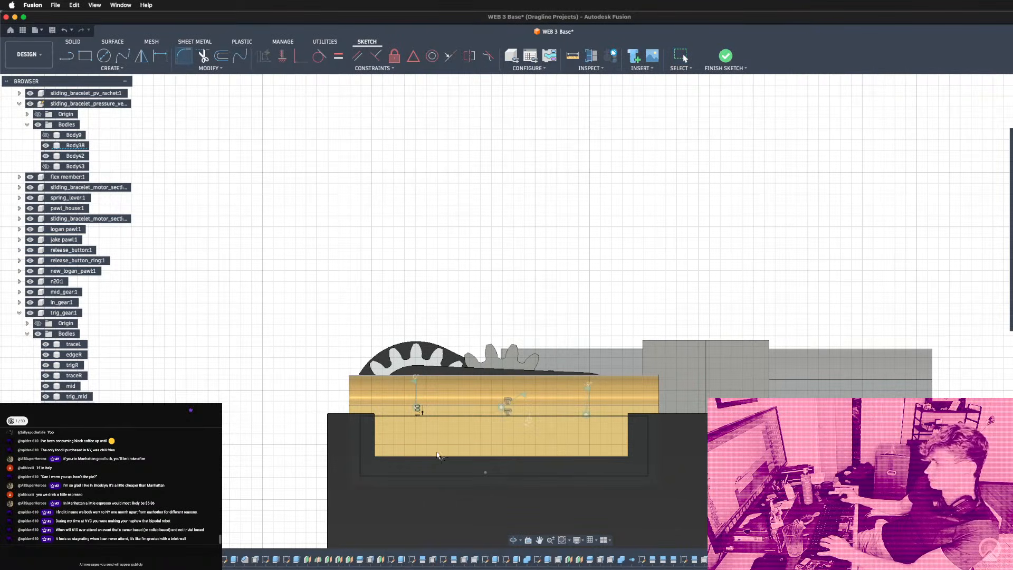
# Round the corners of the offset outline with 2.5 mm sketch fillets.
pyautogui.click(399, 416)
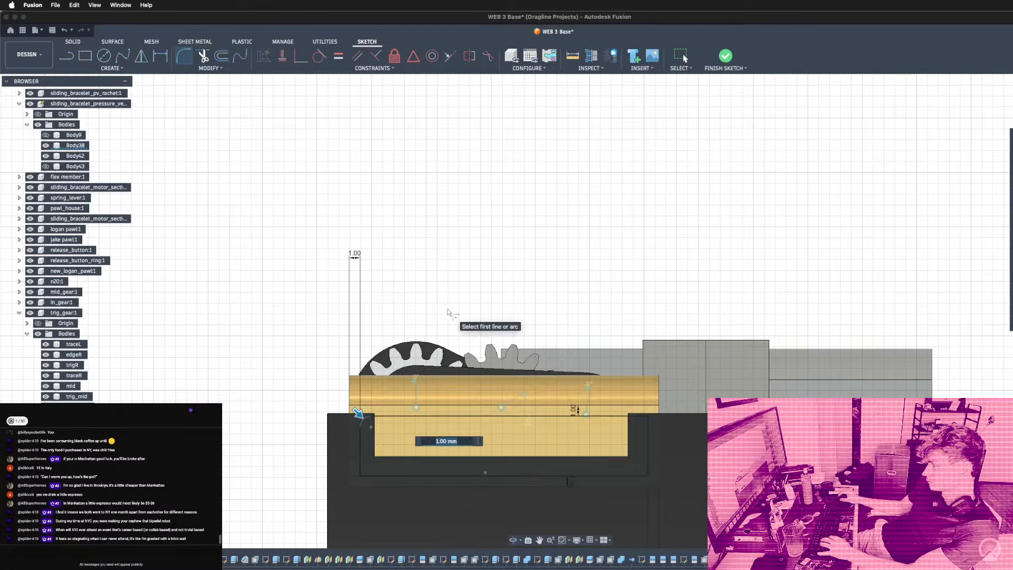
pyautogui.write('2.5')
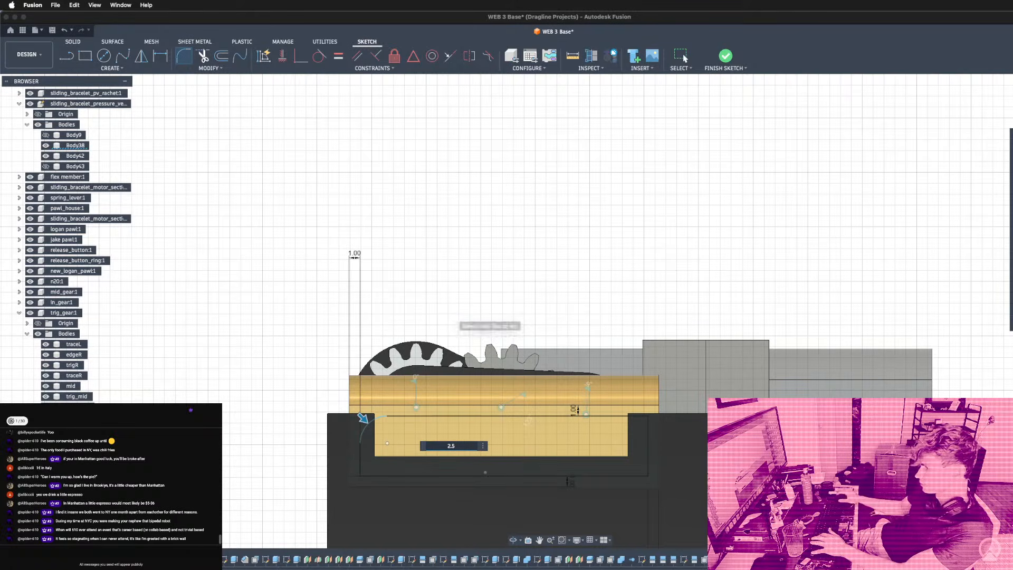
pyautogui.press('Return')
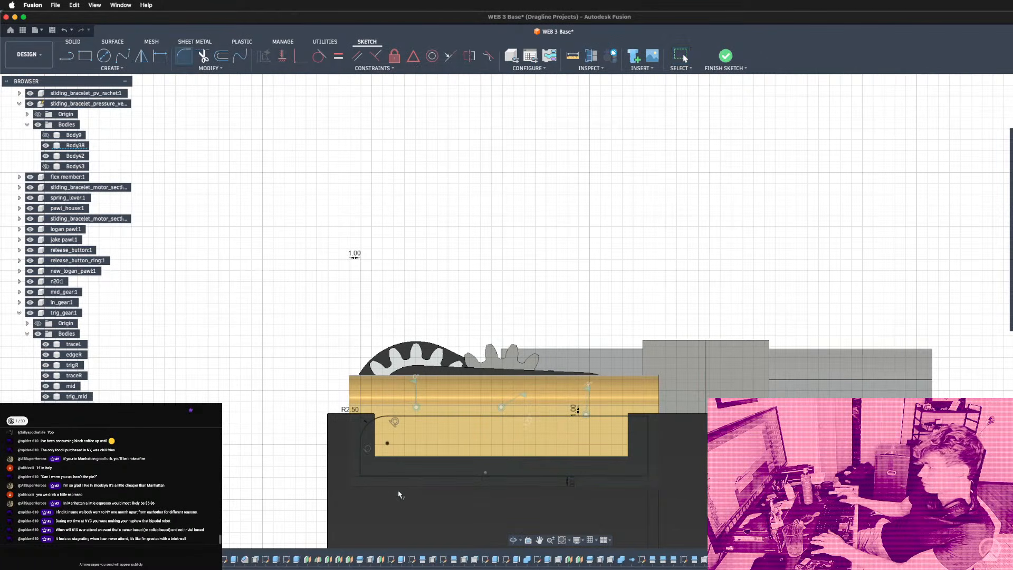
pyautogui.click(361, 459)
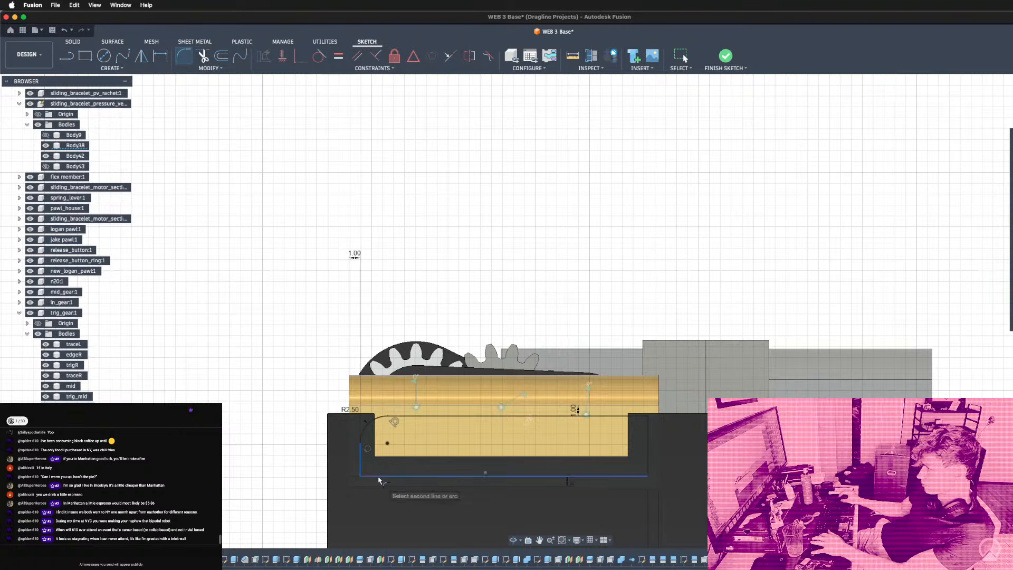
pyautogui.click(376, 477)
pyautogui.write('3.5')
pyautogui.write('2')
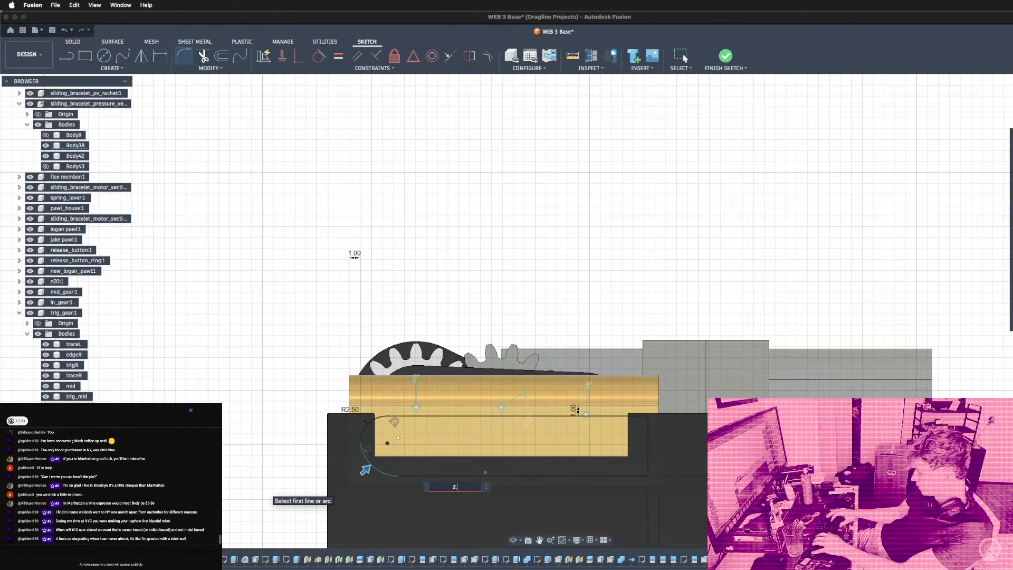
pyautogui.write('.5')
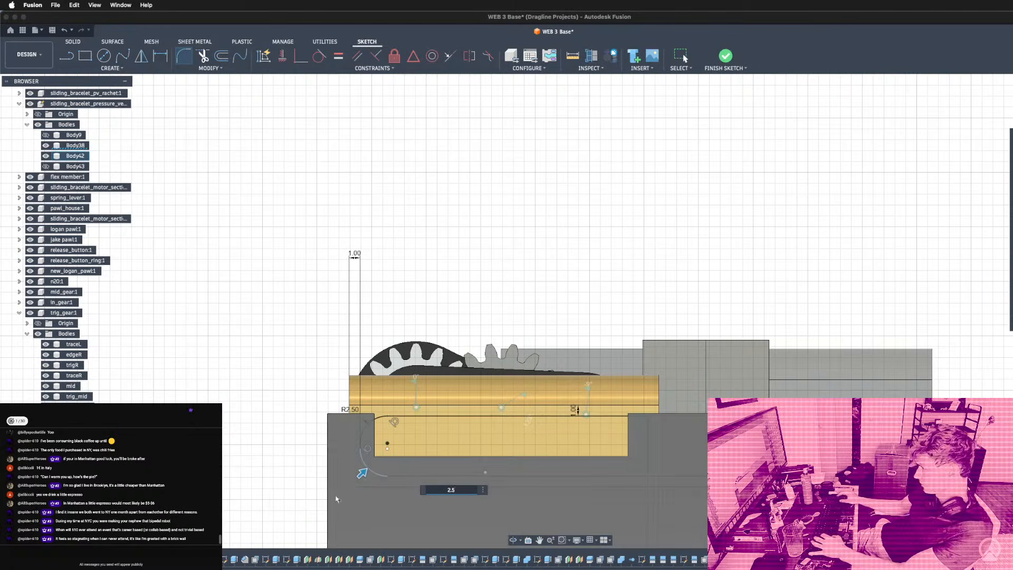
pyautogui.click(648, 418)
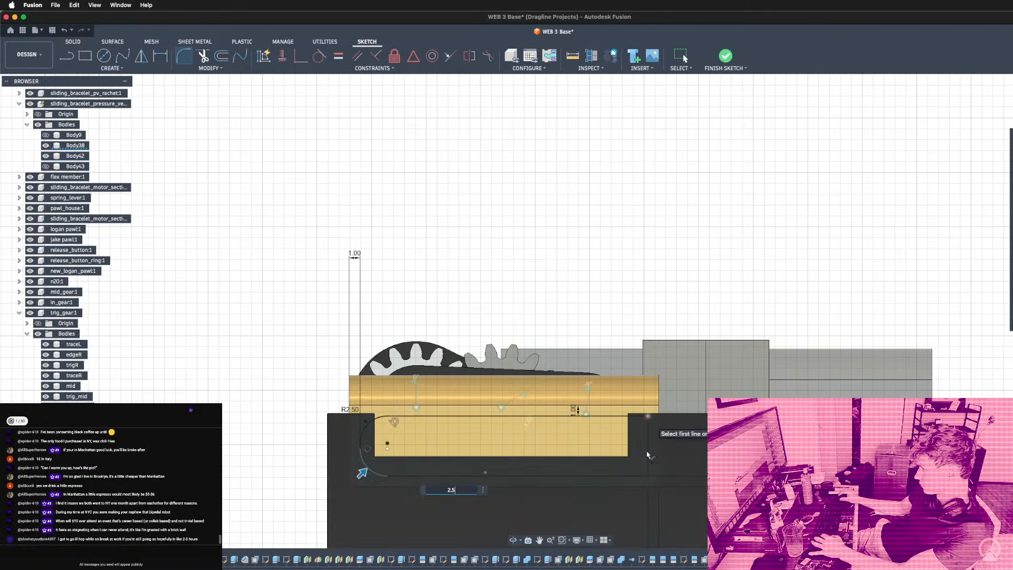
pyautogui.click(649, 476)
pyautogui.press('Escape')
# Sketch a rectangle about 26.4 mm by 3.5 mm over the upper part of the rounded outline on the bar's side face.
pyautogui.keyDown('shift'); pyautogui.moveTo(586, 298); pyautogui.dragTo(613, 405, button='middle'); pyautogui.keyUp('shift')
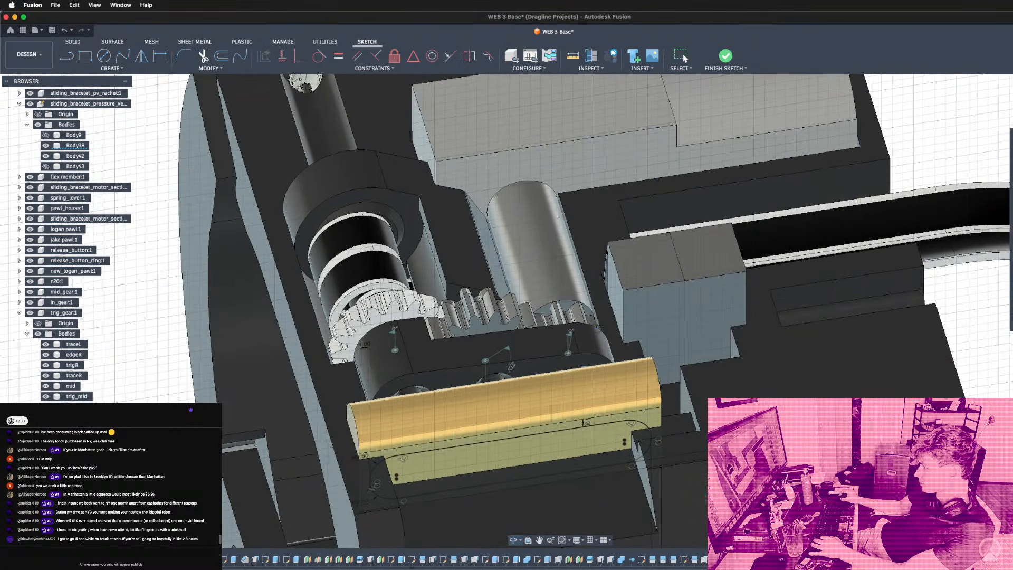
pyautogui.scroll(3, 415, 495)
pyautogui.press('r')
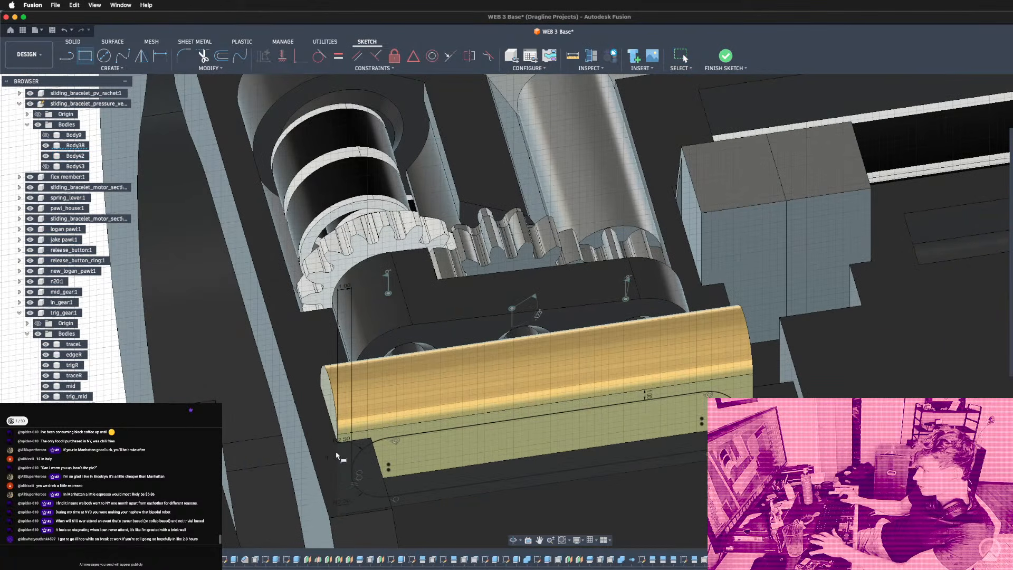
pyautogui.click(351, 471)
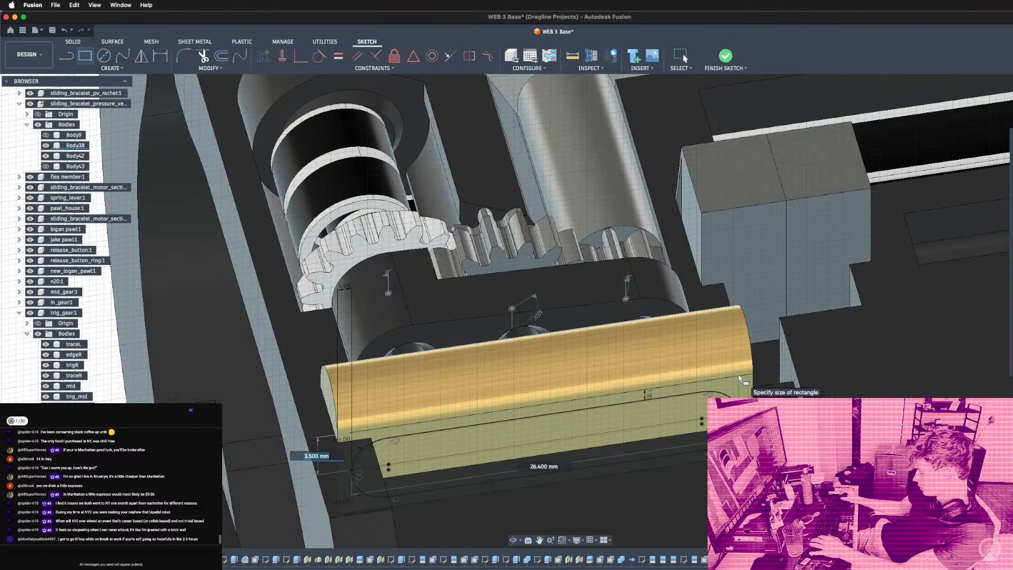
pyautogui.press('Escape')
# Extrude the sketched side profile 3 mm outward from the ground bar as a cut.
pyautogui.press('e')
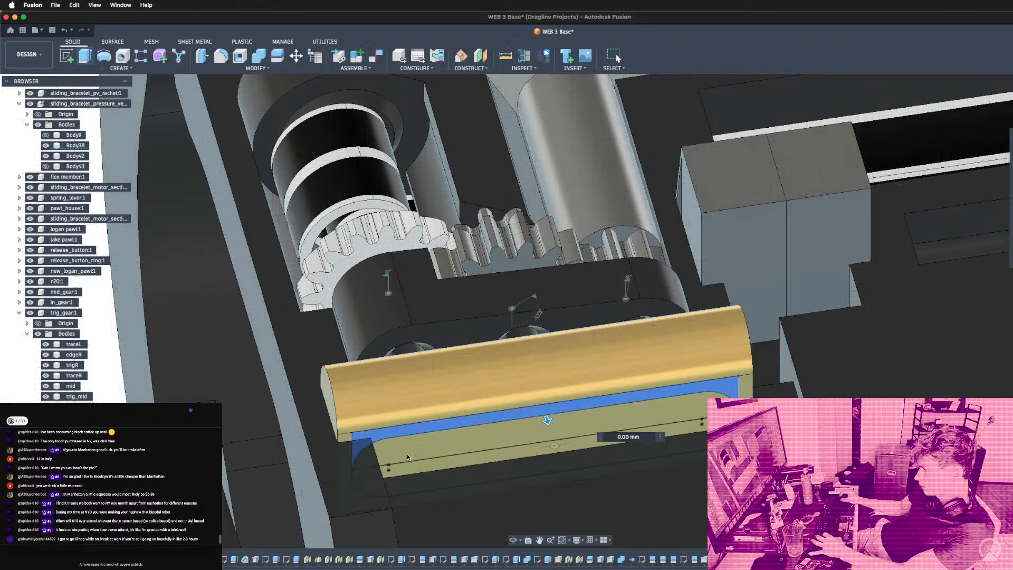
pyautogui.click(615, 402)
pyautogui.keyDown('shift'); pyautogui.moveTo(616, 402); pyautogui.dragTo(628, 470, button='middle'); pyautogui.keyUp('shift')
pyautogui.moveTo(635, 450); pyautogui.dragTo(637, 450)
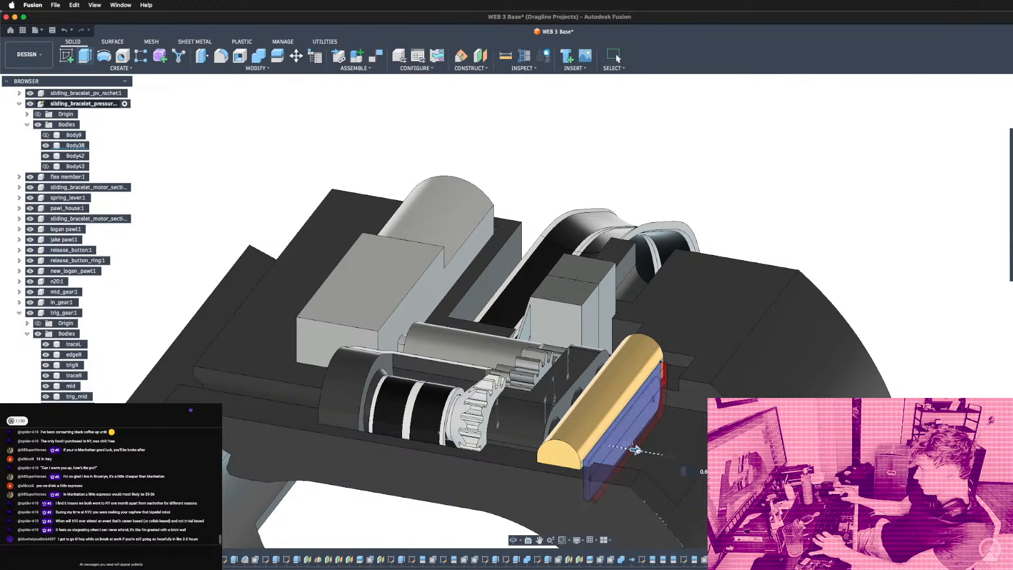
pyautogui.write('3')
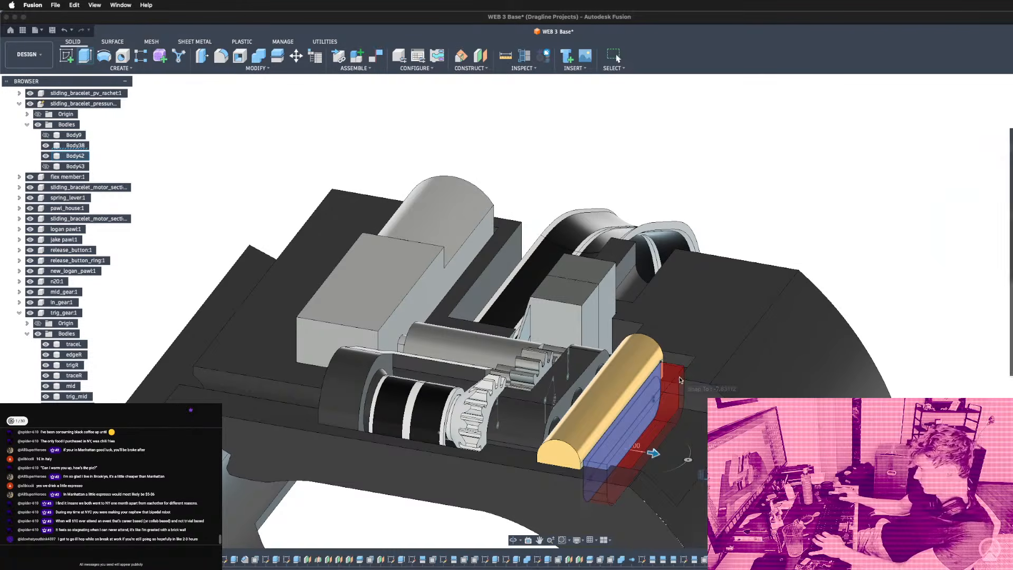
pyautogui.press('Return')
# Examine the cut area in front of the ground bar within the whole bracelet.
pyautogui.keyDown('shift'); pyautogui.moveTo(679, 381); pyautogui.dragTo(591, 311, button='middle'); pyautogui.keyUp('shift')
pyautogui.keyDown('shift'); pyautogui.moveTo(523, 353); pyautogui.dragTo(606, 355, button='middle'); pyautogui.keyUp('shift')
pyautogui.scroll(-5, 528, 355)
pyautogui.scroll(-3, 607, 355)
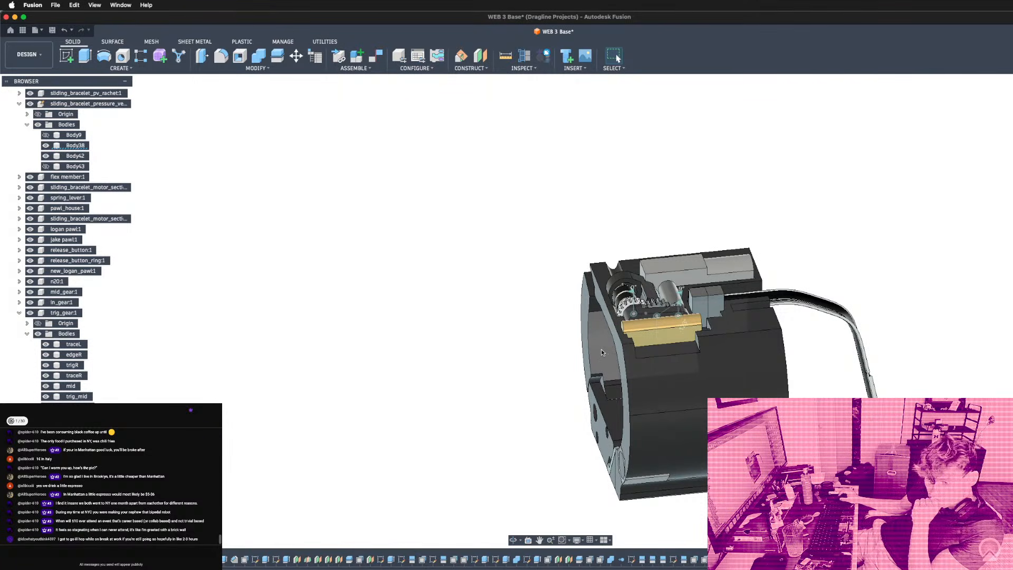
pyautogui.scroll(-3, 602, 353)
pyautogui.scroll(3, 666, 316)
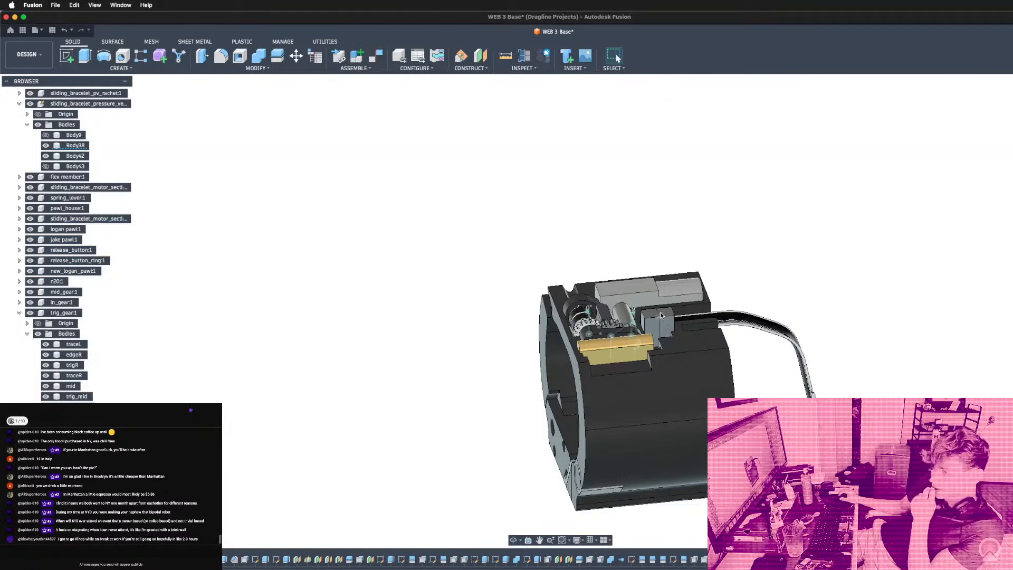
pyautogui.scroll(3, 613, 271)
# Examine the ground bar, grey block, gears and motor from the cable end and the opposite side of the bracelet.
pyautogui.keyDown('shift'); pyautogui.moveTo(613, 271); pyautogui.dragTo(734, 282, button='middle'); pyautogui.keyUp('shift')
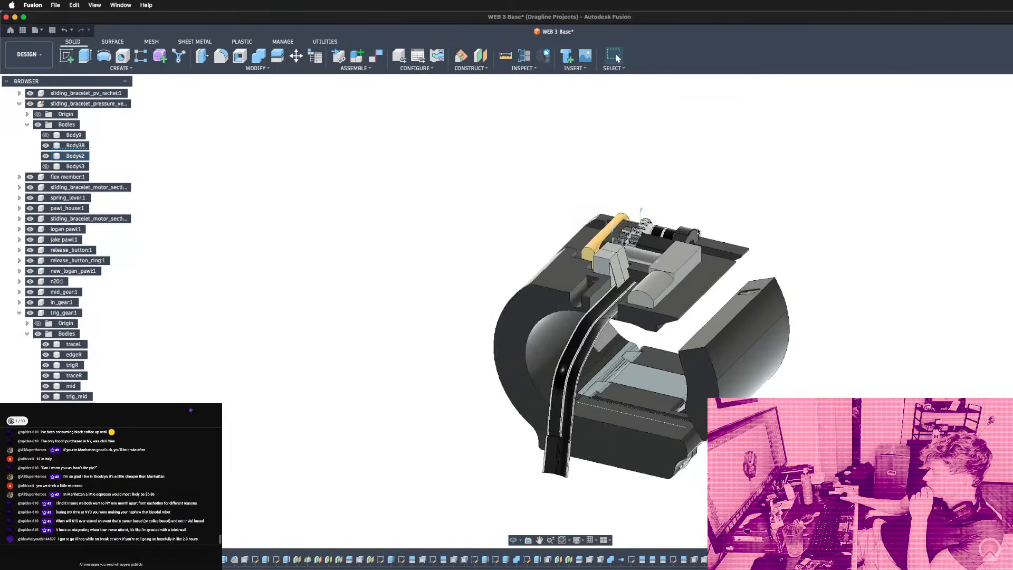
pyautogui.scroll(5, 647, 236)
pyautogui.keyDown('shift'); pyautogui.moveTo(648, 240); pyautogui.dragTo(667, 252, button='middle'); pyautogui.keyUp('shift')
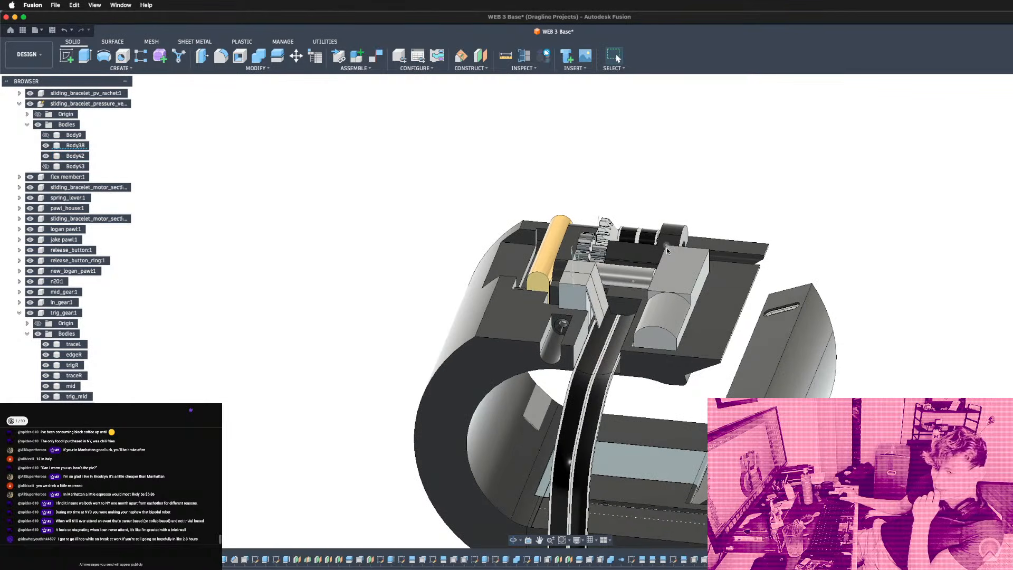
pyautogui.scroll(2, 635, 260)
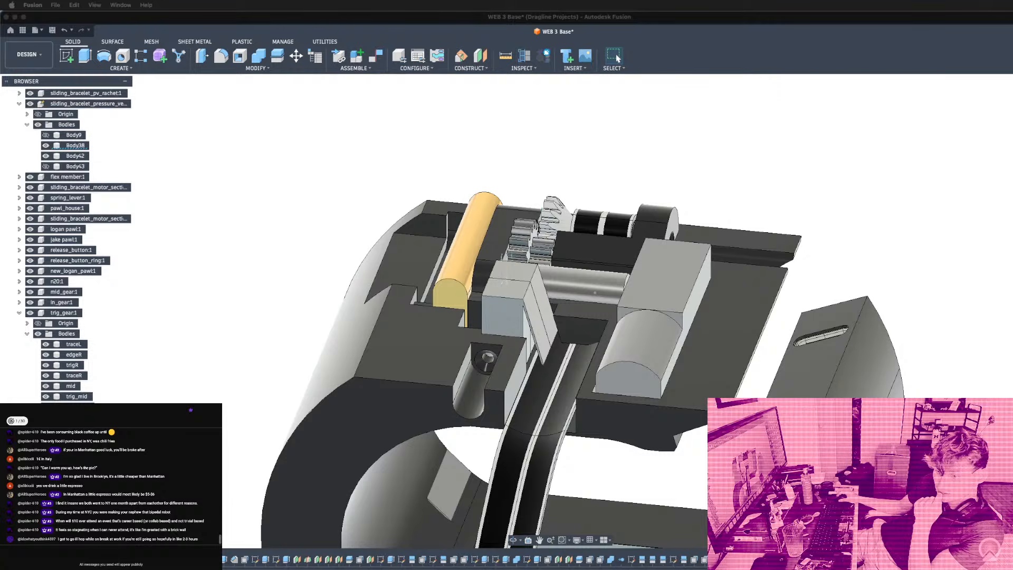
pyautogui.keyDown('shift'); pyautogui.moveTo(603, 227); pyautogui.dragTo(691, 254, button='middle'); pyautogui.keyUp('shift')
pyautogui.scroll(4, 573, 261)
pyautogui.scroll(-1, 573, 261)
pyautogui.keyDown('shift'); pyautogui.moveTo(543, 259); pyautogui.dragTo(574, 255, button='middle'); pyautogui.keyUp('shift')
pyautogui.scroll(-5, 574, 255)
pyautogui.keyDown('shift'); pyautogui.moveTo(512, 269); pyautogui.dragTo(576, 276, button='middle'); pyautogui.keyUp('shift')
pyautogui.scroll(5, 522, 320)
pyautogui.scroll(-6, 521, 320)
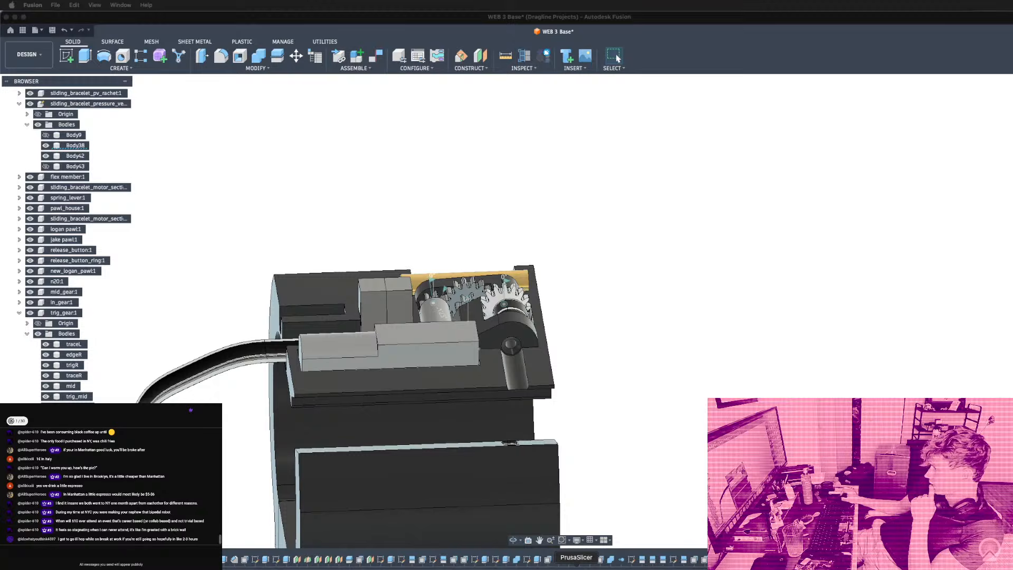
# Switch to PrusaSlicer, leave the sliced preview, and delete batt_cover.stl from the print bed.
pyautogui.click(576, 567)
pyautogui.moveTo(356, 469); pyautogui.dragTo(467, 439)
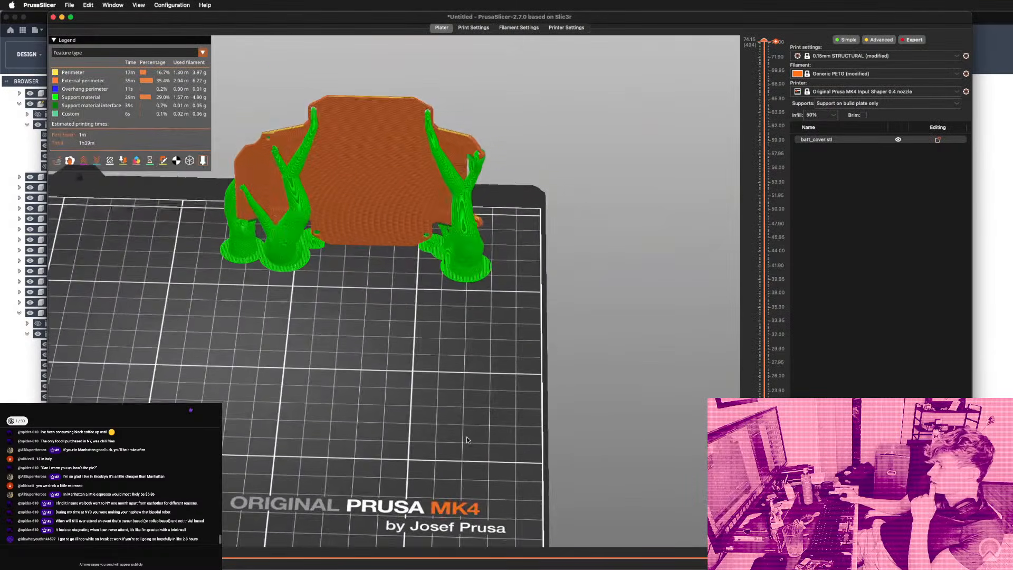
pyautogui.moveTo(467, 439); pyautogui.dragTo(492, 452, button='middle')
pyautogui.moveTo(493, 451); pyautogui.dragTo(523, 441)
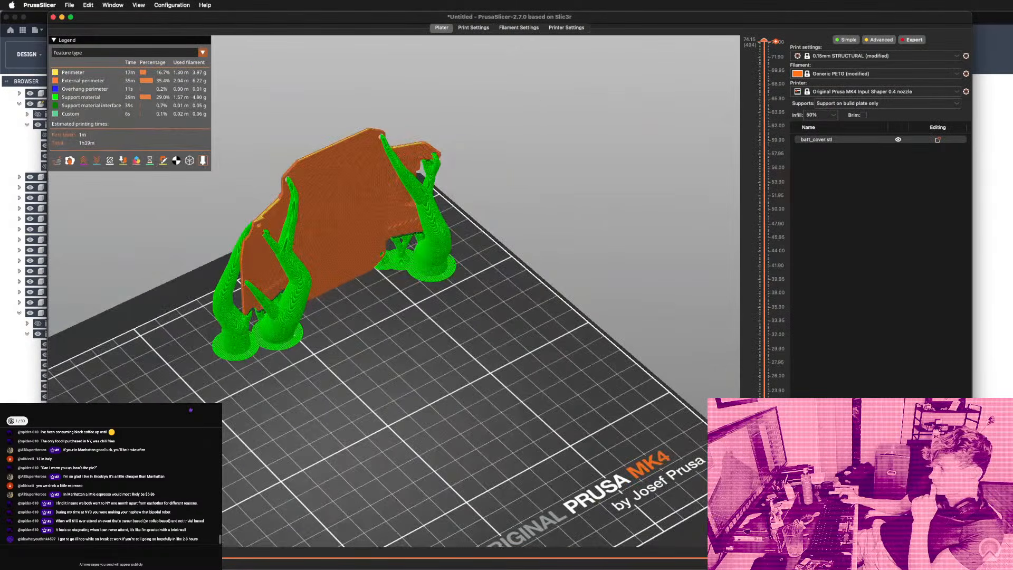
pyautogui.press('Tab')
pyautogui.rightClick(283, 260)
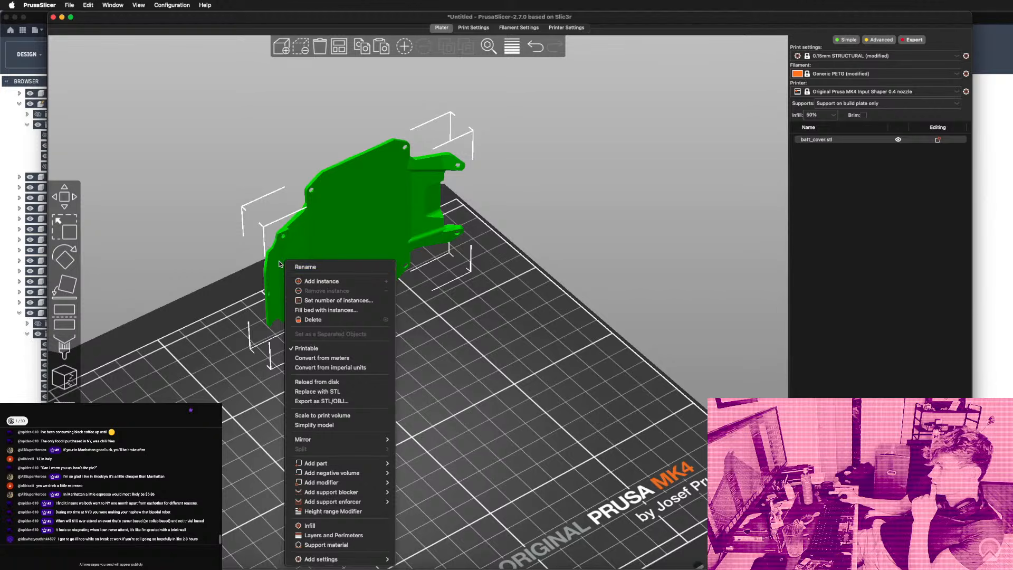
pyautogui.press('Escape')
pyautogui.press('Delete')
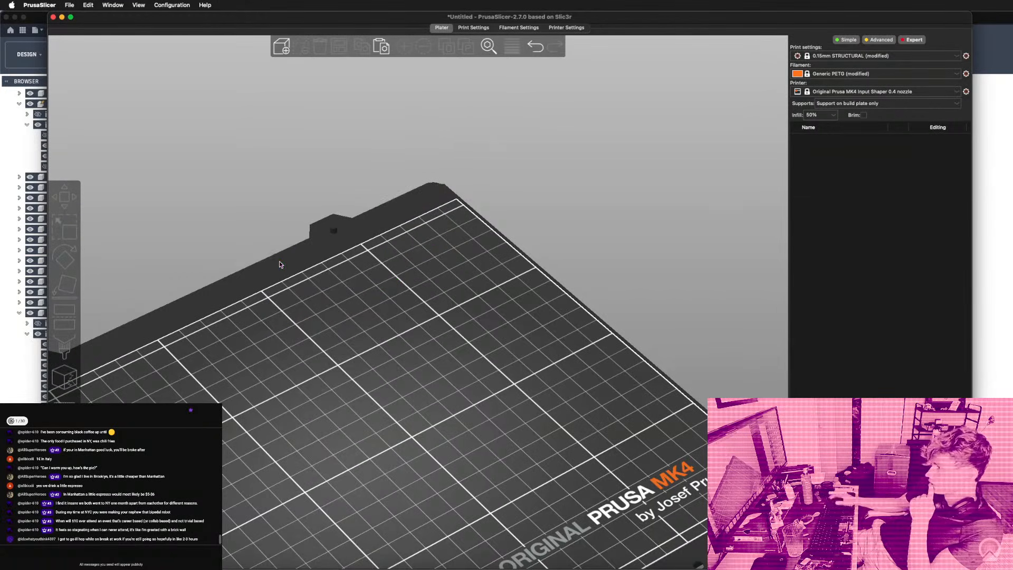
# Find batt_holy_cover_PETG.stl in the Desktop folder Charlotte Print Files and load it into PrusaSlicer.
pyautogui.press('super+Tab')
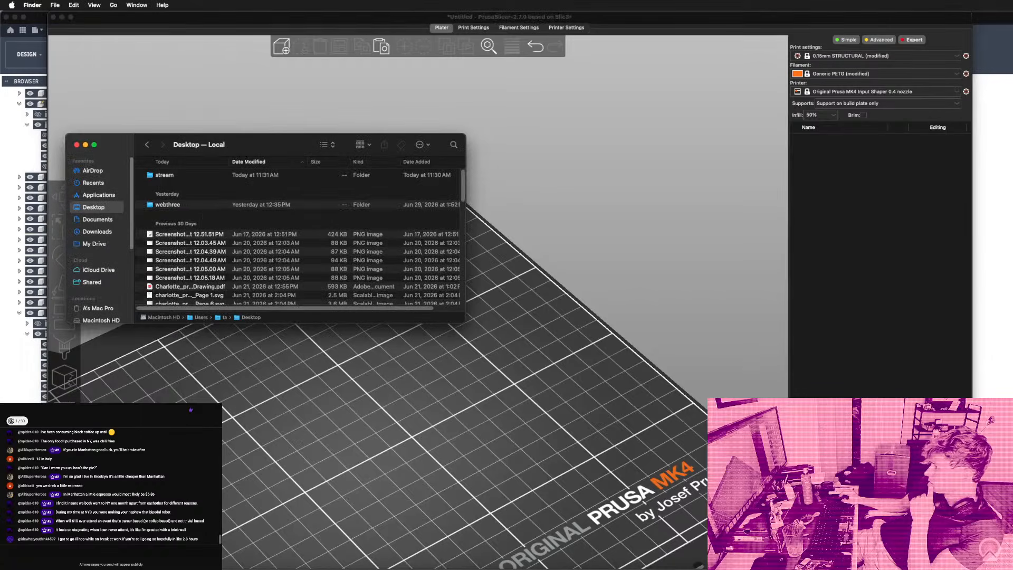
pyautogui.scroll(-10, 172, 189)
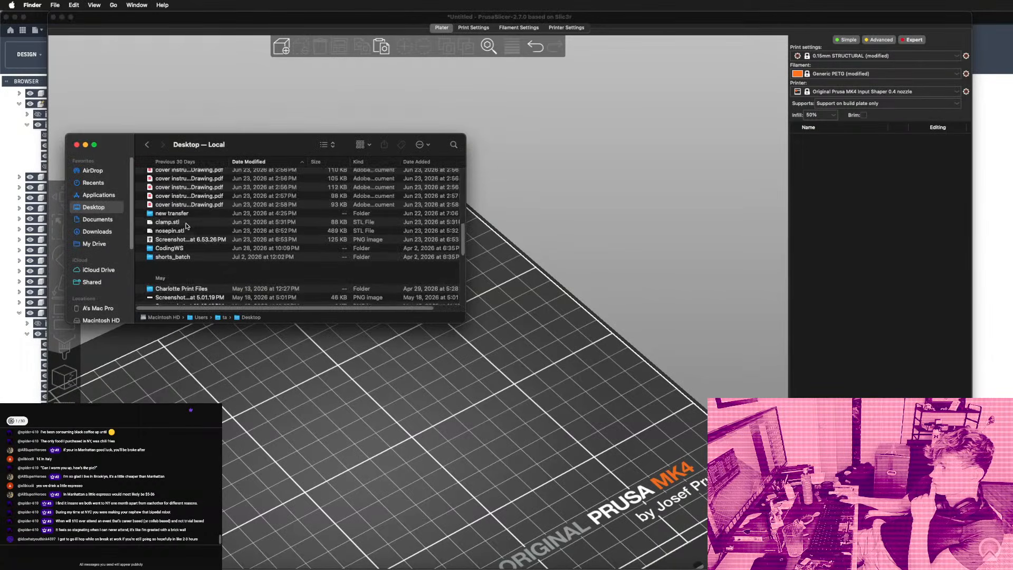
pyautogui.doubleClick(183, 228)
pyautogui.scroll(-5, 170, 227)
pyautogui.scroll(5, 169, 227)
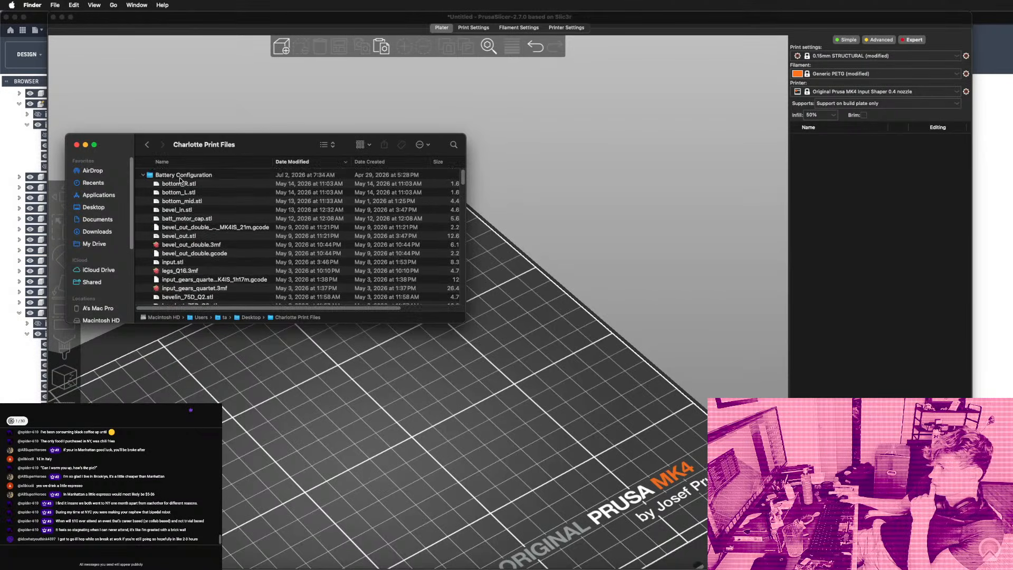
pyautogui.scroll(-3, 207, 237)
pyautogui.scroll(-5, 207, 238)
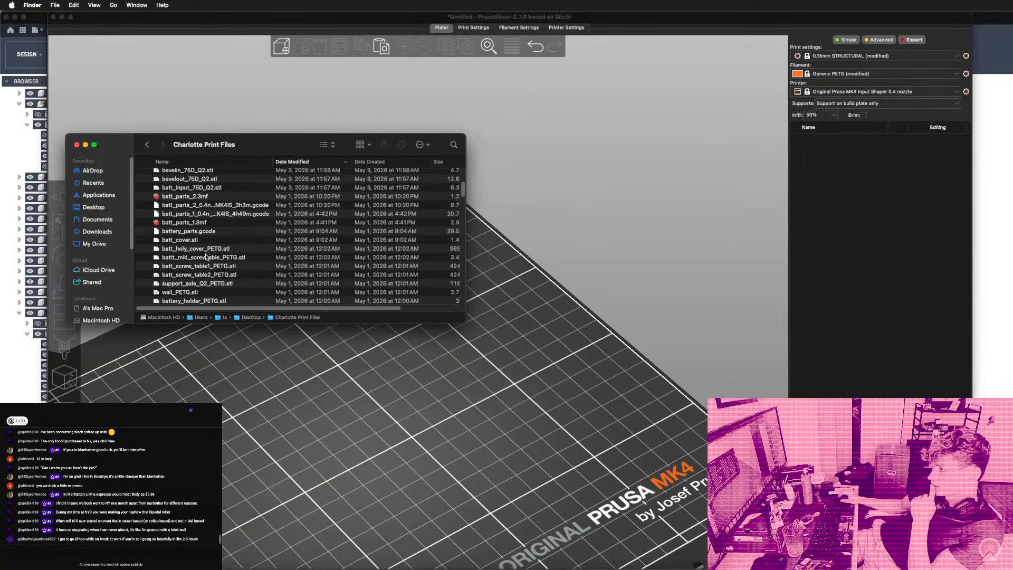
pyautogui.click(201, 248)
pyautogui.moveTo(375, 413); pyautogui.dragTo(369, 414)
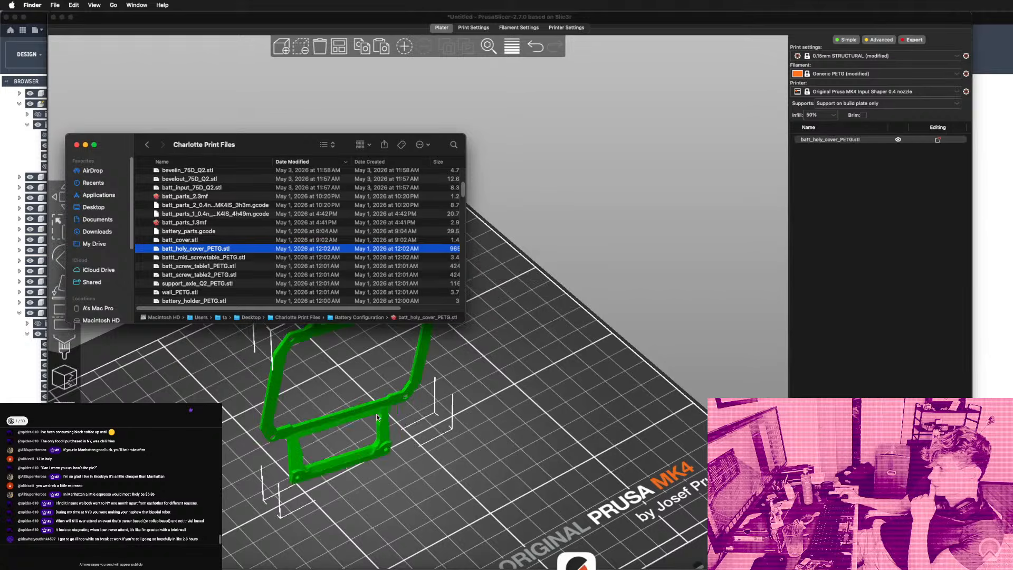
# Reorient the batt_holy_cover_PETG part by placing its outer side edge face on the print bed.
pyautogui.click(336, 421)
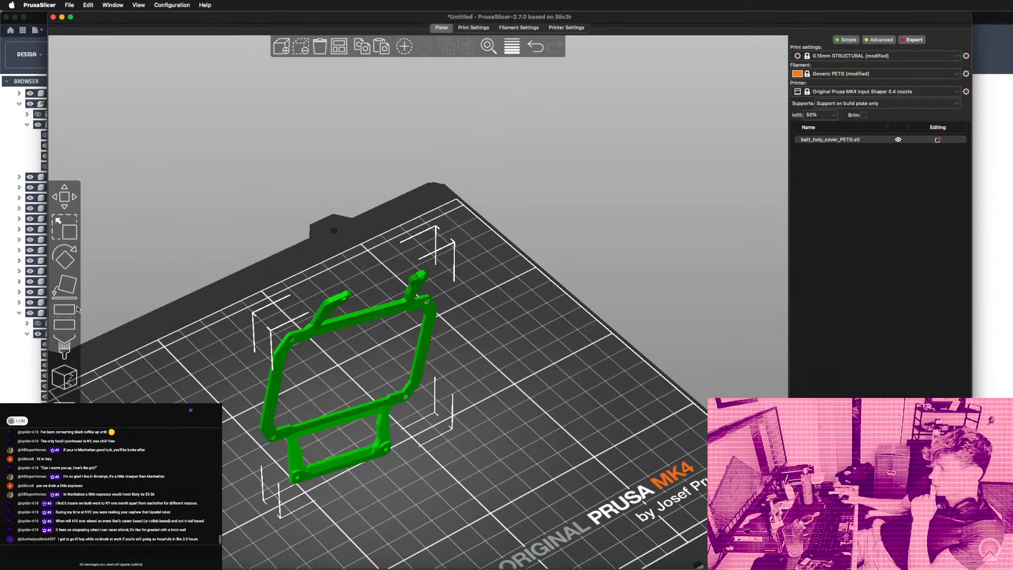
pyautogui.press('f')
pyautogui.click(267, 401)
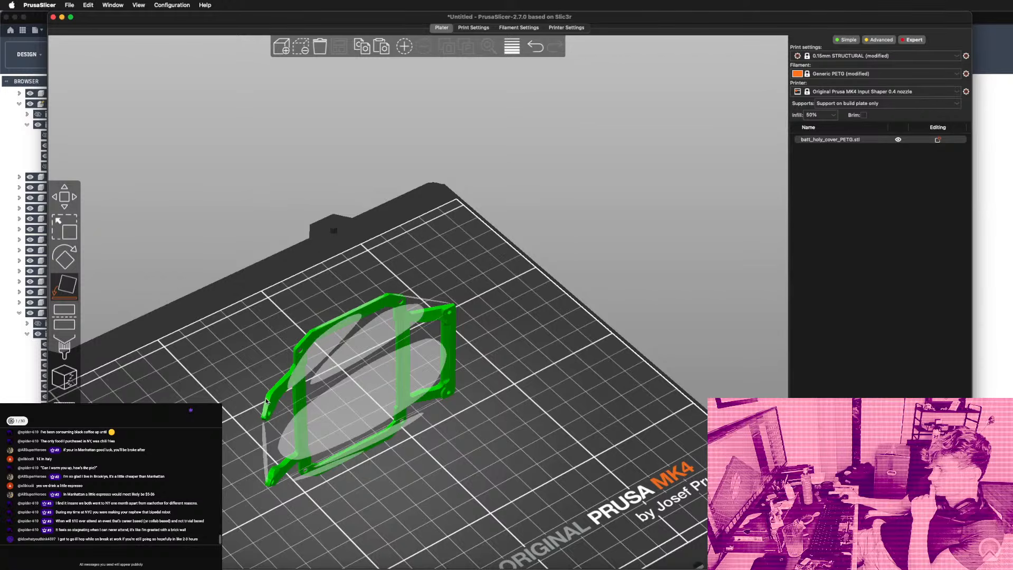
# Slice the reoriented batt_holy_cover_PETG part, check the tree supports, and export the G-code under its default name to Downloads.
pyautogui.click(224, 363)
pyautogui.scroll(-5, 403, 381)
pyautogui.moveTo(403, 379); pyautogui.dragTo(408, 303)
pyautogui.press('super+r')
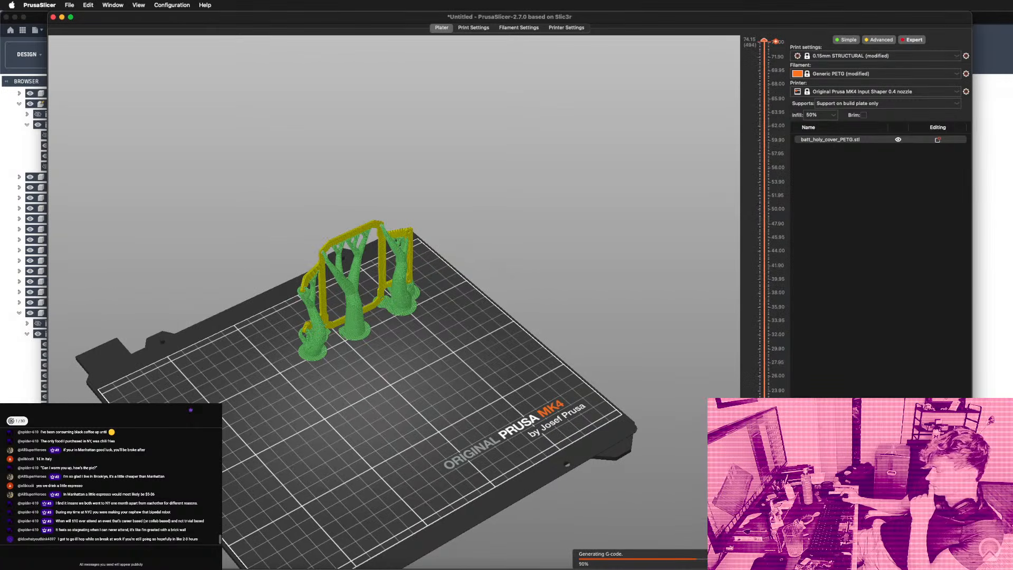
pyautogui.moveTo(582, 413); pyautogui.dragTo(642, 412)
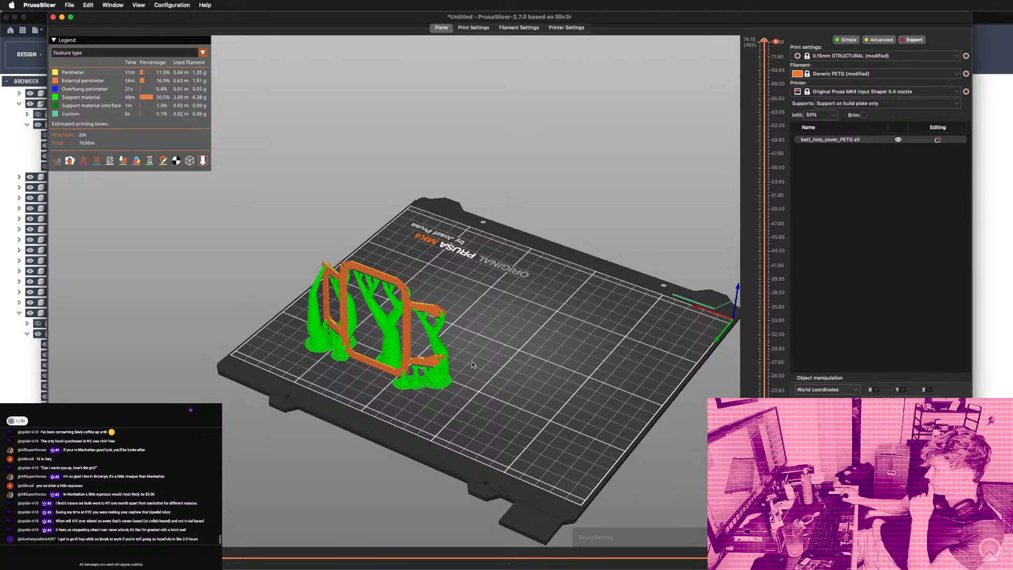
pyautogui.press('super+g')
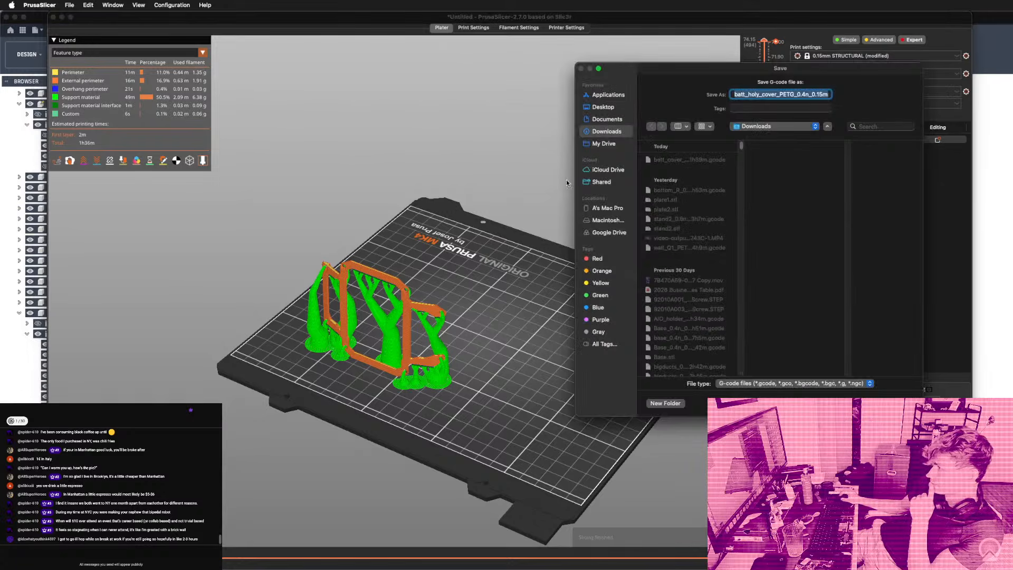
pyautogui.press('Return')
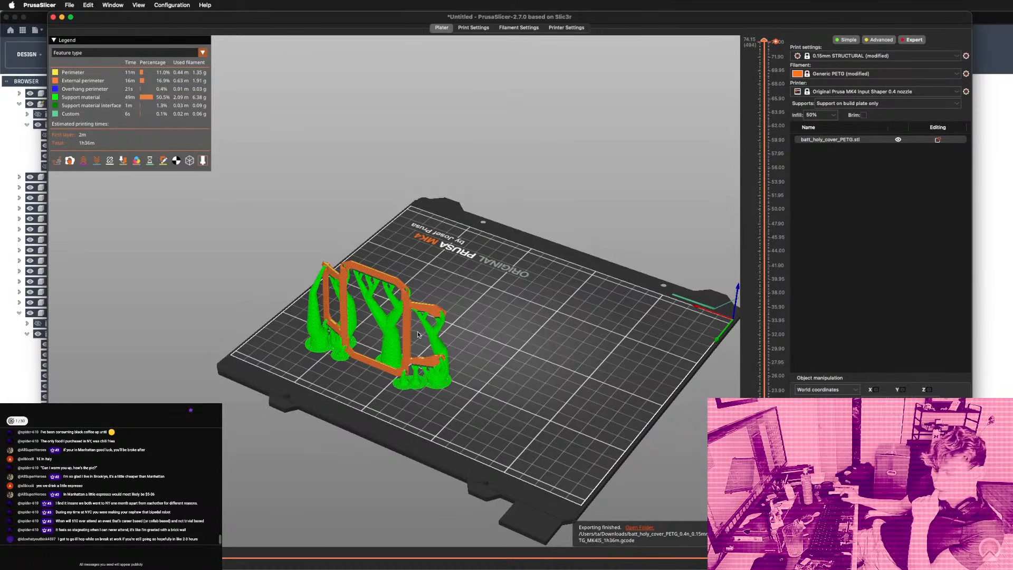
# Switch to Firefox, open the PrusaLink dashboard, enable Start print after transfer, and upload the exported batt_holy_cover_PETG G-code.
pyautogui.press('super+Tab')
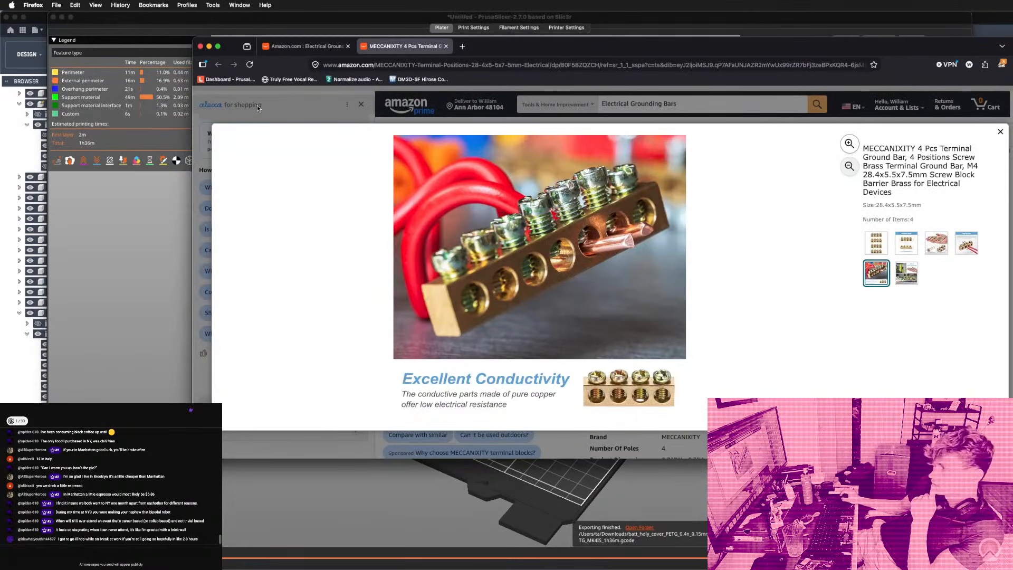
pyautogui.click(244, 80)
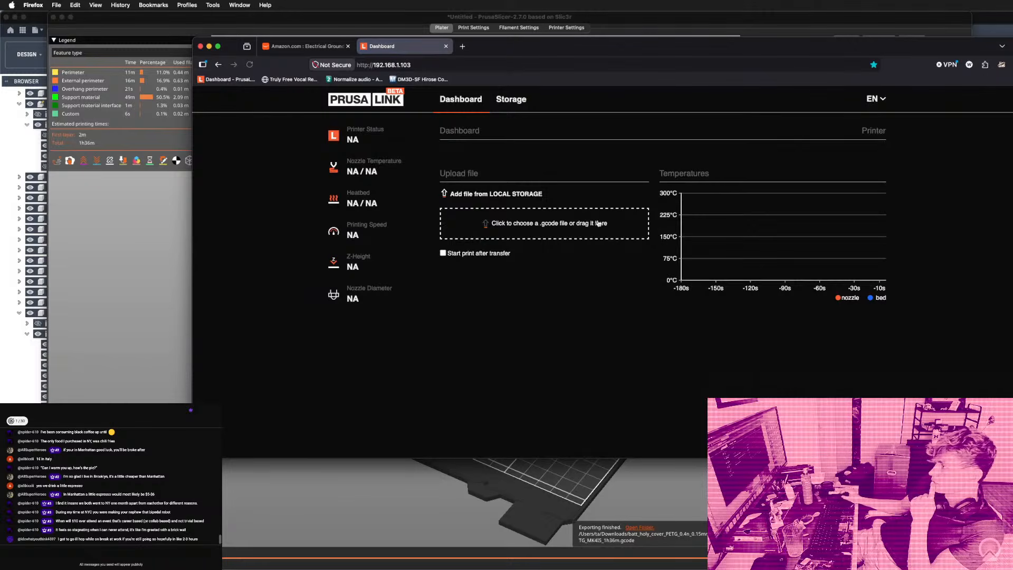
pyautogui.click(490, 257)
pyautogui.click(550, 291)
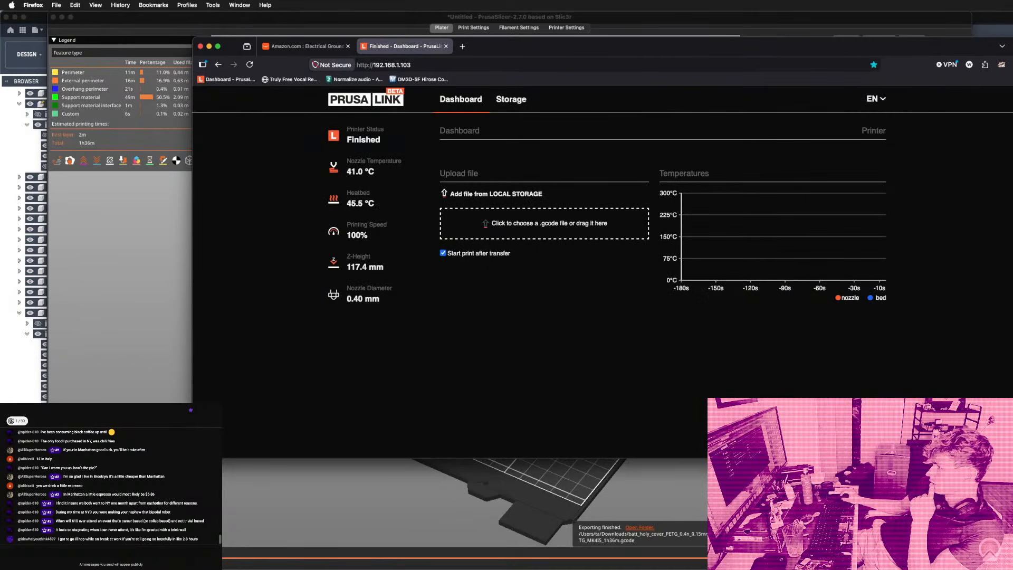
pyautogui.click(543, 224)
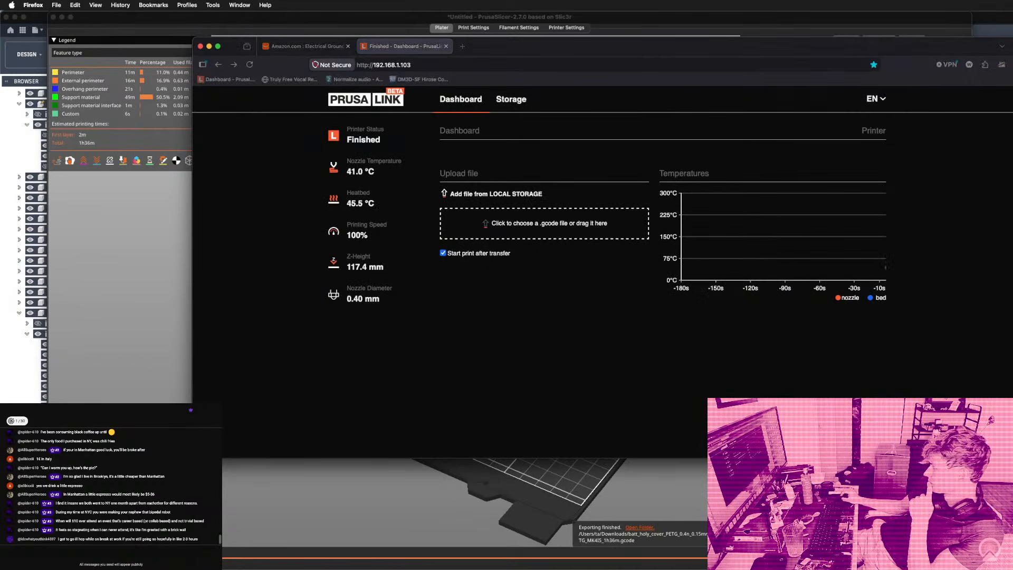
pyautogui.moveTo(926, 268); pyautogui.dragTo(589, 228)
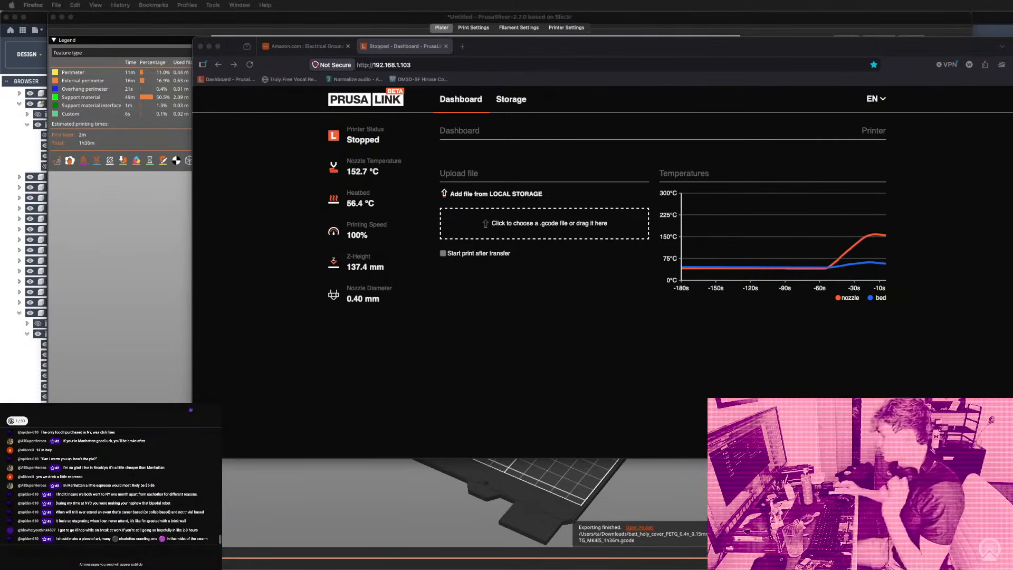
# Return to PrusaSlicer and set the print speeds to 50 mm/s for perimeters and 30 mm/s for small and external perimeters.
pyautogui.click(560, 482)
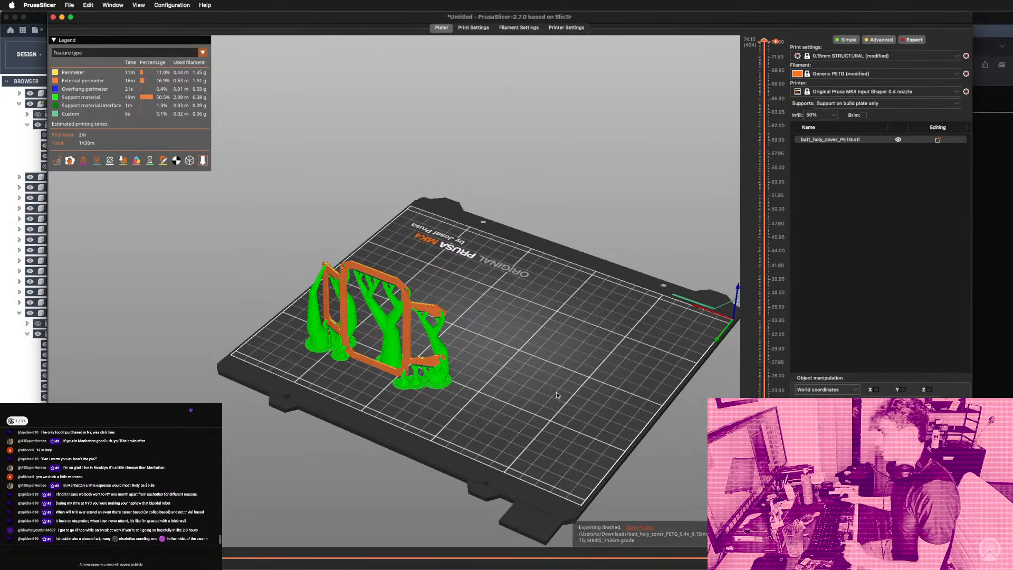
pyautogui.click(474, 27)
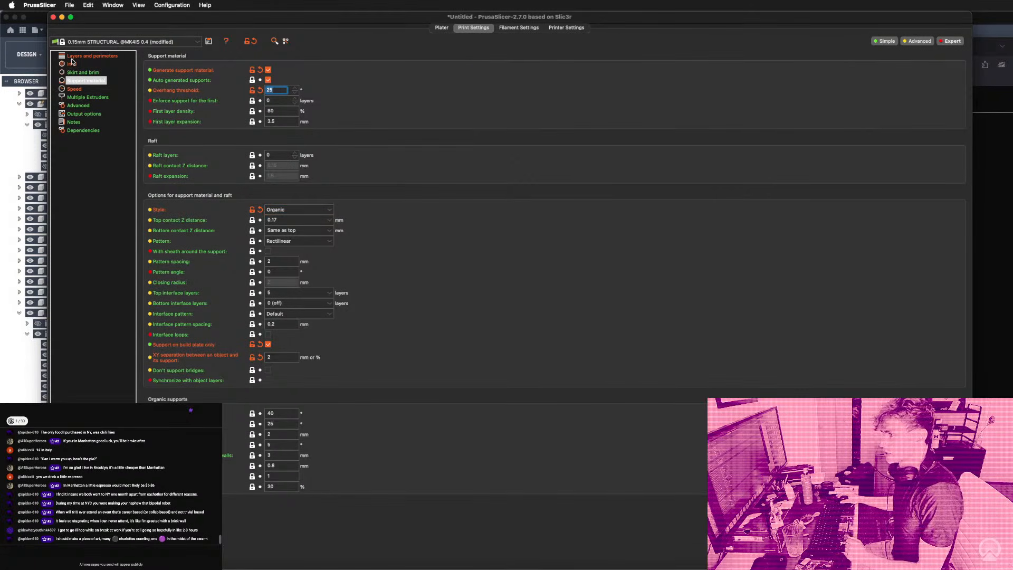
pyautogui.click(75, 89)
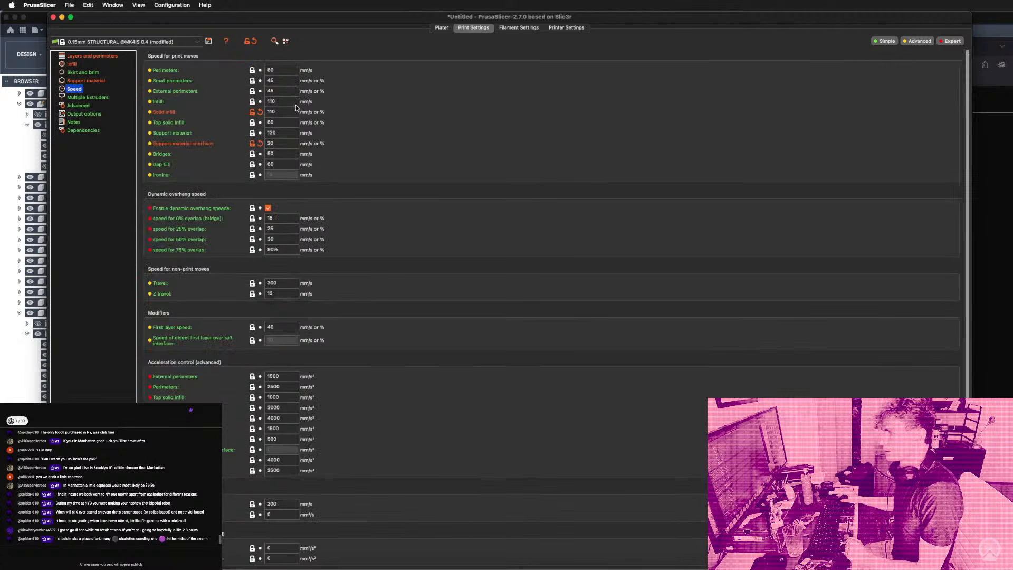
pyautogui.click(290, 72)
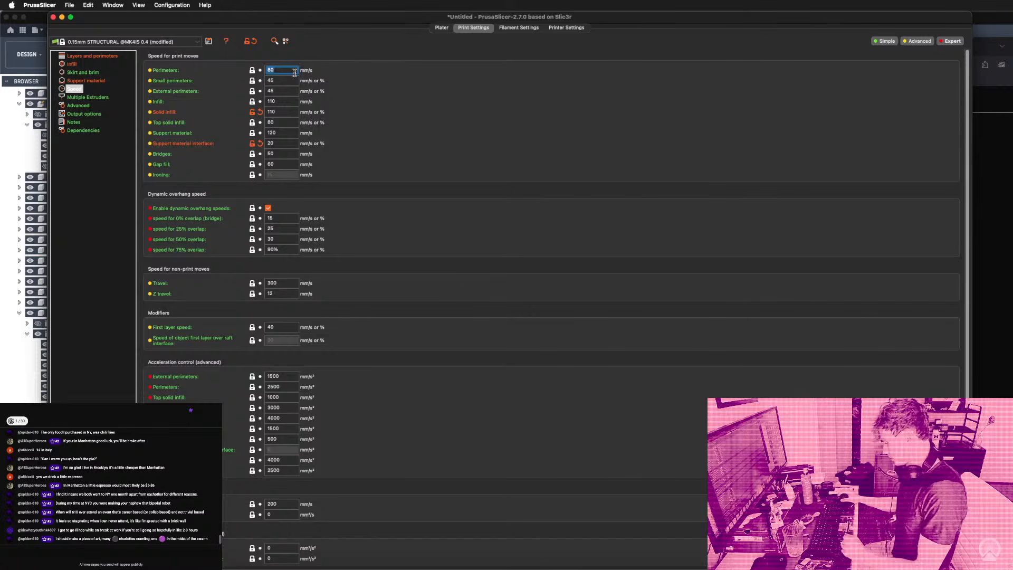
pyautogui.click(280, 82)
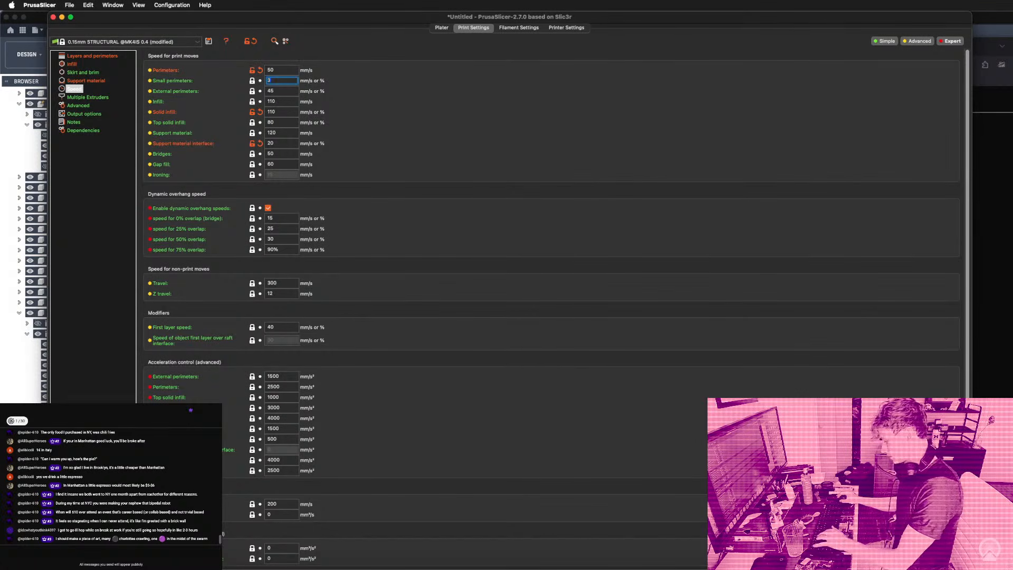
pyautogui.click(283, 90)
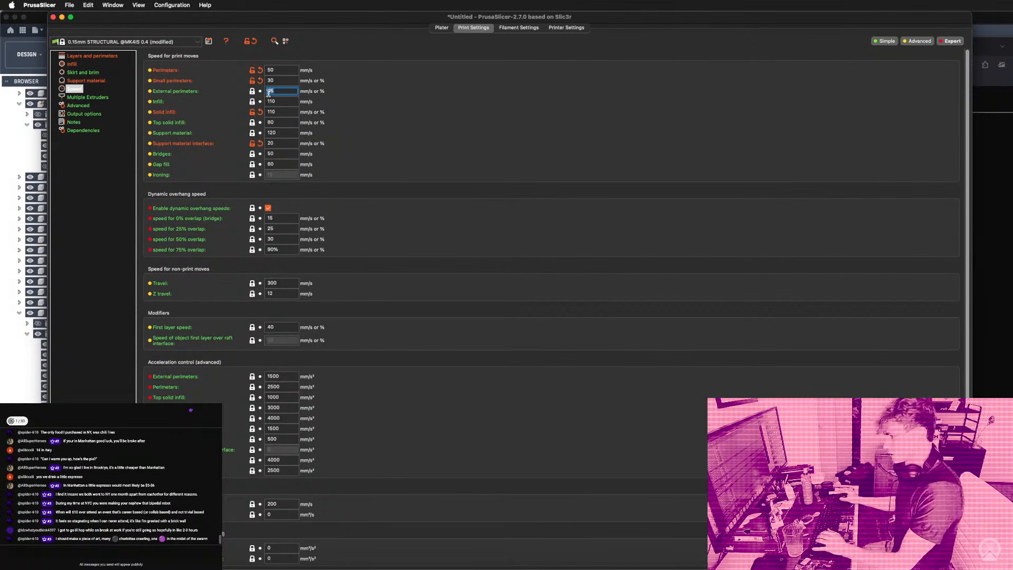
# Set the infill and solid infill speeds to 70 mm/s, top solid infill to 50 mm/s, and support material to 76 mm/s.
pyautogui.click(288, 101)
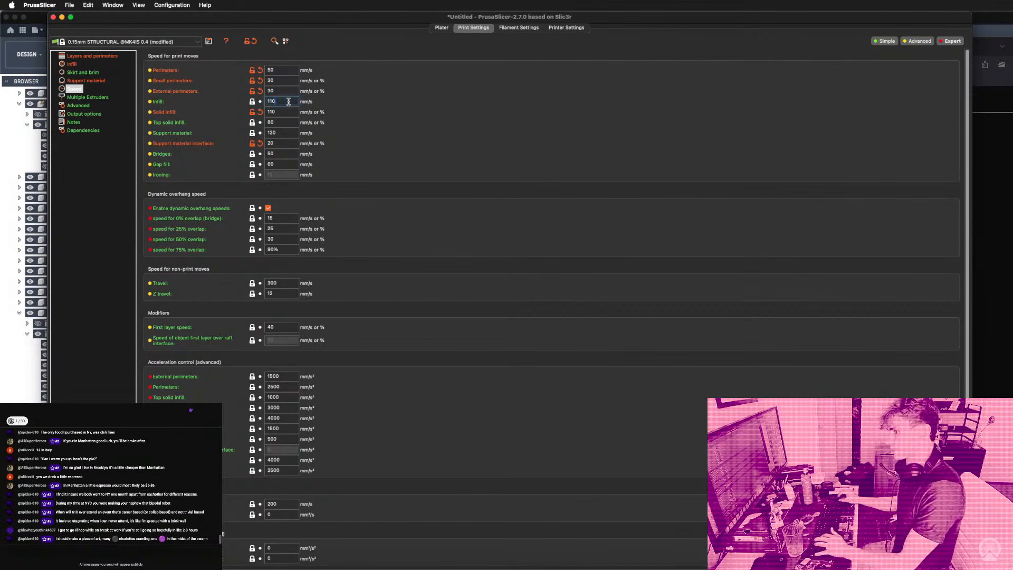
pyautogui.click(289, 113)
pyautogui.click(289, 122)
pyautogui.click(290, 130)
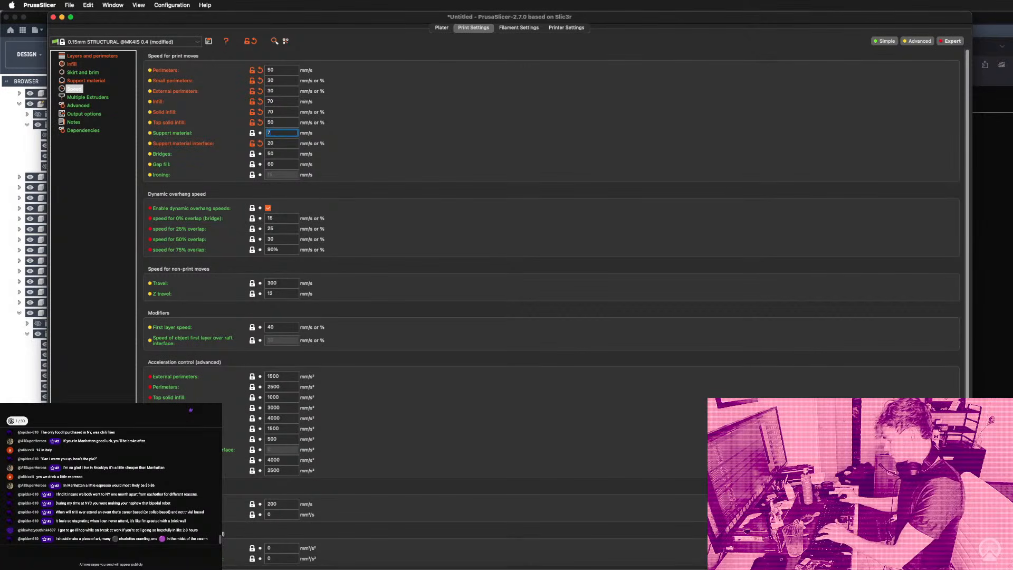
# Set the support material interface speed to 15 mm/s and bridges to 30 mm/s, check the layer and perimeter settings, and return to the plate.
pyautogui.click(292, 141)
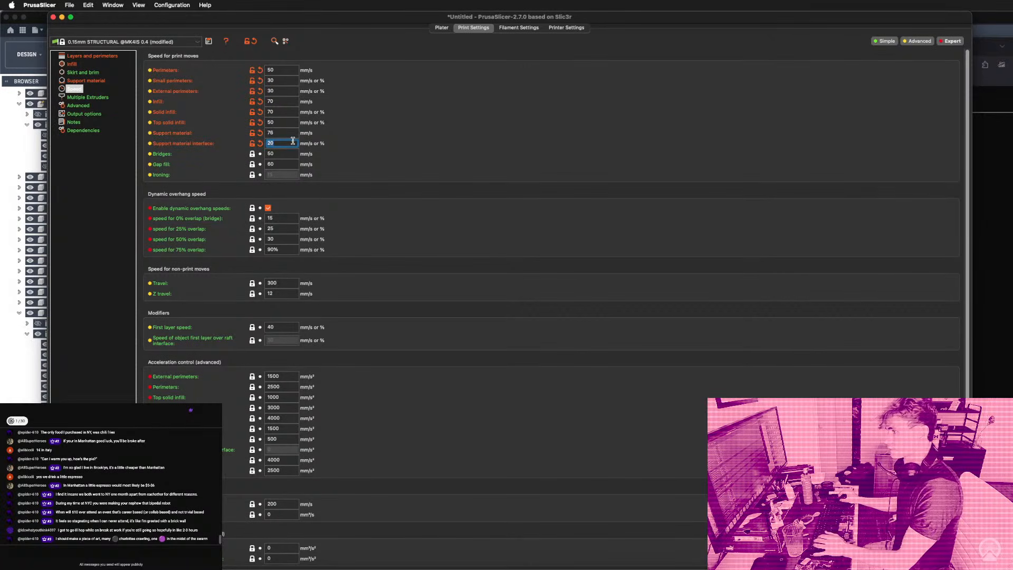
pyautogui.click(297, 153)
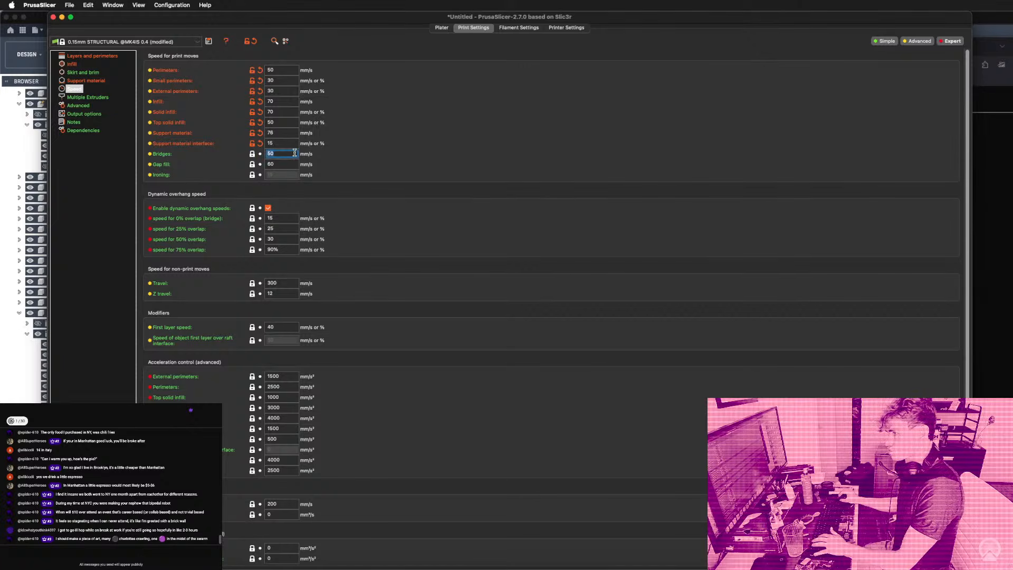
pyautogui.write('30')
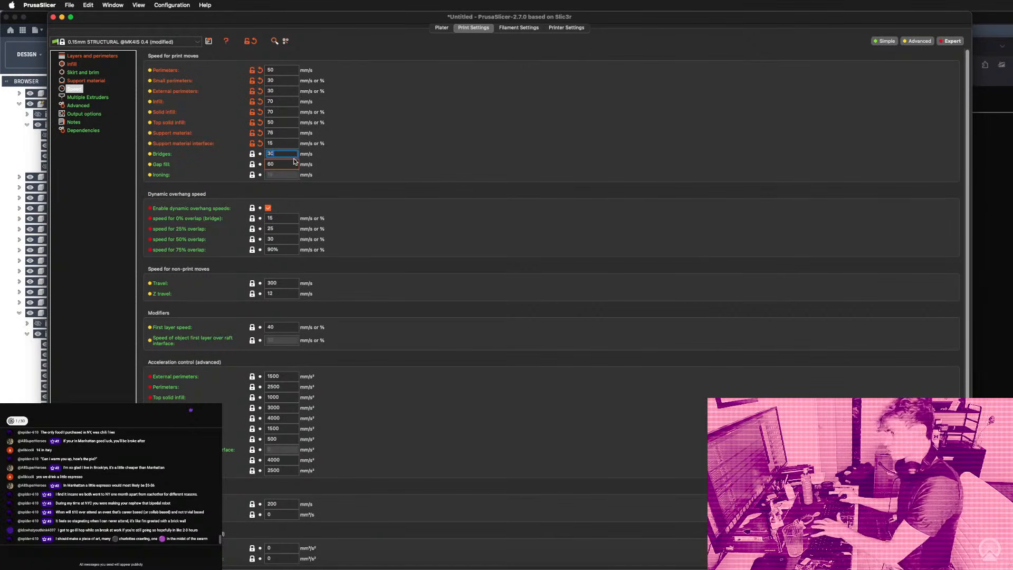
pyautogui.click(287, 162)
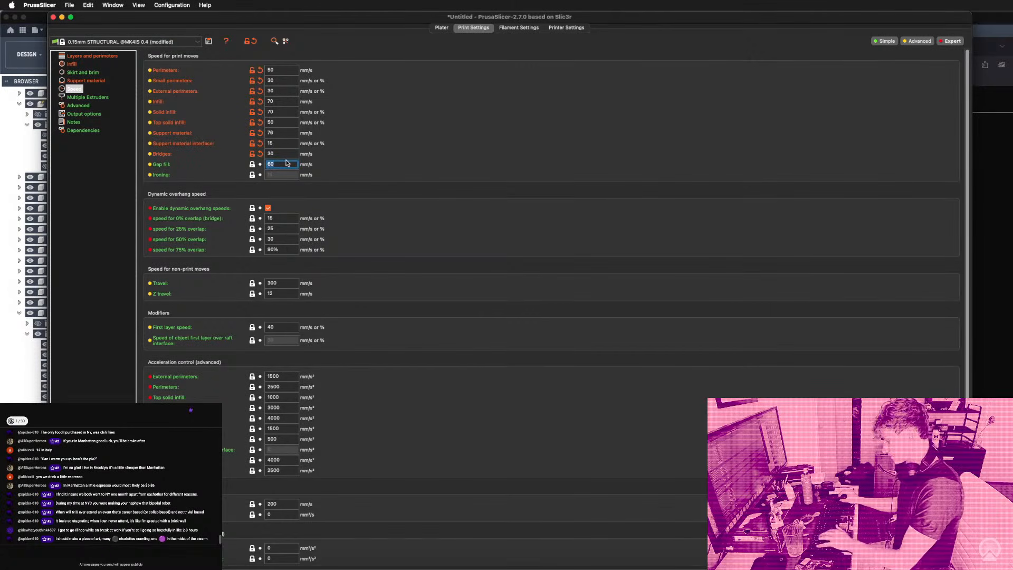
pyautogui.click(377, 158)
pyautogui.click(101, 57)
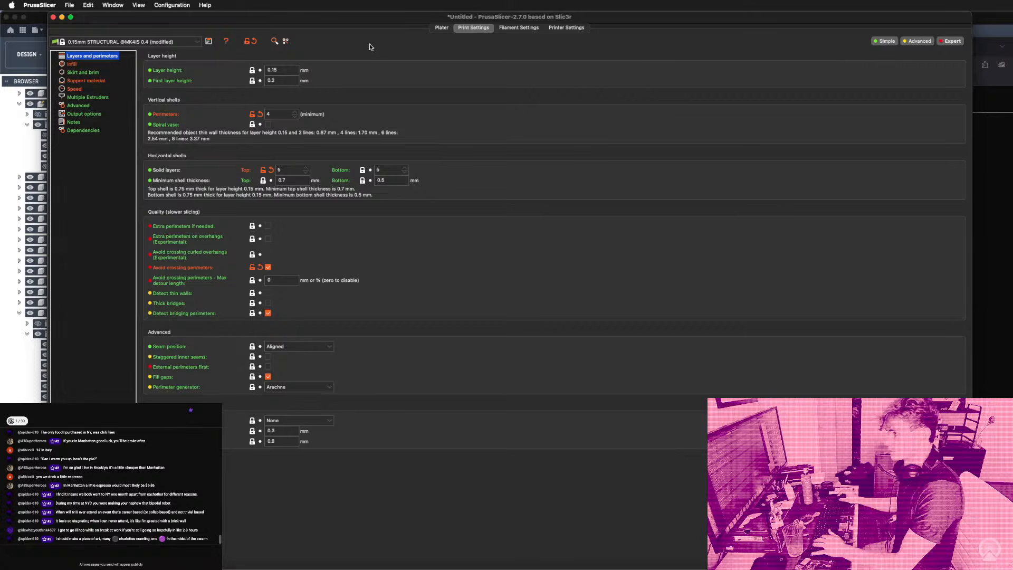
pyautogui.click(451, 28)
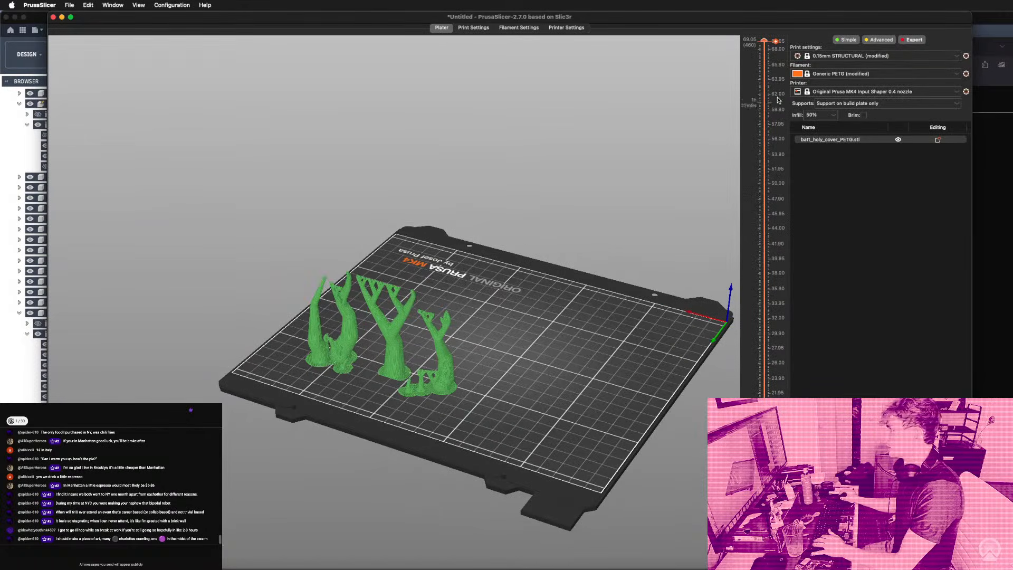
# Set the layer height to 0.18 mm in the print settings and re-slice the PETG battery cover.
pyautogui.click(458, 28)
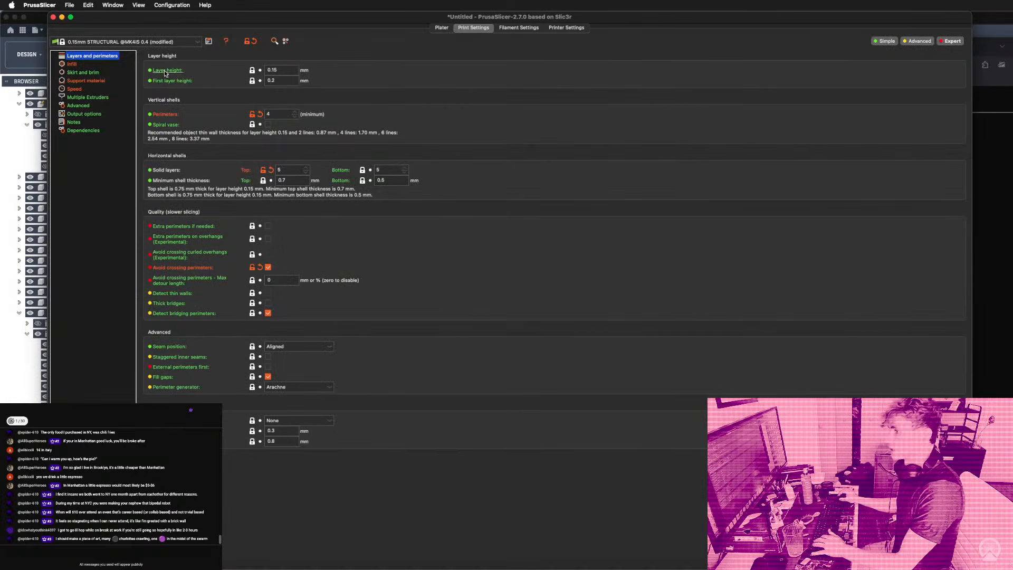
pyautogui.click(71, 88)
pyautogui.click(71, 81)
pyautogui.click(71, 56)
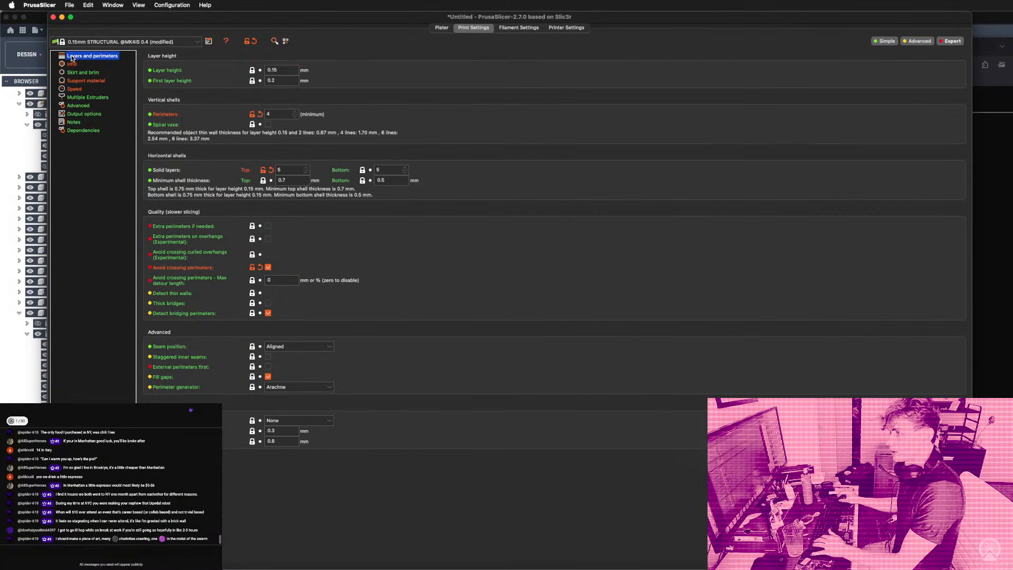
pyautogui.click(282, 71)
pyautogui.press('BackSpace')
pyautogui.write('8')
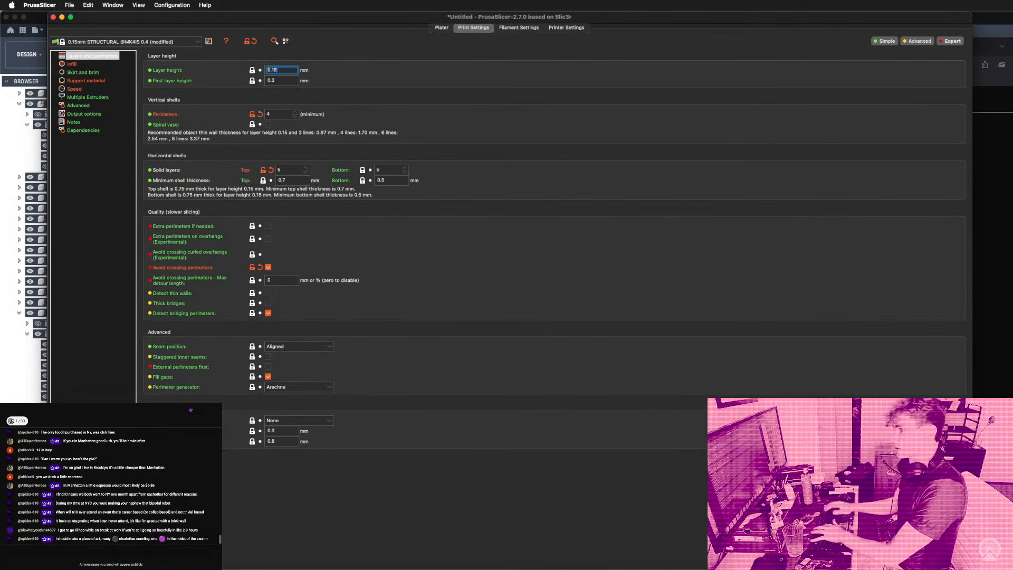
pyautogui.click(440, 27)
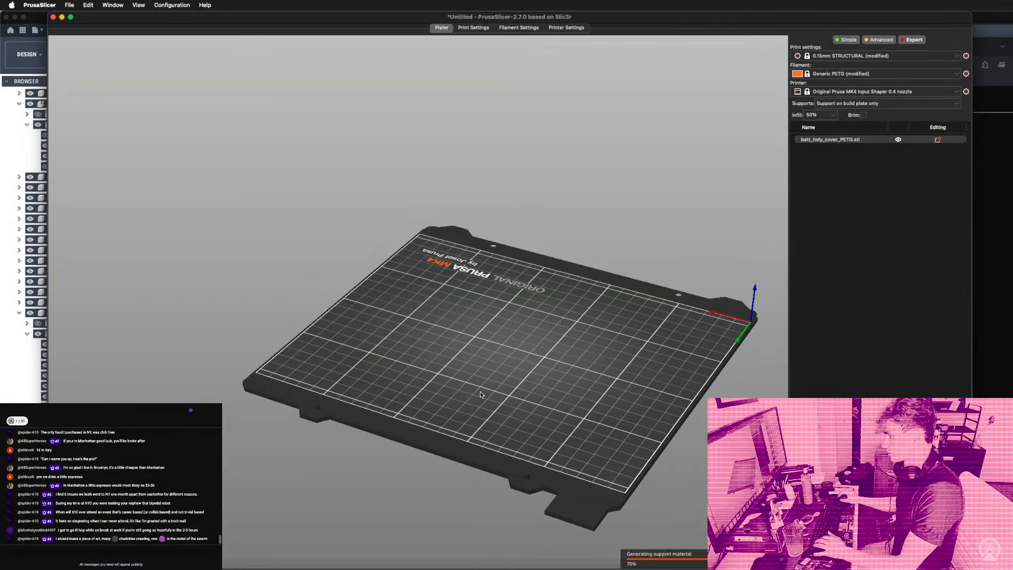
pyautogui.moveTo(468, 406); pyautogui.dragTo(498, 410)
pyautogui.scroll(-5, 450, 384)
pyautogui.scroll(2, 449, 372)
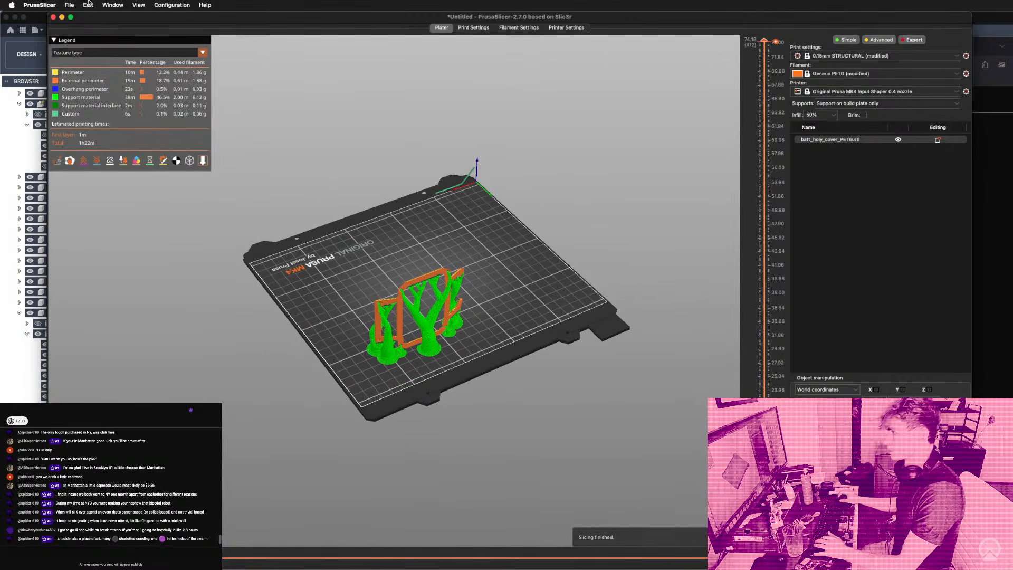
# Export the current slicer configuration as ext_config in the Universal folder.
pyautogui.click(70, 4)
pyautogui.moveTo(94, 76)
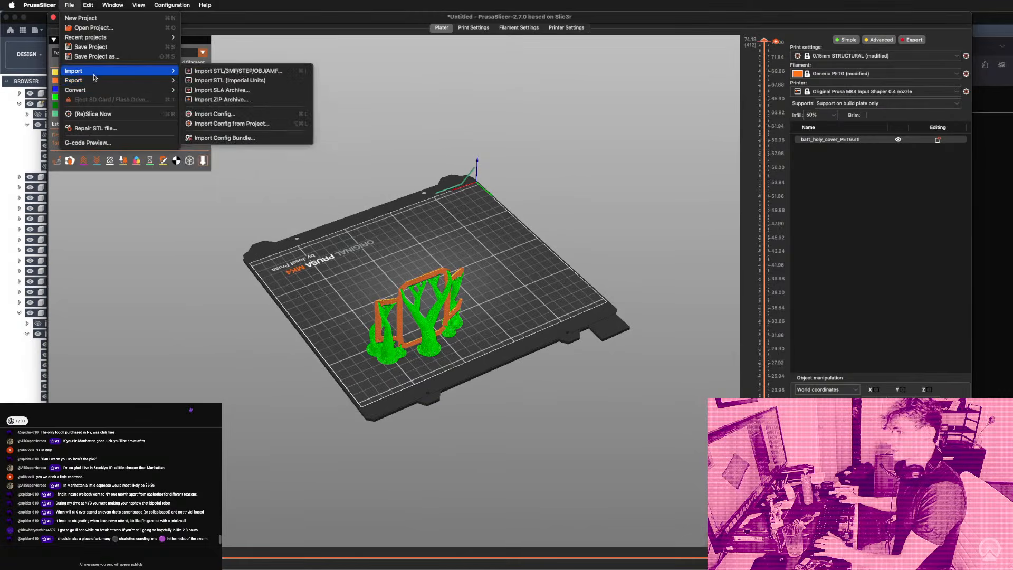
pyautogui.click(244, 151)
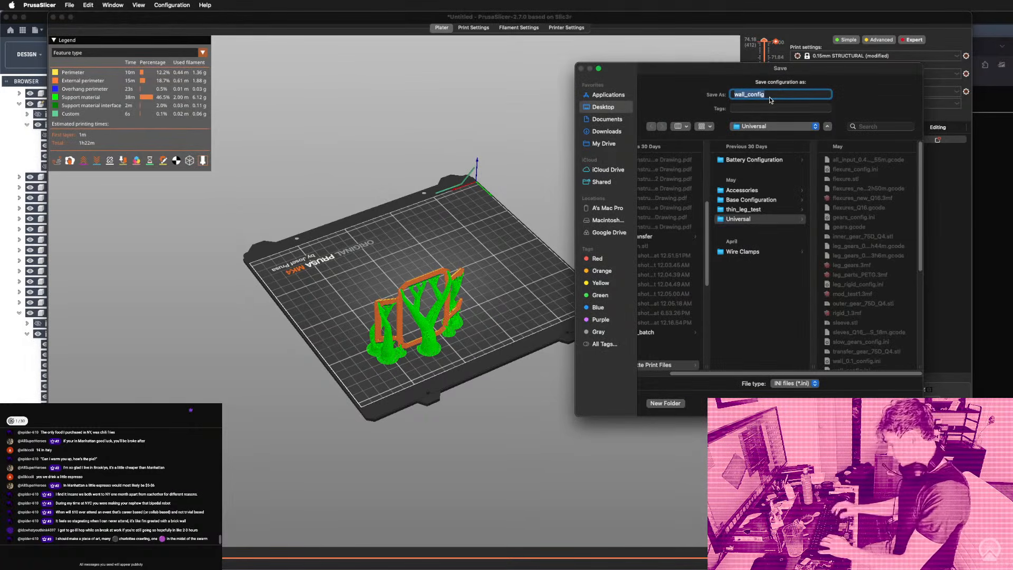
pyautogui.write('e')
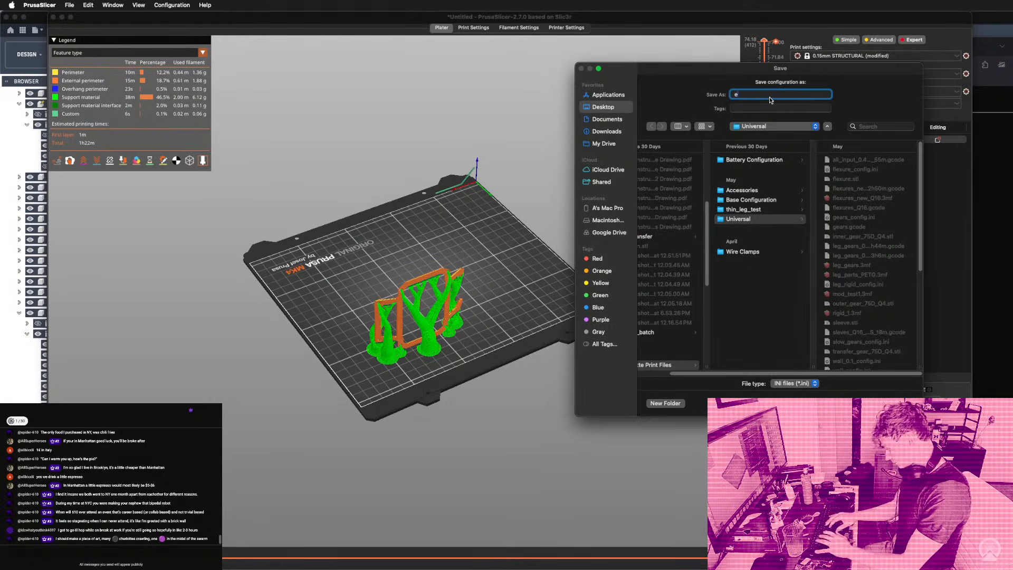
pyautogui.write('xt_conffig')
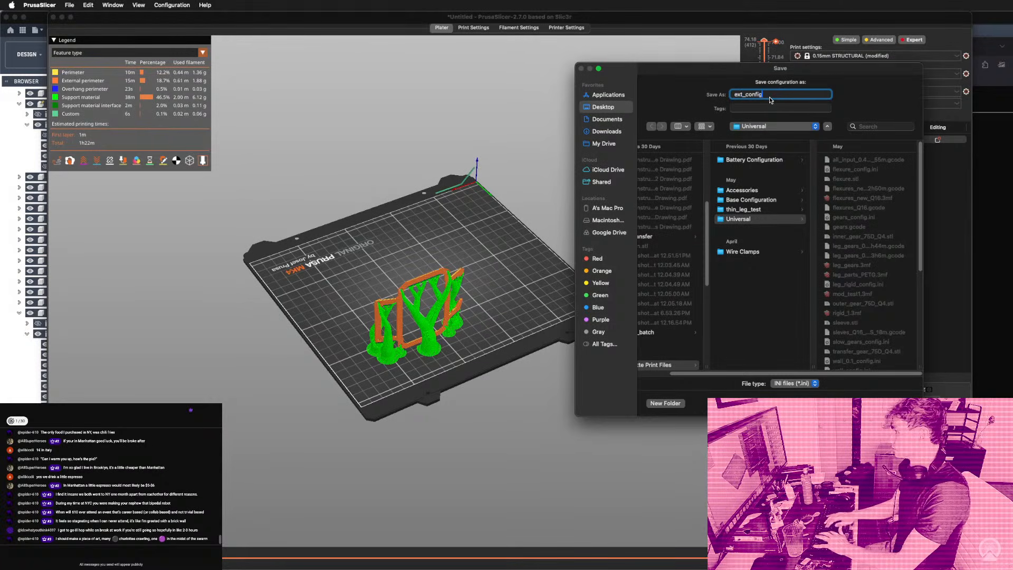
pyautogui.press('Return')
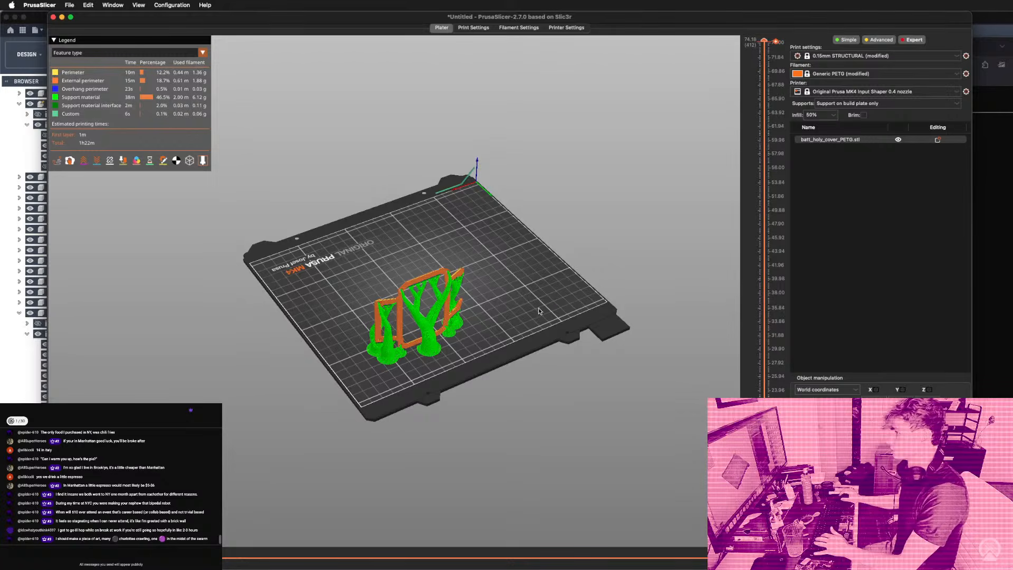
# Export the sliced cover's G-code to the Downloads folder under the suggested file name.
pyautogui.scroll(10, 476, 335)
pyautogui.scroll(-6, 441, 331)
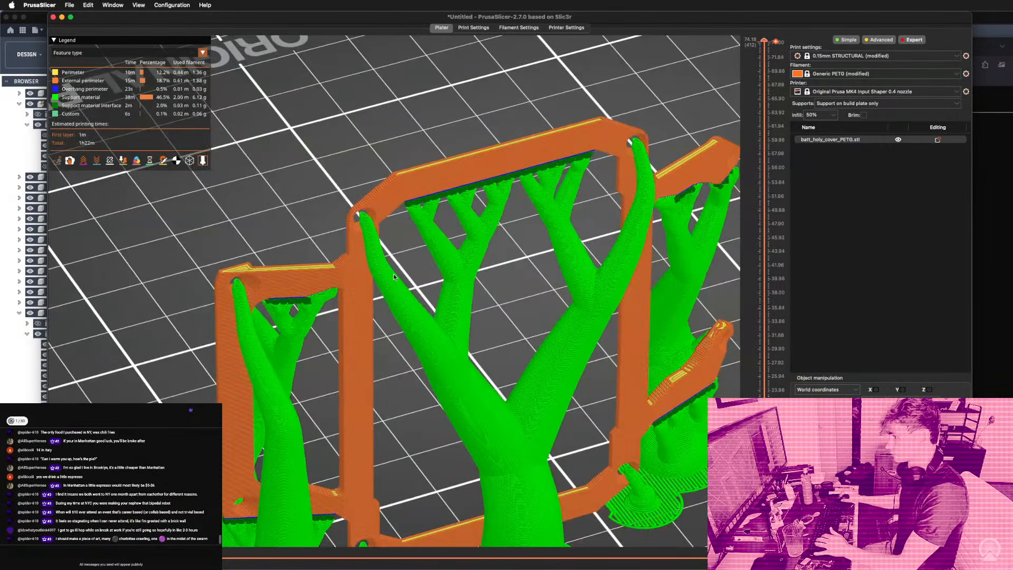
pyautogui.moveTo(416, 333)
pyautogui.mouseDown()
pyautogui.moveTo(414, 310)
pyautogui.moveTo(412, 333)
pyautogui.mouseUp()
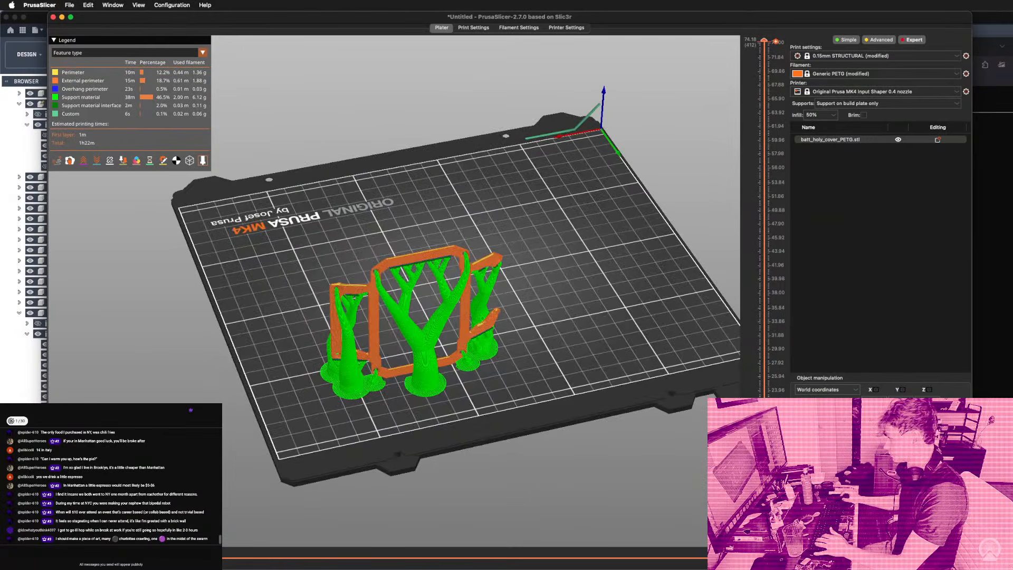
pyautogui.press('super+g')
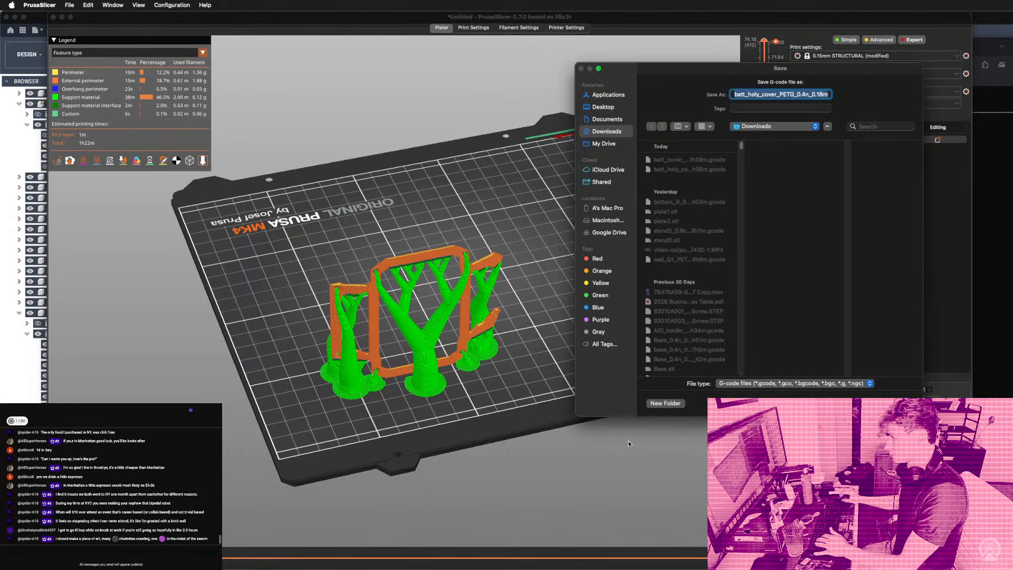
pyautogui.press('Return')
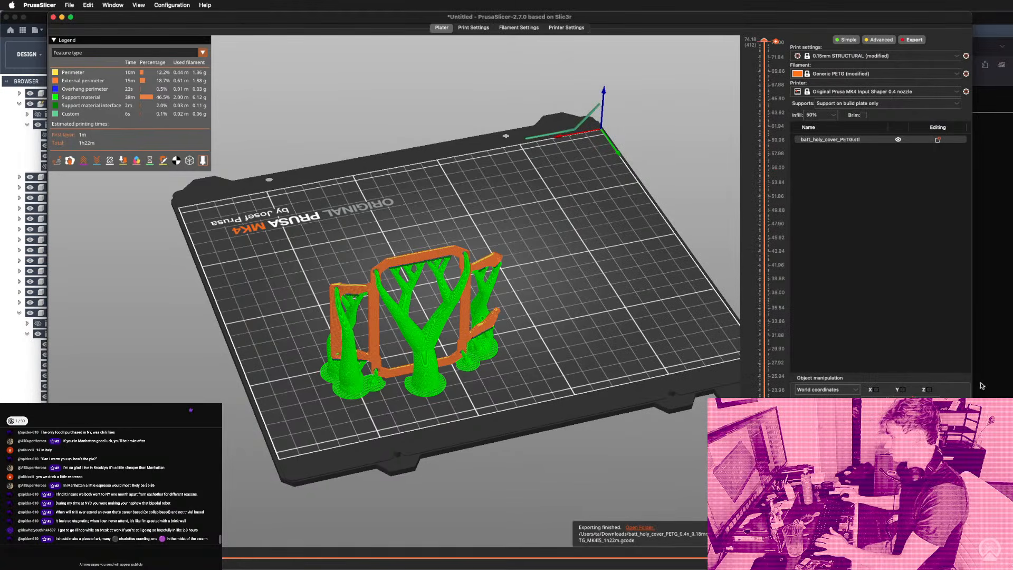
# Switch to the PrusaLink dashboard in Firefox and upload the exported cover G-code to the printer.
pyautogui.press('super+Tab')
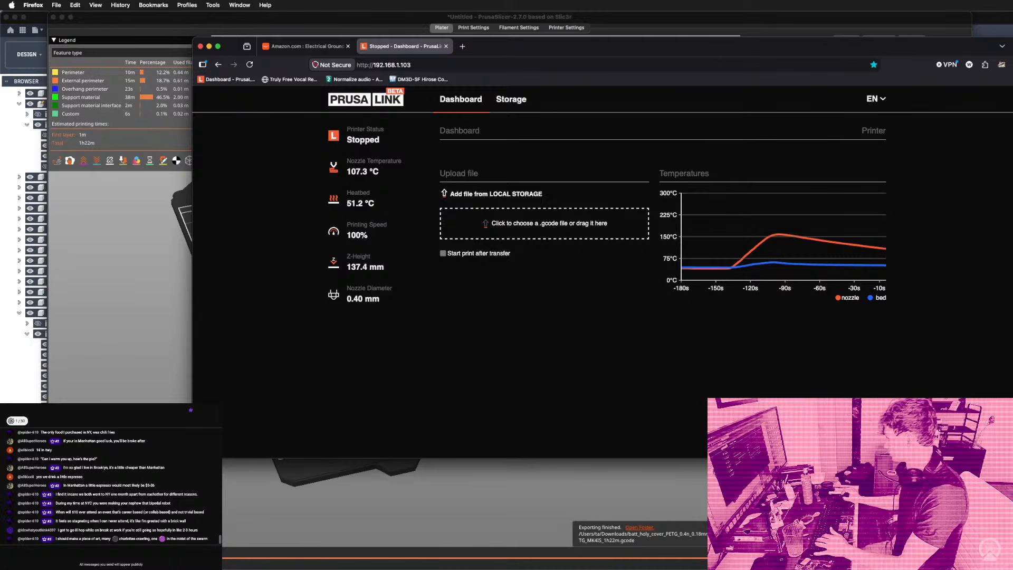
pyautogui.click(544, 223)
pyautogui.moveTo(1008, 274); pyautogui.dragTo(511, 216)
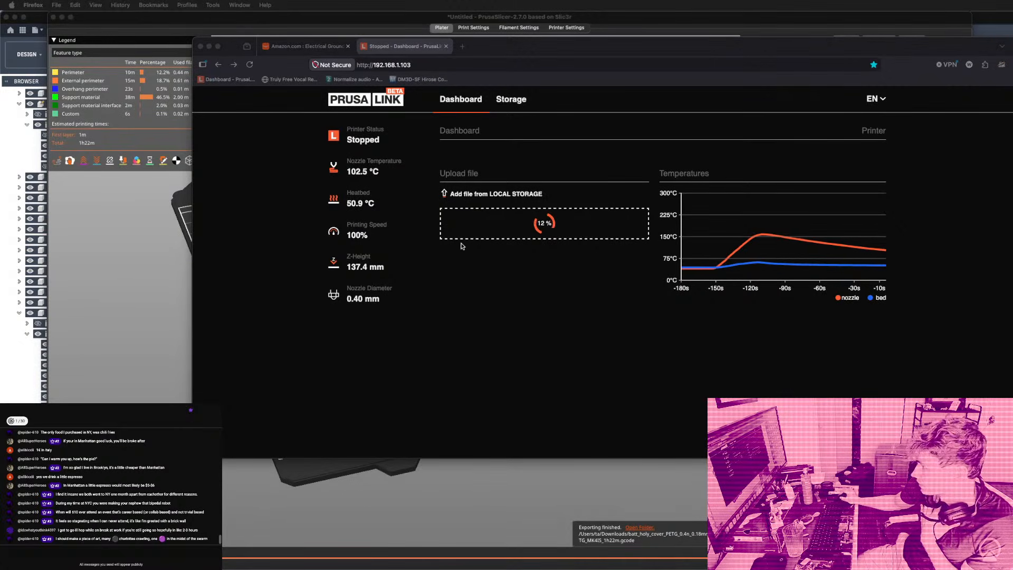
pyautogui.click(477, 275)
pyautogui.click(361, 466)
pyautogui.moveTo(361, 466); pyautogui.dragTo(344, 454)
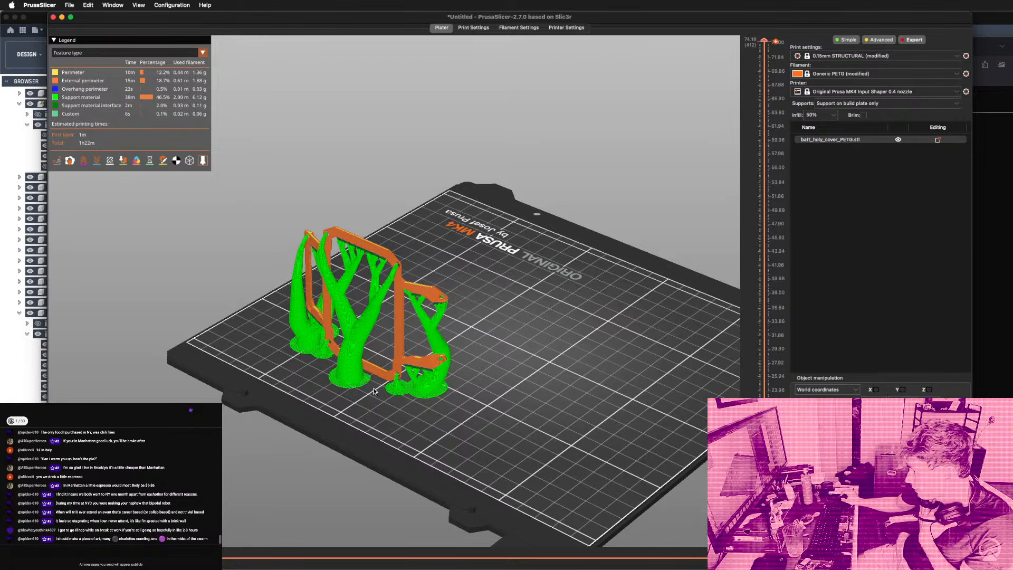
pyautogui.scroll(5, 375, 391)
pyautogui.scroll(2, 398, 379)
pyautogui.moveTo(398, 380); pyautogui.dragTo(417, 398)
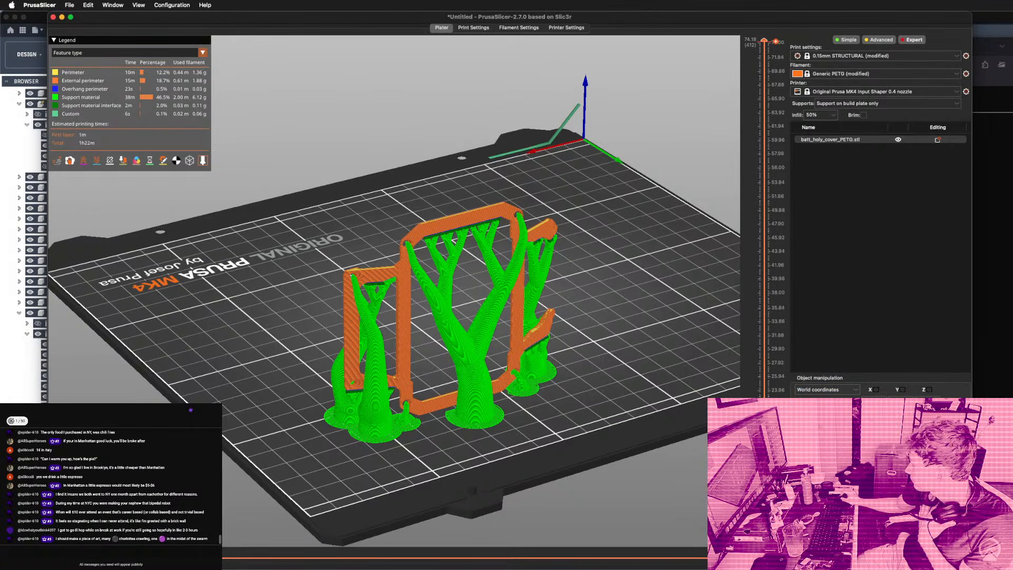
# Switch to Fusion and examine the bracelet assembly as a whole and the gear train beside the gold cylinder.
pyautogui.press('super+Tab')
pyautogui.scroll(-3, 436, 357)
pyautogui.keyDown('shift'); pyautogui.moveTo(436, 357); pyautogui.dragTo(524, 427, button='middle'); pyautogui.keyUp('shift')
pyautogui.scroll(5, 535, 377)
pyautogui.scroll(-5, 498, 359)
pyautogui.scroll(-3, 557, 374)
pyautogui.scroll(-5, 601, 443)
pyautogui.scroll(5, 567, 472)
pyautogui.scroll(-8, 560, 467)
pyautogui.scroll(5, 553, 464)
pyautogui.scroll(-5, 538, 457)
pyautogui.scroll(8, 524, 426)
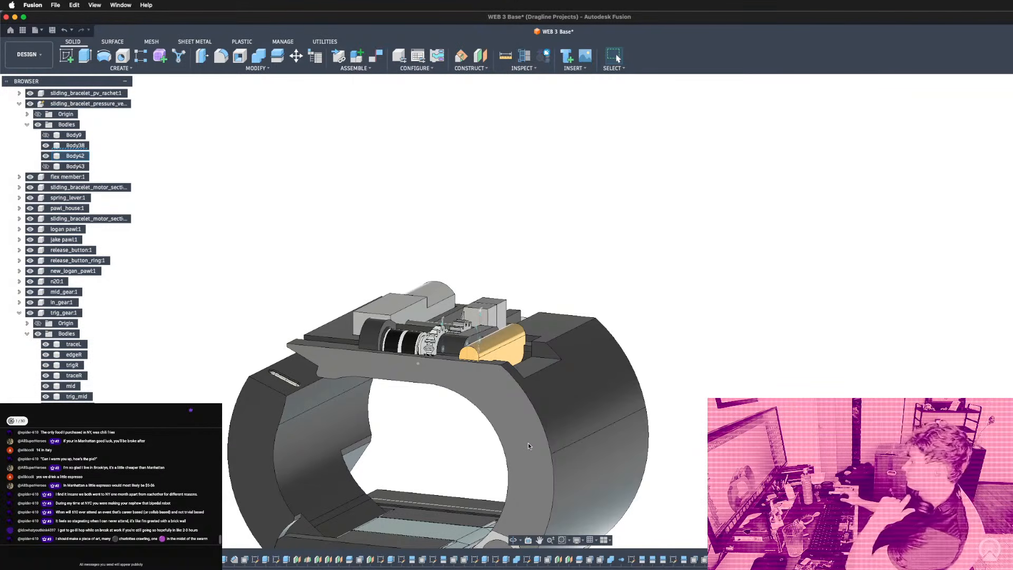
pyautogui.keyDown('shift'); pyautogui.moveTo(528, 446); pyautogui.dragTo(573, 416, button='middle'); pyautogui.keyUp('shift')
pyautogui.scroll(5, 440, 364)
pyautogui.scroll(10, 440, 364)
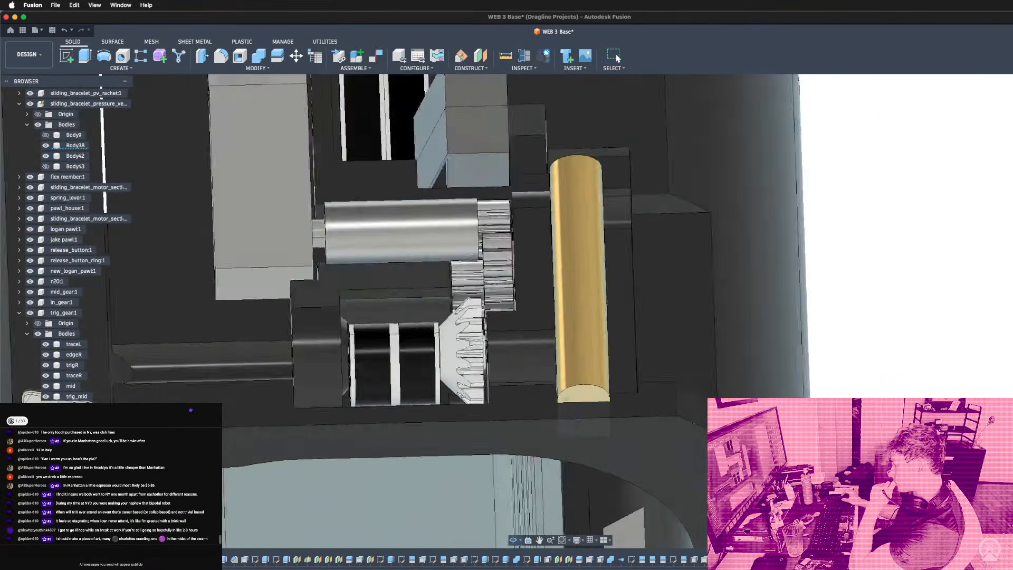
# Examine how the banded trigger gear sits in the pressure vessel housing and meshes with the motor gears.
pyautogui.keyDown('shift'); pyautogui.moveTo(578, 420); pyautogui.dragTo(526, 393, button='middle'); pyautogui.keyUp('shift')
pyautogui.scroll(-4, 521, 398)
pyautogui.scroll(10, 480, 337)
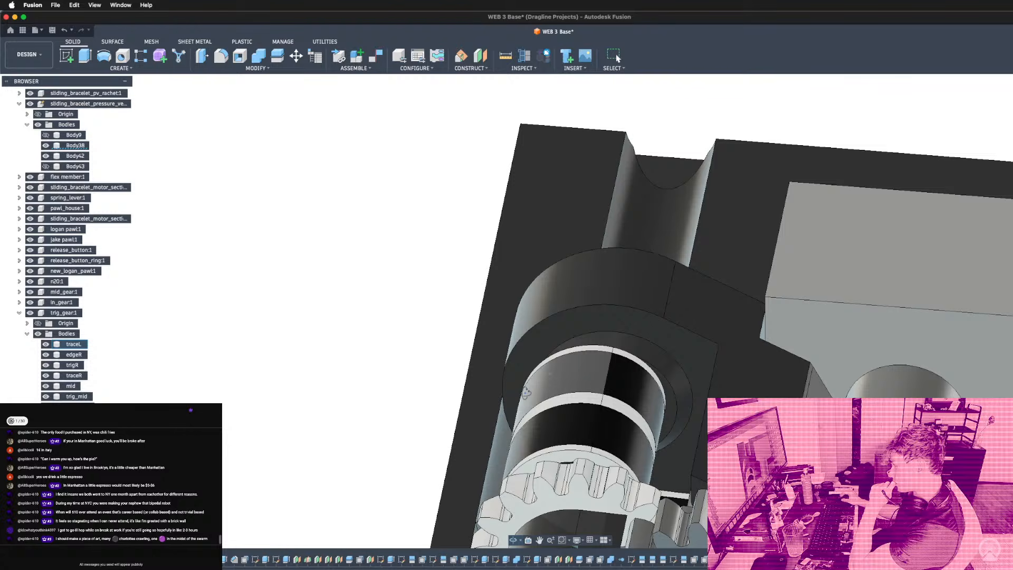
pyautogui.keyDown('shift'); pyautogui.moveTo(526, 393); pyautogui.dragTo(527, 388, button='middle'); pyautogui.keyUp('shift')
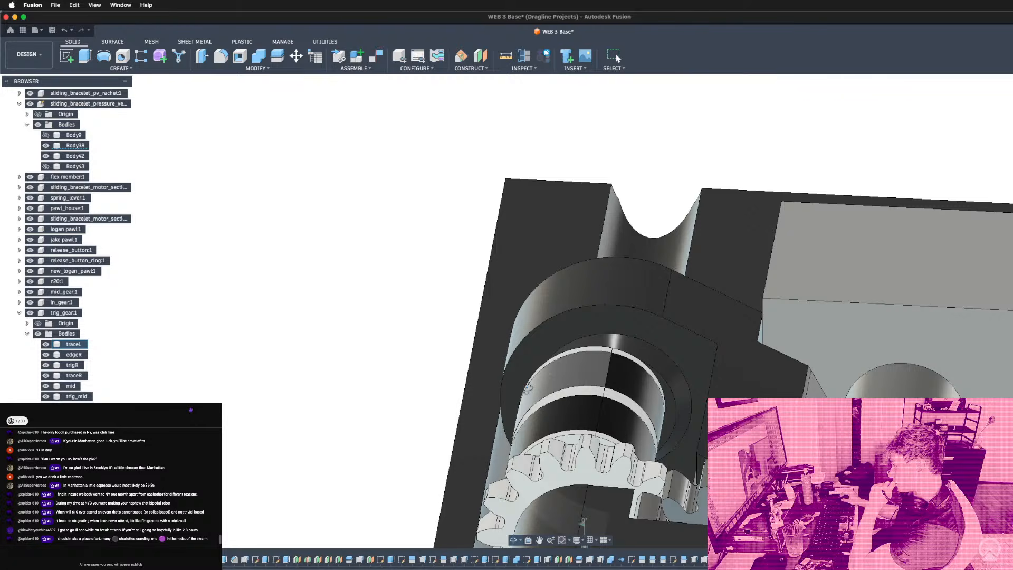
pyautogui.keyDown('shift'); pyautogui.moveTo(528, 388); pyautogui.dragTo(449, 358, button='middle'); pyautogui.keyUp('shift')
pyautogui.keyDown('shift'); pyautogui.moveTo(748, 342); pyautogui.dragTo(704, 351, button='middle'); pyautogui.keyUp('shift')
pyautogui.scroll(-5, 704, 351)
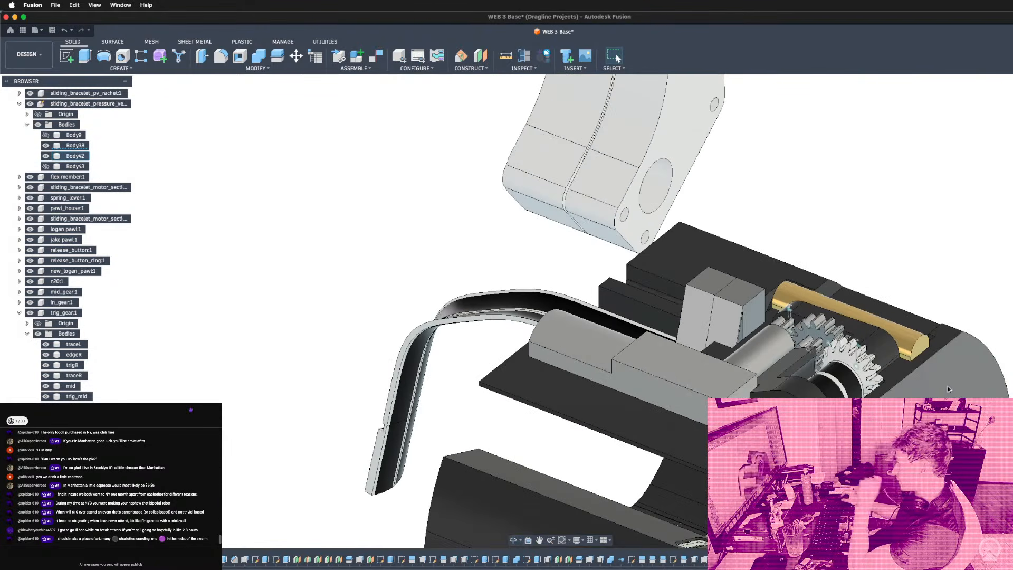
pyautogui.scroll(8, 873, 363)
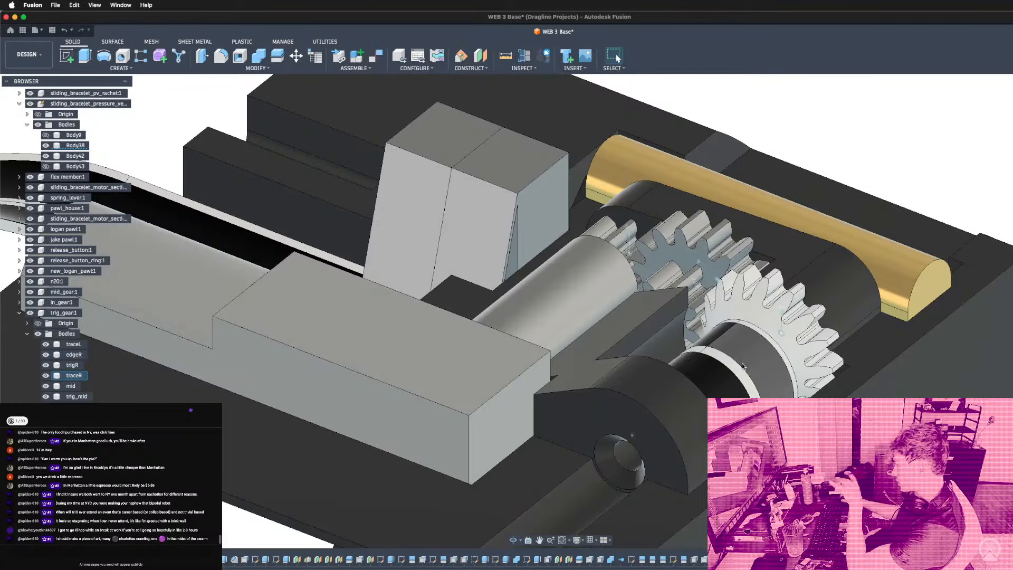
pyautogui.keyDown('shift'); pyautogui.moveTo(727, 343); pyautogui.dragTo(862, 394, button='middle'); pyautogui.keyUp('shift')
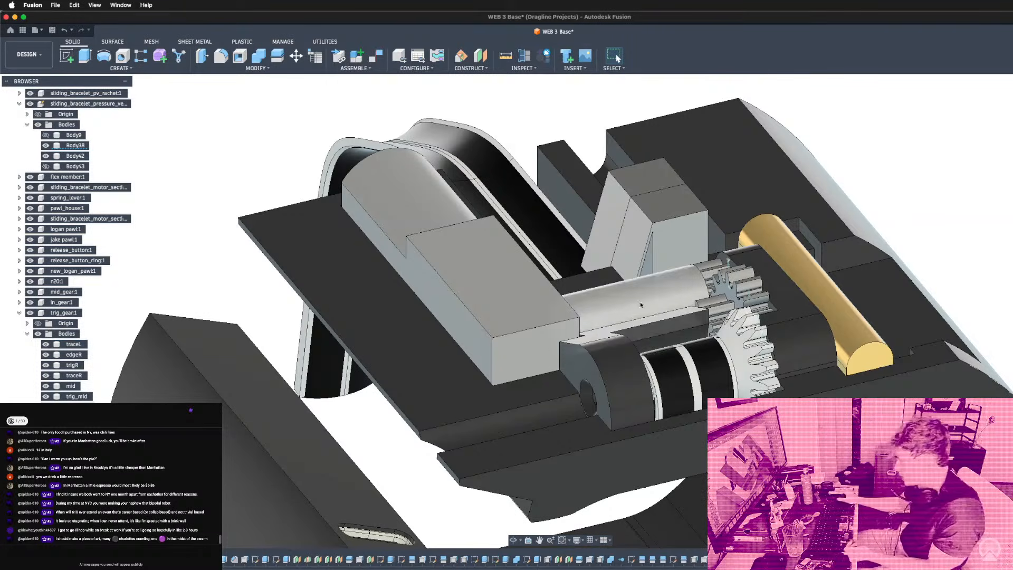
pyautogui.scroll(3, 664, 364)
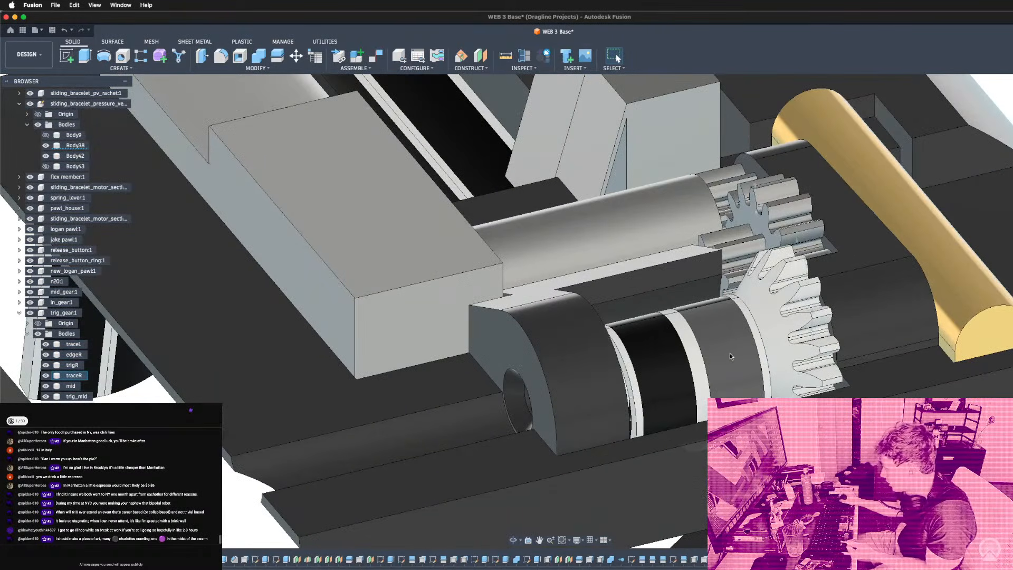
pyautogui.scroll(3, 728, 354)
pyautogui.keyDown('shift'); pyautogui.moveTo(726, 356); pyautogui.dragTo(644, 341, button='middle'); pyautogui.keyUp('shift')
pyautogui.scroll(-5, 645, 342)
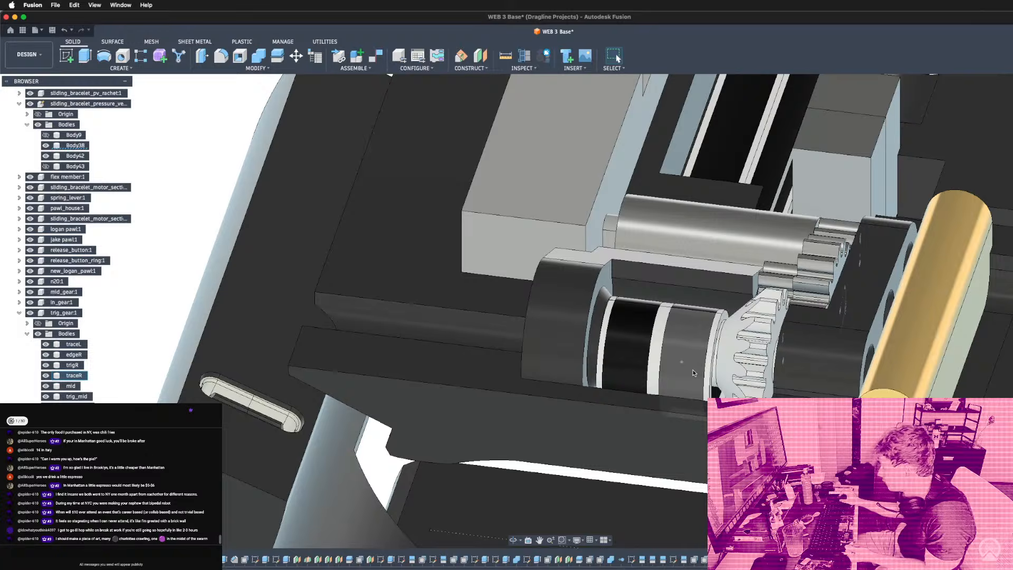
pyautogui.scroll(-5, 692, 371)
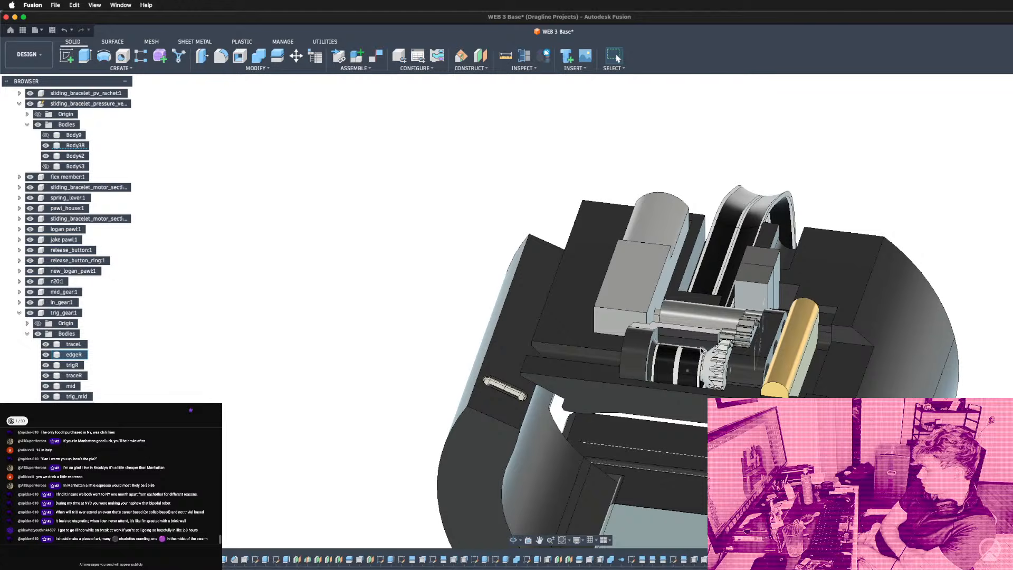
# Examine the gap between the round housing's bore and the adjacent white and black bands of the trigger gear.
pyautogui.scroll(5, 710, 318)
pyautogui.keyDown('shift'); pyautogui.moveTo(698, 375); pyautogui.dragTo(741, 326, button='middle'); pyautogui.keyUp('shift')
pyautogui.scroll(8, 701, 338)
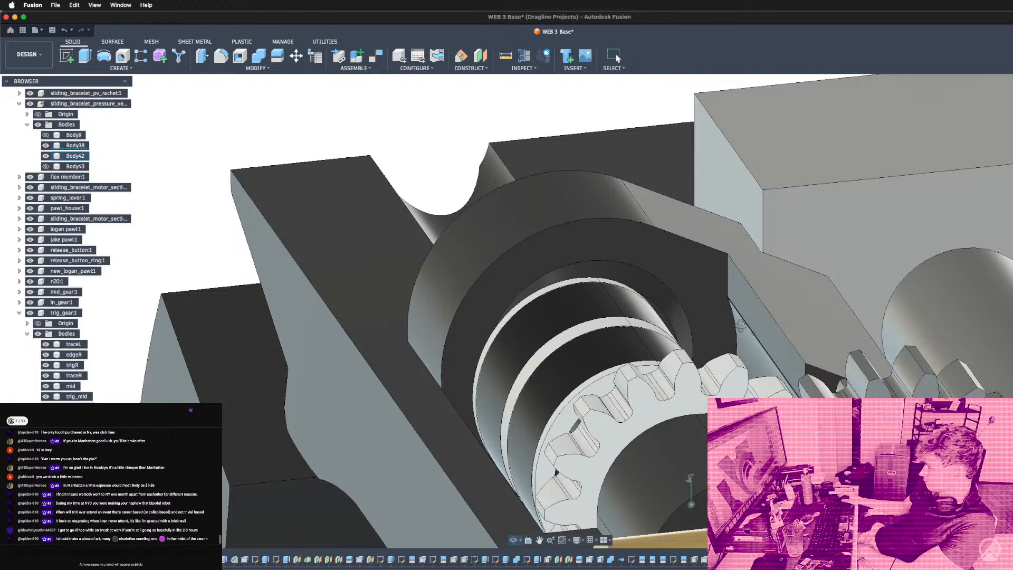
pyautogui.keyDown('shift'); pyautogui.moveTo(741, 326); pyautogui.dragTo(791, 319, button='middle'); pyautogui.keyUp('shift')
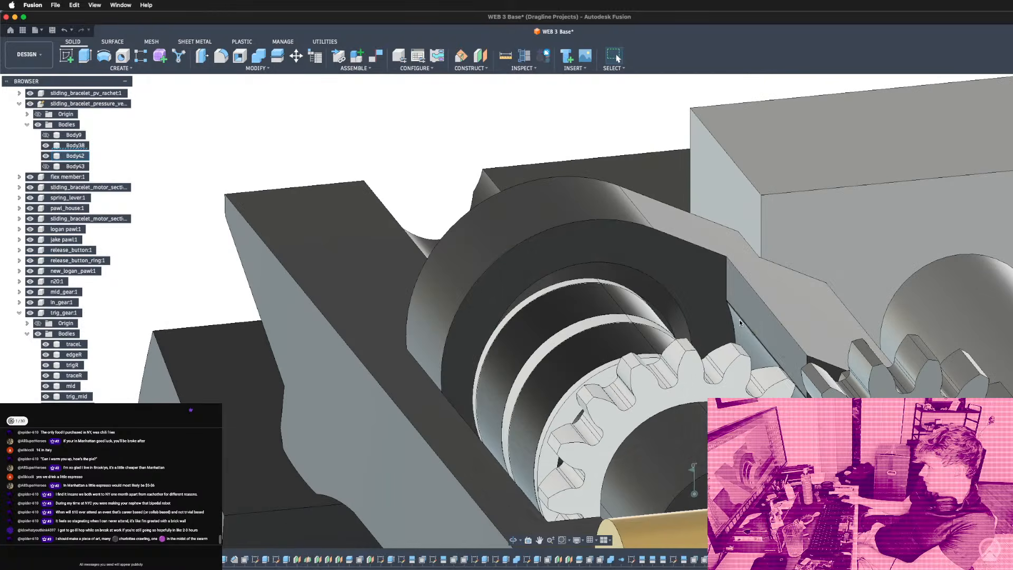
pyautogui.scroll(-3, 649, 285)
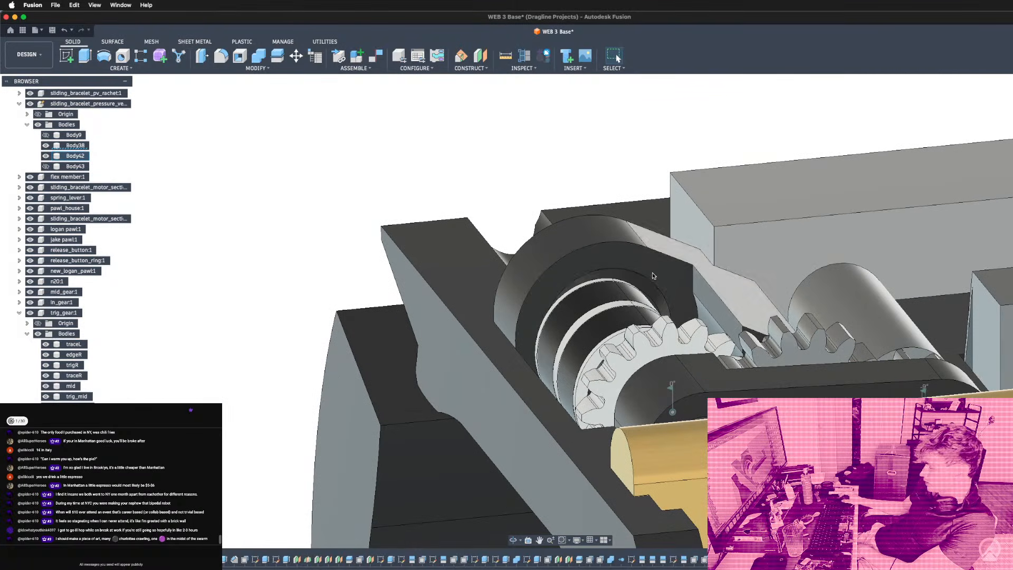
pyautogui.keyDown('shift'); pyautogui.moveTo(551, 344); pyautogui.dragTo(559, 375, button='middle'); pyautogui.keyUp('shift')
pyautogui.moveTo(595, 341)
pyautogui.keyDown('shift'); pyautogui.mouseDown(button='middle')
pyautogui.moveTo(611, 333)
pyautogui.moveTo(611, 346)
pyautogui.moveTo(632, 352)
pyautogui.moveTo(612, 359)
pyautogui.moveTo(614, 346)
pyautogui.mouseUp(button='middle'); pyautogui.keyUp('shift')
pyautogui.scroll(5, 616, 276)
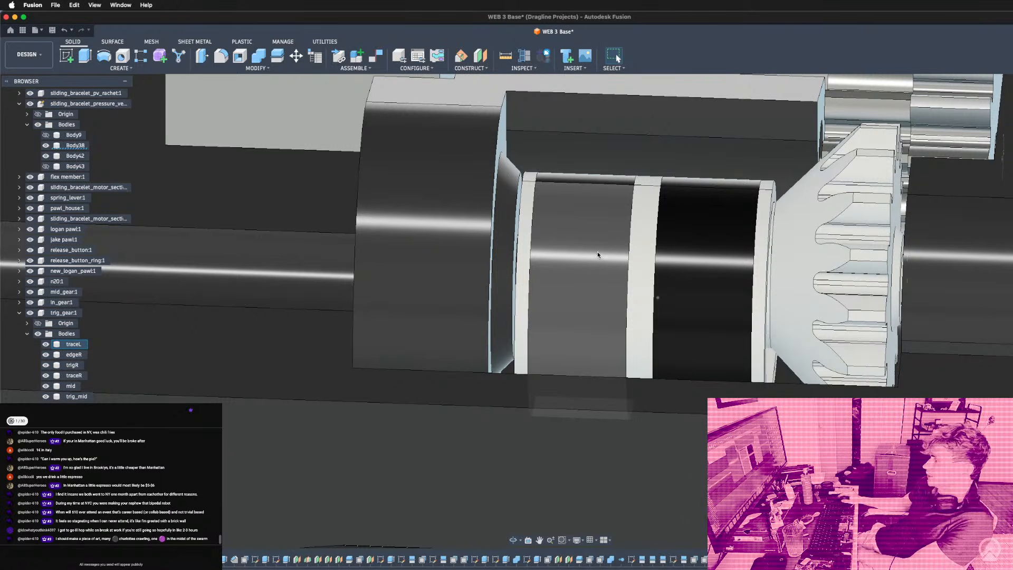
pyautogui.scroll(-3, 616, 275)
pyautogui.keyDown('shift'); pyautogui.moveTo(616, 275); pyautogui.dragTo(627, 189, button='middle'); pyautogui.keyUp('shift')
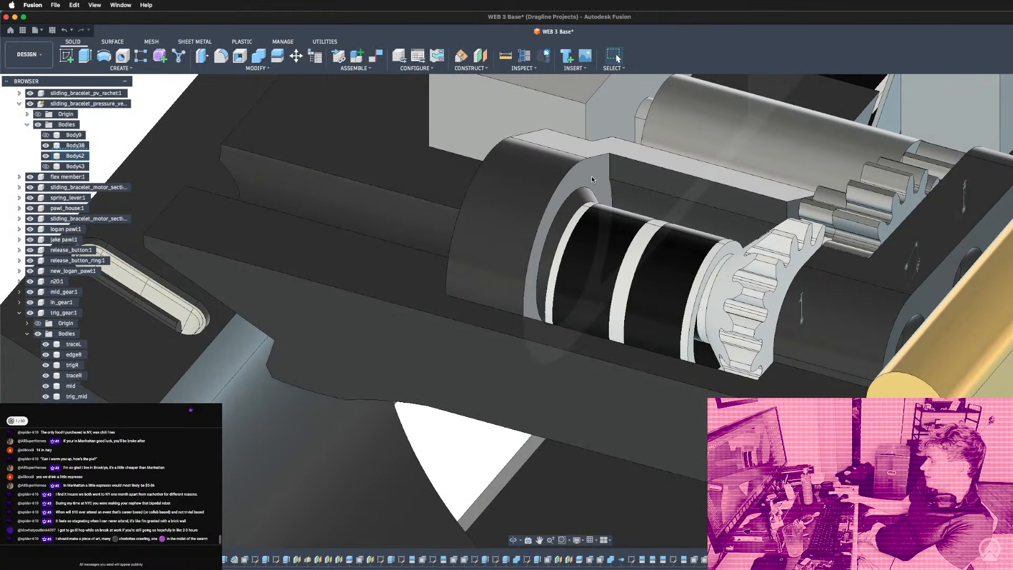
# Create an offset plane from the round housing's end face, adding ( 1.43 / 2 ) * 1 mm to the distance expression.
pyautogui.click(485, 68)
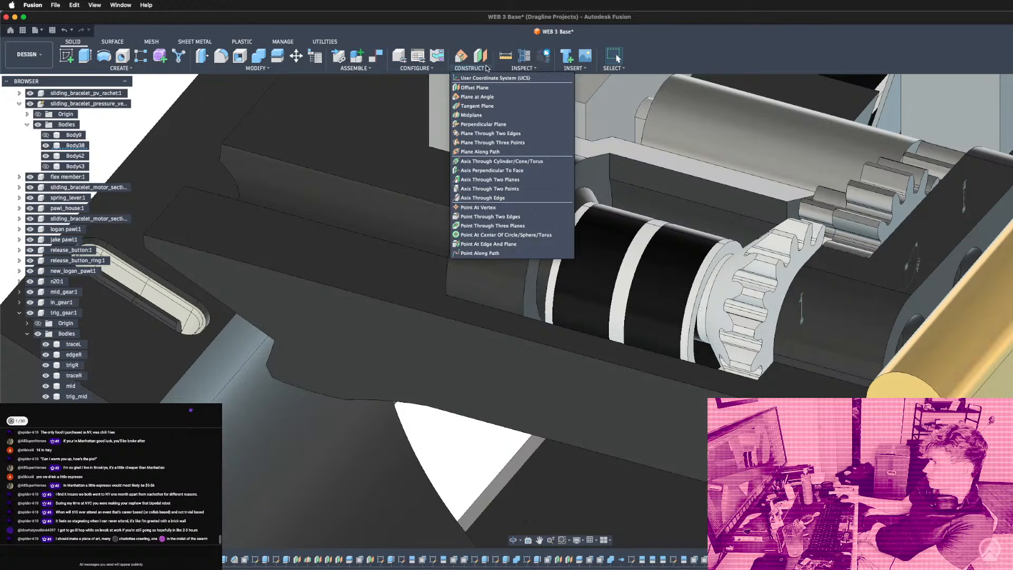
pyautogui.click(481, 55)
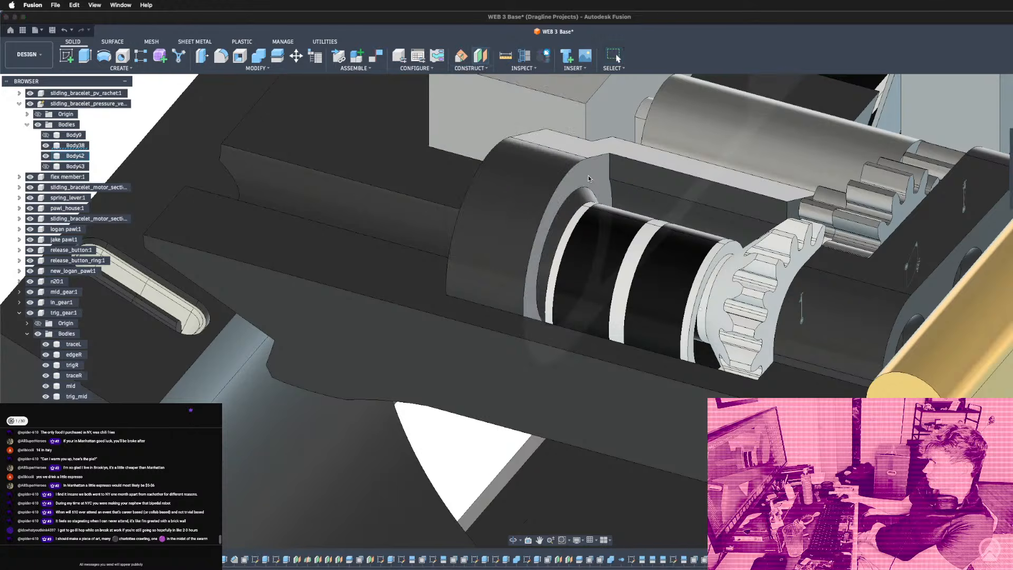
pyautogui.click(588, 179)
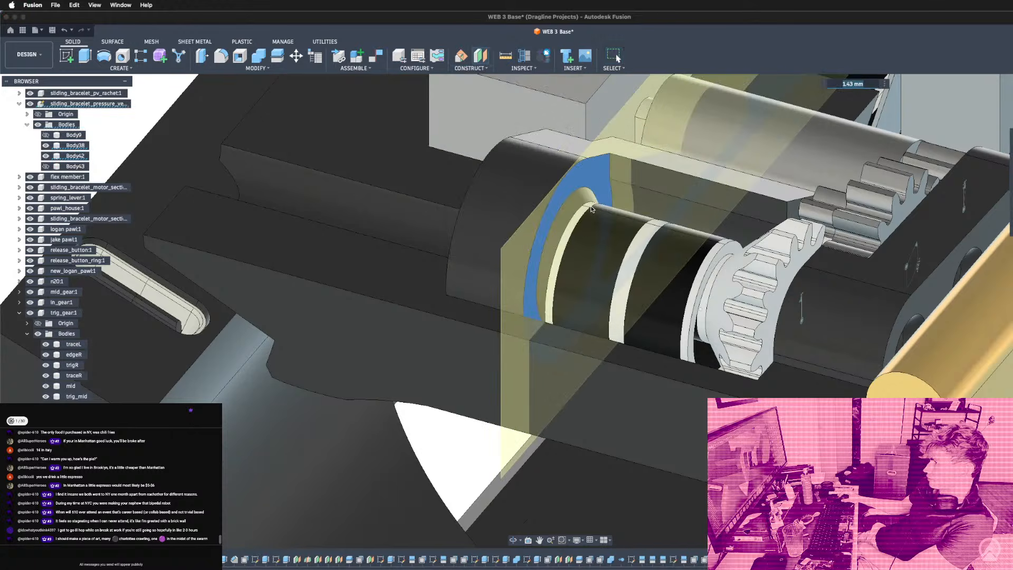
pyautogui.click(643, 227)
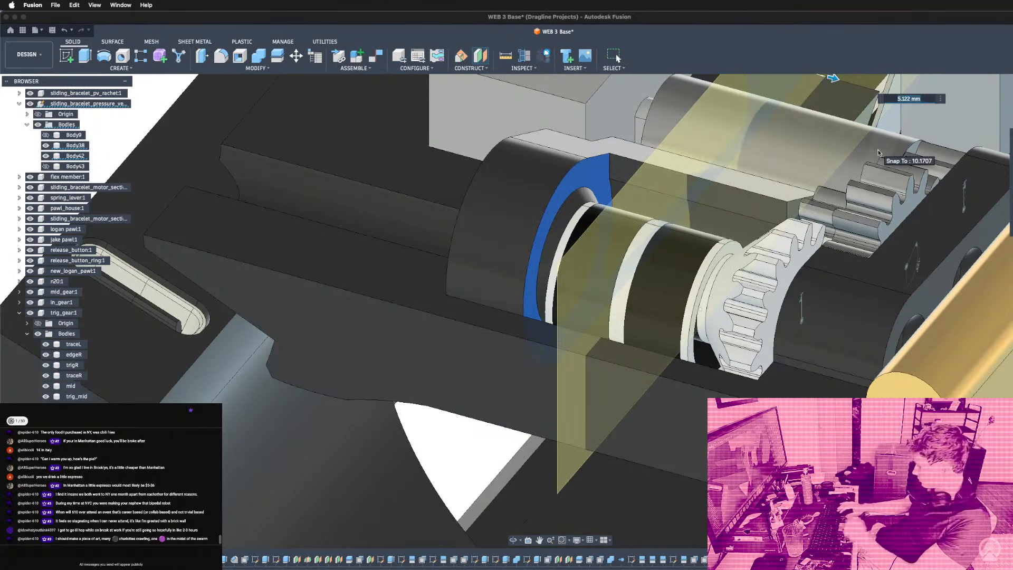
pyautogui.write('/0.5+')
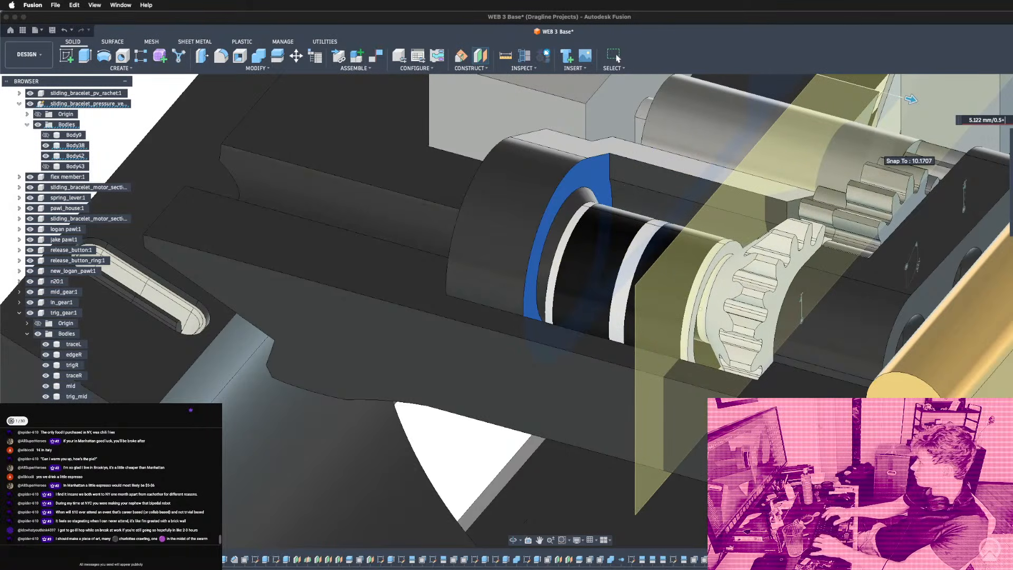
pyautogui.write('2.86')
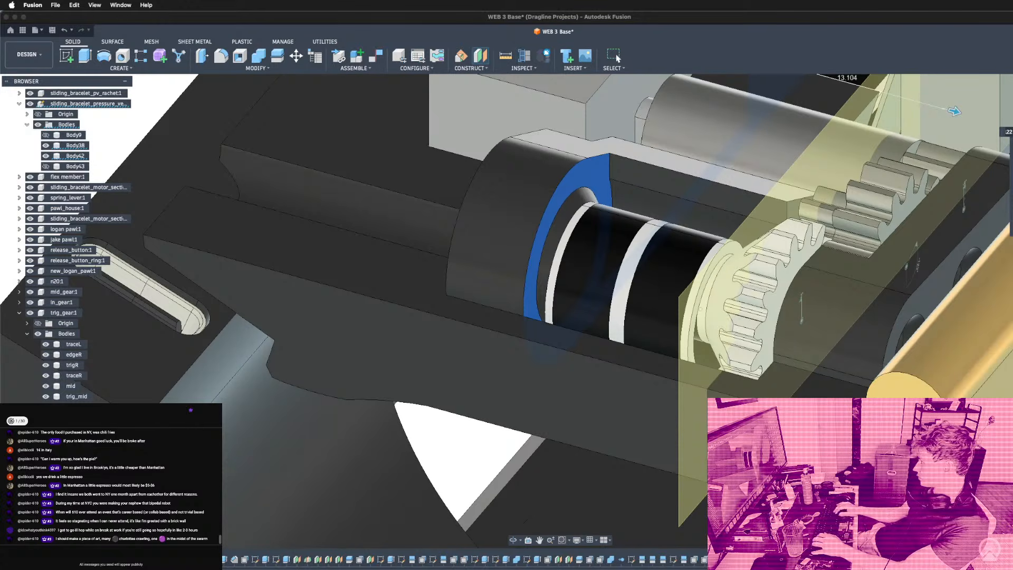
pyautogui.write('( 1.43 / 0.5 ) * 1 mm')
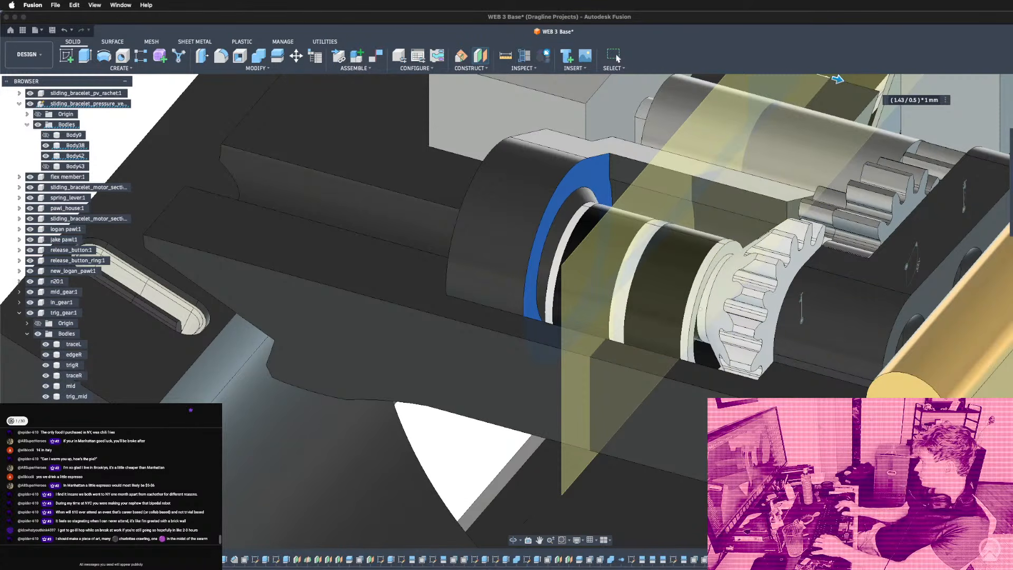
pyautogui.press('super+v')
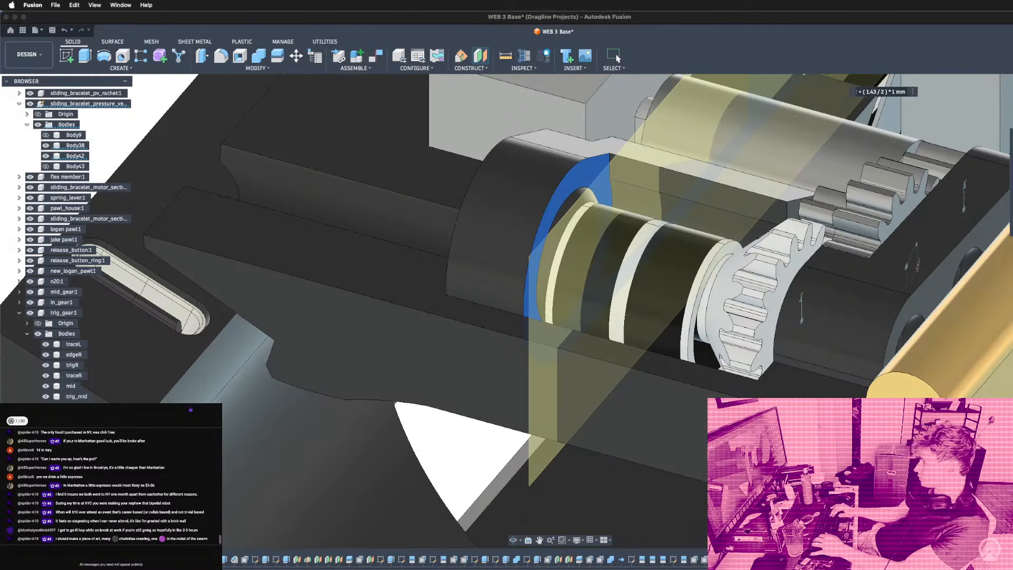
pyautogui.press('Return')
pyautogui.scroll(-3, 592, 312)
pyautogui.keyDown('shift'); pyautogui.moveTo(592, 313); pyautogui.dragTo(628, 295, button='middle'); pyautogui.keyUp('shift')
pyautogui.keyDown('shift'); pyautogui.moveTo(628, 337); pyautogui.dragTo(632, 307, button='middle'); pyautogui.keyUp('shift')
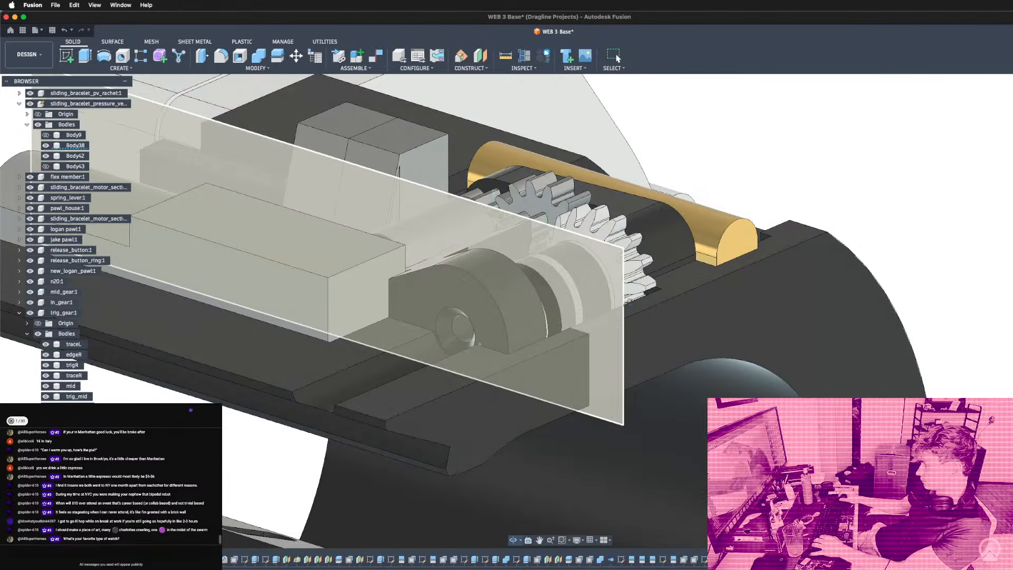
pyautogui.click(521, 58)
pyautogui.click(582, 333)
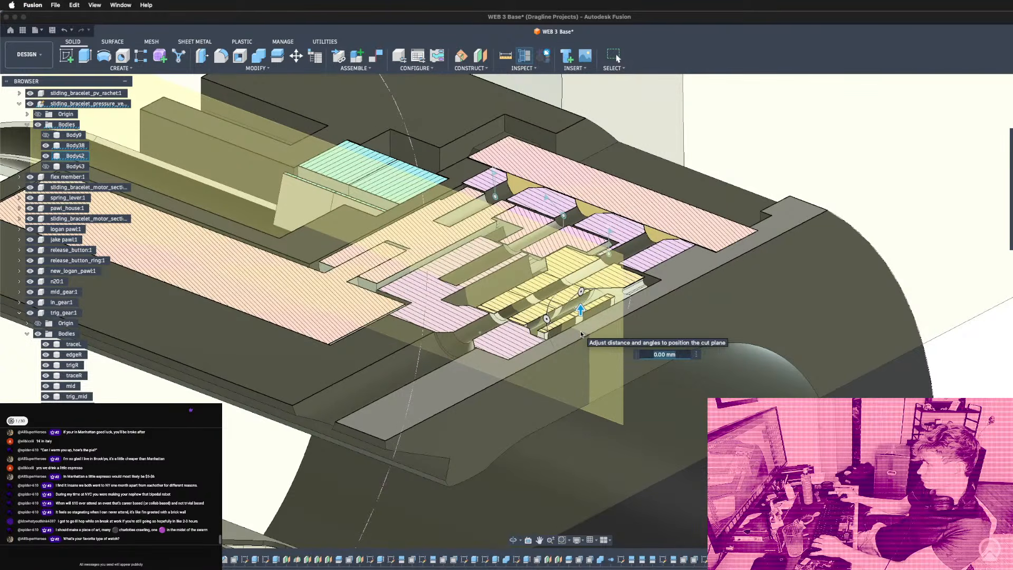
pyautogui.press('Escape')
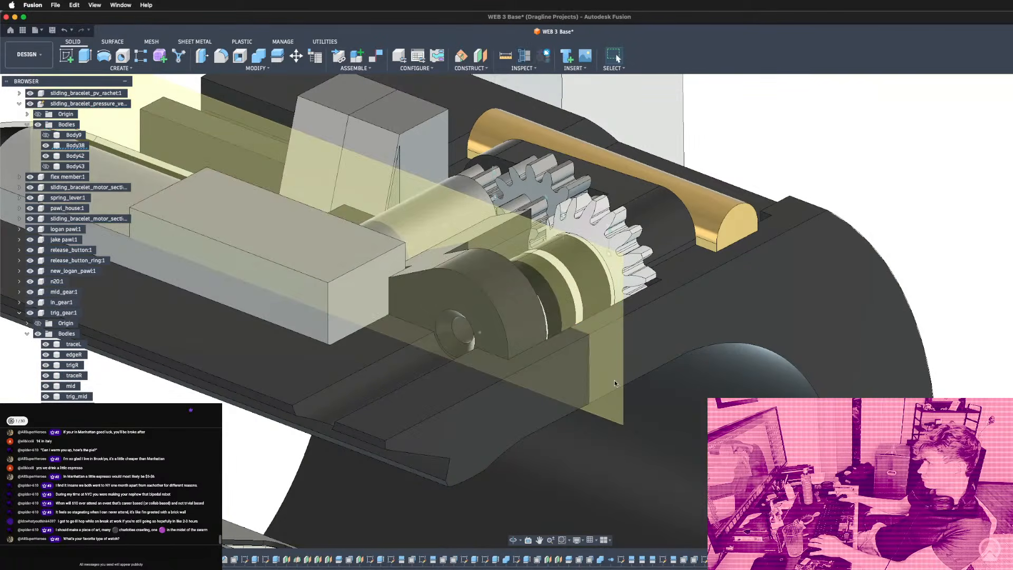
# Create a section analysis at the new offset plane, cutting through the round housing and the trigger gear's trace.
pyautogui.click(610, 321)
pyautogui.keyDown('shift'); pyautogui.moveTo(791, 287); pyautogui.dragTo(688, 277, button='middle'); pyautogui.keyUp('shift')
pyautogui.press('Return')
pyautogui.scroll(-4, 486, 304)
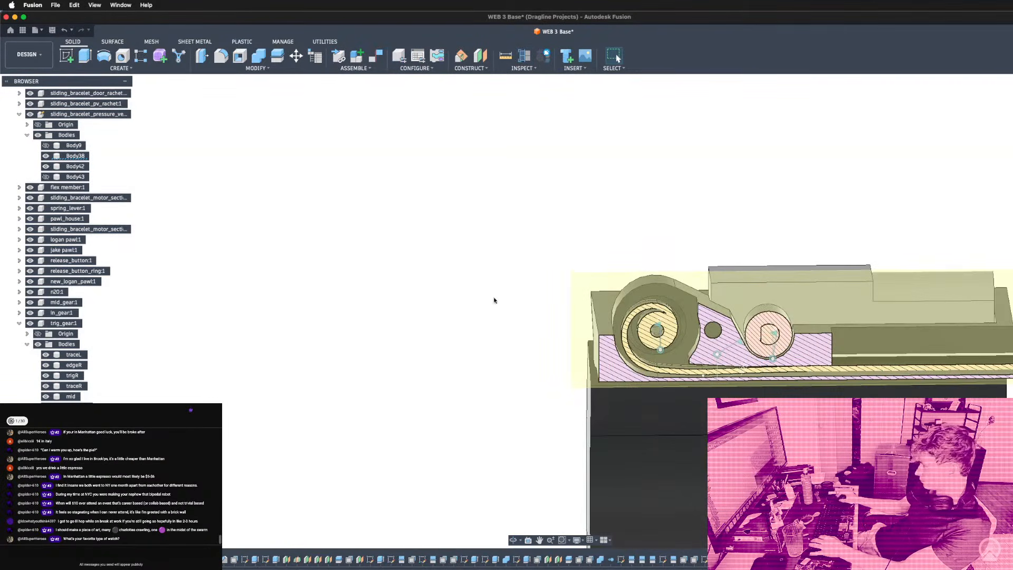
pyautogui.scroll(6, 691, 324)
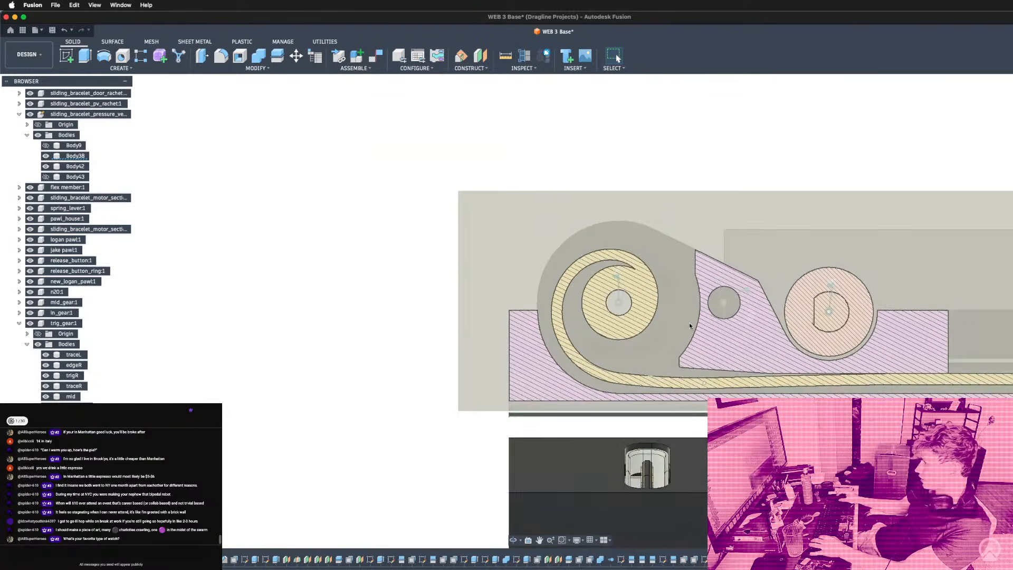
# Start a sketch on the offset plane and inspect the sectioned housing around the spiral trace for the line's location.
pyautogui.click(481, 224)
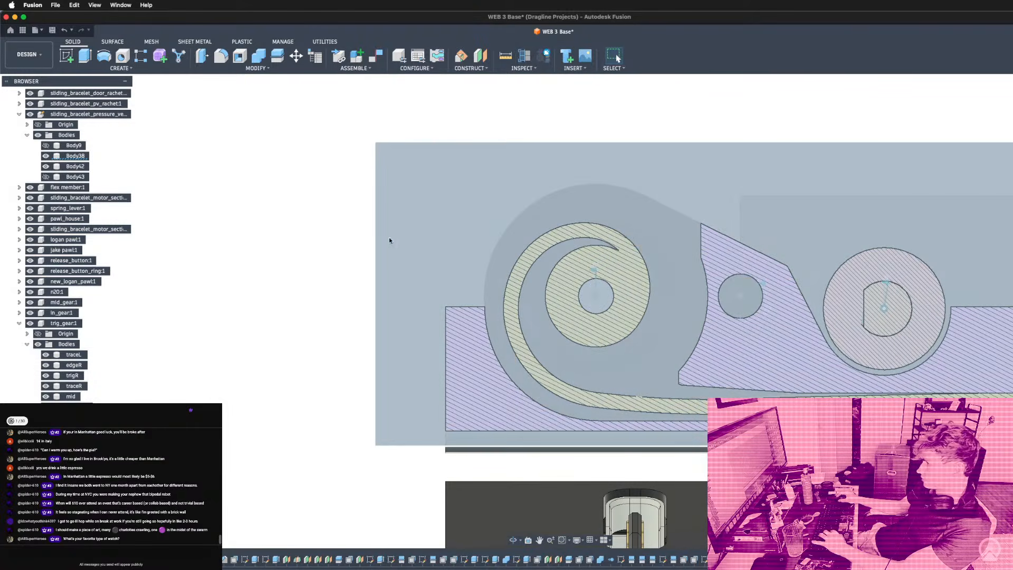
pyautogui.press('l')
pyautogui.scroll(-8, 369, 293)
pyautogui.scroll(10, 247, 290)
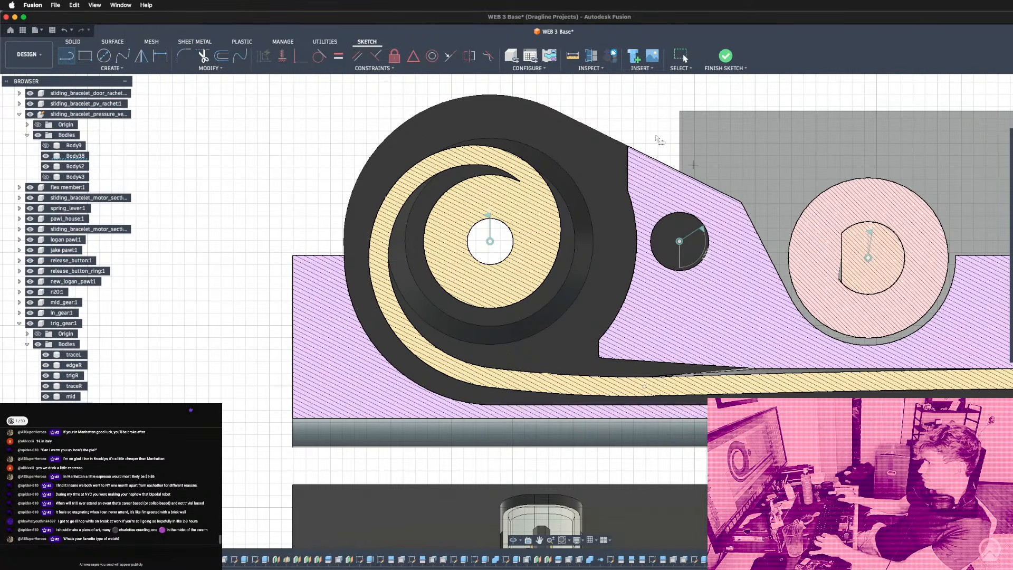
pyautogui.moveTo(467, 180)
pyautogui.keyDown('shift'); pyautogui.mouseDown(button='middle')
pyautogui.moveTo(455, 205)
pyautogui.moveTo(385, 237)
pyautogui.moveTo(507, 222)
pyautogui.mouseUp(button='middle'); pyautogui.keyUp('shift')
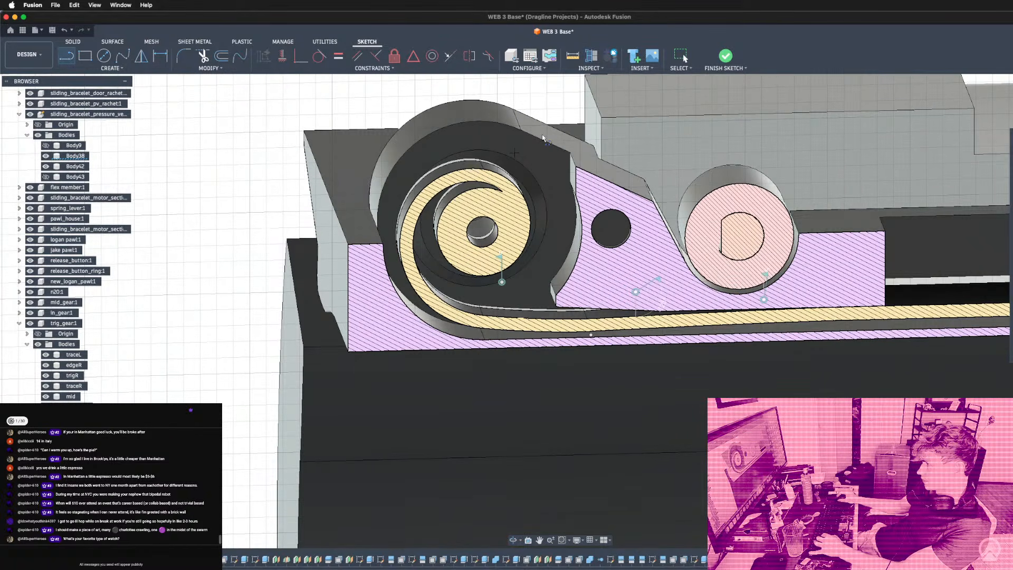
pyautogui.scroll(5, 591, 174)
pyautogui.moveTo(651, 207)
pyautogui.keyDown('shift'); pyautogui.mouseDown(button='middle')
pyautogui.moveTo(675, 218)
pyautogui.moveTo(647, 215)
pyautogui.mouseUp(button='middle'); pyautogui.keyUp('shift')
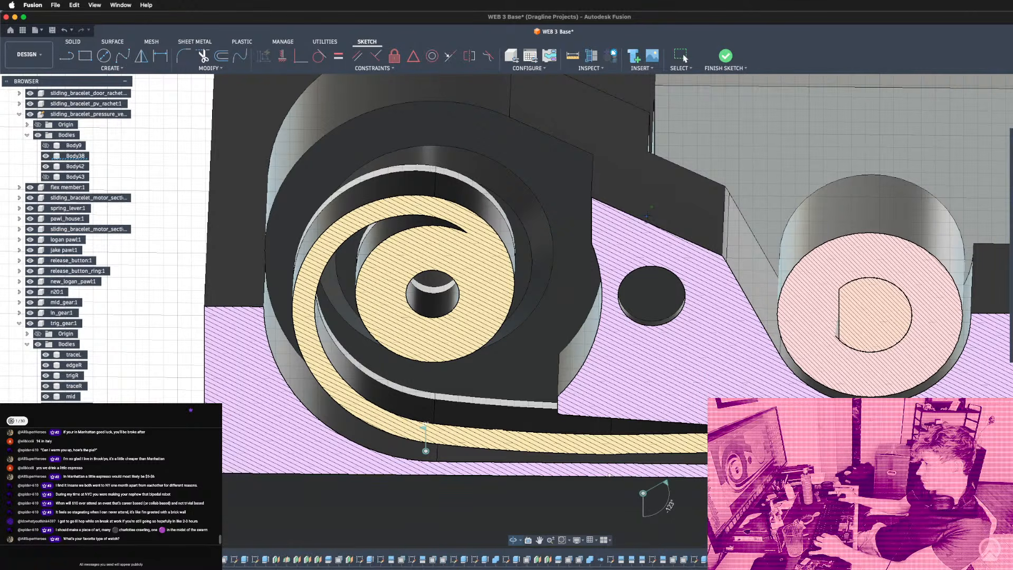
pyautogui.press('l')
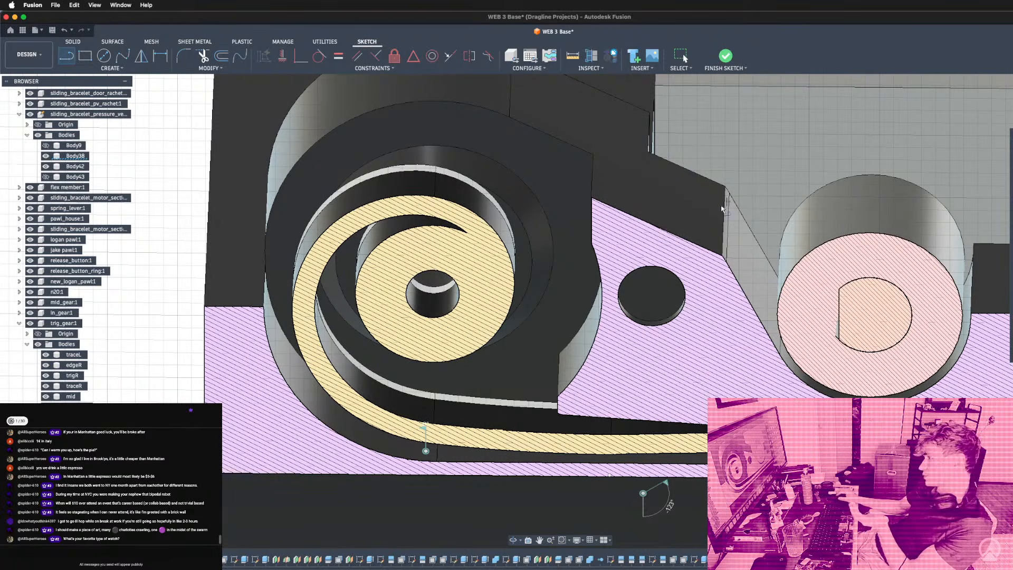
pyautogui.scroll(-5, 643, 221)
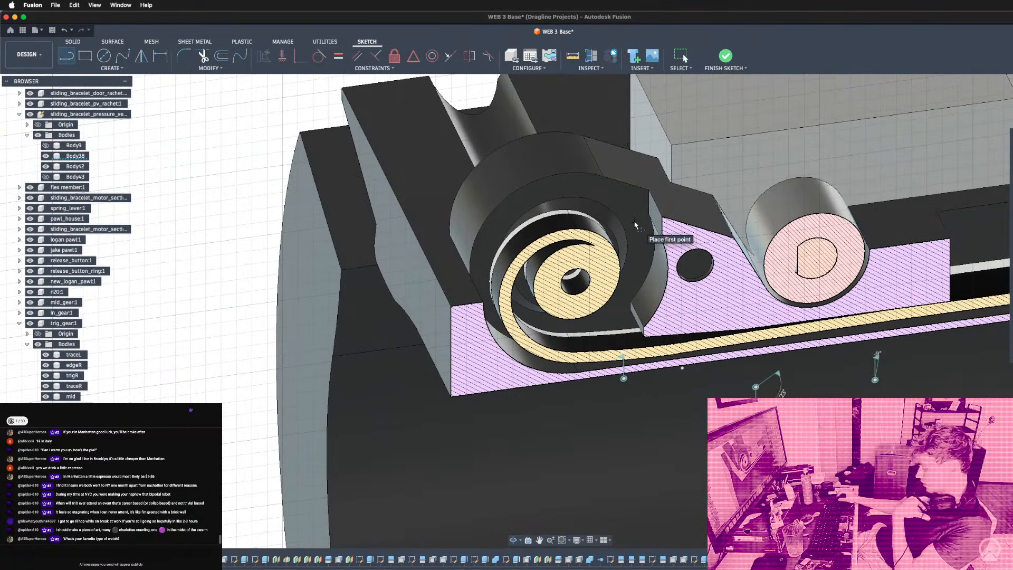
pyautogui.keyDown('shift'); pyautogui.moveTo(625, 222); pyautogui.dragTo(630, 220, button='middle'); pyautogui.keyUp('shift')
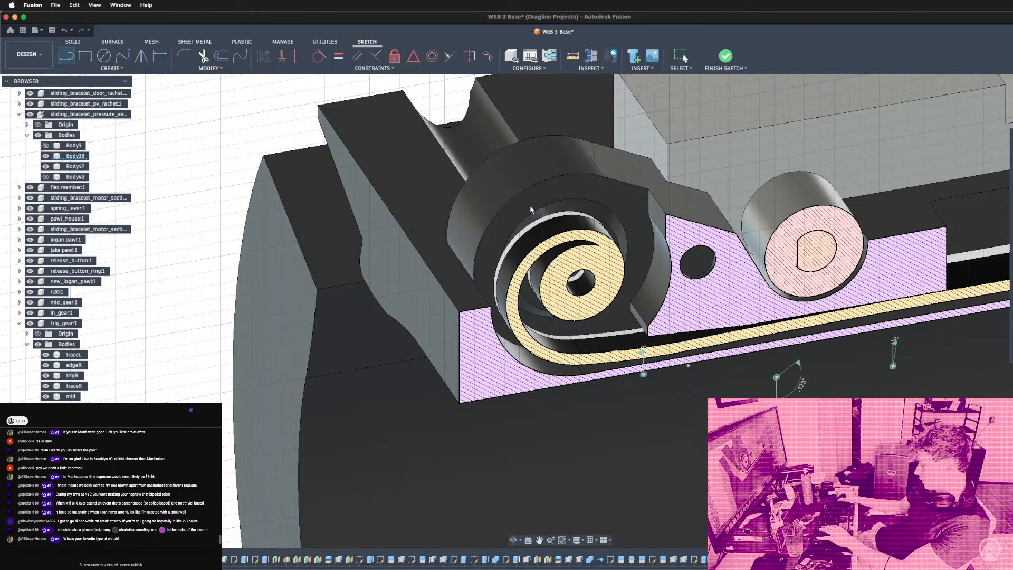
# Intersect the housing block's outer faces, the spiral trace's outer surfaces and the housing's sloped face into the sketch with projection link.
pyautogui.click(112, 68)
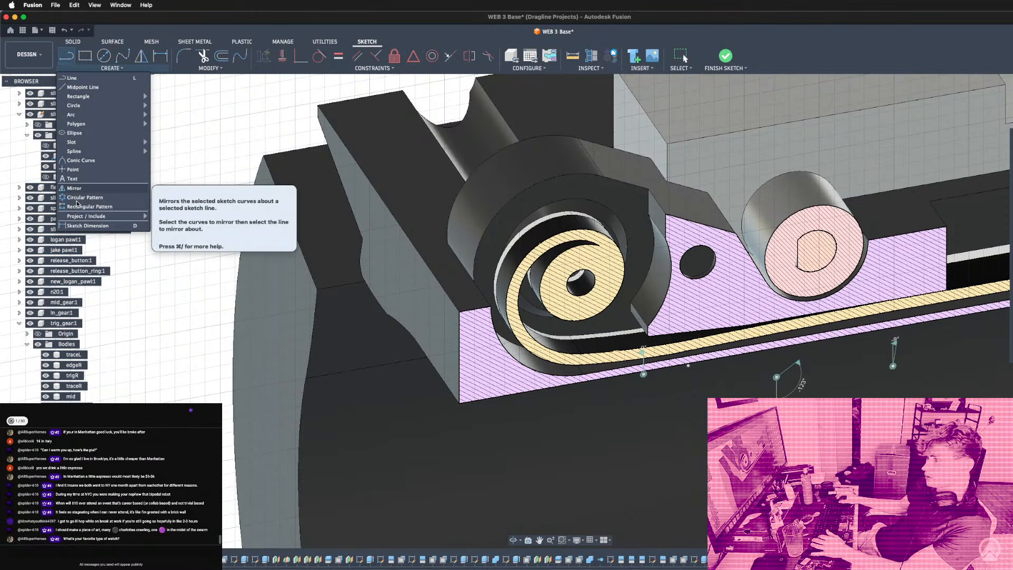
pyautogui.moveTo(79, 215)
pyautogui.click(177, 225)
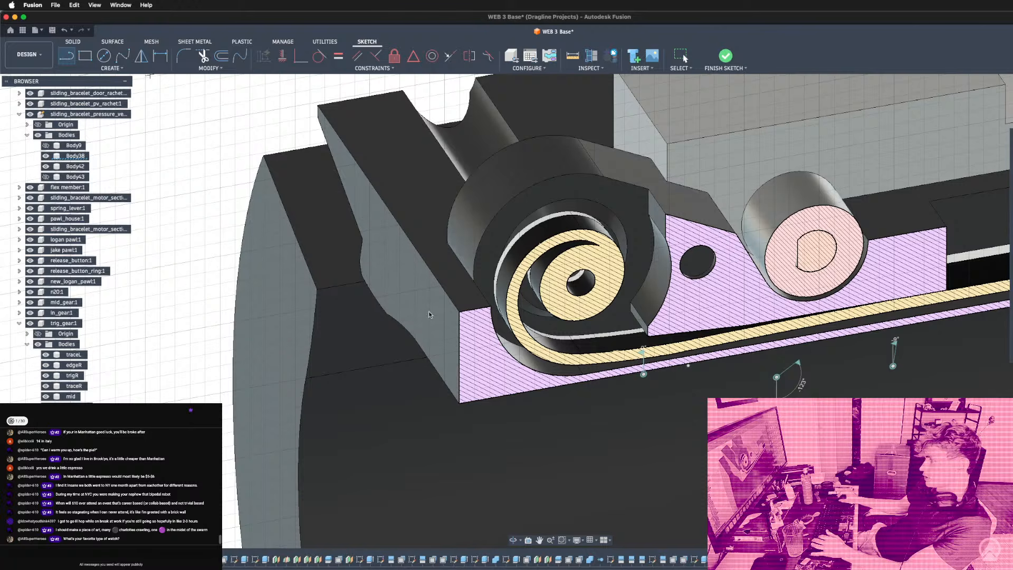
pyautogui.click(432, 313)
pyautogui.click(450, 280)
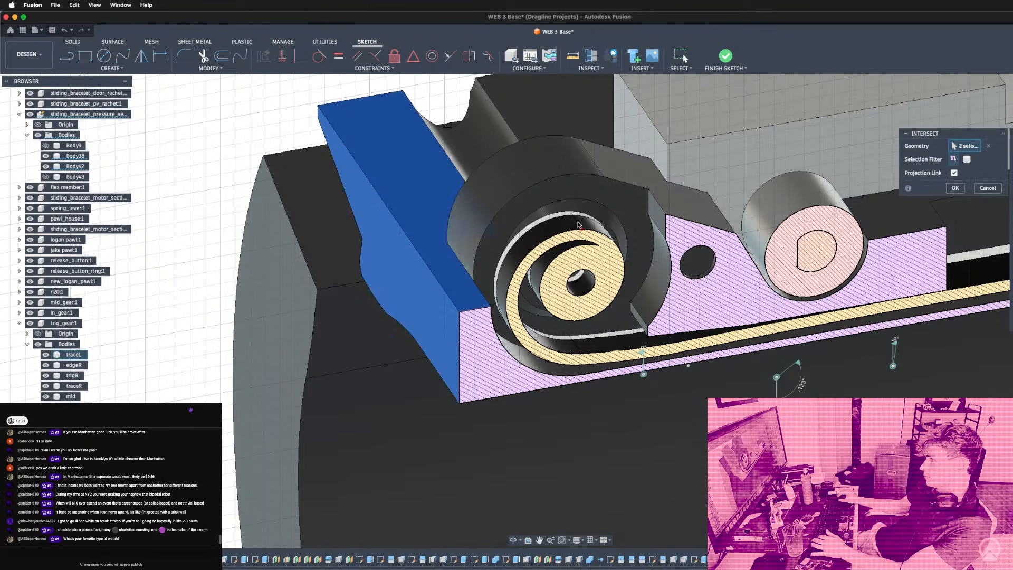
pyautogui.click(571, 226)
pyautogui.click(595, 228)
pyautogui.click(683, 208)
pyautogui.keyDown('shift'); pyautogui.moveTo(604, 241); pyautogui.dragTo(576, 223, button='middle'); pyautogui.keyUp('shift')
pyautogui.press('Return')
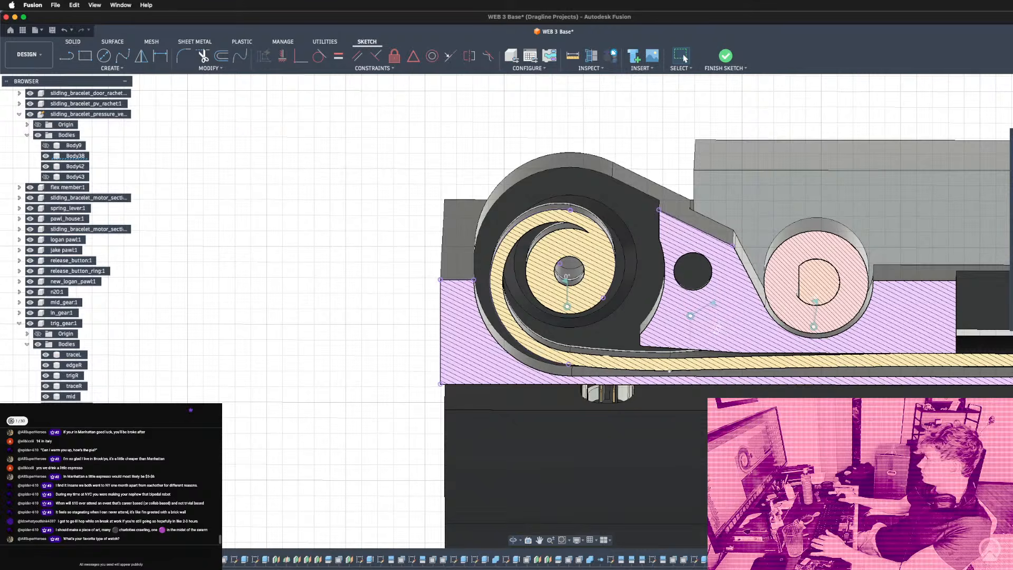
pyautogui.scroll(3, 552, 301)
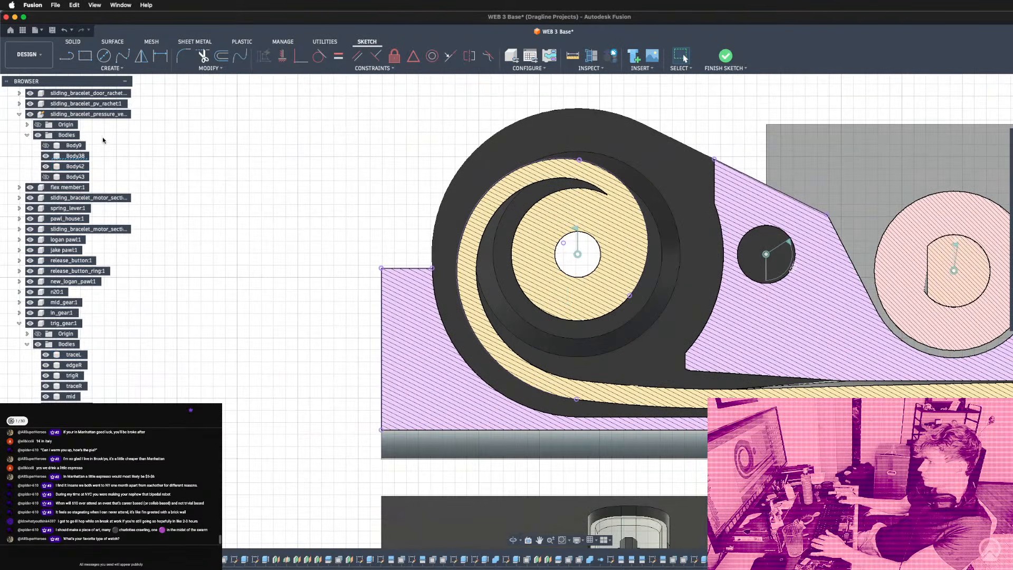
pyautogui.click(107, 68)
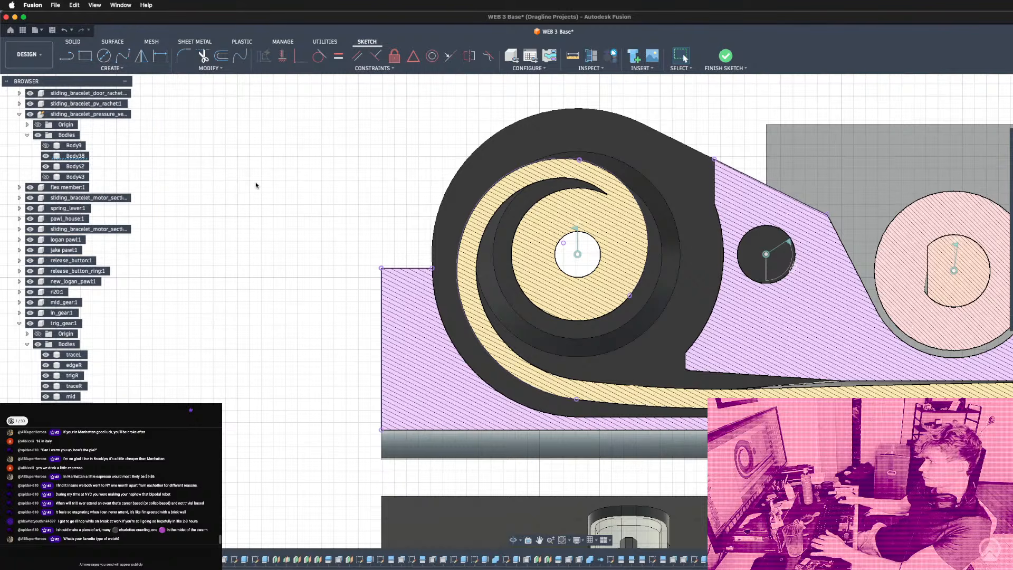
pyautogui.press('o')
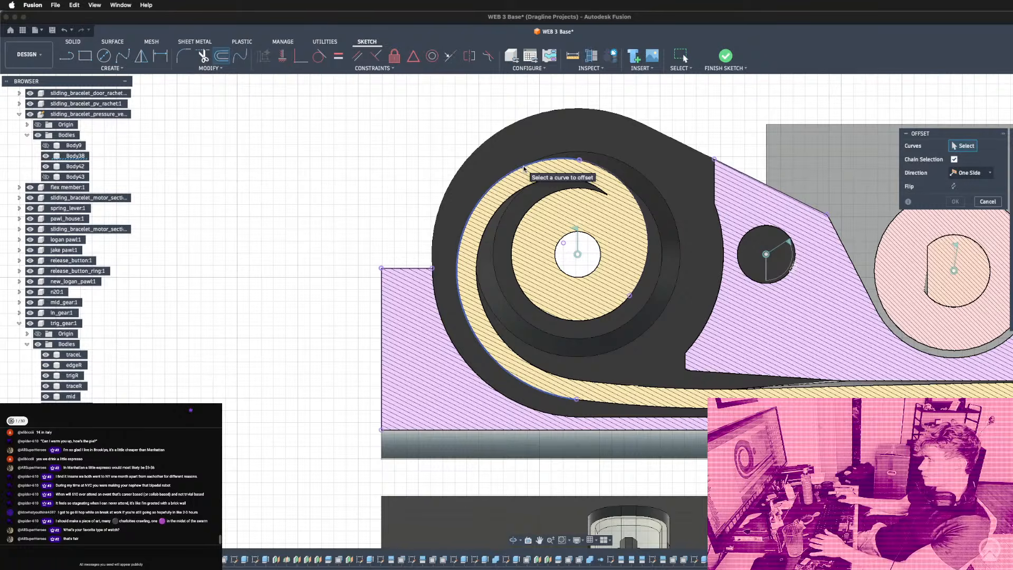
pyautogui.click(524, 170)
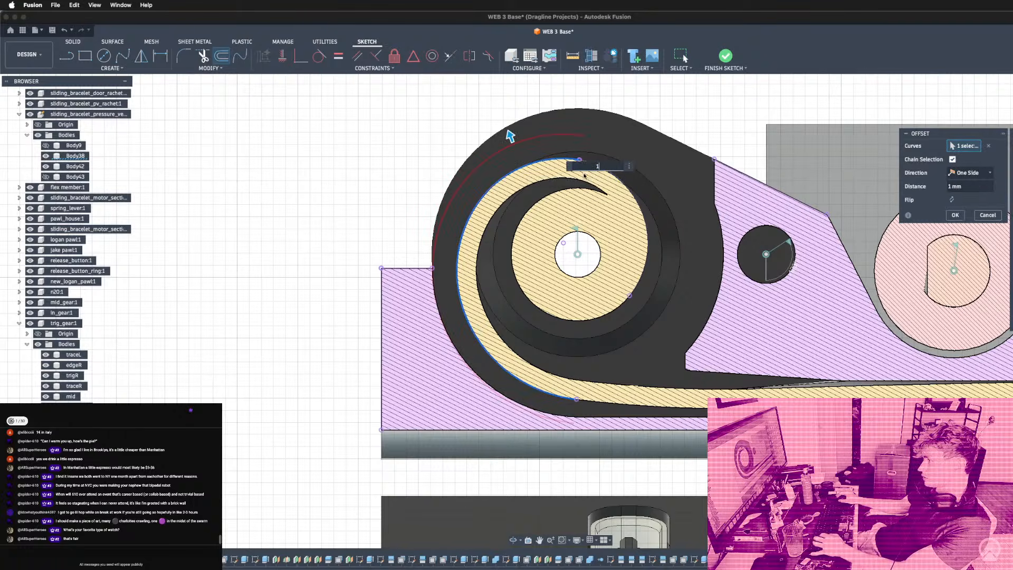
pyautogui.click(622, 183)
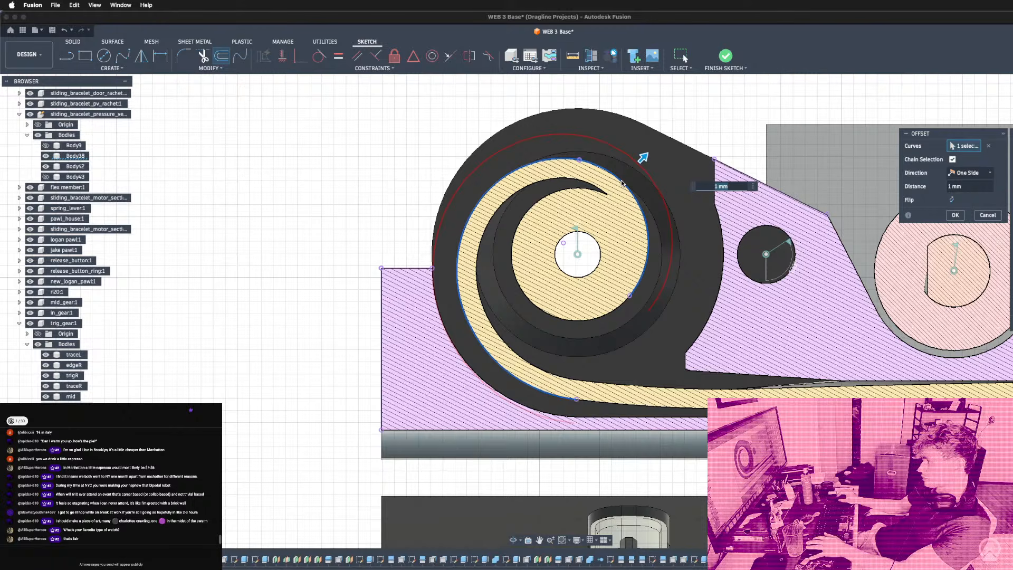
pyautogui.press('Escape')
# Sketch a slanted line from the housing block's upper inner corner towards the spiral trace's outer curve and adjust its upper endpoint.
pyautogui.press('l')
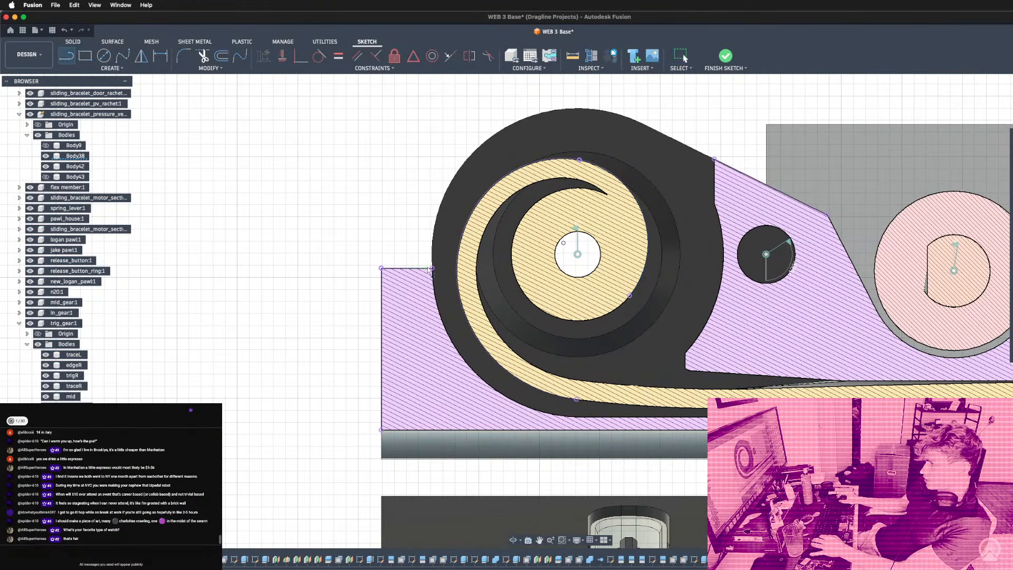
pyautogui.click(432, 268)
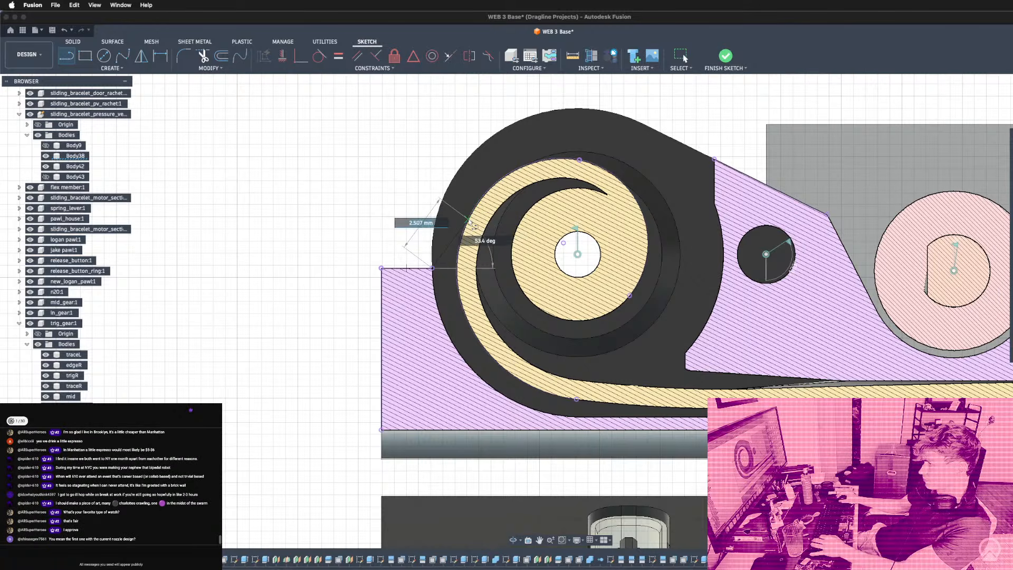
pyautogui.click(476, 198)
pyautogui.press('Escape')
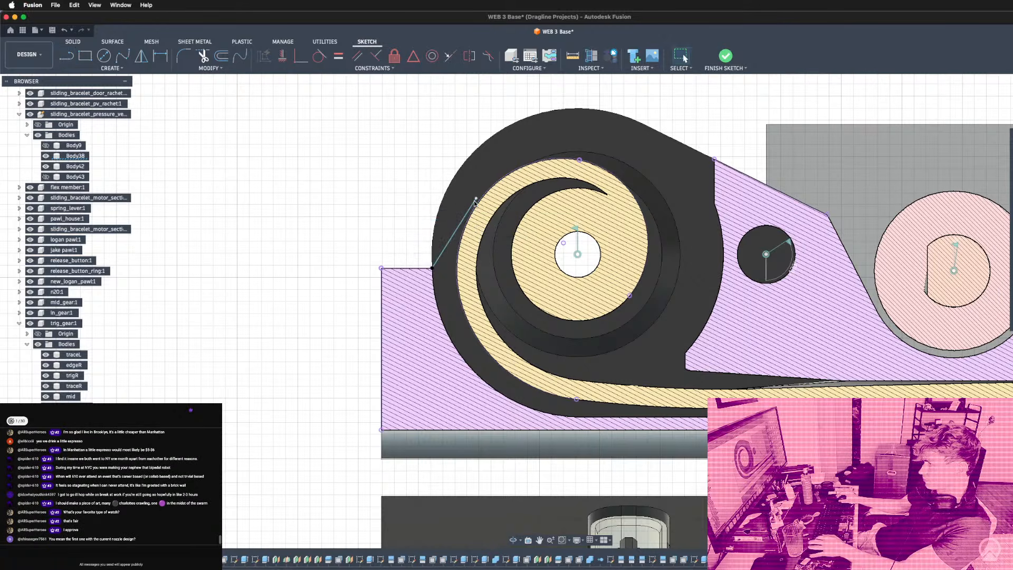
pyautogui.click(449, 168)
pyautogui.moveTo(476, 199); pyautogui.dragTo(474, 201)
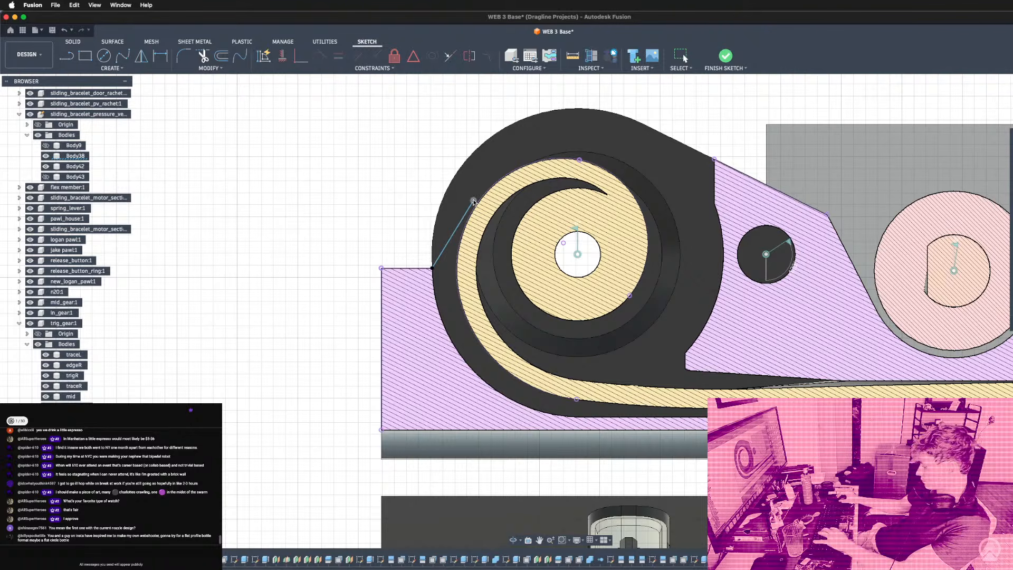
# Project the circular edge of the trigger gear's centre hole into the sketch.
pyautogui.press('c')
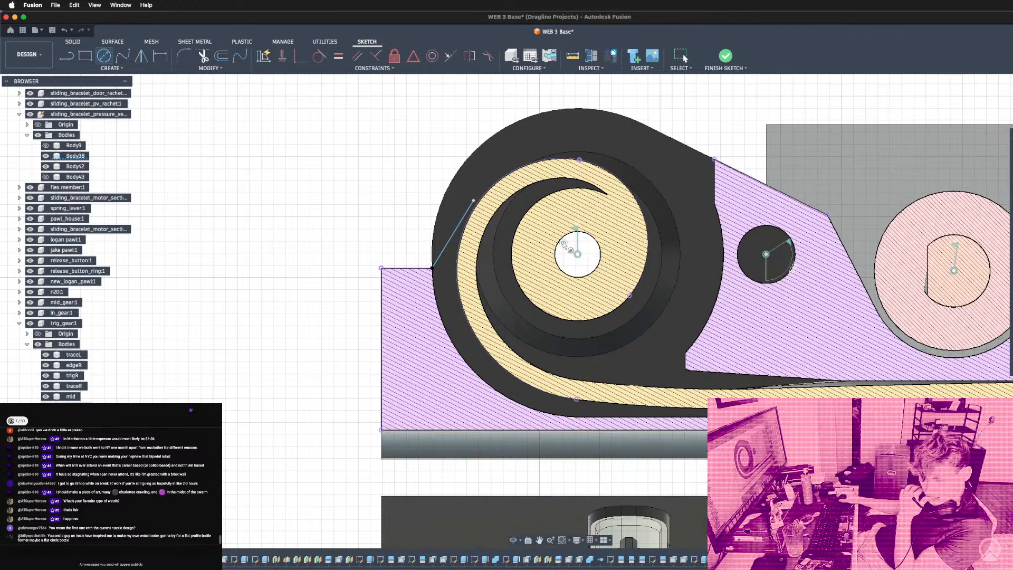
pyautogui.scroll(-3, 562, 227)
pyautogui.scroll(4, 566, 176)
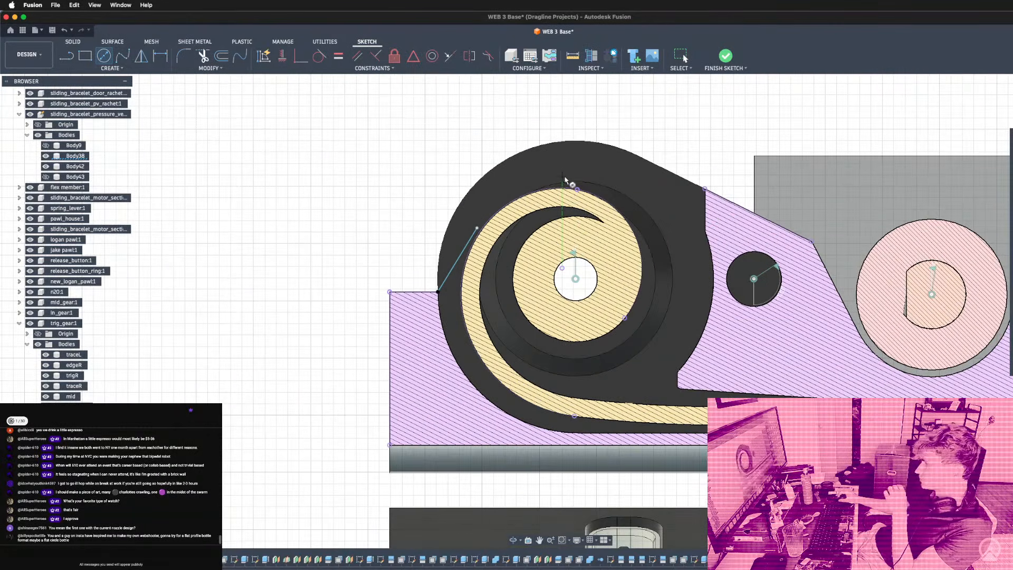
pyautogui.press('p')
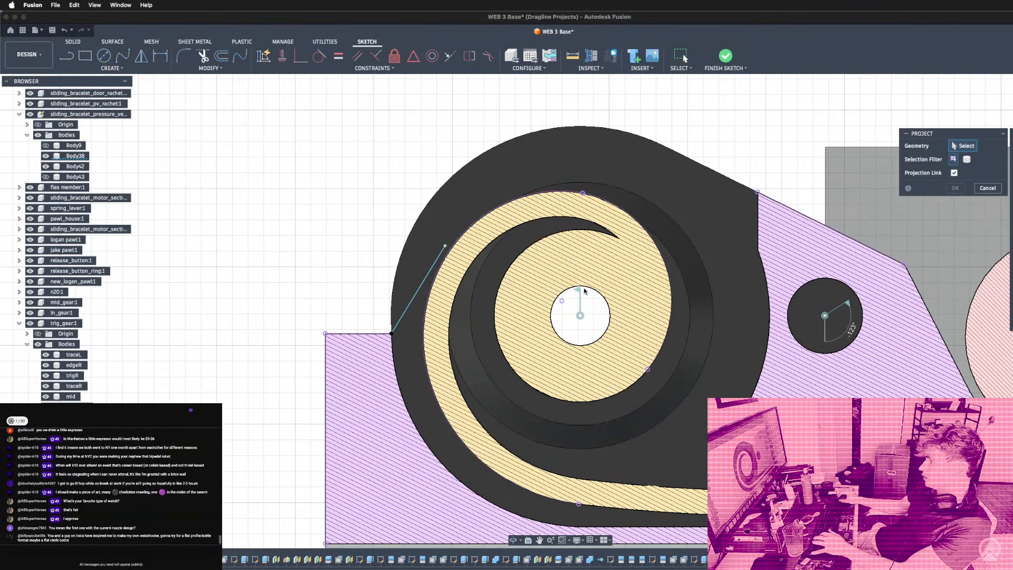
pyautogui.click(587, 287)
pyautogui.click(587, 288)
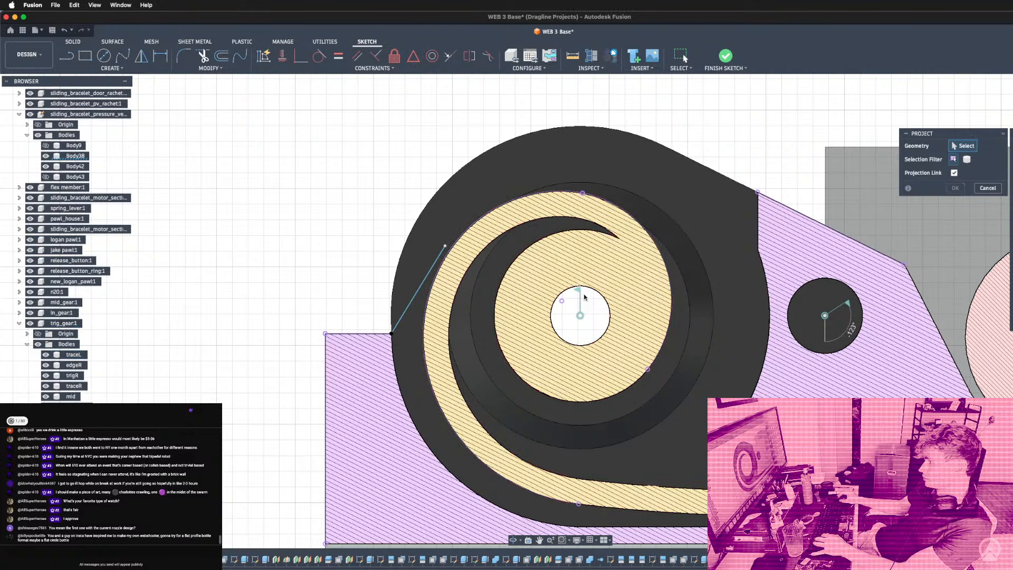
pyautogui.click(586, 288)
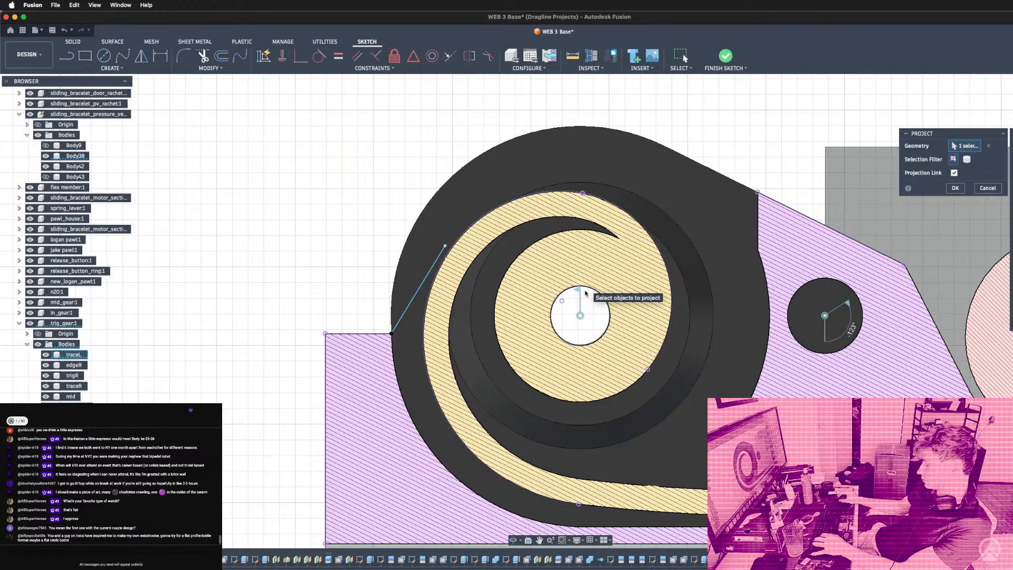
# Draw a circle centred on the gear's hole, reaching out to the upper end of the slanted line.
pyautogui.press('c')
pyautogui.click(580, 316)
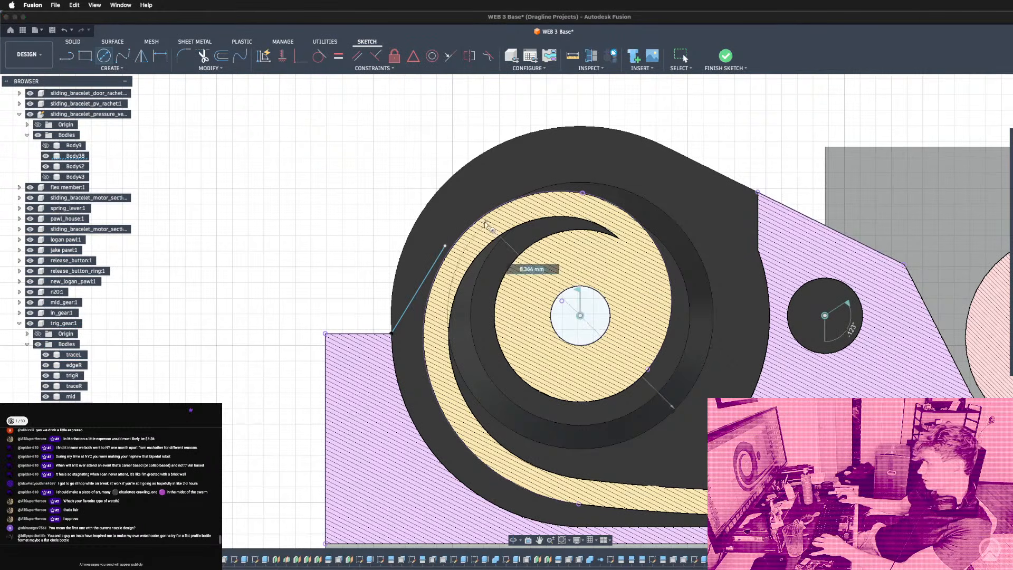
pyautogui.click(446, 240)
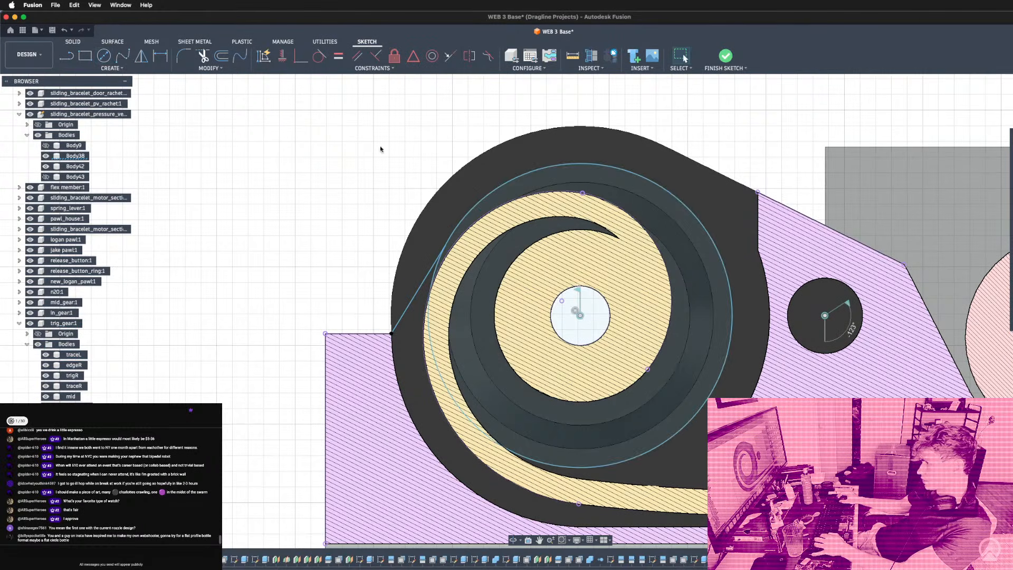
# Constrain the slanted line tangent to the circle and shrink the circle so it runs just above the spiral trace's outer curve.
pyautogui.click(319, 56)
pyautogui.click(426, 275)
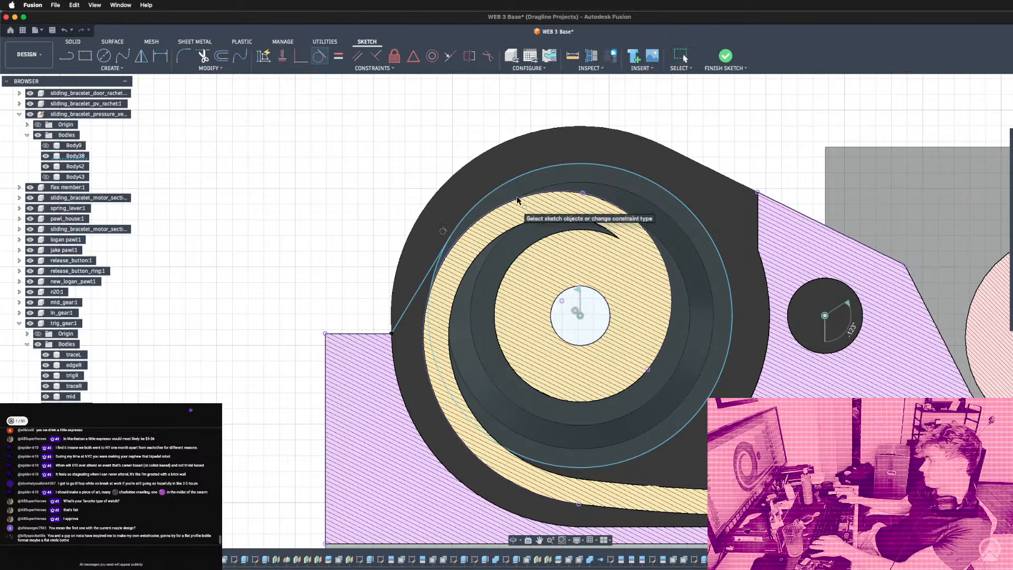
pyautogui.click(563, 165)
pyautogui.moveTo(560, 177); pyautogui.dragTo(555, 185)
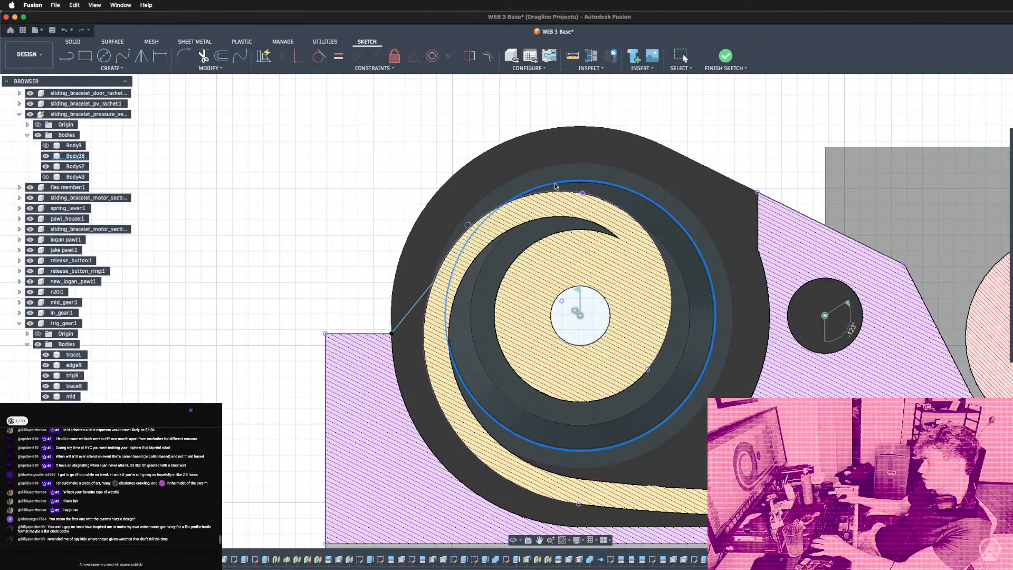
pyautogui.moveTo(554, 184); pyautogui.dragTo(554, 183)
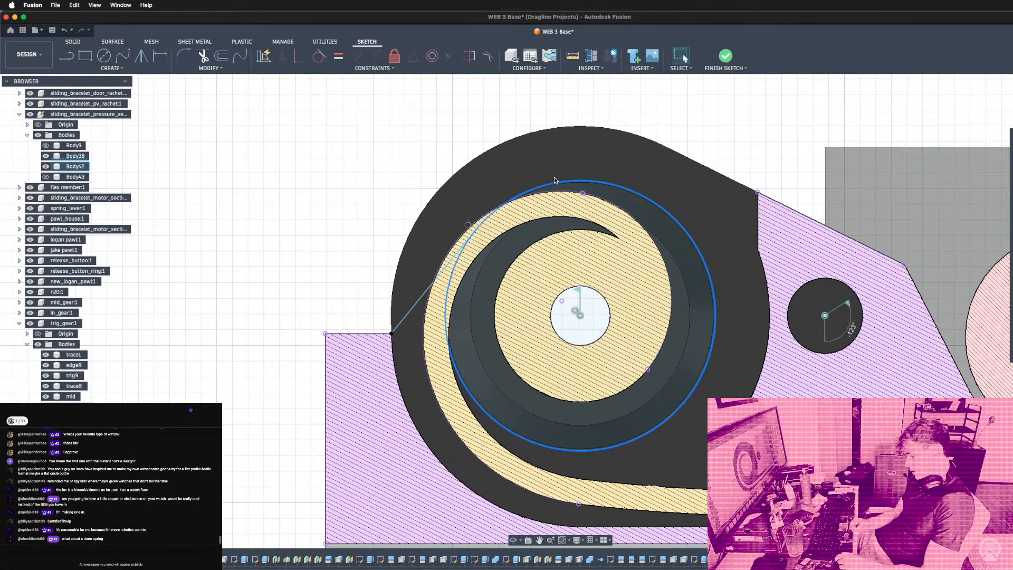
# Draw a line about 5.8 mm long from the upper corner of the housing's sloped face, ending tangent at the circle's upper edge.
pyautogui.scroll(-5, 554, 181)
pyautogui.keyDown('shift'); pyautogui.moveTo(555, 180); pyautogui.dragTo(568, 211, button='middle'); pyautogui.keyUp('shift')
pyautogui.scroll(-3, 637, 250)
pyautogui.scroll(4, 530, 203)
pyautogui.scroll(4, 549, 223)
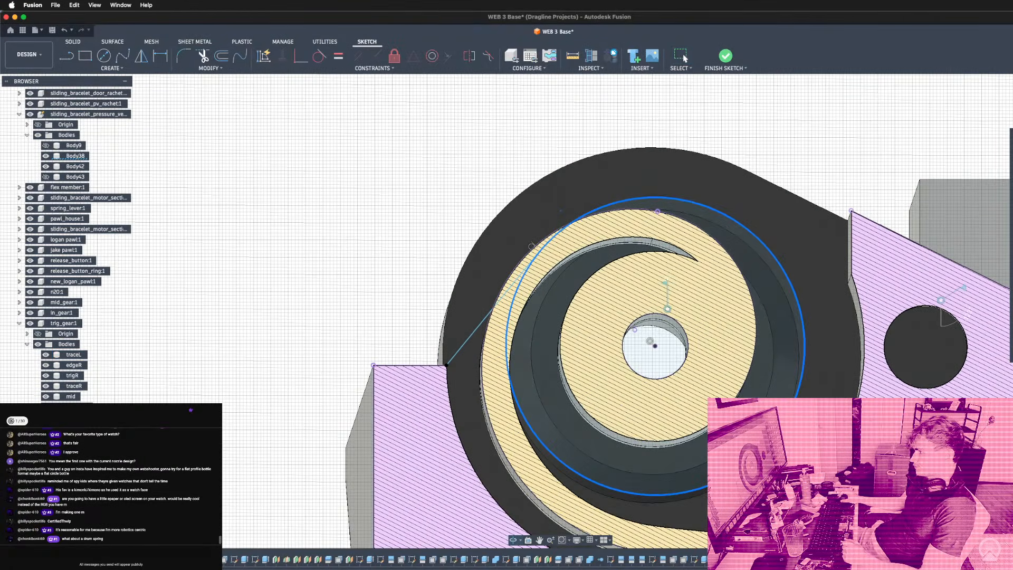
pyautogui.scroll(-4, 626, 209)
pyautogui.keyDown('shift'); pyautogui.moveTo(698, 183); pyautogui.dragTo(697, 185, button='middle'); pyautogui.keyUp('shift')
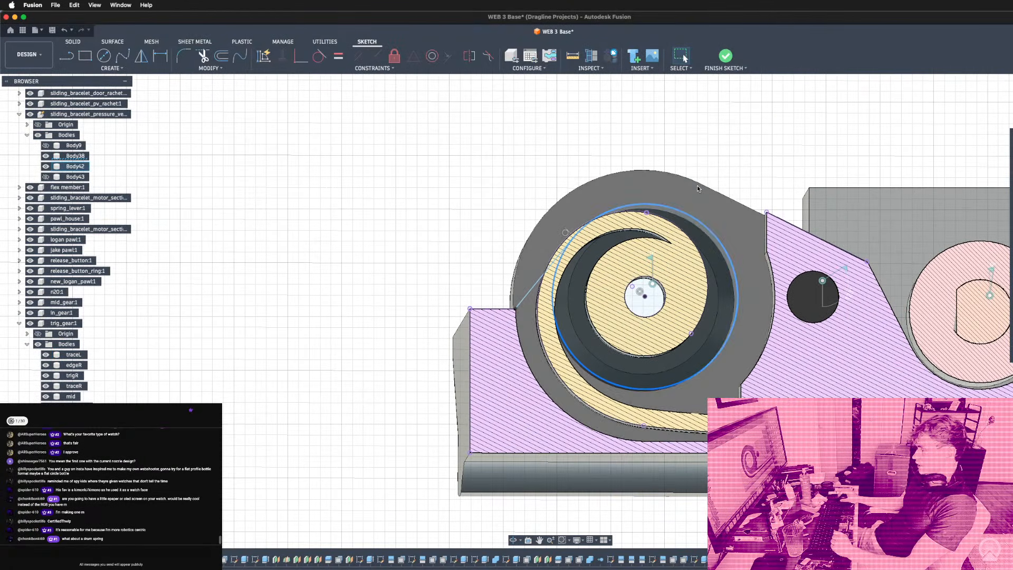
pyautogui.press('l')
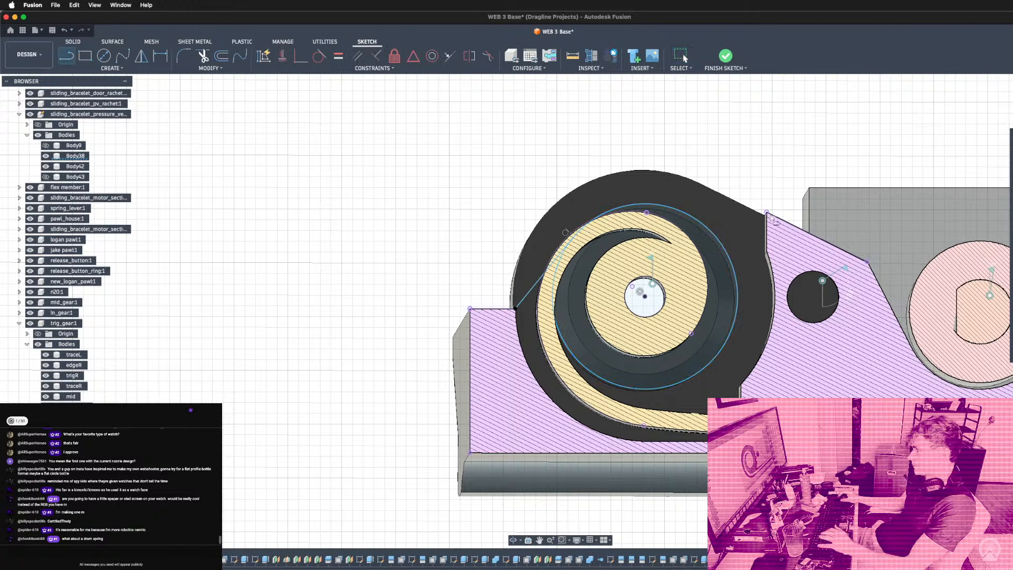
pyautogui.click(767, 213)
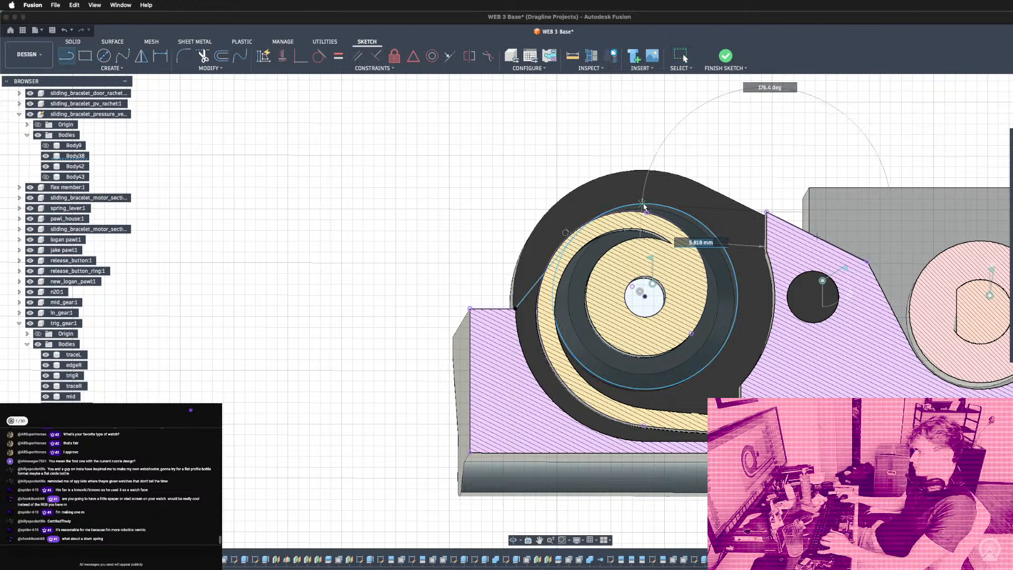
pyautogui.scroll(3, 649, 206)
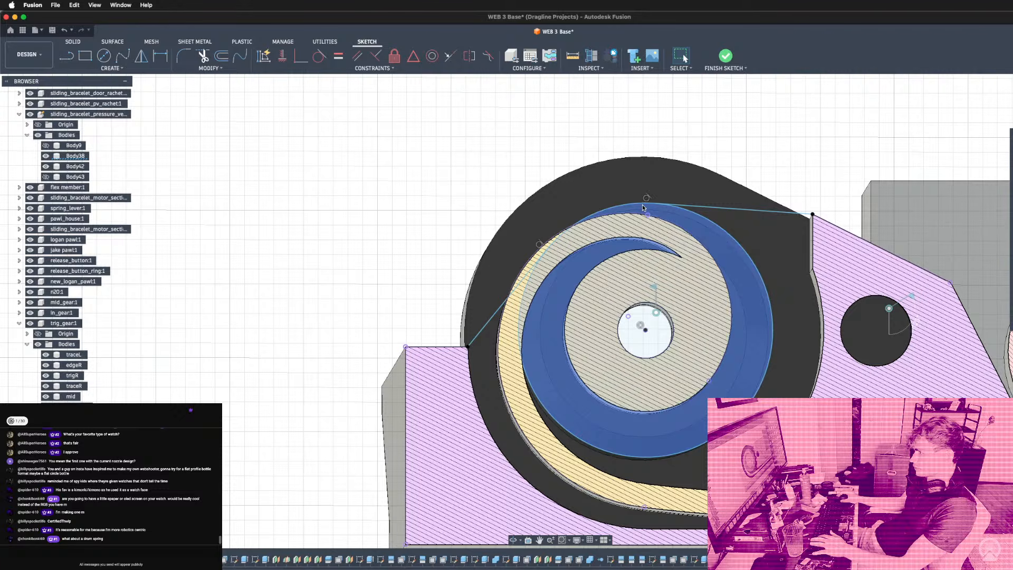
# Inspect the sketched circle and tangent lines against the round housing, the spiral trace and the cavity behind the section from several angles.
pyautogui.scroll(-2, 641, 207)
pyautogui.moveTo(642, 206)
pyautogui.keyDown('shift'); pyautogui.mouseDown(button='middle')
pyautogui.moveTo(663, 212)
pyautogui.moveTo(643, 211)
pyautogui.mouseUp(button='middle'); pyautogui.keyUp('shift')
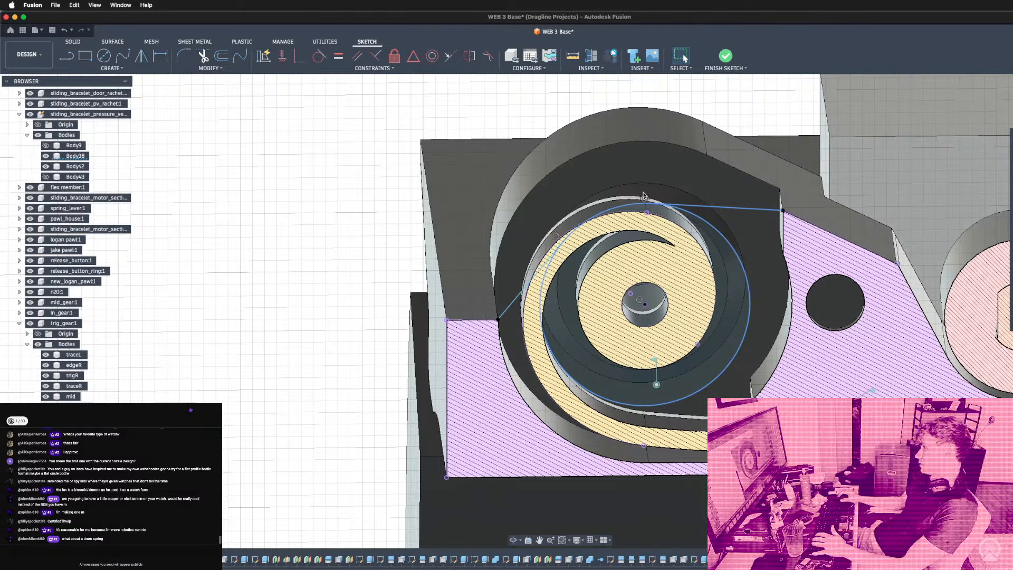
pyautogui.scroll(-3, 643, 196)
pyautogui.keyDown('shift'); pyautogui.moveTo(643, 196); pyautogui.dragTo(769, 243, button='middle'); pyautogui.keyUp('shift')
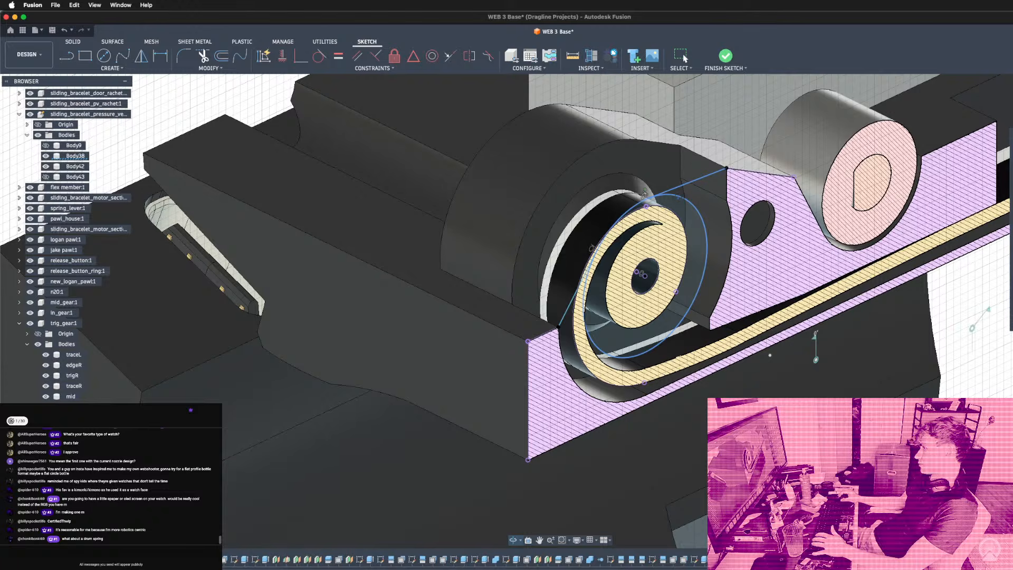
pyautogui.keyDown('shift'); pyautogui.moveTo(769, 243); pyautogui.dragTo(647, 258, button='middle'); pyautogui.keyUp('shift')
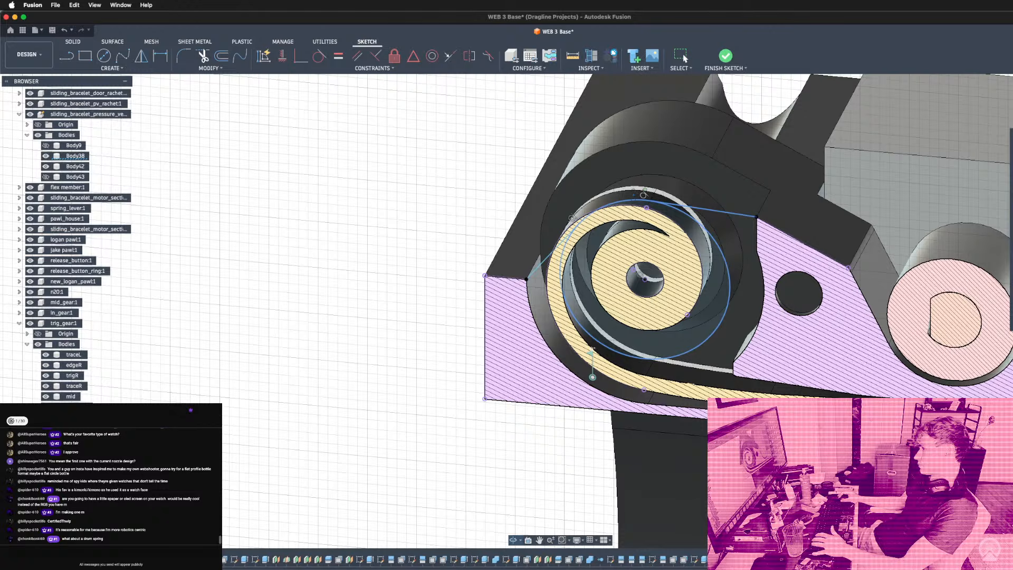
pyautogui.keyDown('shift'); pyautogui.moveTo(643, 195); pyautogui.dragTo(751, 348, button='middle'); pyautogui.keyUp('shift')
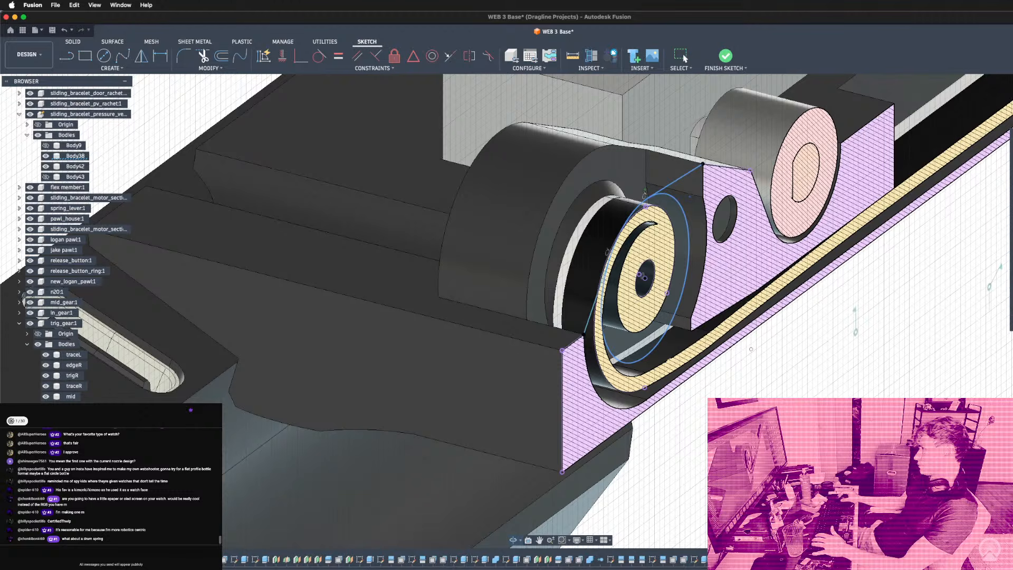
pyautogui.keyDown('shift'); pyautogui.moveTo(751, 349); pyautogui.dragTo(667, 337, button='middle'); pyautogui.keyUp('shift')
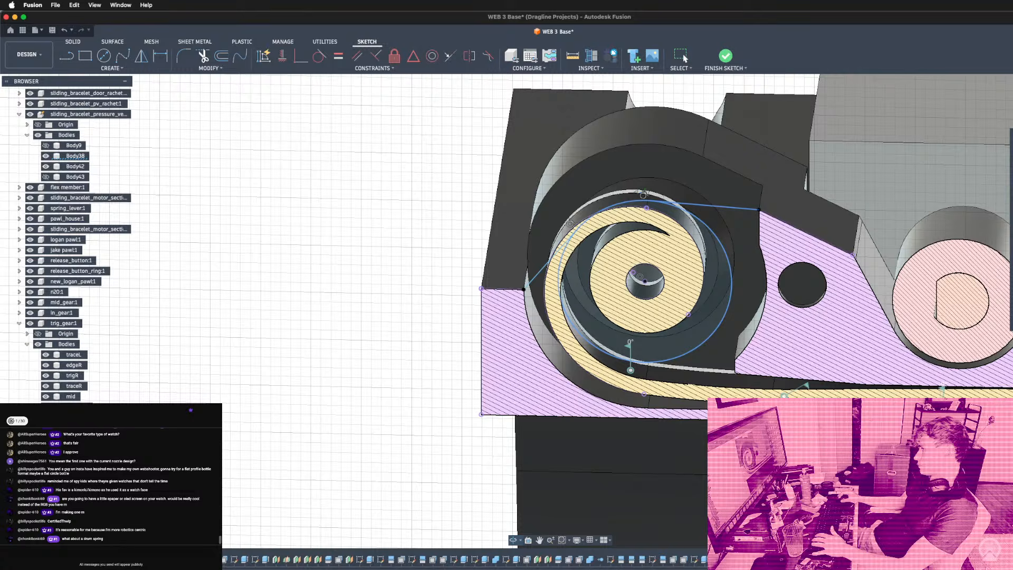
pyautogui.scroll(-4, 681, 172)
pyautogui.press('Escape')
pyautogui.keyDown('shift'); pyautogui.moveTo(746, 292); pyautogui.dragTo(732, 248, button='middle'); pyautogui.keyUp('shift')
pyautogui.scroll(3, 731, 249)
pyautogui.scroll(2, 728, 248)
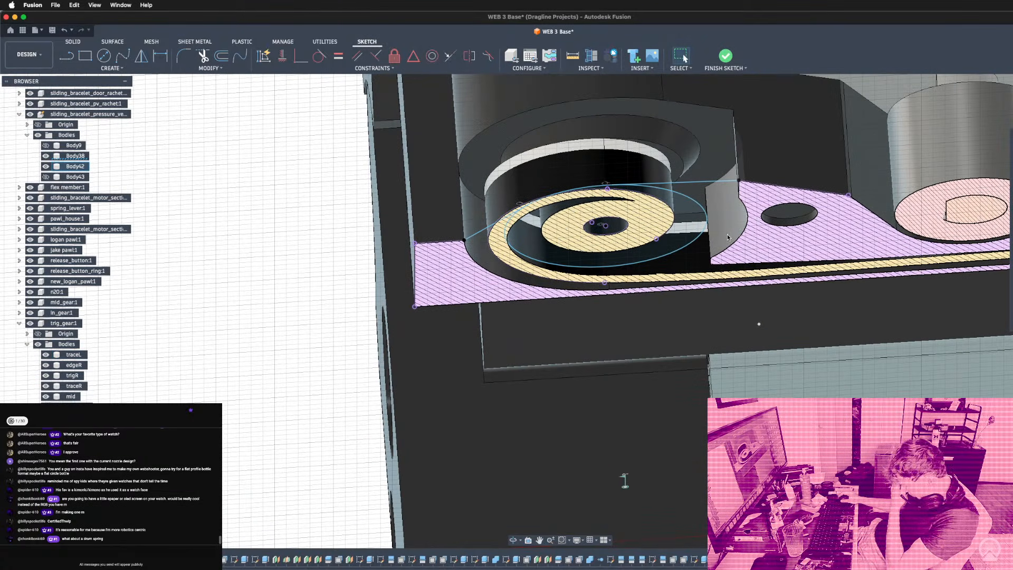
pyautogui.keyDown('shift'); pyautogui.moveTo(707, 135); pyautogui.dragTo(707, 182, button='middle'); pyautogui.keyUp('shift')
pyautogui.scroll(-3, 714, 109)
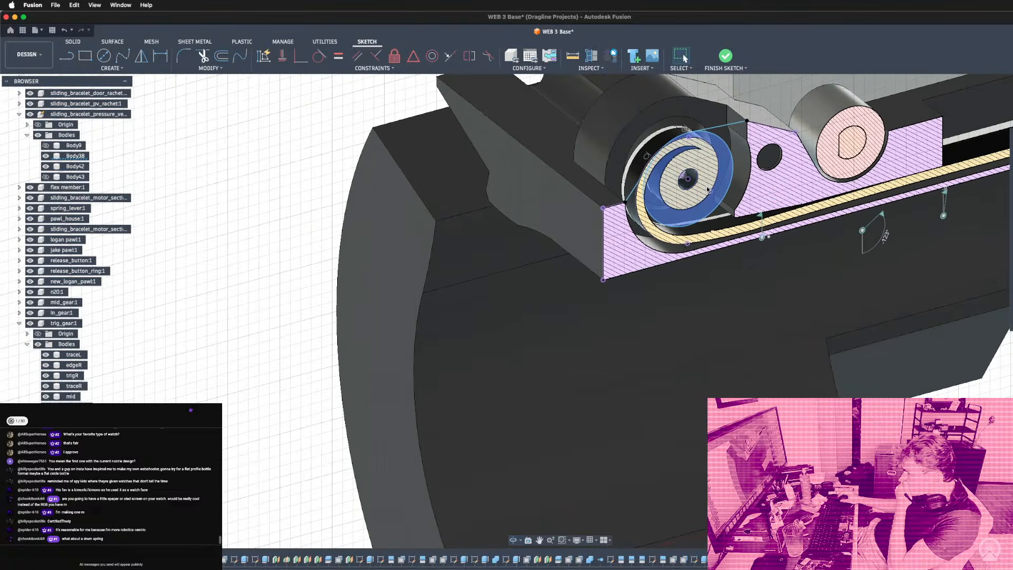
pyautogui.scroll(5, 707, 188)
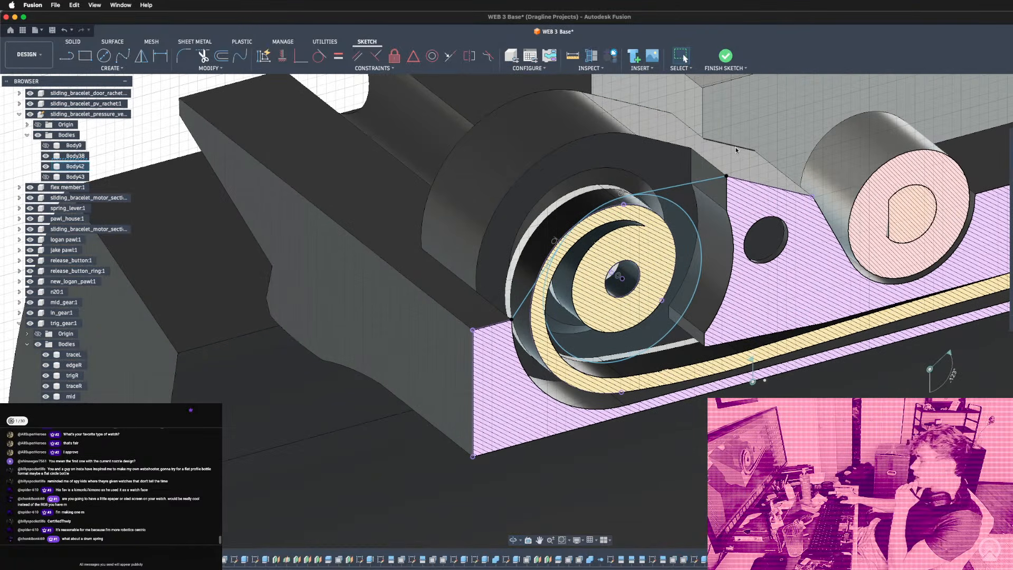
pyautogui.click(598, 252)
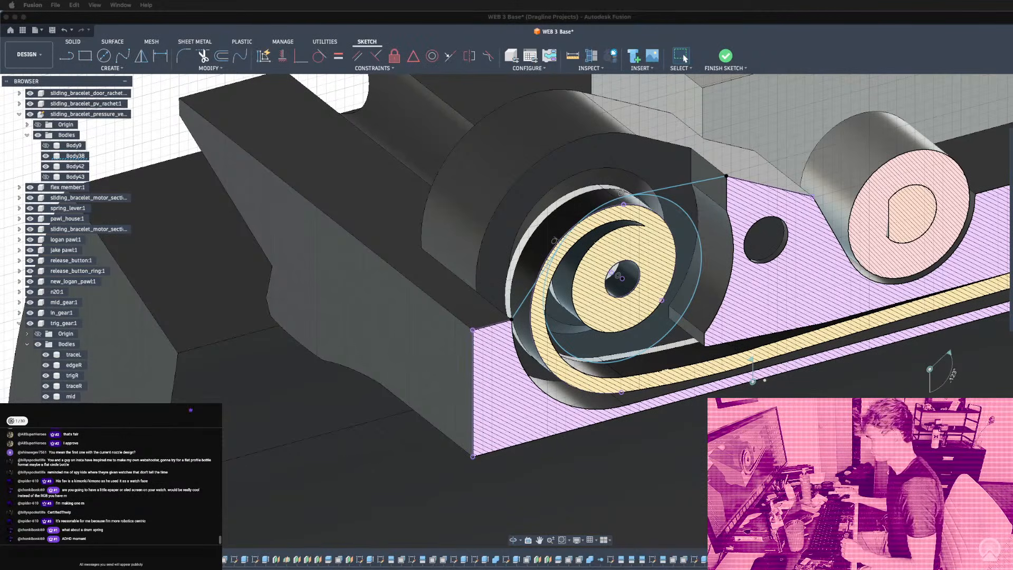
# Switch to Firefox and search the web for "drum spring" in a new tab.
pyautogui.press('super+Tab')
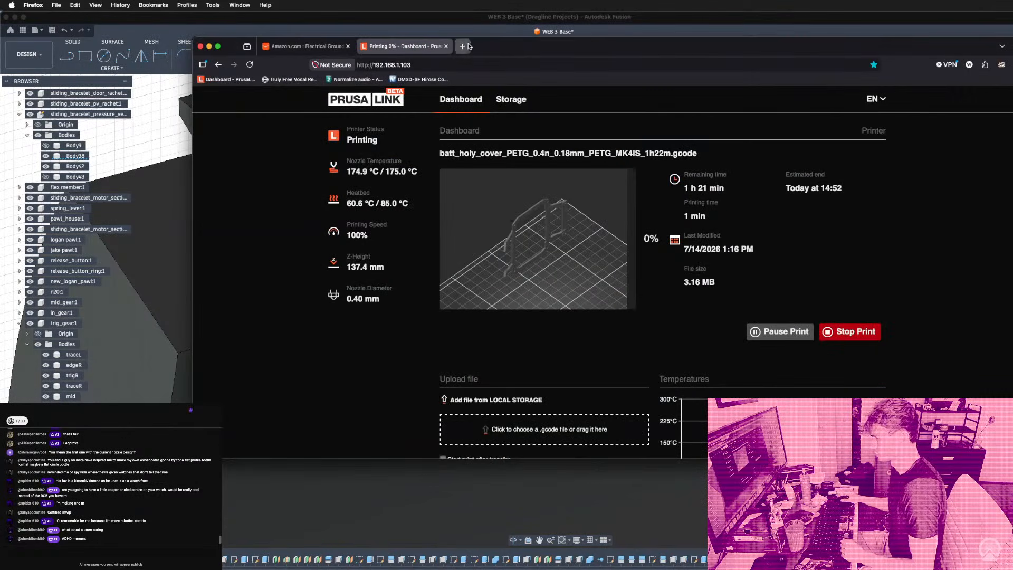
pyautogui.press('super+t')
pyautogui.write('drum s')
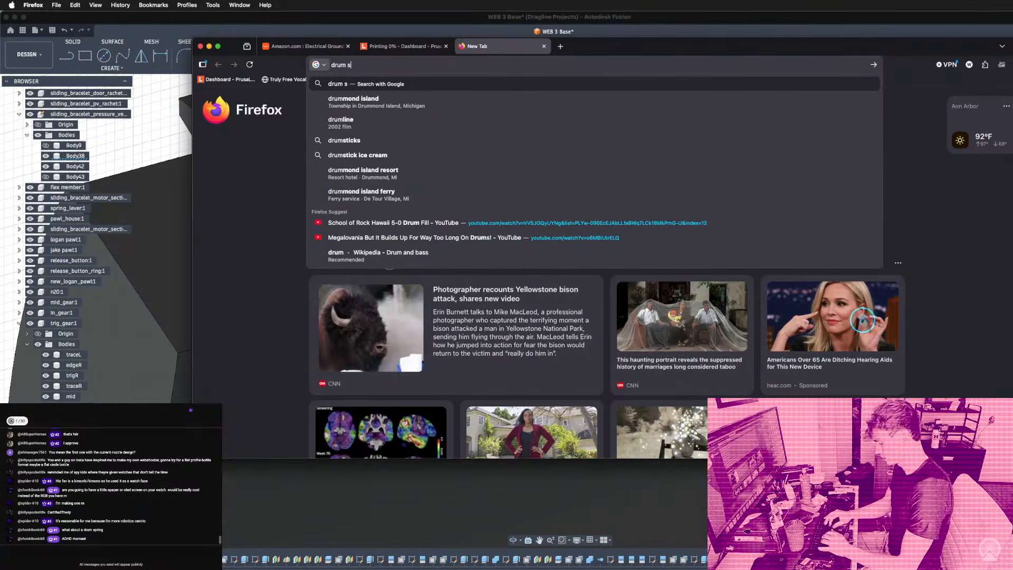
pyautogui.write('pring')
pyautogui.press('Return')
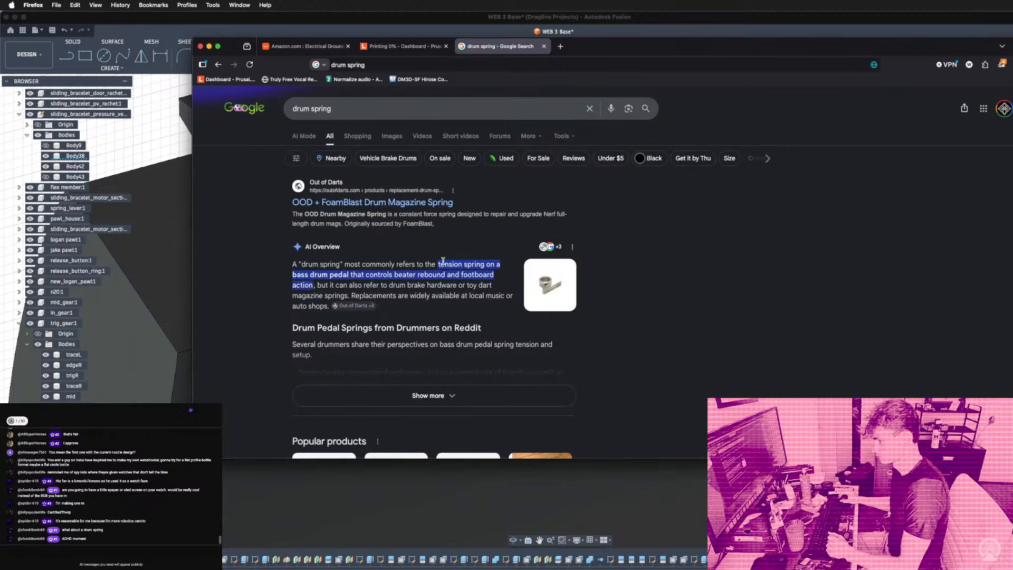
# Look through the drum spring search results, examining the products, images and spring listings.
pyautogui.scroll(-3, 394, 276)
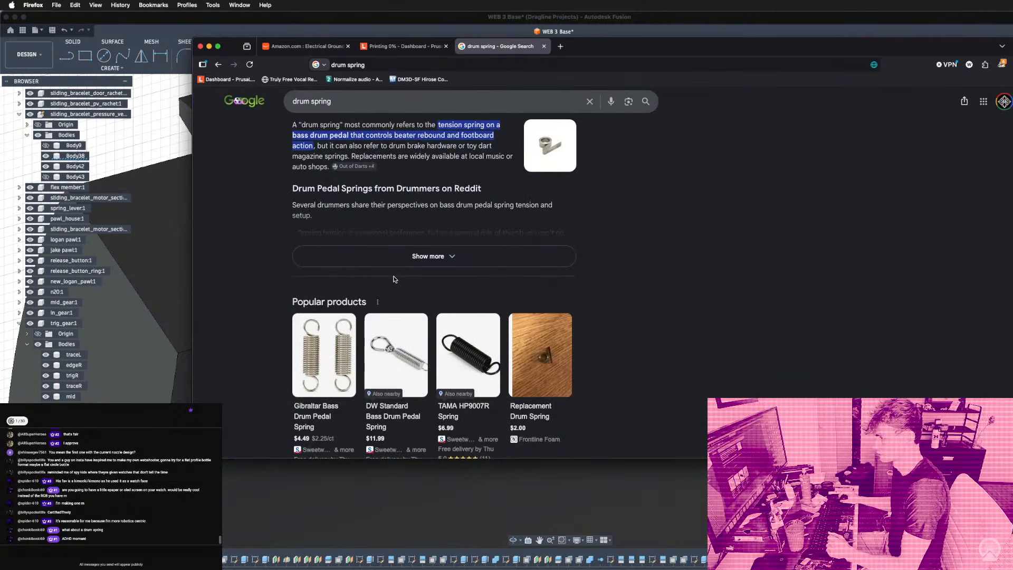
pyautogui.scroll(-2, 394, 277)
pyautogui.scroll(-3, 394, 278)
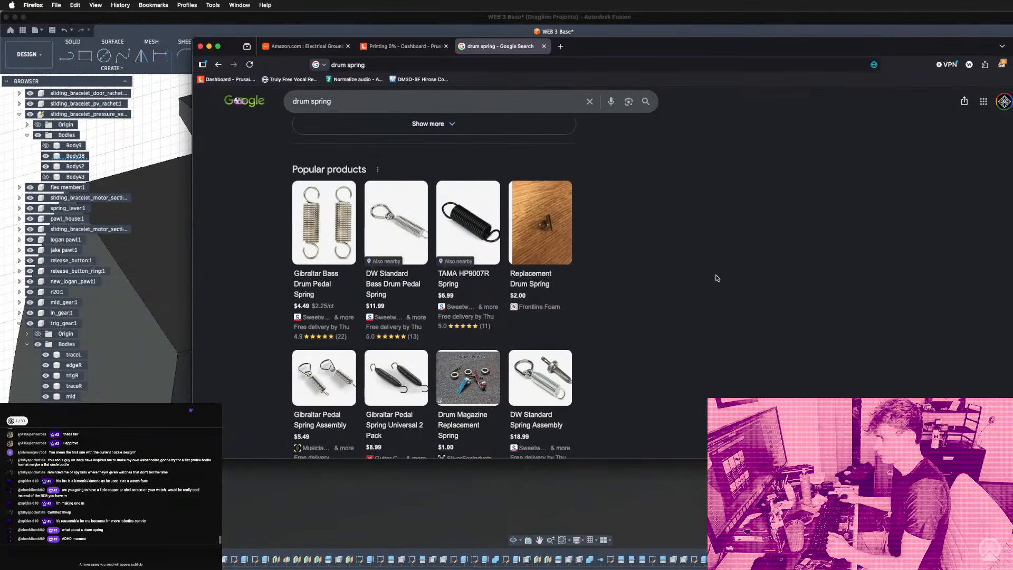
pyautogui.scroll(-2, 615, 279)
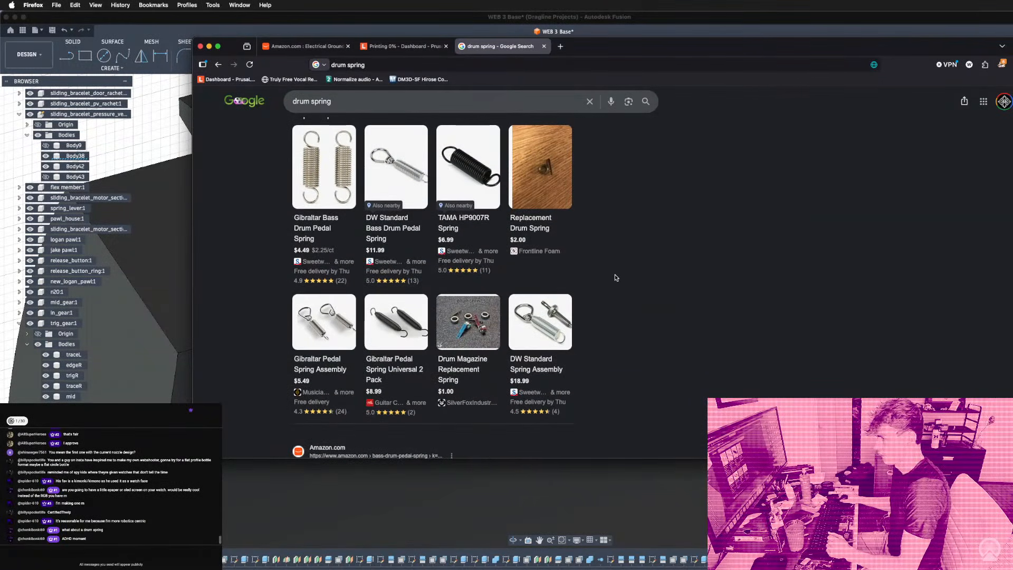
pyautogui.scroll(-3, 615, 278)
pyautogui.scroll(-5, 615, 277)
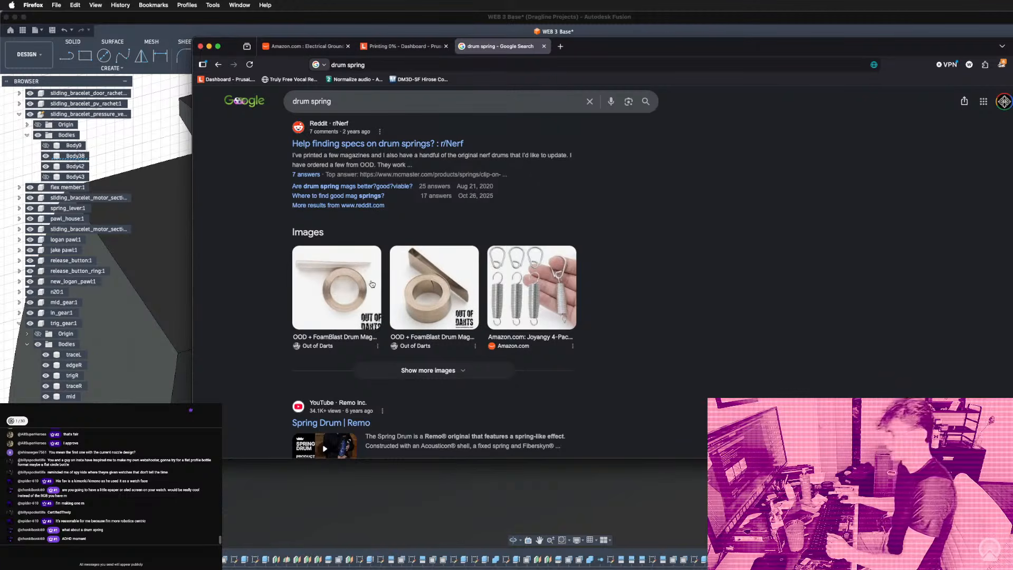
pyautogui.click(524, 59)
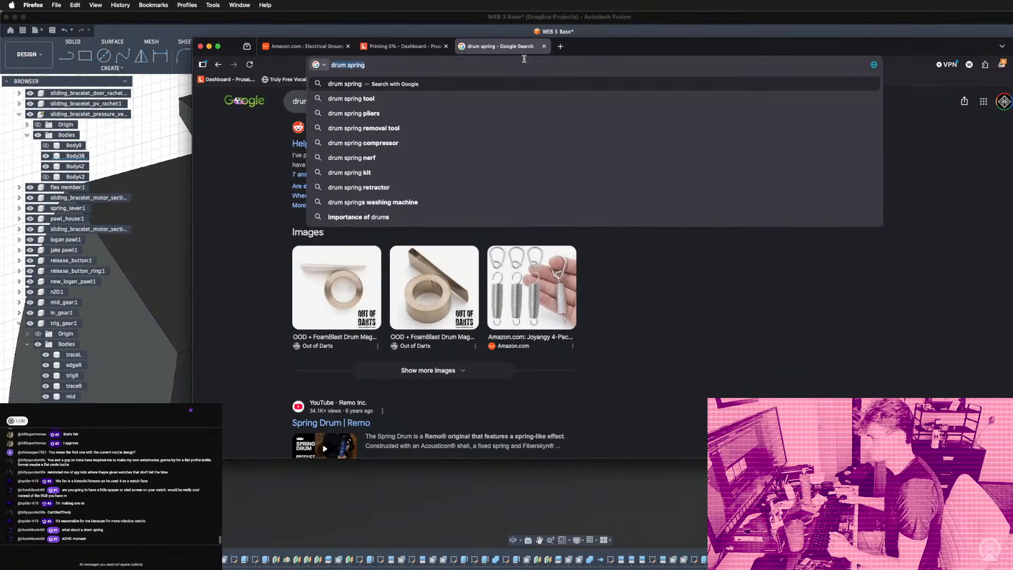
pyautogui.click(262, 337)
pyautogui.scroll(-5, 264, 332)
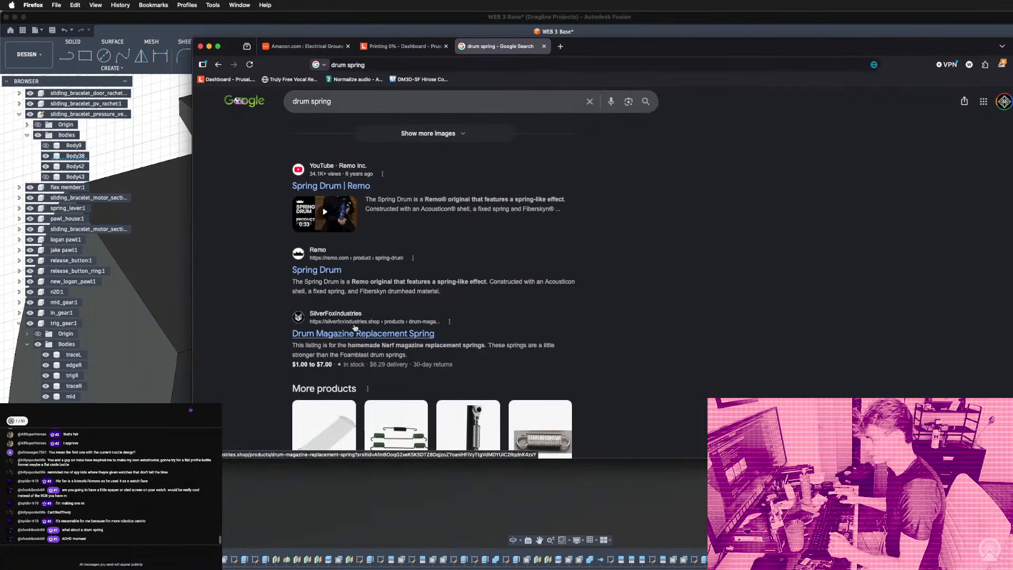
pyautogui.scroll(-3, 280, 318)
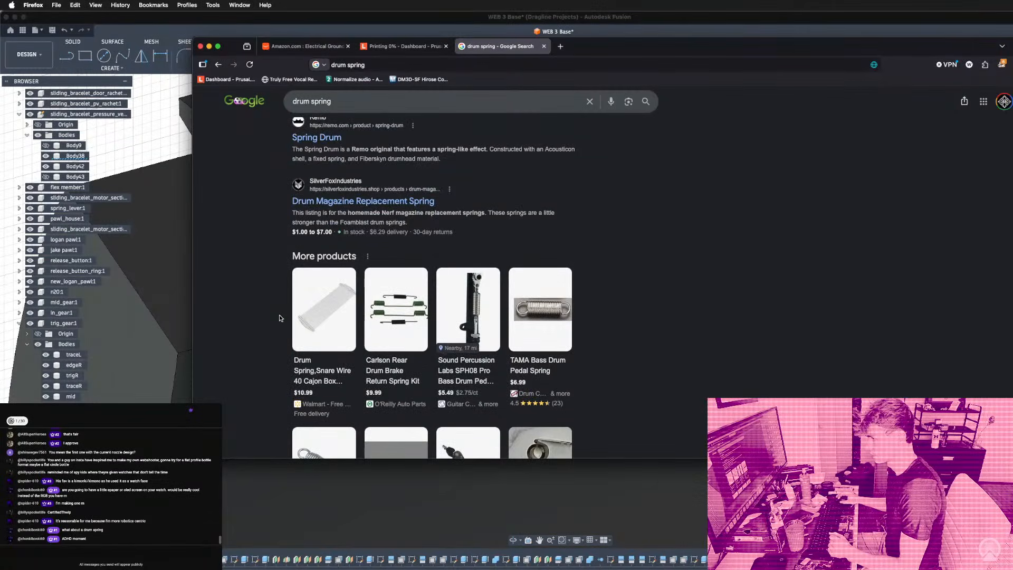
pyautogui.scroll(-2, 280, 318)
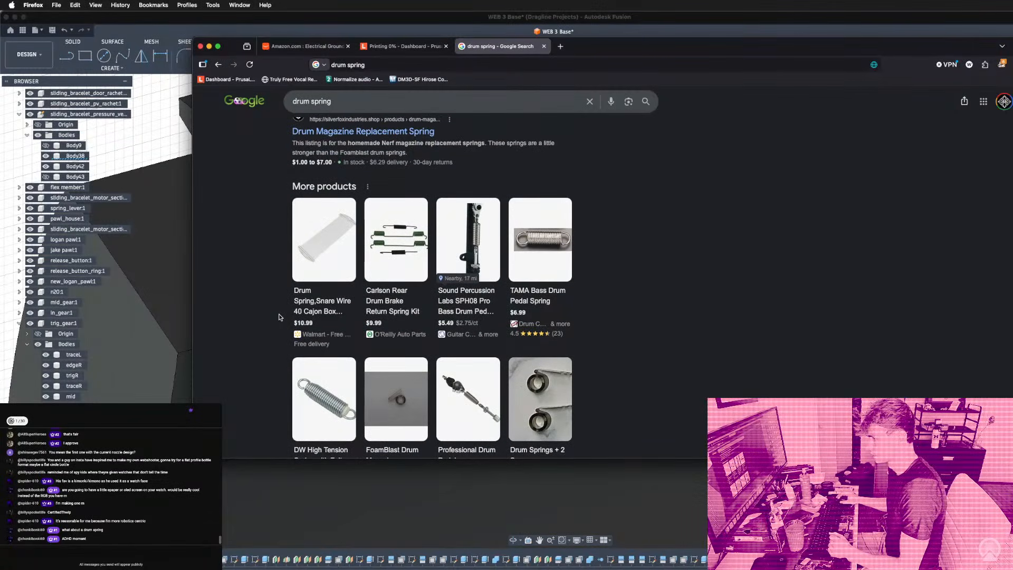
pyautogui.scroll(8, 395, 237)
pyautogui.click(470, 70)
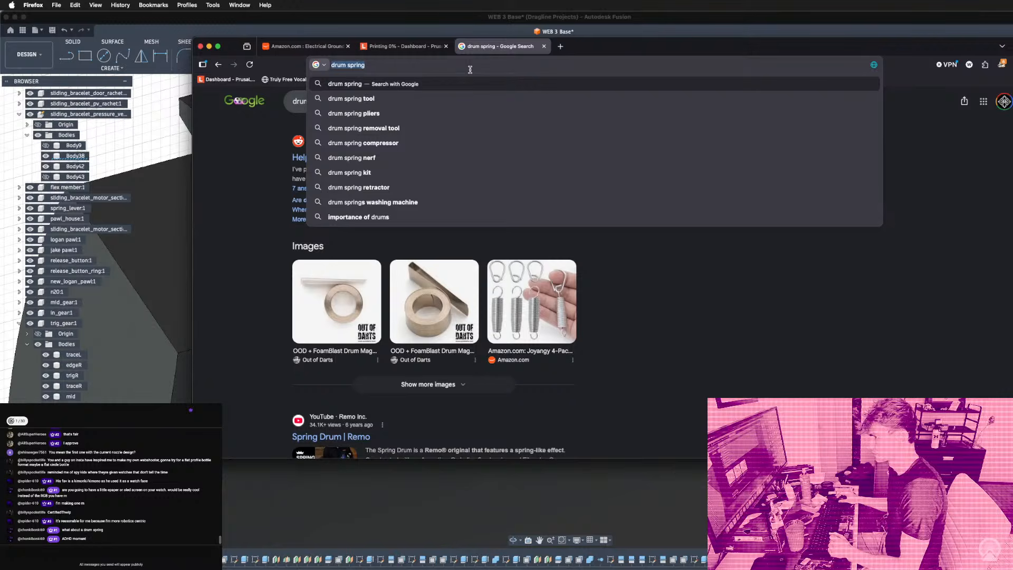
pyautogui.write('+')
pyautogui.press('Return')
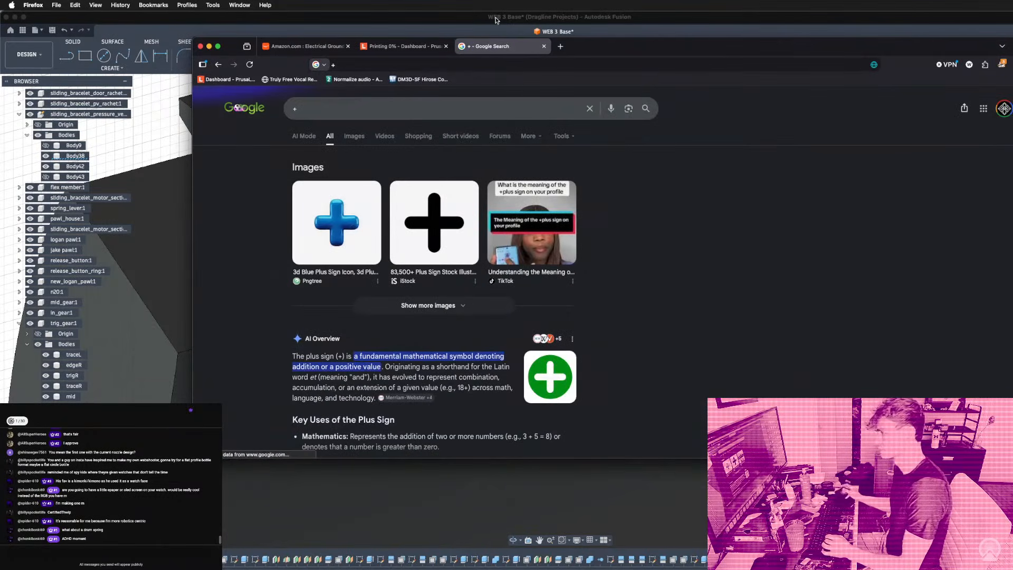
# Open amazon.com in the current browser tab in place of the web search results.
pyautogui.click(492, 59)
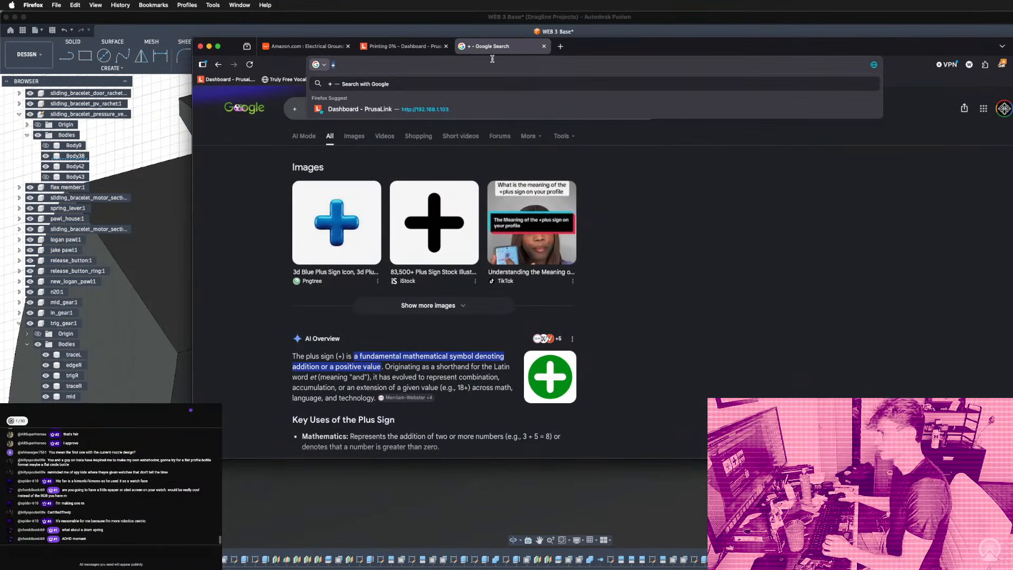
pyautogui.write('amazon.com')
pyautogui.press('Return')
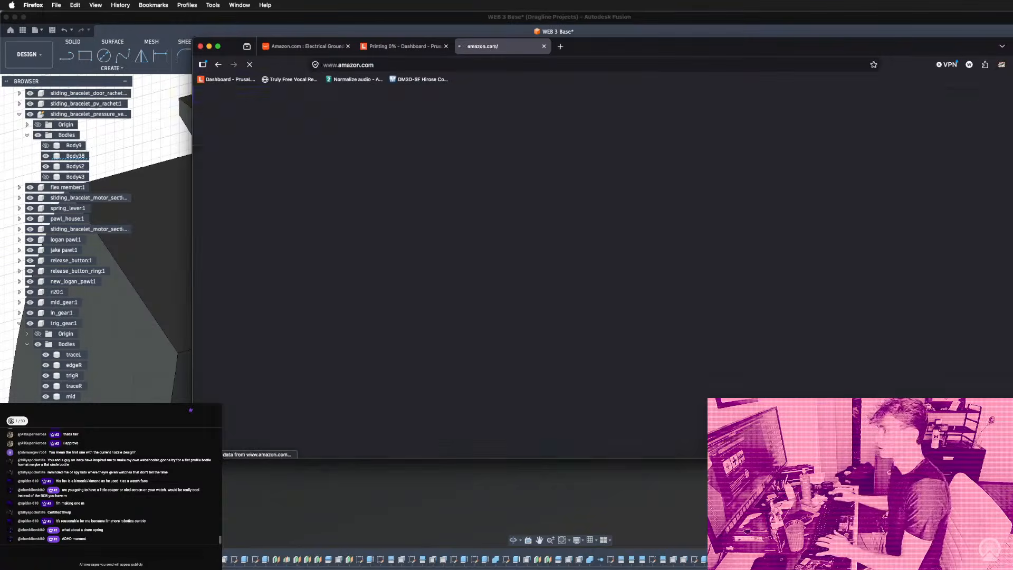
pyautogui.scroll(-3, 566, 96)
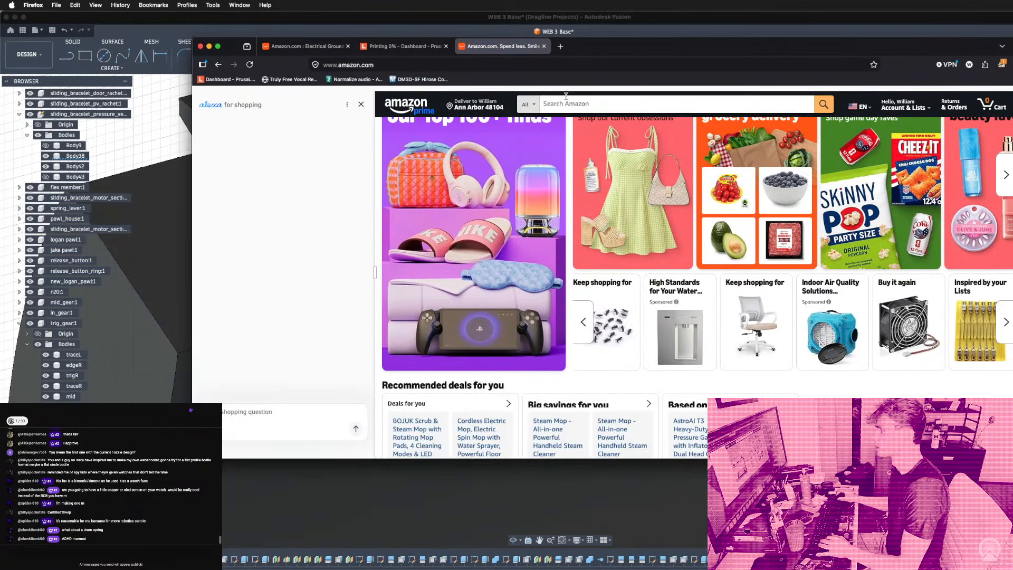
# Search Amazon for "leaf spring".
pyautogui.click(565, 100)
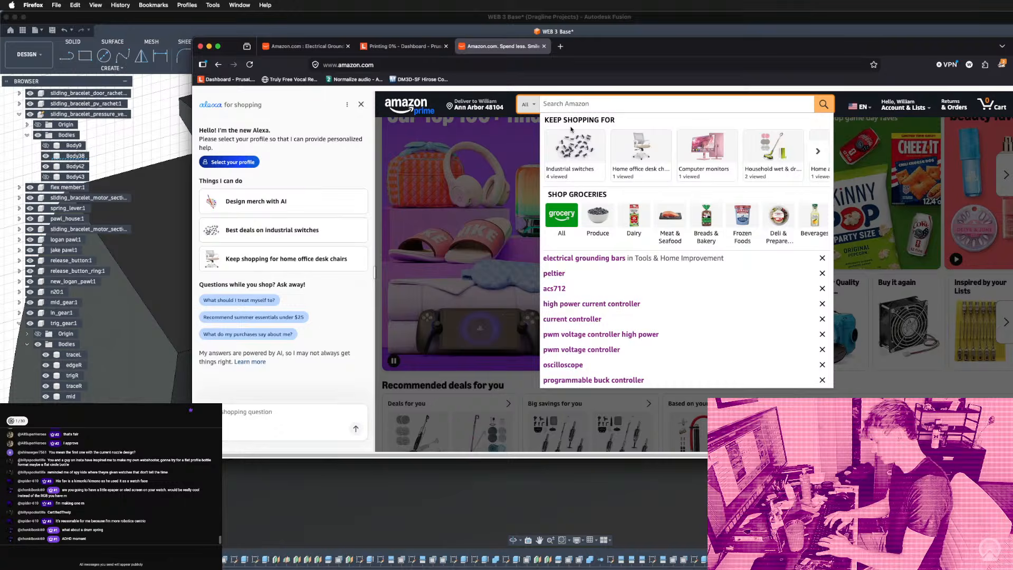
pyautogui.write('d')
pyautogui.press('BackSpace')
pyautogui.write('dru')
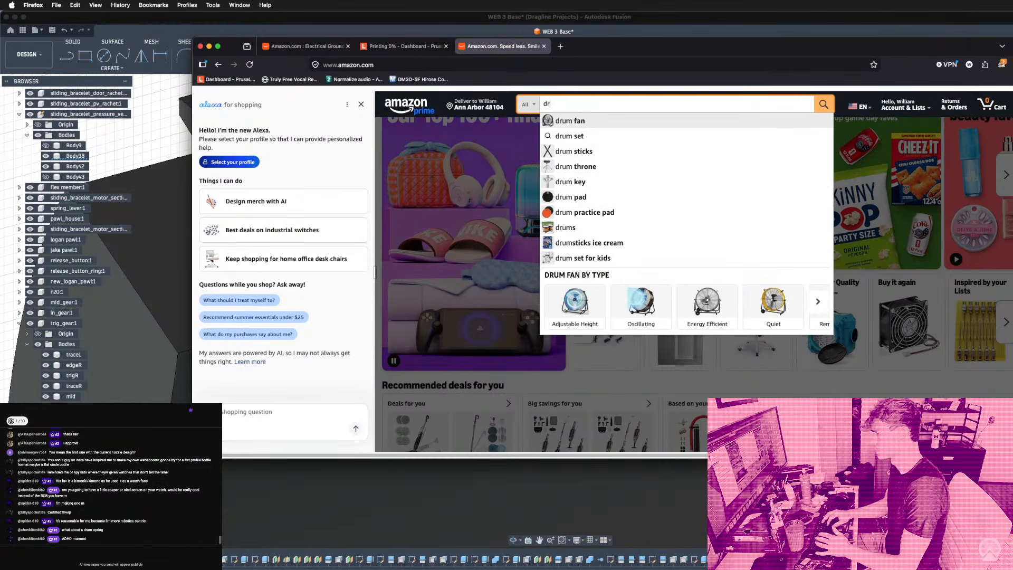
pyautogui.press('BackSpace')
pyautogui.press('BackSpace')
pyautogui.press('BackSpace')
pyautogui.write('leaf spring')
pyautogui.press('Return')
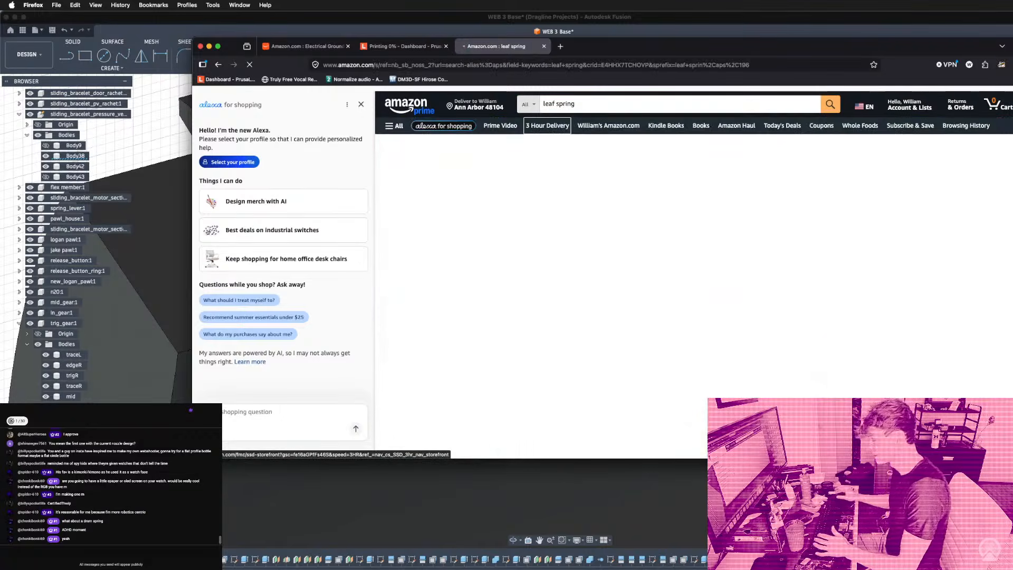
# Look through the leaf spring results on Amazon, examining the spring types and product images down to the related searches.
pyautogui.scroll(-5, 612, 299)
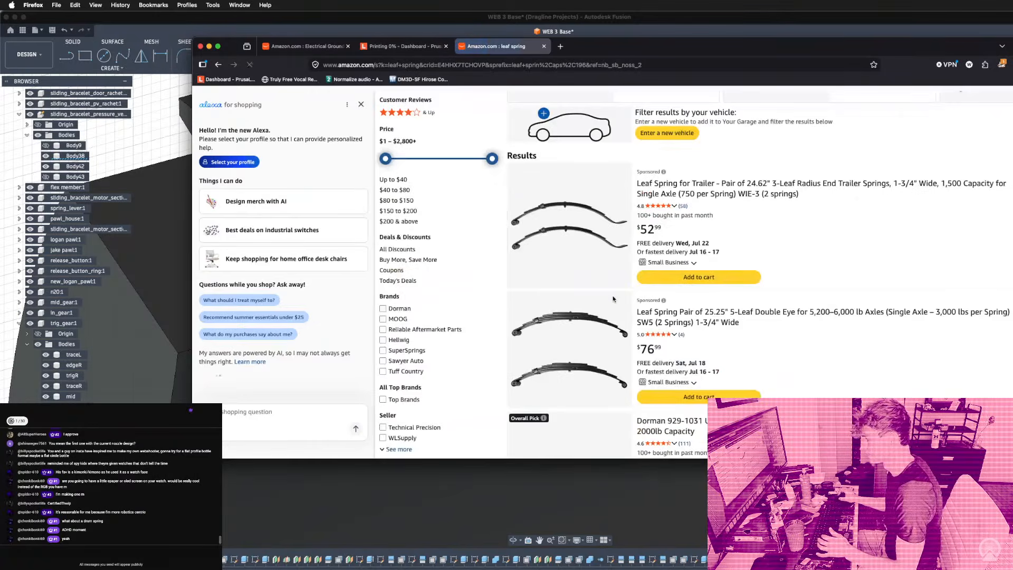
pyautogui.scroll(-5, 476, 274)
pyautogui.scroll(-10, 495, 247)
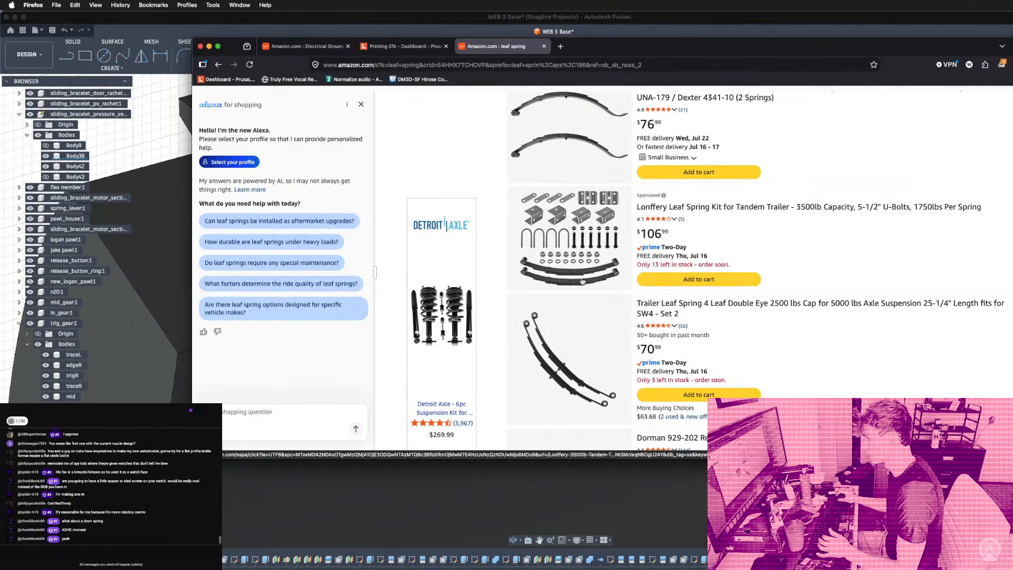
pyautogui.scroll(-10, 582, 281)
pyautogui.scroll(5, 590, 275)
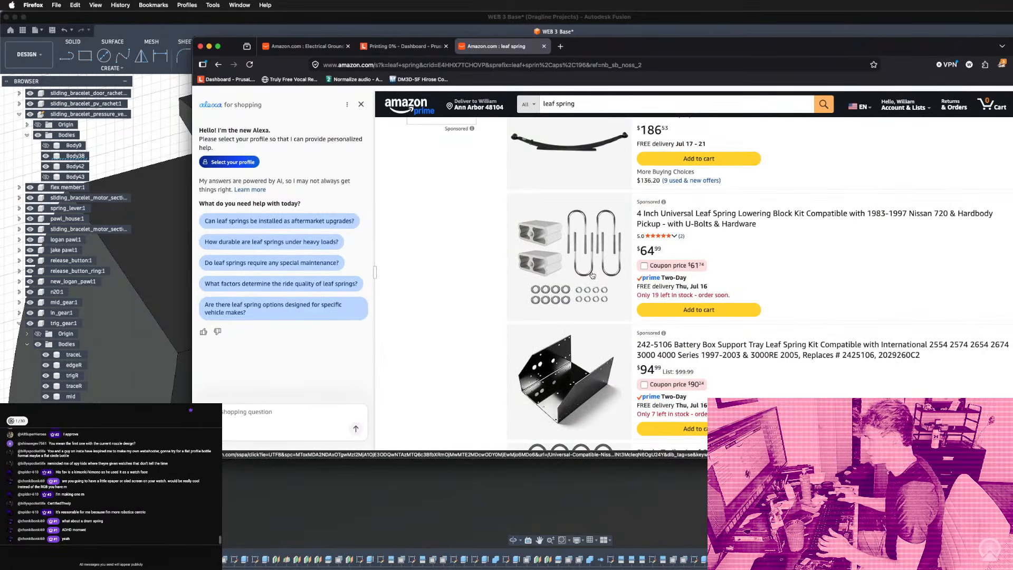
pyautogui.scroll(-10, 592, 275)
pyautogui.scroll(5, 595, 279)
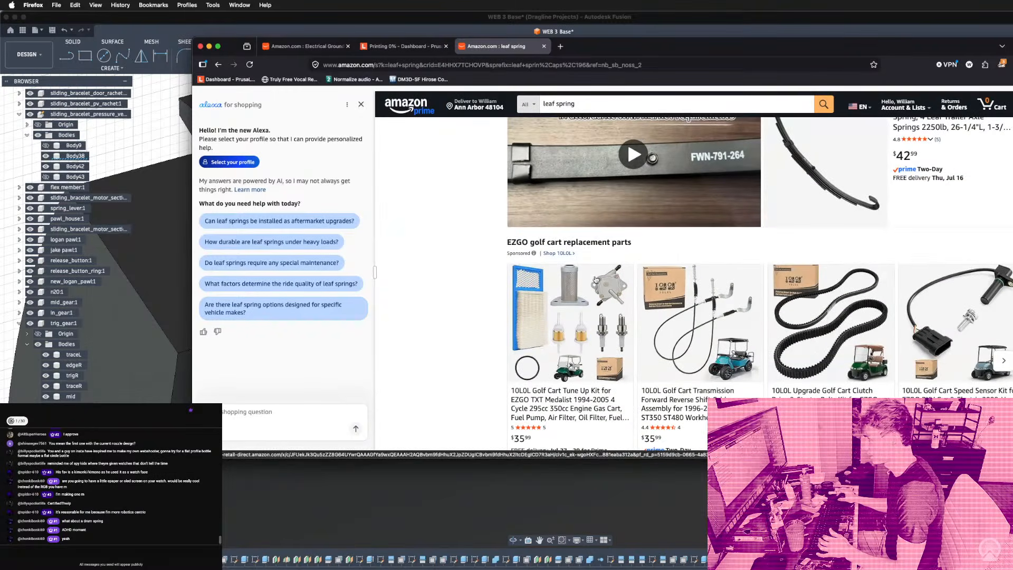
pyautogui.scroll(-10, 694, 300)
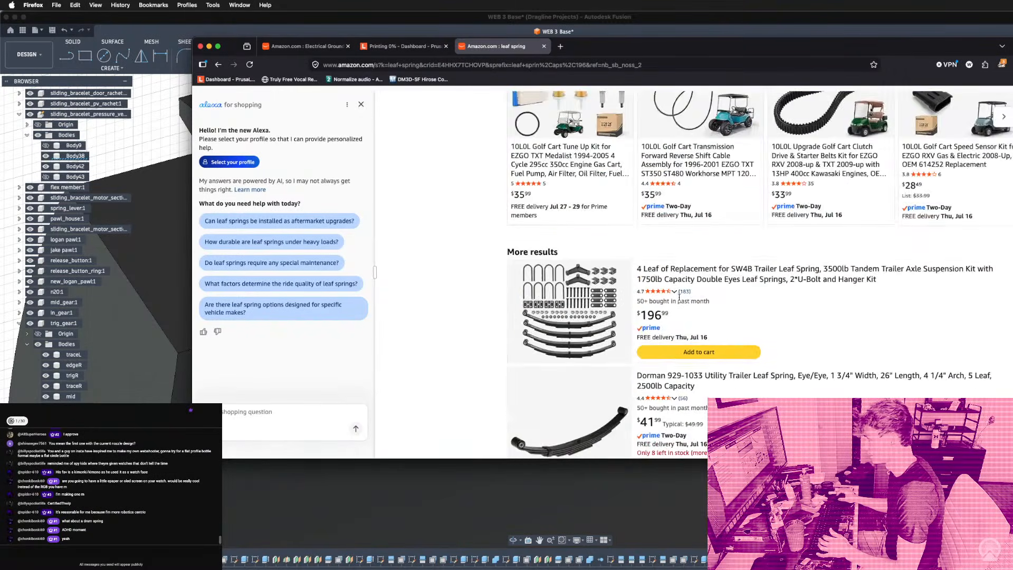
pyautogui.scroll(-5, 696, 333)
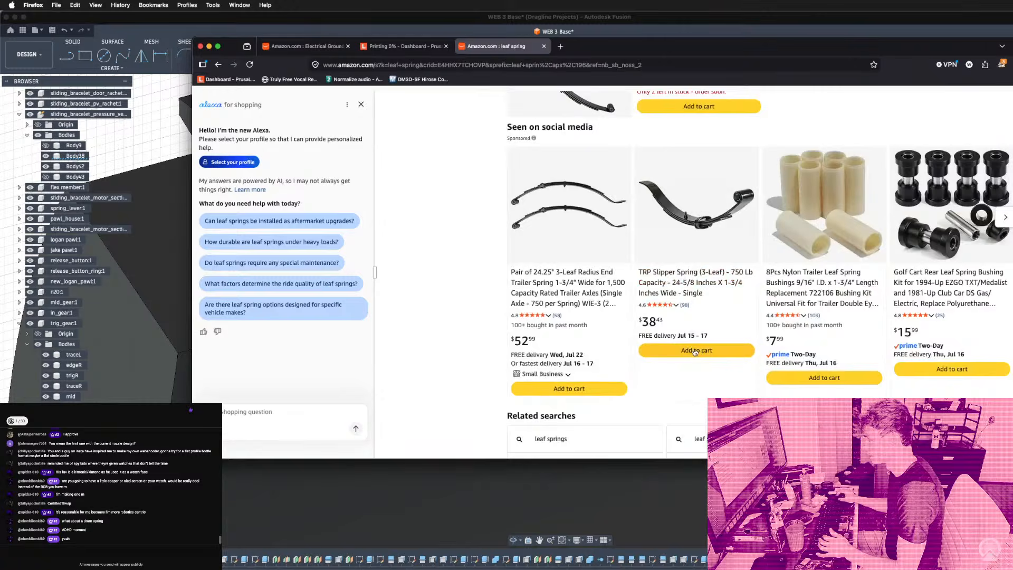
pyautogui.scroll(2, 697, 333)
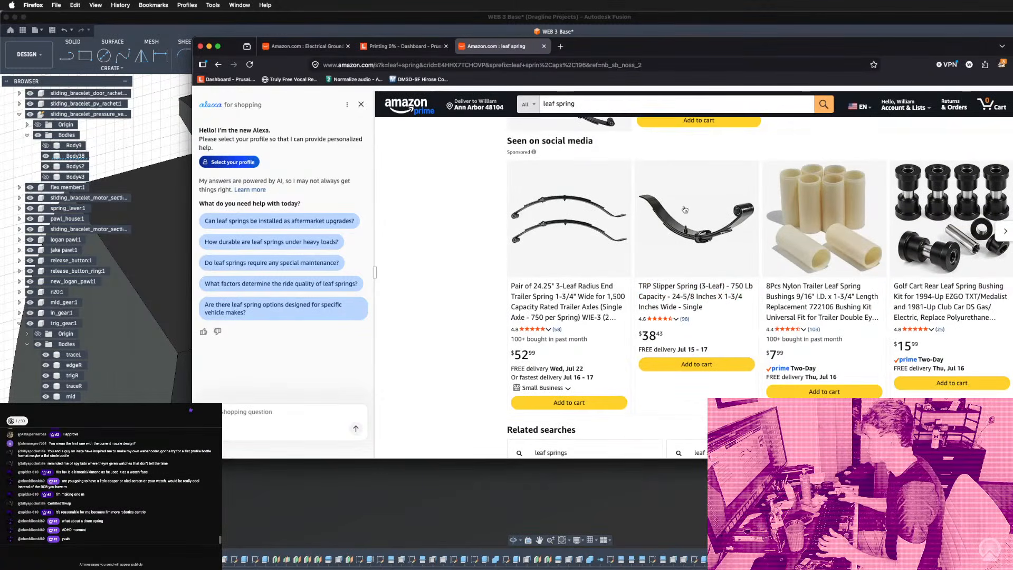
# Close the leaf spring tab, switch back to Fusion and inspect the sketched circle and tangent lines against the spiral trace.
pyautogui.click(544, 46)
pyautogui.click(521, 18)
pyautogui.scroll(-5, 632, 304)
pyautogui.keyDown('shift'); pyautogui.moveTo(631, 304); pyautogui.dragTo(647, 246, button='middle'); pyautogui.keyUp('shift')
pyautogui.scroll(5, 601, 264)
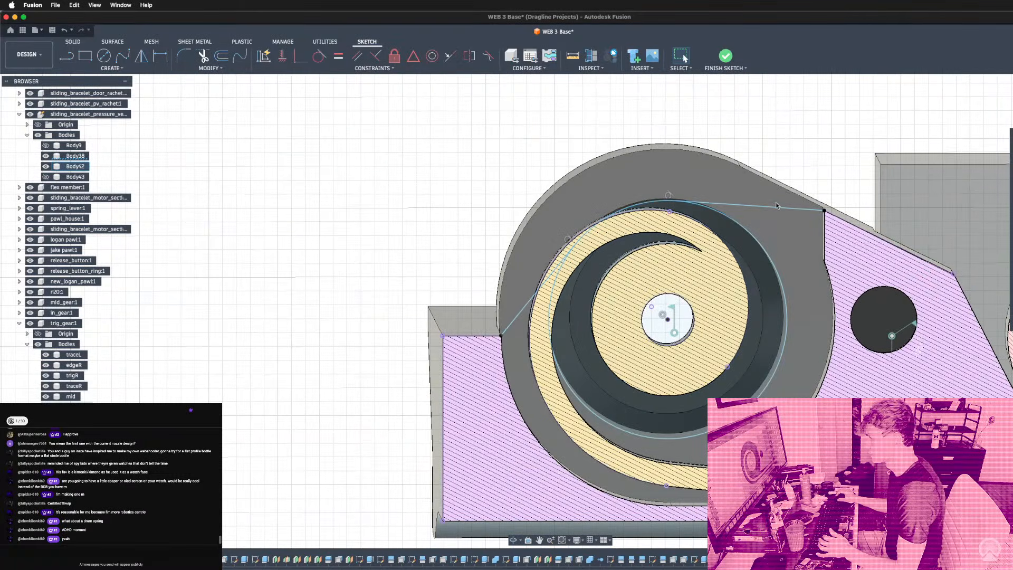
pyautogui.moveTo(569, 268)
pyautogui.keyDown('shift'); pyautogui.mouseDown(button='middle')
pyautogui.moveTo(605, 289)
pyautogui.moveTo(589, 284)
pyautogui.moveTo(605, 301)
pyautogui.mouseUp(button='middle'); pyautogui.keyUp('shift')
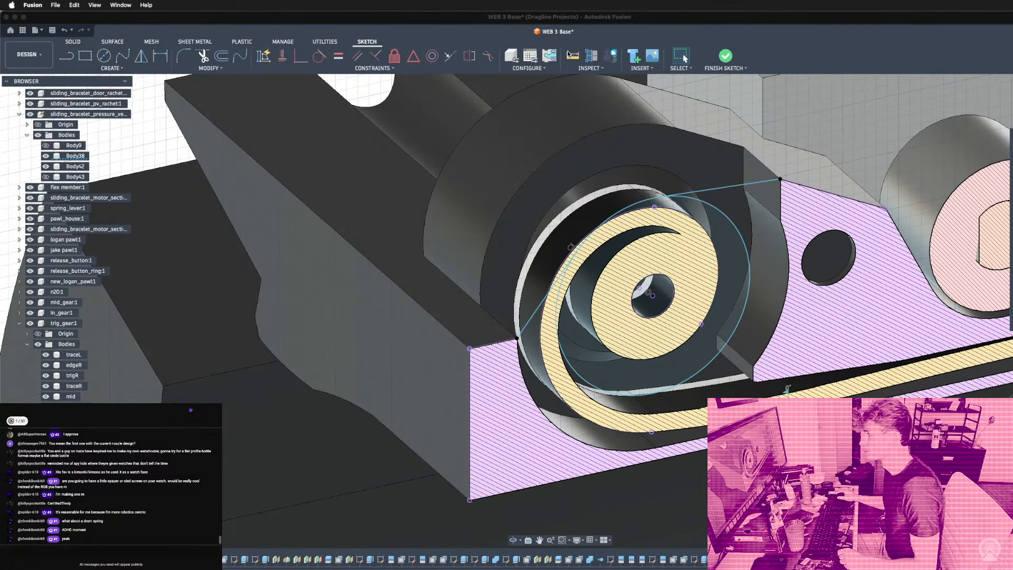
pyautogui.click(570, 55)
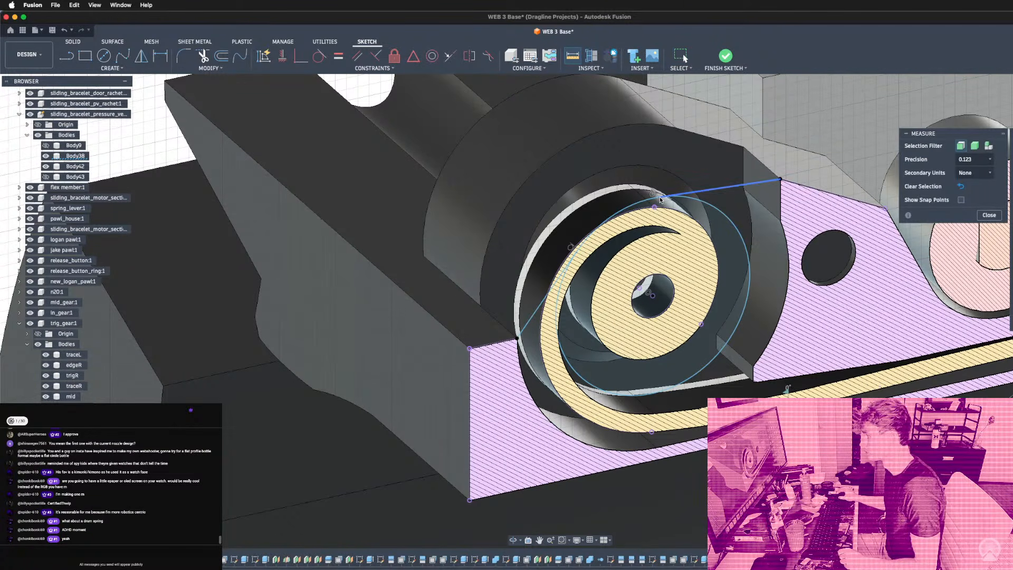
pyautogui.press('Escape')
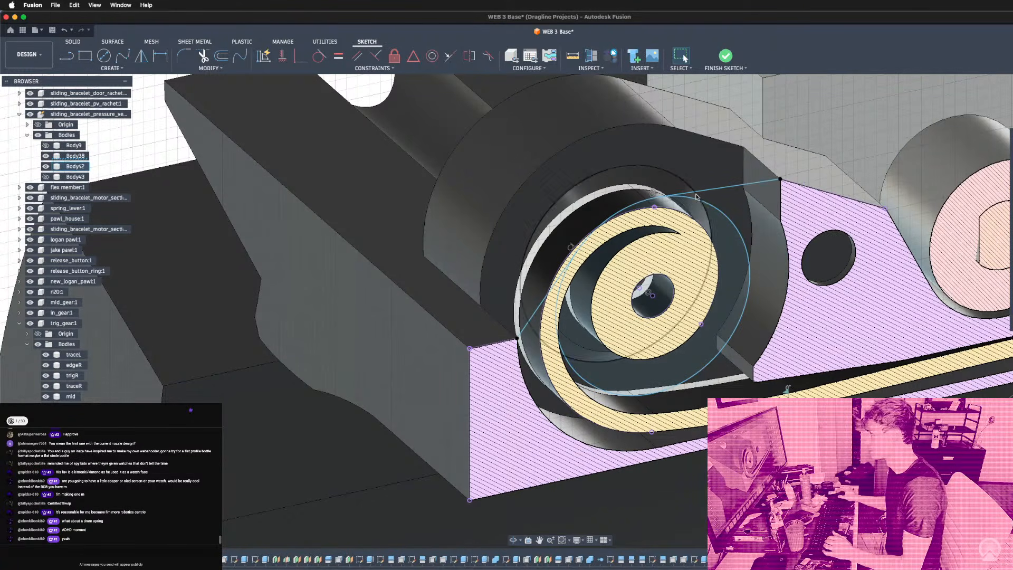
# Shrink the sketched circle so it sits just outside the spiral's round hub, keeping both lines tangent to it.
pyautogui.keyDown('shift'); pyautogui.moveTo(747, 190); pyautogui.dragTo(672, 140, button='middle'); pyautogui.keyUp('shift')
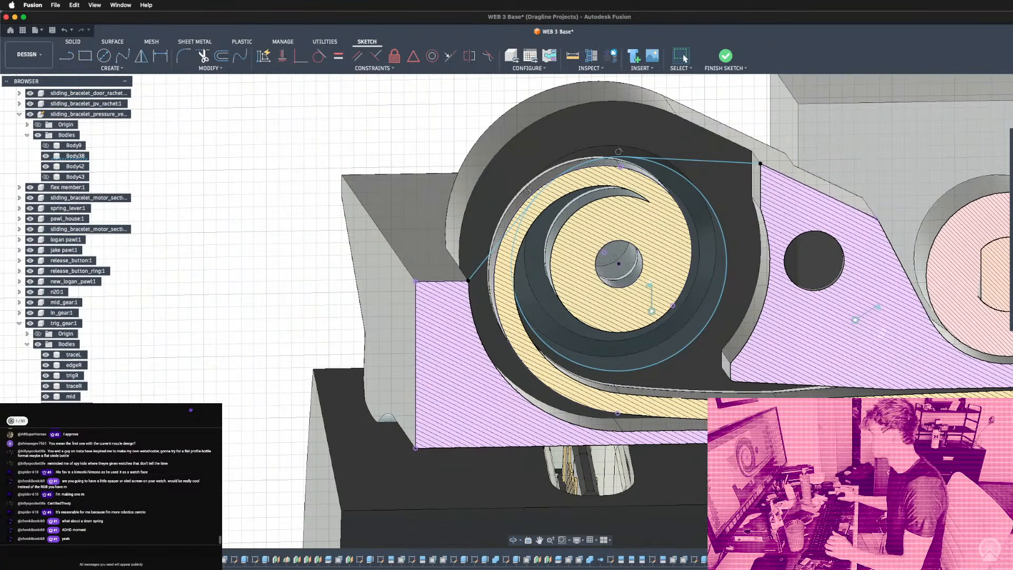
pyautogui.scroll(4, 528, 206)
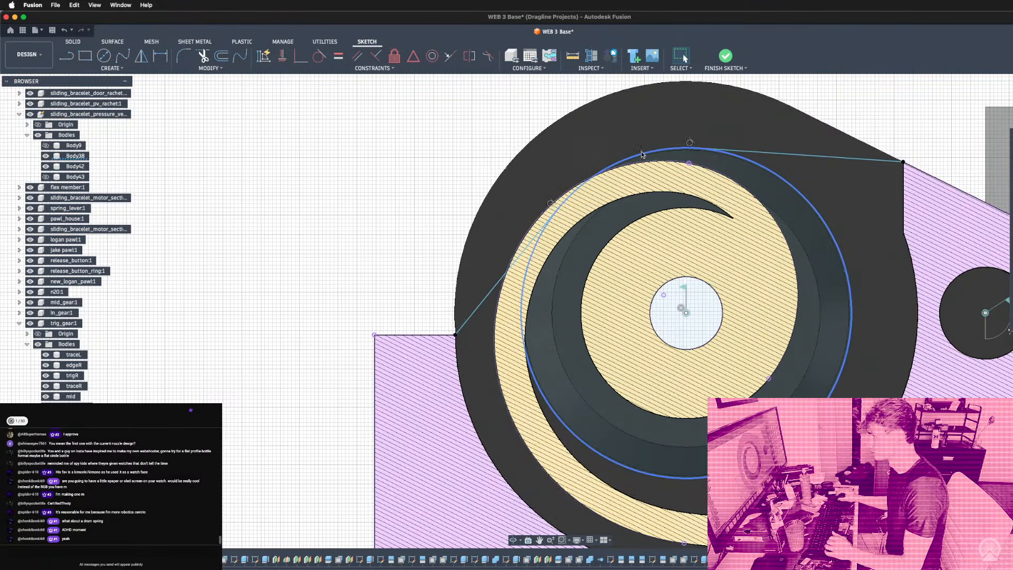
pyautogui.moveTo(642, 156); pyautogui.dragTo(655, 197)
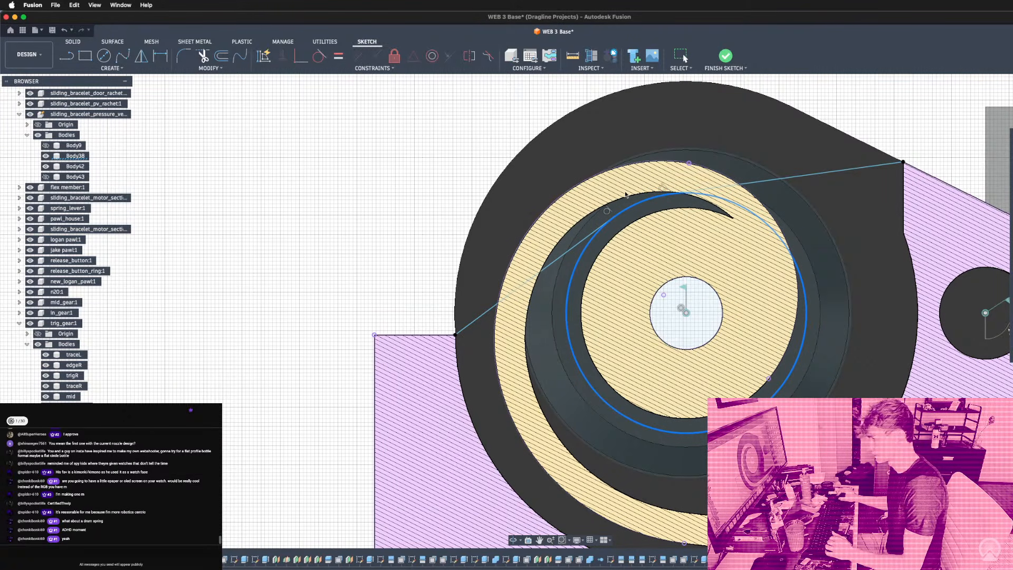
pyautogui.scroll(-2, 346, 180)
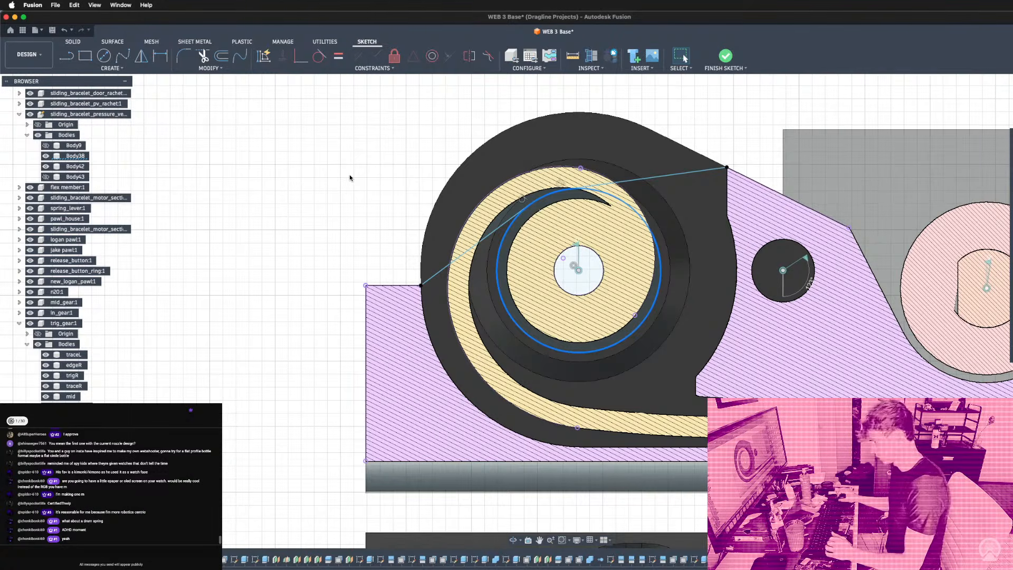
# Trim away the lower portion of the circle, keeping only the short upper arc between the two tangent lines.
pyautogui.scroll(2, 395, 174)
pyautogui.press('Escape')
pyautogui.press('t')
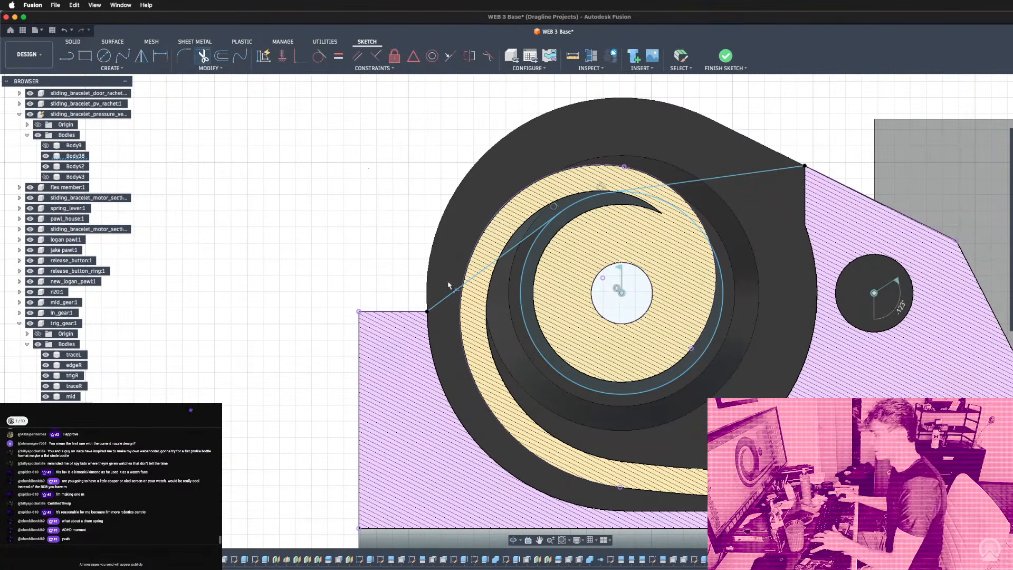
pyautogui.click(530, 344)
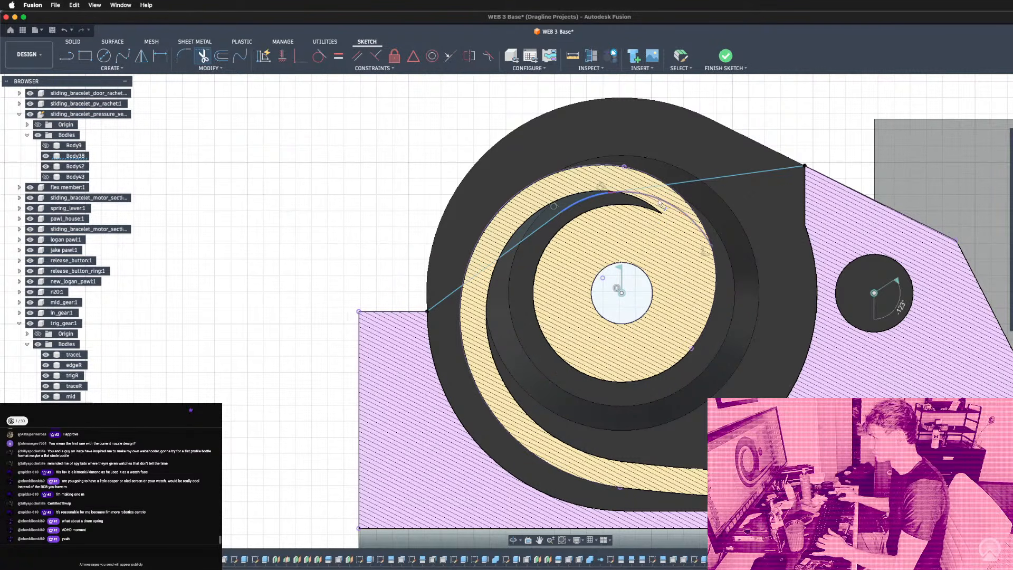
pyautogui.press('Escape')
# Draw a 4 mm vertical line straight down from the housing corner where the lower tangent line ends.
pyautogui.press('o')
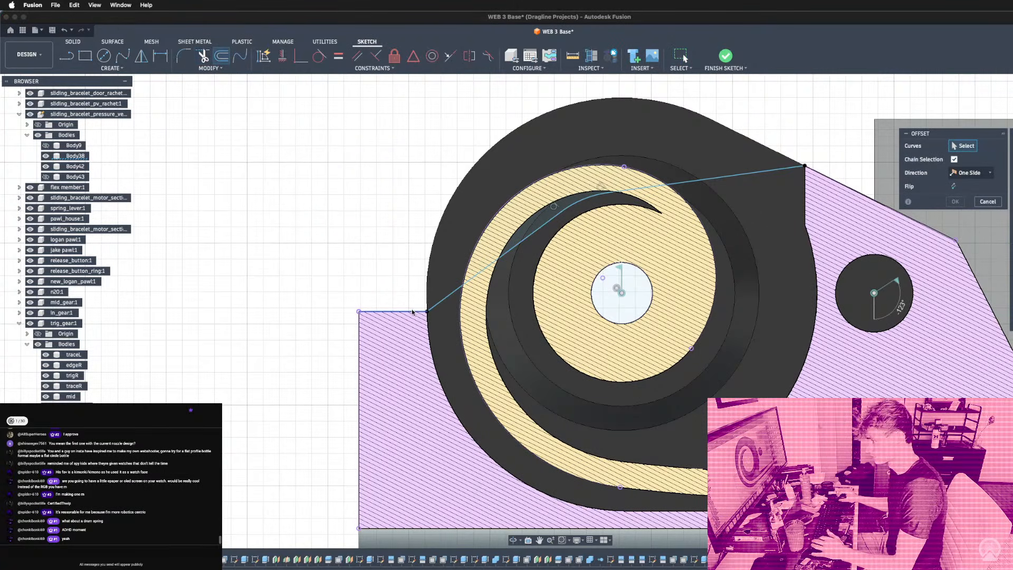
pyautogui.press('Escape')
pyautogui.press('l')
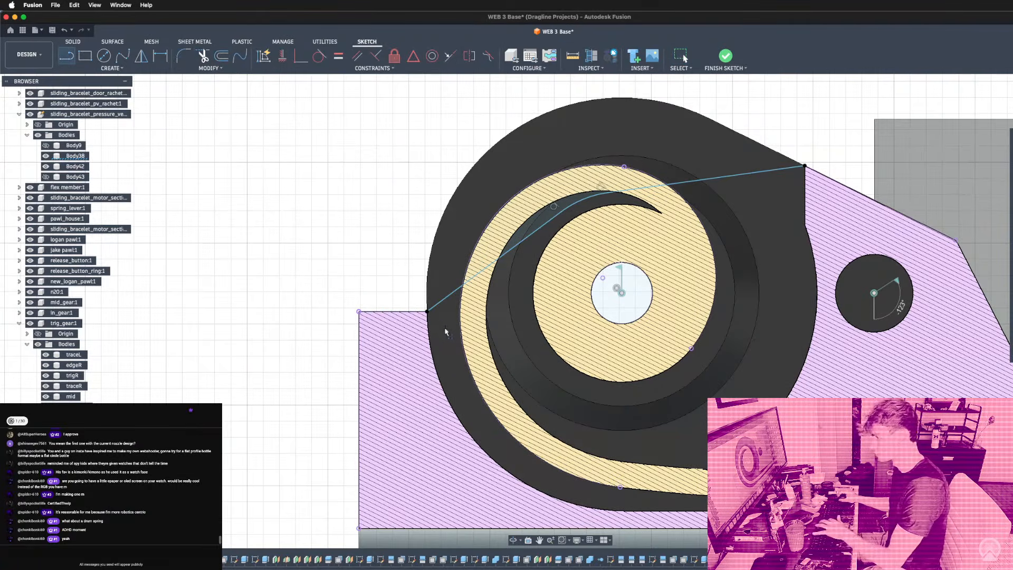
pyautogui.click(428, 312)
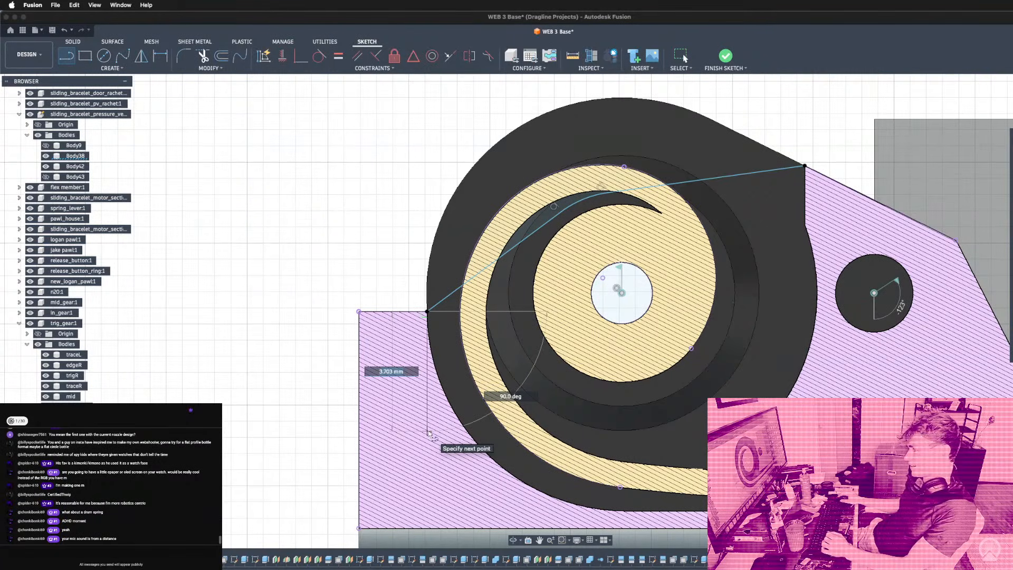
pyautogui.write('4')
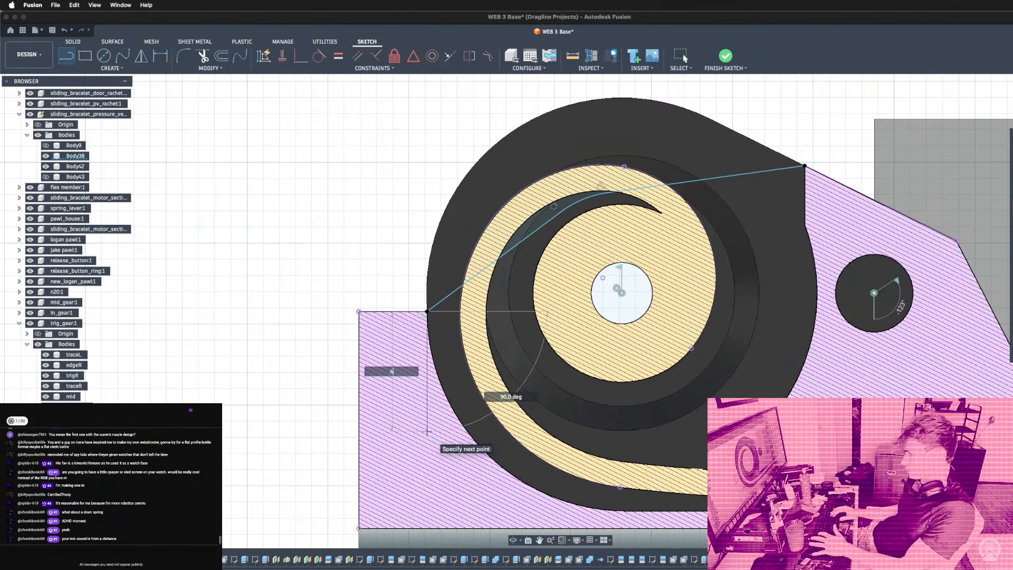
pyautogui.press('Return')
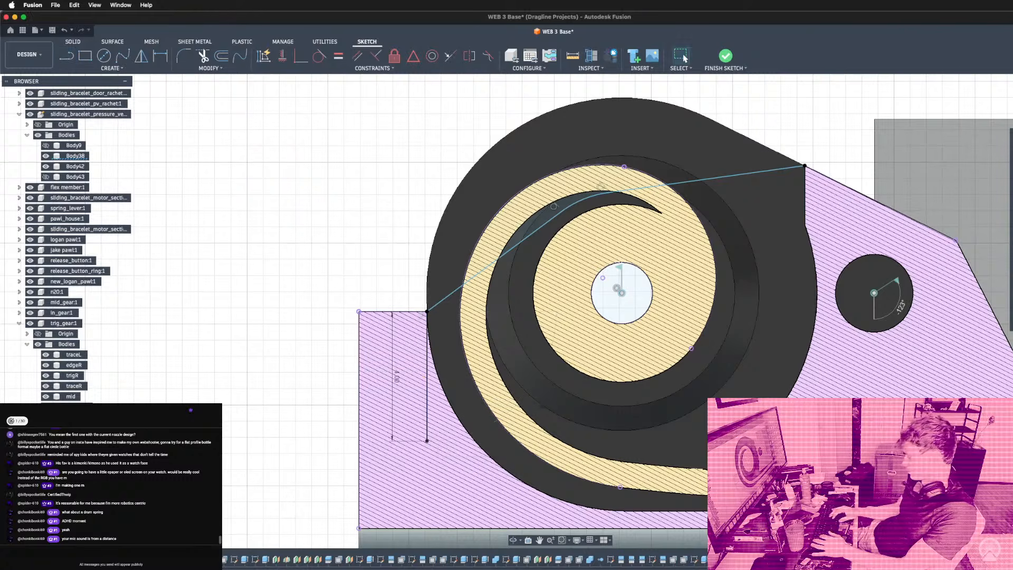
# Offset the chain of vertical leg, tangent lines, arc and sloped housing edge outward by 0.4 mm.
pyautogui.press('o')
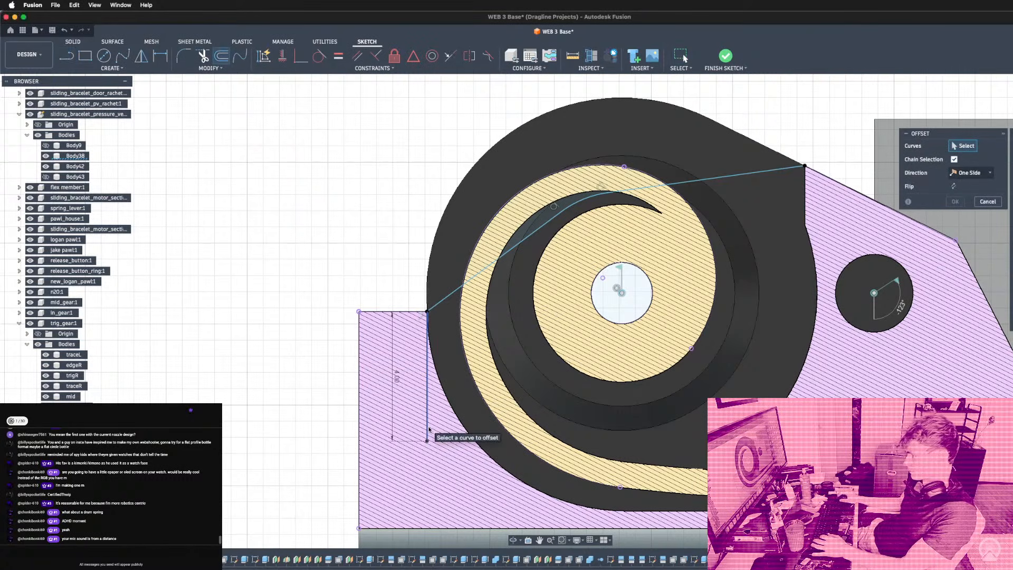
pyautogui.click(427, 433)
pyautogui.click(450, 292)
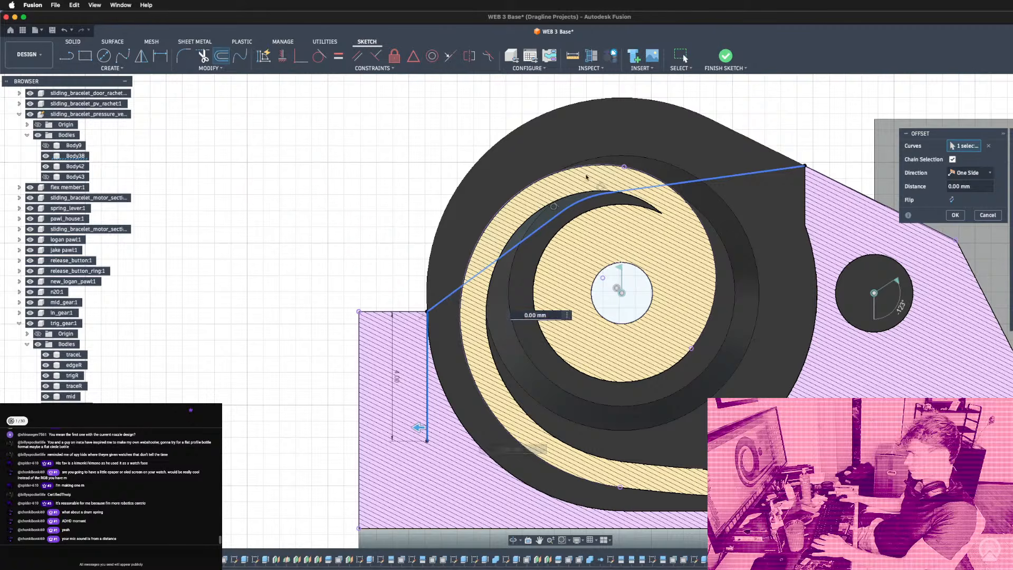
pyautogui.click(811, 171)
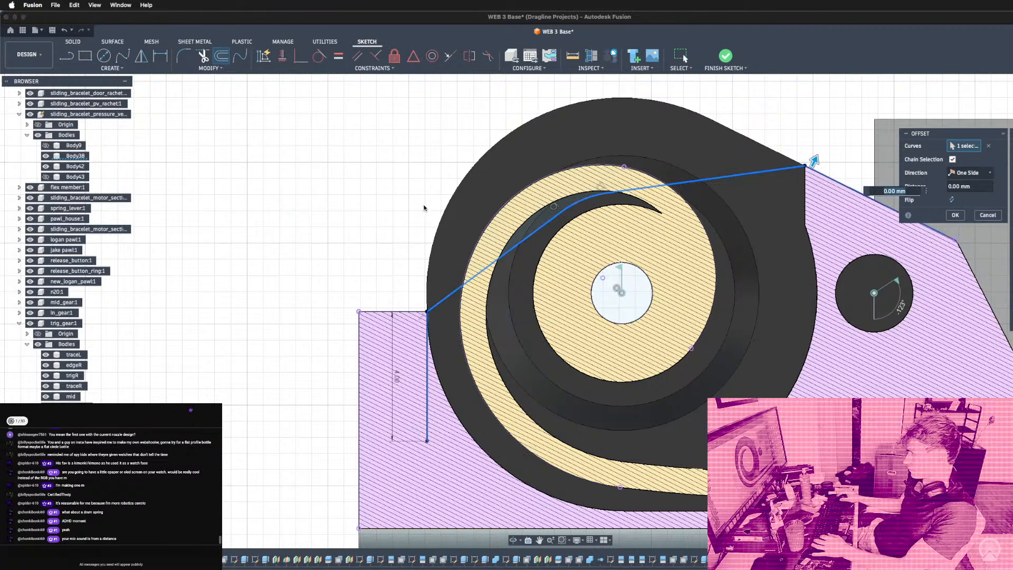
pyautogui.scroll(-5, 327, 223)
pyautogui.scroll(3, 435, 180)
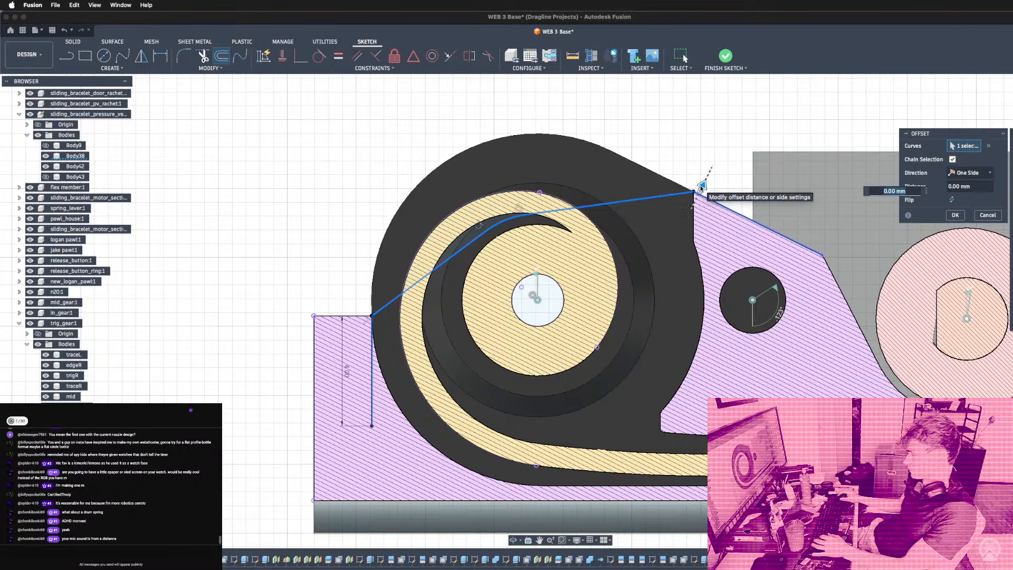
pyautogui.moveTo(701, 186)
pyautogui.mouseDown()
pyautogui.moveTo(714, 161)
pyautogui.moveTo(702, 185)
pyautogui.mouseUp()
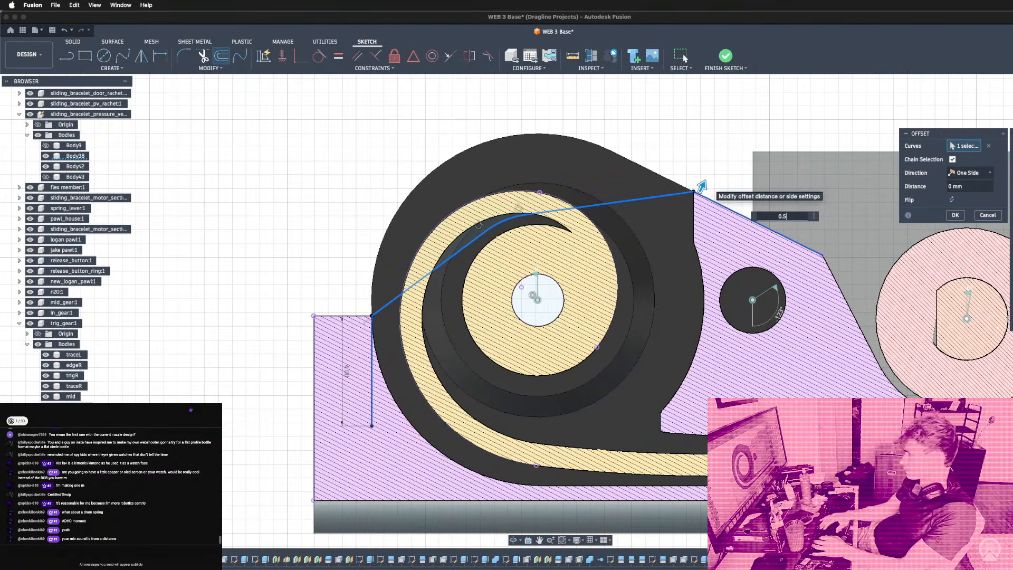
pyautogui.write('5')
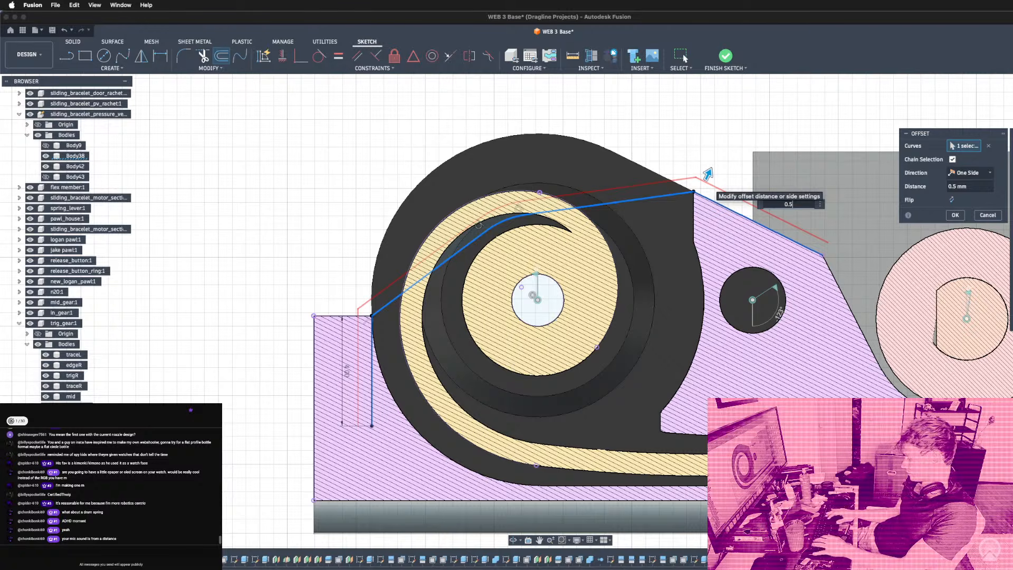
pyautogui.press('BackSpace')
pyautogui.write('4')
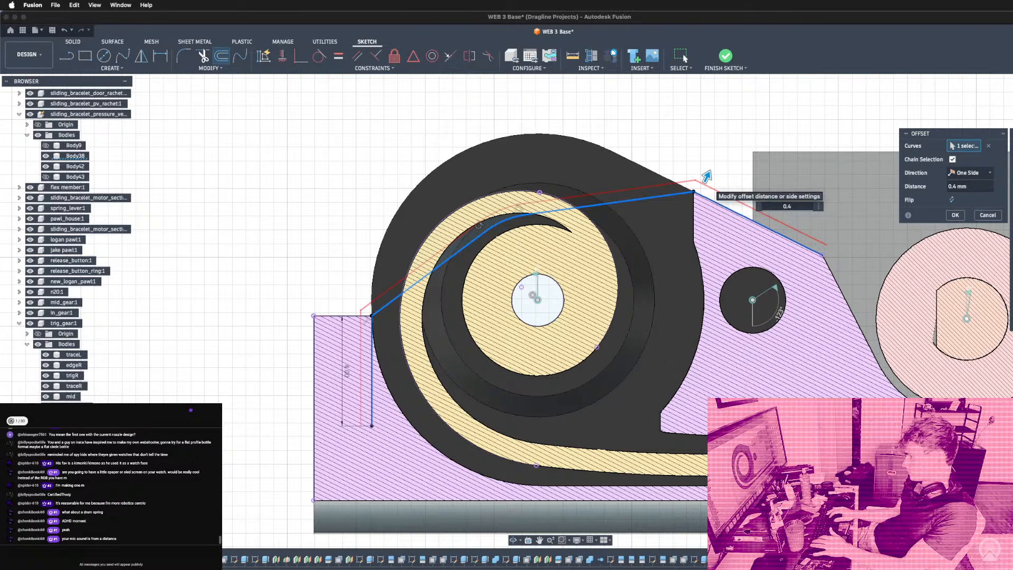
pyautogui.press('Return')
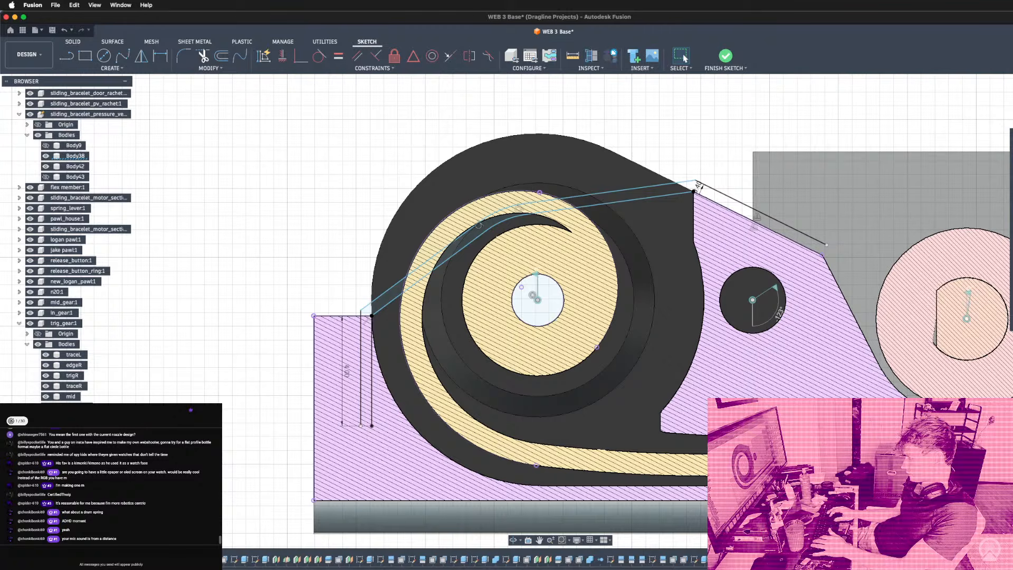
# Set the offset distance between the original chain and its outer copy to 1 mm.
pyautogui.scroll(-5, 670, 182)
pyautogui.keyDown('shift'); pyautogui.moveTo(664, 163); pyautogui.dragTo(684, 178, button='middle'); pyautogui.keyUp('shift')
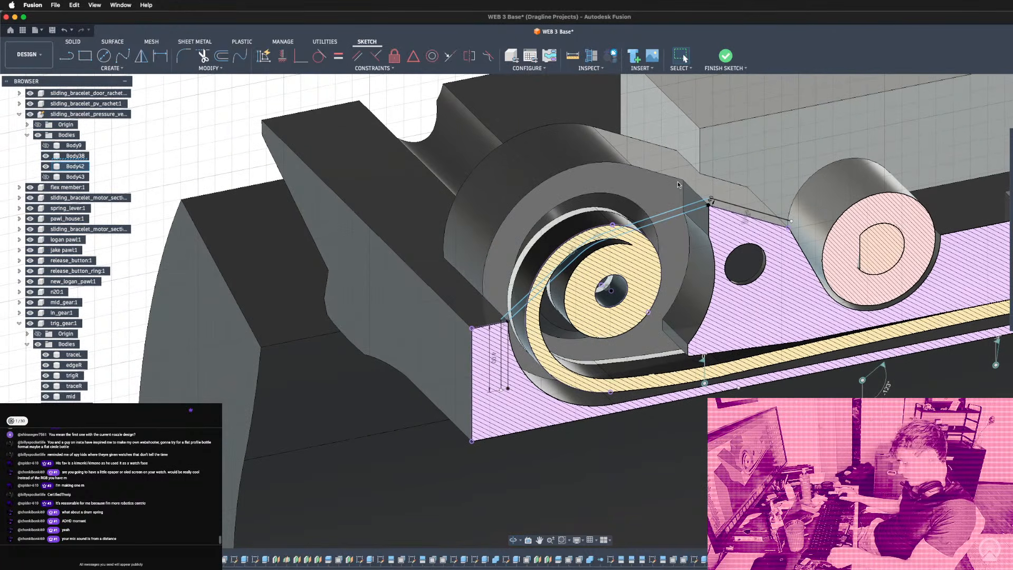
pyautogui.scroll(2, 692, 205)
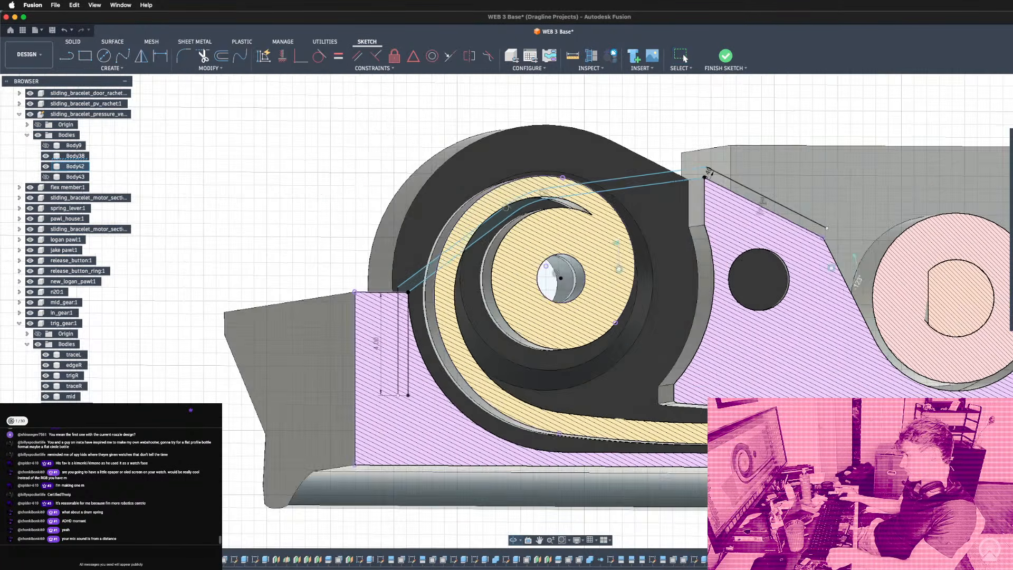
pyautogui.moveTo(692, 205)
pyautogui.keyDown('shift'); pyautogui.mouseDown(button='middle')
pyautogui.moveTo(676, 178)
pyautogui.moveTo(667, 185)
pyautogui.mouseUp(button='middle'); pyautogui.keyUp('shift')
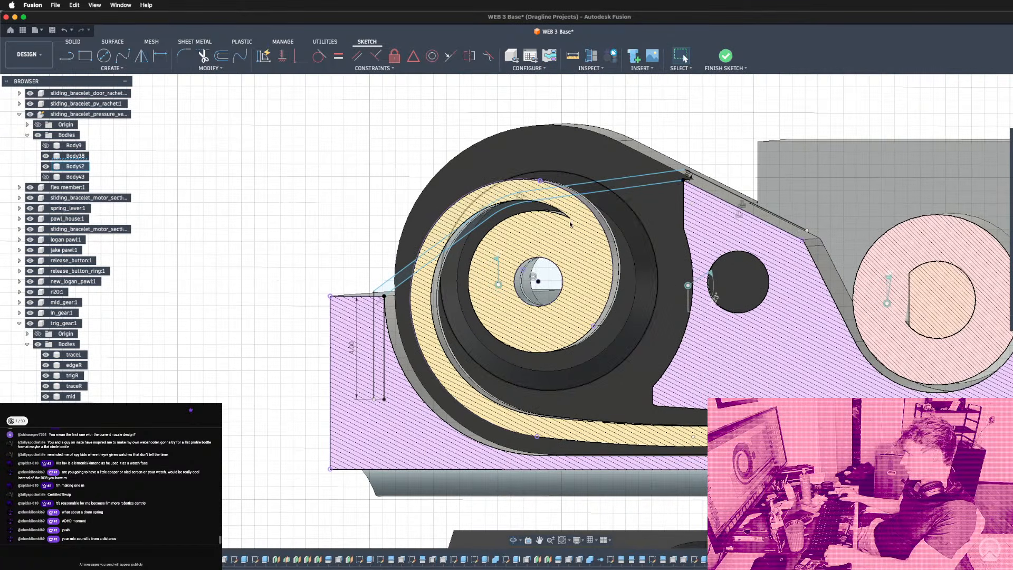
pyautogui.scroll(2, 695, 175)
pyautogui.doubleClick(699, 173)
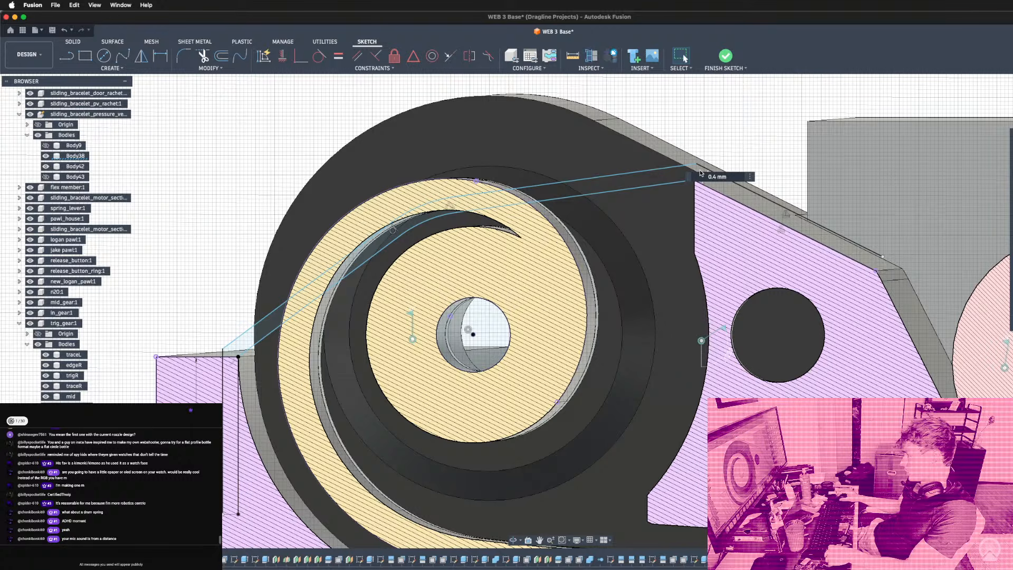
pyautogui.write('1')
pyautogui.press('Return')
pyautogui.scroll(-3, 700, 175)
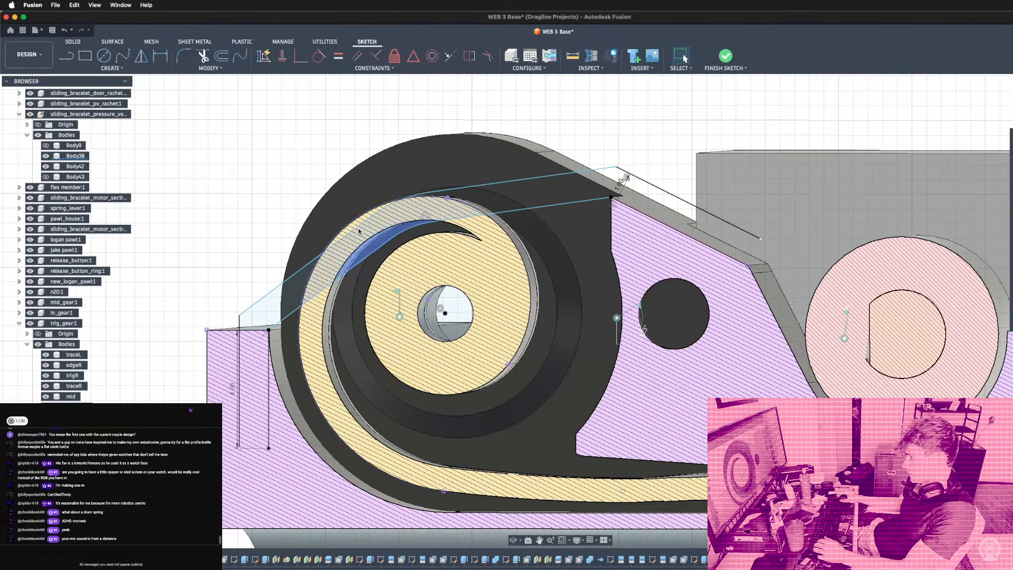
pyautogui.scroll(5, 542, 213)
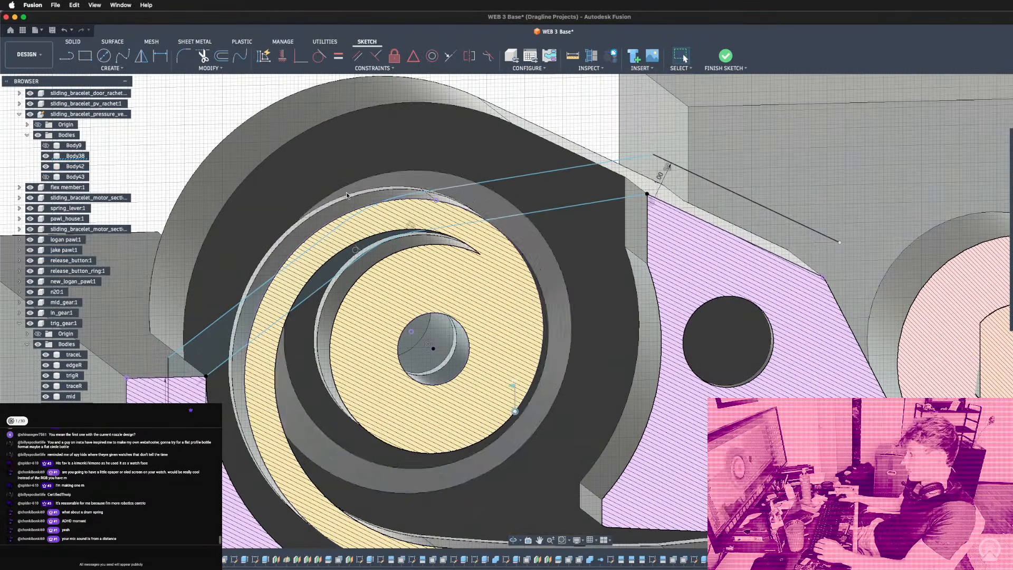
# Measure the outer offset line above the housing's sloped edge.
pyautogui.scroll(-3, 730, 140)
pyautogui.moveTo(730, 141)
pyautogui.keyDown('shift'); pyautogui.mouseDown(button='middle')
pyautogui.moveTo(763, 303)
pyautogui.moveTo(778, 221)
pyautogui.moveTo(575, 198)
pyautogui.moveTo(604, 215)
pyautogui.mouseUp(button='middle'); pyautogui.keyUp('shift')
pyautogui.click(708, 210)
pyautogui.press('d')
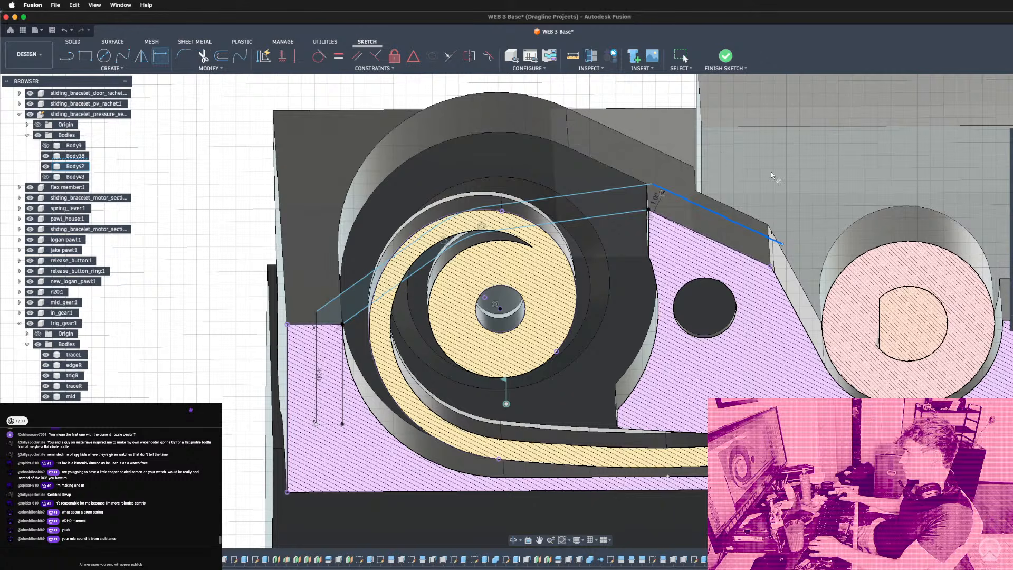
pyautogui.press('i')
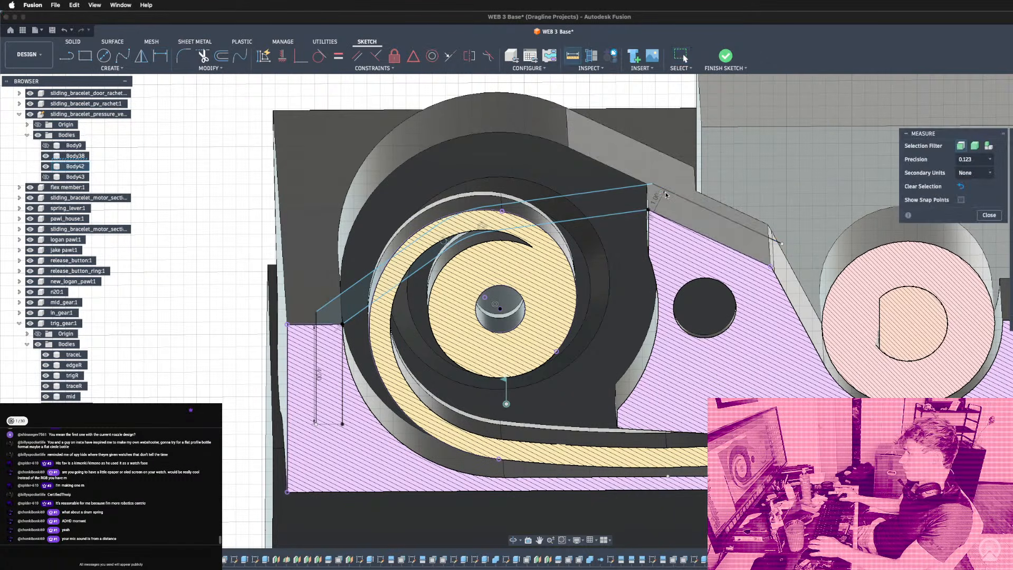
pyautogui.click(666, 193)
pyautogui.press('Escape')
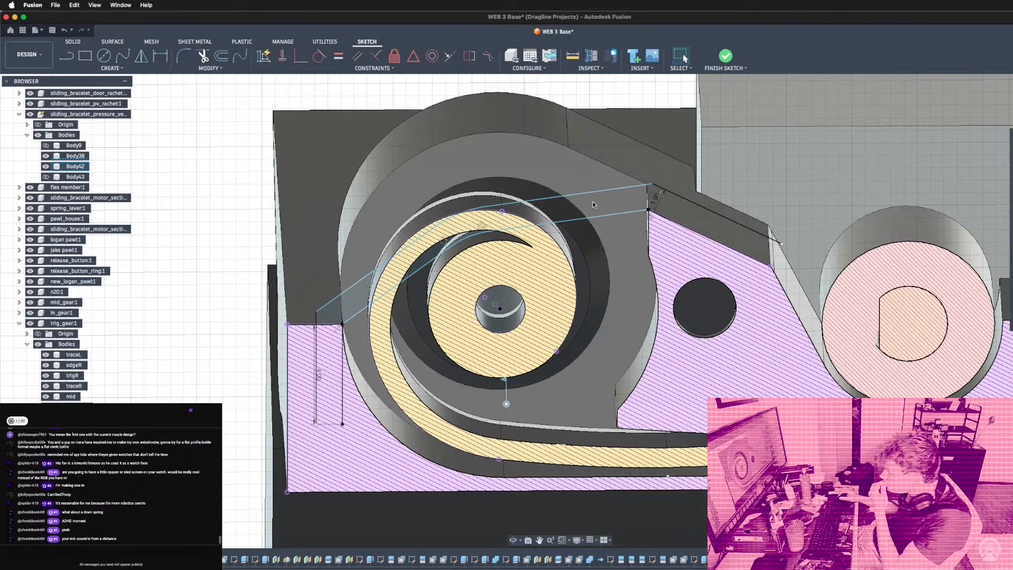
# Close both open ends of the offset strip with short lines at the sloped housing edge and the vertical leg.
pyautogui.scroll(-4, 720, 231)
pyautogui.moveTo(719, 231)
pyautogui.keyDown('shift'); pyautogui.mouseDown(button='middle')
pyautogui.moveTo(695, 231)
pyautogui.moveTo(785, 224)
pyautogui.moveTo(777, 237)
pyautogui.moveTo(703, 229)
pyautogui.moveTo(679, 212)
pyautogui.mouseUp(button='middle'); pyautogui.keyUp('shift')
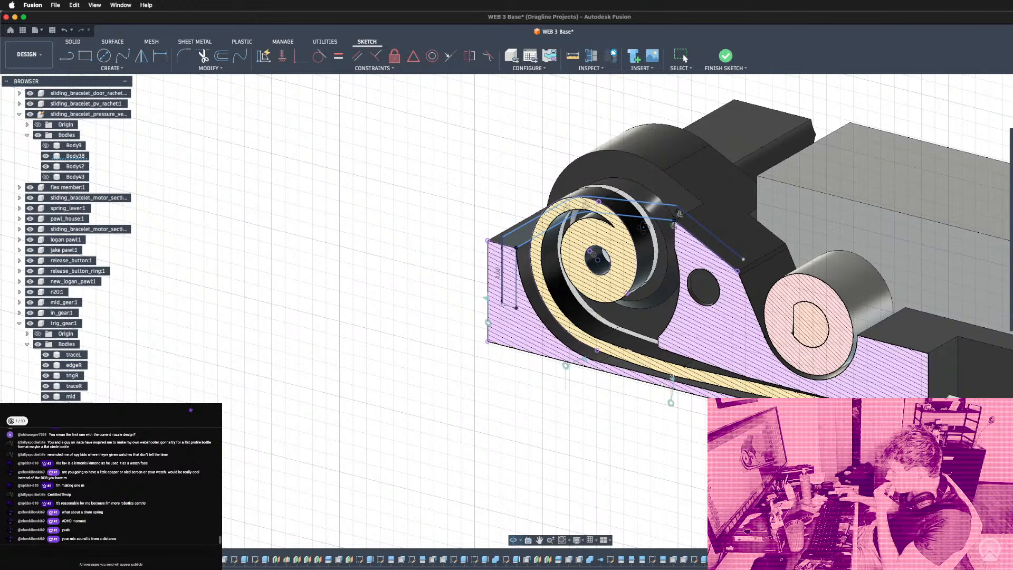
pyautogui.keyDown('shift'); pyautogui.moveTo(679, 213); pyautogui.dragTo(702, 210, button='middle'); pyautogui.keyUp('shift')
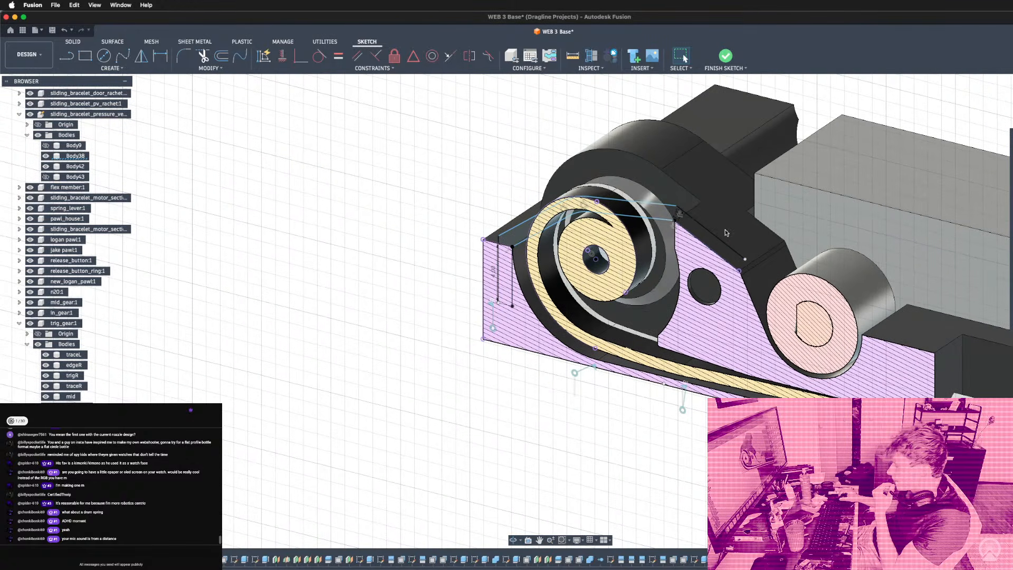
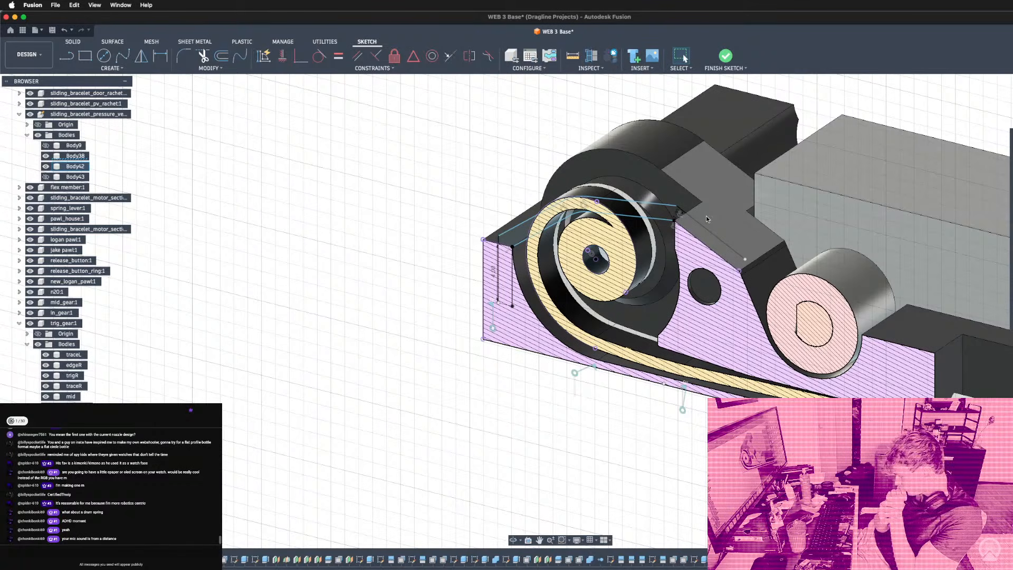
pyautogui.scroll(5, 706, 215)
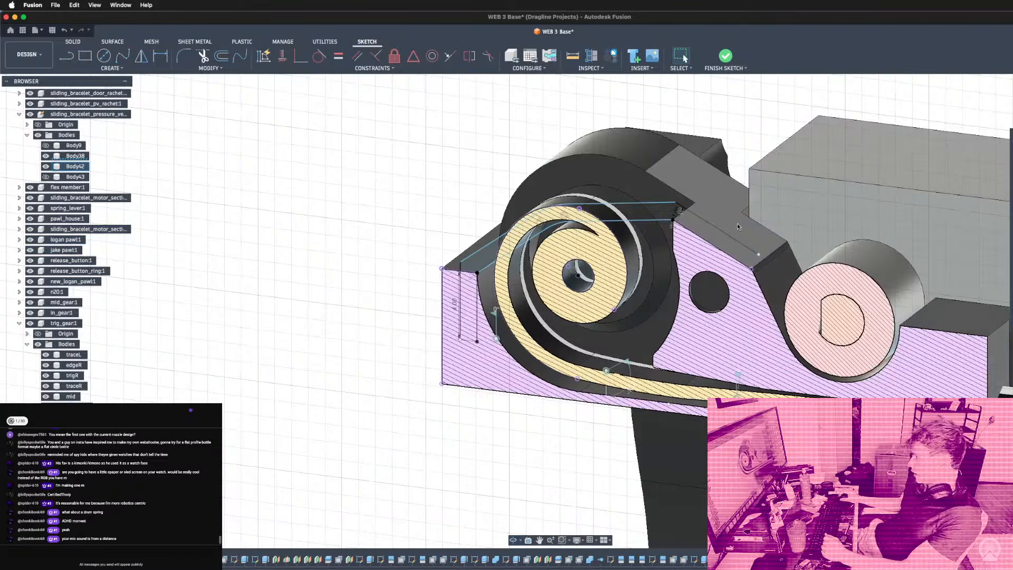
pyautogui.moveTo(744, 217)
pyautogui.keyDown('shift'); pyautogui.mouseDown(button='middle')
pyautogui.moveTo(751, 210)
pyautogui.moveTo(713, 227)
pyautogui.mouseUp(button='middle'); pyautogui.keyUp('shift')
pyautogui.press('l')
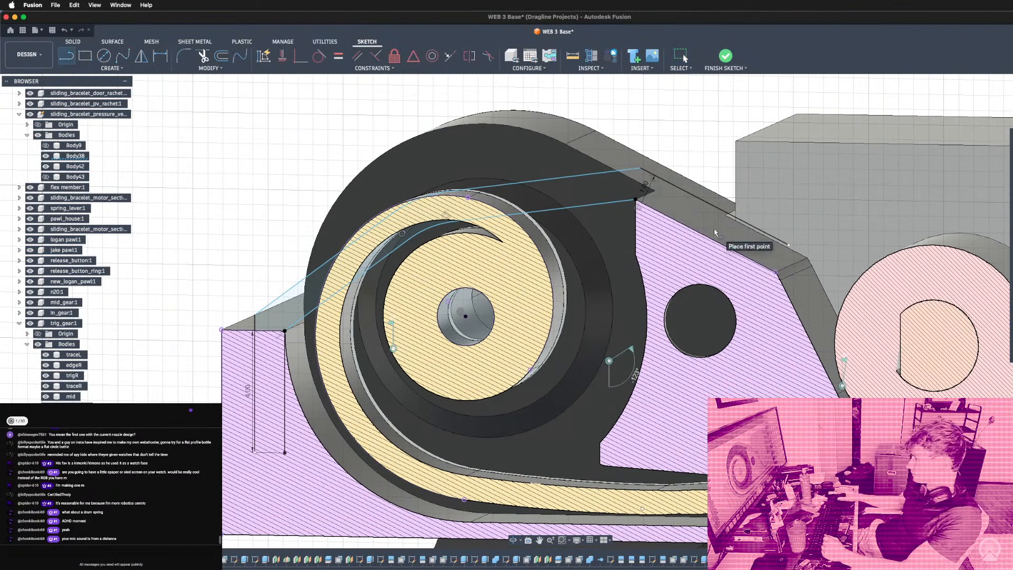
pyautogui.click(777, 272)
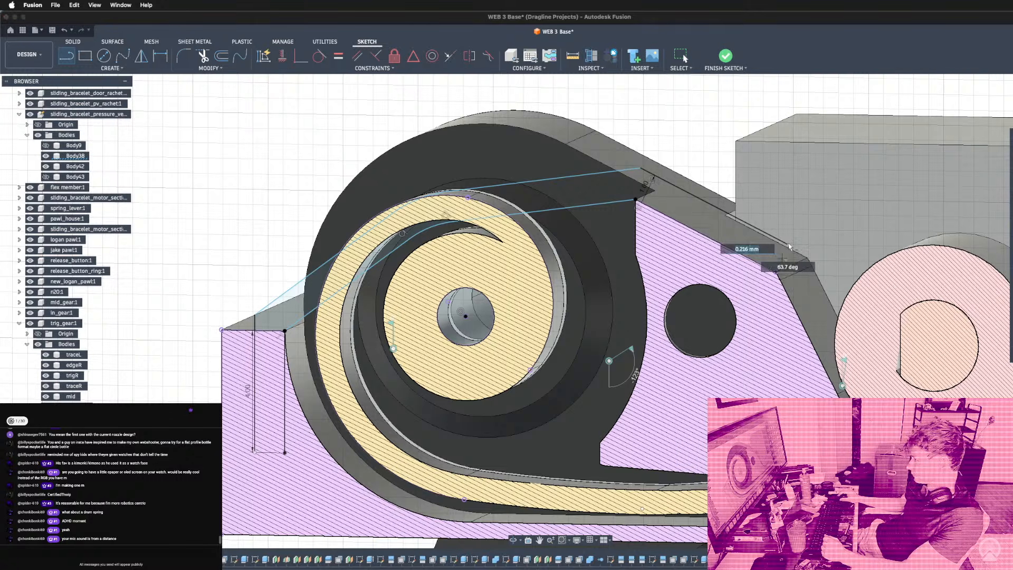
pyautogui.click(789, 245)
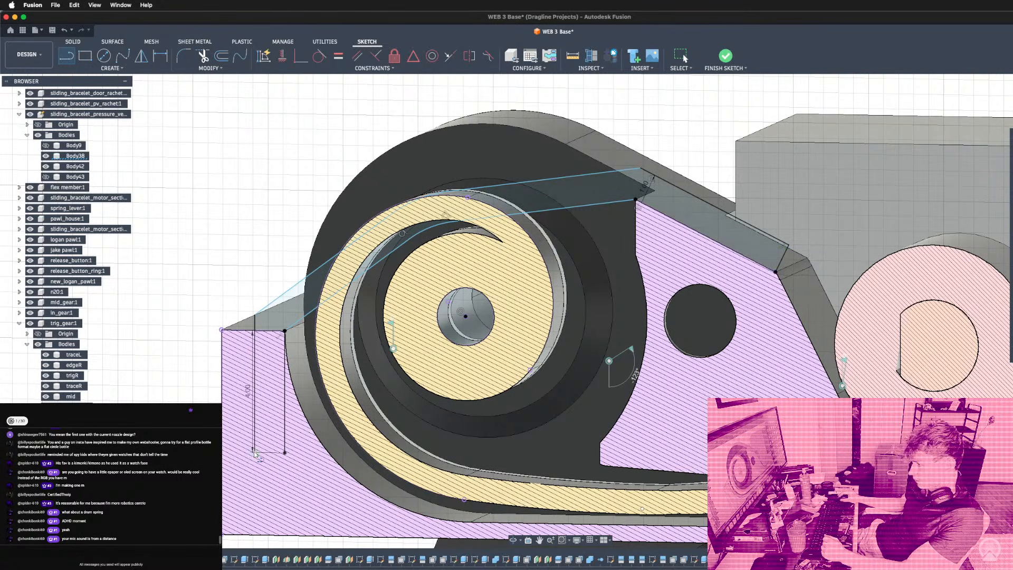
pyautogui.click(254, 453)
pyautogui.click(284, 452)
# Start an extrusion of the closed strip, selecting all its regions from the sloped end to the vertical leg.
pyautogui.press('e')
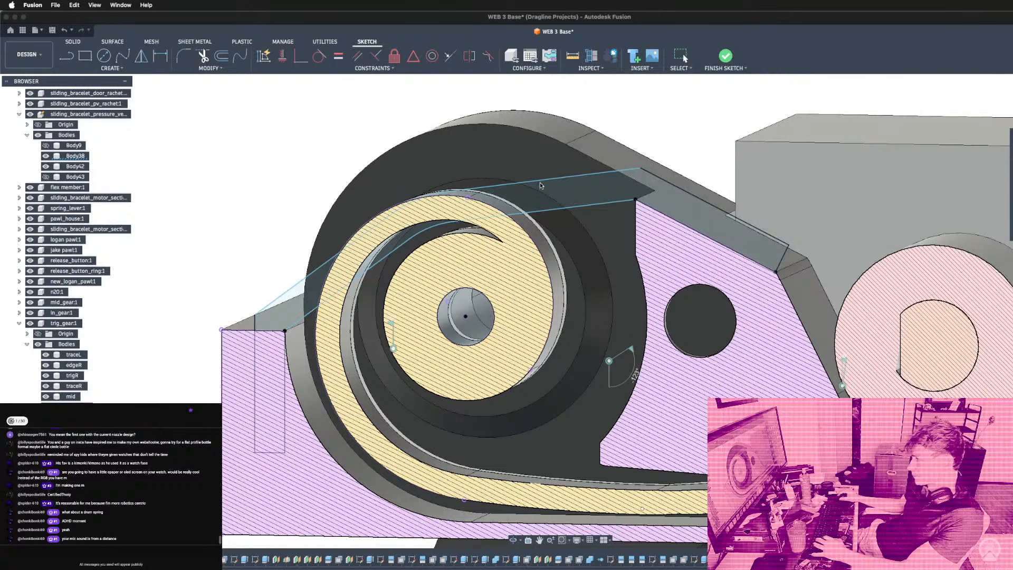
pyautogui.click(552, 190)
pyautogui.click(409, 224)
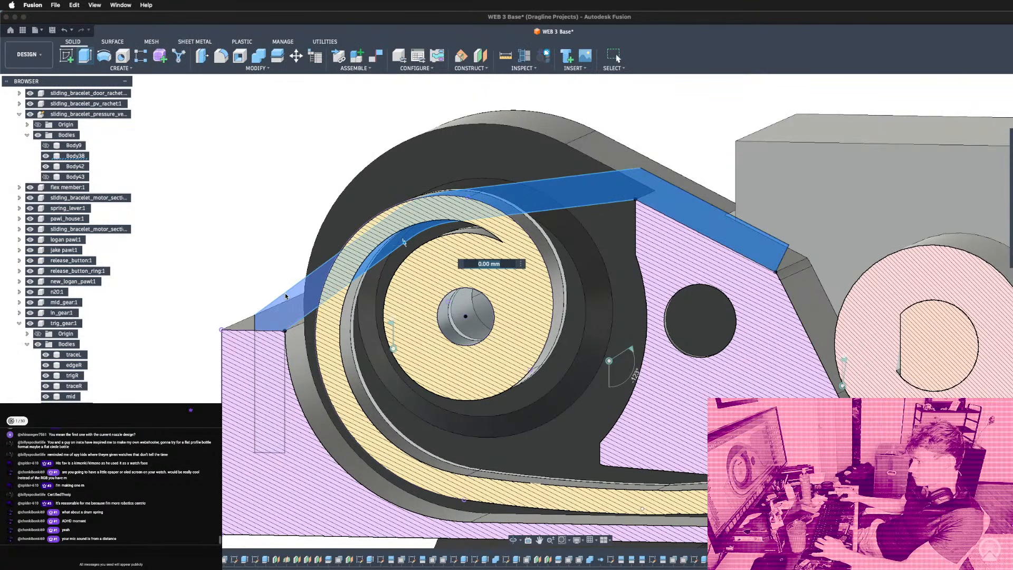
pyautogui.click(274, 328)
pyautogui.click(274, 377)
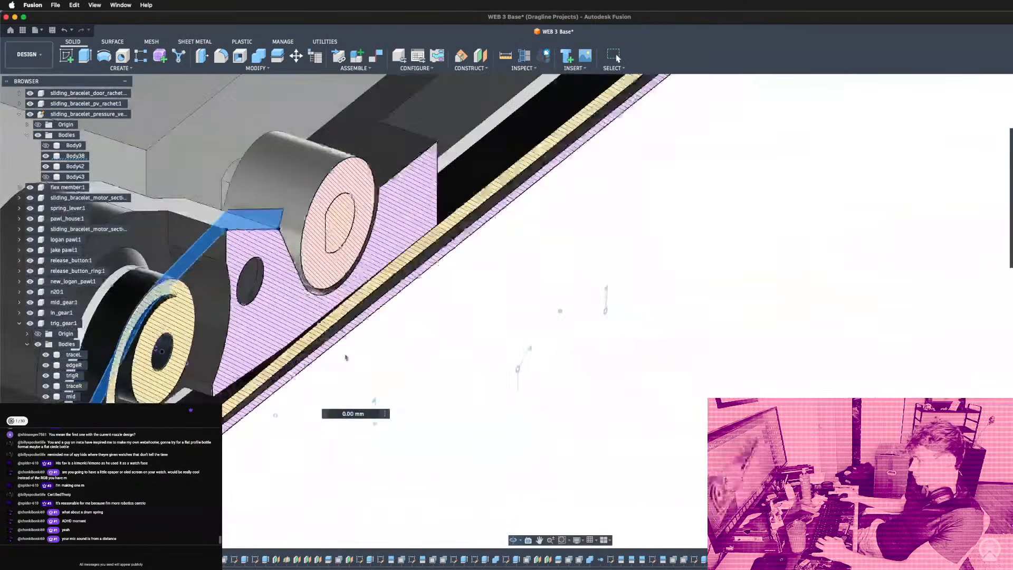
pyautogui.scroll(-5, 346, 357)
pyautogui.keyDown('shift'); pyautogui.moveTo(345, 358); pyautogui.dragTo(366, 350, button='middle'); pyautogui.keyUp('shift')
pyautogui.scroll(5, 269, 352)
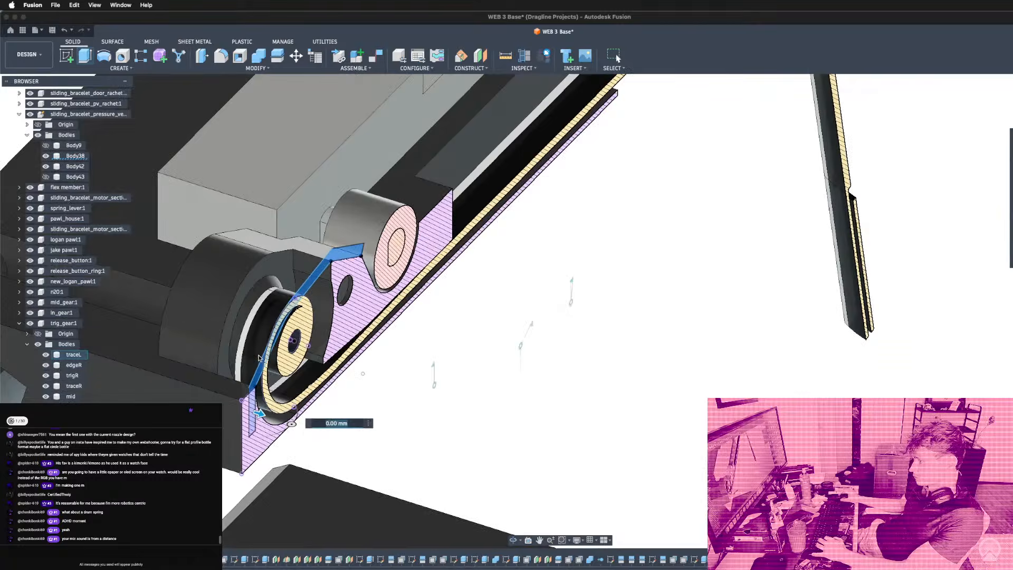
pyautogui.keyDown('shift'); pyautogui.moveTo(270, 352); pyautogui.dragTo(266, 331, button='middle'); pyautogui.keyUp('shift')
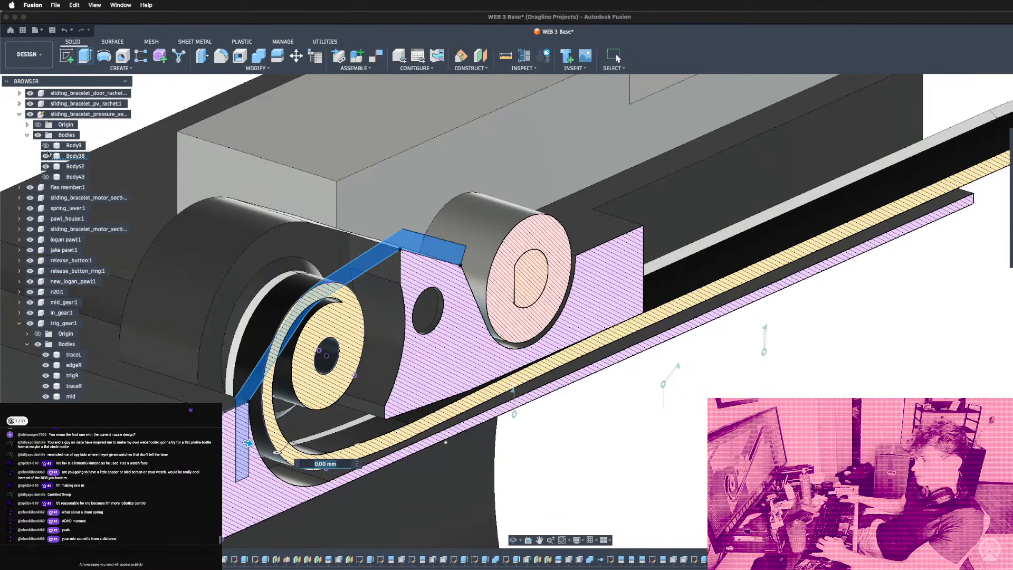
# Hide the Section13 analysis so the whole assembly shows around the strip profile.
pyautogui.scroll(4, 36, 143)
pyautogui.scroll(8, 36, 143)
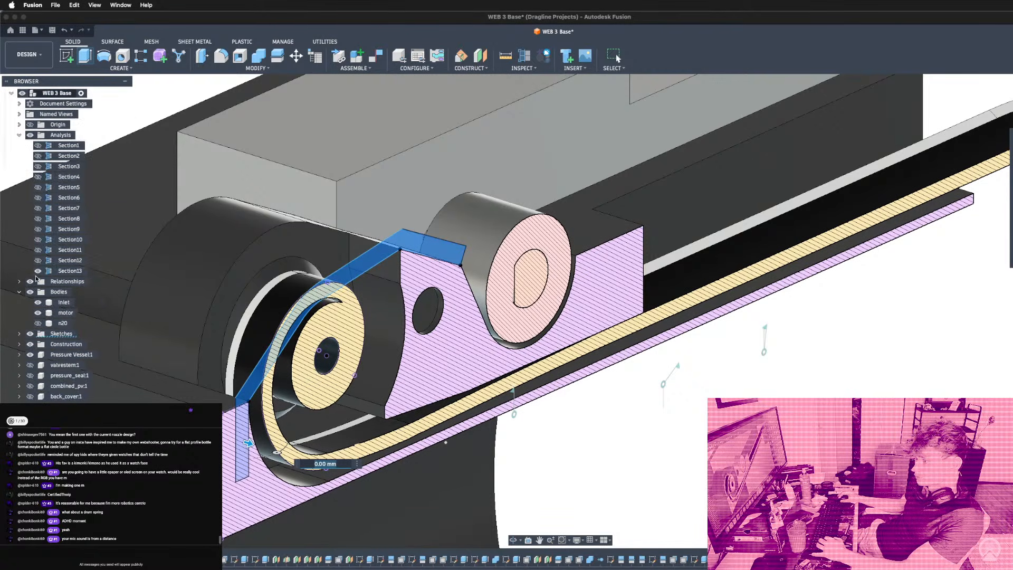
pyautogui.click(37, 272)
pyautogui.scroll(-4, 248, 301)
pyautogui.keyDown('shift'); pyautogui.moveTo(248, 300); pyautogui.dragTo(286, 301, button='middle'); pyautogui.keyUp('shift')
pyautogui.scroll(5, 286, 300)
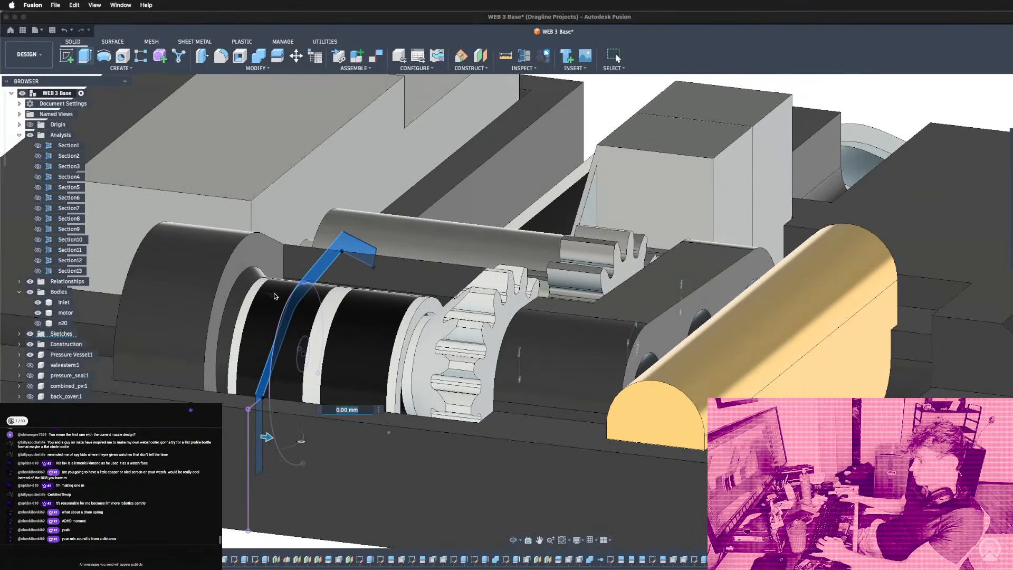
# Extrude the closed strip profile symmetrically by 3.4 mm as a new body over the trigger gear's black band.
pyautogui.keyDown('shift'); pyautogui.moveTo(385, 271); pyautogui.dragTo(407, 269, button='middle'); pyautogui.keyUp('shift')
pyautogui.scroll(-5, 602, 294)
pyautogui.scroll(5, 459, 372)
pyautogui.moveTo(550, 255)
pyautogui.keyDown('shift'); pyautogui.mouseDown(button='middle')
pyautogui.moveTo(523, 224)
pyautogui.moveTo(557, 275)
pyautogui.moveTo(606, 254)
pyautogui.moveTo(496, 272)
pyautogui.moveTo(575, 264)
pyautogui.mouseUp(button='middle'); pyautogui.keyUp('shift')
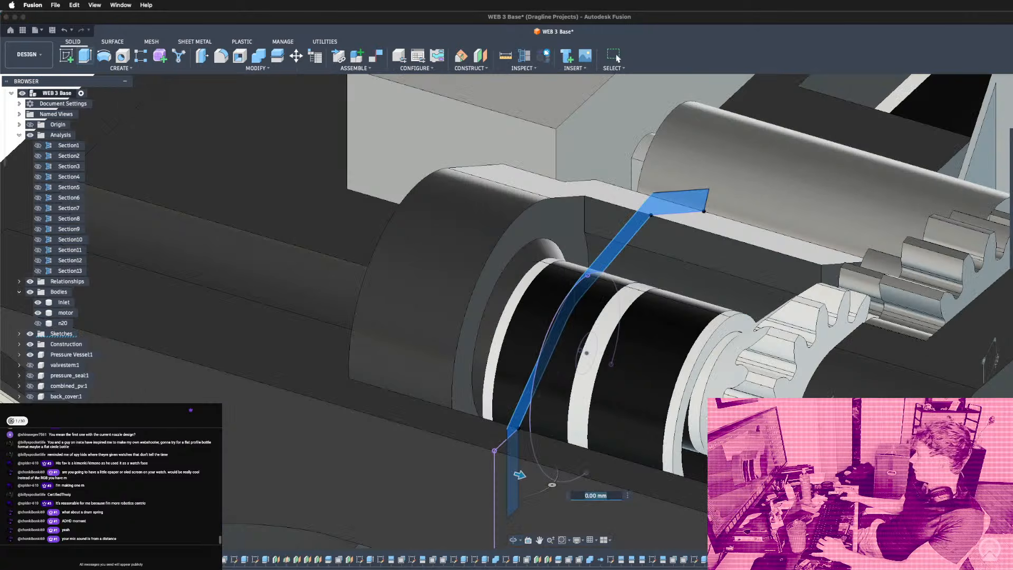
pyautogui.keyDown('shift'); pyautogui.moveTo(580, 216); pyautogui.dragTo(703, 201, button='middle'); pyautogui.keyUp('shift')
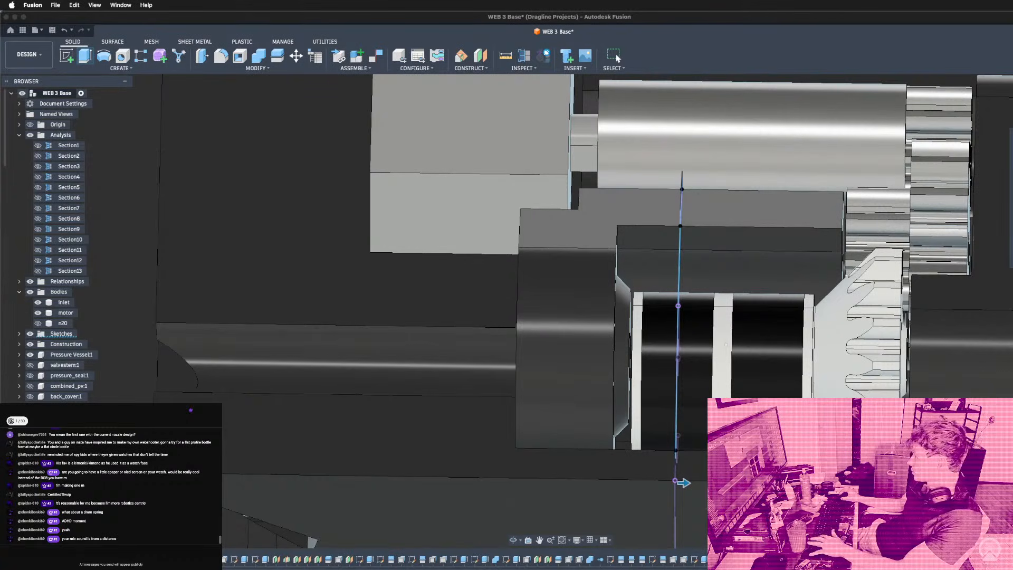
pyautogui.write('4')
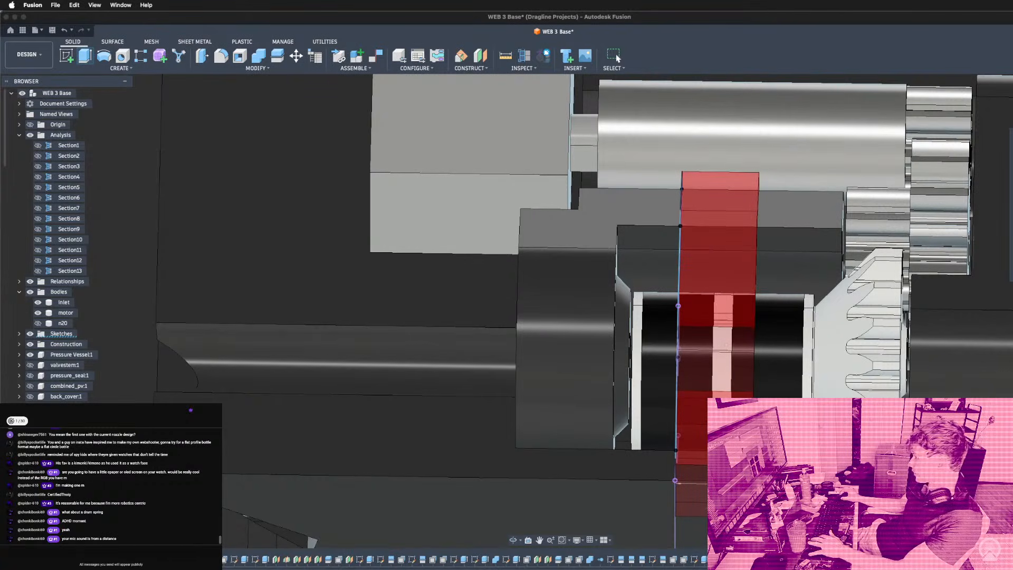
pyautogui.write('4')
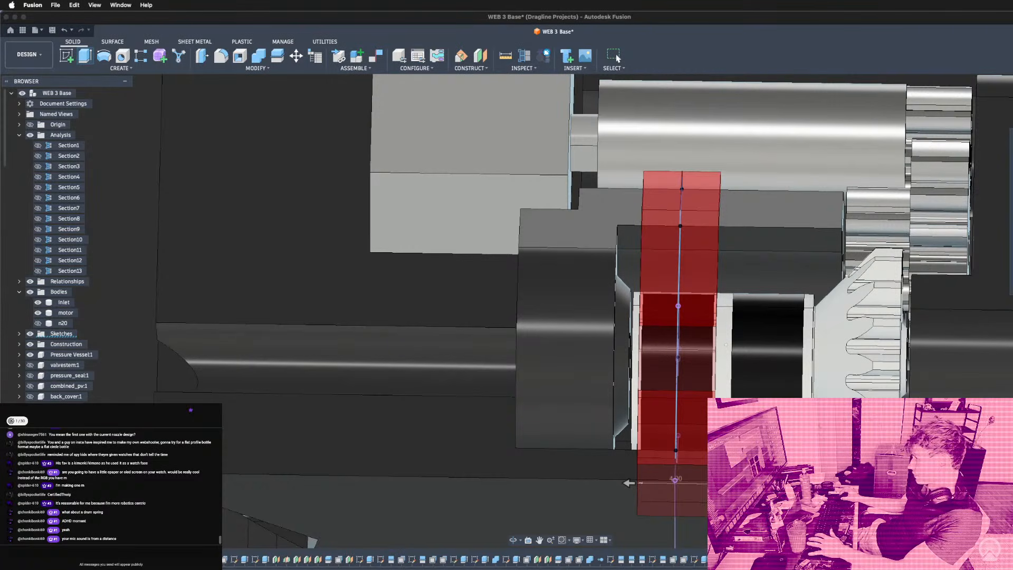
pyautogui.write('3')
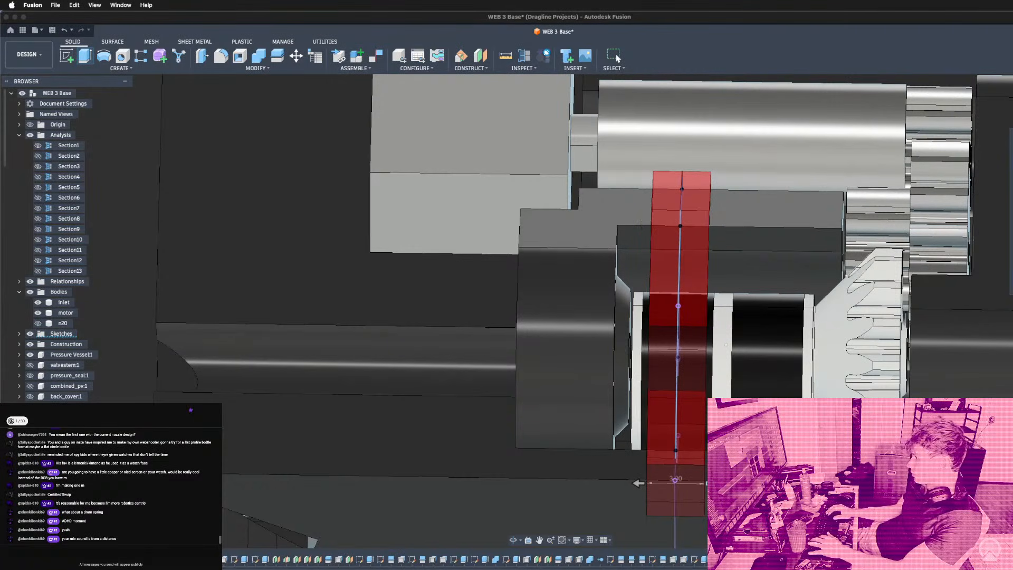
pyautogui.write('.5')
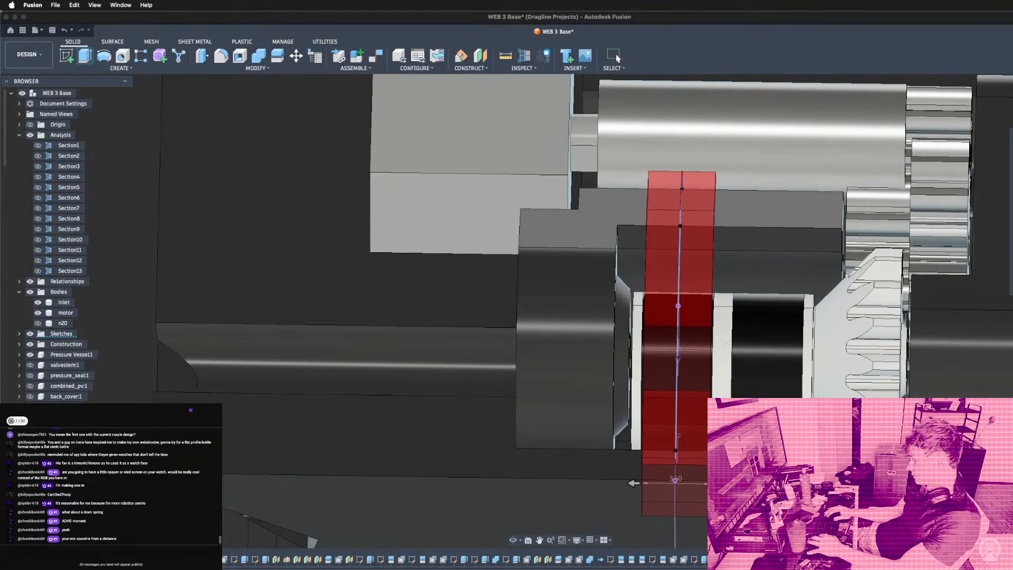
pyautogui.press('BackSpace')
pyautogui.write('4')
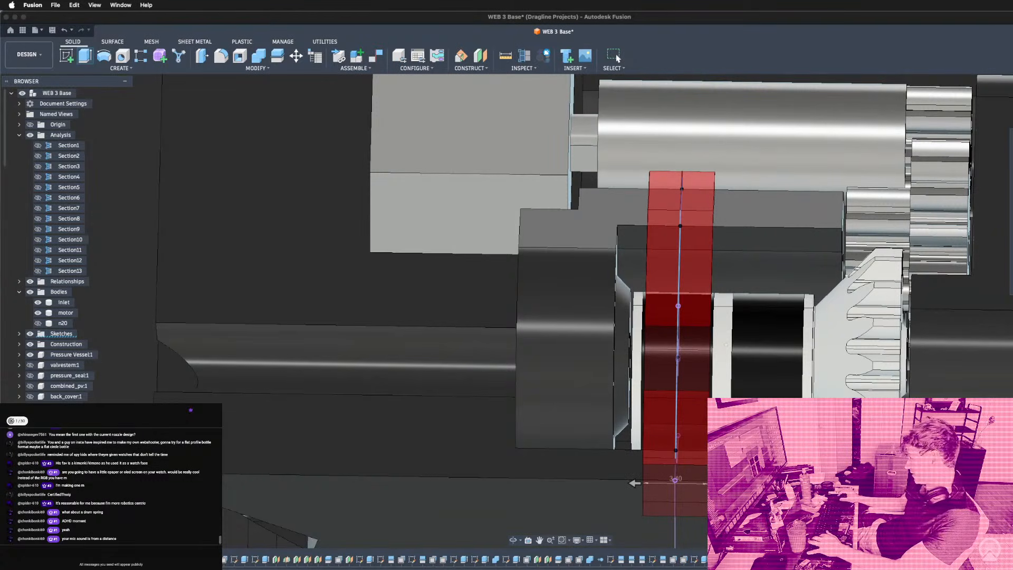
pyautogui.press('Return')
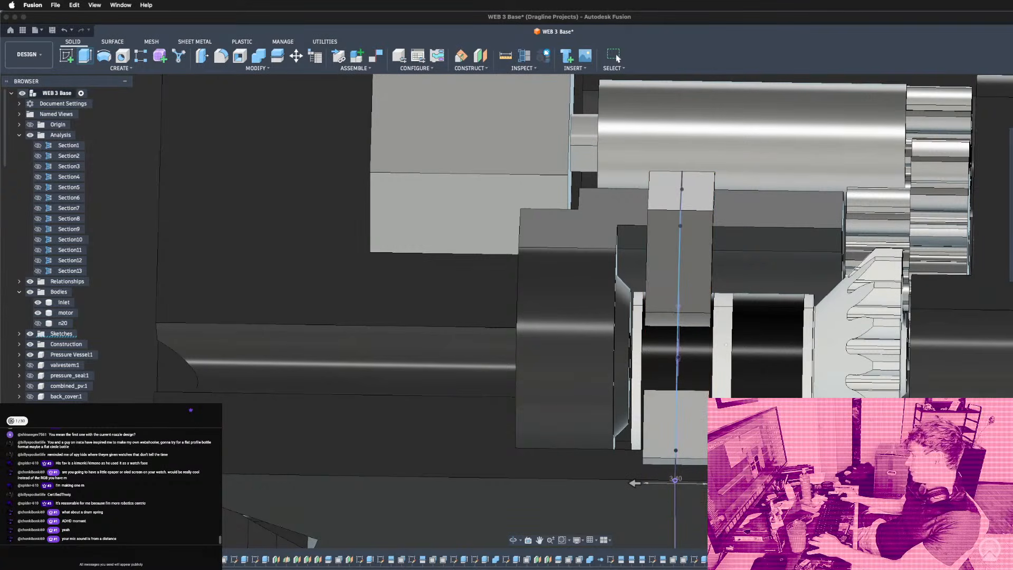
pyautogui.moveTo(587, 426)
pyautogui.keyDown('shift'); pyautogui.mouseDown(button='middle')
pyautogui.moveTo(607, 369)
pyautogui.moveTo(600, 407)
pyautogui.mouseUp(button='middle'); pyautogui.keyUp('shift')
pyautogui.keyDown('shift'); pyautogui.moveTo(662, 345); pyautogui.dragTo(627, 382, button='middle'); pyautogui.keyUp('shift')
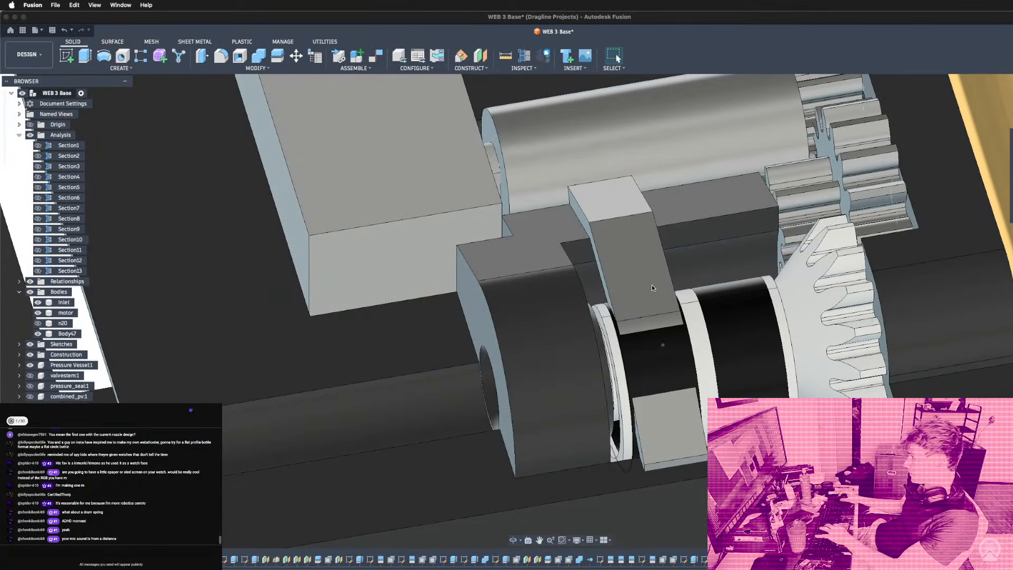
pyautogui.press('m')
pyautogui.click(648, 315)
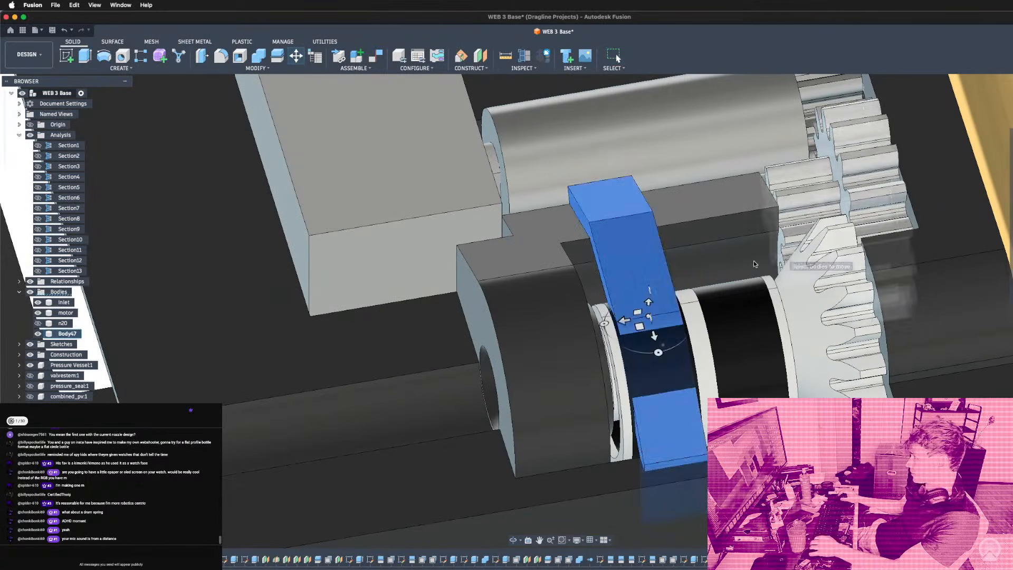
pyautogui.press('Escape')
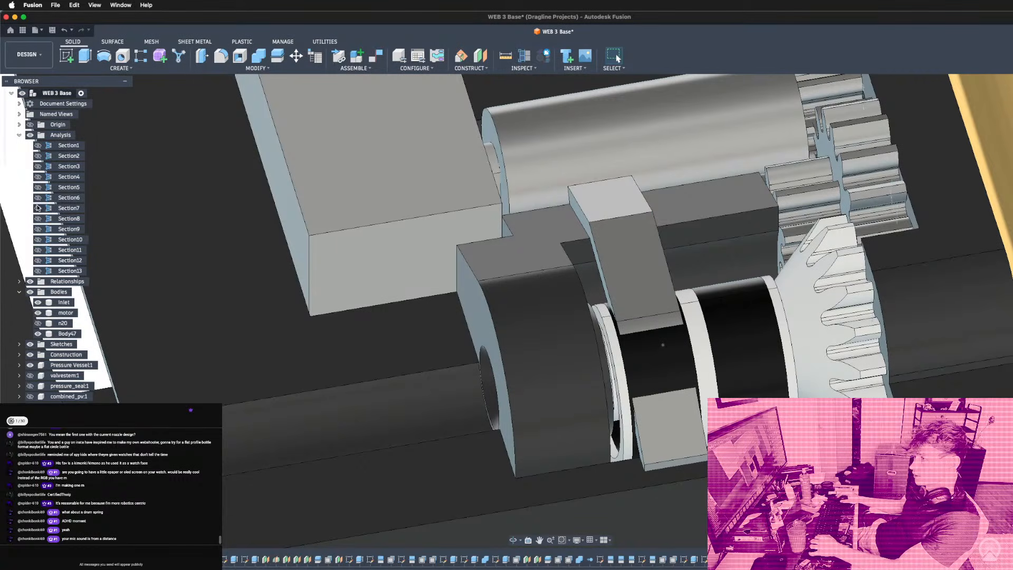
# Rename the newly extruded strip body as contact.
pyautogui.click(66, 333)
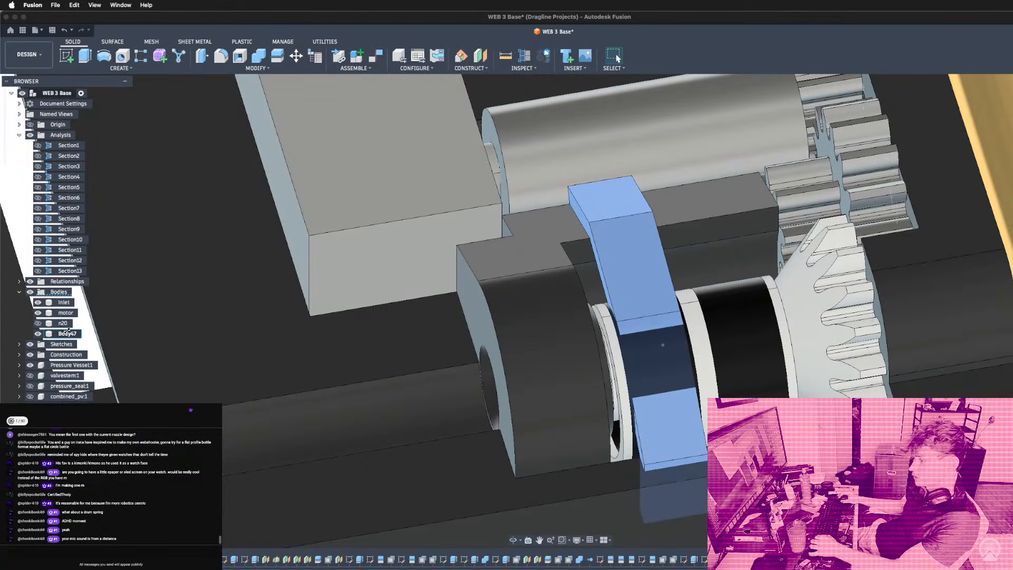
pyautogui.doubleClick(67, 333)
pyautogui.write('contac')
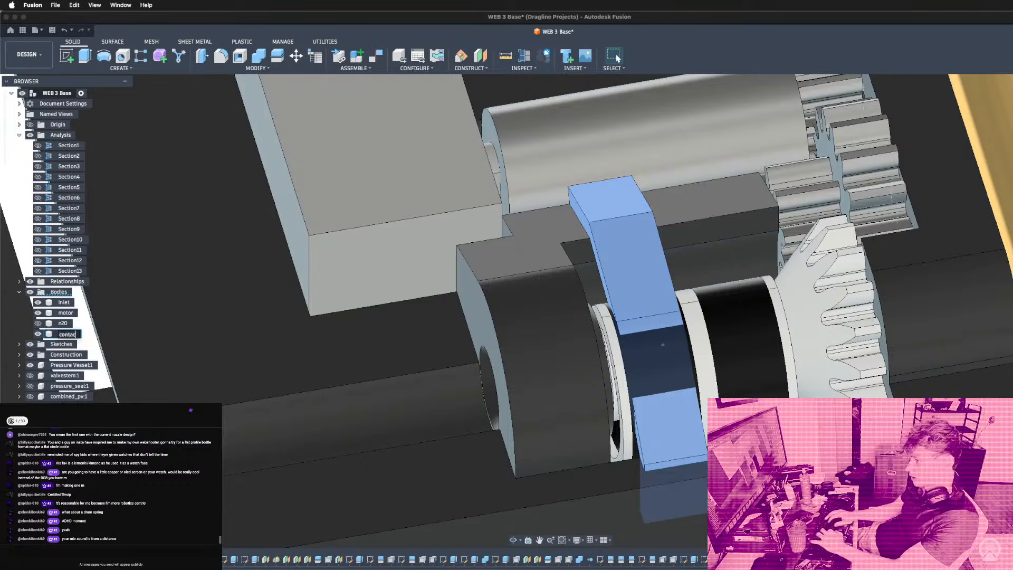
pyautogui.press('Return')
pyautogui.doubleClick(61, 332)
pyautogui.write('t')
pyautogui.press('Return')
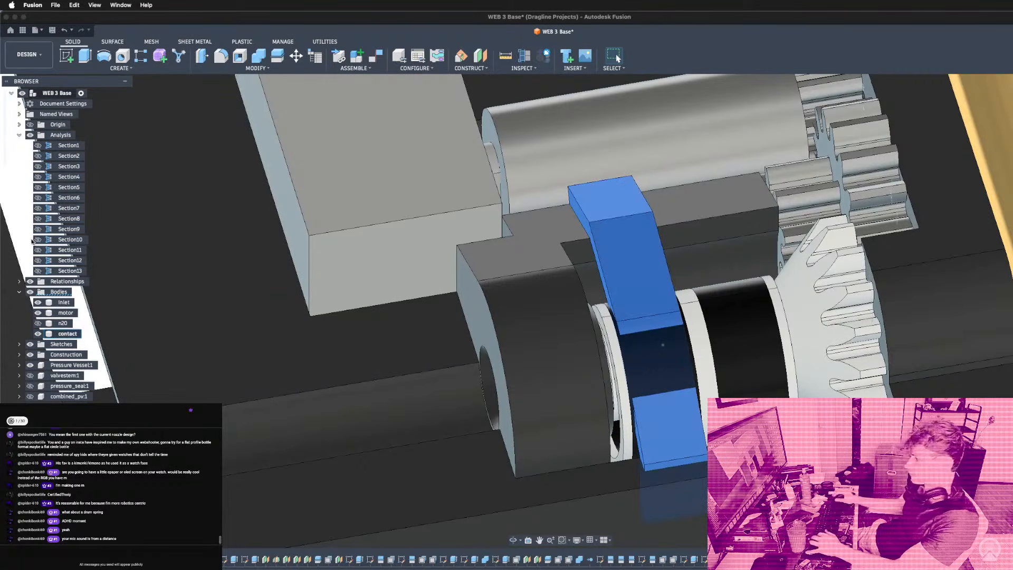
# Apply the black appearance already used in this design to the contact body.
pyautogui.rightClick(63, 333)
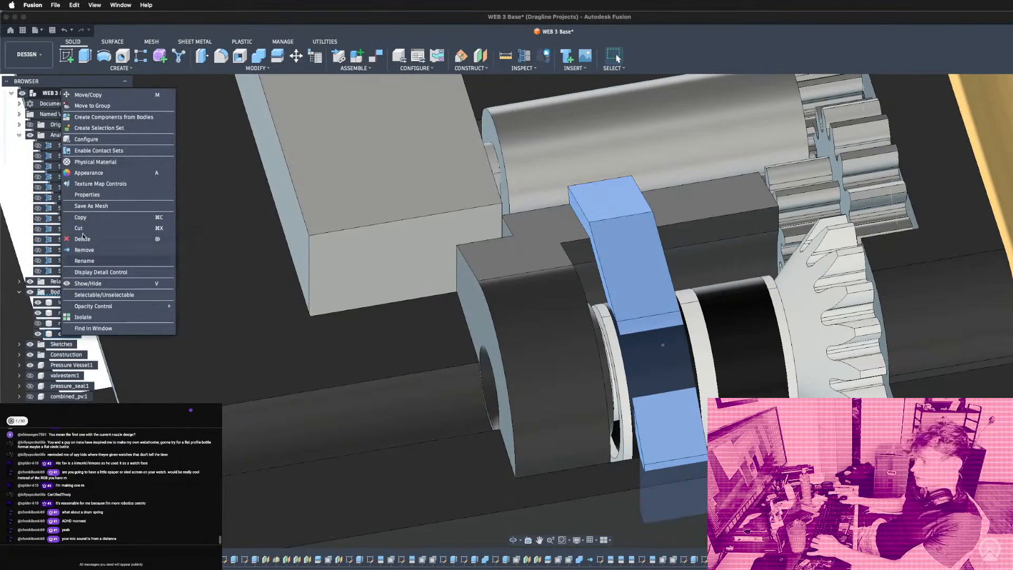
pyautogui.click(101, 174)
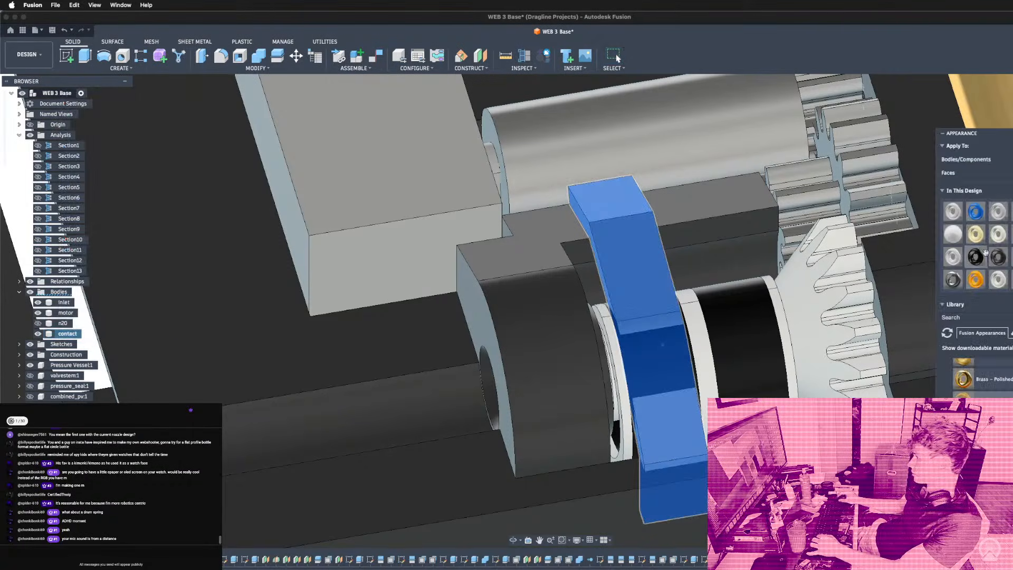
pyautogui.moveTo(975, 256); pyautogui.dragTo(630, 263)
pyautogui.press('Escape')
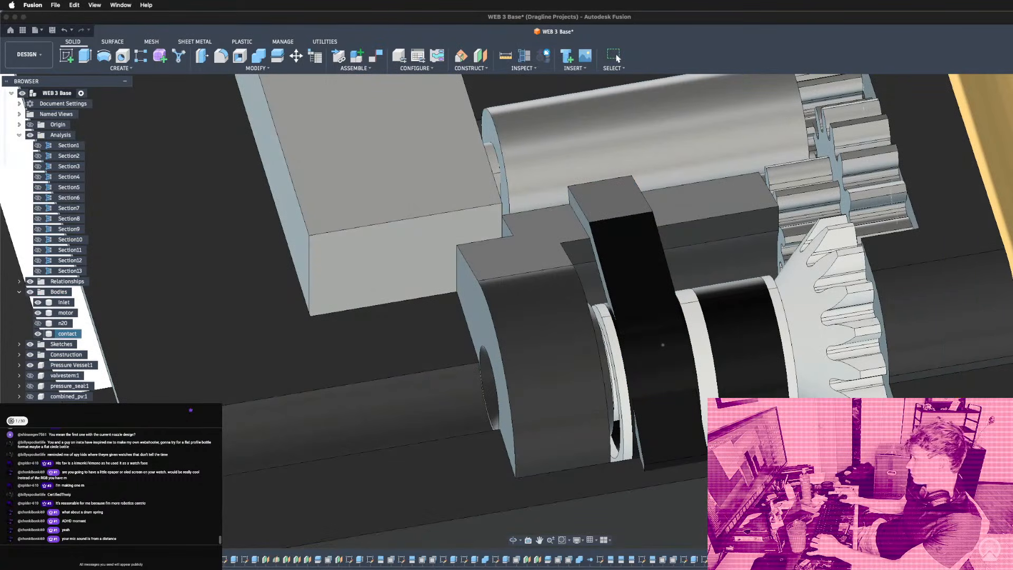
# Create a component from the contact body.
pyautogui.moveTo(709, 394)
pyautogui.keyDown('shift'); pyautogui.mouseDown(button='middle')
pyautogui.moveTo(659, 380)
pyautogui.moveTo(666, 371)
pyautogui.moveTo(701, 392)
pyautogui.mouseUp(button='middle'); pyautogui.keyUp('shift')
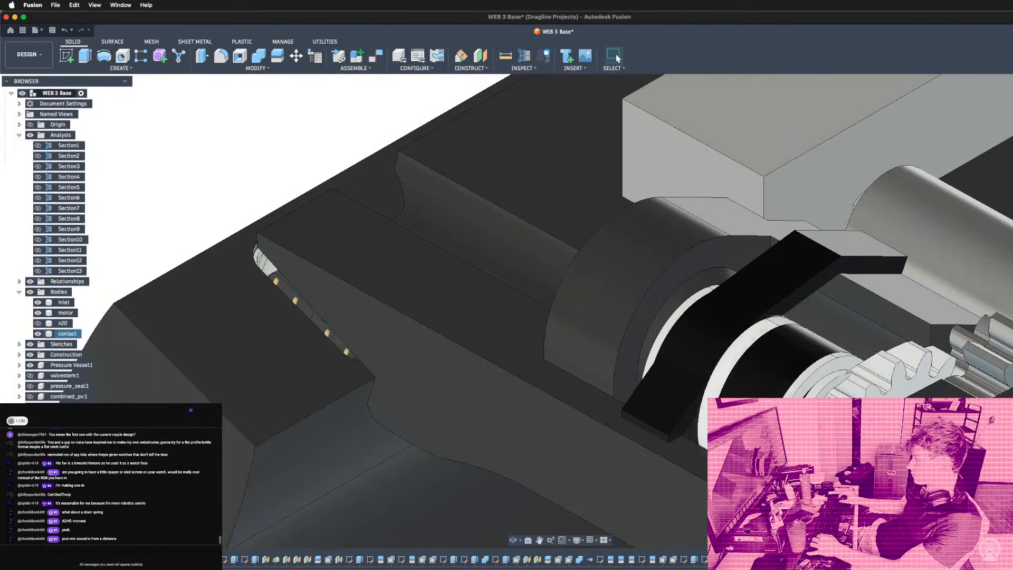
pyautogui.rightClick(73, 333)
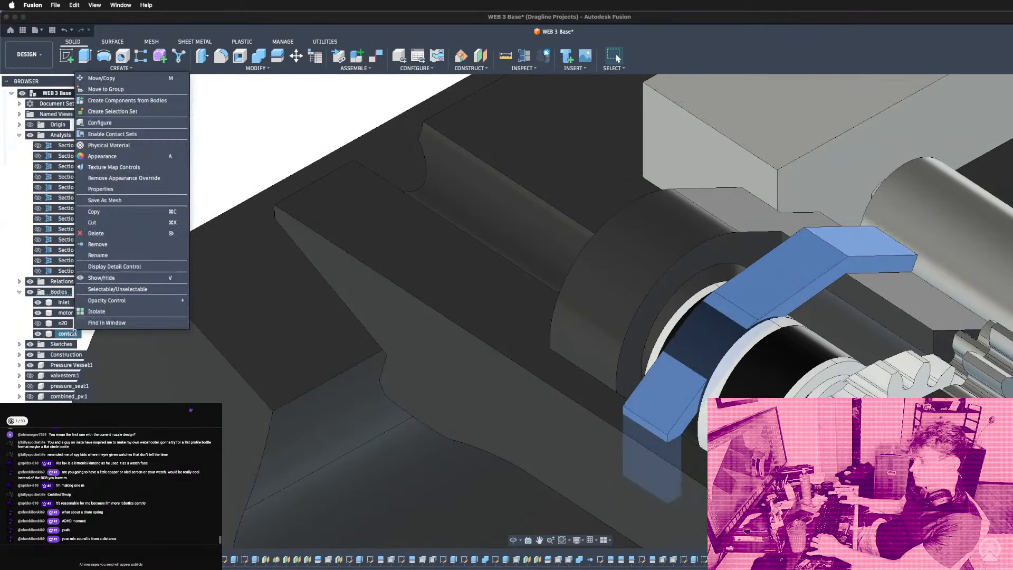
pyautogui.click(132, 100)
# Place a copy of the contact strip over the trigger gear's second black band, moving it between matching points on the two bands' edges.
pyautogui.scroll(-10, 53, 388)
pyautogui.click(74, 417)
pyautogui.press('m')
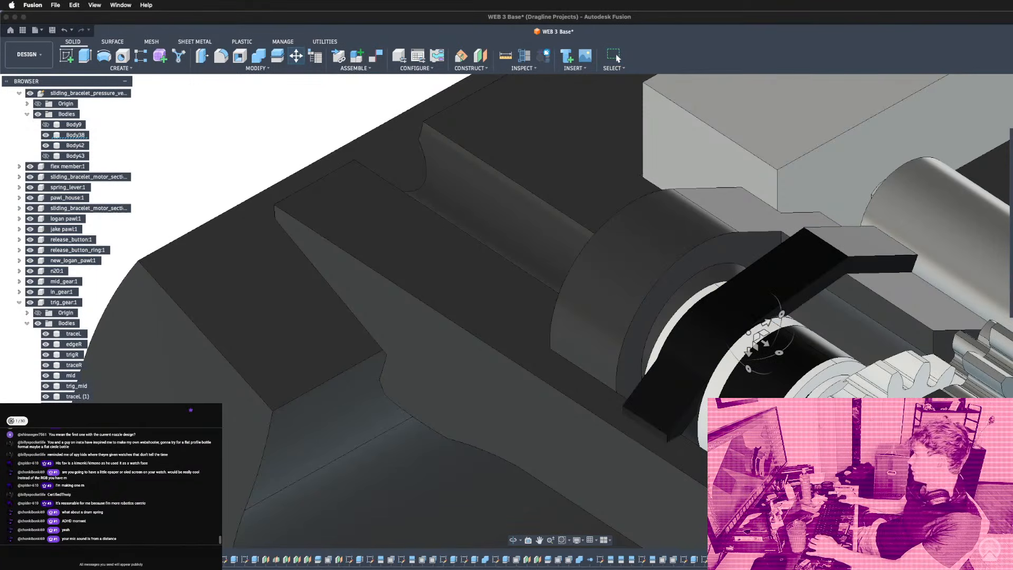
pyautogui.keyDown('shift'); pyautogui.moveTo(520, 320); pyautogui.dragTo(554, 339, button='middle'); pyautogui.keyUp('shift')
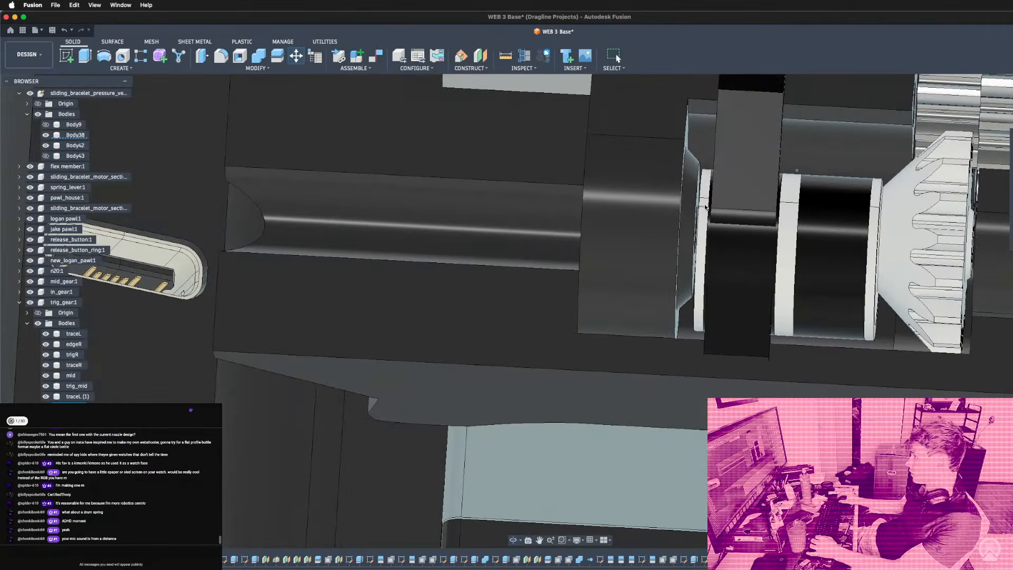
pyautogui.click(708, 199)
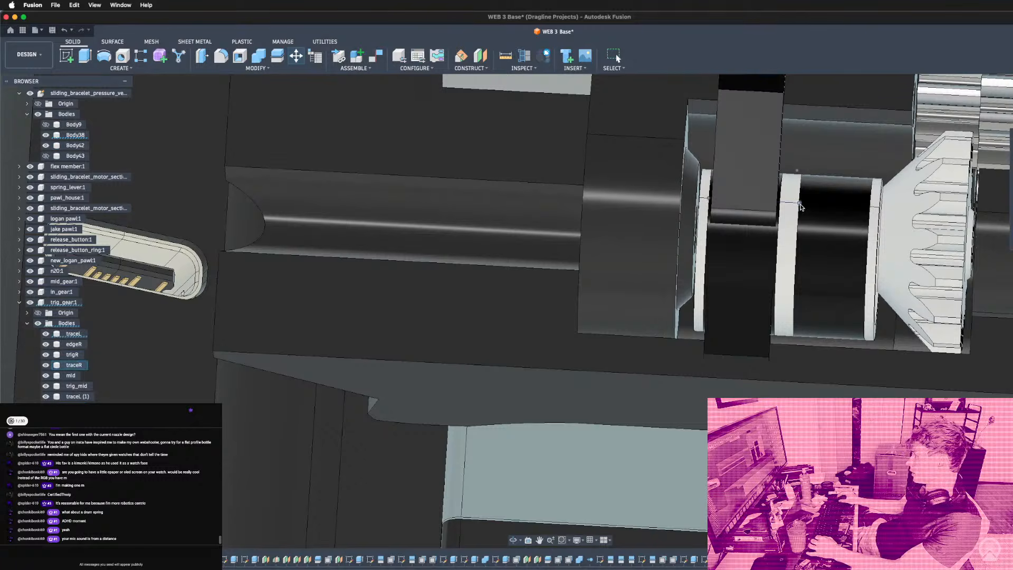
pyautogui.click(800, 203)
pyautogui.press('Return')
pyautogui.keyDown('shift'); pyautogui.moveTo(800, 204); pyautogui.dragTo(762, 203, button='middle'); pyautogui.keyUp('shift')
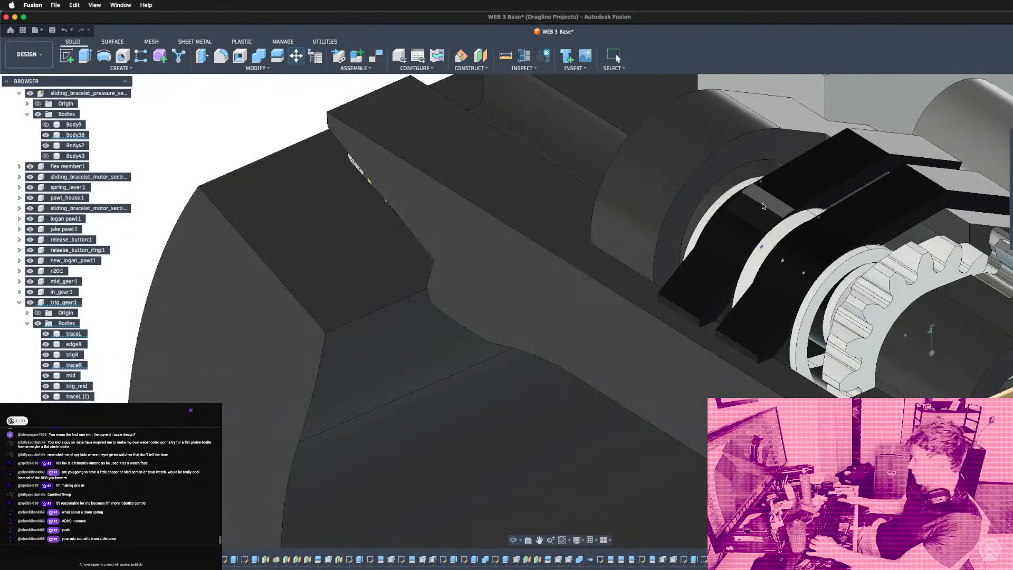
pyautogui.press('Return')
# Examine how both contact strips sit over the trigger gear, the housing and the neighbouring gears from several angles.
pyautogui.scroll(-4, 995, 149)
pyautogui.keyDown('shift'); pyautogui.moveTo(995, 148); pyautogui.dragTo(812, 224, button='middle'); pyautogui.keyUp('shift')
pyautogui.scroll(6, 823, 232)
pyautogui.moveTo(857, 253)
pyautogui.keyDown('shift'); pyautogui.mouseDown(button='middle')
pyautogui.moveTo(916, 263)
pyautogui.moveTo(839, 290)
pyautogui.moveTo(833, 232)
pyautogui.moveTo(846, 258)
pyautogui.mouseUp(button='middle'); pyautogui.keyUp('shift')
pyautogui.scroll(-5, 916, 263)
pyautogui.scroll(-5, 688, 296)
pyautogui.scroll(3, 688, 296)
pyautogui.keyDown('shift'); pyautogui.moveTo(738, 285); pyautogui.dragTo(678, 280, button='middle'); pyautogui.keyUp('shift')
pyautogui.scroll(4, 679, 280)
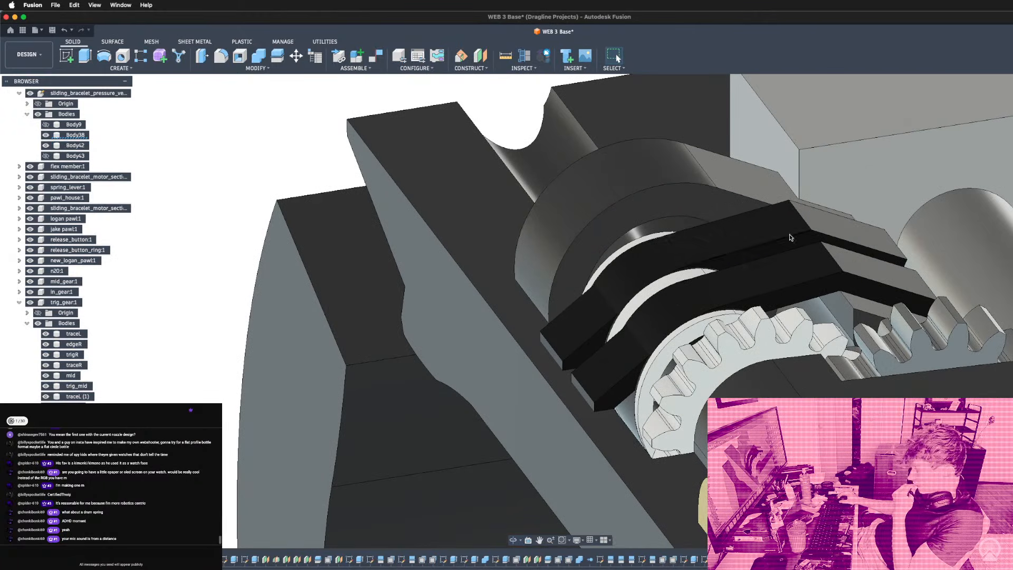
pyautogui.moveTo(766, 233)
pyautogui.keyDown('shift'); pyautogui.mouseDown(button='middle')
pyautogui.moveTo(743, 232)
pyautogui.moveTo(821, 226)
pyautogui.moveTo(782, 233)
pyautogui.mouseUp(button='middle'); pyautogui.keyUp('shift')
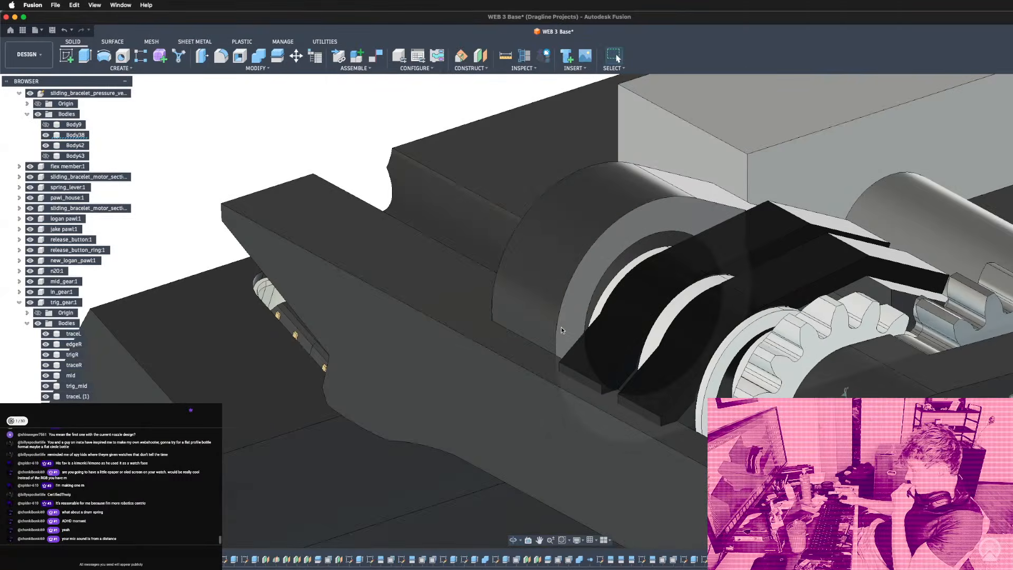
pyautogui.keyDown('shift'); pyautogui.moveTo(562, 327); pyautogui.dragTo(548, 336, button='middle'); pyautogui.keyUp('shift')
pyautogui.keyDown('shift'); pyautogui.moveTo(655, 254); pyautogui.dragTo(604, 296, button='middle'); pyautogui.keyUp('shift')
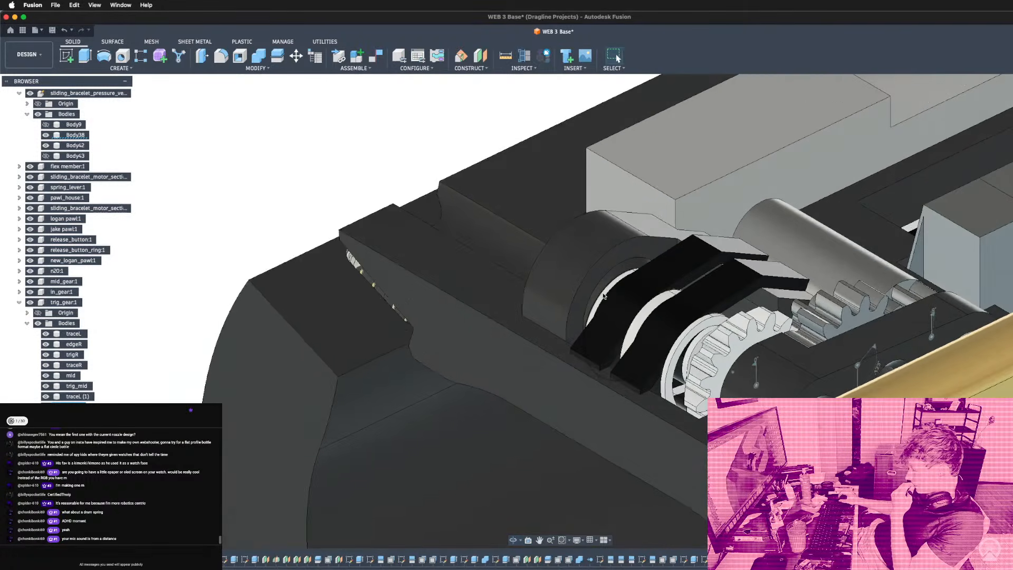
pyautogui.scroll(3, 604, 295)
pyautogui.scroll(3, 622, 293)
pyautogui.keyDown('shift'); pyautogui.moveTo(695, 270); pyautogui.dragTo(637, 287, button='middle'); pyautogui.keyUp('shift')
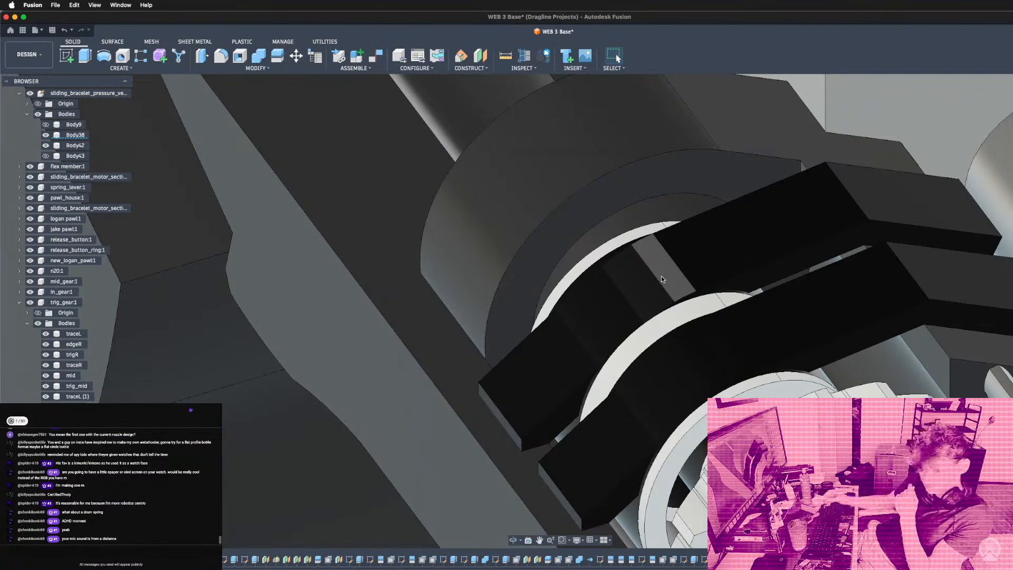
pyautogui.keyDown('shift'); pyautogui.moveTo(657, 275); pyautogui.dragTo(821, 347, button='middle'); pyautogui.keyUp('shift')
pyautogui.scroll(5, 905, 238)
pyautogui.scroll(-5, 873, 269)
pyautogui.scroll(-3, 872, 375)
pyautogui.scroll(2, 872, 375)
pyautogui.keyDown('shift'); pyautogui.moveTo(820, 348); pyautogui.dragTo(781, 349, button='middle'); pyautogui.keyUp('shift')
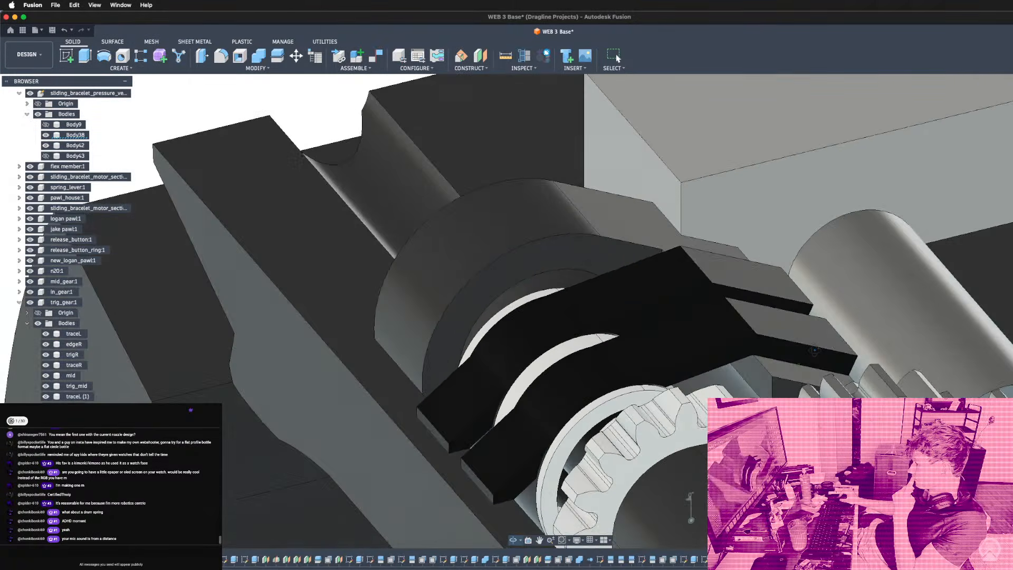
# Start a fillet on both contact strips with the edges at their angled bends selected.
pyautogui.press('f')
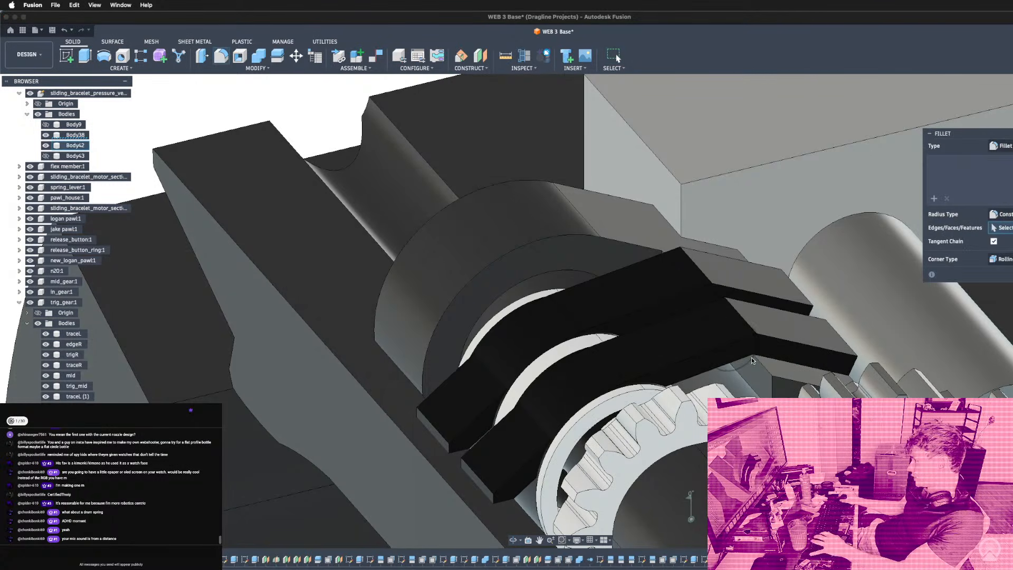
pyautogui.click(750, 343)
pyautogui.keyDown('shift'); pyautogui.moveTo(746, 340); pyautogui.dragTo(685, 242, button='middle'); pyautogui.keyUp('shift')
pyautogui.click(683, 249)
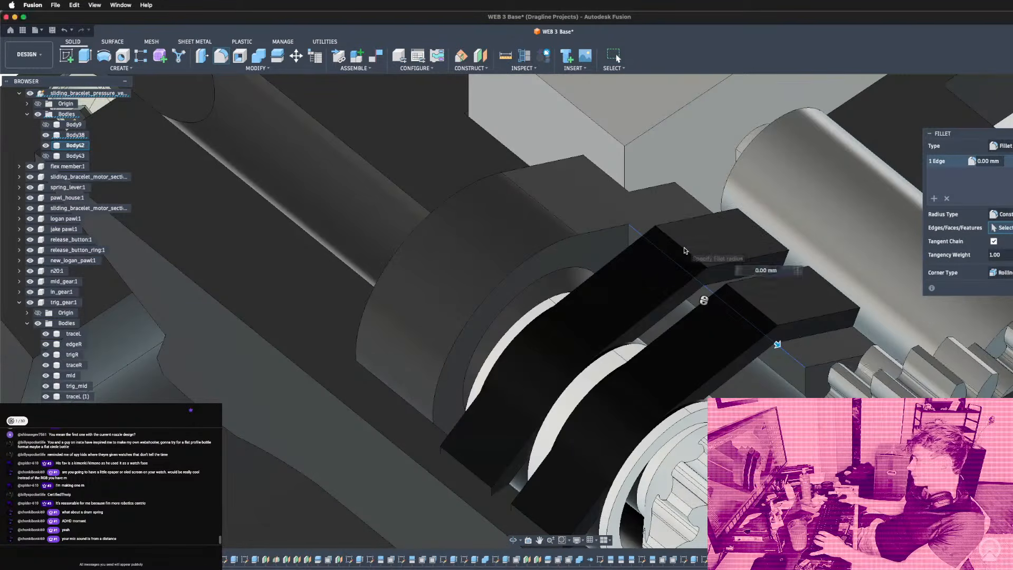
pyautogui.scroll(3, 699, 284)
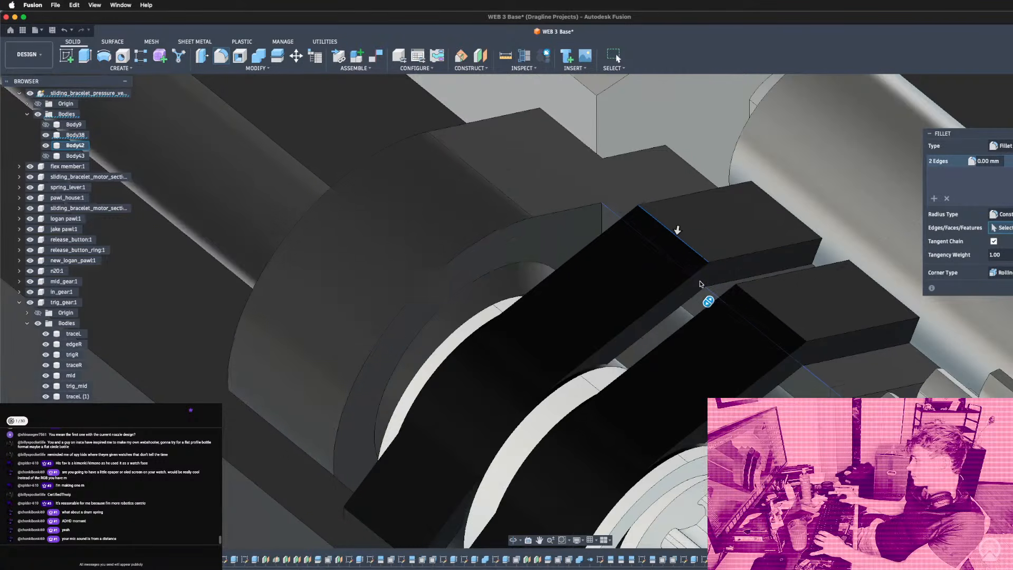
pyautogui.click(763, 337)
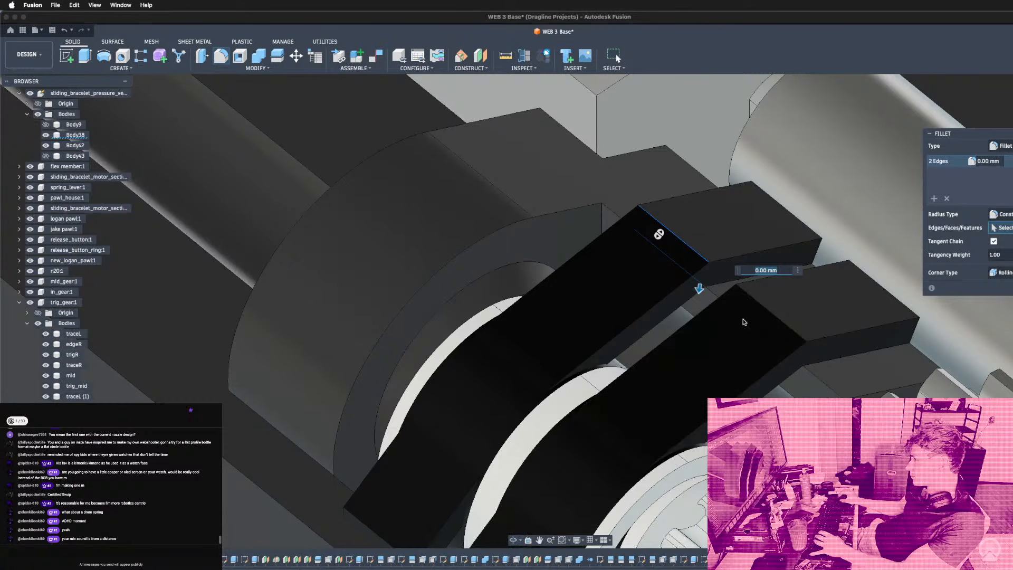
pyautogui.click(763, 335)
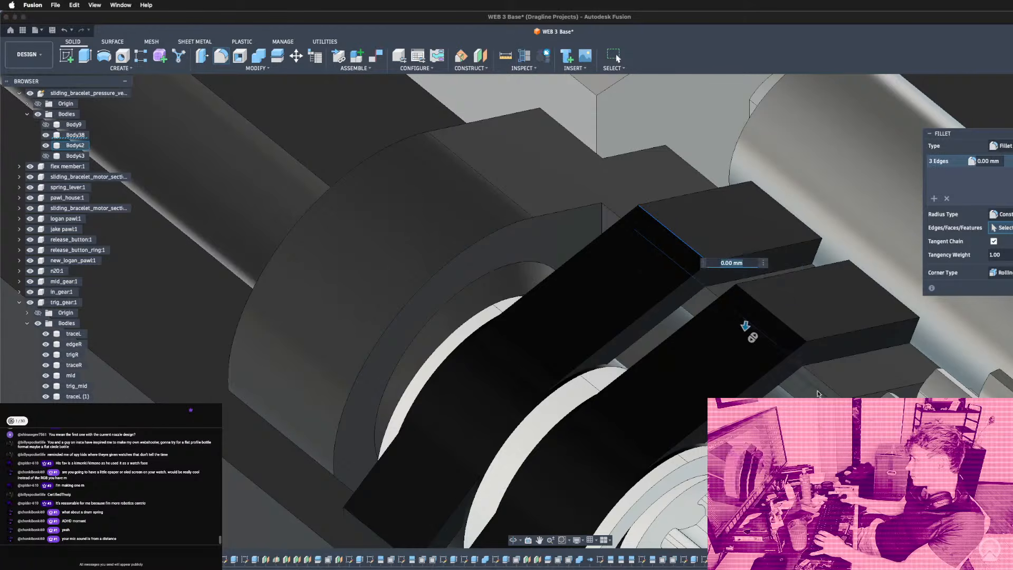
pyautogui.click(796, 349)
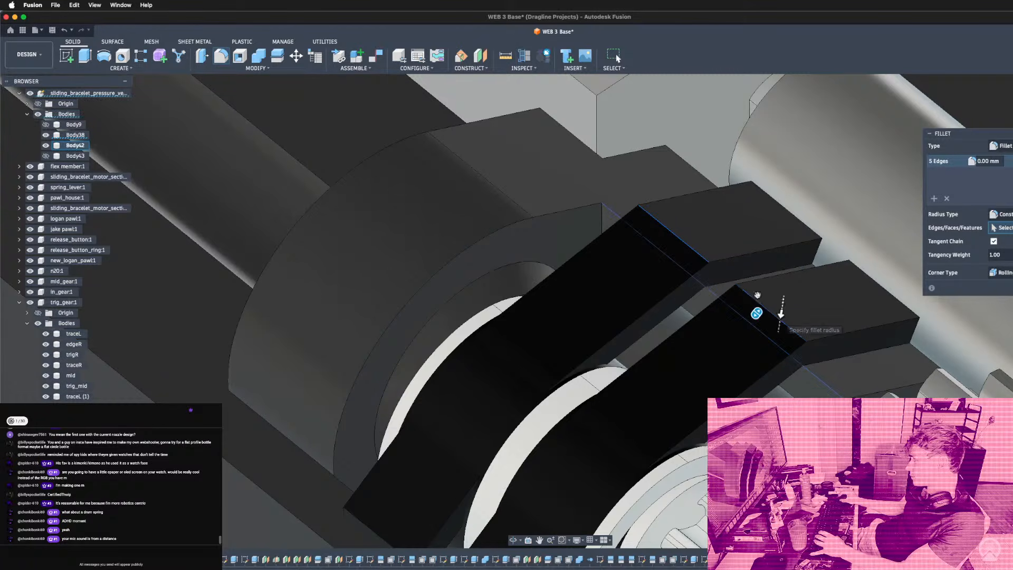
pyautogui.click(780, 318)
# Add the free-end edges of both contact strips to the fillet and set its radius to 1 mm.
pyautogui.scroll(-5, 659, 285)
pyautogui.scroll(5, 559, 364)
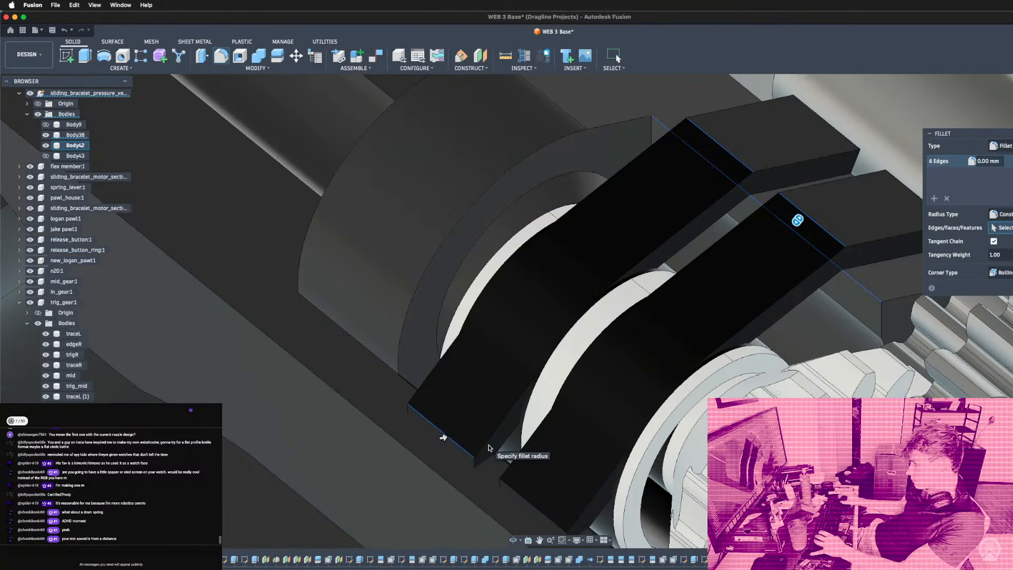
pyautogui.scroll(-4, 489, 448)
pyautogui.keyDown('shift'); pyautogui.moveTo(491, 449); pyautogui.dragTo(483, 478, button='middle'); pyautogui.keyUp('shift')
pyautogui.scroll(8, 484, 478)
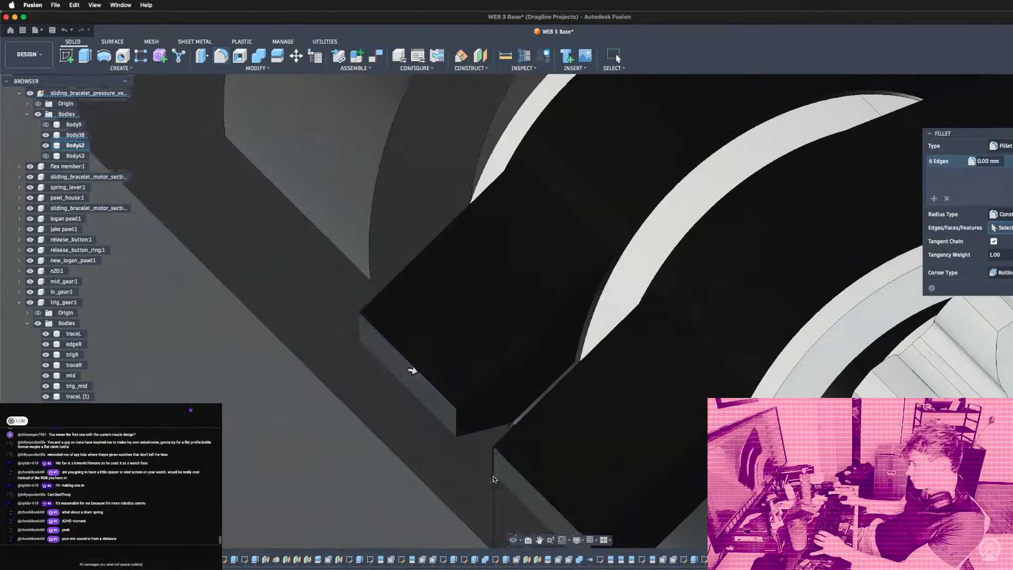
pyautogui.click(497, 411)
pyautogui.scroll(-3, 422, 341)
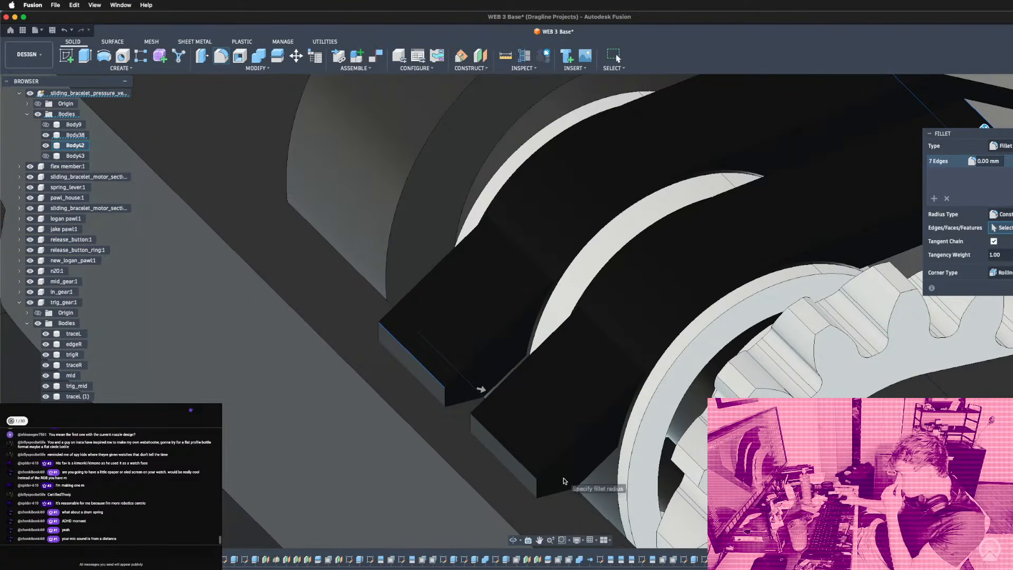
pyautogui.scroll(-3, 421, 439)
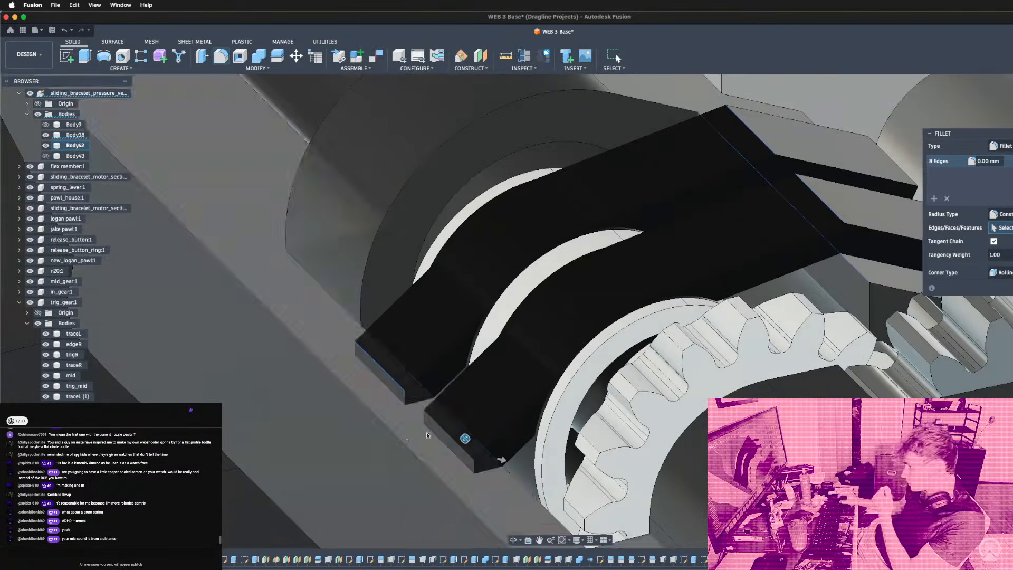
pyautogui.click(434, 421)
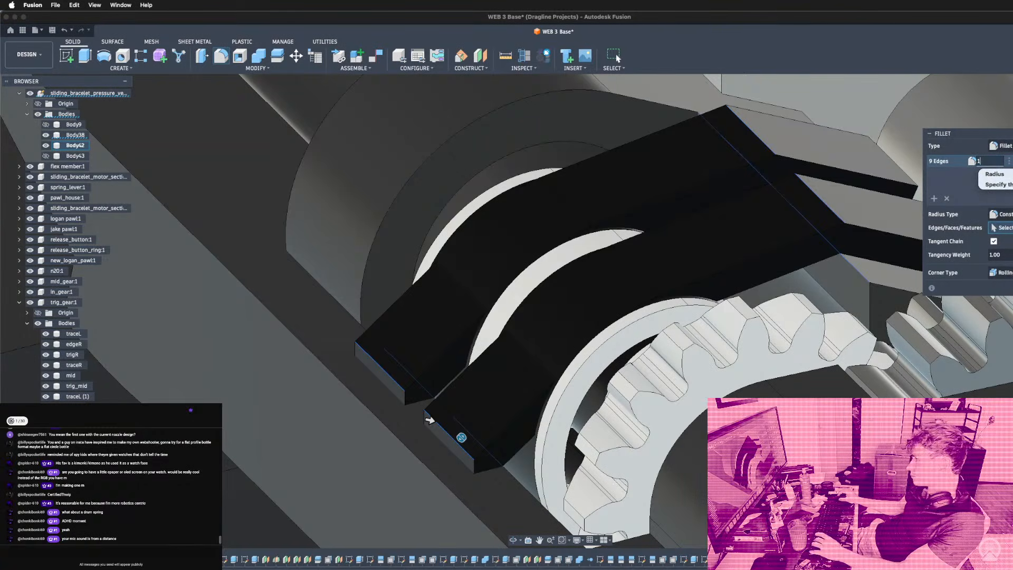
# Examine the rounded bends and ends of both contact strips against the trigger gear and housing, accepting the fillet.
pyautogui.keyDown('shift'); pyautogui.moveTo(428, 420); pyautogui.dragTo(505, 314, button='middle'); pyautogui.keyUp('shift')
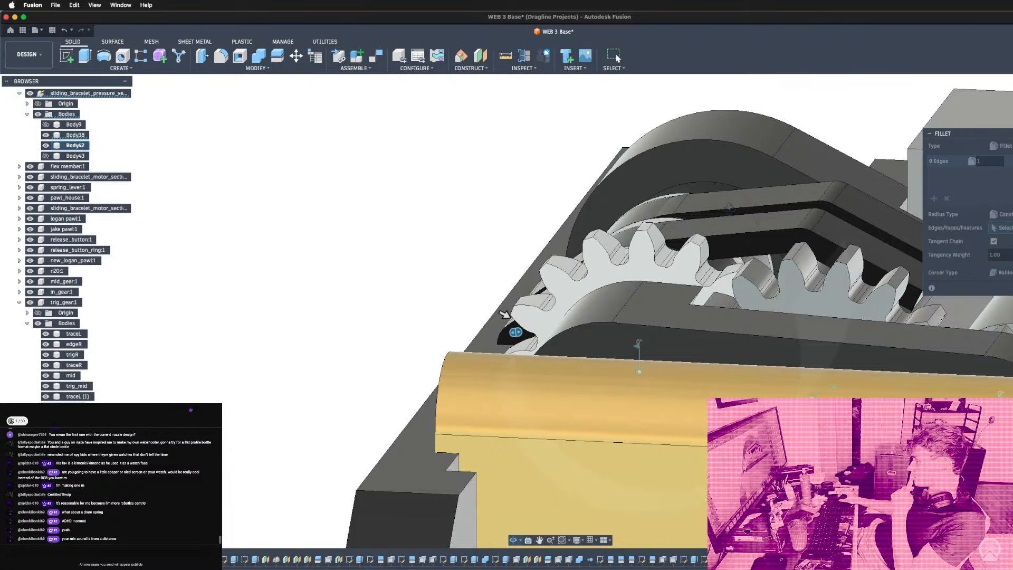
pyautogui.moveTo(504, 314)
pyautogui.keyDown('shift'); pyautogui.mouseDown(button='middle')
pyautogui.moveTo(594, 404)
pyautogui.moveTo(498, 319)
pyautogui.moveTo(498, 295)
pyautogui.moveTo(494, 328)
pyautogui.mouseUp(button='middle'); pyautogui.keyUp('shift')
pyautogui.keyDown('shift'); pyautogui.moveTo(741, 211); pyautogui.dragTo(797, 253, button='middle'); pyautogui.keyUp('shift')
pyautogui.scroll(8, 819, 241)
pyautogui.scroll(-6, 766, 235)
pyautogui.keyDown('shift'); pyautogui.moveTo(324, 378); pyautogui.dragTo(783, 243, button='middle'); pyautogui.keyUp('shift')
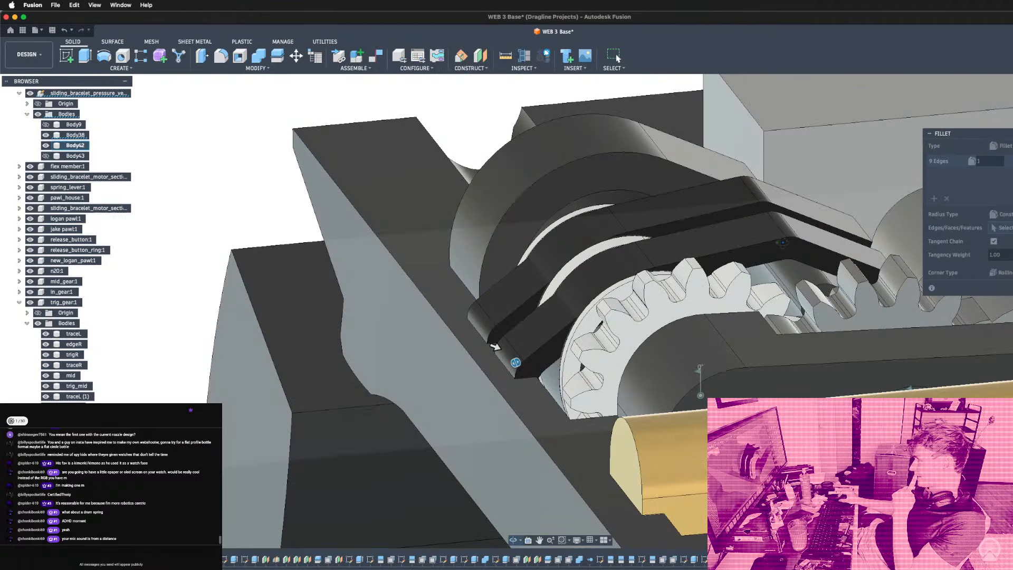
pyautogui.scroll(2, 495, 346)
pyautogui.scroll(2, 497, 353)
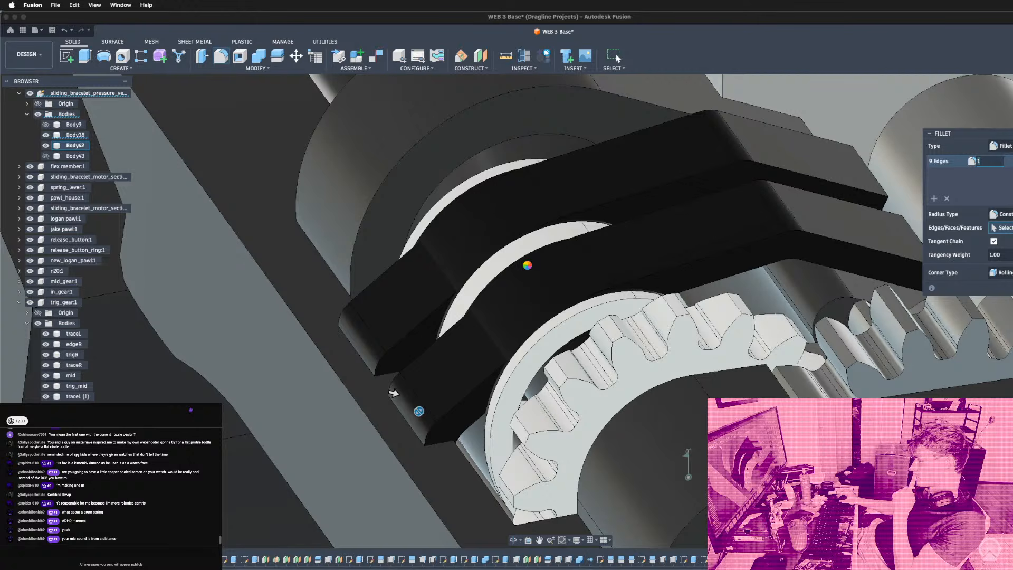
pyautogui.scroll(-5, 527, 264)
pyautogui.keyDown('shift'); pyautogui.moveTo(527, 265); pyautogui.dragTo(527, 329, button='middle'); pyautogui.keyUp('shift')
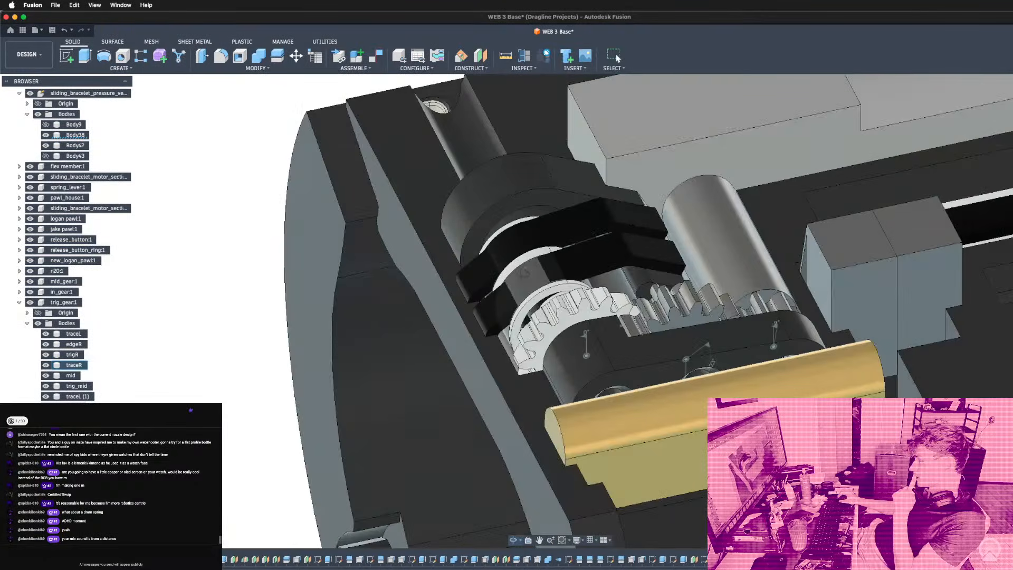
pyautogui.scroll(3, 618, 246)
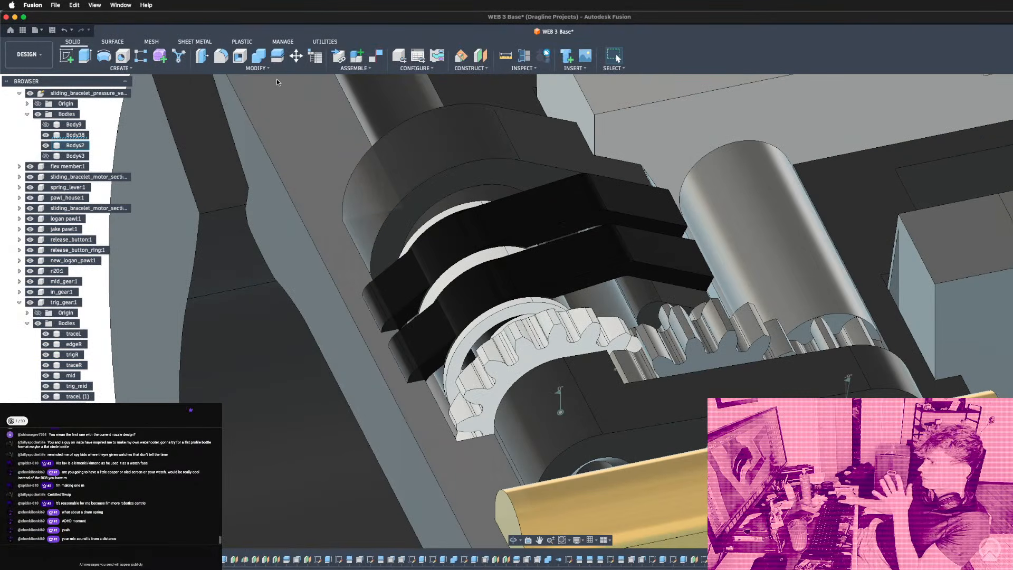
# Cut the shapes of the two contact strips out of the surrounding housing body with Combine.
pyautogui.click(259, 56)
pyautogui.click(341, 332)
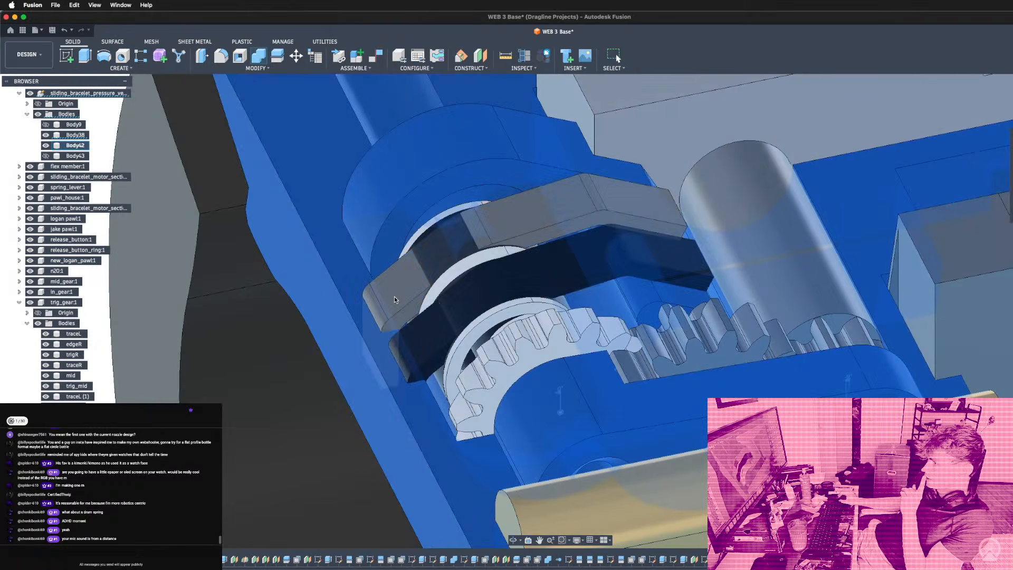
pyautogui.click(403, 352)
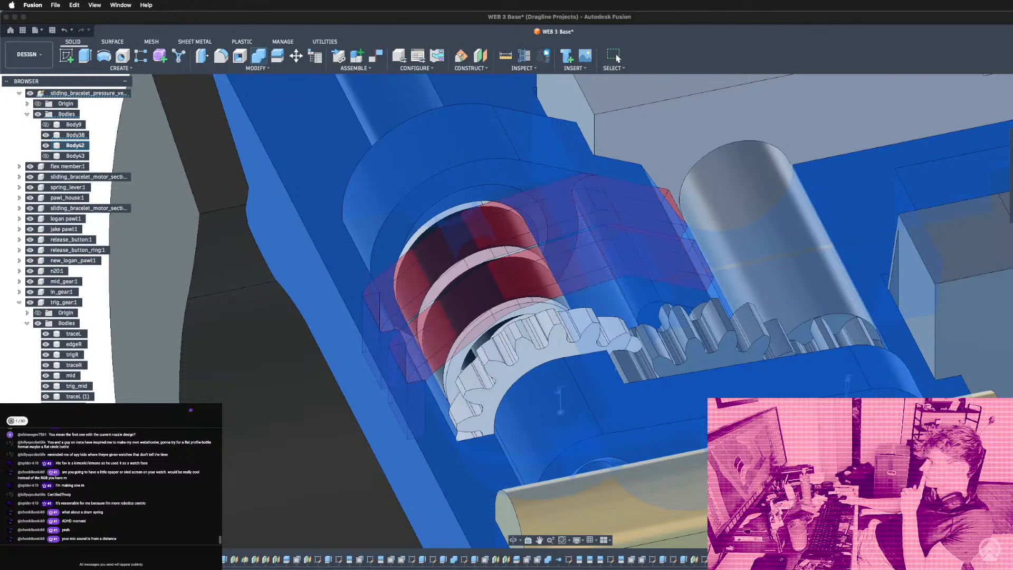
pyautogui.press('Return')
# Extrude the two slot faces beside the trigger gear's black bands as a cut about 5.7 mm through the housing wall.
pyautogui.keyDown('shift'); pyautogui.moveTo(489, 216); pyautogui.dragTo(523, 317, button='middle'); pyautogui.keyUp('shift')
pyautogui.click(529, 354)
pyautogui.press('v')
pyautogui.scroll(4, 528, 364)
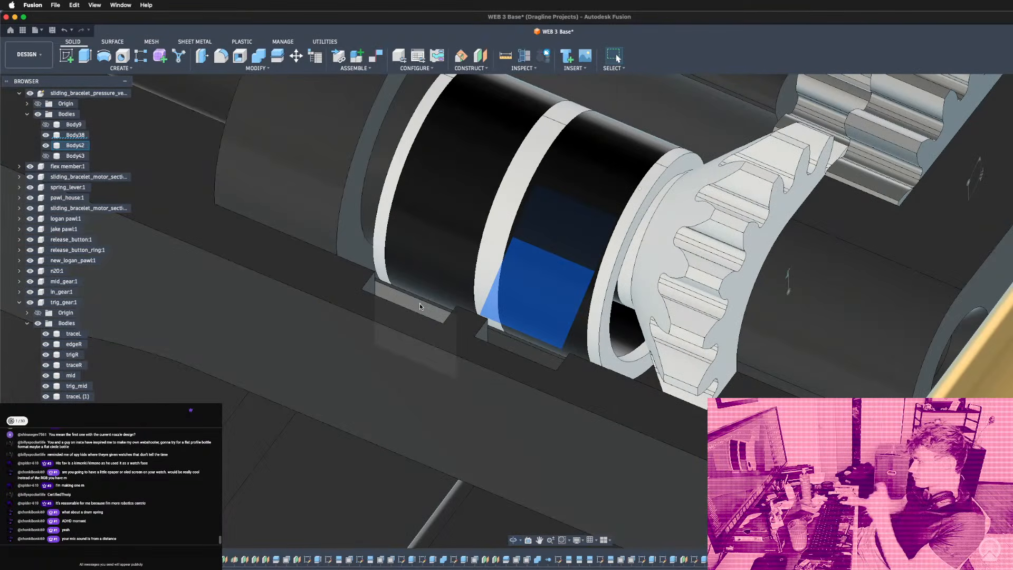
pyautogui.click(420, 303)
pyautogui.press('e')
pyautogui.click(521, 350)
pyautogui.moveTo(517, 350); pyautogui.dragTo(401, 427)
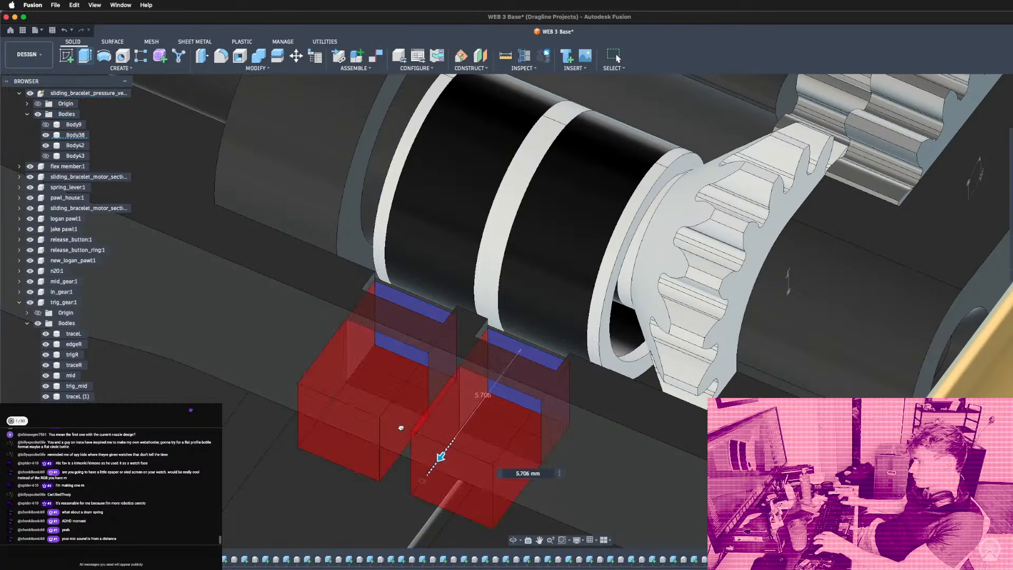
pyautogui.press('Return')
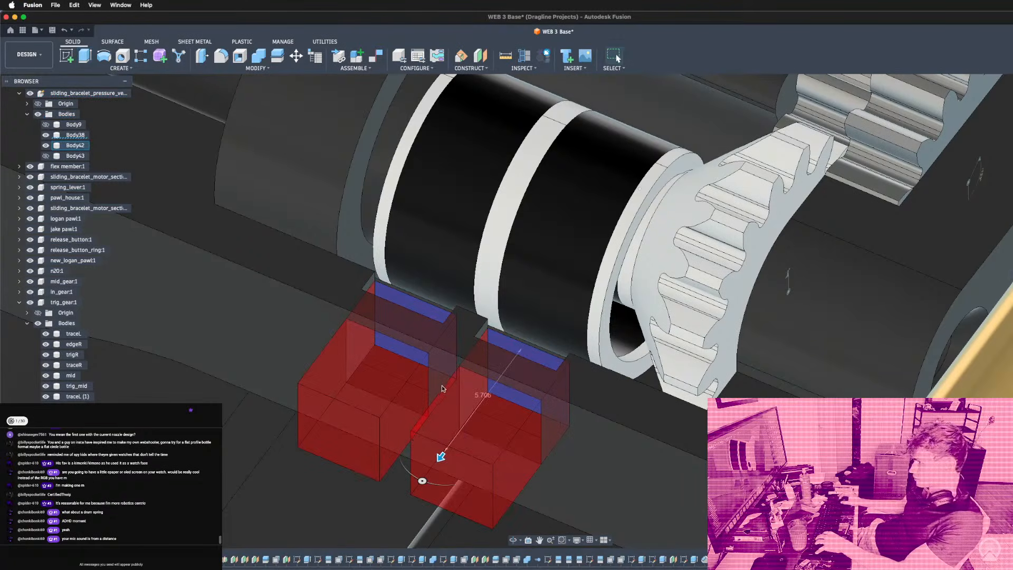
# Sketch on the housing's outer side face and offset the first pocket opening's outline outward by 0.1 mm.
pyautogui.keyDown('shift'); pyautogui.moveTo(430, 395); pyautogui.dragTo(387, 414, button='middle'); pyautogui.keyUp('shift')
pyautogui.scroll(6, 385, 406)
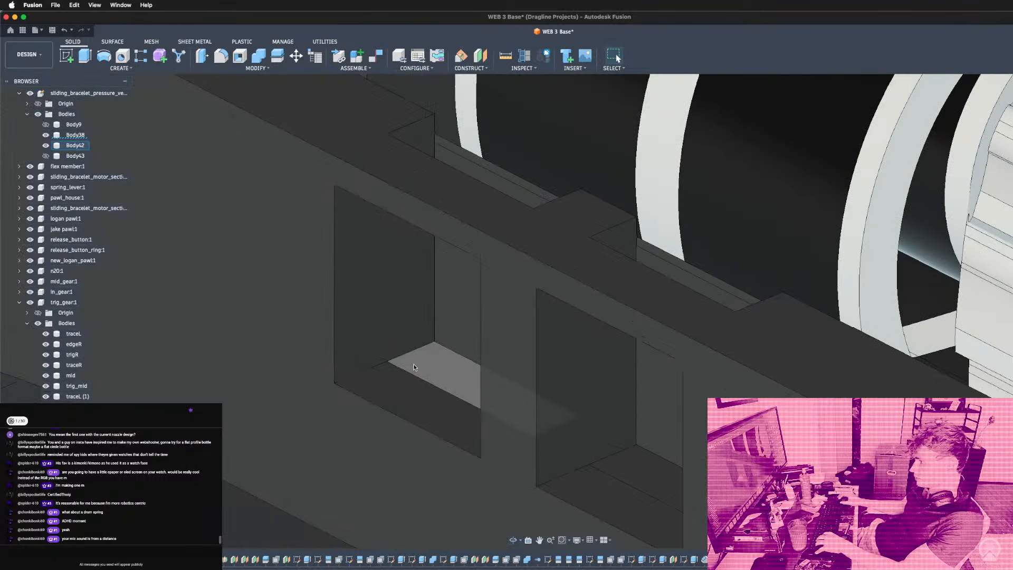
pyautogui.scroll(-5, 419, 386)
pyautogui.keyDown('shift'); pyautogui.moveTo(440, 400); pyautogui.dragTo(424, 478, button='middle'); pyautogui.keyUp('shift')
pyautogui.click(423, 478)
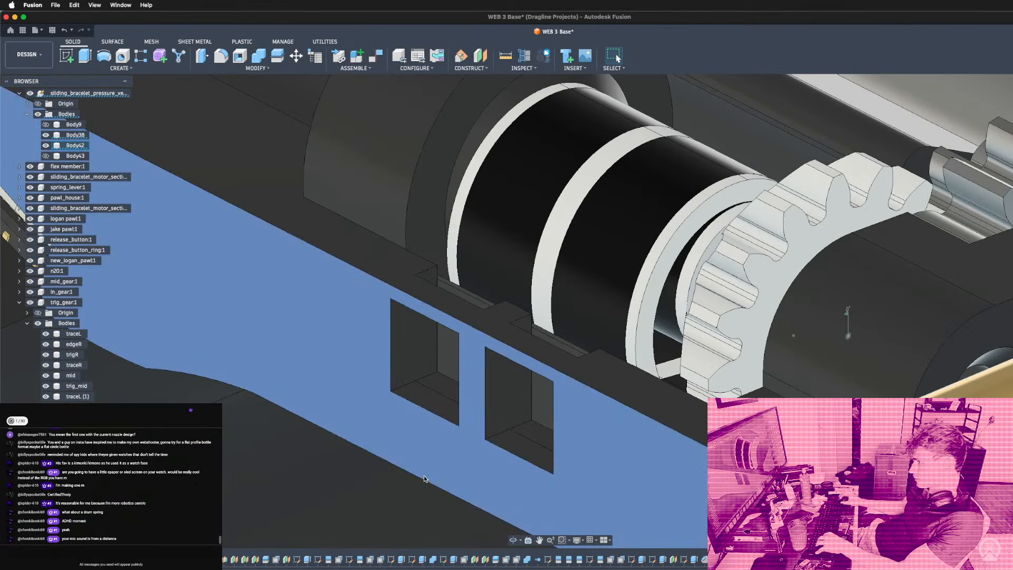
pyautogui.press('o')
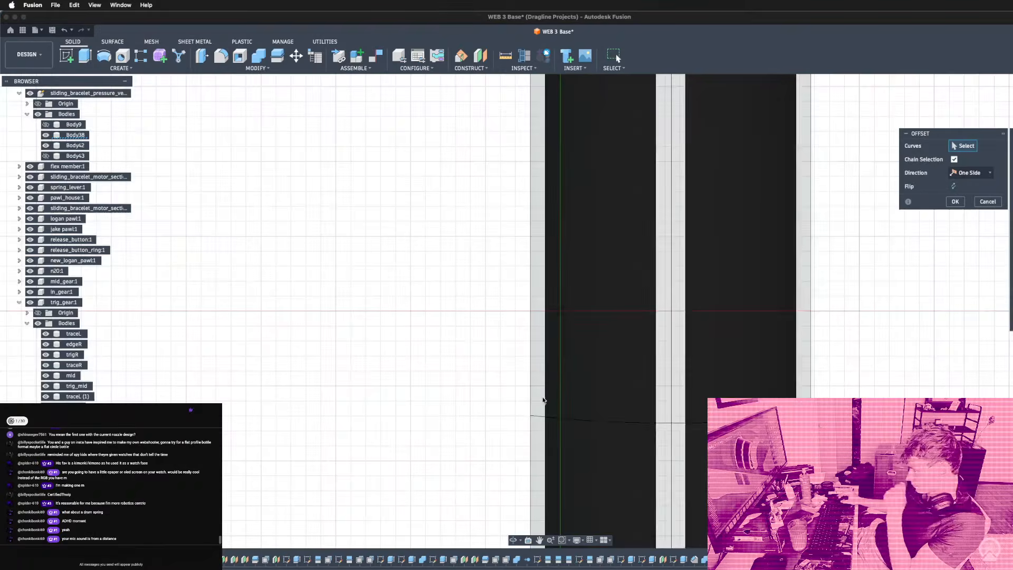
pyautogui.scroll(-8, 546, 397)
pyautogui.scroll(10, 569, 174)
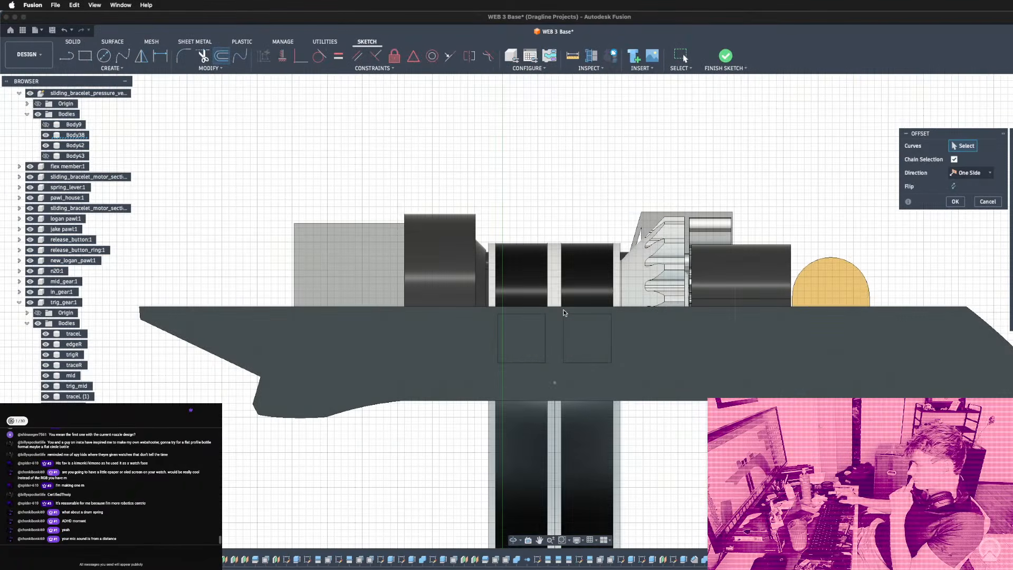
pyautogui.click(535, 354)
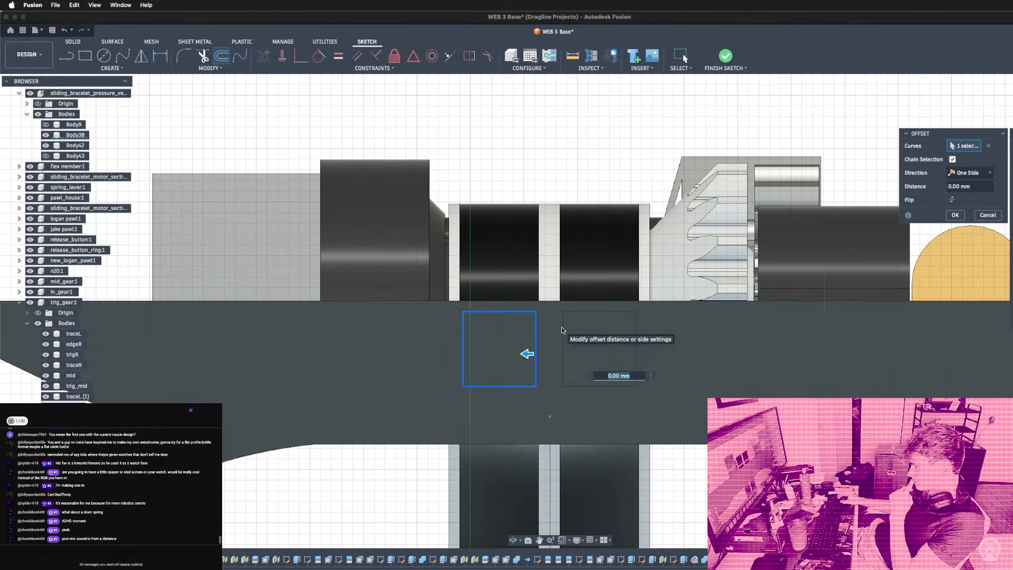
pyautogui.write('-0.1')
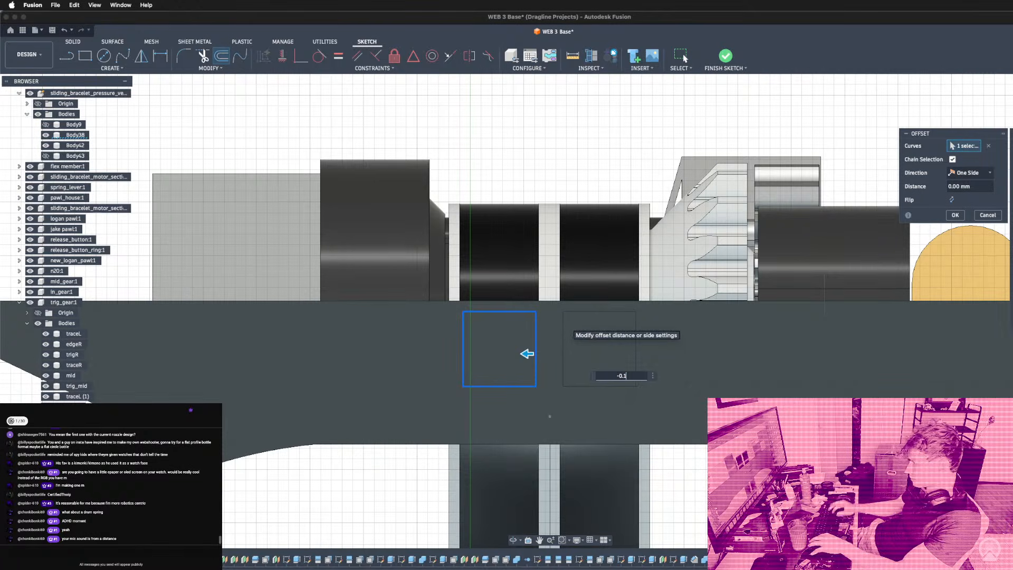
pyautogui.press('Return')
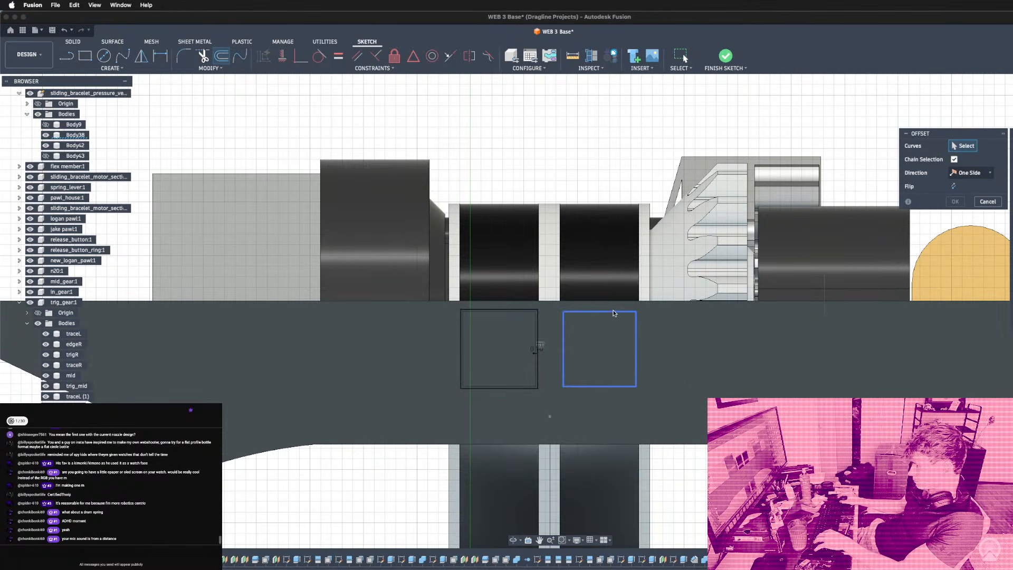
# Offset the second pocket opening's outline outward by 0.1 mm in the same sketch.
pyautogui.click(613, 312)
pyautogui.write('-0.1')
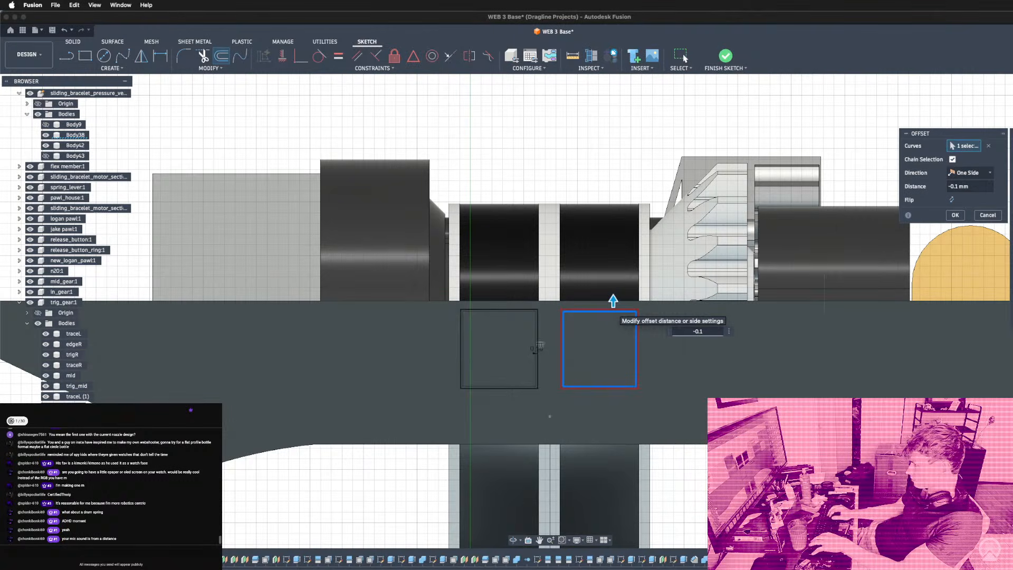
pyautogui.press('Return')
# Sketch a rectangle about 3.6 mm wide above each offset outline, from its upper corner to just past the housing's top edge.
pyautogui.press('r')
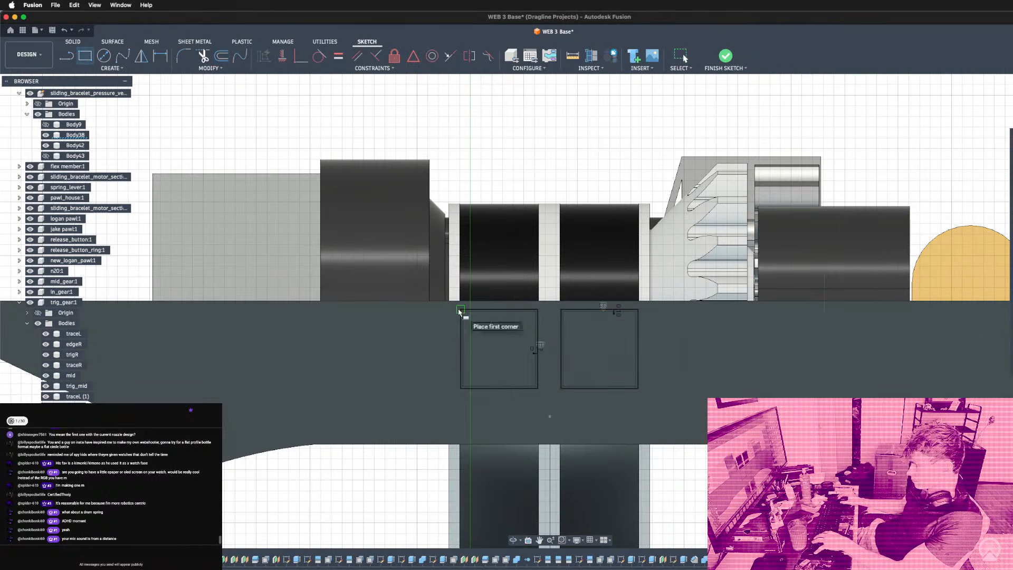
pyautogui.click(461, 309)
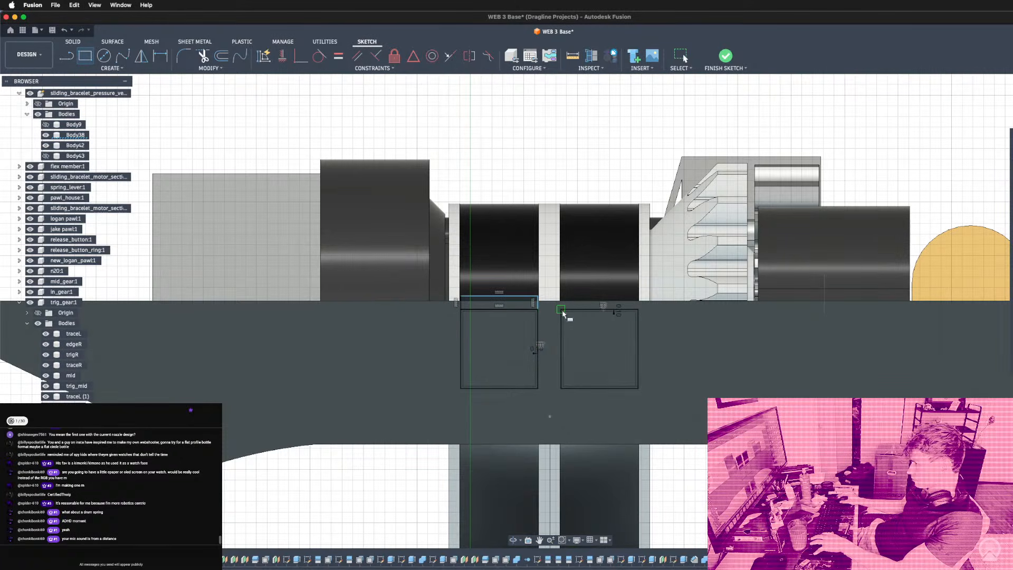
pyautogui.click(561, 310)
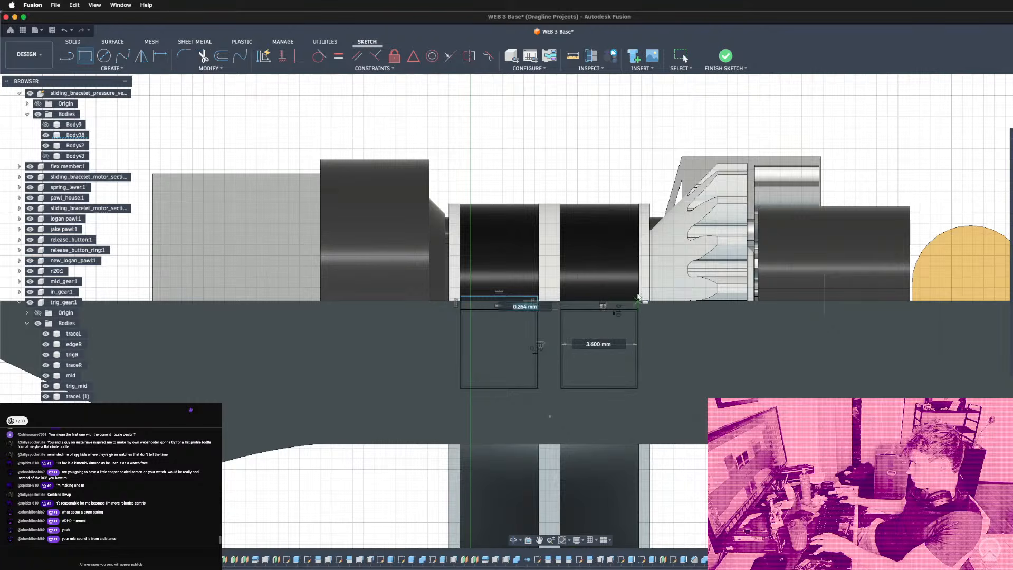
pyautogui.click(637, 295)
# Extrude the two offset pocket outlines and the rectangles above them as a 2.15 mm deep cut into the housing wall.
pyautogui.press('e')
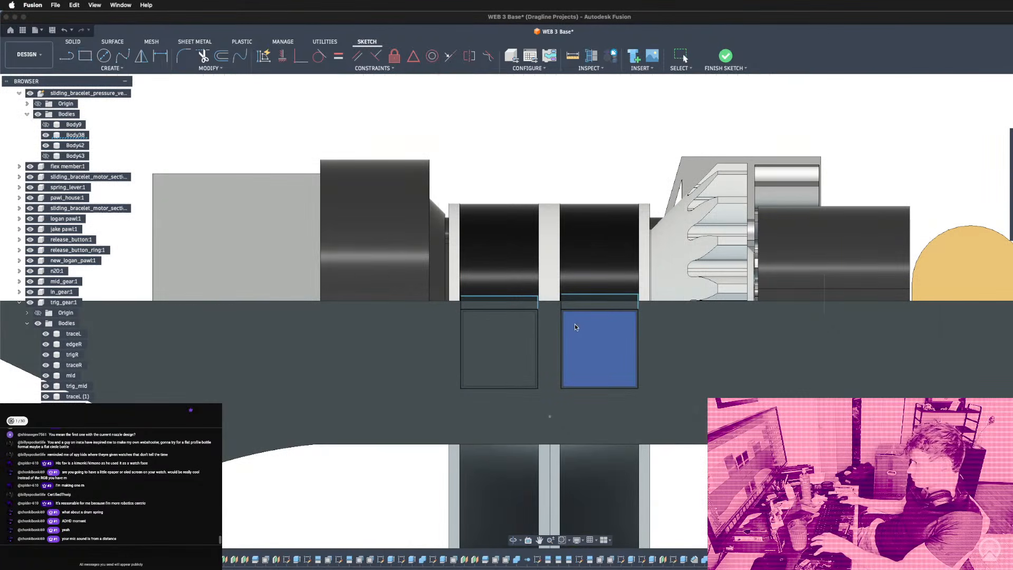
pyautogui.click(573, 320)
pyautogui.click(573, 307)
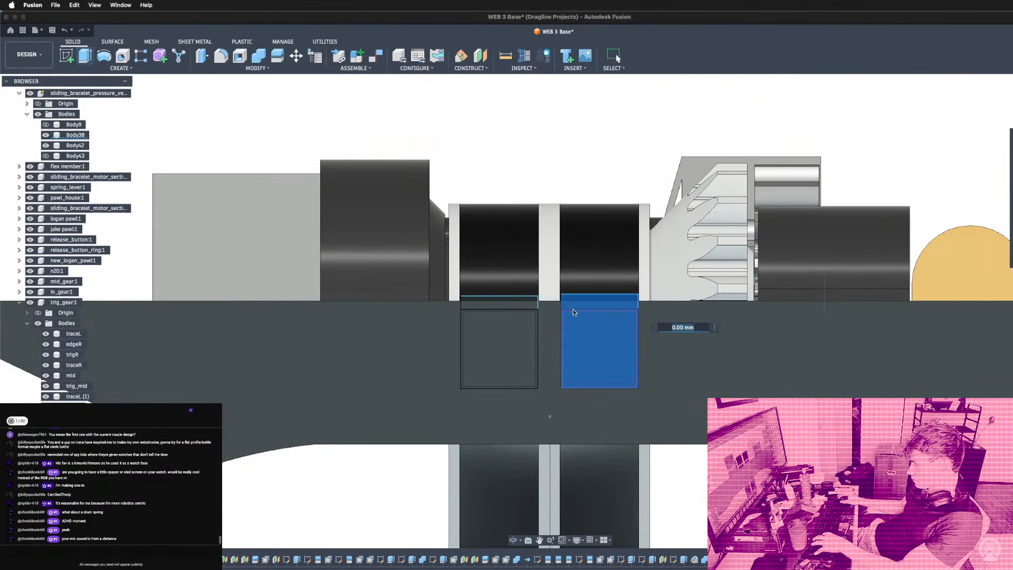
pyautogui.click(498, 311)
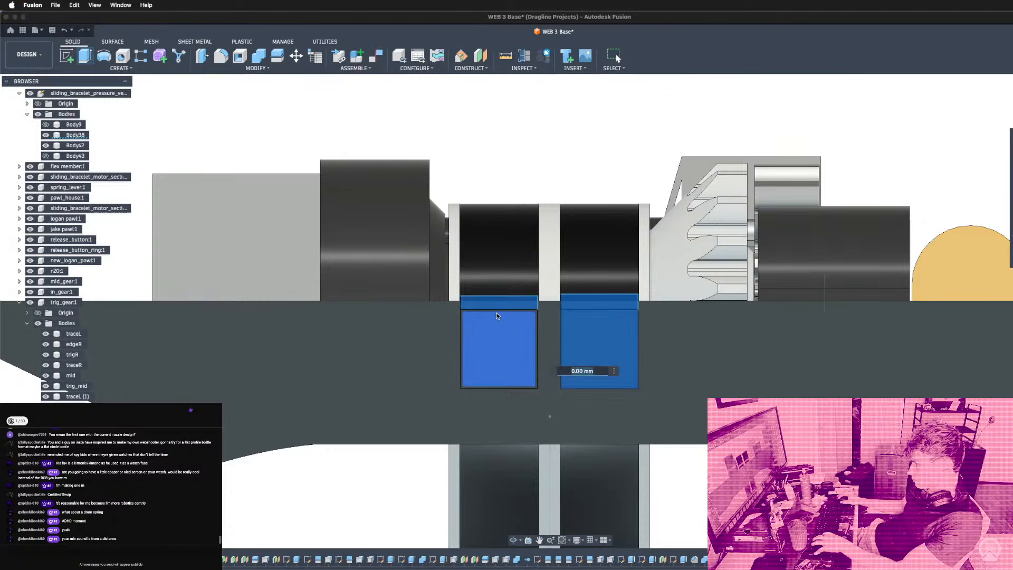
pyautogui.keyDown('shift'); pyautogui.moveTo(647, 282); pyautogui.dragTo(559, 284, button='middle'); pyautogui.keyUp('shift')
pyautogui.click(556, 285)
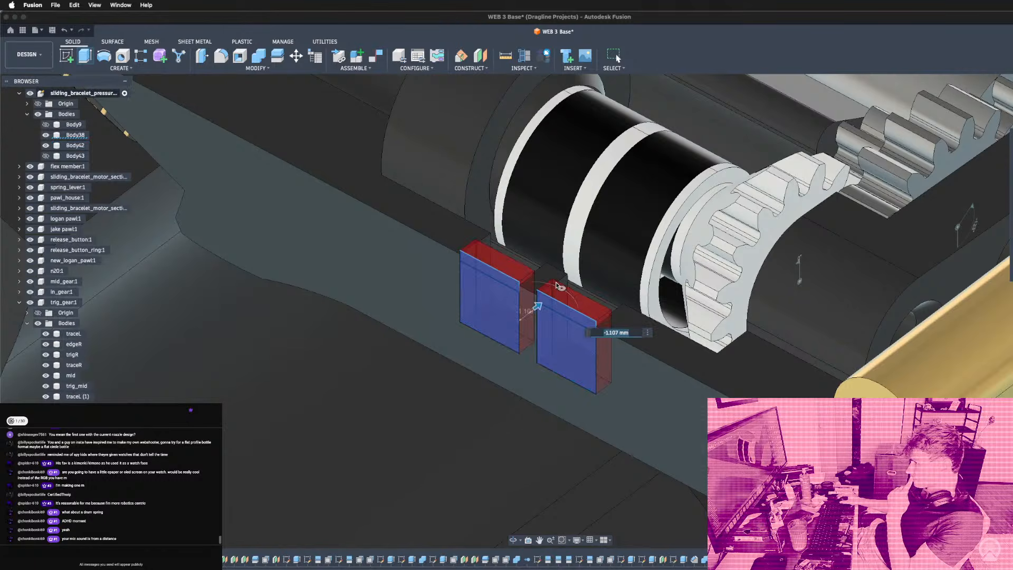
pyautogui.click(566, 275)
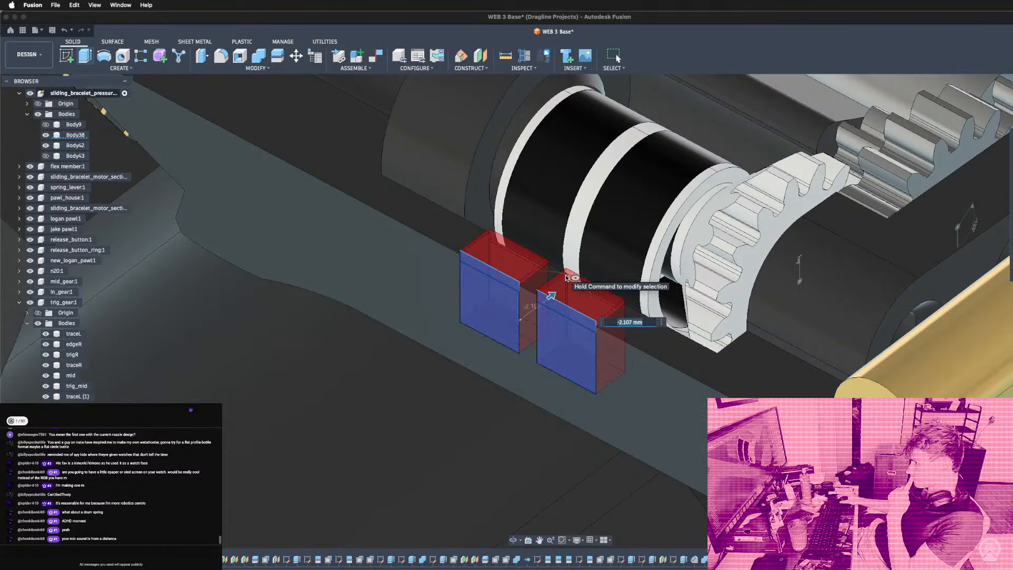
pyautogui.scroll(10, 531, 260)
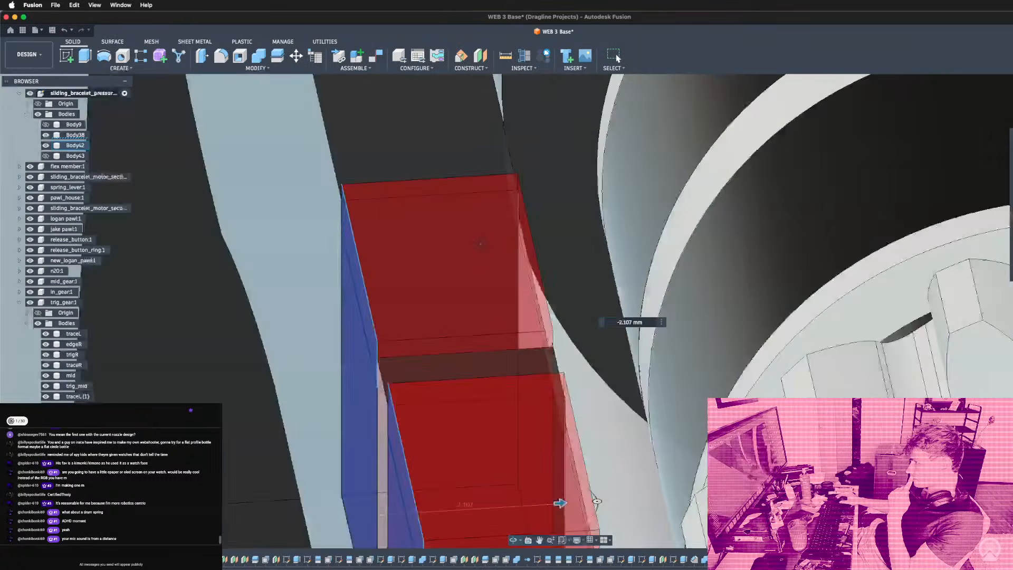
pyautogui.keyDown('shift'); pyautogui.moveTo(480, 243); pyautogui.dragTo(470, 248, button='middle'); pyautogui.keyUp('shift')
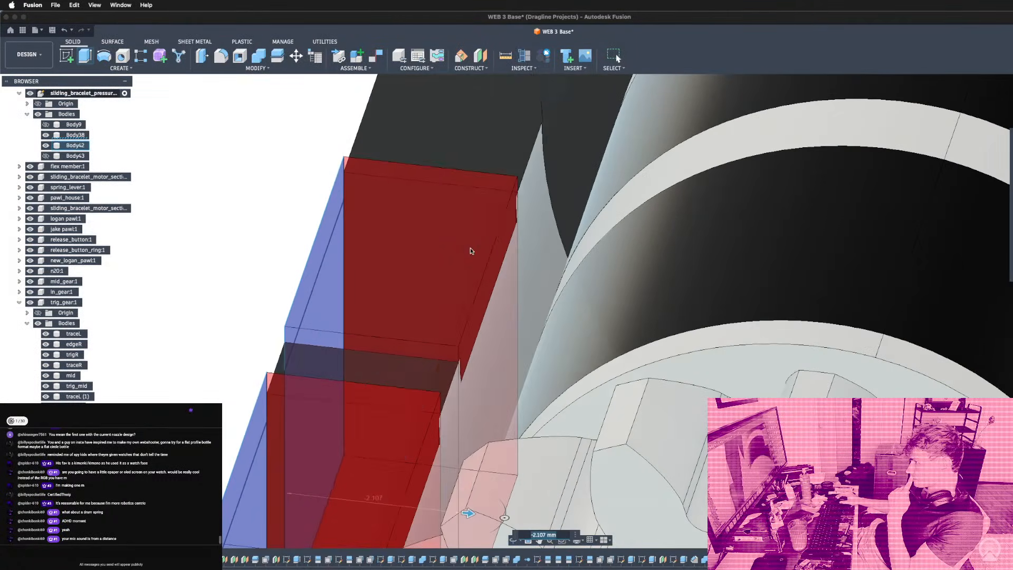
pyautogui.write('-2')
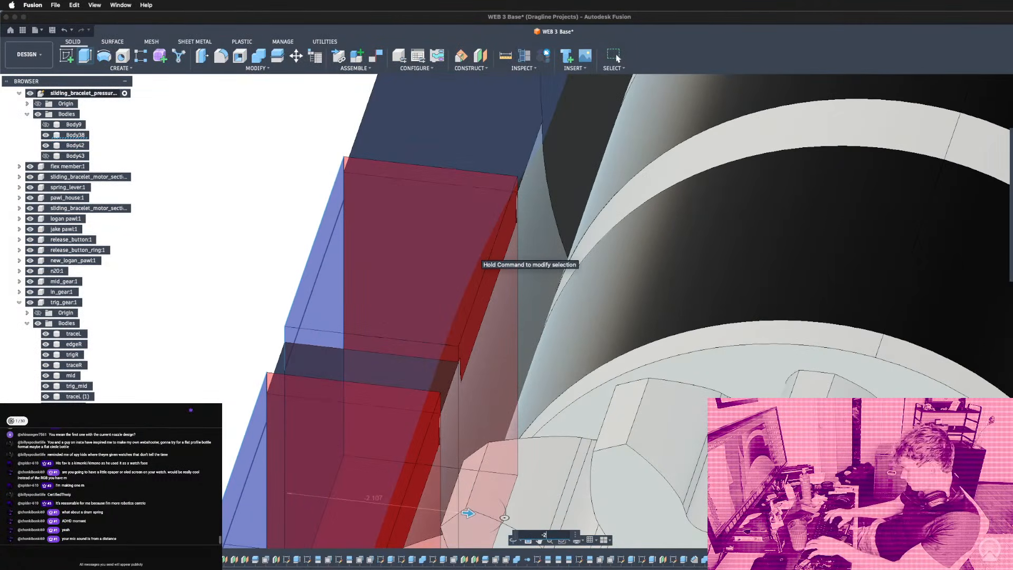
pyautogui.write('.2')
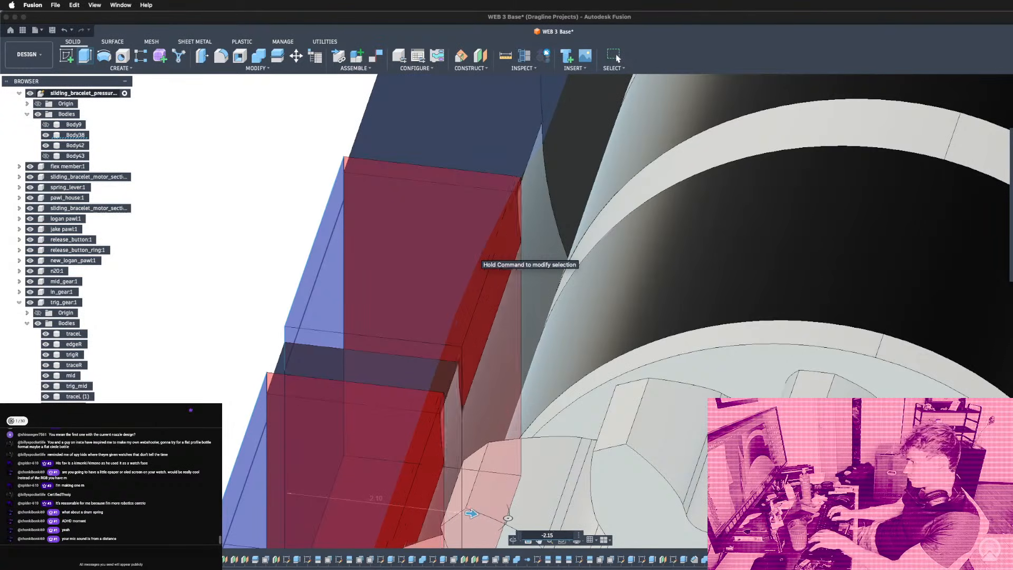
pyautogui.press('Return')
# Fillet the inner top edges of the two pockets, beside the gear's black bands, with a 0.4 mm radius.
pyautogui.scroll(-5, 425, 358)
pyautogui.keyDown('shift'); pyautogui.moveTo(416, 355); pyautogui.dragTo(471, 356, button='middle'); pyautogui.keyUp('shift')
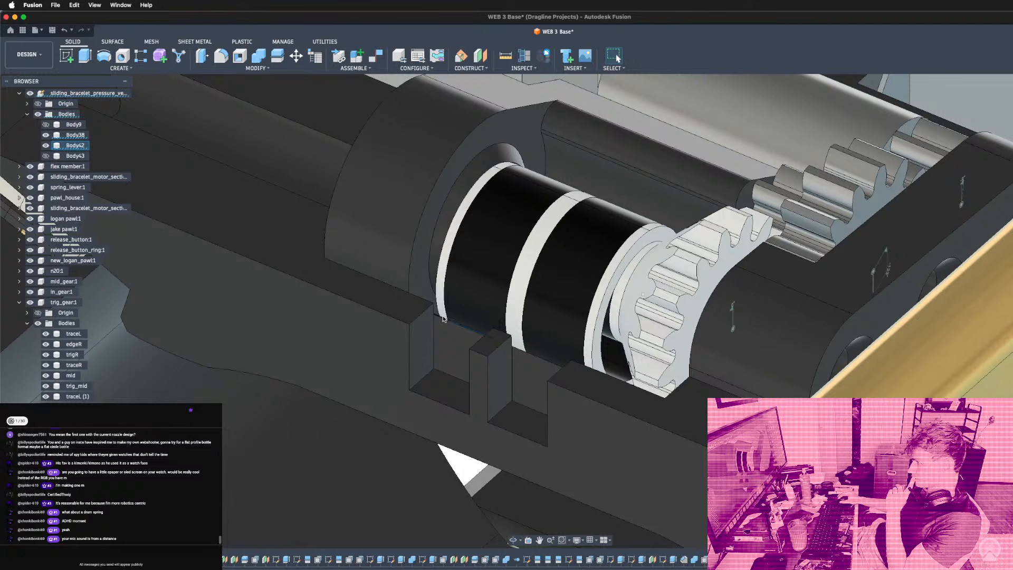
pyautogui.click(443, 318)
pyautogui.press('f')
pyautogui.click(525, 354)
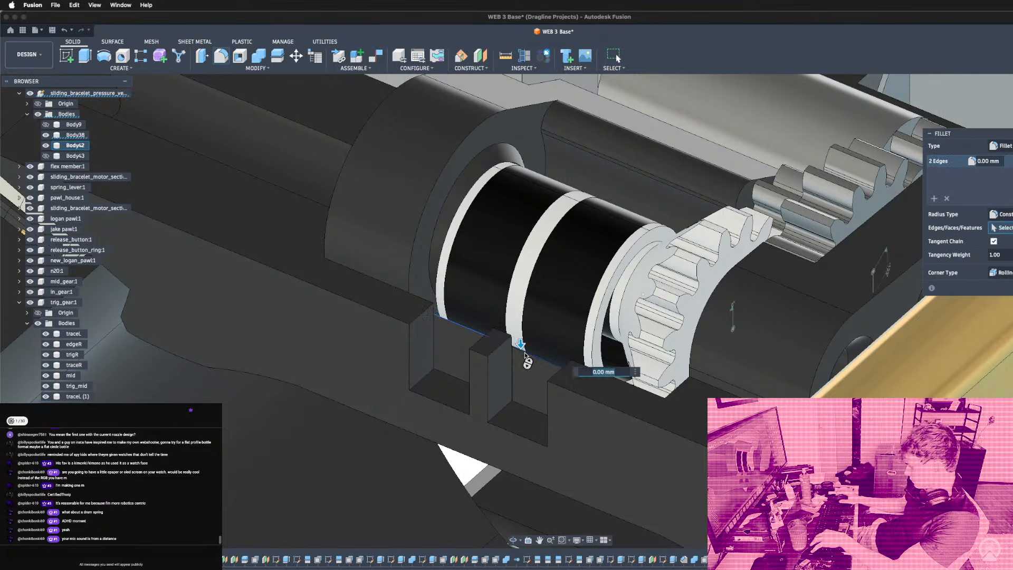
pyautogui.write('0.4')
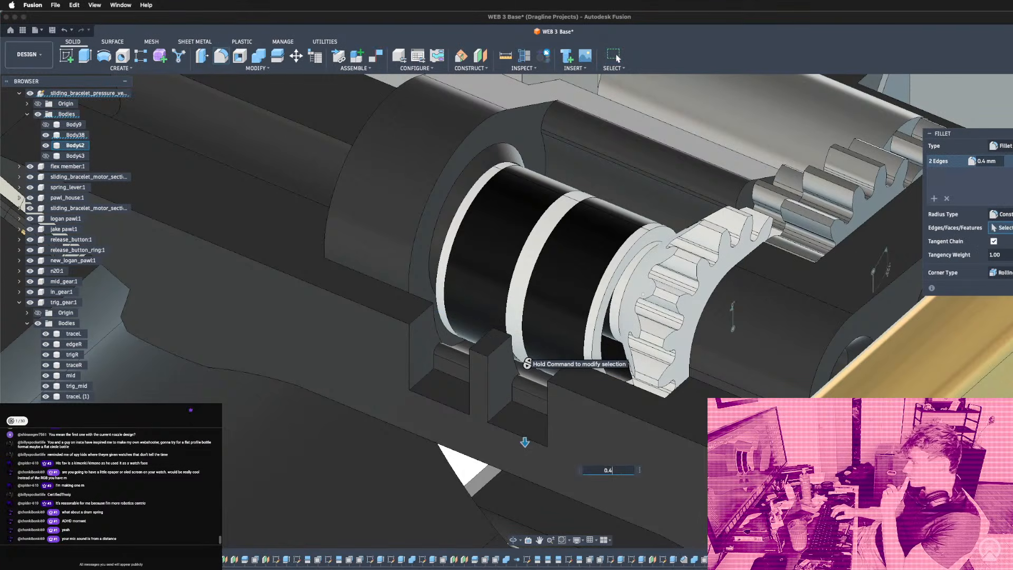
pyautogui.press('Return')
# Show the two hidden contact strips in the limit_SWITCHES component.
pyautogui.scroll(-5, 524, 358)
pyautogui.keyDown('shift'); pyautogui.moveTo(525, 359); pyautogui.dragTo(496, 375, button='middle'); pyautogui.keyUp('shift')
pyautogui.scroll(-1, 46, 397)
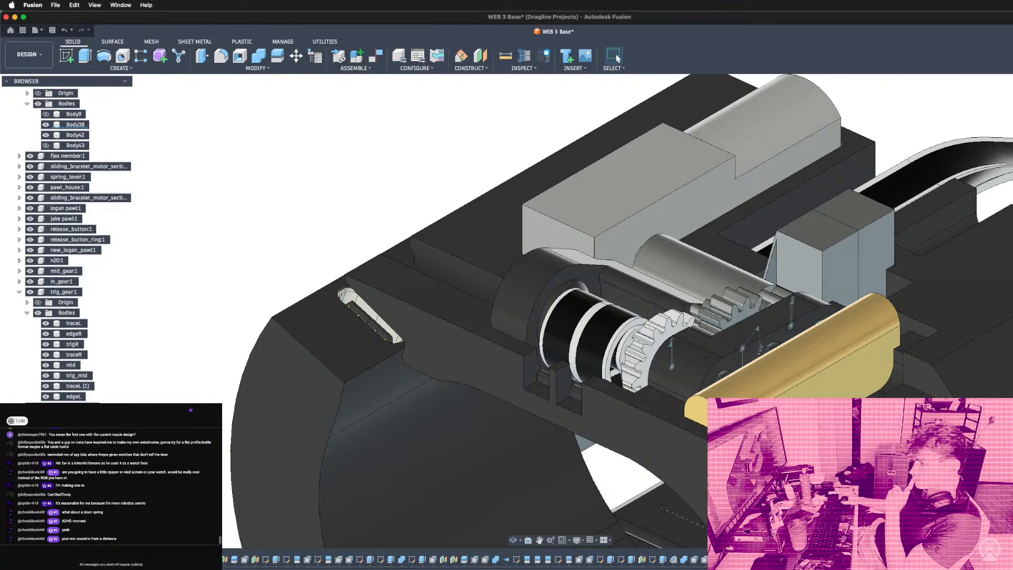
pyautogui.scroll(-2, 78, 246)
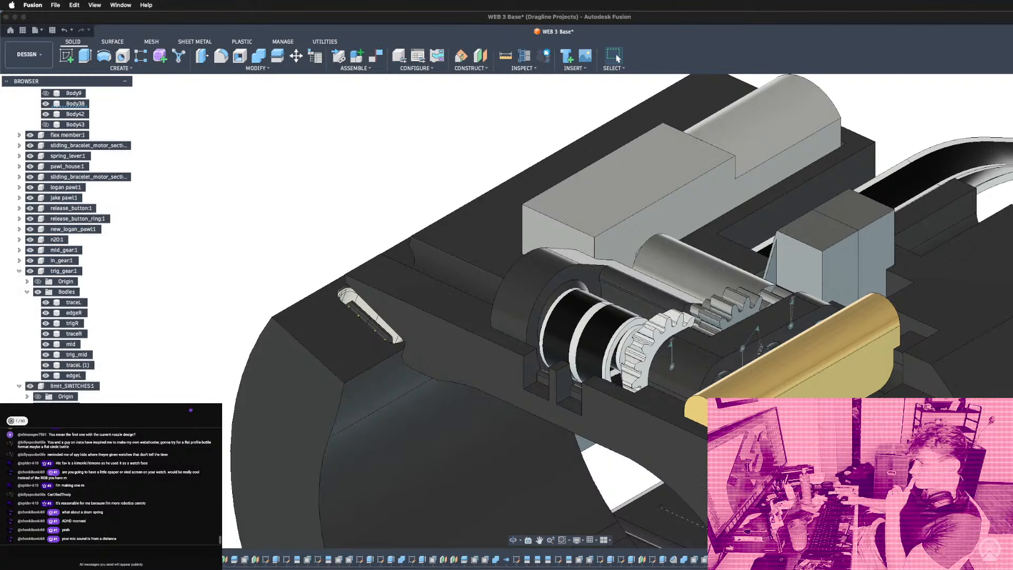
pyautogui.scroll(-1, 79, 246)
pyautogui.click(46, 406)
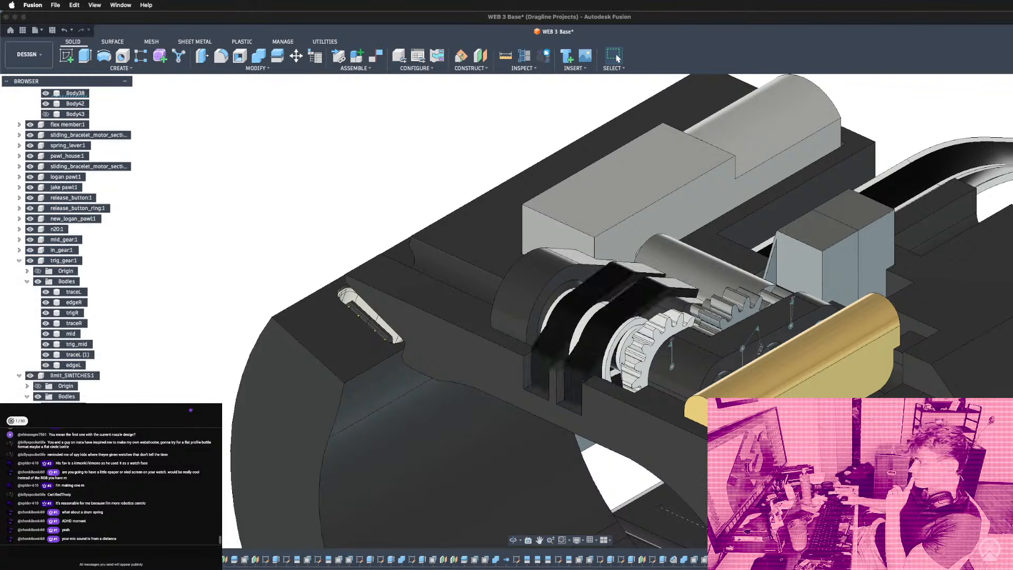
pyautogui.moveTo(657, 290)
pyautogui.keyDown('shift'); pyautogui.mouseDown(button='middle')
pyautogui.moveTo(652, 330)
pyautogui.moveTo(612, 253)
pyautogui.moveTo(595, 289)
pyautogui.moveTo(619, 284)
pyautogui.moveTo(652, 301)
pyautogui.mouseUp(button='middle'); pyautogui.keyUp('shift')
pyautogui.scroll(5, 652, 327)
pyautogui.keyDown('shift'); pyautogui.moveTo(617, 342); pyautogui.dragTo(626, 350, button='middle'); pyautogui.keyUp('shift')
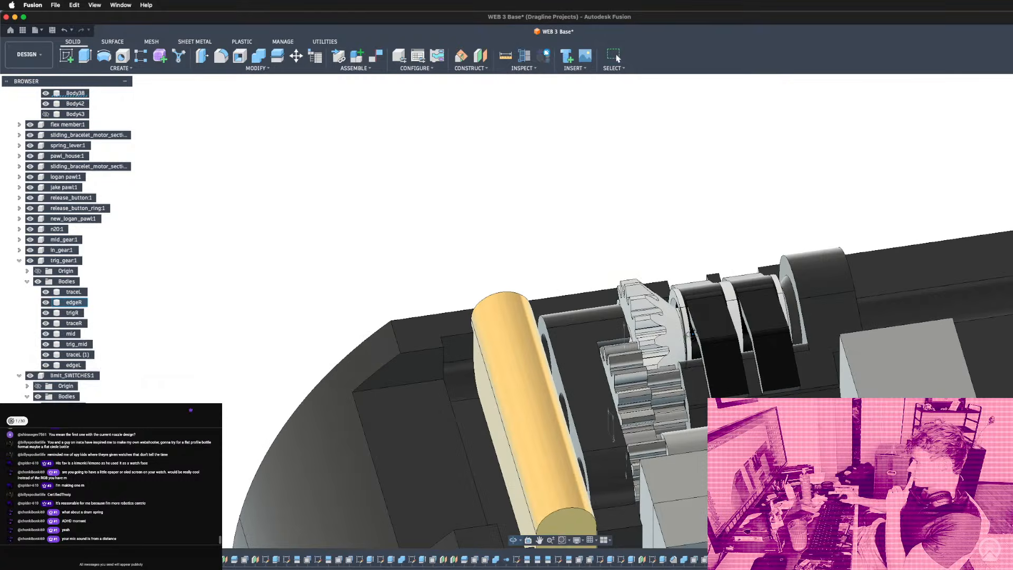
pyautogui.scroll(5, 604, 426)
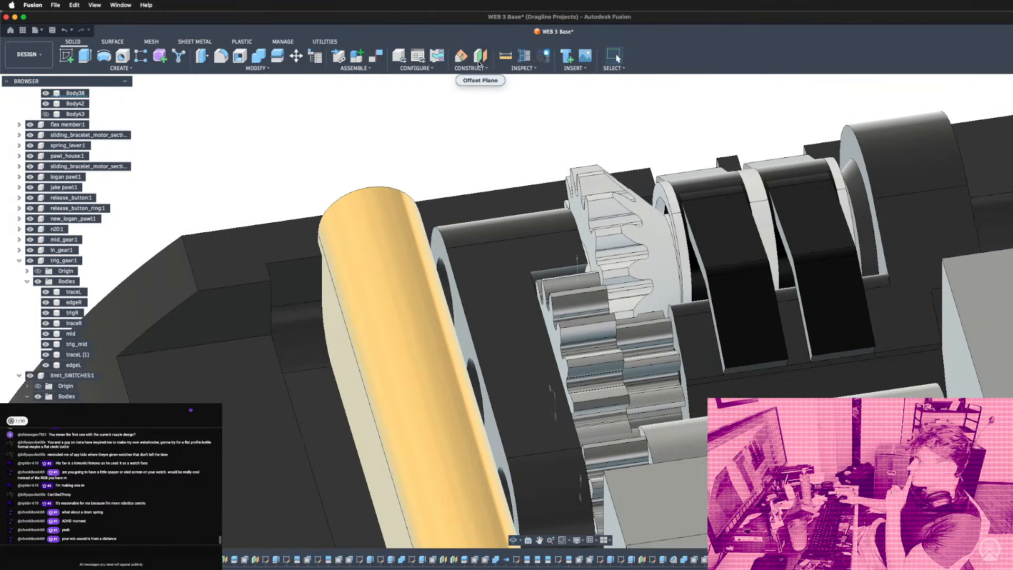
pyautogui.click(502, 451)
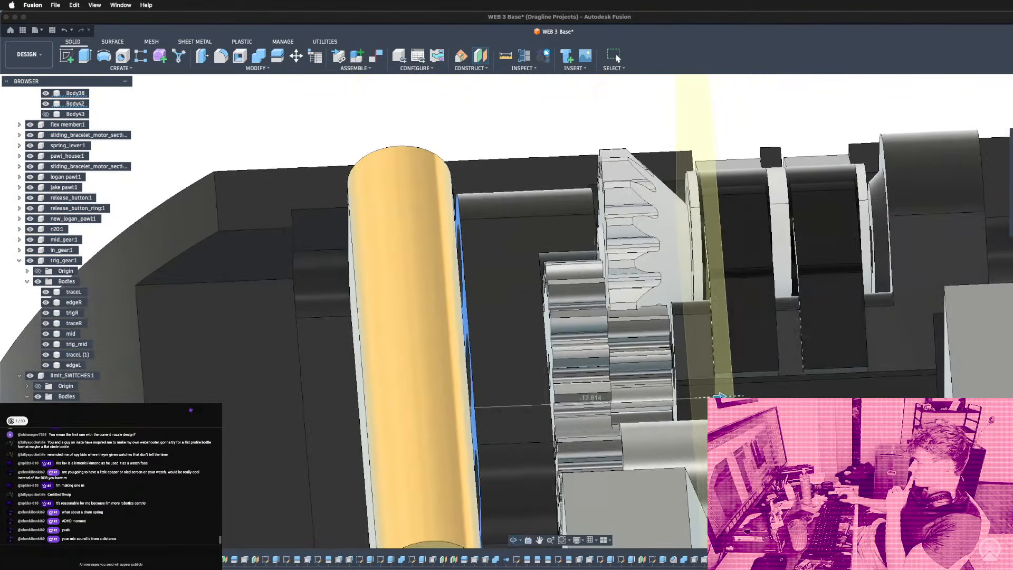
pyautogui.moveTo(720, 395)
pyautogui.mouseDown()
pyautogui.moveTo(703, 396)
pyautogui.moveTo(712, 402)
pyautogui.mouseUp()
pyautogui.keyDown('shift'); pyautogui.moveTo(401, 317); pyautogui.dragTo(465, 381, button='middle'); pyautogui.keyUp('shift')
pyautogui.keyDown('shift'); pyautogui.moveTo(480, 301); pyautogui.dragTo(383, 390, button='middle'); pyautogui.keyUp('shift')
pyautogui.moveTo(752, 458); pyautogui.dragTo(765, 460)
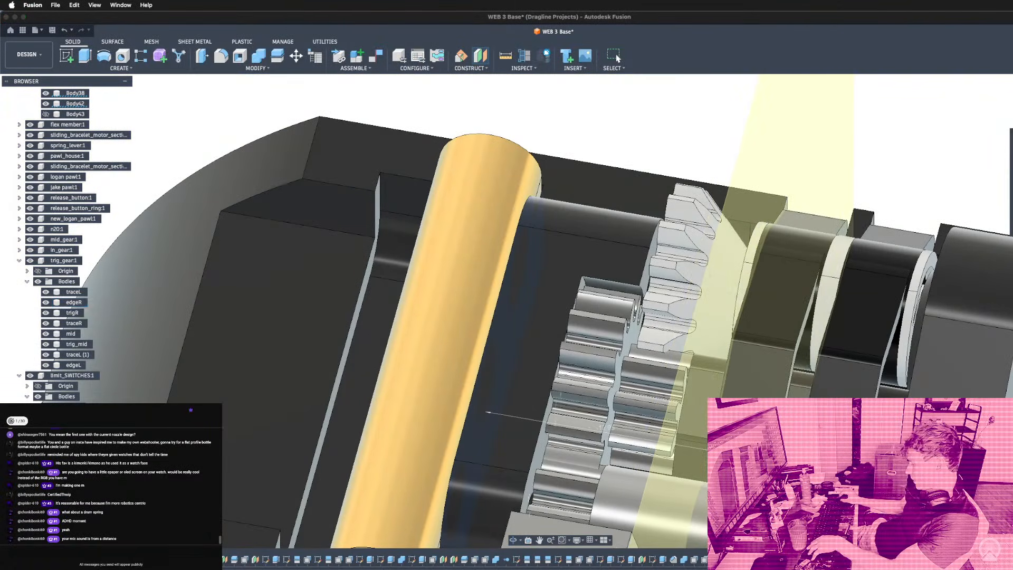
pyautogui.press('Escape')
# Start a sketch on the lower flat face of the contact strip nearest the gear teeth and project the housing face behind the strips.
pyautogui.click(757, 370)
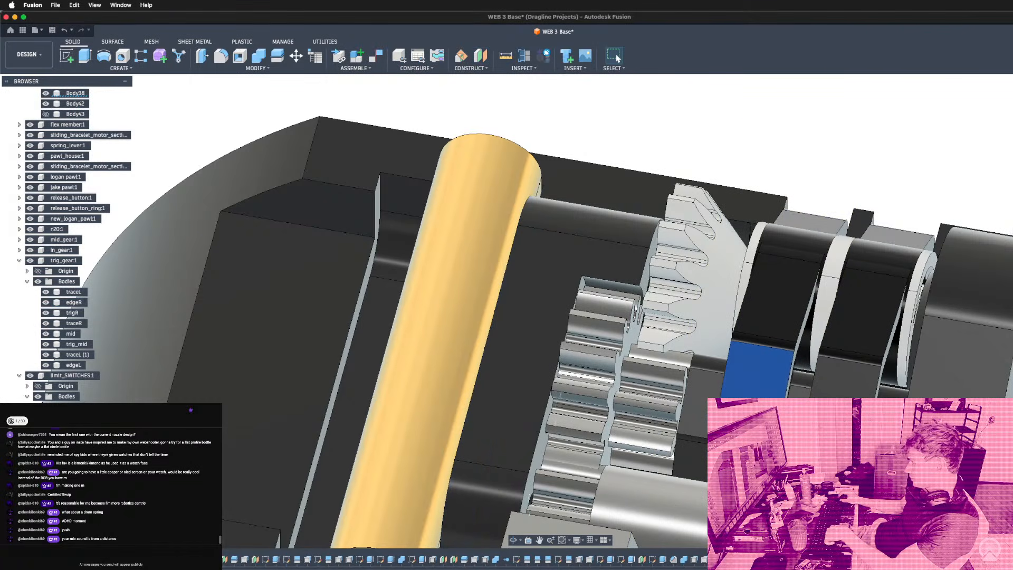
pyautogui.press('c')
pyautogui.scroll(-8, 553, 408)
pyautogui.scroll(10, 545, 374)
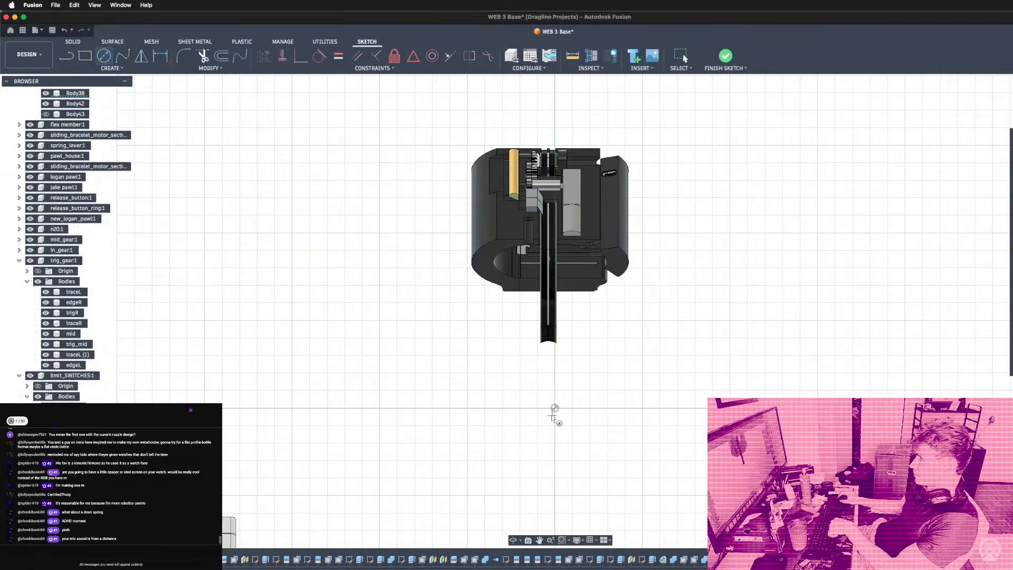
pyautogui.scroll(2, 585, 198)
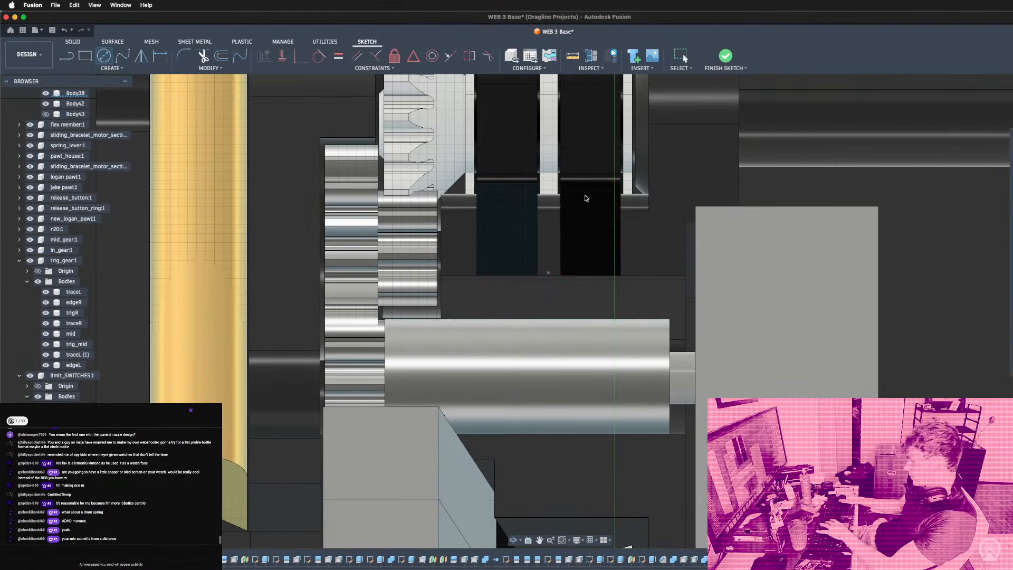
pyautogui.press('p')
pyautogui.click(578, 236)
pyautogui.scroll(3, 578, 236)
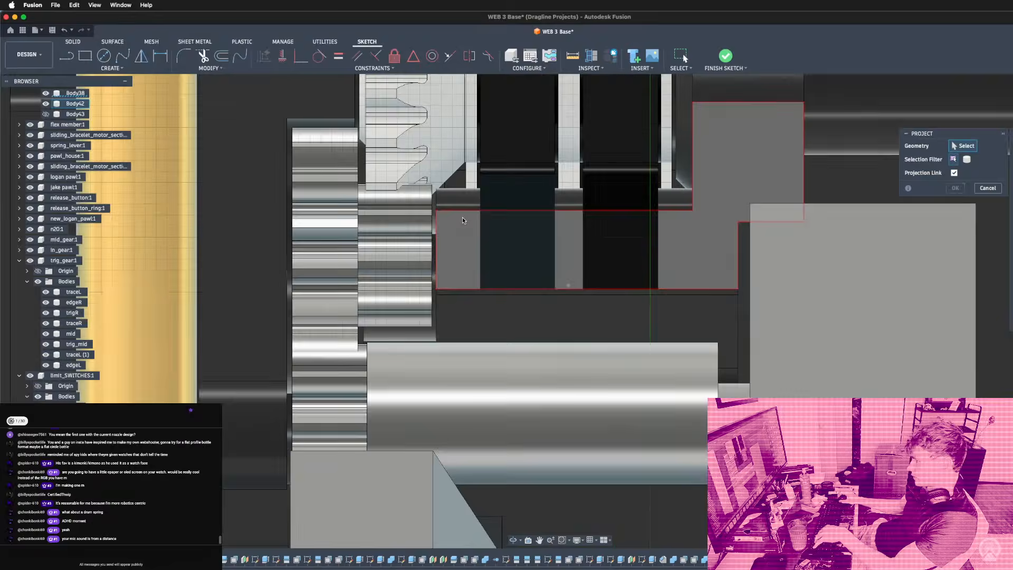
pyautogui.press('c')
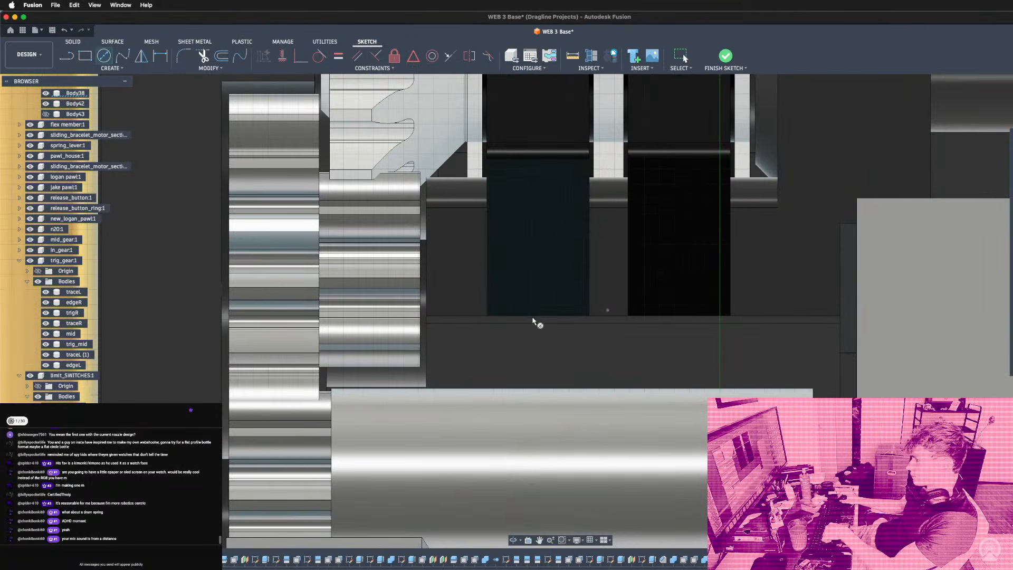
pyautogui.press('p')
pyautogui.click(464, 265)
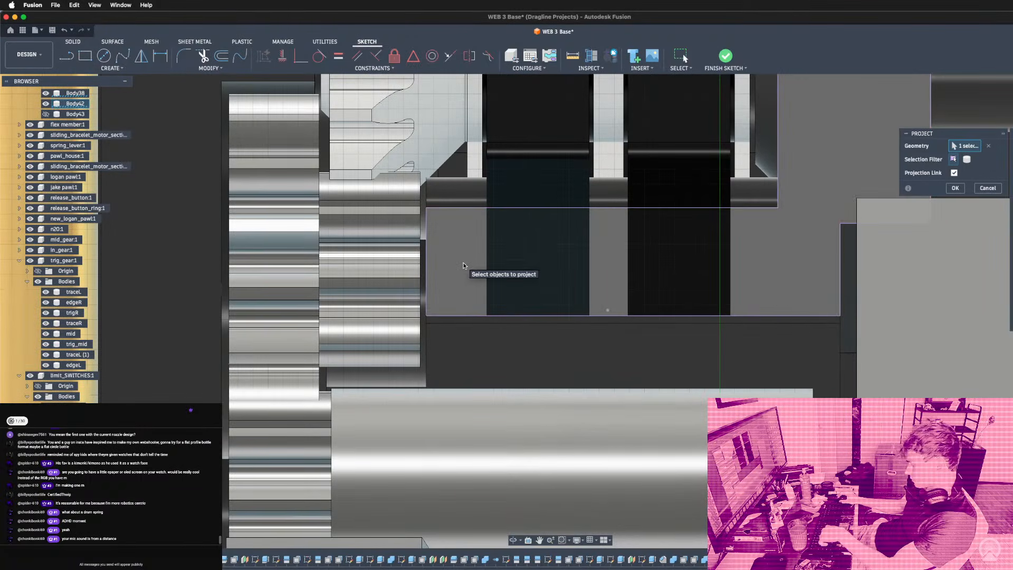
pyautogui.press('Return')
# Draw a diagonal line about 4.9 mm long across the strip's lower pad, from its upper corner to the opposite bottom corner.
pyautogui.press('l')
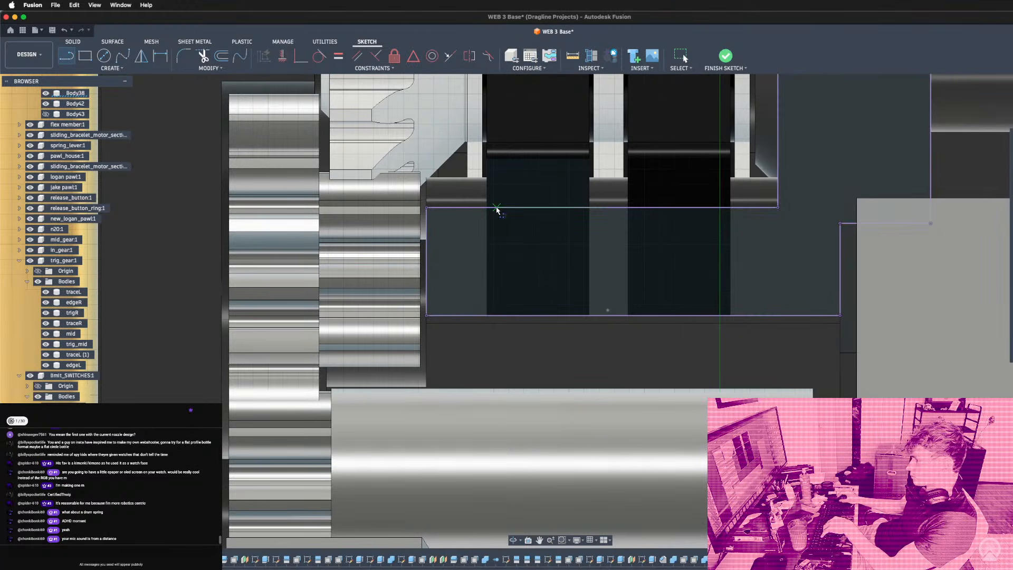
pyautogui.click(486, 209)
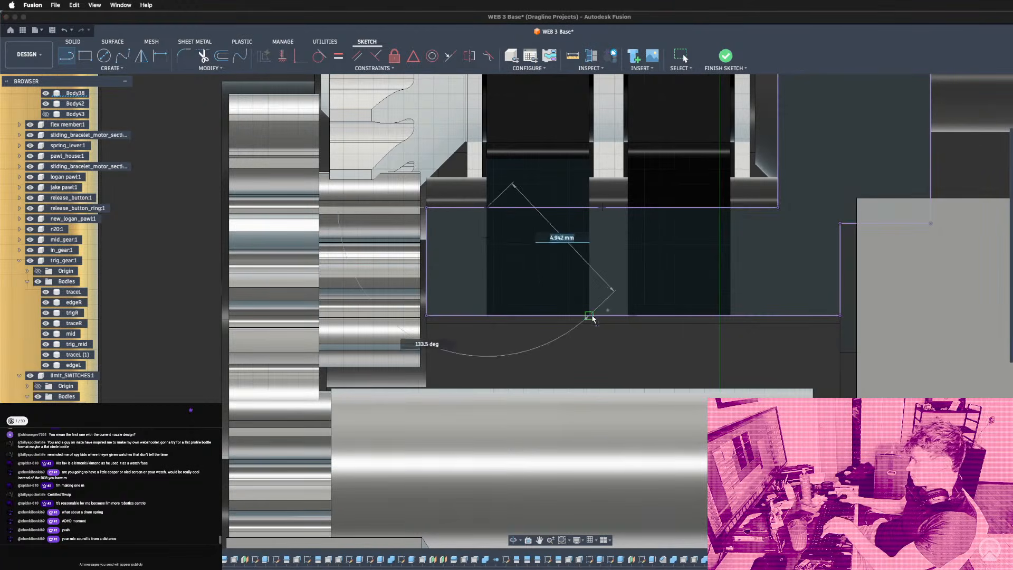
pyautogui.click(588, 315)
pyautogui.press('Escape')
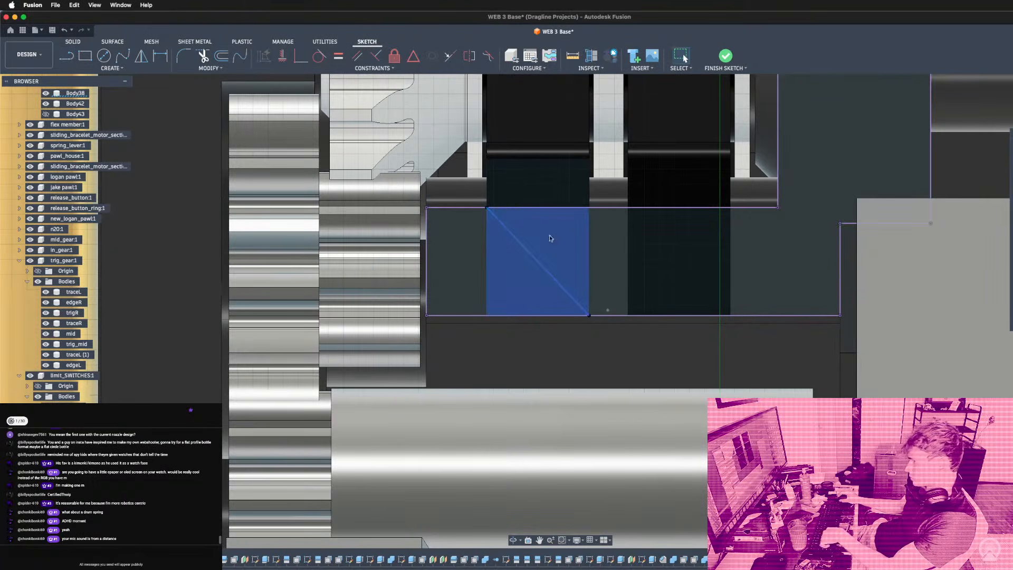
# Draw a 2.1 mm diameter circle centered on the midpoint of the diagonal on the strip's pad.
pyautogui.scroll(-6, 654, 338)
pyautogui.press('c')
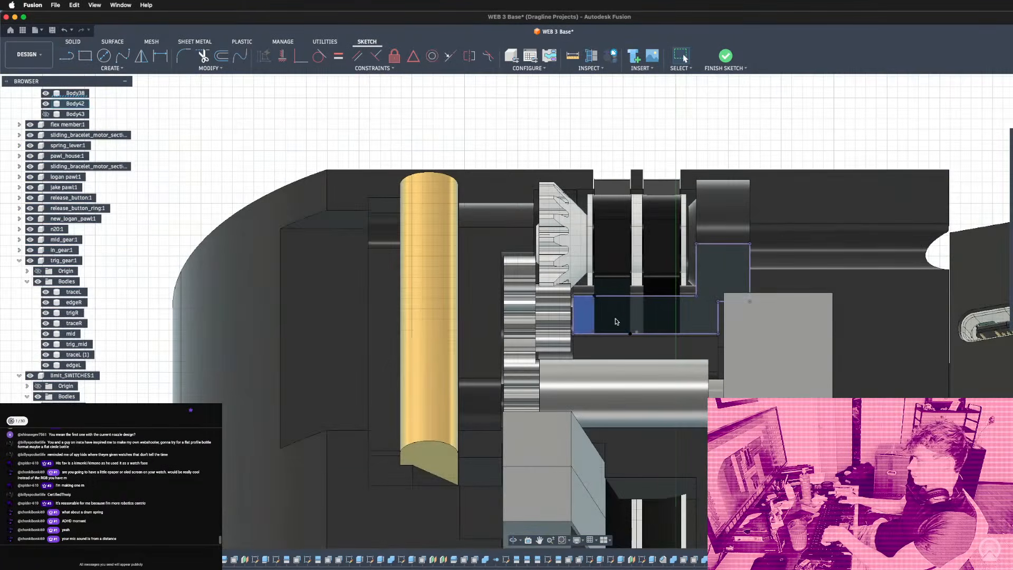
pyautogui.scroll(3, 612, 321)
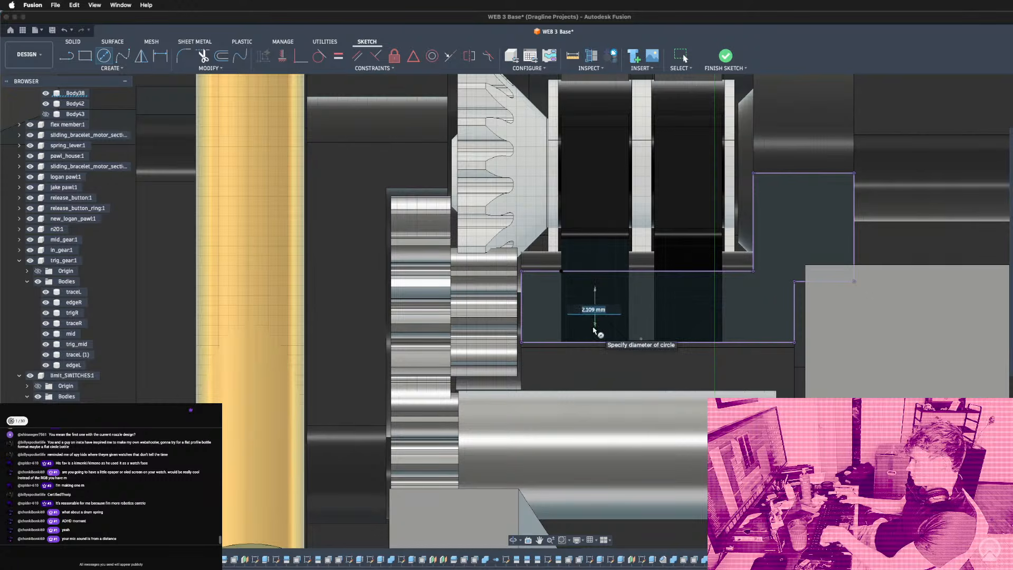
pyautogui.write('2.1')
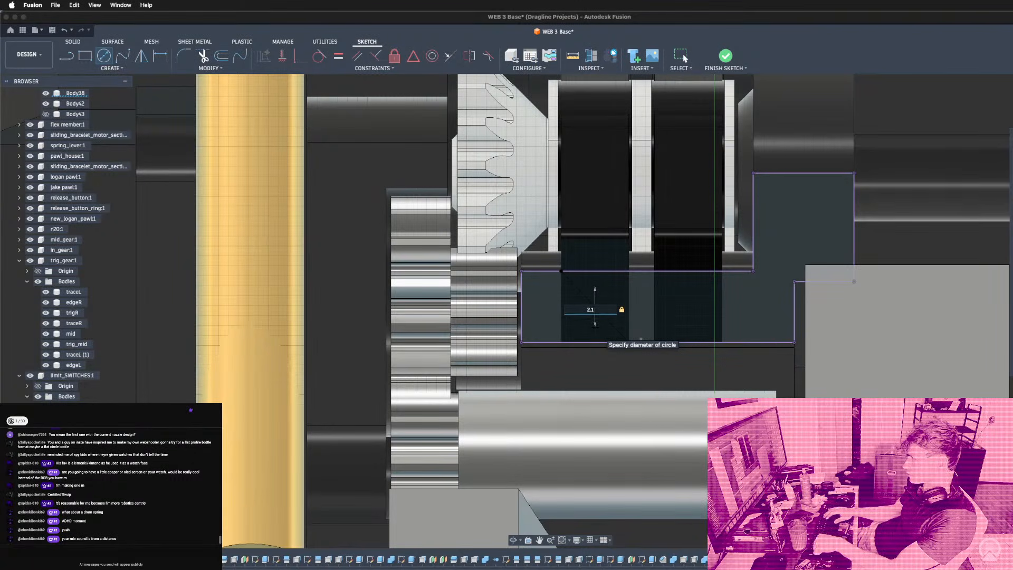
pyautogui.press('Return')
pyautogui.press('Escape')
pyautogui.scroll(2, 605, 319)
# Extrude the circle as a 1 mm deep cut to make the screw hole in the contact strip.
pyautogui.click(601, 318)
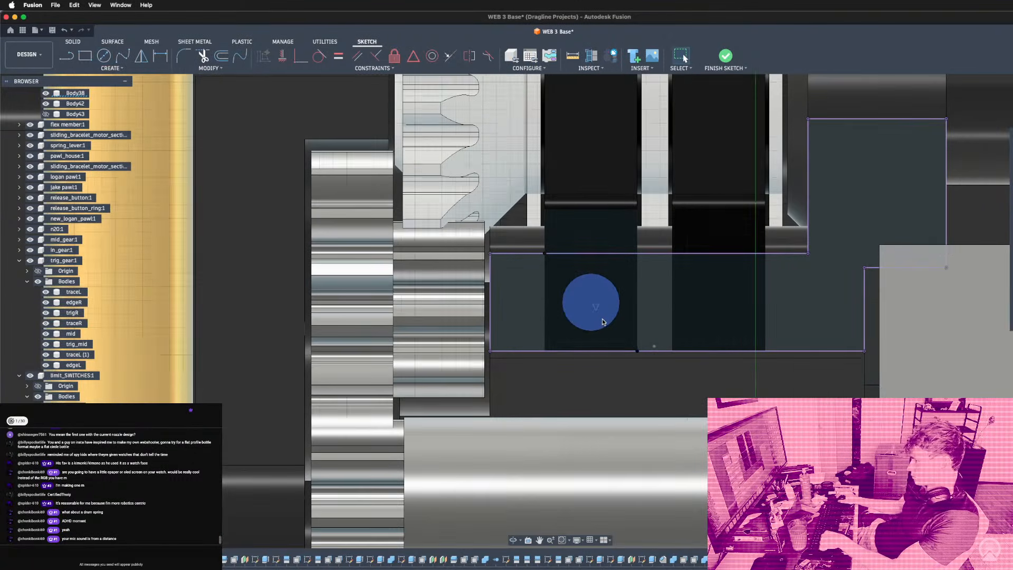
pyautogui.press('e')
pyautogui.click(595, 293)
pyautogui.keyDown('shift'); pyautogui.moveTo(642, 300); pyautogui.dragTo(575, 367, button='middle'); pyautogui.keyUp('shift')
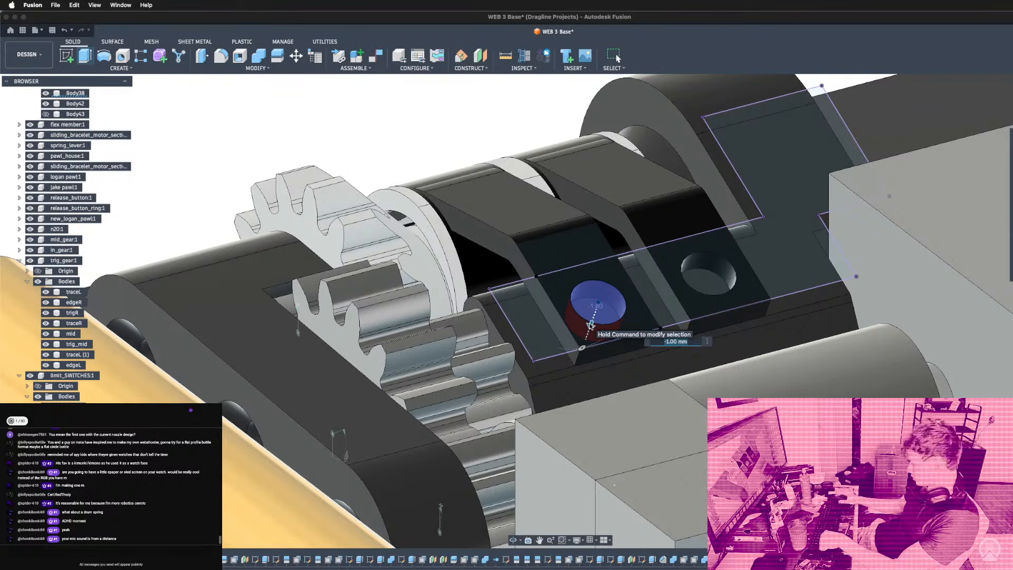
pyautogui.press('Return')
pyautogui.scroll(-3, 590, 323)
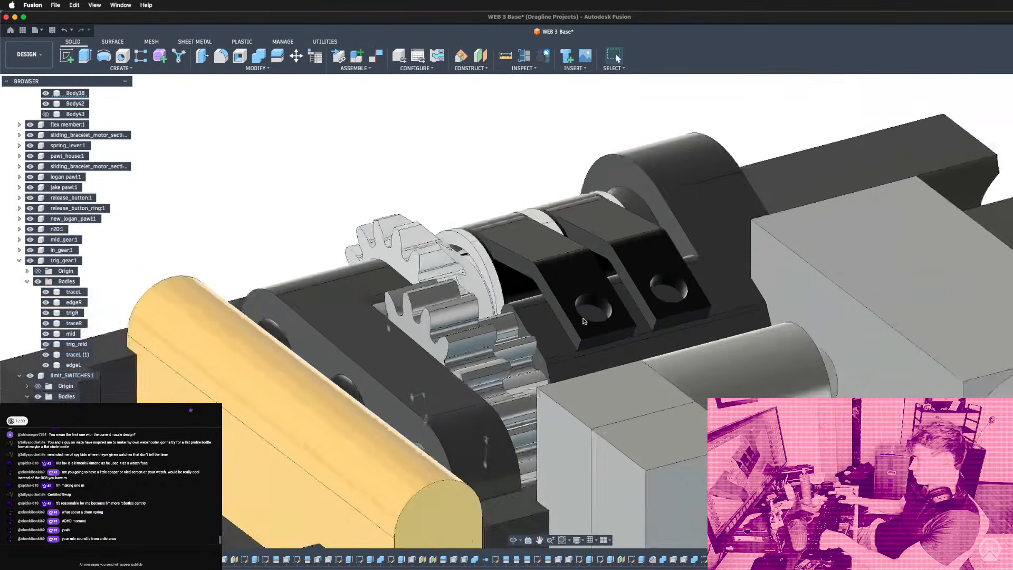
pyautogui.keyDown('shift'); pyautogui.moveTo(591, 324); pyautogui.dragTo(506, 328, button='middle'); pyautogui.keyUp('shift')
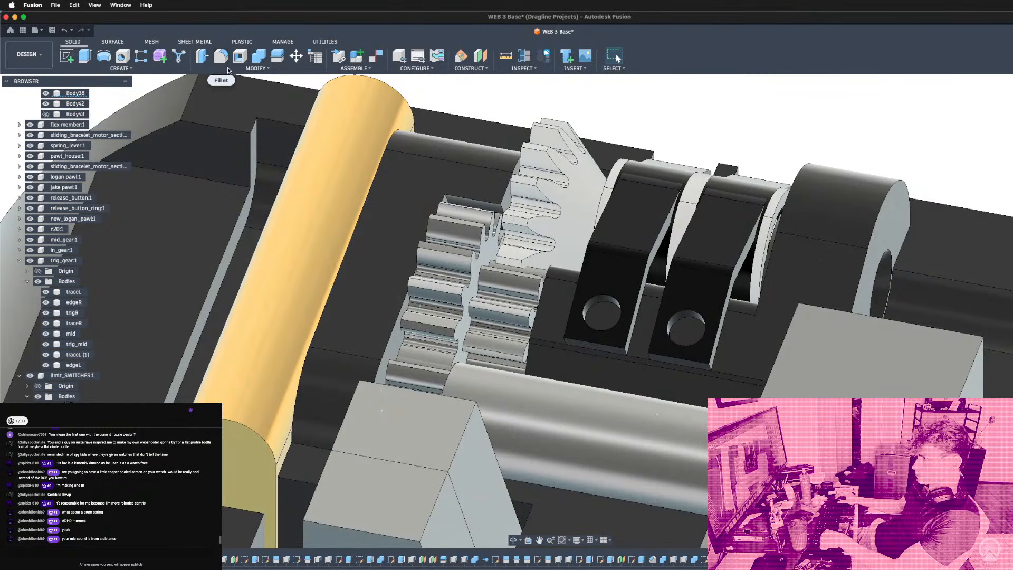
# Chamfer the rim edges of the screw holes in both contact strips by 0.7 mm.
pyautogui.click(227, 67)
pyautogui.click(236, 99)
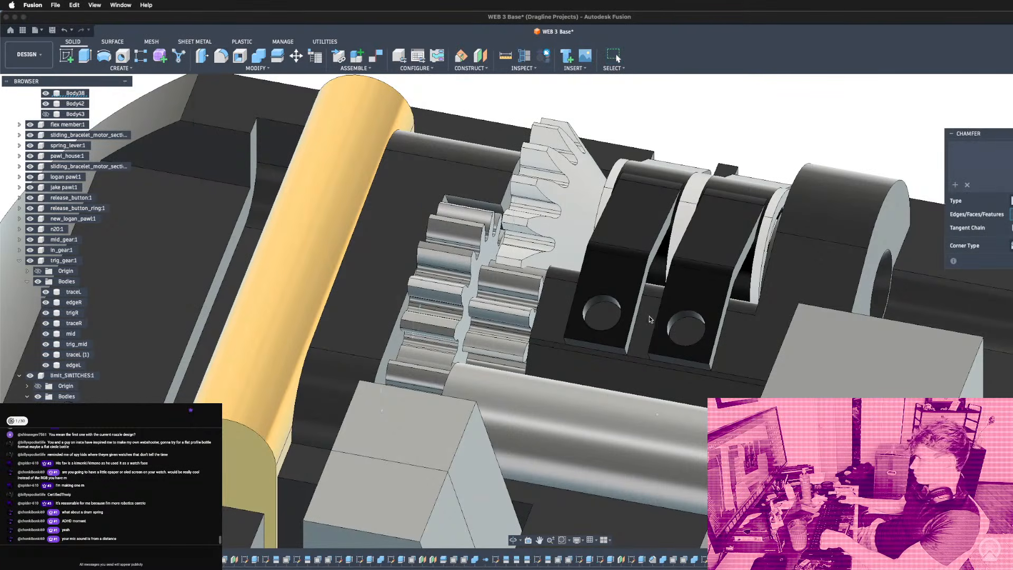
pyautogui.click(620, 311)
pyautogui.click(694, 317)
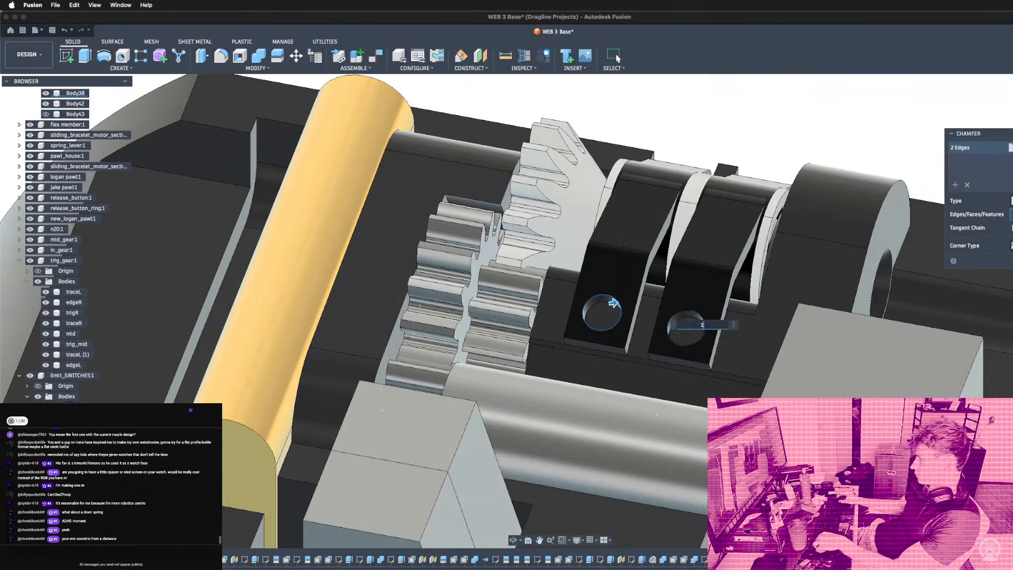
pyautogui.write('10.5')
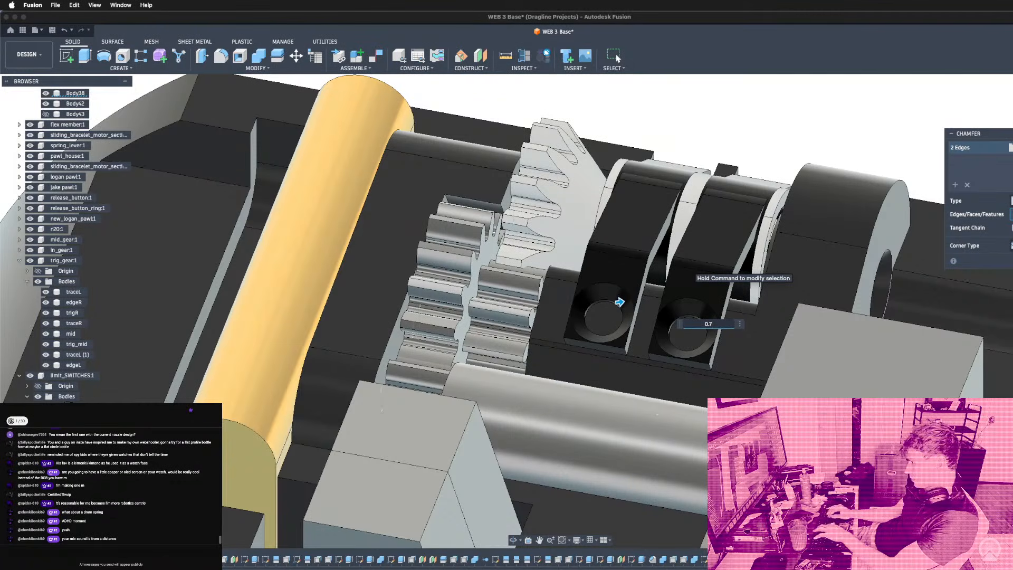
pyautogui.press('Return')
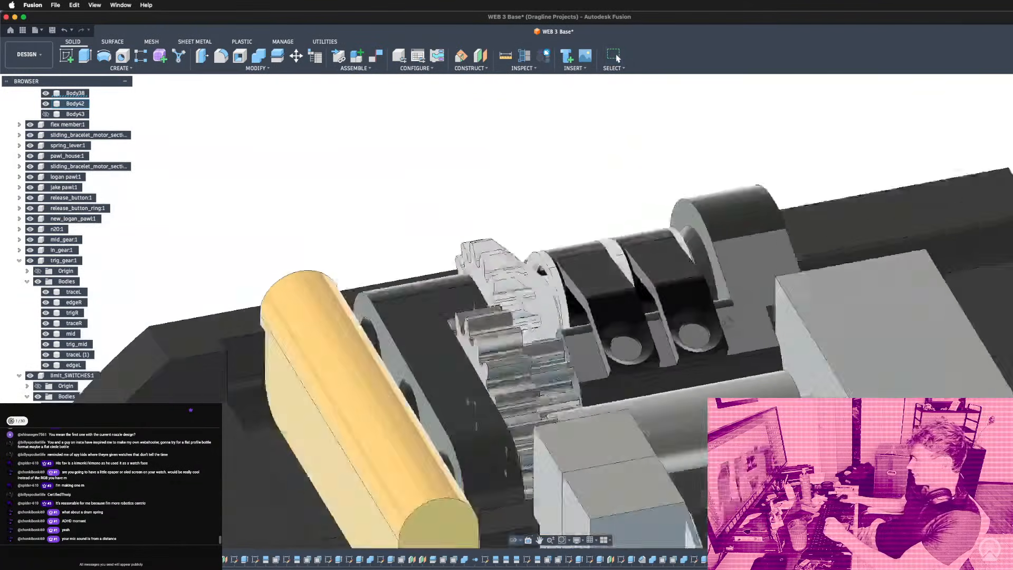
# Start a sketch on the sloped housing face behind the strip pads and project the chamfer faces of both holes.
pyautogui.moveTo(726, 320)
pyautogui.keyDown('shift'); pyautogui.mouseDown(button='middle')
pyautogui.moveTo(706, 364)
pyautogui.moveTo(739, 317)
pyautogui.moveTo(733, 323)
pyautogui.mouseUp(button='middle'); pyautogui.keyUp('shift')
pyautogui.click(733, 323)
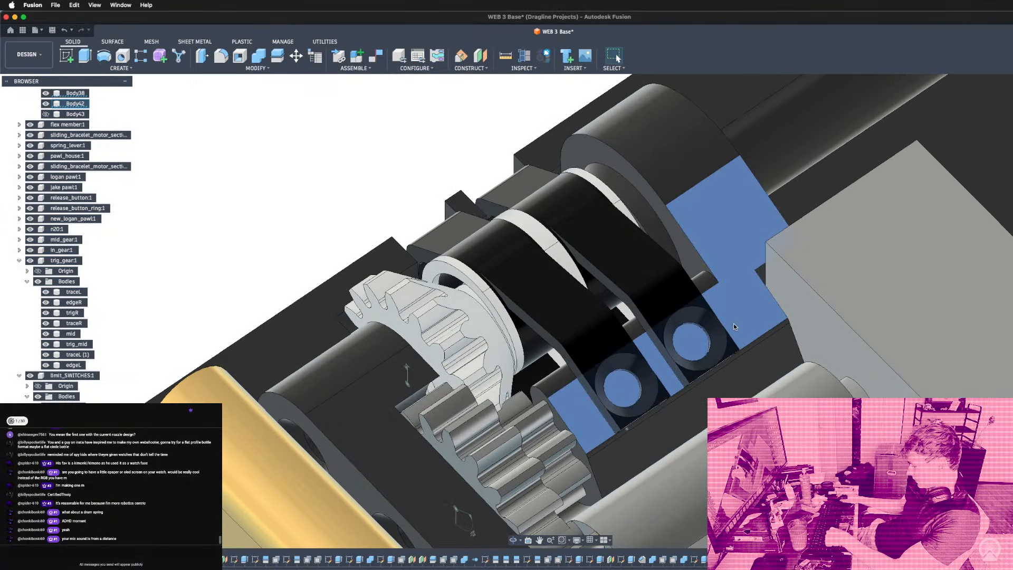
pyautogui.press('c')
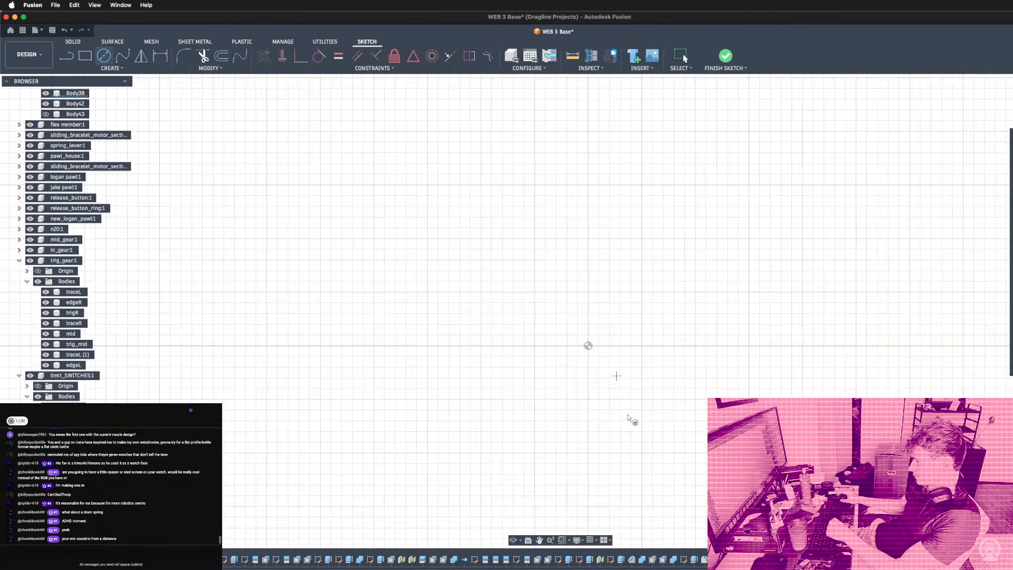
pyautogui.scroll(10, 607, 168)
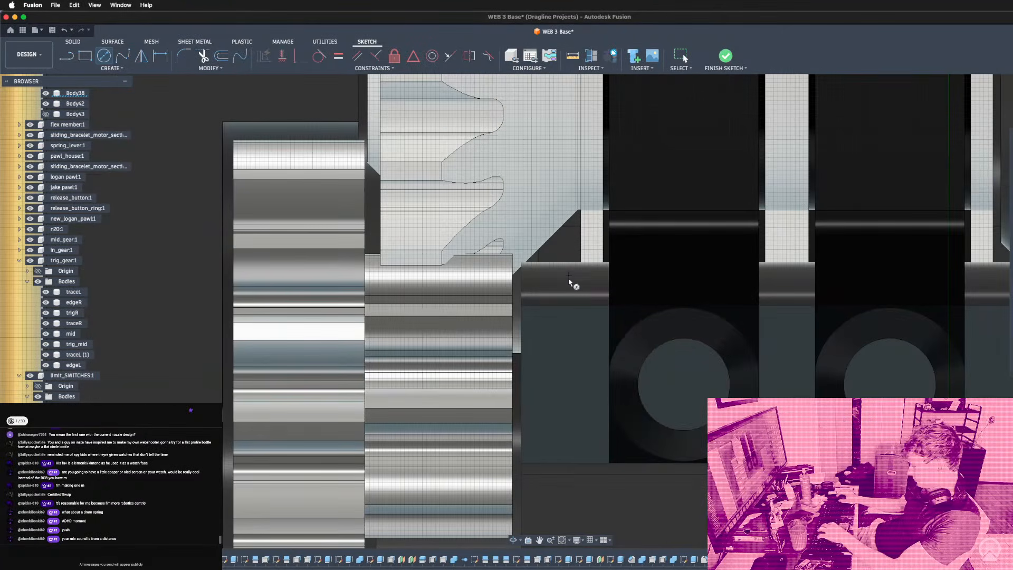
pyautogui.press('p')
pyautogui.click(695, 321)
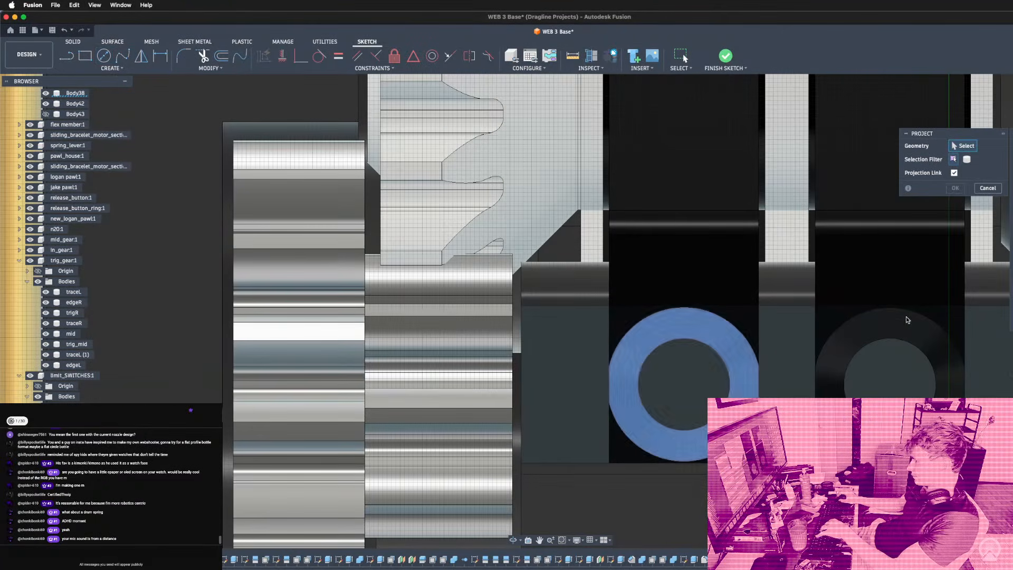
pyautogui.click(906, 319)
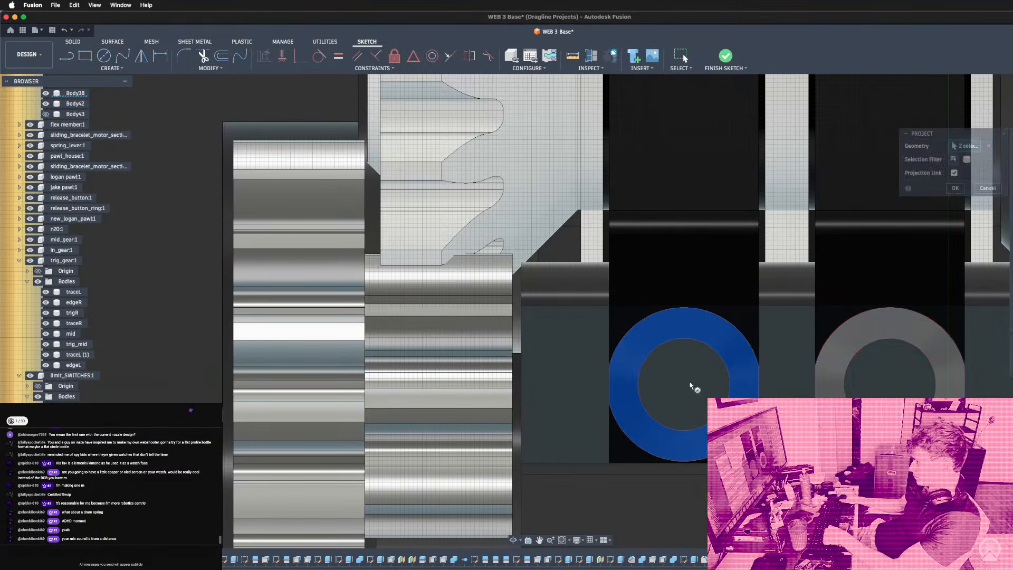
pyautogui.press('Return')
pyautogui.press('Escape')
# Draw a dimensioned circle slightly smaller than the strip holes, concentric with each of the two projected holes.
pyautogui.press('c')
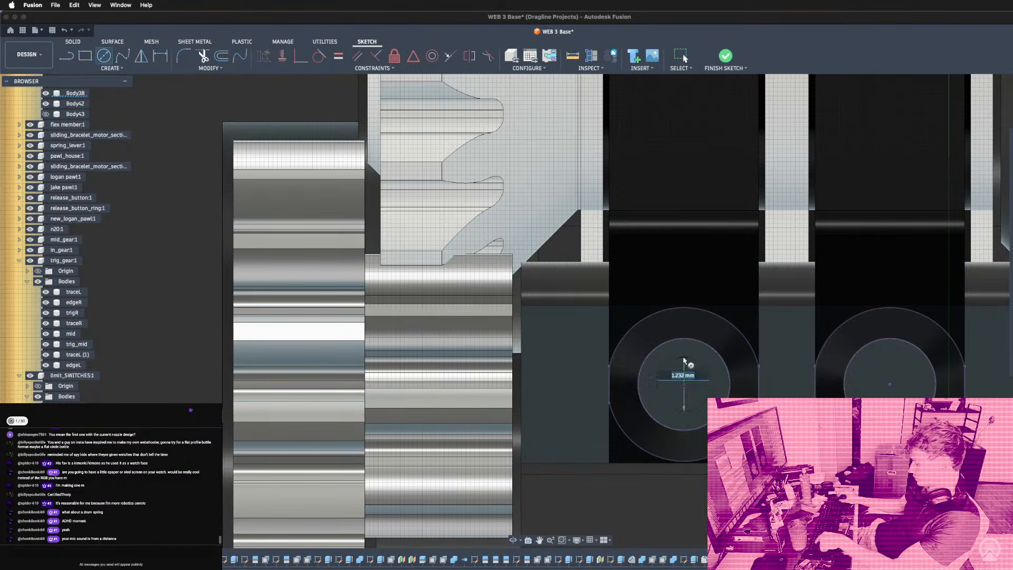
pyautogui.write('1')
pyautogui.press('Return')
pyautogui.write('1')
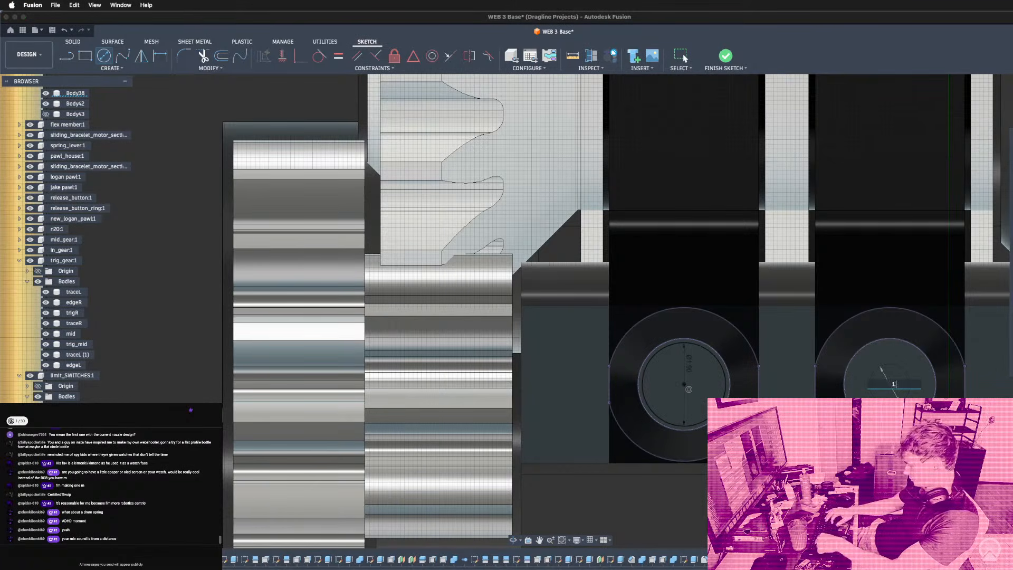
pyautogui.press('Return')
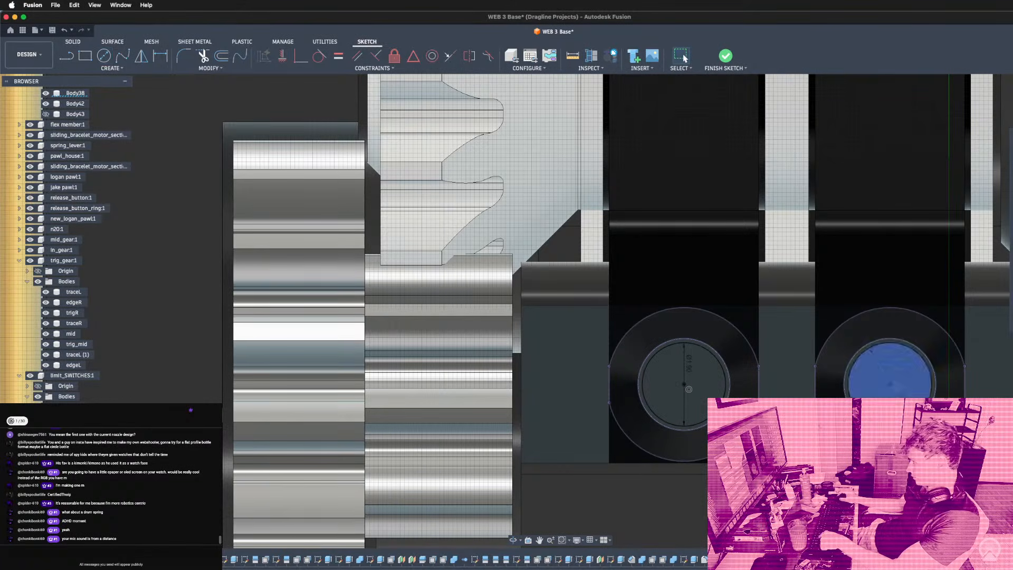
# Extrude both circles 3 mm deep into the housing as a cut for the screw holes.
pyautogui.press('e')
pyautogui.click(689, 398)
pyautogui.click(859, 394)
pyautogui.scroll(-3, 650, 372)
pyautogui.keyDown('shift'); pyautogui.moveTo(650, 372); pyautogui.dragTo(768, 359, button='middle'); pyautogui.keyUp('shift')
pyautogui.moveTo(684, 305); pyautogui.dragTo(666, 335)
pyautogui.keyDown('shift'); pyautogui.moveTo(658, 340); pyautogui.dragTo(590, 398, button='middle'); pyautogui.keyUp('shift')
pyautogui.write('-2')
pyautogui.press('BackSpace')
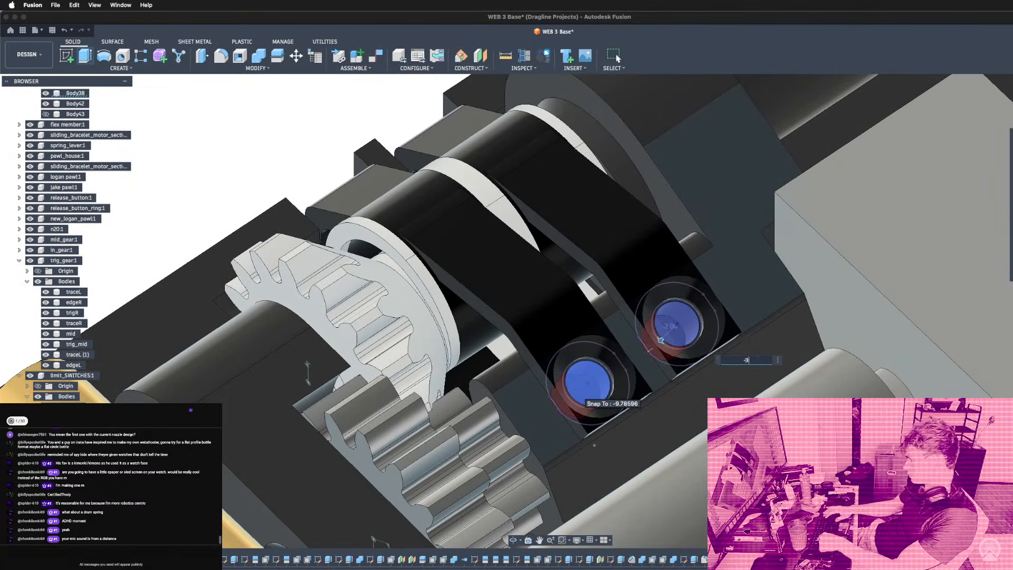
pyautogui.write('3')
pyautogui.keyDown('shift'); pyautogui.moveTo(590, 398); pyautogui.dragTo(606, 368, button='middle'); pyautogui.keyUp('shift')
pyautogui.scroll(9, 62, 229)
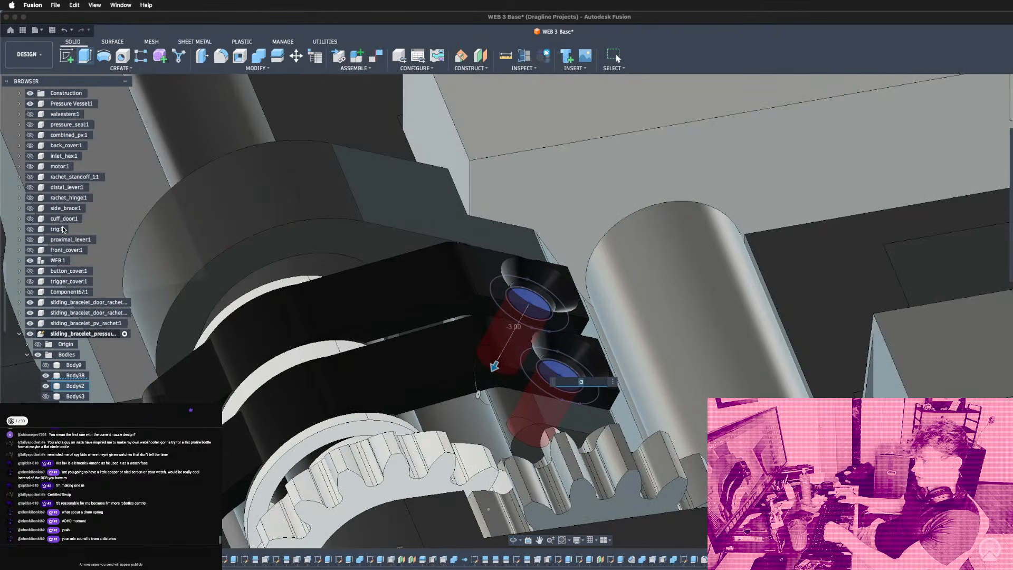
# Show the Section13 view to check the screw holes against the round bore, and complete the cut at 3 mm deep.
pyautogui.scroll(8, 62, 230)
pyautogui.click(38, 271)
pyautogui.keyDown('shift'); pyautogui.moveTo(459, 352); pyautogui.dragTo(442, 317, button='middle'); pyautogui.keyUp('shift')
pyautogui.scroll(3, 516, 373)
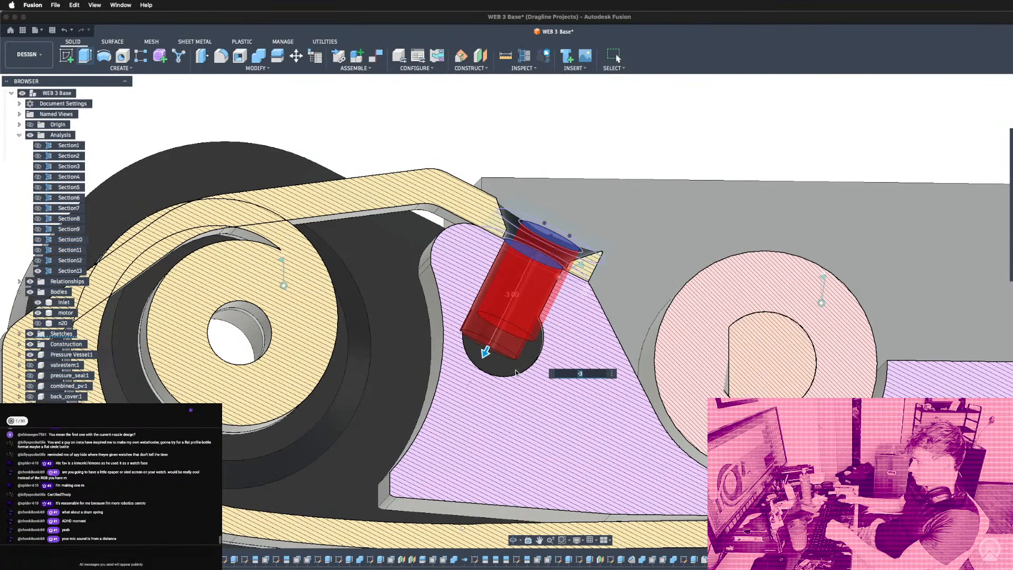
pyautogui.moveTo(483, 353); pyautogui.dragTo(497, 330)
pyautogui.write('-3')
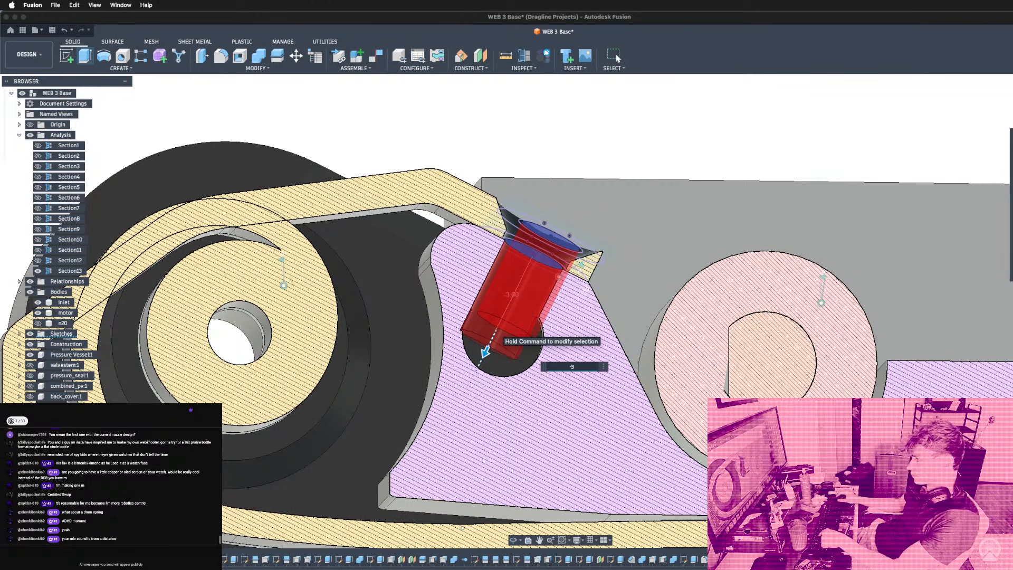
pyautogui.keyDown('shift'); pyautogui.moveTo(496, 333); pyautogui.dragTo(452, 390, button='middle'); pyautogui.keyUp('shift')
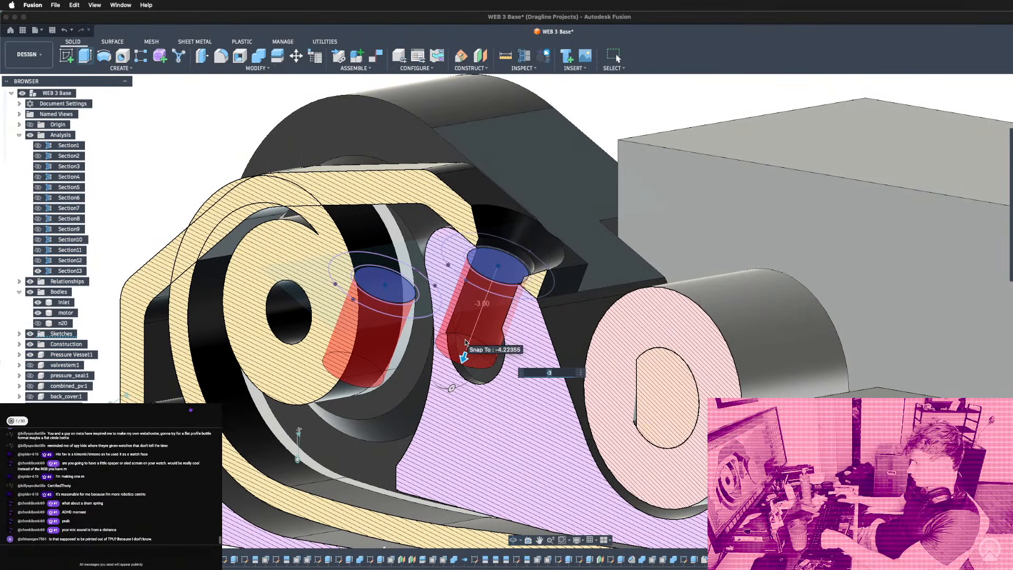
pyautogui.press('Return')
pyautogui.scroll(-5, 514, 345)
pyautogui.scroll(6, 505, 348)
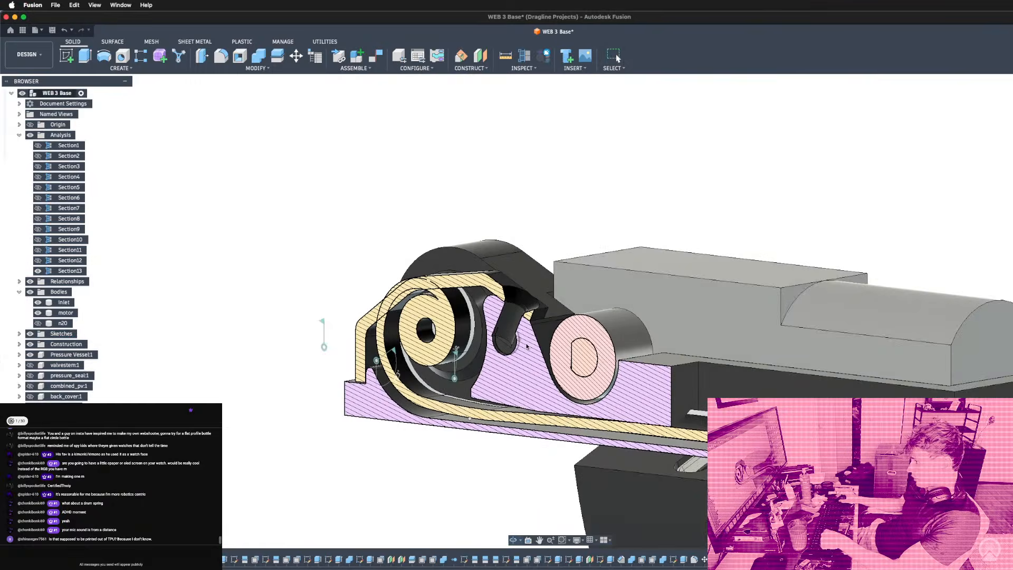
# Offset the end face of the housing's round bore 6.735 mm to the gear-side edge of the nearest strip, with Section13 hidden.
pyautogui.scroll(3, 505, 345)
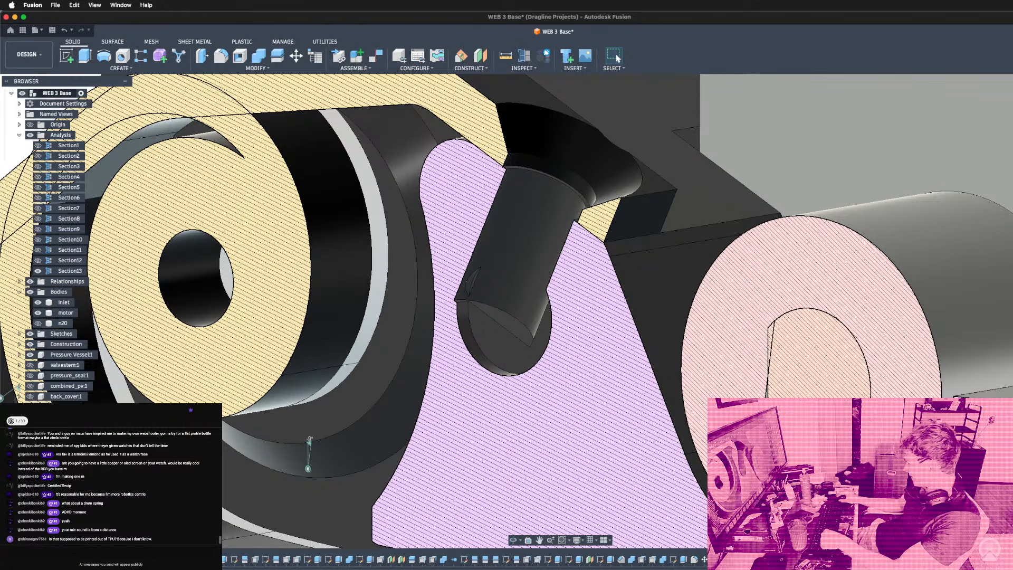
pyautogui.scroll(-3, 507, 307)
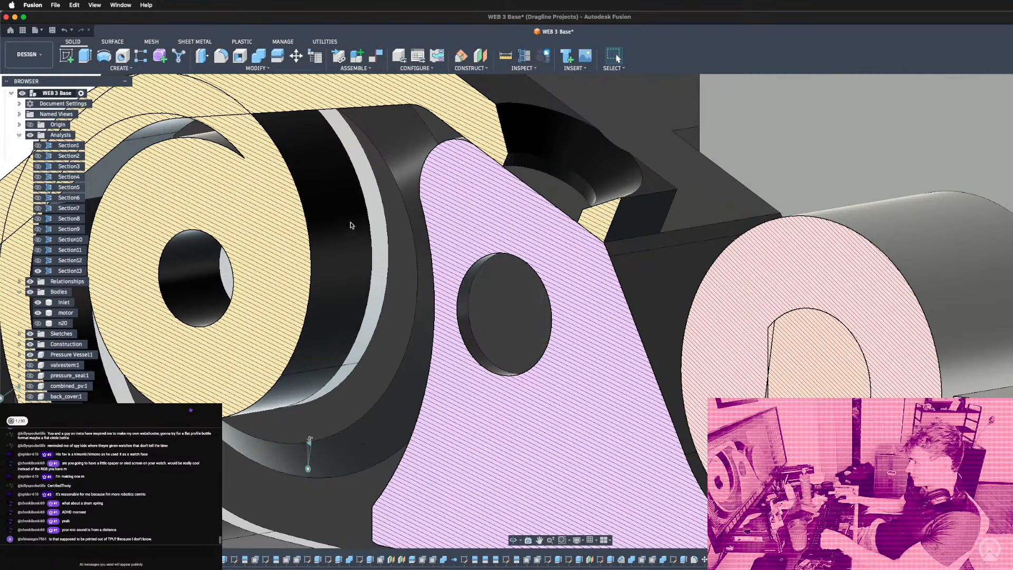
pyautogui.click(506, 308)
pyautogui.scroll(-3, 506, 308)
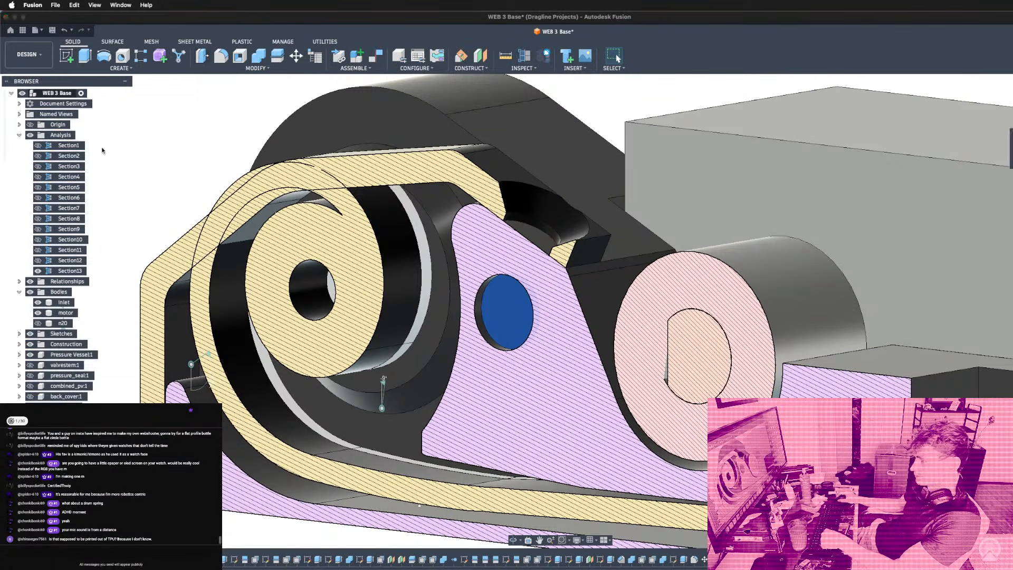
pyautogui.click(38, 270)
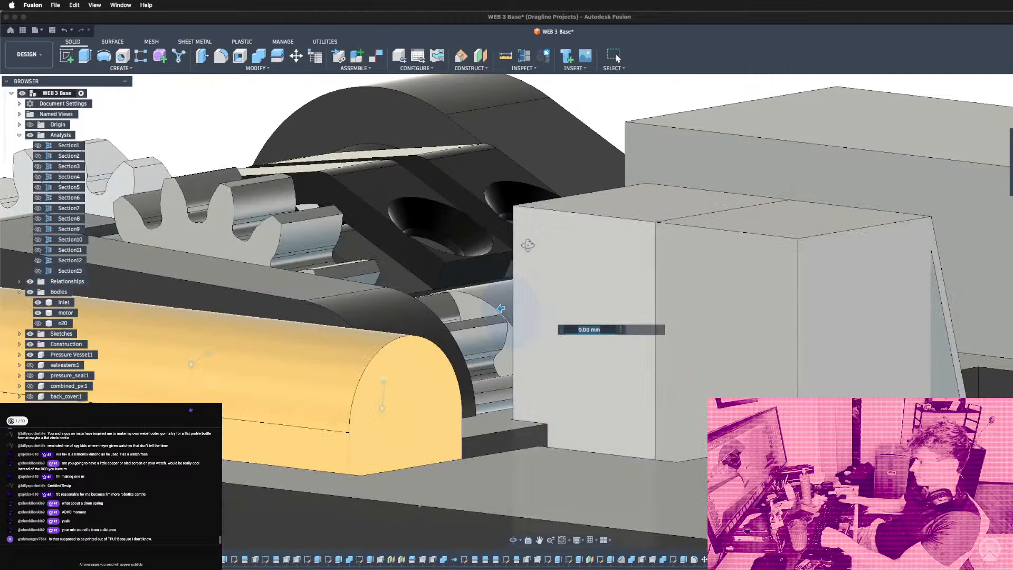
pyautogui.keyDown('shift'); pyautogui.moveTo(529, 246); pyautogui.dragTo(494, 276, button='middle'); pyautogui.keyUp('shift')
pyautogui.scroll(-5, 496, 285)
pyautogui.scroll(5, 616, 178)
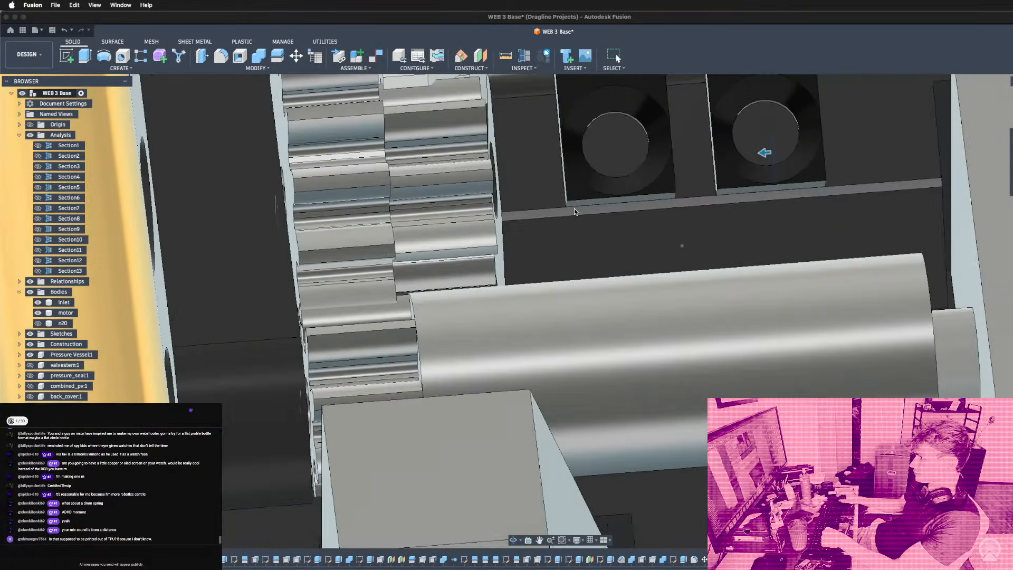
pyautogui.click(562, 201)
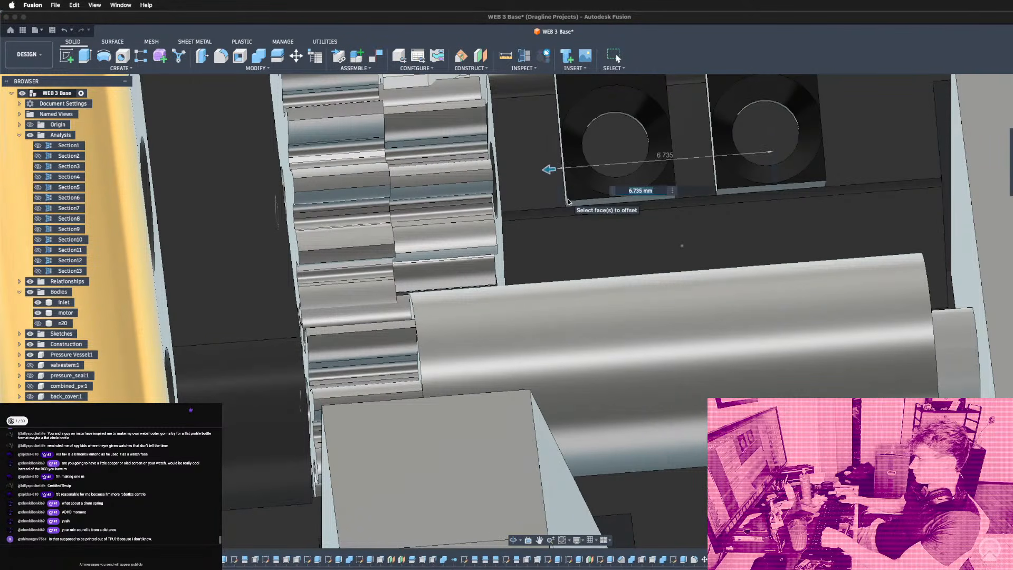
pyautogui.press('Return')
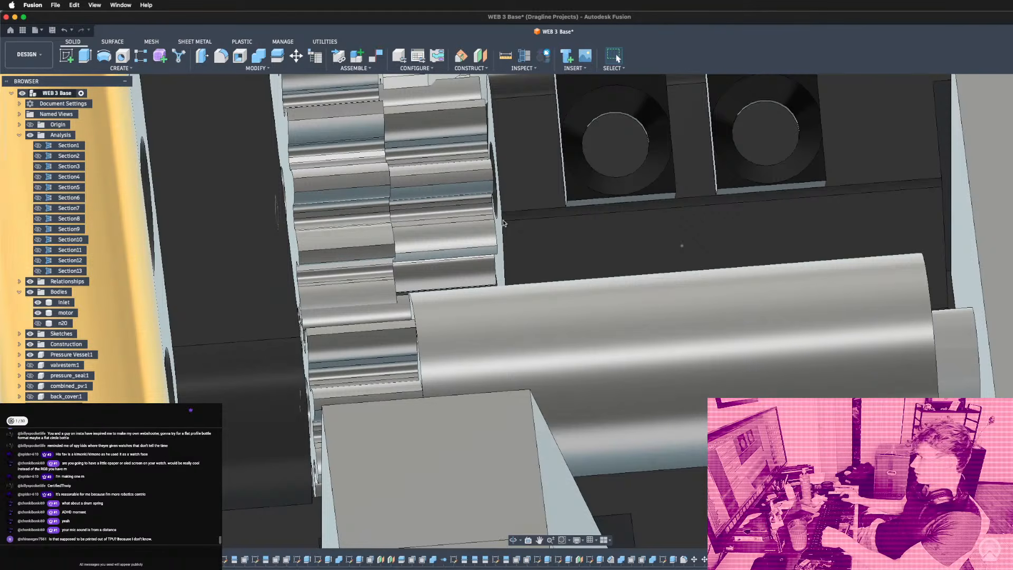
# Examine the contact strips, their housing pockets and the trigger gear area from several sides.
pyautogui.scroll(-8, 533, 235)
pyautogui.keyDown('shift'); pyautogui.moveTo(533, 236); pyautogui.dragTo(524, 207, button='middle'); pyautogui.keyUp('shift')
pyautogui.scroll(10, 523, 207)
pyautogui.keyDown('shift'); pyautogui.moveTo(553, 267); pyautogui.dragTo(639, 287, button='middle'); pyautogui.keyUp('shift')
pyautogui.scroll(-8, 637, 296)
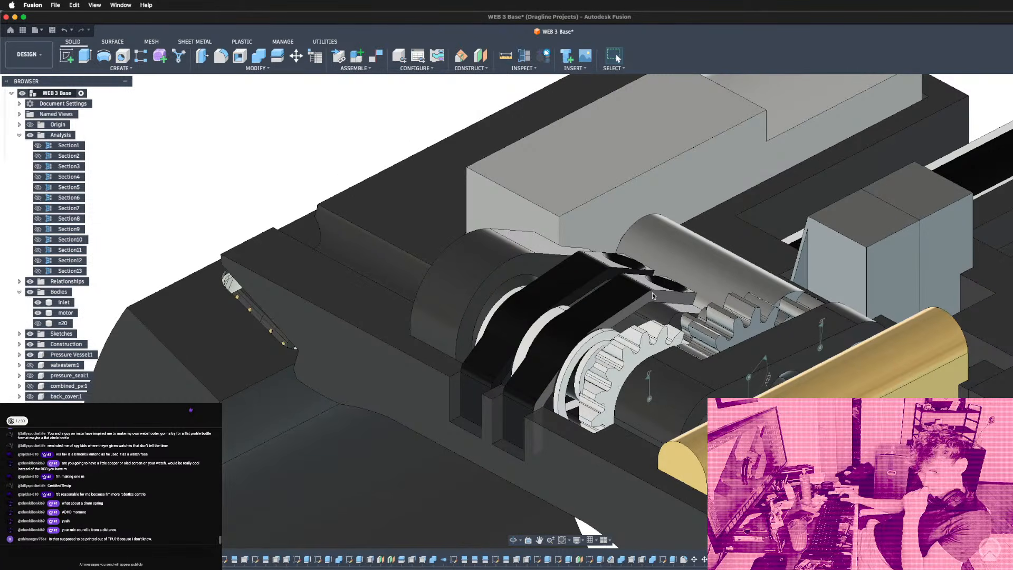
pyautogui.scroll(-4, 652, 293)
pyautogui.scroll(5, 569, 309)
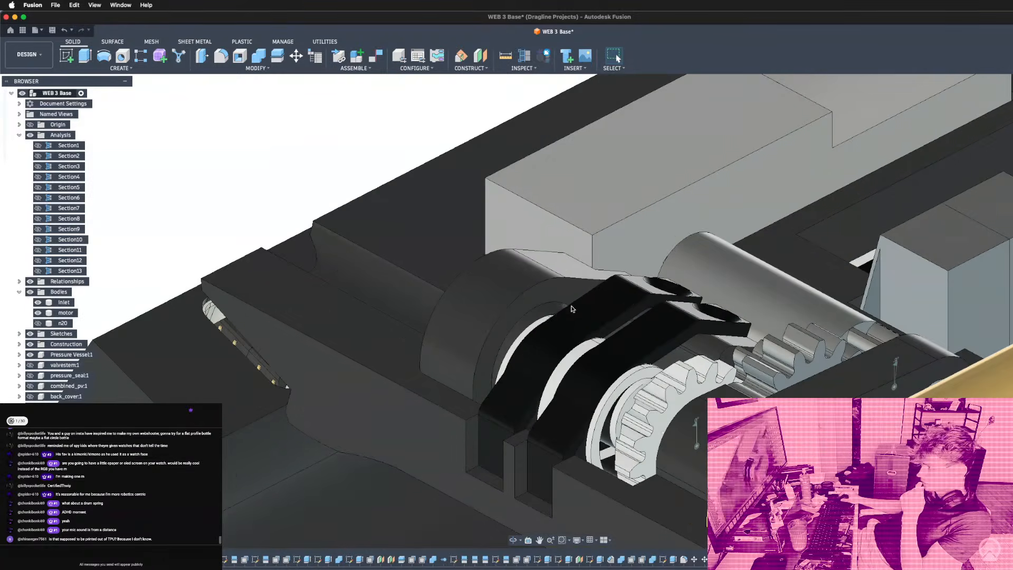
pyautogui.scroll(3, 569, 309)
pyautogui.scroll(-4, 627, 315)
pyautogui.scroll(4, 569, 337)
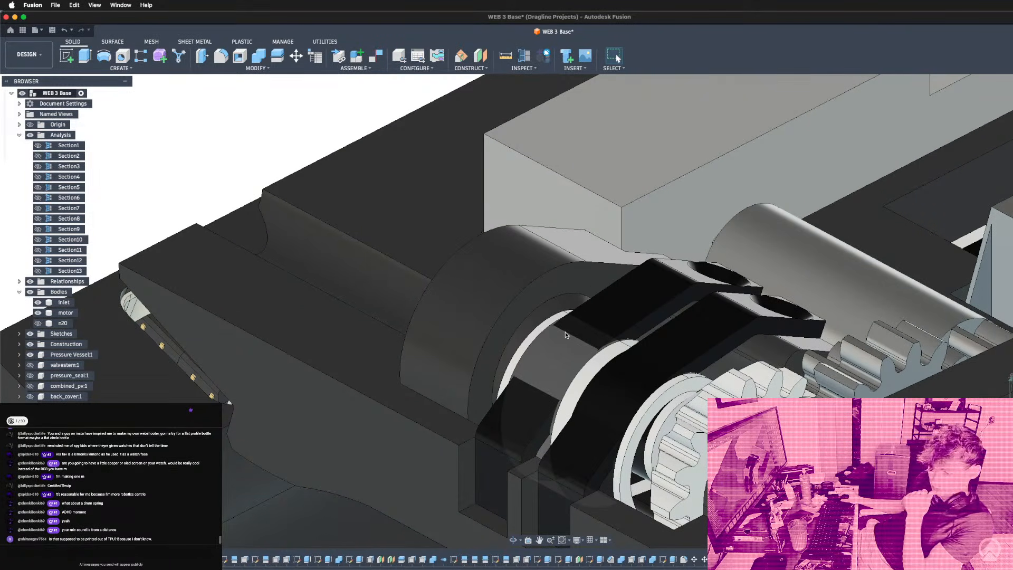
pyautogui.scroll(-4, 564, 333)
pyautogui.keyDown('shift'); pyautogui.moveTo(564, 333); pyautogui.dragTo(448, 462, button='middle'); pyautogui.keyUp('shift')
pyautogui.scroll(-3, 564, 362)
pyautogui.scroll(3, 585, 363)
pyautogui.scroll(5, 579, 385)
pyautogui.scroll(5, 558, 416)
pyautogui.scroll(-5, 508, 355)
pyautogui.scroll(5, 427, 459)
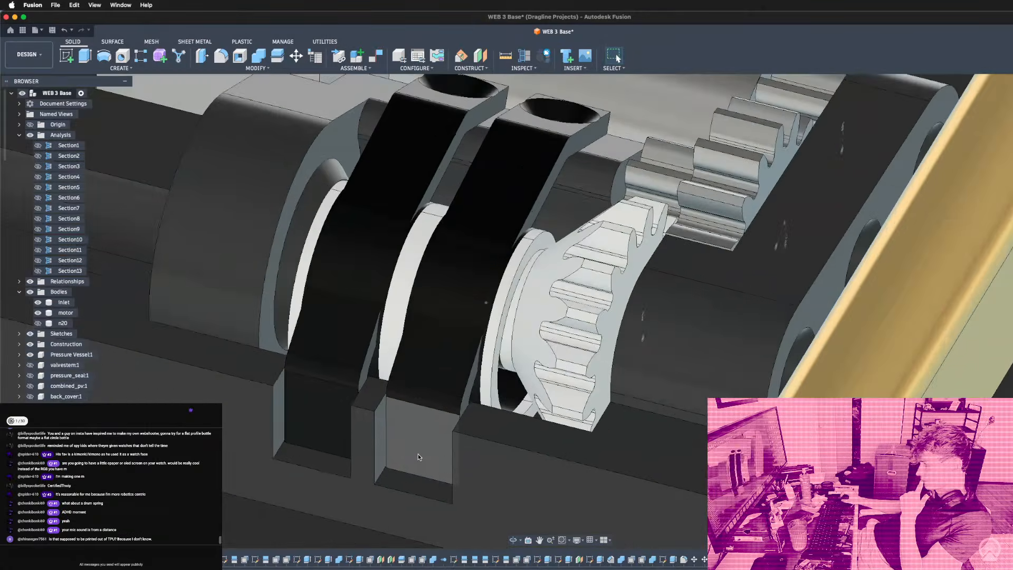
pyautogui.scroll(-6, 407, 446)
pyautogui.keyDown('shift'); pyautogui.moveTo(406, 446); pyautogui.dragTo(414, 449, button='middle'); pyautogui.keyUp('shift')
pyautogui.scroll(5, 527, 451)
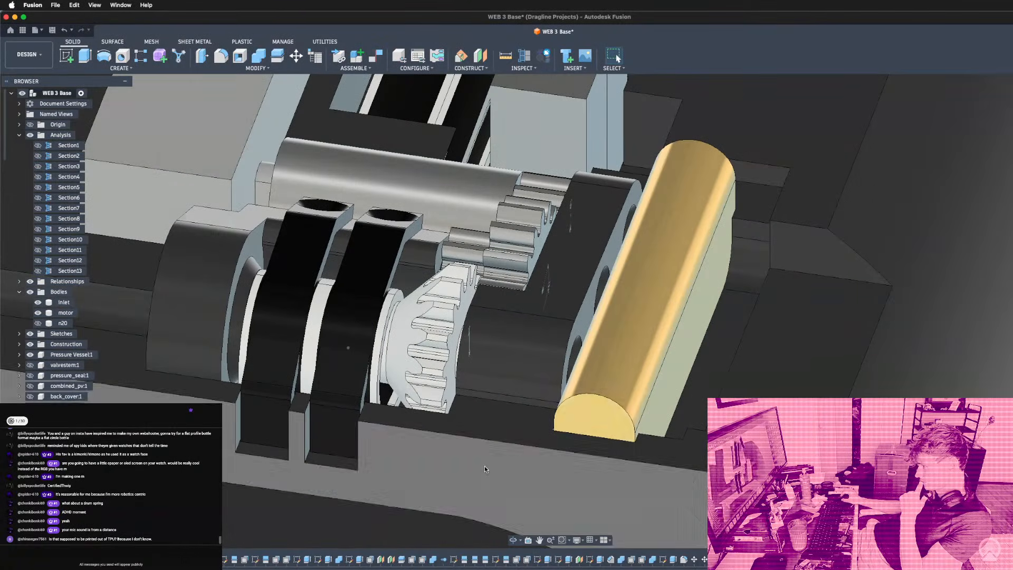
pyautogui.scroll(-5, 599, 402)
pyautogui.keyDown('shift'); pyautogui.moveTo(599, 403); pyautogui.dragTo(462, 422, button='middle'); pyautogui.keyUp('shift')
pyautogui.scroll(-3, 463, 422)
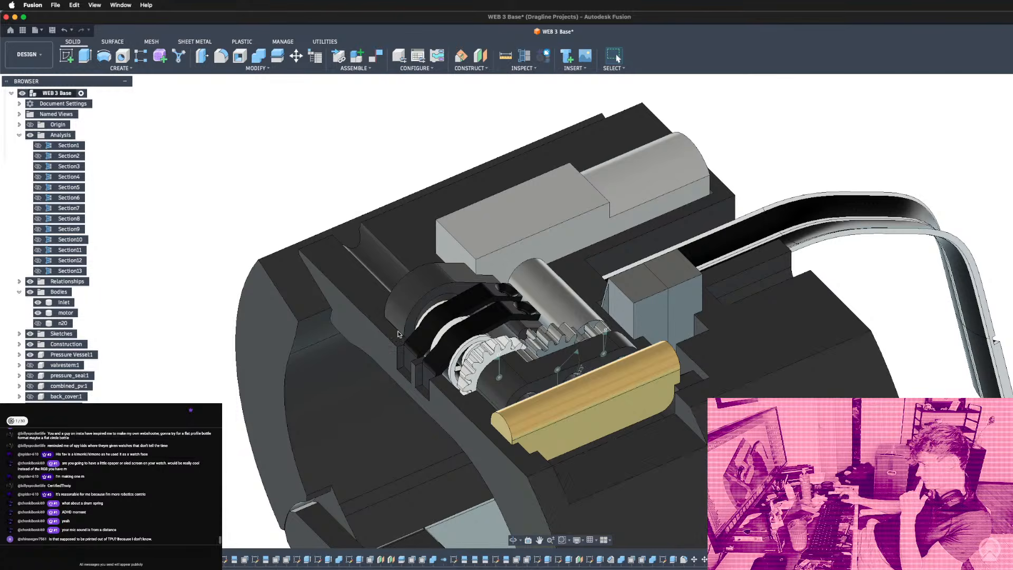
pyautogui.scroll(5, 396, 328)
pyautogui.keyDown('shift'); pyautogui.moveTo(397, 328); pyautogui.dragTo(573, 314, button='middle'); pyautogui.keyUp('shift')
pyautogui.scroll(-3, 561, 309)
pyautogui.scroll(5, 642, 327)
pyautogui.keyDown('shift'); pyautogui.moveTo(642, 326); pyautogui.dragTo(552, 332, button='middle'); pyautogui.keyUp('shift')
pyautogui.scroll(-4, 450, 348)
pyautogui.scroll(3, 354, 412)
pyautogui.scroll(3, 320, 363)
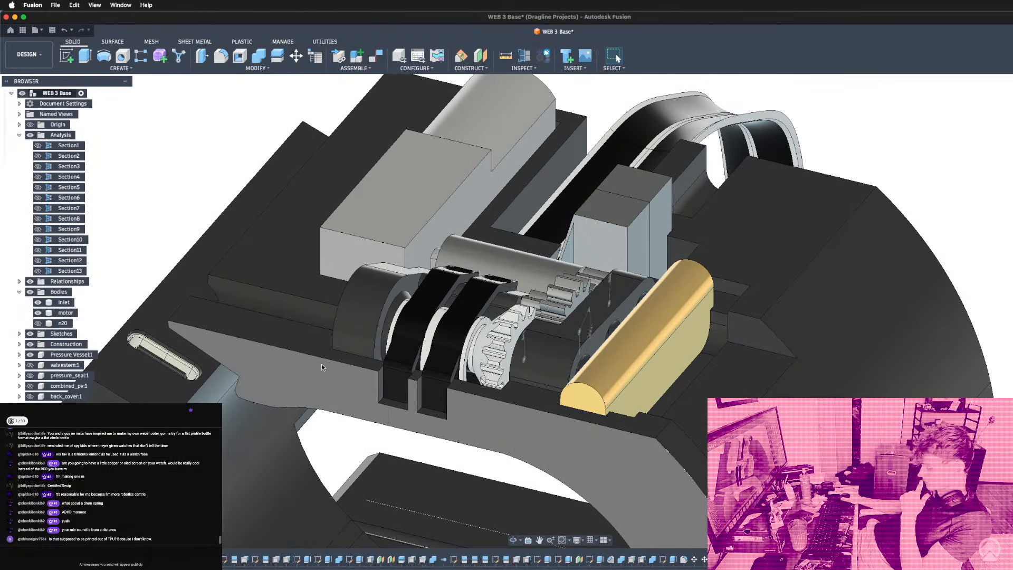
# Save the design and review the whole bracelet and the strips' chamfered screw holes.
pyautogui.press('s')
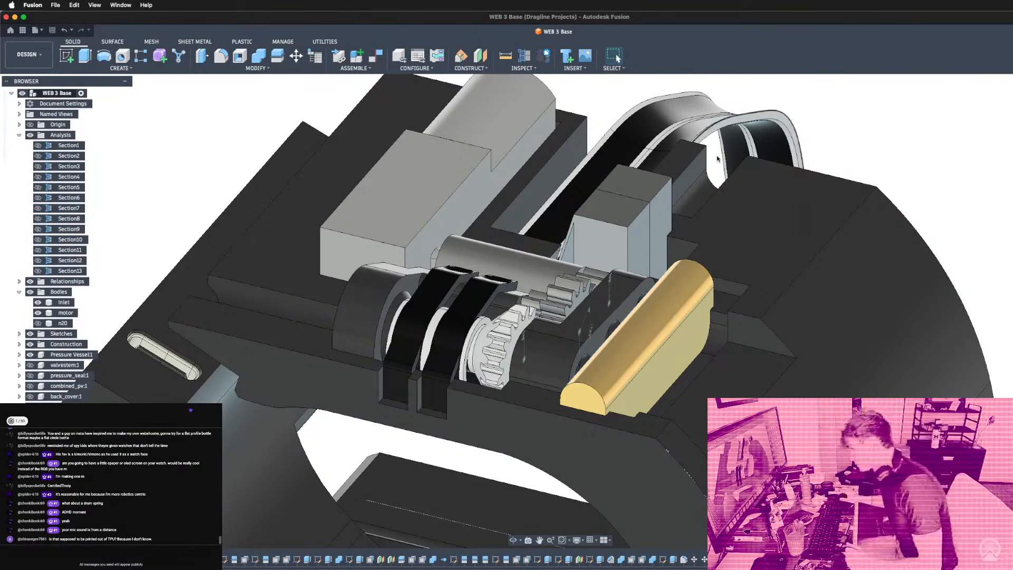
pyautogui.scroll(-5, 493, 169)
pyautogui.scroll(-3, 558, 290)
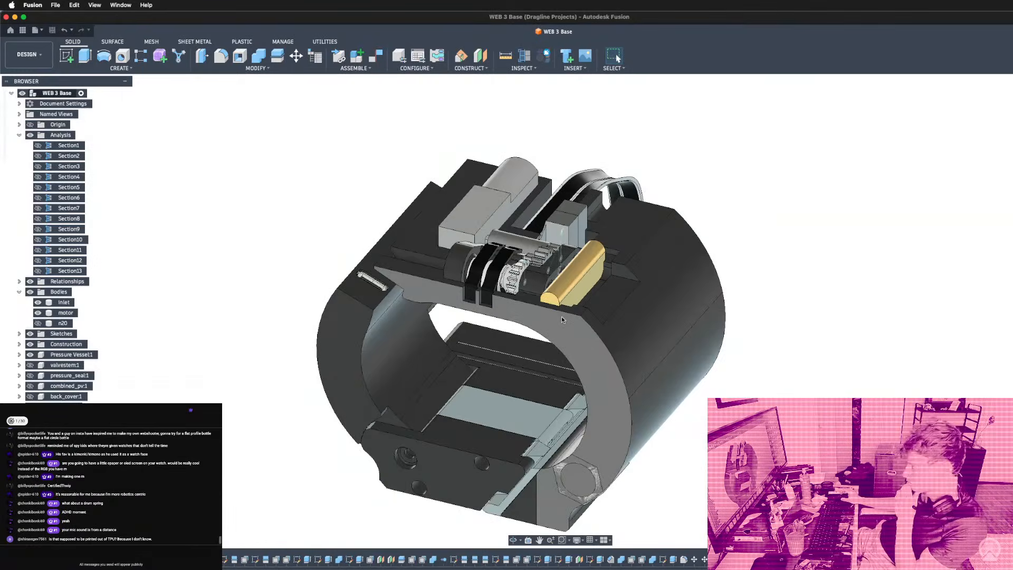
pyautogui.scroll(5, 529, 321)
pyautogui.scroll(-5, 390, 284)
pyautogui.keyDown('shift'); pyautogui.moveTo(321, 313); pyautogui.dragTo(443, 313, button='middle'); pyautogui.keyUp('shift')
pyautogui.keyDown('shift'); pyautogui.moveTo(583, 301); pyautogui.dragTo(280, 305, button='middle'); pyautogui.keyUp('shift')
pyautogui.scroll(5, 458, 360)
pyautogui.scroll(6, 409, 418)
pyautogui.keyDown('shift'); pyautogui.moveTo(365, 358); pyautogui.dragTo(434, 363, button='middle'); pyautogui.keyUp('shift')
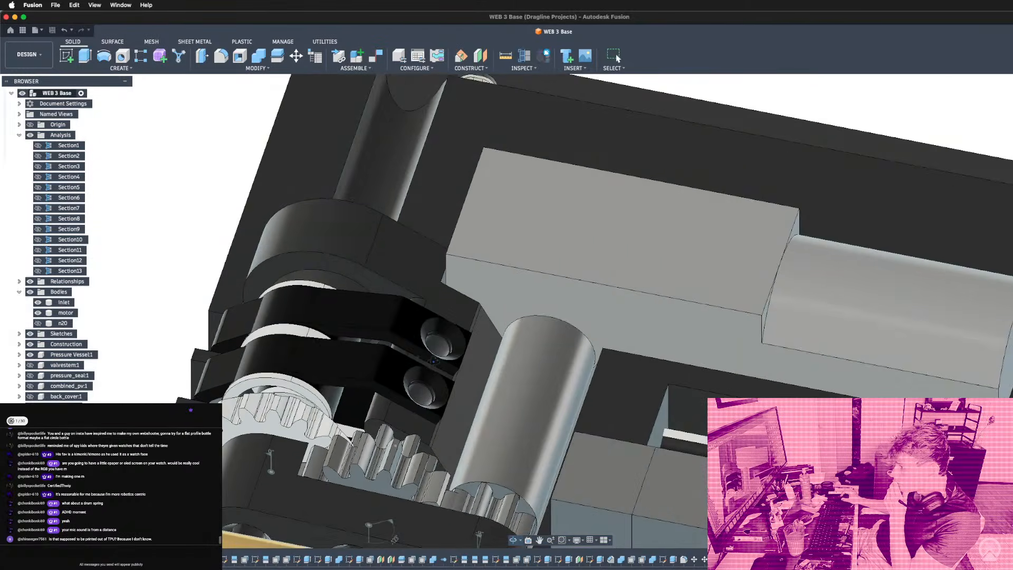
# Examine how the two contact strips sit over the trigger gear and their chamfered screw holes from close up.
pyautogui.scroll(8, 434, 363)
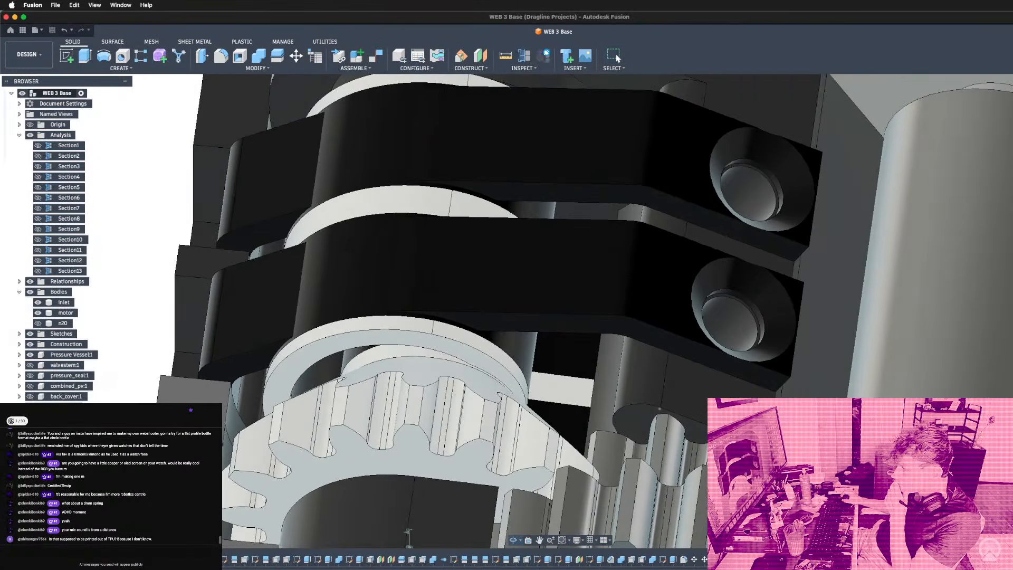
pyautogui.keyDown('shift'); pyautogui.moveTo(203, 488); pyautogui.dragTo(226, 424, button='middle'); pyautogui.keyUp('shift')
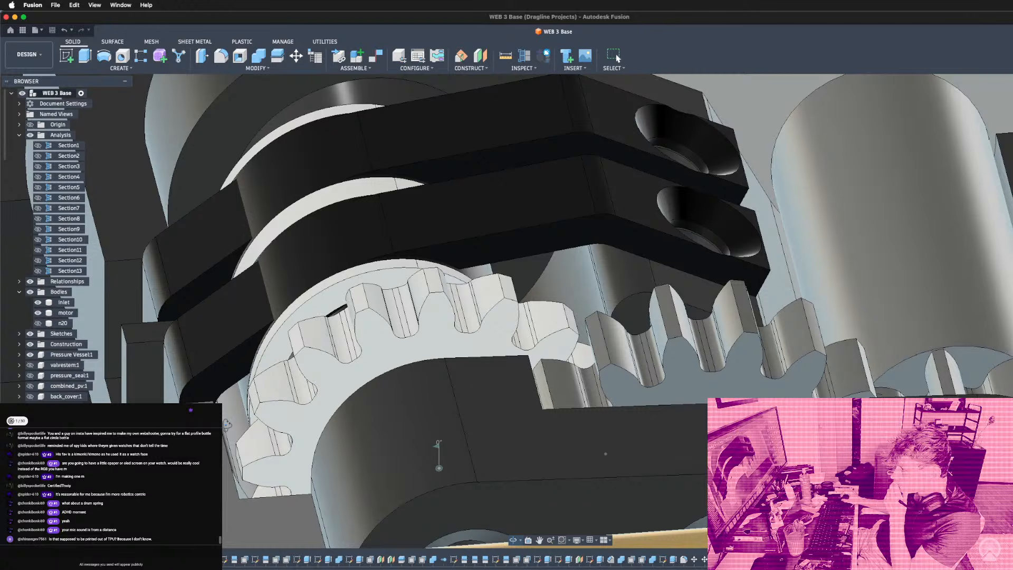
pyautogui.keyDown('shift'); pyautogui.moveTo(432, 364); pyautogui.dragTo(424, 406, button='middle'); pyautogui.keyUp('shift')
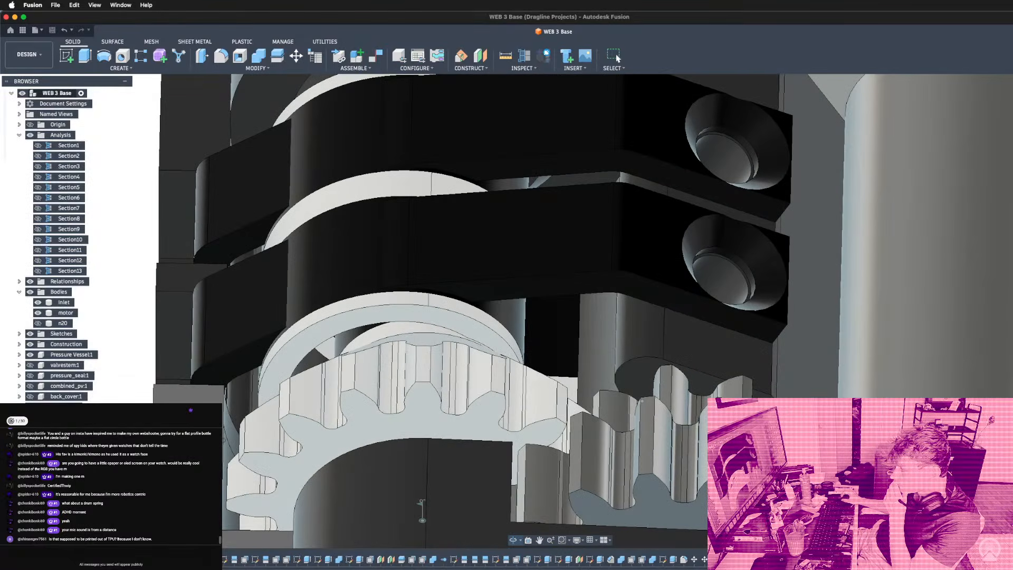
pyautogui.keyDown('shift'); pyautogui.moveTo(422, 509); pyautogui.dragTo(441, 459, button='middle'); pyautogui.keyUp('shift')
pyautogui.keyDown('shift'); pyautogui.moveTo(228, 428); pyautogui.dragTo(258, 388, button='middle'); pyautogui.keyUp('shift')
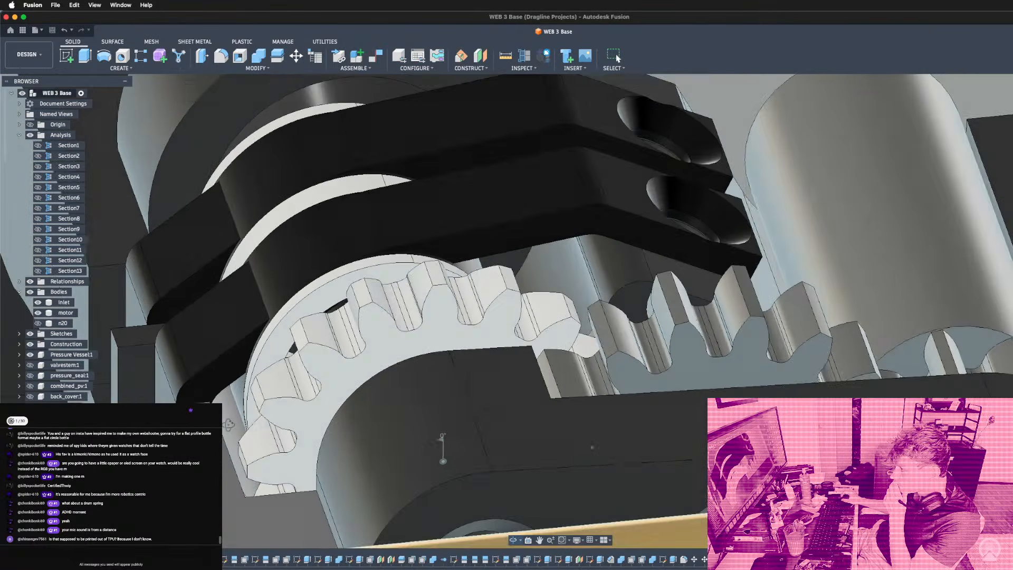
pyautogui.scroll(-5, 291, 346)
pyautogui.keyDown('shift'); pyautogui.moveTo(280, 342); pyautogui.dragTo(367, 373, button='middle'); pyautogui.keyUp('shift')
pyautogui.scroll(-5, 363, 361)
pyautogui.scroll(4, 260, 378)
pyautogui.scroll(-5, 367, 373)
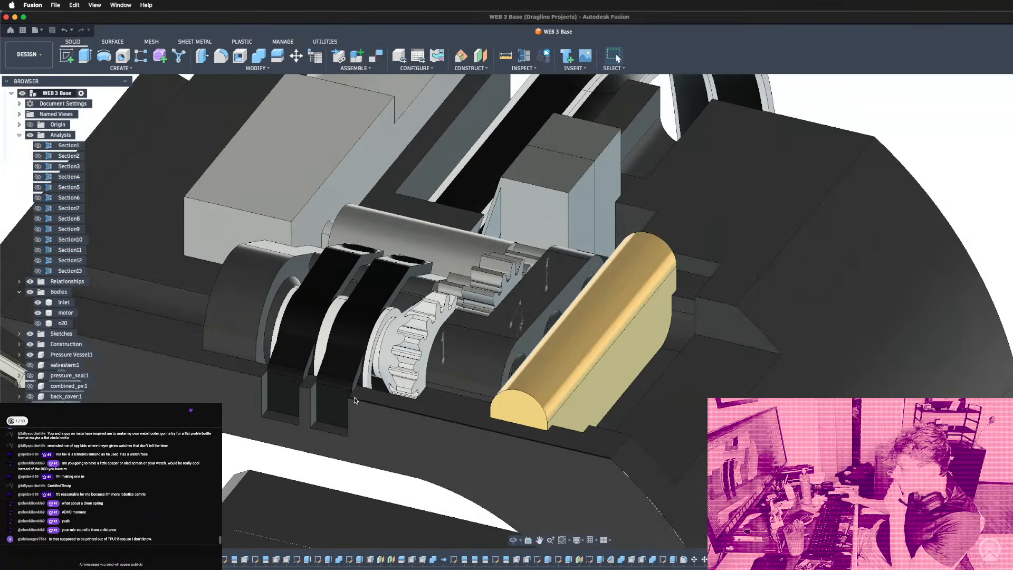
# Inspect the open strip pockets along the housing's side wall and the surrounding trigger assembly from several angles.
pyautogui.scroll(10, 327, 409)
pyautogui.scroll(-10, 326, 410)
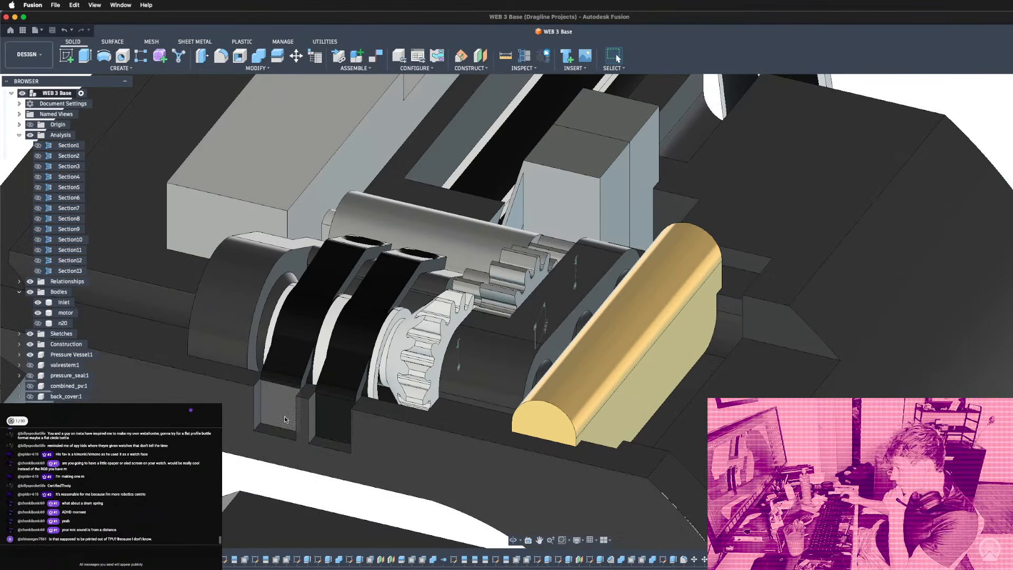
pyautogui.scroll(-4, 323, 416)
pyautogui.scroll(8, 284, 411)
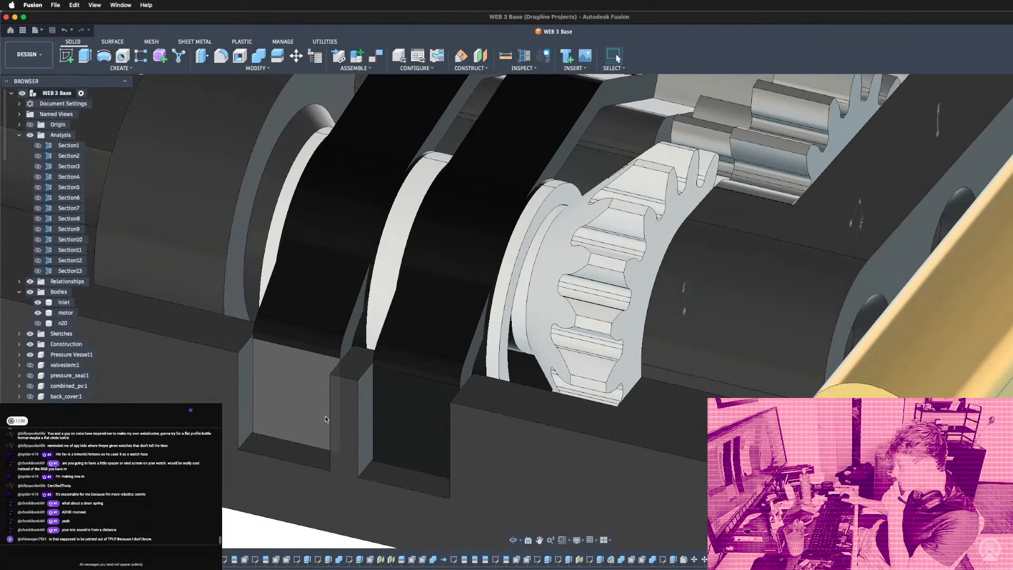
pyautogui.scroll(2, 325, 416)
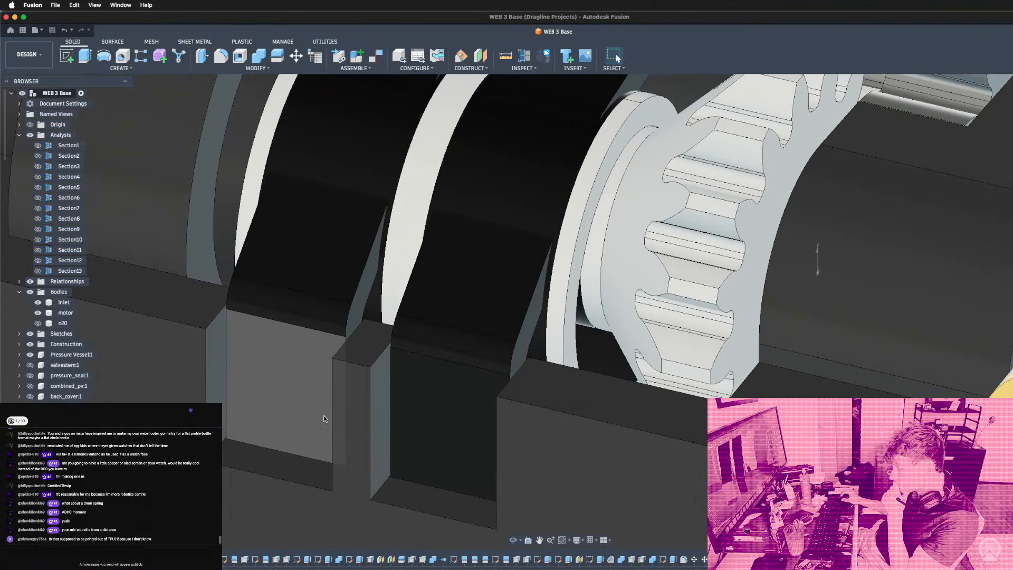
pyautogui.scroll(-8, 325, 418)
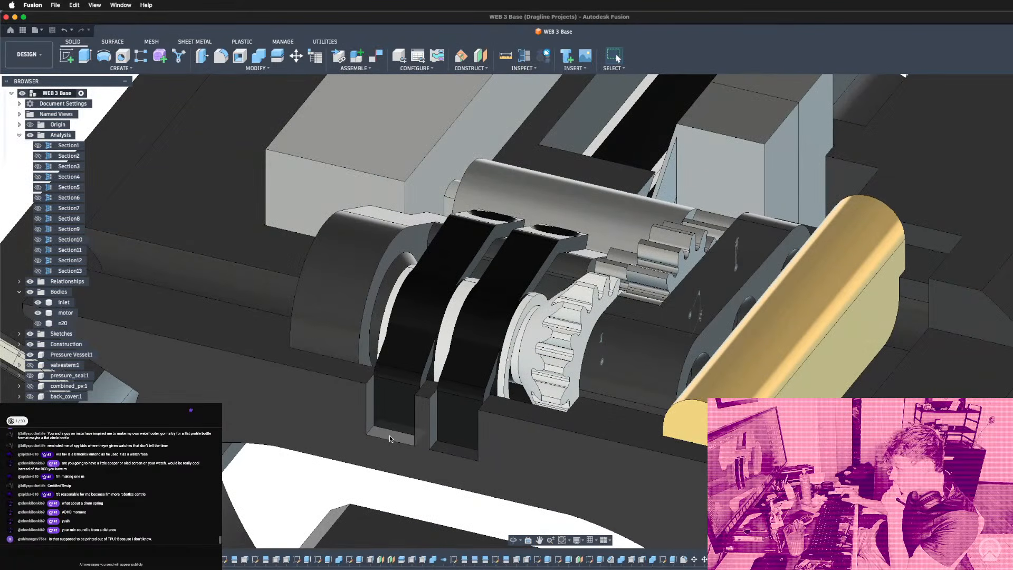
pyautogui.scroll(-5, 390, 439)
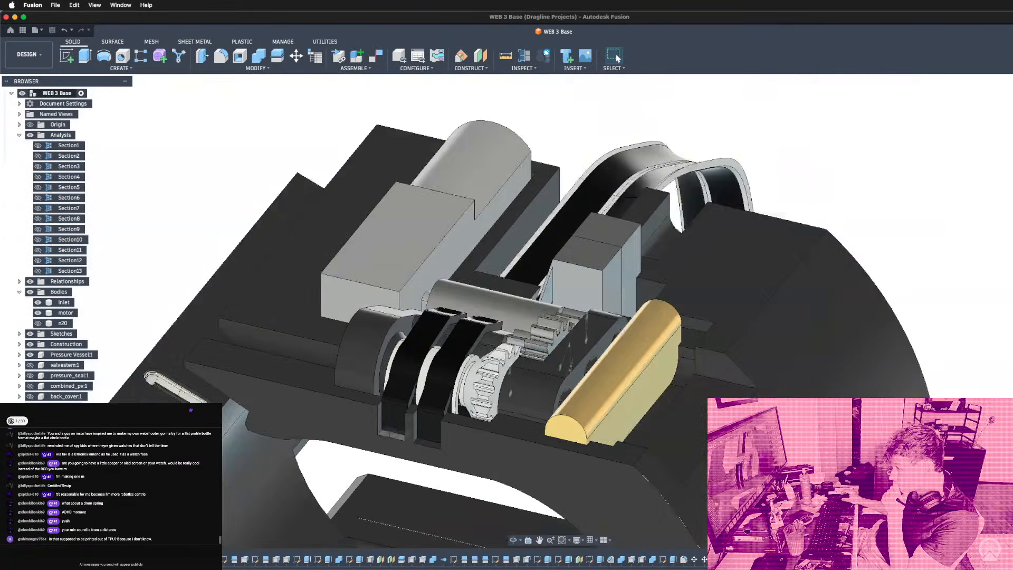
pyautogui.keyDown('shift'); pyautogui.moveTo(396, 424); pyautogui.dragTo(391, 432, button='middle'); pyautogui.keyUp('shift')
pyautogui.scroll(5, 392, 433)
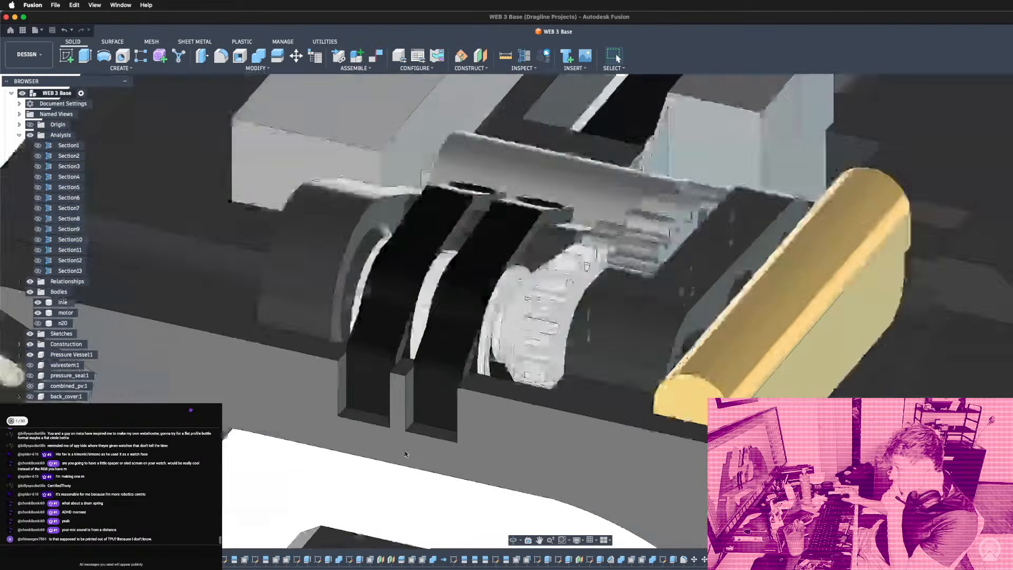
pyautogui.scroll(-5, 416, 397)
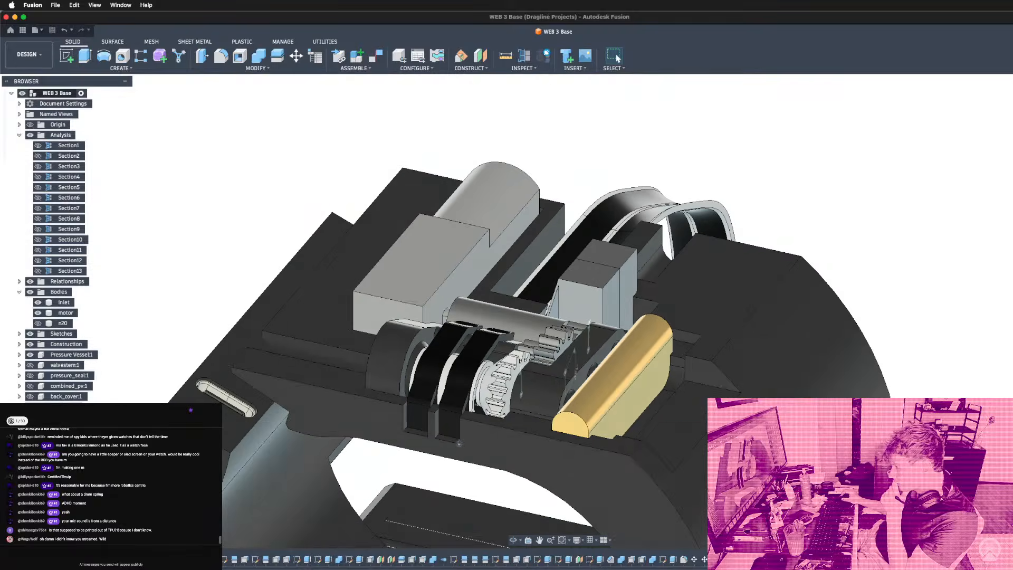
pyautogui.keyDown('shift'); pyautogui.moveTo(420, 401); pyautogui.dragTo(459, 442, button='middle'); pyautogui.keyUp('shift')
pyautogui.scroll(4, 518, 444)
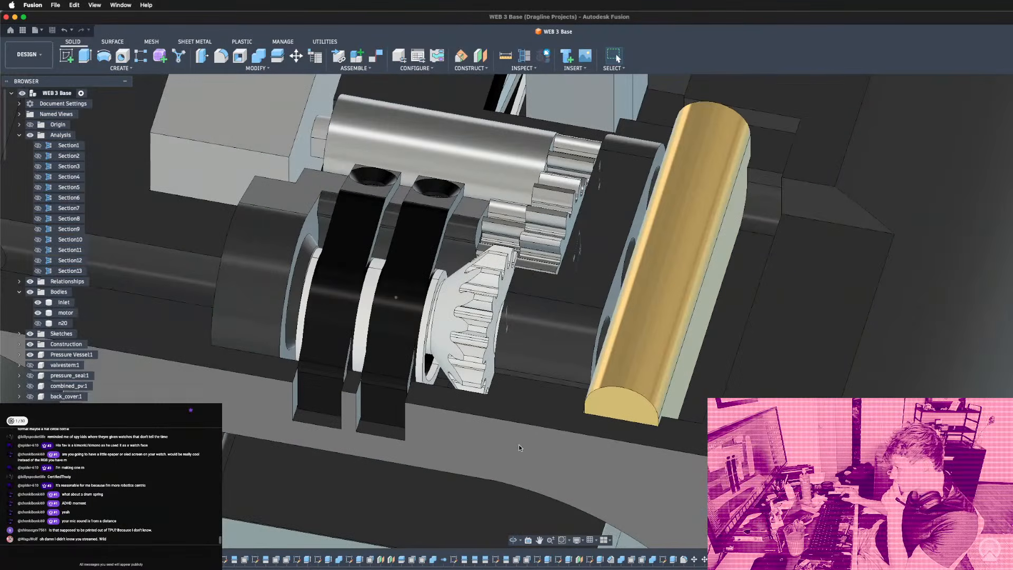
pyautogui.scroll(-1, 518, 444)
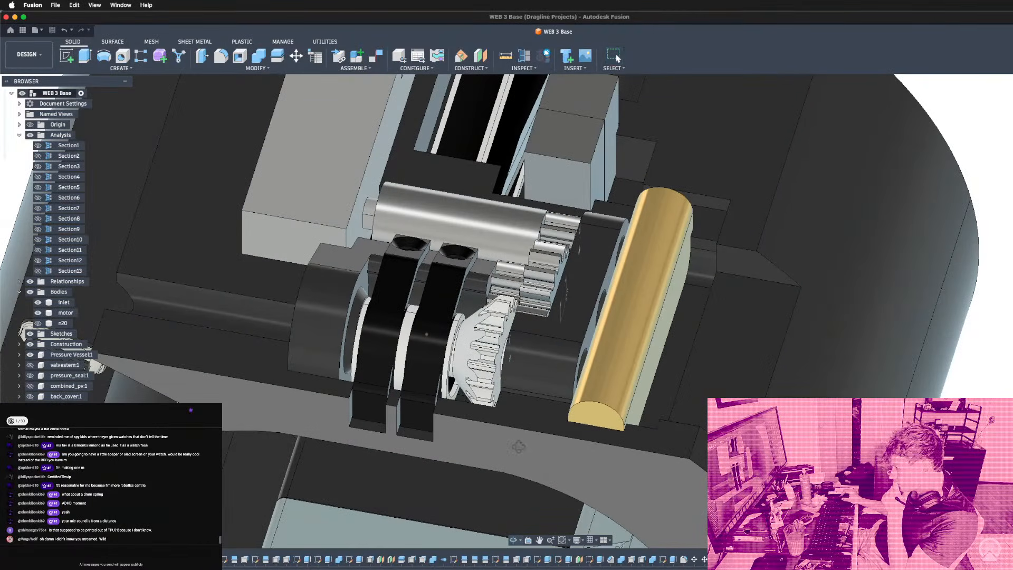
pyautogui.keyDown('shift'); pyautogui.moveTo(519, 449); pyautogui.dragTo(517, 436, button='middle'); pyautogui.keyUp('shift')
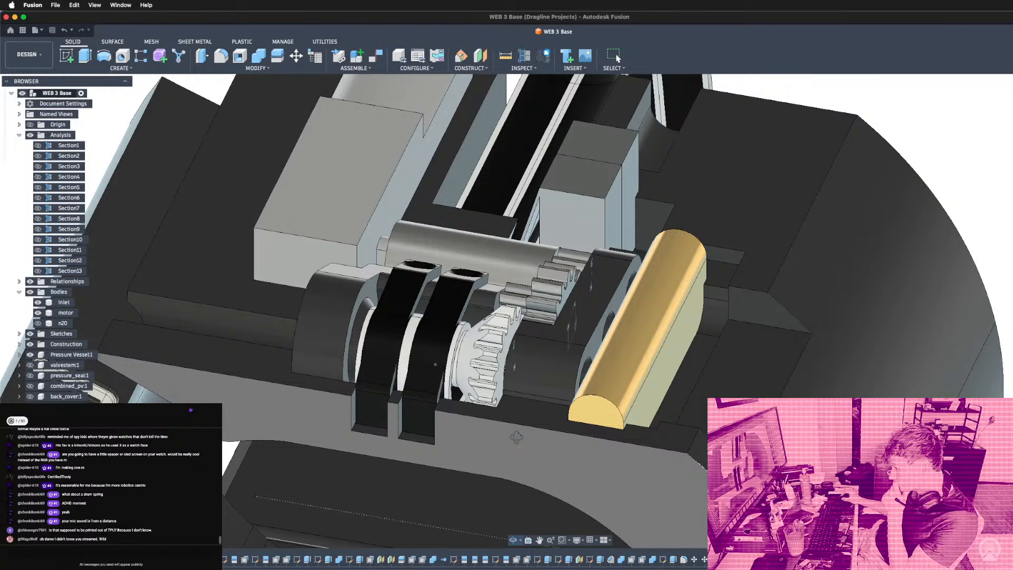
pyautogui.keyDown('shift'); pyautogui.moveTo(516, 437); pyautogui.dragTo(496, 433, button='middle'); pyautogui.keyUp('shift')
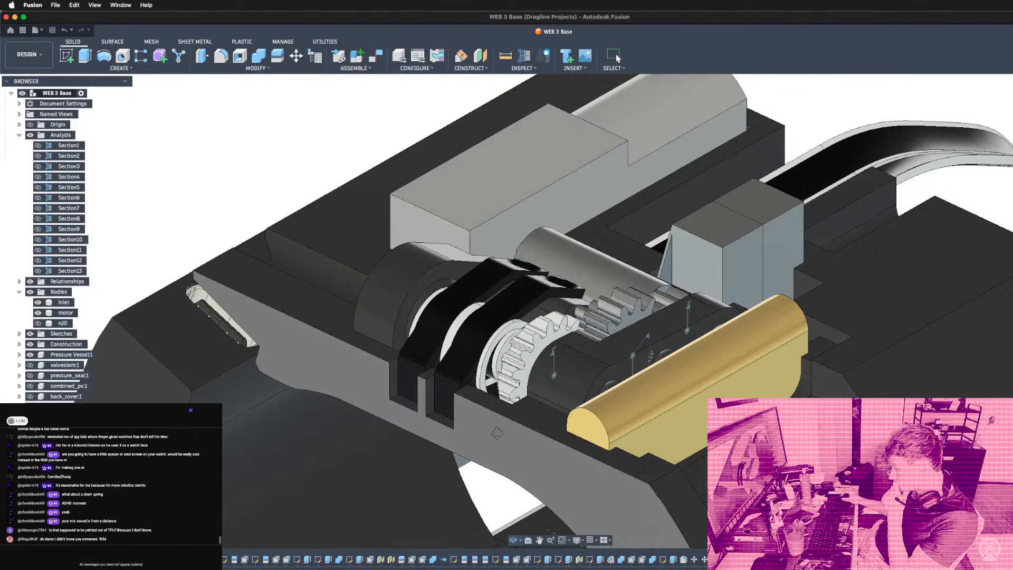
pyautogui.keyDown('shift'); pyautogui.moveTo(497, 433); pyautogui.dragTo(593, 467, button='middle'); pyautogui.keyUp('shift')
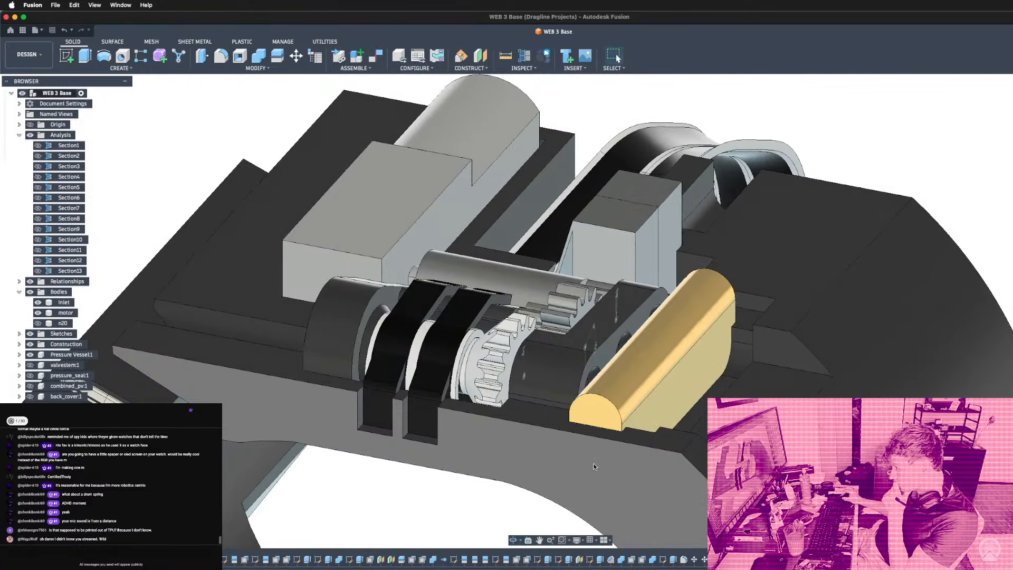
# Start a sketch on the housing's flat side face where the two strip pockets open.
pyautogui.click(488, 423)
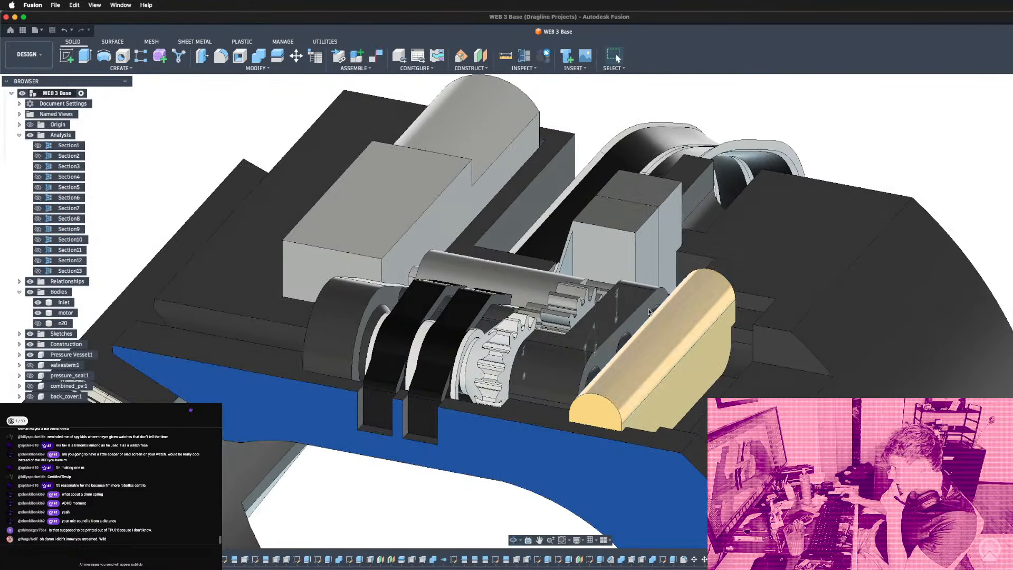
pyautogui.scroll(-2, 405, 442)
pyautogui.scroll(4, 404, 442)
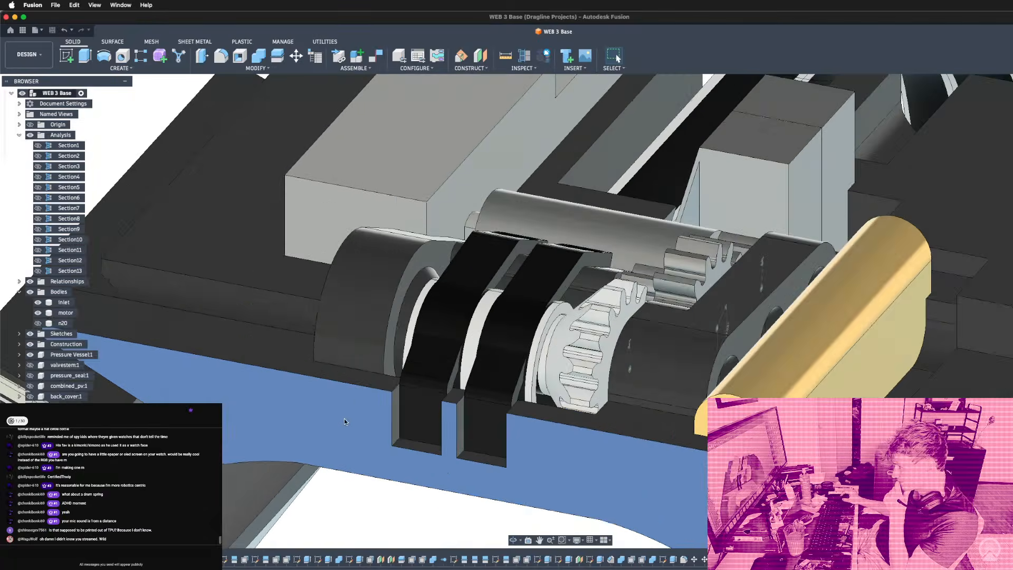
pyautogui.scroll(-3, 359, 414)
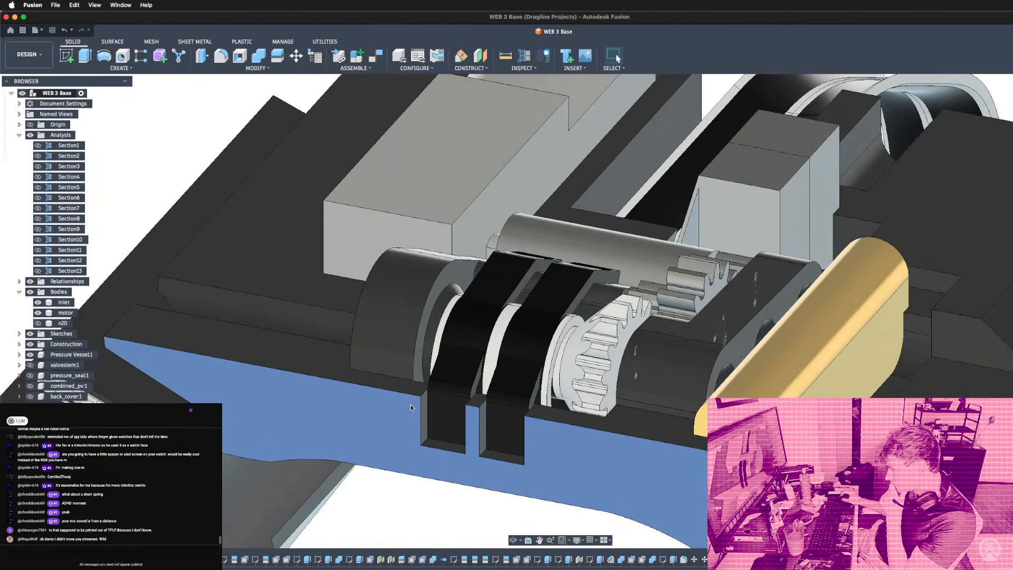
pyautogui.scroll(5, 304, 406)
pyautogui.scroll(-3, 303, 406)
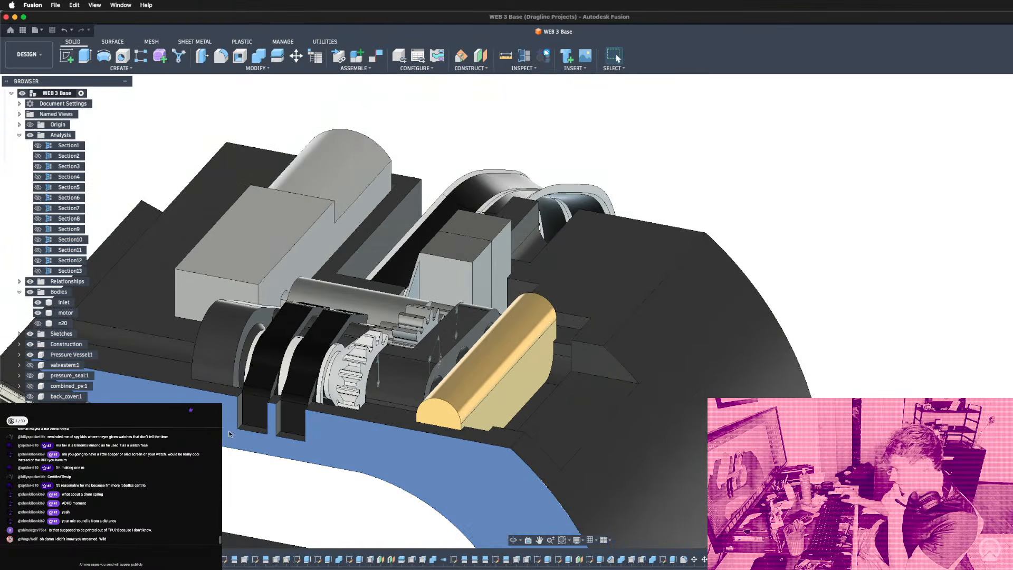
pyautogui.scroll(4, 285, 425)
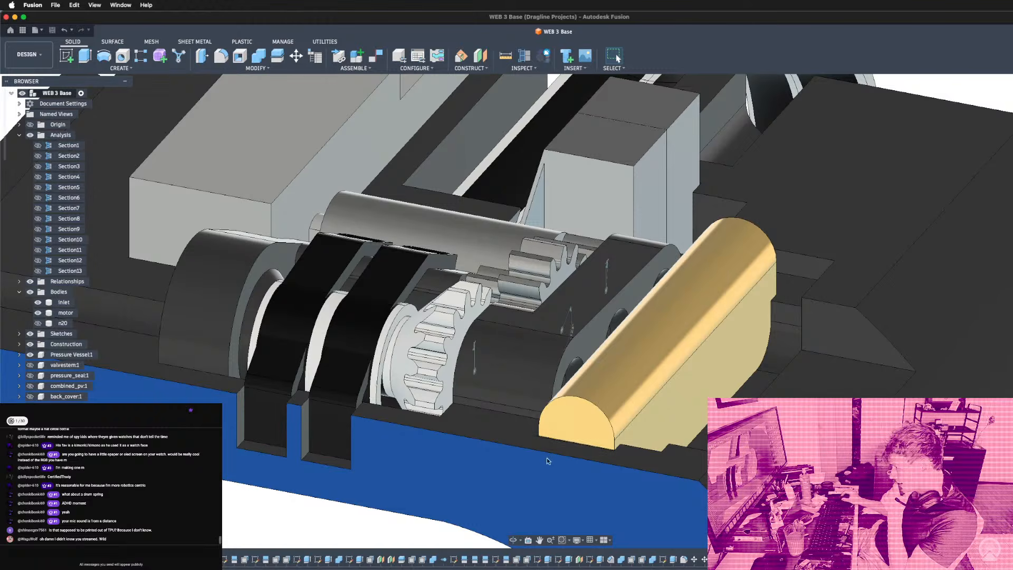
pyautogui.scroll(-2, 304, 421)
pyautogui.scroll(4, 306, 419)
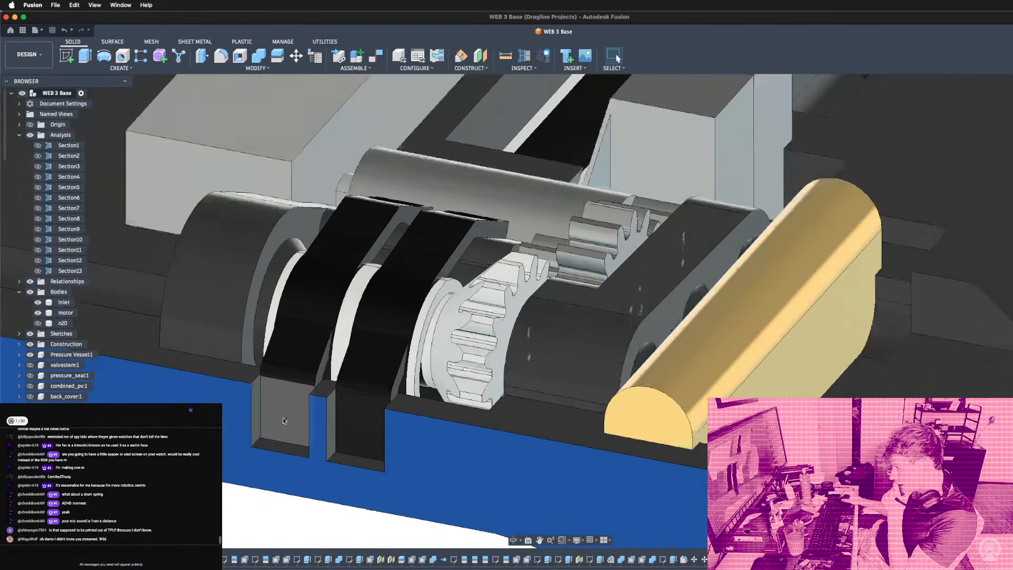
pyautogui.scroll(-4, 310, 428)
pyautogui.scroll(5, 312, 436)
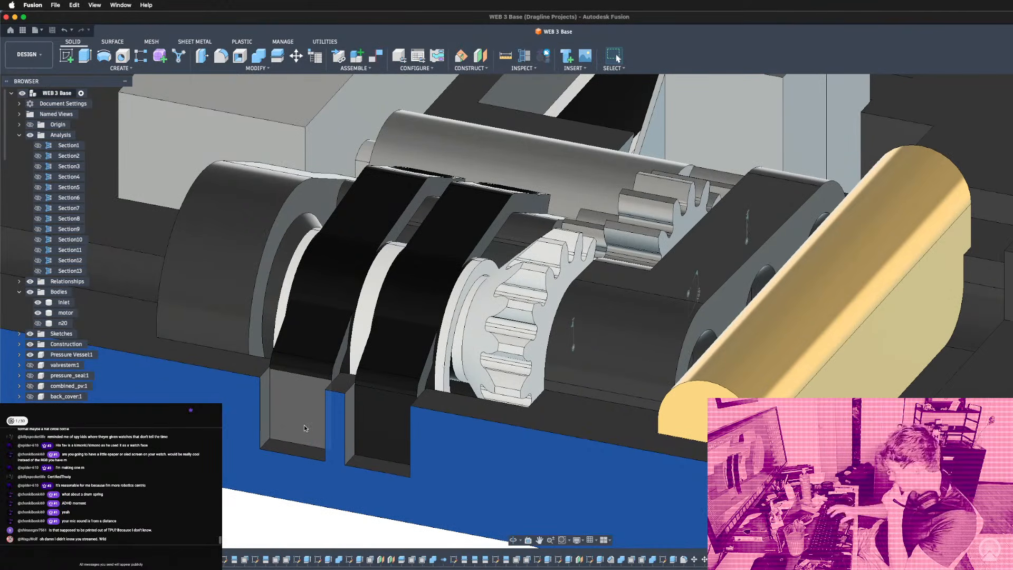
pyautogui.press('l')
pyautogui.scroll(-5, 495, 374)
pyautogui.scroll(-4, 502, 368)
pyautogui.scroll(4, 459, 217)
pyautogui.scroll(4, 539, 292)
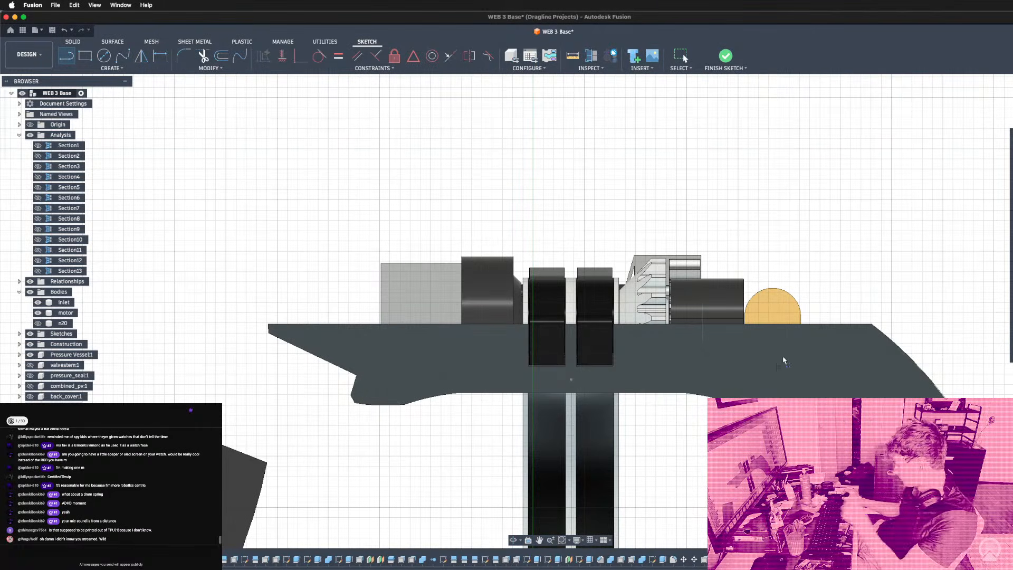
# Project the arched end face at the gold half-round bar into the sketch with the projection link on.
pyautogui.keyDown('shift'); pyautogui.moveTo(802, 346); pyautogui.dragTo(760, 364, button='middle'); pyautogui.keyUp('shift')
pyautogui.press('p')
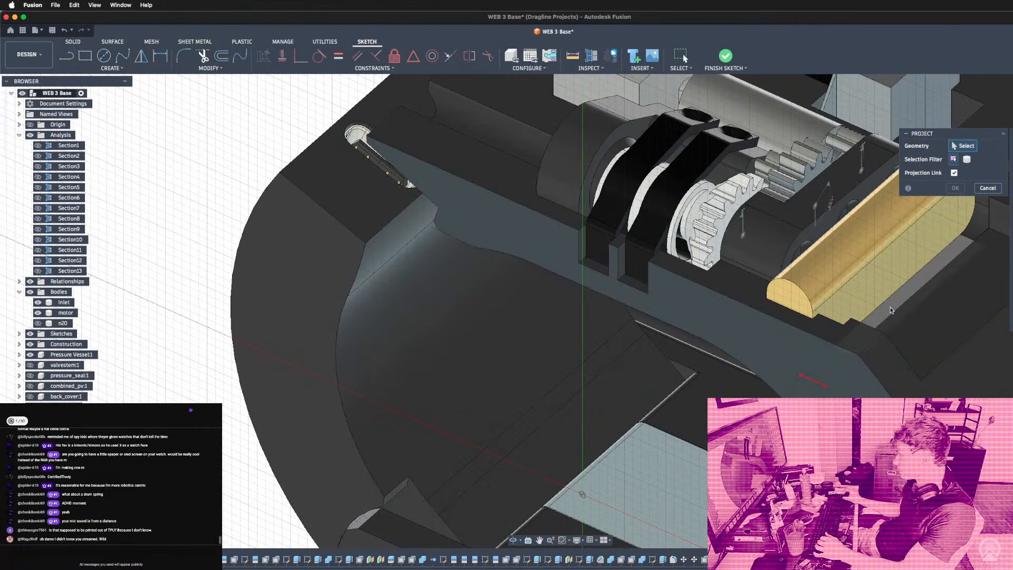
pyautogui.scroll(4, 931, 253)
pyautogui.keyDown('shift'); pyautogui.moveTo(936, 251); pyautogui.dragTo(915, 242, button='middle'); pyautogui.keyUp('shift')
pyautogui.click(669, 329)
pyautogui.moveTo(669, 328)
pyautogui.keyDown('shift'); pyautogui.mouseDown(button='middle')
pyautogui.moveTo(659, 350)
pyautogui.moveTo(657, 336)
pyautogui.moveTo(670, 332)
pyautogui.mouseUp(button='middle'); pyautogui.keyUp('shift')
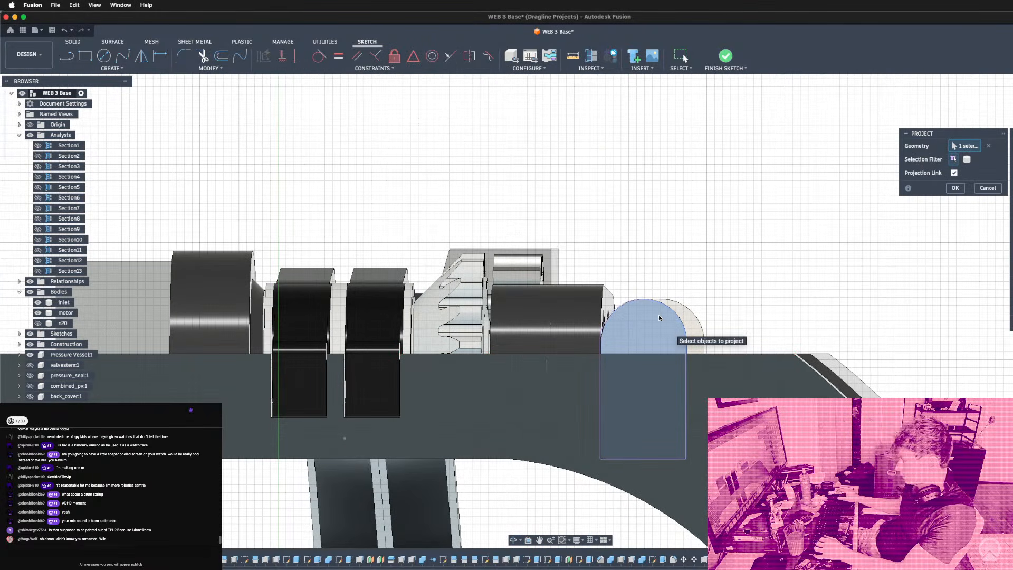
# Offset the side face's straight and curved lower edges 1.15 mm inward, with chain selection off.
pyautogui.press('o')
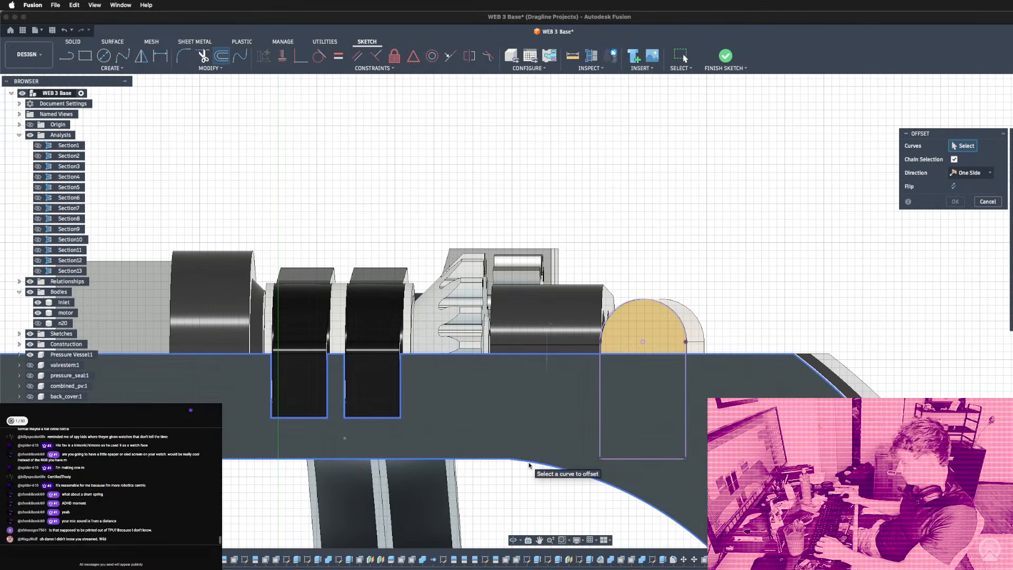
pyautogui.click(954, 160)
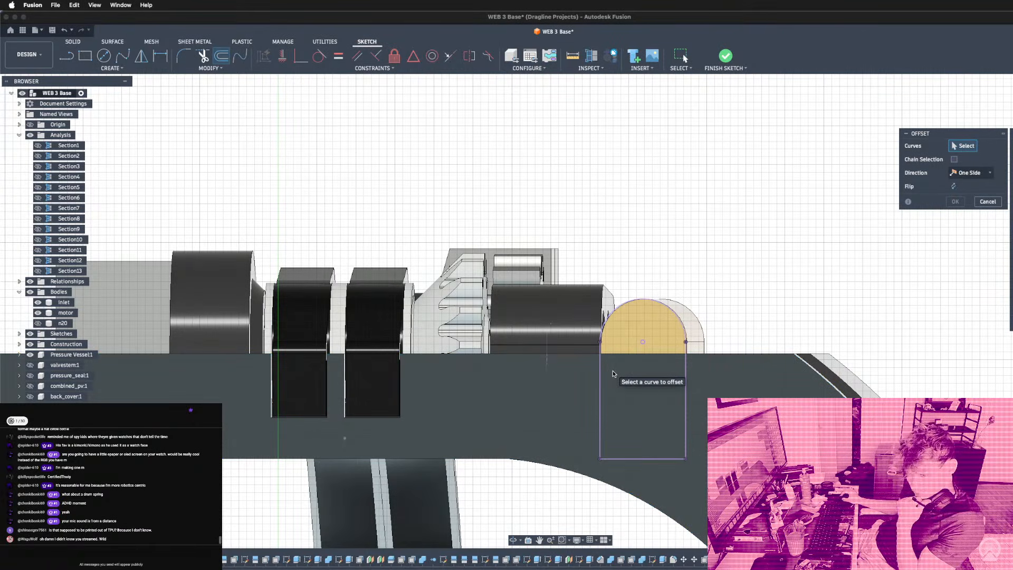
pyautogui.click(472, 458)
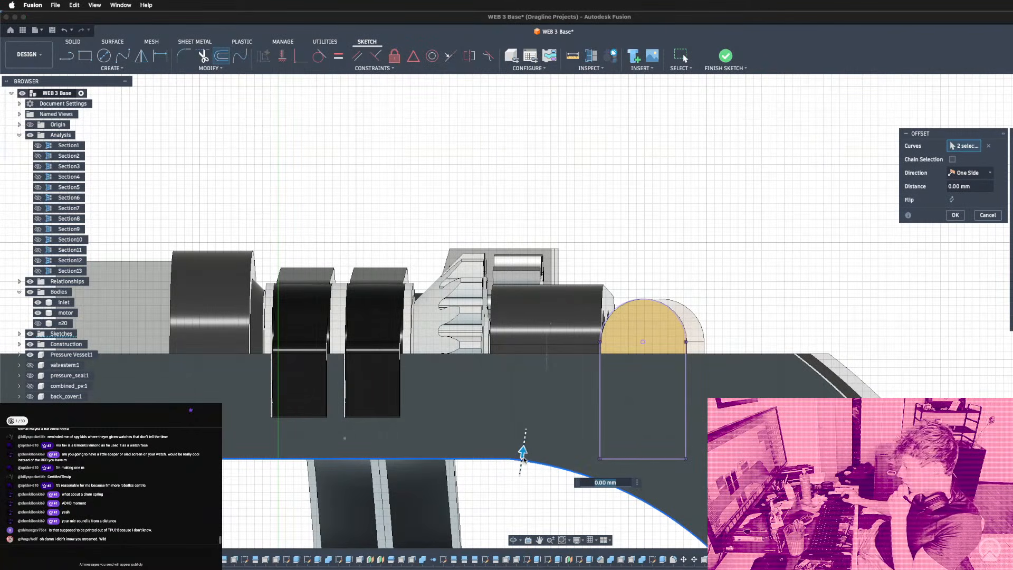
pyautogui.moveTo(524, 453); pyautogui.dragTo(530, 439)
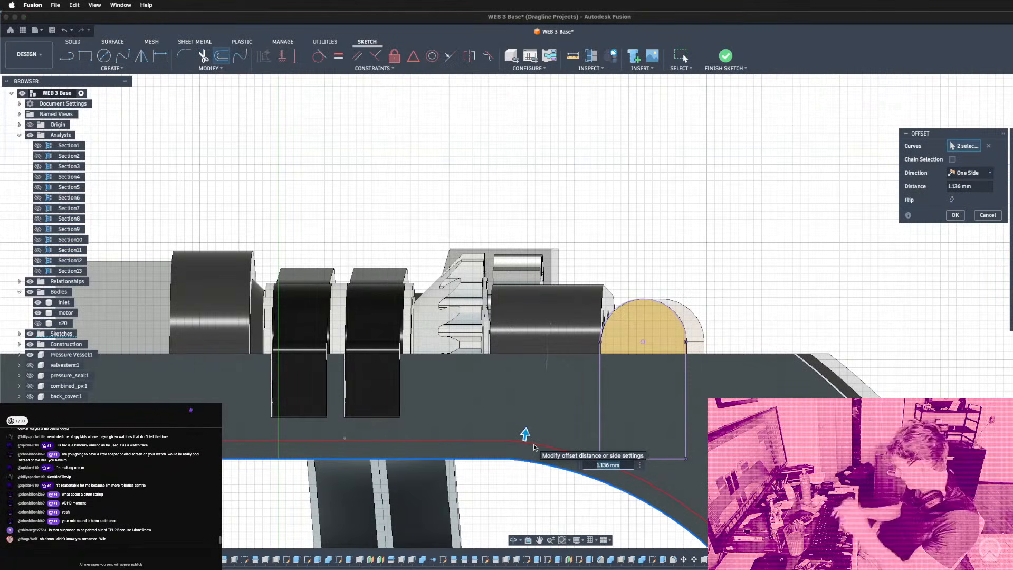
pyautogui.write('1')
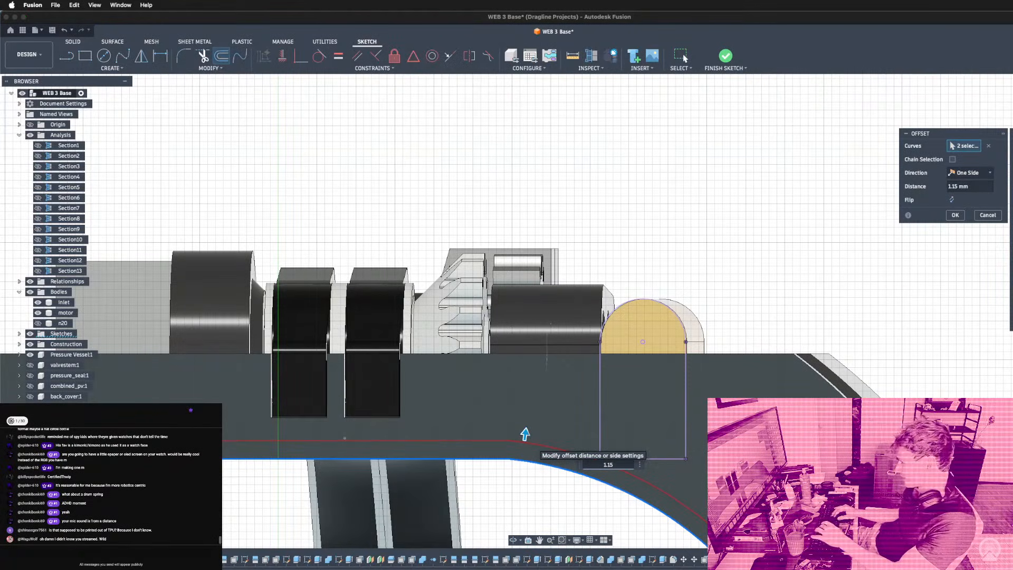
pyautogui.write('.15')
pyautogui.press('Return')
# Draw a short line from the projected profile's lower corner nearest the strips to the offset curve.
pyautogui.press('l')
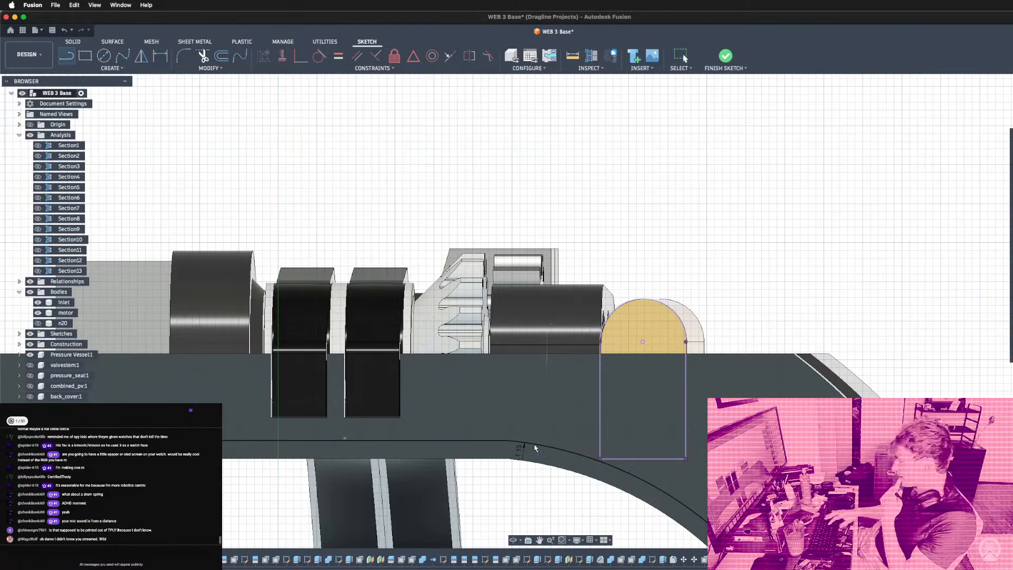
pyautogui.scroll(2, 603, 450)
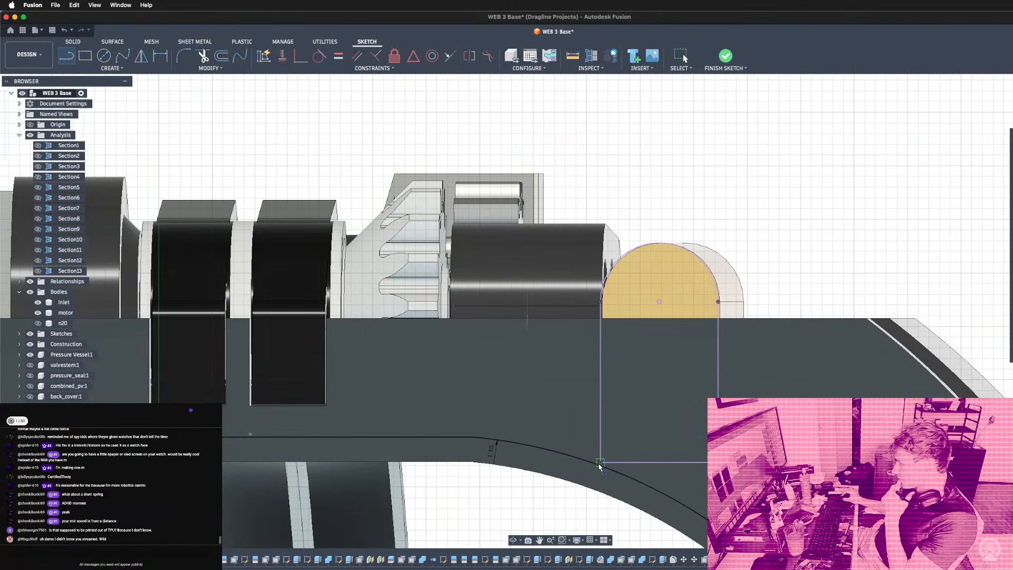
pyautogui.click(600, 462)
pyautogui.click(583, 463)
pyautogui.press('Escape')
pyautogui.scroll(-3, 582, 463)
pyautogui.scroll(2, 418, 442)
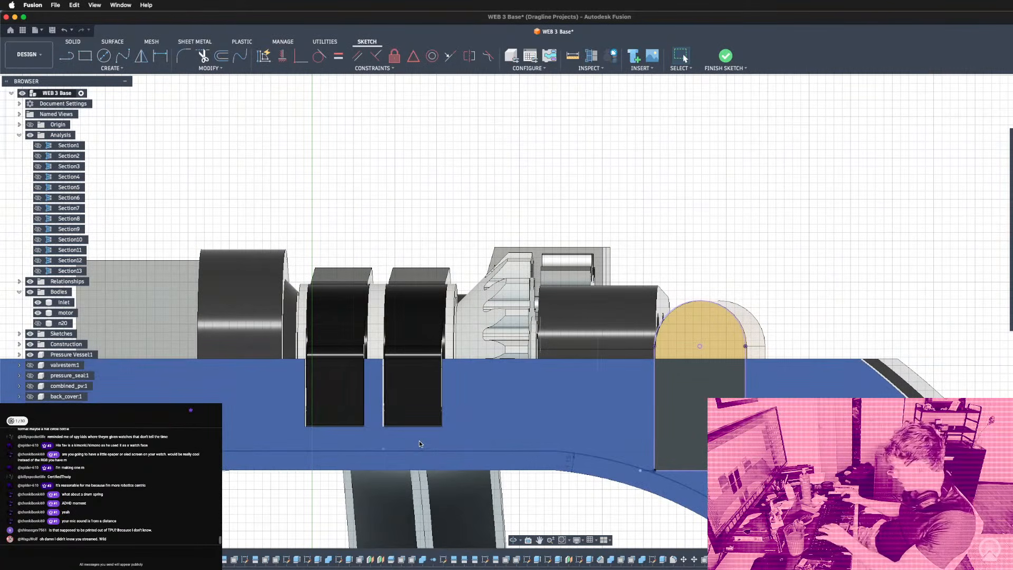
pyautogui.press('l')
pyautogui.scroll(-3, 307, 434)
pyautogui.moveTo(307, 435)
pyautogui.keyDown('shift'); pyautogui.mouseDown(button='middle')
pyautogui.moveTo(302, 449)
pyautogui.moveTo(301, 437)
pyautogui.moveTo(288, 445)
pyautogui.moveTo(297, 447)
pyautogui.mouseUp(button='middle'); pyautogui.keyUp('shift')
pyautogui.click(292, 378)
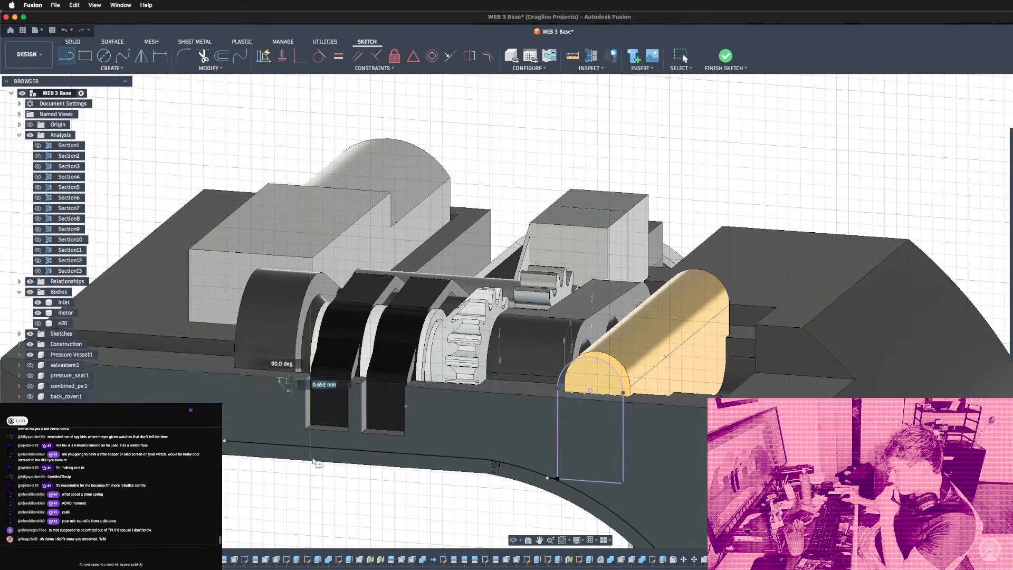
pyautogui.press('Escape')
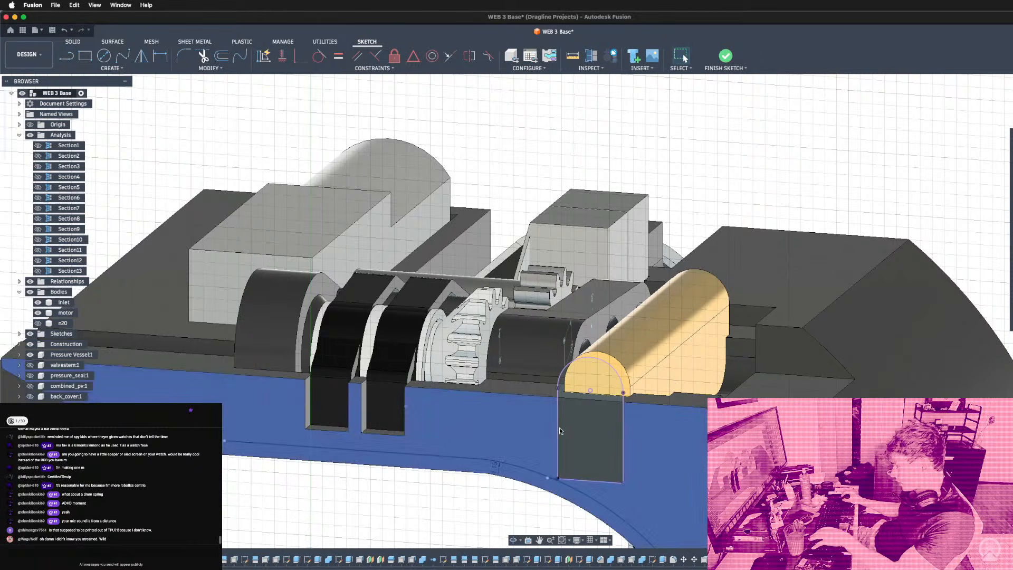
# Offset the projected profile's bottom edge and the vertical edge farther from the strips 1 mm outward.
pyautogui.scroll(-4, 598, 417)
pyautogui.keyDown('shift'); pyautogui.moveTo(602, 432); pyautogui.dragTo(637, 470, button='middle'); pyautogui.keyUp('shift')
pyautogui.scroll(4, 637, 471)
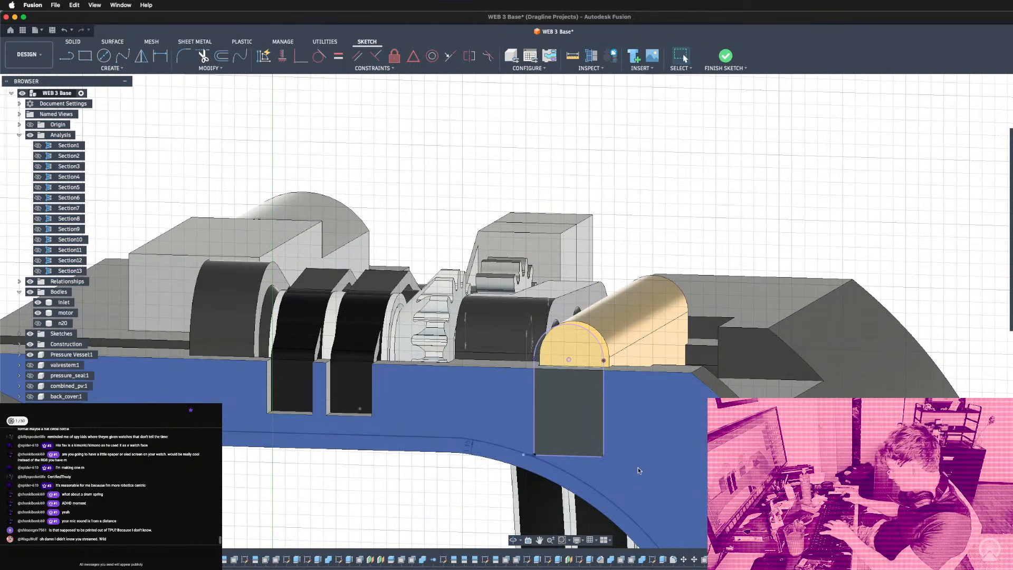
pyautogui.press('l')
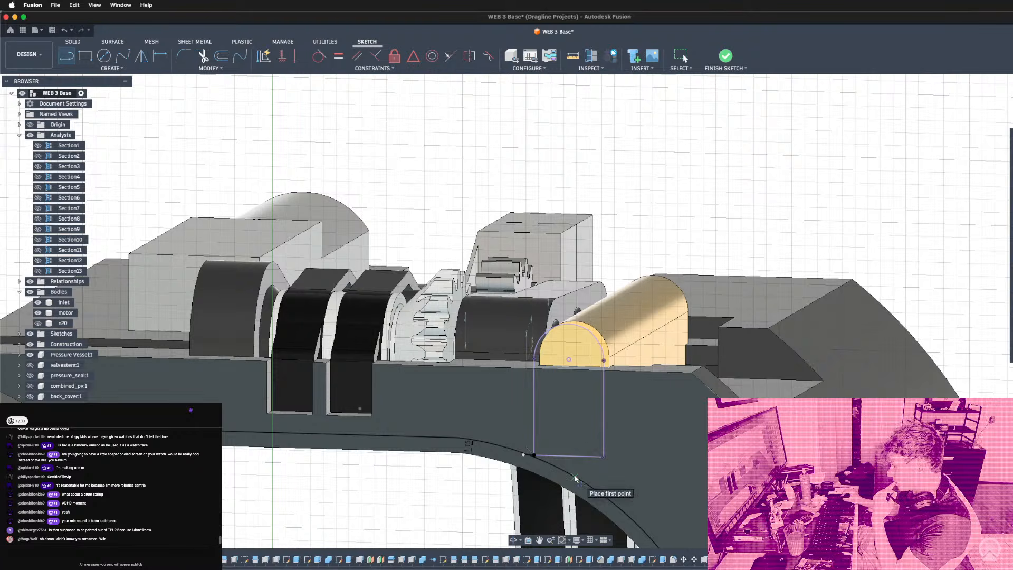
pyautogui.press('o')
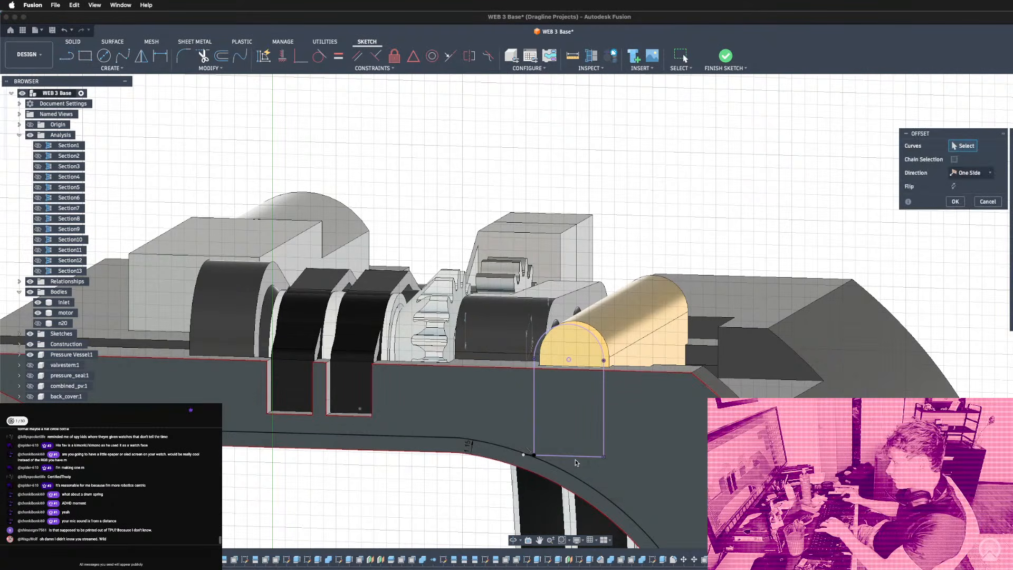
pyautogui.click(576, 457)
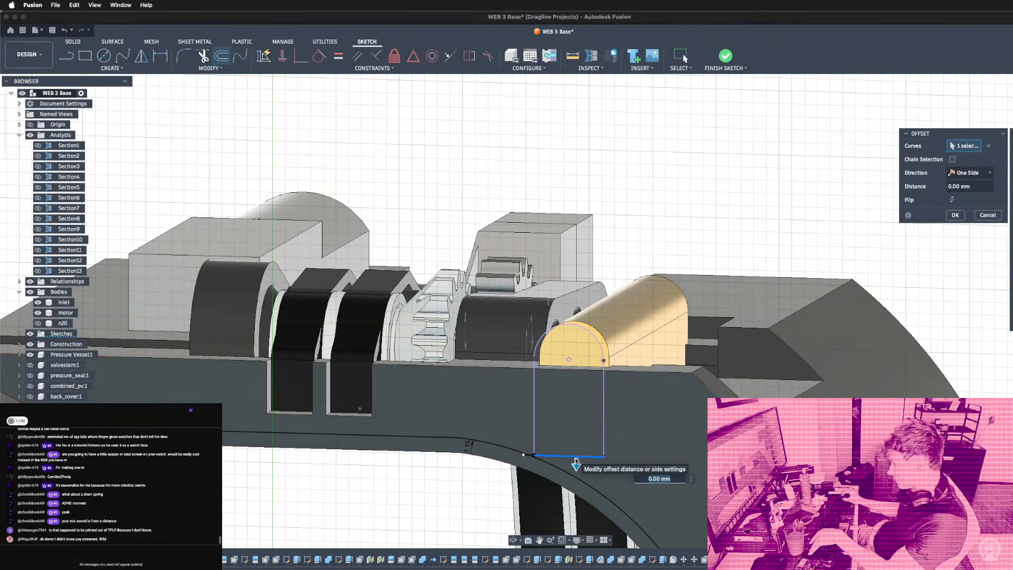
pyautogui.click(604, 425)
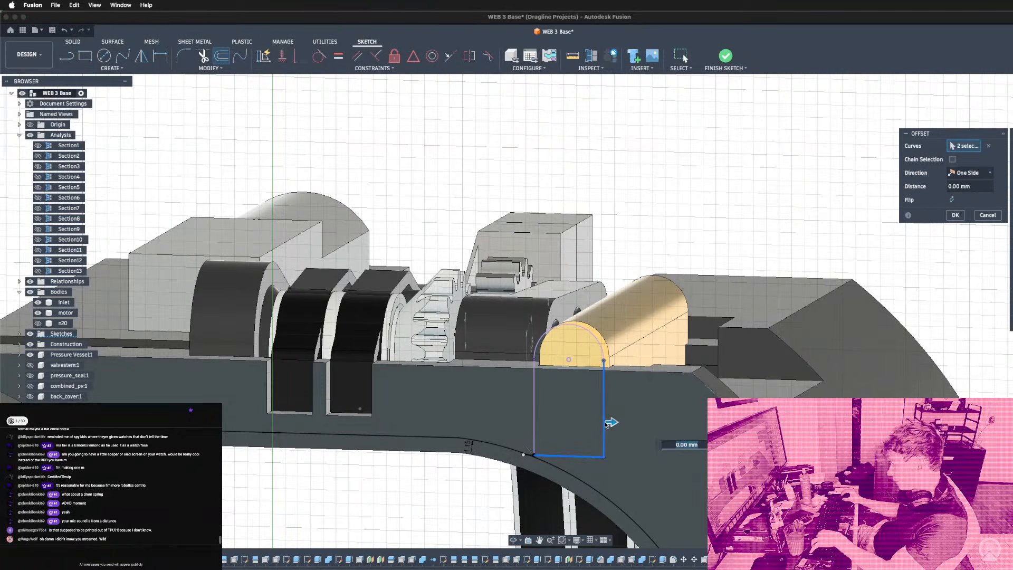
pyautogui.write('1')
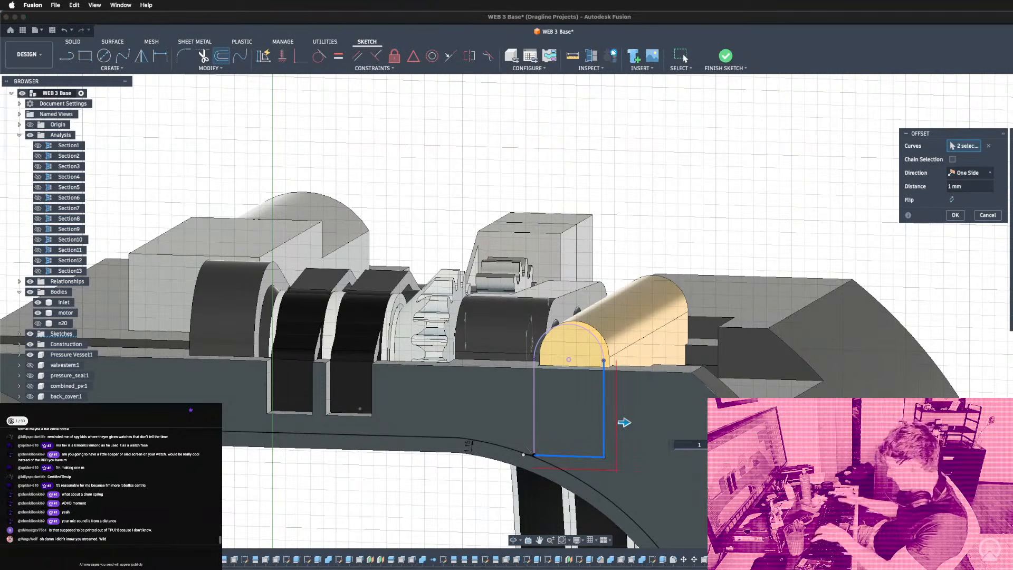
pyautogui.press('Return')
# Draw a 5 mm diameter circle on the side face beside the offset vertical line, away from the strips.
pyautogui.press('c')
pyautogui.moveTo(671, 420)
pyautogui.keyDown('shift'); pyautogui.mouseDown(button='middle')
pyautogui.moveTo(676, 488)
pyautogui.moveTo(668, 434)
pyautogui.mouseUp(button='middle'); pyautogui.keyUp('shift')
pyautogui.click(664, 417)
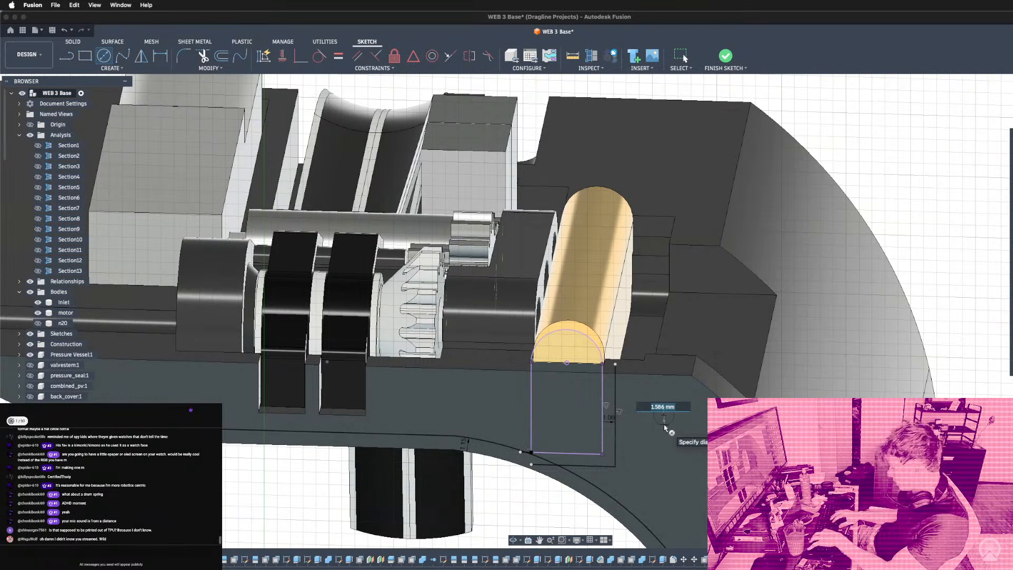
pyautogui.write('5')
pyautogui.press('Return')
pyautogui.press('Escape')
# Draw a line about 3.8 mm long from the circle's centre to the offset vertical line.
pyautogui.moveTo(665, 421)
pyautogui.keyDown('shift'); pyautogui.mouseDown(button='middle')
pyautogui.moveTo(682, 387)
pyautogui.moveTo(663, 458)
pyautogui.mouseUp(button='middle'); pyautogui.keyUp('shift')
pyautogui.press('l')
pyautogui.click(663, 414)
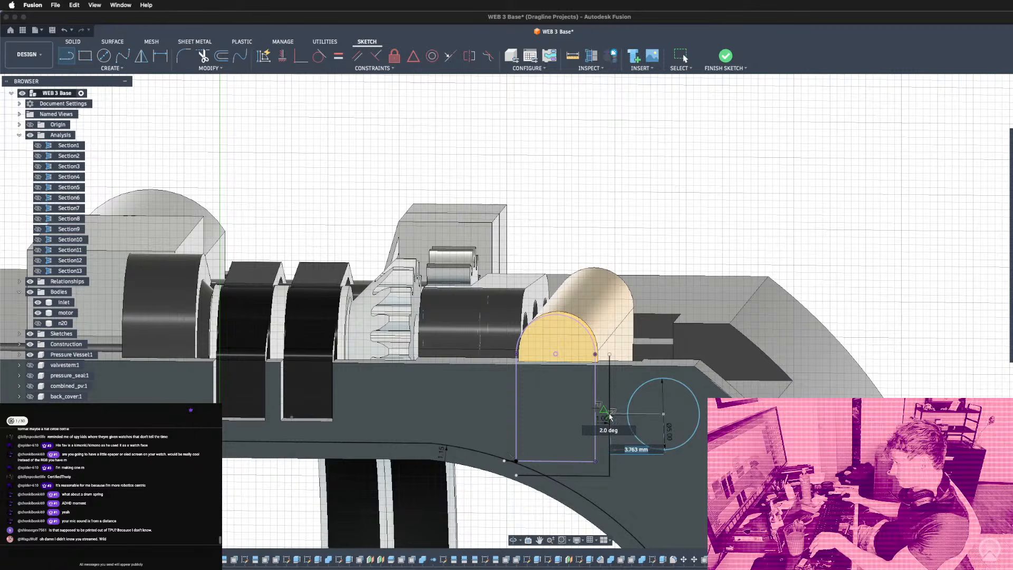
pyautogui.click(609, 415)
pyautogui.press('Escape')
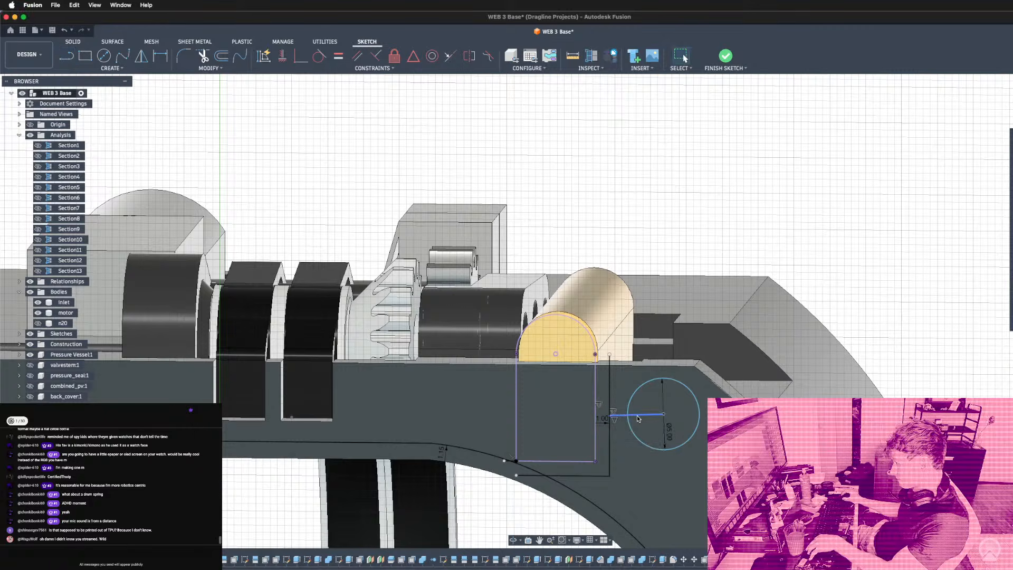
# Constrain the centre line perpendicular to the offset vertical line and make the circle tangent to that vertical line.
pyautogui.click(375, 56)
pyautogui.scroll(-3, 633, 238)
pyautogui.scroll(3, 643, 414)
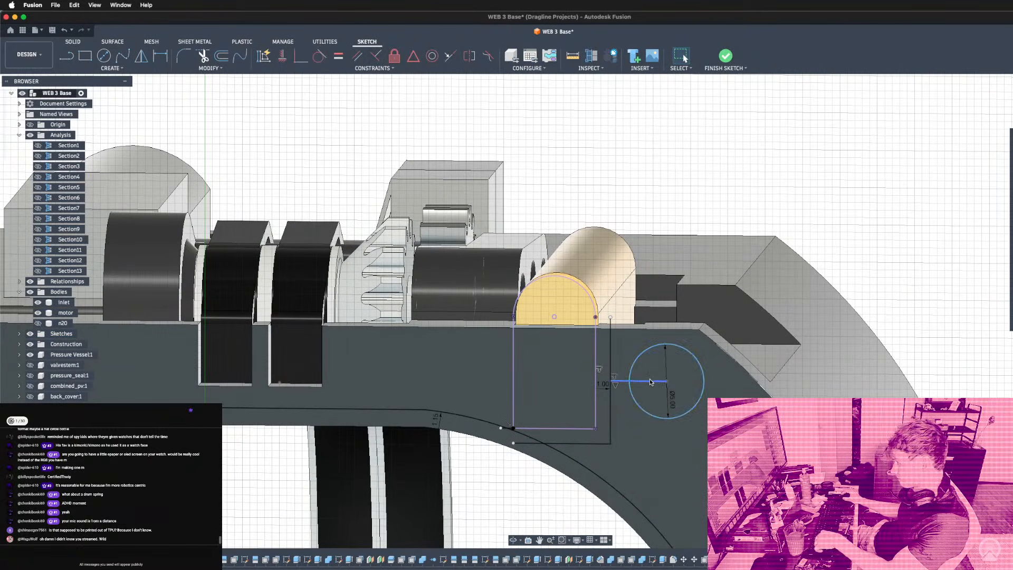
pyautogui.click(636, 392)
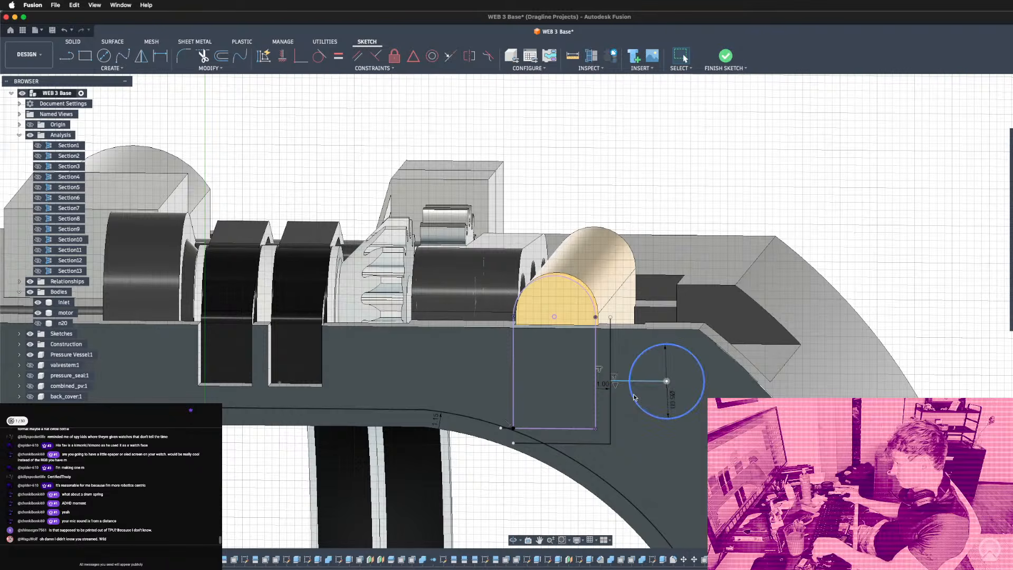
pyautogui.click(611, 403)
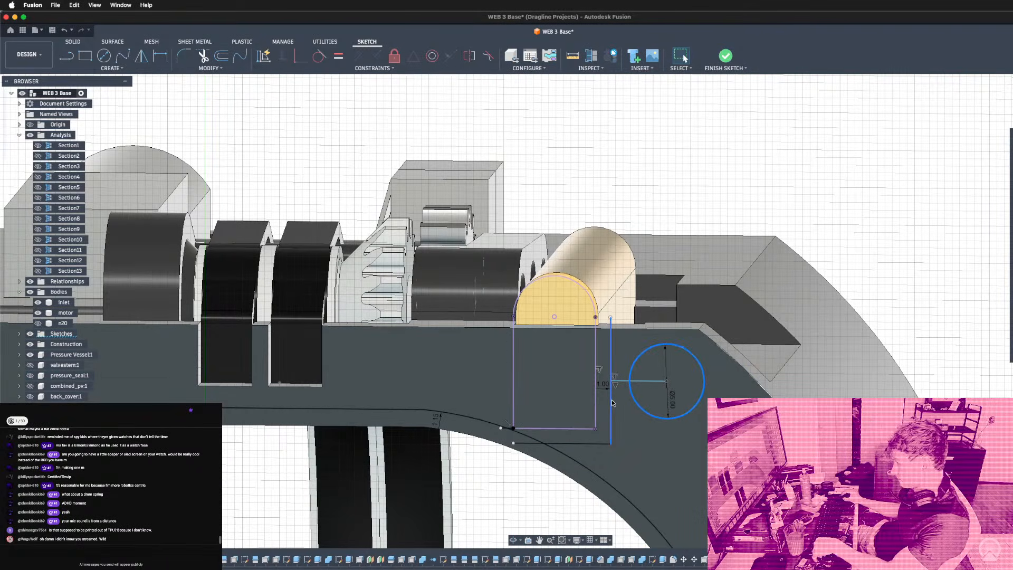
pyautogui.click(320, 56)
# Draw two lines tangent to the circle, from the offset line's lower corner and from a point near its upper end.
pyautogui.scroll(-4, 686, 253)
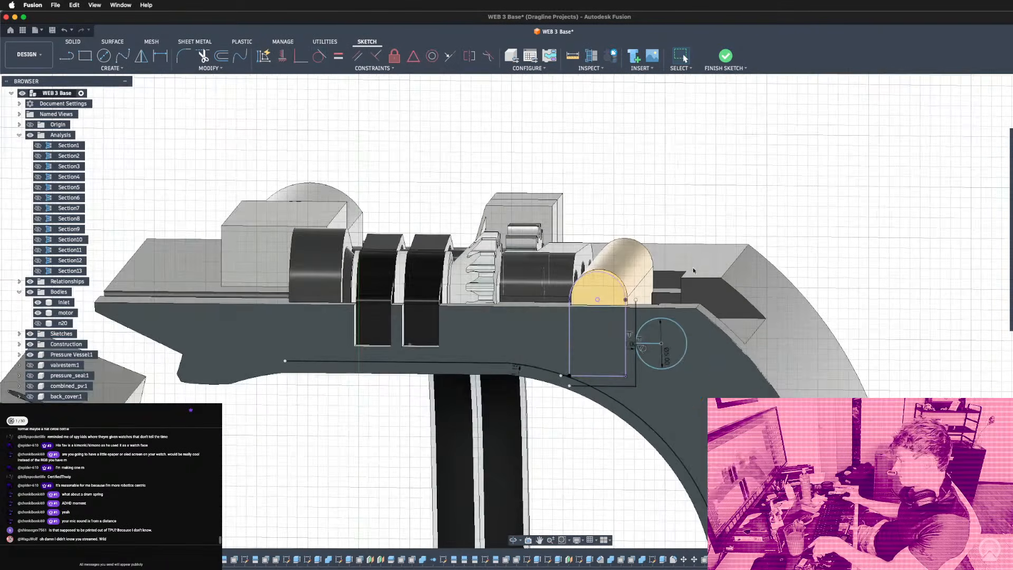
pyautogui.moveTo(272, 302); pyautogui.dragTo(422, 299, button='middle')
pyautogui.scroll(2, 422, 298)
pyautogui.press('l')
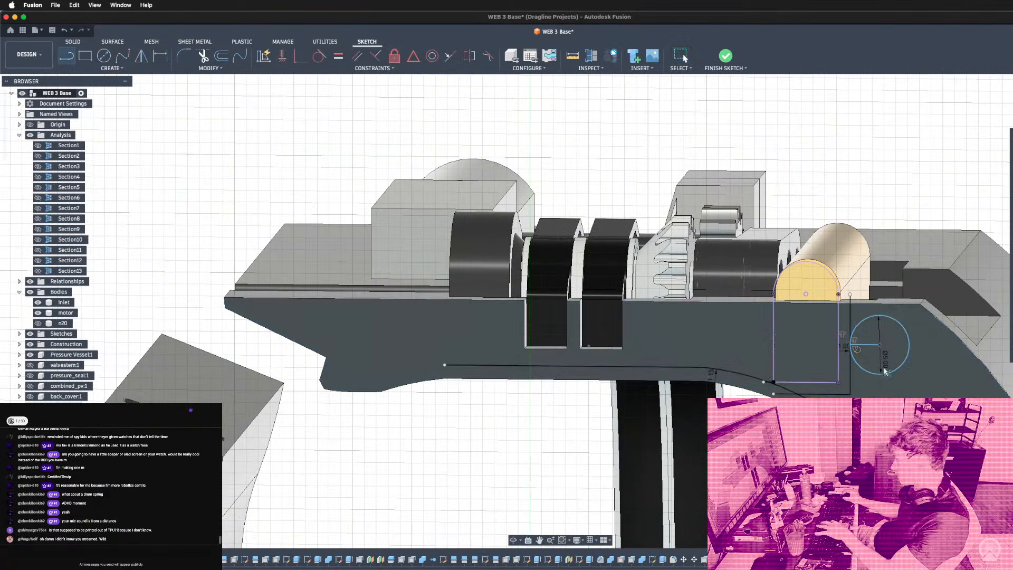
pyautogui.click(850, 393)
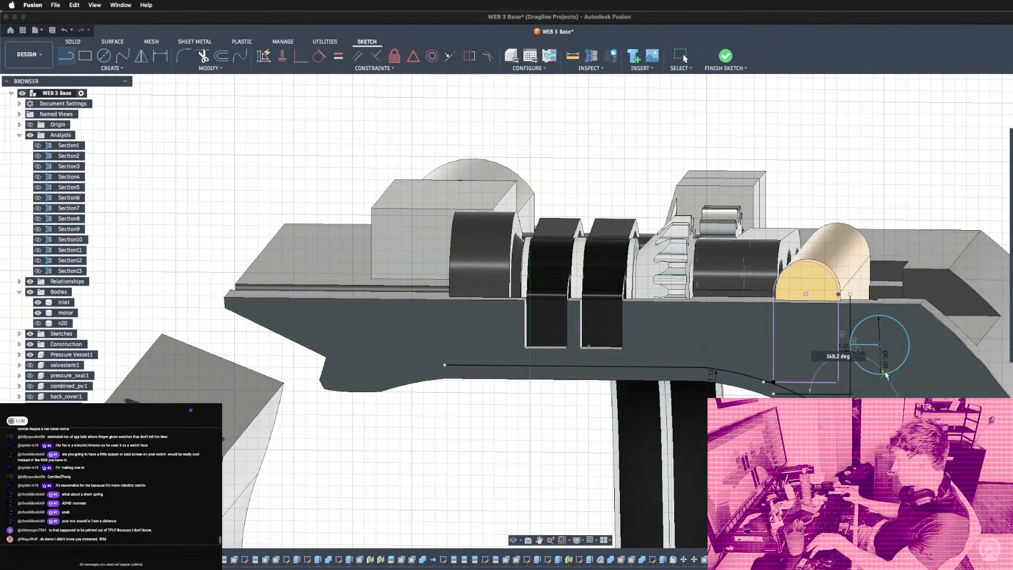
pyautogui.click(895, 371)
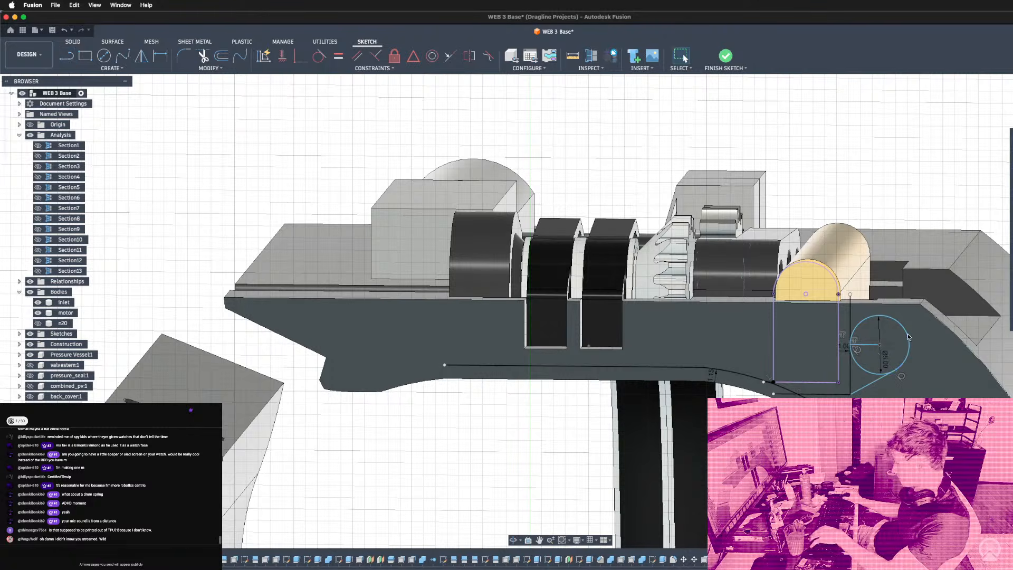
pyautogui.click(850, 305)
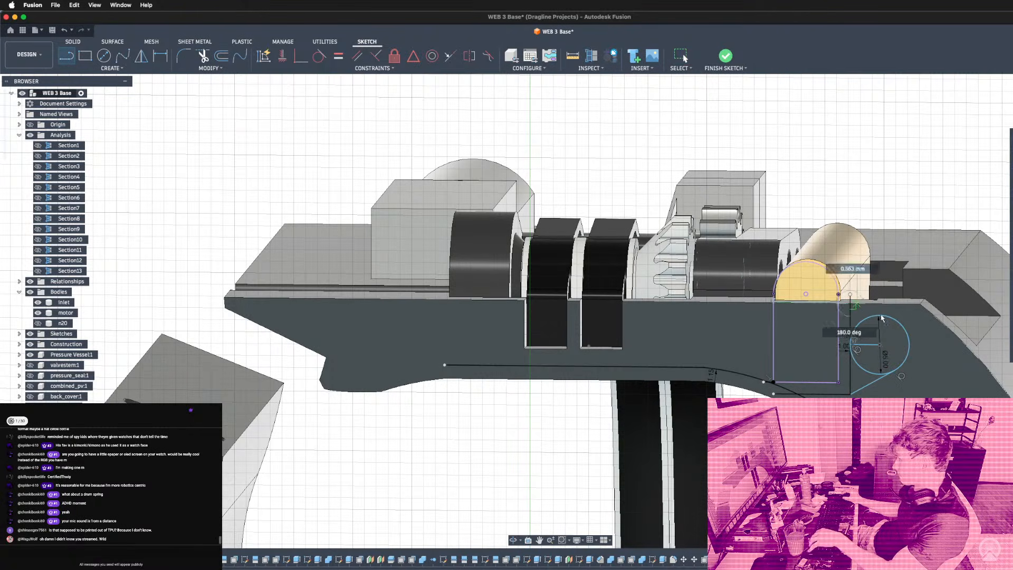
pyautogui.click(888, 317)
pyautogui.press('Escape')
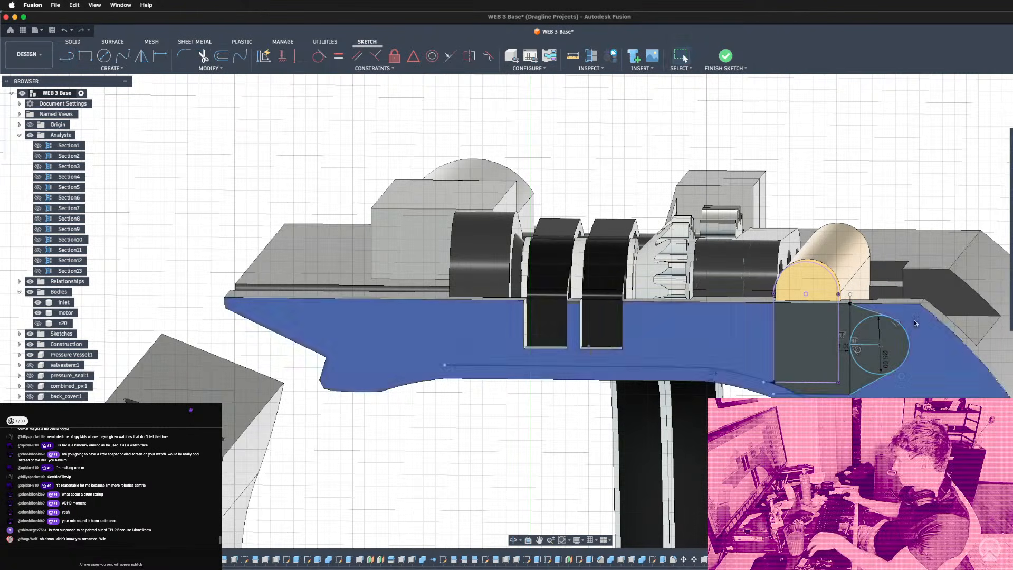
# Measure the length of the housing edge running inward from the side face beside the gold bar.
pyautogui.scroll(-2, 908, 318)
pyautogui.scroll(3, 907, 319)
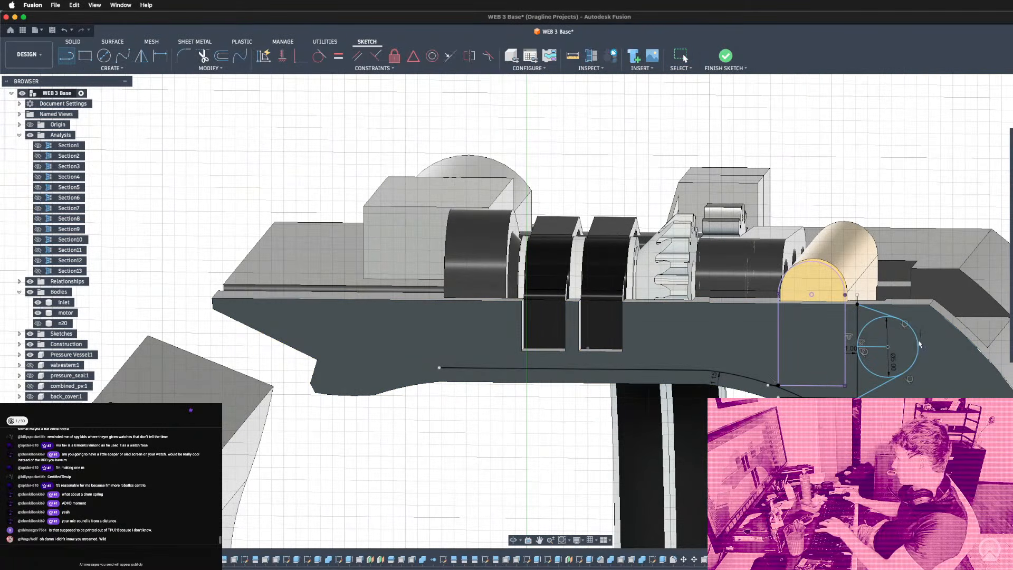
pyautogui.keyDown('shift'); pyautogui.moveTo(890, 353); pyautogui.dragTo(905, 347, button='middle'); pyautogui.keyUp('shift')
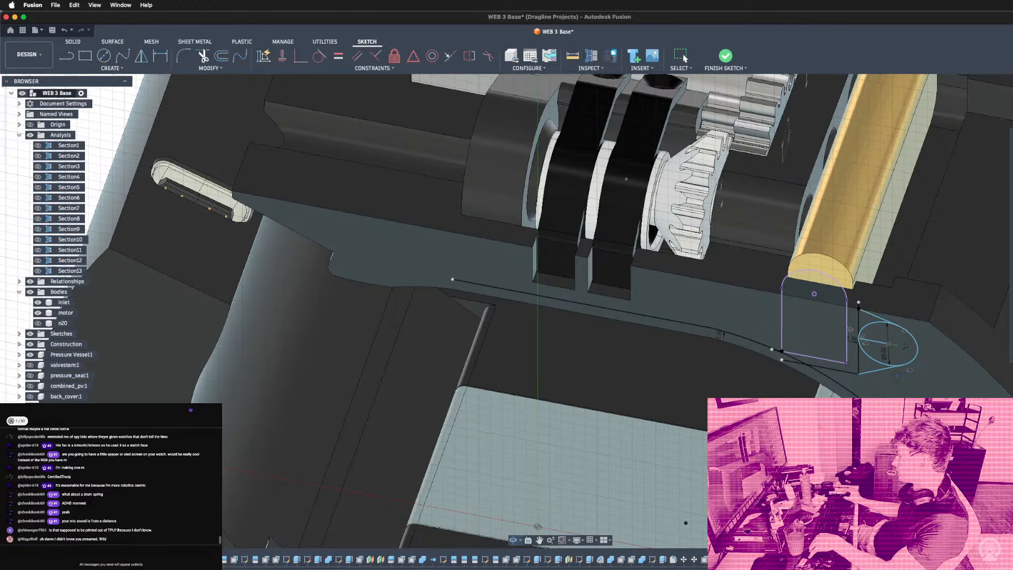
pyautogui.keyDown('shift'); pyautogui.moveTo(905, 347); pyautogui.dragTo(904, 348, button='middle'); pyautogui.keyUp('shift')
pyautogui.press('l')
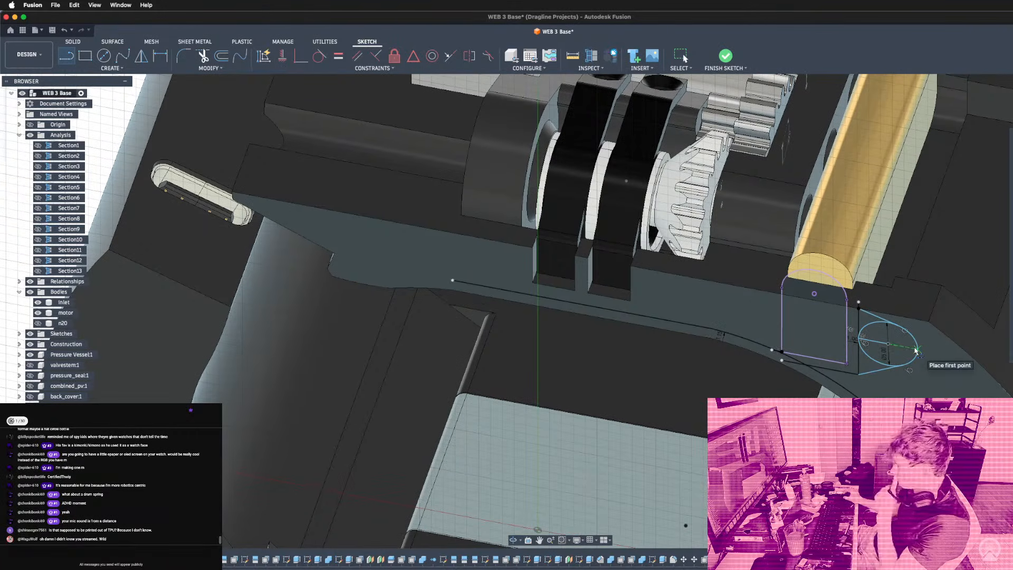
pyautogui.moveTo(916, 351)
pyautogui.keyDown('shift'); pyautogui.mouseDown(button='middle')
pyautogui.moveTo(844, 339)
pyautogui.moveTo(864, 328)
pyautogui.mouseUp(button='middle'); pyautogui.keyUp('shift')
pyautogui.press('l')
pyautogui.moveTo(550, 249); pyautogui.dragTo(319, 237, button='middle')
pyautogui.click(721, 304)
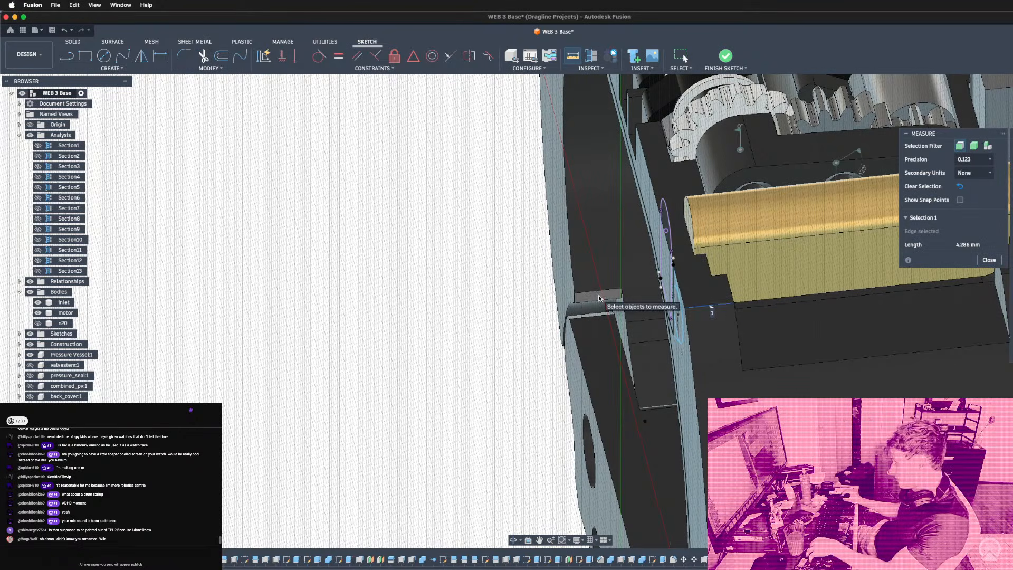
pyautogui.press('Escape')
# Examine the sketched profile and circle against the housing wall, gear and gold bar from several angles.
pyautogui.scroll(-4, 600, 298)
pyautogui.scroll(-10, 667, 267)
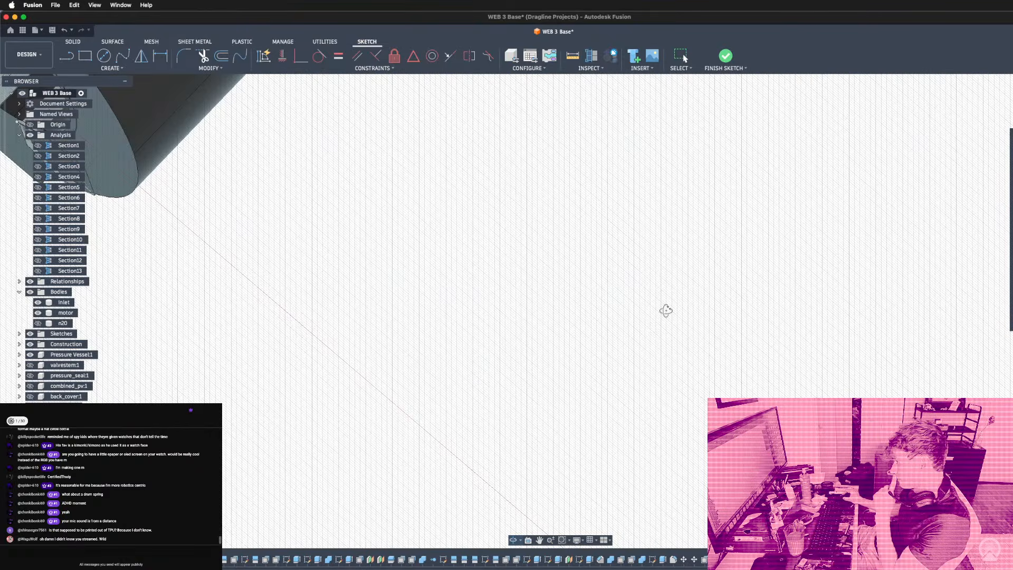
pyautogui.scroll(12, 477, 180)
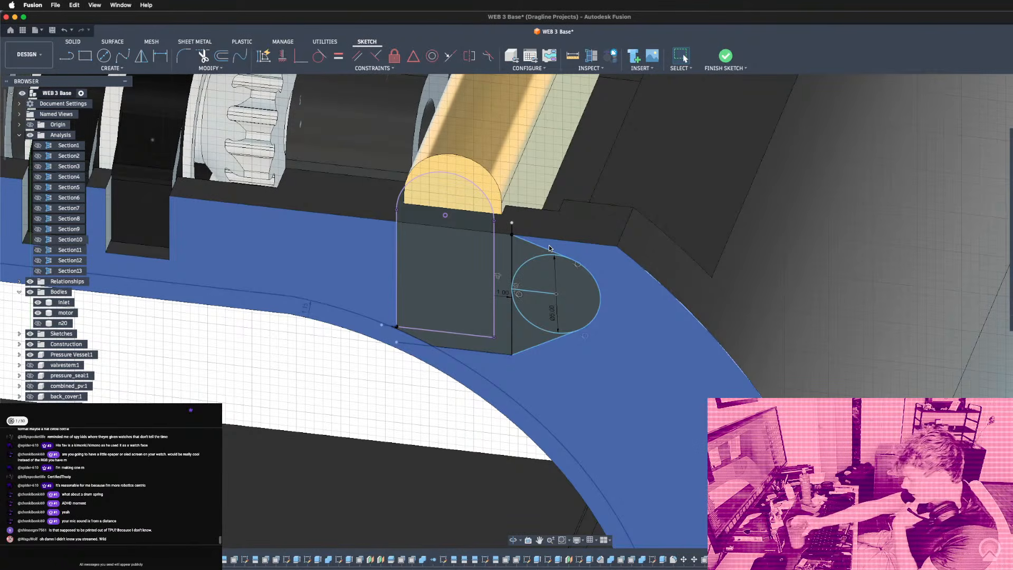
pyautogui.scroll(-8, 612, 240)
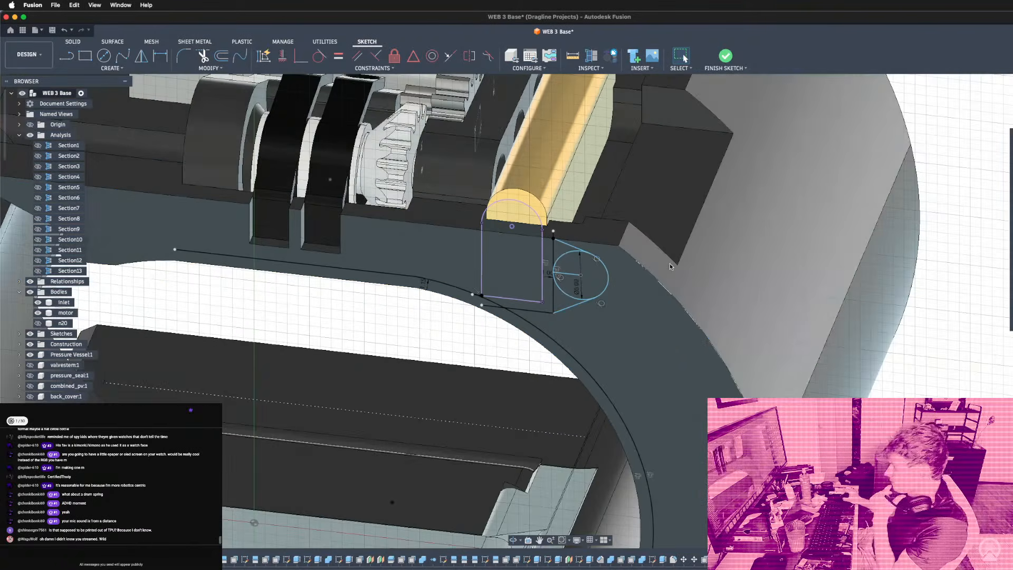
pyautogui.scroll(5, 359, 252)
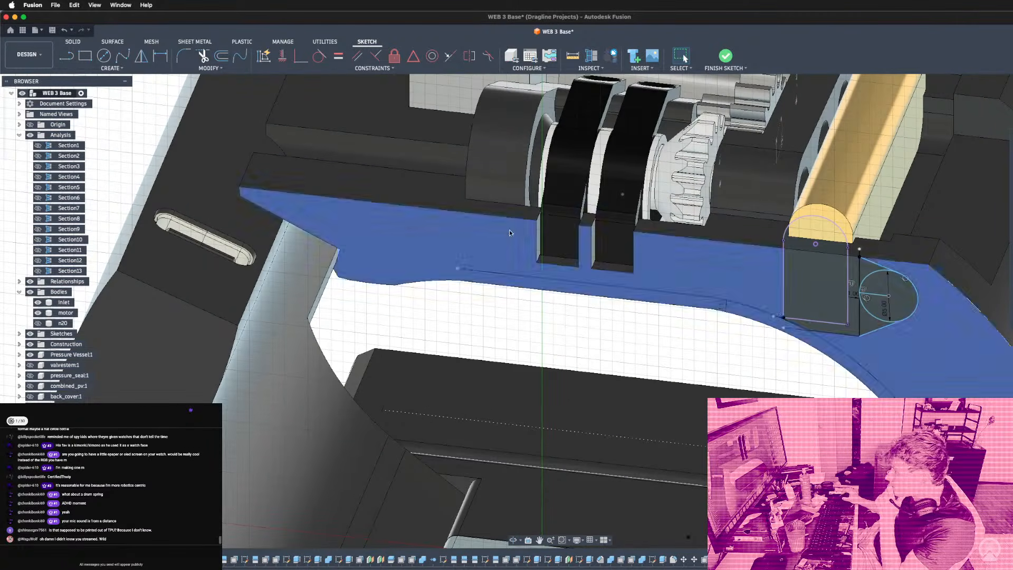
pyautogui.scroll(-4, 359, 256)
pyautogui.scroll(8, 730, 246)
pyautogui.scroll(-4, 730, 245)
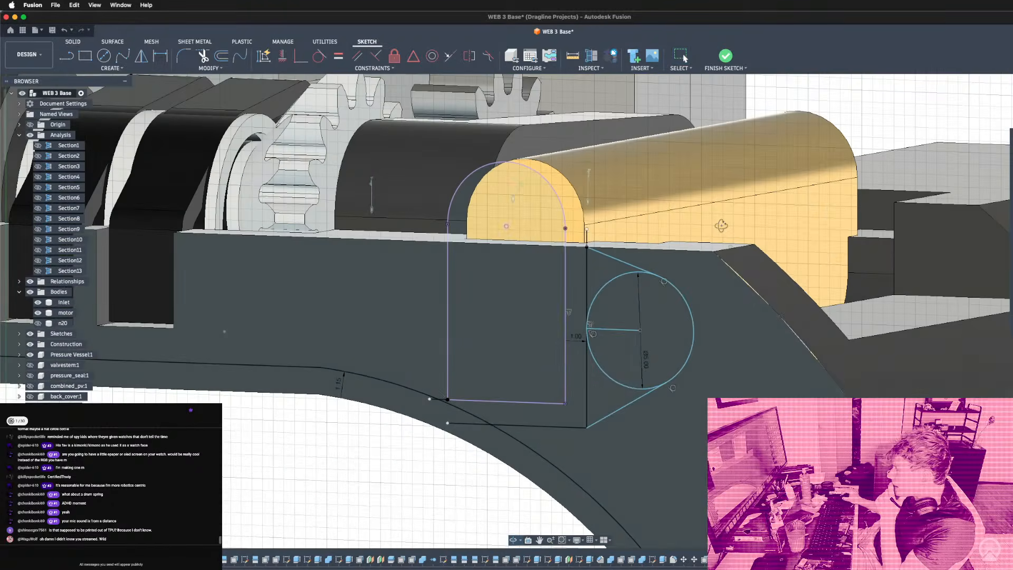
pyautogui.scroll(10, 599, 237)
pyautogui.scroll(-6, 598, 316)
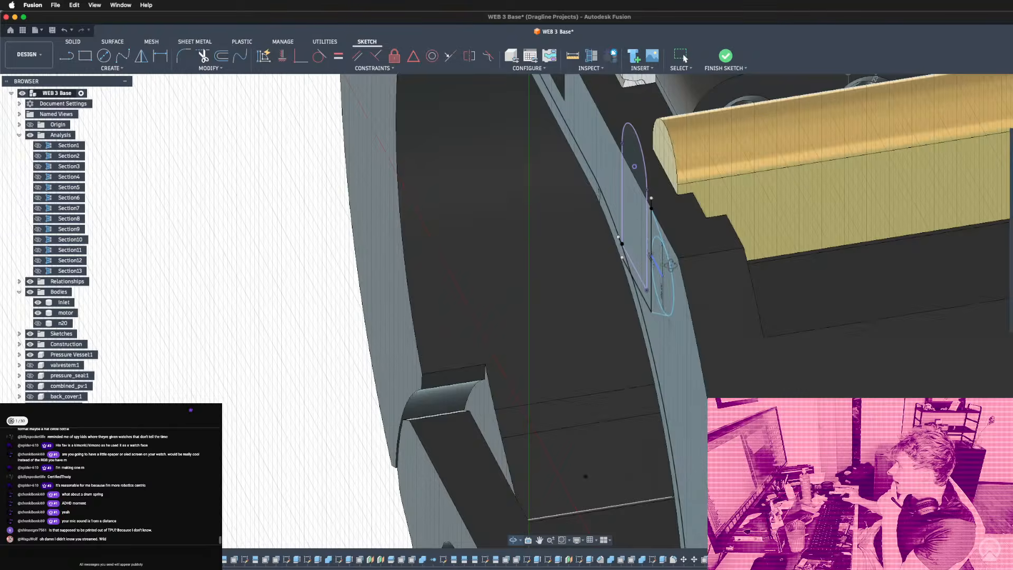
pyautogui.scroll(-5, 598, 314)
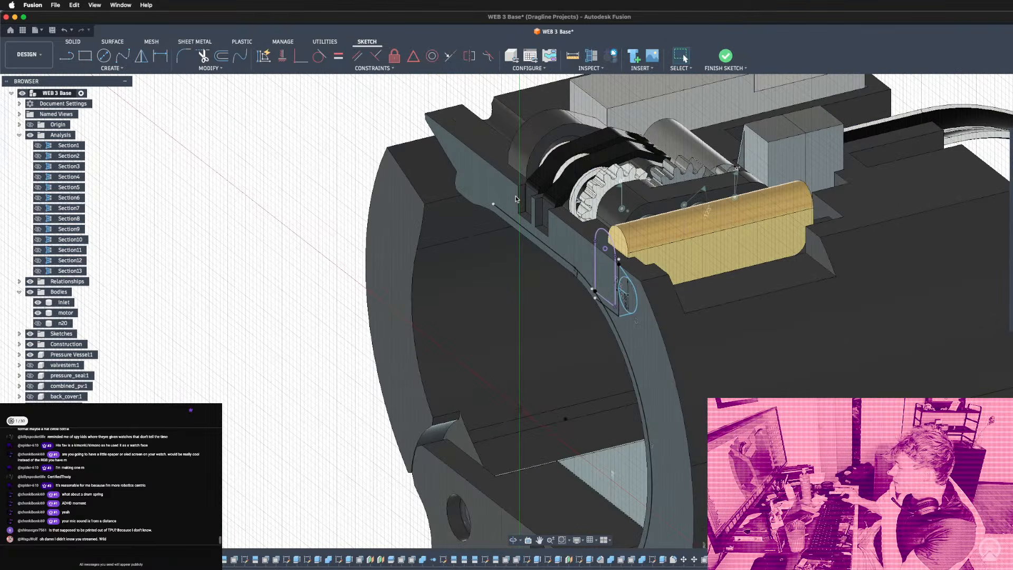
pyautogui.keyDown('shift'); pyautogui.moveTo(665, 309); pyautogui.dragTo(919, 186, button='middle'); pyautogui.keyUp('shift')
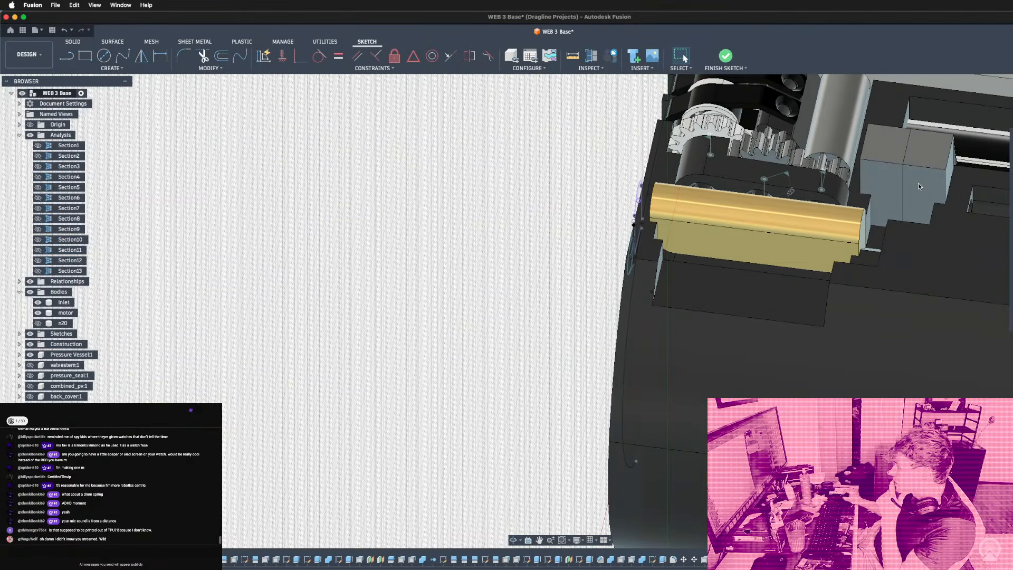
pyautogui.moveTo(767, 268)
pyautogui.keyDown('shift'); pyautogui.mouseDown(button='middle')
pyautogui.moveTo(783, 275)
pyautogui.moveTo(681, 298)
pyautogui.moveTo(720, 283)
pyautogui.moveTo(644, 284)
pyautogui.mouseUp(button='middle'); pyautogui.keyUp('shift')
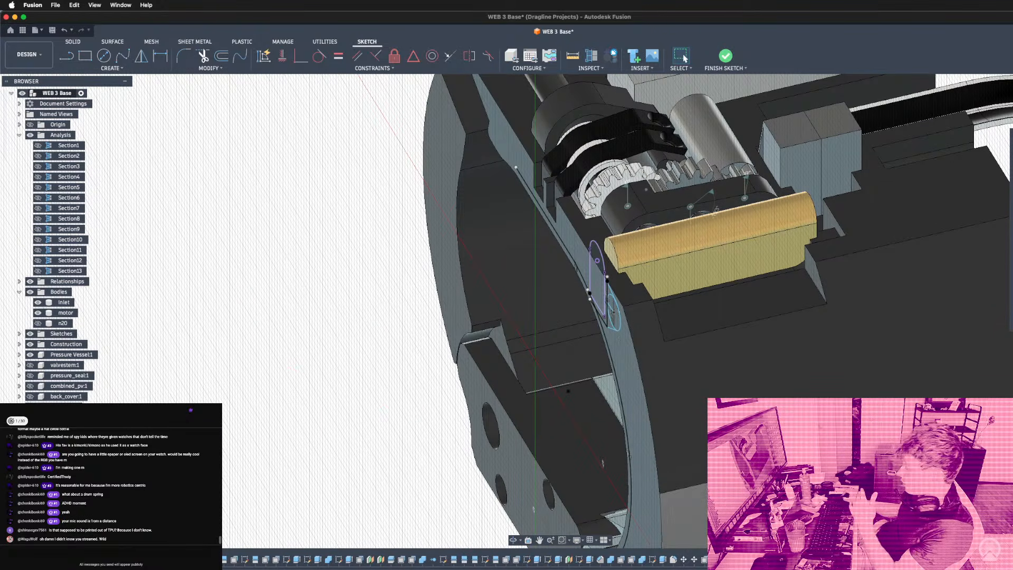
pyautogui.keyDown('shift'); pyautogui.moveTo(682, 280); pyautogui.dragTo(723, 261, button='middle'); pyautogui.keyUp('shift')
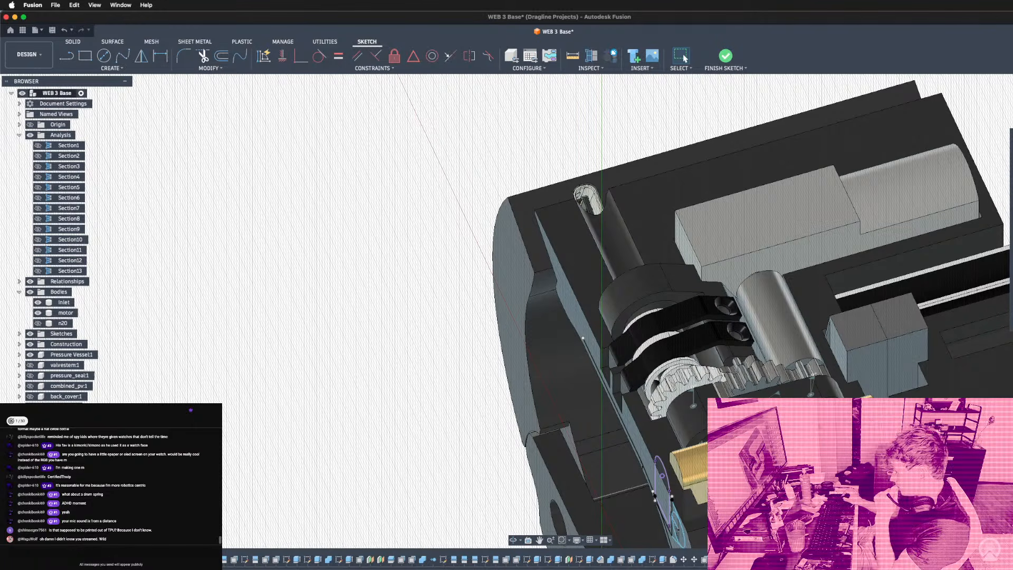
pyautogui.scroll(-5, 610, 385)
pyautogui.keyDown('shift'); pyautogui.moveTo(622, 391); pyautogui.dragTo(691, 393, button='middle'); pyautogui.keyUp('shift')
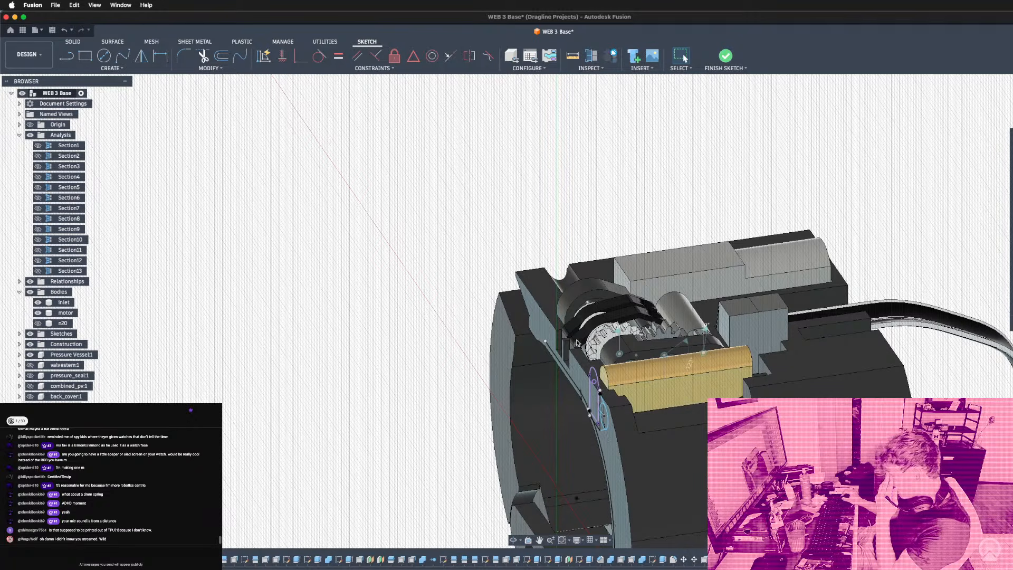
# Undo the tangent lines, the circle and the profile sketched on the side face around the gold bar.
pyautogui.keyDown('shift'); pyautogui.moveTo(752, 367); pyautogui.dragTo(777, 302, button='middle'); pyautogui.keyUp('shift')
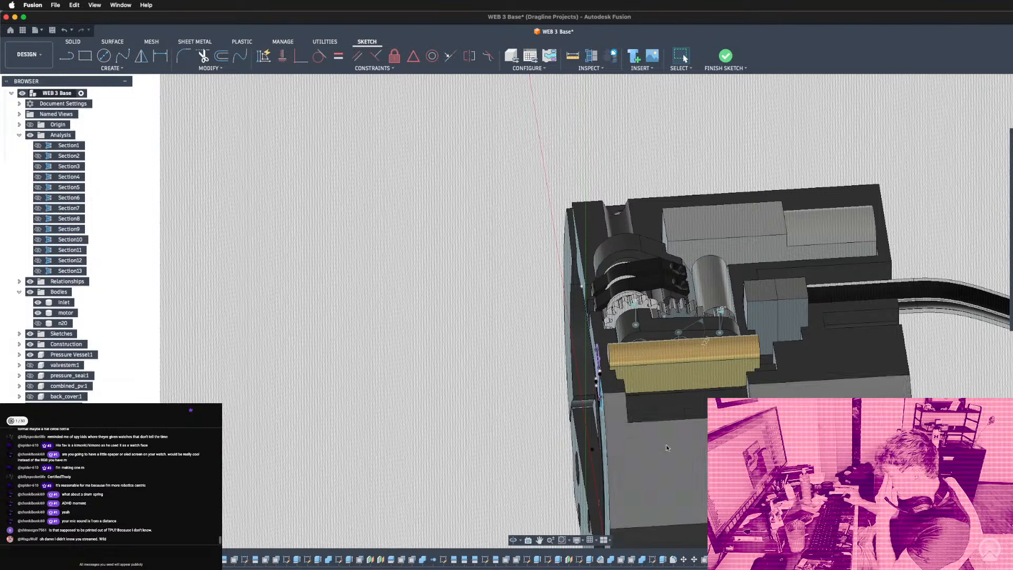
pyautogui.moveTo(615, 416)
pyautogui.keyDown('shift'); pyautogui.mouseDown(button='middle')
pyautogui.moveTo(708, 386)
pyautogui.moveTo(615, 416)
pyautogui.moveTo(721, 317)
pyautogui.moveTo(682, 317)
pyautogui.moveTo(736, 283)
pyautogui.mouseUp(button='middle'); pyautogui.keyUp('shift')
pyautogui.moveTo(684, 302)
pyautogui.keyDown('shift'); pyautogui.mouseDown(button='middle')
pyautogui.moveTo(709, 295)
pyautogui.moveTo(633, 311)
pyautogui.moveTo(738, 319)
pyautogui.moveTo(704, 296)
pyautogui.moveTo(674, 301)
pyautogui.moveTo(715, 296)
pyautogui.moveTo(683, 302)
pyautogui.moveTo(719, 324)
pyautogui.moveTo(635, 304)
pyautogui.moveTo(668, 302)
pyautogui.mouseUp(button='middle'); pyautogui.keyUp('shift')
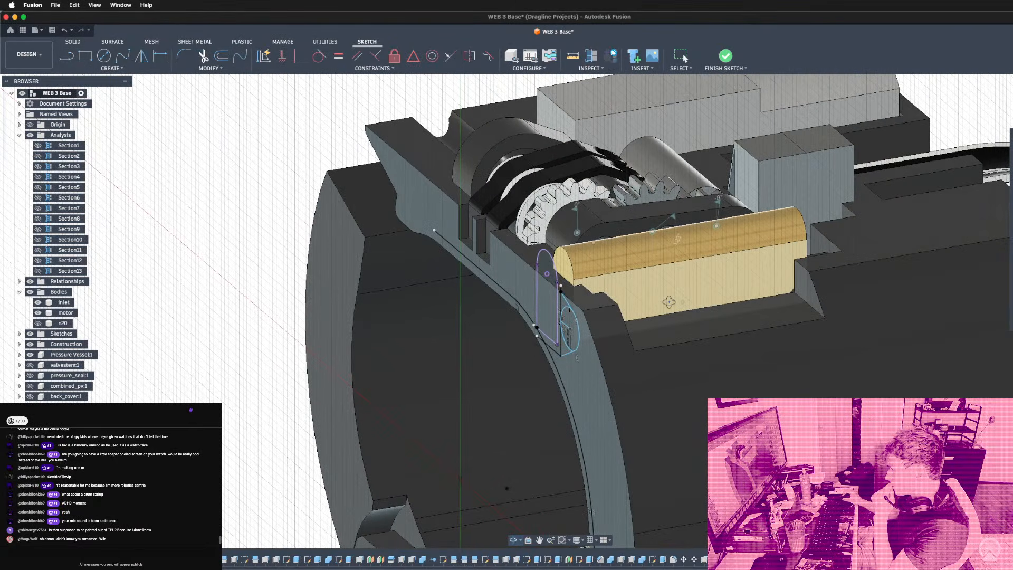
pyautogui.moveTo(669, 302)
pyautogui.keyDown('shift'); pyautogui.mouseDown(button='middle')
pyautogui.moveTo(713, 268)
pyautogui.moveTo(676, 295)
pyautogui.moveTo(669, 327)
pyautogui.moveTo(688, 325)
pyautogui.mouseUp(button='middle'); pyautogui.keyUp('shift')
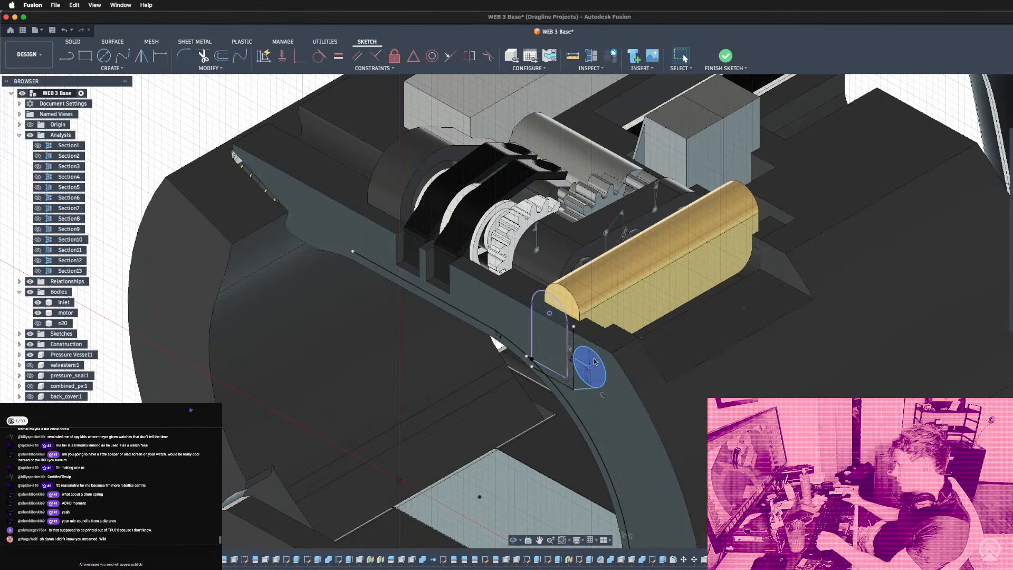
pyautogui.press('super+z')
pyautogui.press('super+z')
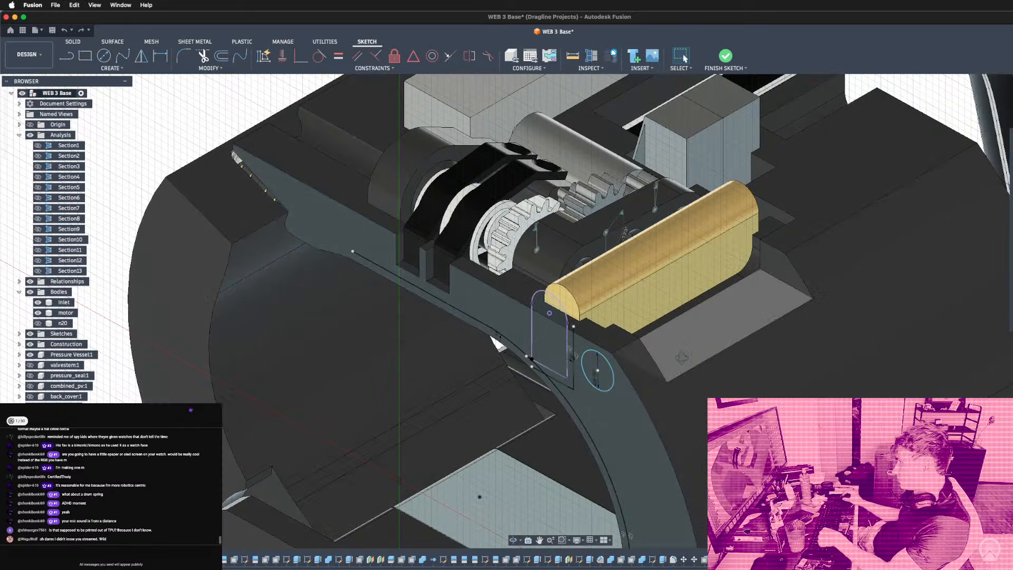
pyautogui.moveTo(681, 357)
pyautogui.keyDown('shift'); pyautogui.mouseDown(button='middle')
pyautogui.moveTo(712, 376)
pyautogui.moveTo(714, 350)
pyautogui.mouseUp(button='middle'); pyautogui.keyUp('shift')
pyautogui.keyDown('shift'); pyautogui.moveTo(635, 368); pyautogui.dragTo(603, 308, button='middle'); pyautogui.keyUp('shift')
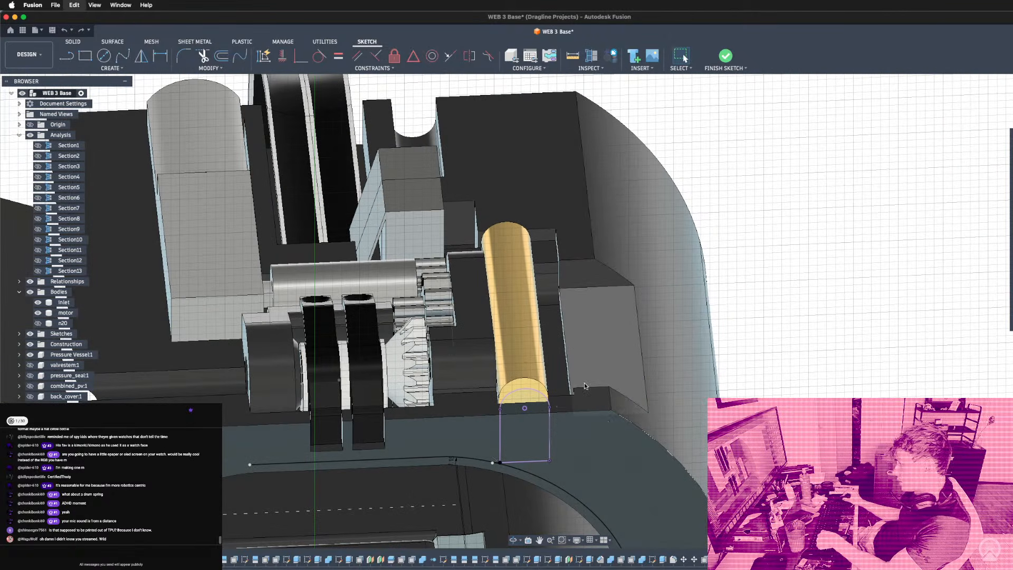
pyautogui.press('super+z')
pyautogui.keyDown('shift'); pyautogui.moveTo(584, 382); pyautogui.dragTo(552, 142, button='middle'); pyautogui.keyUp('shift')
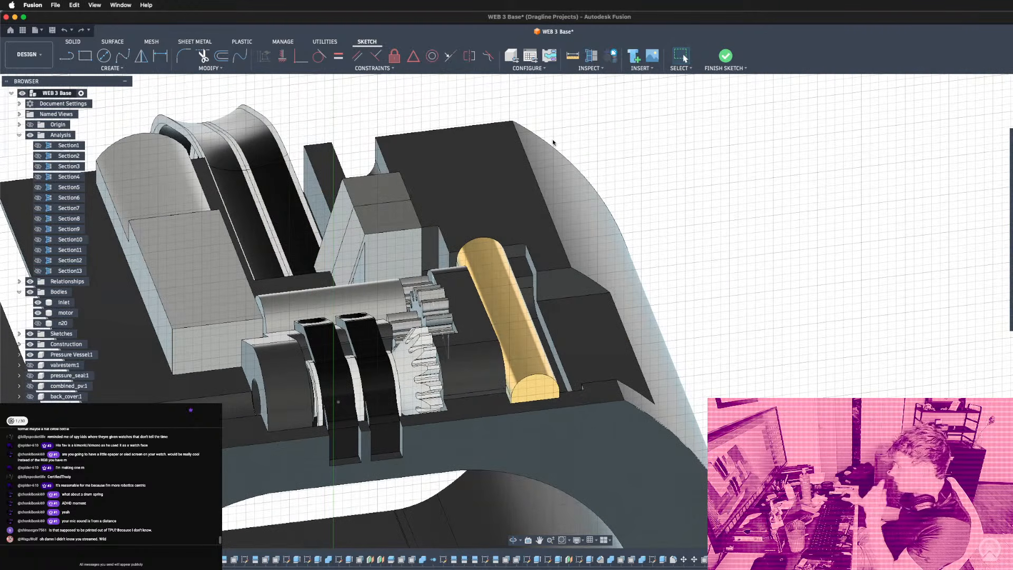
# Project the far corner point of the housing recess beside the gold bar onto the side-face sketch.
pyautogui.scroll(5, 578, 453)
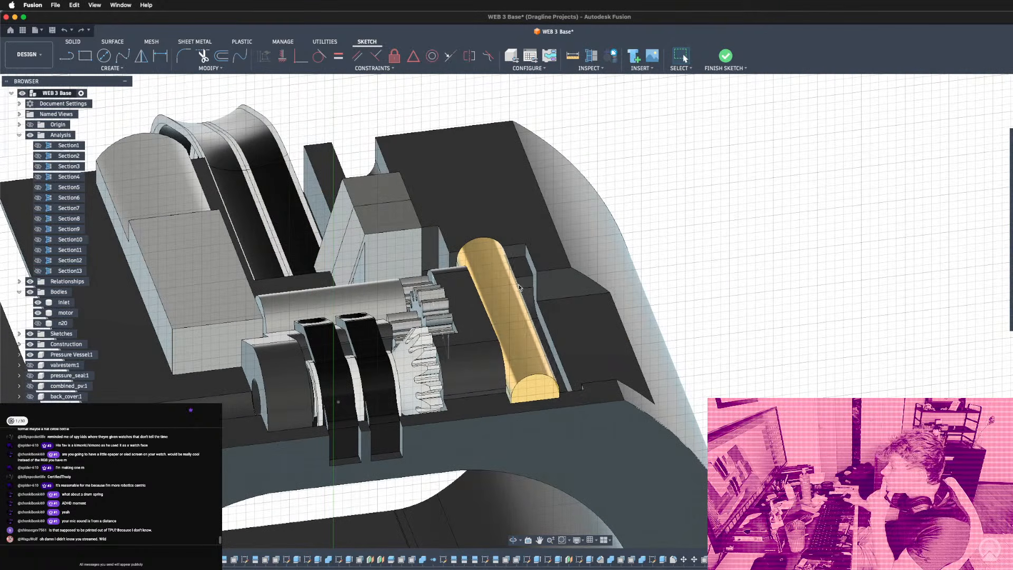
pyautogui.press('p')
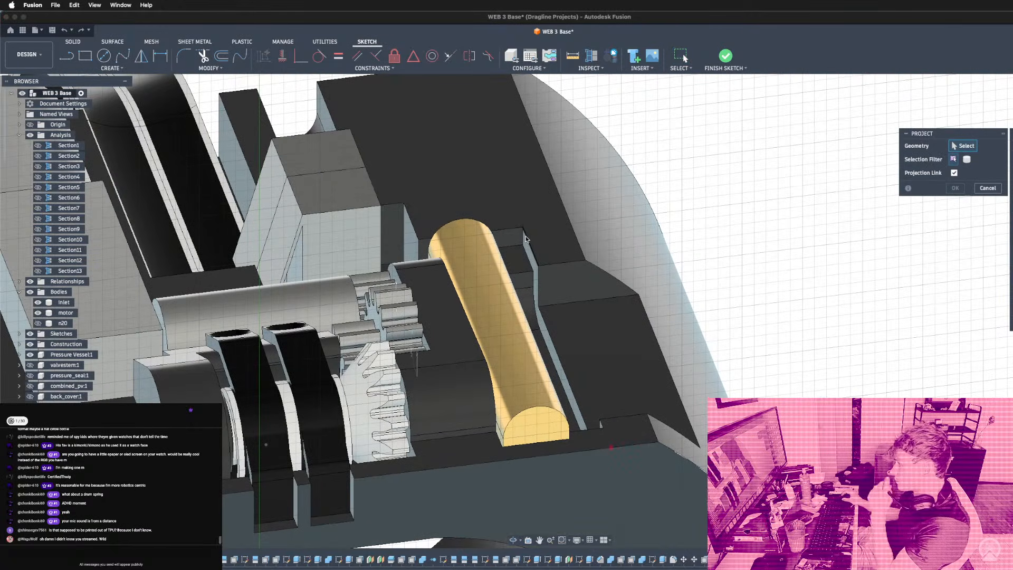
pyautogui.scroll(3, 527, 242)
pyautogui.click(537, 188)
pyautogui.scroll(-5, 536, 188)
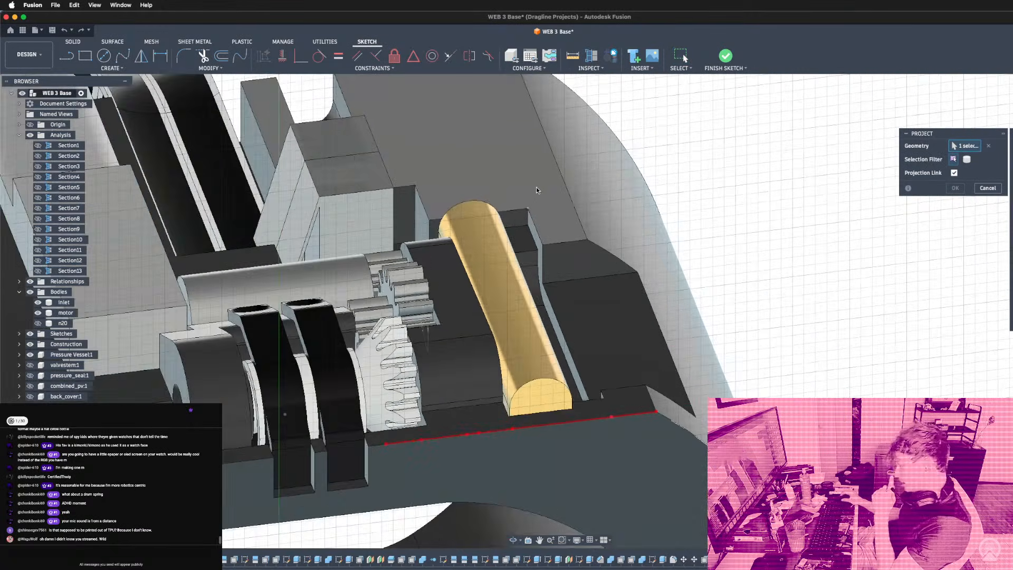
pyautogui.press('Return')
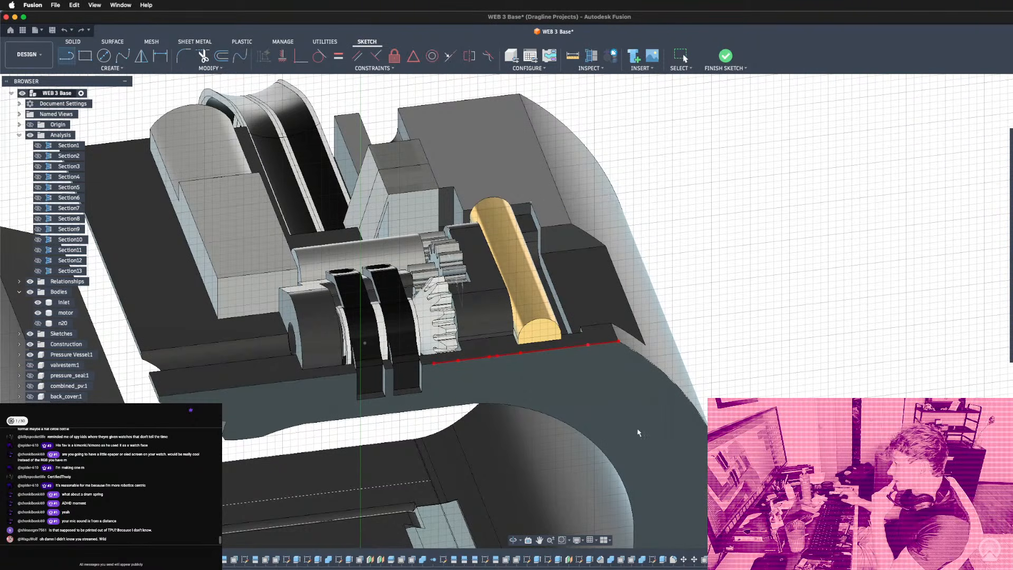
# Draw a vertical line about 24 mm long across the side wall, passing through the projected corner point.
pyautogui.press('l')
pyautogui.click(587, 287)
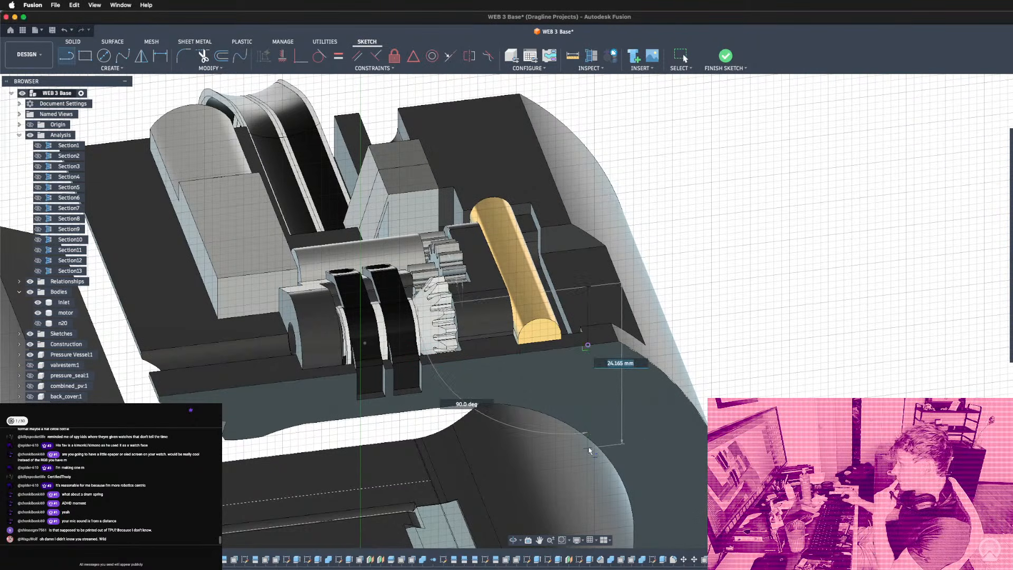
pyautogui.click(590, 450)
pyautogui.press('Escape')
pyautogui.scroll(-5, 596, 366)
pyautogui.moveTo(596, 366)
pyautogui.keyDown('shift'); pyautogui.mouseDown(button='middle')
pyautogui.moveTo(601, 316)
pyautogui.moveTo(590, 358)
pyautogui.moveTo(586, 324)
pyautogui.mouseUp(button='middle'); pyautogui.keyUp('shift')
pyautogui.scroll(5, 571, 385)
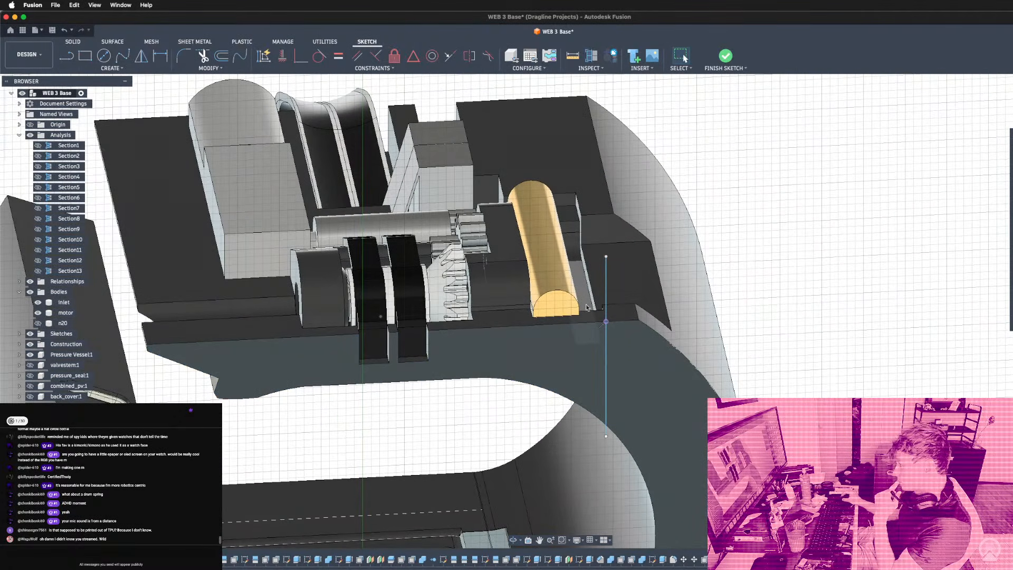
# Project the outer end edge of the round gear support, on the side opposite the gold bar, into the sketch.
pyautogui.press('p')
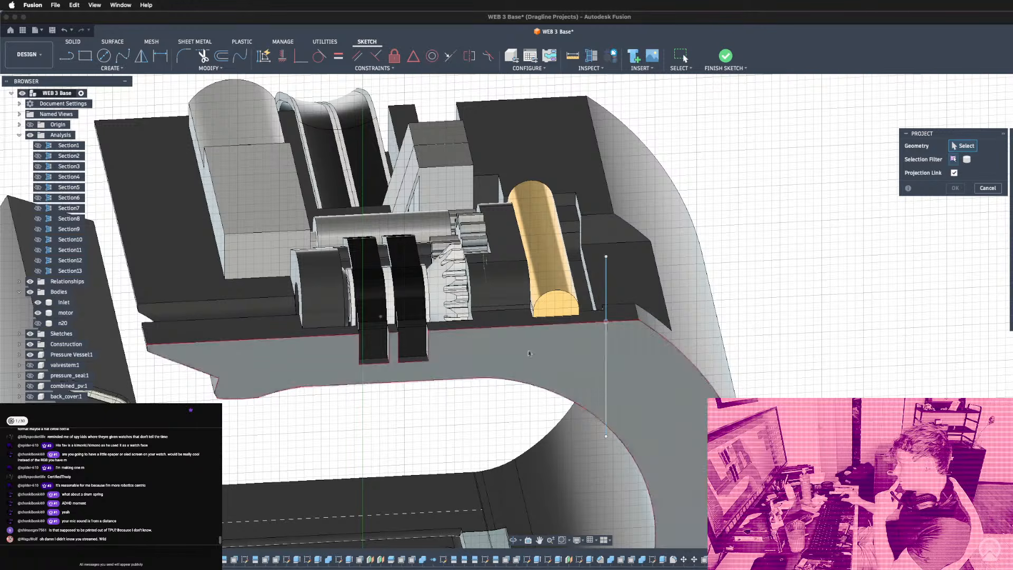
pyautogui.keyDown('shift'); pyautogui.moveTo(516, 437); pyautogui.dragTo(519, 406, button='middle'); pyautogui.keyUp('shift')
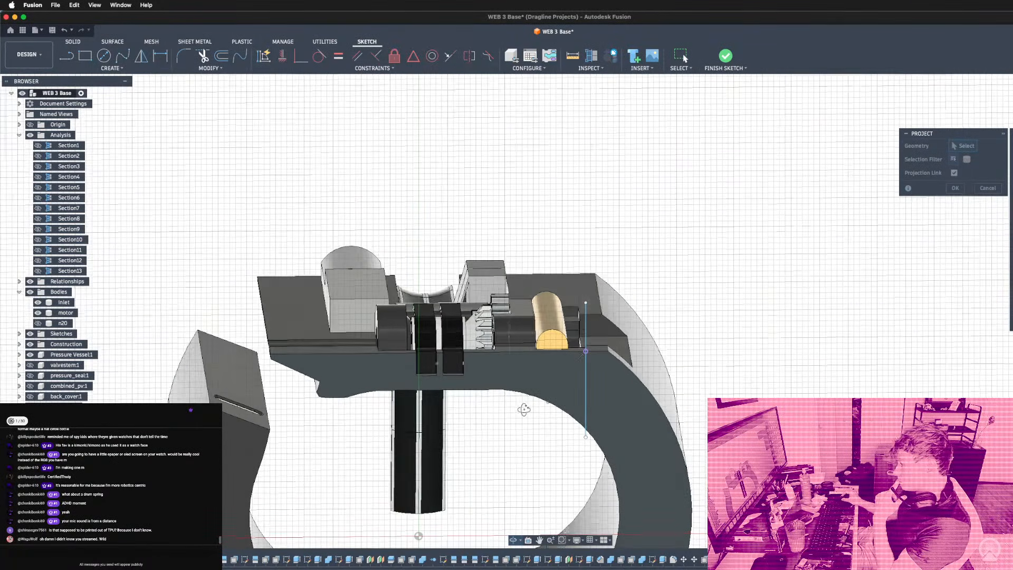
pyautogui.scroll(3, 398, 371)
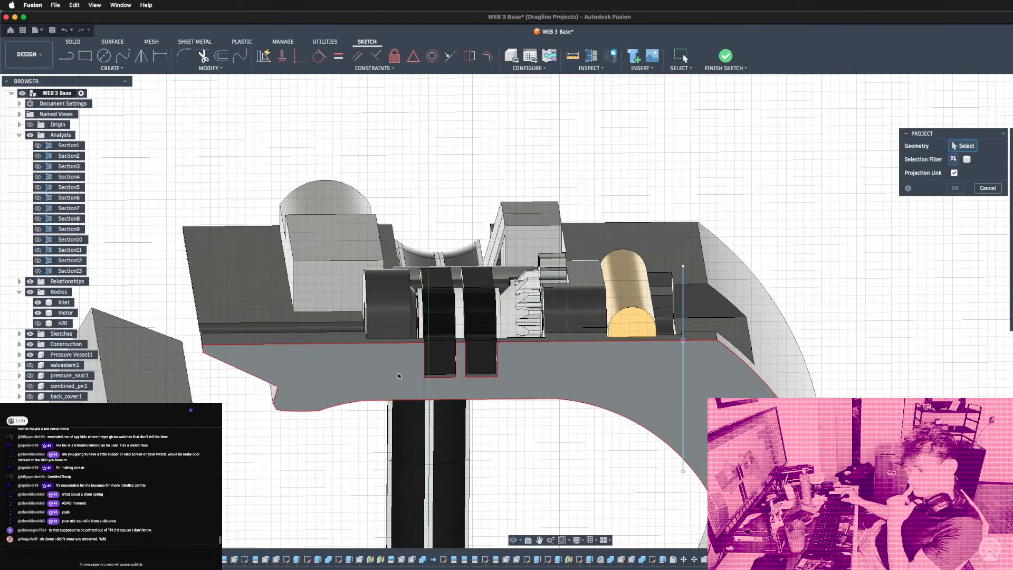
pyautogui.scroll(3, 437, 391)
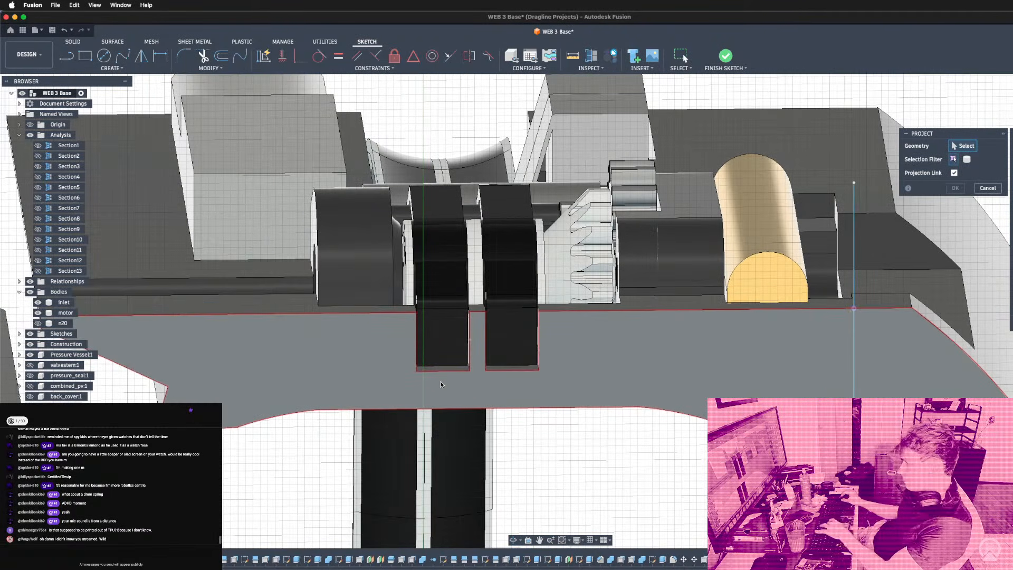
pyautogui.press('o')
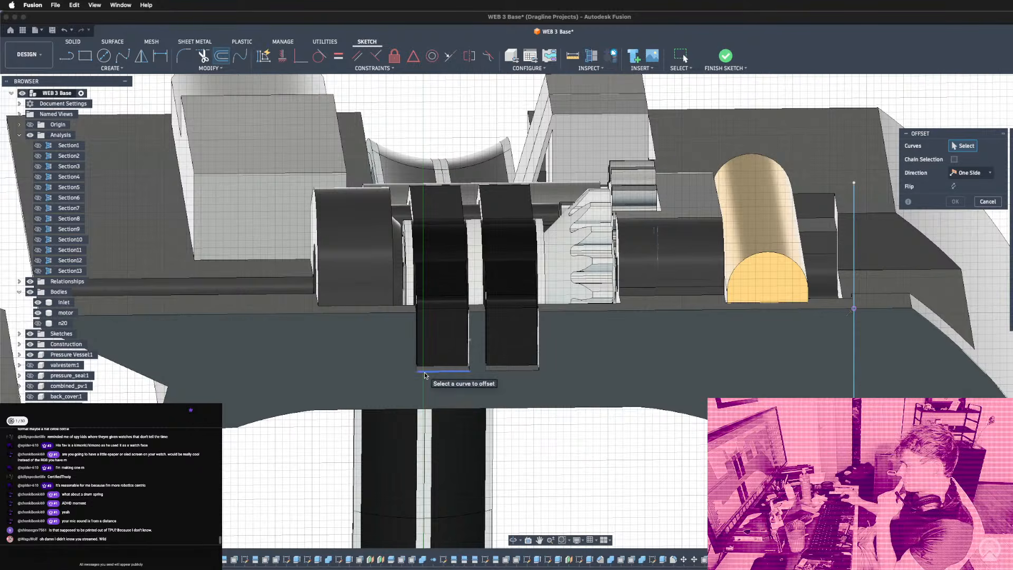
pyautogui.press('p')
pyautogui.click(319, 250)
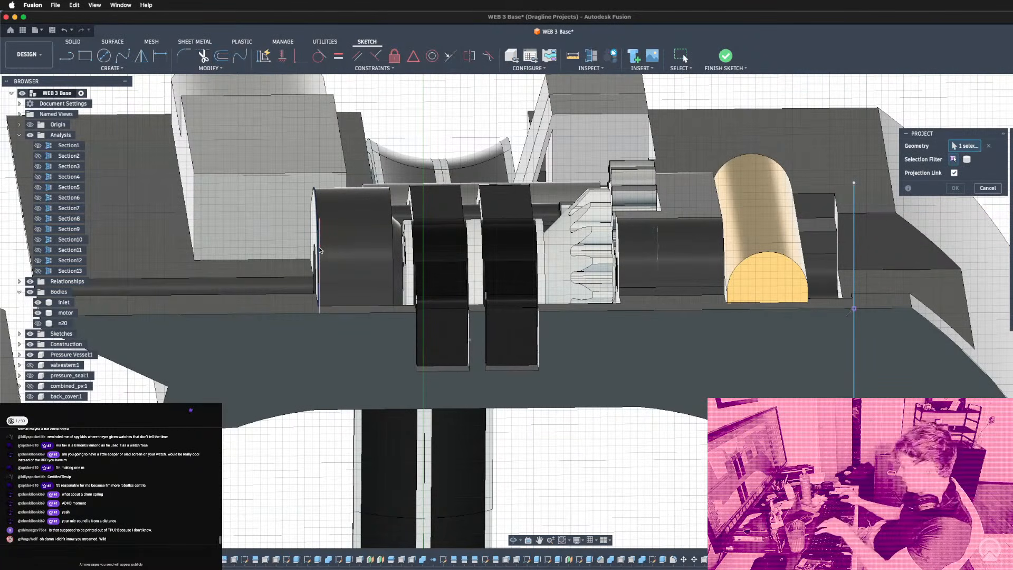
pyautogui.press('Return')
# Draw a vertical line from the projected edge's lower end down past the side wall's lower edge.
pyautogui.press('l')
pyautogui.click(319, 313)
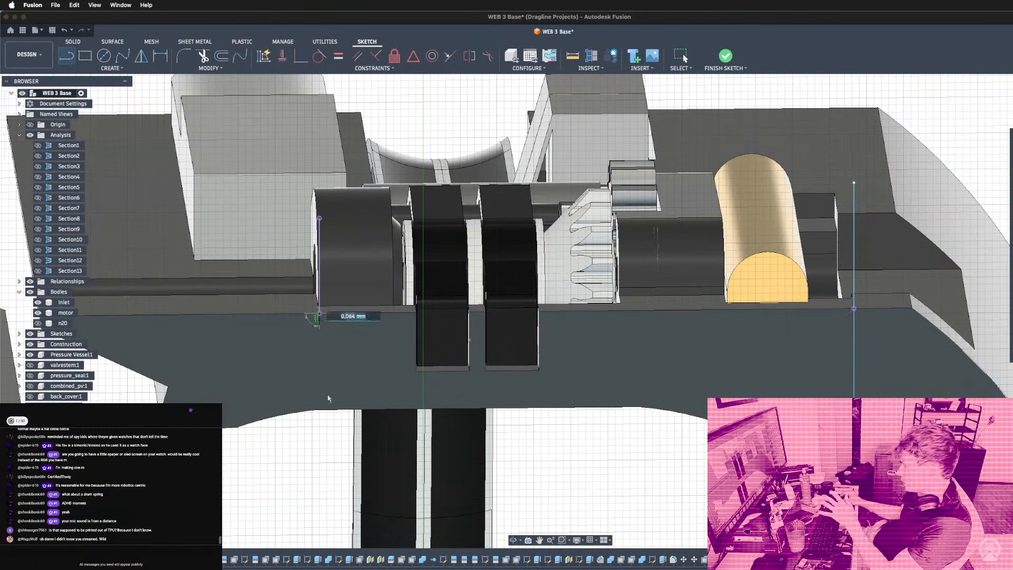
pyautogui.click(321, 431)
pyautogui.press('Escape')
# Draw a line about 8.3 mm long across the open tops of the two trigger slots to close the region.
pyautogui.moveTo(320, 432)
pyautogui.keyDown('shift'); pyautogui.mouseDown(button='middle')
pyautogui.moveTo(616, 462)
pyautogui.moveTo(718, 353)
pyautogui.moveTo(607, 364)
pyautogui.moveTo(369, 346)
pyautogui.moveTo(520, 362)
pyautogui.moveTo(483, 384)
pyautogui.moveTo(516, 374)
pyautogui.moveTo(575, 393)
pyautogui.mouseUp(button='middle'); pyautogui.keyUp('shift')
pyautogui.moveTo(620, 441)
pyautogui.keyDown('shift'); pyautogui.mouseDown(button='middle')
pyautogui.moveTo(528, 359)
pyautogui.moveTo(526, 368)
pyautogui.moveTo(557, 355)
pyautogui.mouseUp(button='middle'); pyautogui.keyUp('shift')
pyautogui.press('l')
pyautogui.click(485, 357)
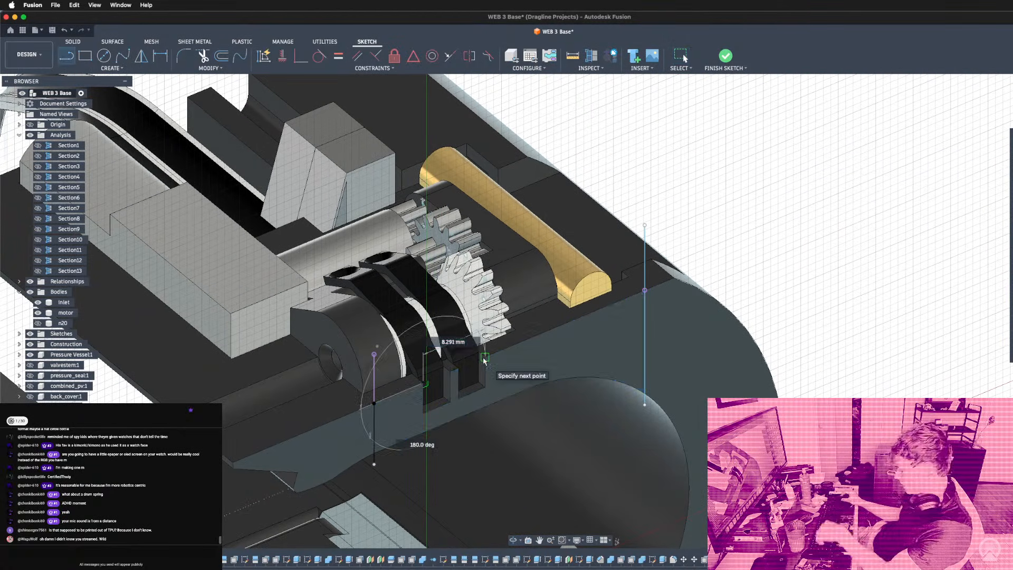
pyautogui.press('Escape')
# Extrude the side-wall region between the two vertical lines by -1.107 mm into the housing as a new body.
pyautogui.press('e')
pyautogui.click(405, 401)
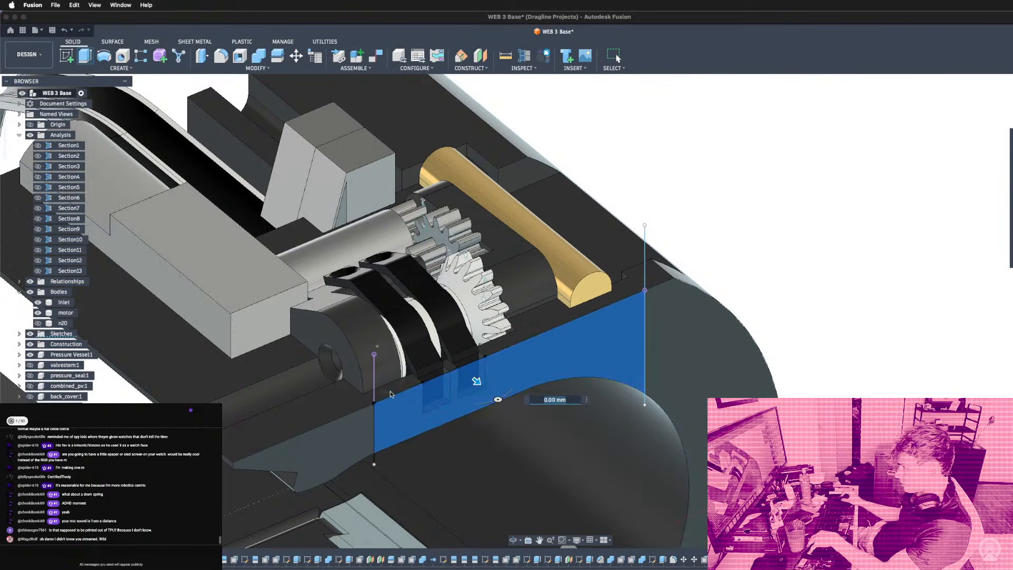
pyautogui.scroll(5, 436, 367)
pyautogui.click(436, 366)
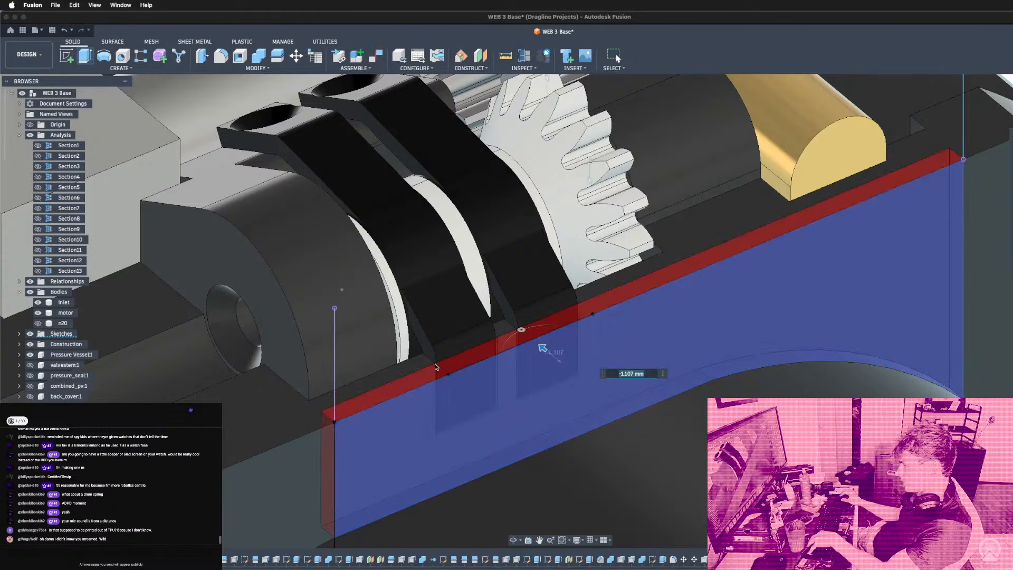
pyautogui.scroll(-3, 924, 303)
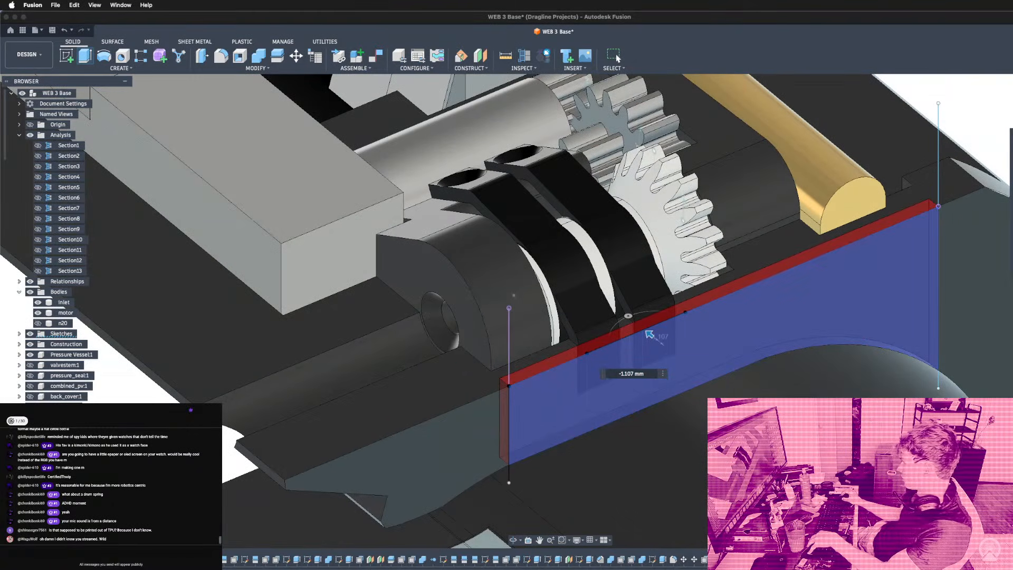
pyautogui.press('Return')
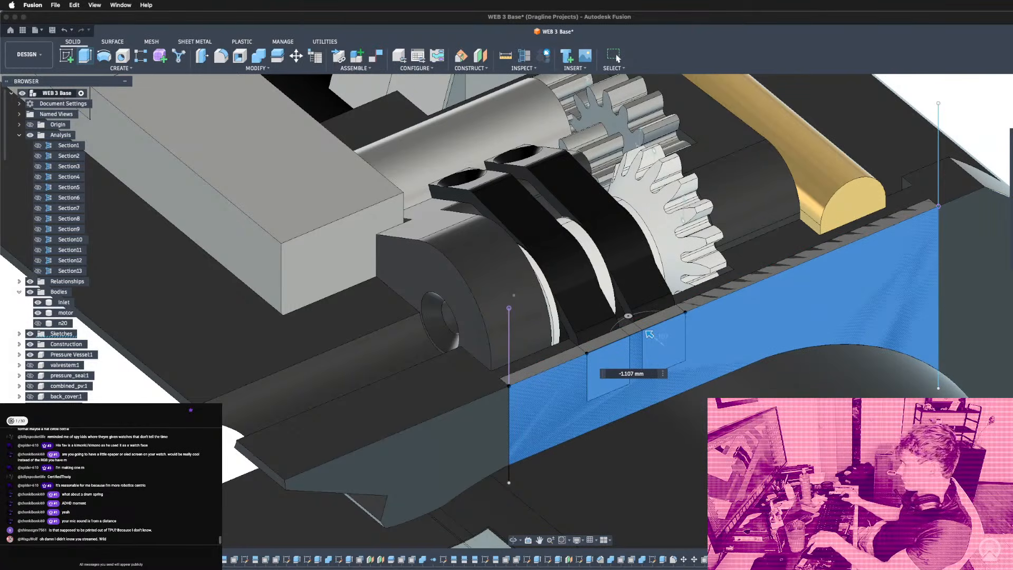
# Cut the thin extruded body out of the housing with Combine, using the housing as target.
pyautogui.keyDown('shift'); pyautogui.moveTo(920, 338); pyautogui.dragTo(820, 365, button='middle'); pyautogui.keyUp('shift')
pyautogui.keyDown('shift'); pyautogui.moveTo(256, 105); pyautogui.dragTo(260, 146, button='middle'); pyautogui.keyUp('shift')
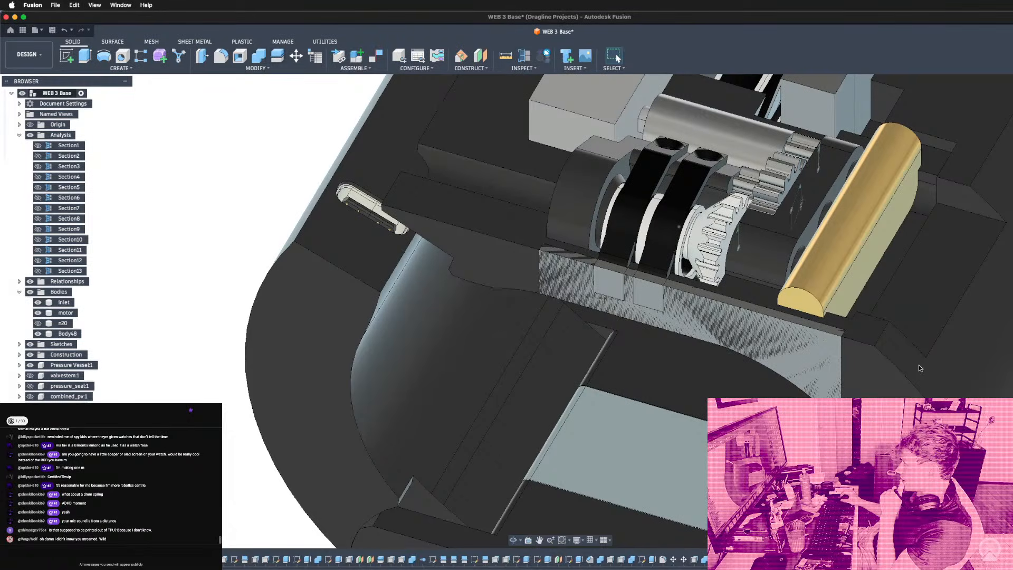
pyautogui.hotkey('shift', 'c')
pyautogui.click(808, 355)
pyautogui.click(808, 356)
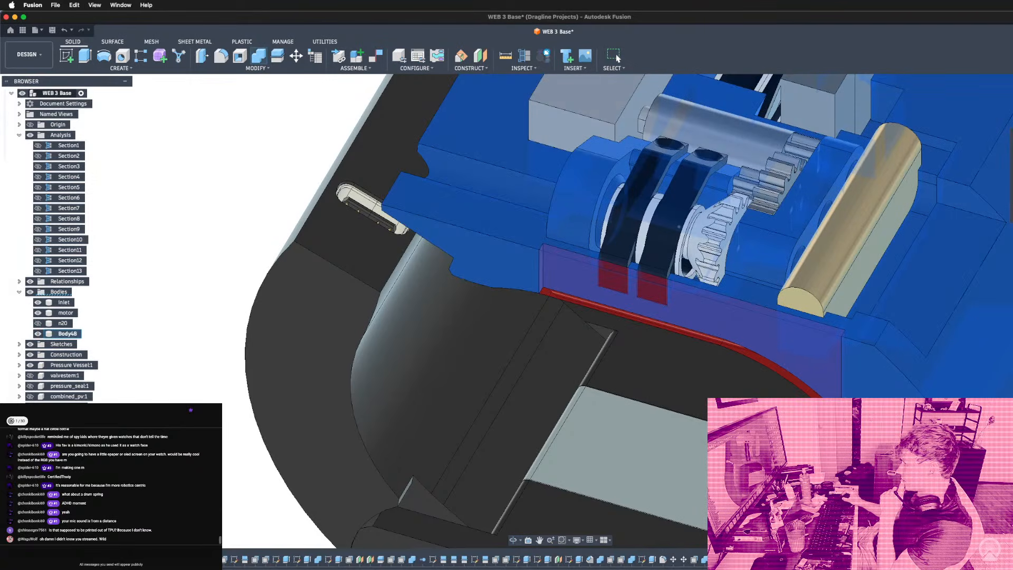
# Apply the pending cut on the base body around the front plate.
pyautogui.press('Return')
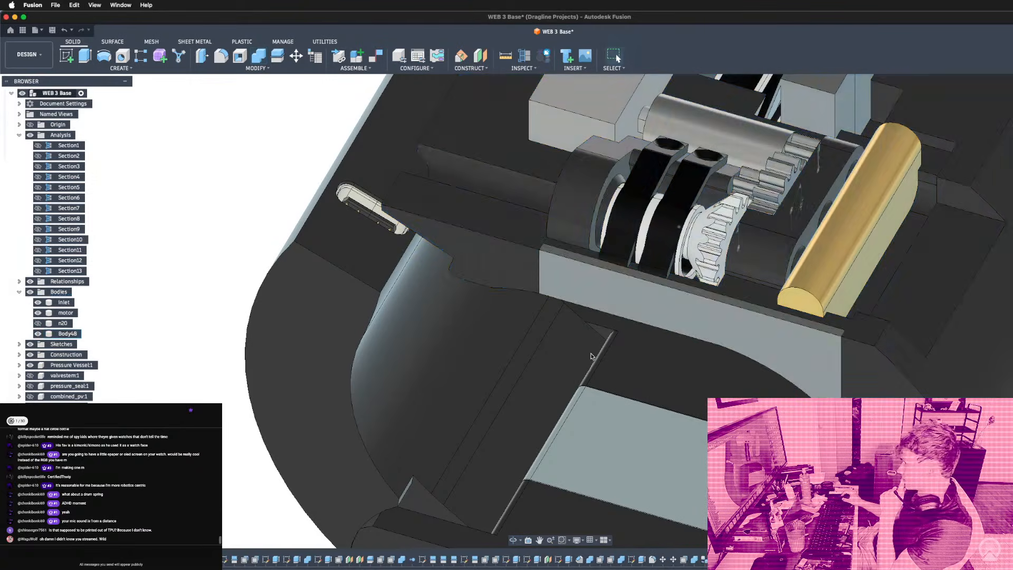
# Examine the gear and spool mechanism and the plate in front of it from several angles.
pyautogui.keyDown('shift'); pyautogui.moveTo(627, 316); pyautogui.dragTo(673, 245, button='middle'); pyautogui.keyUp('shift')
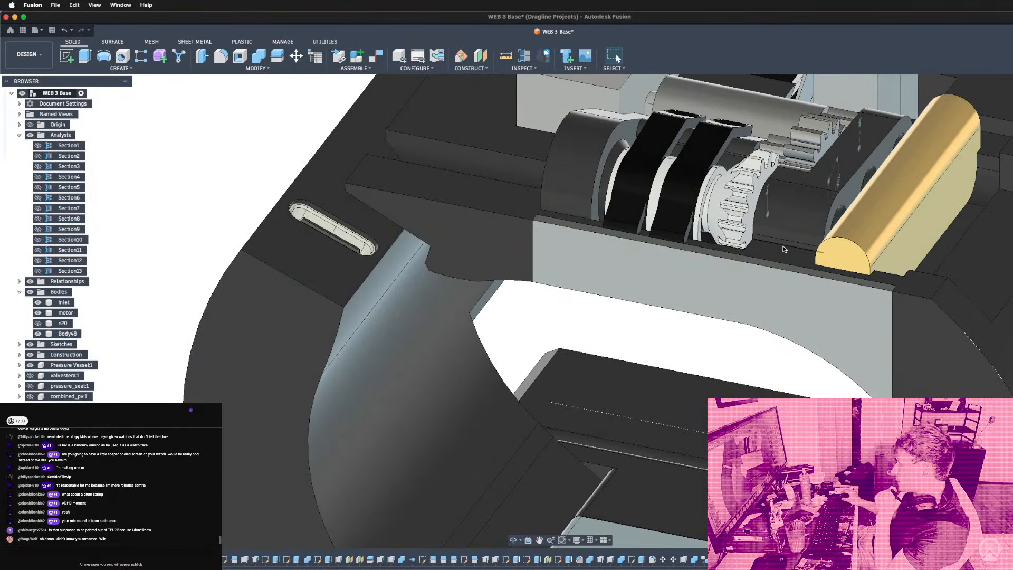
pyautogui.scroll(3, 783, 249)
pyautogui.keyDown('shift'); pyautogui.moveTo(547, 227); pyautogui.dragTo(631, 413, button='middle'); pyautogui.keyUp('shift')
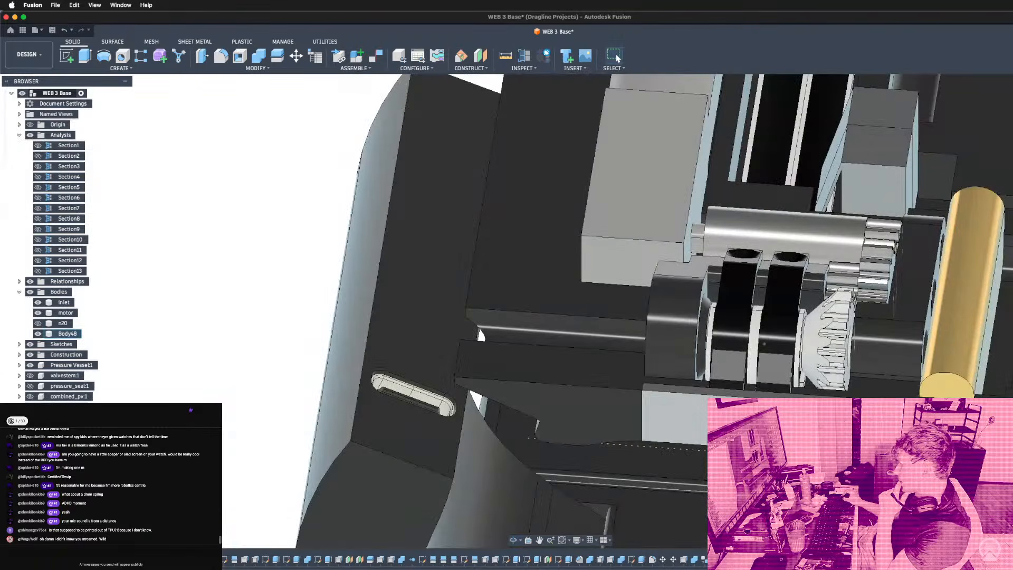
pyautogui.keyDown('shift'); pyautogui.moveTo(912, 417); pyautogui.dragTo(894, 402, button='middle'); pyautogui.keyUp('shift')
pyautogui.scroll(-5, 894, 401)
pyautogui.scroll(5, 973, 407)
pyautogui.keyDown('shift'); pyautogui.moveTo(973, 407); pyautogui.dragTo(954, 440, button='middle'); pyautogui.keyUp('shift')
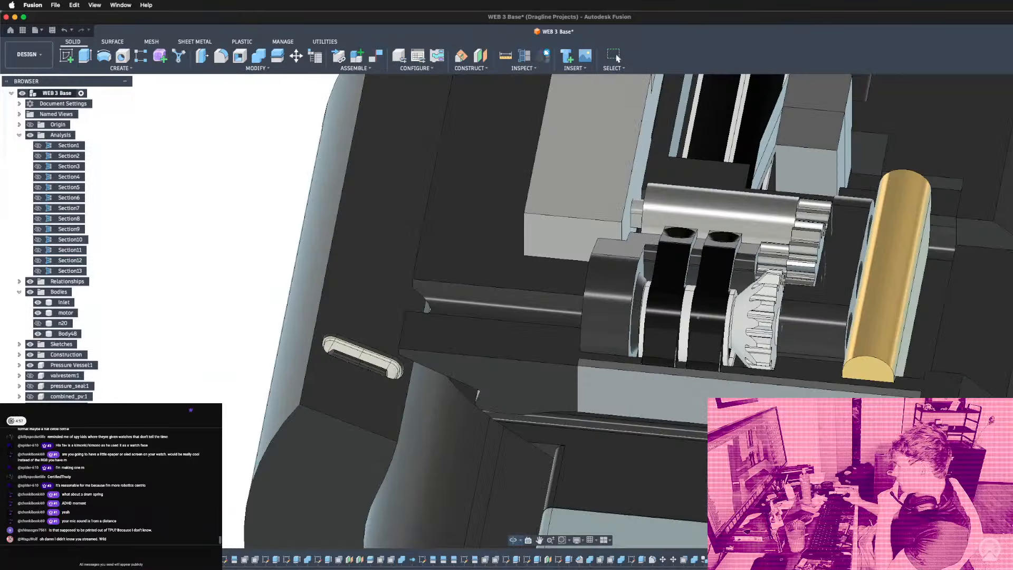
pyautogui.keyDown('shift'); pyautogui.moveTo(942, 404); pyautogui.dragTo(920, 416, button='middle'); pyautogui.keyUp('shift')
pyautogui.scroll(4, 920, 415)
pyautogui.scroll(-4, 889, 390)
pyautogui.keyDown('shift'); pyautogui.moveTo(882, 384); pyautogui.dragTo(807, 427, button='middle'); pyautogui.keyUp('shift')
pyautogui.keyDown('shift'); pyautogui.moveTo(886, 428); pyautogui.dragTo(938, 409, button='middle'); pyautogui.keyUp('shift')
pyautogui.scroll(5, 896, 399)
pyautogui.keyDown('shift'); pyautogui.moveTo(574, 483); pyautogui.dragTo(907, 364, button='middle'); pyautogui.keyUp('shift')
pyautogui.scroll(-3, 643, 232)
# Fillet the front plate's pointed lower corner edge, where it meets the base's vertical wall, with a 2 mm radius.
pyautogui.scroll(10, 908, 369)
pyautogui.keyDown('shift'); pyautogui.moveTo(454, 190); pyautogui.dragTo(414, 178, button='middle'); pyautogui.keyUp('shift')
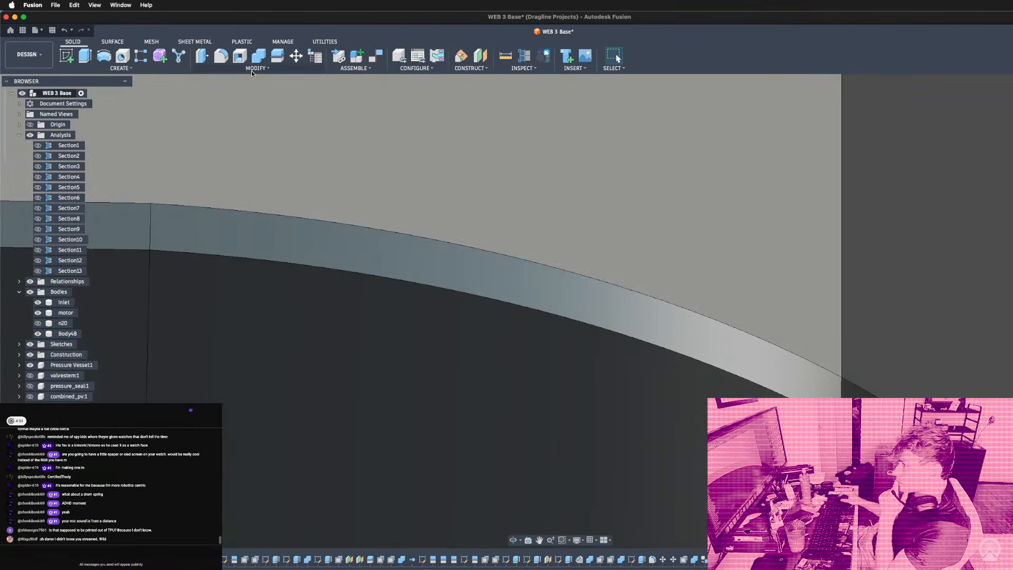
pyautogui.press('f')
pyautogui.scroll(3, 835, 394)
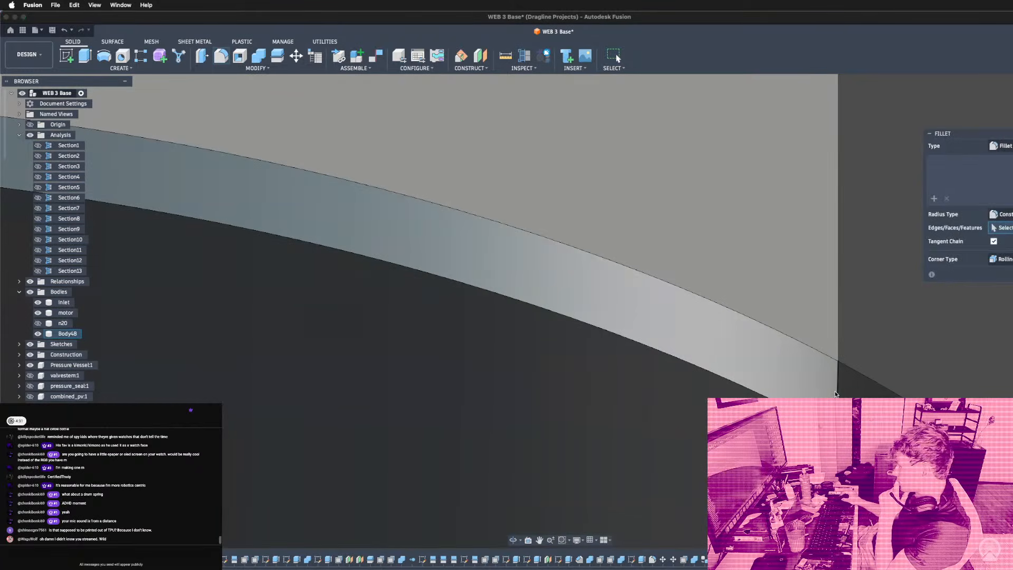
pyautogui.click(831, 383)
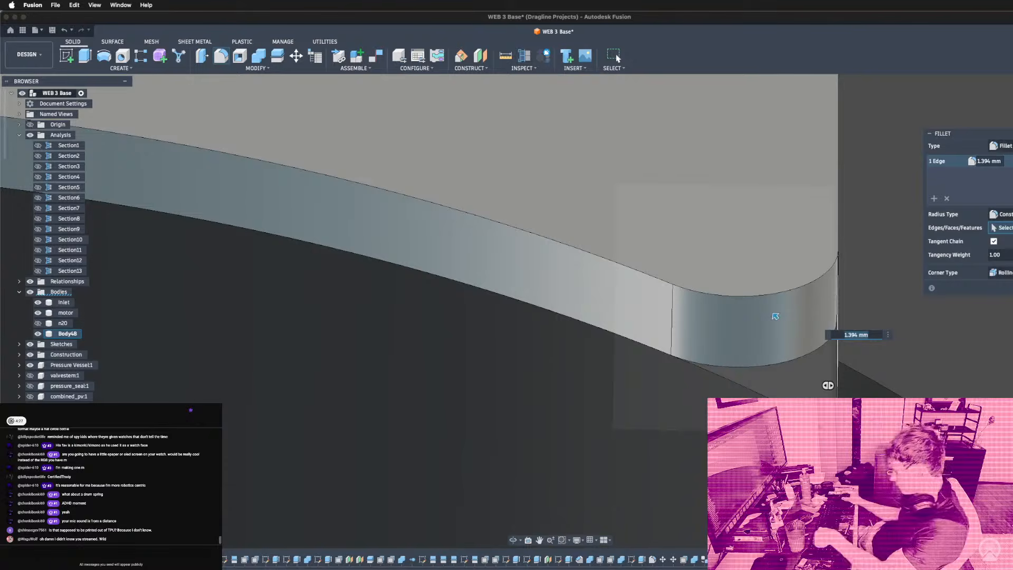
pyautogui.press('Return')
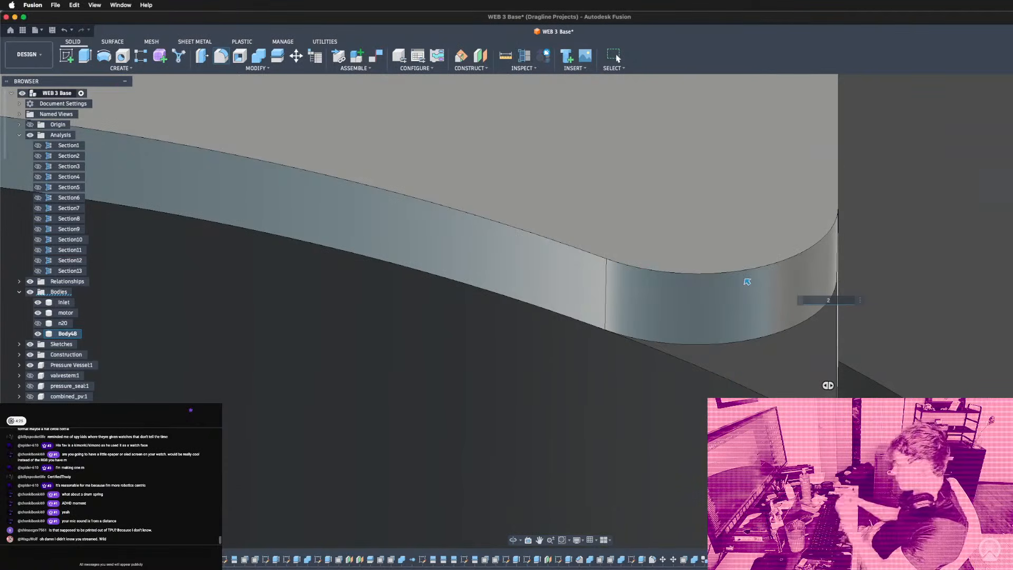
# Start a sketch on the recessed face beside the rounded corner and project the front plate's face outline into it.
pyautogui.scroll(-8, 791, 412)
pyautogui.moveTo(792, 411)
pyautogui.keyDown('shift'); pyautogui.mouseDown(button='middle')
pyautogui.moveTo(786, 459)
pyautogui.moveTo(814, 451)
pyautogui.moveTo(810, 406)
pyautogui.mouseUp(button='middle'); pyautogui.keyUp('shift')
pyautogui.scroll(-5, 807, 405)
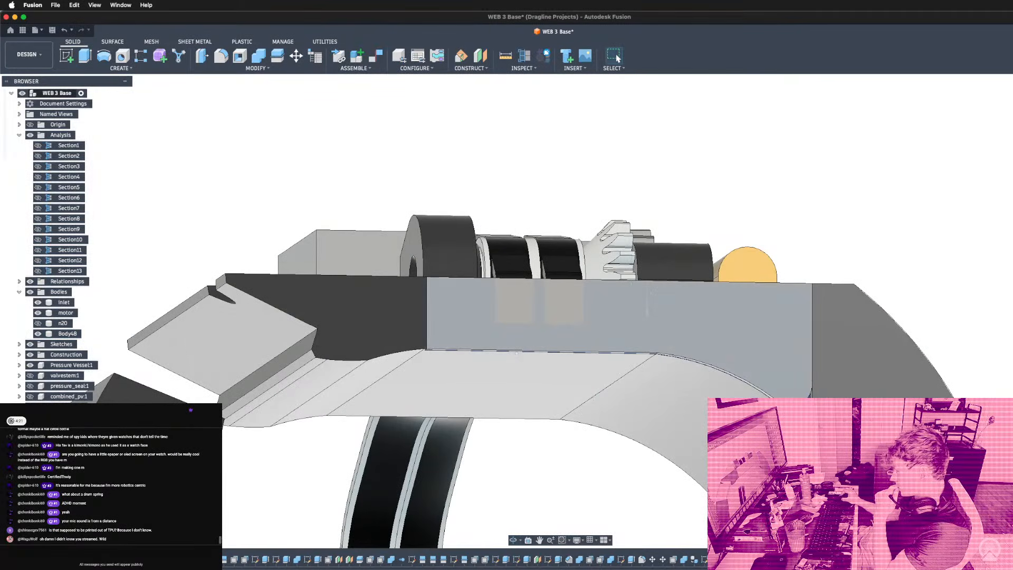
pyautogui.press('l')
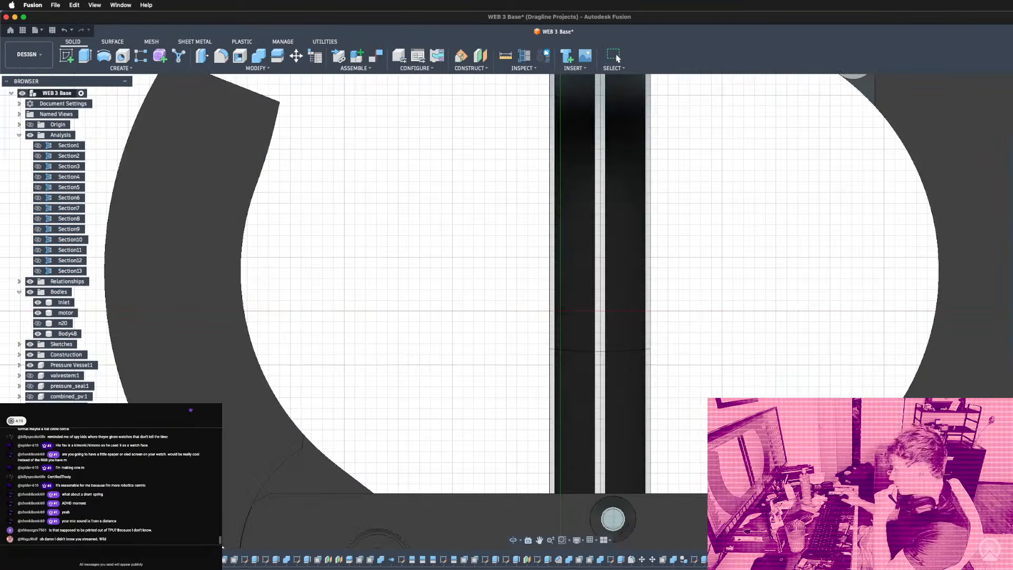
pyautogui.scroll(-8, 712, 356)
pyautogui.scroll(5, 733, 359)
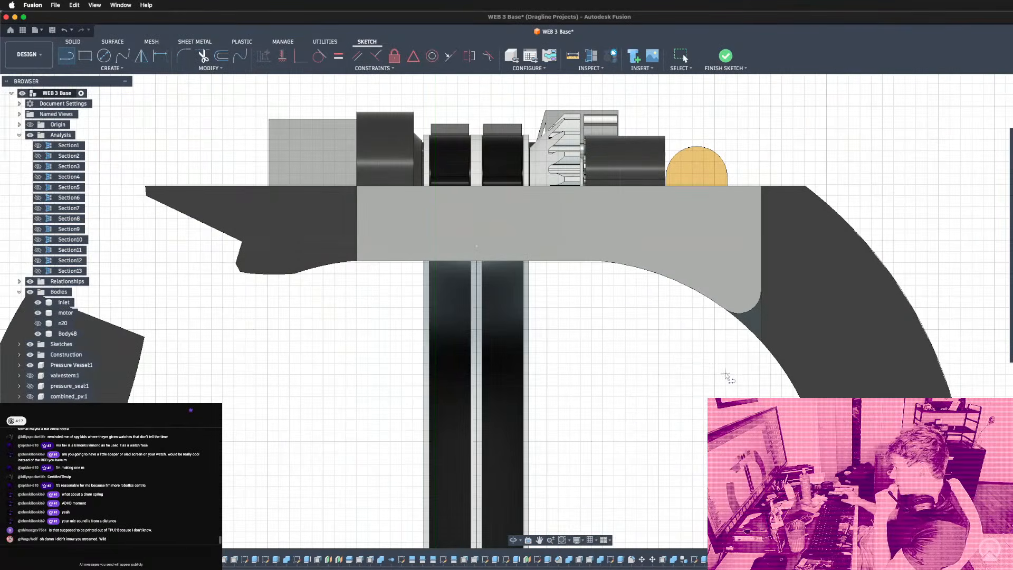
pyautogui.scroll(3, 731, 347)
pyautogui.press('p')
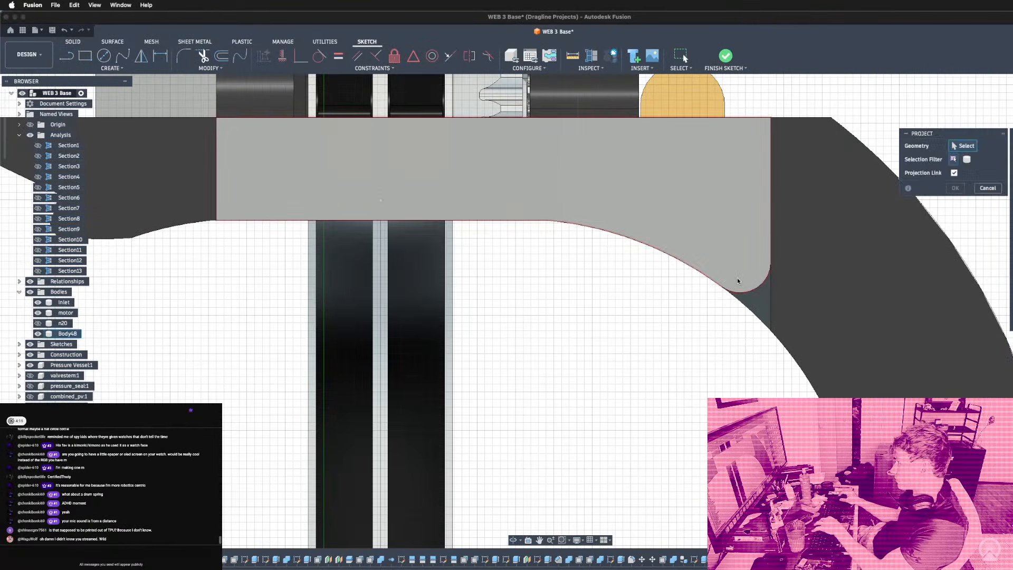
pyautogui.click(737, 277)
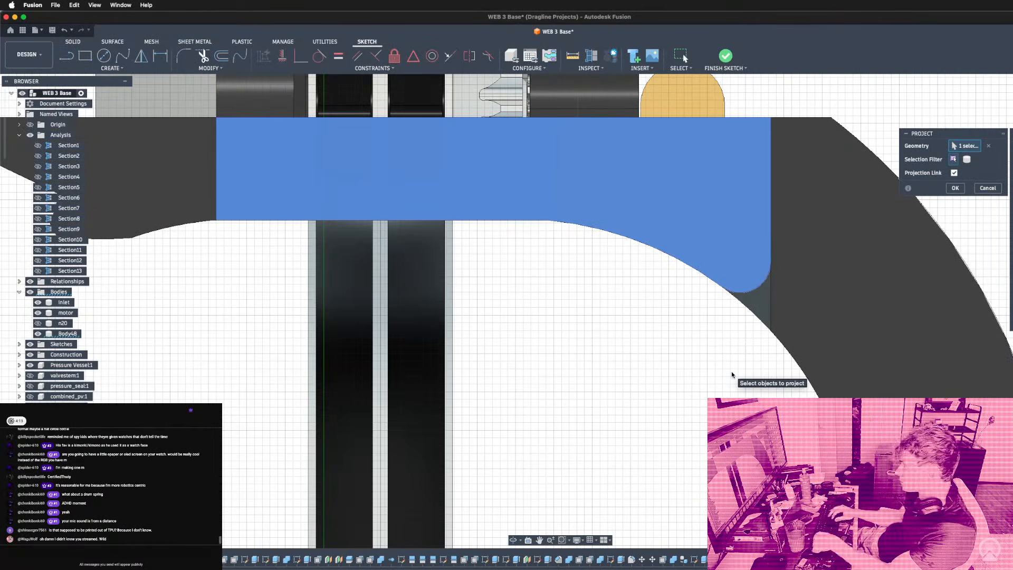
pyautogui.keyDown('shift'); pyautogui.moveTo(731, 375); pyautogui.dragTo(669, 205, button='middle'); pyautogui.keyUp('shift')
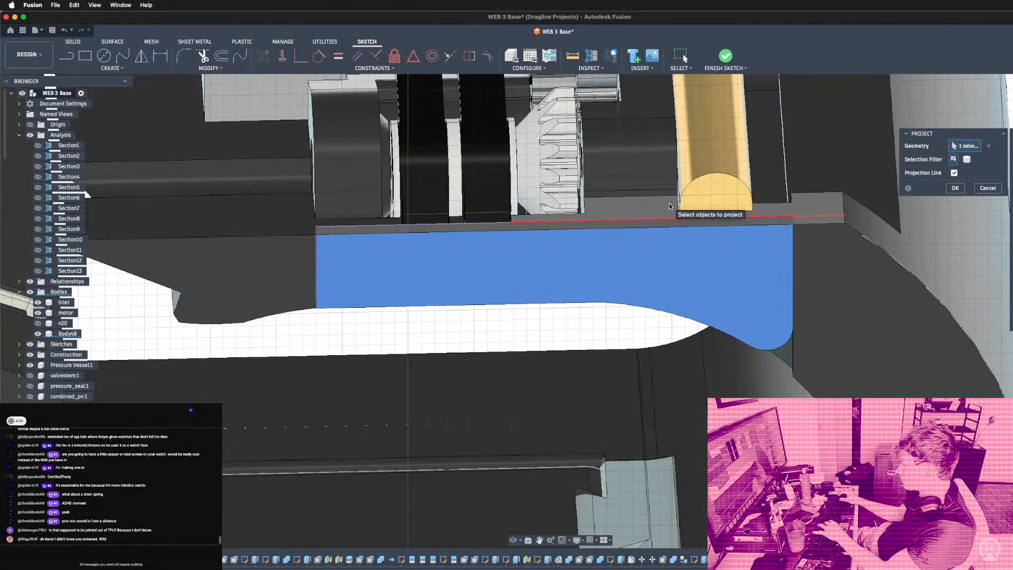
pyautogui.press('Return')
# Offset the projected plate outline as a full chain by 0.1 mm.
pyautogui.press('o')
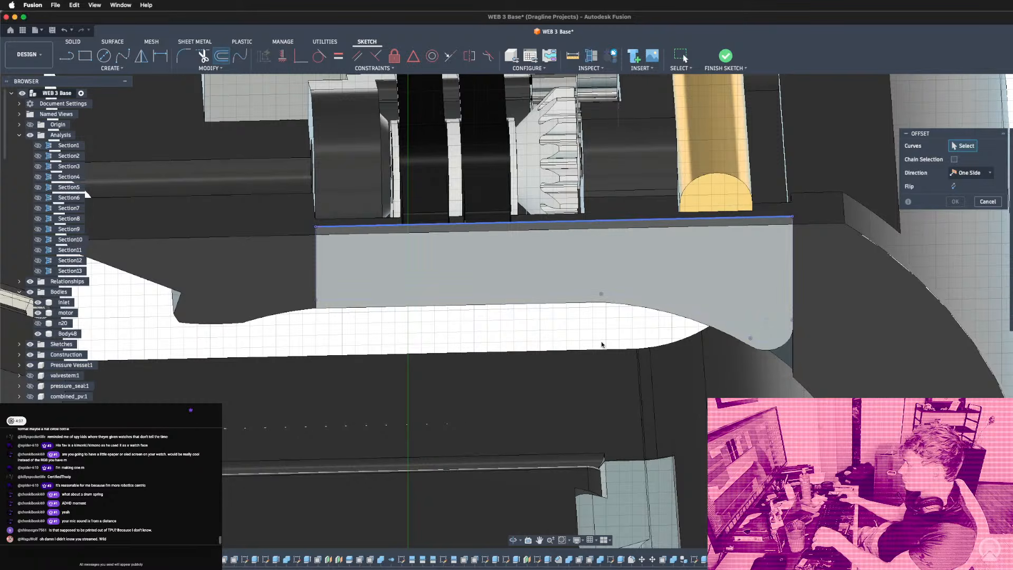
pyautogui.click(547, 221)
pyautogui.click(952, 160)
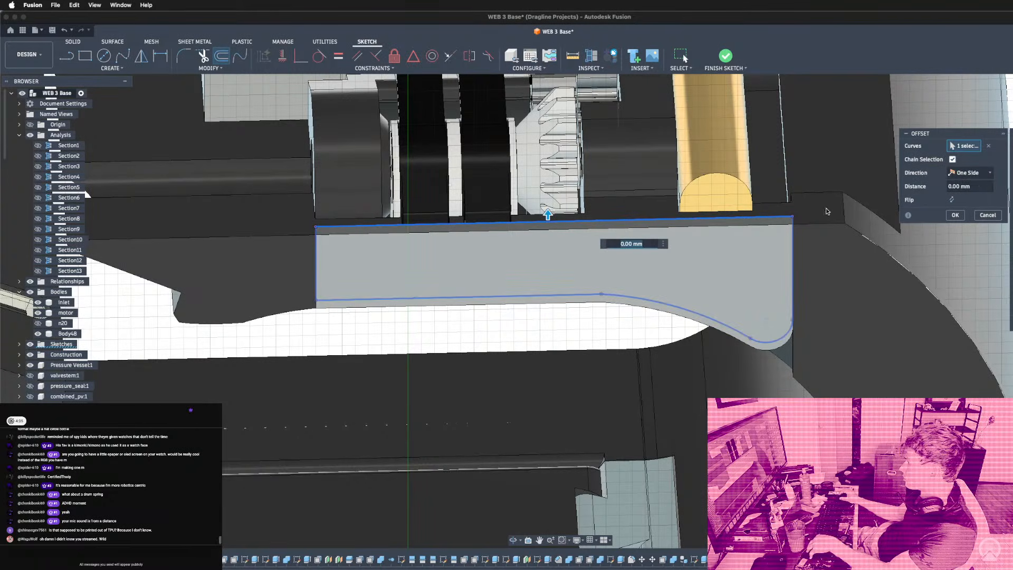
pyautogui.write('0.1')
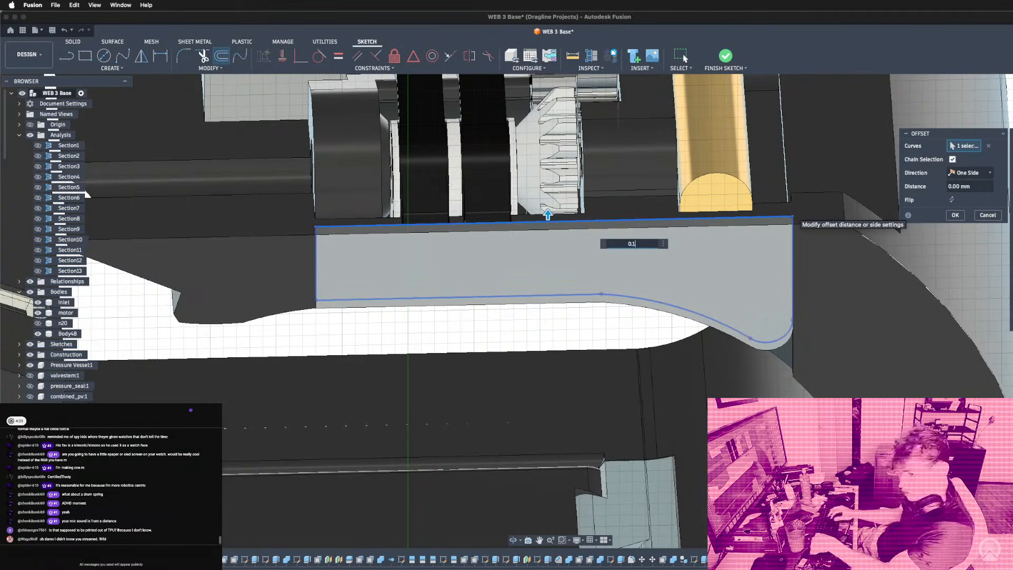
pyautogui.press('Return')
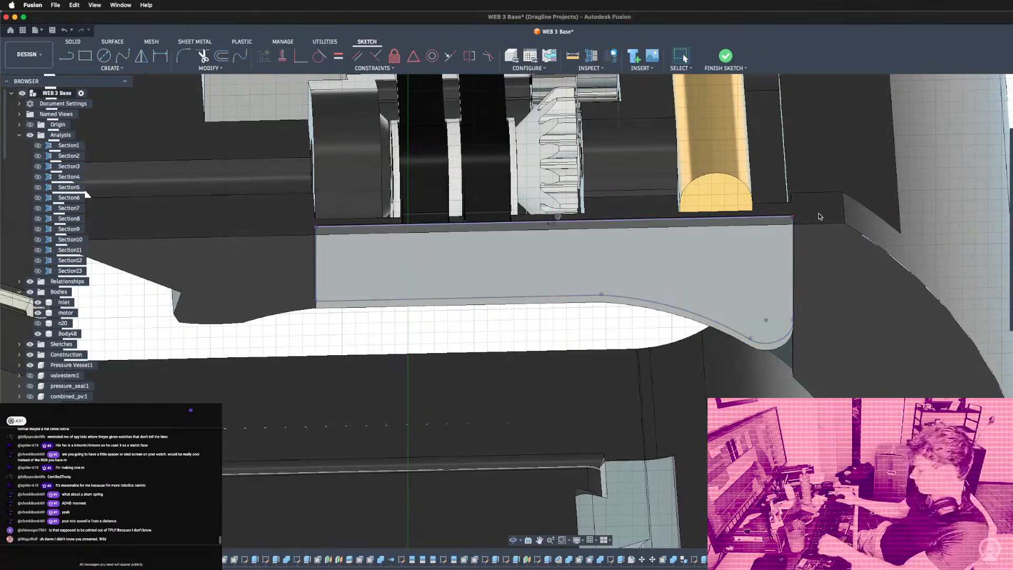
# Extrude the narrow offset border and the small triangular corner region beside the plate by 1.107 mm.
pyautogui.press('e')
pyautogui.scroll(2, 716, 234)
pyautogui.keyDown('shift'); pyautogui.moveTo(791, 401); pyautogui.dragTo(796, 380, button='middle'); pyautogui.keyUp('shift')
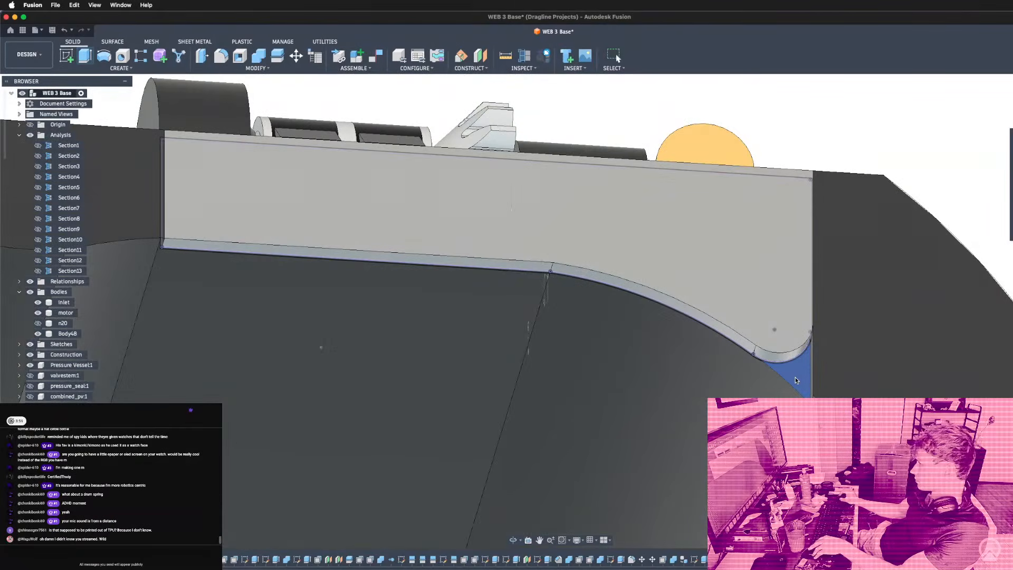
pyautogui.click(797, 377)
pyautogui.scroll(4, 796, 377)
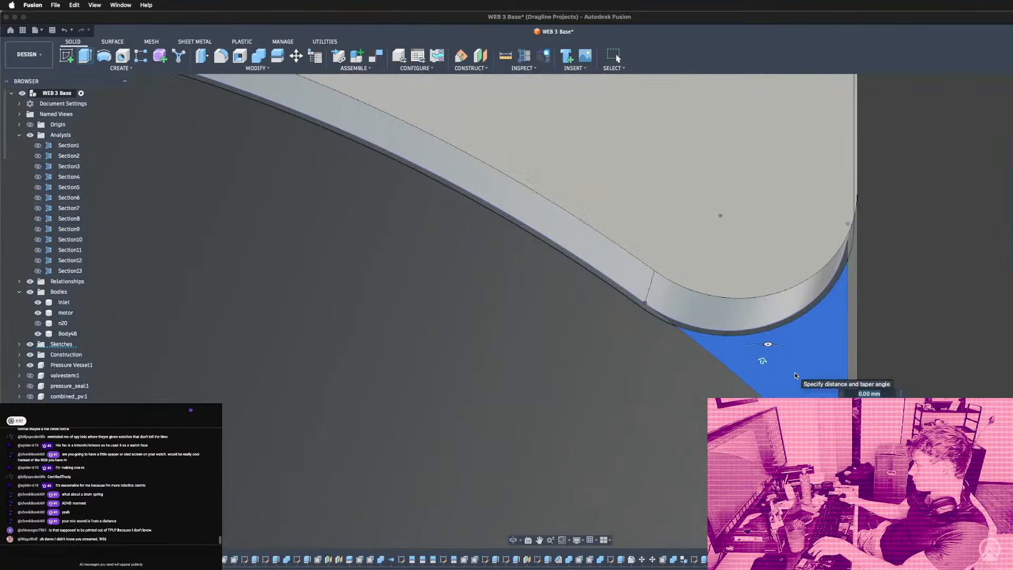
pyautogui.keyDown('super'); pyautogui.click(756, 332); pyautogui.keyUp('super')
pyautogui.keyDown('super'); pyautogui.click(653, 317); pyautogui.keyUp('super')
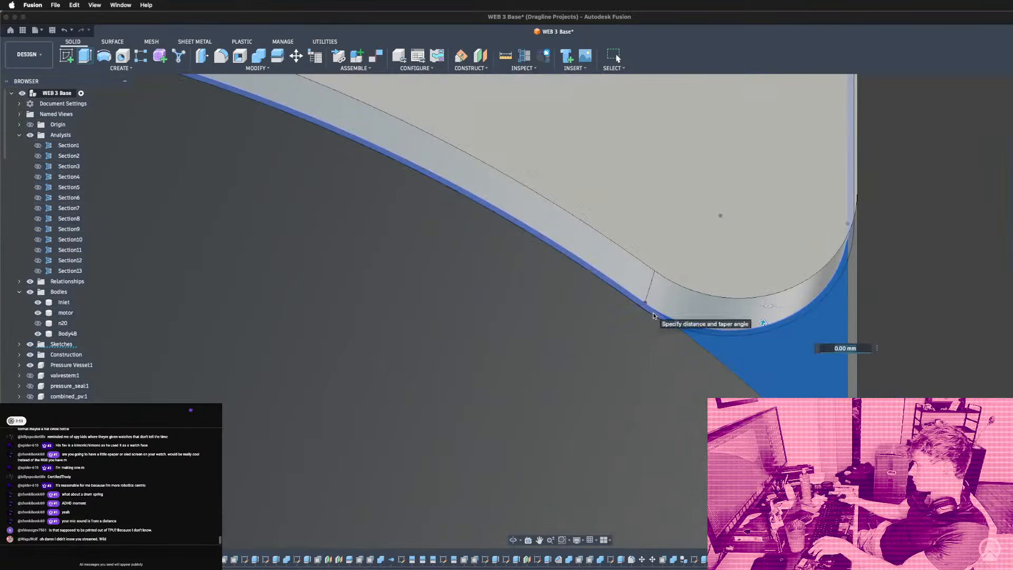
pyautogui.scroll(-5, 653, 316)
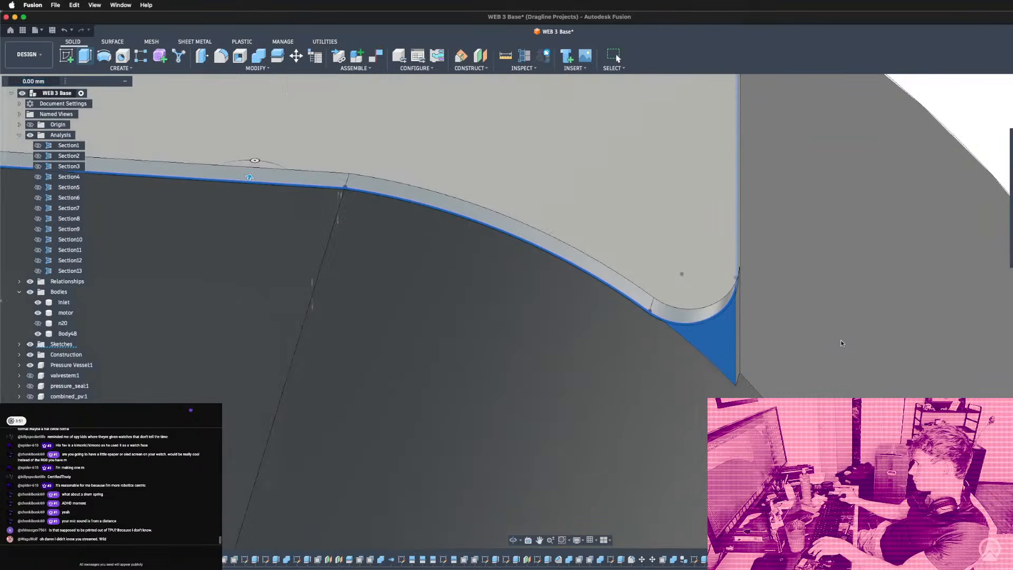
pyautogui.moveTo(839, 342); pyautogui.dragTo(840, 344)
pyautogui.scroll(-3, 735, 341)
pyautogui.scroll(-5, 735, 341)
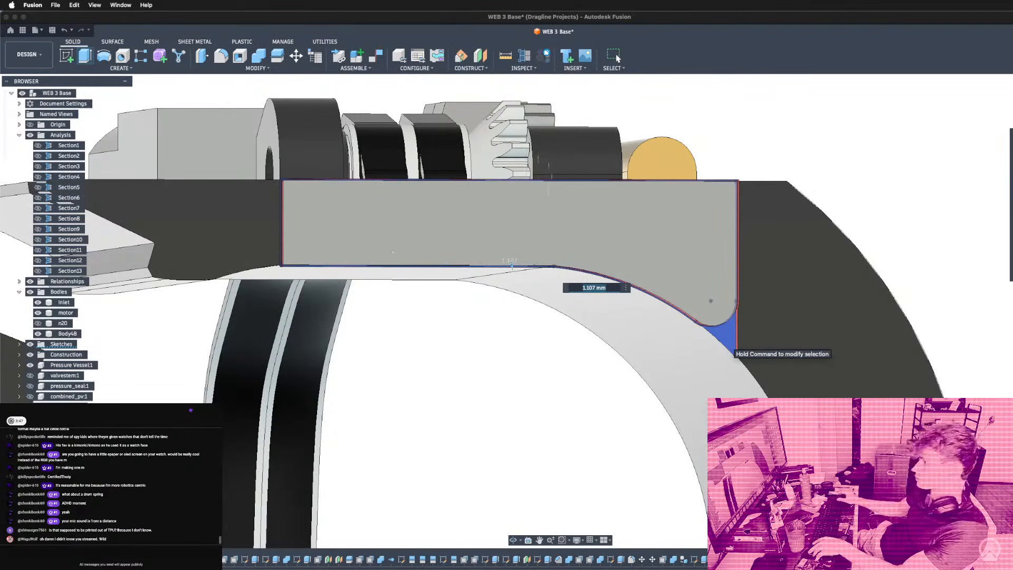
pyautogui.press('Return')
# Sketch a 4.2 mm circle on the recessed corner face, centred on the plate's rounded corner and reaching the vertical wall.
pyautogui.keyDown('shift'); pyautogui.moveTo(673, 176); pyautogui.dragTo(457, 252, button='middle'); pyautogui.keyUp('shift')
pyautogui.scroll(5, 451, 278)
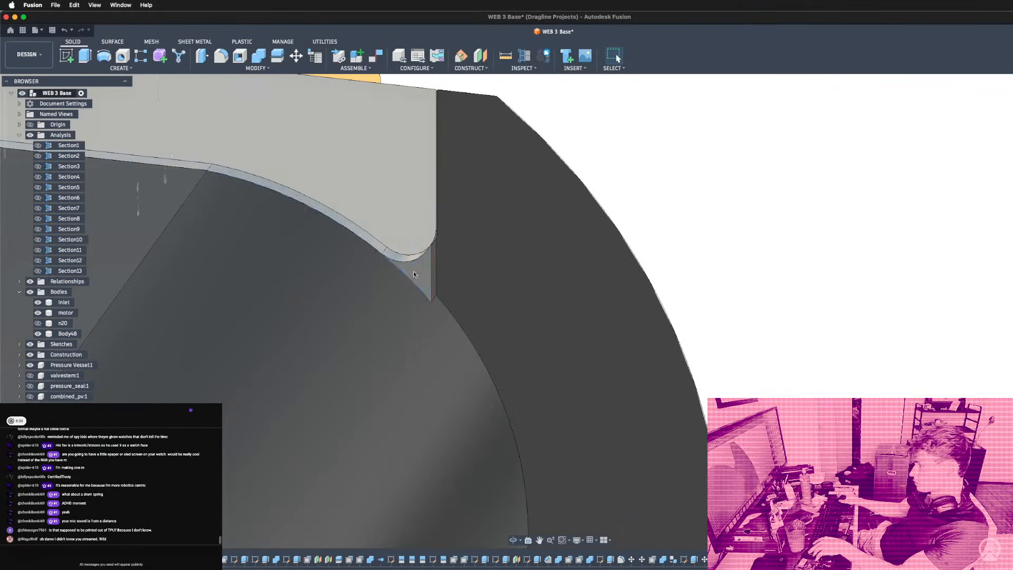
pyautogui.click(424, 278)
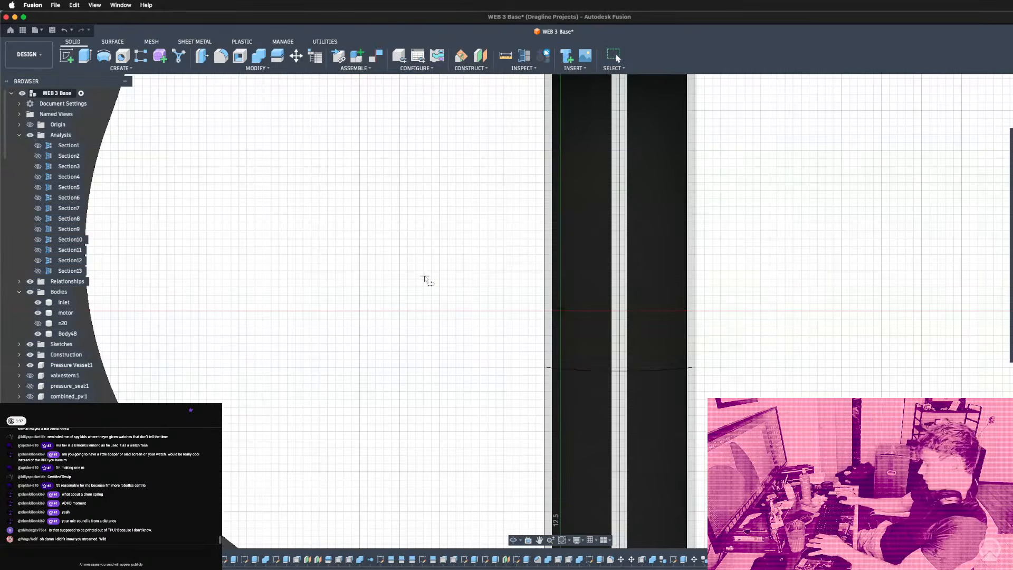
pyautogui.scroll(-5, 488, 411)
pyautogui.scroll(8, 589, 312)
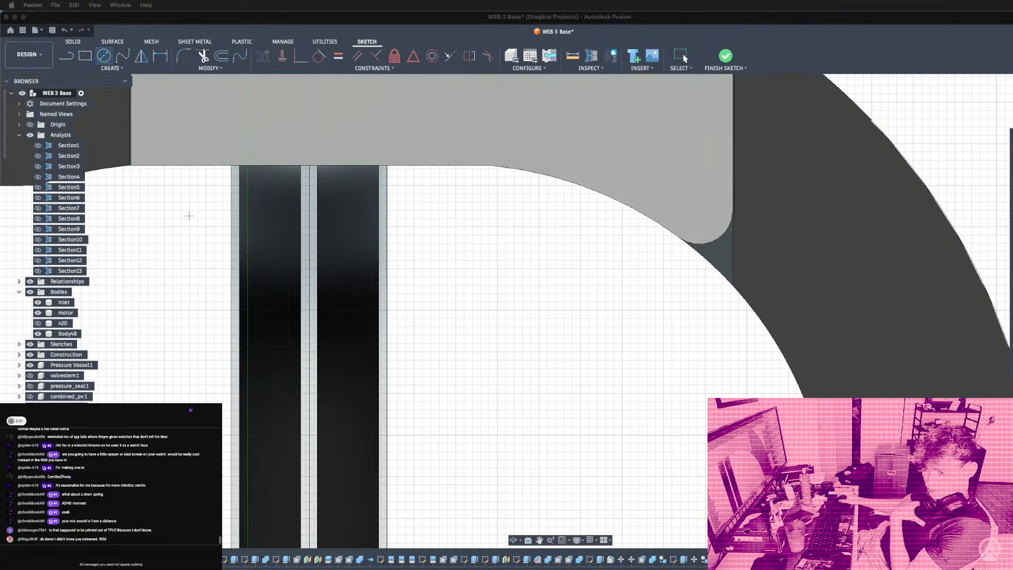
pyautogui.click(669, 216)
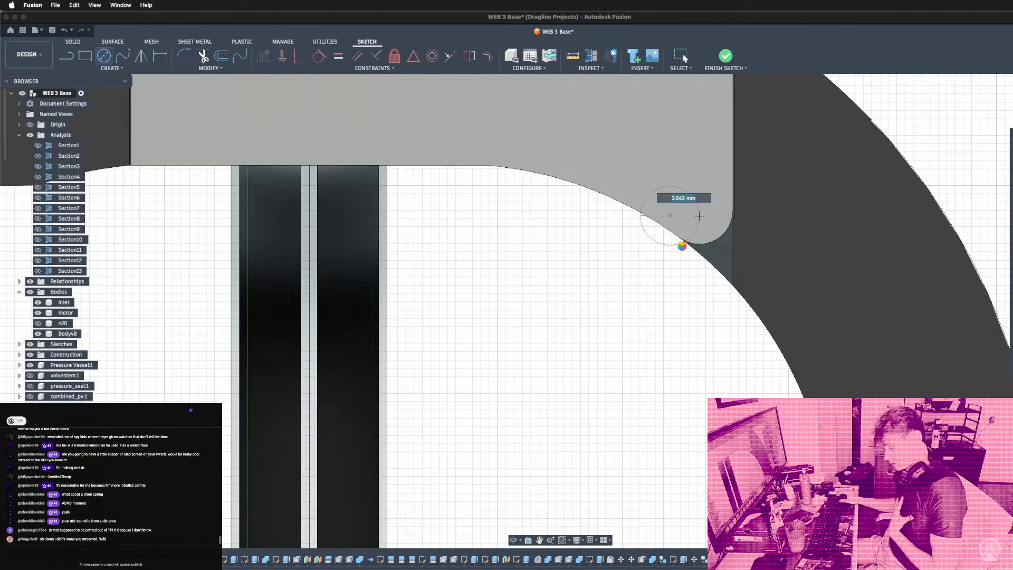
pyautogui.click(682, 246)
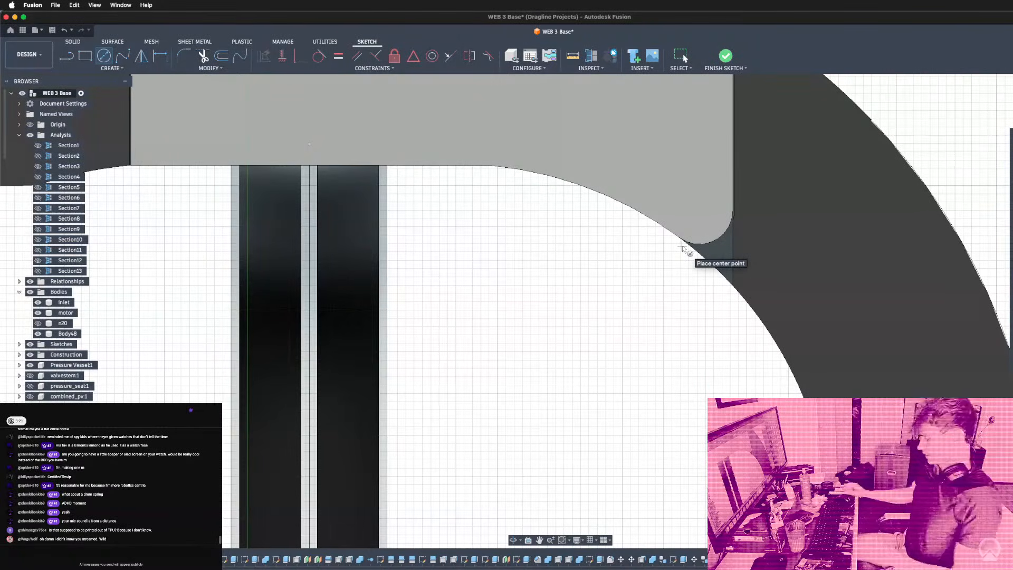
pyautogui.click(700, 211)
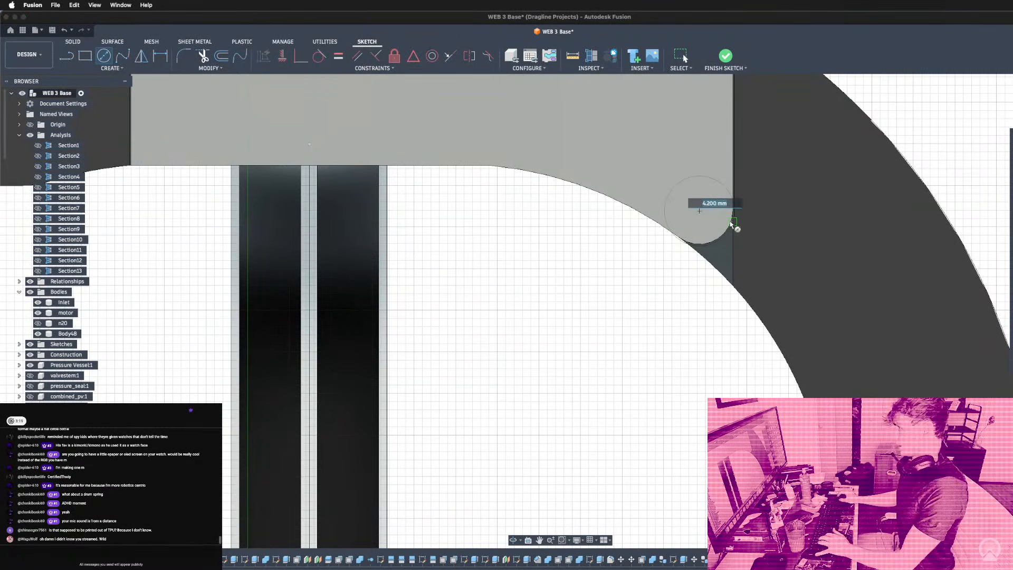
pyautogui.click(732, 224)
# Extrude the triangular region outside the circle by 1.107 mm with the Join operation to fill the recessed corner.
pyautogui.press('e')
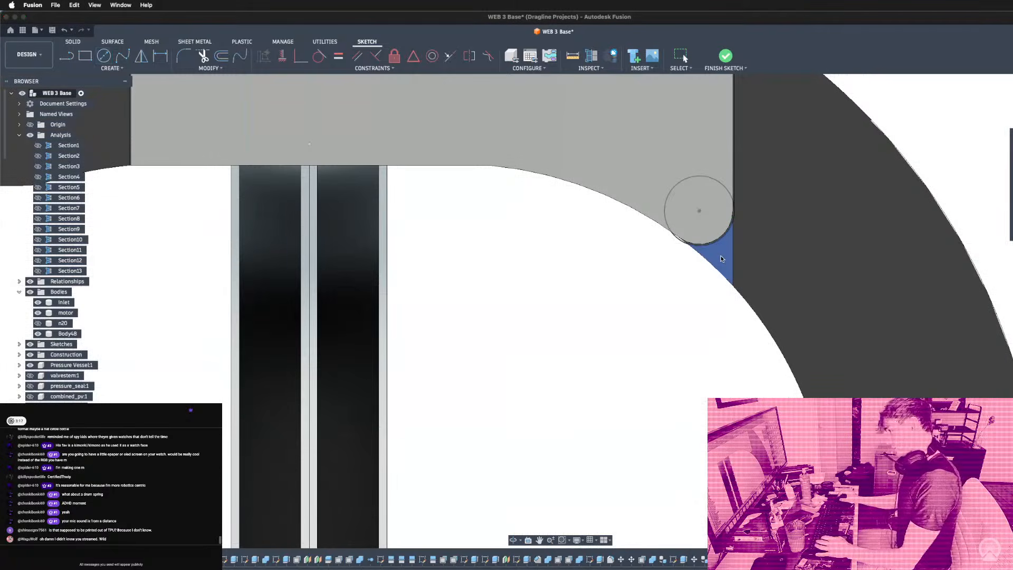
pyautogui.click(722, 255)
pyautogui.keyDown('shift'); pyautogui.moveTo(651, 283); pyautogui.dragTo(657, 296, button='middle'); pyautogui.keyUp('shift')
pyautogui.moveTo(705, 283); pyautogui.dragTo(303, 477)
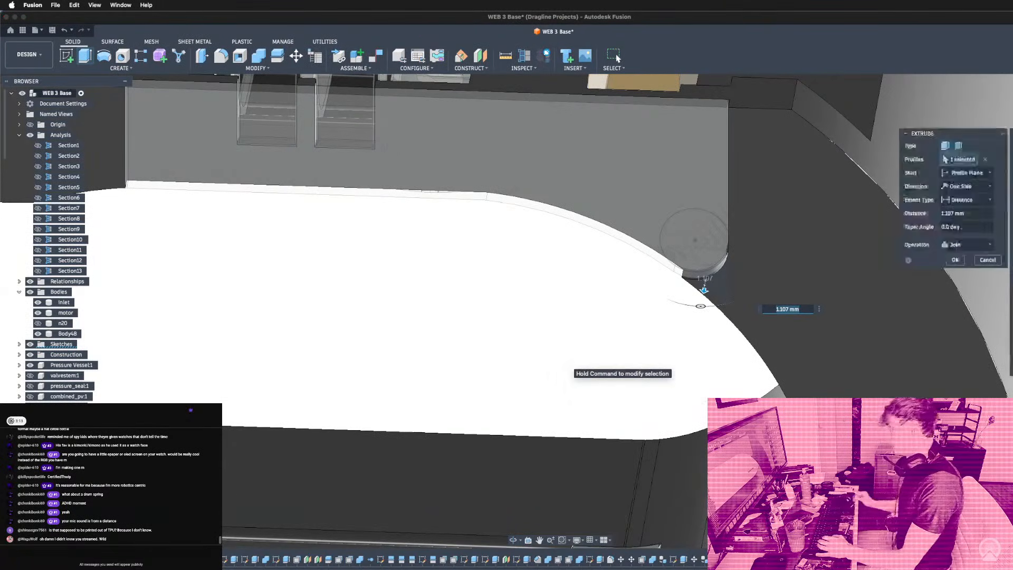
pyautogui.press('Return')
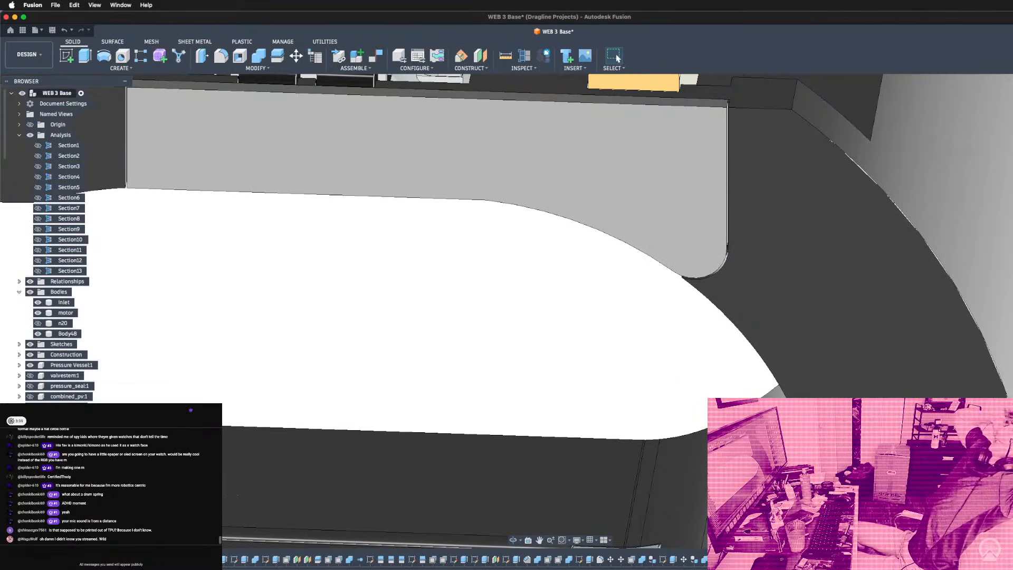
# Fillet the short edge of the filled corner, where it meets the base's curved inner wall beneath the front plate, by 1 mm.
pyautogui.keyDown('shift'); pyautogui.moveTo(861, 217); pyautogui.dragTo(799, 242, button='middle'); pyautogui.keyUp('shift')
pyautogui.scroll(2, 794, 241)
pyautogui.press('f')
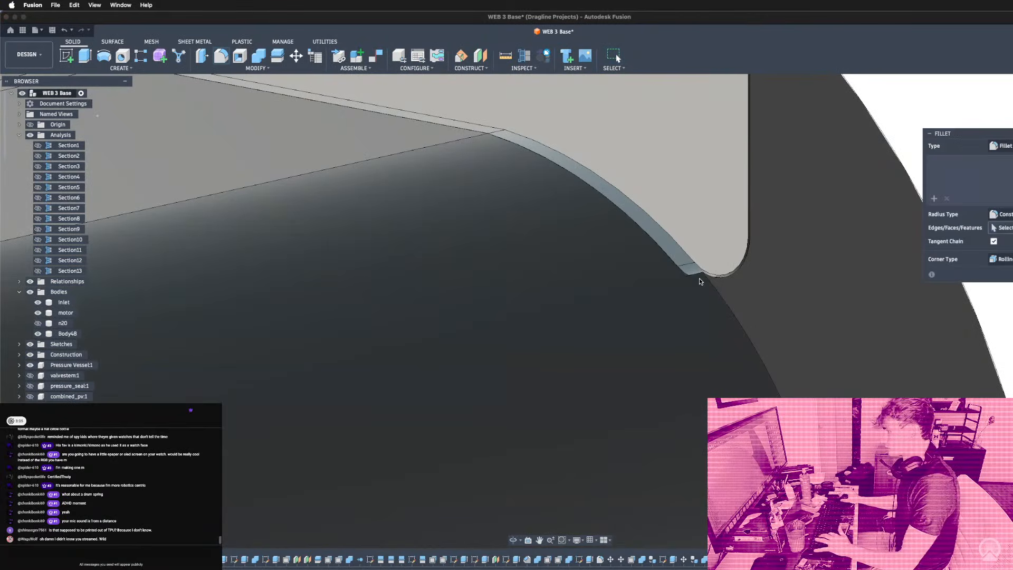
pyautogui.click(696, 275)
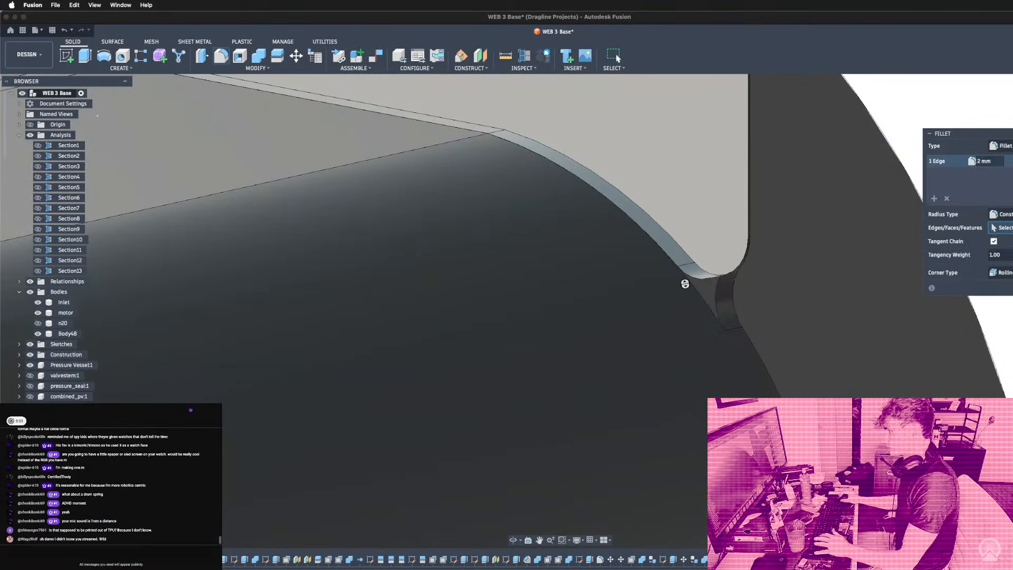
pyautogui.write('1')
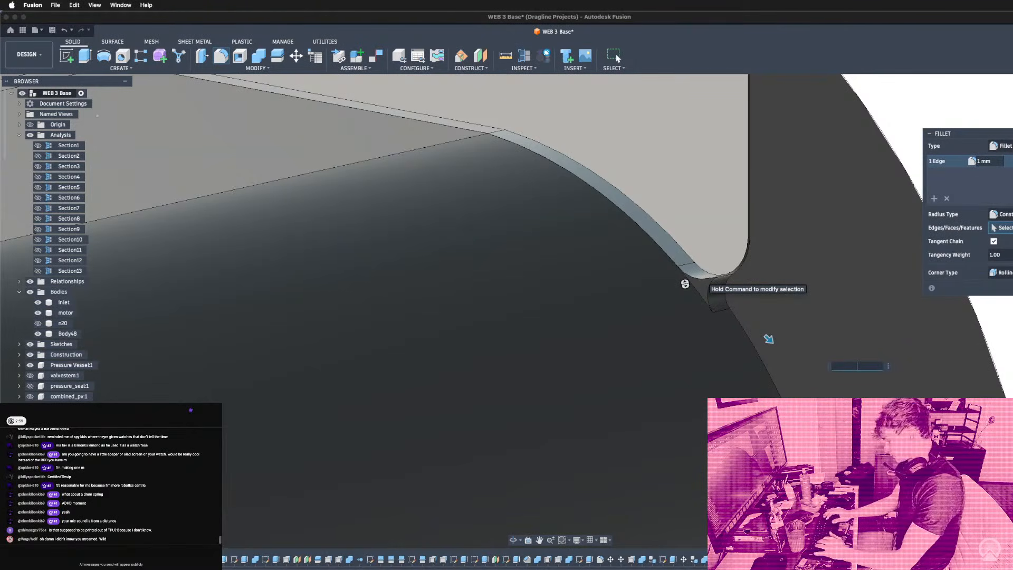
pyautogui.press('Return')
# Offset the recess wall directly behind the front plate by -0.1 mm with Press Pull.
pyautogui.scroll(-5, 769, 287)
pyautogui.keyDown('shift'); pyautogui.moveTo(769, 288); pyautogui.dragTo(657, 273, button='middle'); pyautogui.keyUp('shift')
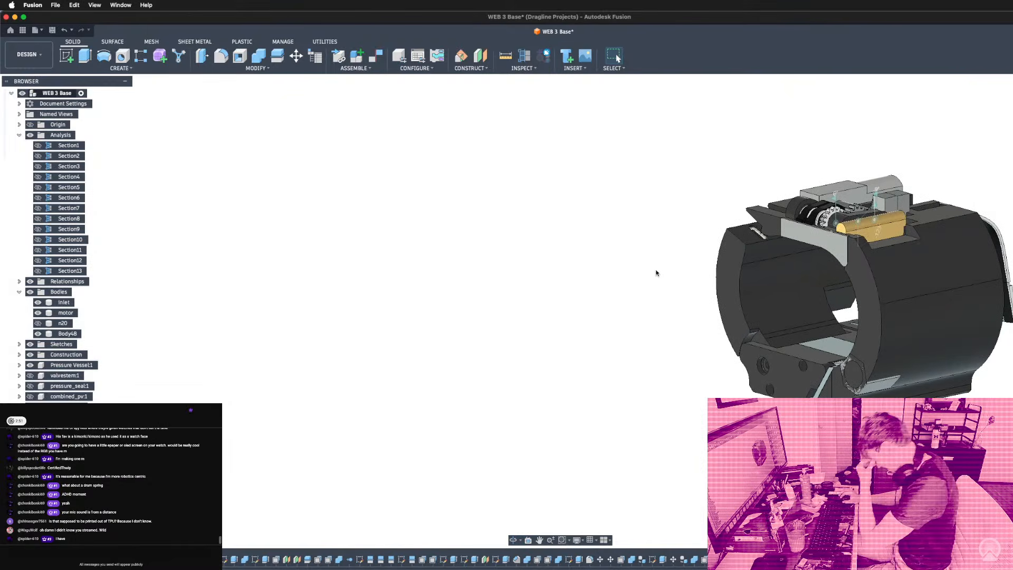
pyautogui.scroll(-2, 680, 287)
pyautogui.scroll(10, 686, 290)
pyautogui.scroll(-5, 708, 297)
pyautogui.scroll(5, 784, 239)
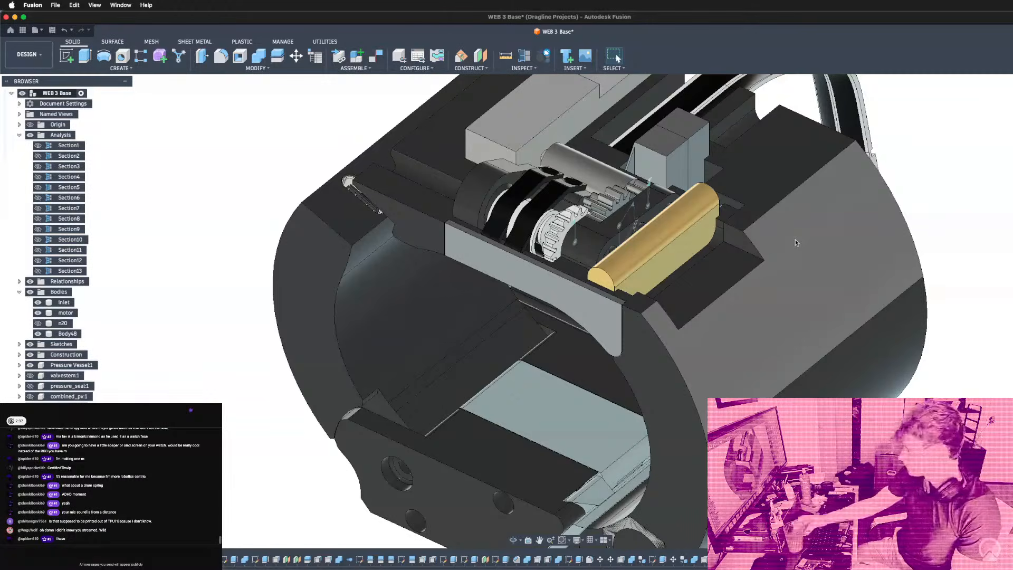
pyautogui.scroll(3, 627, 315)
pyautogui.scroll(5, 626, 315)
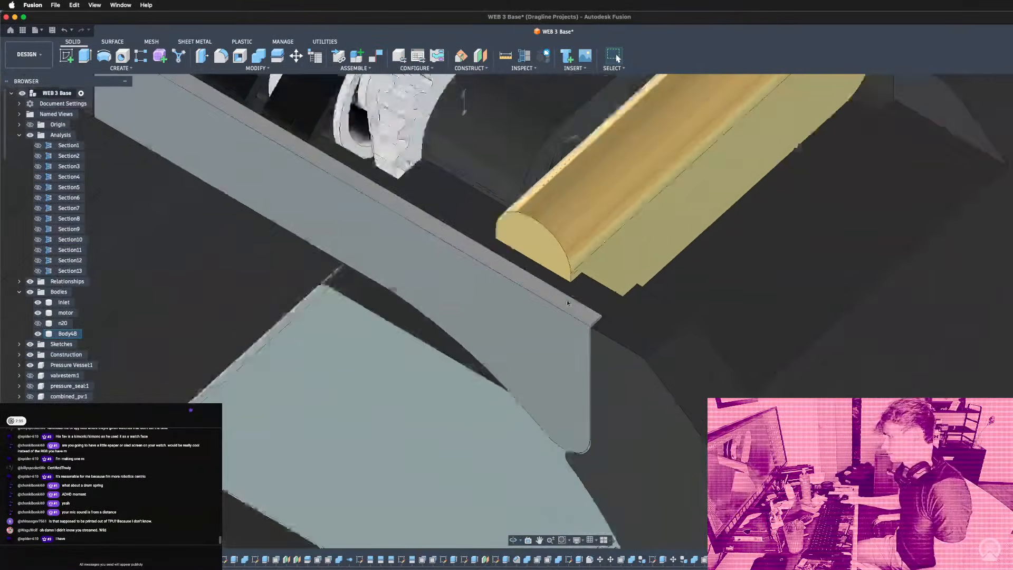
pyautogui.scroll(4, 600, 306)
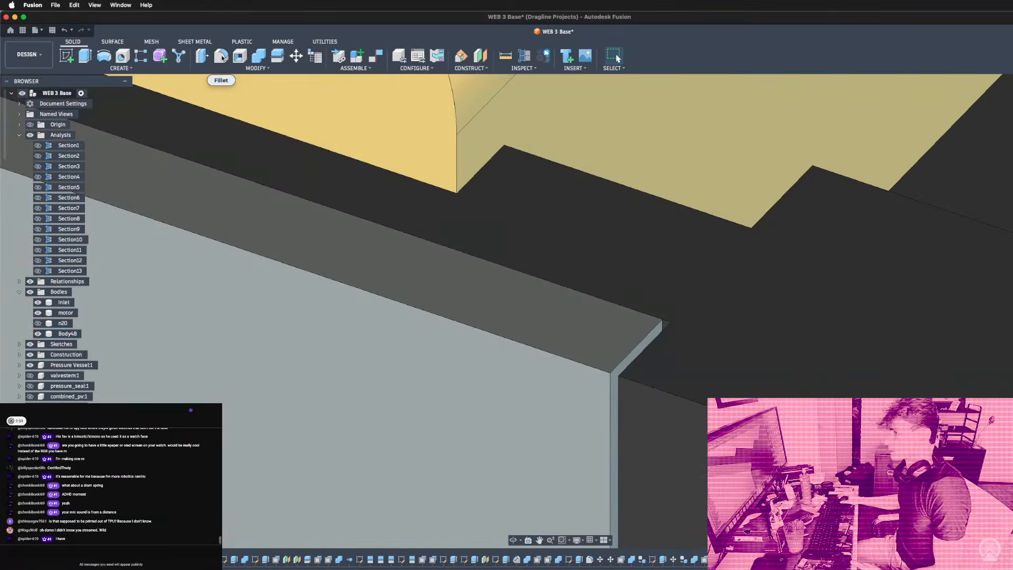
pyautogui.scroll(1, 583, 270)
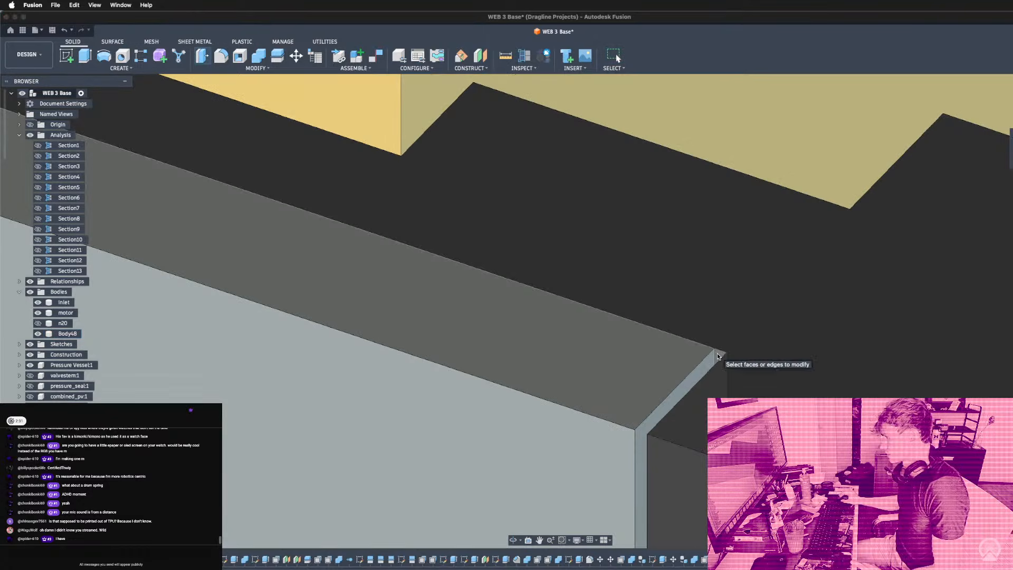
pyautogui.click(719, 353)
pyautogui.write('-0.1')
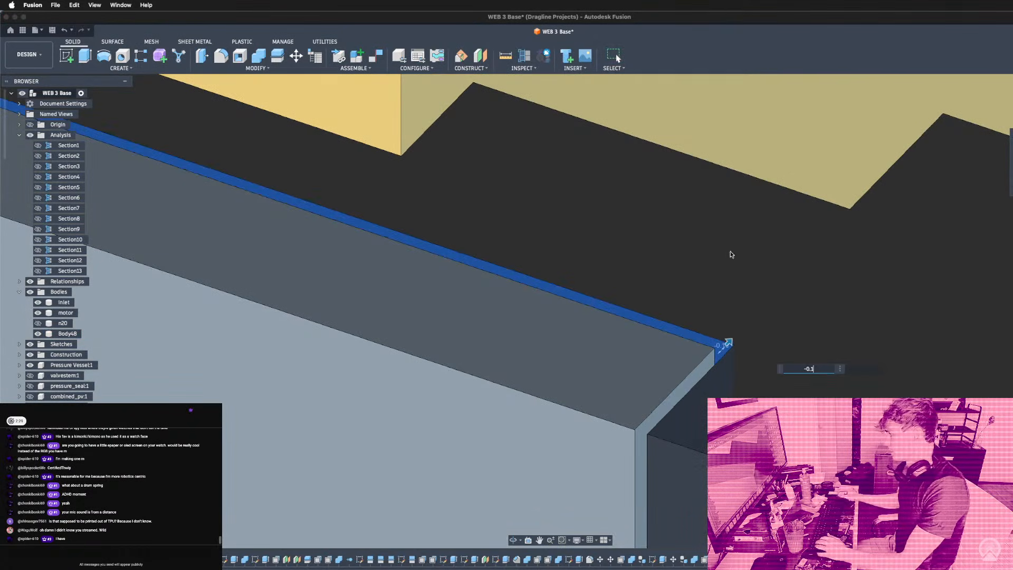
pyautogui.press('Return')
# Examine how the front plate sits in the base recess, from its ends and along its back gap.
pyautogui.scroll(-10, 668, 297)
pyautogui.scroll(-5, 664, 298)
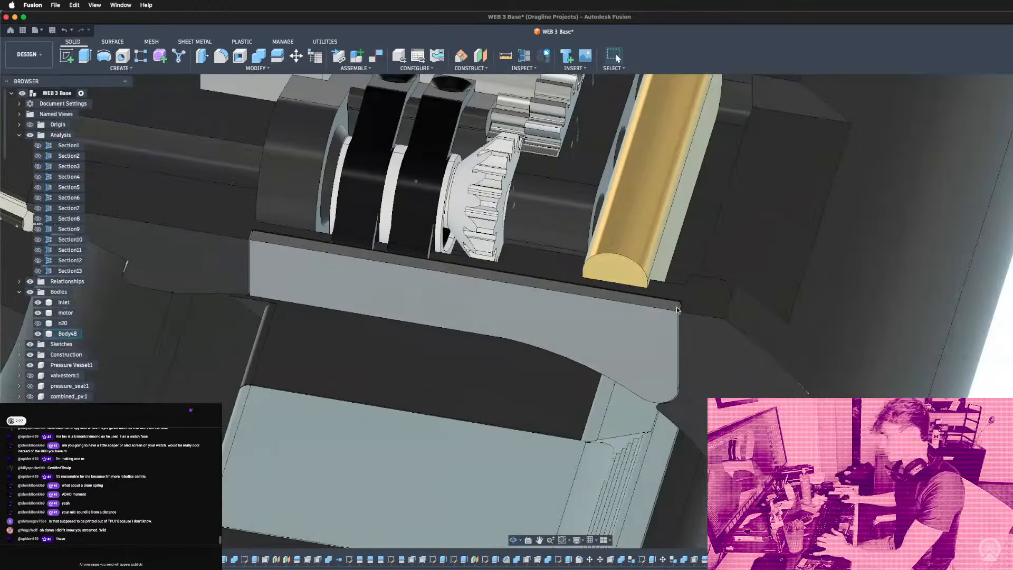
pyautogui.scroll(-2, 411, 242)
pyautogui.scroll(5, 214, 231)
pyautogui.keyDown('shift'); pyautogui.moveTo(215, 231); pyautogui.dragTo(299, 243, button='middle'); pyautogui.keyUp('shift')
pyautogui.scroll(-5, 388, 272)
pyautogui.keyDown('shift'); pyautogui.moveTo(495, 274); pyautogui.dragTo(451, 282, button='middle'); pyautogui.keyUp('shift')
pyautogui.scroll(7, 575, 255)
pyautogui.scroll(-10, 575, 254)
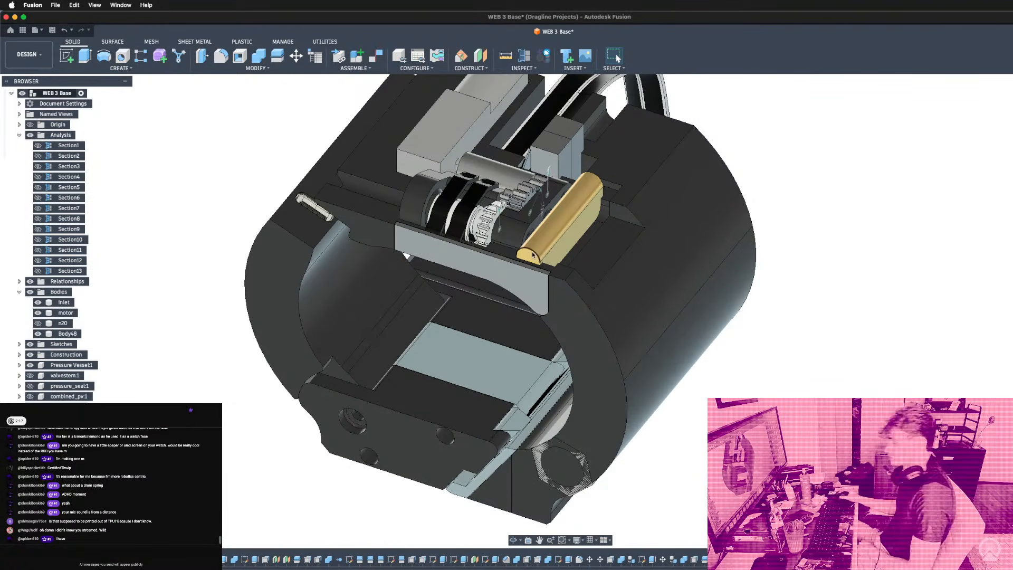
# Start a sketch on the flat face beneath the motor and project the separate face area beside the front plate into it.
pyautogui.keyDown('shift'); pyautogui.moveTo(567, 219); pyautogui.dragTo(497, 190, button='middle'); pyautogui.keyUp('shift')
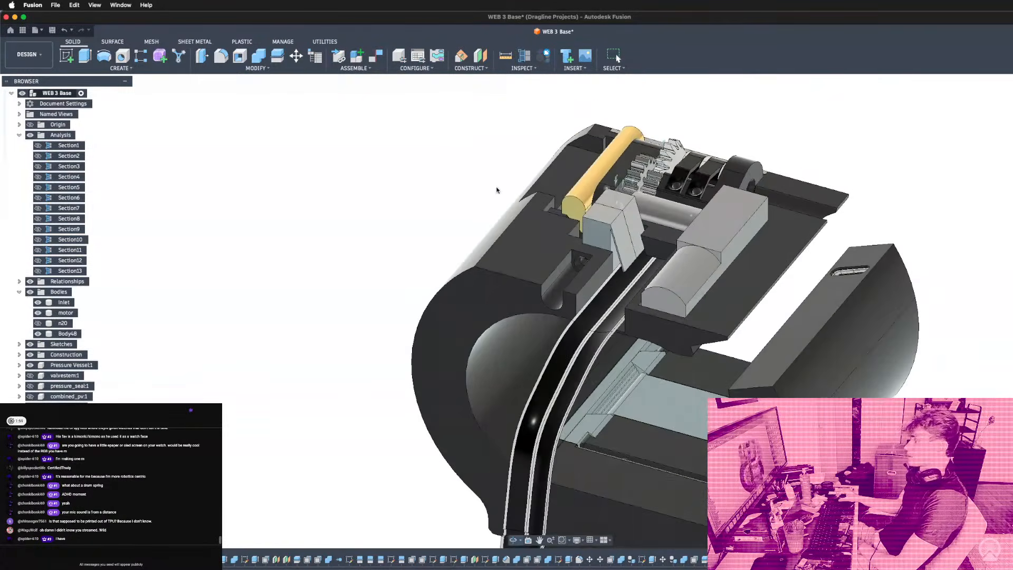
pyautogui.scroll(5, 704, 303)
pyautogui.keyDown('shift'); pyautogui.moveTo(704, 304); pyautogui.dragTo(694, 336, button='middle'); pyautogui.keyUp('shift')
pyautogui.keyDown('shift'); pyautogui.moveTo(789, 304); pyautogui.dragTo(959, 340, button='middle'); pyautogui.keyUp('shift')
pyautogui.scroll(5, 900, 349)
pyautogui.scroll(-5, 886, 349)
pyautogui.scroll(4, 953, 332)
pyautogui.scroll(-5, 794, 329)
pyautogui.keyDown('shift'); pyautogui.moveTo(793, 329); pyautogui.dragTo(858, 326, button='middle'); pyautogui.keyUp('shift')
pyautogui.click(702, 428)
pyautogui.click(720, 426)
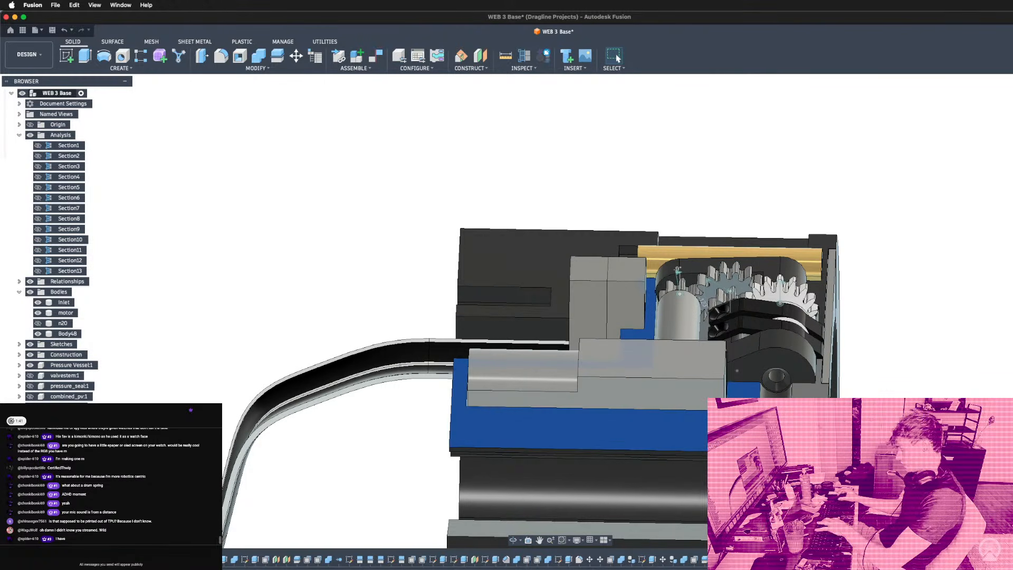
pyautogui.press('l')
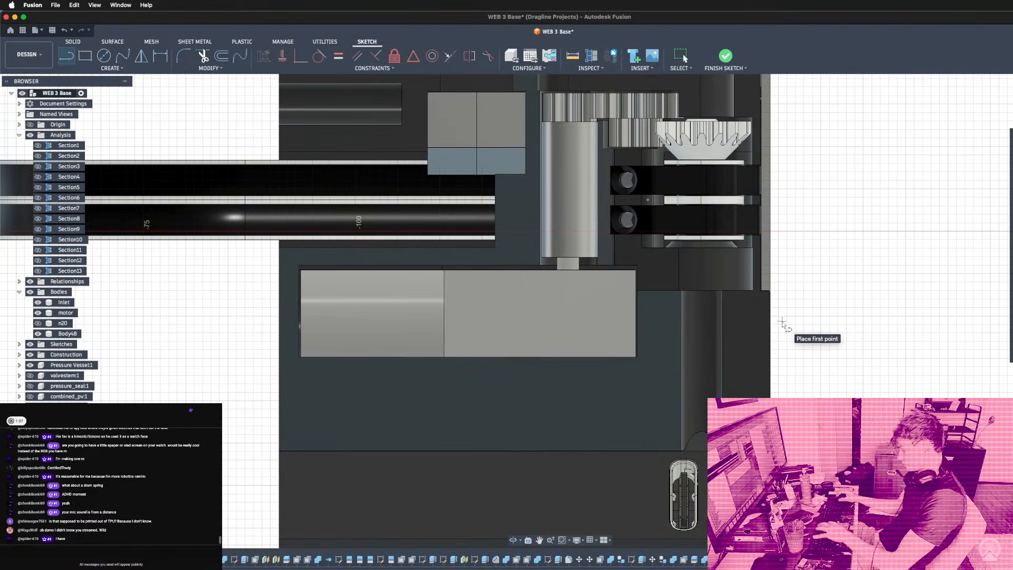
pyautogui.press('p')
pyautogui.click(735, 314)
pyautogui.moveTo(662, 362)
pyautogui.keyDown('shift'); pyautogui.mouseDown(button='middle')
pyautogui.moveTo(650, 290)
pyautogui.moveTo(663, 344)
pyautogui.mouseUp(button='middle'); pyautogui.keyUp('shift')
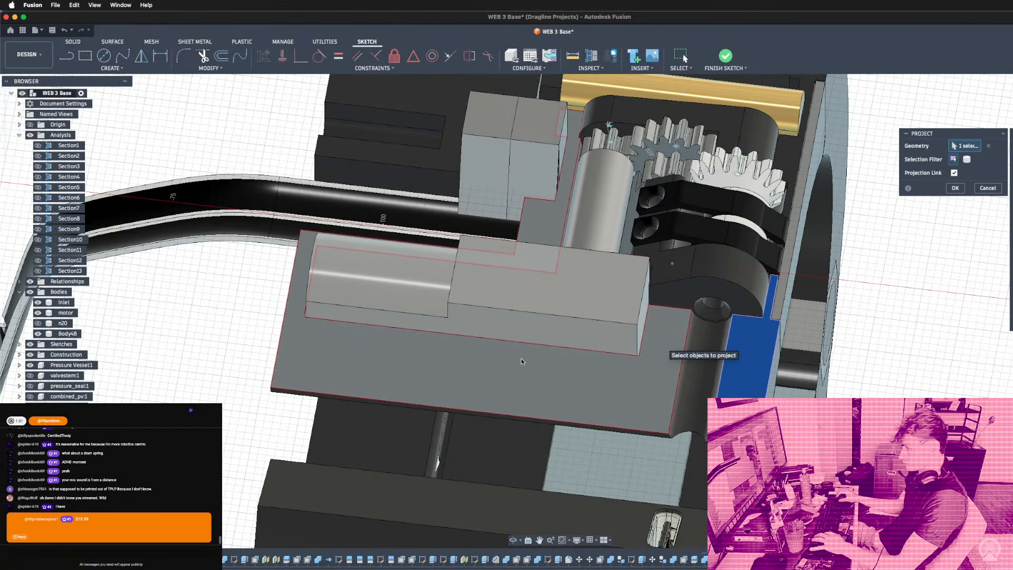
pyautogui.press('r')
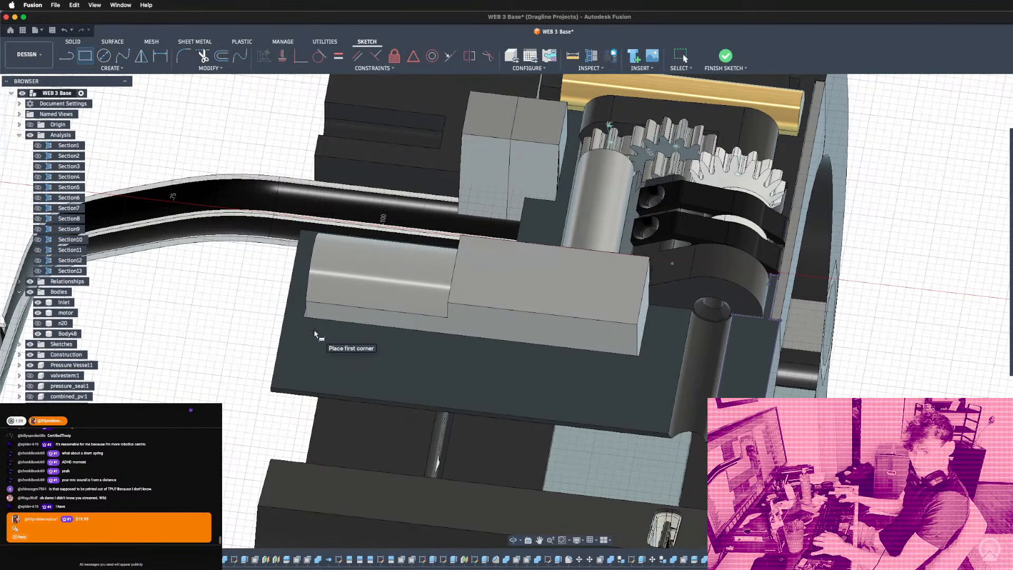
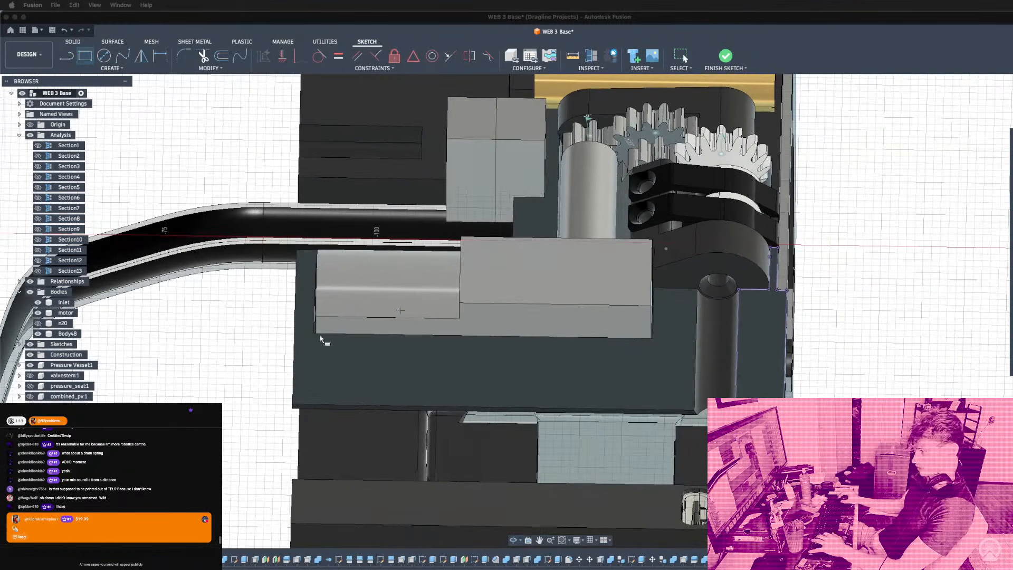
pyautogui.click(314, 334)
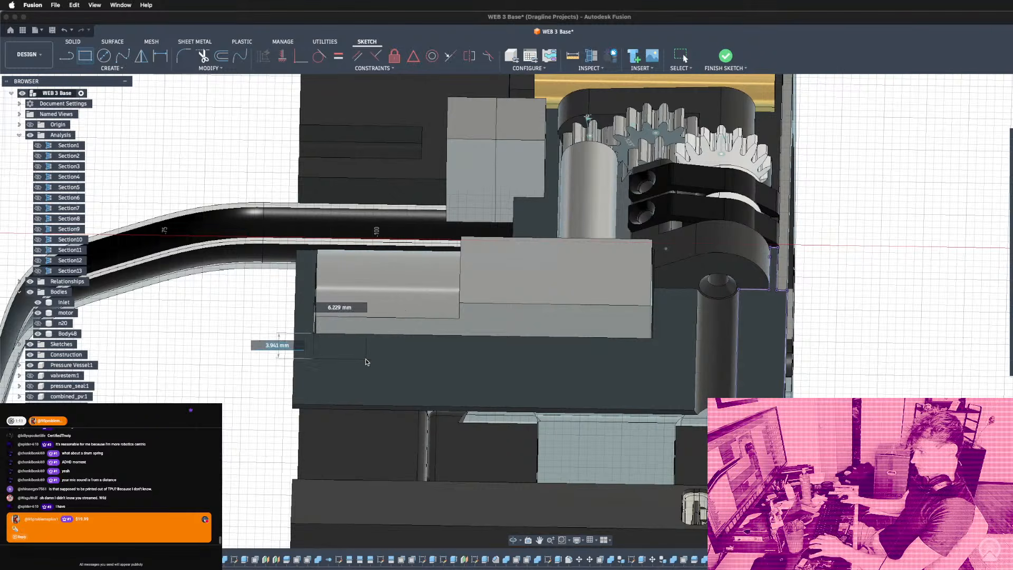
pyautogui.press('Escape')
# Sketch a rectangle 5 mm high and about 6.1 mm wide, starting at the outer corner of the motor's rounded end.
pyautogui.press('r')
pyautogui.scroll(4, 327, 302)
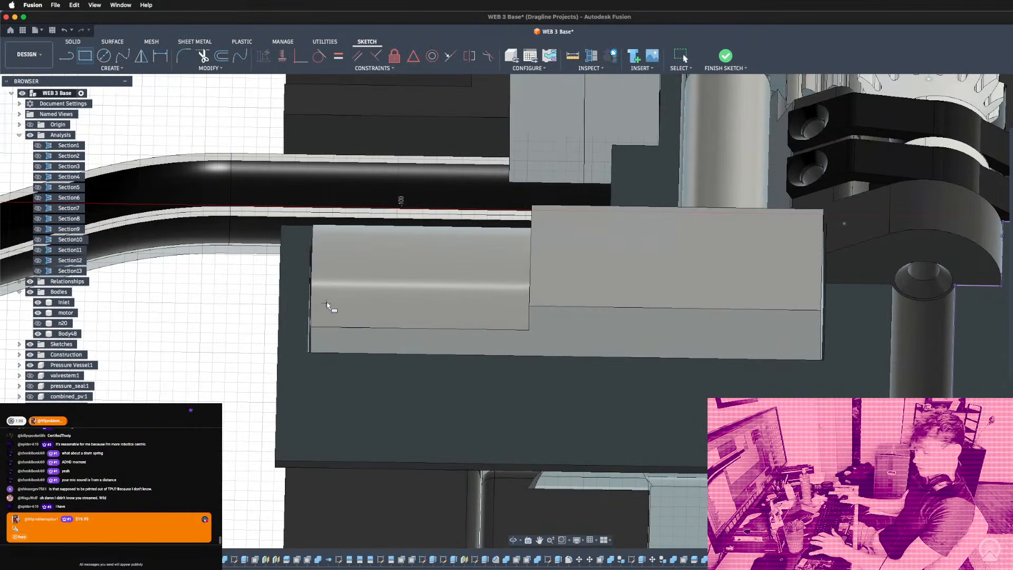
pyautogui.click(307, 353)
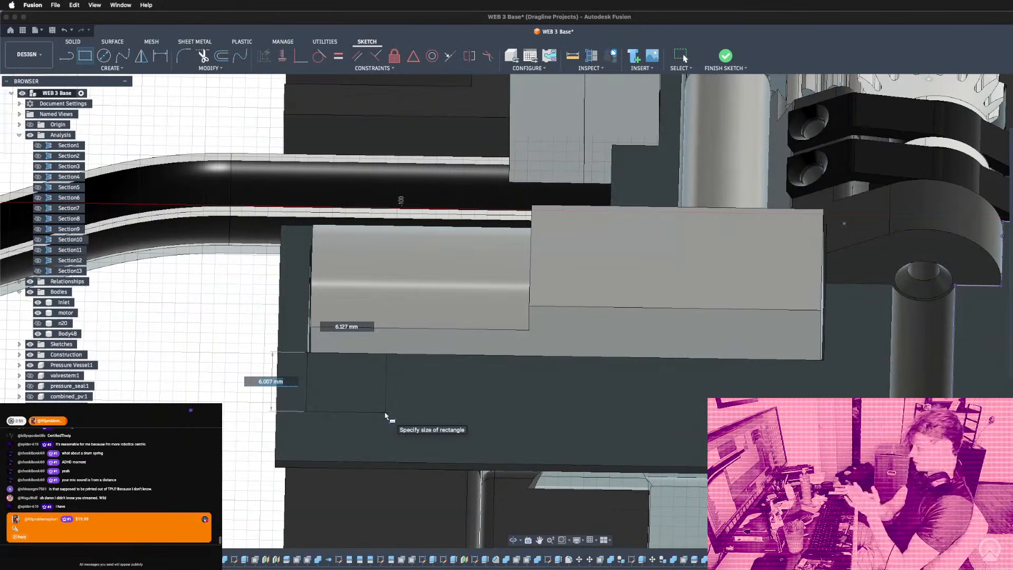
pyautogui.press('Tab')
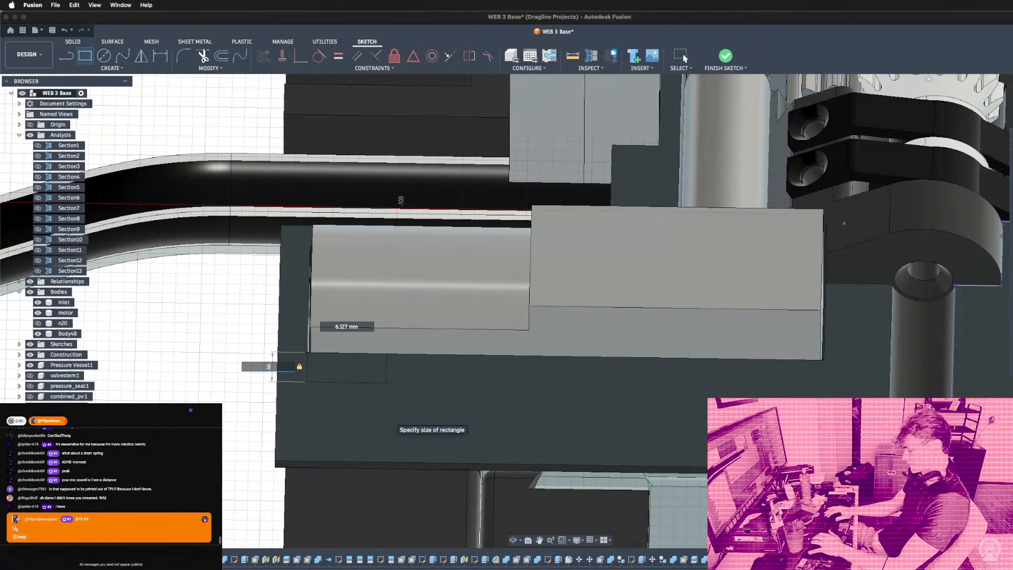
pyautogui.write('5')
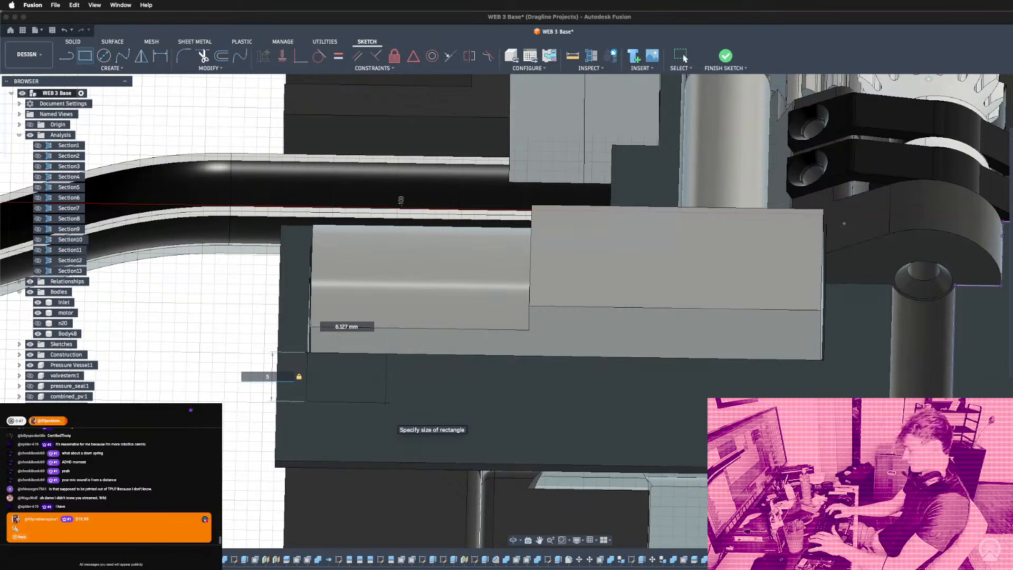
pyautogui.press('Return')
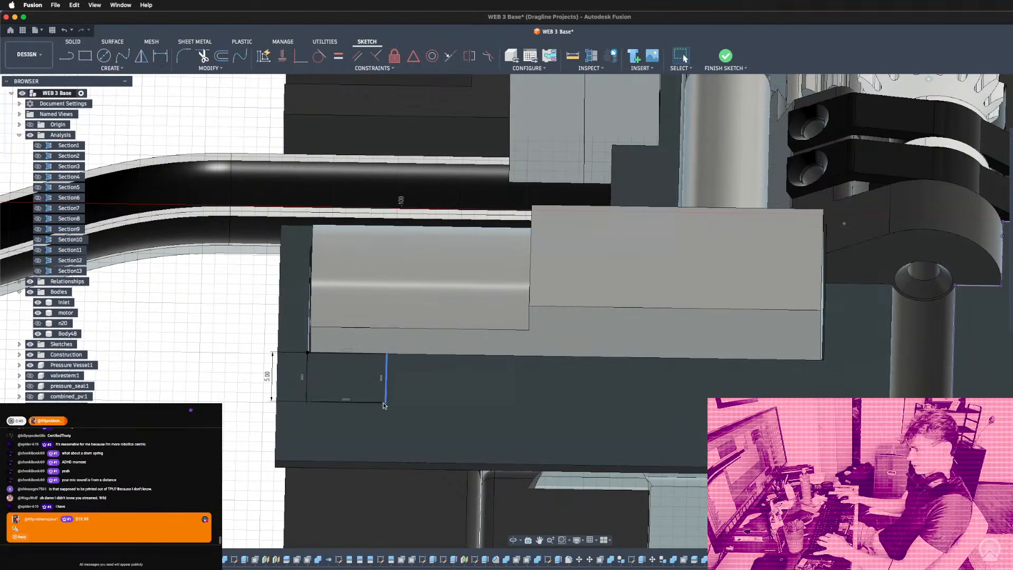
# Dimension the small rectangle's width to 3 mm.
pyautogui.press('d')
pyautogui.click(345, 401)
pyautogui.click(222, 437)
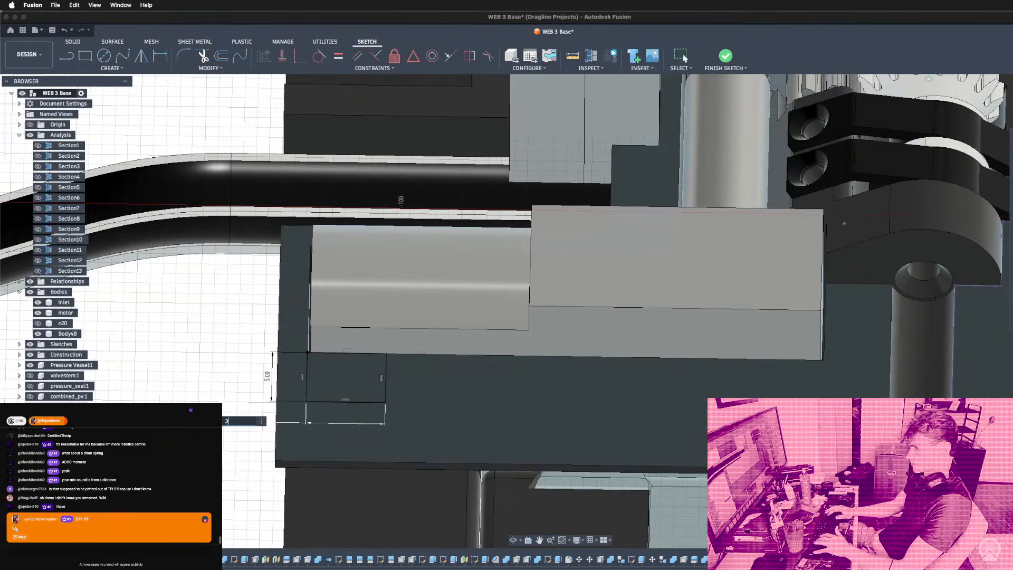
pyautogui.write('3')
pyautogui.press('Return')
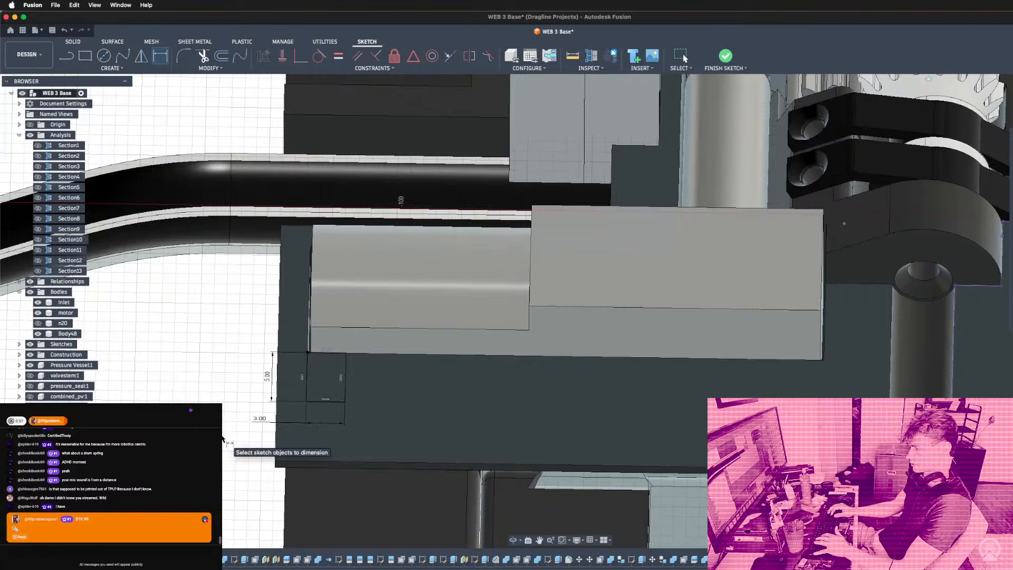
# Sketch a long rectangle about 55.7 mm by 2.6 mm from the small rectangle's outer corner along the motor to the front plate end.
pyautogui.press('r')
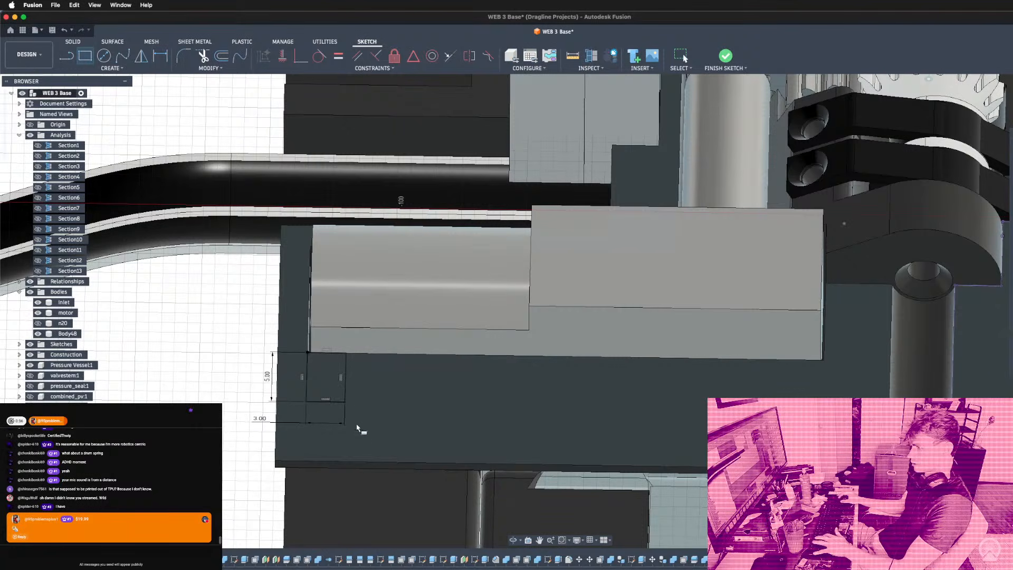
pyautogui.click(305, 402)
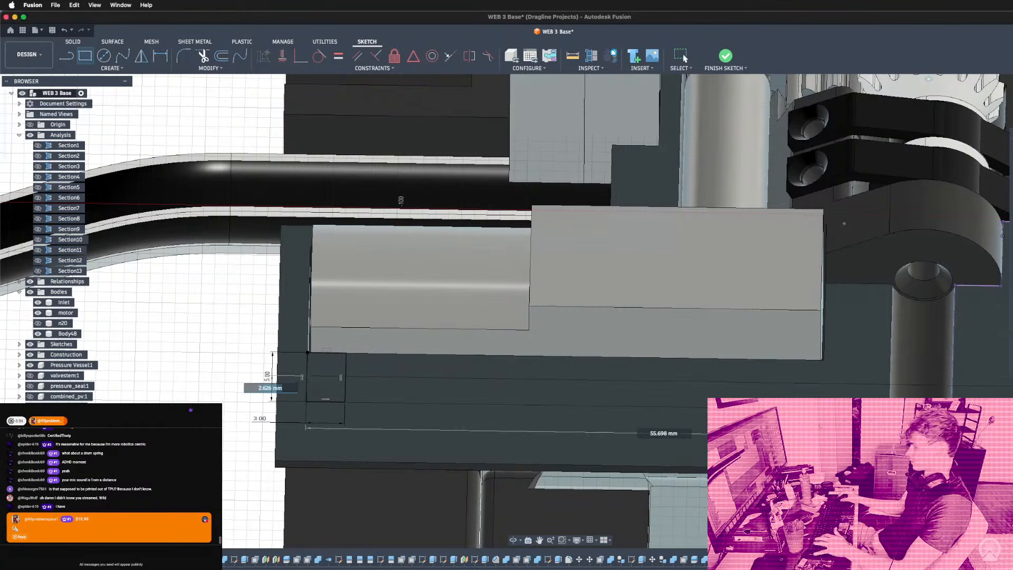
pyautogui.click(1009, 388)
pyautogui.press('Escape')
# Trim the overlapping segments where the small and long rectangles cross, leaving one L-shaped outline.
pyautogui.keyDown('shift'); pyautogui.moveTo(396, 391); pyautogui.dragTo(521, 229, button='middle'); pyautogui.keyUp('shift')
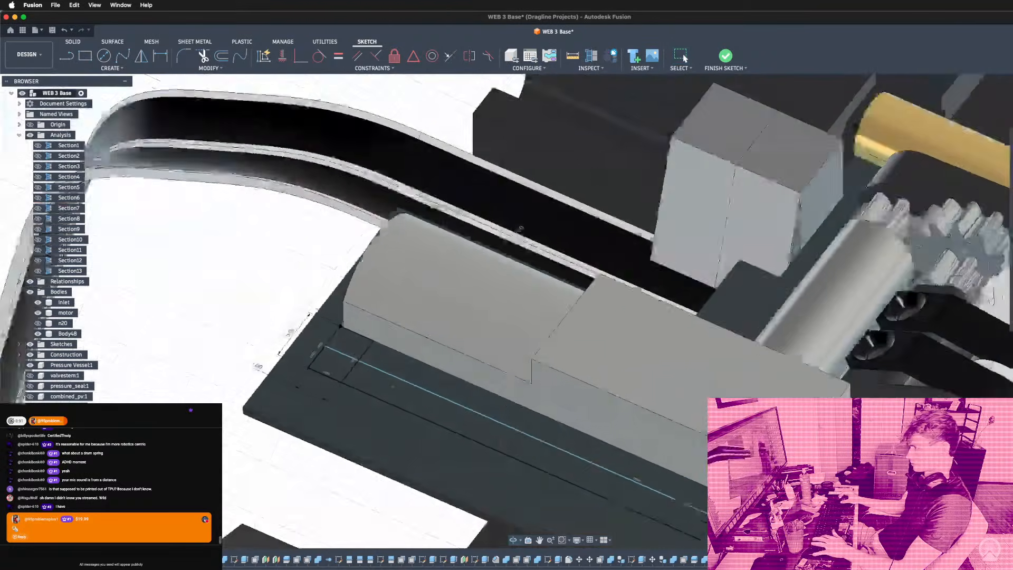
pyautogui.scroll(-5, 340, 360)
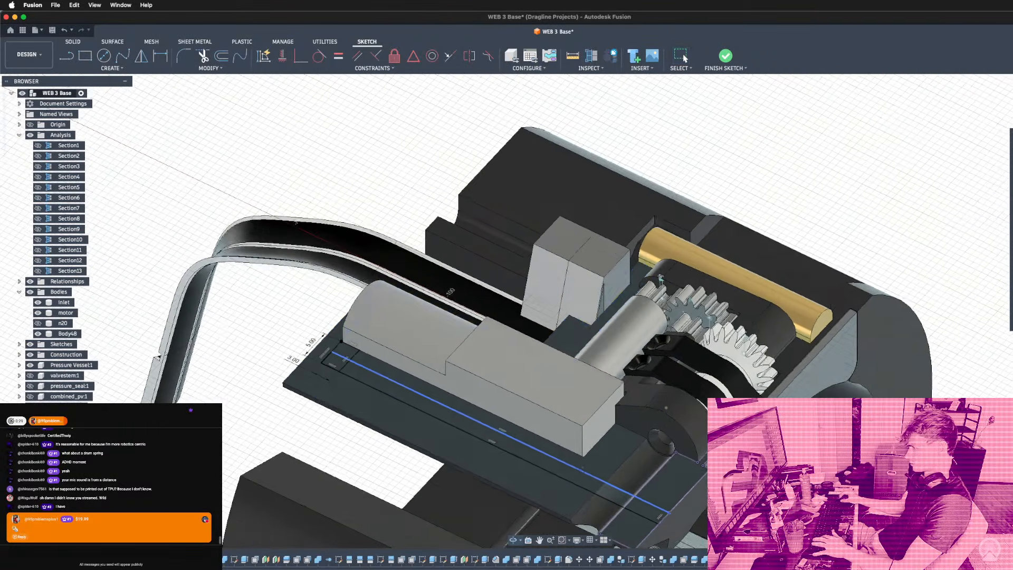
pyautogui.scroll(5, 504, 464)
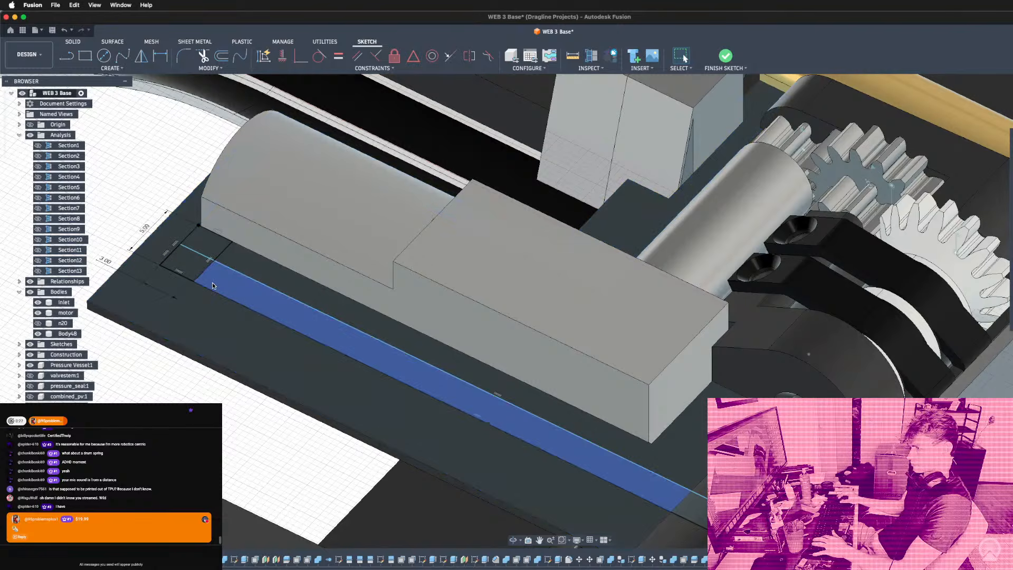
pyautogui.press('t')
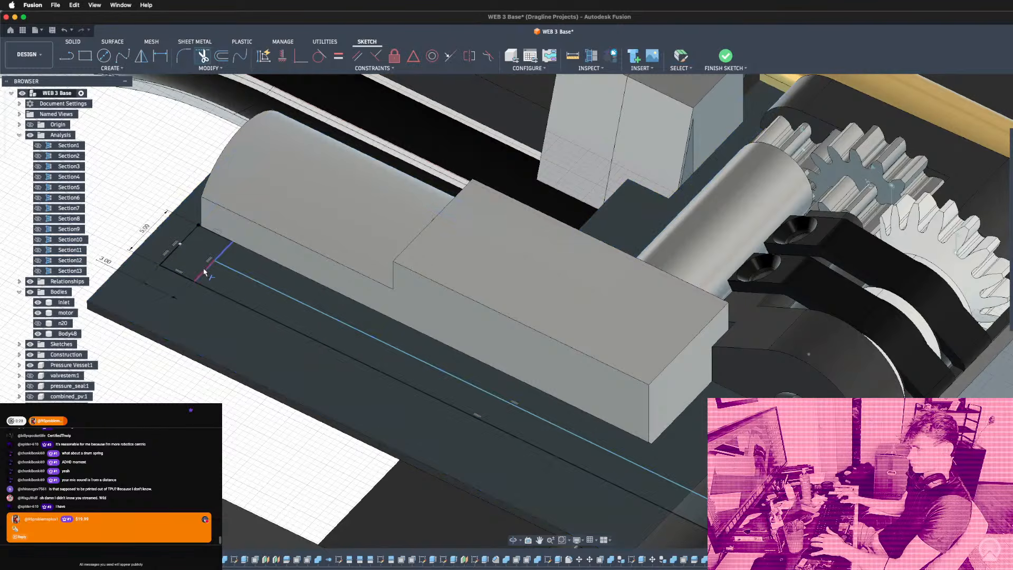
pyautogui.click(203, 272)
# Fillet the inner and outer corners of the L-shaped channel outline with a 2 mm radius.
pyautogui.click(190, 57)
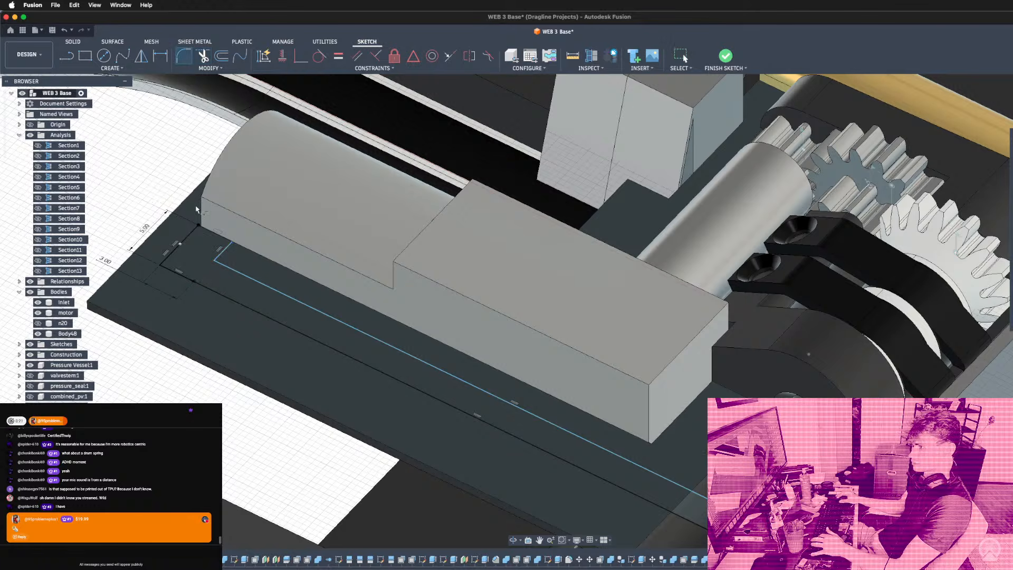
pyautogui.click(214, 262)
pyautogui.write('2')
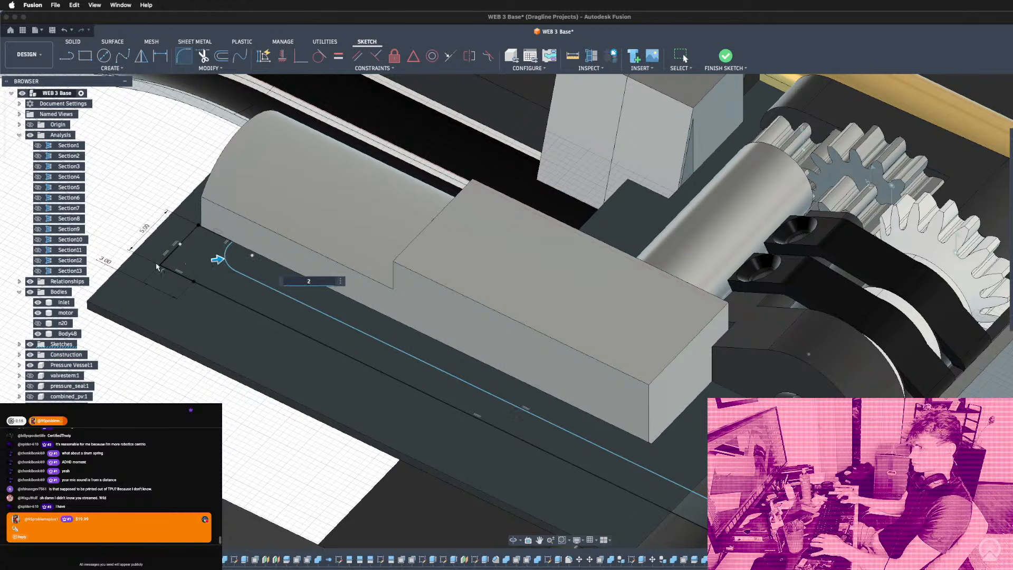
pyautogui.click(163, 268)
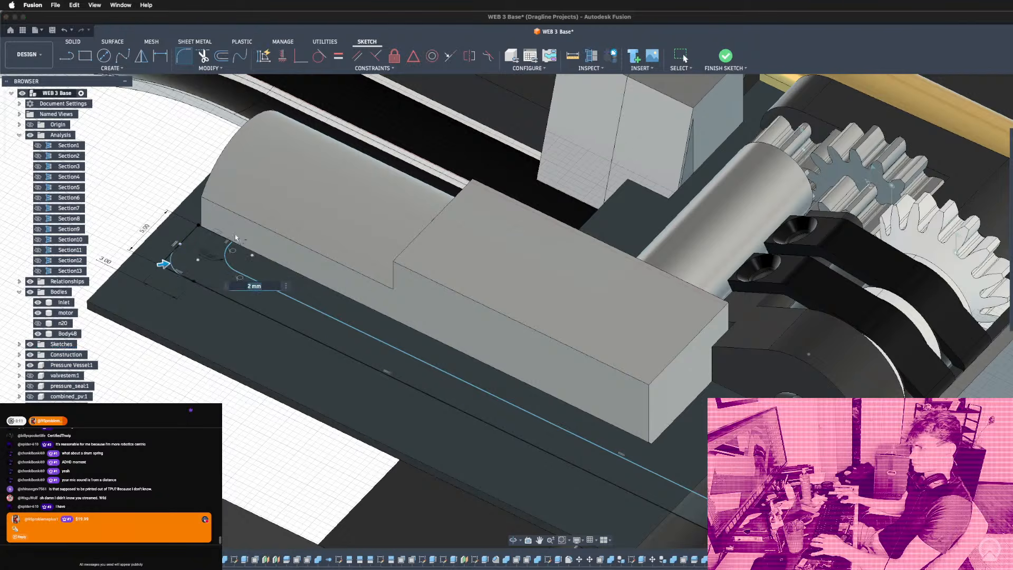
pyautogui.scroll(-3, 236, 238)
pyautogui.keyDown('shift'); pyautogui.moveTo(235, 238); pyautogui.dragTo(247, 239, button='middle'); pyautogui.keyUp('shift')
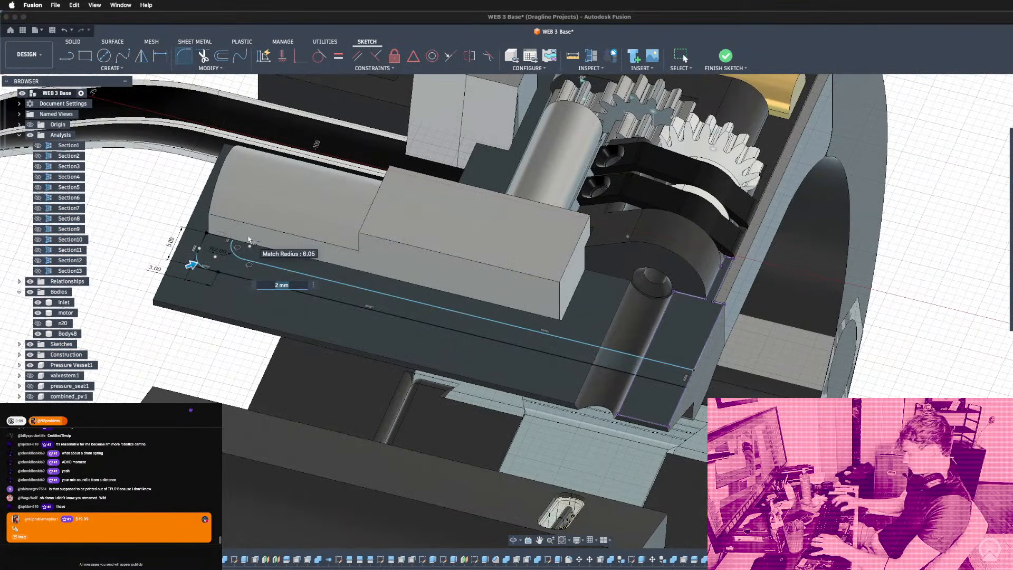
pyautogui.press('Return')
# Dimension the width of the channel's long leg between its two parallel lines to 2 mm.
pyautogui.press('d')
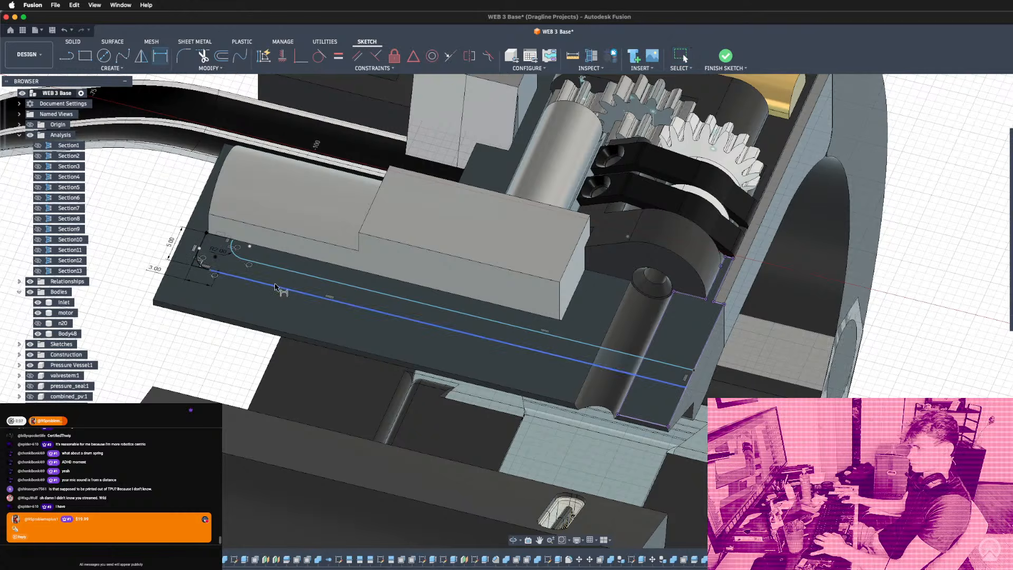
pyautogui.click(274, 287)
pyautogui.click(278, 271)
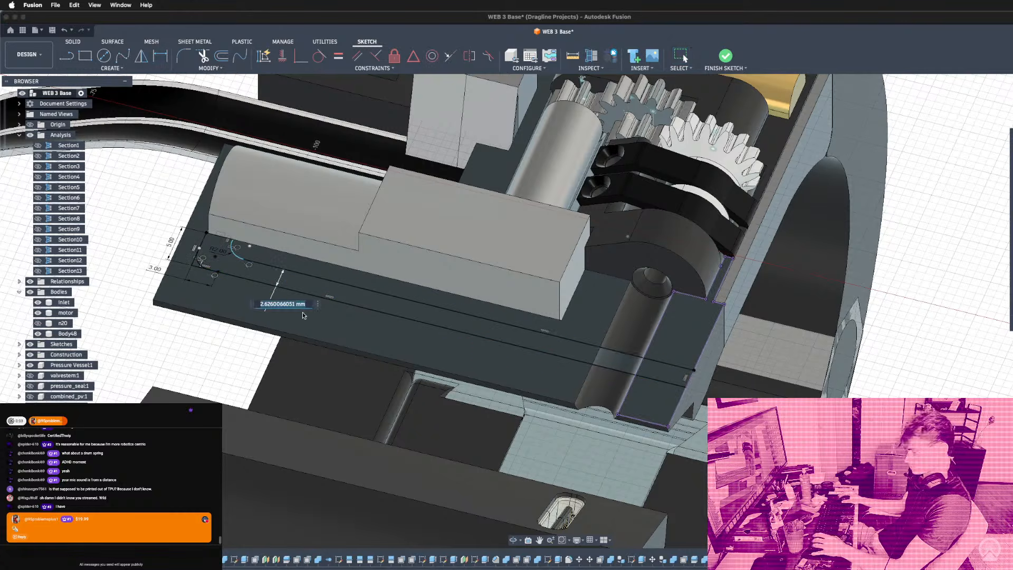
pyautogui.write('2')
pyautogui.press('Return')
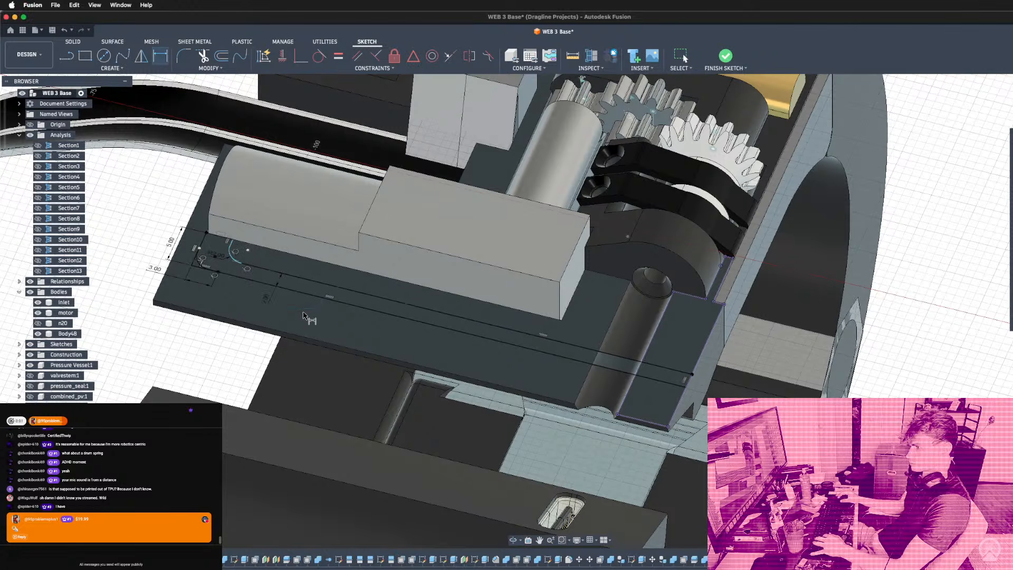
# Try 3 mm for the channel's long-leg width dimension and settle on 2.5 mm.
pyautogui.click(268, 304)
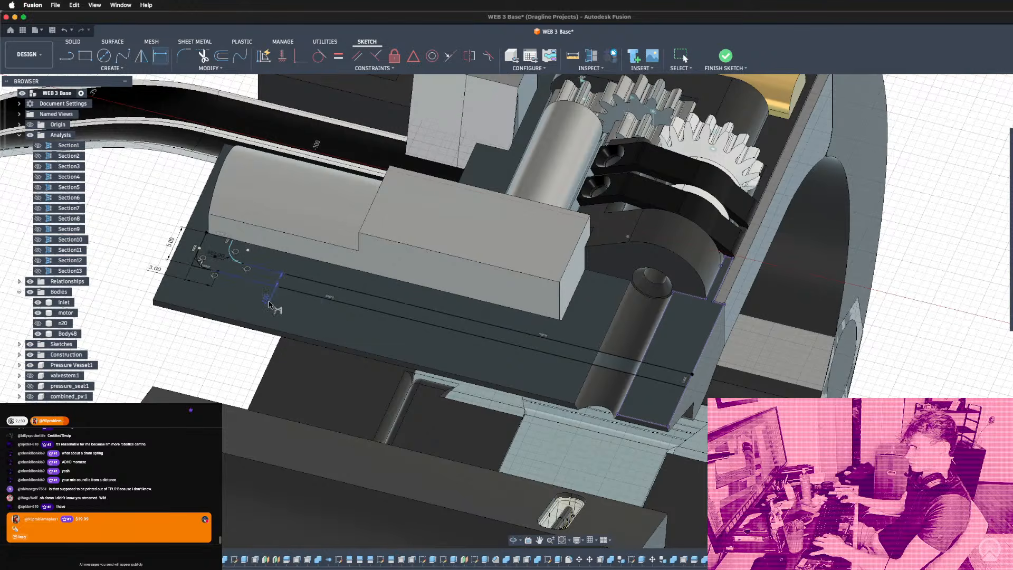
pyautogui.click(269, 301)
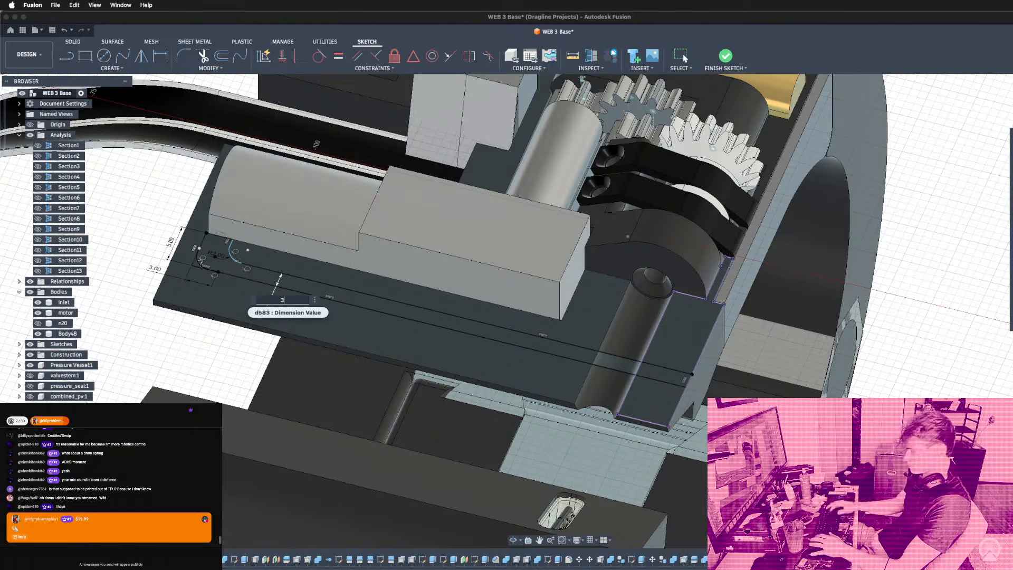
pyautogui.write('3')
pyautogui.press('Return')
pyautogui.click(269, 304)
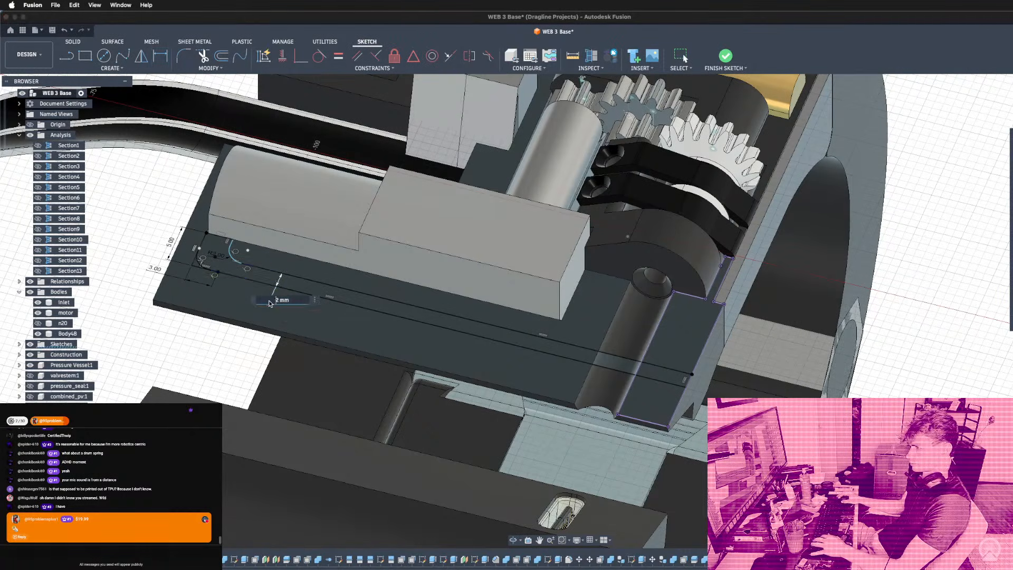
pyautogui.write('2.5')
pyautogui.press('Return')
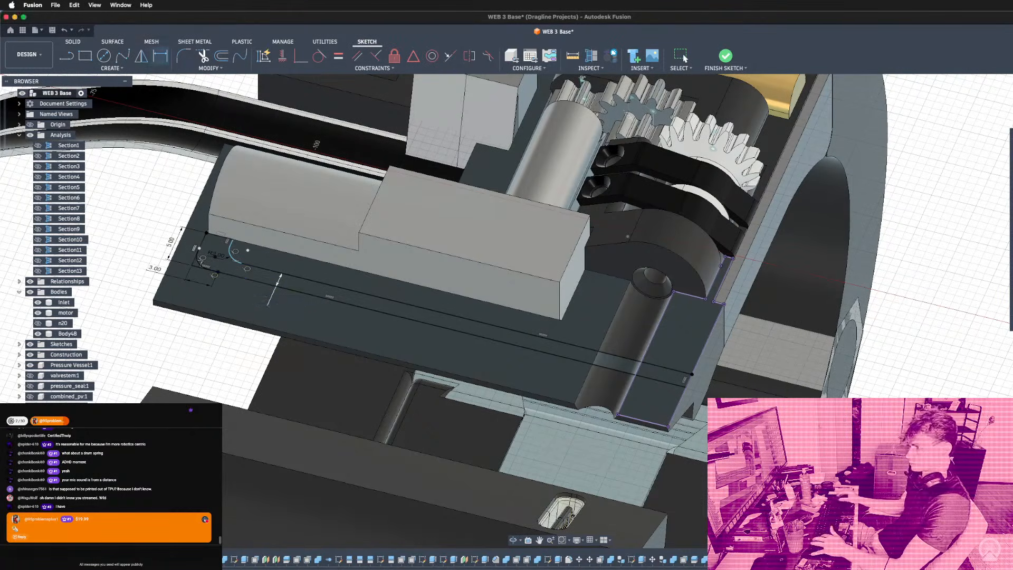
# Extrude the L-shaped channel profile, including its end across the front section, as a 3 mm deep cut.
pyautogui.press('e')
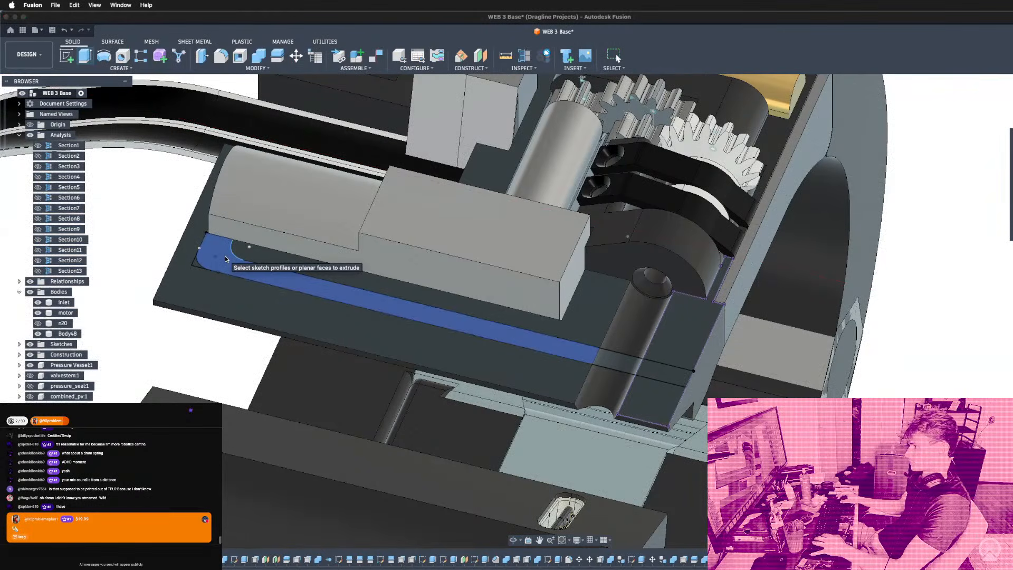
pyautogui.click(398, 290)
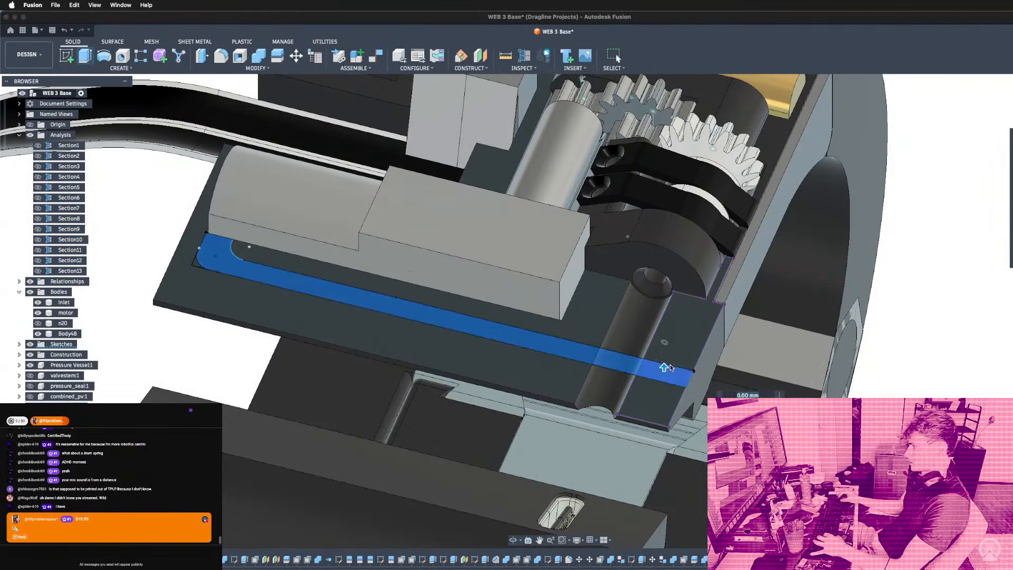
pyautogui.keyDown('shift'); pyautogui.moveTo(662, 366); pyautogui.dragTo(688, 216, button='middle'); pyautogui.keyUp('shift')
pyautogui.keyDown('shift'); pyautogui.moveTo(433, 272); pyautogui.dragTo(400, 294, button='middle'); pyautogui.keyUp('shift')
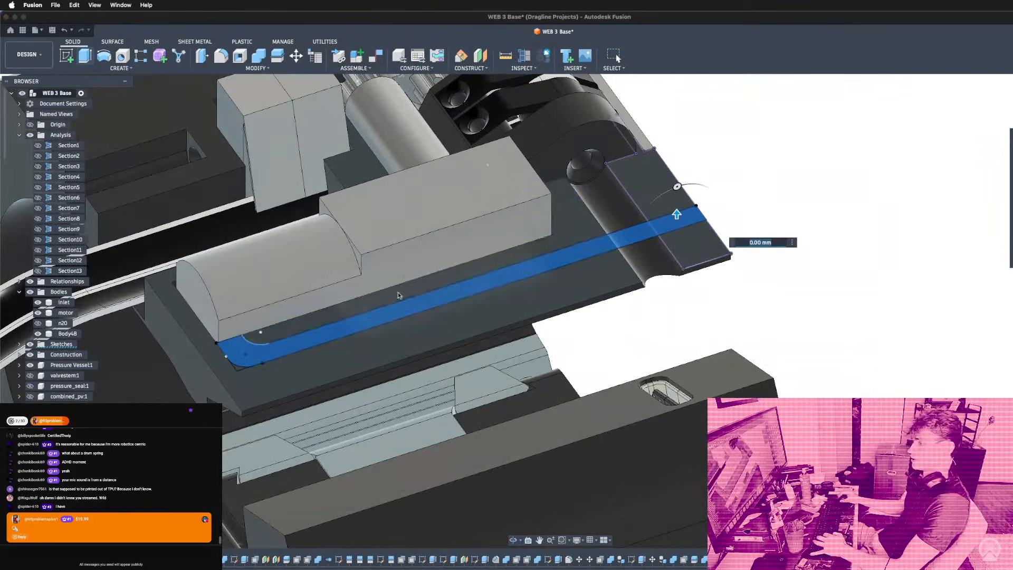
pyautogui.keyDown('shift'); pyautogui.moveTo(301, 346); pyautogui.dragTo(264, 338, button='middle'); pyautogui.keyUp('shift')
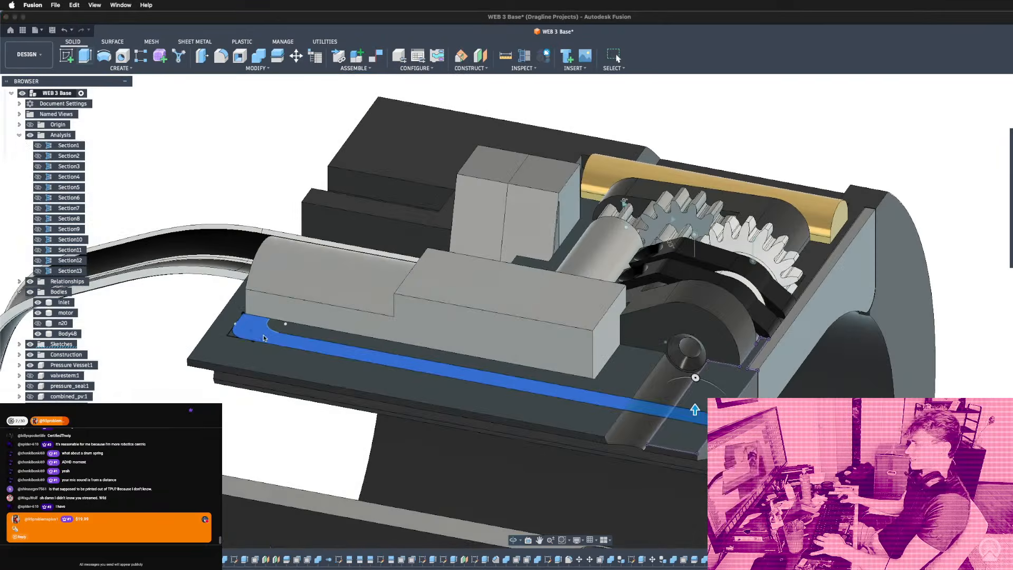
pyautogui.write('-3')
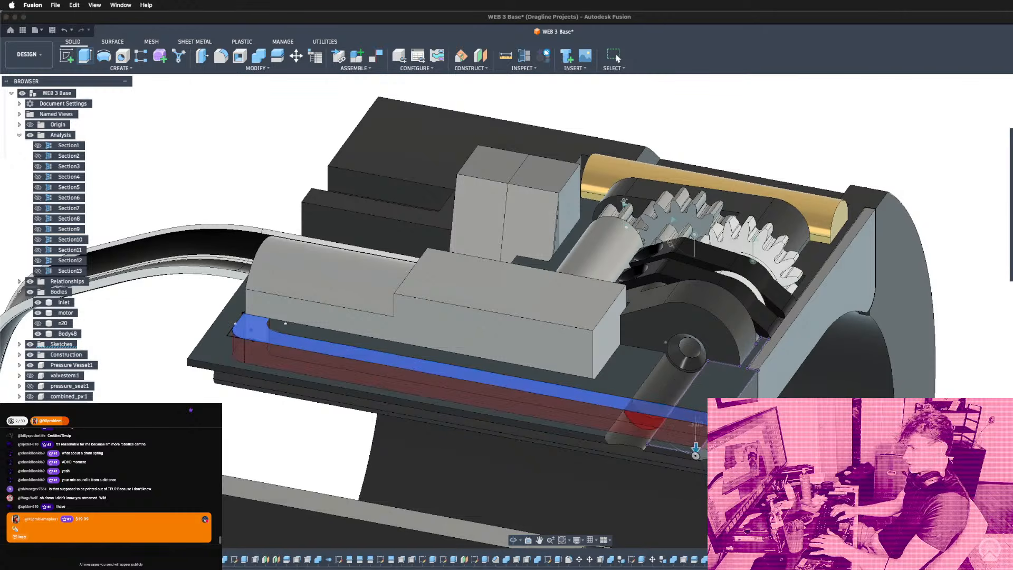
pyautogui.keyDown('shift'); pyautogui.moveTo(425, 374); pyautogui.dragTo(488, 385, button='middle'); pyautogui.keyUp('shift')
pyautogui.press('Return')
# Examine the new channel cut and where it crosses the cylindrical groove near the front plate.
pyautogui.scroll(-2, 482, 367)
pyautogui.moveTo(575, 467)
pyautogui.keyDown('shift'); pyautogui.mouseDown(button='middle')
pyautogui.moveTo(667, 432)
pyautogui.moveTo(522, 473)
pyautogui.moveTo(562, 465)
pyautogui.mouseUp(button='middle'); pyautogui.keyUp('shift')
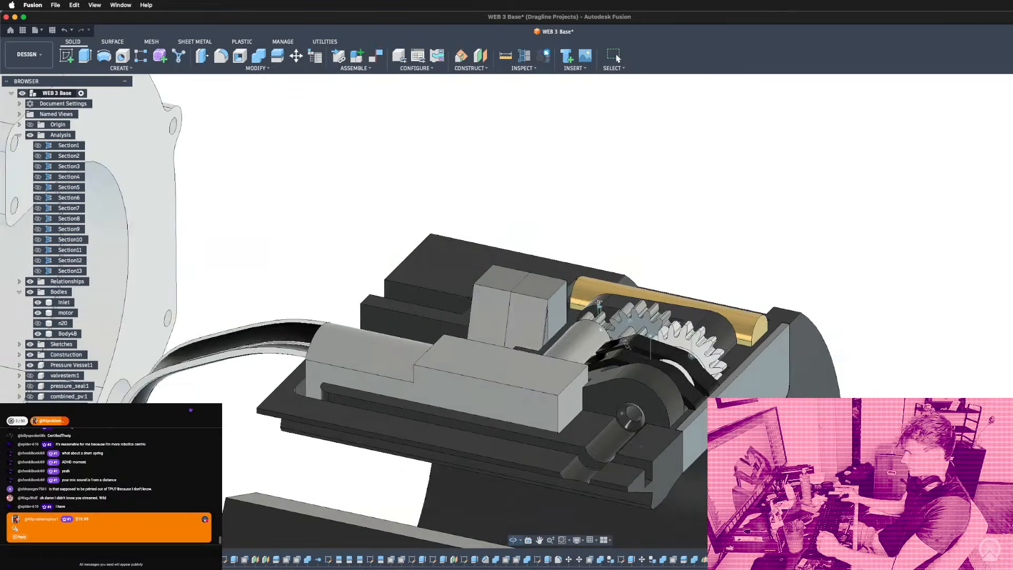
pyautogui.scroll(5, 562, 464)
pyautogui.click(562, 464)
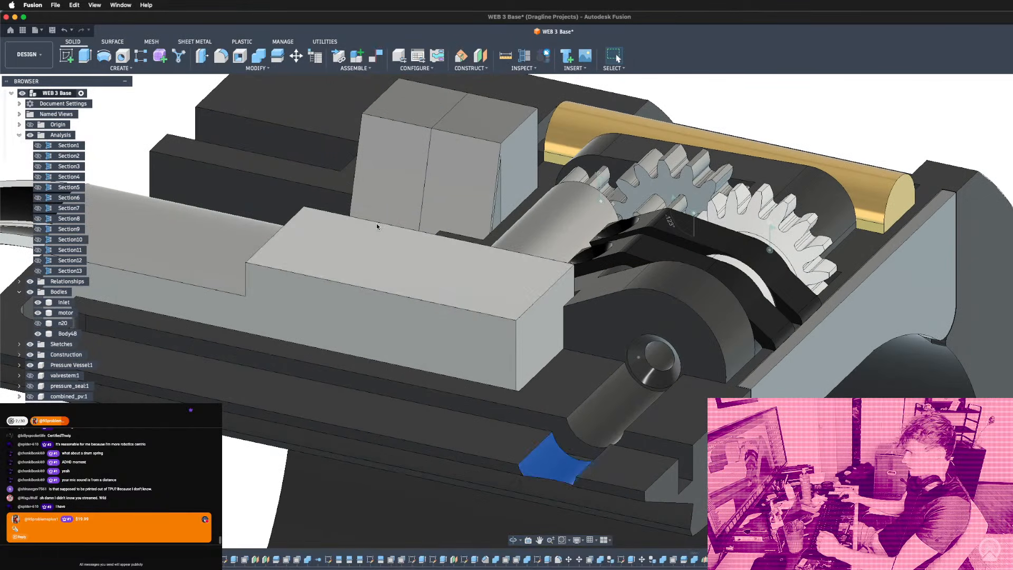
pyautogui.keyDown('shift'); pyautogui.moveTo(606, 343); pyautogui.dragTo(664, 355, button='middle'); pyautogui.keyUp('shift')
pyautogui.keyDown('shift'); pyautogui.moveTo(654, 475); pyautogui.dragTo(641, 404, button='middle'); pyautogui.keyUp('shift')
pyautogui.scroll(5, 635, 385)
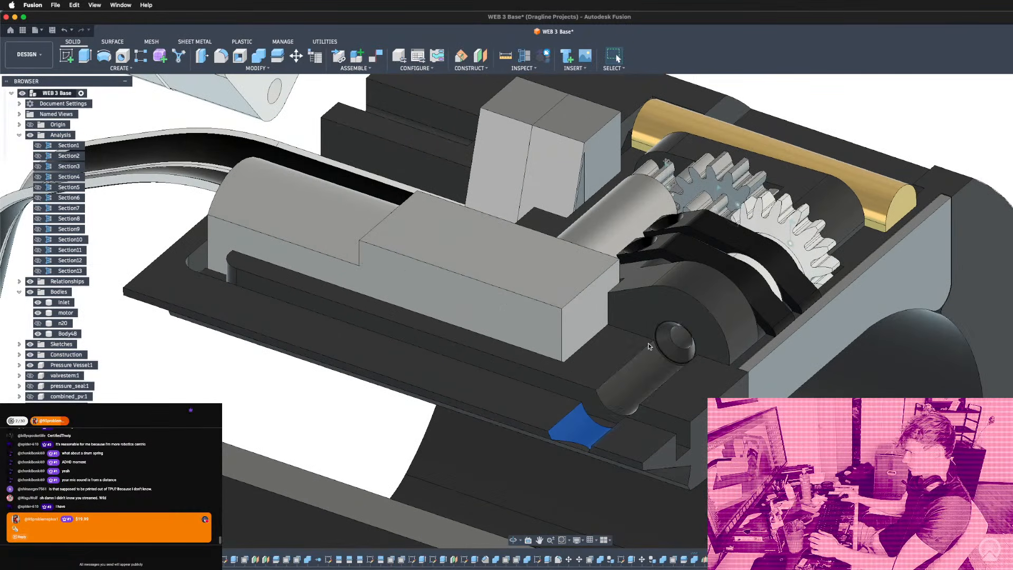
pyautogui.keyDown('shift'); pyautogui.moveTo(437, 473); pyautogui.dragTo(627, 329, button='middle'); pyautogui.keyUp('shift')
pyautogui.keyDown('shift'); pyautogui.moveTo(555, 313); pyautogui.dragTo(410, 343, button='middle'); pyautogui.keyUp('shift')
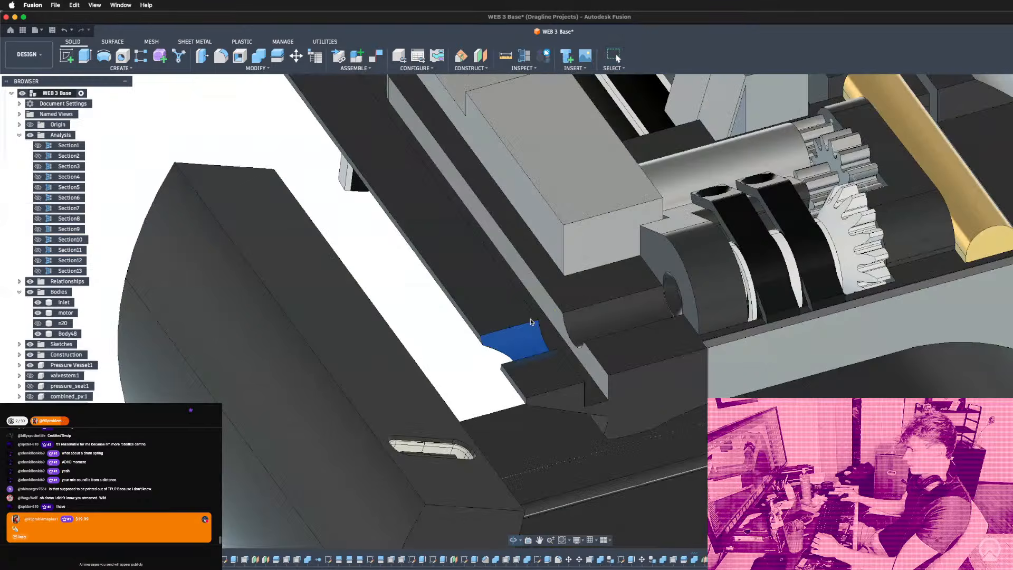
pyautogui.scroll(-3, 410, 344)
pyautogui.scroll(5, 524, 364)
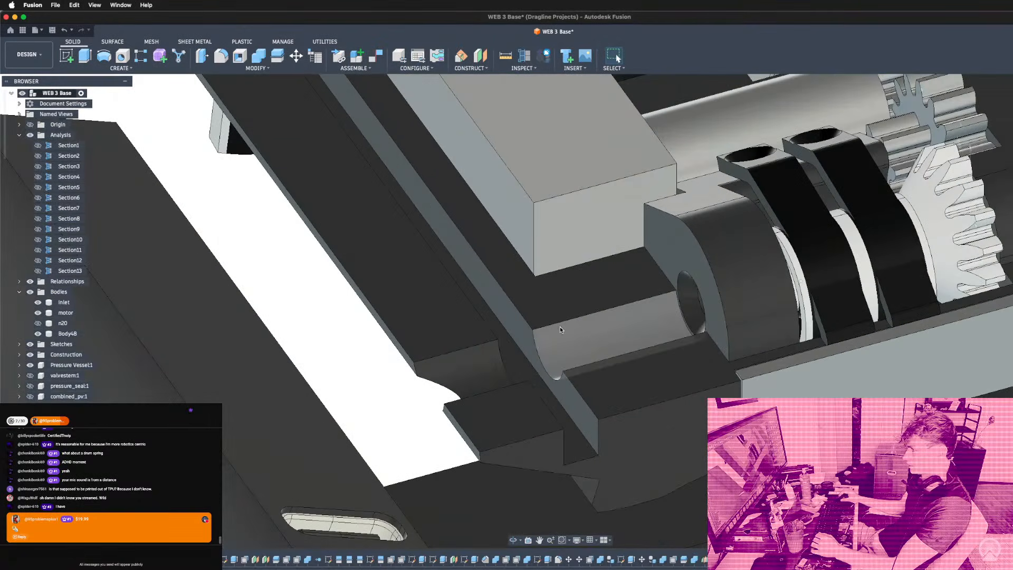
# Fillet the bottom edges along both sides of the channel with a 1 mm radius.
pyautogui.scroll(-2, 523, 364)
pyautogui.moveTo(524, 361)
pyautogui.keyDown('shift'); pyautogui.mouseDown(button='middle')
pyautogui.moveTo(564, 346)
pyautogui.moveTo(503, 341)
pyautogui.moveTo(482, 364)
pyautogui.moveTo(492, 350)
pyautogui.mouseUp(button='middle'); pyautogui.keyUp('shift')
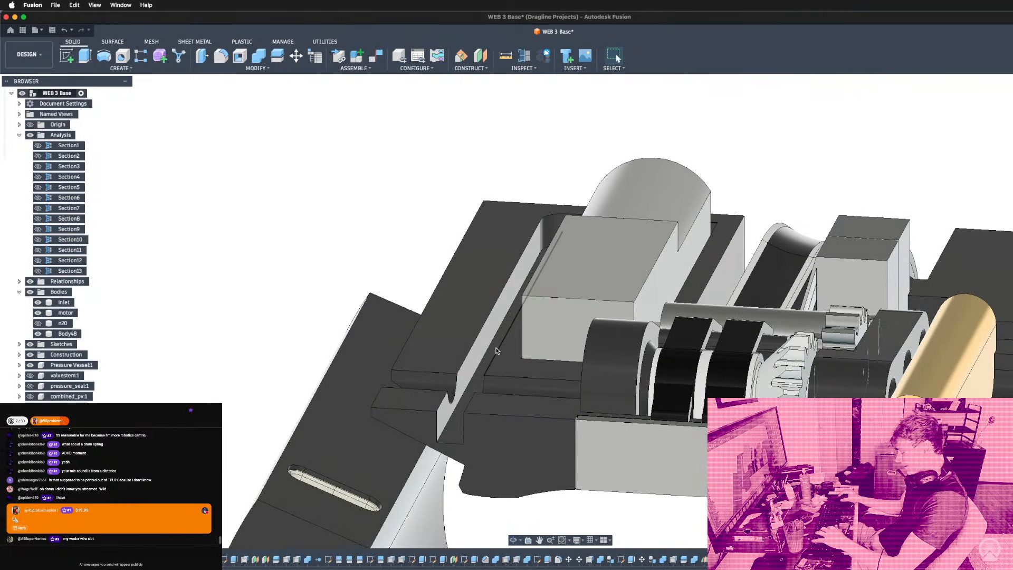
pyautogui.press('f')
pyautogui.click(492, 345)
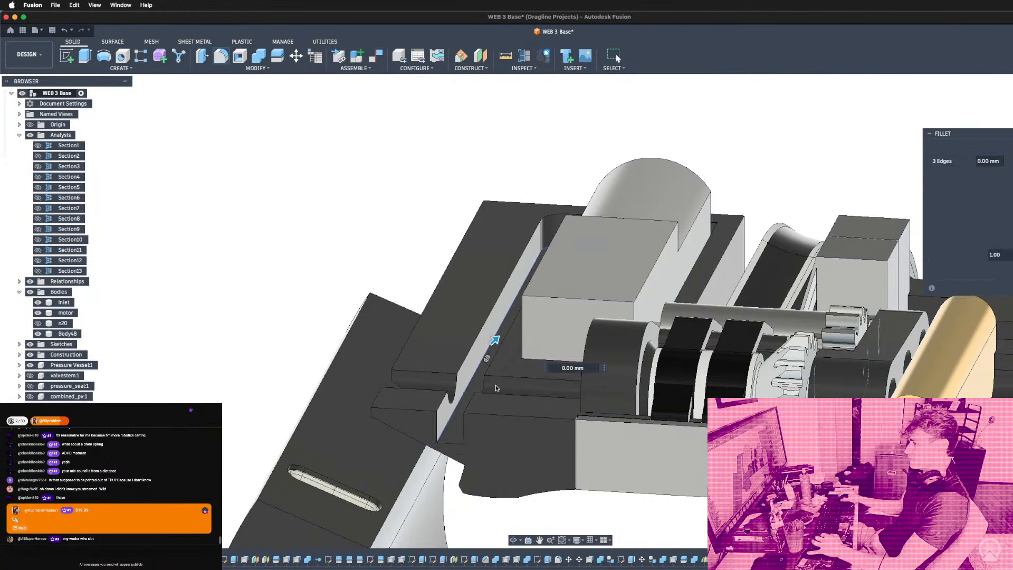
pyautogui.write('1')
pyautogui.press('Return')
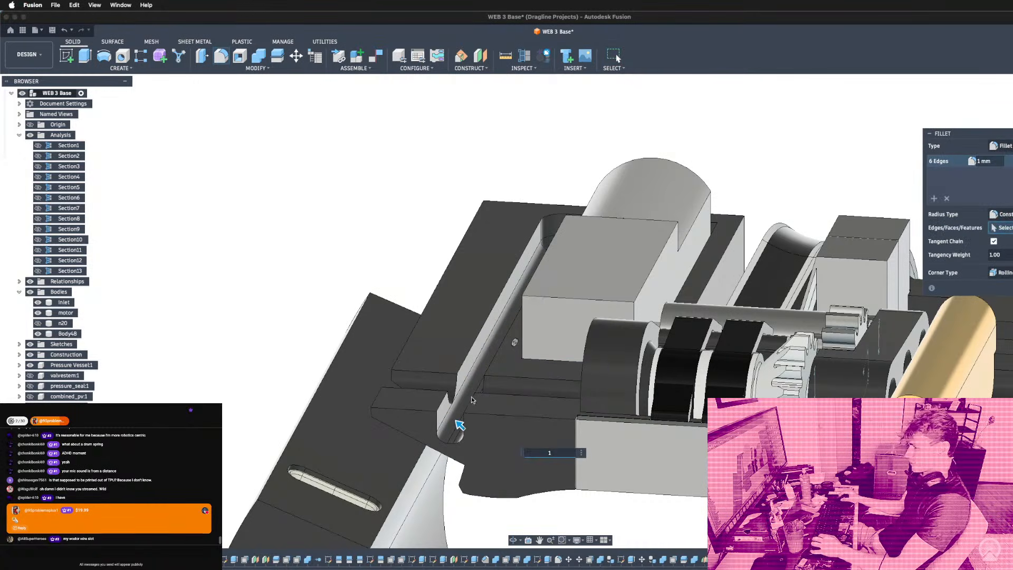
pyautogui.keyDown('shift'); pyautogui.moveTo(460, 428); pyautogui.dragTo(401, 437, button='middle'); pyautogui.keyUp('shift')
pyautogui.scroll(-5, 473, 427)
pyautogui.scroll(3, 338, 428)
pyautogui.keyDown('shift'); pyautogui.moveTo(603, 493); pyautogui.dragTo(593, 514, button='middle'); pyautogui.keyUp('shift')
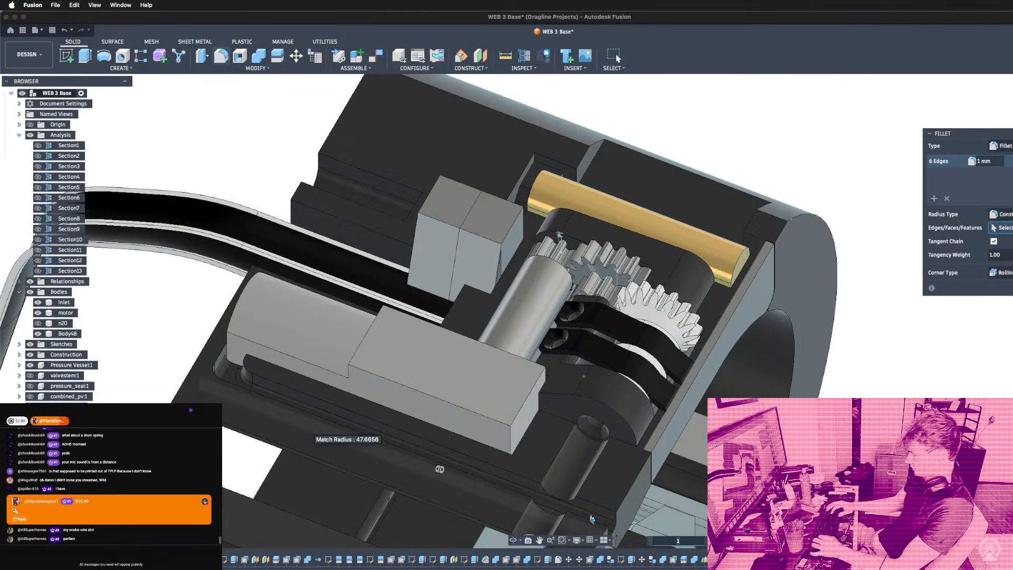
pyautogui.press('Return')
# Examine the base from several sides, checking the channel, motor, gears and front plate region.
pyautogui.scroll(-4, 335, 384)
pyautogui.keyDown('shift'); pyautogui.moveTo(335, 386); pyautogui.dragTo(510, 408, button='middle'); pyautogui.keyUp('shift')
pyautogui.scroll(5, 425, 387)
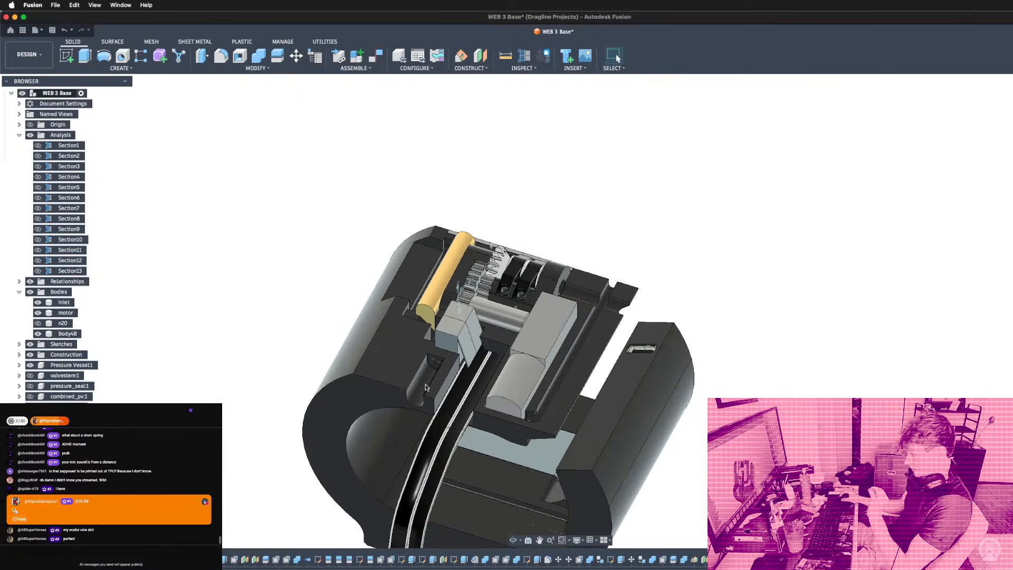
pyautogui.keyDown('shift'); pyautogui.moveTo(425, 386); pyautogui.dragTo(357, 364, button='middle'); pyautogui.keyUp('shift')
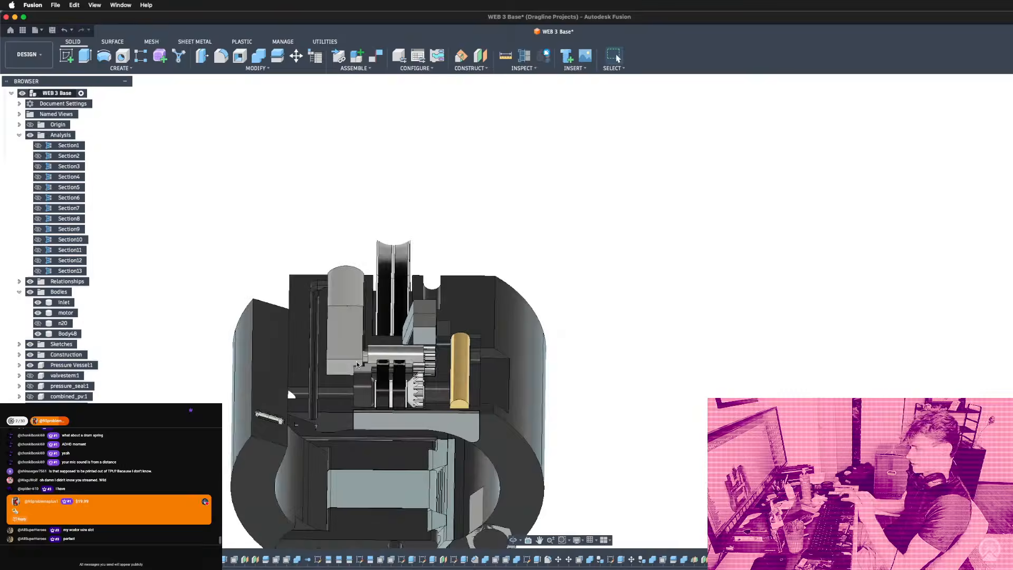
pyautogui.keyDown('shift'); pyautogui.moveTo(327, 317); pyautogui.dragTo(328, 308, button='middle'); pyautogui.keyUp('shift')
pyautogui.scroll(3, 369, 382)
pyautogui.keyDown('shift'); pyautogui.moveTo(369, 382); pyautogui.dragTo(368, 357, button='middle'); pyautogui.keyUp('shift')
pyautogui.keyDown('shift'); pyautogui.moveTo(445, 363); pyautogui.dragTo(262, 378, button='middle'); pyautogui.keyUp('shift')
pyautogui.keyDown('shift'); pyautogui.moveTo(424, 371); pyautogui.dragTo(406, 317, button='middle'); pyautogui.keyUp('shift')
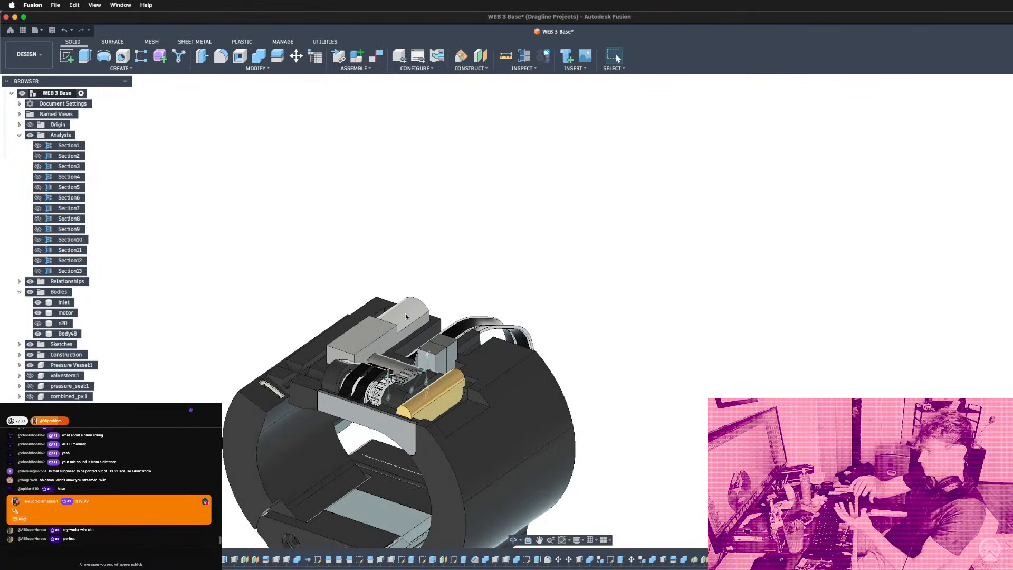
pyautogui.scroll(5, 406, 316)
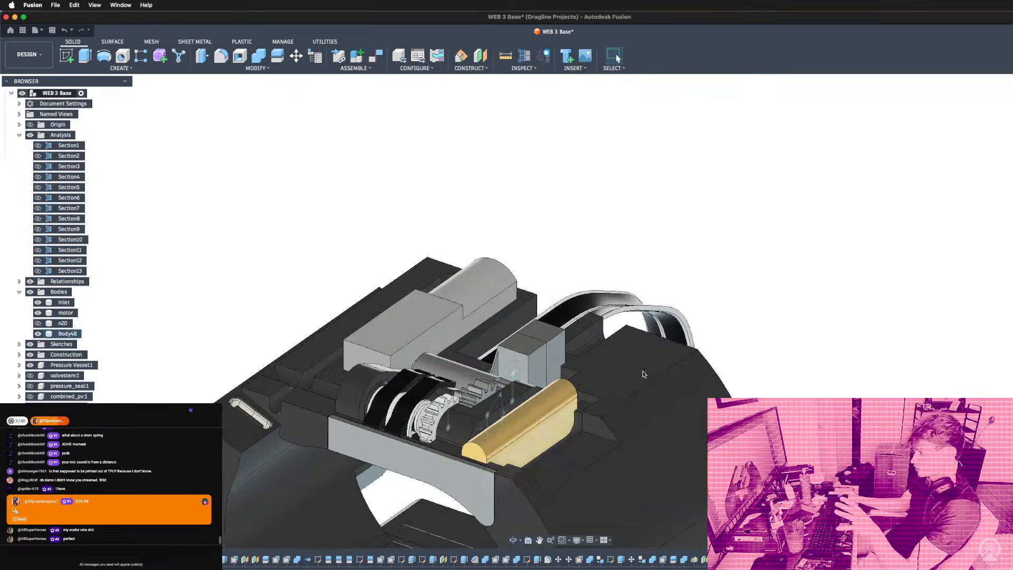
pyautogui.keyDown('shift'); pyautogui.moveTo(433, 338); pyautogui.dragTo(448, 350, button='middle'); pyautogui.keyUp('shift')
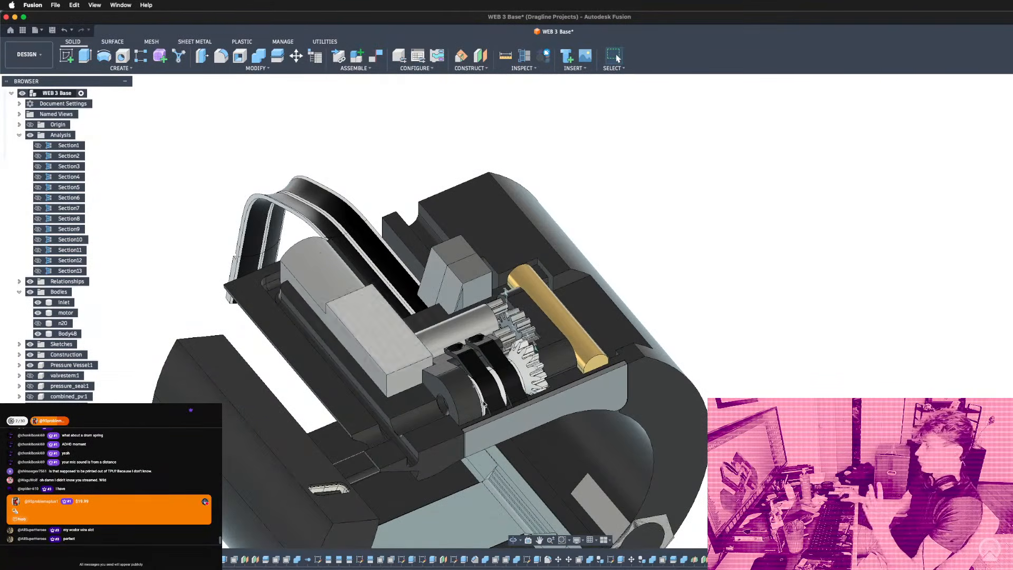
pyautogui.keyDown('shift'); pyautogui.moveTo(528, 341); pyautogui.dragTo(422, 348, button='middle'); pyautogui.keyUp('shift')
pyautogui.scroll(5, 500, 398)
pyautogui.moveTo(502, 398)
pyautogui.keyDown('shift'); pyautogui.mouseDown(button='middle')
pyautogui.moveTo(541, 400)
pyautogui.moveTo(520, 377)
pyautogui.moveTo(508, 381)
pyautogui.mouseUp(button='middle'); pyautogui.keyUp('shift')
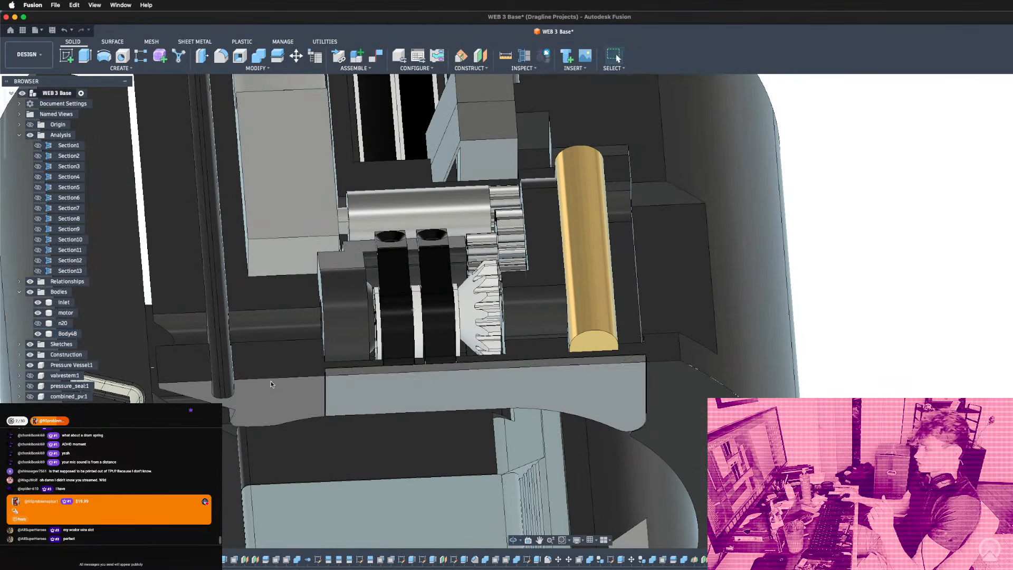
# Hide the front plate to expose the base's recess behind it.
pyautogui.keyDown('shift'); pyautogui.moveTo(277, 394); pyautogui.dragTo(322, 385, button='middle'); pyautogui.keyUp('shift')
pyautogui.click(379, 382)
pyautogui.press('v')
pyautogui.keyDown('shift'); pyautogui.moveTo(863, 354); pyautogui.dragTo(841, 368, button='middle'); pyautogui.keyUp('shift')
# Start a sketch on the base's recess face behind the hidden front plate.
pyautogui.click(451, 406)
pyautogui.keyDown('shift'); pyautogui.moveTo(451, 409); pyautogui.dragTo(556, 367, button='middle'); pyautogui.keyUp('shift')
pyautogui.scroll(-4, 557, 374)
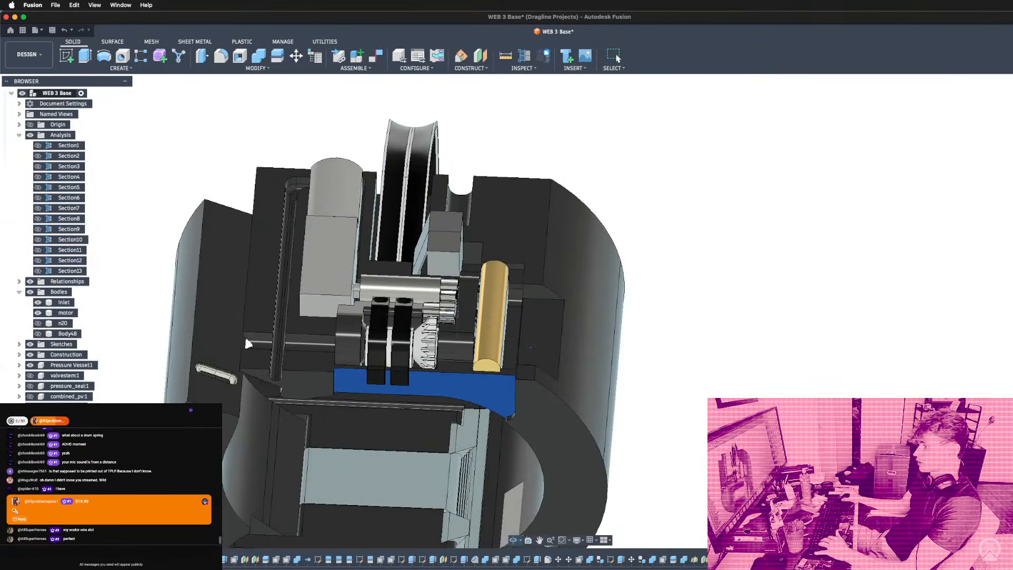
pyautogui.scroll(2, 298, 392)
pyautogui.scroll(2, 299, 392)
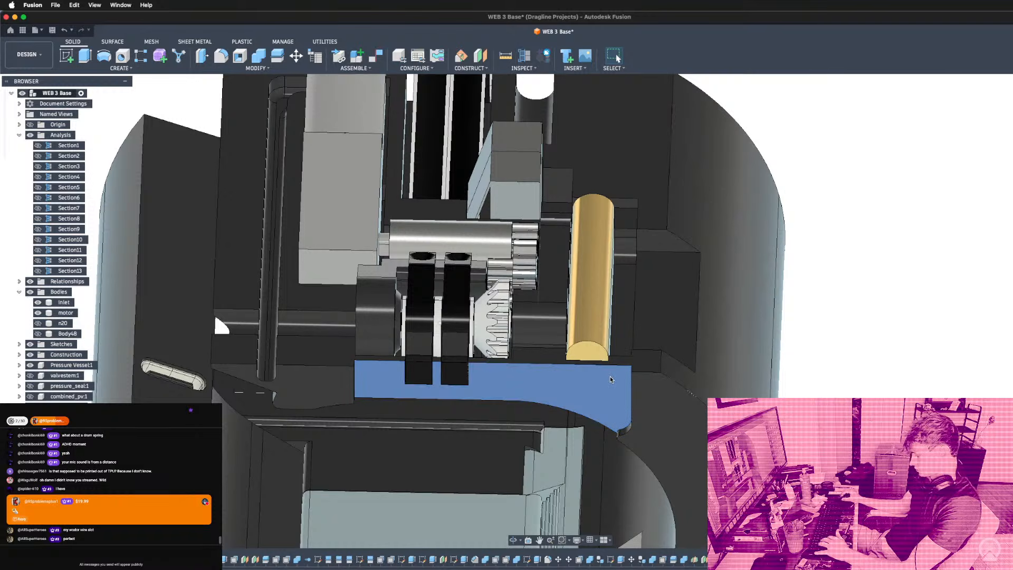
pyautogui.press('l')
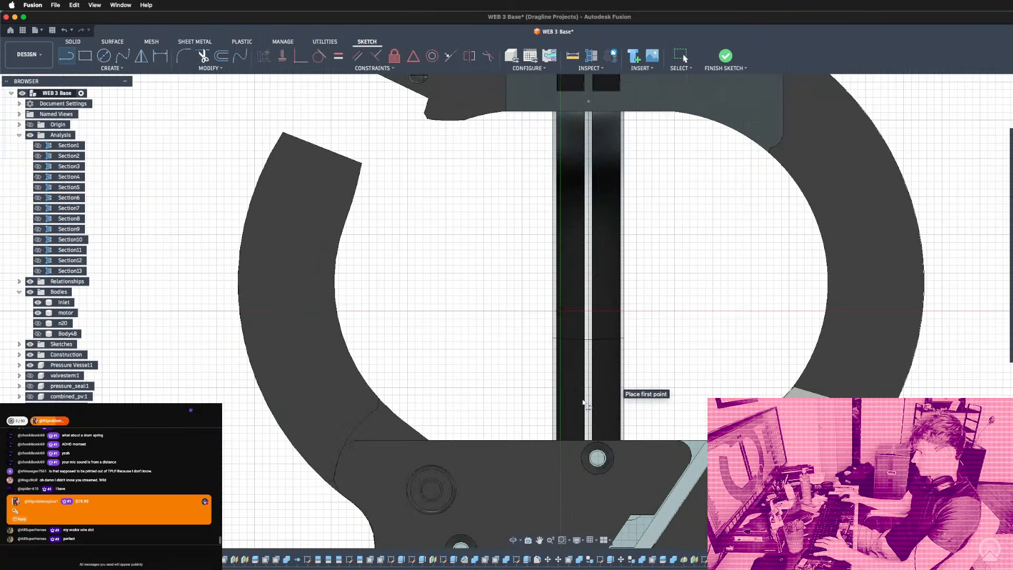
pyautogui.scroll(-5, 575, 367)
pyautogui.scroll(5, 567, 273)
pyautogui.keyDown('shift'); pyautogui.moveTo(653, 231); pyautogui.dragTo(581, 348, button='middle'); pyautogui.keyUp('shift')
pyautogui.scroll(5, 675, 217)
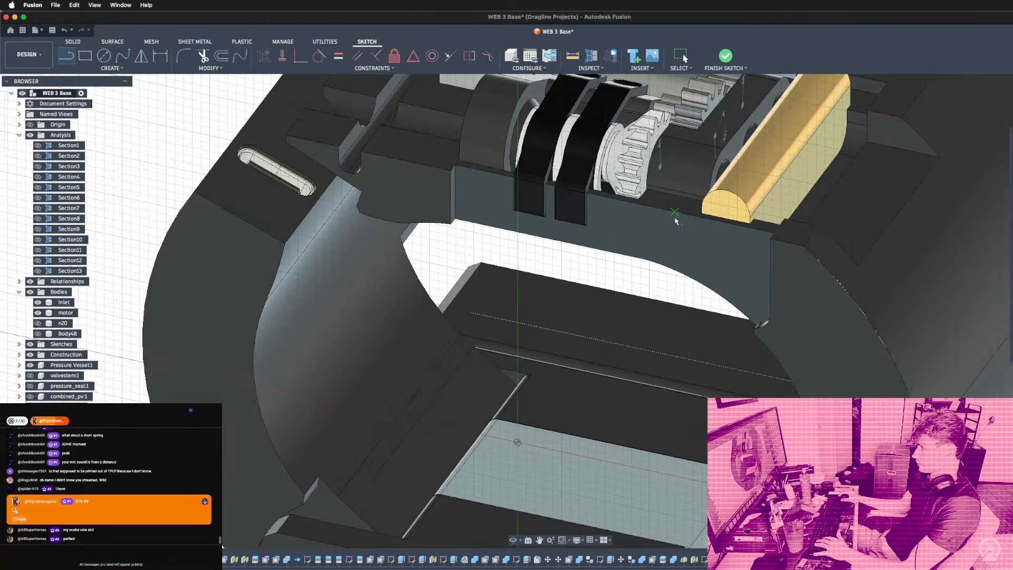
pyautogui.keyDown('shift'); pyautogui.moveTo(677, 217); pyautogui.dragTo(770, 211, button='middle'); pyautogui.keyUp('shift')
pyautogui.keyDown('shift'); pyautogui.moveTo(816, 138); pyautogui.dragTo(692, 209, button='middle'); pyautogui.keyUp('shift')
pyautogui.press('l')
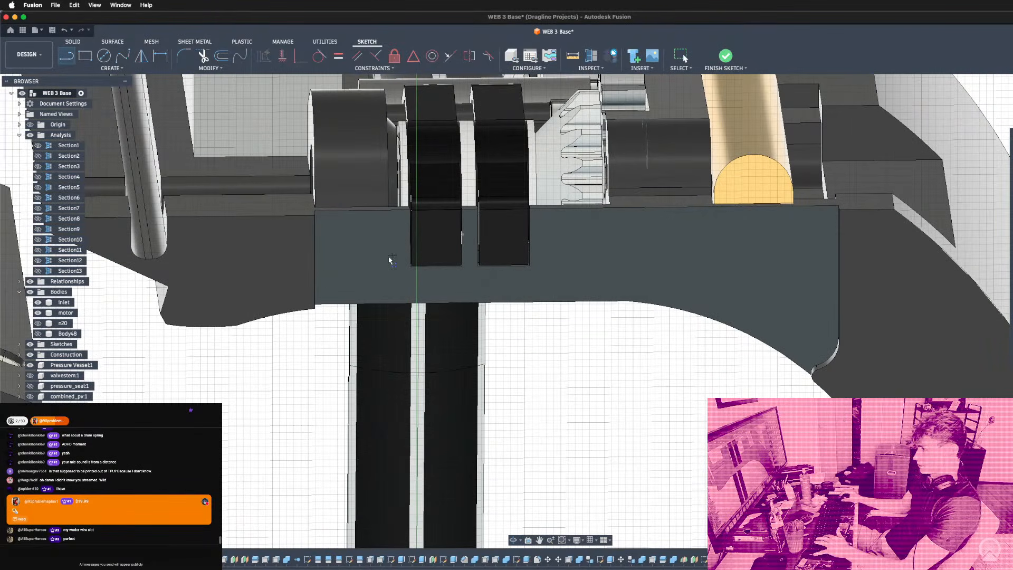
pyautogui.keyDown('shift'); pyautogui.moveTo(317, 261); pyautogui.dragTo(394, 336, button='middle'); pyautogui.keyUp('shift')
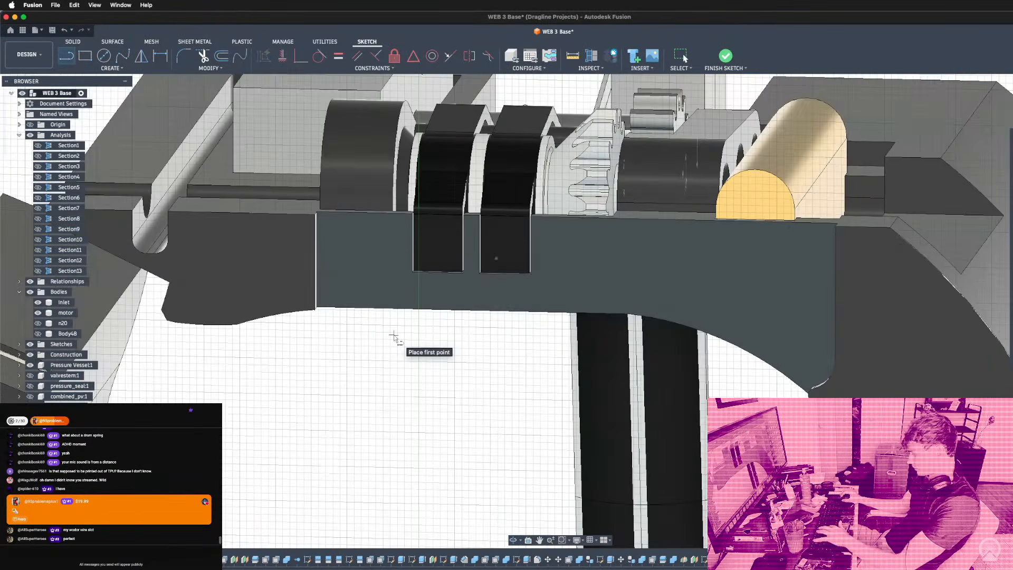
pyautogui.press('o')
pyautogui.click(438, 309)
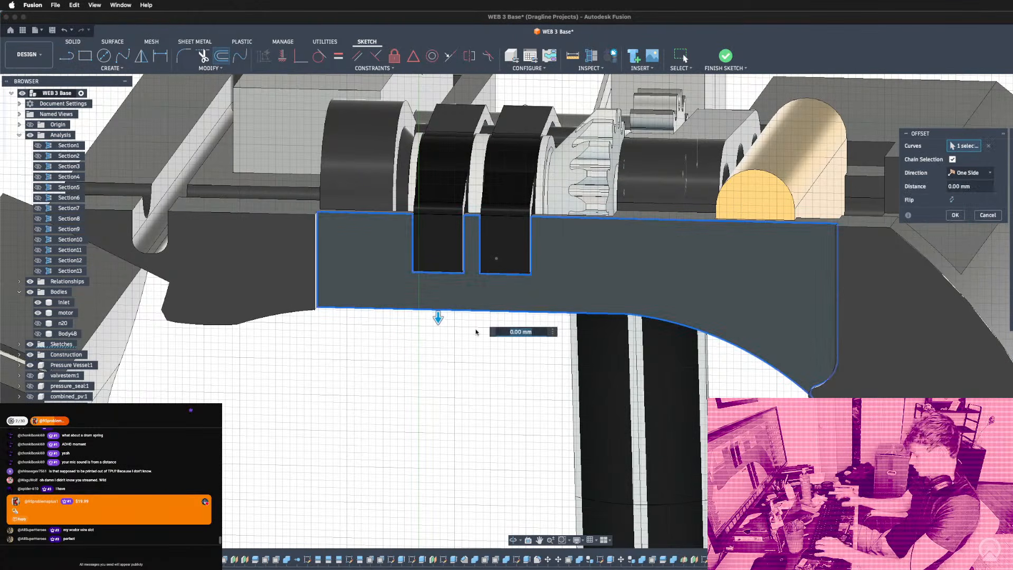
pyautogui.write('-1')
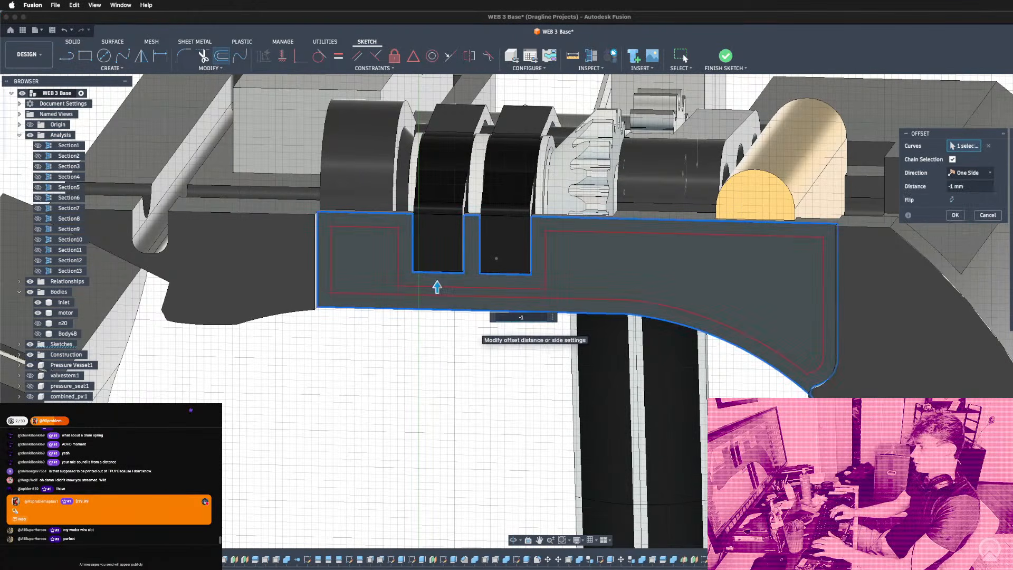
pyautogui.press('Escape')
# Offset only the recess face's straight lower edge and adjoining curved edge 1 mm inward, with chain selection off.
pyautogui.press('o')
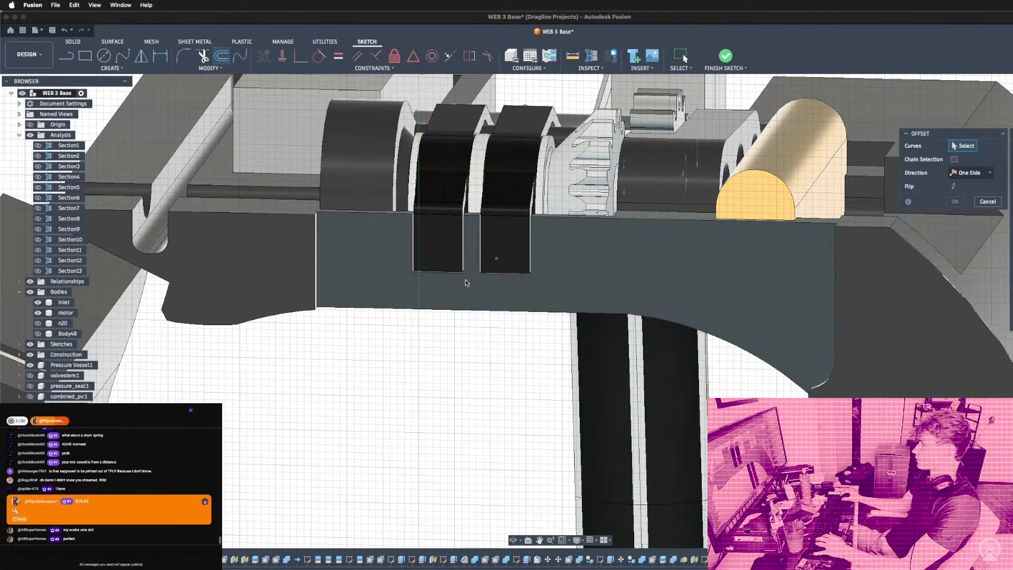
pyautogui.click(437, 312)
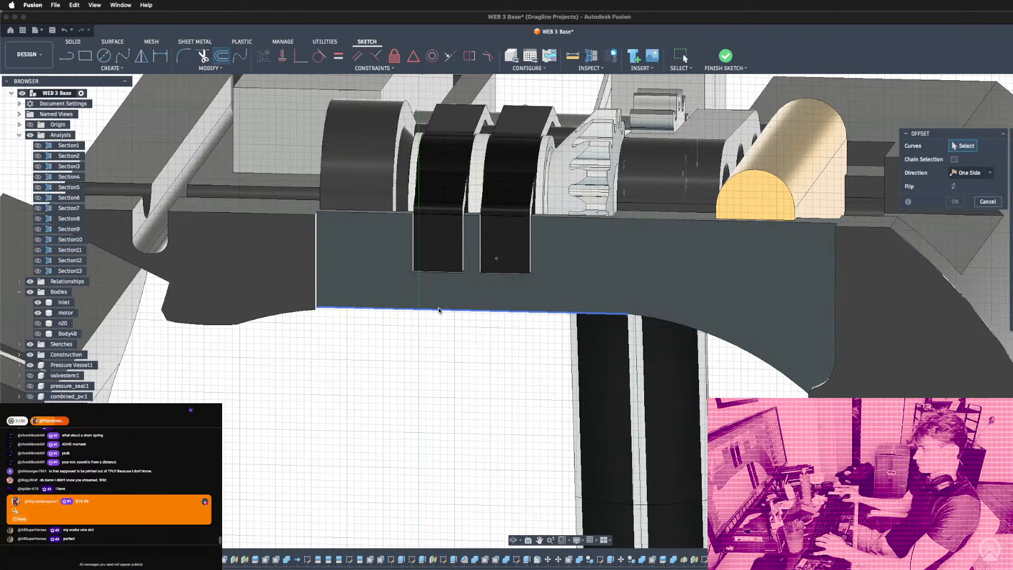
pyautogui.click(694, 328)
pyautogui.write('-1.5')
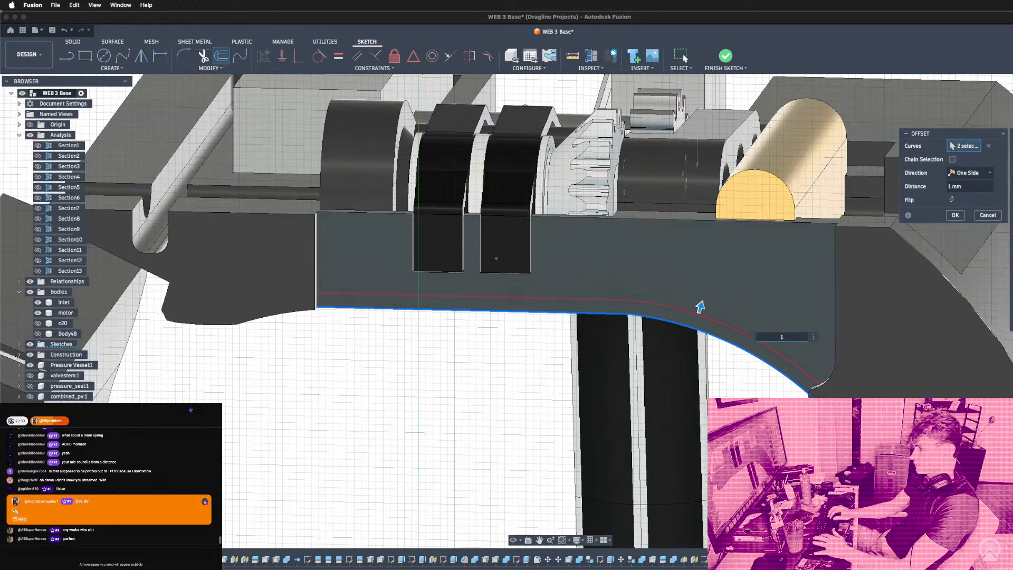
pyautogui.press('Return')
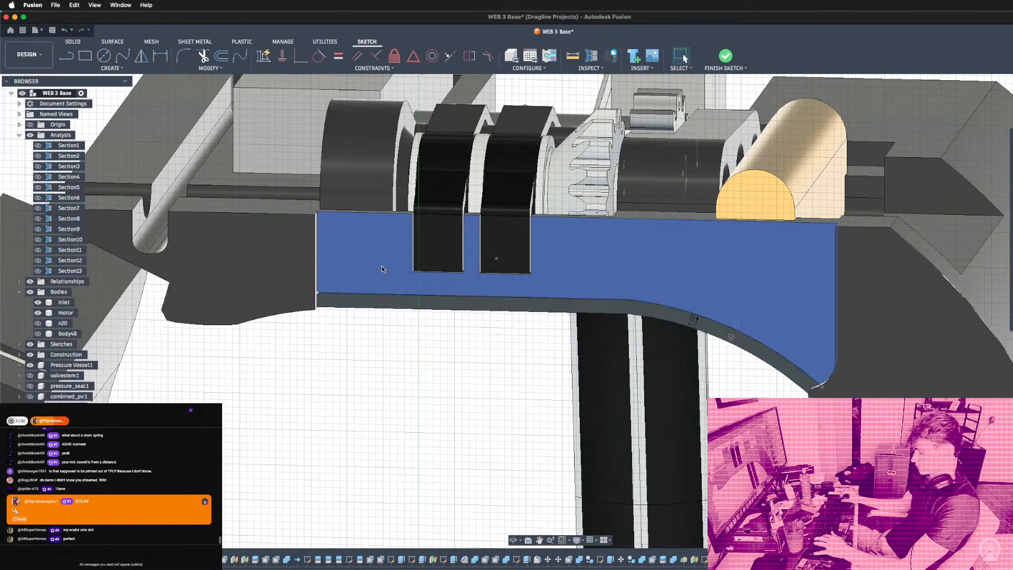
# Sketch a rectangle 4 mm high and about 20 mm wide on the recess face, starting from the offset line's outer end.
pyautogui.press('r')
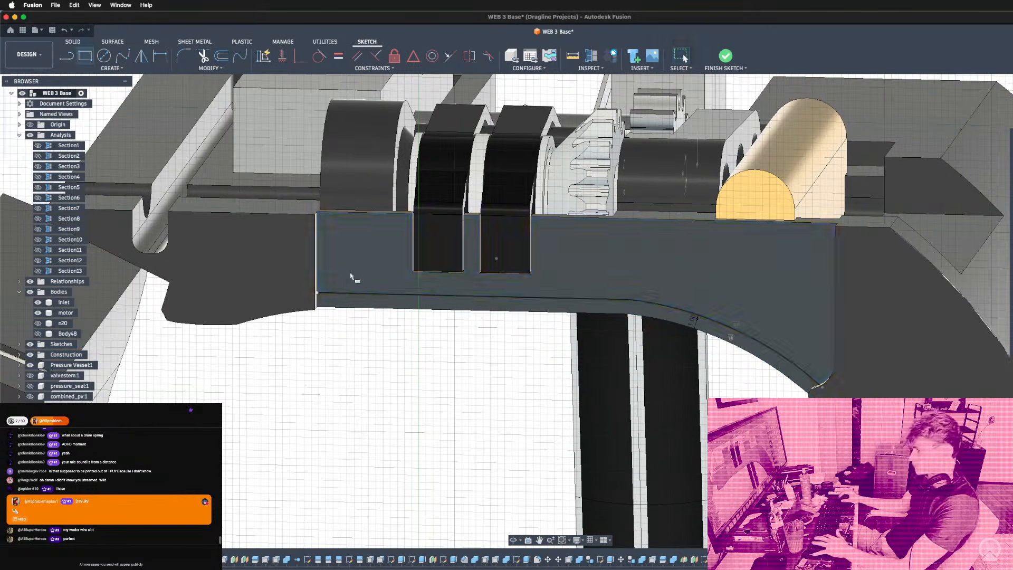
pyautogui.click(316, 293)
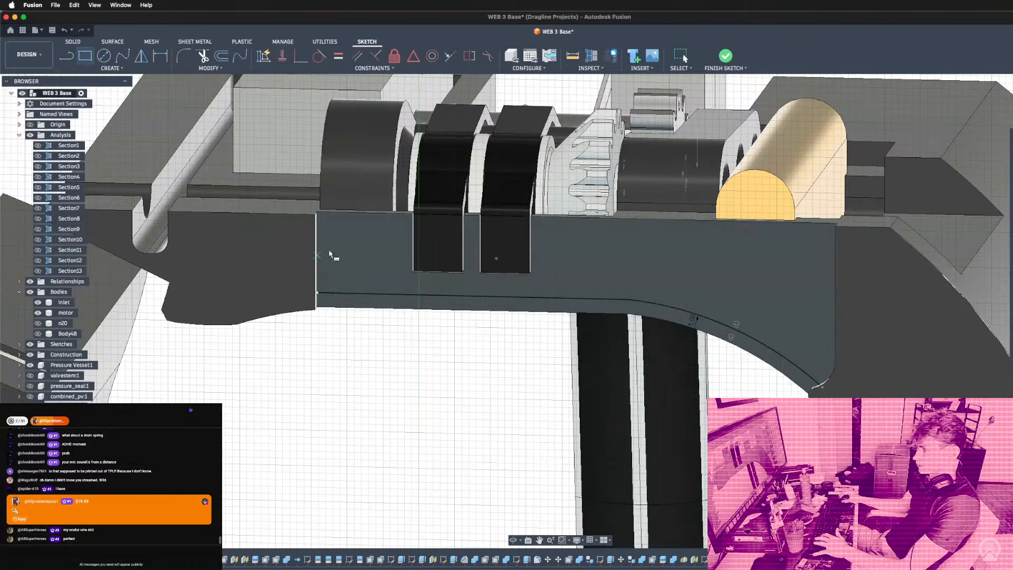
pyautogui.write('4')
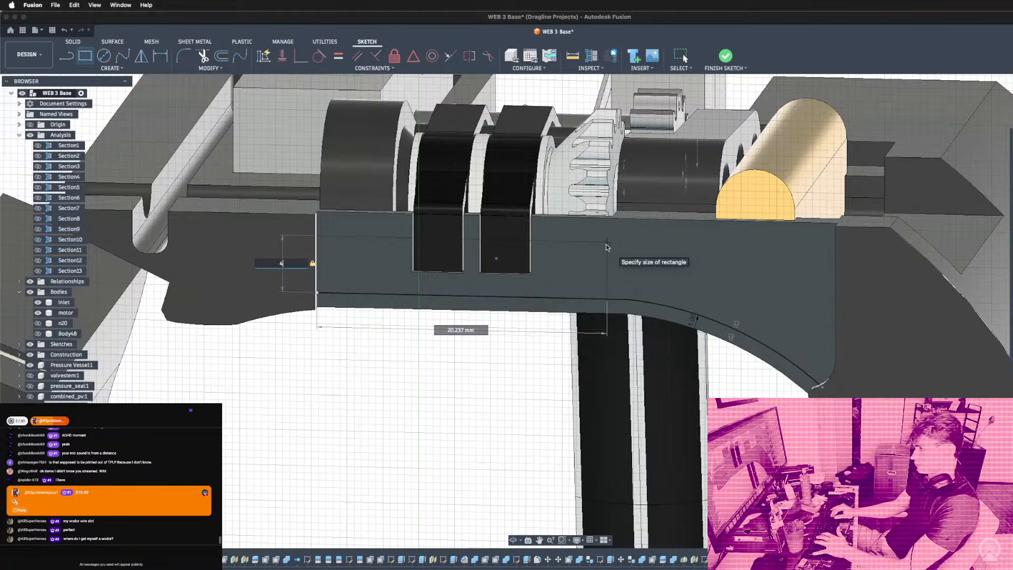
pyautogui.click(606, 245)
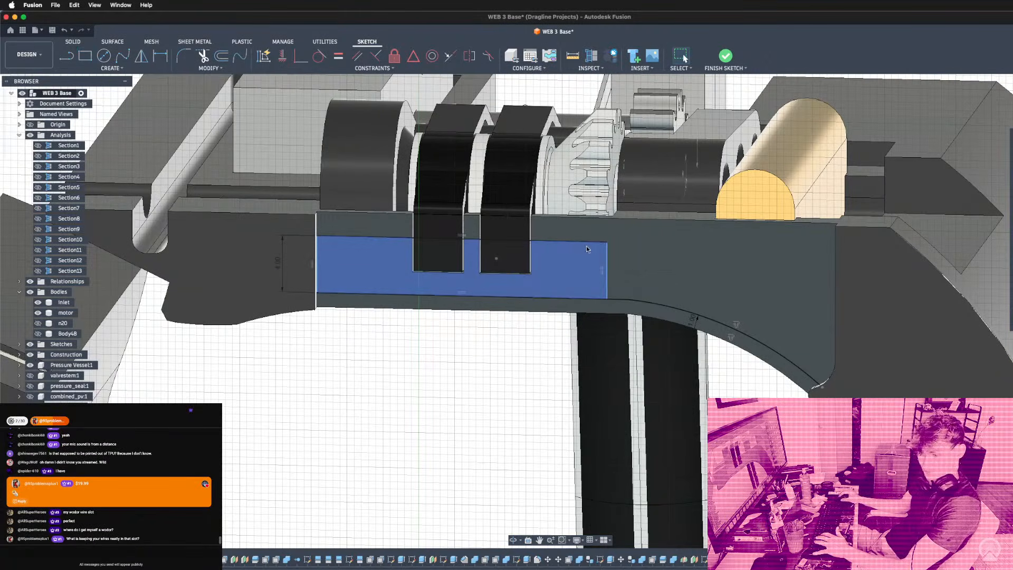
# Examine the whole base and the channel's bend beside the motor from several sides.
pyautogui.scroll(-4, 620, 245)
pyautogui.keyDown('shift'); pyautogui.moveTo(620, 244); pyautogui.dragTo(488, 393, button='middle'); pyautogui.keyUp('shift')
pyautogui.scroll(4, 615, 247)
pyautogui.scroll(-3, 615, 247)
pyautogui.scroll(-2, 489, 393)
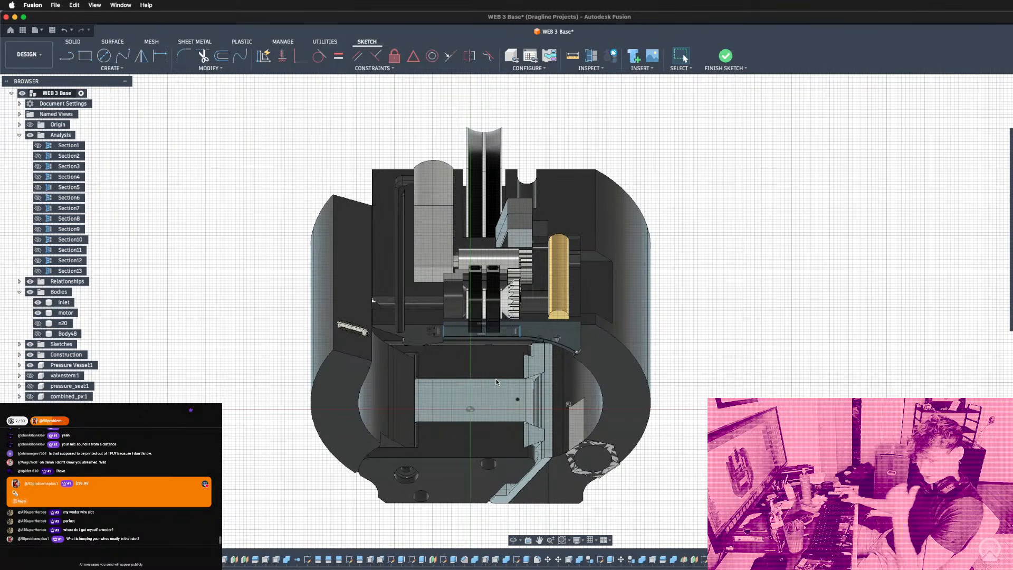
pyautogui.scroll(-2, 495, 375)
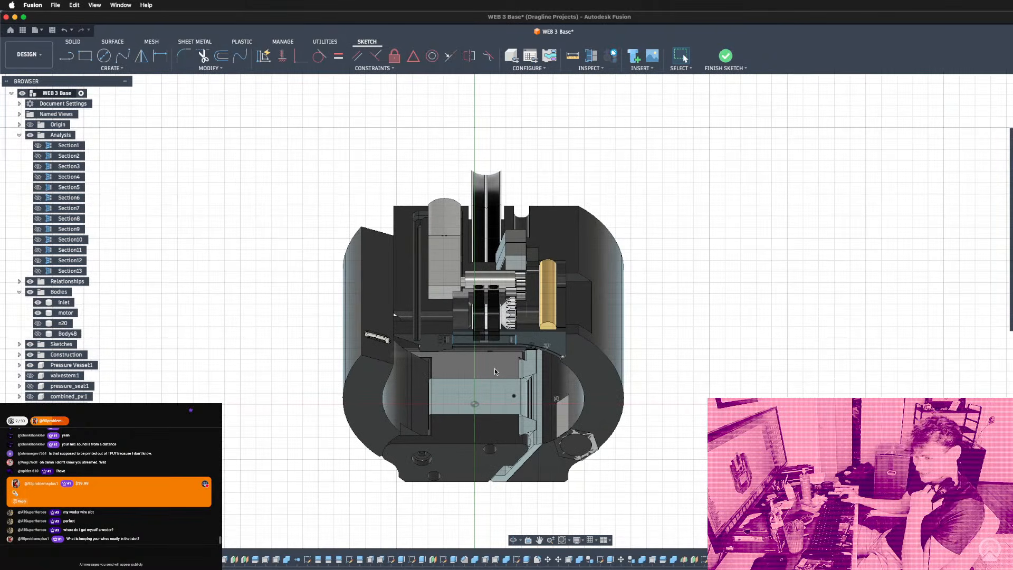
pyautogui.keyDown('shift'); pyautogui.moveTo(494, 369); pyautogui.dragTo(591, 405, button='middle'); pyautogui.keyUp('shift')
pyautogui.scroll(4, 415, 316)
pyautogui.scroll(4, 415, 317)
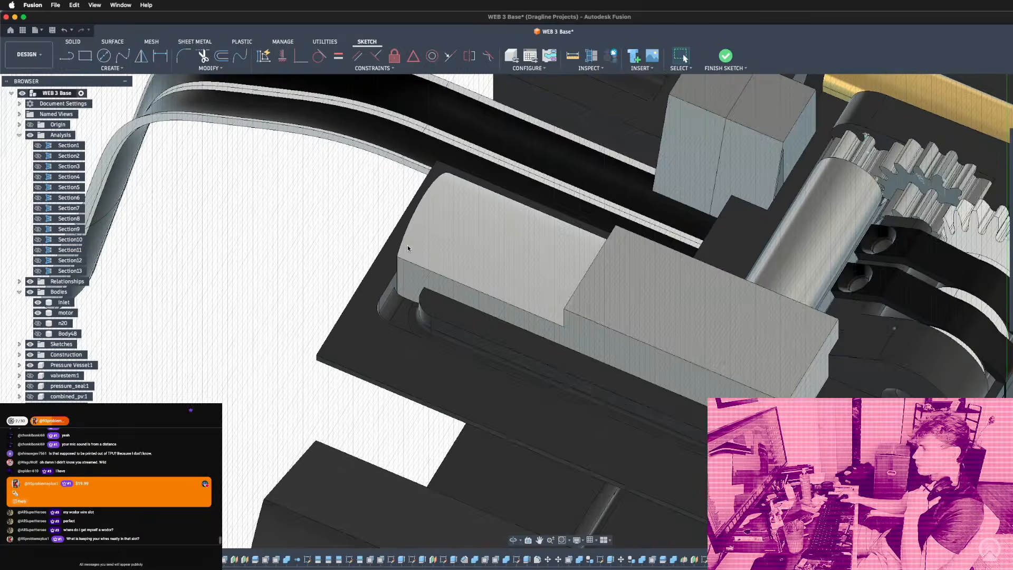
pyautogui.scroll(3, 442, 222)
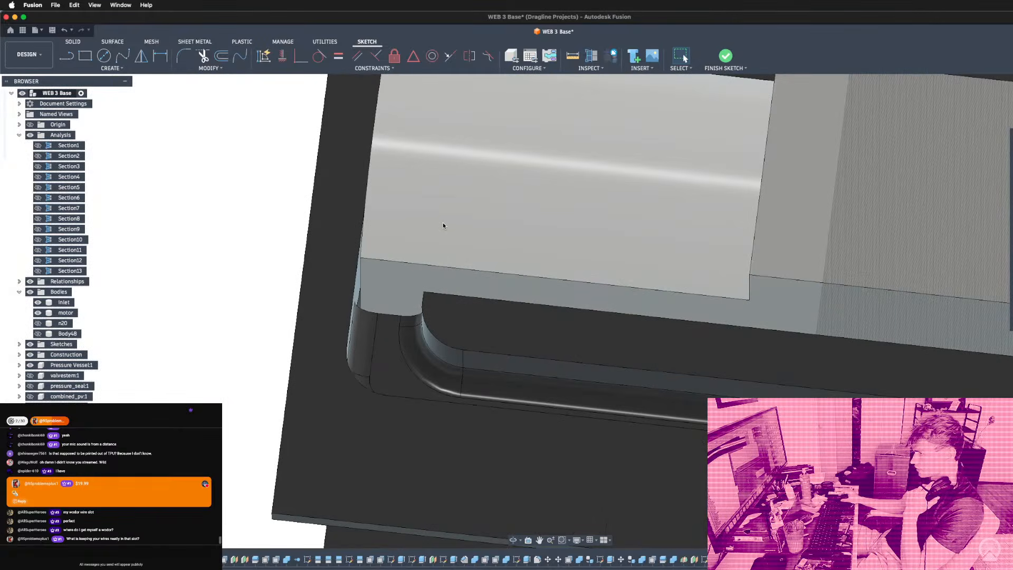
pyautogui.keyDown('shift'); pyautogui.moveTo(442, 223); pyautogui.dragTo(454, 213, button='middle'); pyautogui.keyUp('shift')
pyautogui.scroll(-3, 454, 213)
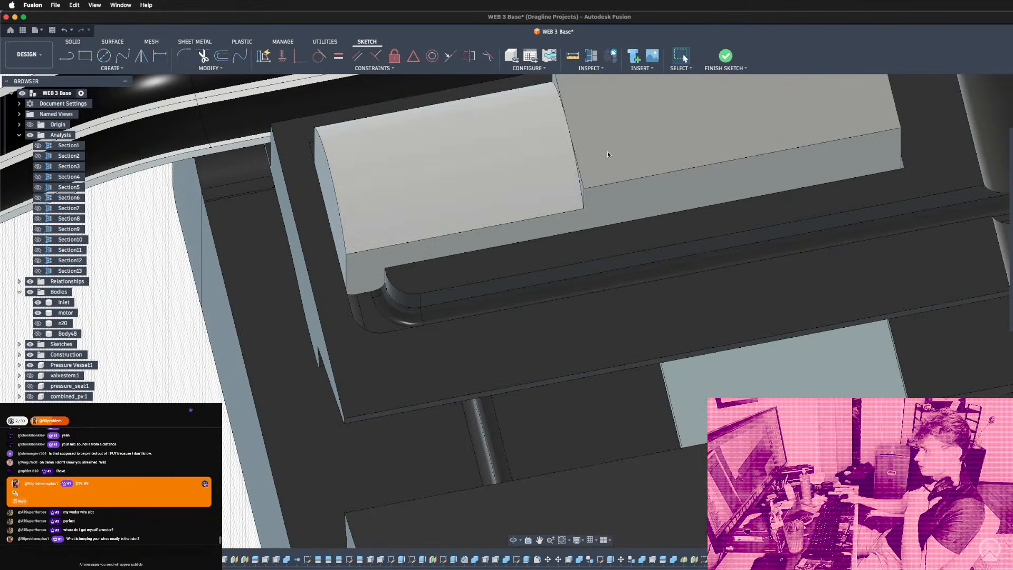
pyautogui.scroll(-3, 371, 235)
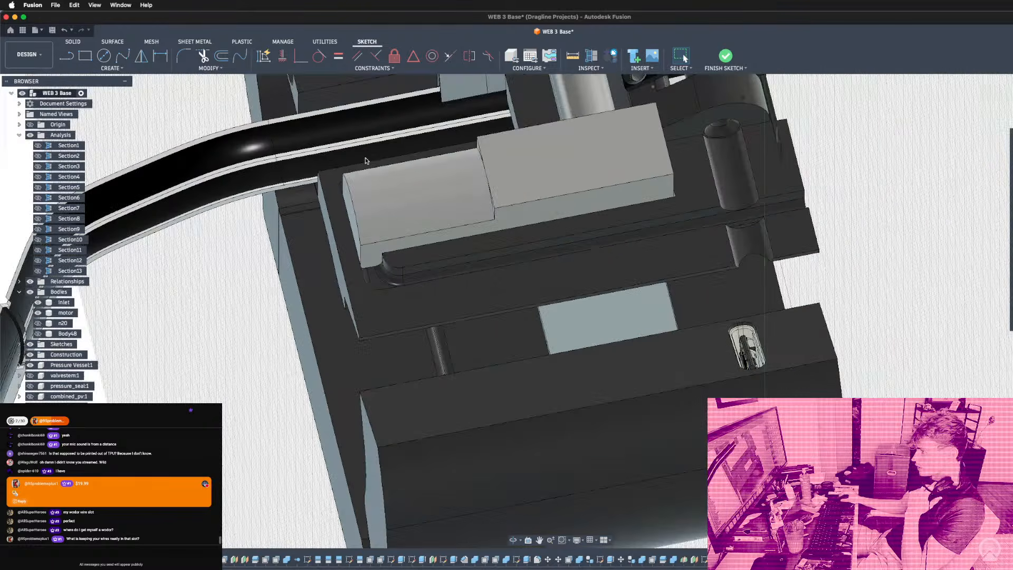
pyautogui.scroll(3, 364, 164)
pyautogui.scroll(-3, 238, 281)
pyautogui.moveTo(317, 264)
pyautogui.keyDown('shift'); pyautogui.mouseDown(button='middle')
pyautogui.moveTo(375, 256)
pyautogui.moveTo(372, 297)
pyautogui.moveTo(398, 316)
pyautogui.moveTo(411, 294)
pyautogui.moveTo(375, 292)
pyautogui.mouseUp(button='middle'); pyautogui.keyUp('shift')
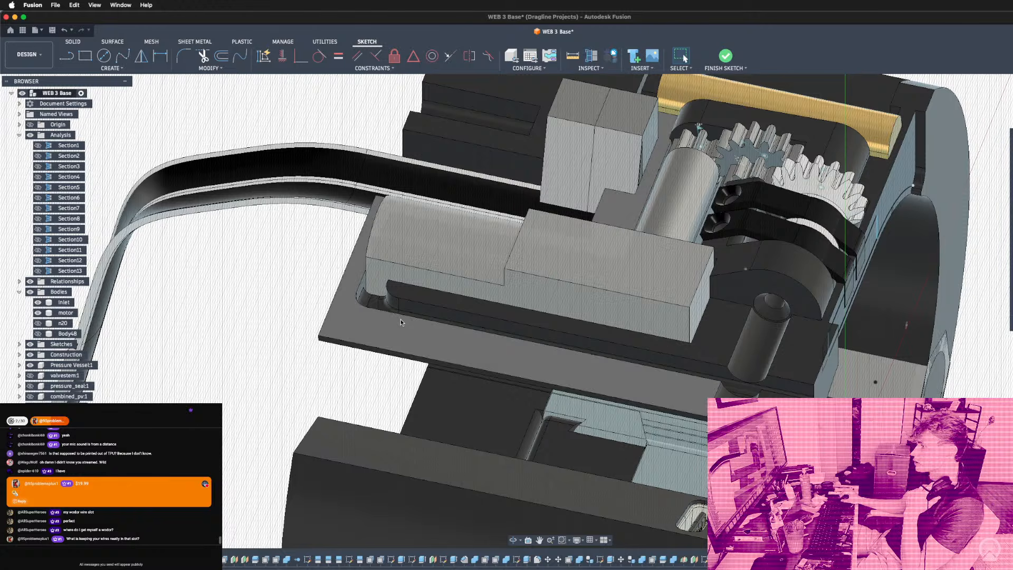
pyautogui.keyDown('shift'); pyautogui.moveTo(499, 332); pyautogui.dragTo(563, 389, button='middle'); pyautogui.keyUp('shift')
# Examine how the channel runs along the motor to the front and crosses the cylindrical groove.
pyautogui.scroll(3, 563, 388)
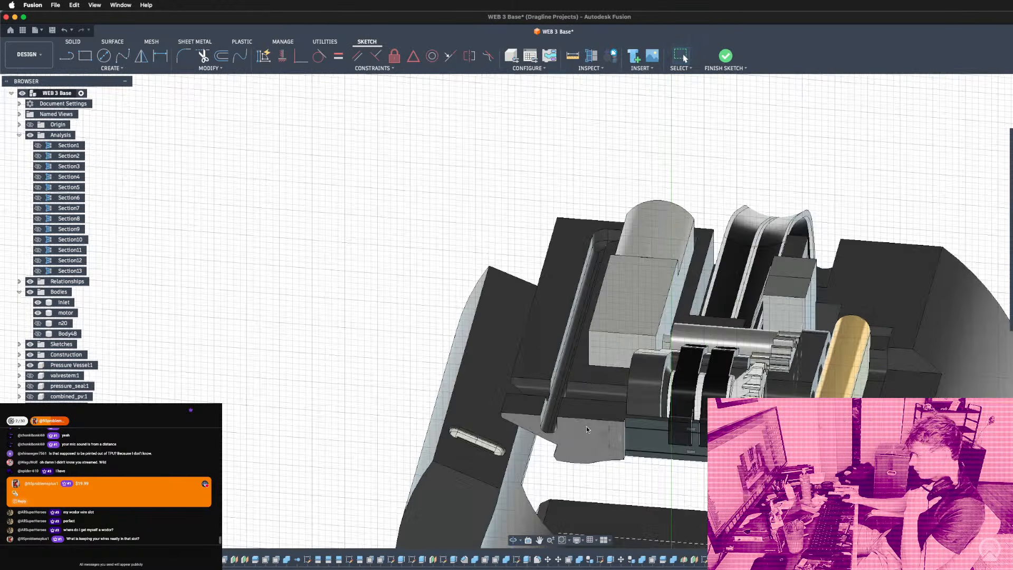
pyautogui.scroll(5, 540, 391)
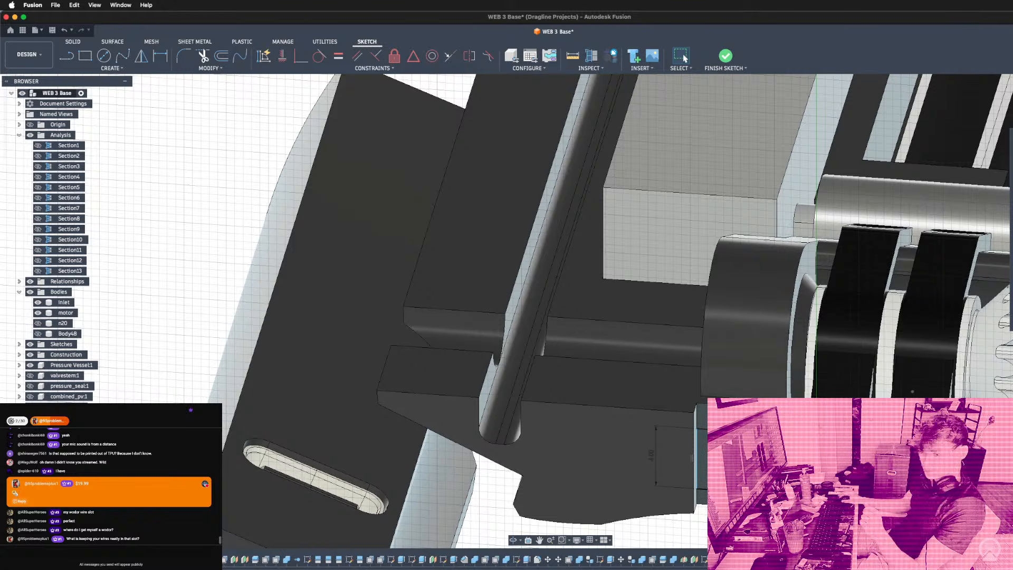
pyautogui.keyDown('shift'); pyautogui.moveTo(506, 285); pyautogui.dragTo(510, 232, button='middle'); pyautogui.keyUp('shift')
pyautogui.scroll(-4, 653, 256)
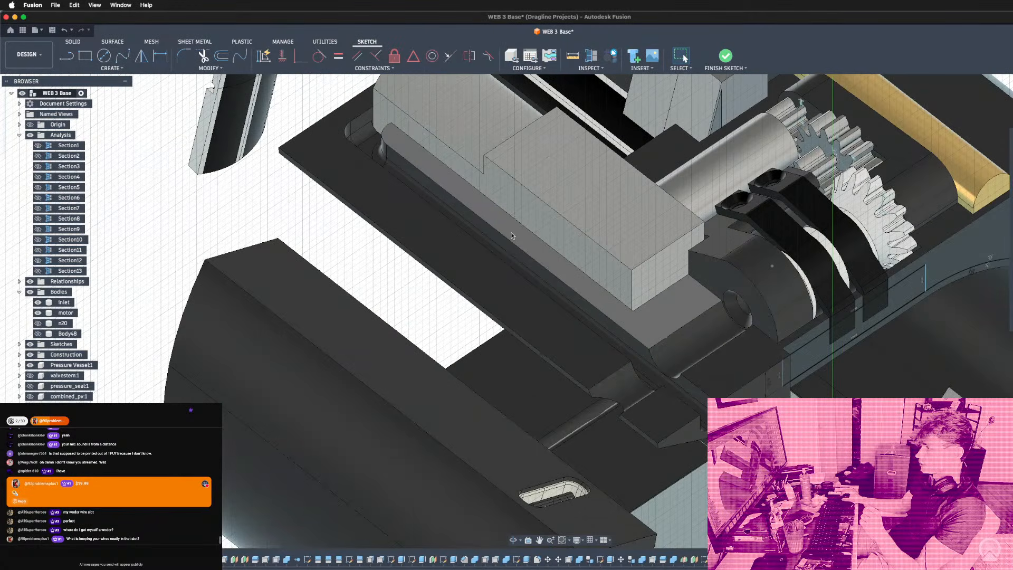
pyautogui.scroll(3, 510, 232)
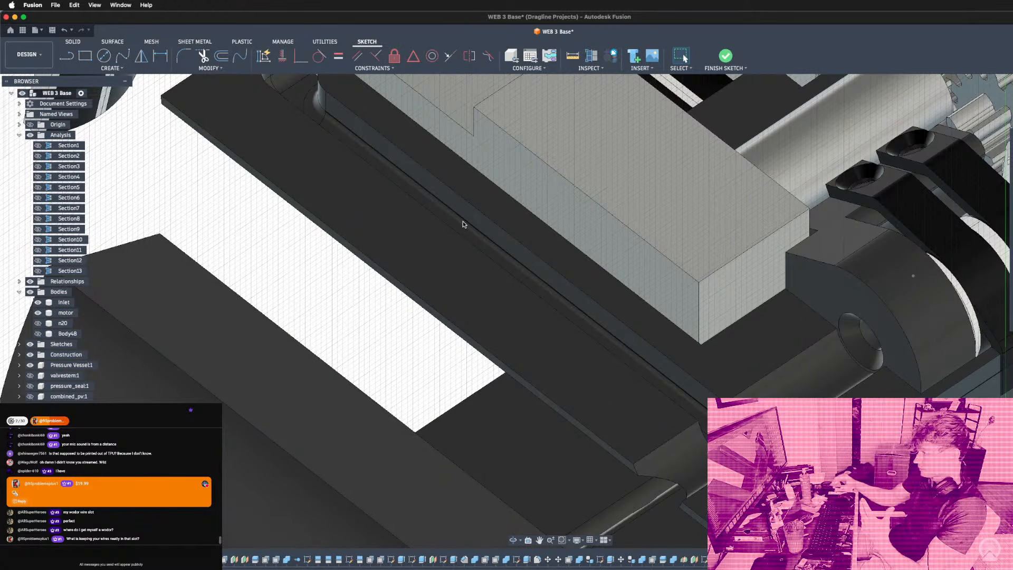
pyautogui.scroll(-4, 520, 312)
pyautogui.keyDown('shift'); pyautogui.moveTo(520, 312); pyautogui.dragTo(501, 304, button='middle'); pyautogui.keyUp('shift')
pyautogui.scroll(-3, 500, 317)
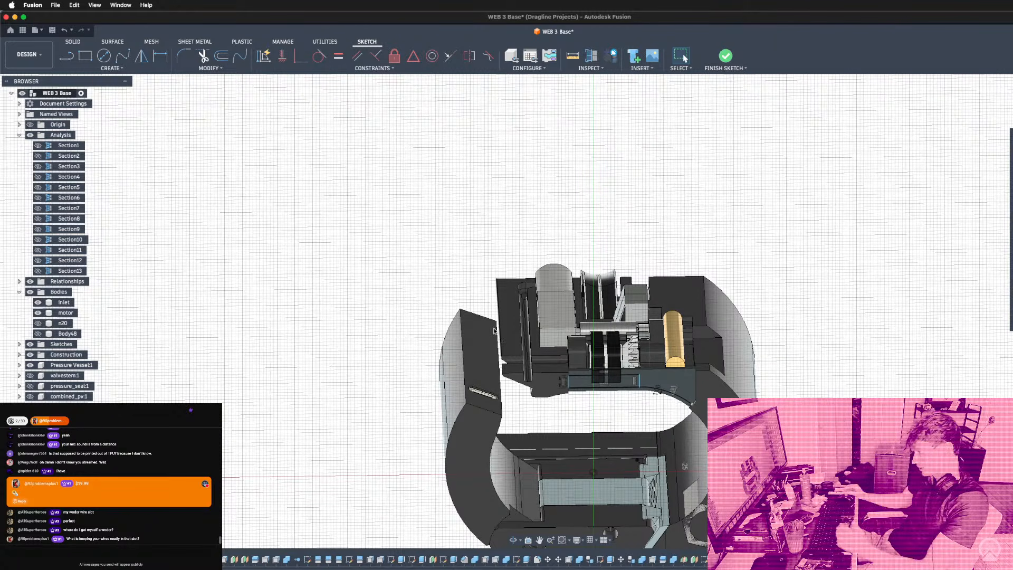
# Draw a line about 14 mm long from where the offset curve begins, extending the straight offset line to the recess face's far edge.
pyautogui.scroll(3, 715, 386)
pyautogui.scroll(5, 715, 385)
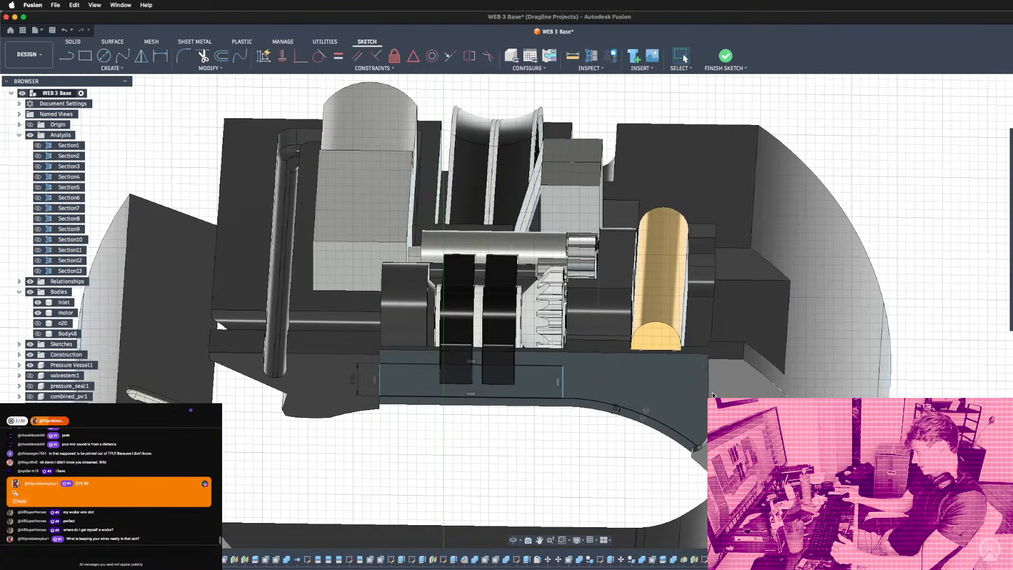
pyautogui.moveTo(674, 388)
pyautogui.keyDown('shift'); pyautogui.mouseDown(button='middle')
pyautogui.moveTo(654, 382)
pyautogui.moveTo(669, 378)
pyautogui.mouseUp(button='middle'); pyautogui.keyUp('shift')
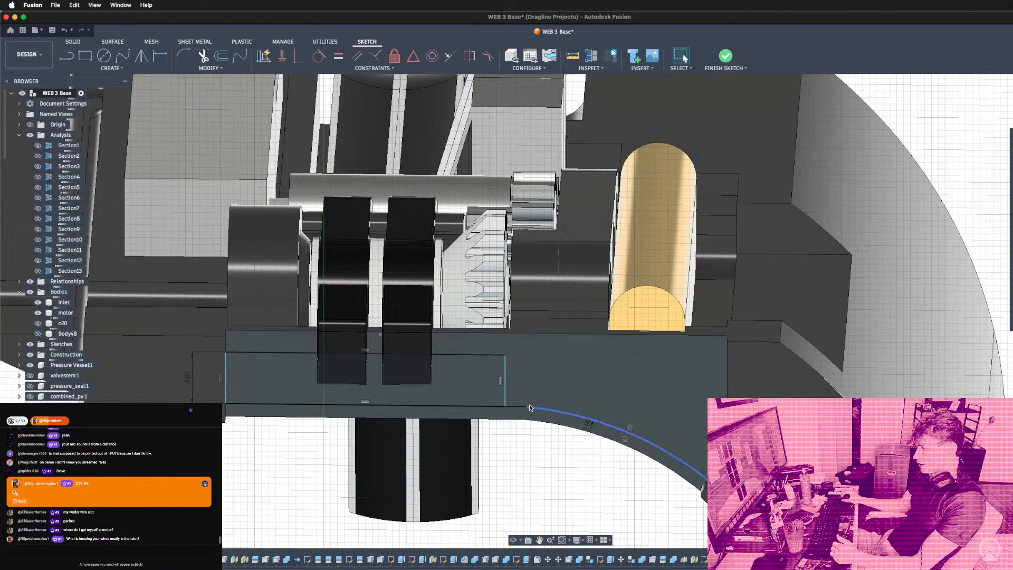
pyautogui.press('l')
pyautogui.click(525, 406)
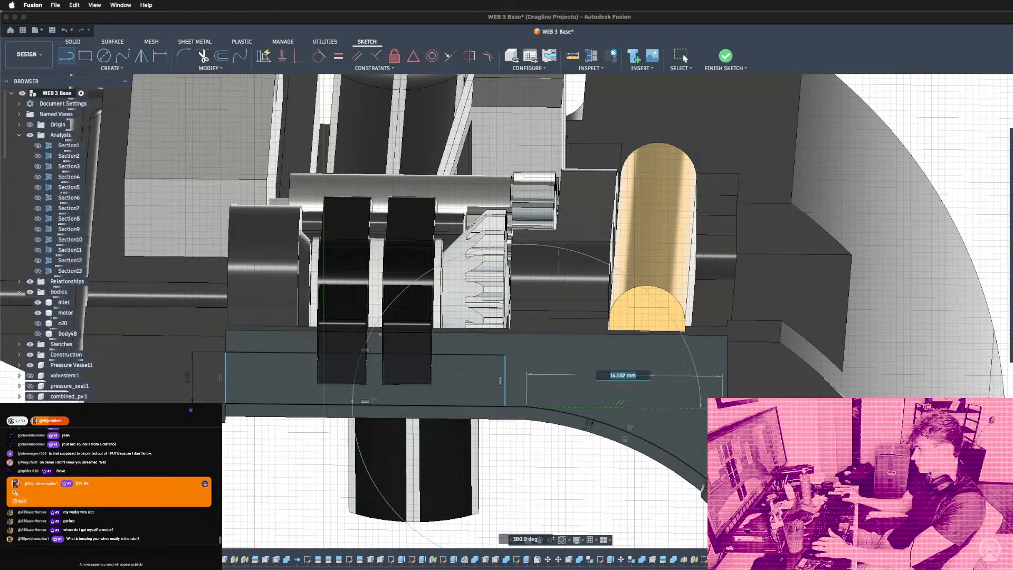
pyautogui.press('Escape')
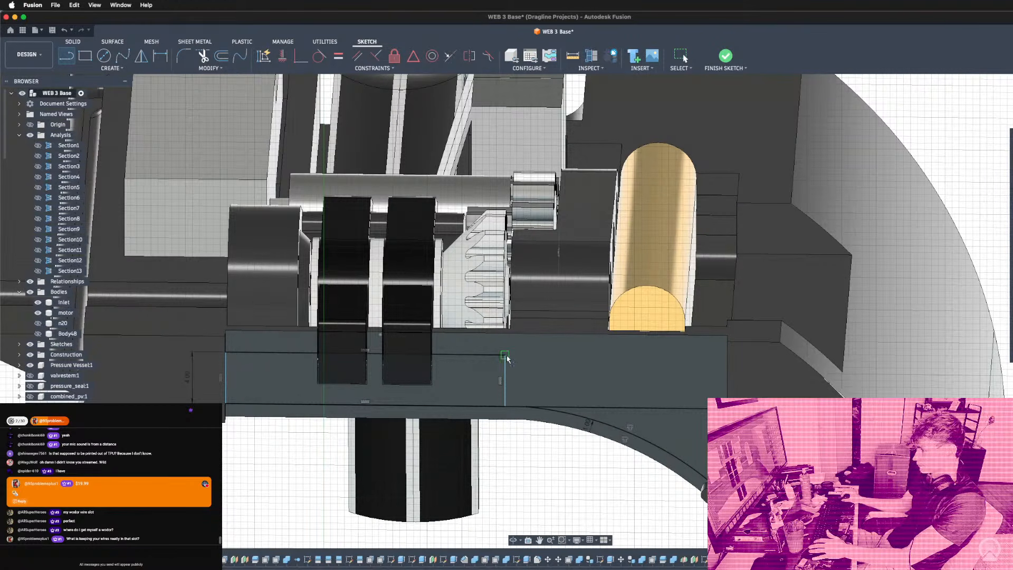
pyautogui.scroll(5, 506, 359)
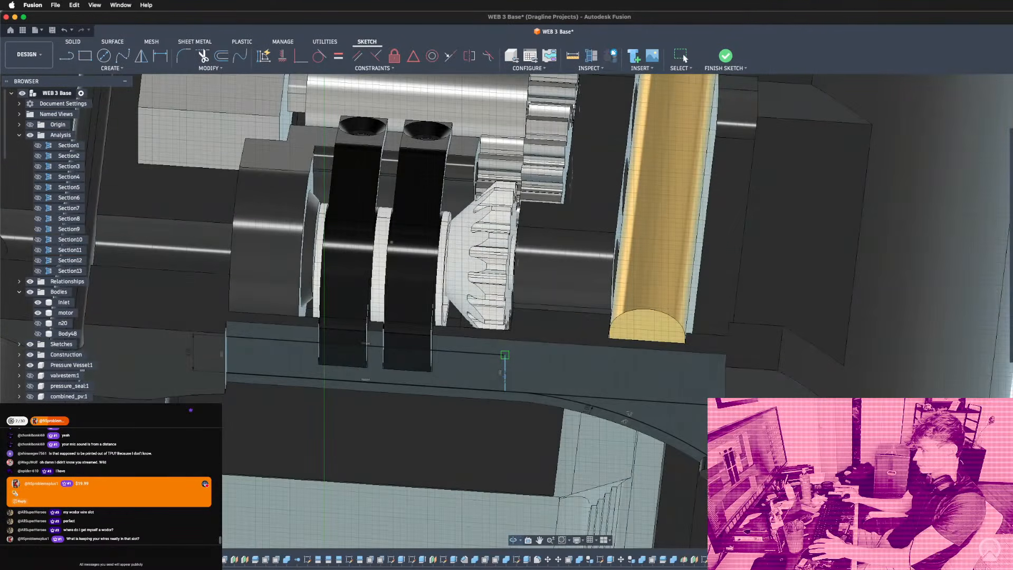
pyautogui.keyDown('shift'); pyautogui.moveTo(504, 354); pyautogui.dragTo(428, 308, button='middle'); pyautogui.keyUp('shift')
pyautogui.moveTo(506, 360)
pyautogui.keyDown('shift'); pyautogui.mouseDown(button='middle')
pyautogui.moveTo(470, 368)
pyautogui.moveTo(512, 365)
pyautogui.mouseUp(button='middle'); pyautogui.keyUp('shift')
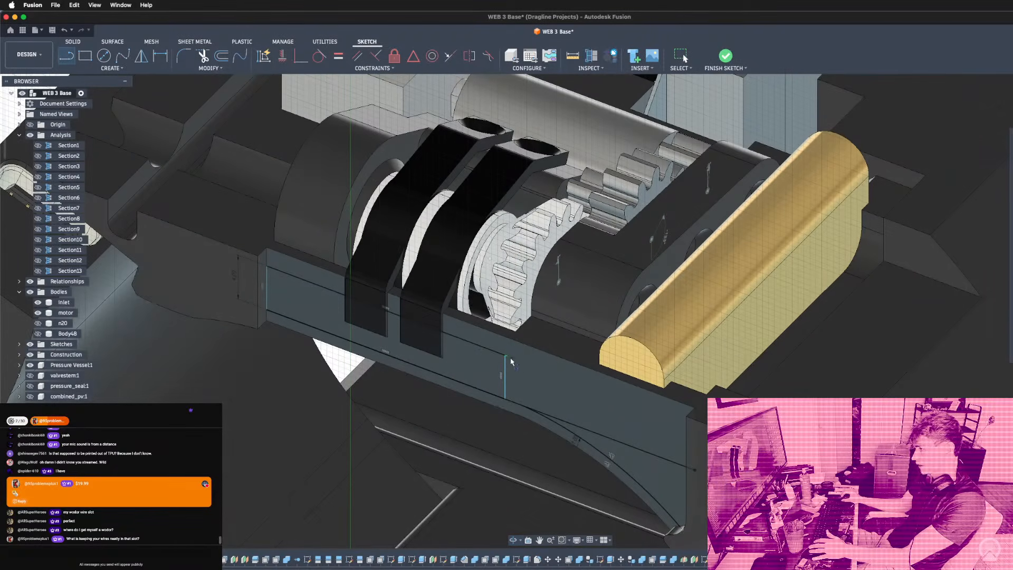
pyautogui.moveTo(656, 401)
pyautogui.keyDown('shift'); pyautogui.mouseDown(button='middle')
pyautogui.moveTo(681, 414)
pyautogui.moveTo(658, 402)
pyautogui.mouseUp(button='middle'); pyautogui.keyUp('shift')
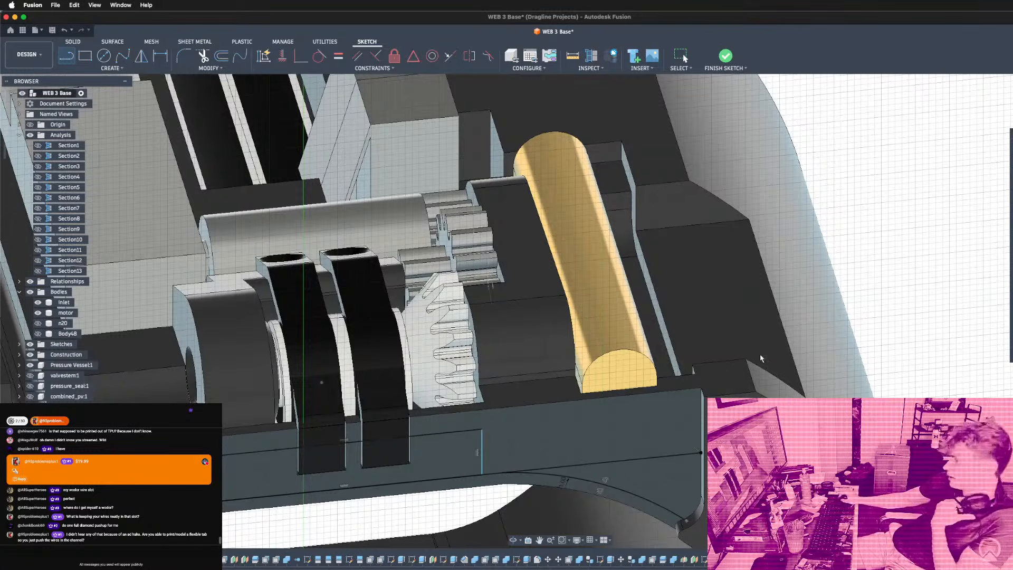
# Draw a horizontal line about 16 mm long from the rectangle's upper corner to the recess face's far edge.
pyautogui.scroll(-3, 759, 360)
pyautogui.scroll(6, 759, 360)
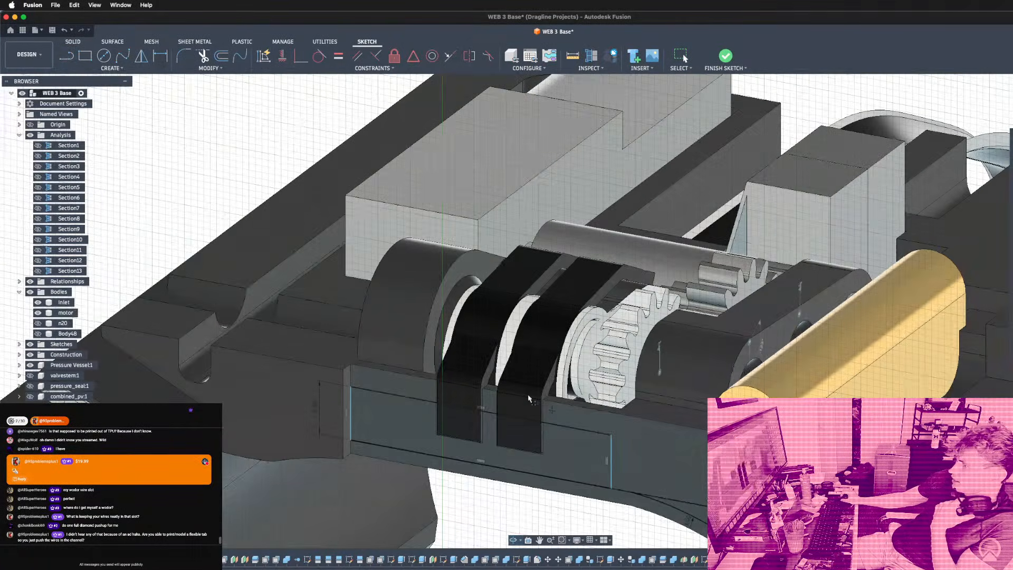
pyautogui.press('l')
pyautogui.scroll(-5, 529, 399)
pyautogui.keyDown('shift'); pyautogui.moveTo(483, 394); pyautogui.dragTo(558, 391, button='middle'); pyautogui.keyUp('shift')
pyautogui.scroll(-3, 549, 401)
pyautogui.keyDown('shift'); pyautogui.moveTo(490, 405); pyautogui.dragTo(451, 418, button='middle'); pyautogui.keyUp('shift')
pyautogui.scroll(6, 336, 359)
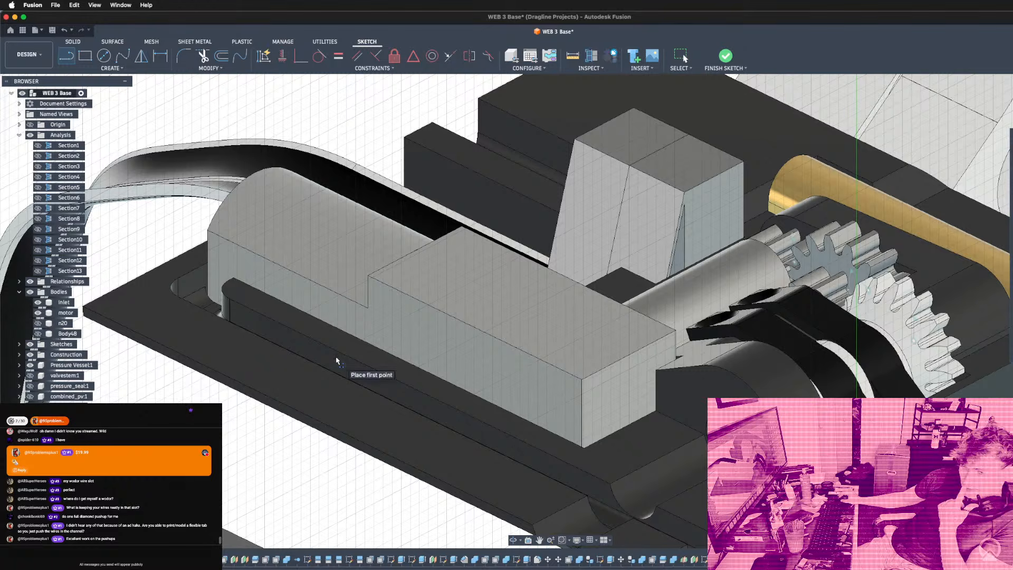
pyautogui.scroll(-8, 422, 362)
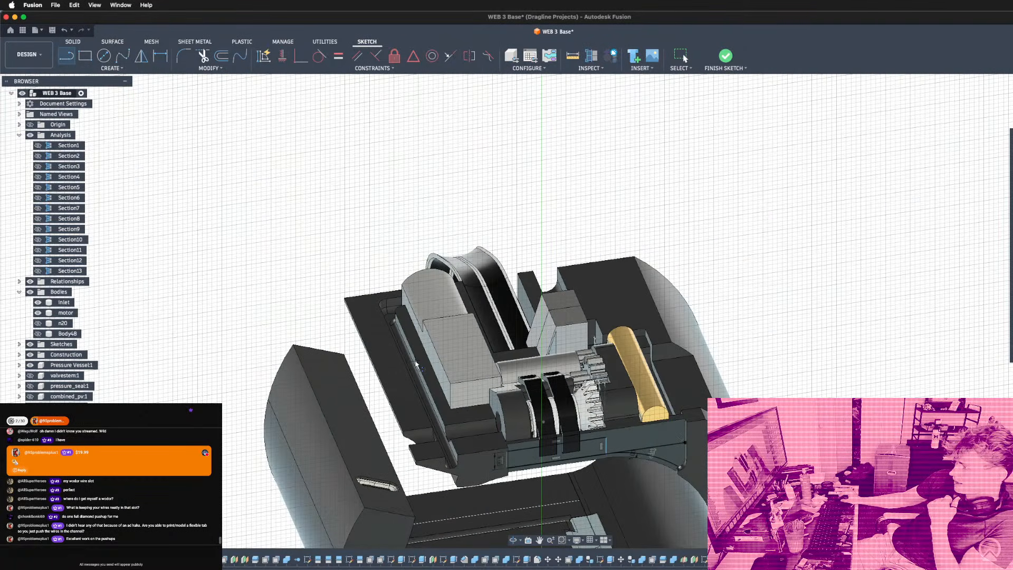
pyautogui.scroll(5, 608, 457)
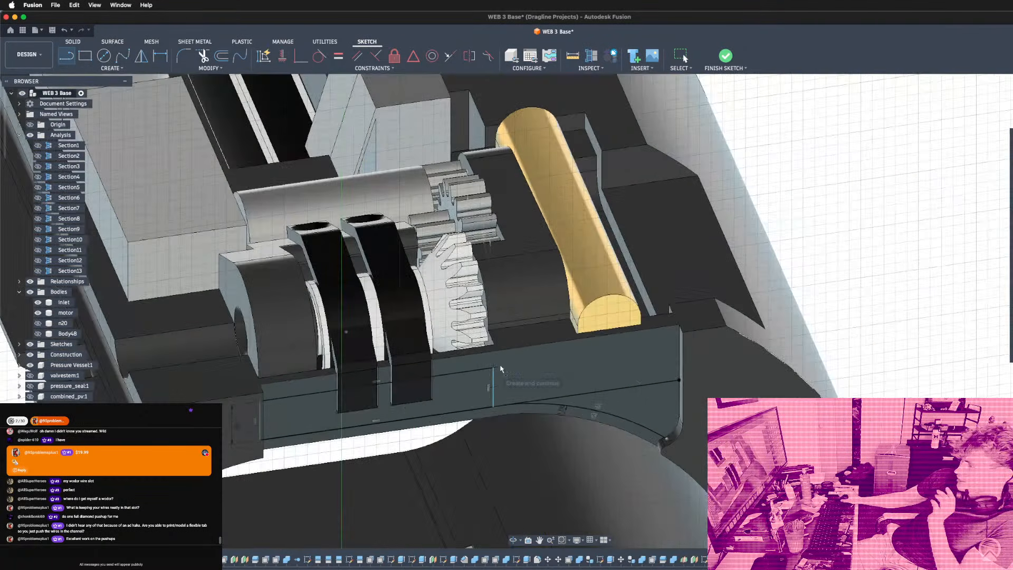
pyautogui.moveTo(501, 369); pyautogui.dragTo(664, 343)
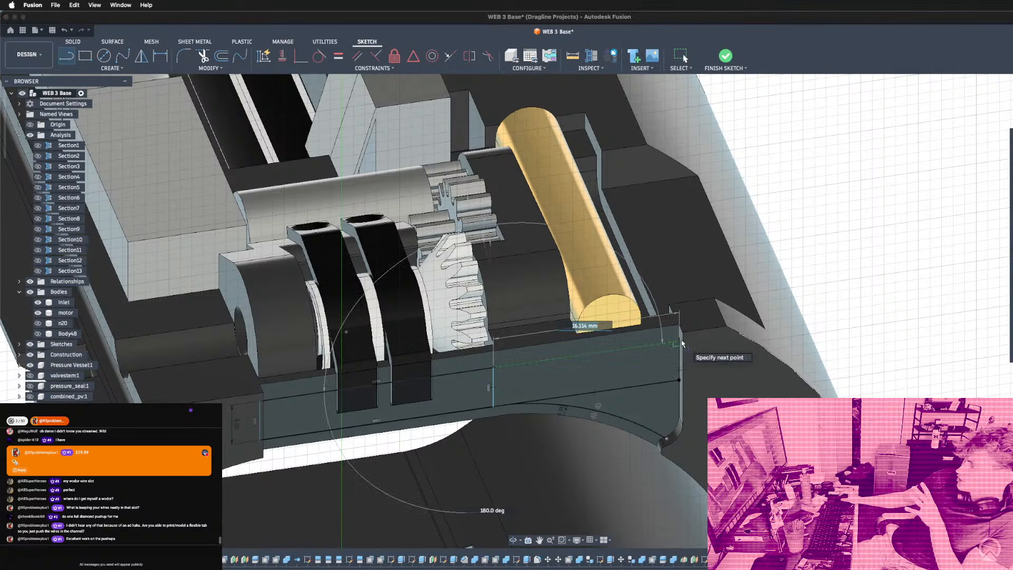
pyautogui.click(679, 342)
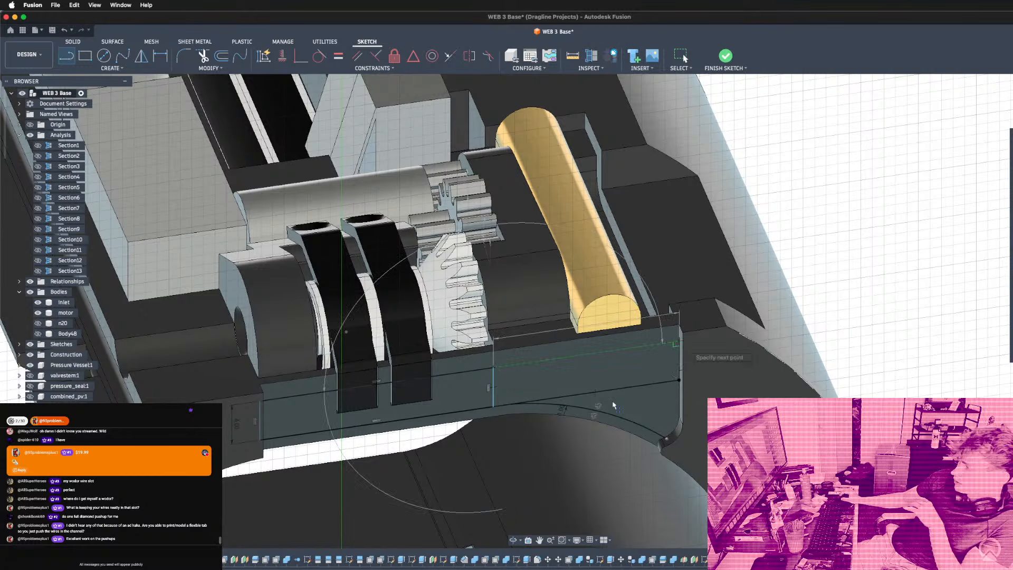
# Project the rounded bottom edge of the wire channel's end into the sketch.
pyautogui.keyDown('shift'); pyautogui.moveTo(613, 406); pyautogui.dragTo(527, 404, button='middle'); pyautogui.keyUp('shift')
pyautogui.scroll(4, 327, 359)
pyautogui.keyDown('shift'); pyautogui.moveTo(327, 359); pyautogui.dragTo(316, 338, button='middle'); pyautogui.keyUp('shift')
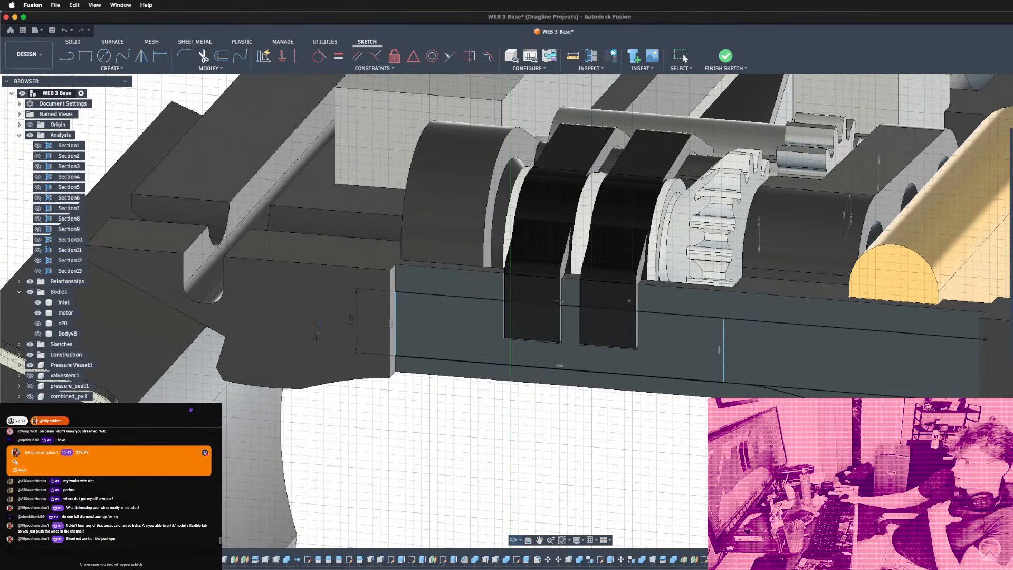
pyautogui.press('p')
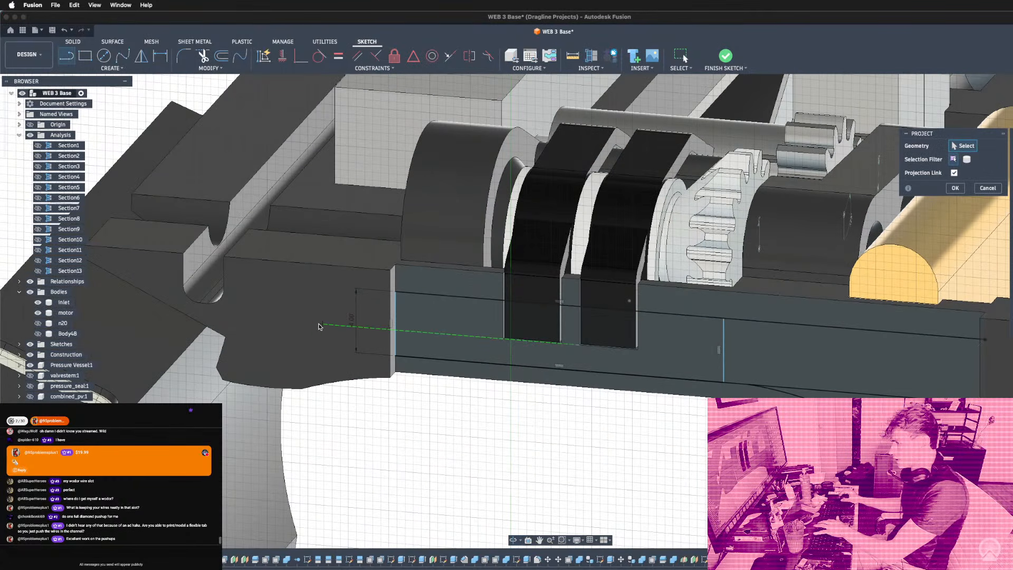
pyautogui.click(207, 296)
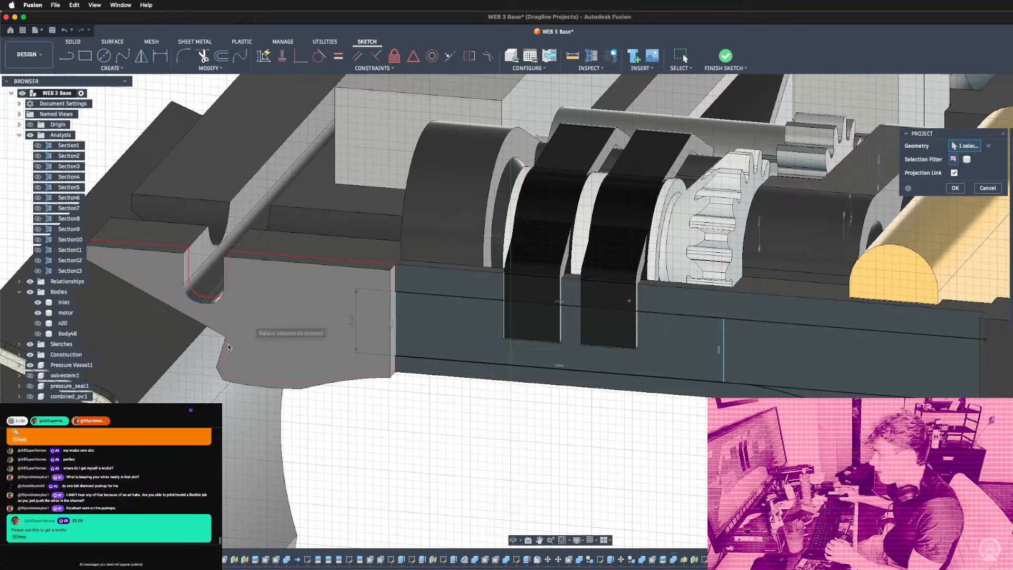
# Connect the rectangle to the projected channel arc with a sloped line from its lower corner and a horizontal line from its upper corner.
pyautogui.press('l')
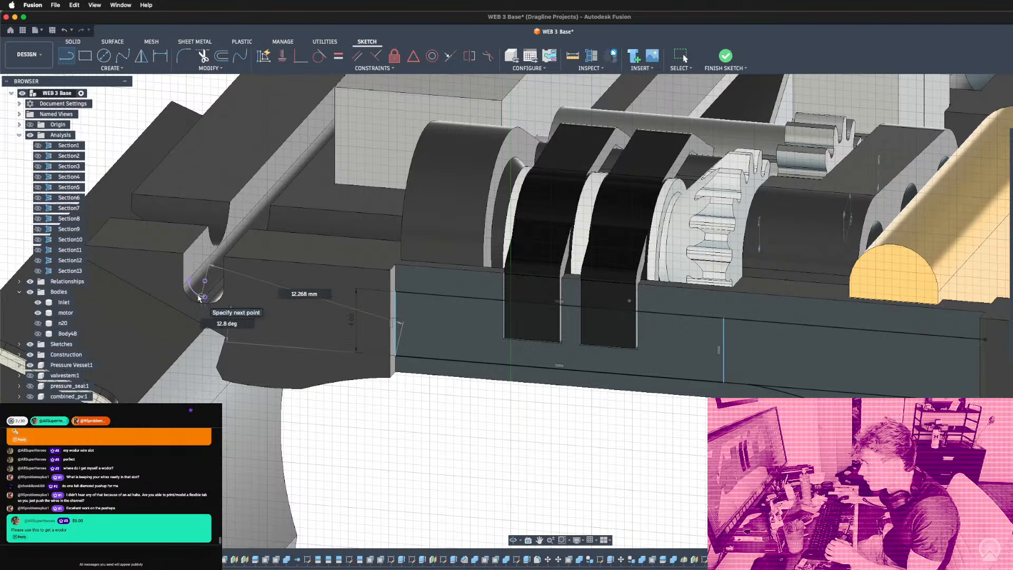
pyautogui.click(200, 298)
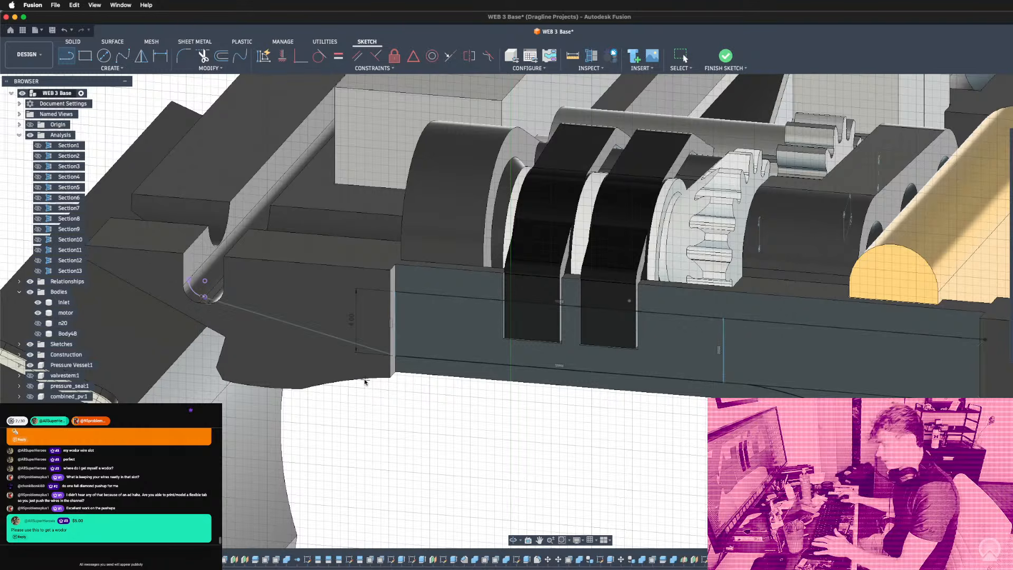
pyautogui.press('e')
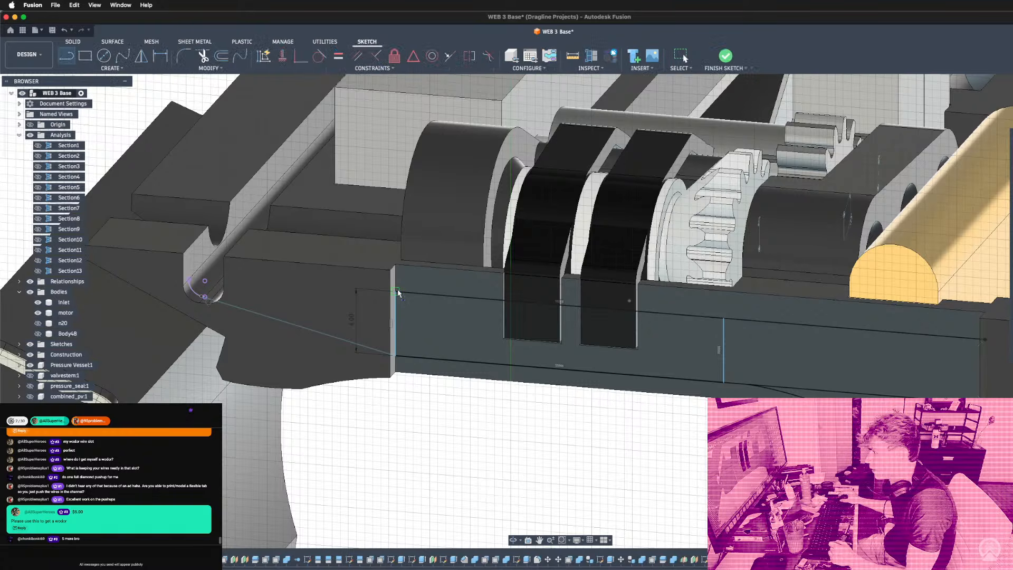
pyautogui.click(398, 292)
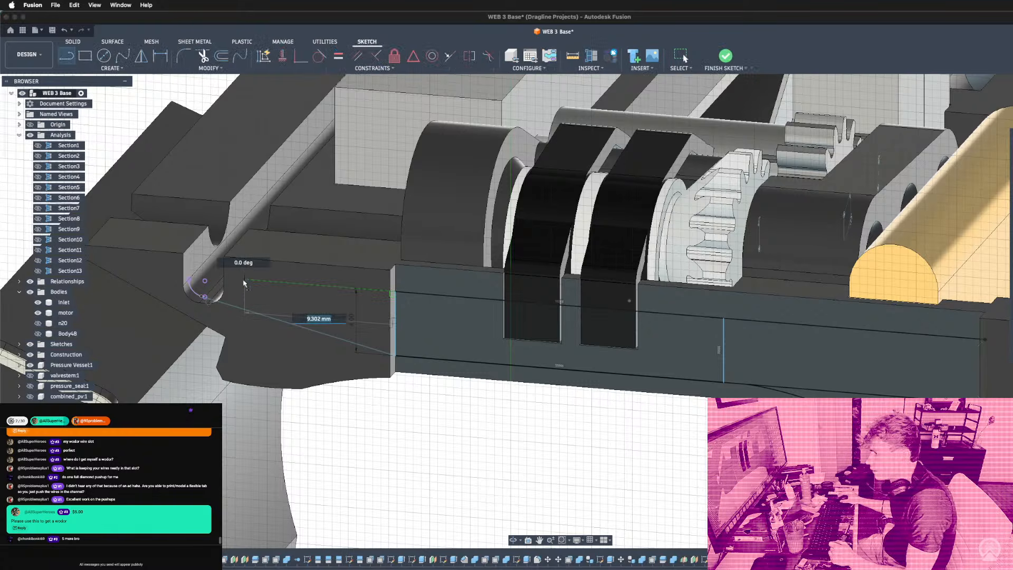
pyautogui.click(215, 278)
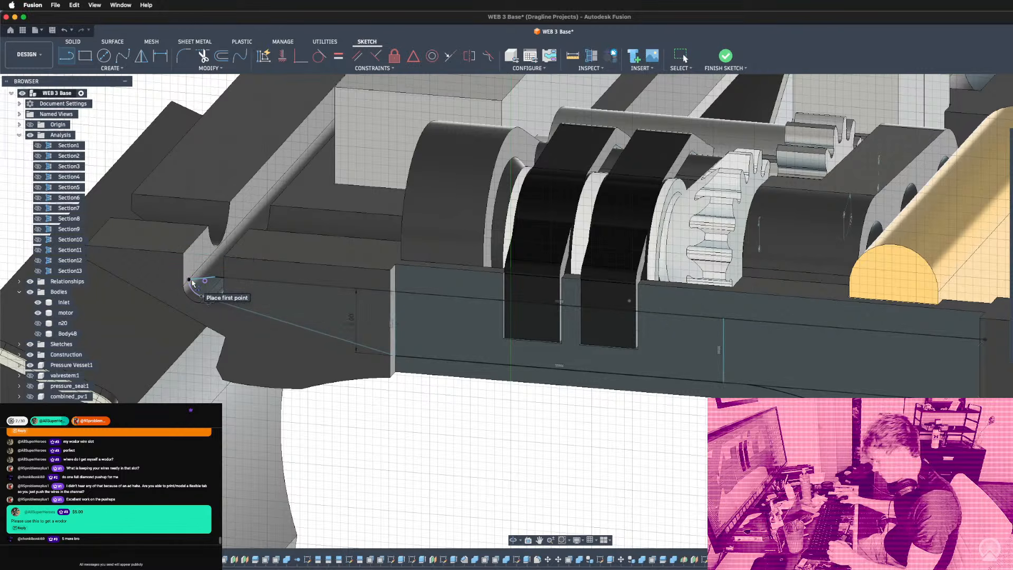
# Extrude the connected profile regions from the channel arc to the recess face's far edge as a 1.5 mm deep cut.
pyautogui.press('e')
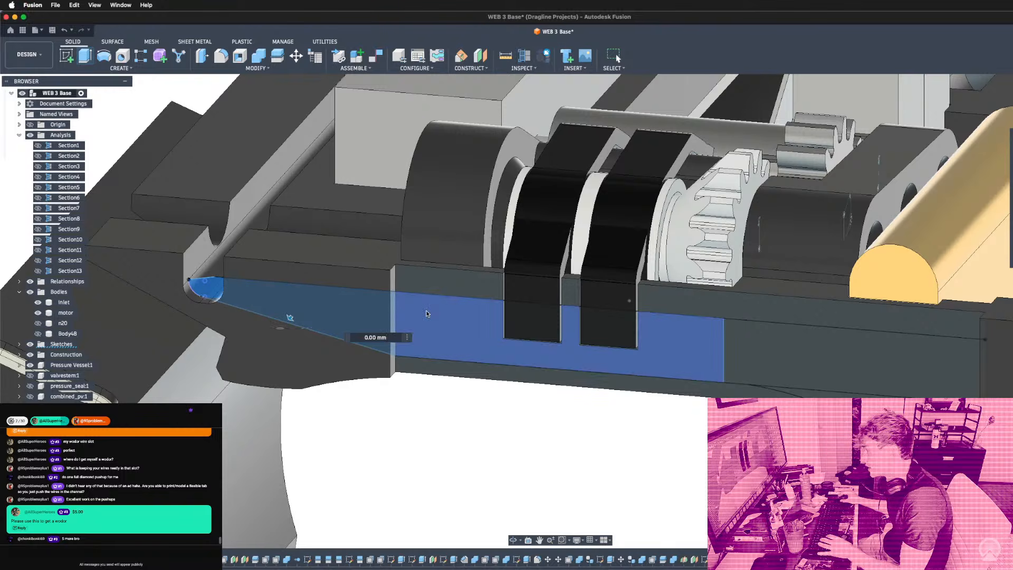
pyautogui.click(606, 332)
pyautogui.click(605, 333)
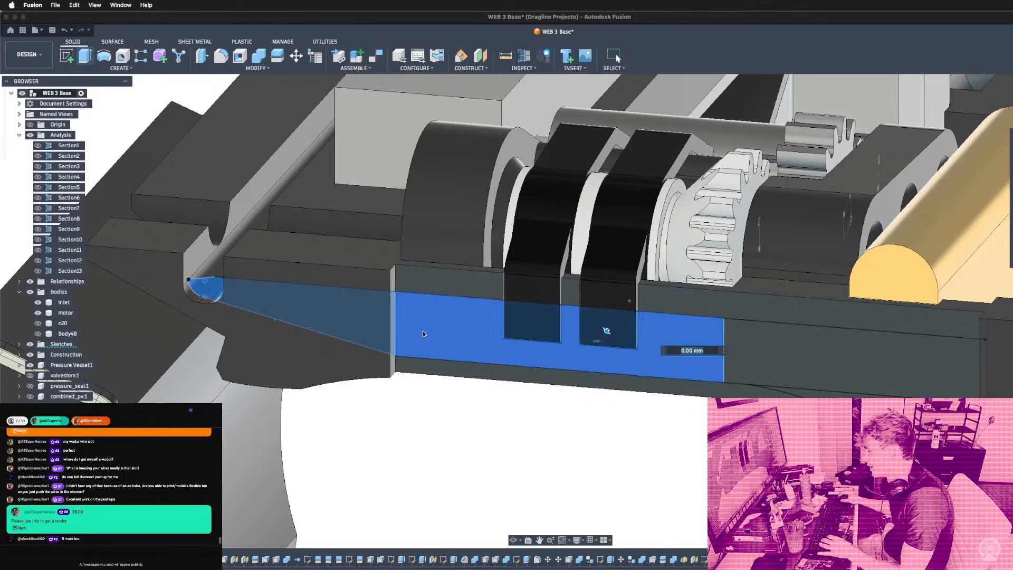
pyautogui.scroll(-3, 423, 334)
pyautogui.click(781, 350)
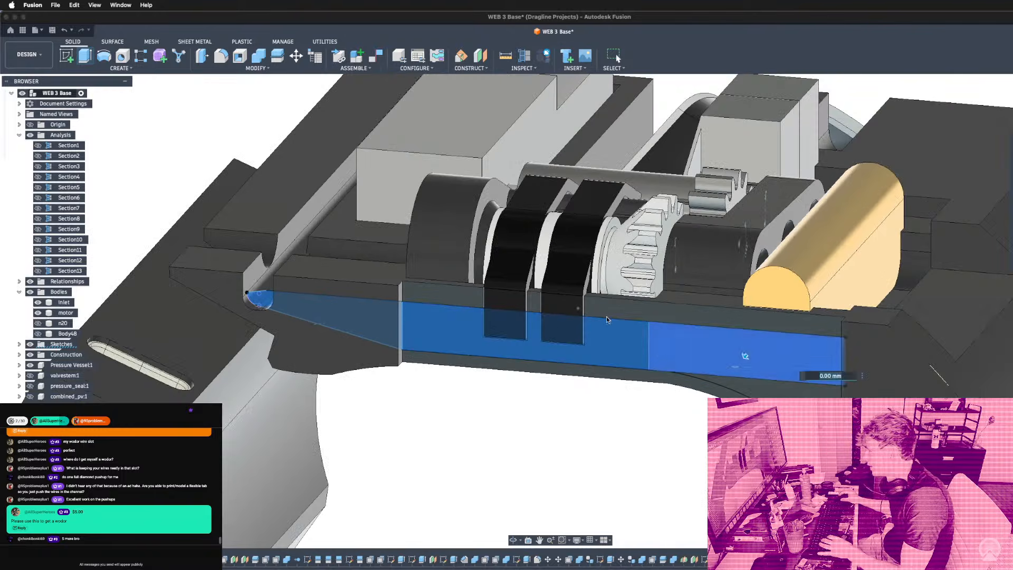
pyautogui.keyDown('shift'); pyautogui.moveTo(606, 316); pyautogui.dragTo(569, 295, button='middle'); pyautogui.keyUp('shift')
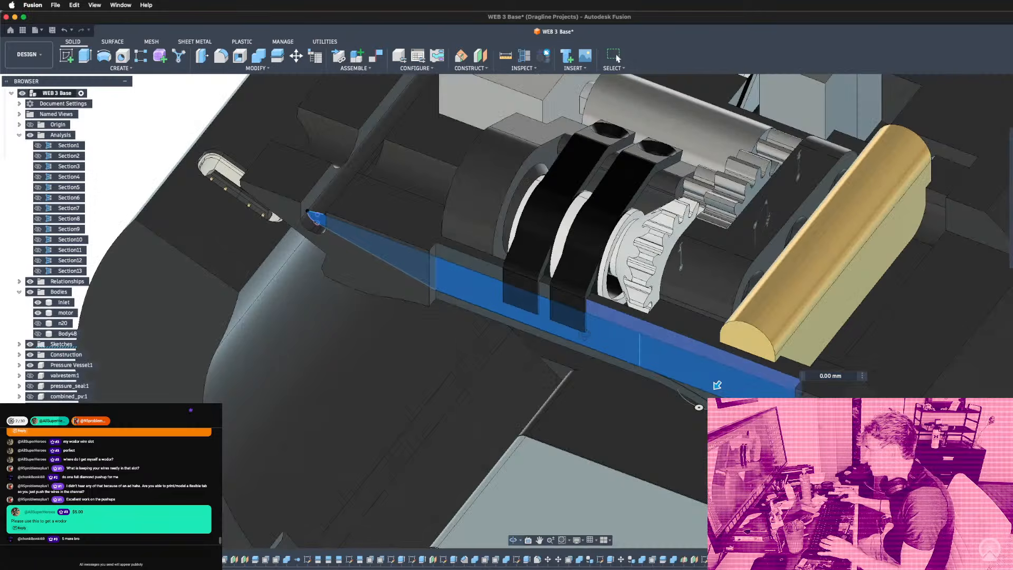
pyautogui.scroll(5, 450, 264)
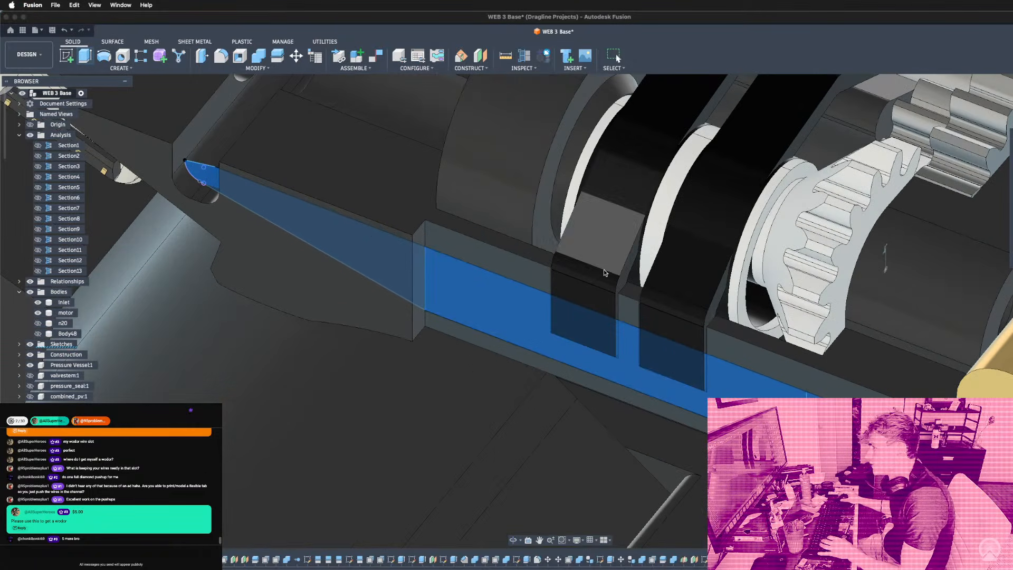
pyautogui.keyDown('shift'); pyautogui.moveTo(726, 342); pyautogui.dragTo(800, 374, button='middle'); pyautogui.keyUp('shift')
pyautogui.scroll(-3, 800, 374)
pyautogui.press('e')
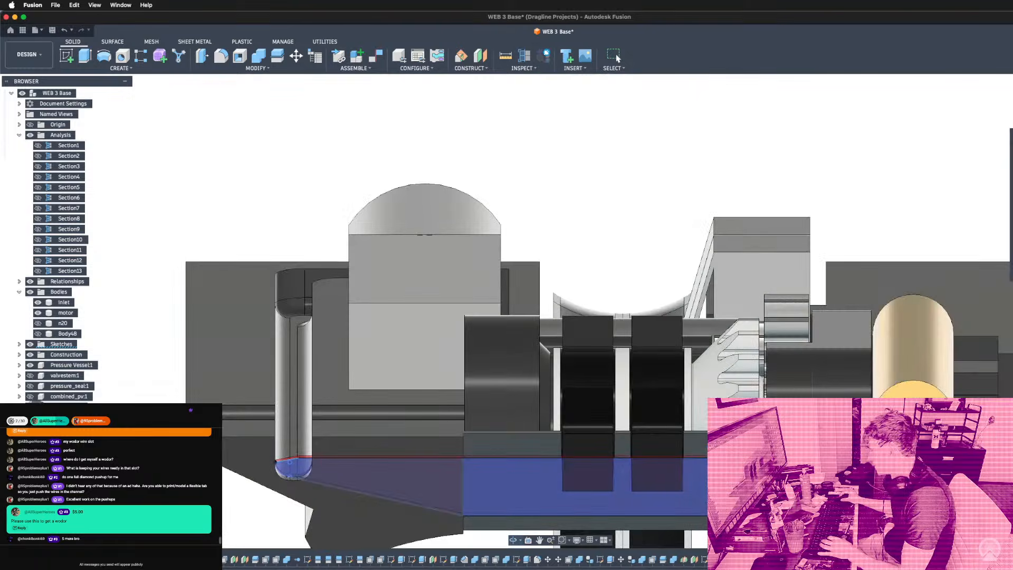
pyautogui.keyDown('shift'); pyautogui.moveTo(944, 316); pyautogui.dragTo(899, 335, button='middle'); pyautogui.keyUp('shift')
pyautogui.scroll(-4, 912, 350)
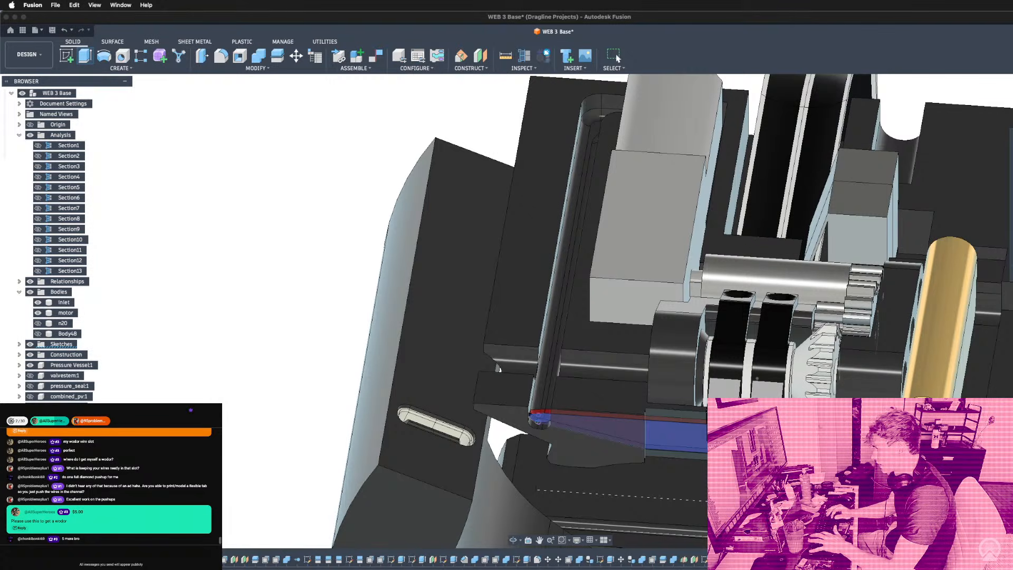
pyautogui.keyDown('shift'); pyautogui.moveTo(757, 378); pyautogui.dragTo(789, 231, button='middle'); pyautogui.keyUp('shift')
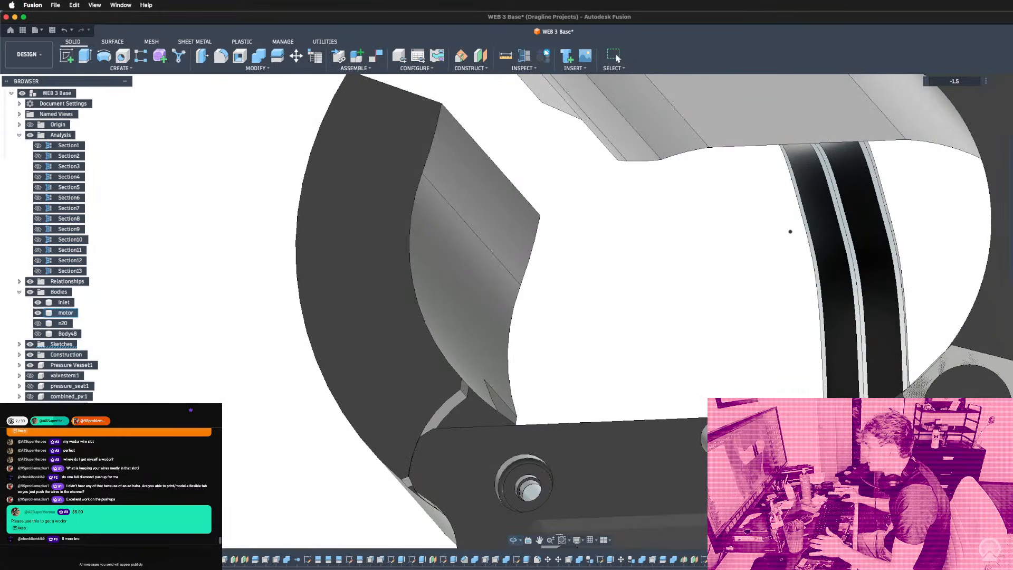
# Examine the cut preview behind the two black straps and along the front plate from several sides.
pyautogui.scroll(-5, 780, 301)
pyautogui.scroll(10, 756, 161)
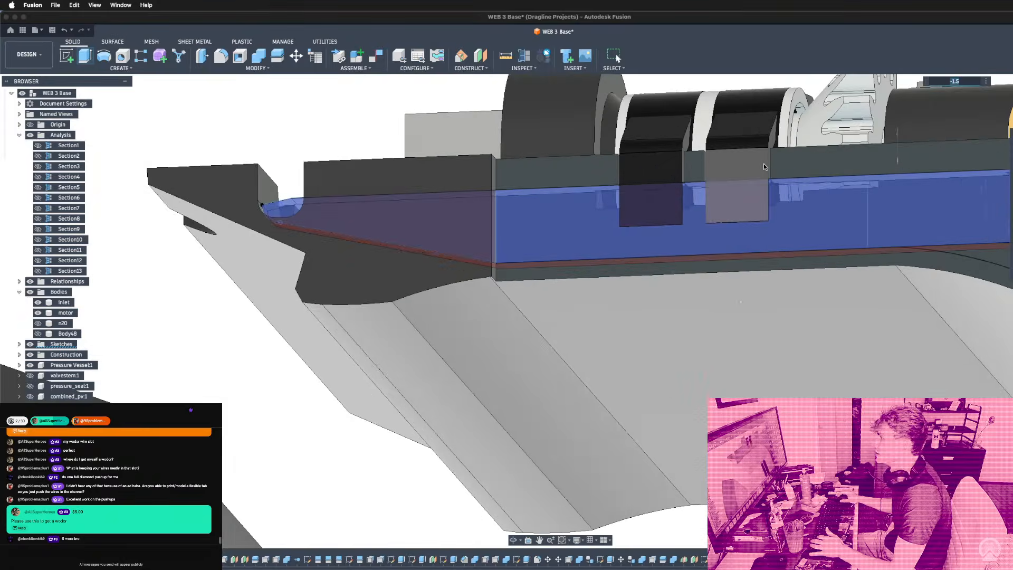
pyautogui.keyDown('shift'); pyautogui.moveTo(764, 166); pyautogui.dragTo(803, 183, button='middle'); pyautogui.keyUp('shift')
pyautogui.scroll(4, 803, 184)
pyautogui.keyDown('shift'); pyautogui.moveTo(881, 209); pyautogui.dragTo(886, 212, button='middle'); pyautogui.keyUp('shift')
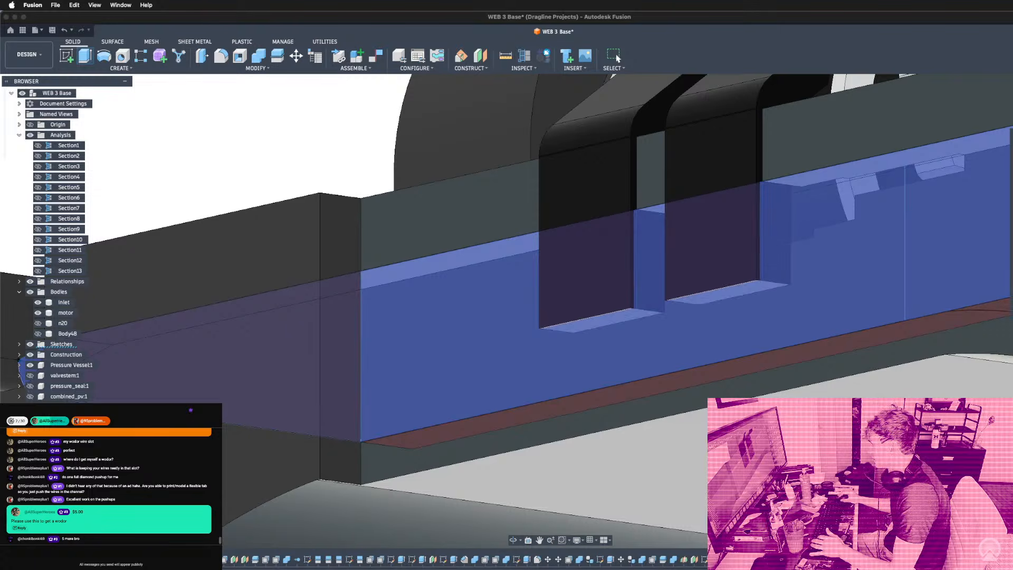
pyautogui.scroll(-5, 749, 237)
pyautogui.keyDown('shift'); pyautogui.moveTo(825, 248); pyautogui.dragTo(865, 295, button='middle'); pyautogui.keyUp('shift')
pyautogui.scroll(-3, 852, 273)
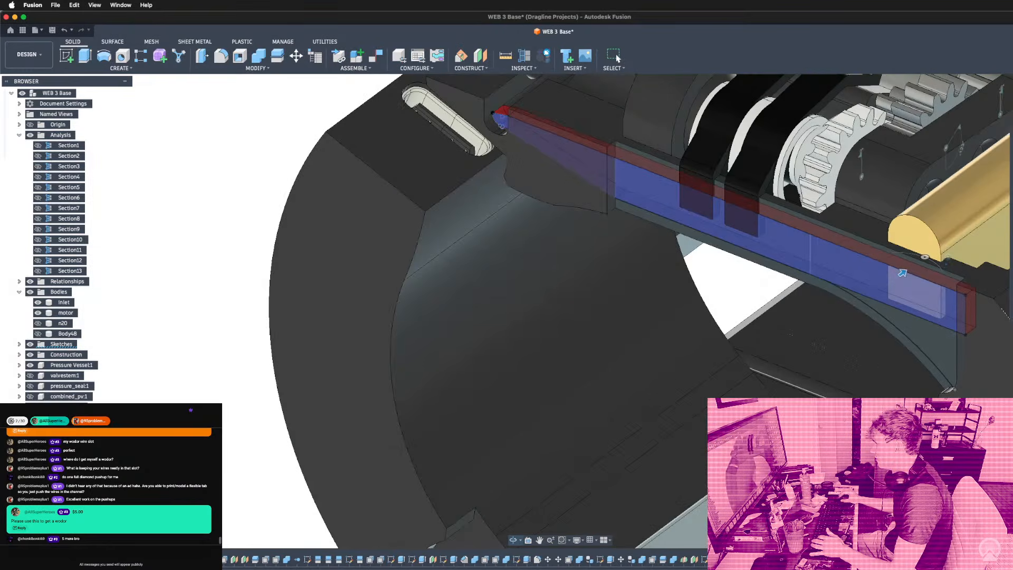
pyautogui.keyDown('shift'); pyautogui.moveTo(948, 260); pyautogui.dragTo(947, 253, button='middle'); pyautogui.keyUp('shift')
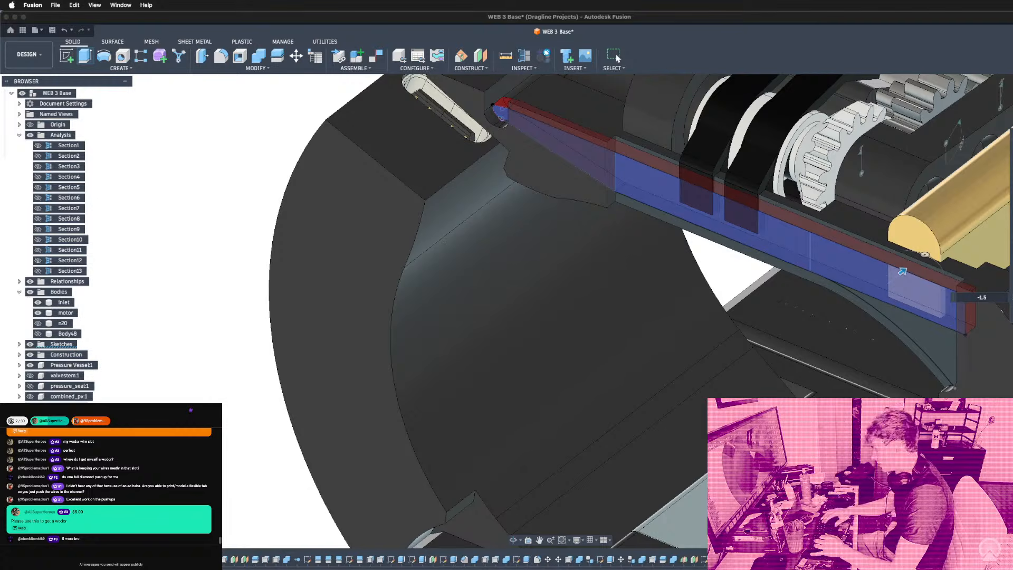
# Set the cut's depth to 1 mm, check it around the straps and the yellow cylinder, and finish the extrusion.
pyautogui.keyDown('shift'); pyautogui.moveTo(844, 317); pyautogui.dragTo(730, 258, button='middle'); pyautogui.keyUp('shift')
pyautogui.scroll(5, 756, 243)
pyautogui.scroll(3, 757, 243)
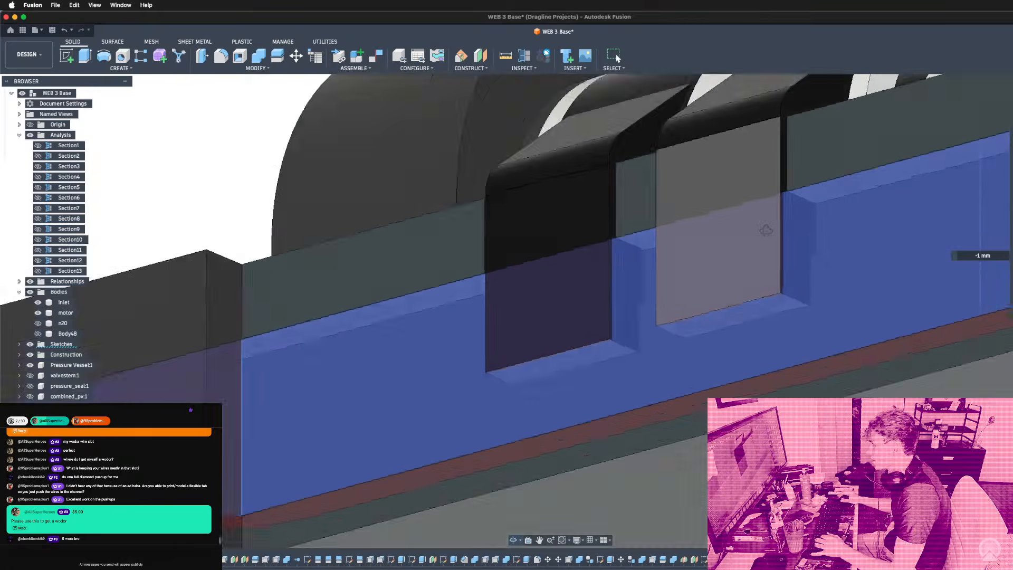
pyautogui.keyDown('shift'); pyautogui.moveTo(758, 234); pyautogui.dragTo(782, 257, button='middle'); pyautogui.keyUp('shift')
pyautogui.scroll(3, 782, 256)
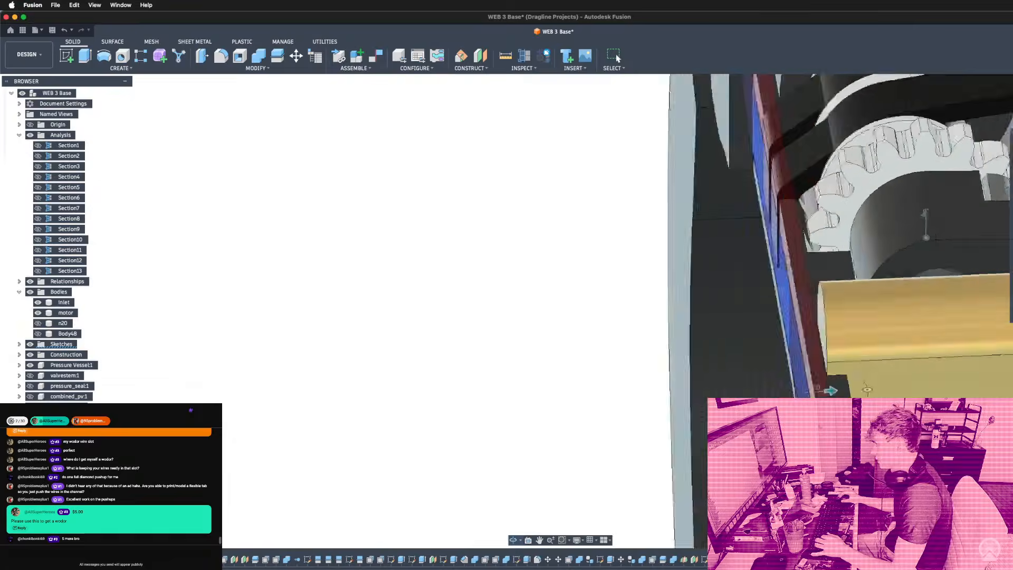
pyautogui.keyDown('shift'); pyautogui.moveTo(795, 259); pyautogui.dragTo(818, 221, button='middle'); pyautogui.keyUp('shift')
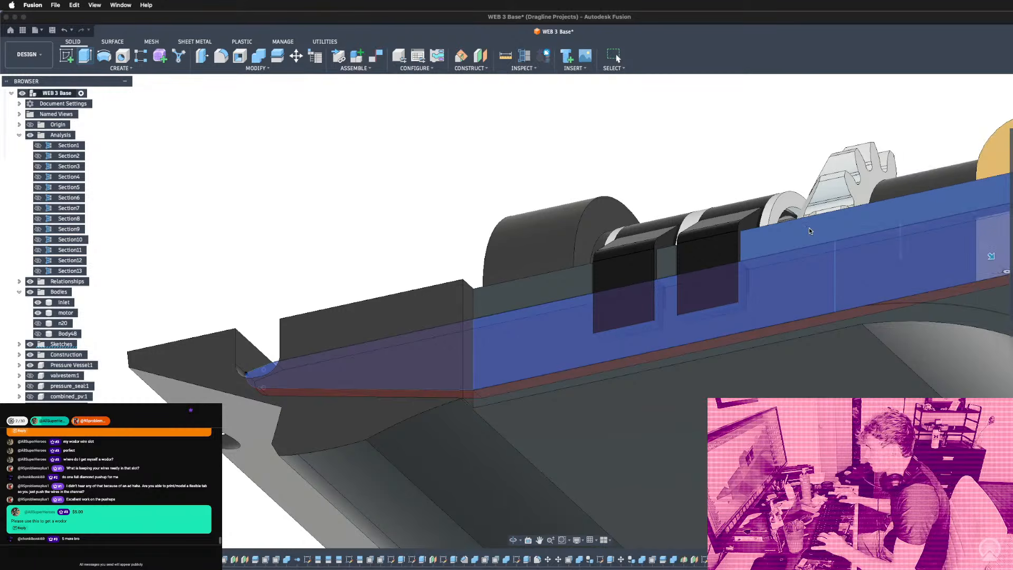
pyautogui.scroll(-3, 795, 251)
# Fillet the three inner edges along the upper side of the new cut, beside and between the straps, with a 1 mm radius.
pyautogui.press('f')
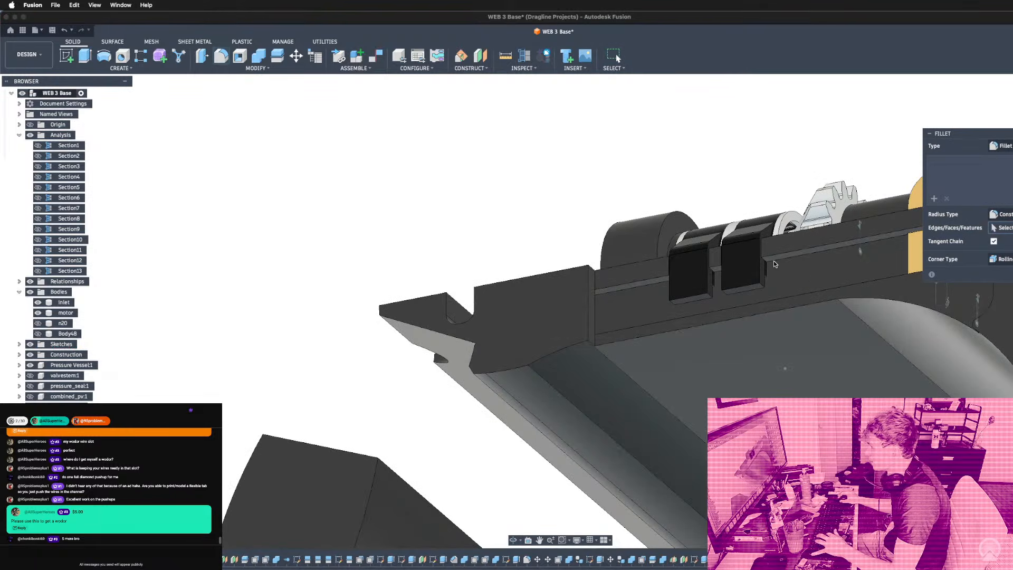
pyautogui.click(773, 260)
pyautogui.scroll(2, 717, 274)
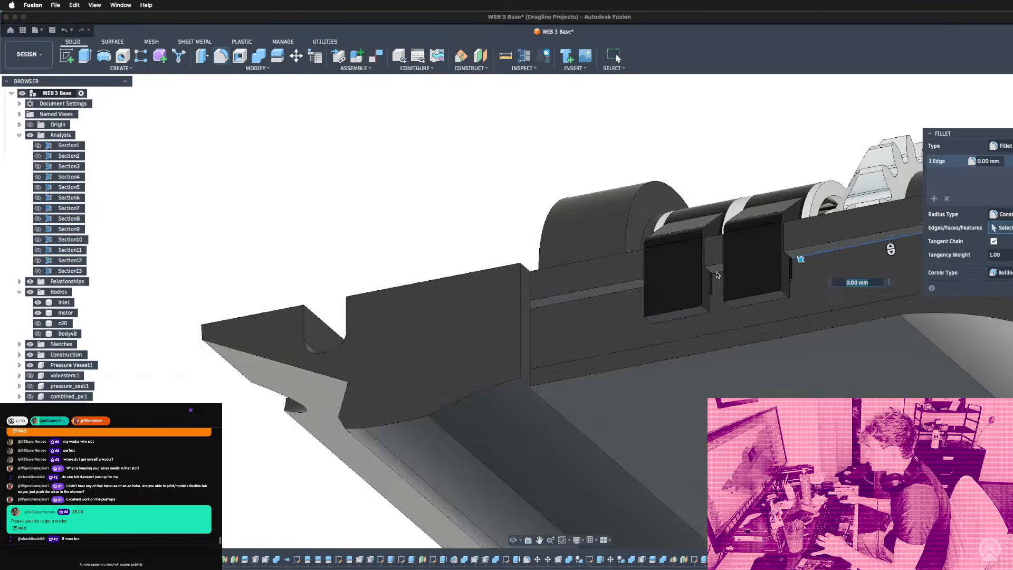
pyautogui.click(716, 274)
pyautogui.click(608, 298)
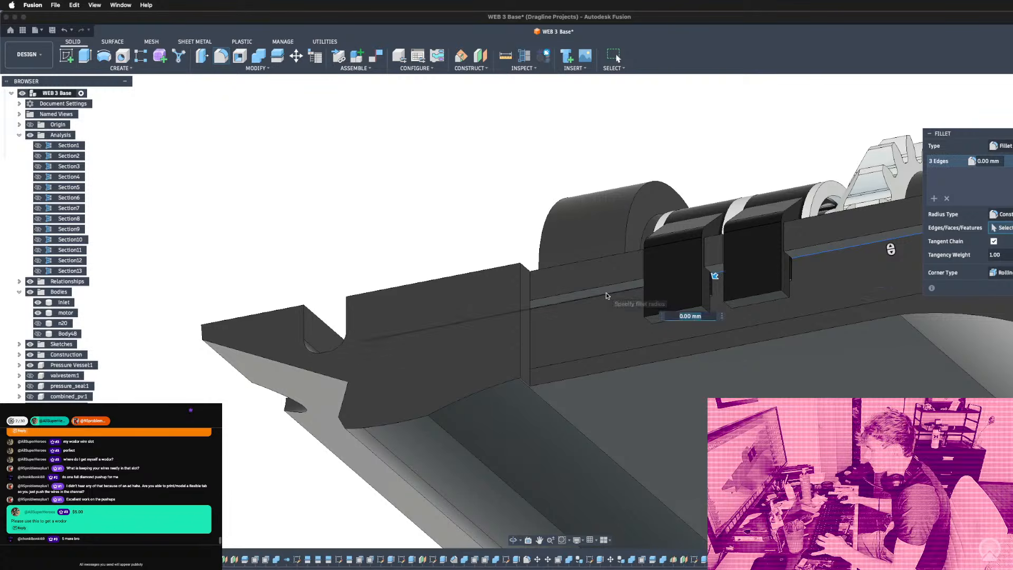
pyautogui.write('1')
pyautogui.scroll(-2, 584, 248)
pyautogui.keyDown('shift'); pyautogui.moveTo(584, 248); pyautogui.dragTo(591, 257, button='middle'); pyautogui.keyUp('shift')
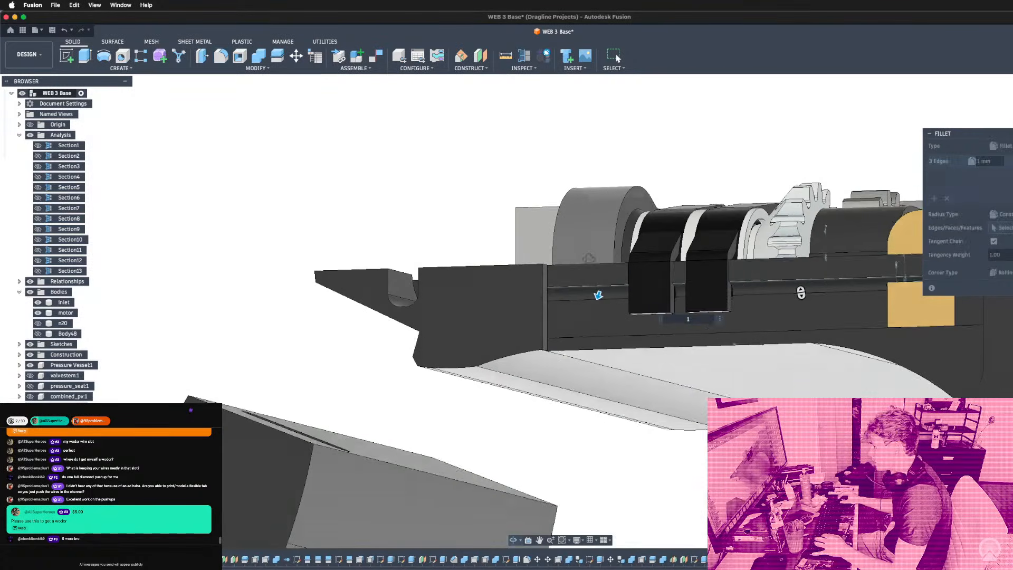
# Set the radius of the three-edge fillet in the cut to 0.5 mm.
pyautogui.scroll(3, 720, 254)
pyautogui.keyDown('shift'); pyautogui.moveTo(732, 255); pyautogui.dragTo(753, 253, button='middle'); pyautogui.keyUp('shift')
pyautogui.write('0.')
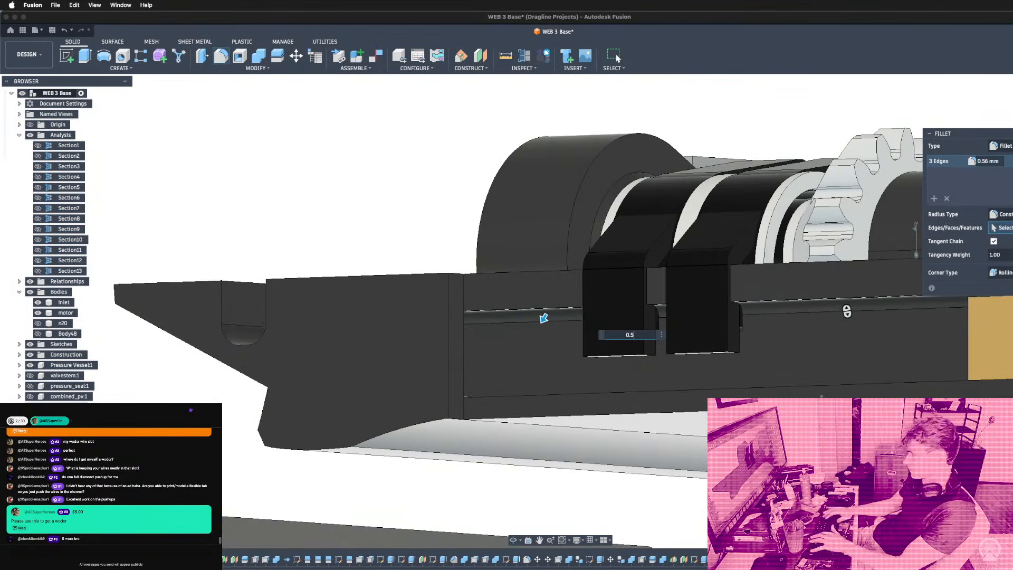
pyautogui.write('5')
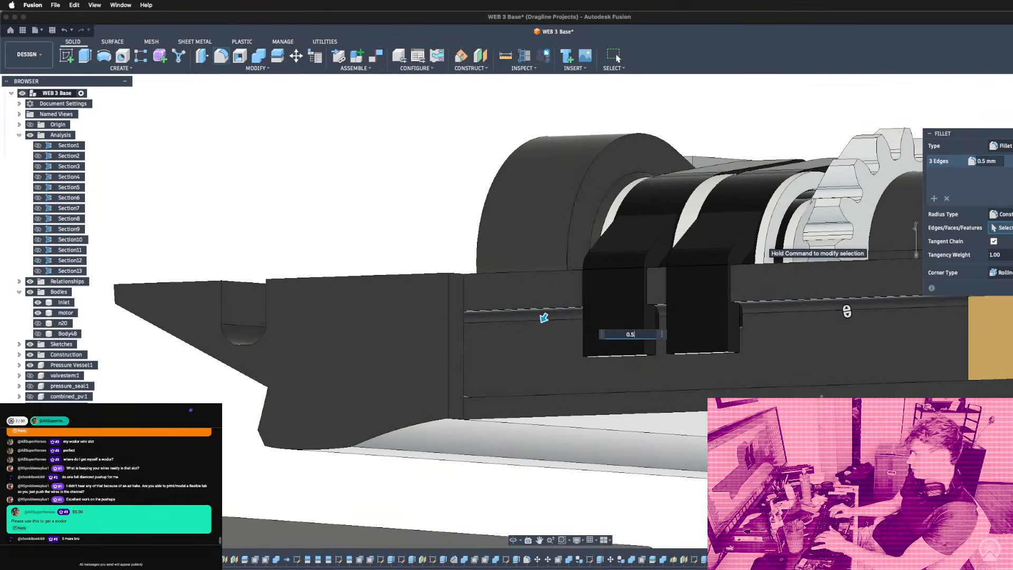
# Finish the fillet and extrude a 1.207 mm cut into the front face between the end slot and the existing channel.
pyautogui.press('Return')
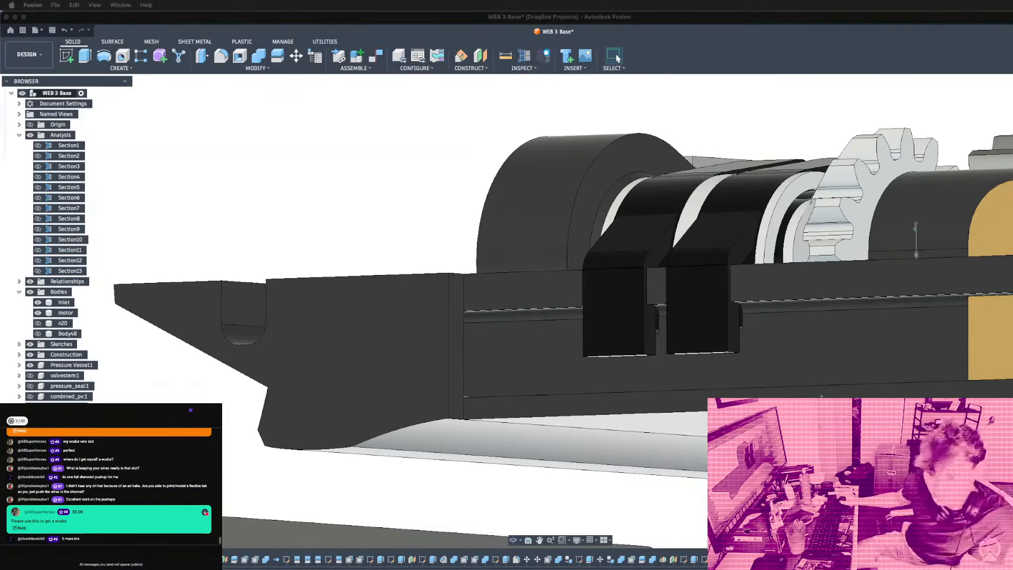
pyautogui.keyDown('shift'); pyautogui.moveTo(542, 317); pyautogui.dragTo(456, 392, button='middle'); pyautogui.keyUp('shift')
pyautogui.scroll(-3, 588, 321)
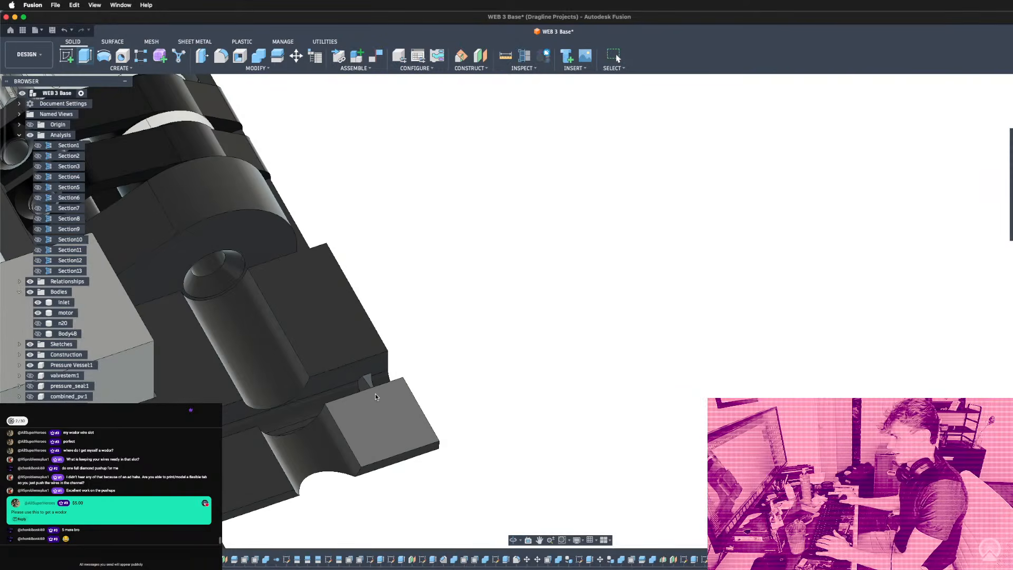
pyautogui.scroll(2, 375, 393)
pyautogui.click(371, 382)
pyautogui.keyDown('shift'); pyautogui.moveTo(370, 382); pyautogui.dragTo(518, 373, button='middle'); pyautogui.keyUp('shift')
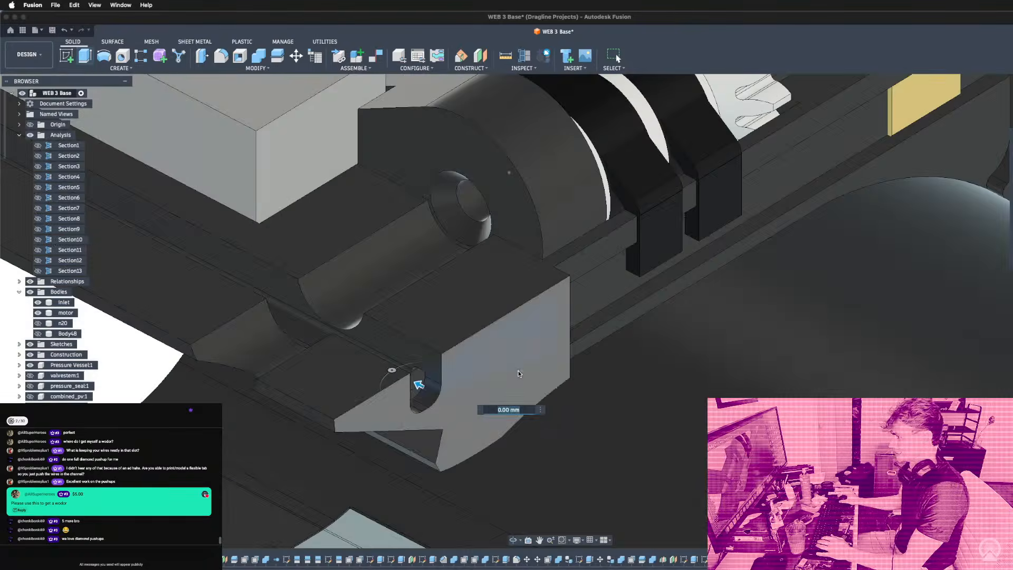
pyautogui.click(518, 371)
pyautogui.scroll(-2, 355, 292)
pyautogui.keyDown('shift'); pyautogui.moveTo(356, 292); pyautogui.dragTo(378, 269, button='middle'); pyautogui.keyUp('shift')
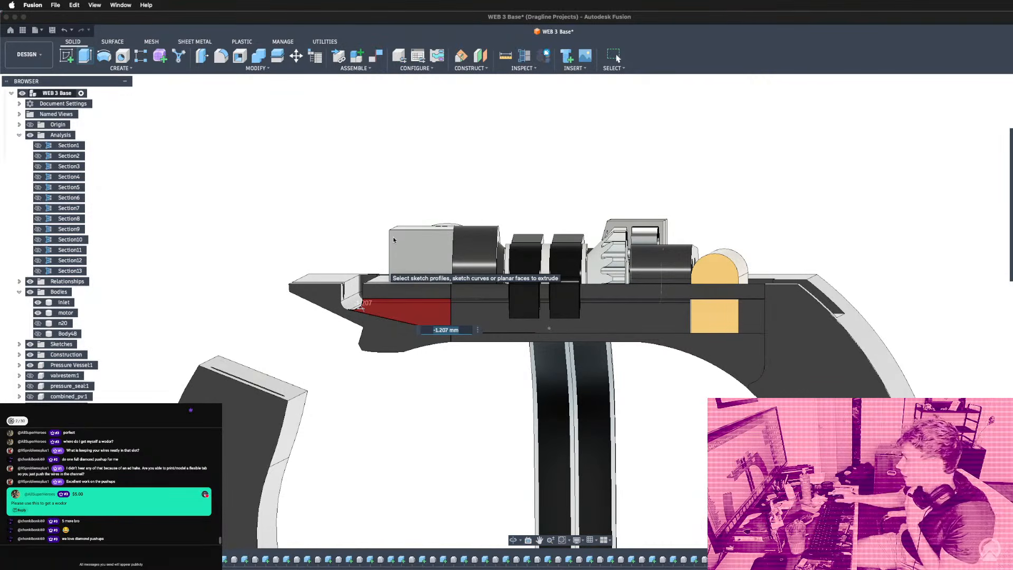
pyautogui.press('Return')
# Fillet the corner edges where the channel runs into the end slot with a 1 mm radius.
pyautogui.scroll(10, 444, 304)
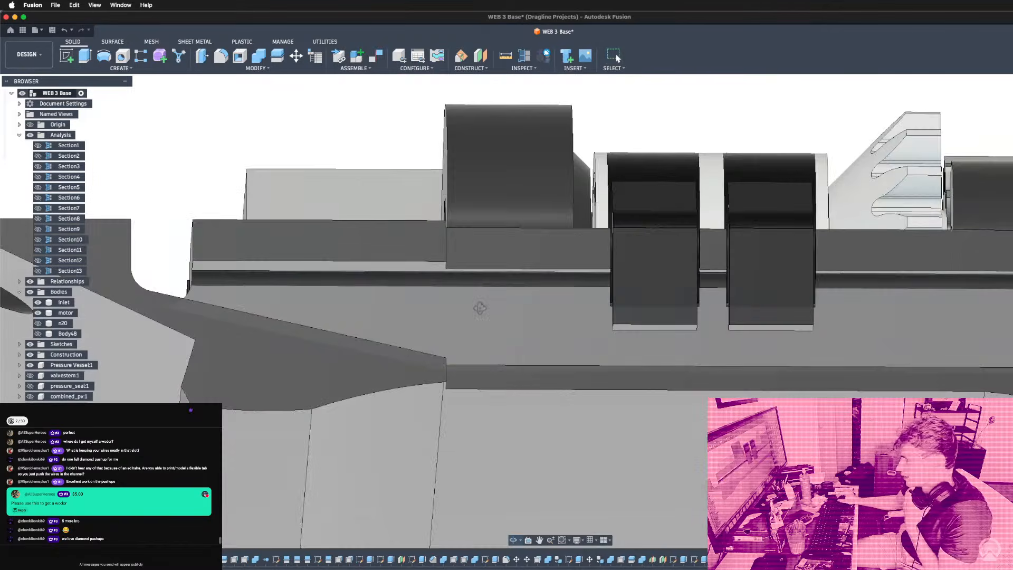
pyautogui.scroll(2, 197, 264)
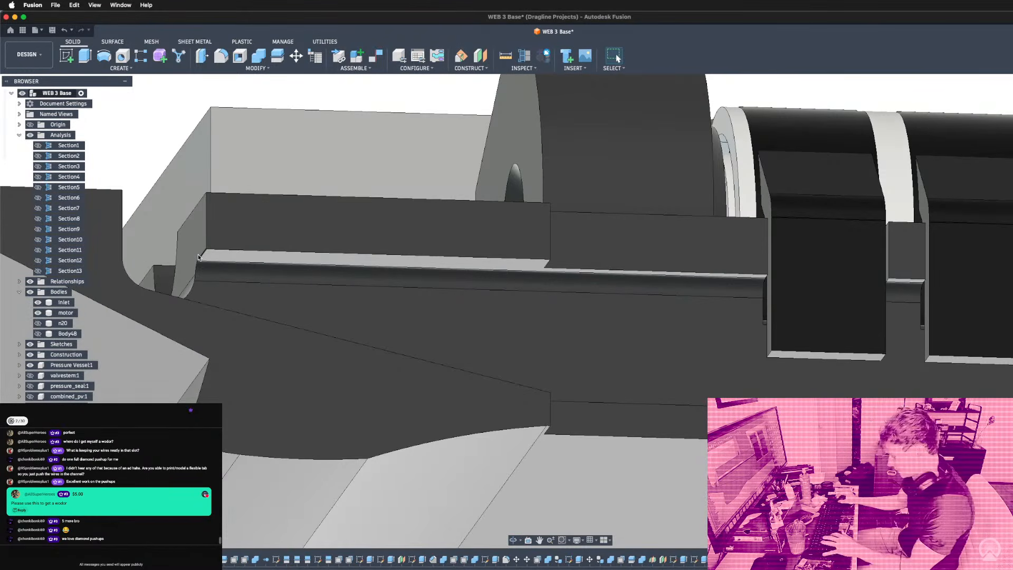
pyautogui.press('f')
pyautogui.click(205, 257)
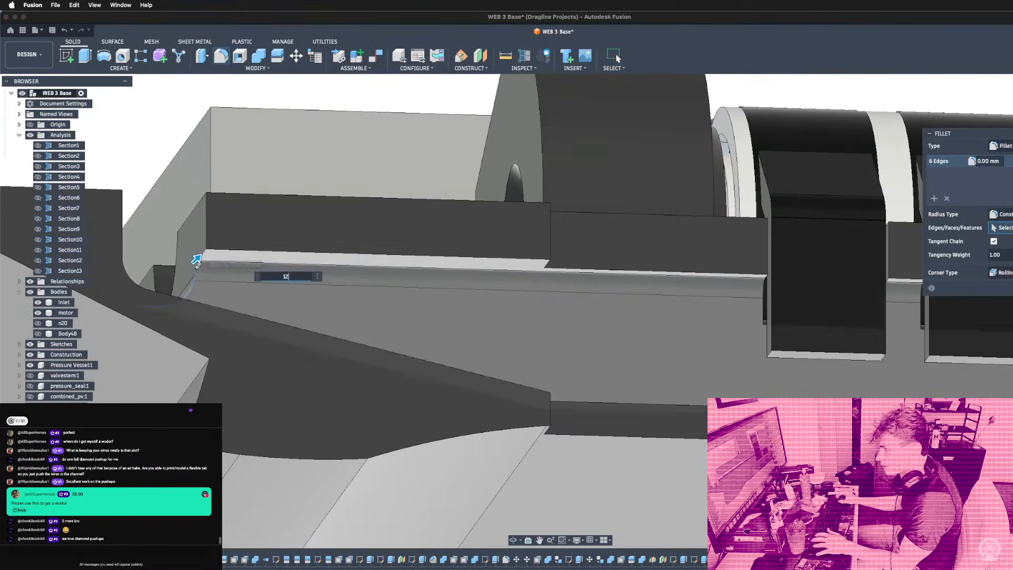
pyautogui.write('12')
pyautogui.press('Return')
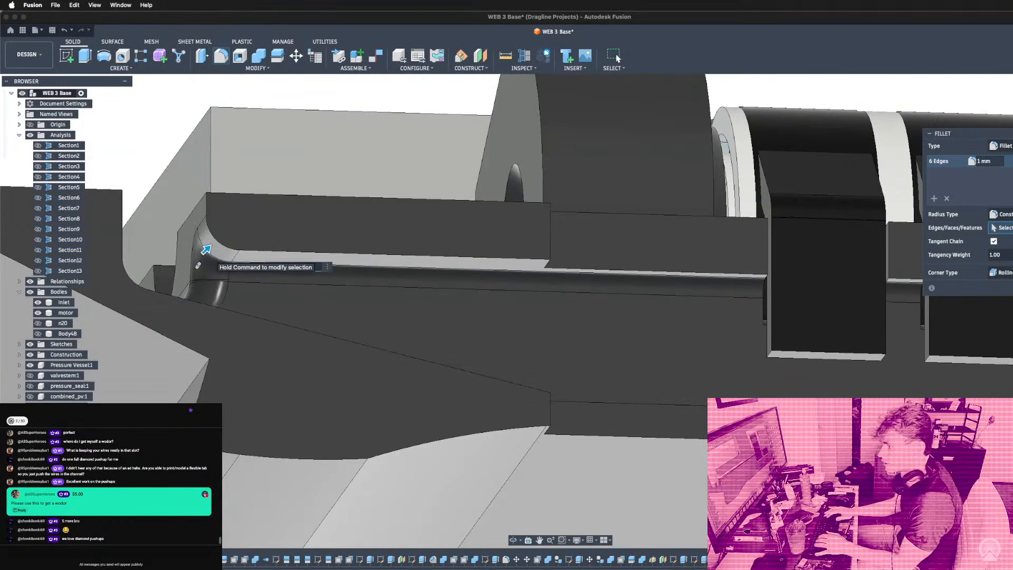
pyautogui.press('Return')
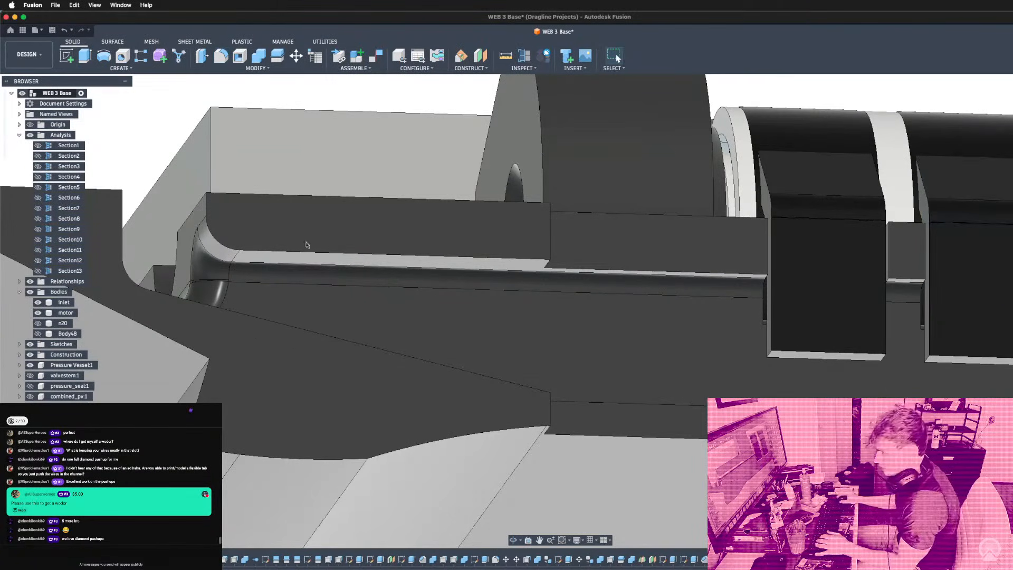
# Offset the front face of the rail section above the extended channel, near the end slot, by -1.207 mm.
pyautogui.scroll(-5, 300, 244)
pyautogui.keyDown('shift'); pyautogui.moveTo(300, 244); pyautogui.dragTo(316, 280, button='middle'); pyautogui.keyUp('shift')
pyautogui.scroll(-5, 316, 281)
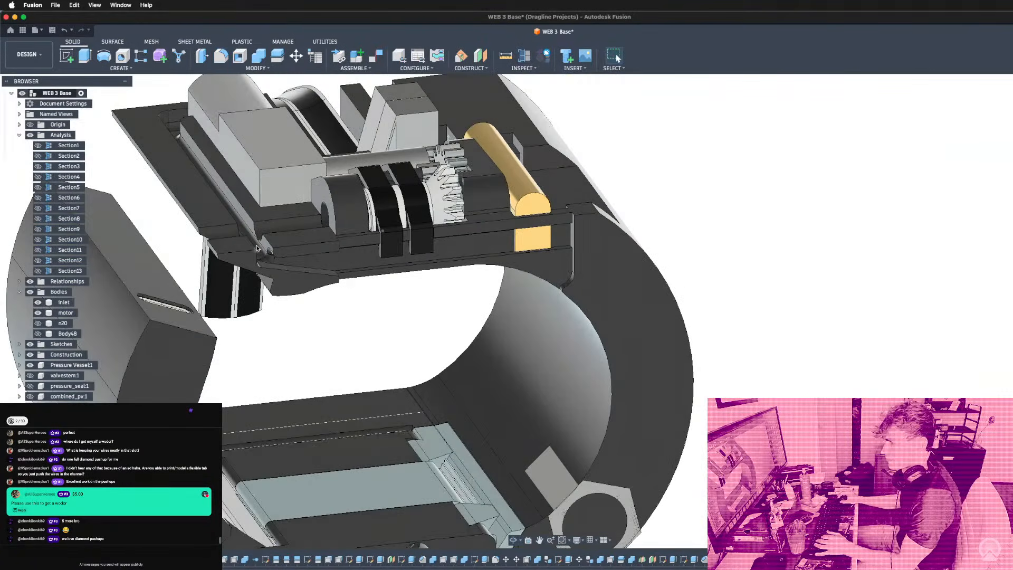
pyautogui.keyDown('shift'); pyautogui.moveTo(195, 128); pyautogui.dragTo(200, 146, button='middle'); pyautogui.keyUp('shift')
pyautogui.scroll(-4, 296, 264)
pyautogui.scroll(8, 211, 161)
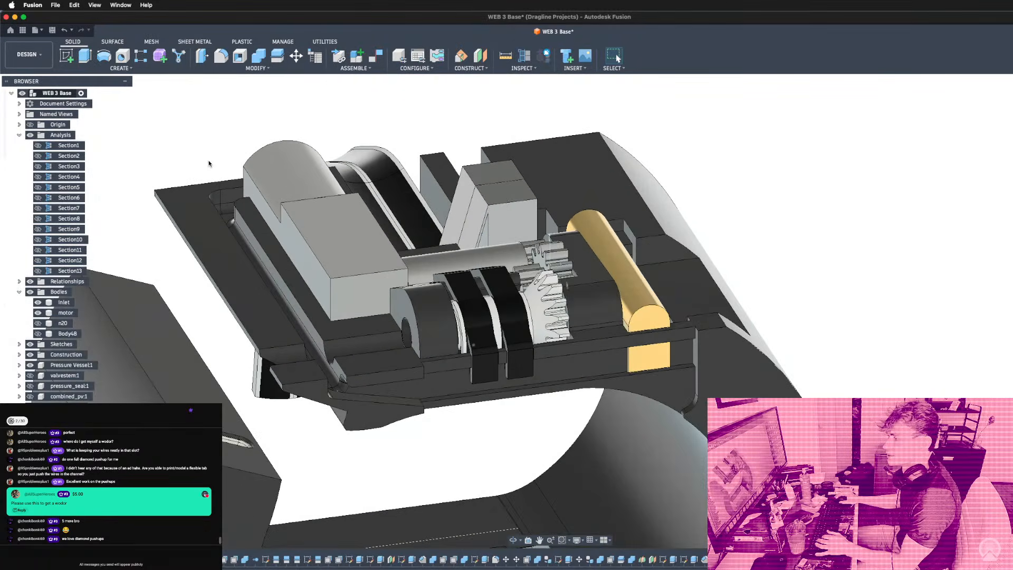
pyautogui.keyDown('shift'); pyautogui.moveTo(496, 504); pyautogui.dragTo(453, 437, button='middle'); pyautogui.keyUp('shift')
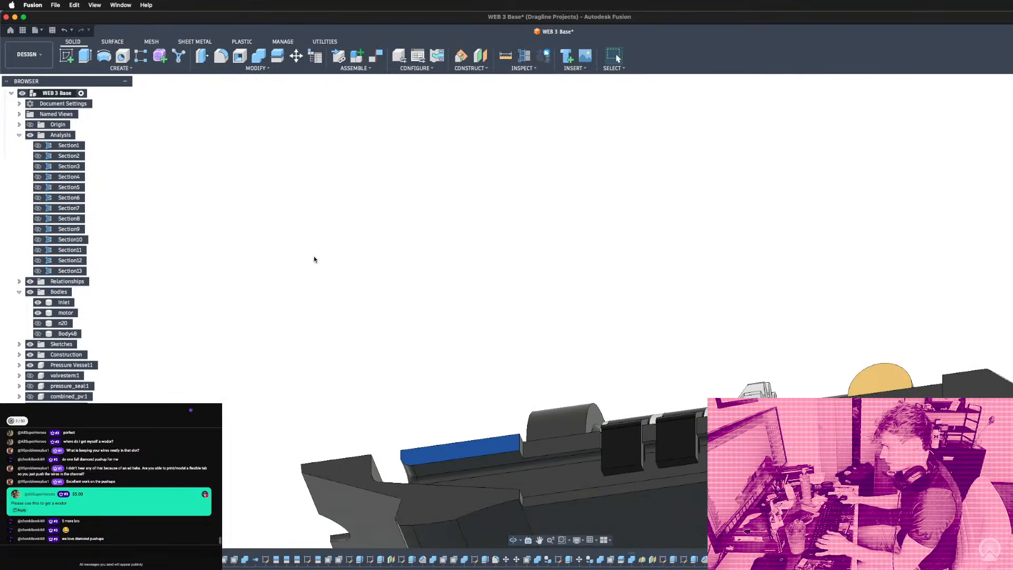
pyautogui.click(530, 449)
pyautogui.click(521, 456)
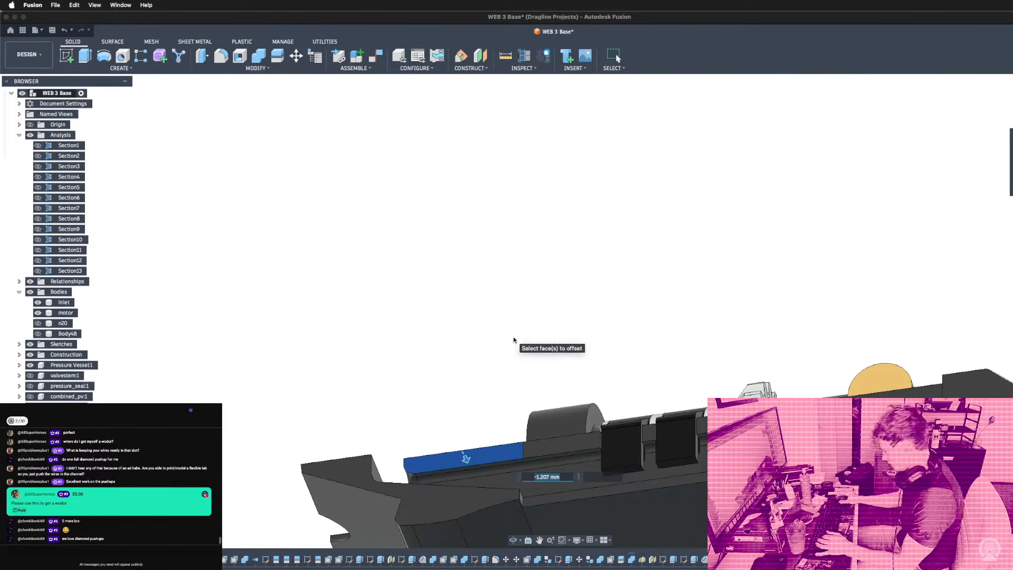
pyautogui.press('Return')
# Try to extrude the small recess face beside the yellow cylinder's end.
pyautogui.scroll(-5, 543, 357)
pyautogui.keyDown('shift'); pyautogui.moveTo(542, 357); pyautogui.dragTo(489, 410, button='middle'); pyautogui.keyUp('shift')
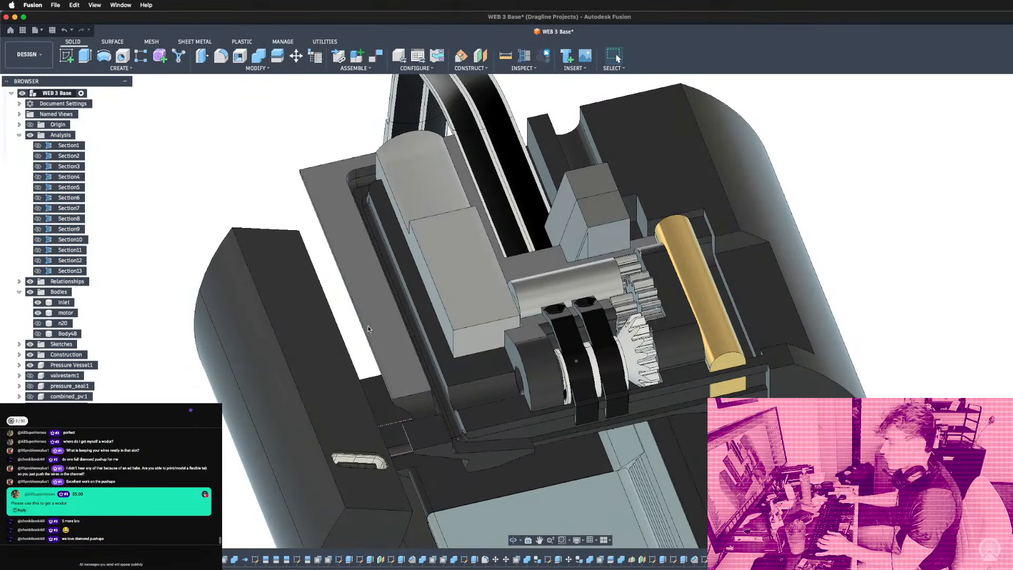
pyautogui.keyDown('shift'); pyautogui.moveTo(403, 172); pyautogui.dragTo(462, 424, button='middle'); pyautogui.keyUp('shift')
pyautogui.keyDown('shift'); pyautogui.moveTo(587, 454); pyautogui.dragTo(790, 386, button='middle'); pyautogui.keyUp('shift')
pyautogui.keyDown('shift'); pyautogui.moveTo(741, 359); pyautogui.dragTo(747, 323, button='middle'); pyautogui.keyUp('shift')
pyautogui.click(808, 375)
pyautogui.scroll(5, 789, 340)
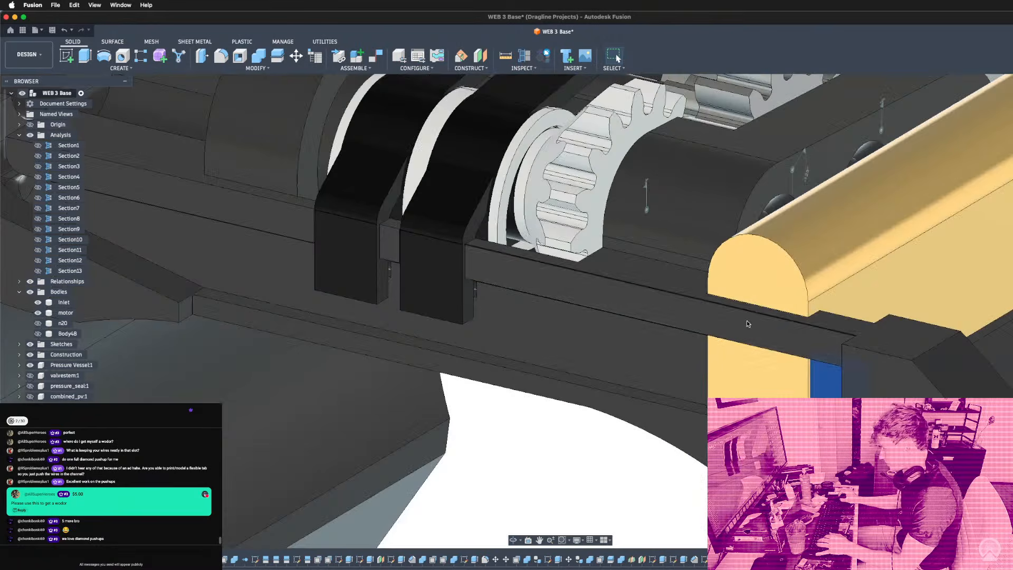
pyautogui.click(827, 382)
pyautogui.press('e')
pyautogui.moveTo(822, 392); pyautogui.dragTo(848, 374)
pyautogui.keyDown('shift'); pyautogui.moveTo(919, 326); pyautogui.dragTo(929, 379, button='middle'); pyautogui.keyUp('shift')
pyautogui.scroll(-4, 928, 379)
pyautogui.scroll(4, 929, 378)
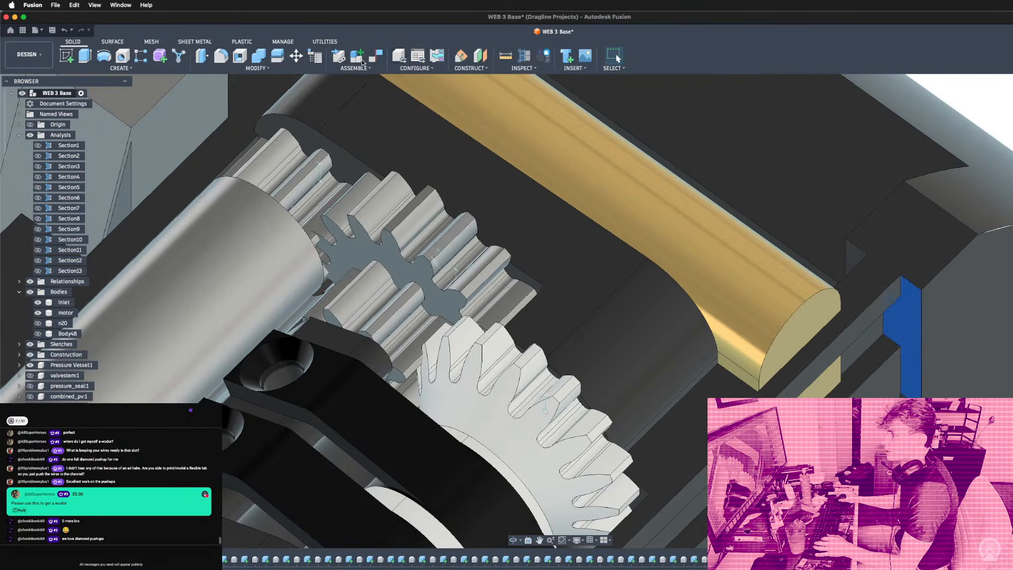
# Offset the end wall of the front recess, past the yellow cylinder, by 0.1 mm with Press Pull.
pyautogui.click(202, 59)
pyautogui.write('0.')
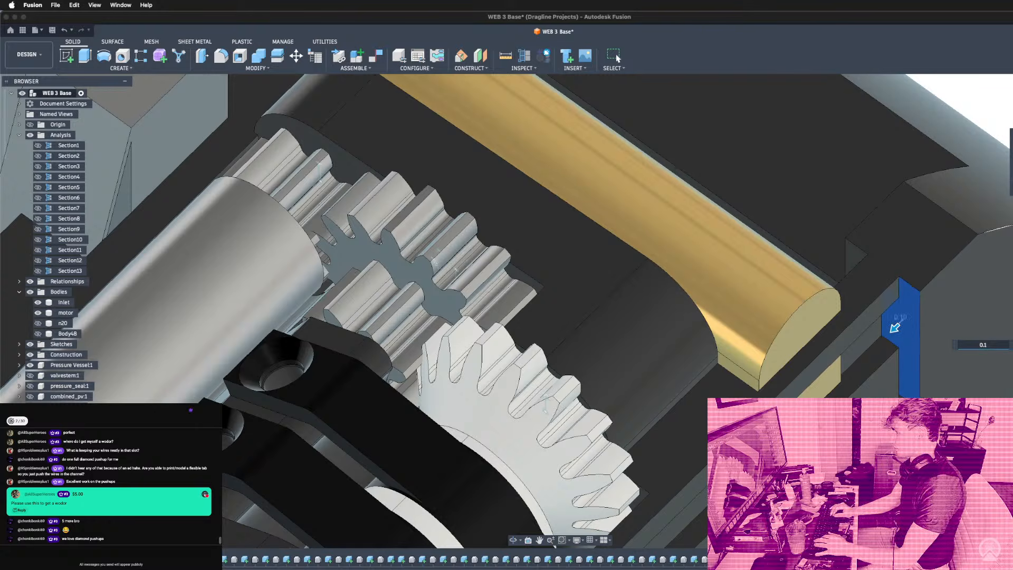
pyautogui.write('1')
pyautogui.press('Return')
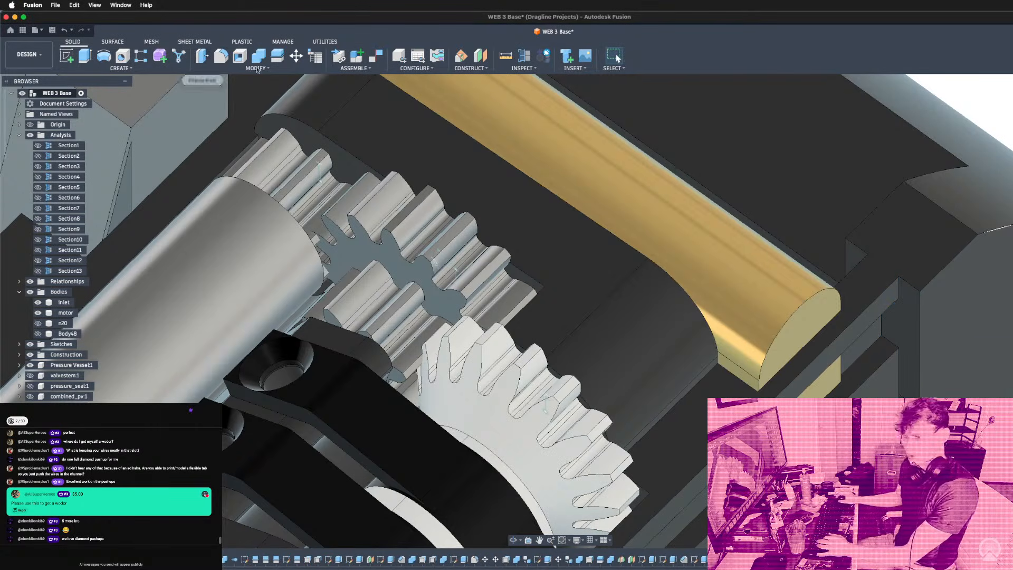
# Start a sketch on the long front recess face next to the yellow cylinder.
pyautogui.scroll(-4, 807, 243)
pyautogui.keyDown('shift'); pyautogui.moveTo(818, 246); pyautogui.dragTo(797, 204, button='middle'); pyautogui.keyUp('shift')
pyautogui.scroll(5, 810, 205)
pyautogui.scroll(3, 879, 226)
pyautogui.keyDown('shift'); pyautogui.moveTo(879, 225); pyautogui.dragTo(791, 293, button='middle'); pyautogui.keyUp('shift')
pyautogui.click(554, 291)
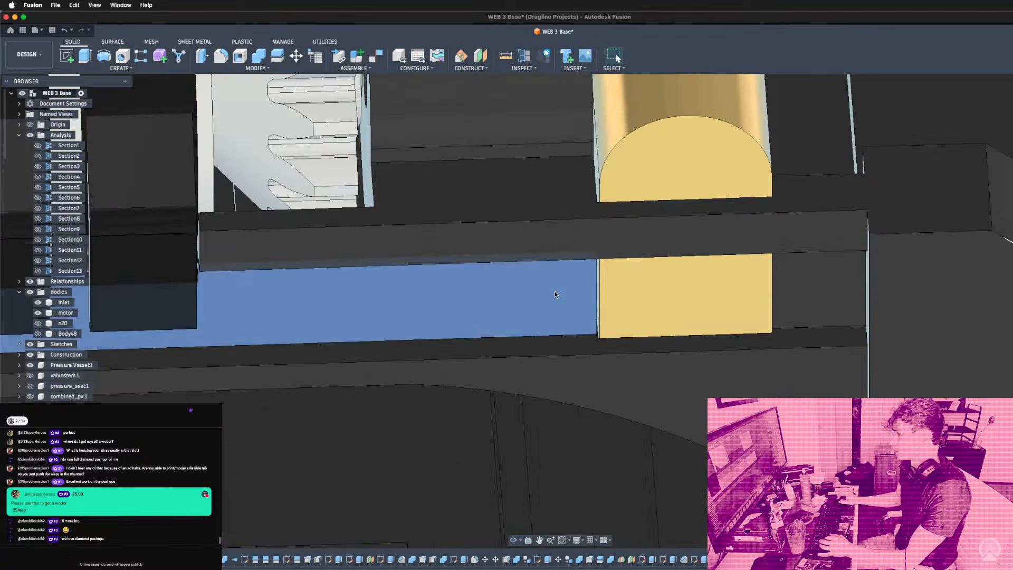
pyautogui.click(716, 385)
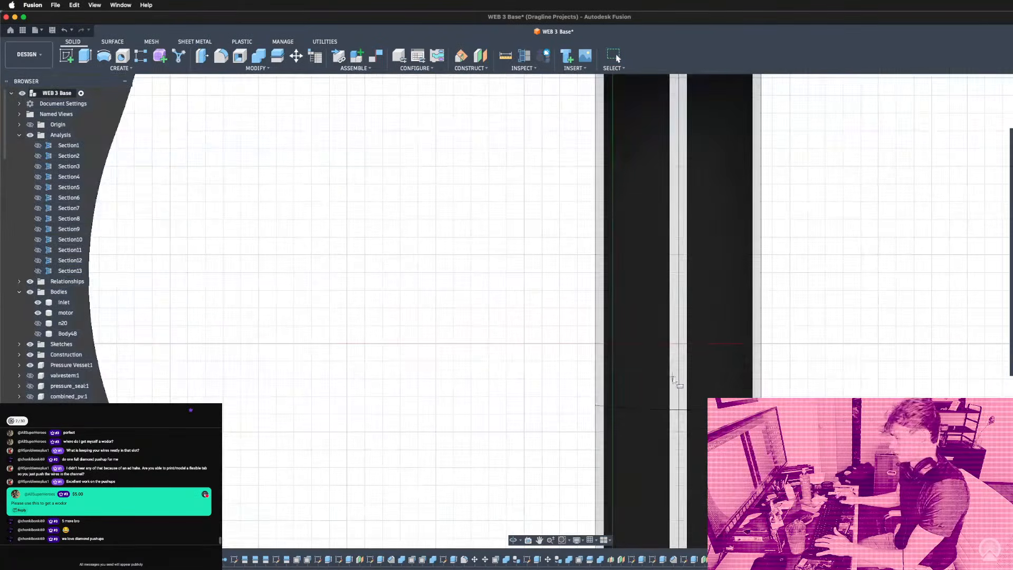
pyautogui.scroll(5, 729, 298)
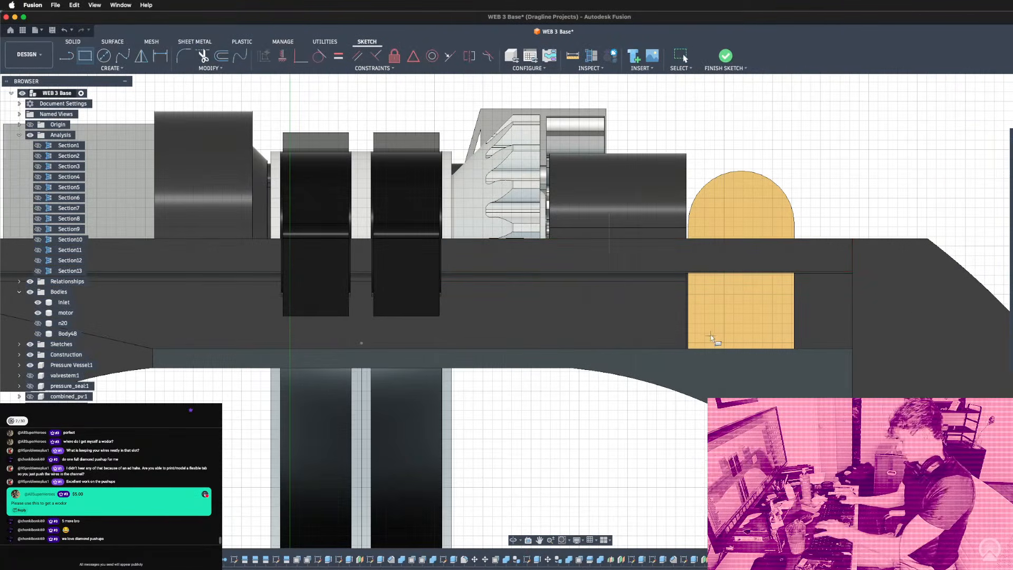
# Project the upper rail face and the recess face, and draw a rectangle around the yellow cylinder's end reaching above the rail.
pyautogui.press('p')
pyautogui.click(710, 264)
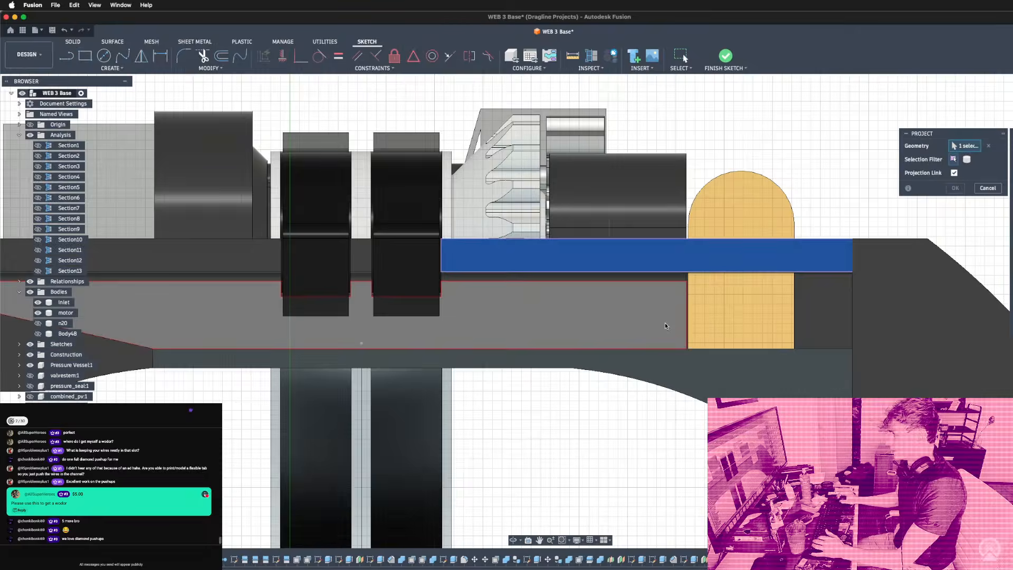
pyautogui.click(749, 309)
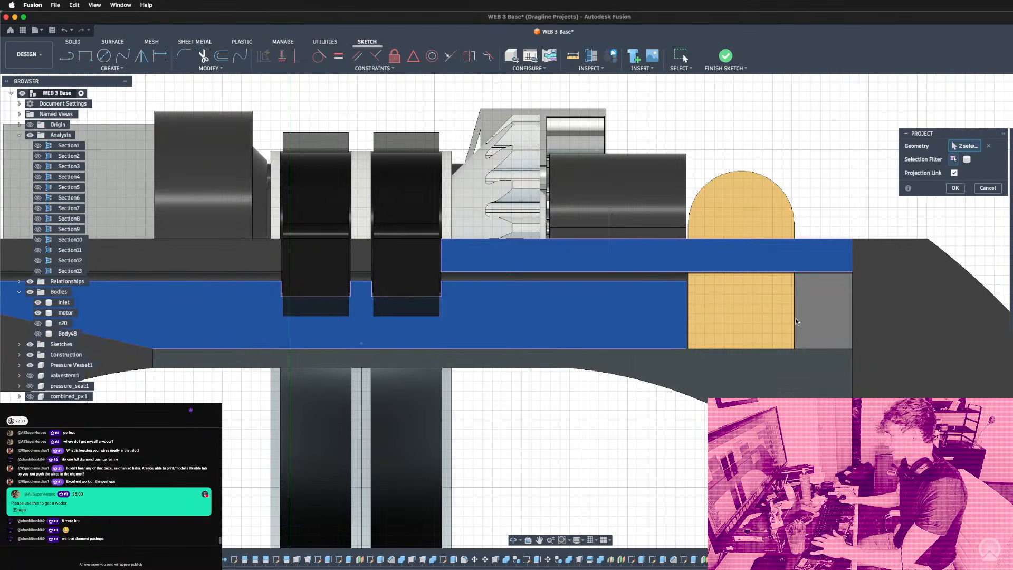
pyautogui.press('Return')
pyautogui.press('r')
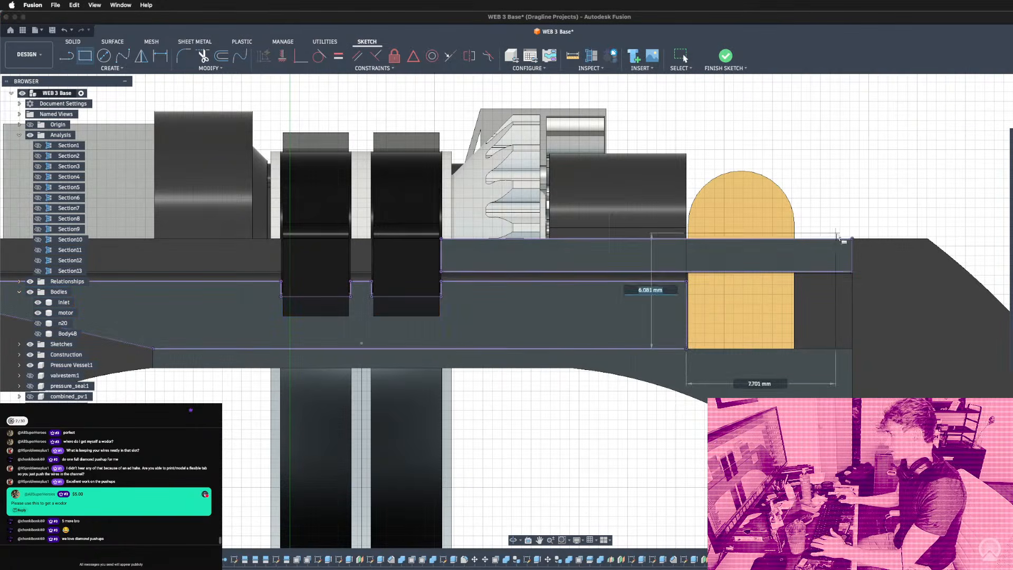
pyautogui.click(849, 207)
# Extrude all profiles of the rectangle around the yellow cylinder's end as a cut about 7.87 mm deep into the base.
pyautogui.press('e')
pyautogui.click(825, 296)
pyautogui.click(795, 250)
pyautogui.click(795, 226)
pyautogui.keyDown('shift'); pyautogui.moveTo(864, 165); pyautogui.dragTo(804, 271, button='middle'); pyautogui.keyUp('shift')
pyautogui.click(785, 304)
pyautogui.keyDown('shift'); pyautogui.moveTo(786, 309); pyautogui.dragTo(855, 252, button='middle'); pyautogui.keyUp('shift')
pyautogui.moveTo(861, 264); pyautogui.dragTo(902, 289)
pyautogui.keyDown('shift'); pyautogui.moveTo(832, 283); pyautogui.dragTo(748, 245, button='middle'); pyautogui.keyUp('shift')
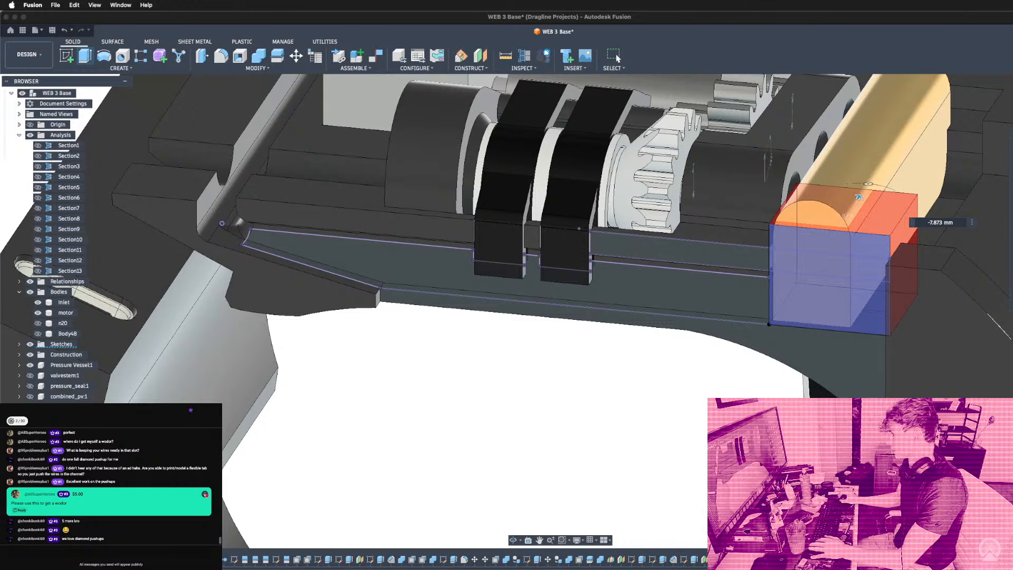
pyautogui.press('Return')
# Offset the protruding lower front face beside the end slot inward, level with the adjoining lower edge, using Press Pull.
pyautogui.keyDown('shift'); pyautogui.moveTo(661, 199); pyautogui.dragTo(850, 303, button='middle'); pyautogui.keyUp('shift')
pyautogui.scroll(10, 838, 301)
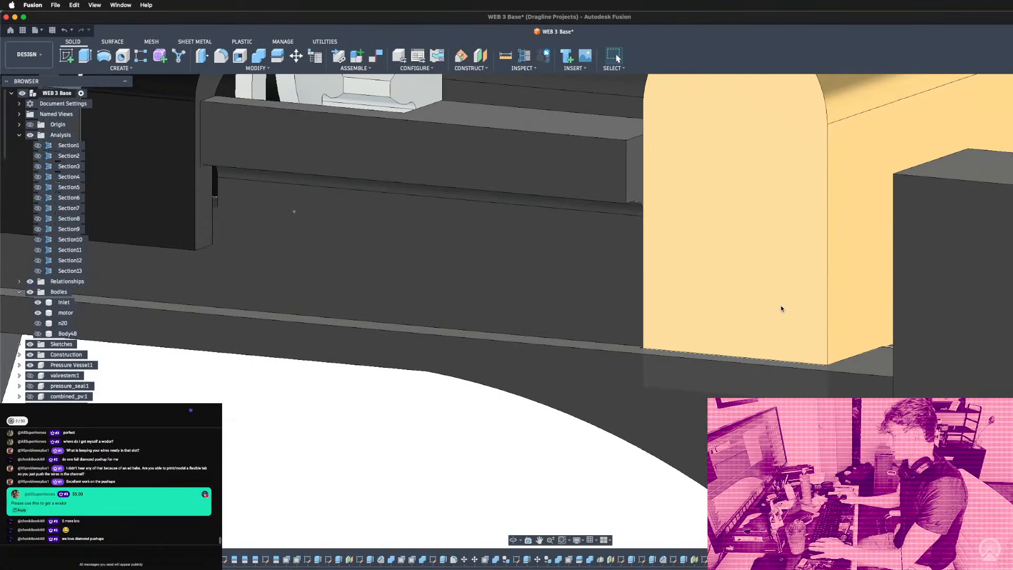
pyautogui.scroll(-5, 714, 285)
pyautogui.keyDown('shift'); pyautogui.moveTo(719, 282); pyautogui.dragTo(629, 409, button='middle'); pyautogui.keyUp('shift')
pyautogui.scroll(5, 412, 441)
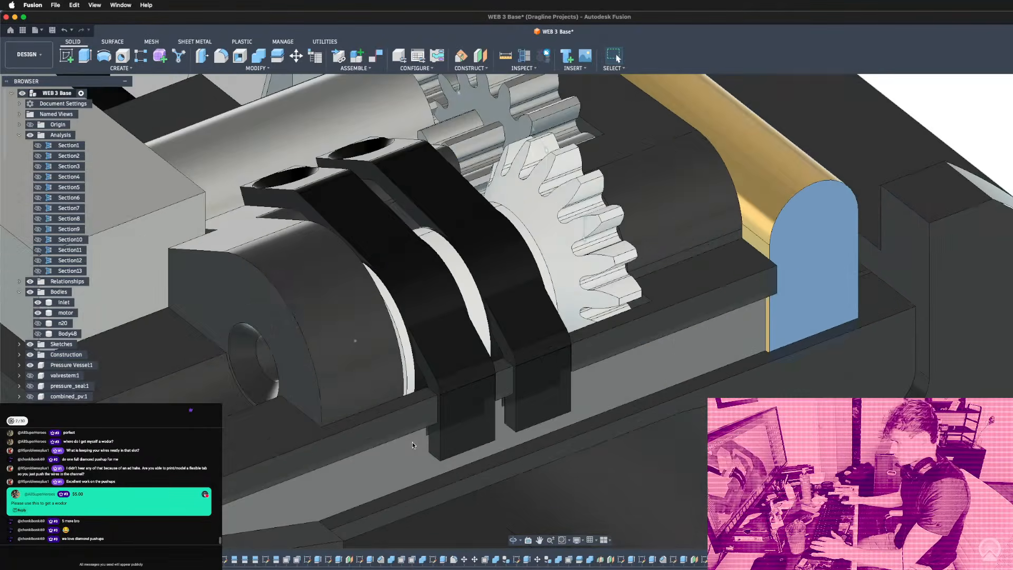
pyautogui.keyDown('shift'); pyautogui.moveTo(410, 442); pyautogui.dragTo(341, 494, button='middle'); pyautogui.keyUp('shift')
pyautogui.scroll(5, 316, 466)
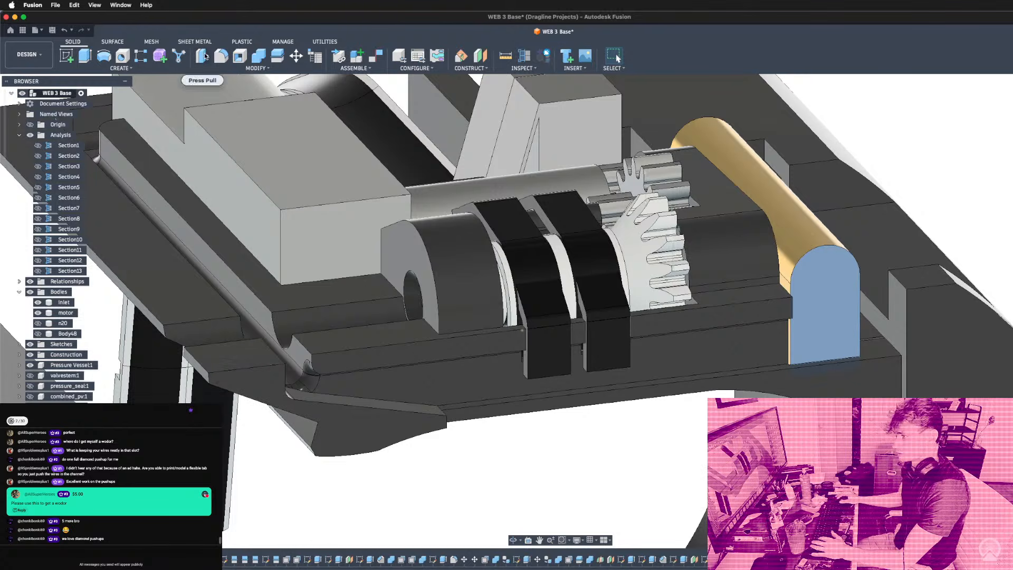
pyautogui.click(334, 364)
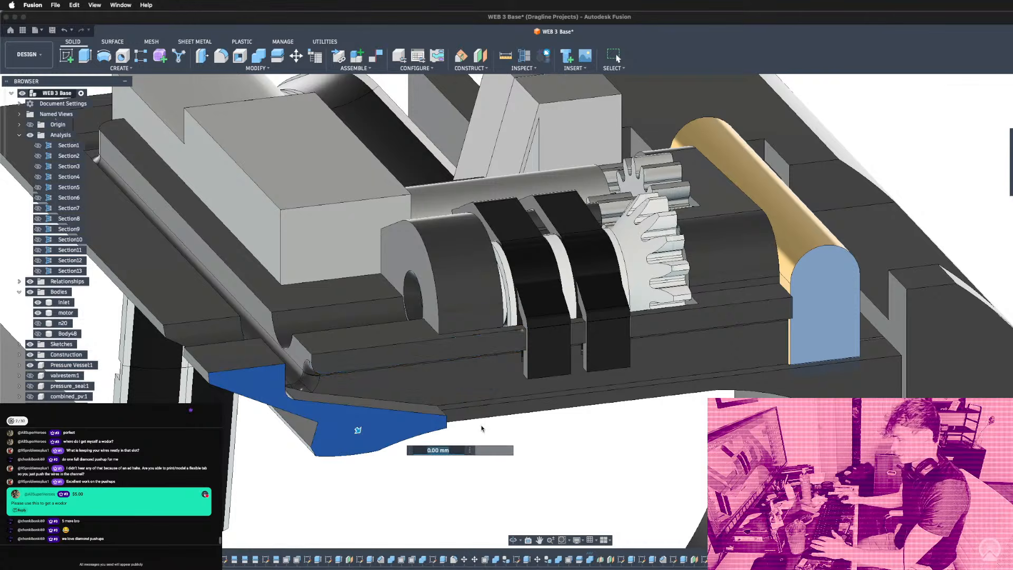
pyautogui.click(358, 429)
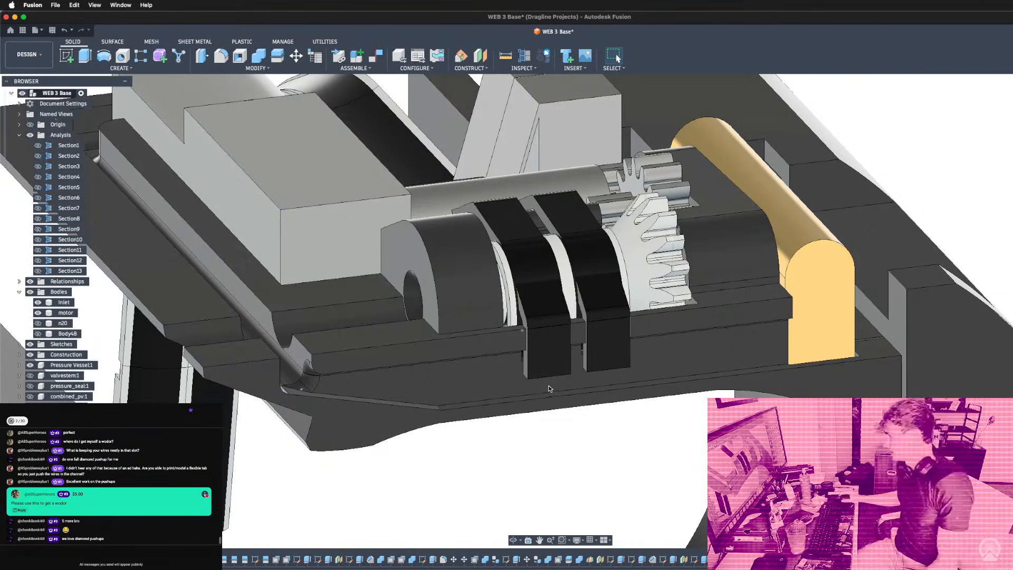
# Select Body42 in the sliding bracelet pressure vessel component and show the front plate, Body48.
pyautogui.scroll(-3, 538, 393)
pyautogui.scroll(5, 451, 399)
pyautogui.scroll(-4, 451, 398)
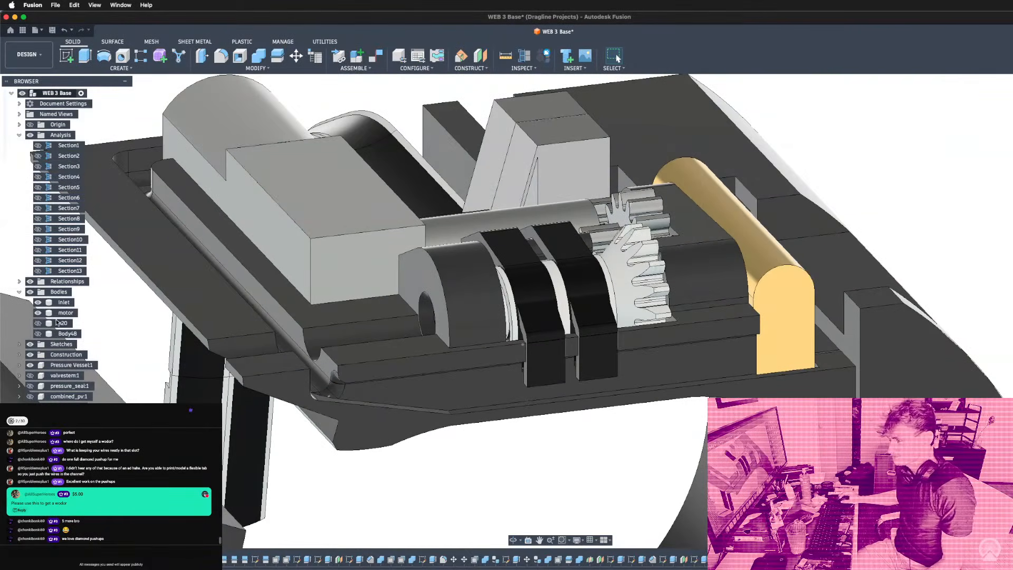
pyautogui.scroll(-10, 46, 339)
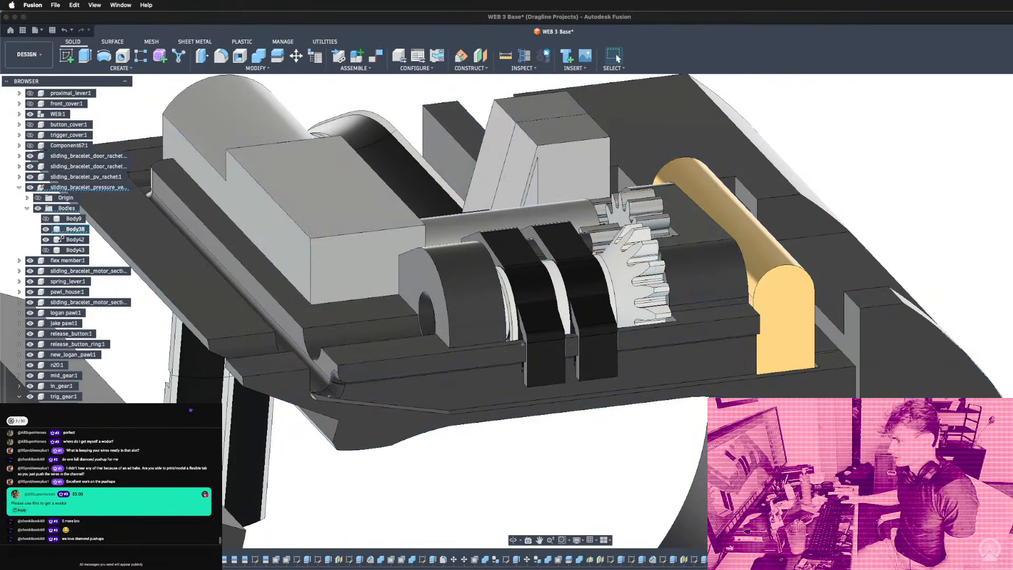
pyautogui.click(61, 239)
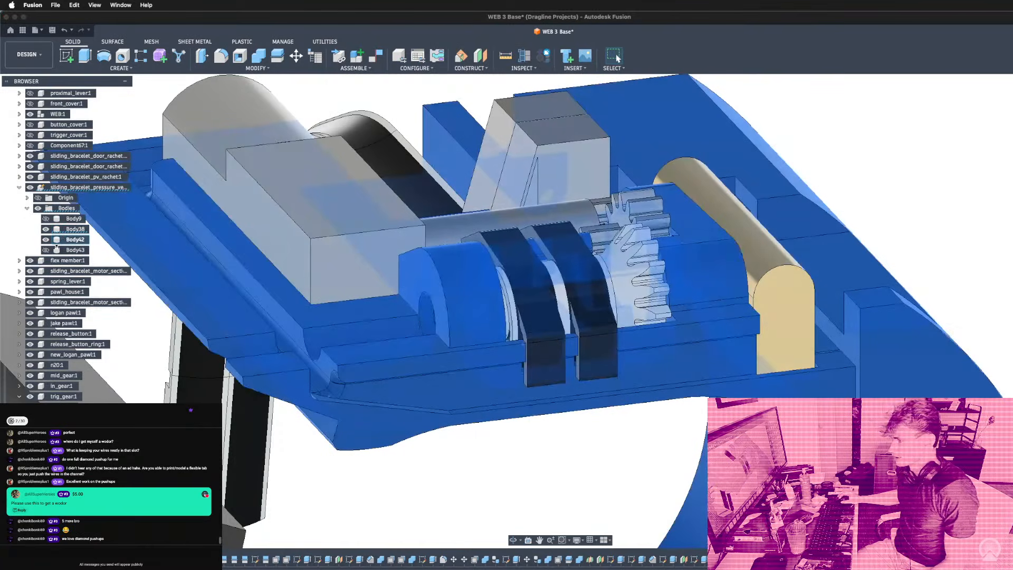
pyautogui.scroll(10, 48, 251)
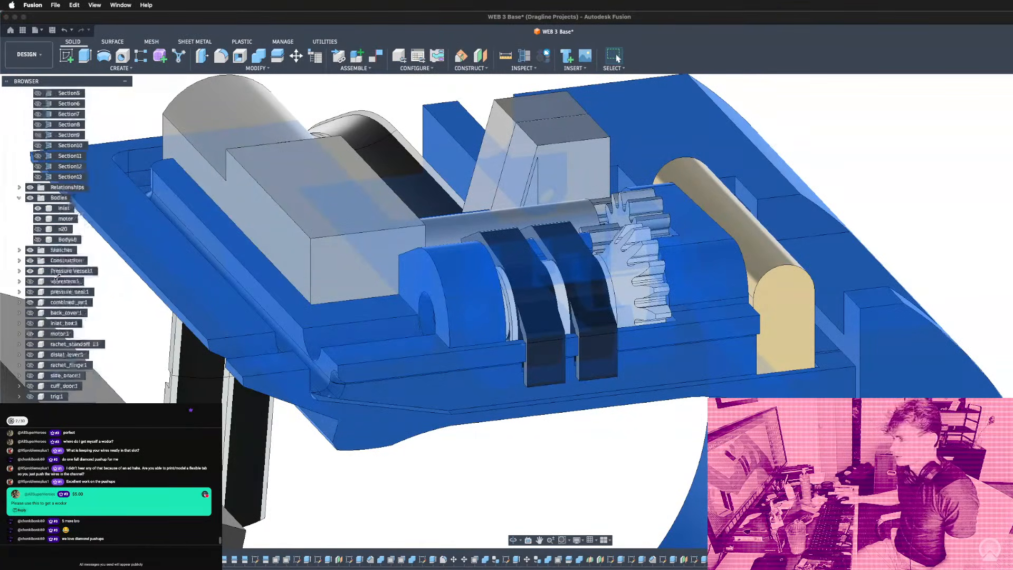
pyautogui.click(38, 334)
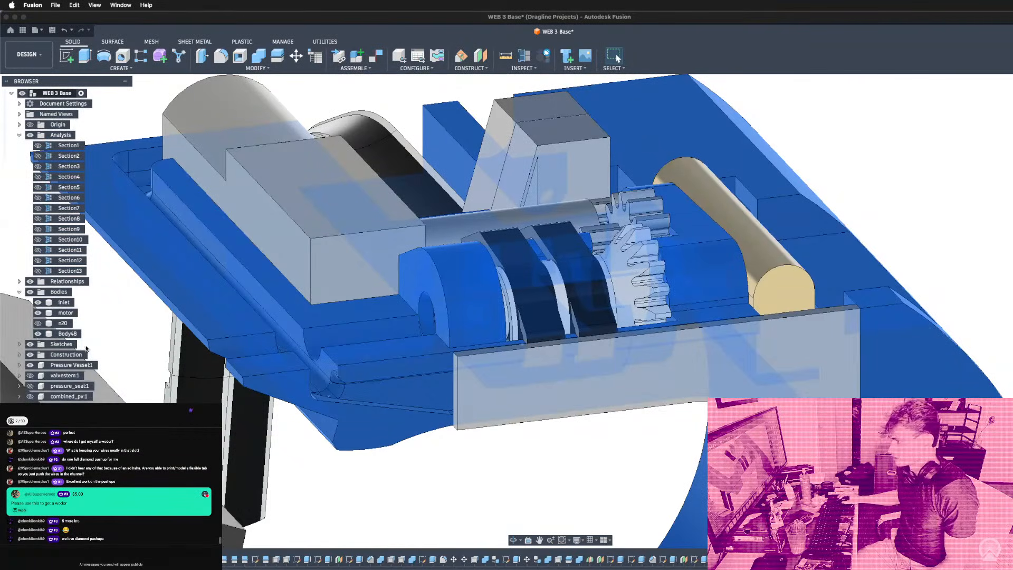
# Start a sketch on the front plate's face and project the outer edges of the base's side wing beside the plate.
pyautogui.scroll(-3, 512, 464)
pyautogui.click(515, 468)
pyautogui.keyDown('shift'); pyautogui.moveTo(513, 467); pyautogui.dragTo(503, 501, button='middle'); pyautogui.keyUp('shift')
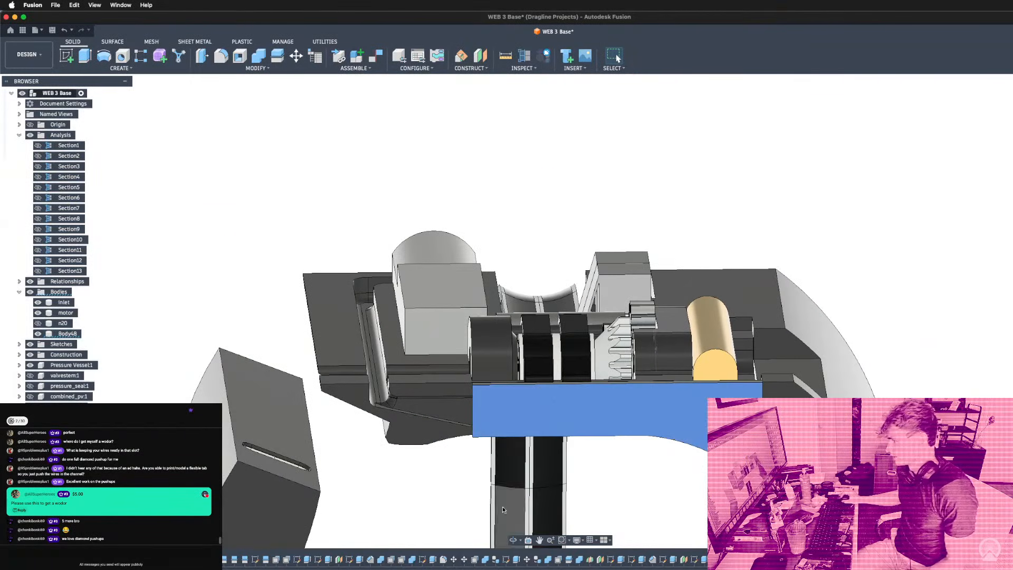
pyautogui.press('p')
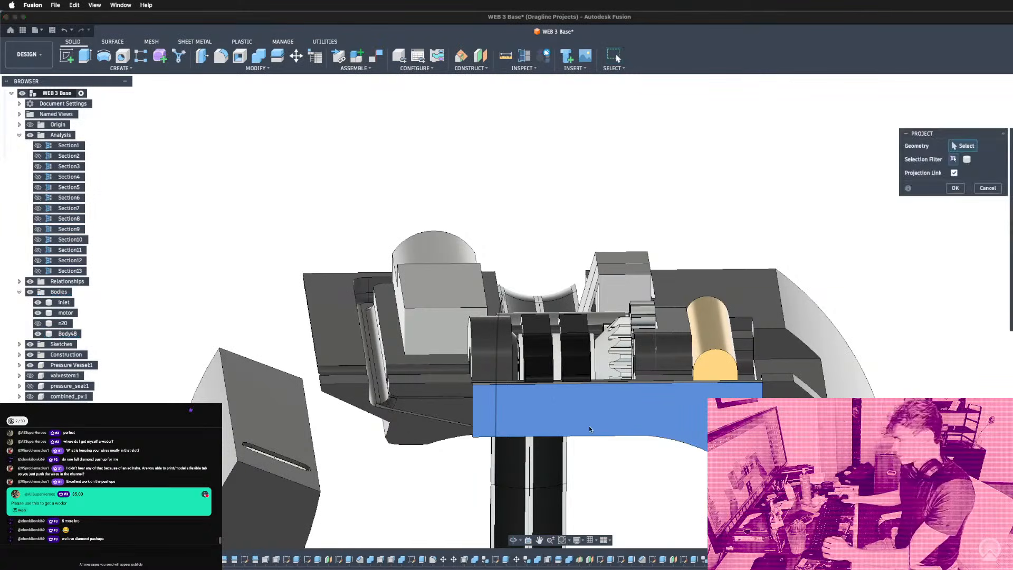
pyautogui.click(588, 425)
pyautogui.scroll(3, 475, 235)
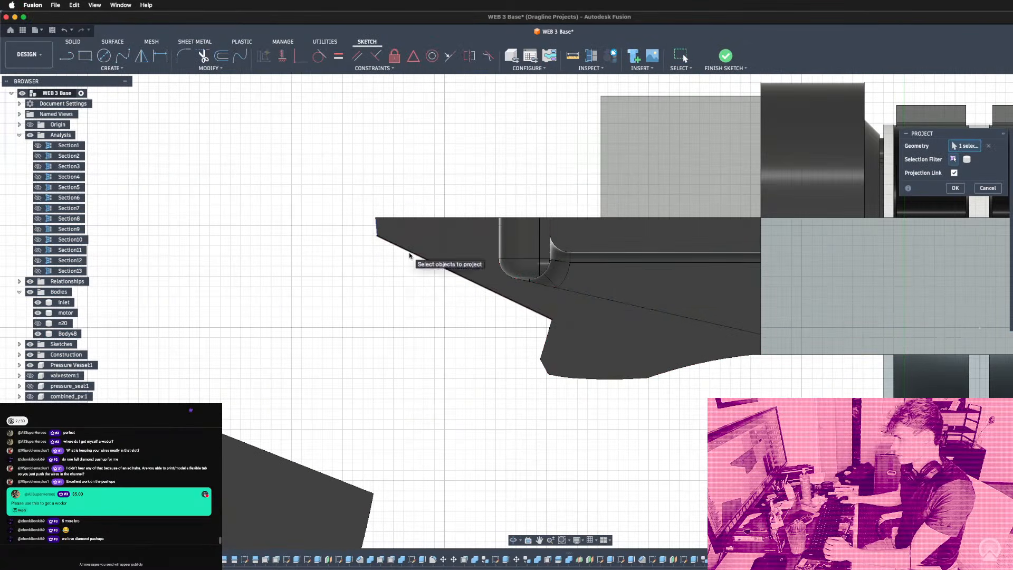
pyautogui.click(546, 369)
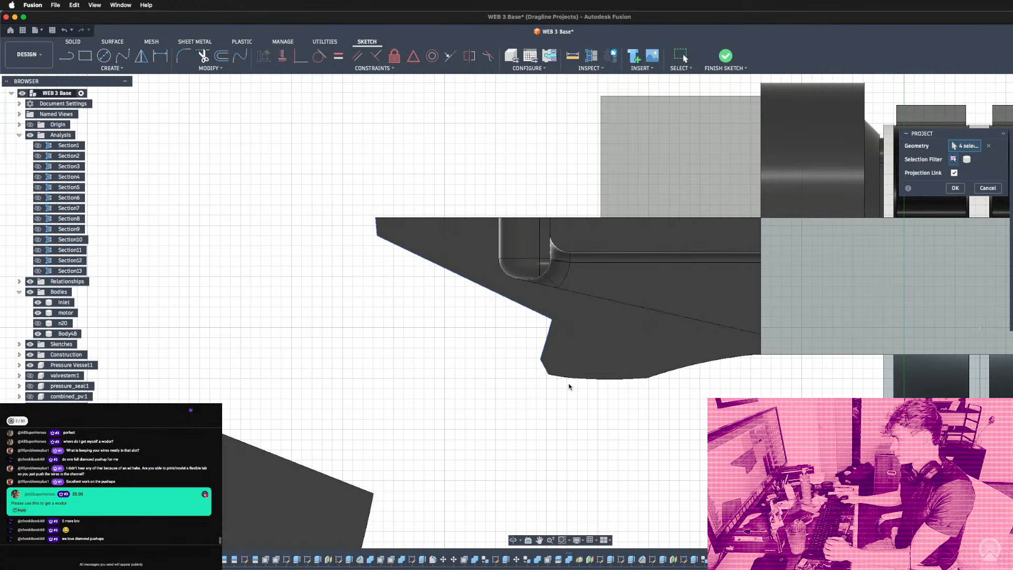
pyautogui.click(616, 379)
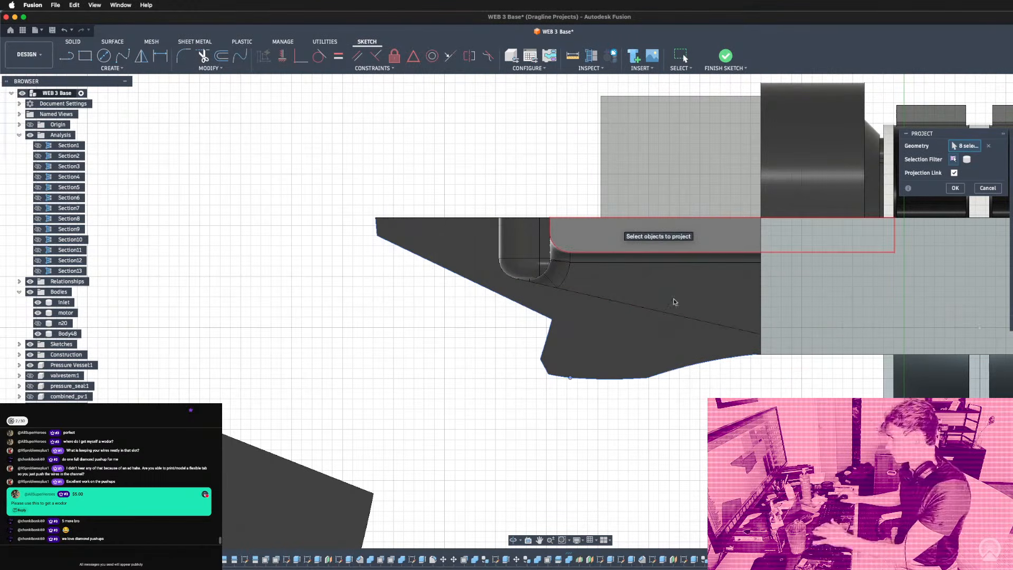
pyautogui.press('Return')
# Draw lines along the wing's upper edge and down the plate's end to close the projected outline.
pyautogui.press('l')
pyautogui.click(377, 219)
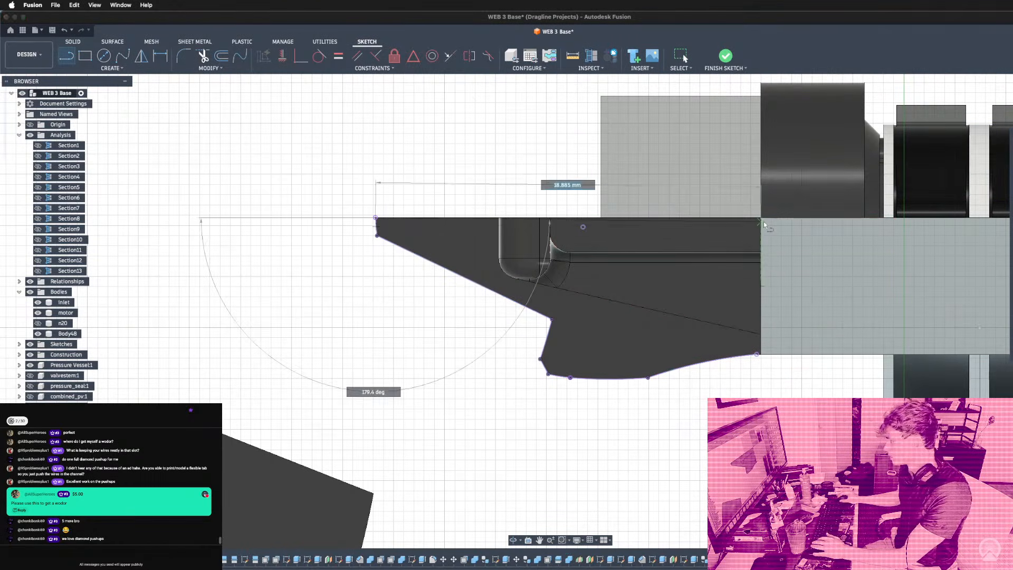
pyautogui.scroll(5, 768, 372)
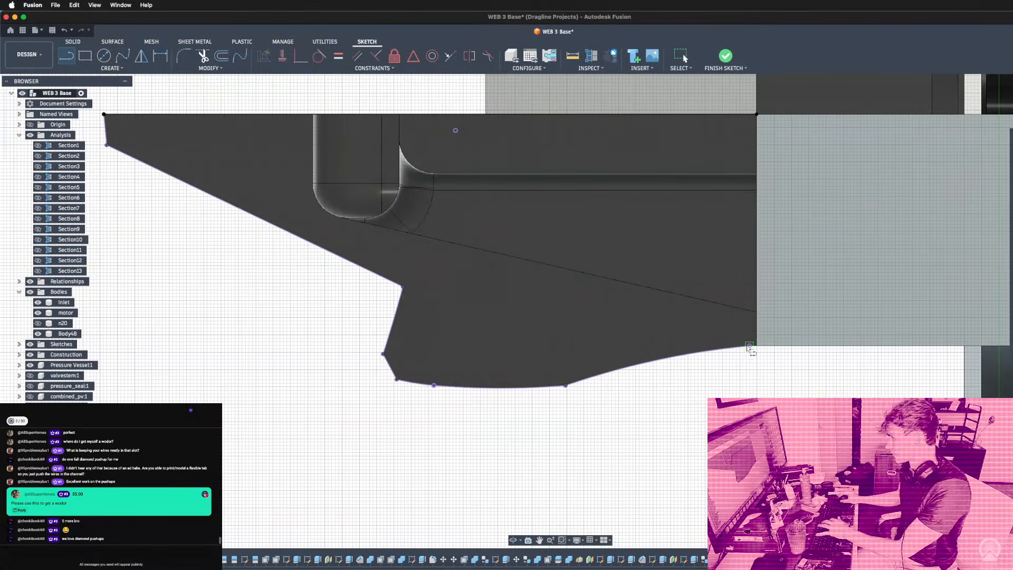
pyautogui.click(751, 345)
# Extrude the closed wing profile about 1.2 mm inward to extend the front plate across the side wing.
pyautogui.press('e')
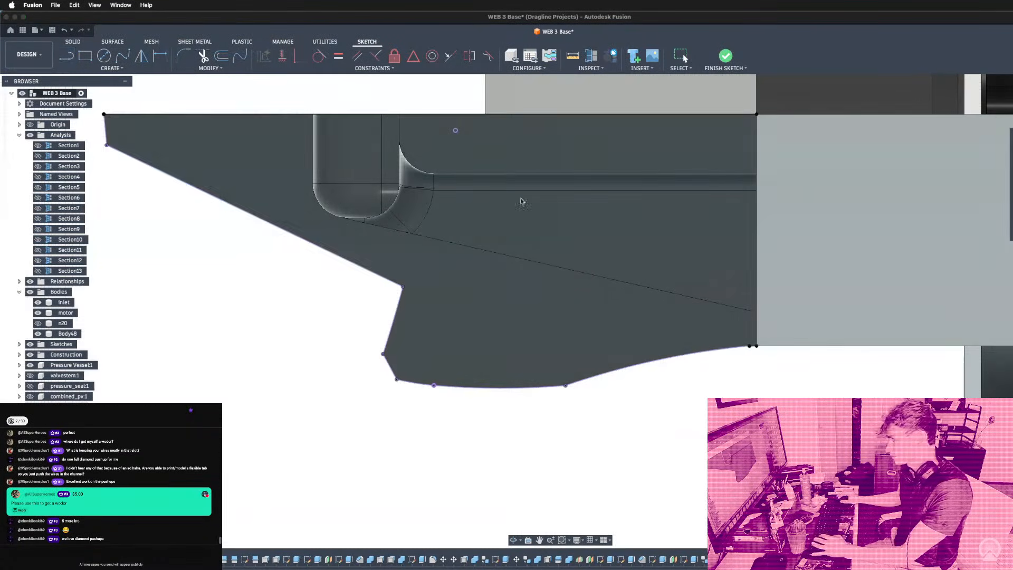
pyautogui.click(514, 232)
pyautogui.scroll(-4, 688, 423)
pyautogui.keyDown('shift'); pyautogui.moveTo(688, 424); pyautogui.dragTo(726, 315, button='middle'); pyautogui.keyUp('shift')
pyautogui.click(723, 284)
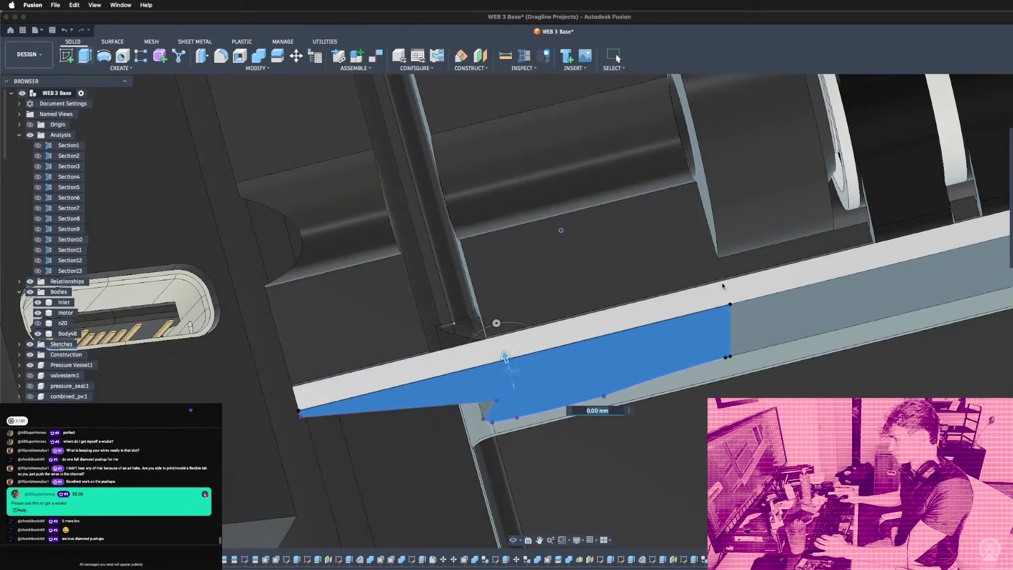
pyautogui.scroll(-7, 537, 355)
pyautogui.scroll(-5, 517, 350)
pyautogui.keyDown('shift'); pyautogui.moveTo(570, 348); pyautogui.dragTo(490, 338, button='middle'); pyautogui.keyUp('shift')
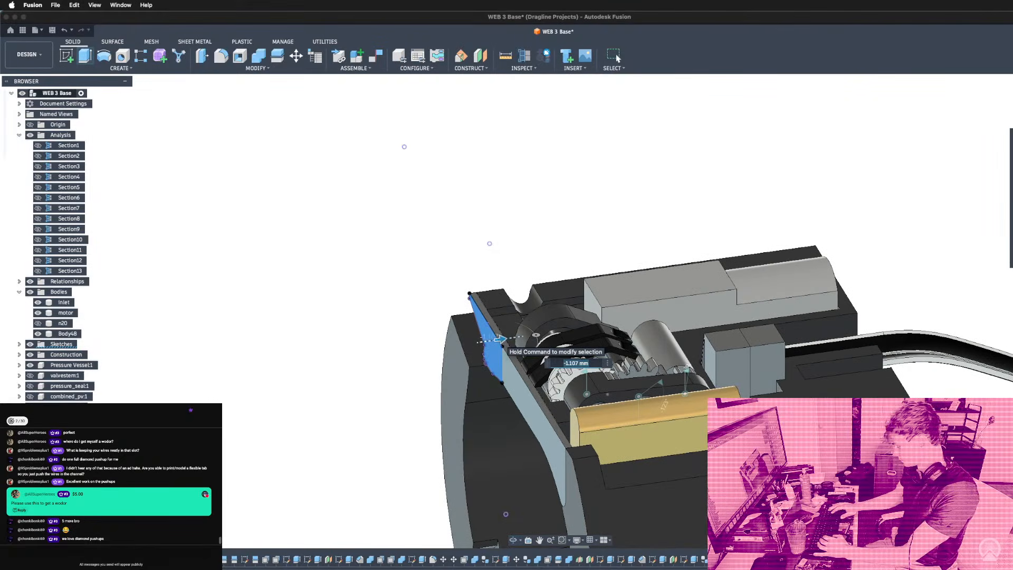
pyautogui.press('Return')
# Examine the gap between the front plate and the yellow cylinder's end from several angles.
pyautogui.keyDown('shift'); pyautogui.moveTo(590, 345); pyautogui.dragTo(545, 395, button='middle'); pyautogui.keyUp('shift')
pyautogui.scroll(10, 543, 398)
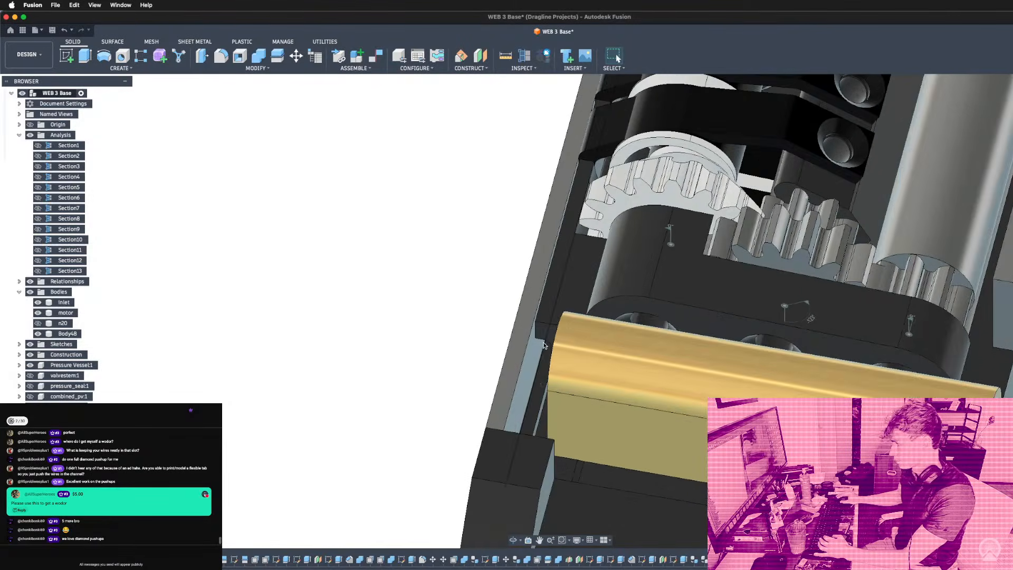
pyautogui.scroll(10, 527, 411)
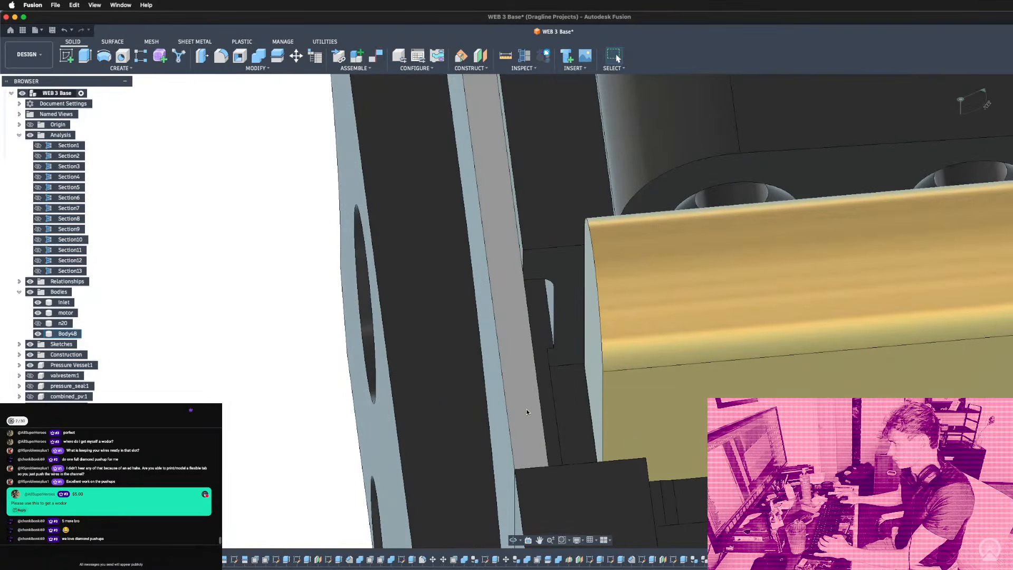
pyautogui.keyDown('shift'); pyautogui.moveTo(527, 411); pyautogui.dragTo(426, 386, button='middle'); pyautogui.keyUp('shift')
pyautogui.scroll(-5, 560, 362)
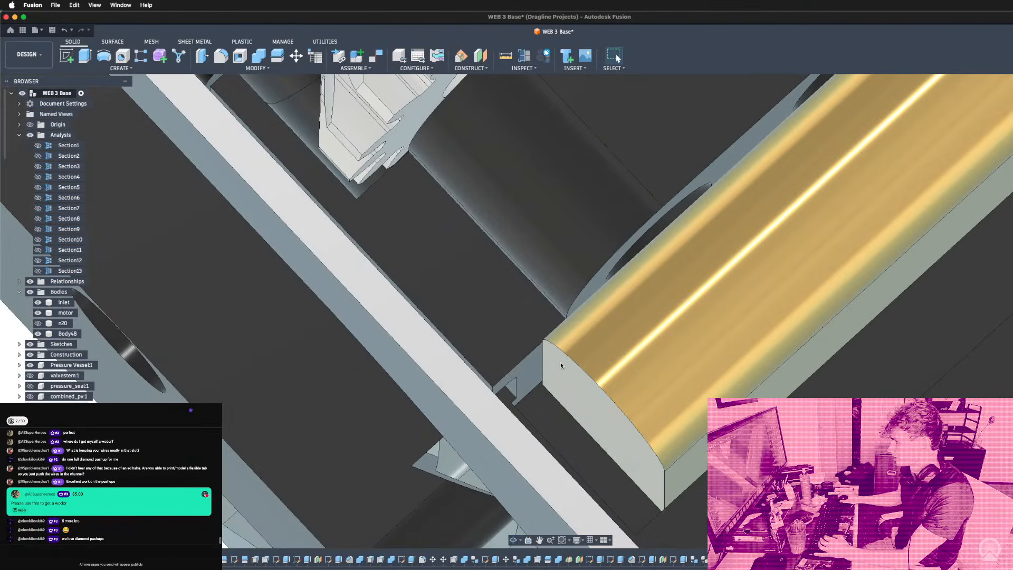
pyautogui.scroll(-5, 561, 362)
pyautogui.keyDown('shift'); pyautogui.moveTo(560, 362); pyautogui.dragTo(599, 433, button='middle'); pyautogui.keyUp('shift')
pyautogui.scroll(5, 540, 397)
pyautogui.click(578, 419)
pyautogui.scroll(-4, 579, 419)
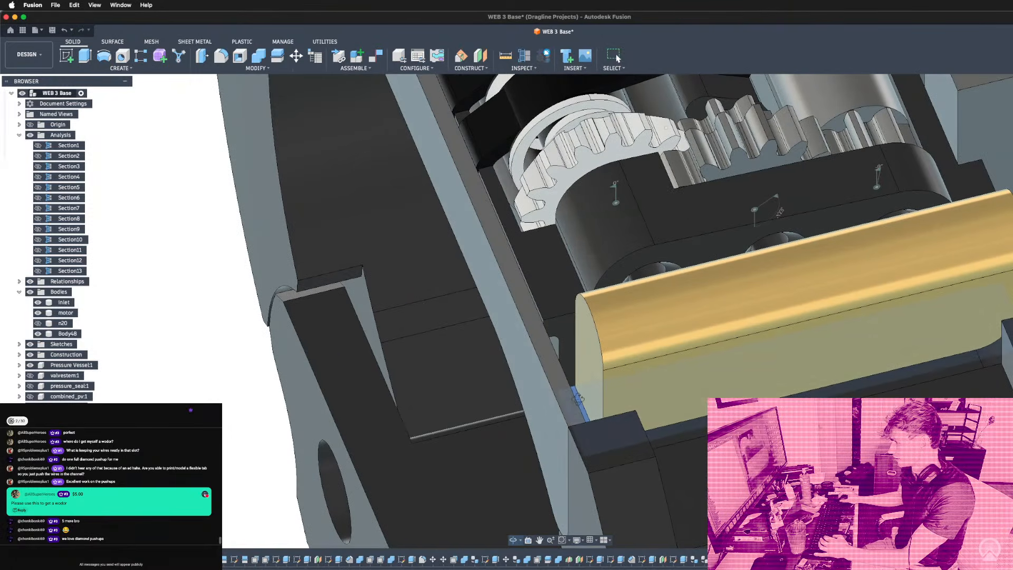
# Hide the front plate, Body48, to expose the recess and the yellow cylinder's end behind it.
pyautogui.click(532, 401)
pyautogui.press('v')
pyautogui.scroll(-4, 531, 402)
pyautogui.keyDown('shift'); pyautogui.moveTo(531, 402); pyautogui.dragTo(547, 385, button='middle'); pyautogui.keyUp('shift')
pyautogui.scroll(-5, 546, 385)
pyautogui.click(314, 312)
pyautogui.keyDown('shift'); pyautogui.moveTo(615, 364); pyautogui.dragTo(762, 339, button='middle'); pyautogui.keyUp('shift')
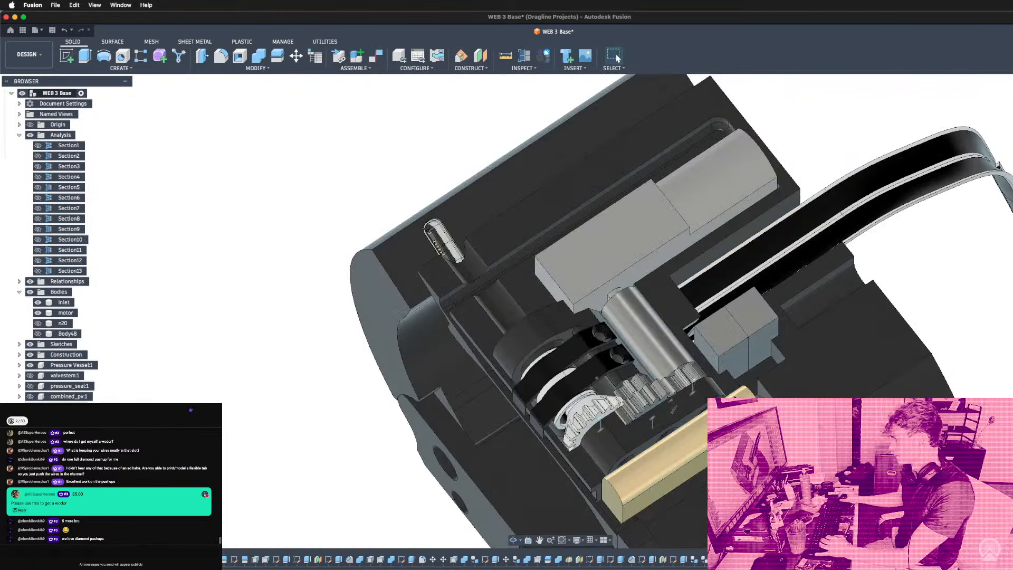
# Undo the recent edits, including the front plate extension, back to the sketch around the yellow cylinder's end.
pyautogui.moveTo(734, 396); pyautogui.dragTo(703, 405)
pyautogui.press('super+z')
pyautogui.keyDown('shift'); pyautogui.moveTo(680, 517); pyautogui.dragTo(694, 449, button='middle'); pyautogui.keyUp('shift')
pyautogui.click(665, 445)
pyautogui.press('super+z')
pyautogui.press('super+z')
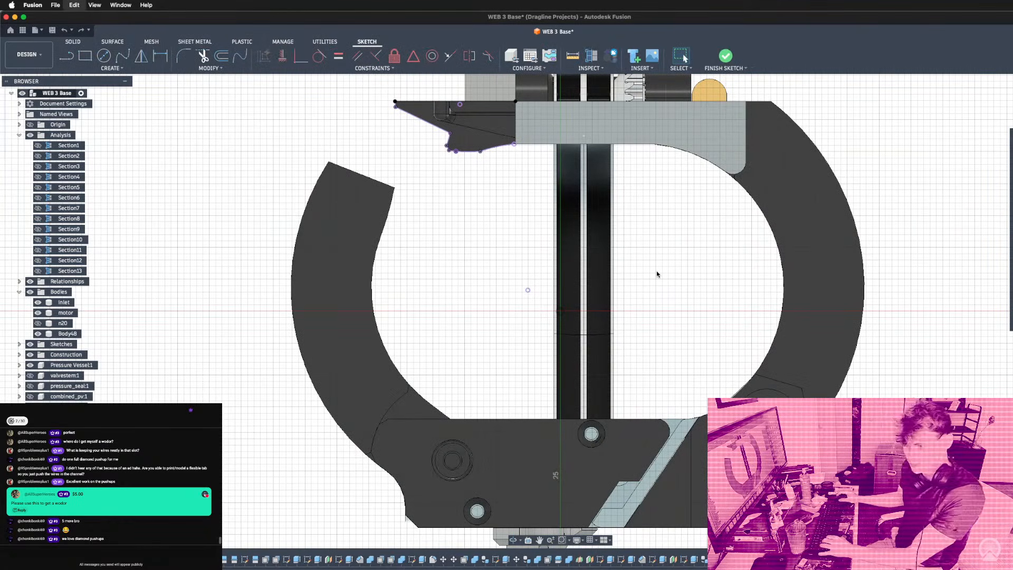
pyautogui.press('super+z')
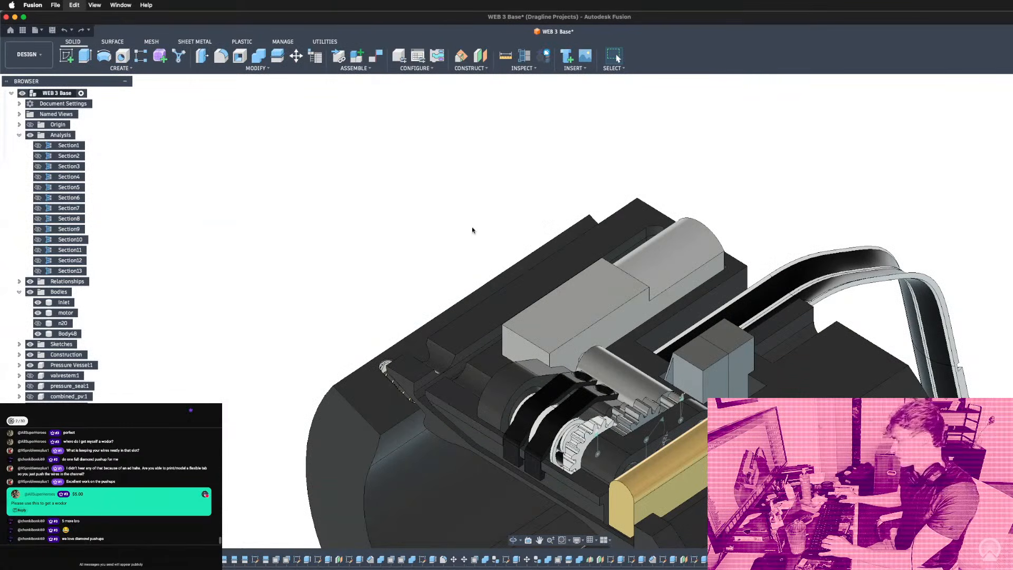
pyautogui.press('super+z')
pyautogui.press('super+z')
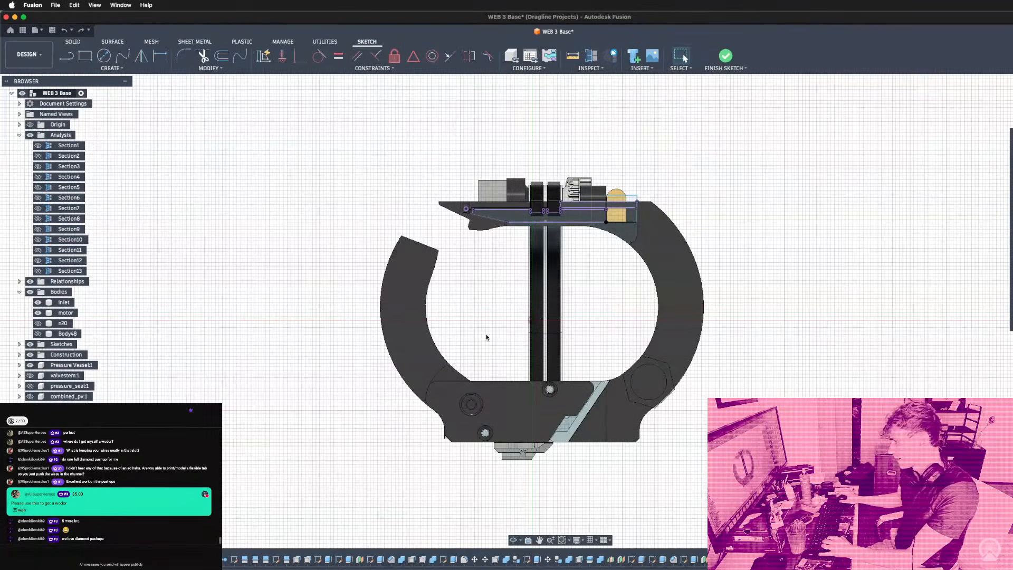
# Examine the sketch profiles around the yellow cylinder's end and undo the edits further back.
pyautogui.keyDown('shift'); pyautogui.moveTo(615, 297); pyautogui.dragTo(581, 319, button='middle'); pyautogui.keyUp('shift')
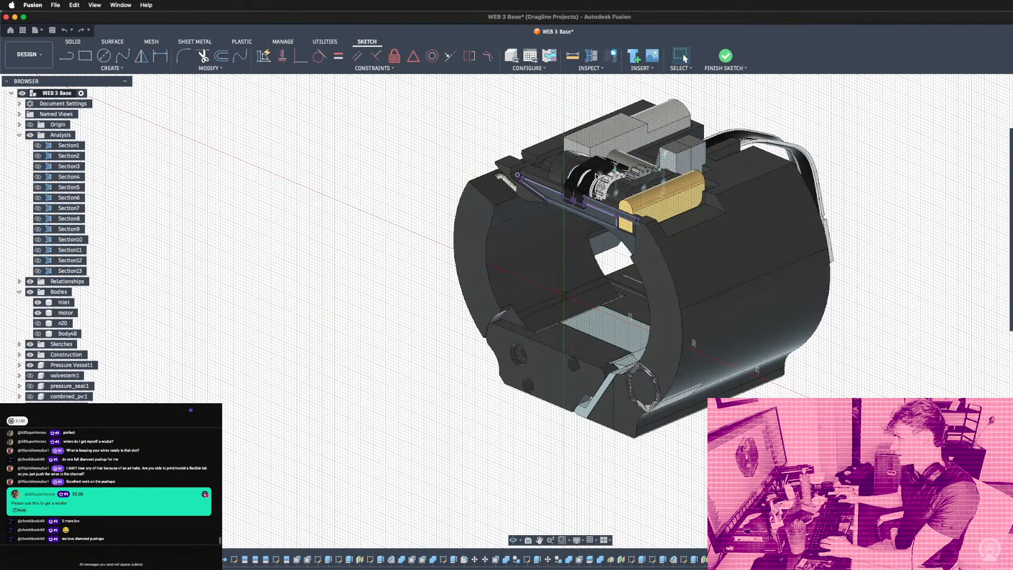
pyautogui.scroll(10, 646, 217)
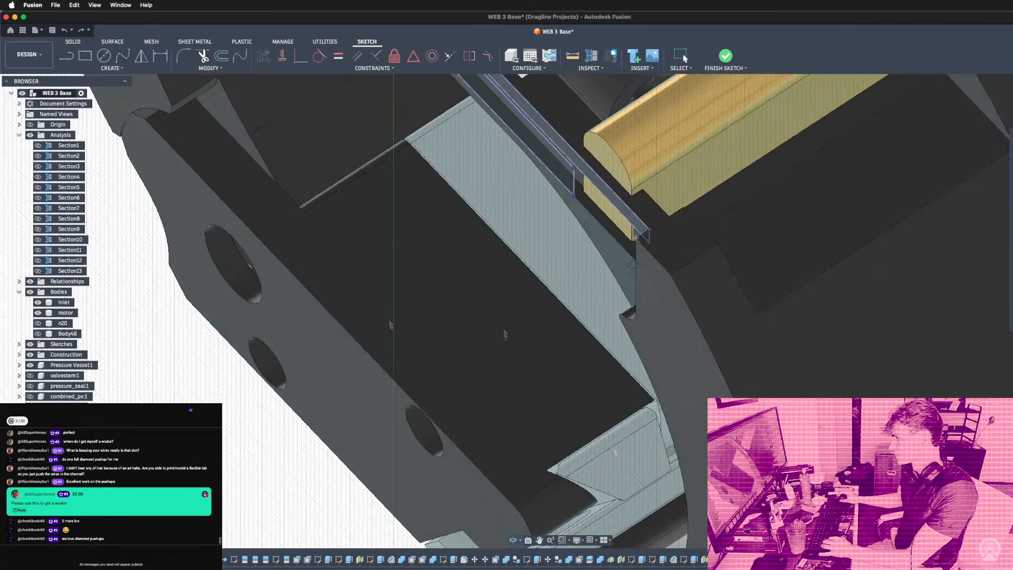
pyautogui.scroll(-5, 654, 233)
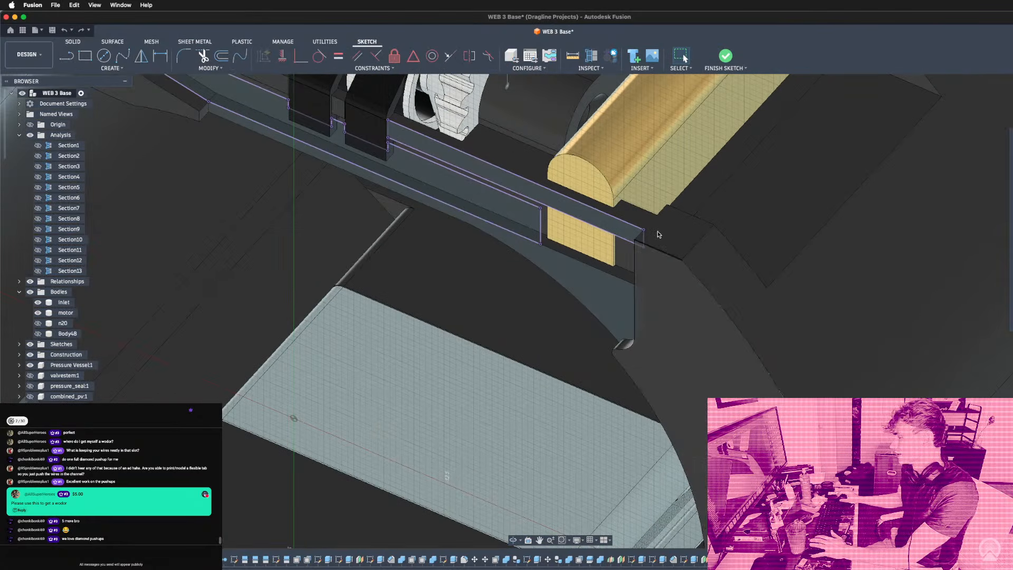
pyautogui.scroll(-6, 660, 135)
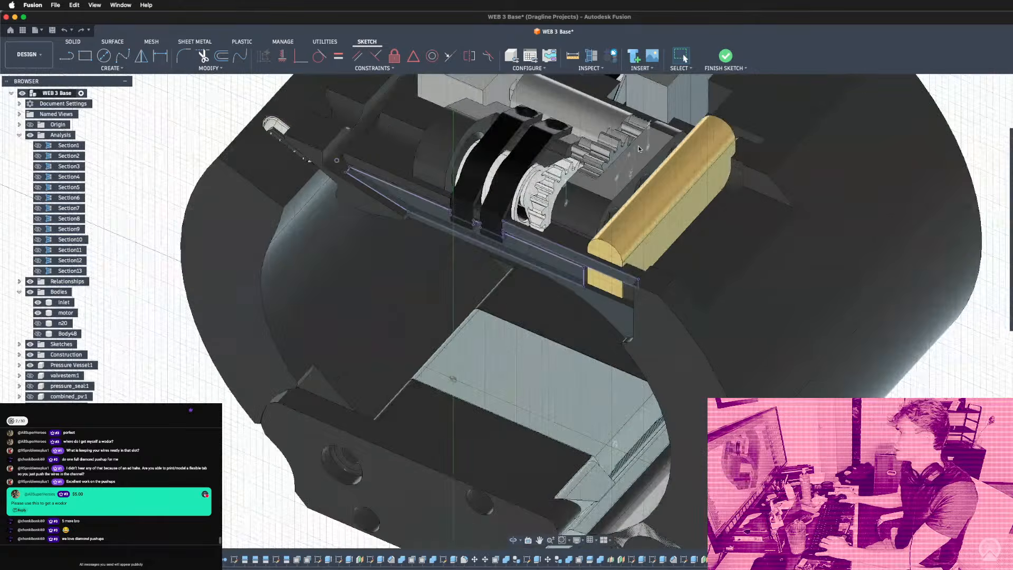
pyautogui.scroll(2, 639, 149)
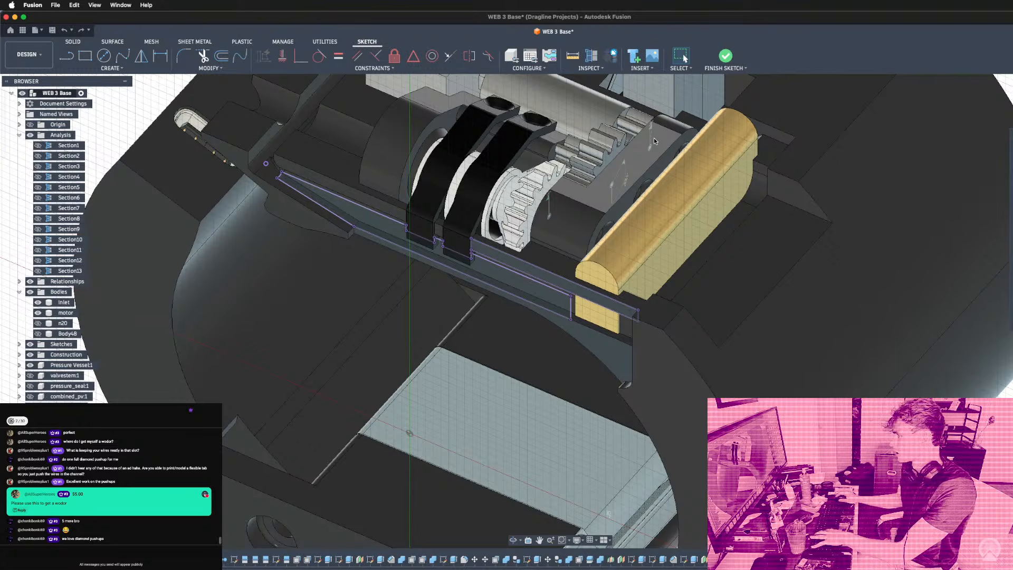
pyautogui.press('super+z')
pyautogui.press('super+z')
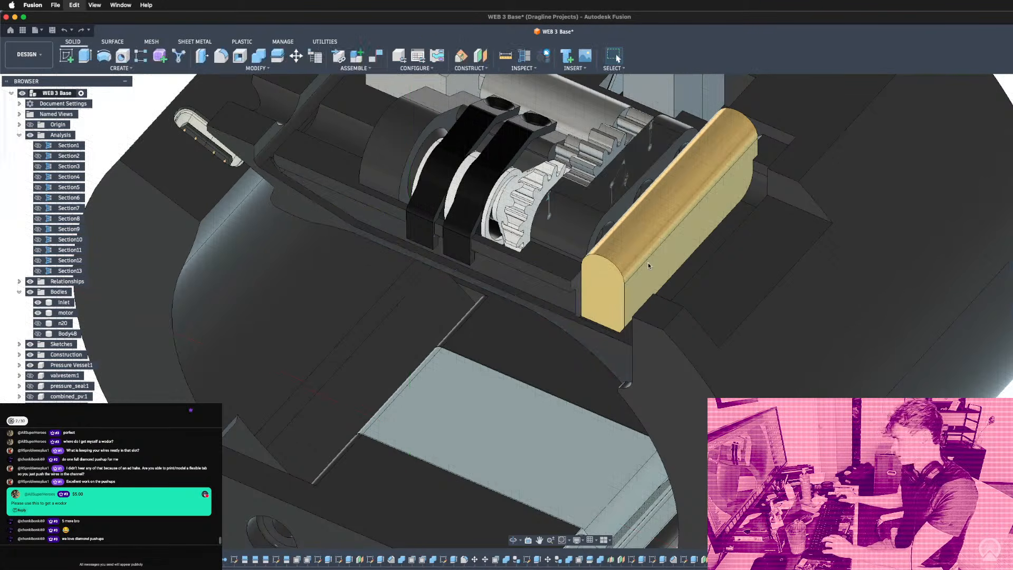
# Redo the undone edits up to the front plate extension.
pyautogui.press('super+shift+z')
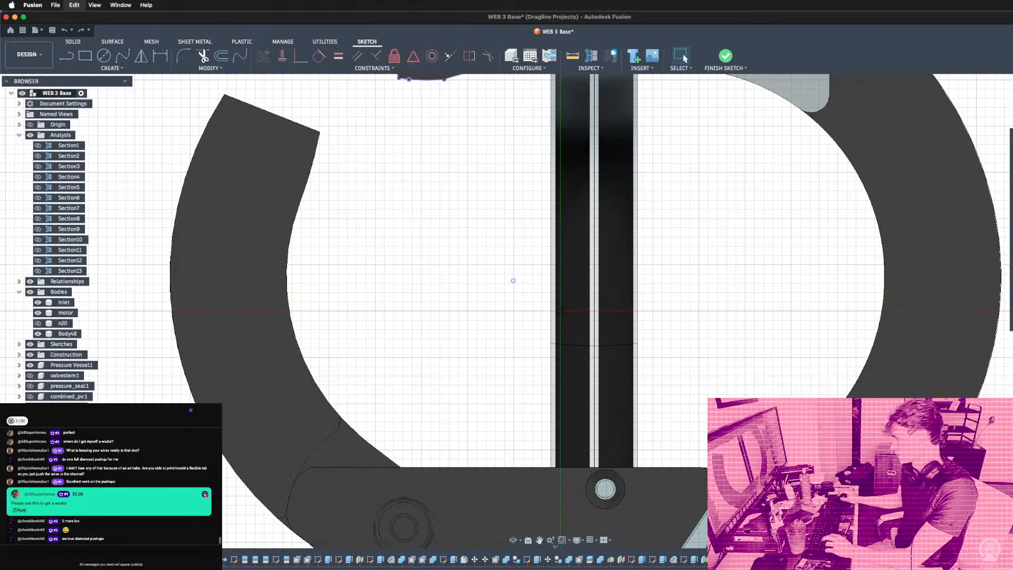
pyautogui.press('super+shift+z')
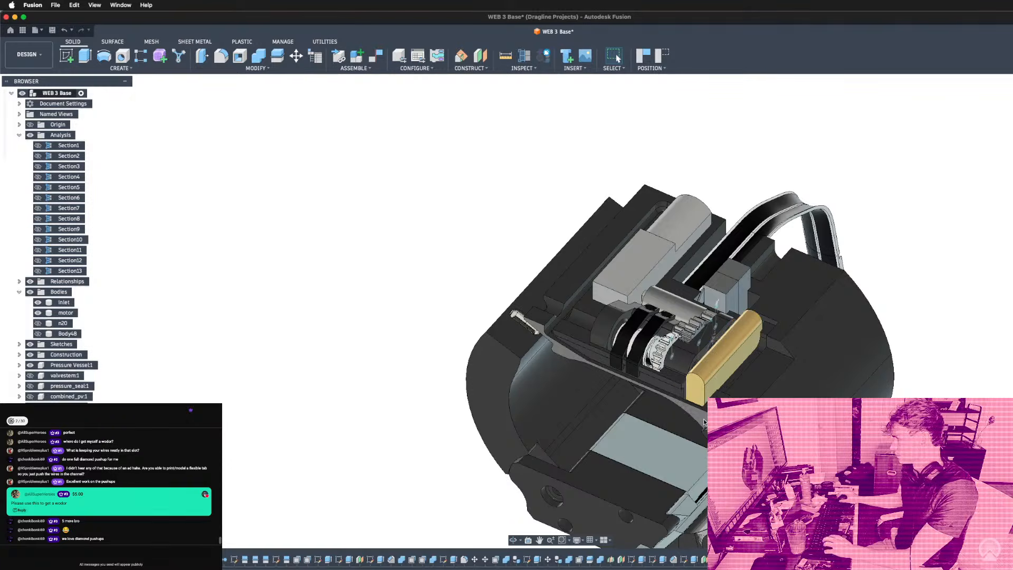
pyautogui.scroll(3, 704, 422)
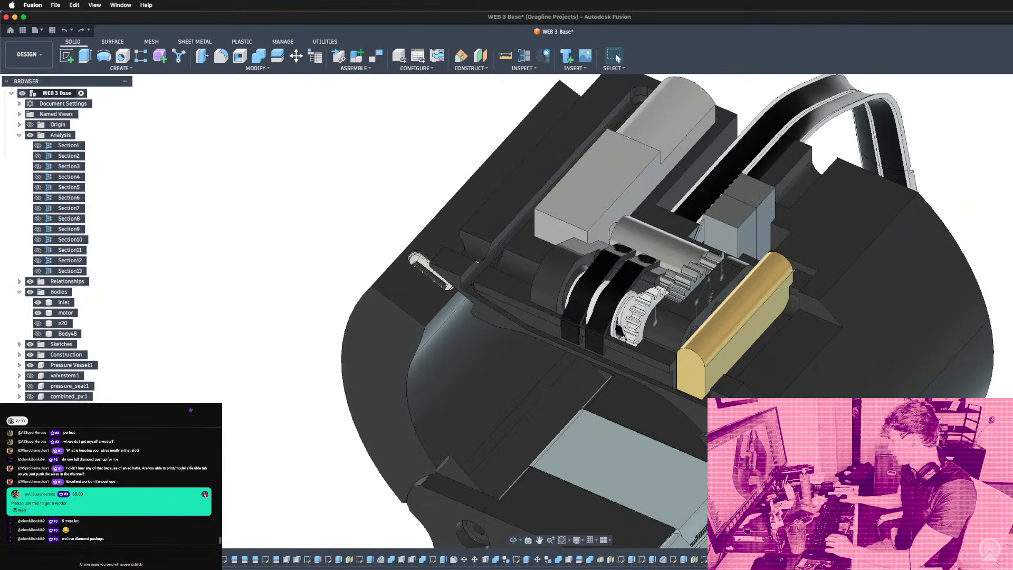
pyautogui.press('super+shift+z')
pyautogui.press('super+shift+z')
# Open the front plate extension's extrusion to check its depth.
pyautogui.doubleClick(975, 559)
pyautogui.click(701, 389)
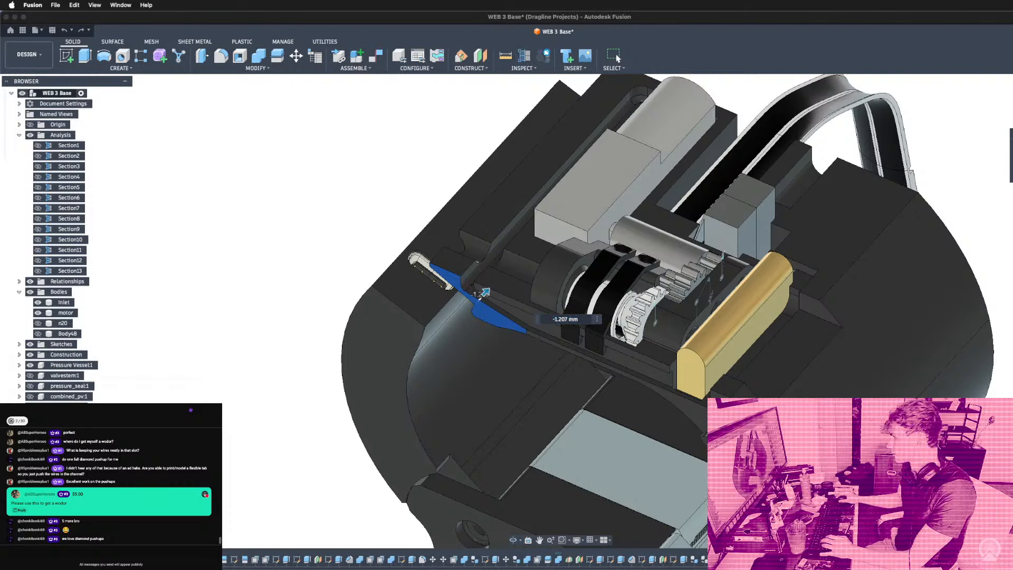
pyautogui.press('Return')
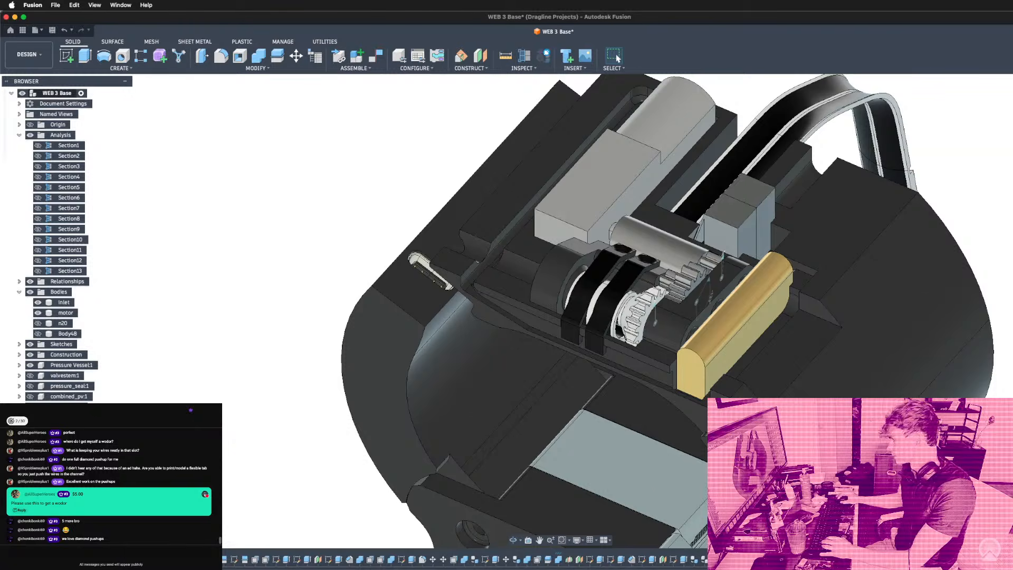
# Offset the yellow cylinder's end face outward by 1.207 mm using Press Pull.
pyautogui.scroll(5, 704, 388)
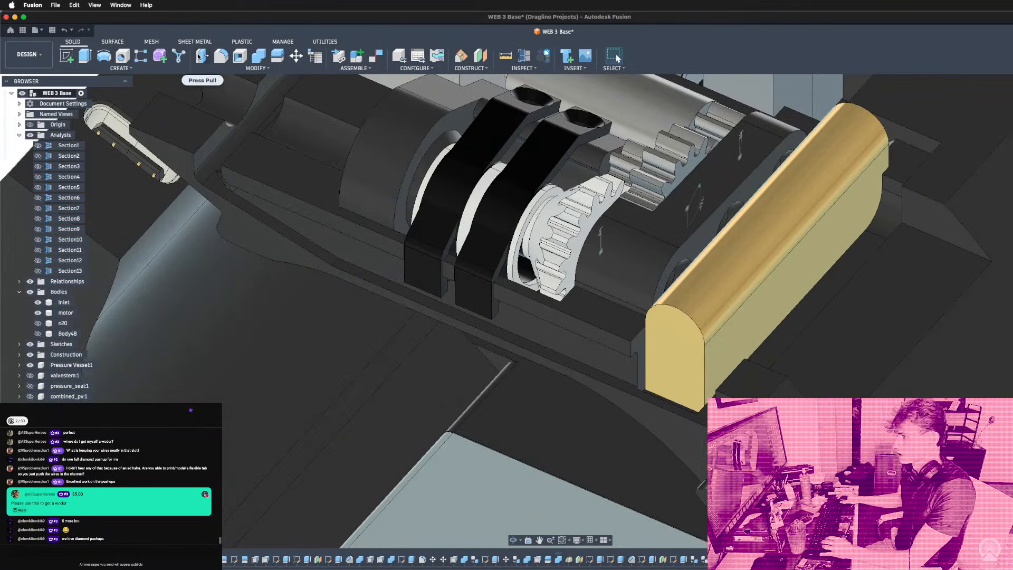
pyautogui.click(198, 56)
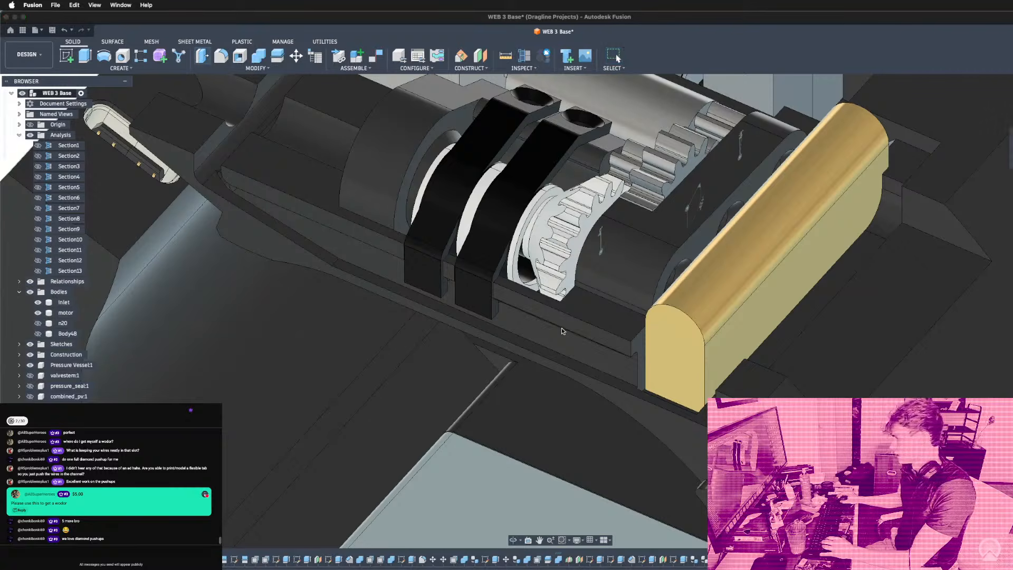
pyautogui.click(661, 342)
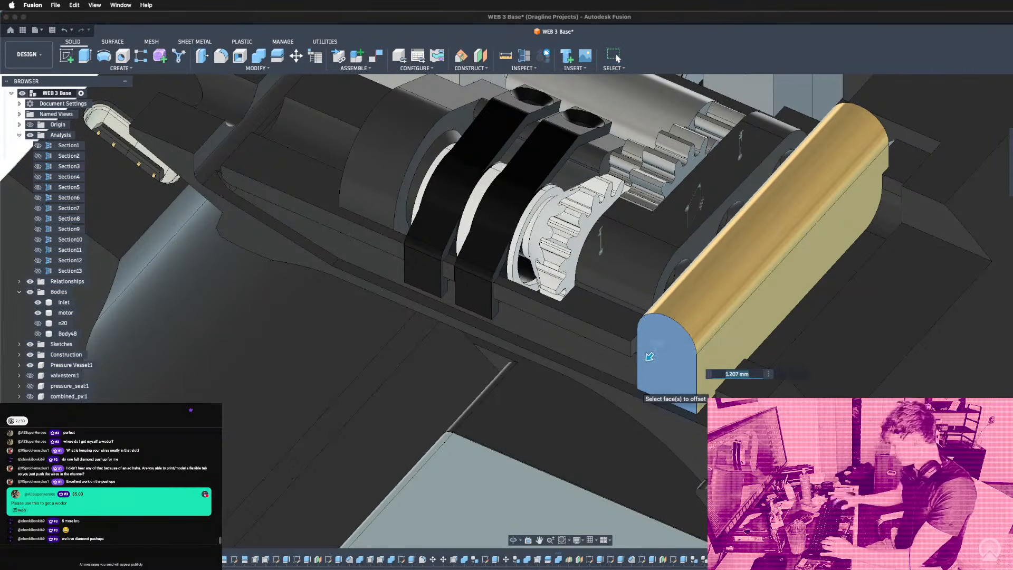
pyautogui.press('Return')
# Inspect the yellow cylinder's end, the wire channel and the surrounding base from several angles.
pyautogui.scroll(-4, 657, 378)
pyautogui.scroll(4, 655, 362)
pyautogui.keyDown('shift'); pyautogui.moveTo(658, 377); pyautogui.dragTo(754, 322, button='middle'); pyautogui.keyUp('shift')
pyautogui.keyDown('shift'); pyautogui.moveTo(643, 421); pyautogui.dragTo(624, 386, button='middle'); pyautogui.keyUp('shift')
pyautogui.keyDown('shift'); pyautogui.moveTo(733, 365); pyautogui.dragTo(675, 382, button='middle'); pyautogui.keyUp('shift')
pyautogui.scroll(-6, 675, 381)
pyautogui.keyDown('shift'); pyautogui.moveTo(791, 331); pyautogui.dragTo(648, 306, button='middle'); pyautogui.keyUp('shift')
pyautogui.scroll(5, 376, 374)
pyautogui.keyDown('shift'); pyautogui.moveTo(376, 374); pyautogui.dragTo(401, 416, button='middle'); pyautogui.keyUp('shift')
pyautogui.keyDown('shift'); pyautogui.moveTo(654, 406); pyautogui.dragTo(681, 329, button='middle'); pyautogui.keyUp('shift')
pyautogui.scroll(-5, 714, 343)
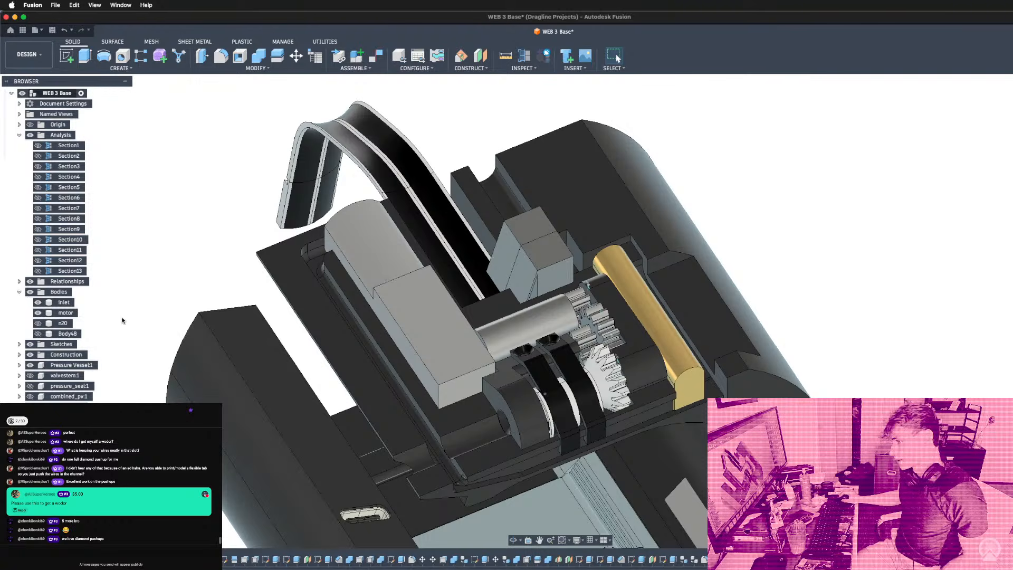
# Show the front plate, Body48, again.
pyautogui.click(38, 334)
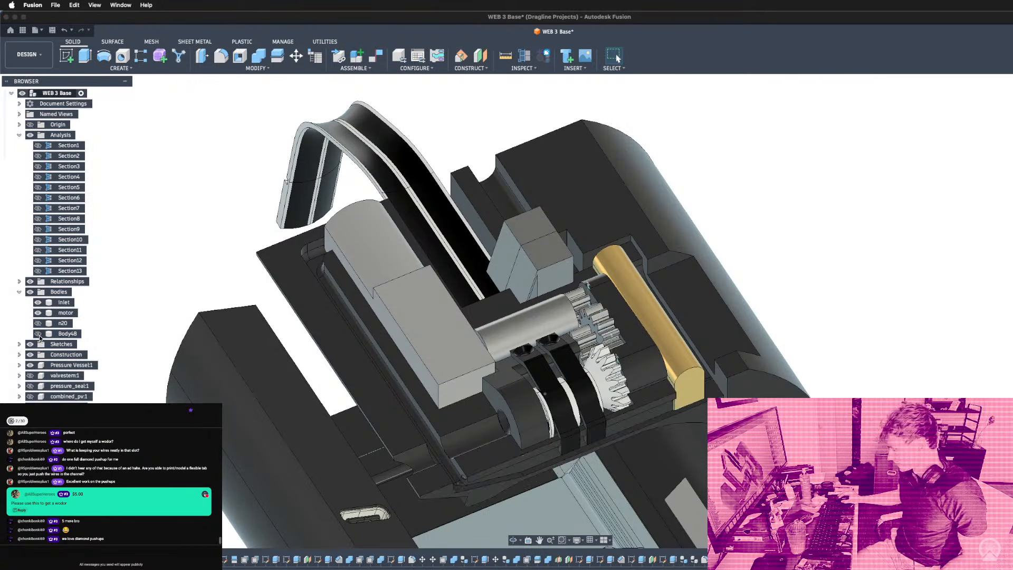
pyautogui.click(39, 334)
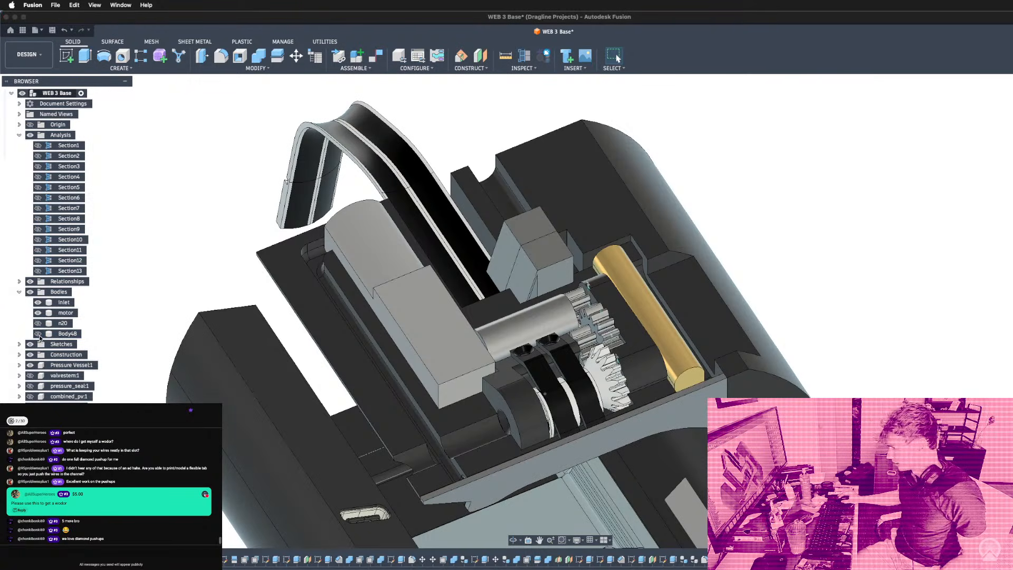
# Toggle the front plate, Body48, off and on to compare it with the base behind it.
pyautogui.click(38, 333)
pyautogui.click(38, 334)
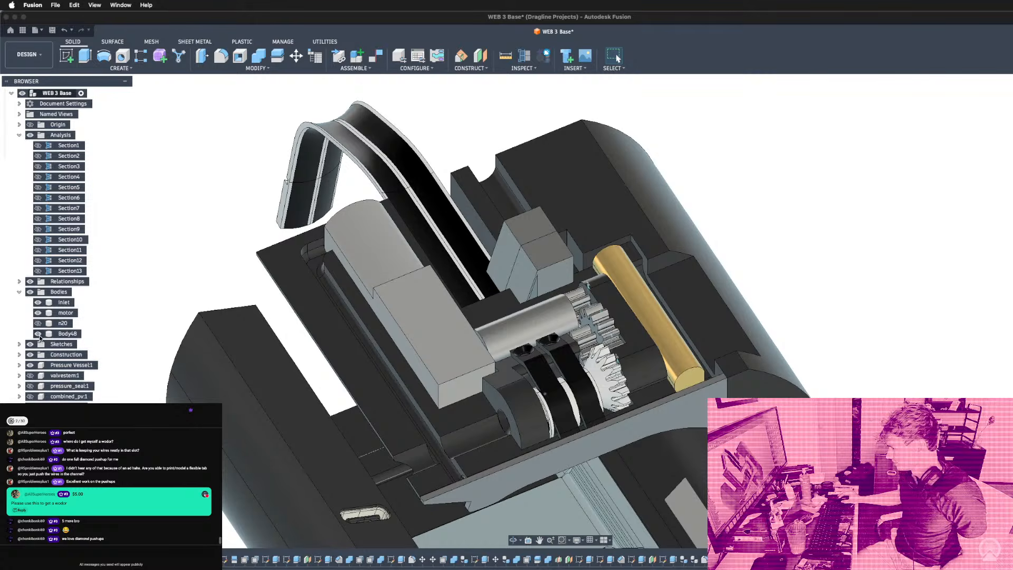
pyautogui.click(38, 335)
pyautogui.click(39, 334)
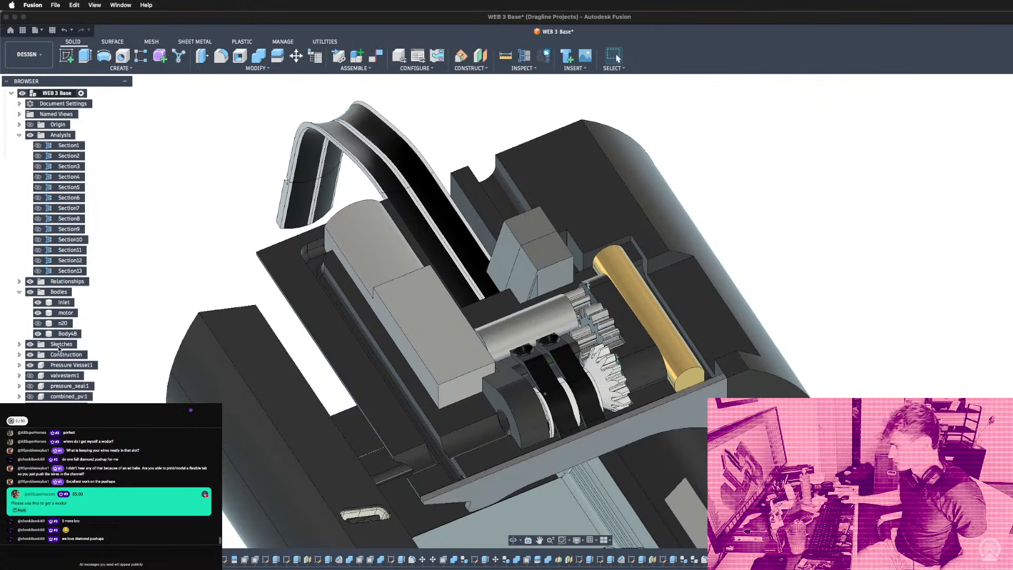
# Start a sketch on the front plate's inner face beside the wire channel, with the Line tool active.
pyautogui.keyDown('shift'); pyautogui.moveTo(470, 436); pyautogui.dragTo(195, 294, button='middle'); pyautogui.keyUp('shift')
pyautogui.keyDown('shift'); pyautogui.moveTo(533, 429); pyautogui.dragTo(551, 441, button='middle'); pyautogui.keyUp('shift')
pyautogui.scroll(5, 552, 437)
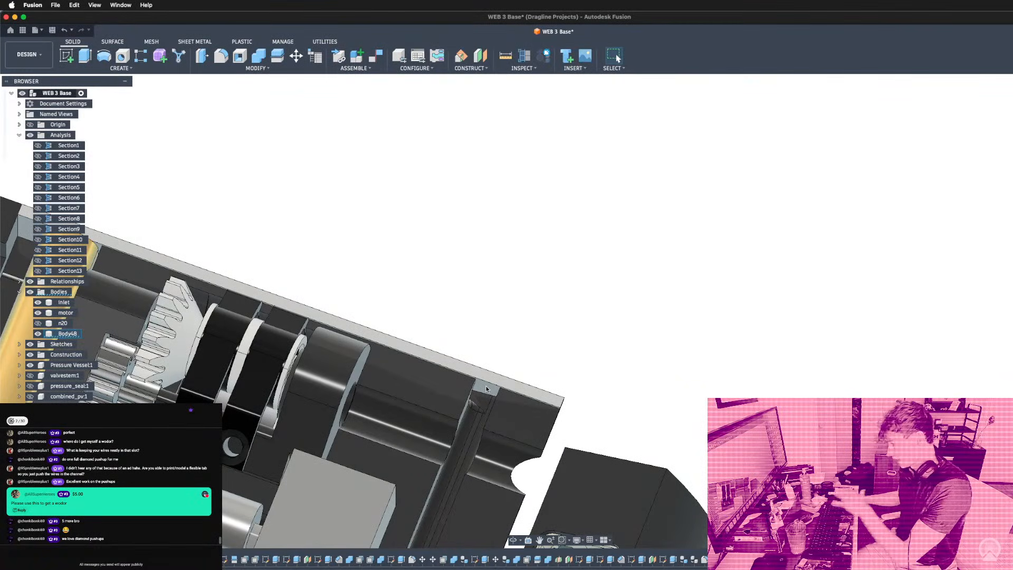
pyautogui.press('r')
pyautogui.click(488, 389)
pyautogui.scroll(-10, 493, 387)
pyautogui.keyDown('shift'); pyautogui.moveTo(496, 387); pyautogui.dragTo(612, 386, button='middle'); pyautogui.keyUp('shift')
pyautogui.scroll(-3, 613, 387)
pyautogui.keyDown('shift'); pyautogui.moveTo(337, 391); pyautogui.dragTo(464, 416, button='middle'); pyautogui.keyUp('shift')
pyautogui.scroll(6, 261, 332)
pyautogui.press('l')
pyautogui.scroll(5, 261, 331)
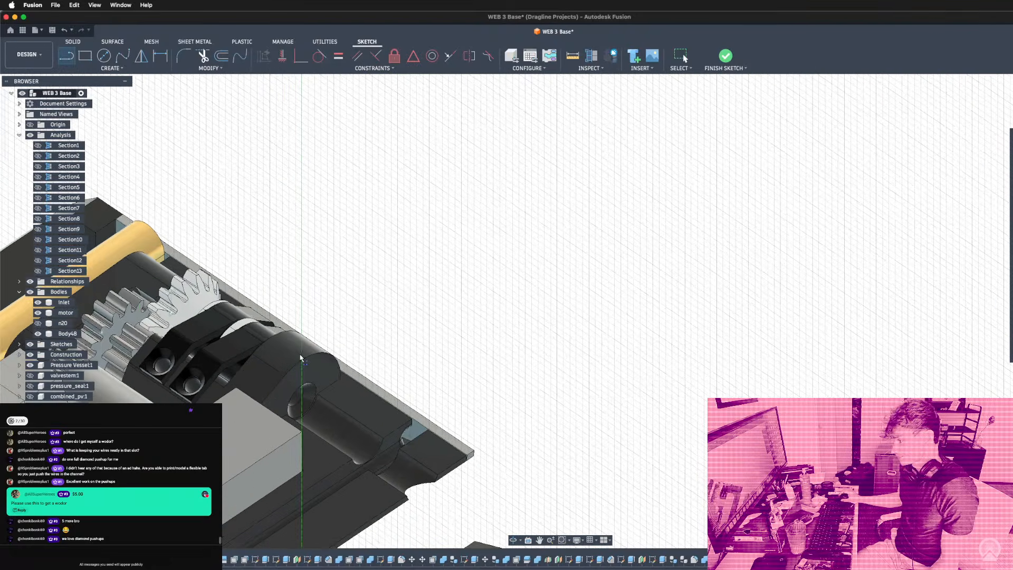
# Hide Body48, project the base's three front face regions into the sketch, and show Body48 again.
pyautogui.click(39, 334)
pyautogui.keyDown('shift'); pyautogui.moveTo(596, 385); pyautogui.dragTo(519, 449, button='middle'); pyautogui.keyUp('shift')
pyautogui.scroll(-4, 443, 373)
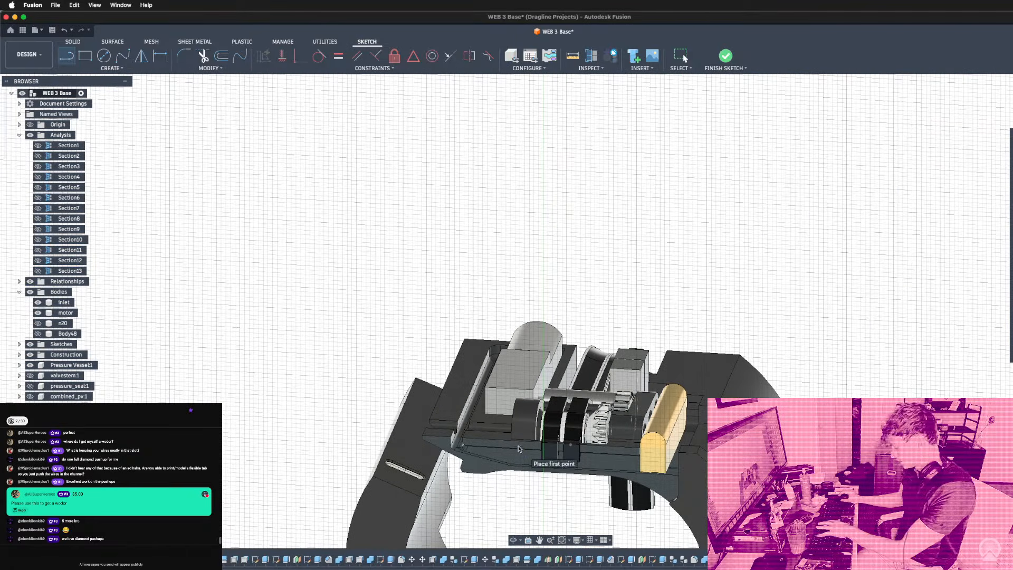
pyautogui.press('p')
pyautogui.scroll(3, 514, 471)
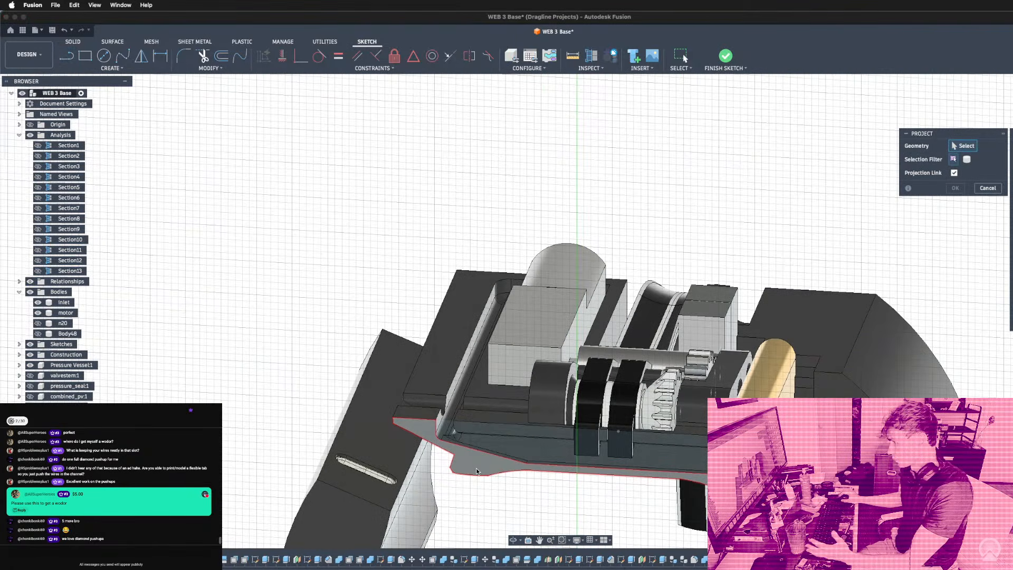
pyautogui.click(506, 456)
pyautogui.scroll(3, 507, 456)
pyautogui.click(527, 419)
pyautogui.click(712, 428)
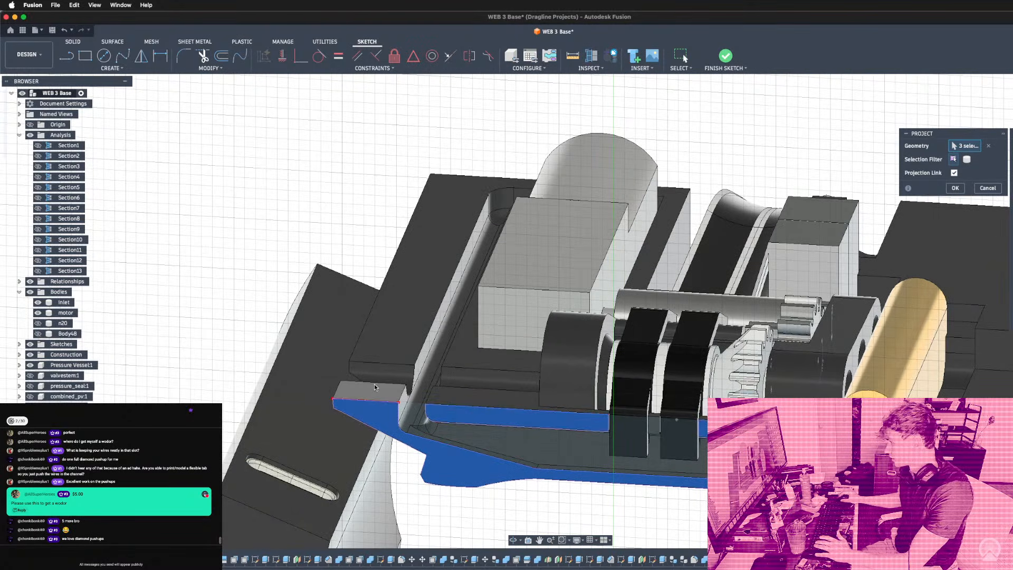
pyautogui.keyDown('shift'); pyautogui.moveTo(372, 393); pyautogui.dragTo(513, 408, button='middle'); pyautogui.keyUp('shift')
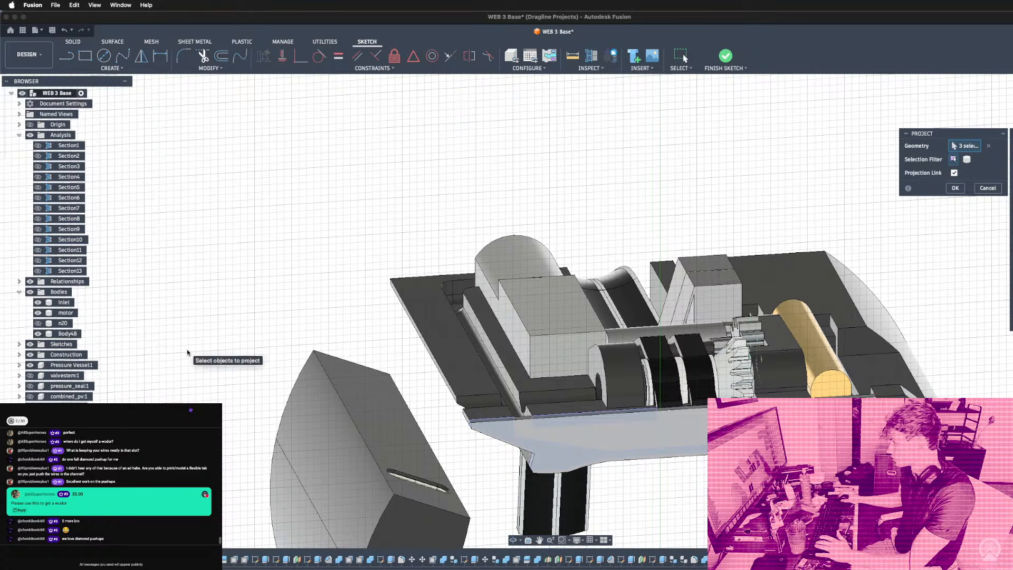
pyautogui.moveTo(686, 414)
pyautogui.keyDown('shift'); pyautogui.mouseDown(button='middle')
pyautogui.moveTo(717, 443)
pyautogui.moveTo(591, 365)
pyautogui.moveTo(490, 359)
pyautogui.moveTo(509, 377)
pyautogui.moveTo(496, 364)
pyautogui.moveTo(588, 304)
pyautogui.moveTo(533, 317)
pyautogui.moveTo(617, 369)
pyautogui.mouseUp(button='middle'); pyautogui.keyUp('shift')
pyautogui.moveTo(790, 390)
pyautogui.keyDown('shift'); pyautogui.mouseDown(button='middle')
pyautogui.moveTo(701, 398)
pyautogui.moveTo(804, 401)
pyautogui.mouseUp(button='middle'); pyautogui.keyUp('shift')
pyautogui.moveTo(771, 337)
pyautogui.keyDown('shift'); pyautogui.mouseDown(button='middle')
pyautogui.moveTo(919, 320)
pyautogui.moveTo(856, 309)
pyautogui.moveTo(534, 329)
pyautogui.moveTo(629, 298)
pyautogui.mouseUp(button='middle'); pyautogui.keyUp('shift')
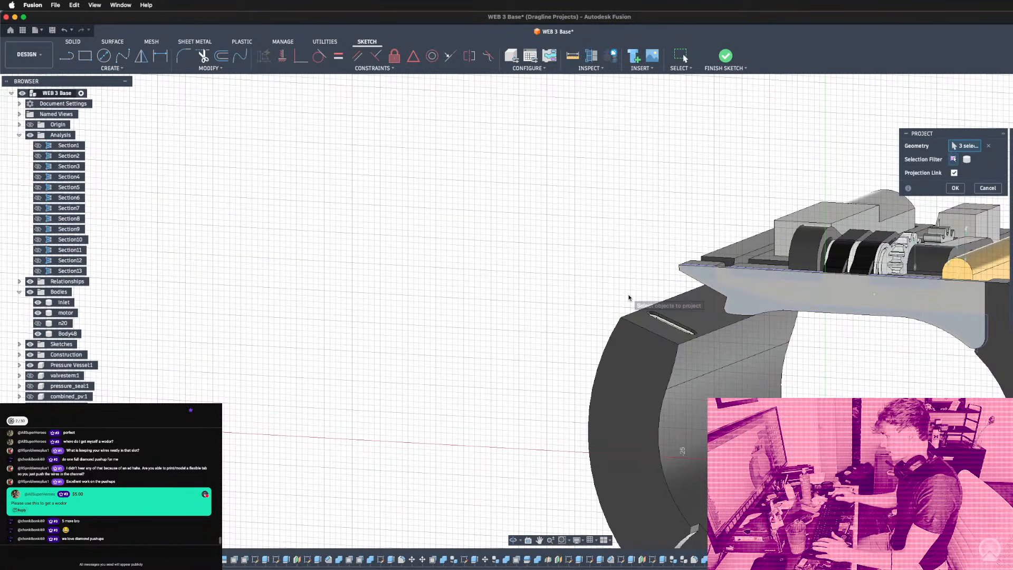
# Sketch a line about 7.7 mm long bridging the gap in the projected outline below the two black clips.
pyautogui.scroll(4, 914, 293)
pyautogui.press('l')
pyautogui.scroll(2, 770, 290)
pyautogui.click(763, 275)
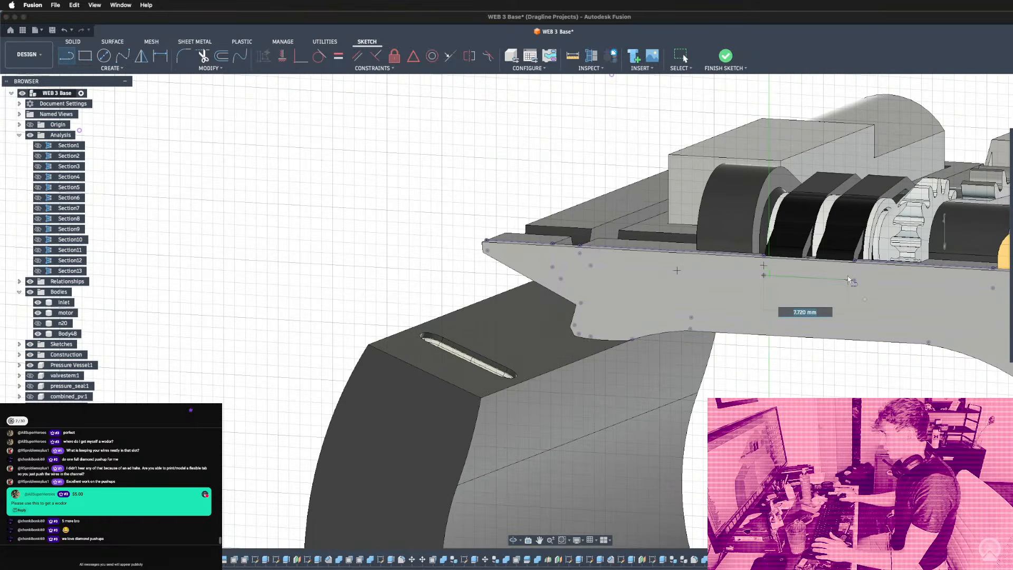
pyautogui.click(854, 280)
pyautogui.press('Escape')
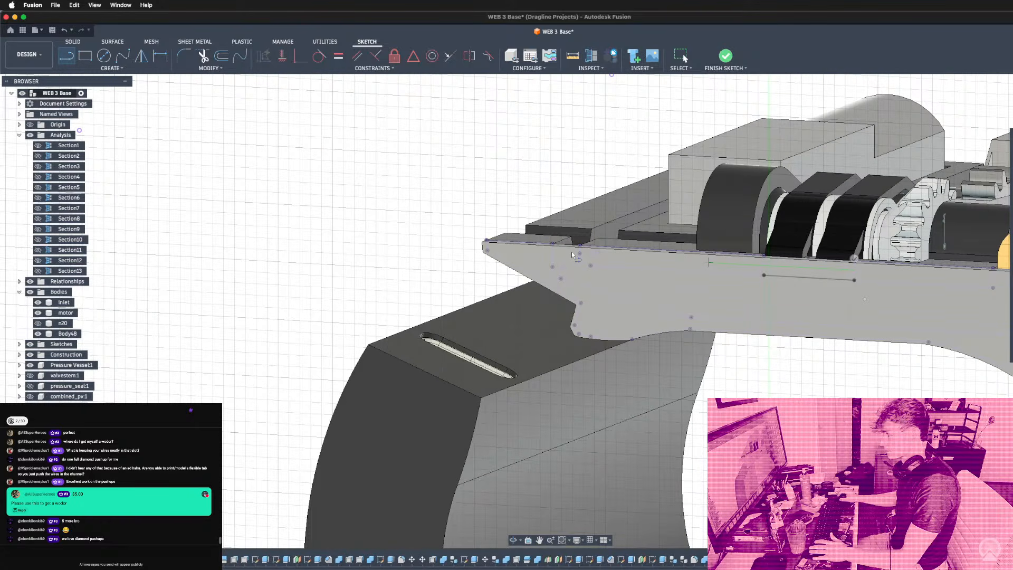
# Sketch a short line bridging the gap in the projected outline at the wire channel's opening.
pyautogui.scroll(3, 573, 255)
pyautogui.scroll(-2, 514, 247)
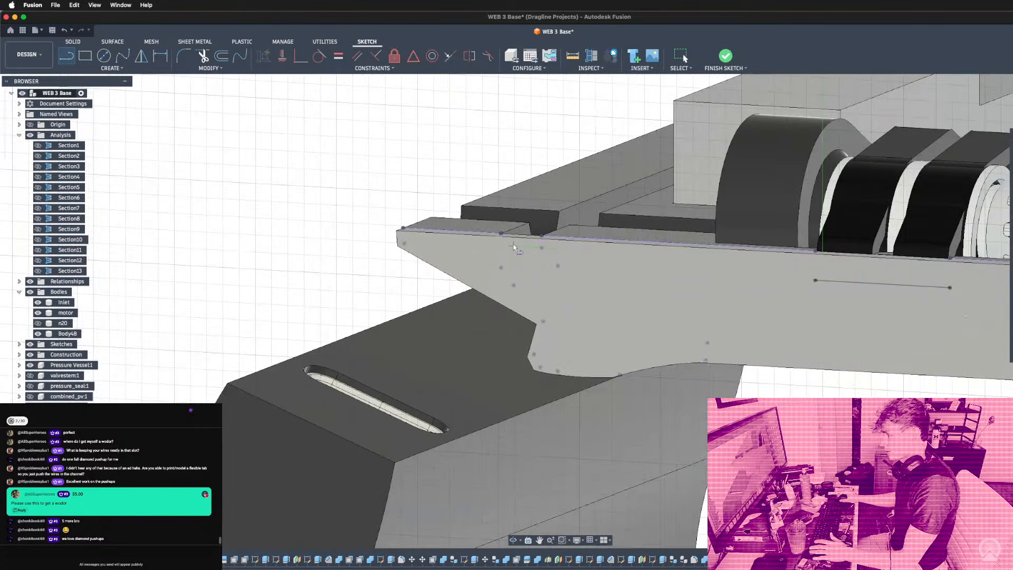
pyautogui.scroll(4, 515, 246)
pyautogui.scroll(1, 514, 247)
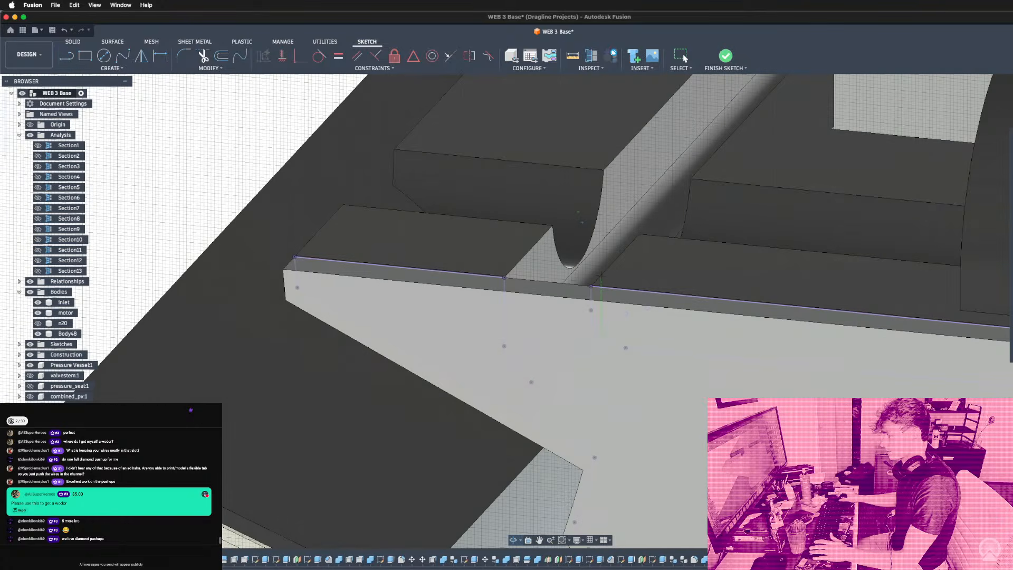
pyautogui.press('l')
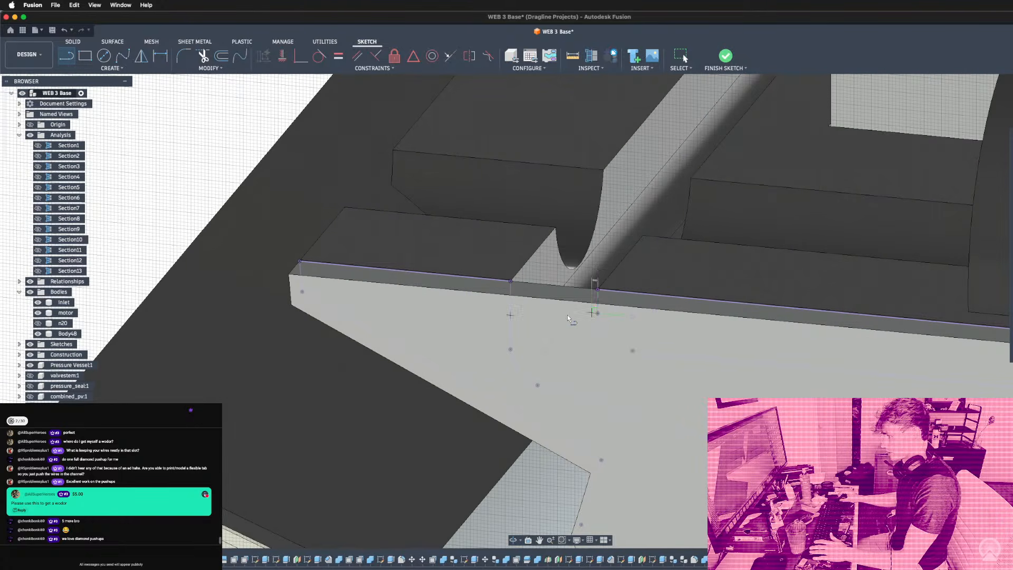
pyautogui.click(510, 305)
pyautogui.click(597, 313)
pyautogui.press('Escape')
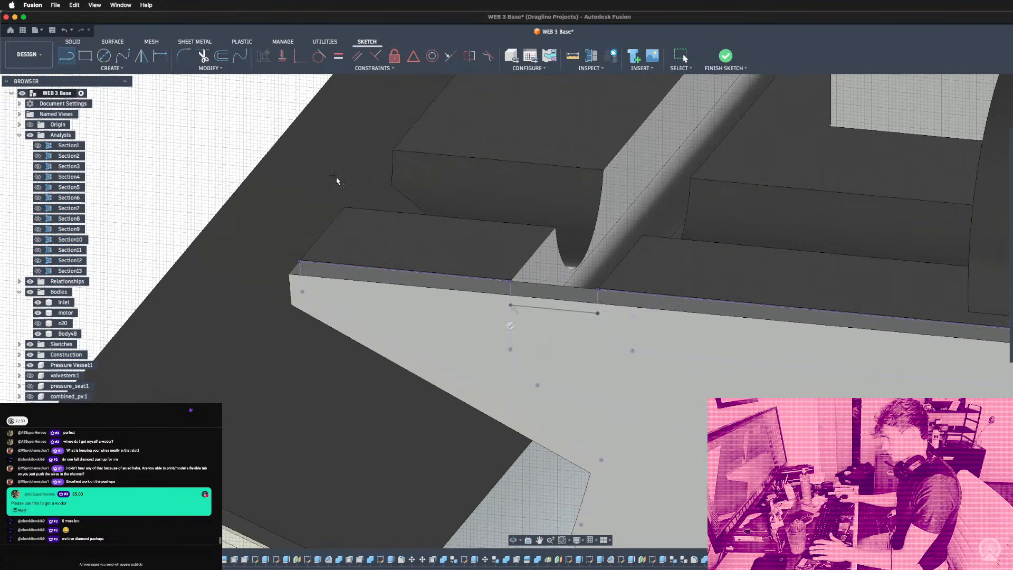
# Sketch a line about 8.6 mm long below the yellow cylinder, from the projected outline's corner to the plate's end.
pyautogui.scroll(-5, 337, 181)
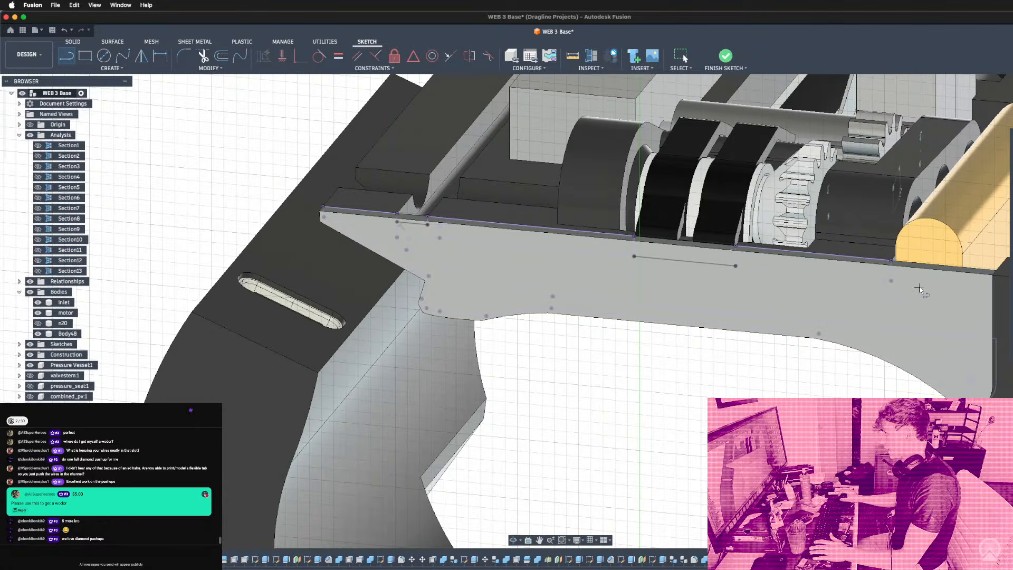
pyautogui.scroll(2, 918, 289)
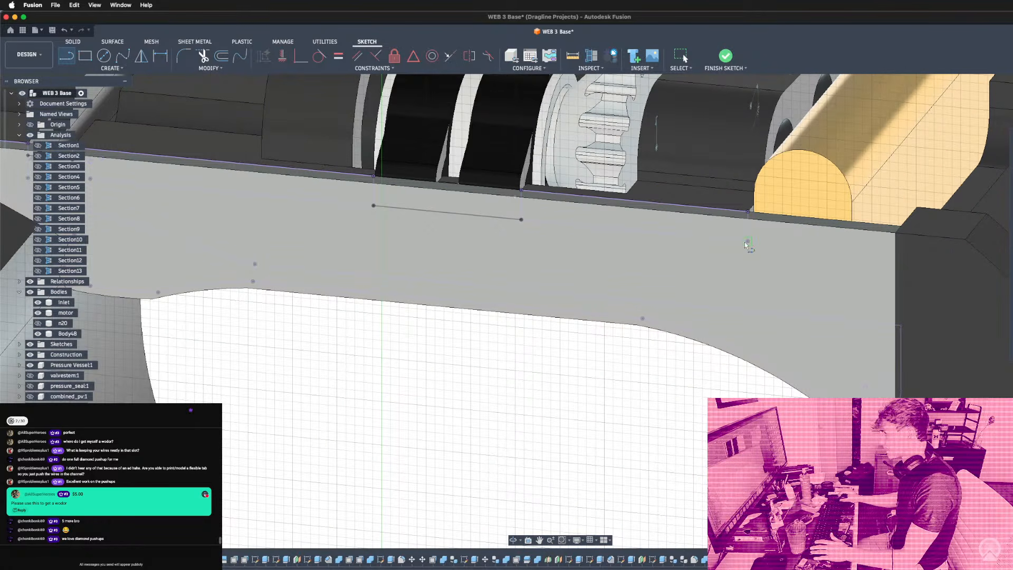
pyautogui.click(747, 242)
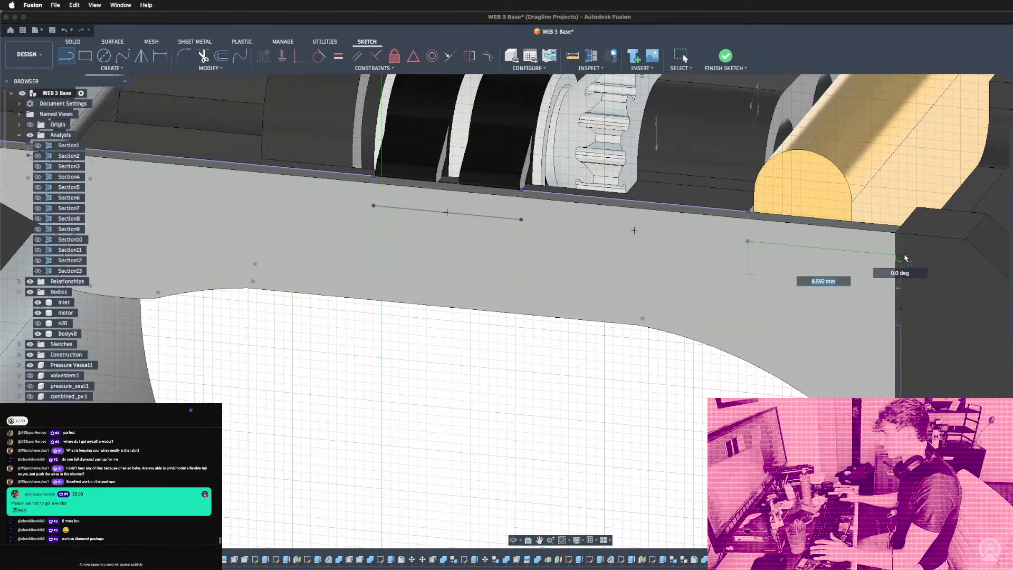
pyautogui.click(903, 257)
# Extrude the sketched profile by -0.5 mm to cut it into the front plate.
pyautogui.press('e')
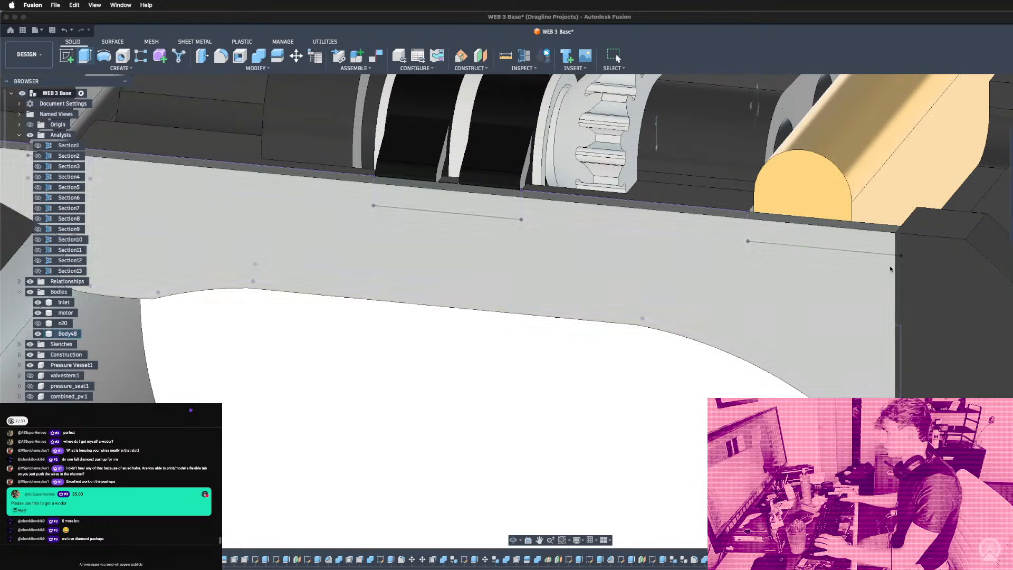
pyautogui.moveTo(929, 258)
pyautogui.keyDown('shift'); pyautogui.mouseDown(button='middle')
pyautogui.moveTo(798, 260)
pyautogui.moveTo(907, 292)
pyautogui.moveTo(526, 153)
pyautogui.mouseUp(button='middle'); pyautogui.keyUp('shift')
pyautogui.moveTo(546, 304)
pyautogui.keyDown('shift'); pyautogui.mouseDown(button='middle')
pyautogui.moveTo(445, 436)
pyautogui.moveTo(481, 352)
pyautogui.moveTo(631, 285)
pyautogui.mouseUp(button='middle'); pyautogui.keyUp('shift')
pyautogui.scroll(-8, 631, 284)
pyautogui.scroll(6, 413, 339)
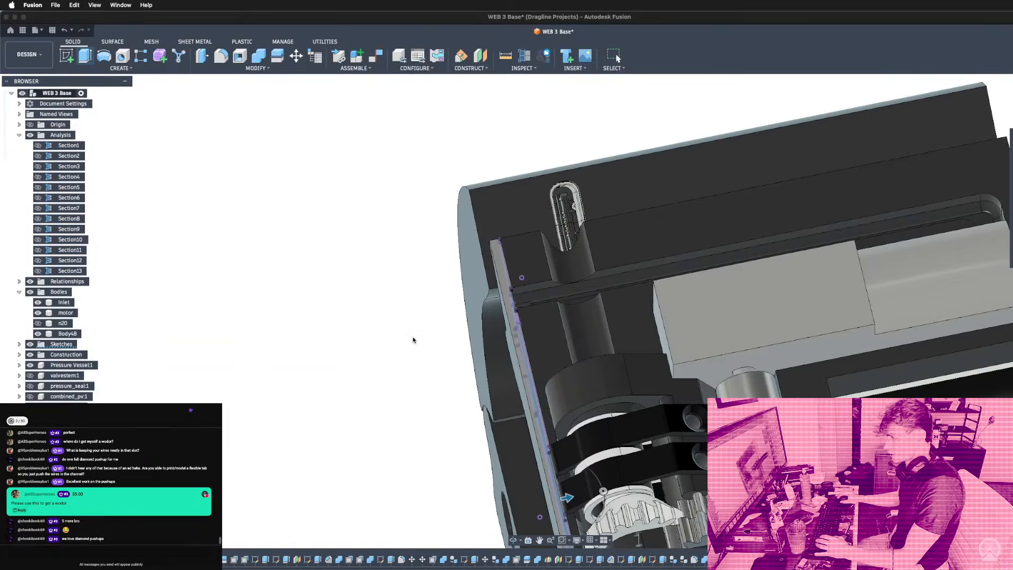
pyautogui.keyDown('shift'); pyautogui.moveTo(546, 309); pyautogui.dragTo(517, 193, button='middle'); pyautogui.keyUp('shift')
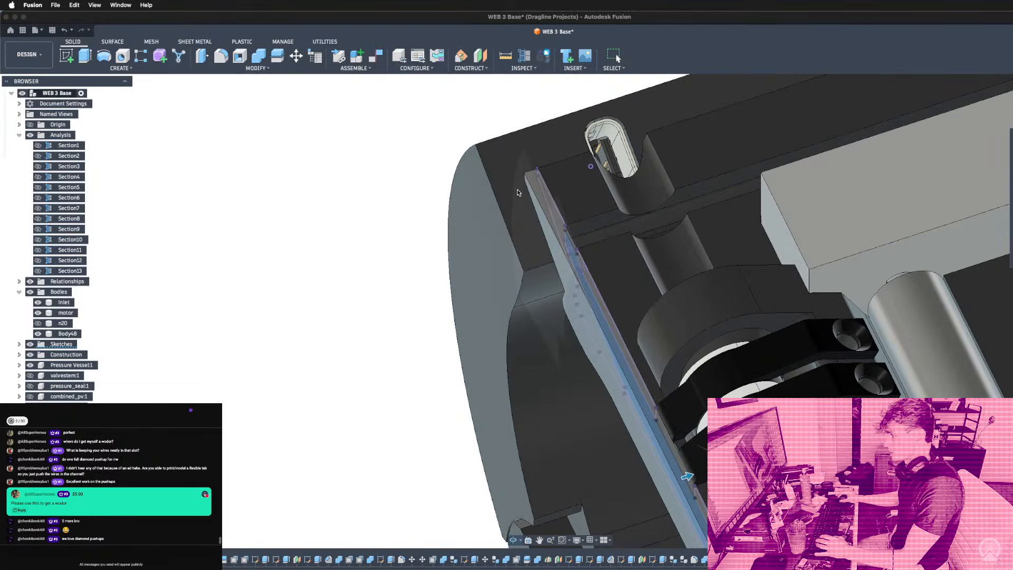
pyautogui.click(523, 177)
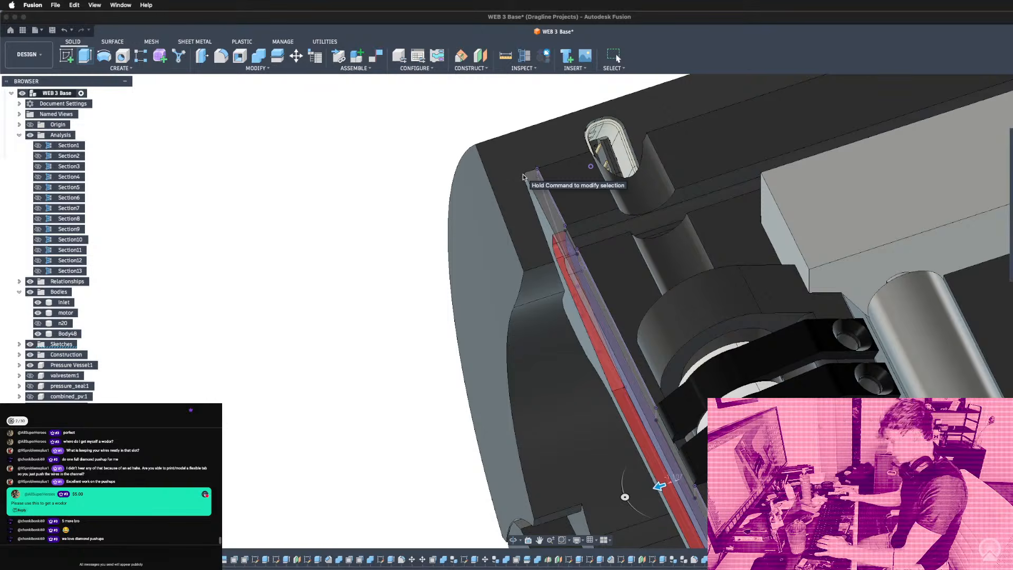
pyautogui.write('-.5')
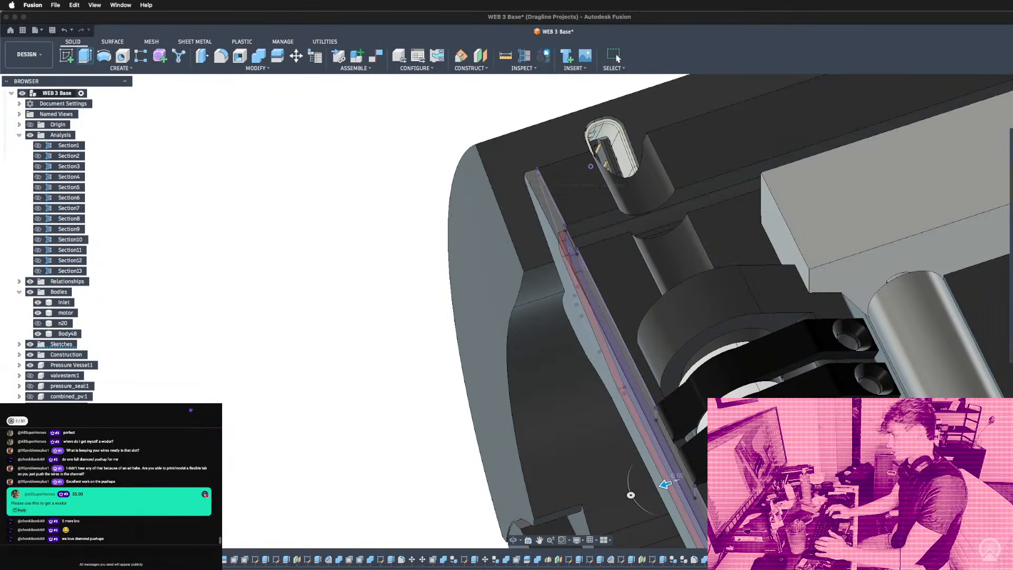
pyautogui.press('Return')
# Create a section analysis from the yellow cylinder's flat side face, offset -9.812 mm to cut through the base beside the gears.
pyautogui.scroll(-3, 543, 206)
pyautogui.keyDown('shift'); pyautogui.moveTo(543, 206); pyautogui.dragTo(427, 231, button='middle'); pyautogui.keyUp('shift')
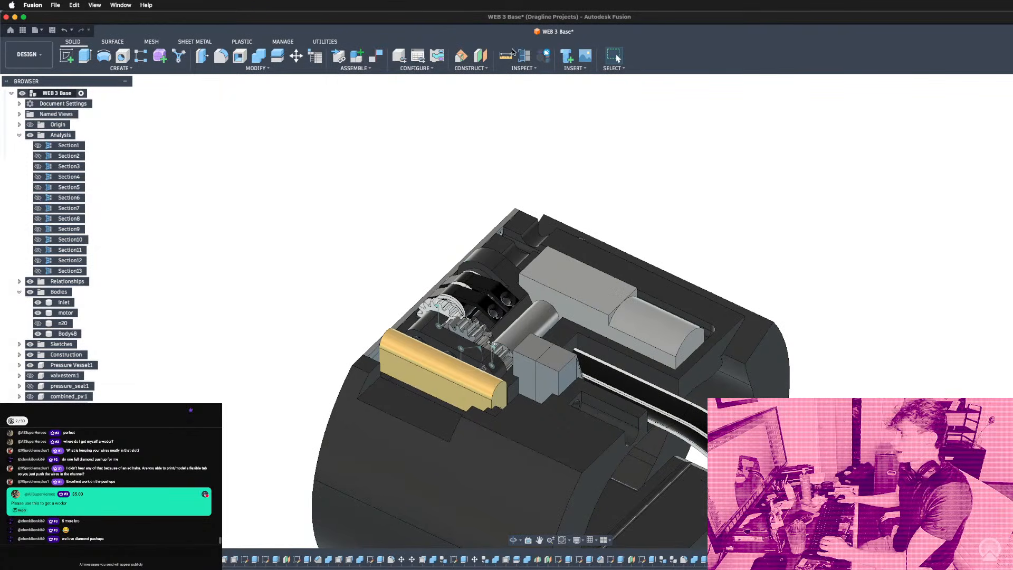
pyautogui.click(396, 372)
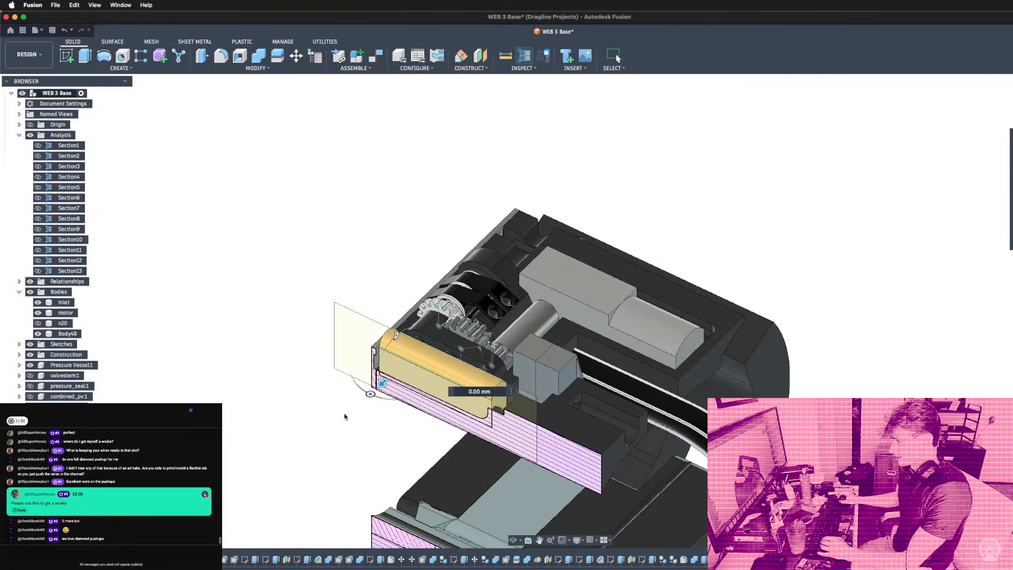
pyautogui.scroll(5, 344, 413)
pyautogui.keyDown('shift'); pyautogui.moveTo(368, 403); pyautogui.dragTo(432, 379, button='middle'); pyautogui.keyUp('shift')
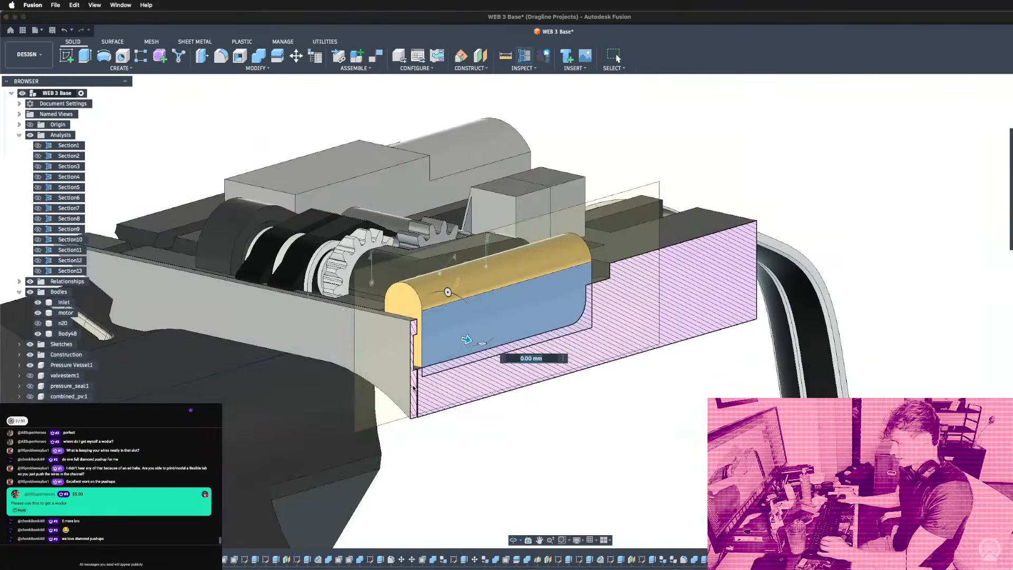
pyautogui.scroll(3, 453, 376)
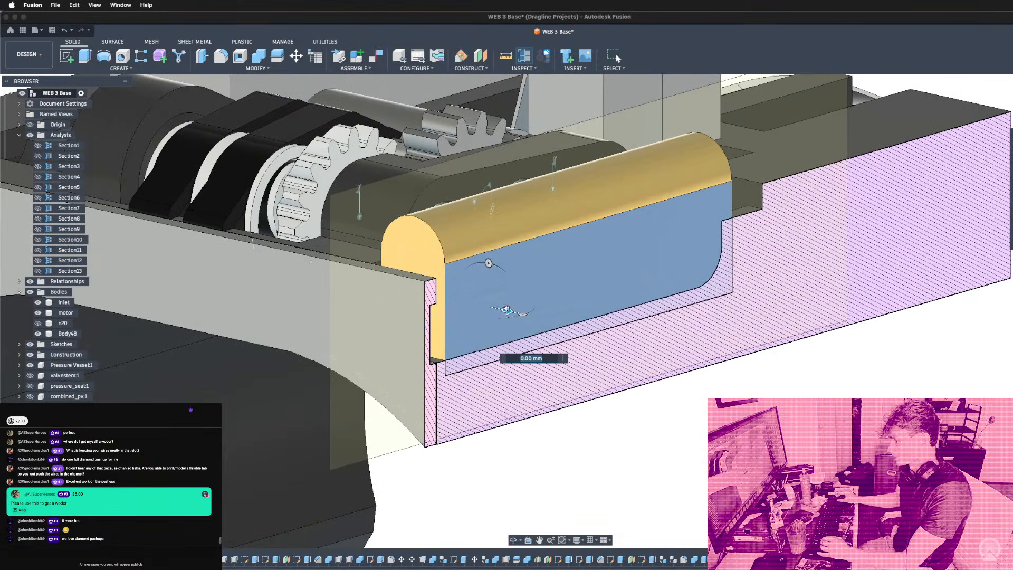
pyautogui.moveTo(506, 311); pyautogui.dragTo(384, 305)
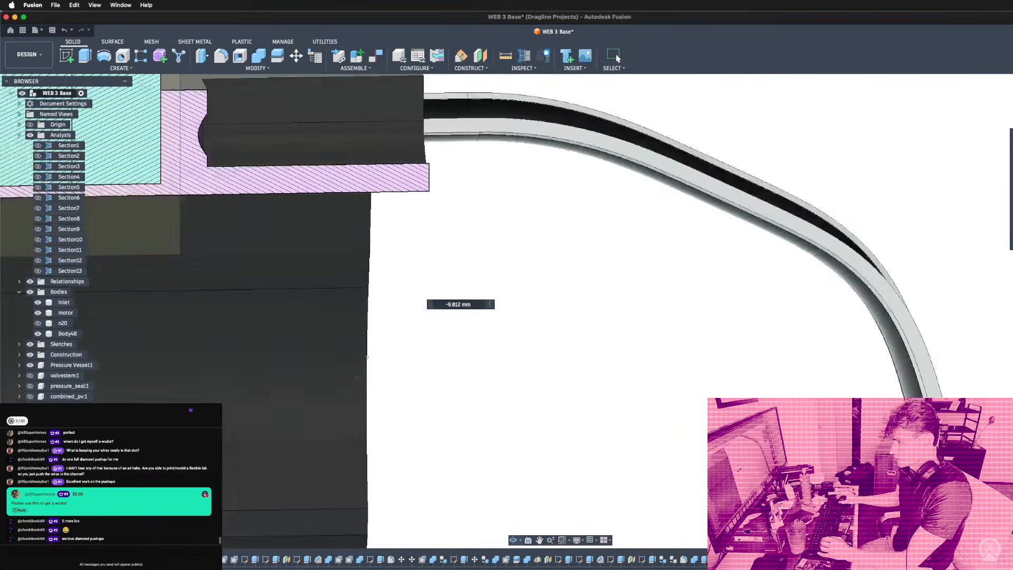
pyautogui.keyDown('shift'); pyautogui.moveTo(387, 305); pyautogui.dragTo(479, 391, button='middle'); pyautogui.keyUp('shift')
pyautogui.scroll(-5, 775, 391)
pyautogui.keyDown('shift'); pyautogui.moveTo(122, 368); pyautogui.dragTo(210, 366, button='middle'); pyautogui.keyUp('shift')
pyautogui.scroll(4, 275, 355)
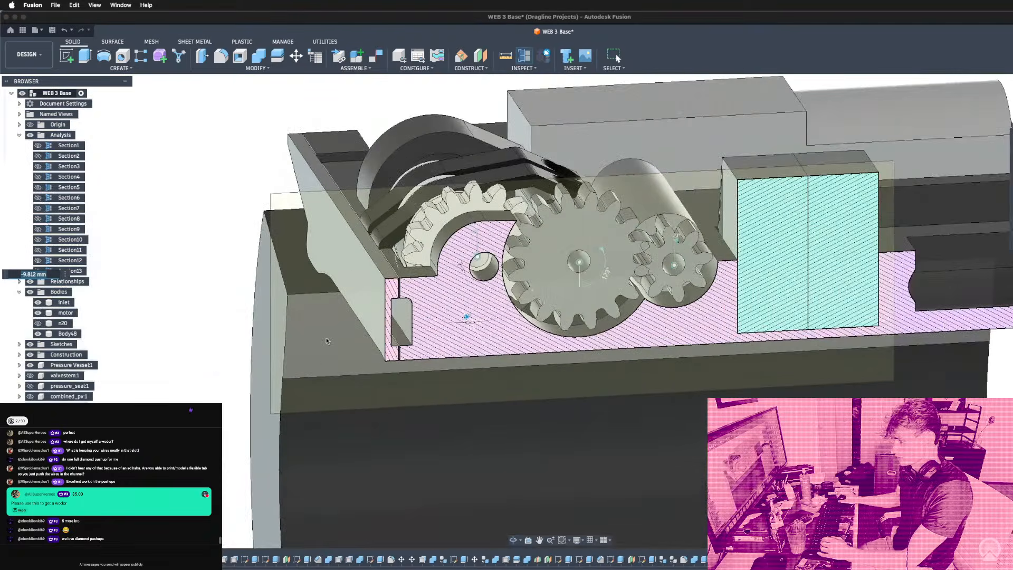
pyautogui.scroll(2, 326, 341)
pyautogui.press('Return')
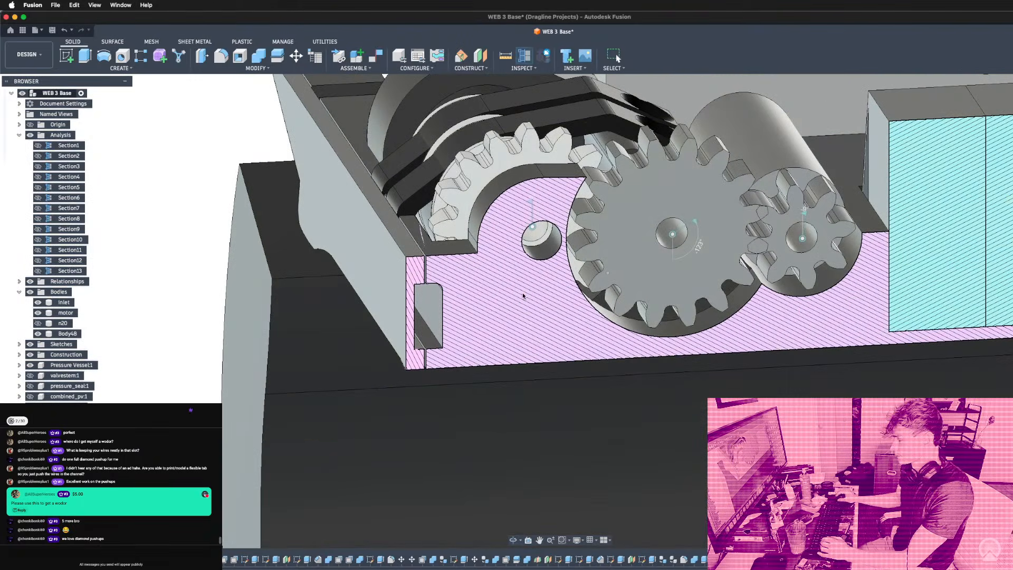
# Fillet four edges of the sectioned wire channel in the base and front plate with a 0.5 mm radius.
pyautogui.scroll(3, 407, 309)
pyautogui.press('f')
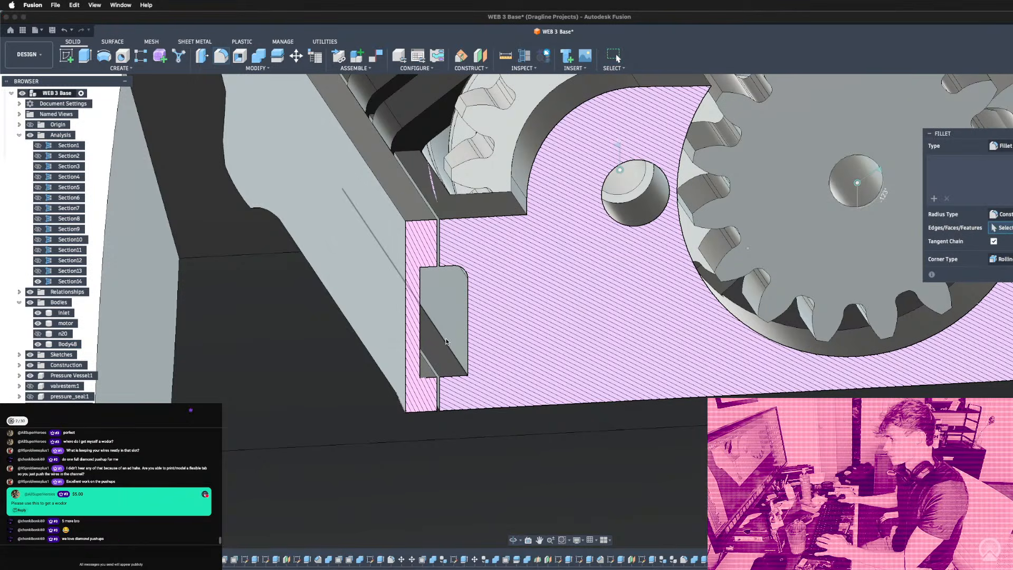
pyautogui.click(442, 341)
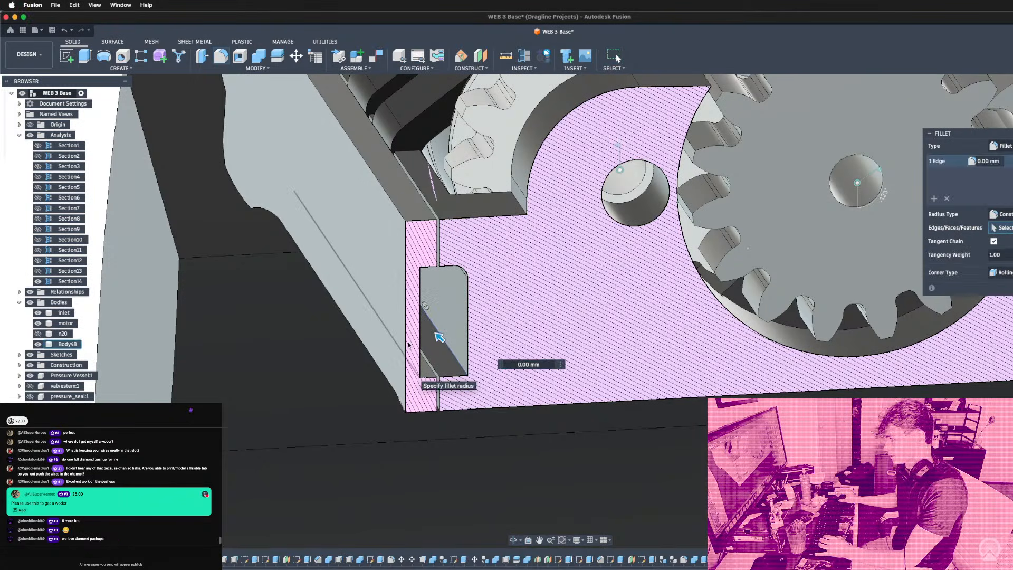
pyautogui.click(416, 377)
pyautogui.click(414, 270)
pyautogui.write('0')
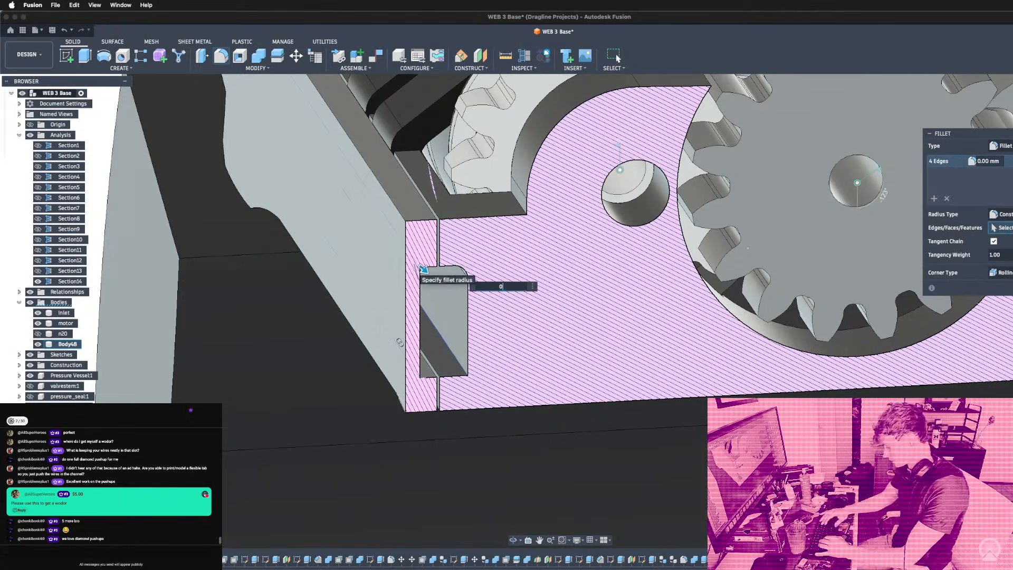
pyautogui.write('.2')
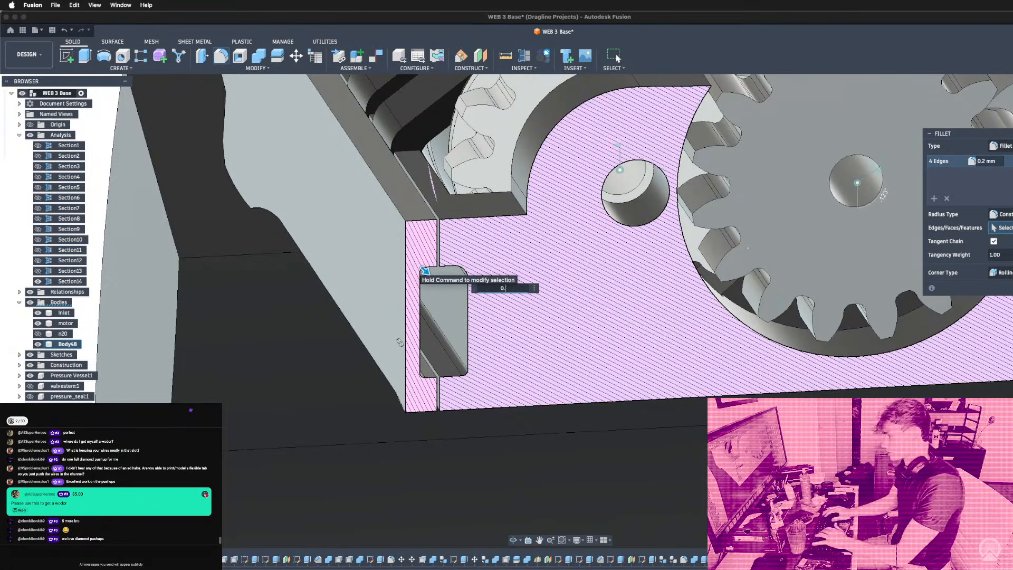
pyautogui.press('Return')
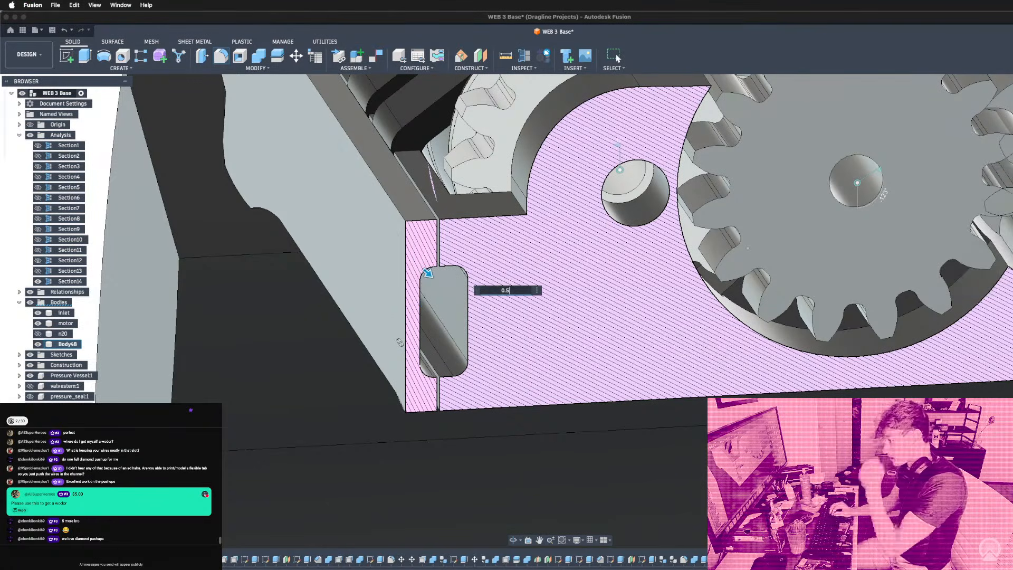
# Measure the wire channel's width between its wall in the base and its wall in the front plate.
pyautogui.scroll(-6, 431, 262)
pyautogui.keyDown('shift'); pyautogui.moveTo(455, 264); pyautogui.dragTo(421, 283, button='middle'); pyautogui.keyUp('shift')
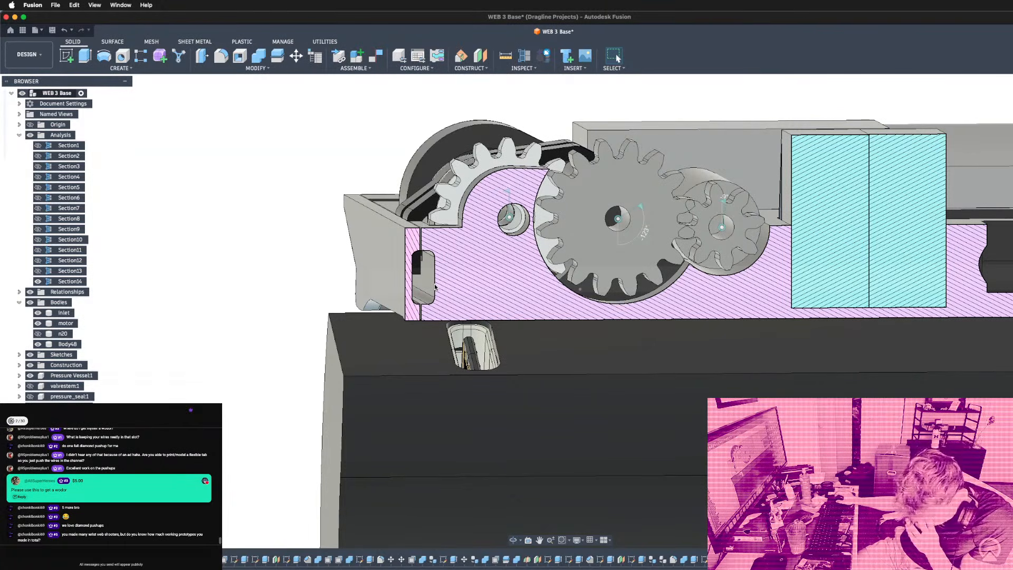
pyautogui.keyDown('shift'); pyautogui.moveTo(446, 296); pyautogui.dragTo(520, 335, button='middle'); pyautogui.keyUp('shift')
pyautogui.scroll(5, 423, 240)
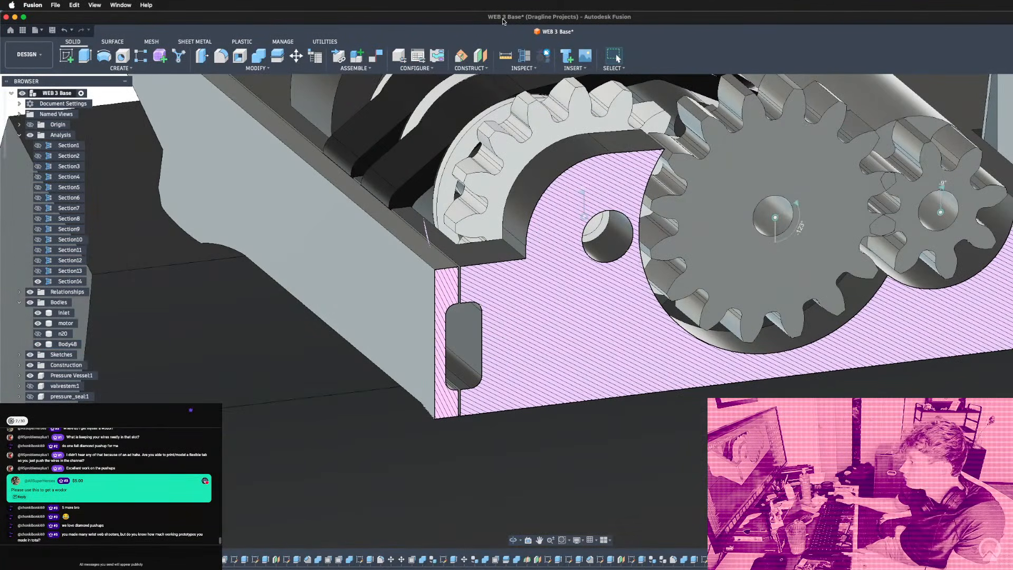
pyautogui.click(466, 353)
pyautogui.keyDown('shift'); pyautogui.moveTo(606, 333); pyautogui.dragTo(467, 333, button='middle'); pyautogui.keyUp('shift')
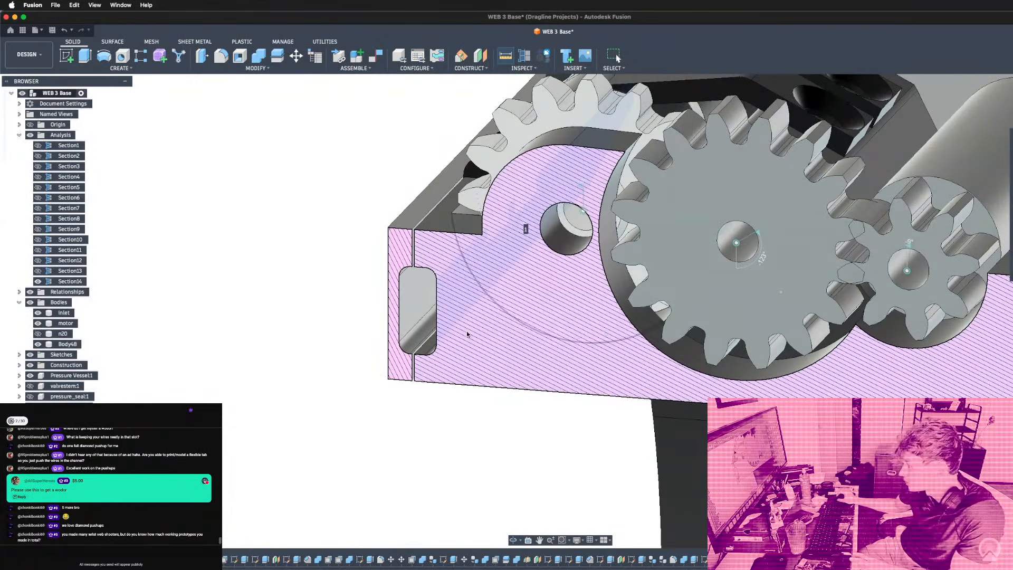
pyautogui.click(430, 308)
pyautogui.keyDown('shift'); pyautogui.moveTo(359, 305); pyautogui.dragTo(383, 296, button='middle'); pyautogui.keyUp('shift')
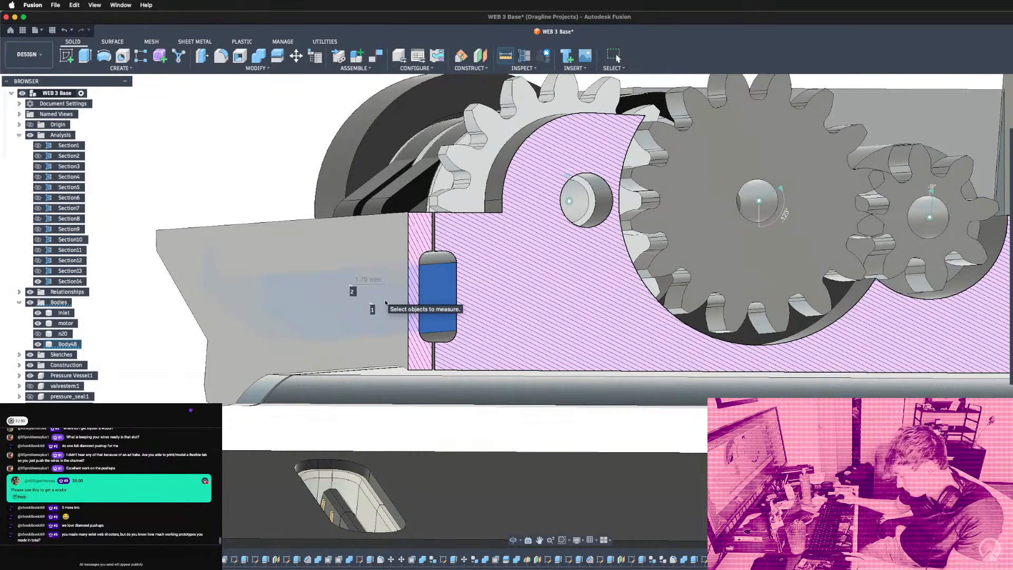
pyautogui.scroll(-3, 383, 301)
pyautogui.scroll(5, 393, 284)
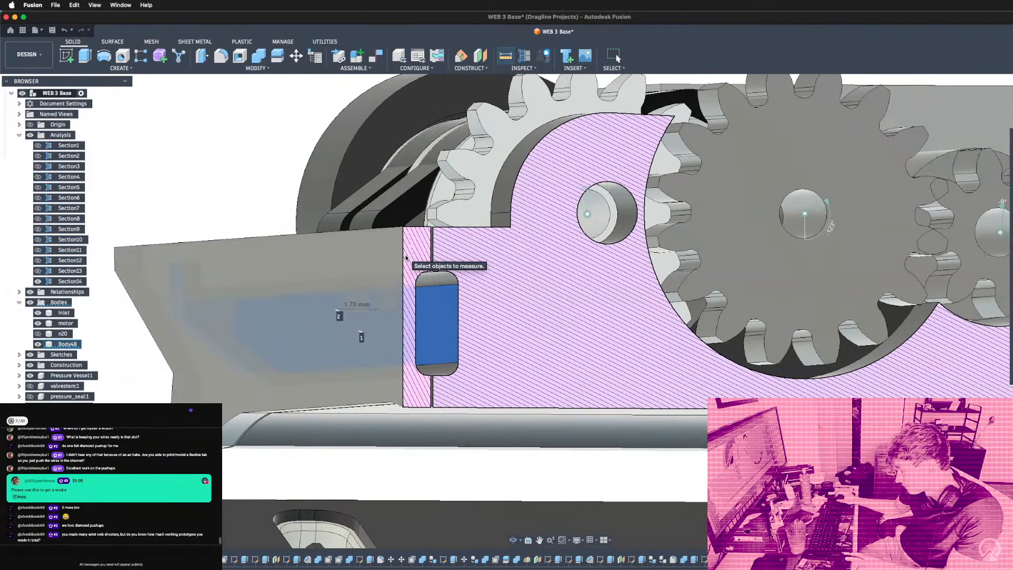
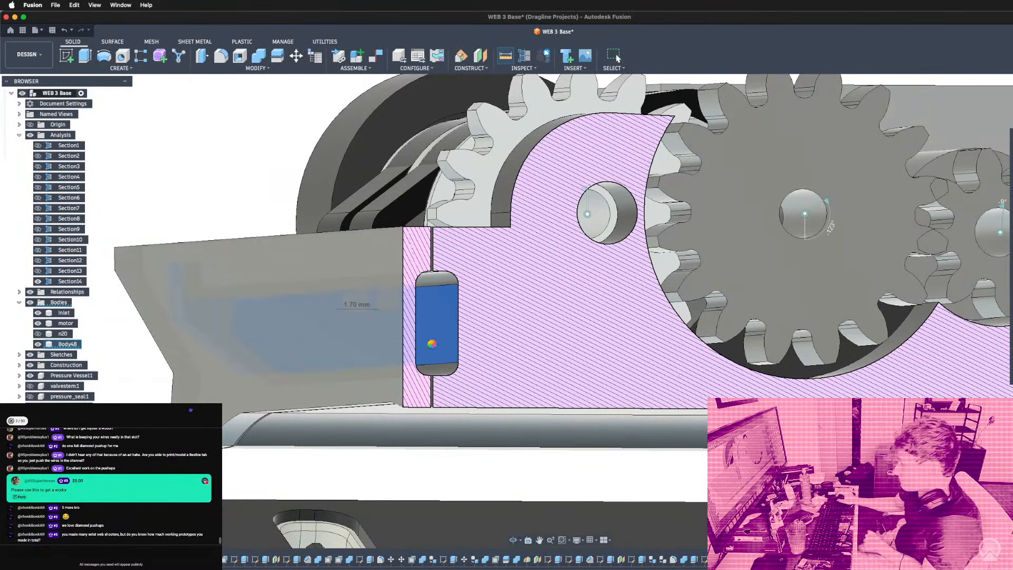
pyautogui.press('Escape')
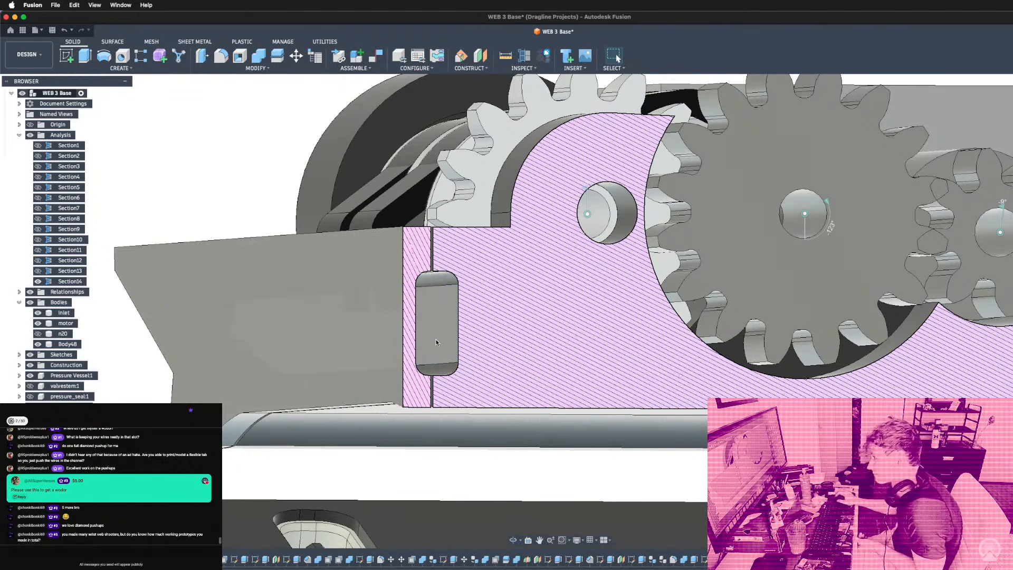
# Measure the gap between the base and the front plate at the wire channel.
pyautogui.keyDown('shift'); pyautogui.moveTo(498, 235); pyautogui.dragTo(453, 362, button='middle'); pyautogui.keyUp('shift')
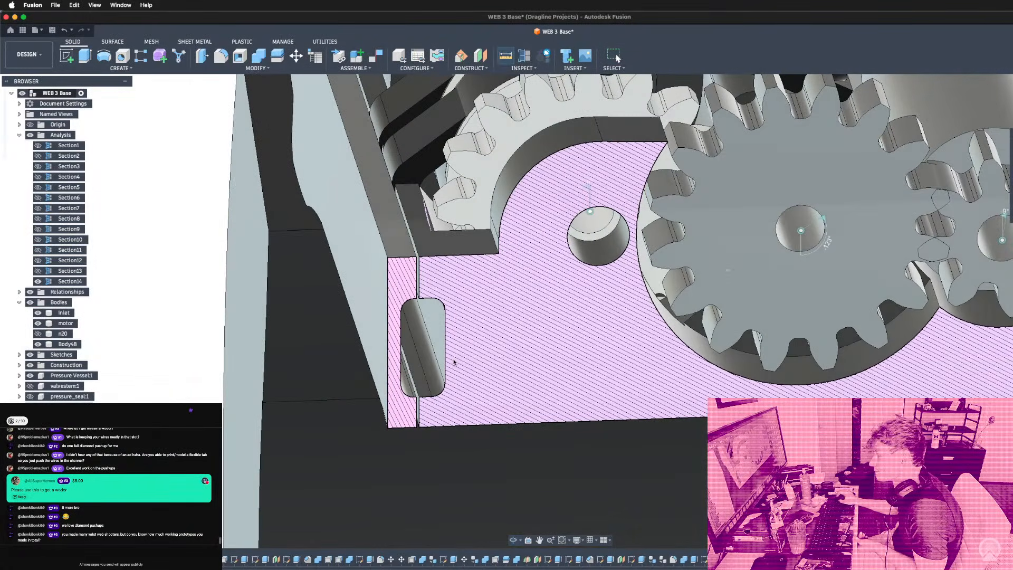
pyautogui.press('i')
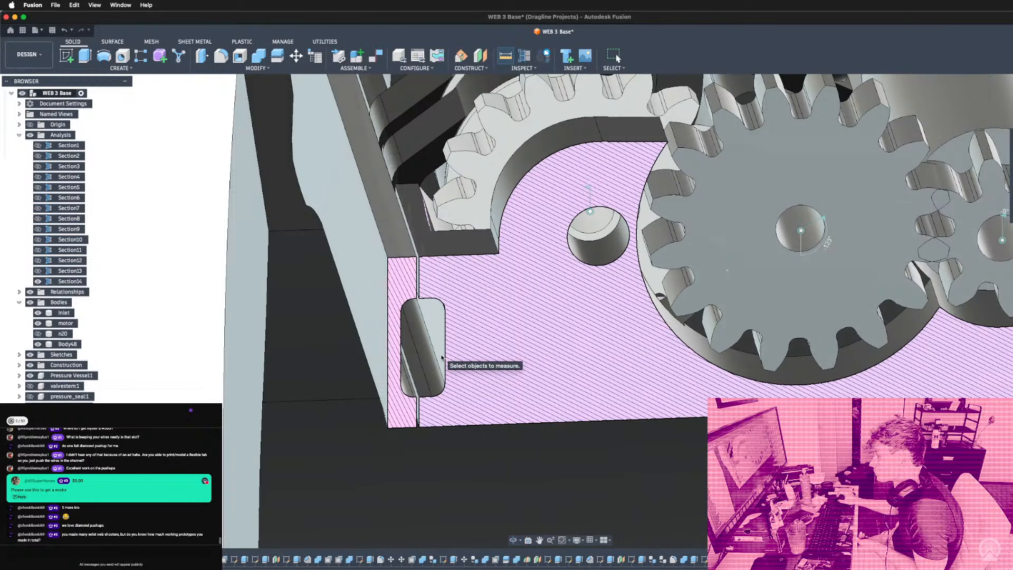
pyautogui.keyDown('shift'); pyautogui.moveTo(441, 358); pyautogui.dragTo(432, 276, button='middle'); pyautogui.keyUp('shift')
pyautogui.click(422, 267)
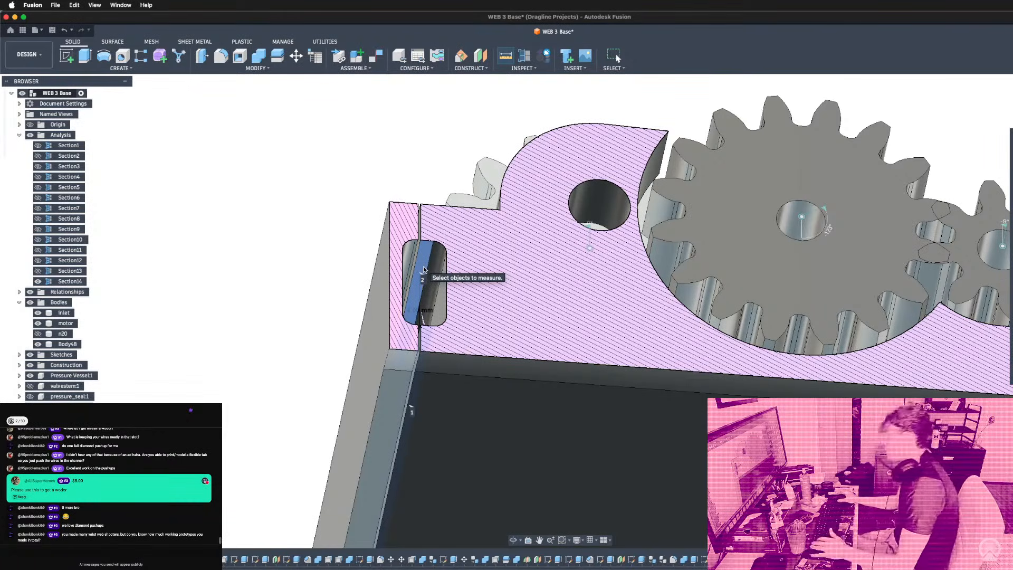
pyautogui.press('Escape')
# Turn off the Section14 analysis and hide the front plate to expose the base's wire channel.
pyautogui.scroll(-4, 382, 392)
pyautogui.keyDown('shift'); pyautogui.moveTo(384, 368); pyautogui.dragTo(364, 291, button='middle'); pyautogui.keyUp('shift')
pyautogui.scroll(-5, 388, 412)
pyautogui.scroll(-3, 410, 365)
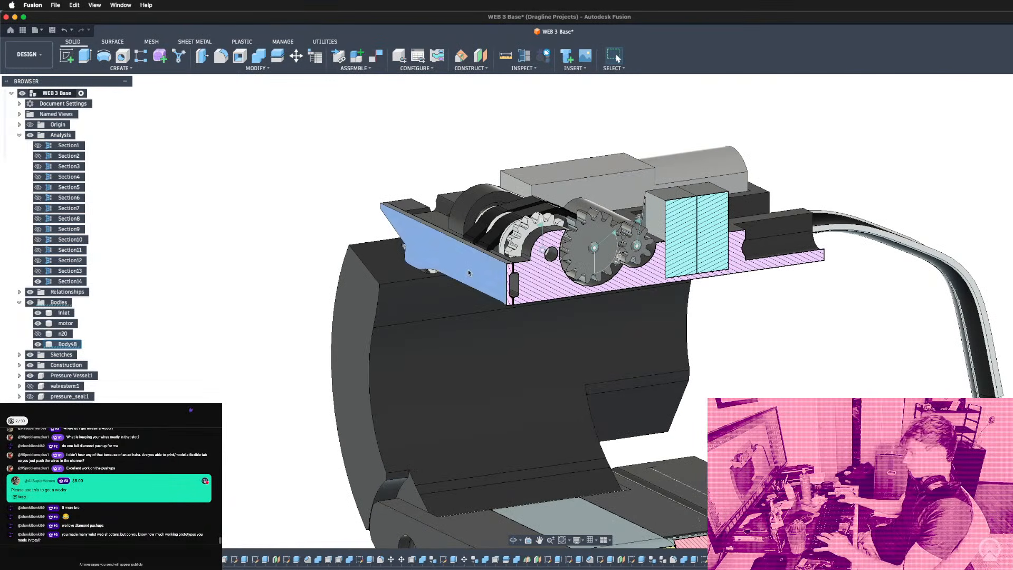
pyautogui.click(38, 283)
pyautogui.keyDown('shift'); pyautogui.moveTo(734, 286); pyautogui.dragTo(793, 290, button='middle'); pyautogui.keyUp('shift')
pyautogui.scroll(5, 603, 371)
pyautogui.scroll(5, 428, 338)
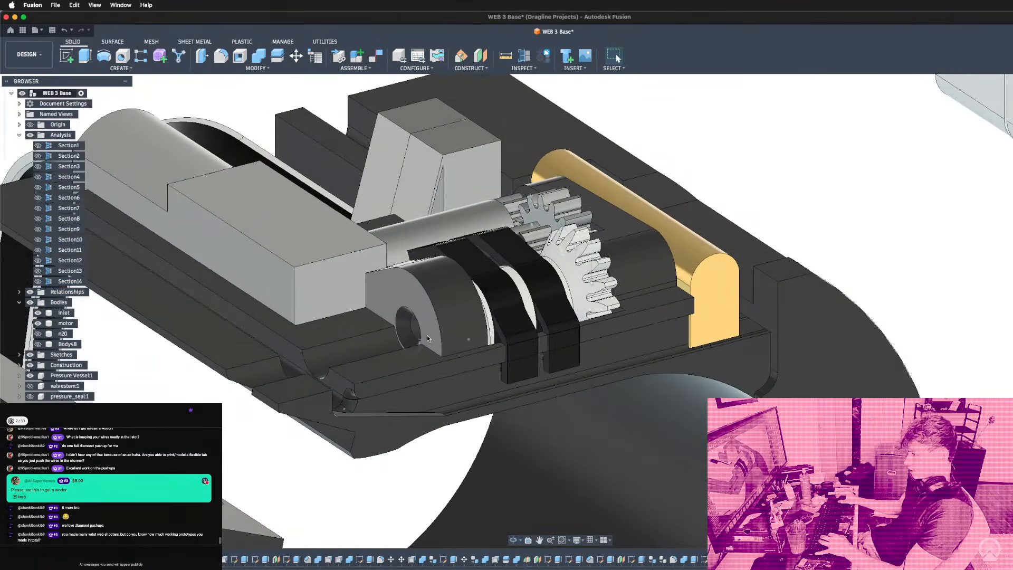
# Start a sketch on the flat end face of the round support and project the support's opposite side face into it.
pyautogui.click(440, 356)
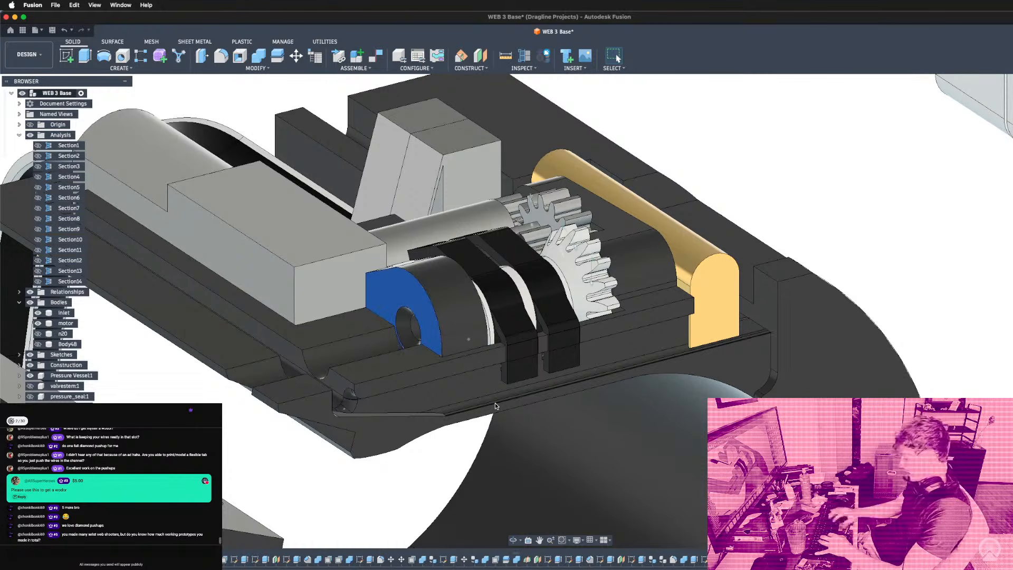
pyautogui.press('l')
pyautogui.scroll(-10, 519, 405)
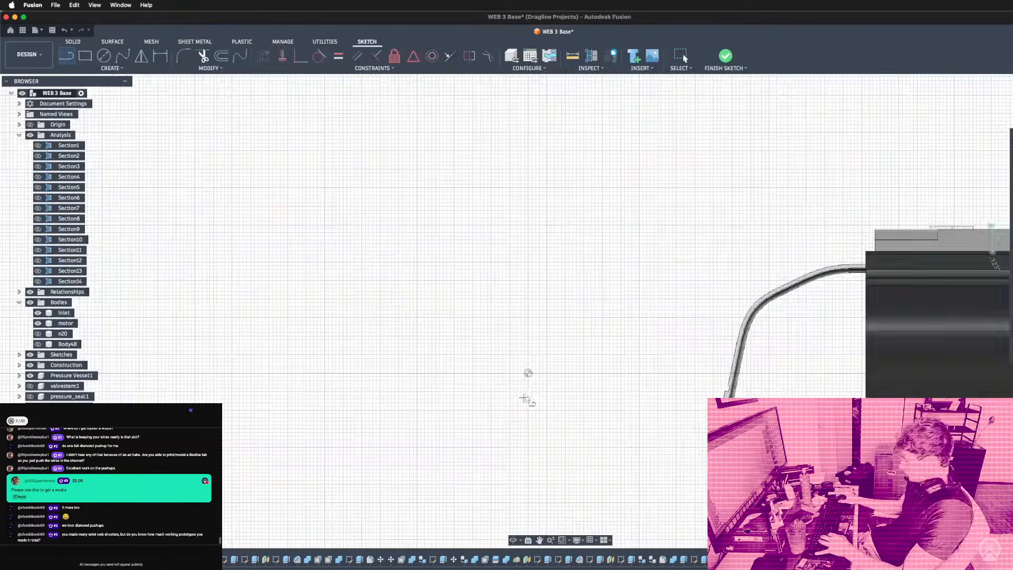
pyautogui.moveTo(730, 393)
pyautogui.keyDown('shift'); pyautogui.mouseDown(button='middle')
pyautogui.moveTo(775, 311)
pyautogui.moveTo(677, 342)
pyautogui.moveTo(845, 211)
pyautogui.moveTo(670, 263)
pyautogui.mouseUp(button='middle'); pyautogui.keyUp('shift')
pyautogui.scroll(5, 784, 299)
pyautogui.scroll(5, 845, 211)
pyautogui.press('p')
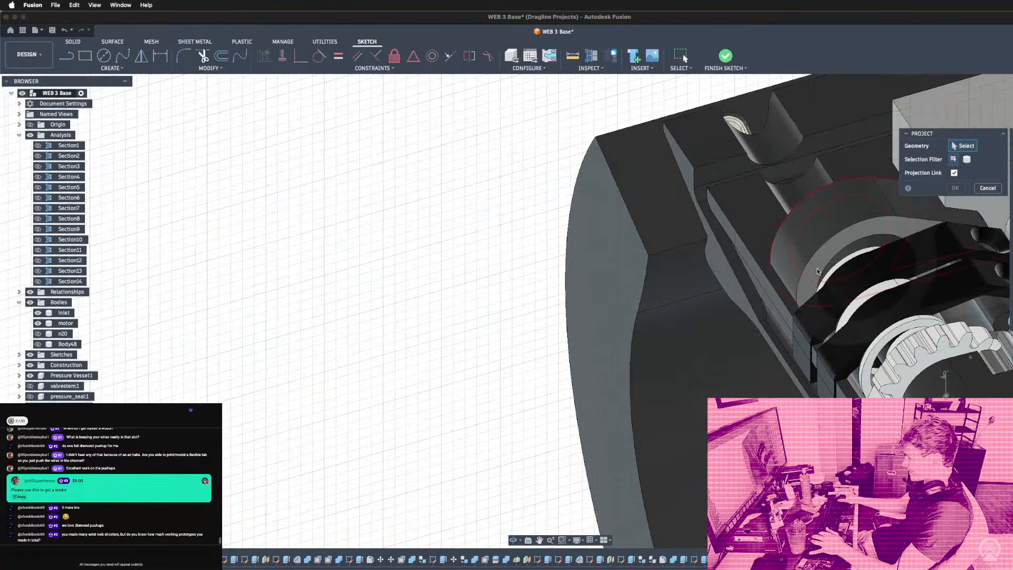
pyautogui.click(817, 271)
pyautogui.keyDown('shift'); pyautogui.moveTo(817, 271); pyautogui.dragTo(789, 299, button='middle'); pyautogui.keyUp('shift')
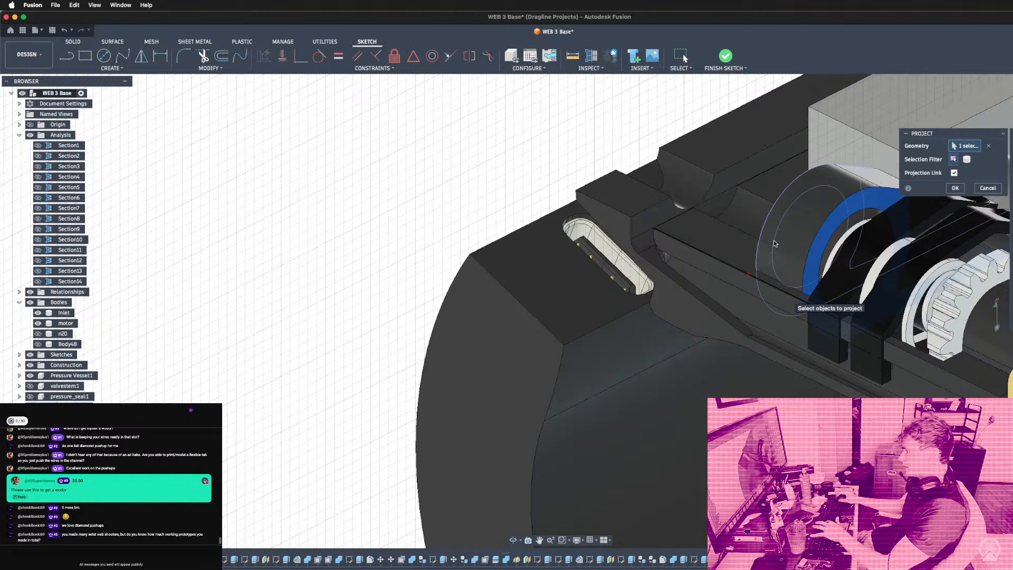
# Offset the lower arc of the projected round outline outward by 1.5 mm.
pyautogui.press('o')
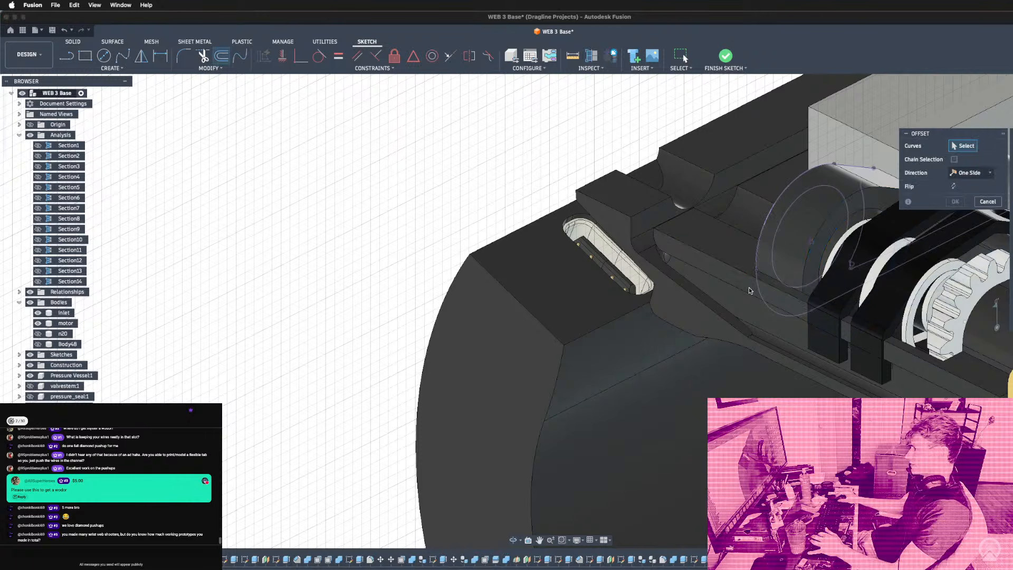
pyautogui.click(751, 288)
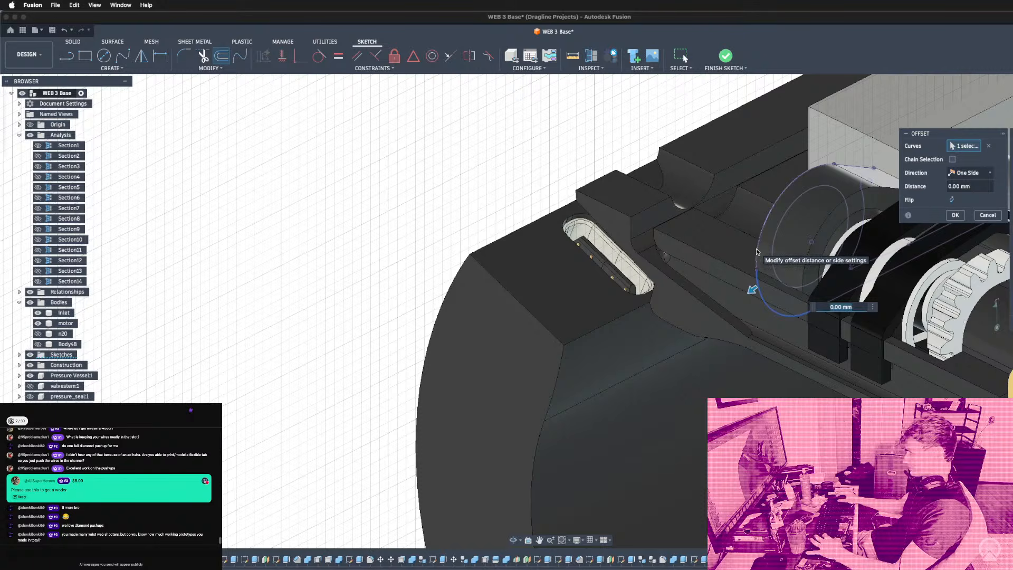
pyautogui.write('1.5')
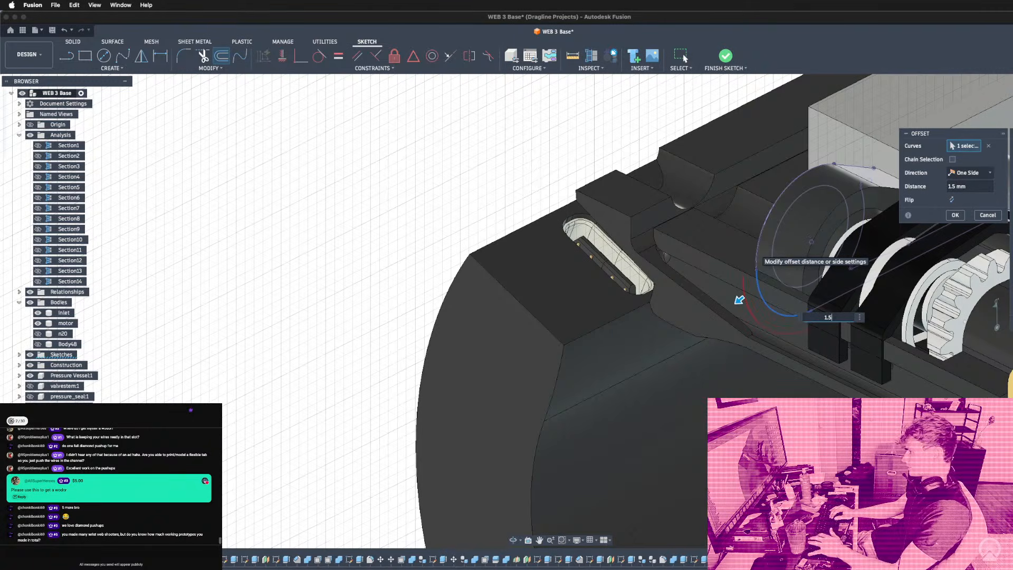
pyautogui.press('Return')
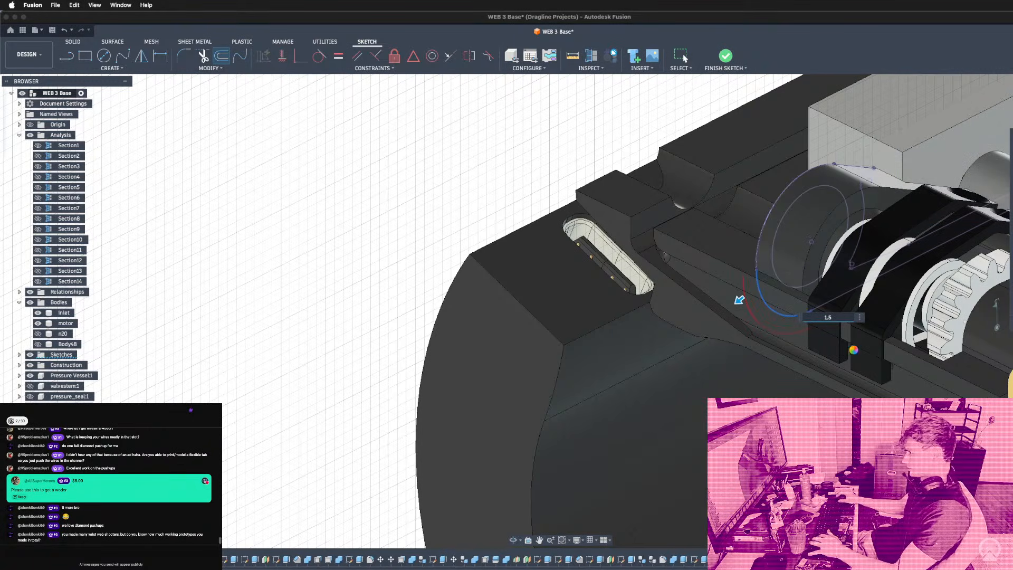
# Project the short edge at the channel's lower corner and sketch a line from its inner end past the offset arc.
pyautogui.keyDown('shift'); pyautogui.moveTo(850, 349); pyautogui.dragTo(822, 393, button='middle'); pyautogui.keyUp('shift')
pyautogui.scroll(2, 822, 393)
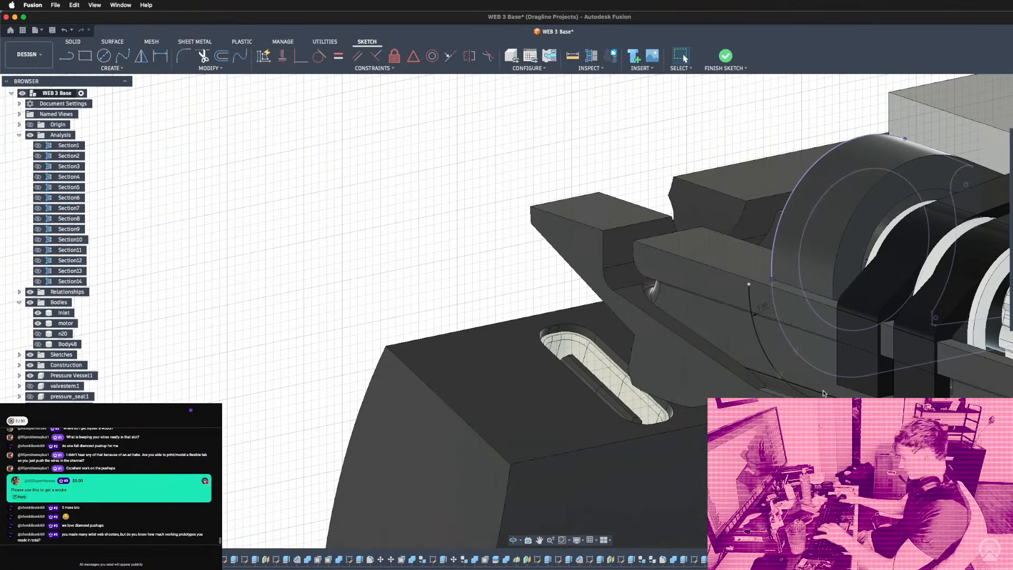
pyautogui.scroll(8, 766, 381)
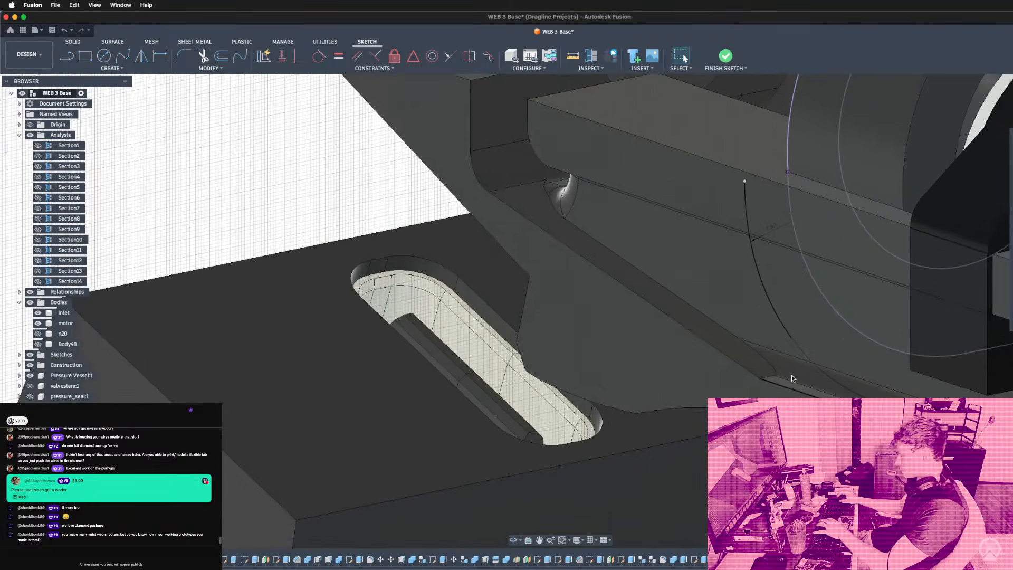
pyautogui.press('p')
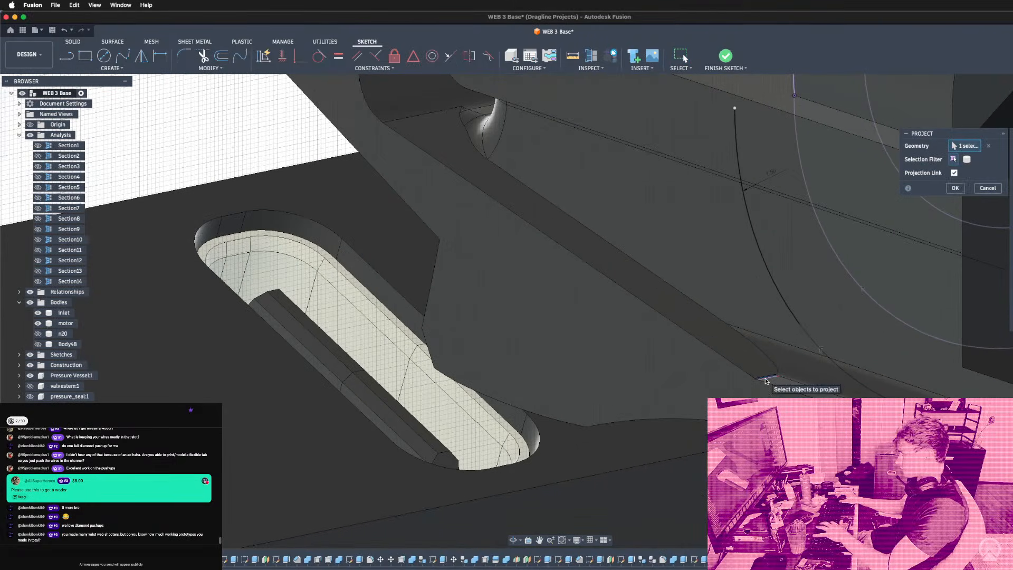
pyautogui.press('l')
pyautogui.click(778, 377)
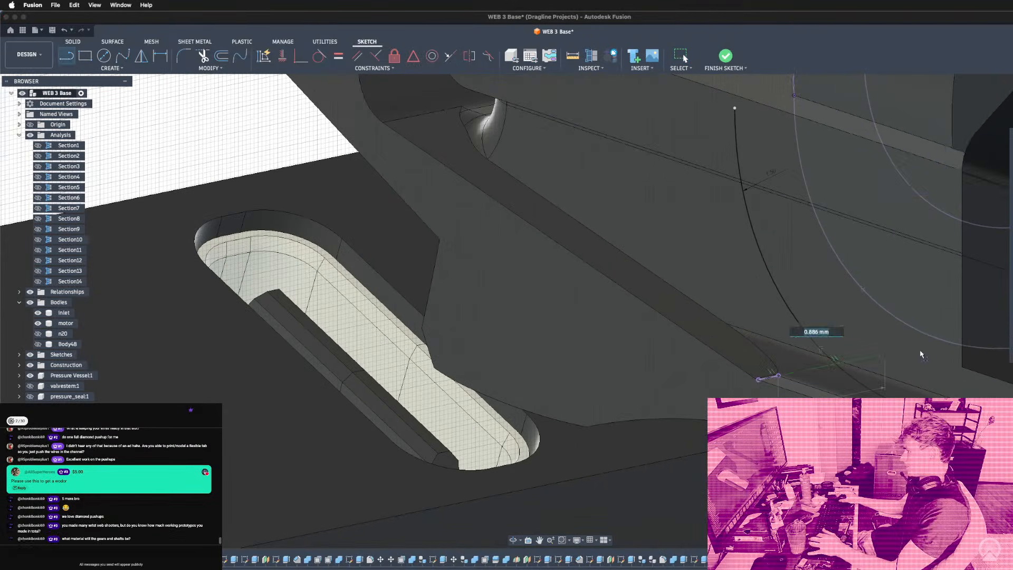
pyautogui.click(919, 352)
# Sketch a vertical line about 1.5 mm long from the projected edge's outer end and connect its top to the offset arc.
pyautogui.press('l')
pyautogui.click(758, 380)
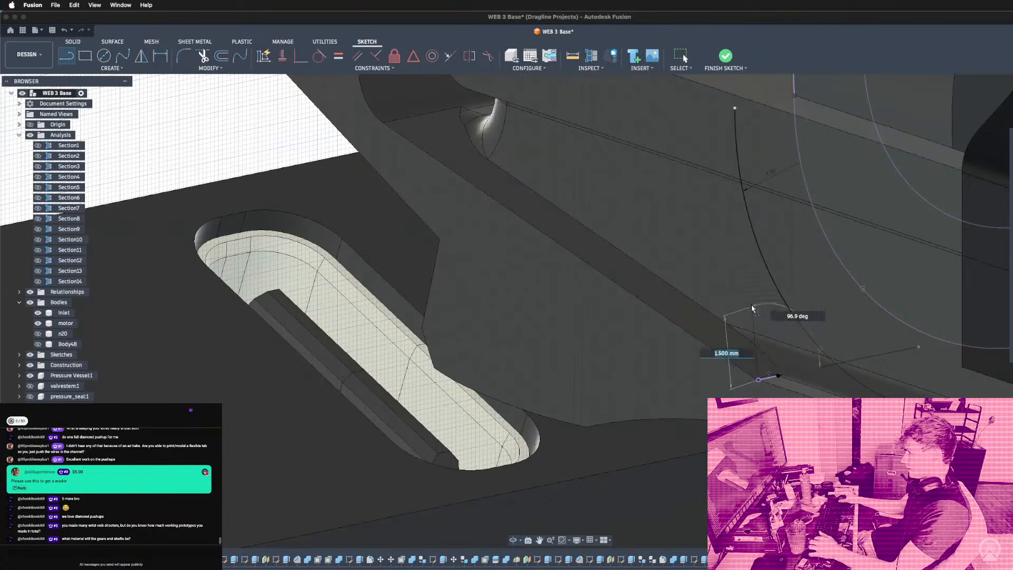
pyautogui.click(758, 299)
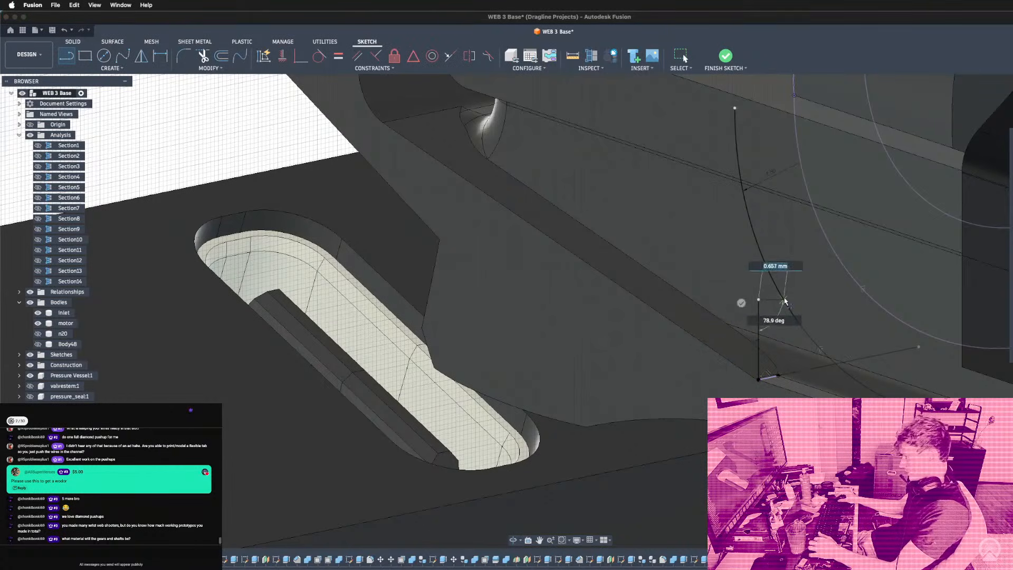
pyautogui.click(781, 296)
# Extrude the small arc-sided profile 27.652 mm along the base to the yellow cylinder as a cut.
pyautogui.press('e')
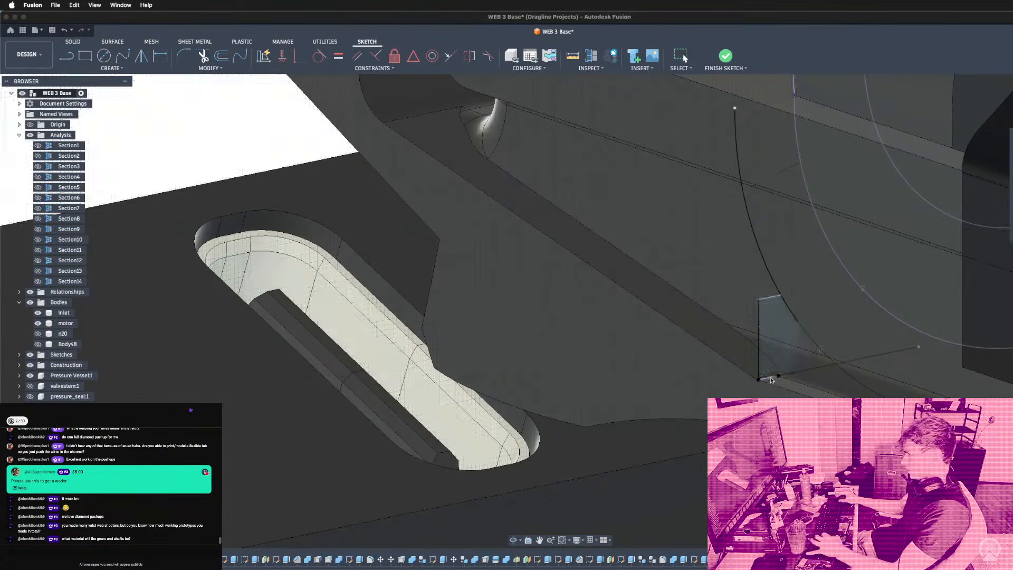
pyautogui.scroll(-10, 603, 356)
pyautogui.scroll(3, 621, 359)
pyautogui.scroll(-3, 620, 358)
pyautogui.scroll(-3, 621, 359)
pyautogui.keyDown('shift'); pyautogui.moveTo(620, 359); pyautogui.dragTo(875, 419, button='middle'); pyautogui.keyUp('shift')
pyautogui.scroll(5, 886, 419)
pyautogui.scroll(3, 886, 419)
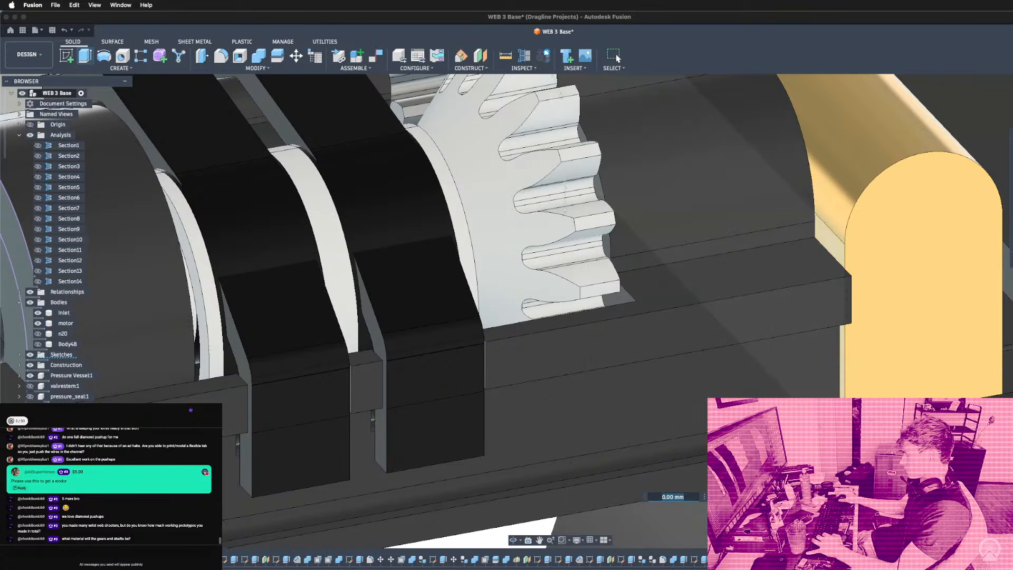
pyautogui.scroll(-10, 886, 419)
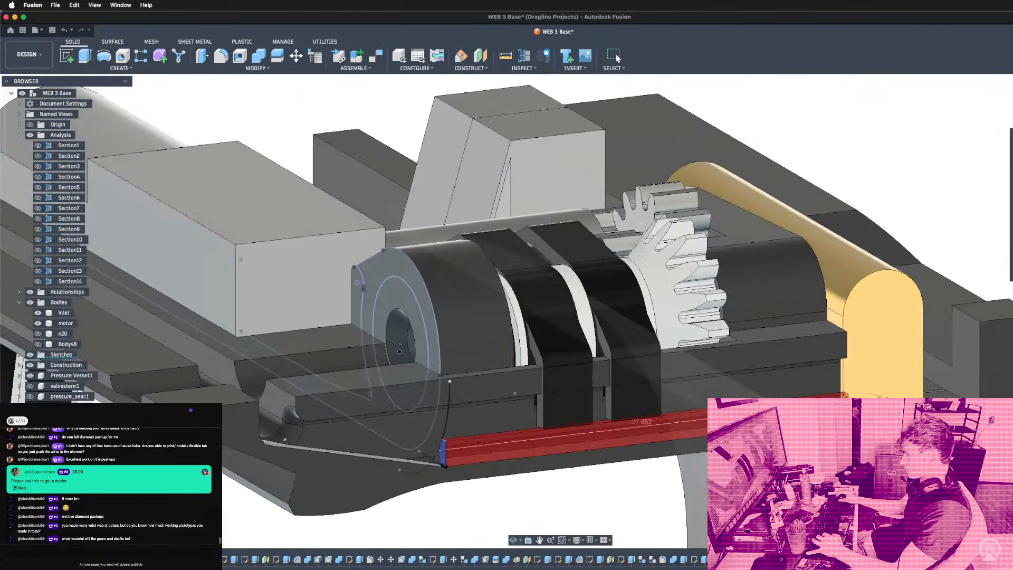
pyautogui.scroll(5, 854, 405)
pyautogui.keyDown('shift'); pyautogui.moveTo(854, 405); pyautogui.dragTo(691, 337, button='middle'); pyautogui.keyUp('shift')
pyautogui.keyDown('shift'); pyautogui.moveTo(823, 295); pyautogui.dragTo(855, 364, button='middle'); pyautogui.keyUp('shift')
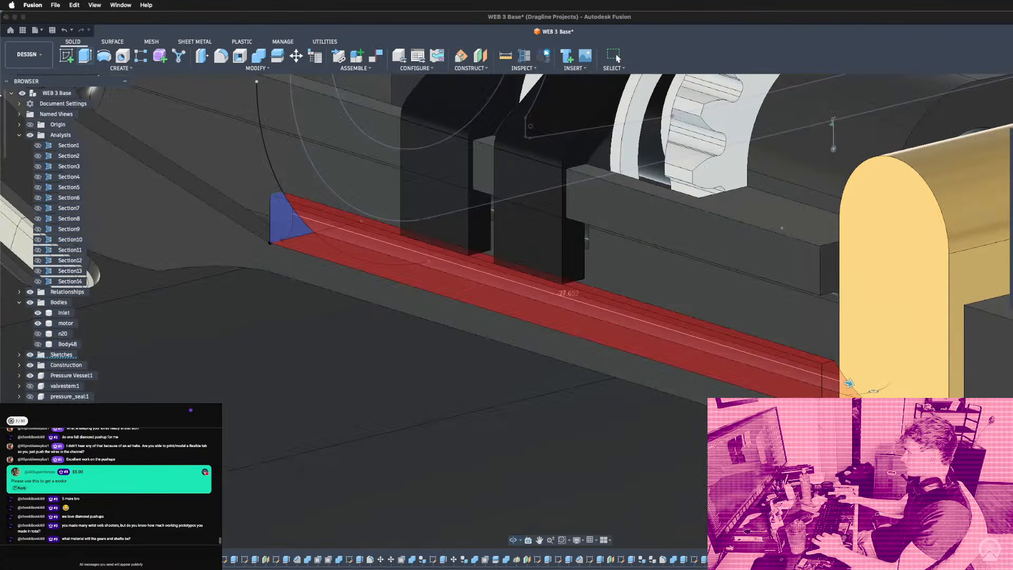
pyautogui.press('Return')
# Push the small triangular face beside the yellow cylinder's foot by -8.50 mm to the base's far corner.
pyautogui.keyDown('shift'); pyautogui.moveTo(768, 359); pyautogui.dragTo(875, 342, button='middle'); pyautogui.keyUp('shift')
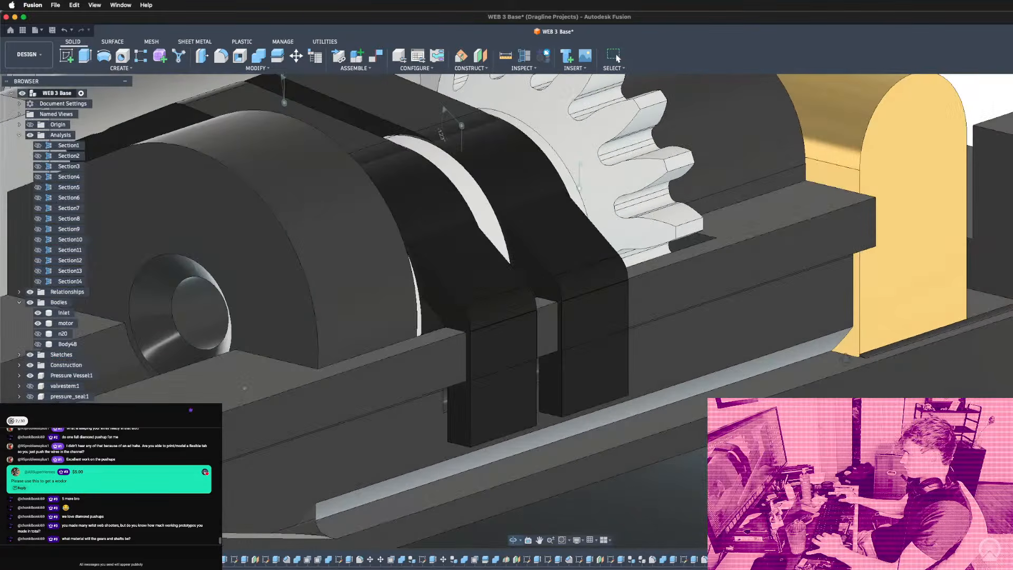
pyautogui.scroll(6, 876, 342)
pyautogui.scroll(6, 833, 390)
pyautogui.click(833, 389)
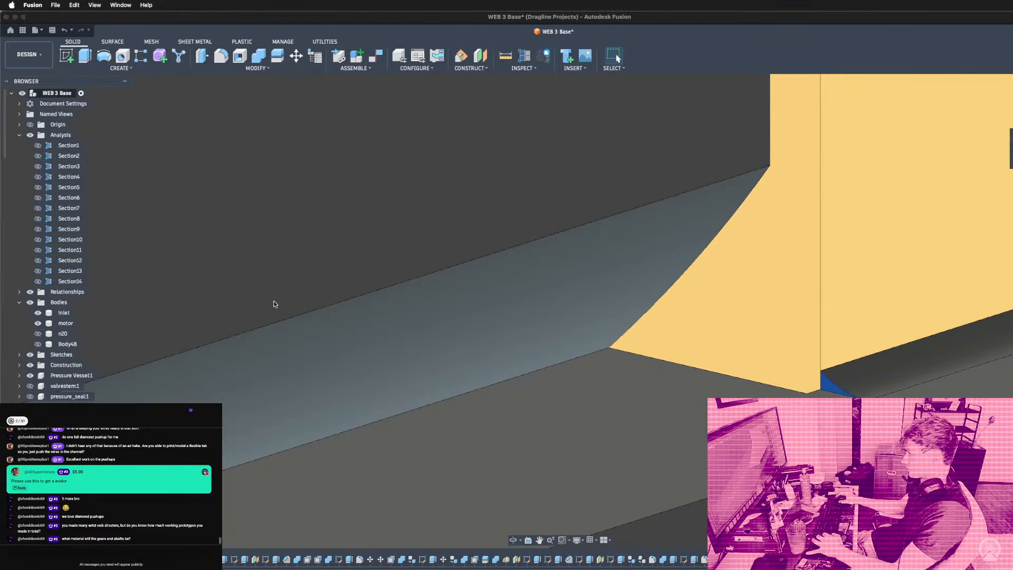
pyautogui.scroll(-10, 278, 305)
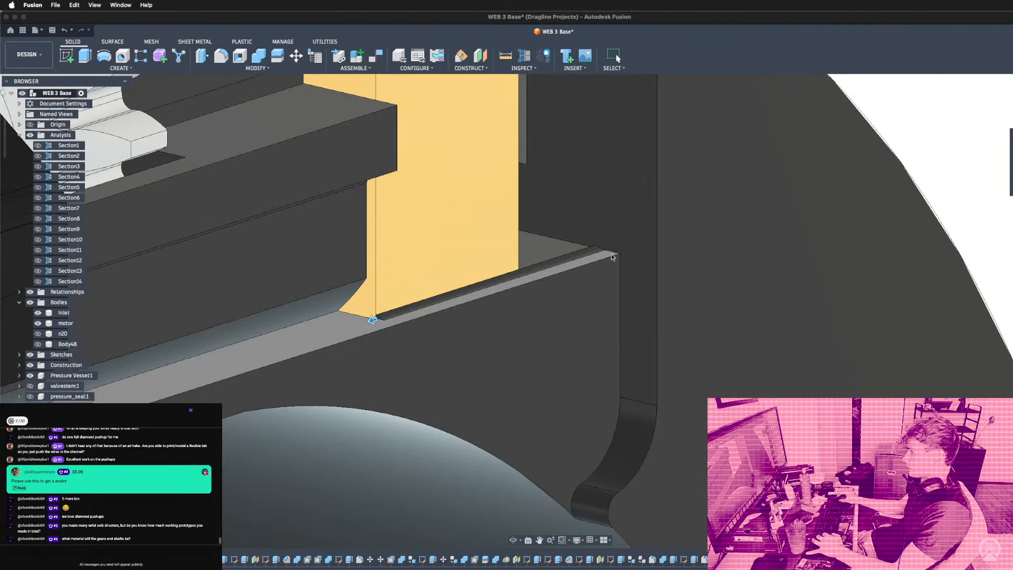
pyautogui.click(617, 255)
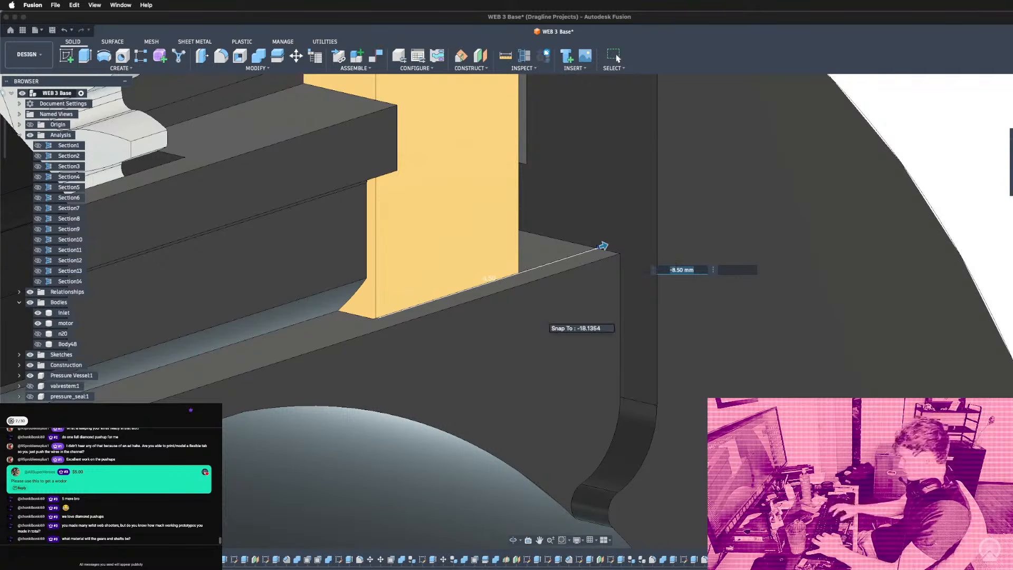
pyautogui.press('Return')
pyautogui.scroll(10, 599, 248)
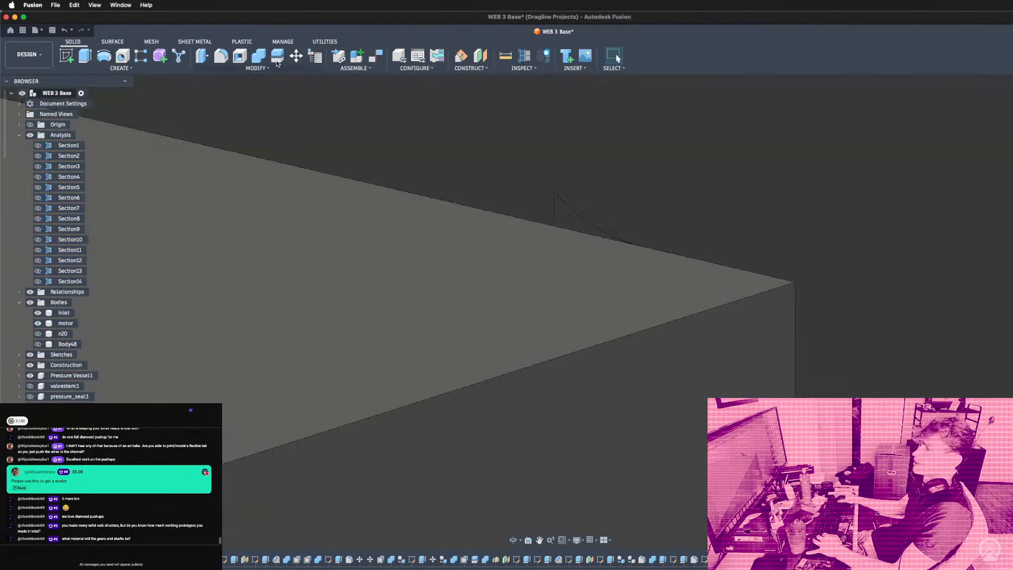
pyautogui.click(277, 62)
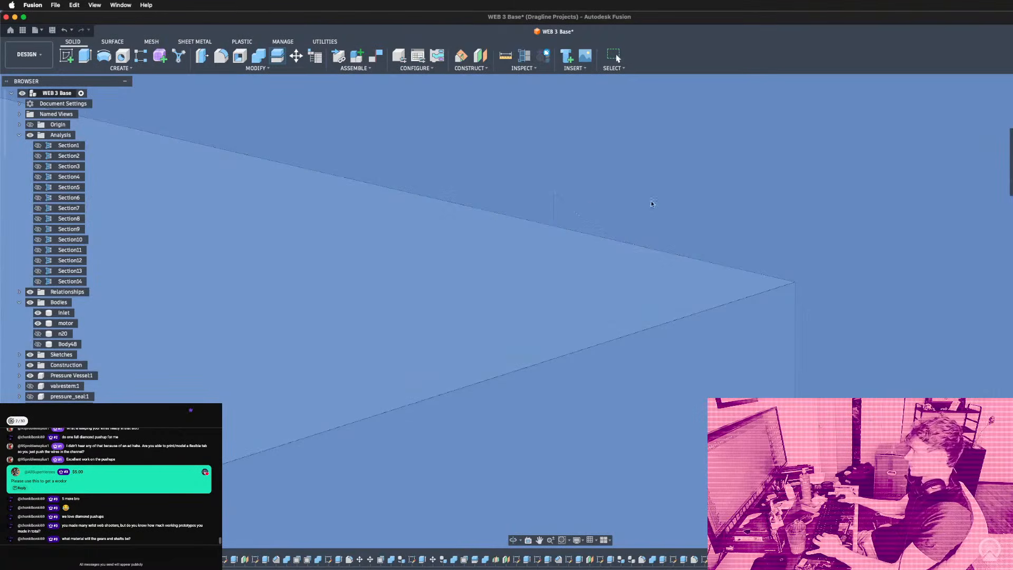
pyautogui.scroll(-2, 650, 213)
pyautogui.click(649, 217)
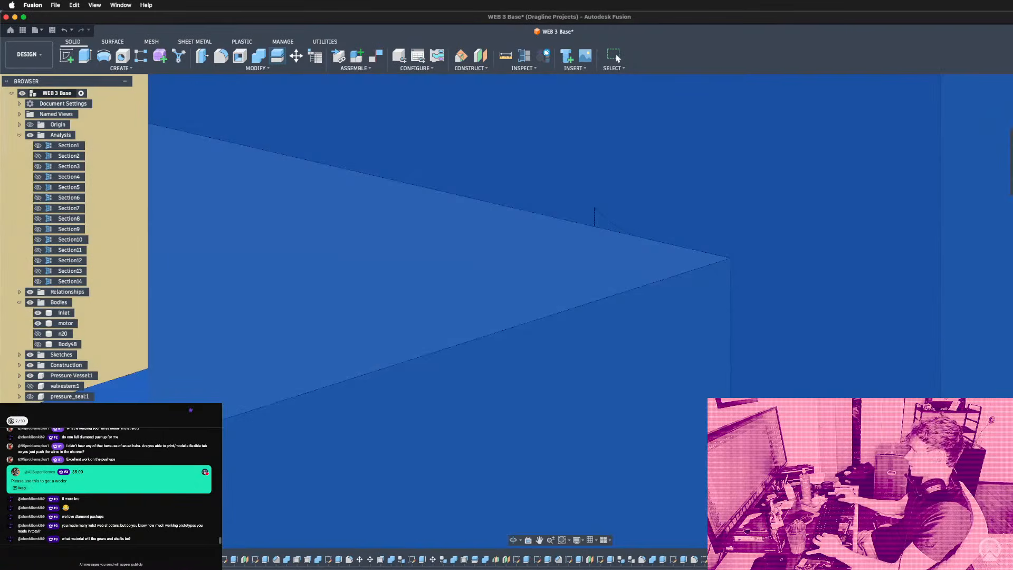
pyautogui.click(824, 175)
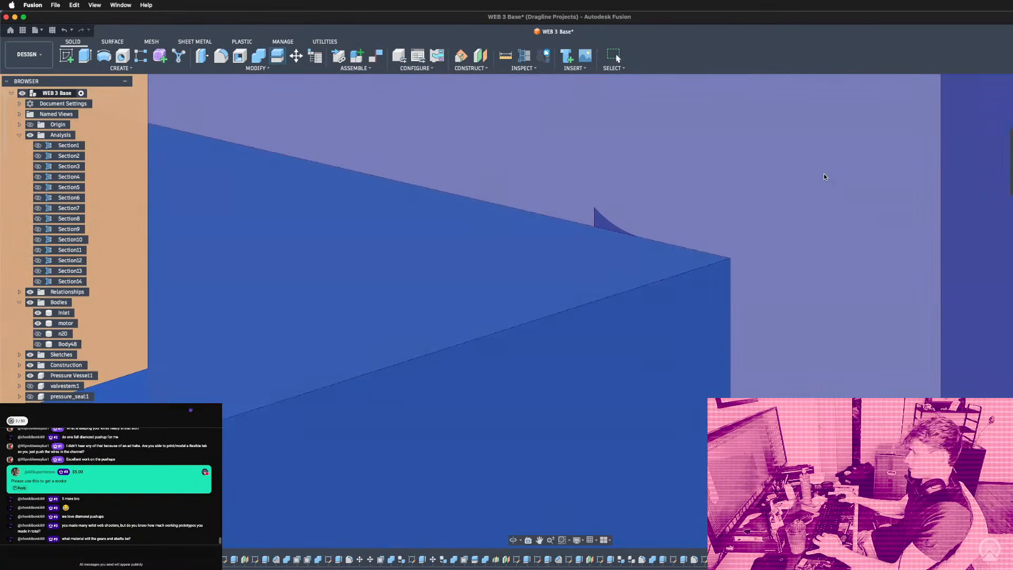
pyautogui.press('Escape')
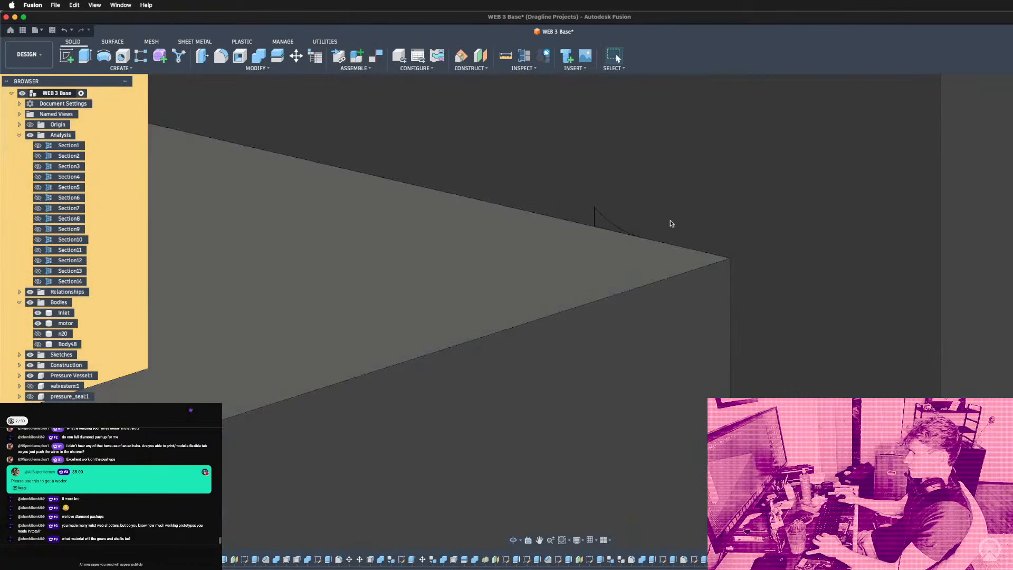
pyautogui.click(593, 225)
pyautogui.press('v')
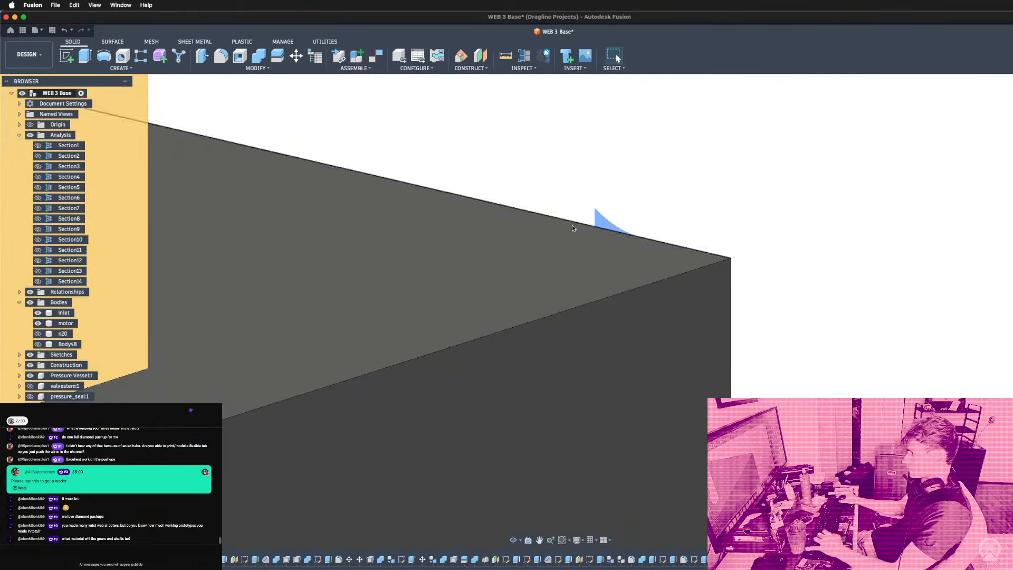
pyautogui.press('super+z')
pyautogui.click(538, 265)
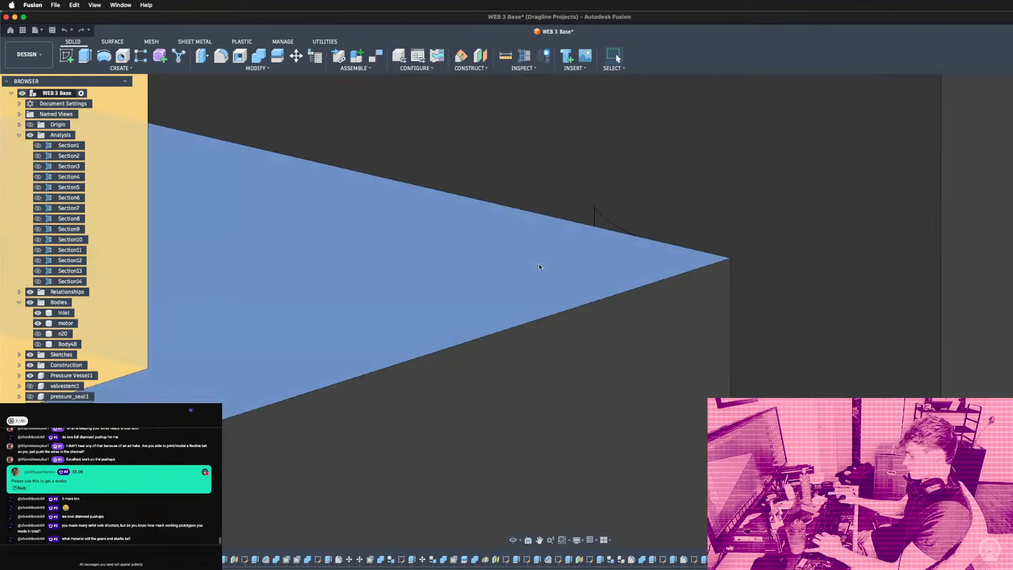
pyautogui.scroll(-8, 603, 242)
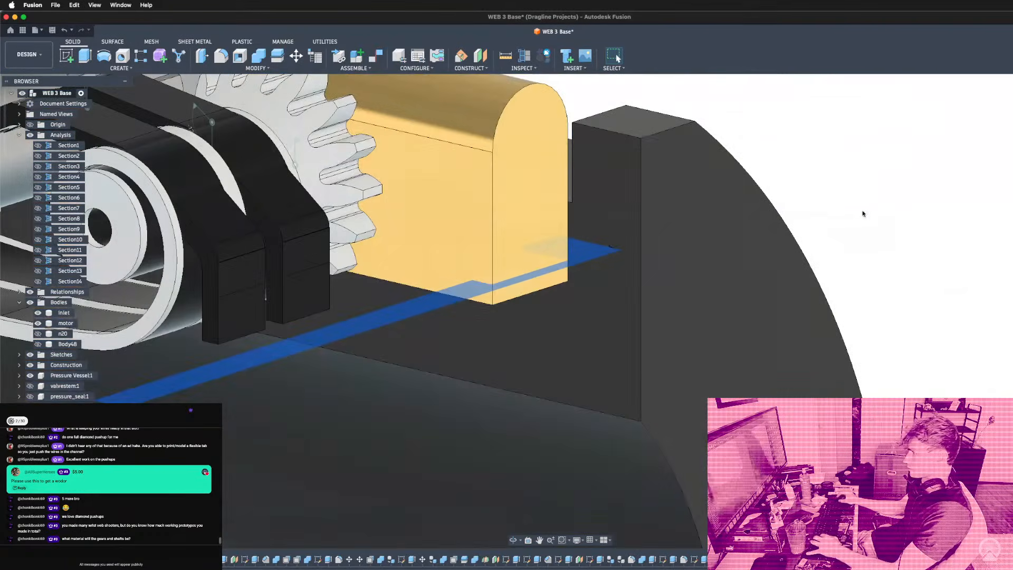
pyautogui.click(863, 213)
# Split the base body using the small arc-sided profile on the recess side wall as the splitting tool.
pyautogui.scroll(8, 586, 184)
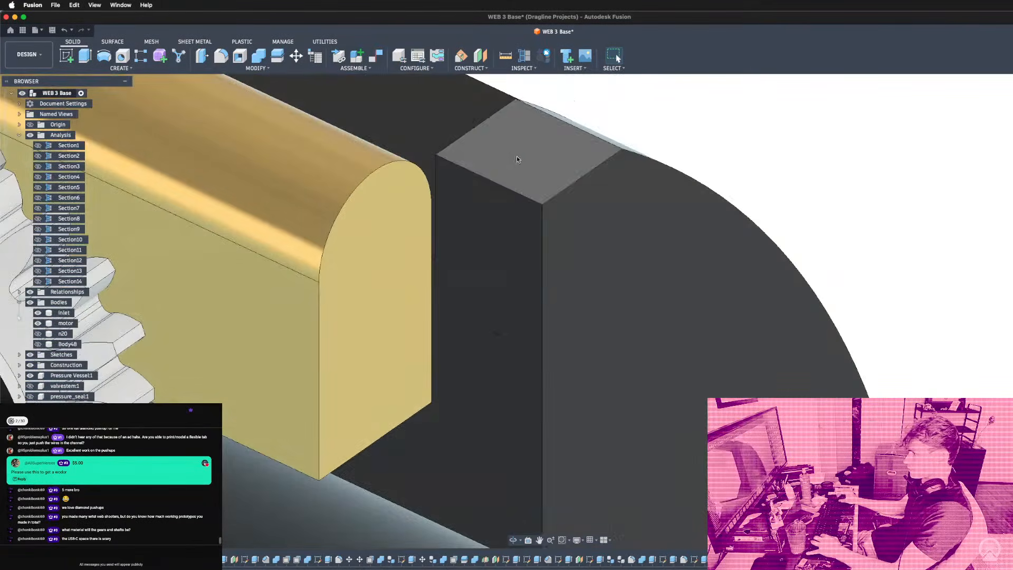
pyautogui.scroll(5, 521, 285)
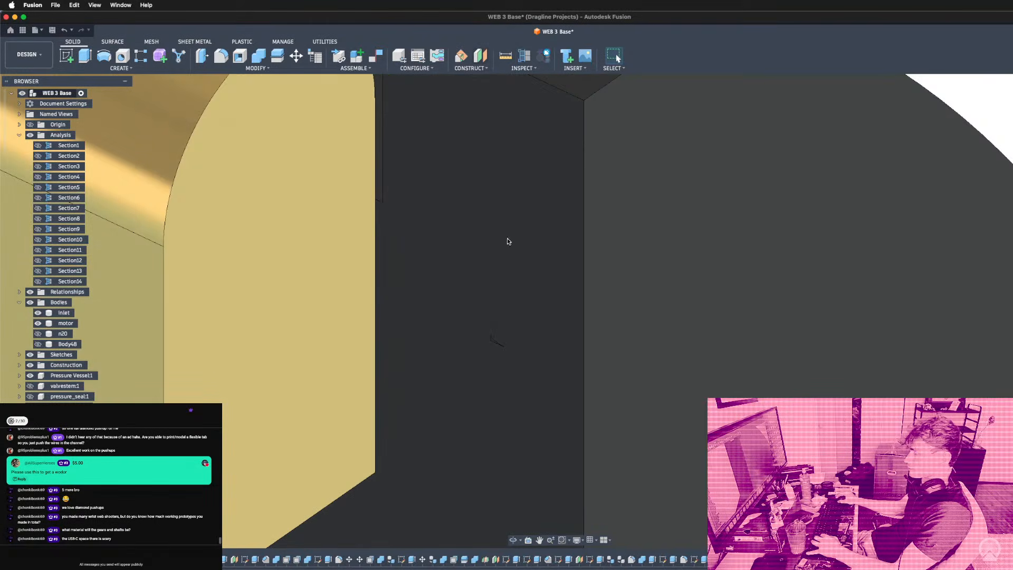
pyautogui.scroll(4, 490, 323)
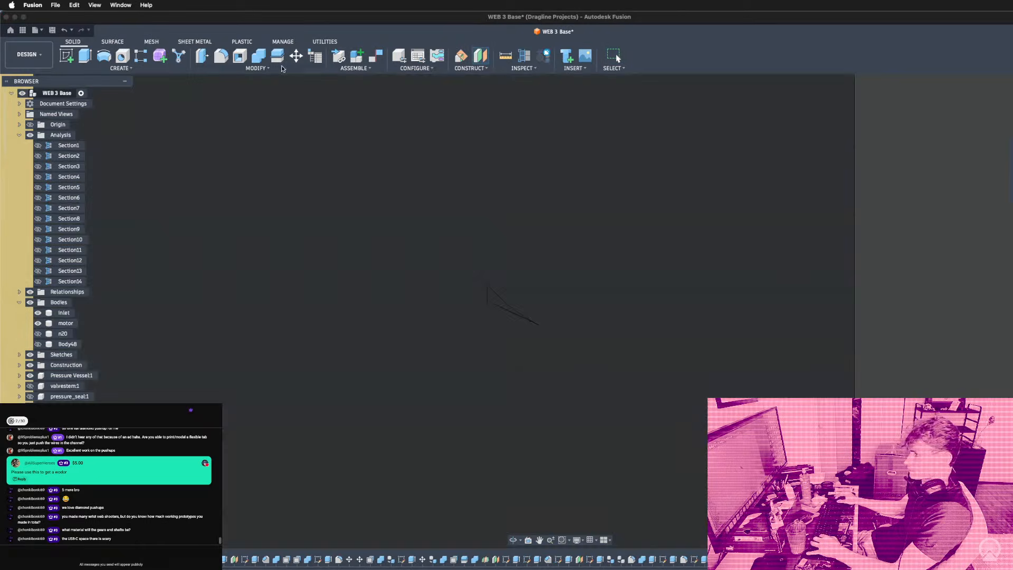
pyautogui.scroll(3, 576, 333)
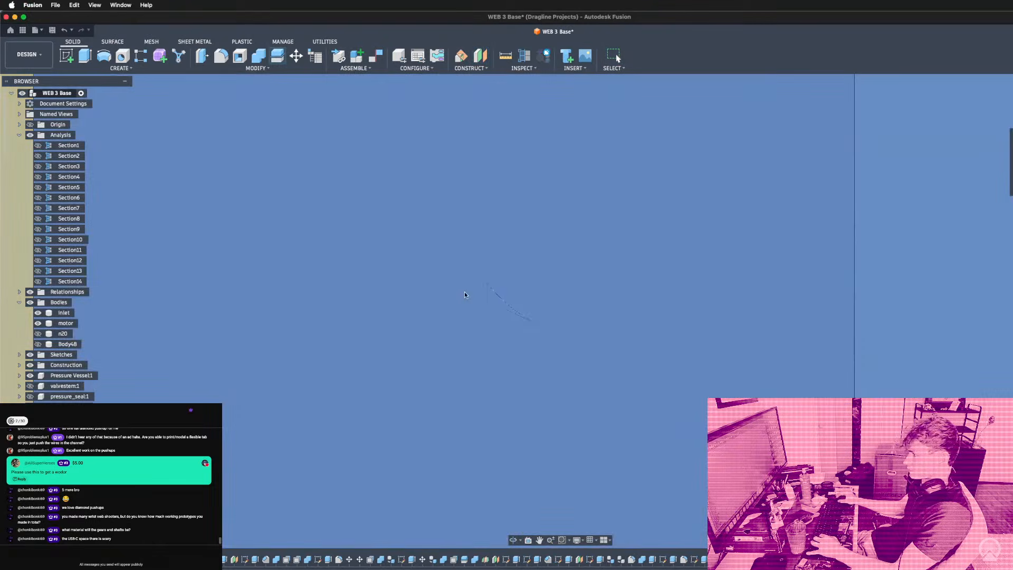
pyautogui.click(958, 196)
pyautogui.click(1011, 158)
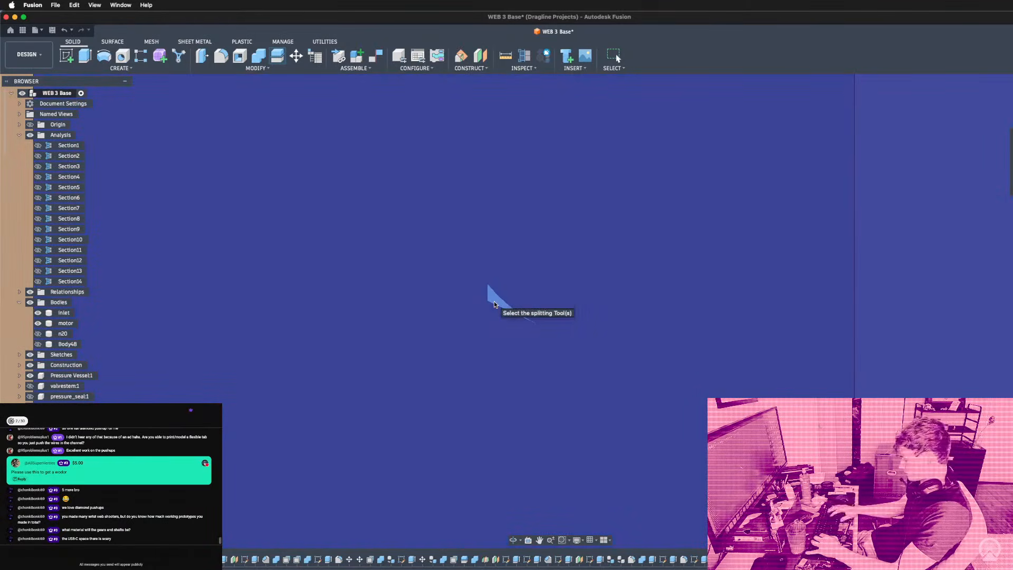
pyautogui.press('Return')
# Delete the thin body split off at the recess side wall, Body46.
pyautogui.scroll(-5, 564, 312)
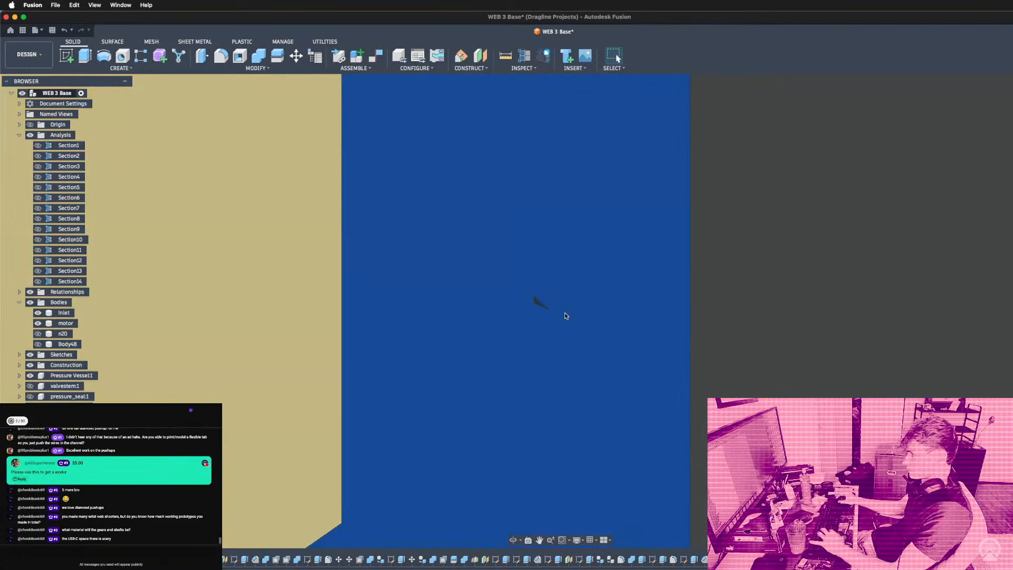
pyautogui.keyDown('shift'); pyautogui.moveTo(565, 312); pyautogui.dragTo(474, 340, button='middle'); pyautogui.keyUp('shift')
pyautogui.scroll(-3, 566, 333)
pyautogui.click(862, 215)
pyautogui.scroll(4, 549, 304)
pyautogui.scroll(-4, 530, 314)
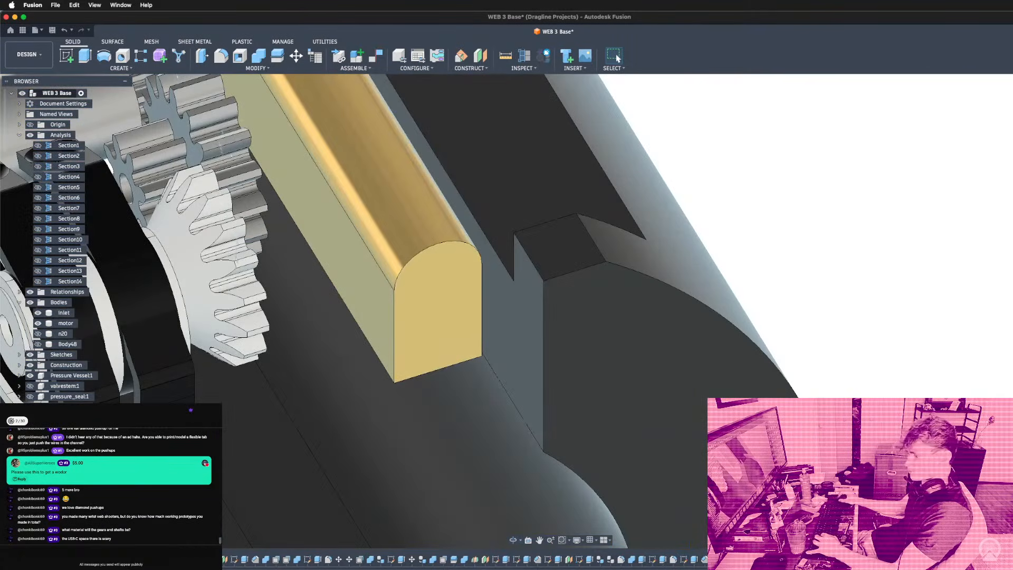
pyautogui.scroll(-10, 69, 242)
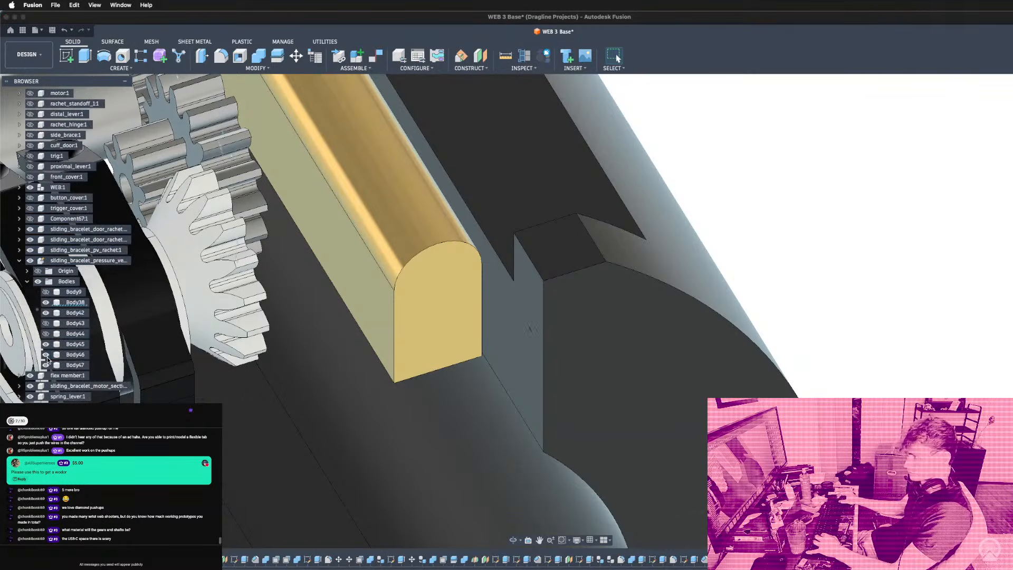
pyautogui.rightClick(79, 355)
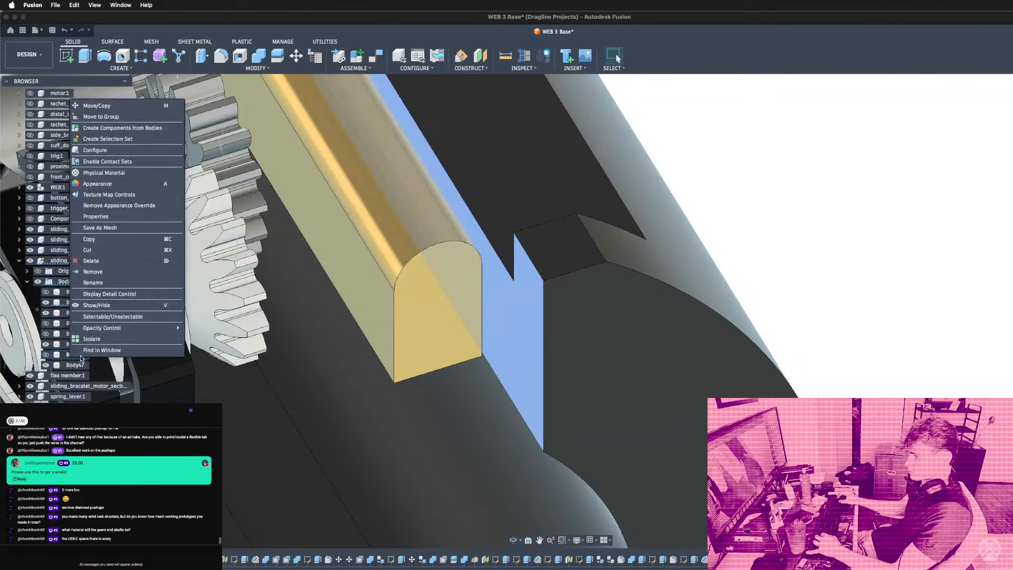
pyautogui.click(100, 262)
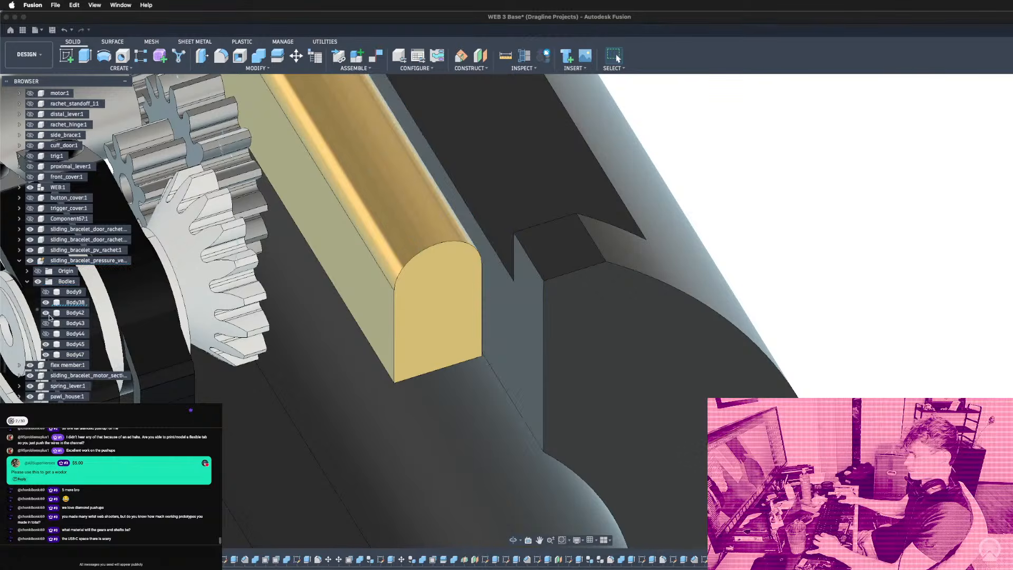
# Show Body44 and offset the base's recess side wall beside the yellow body by 0.01.
pyautogui.click(46, 333)
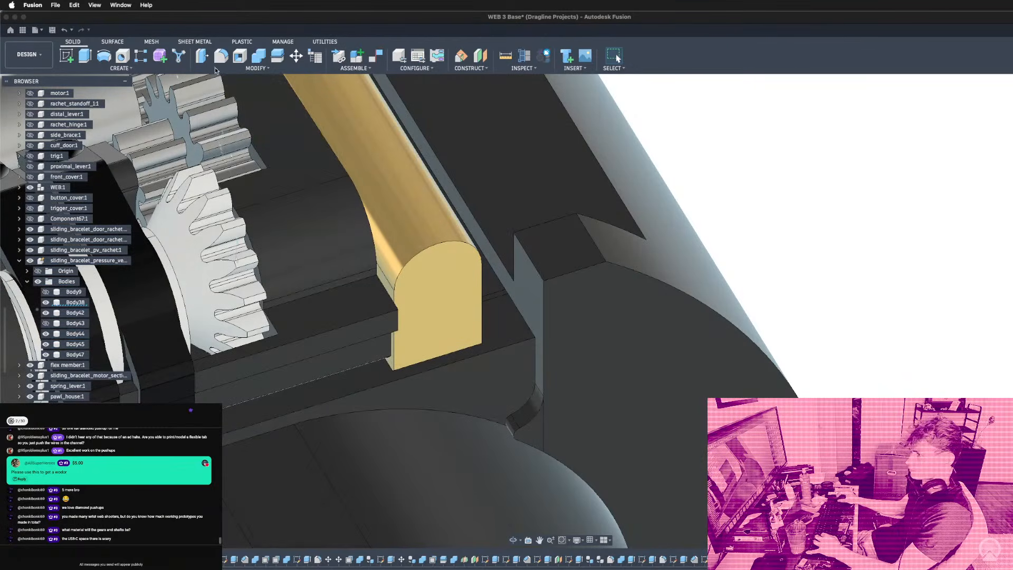
pyautogui.click(204, 64)
pyautogui.click(527, 312)
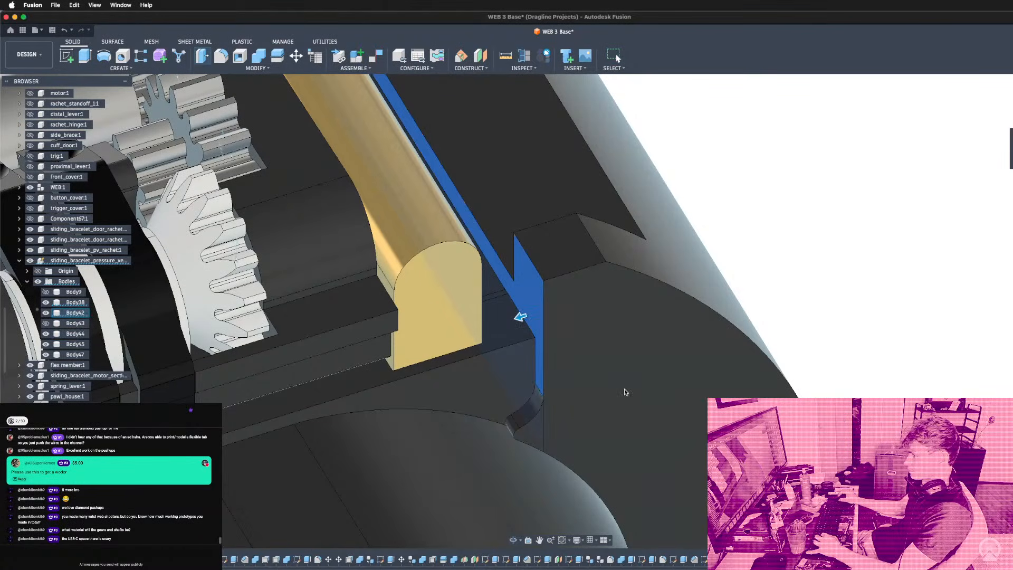
pyautogui.write('0.01')
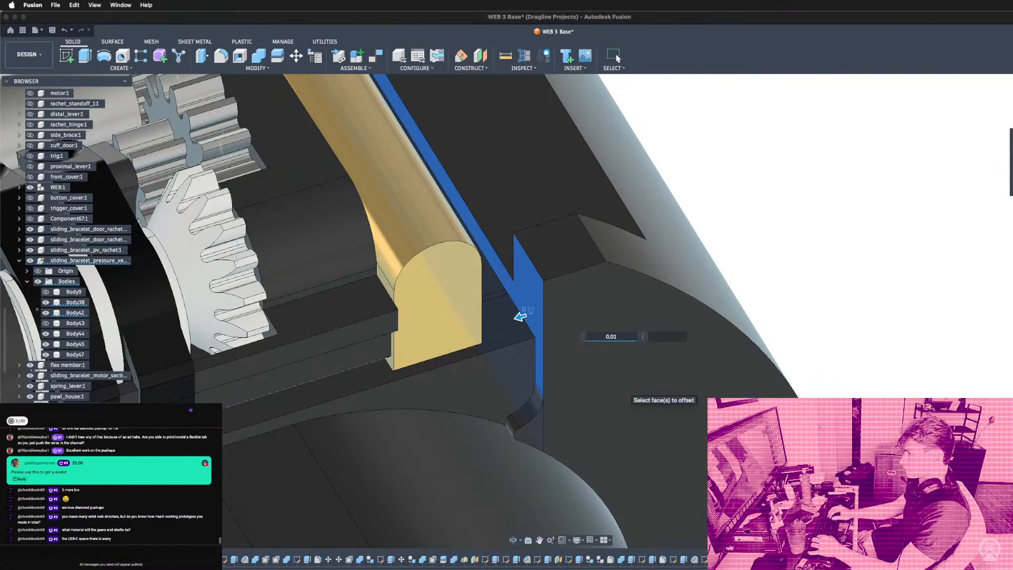
pyautogui.press('Return')
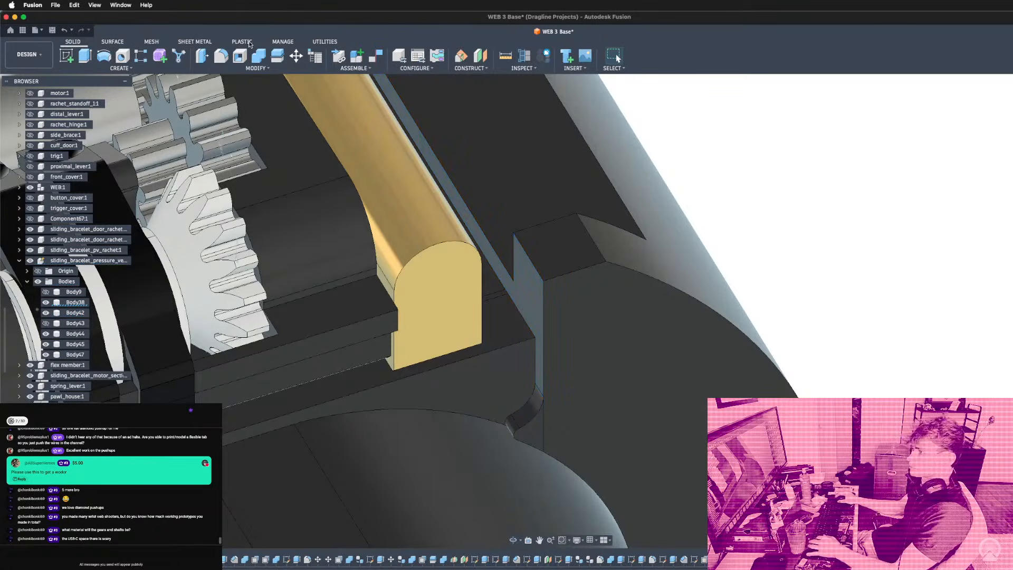
# Combine the base body with Body44, the part that carries the gear supports.
pyautogui.click(255, 62)
pyautogui.click(501, 386)
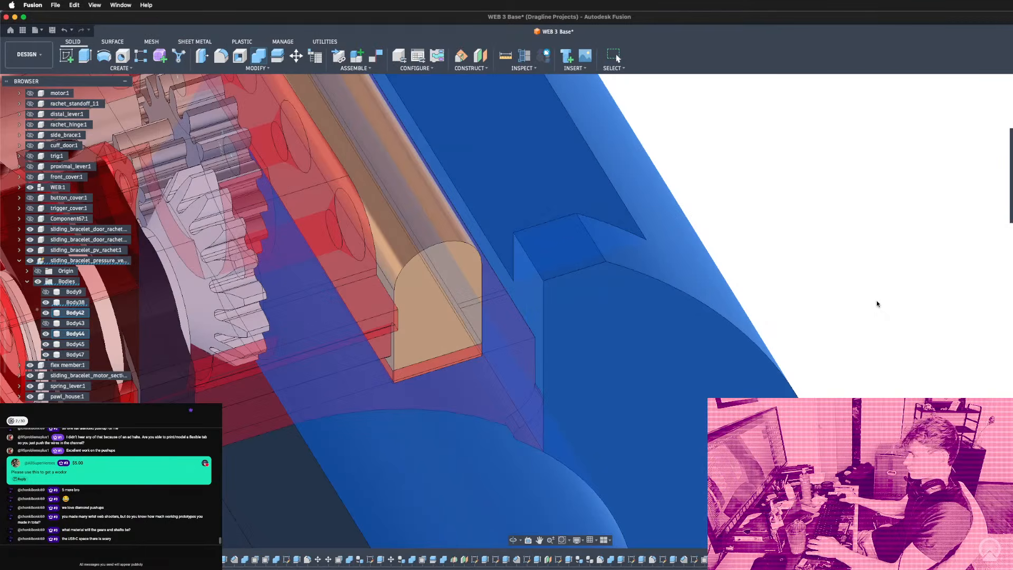
pyautogui.press('Return')
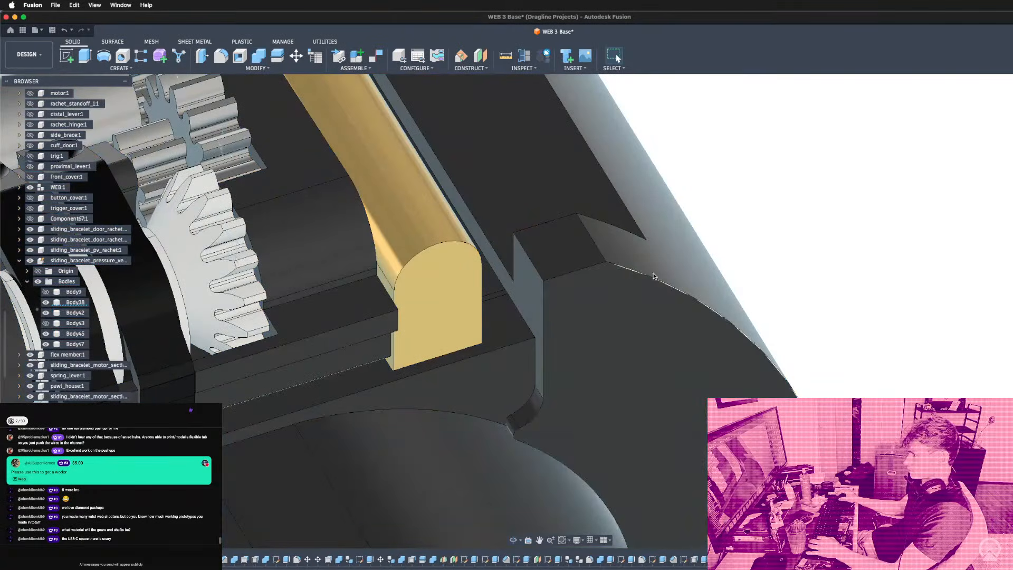
# Move the yellow round-topped body by -1 mm along its length.
pyautogui.keyDown('shift'); pyautogui.moveTo(573, 322); pyautogui.dragTo(588, 296, button='middle'); pyautogui.keyUp('shift')
pyautogui.scroll(5, 414, 354)
pyautogui.keyDown('shift'); pyautogui.moveTo(414, 353); pyautogui.dragTo(462, 385, button='middle'); pyautogui.keyUp('shift')
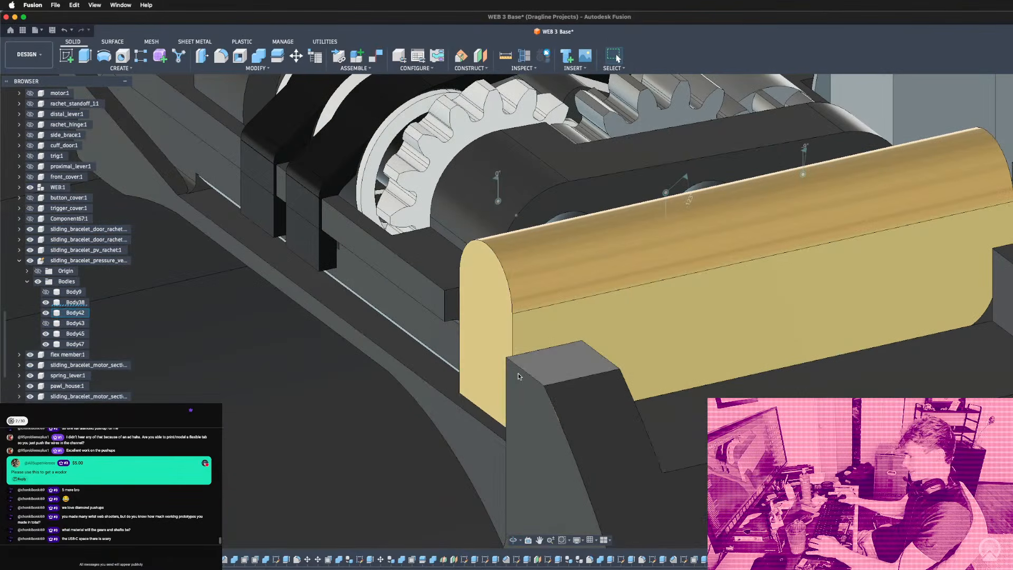
pyautogui.keyDown('shift'); pyautogui.moveTo(511, 395); pyautogui.dragTo(542, 382, button='middle'); pyautogui.keyUp('shift')
pyautogui.press('m')
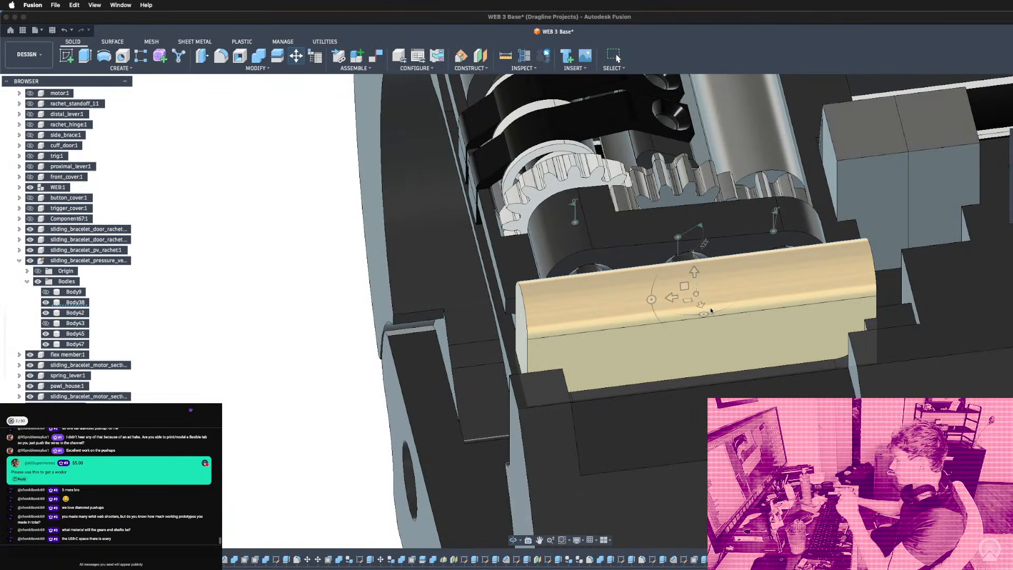
pyautogui.click(711, 310)
pyautogui.click(844, 276)
pyautogui.moveTo(844, 276); pyautogui.dragTo(850, 275)
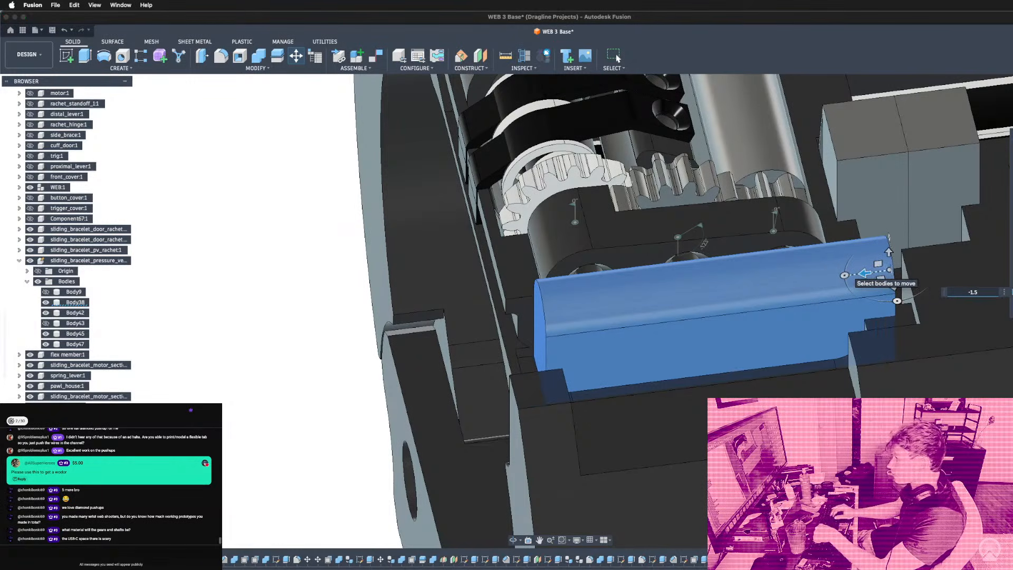
pyautogui.press('BackSpace')
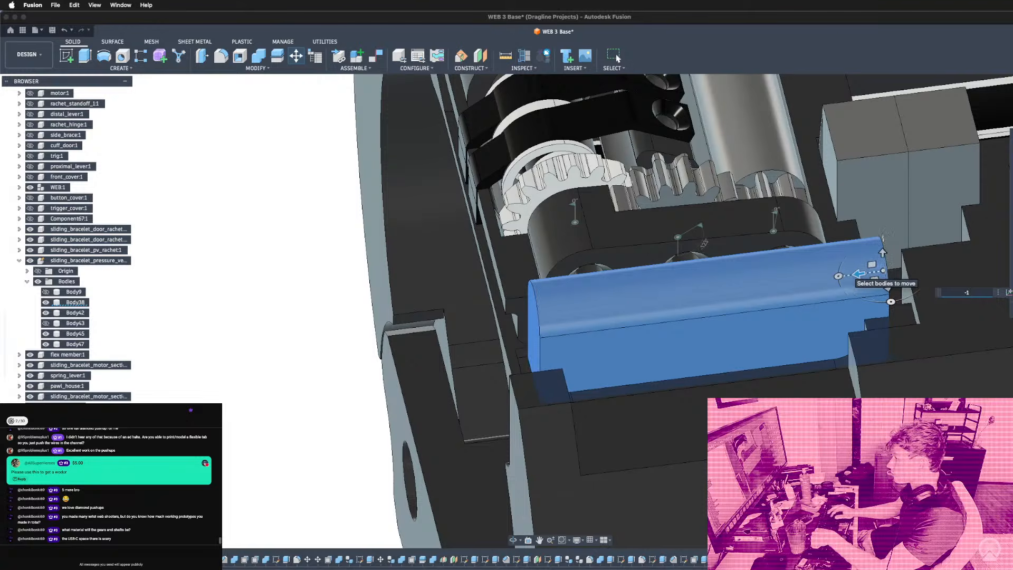
pyautogui.press('Return')
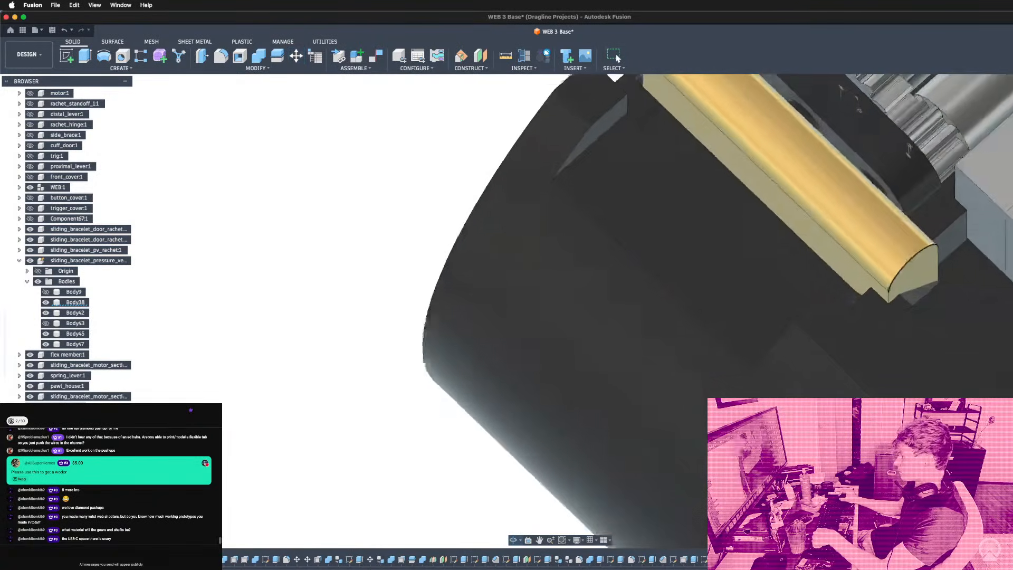
# Hide the yellow body and offset the small face at the end of its recess by -1.5 mm.
pyautogui.keyDown('shift'); pyautogui.moveTo(670, 300); pyautogui.dragTo(864, 319, button='middle'); pyautogui.keyUp('shift')
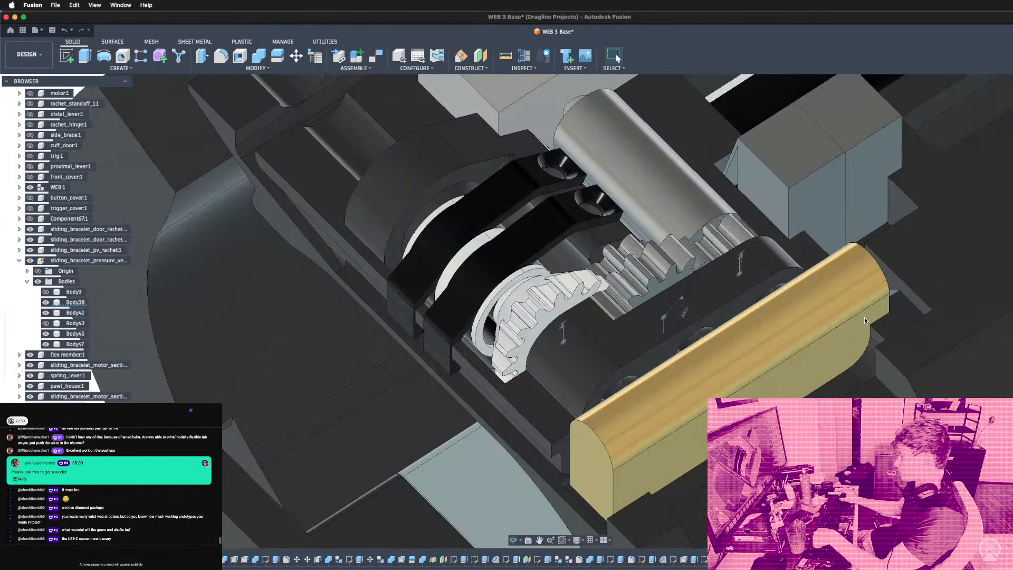
pyautogui.press('super+z')
pyautogui.press('super+z')
pyautogui.press('super+z')
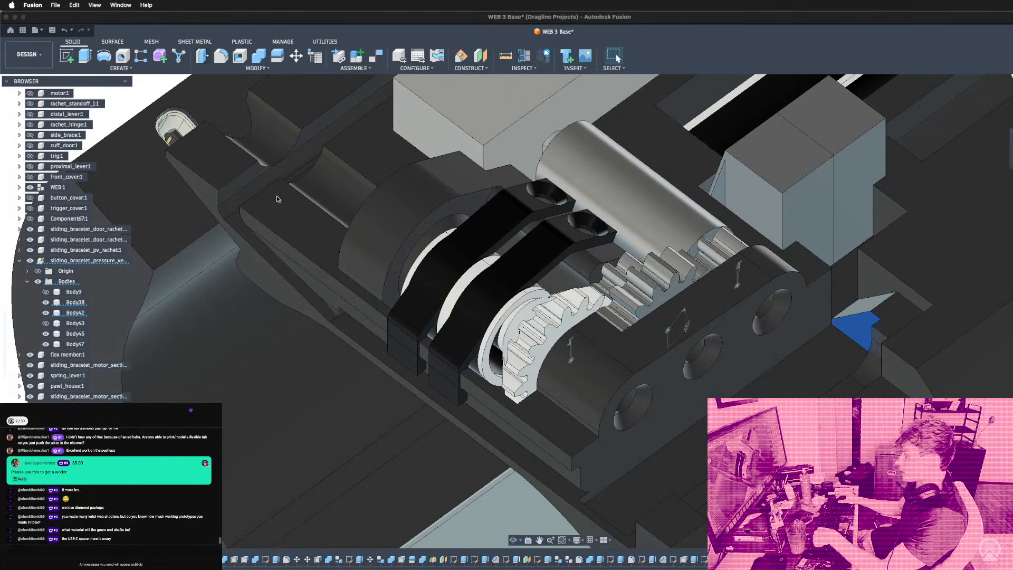
pyautogui.write('-1.5')
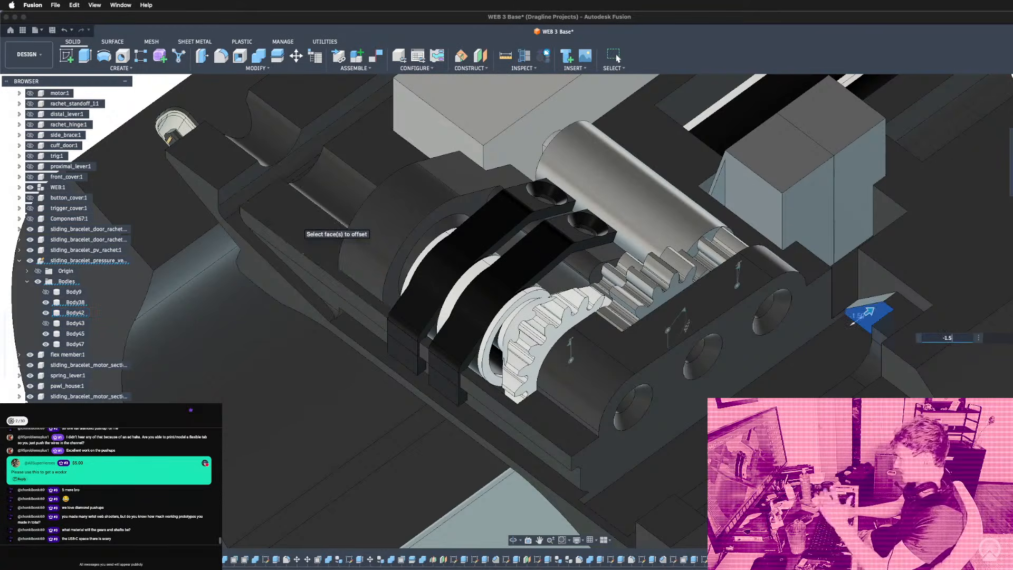
pyautogui.press('Return')
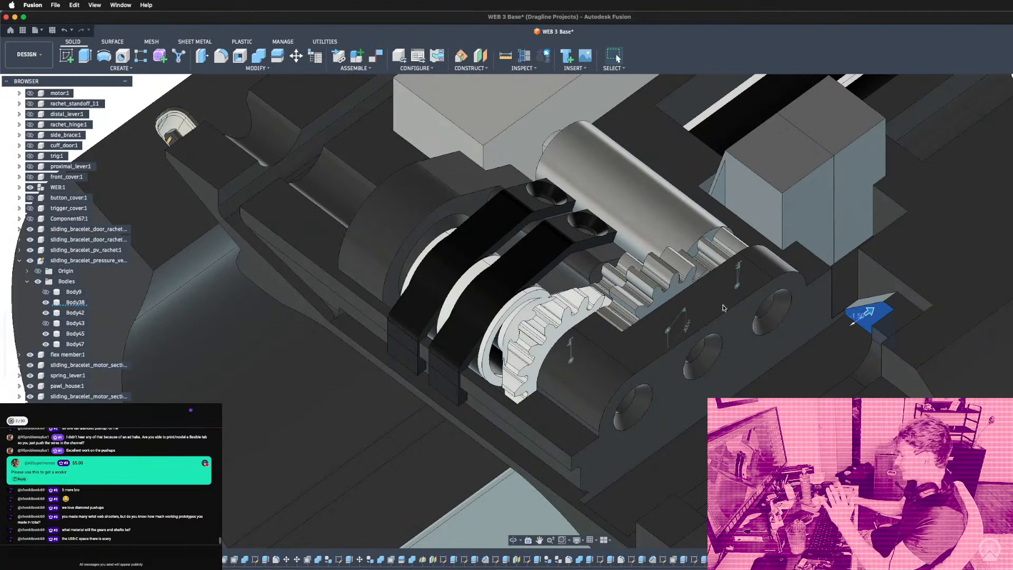
# Fillet the short corner edge where the gear-support block meets the end of the cylinder recess with a 0.1 mm radius.
pyautogui.keyDown('shift'); pyautogui.moveTo(812, 296); pyautogui.dragTo(791, 301, button='middle'); pyautogui.keyUp('shift')
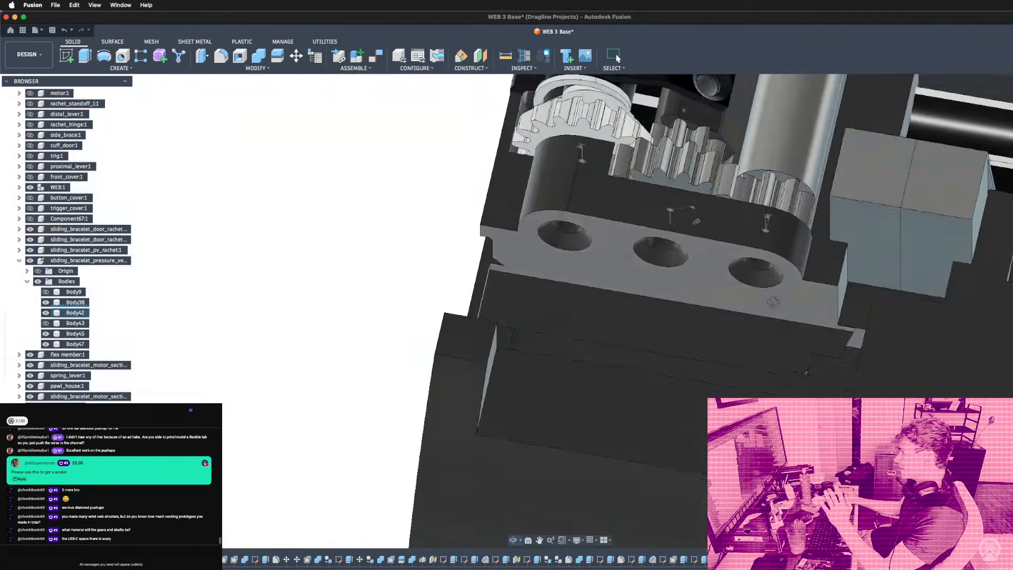
pyautogui.scroll(4, 869, 322)
pyautogui.scroll(8, 845, 345)
pyautogui.keyDown('shift'); pyautogui.moveTo(841, 342); pyautogui.dragTo(754, 283, button='middle'); pyautogui.keyUp('shift')
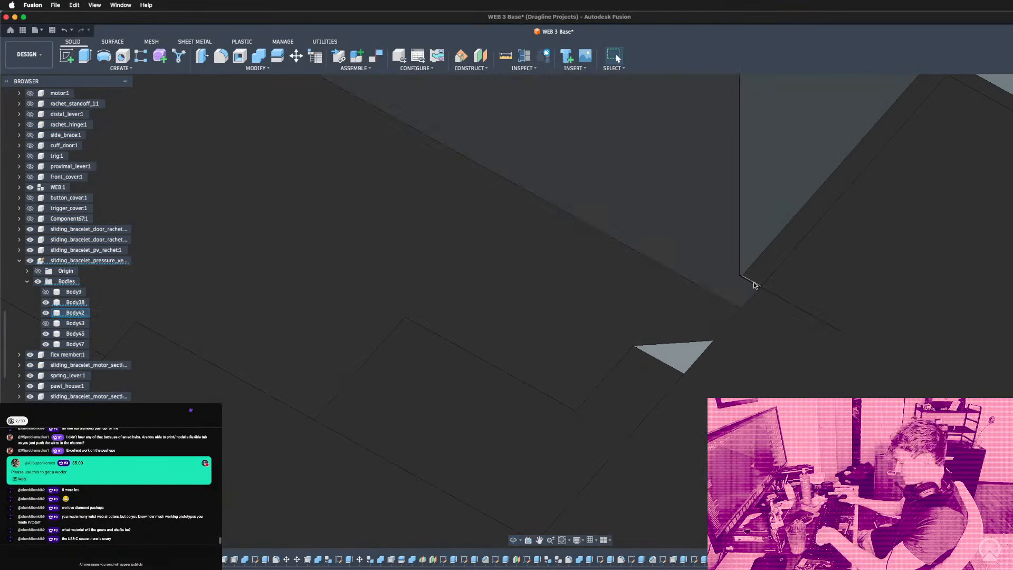
pyautogui.press('f')
pyautogui.click(753, 283)
pyautogui.scroll(-8, 752, 284)
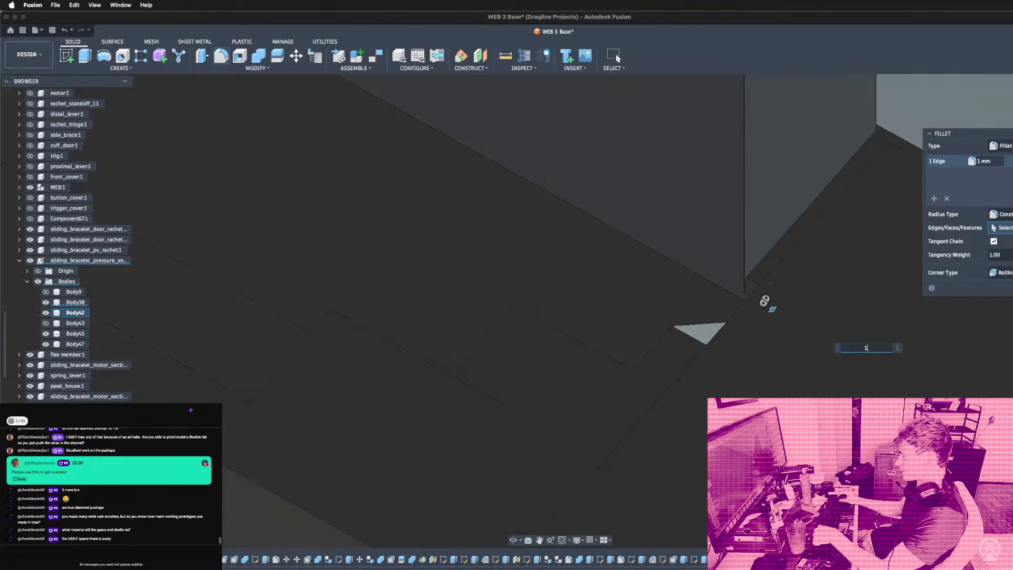
pyautogui.keyDown('shift'); pyautogui.moveTo(754, 284); pyautogui.dragTo(772, 287, button='middle'); pyautogui.keyUp('shift')
pyautogui.write('0.1')
pyautogui.press('Return')
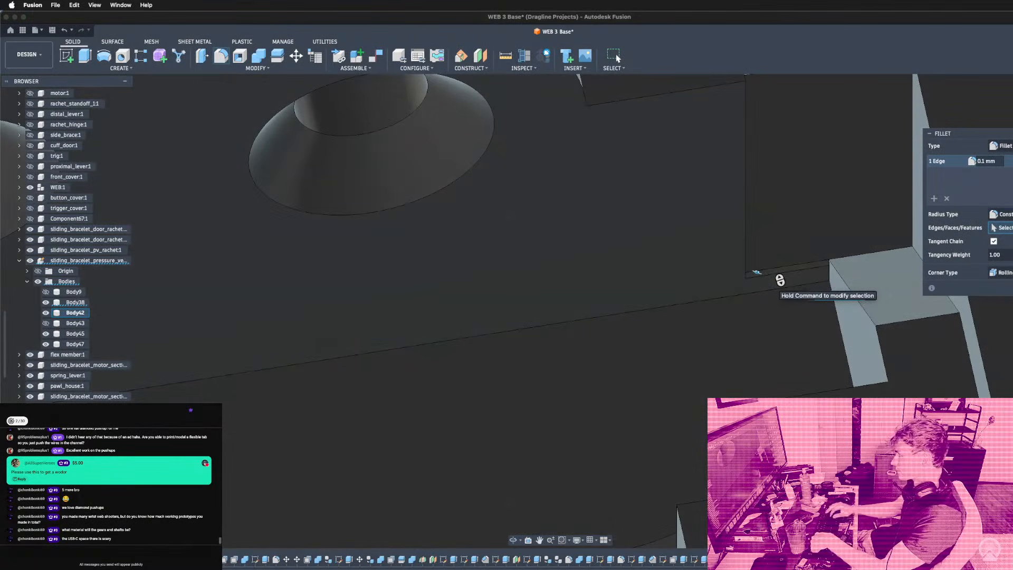
# Offset the small face at the opposite end of the recess, beside the gear-support block, by 1 mm.
pyautogui.scroll(-6, 809, 282)
pyautogui.keyDown('shift'); pyautogui.moveTo(807, 281); pyautogui.dragTo(340, 81, button='middle'); pyautogui.keyUp('shift')
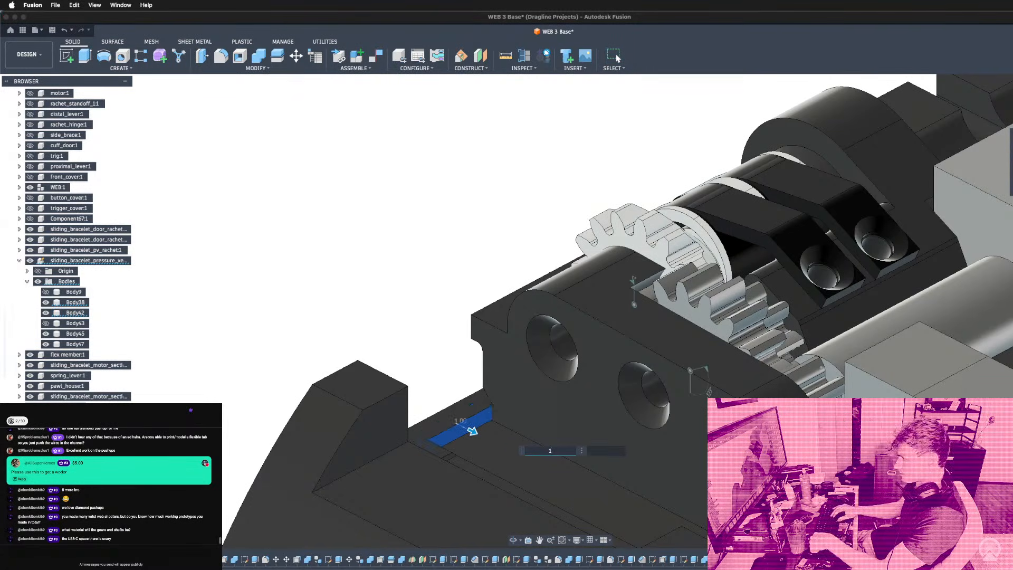
pyautogui.press('Return')
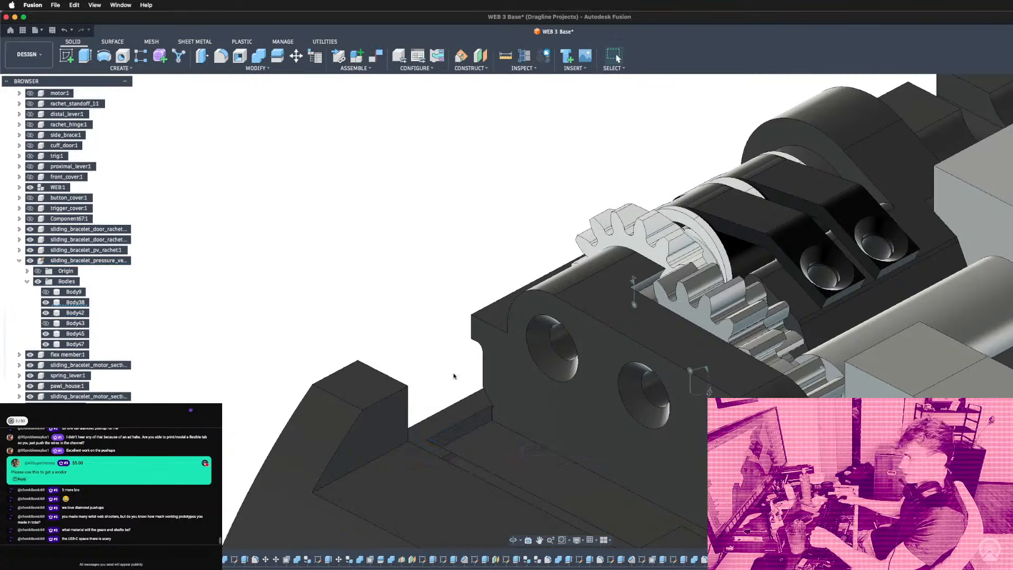
# Fillet the short corner edge at the foot of the gear-support block beside that recess end with a 0.05 mm radius.
pyautogui.press('f')
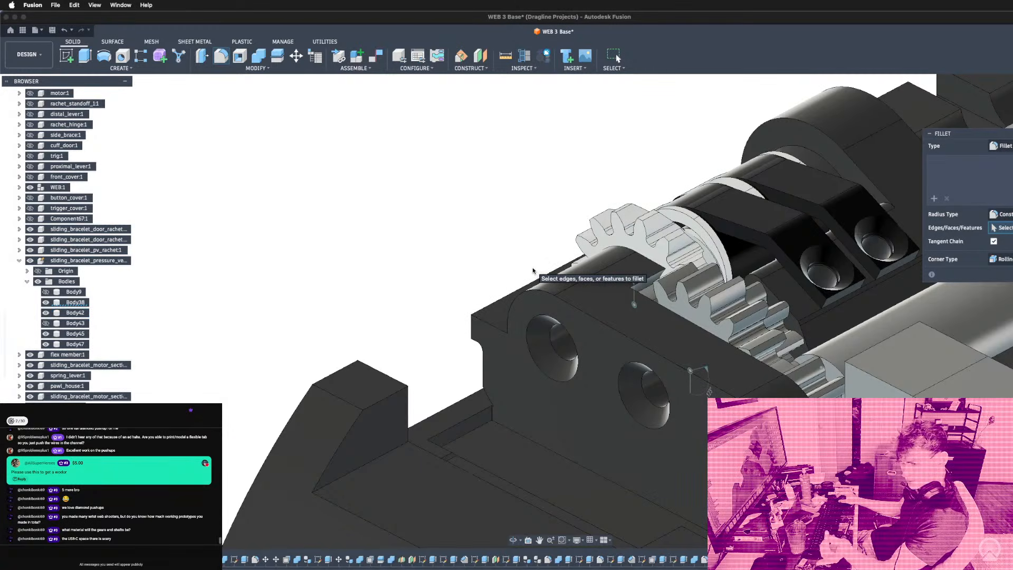
pyautogui.scroll(-4, 533, 271)
pyautogui.scroll(5, 498, 388)
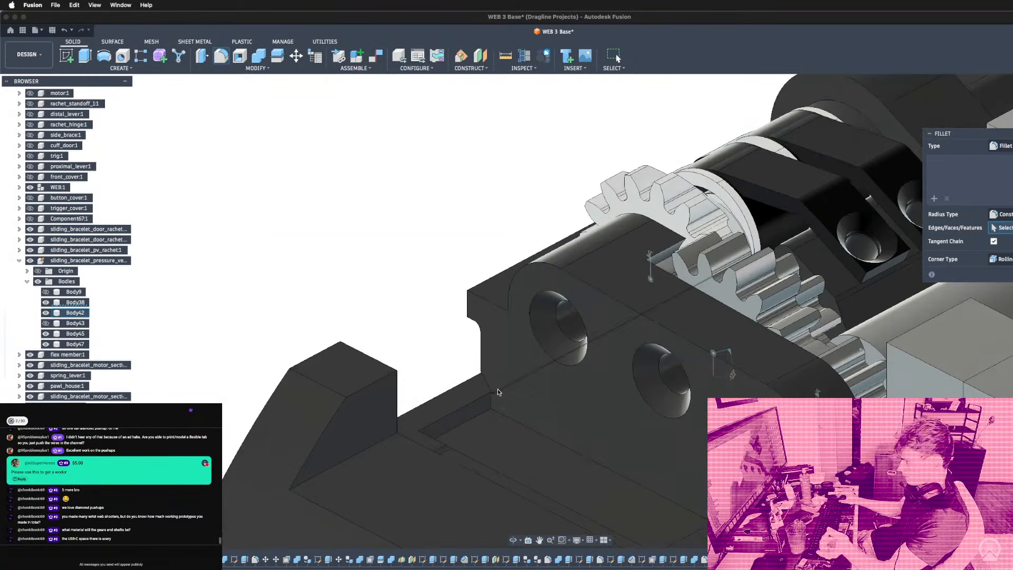
pyautogui.click(498, 388)
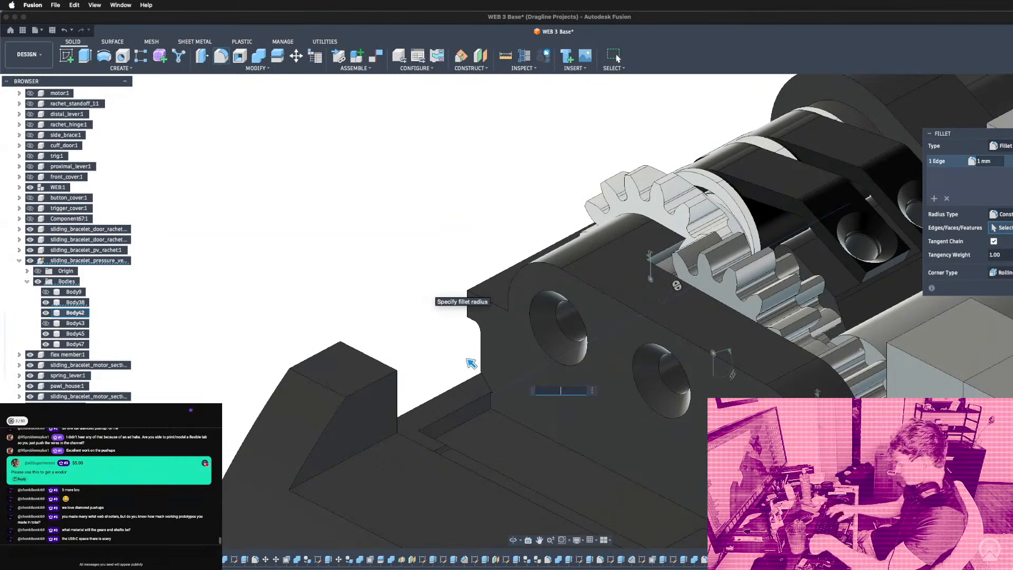
pyautogui.write('0.1')
pyautogui.press('Return')
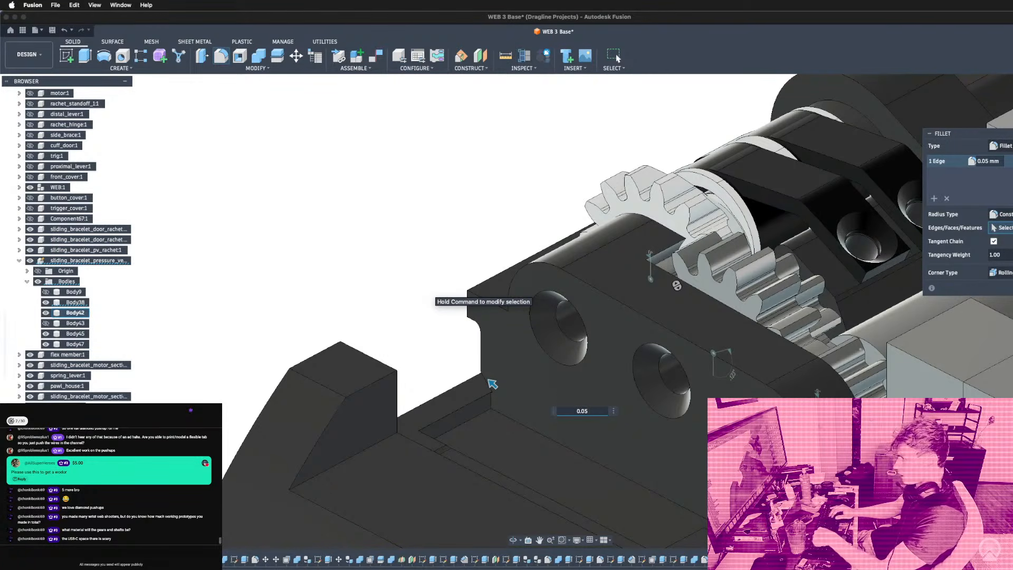
pyautogui.press('Return')
# Examine the base's gear area, its front channel and the surrounding cuff from several angles.
pyautogui.scroll(-5, 386, 281)
pyautogui.keyDown('shift'); pyautogui.moveTo(385, 280); pyautogui.dragTo(490, 290, button='middle'); pyautogui.keyUp('shift')
pyautogui.keyDown('shift'); pyautogui.moveTo(430, 240); pyautogui.dragTo(477, 262, button='middle'); pyautogui.keyUp('shift')
pyautogui.scroll(-5, 477, 261)
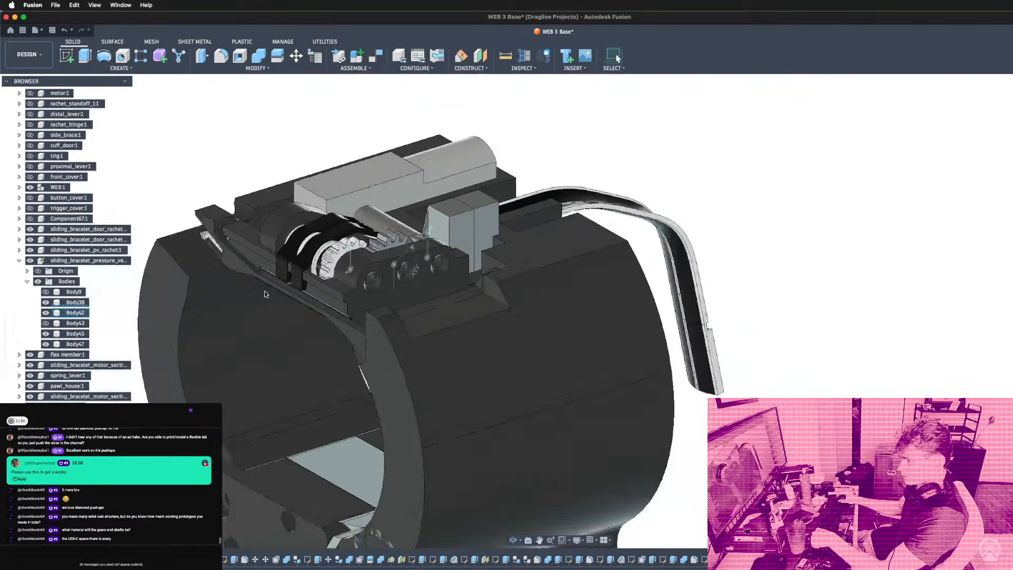
pyautogui.scroll(6, 272, 287)
pyautogui.keyDown('shift'); pyautogui.moveTo(272, 286); pyautogui.dragTo(296, 287, button='middle'); pyautogui.keyUp('shift')
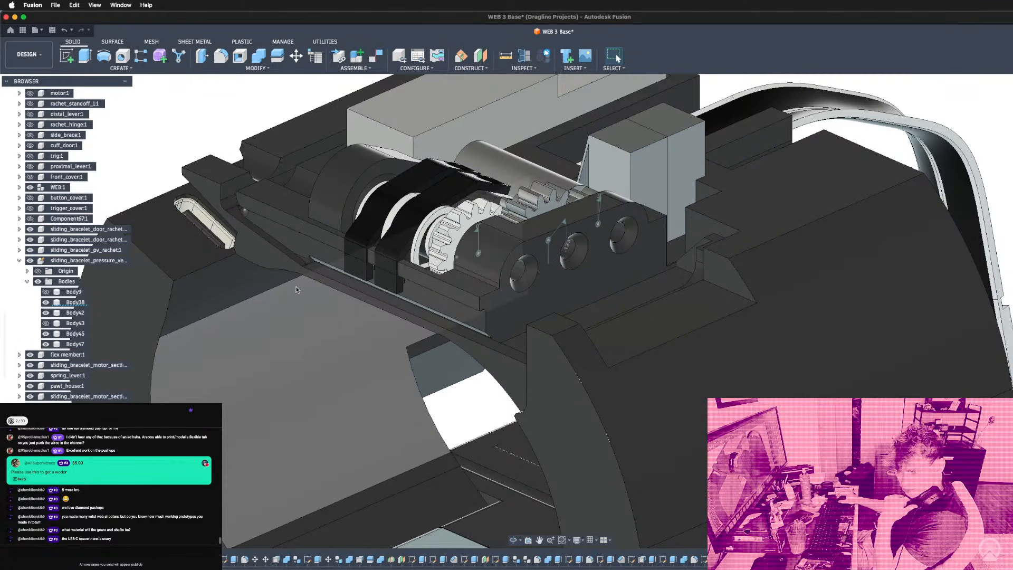
pyautogui.scroll(-5, 436, 244)
pyautogui.scroll(-4, 496, 263)
pyautogui.keyDown('shift'); pyautogui.moveTo(549, 345); pyautogui.dragTo(593, 339, button='middle'); pyautogui.keyUp('shift')
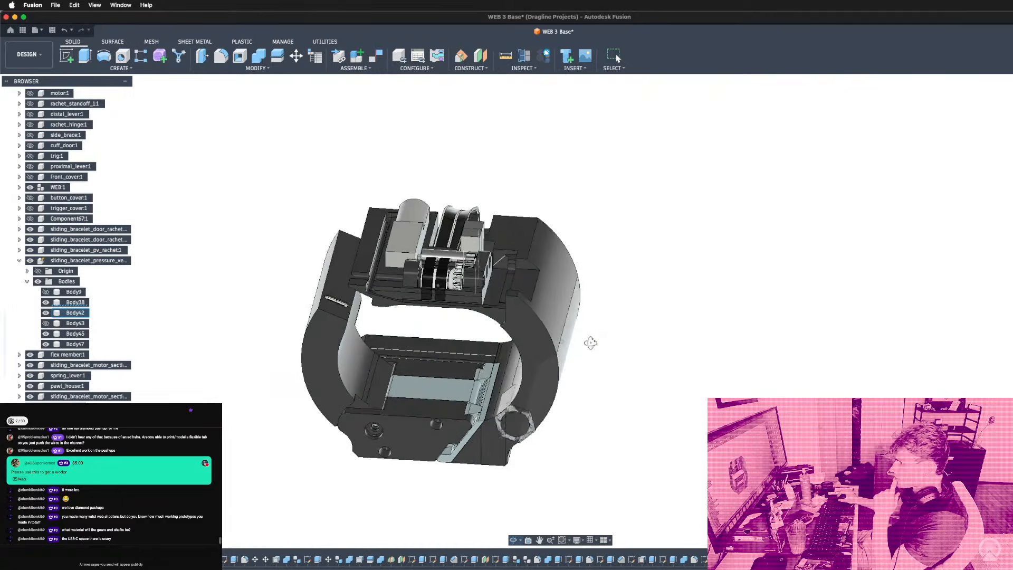
pyautogui.scroll(6, 320, 318)
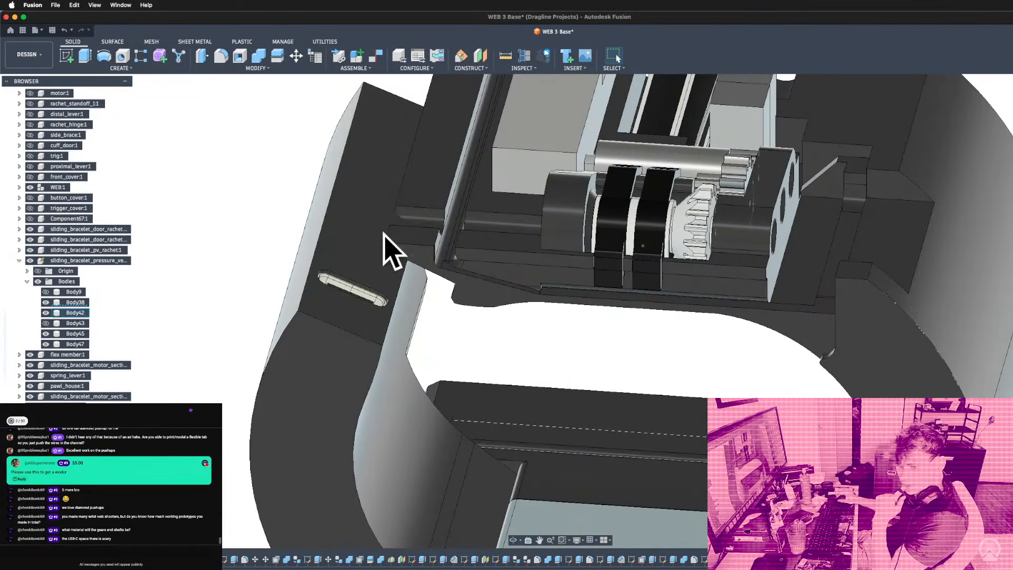
pyautogui.scroll(-3, 375, 232)
pyautogui.keyDown('shift'); pyautogui.moveTo(375, 233); pyautogui.dragTo(437, 153, button='middle'); pyautogui.keyUp('shift')
pyautogui.keyDown('shift'); pyautogui.moveTo(567, 273); pyautogui.dragTo(543, 291, button='middle'); pyautogui.keyUp('shift')
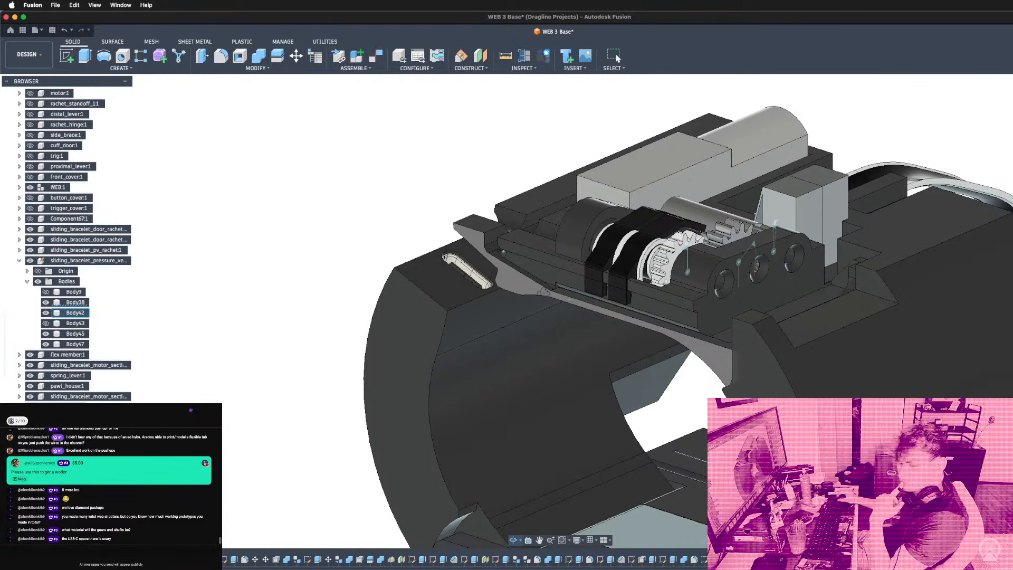
pyautogui.scroll(-4, 453, 283)
pyautogui.scroll(5, 445, 286)
pyautogui.keyDown('shift'); pyautogui.moveTo(445, 287); pyautogui.dragTo(564, 272, button='middle'); pyautogui.keyUp('shift')
pyautogui.scroll(-4, 510, 280)
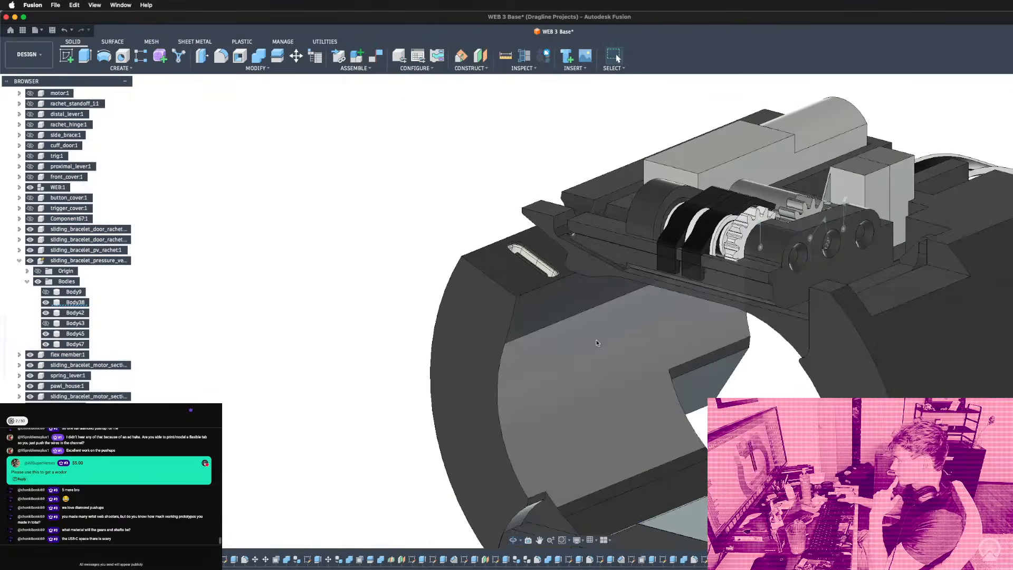
# Fillet the two edges at the end of the narrow channel below the black straps with a 0.9 mm radius.
pyautogui.scroll(6, 565, 271)
pyautogui.scroll(3, 597, 283)
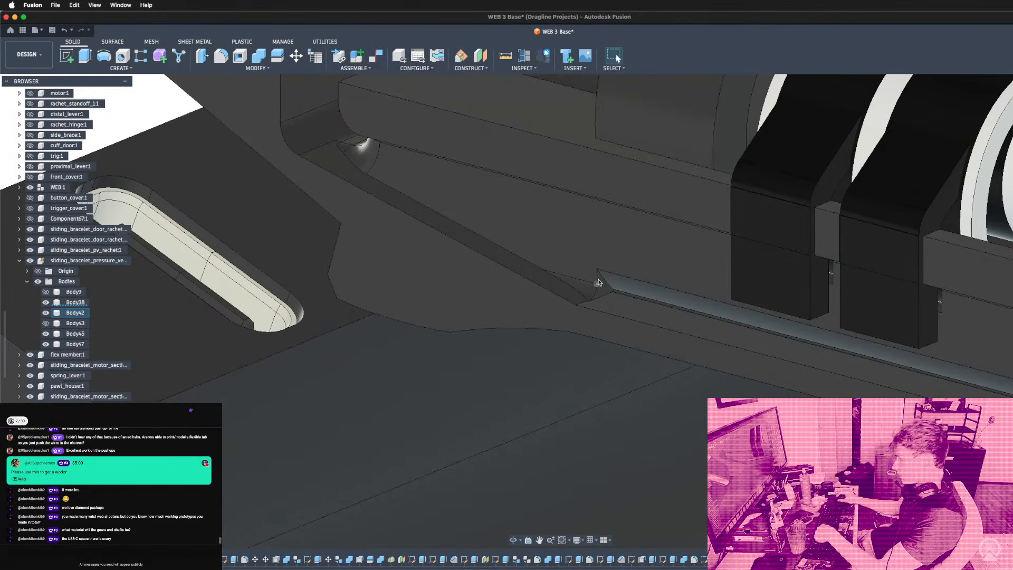
pyautogui.press('f')
pyautogui.click(597, 278)
pyautogui.write('1')
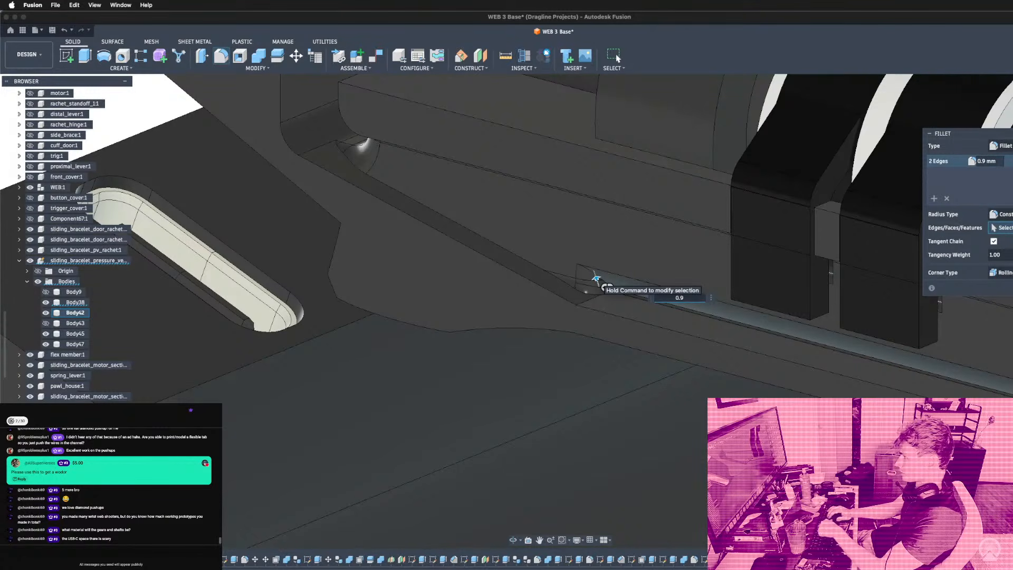
pyautogui.press('Return')
# Remove Body43 and Body47 from the sliding bracelet pressure vessel component, checking Body43's visibility first.
pyautogui.scroll(-5, 459, 315)
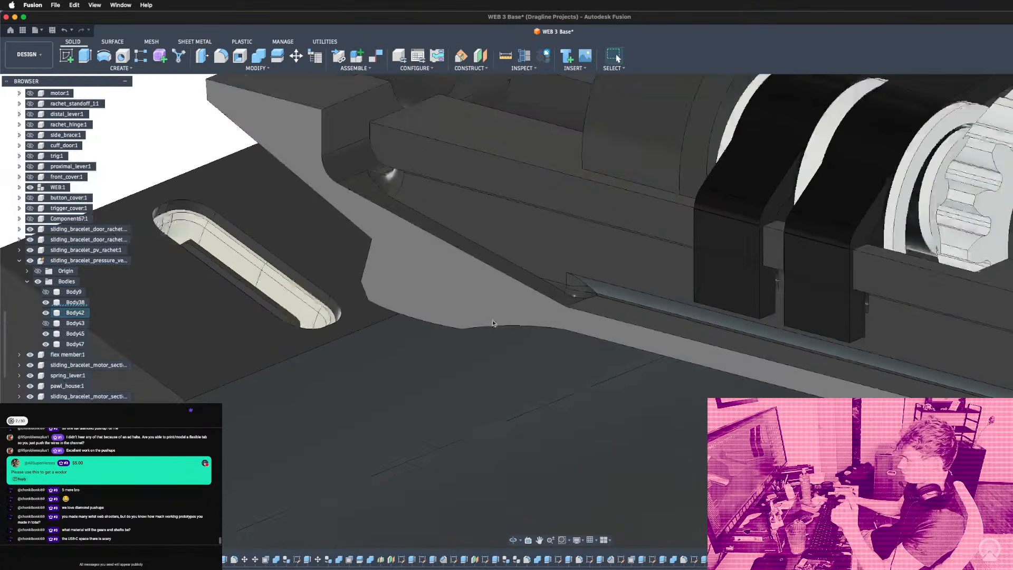
pyautogui.scroll(-4, 459, 316)
pyautogui.keyDown('shift'); pyautogui.moveTo(748, 371); pyautogui.dragTo(871, 414, button='middle'); pyautogui.keyUp('shift')
pyautogui.scroll(5, 751, 355)
pyautogui.moveTo(624, 361)
pyautogui.keyDown('shift'); pyautogui.mouseDown(button='middle')
pyautogui.moveTo(585, 364)
pyautogui.moveTo(599, 354)
pyautogui.moveTo(623, 361)
pyautogui.mouseUp(button='middle'); pyautogui.keyUp('shift')
pyautogui.keyDown('shift'); pyautogui.moveTo(564, 300); pyautogui.dragTo(592, 376, button='middle'); pyautogui.keyUp('shift')
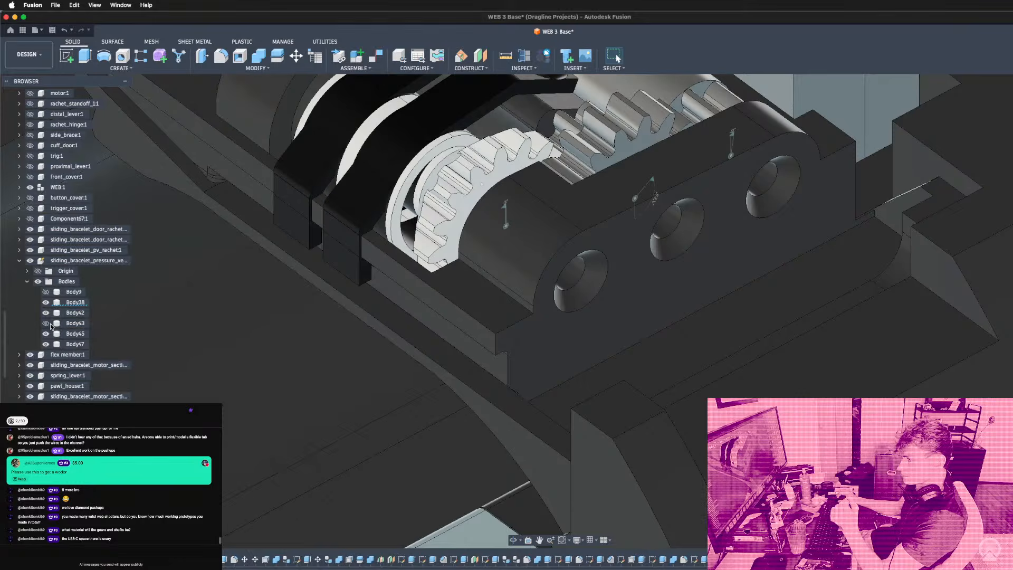
pyautogui.click(50, 324)
pyautogui.click(50, 324)
pyautogui.rightClick(74, 323)
pyautogui.click(105, 237)
pyautogui.keyDown('shift'); pyautogui.moveTo(554, 337); pyautogui.dragTo(607, 350, button='middle'); pyautogui.keyUp('shift')
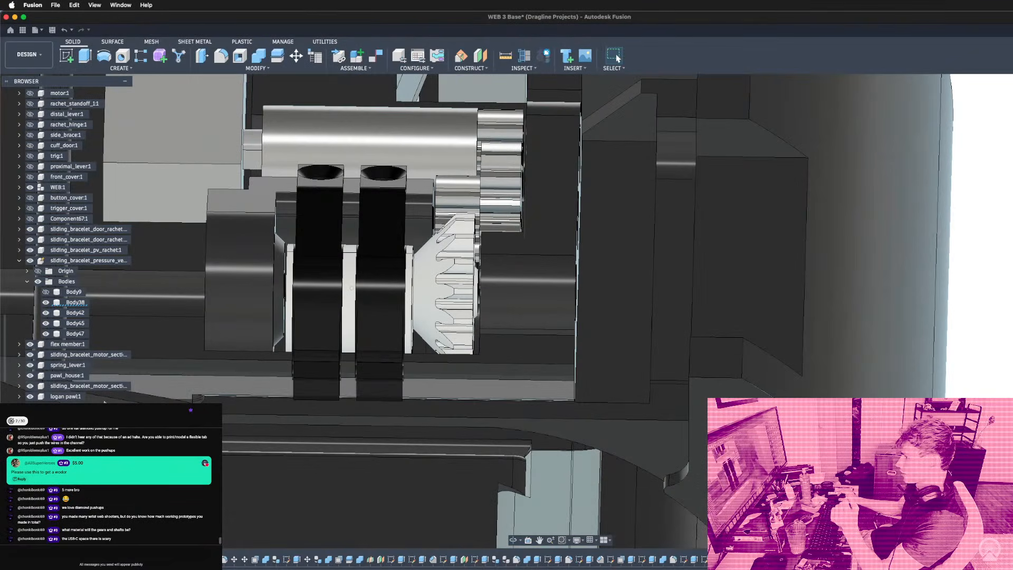
pyautogui.rightClick(57, 336)
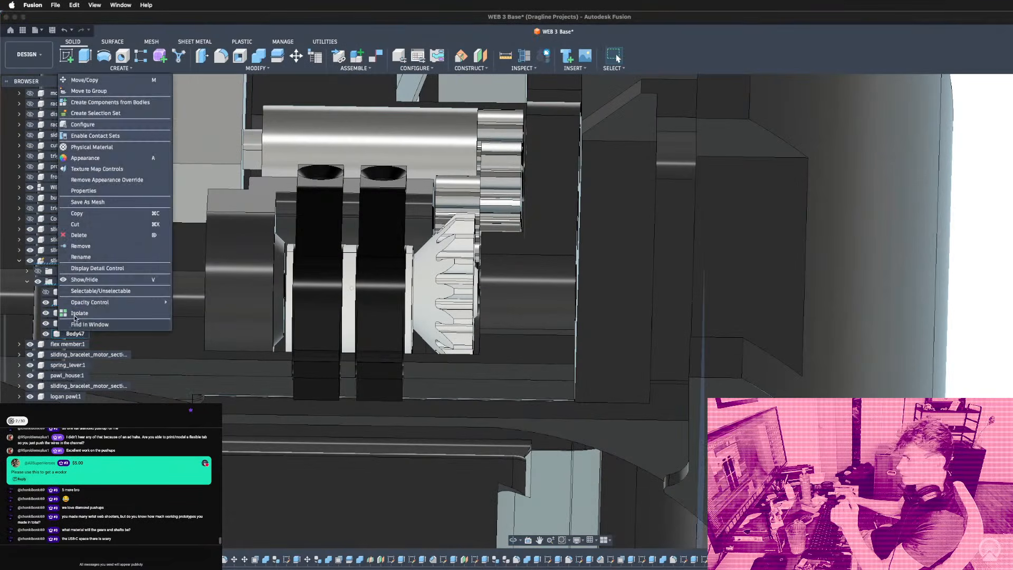
pyautogui.click(79, 246)
pyautogui.scroll(-2, 636, 342)
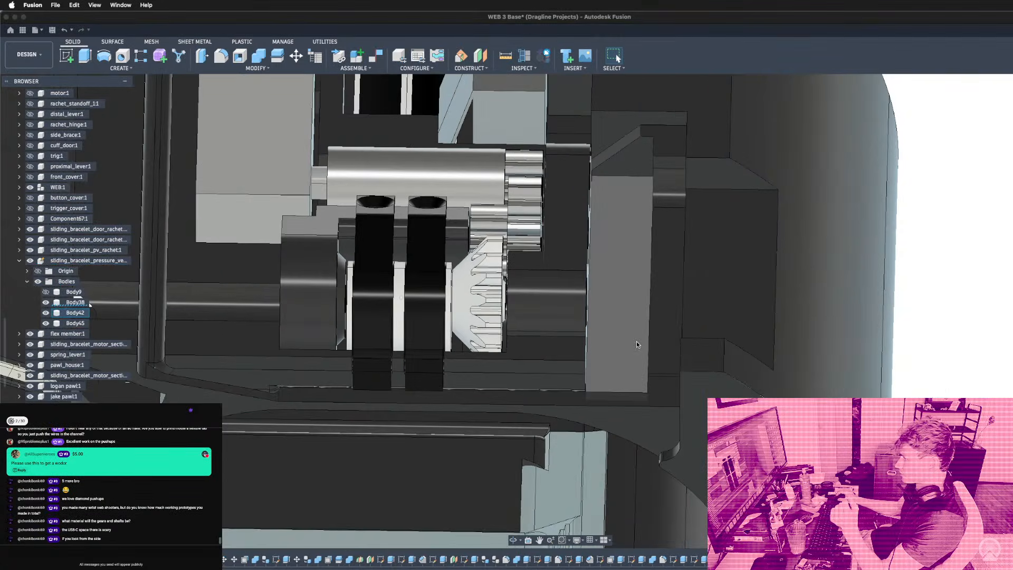
# Hide Body45, offset the large flat cuff face it covers by a small amount, and show Body45 again.
pyautogui.scroll(-6, 636, 345)
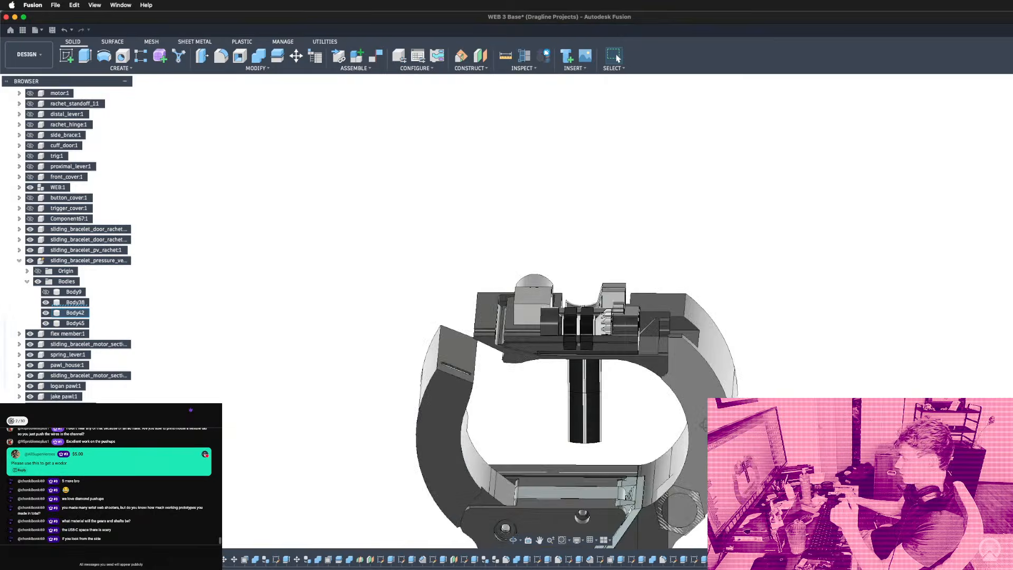
pyautogui.keyDown('shift'); pyautogui.moveTo(705, 424); pyautogui.dragTo(673, 514, button='middle'); pyautogui.keyUp('shift')
pyautogui.scroll(-5, 677, 512)
pyautogui.scroll(10, 677, 504)
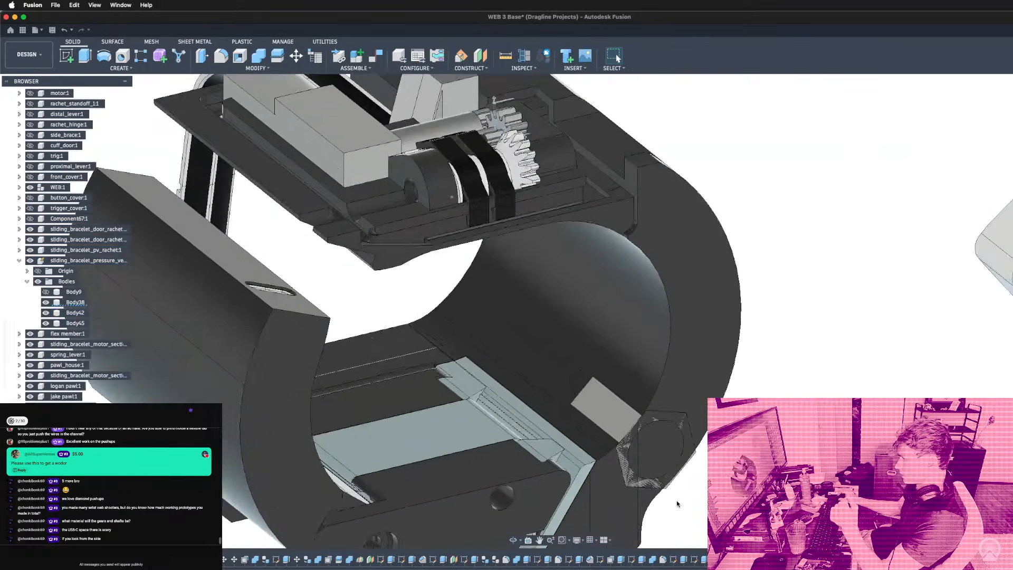
pyautogui.scroll(5, 678, 504)
pyautogui.click(554, 501)
pyautogui.press('v')
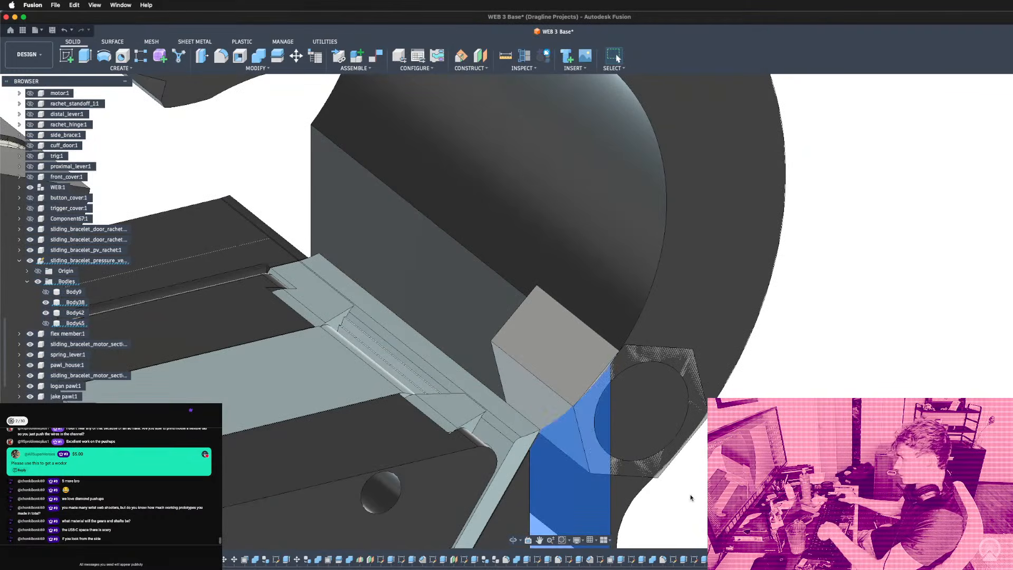
pyautogui.click(225, 56)
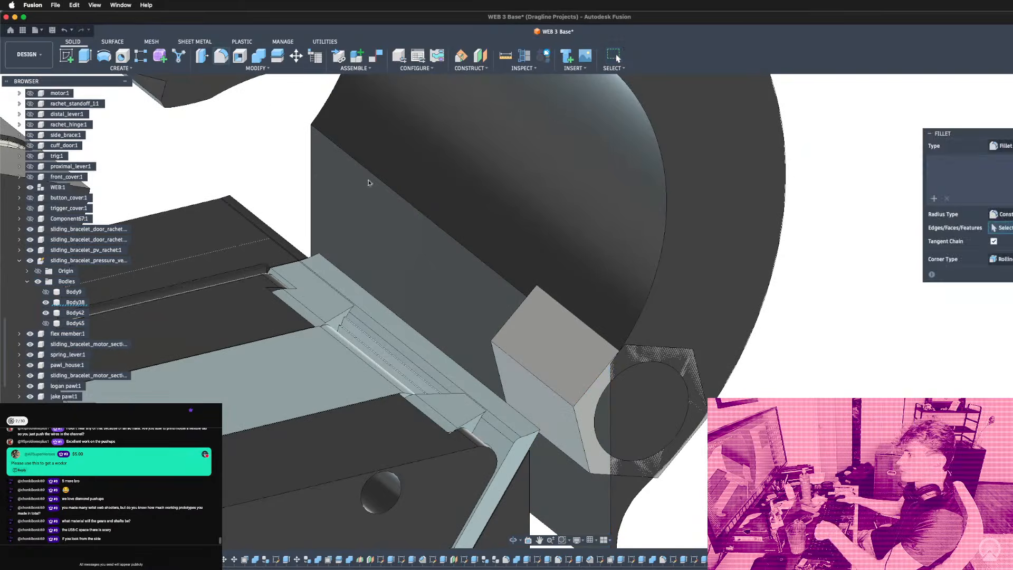
pyautogui.press('q')
pyautogui.click(361, 198)
pyautogui.write('0.')
pyautogui.press('Return')
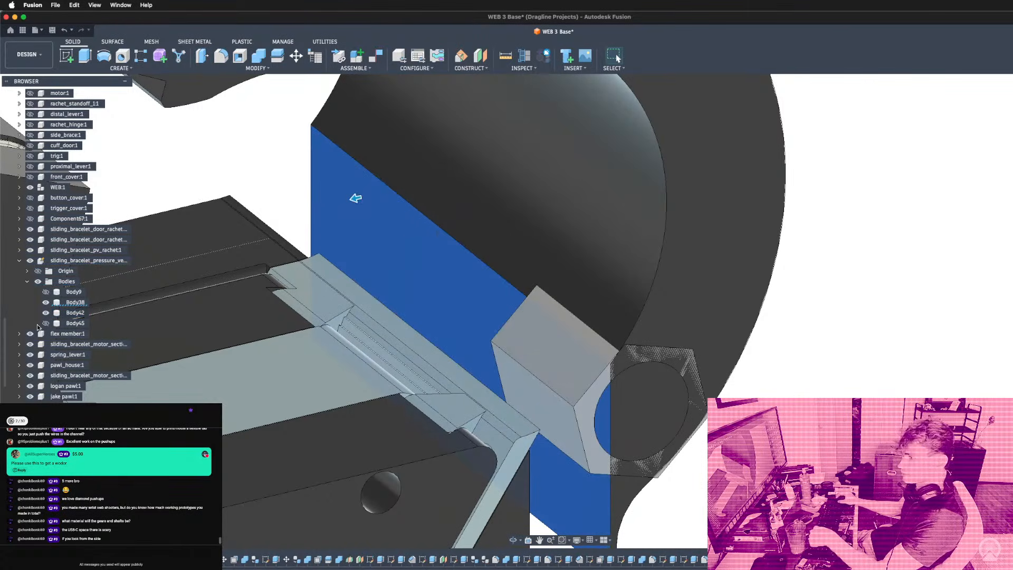
pyautogui.click(44, 324)
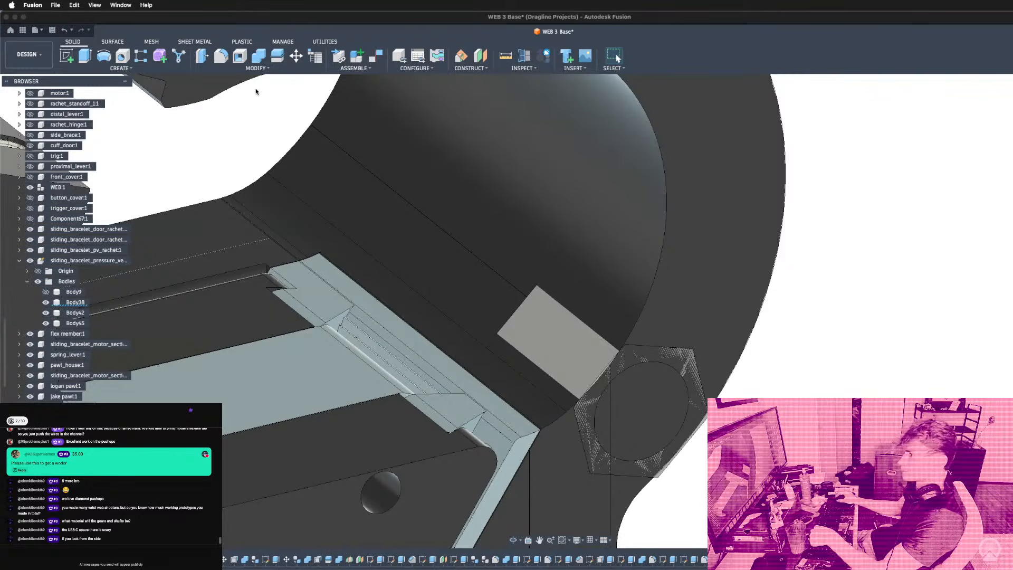
# Combine Body42, Body45 and Body38 of the bracelet into a single body.
pyautogui.click(405, 162)
pyautogui.click(598, 458)
pyautogui.scroll(-5, 531, 240)
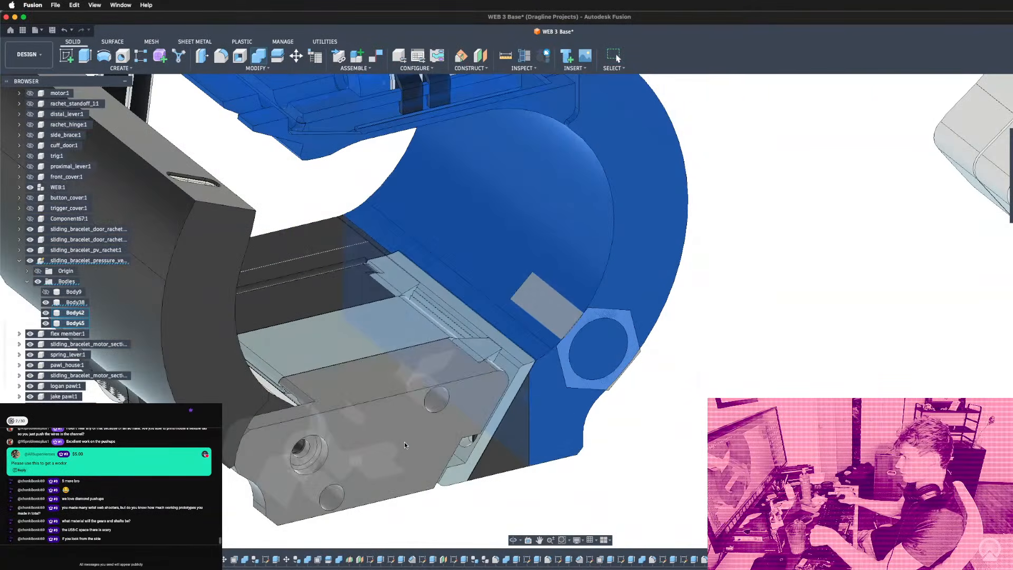
pyautogui.keyDown('shift'); pyautogui.moveTo(597, 483); pyautogui.dragTo(544, 193, button='middle'); pyautogui.keyUp('shift')
pyautogui.press('Return')
pyautogui.scroll(-5, 623, 432)
pyautogui.scroll(4, 574, 195)
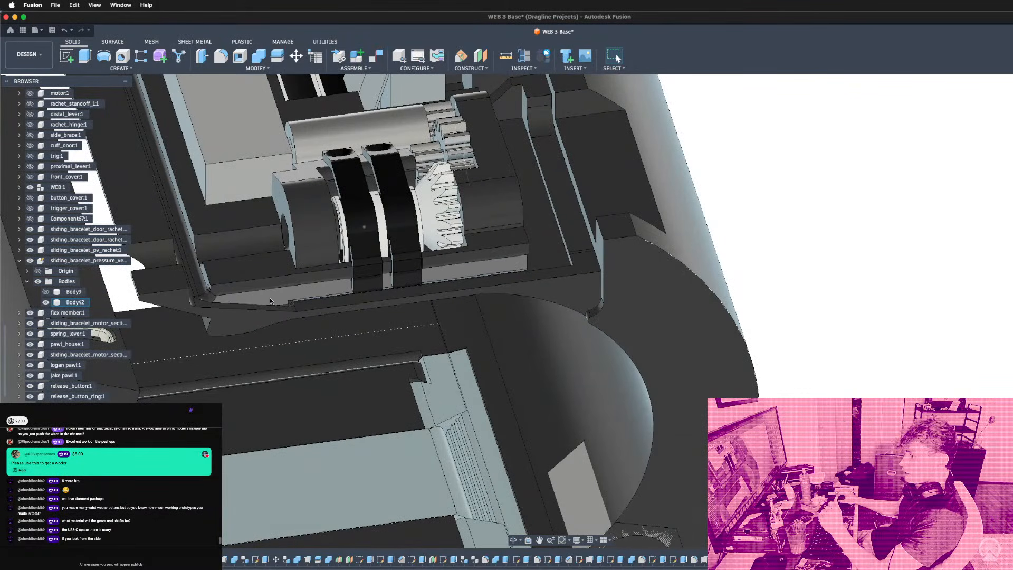
# Show Body48, the thin plate along the front edge of the base.
pyautogui.scroll(-3, 275, 299)
pyautogui.scroll(3, 277, 301)
pyautogui.scroll(-3, 276, 301)
pyautogui.keyDown('shift'); pyautogui.moveTo(233, 294); pyautogui.dragTo(74, 324, button='middle'); pyautogui.keyUp('shift')
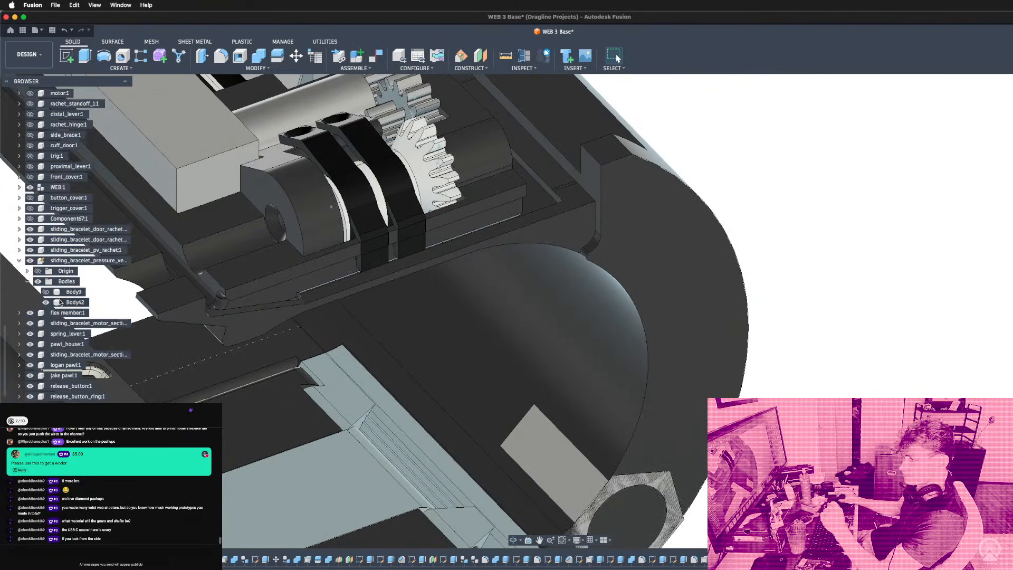
pyautogui.scroll(10, 61, 295)
pyautogui.click(38, 343)
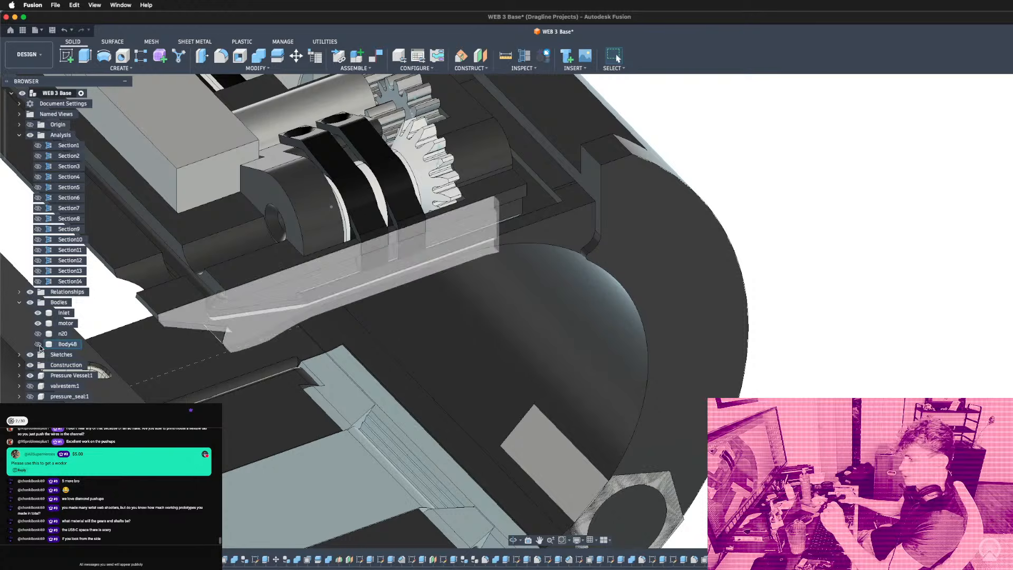
pyautogui.keyDown('shift'); pyautogui.moveTo(40, 345); pyautogui.dragTo(16, 136, button='middle'); pyautogui.keyUp('shift')
pyautogui.keyDown('shift'); pyautogui.moveTo(514, 253); pyautogui.dragTo(433, 307, button='middle'); pyautogui.keyUp('shift')
# Show the yellow round-topped body in its recess beside the gear-support block.
pyautogui.scroll(-5, 538, 289)
pyautogui.scroll(-5, 452, 184)
pyautogui.keyDown('shift'); pyautogui.moveTo(477, 194); pyautogui.dragTo(459, 183, button='middle'); pyautogui.keyUp('shift')
pyautogui.scroll(8, 469, 180)
pyautogui.scroll(-15, 47, 350)
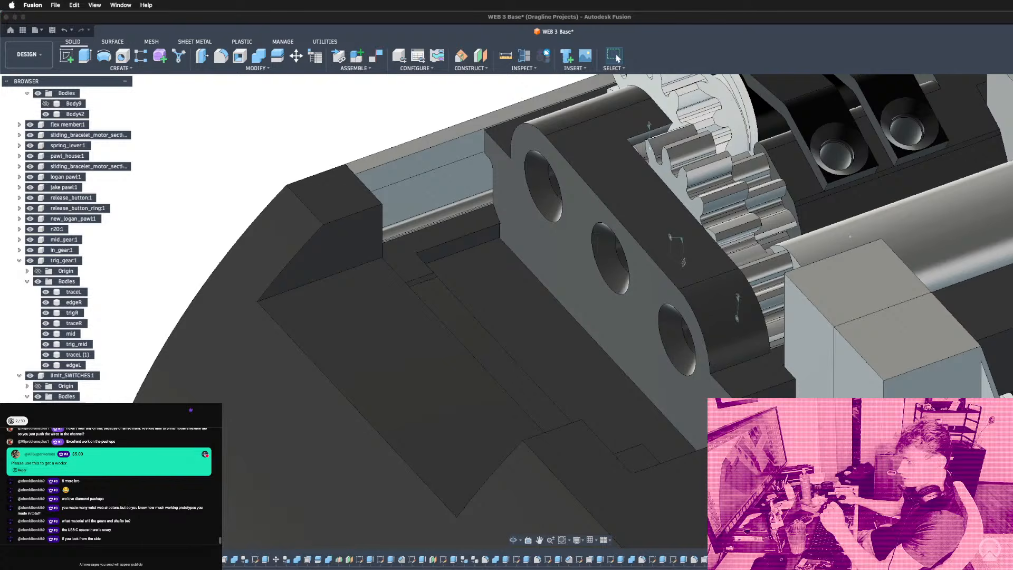
pyautogui.click(46, 428)
pyautogui.scroll(-3, 655, 371)
pyautogui.keyDown('shift'); pyautogui.moveTo(655, 371); pyautogui.dragTo(435, 335, button='middle'); pyautogui.keyUp('shift')
pyautogui.scroll(-5, 477, 385)
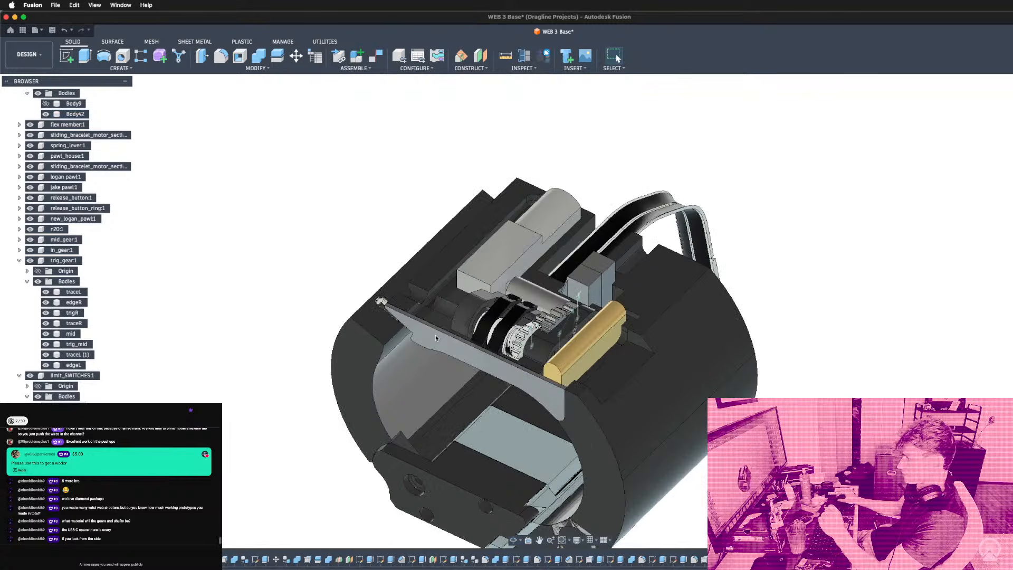
# Inspect the yellow round-topped body's fit in its recess with a section analysis through its flat long side, and discard the section.
pyautogui.click(584, 367)
pyautogui.moveTo(601, 369)
pyautogui.keyDown('shift'); pyautogui.mouseDown(button='middle')
pyautogui.moveTo(548, 309)
pyautogui.moveTo(502, 287)
pyautogui.moveTo(510, 281)
pyautogui.mouseUp(button='middle'); pyautogui.keyUp('shift')
pyautogui.scroll(3, 583, 275)
pyautogui.scroll(5, 480, 266)
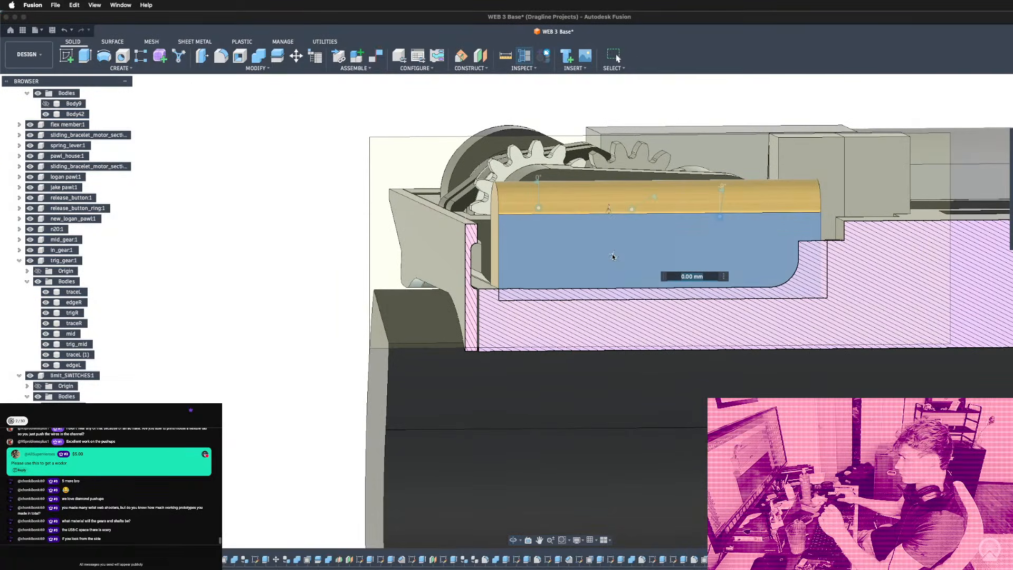
pyautogui.moveTo(612, 256); pyautogui.dragTo(634, 286)
pyautogui.keyDown('shift'); pyautogui.moveTo(596, 280); pyautogui.dragTo(602, 325, button='middle'); pyautogui.keyUp('shift')
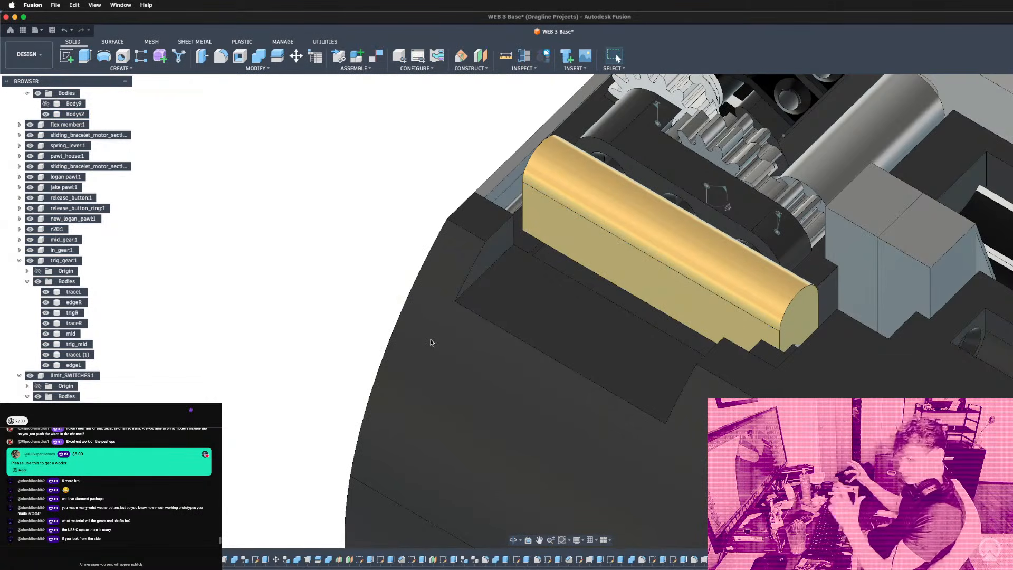
# Examine the gear mechanism, the yellow round-topped body and the thin front plate of the cuff from several sides.
pyautogui.scroll(-8, 431, 342)
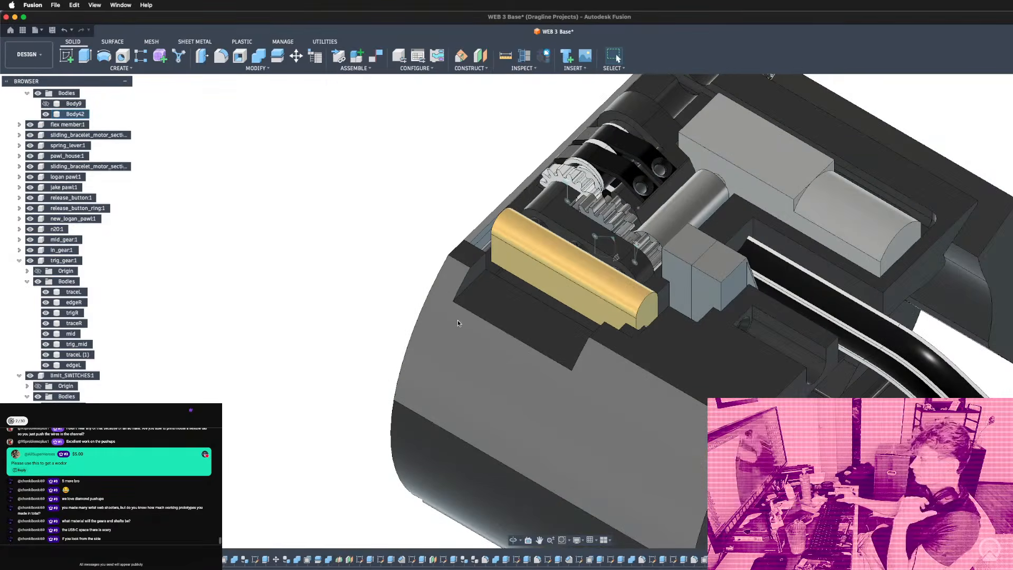
pyautogui.keyDown('shift'); pyautogui.moveTo(467, 317); pyautogui.dragTo(388, 322, button='middle'); pyautogui.keyUp('shift')
pyautogui.scroll(-4, 390, 282)
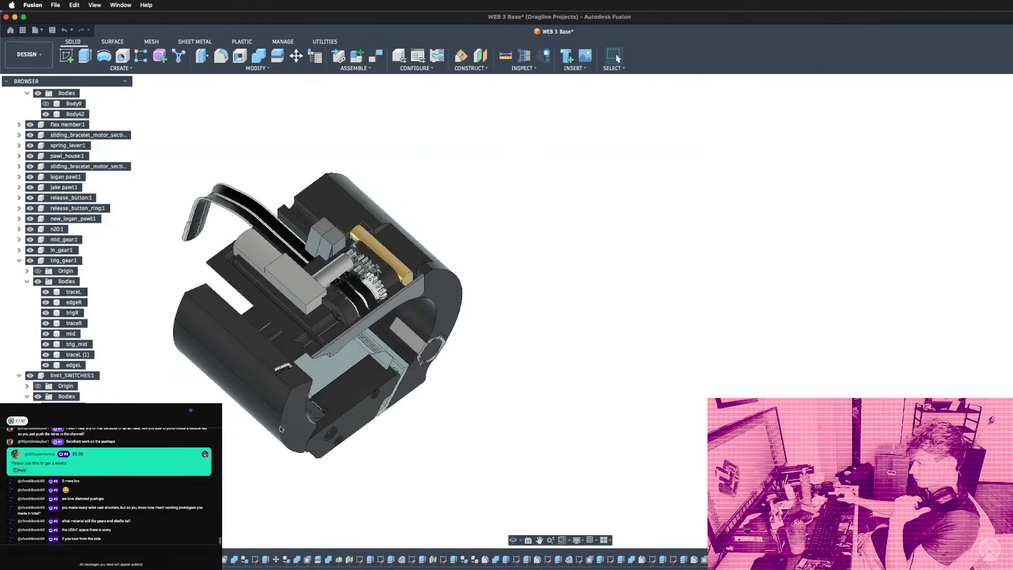
pyautogui.scroll(5, 264, 348)
pyautogui.keyDown('shift'); pyautogui.moveTo(263, 348); pyautogui.dragTo(599, 315, button='middle'); pyautogui.keyUp('shift')
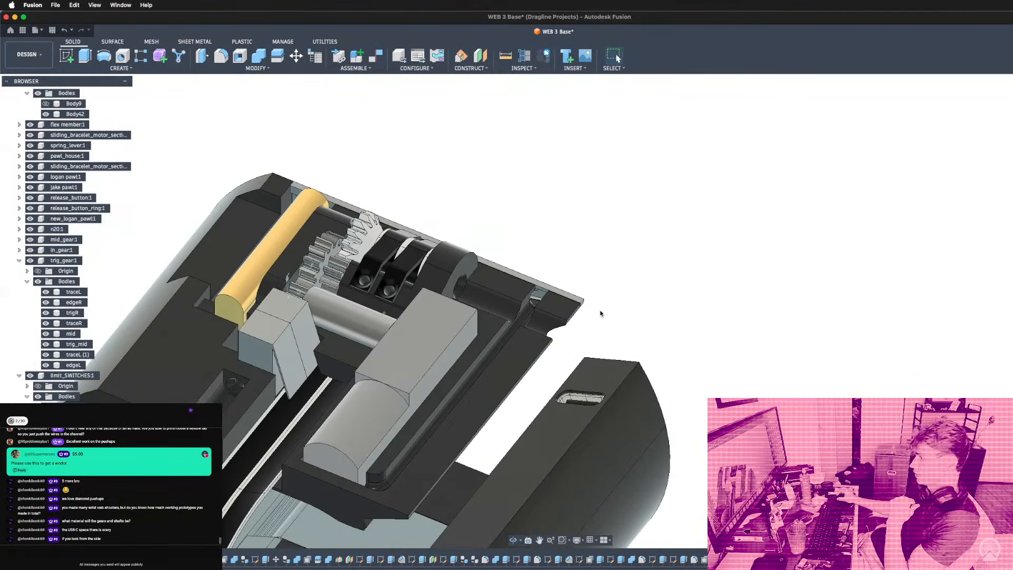
pyautogui.scroll(5, 579, 304)
pyautogui.scroll(3, 542, 287)
pyautogui.scroll(-3, 524, 293)
pyautogui.keyDown('shift'); pyautogui.moveTo(524, 293); pyautogui.dragTo(540, 262, button='middle'); pyautogui.keyUp('shift')
pyautogui.scroll(5, 544, 288)
pyautogui.scroll(-5, 543, 288)
pyautogui.scroll(5, 708, 125)
pyautogui.scroll(-5, 538, 262)
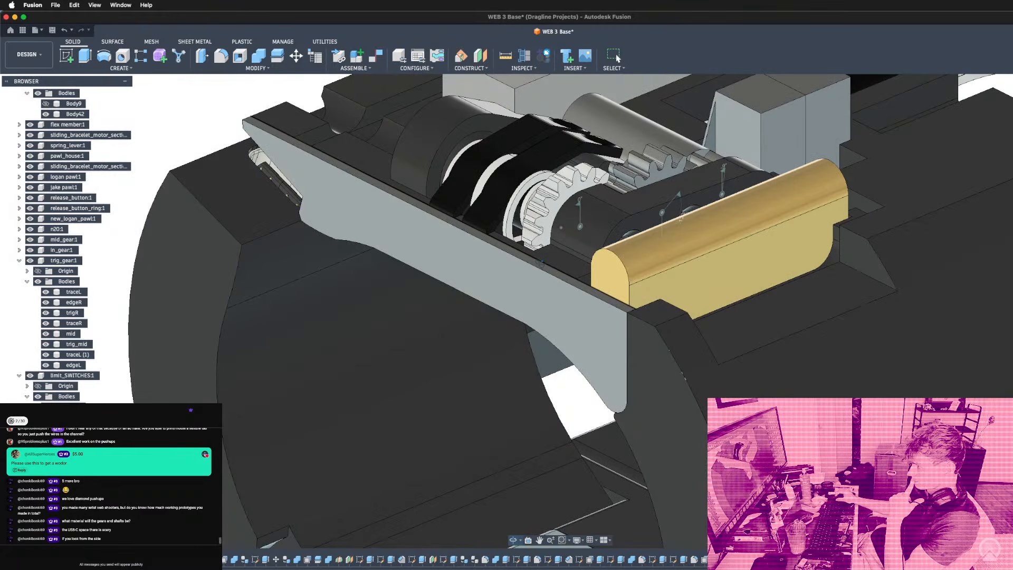
pyautogui.keyDown('shift'); pyautogui.moveTo(541, 264); pyautogui.dragTo(468, 232, button='middle'); pyautogui.keyUp('shift')
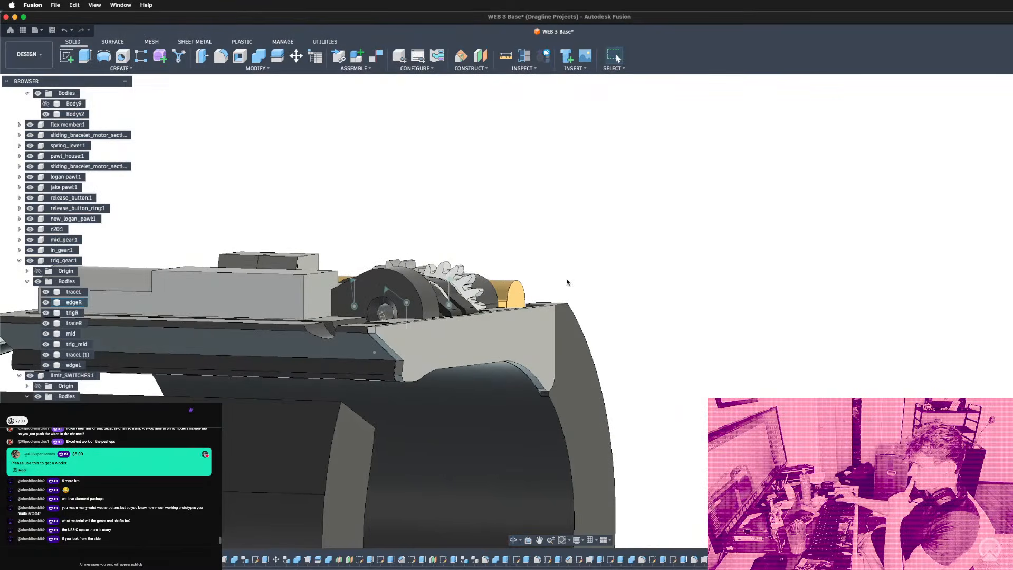
pyautogui.keyDown('shift'); pyautogui.moveTo(367, 169); pyautogui.dragTo(647, 260, button='middle'); pyautogui.keyUp('shift')
# Check the narrow end face of the recess beside the yellow round-topped body with the Measure tool.
pyautogui.keyDown('shift'); pyautogui.moveTo(557, 250); pyautogui.dragTo(627, 255, button='middle'); pyautogui.keyUp('shift')
pyautogui.scroll(5, 736, 251)
pyautogui.moveTo(736, 251)
pyautogui.keyDown('shift'); pyautogui.mouseDown(button='middle')
pyautogui.moveTo(648, 250)
pyautogui.moveTo(633, 269)
pyautogui.moveTo(770, 131)
pyautogui.moveTo(744, 128)
pyautogui.moveTo(685, 178)
pyautogui.mouseUp(button='middle'); pyautogui.keyUp('shift')
pyautogui.click(685, 178)
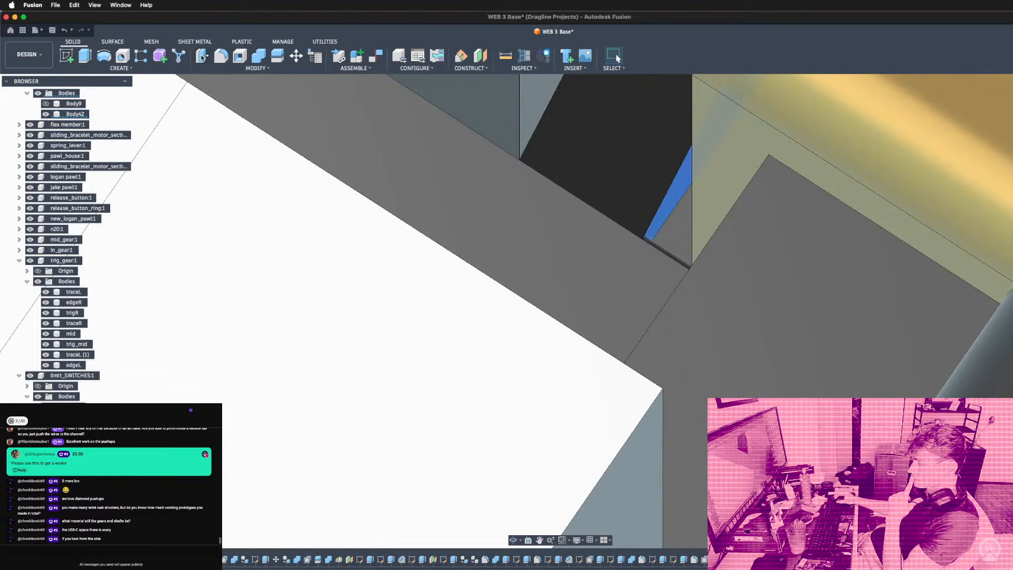
pyautogui.scroll(-3, 636, 230)
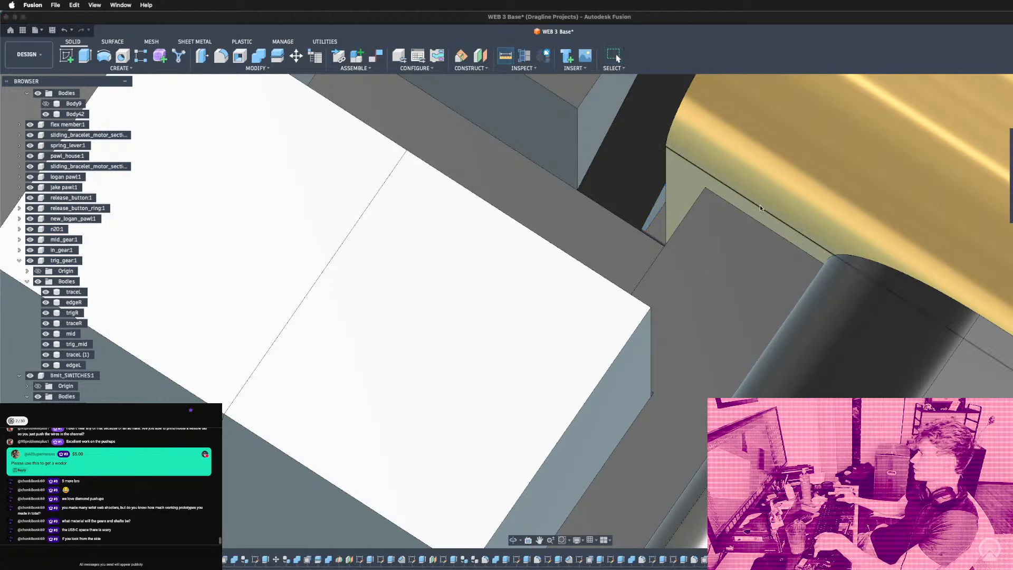
pyautogui.scroll(-5, 391, 166)
pyautogui.press('Escape')
# Try hiding the yellow round-topped body to expose its recess, and undo the visibility change.
pyautogui.keyDown('shift'); pyautogui.moveTo(927, 395); pyautogui.dragTo(943, 396, button='middle'); pyautogui.keyUp('shift')
pyautogui.click(942, 396)
pyautogui.press('v')
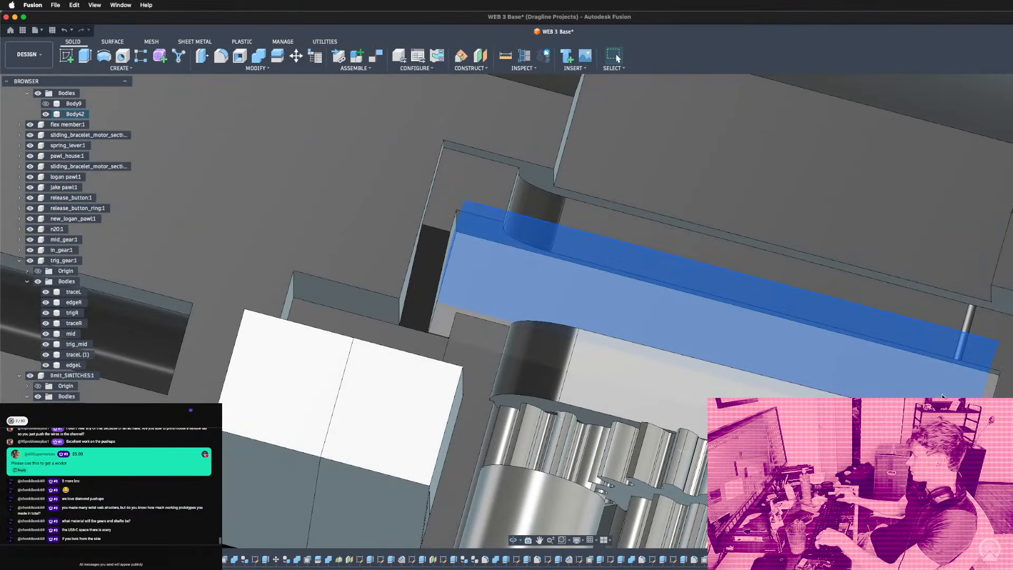
pyautogui.press('super+z')
# Offset the narrow end face of the recess, next to the yellow round-topped body's end, by 0.5 mm.
pyautogui.moveTo(905, 379)
pyautogui.keyDown('shift'); pyautogui.mouseDown(button='middle')
pyautogui.moveTo(864, 337)
pyautogui.moveTo(897, 364)
pyautogui.mouseUp(button='middle'); pyautogui.keyUp('shift')
pyautogui.scroll(5, 401, 347)
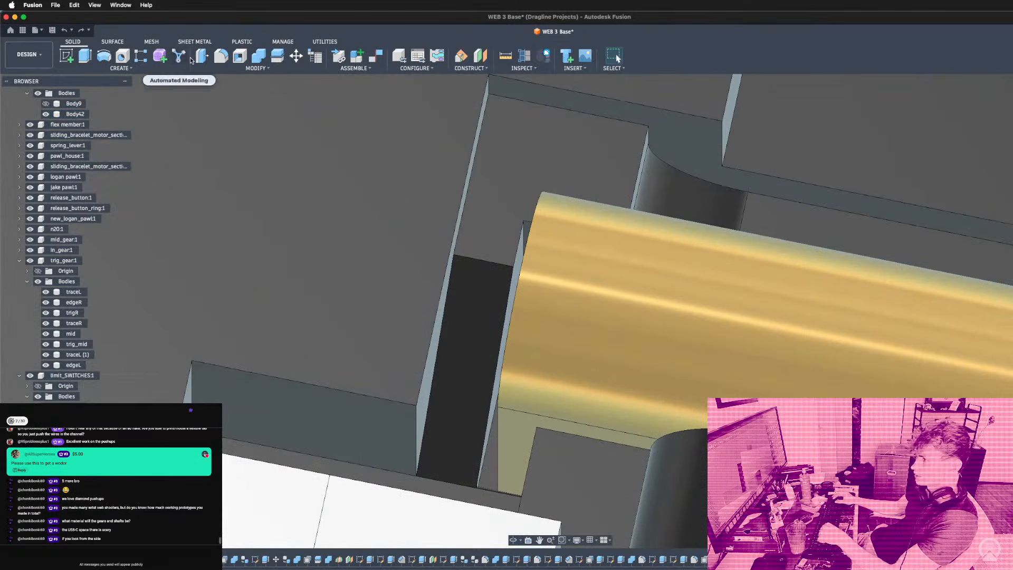
pyautogui.scroll(3, 524, 270)
pyautogui.click(501, 267)
pyautogui.press('q')
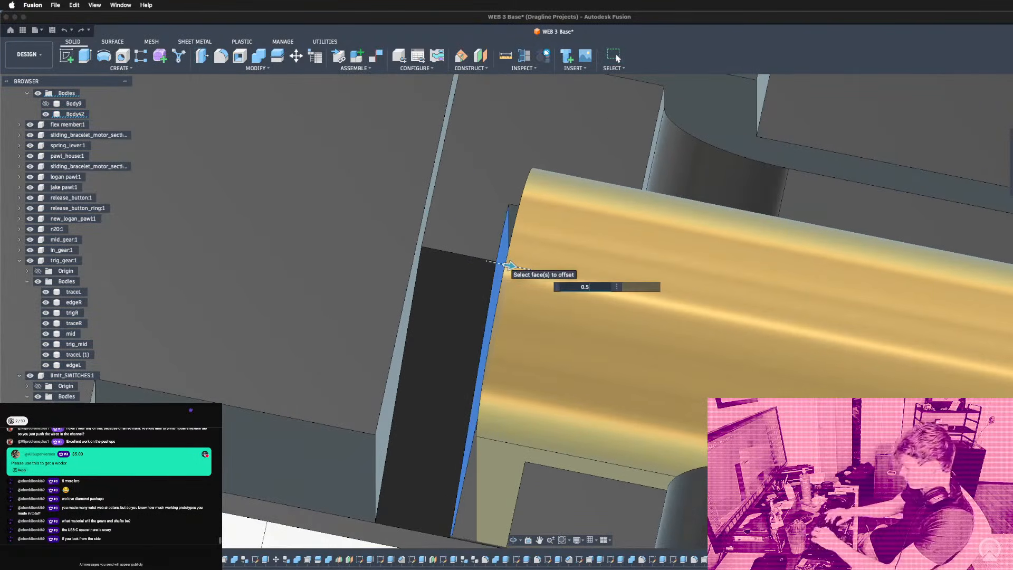
pyautogui.press('Return')
pyautogui.scroll(-8, 559, 260)
pyautogui.keyDown('shift'); pyautogui.moveTo(564, 278); pyautogui.dragTo(589, 316, button='middle'); pyautogui.keyUp('shift')
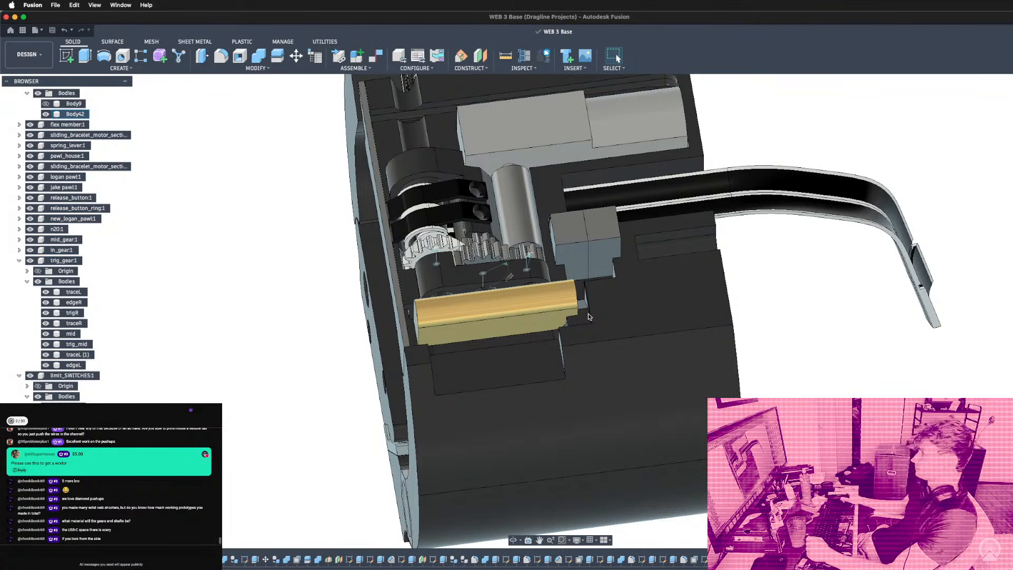
pyautogui.scroll(-5, 589, 316)
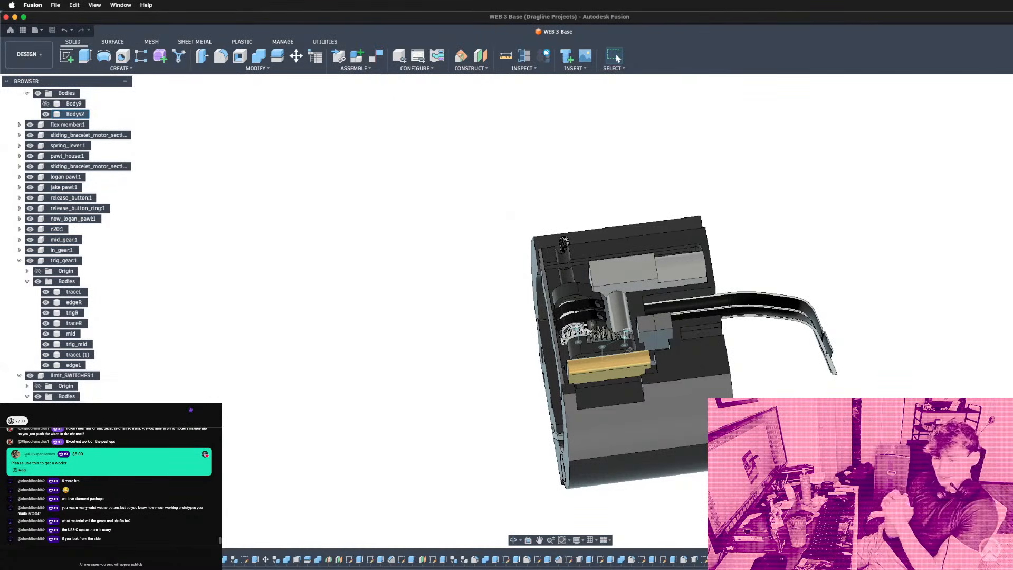
pyautogui.keyDown('shift'); pyautogui.moveTo(654, 417); pyautogui.dragTo(631, 416, button='middle'); pyautogui.keyUp('shift')
pyautogui.scroll(-4, 680, 327)
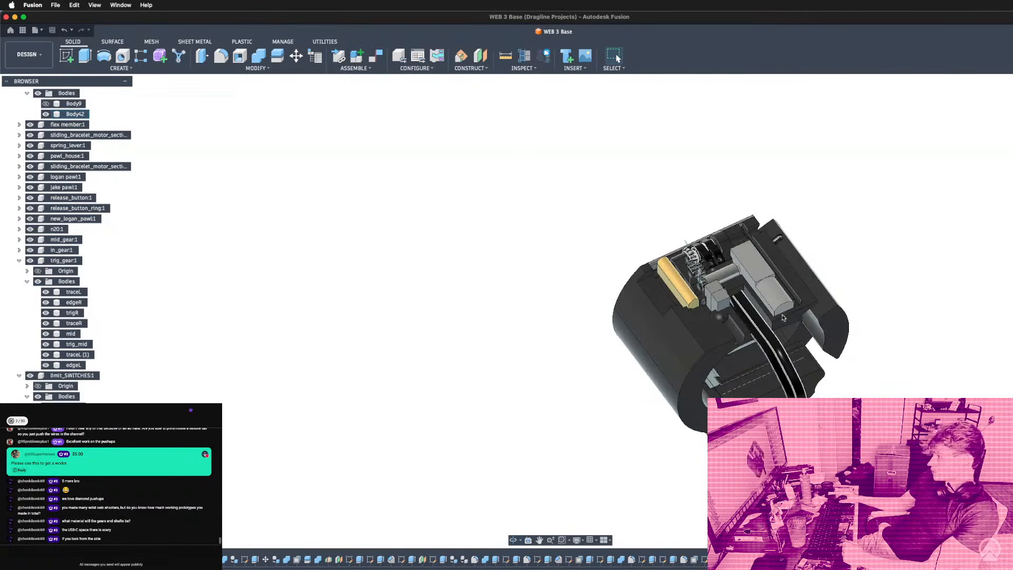
pyautogui.scroll(5, 832, 346)
pyautogui.scroll(2, 633, 375)
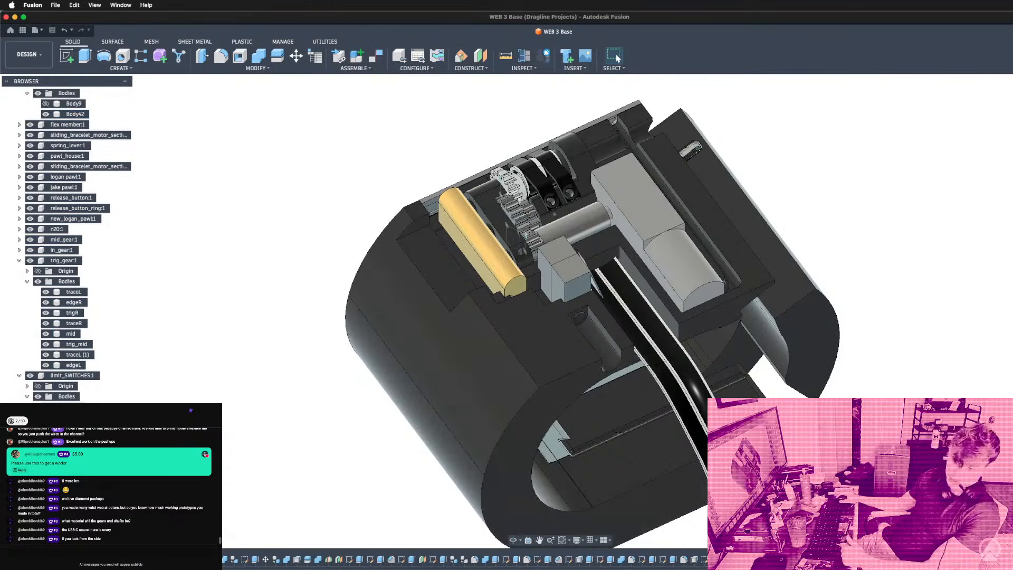